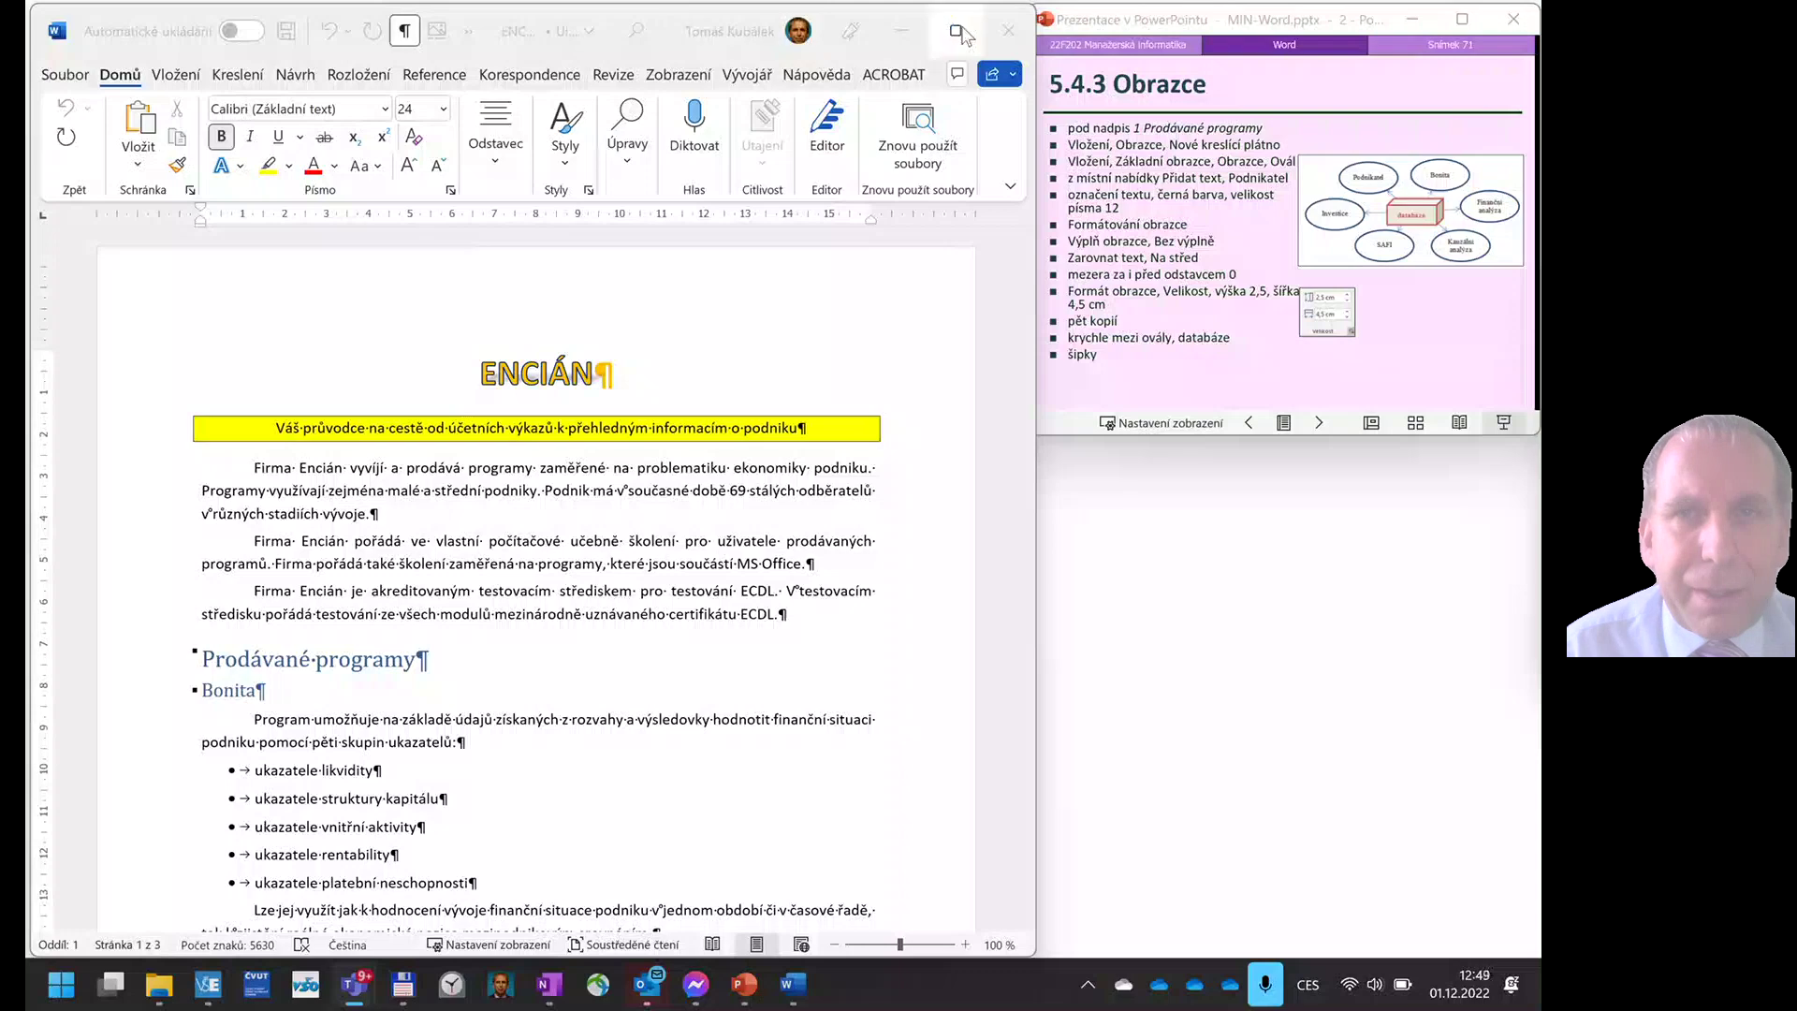
Close the ENC_02_05 document and open ENC_05_02.docx from Total Commander in Word.
{"action": "left_click", "coordinate": [956, 31]}
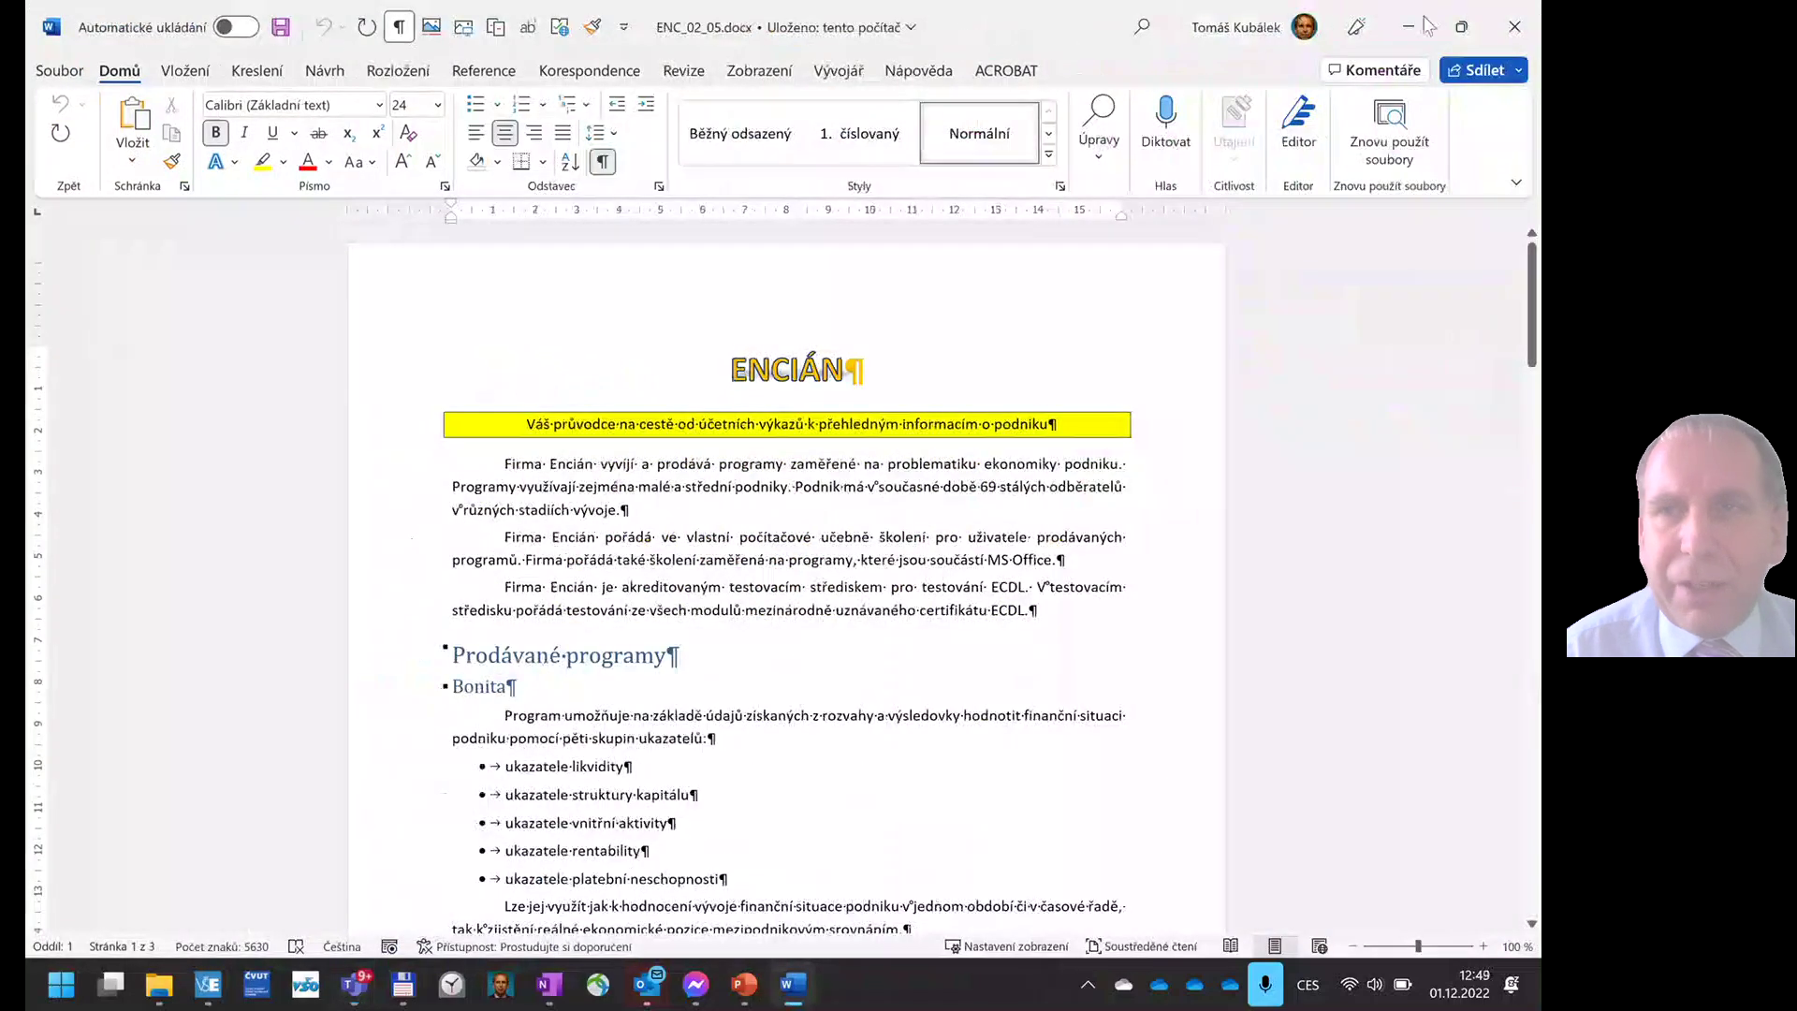
{"action": "left_click", "coordinate": [1514, 26]}
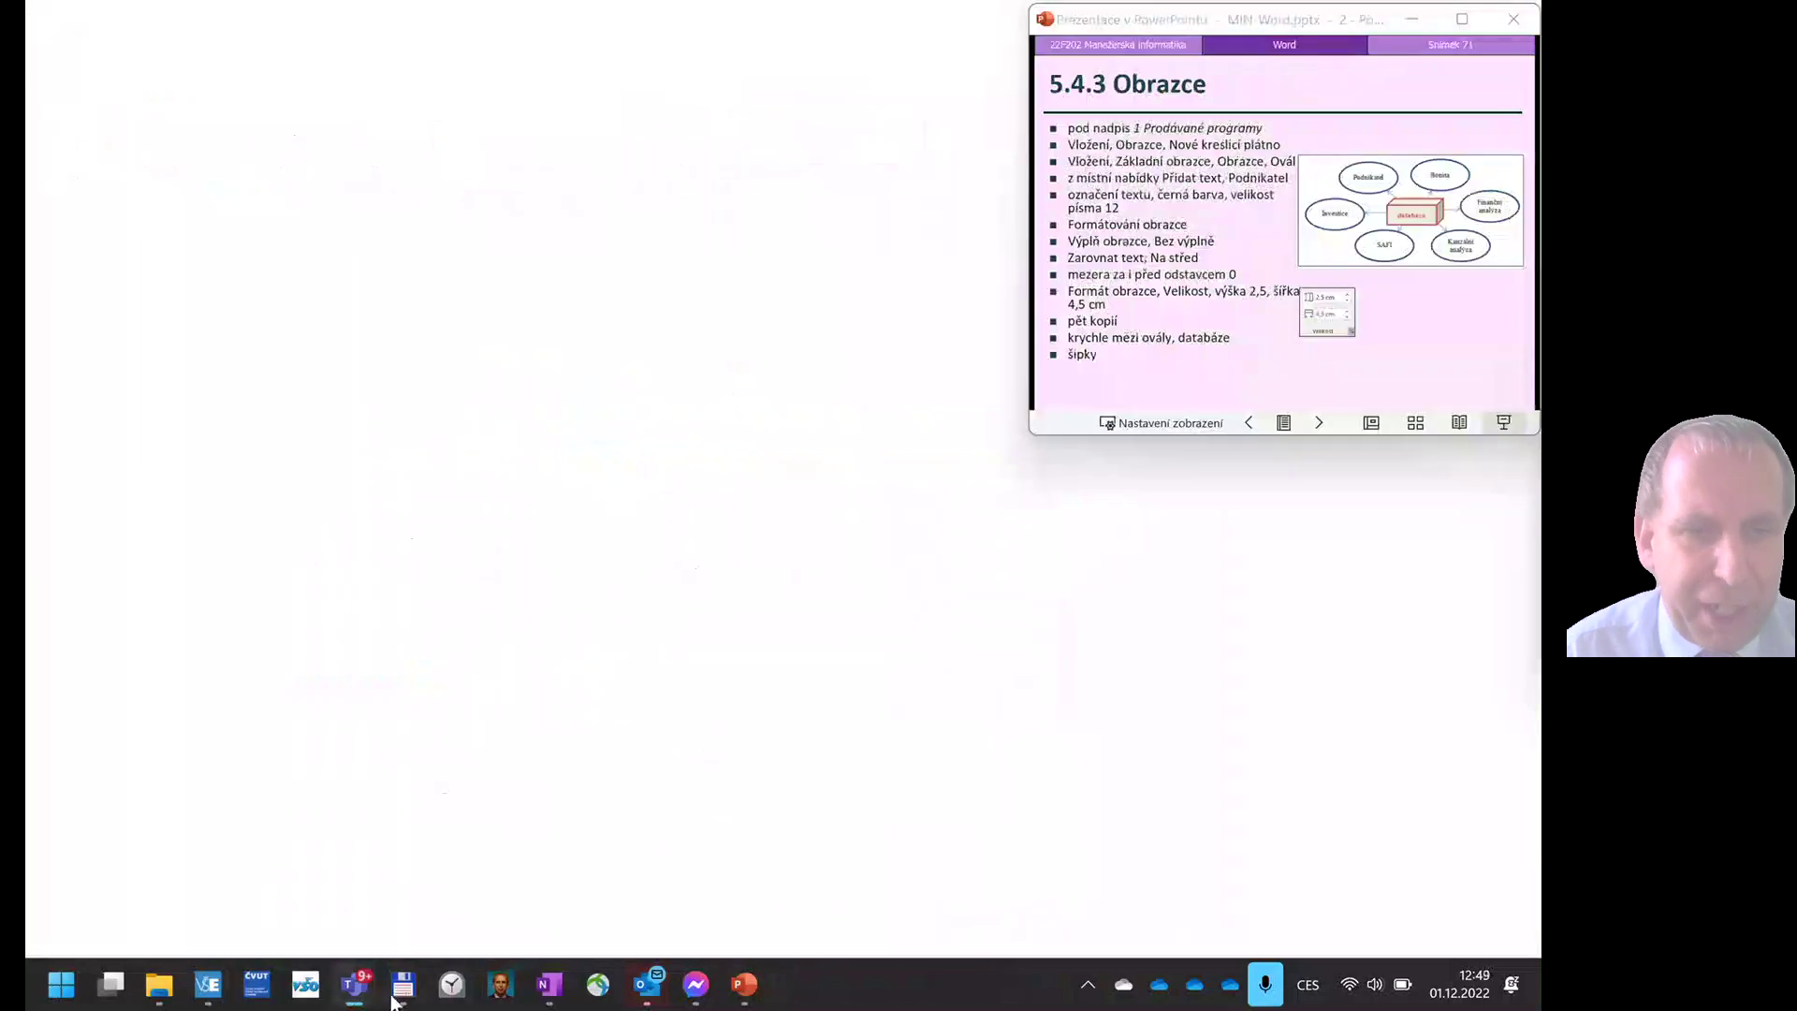
{"action": "left_click", "coordinate": [401, 985]}
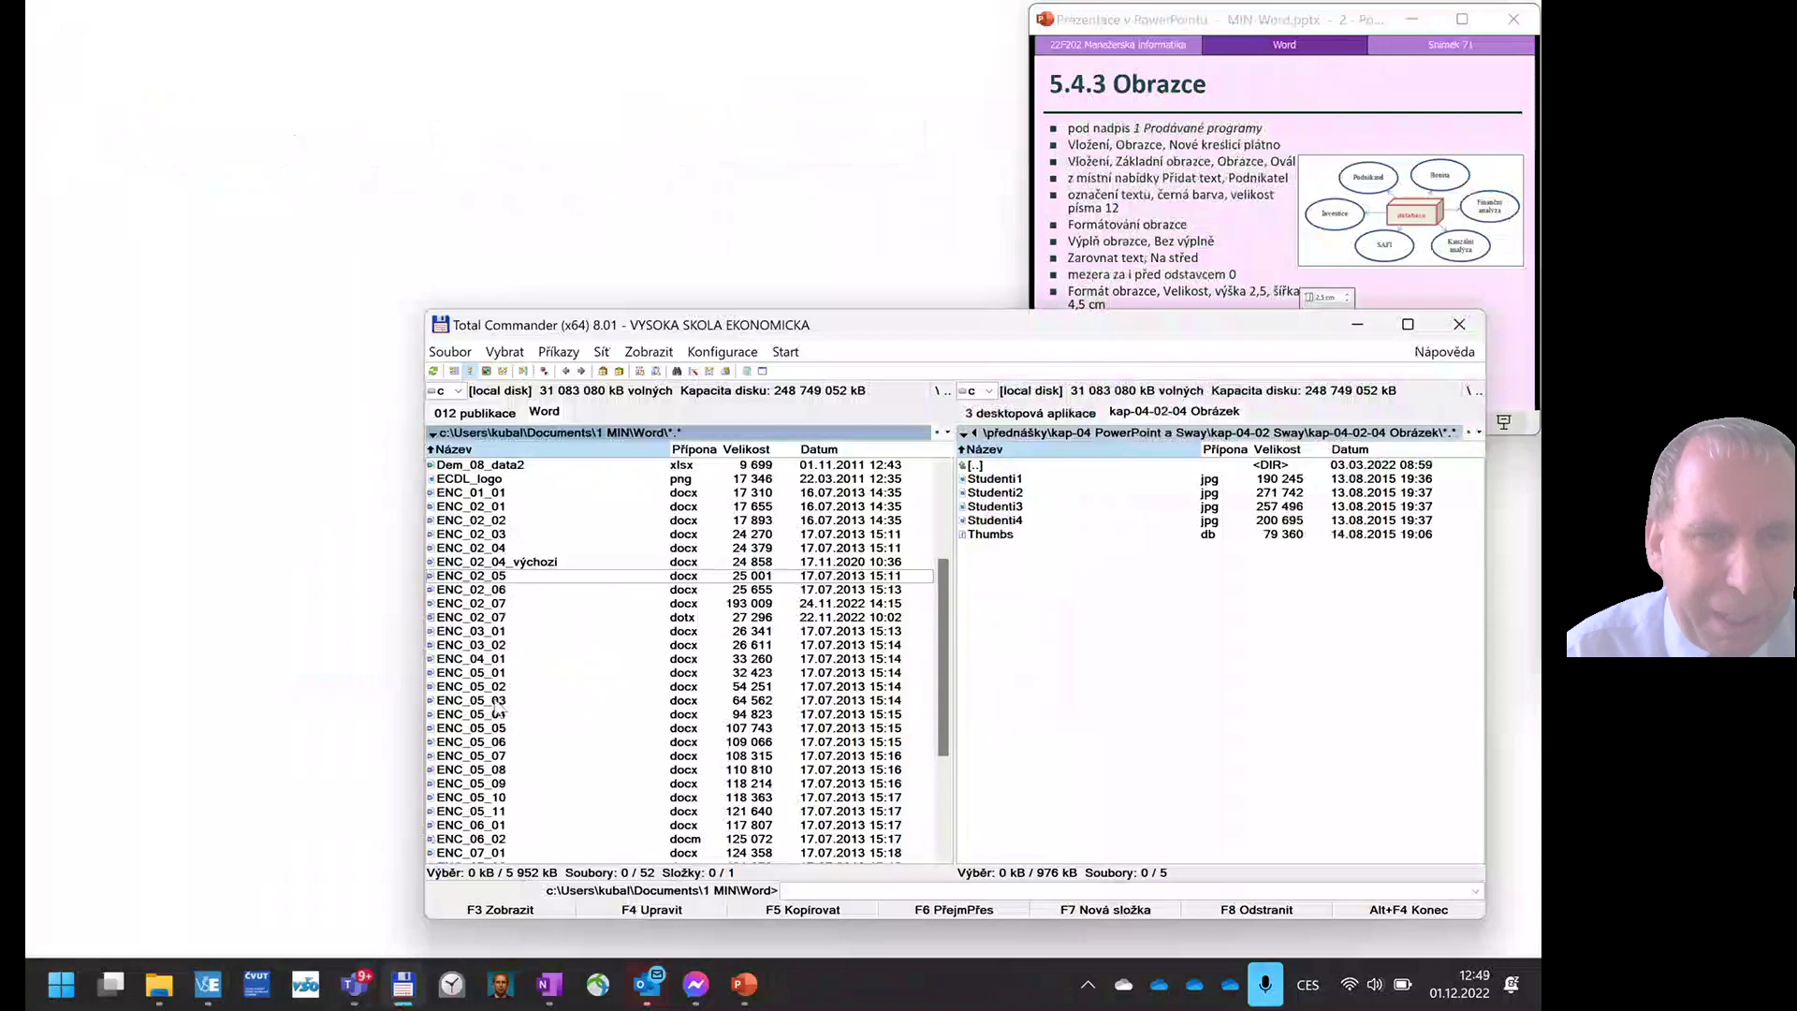
{"action": "double_click", "coordinate": [506, 688]}
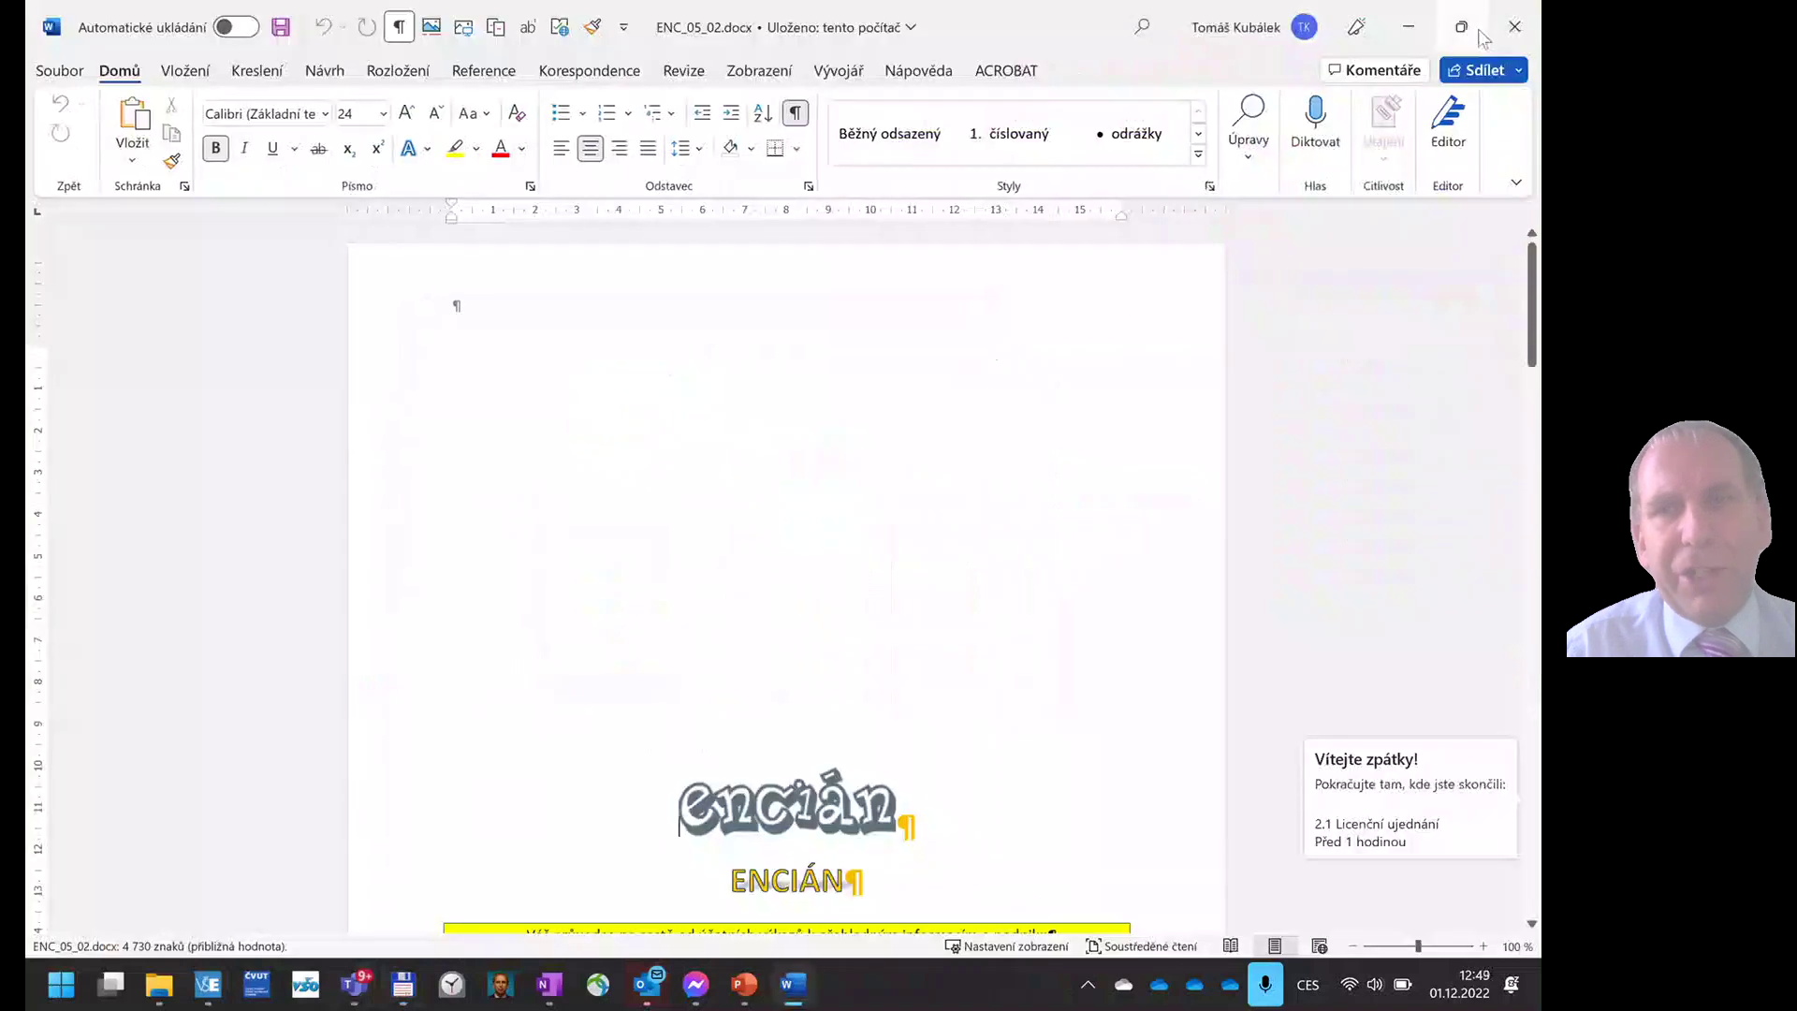
Restore Word beside the slide and add an empty paragraph after the '1 Prodávané programy' heading.
{"action": "left_click", "coordinate": [1461, 26]}
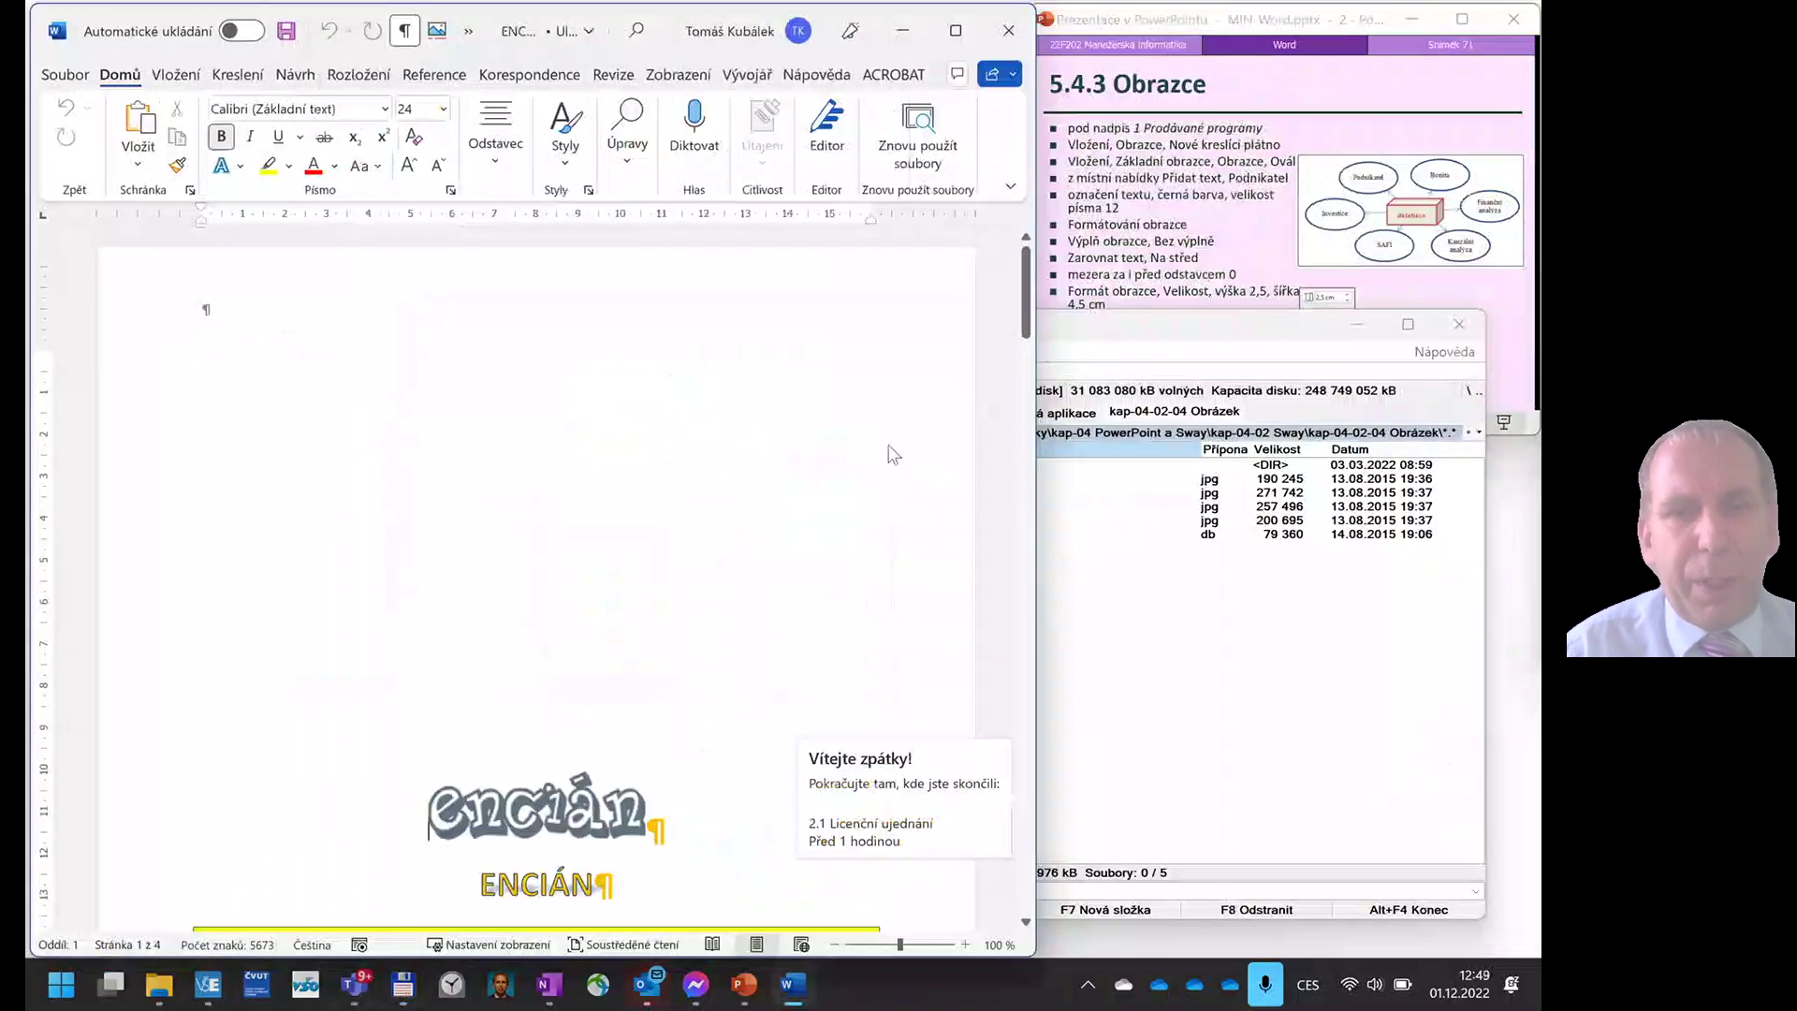
{"action": "scroll", "coordinate": [889, 452], "scroll_direction": "down", "scroll_amount": 3}
{"action": "scroll", "coordinate": [889, 449], "scroll_direction": "down", "scroll_amount": 1}
{"action": "scroll", "coordinate": [888, 445], "scroll_direction": "down", "scroll_amount": 3}
{"action": "scroll", "coordinate": [888, 445], "scroll_direction": "down", "scroll_amount": 4}
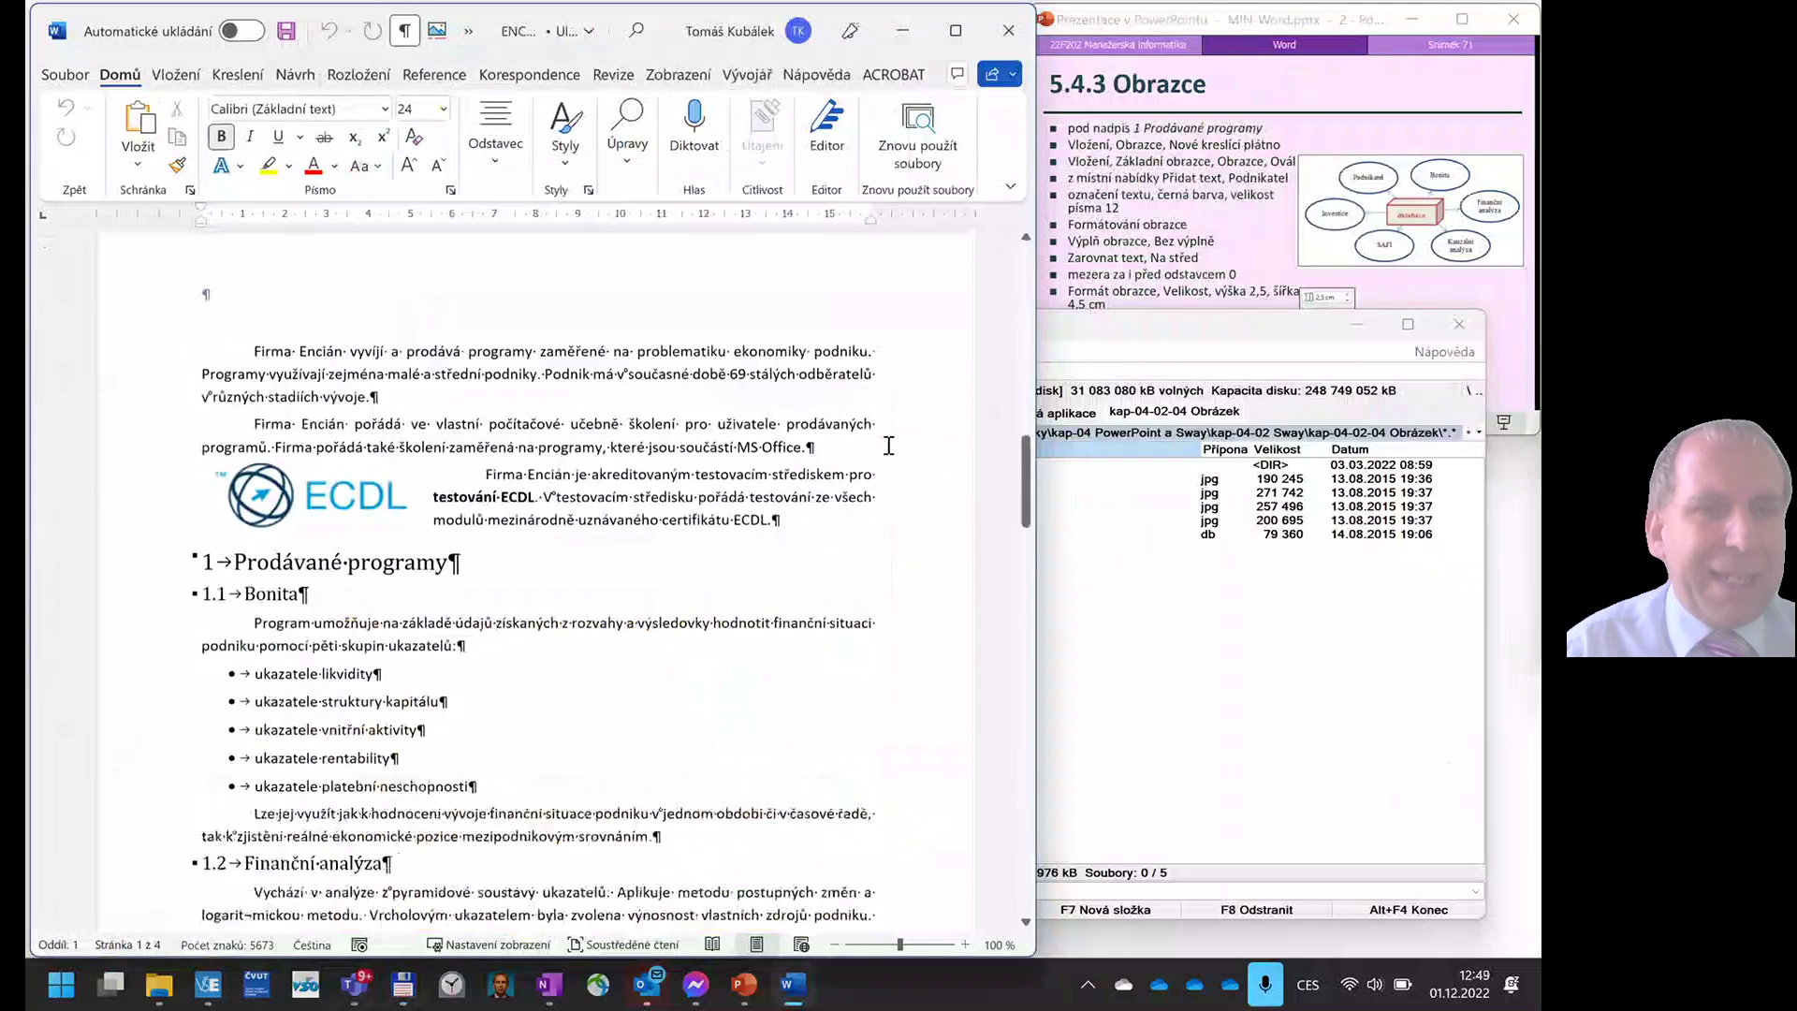
{"action": "scroll", "coordinate": [891, 441], "scroll_direction": "down", "scroll_amount": 2}
{"action": "mouse_move", "coordinate": [337, 561]}
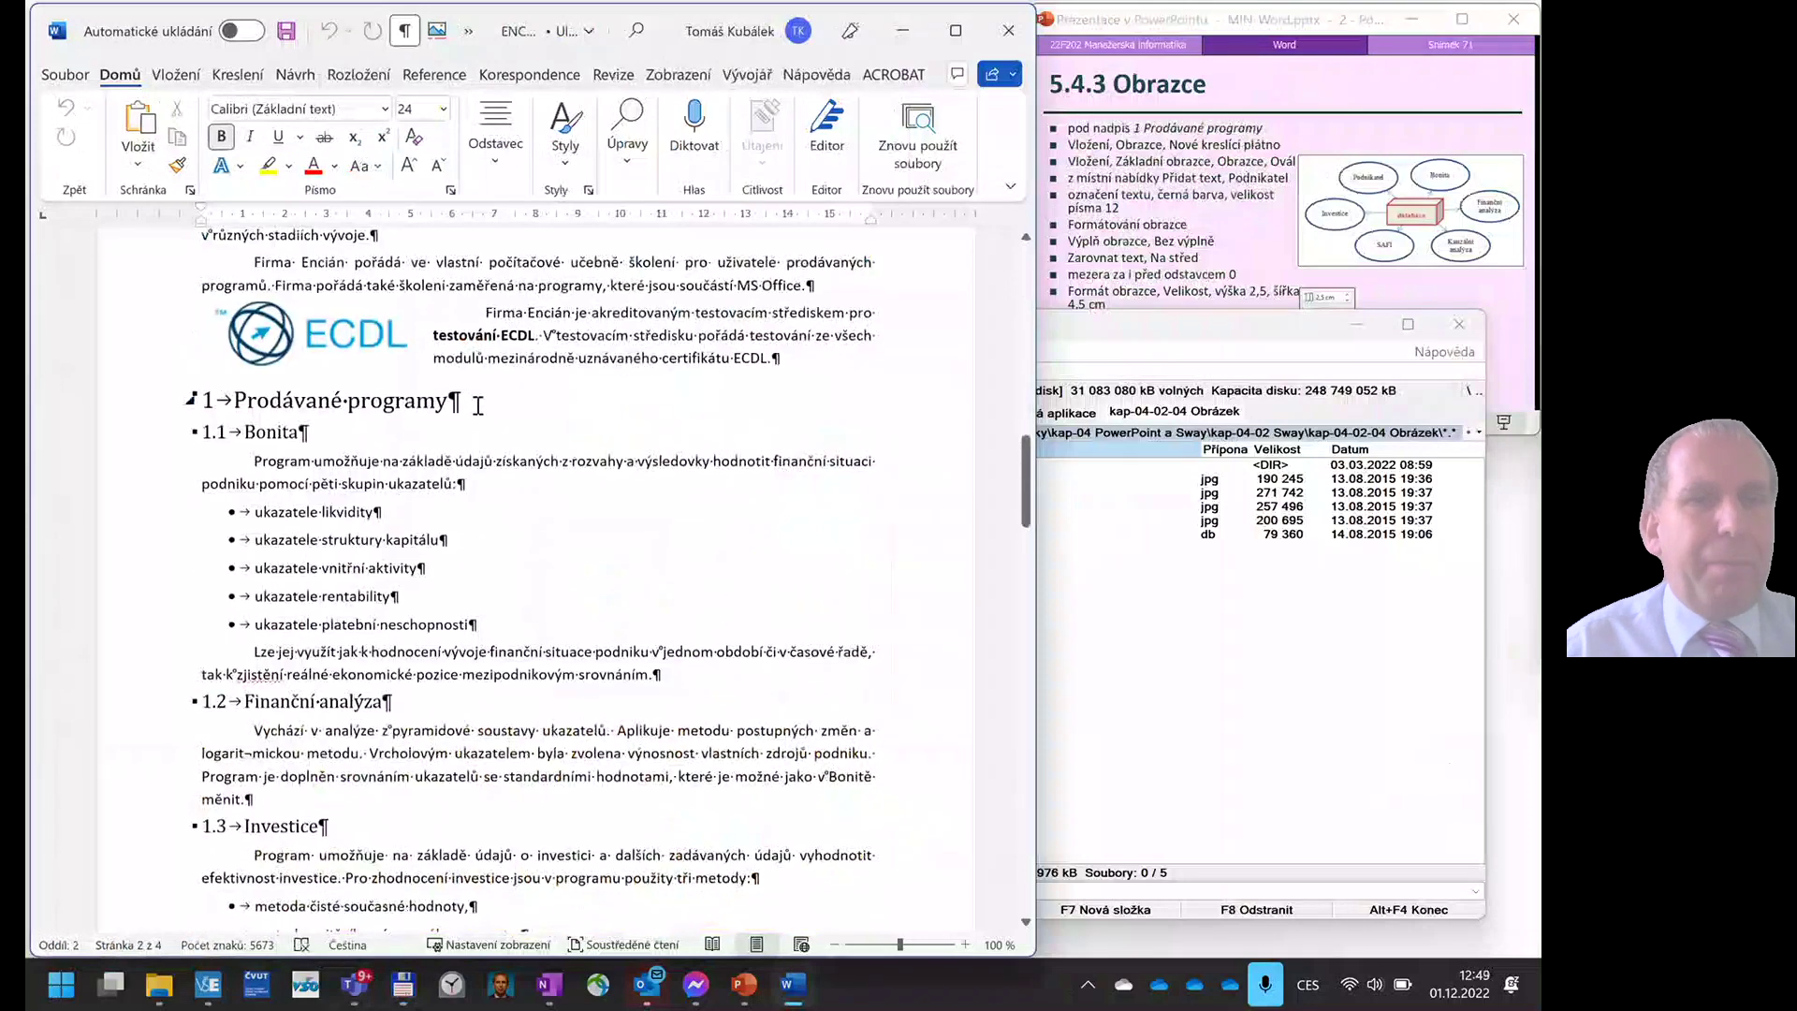
{"action": "left_click", "coordinate": [478, 404]}
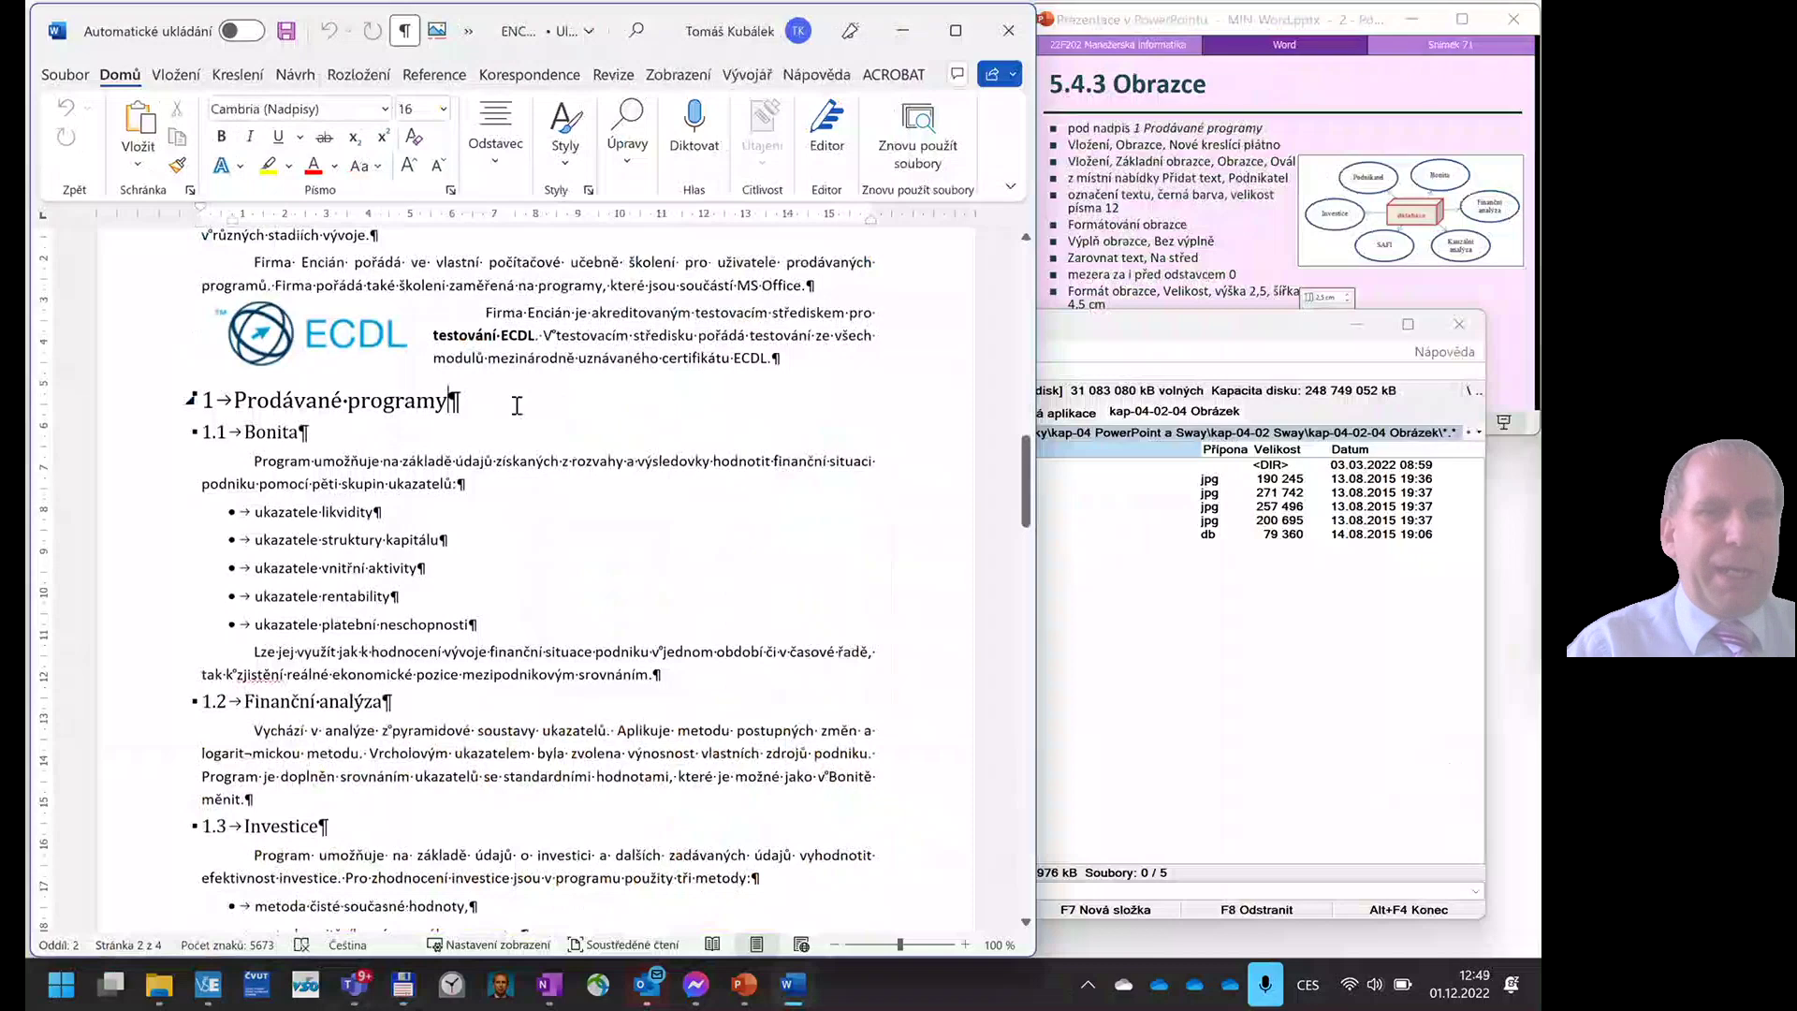
{"action": "key", "text": "Return"}
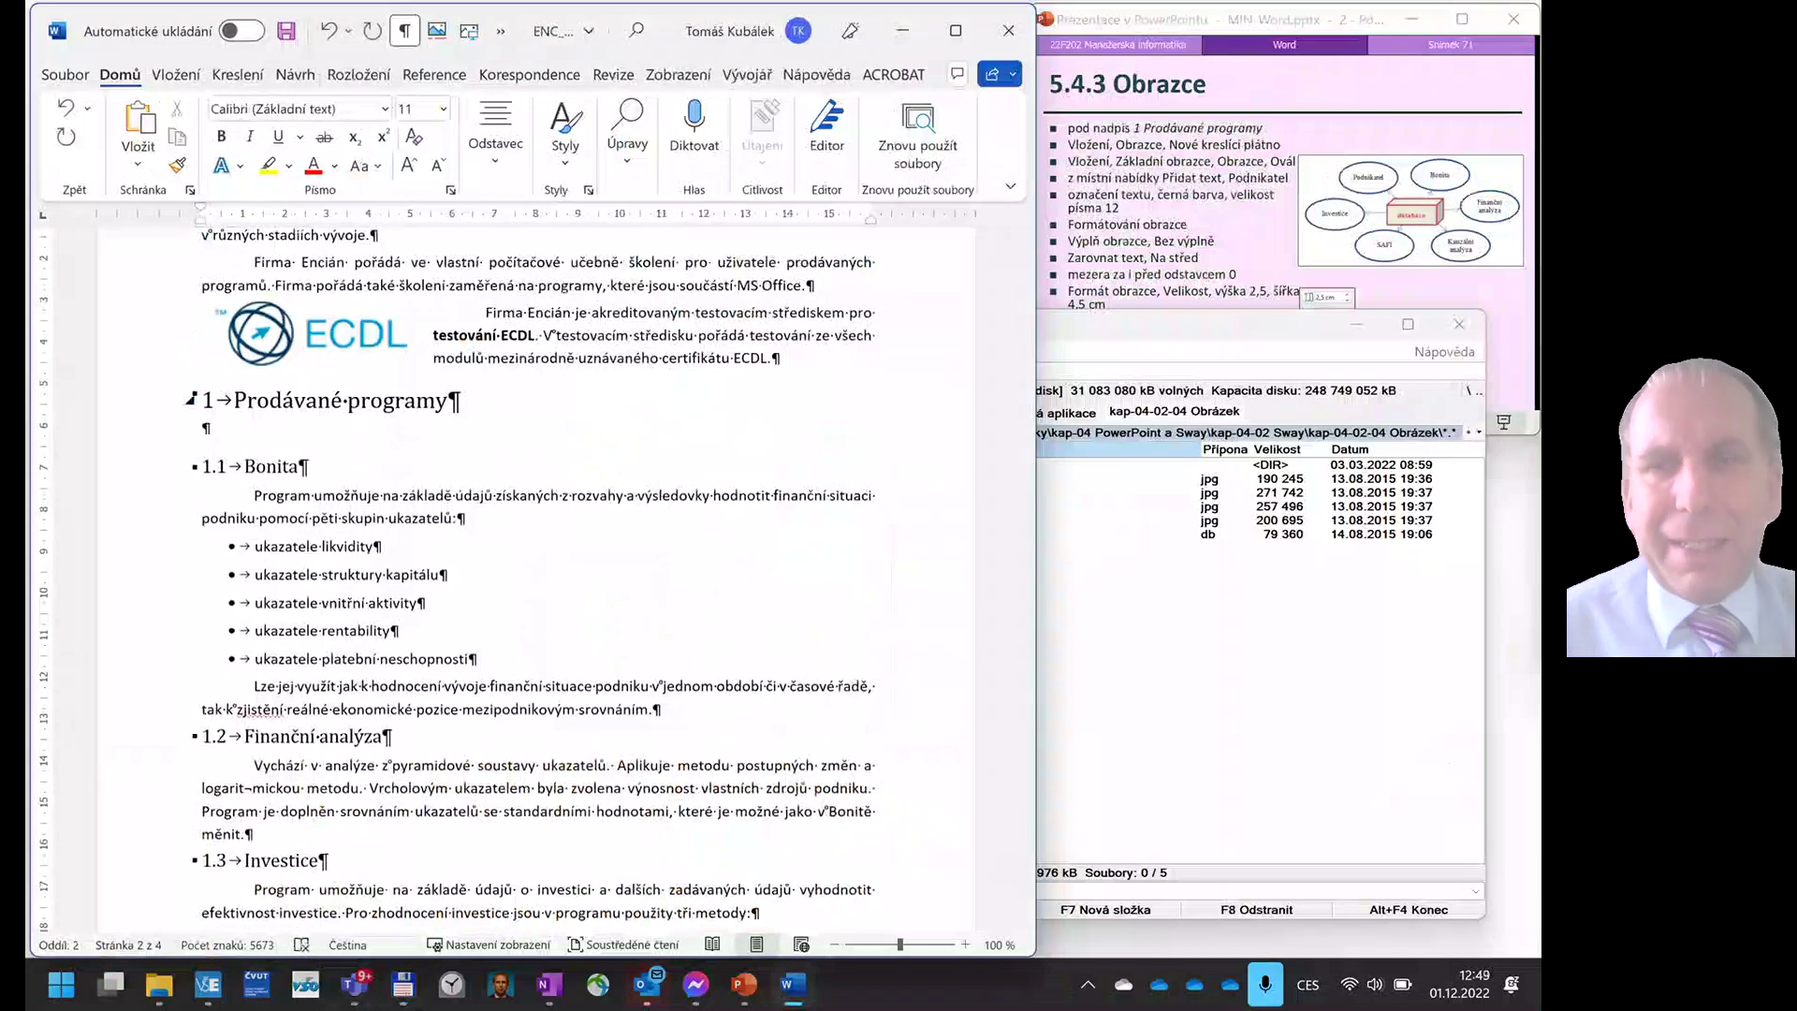
{"action": "left_click", "coordinate": [1356, 324]}
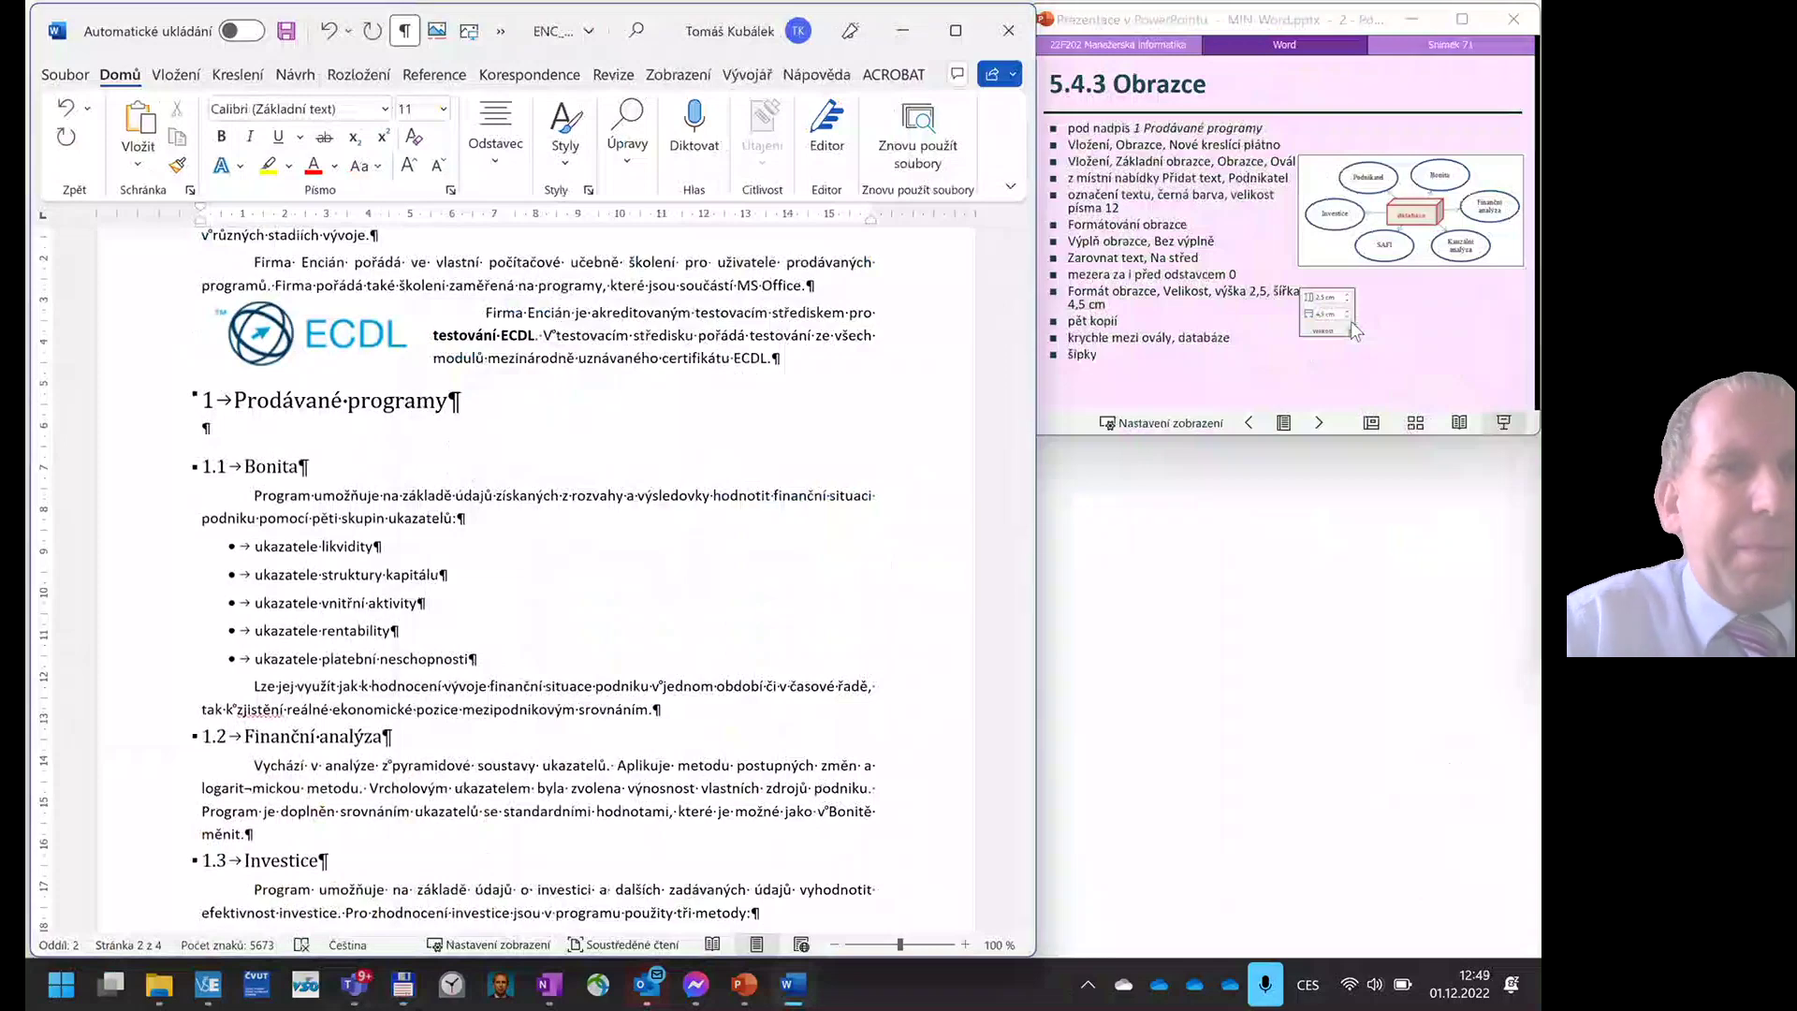
Insert a Nové kreslicí plátno drawing canvas below the heading and show its Layout Options.
{"action": "left_click", "coordinate": [190, 84]}
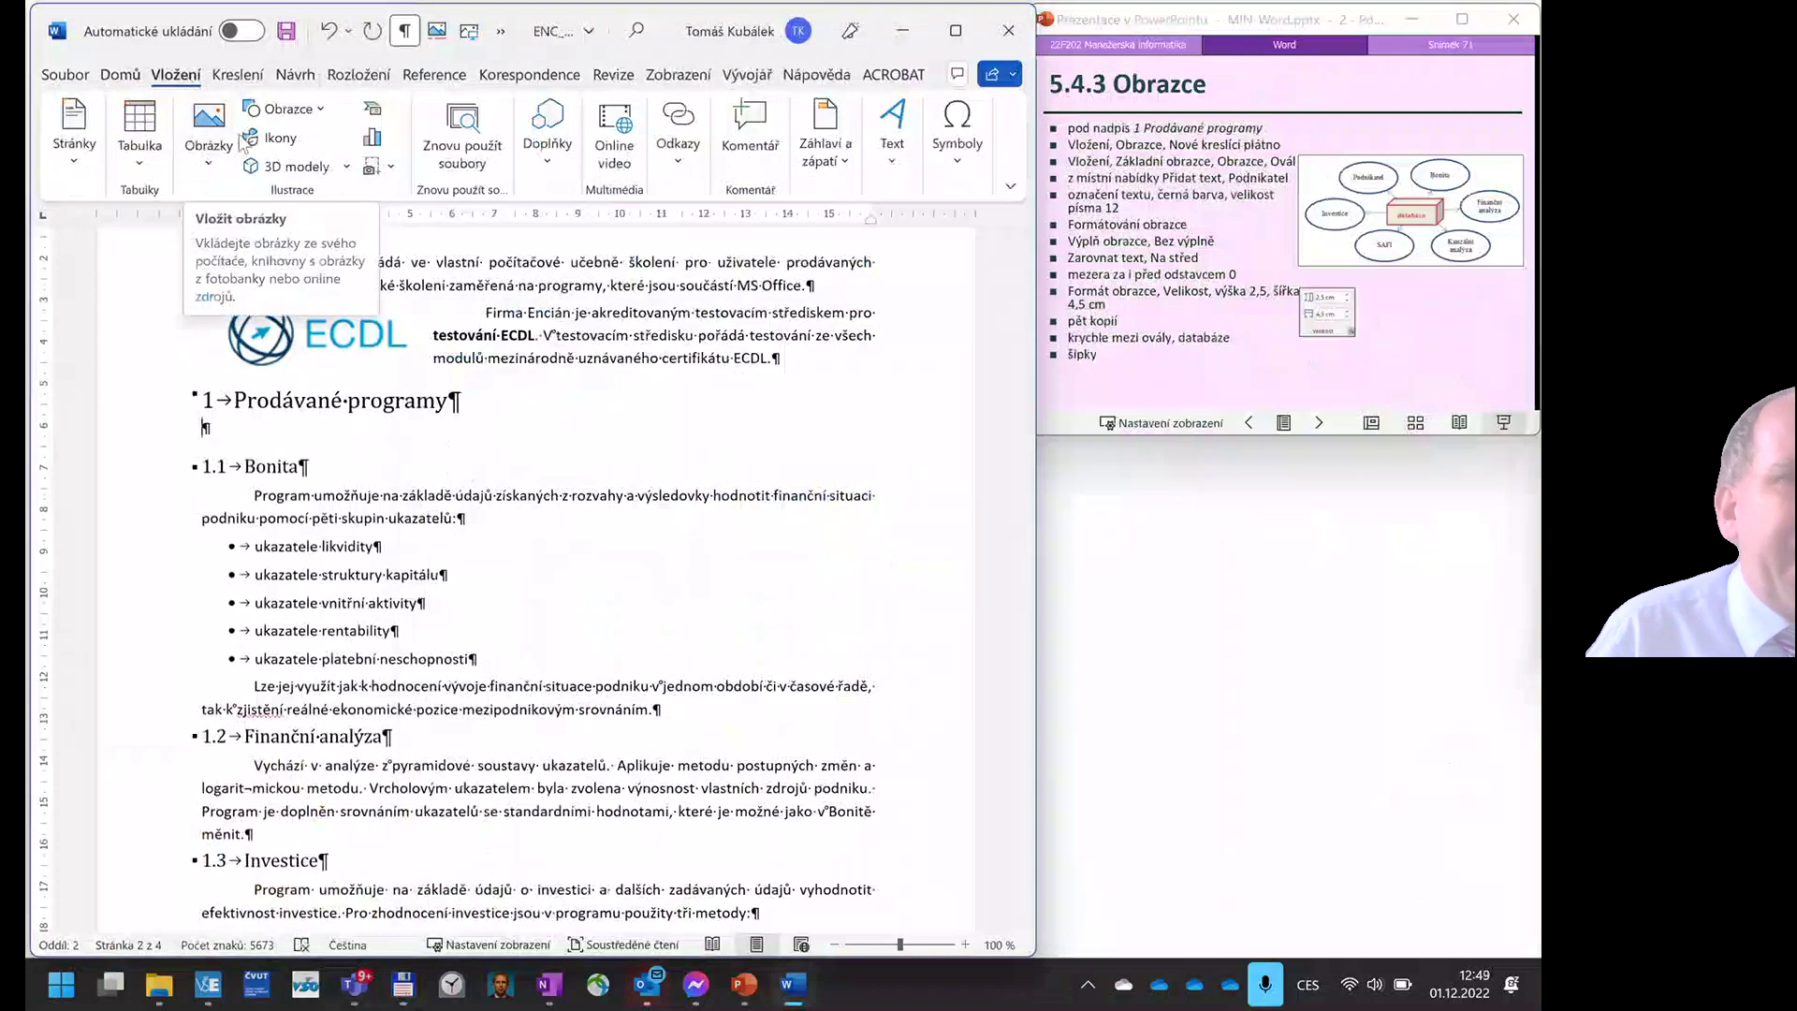
{"action": "left_click", "coordinate": [319, 110]}
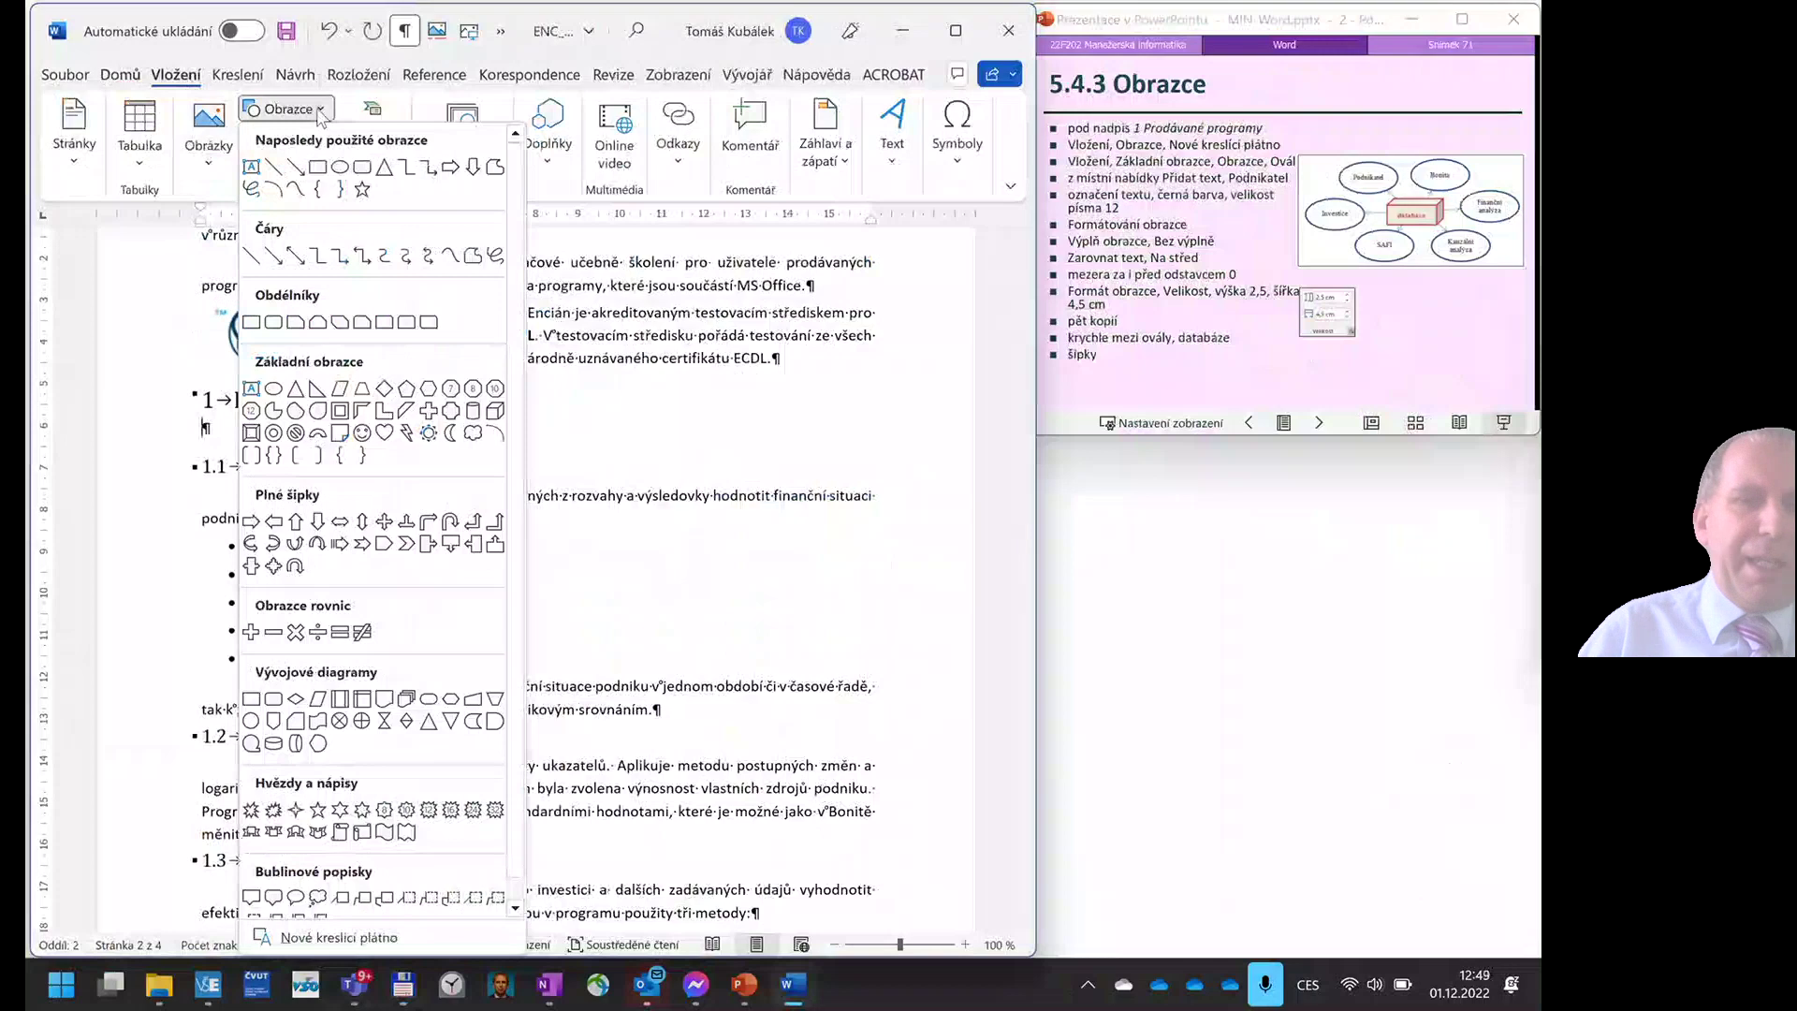
{"action": "left_click", "coordinate": [364, 940]}
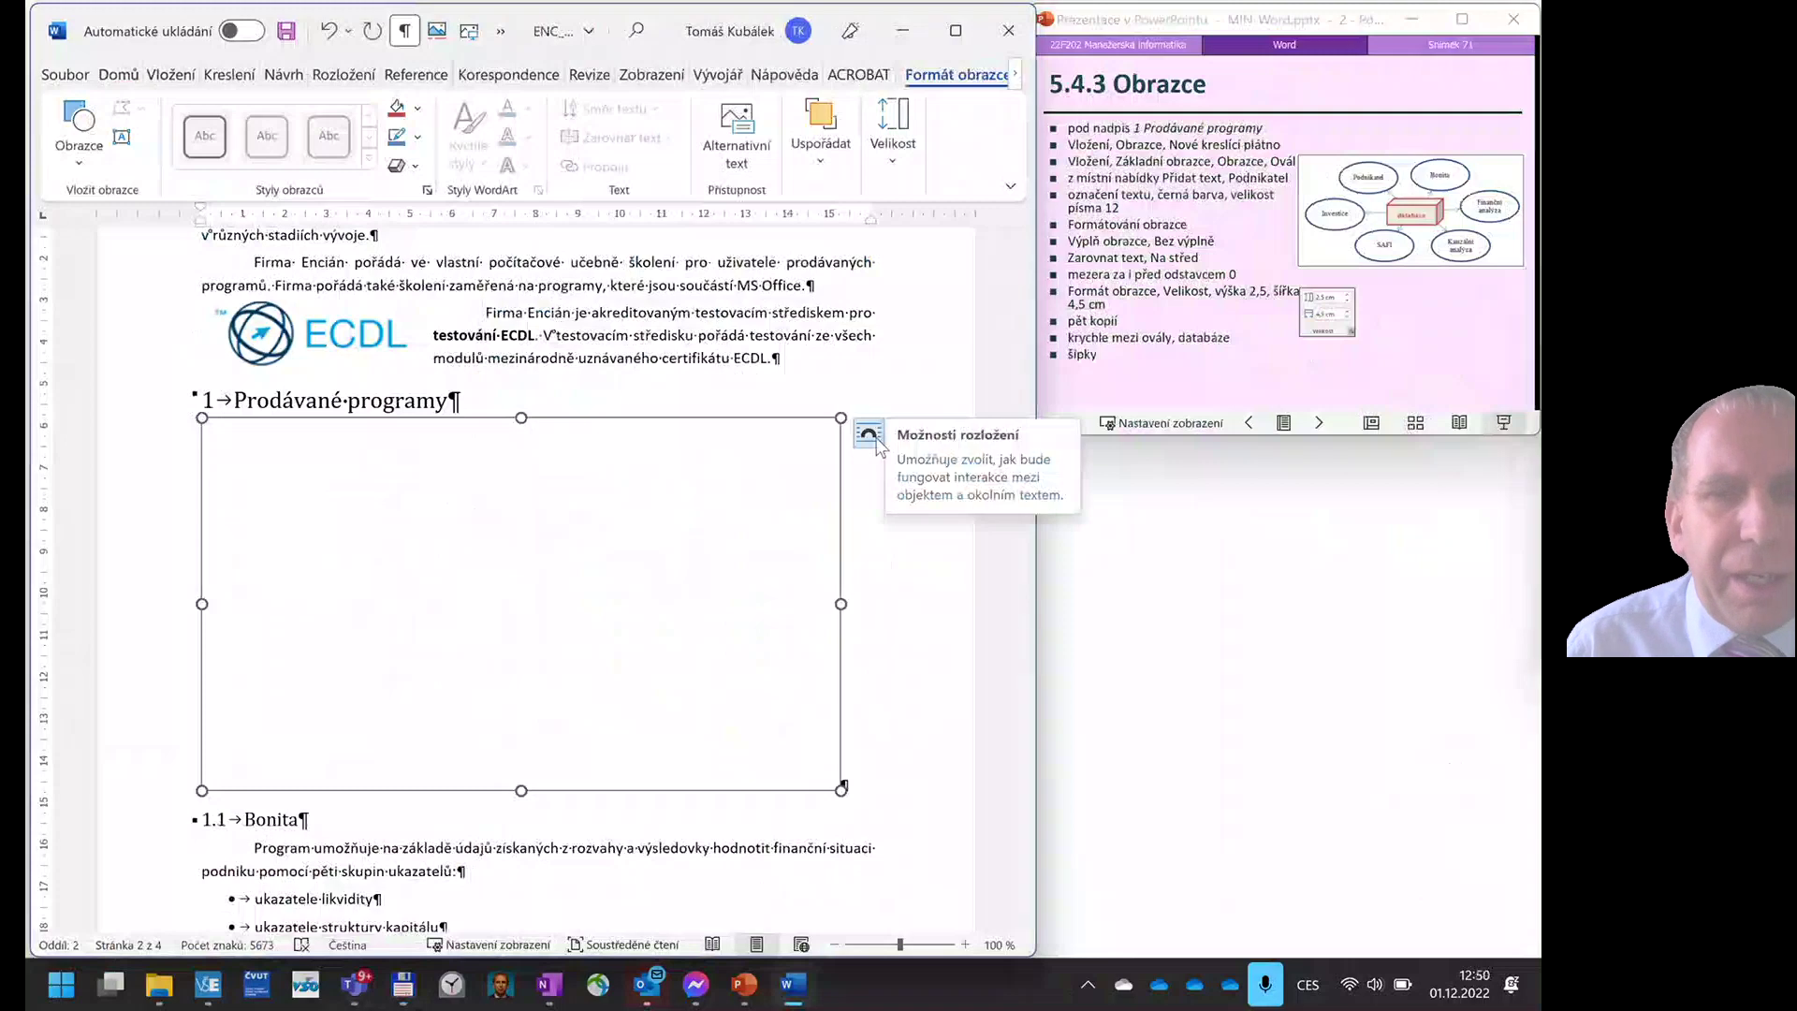
{"action": "left_click", "coordinate": [869, 435]}
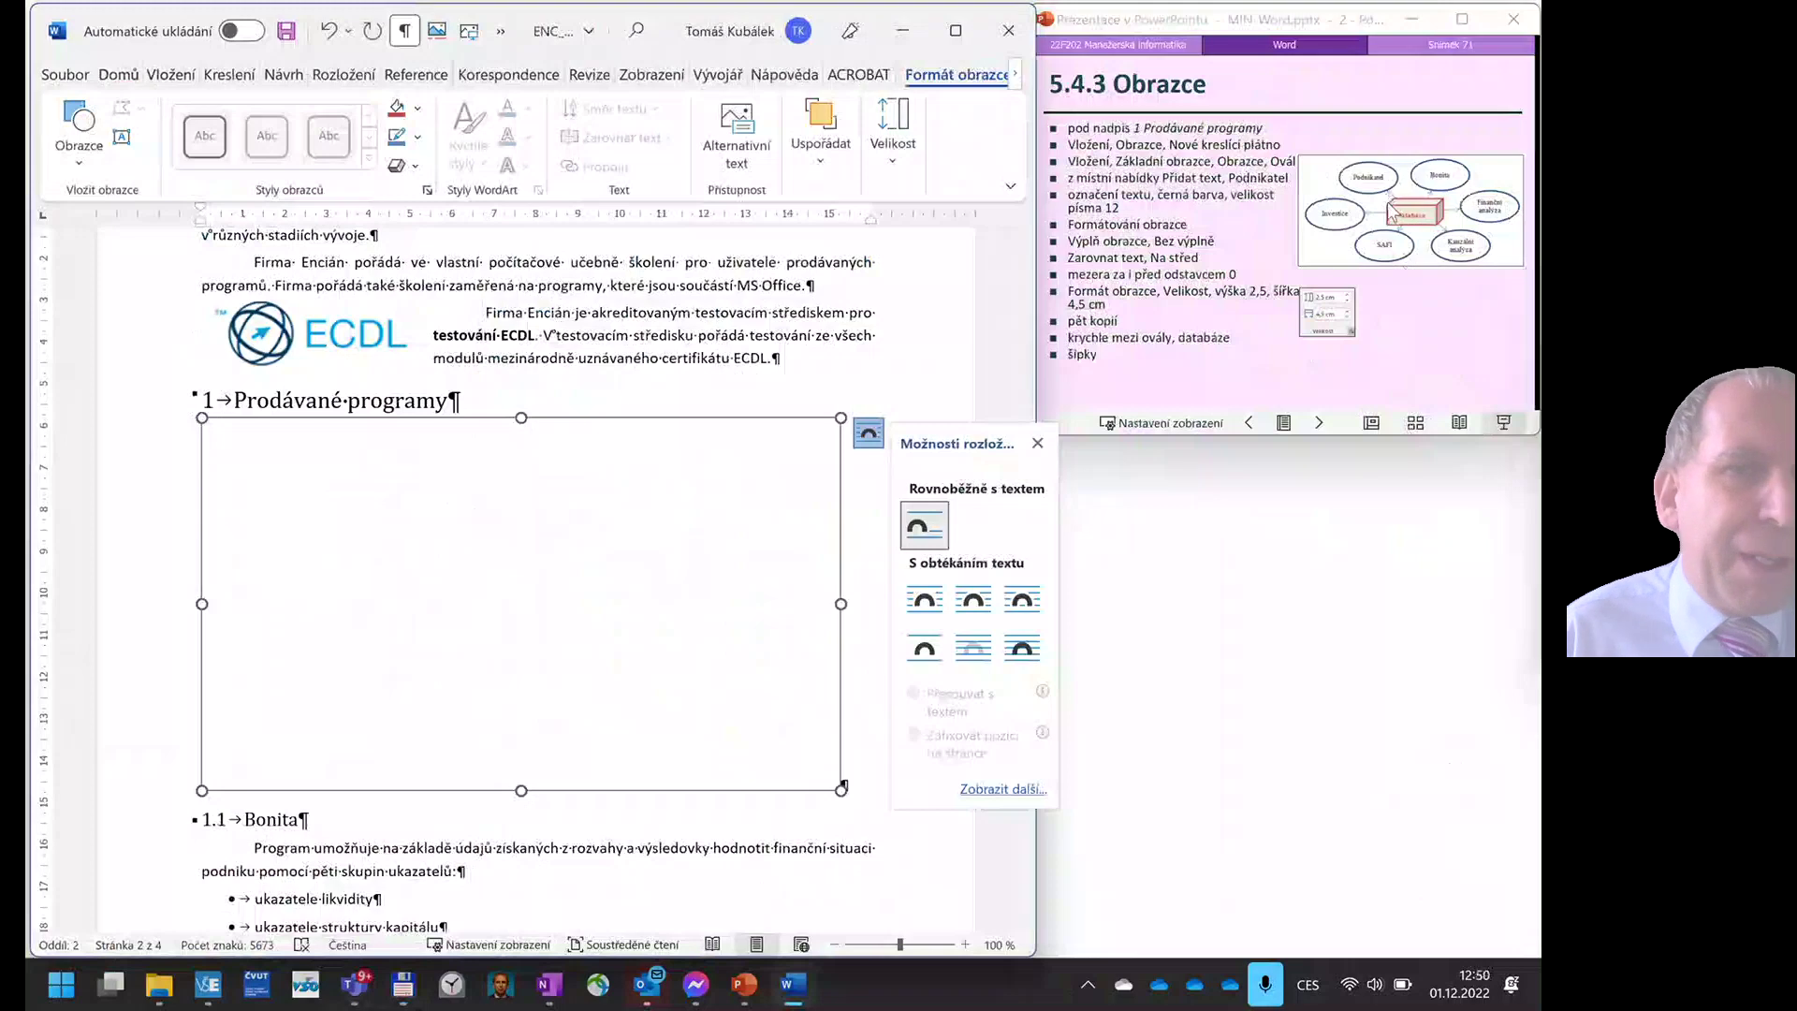
Draw a Krychle cube shape in the middle of the canvas and widen it slightly.
{"action": "left_click", "coordinate": [171, 75]}
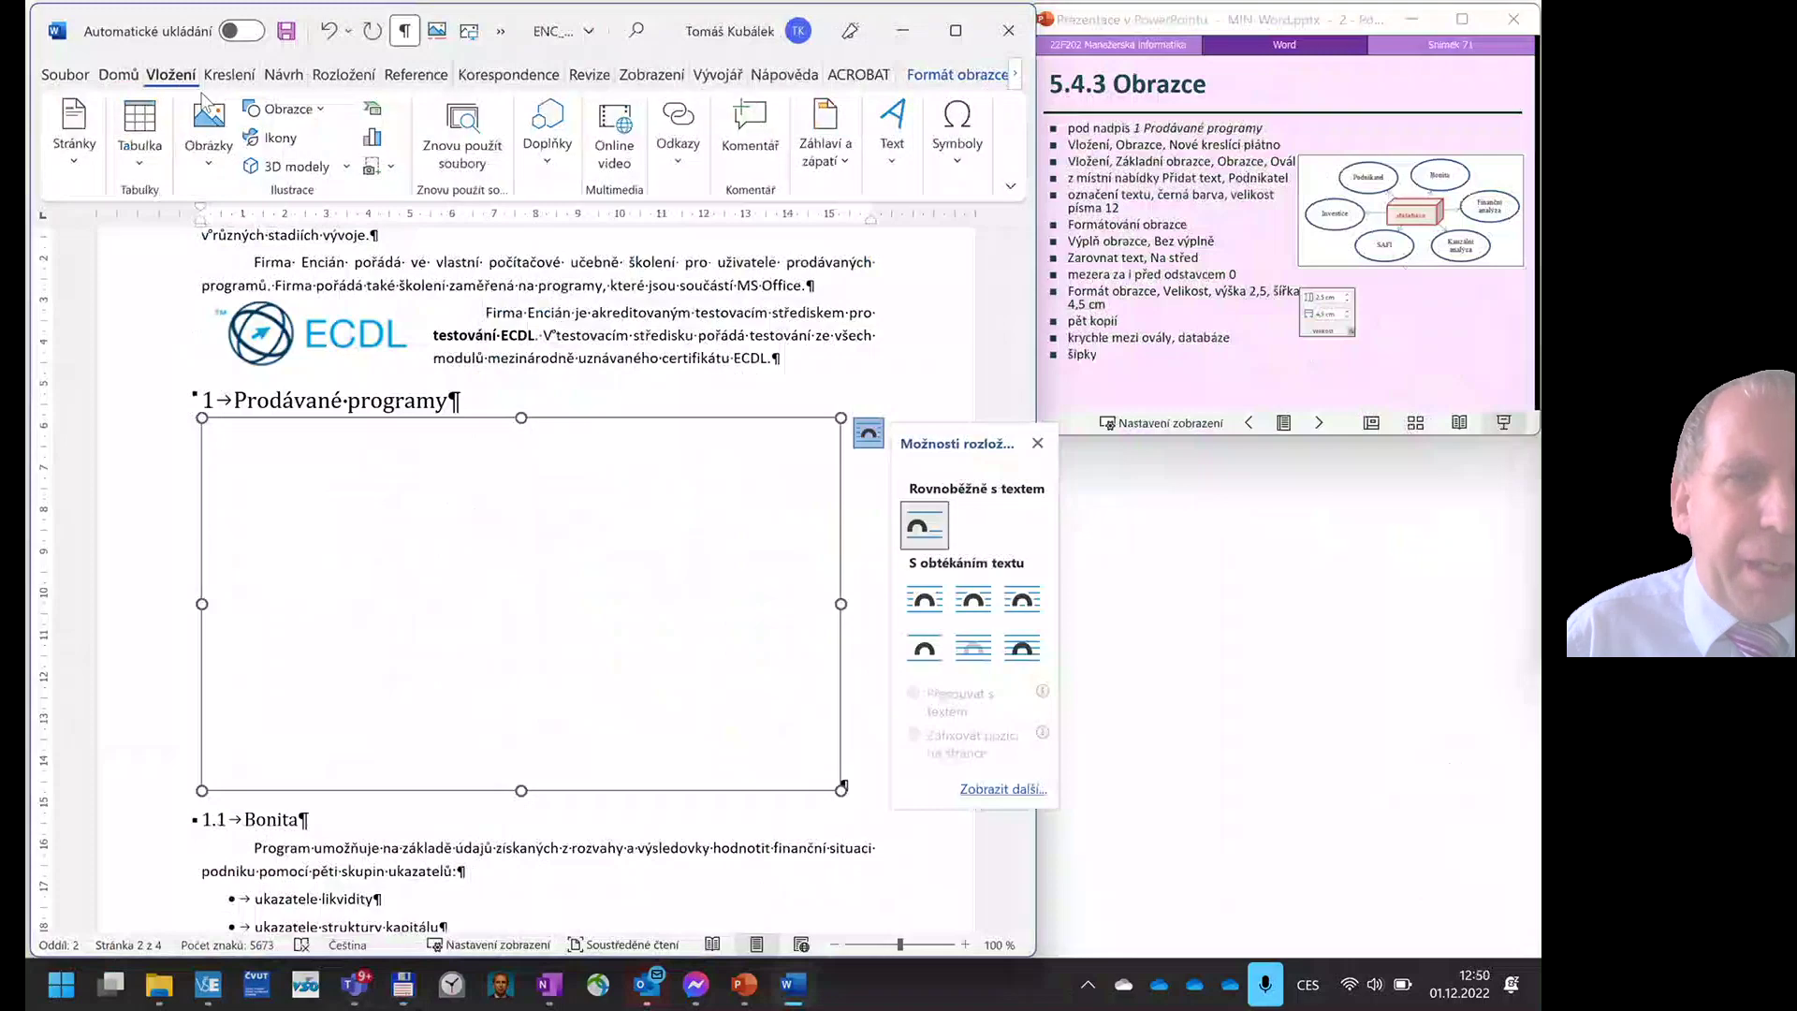
{"action": "left_click", "coordinate": [323, 110]}
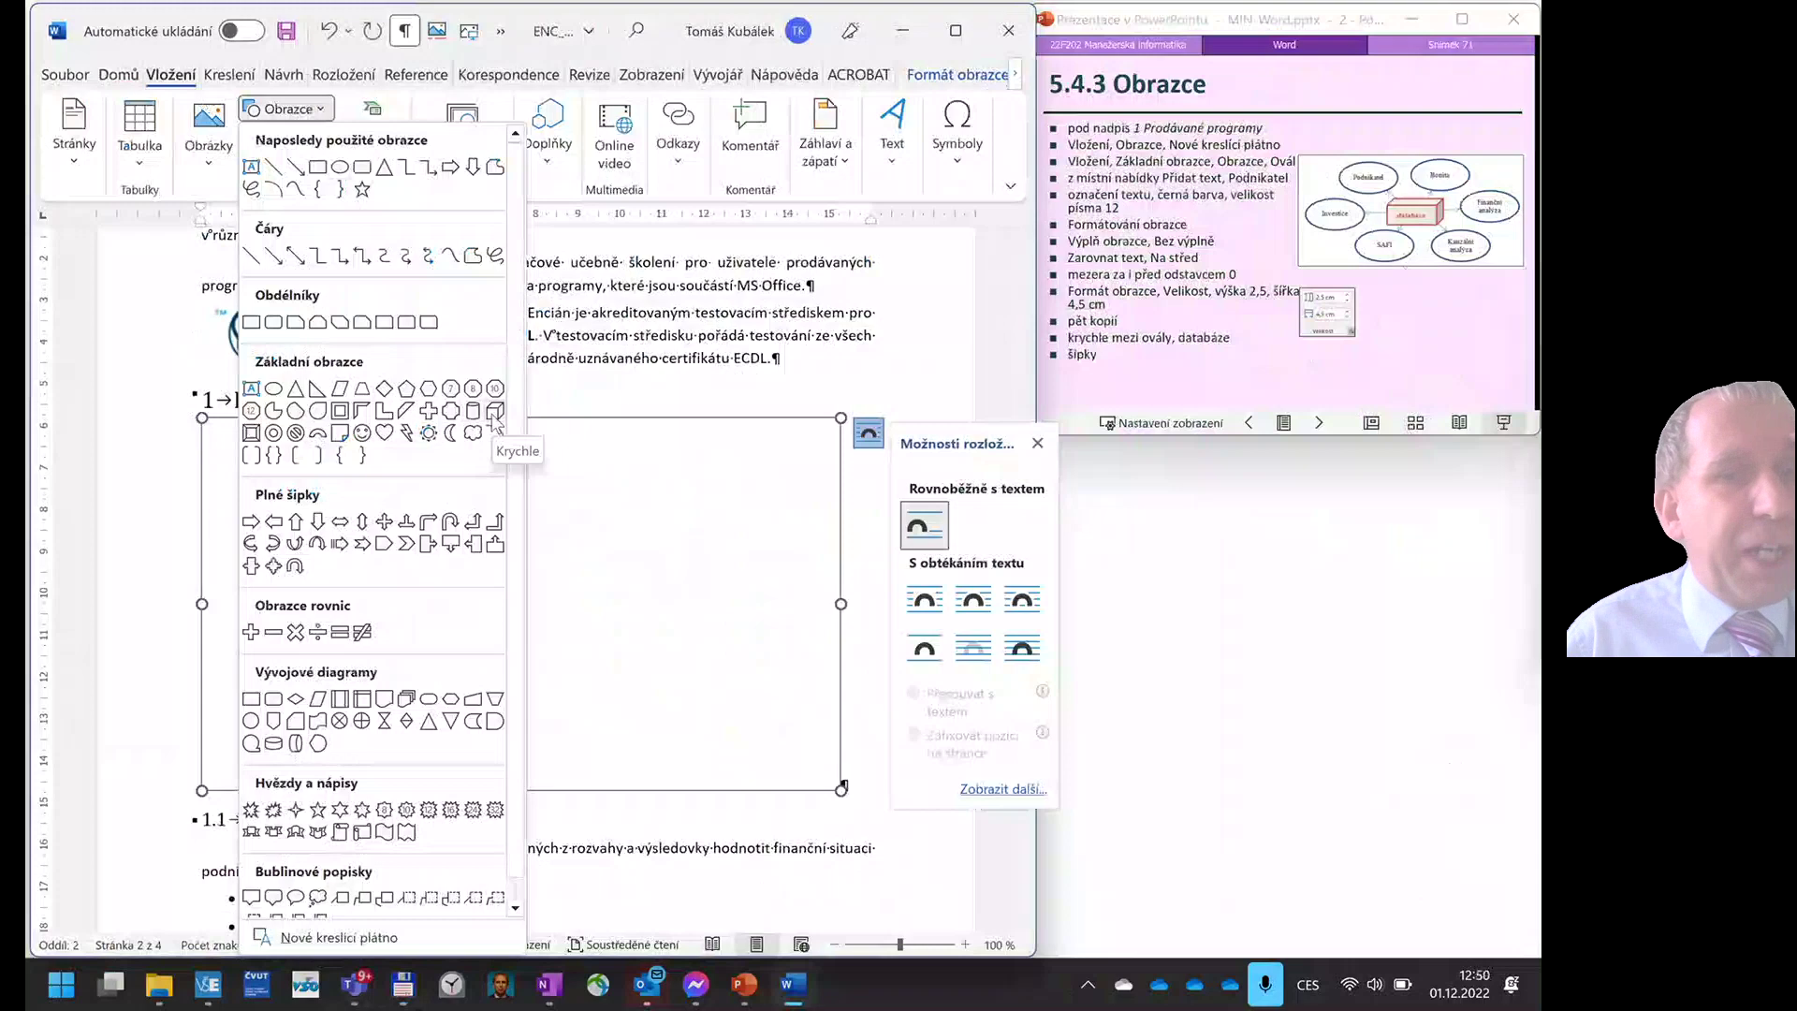
{"action": "left_click", "coordinate": [495, 413]}
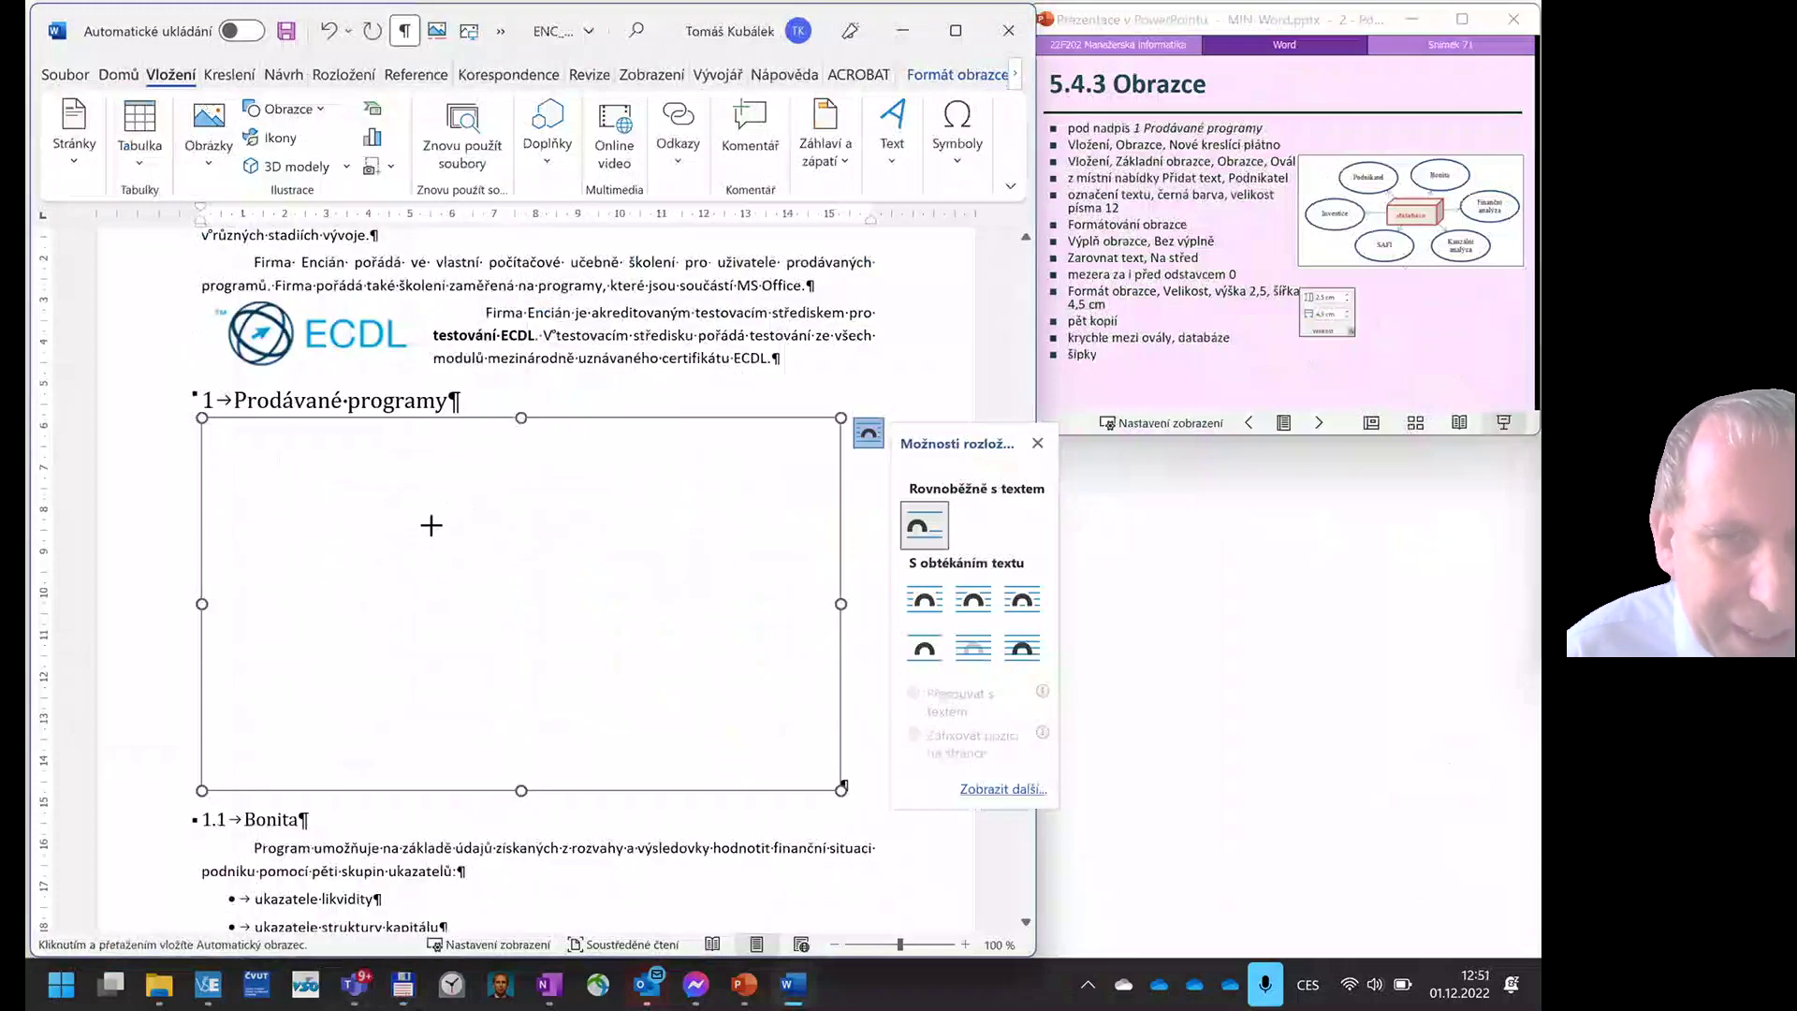
{"action": "left_click_drag", "start_coordinate": [438, 525], "coordinate": [636, 650]}
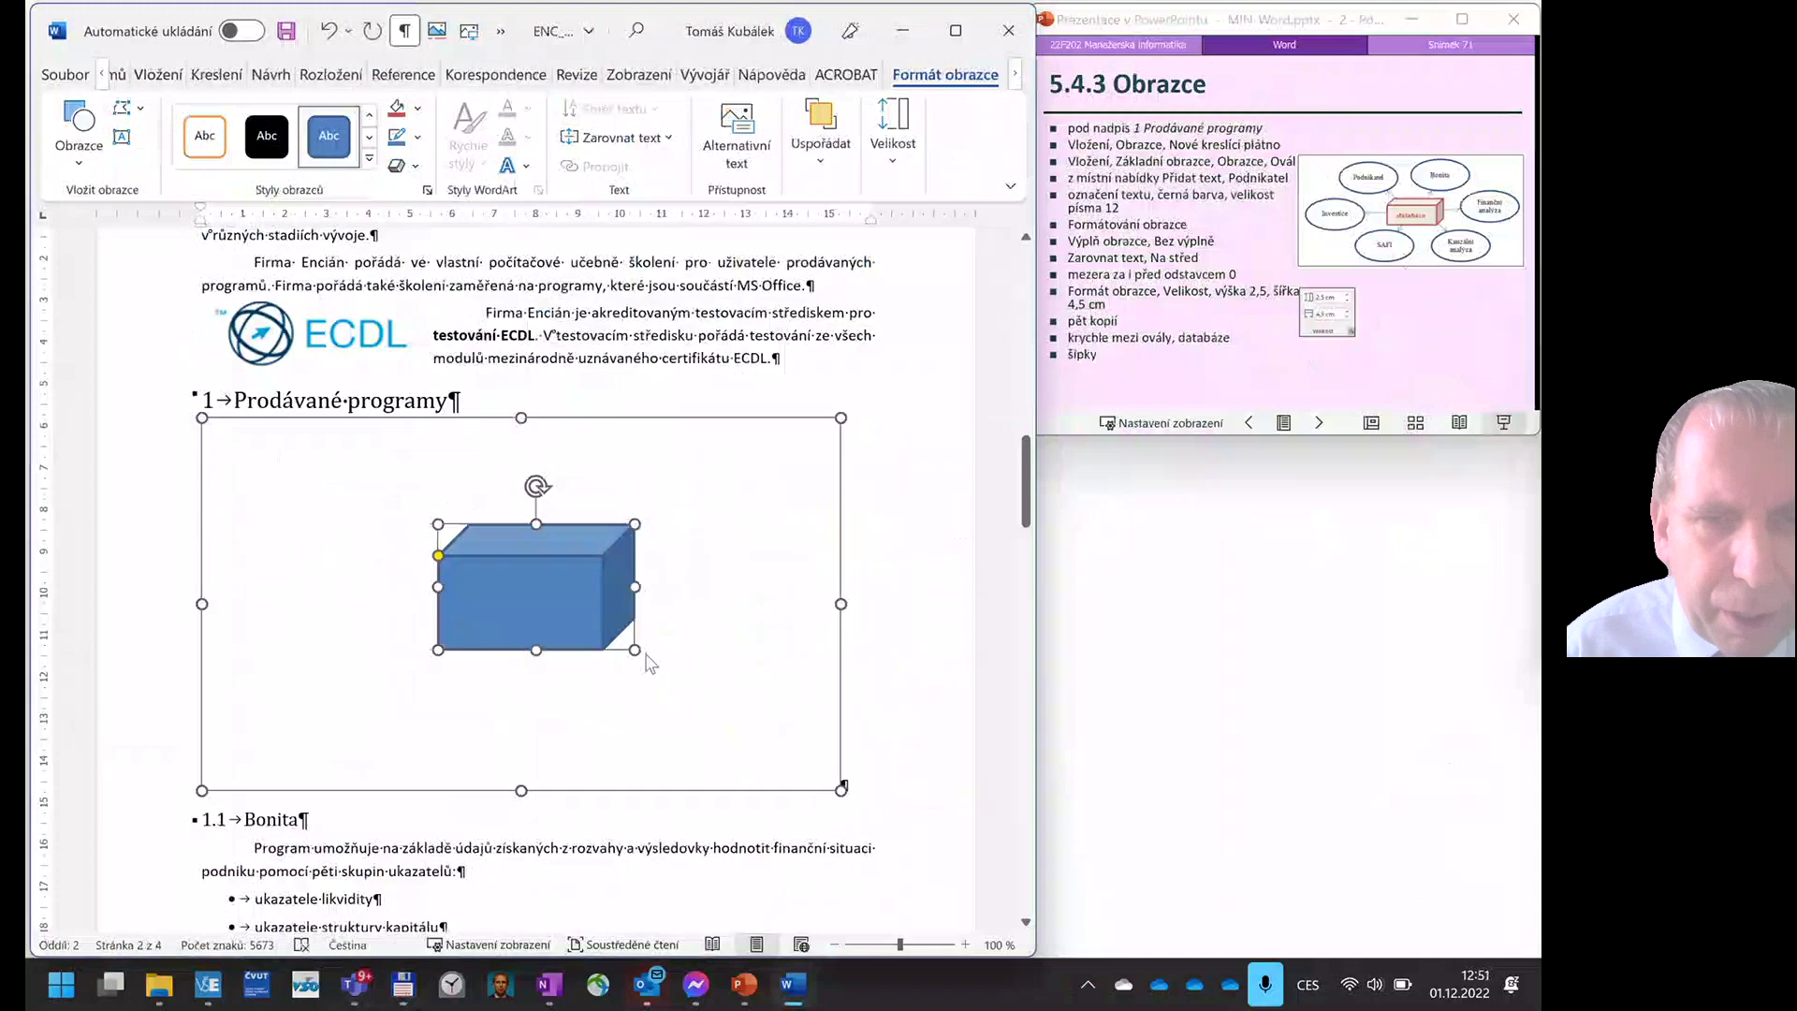
{"action": "left_click_drag", "start_coordinate": [635, 650], "coordinate": [635, 639]}
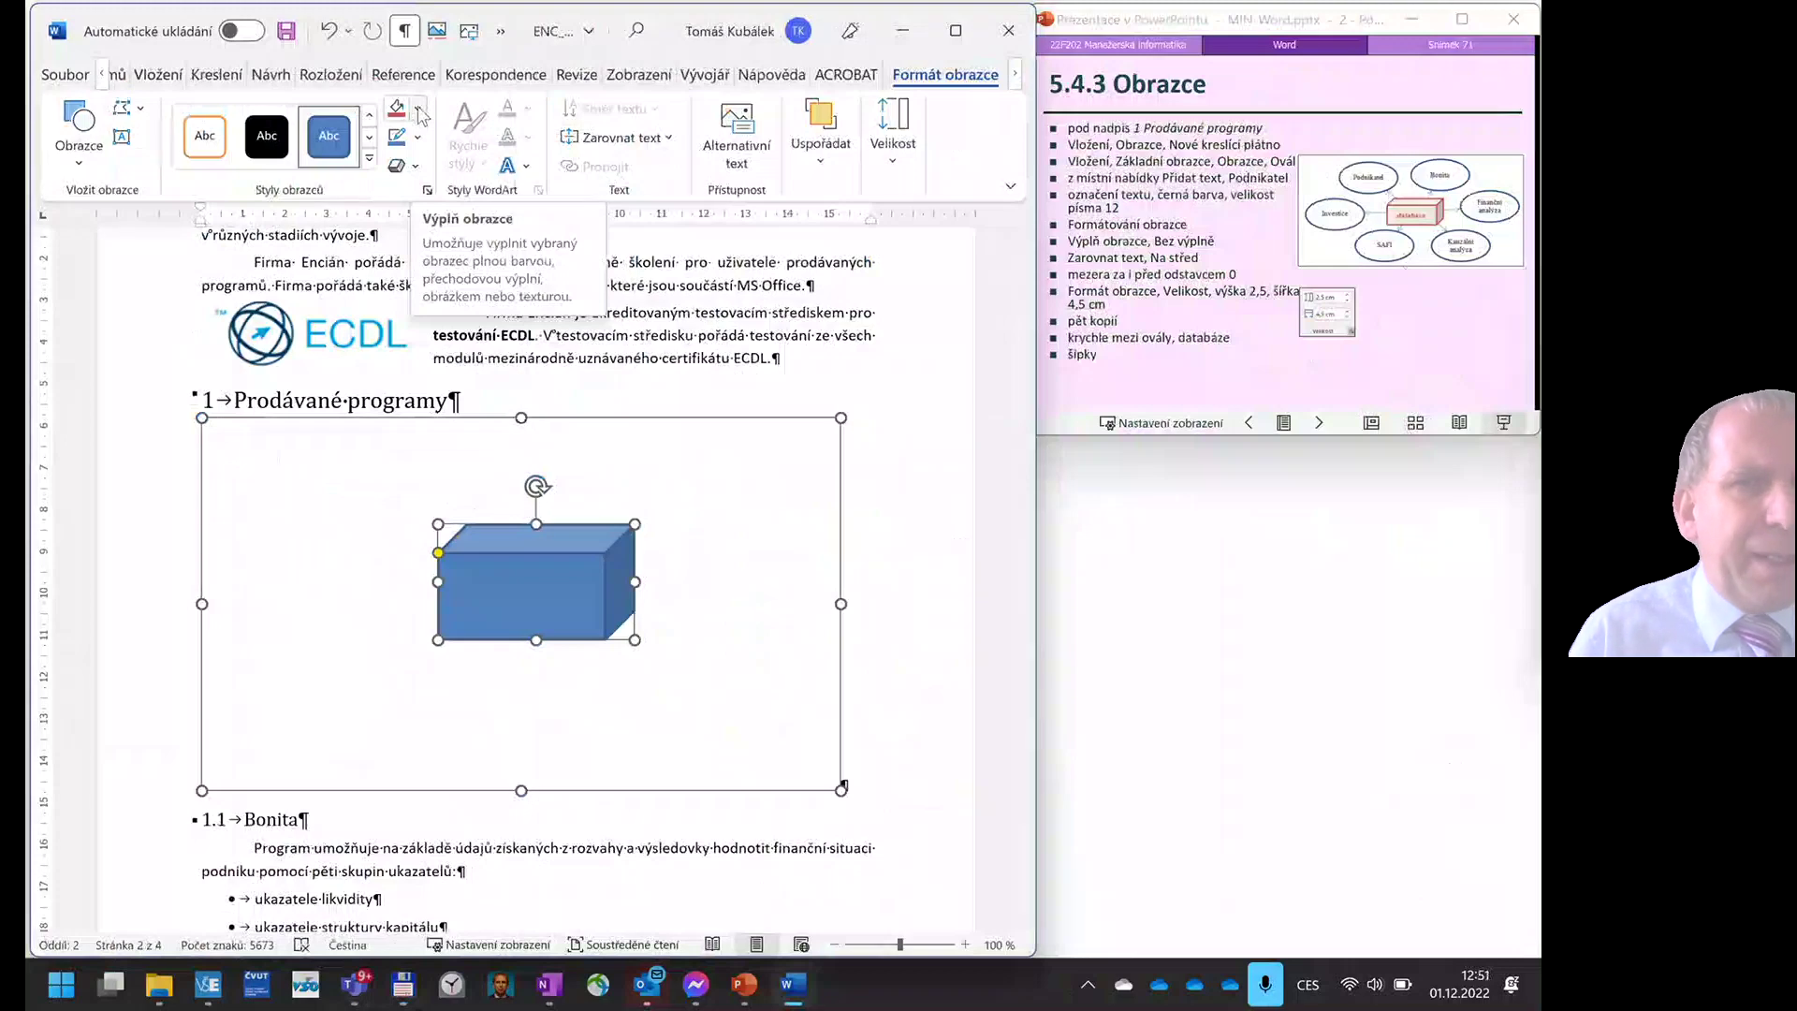
Fill the cube with light red using Výplň obrazce and outline it in red using Obrys obrazce.
{"action": "left_click", "coordinate": [418, 111]}
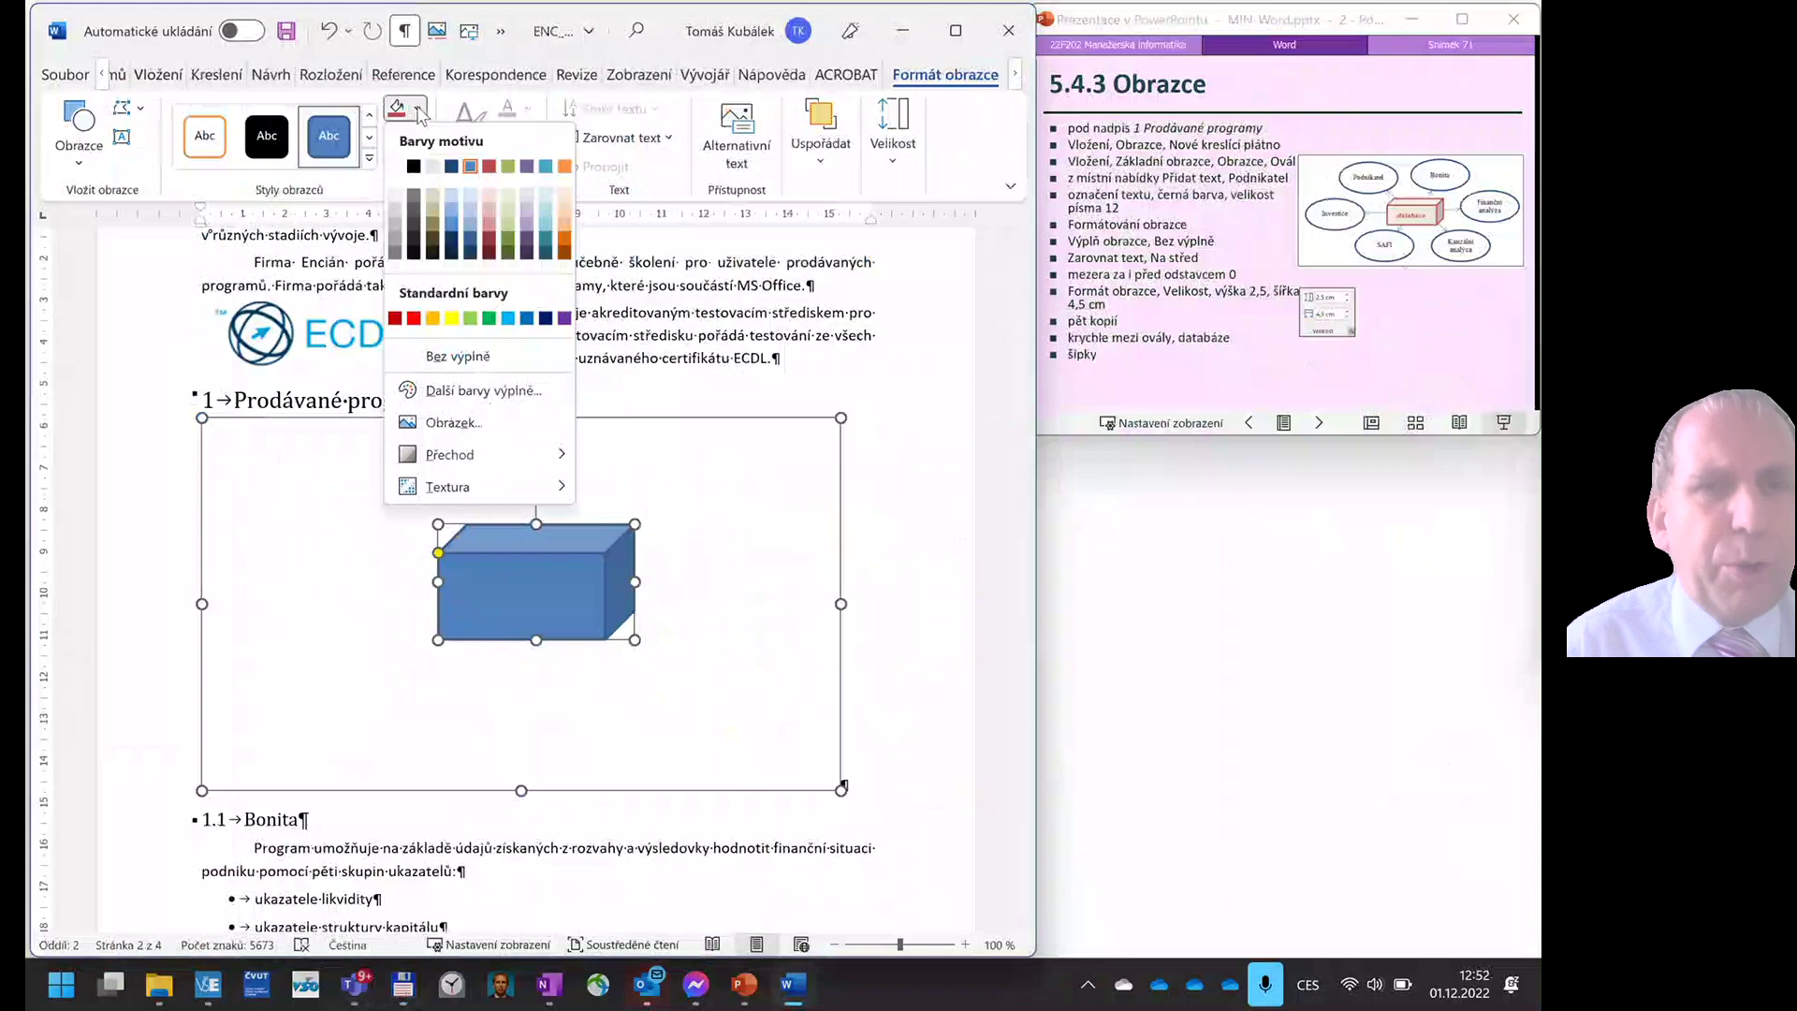
{"action": "left_click", "coordinate": [488, 194]}
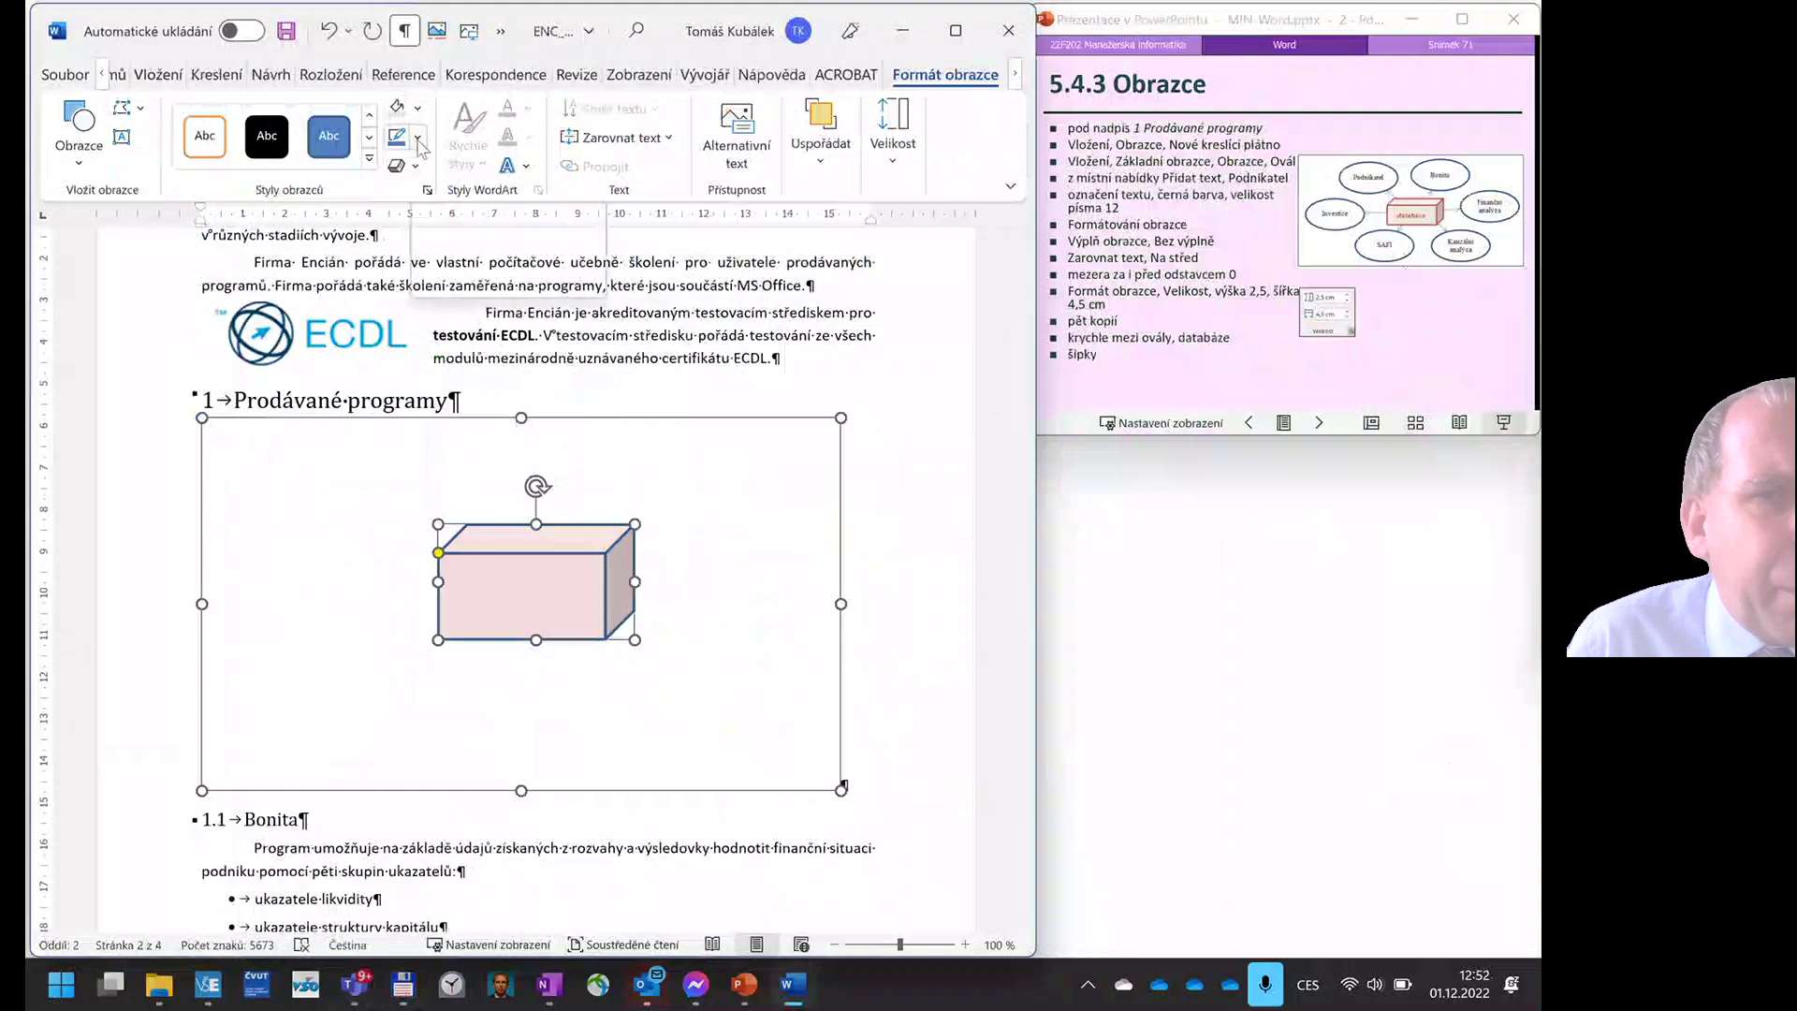
{"action": "left_click", "coordinate": [419, 139]}
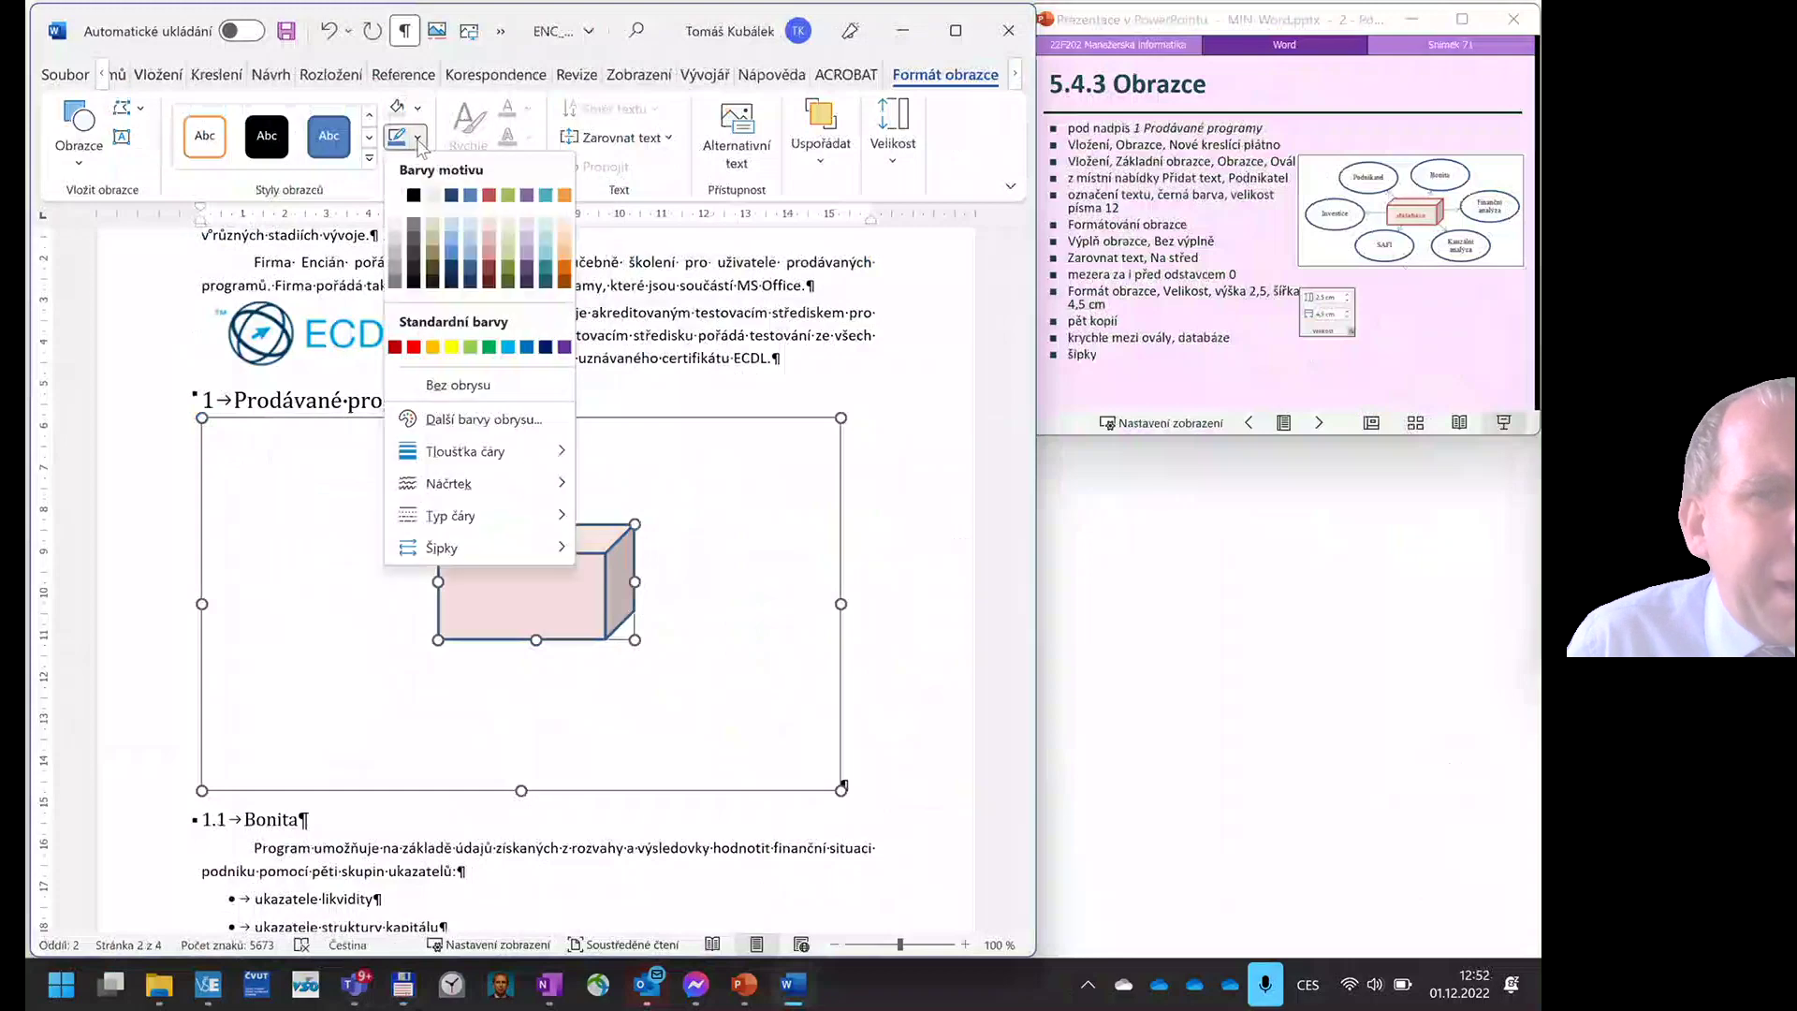
{"action": "left_click", "coordinate": [489, 196]}
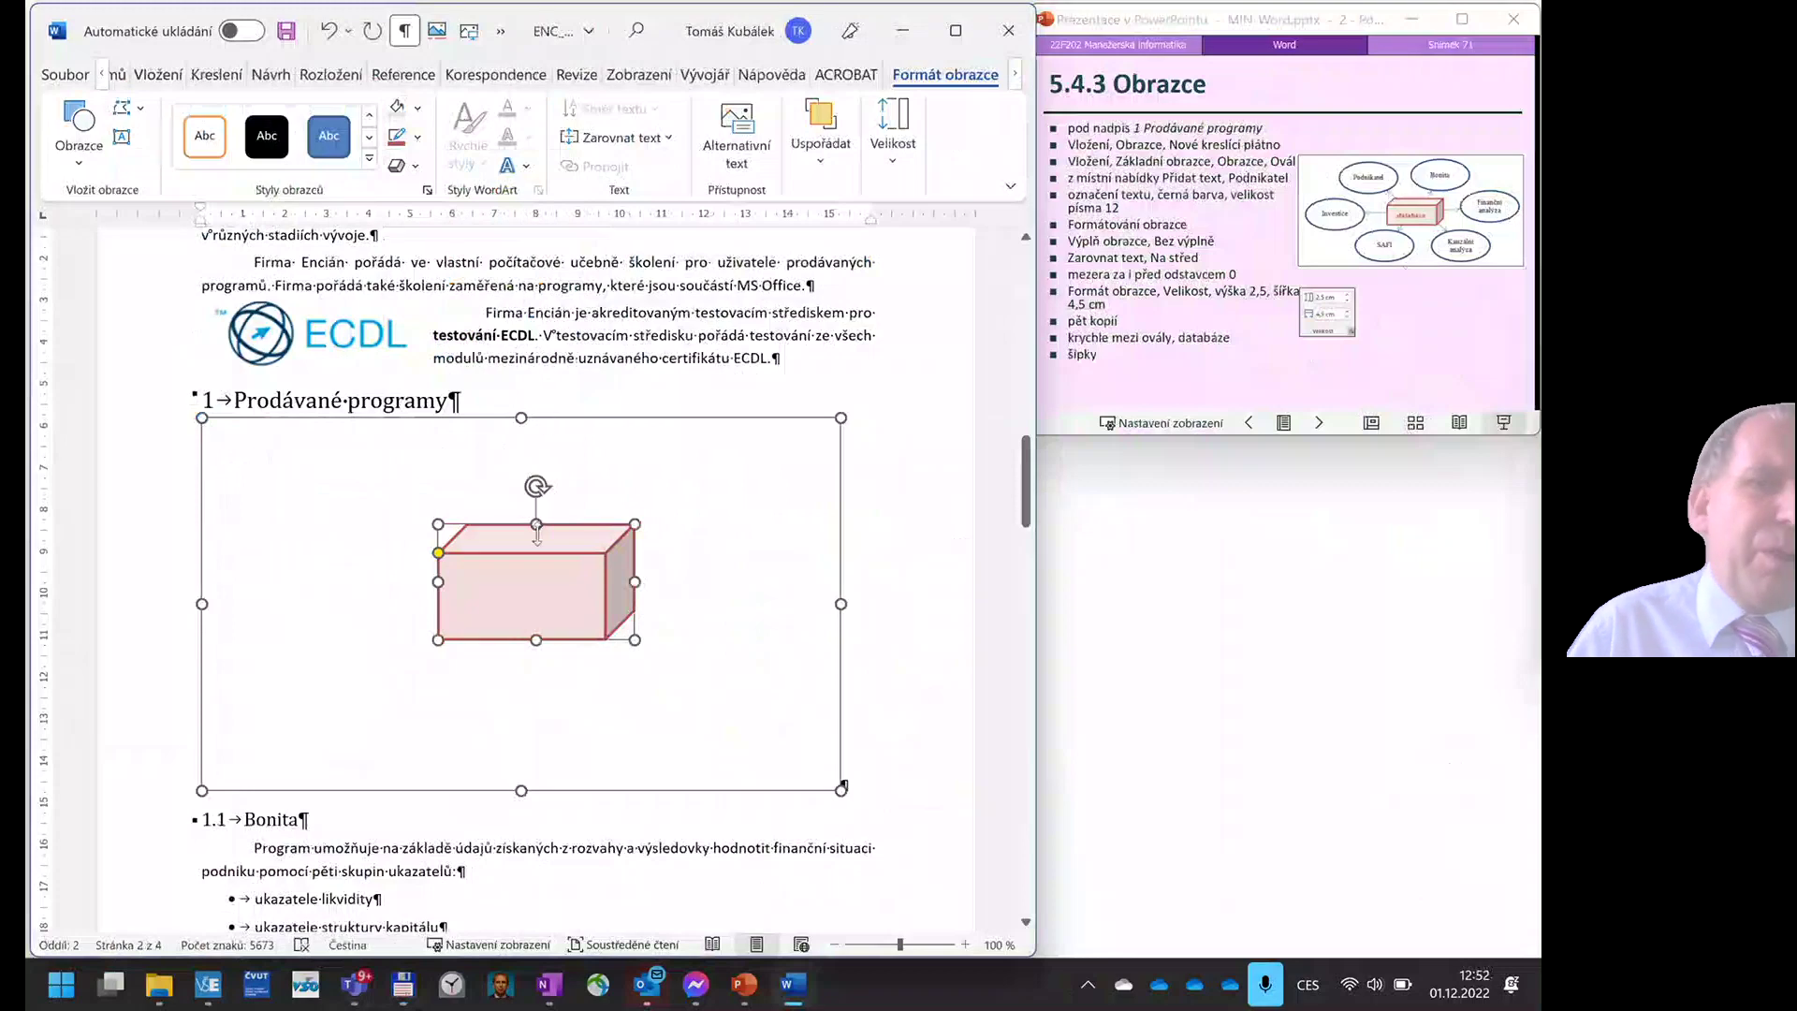
Select the cube's empty text line and set its font colour to red.
{"action": "left_click", "coordinate": [529, 585]}
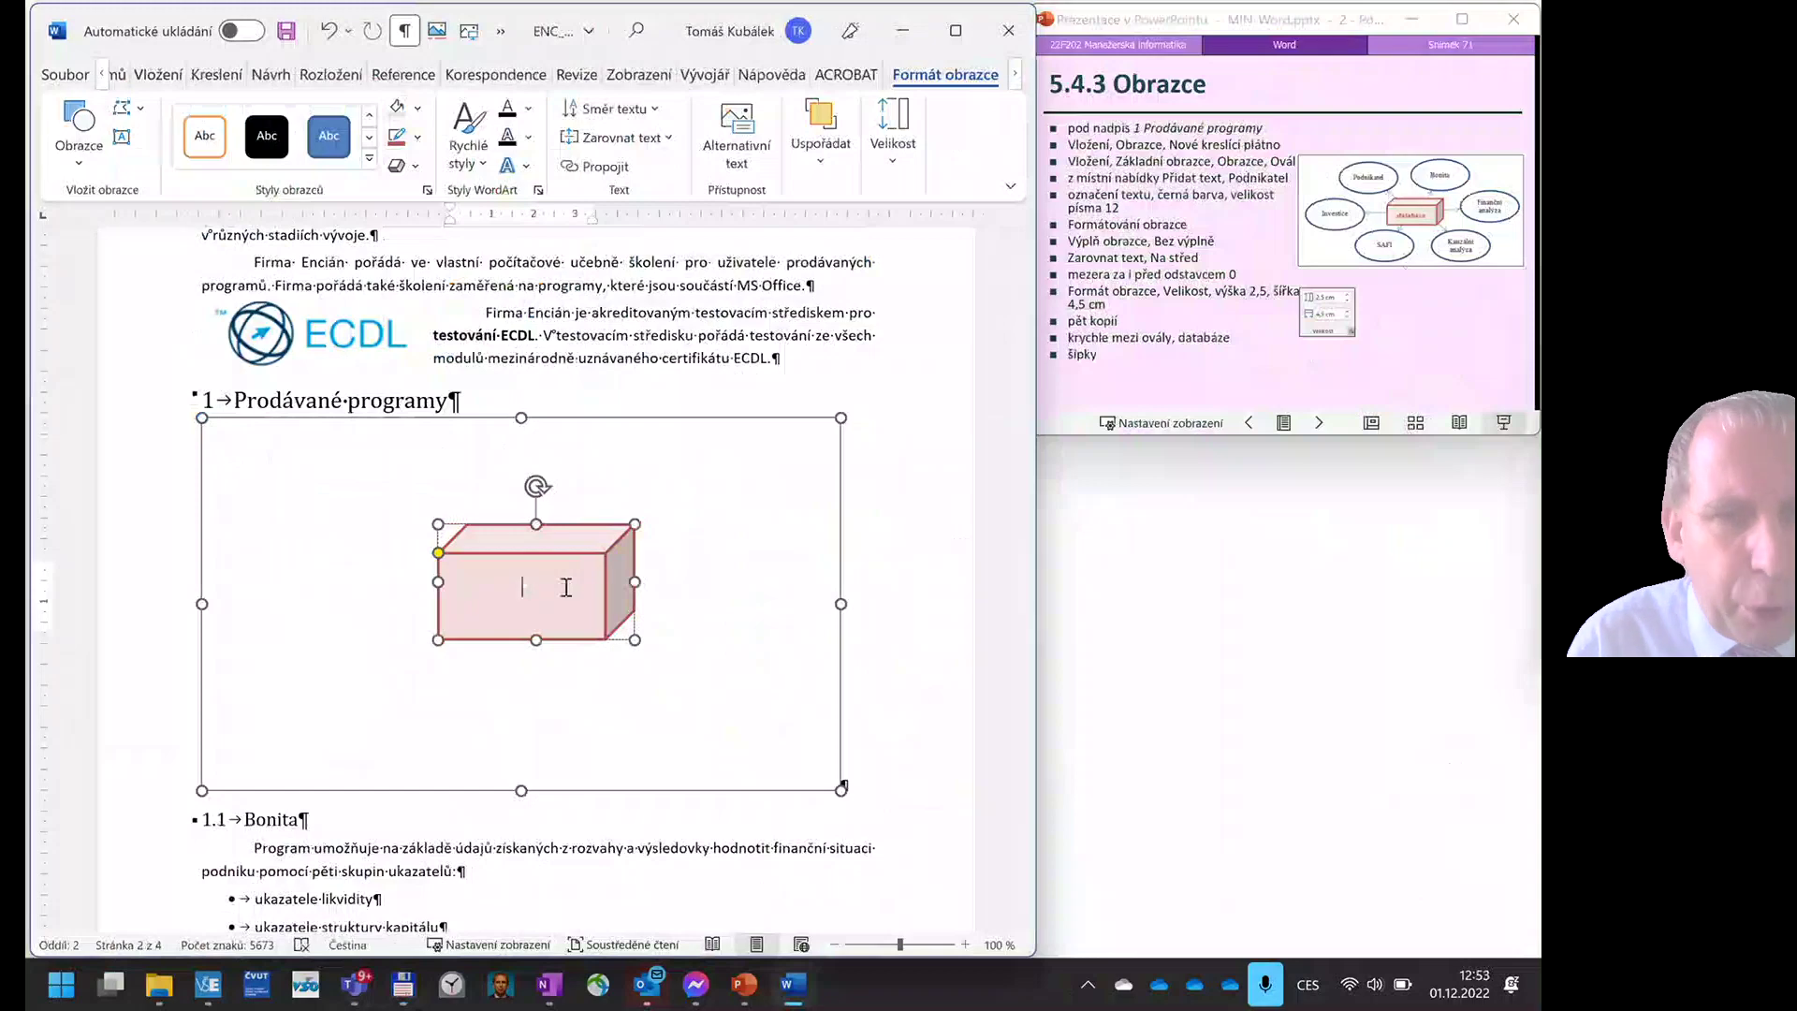
{"action": "key", "text": "ctrl+a"}
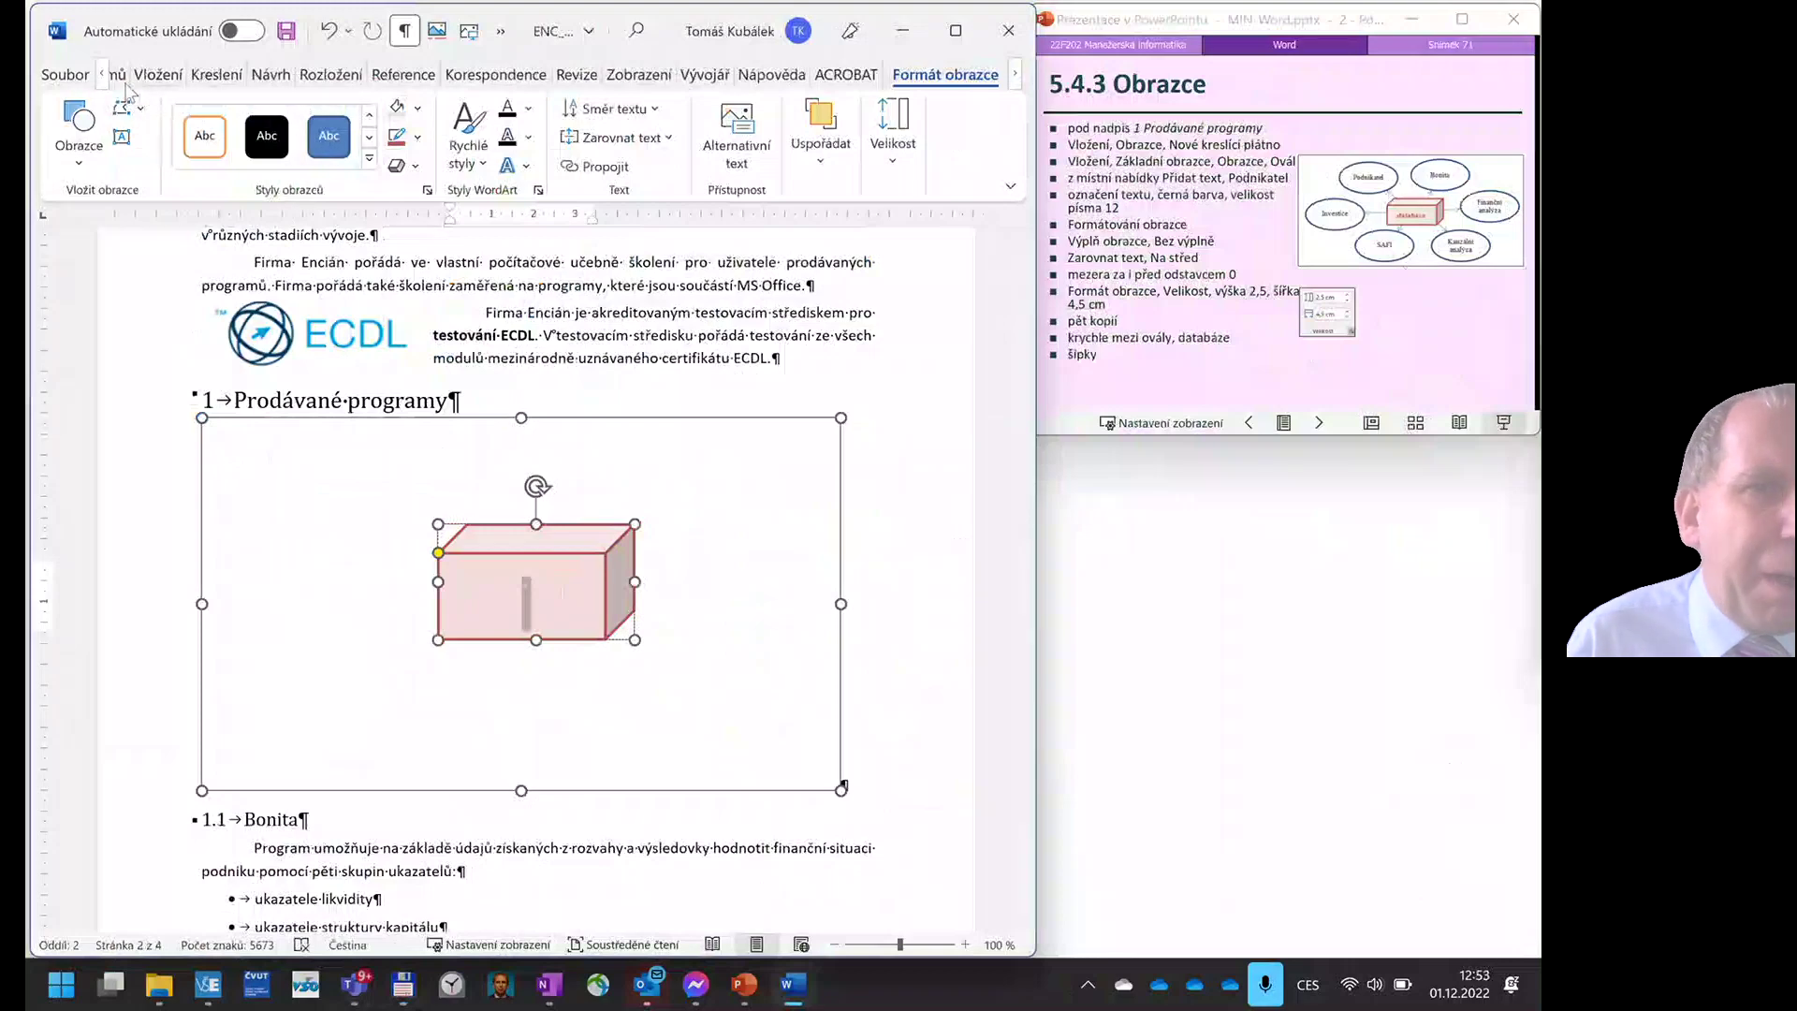
{"action": "left_click", "coordinate": [118, 75]}
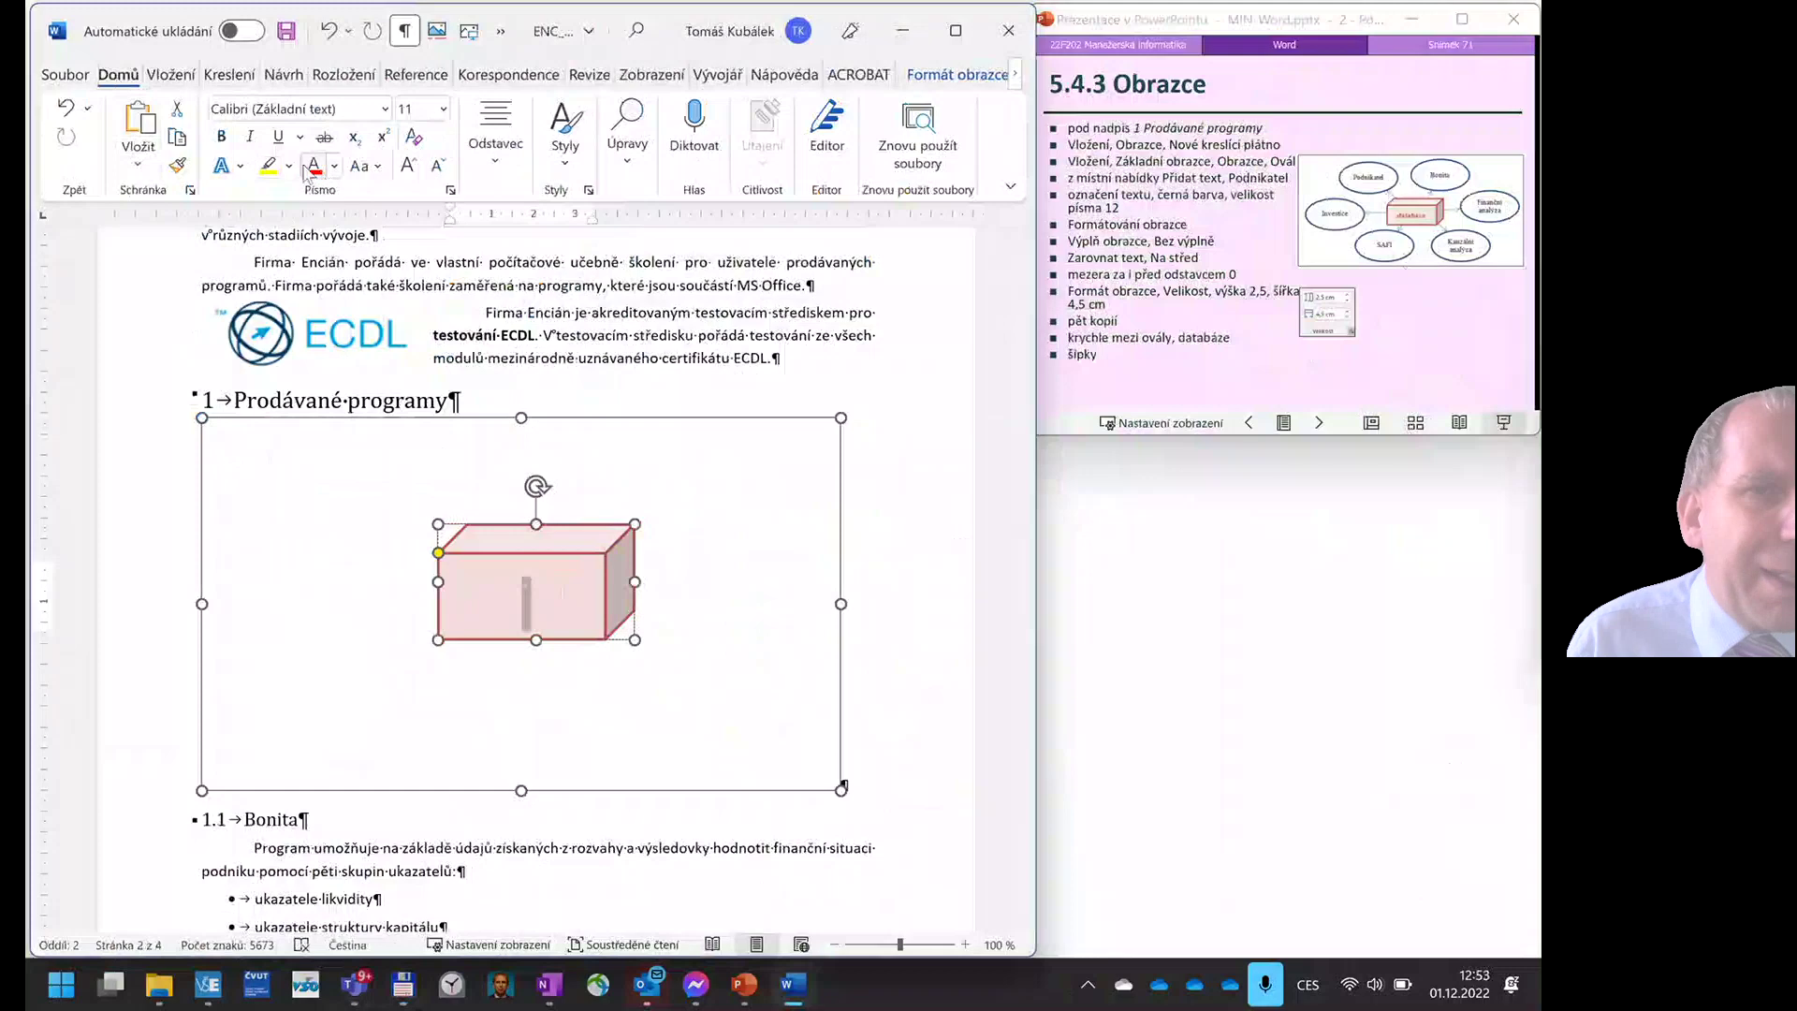
{"action": "left_click", "coordinate": [334, 168]}
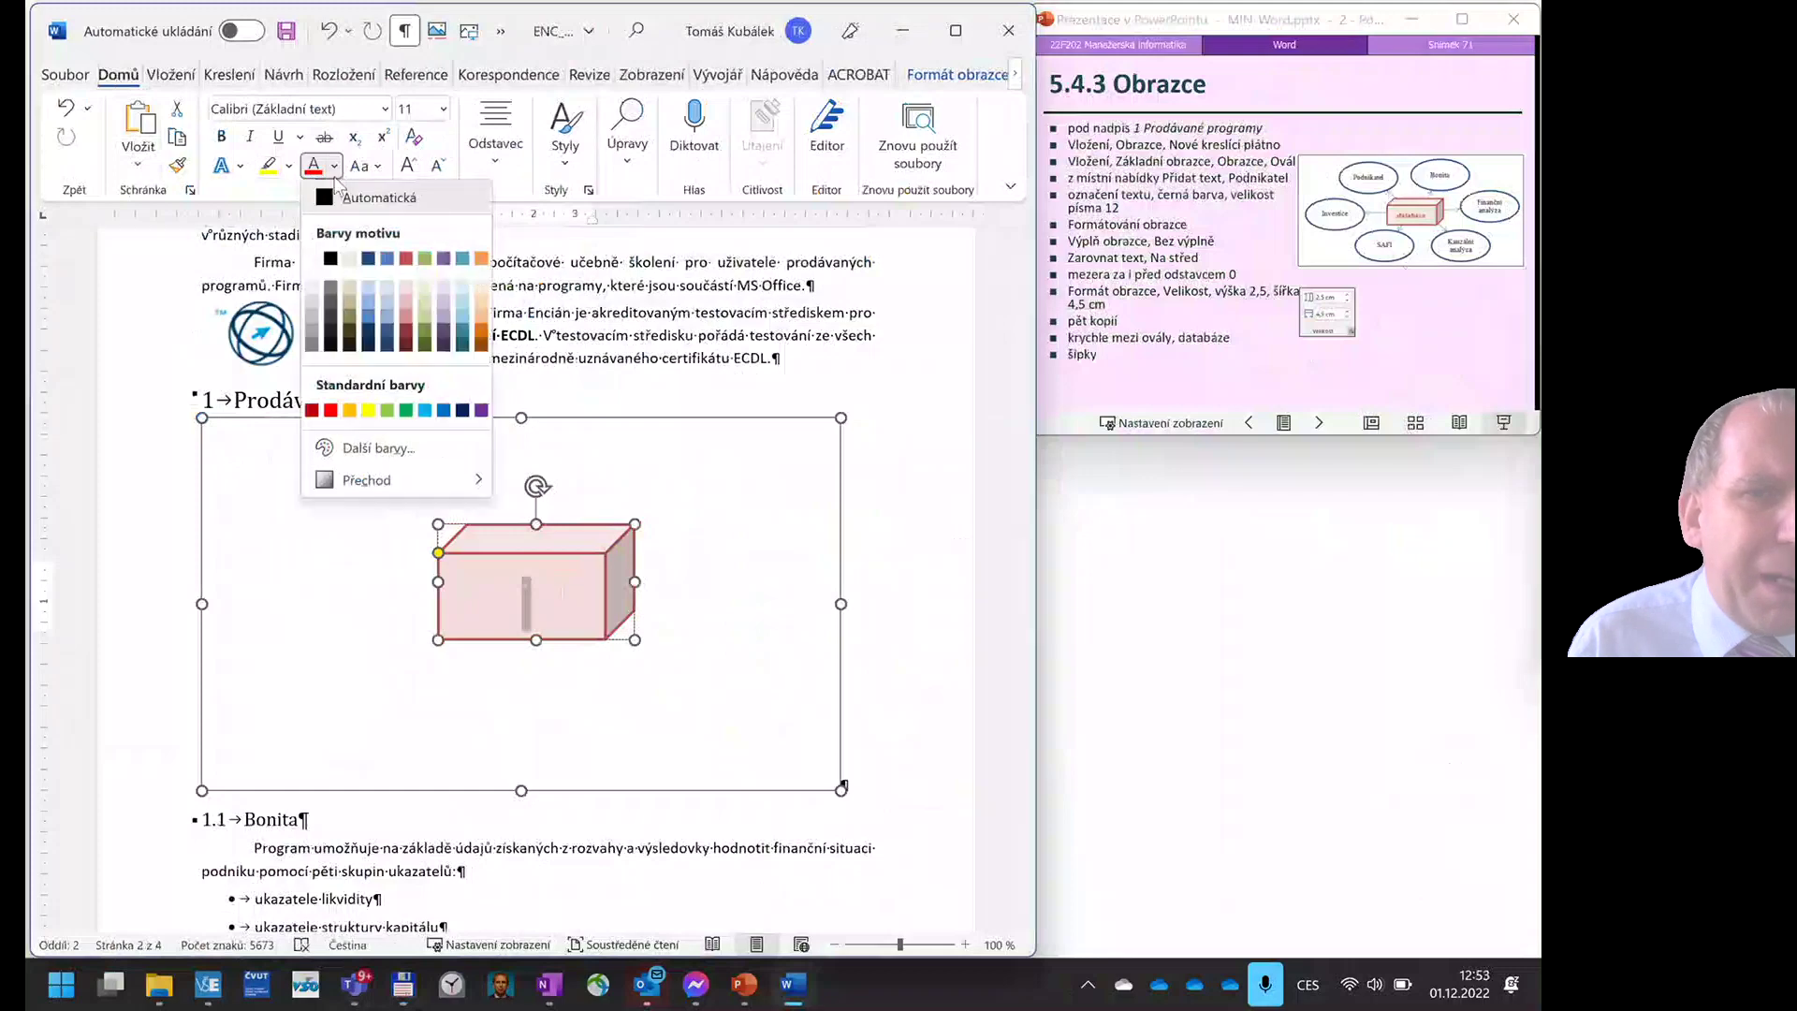
{"action": "left_click", "coordinate": [406, 259]}
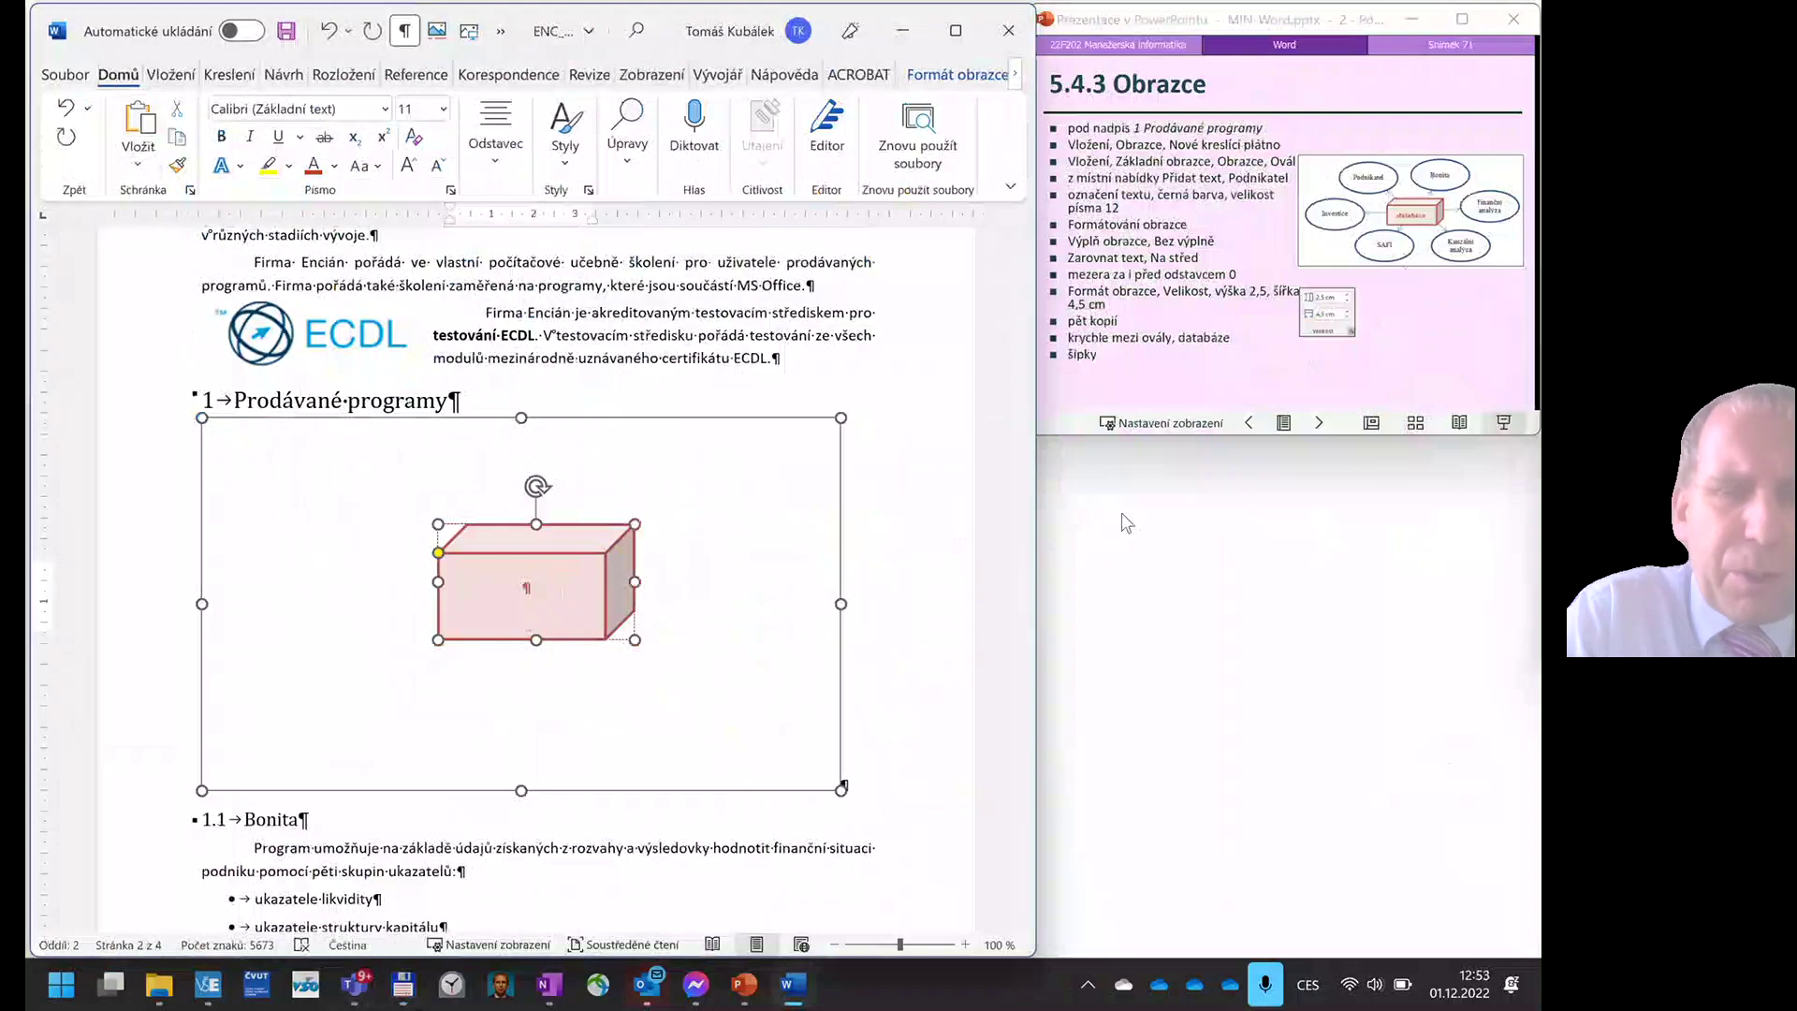
Type 'databaze' in the cube and set it to 12 point.
{"action": "type", "text": "databaze"}
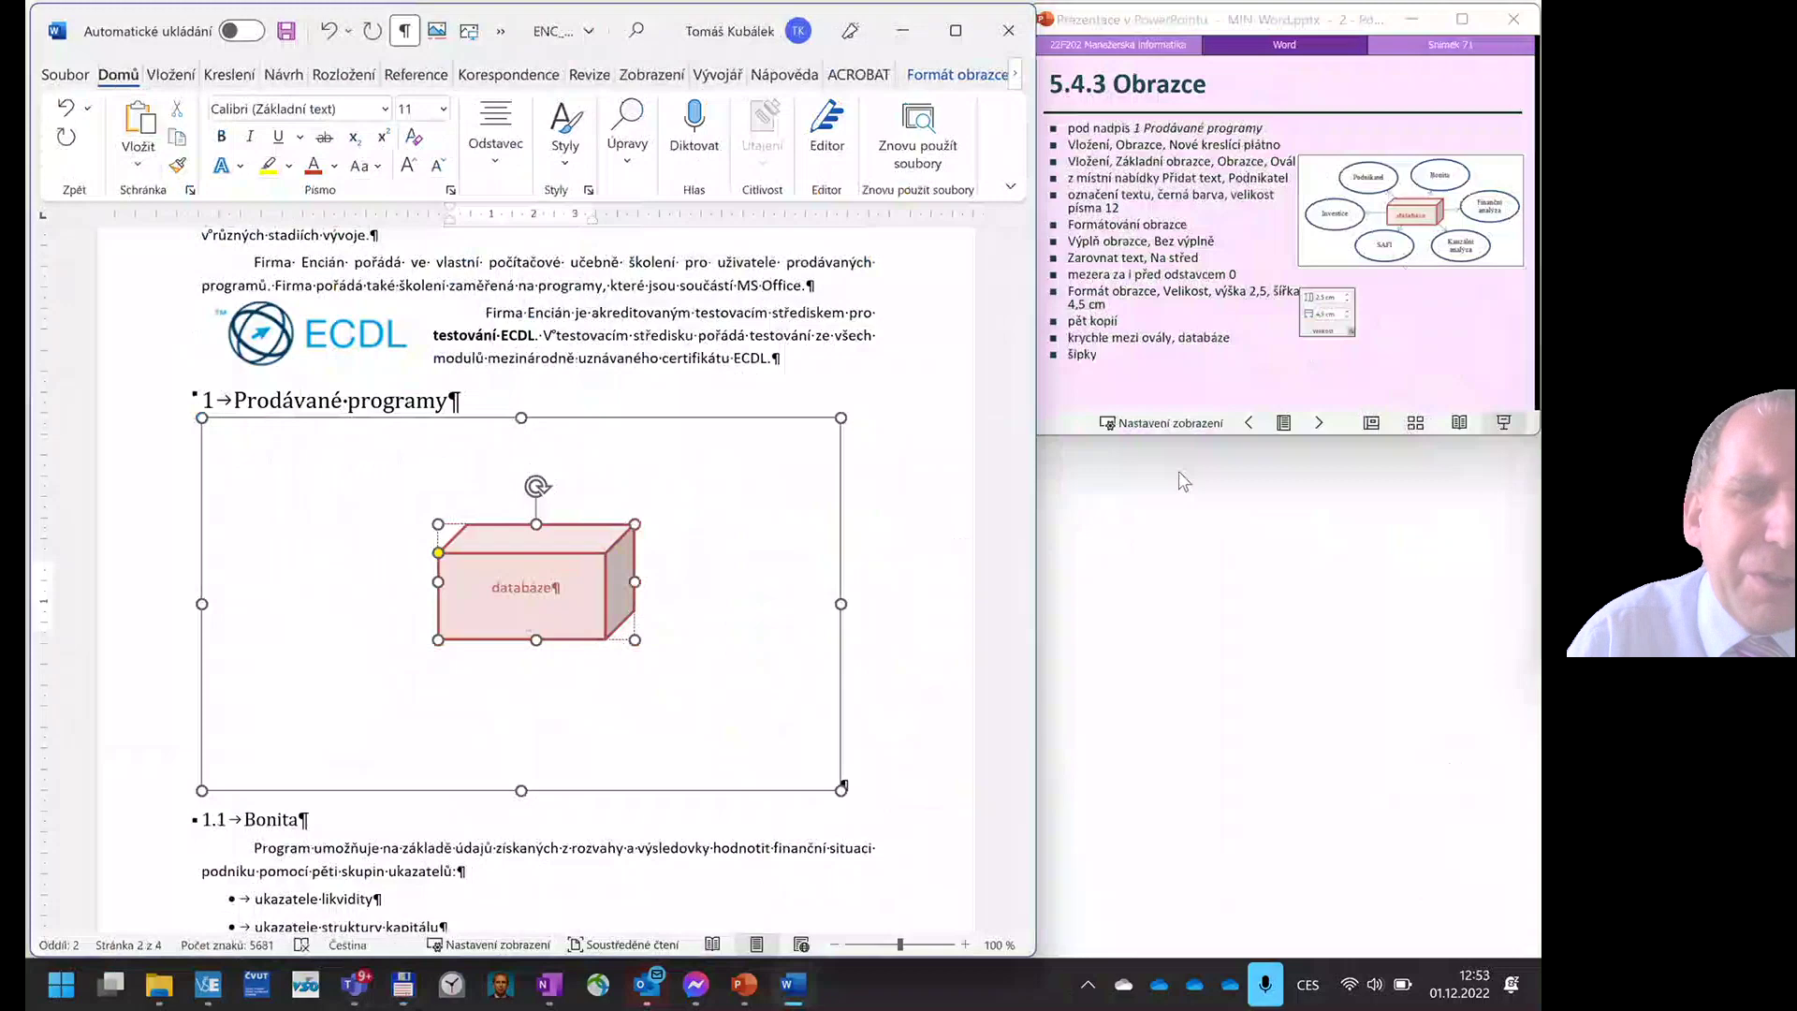
{"action": "key", "text": "shift+Left"}
{"action": "key", "text": "shift+Left"}
{"action": "key", "text": "shift+Left"}
{"action": "key", "text": "shift+Left"}
{"action": "key", "text": "shift+Left"}
{"action": "key", "text": "shift+Left"}
{"action": "key", "text": "shift+Left"}
{"action": "key", "text": "shift+Left"}
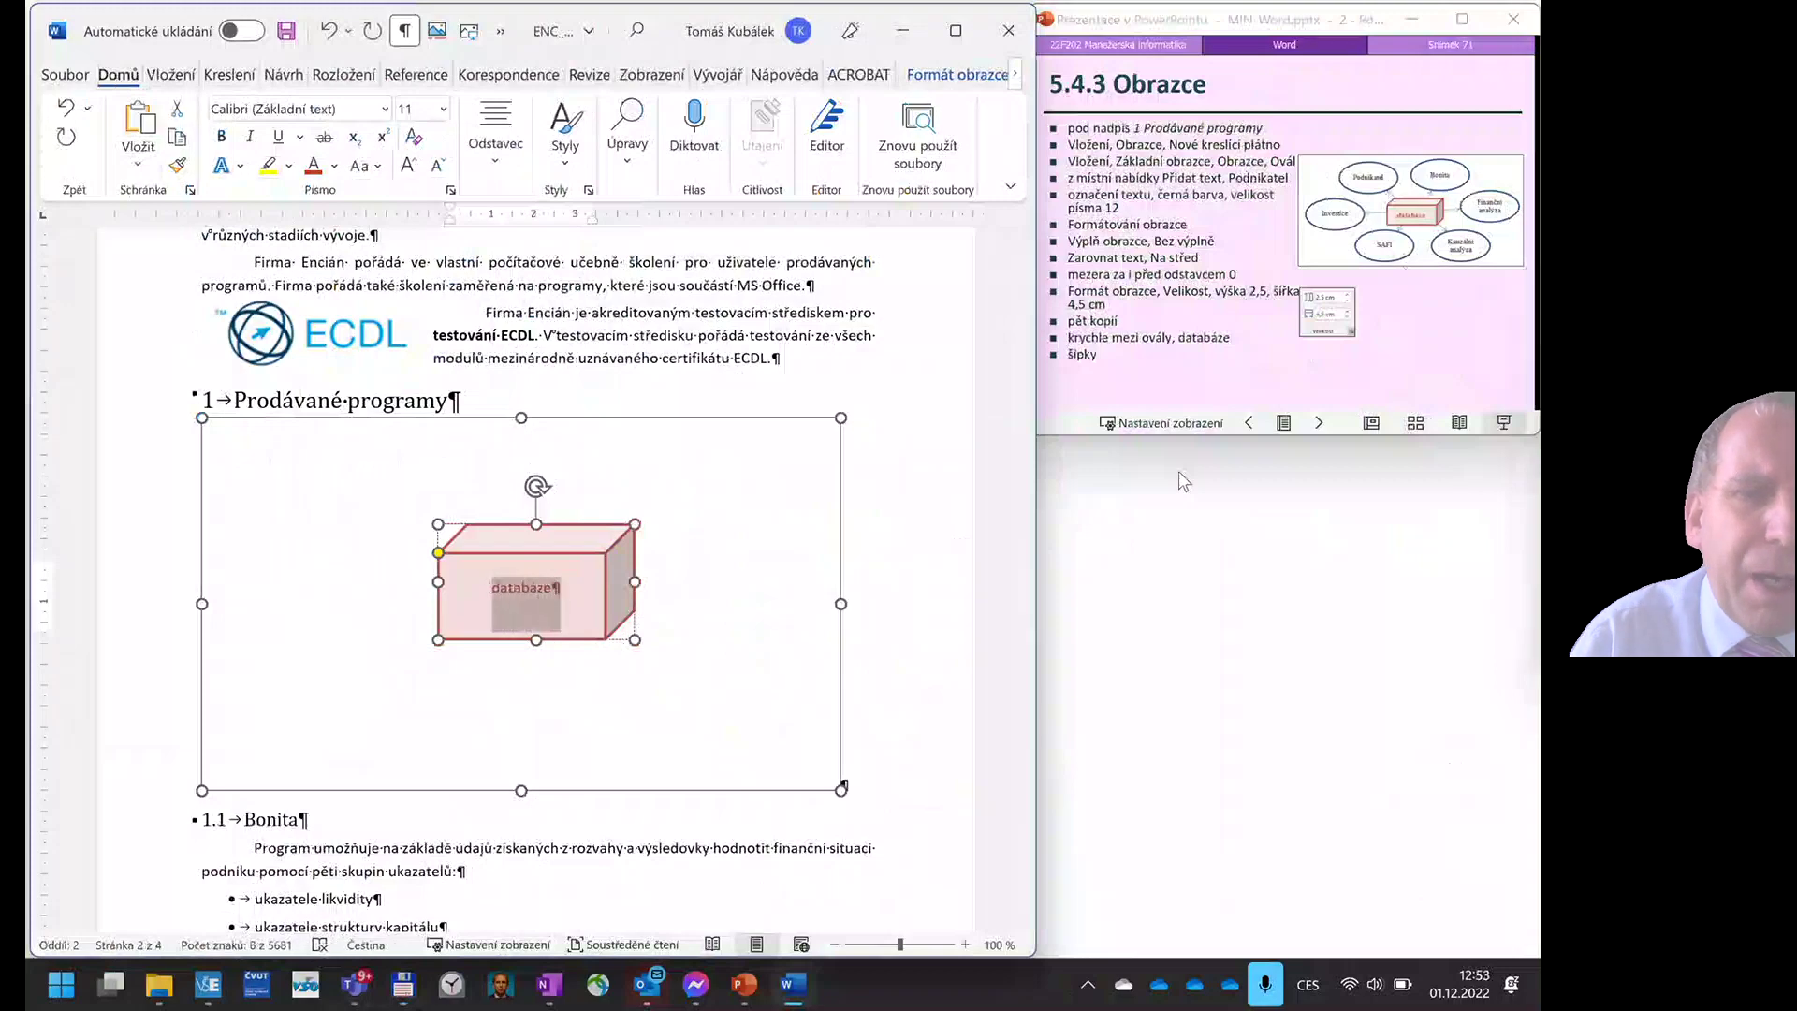
{"action": "left_click", "coordinate": [444, 115]}
{"action": "left_click", "coordinate": [421, 246]}
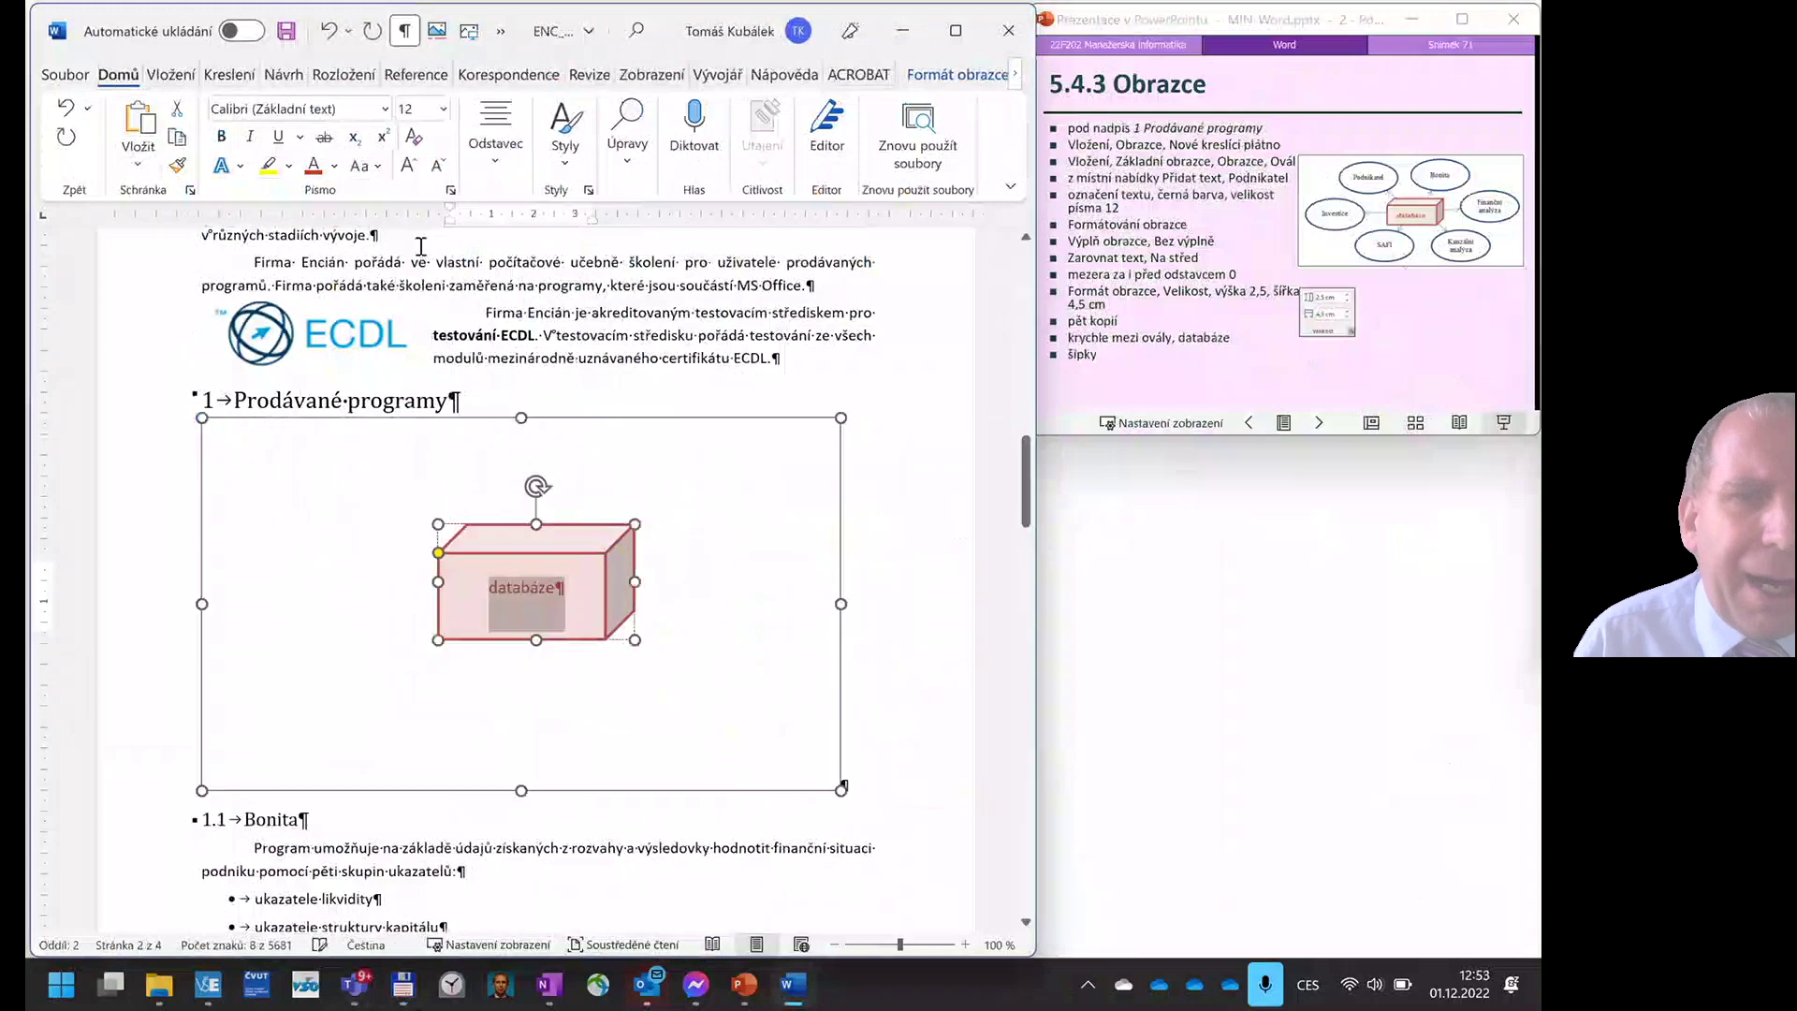
{"action": "left_click", "coordinate": [731, 613]}
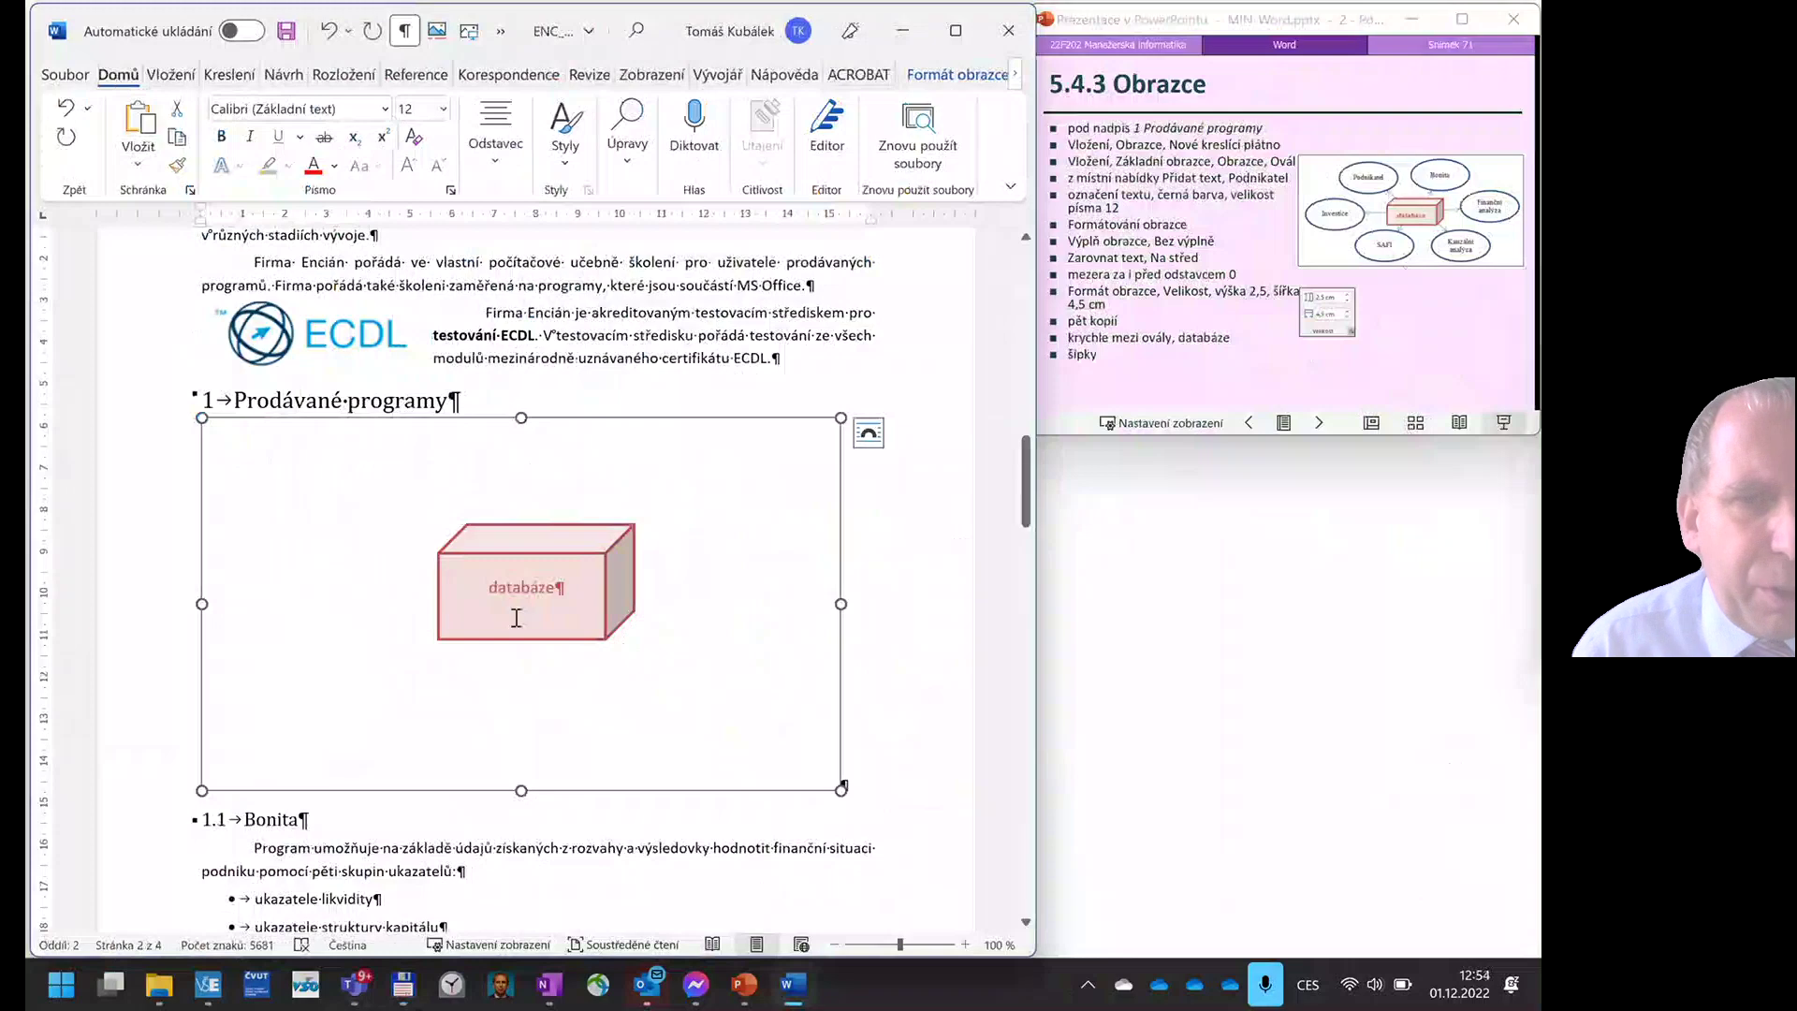
Set the cube paragraph's Za spacing to 0 b. in the Odstavec dialog, then close the Styly pane.
{"action": "left_click", "coordinate": [519, 587]}
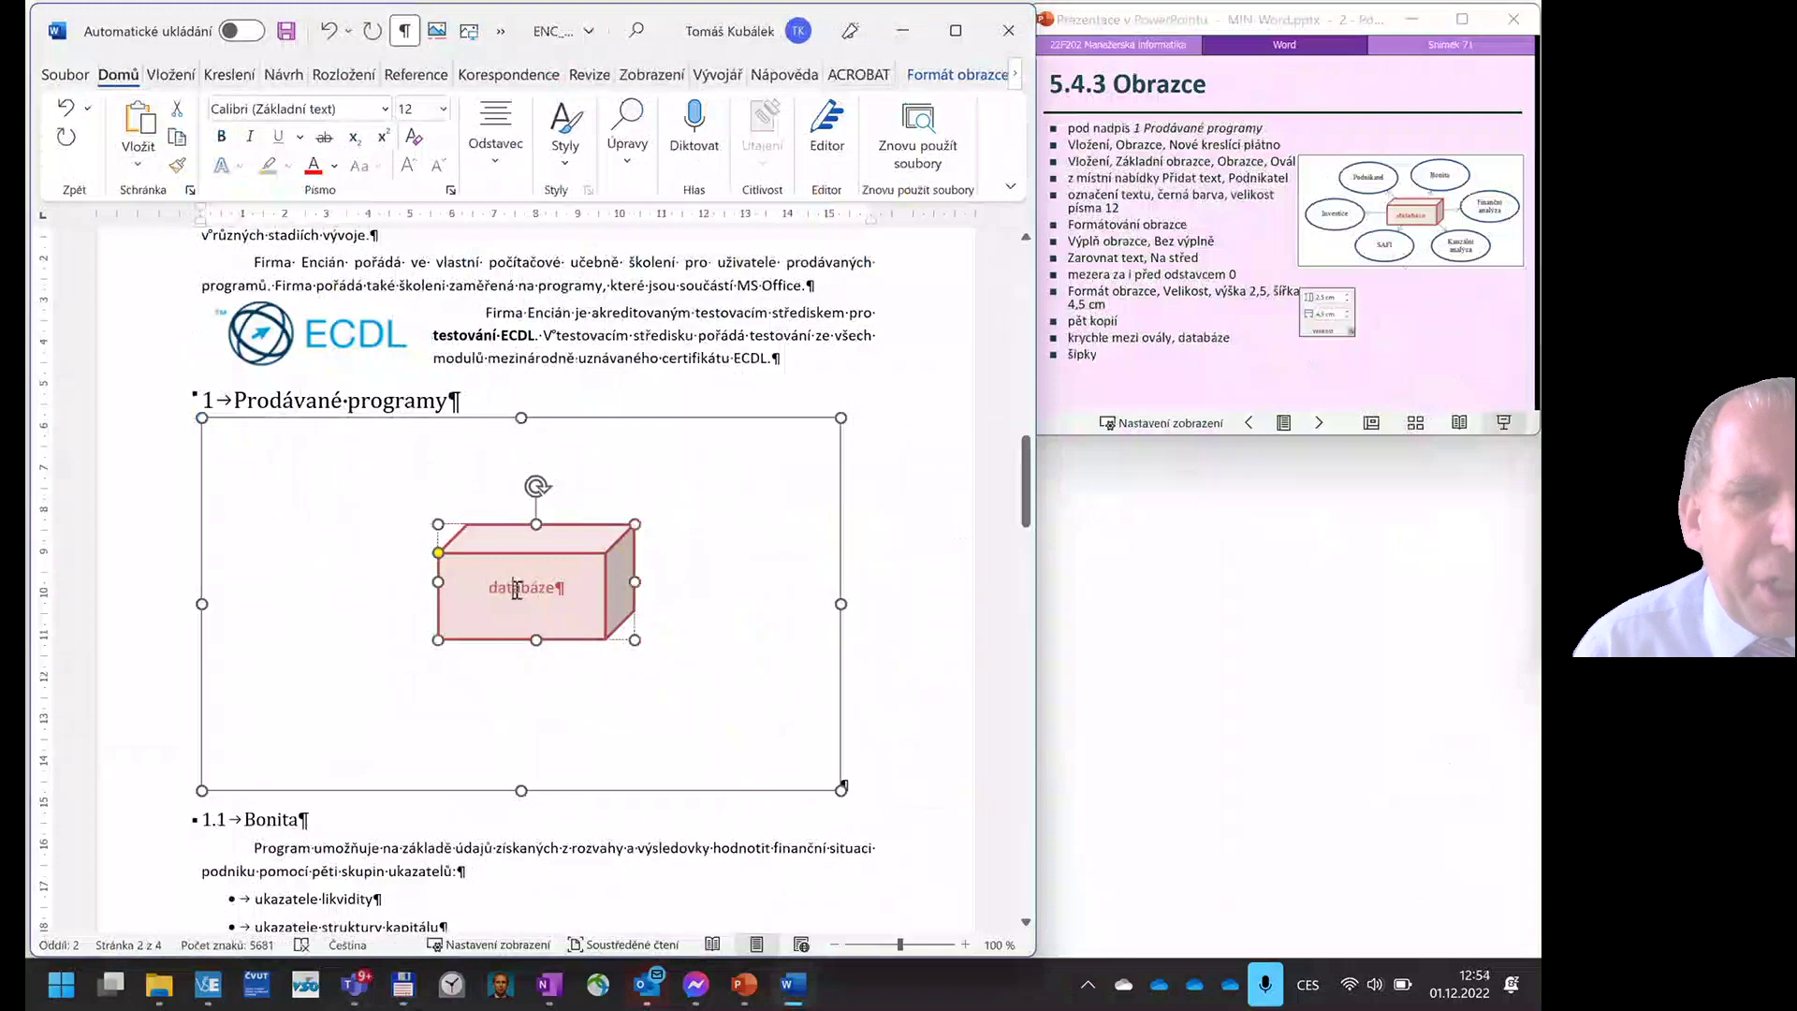
{"action": "left_click", "coordinate": [589, 191]}
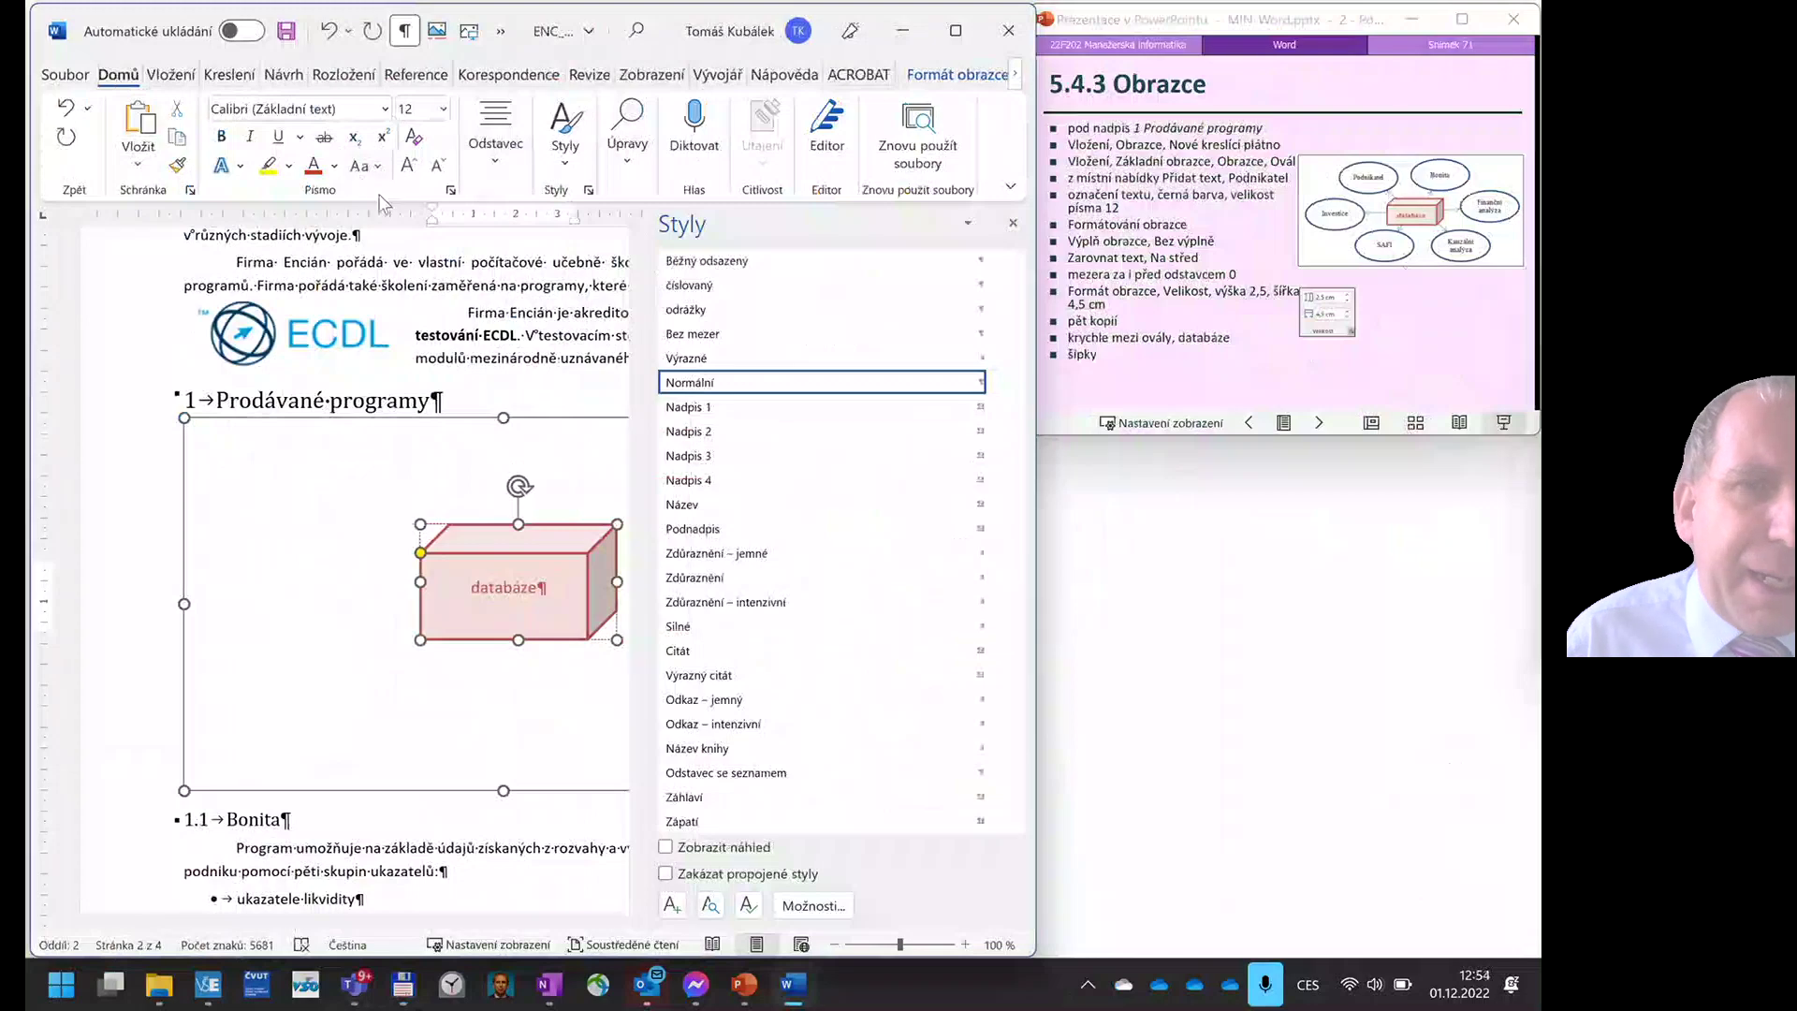
{"action": "left_click", "coordinate": [503, 173]}
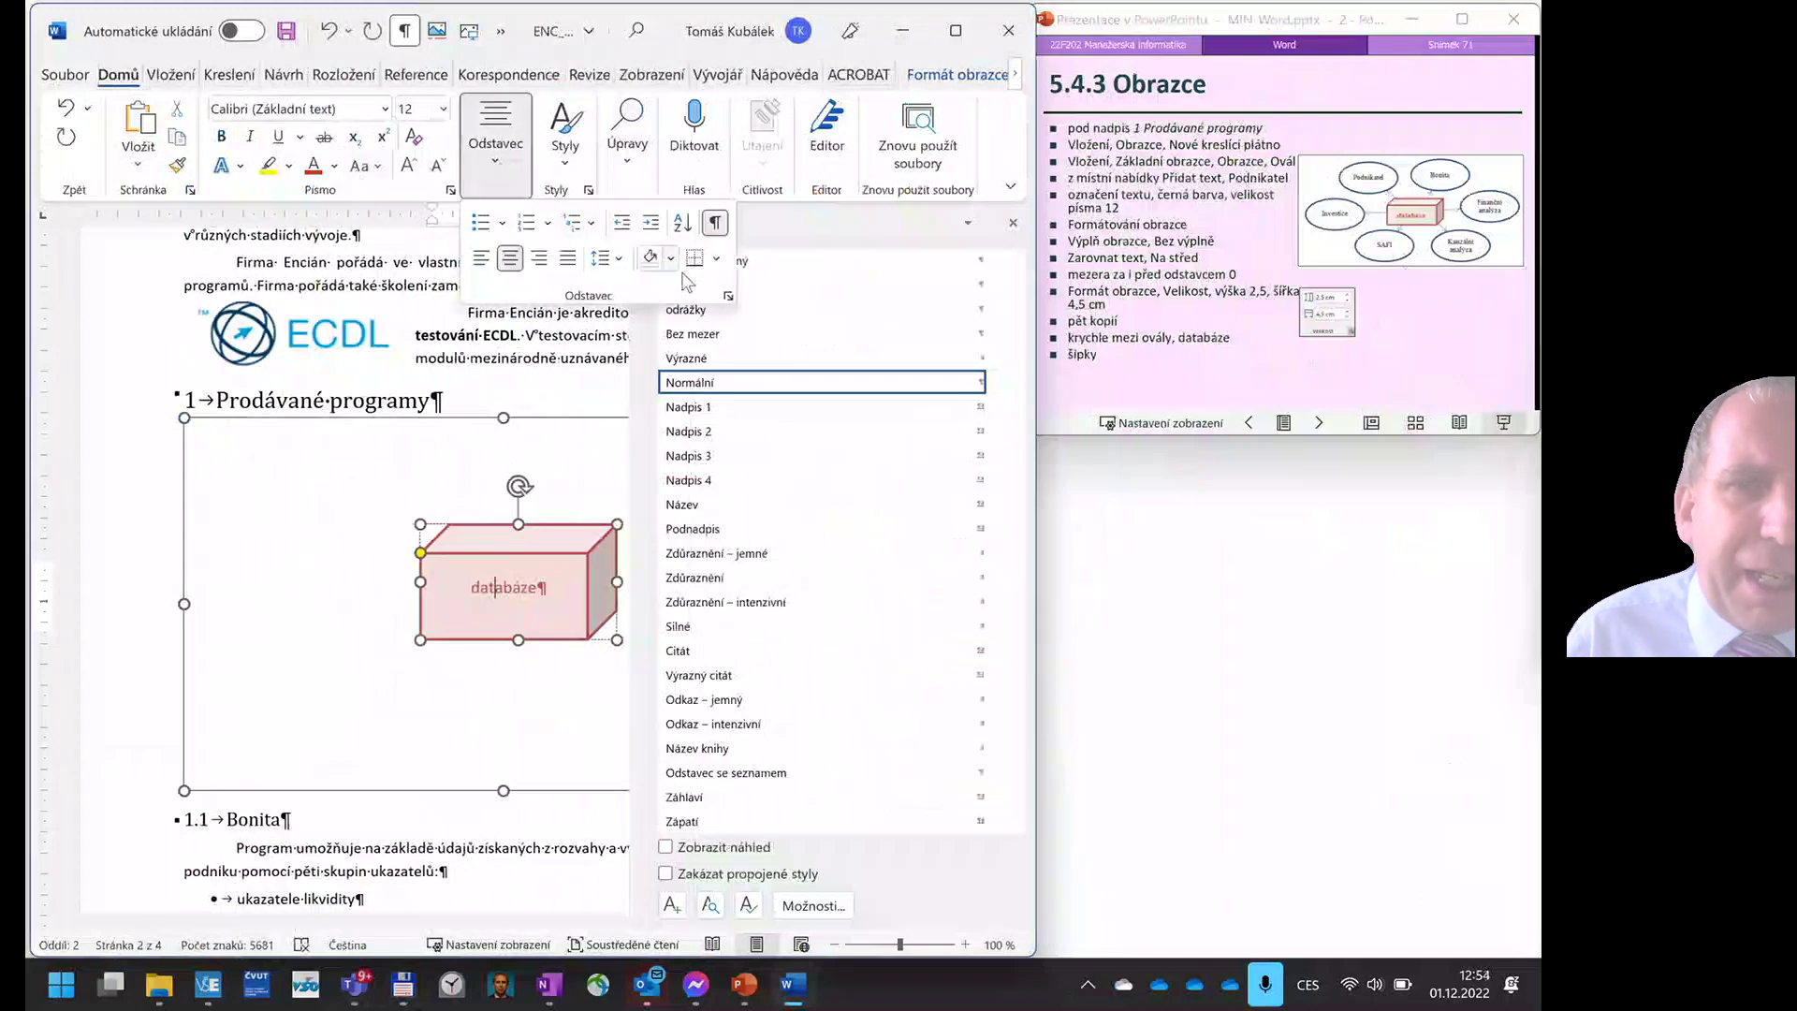
{"action": "left_click", "coordinate": [730, 298]}
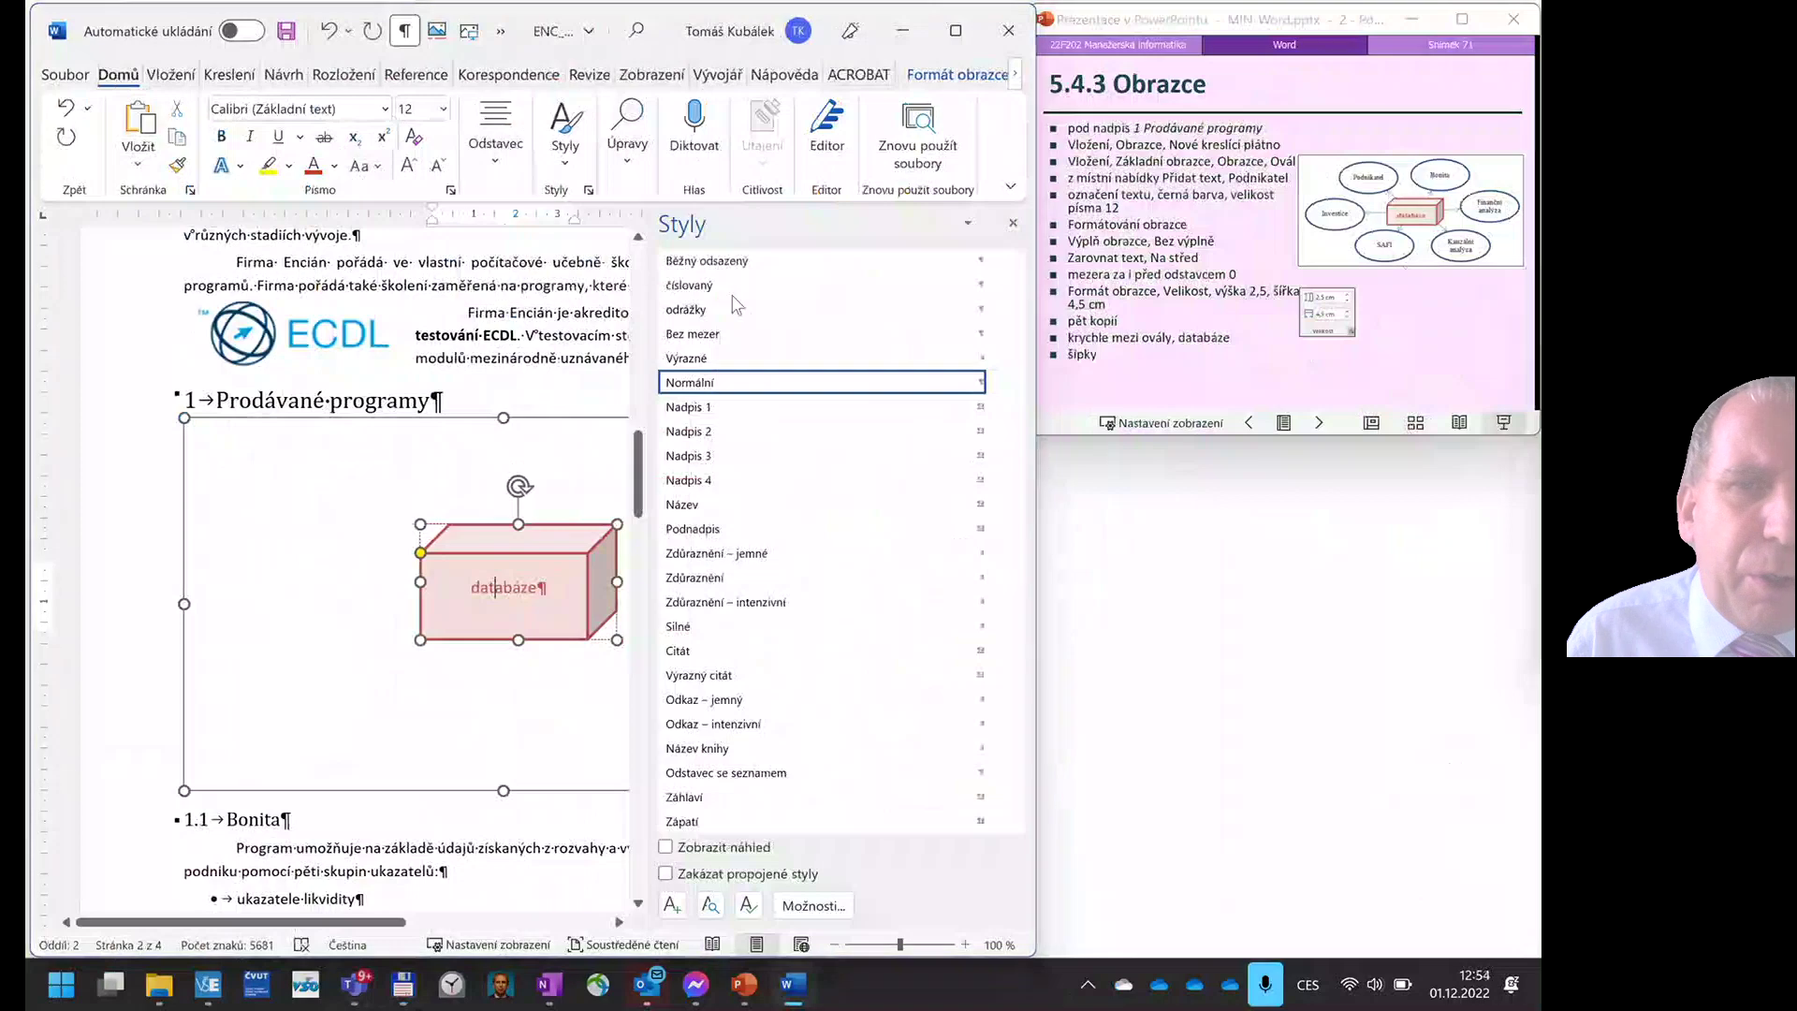
{"action": "left_click", "coordinate": [453, 539]}
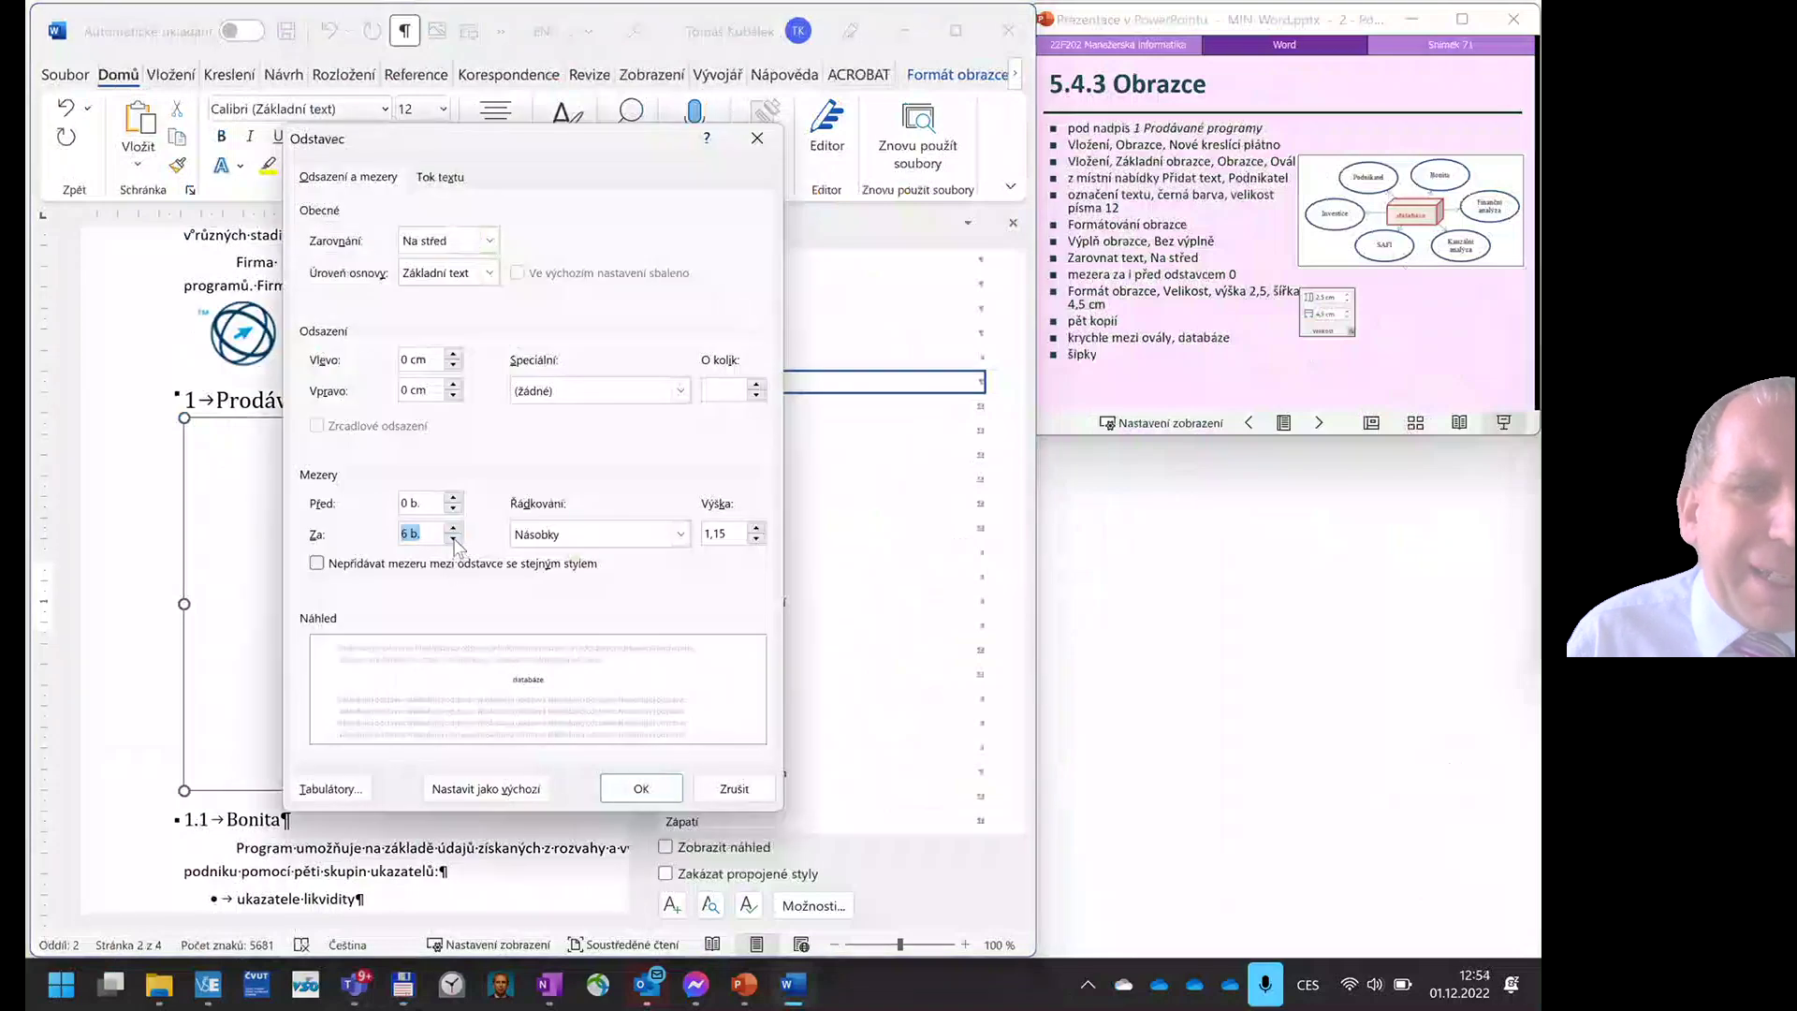
{"action": "left_click", "coordinate": [641, 789]}
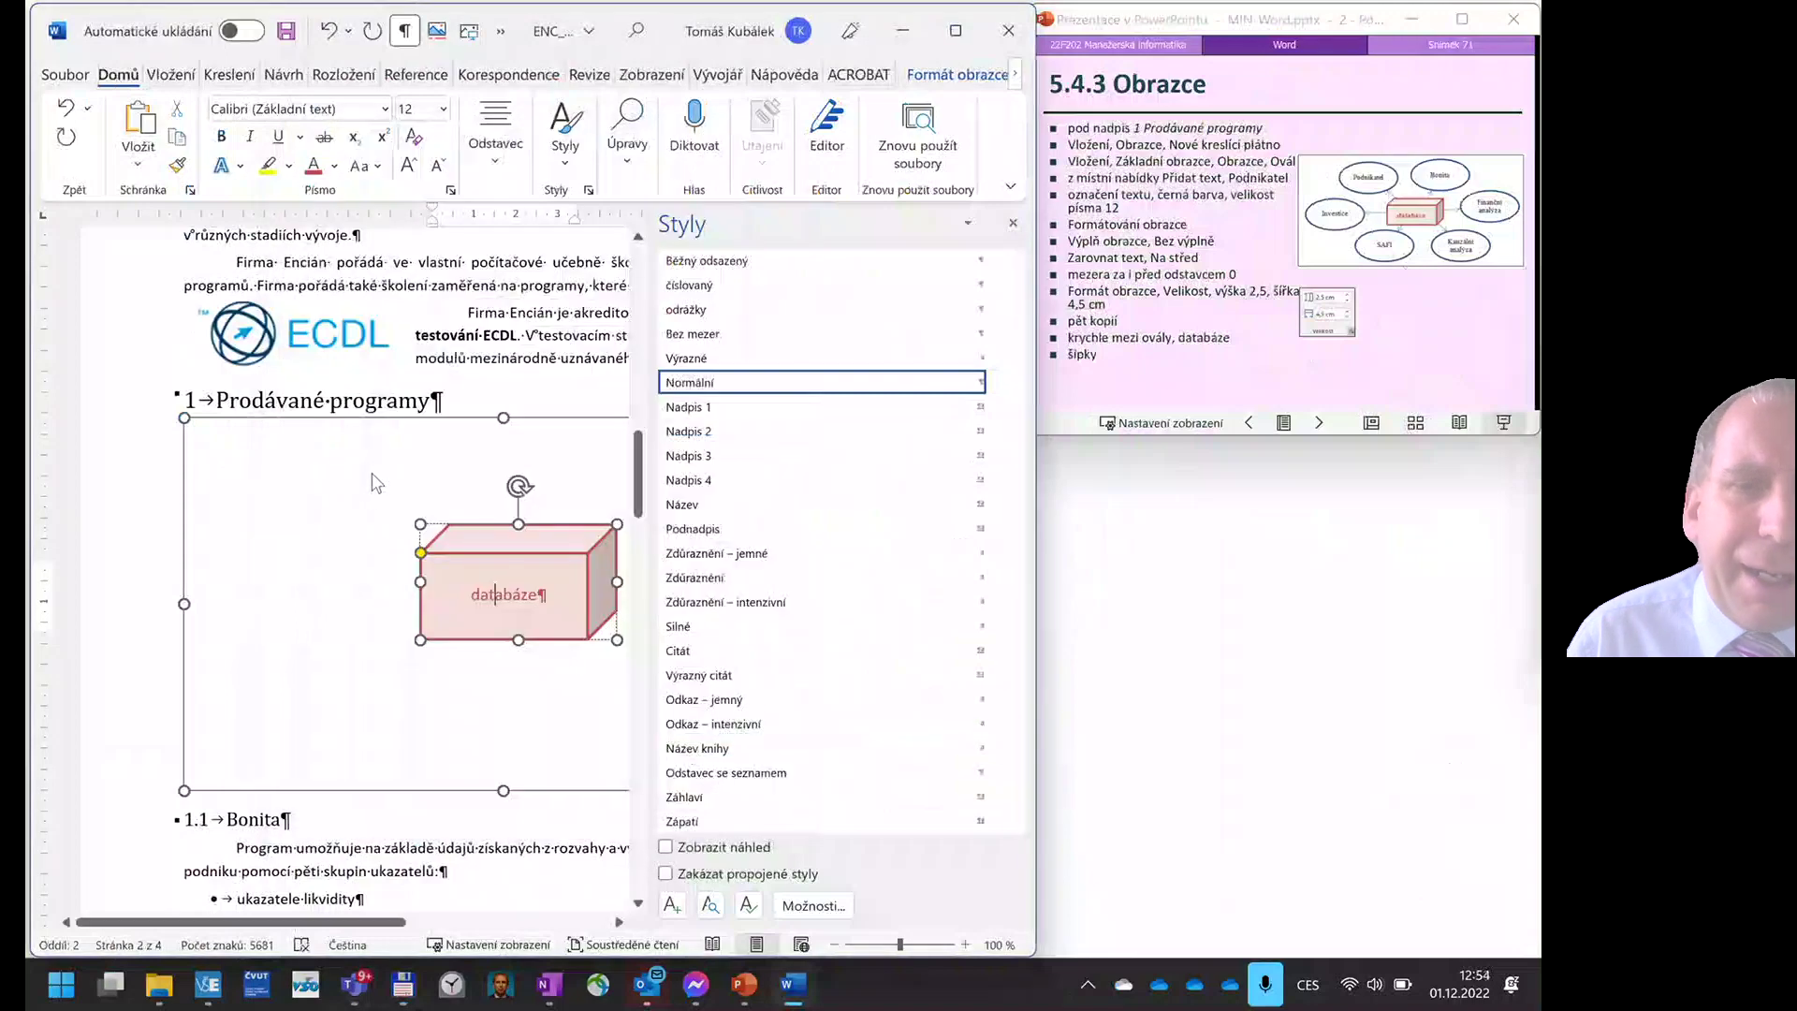
{"action": "left_click", "coordinate": [374, 482]}
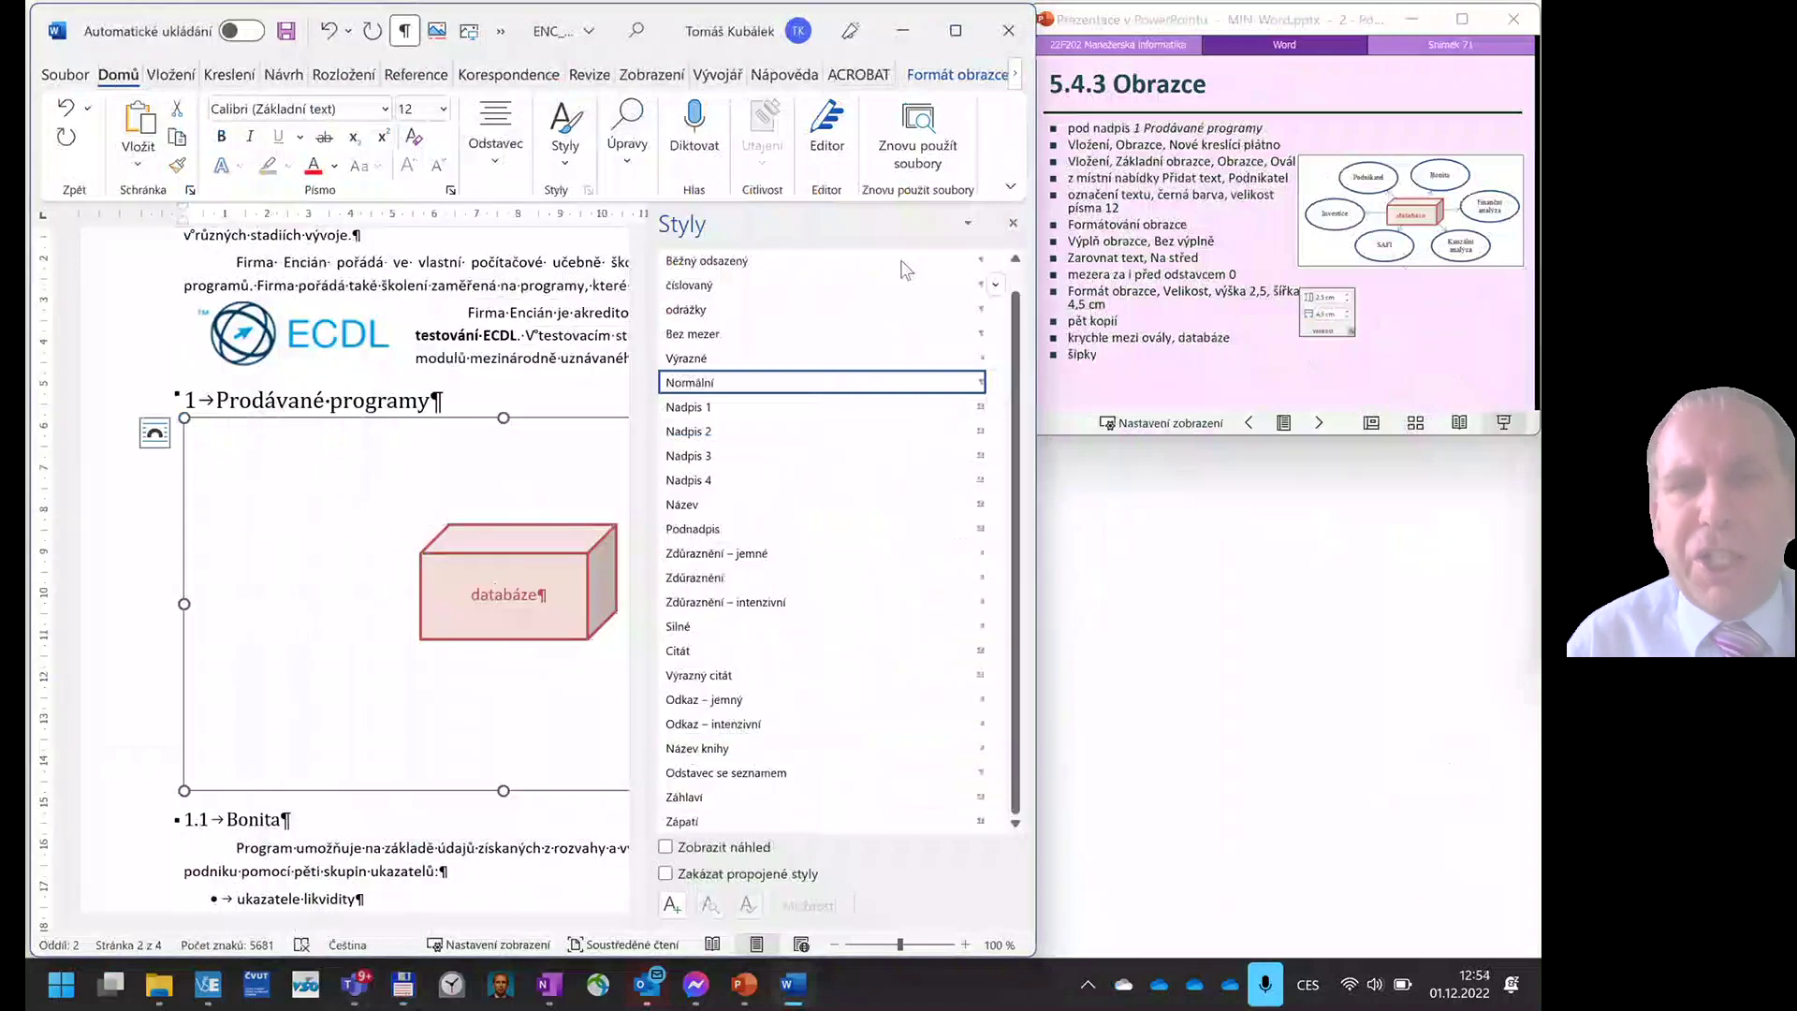
{"action": "left_click", "coordinate": [1013, 222]}
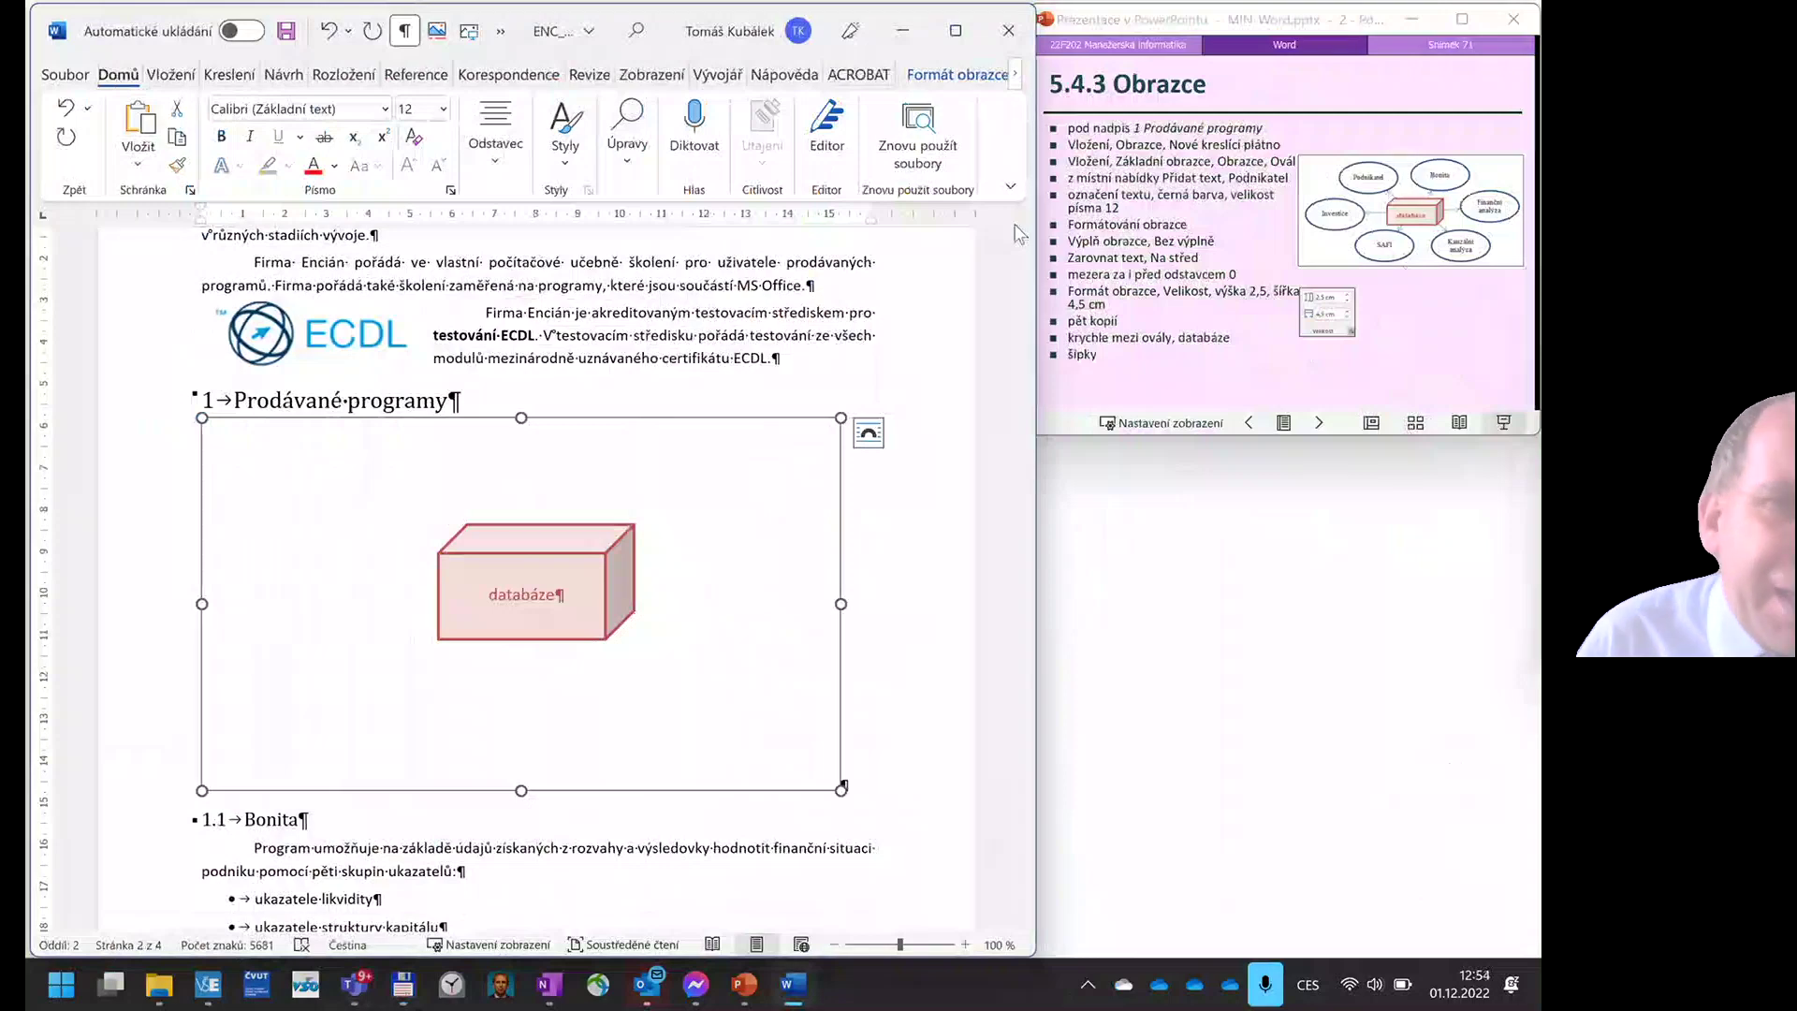
Choose the Ovál shape from Vložení > Obrazce > Základní obrazce.
{"action": "left_click", "coordinate": [172, 74]}
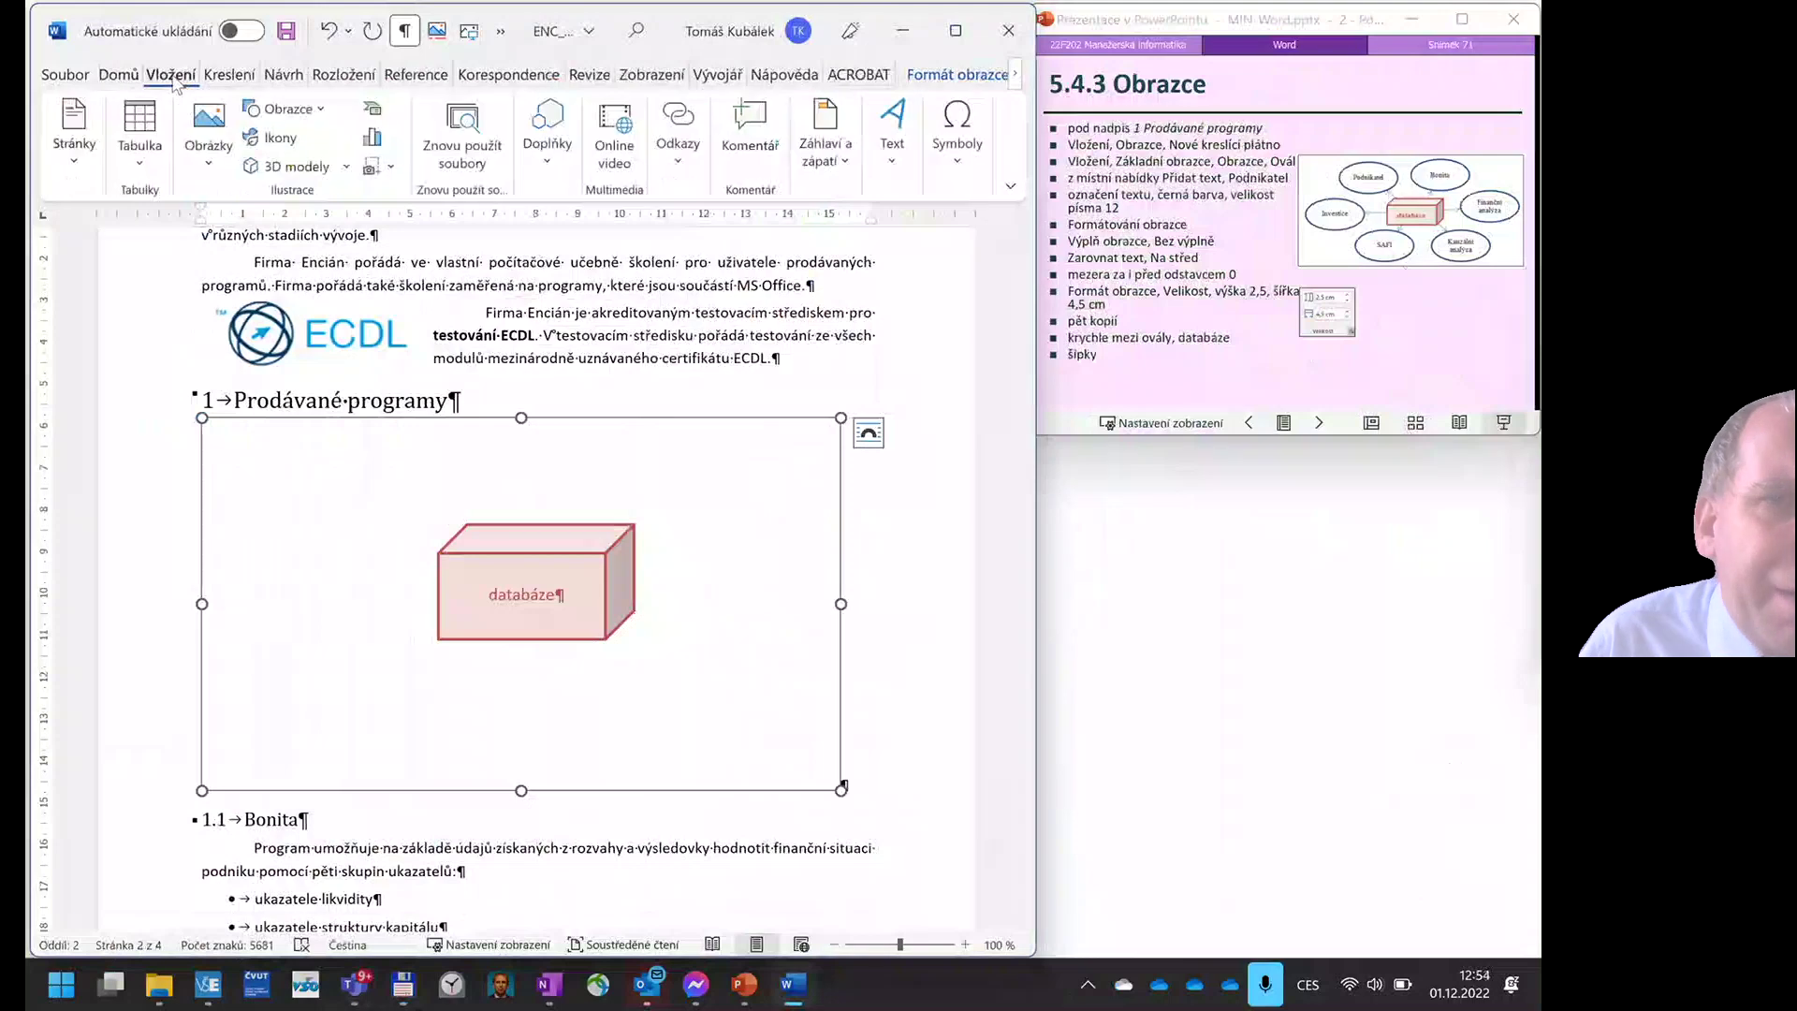
{"action": "left_click", "coordinate": [285, 109]}
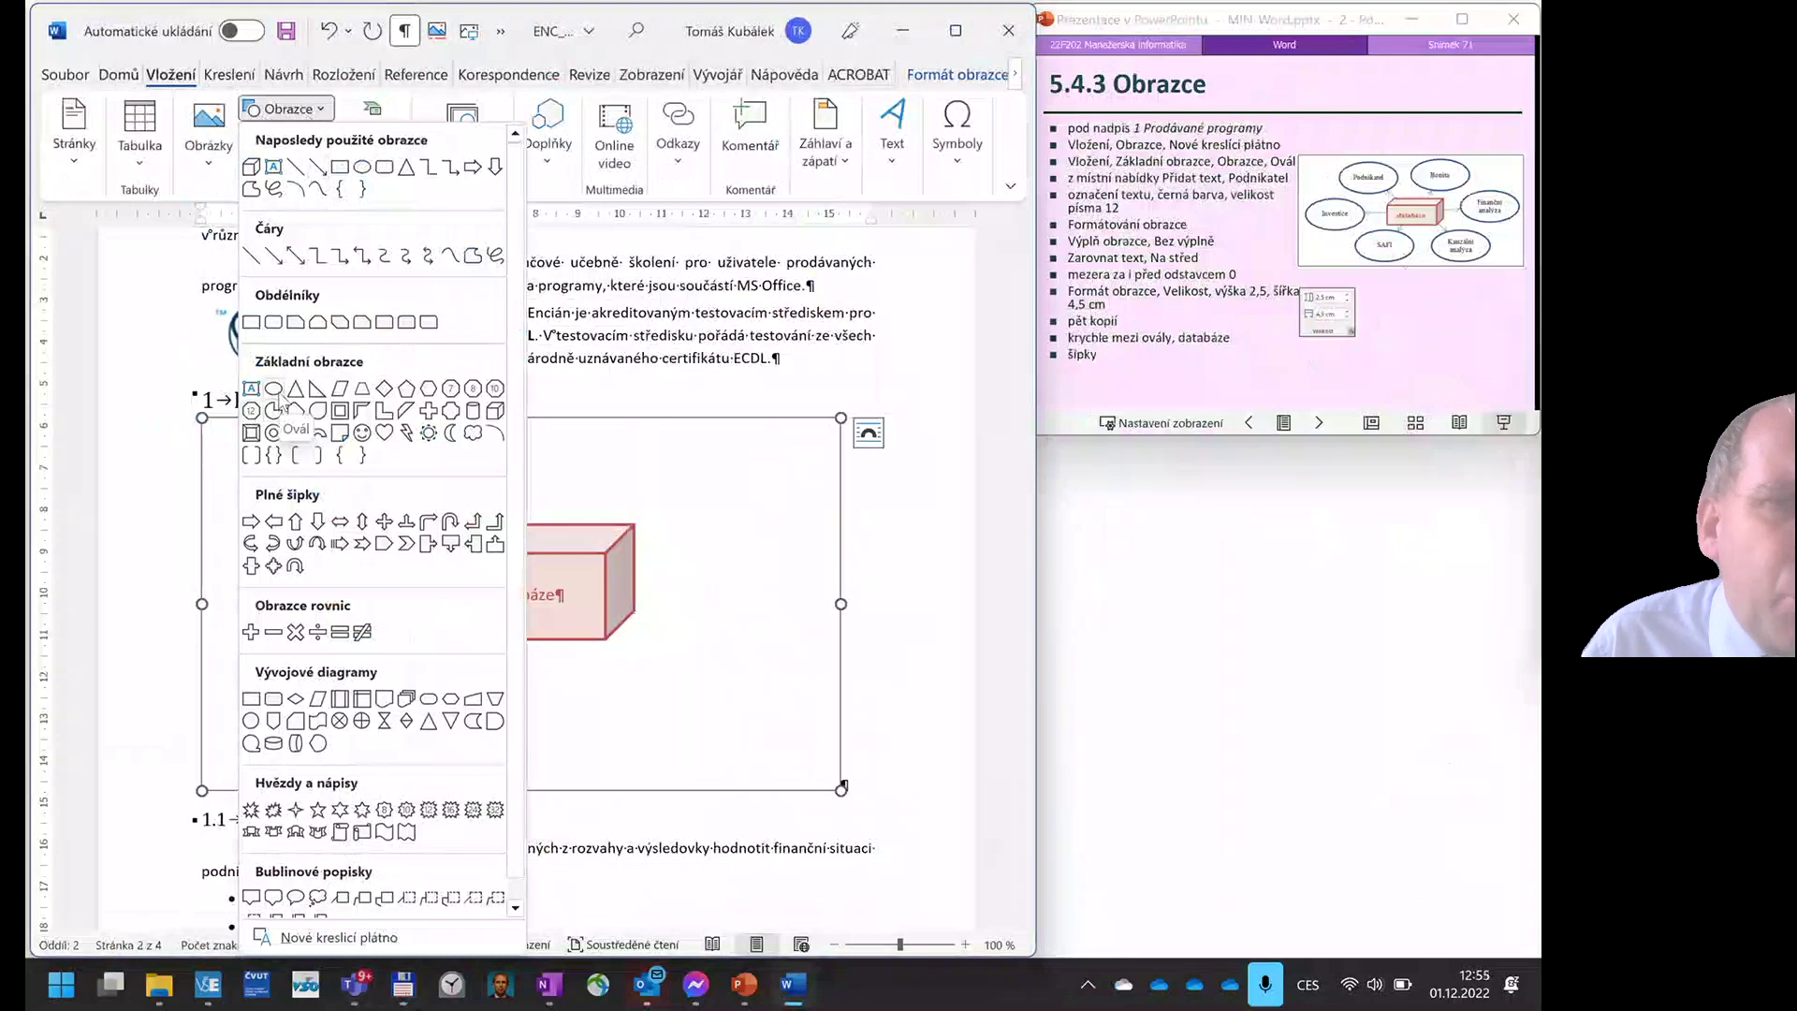
{"action": "left_click", "coordinate": [274, 391]}
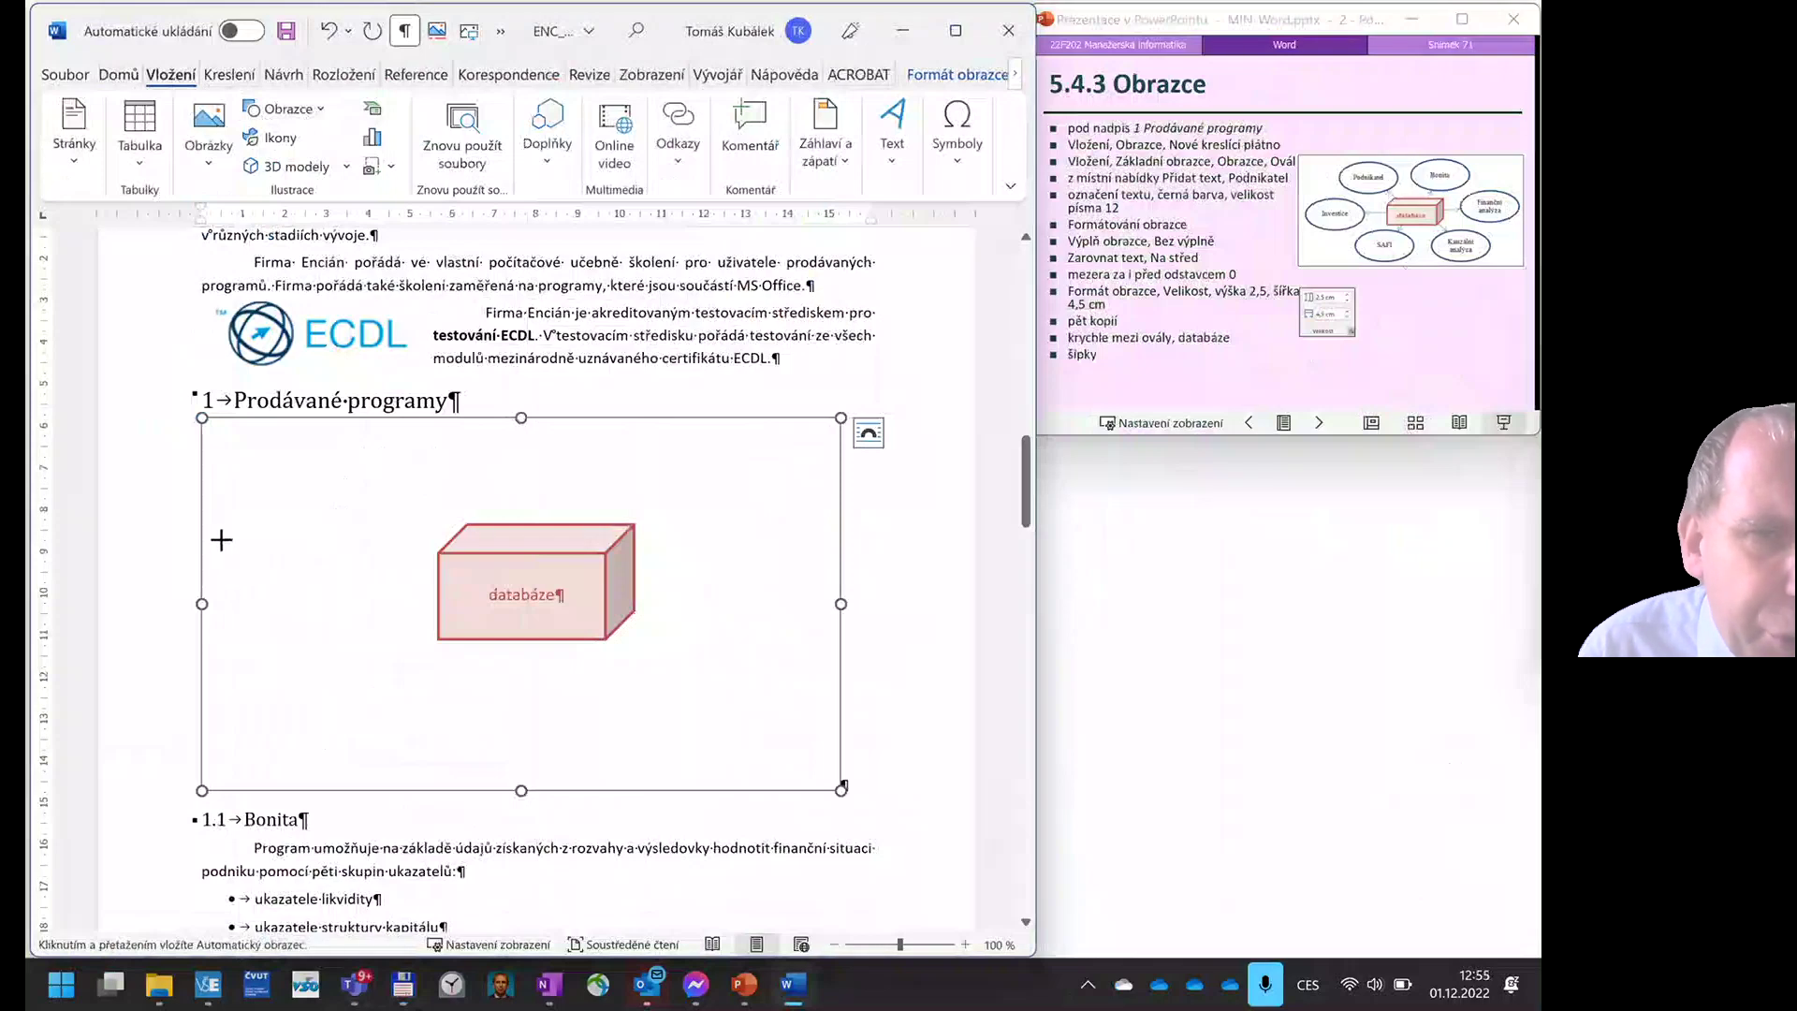
Draw an oval on the canvas to the left of the databáze cube.
{"action": "left_click_drag", "start_coordinate": [220, 539], "coordinate": [394, 634]}
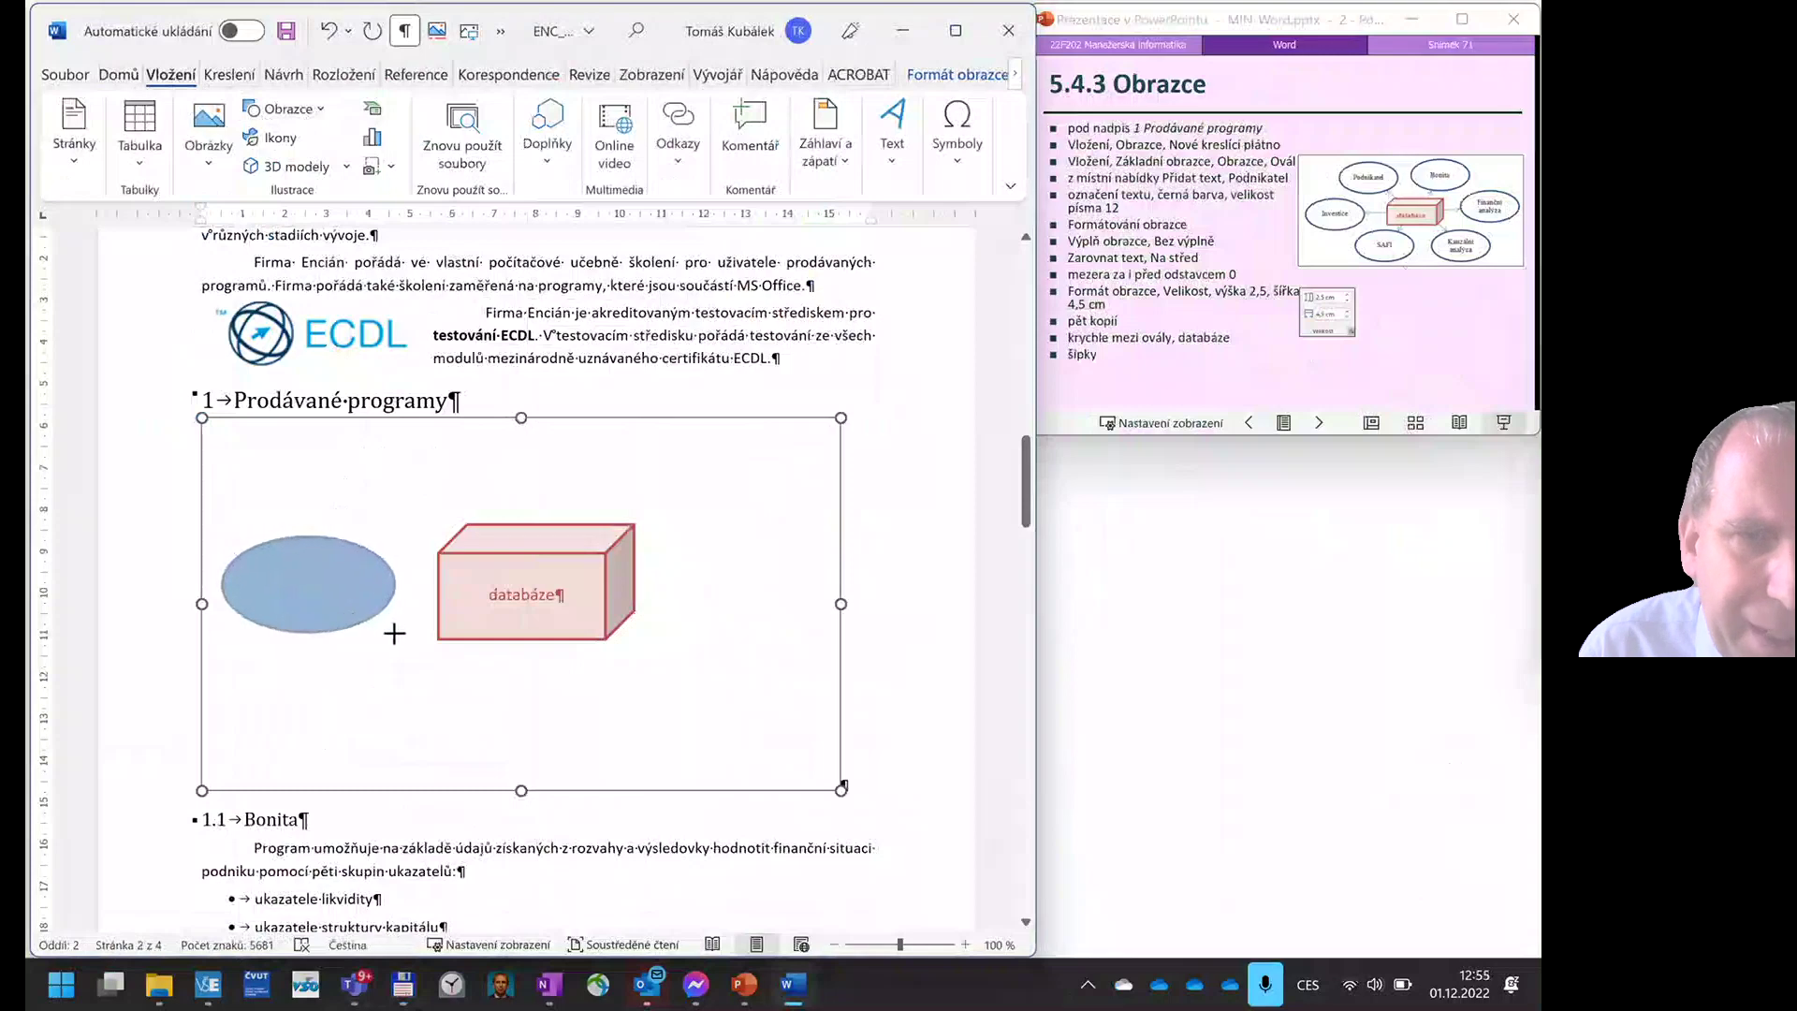
{"action": "left_click_drag", "start_coordinate": [394, 634], "coordinate": [397, 634]}
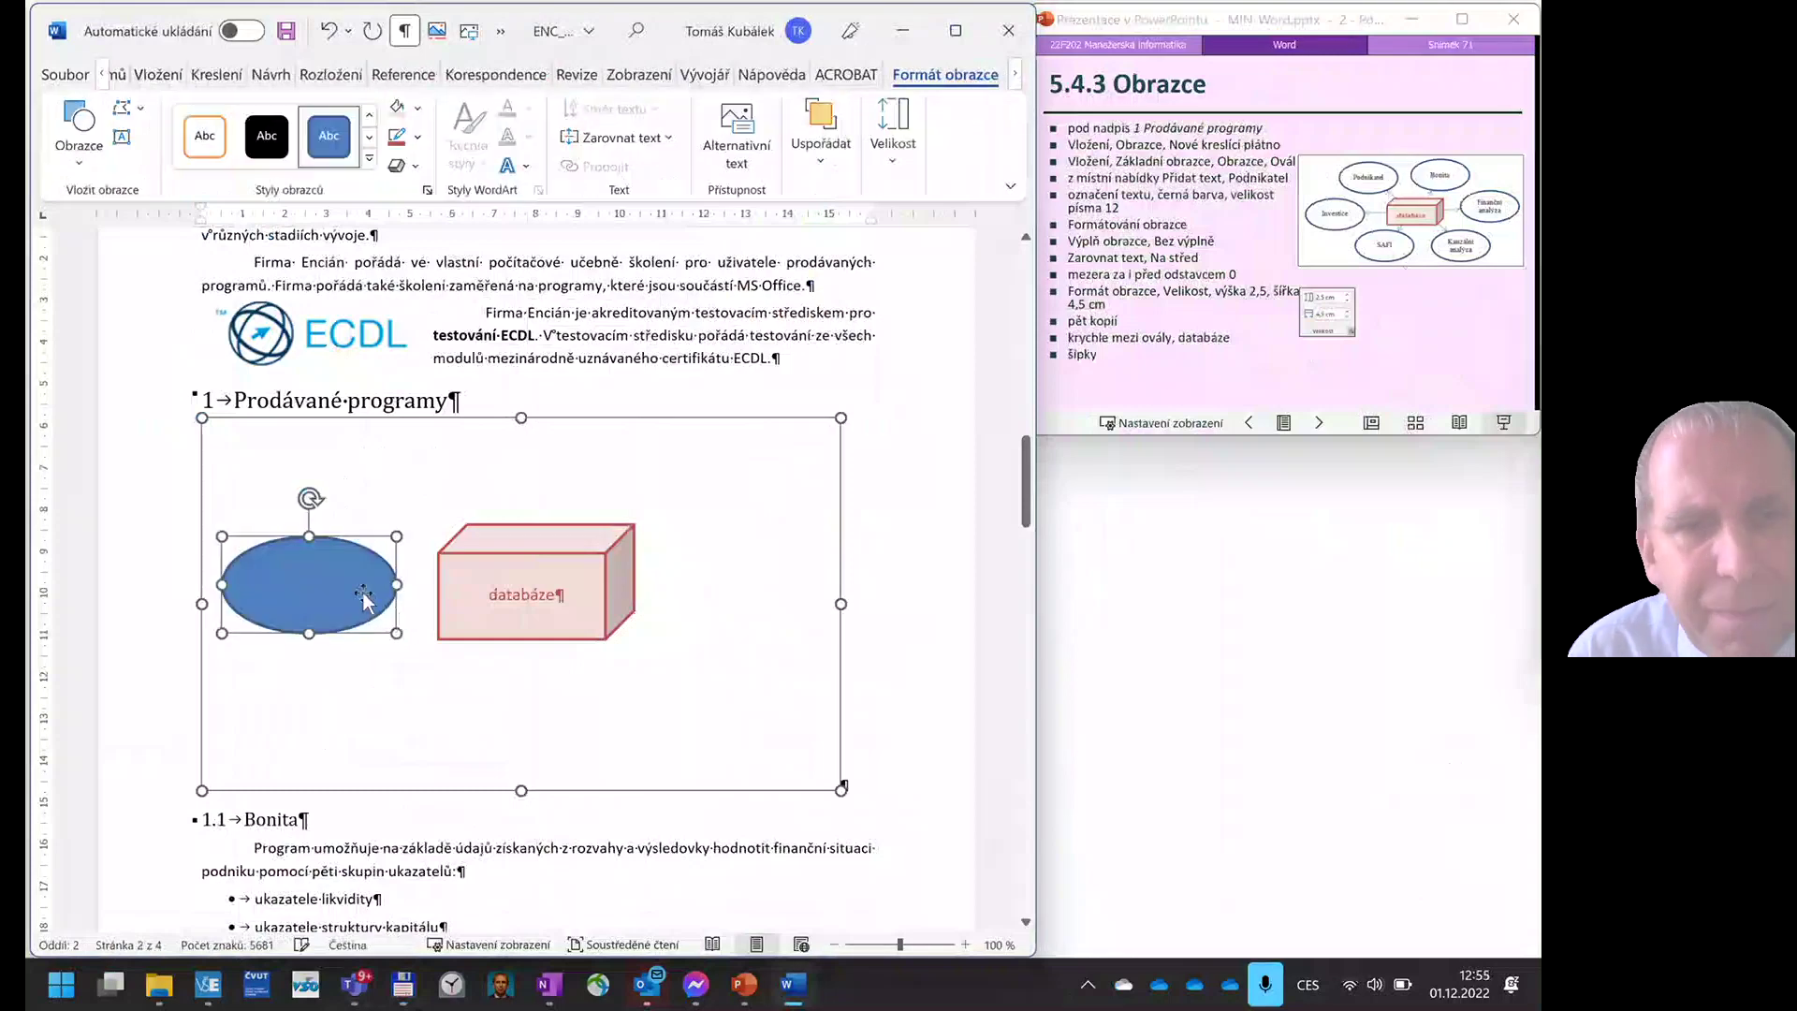
Set the oval's Výška to 2,5 cm and Šířka to 4,5 cm with the size spinners.
{"action": "left_click", "coordinate": [891, 155]}
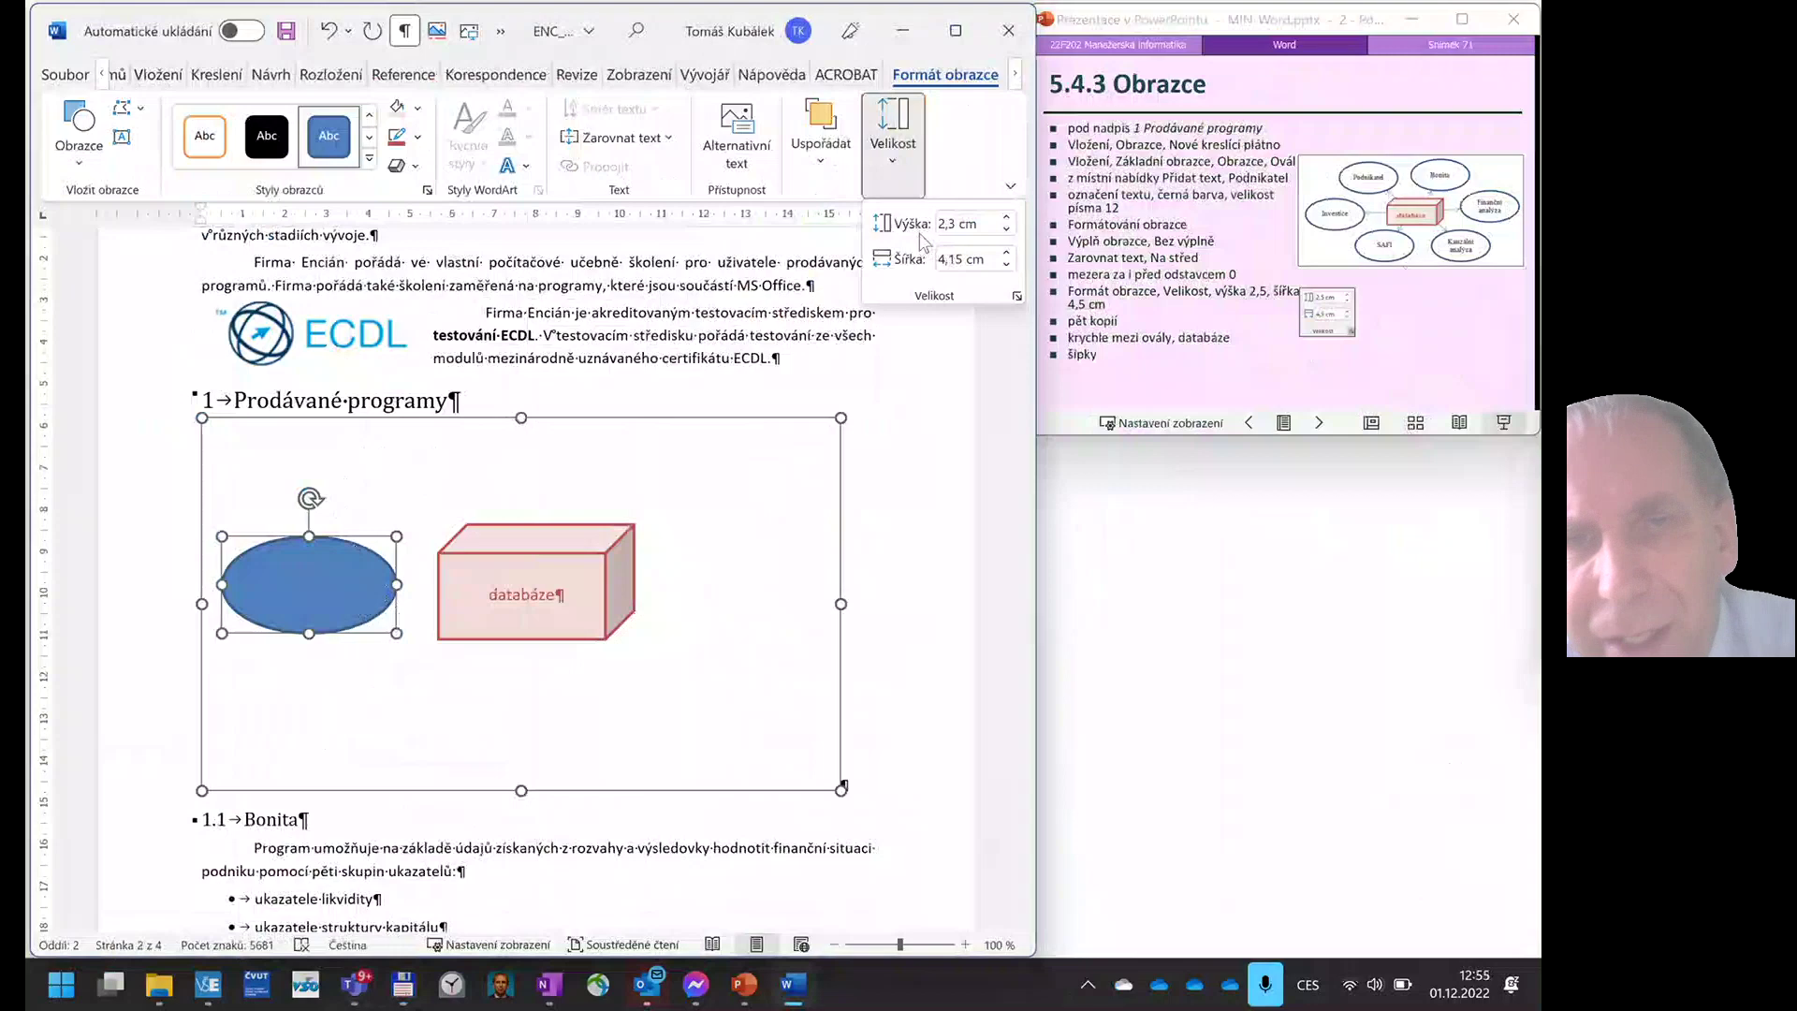
{"action": "left_click", "coordinate": [962, 223]}
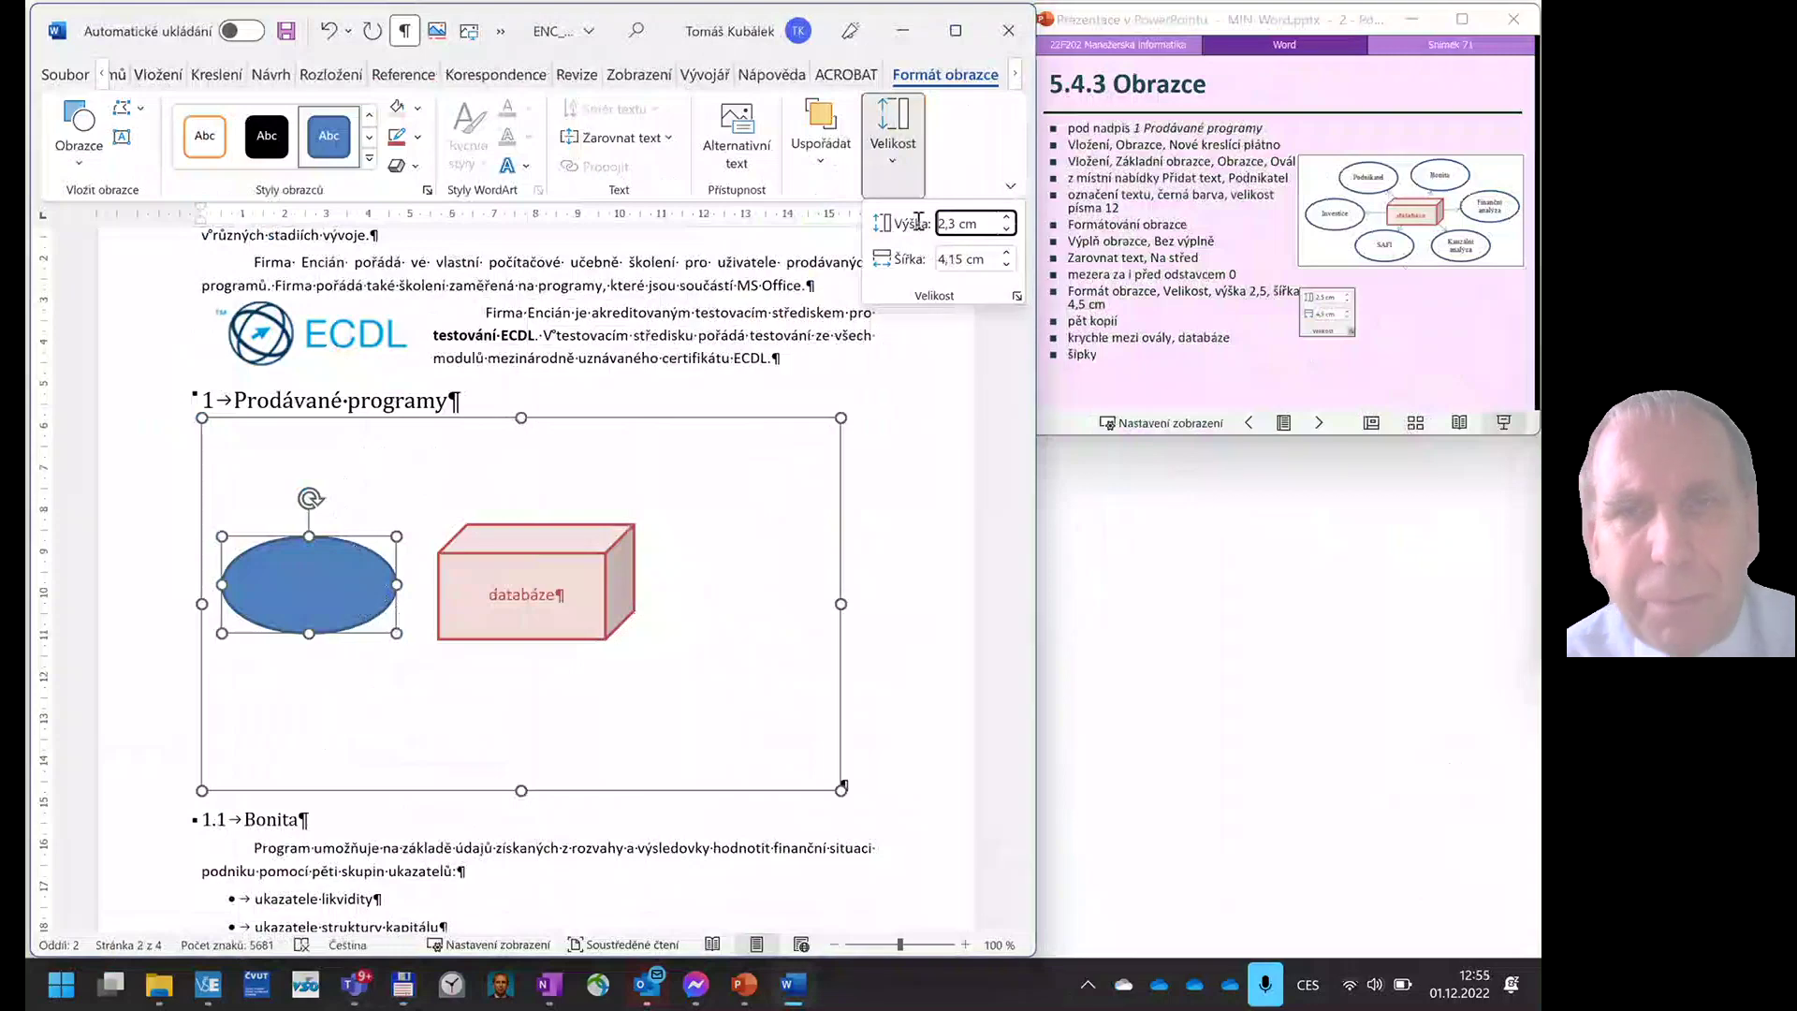
{"action": "left_click", "coordinate": [1008, 219]}
{"action": "left_click", "coordinate": [1008, 219]}
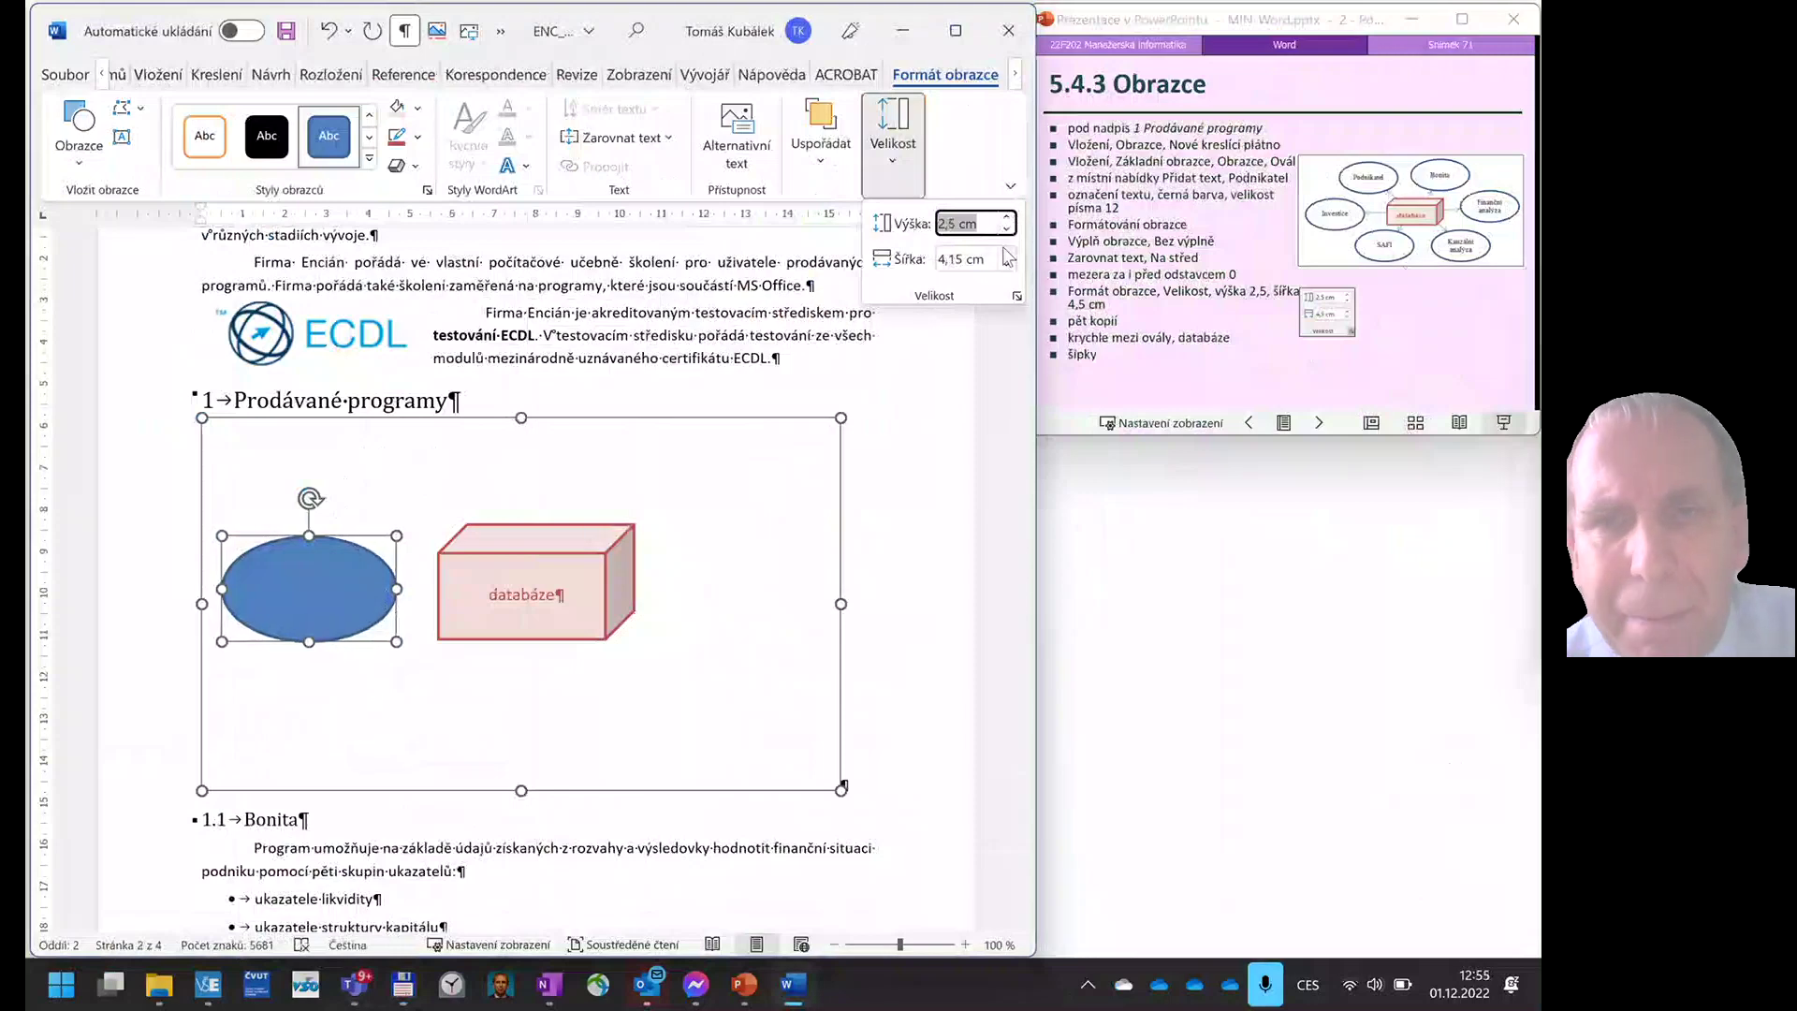
{"action": "left_click", "coordinate": [1006, 254]}
{"action": "left_click", "coordinate": [1006, 253]}
{"action": "left_click", "coordinate": [1006, 254]}
{"action": "left_click", "coordinate": [1006, 254]}
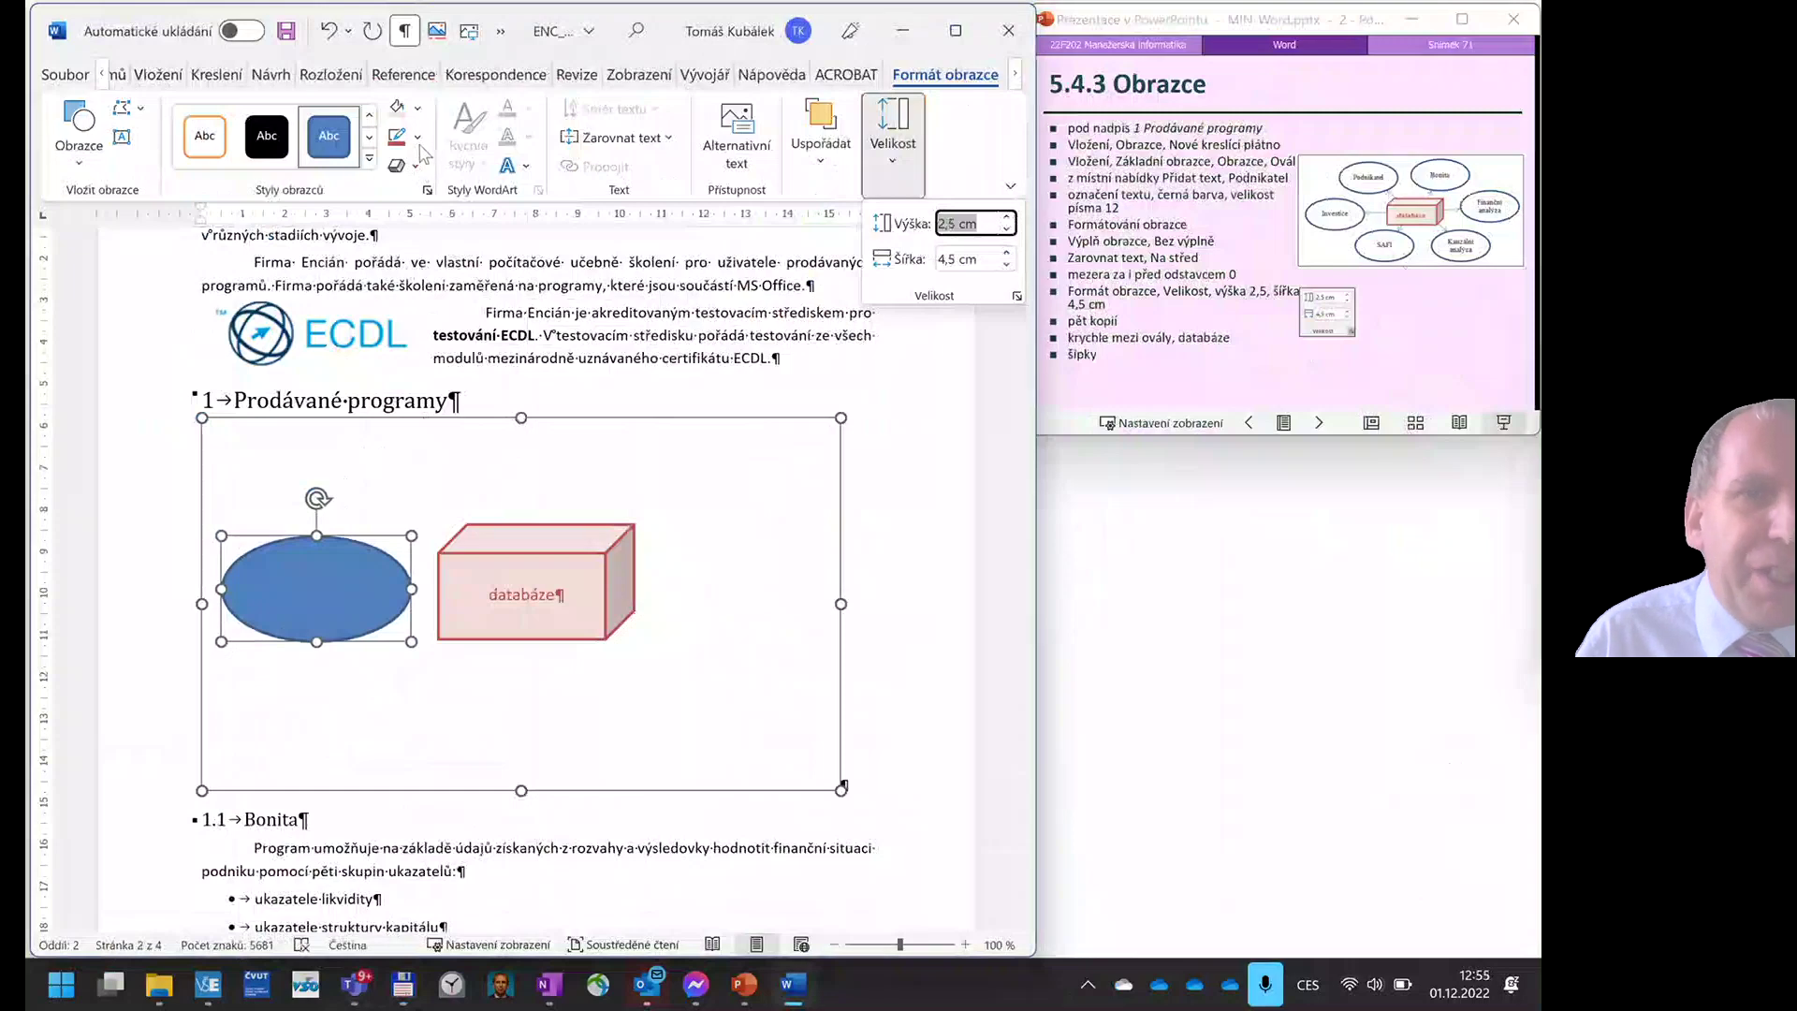
{"action": "left_click", "coordinate": [418, 139]}
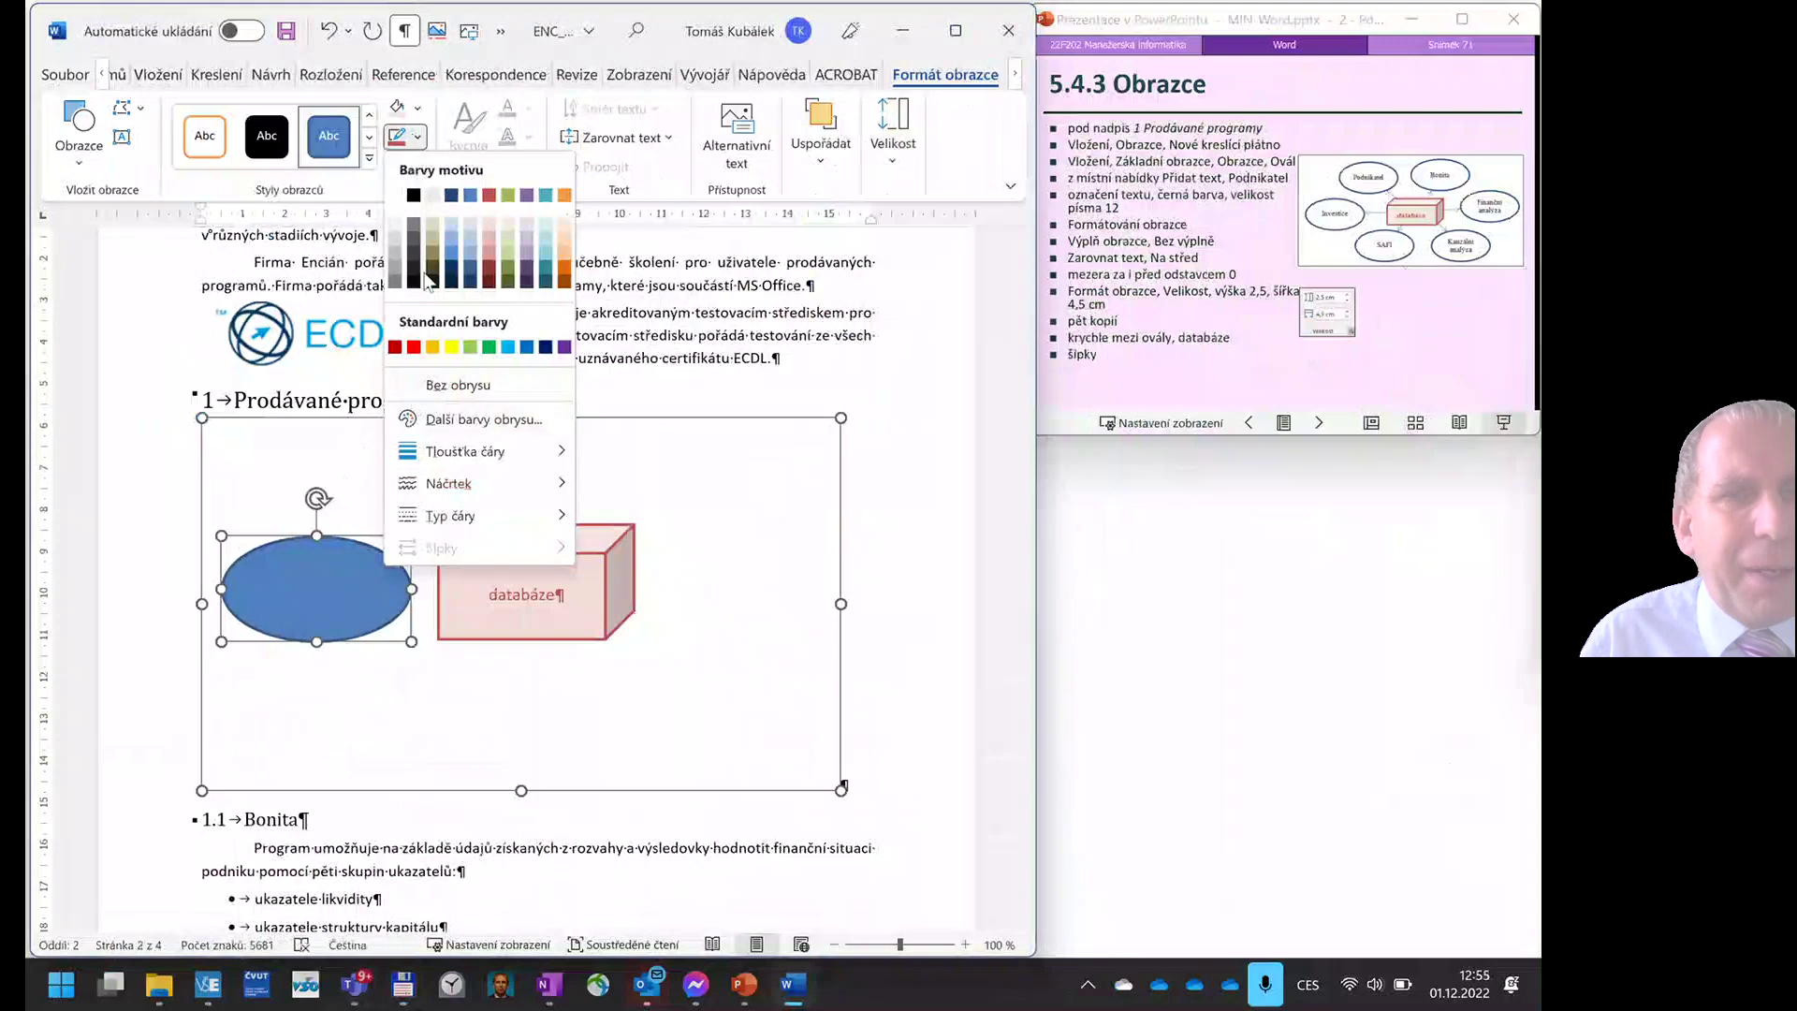
Set the oval's Výplň obrazce to Bez výplně, leaving only its dark blue outline.
{"action": "left_click", "coordinate": [420, 111]}
{"action": "left_click", "coordinate": [420, 111]}
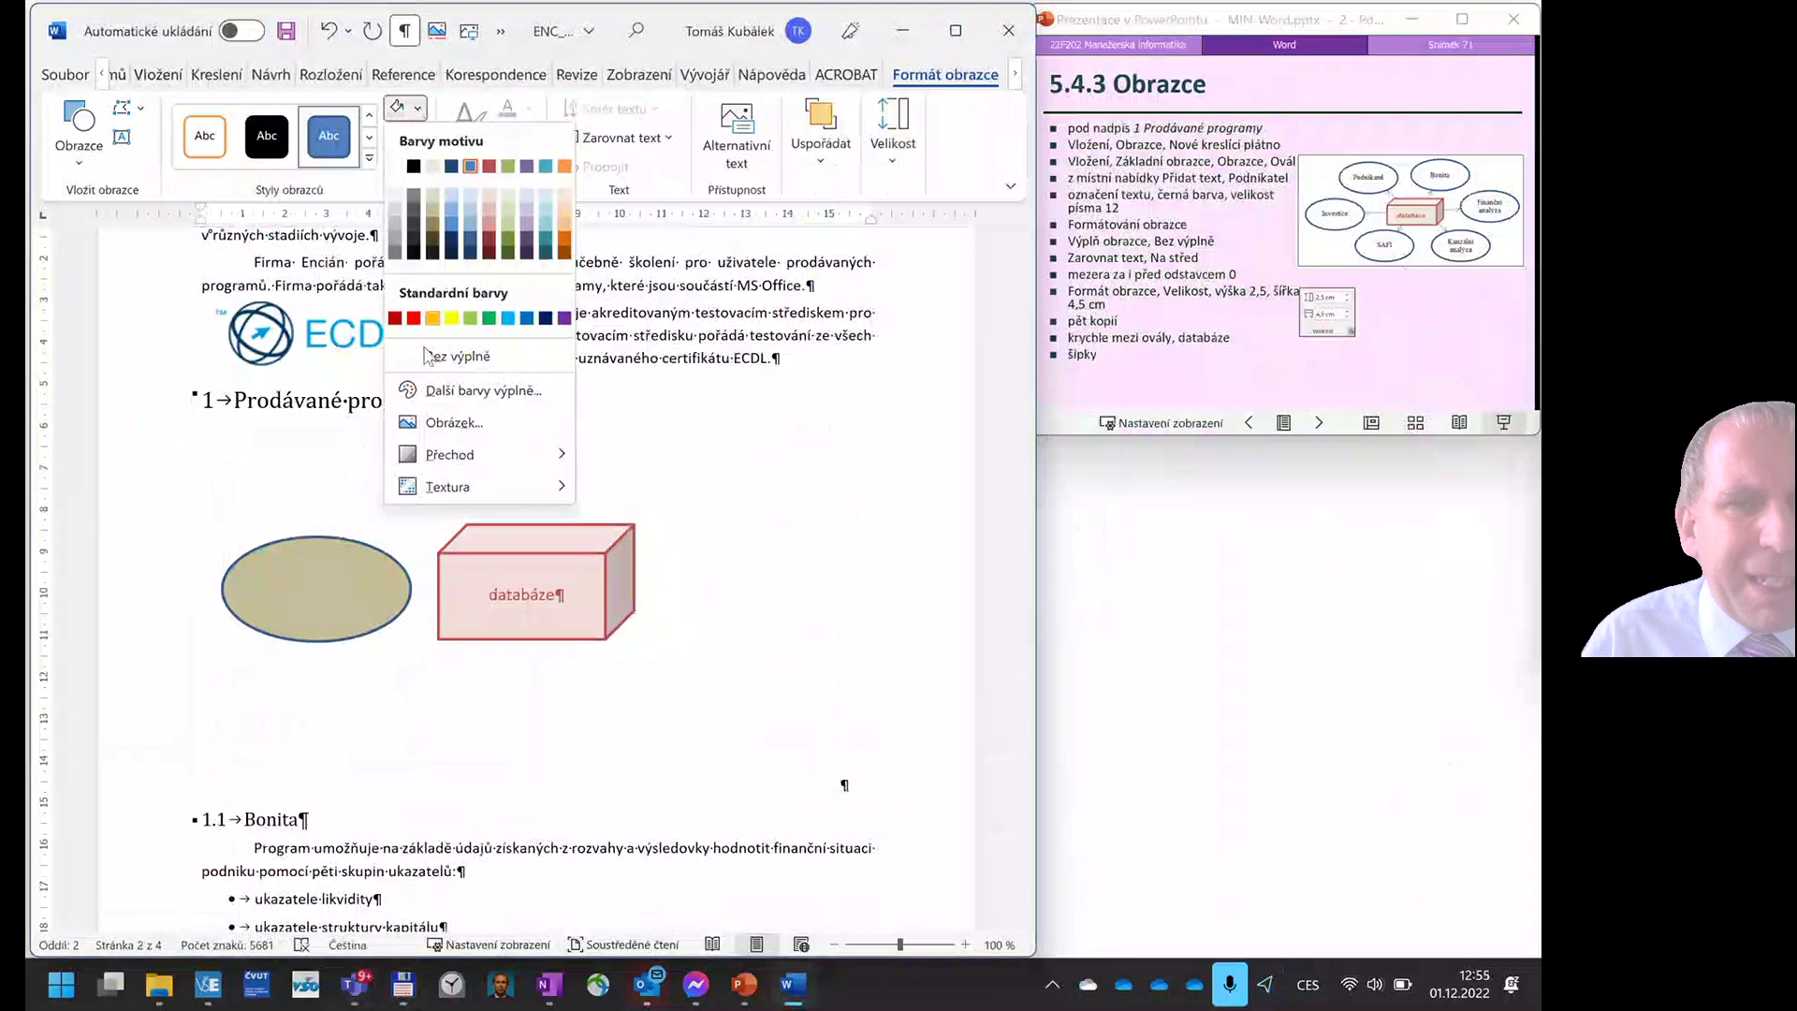
{"action": "key", "text": "Escape"}
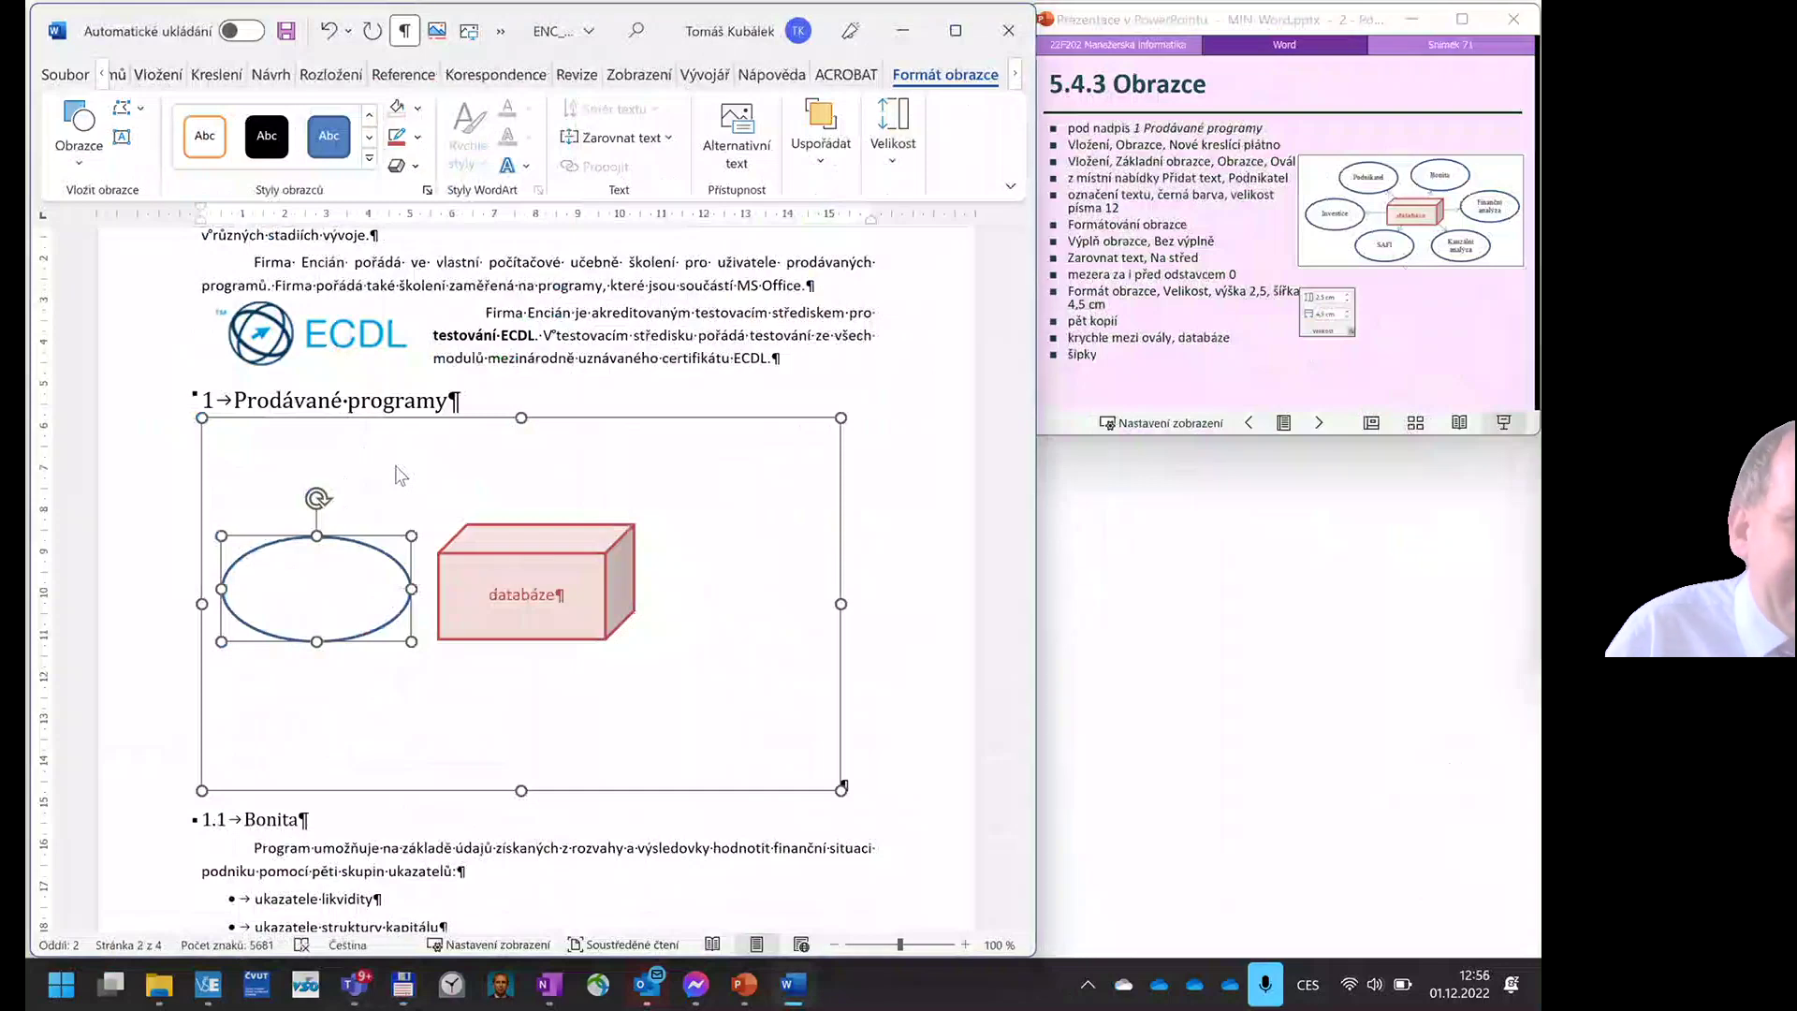
{"action": "left_click", "coordinate": [327, 587]}
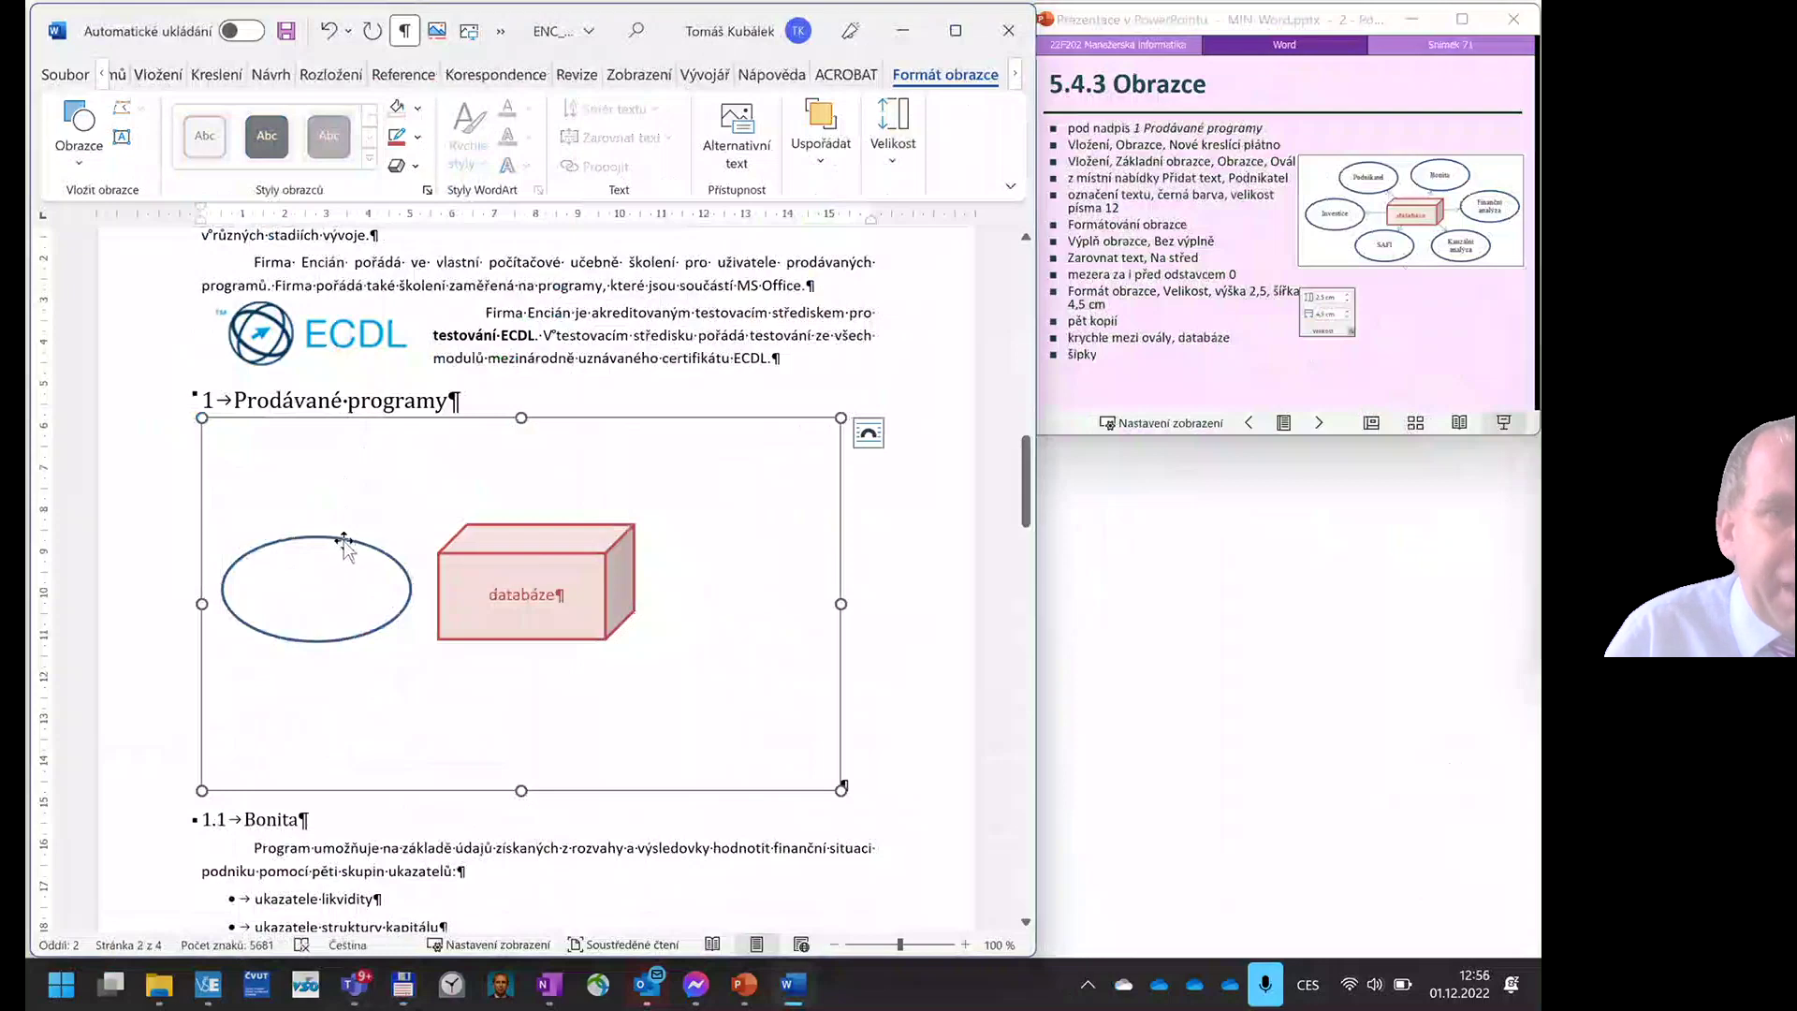
Add text to the oval with Přidat text and set its Barva písma to black.
{"action": "right_click", "coordinate": [344, 543]}
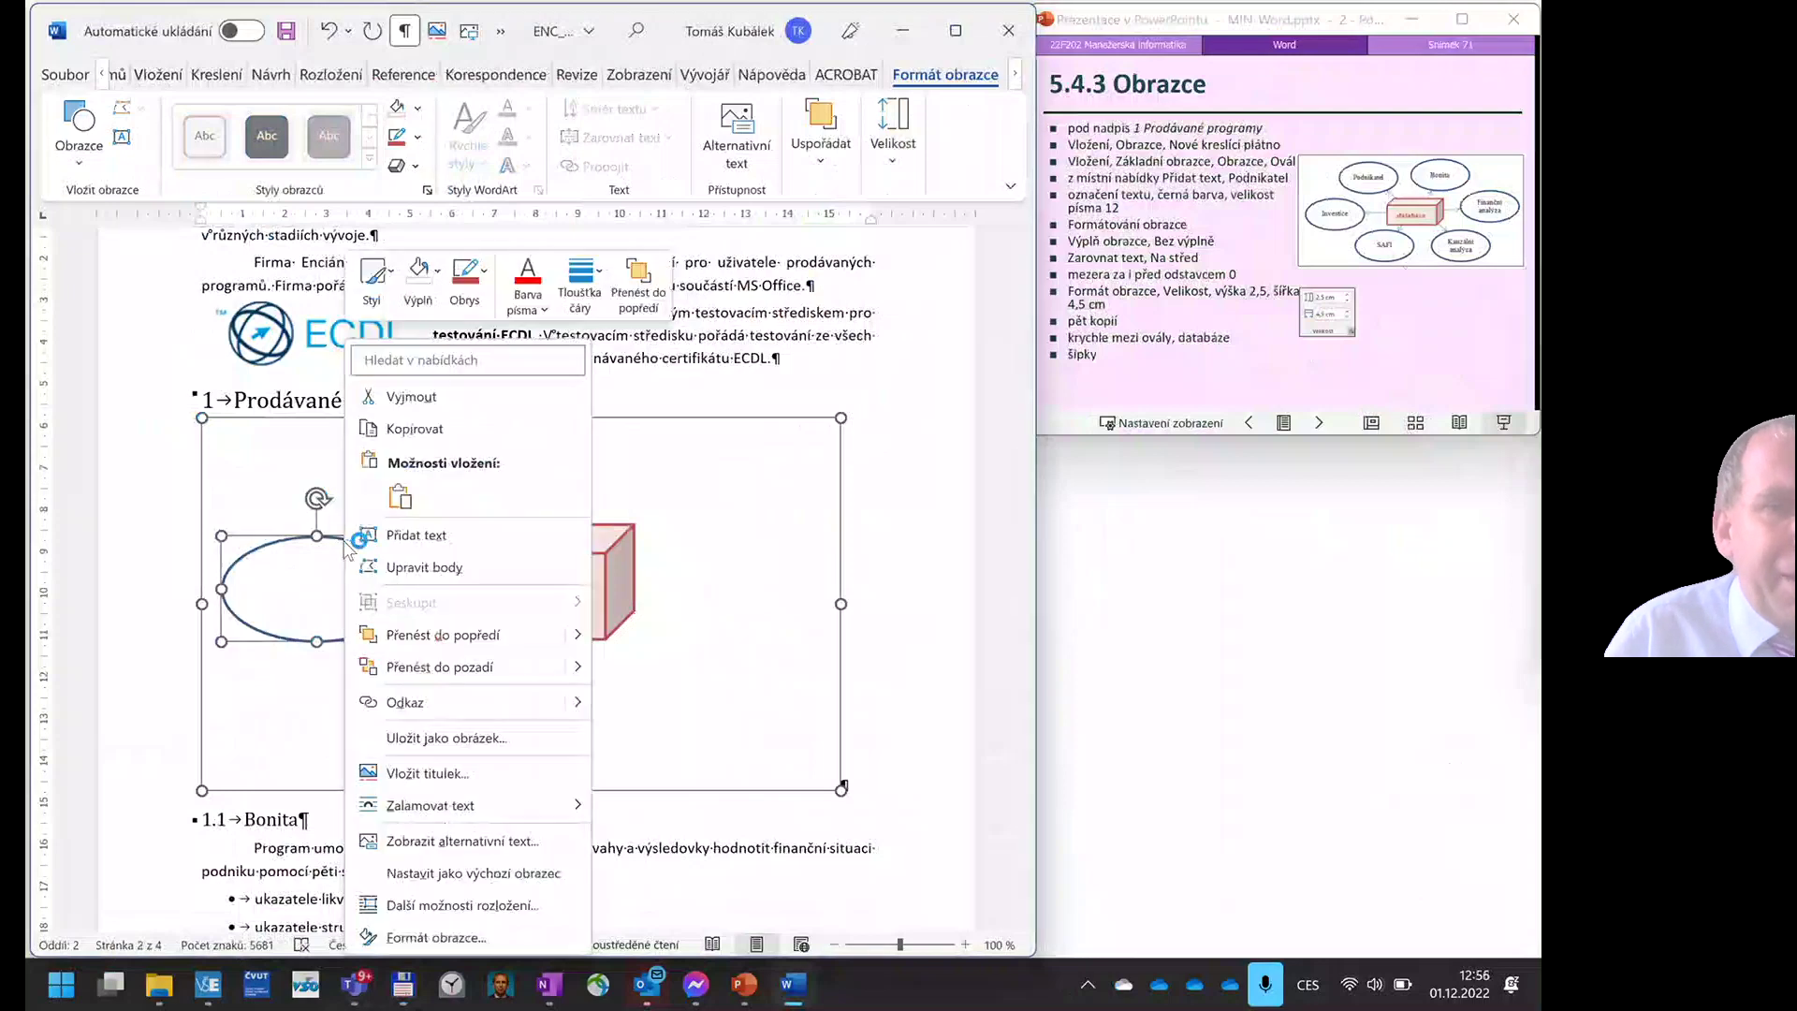
{"action": "left_click", "coordinate": [429, 541]}
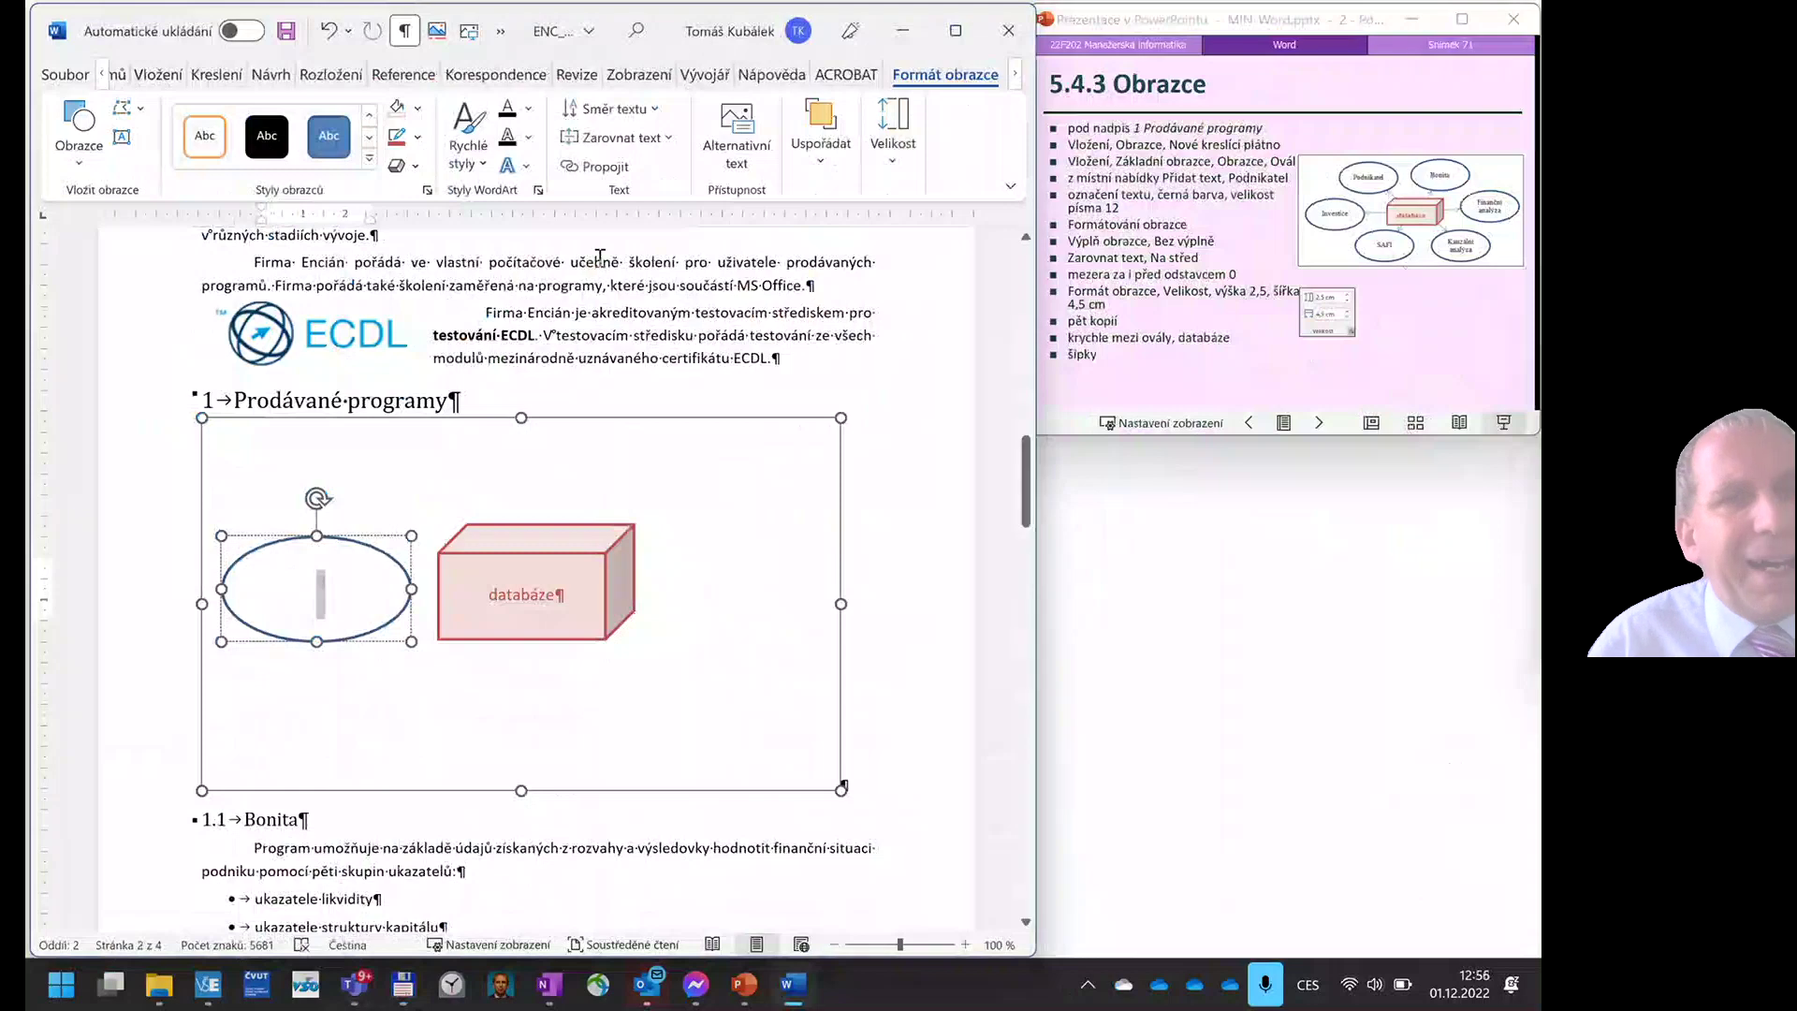
{"action": "left_click", "coordinate": [122, 80]}
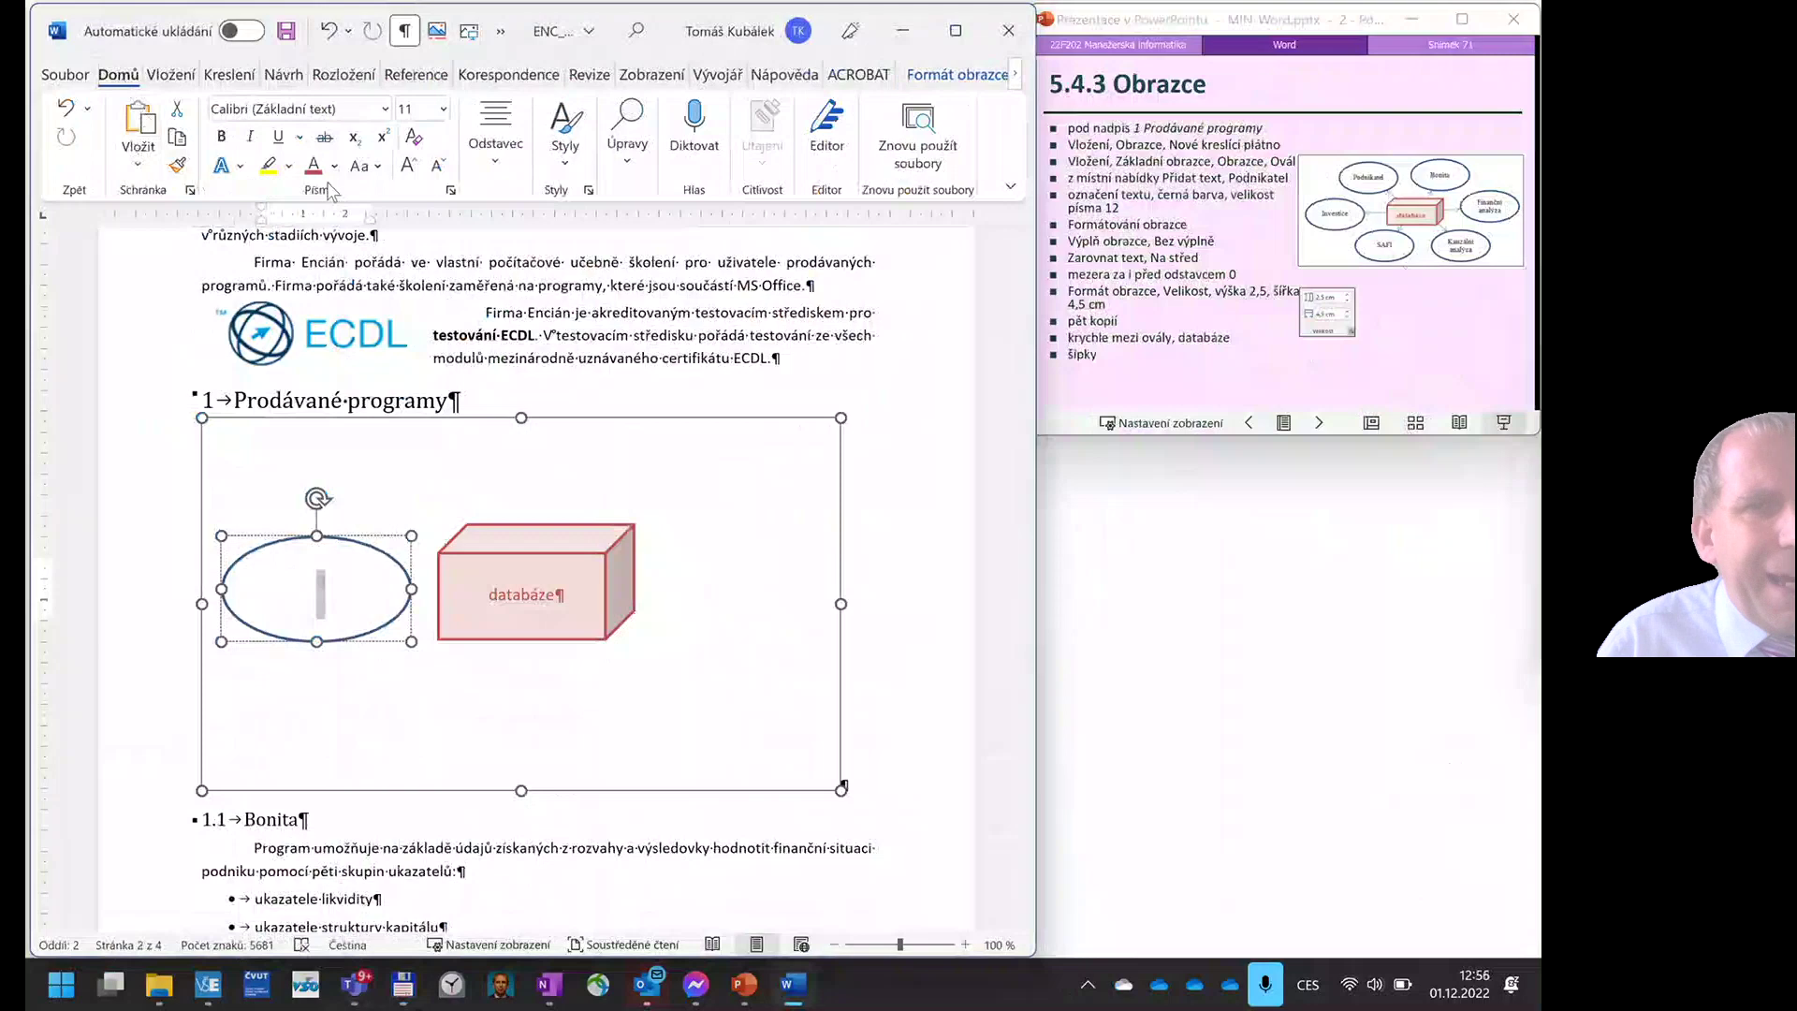
{"action": "left_click", "coordinate": [334, 166]}
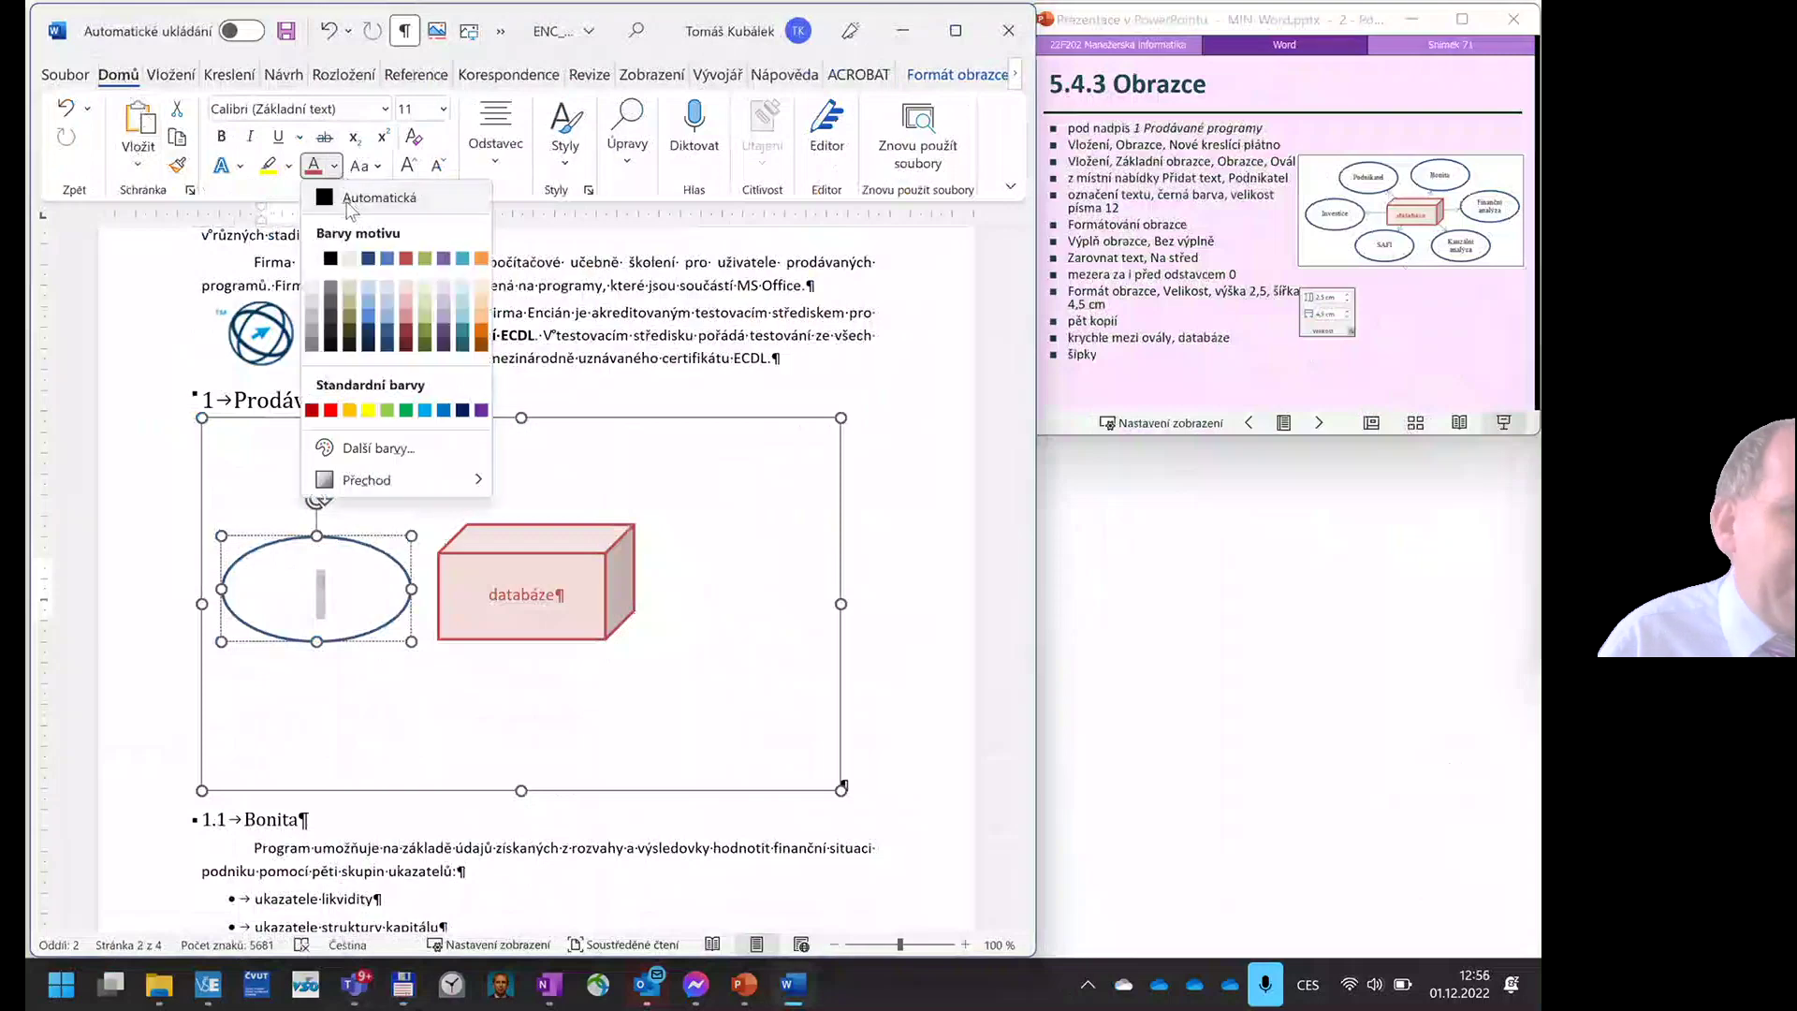
{"action": "left_click", "coordinate": [330, 260]}
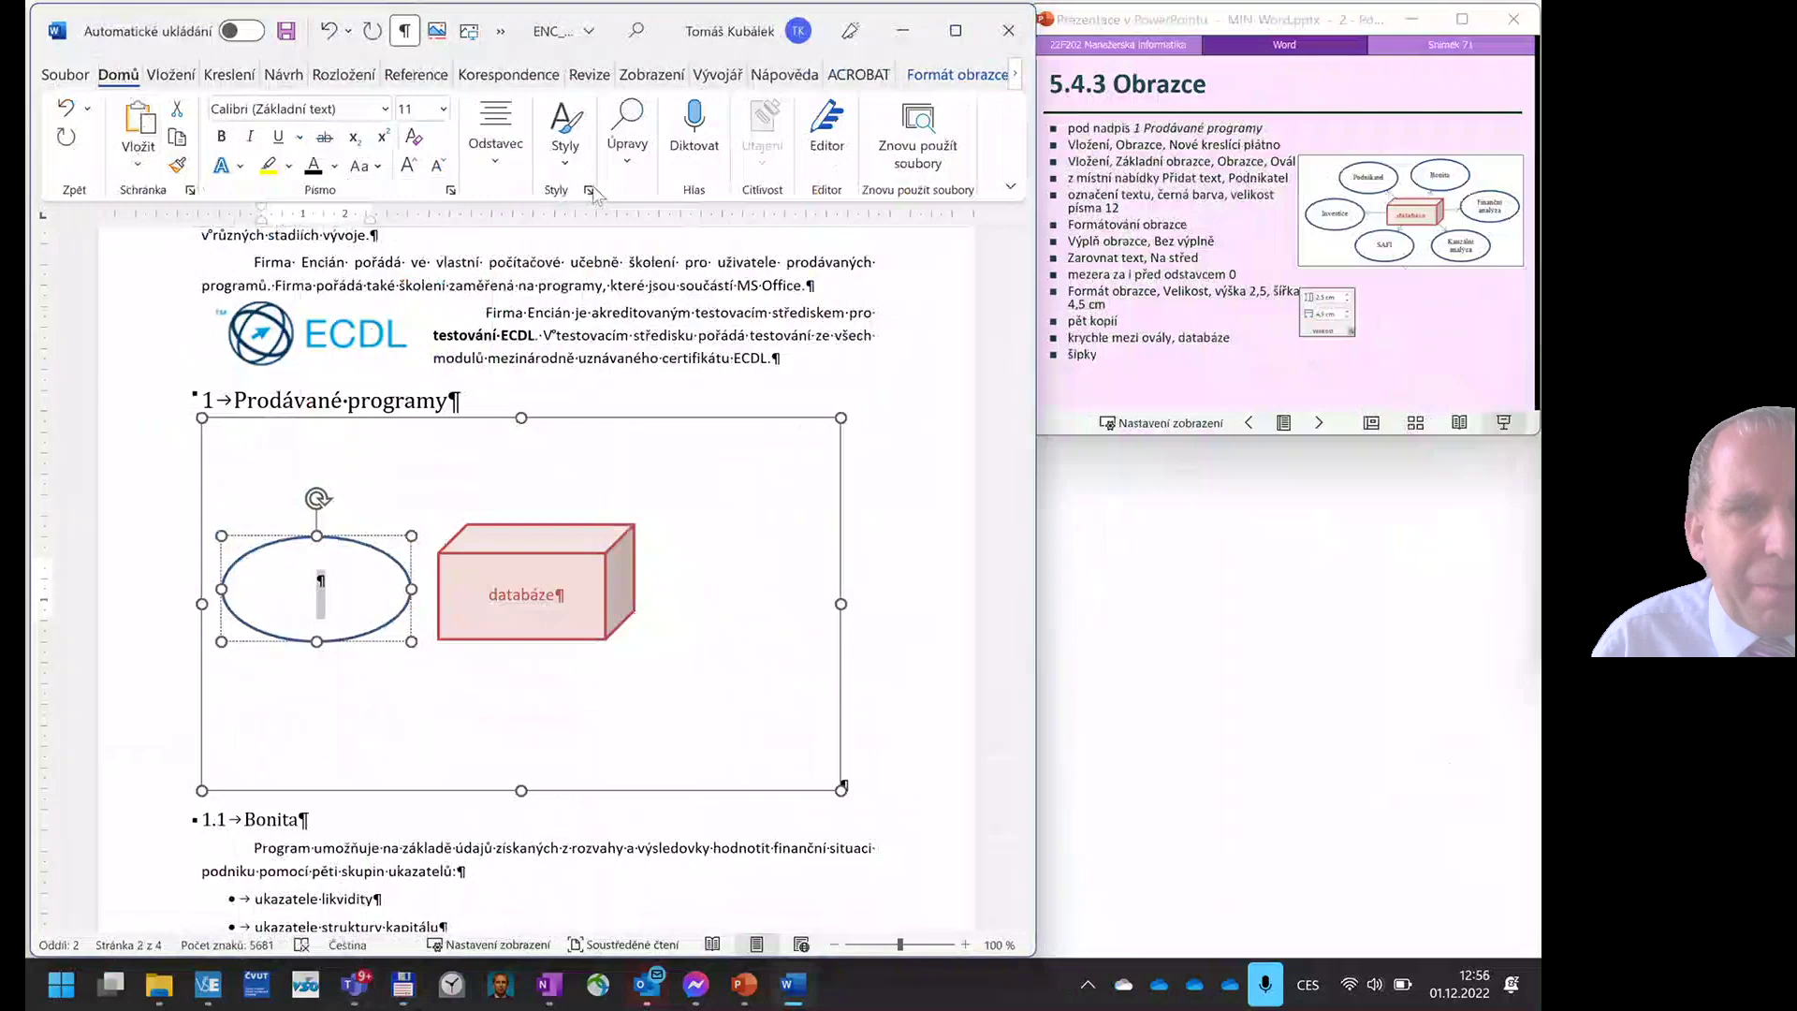
{"action": "left_click", "coordinate": [504, 161]}
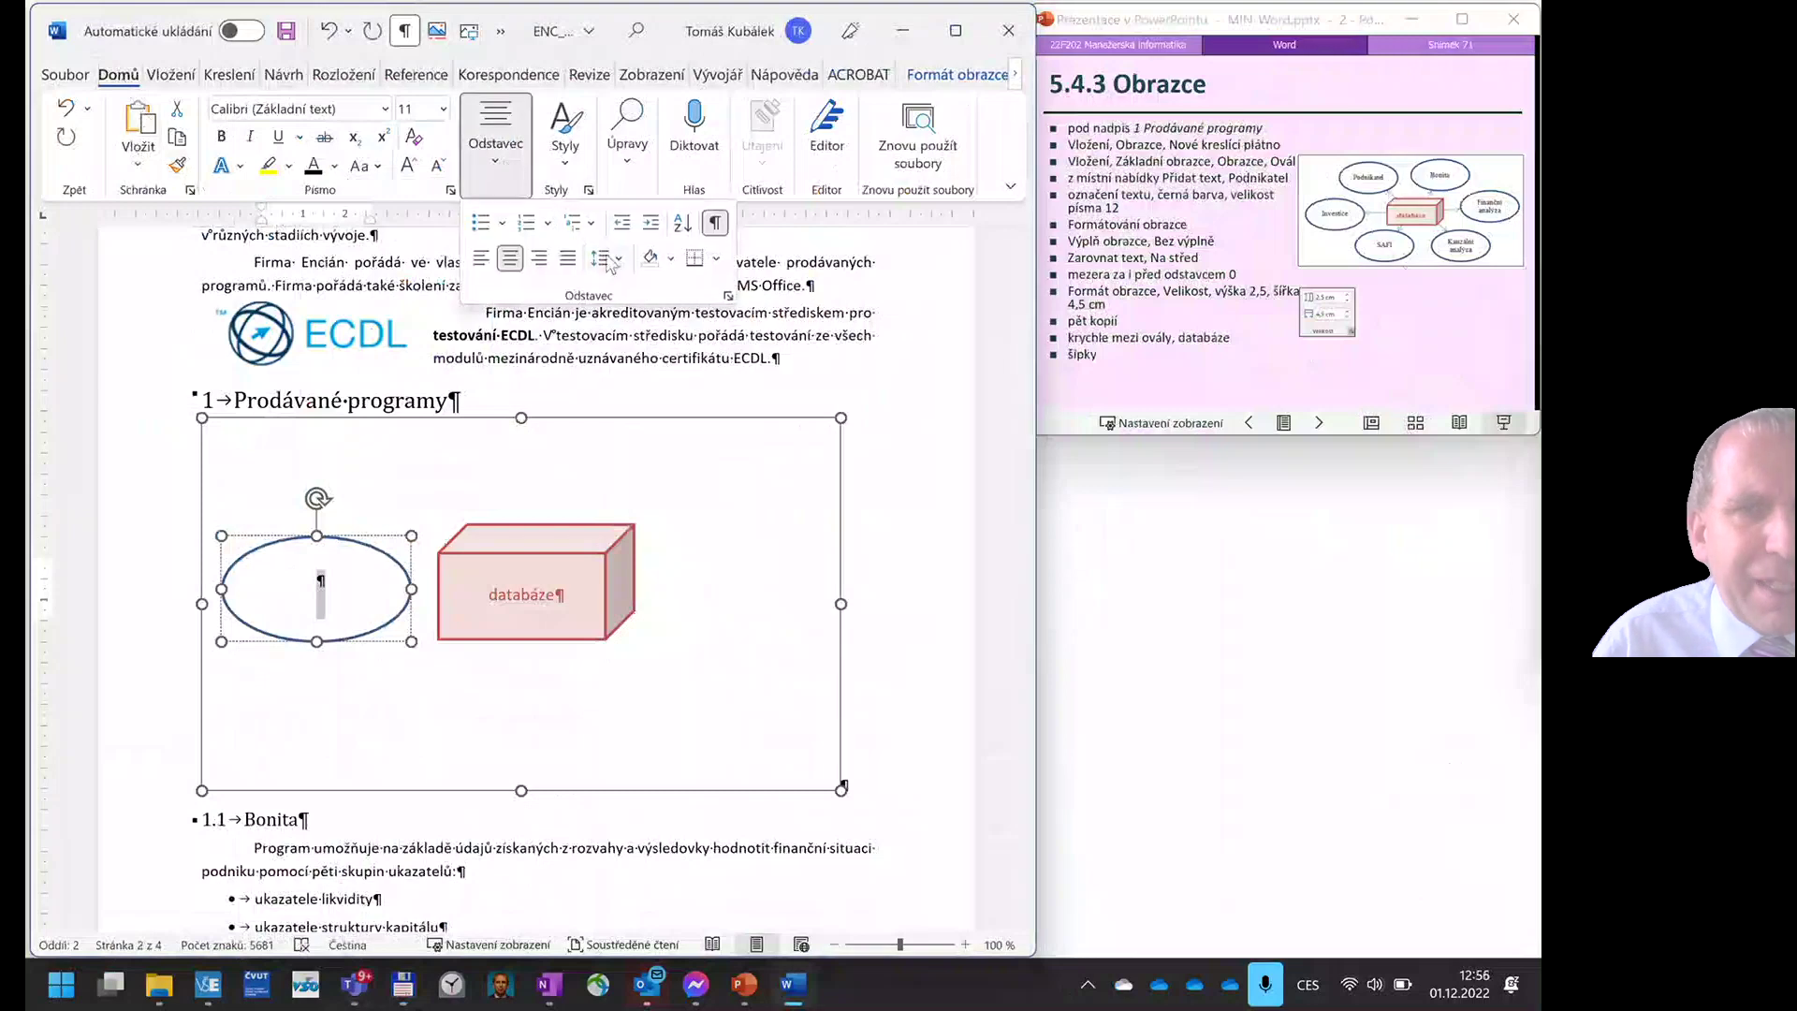
Lower the oval paragraph's 'Za' spacing to Auto in the Paragraph dialog.
{"action": "left_click", "coordinate": [728, 297]}
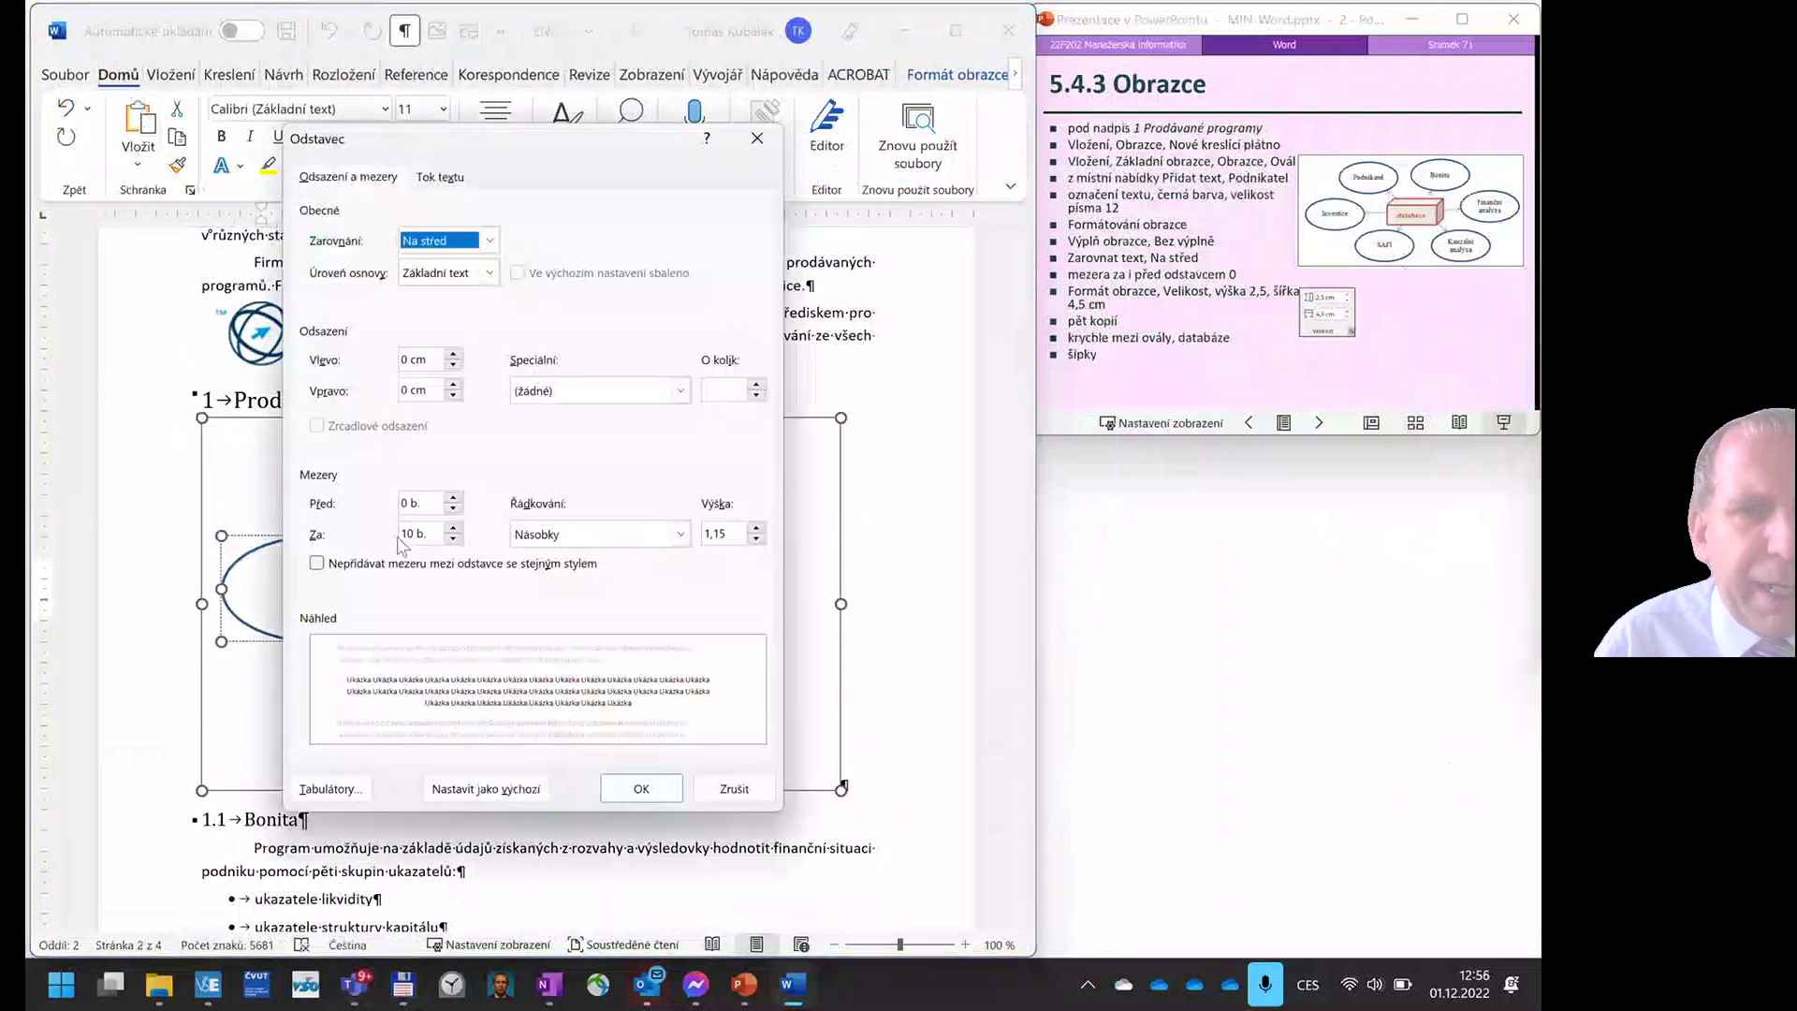
{"action": "left_click", "coordinate": [453, 538]}
{"action": "left_click", "coordinate": [453, 538]}
{"action": "left_click", "coordinate": [453, 538]}
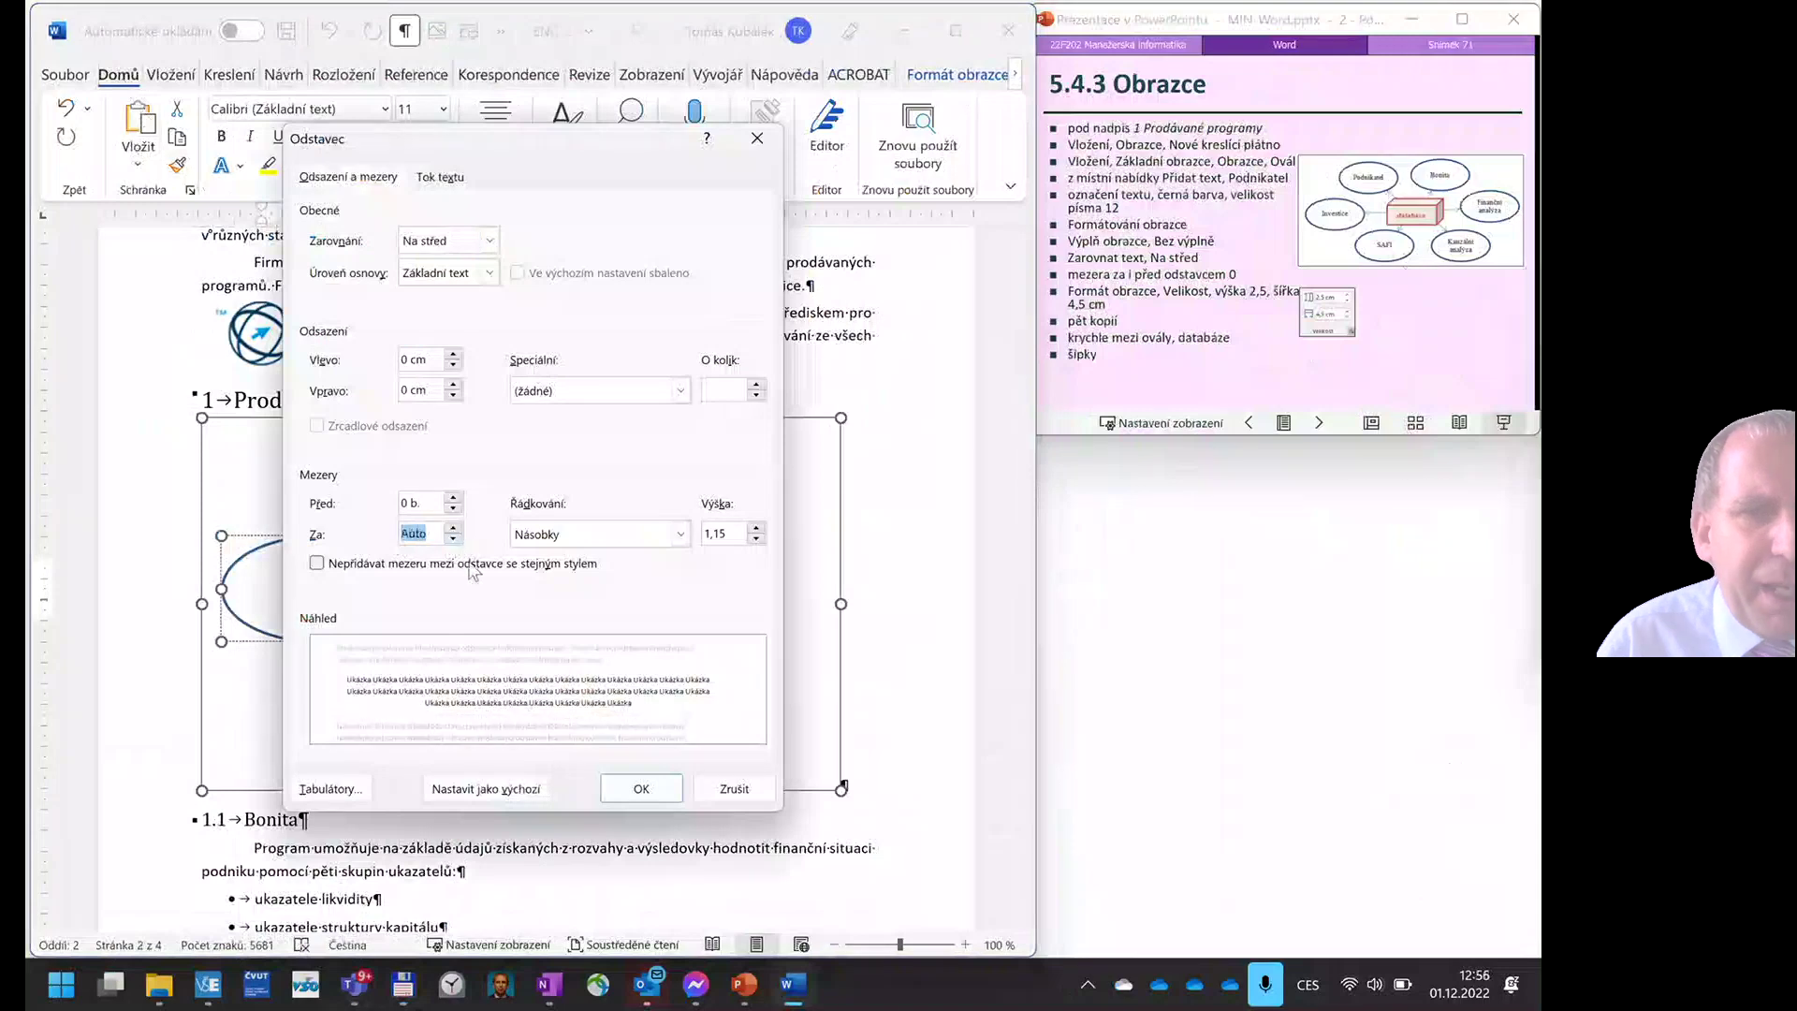
{"action": "left_click", "coordinate": [641, 788]}
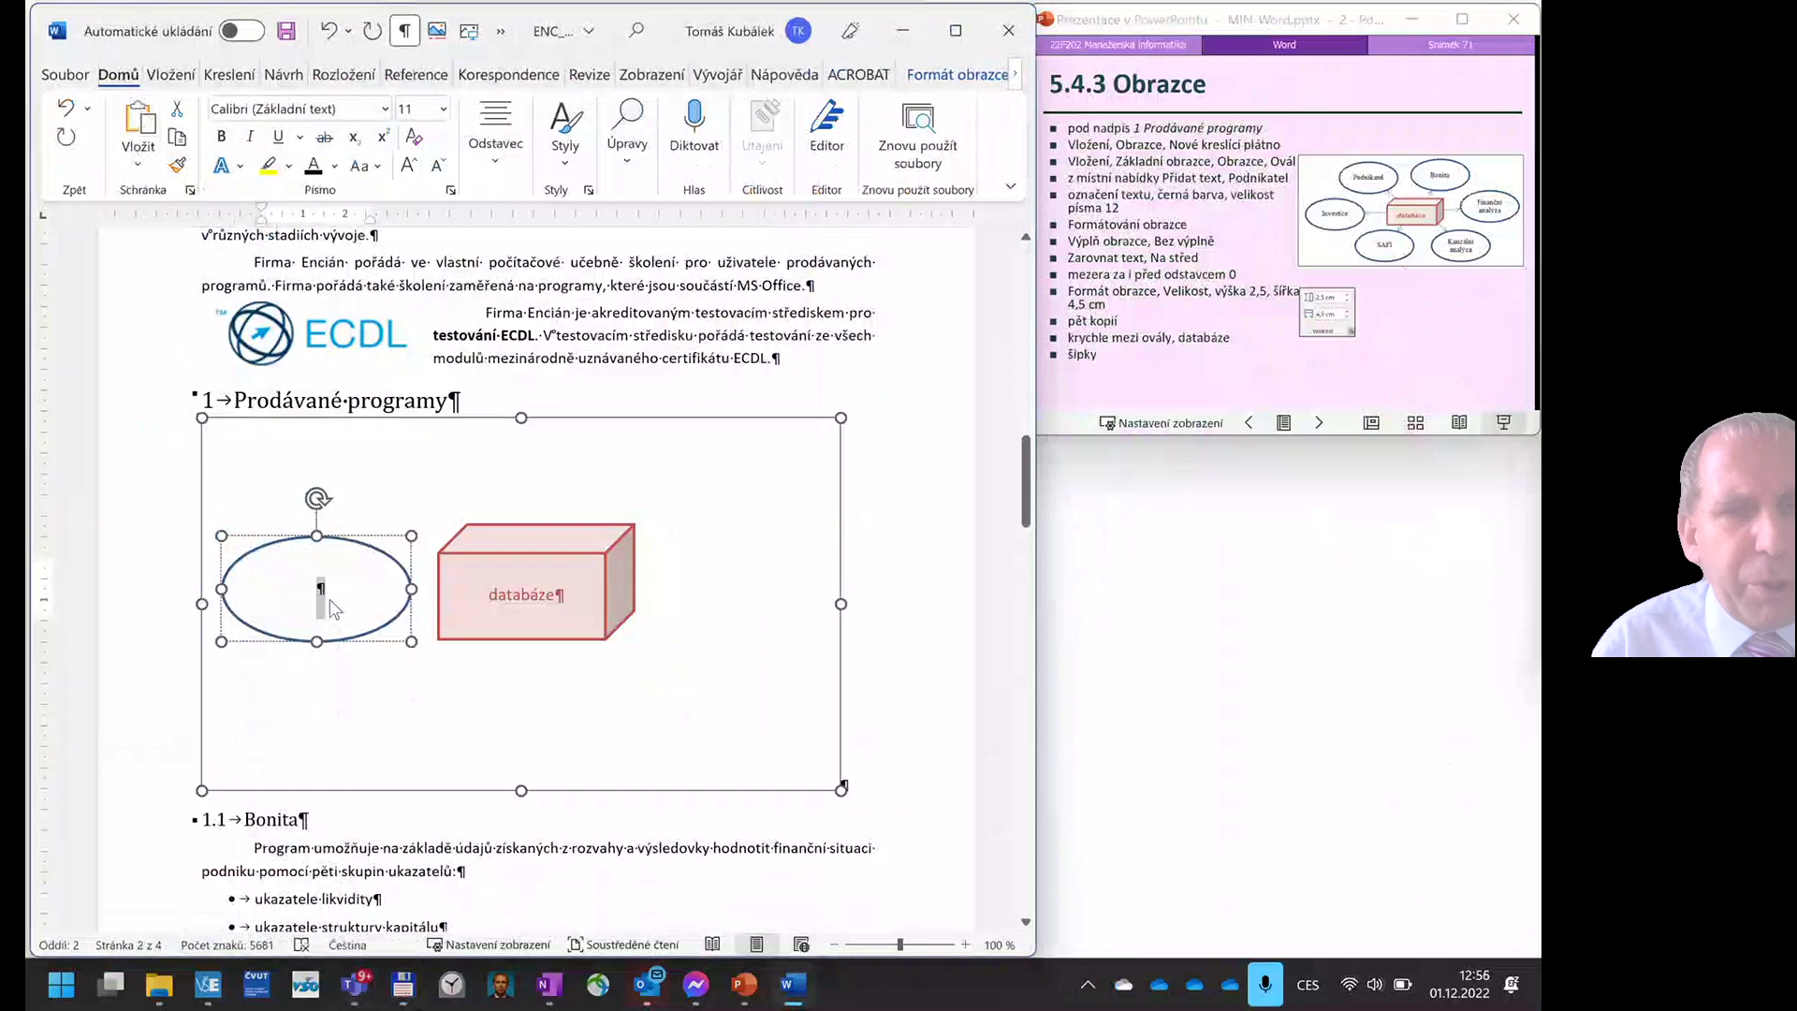
{"action": "left_click", "coordinate": [330, 609]}
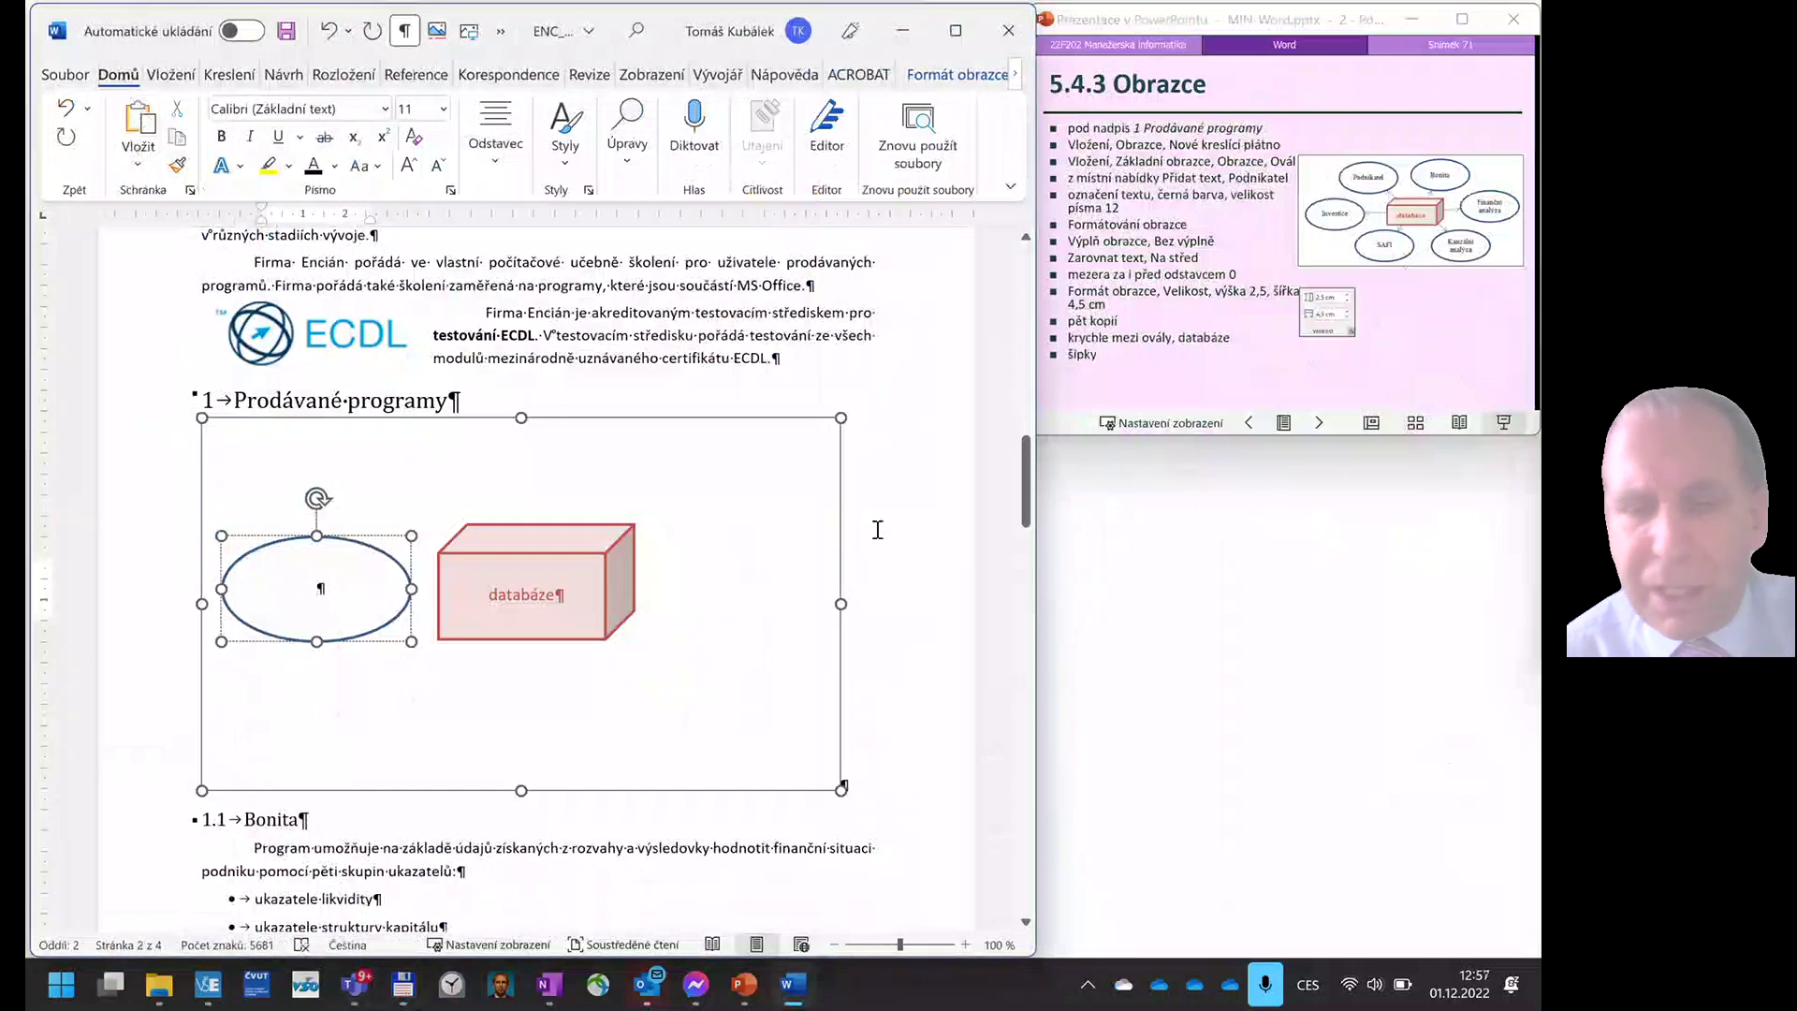
Type 'Investice' into the ellipse and drag the databáze cube slightly right.
{"action": "type", "text": "In"}
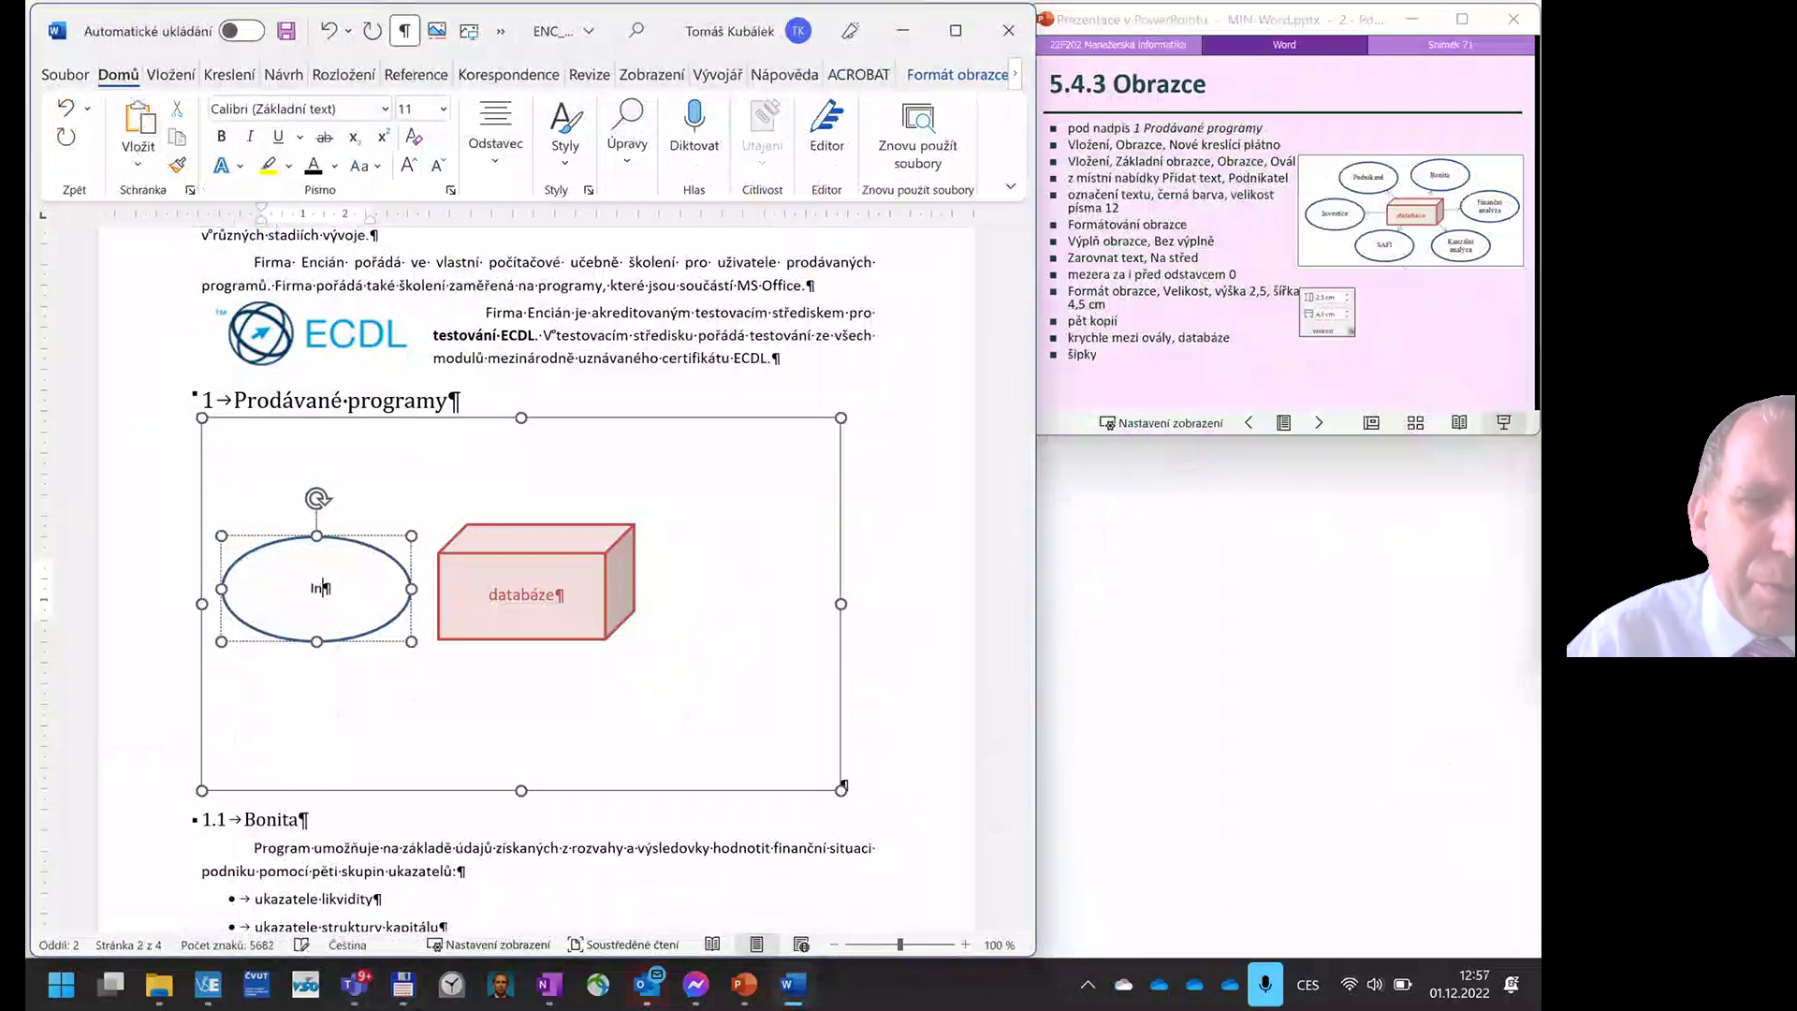
{"action": "type", "text": "vestice"}
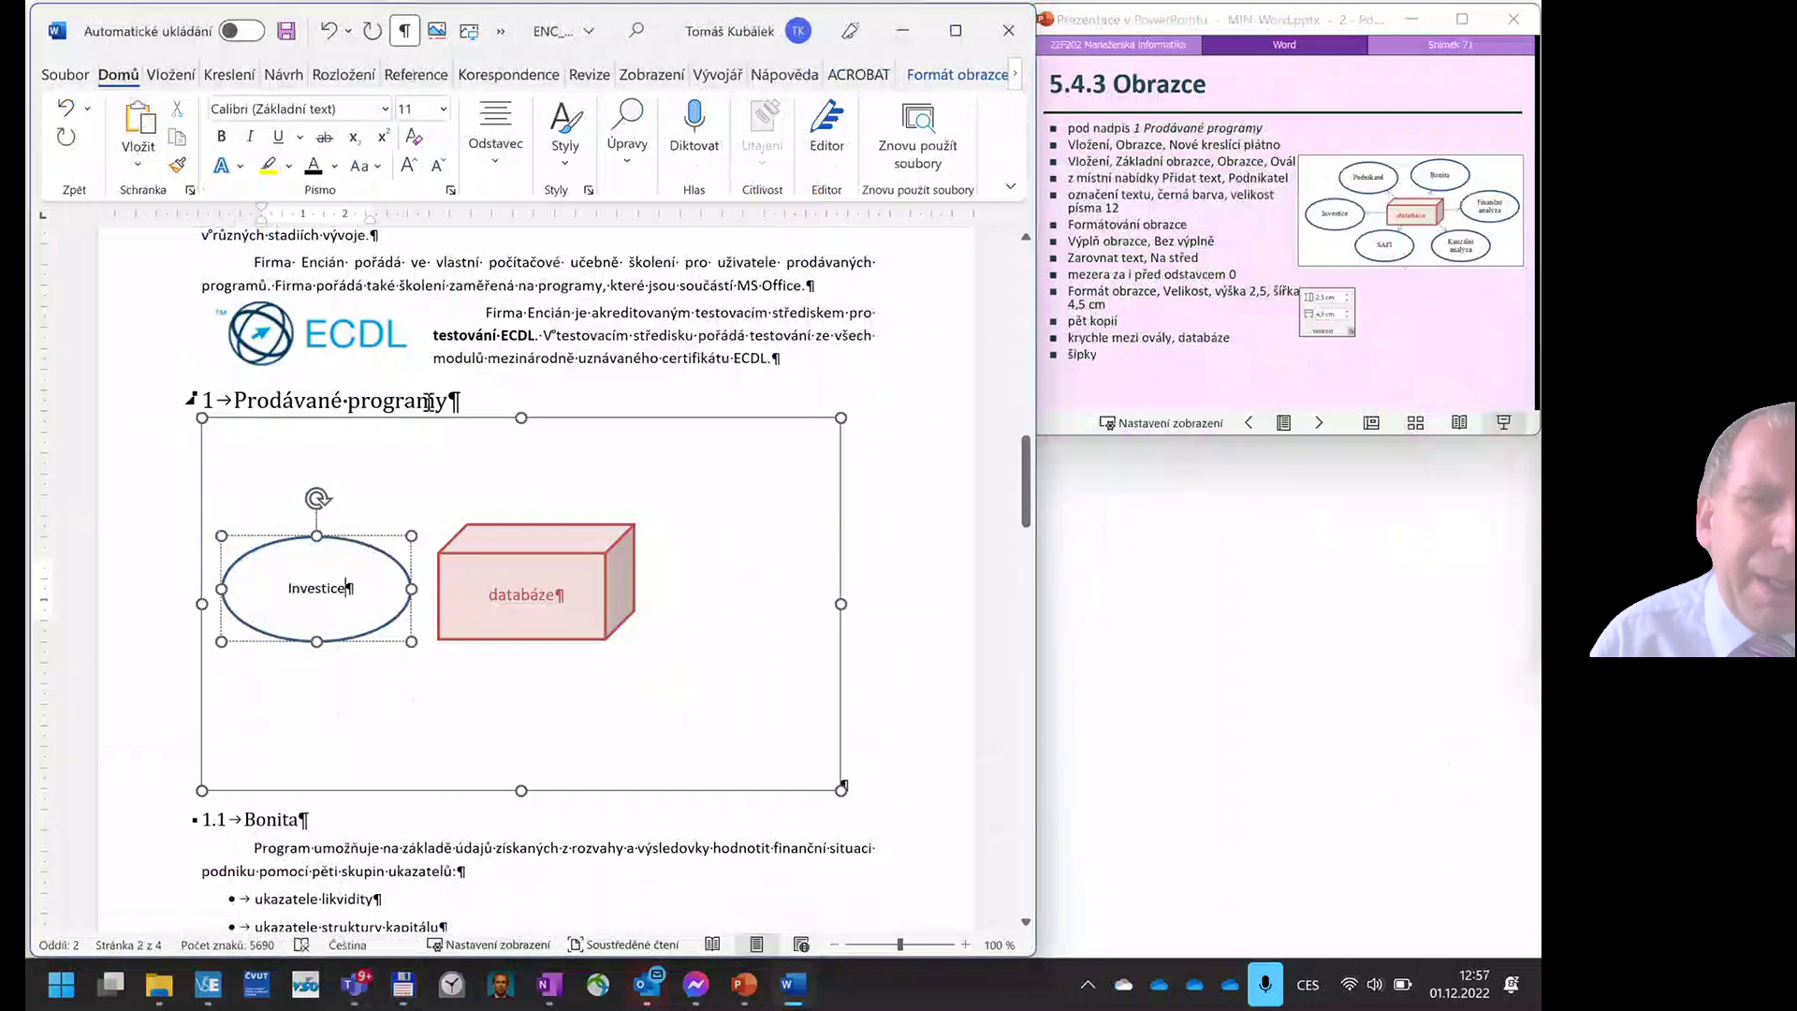
{"action": "left_click", "coordinate": [426, 487]}
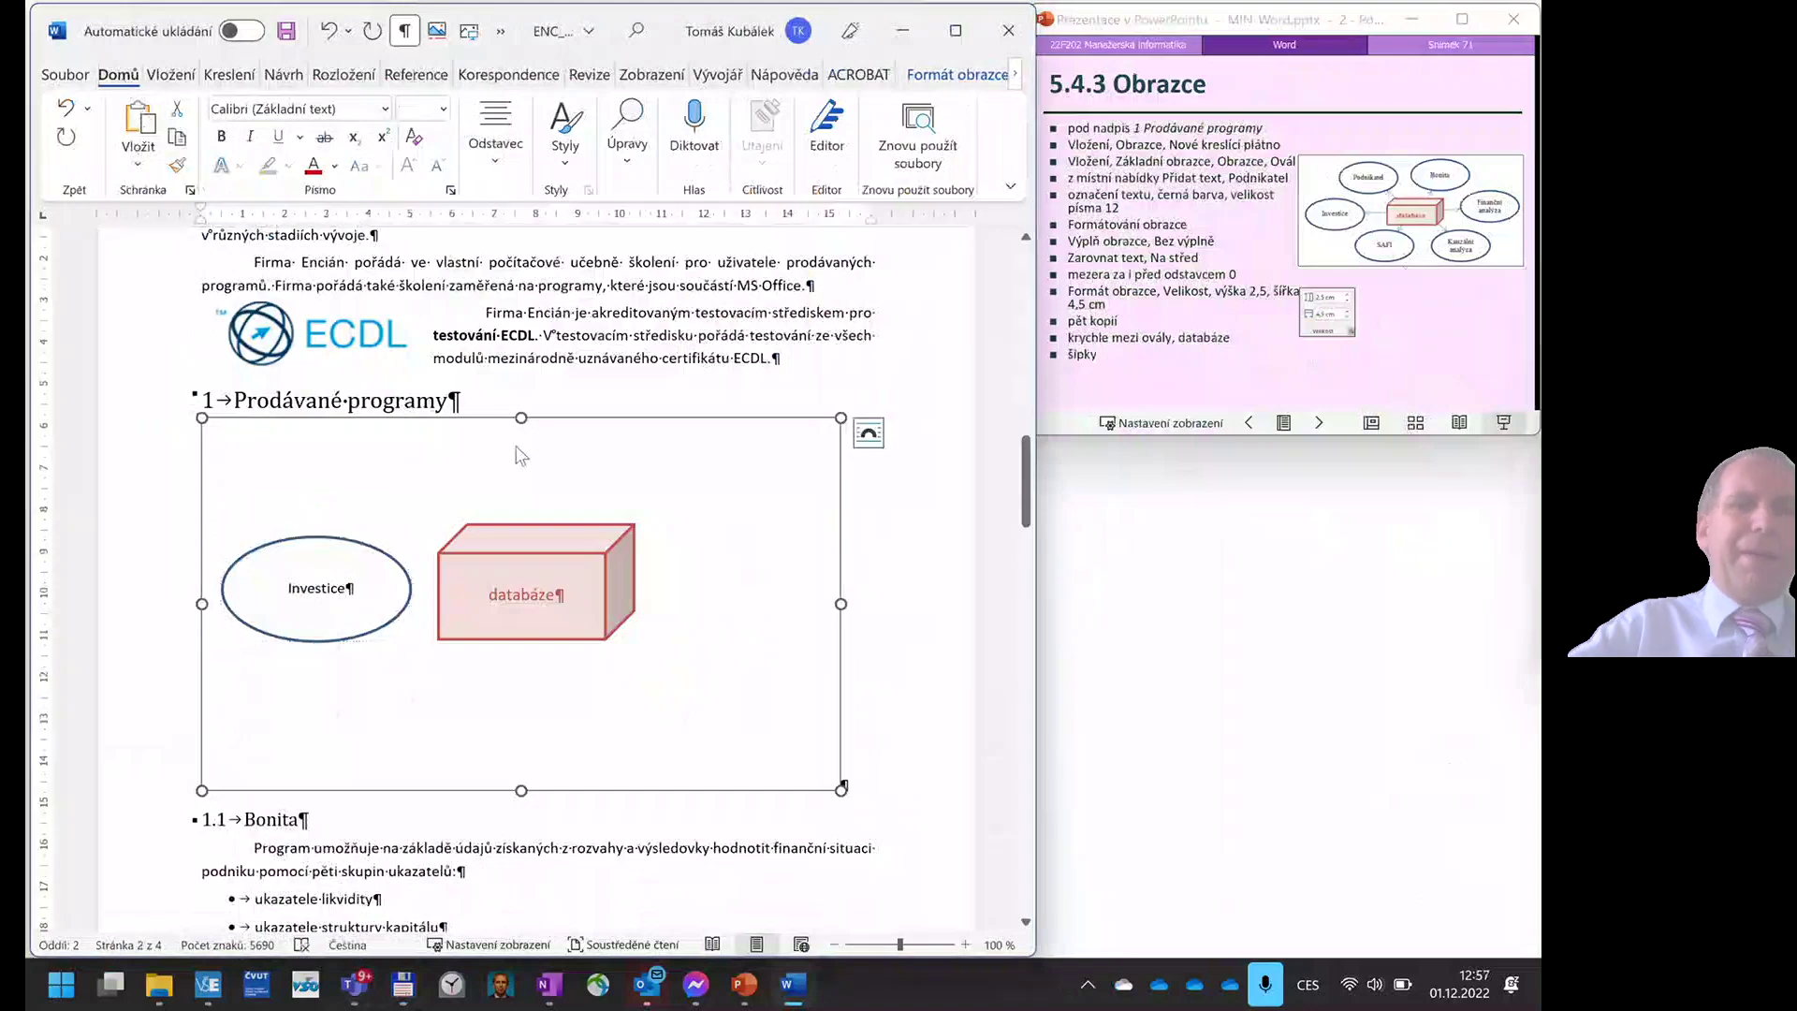
{"action": "left_click", "coordinate": [534, 535]}
{"action": "left_click_drag", "start_coordinate": [535, 535], "coordinate": [566, 535]}
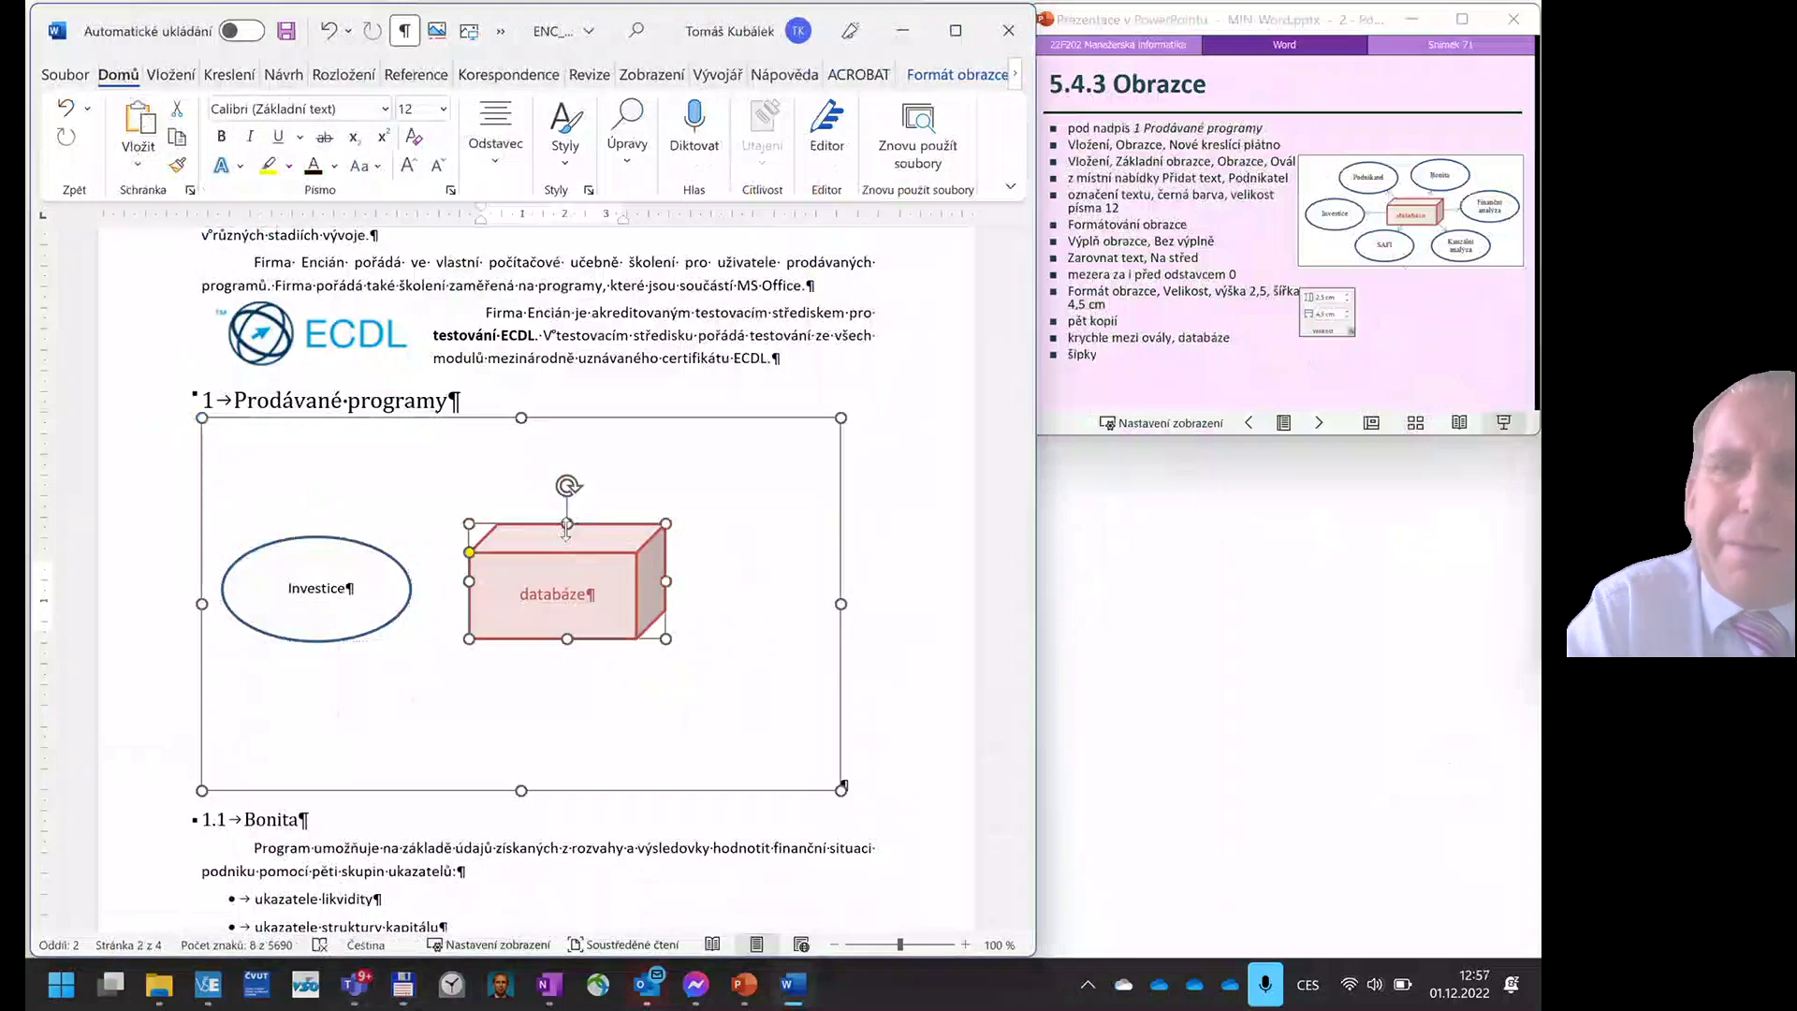
{"action": "left_click", "coordinate": [351, 544]}
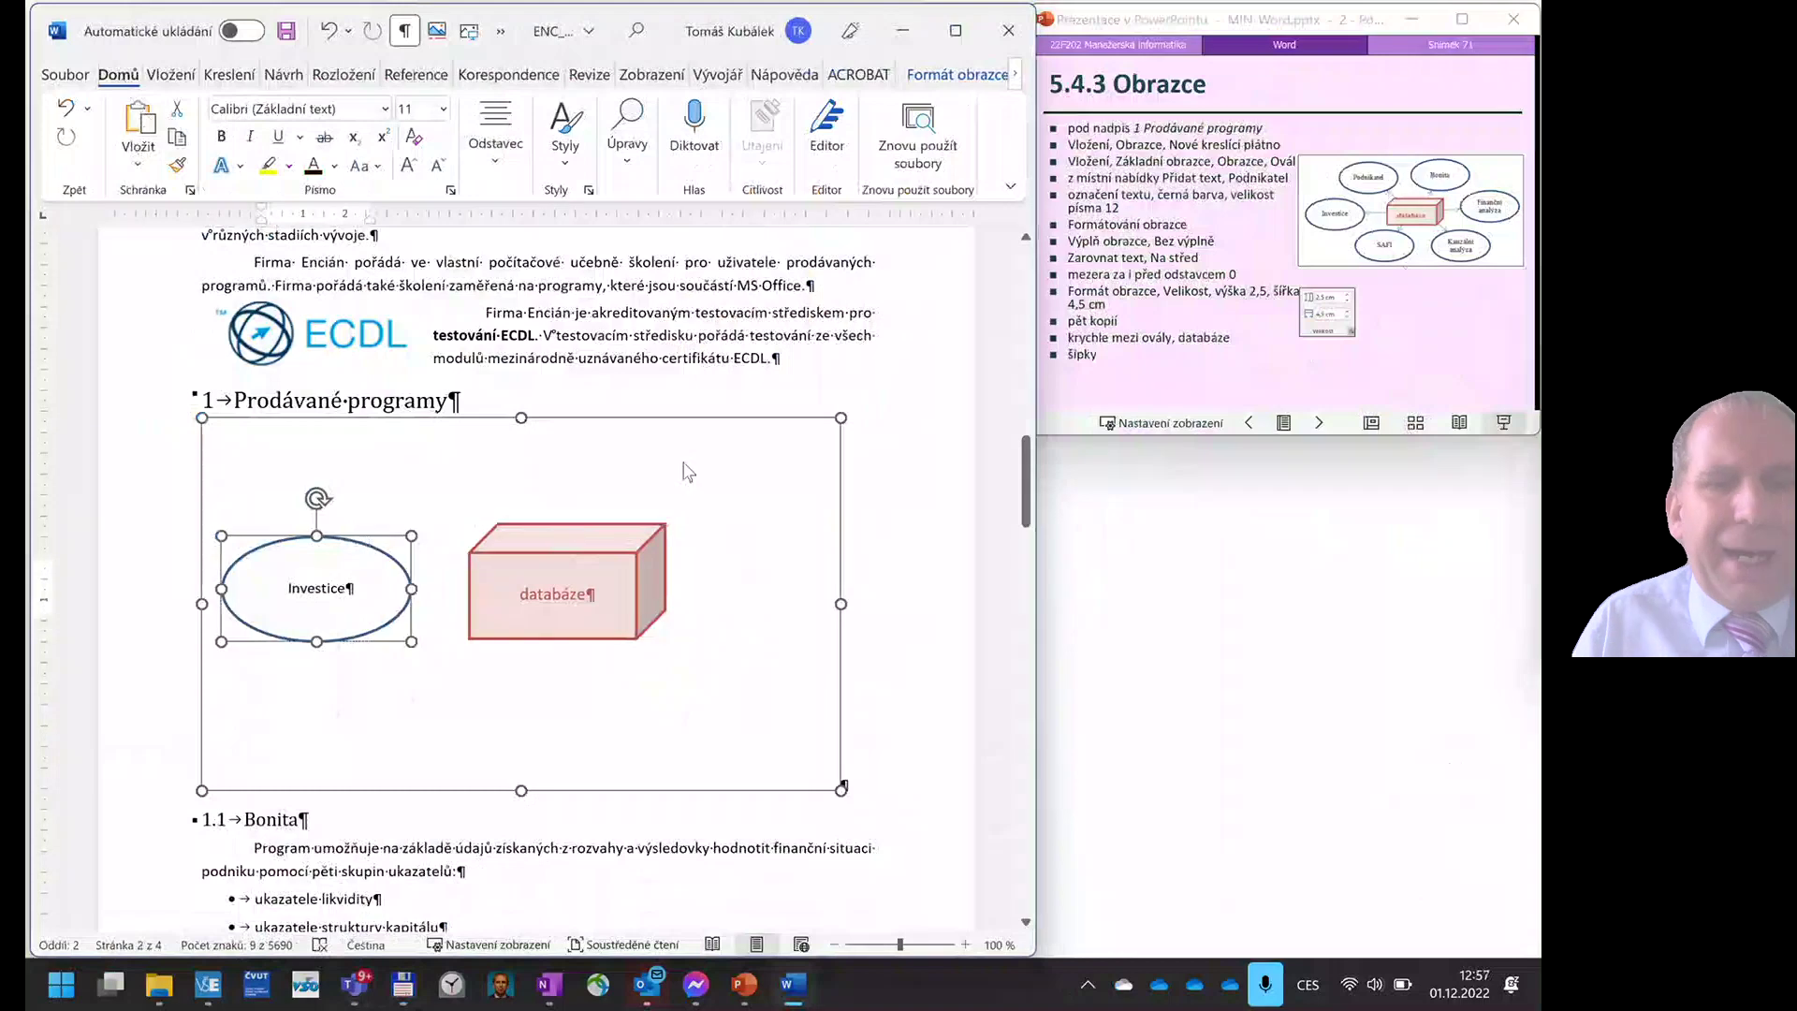
Duplicate the Investice ellipse twice with Ctrl+D, placing the copies above and below the databáze cube.
{"action": "key", "text": "ctrl+d"}
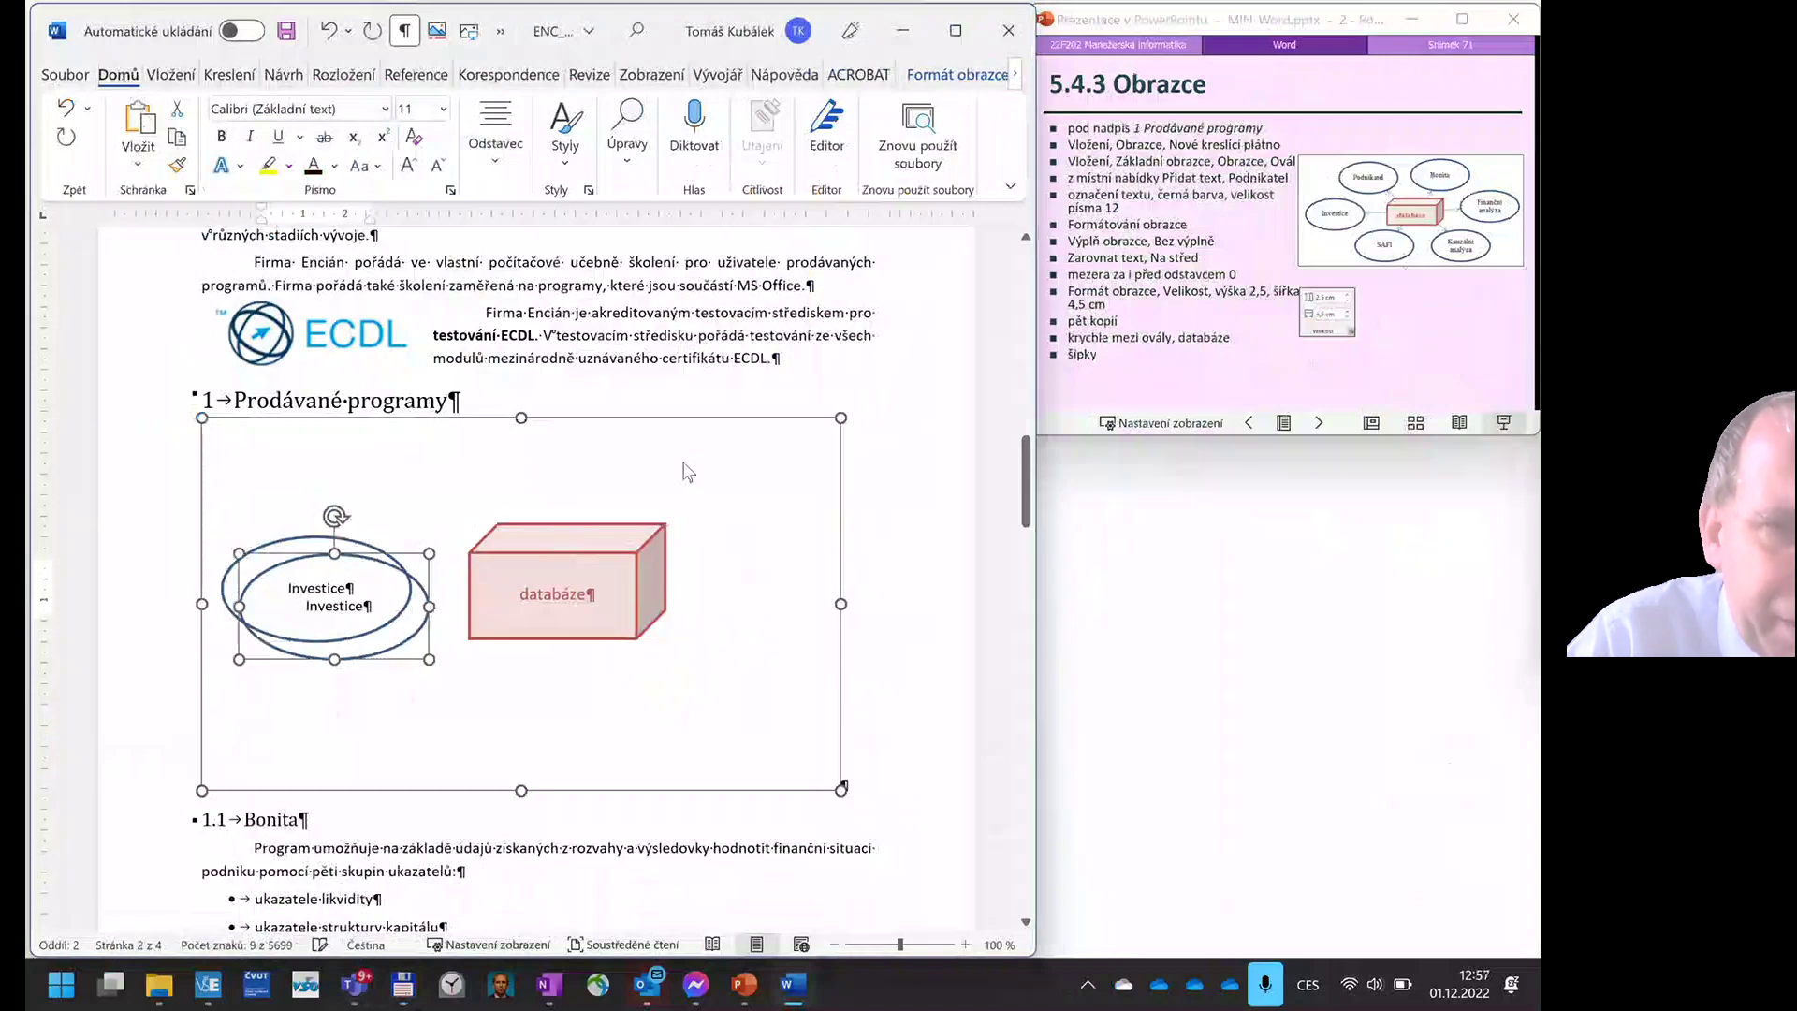
{"action": "key", "text": "ctrl+d"}
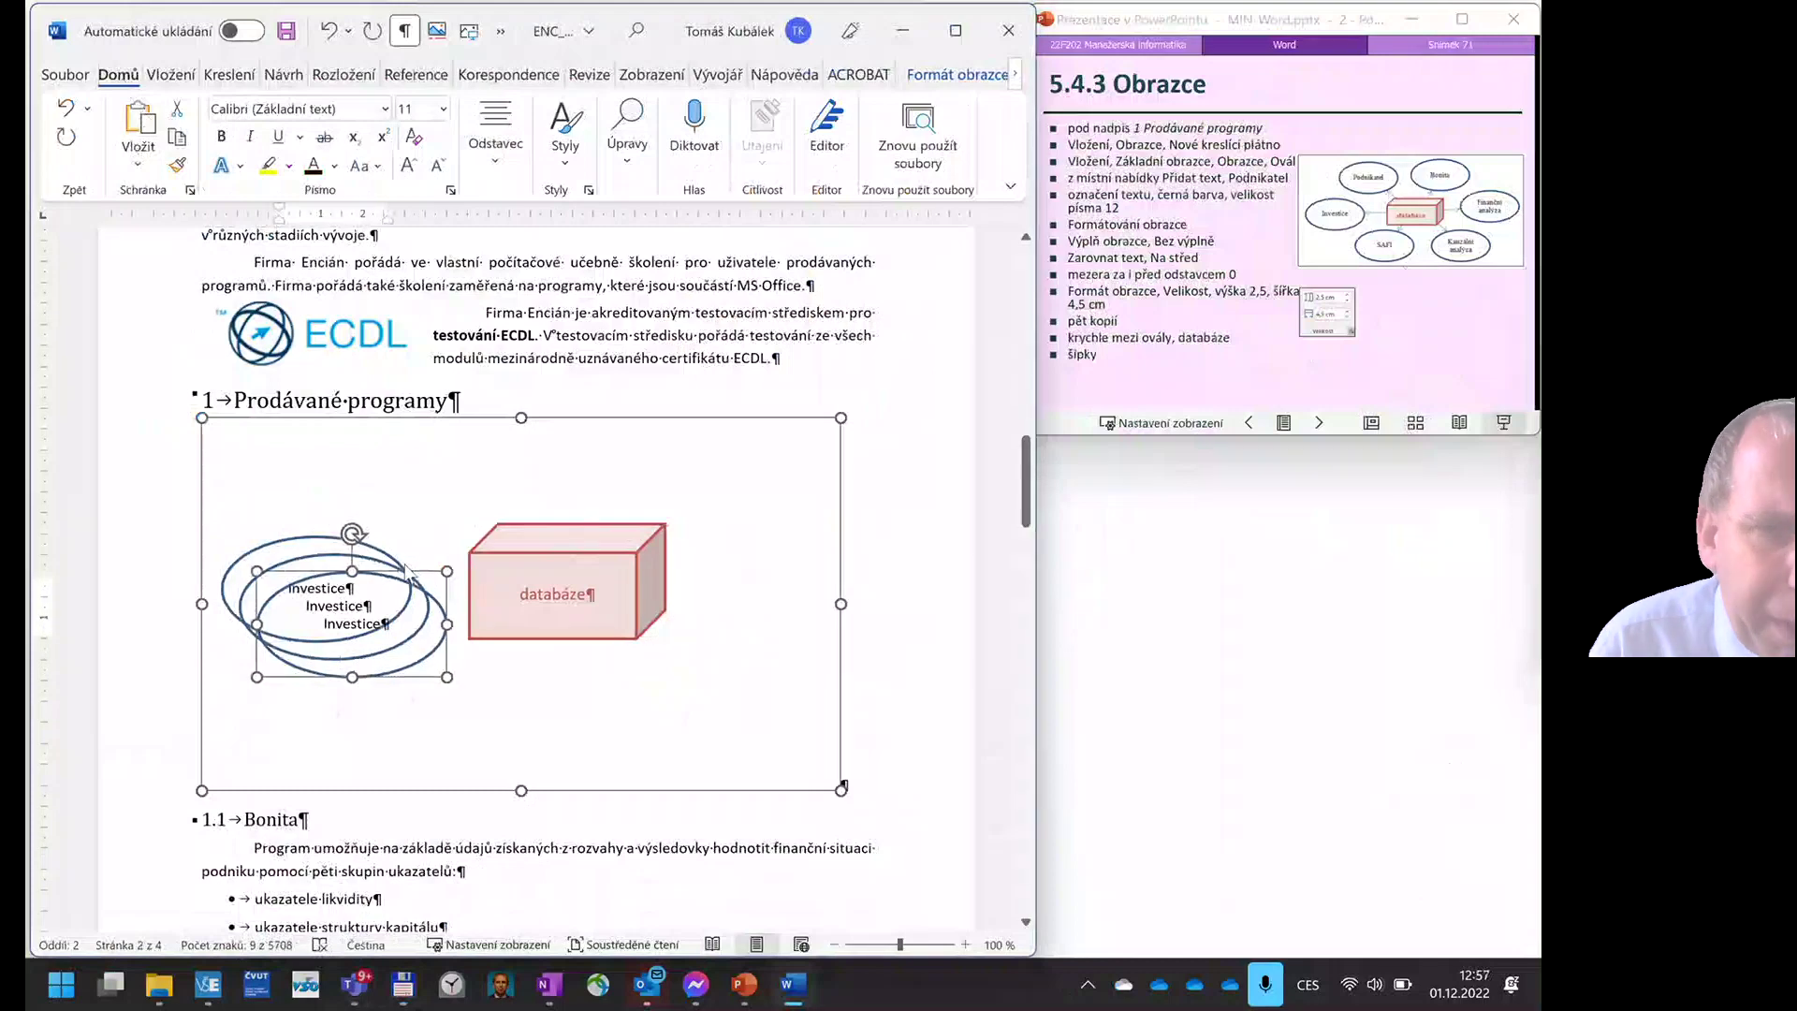
{"action": "left_click_drag", "start_coordinate": [417, 569], "coordinate": [497, 685]}
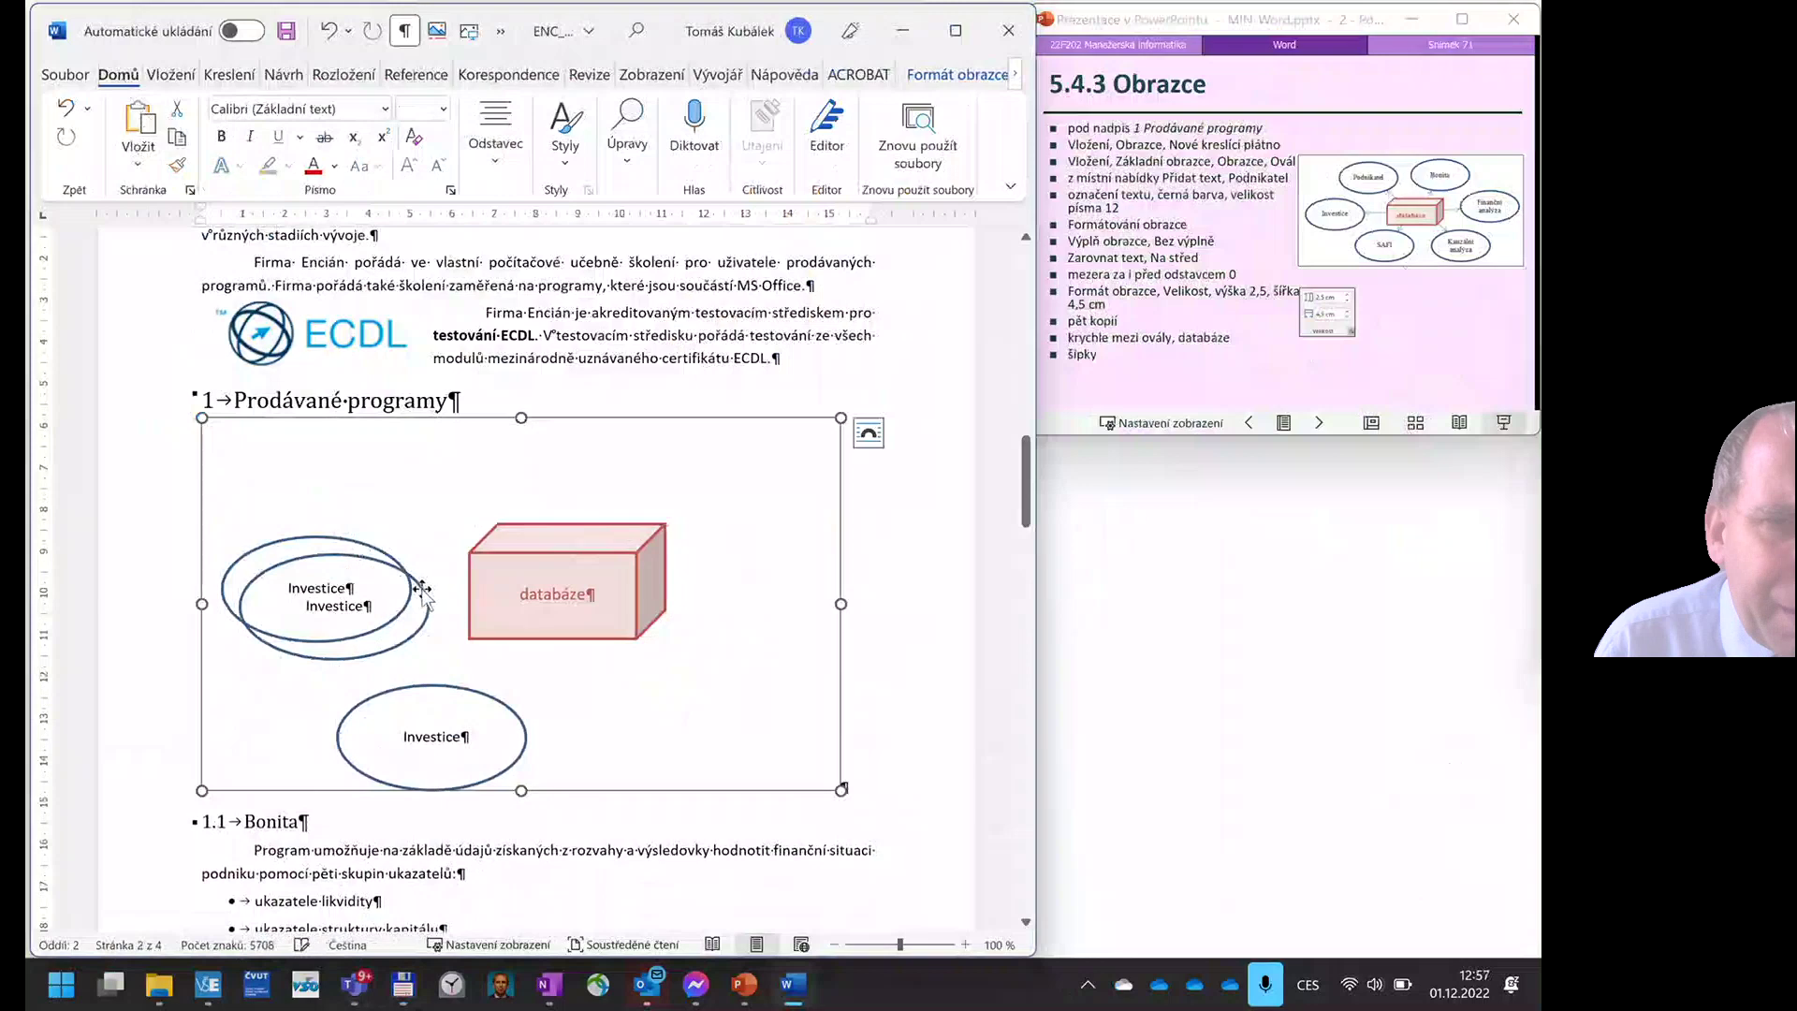
{"action": "left_click_drag", "start_coordinate": [421, 575], "coordinate": [508, 462]}
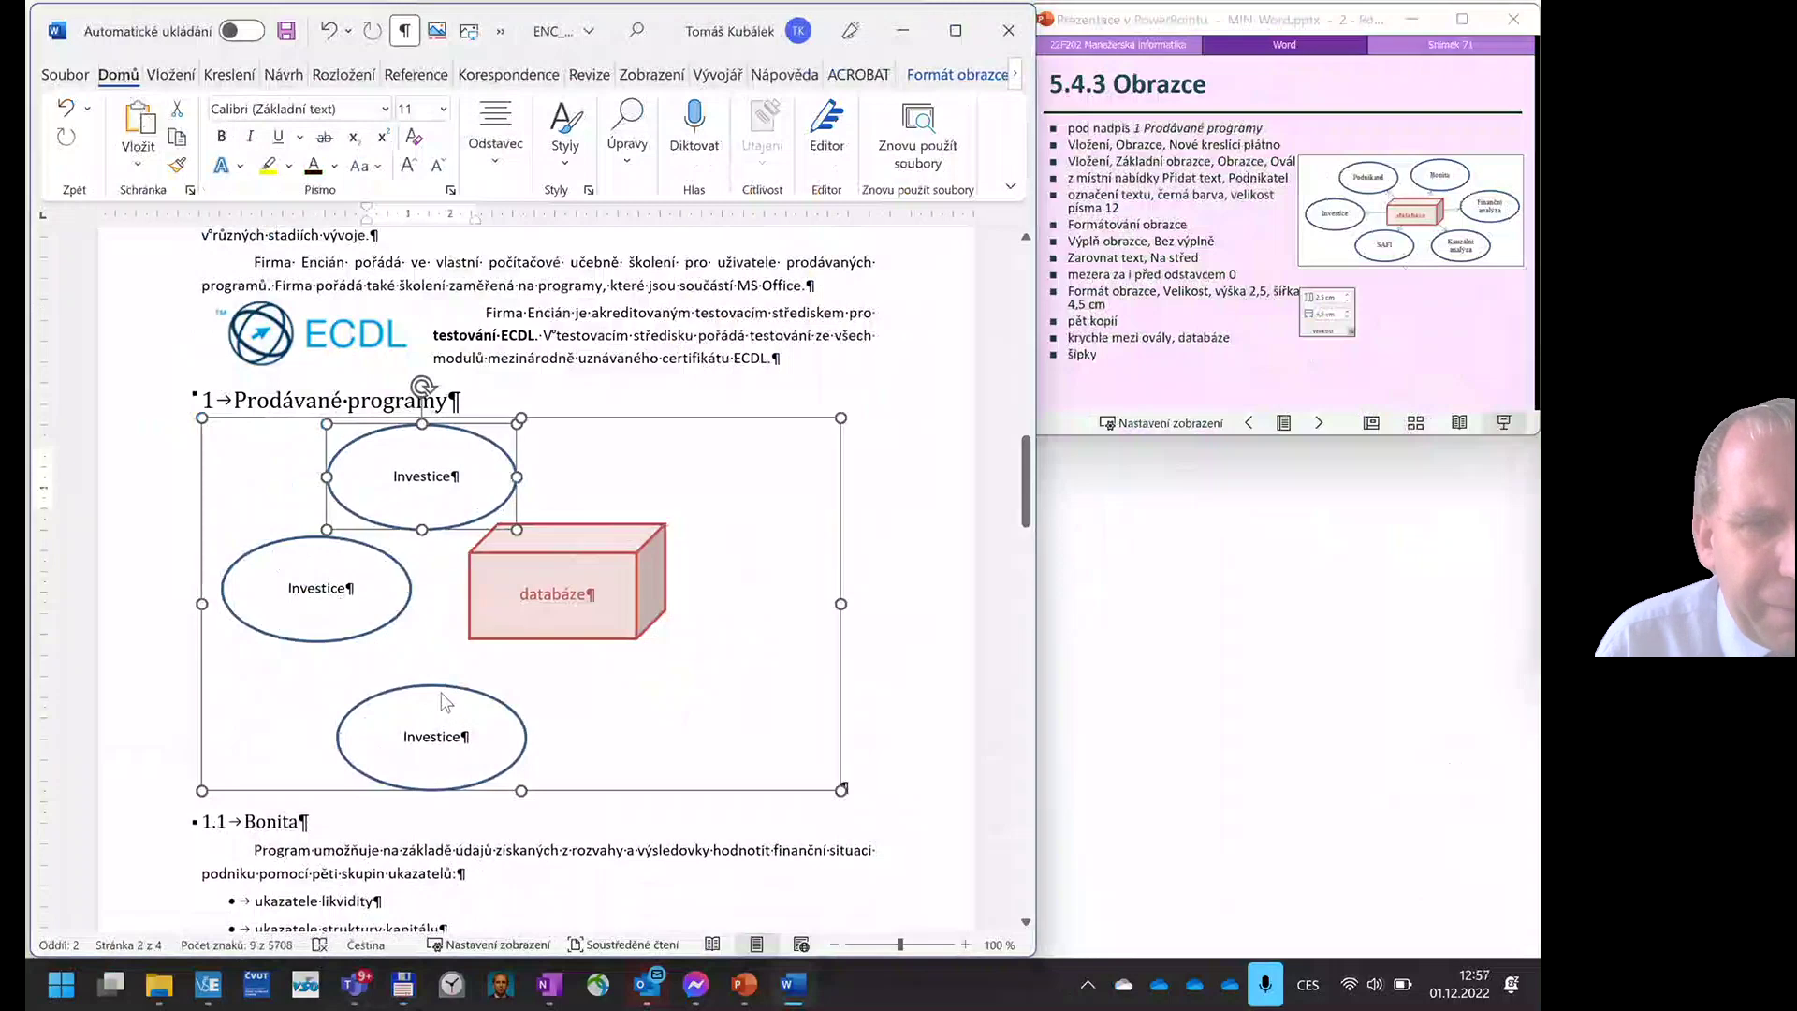
{"action": "left_click_drag", "start_coordinate": [448, 721], "coordinate": [448, 704]}
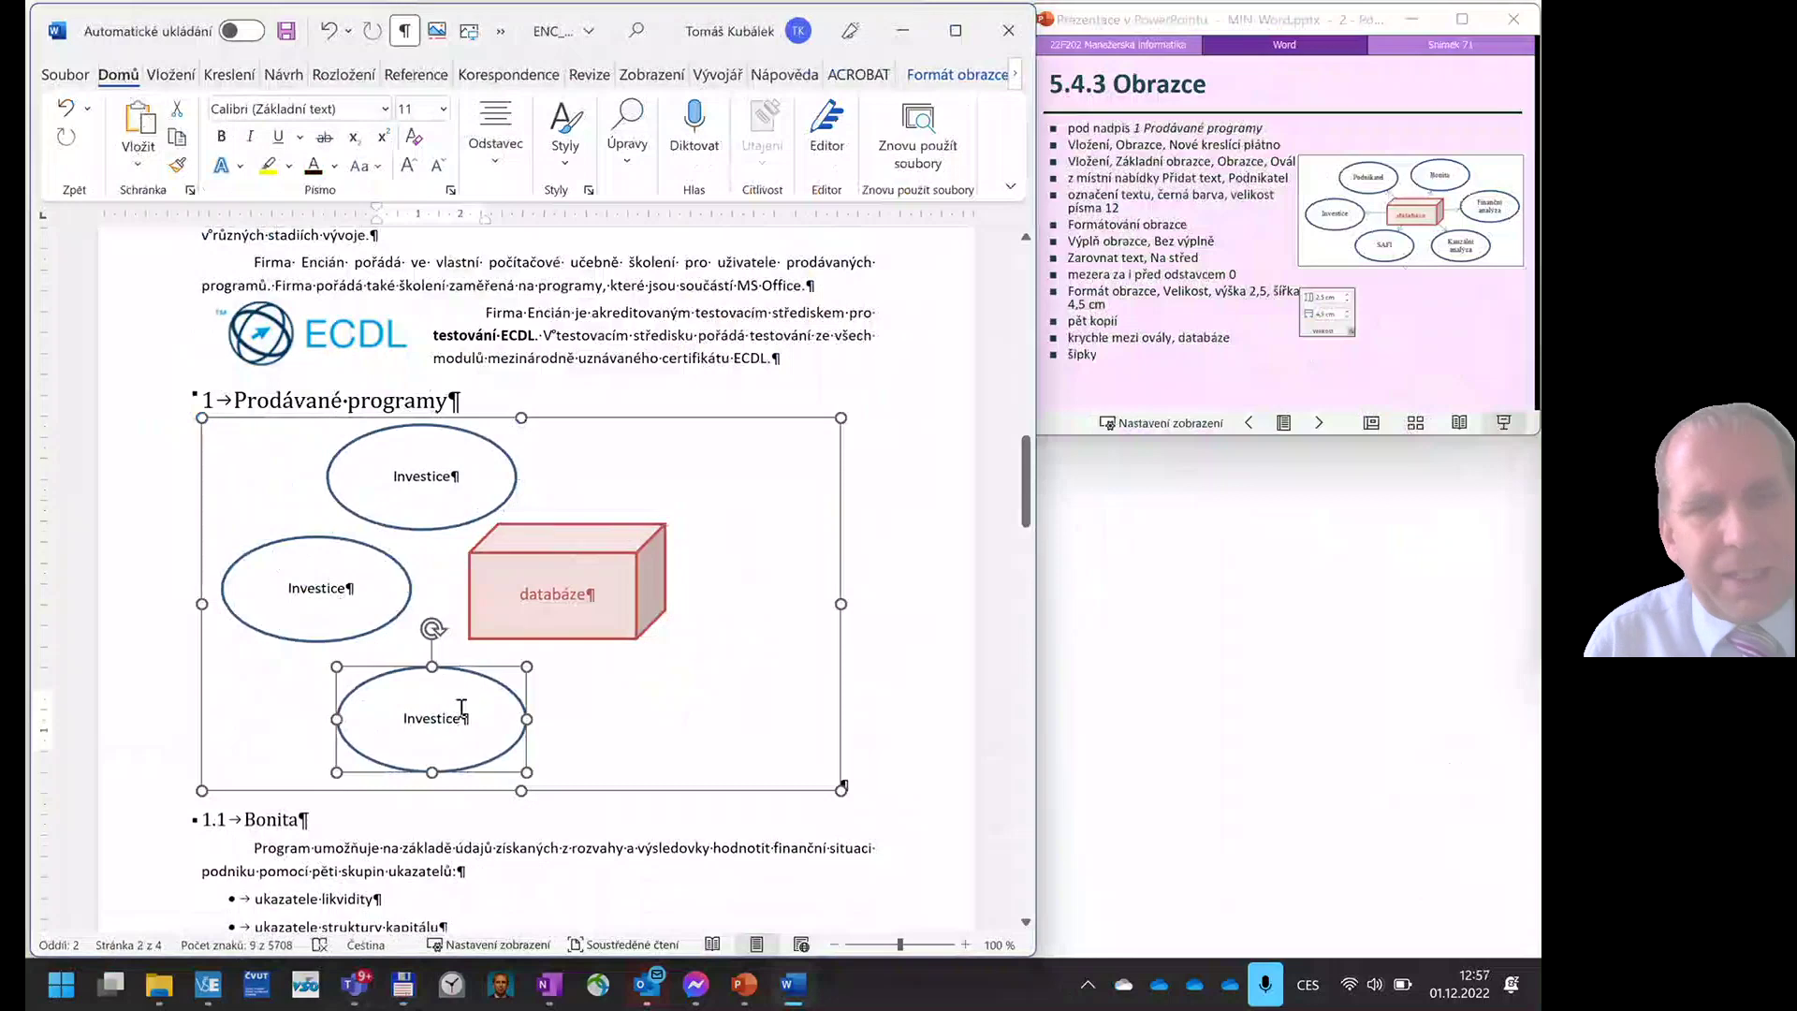
{"action": "left_click_drag", "start_coordinate": [557, 558], "coordinate": [574, 560]}
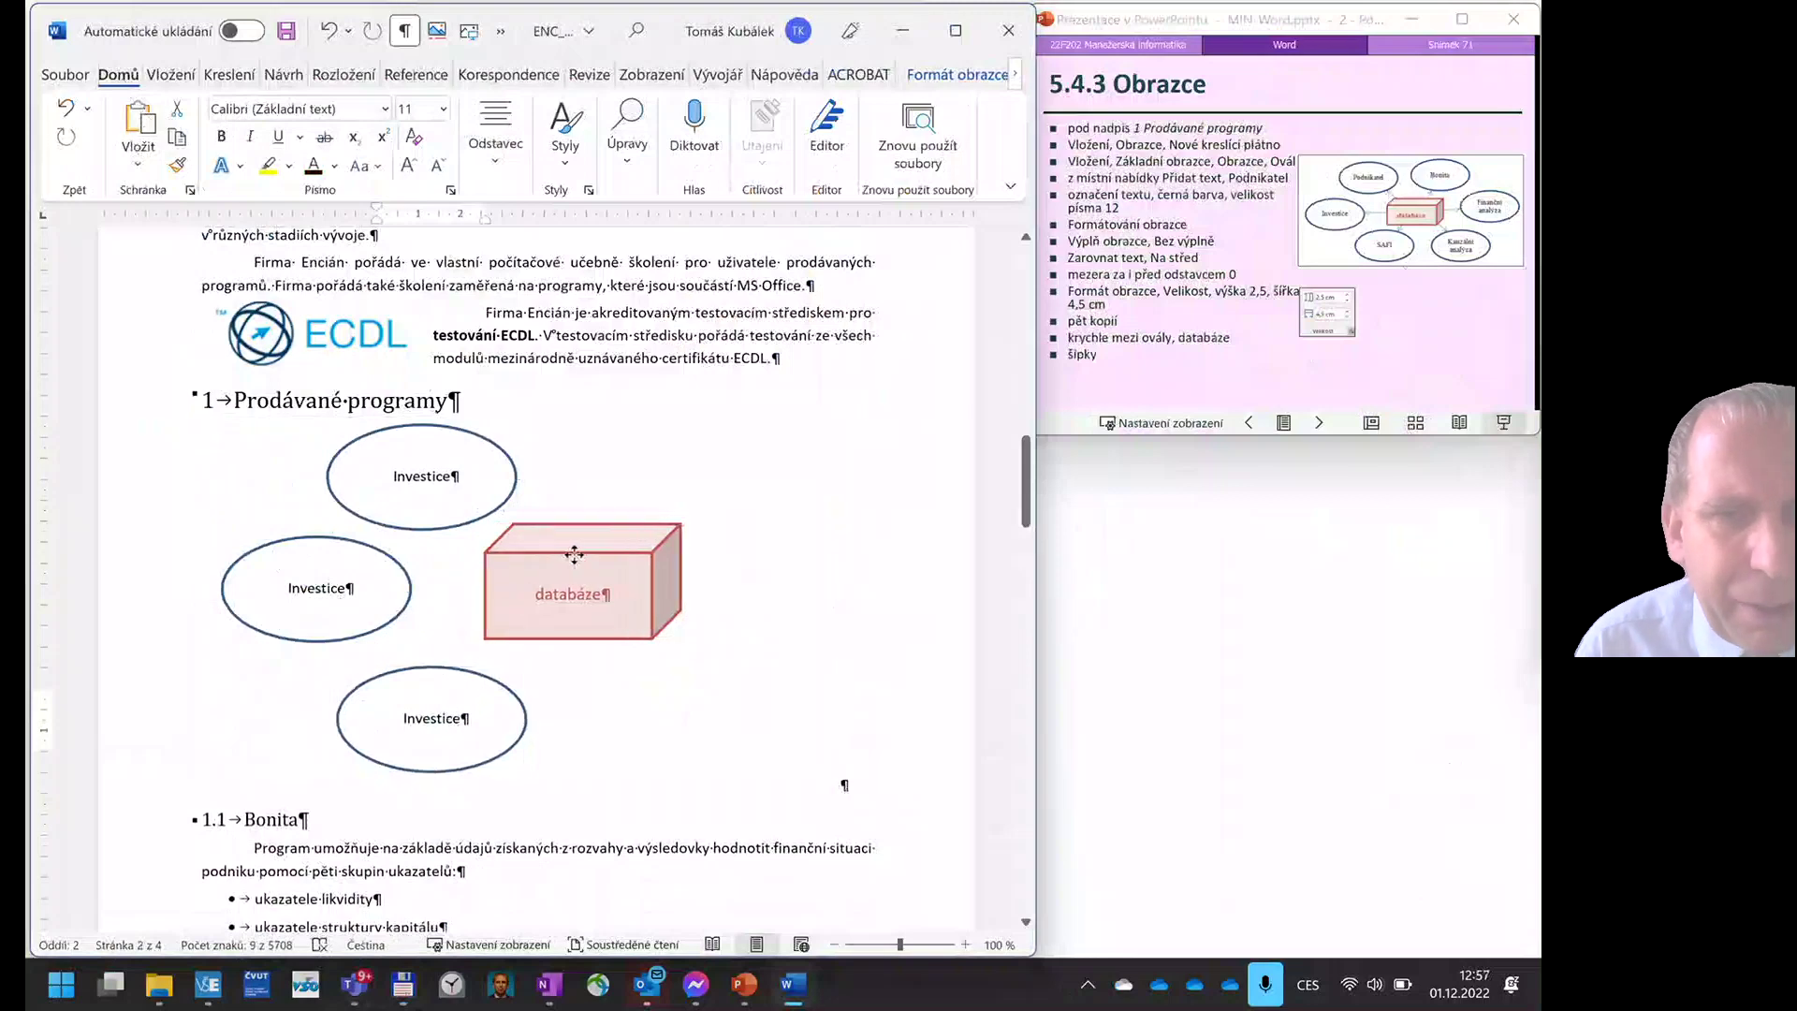
{"action": "left_click", "coordinate": [573, 560]}
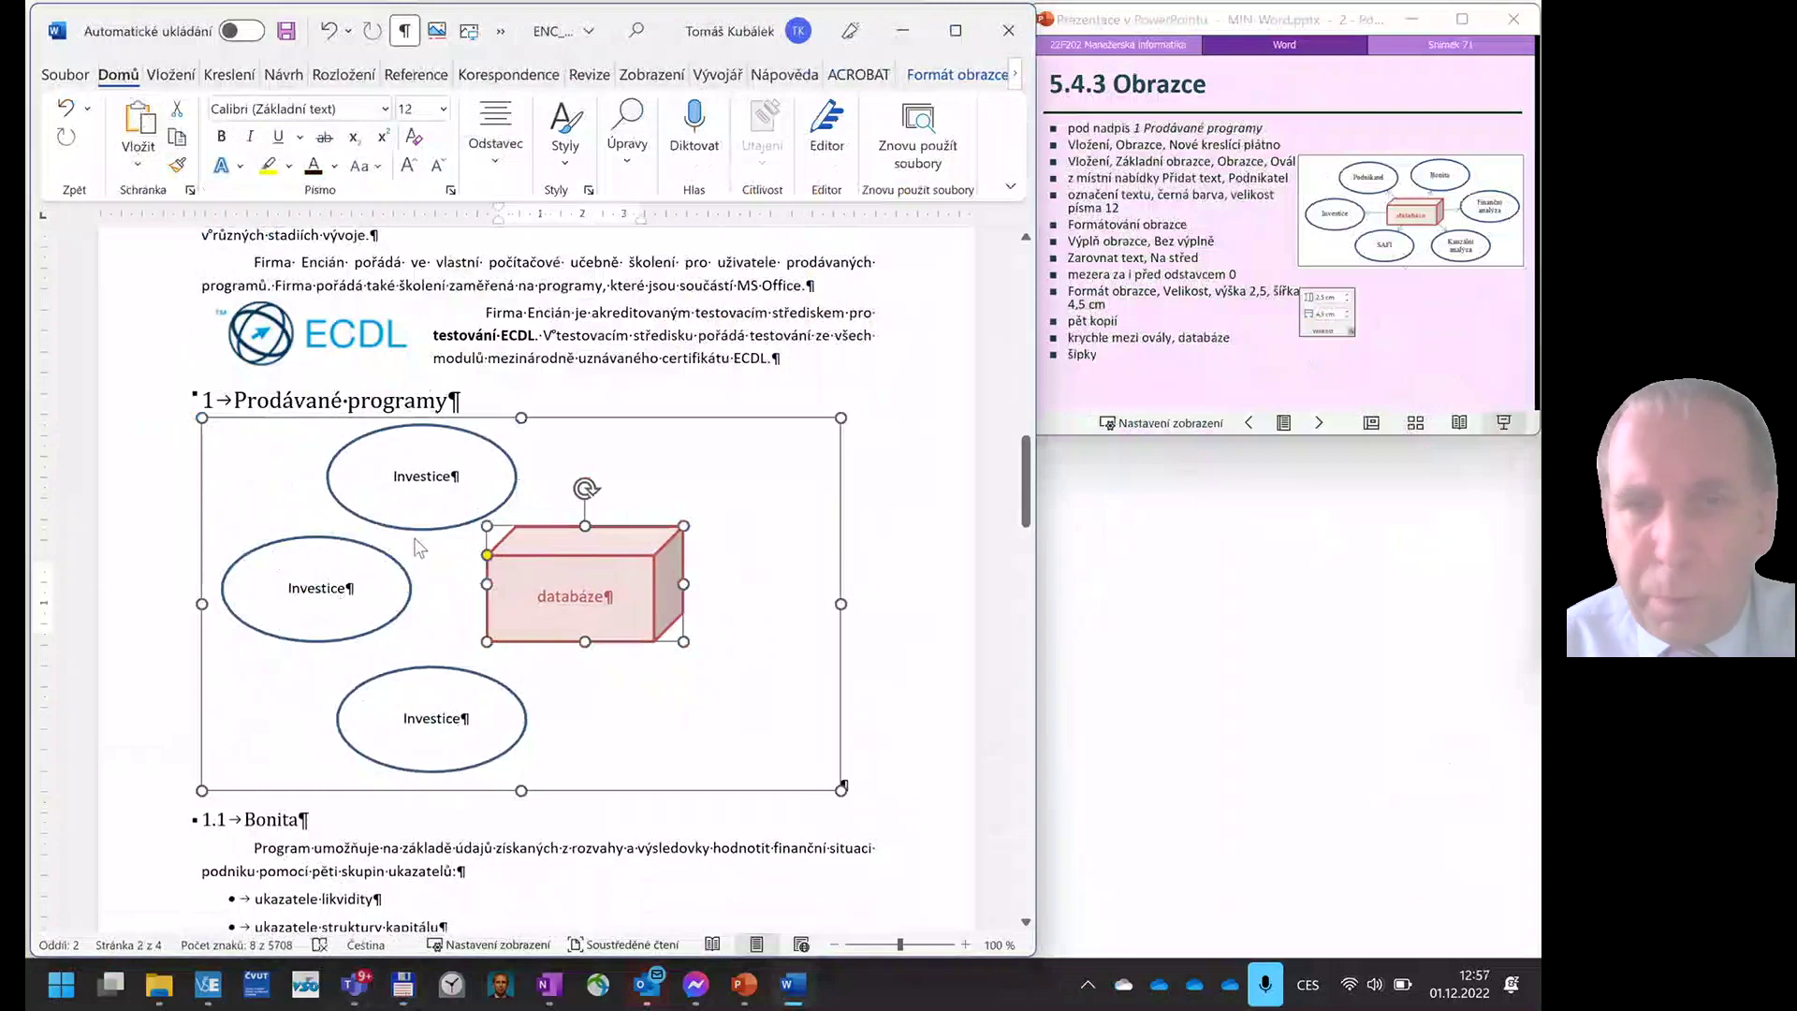
Replace the top ellipse's text with 'Podnikatel'.
{"action": "double_click", "coordinate": [422, 485]}
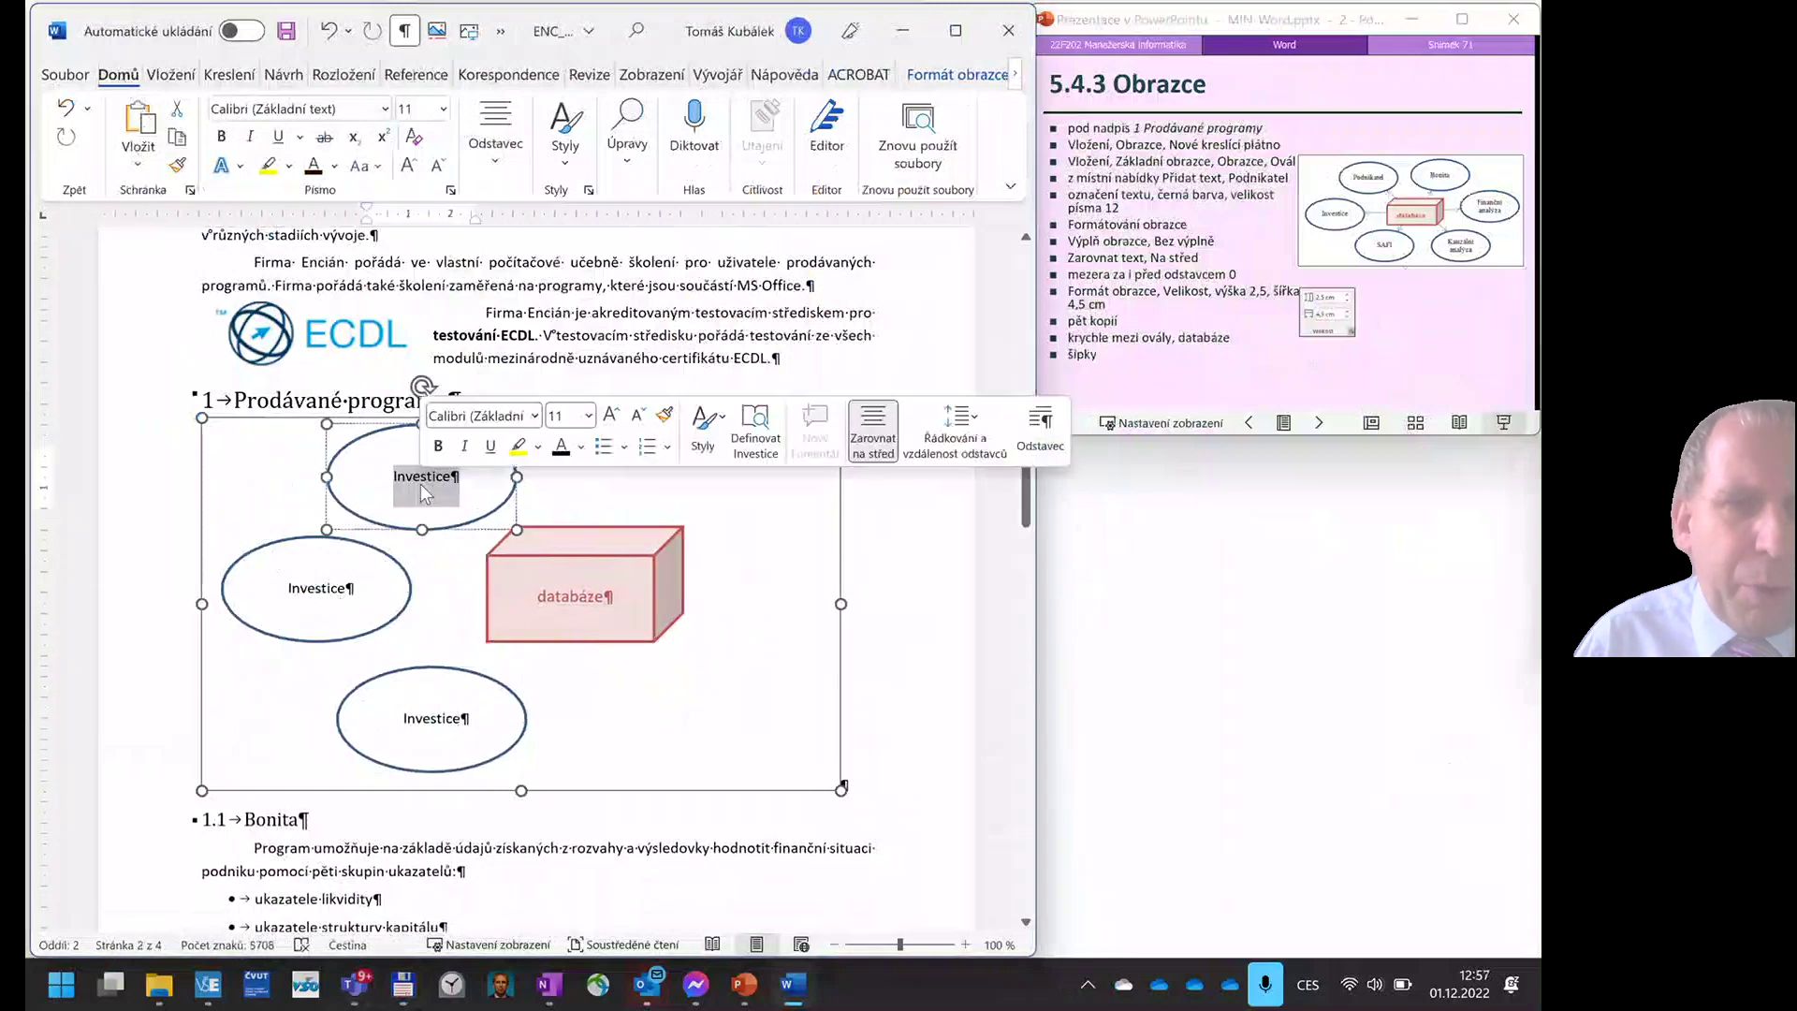
{"action": "key", "text": "Delete"}
{"action": "type", "text": "Pod"}
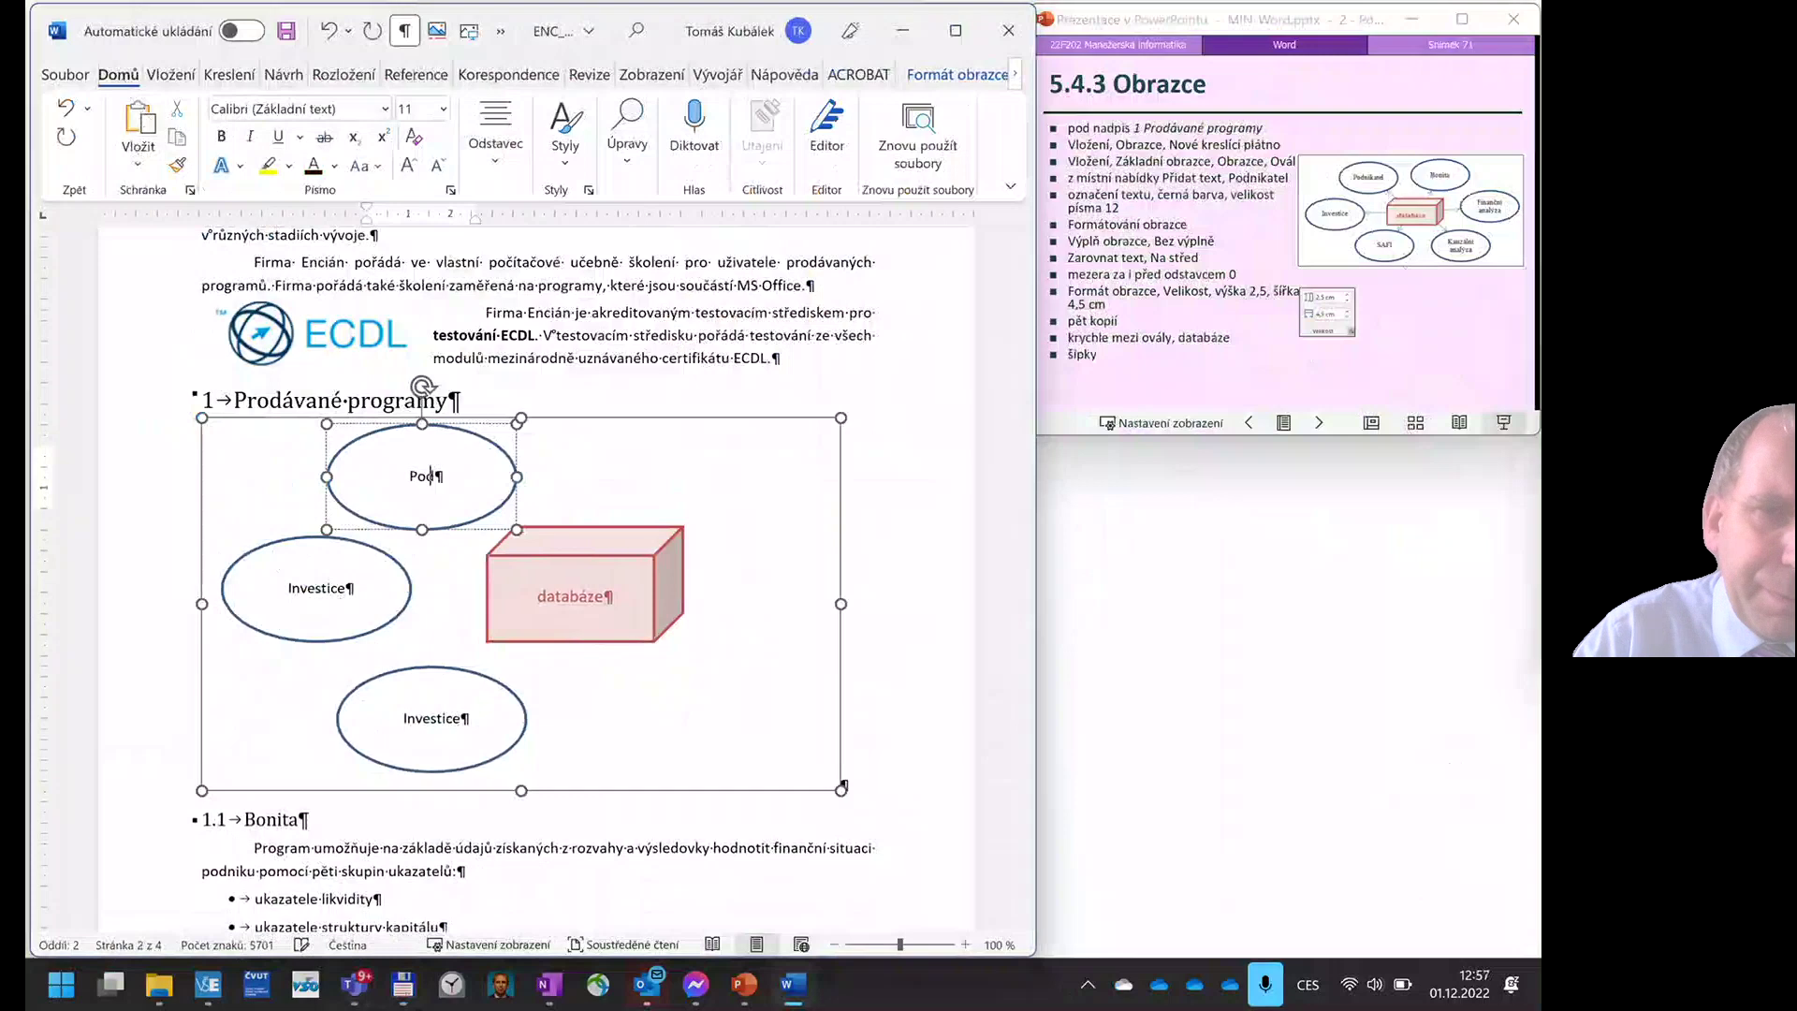
{"action": "type", "text": "nikte"}
{"action": "key", "text": "BackSpace"}
{"action": "key", "text": "BackSpace"}
{"action": "type", "text": "at"}
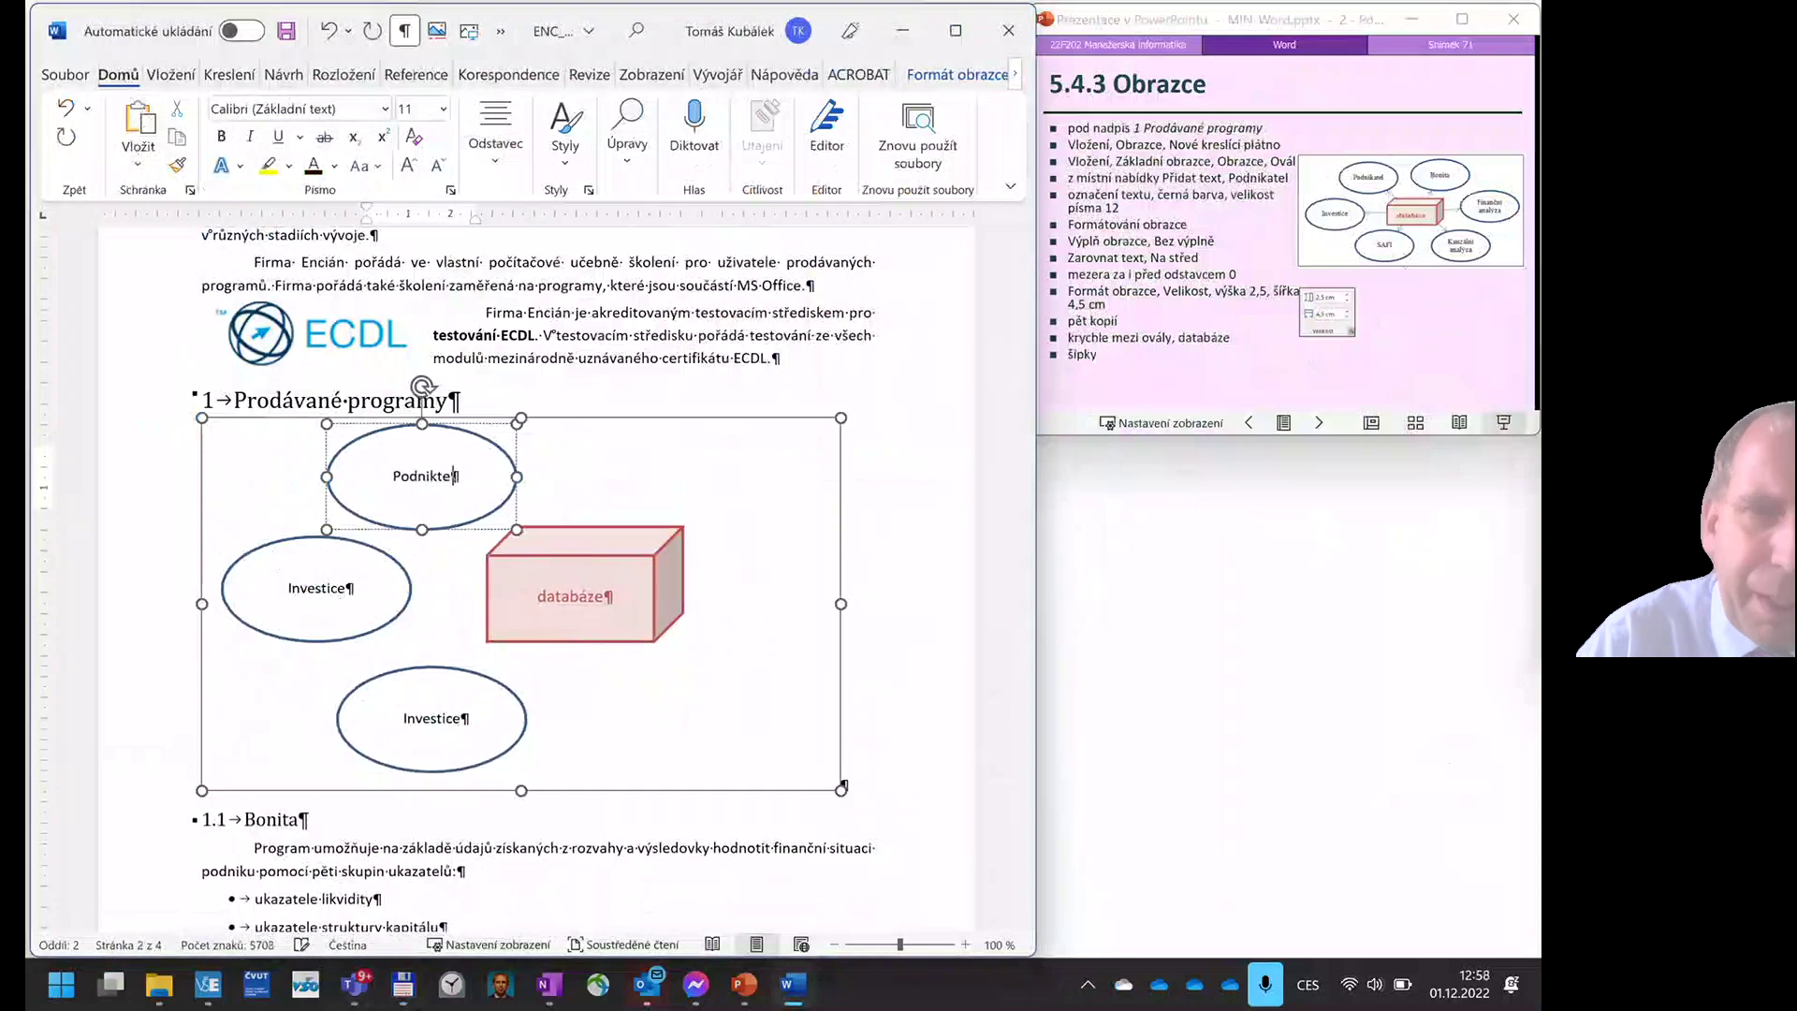
{"action": "key", "text": "BackSpace"}
{"action": "key", "text": "BackSpace"}
{"action": "key", "text": "BackSpace"}
{"action": "type", "text": "a"}
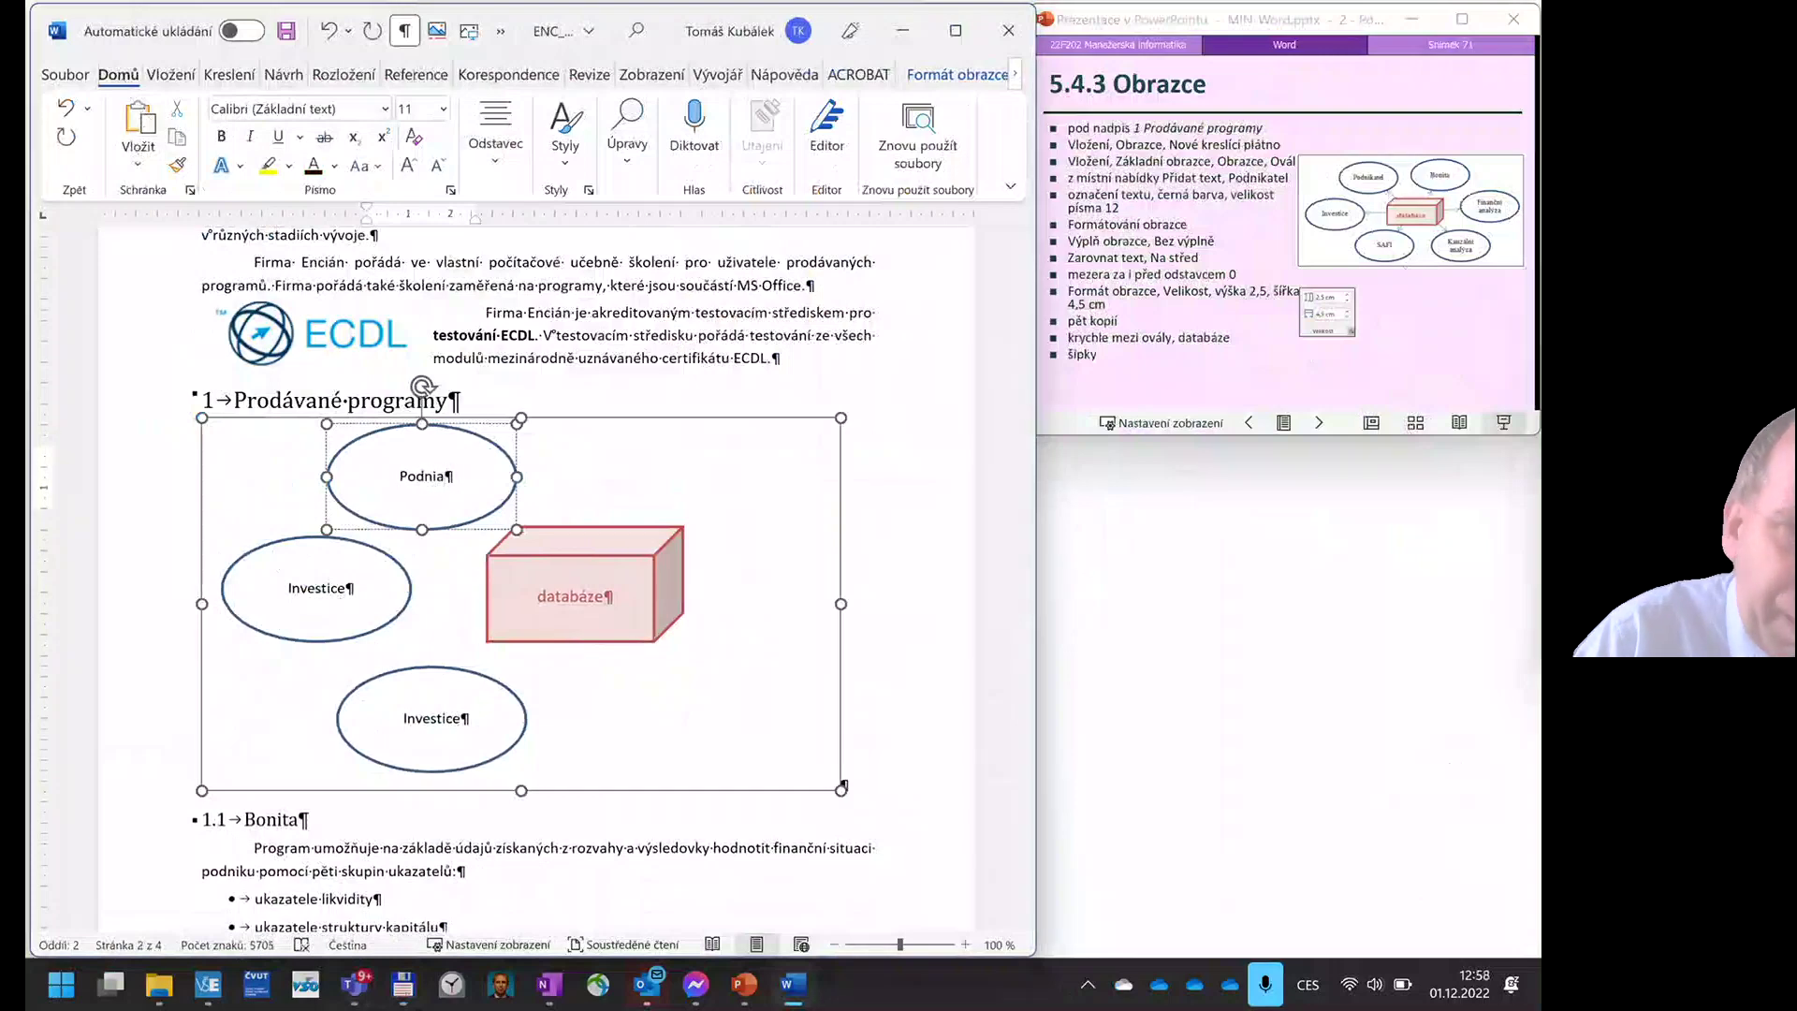
{"action": "key", "text": "BackSpace"}
{"action": "type", "text": "katel"}
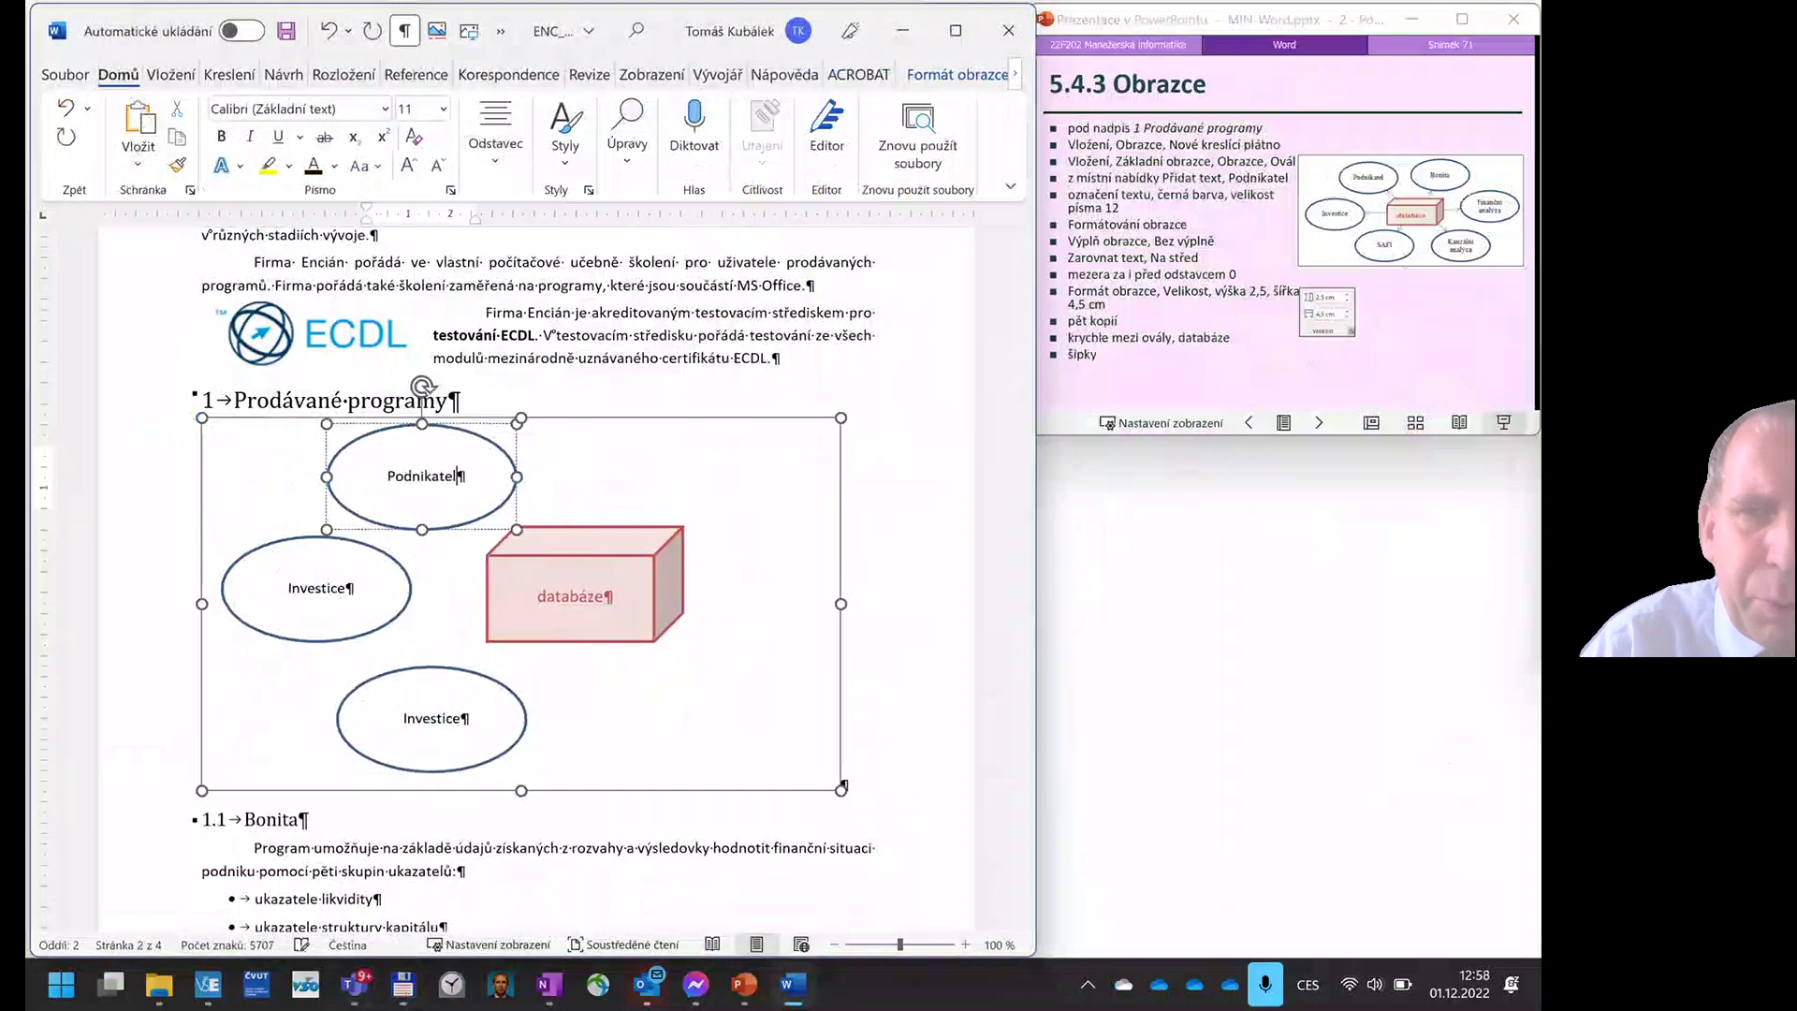
Replace the bottom ellipse's text with 'SAFI'.
{"action": "double_click", "coordinate": [429, 714]}
{"action": "type", "text": "SA"}
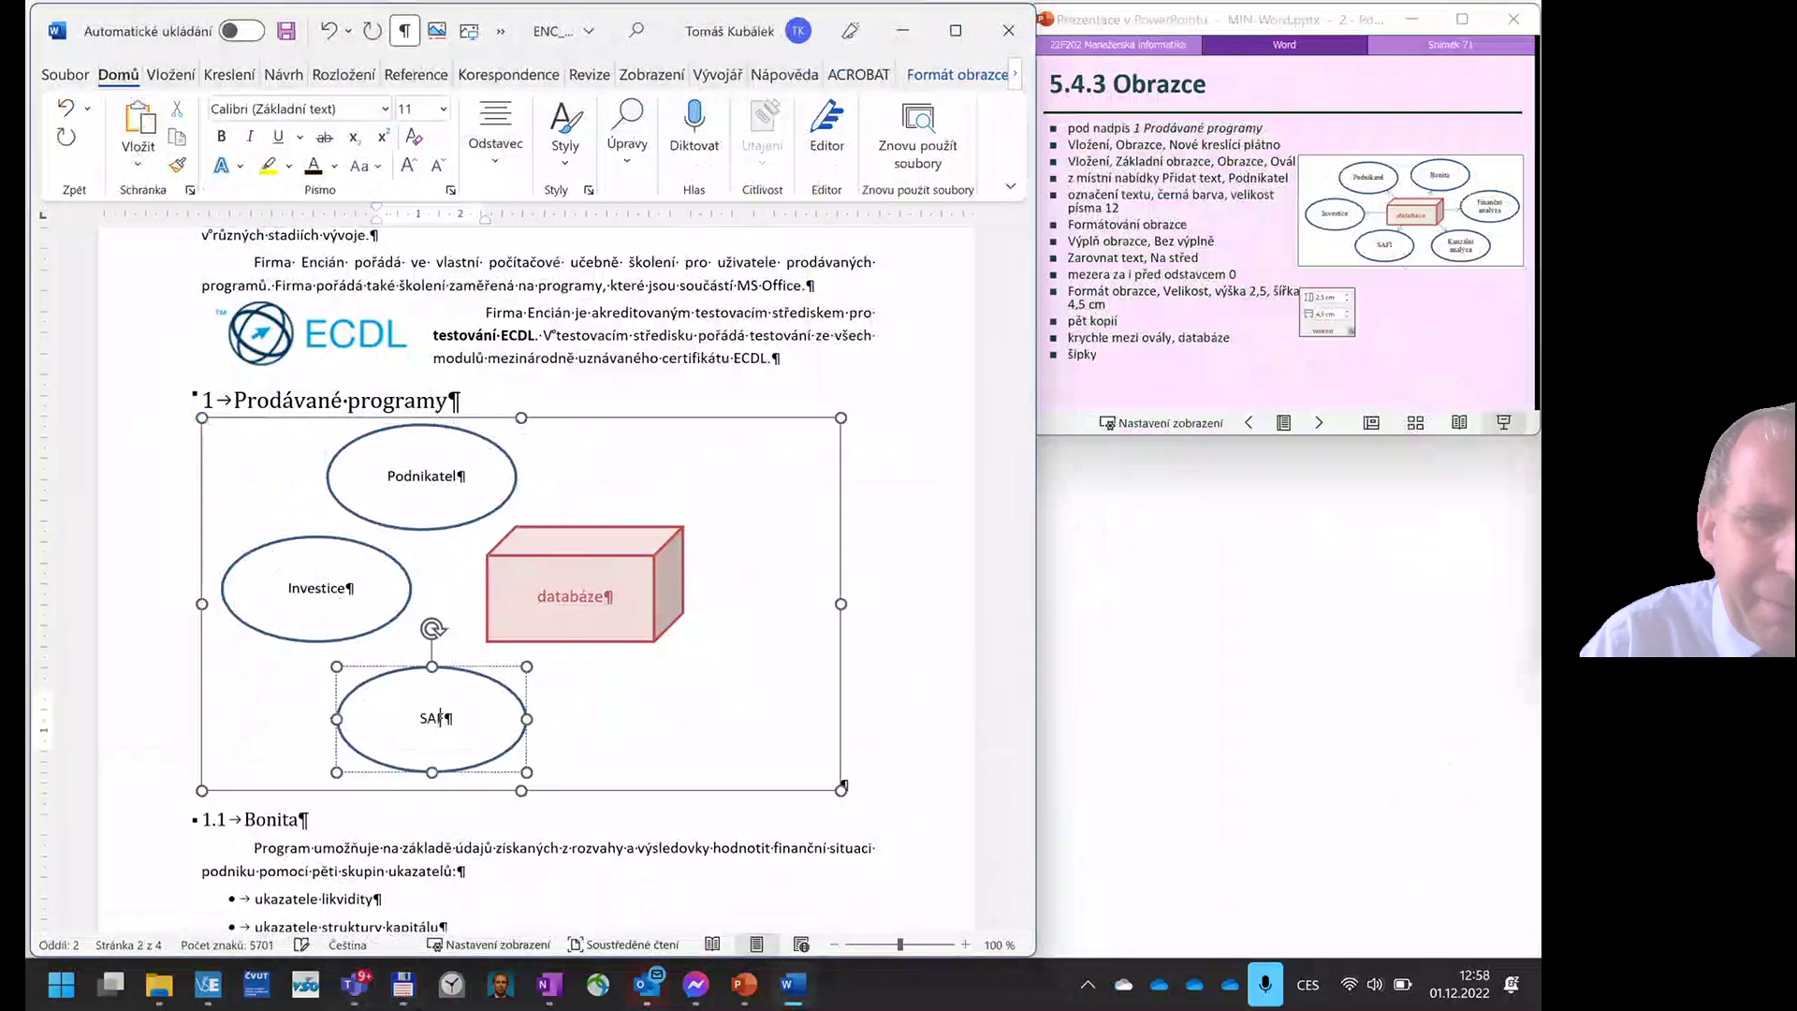
{"action": "type", "text": "FI"}
{"action": "left_click", "coordinate": [707, 701]}
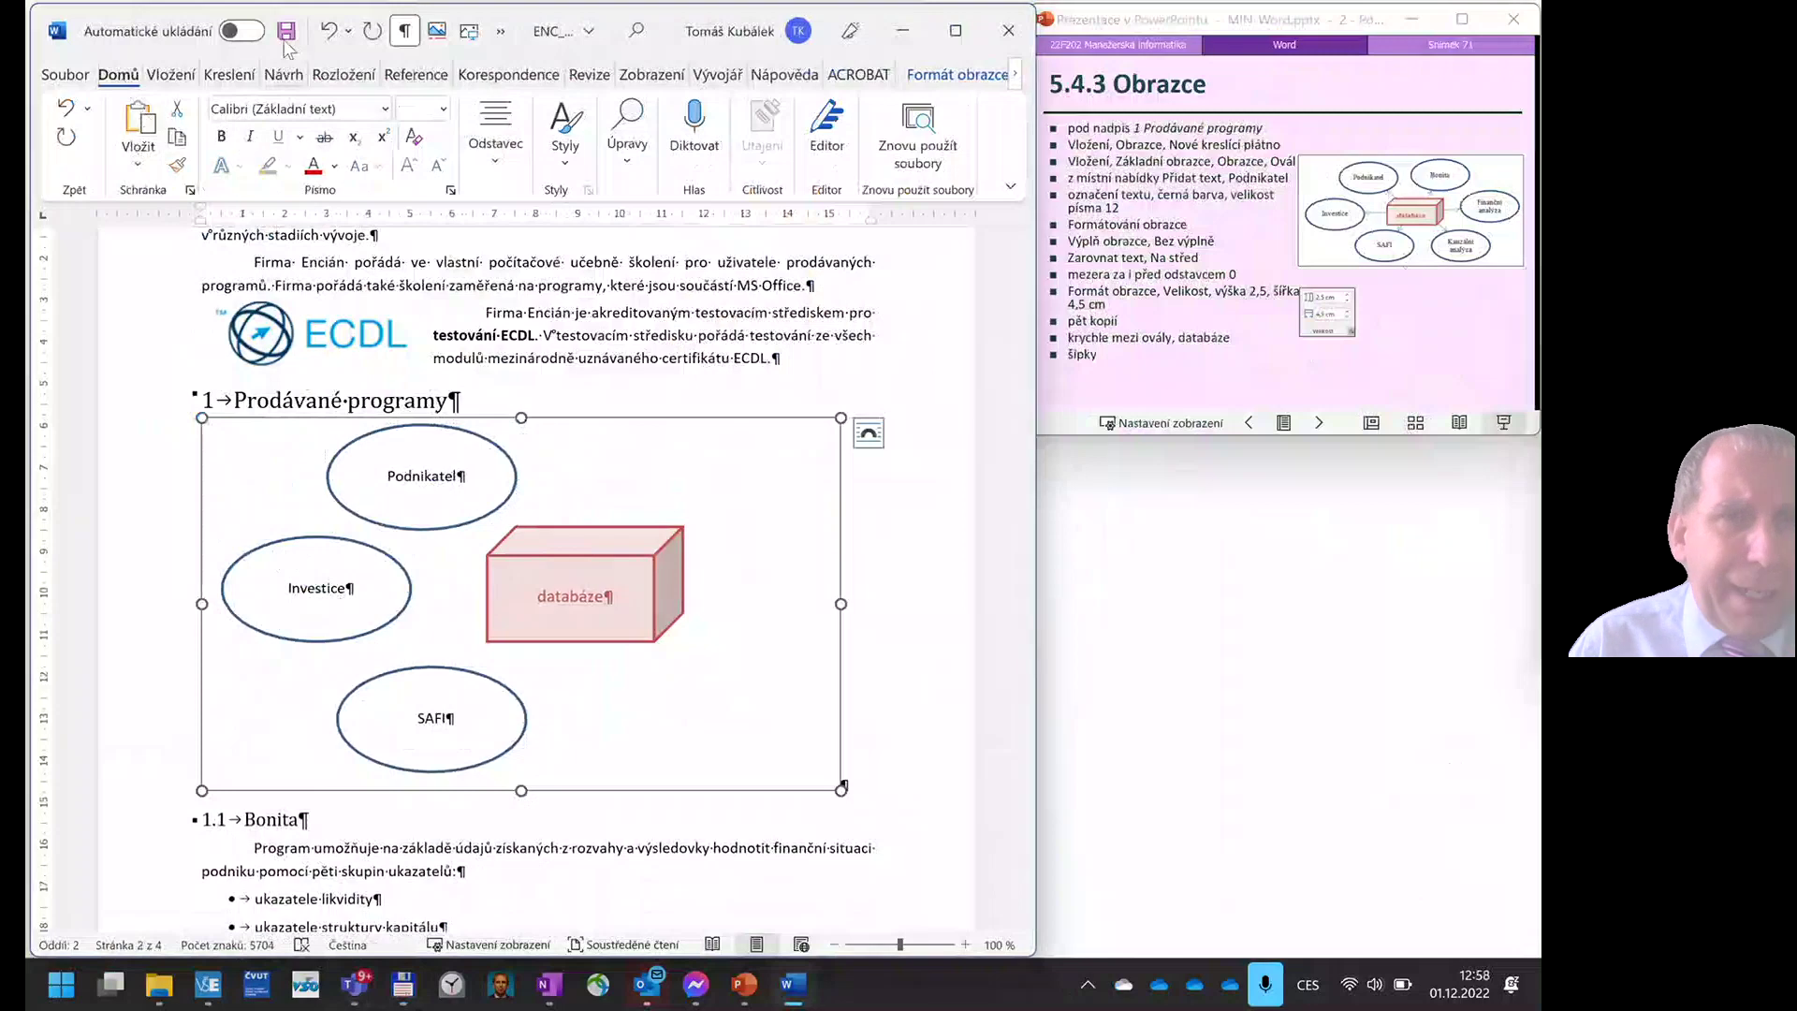
Draw a line arrow from the databáze cube to the Investice oval, then shift the cube right.
{"action": "left_click", "coordinate": [170, 75]}
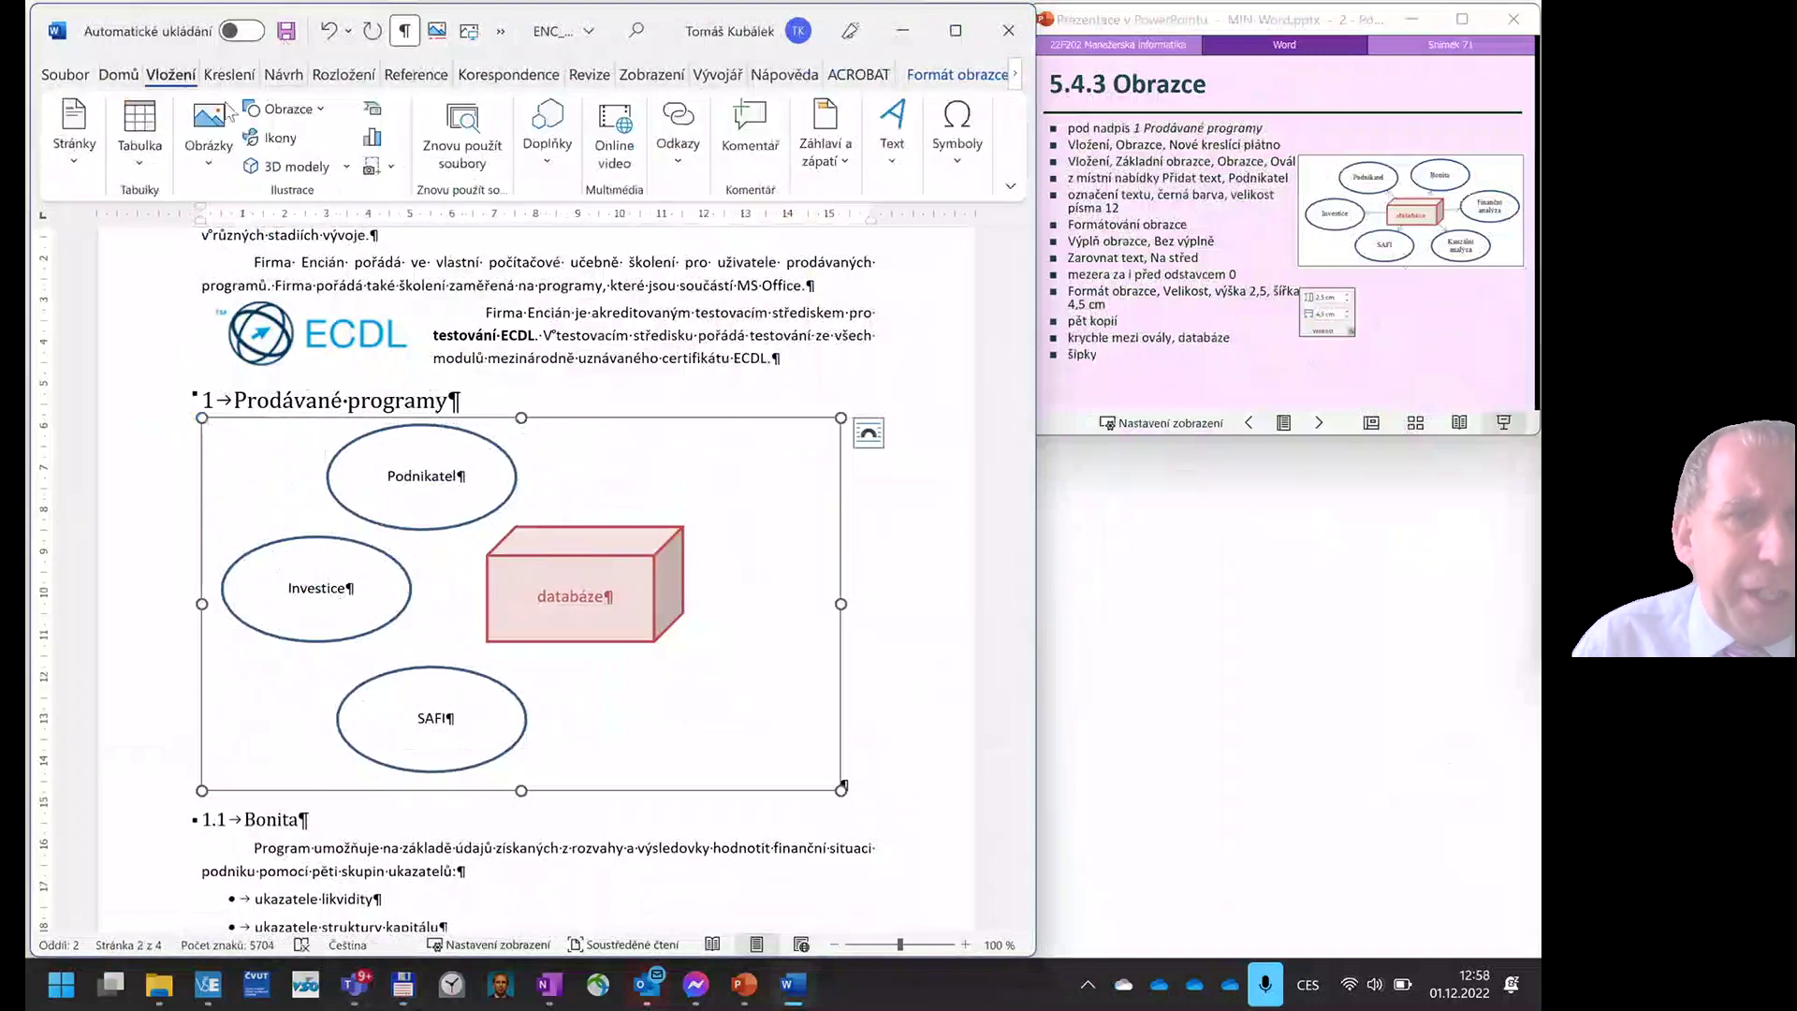
{"action": "left_click", "coordinate": [321, 110]}
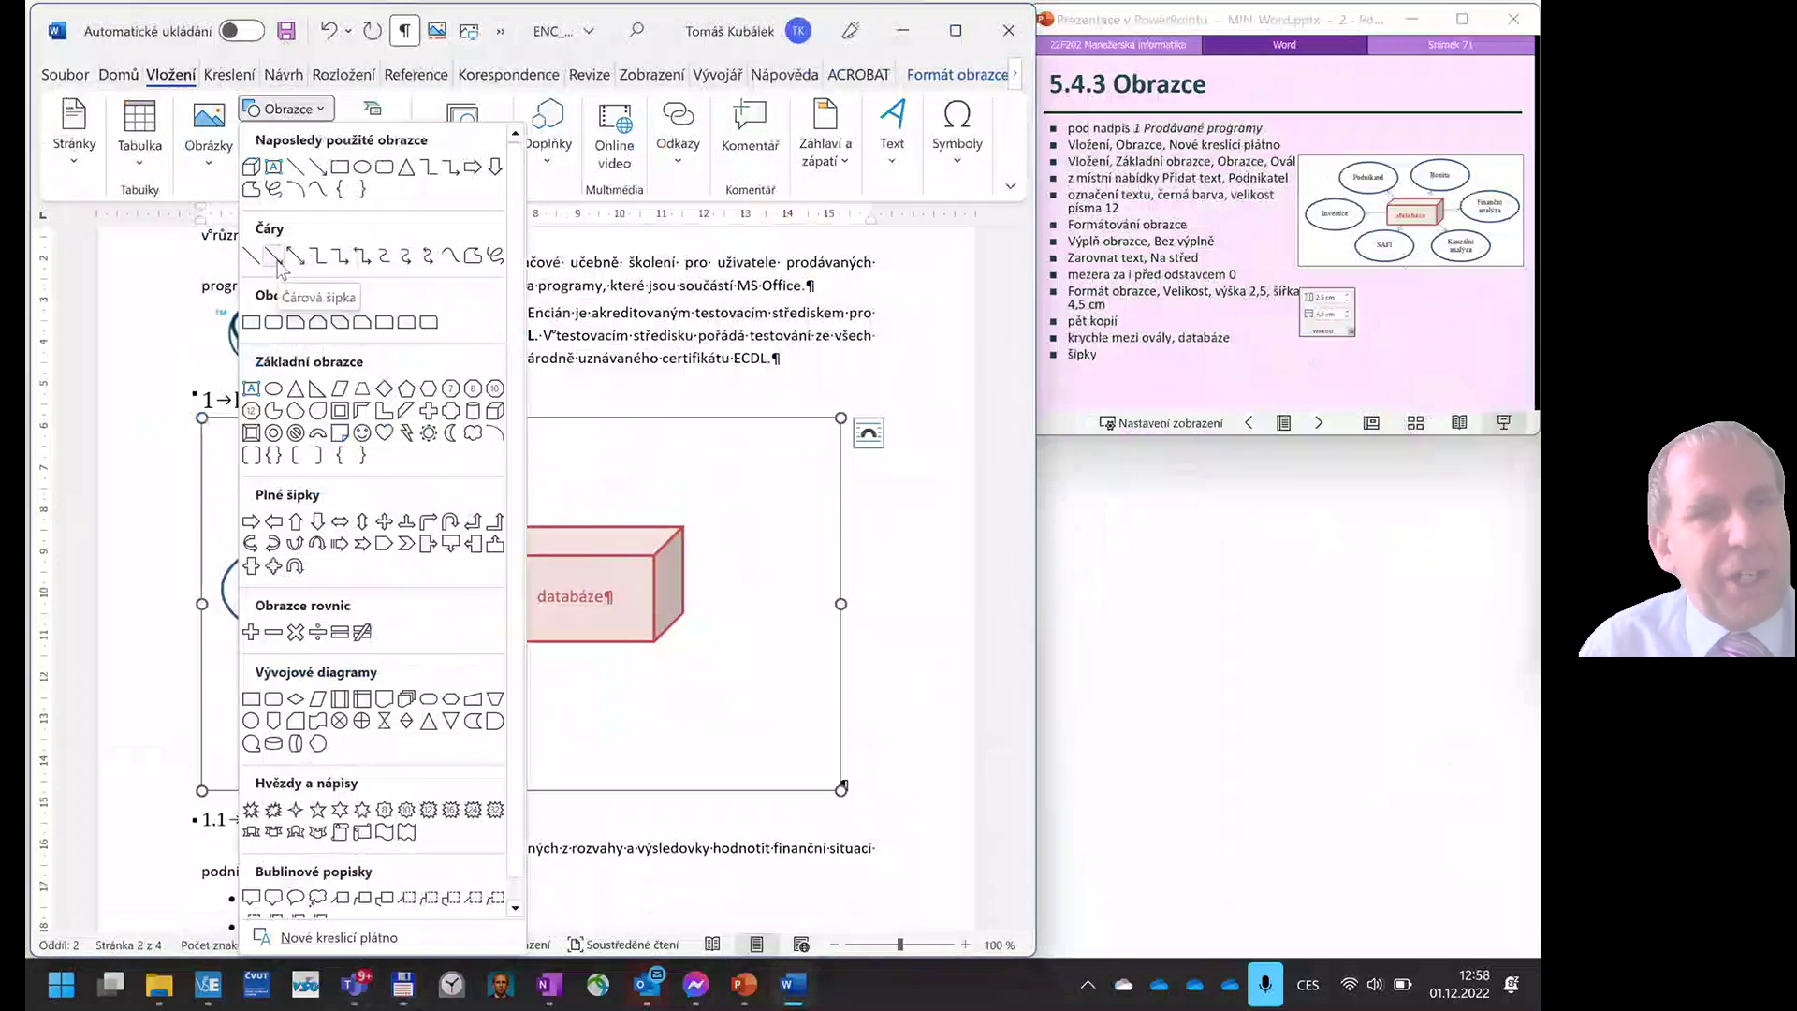
{"action": "left_click", "coordinate": [276, 258]}
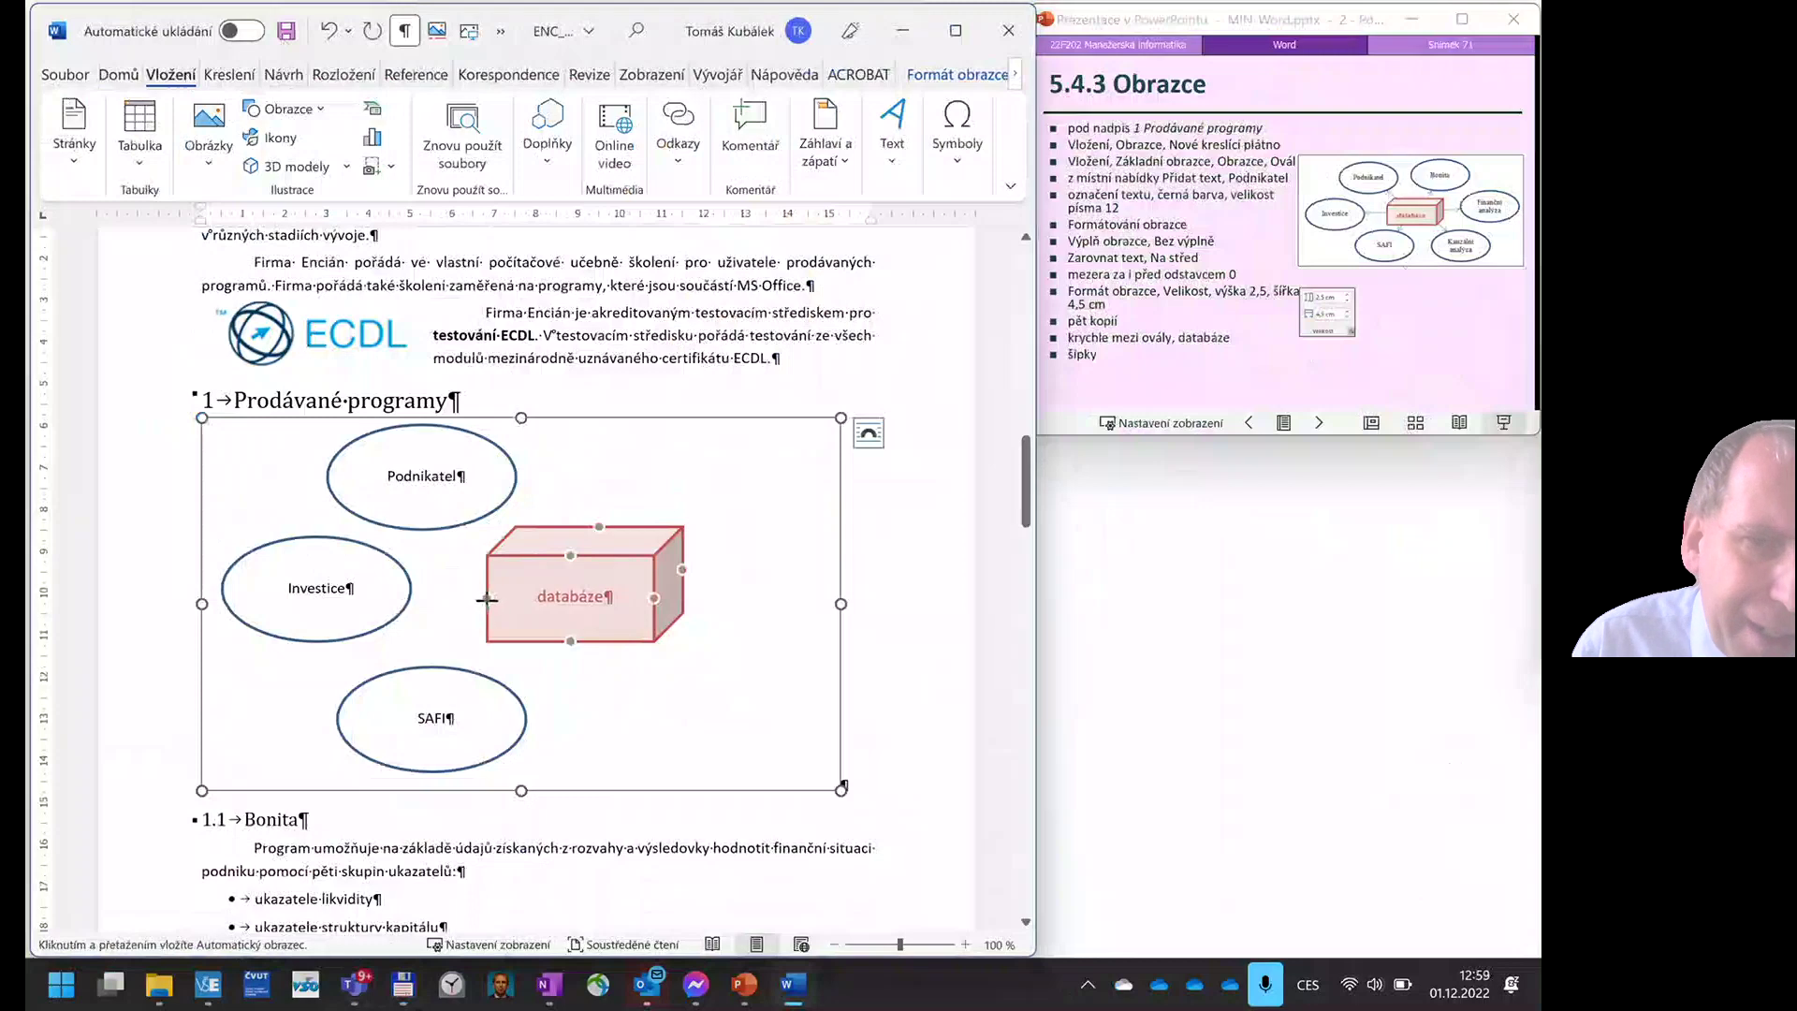
{"action": "key", "text": "Escape"}
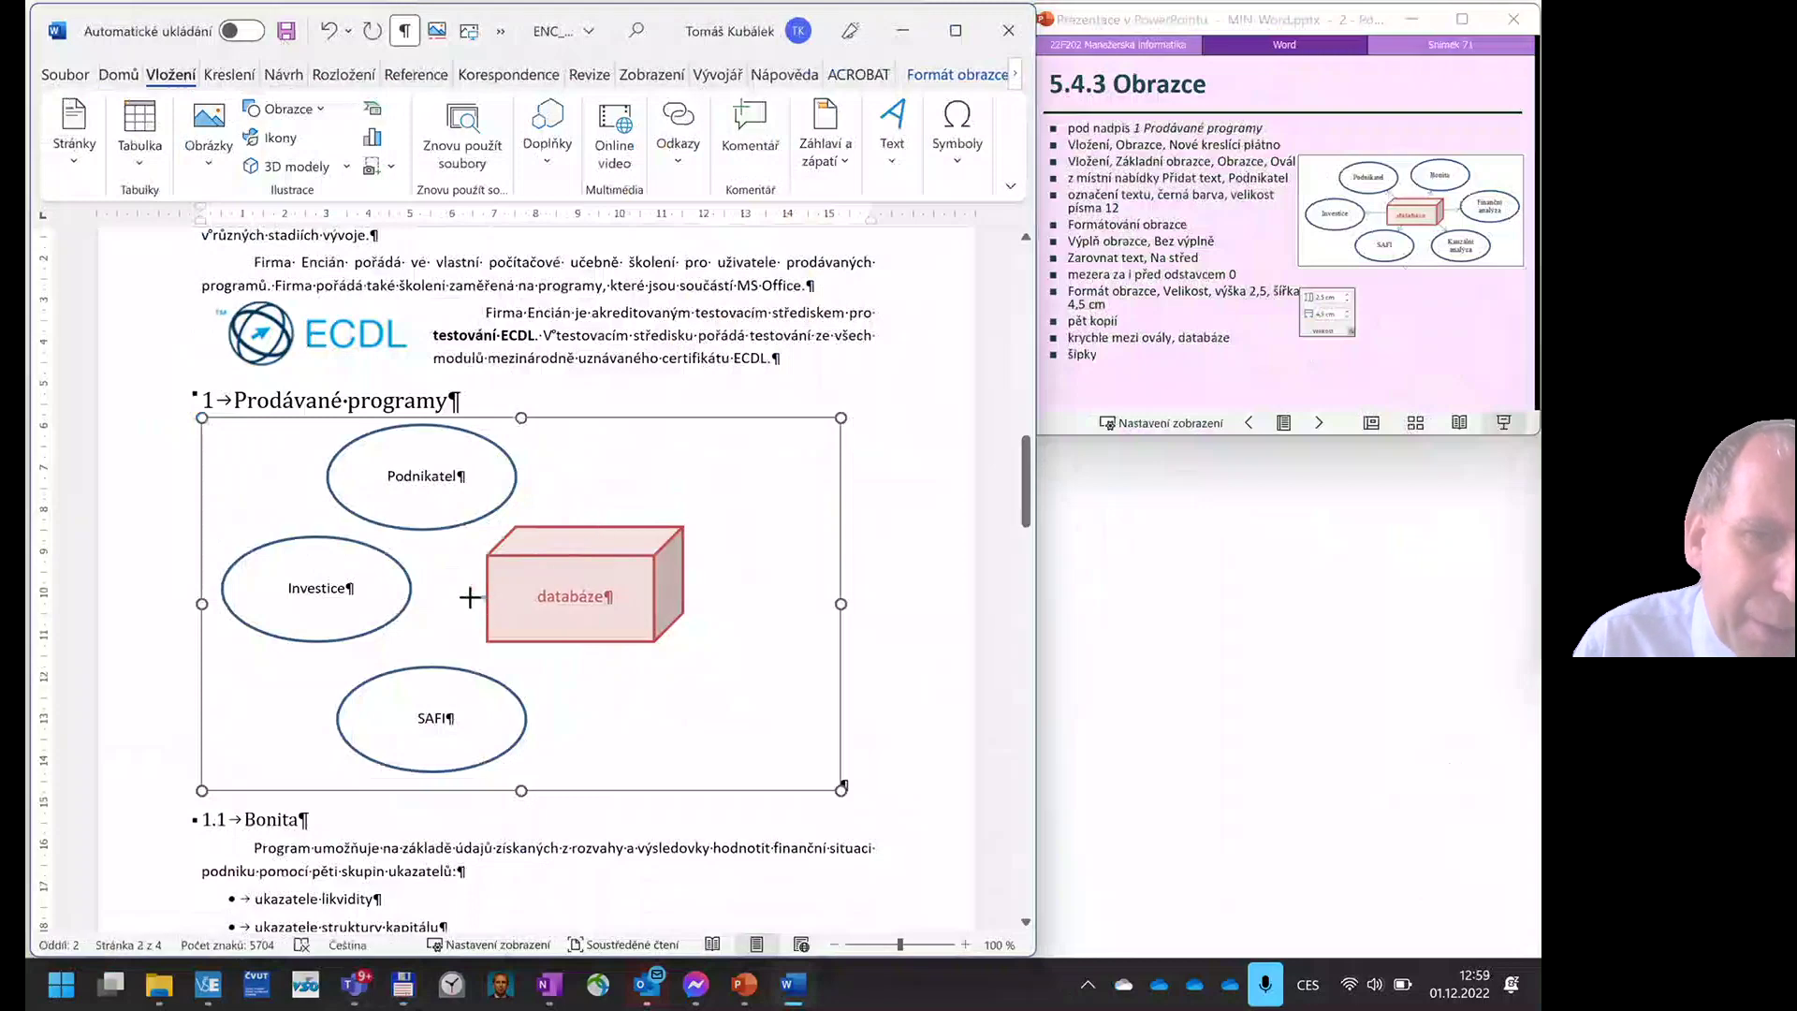
{"action": "left_click_drag", "start_coordinate": [415, 592], "coordinate": [401, 610]}
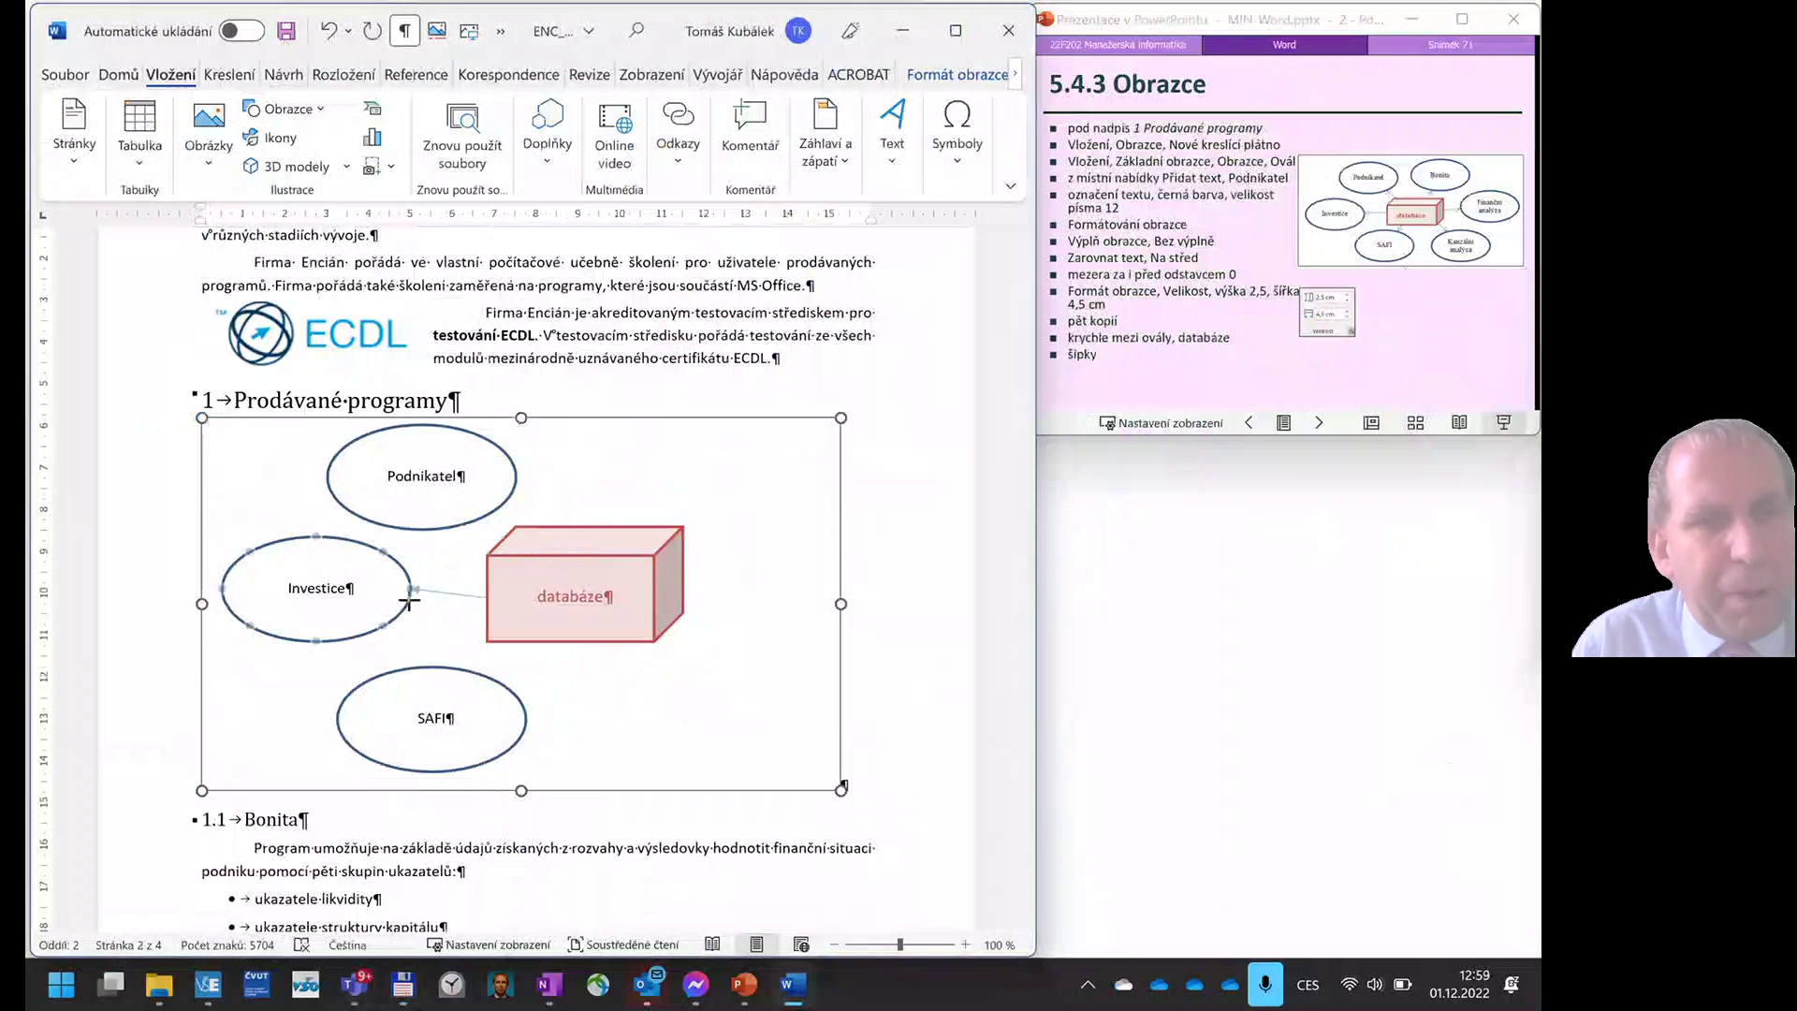
{"action": "left_click_drag", "start_coordinate": [409, 600], "coordinate": [413, 603]}
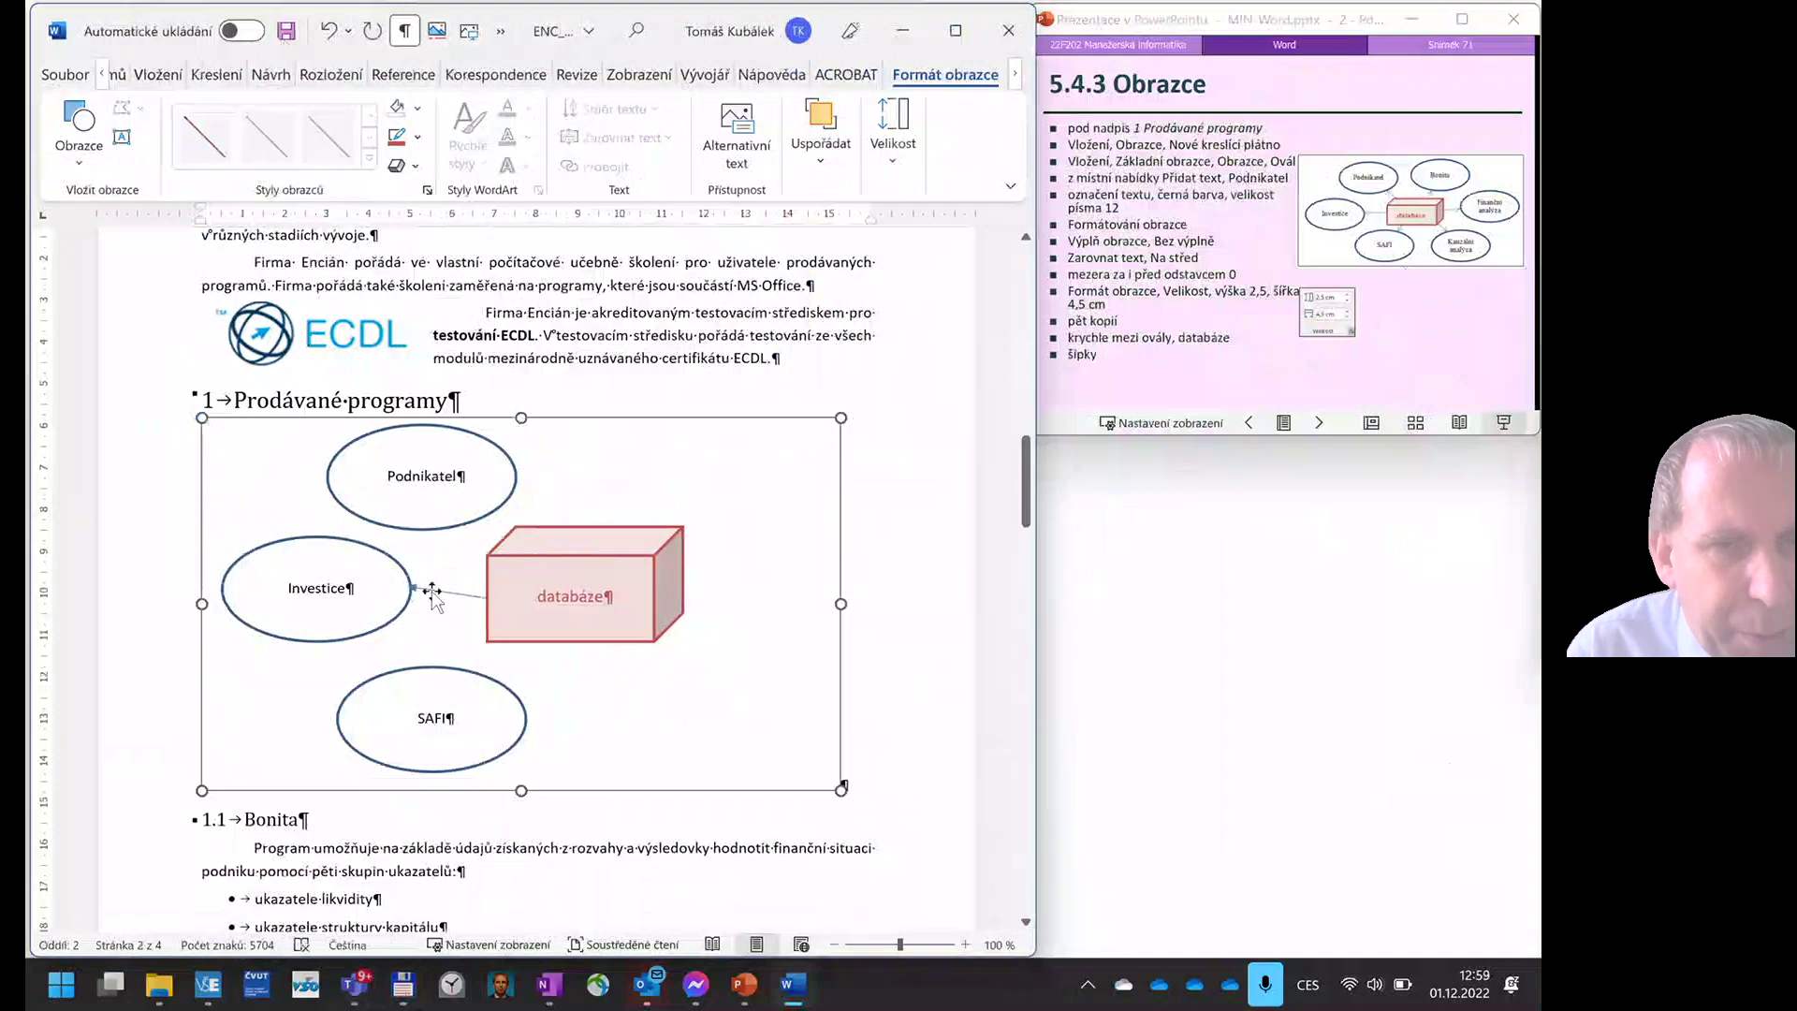
{"action": "left_click_drag", "start_coordinate": [405, 587], "coordinate": [410, 599]}
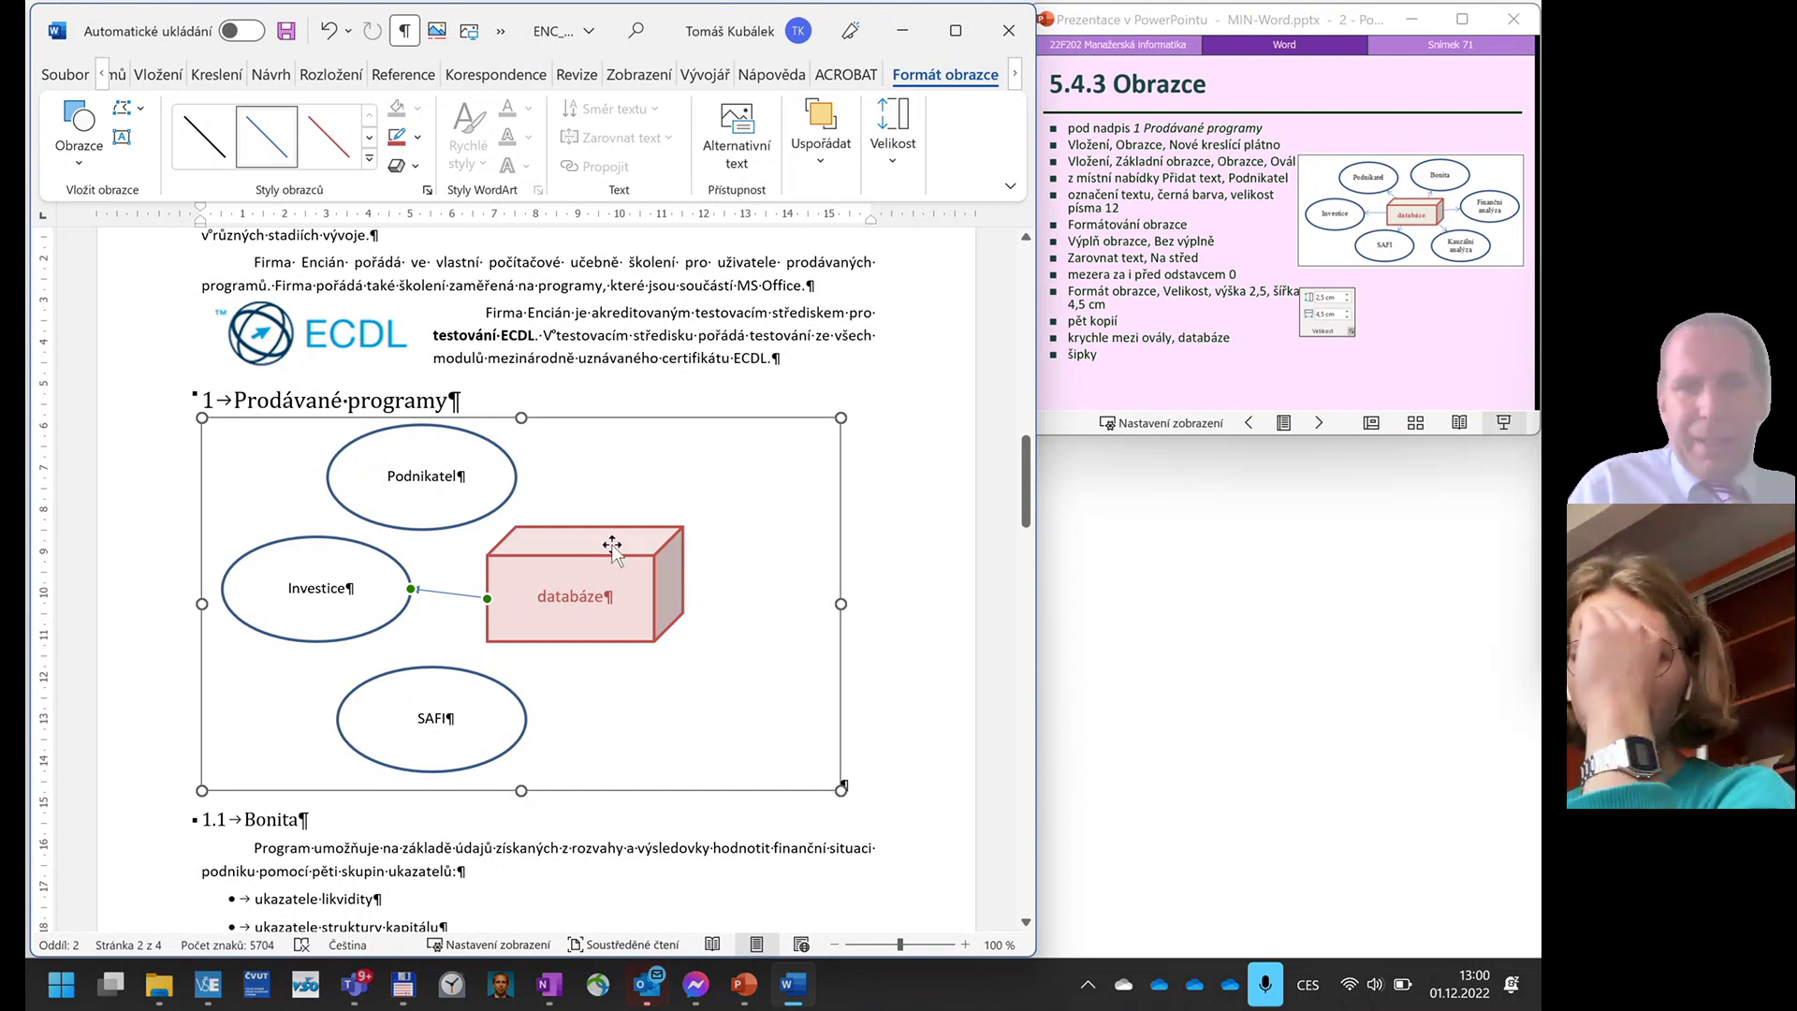
{"action": "left_click_drag", "start_coordinate": [610, 541], "coordinate": [662, 541]}
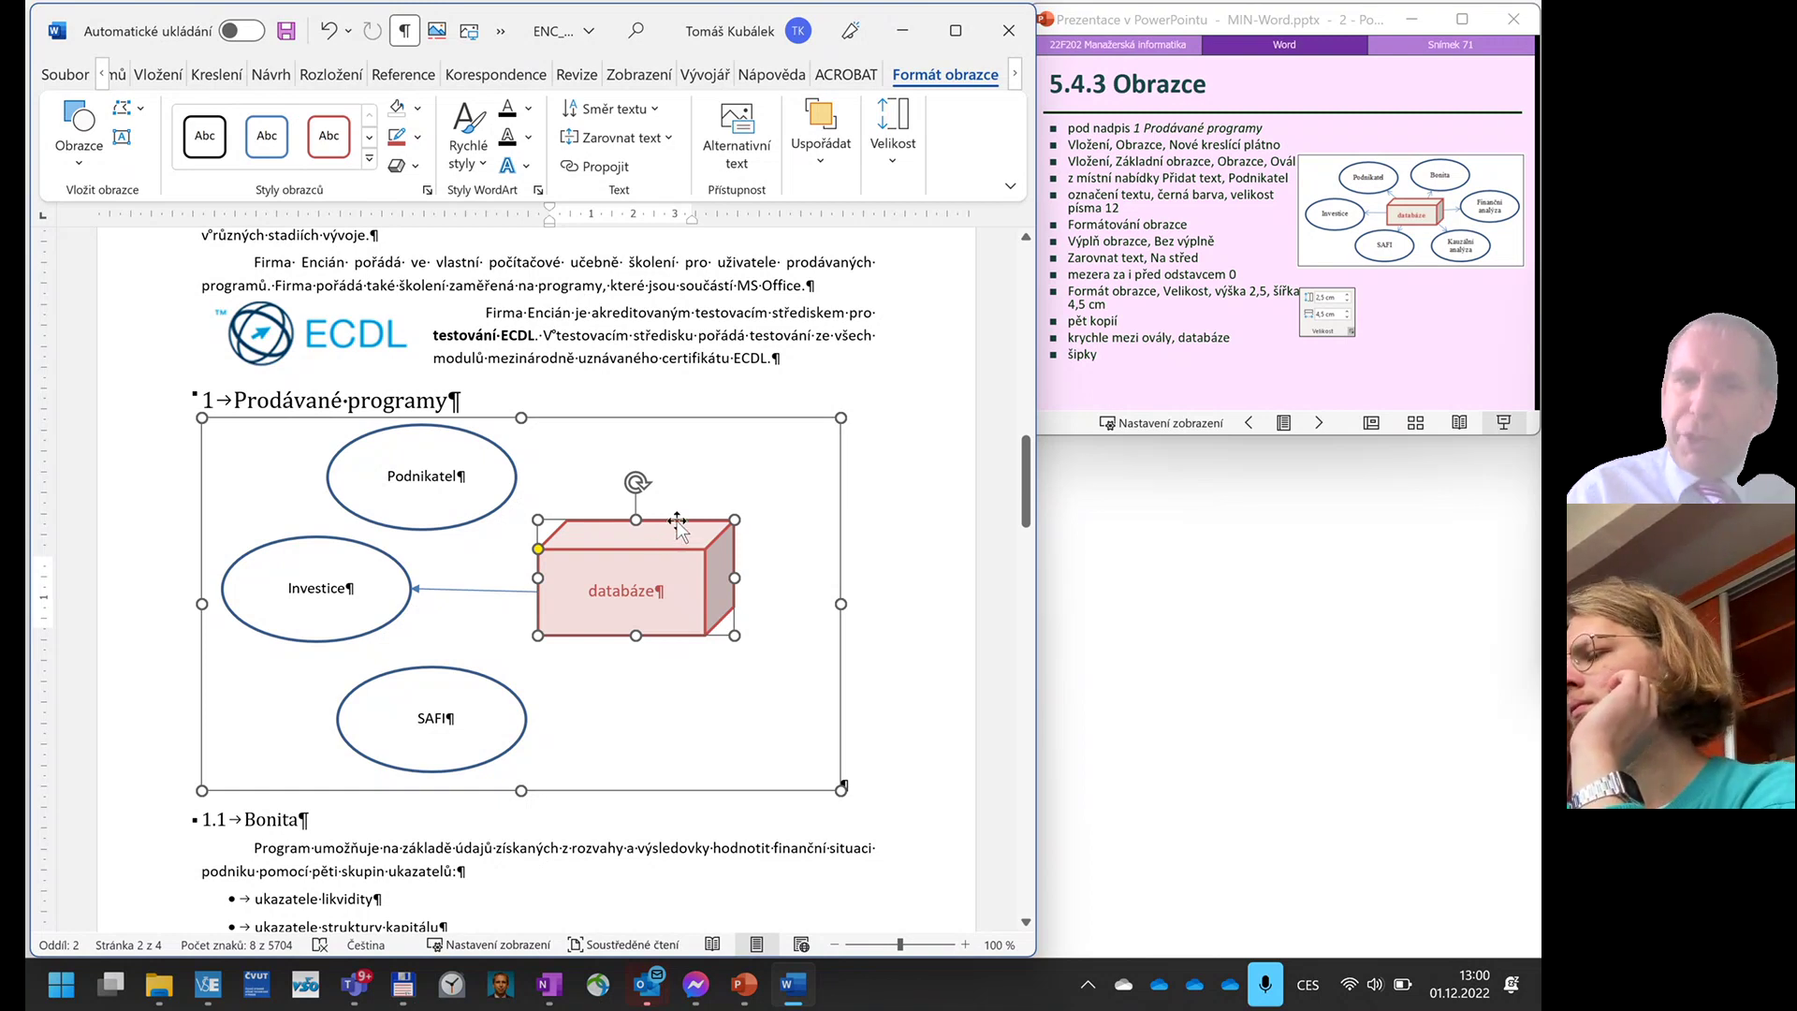
Nudge the databáze cube and the Investice oval slightly left, shortening their arrow.
{"action": "left_click_drag", "start_coordinate": [677, 524], "coordinate": [637, 532]}
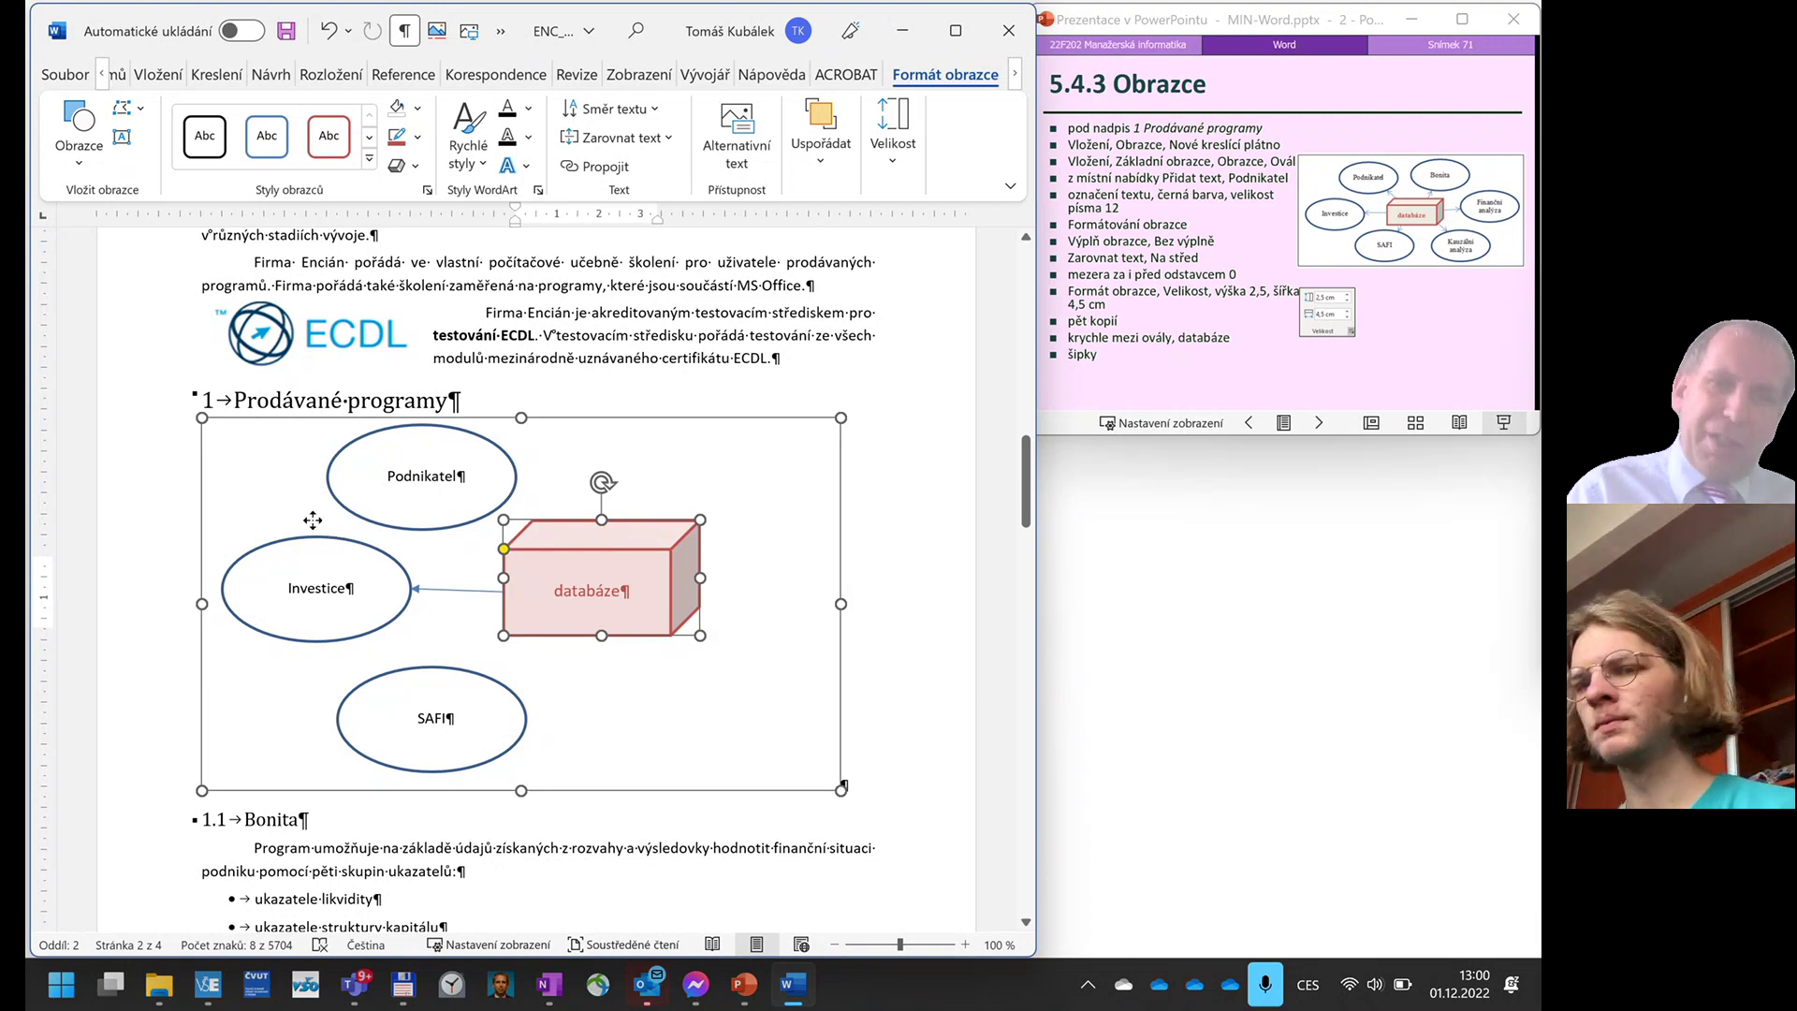
{"action": "left_click", "coordinate": [338, 552]}
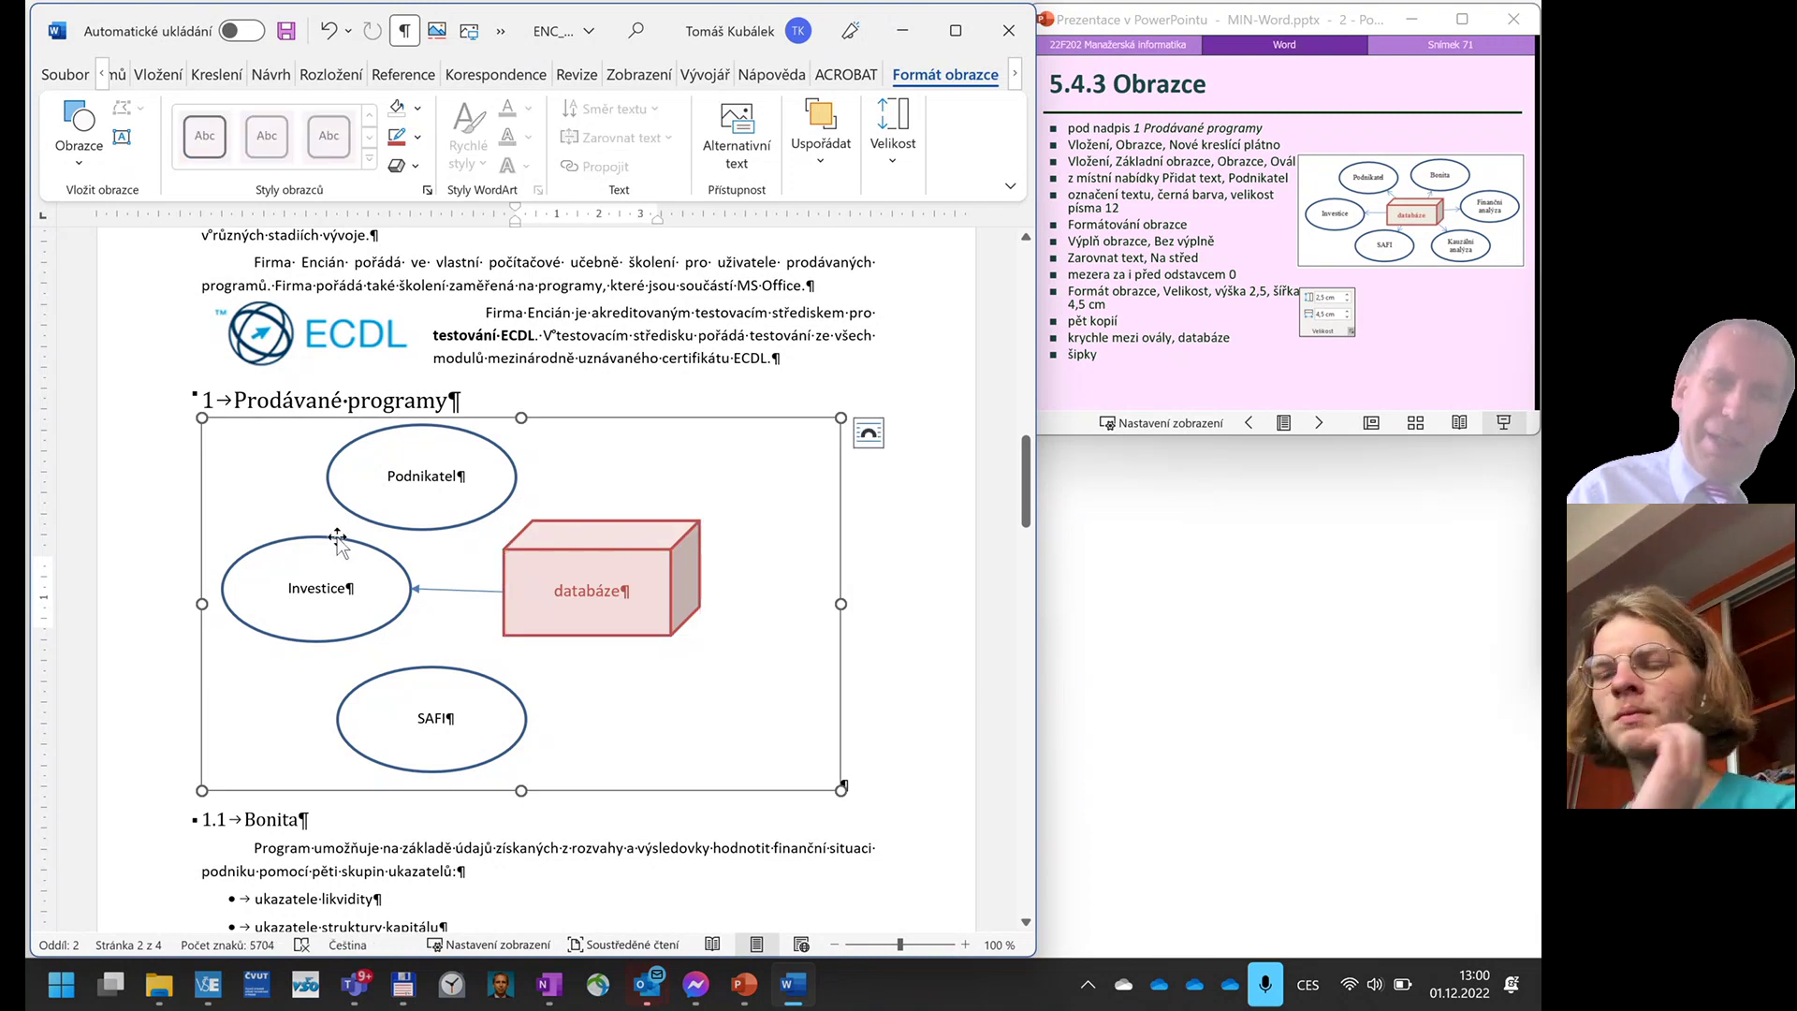
{"action": "left_click_drag", "start_coordinate": [338, 541], "coordinate": [343, 545]}
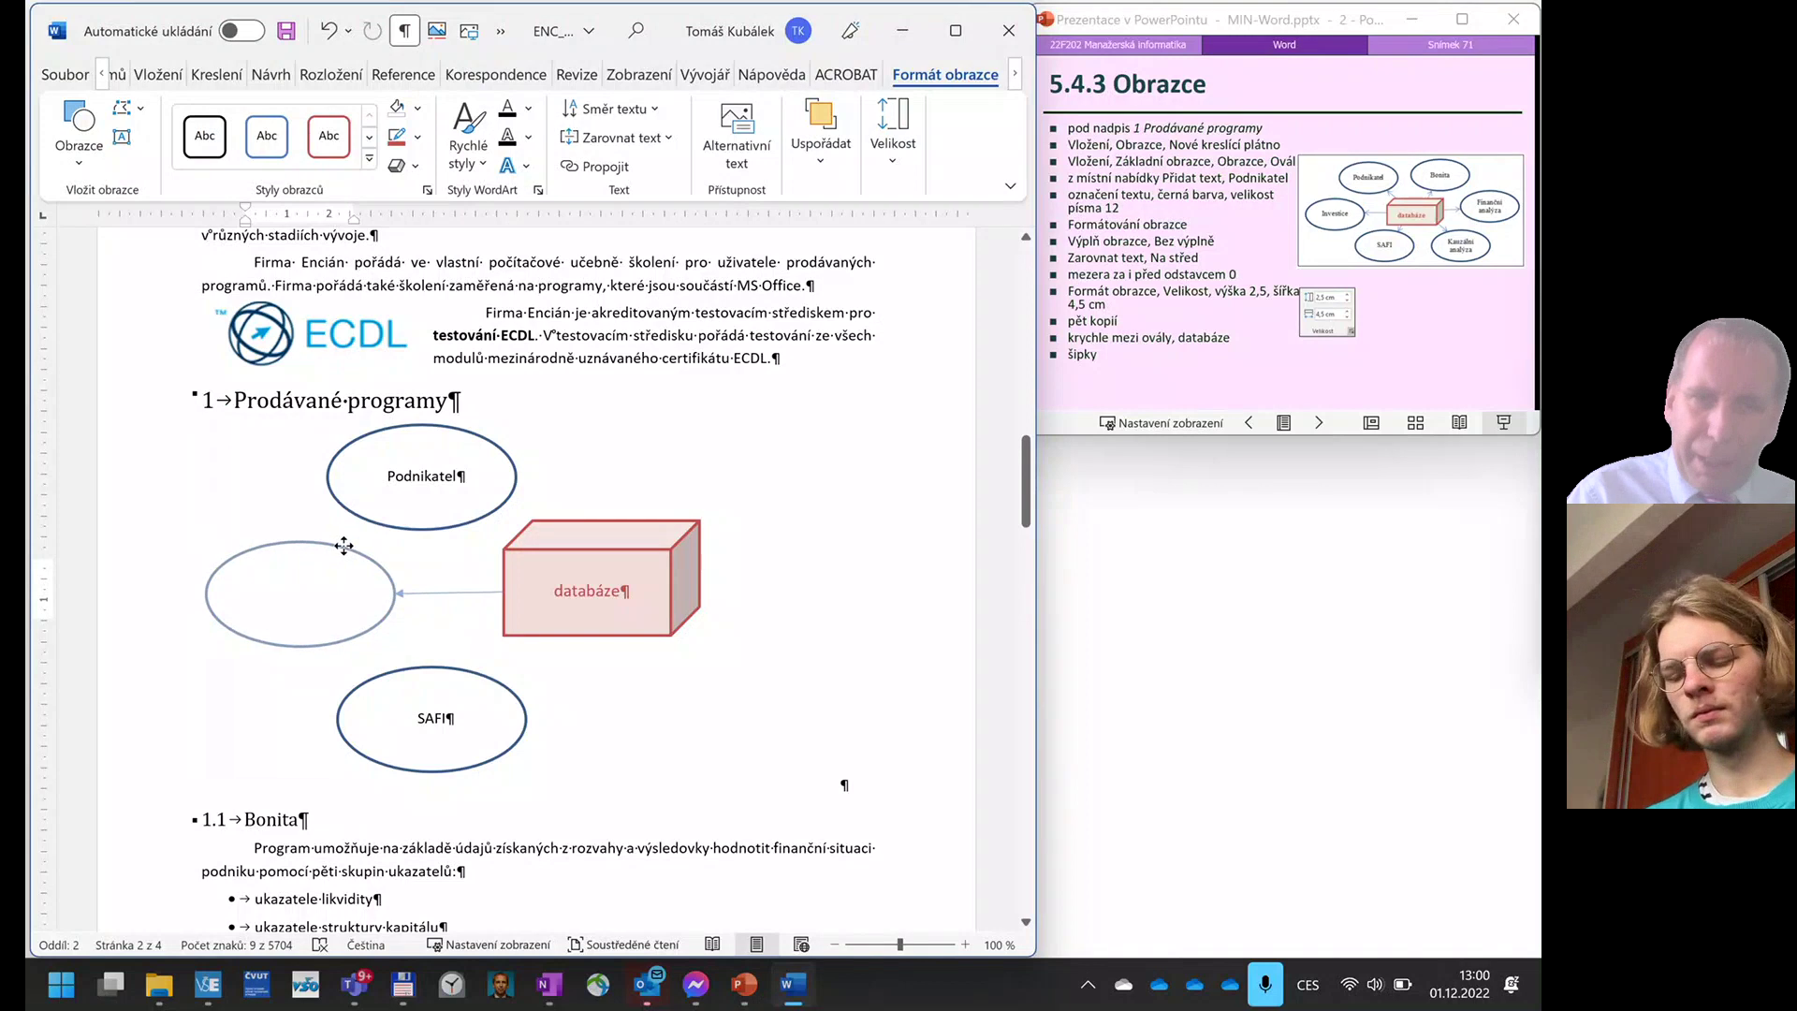
{"action": "left_click_drag", "start_coordinate": [343, 546], "coordinate": [346, 547]}
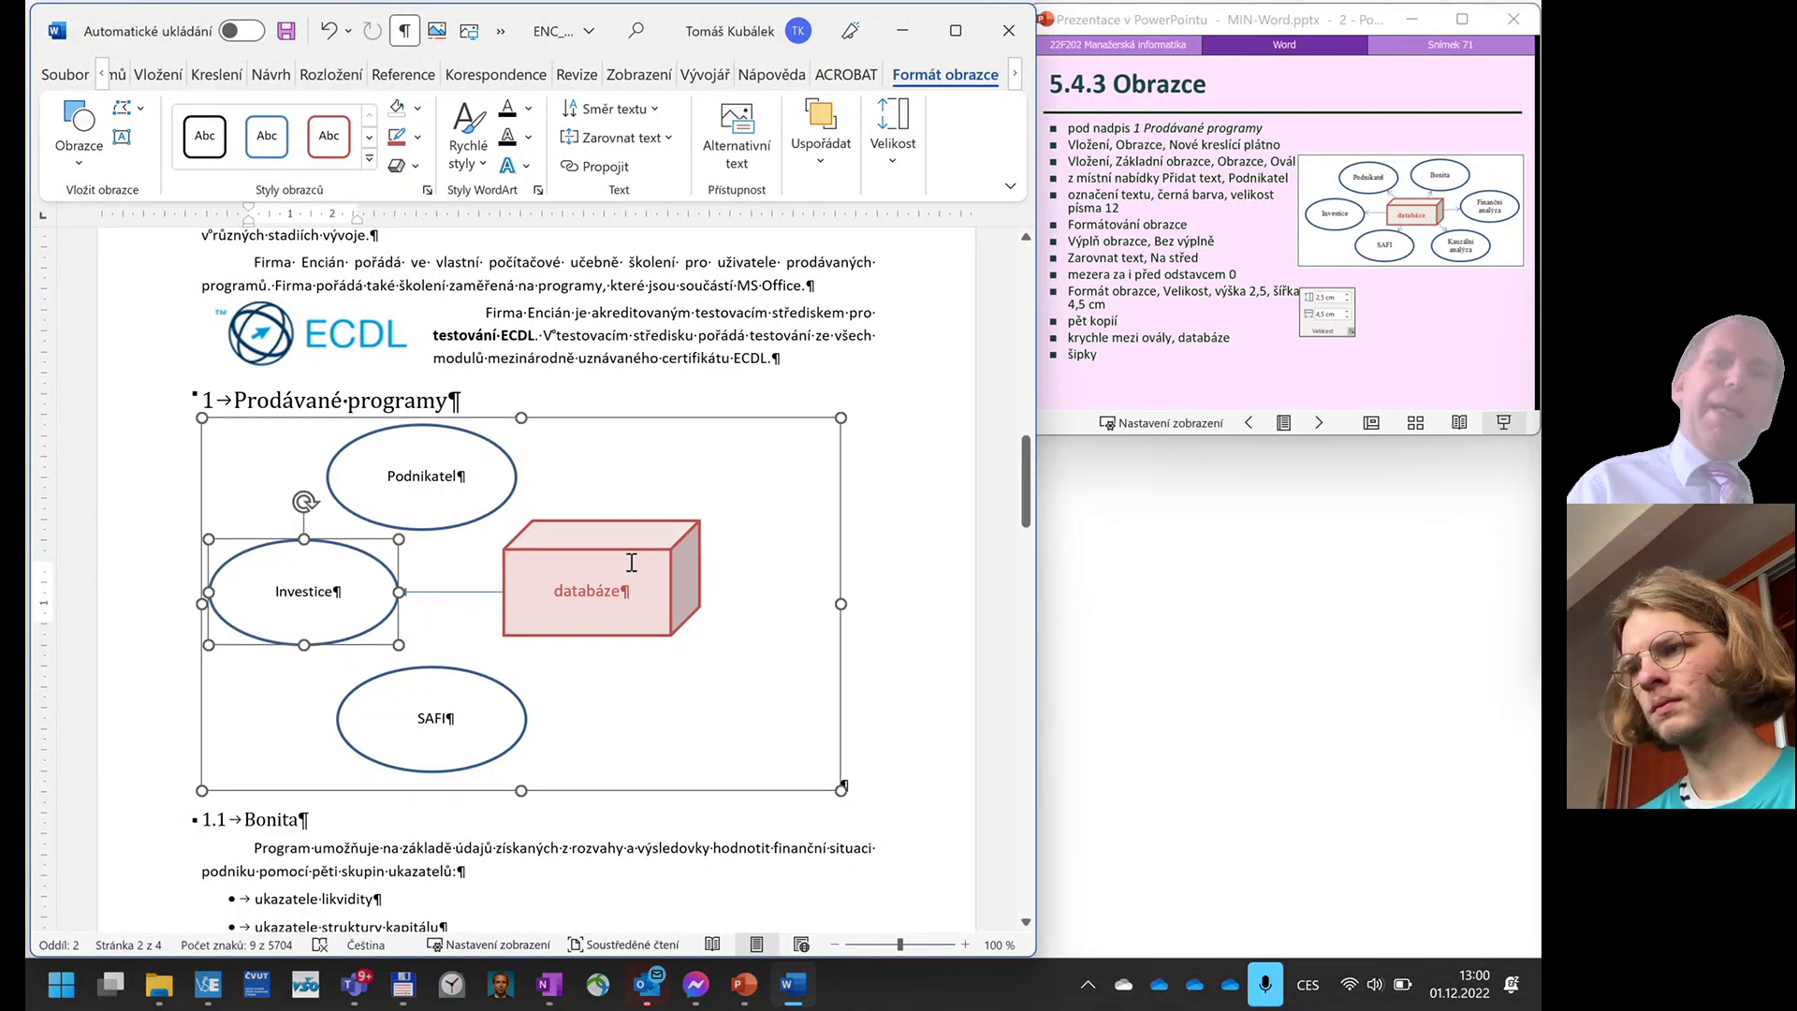
{"action": "left_click", "coordinate": [597, 535]}
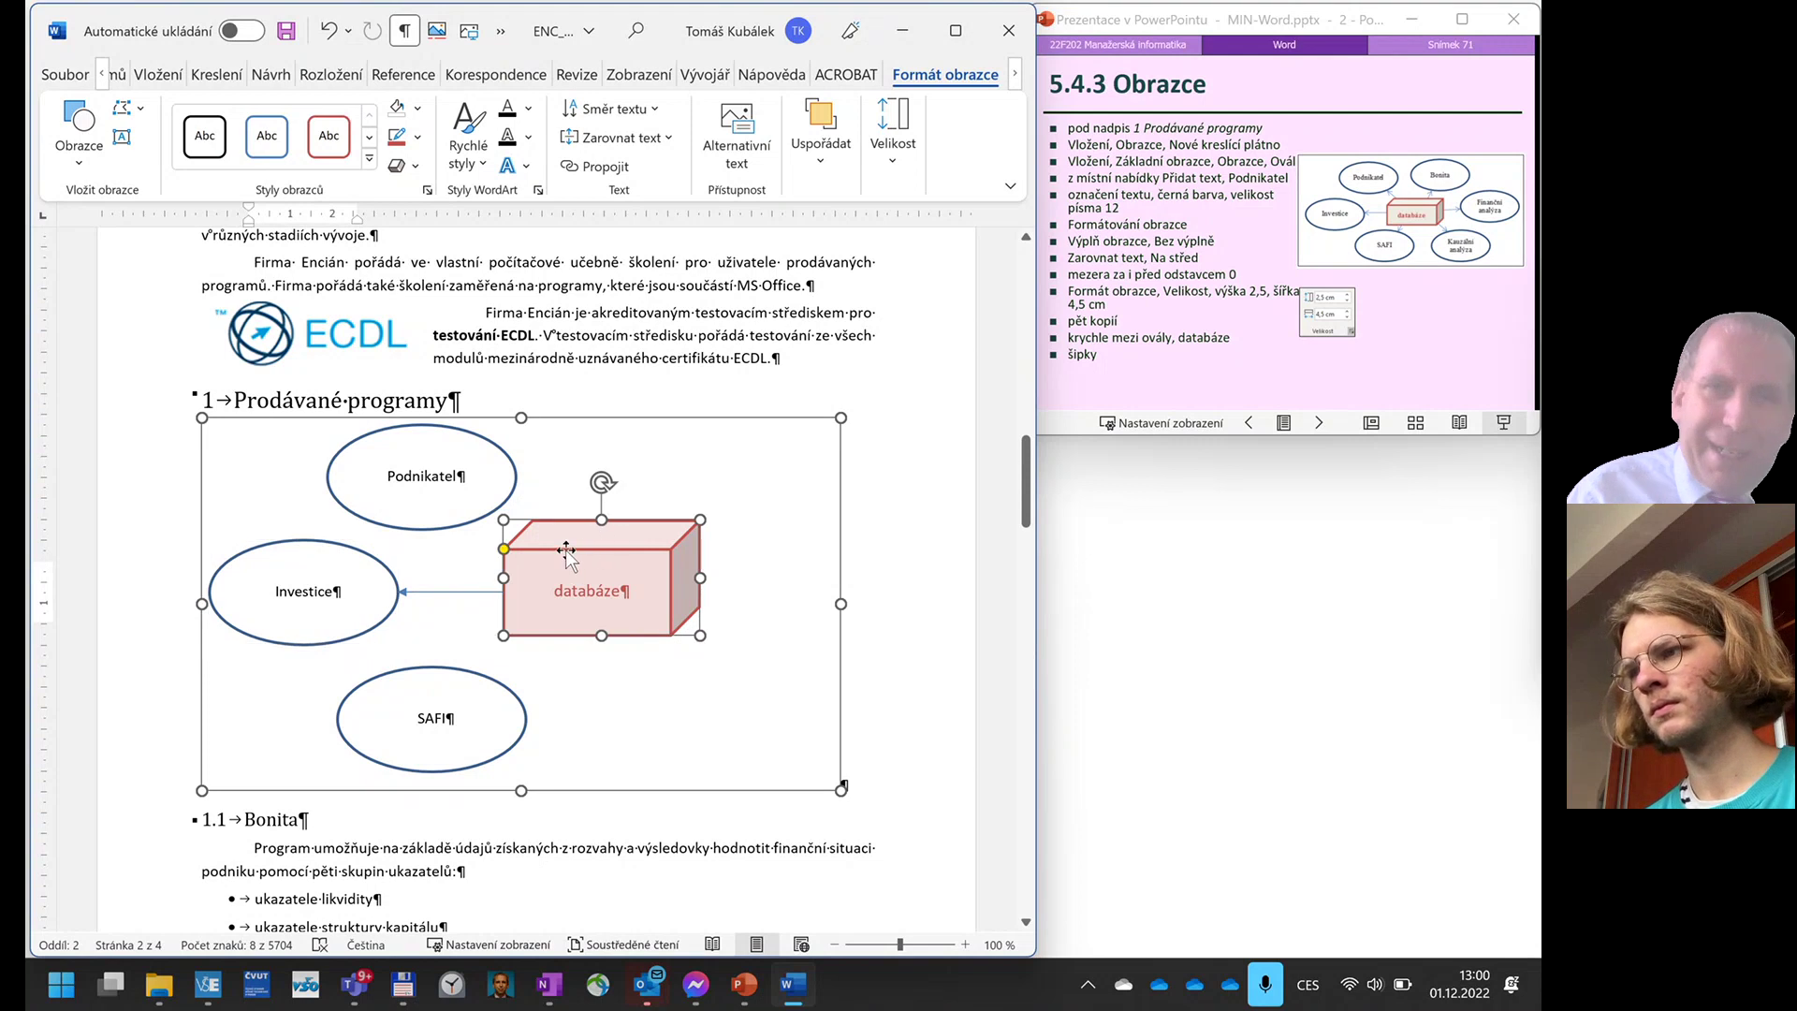
{"action": "key", "text": "Escape"}
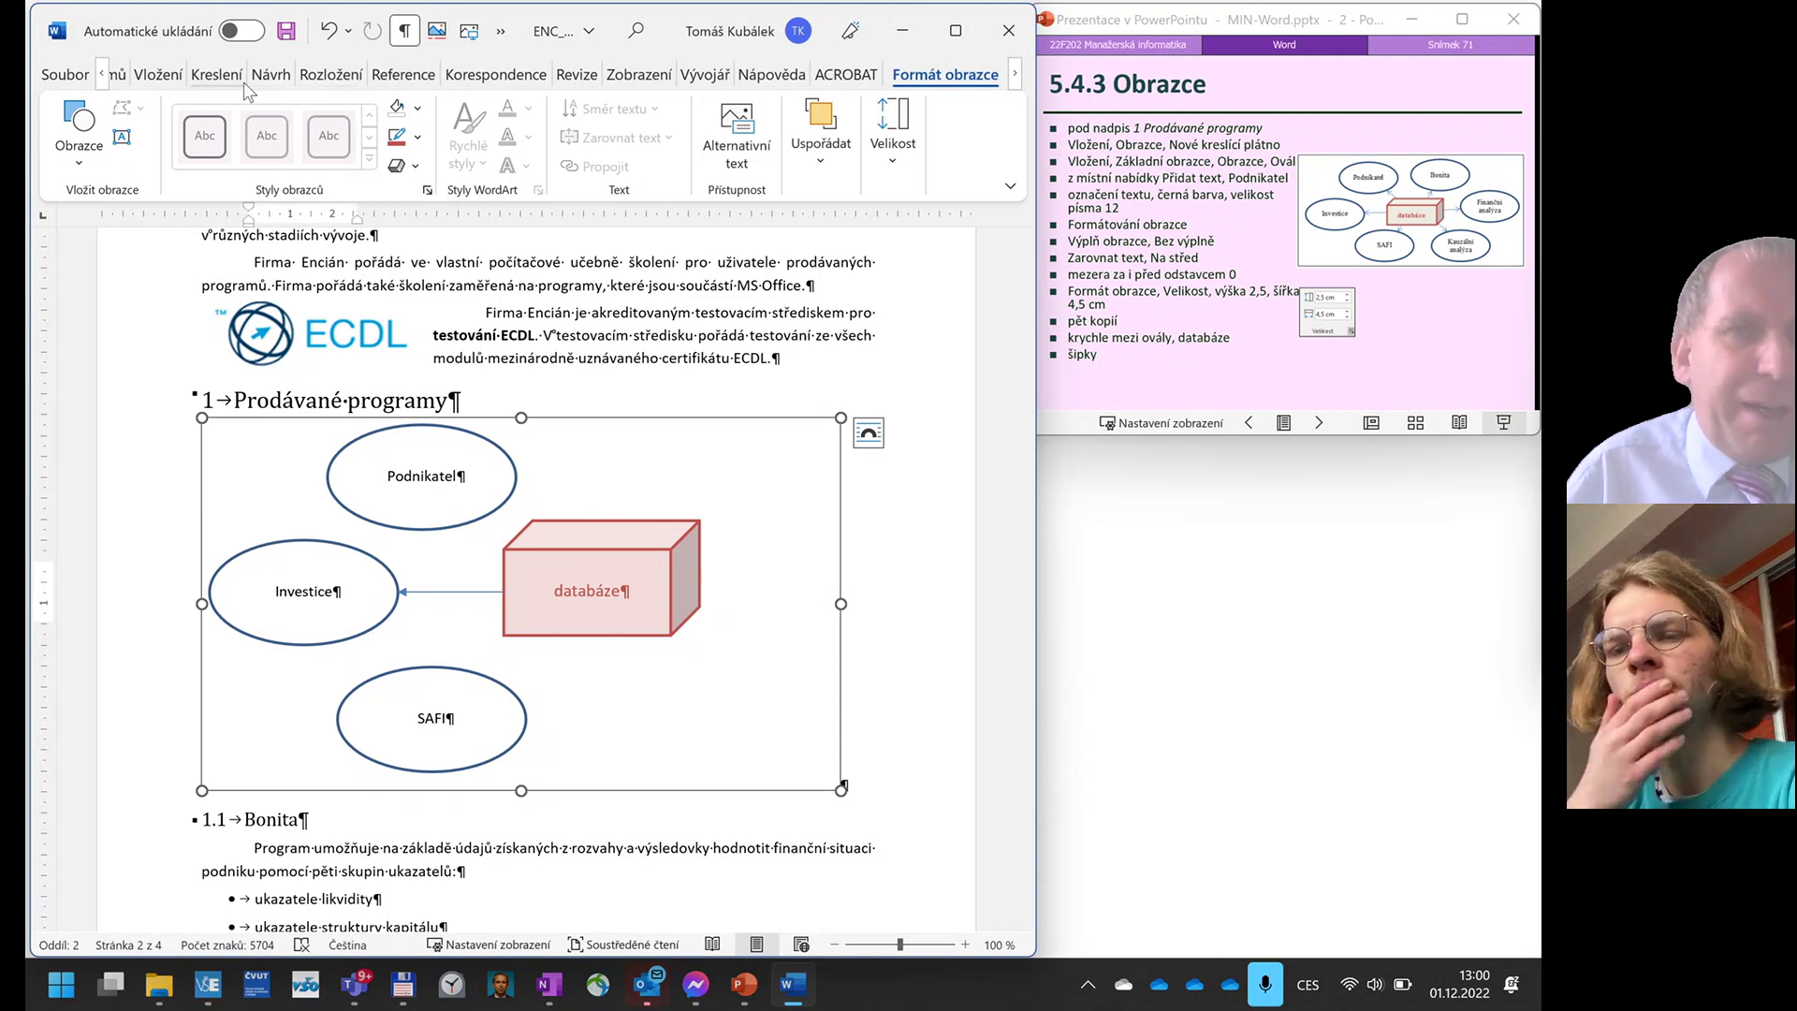
Draw a line arrow from the databáze cube's top-left corner up to the Podnikatel oval.
{"action": "left_click", "coordinate": [159, 84]}
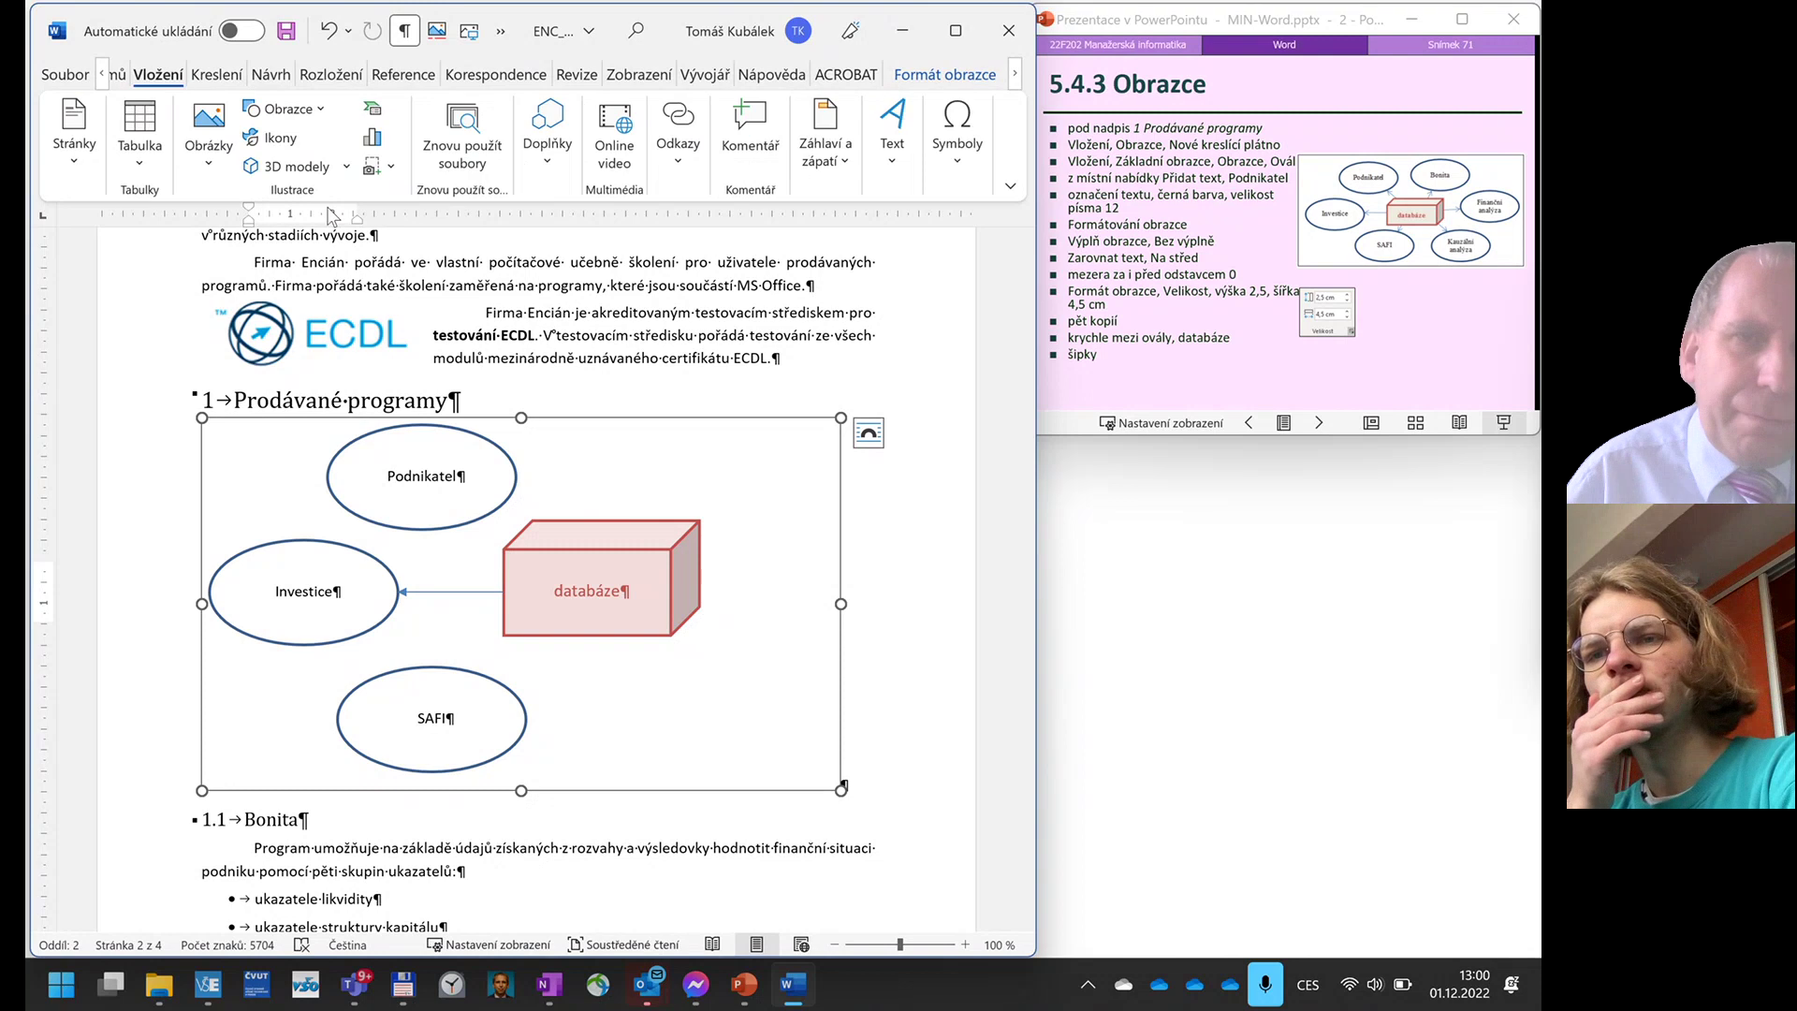
{"action": "left_click", "coordinate": [292, 111]}
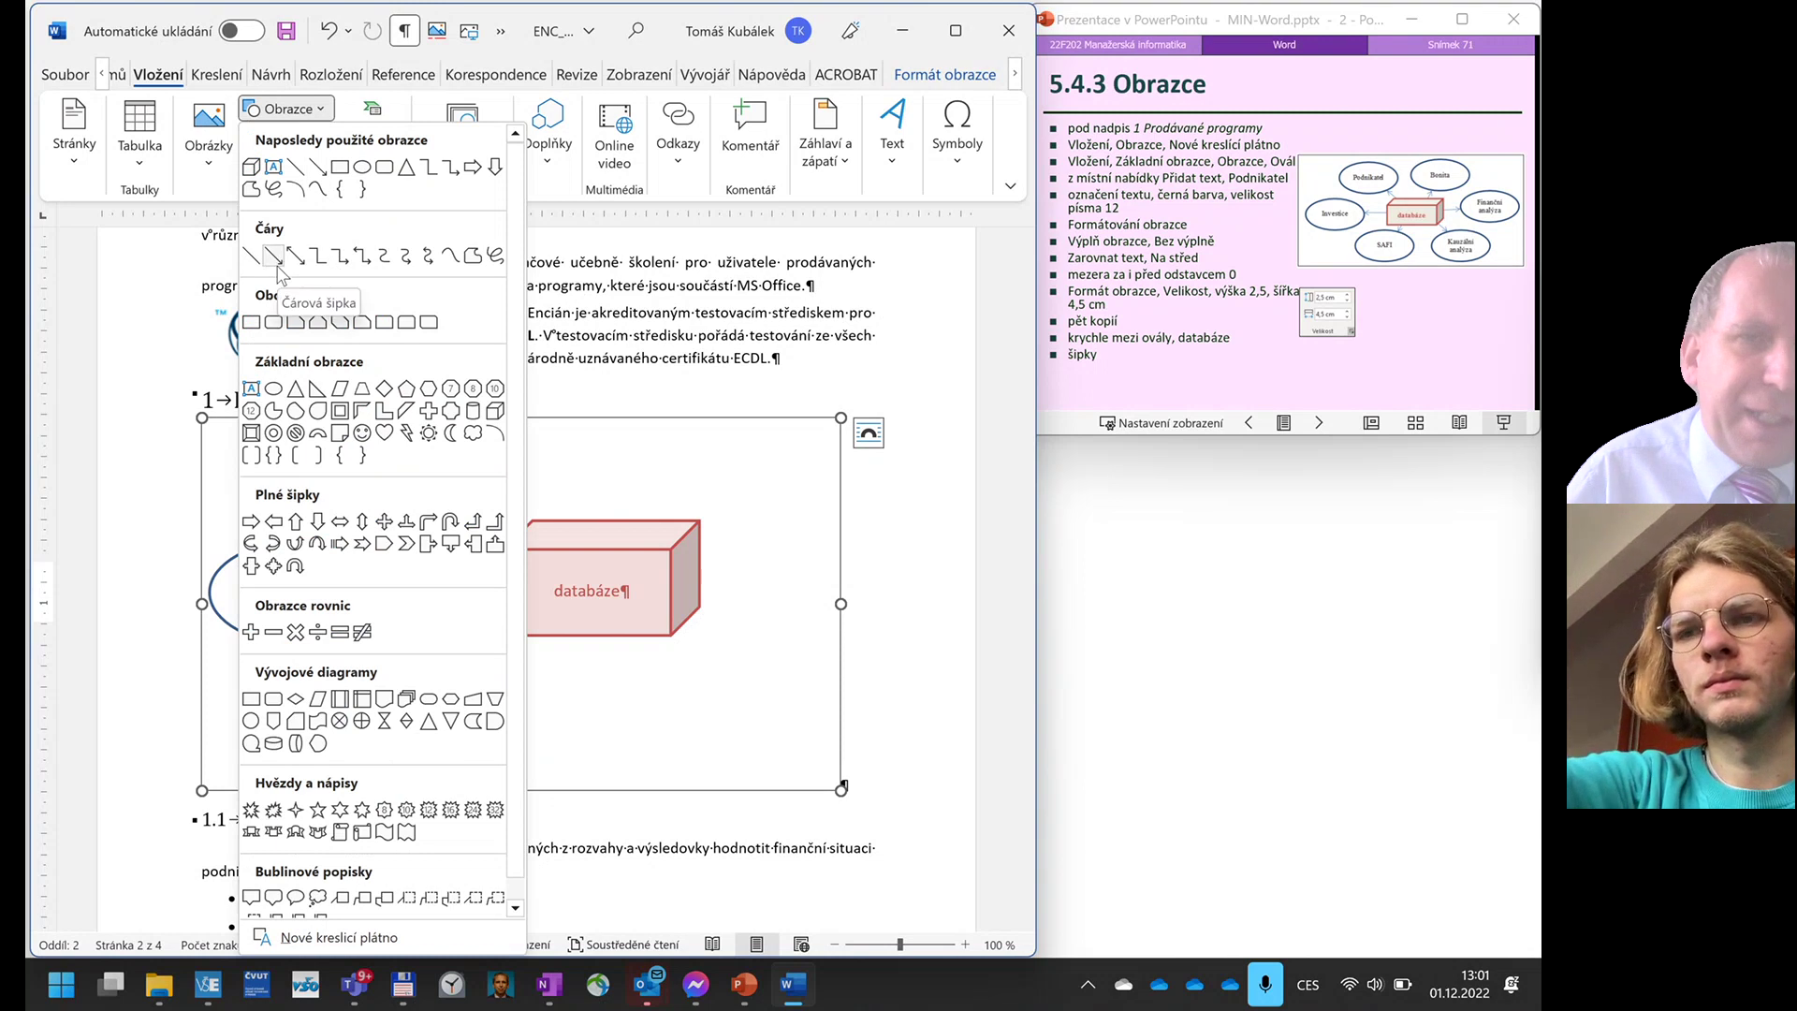
{"action": "left_click", "coordinate": [273, 257]}
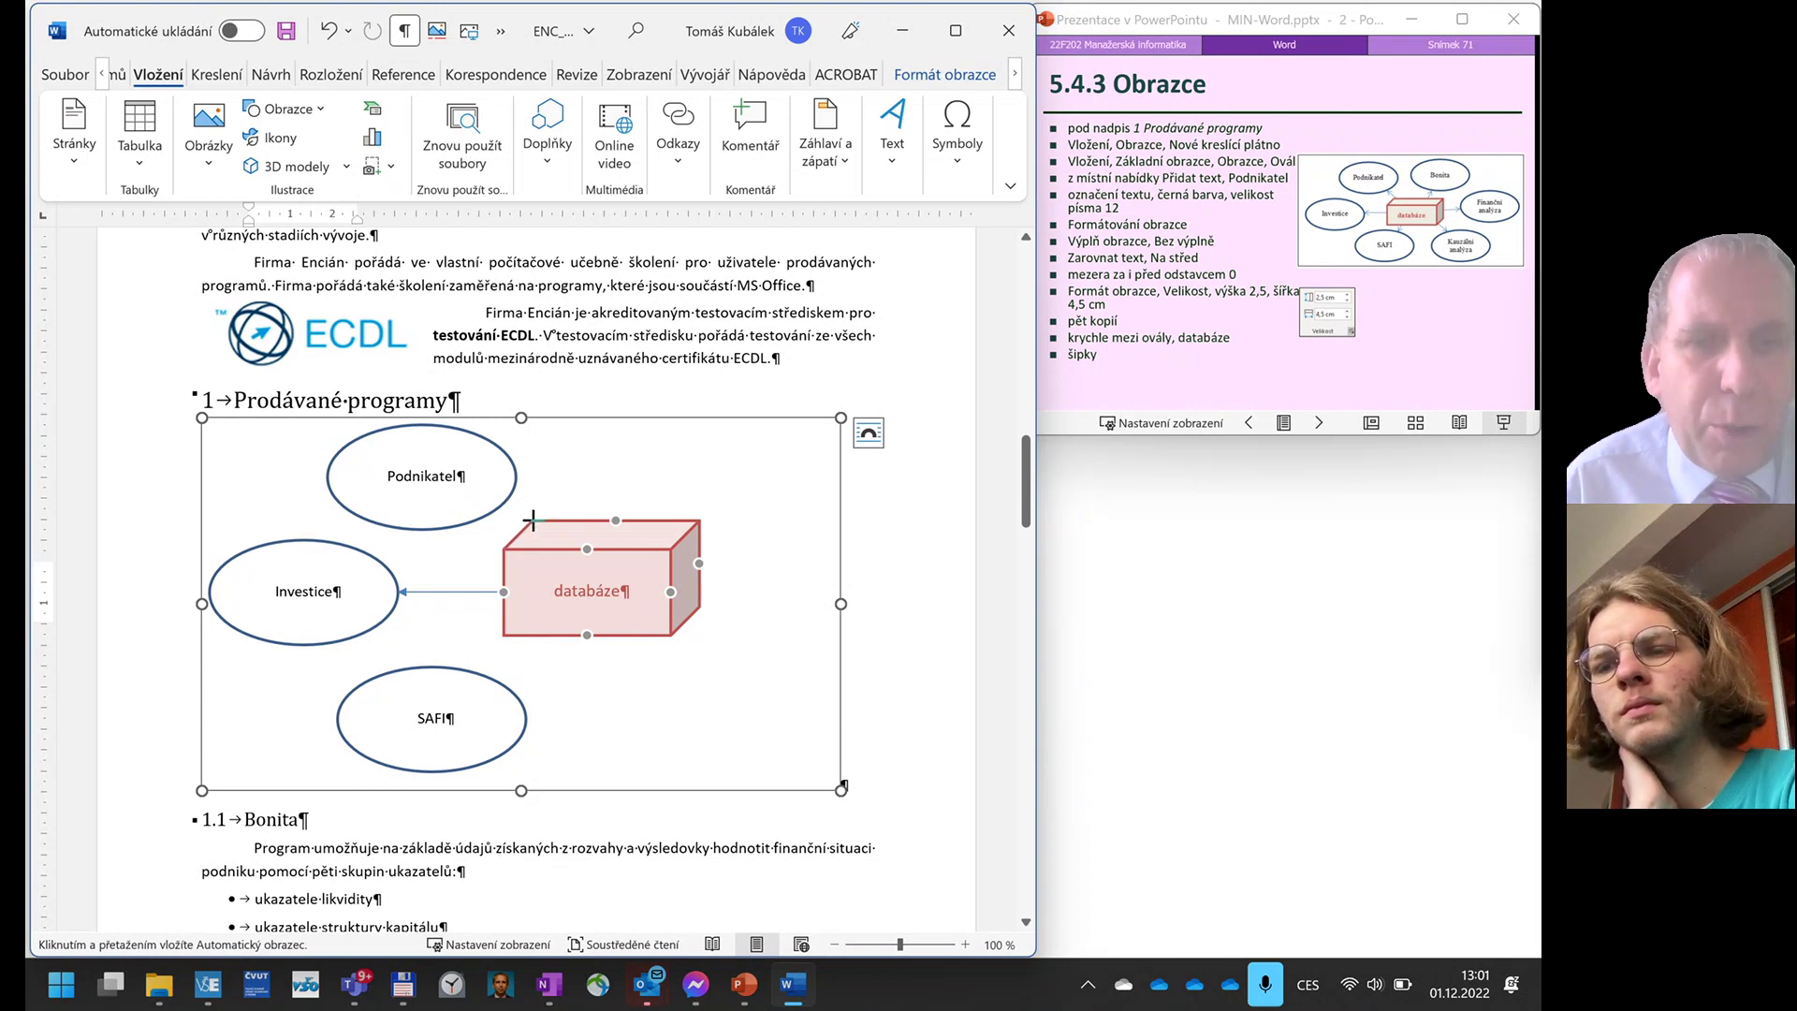
{"action": "left_click_drag", "start_coordinate": [530, 520], "coordinate": [496, 507]}
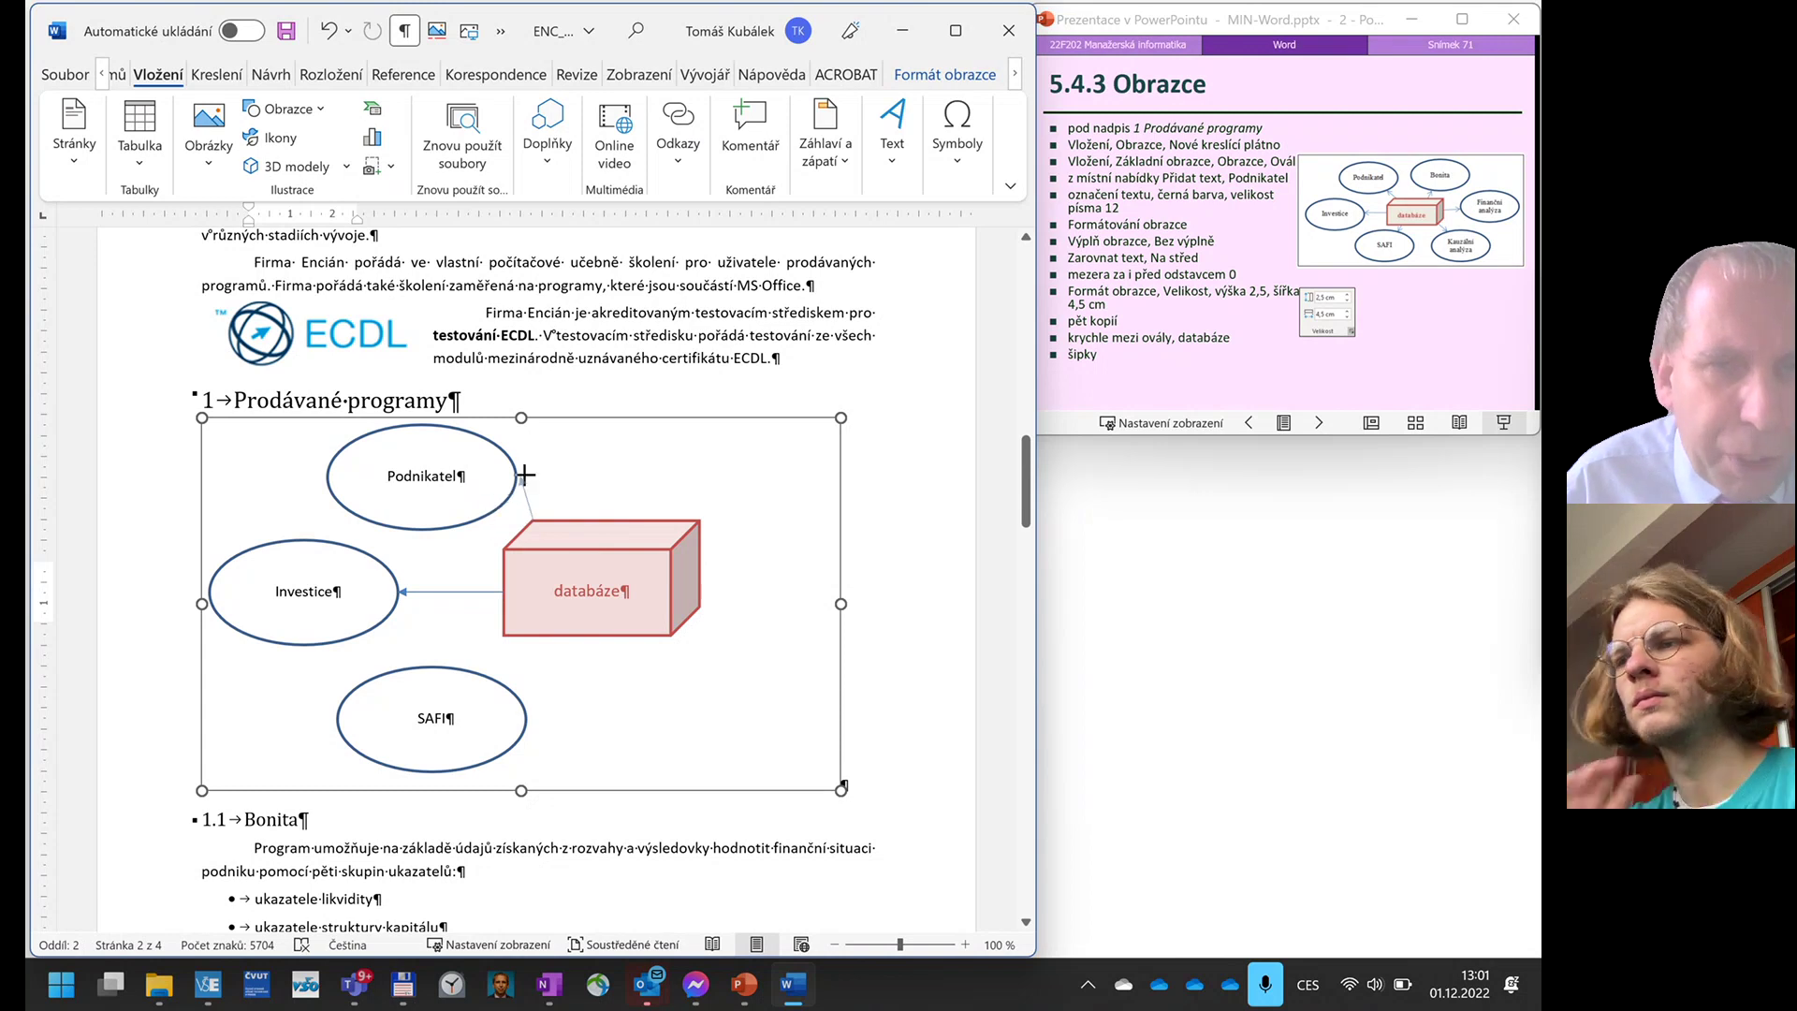
{"action": "left_click_drag", "start_coordinate": [504, 489], "coordinate": [496, 514]}
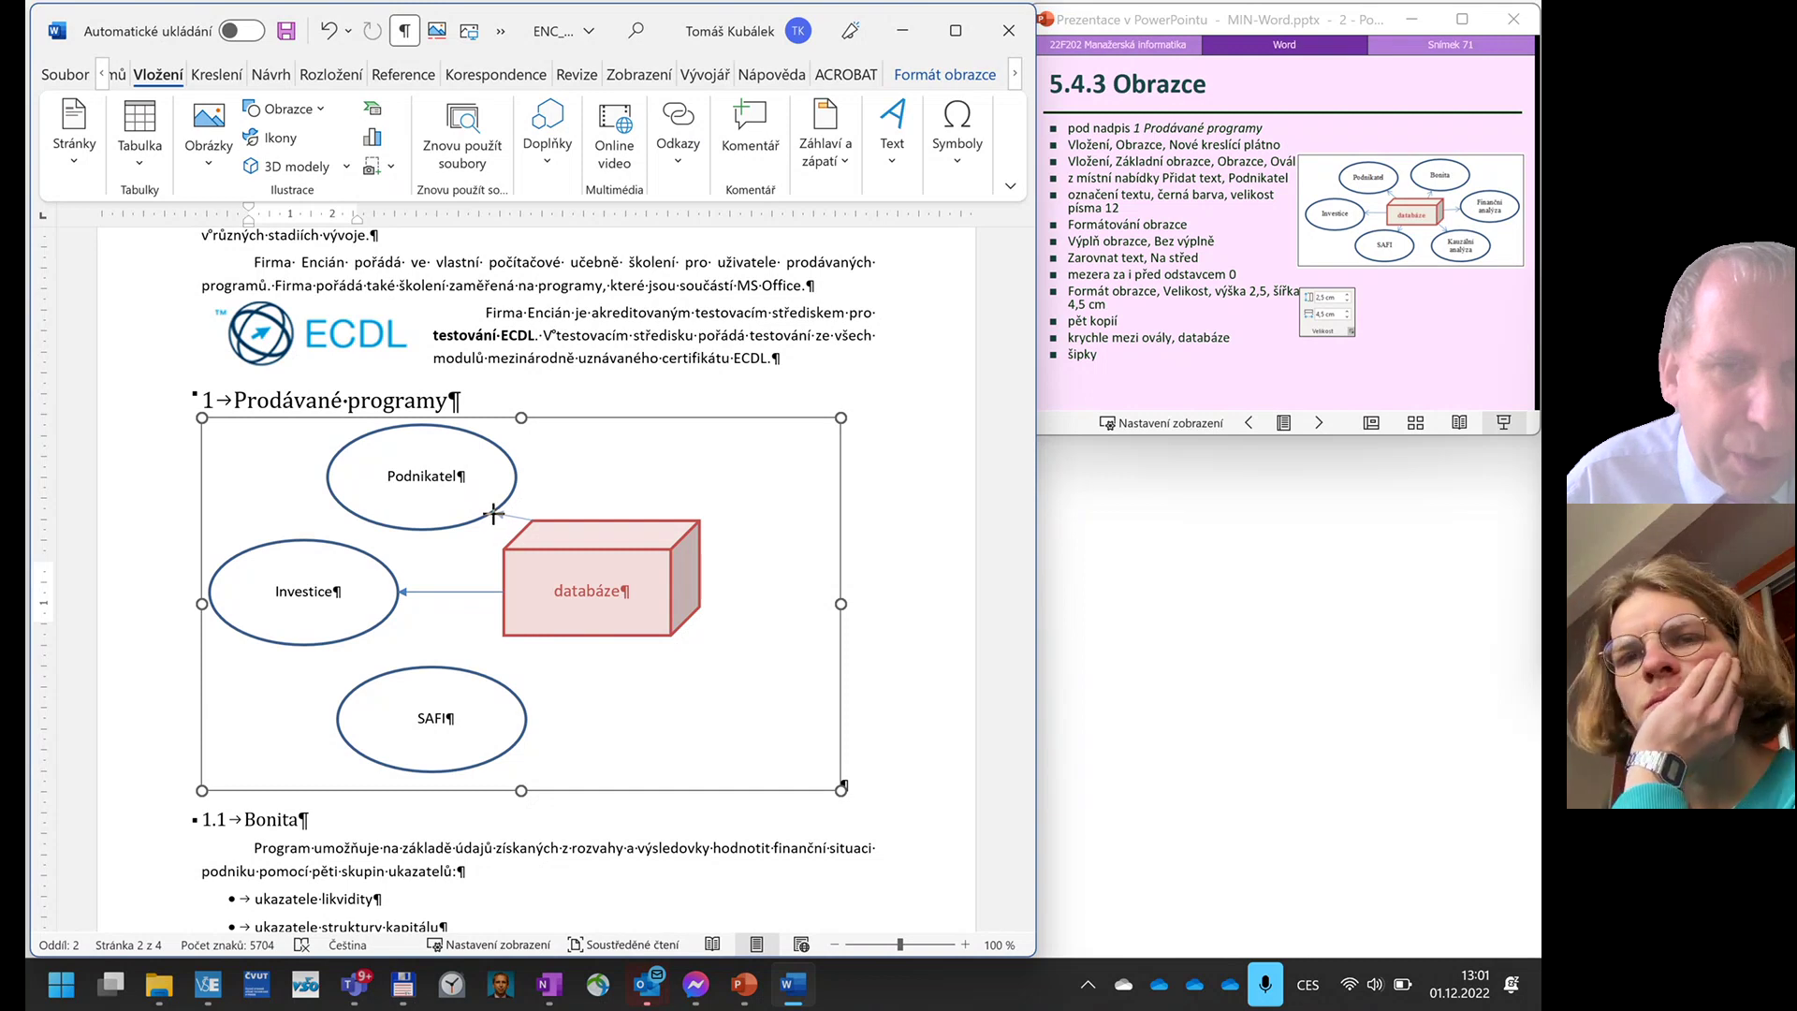
{"action": "left_click_drag", "start_coordinate": [494, 514], "coordinate": [496, 514]}
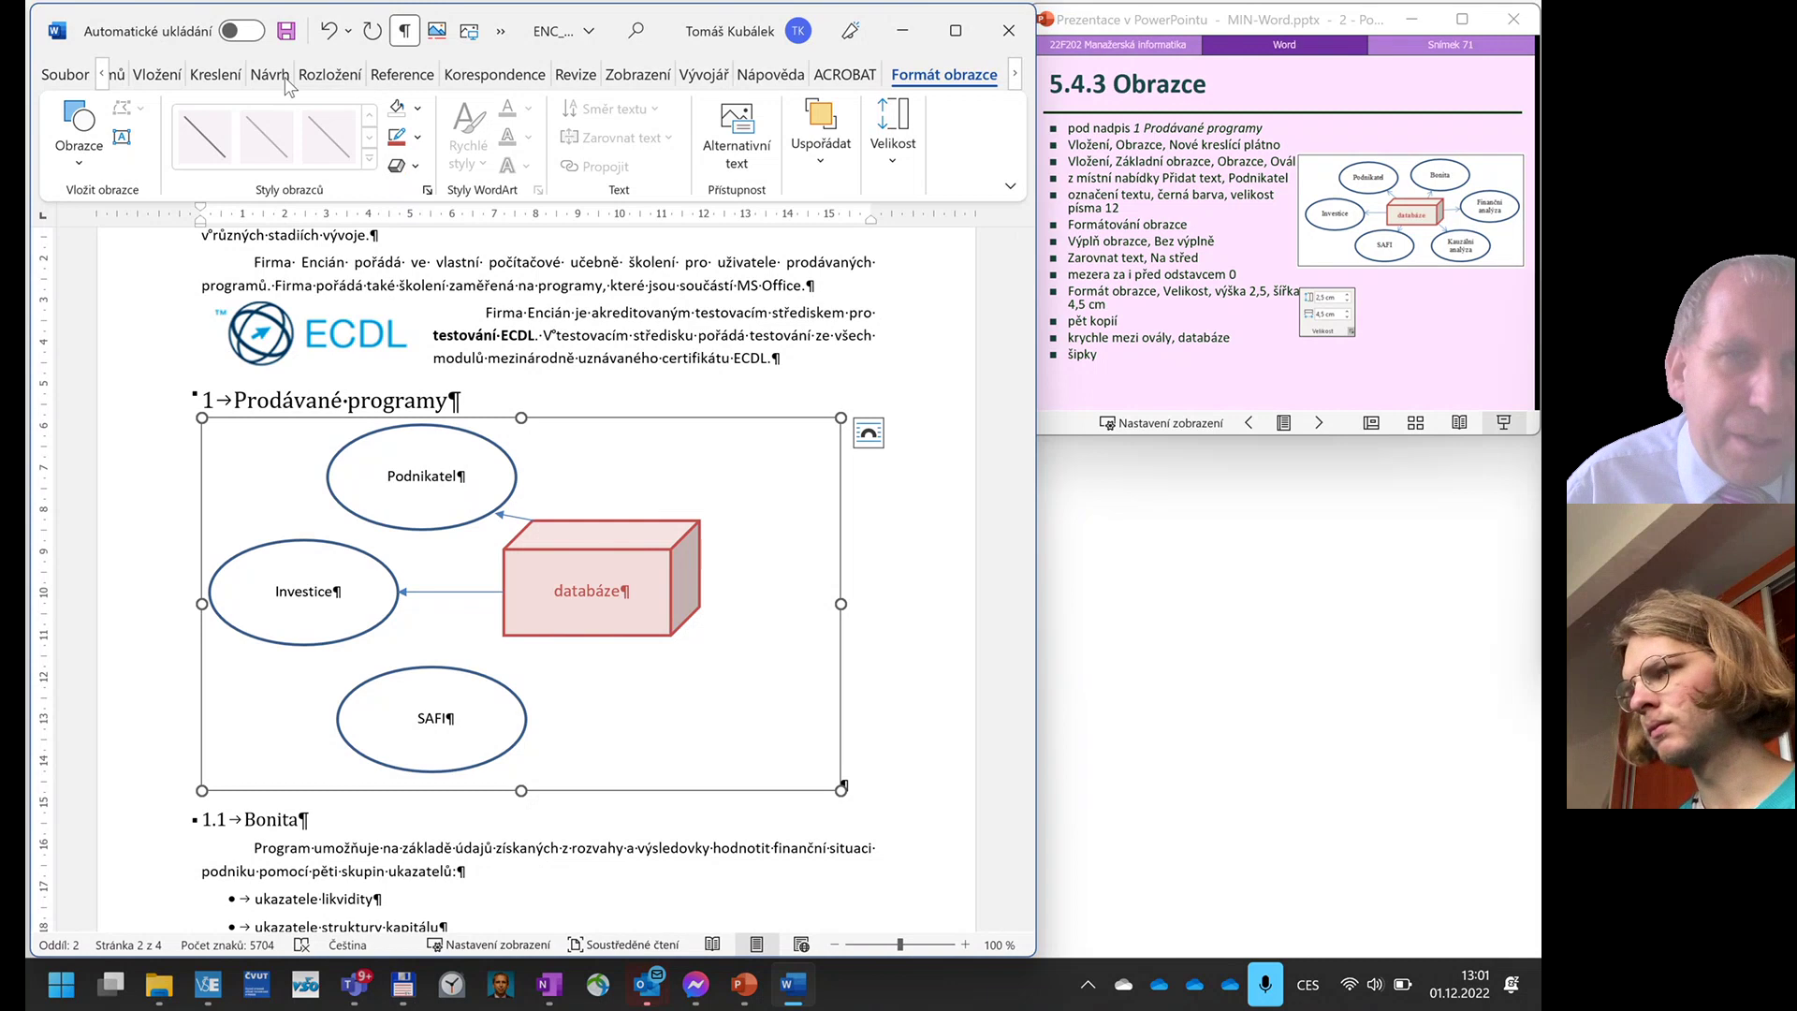
{"action": "left_click", "coordinate": [178, 81]}
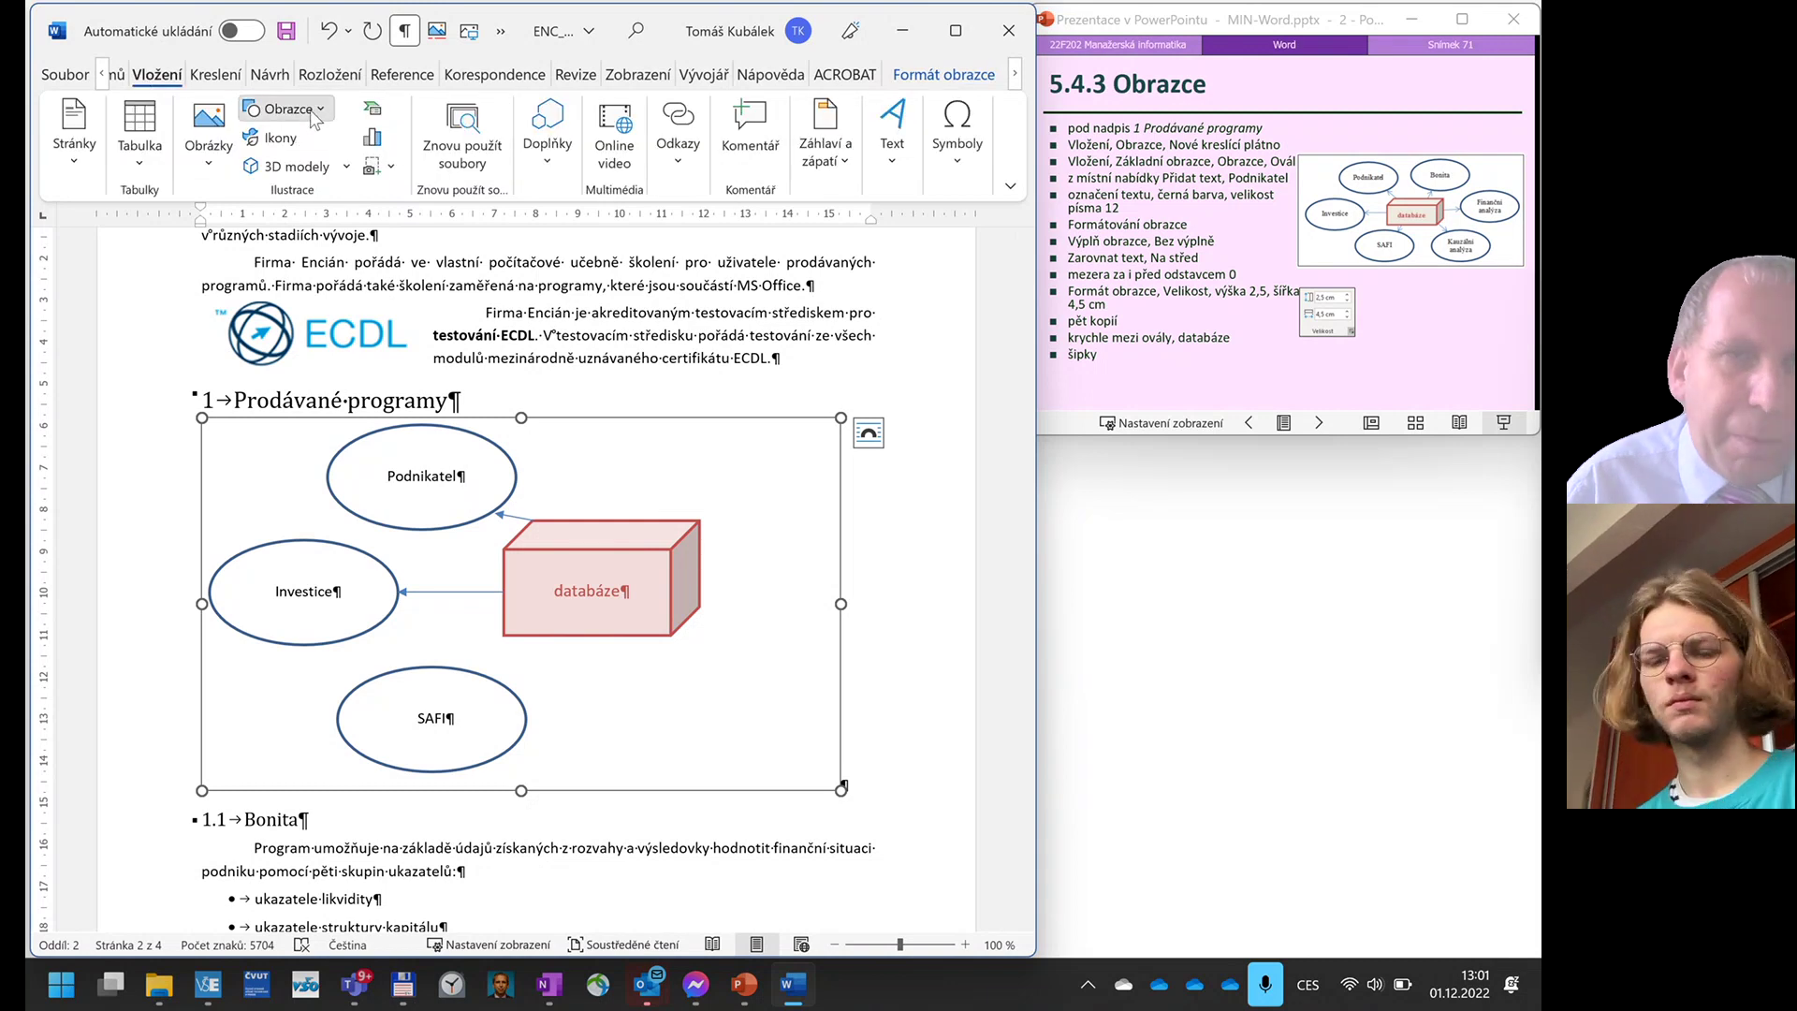
Draw an arrow from the cube's lower-left point down to SAFI, undoing an accidental cube move.
{"action": "left_click", "coordinate": [309, 109]}
{"action": "left_click", "coordinate": [273, 254]}
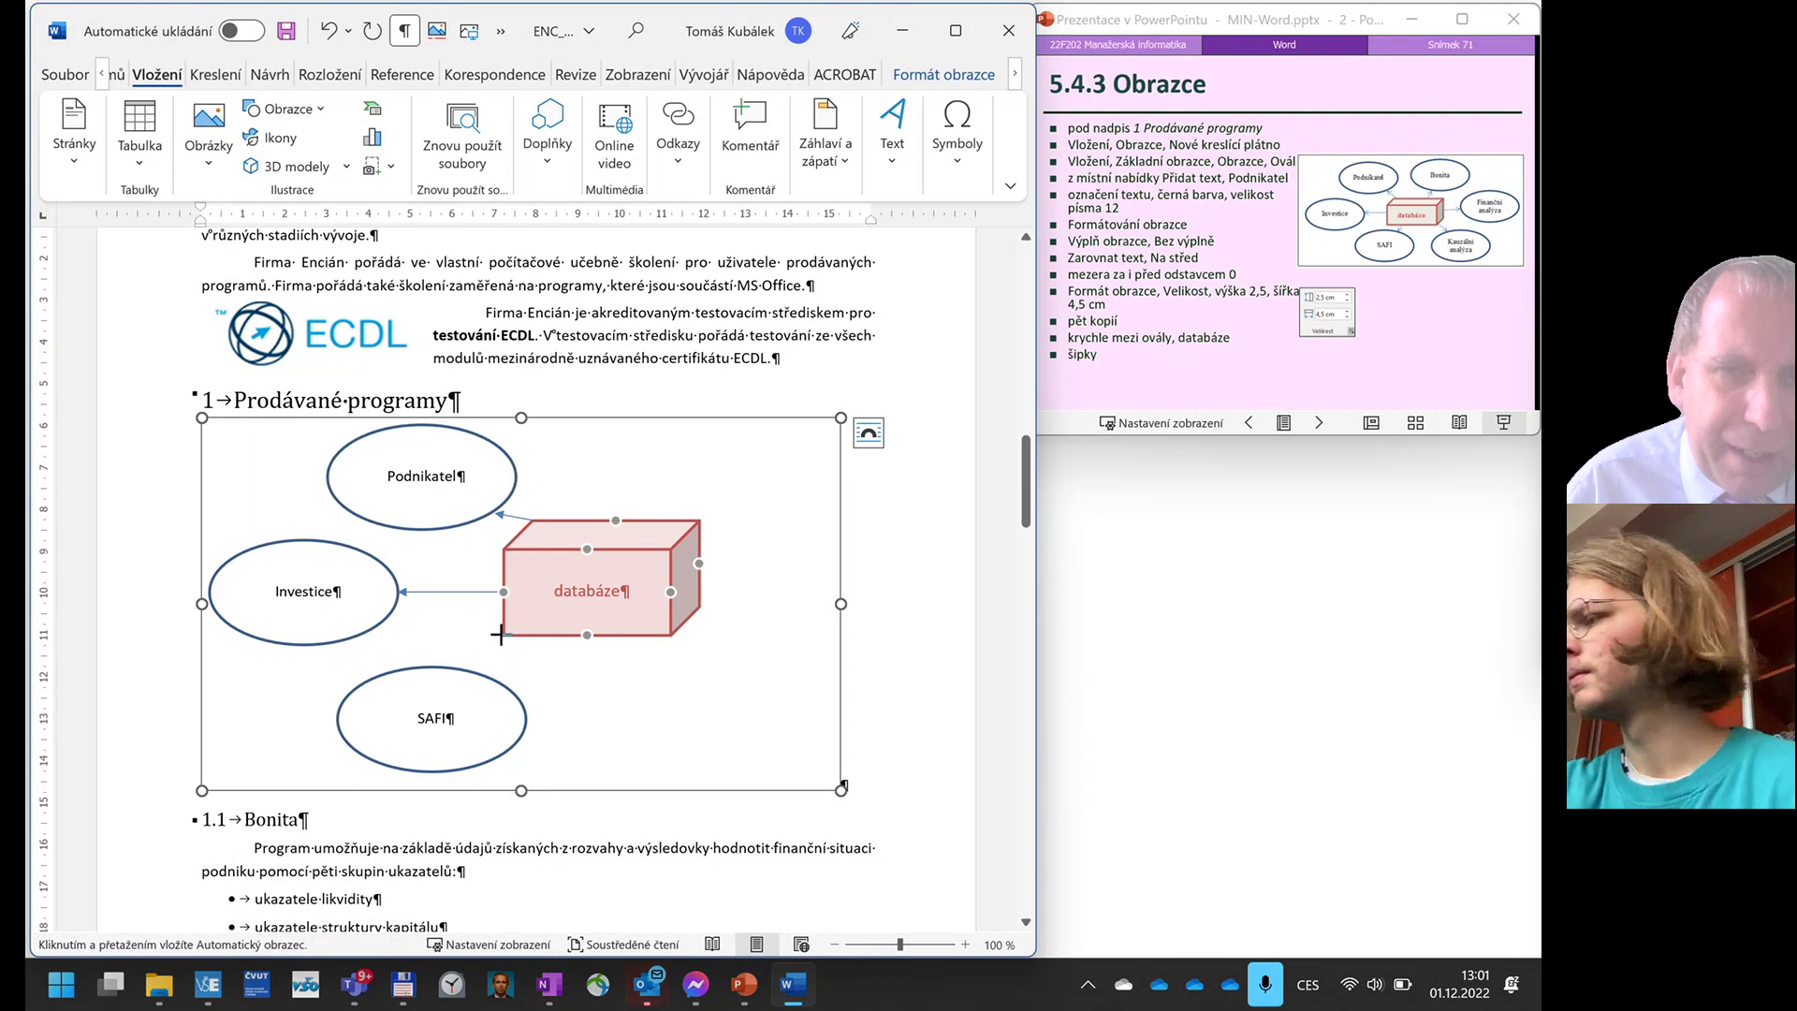
{"action": "mouse_move", "coordinate": [503, 636]}
{"action": "left_mouse_down"}
{"action": "mouse_move", "coordinate": [500, 683]}
{"action": "mouse_move", "coordinate": [426, 669]}
{"action": "left_mouse_up"}
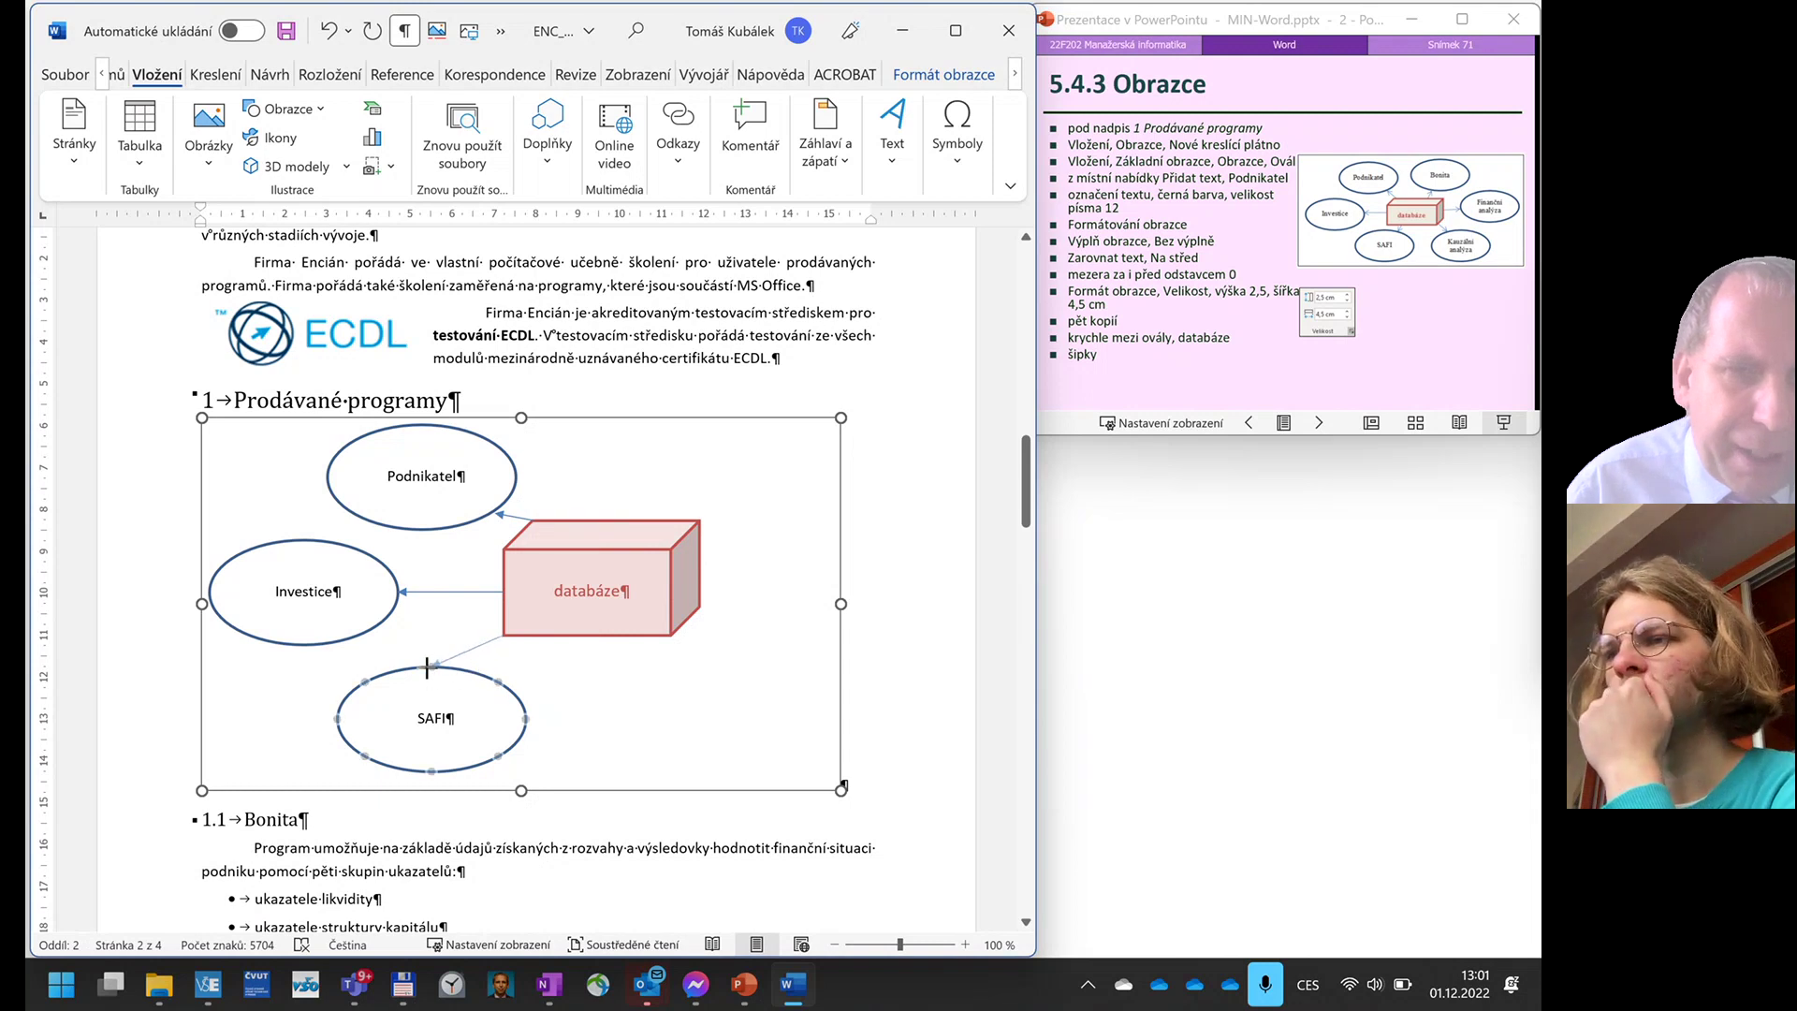
{"action": "left_click", "coordinate": [667, 719]}
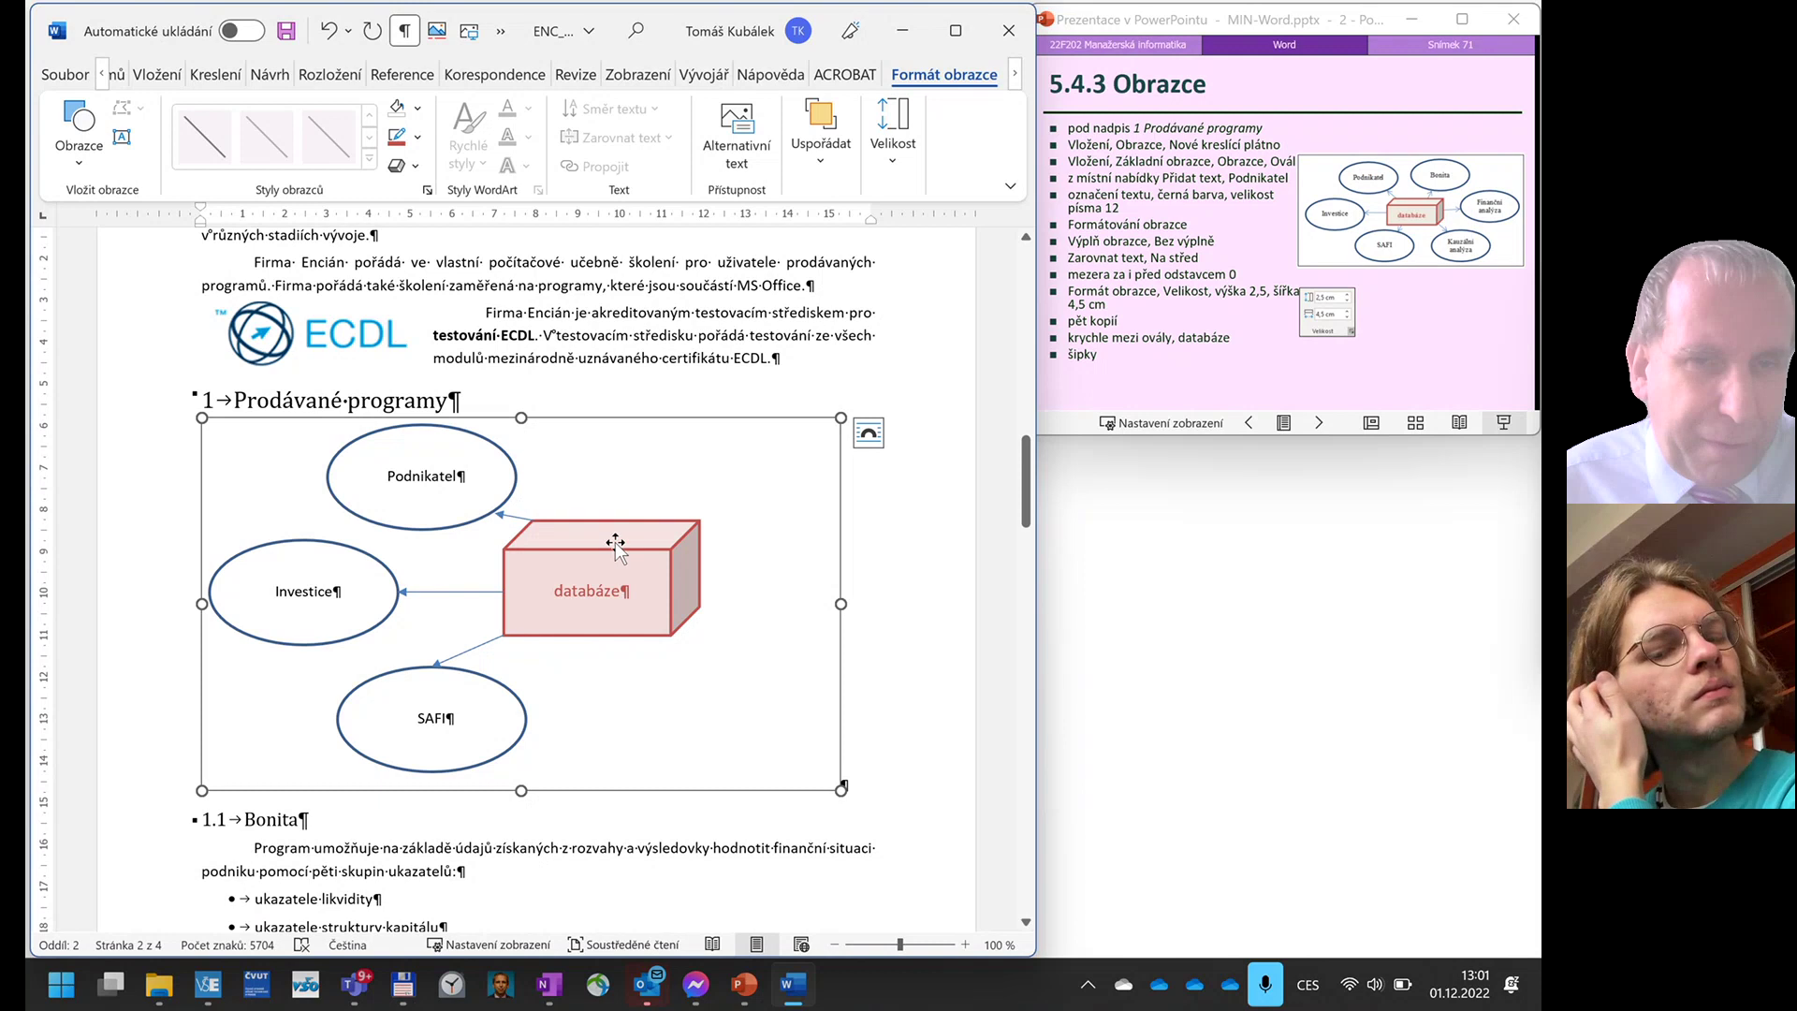
{"action": "mouse_move", "coordinate": [621, 540]}
{"action": "left_mouse_down"}
{"action": "mouse_move", "coordinate": [697, 535]}
{"action": "mouse_move", "coordinate": [693, 550]}
{"action": "left_mouse_up"}
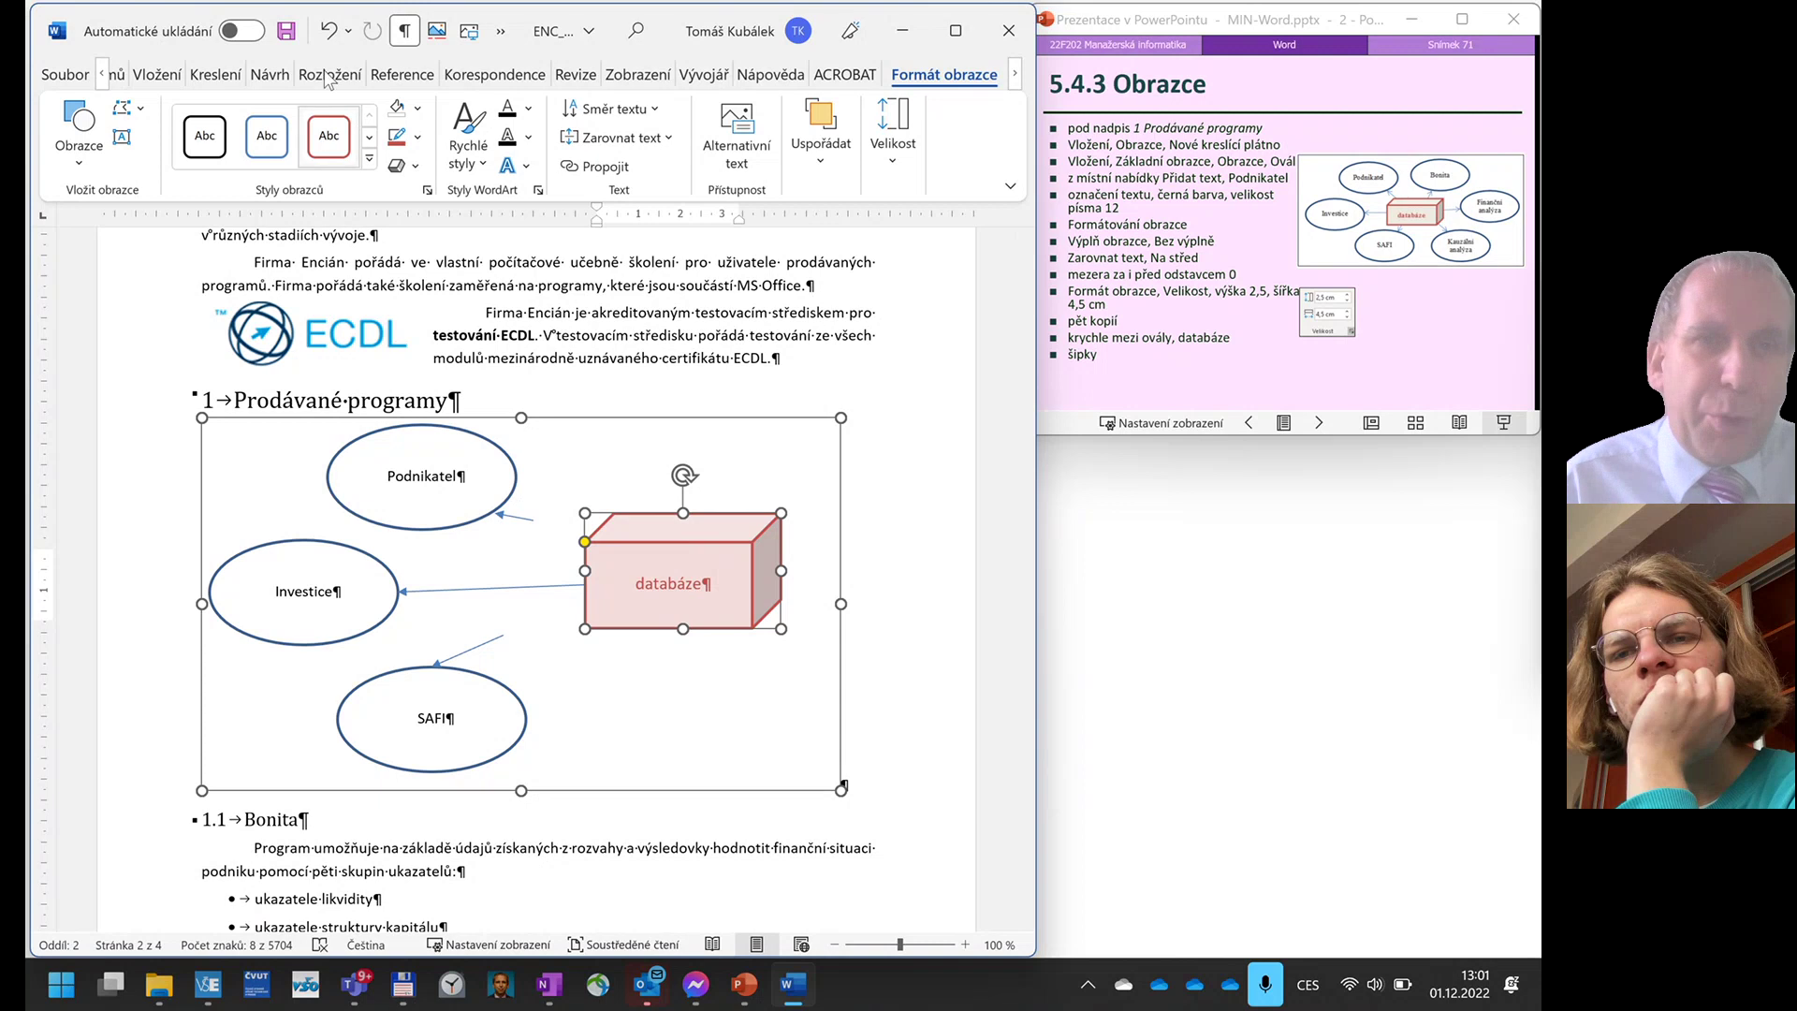
{"action": "left_click", "coordinate": [327, 34]}
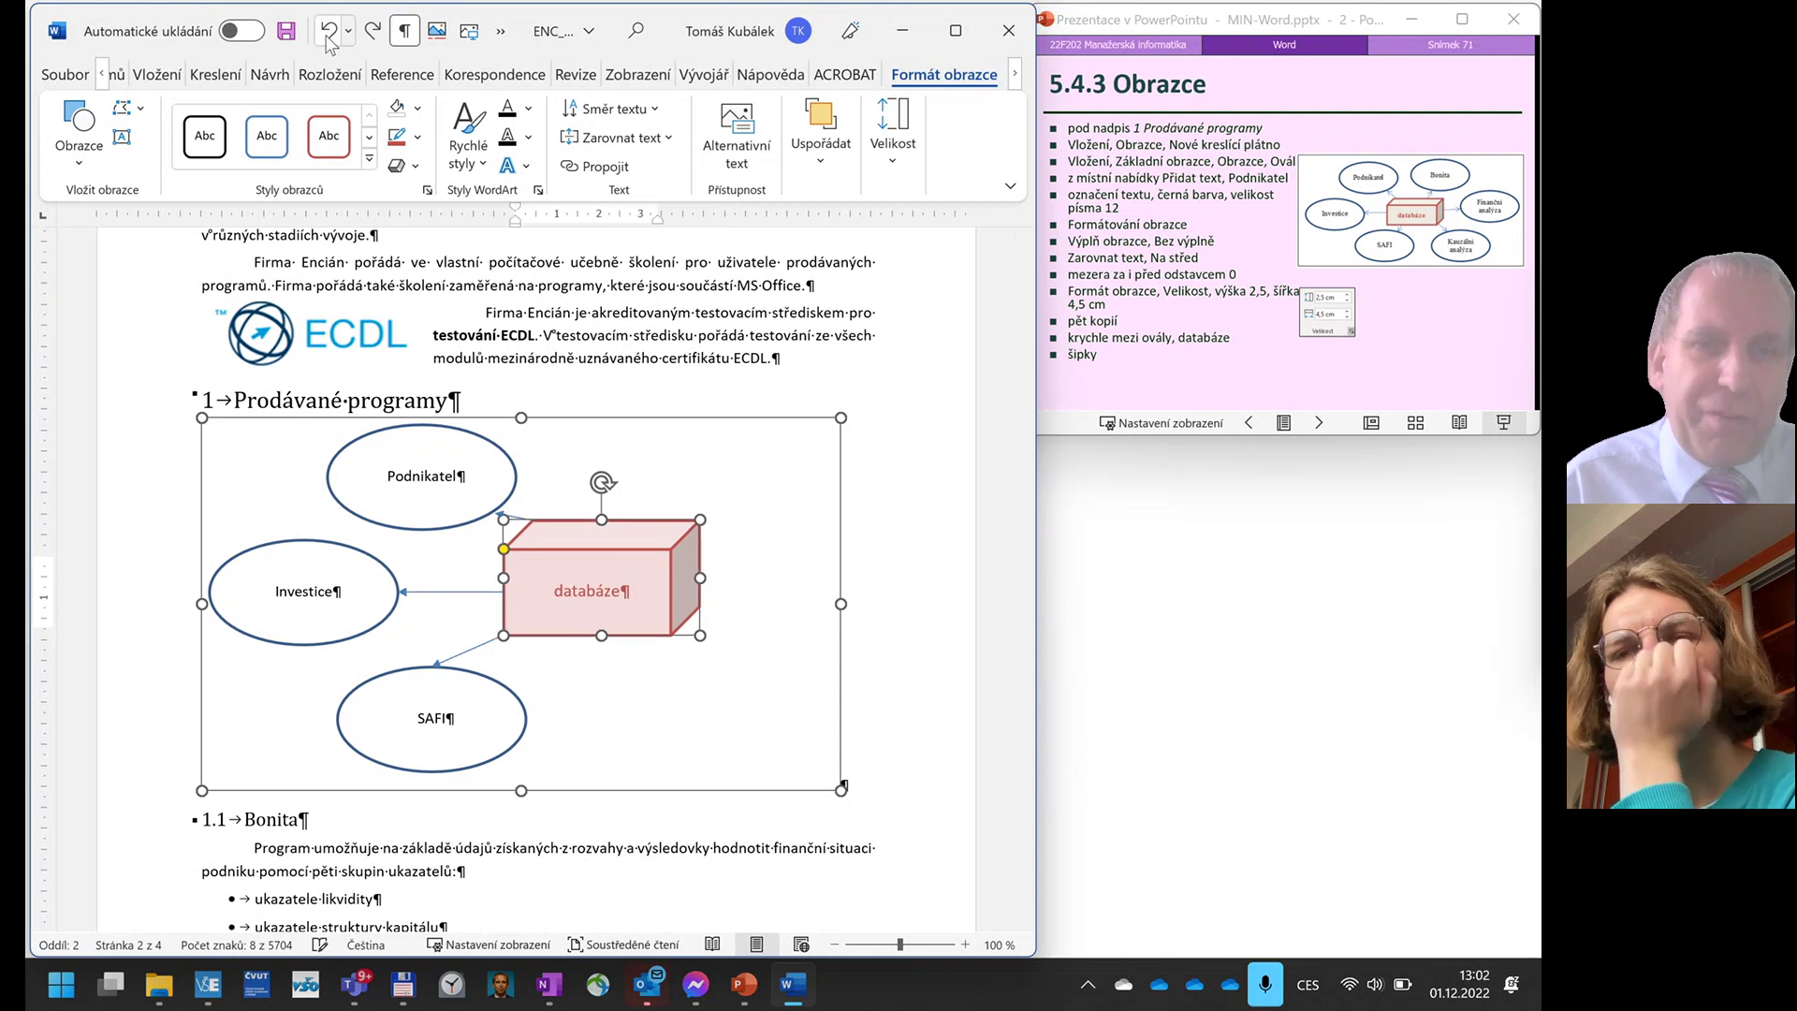
{"action": "left_click", "coordinate": [931, 661]}
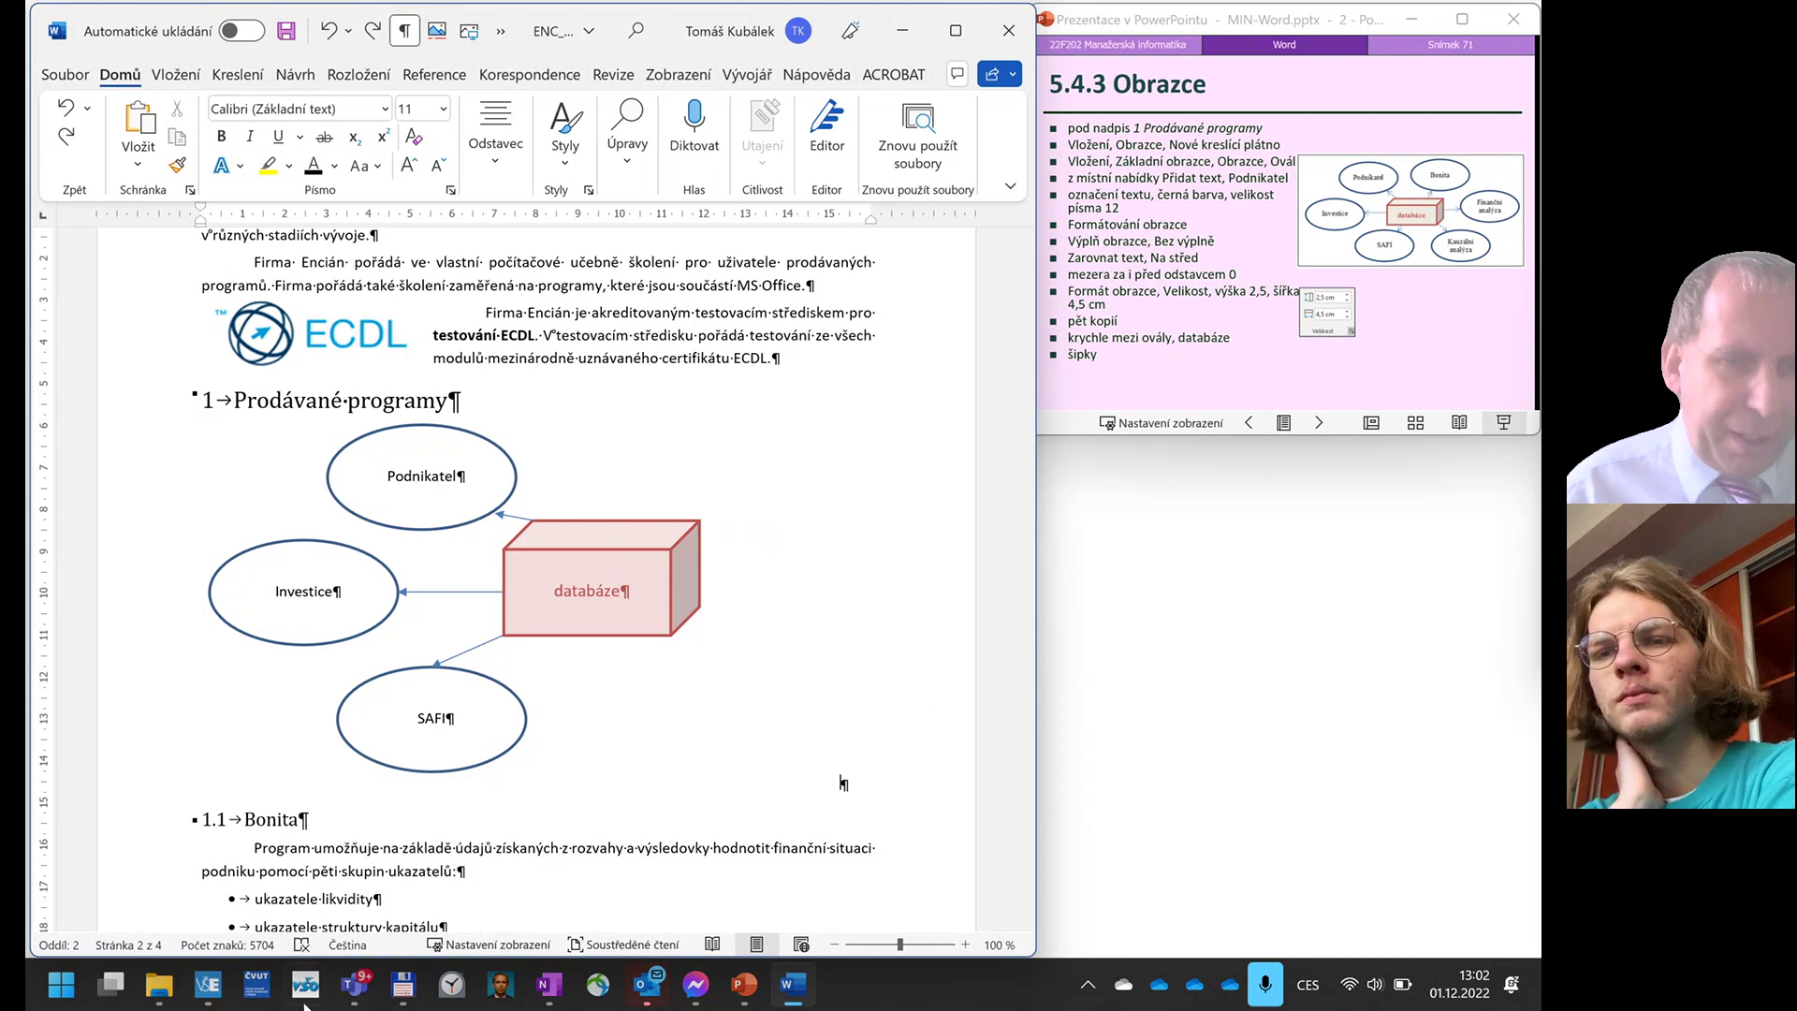
In Edge, open the min.vse.cz site in a new tab.
{"action": "left_click", "coordinate": [209, 984]}
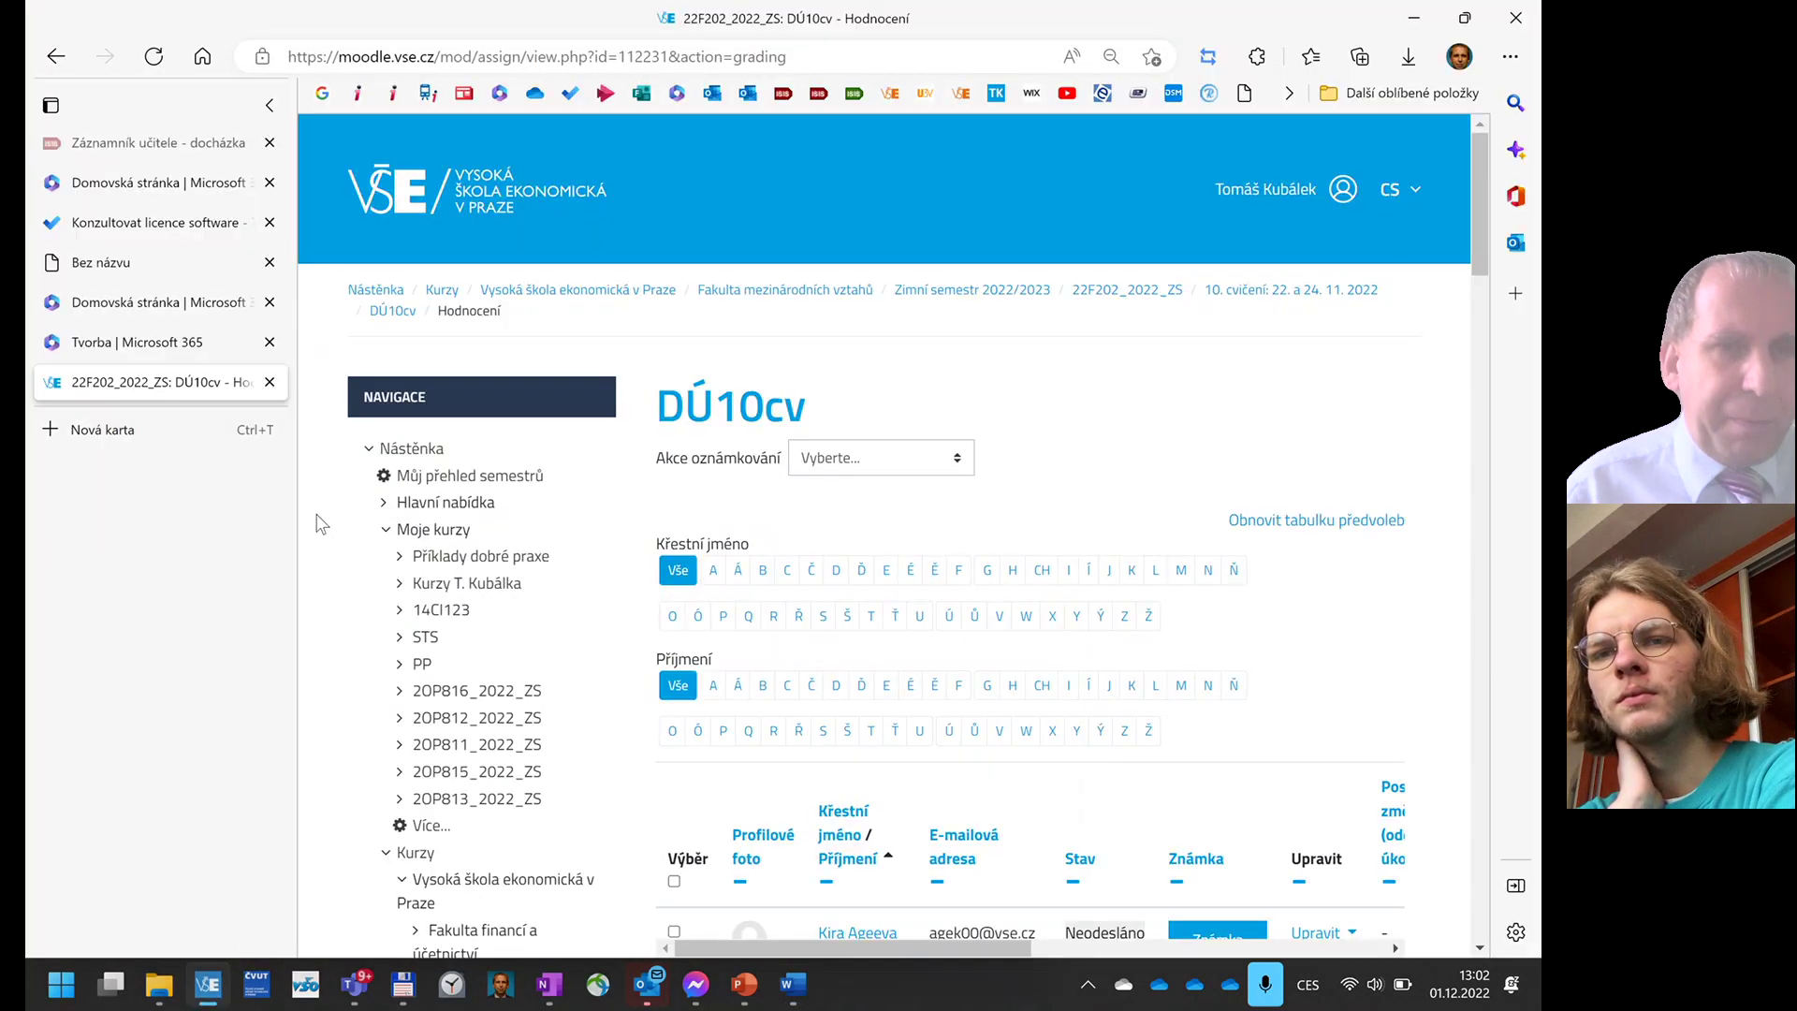
{"action": "left_click", "coordinate": [168, 444]}
{"action": "type", "text": "min"}
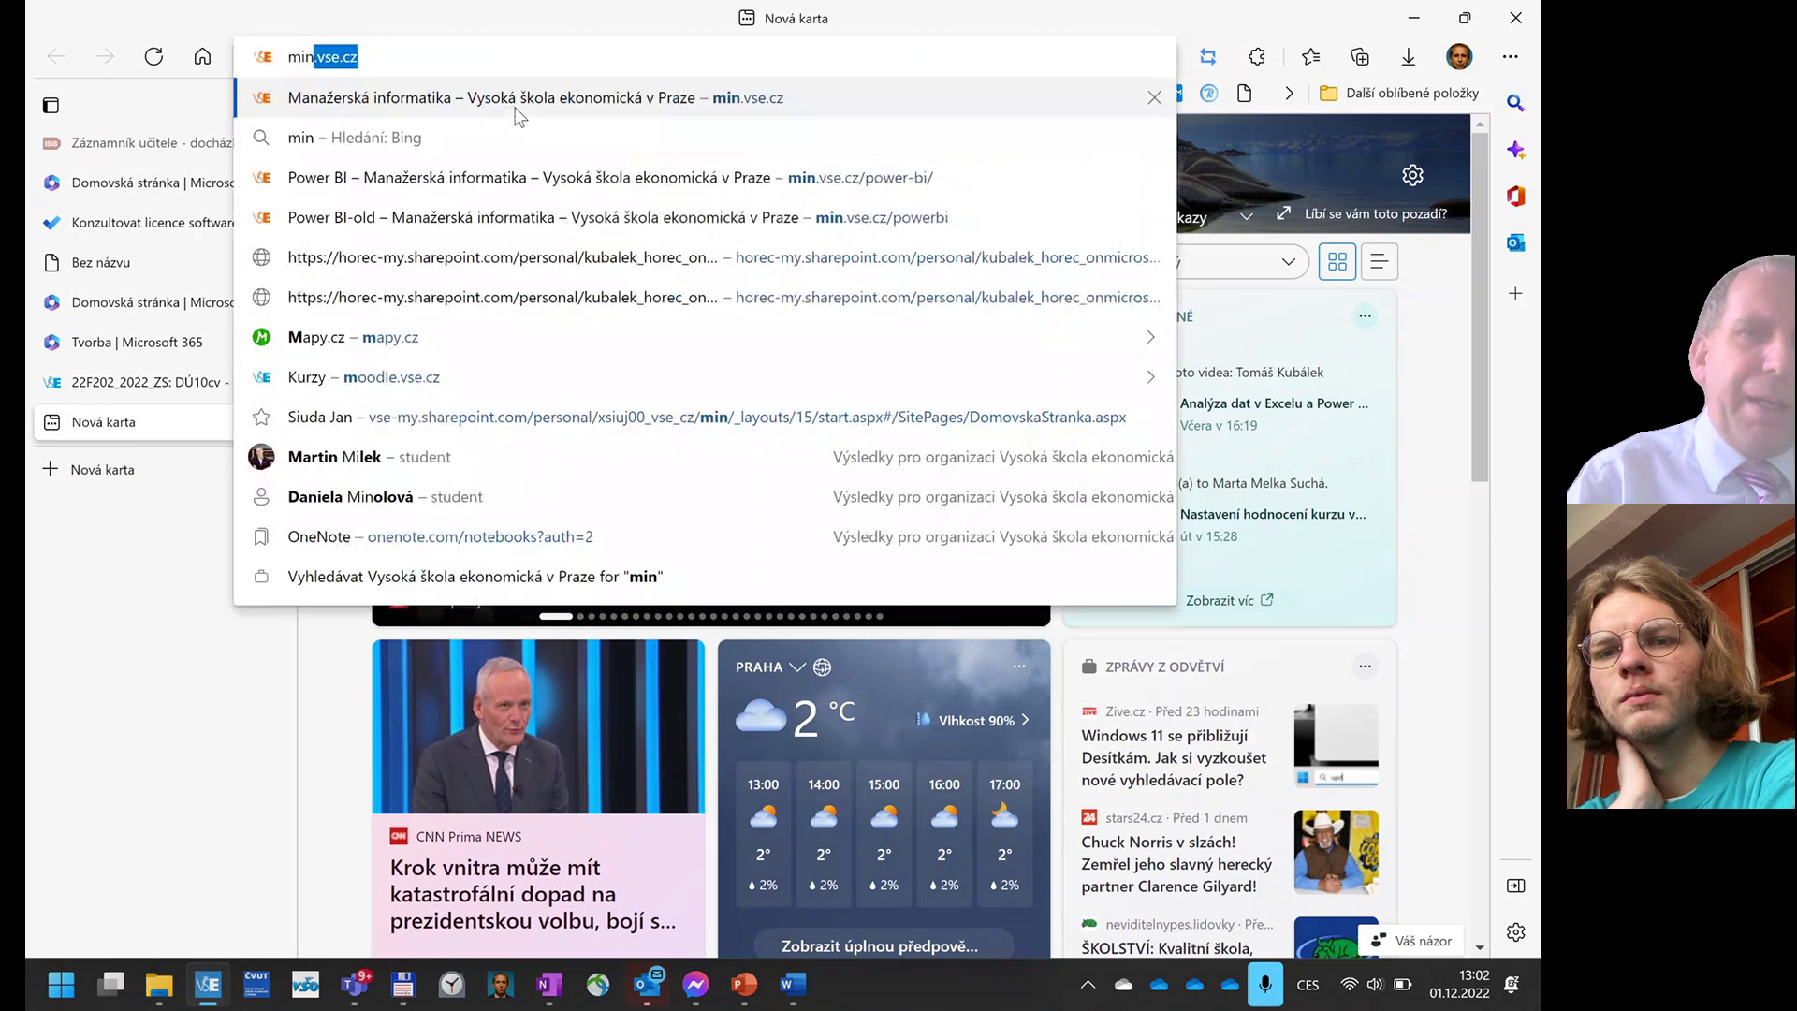
{"action": "left_click", "coordinate": [516, 109]}
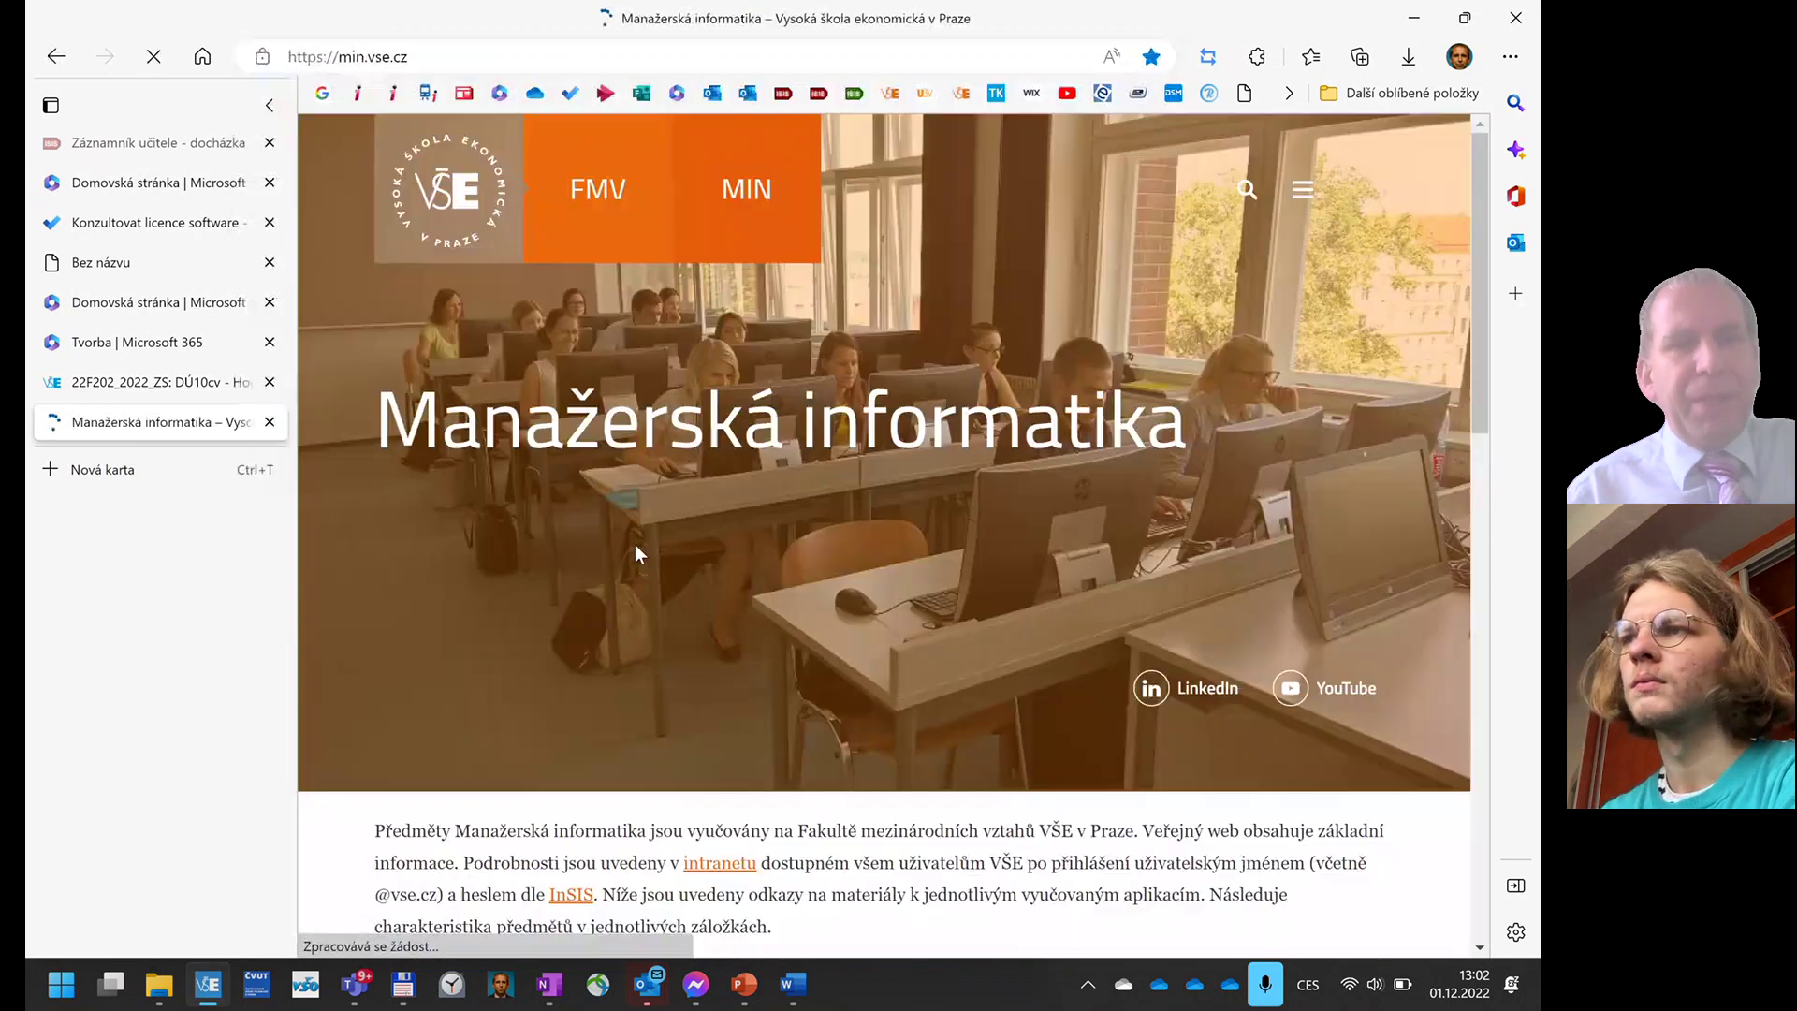
Open the Visio 2013 textbook (učební text) PDF from the Visio page, then minimise Edge.
{"action": "scroll", "coordinate": [636, 554], "scroll_direction": "down", "scroll_amount": 8}
{"action": "scroll", "coordinate": [637, 554], "scroll_direction": "down", "scroll_amount": 1}
{"action": "scroll", "coordinate": [636, 554], "scroll_direction": "down", "scroll_amount": 3}
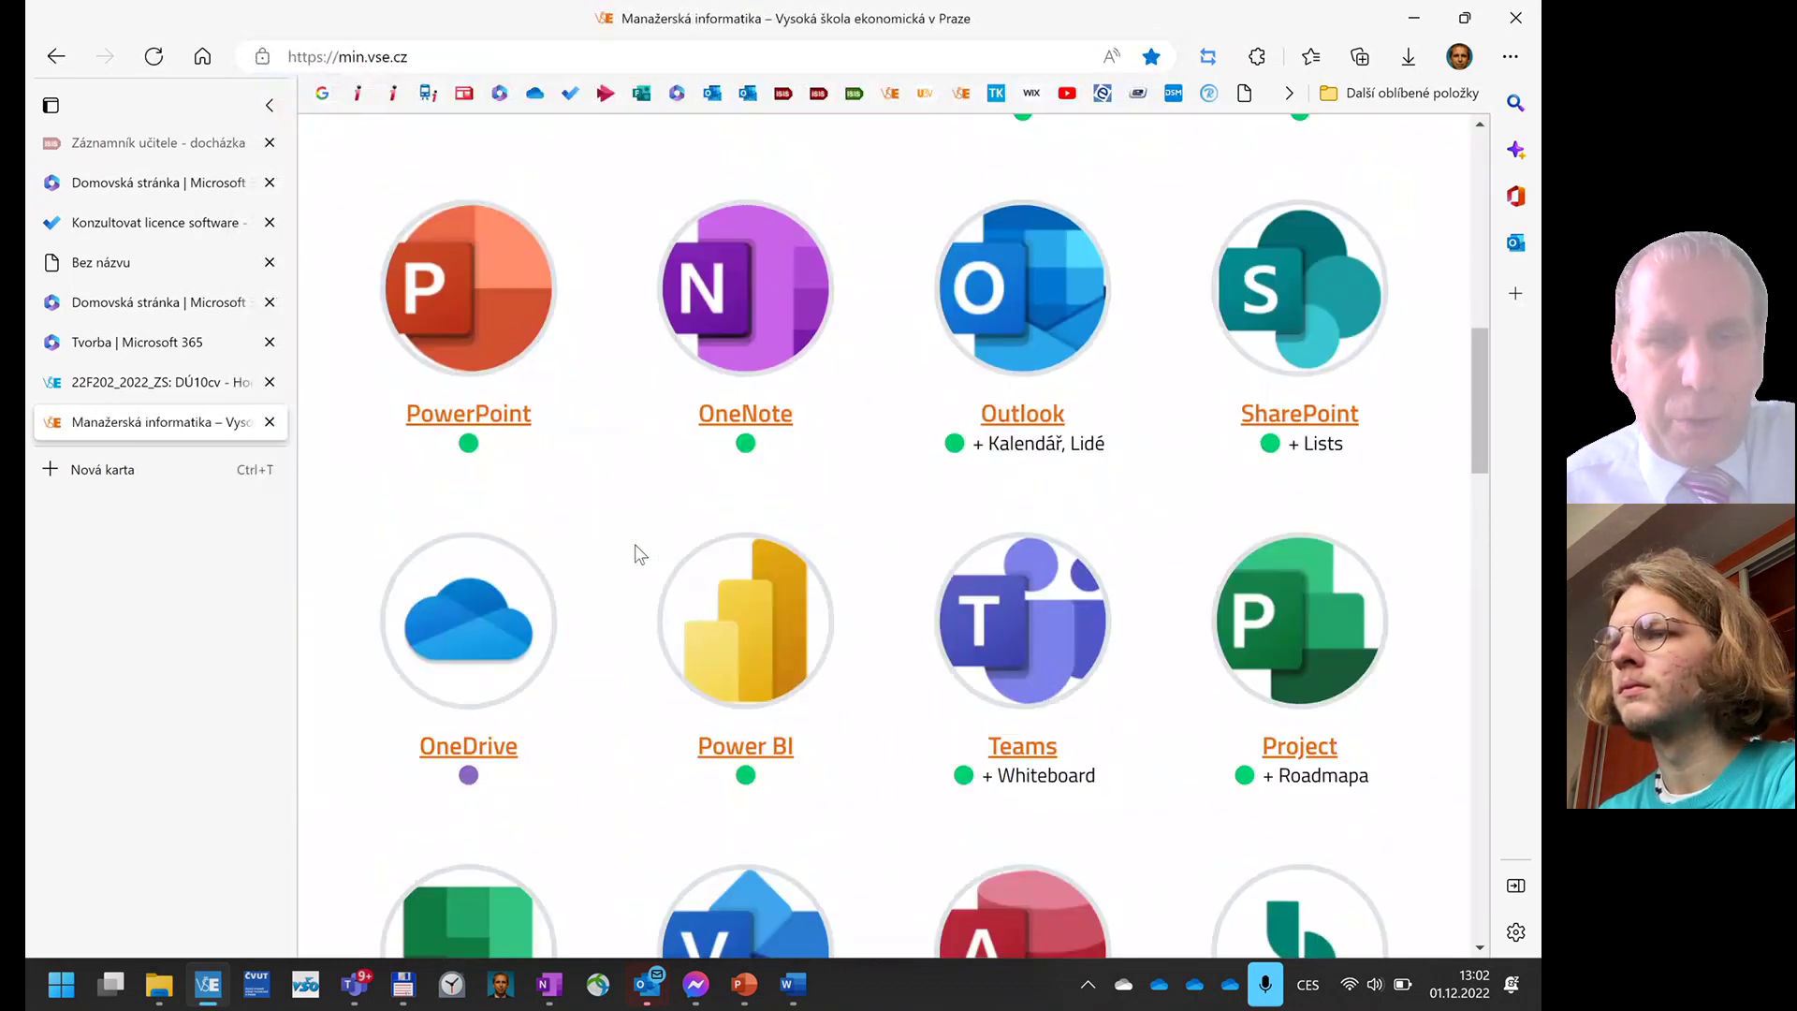
{"action": "scroll", "coordinate": [983, 609], "scroll_direction": "down", "scroll_amount": 2}
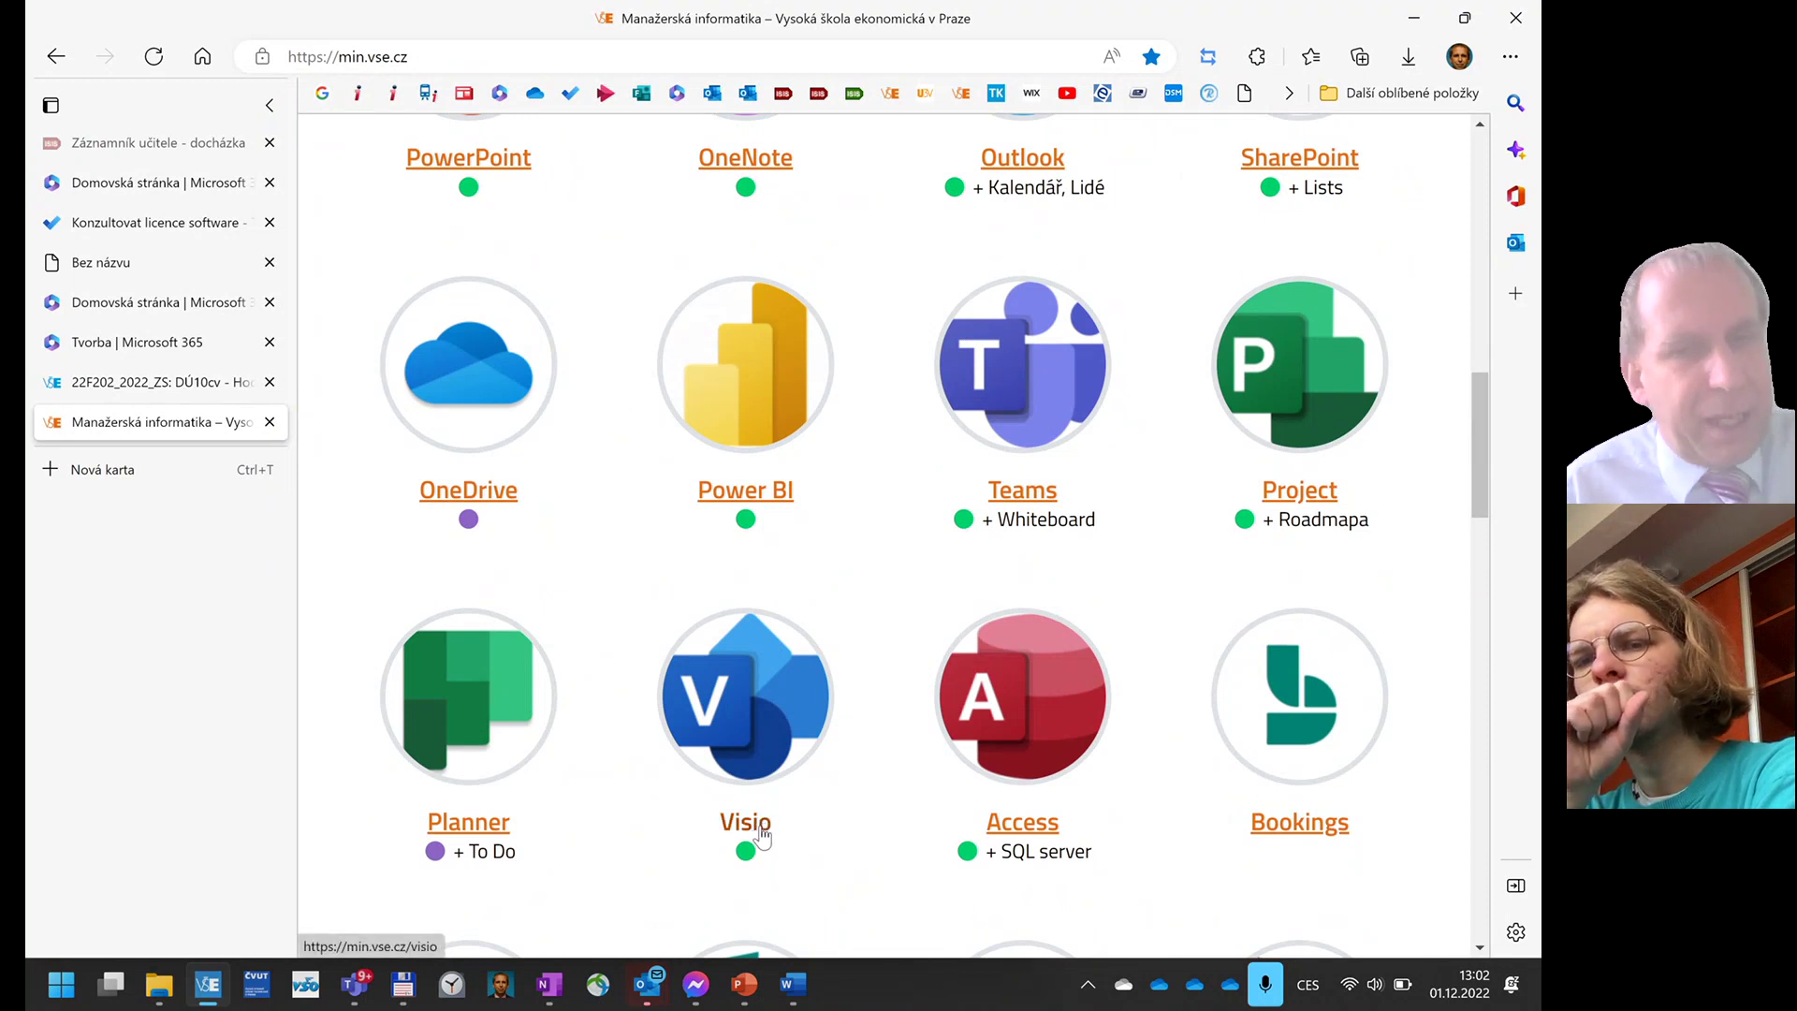
{"action": "left_click", "coordinate": [761, 828]}
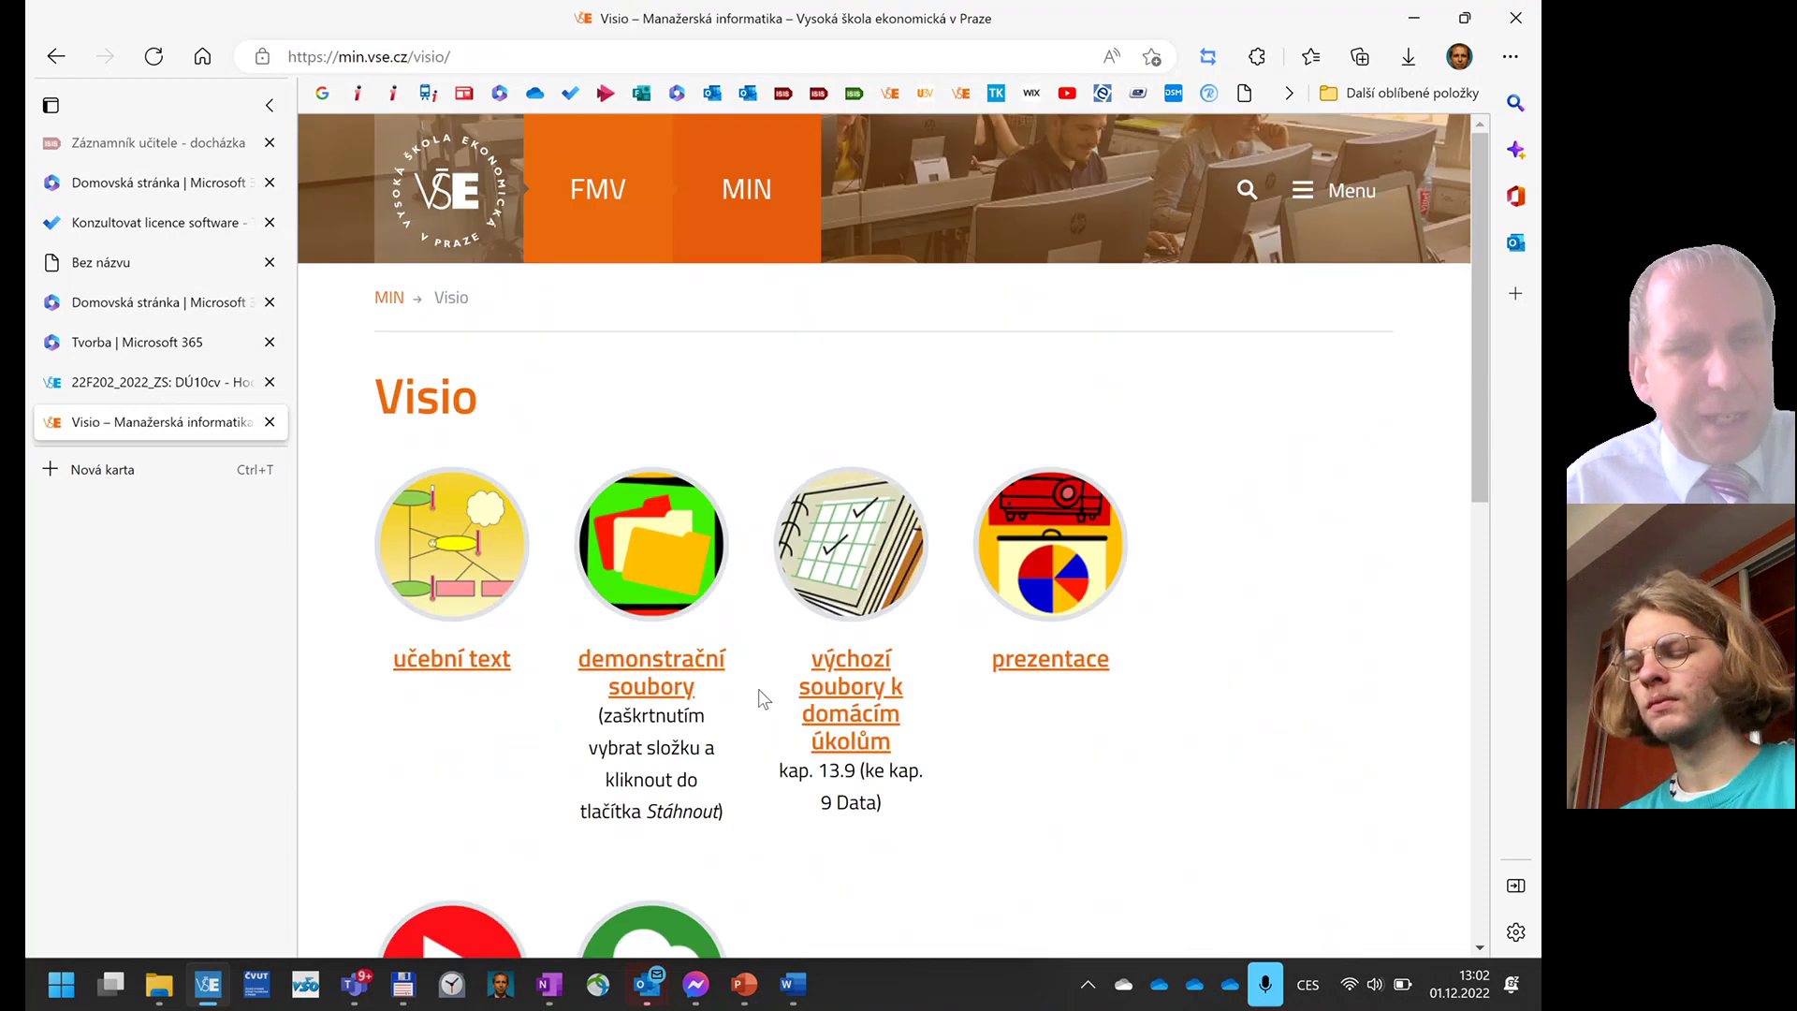
{"action": "left_click", "coordinate": [479, 662]}
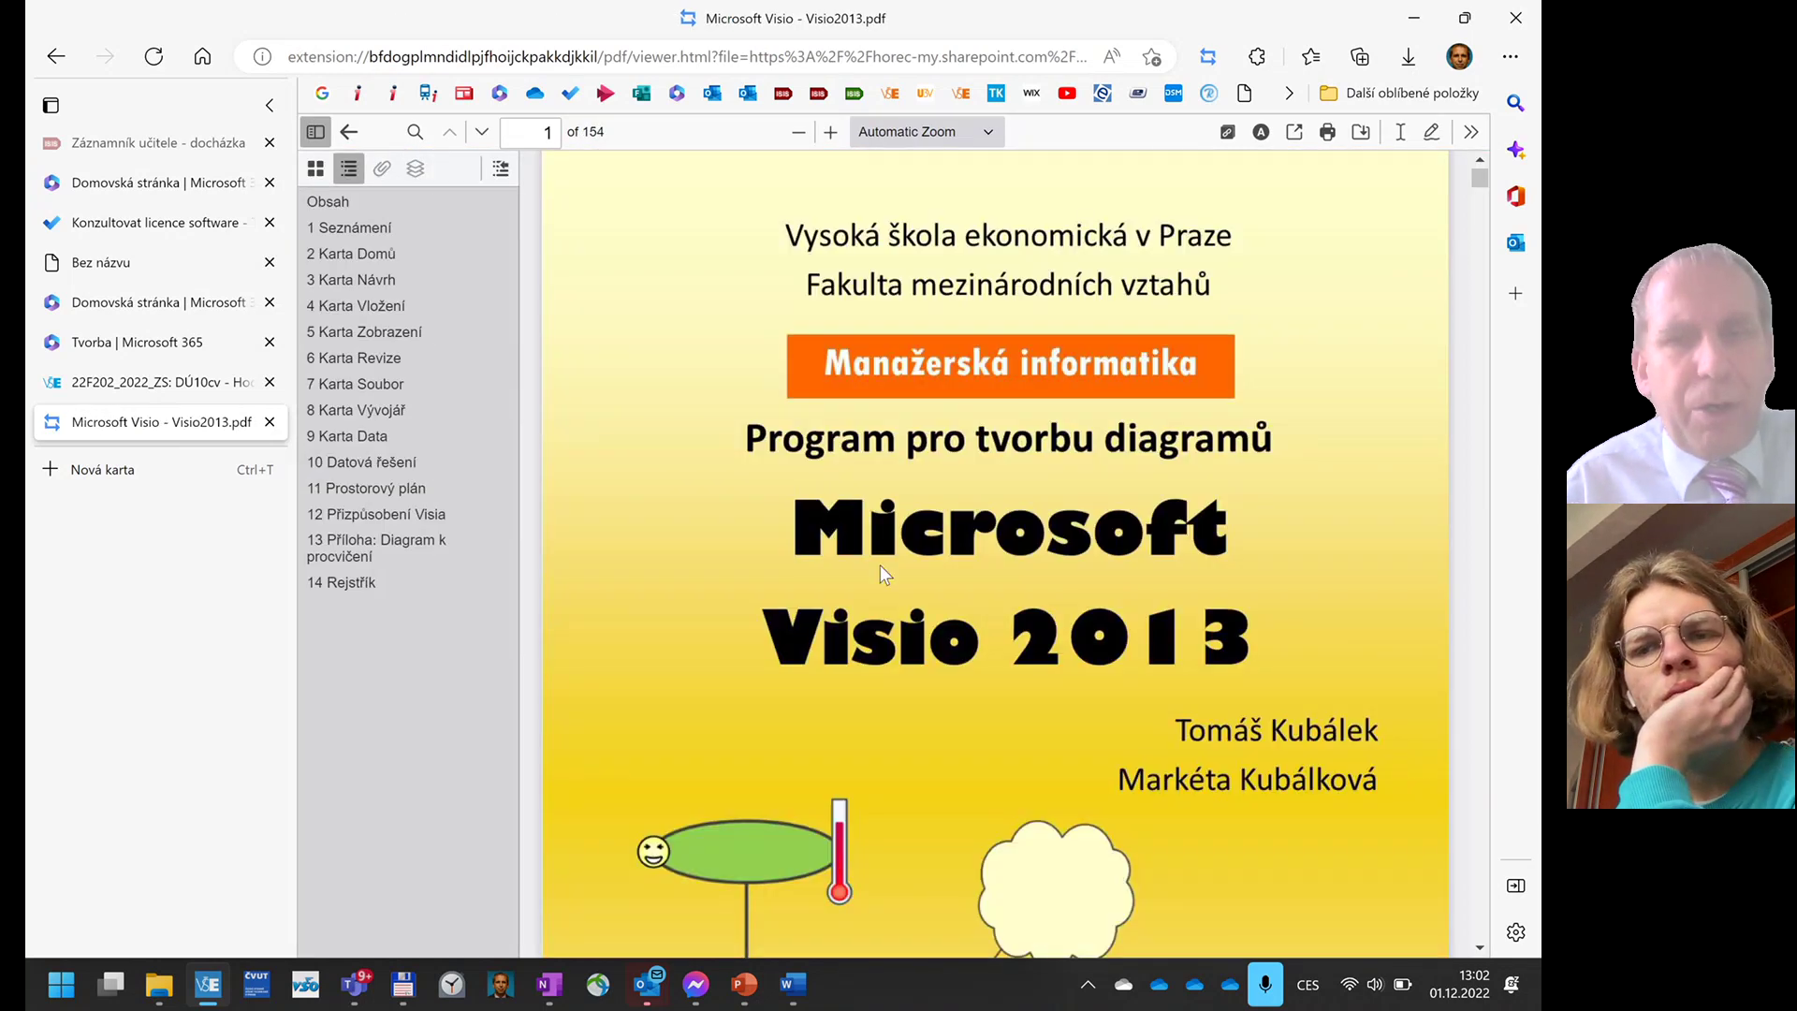
{"action": "scroll", "coordinate": [861, 552], "scroll_direction": "down", "scroll_amount": 10}
{"action": "scroll", "coordinate": [889, 554], "scroll_direction": "up", "scroll_amount": 5}
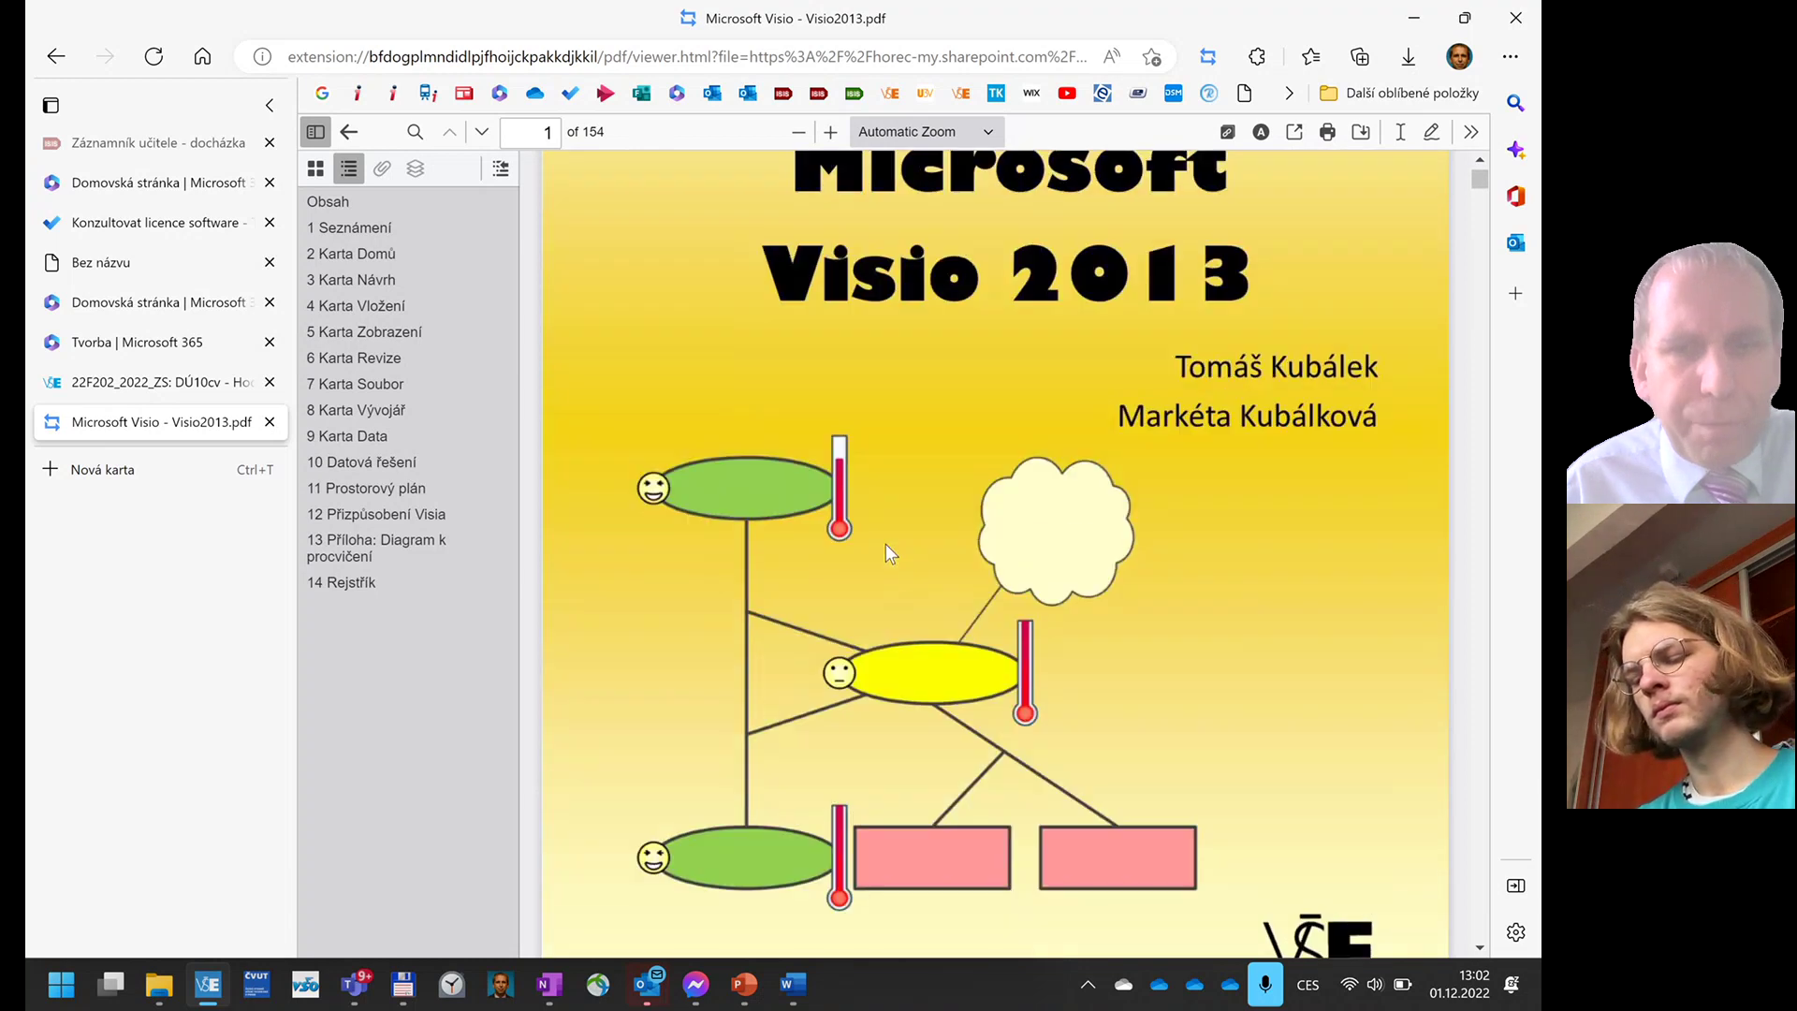
{"action": "left_click", "coordinate": [1414, 18]}
{"action": "mouse_move", "coordinate": [562, 562]}
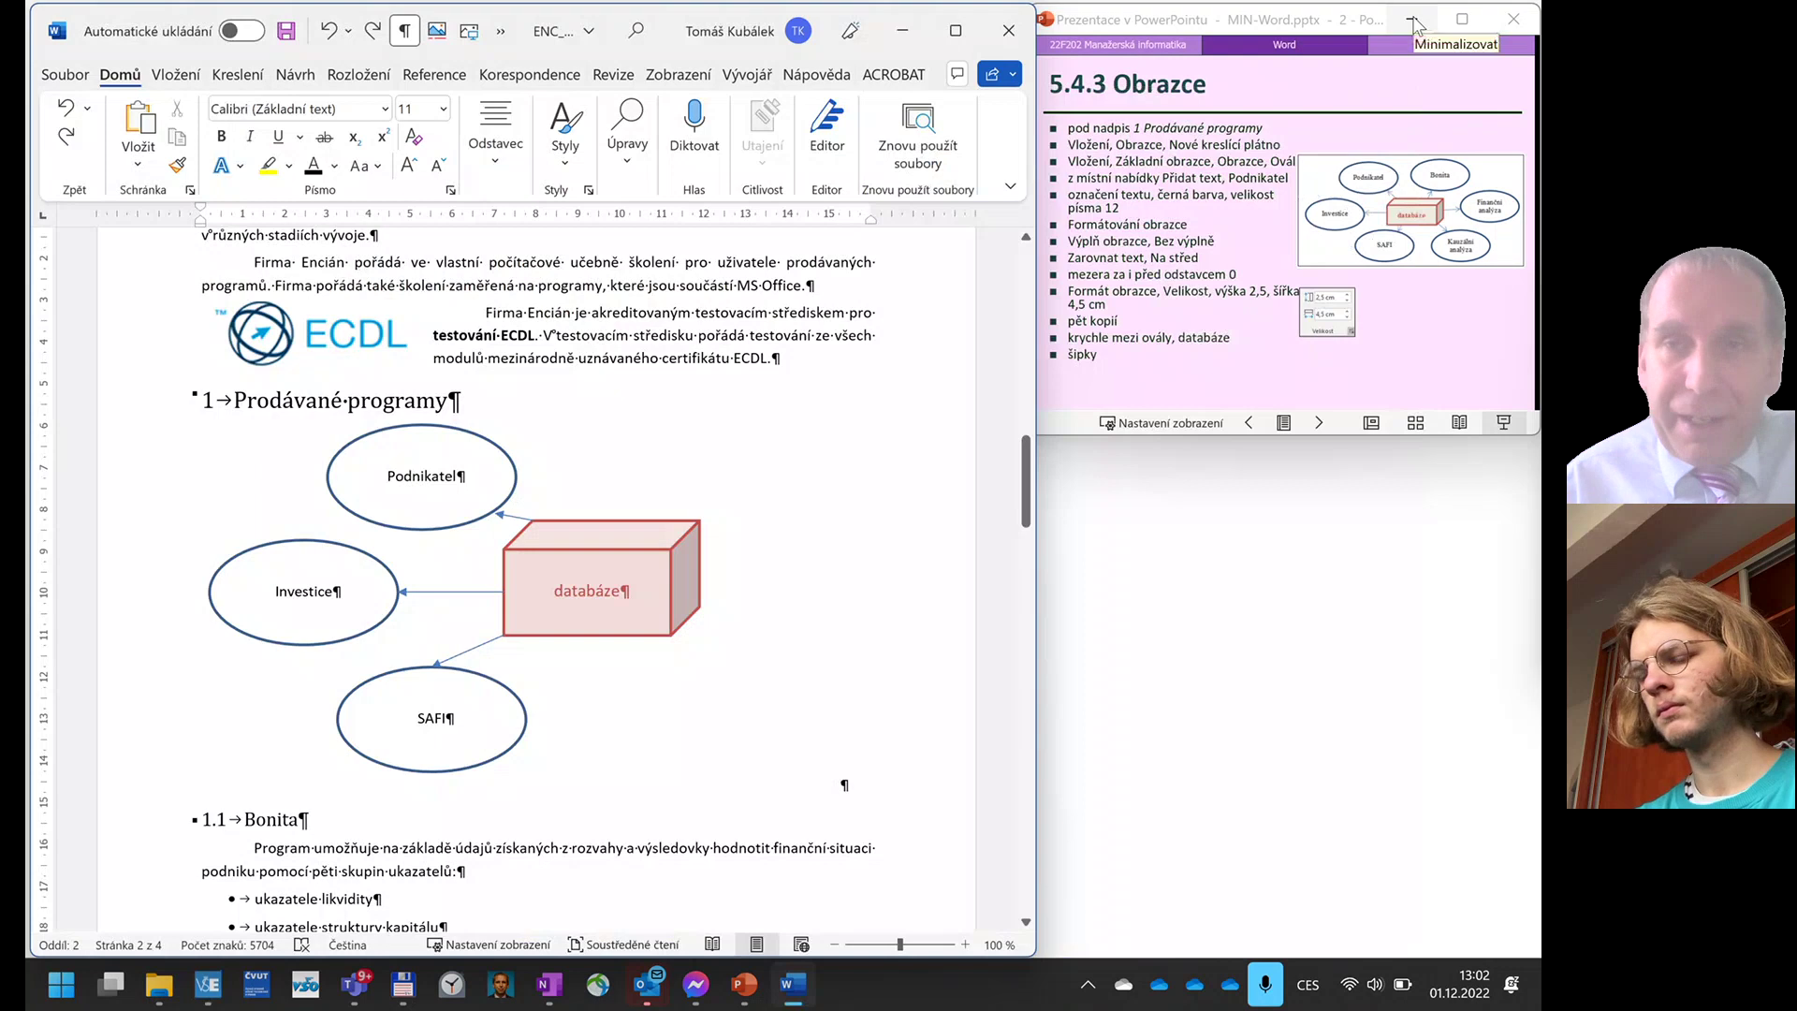
Advance the lecture slide and select the Podnikatel oval in Word's diagram.
{"action": "left_click", "coordinate": [1260, 199]}
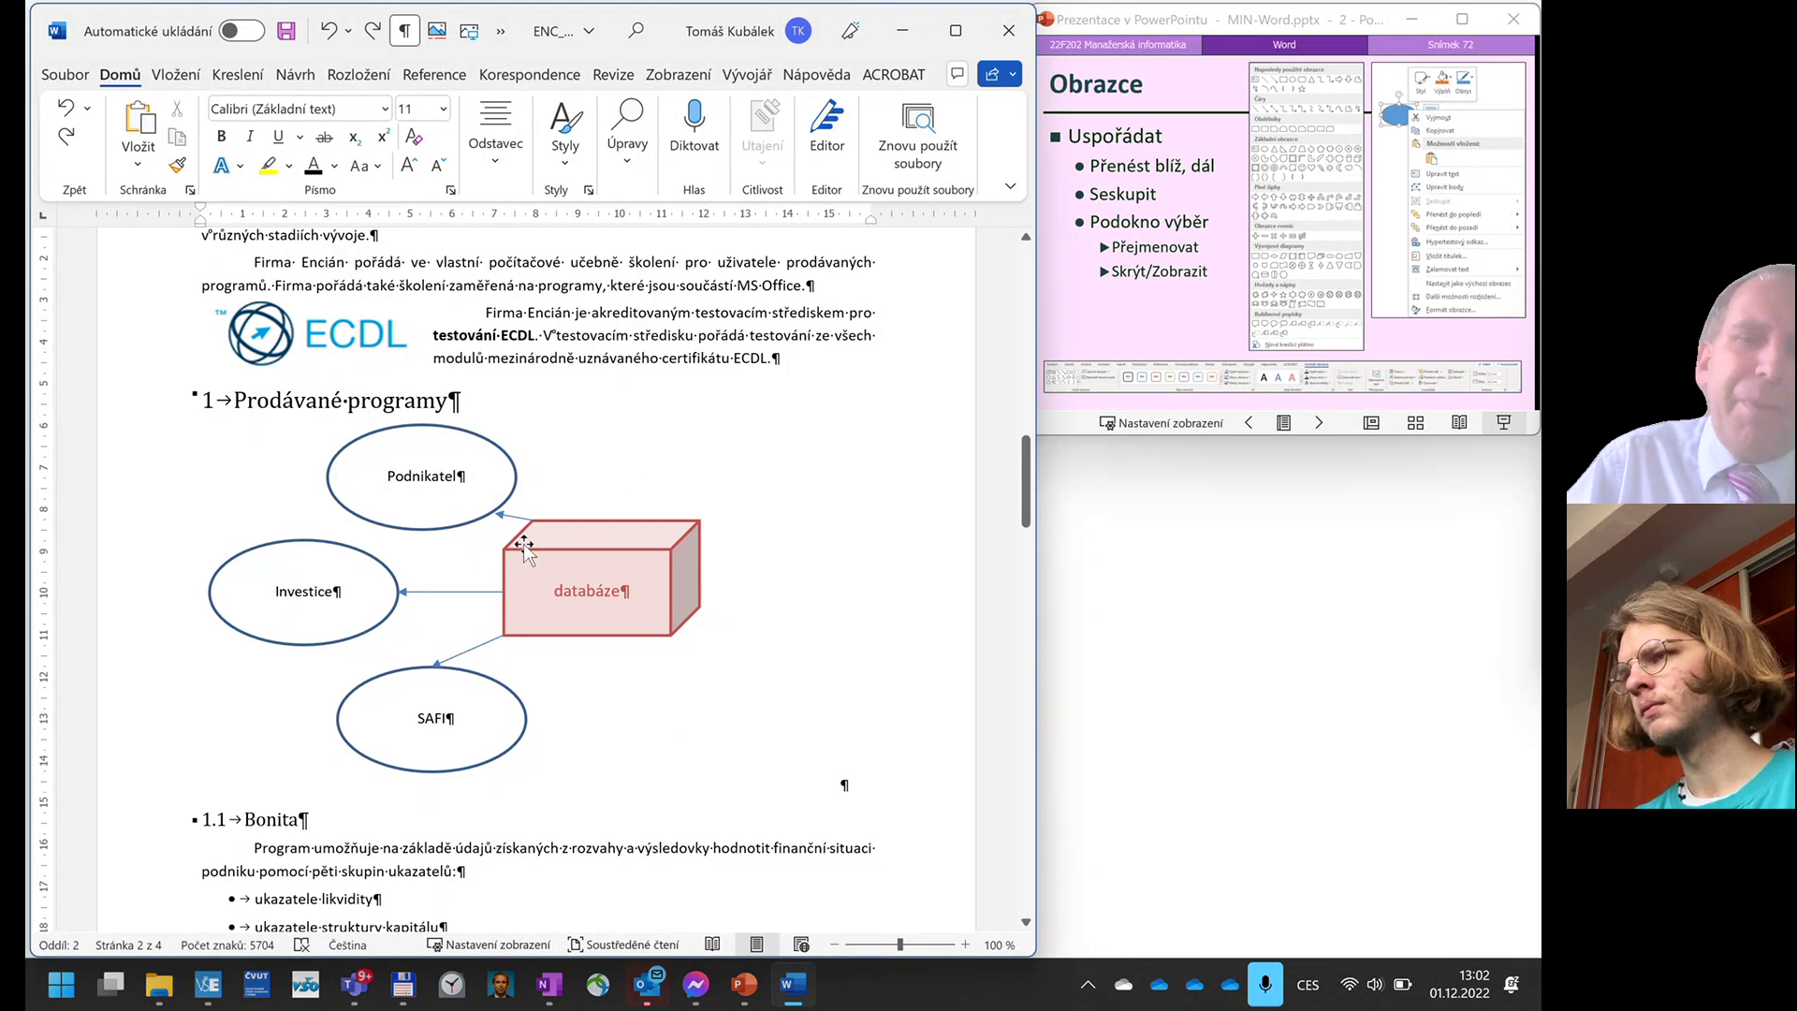
{"action": "left_click", "coordinate": [491, 441]}
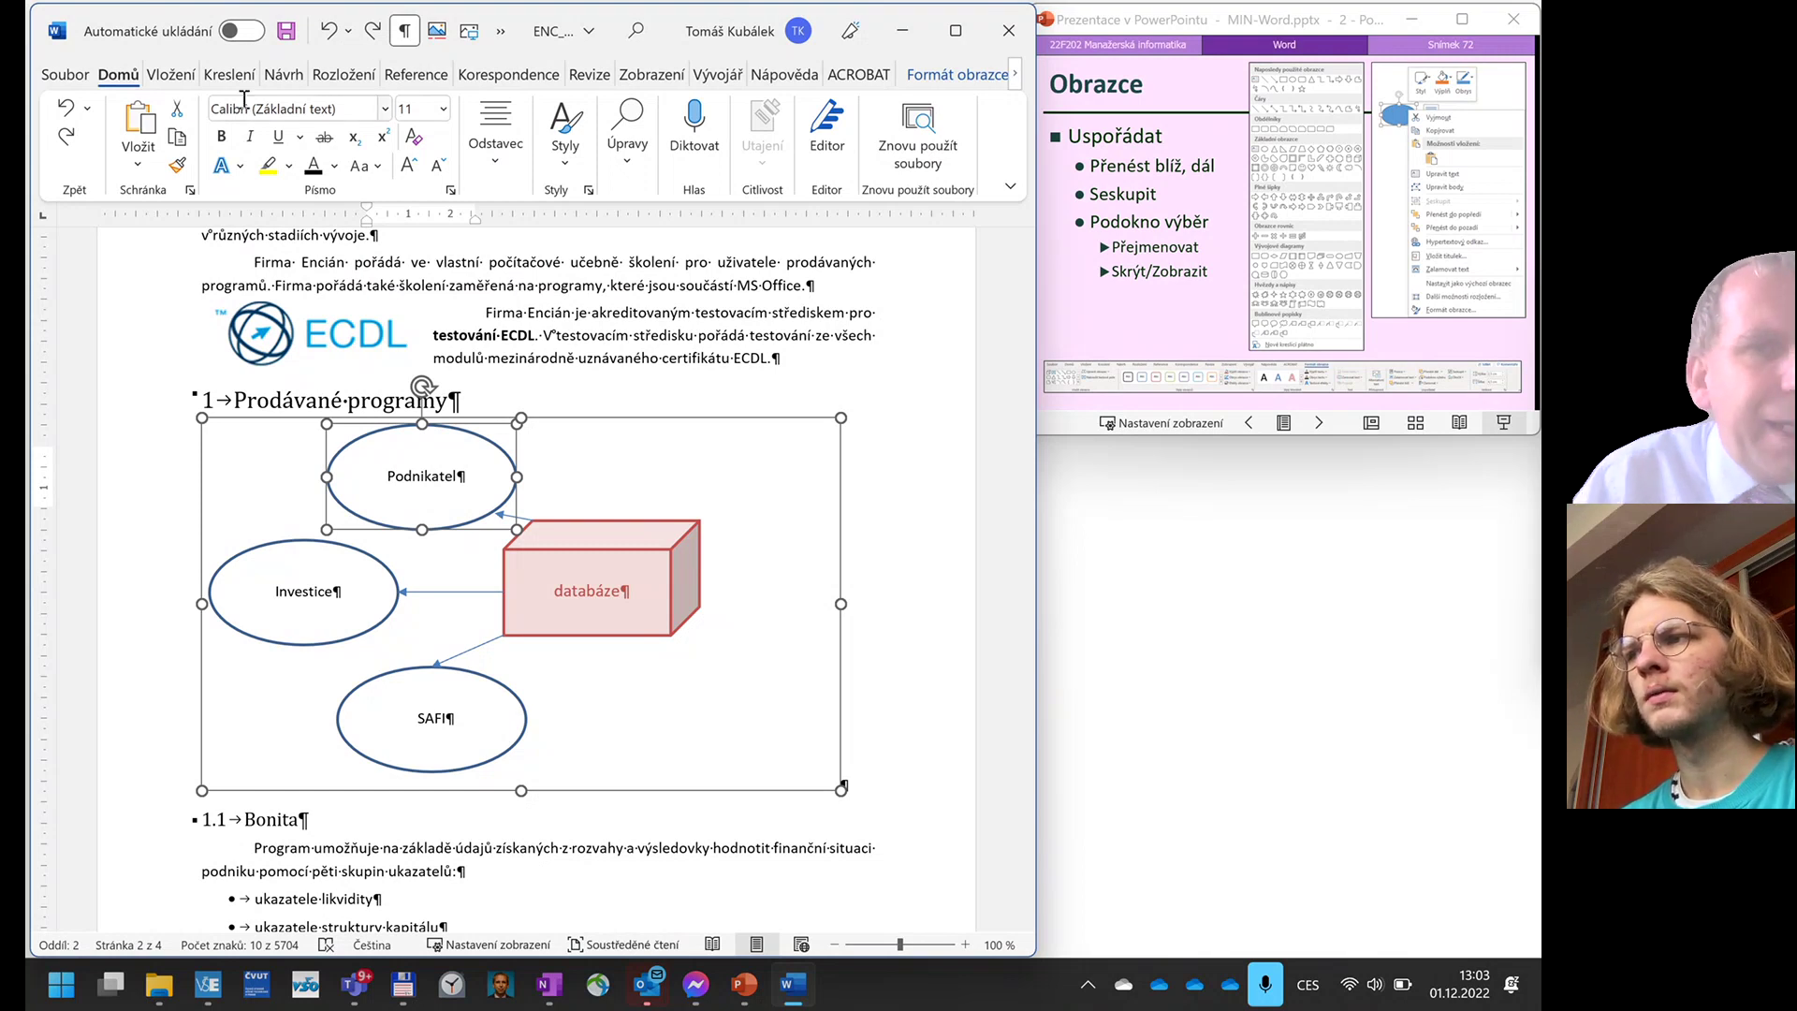
Draw a rectangle from the Obrazce gallery over the Podnikatel oval and databáze cube.
{"action": "left_click", "coordinate": [173, 75]}
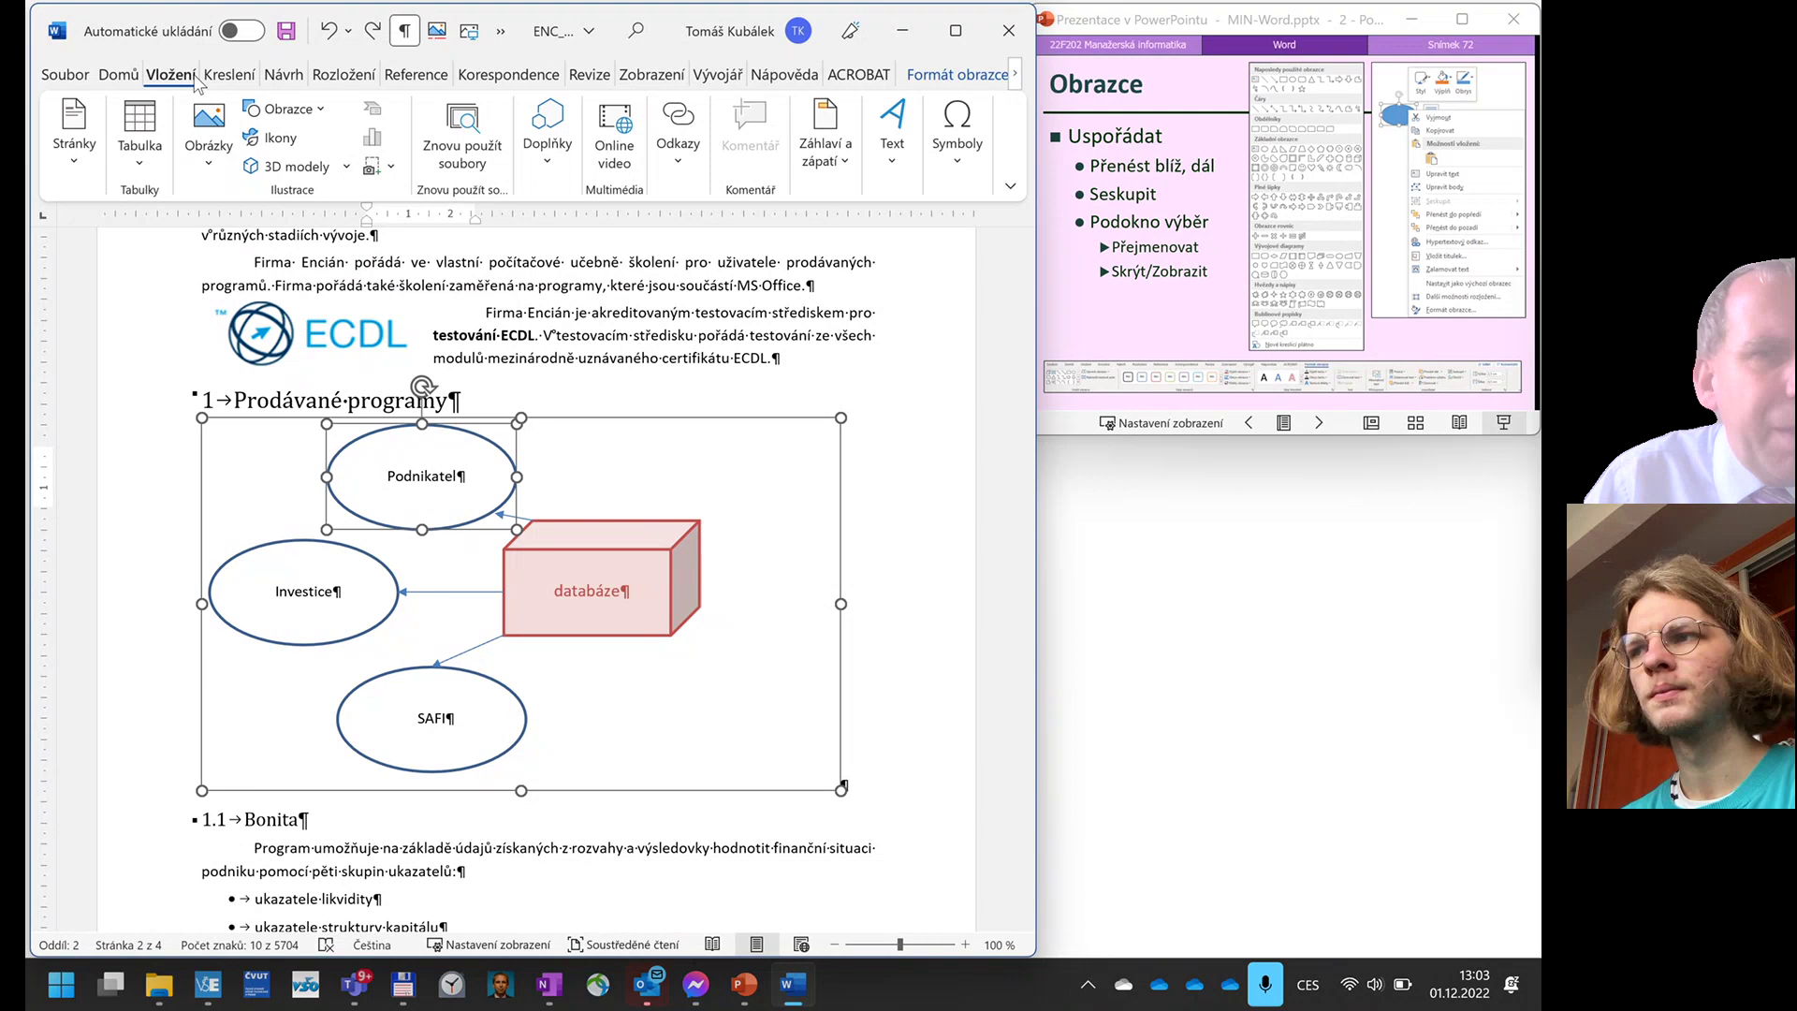
{"action": "left_click", "coordinate": [296, 110]}
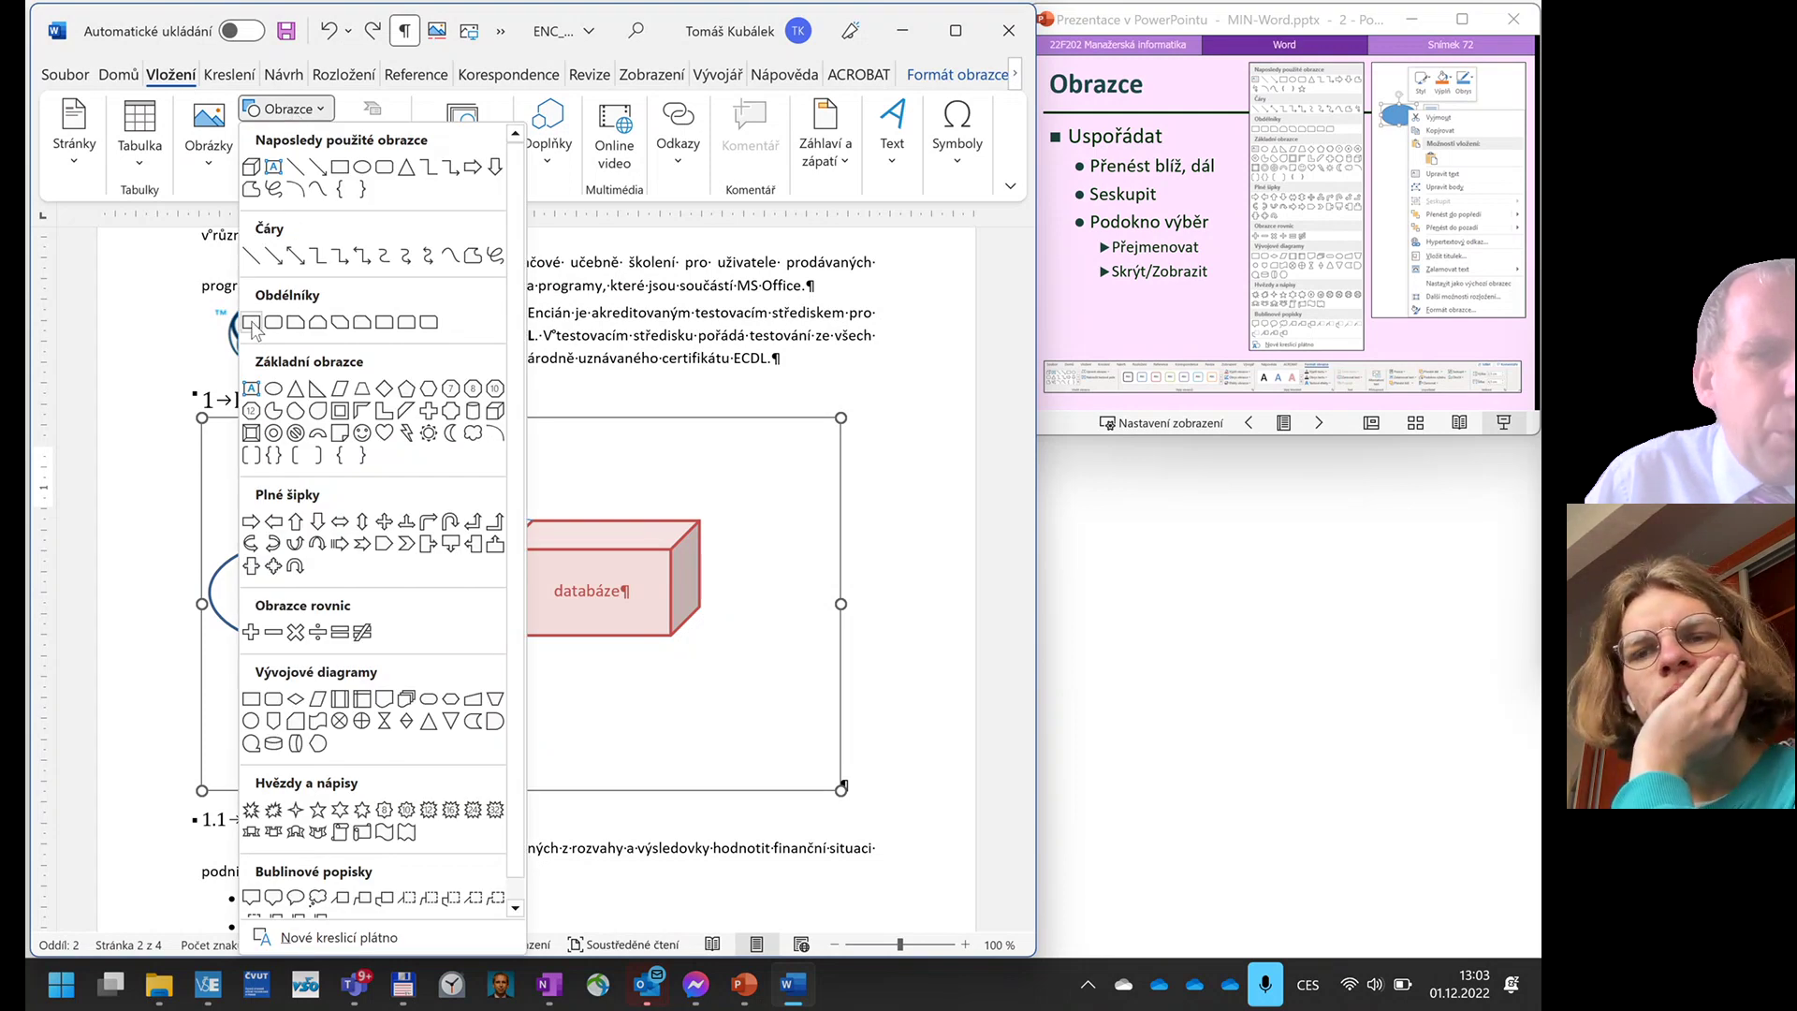
{"action": "left_click", "coordinate": [251, 322]}
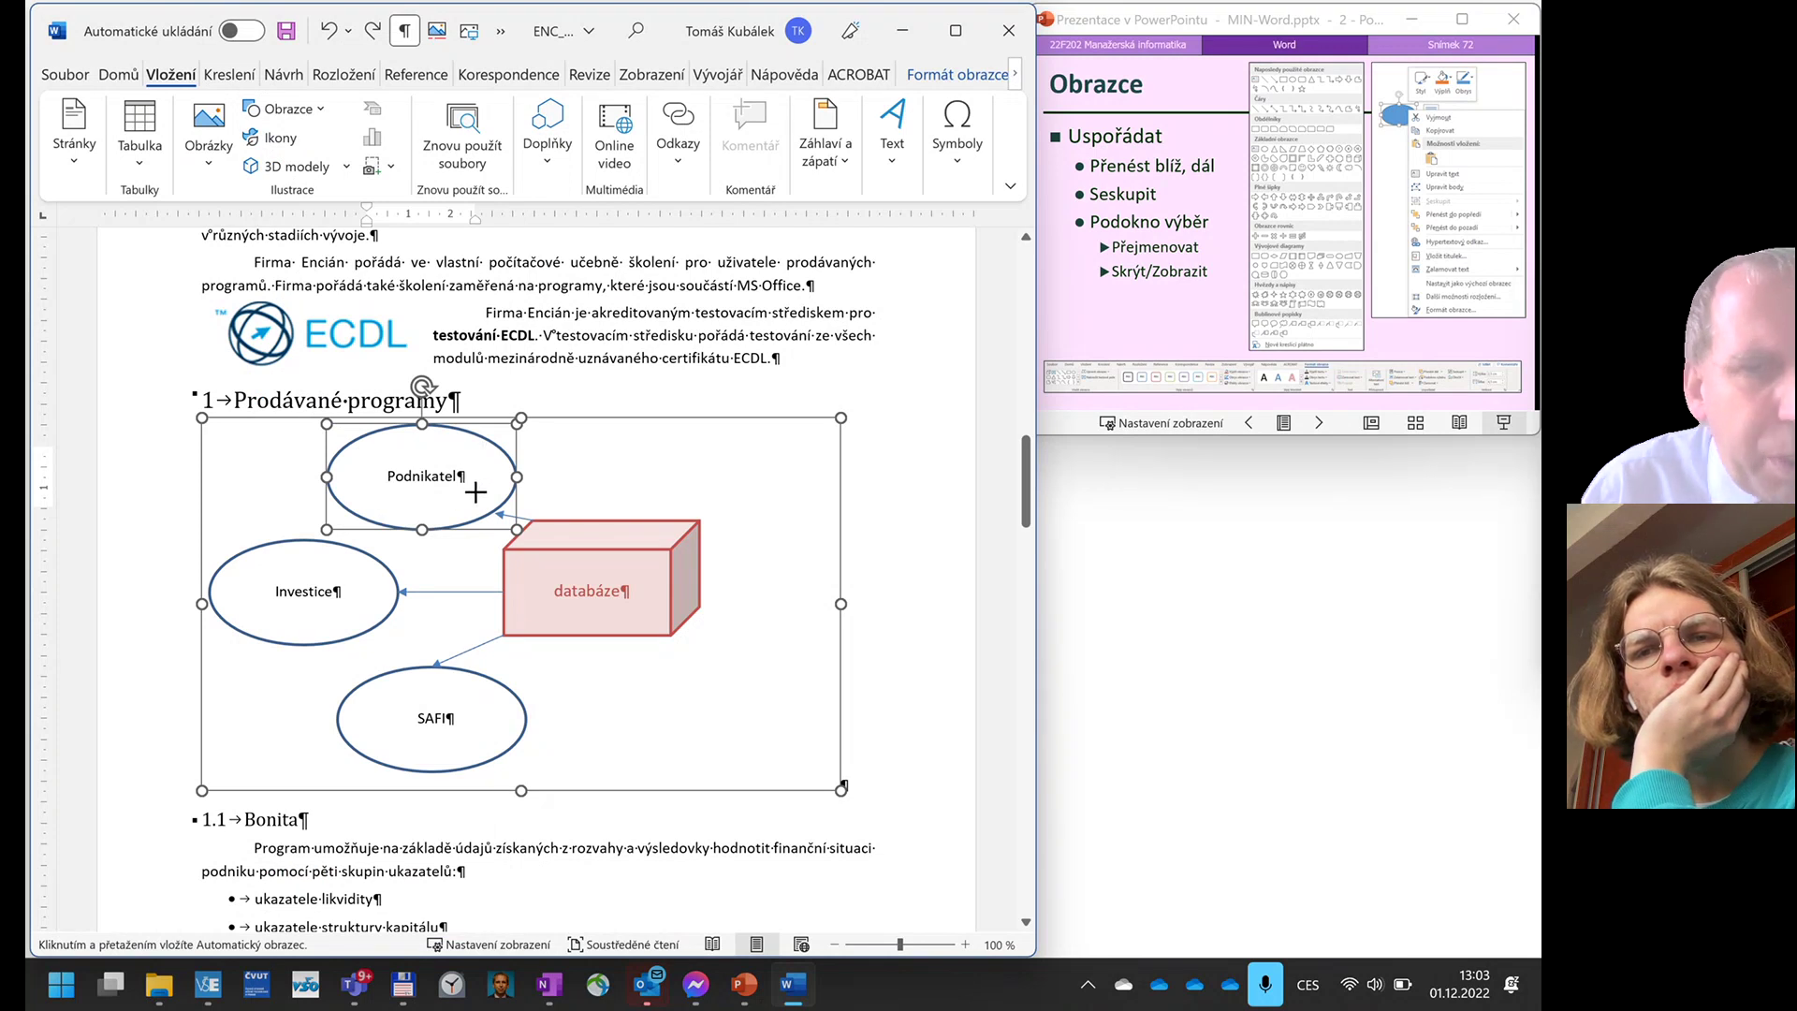
{"action": "left_click_drag", "start_coordinate": [479, 477], "coordinate": [615, 540]}
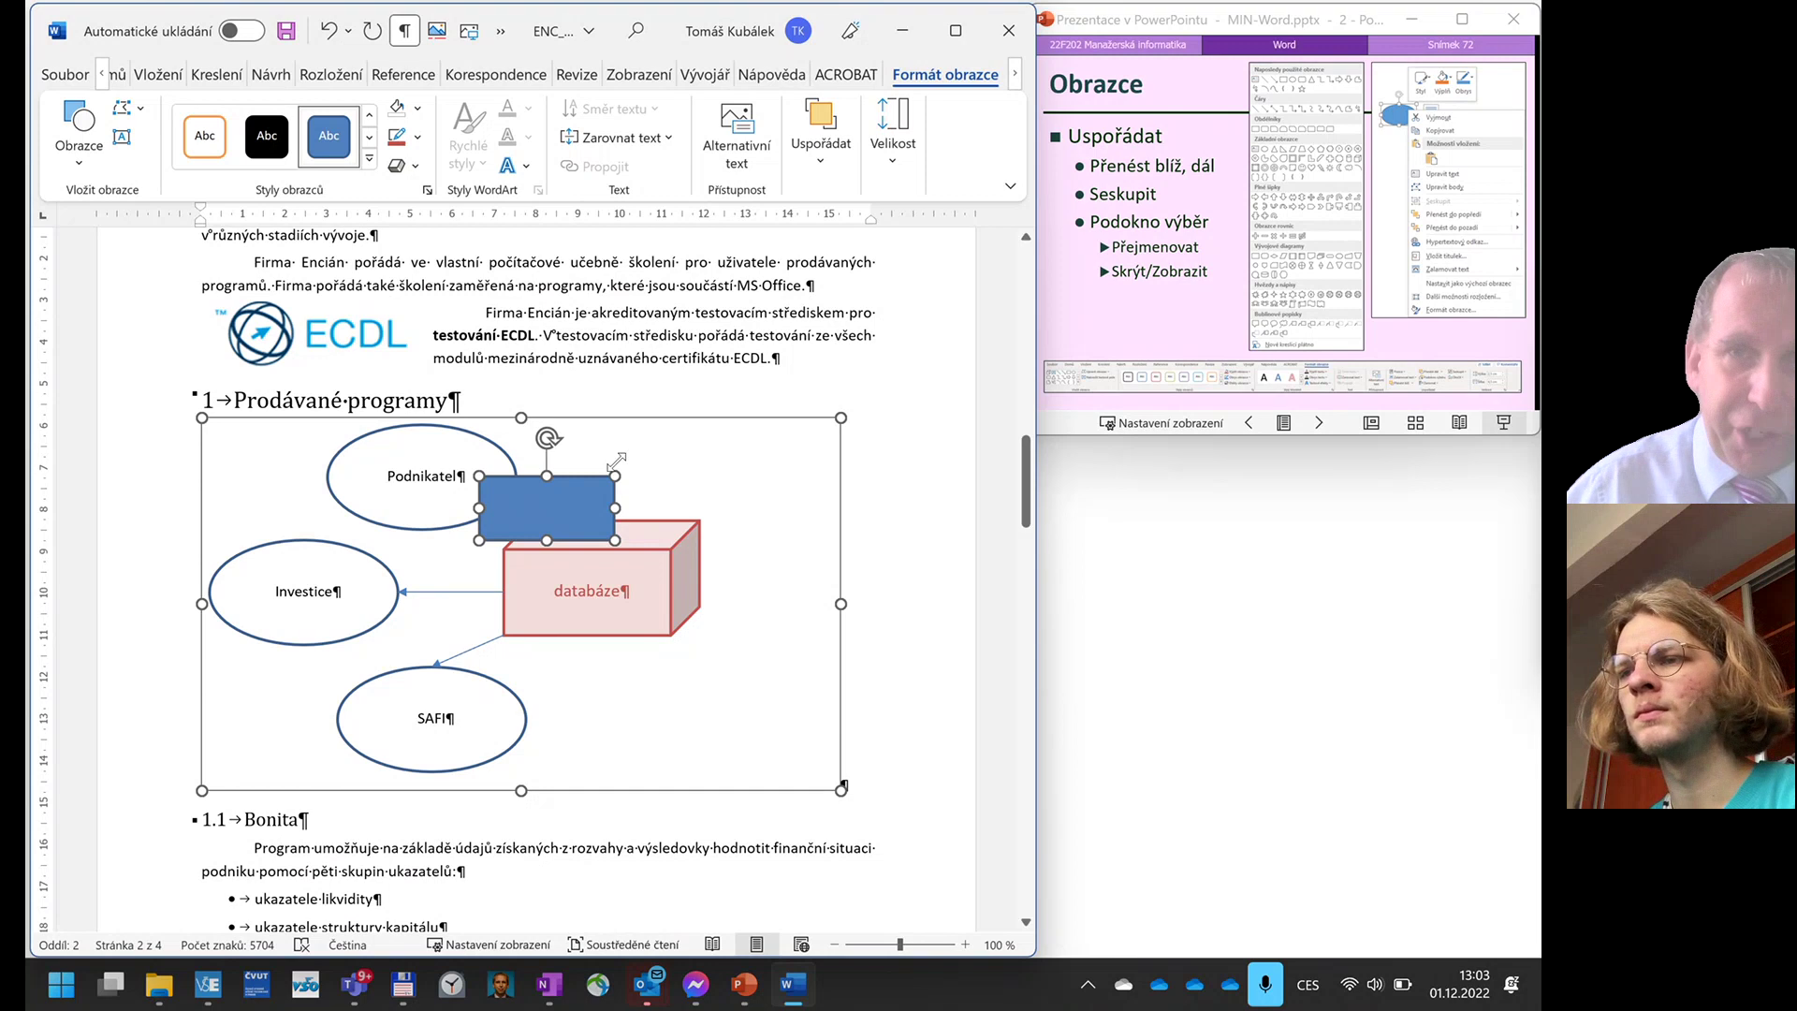
{"action": "left_click", "coordinate": [821, 150]}
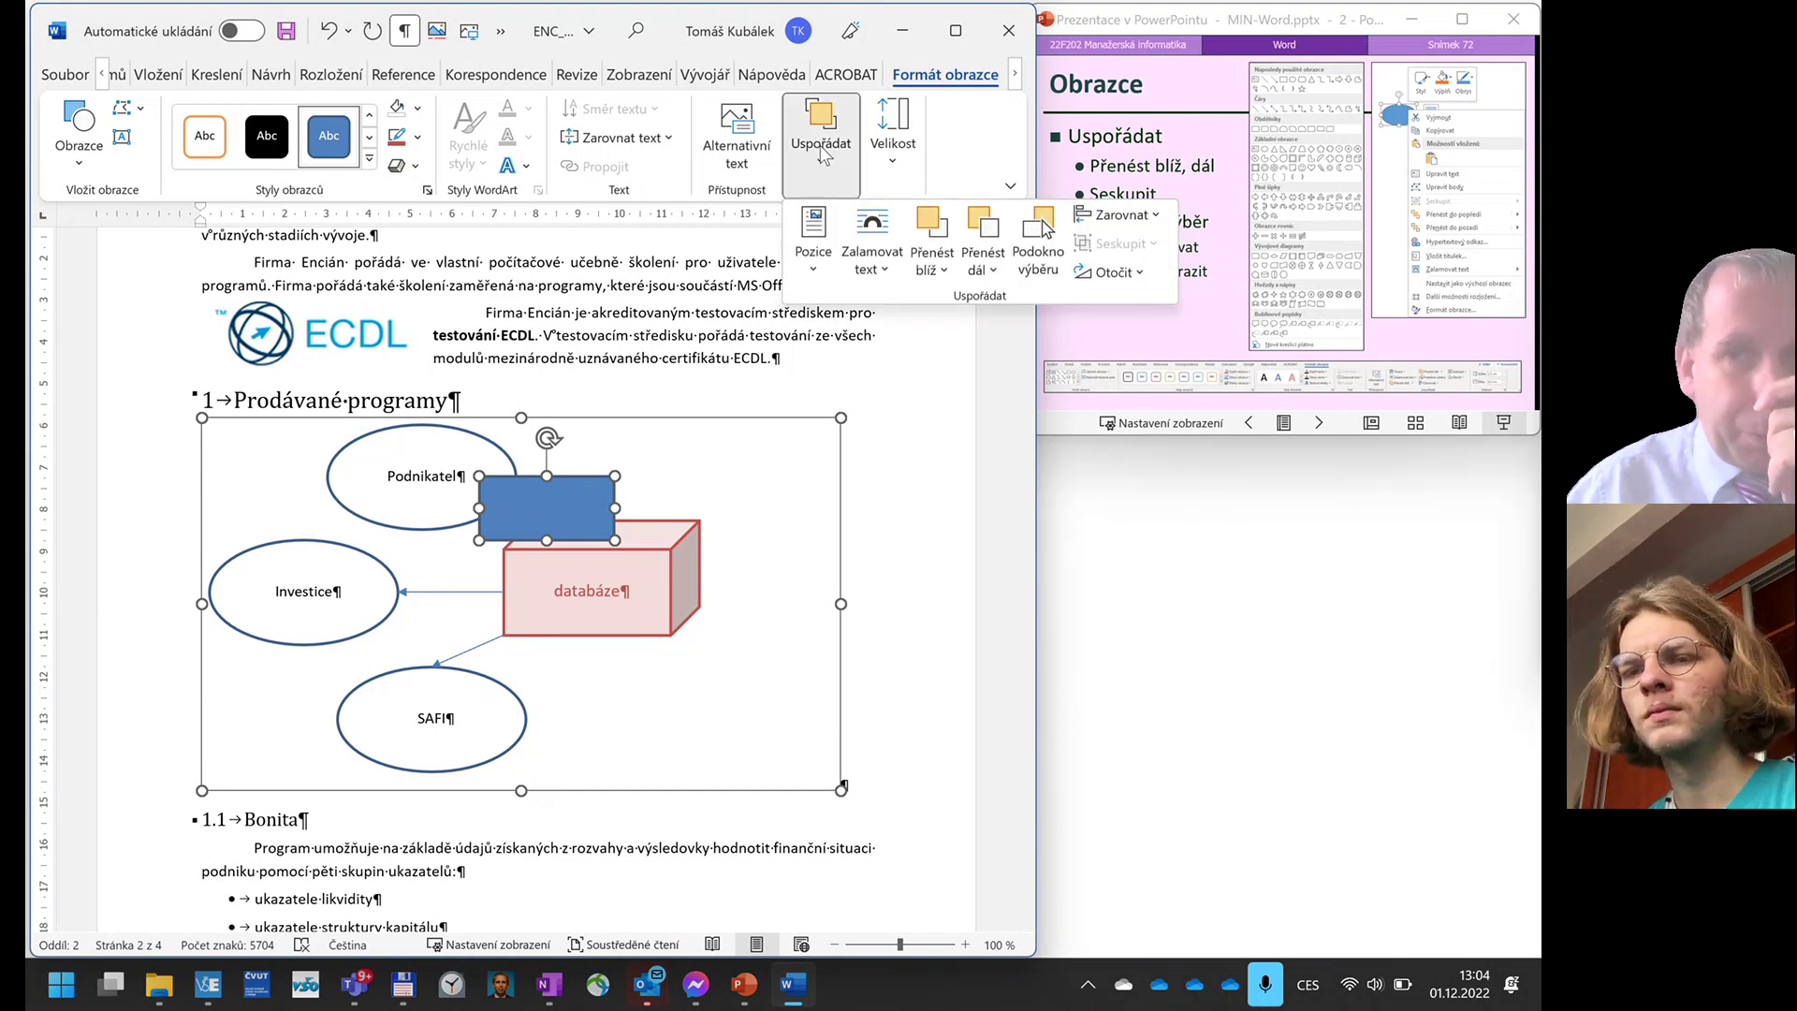
In the selection pane, rename Obdélník 11 to 'Modrý obdélník' and toggle its visibility off and on.
{"action": "left_click", "coordinate": [1039, 246]}
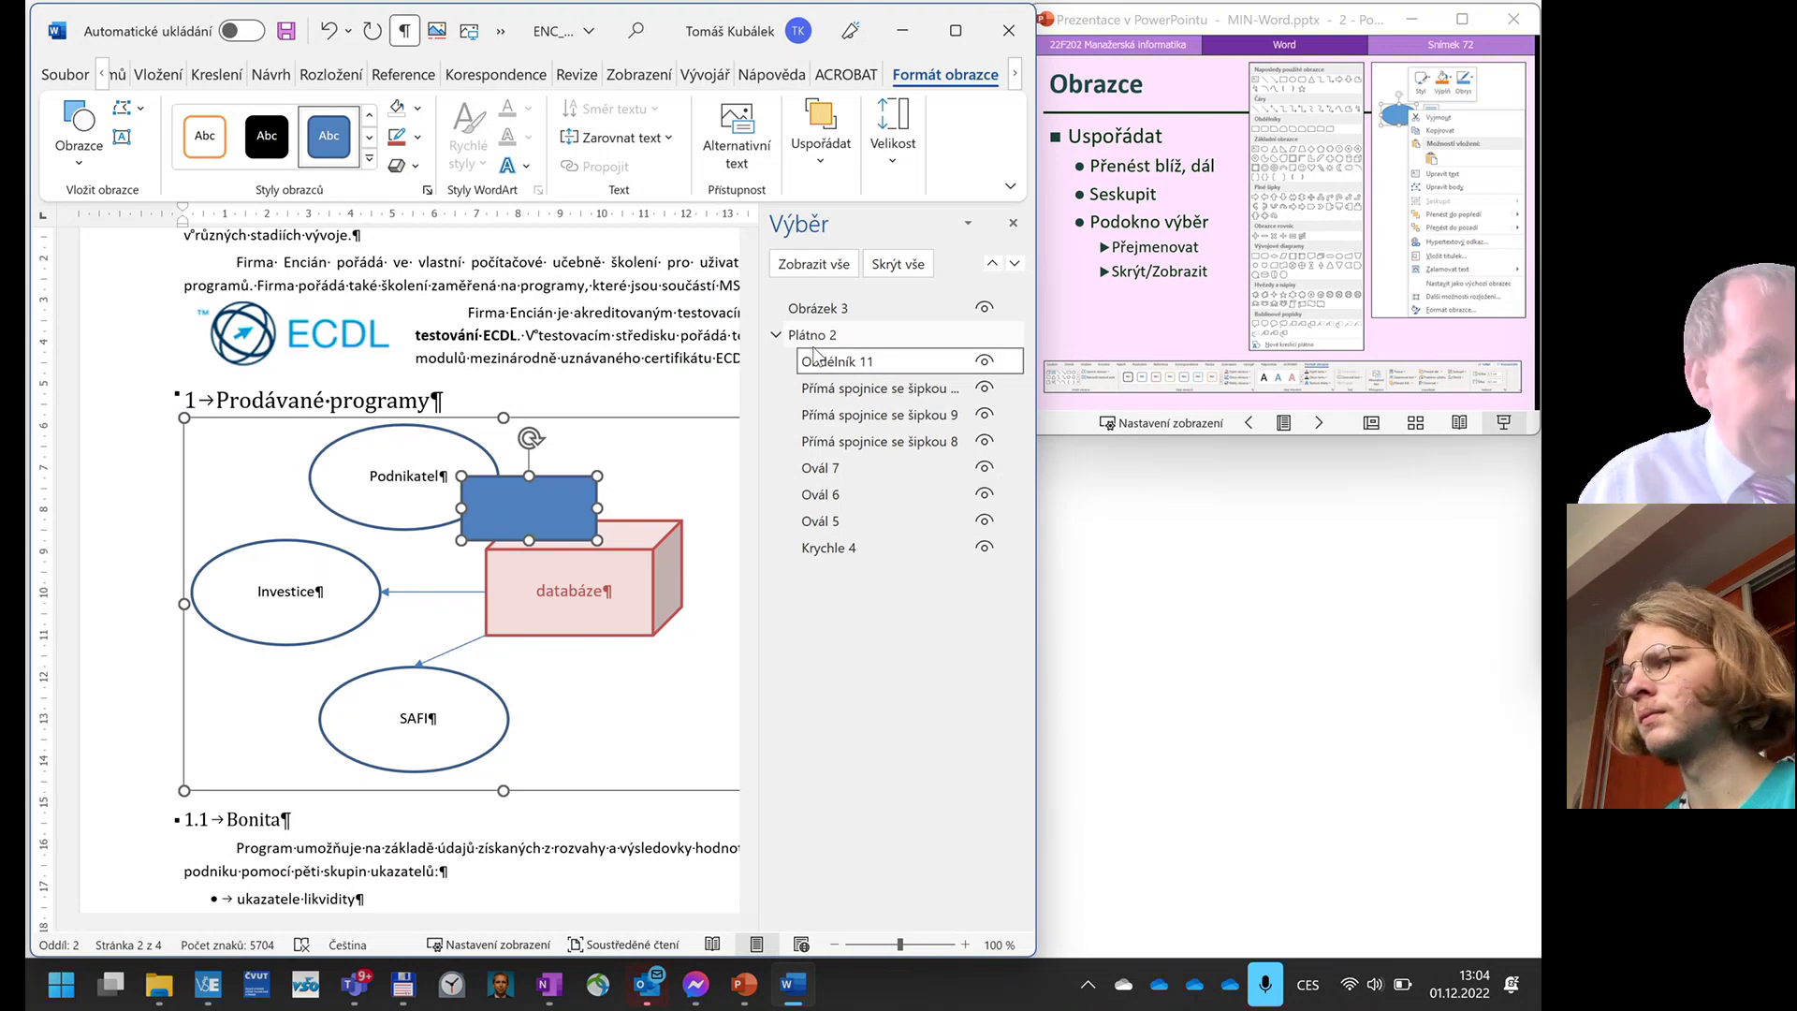
{"action": "left_click", "coordinate": [885, 365]}
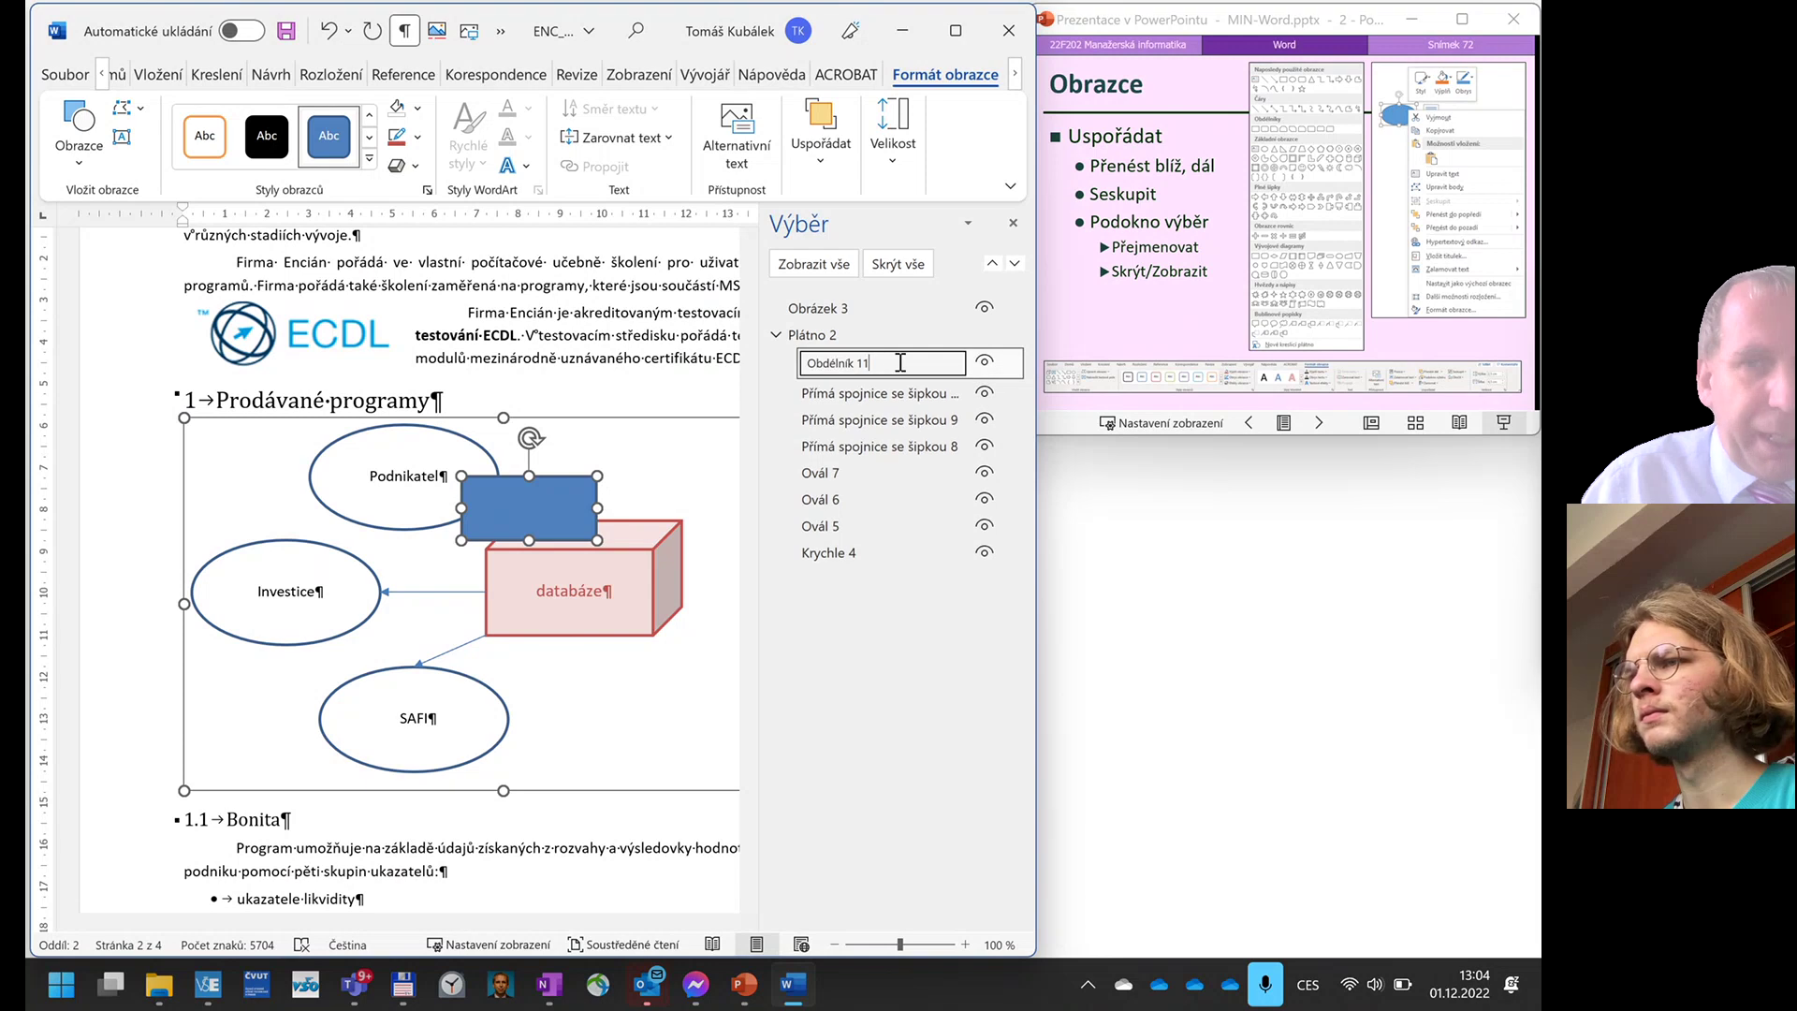
{"action": "type", "text": "Mody"}
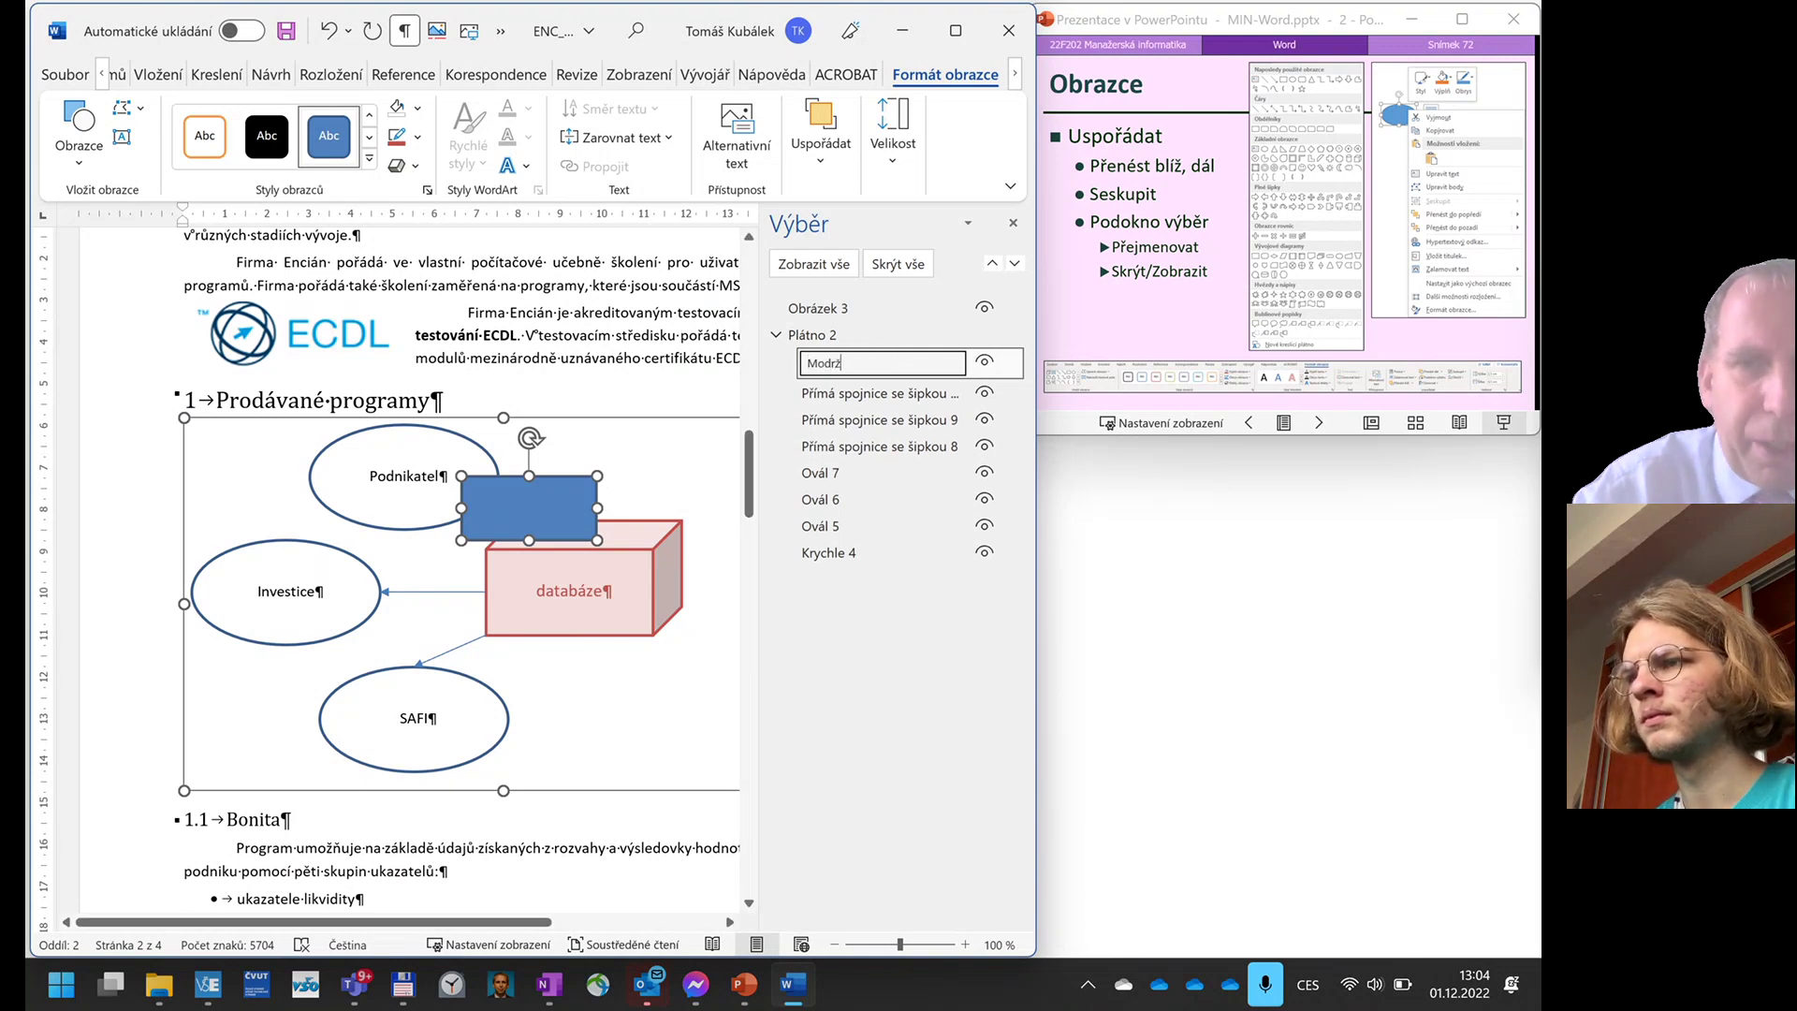
{"action": "type", "text": "ý obdélní"}
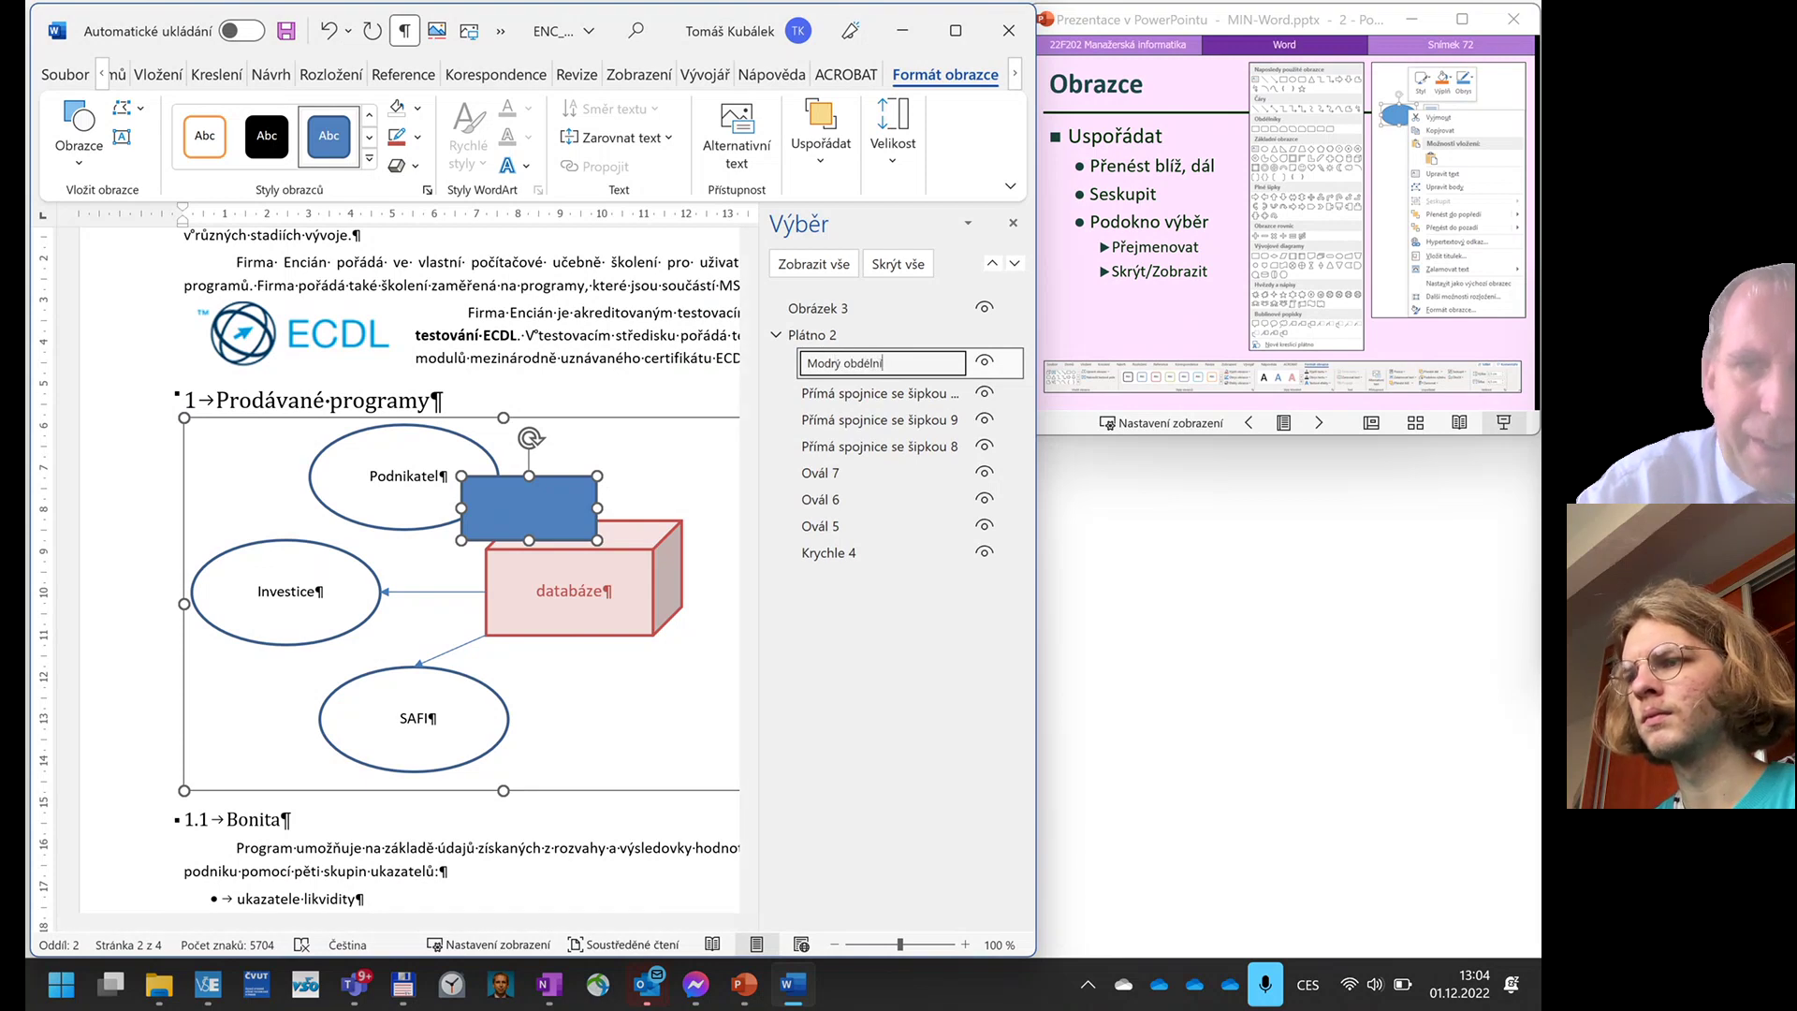
{"action": "type", "text": "k"}
{"action": "key", "text": "Return"}
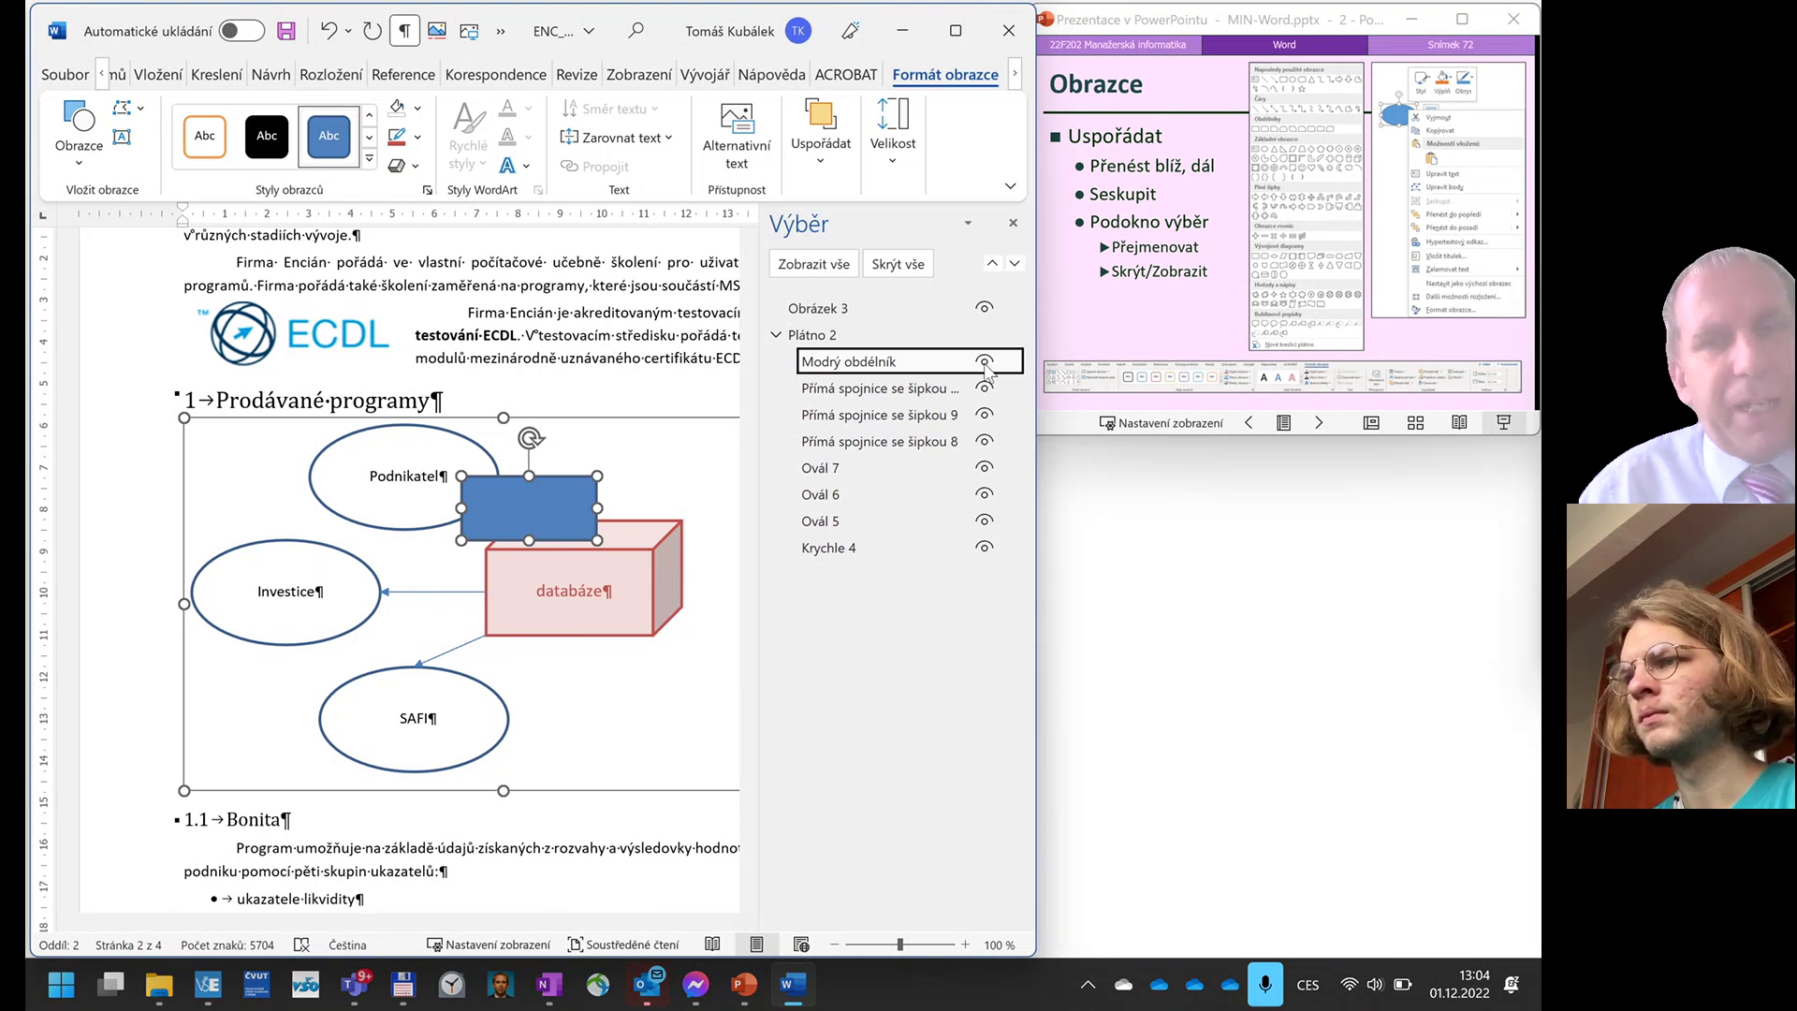
{"action": "left_click", "coordinate": [983, 361]}
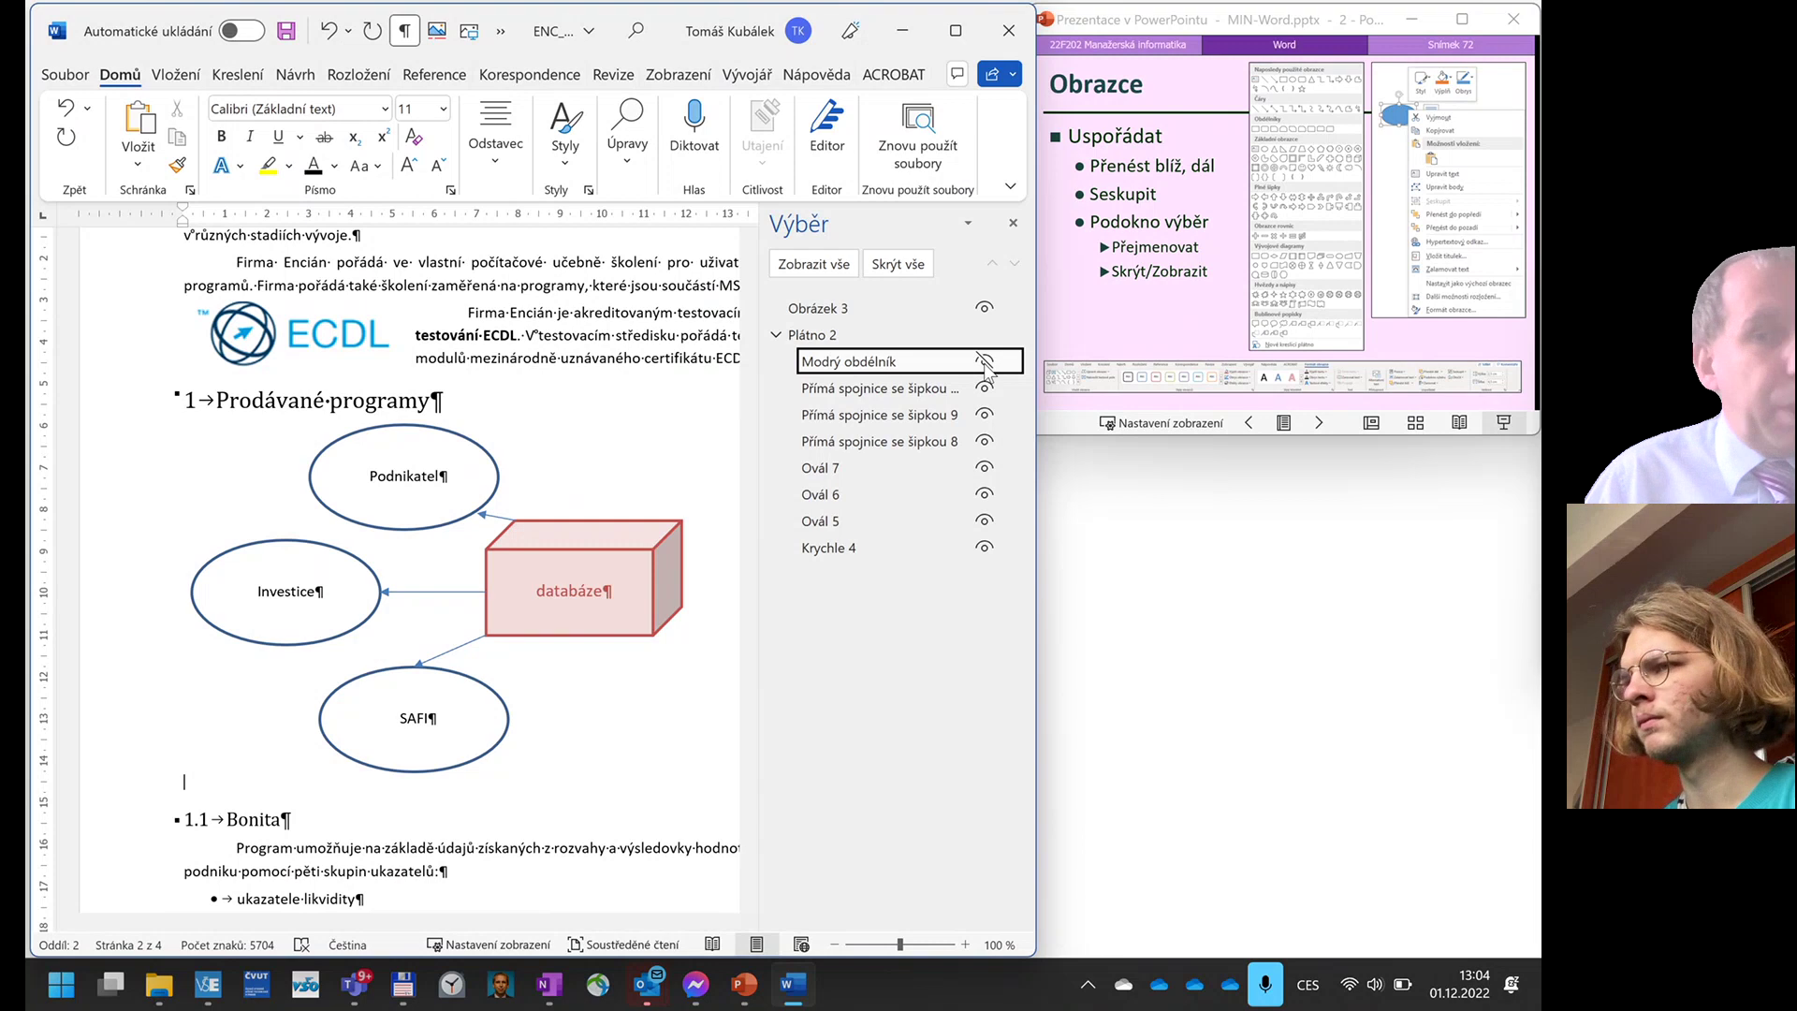
{"action": "left_click", "coordinate": [984, 362]}
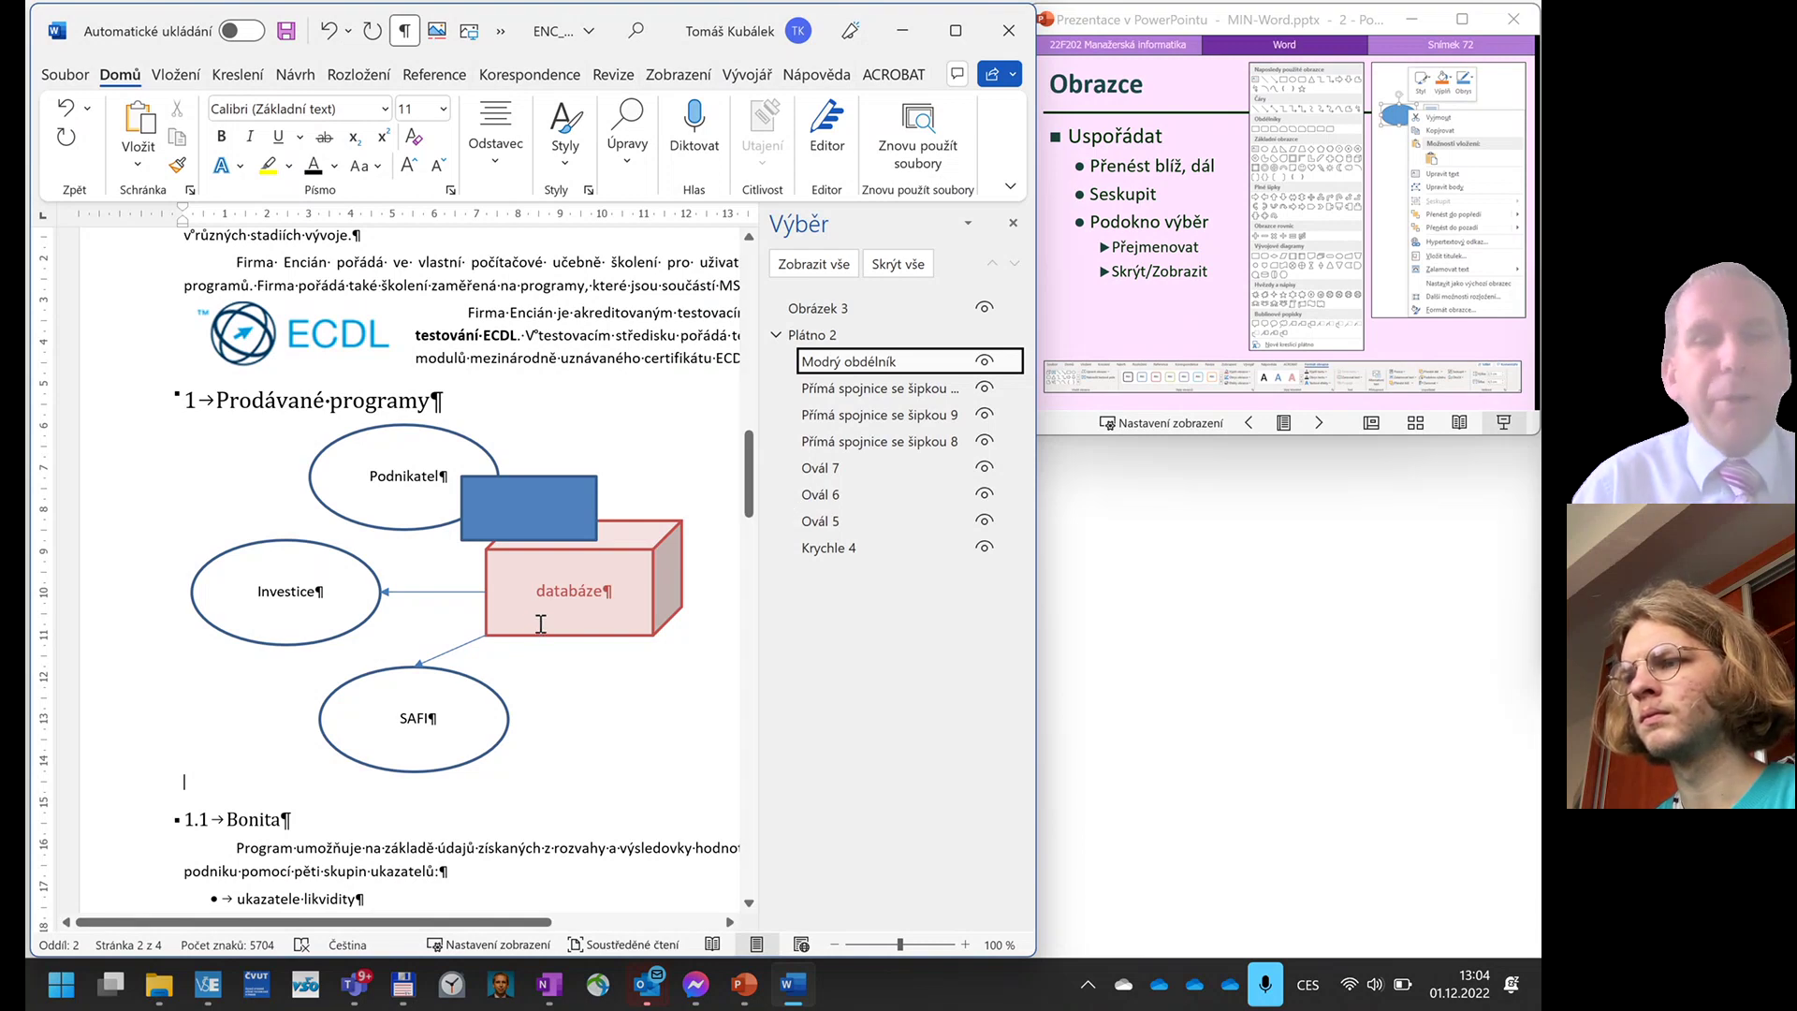
{"action": "left_click", "coordinate": [557, 533]}
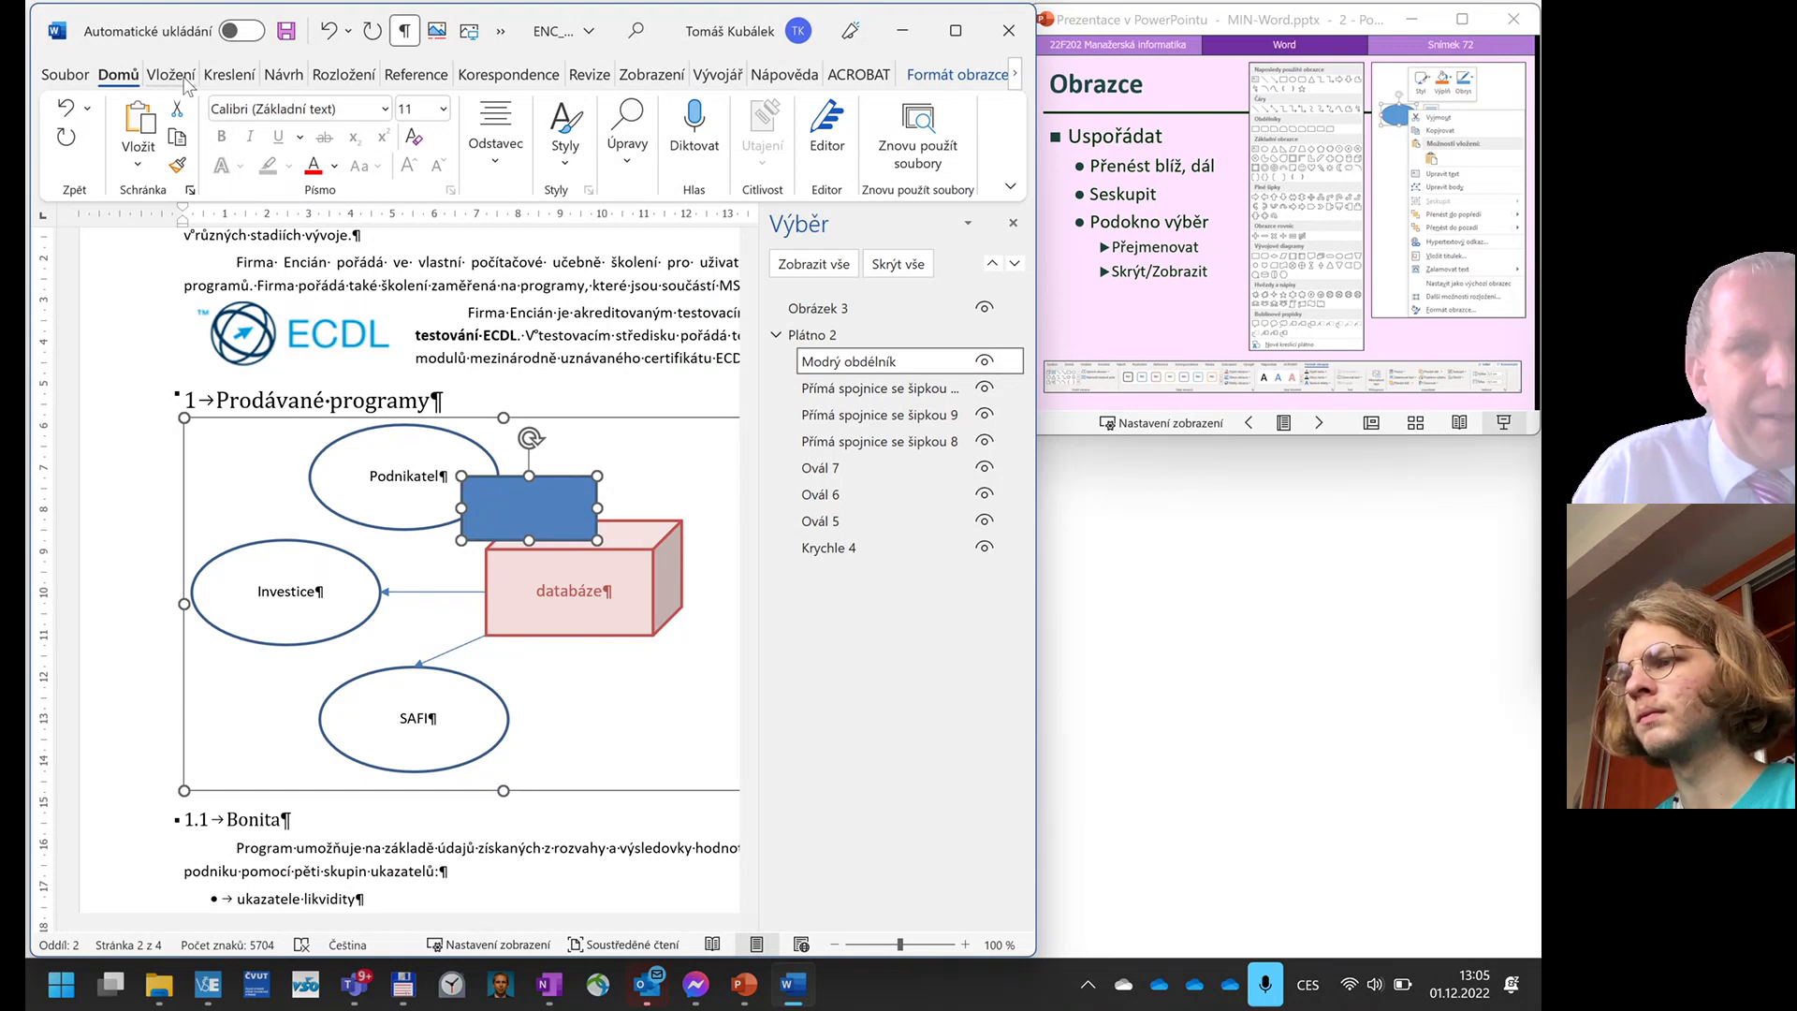
Move the blue rectangle back one layer with Přenést dál.
{"action": "left_click", "coordinate": [955, 75]}
{"action": "left_click", "coordinate": [823, 159]}
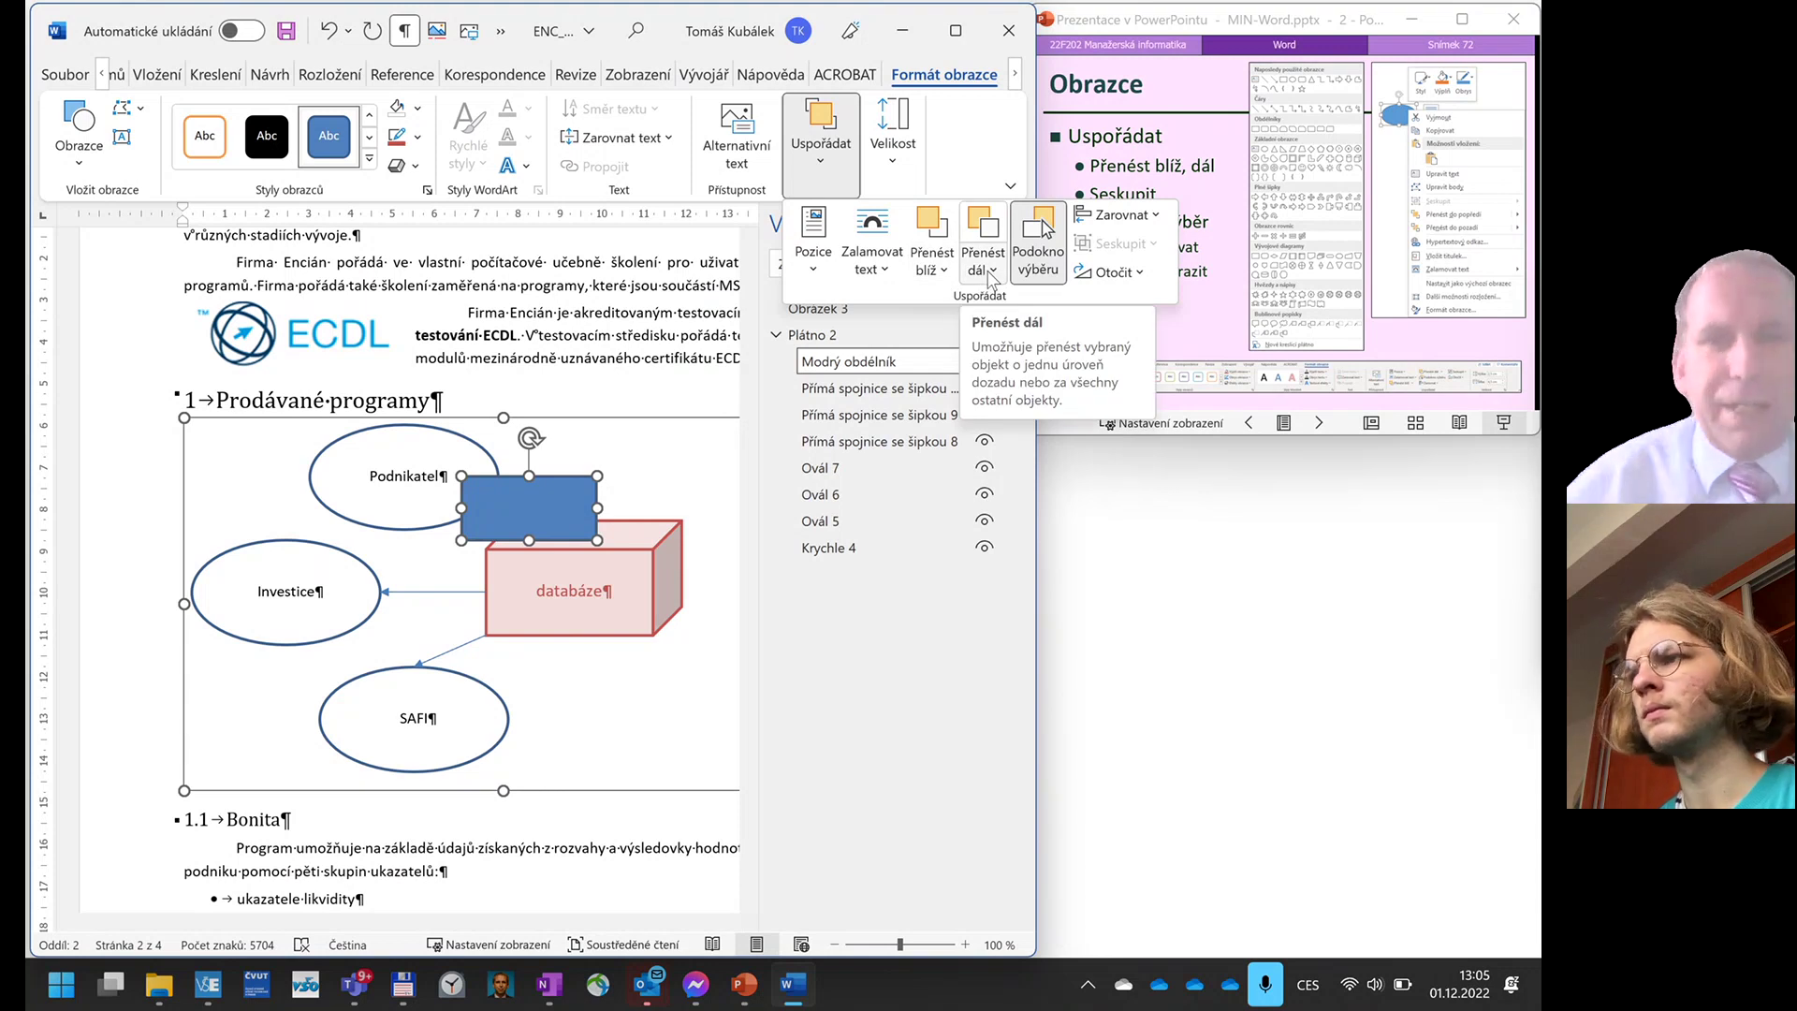
{"action": "left_click", "coordinate": [991, 273]}
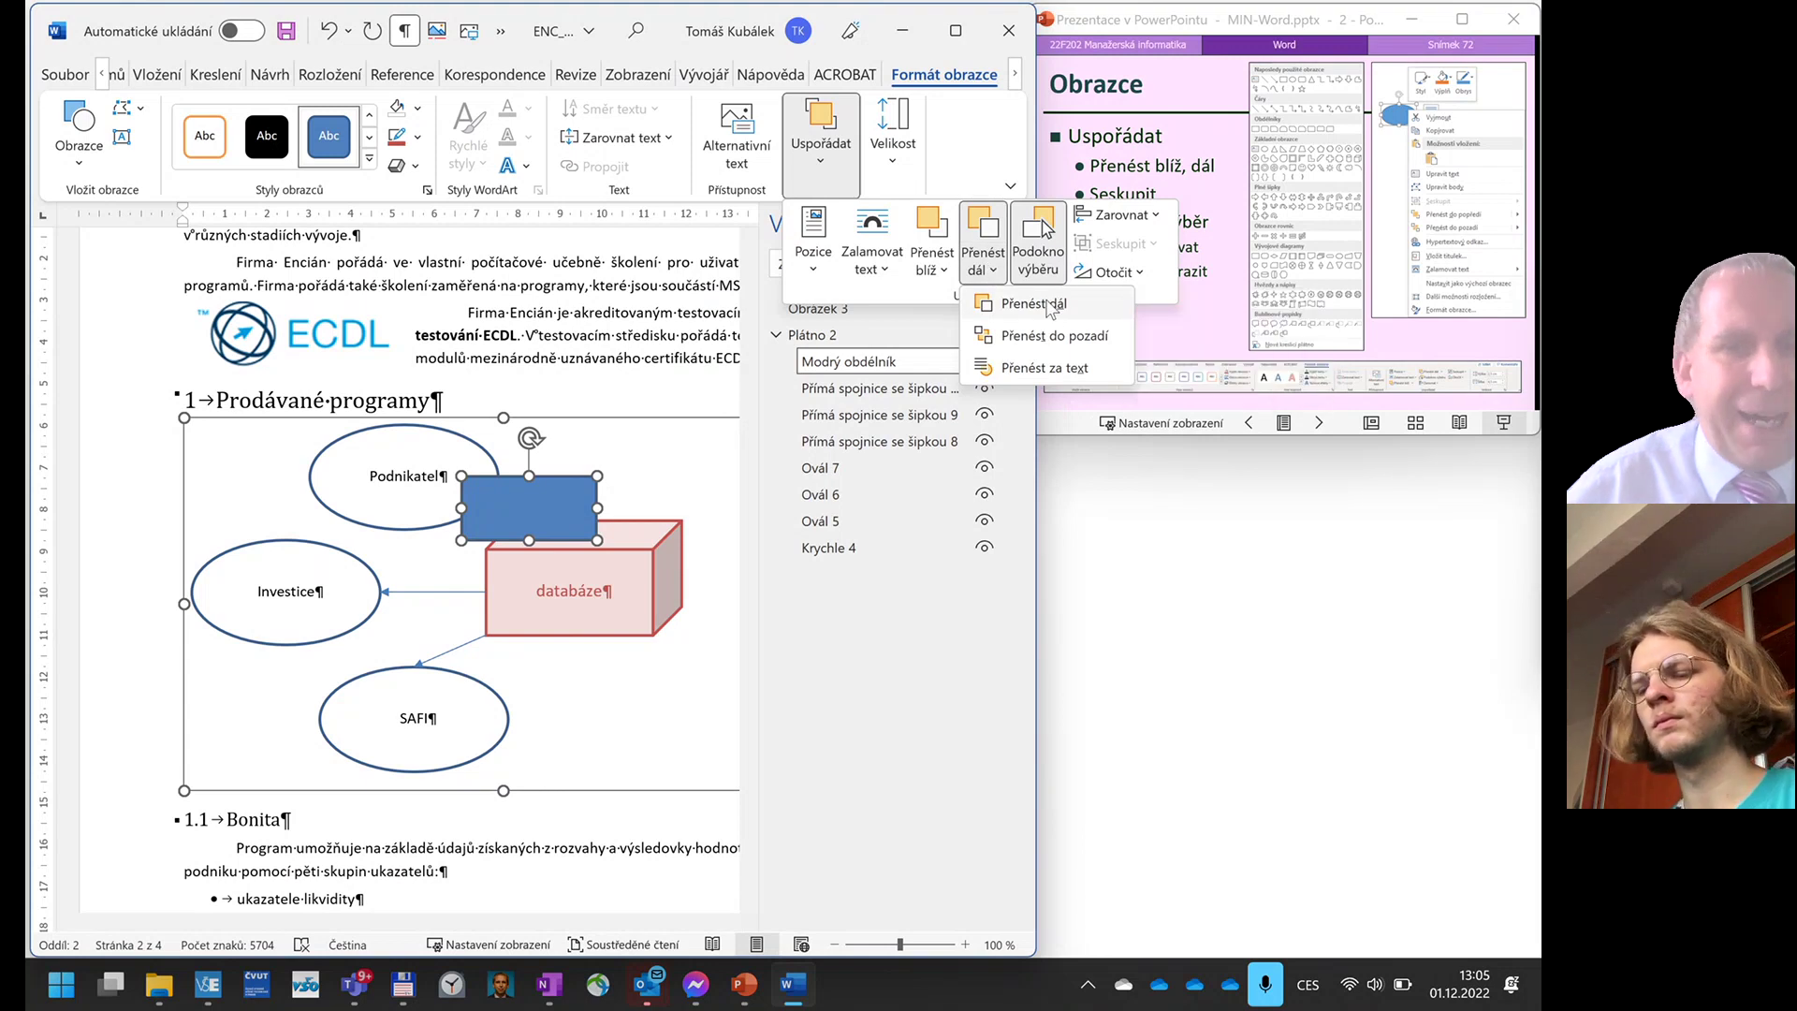
{"action": "left_click", "coordinate": [1050, 307]}
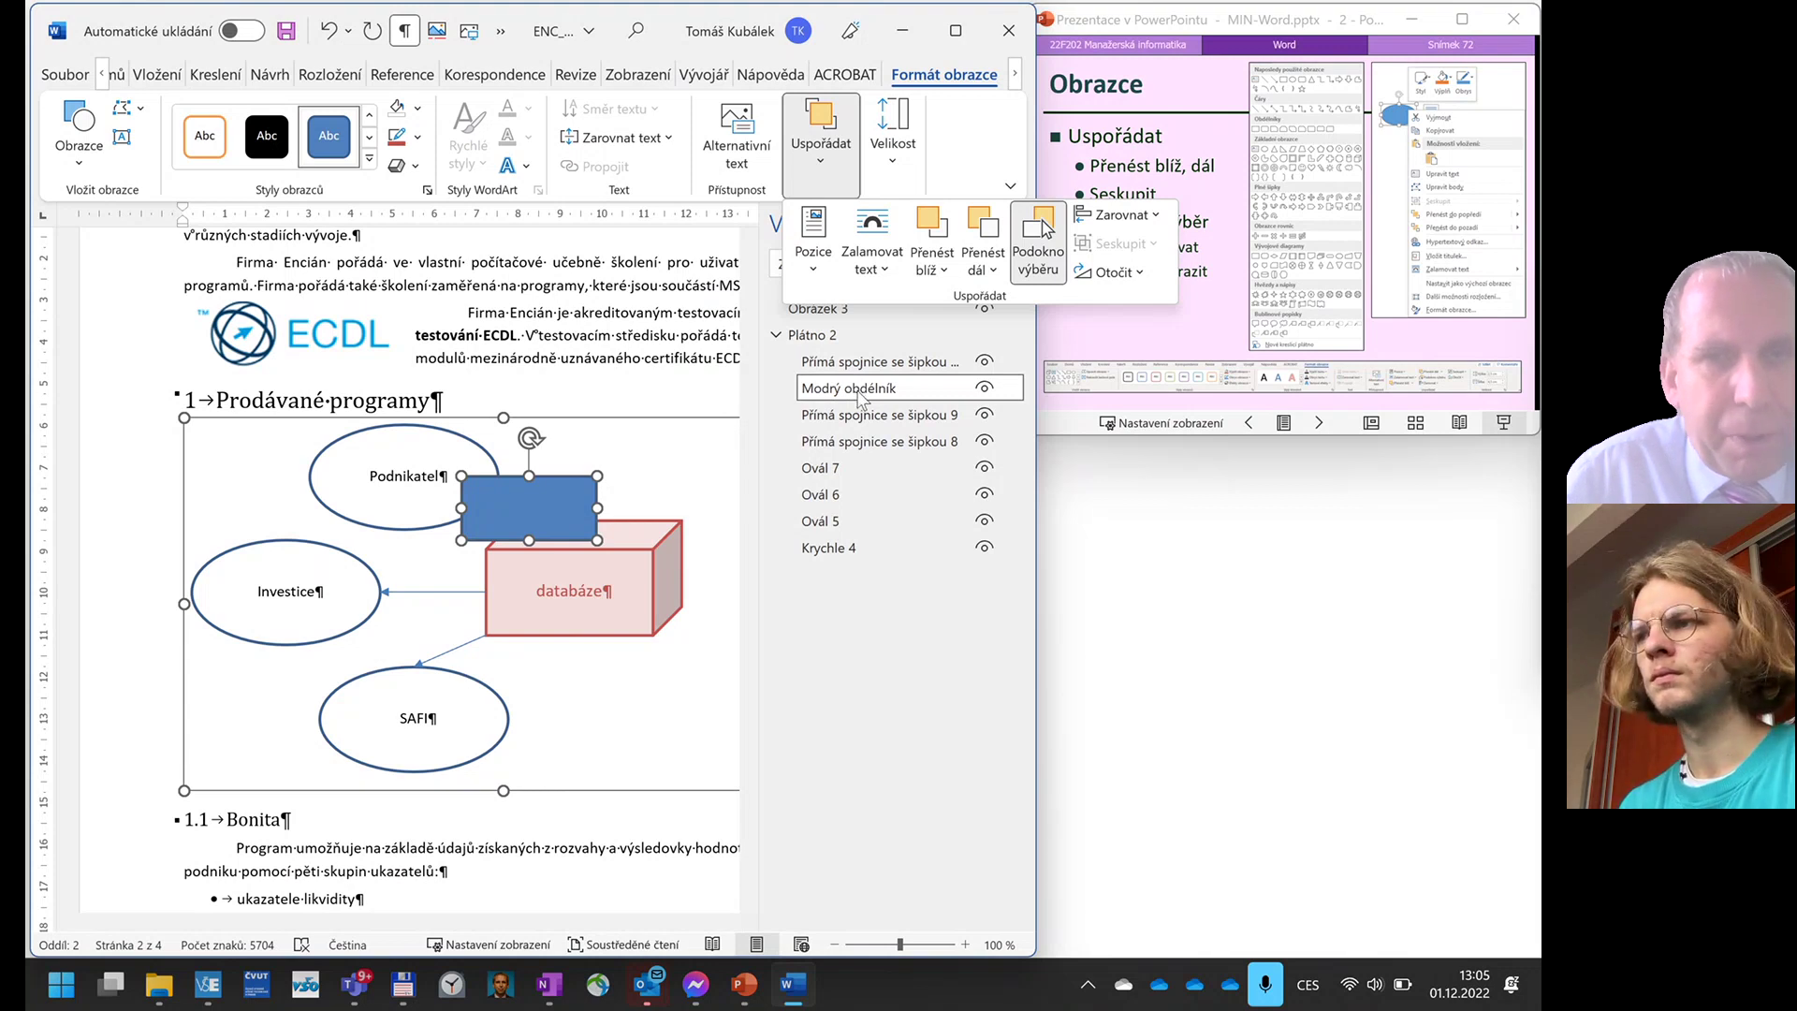
Send Modrý obdélník to the back (Přenést do pozadí), behind the databáze cube.
{"action": "left_click", "coordinate": [855, 398]}
{"action": "left_click_drag", "start_coordinate": [855, 398], "coordinate": [854, 405]}
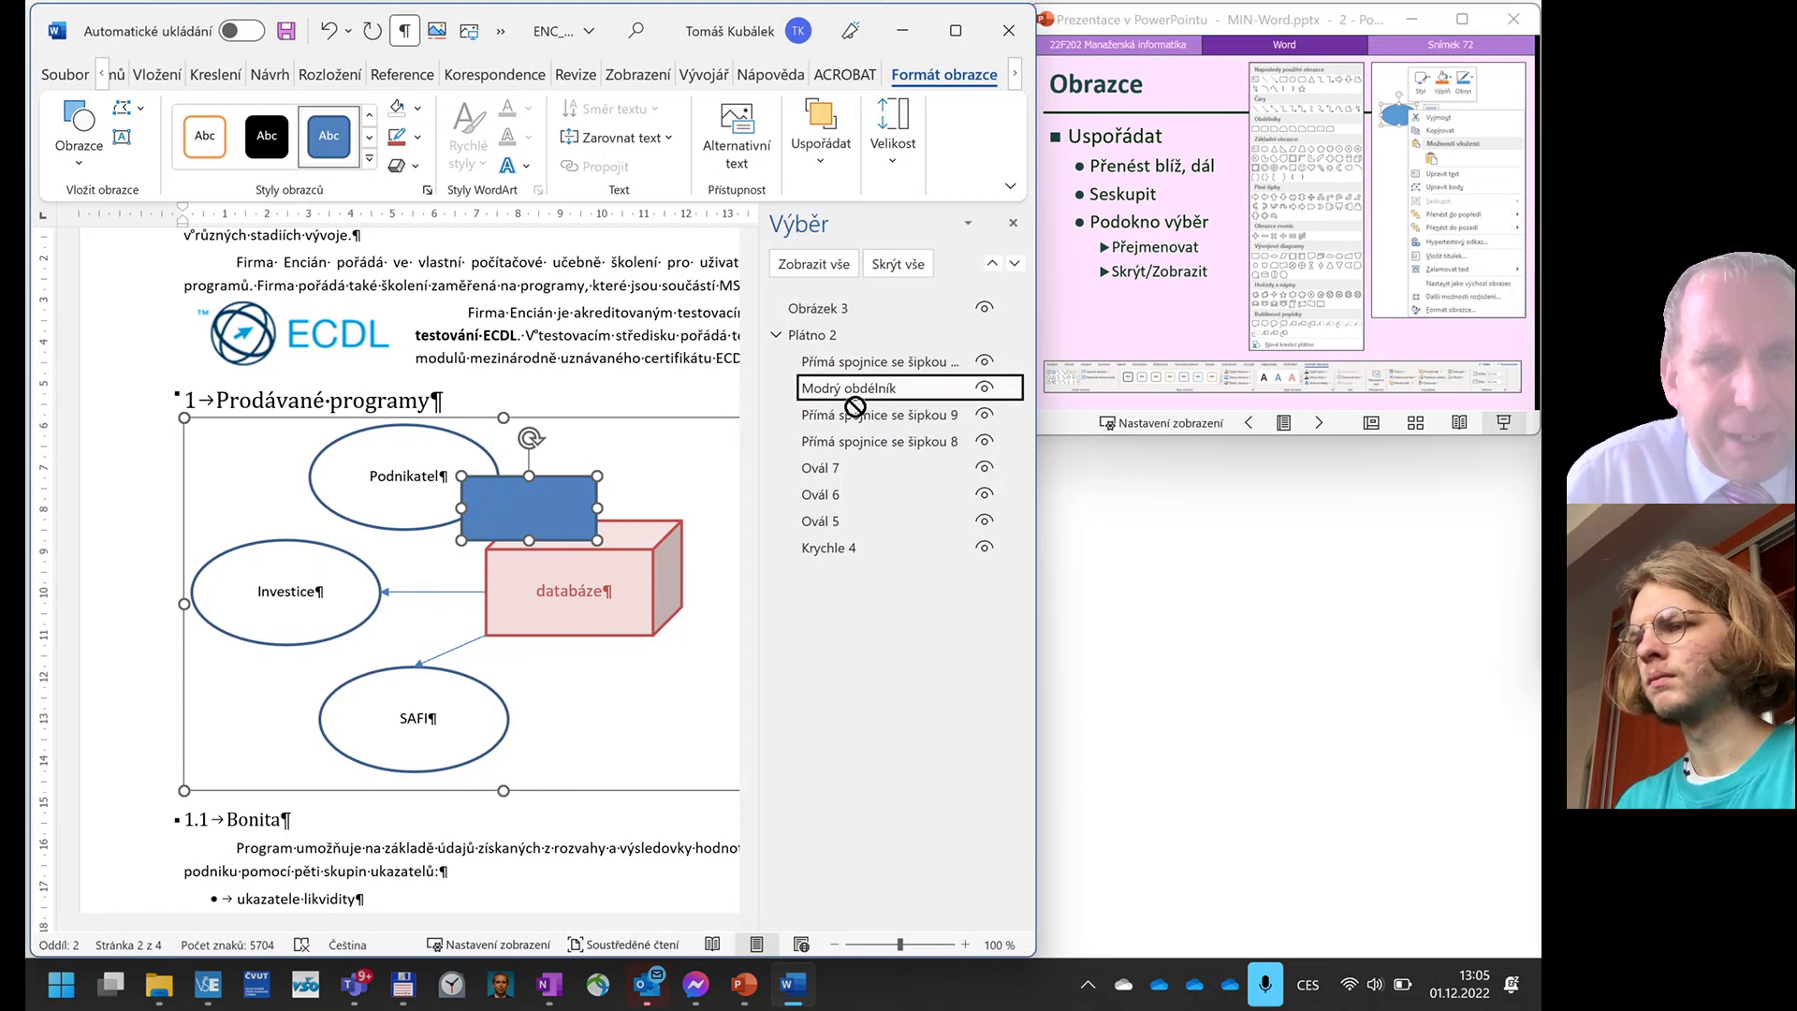
{"action": "left_click_drag", "start_coordinate": [860, 476], "coordinate": [918, 447]}
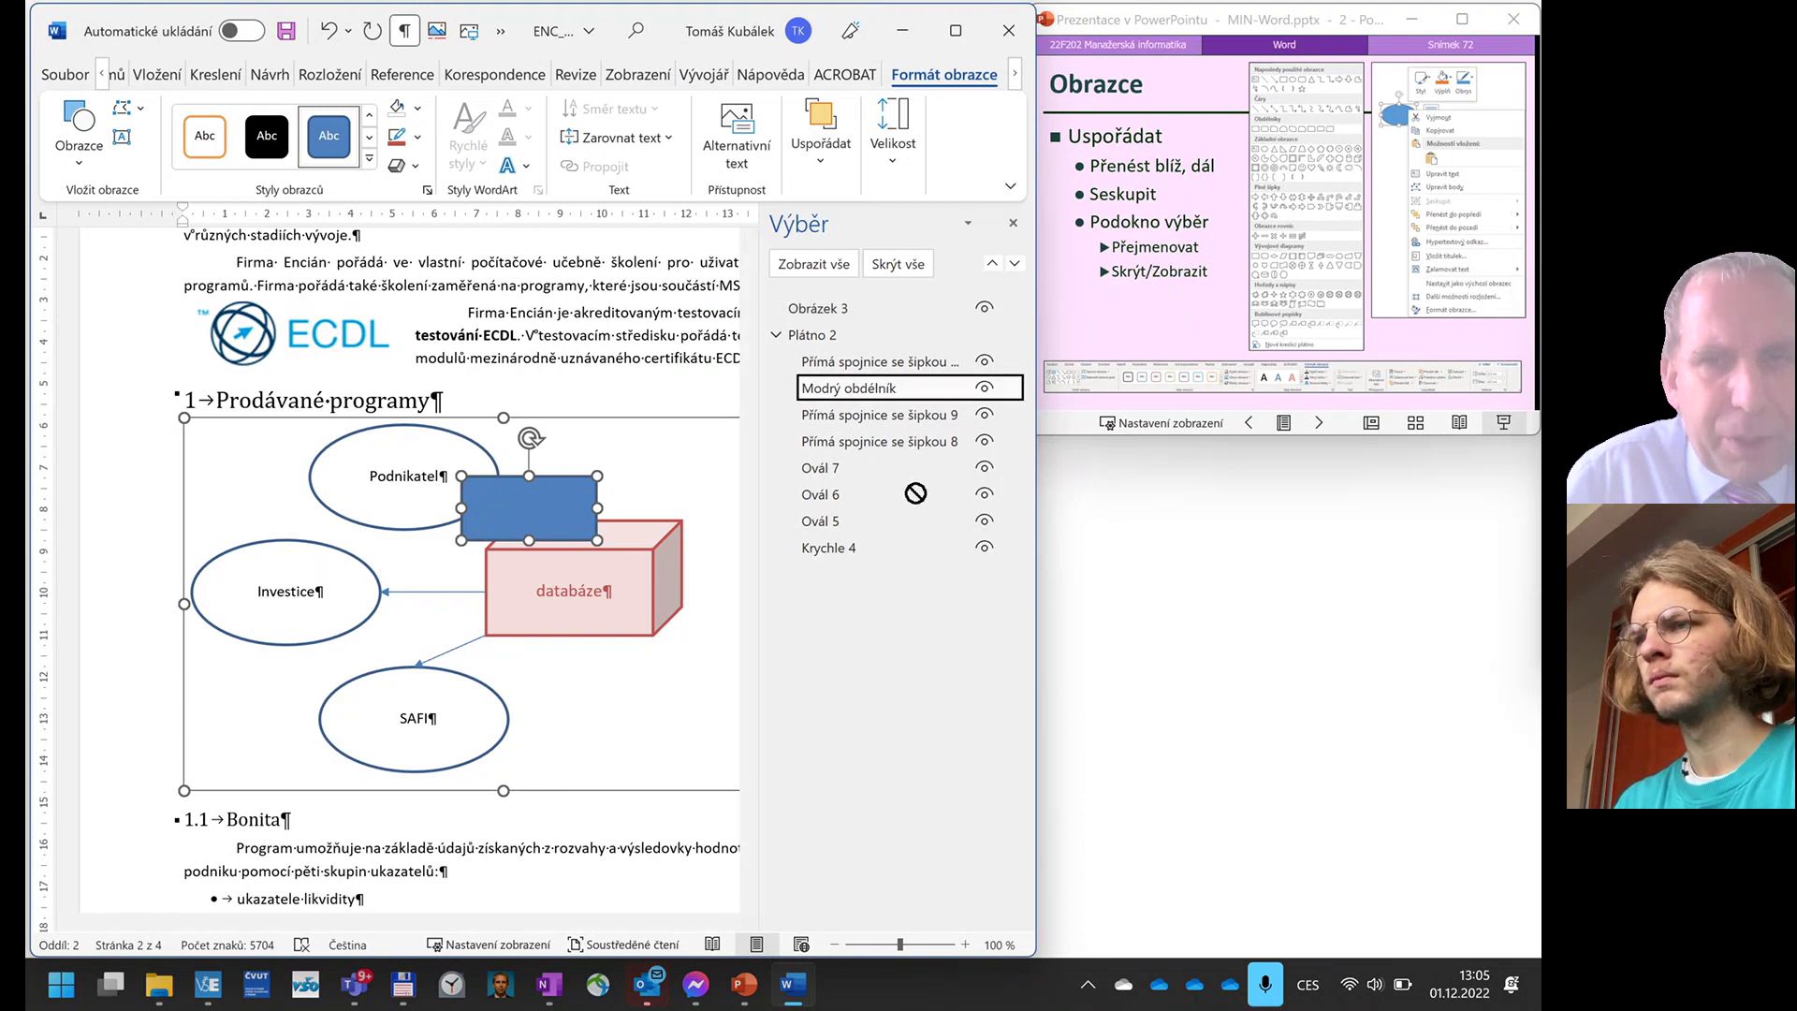
{"action": "left_click_drag", "start_coordinate": [915, 494], "coordinate": [849, 393]}
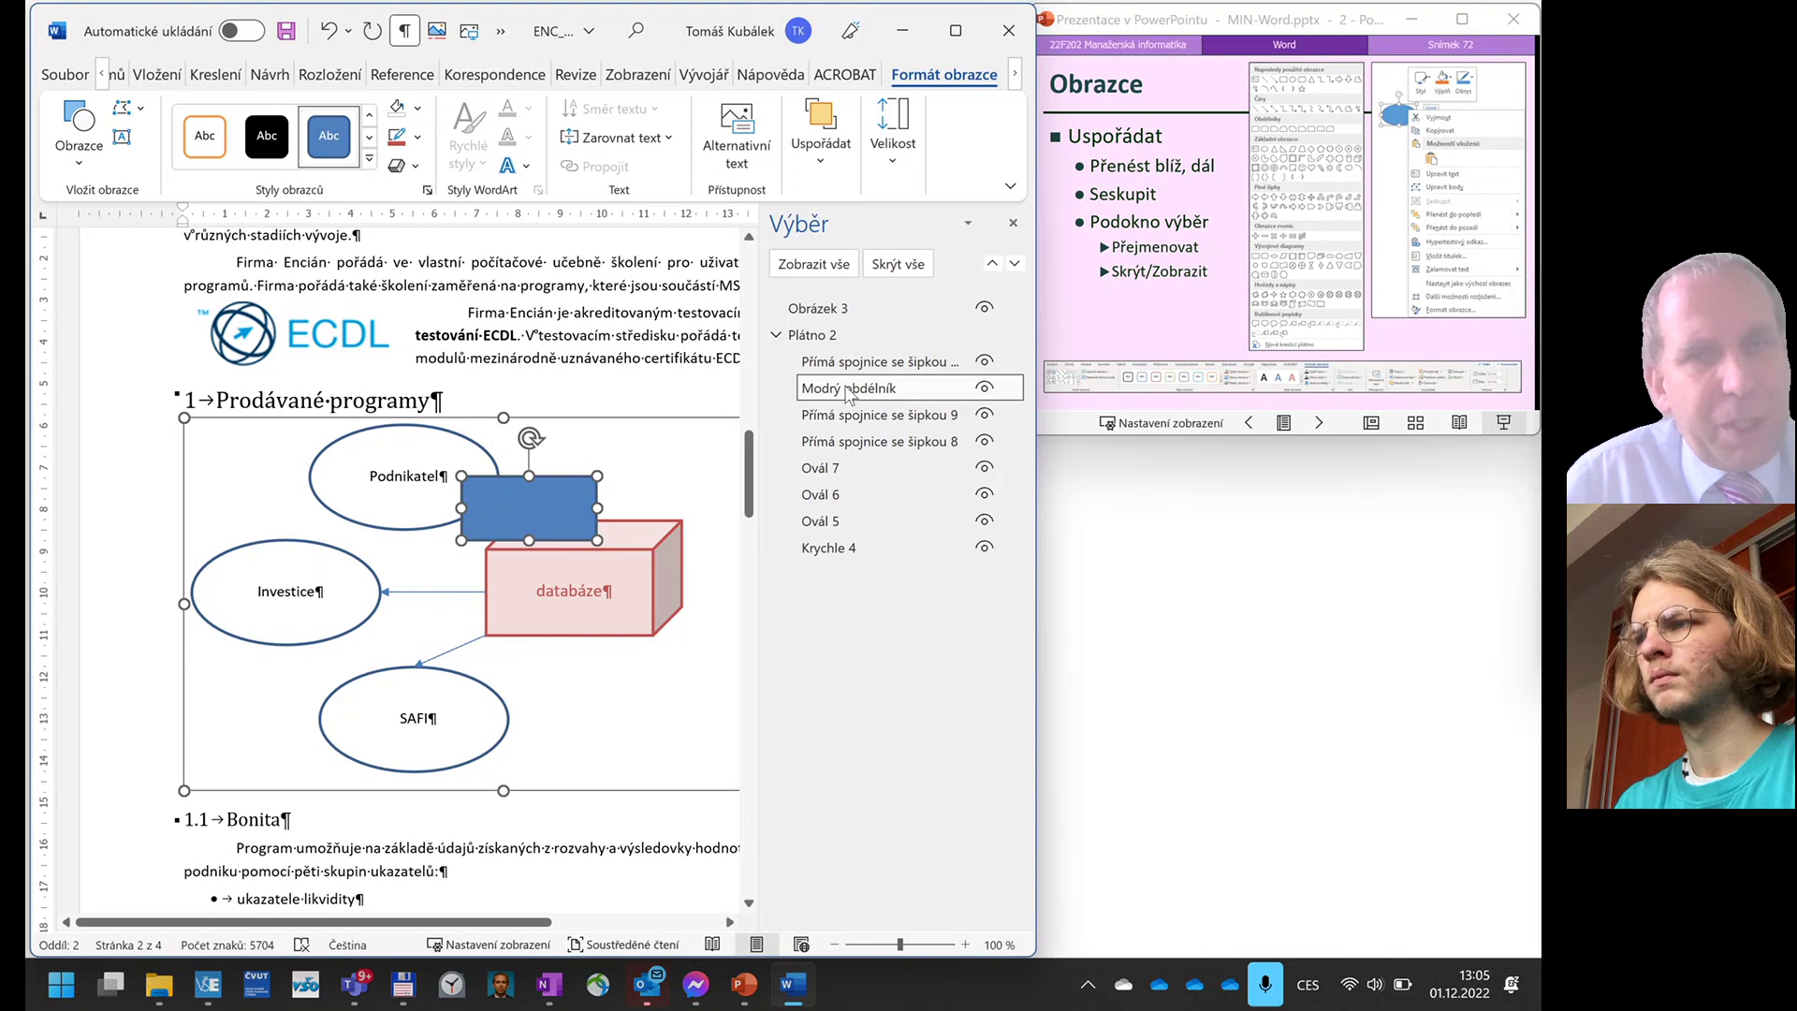
{"action": "left_click", "coordinate": [821, 160]}
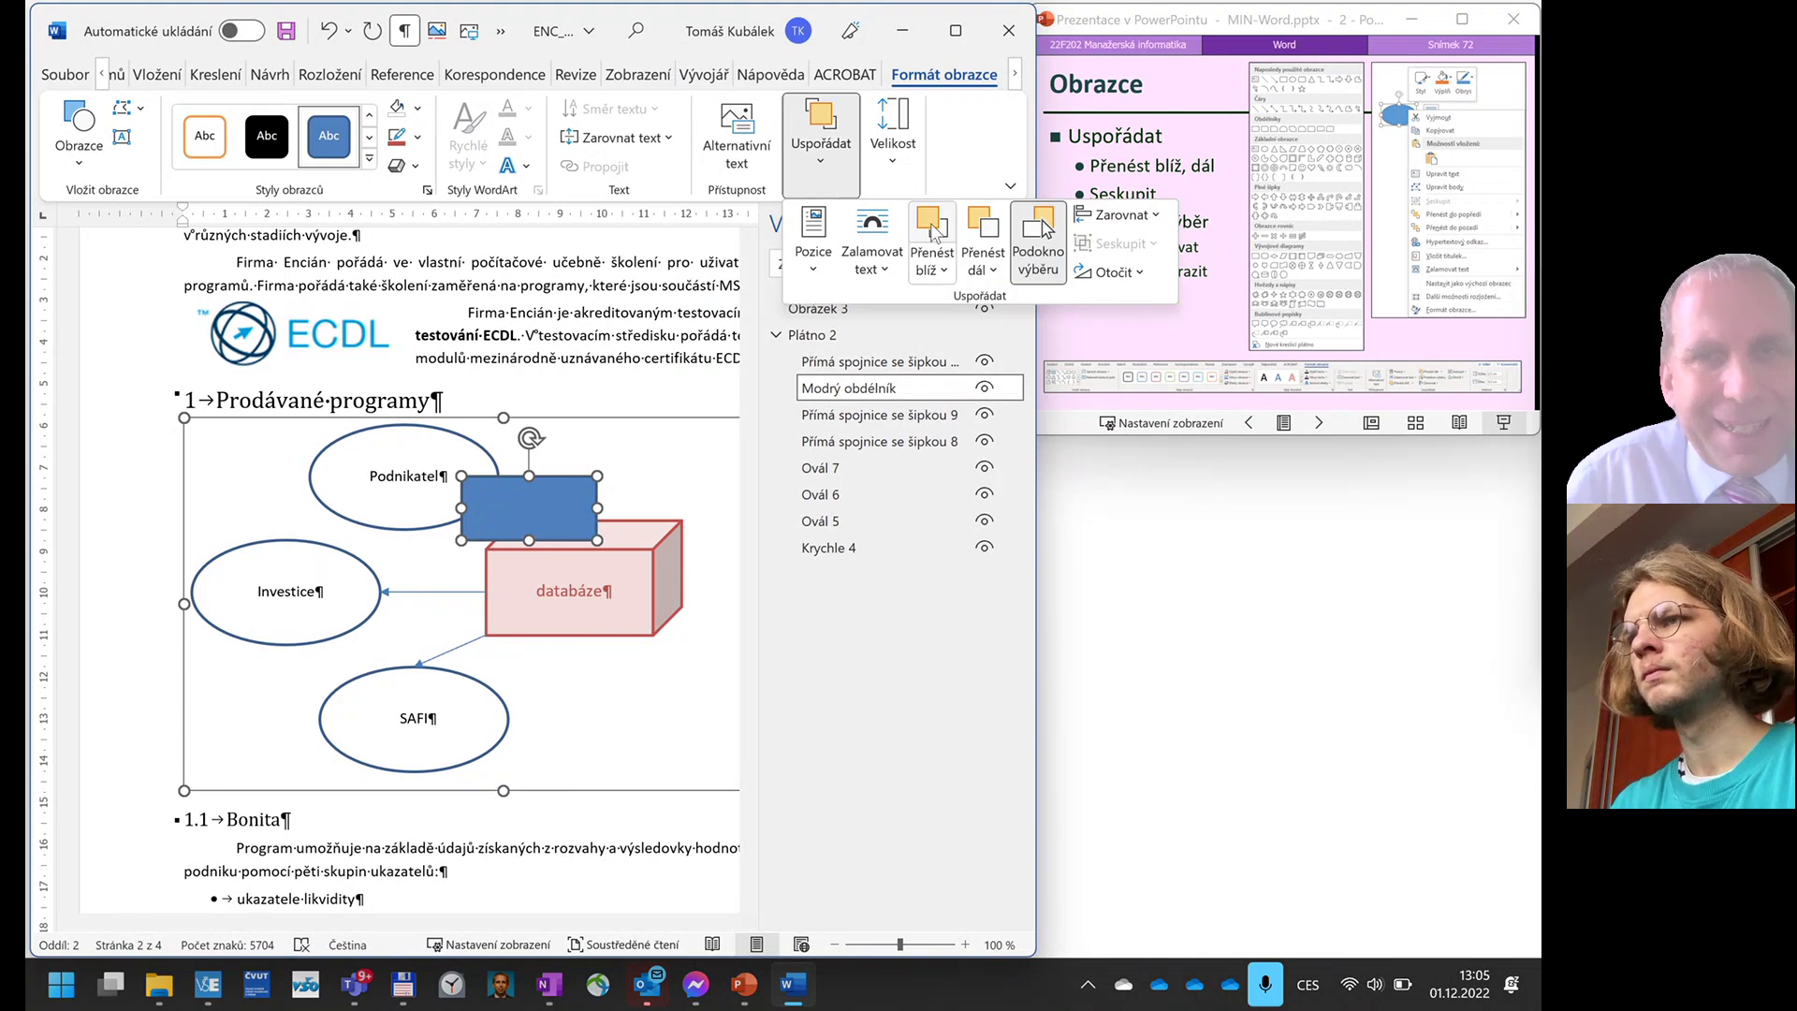
{"action": "left_click", "coordinate": [992, 270]}
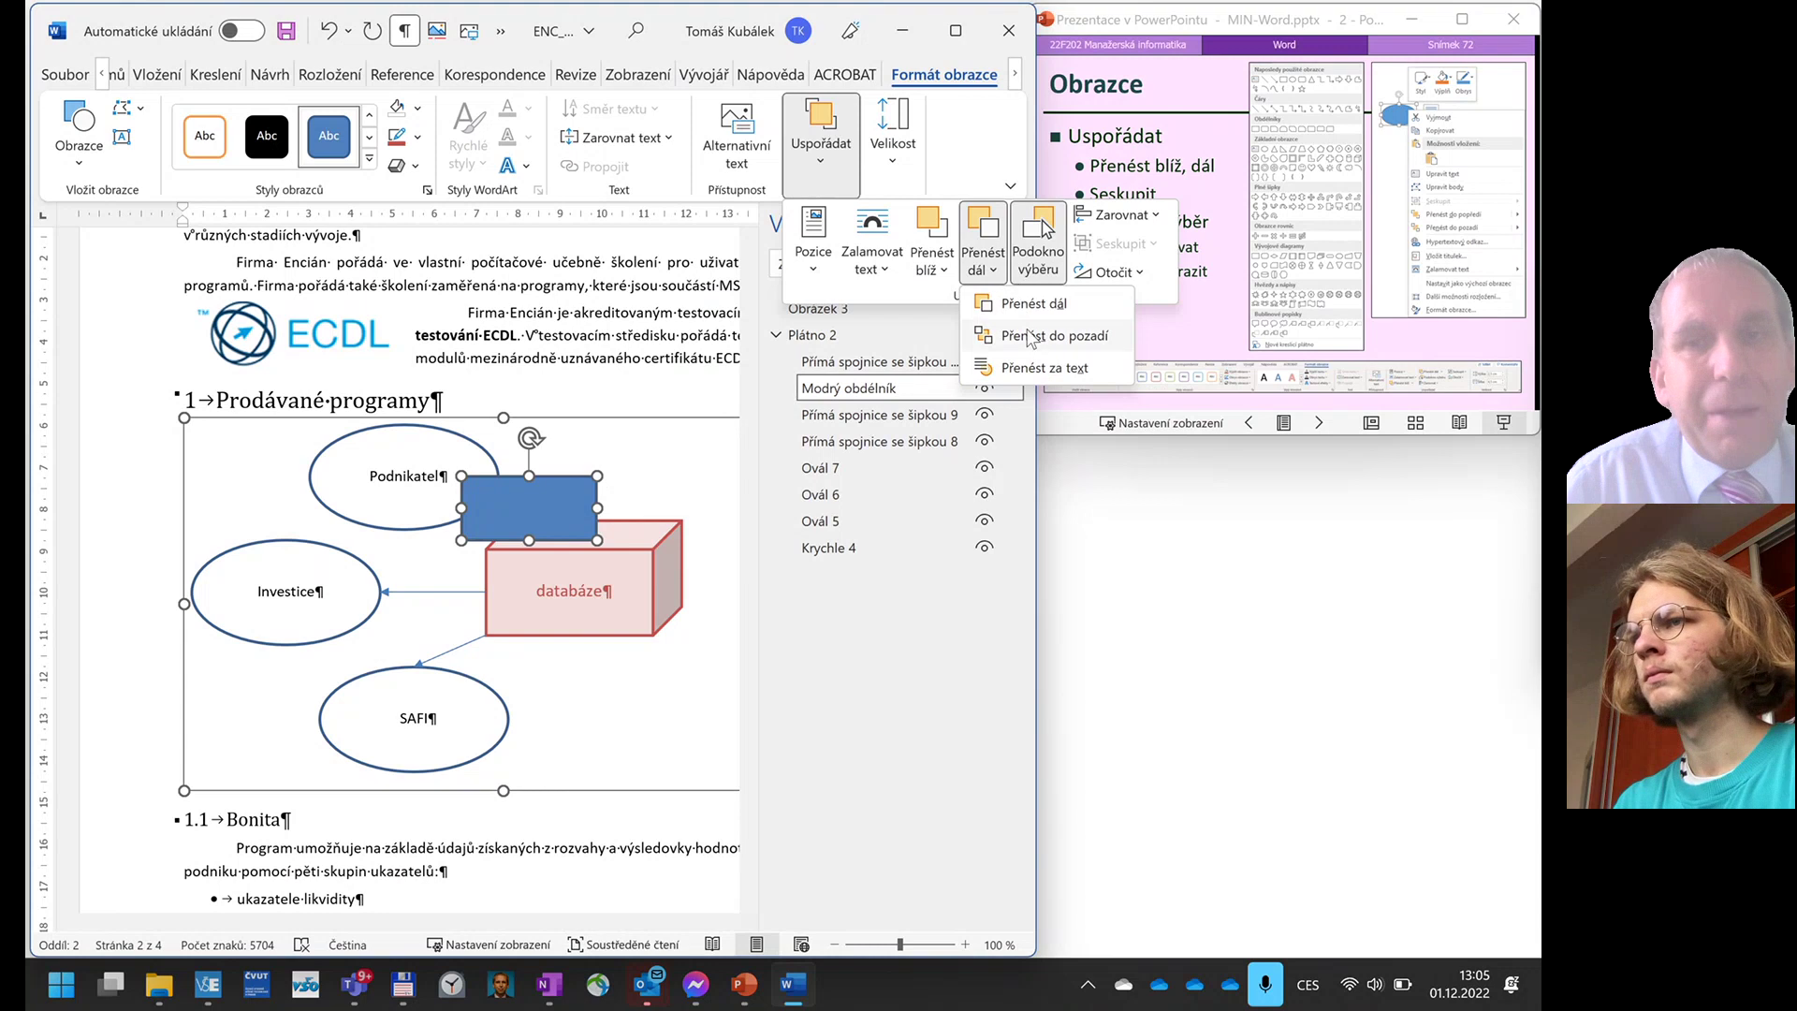
{"action": "left_click", "coordinate": [1032, 337]}
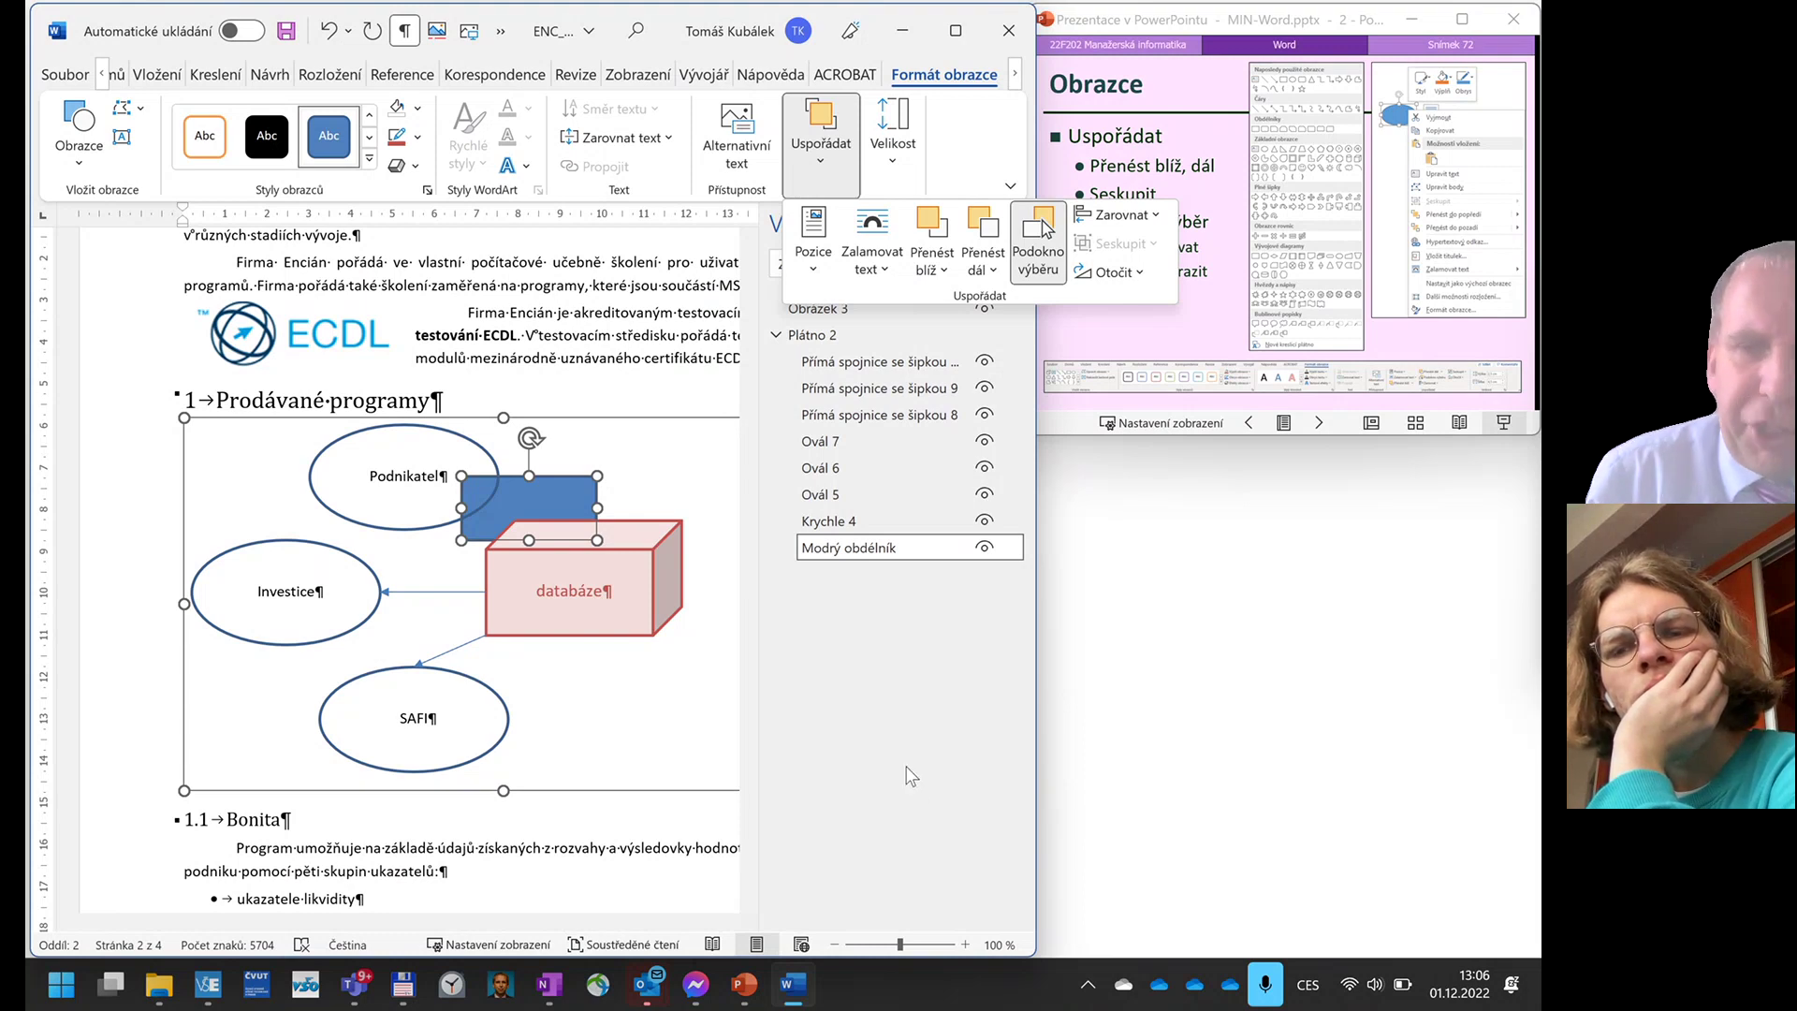
Hide Modrý obdélník, then Shift-select the Podnikatel, Investice and SAFI ovals.
{"action": "left_click", "coordinate": [984, 553]}
{"action": "left_click", "coordinate": [983, 549]}
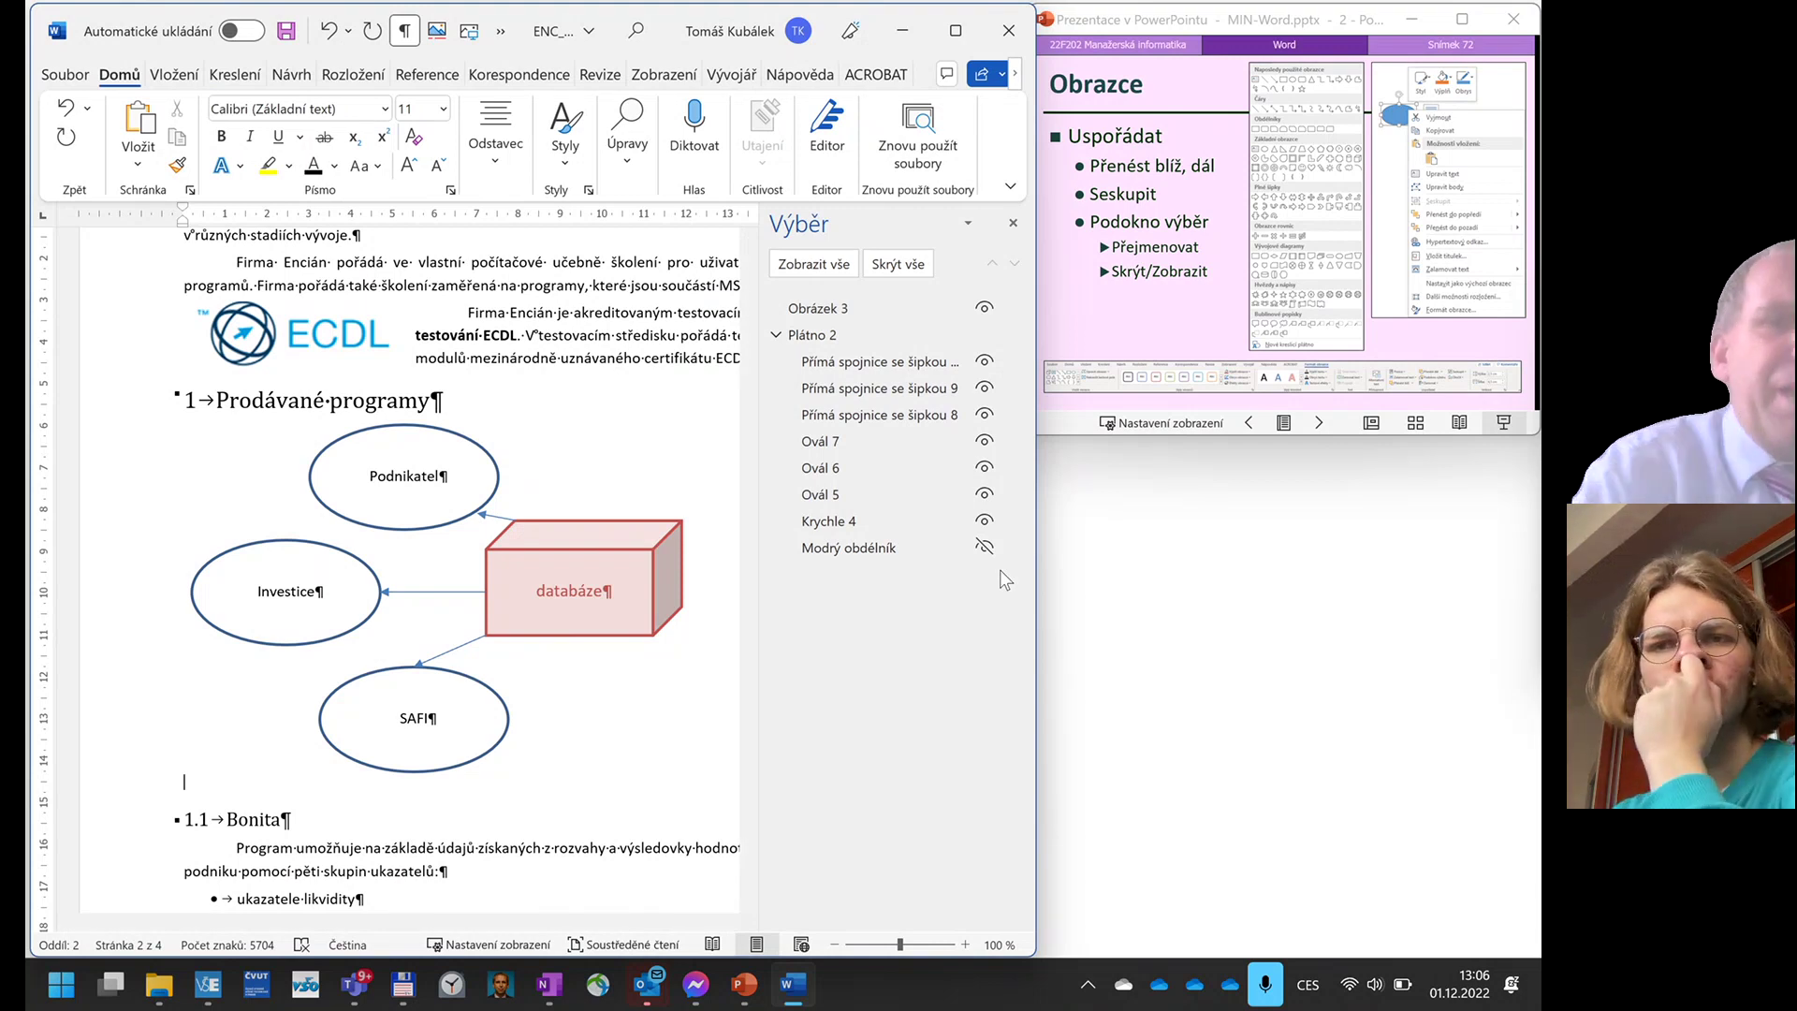
{"action": "left_click", "coordinate": [457, 437]}
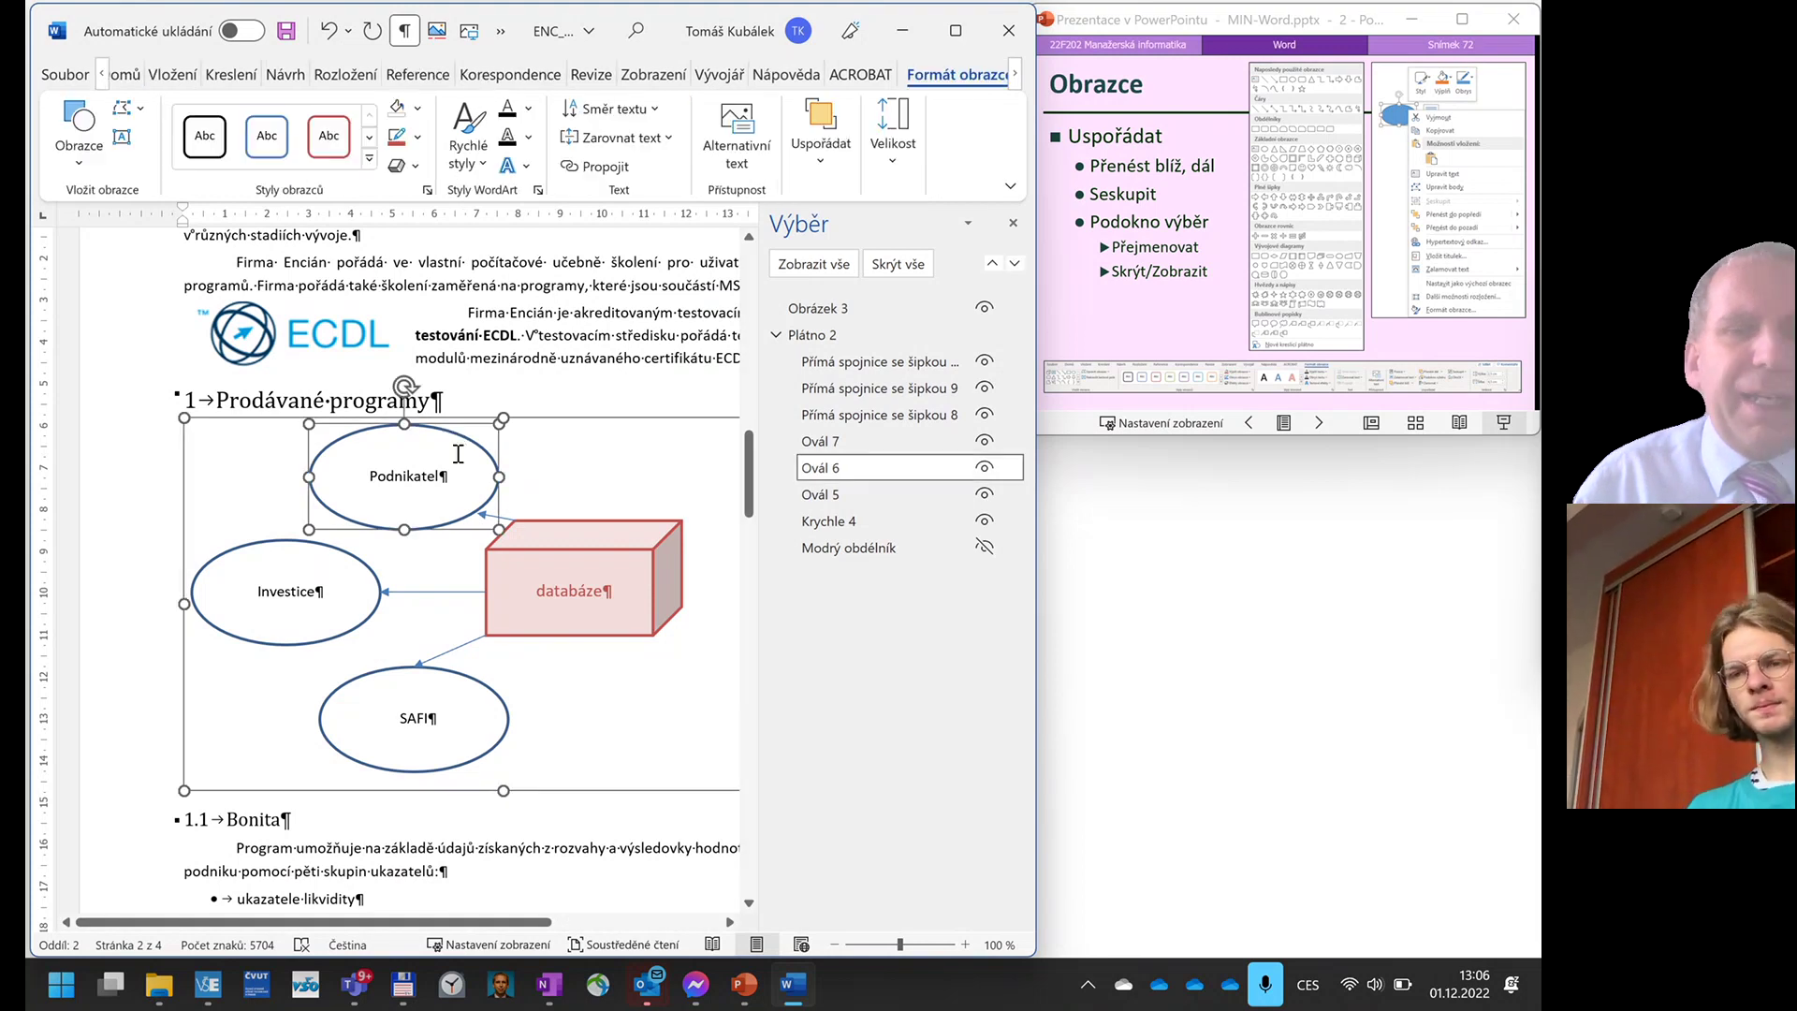
{"action": "left_click", "coordinate": [377, 585], "text": "shift"}
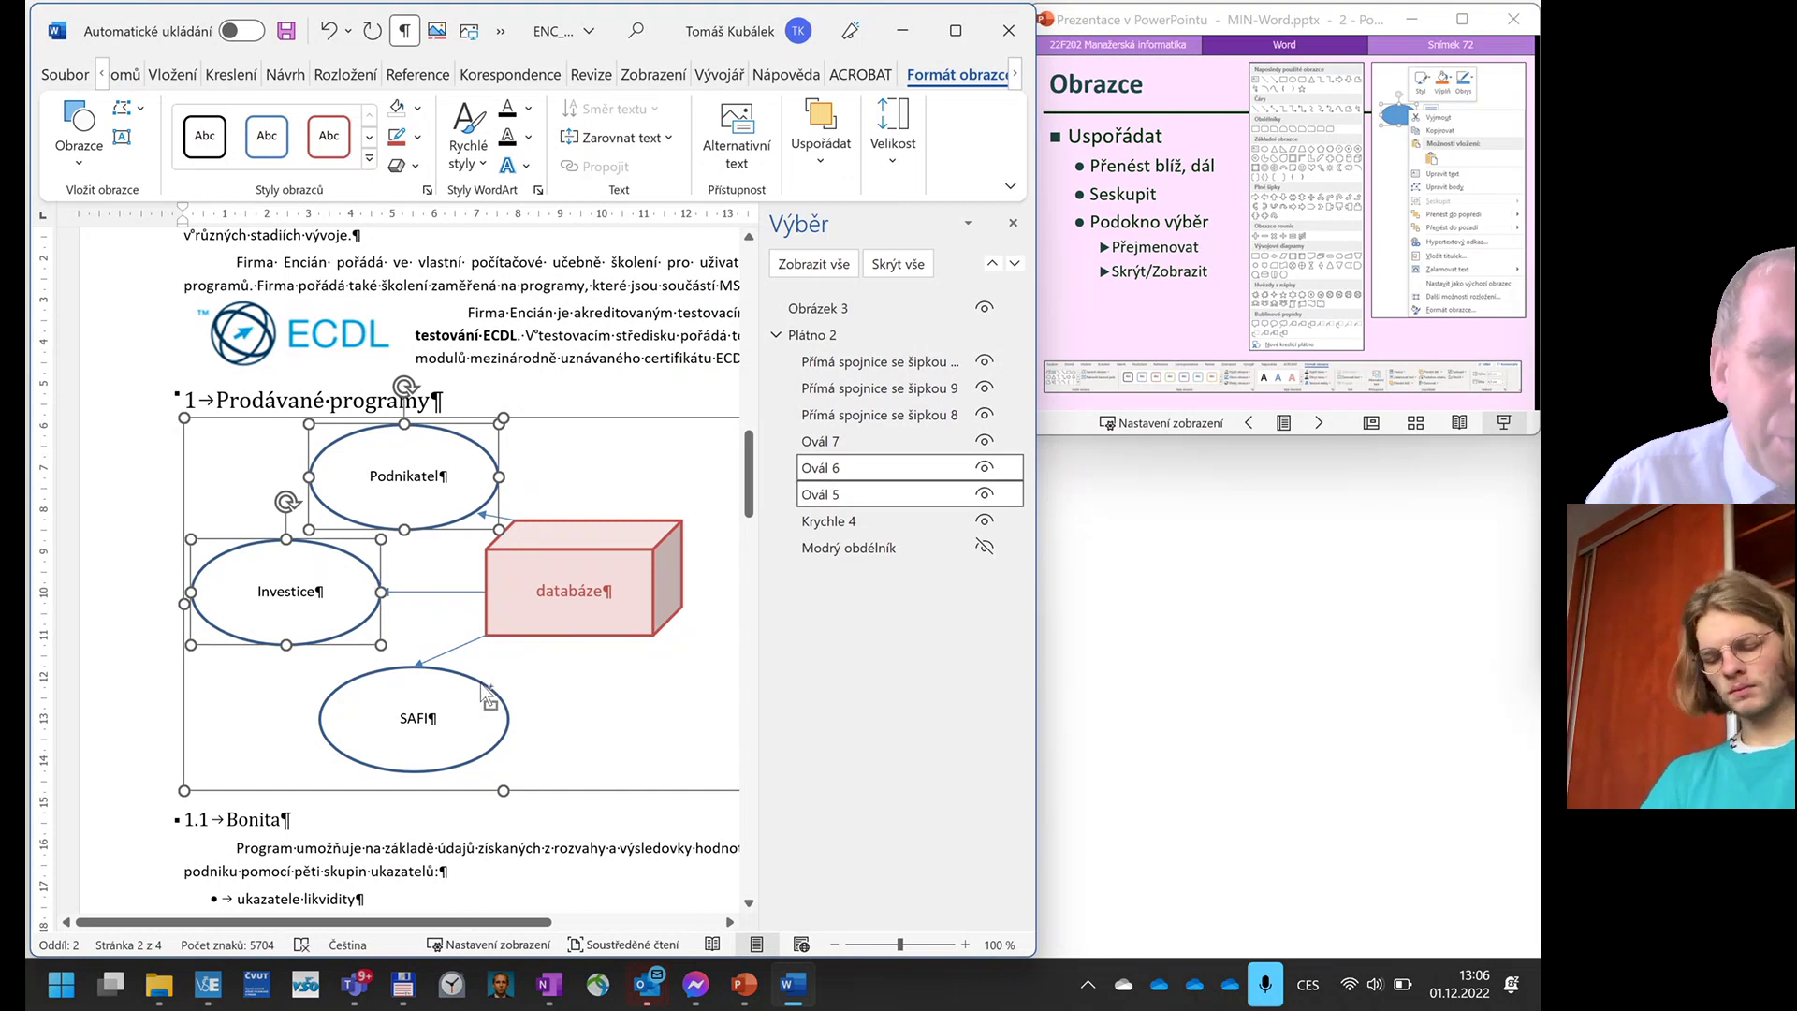
{"action": "left_click", "coordinate": [484, 693], "text": "shift"}
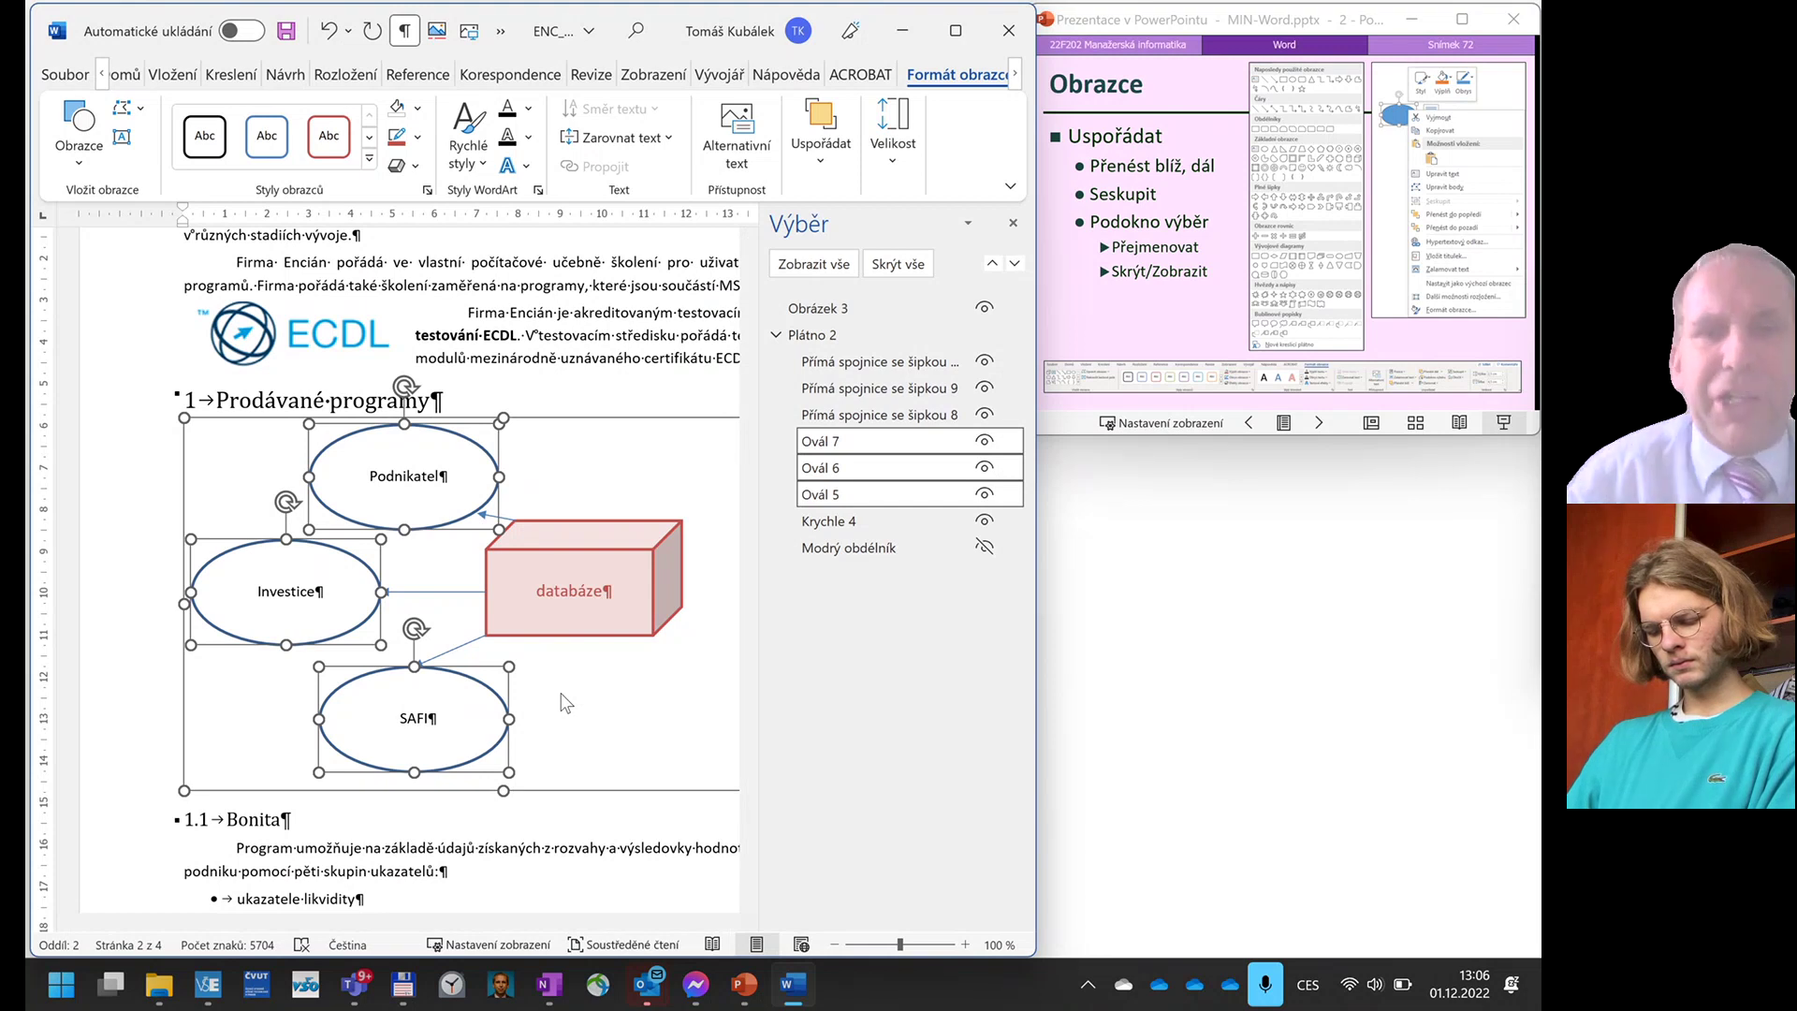
{"action": "left_click", "coordinate": [831, 164]}
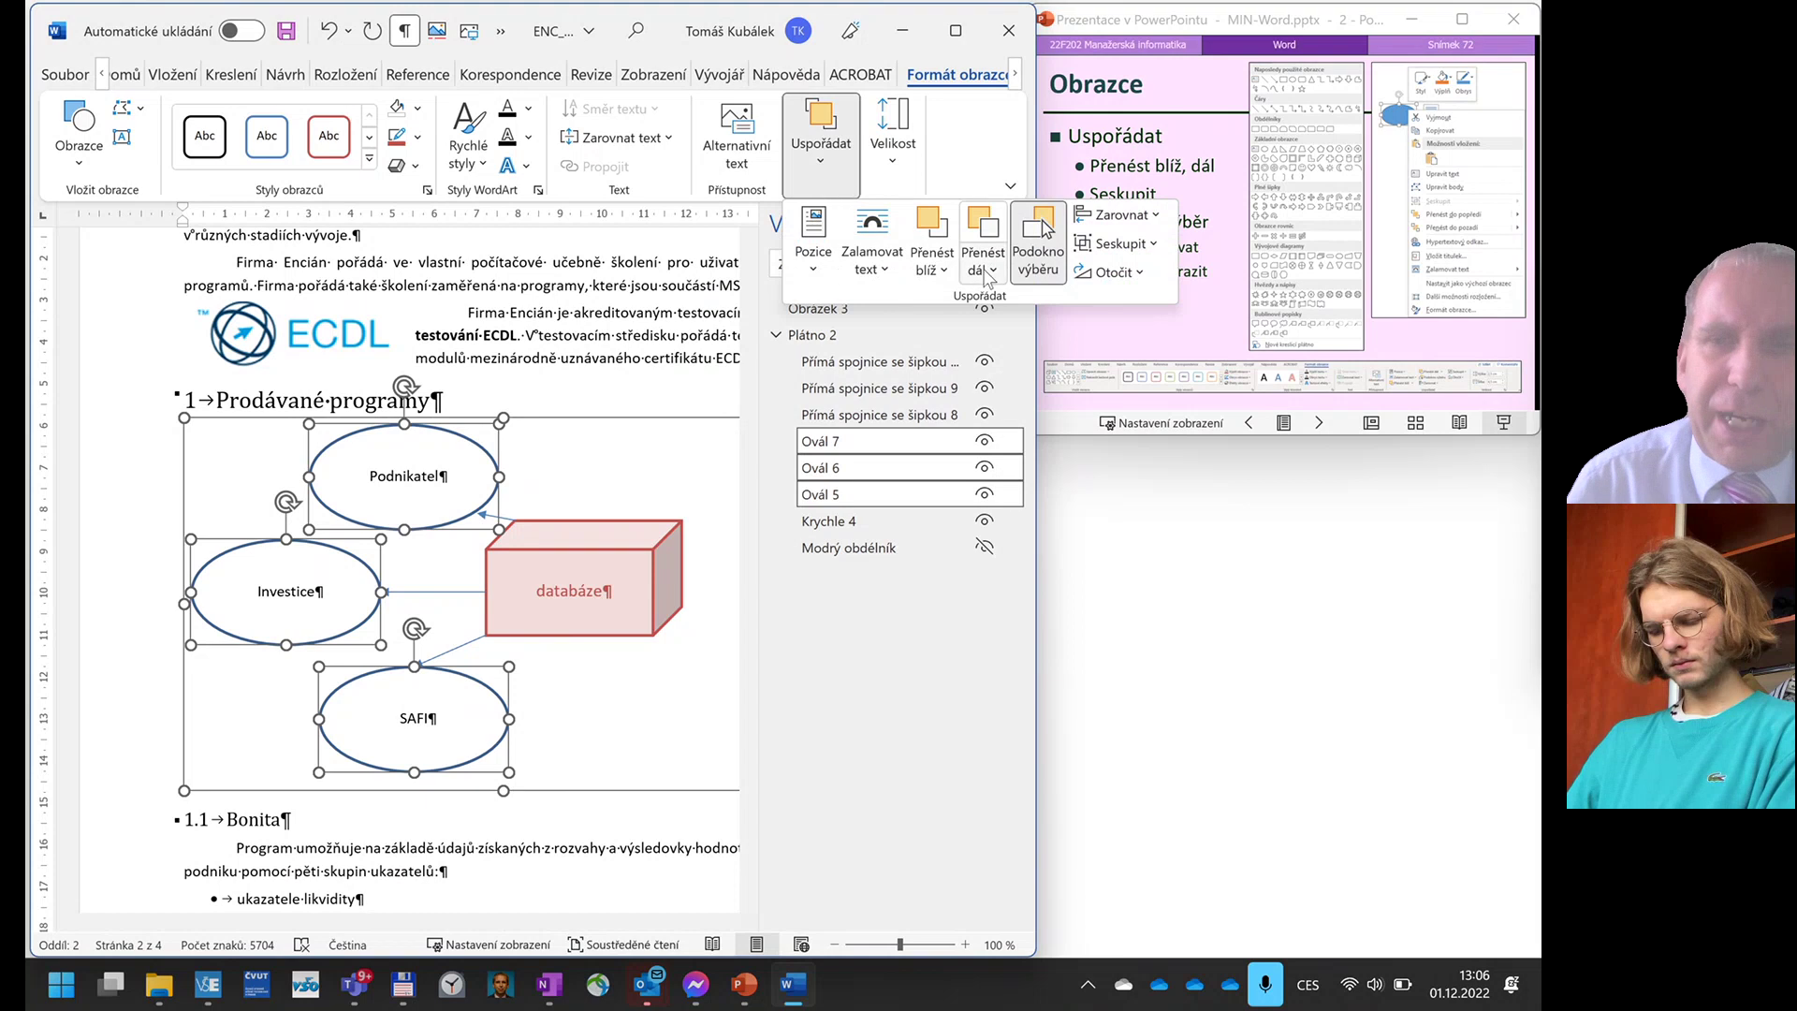
Group the three selected ovals with Seskupit, then collapse and expand Skupina 12 in the selection pane.
{"action": "left_click", "coordinate": [1134, 248]}
{"action": "left_click", "coordinate": [1136, 275]}
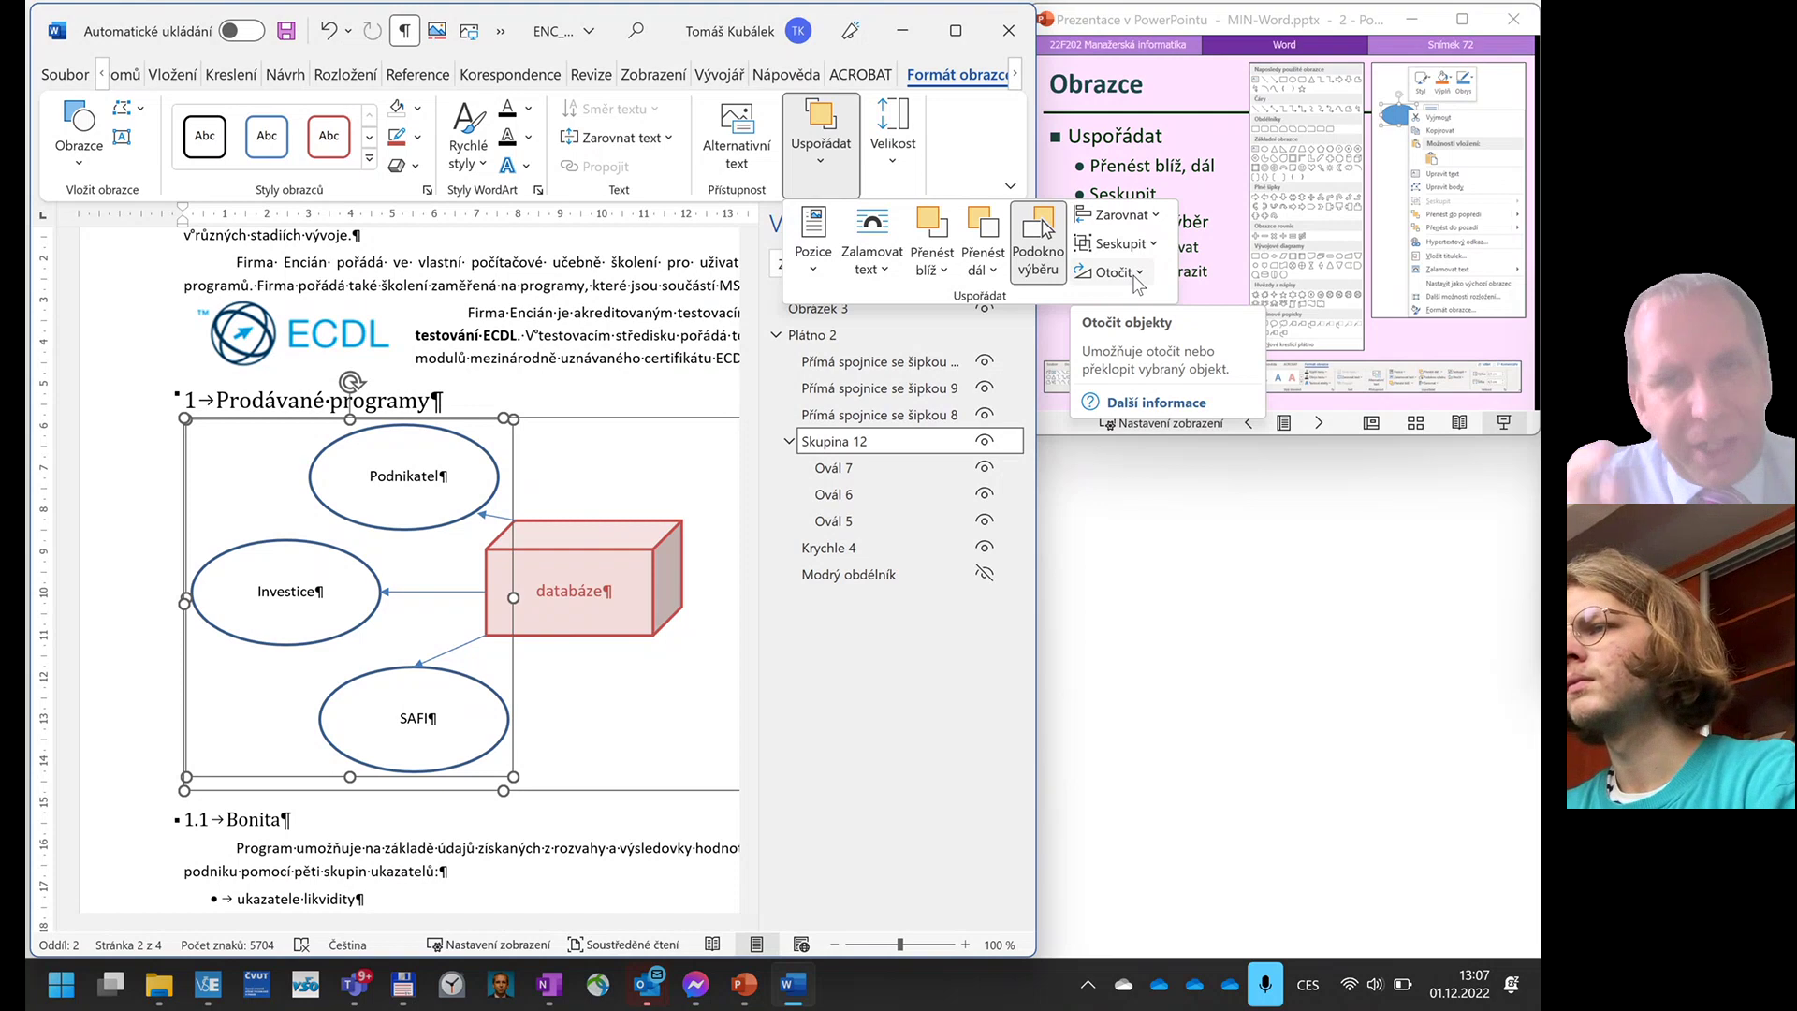
{"action": "left_click", "coordinate": [790, 443]}
{"action": "left_click", "coordinate": [790, 443]}
{"action": "left_click", "coordinate": [790, 443]}
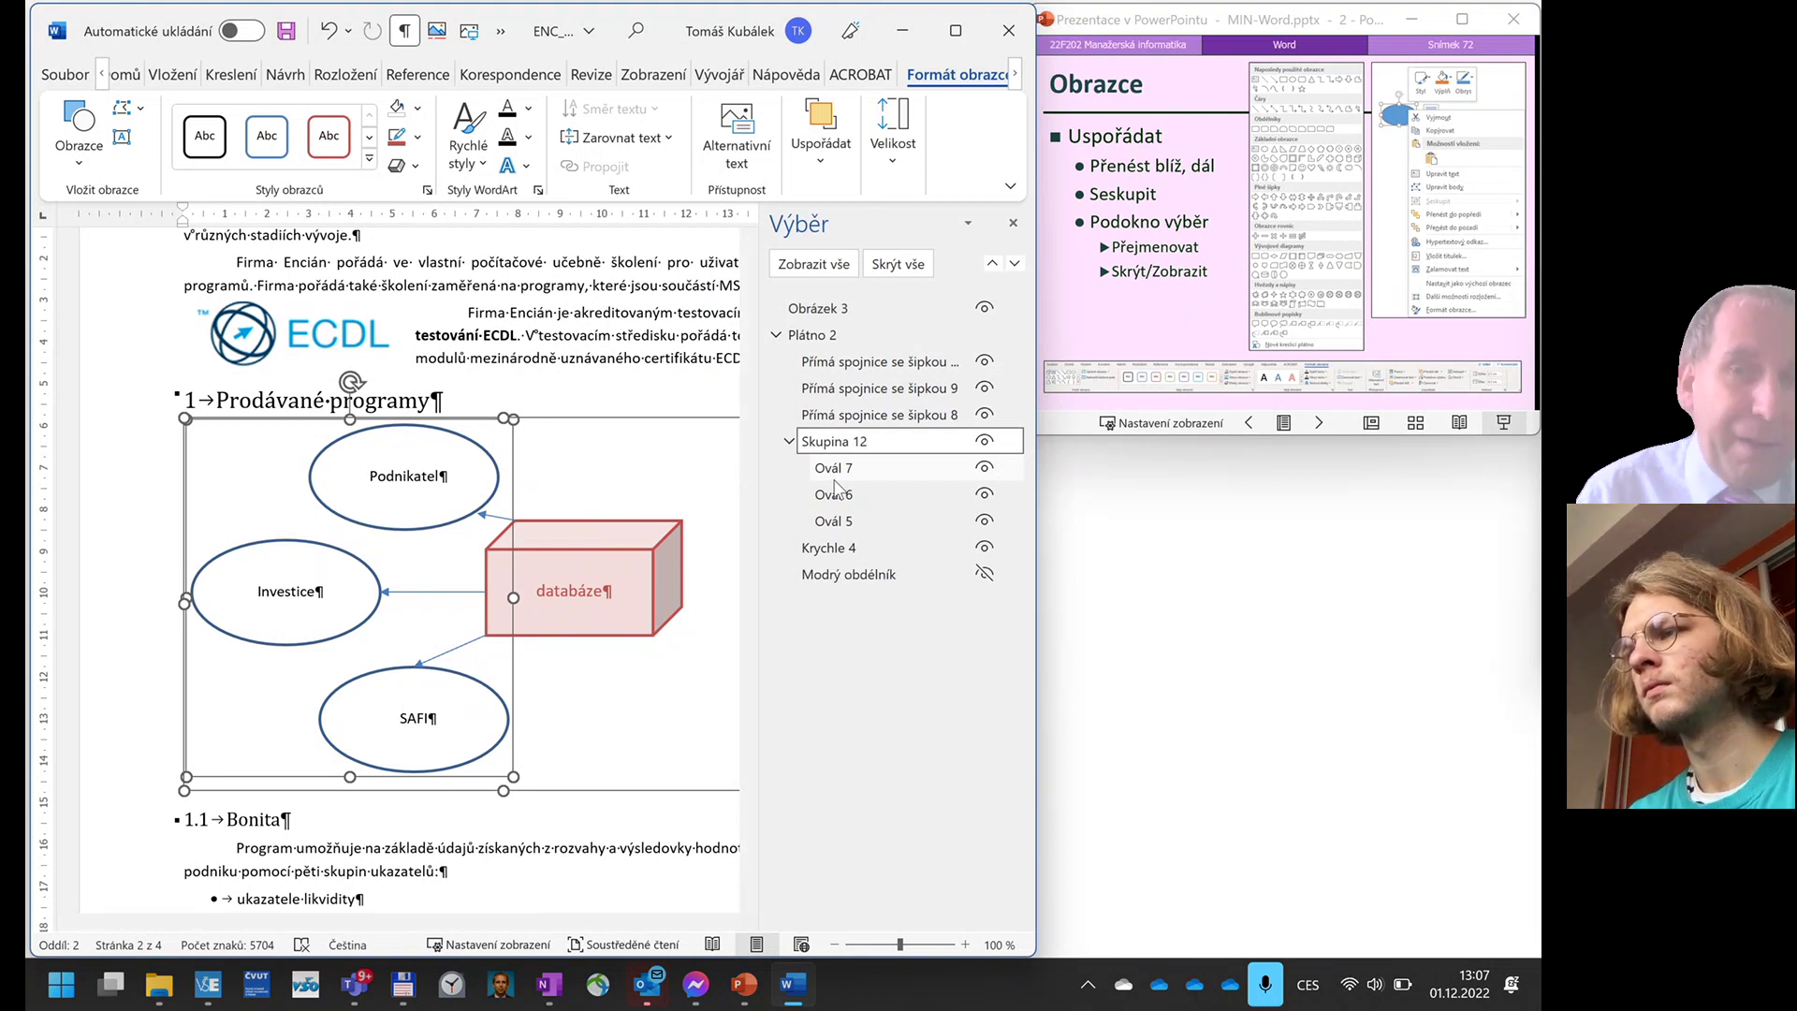
Rename Skupina 12 to 'Elipsy' and select that group on the canvas.
{"action": "double_click", "coordinate": [862, 444]}
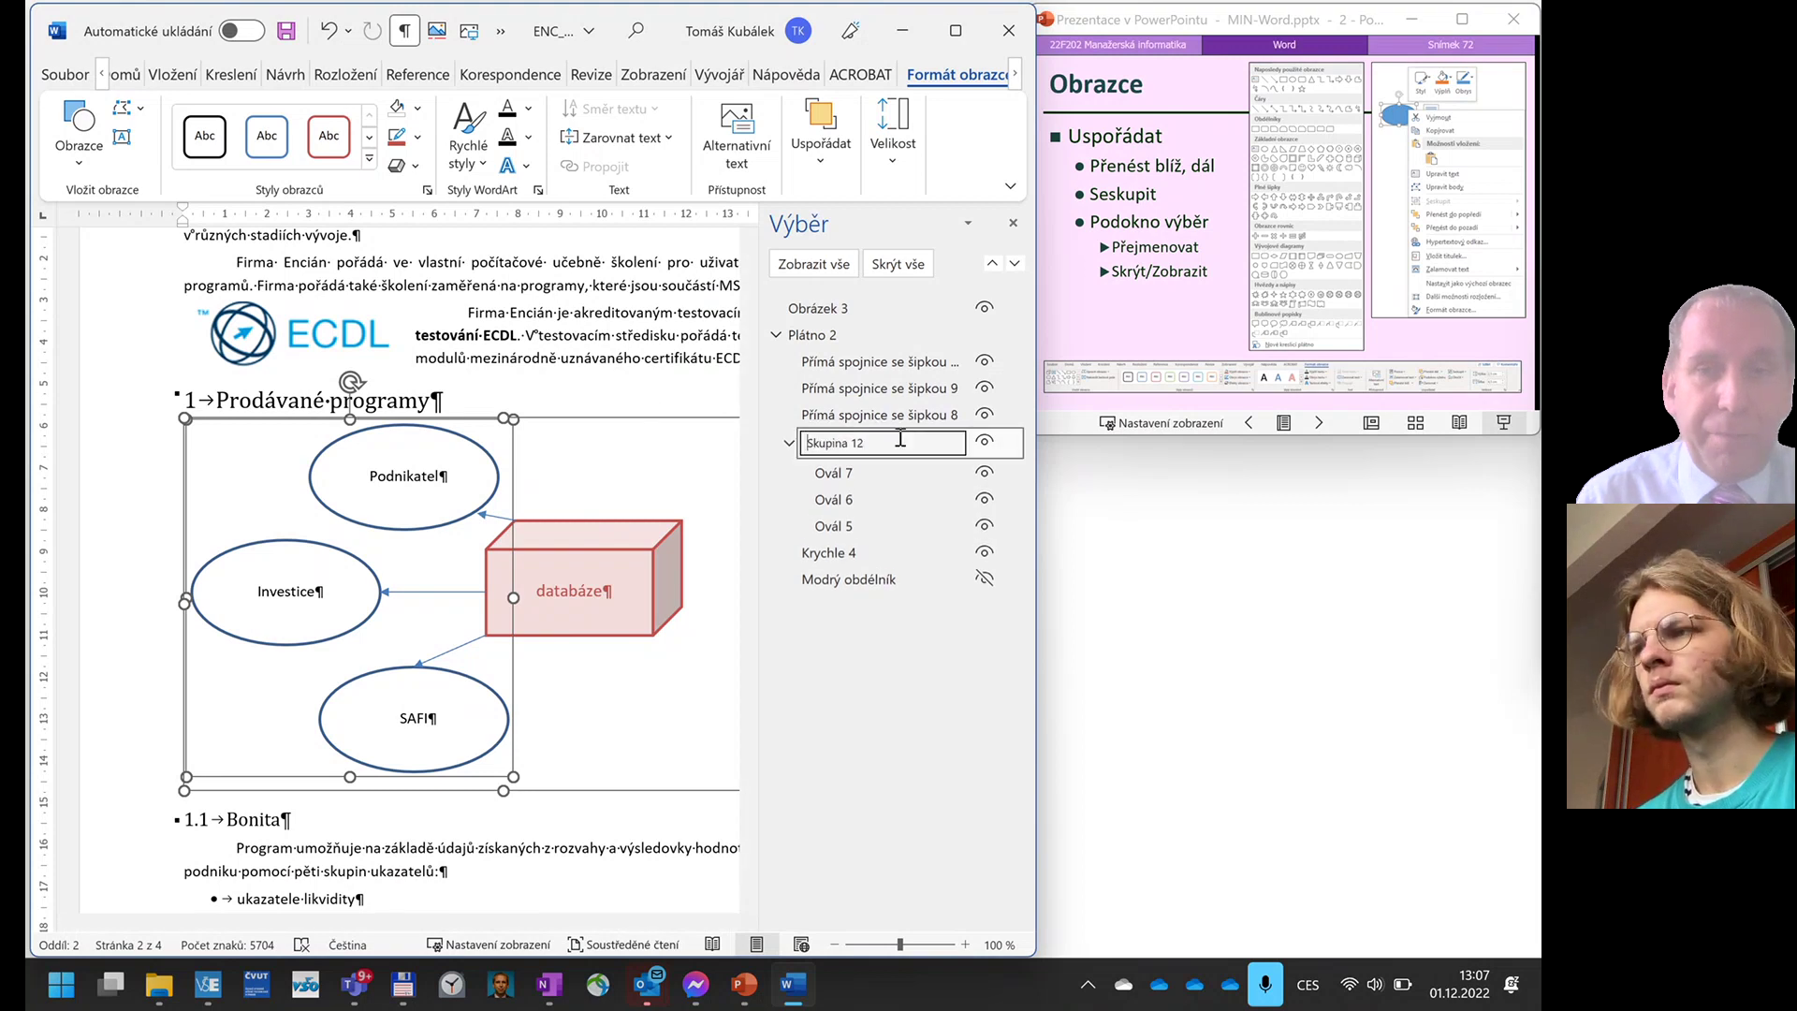
{"action": "left_click_drag", "start_coordinate": [885, 441], "coordinate": [791, 445]}
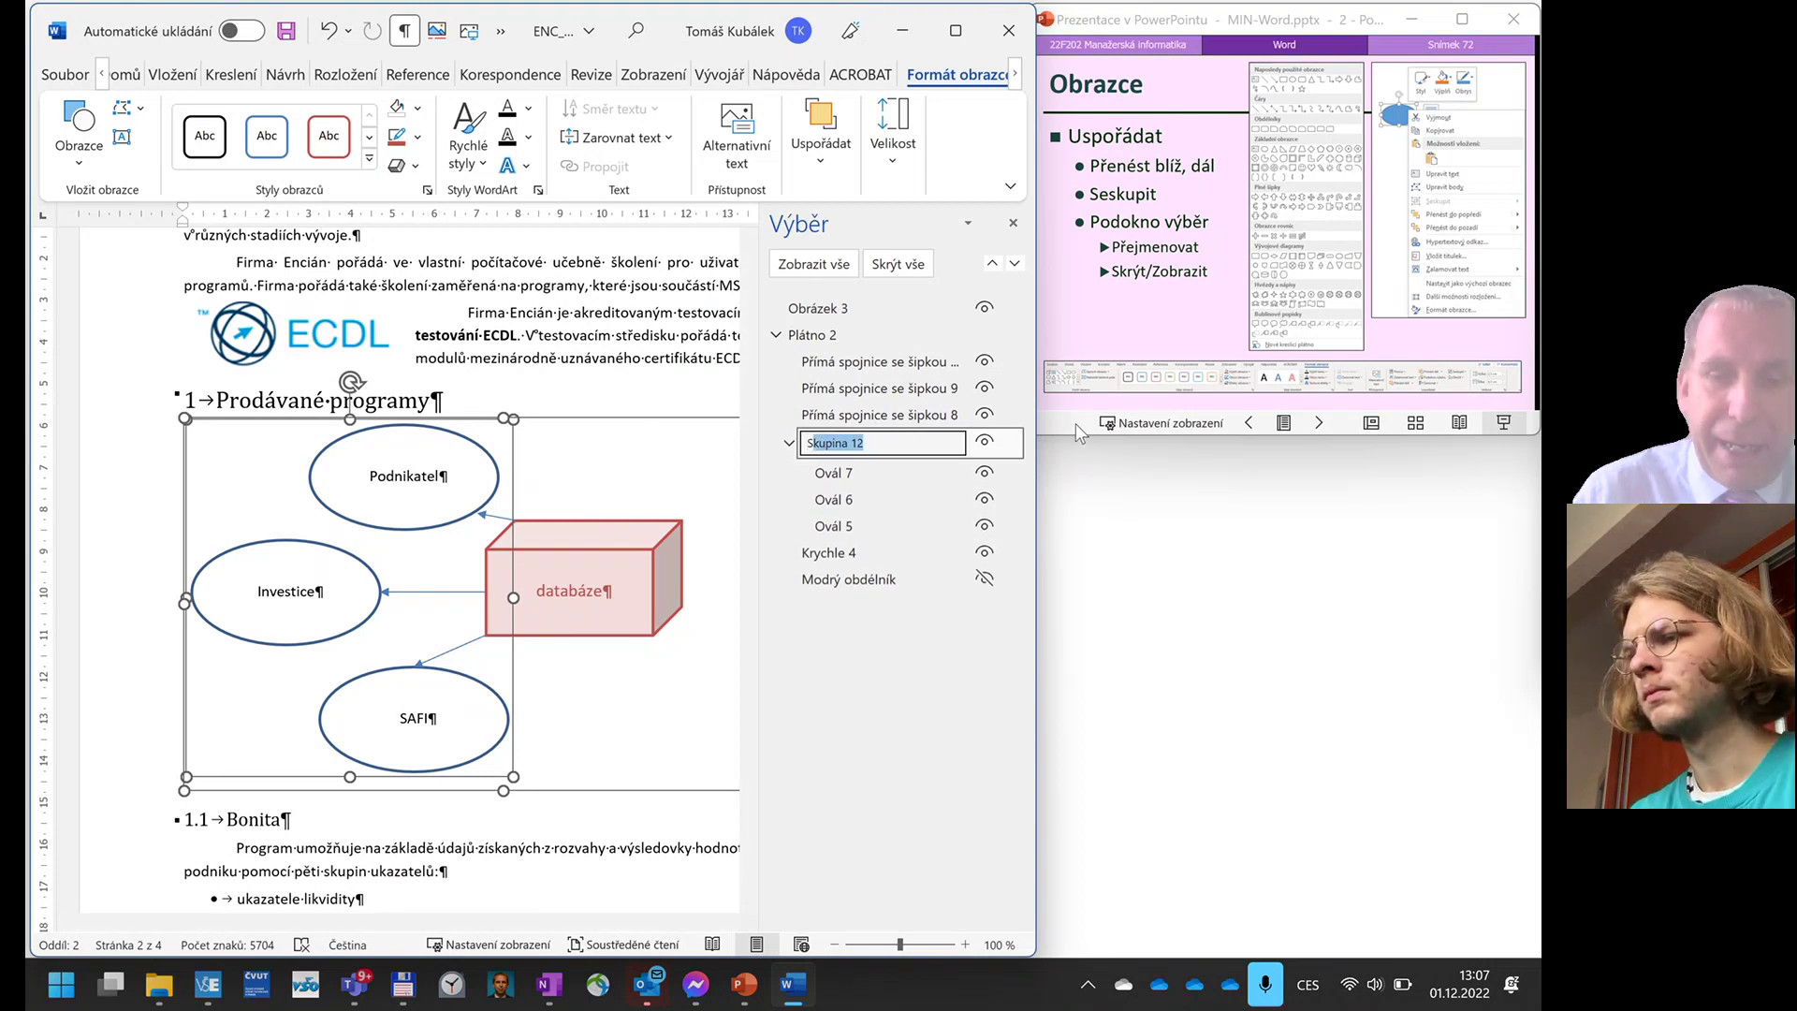
{"action": "key", "text": "BackSpace"}
{"action": "type", "text": "Elips"}
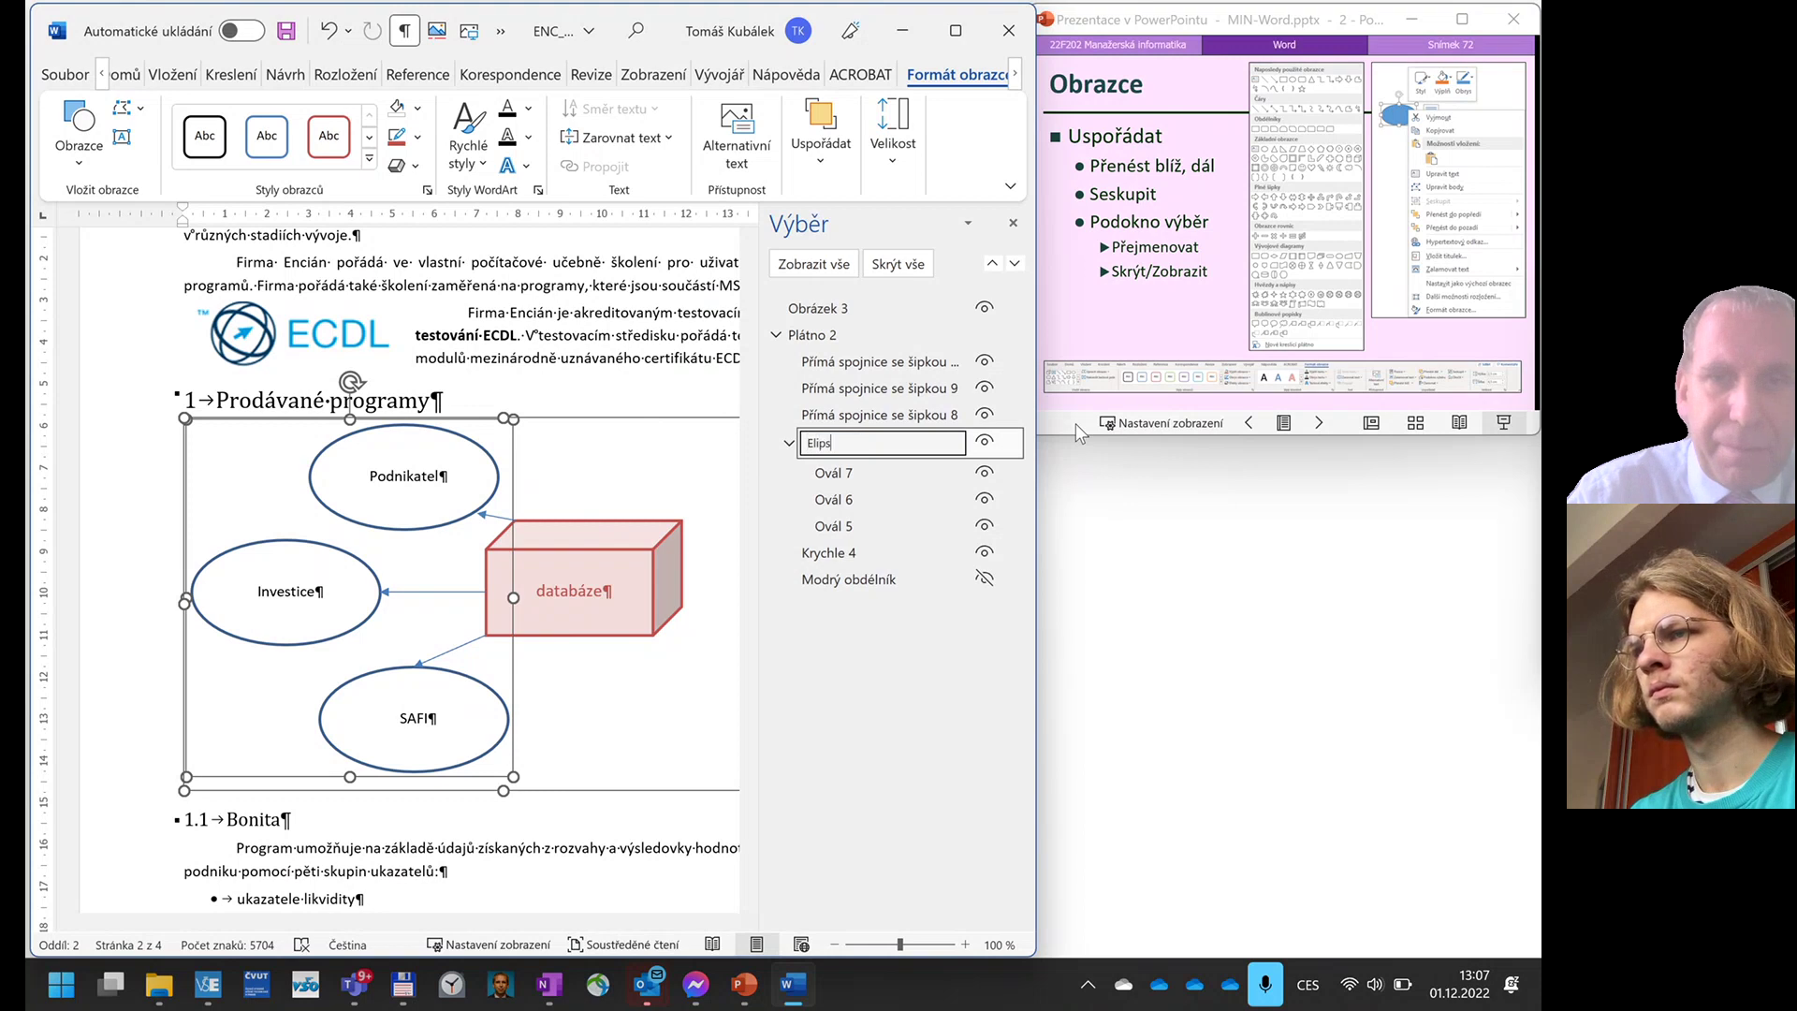
{"action": "type", "text": "y"}
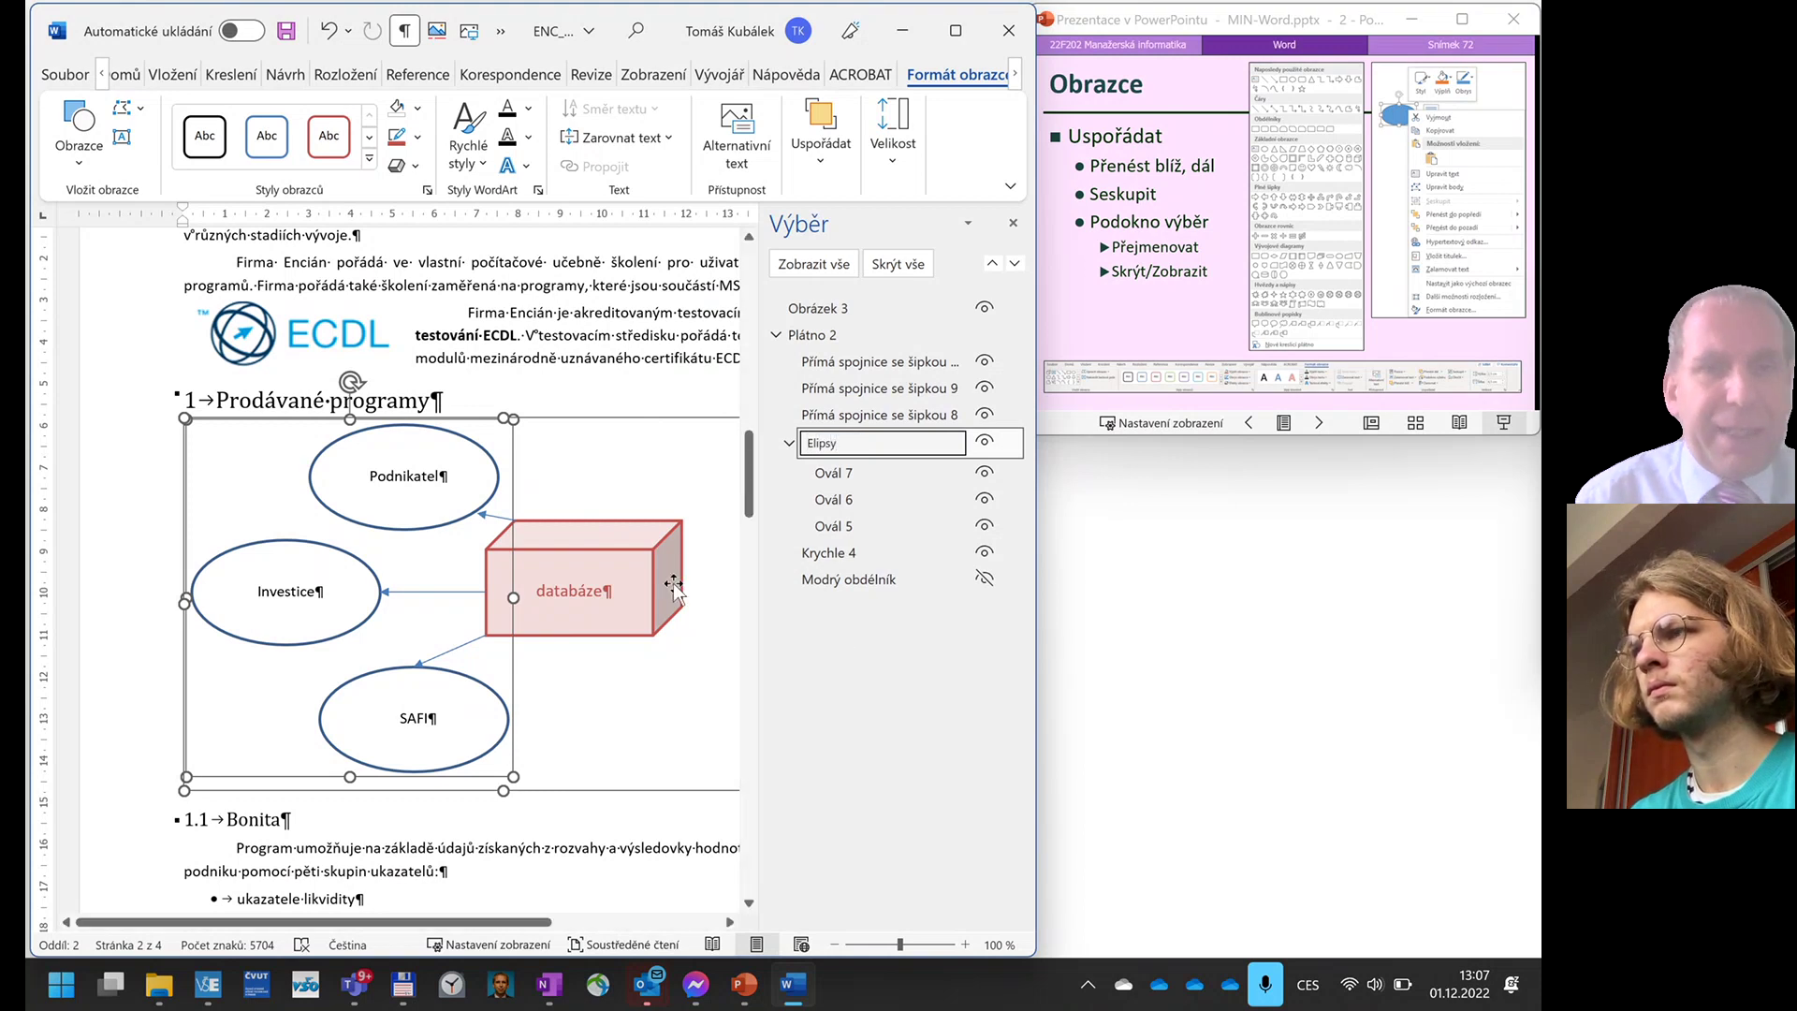
{"action": "key", "text": "Return"}
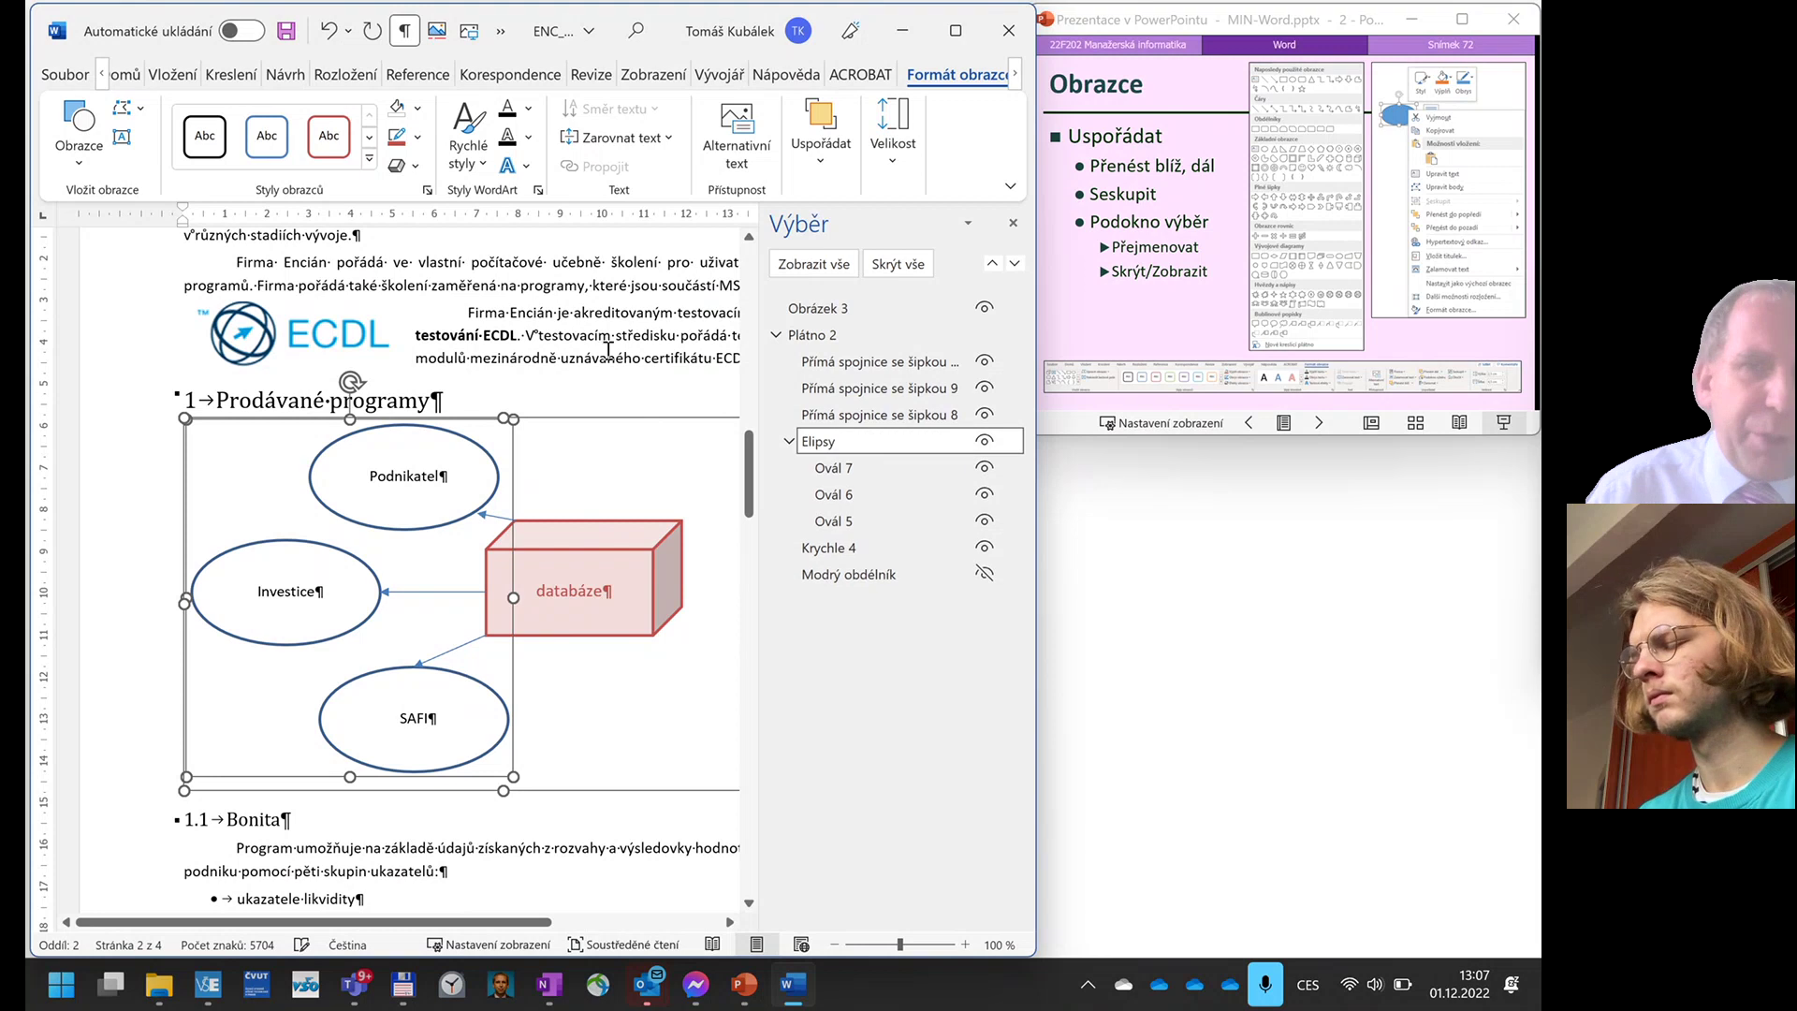
{"action": "left_click", "coordinate": [613, 351]}
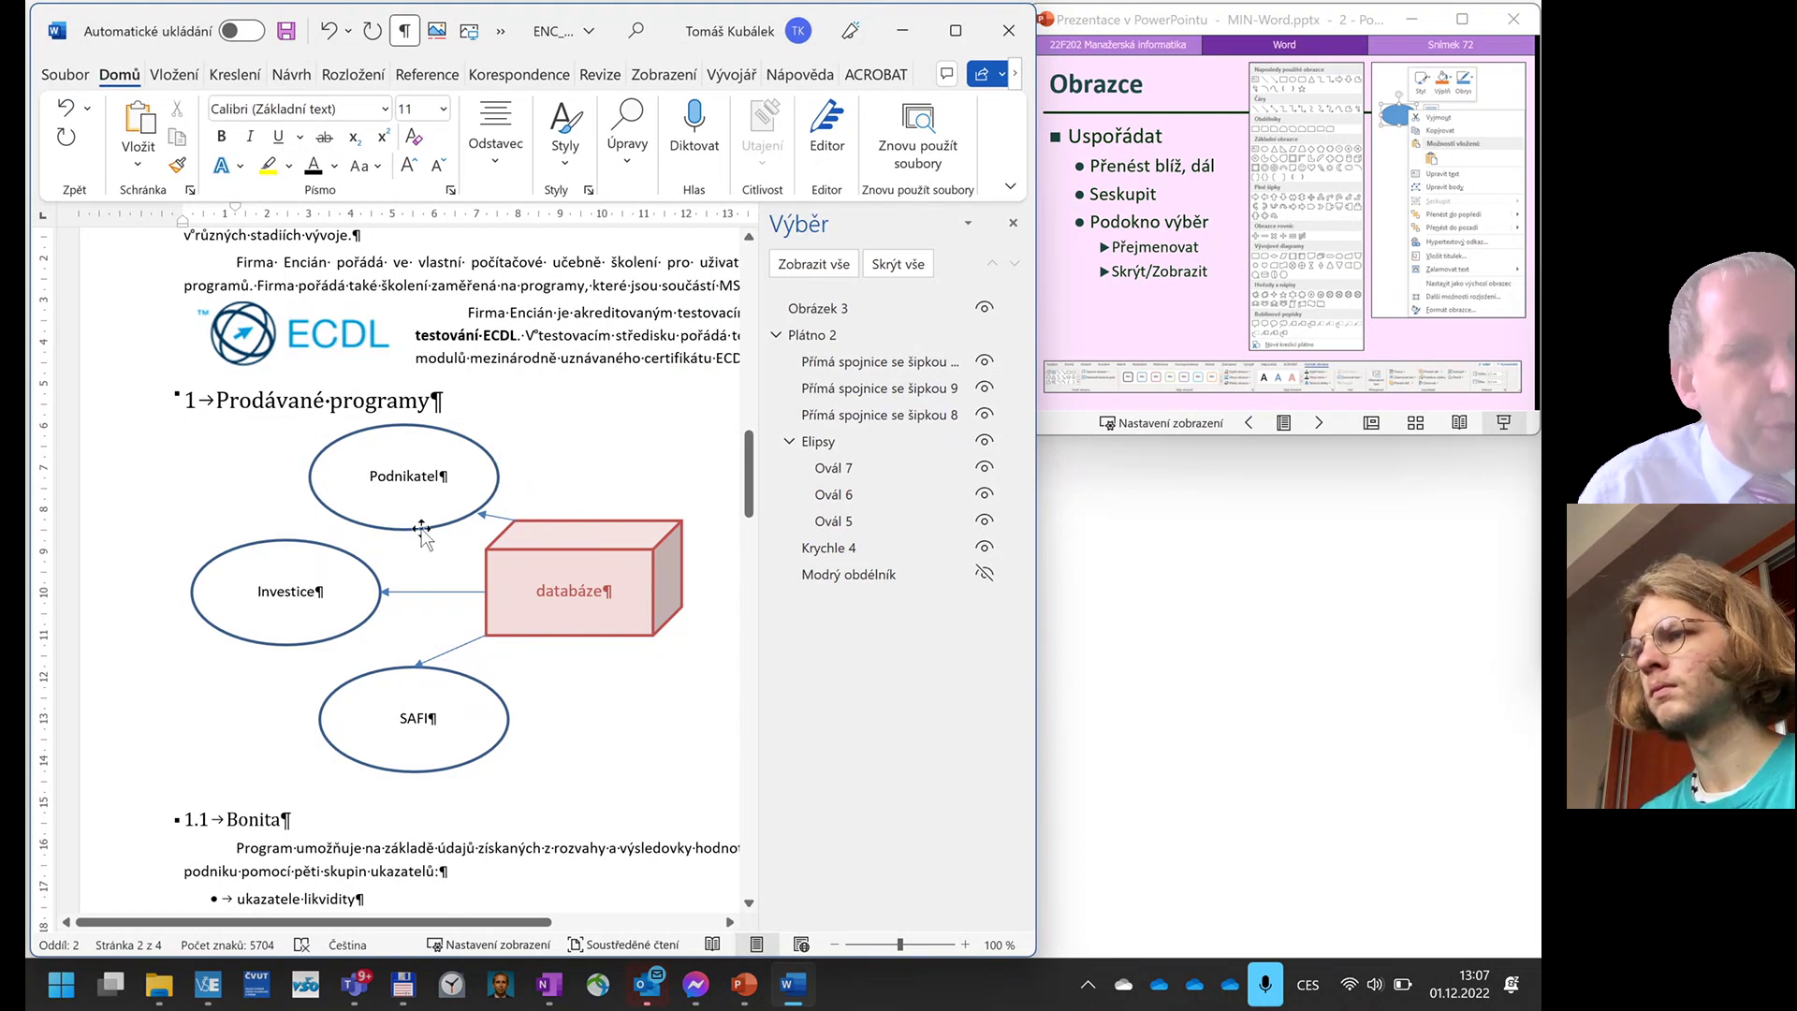
{"action": "left_click", "coordinate": [358, 559]}
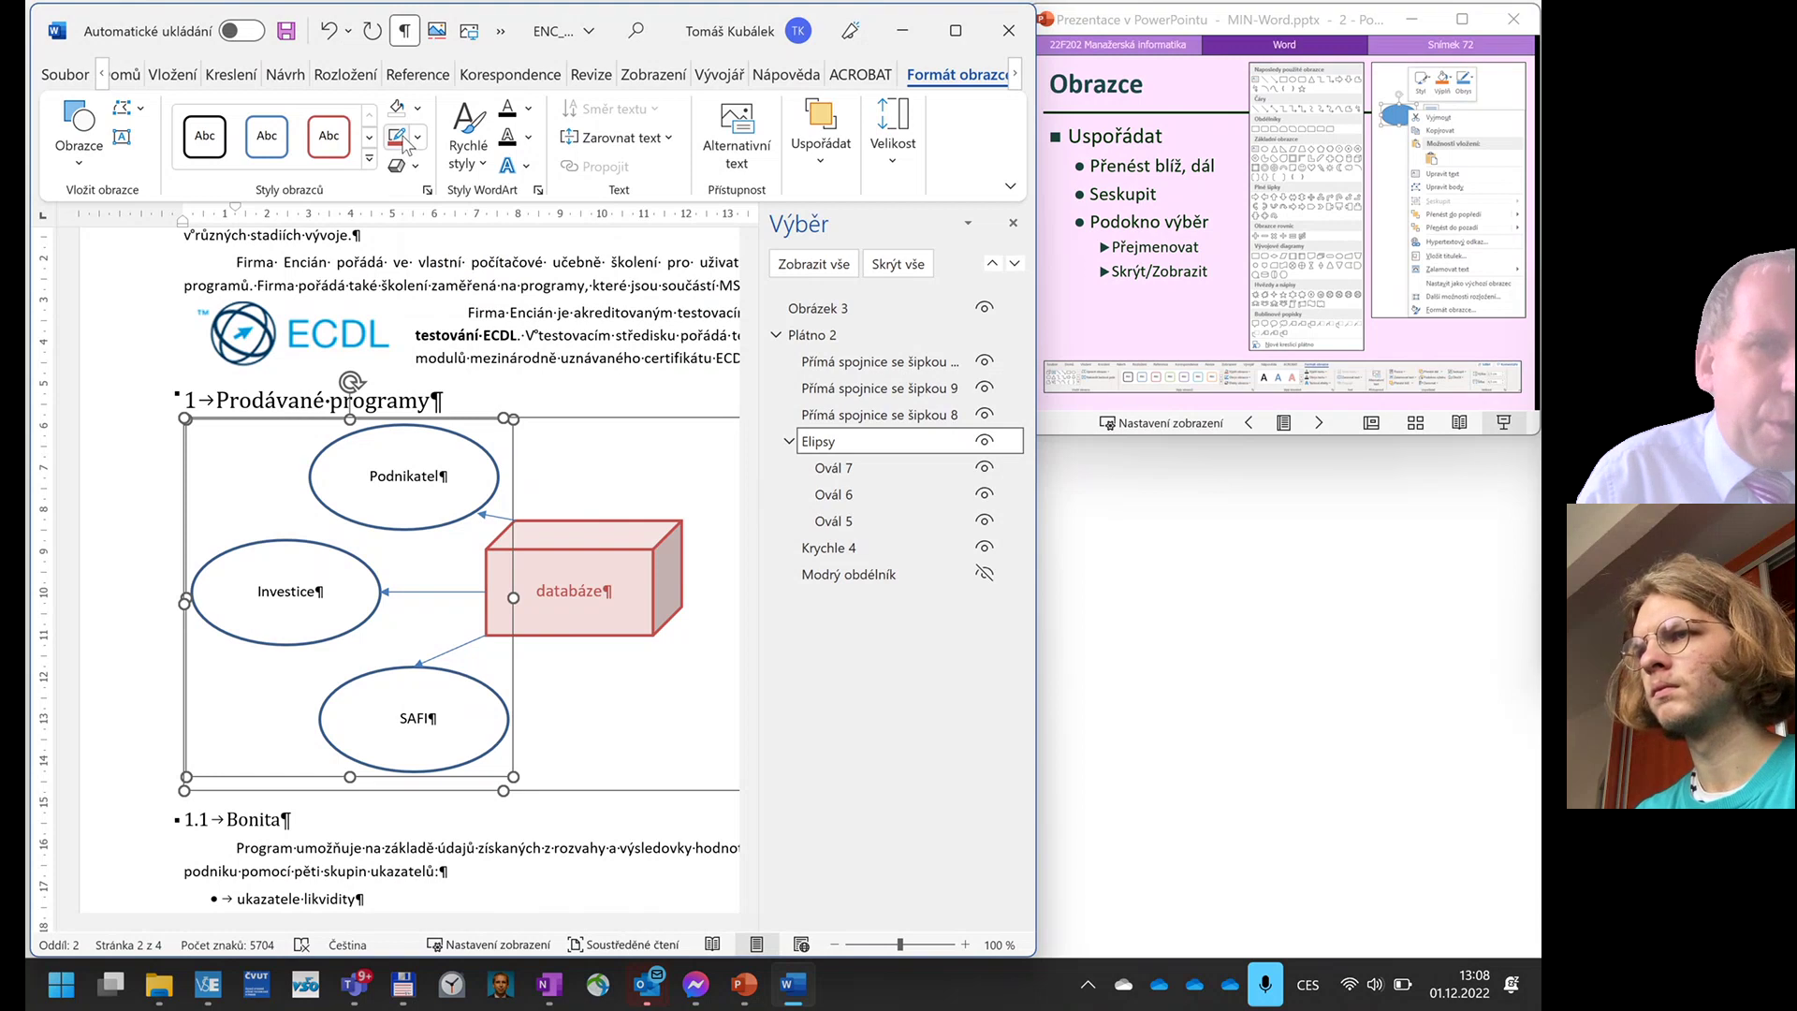
Outline the three ellipses in red, then give the Podnikatel ellipse an orange outline.
{"action": "left_click", "coordinate": [405, 141]}
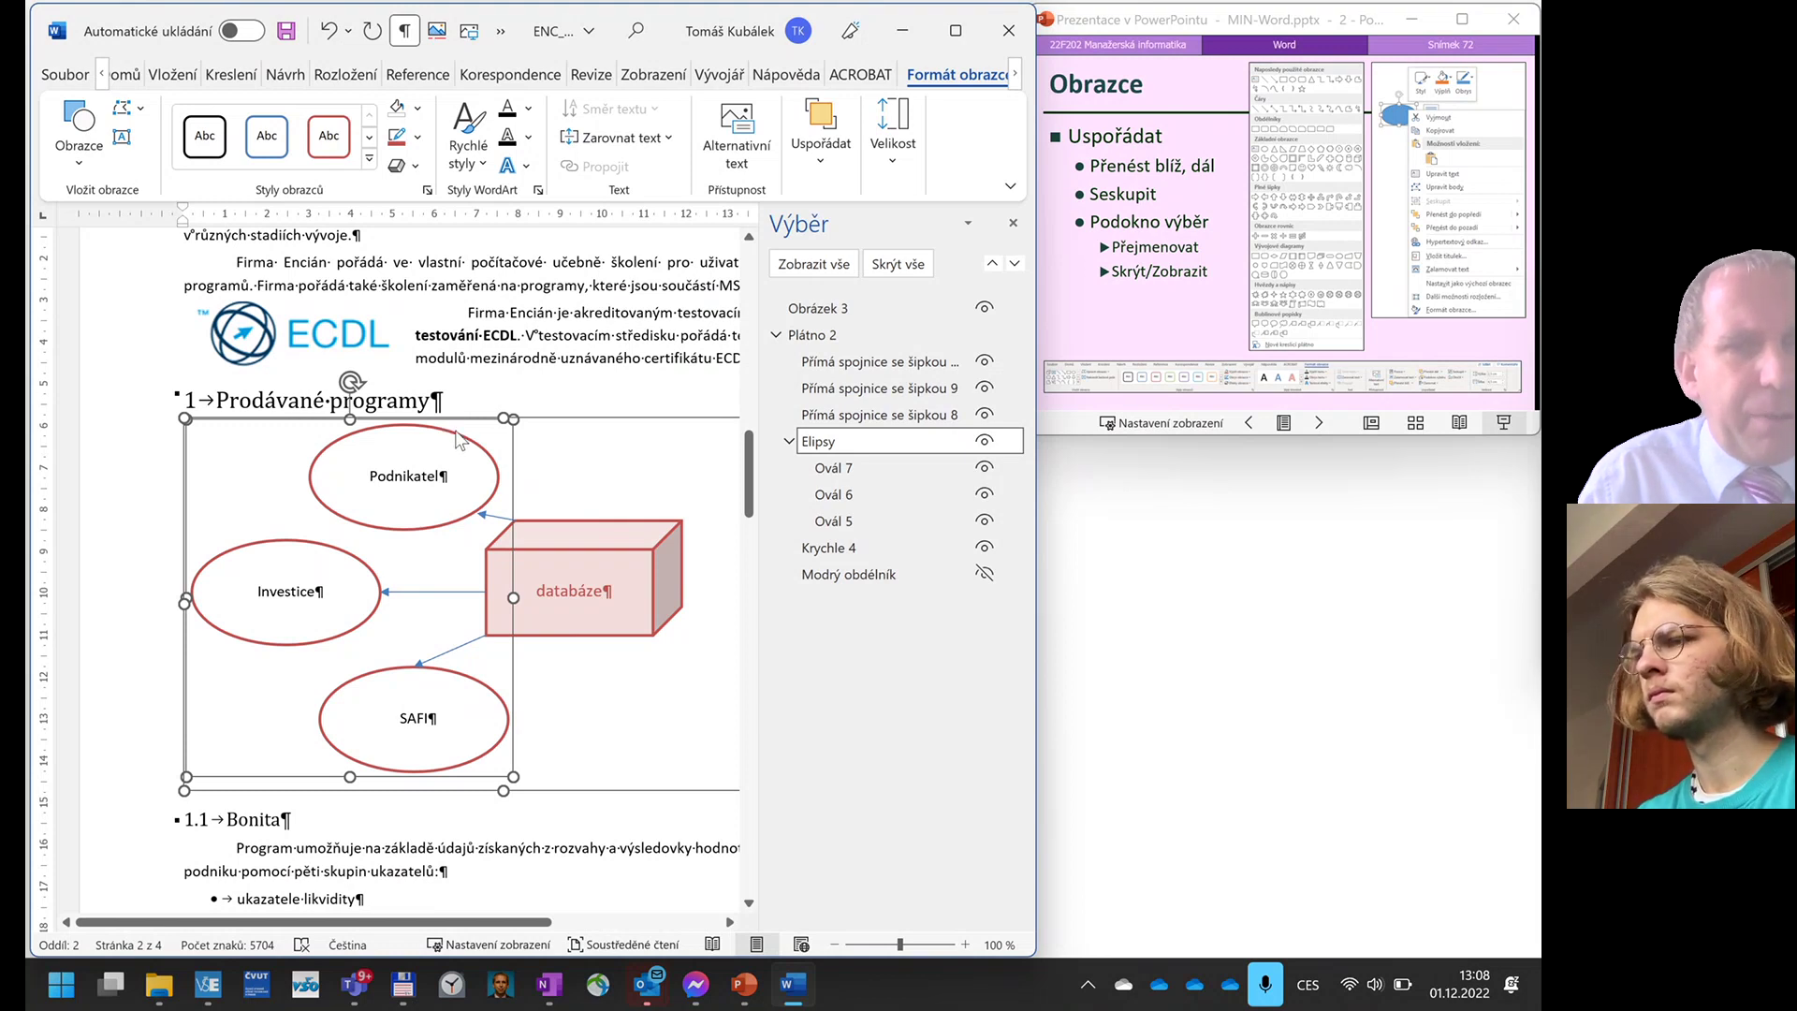
{"action": "left_click", "coordinate": [456, 438]}
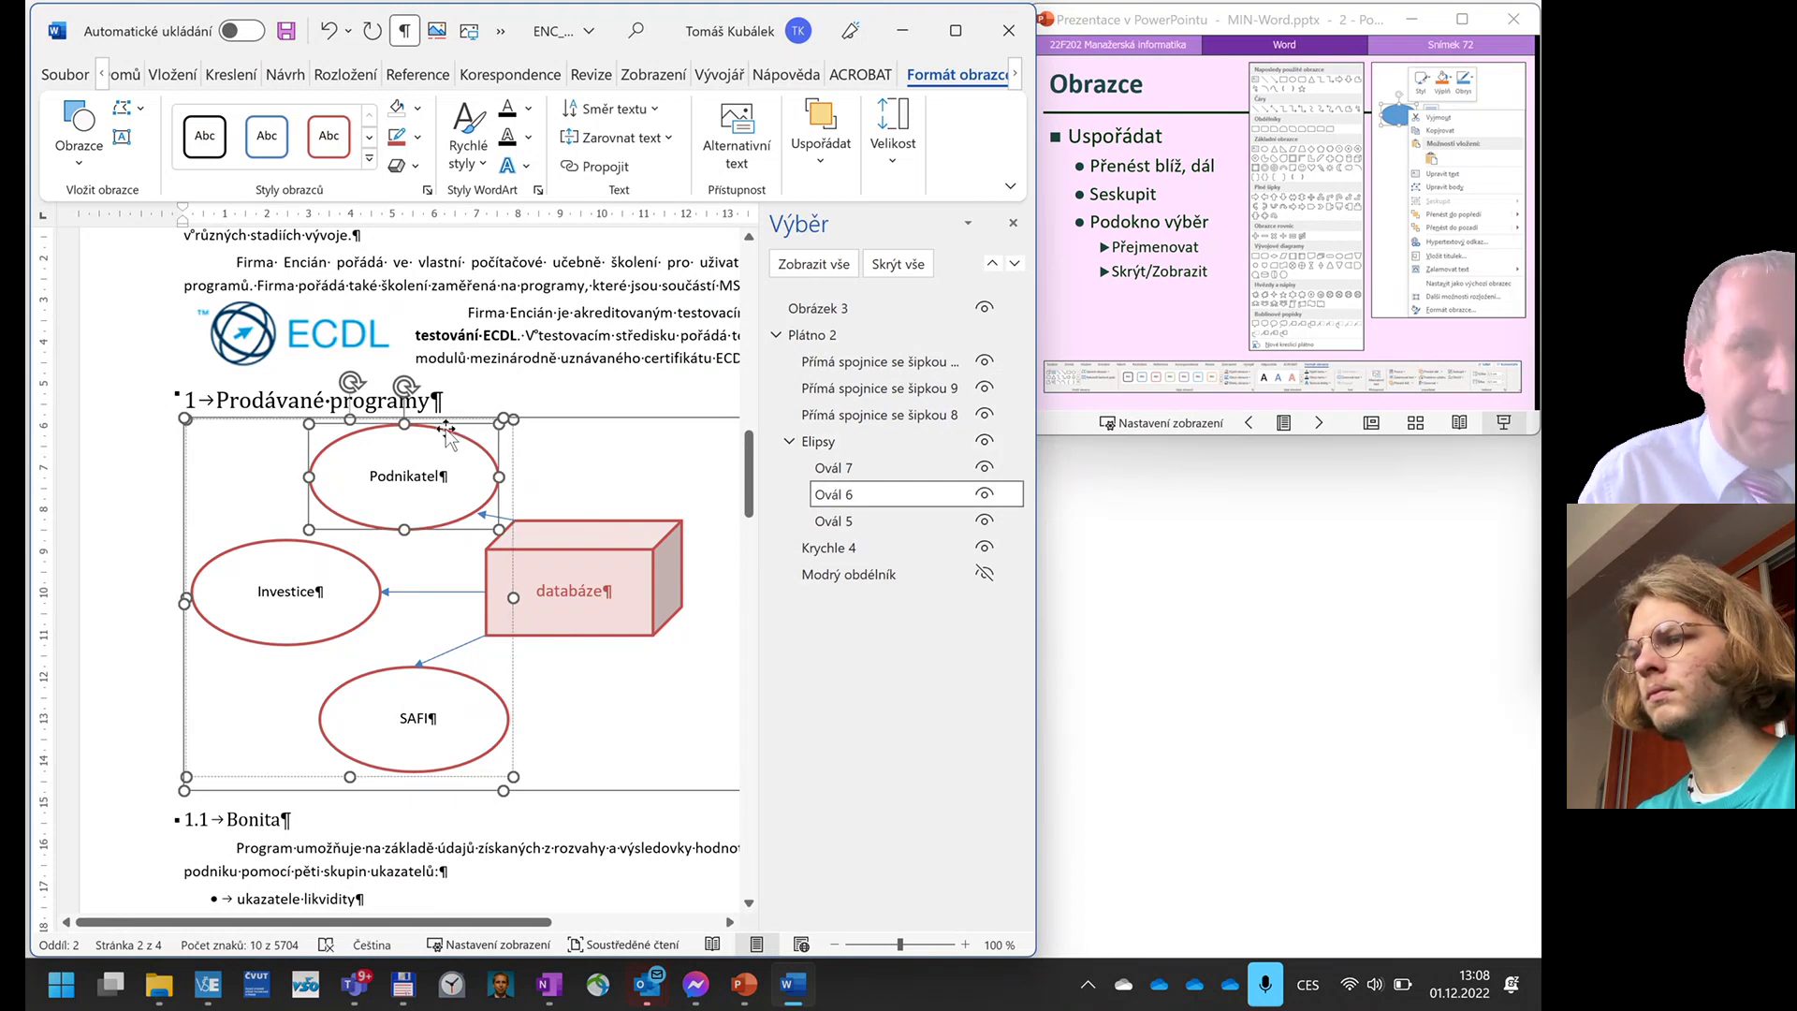
{"action": "left_click", "coordinate": [419, 145]}
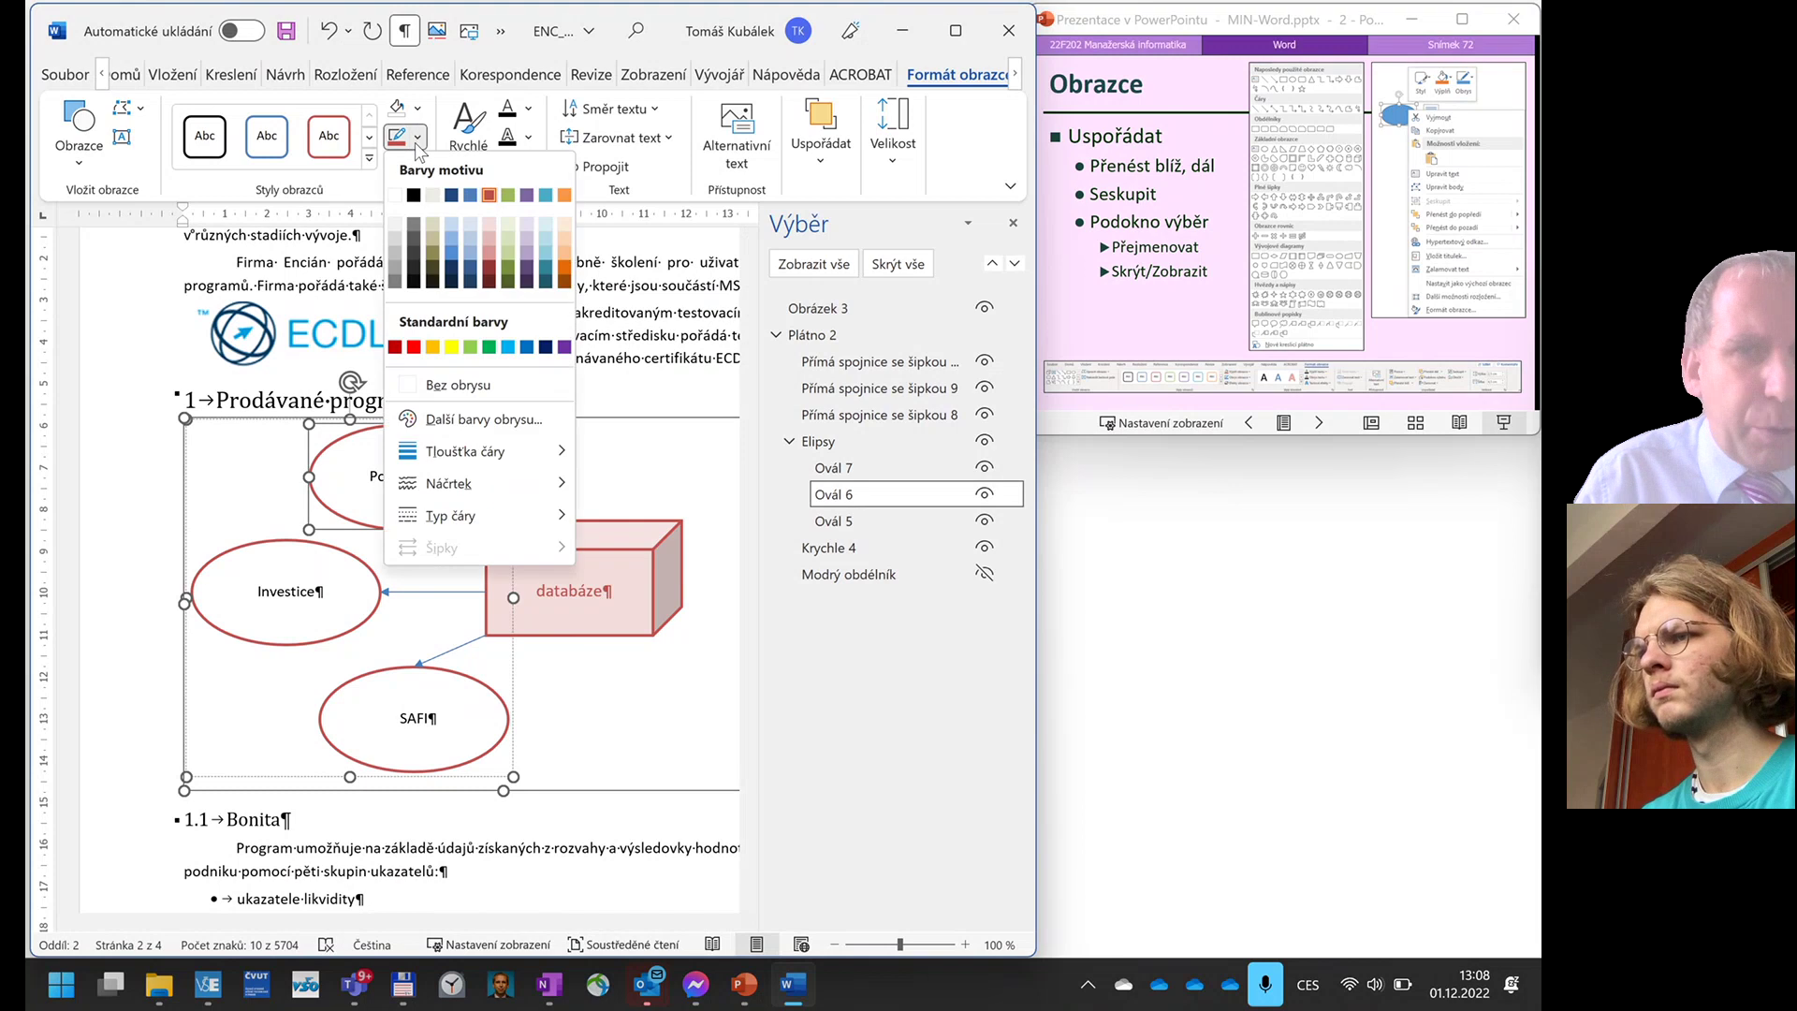
{"action": "left_click", "coordinate": [510, 198]}
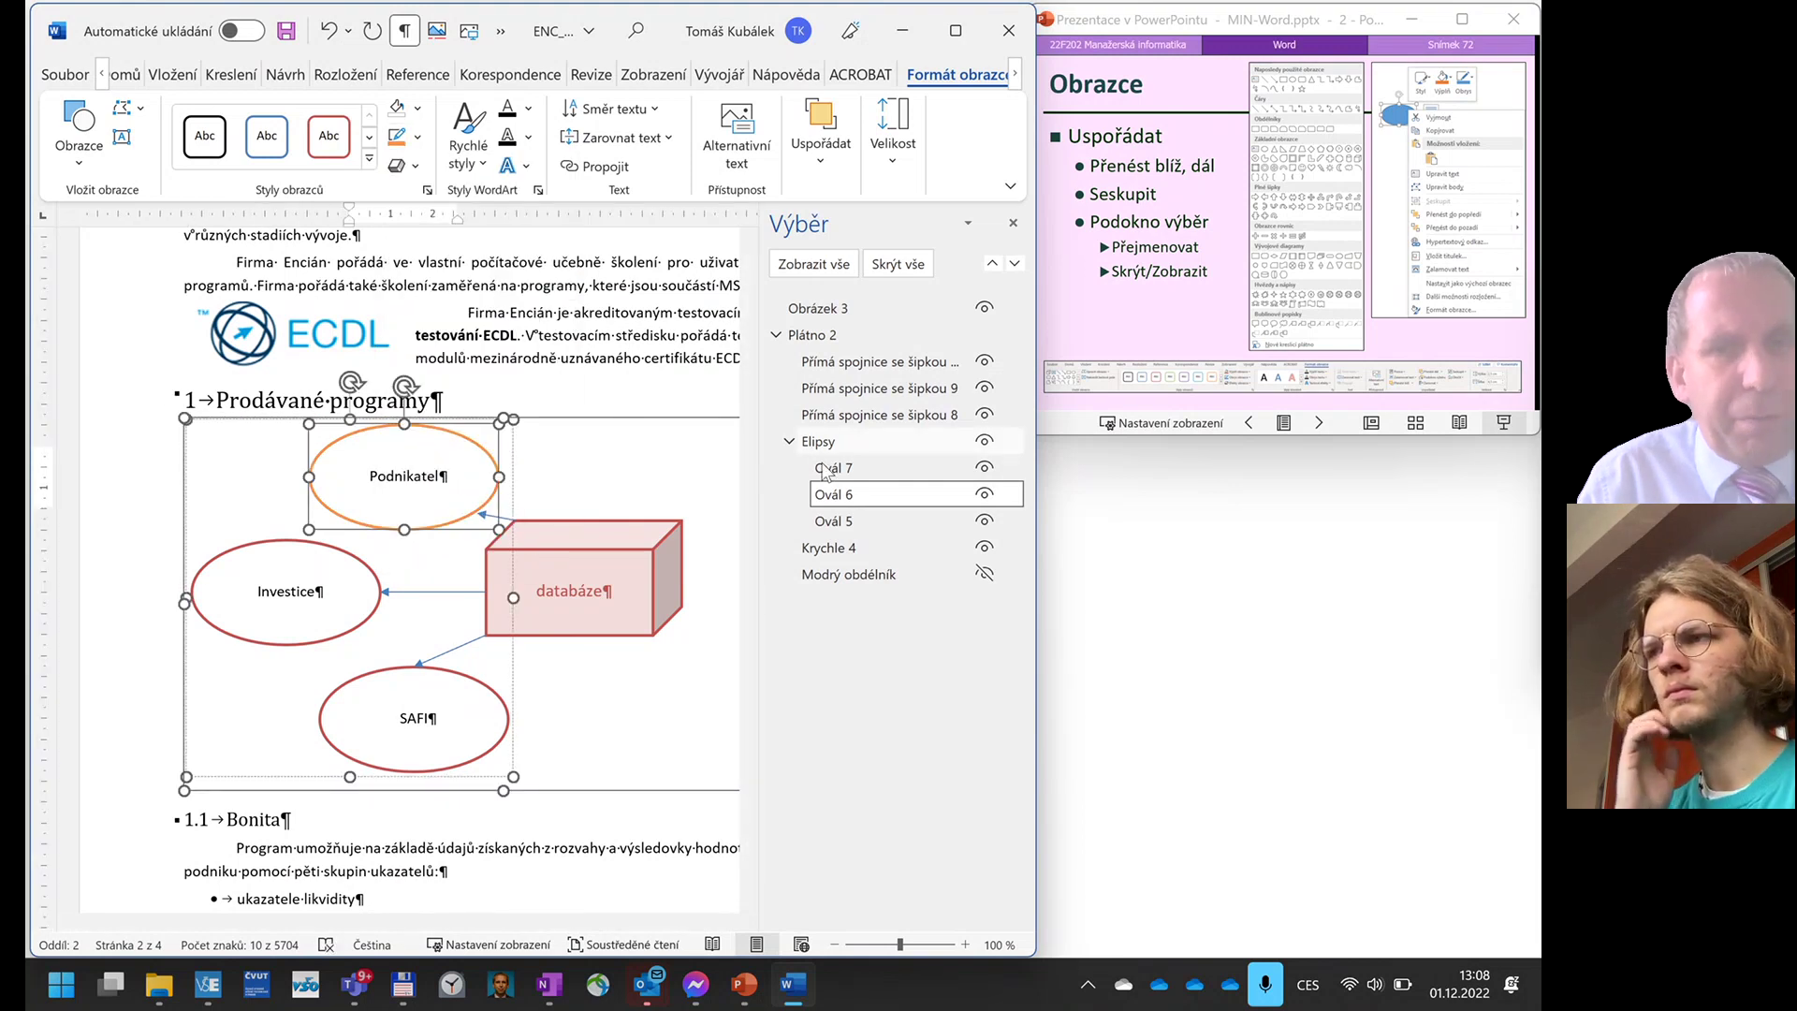
Reselect the Elipsy group and the Podnikatel ellipse from the object list, and advance the slides.
{"action": "left_click", "coordinate": [850, 362]}
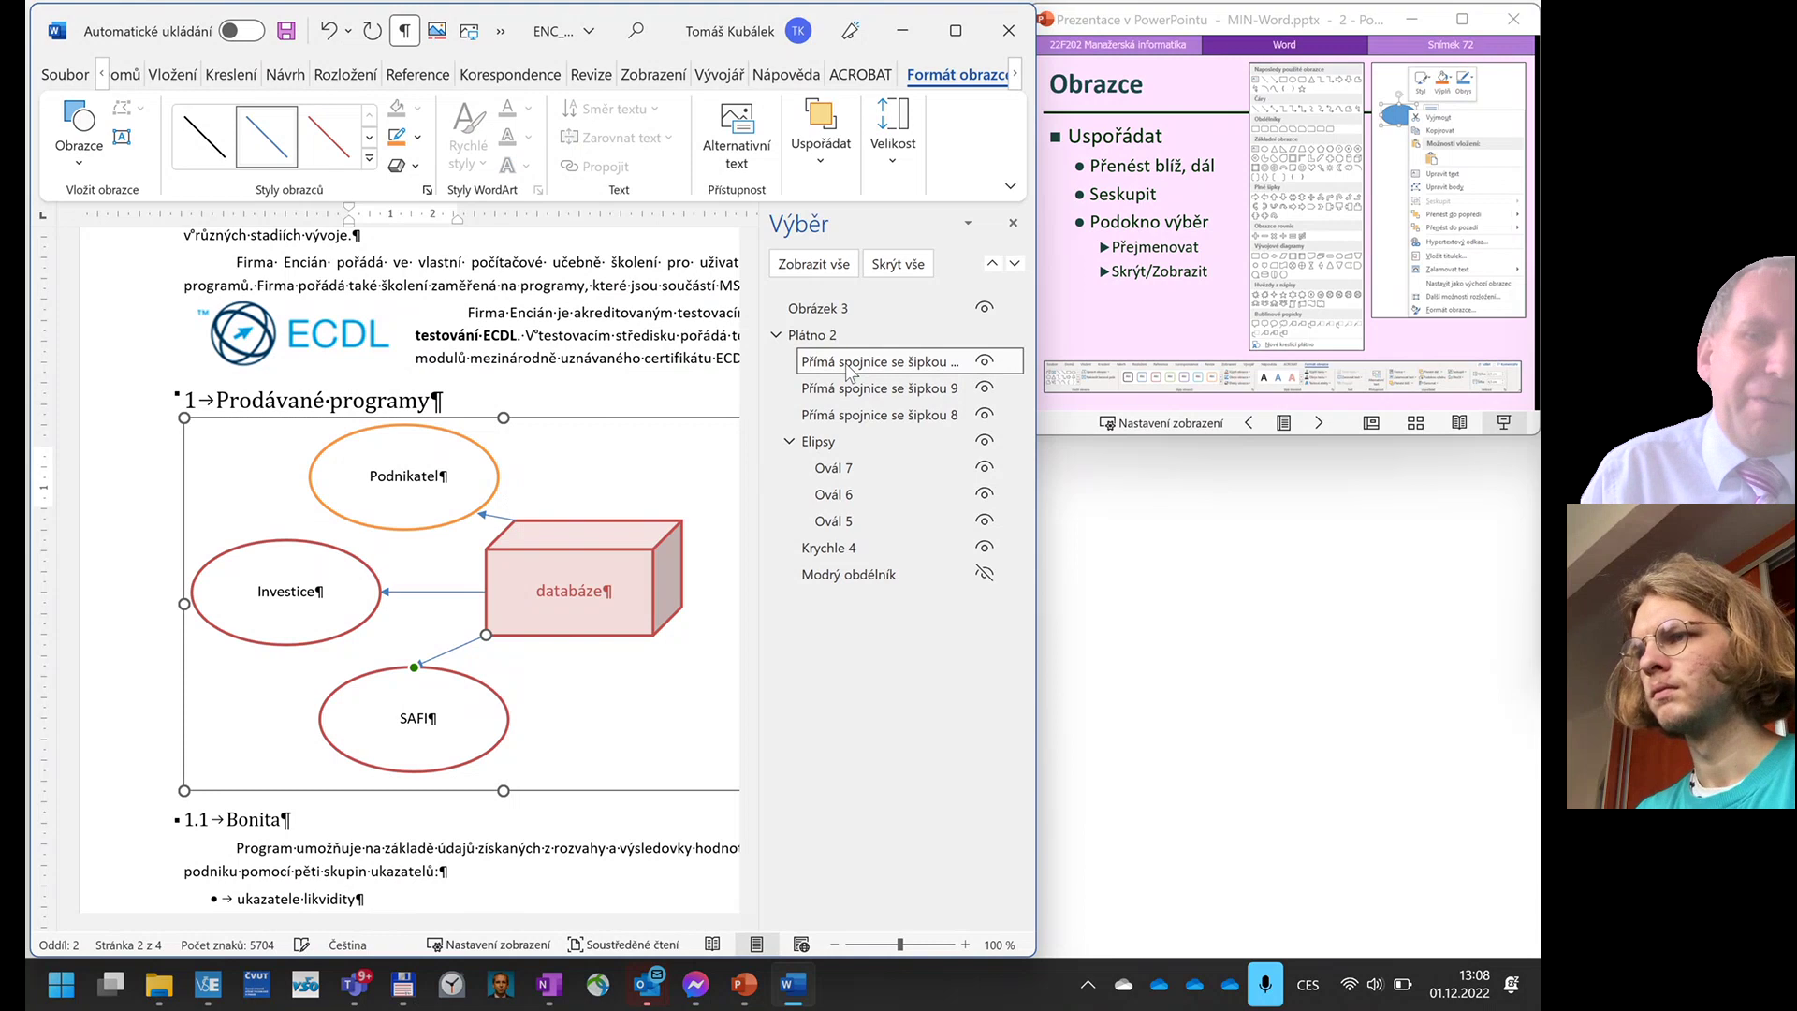
{"action": "left_click", "coordinate": [820, 445]}
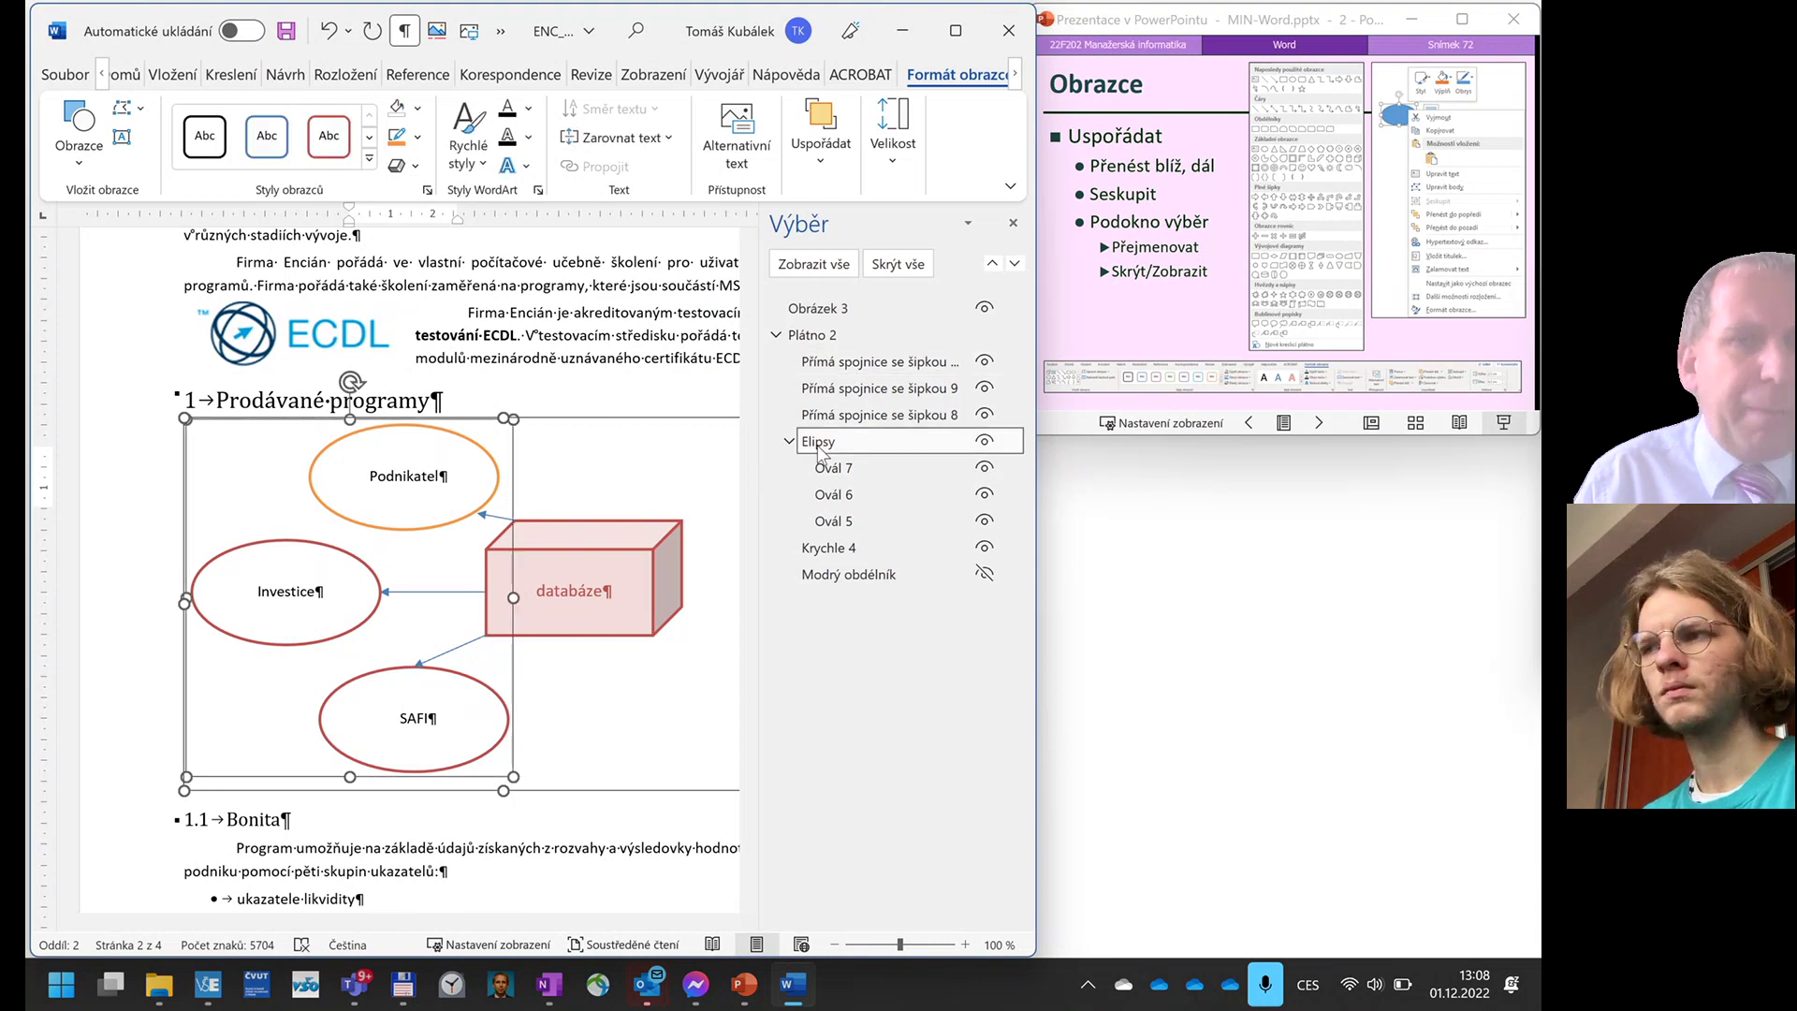
{"action": "left_click", "coordinate": [829, 496]}
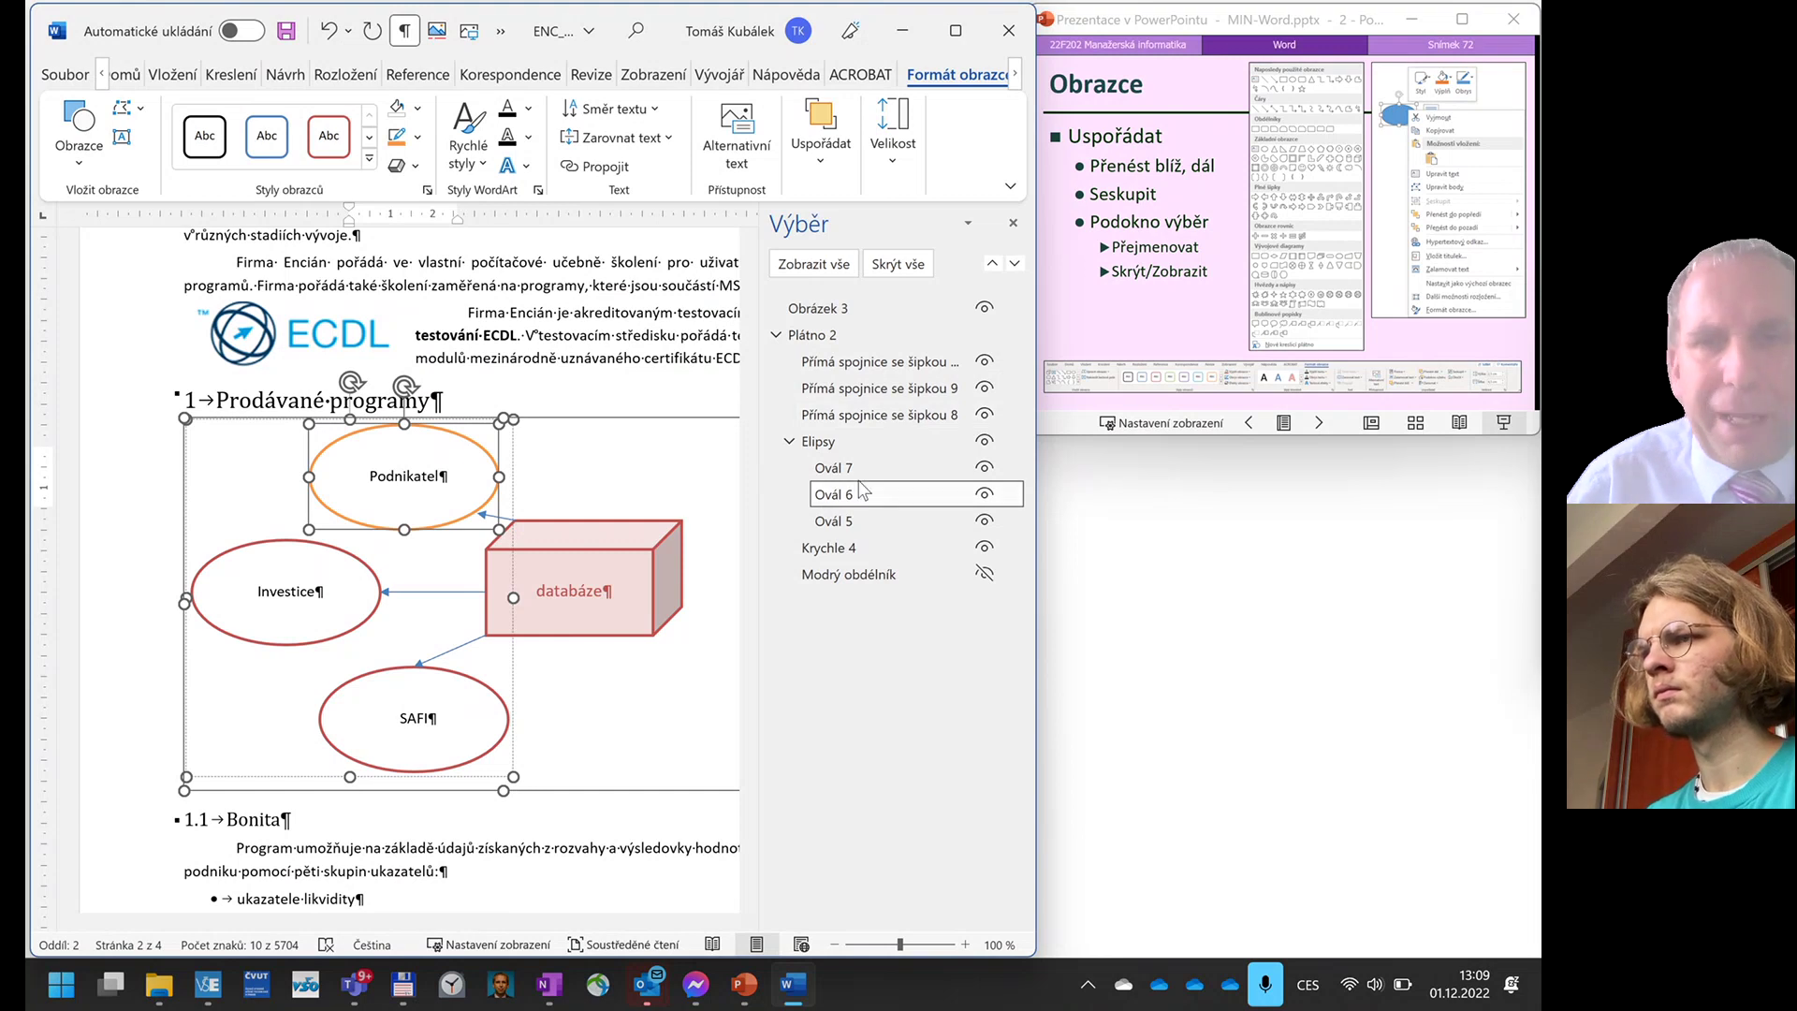
{"action": "left_click", "coordinate": [1166, 288]}
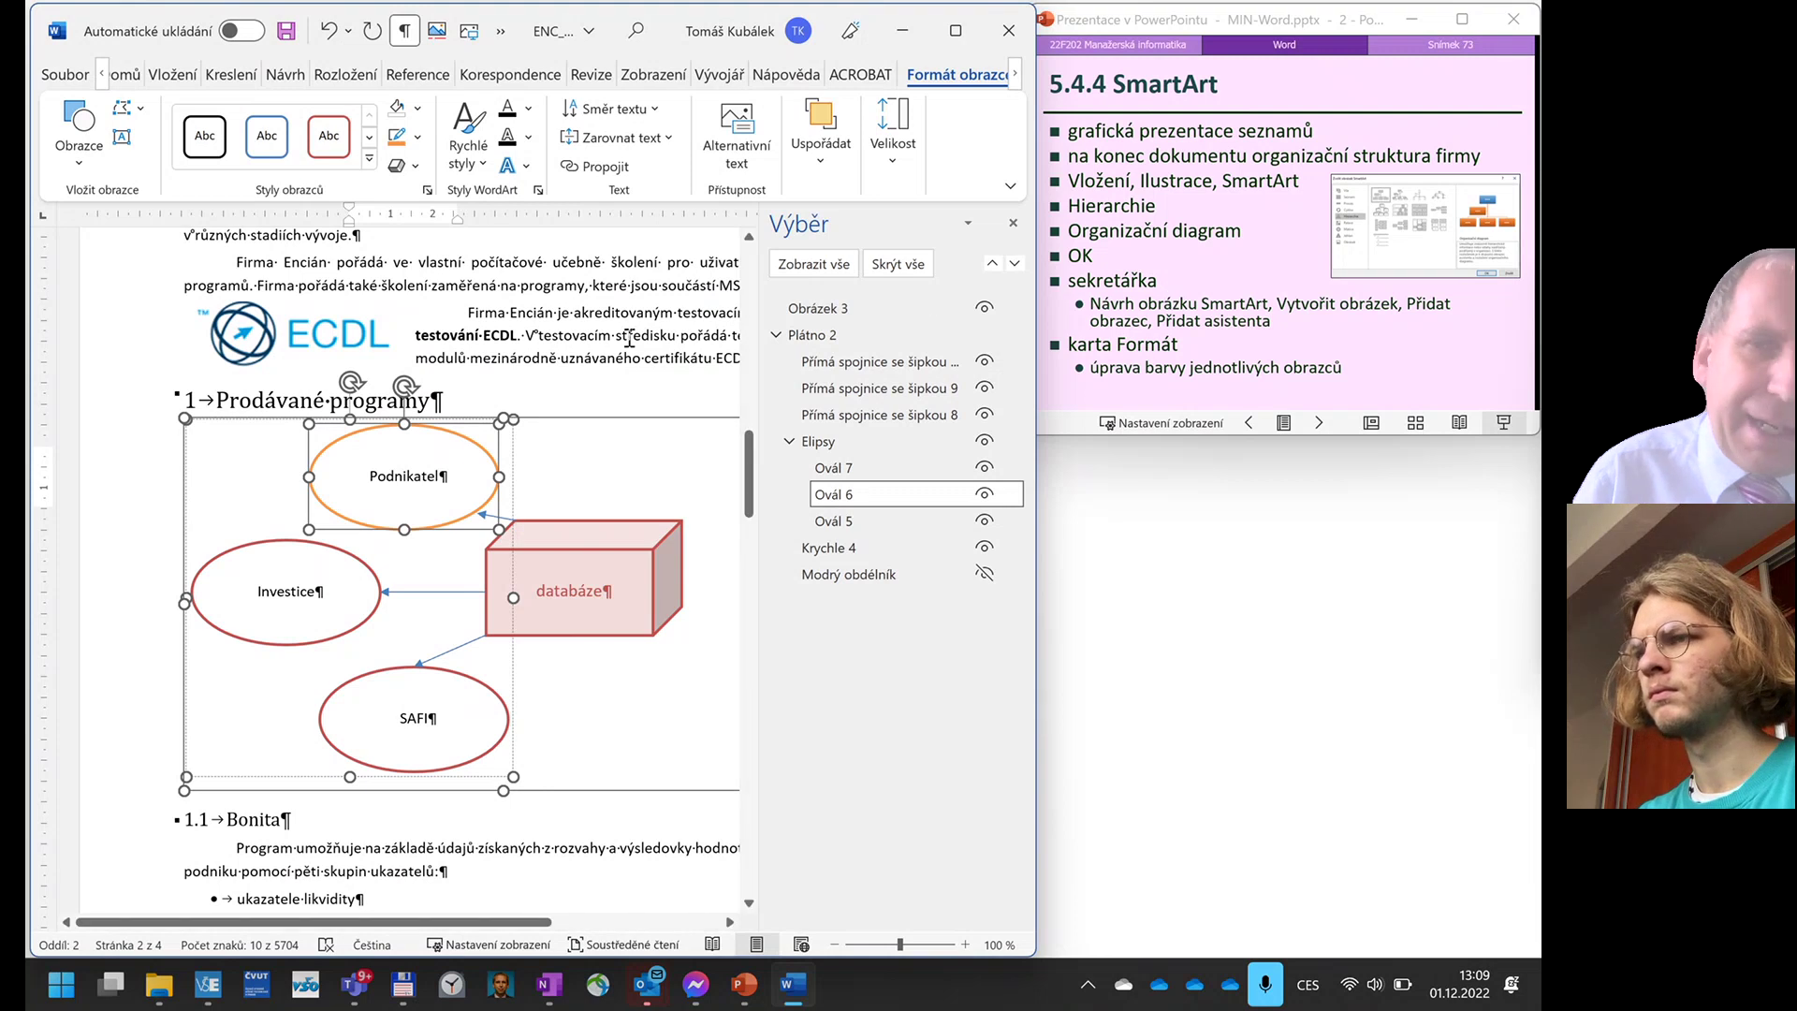
Close the selection pane and remove the indent from the empty paragraph under '2.3 Zaměstnanci firmy'.
{"action": "left_click", "coordinate": [1014, 225]}
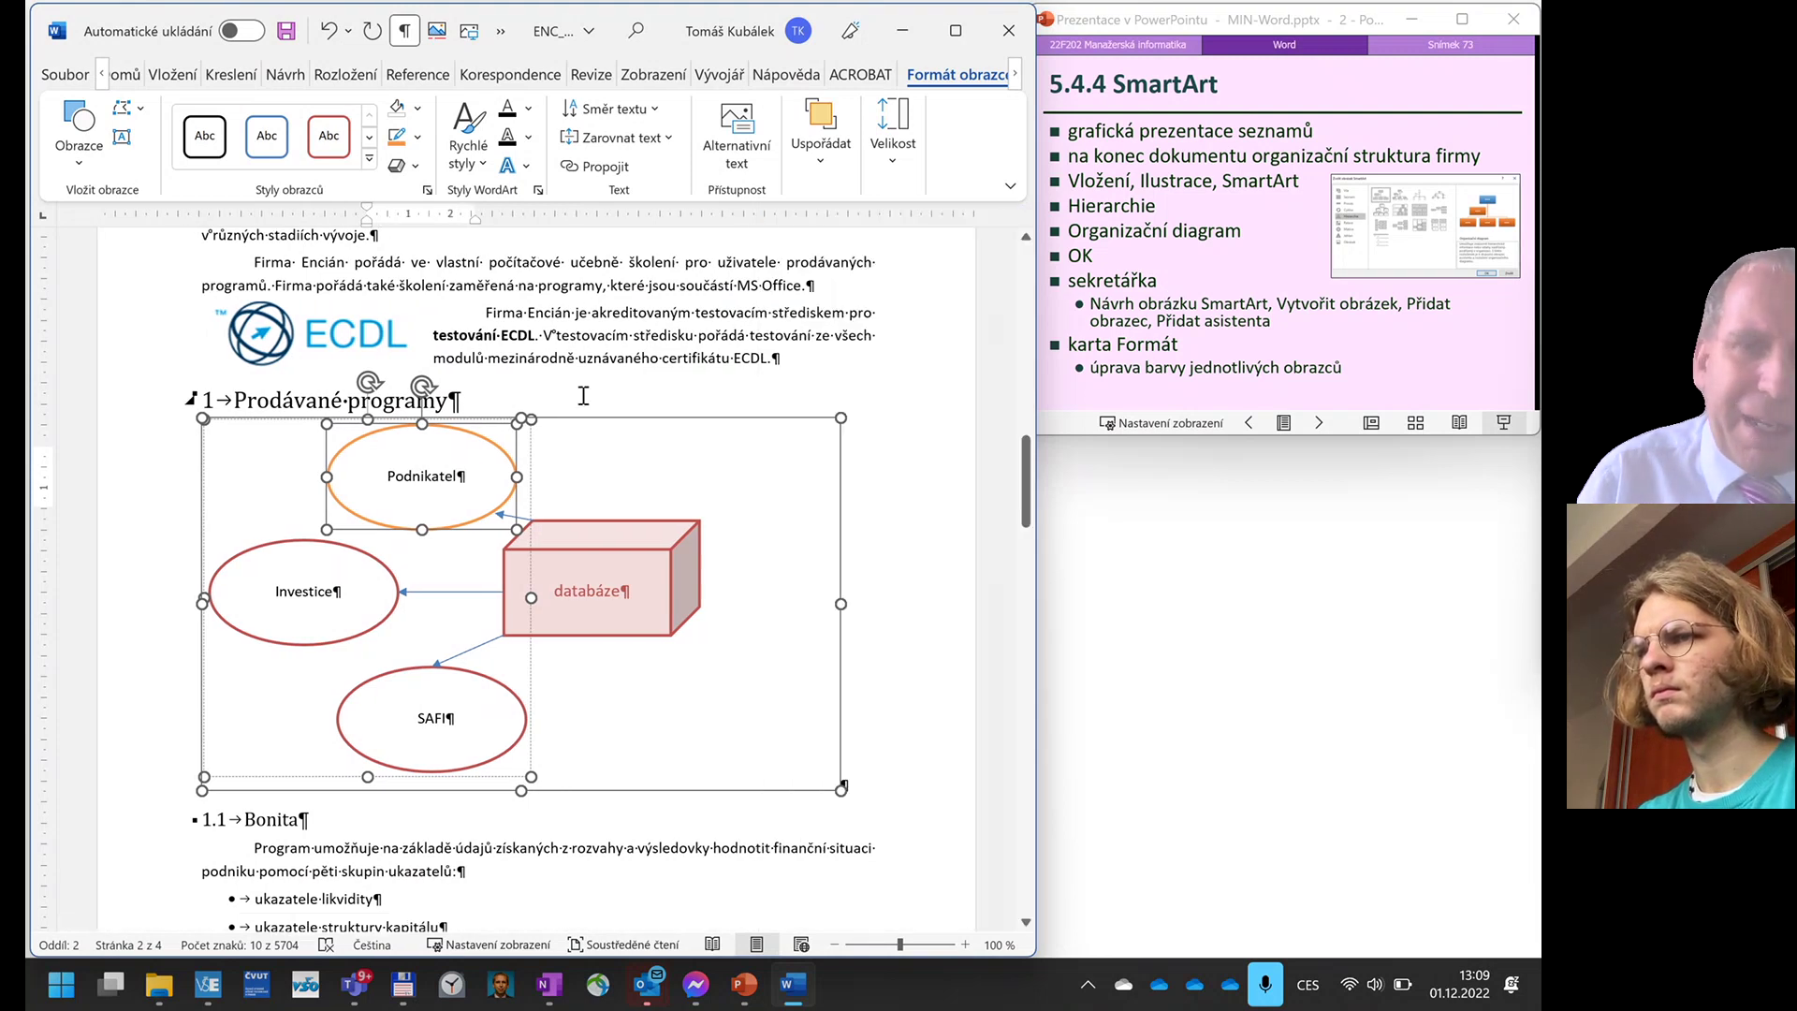
{"action": "scroll", "coordinate": [581, 397], "scroll_direction": "down", "scroll_amount": 5}
{"action": "scroll", "coordinate": [566, 397], "scroll_direction": "down", "scroll_amount": 10}
{"action": "scroll", "coordinate": [572, 394], "scroll_direction": "down", "scroll_amount": 10}
{"action": "scroll", "coordinate": [572, 394], "scroll_direction": "down", "scroll_amount": 5}
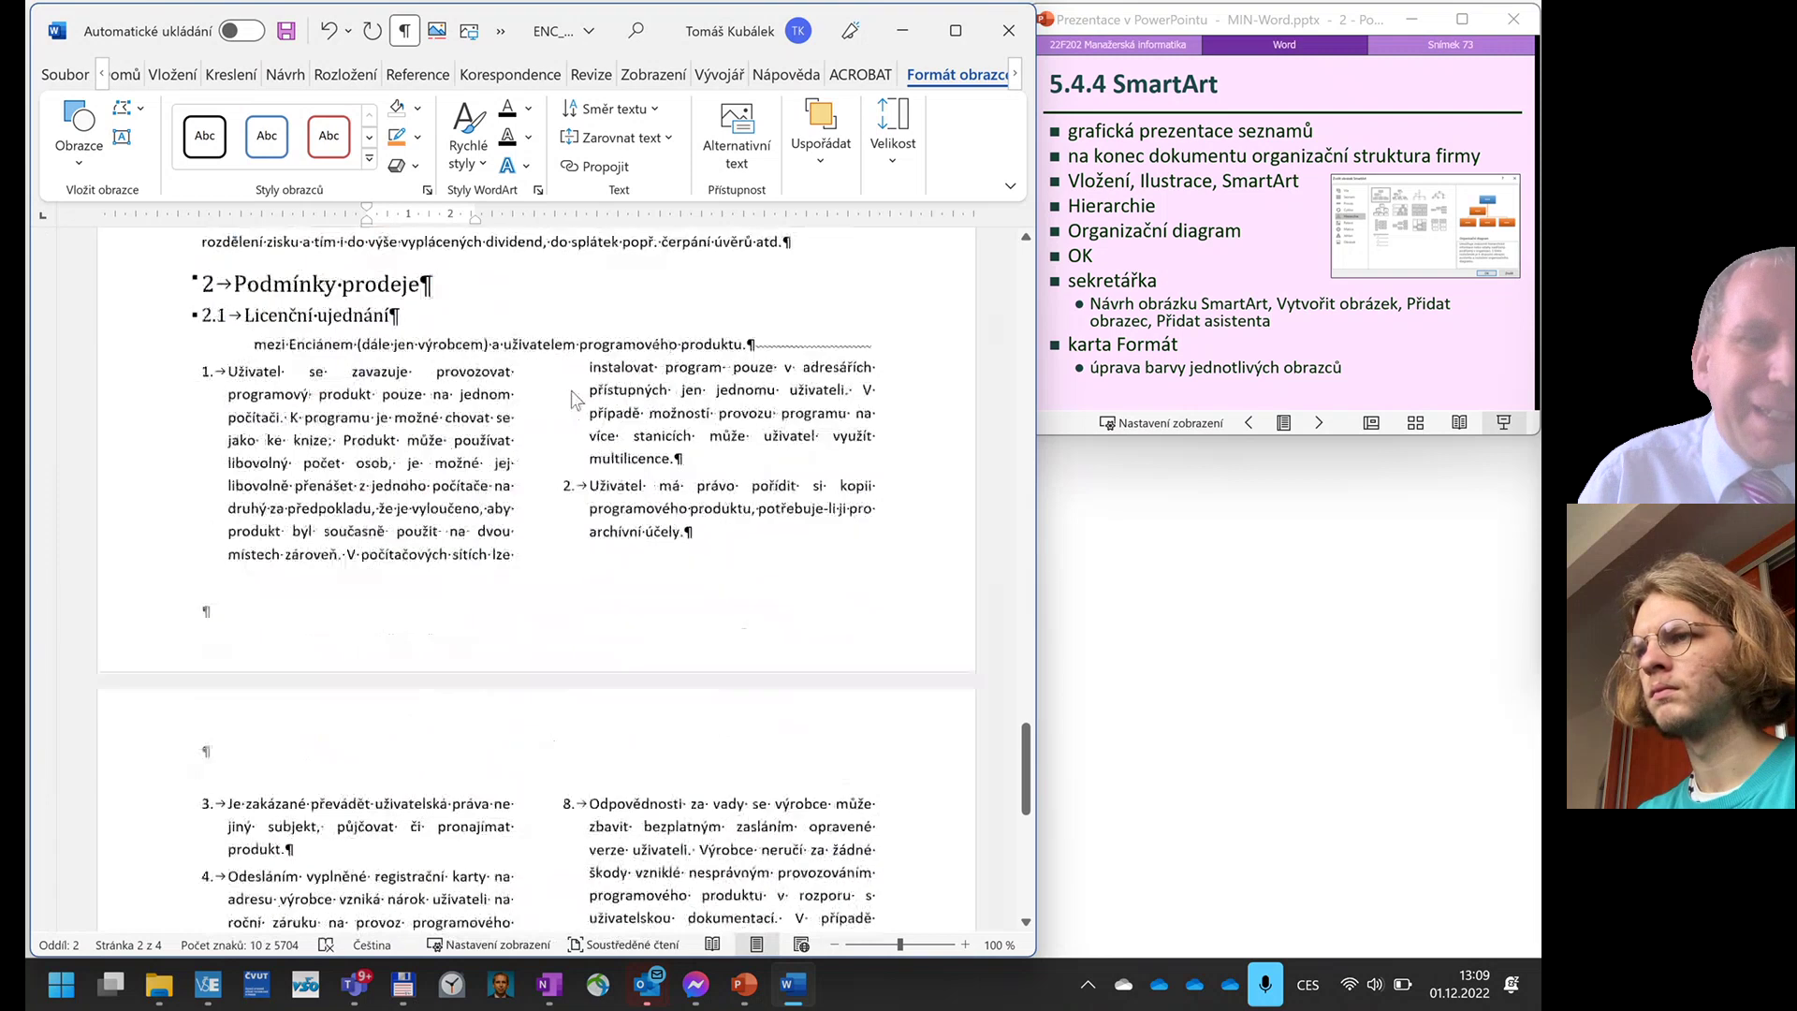
{"action": "scroll", "coordinate": [572, 394], "scroll_direction": "down", "scroll_amount": 10}
{"action": "scroll", "coordinate": [572, 394], "scroll_direction": "down", "scroll_amount": 2}
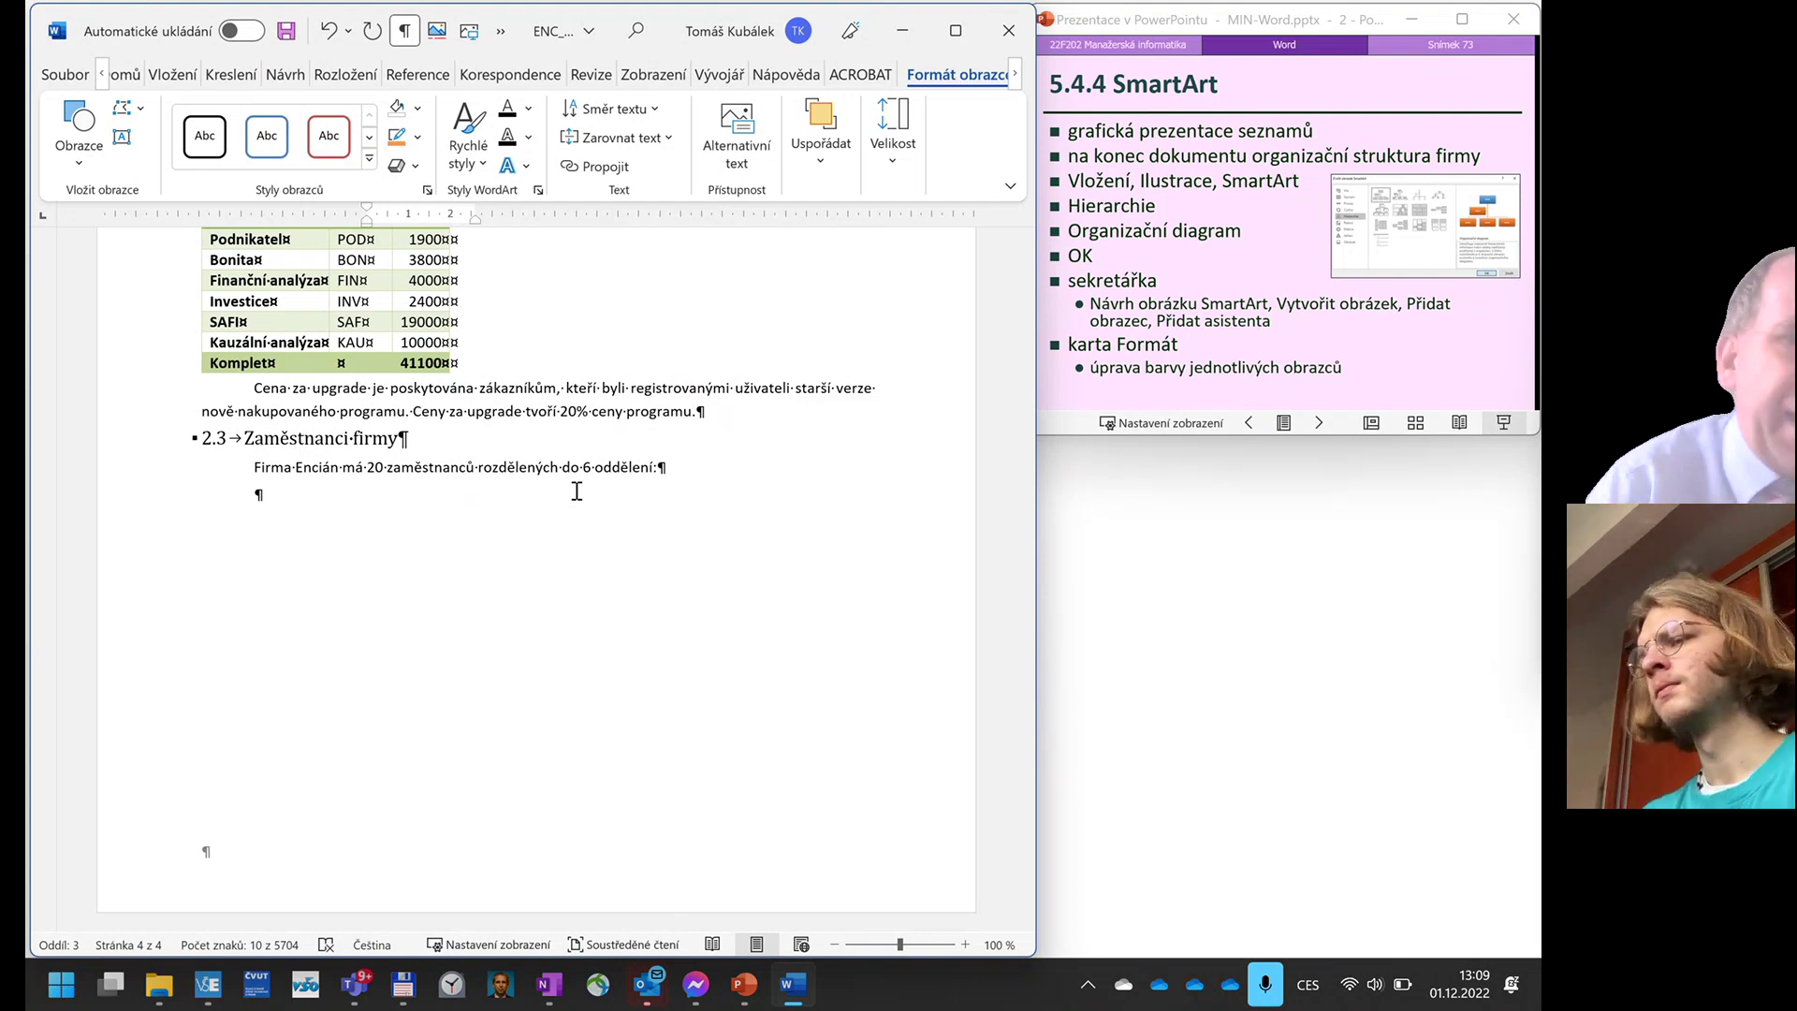
{"action": "left_click", "coordinate": [263, 497]}
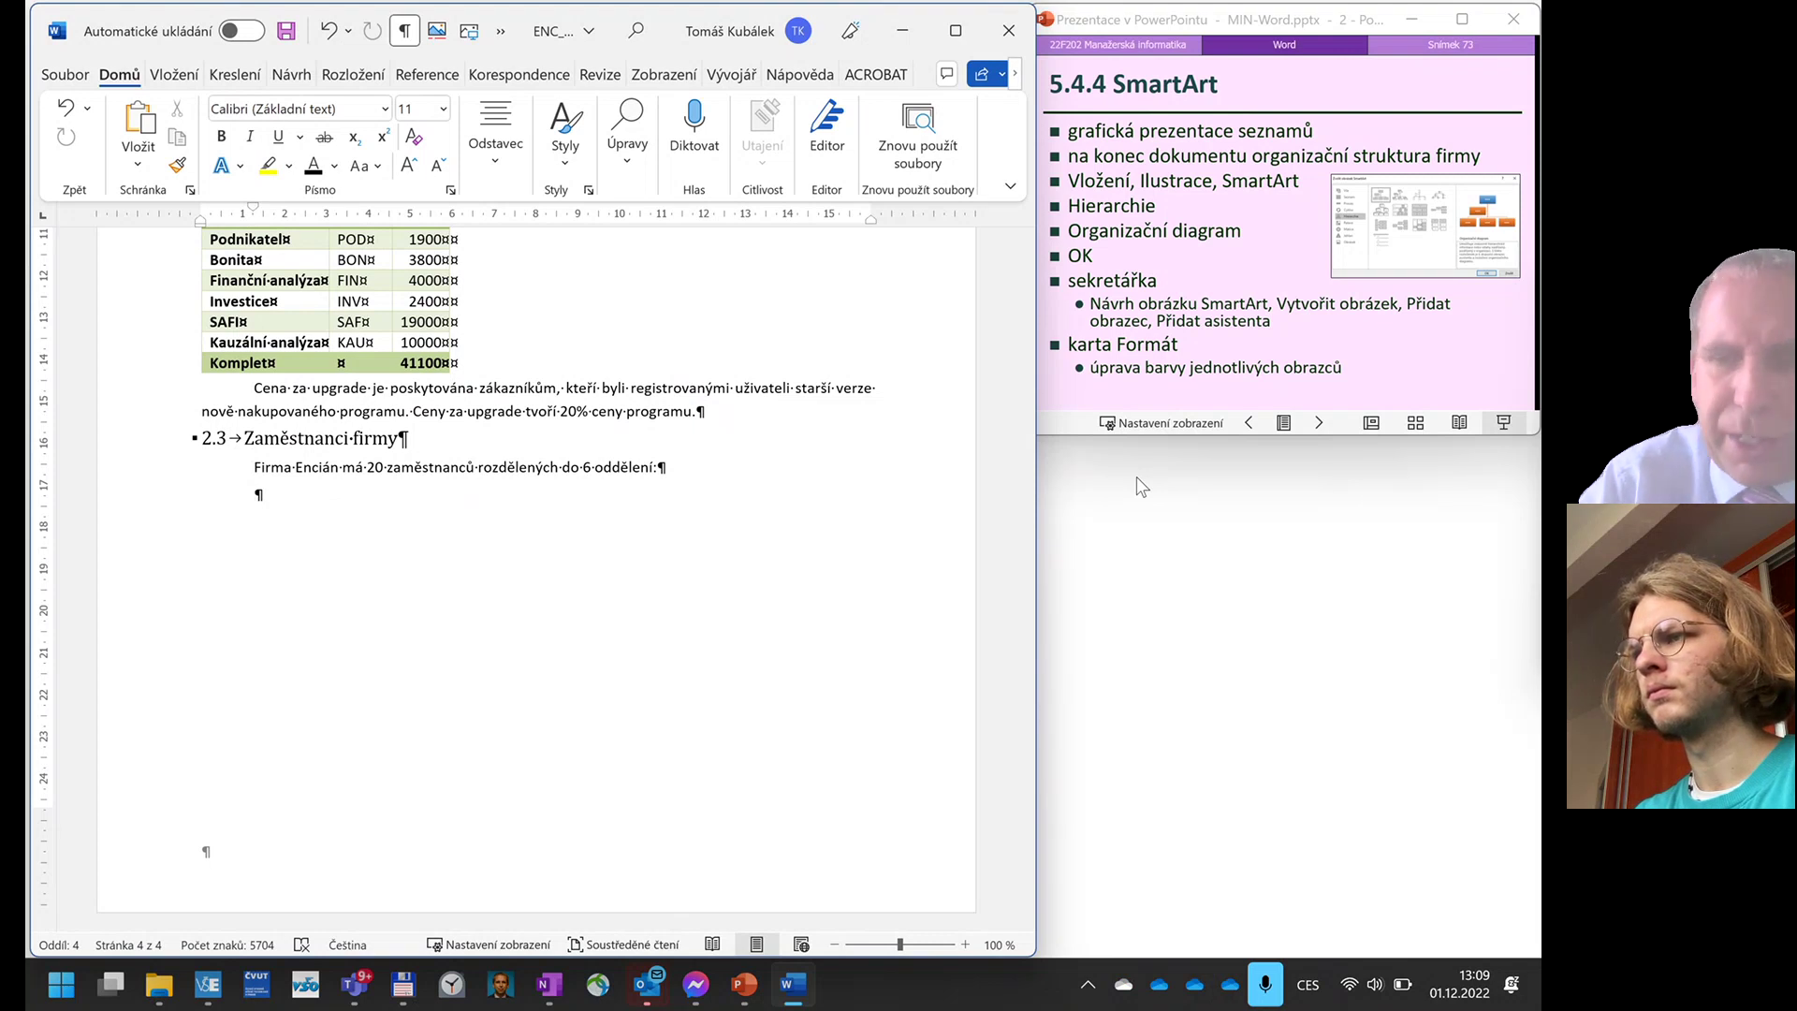
{"action": "key", "text": "BackSpace"}
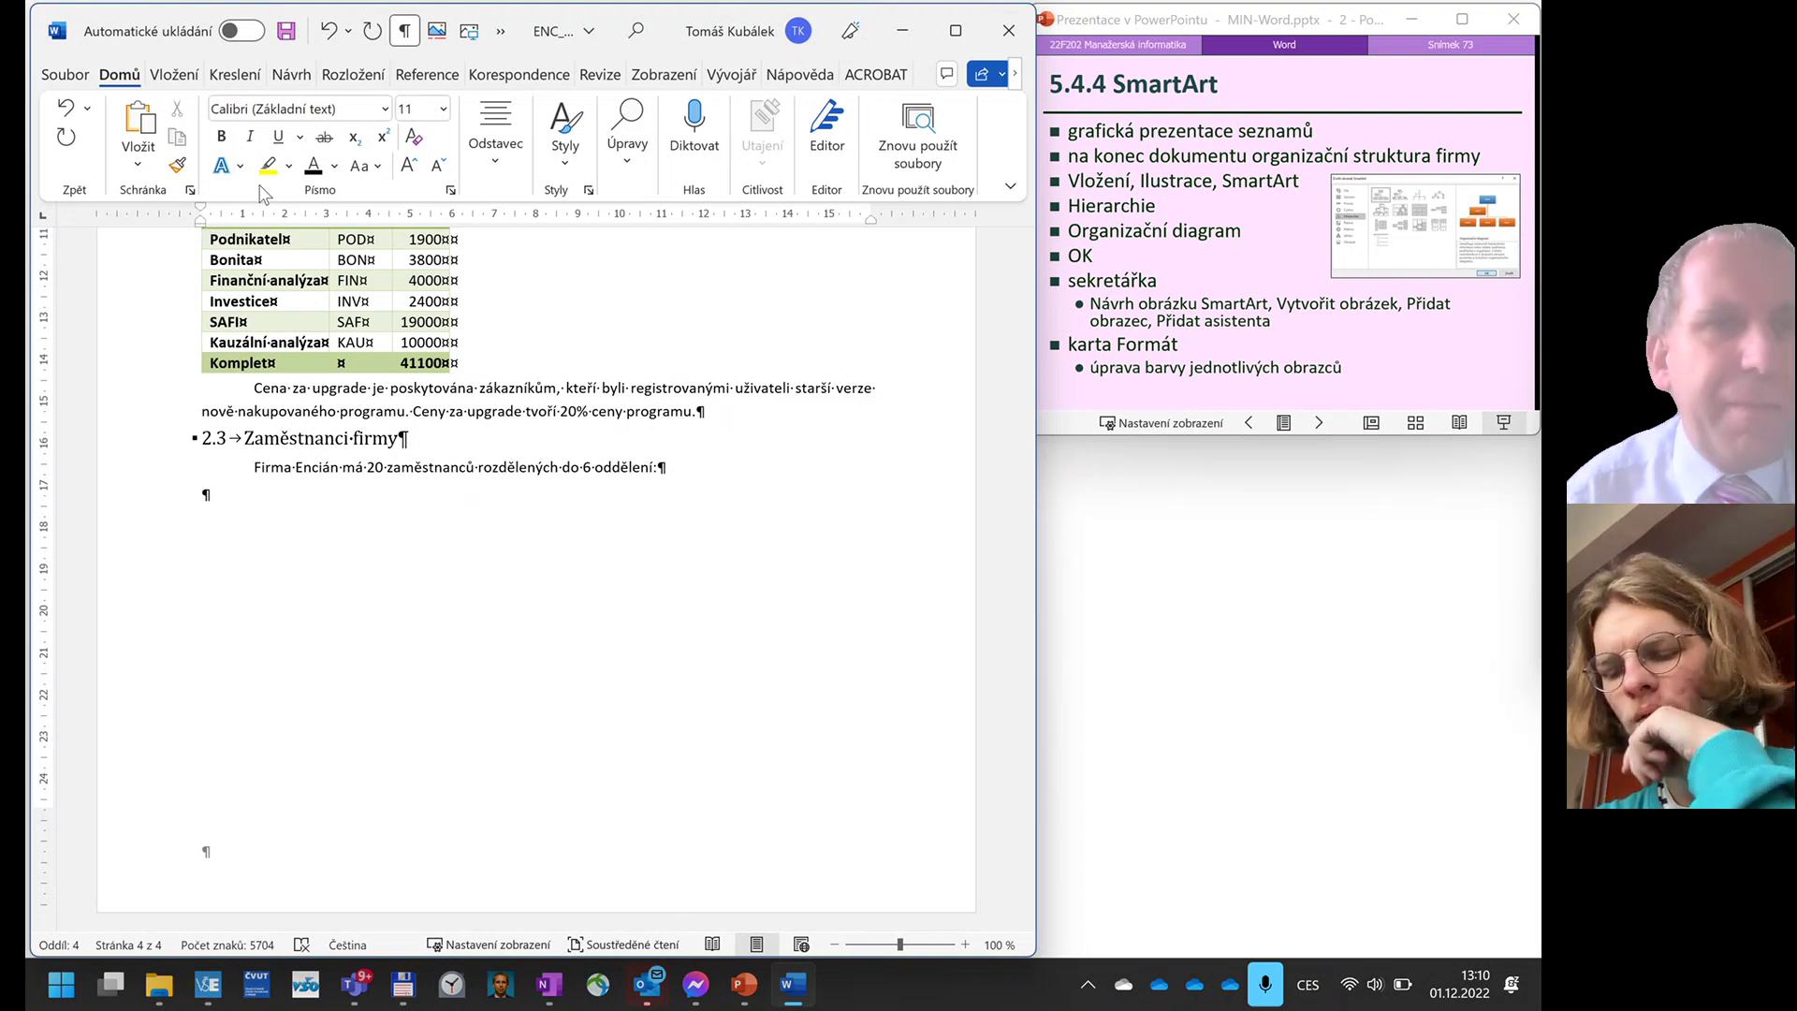
Insert the Organizační diagram SmartArt layout from the Hierarchie category.
{"action": "left_click", "coordinate": [175, 74]}
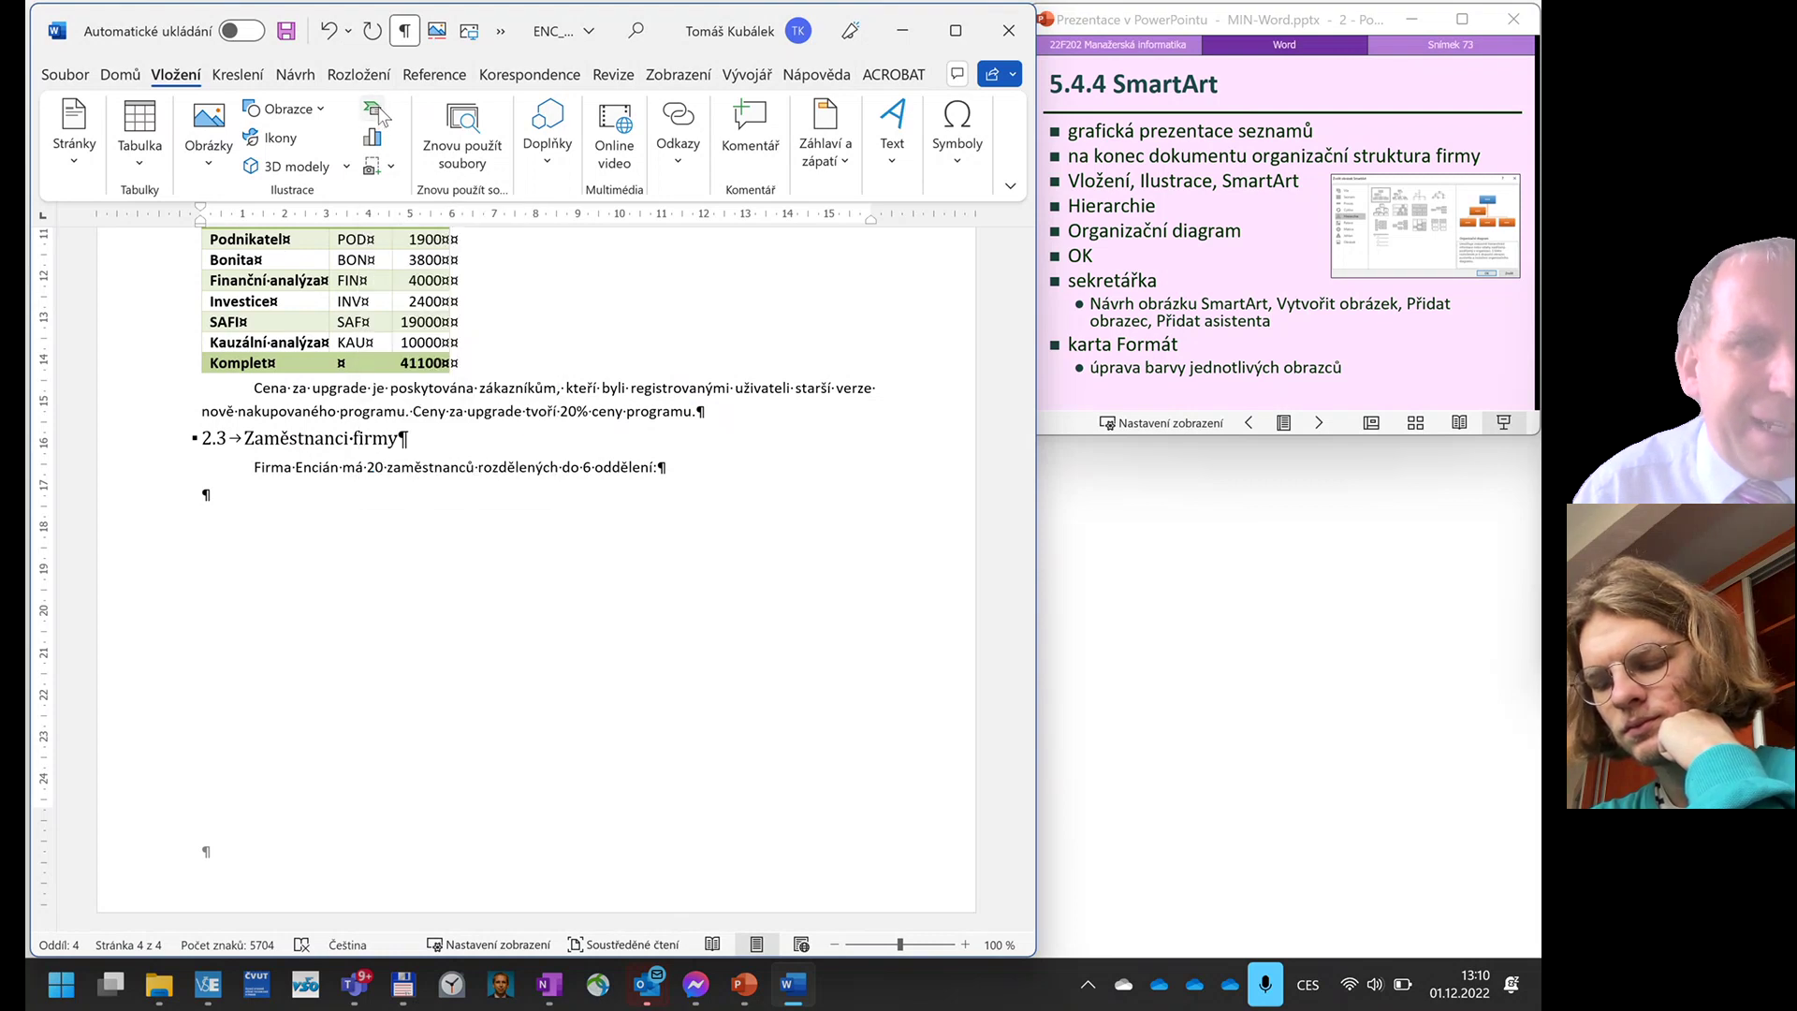
{"action": "left_click", "coordinate": [375, 112]}
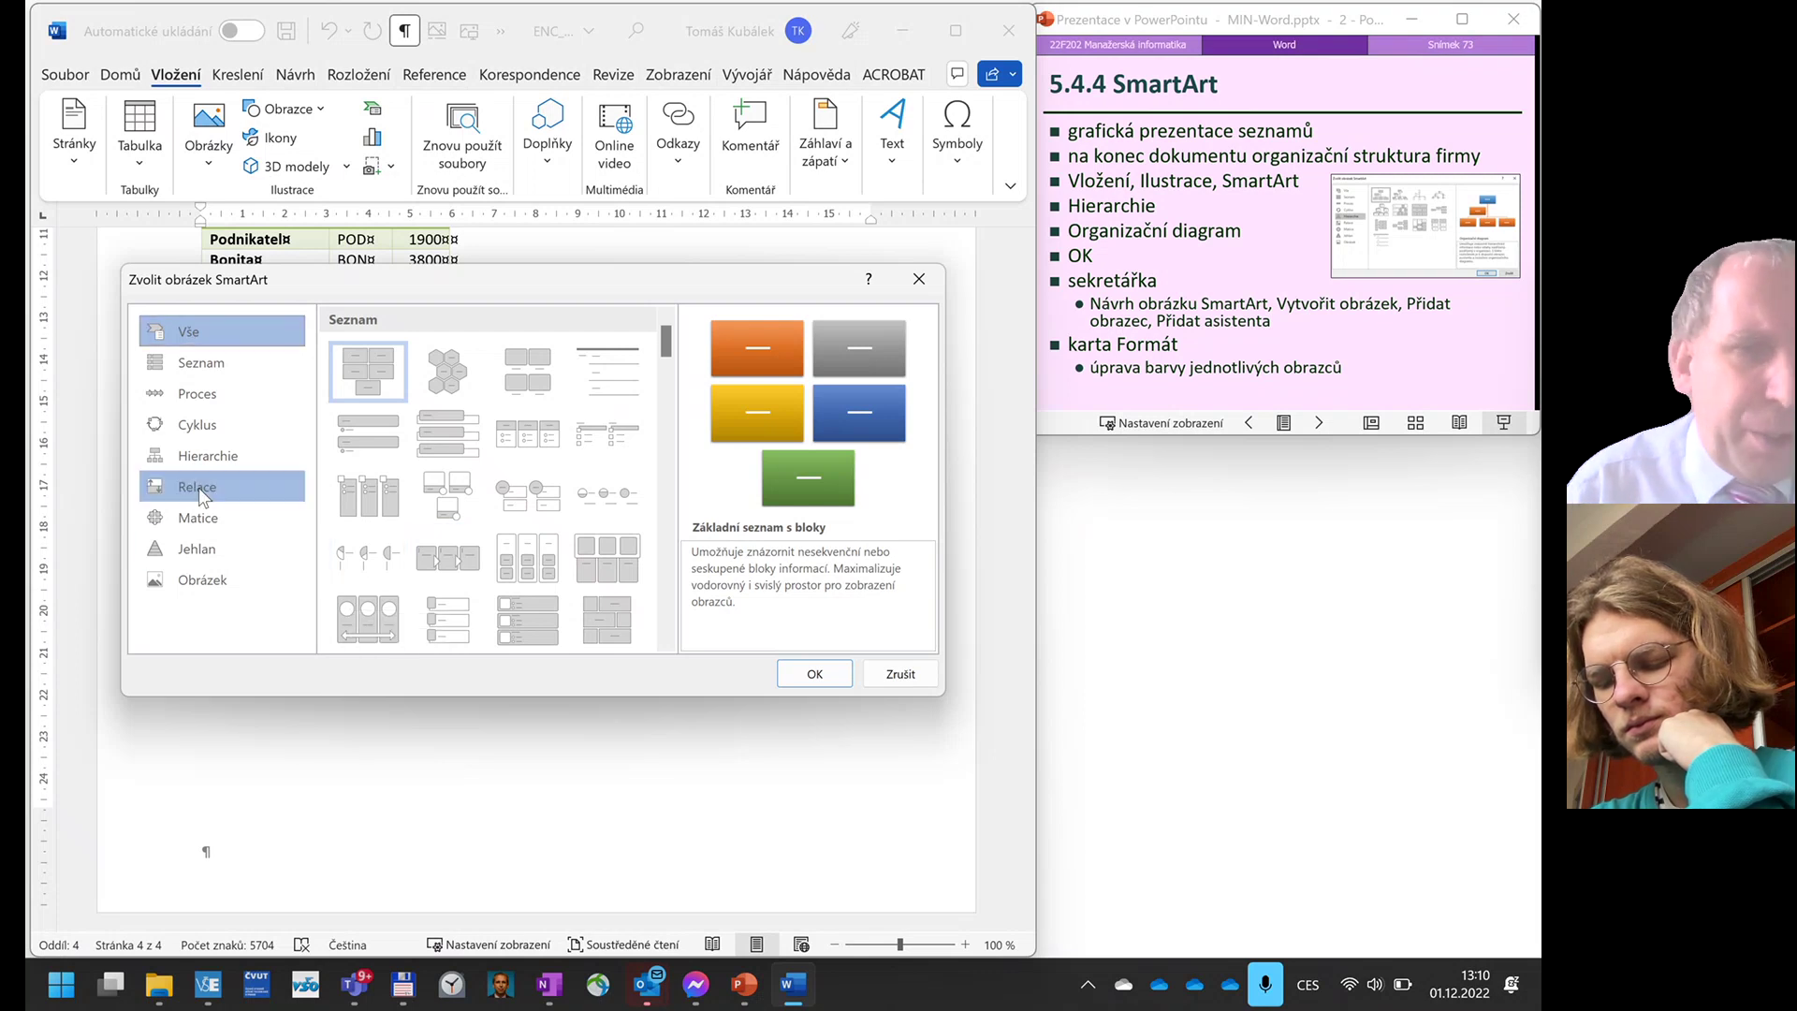
{"action": "left_click", "coordinate": [217, 454]}
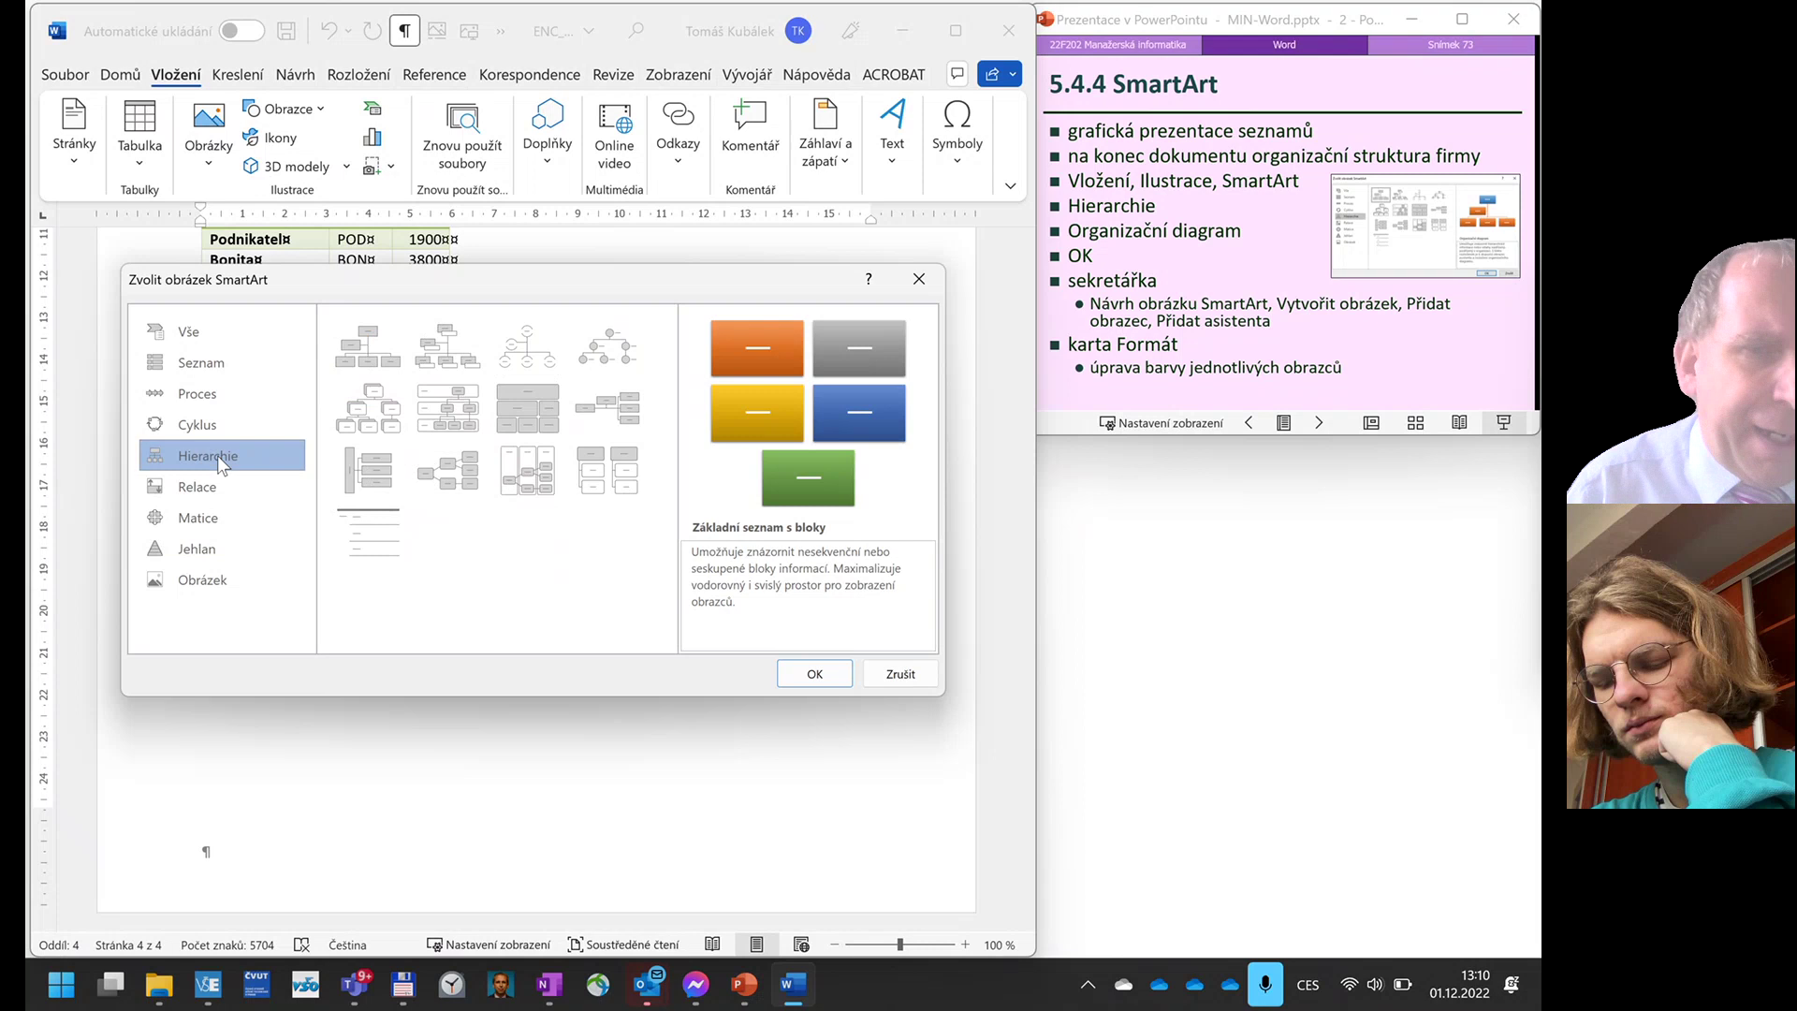
{"action": "left_click", "coordinate": [387, 365]}
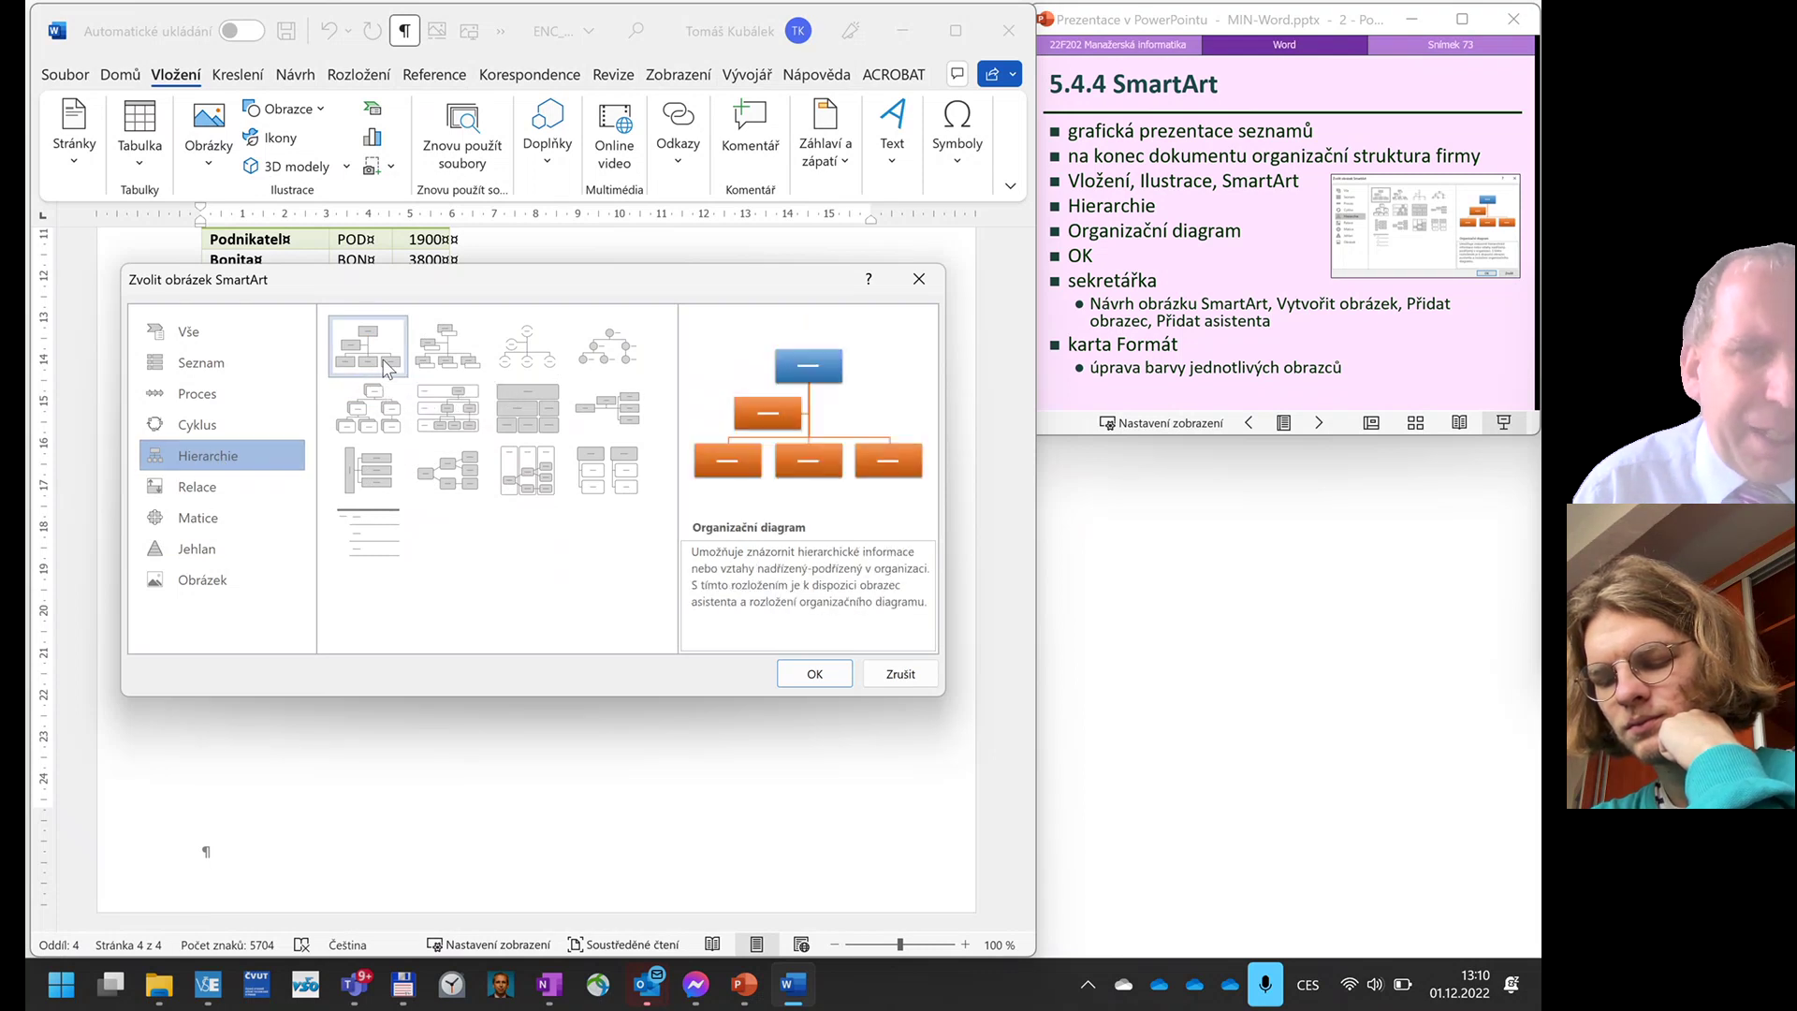
{"action": "left_click", "coordinate": [813, 675]}
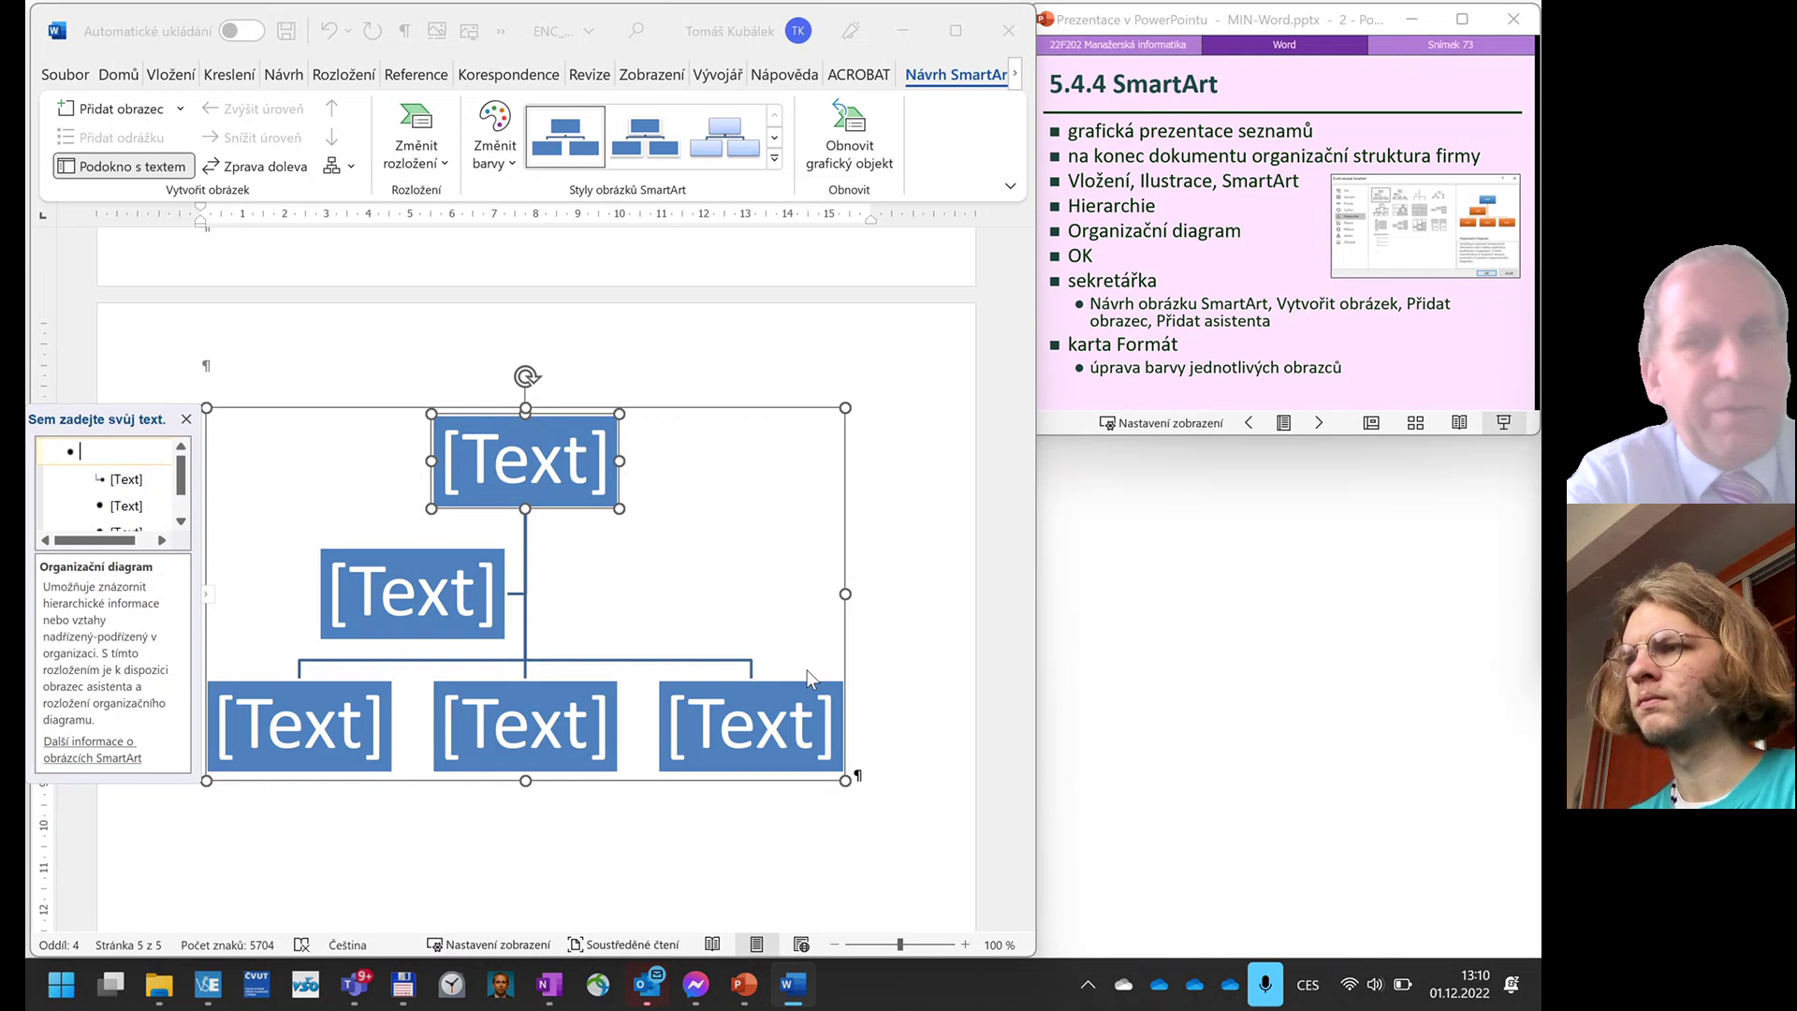
Label the top box 'ředitel' with the director's name on a second line.
{"action": "left_click", "coordinate": [1158, 362]}
{"action": "left_click", "coordinate": [1158, 363]}
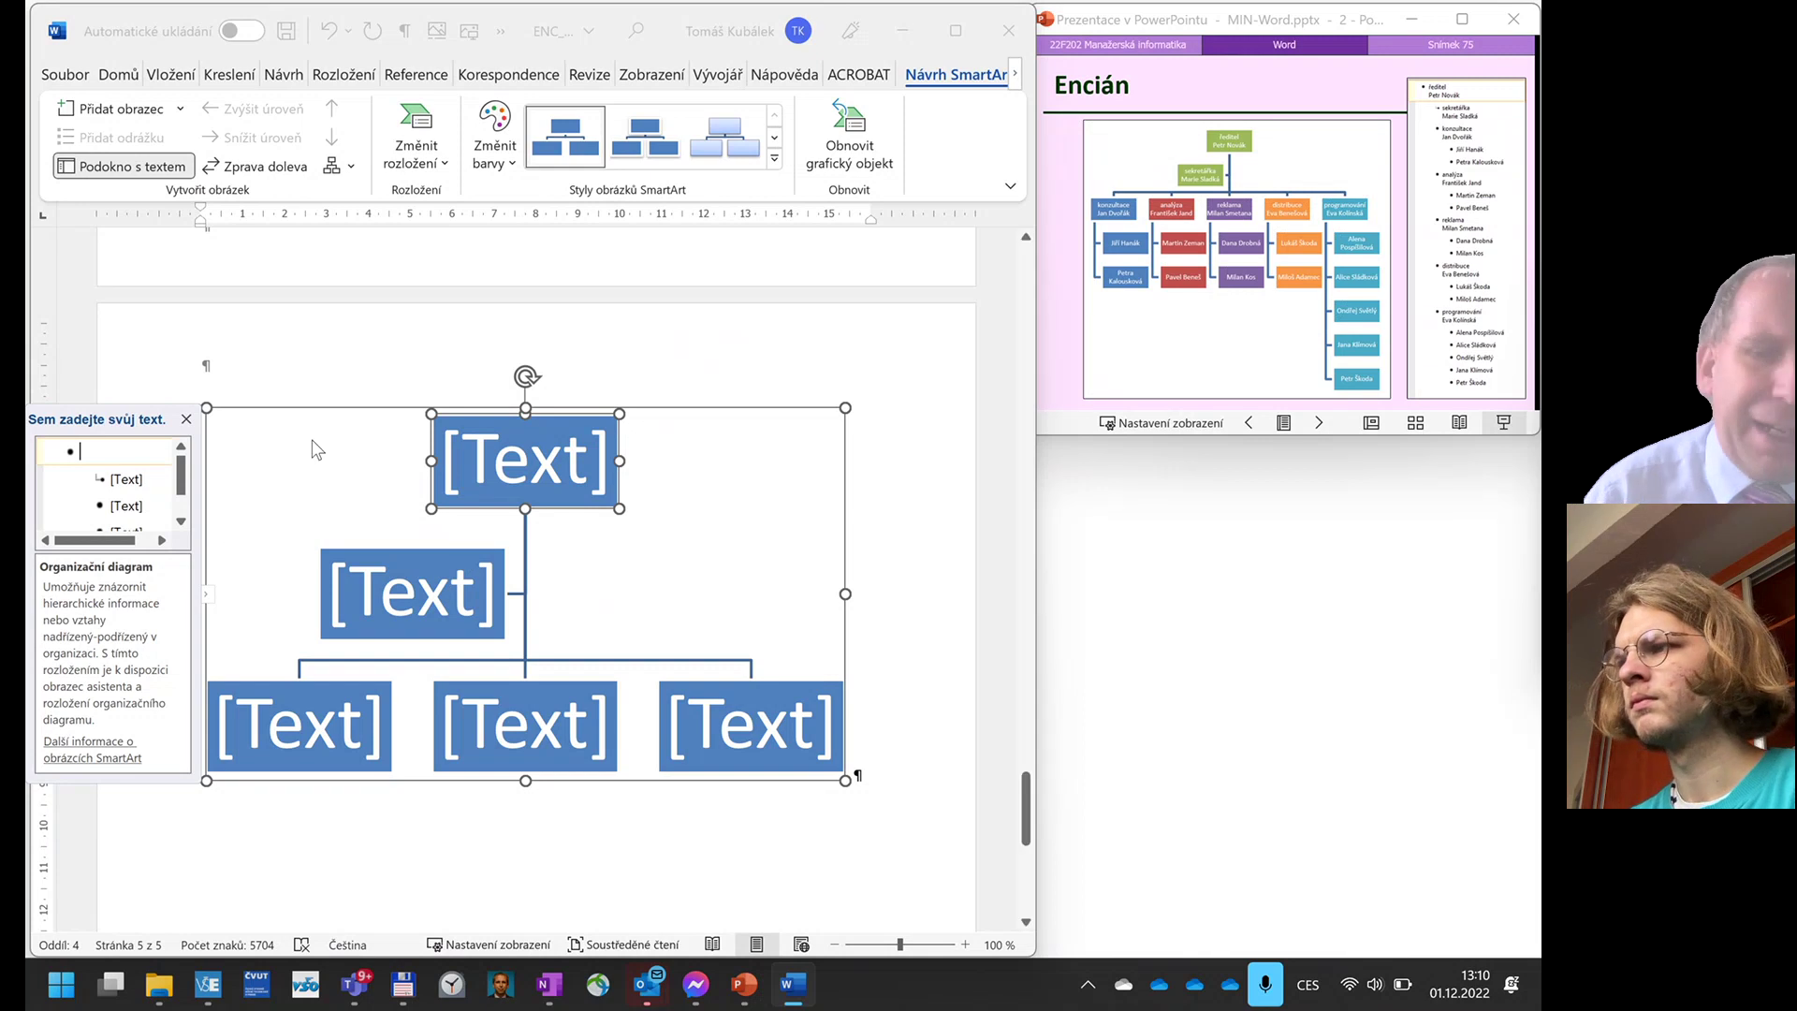
{"action": "type", "text": "ře"}
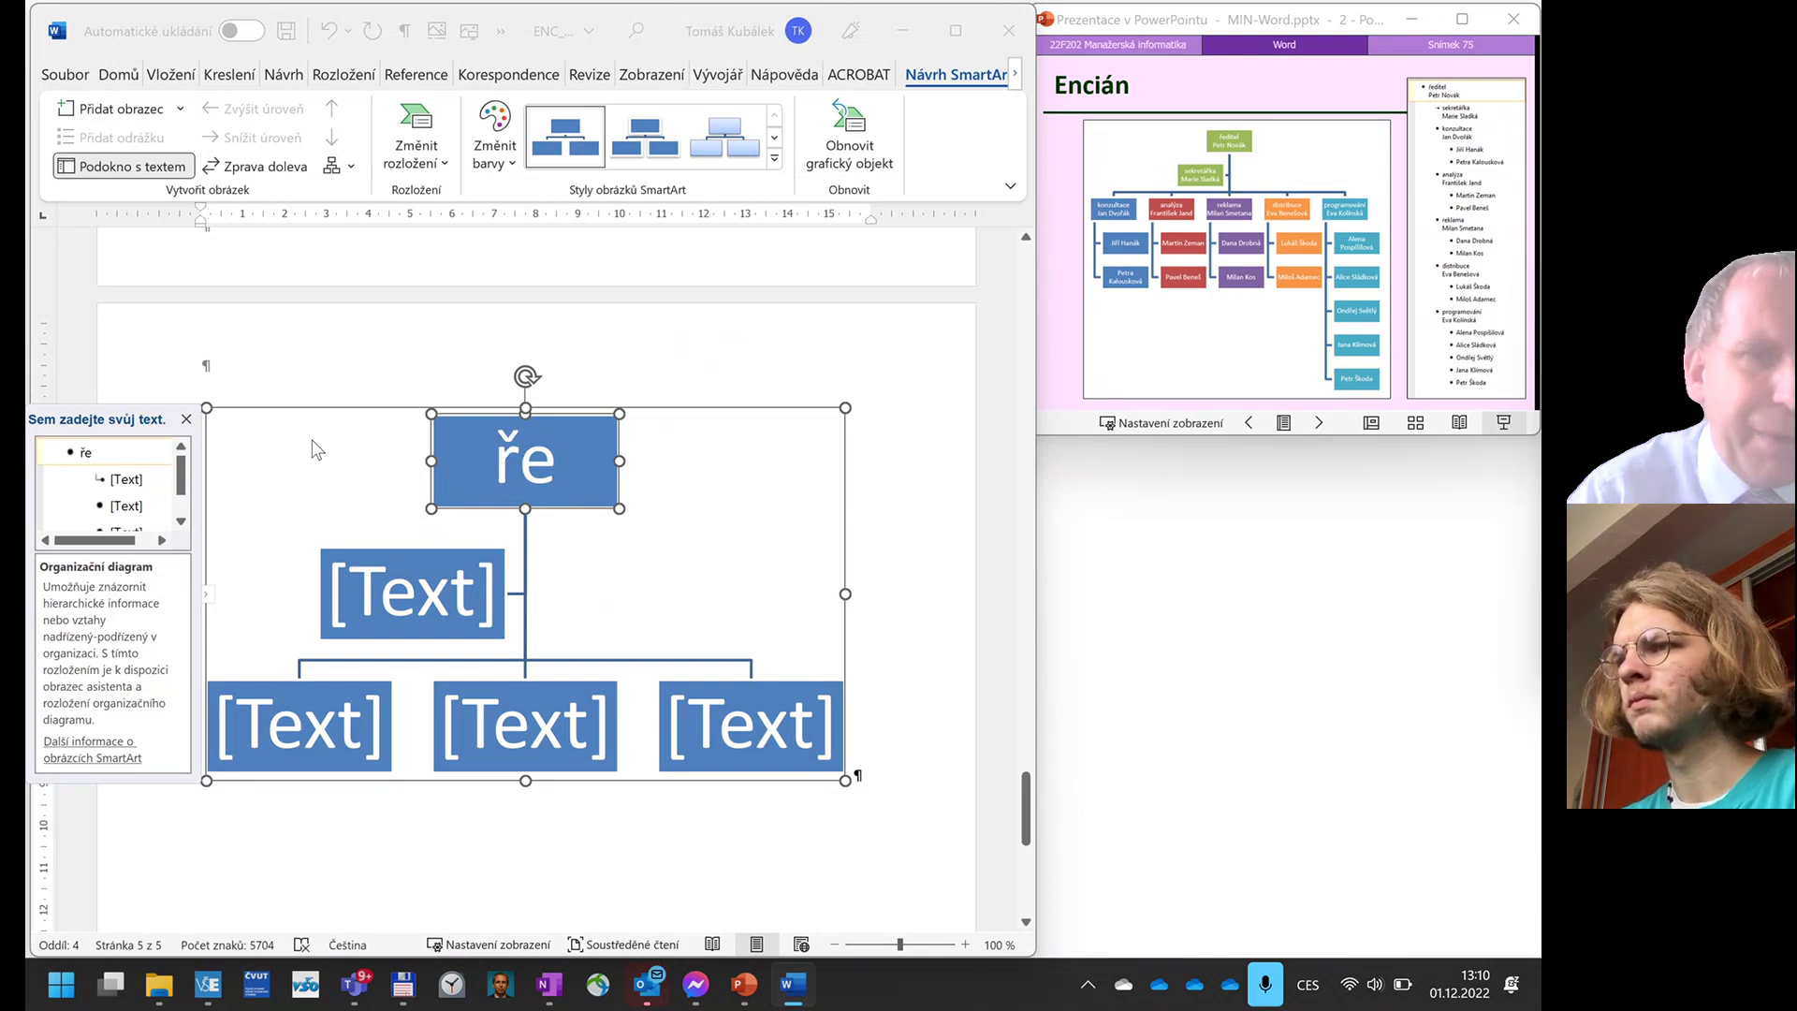
{"action": "type", "text": "ditel"}
{"action": "key", "text": "shift+Return"}
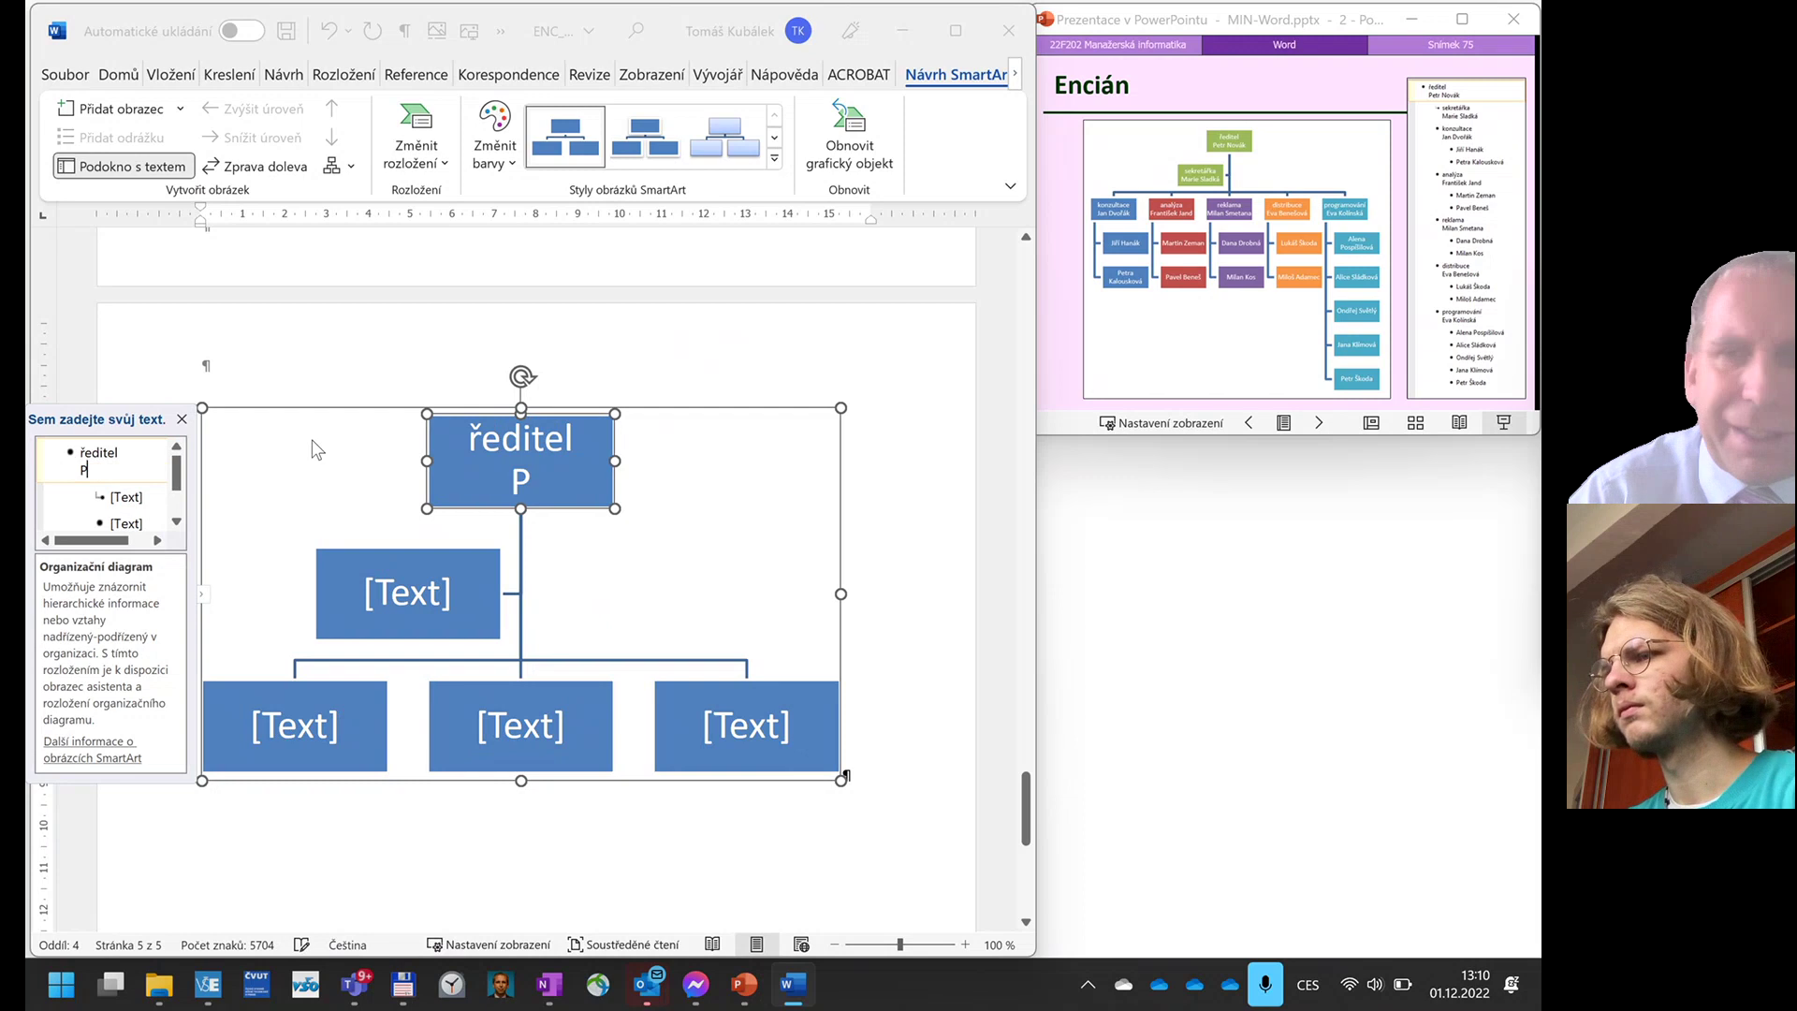
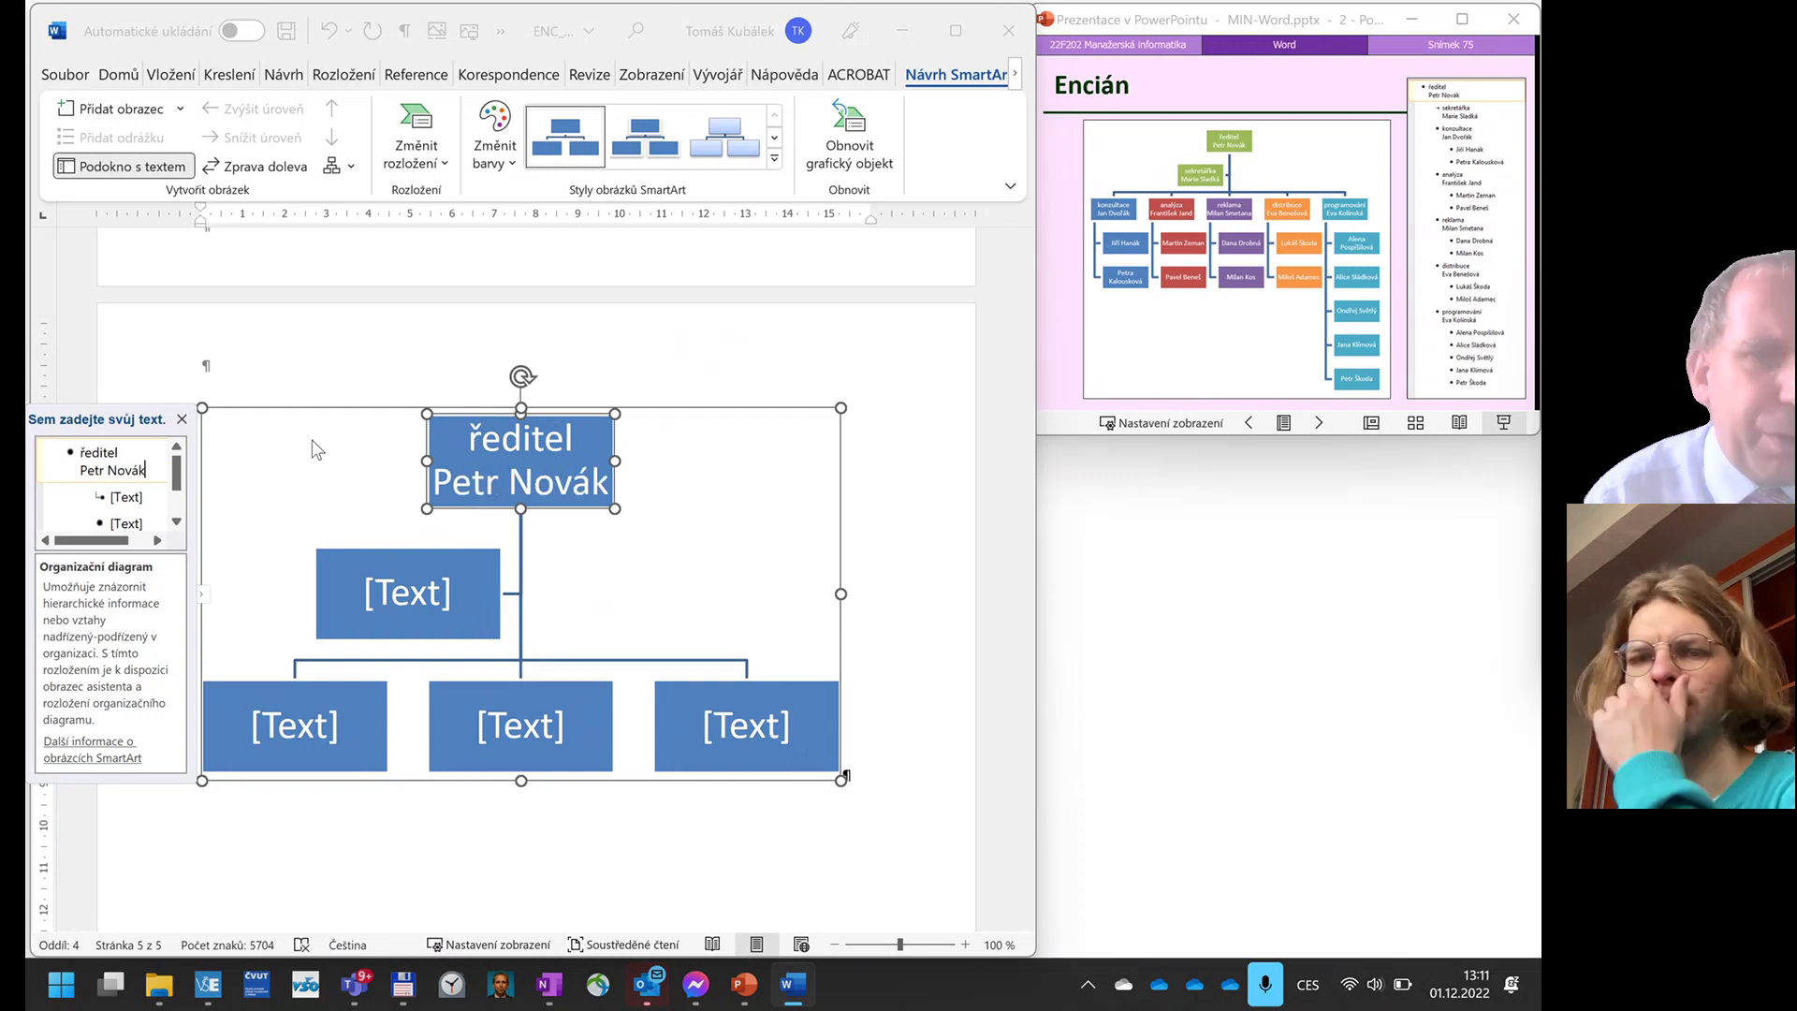
Label the assistant box 'sekretářka' with the secretary's name on a second line.
{"action": "left_click", "coordinate": [125, 496]}
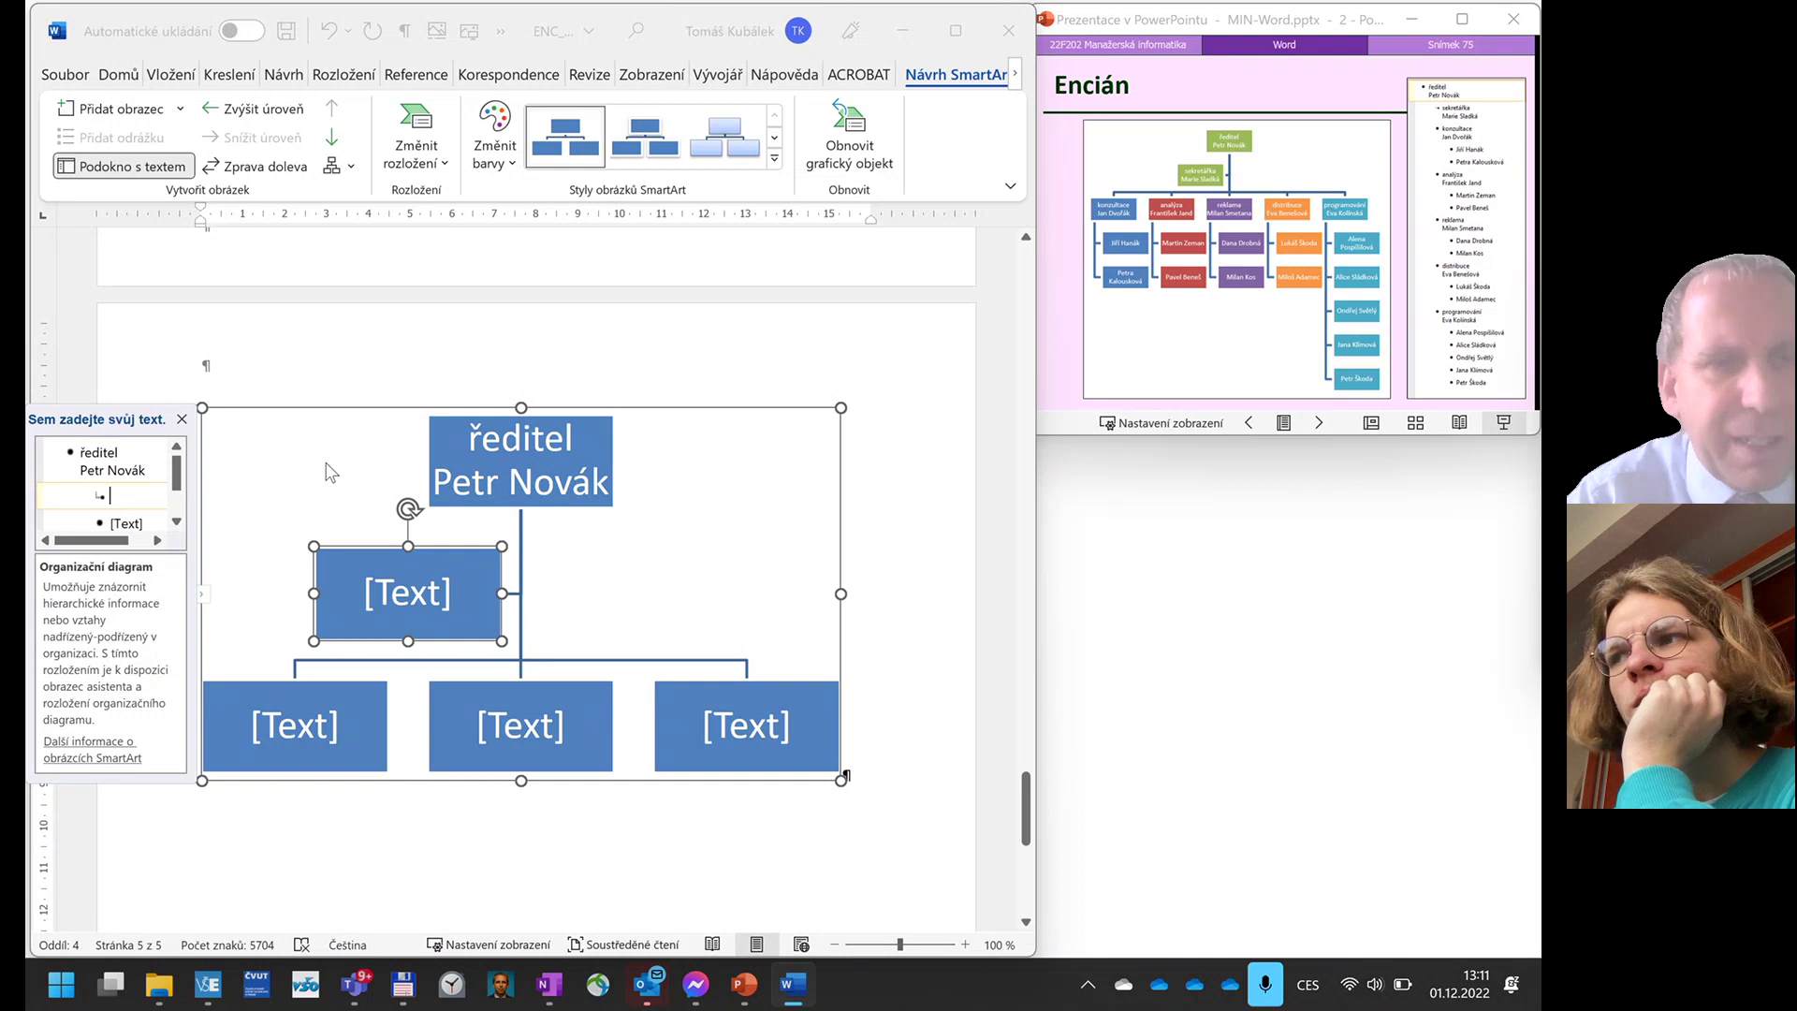
{"action": "type", "text": "sekr"}
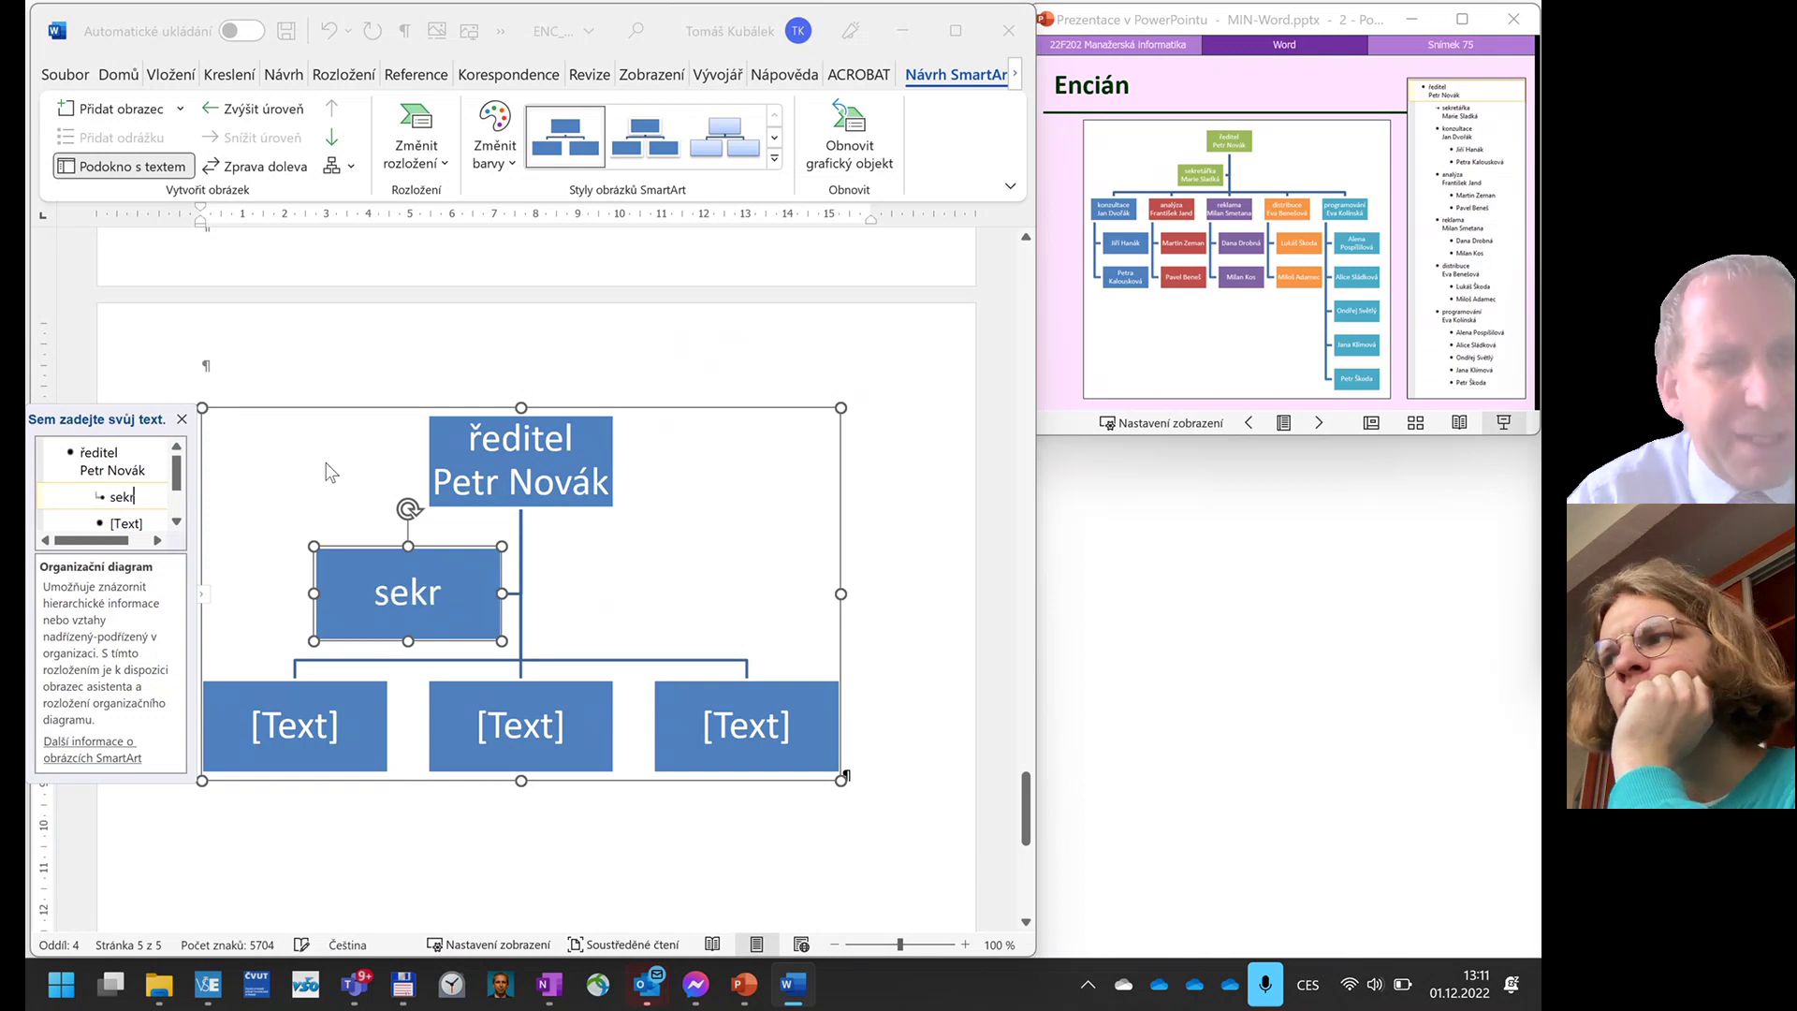
{"action": "type", "text": "etář"}
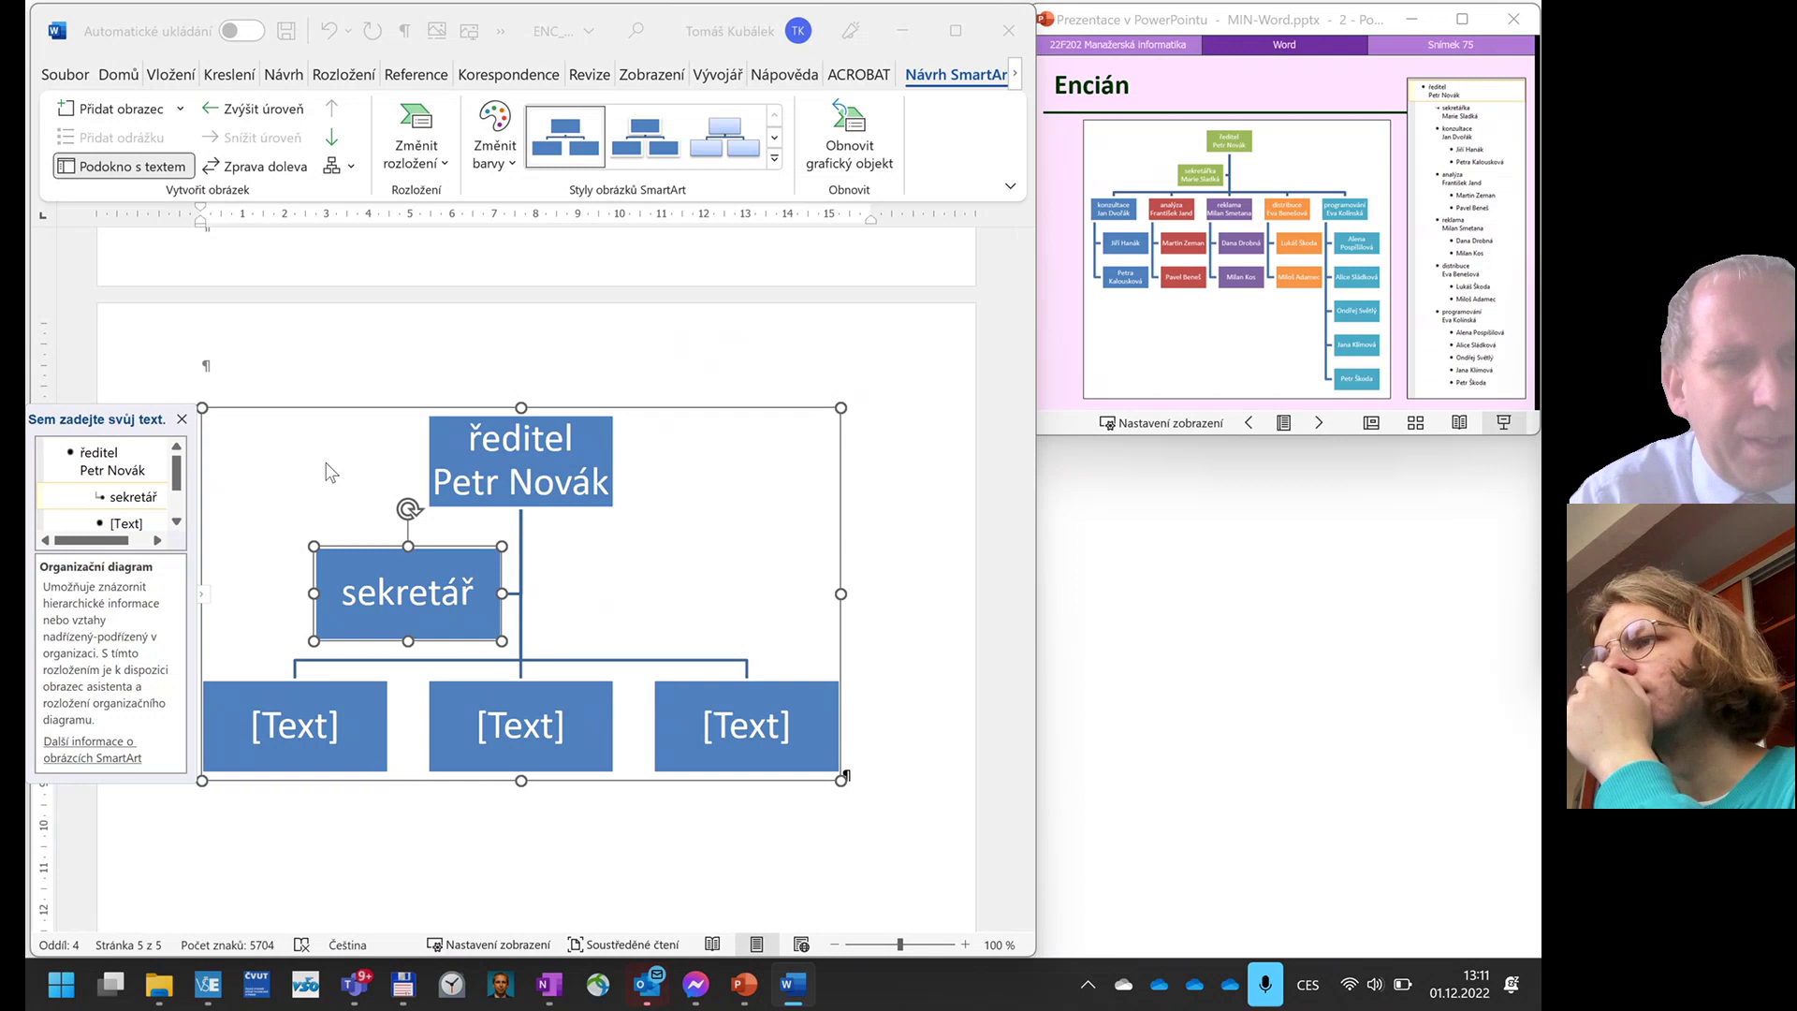
{"action": "type", "text": "ka"}
{"action": "key", "text": "shift+Return"}
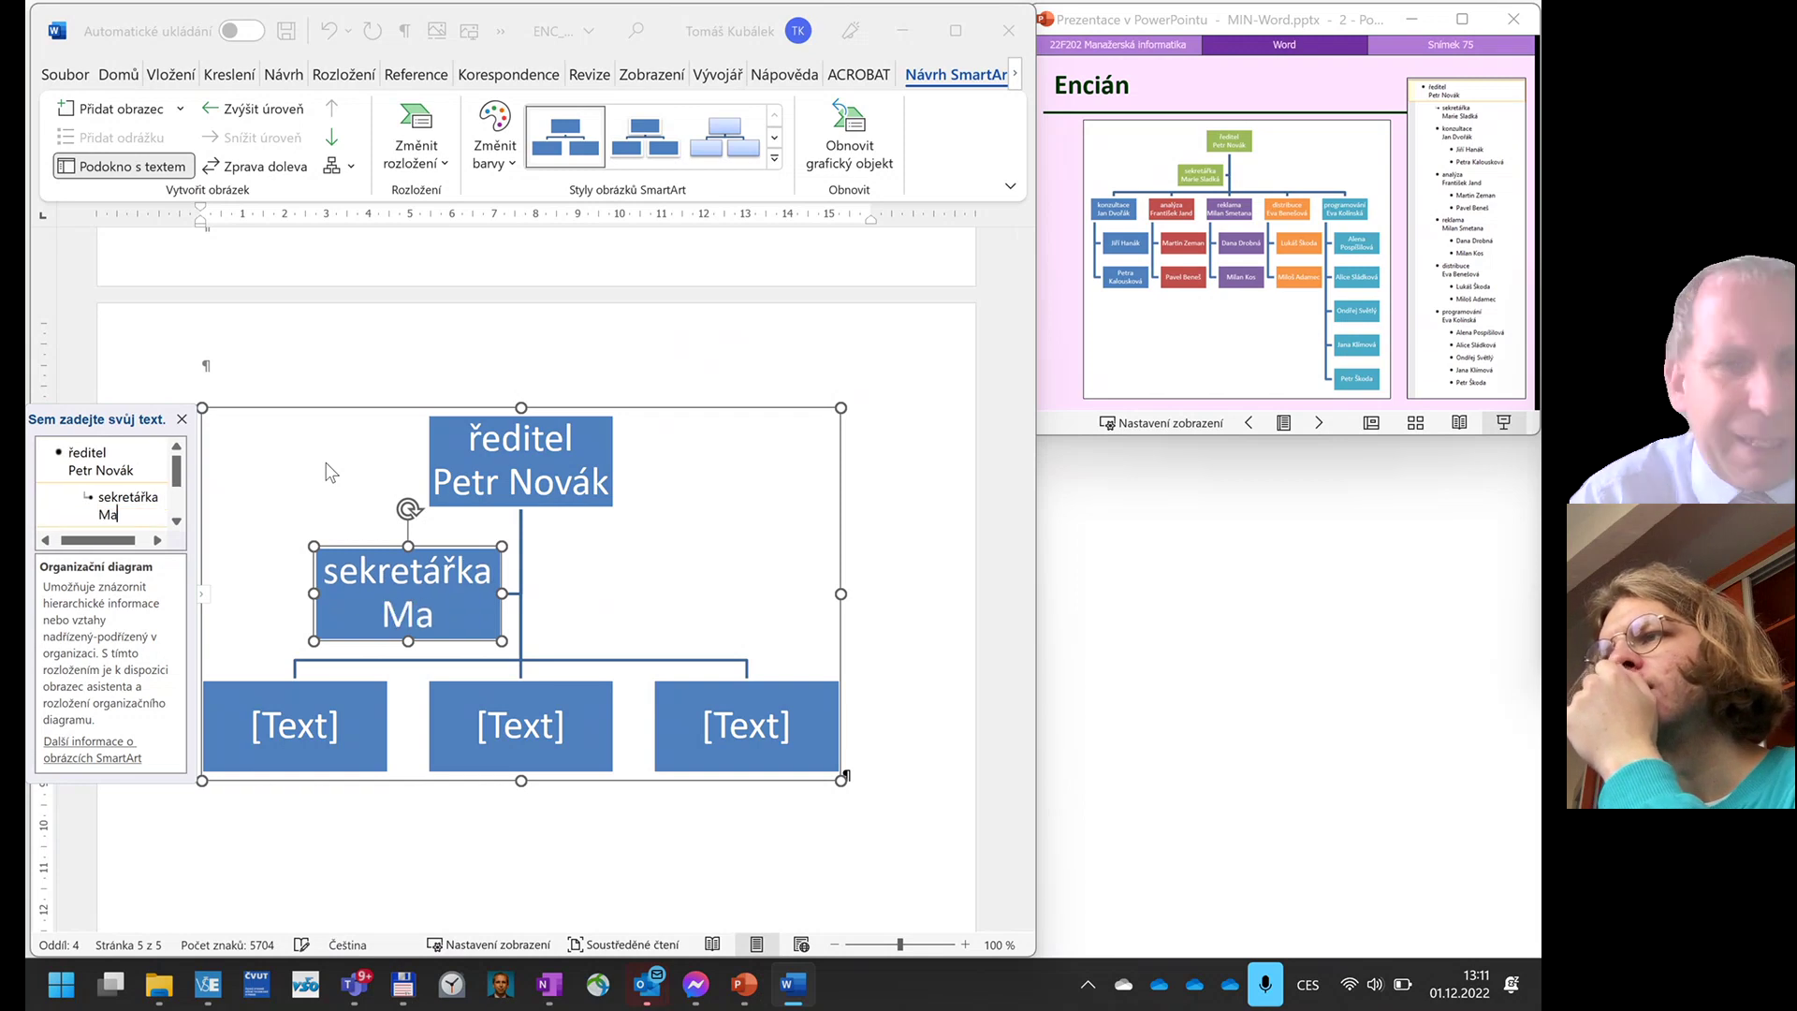
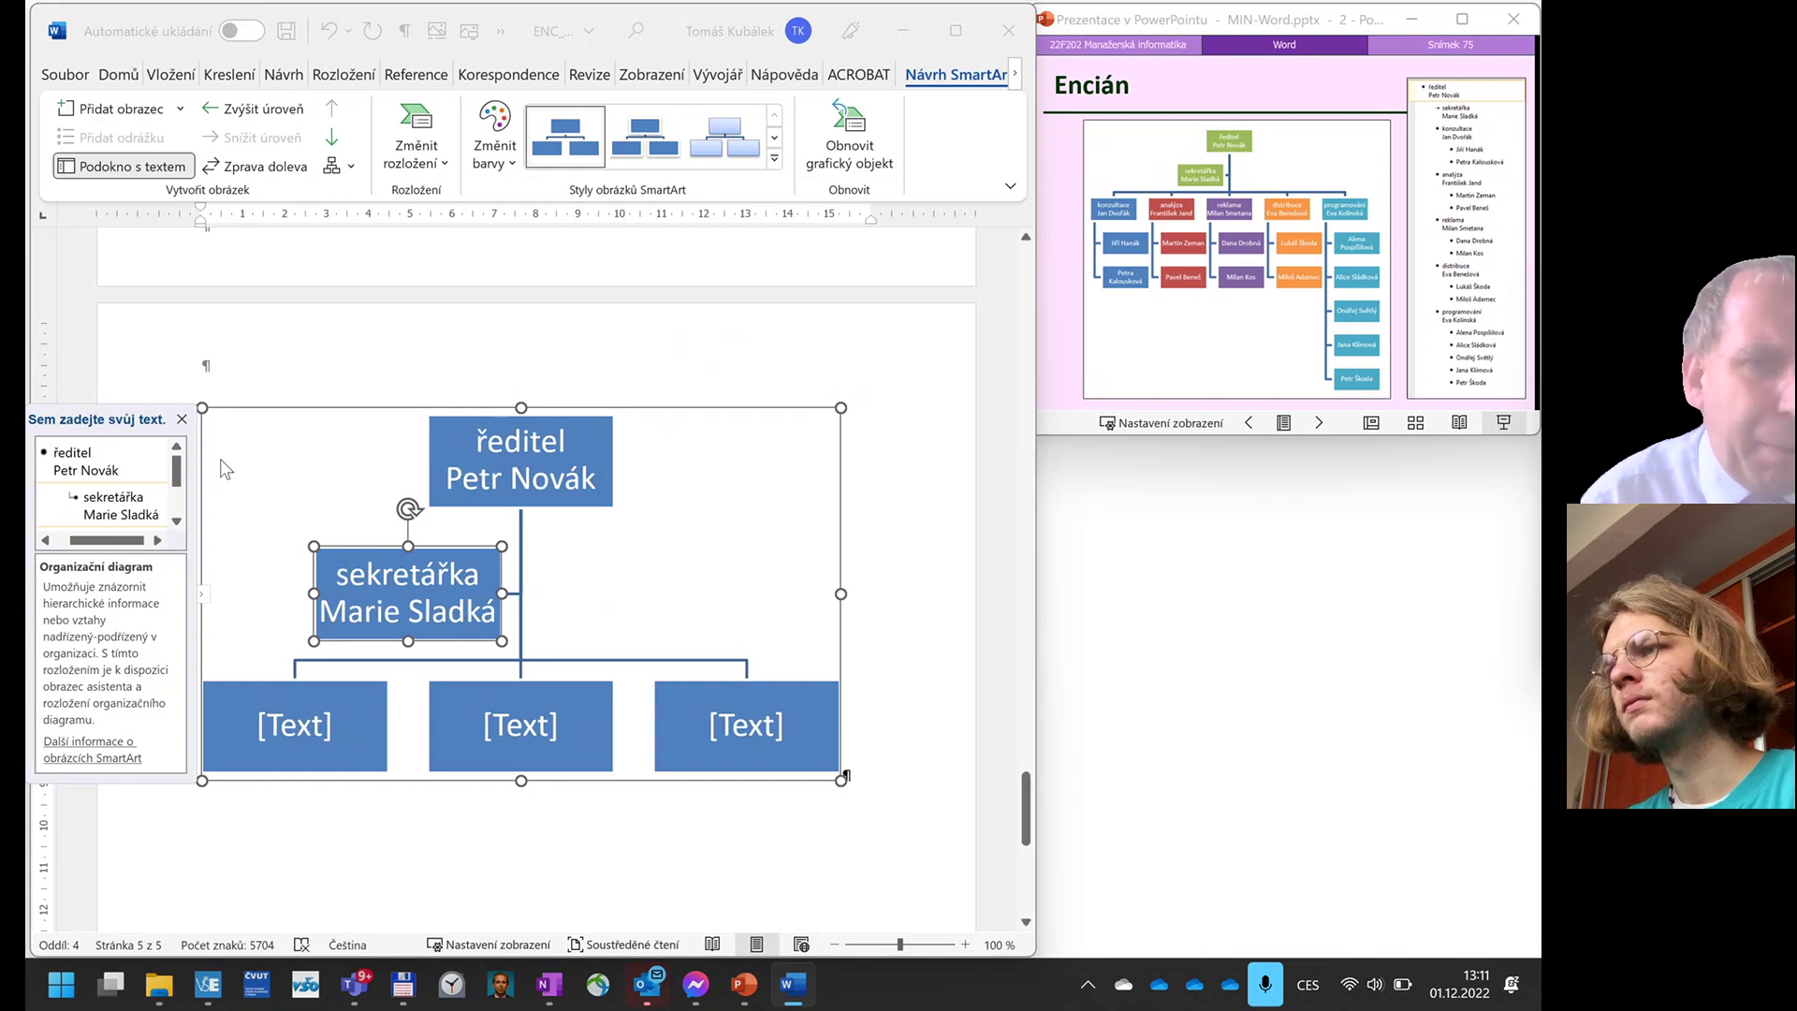
Label the first department box 'konzultace' with its head's name on a second line.
{"action": "scroll", "coordinate": [118, 479], "scroll_direction": "down", "scroll_amount": 1}
{"action": "left_click", "coordinate": [118, 487]}
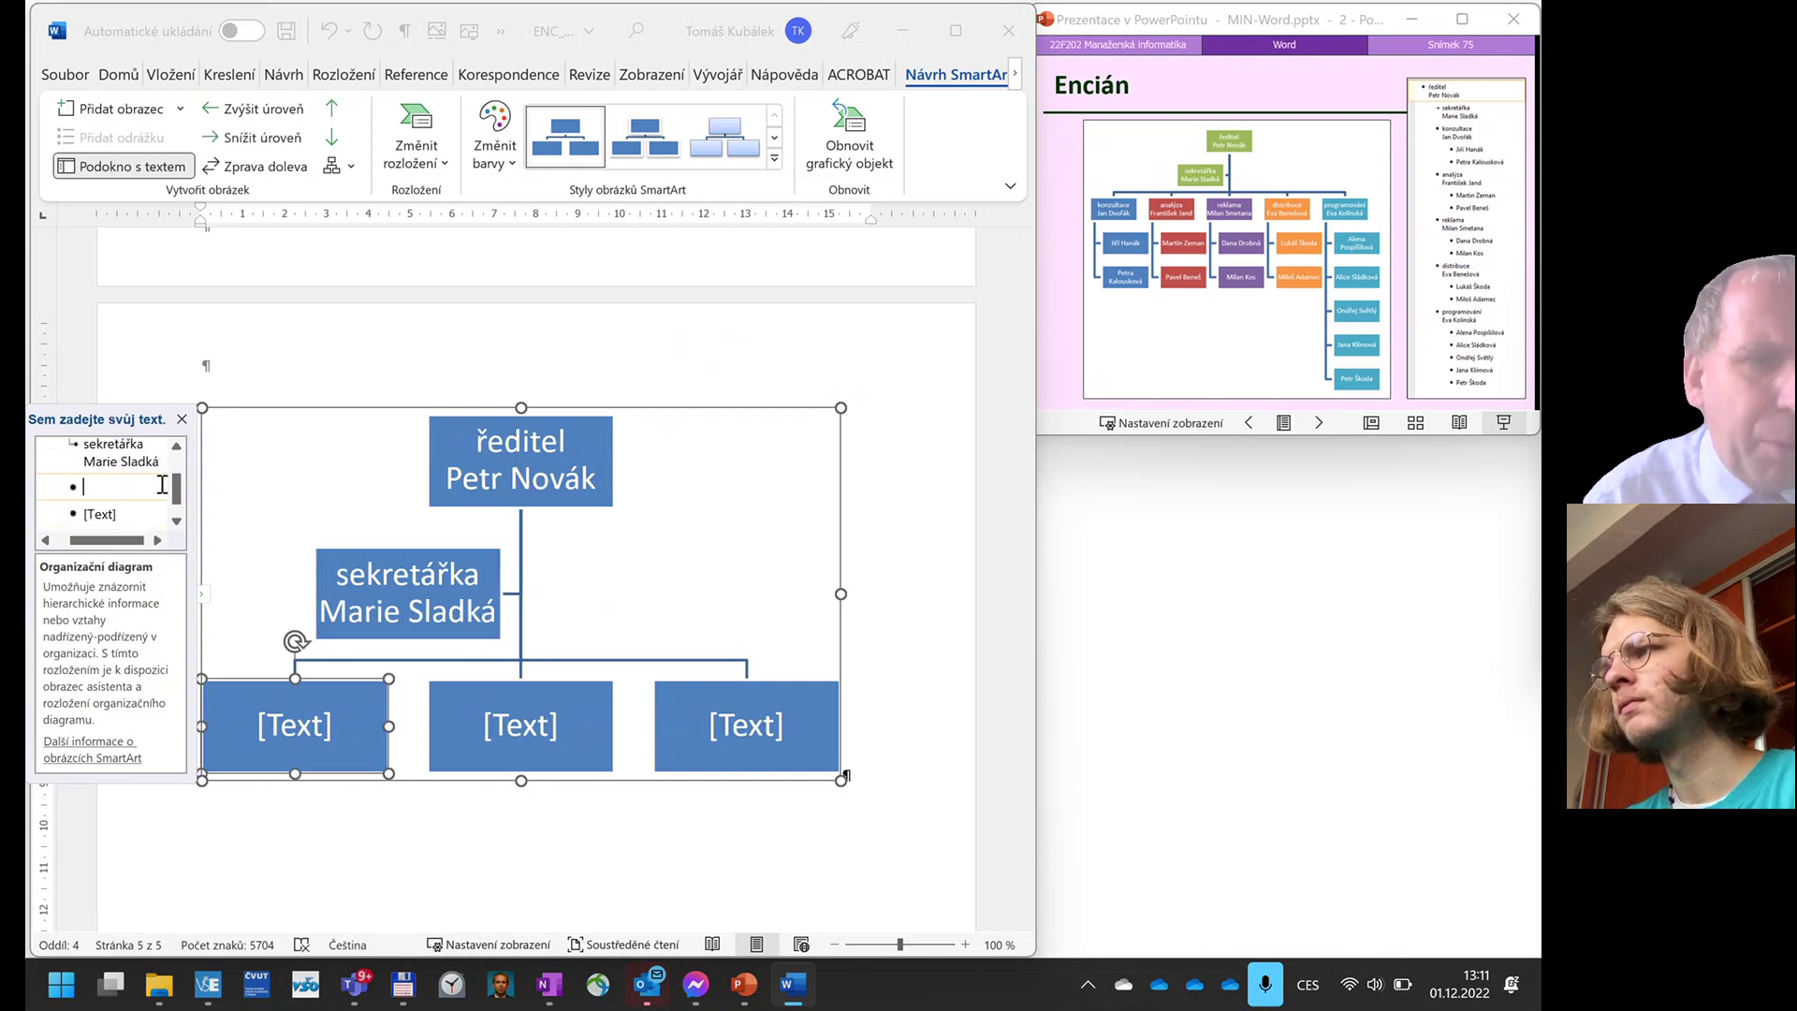
{"action": "type", "text": "kon"}
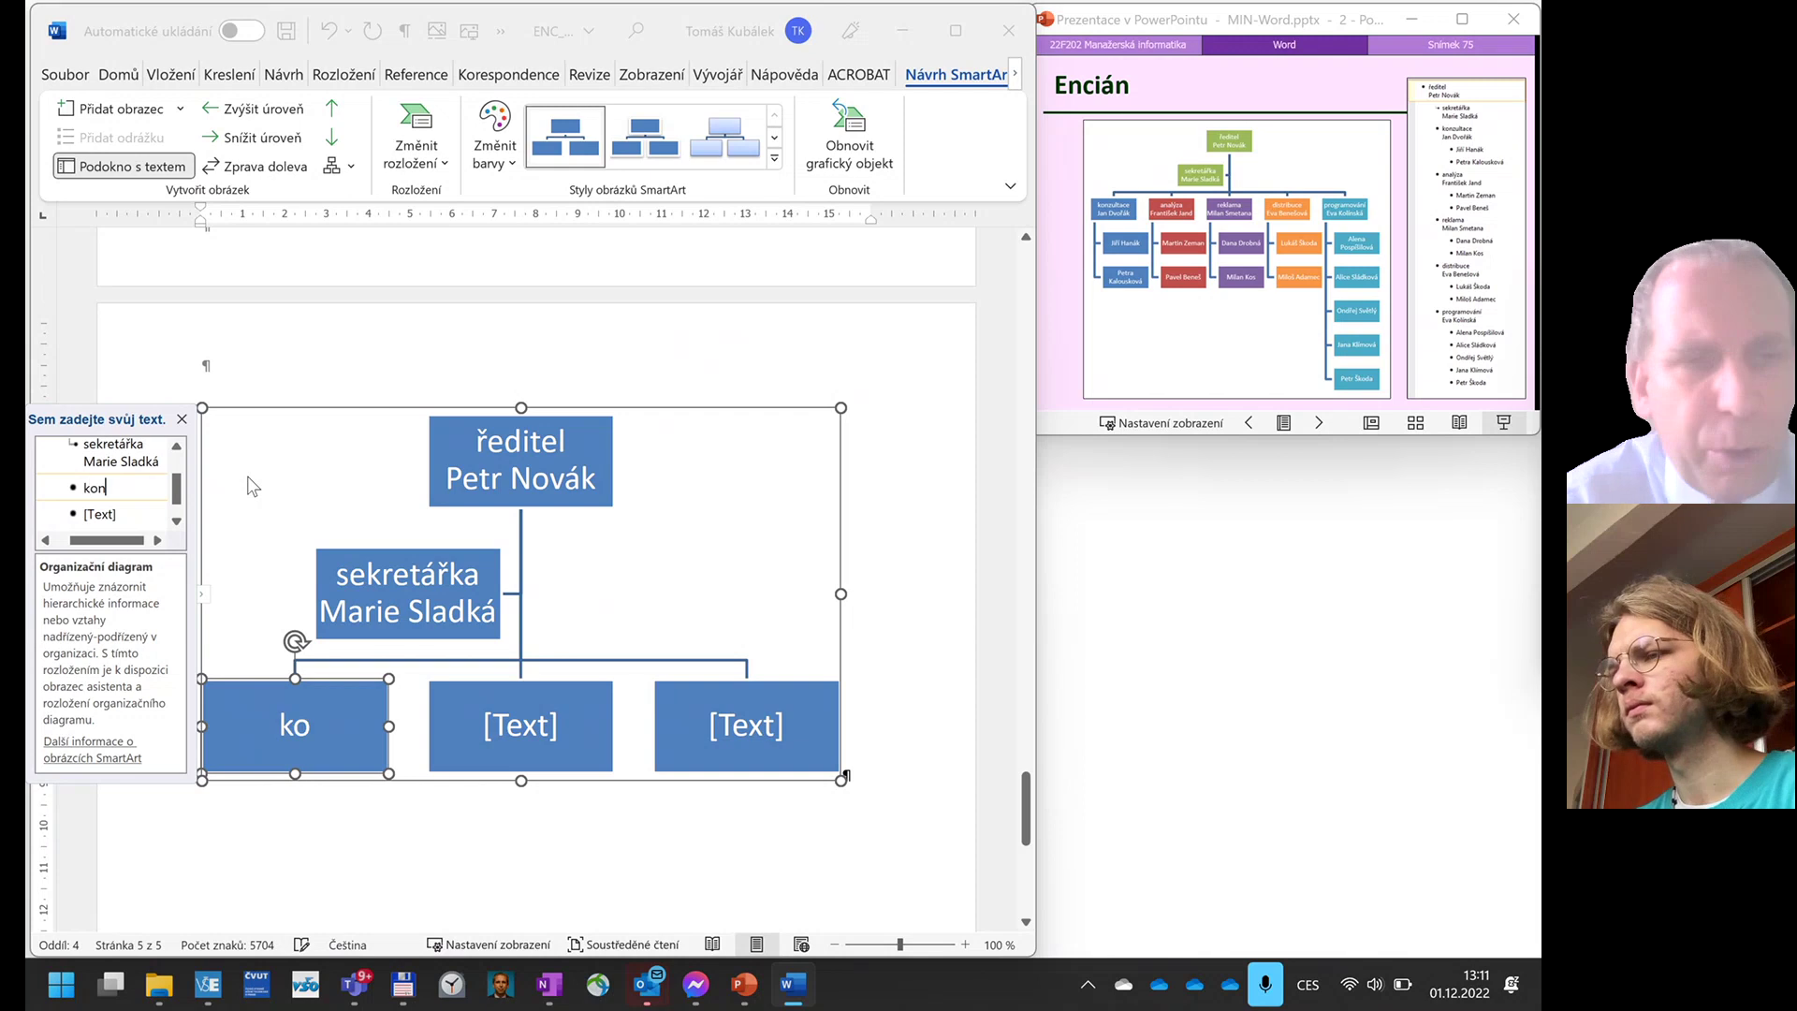
{"action": "type", "text": "zulta"}
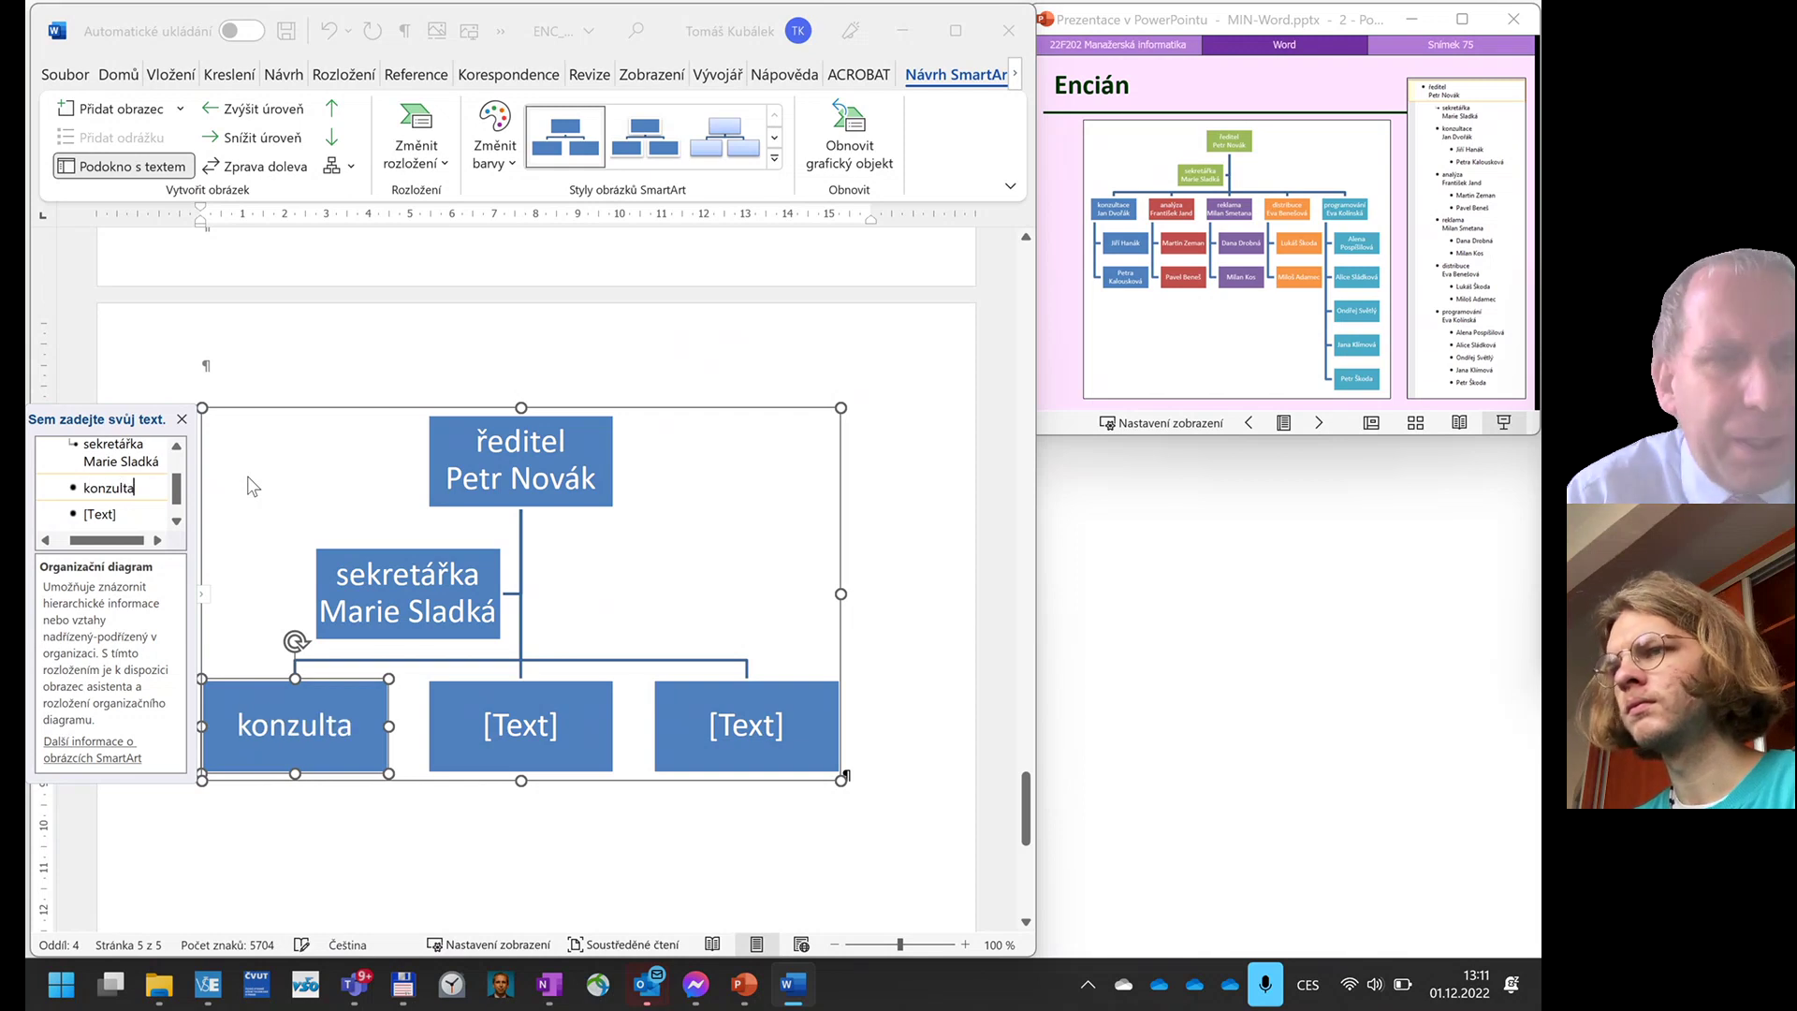
{"action": "type", "text": "ce"}
{"action": "key", "text": "shift+Return"}
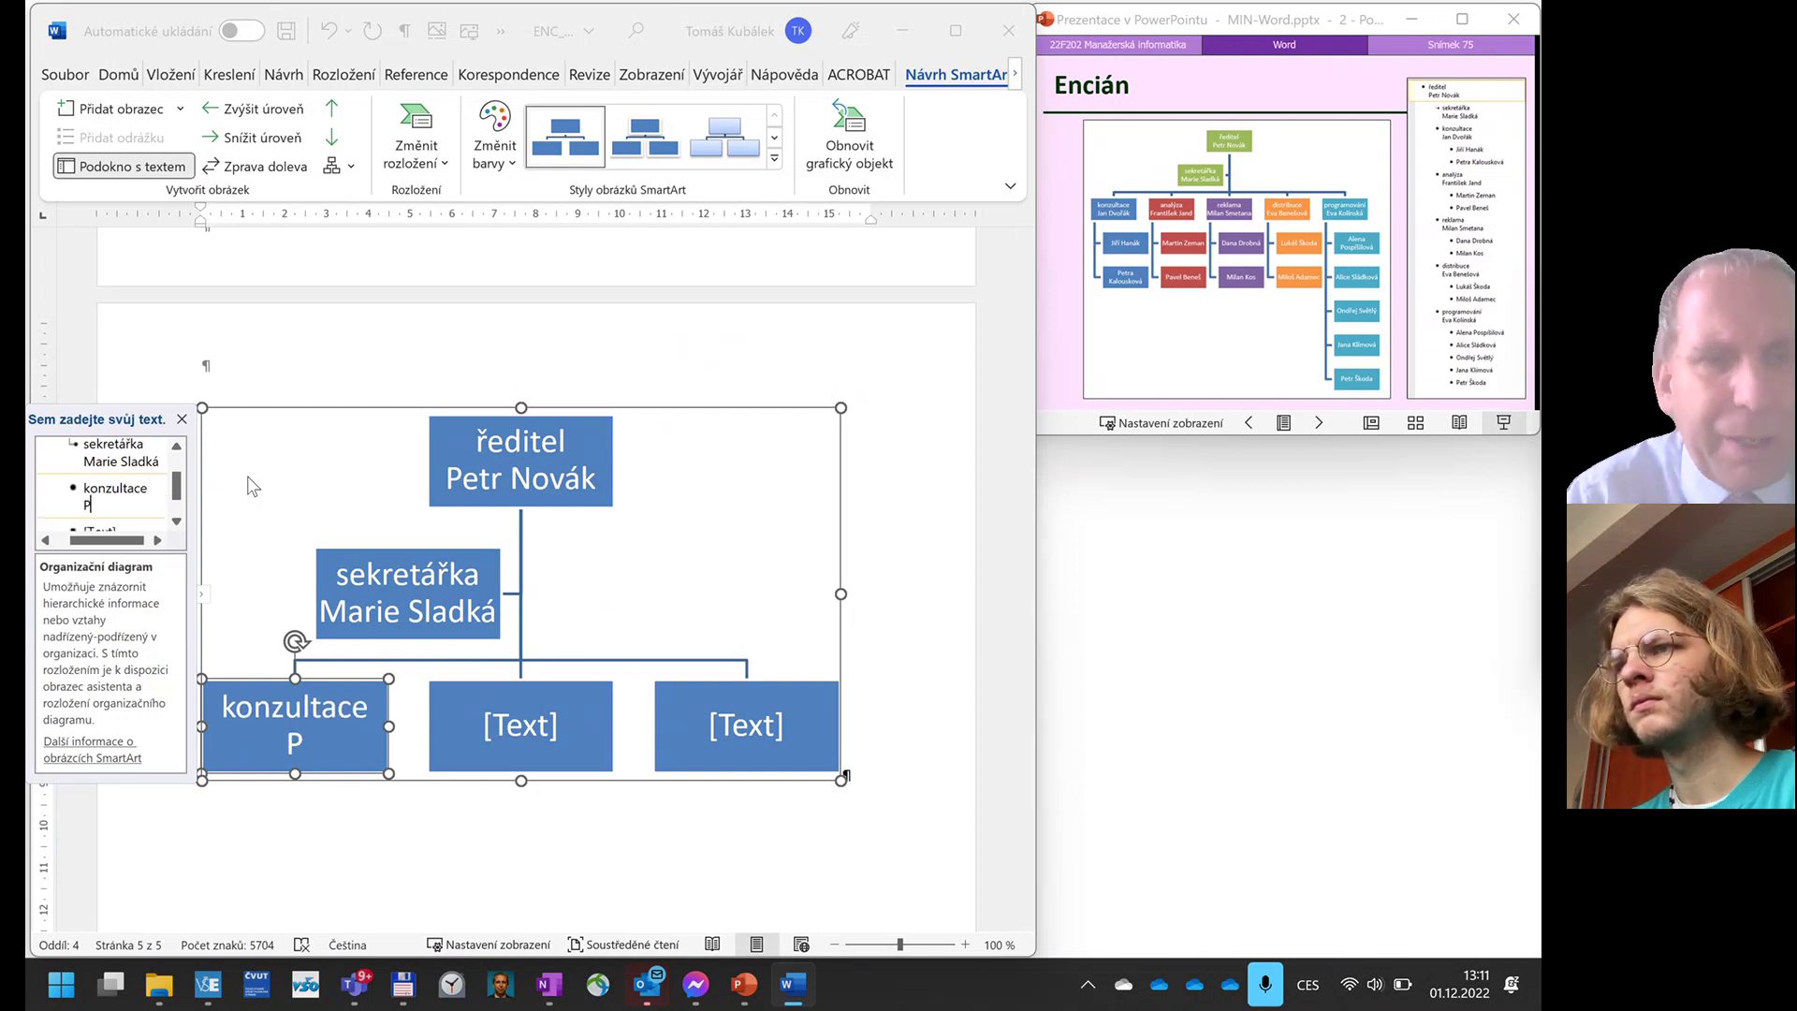
{"action": "key", "text": "BackSpace"}
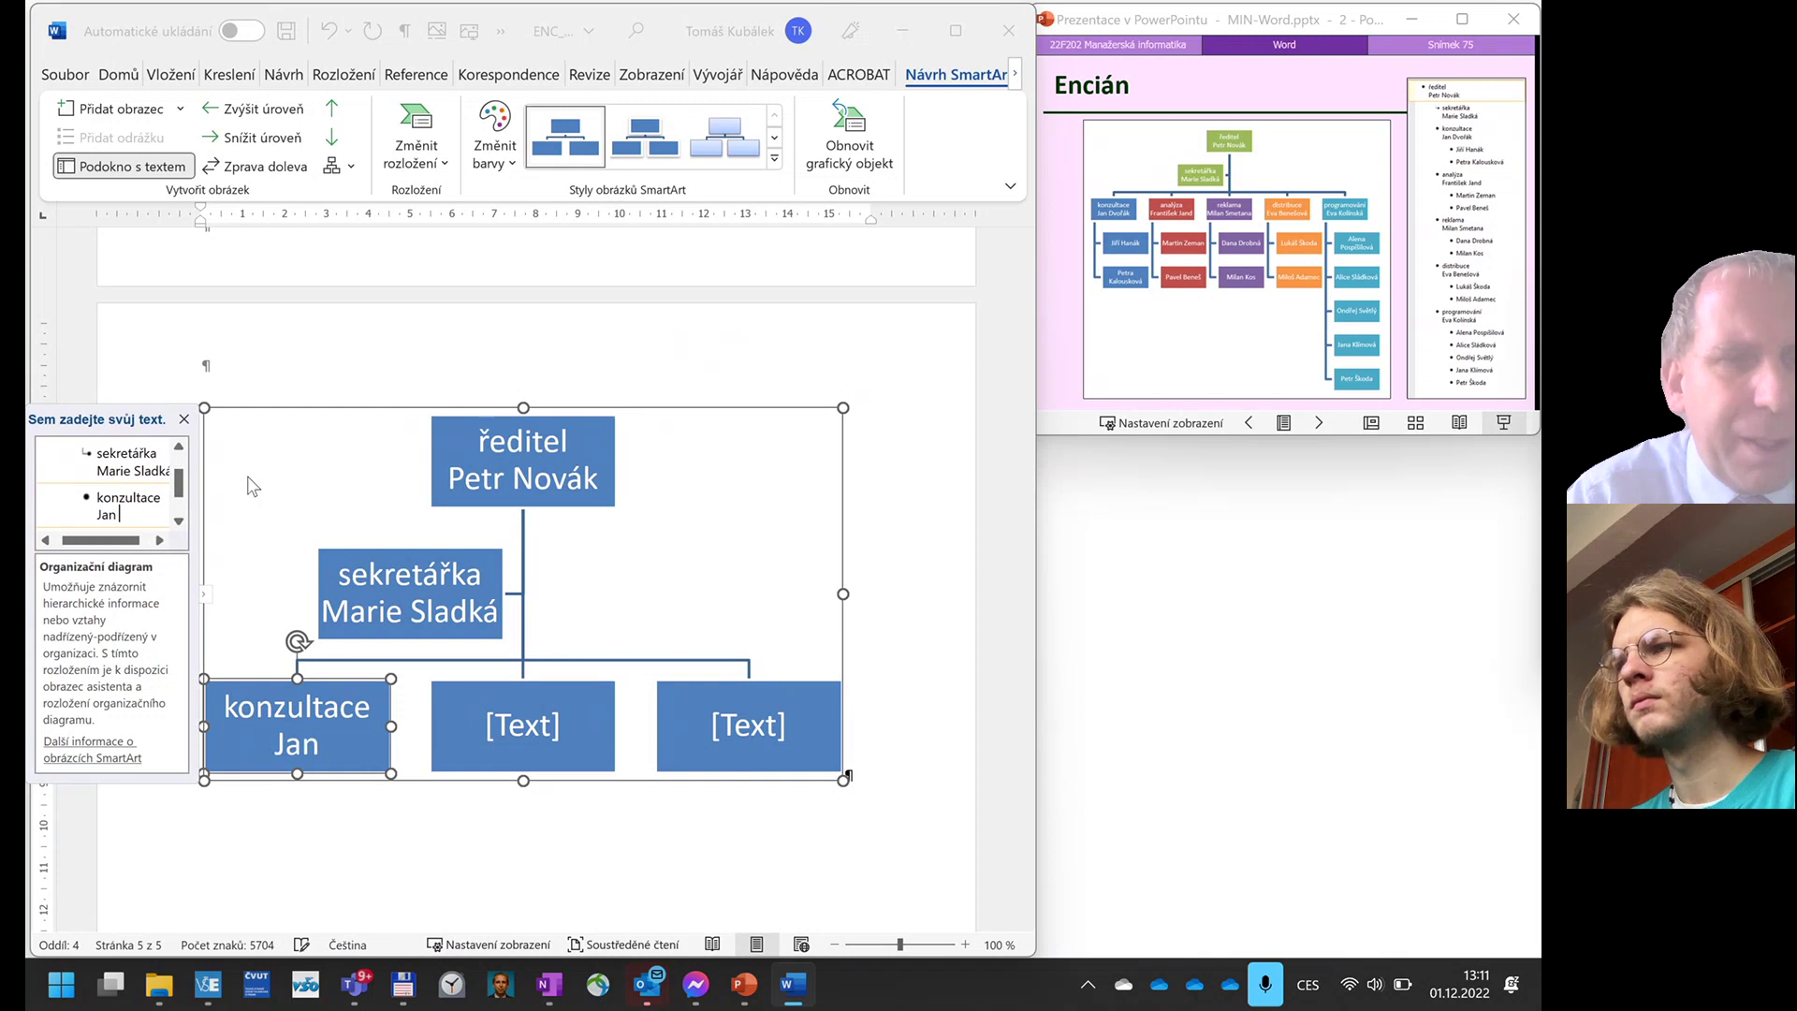
Add two subordinate staff boxes under konzultace, each holding an employee's name.
{"action": "key", "text": "Return"}
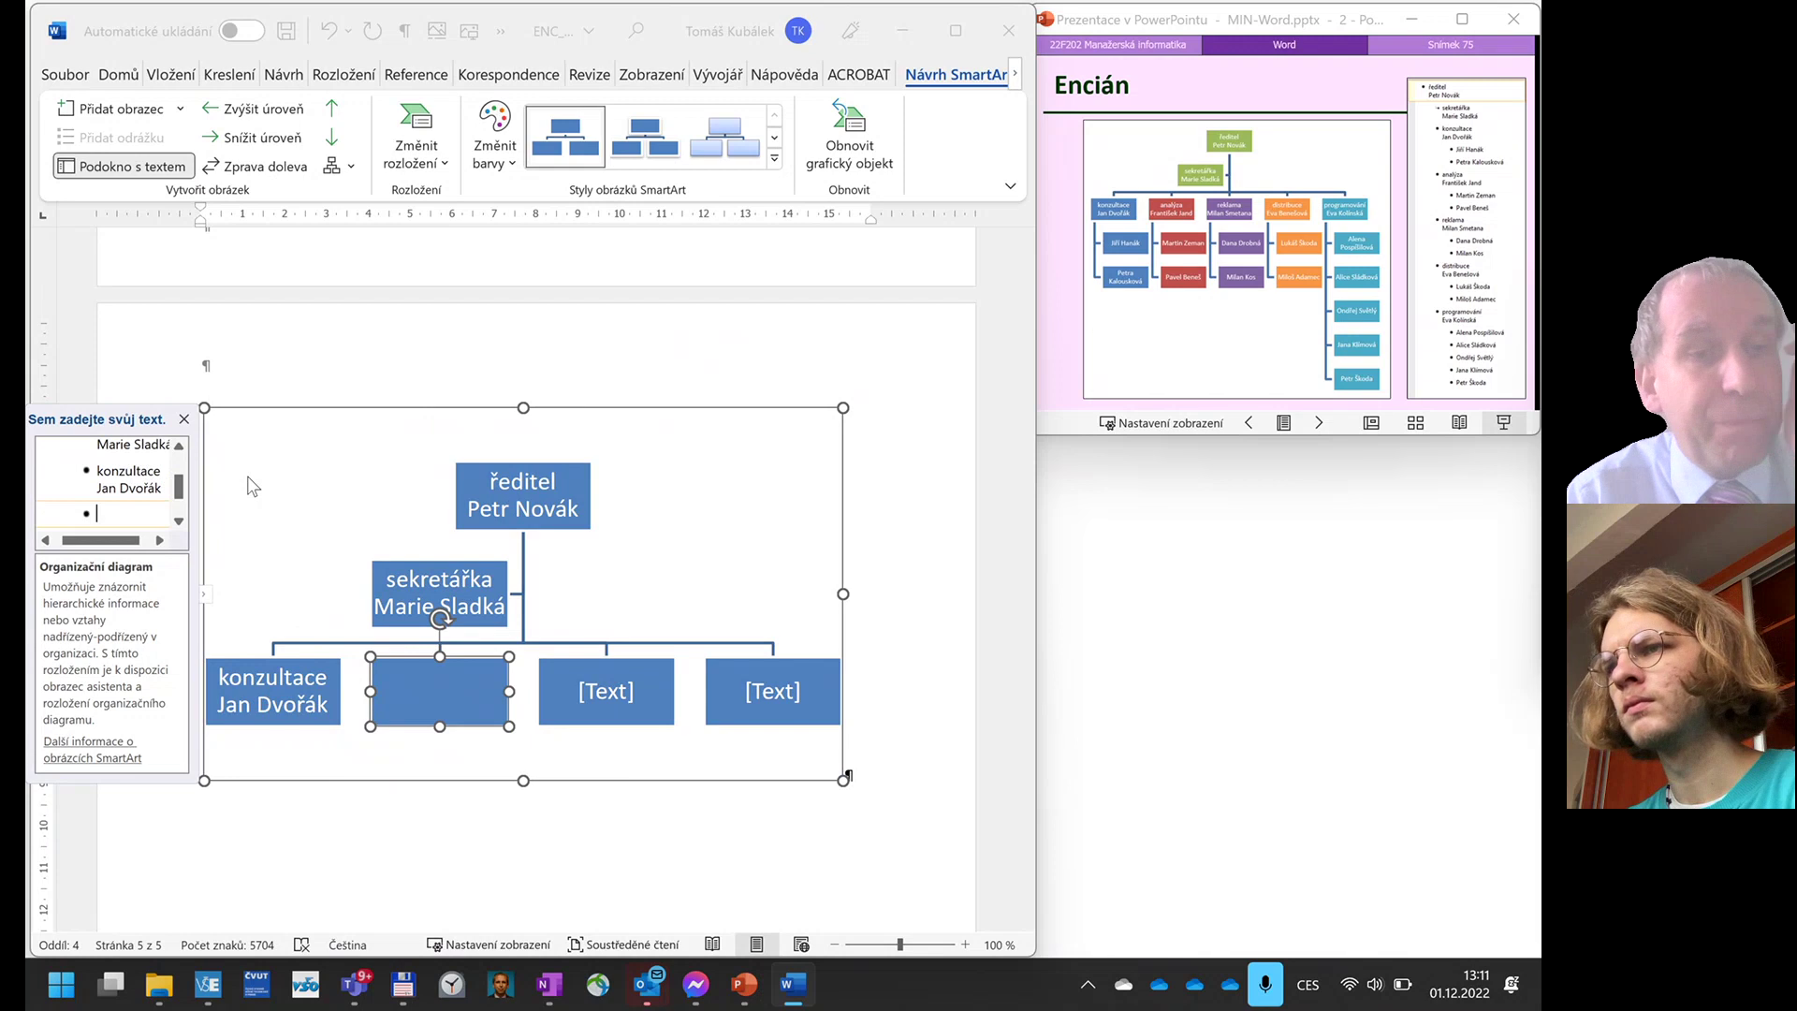
{"action": "key", "text": "Tab"}
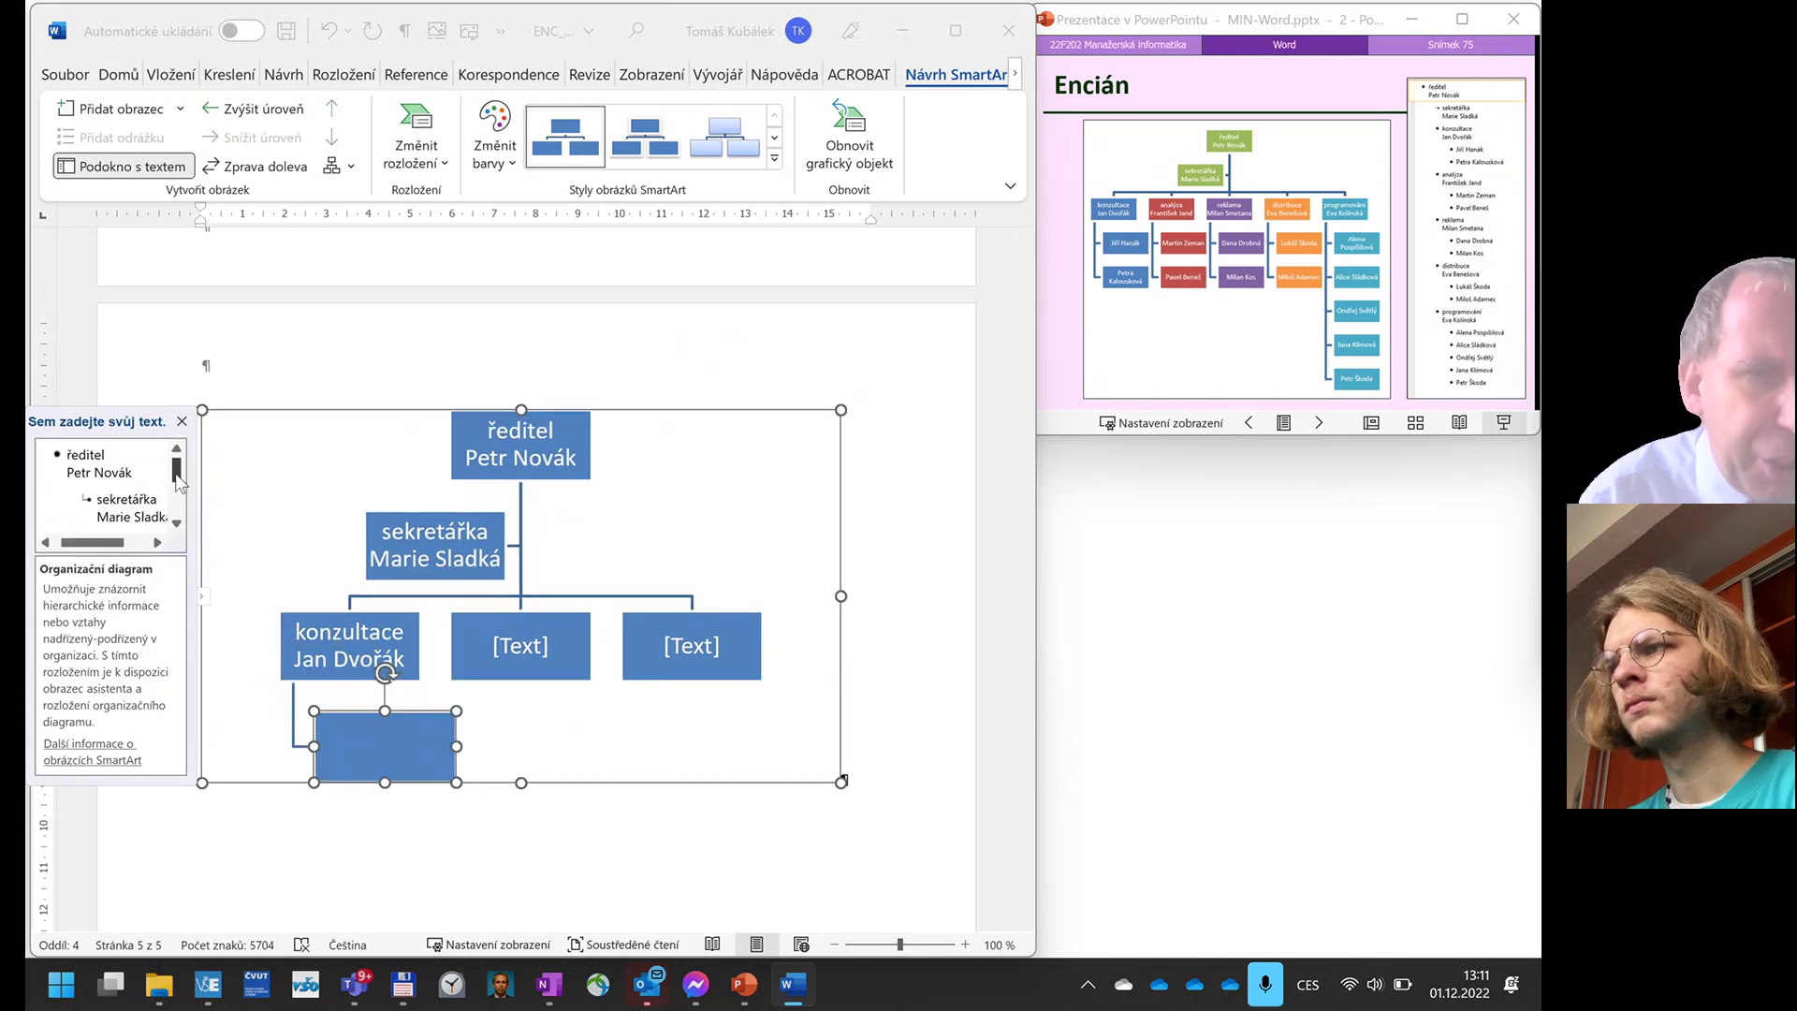
{"action": "scroll", "coordinate": [178, 485], "scroll_direction": "down", "scroll_amount": 2}
{"action": "scroll", "coordinate": [178, 485], "scroll_direction": "down", "scroll_amount": 2}
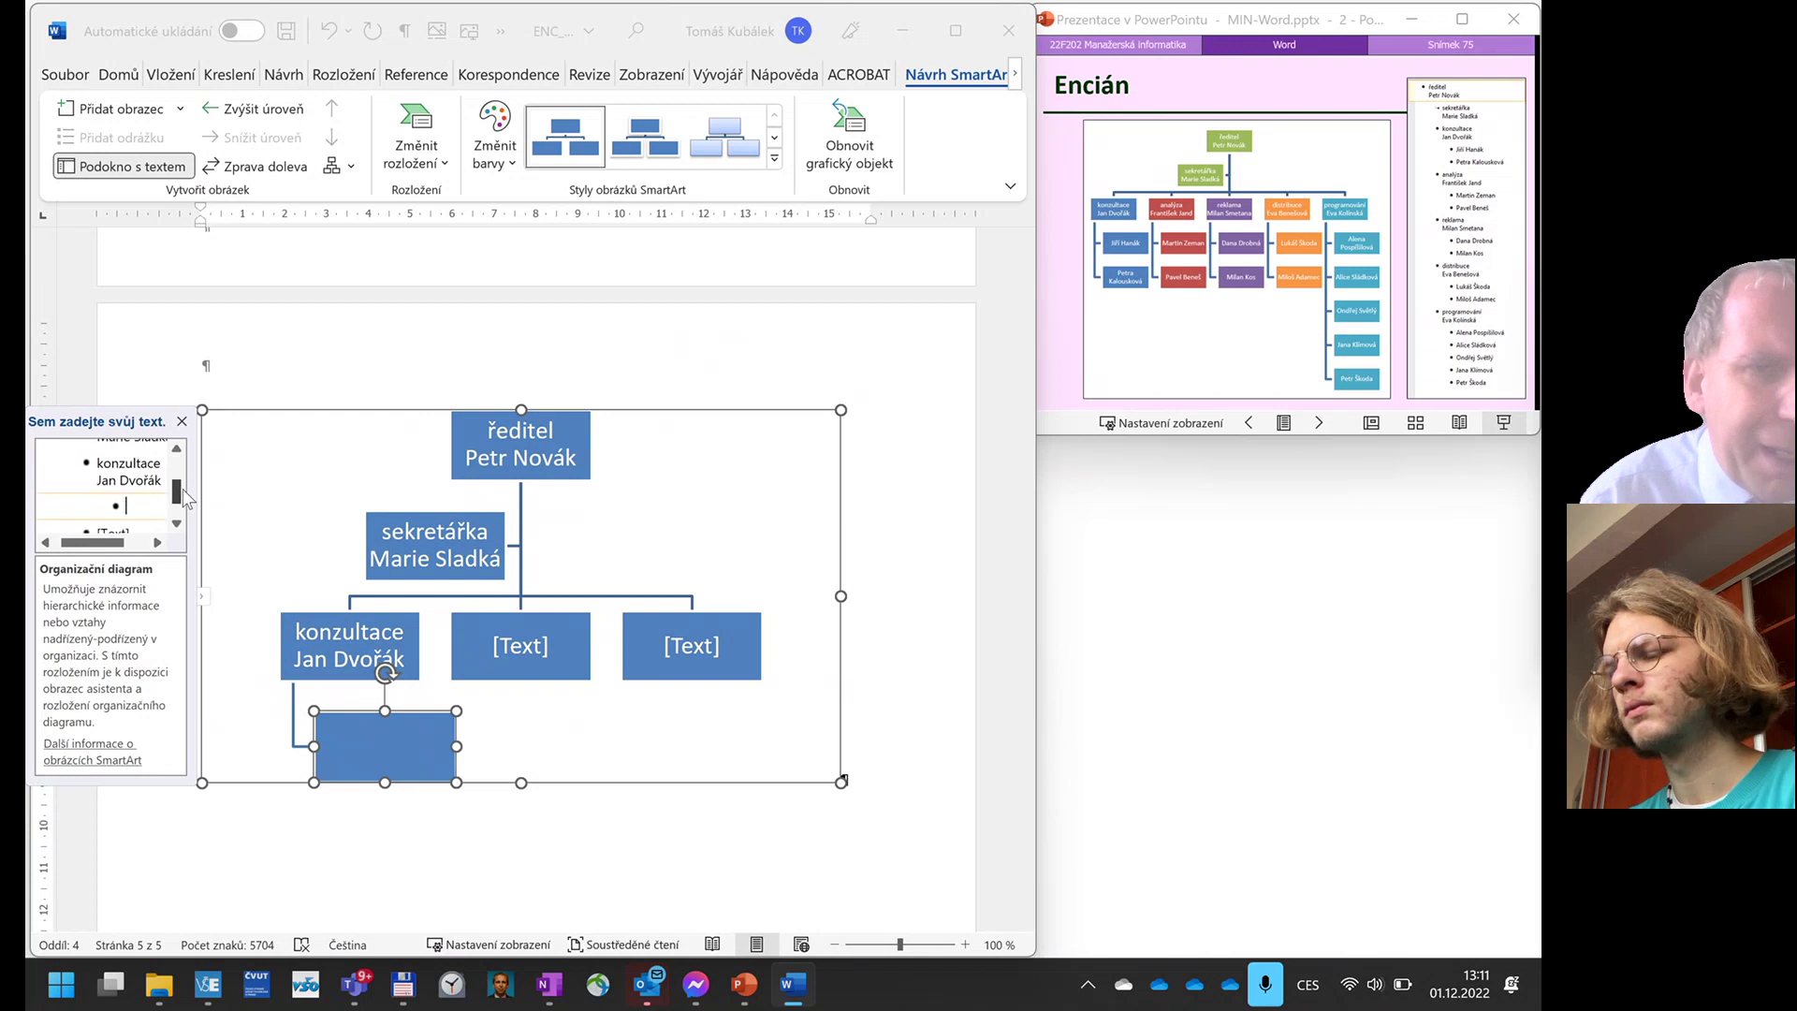
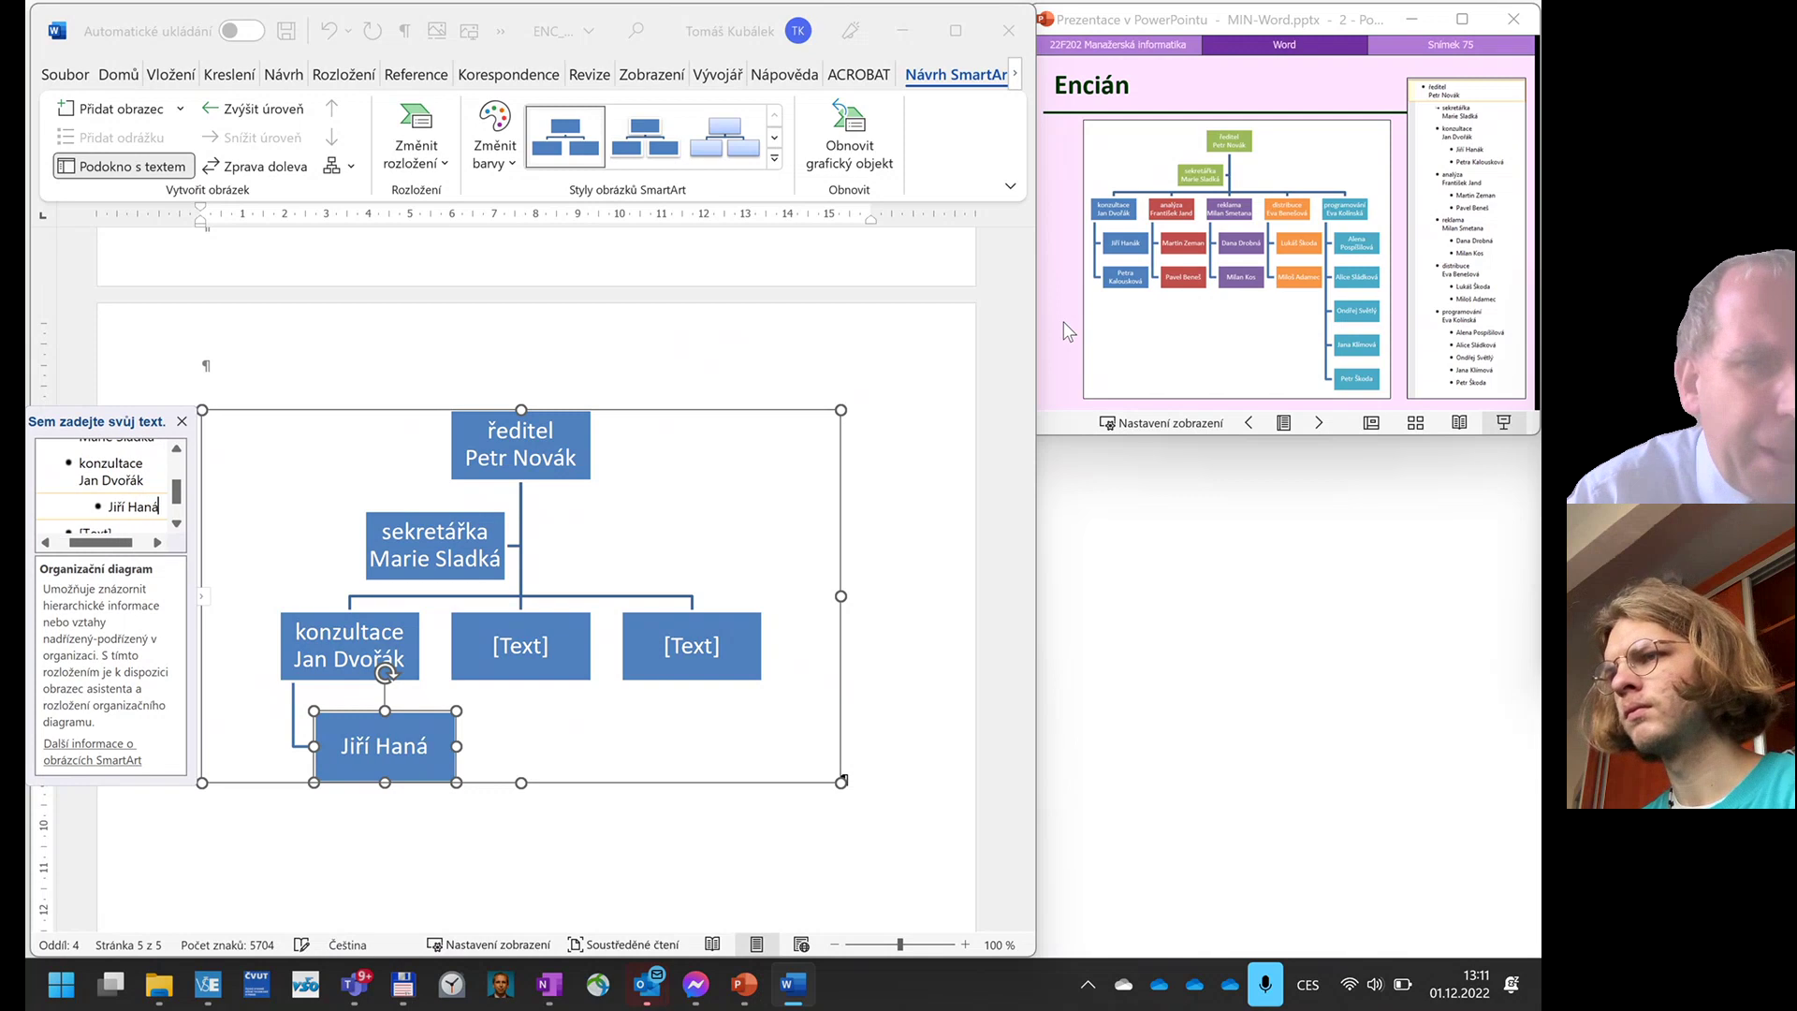
{"action": "key", "text": "Return"}
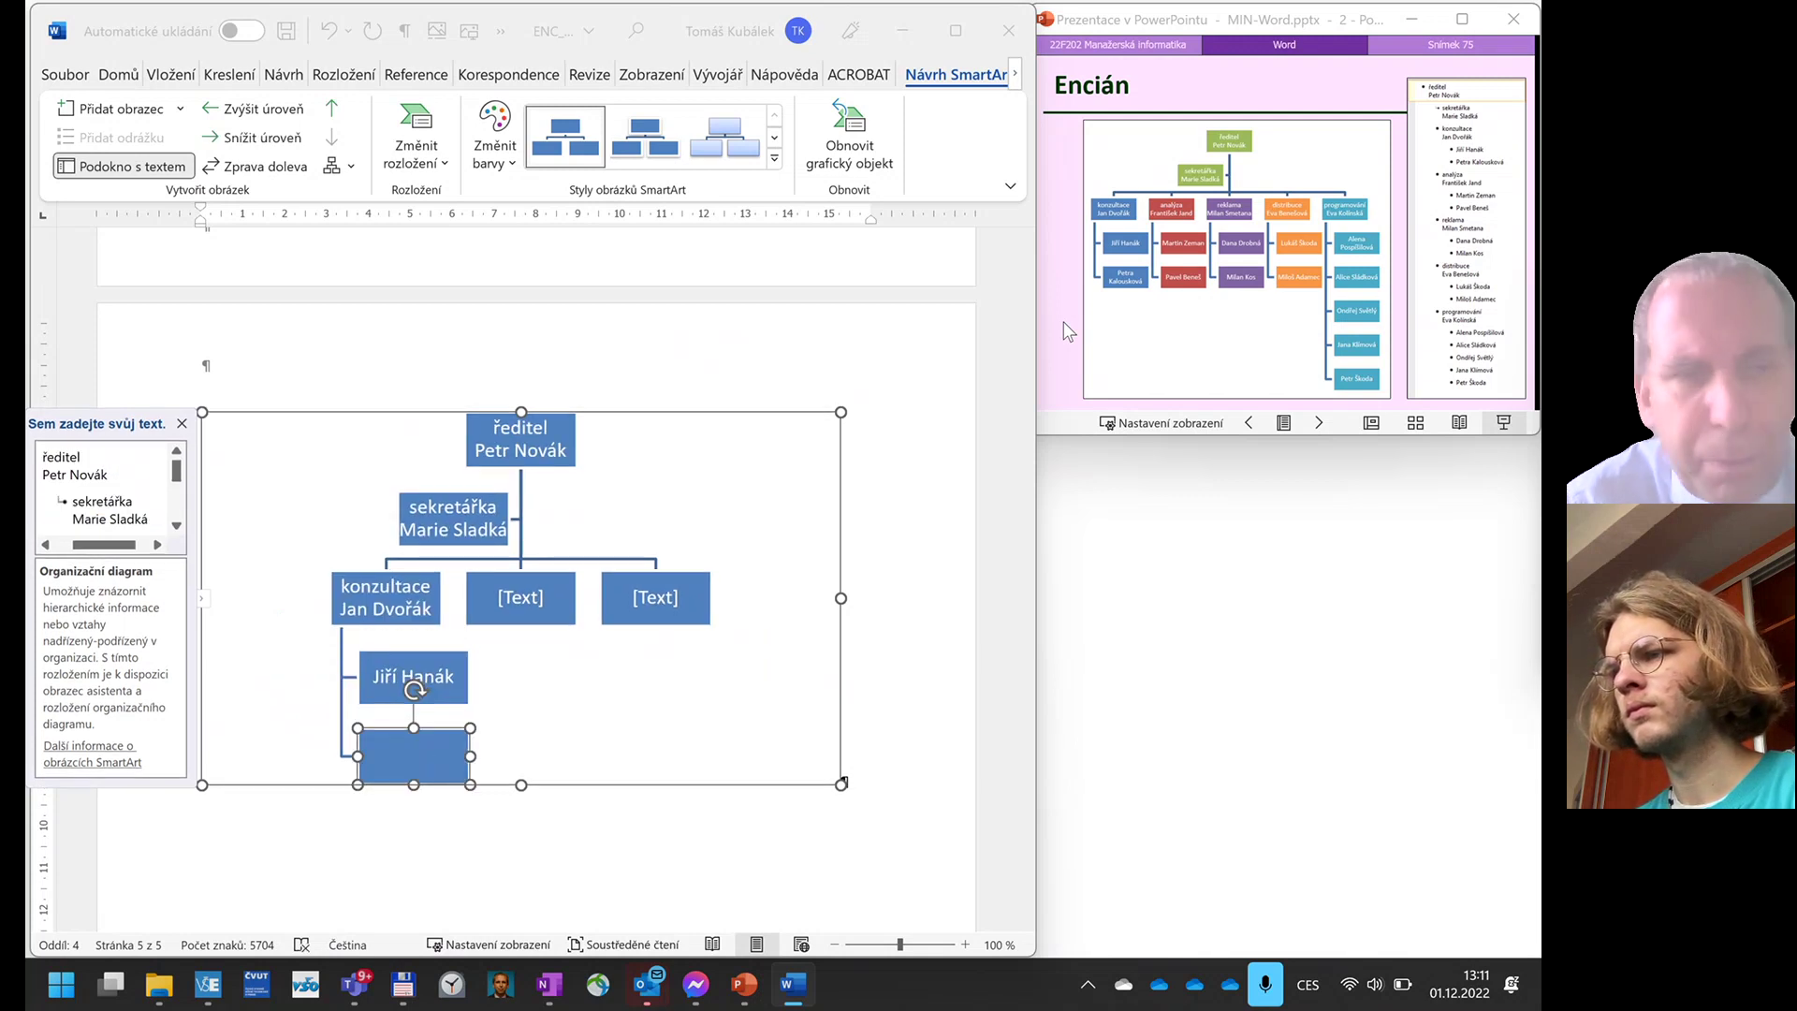
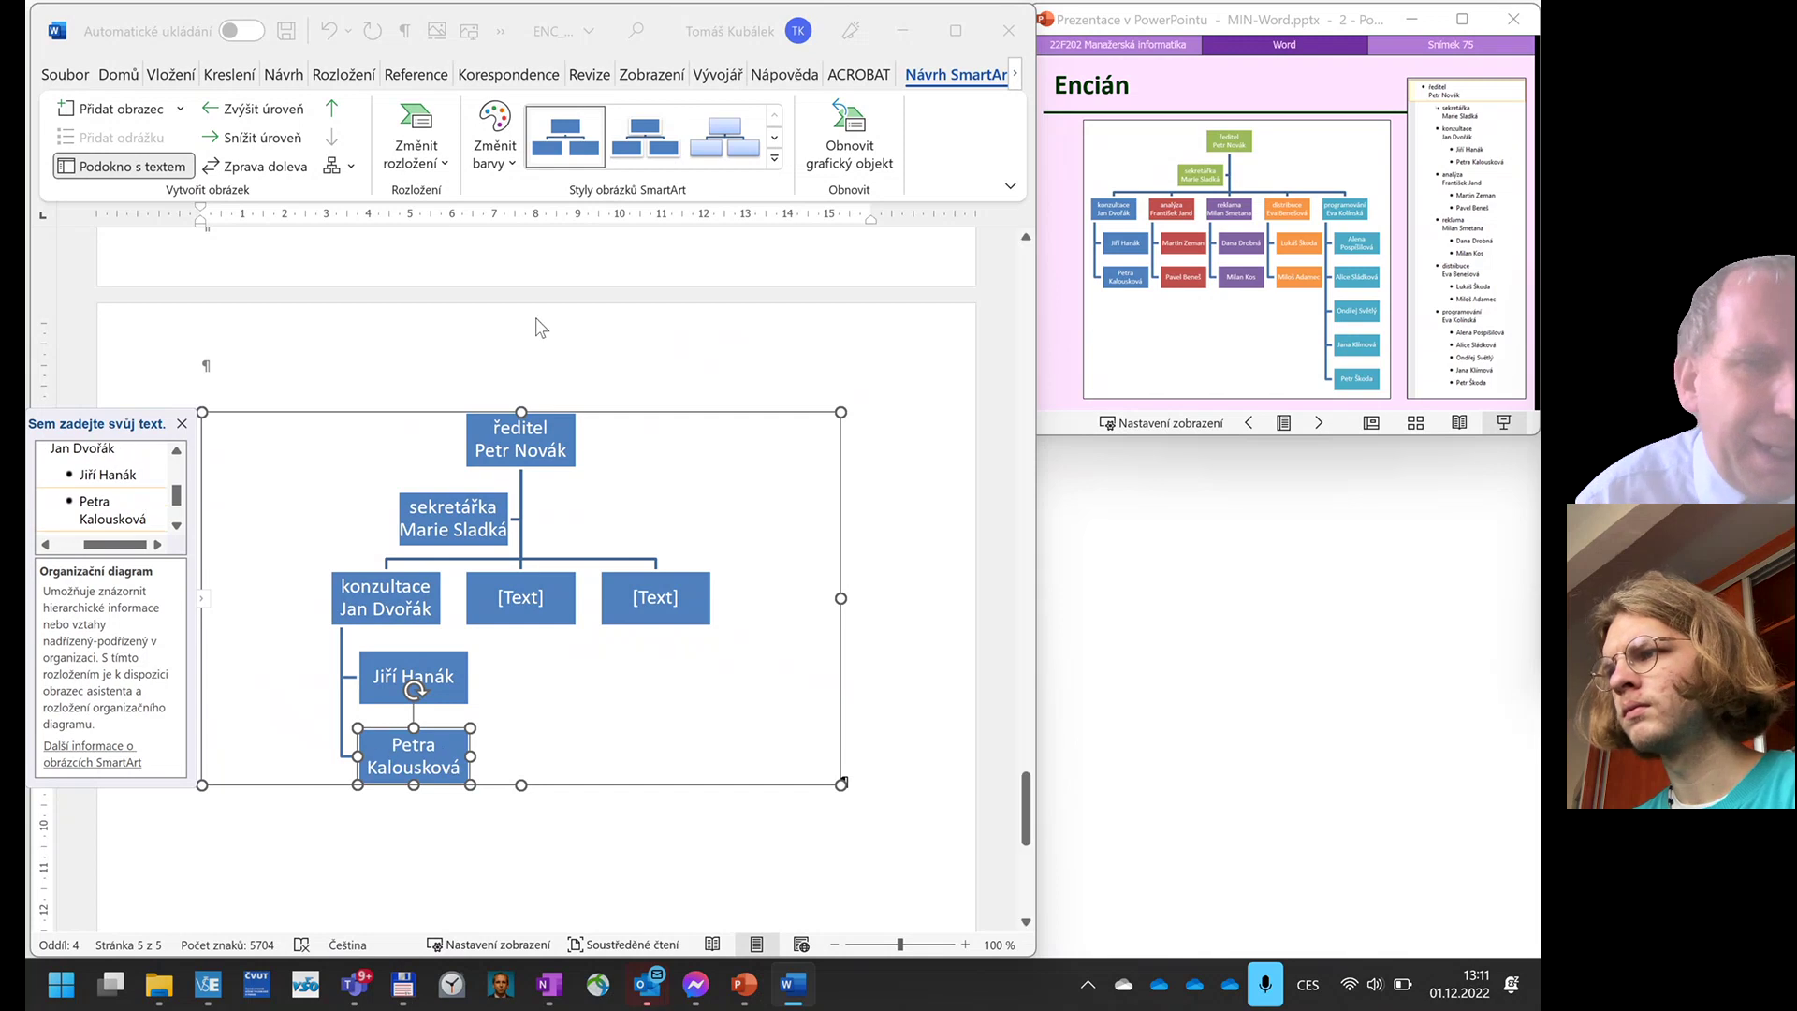
{"action": "scroll", "coordinate": [131, 511], "scroll_direction": "down", "scroll_amount": 2}
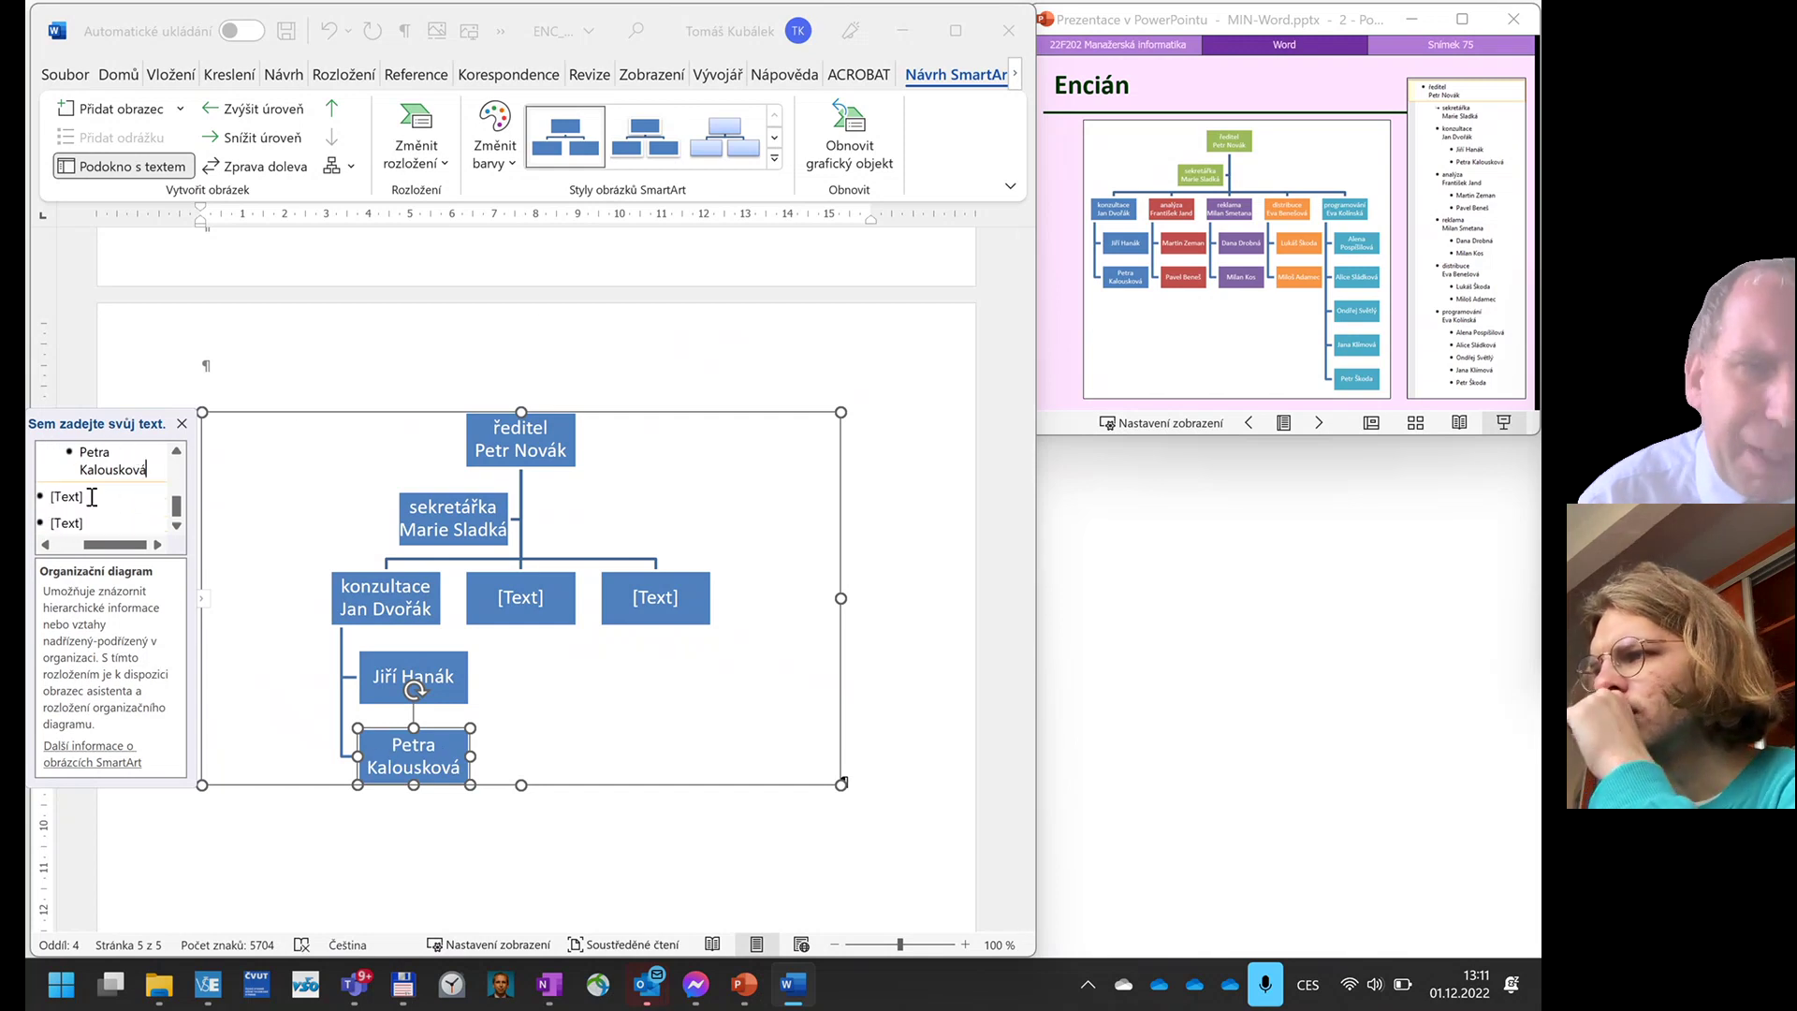
Label the middle department box 'analýza' with its head's name on a second line.
{"action": "left_click", "coordinate": [93, 496]}
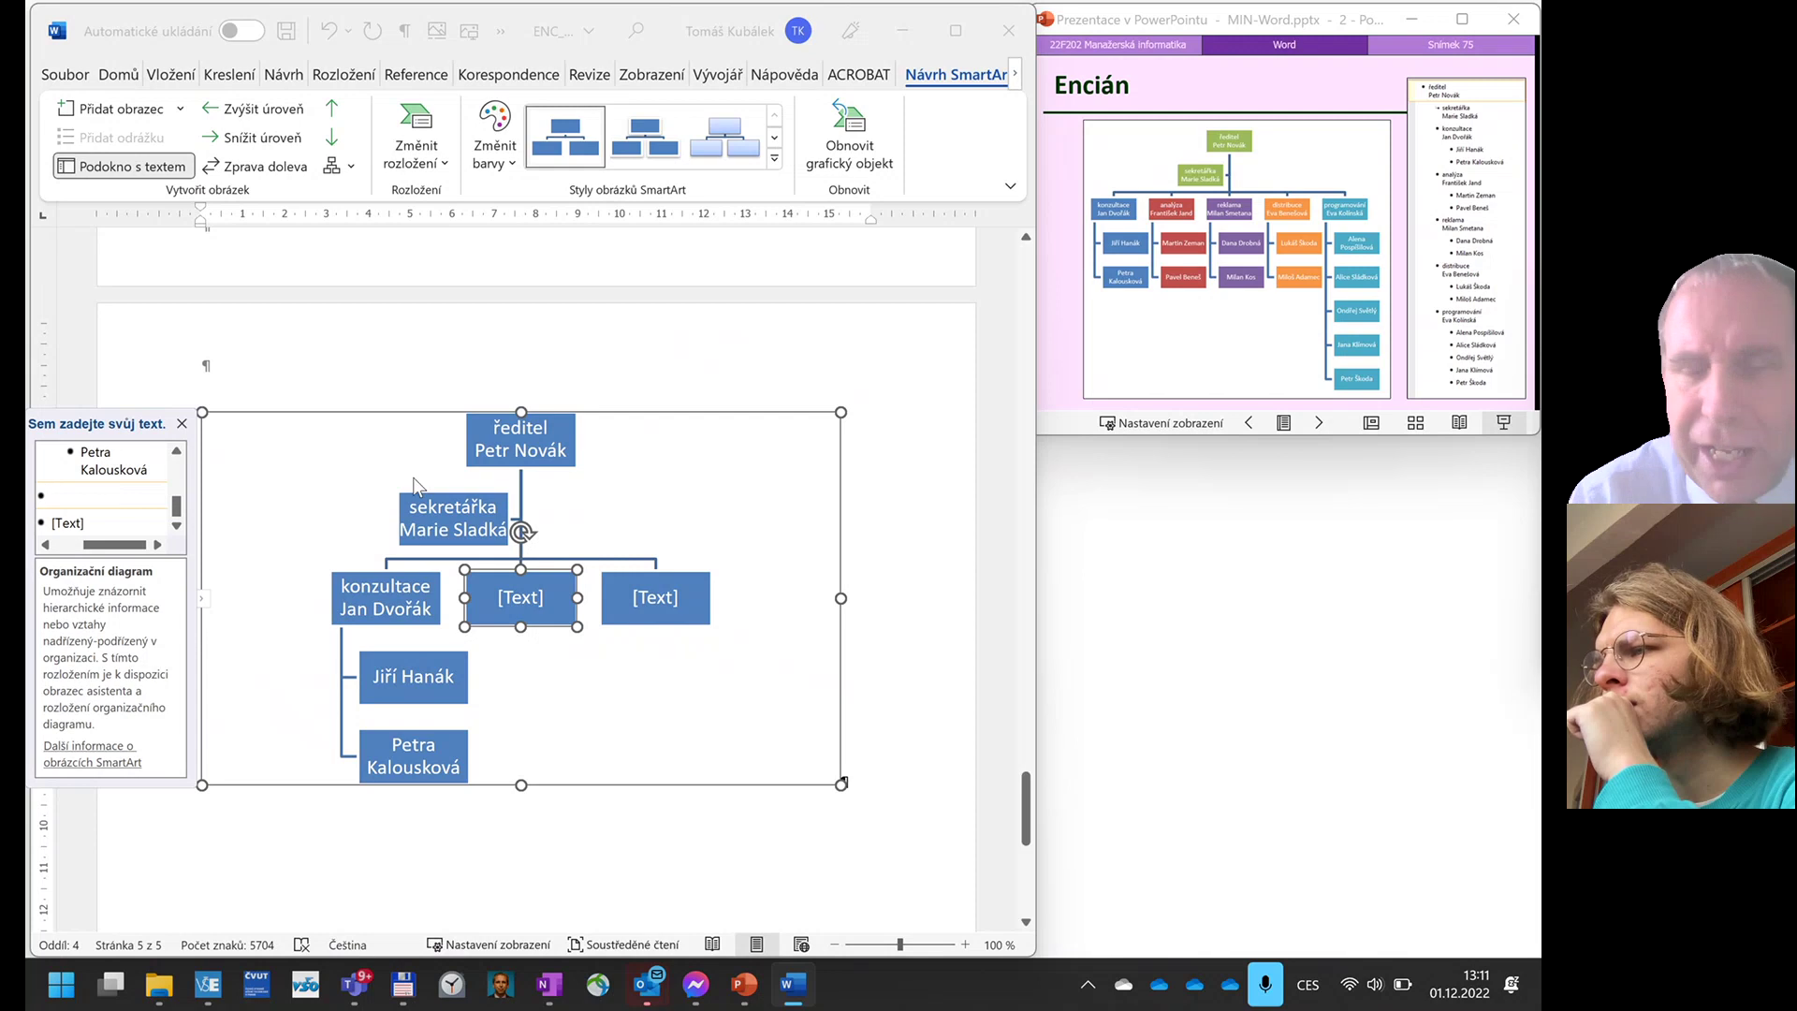
{"action": "type", "text": "anal"}
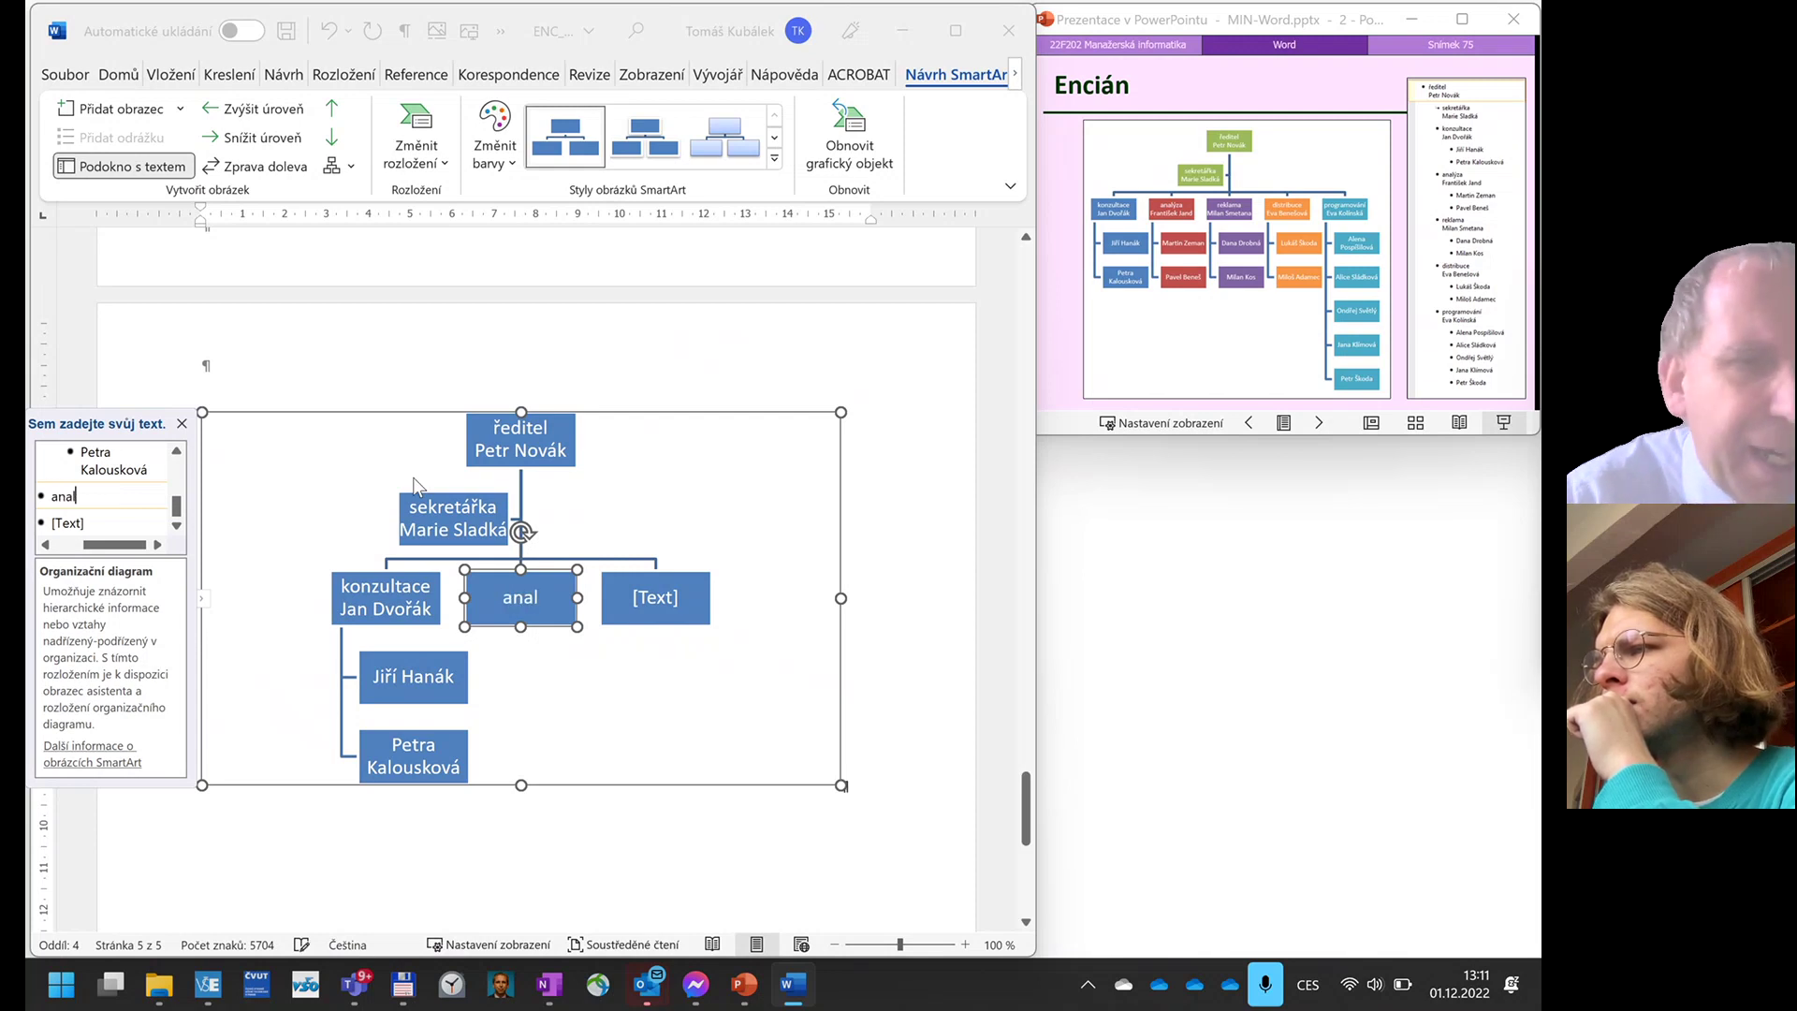
{"action": "type", "text": "ýza"}
{"action": "key", "text": "shift+Return"}
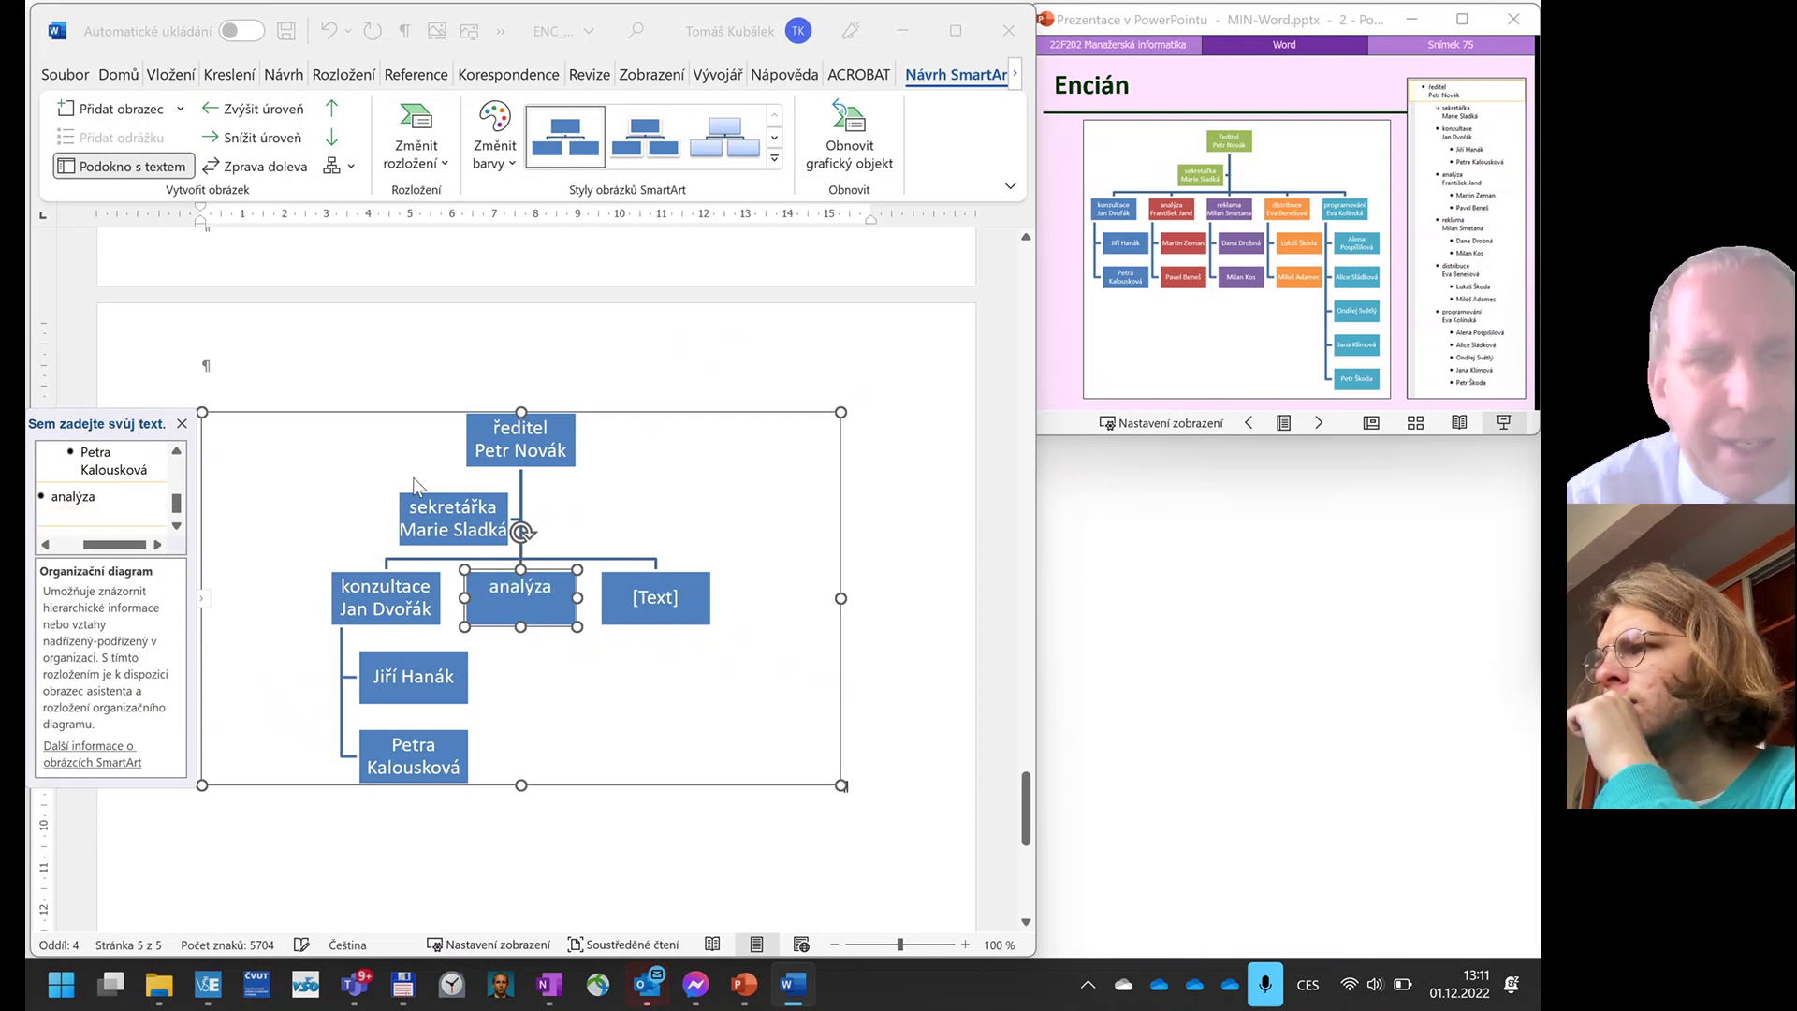
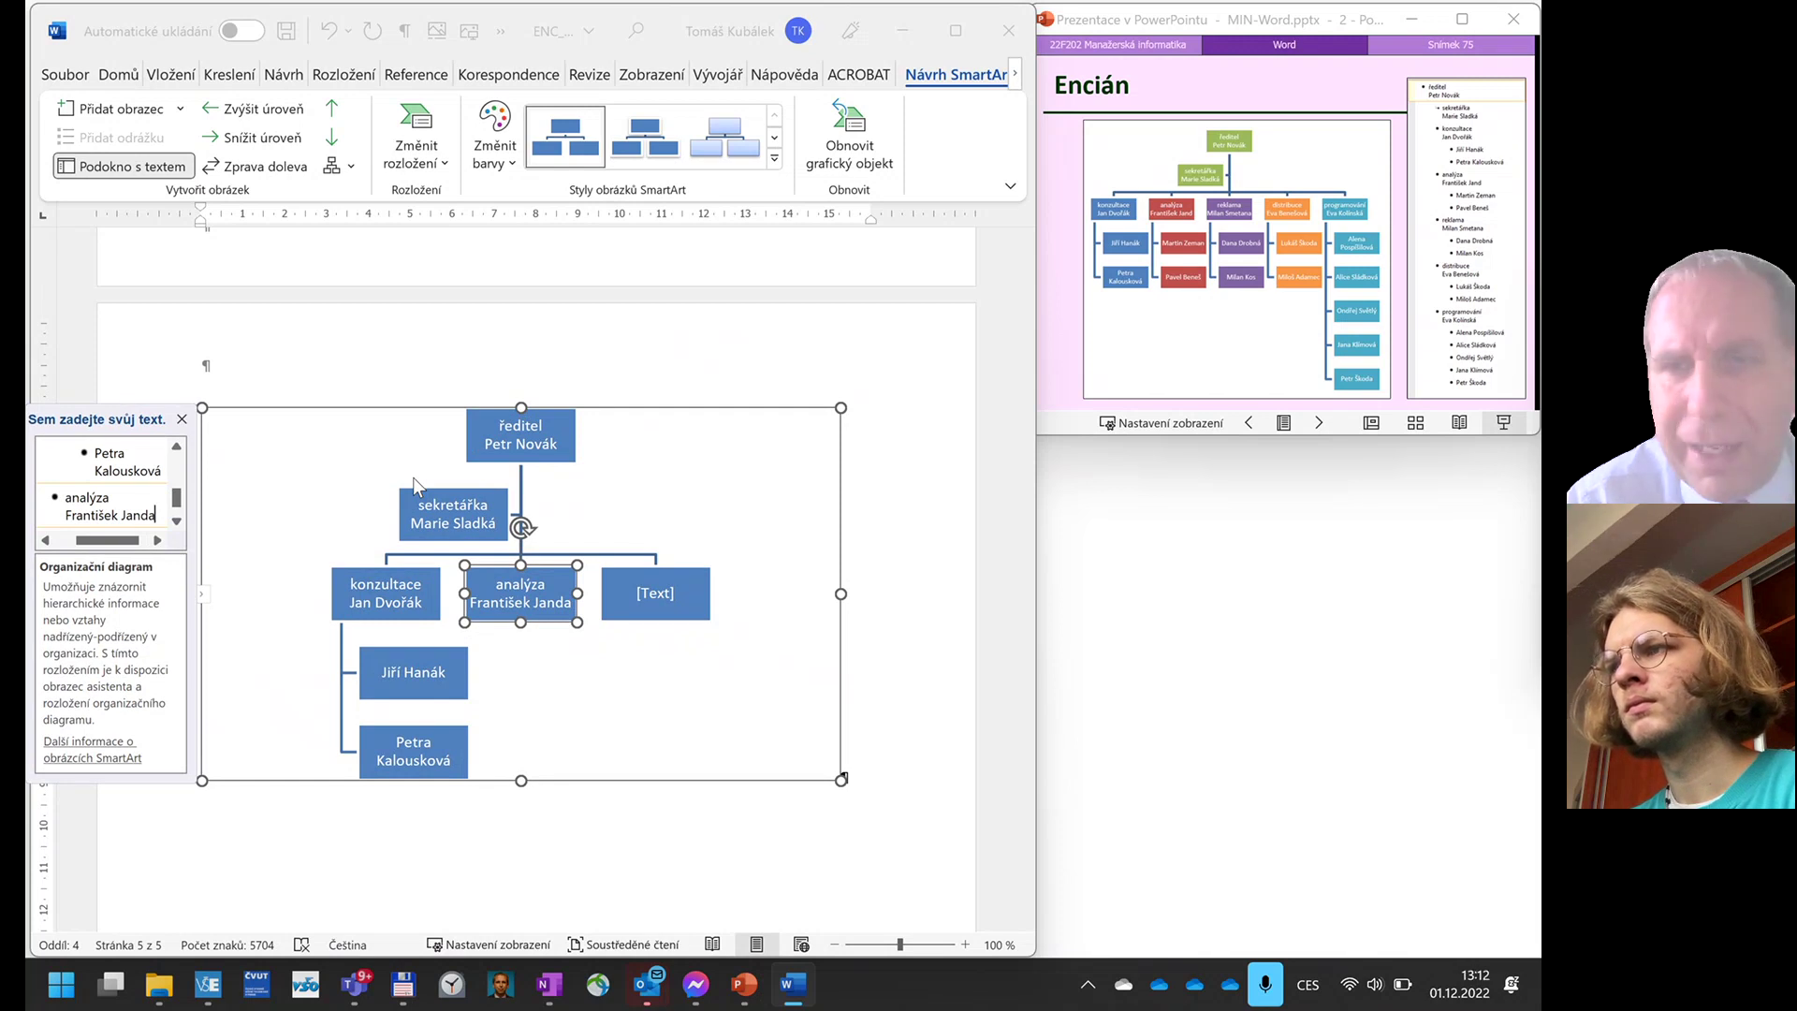
Add two subordinate staff boxes under analýza, each holding an employee's name.
{"action": "key", "text": "Return"}
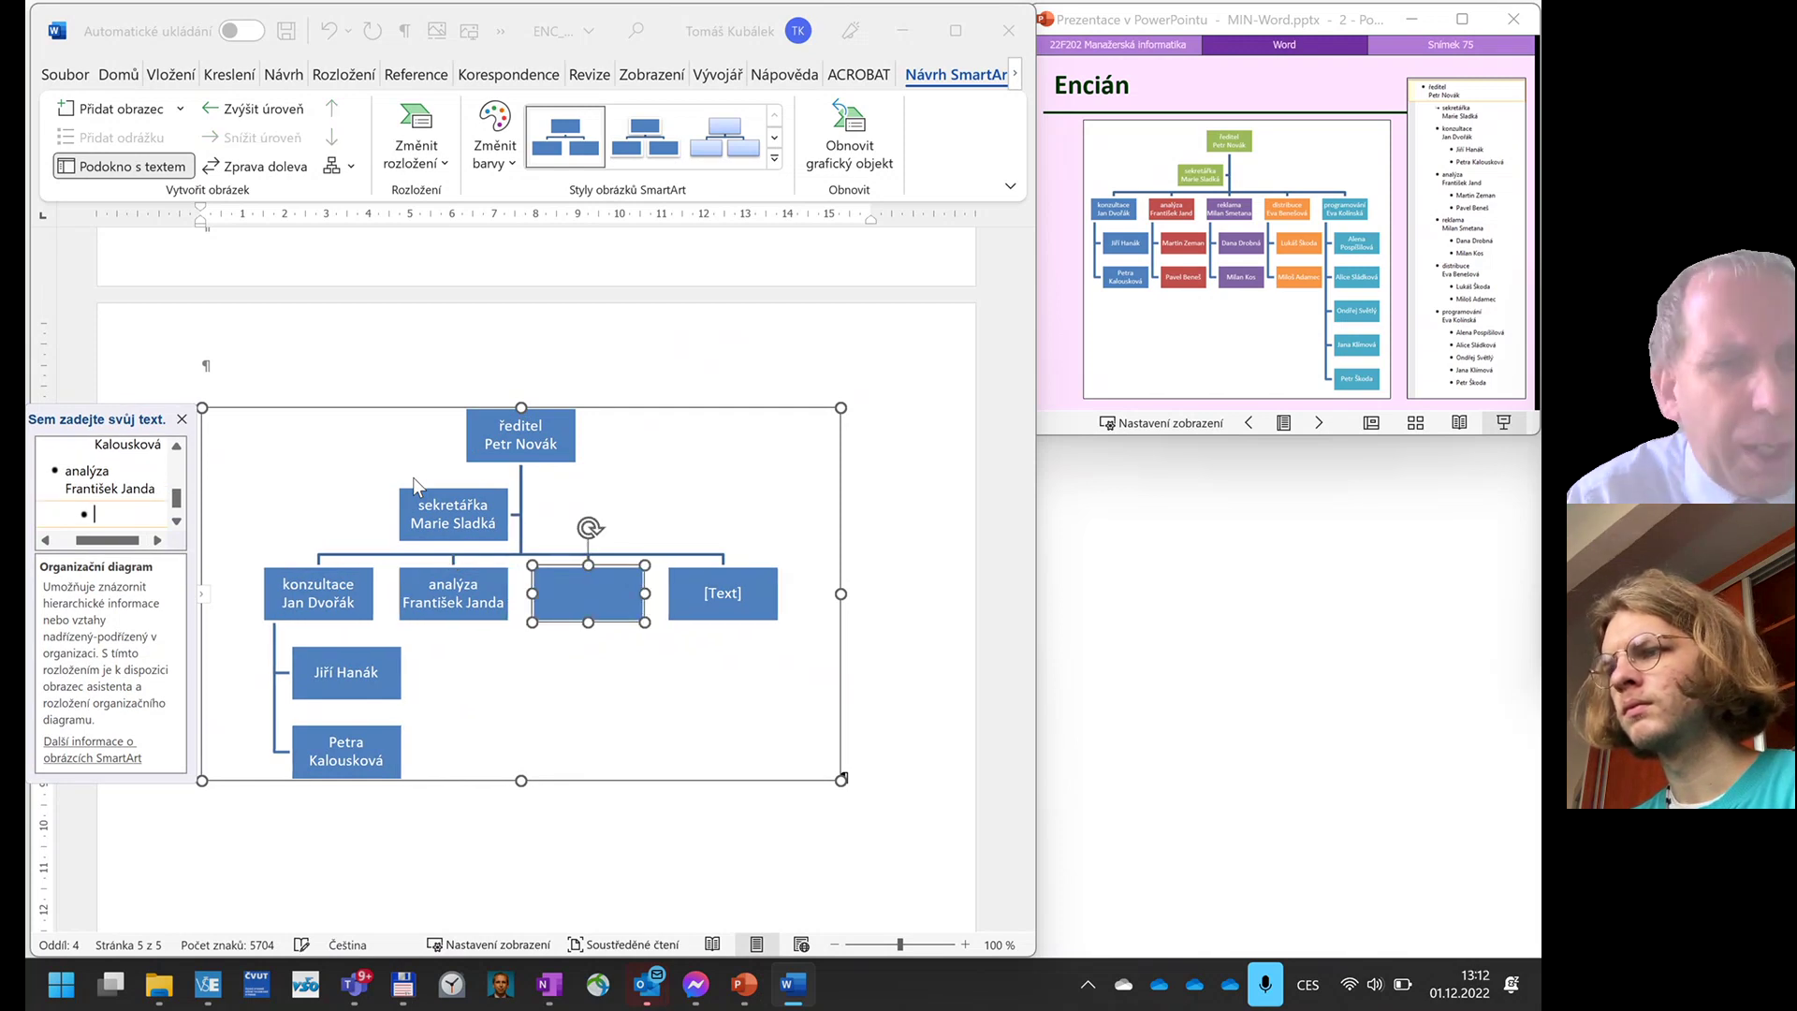
{"action": "key", "text": "Tab"}
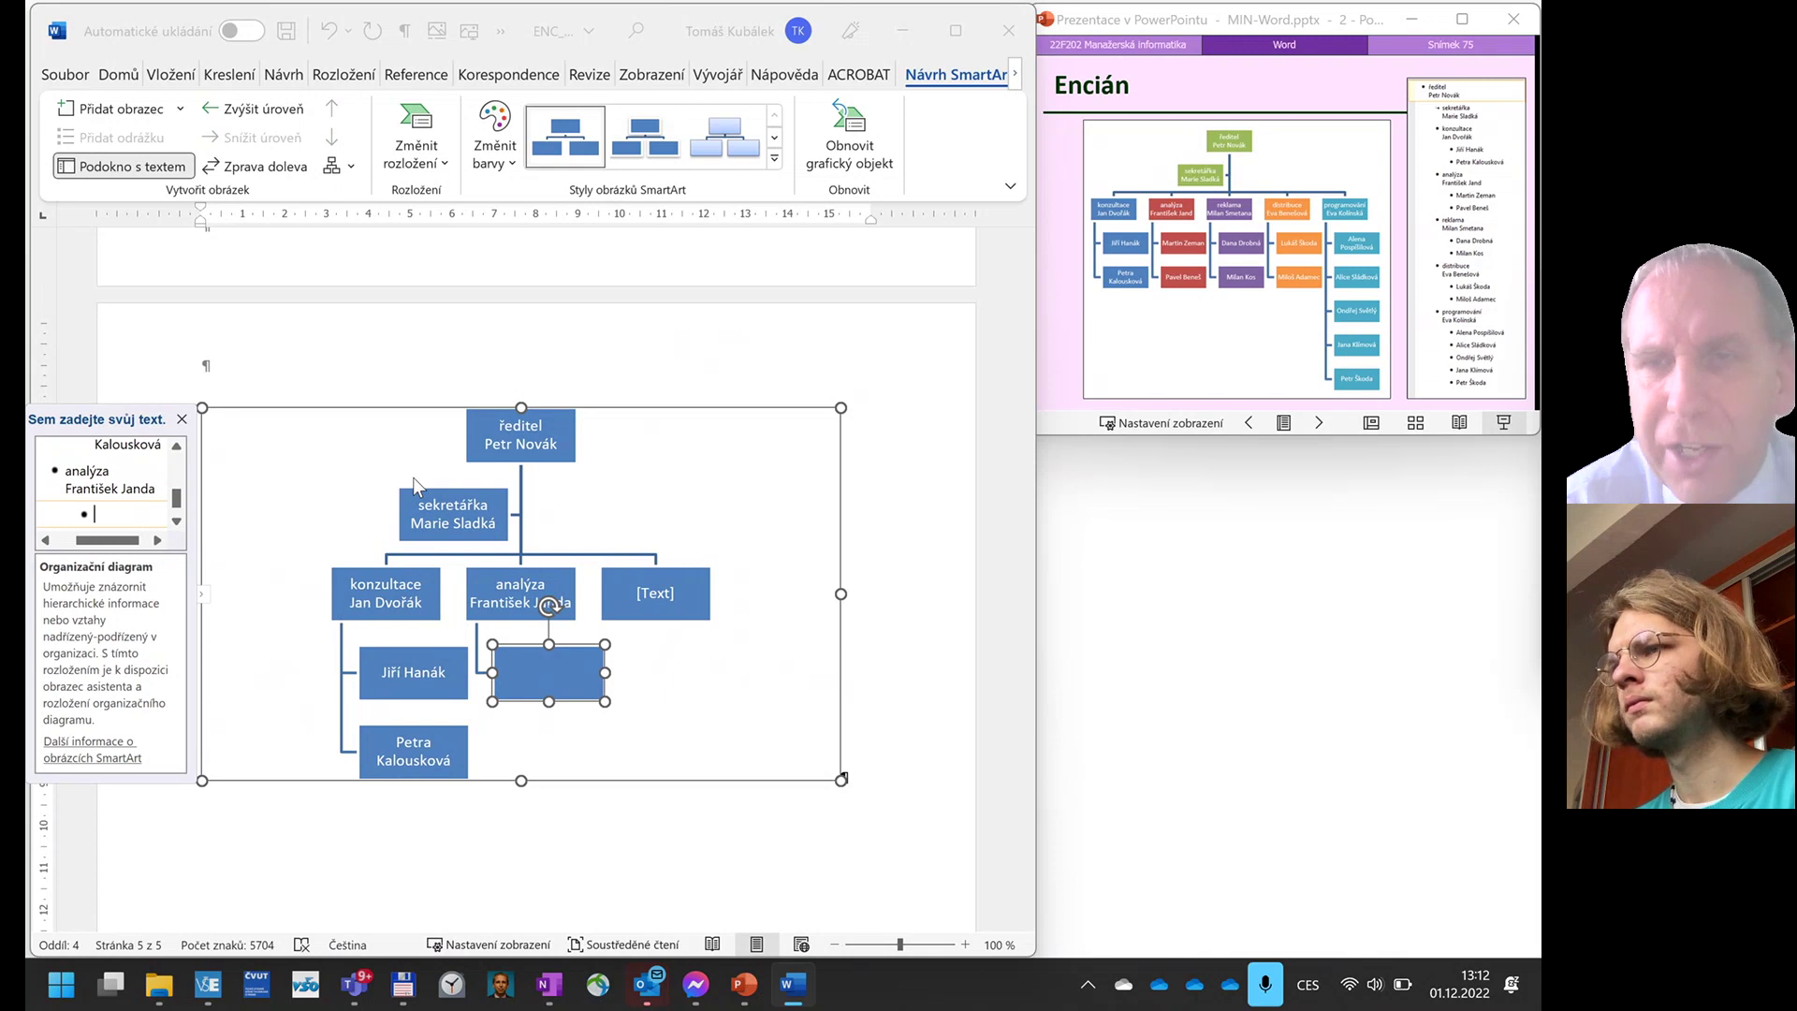
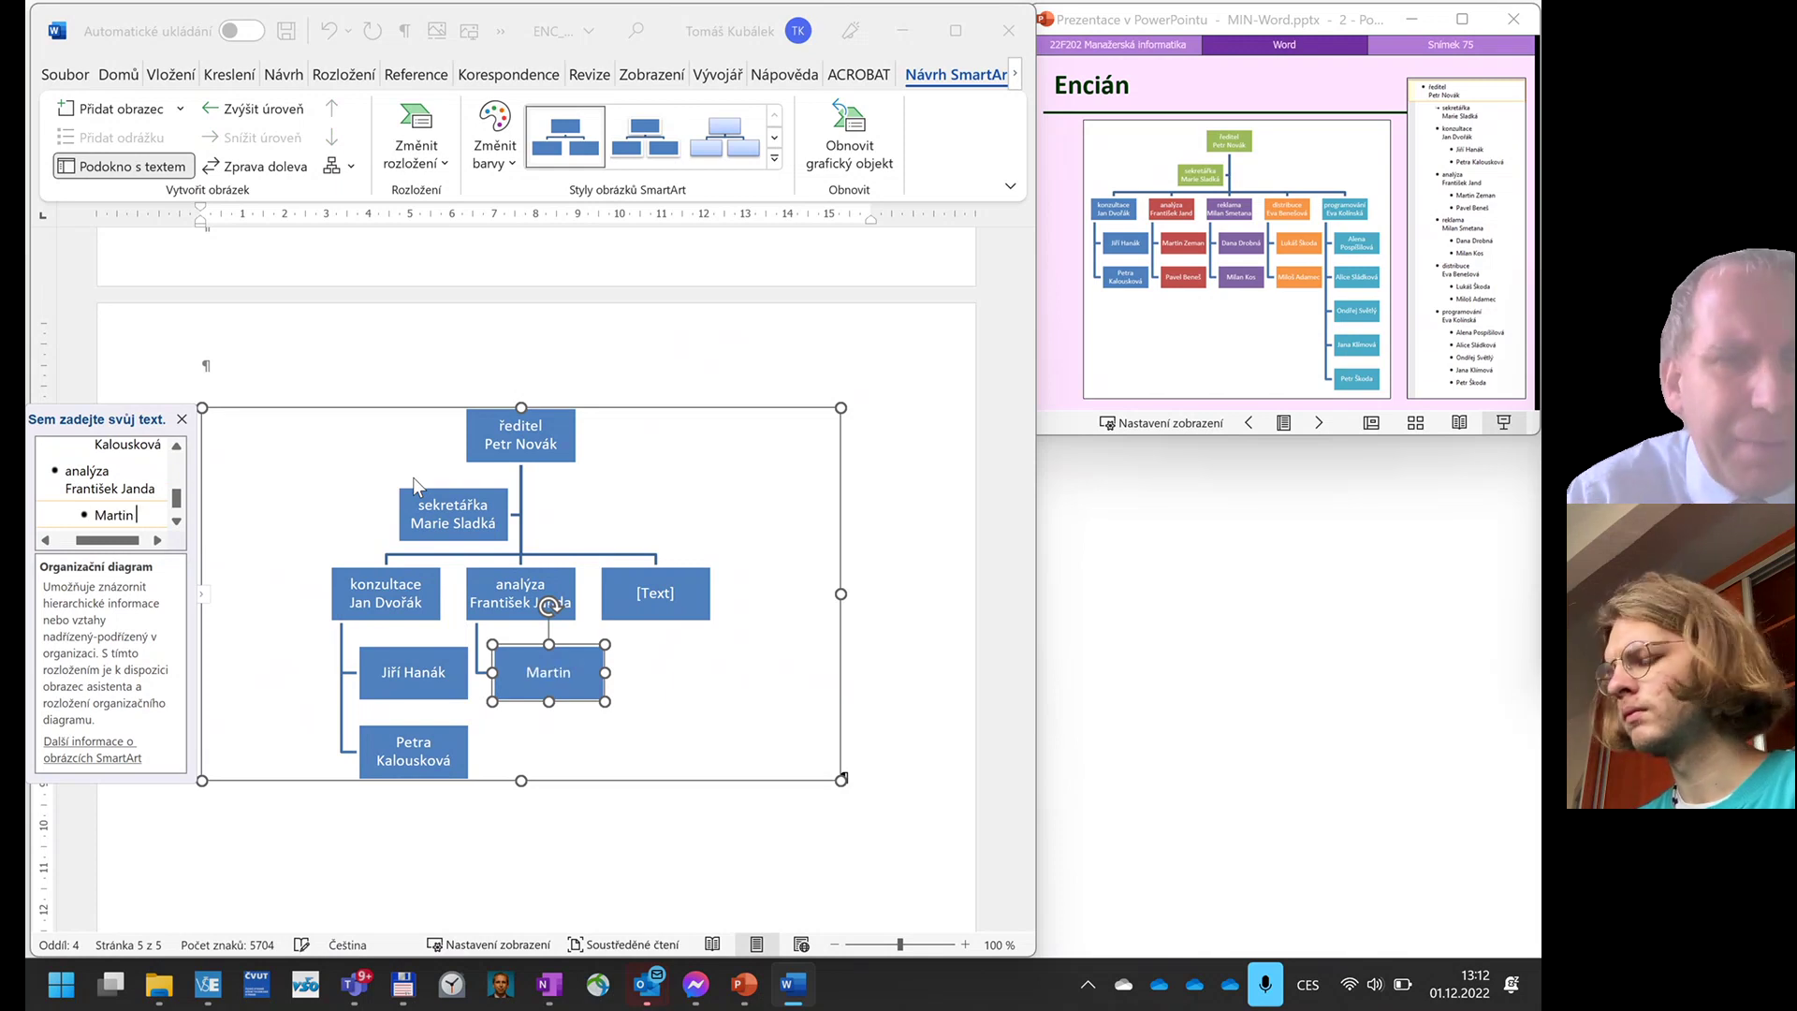
{"action": "key", "text": "Return"}
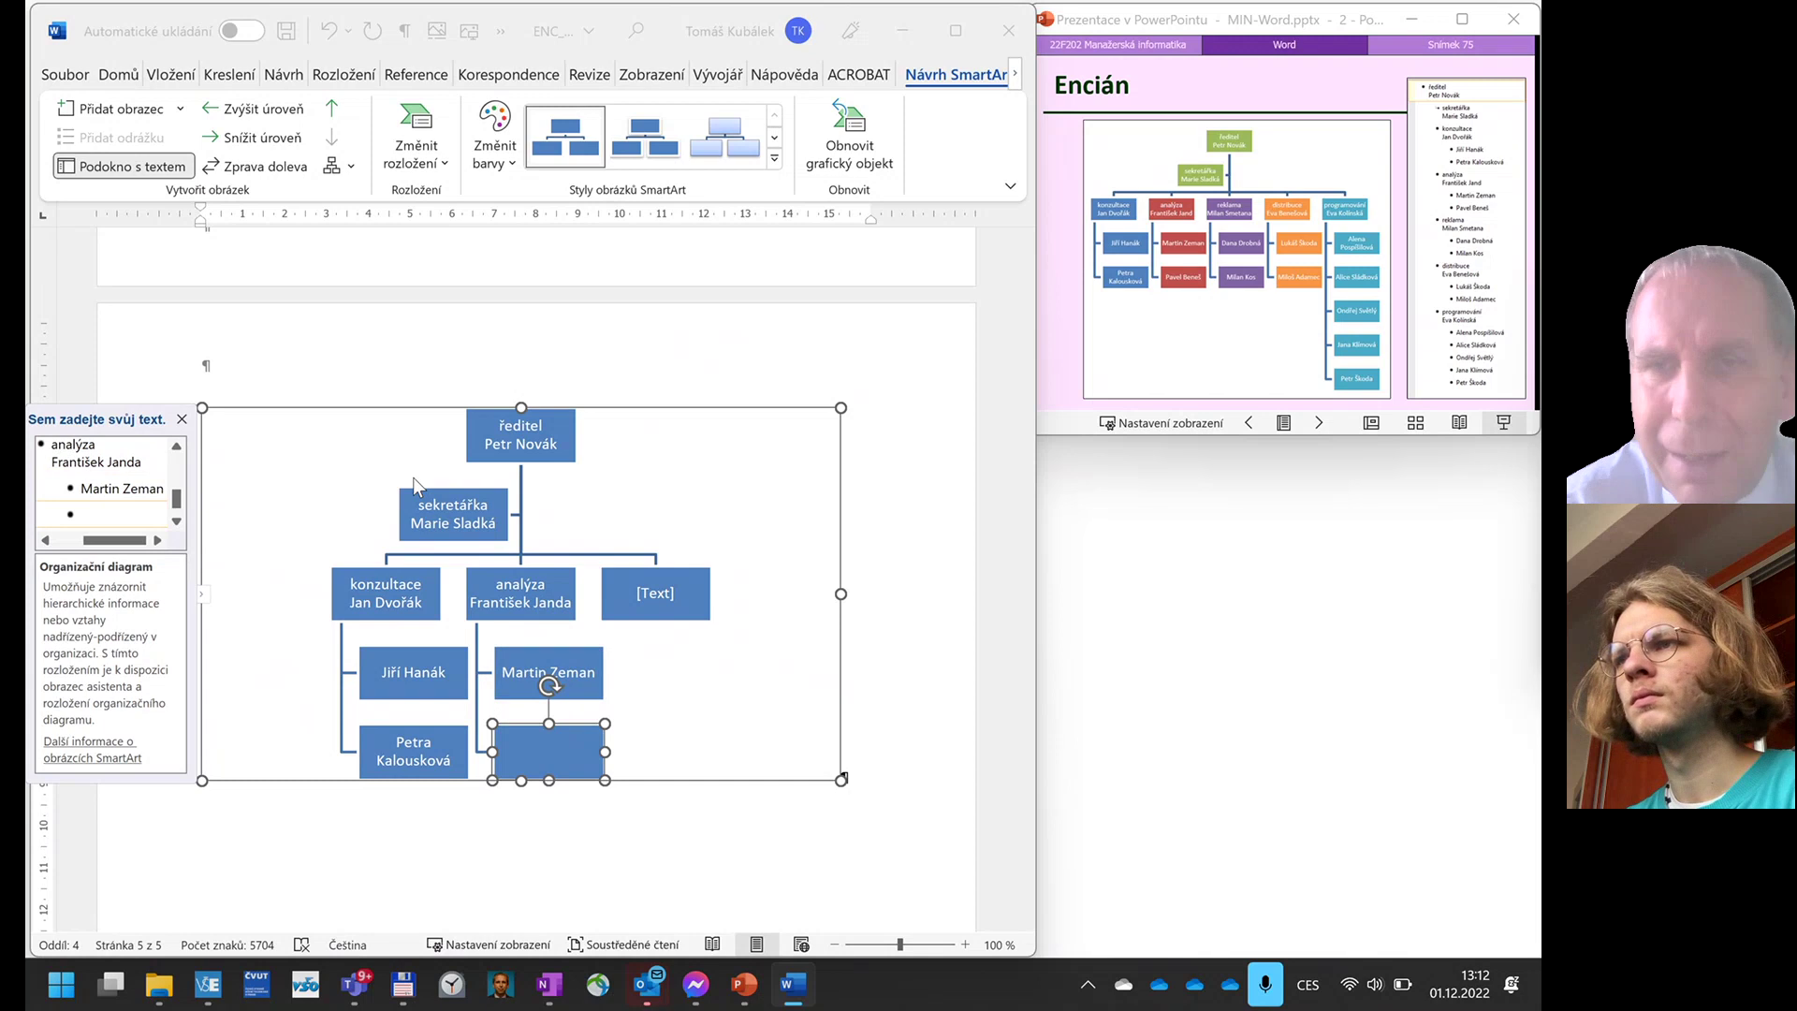
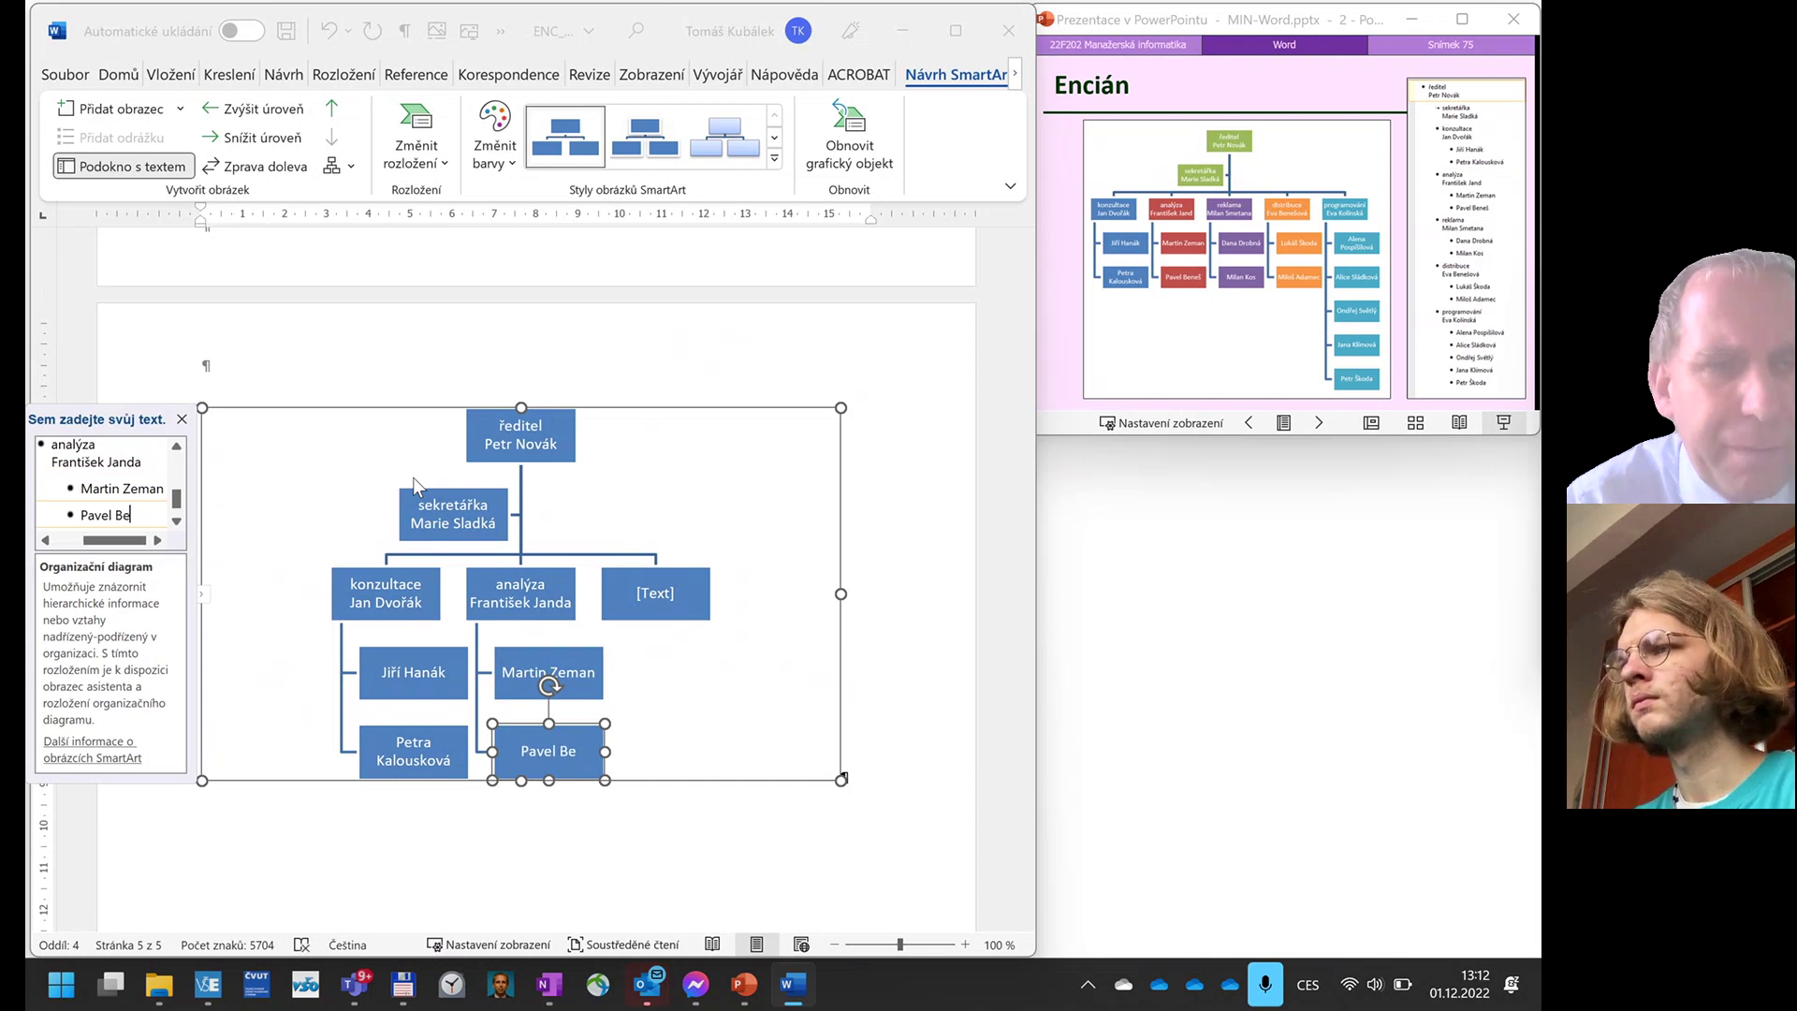
{"action": "key", "text": "Down"}
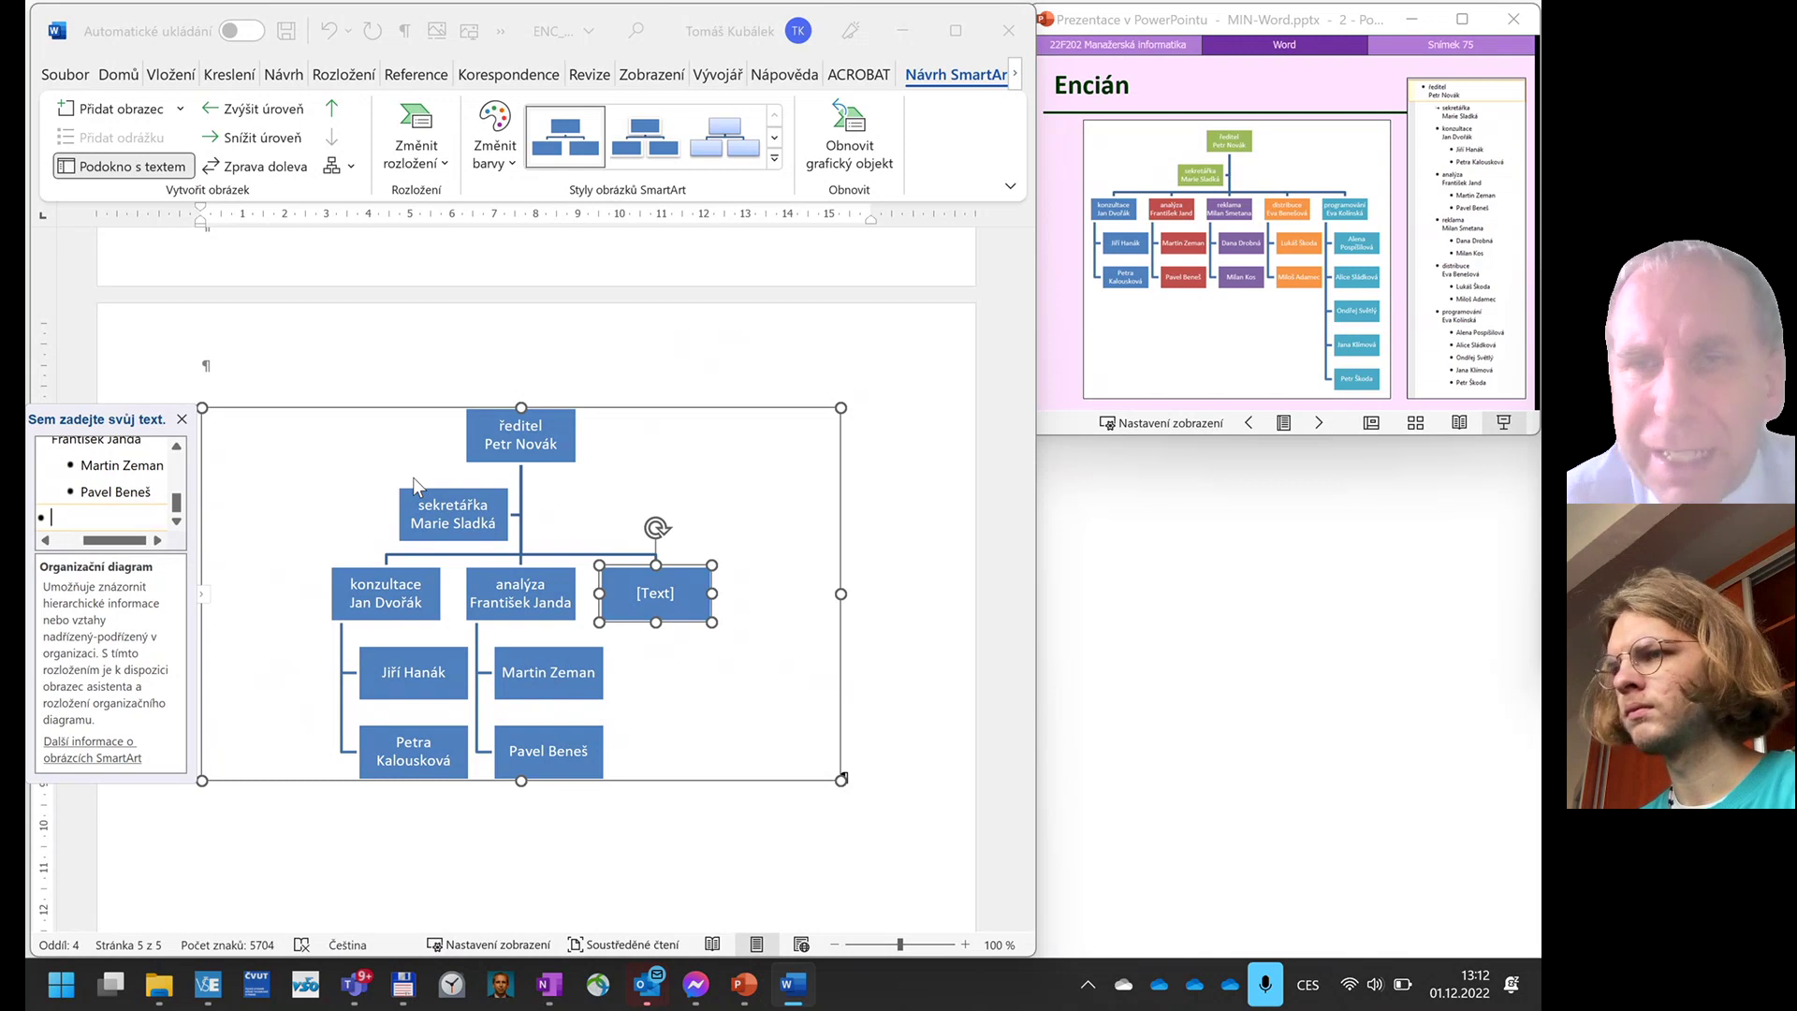
Type 'reklama' in the third department box, with its head's name on a second line.
{"action": "type", "text": "rekla"}
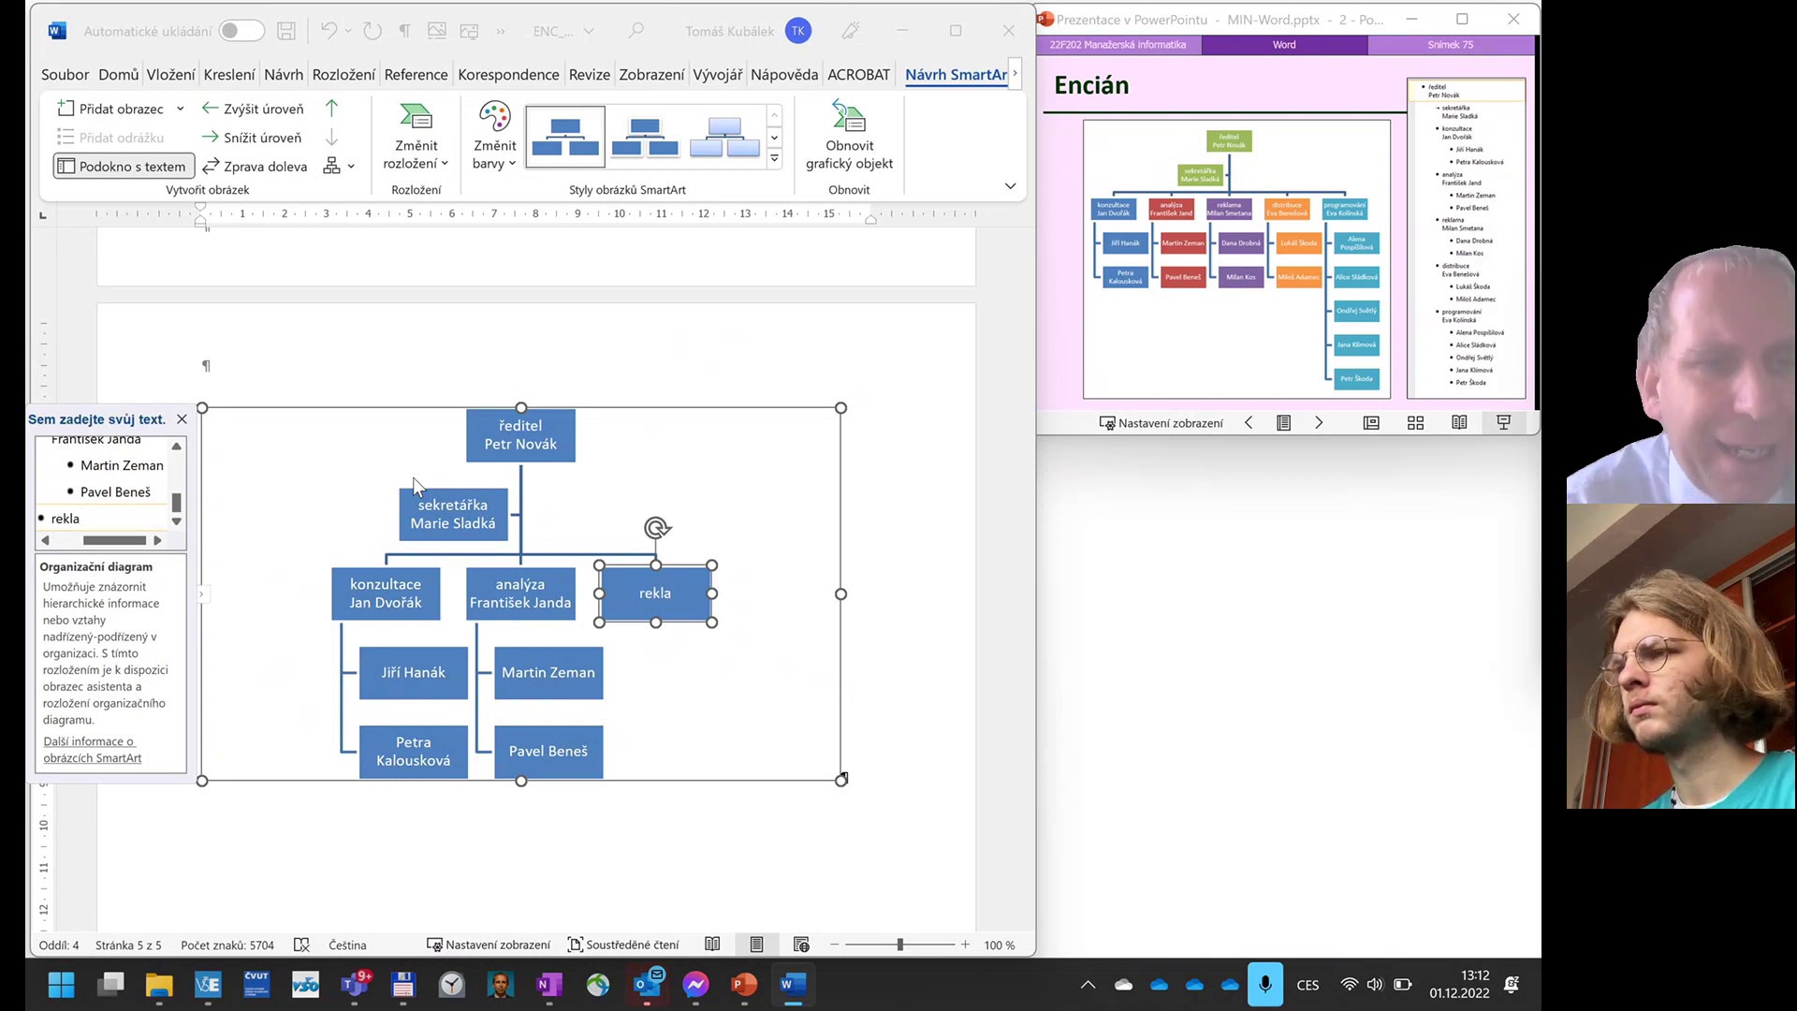
{"action": "type", "text": "ma"}
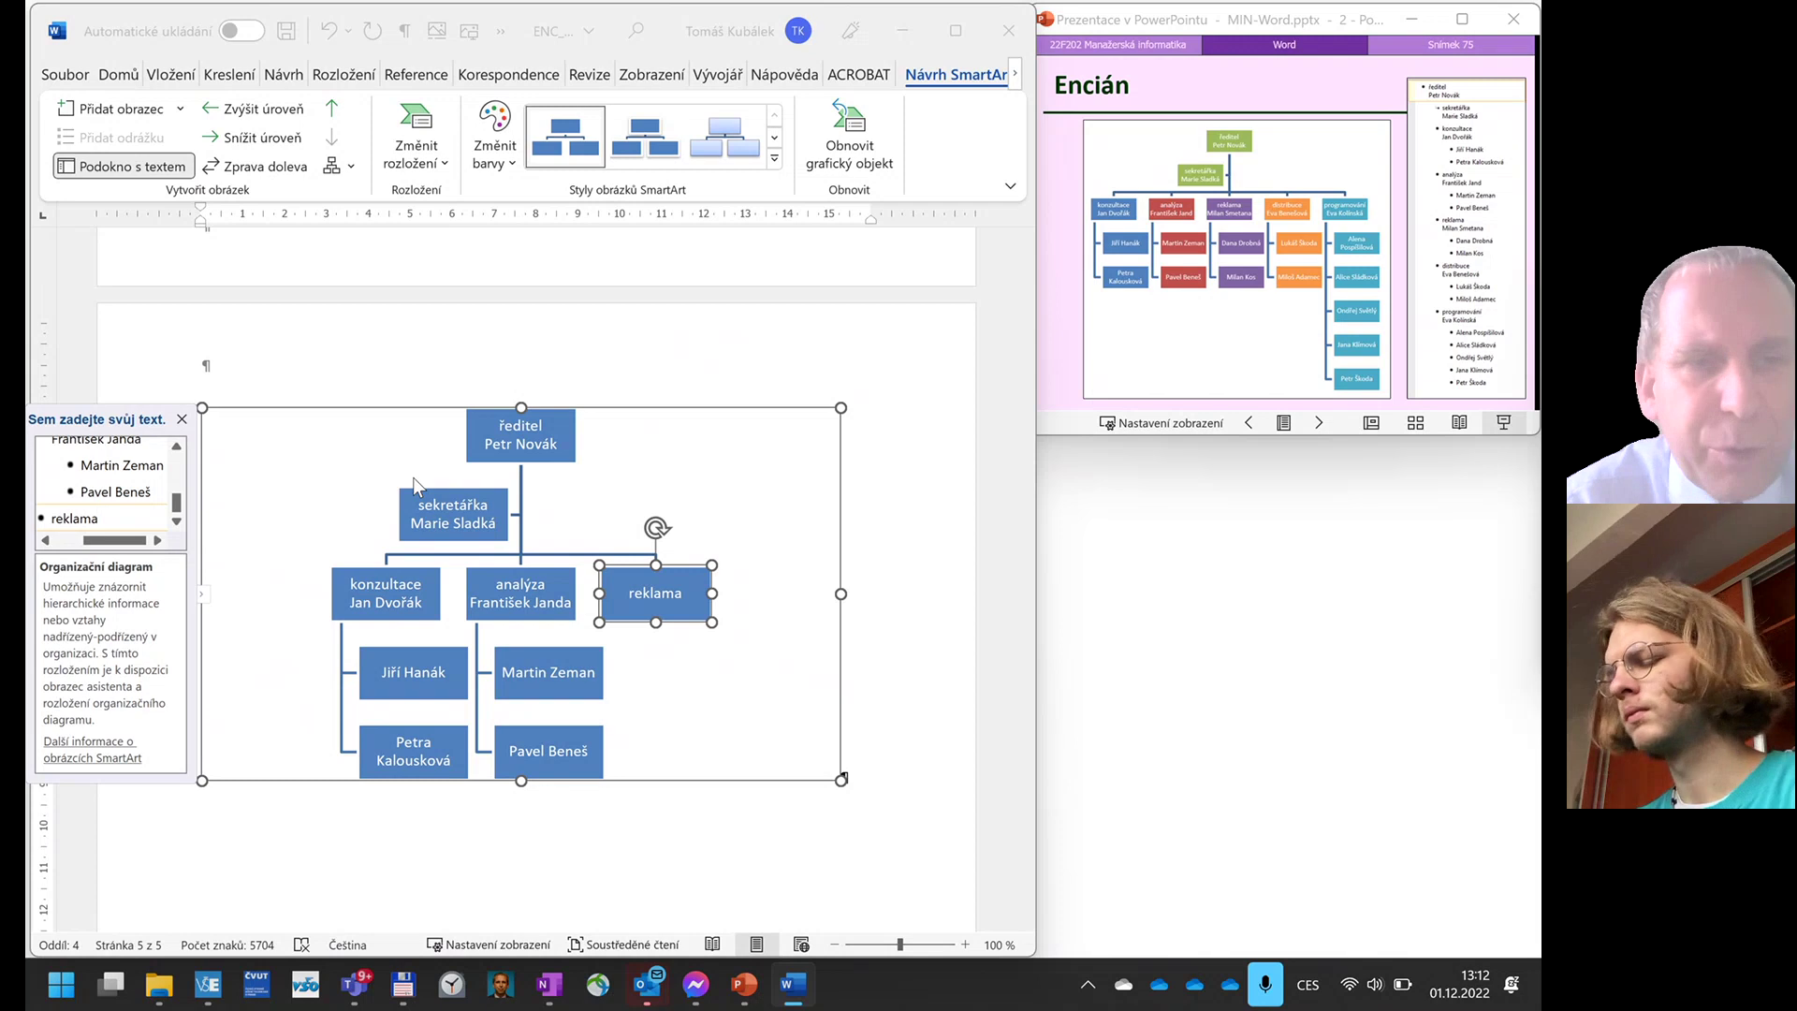
{"action": "key", "text": "shift+Return"}
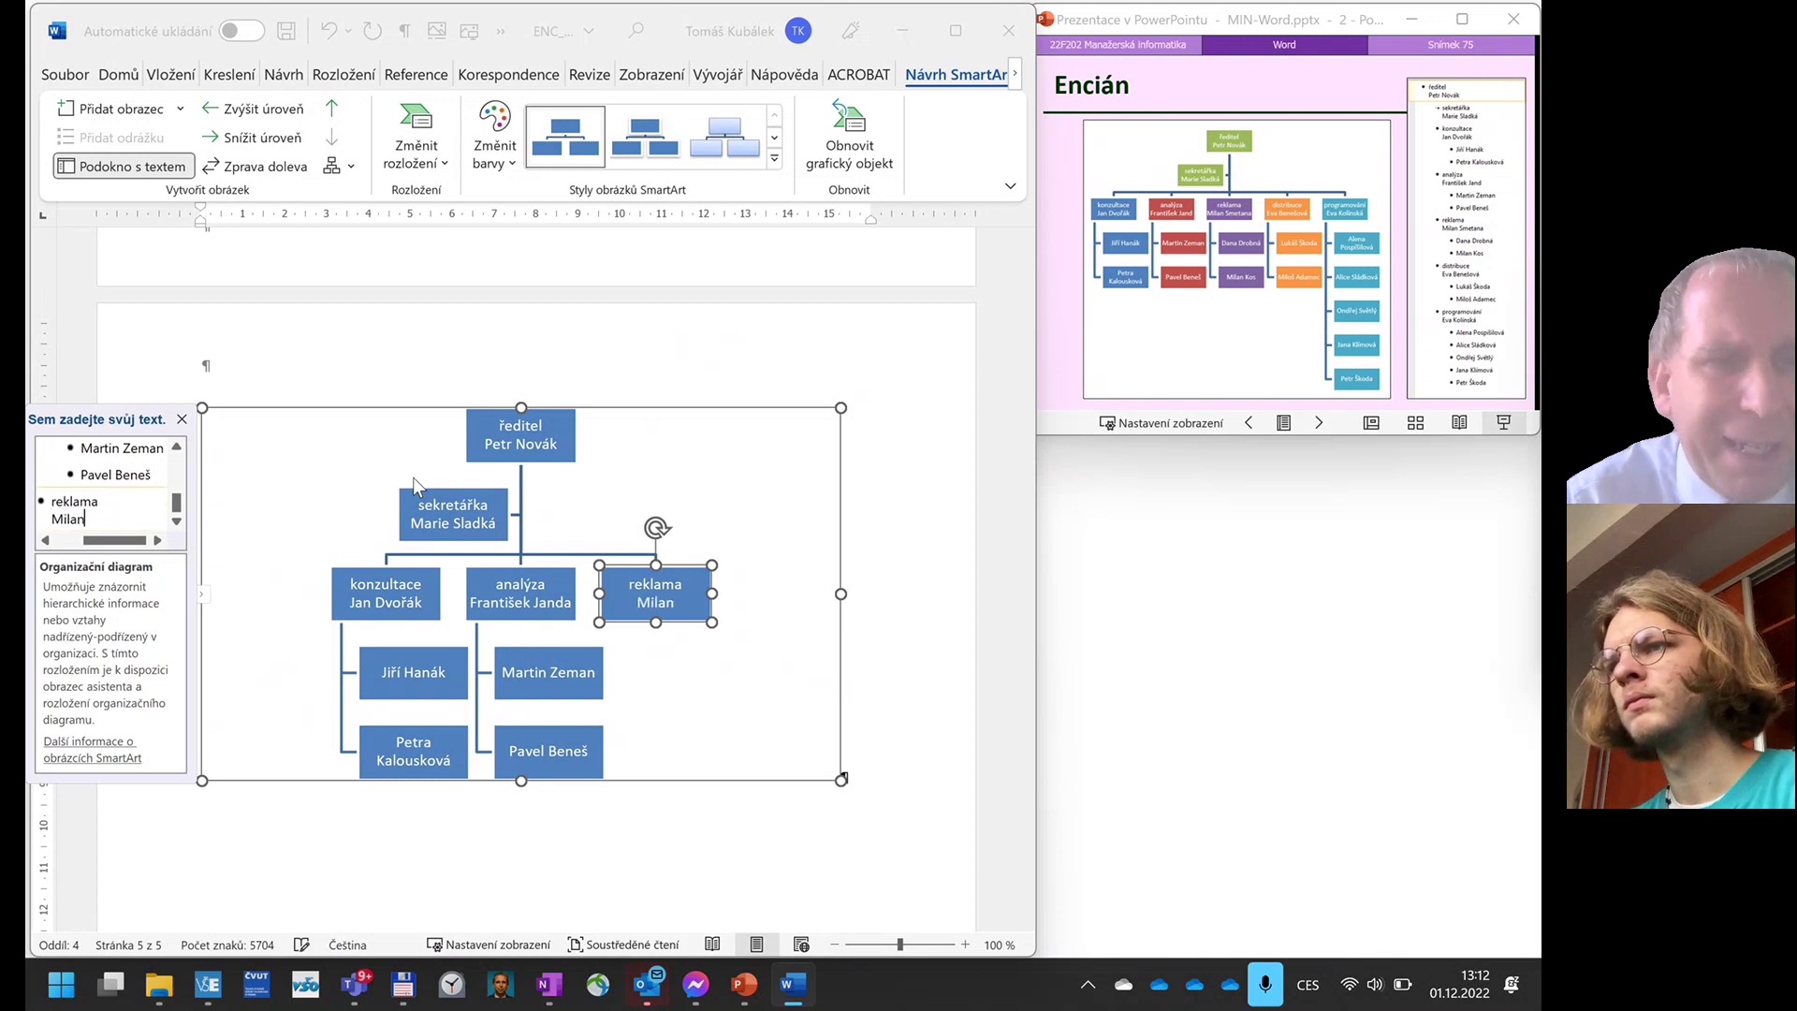
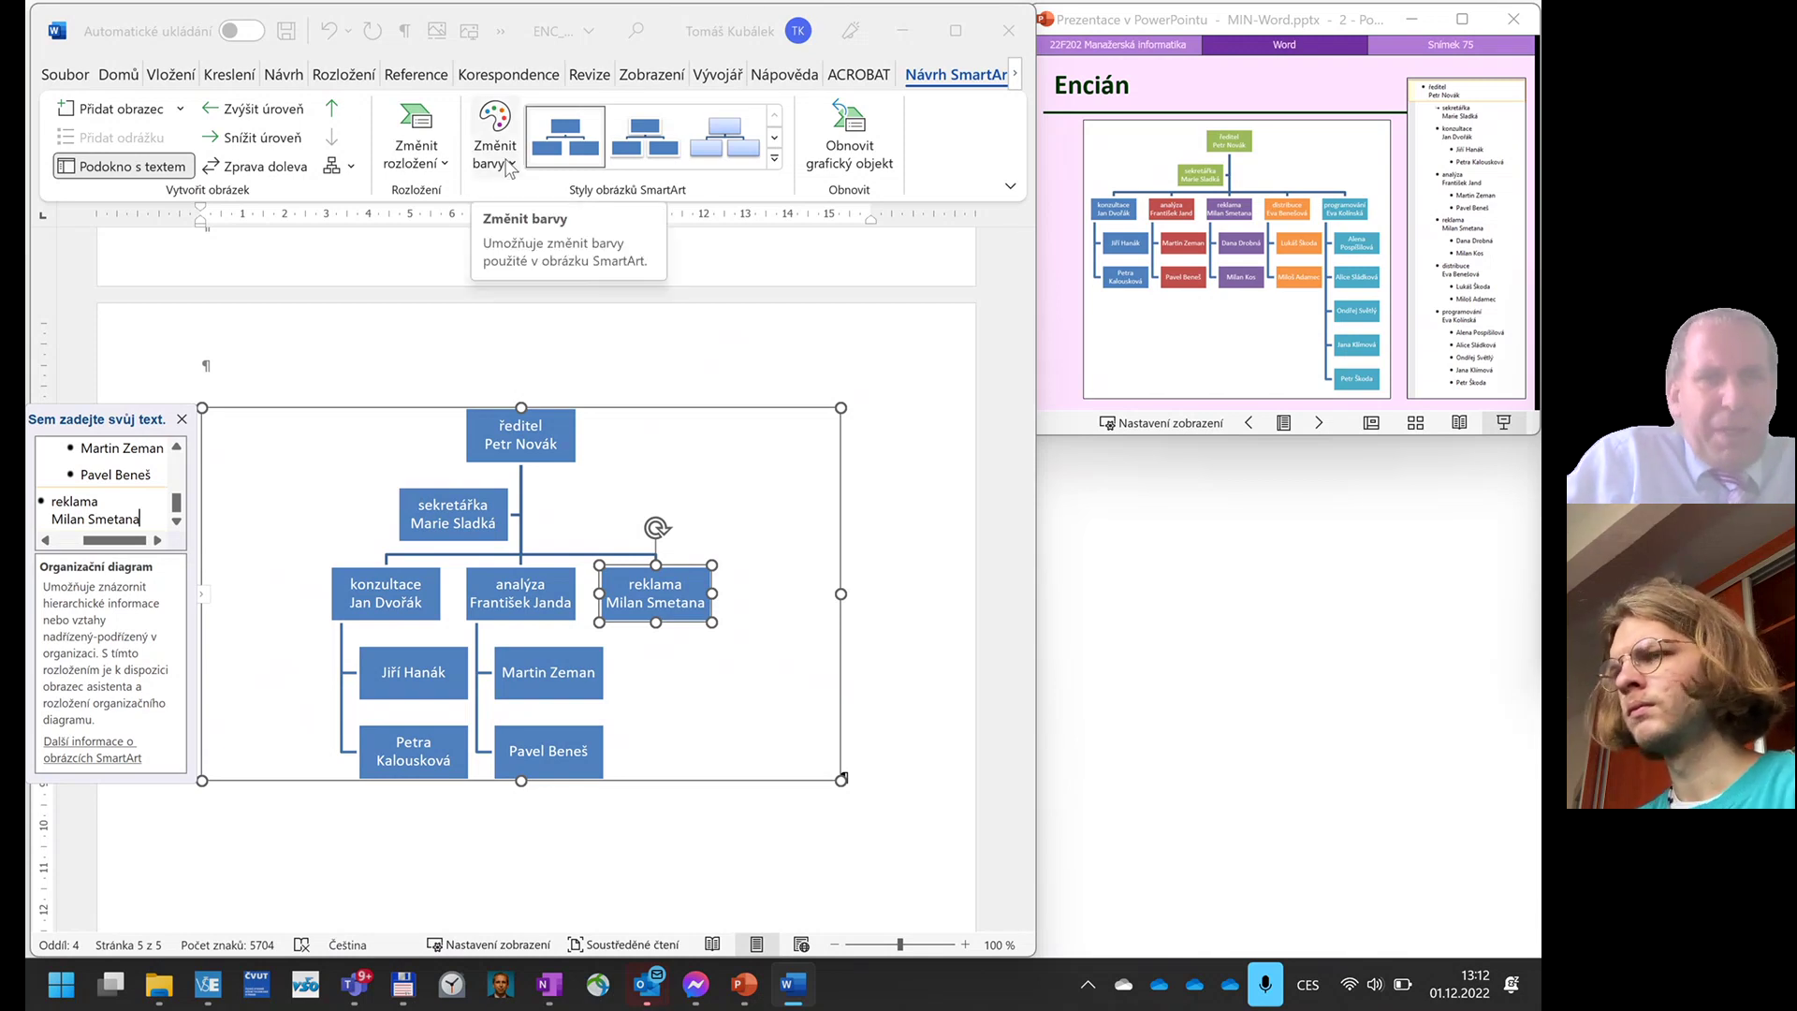
{"action": "left_click", "coordinate": [508, 167]}
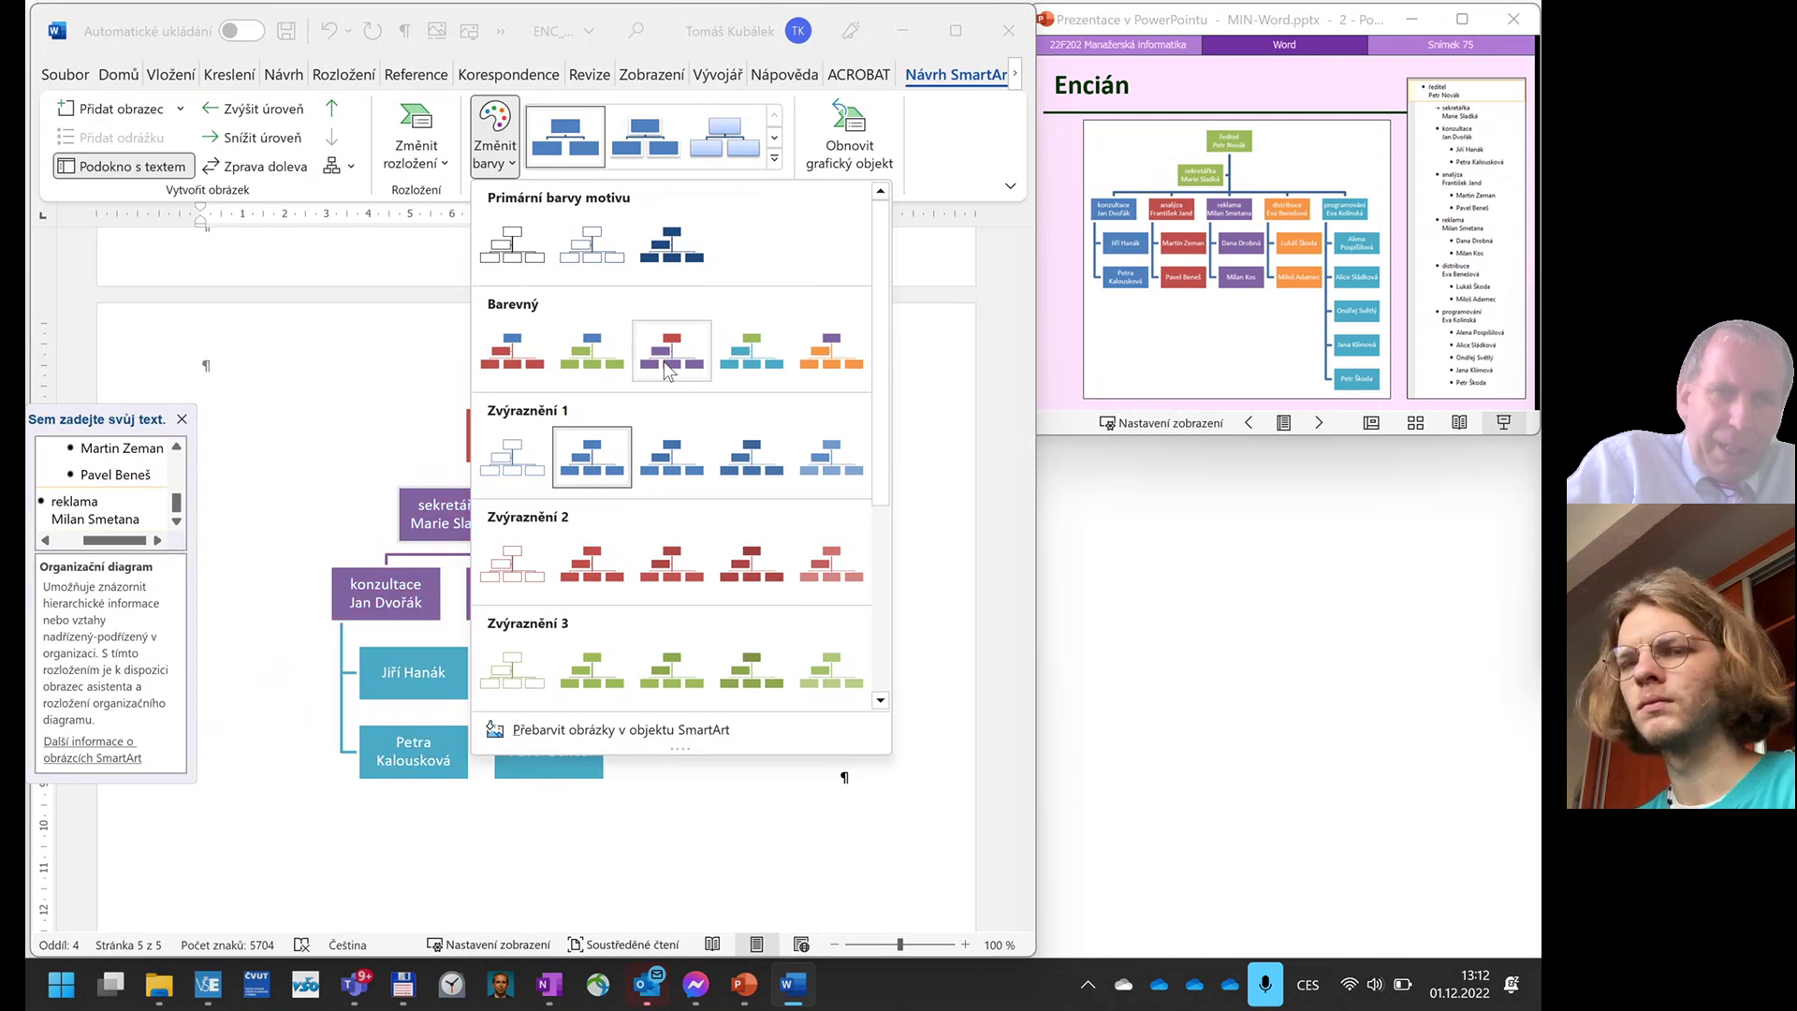
{"action": "left_click", "coordinate": [397, 390]}
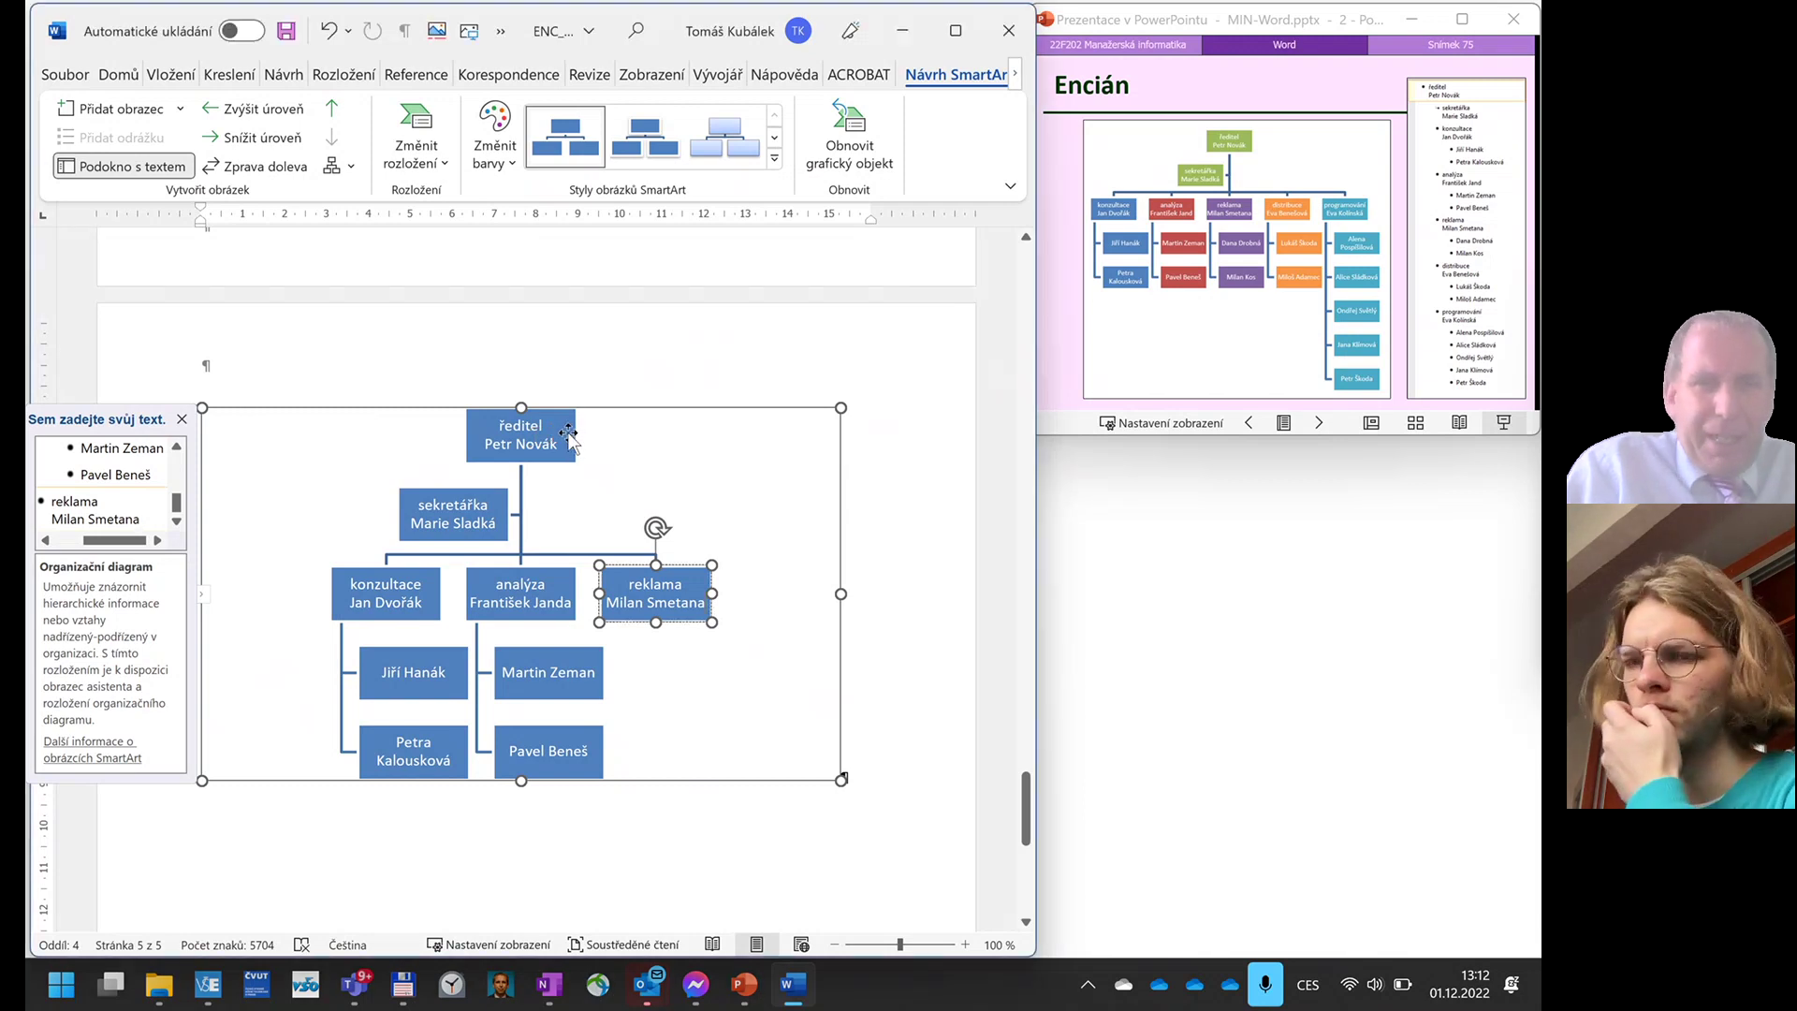
Select the ředitel box and bring up its context menu.
{"action": "left_click", "coordinate": [560, 426]}
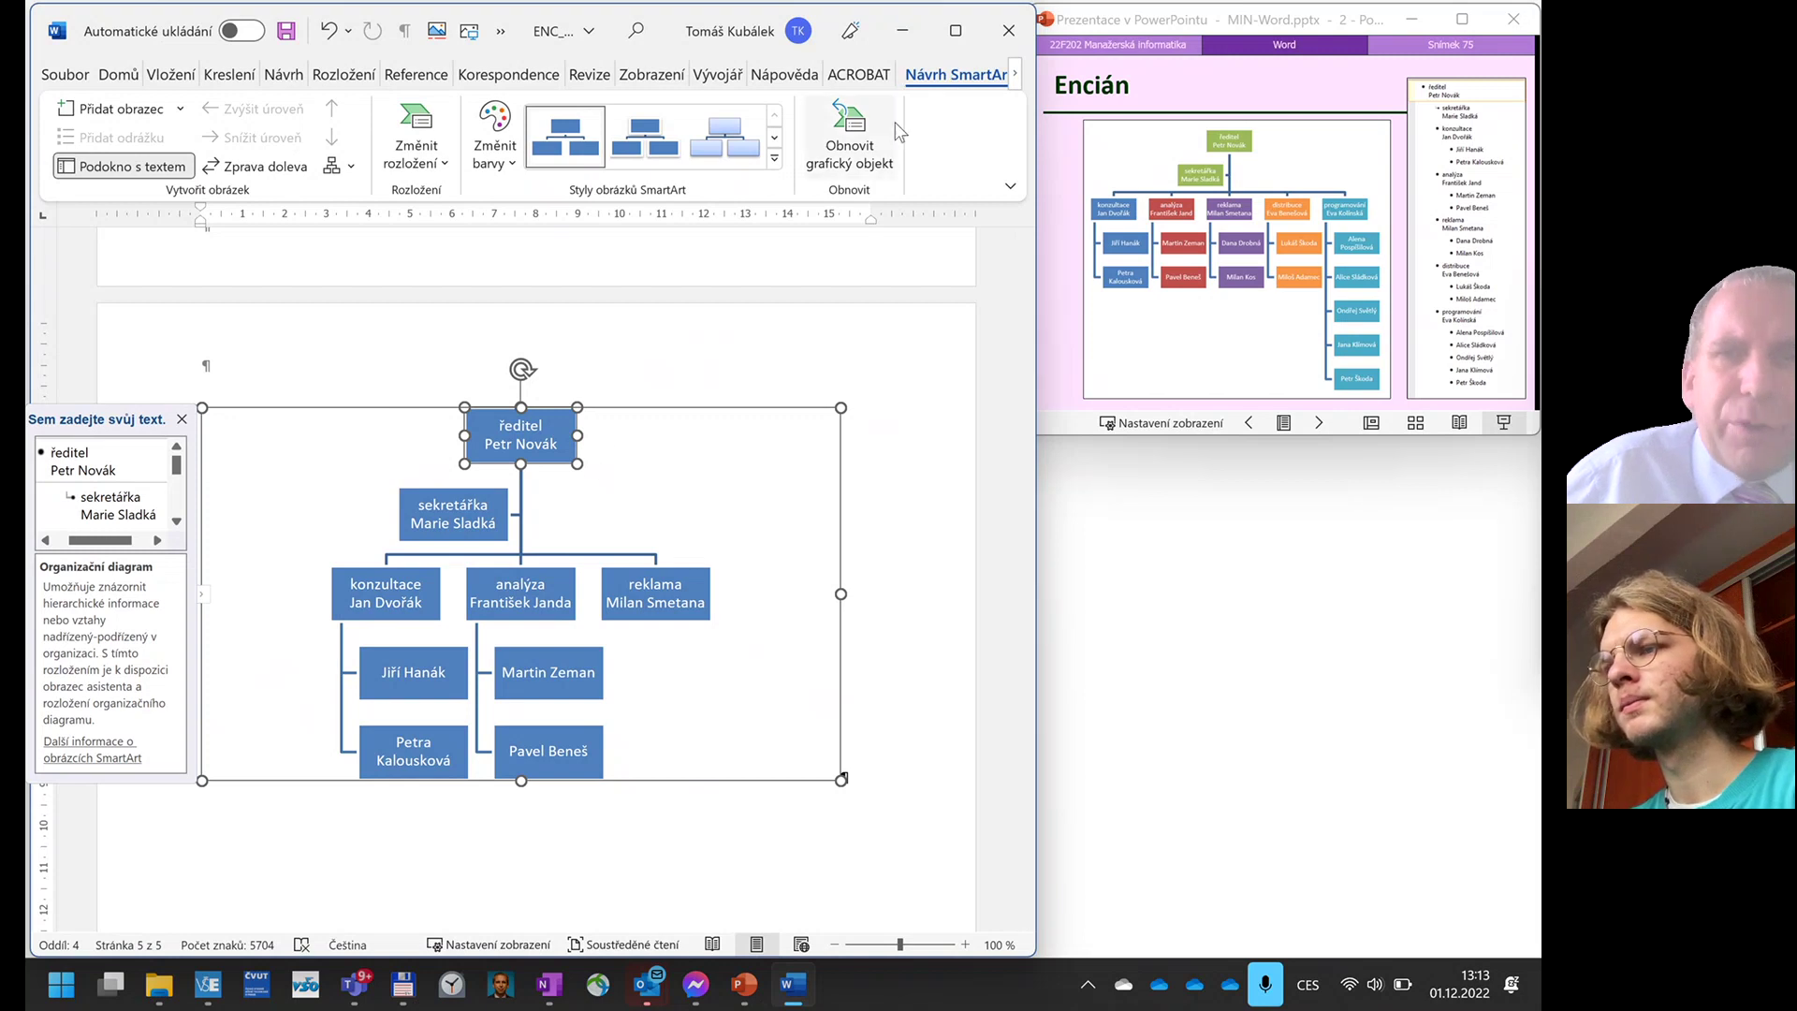
{"action": "right_click", "coordinate": [551, 430]}
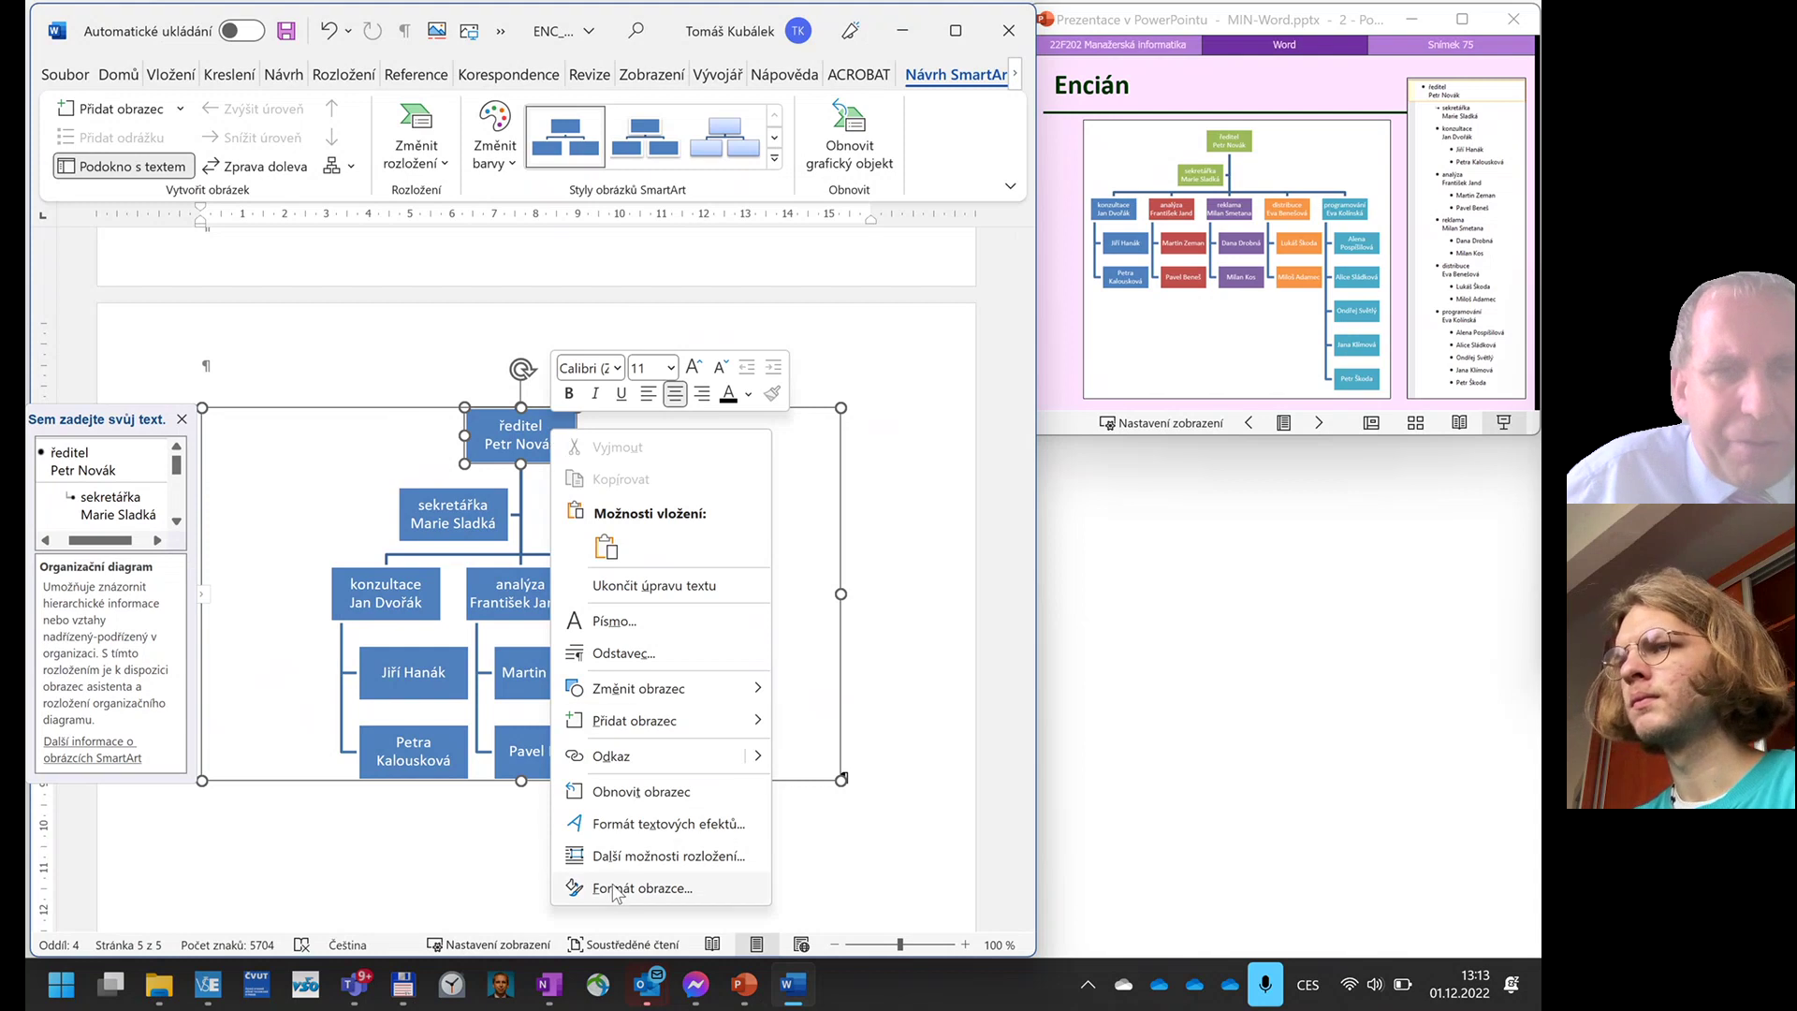
In Formát obrazce, fill the ředitel and sekretářka boxes with green.
{"action": "left_click", "coordinate": [615, 888]}
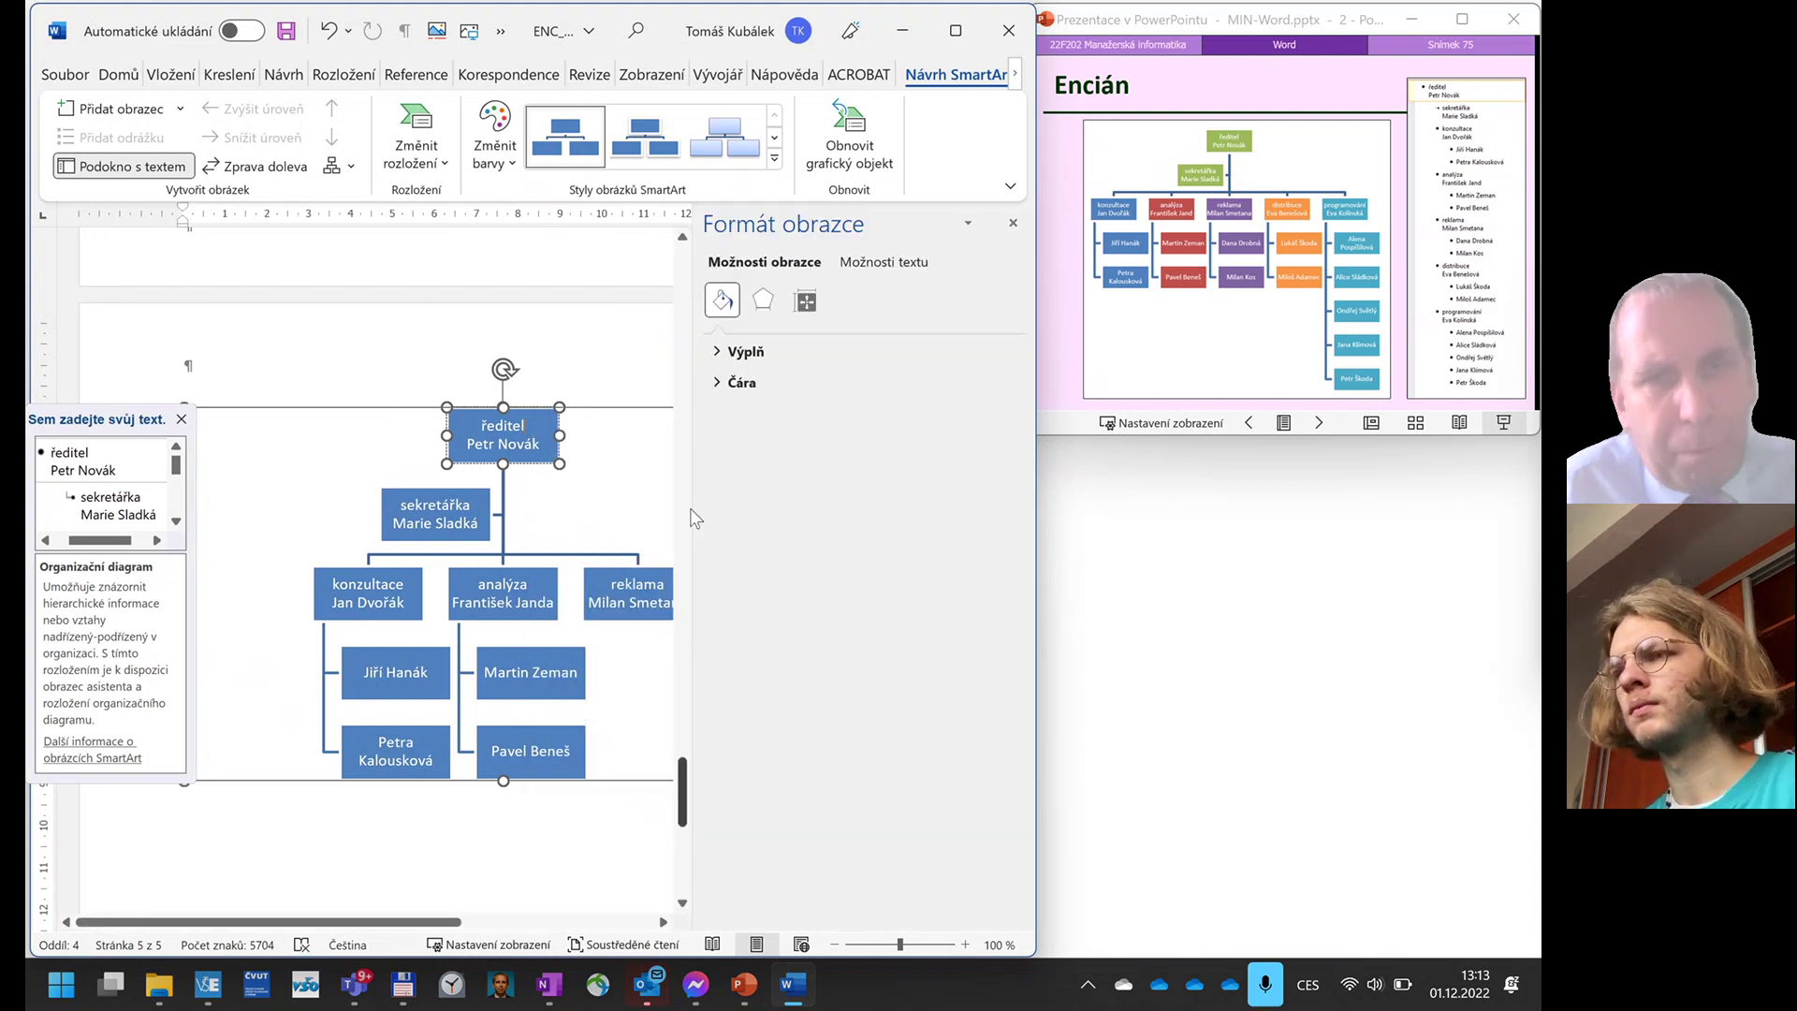
{"action": "left_click", "coordinate": [735, 352]}
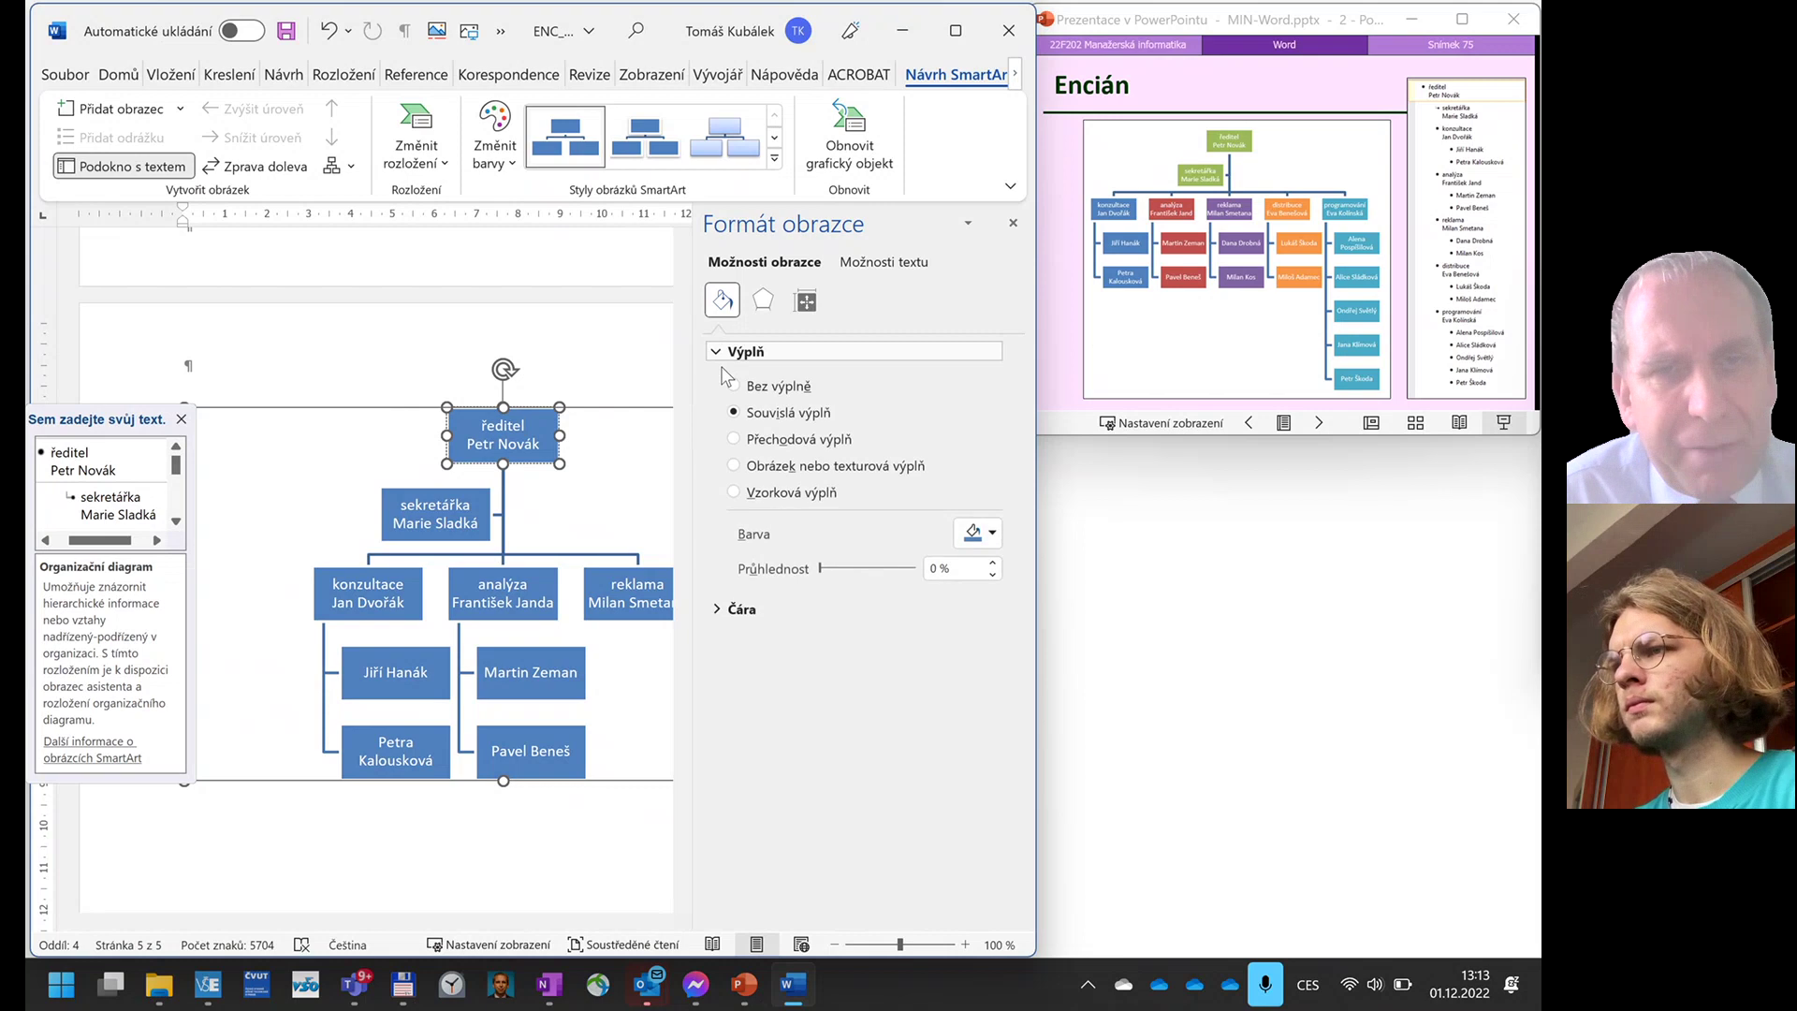
{"action": "left_click", "coordinate": [990, 533]}
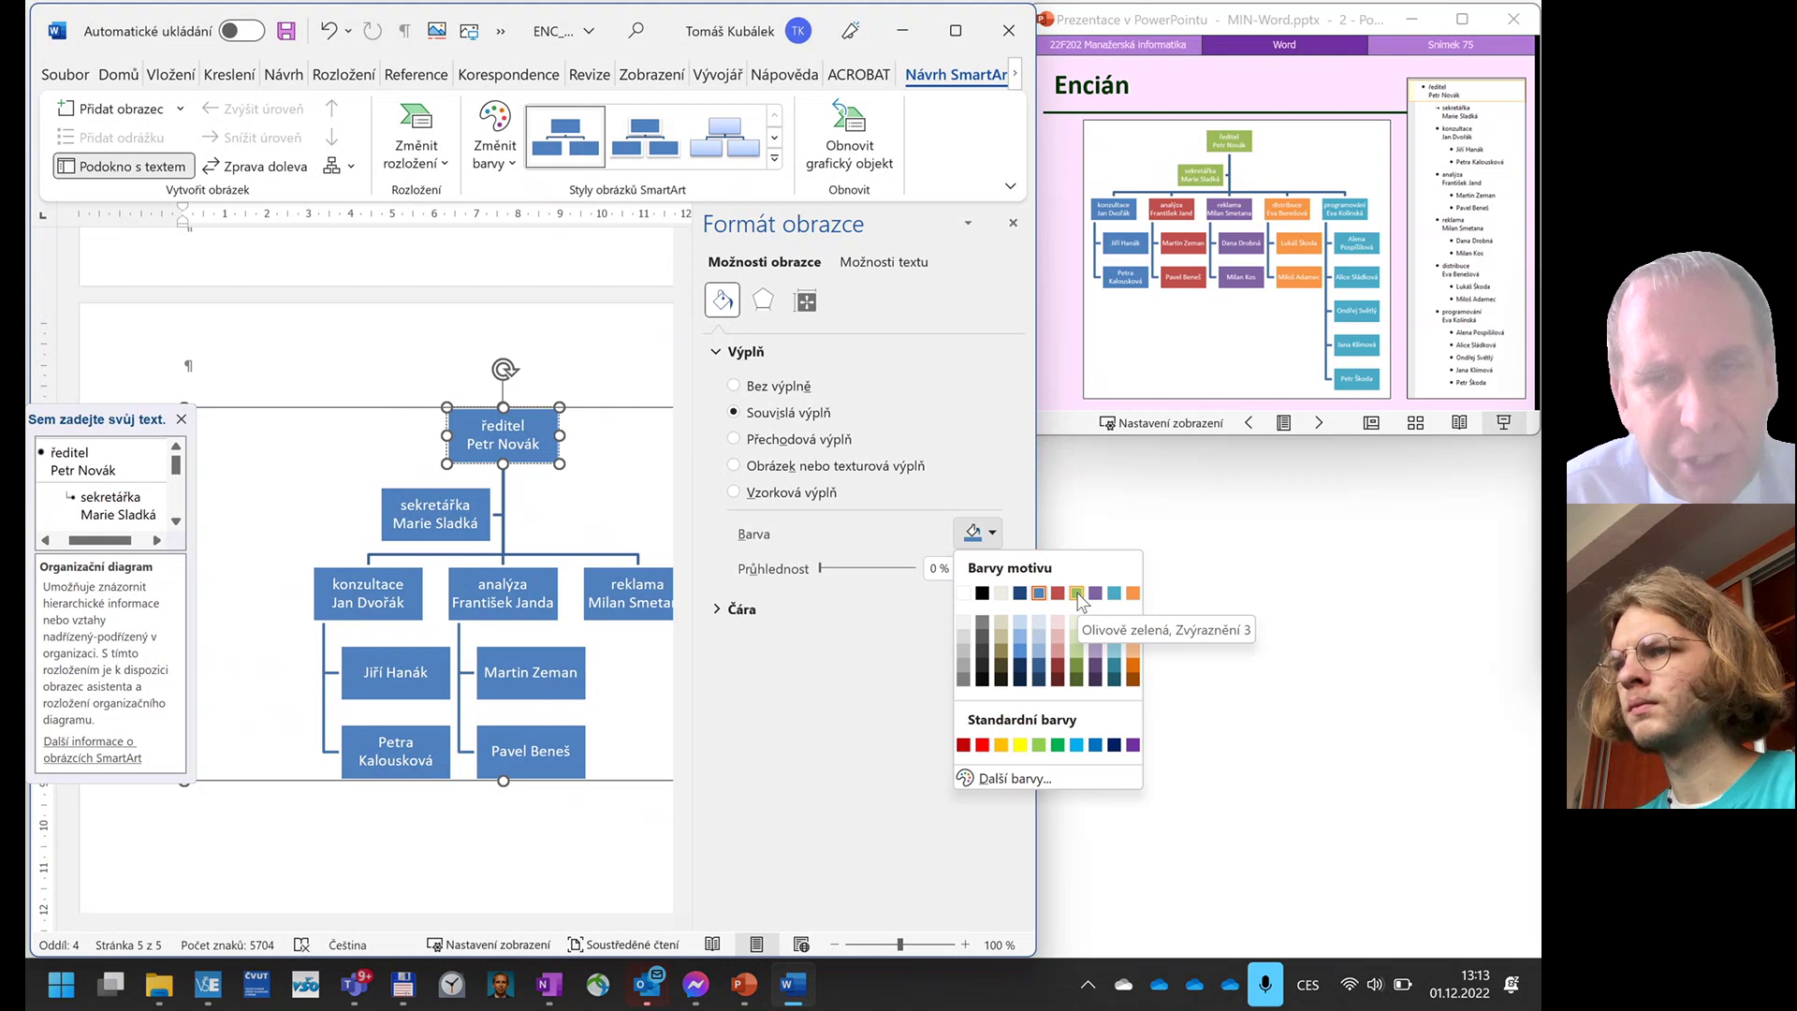
{"action": "left_click", "coordinate": [1077, 593]}
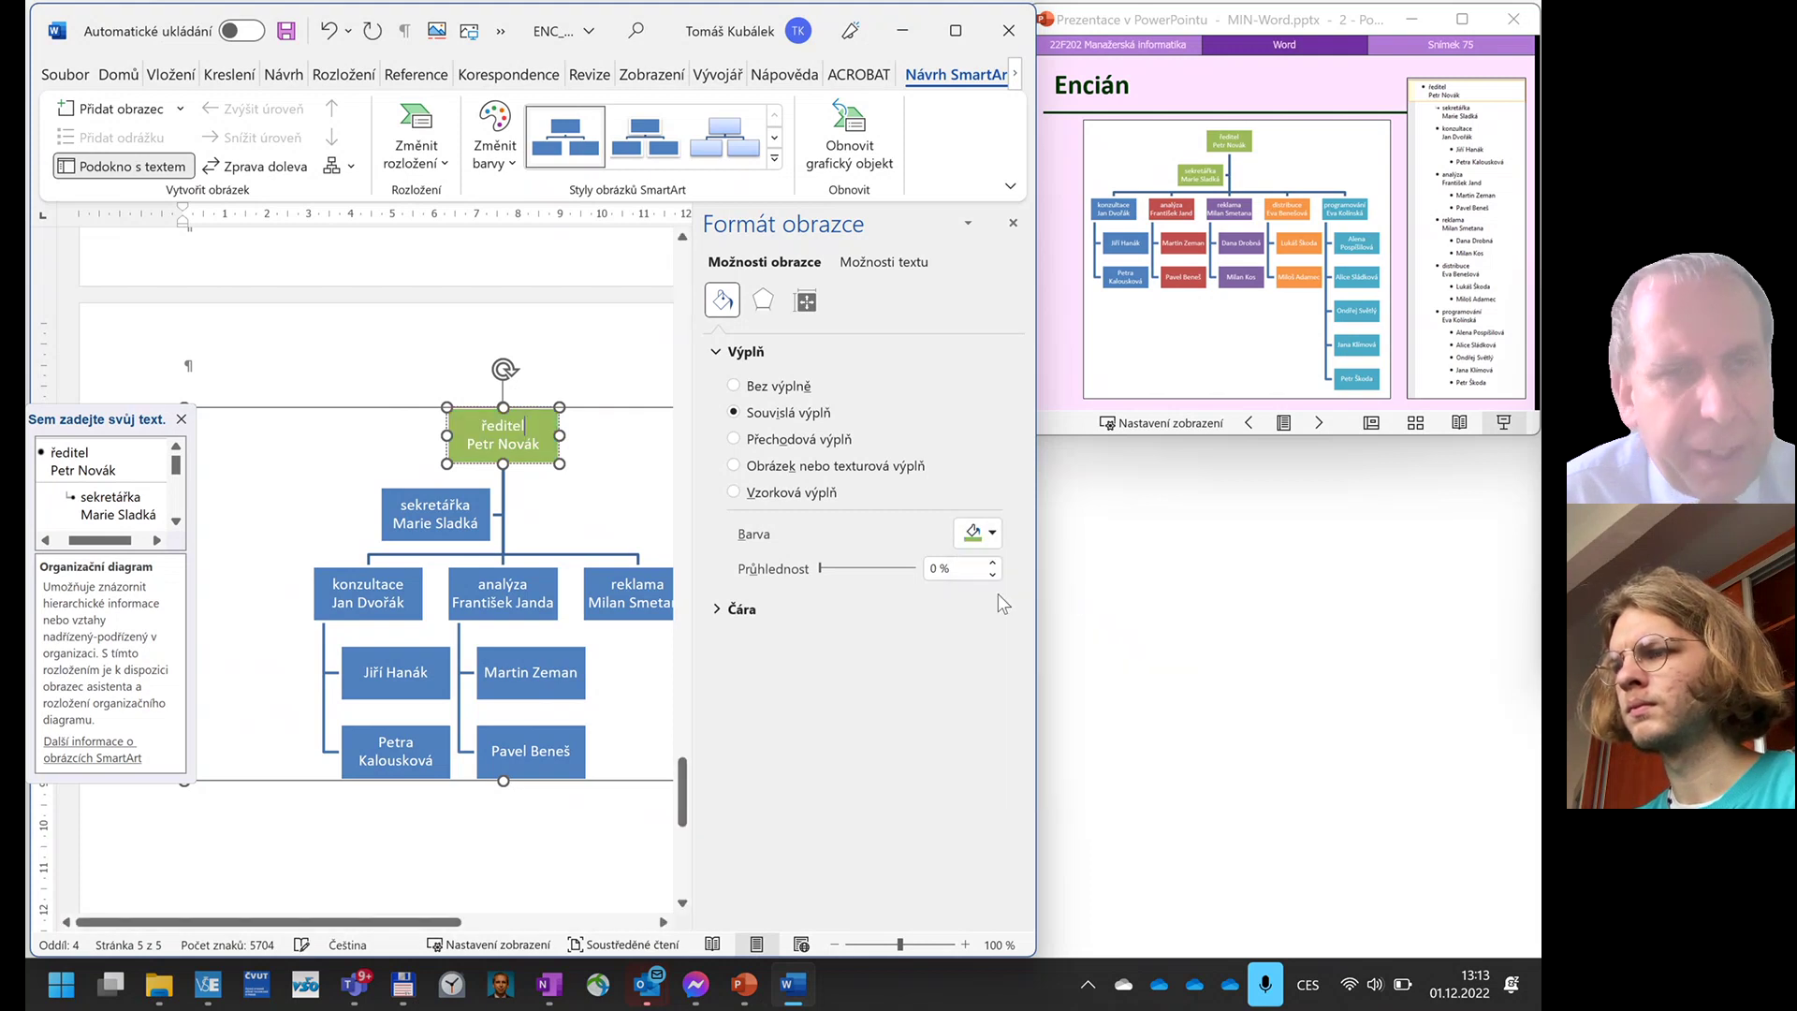
{"action": "left_click", "coordinate": [484, 510]}
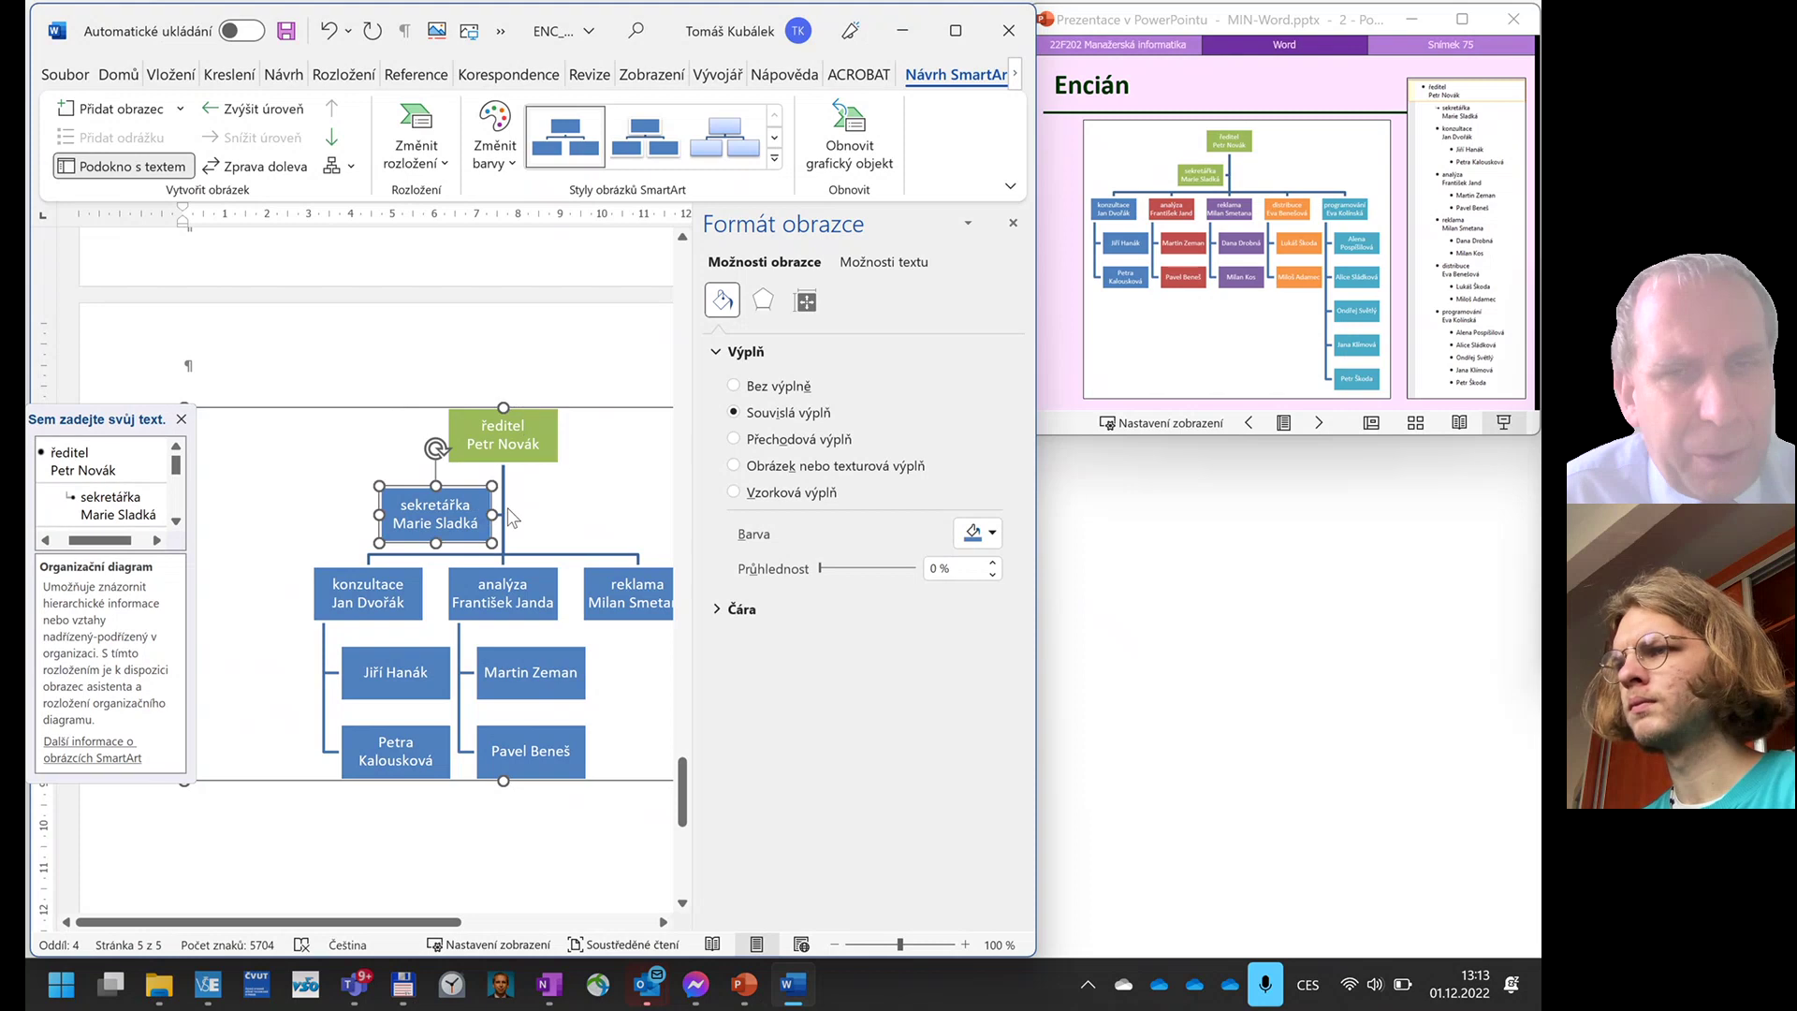
{"action": "left_click", "coordinate": [991, 533]}
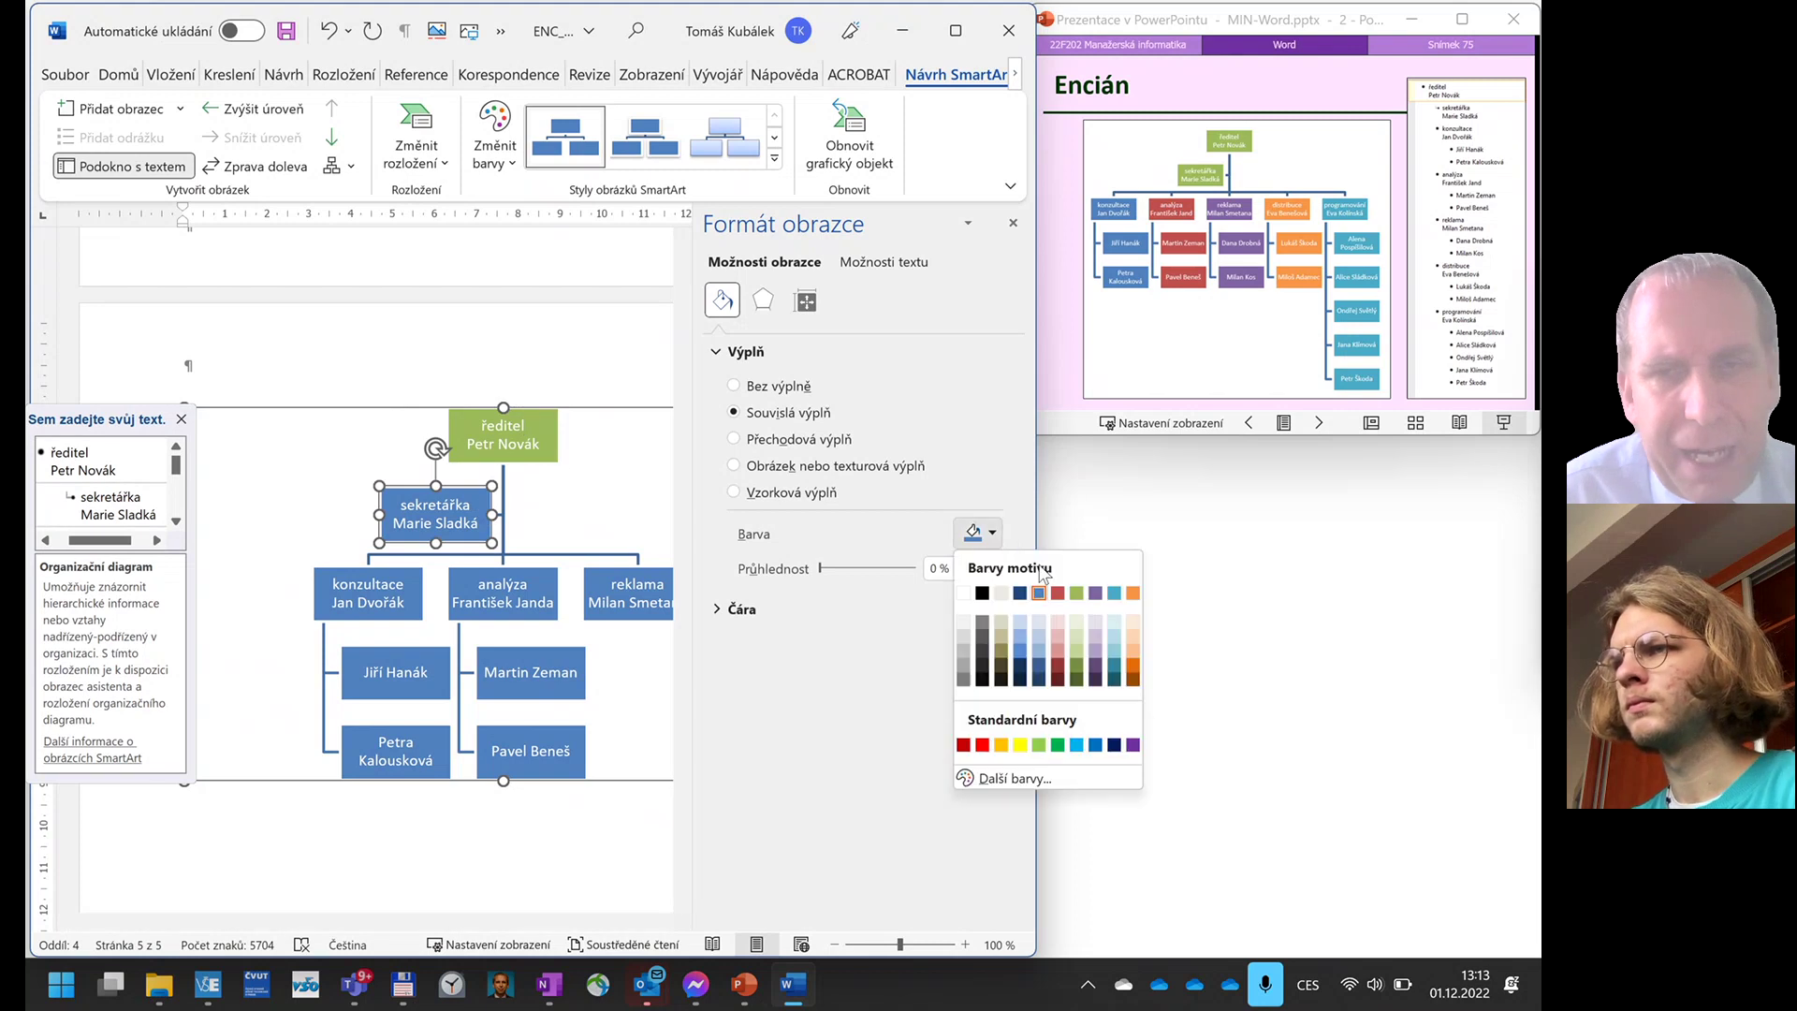
{"action": "left_click", "coordinate": [1077, 594]}
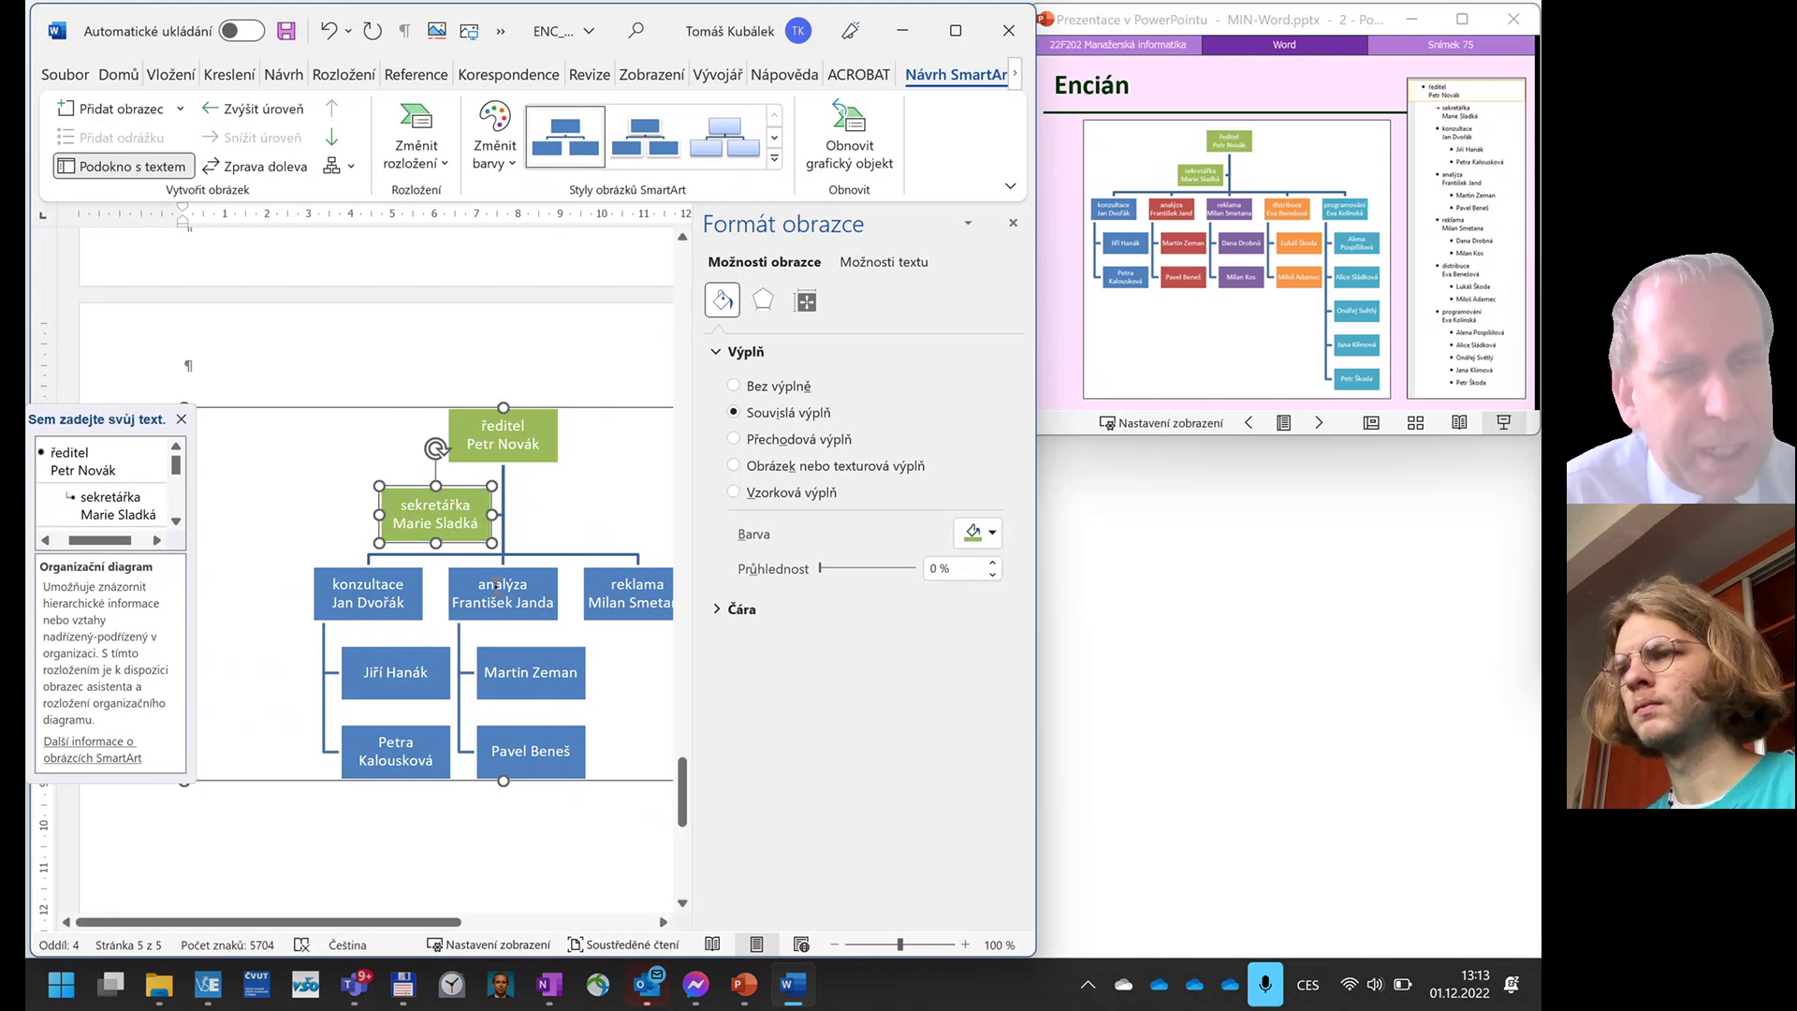
Fill the analýza box and its two staff boxes with red.
{"action": "left_click", "coordinate": [545, 587]}
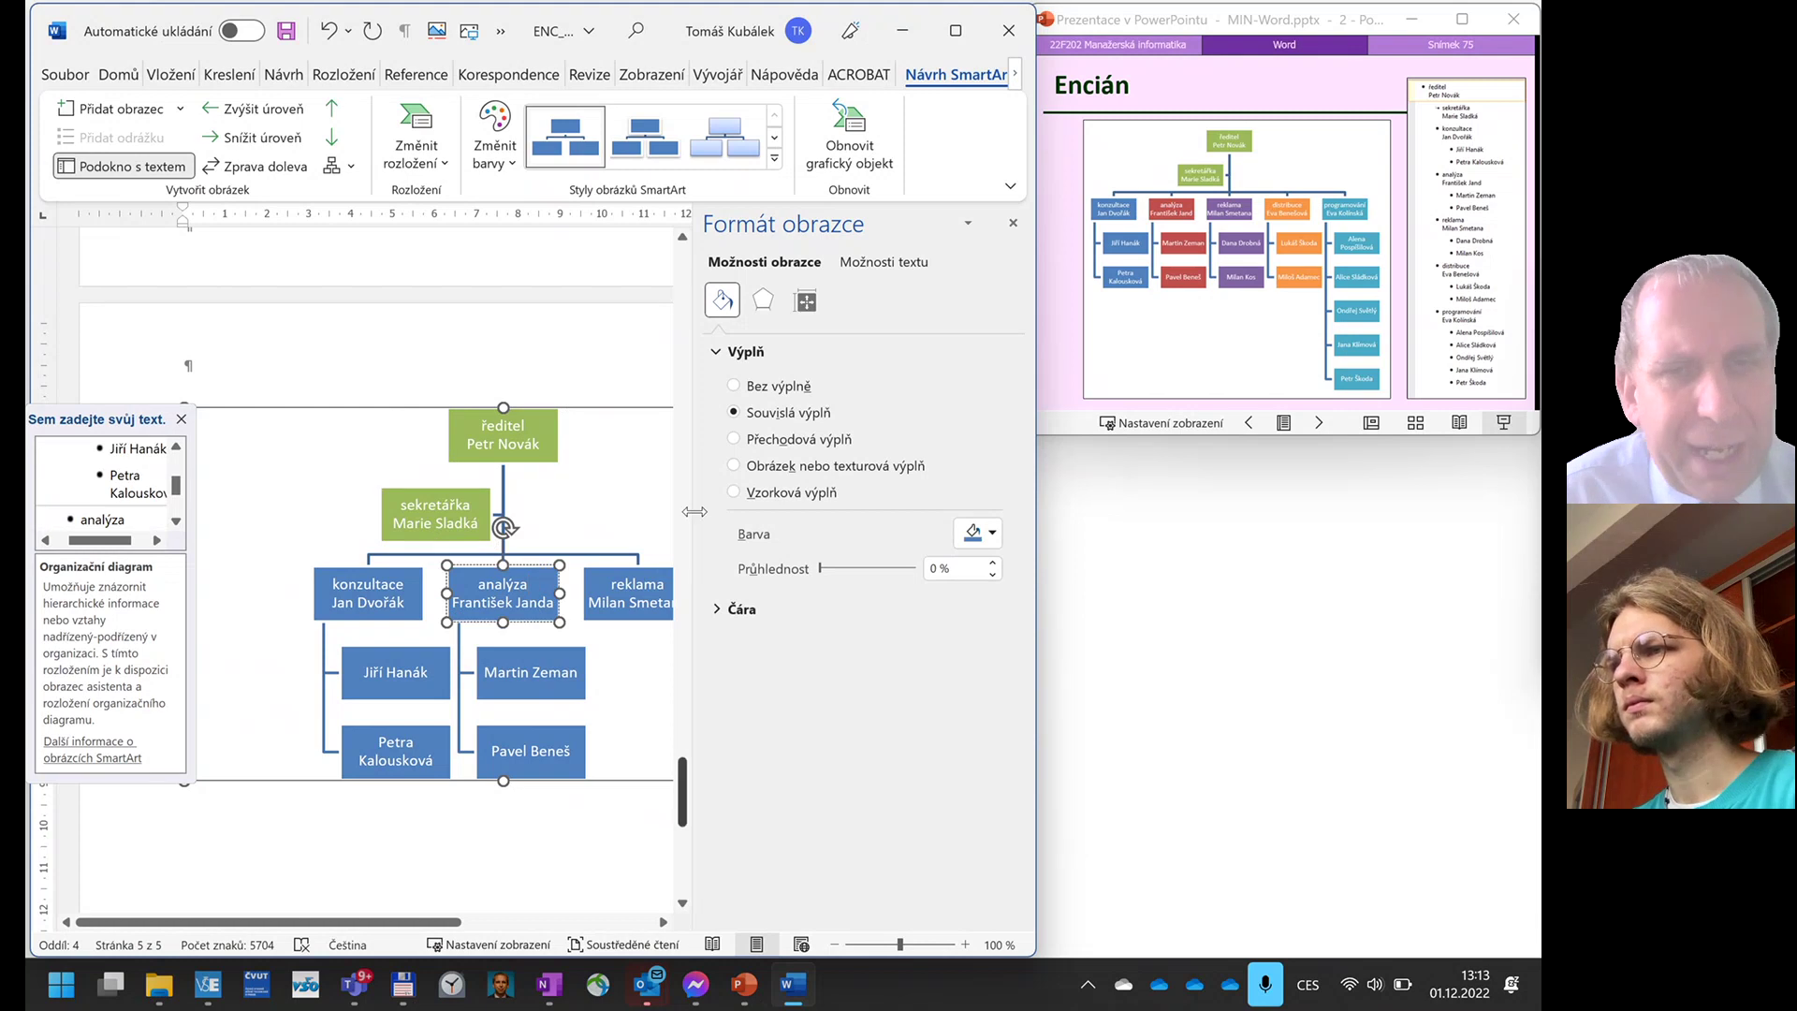
{"action": "left_click", "coordinate": [992, 536]}
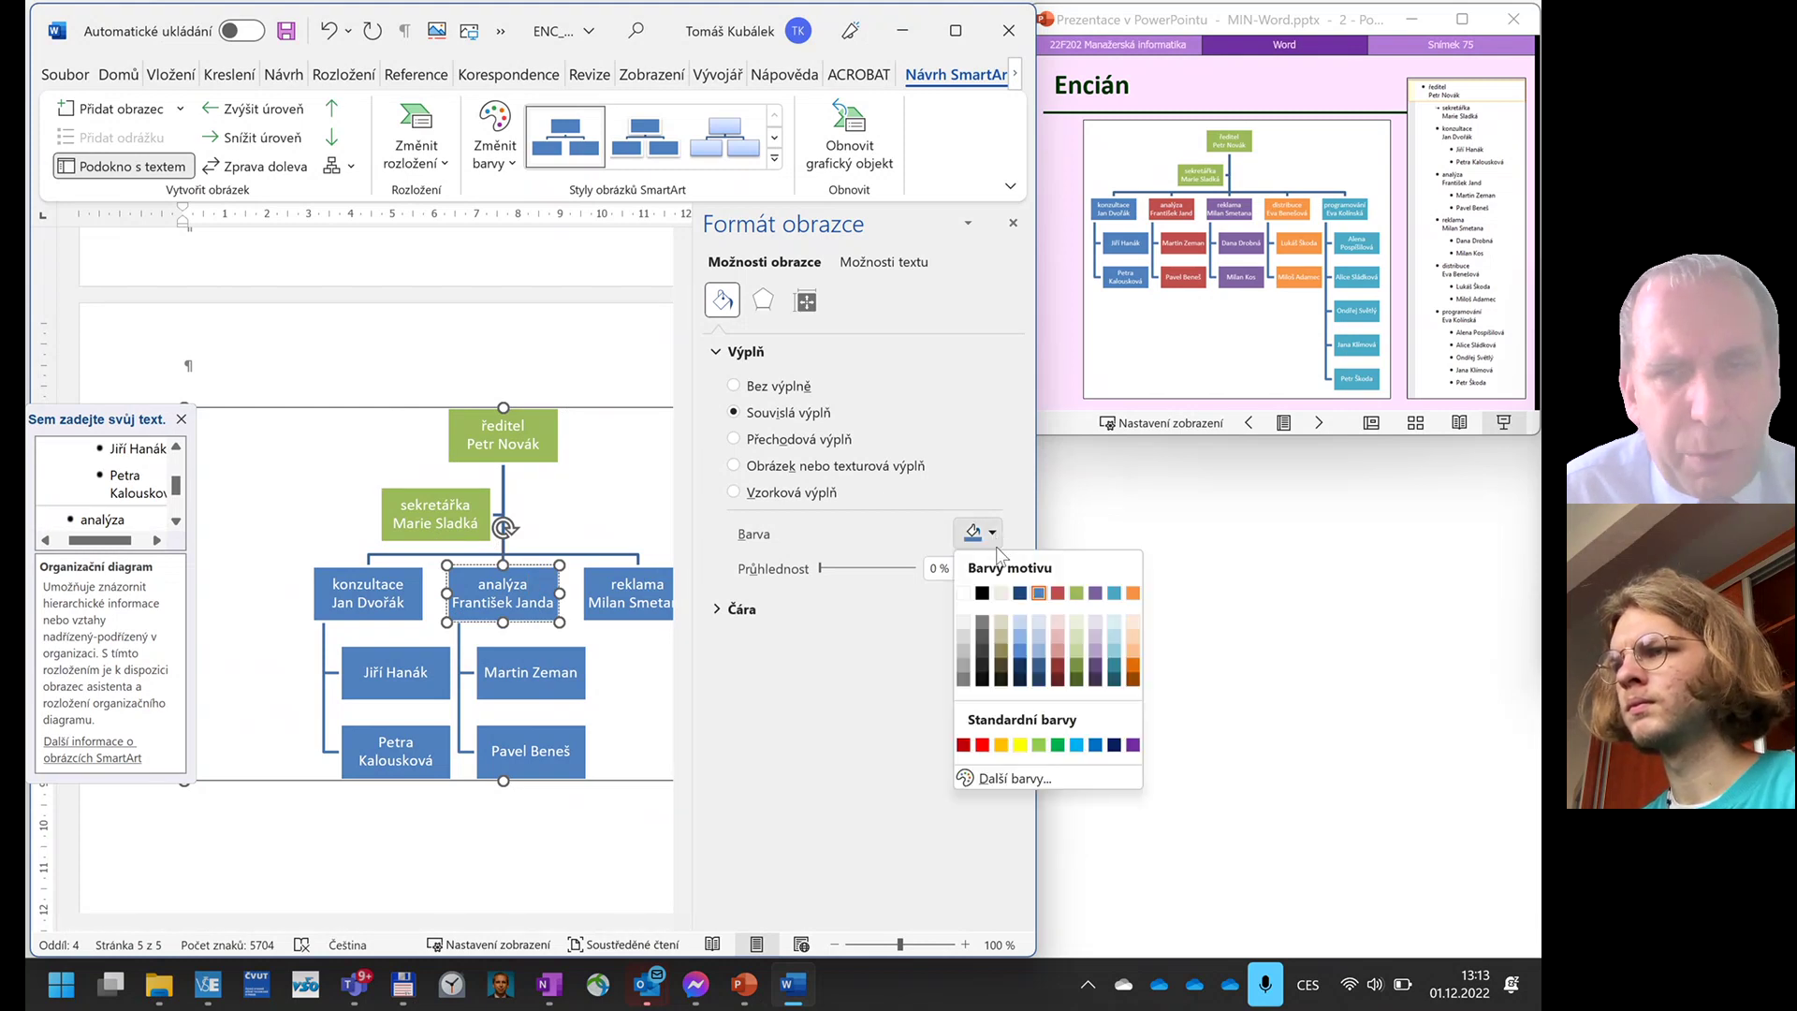
{"action": "left_click", "coordinate": [1058, 594]}
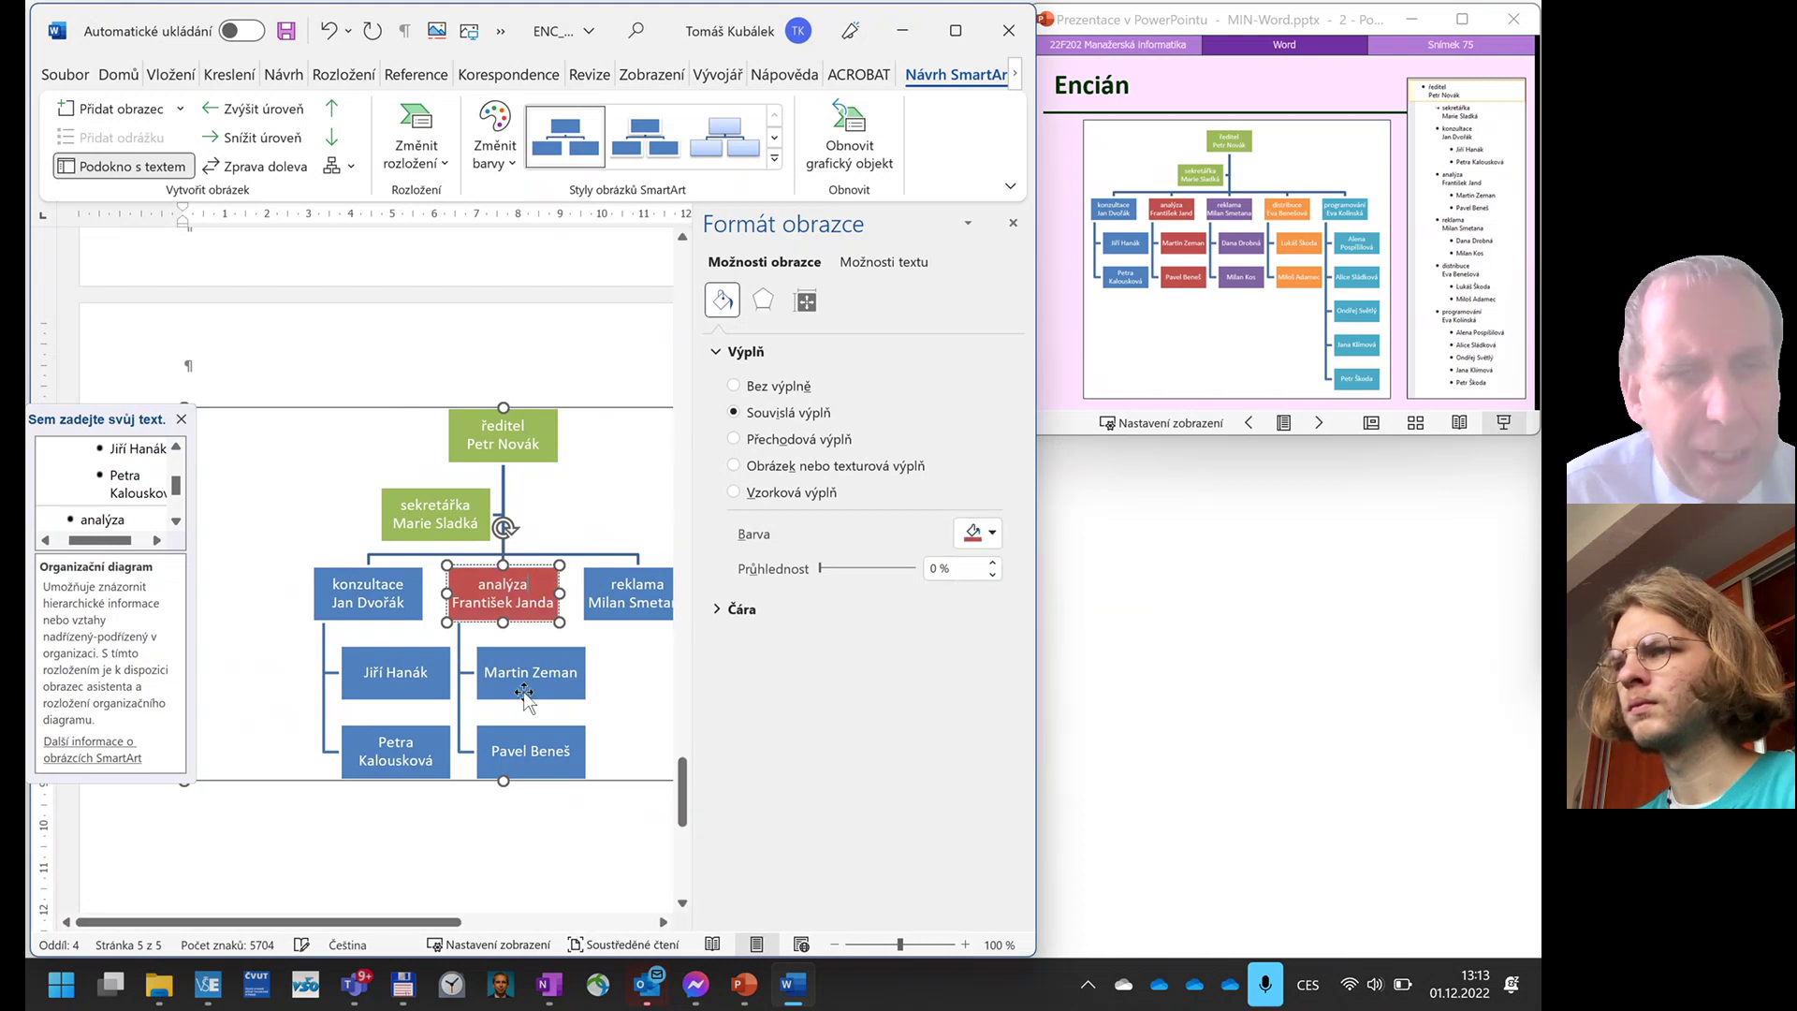
{"action": "left_click", "coordinate": [568, 665]}
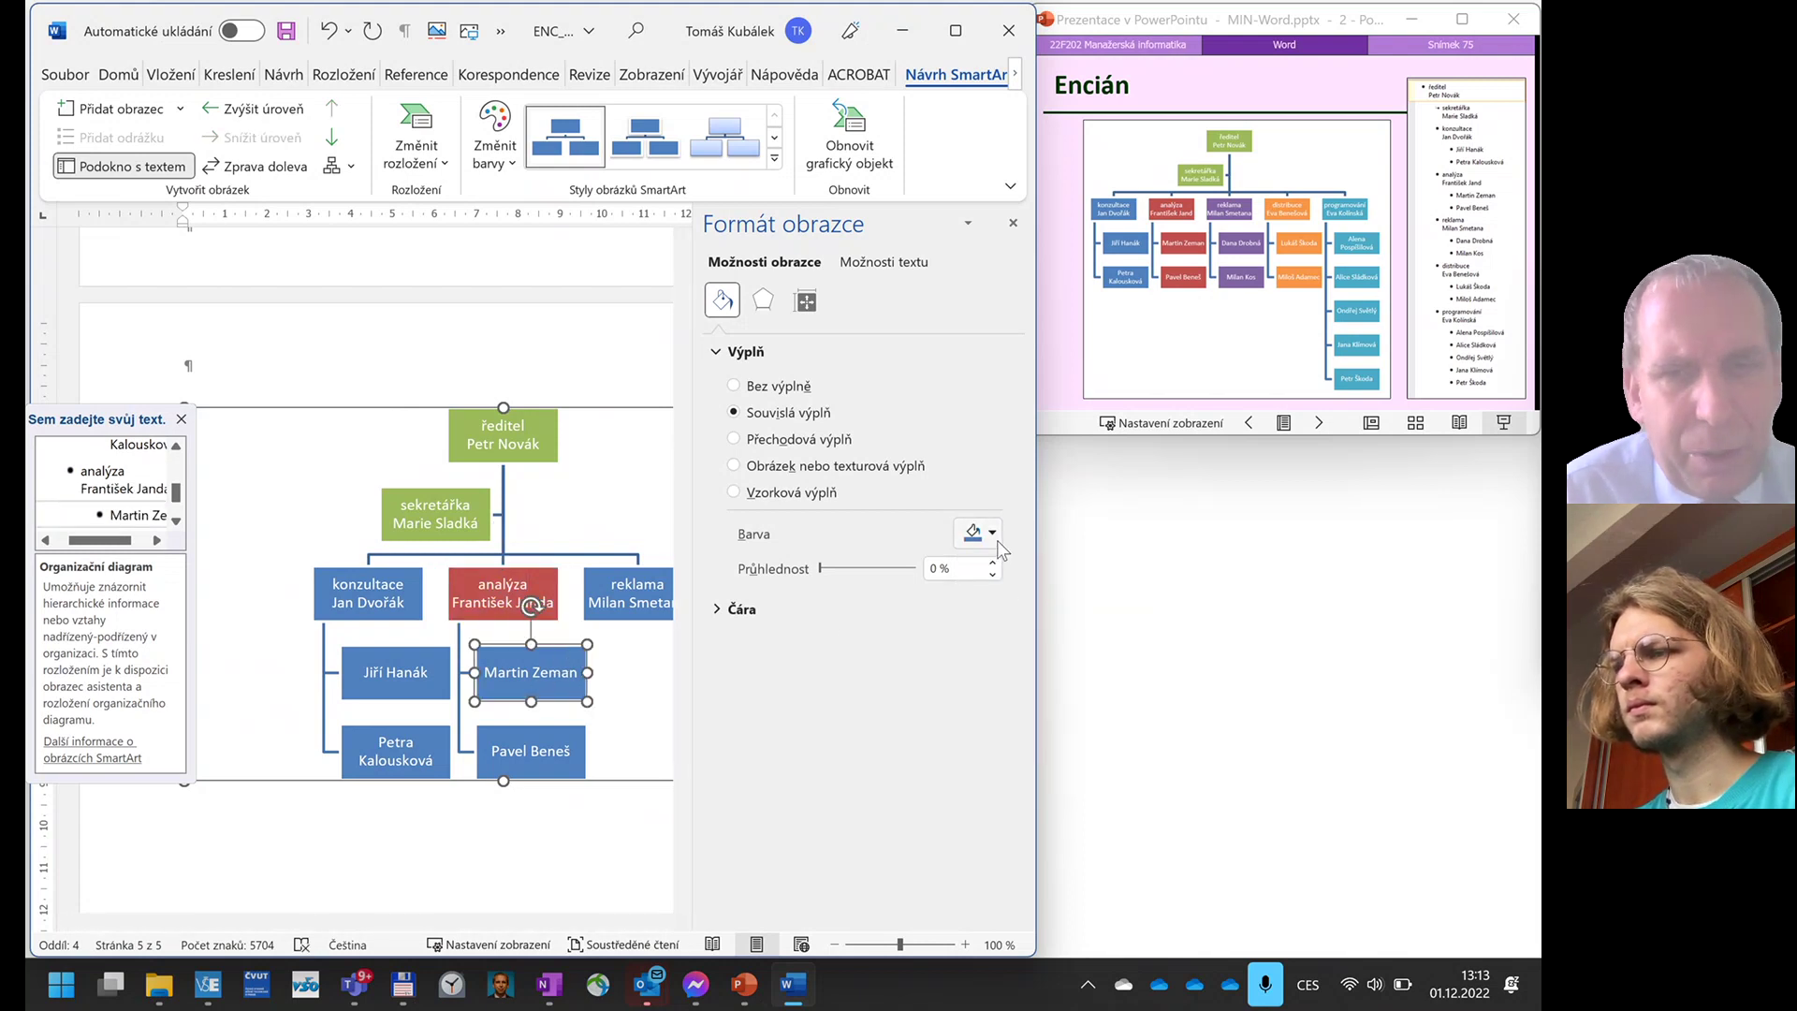
{"action": "left_click", "coordinate": [992, 533]}
{"action": "left_click", "coordinate": [1058, 594]}
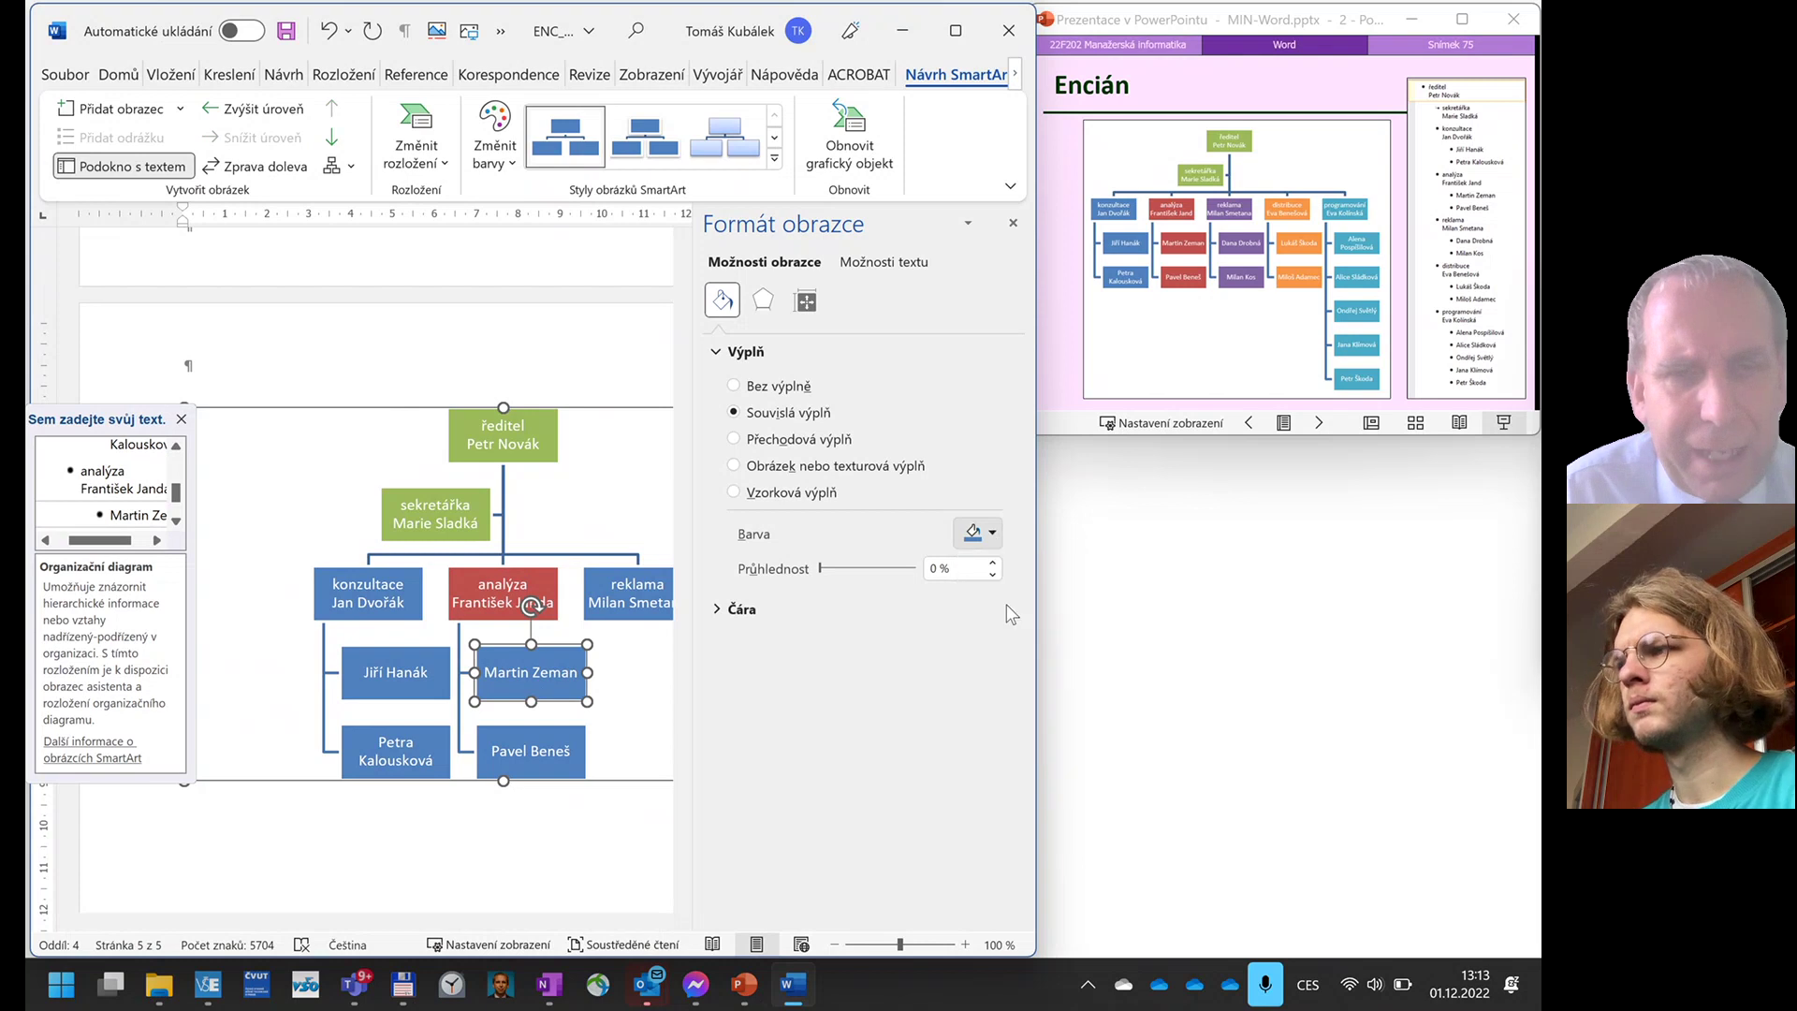
{"action": "left_click", "coordinate": [560, 739]}
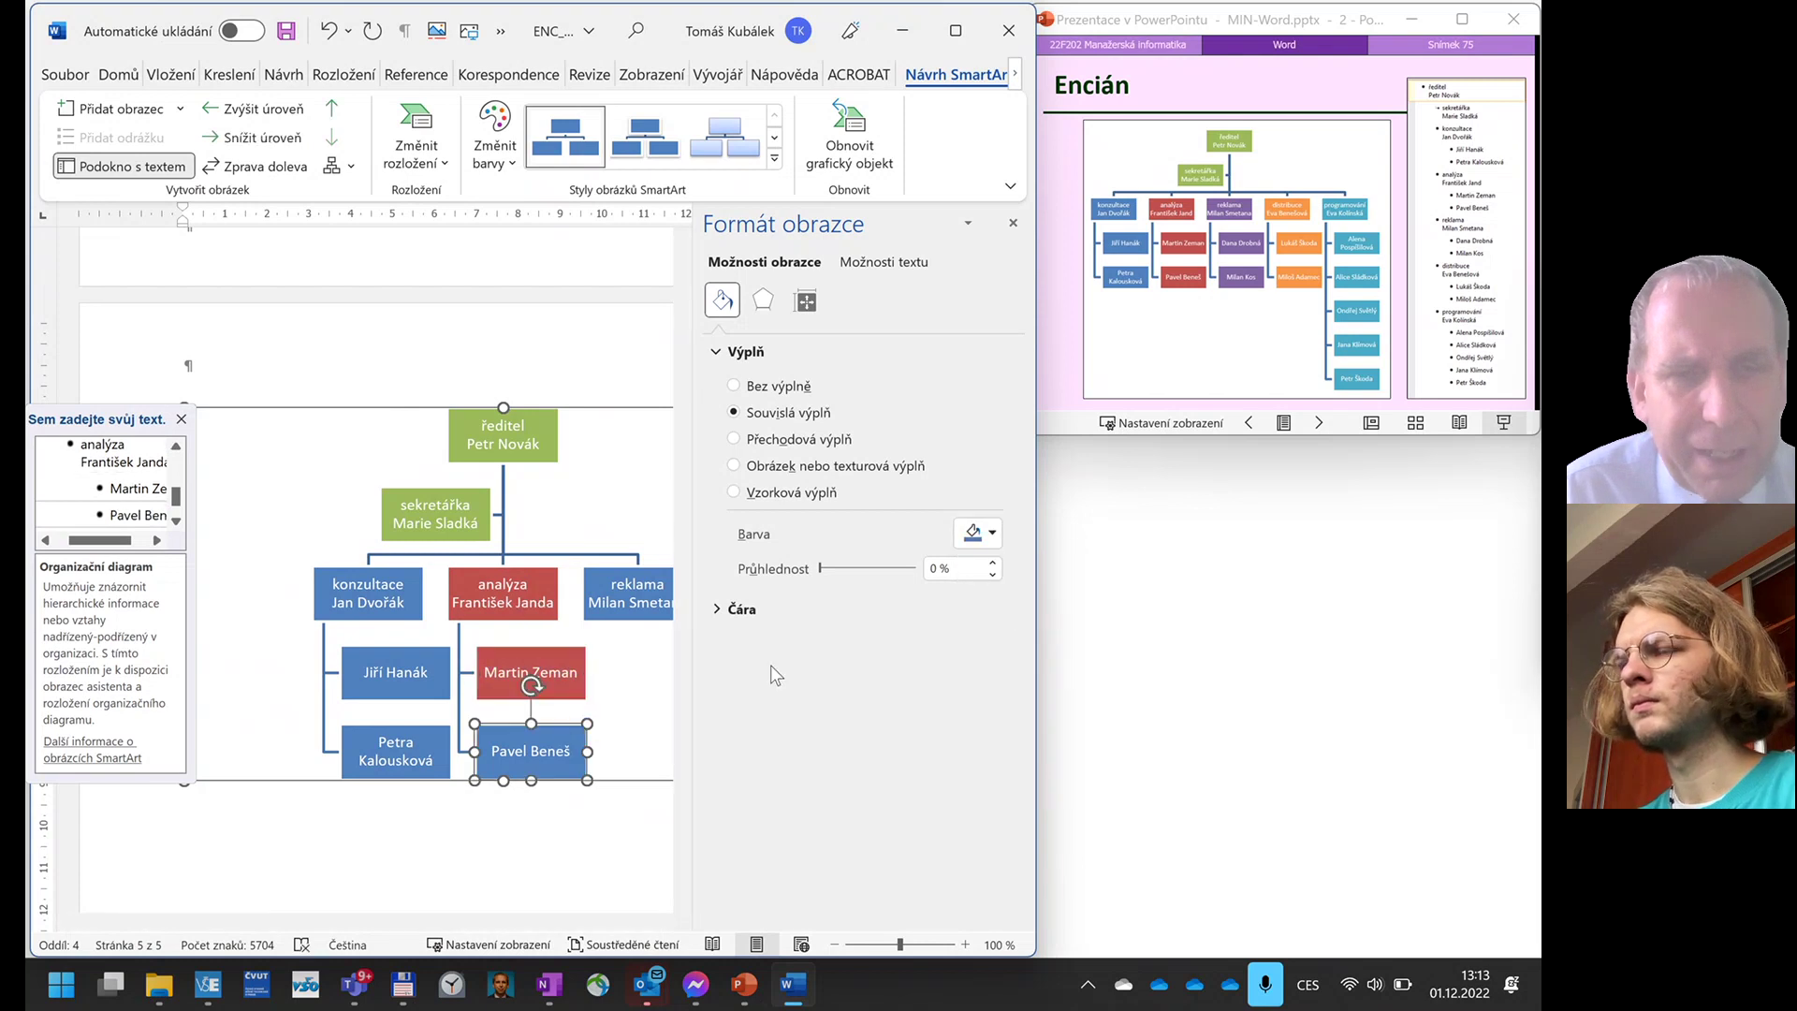
{"action": "left_click", "coordinate": [993, 533]}
{"action": "left_click", "coordinate": [1058, 593]}
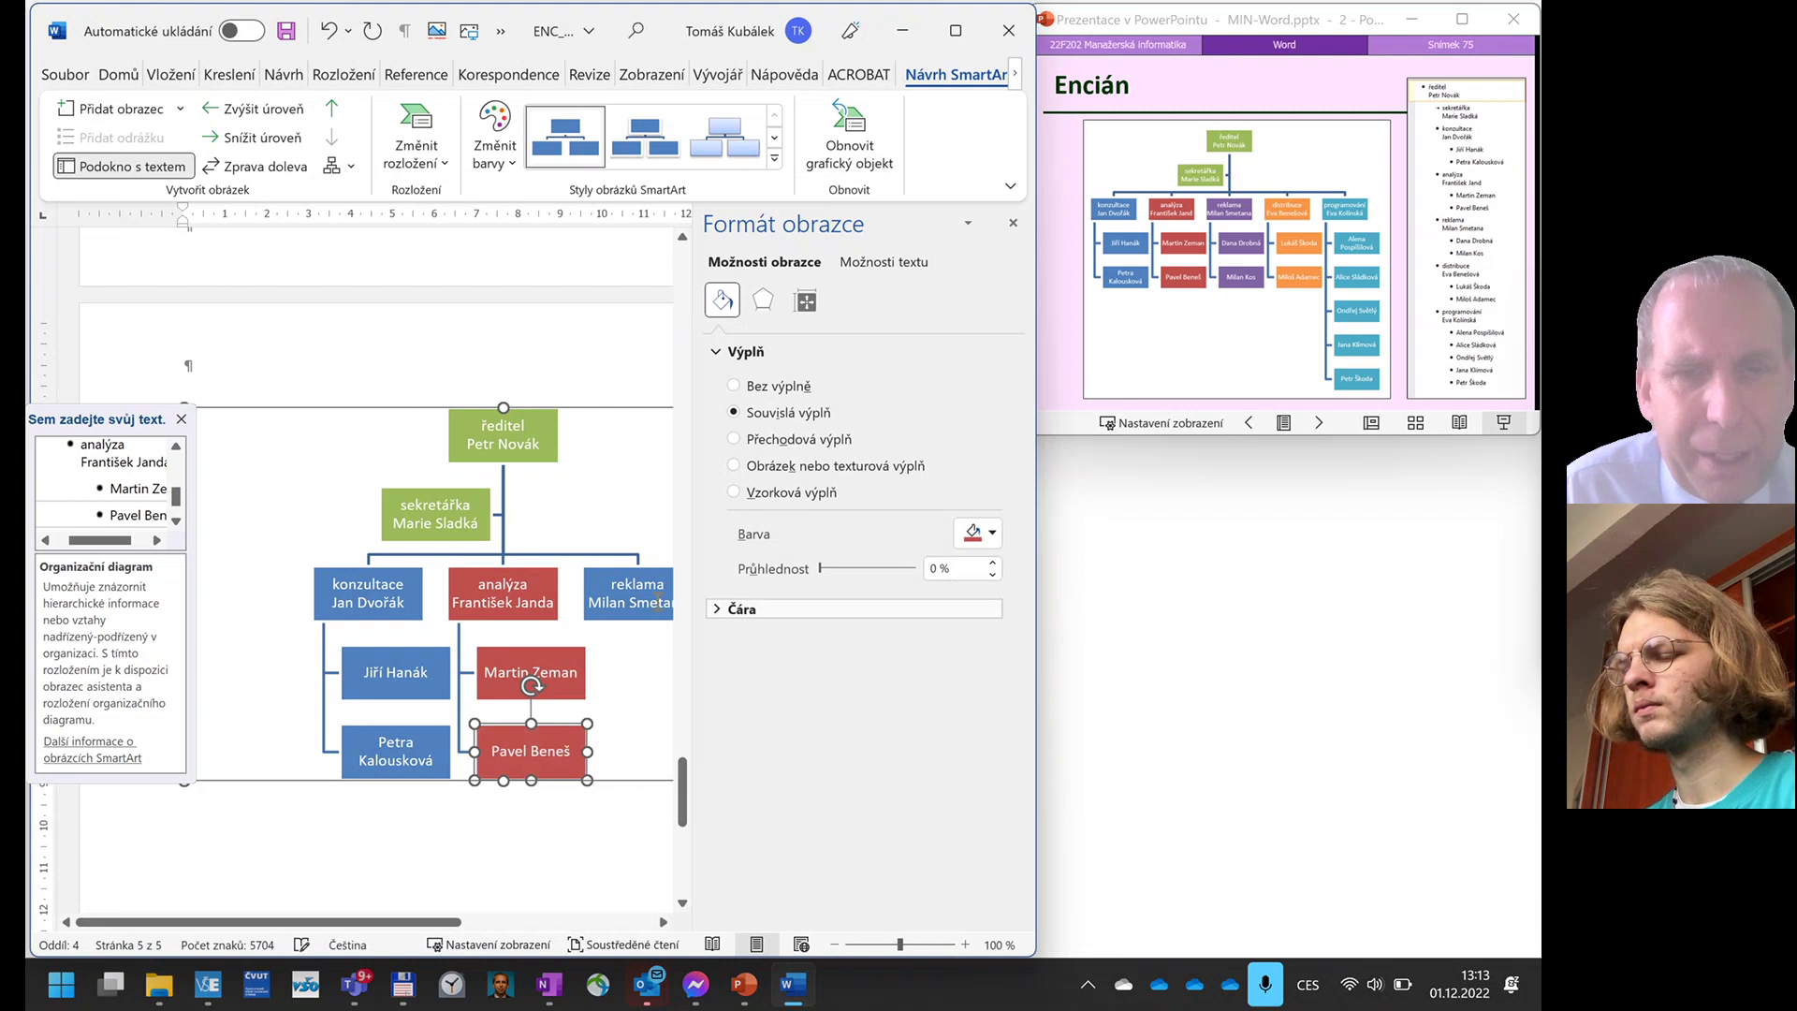
Fill the reklama box with purple and close the formatting pane.
{"action": "left_click", "coordinate": [645, 592]}
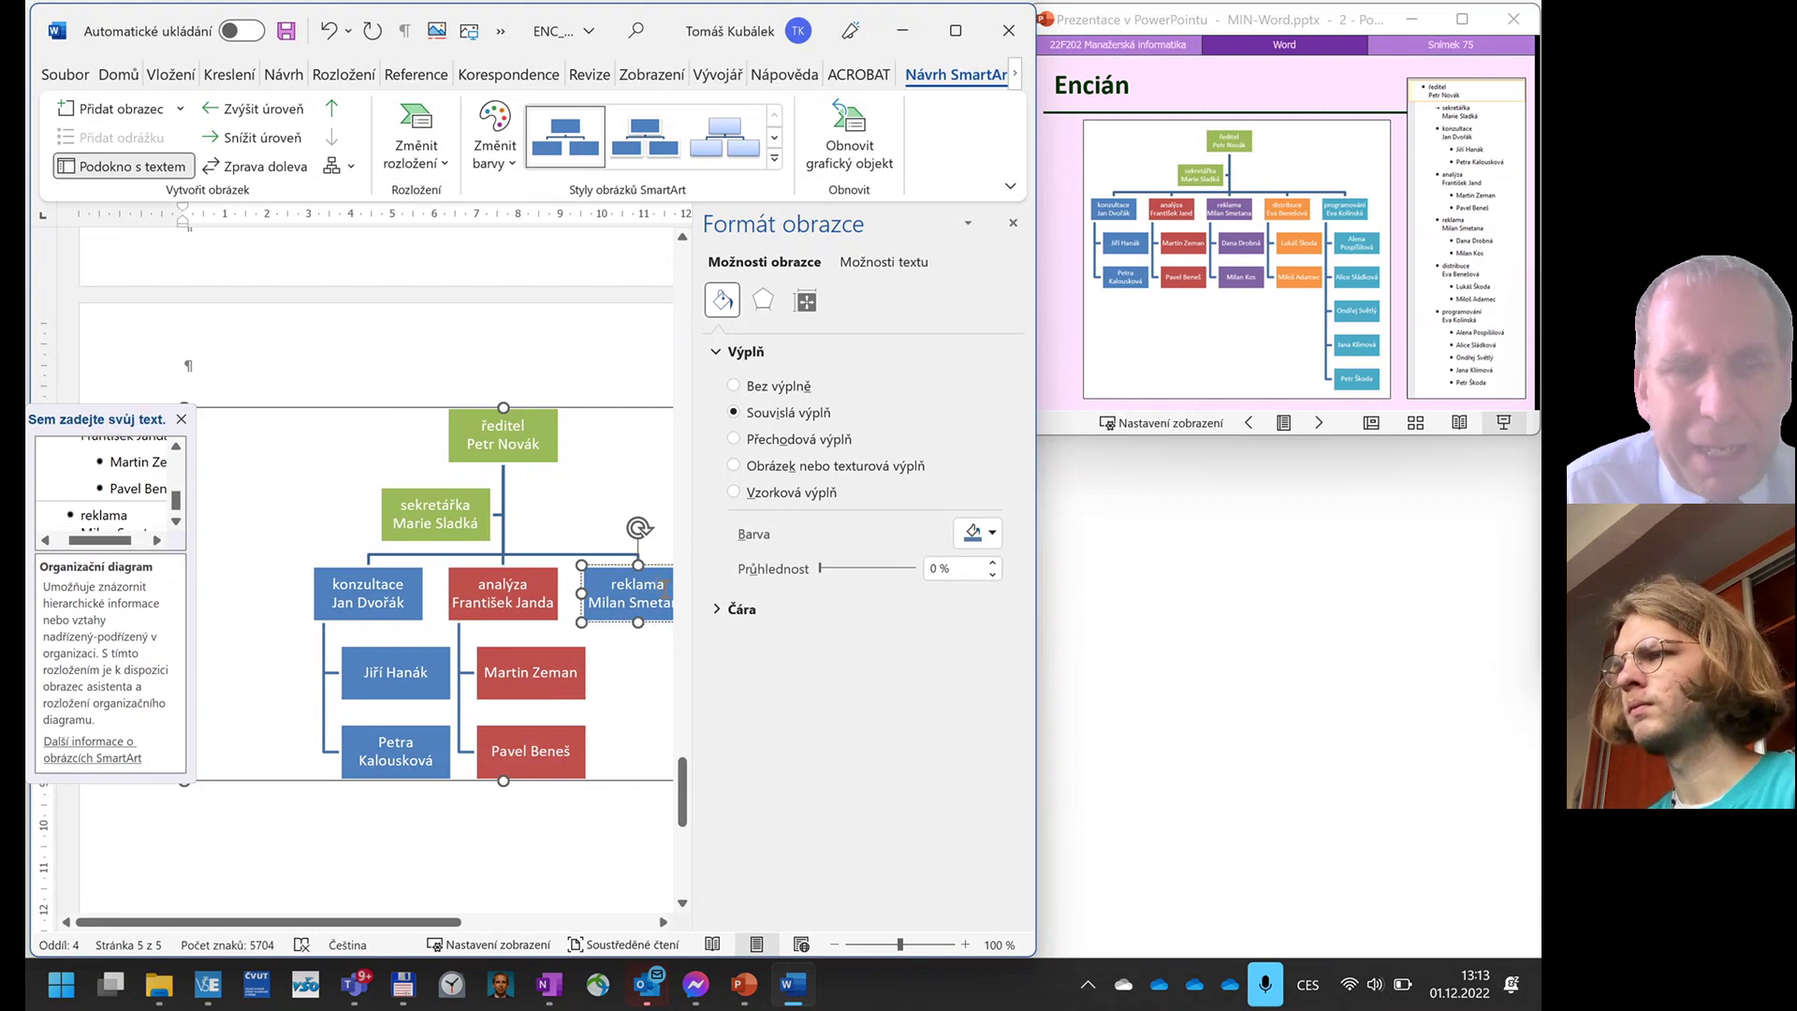
{"action": "left_click", "coordinate": [993, 536]}
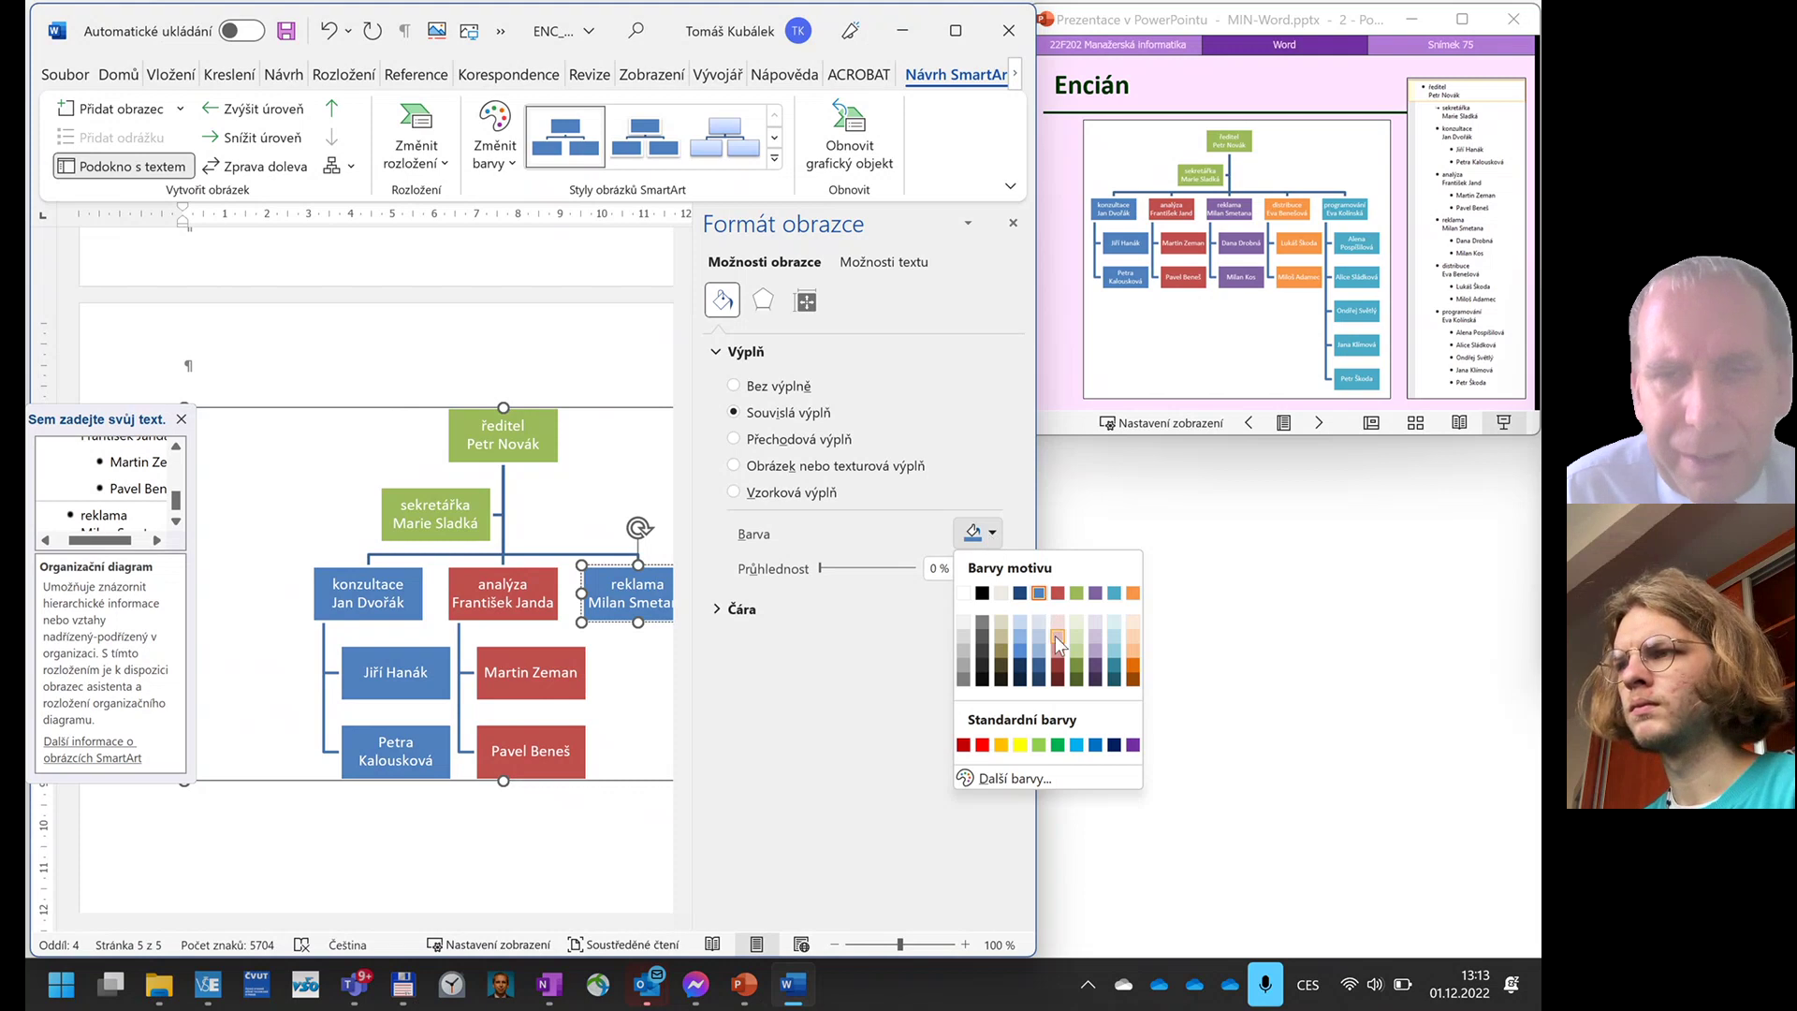
{"action": "left_click", "coordinate": [1094, 593]}
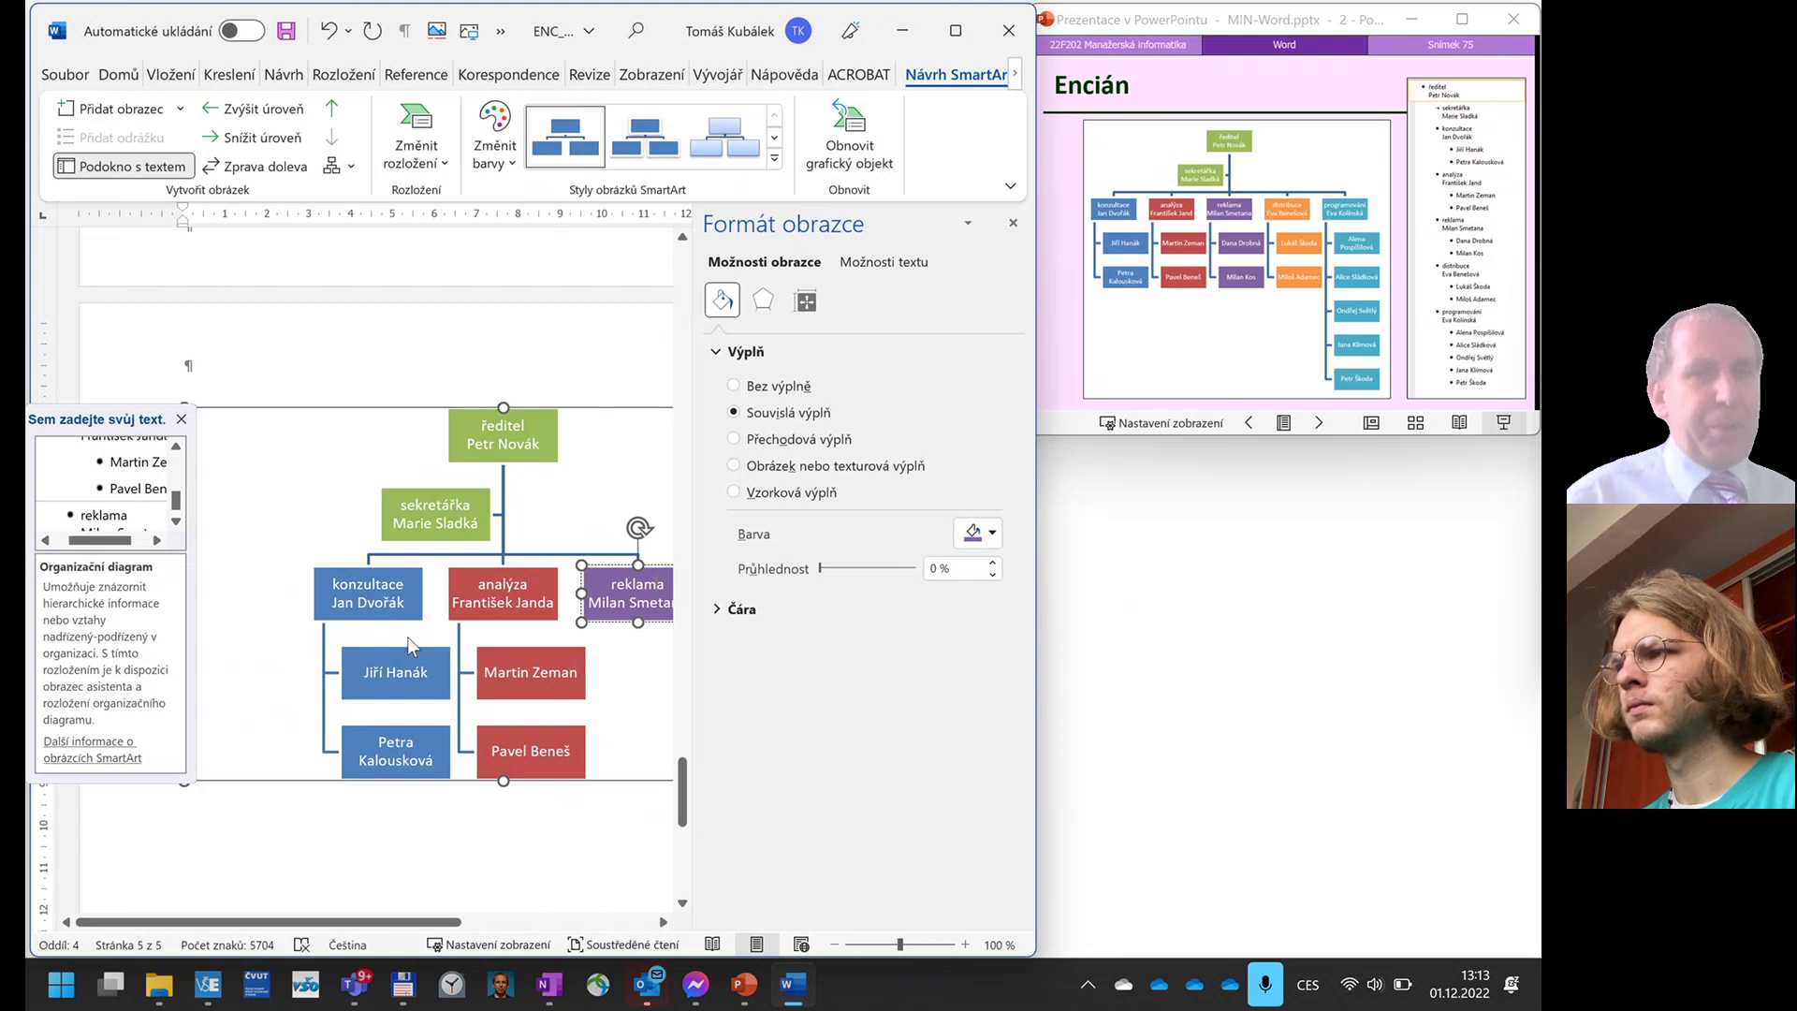
{"action": "left_click", "coordinate": [1197, 331]}
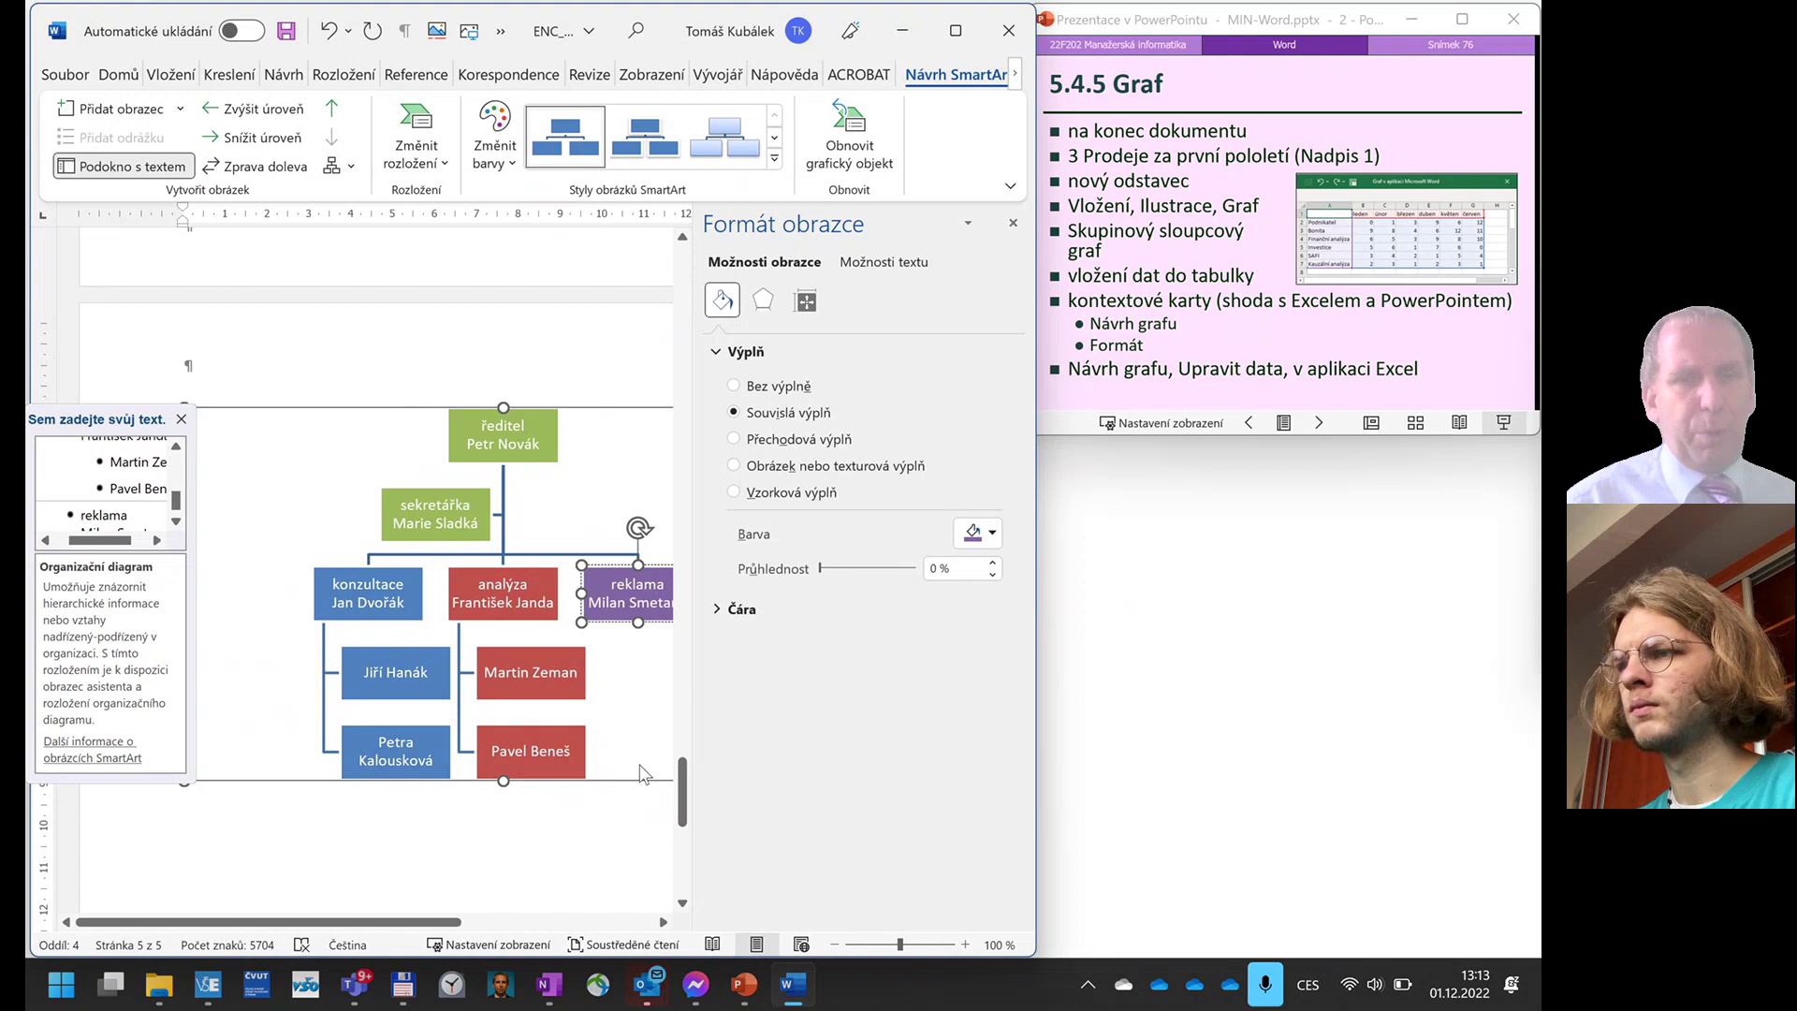
{"action": "left_click", "coordinate": [1013, 222]}
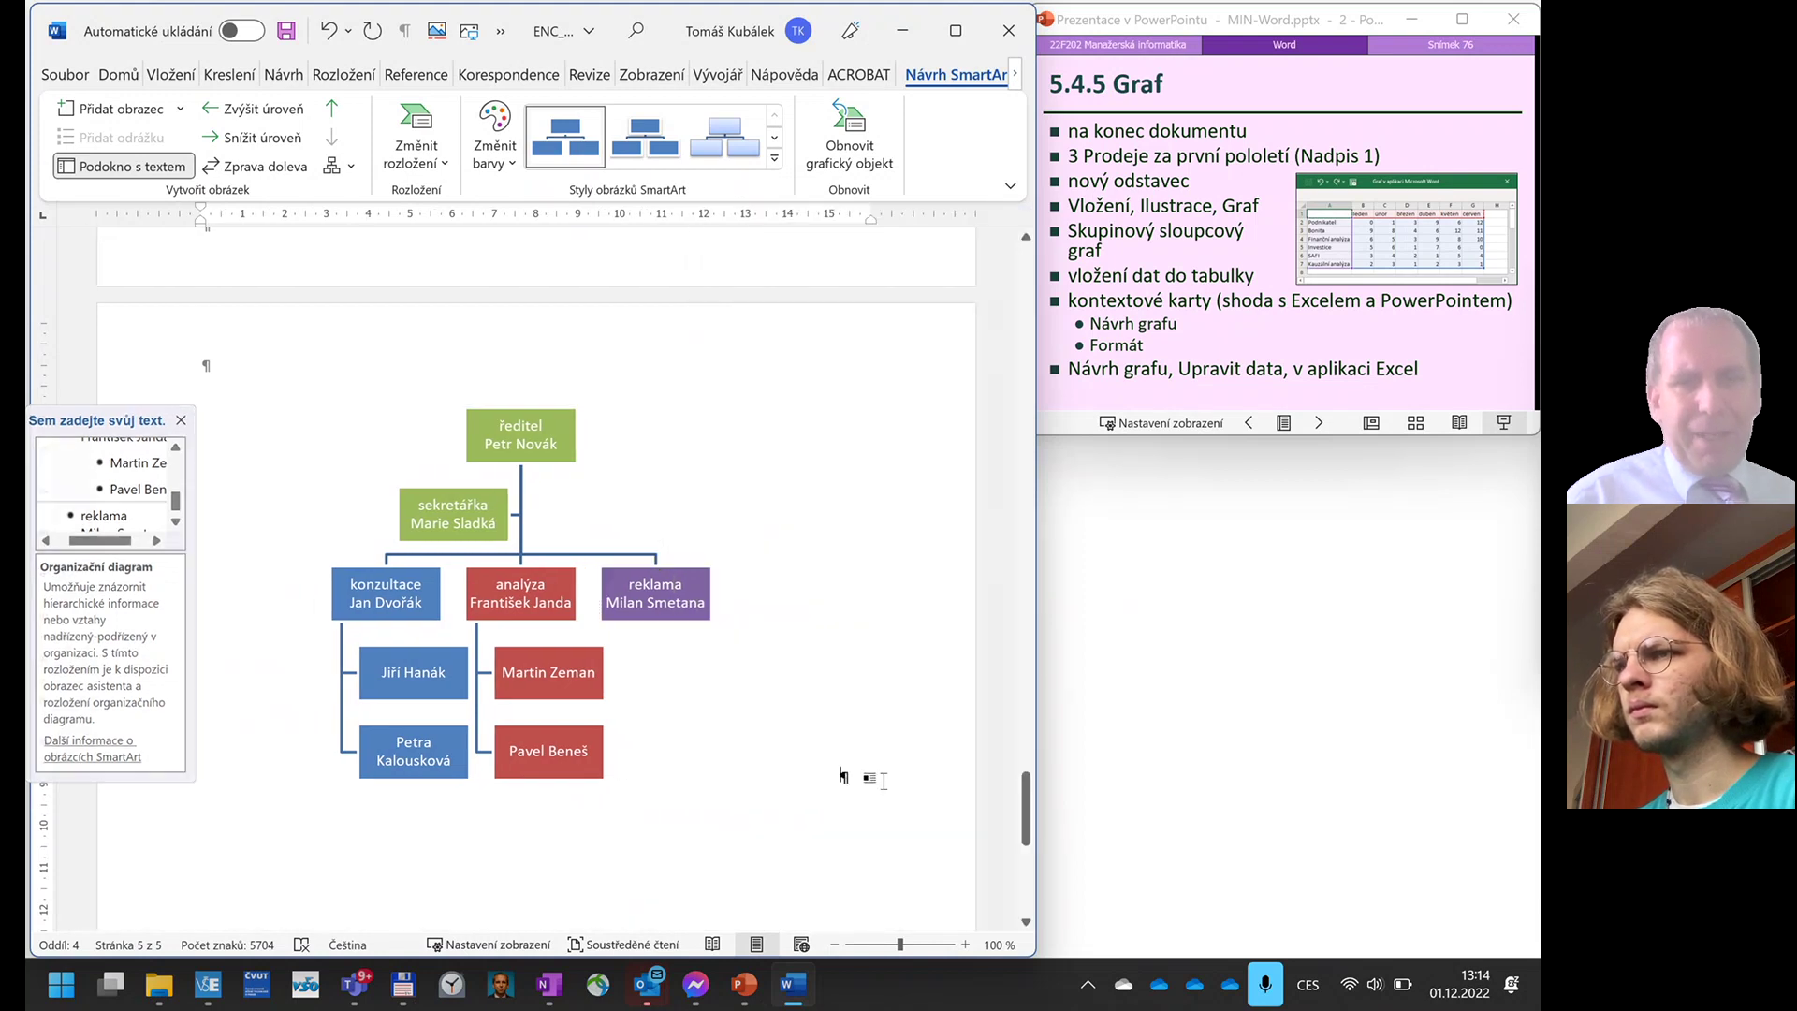
Add 'Prodeje za první pololetí' below the org chart as a Nadpis 1 heading, then a blank paragraph.
{"action": "left_click", "coordinate": [844, 775]}
{"action": "key", "text": "Return"}
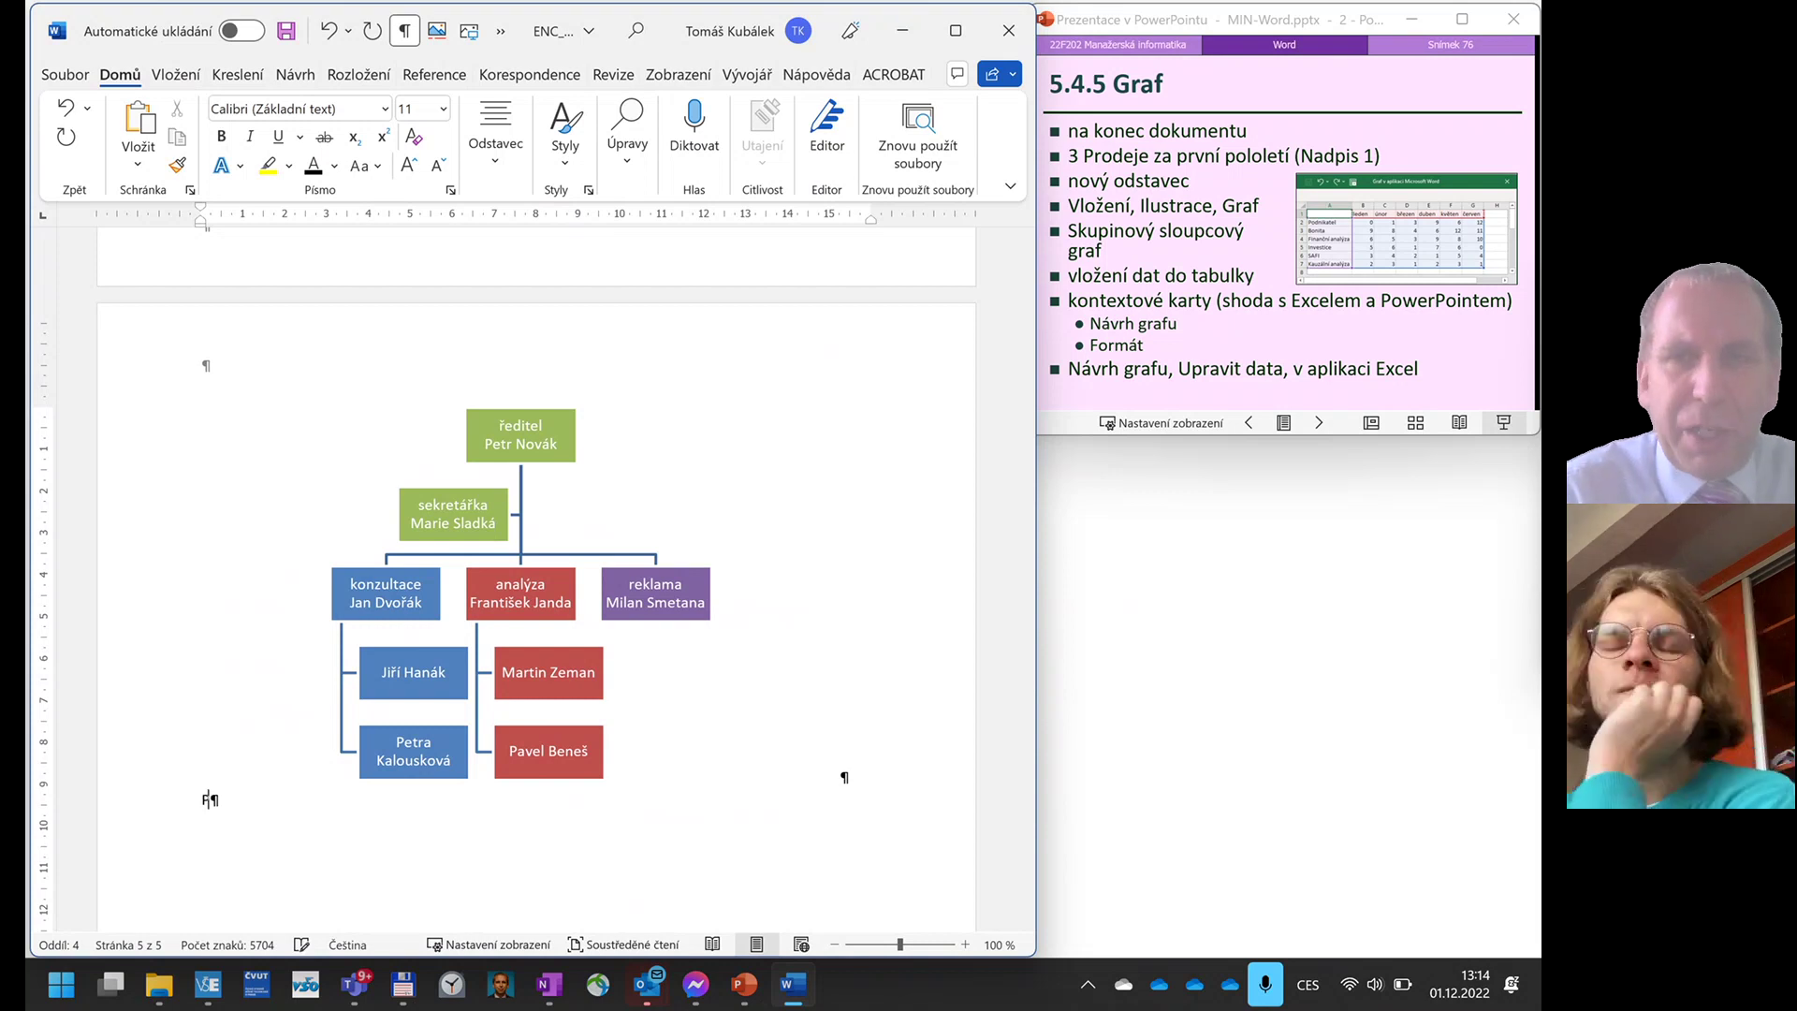
{"action": "type", "text": "Prodeje "}
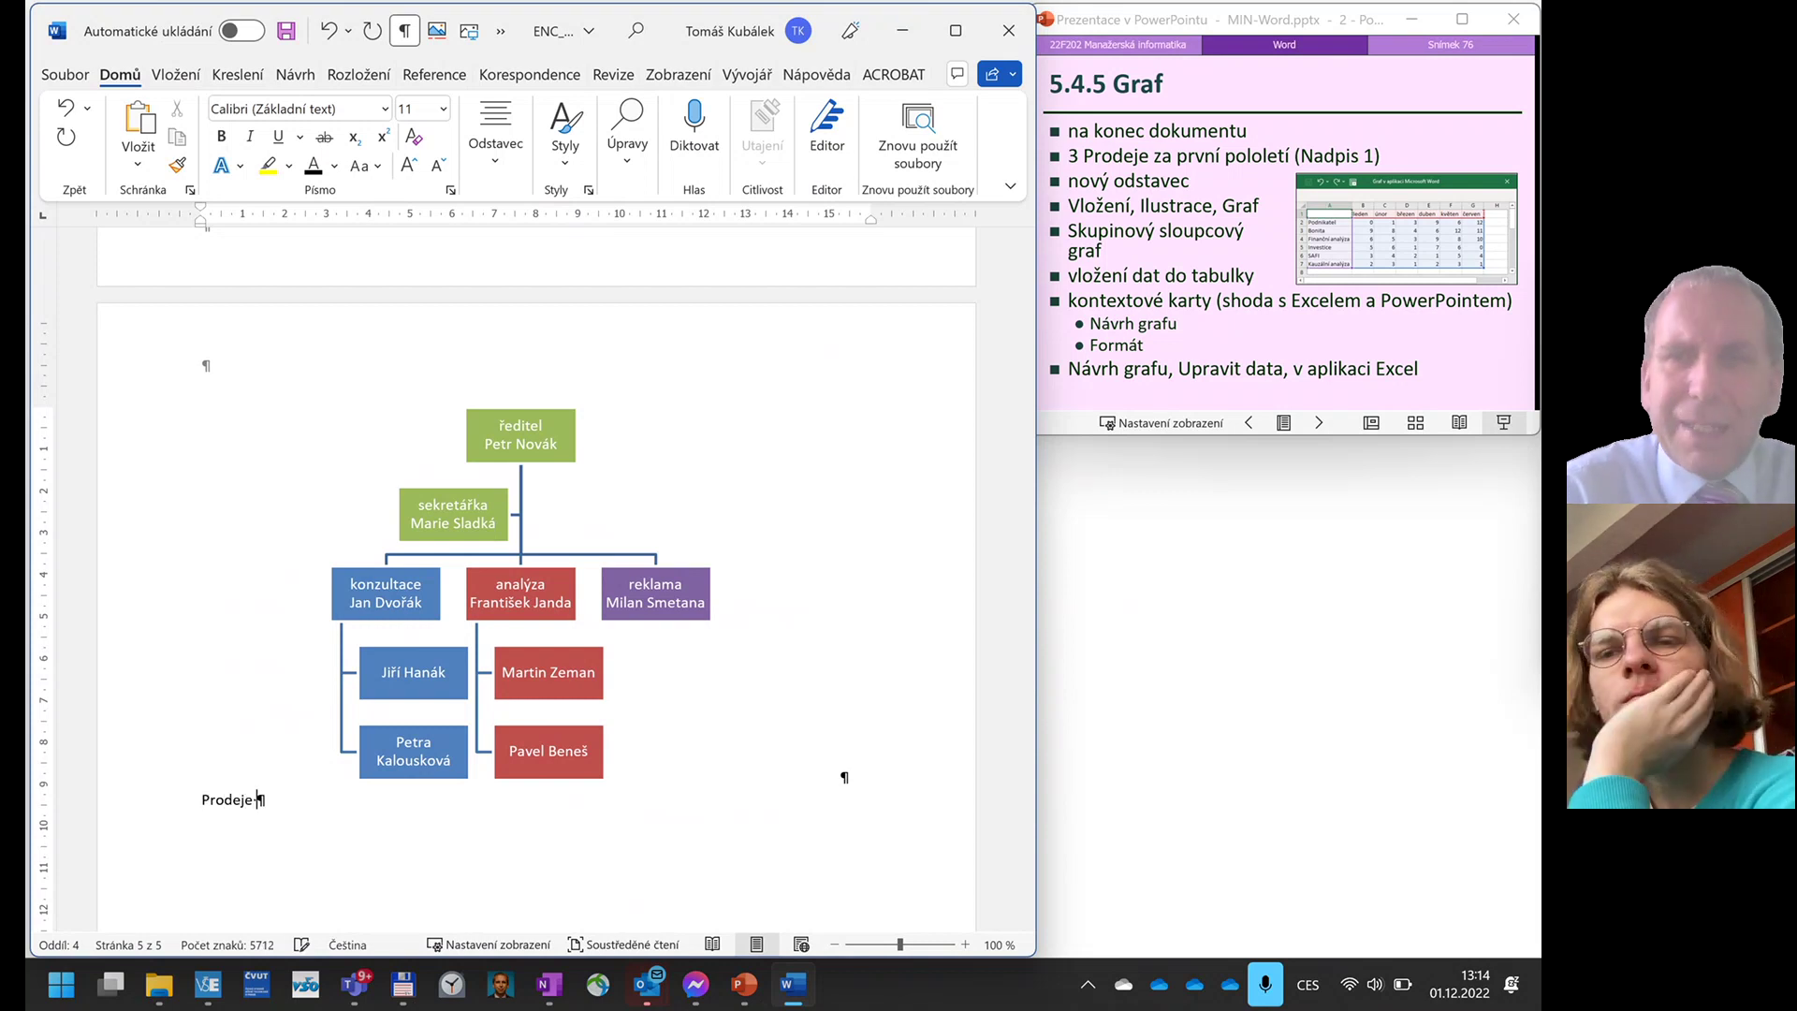
{"action": "type", "text": "za první pole"}
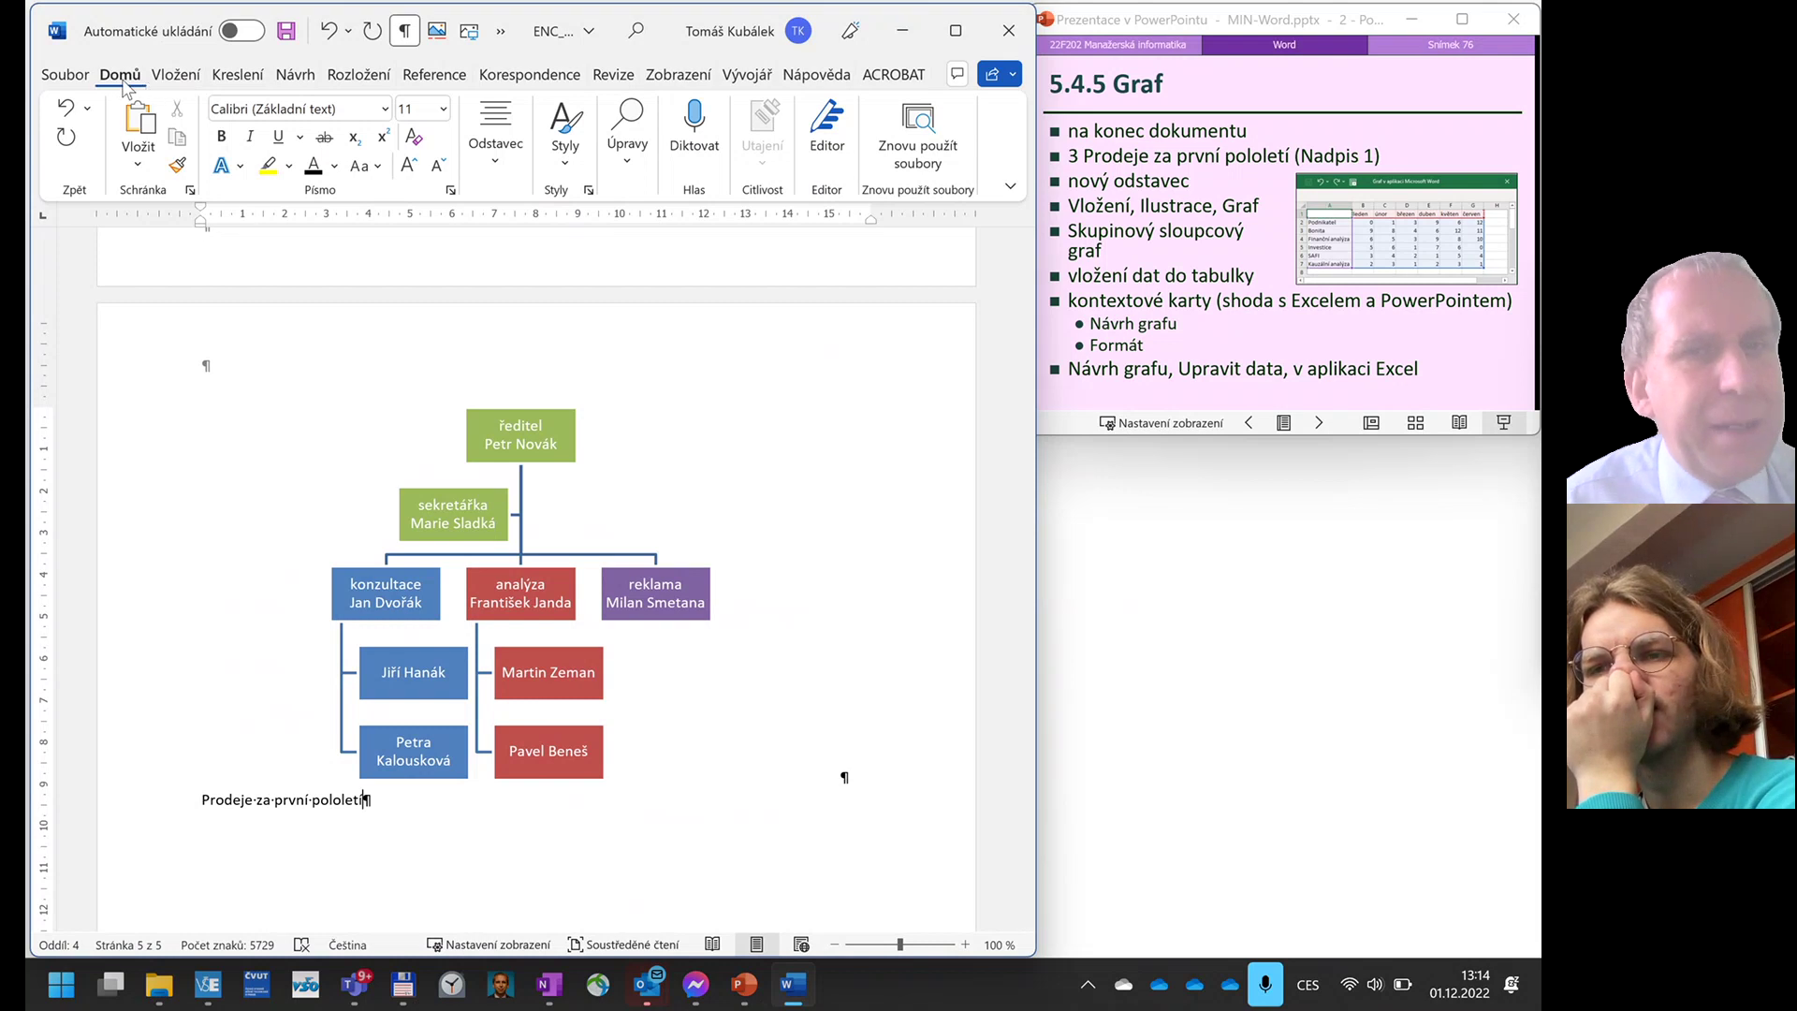
{"action": "left_click", "coordinate": [565, 136]}
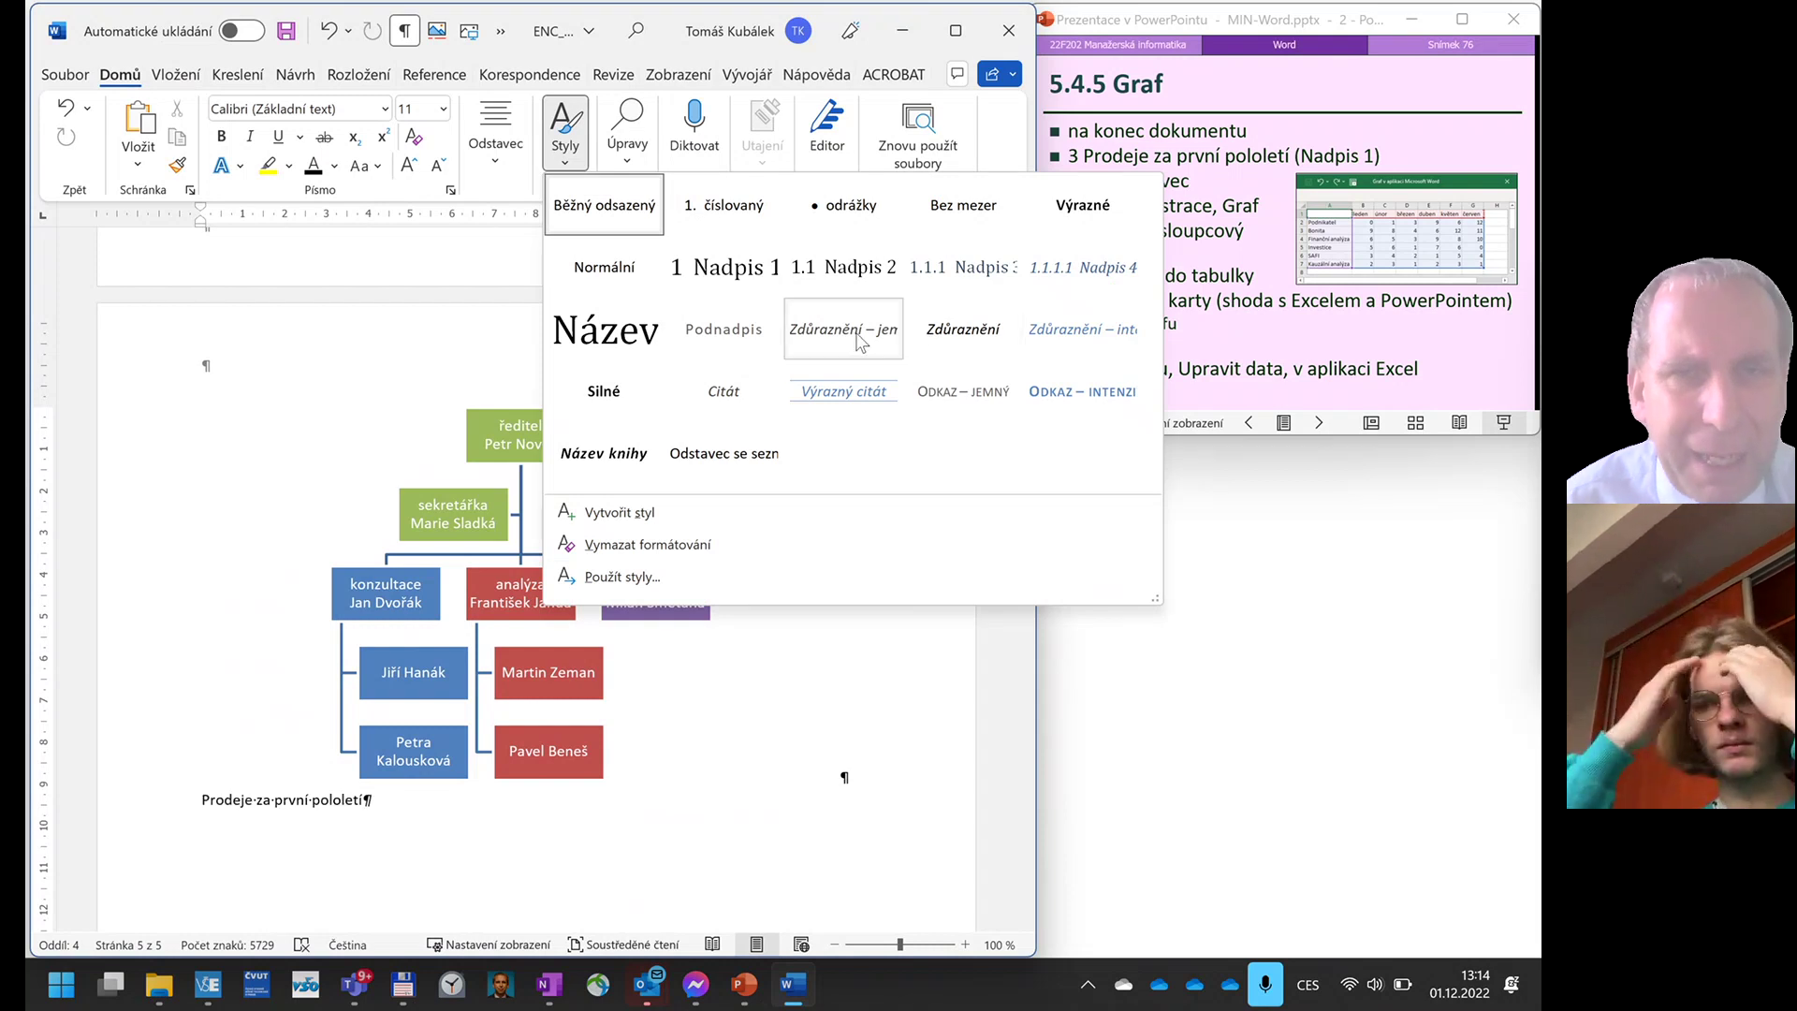
{"action": "left_click", "coordinate": [721, 279]}
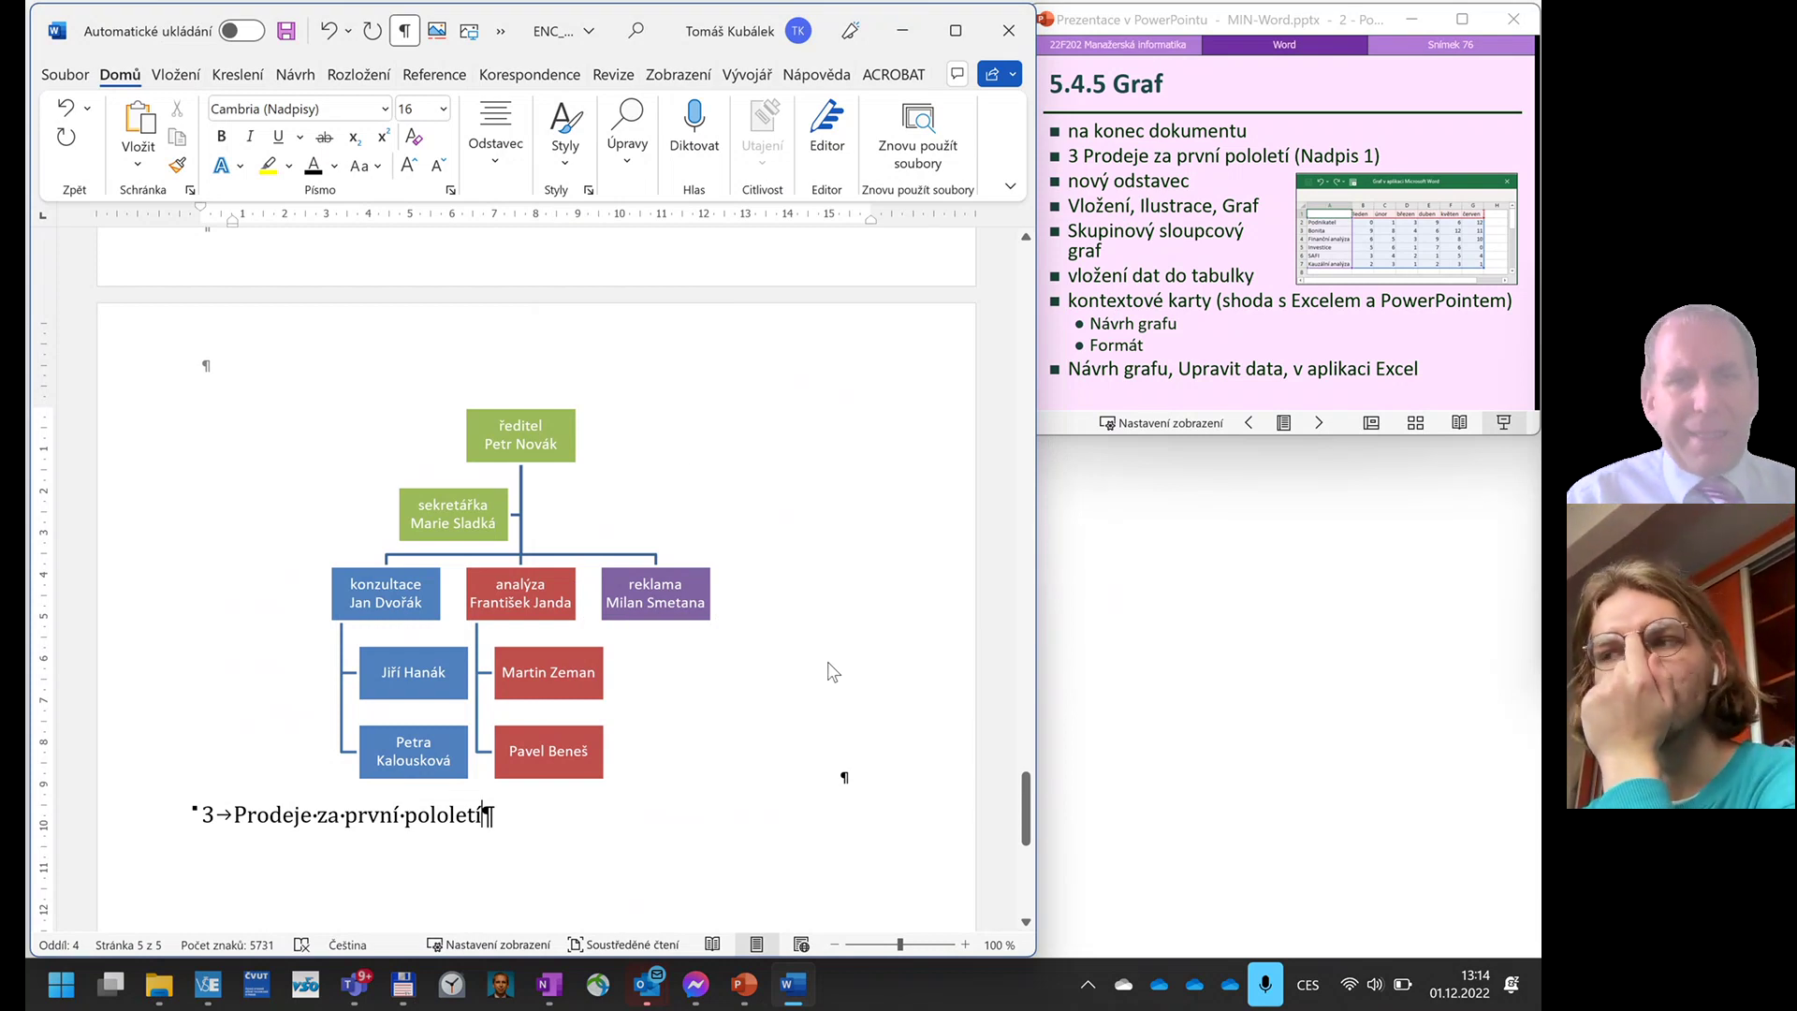
{"action": "key", "text": "Return"}
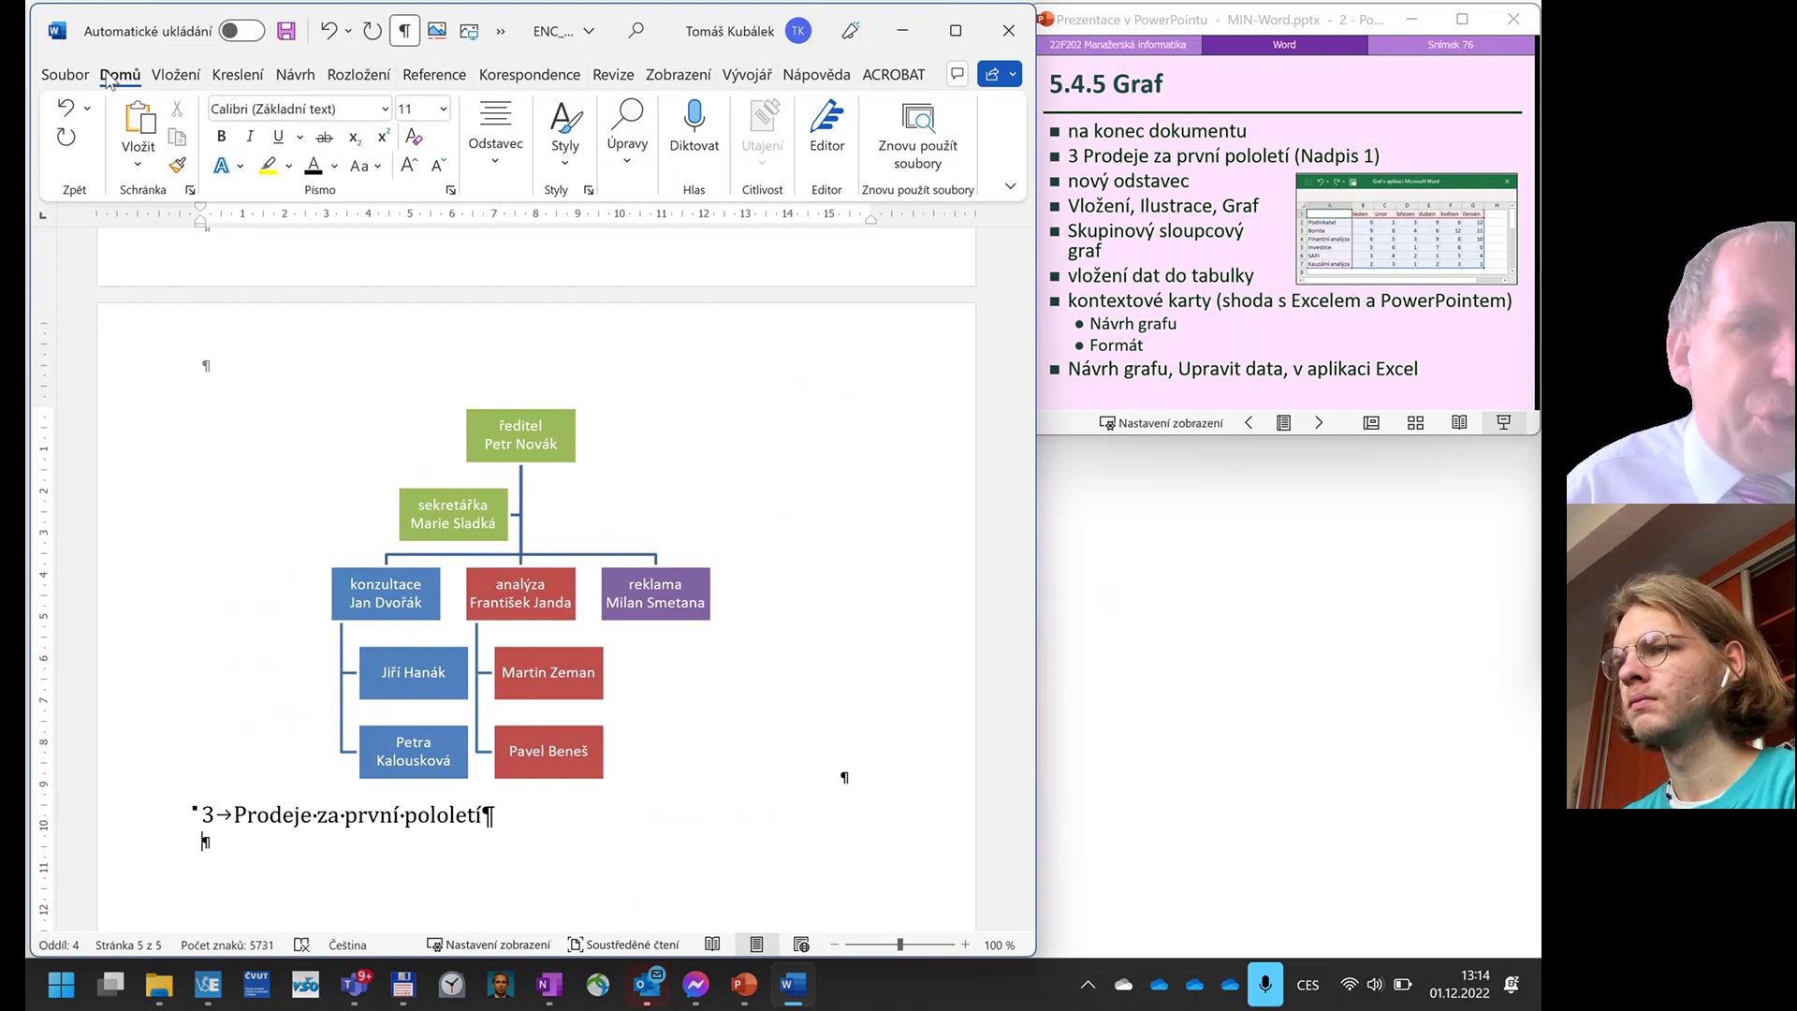
Insert a Skupinový sloupcový chart via the Graf command.
{"action": "left_click", "coordinate": [176, 75]}
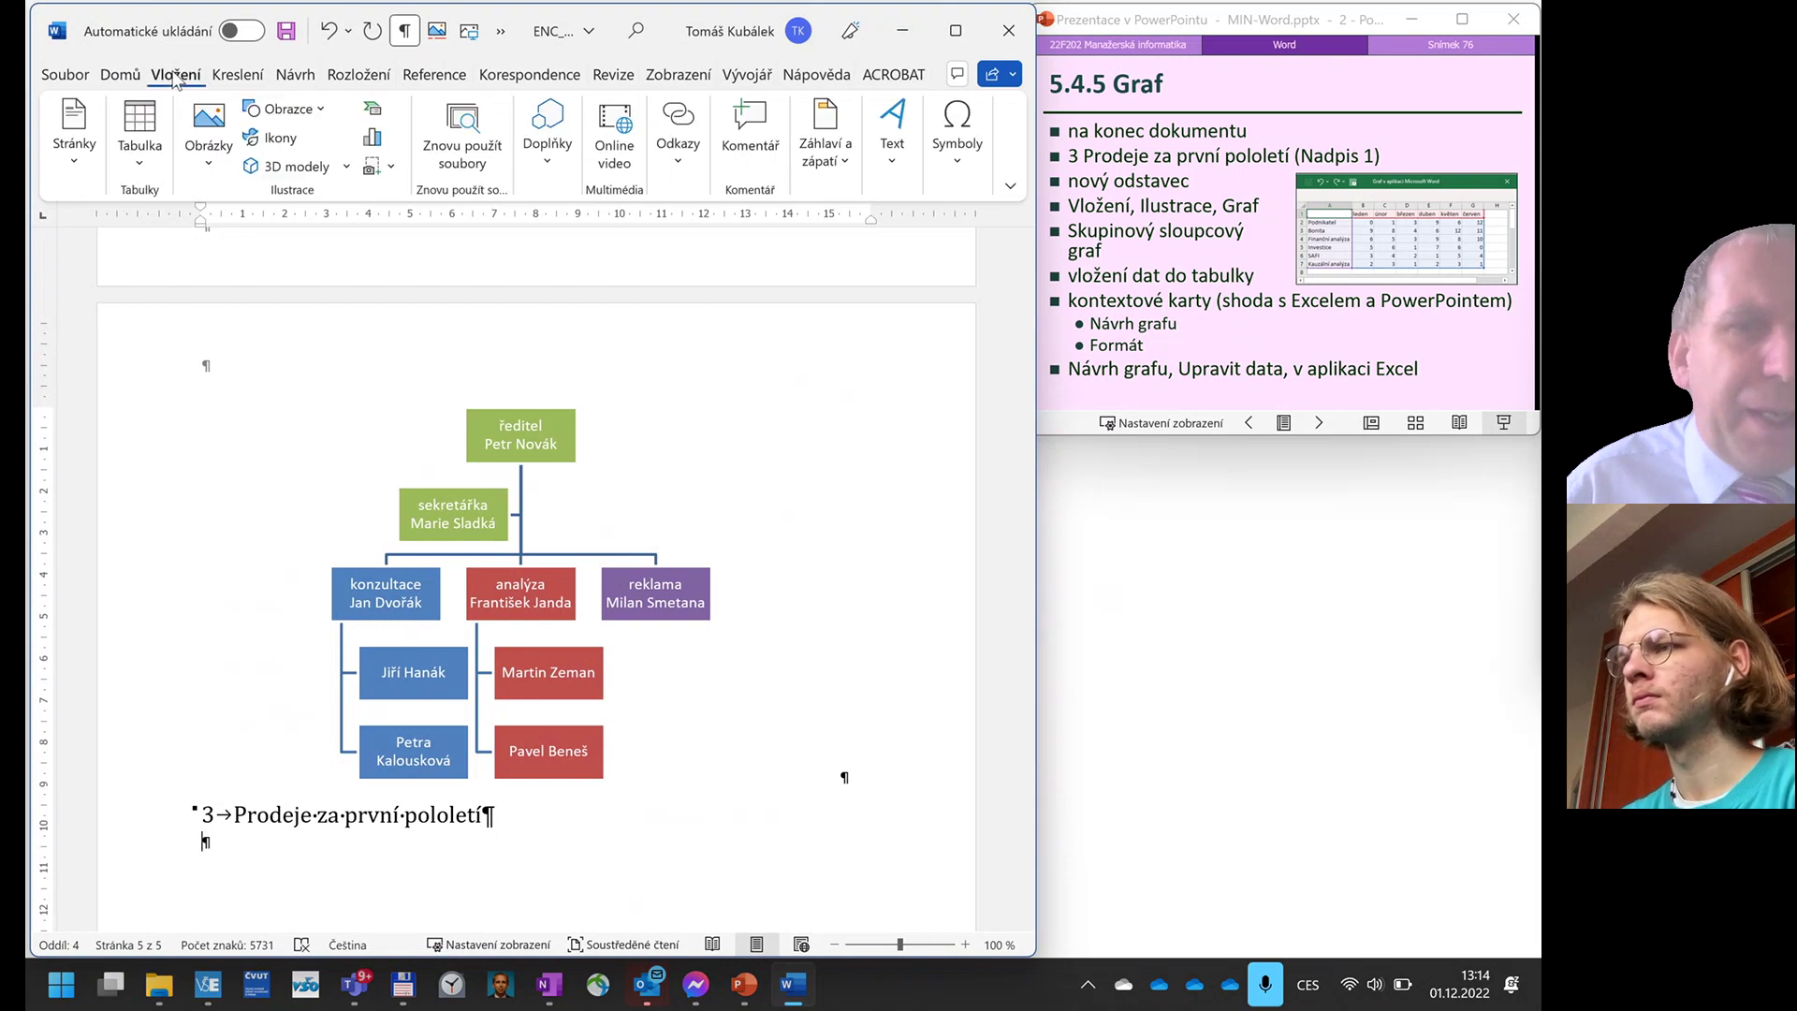
{"action": "left_click", "coordinate": [375, 141]}
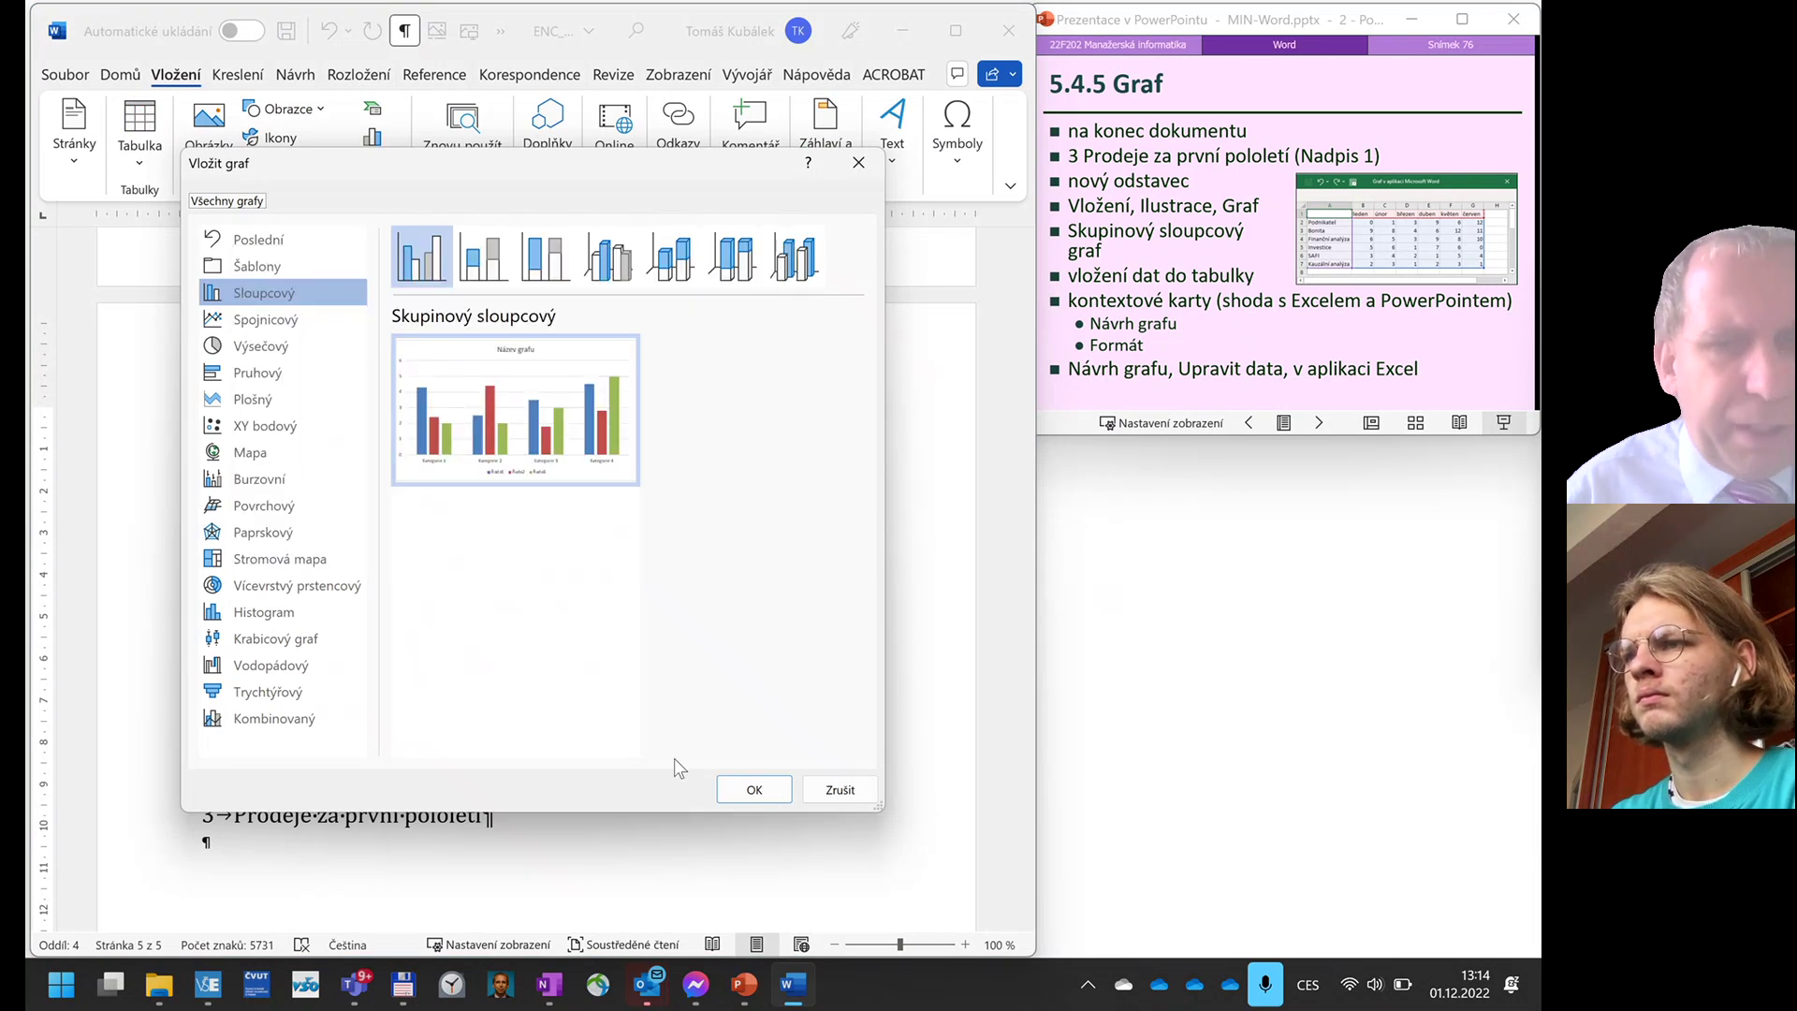
{"action": "left_click", "coordinate": [752, 791]}
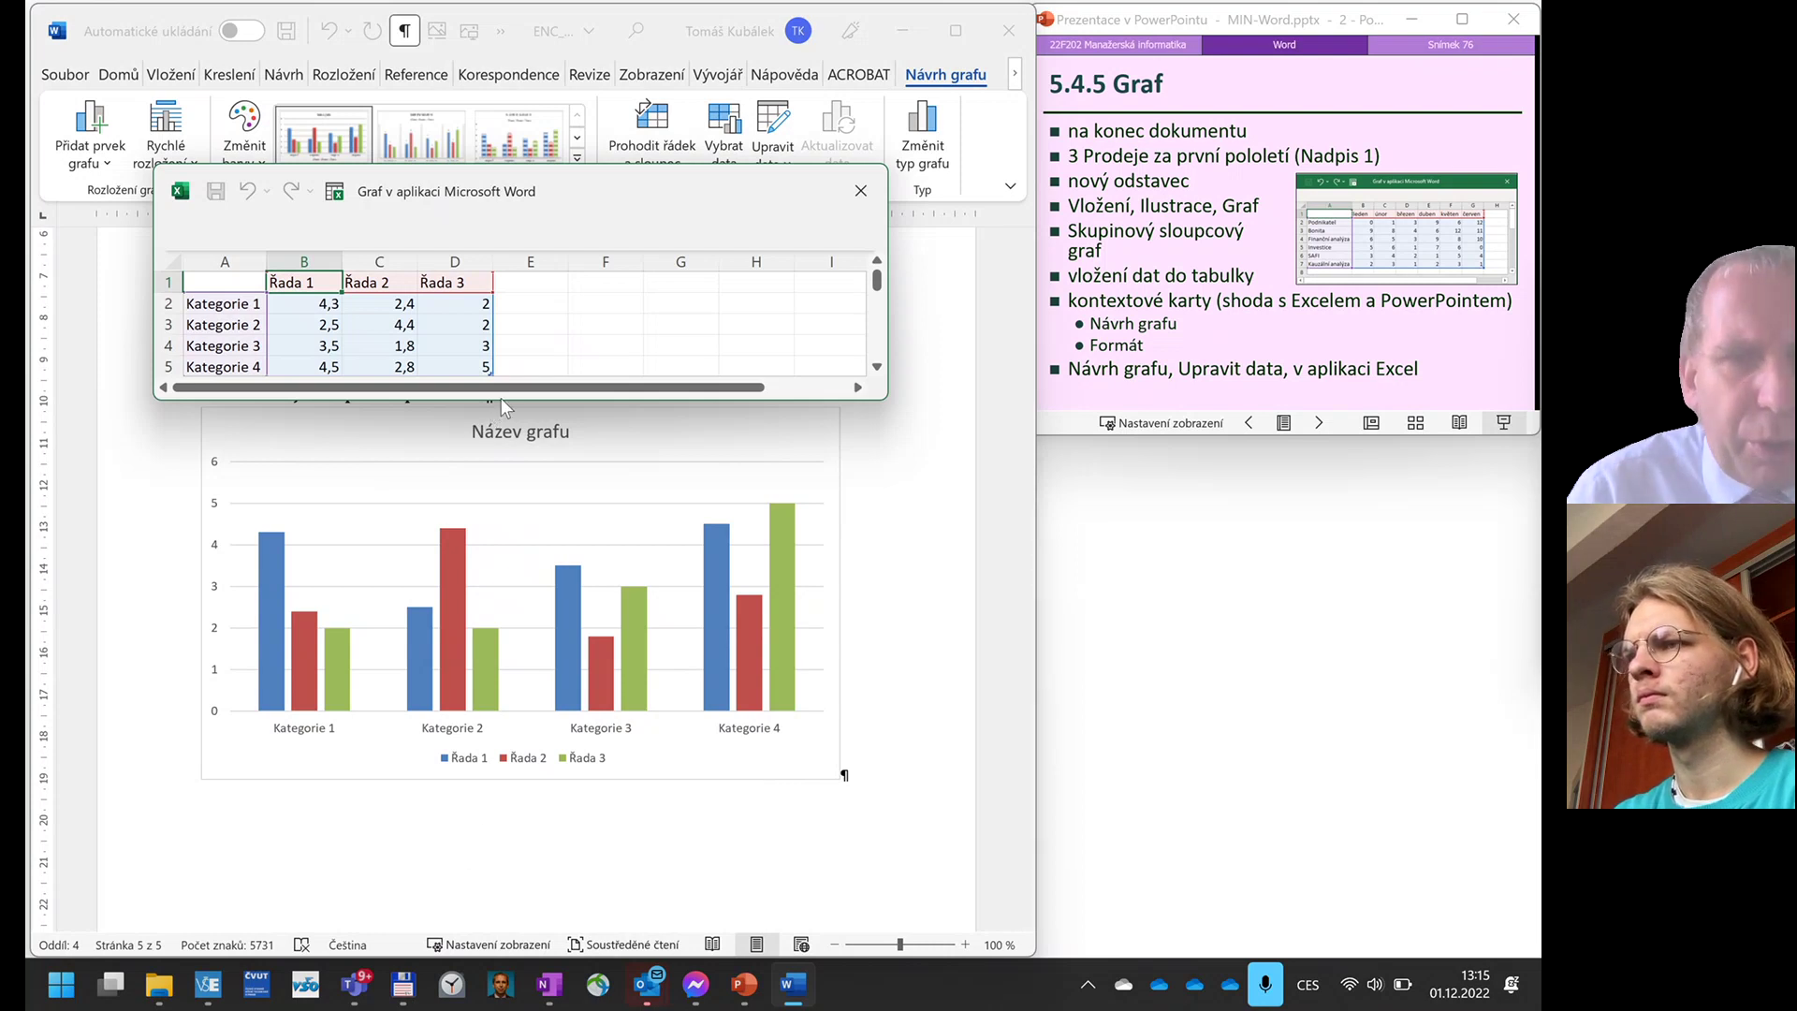
Enlarge the data window and enter months leden, únor, březen, duben, květen, červen as headers.
{"action": "left_click_drag", "start_coordinate": [502, 400], "coordinate": [498, 460]}
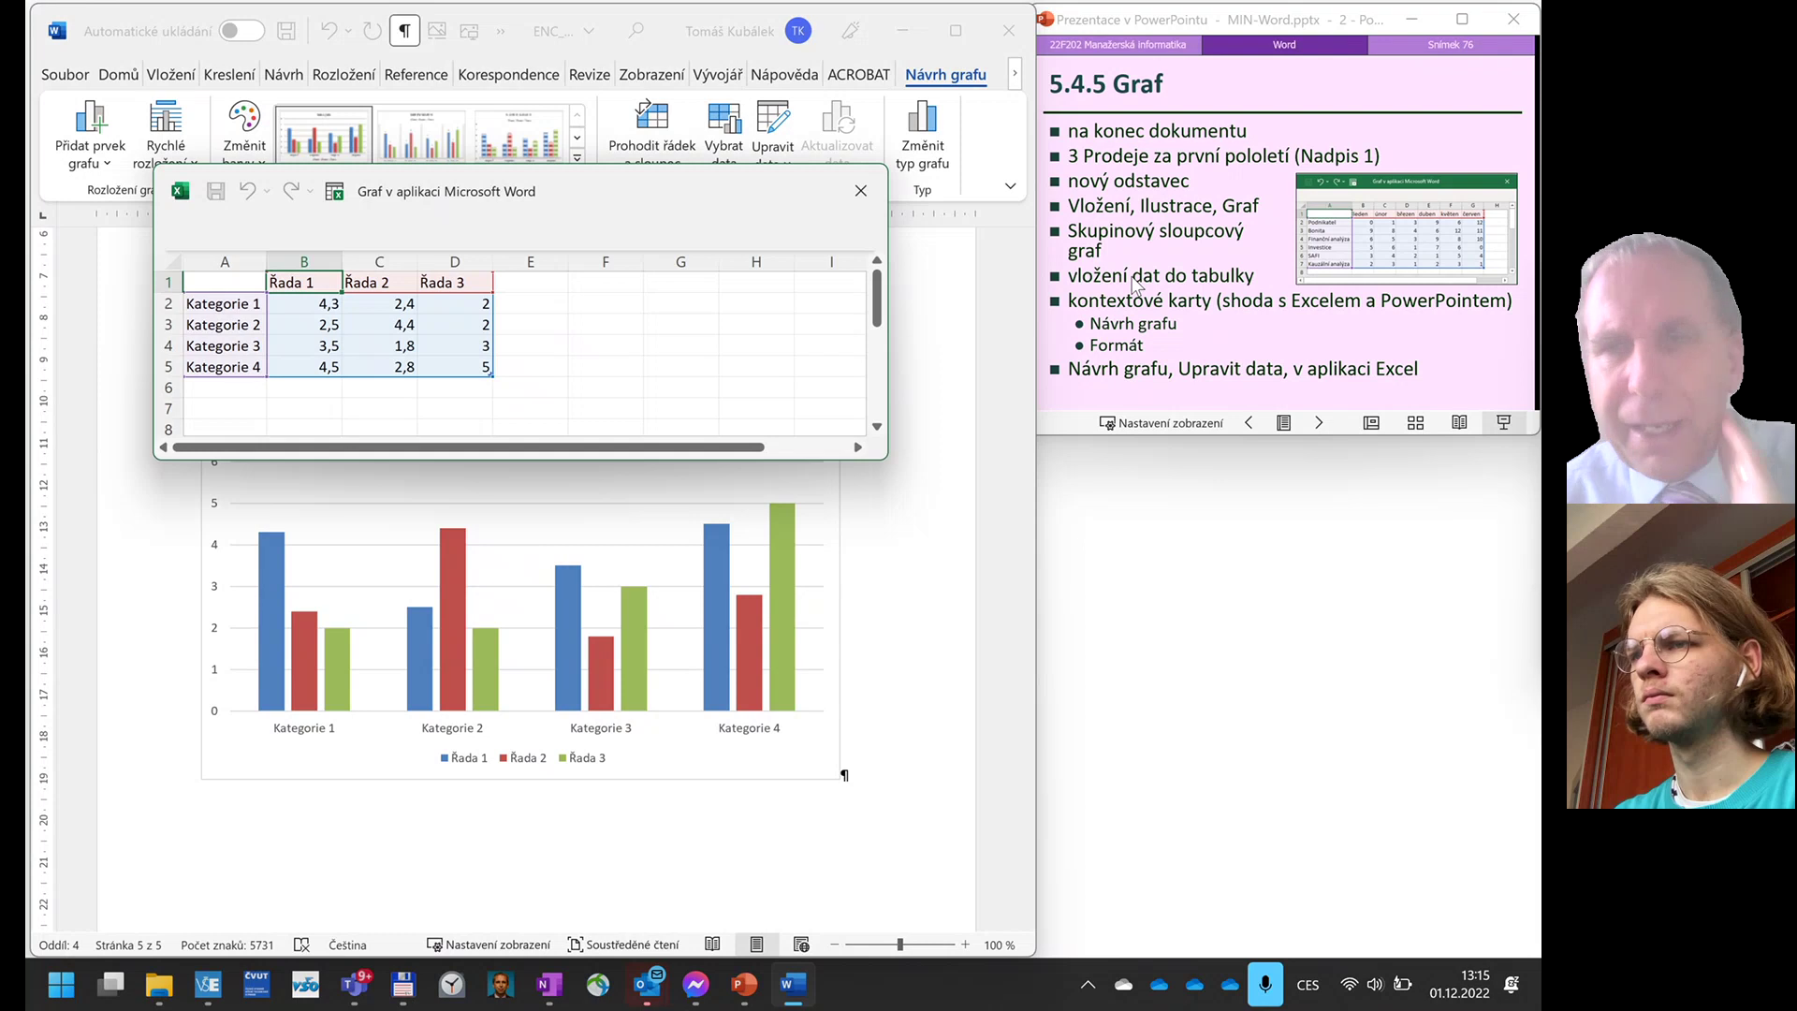
{"action": "type", "text": "leden"}
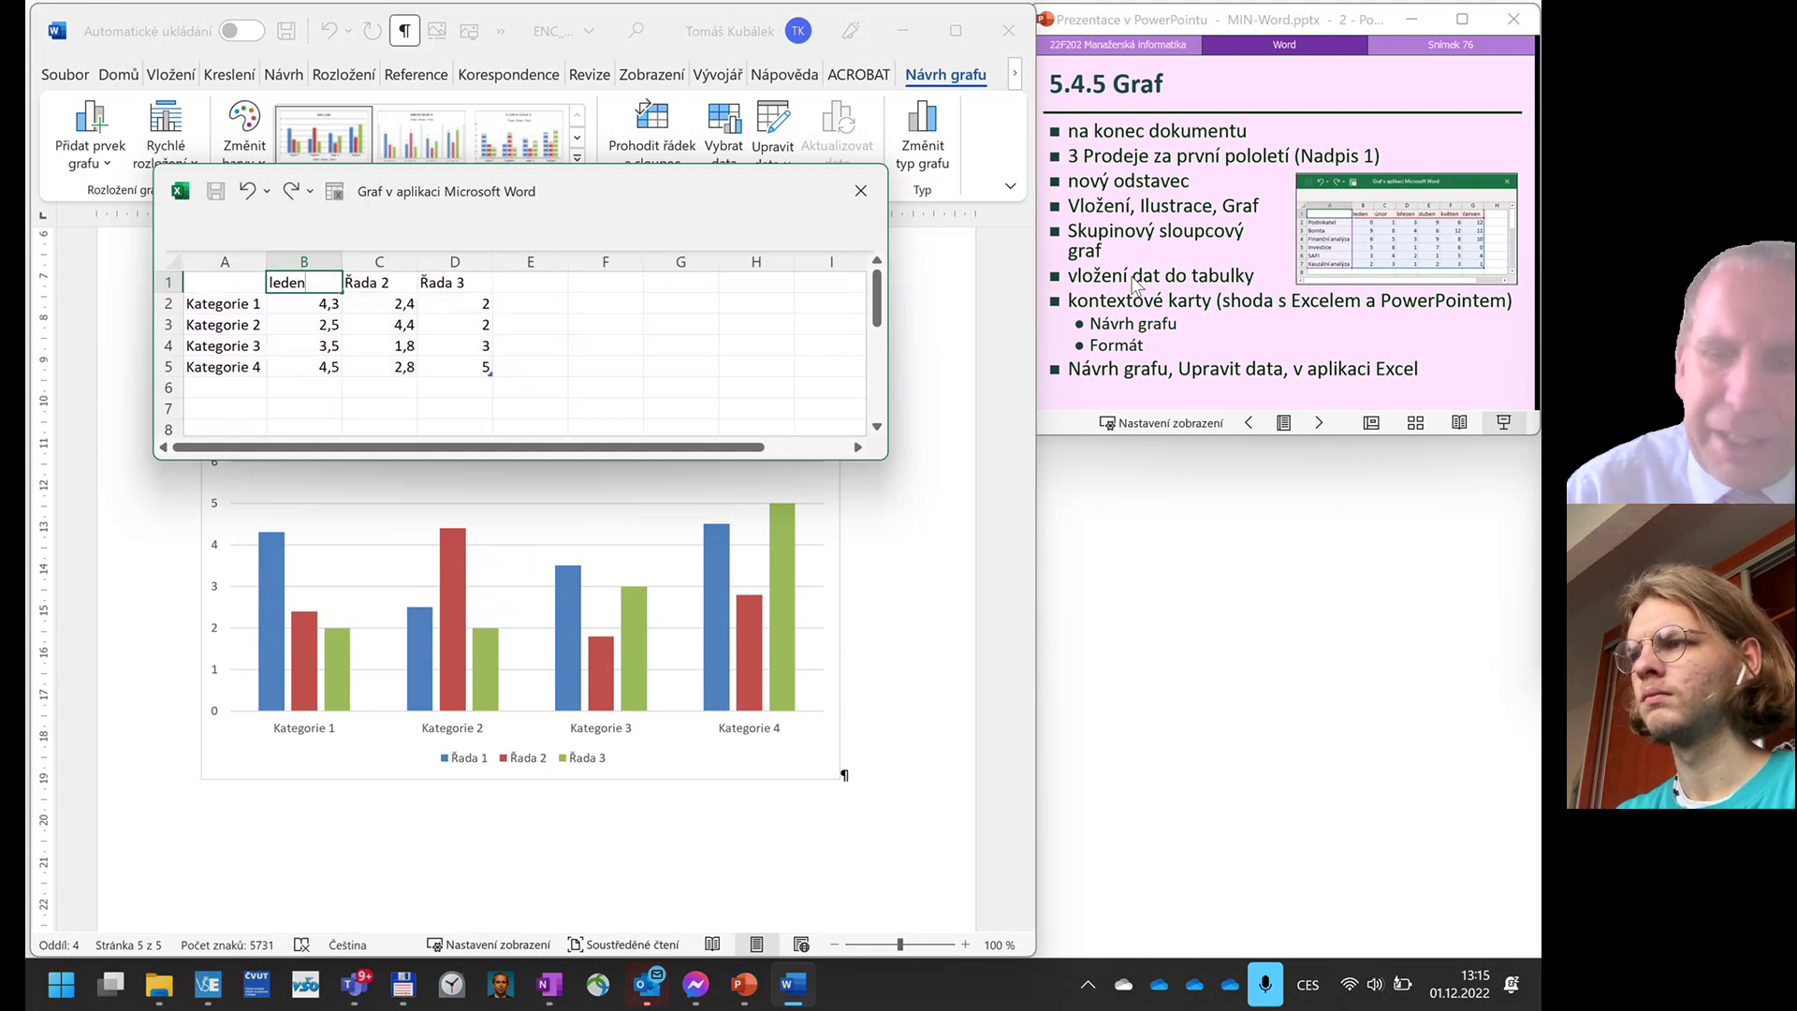
{"action": "key", "text": "Tab"}
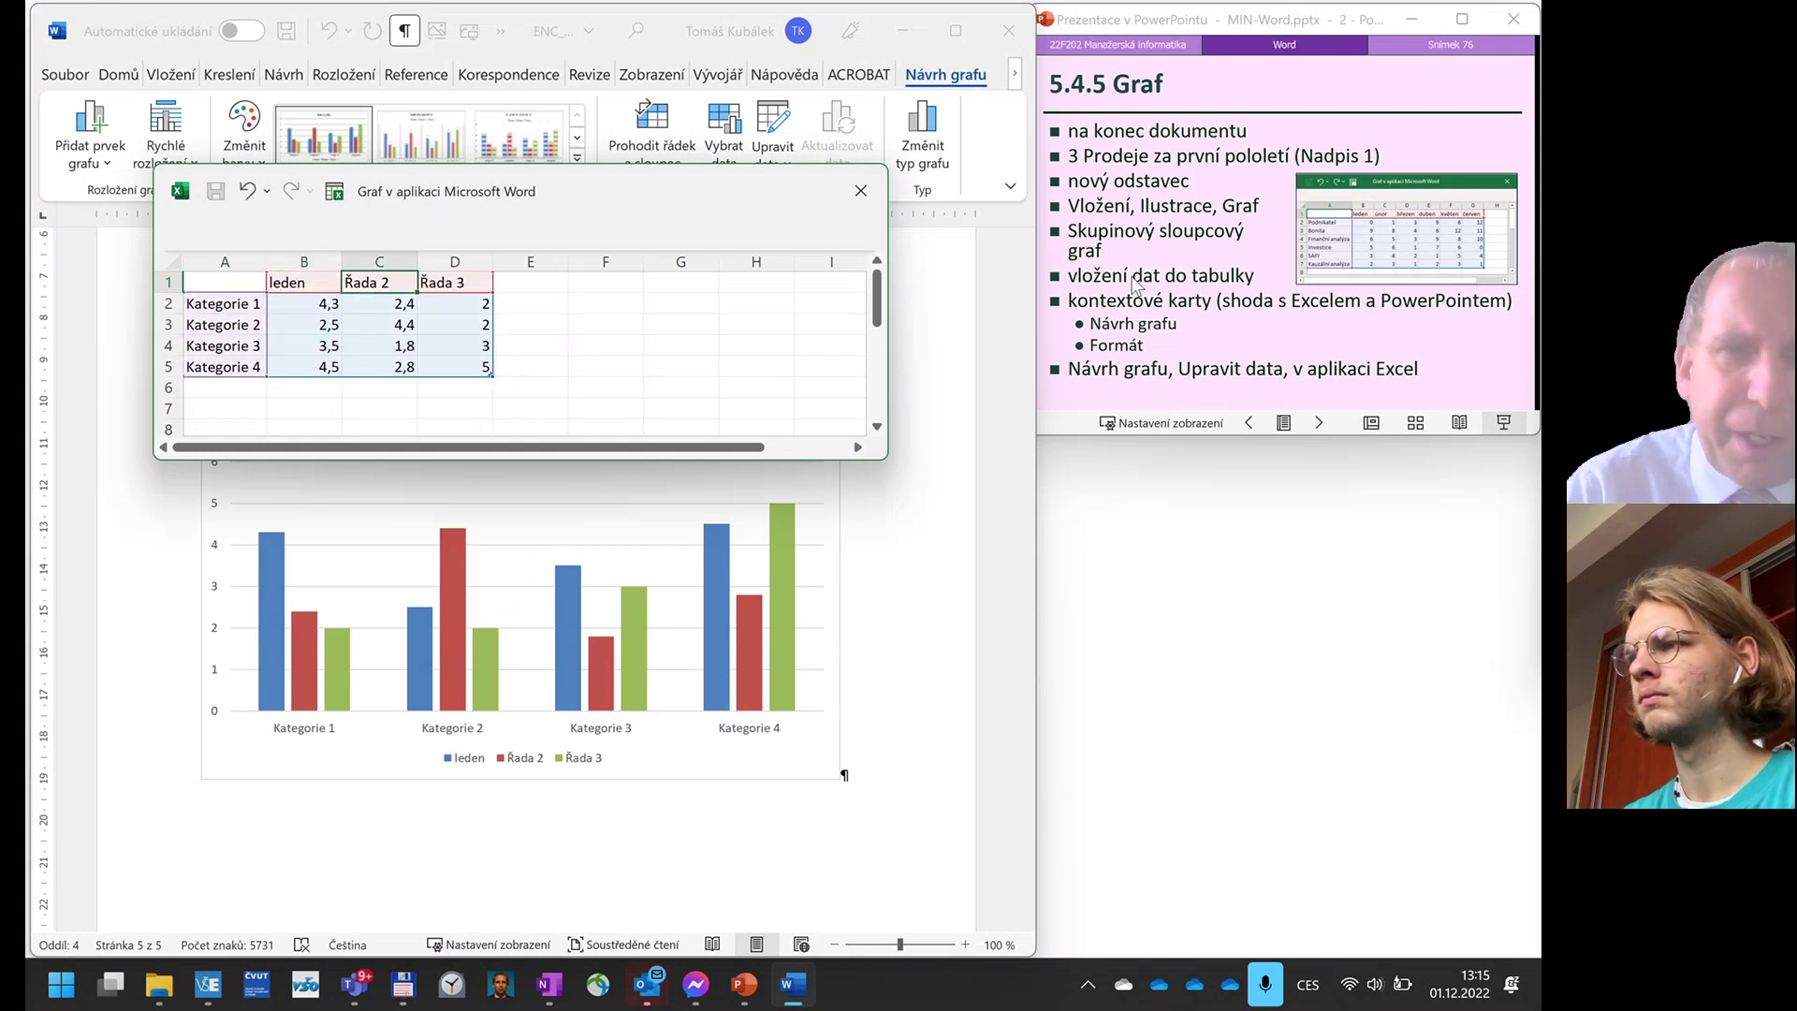
{"action": "type", "text": "únor"}
{"action": "key", "text": "Tab"}
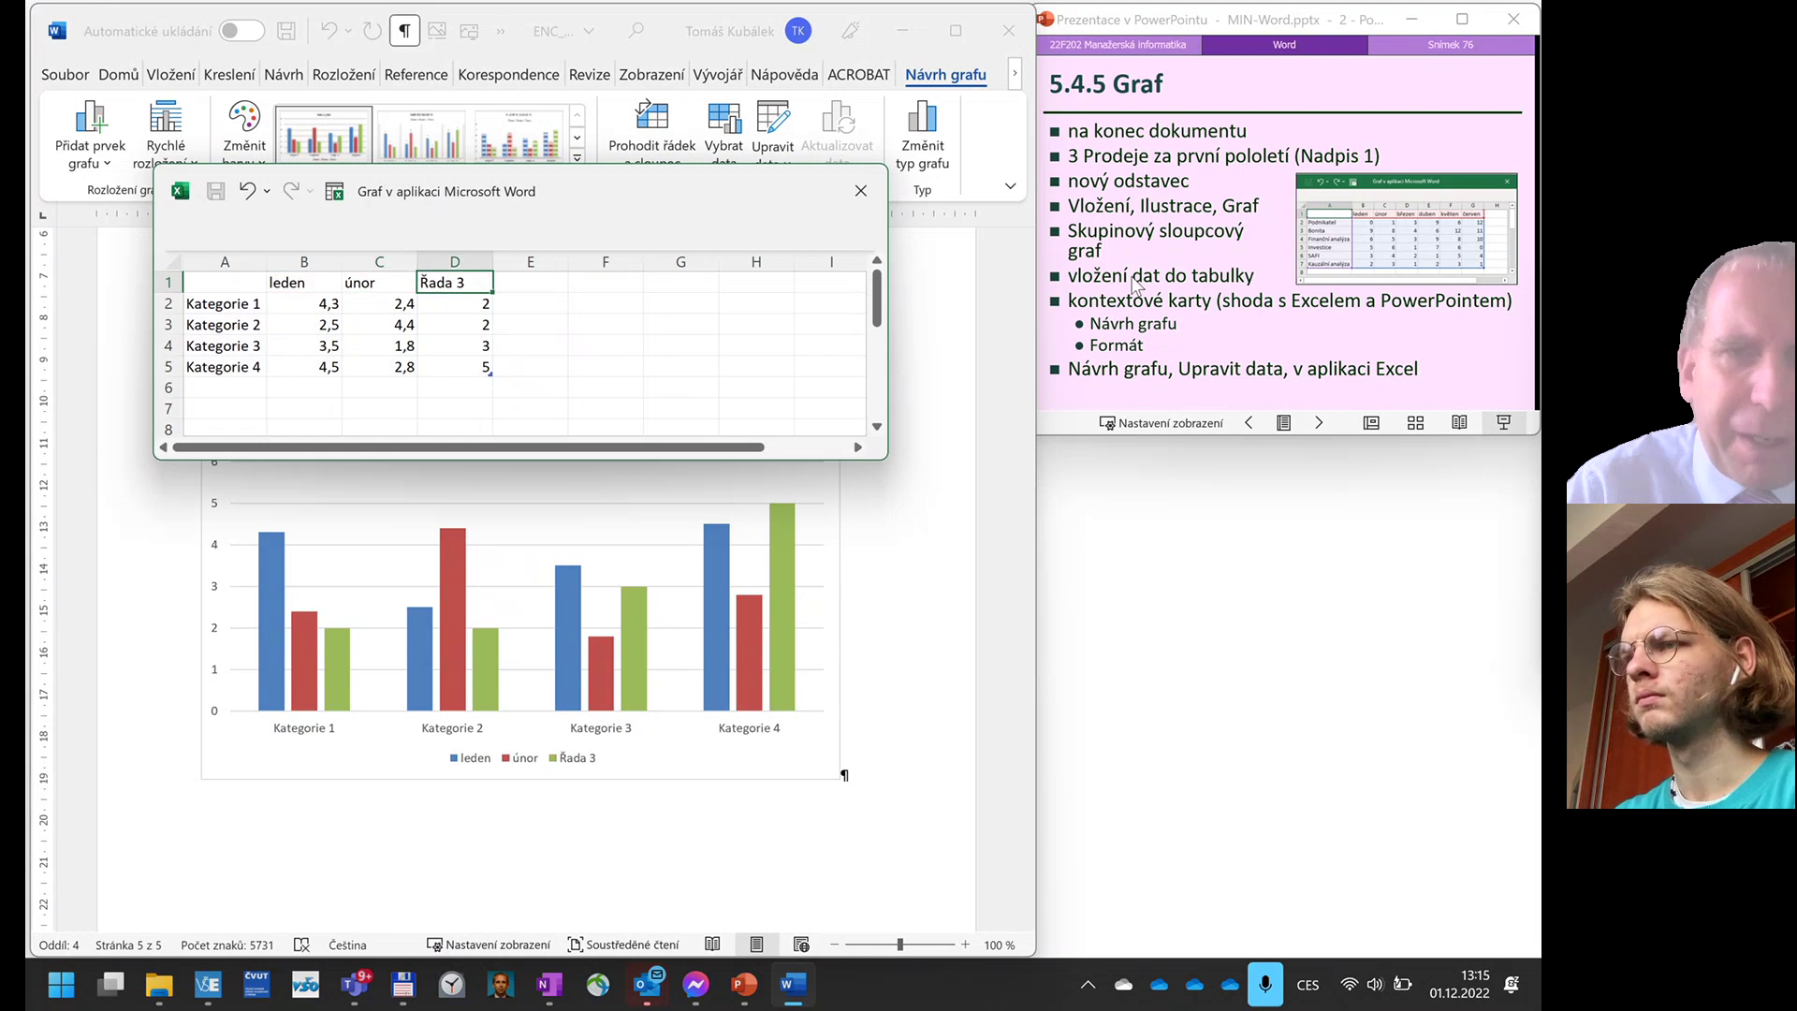
{"action": "type", "text": "březen"}
{"action": "key", "text": "Tab"}
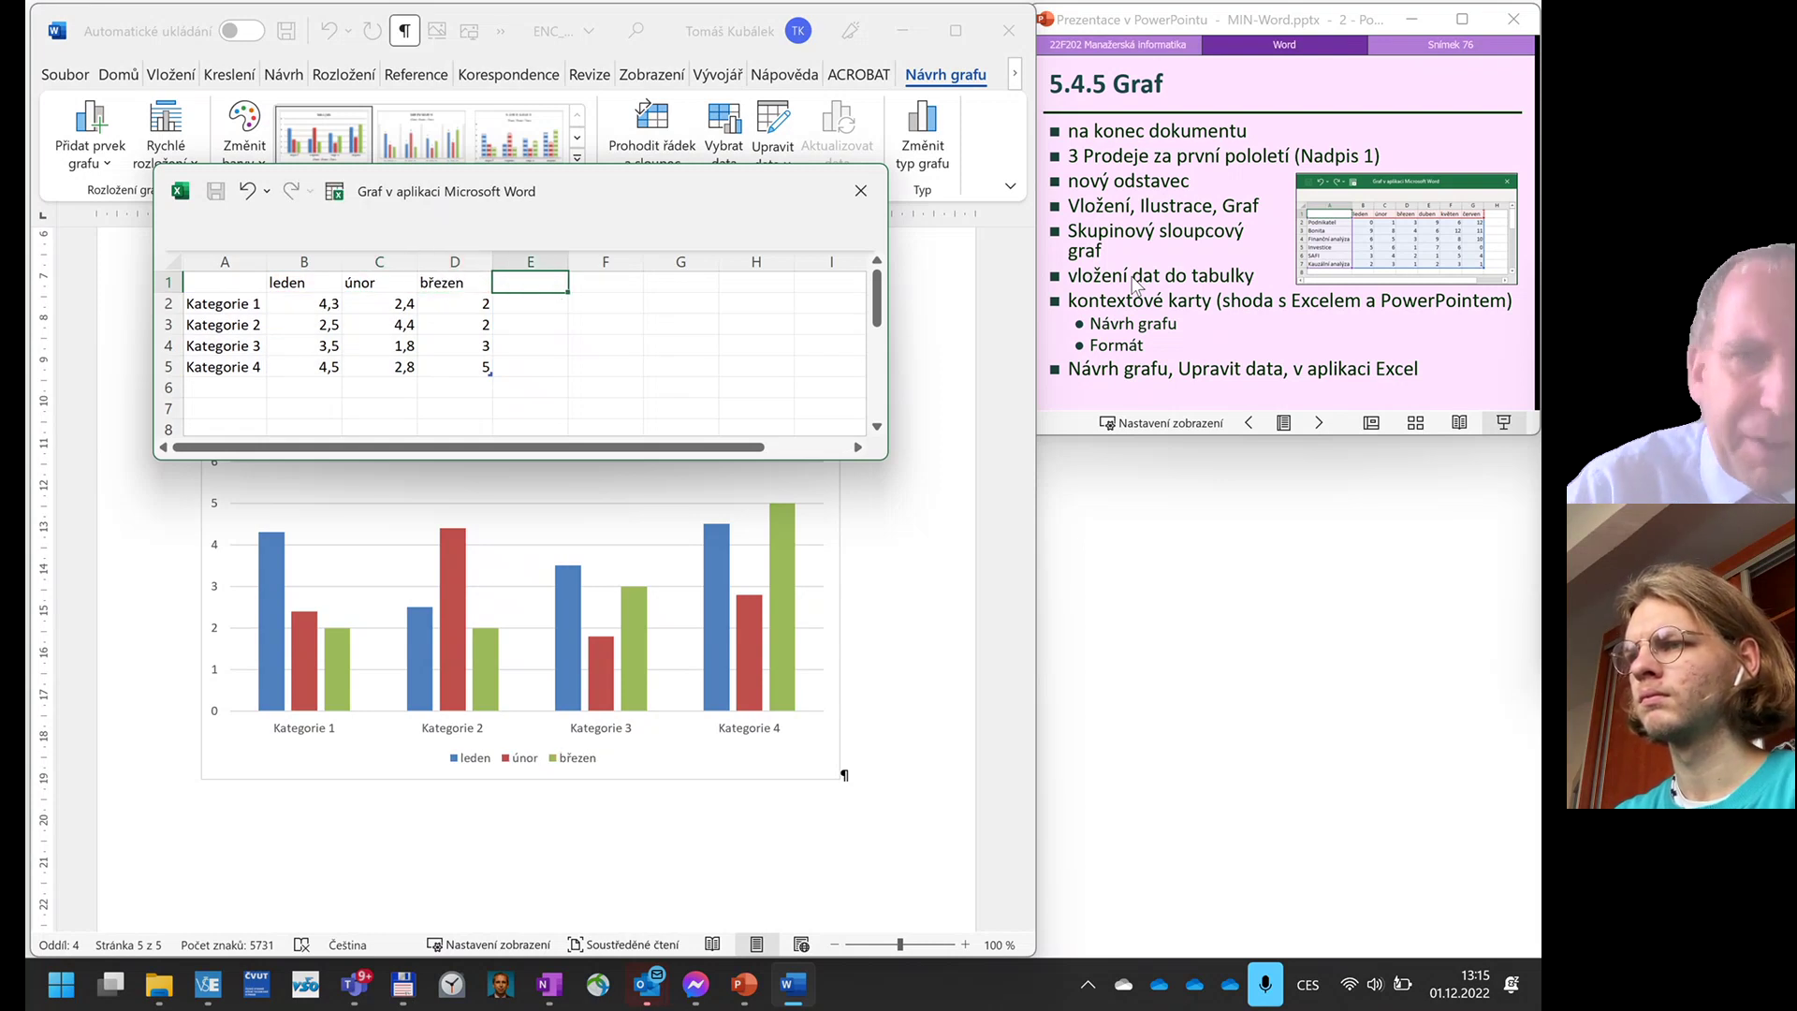
{"action": "type", "text": "duben"}
{"action": "key", "text": "Tab"}
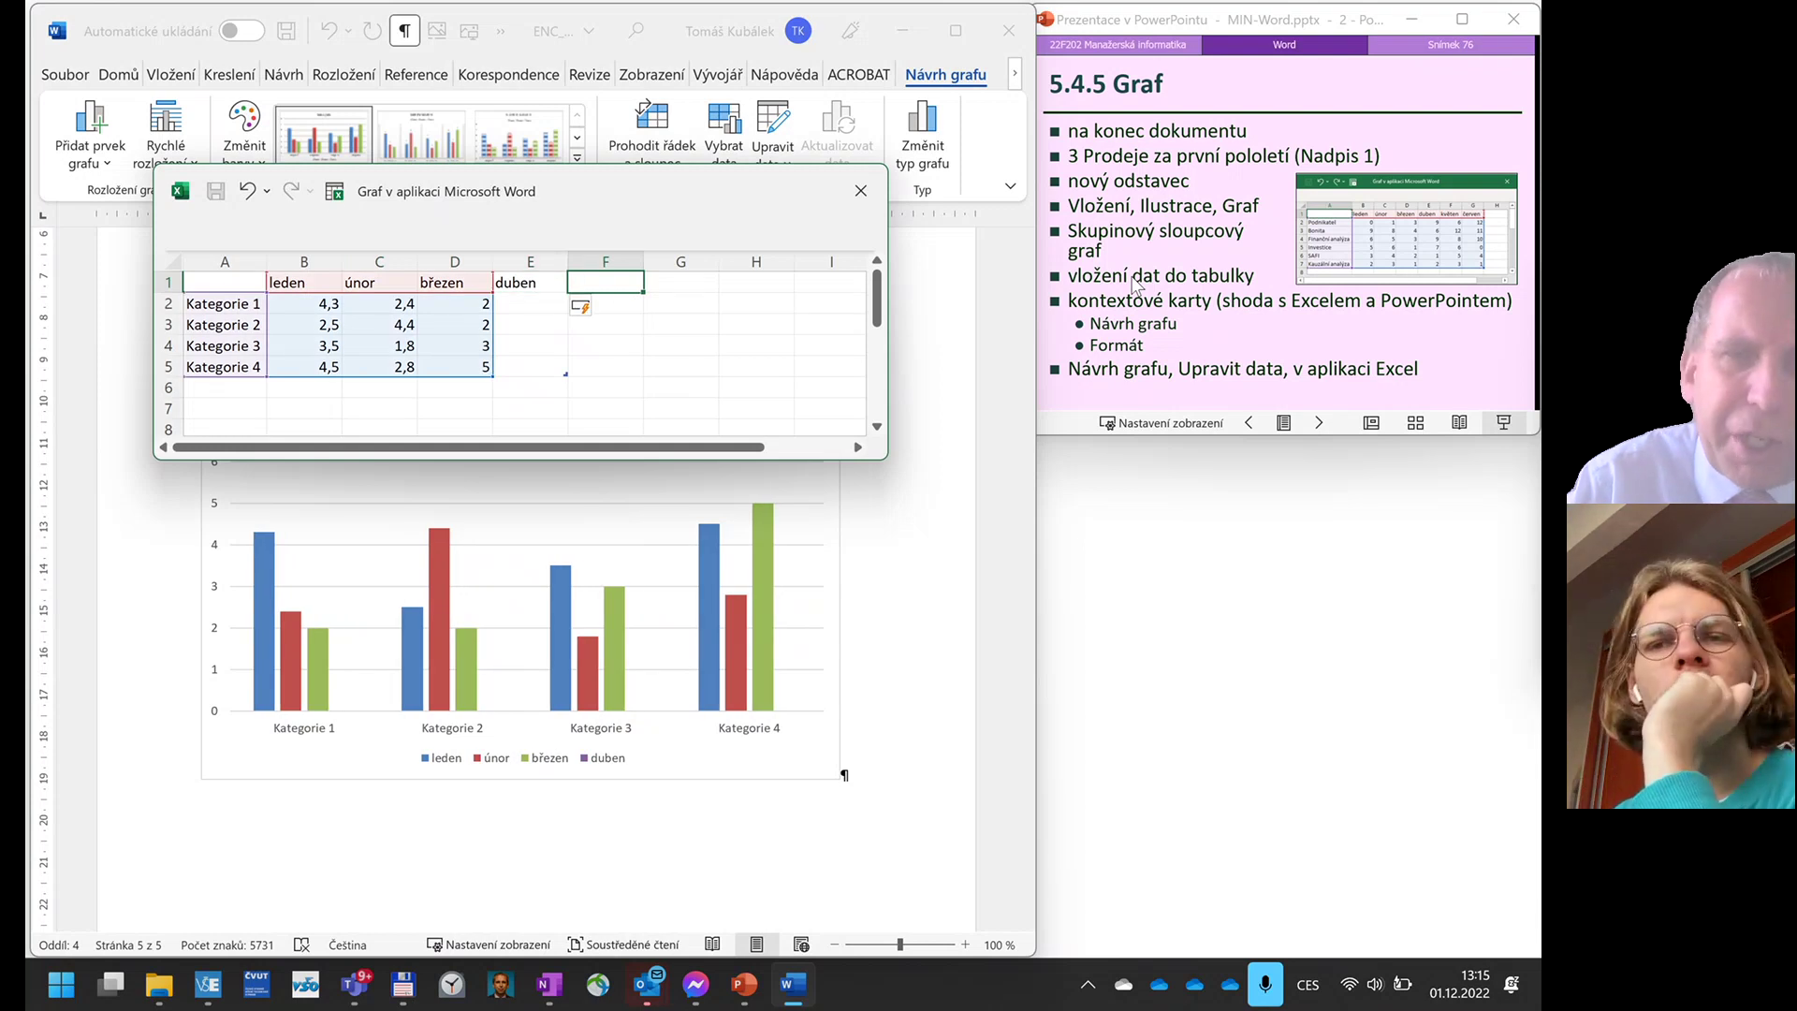
{"action": "type", "text": "květen"}
{"action": "key", "text": "Tab"}
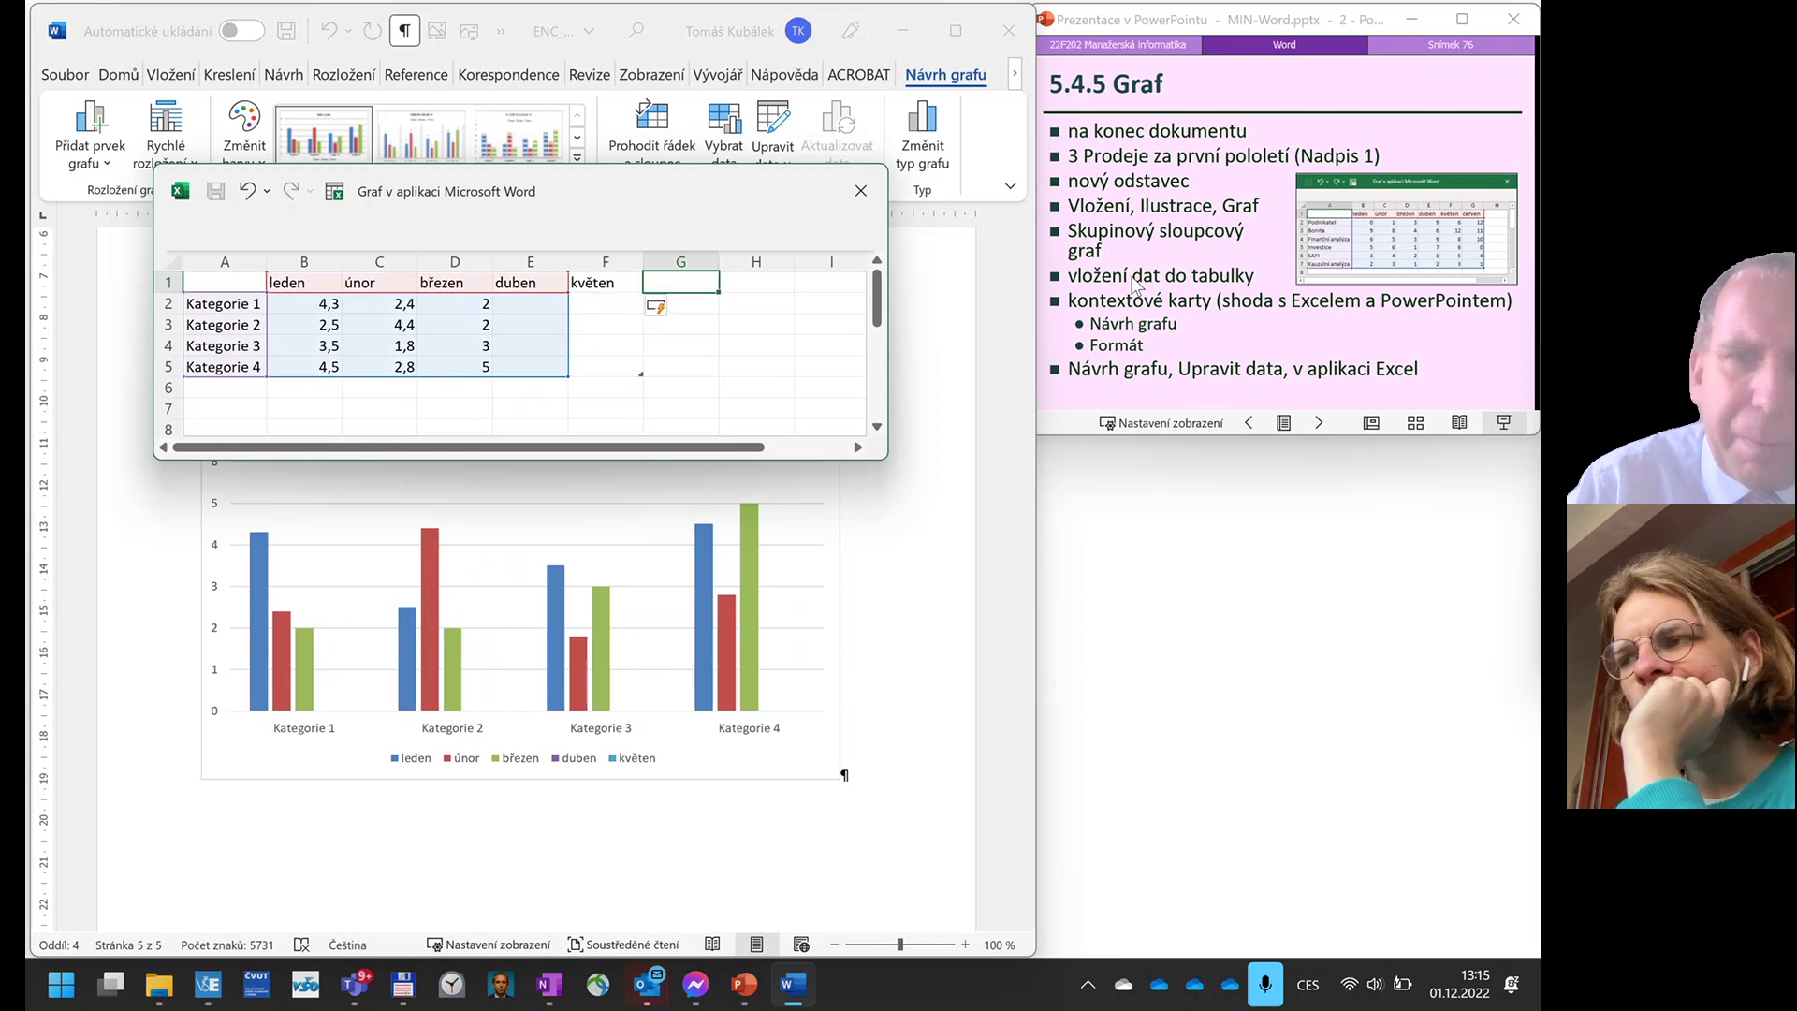
{"action": "type", "text": "červen"}
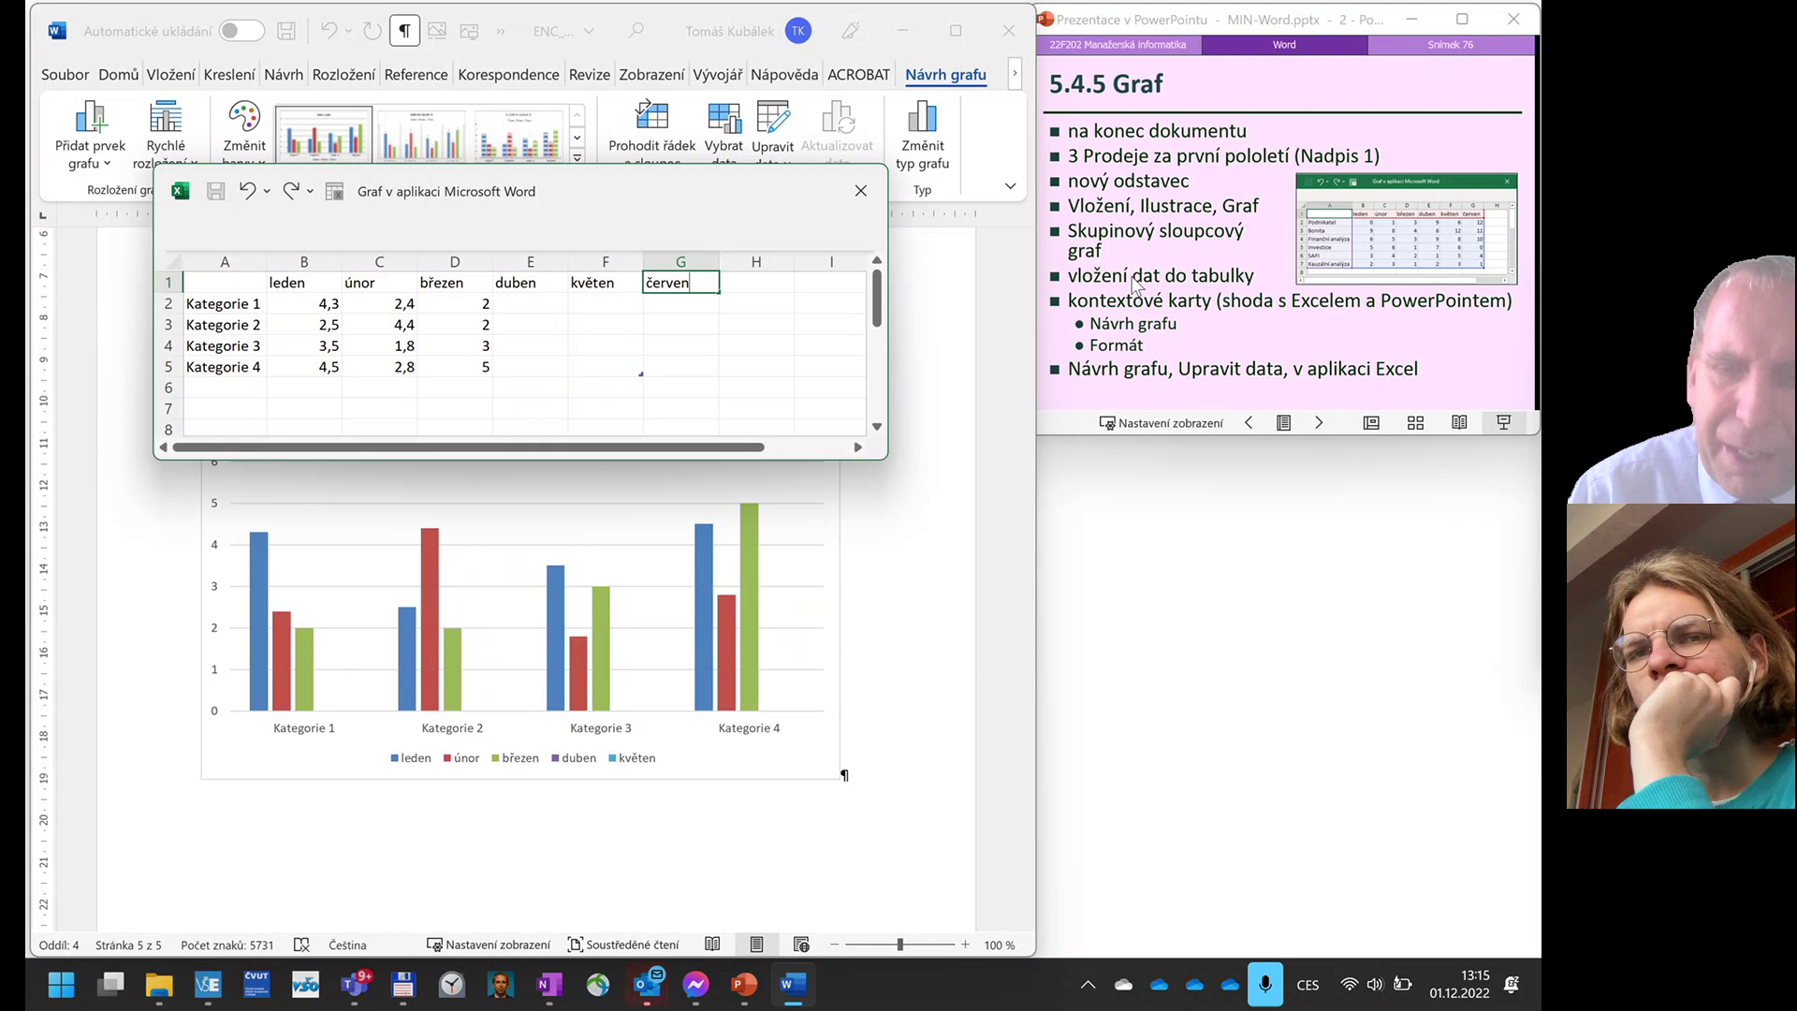
{"action": "key", "text": "Return"}
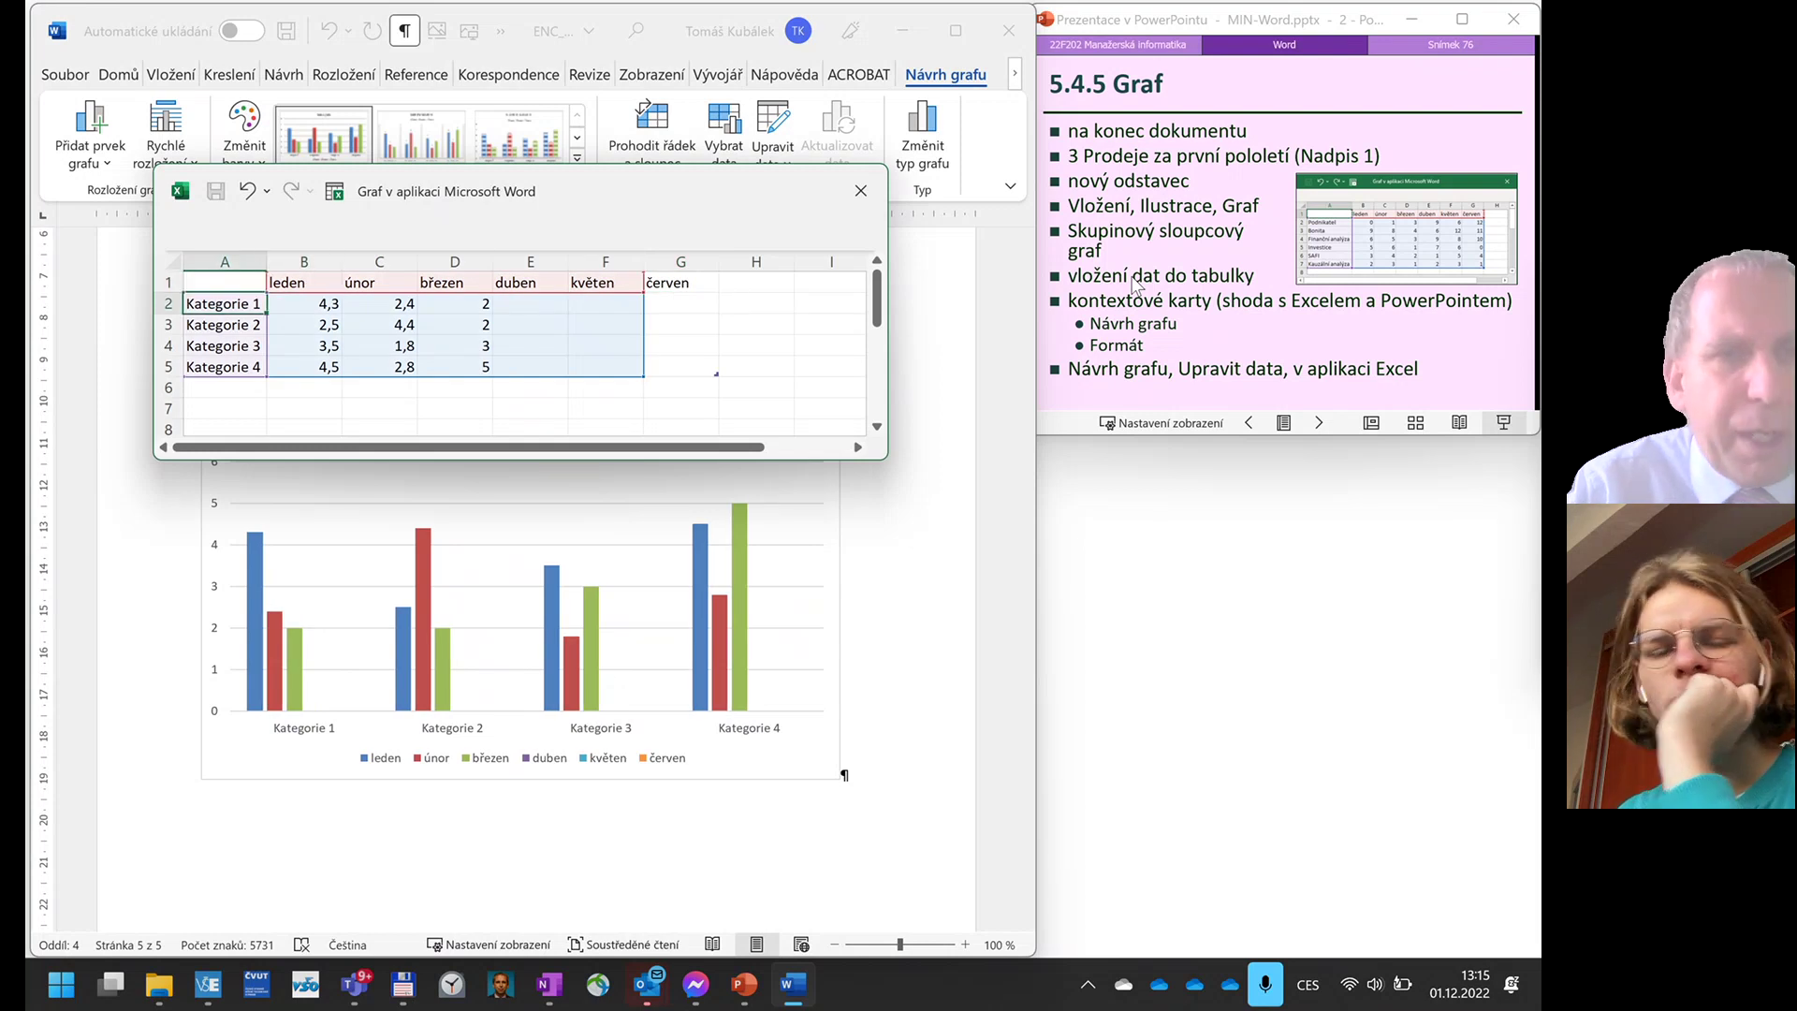
Enter categories Podnikatel, Bonita, Finanční analýza, Investice, SAFI and Kauzální analýza.
{"action": "type", "text": "Podnikatel"}
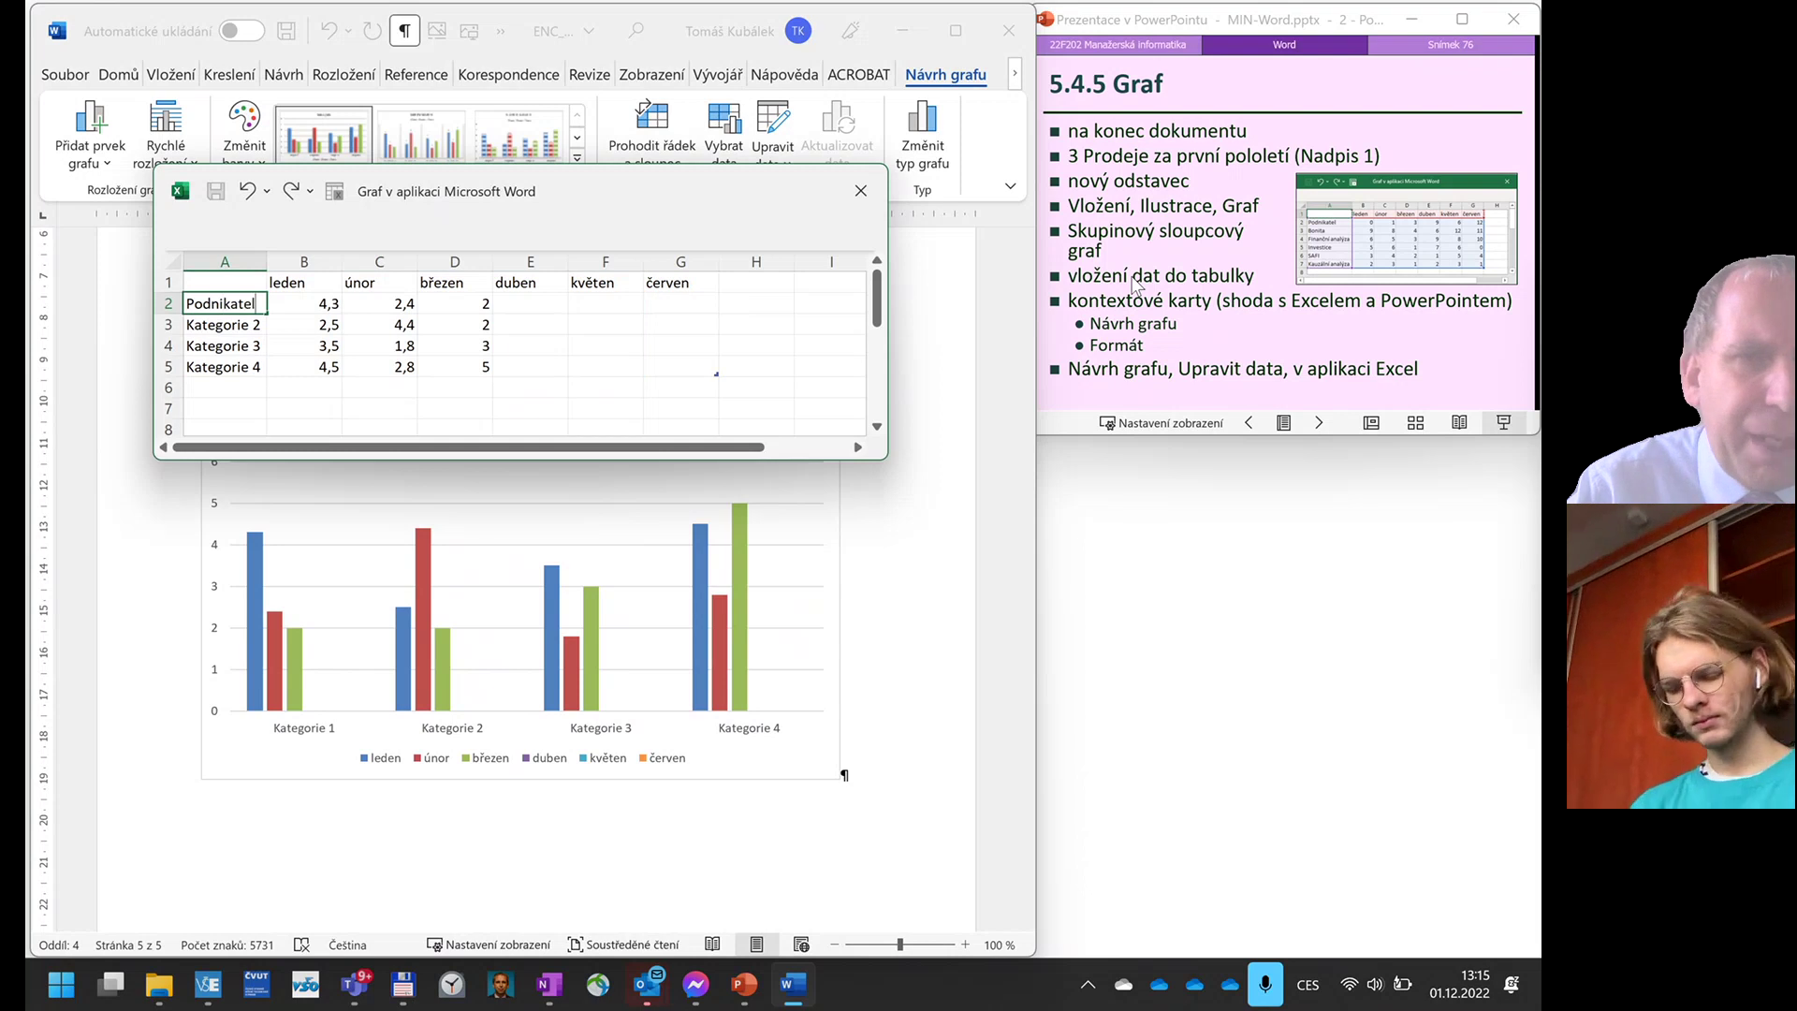
{"action": "key", "text": "Return"}
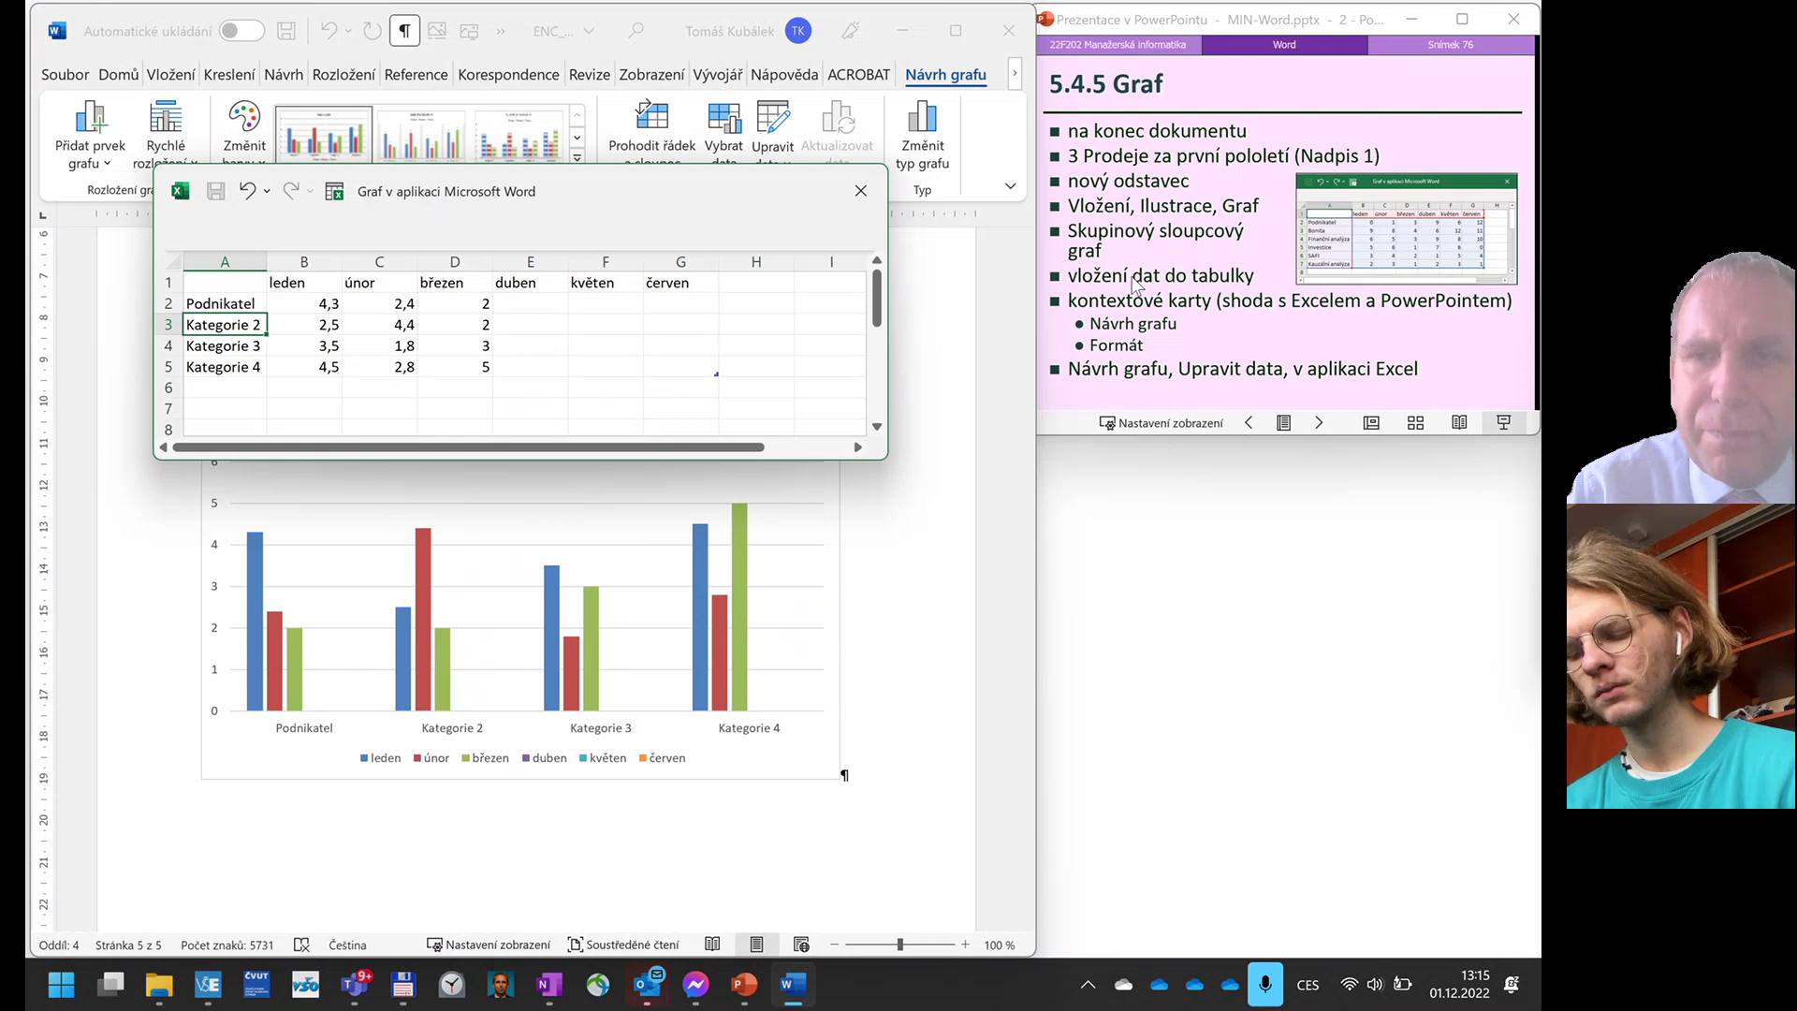
{"action": "type", "text": "Bonita"}
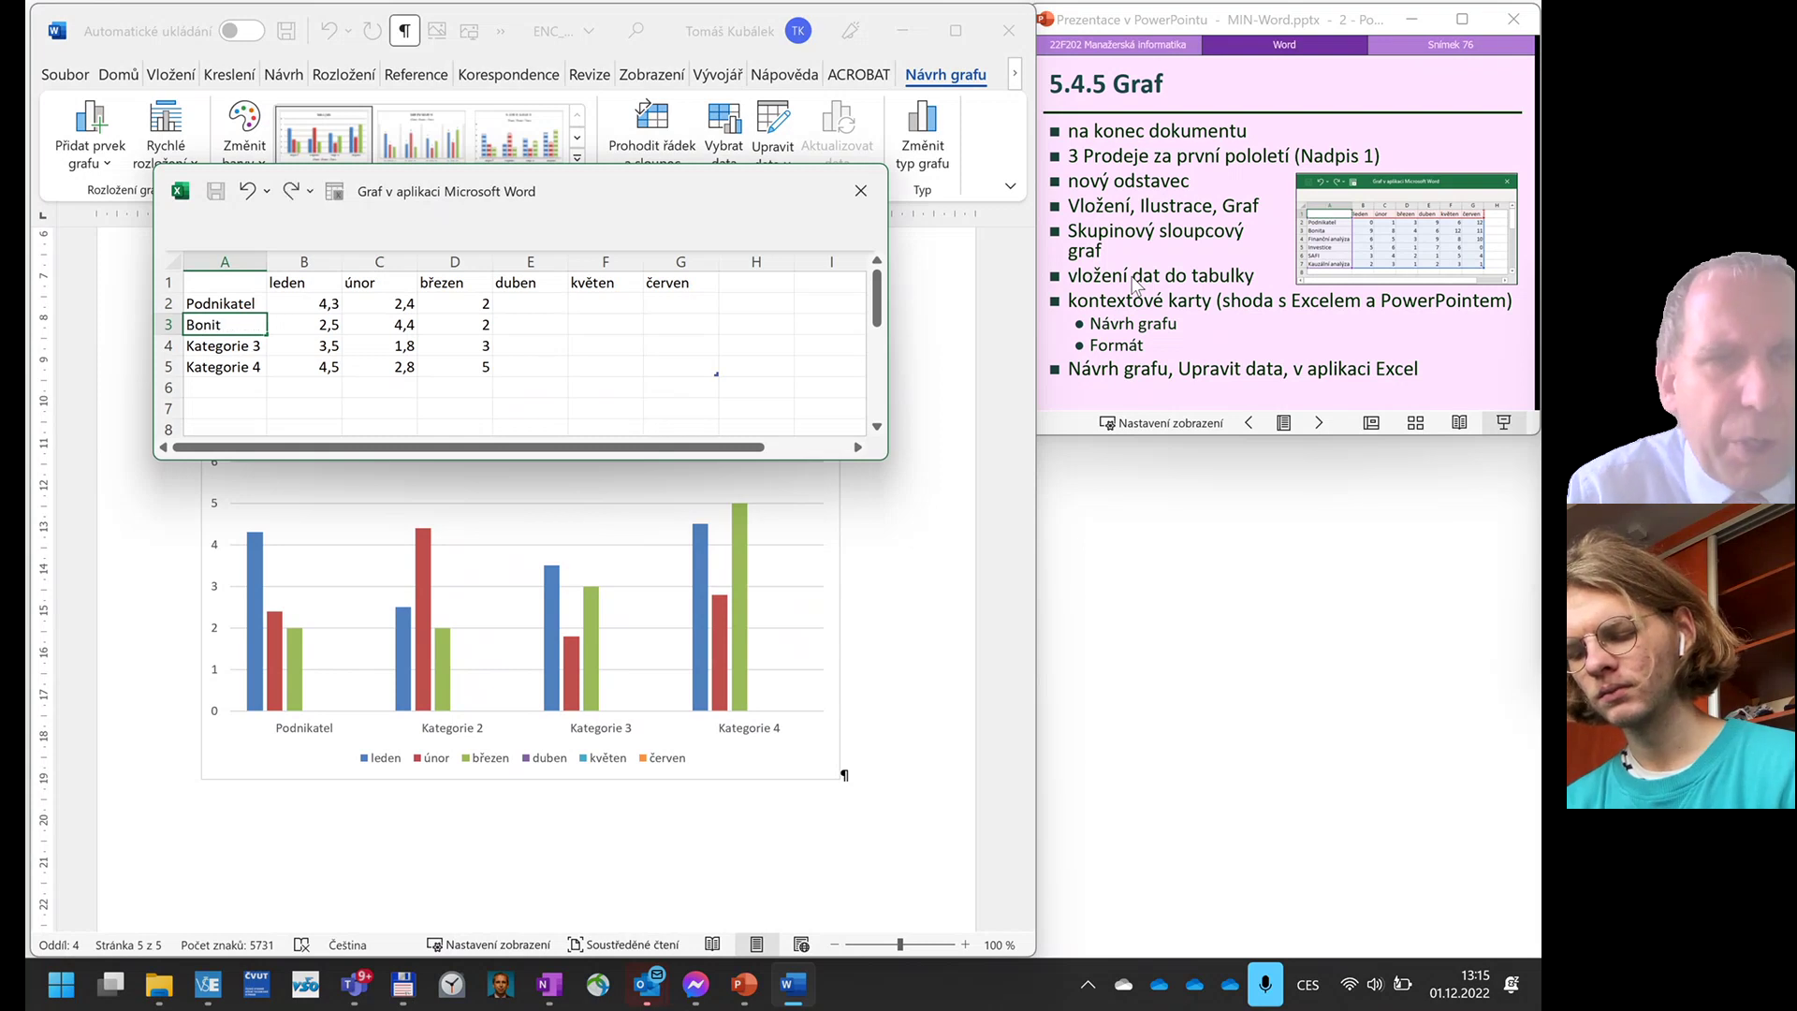
{"action": "key", "text": "Return"}
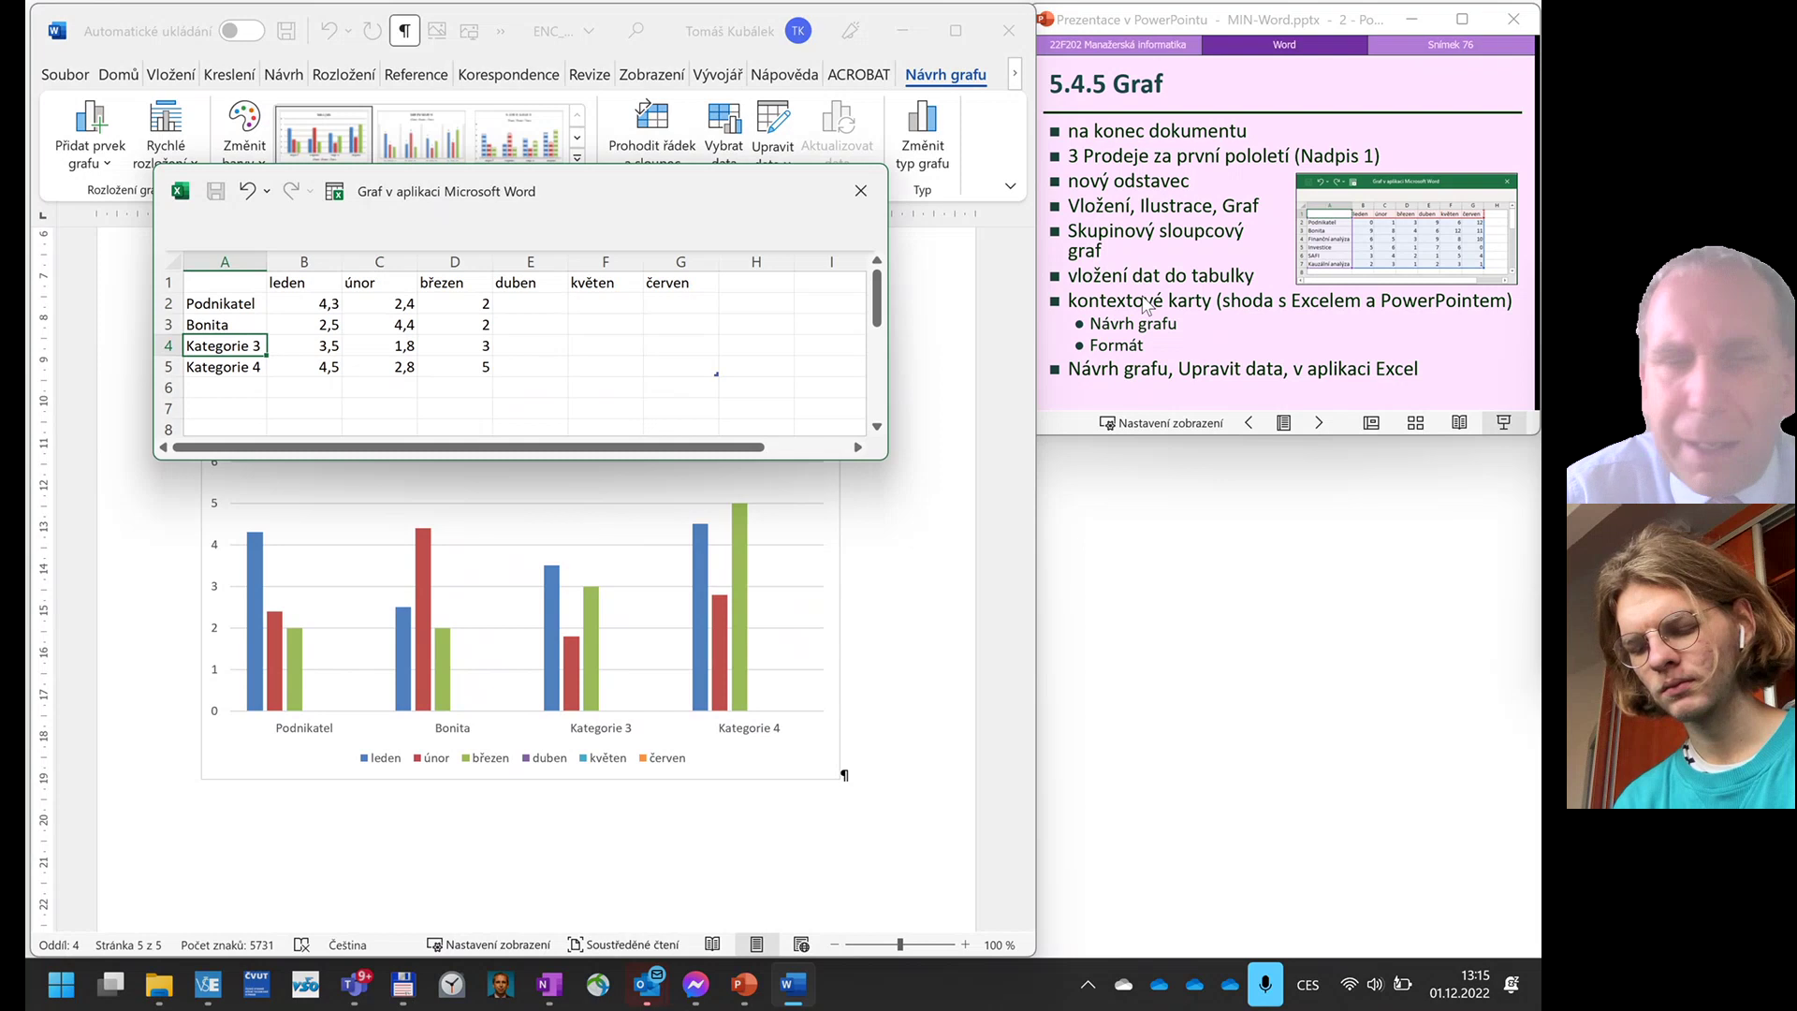
{"action": "type", "text": "Finanční analýza"}
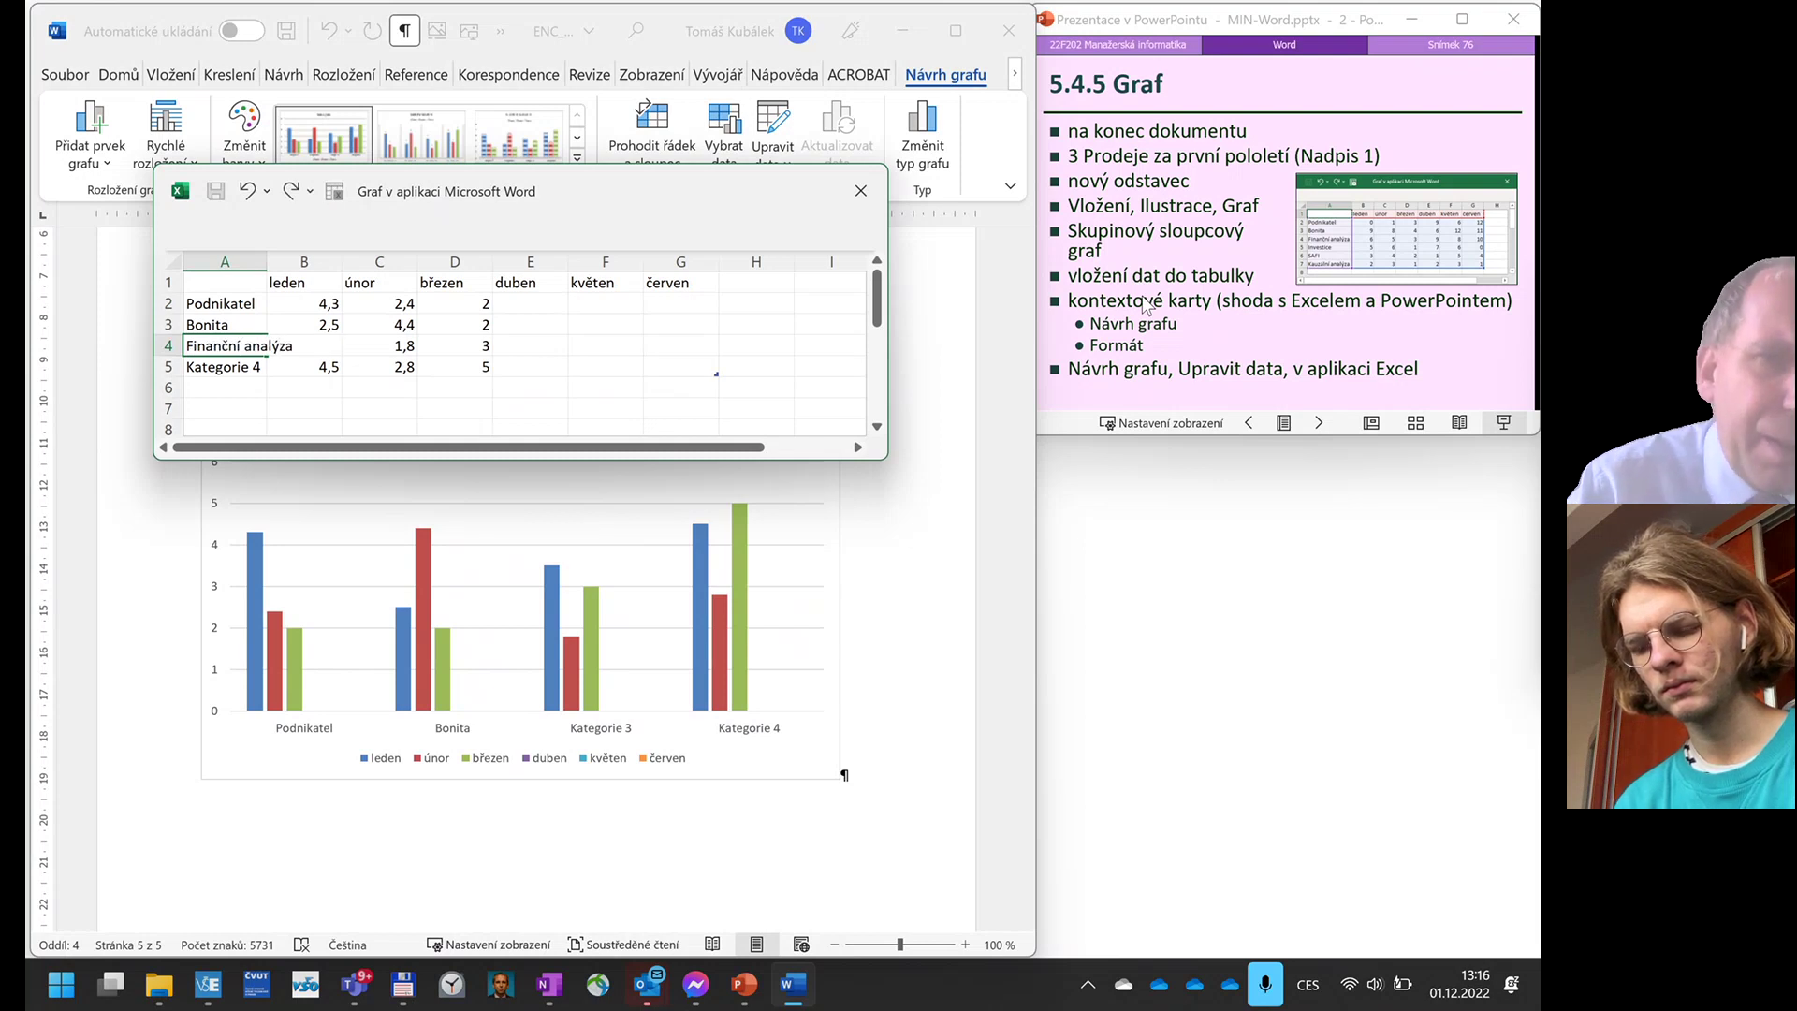
{"action": "key", "text": "Return"}
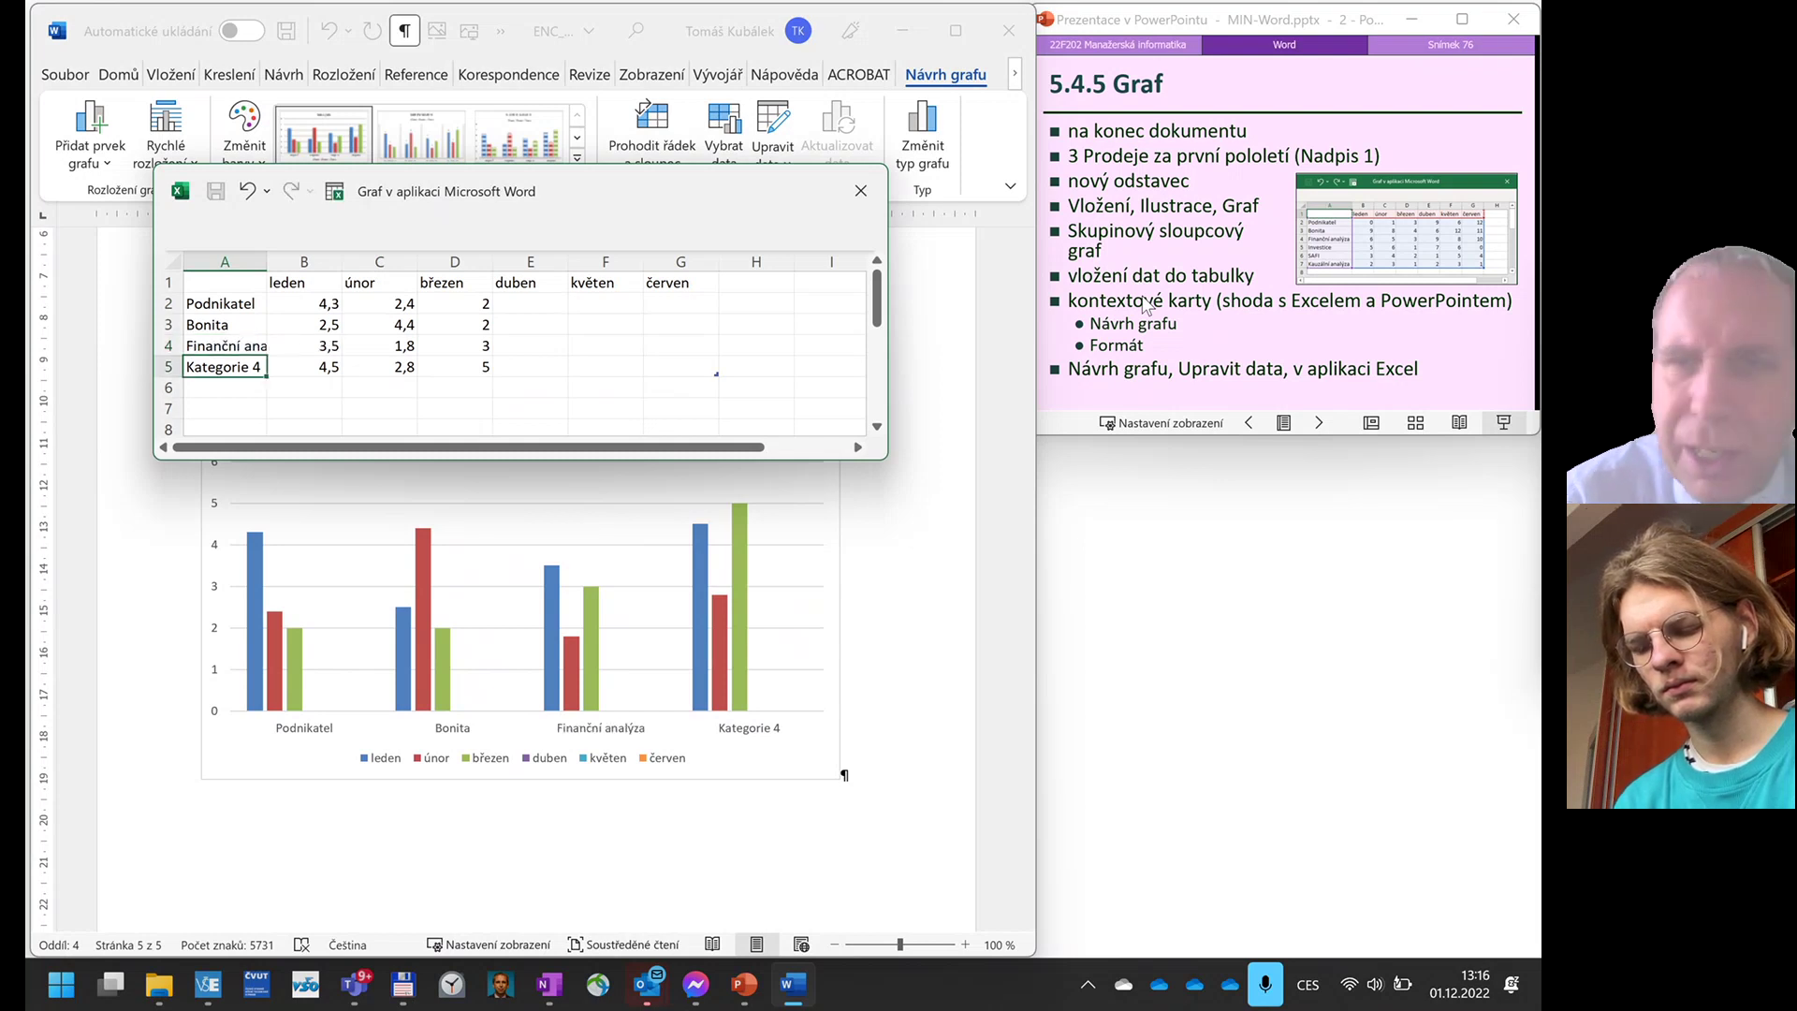
{"action": "type", "text": "Inves"}
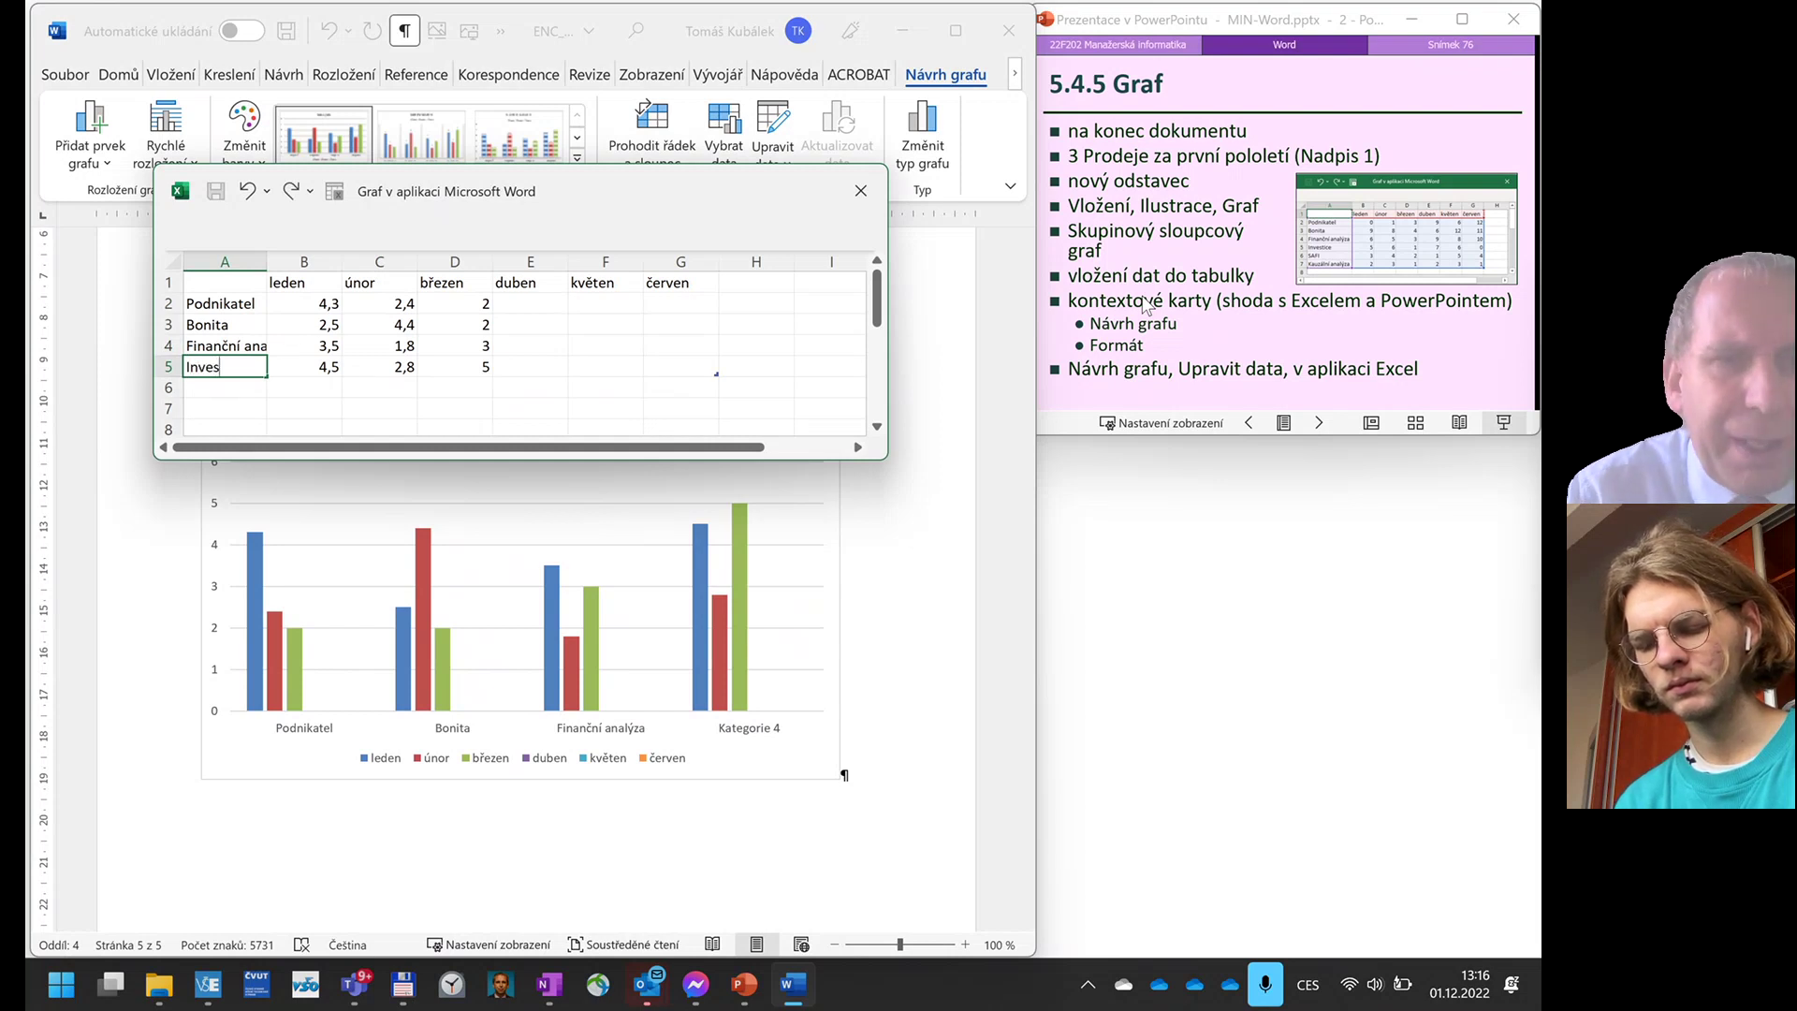
{"action": "type", "text": "tice"}
{"action": "key", "text": "Return"}
{"action": "type", "text": "SAF"}
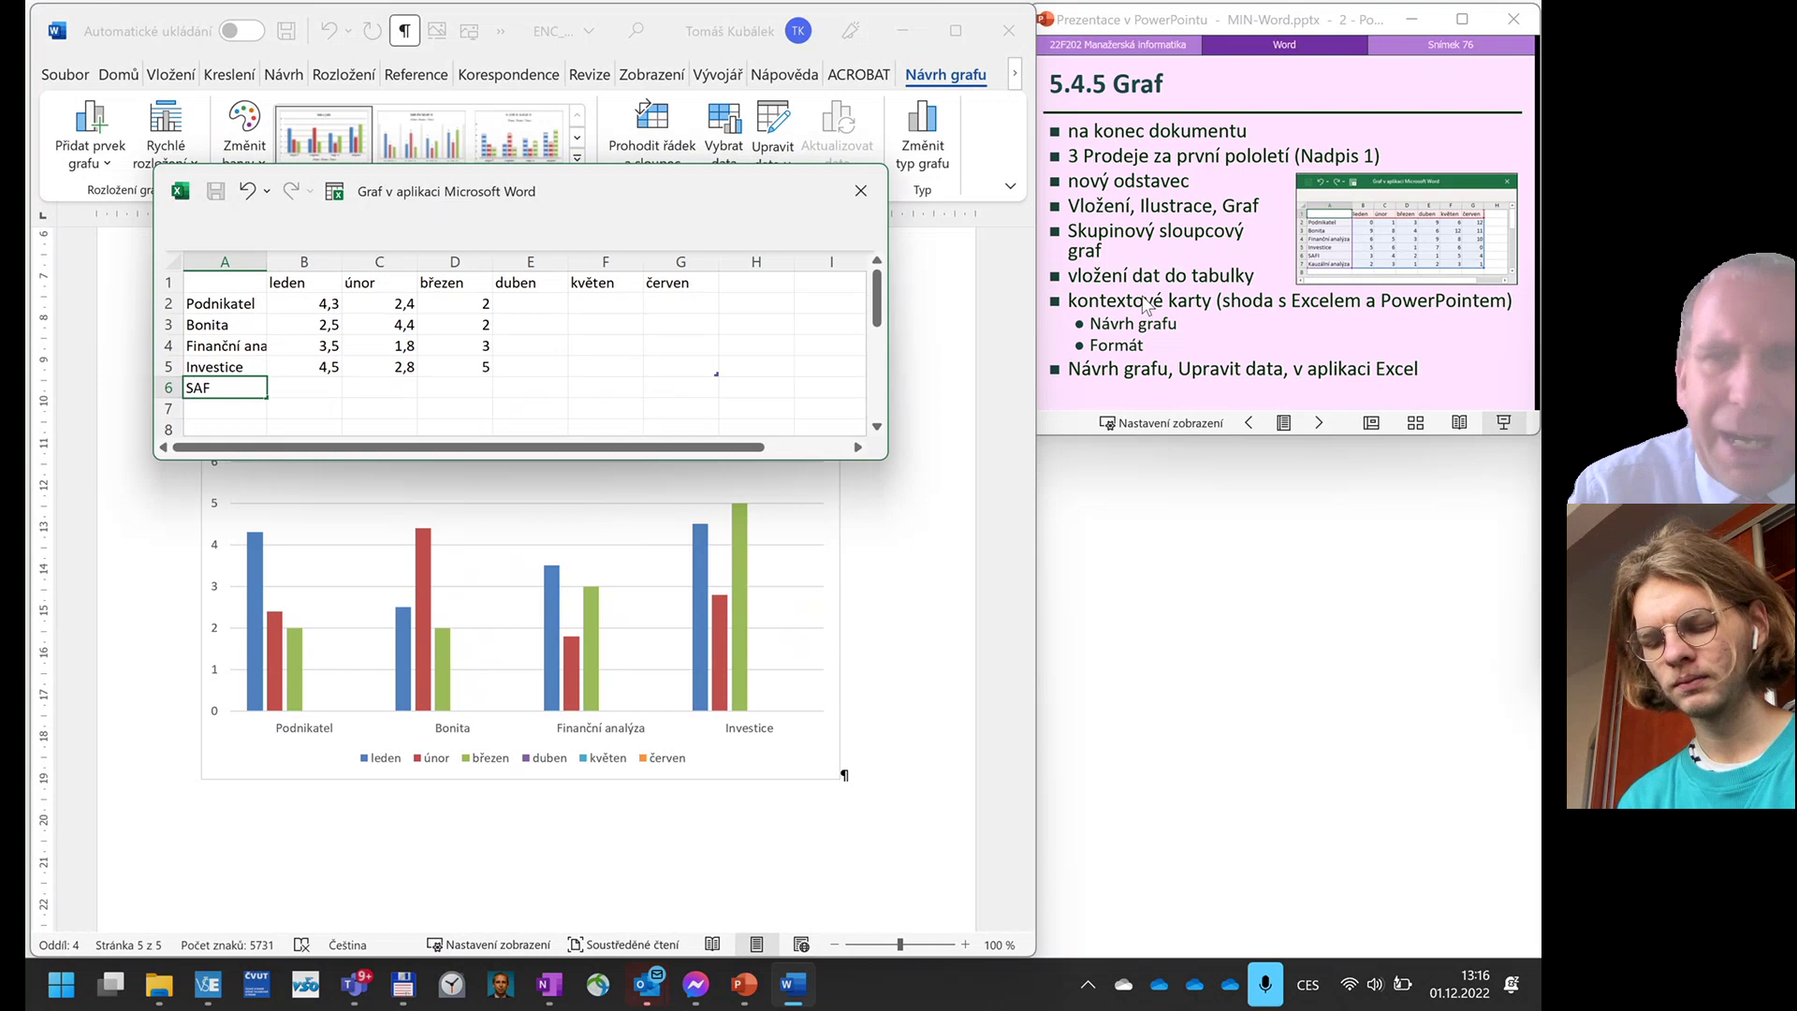
{"action": "type", "text": "I"}
{"action": "key", "text": "Return"}
{"action": "type", "text": "Kauzální anal"}
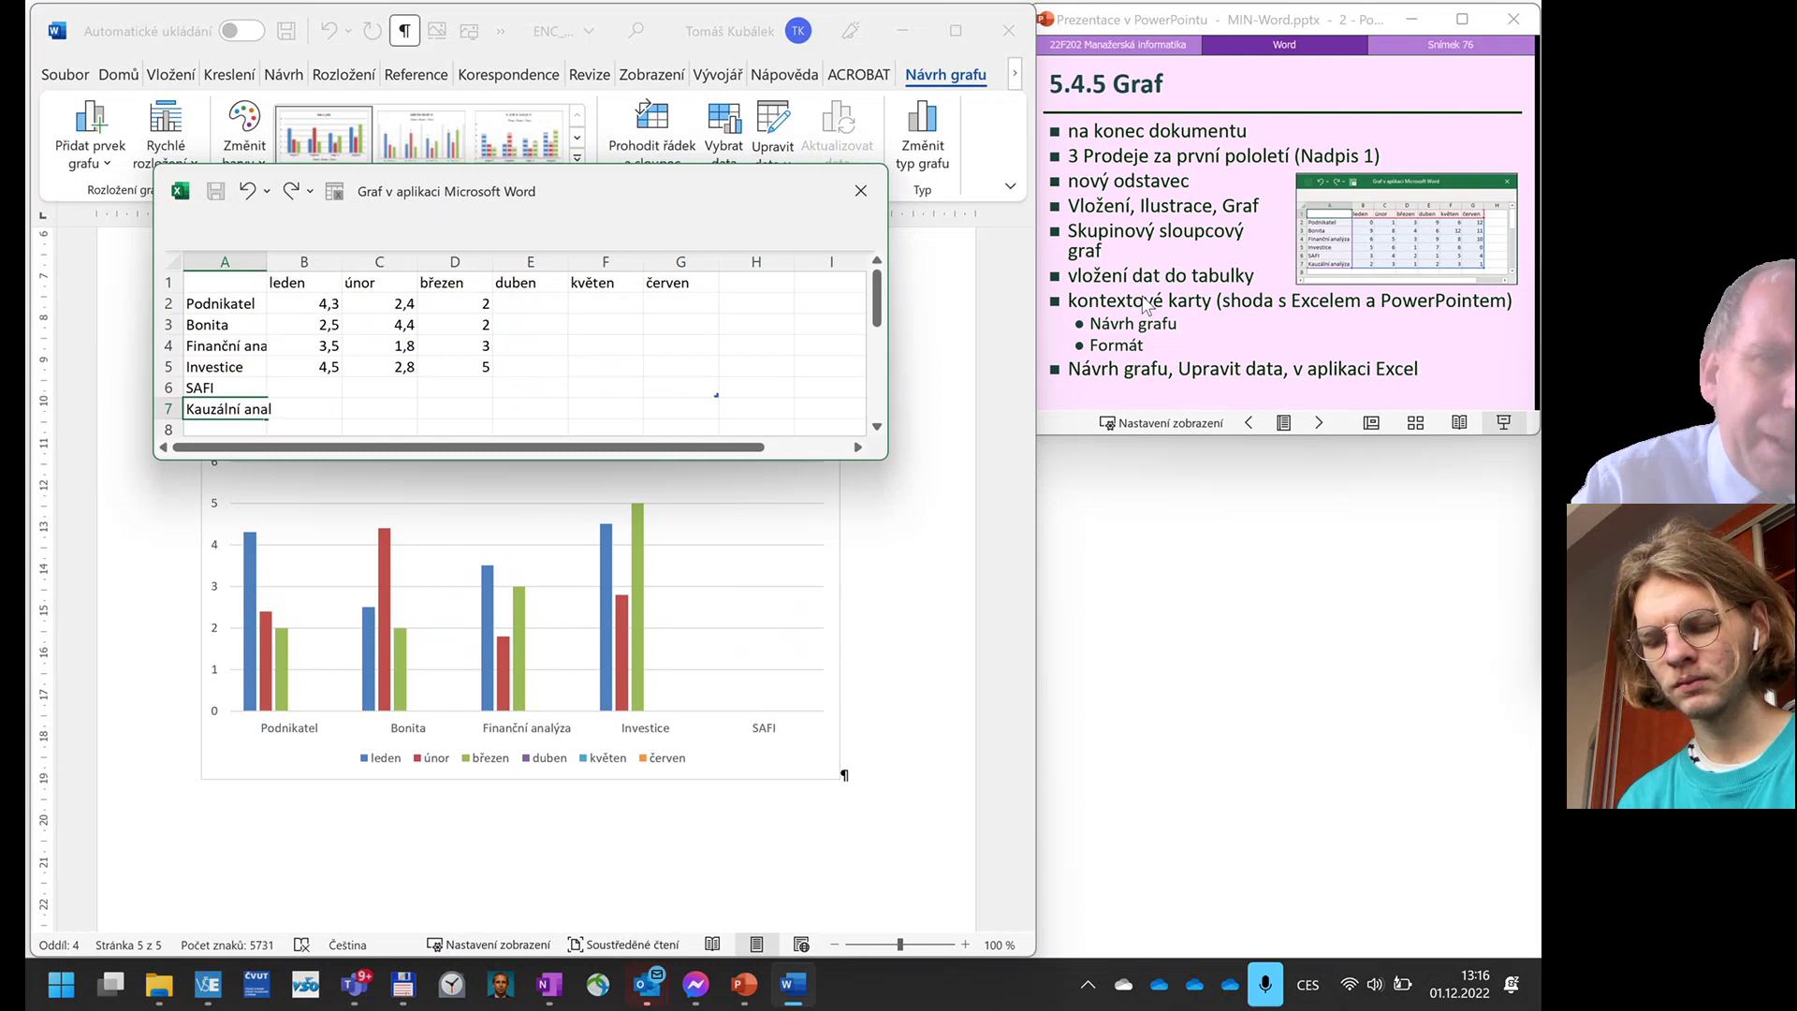
{"action": "key", "text": "Up"}
{"action": "key", "text": "Up"}
Select the sample values B2:D5 and delete them.
{"action": "key", "text": "Up"}
{"action": "key", "text": "Up"}
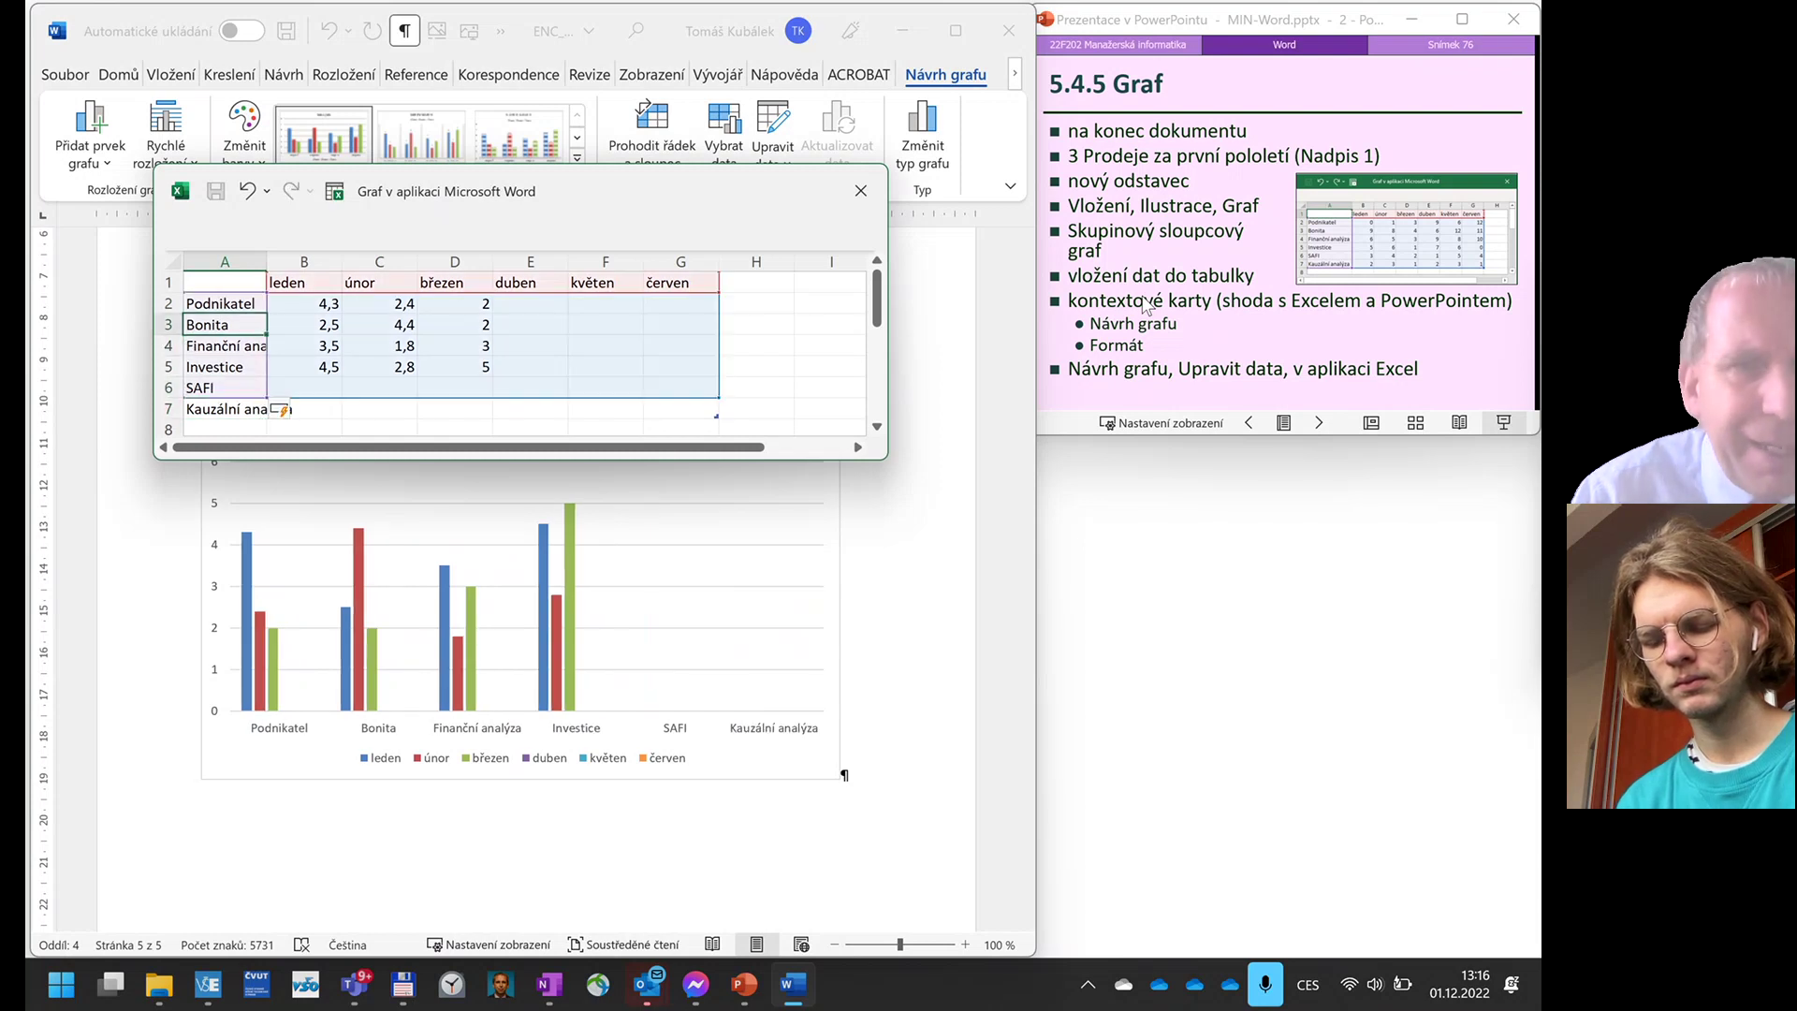
{"action": "key", "text": "Up"}
{"action": "key", "text": "Right"}
{"action": "key", "text": "shift+Down"}
{"action": "key", "text": "shift+Down"}
{"action": "key", "text": "shift+Down"}
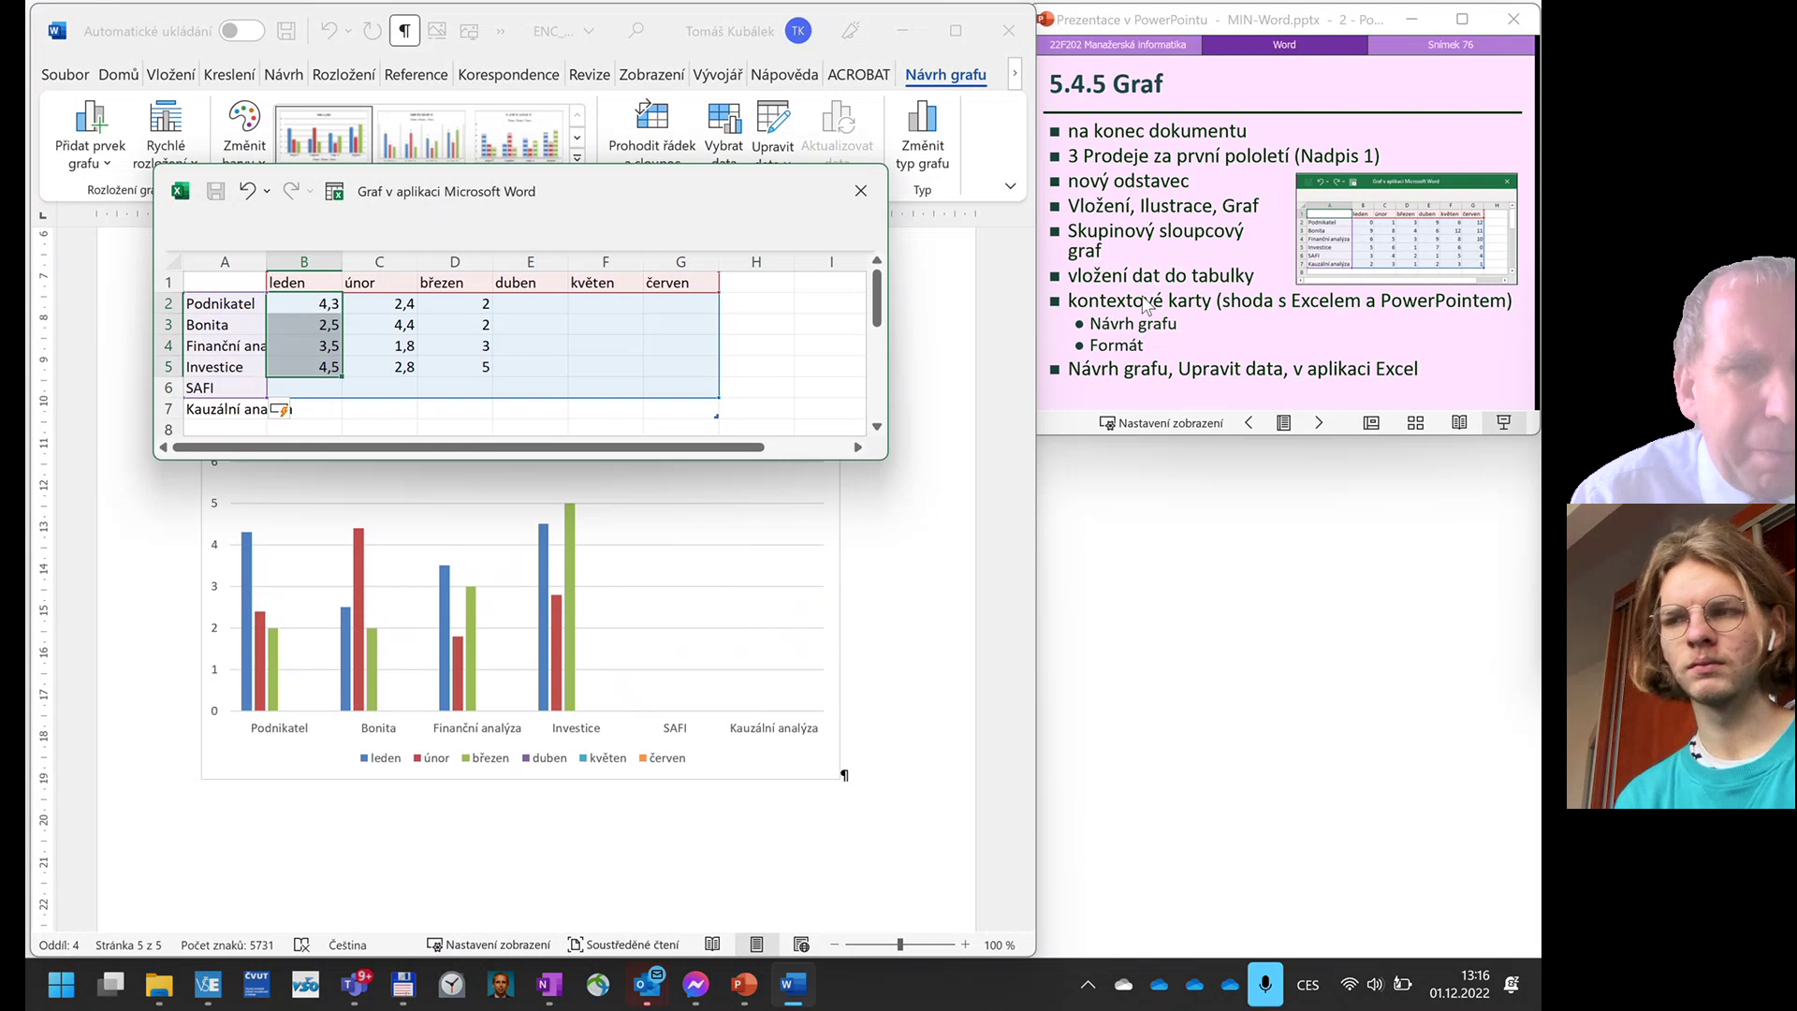
{"action": "key", "text": "shift+Right"}
{"action": "key", "text": "shift+Right"}
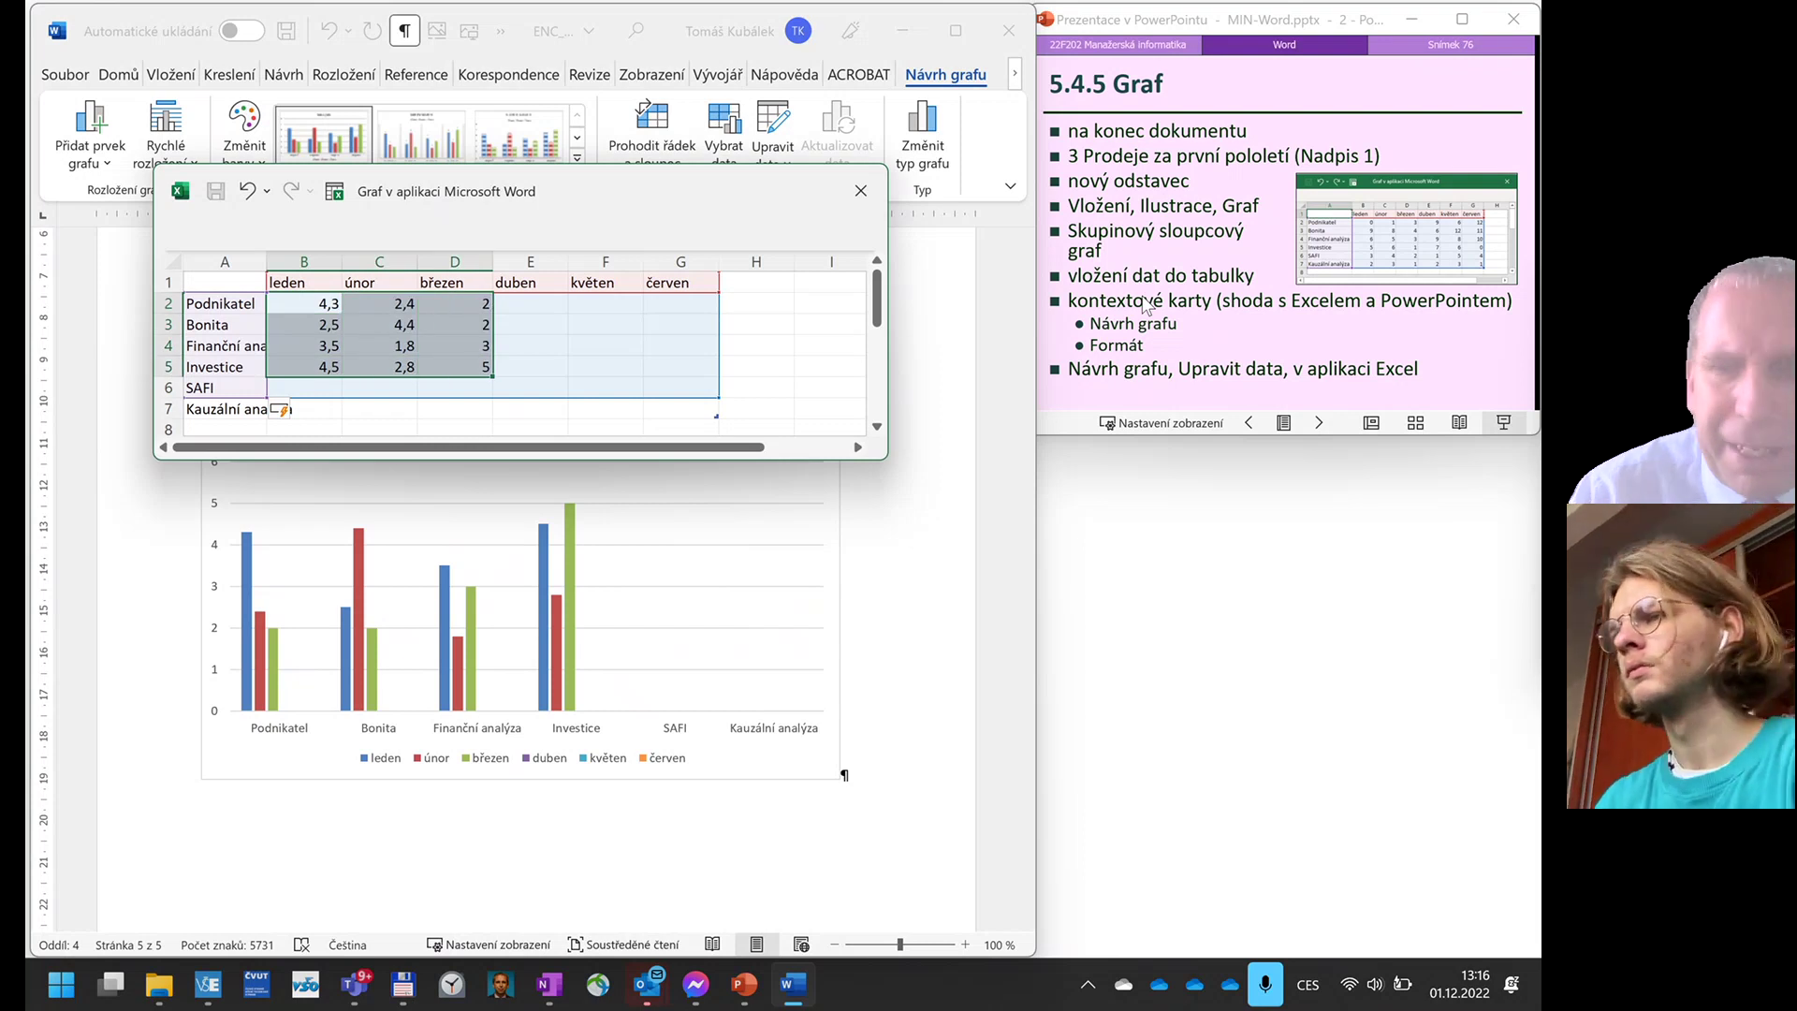
{"action": "key", "text": "Delete"}
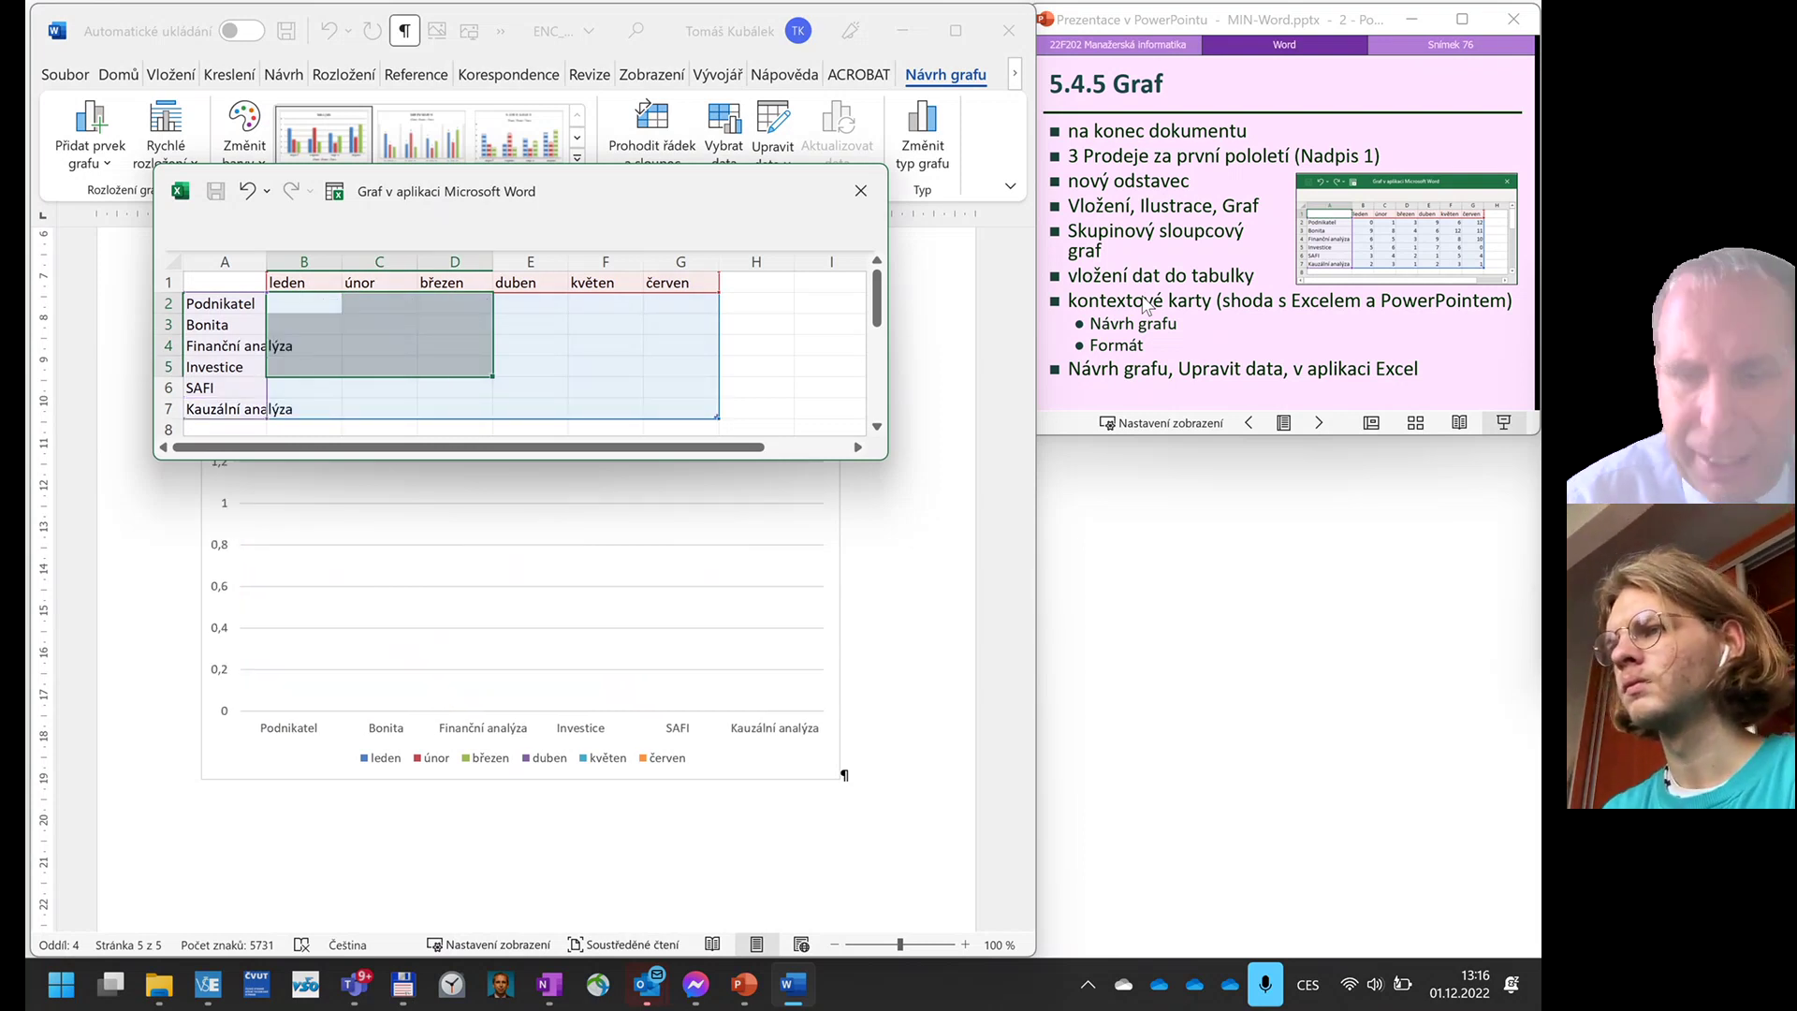
Enter the leden values 0, 9, 6, 5, 3 and 2 for the six categories in column B.
{"action": "key", "text": "Up"}
{"action": "key", "text": "Down"}
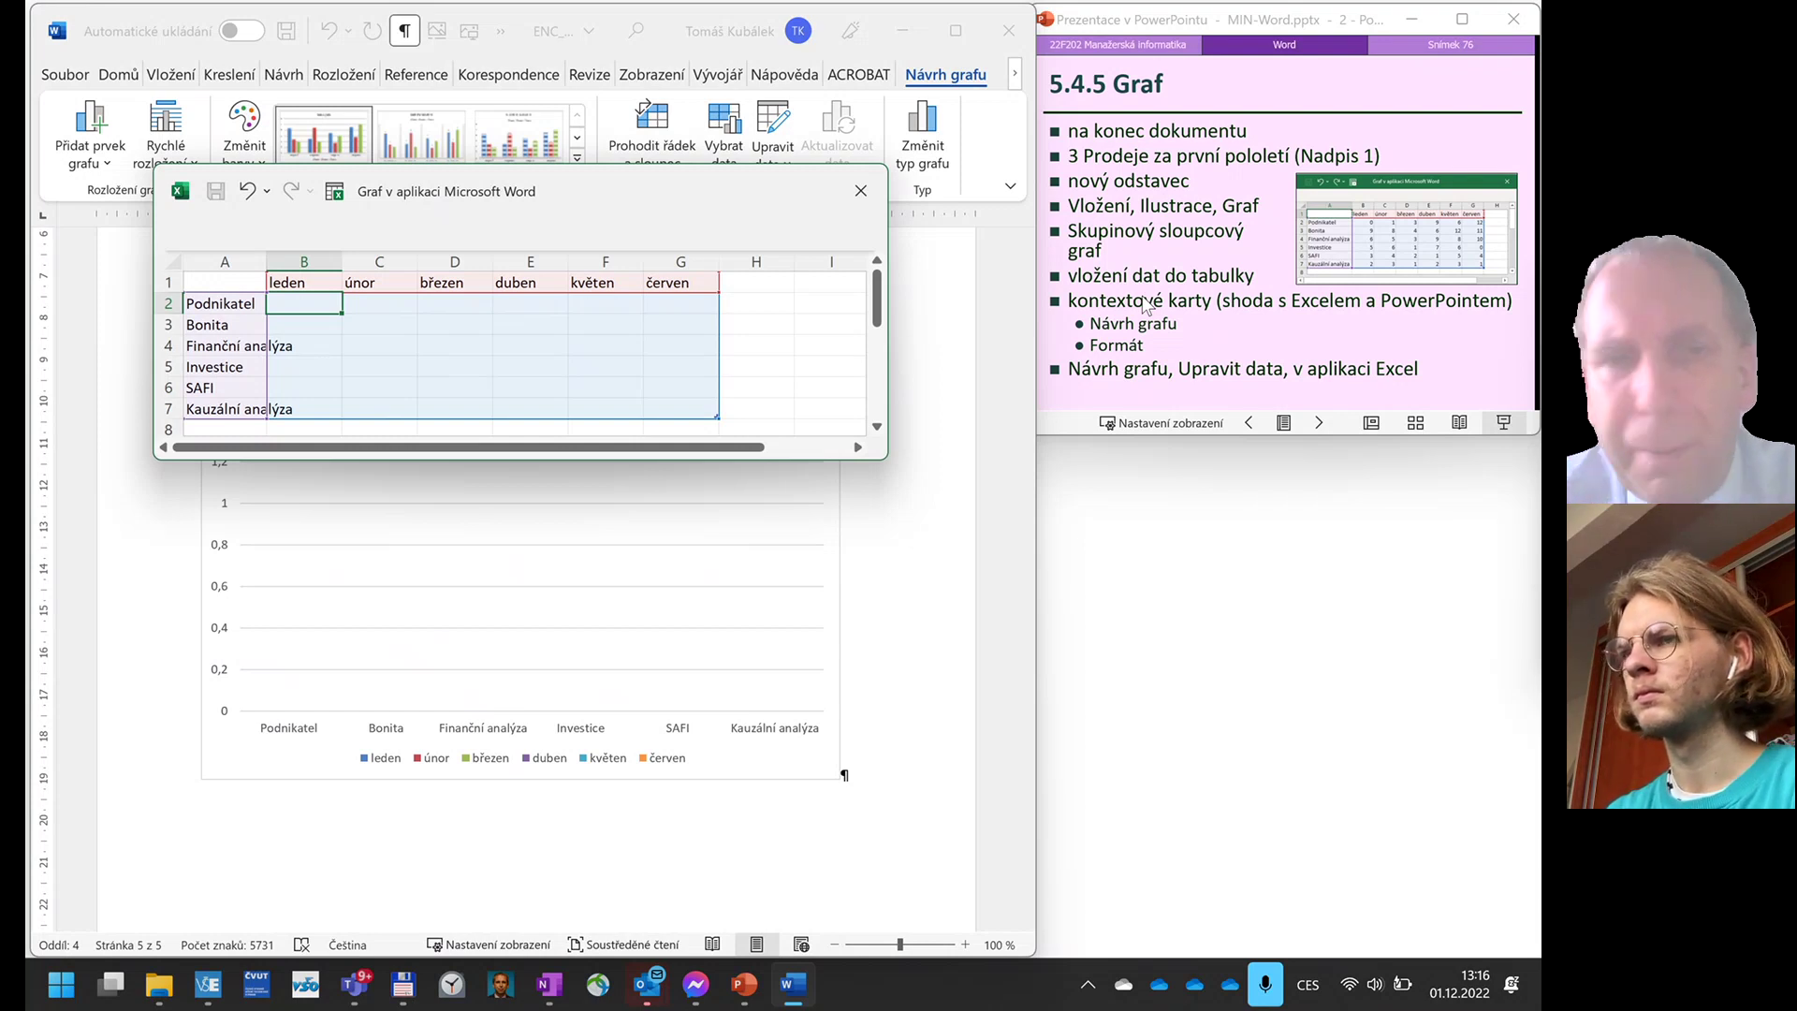
{"action": "type", "text": "0"}
{"action": "key", "text": "Return"}
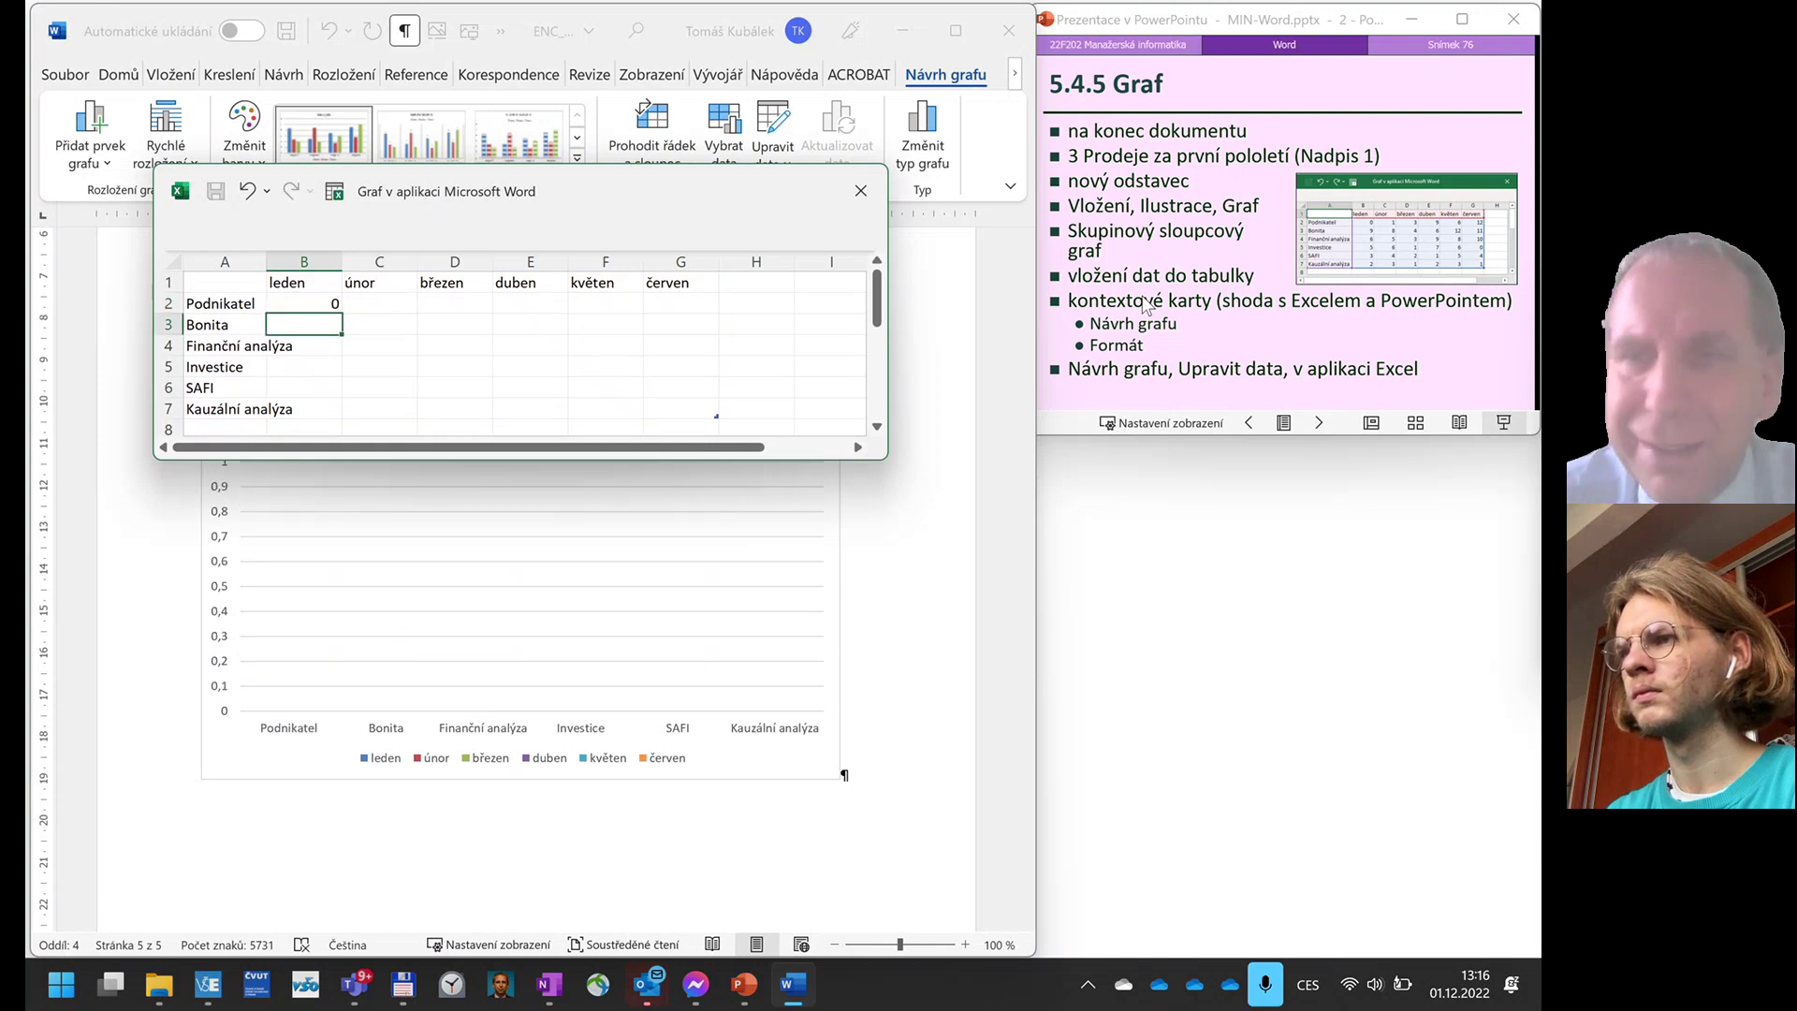
{"action": "type", "text": "9"}
{"action": "key", "text": "Return"}
{"action": "type", "text": "6"}
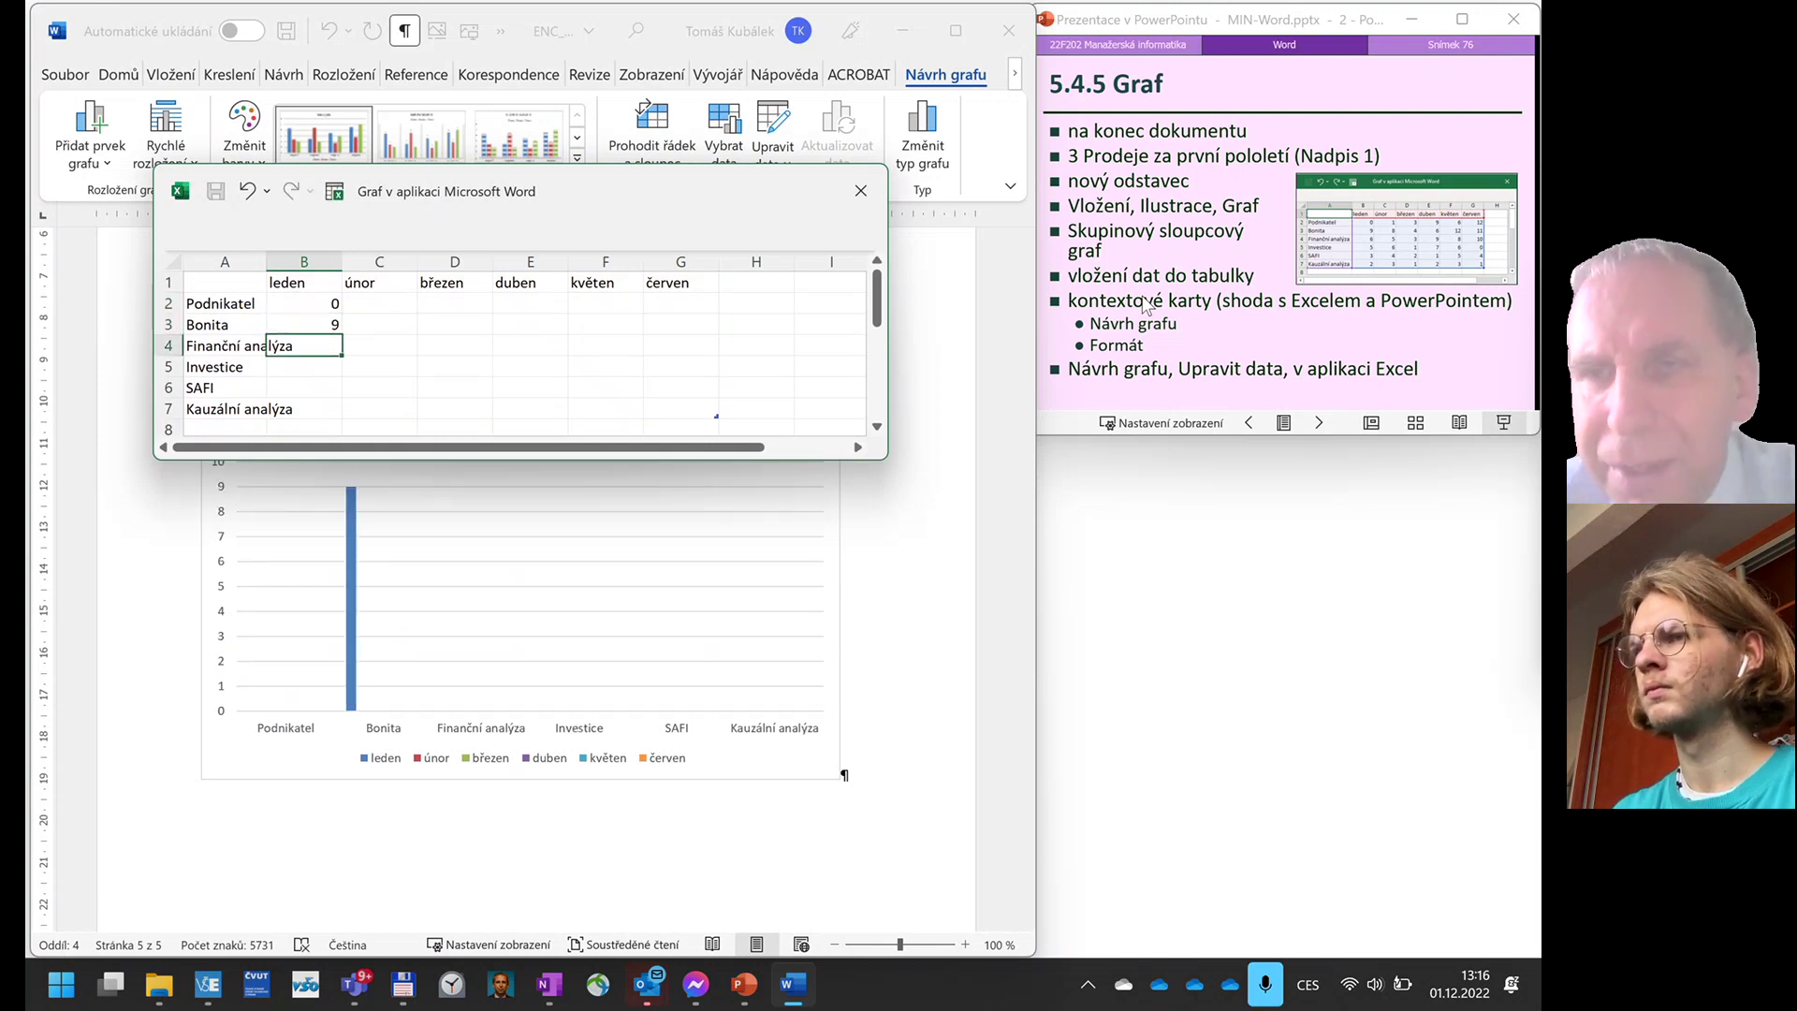
{"action": "key", "text": "Return"}
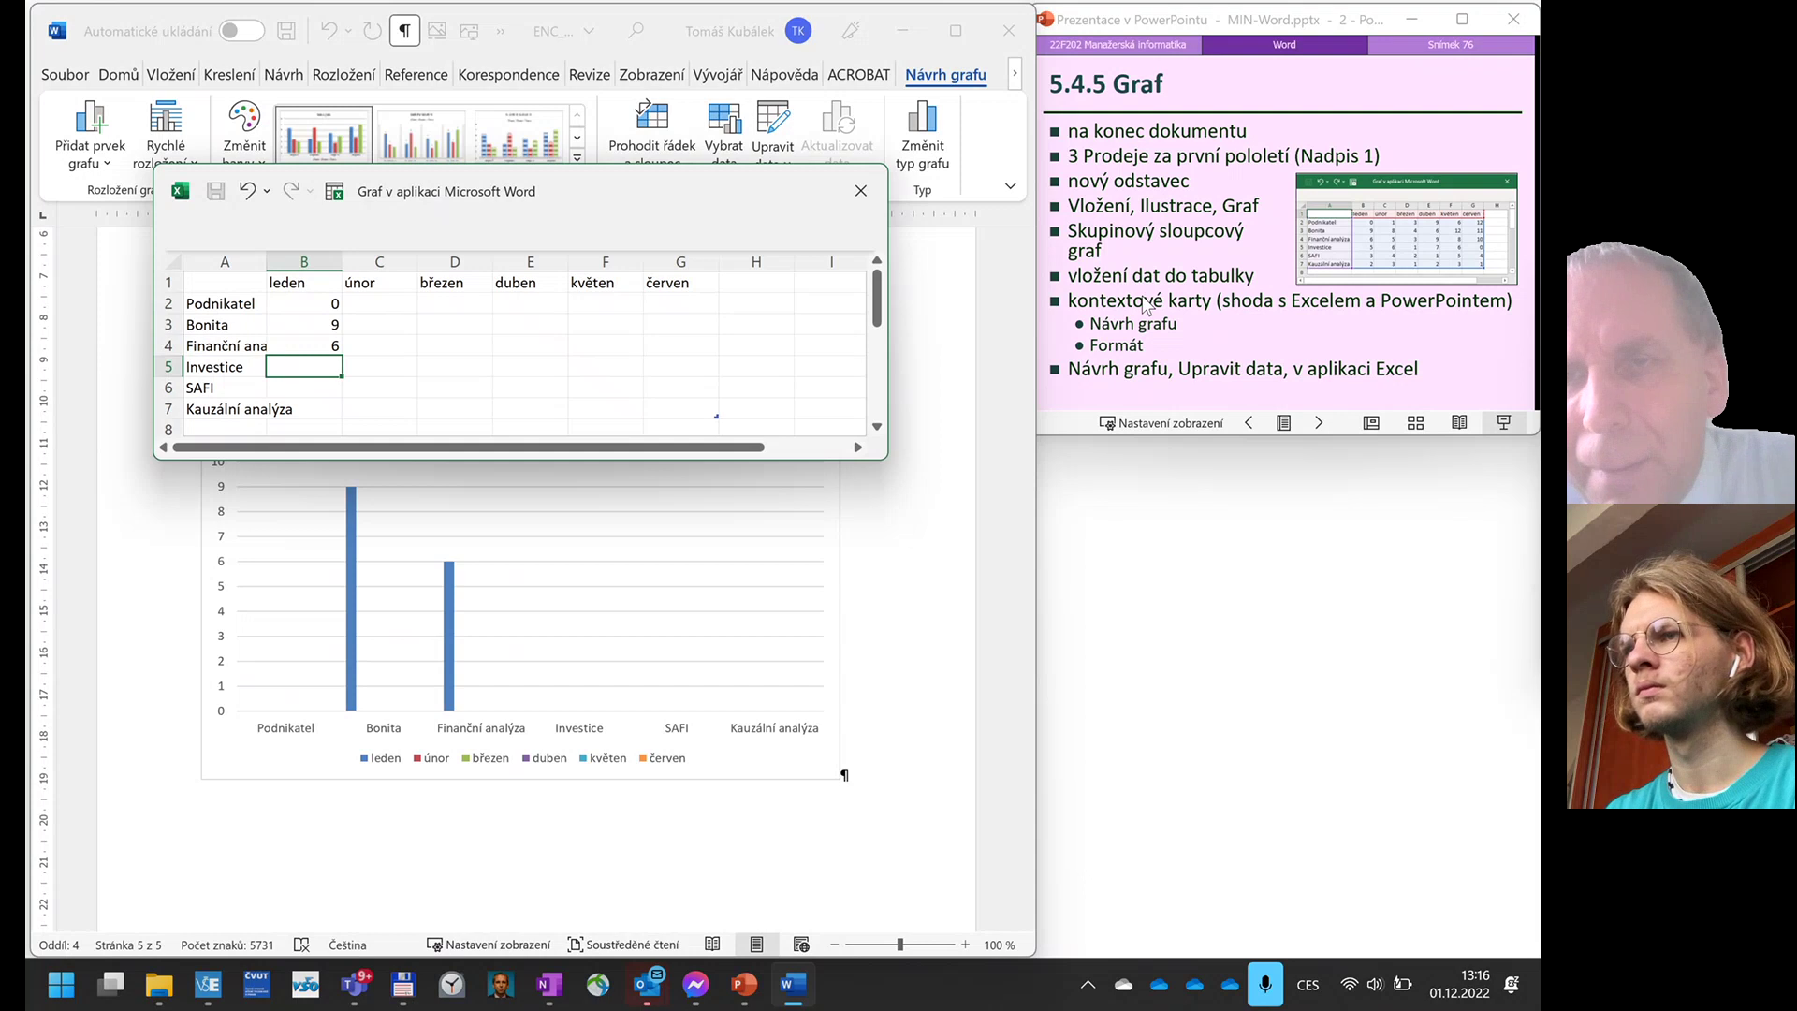
{"action": "type", "text": "5"}
{"action": "key", "text": "Return"}
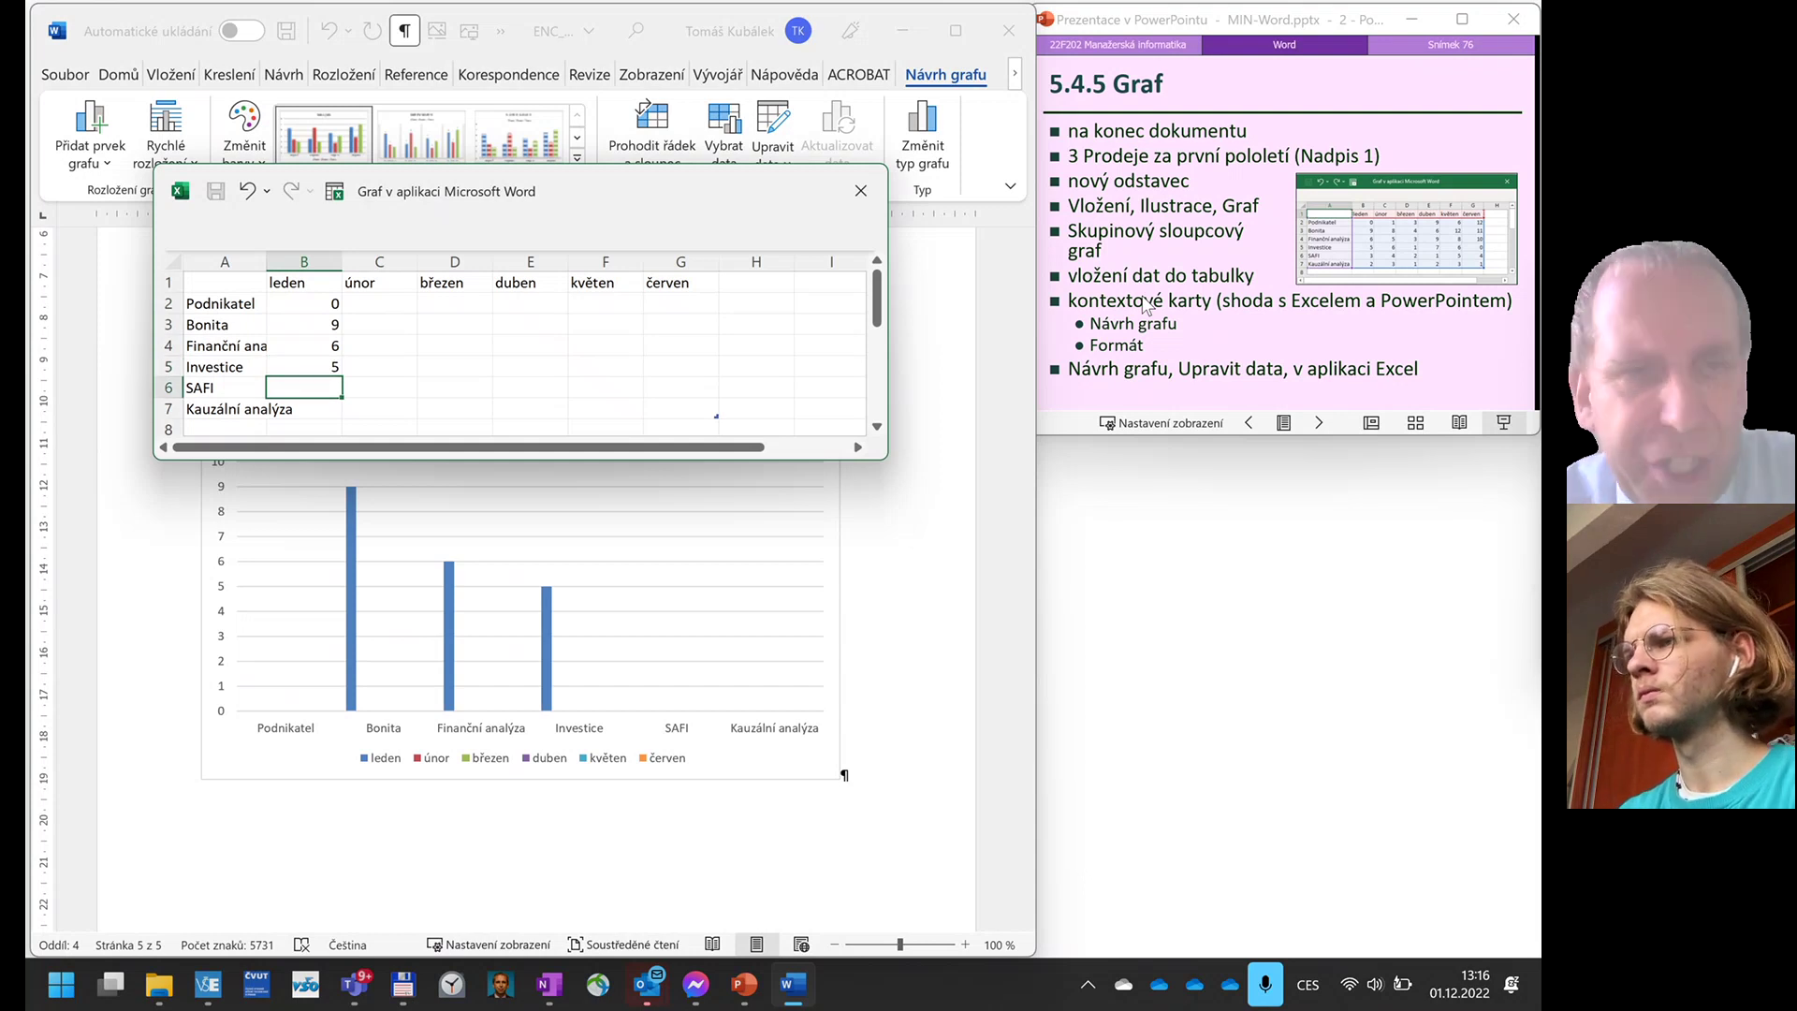
{"action": "type", "text": "3"}
{"action": "key", "text": "Return"}
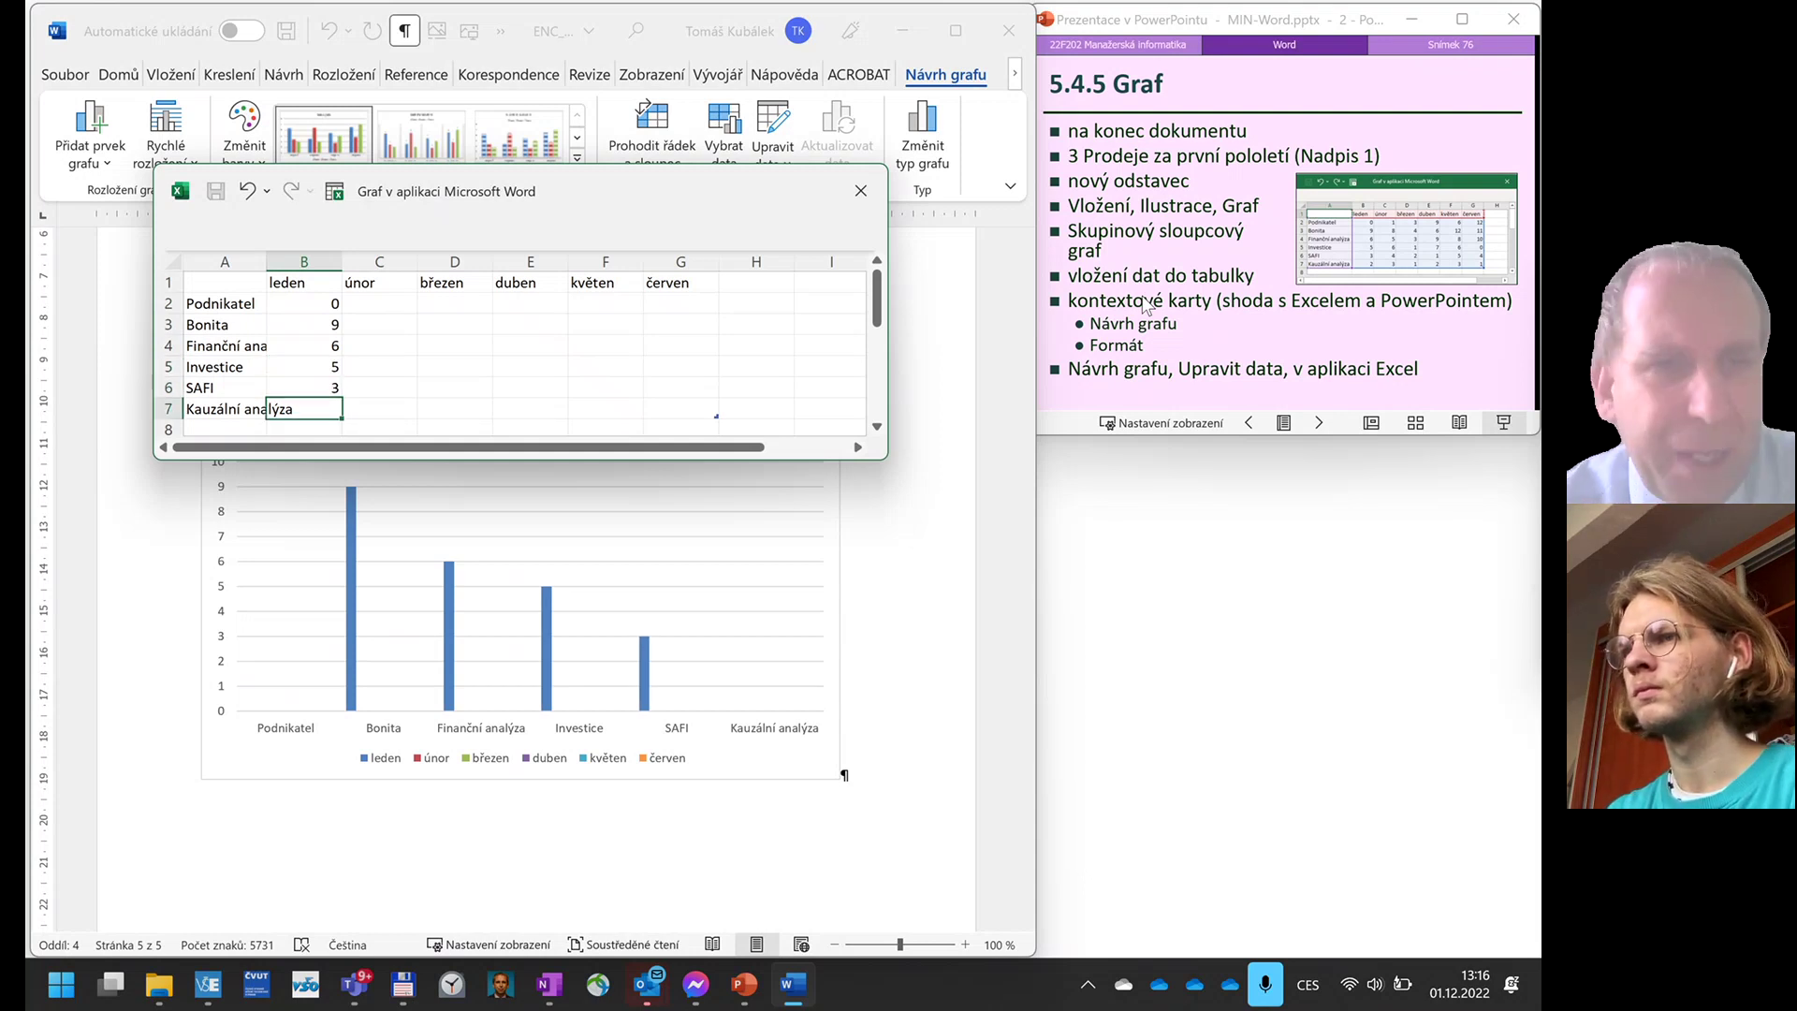
{"action": "type", "text": "2"}
{"action": "key", "text": "Return"}
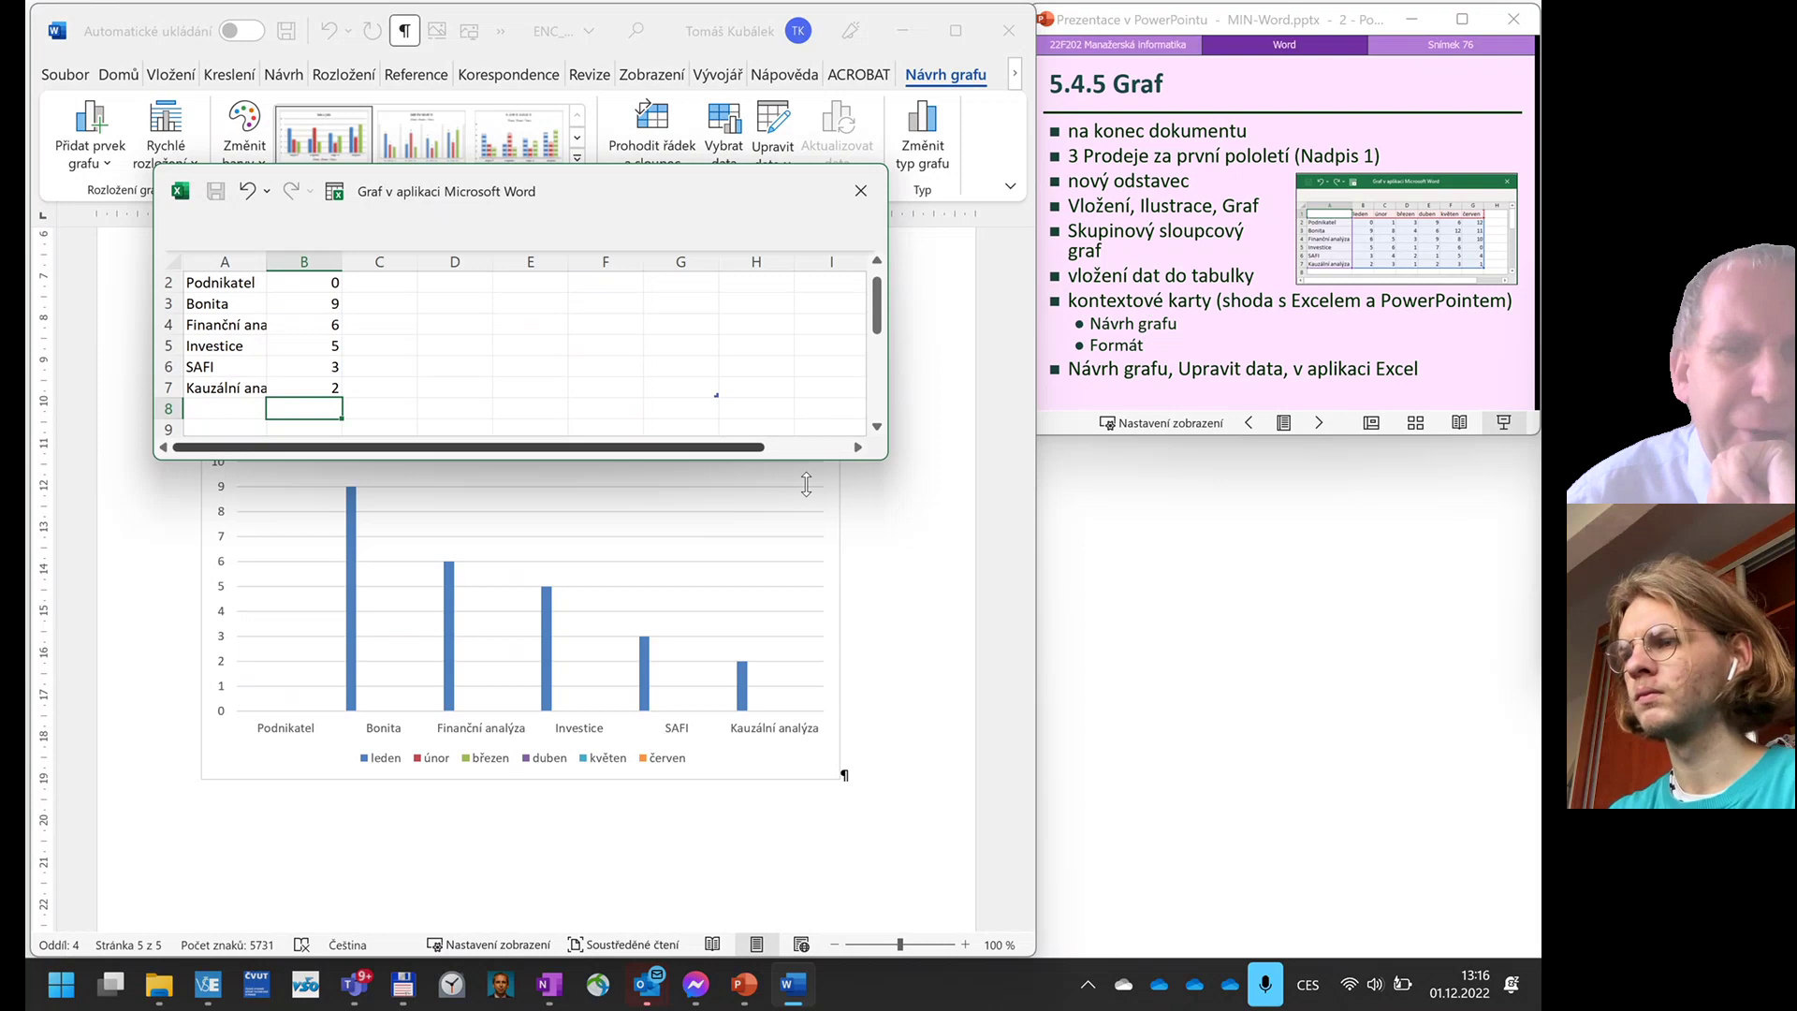
Enter the únor values 1, 8, 5, 6, 4 and 3 into cells C2:C7.
{"action": "scroll", "coordinate": [357, 315], "scroll_direction": "up", "scroll_amount": 1}
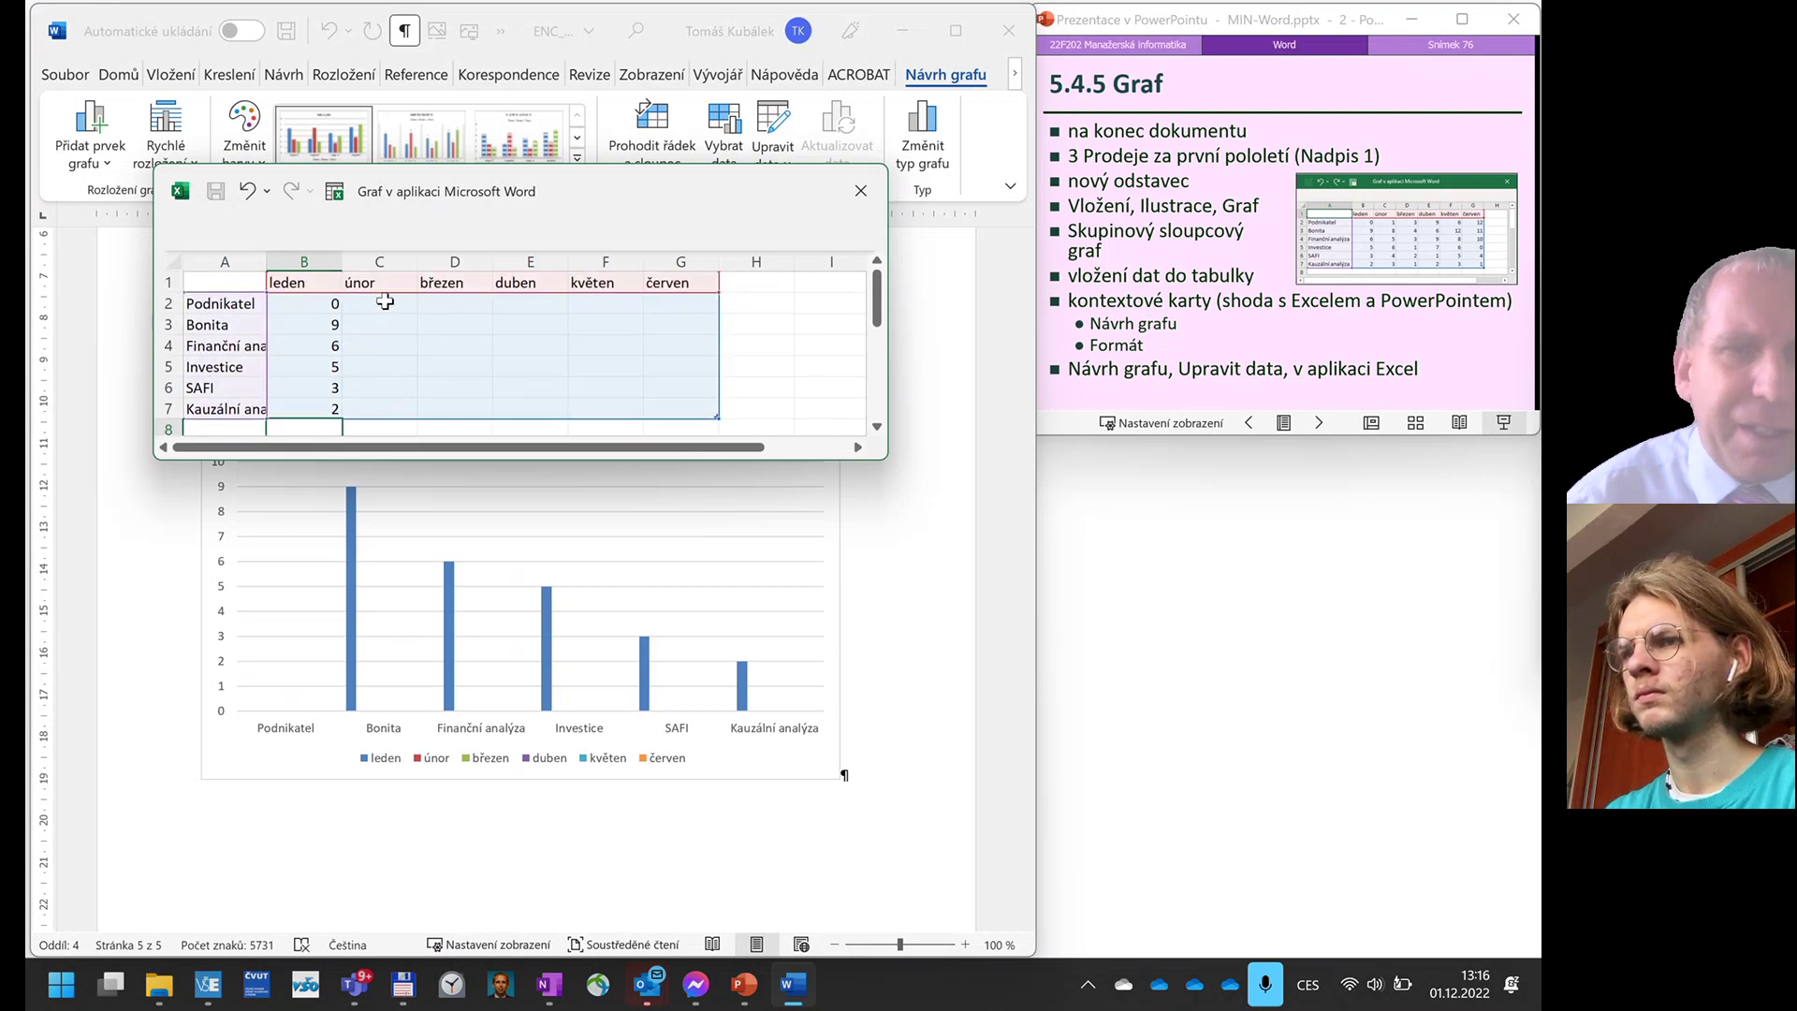
{"action": "left_click", "coordinate": [385, 301]}
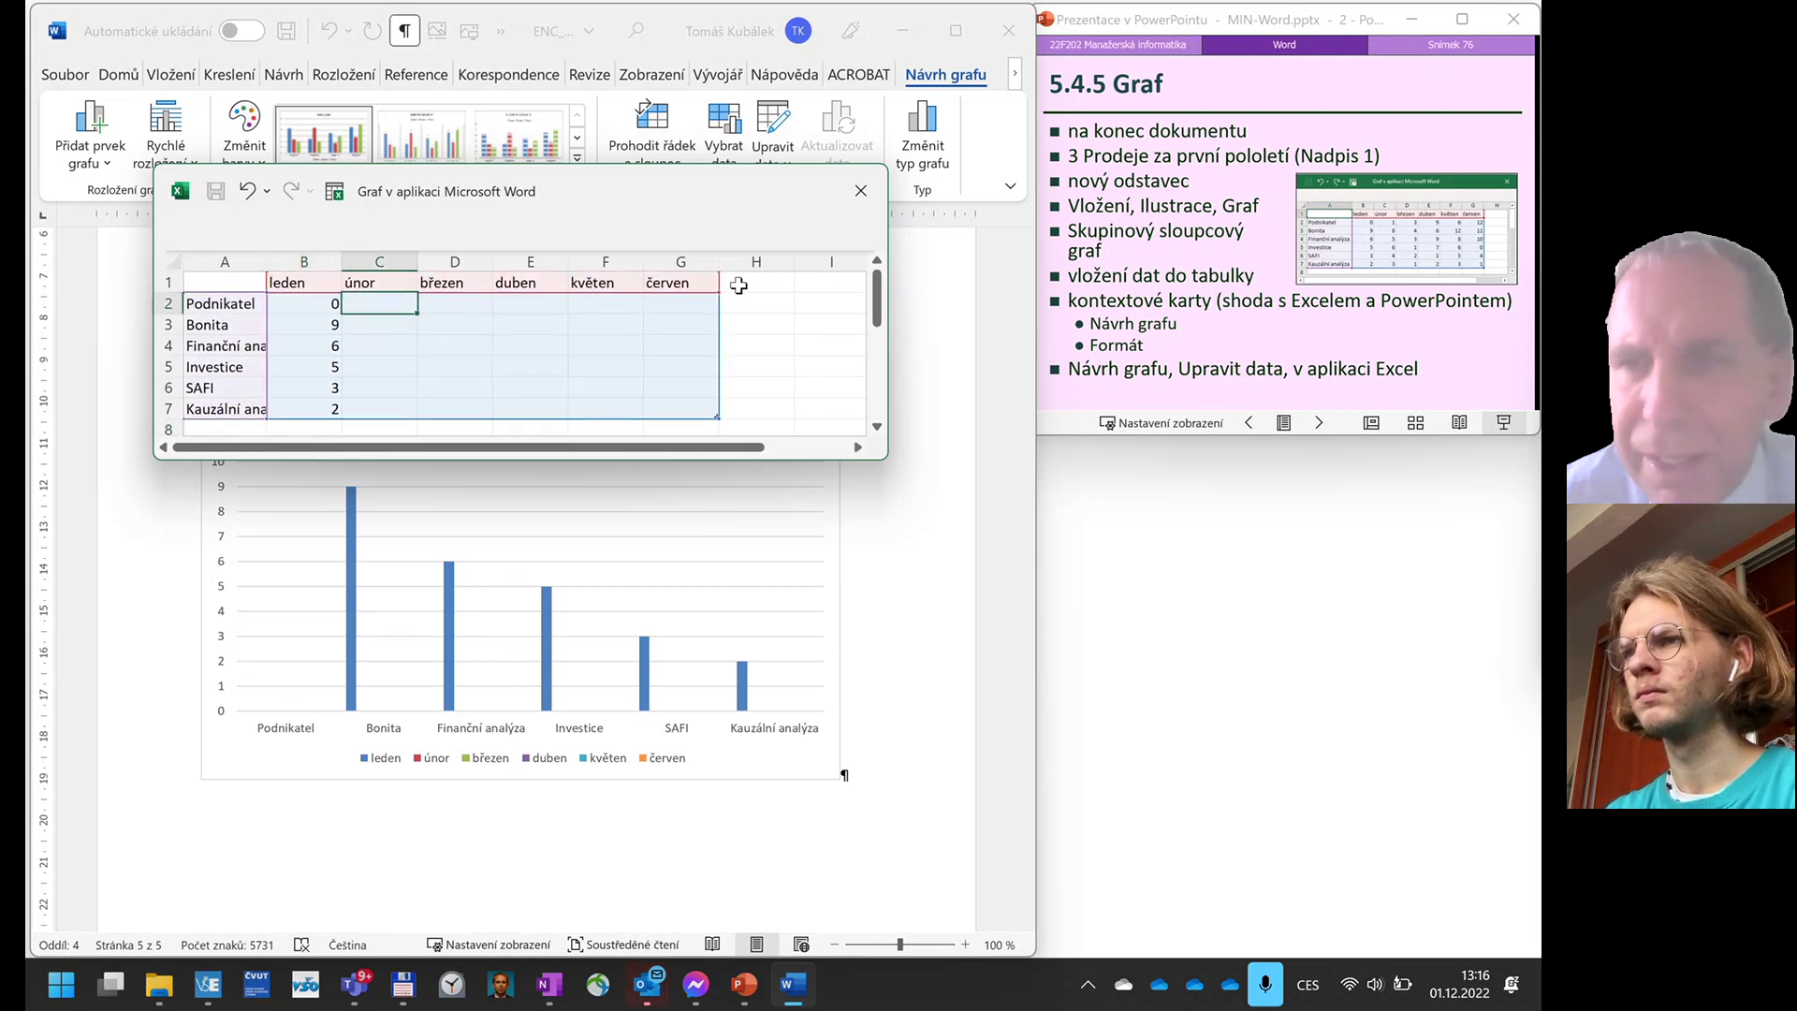
{"action": "type", "text": "1"}
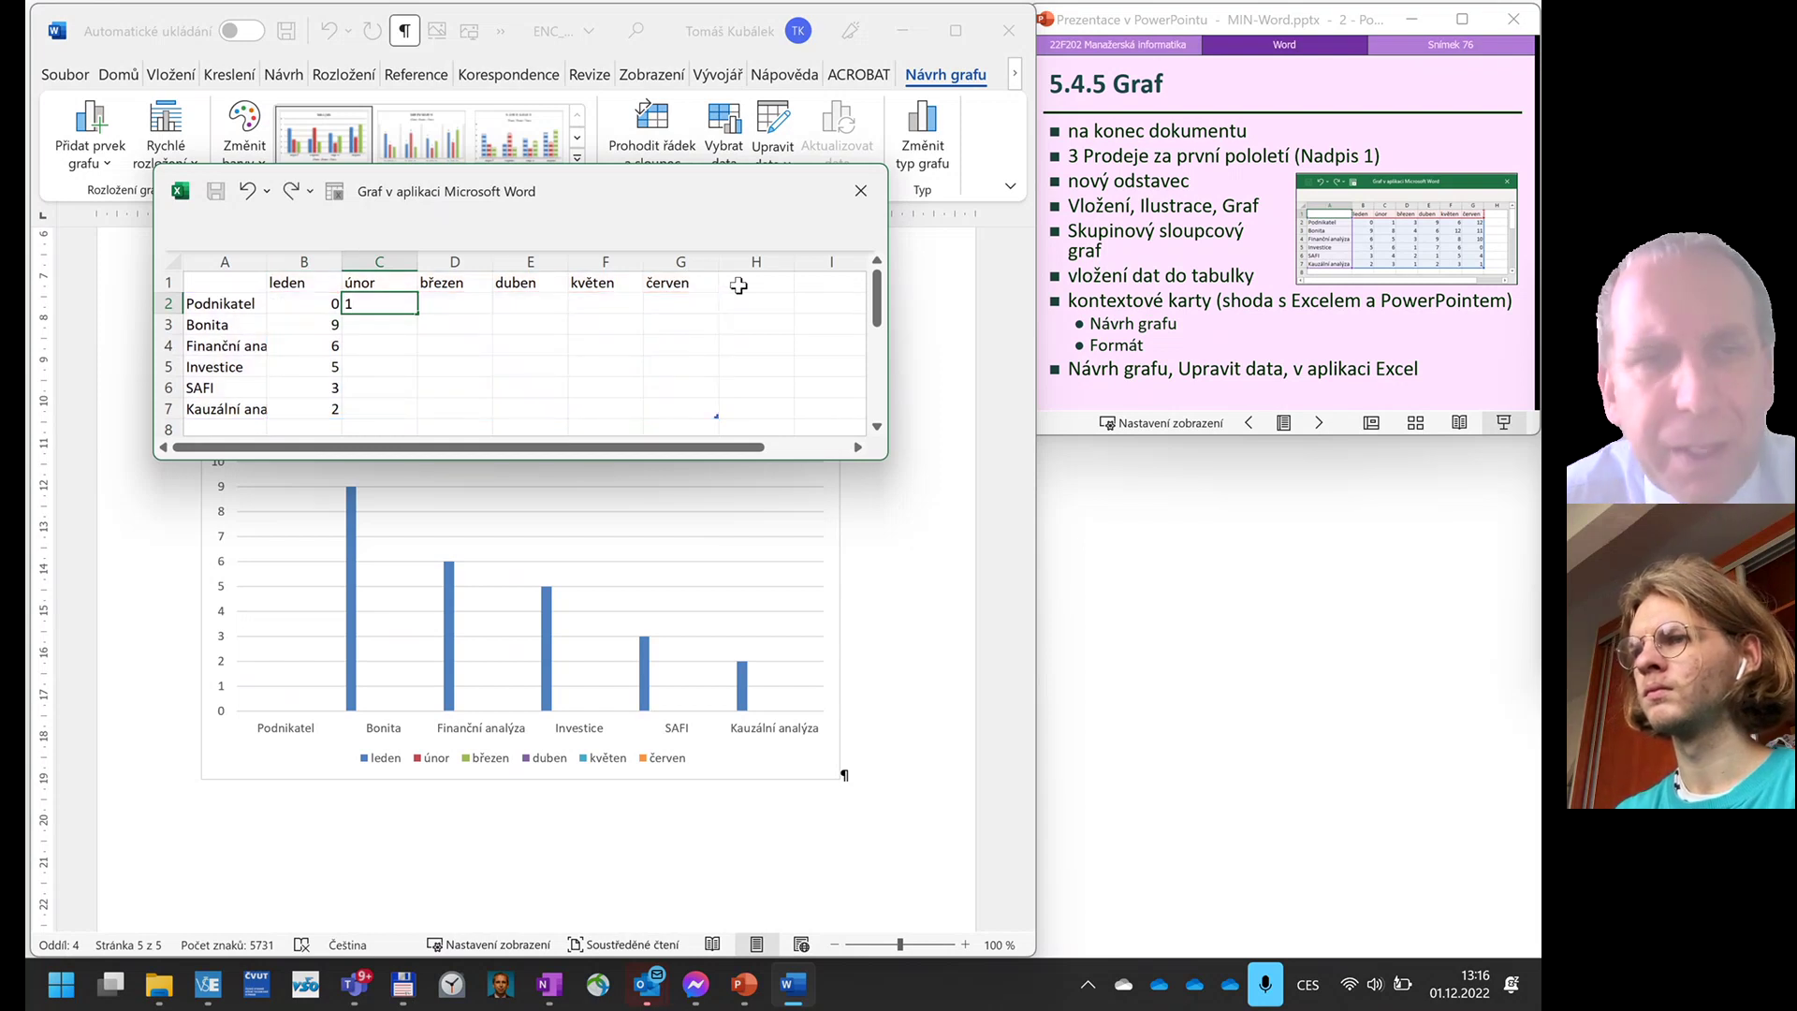
{"action": "key", "text": "Return"}
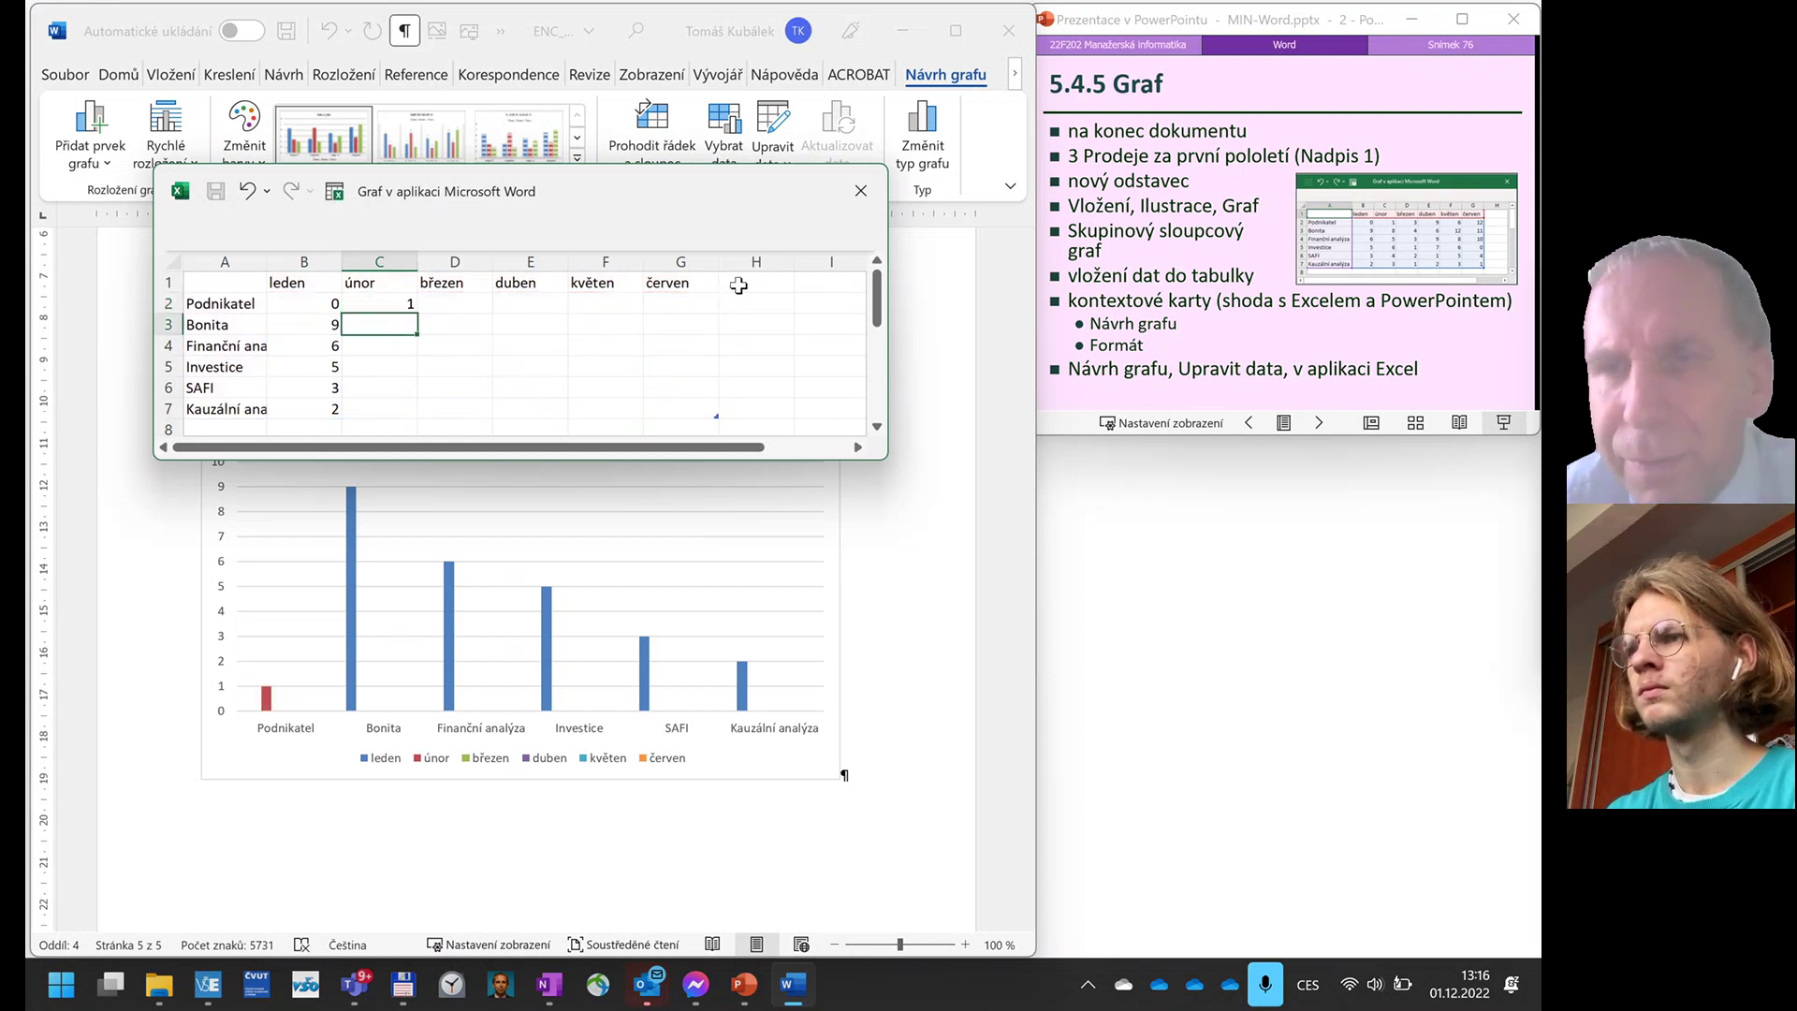
{"action": "type", "text": "8"}
{"action": "key", "text": "Return"}
{"action": "type", "text": "5"}
{"action": "key", "text": "Return"}
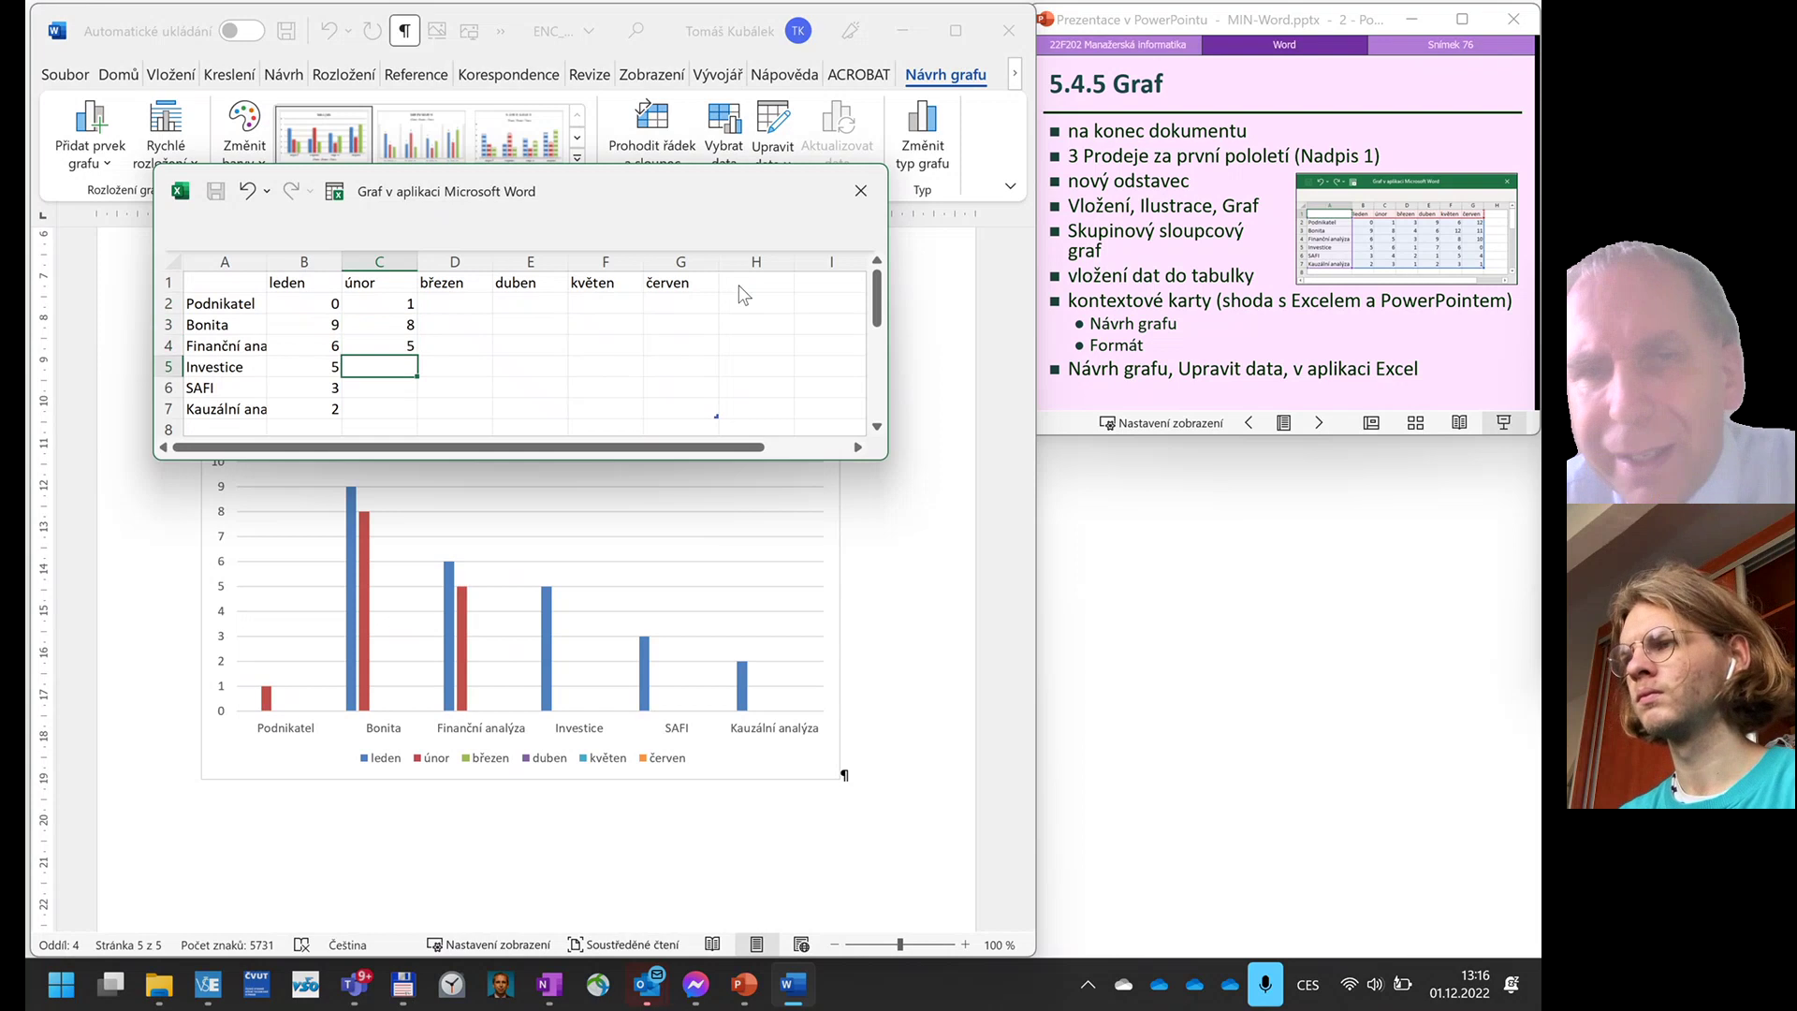
{"action": "type", "text": "6"}
{"action": "key", "text": "Return"}
{"action": "type", "text": "4"}
{"action": "key", "text": "Return"}
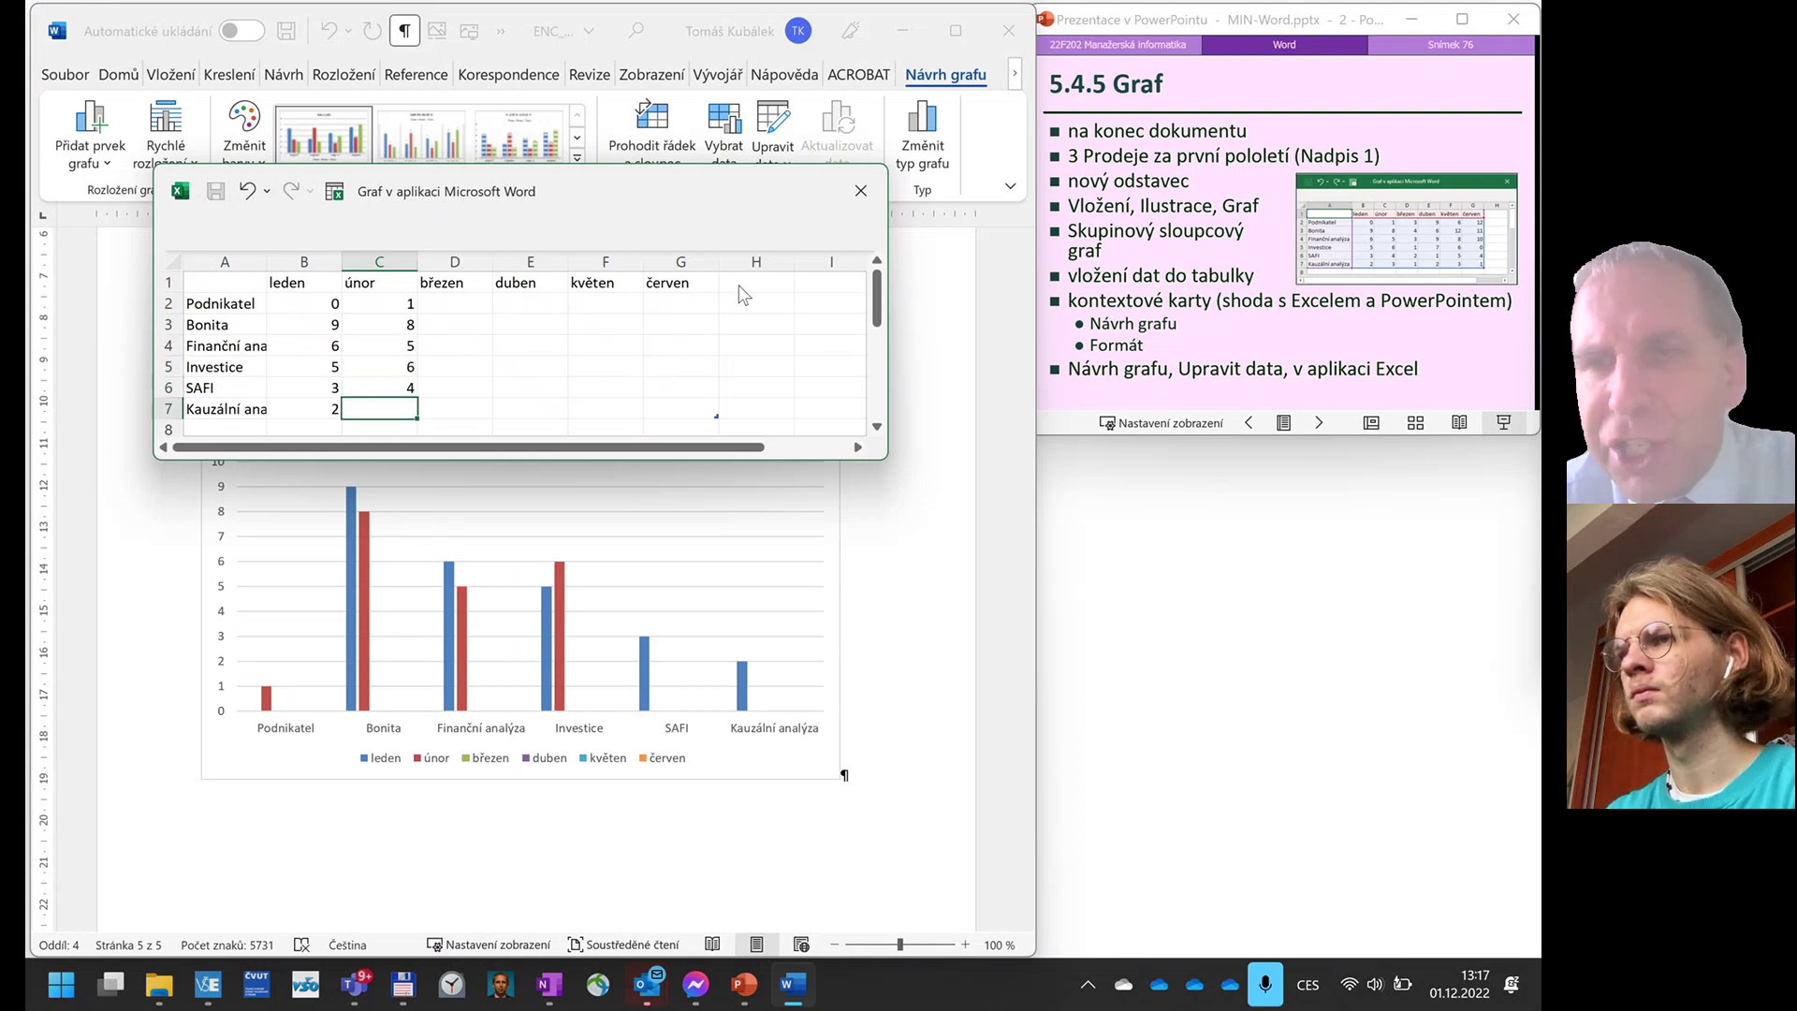
{"action": "type", "text": "3"}
{"action": "key", "text": "Return"}
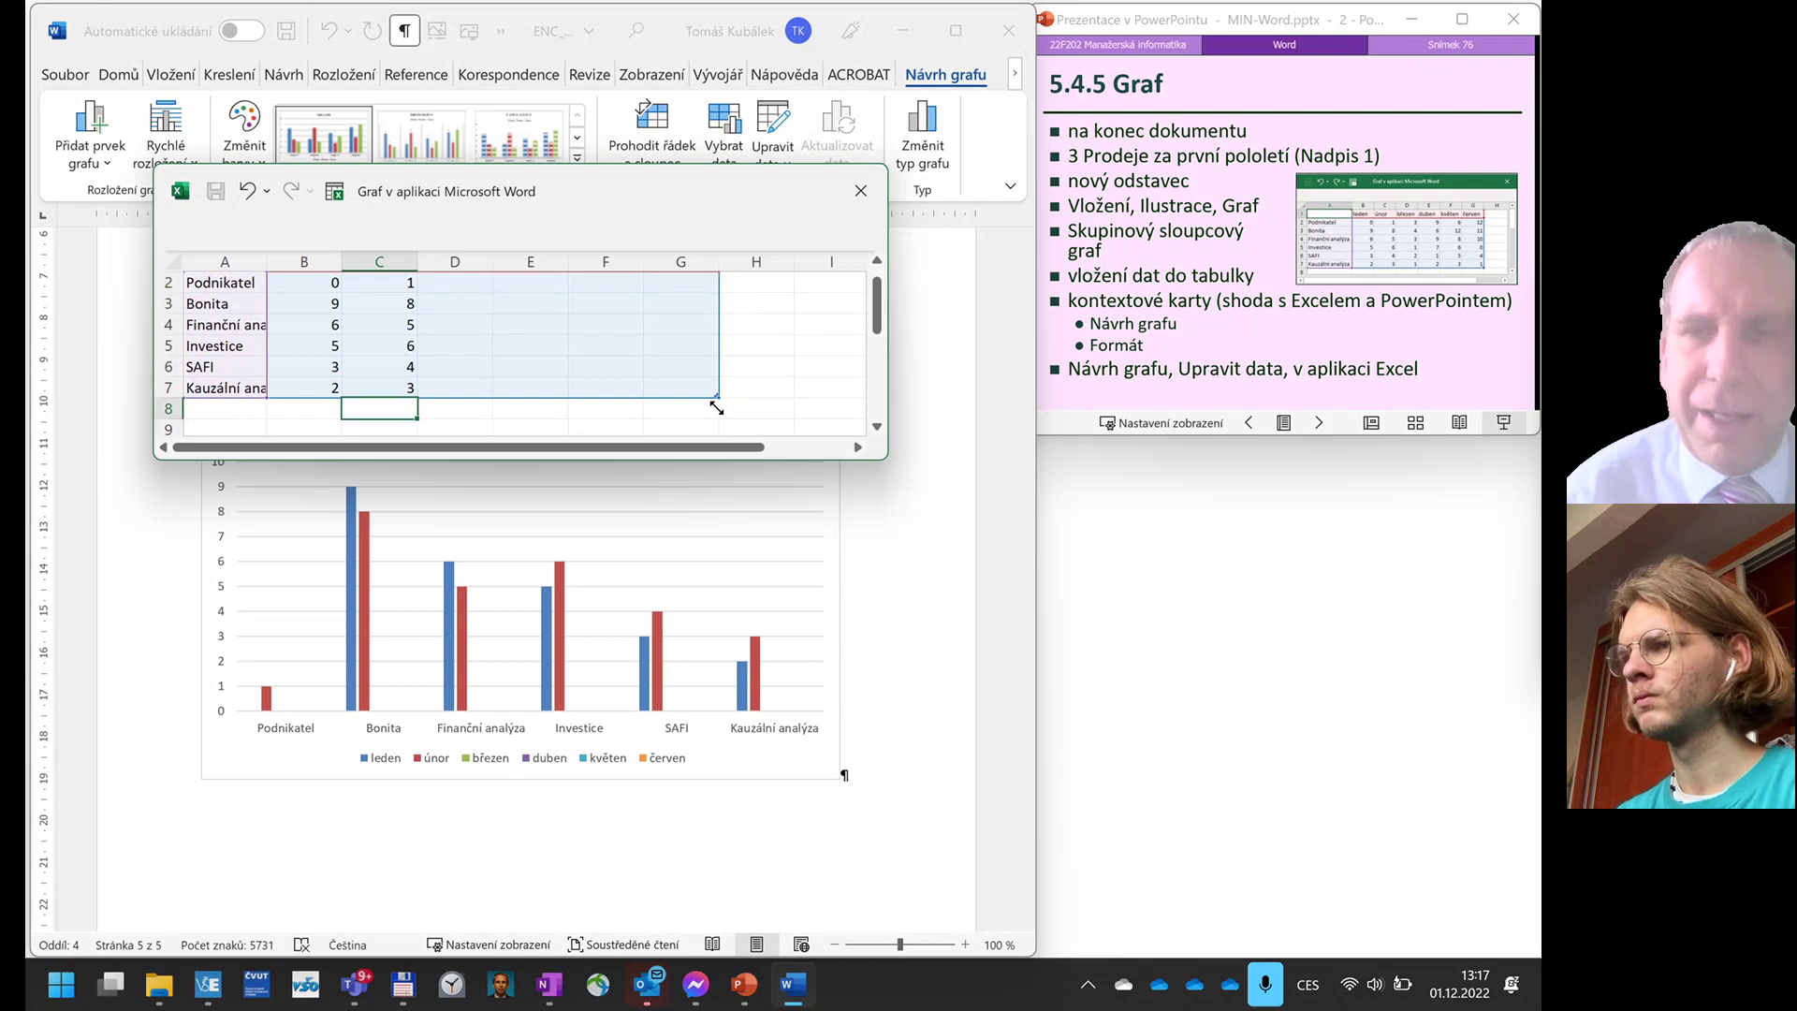
Close the chart's Excel data window and show the Návrh grafu options for the sales chart.
{"action": "left_click", "coordinate": [890, 550]}
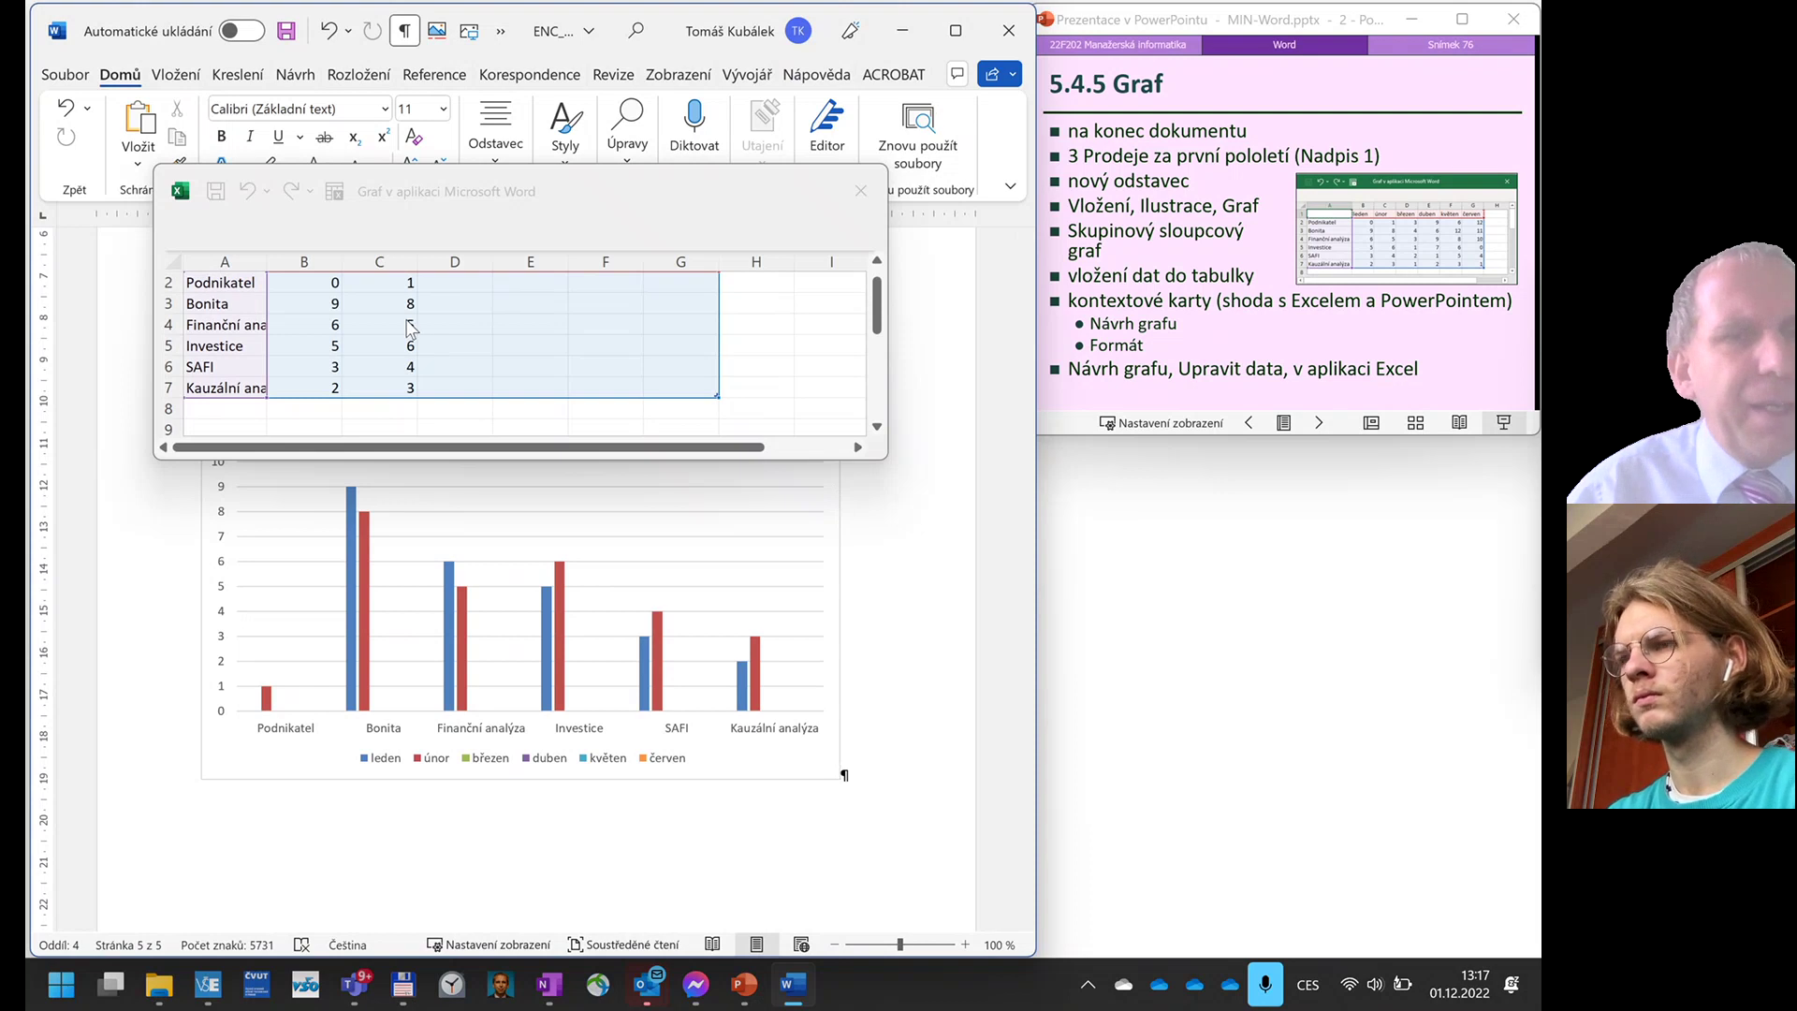
{"action": "left_click", "coordinate": [857, 193]}
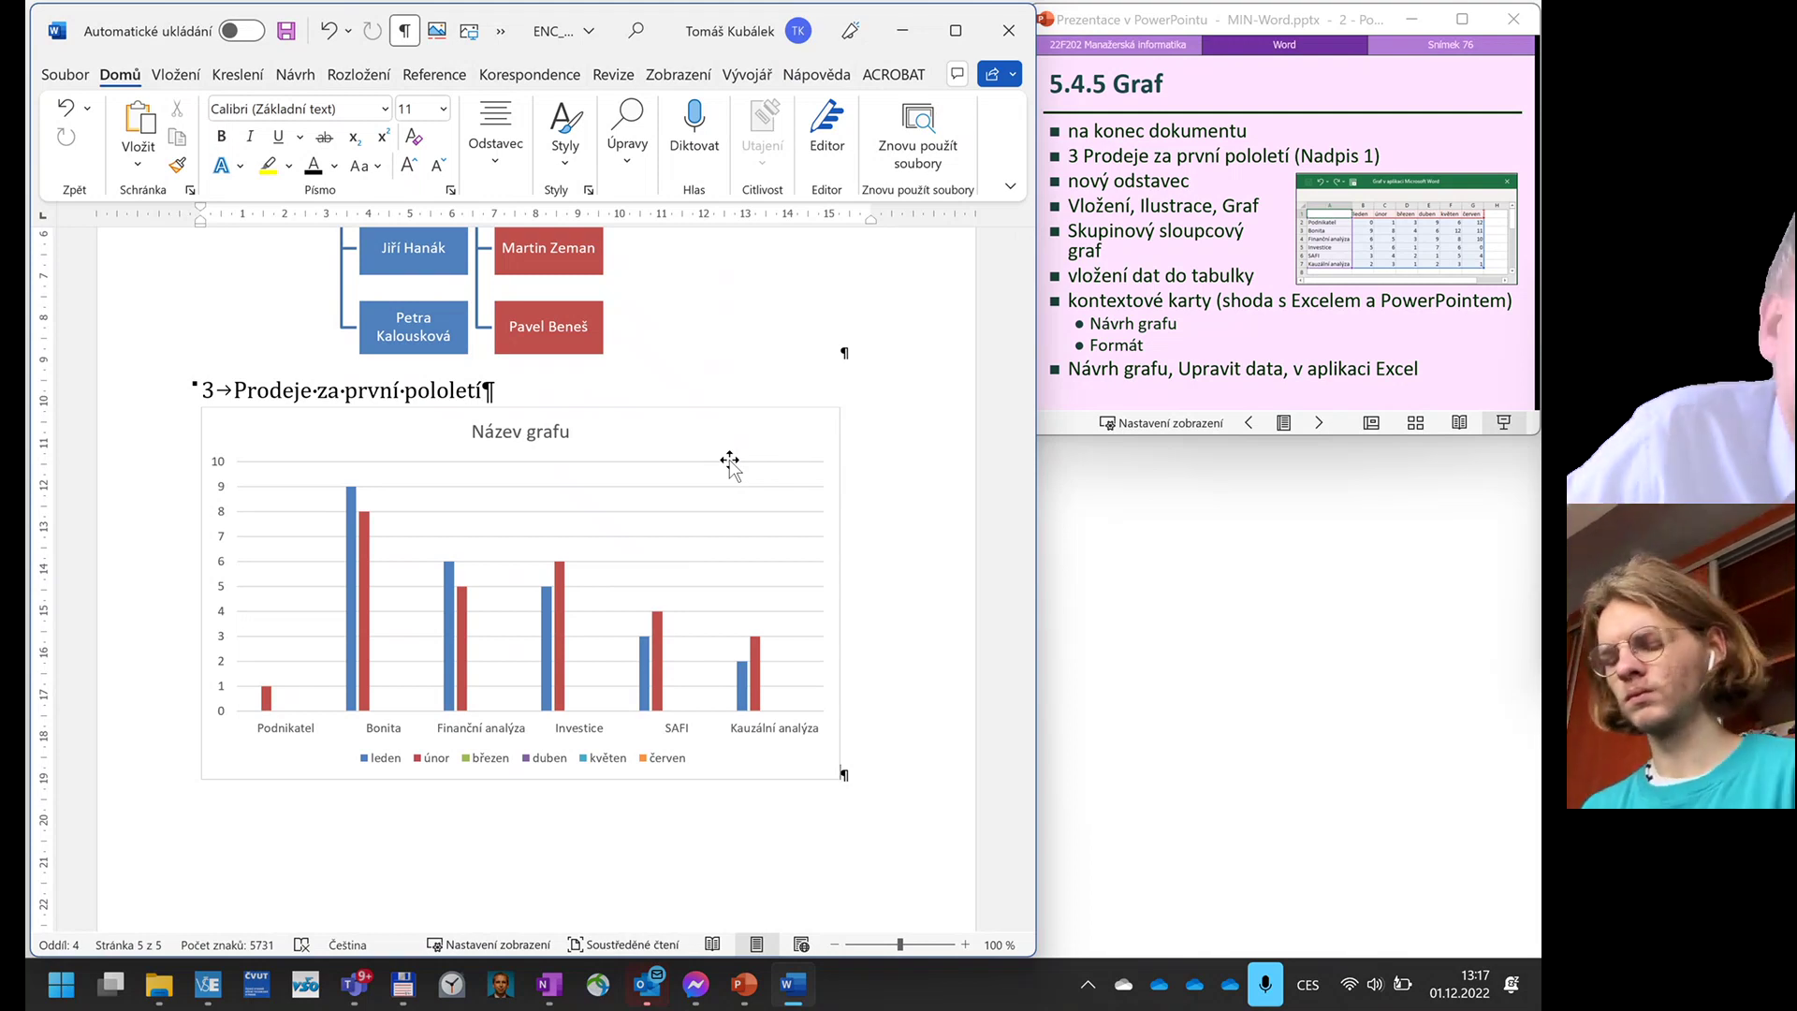
{"action": "left_click", "coordinate": [729, 461]}
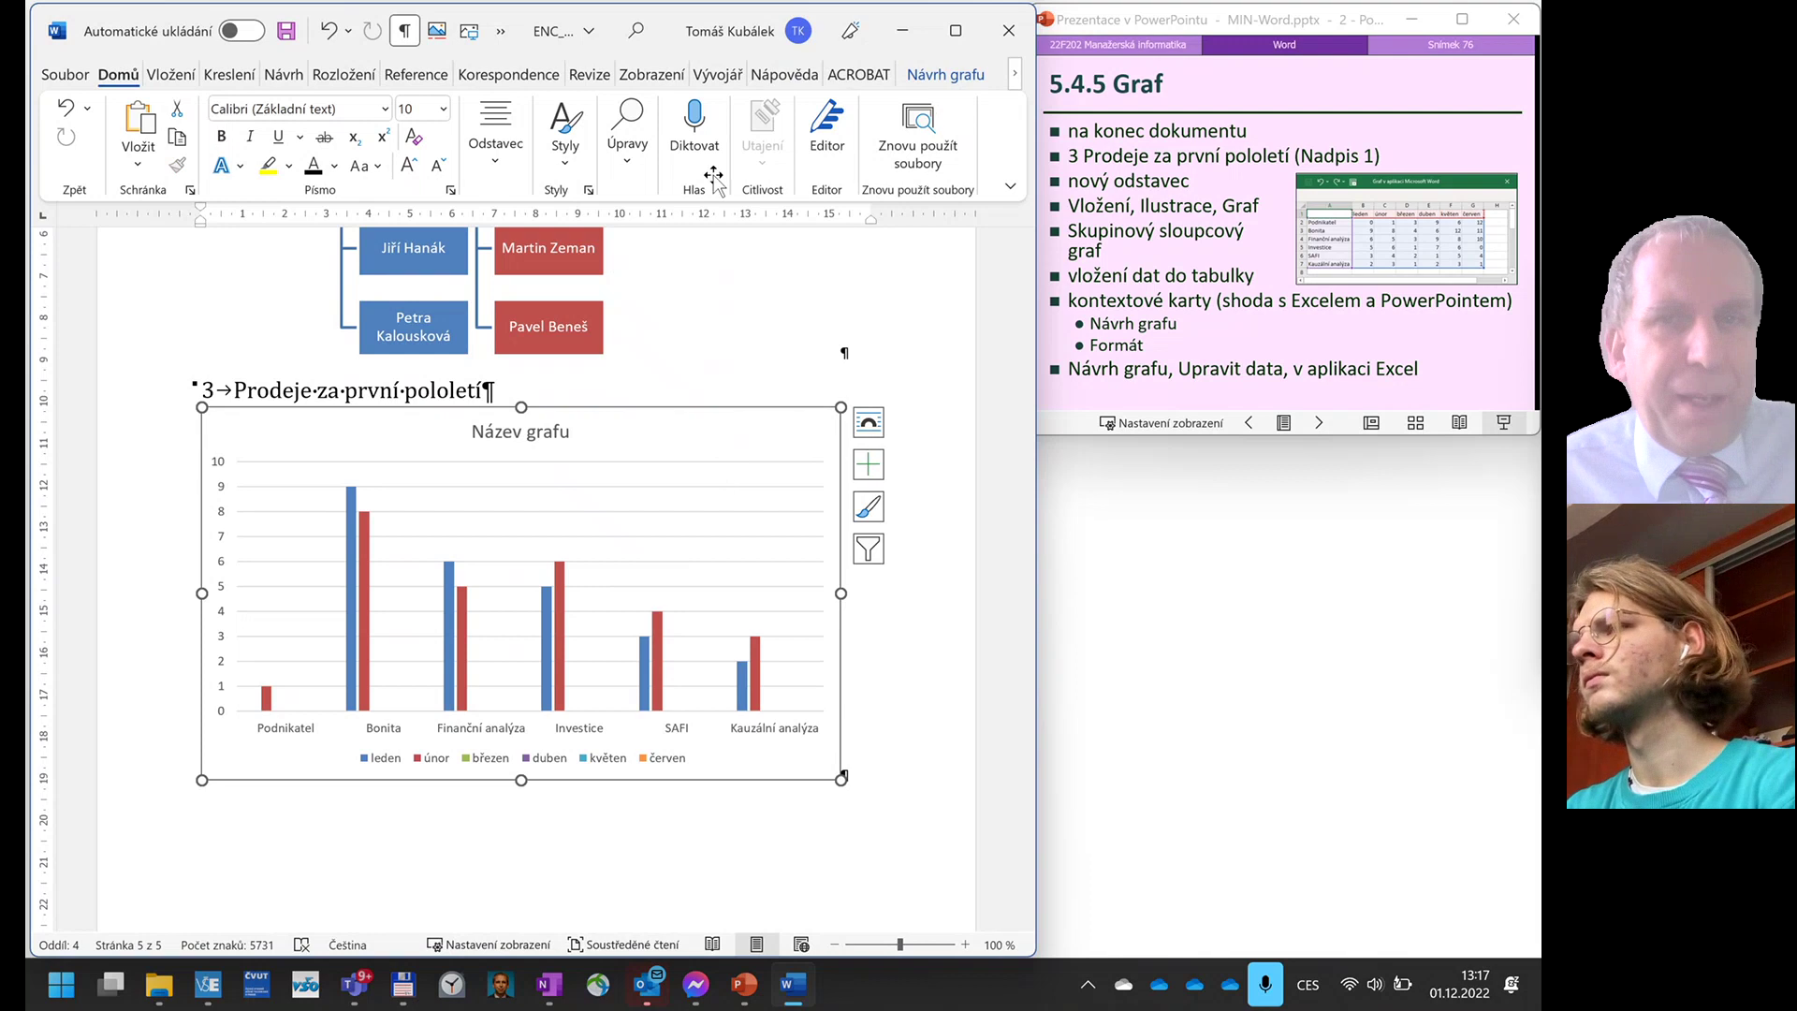
{"action": "left_click", "coordinate": [947, 75]}
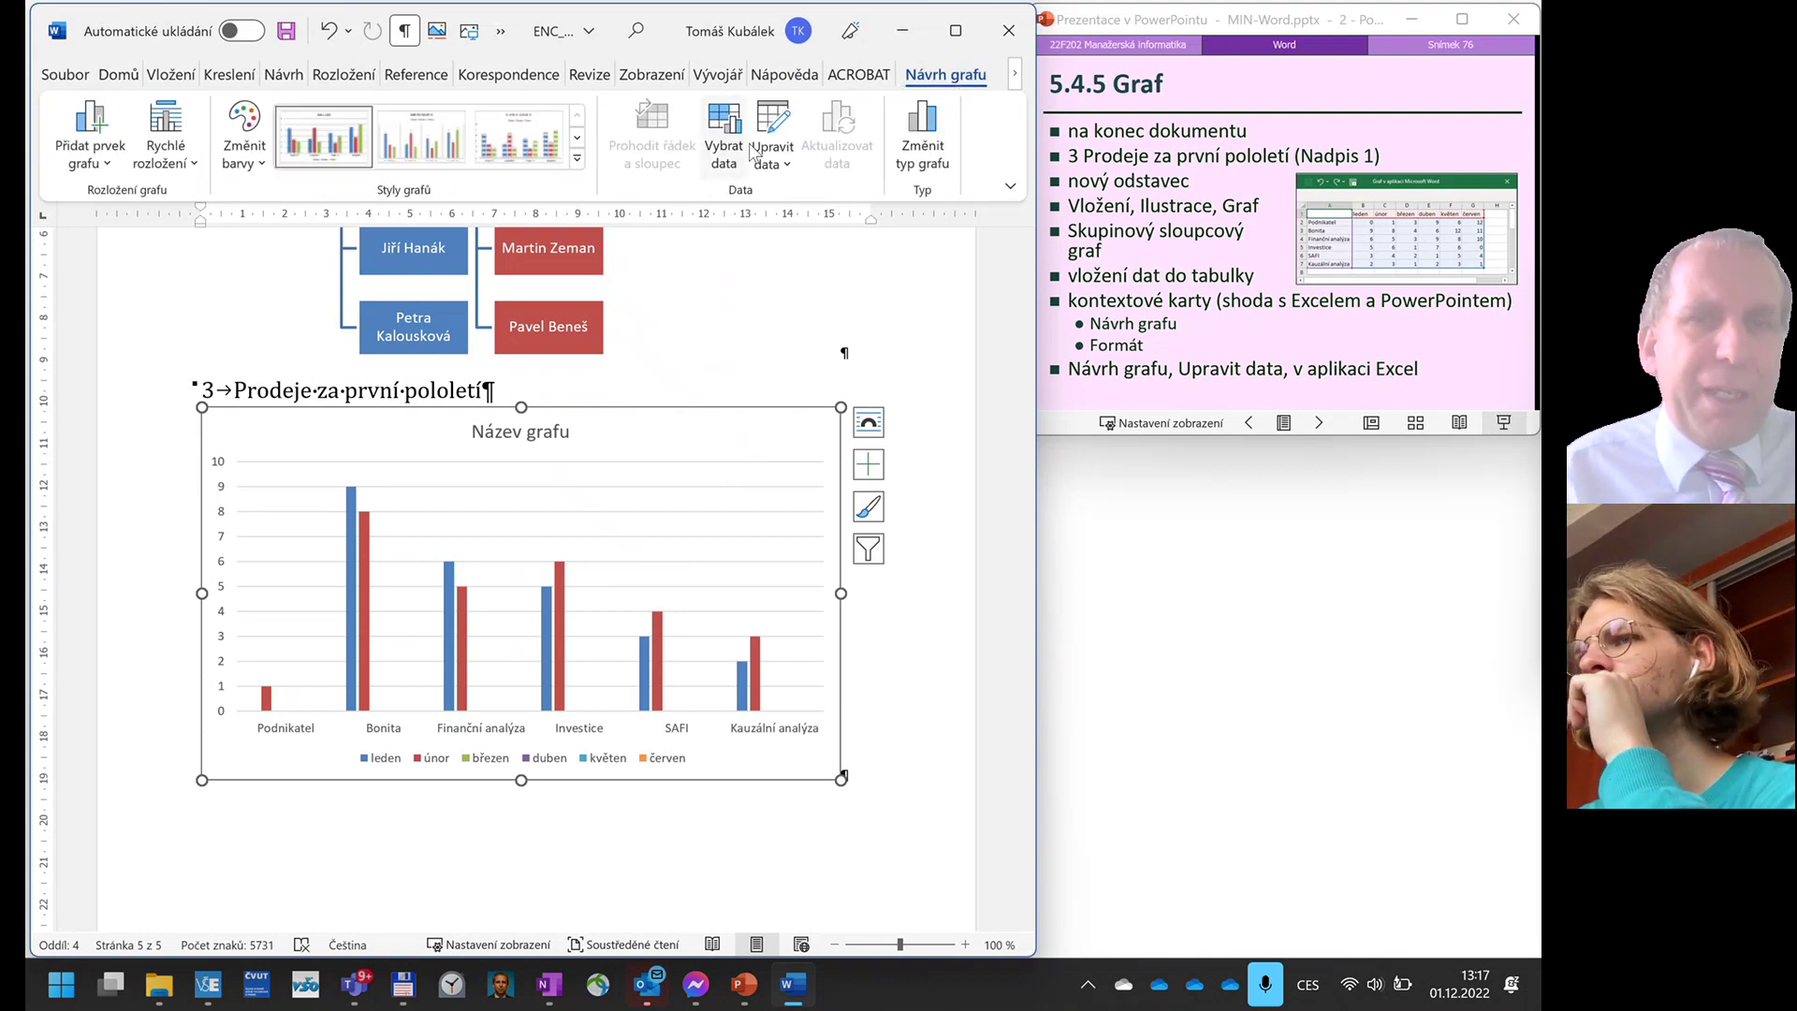
Reopen the chart data, enter březen values 3, 4, 3, 1, 2, 1 into D2:D7, then close it.
{"action": "left_click", "coordinate": [776, 122]}
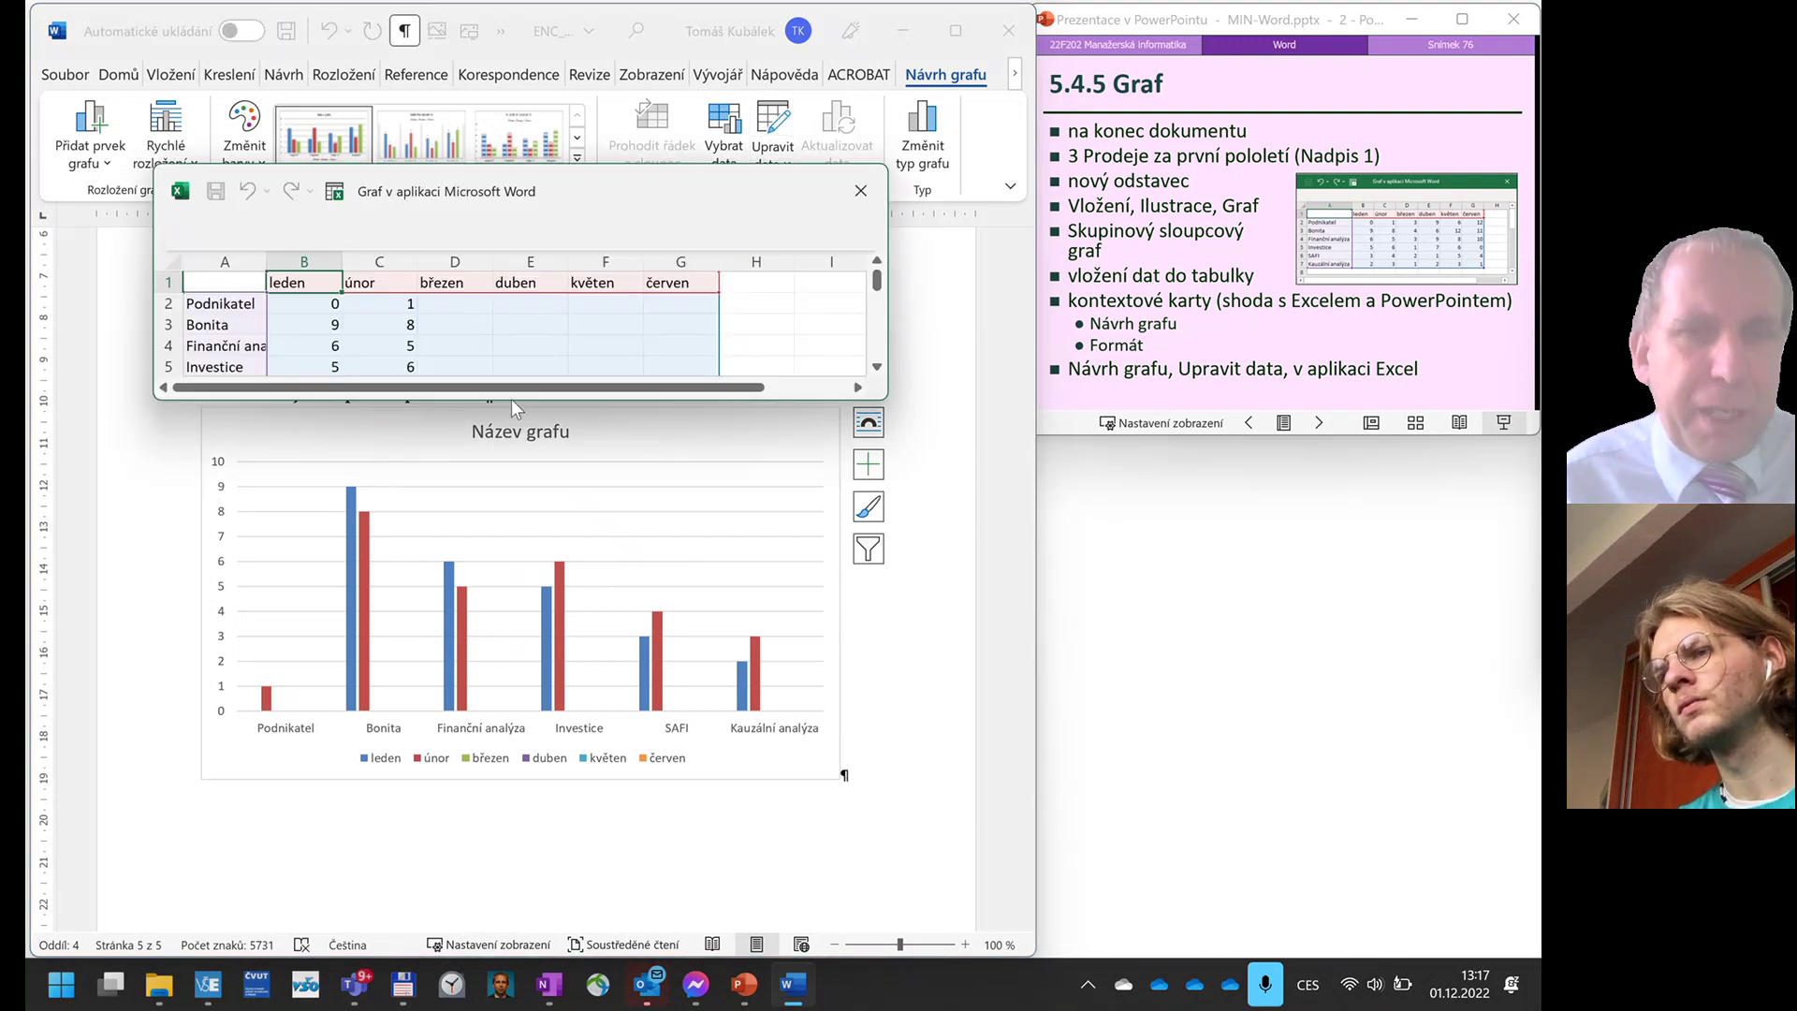
{"action": "left_click_drag", "start_coordinate": [519, 403], "coordinate": [518, 531]}
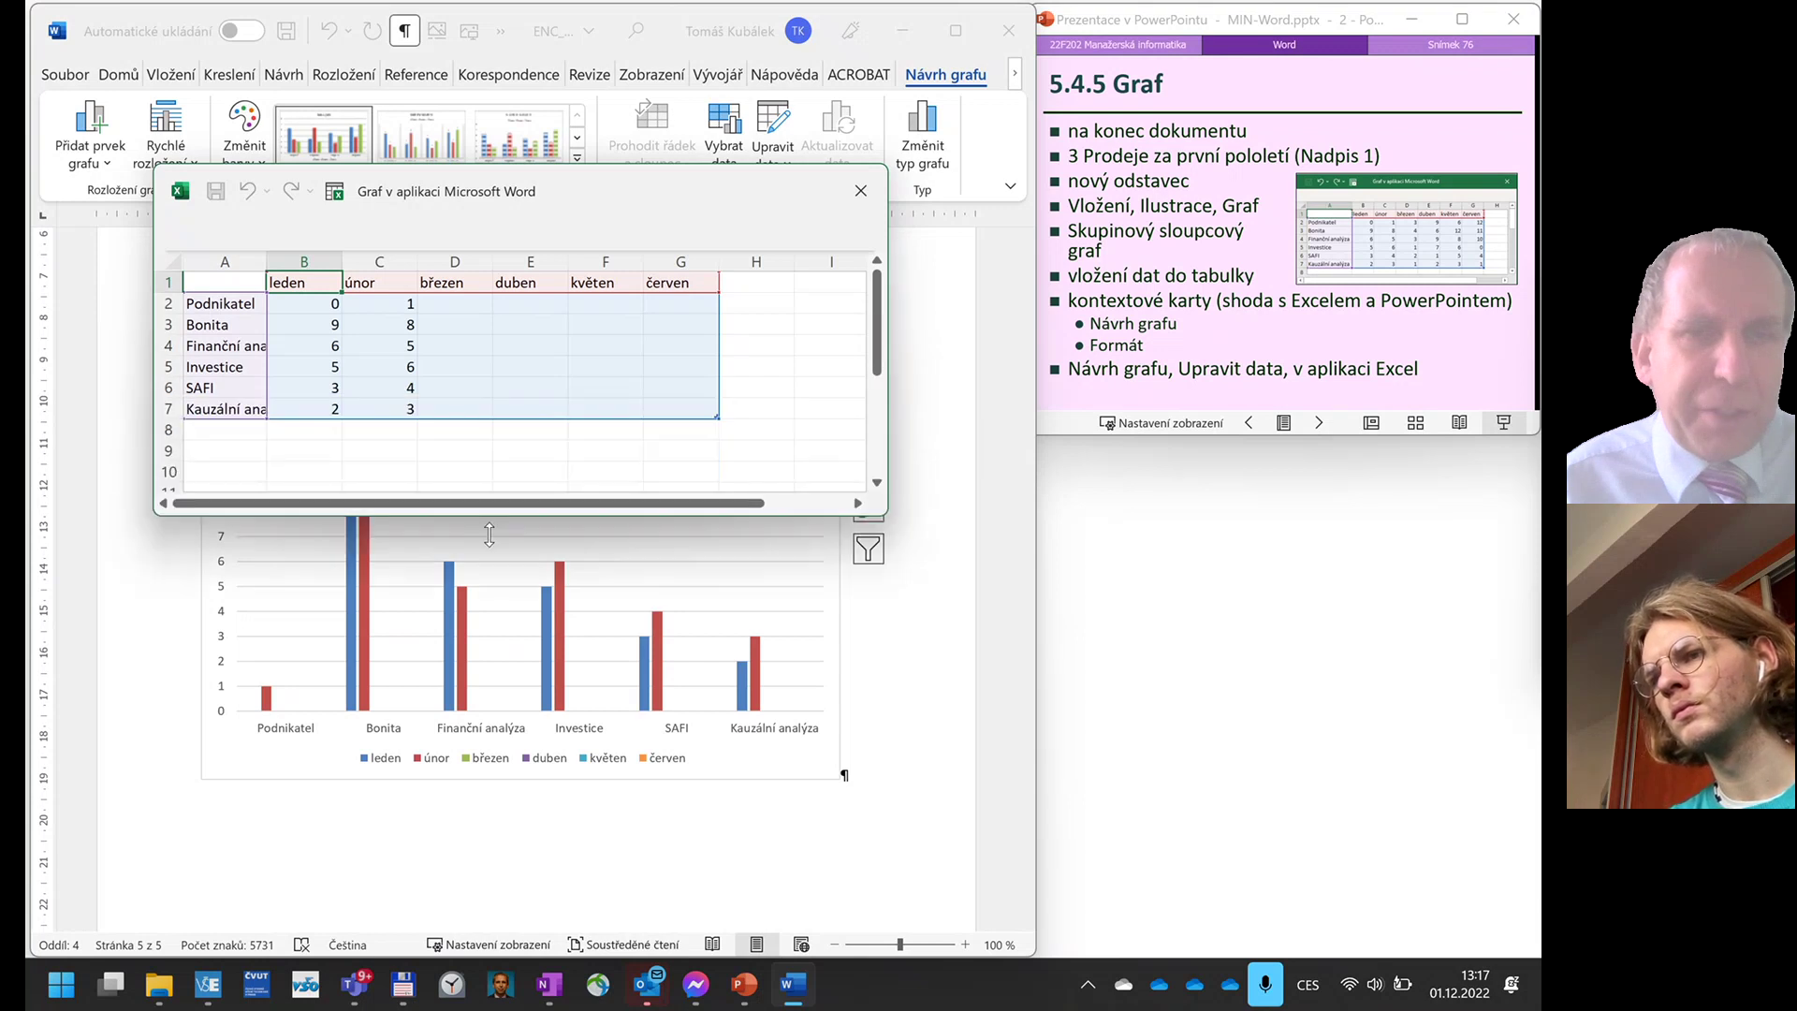
{"action": "left_click", "coordinate": [454, 304]}
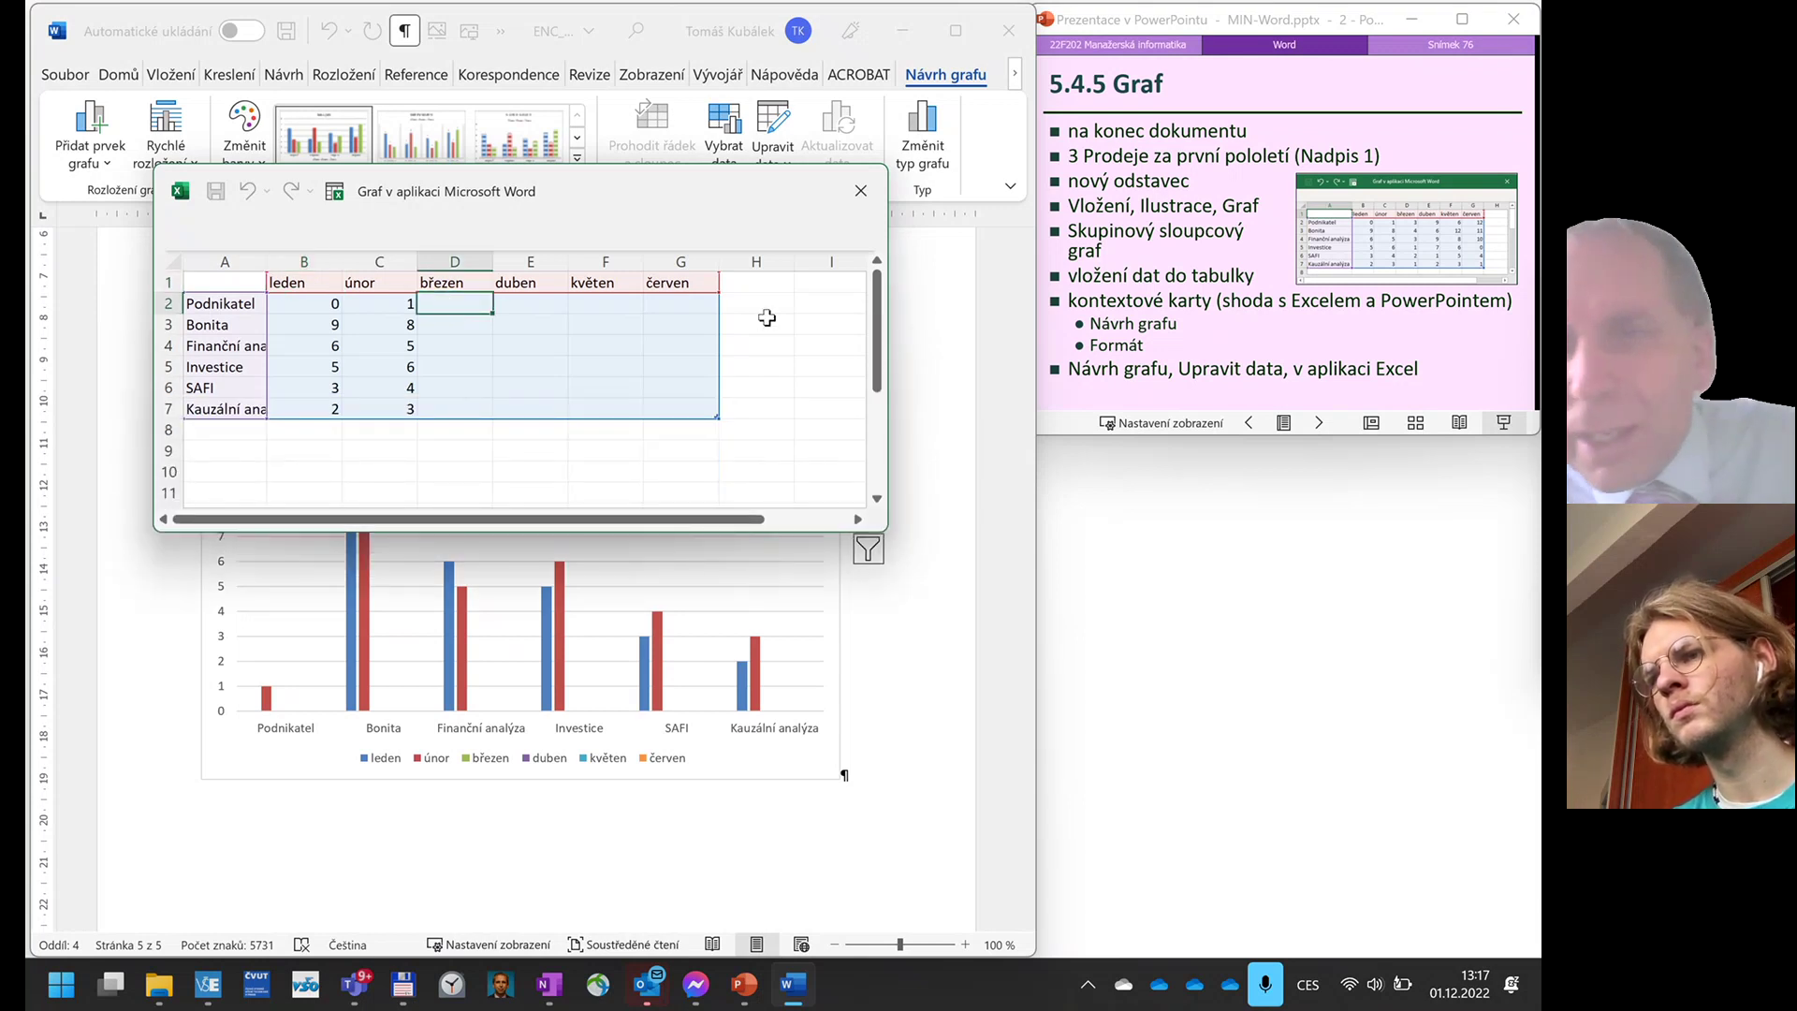
{"action": "type", "text": "3"}
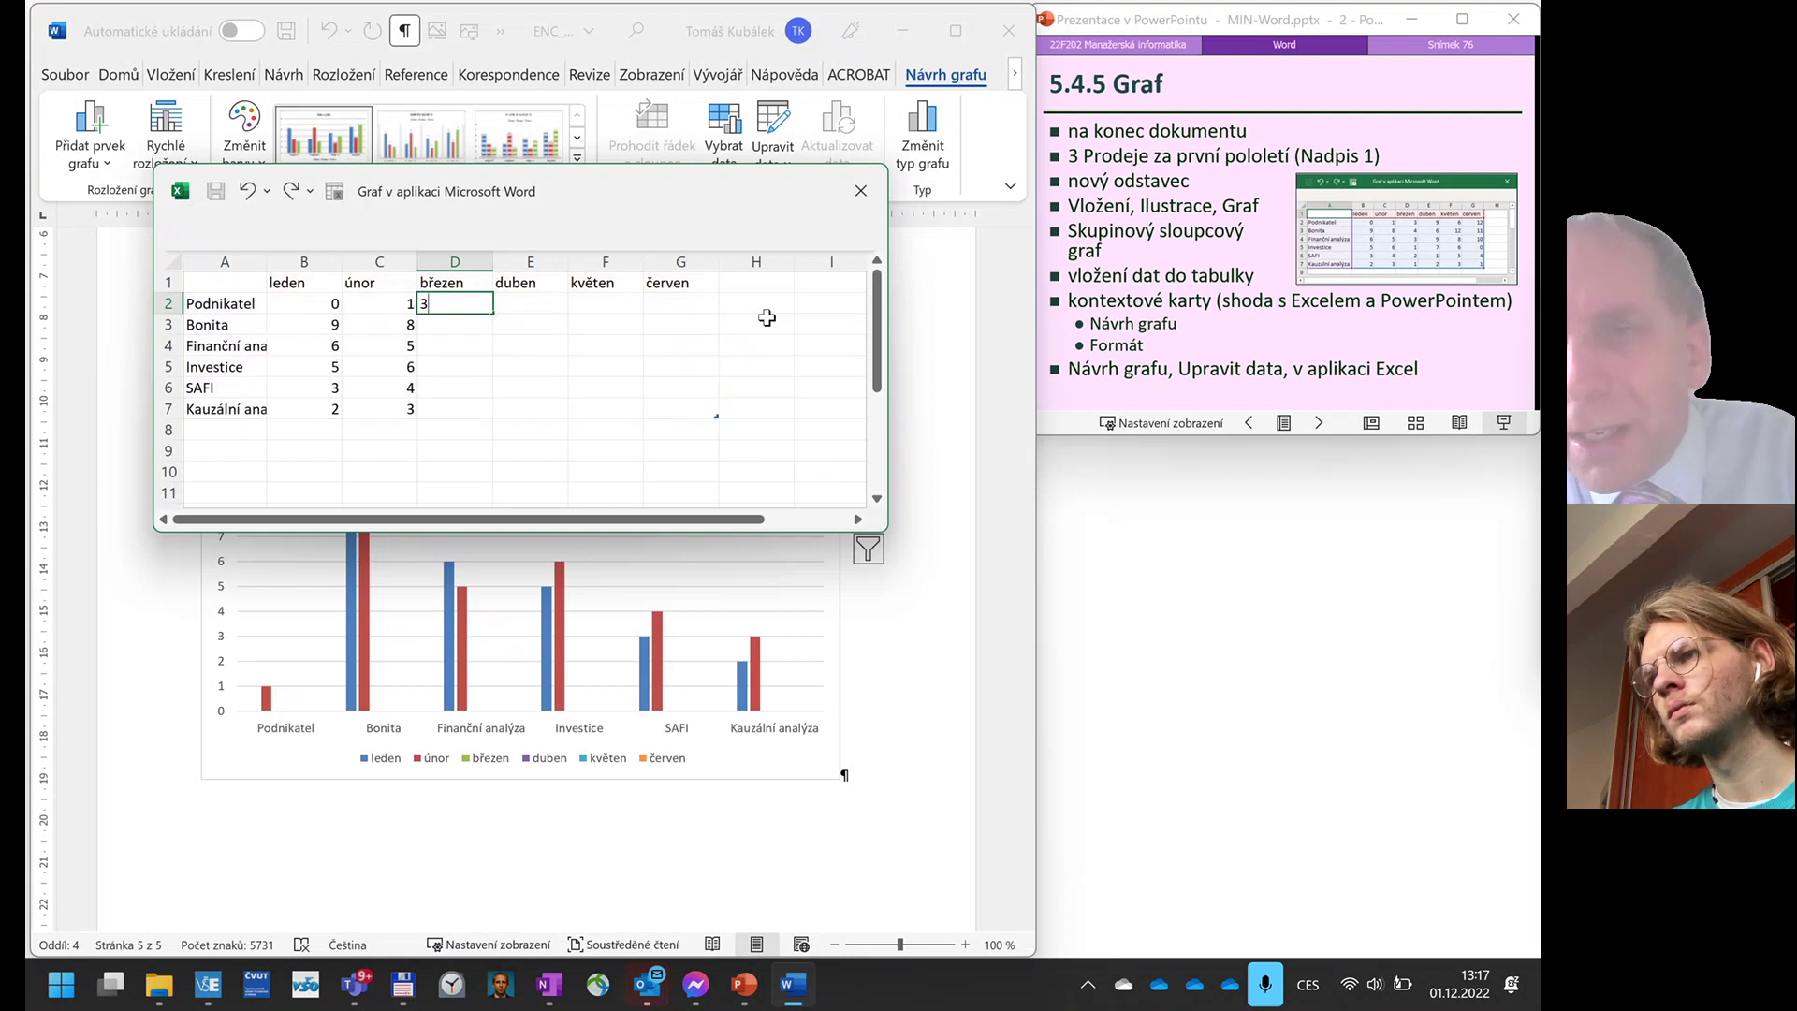
{"action": "key", "text": "Return"}
{"action": "type", "text": "4"}
{"action": "key", "text": "Return"}
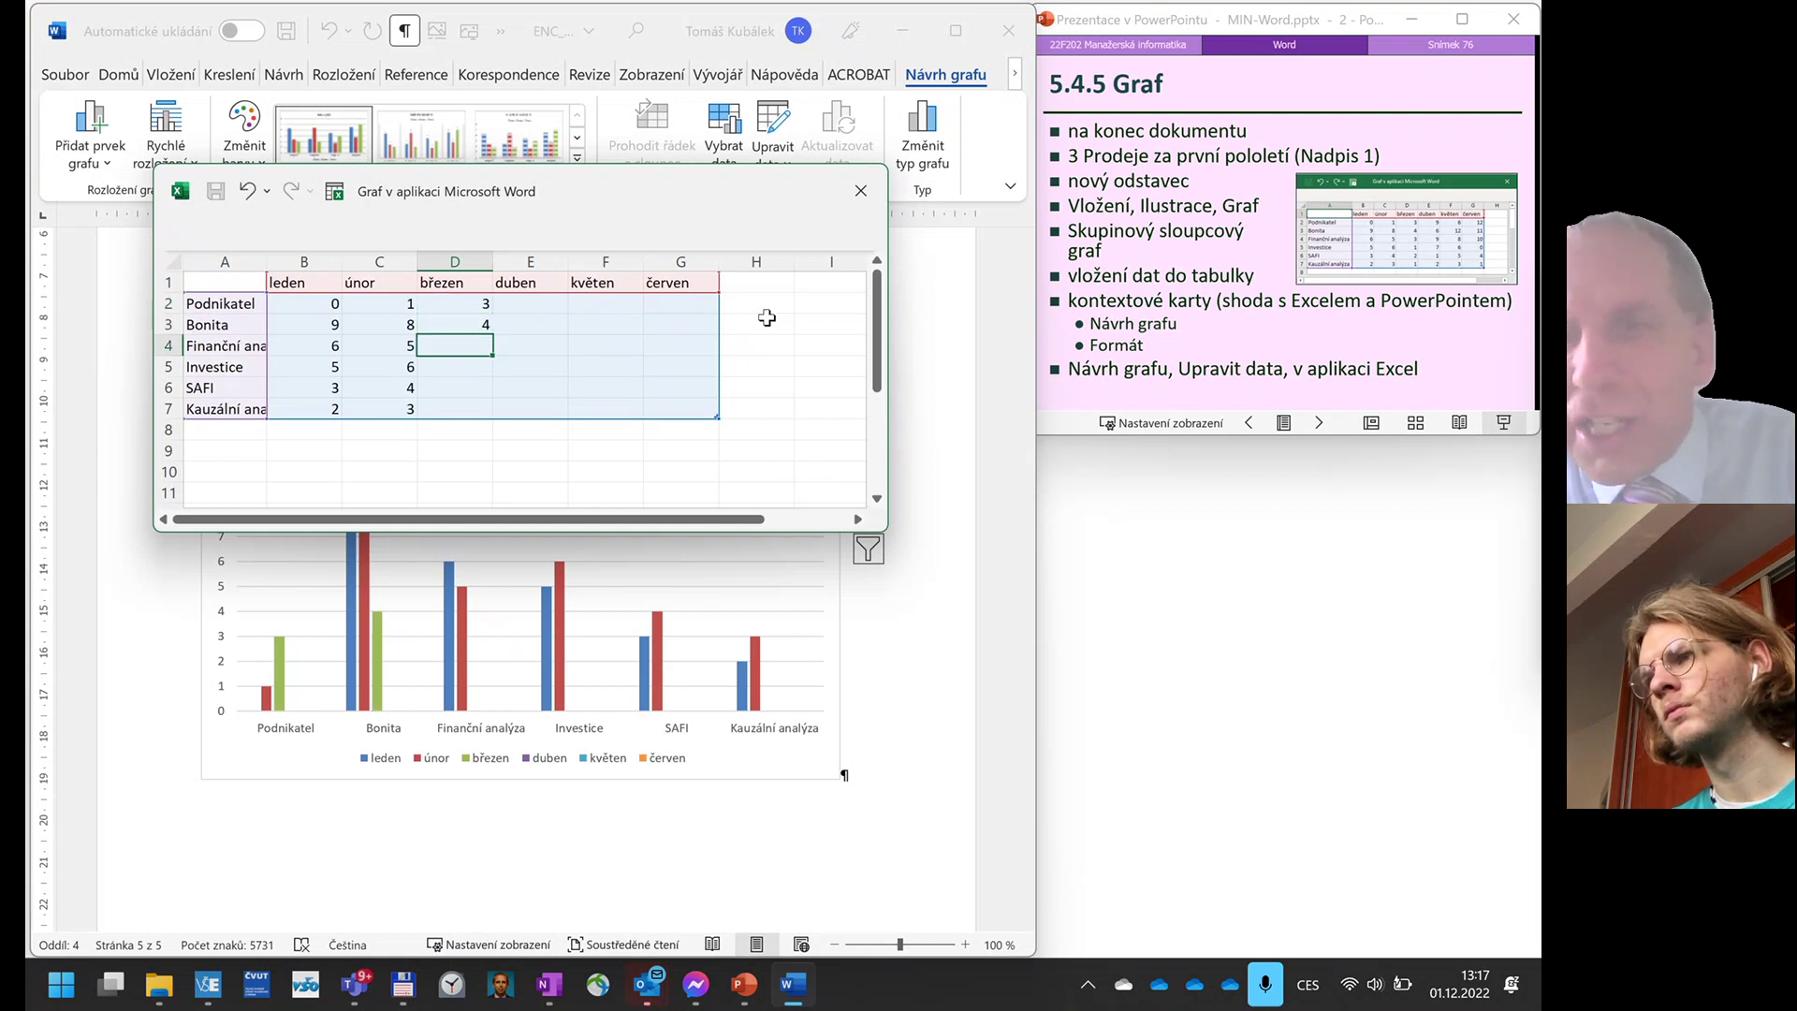
{"action": "type", "text": "3"}
{"action": "key", "text": "Return"}
{"action": "type", "text": "1"}
{"action": "key", "text": "Return"}
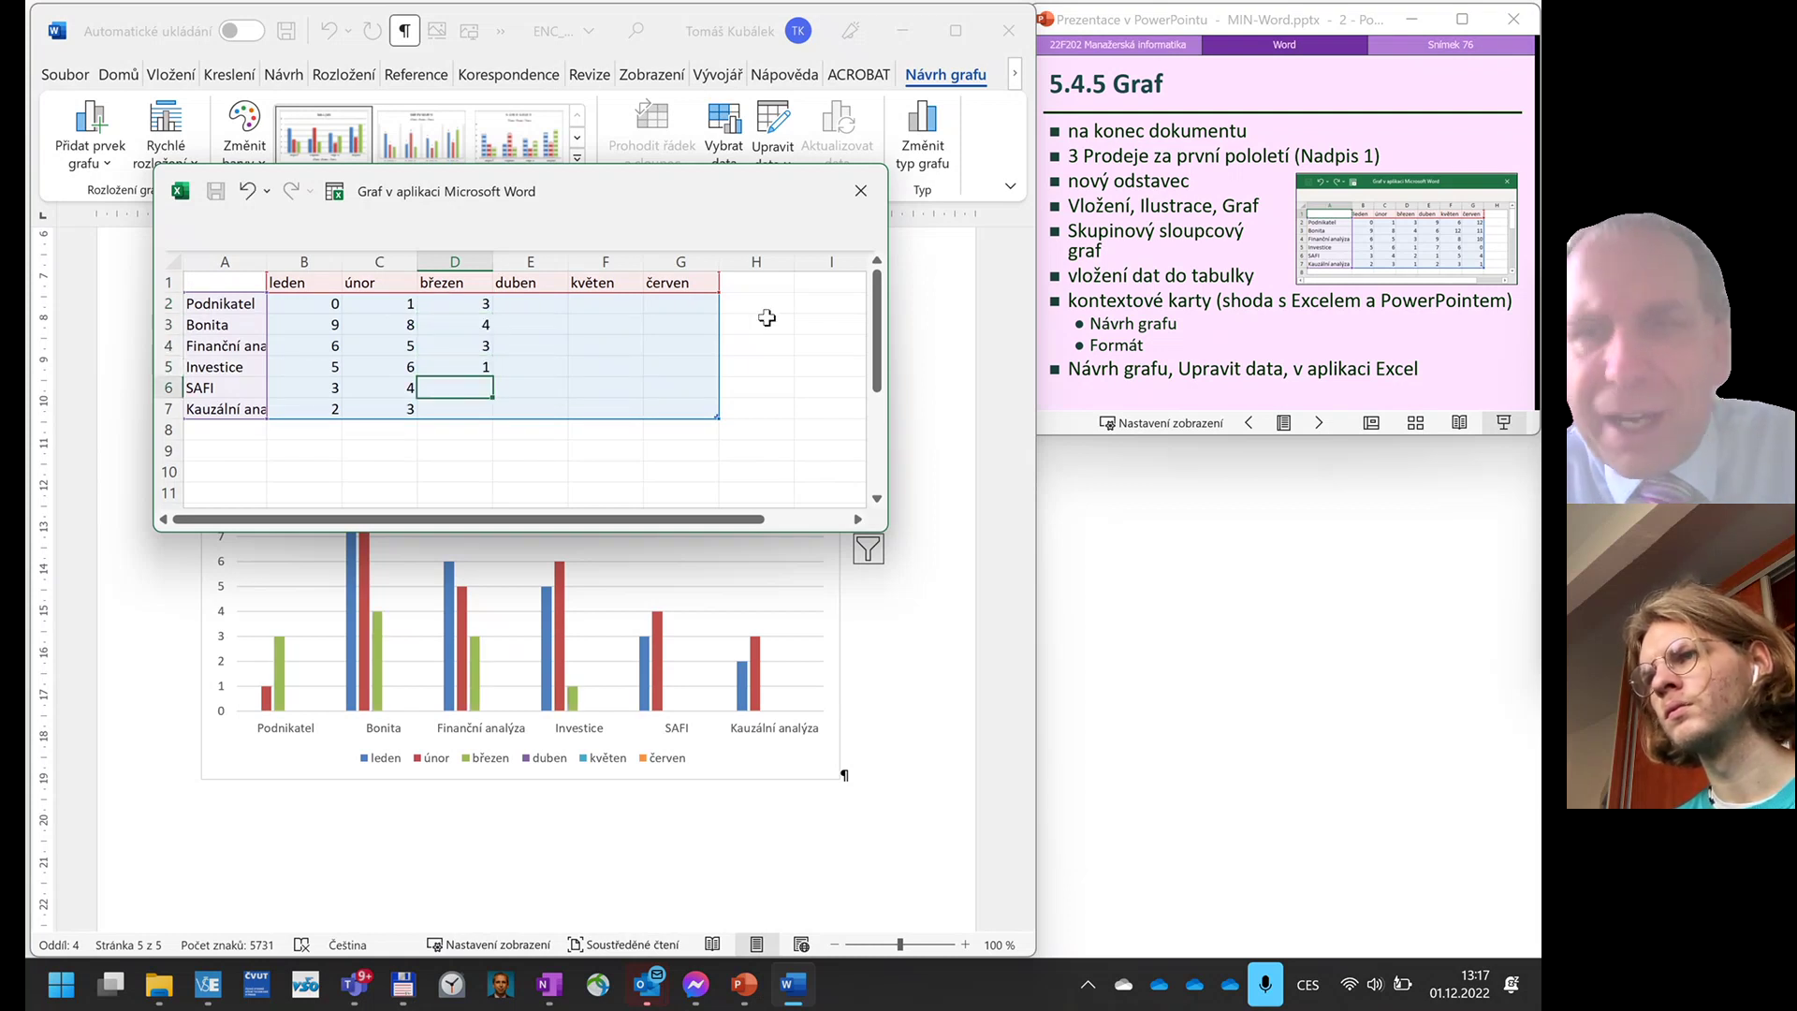
{"action": "type", "text": "2"}
{"action": "key", "text": "Return"}
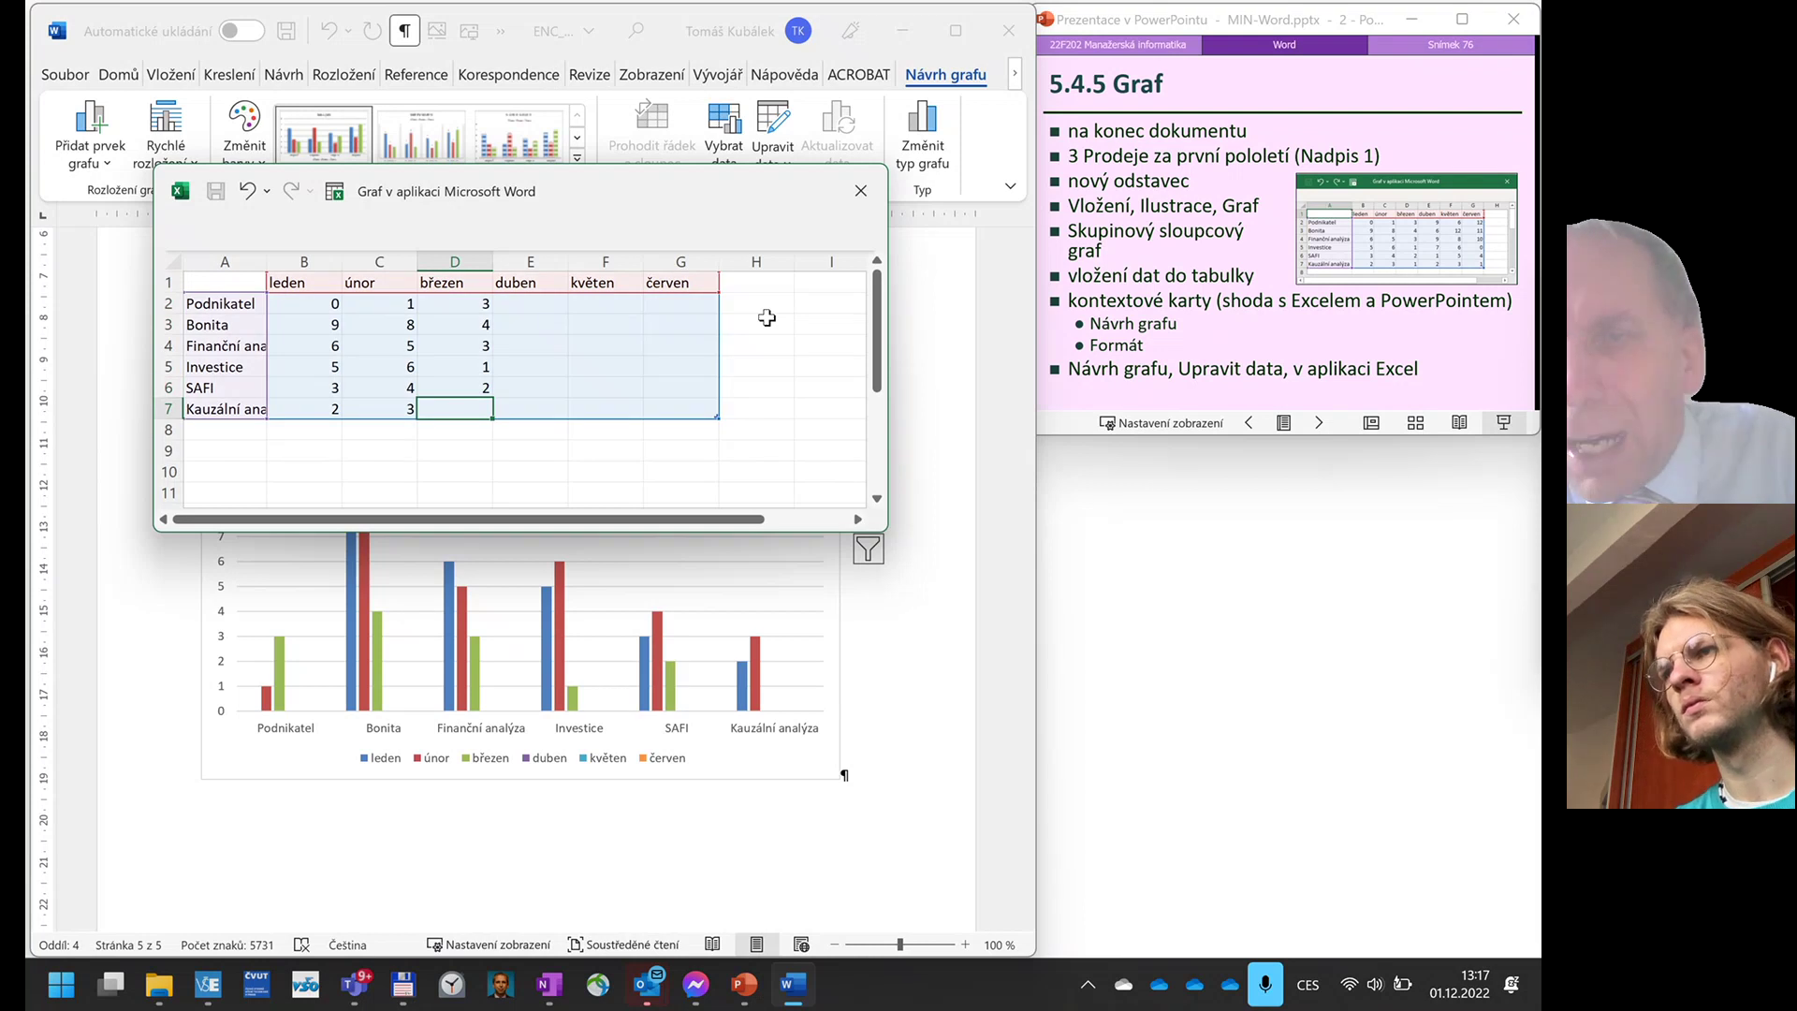
{"action": "type", "text": "1"}
{"action": "key", "text": "Return"}
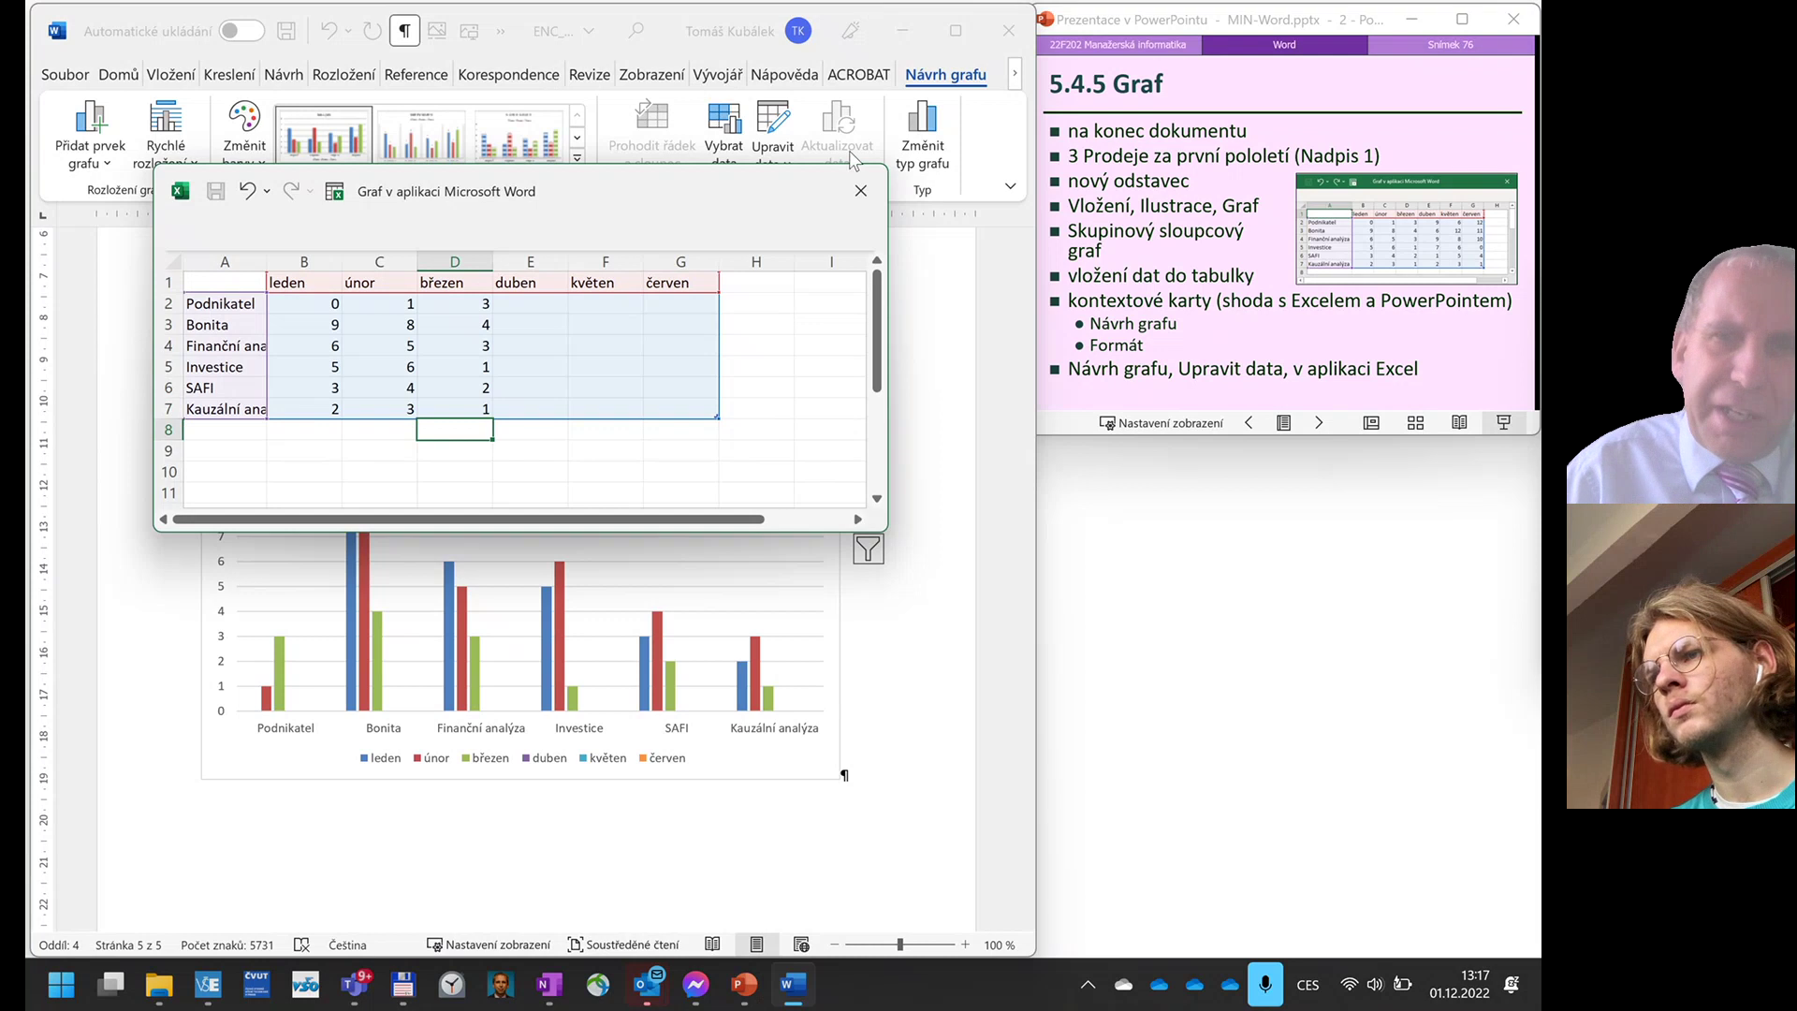
{"action": "left_click", "coordinate": [860, 190]}
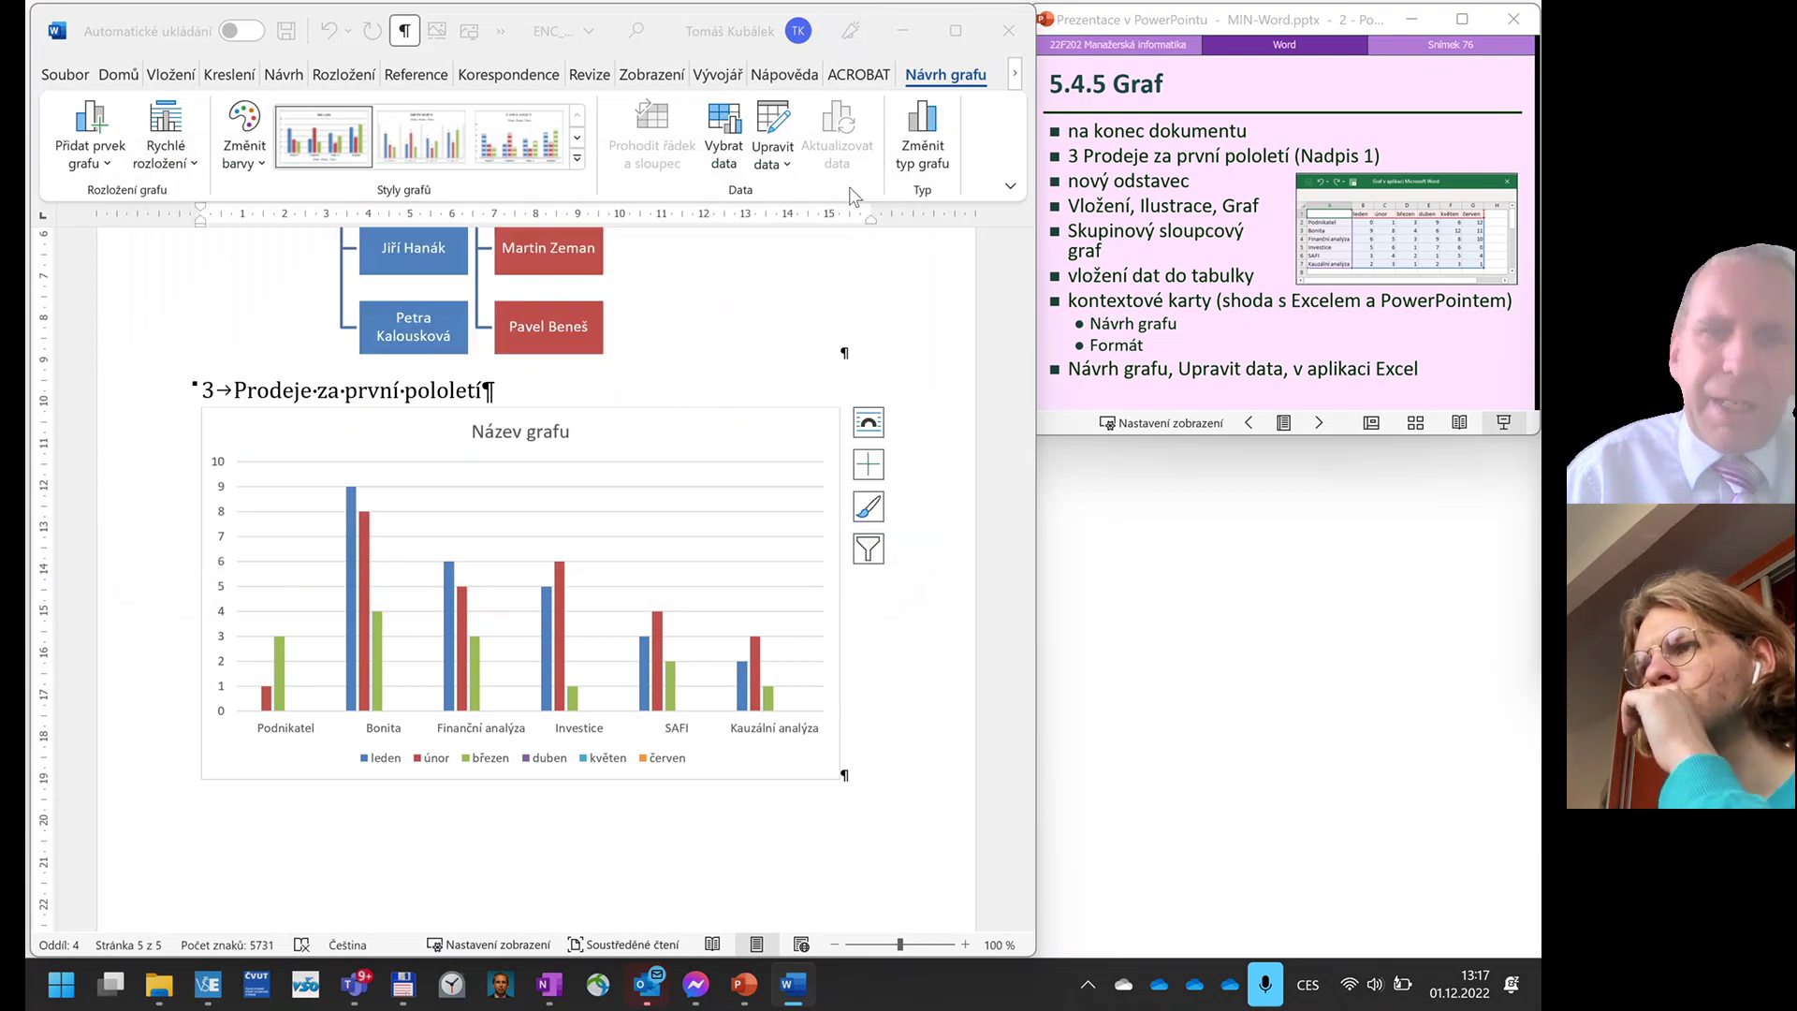
{"action": "left_click", "coordinate": [1262, 283]}
{"action": "left_click", "coordinate": [1264, 291]}
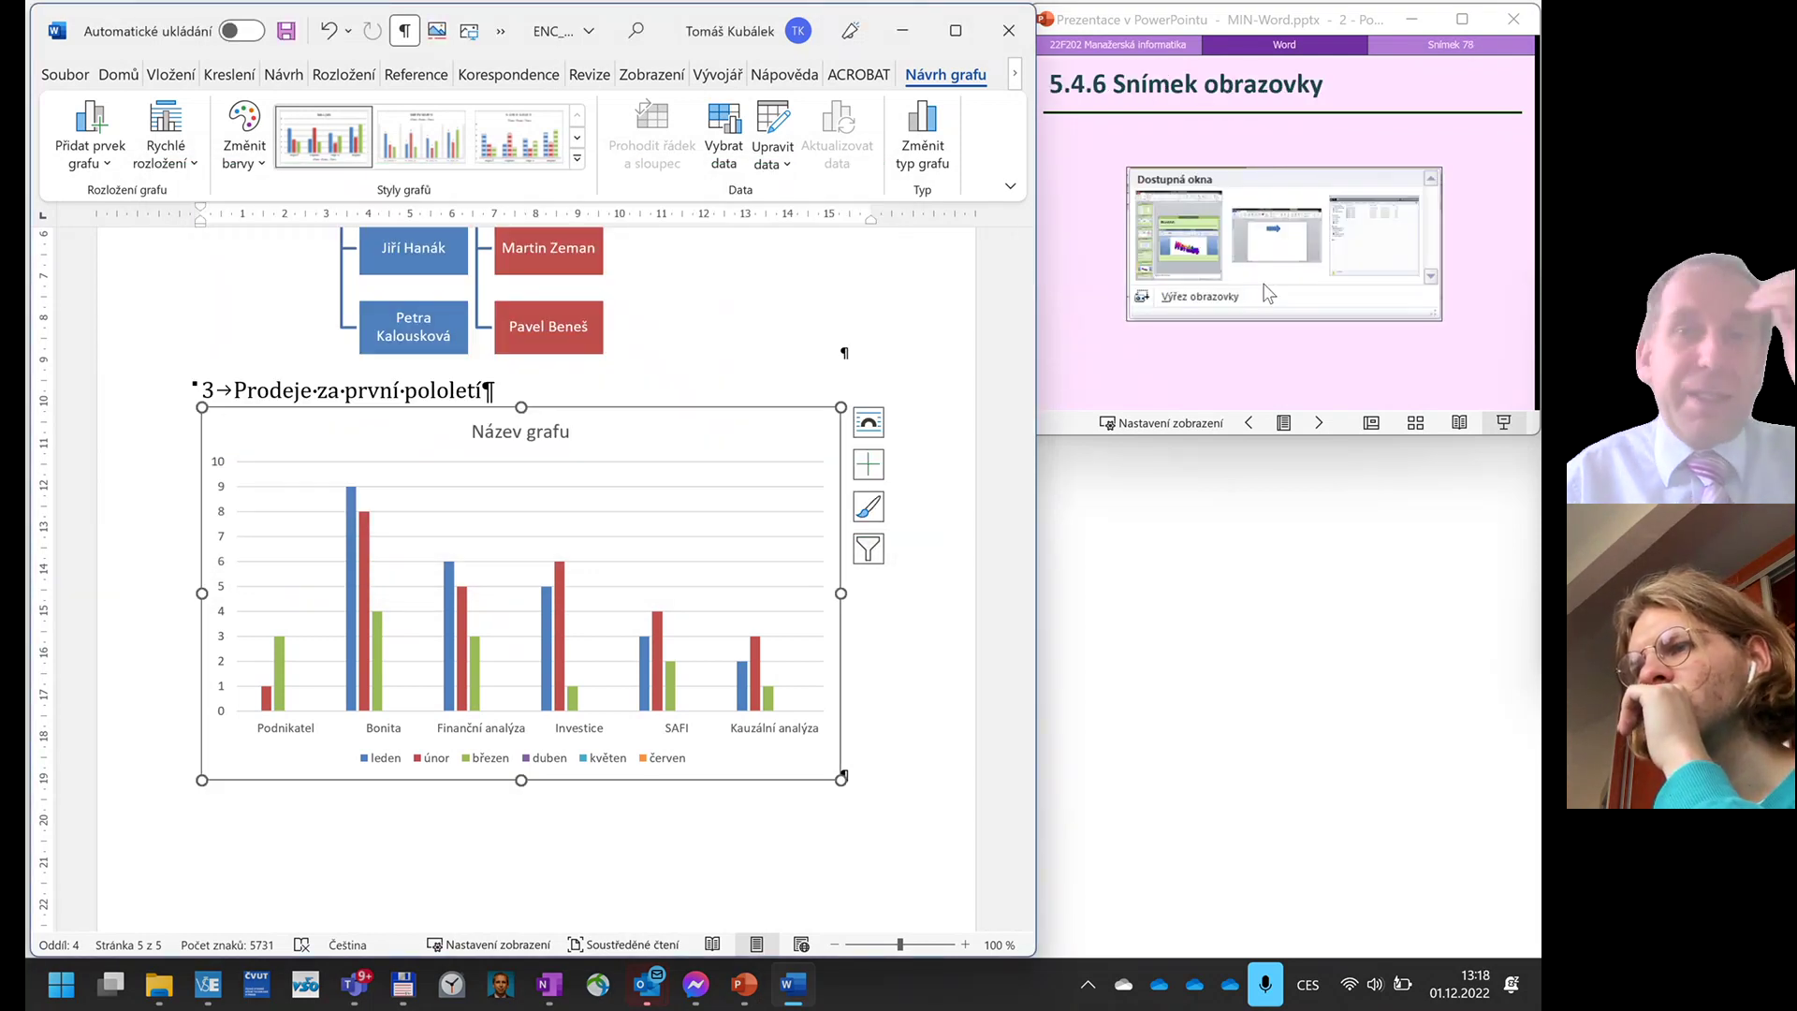
{"action": "mouse_move", "coordinate": [860, 773]}
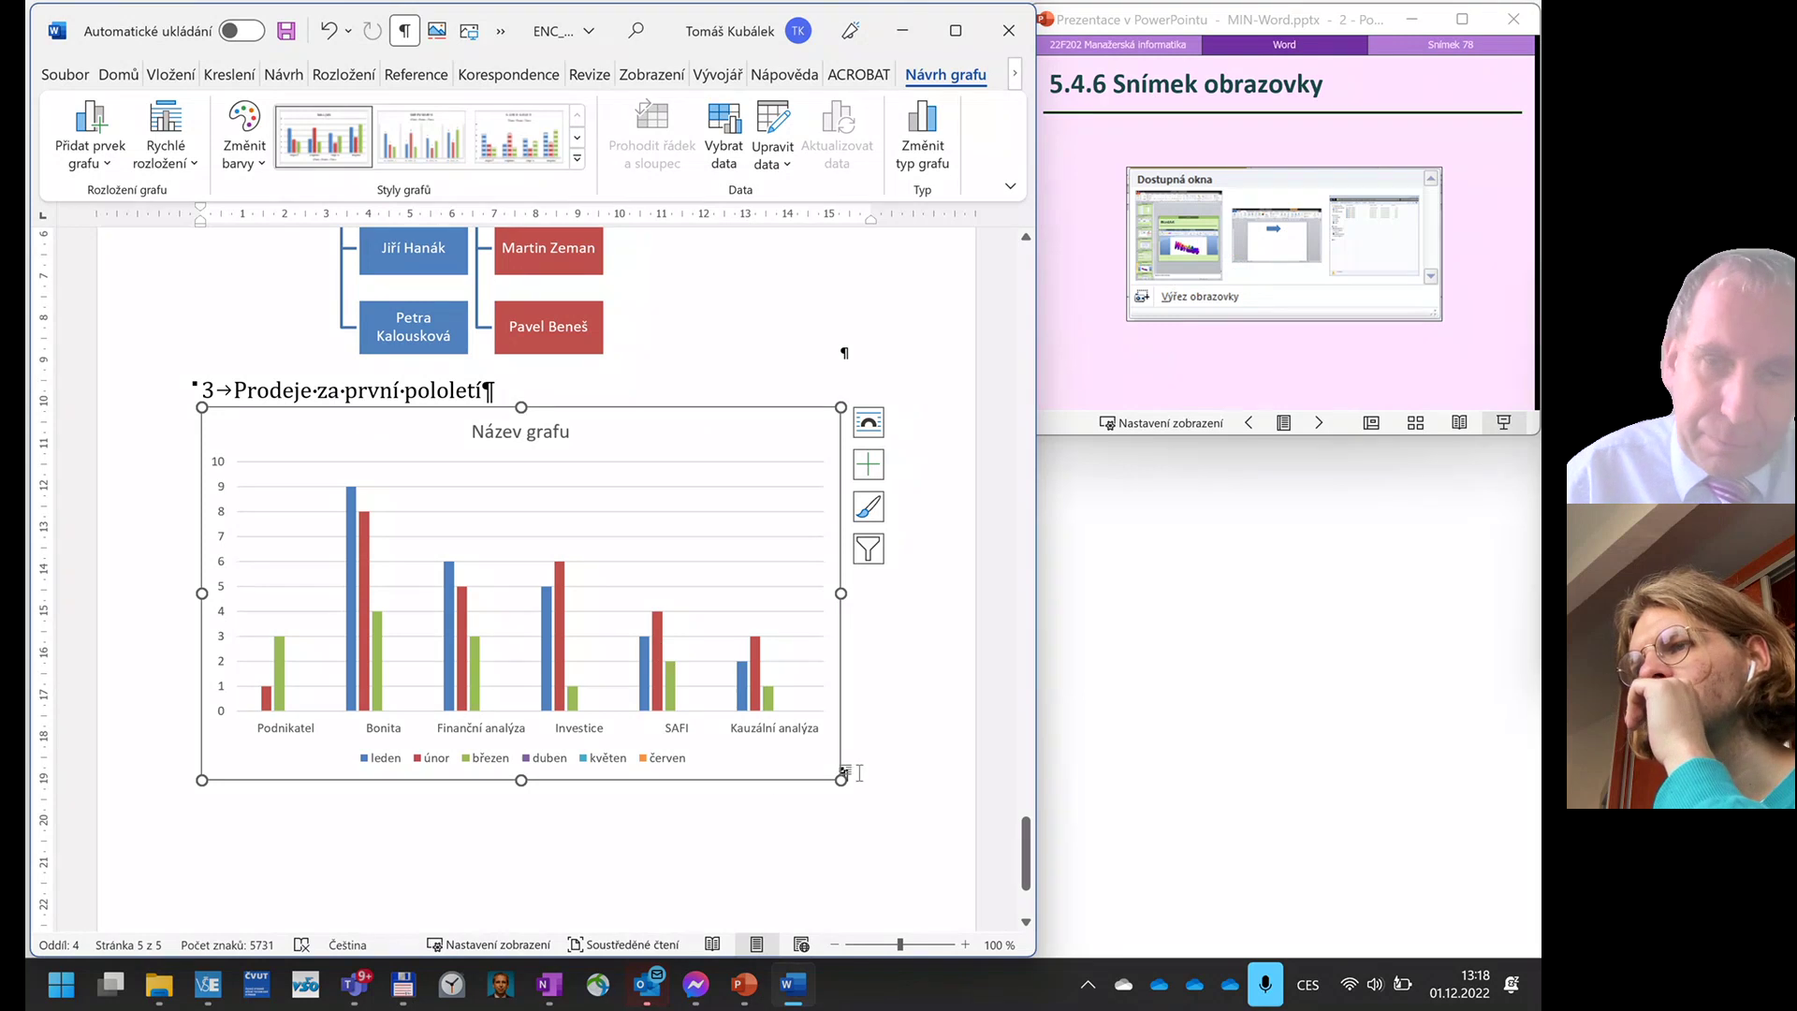
{"action": "left_click", "coordinate": [205, 807]}
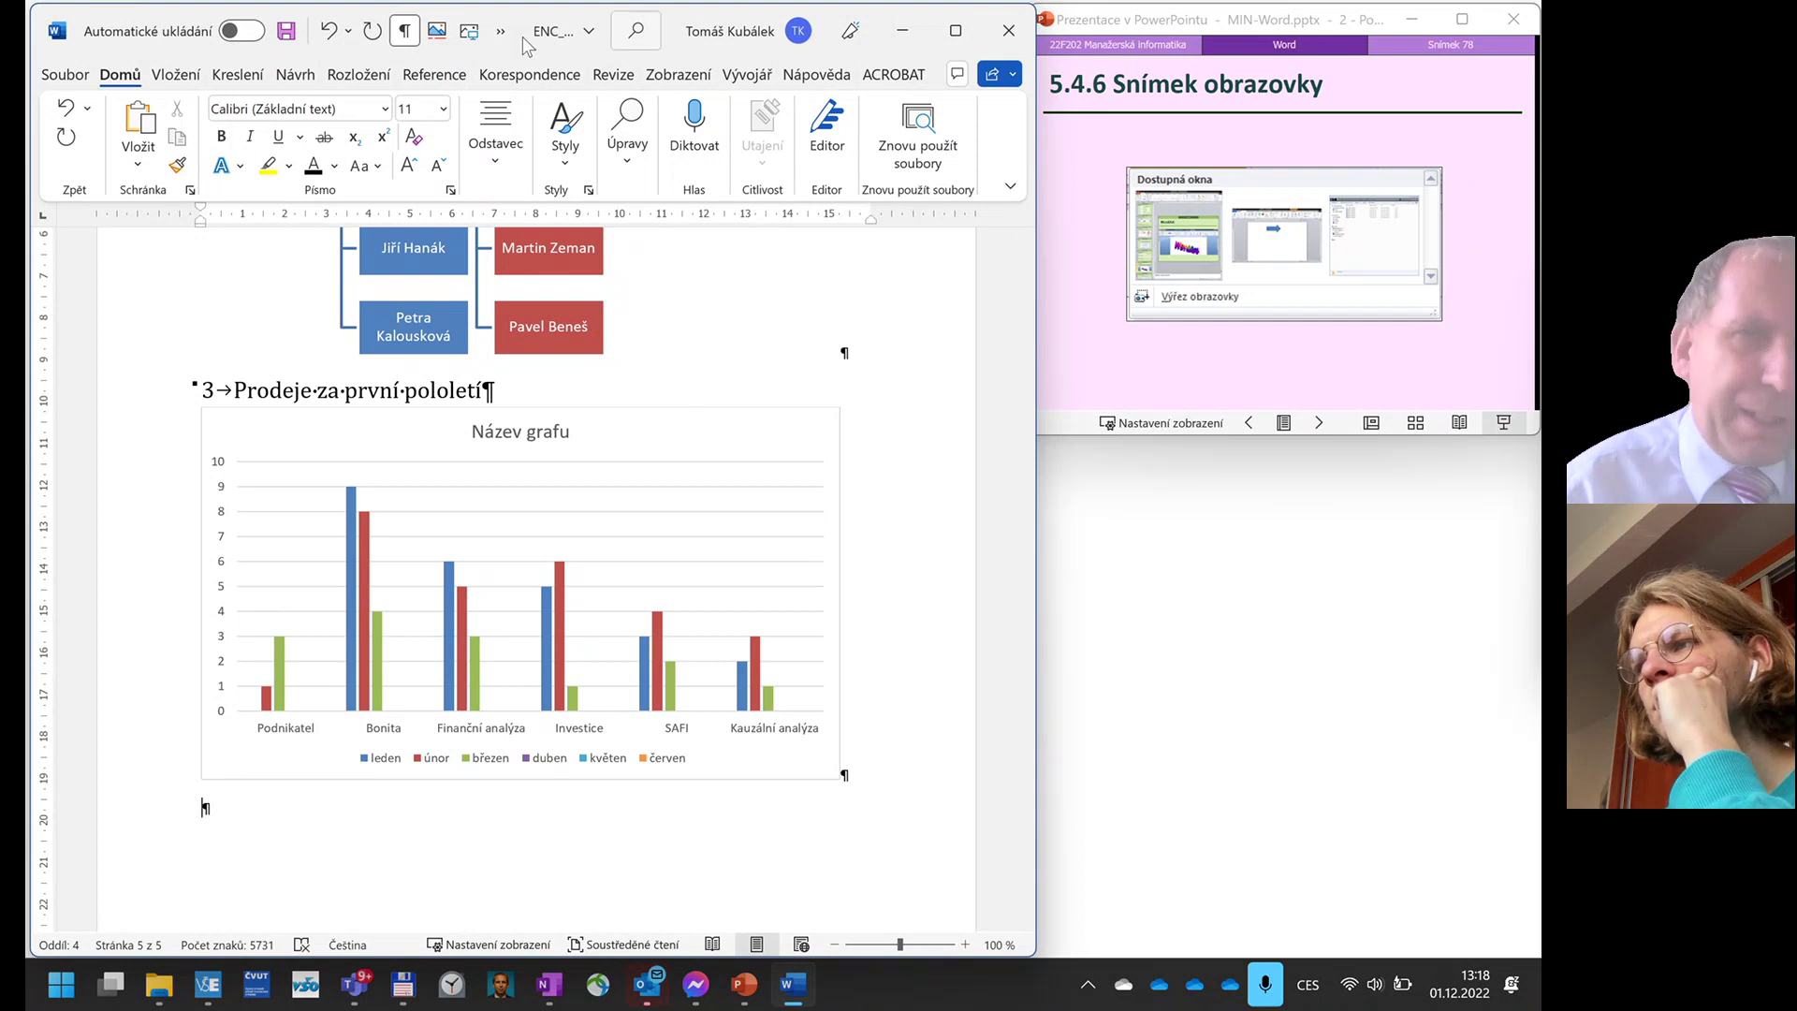
Show the Dostupná okna list under Vložení's Snímek obrazovky dropdown.
{"action": "left_click", "coordinate": [191, 77]}
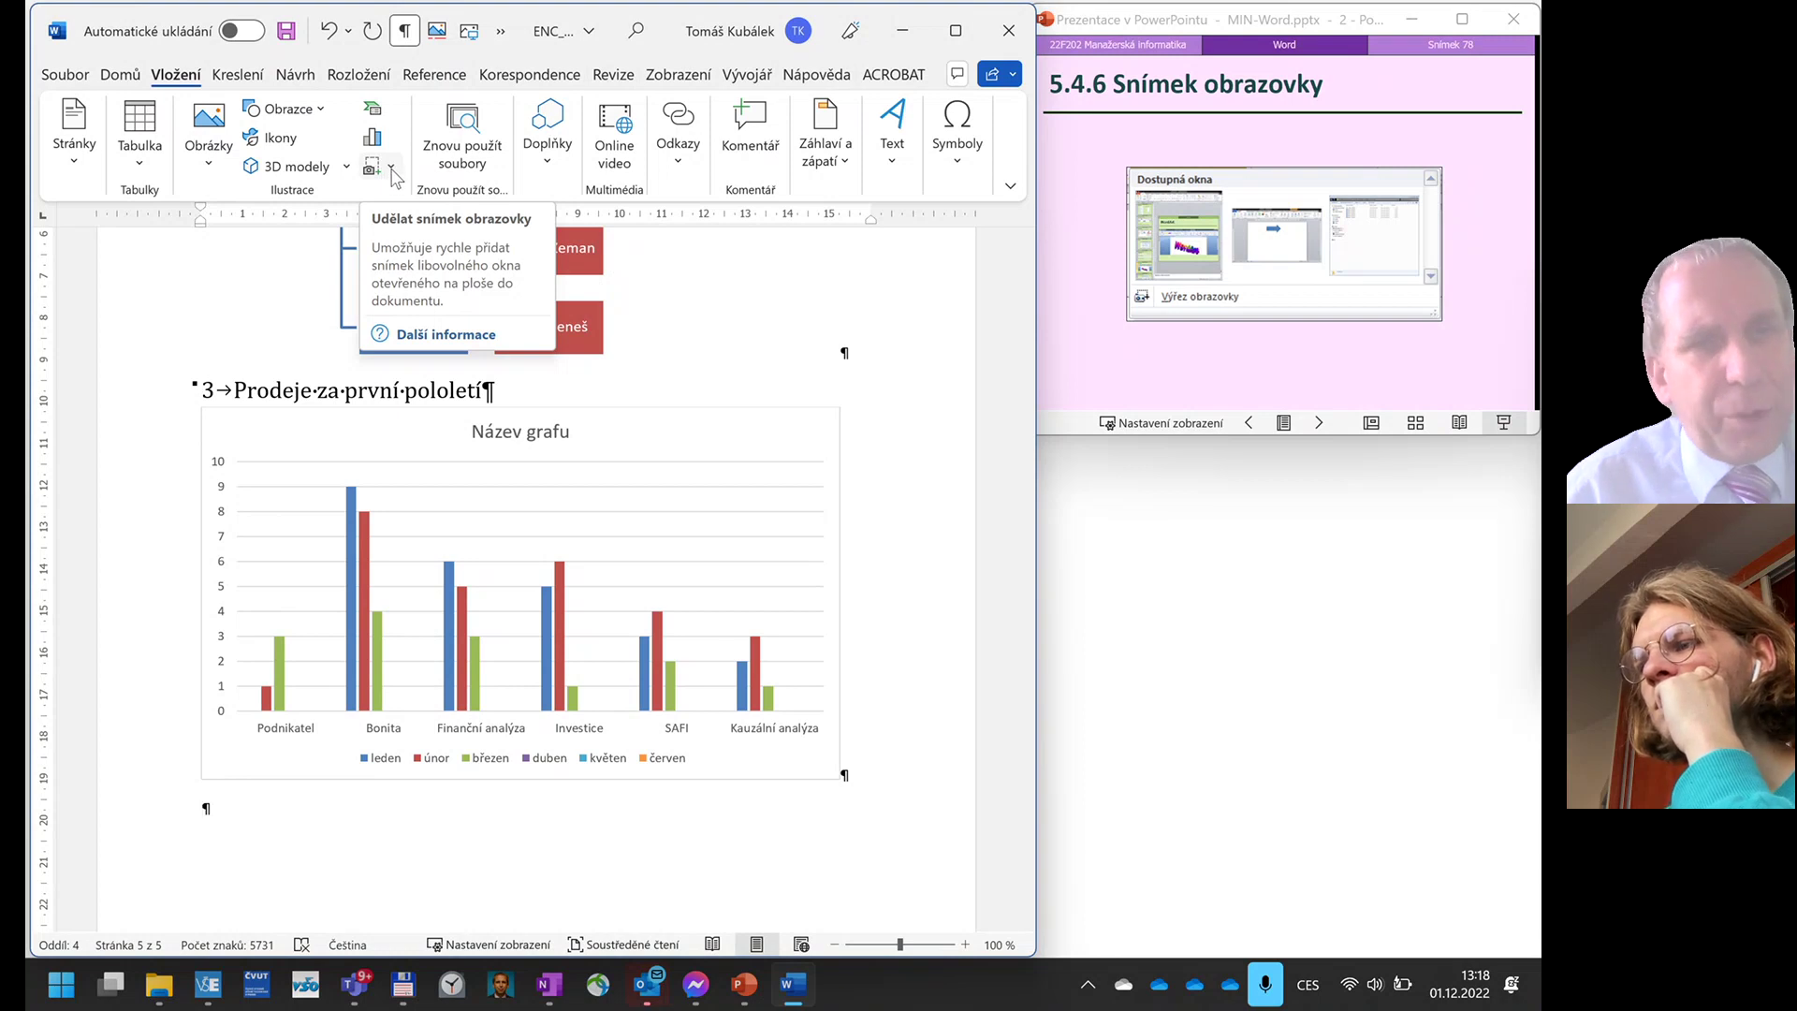
{"action": "left_click", "coordinate": [391, 169]}
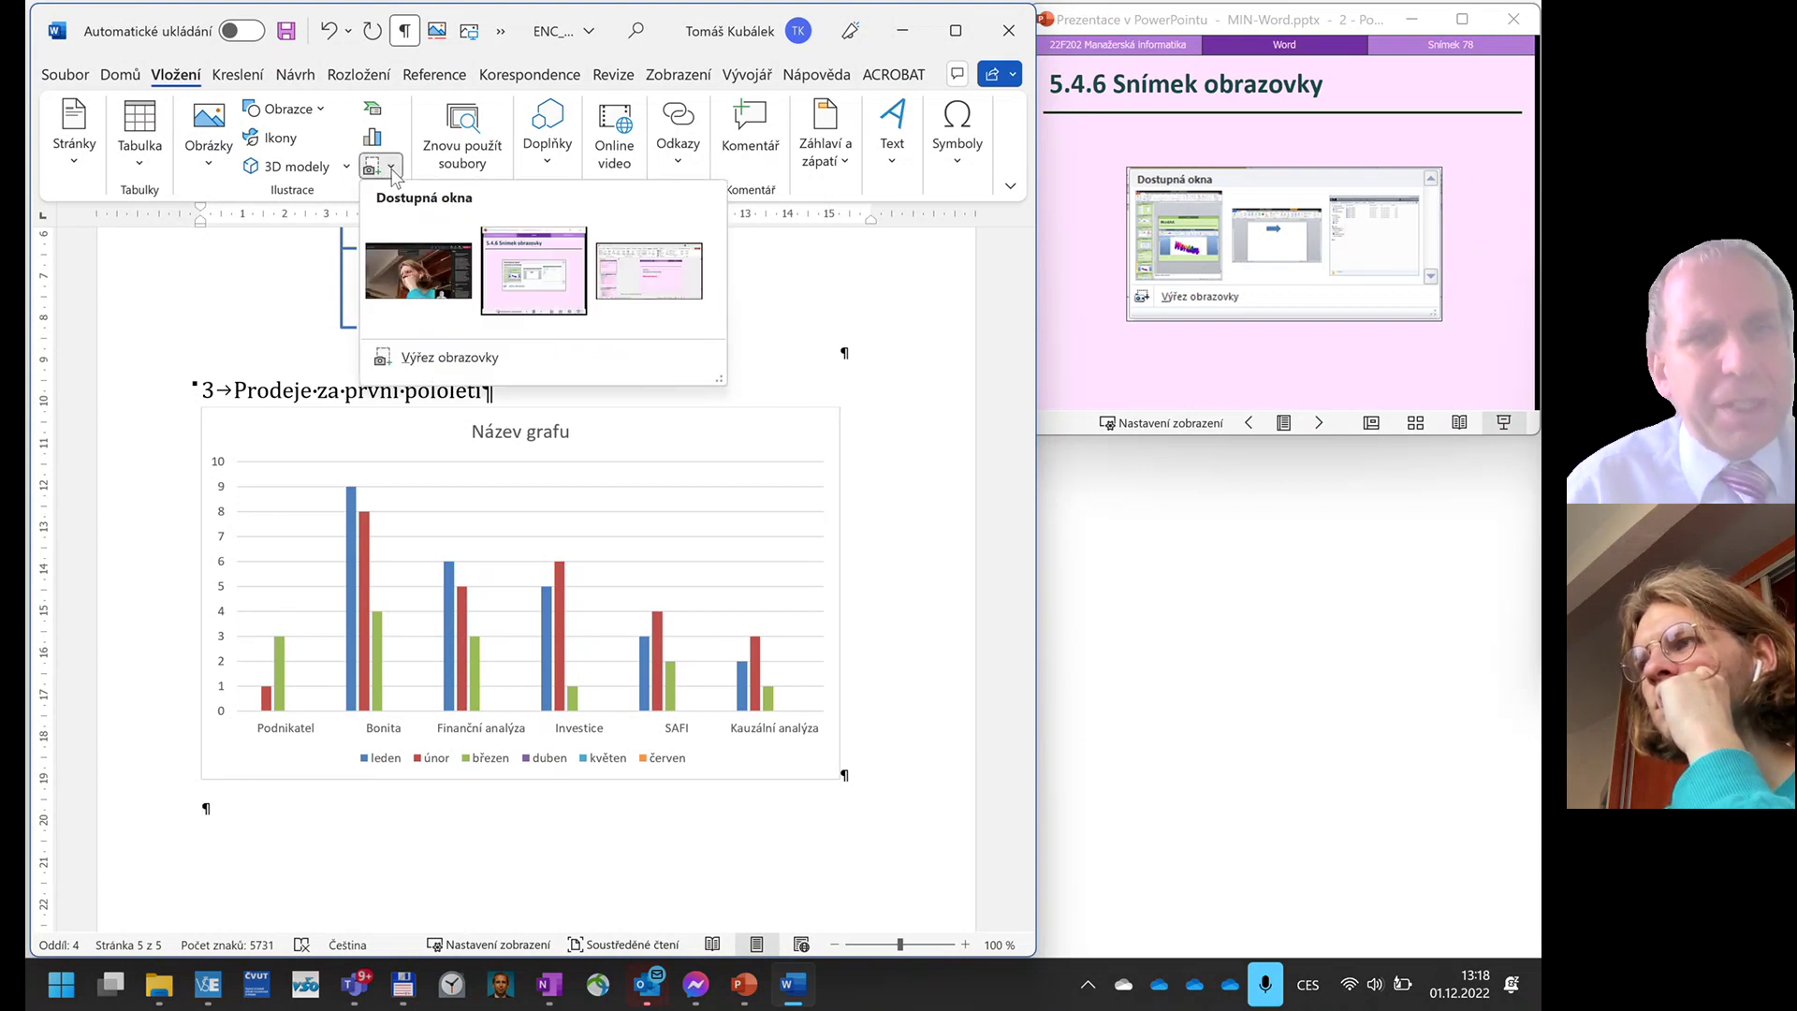
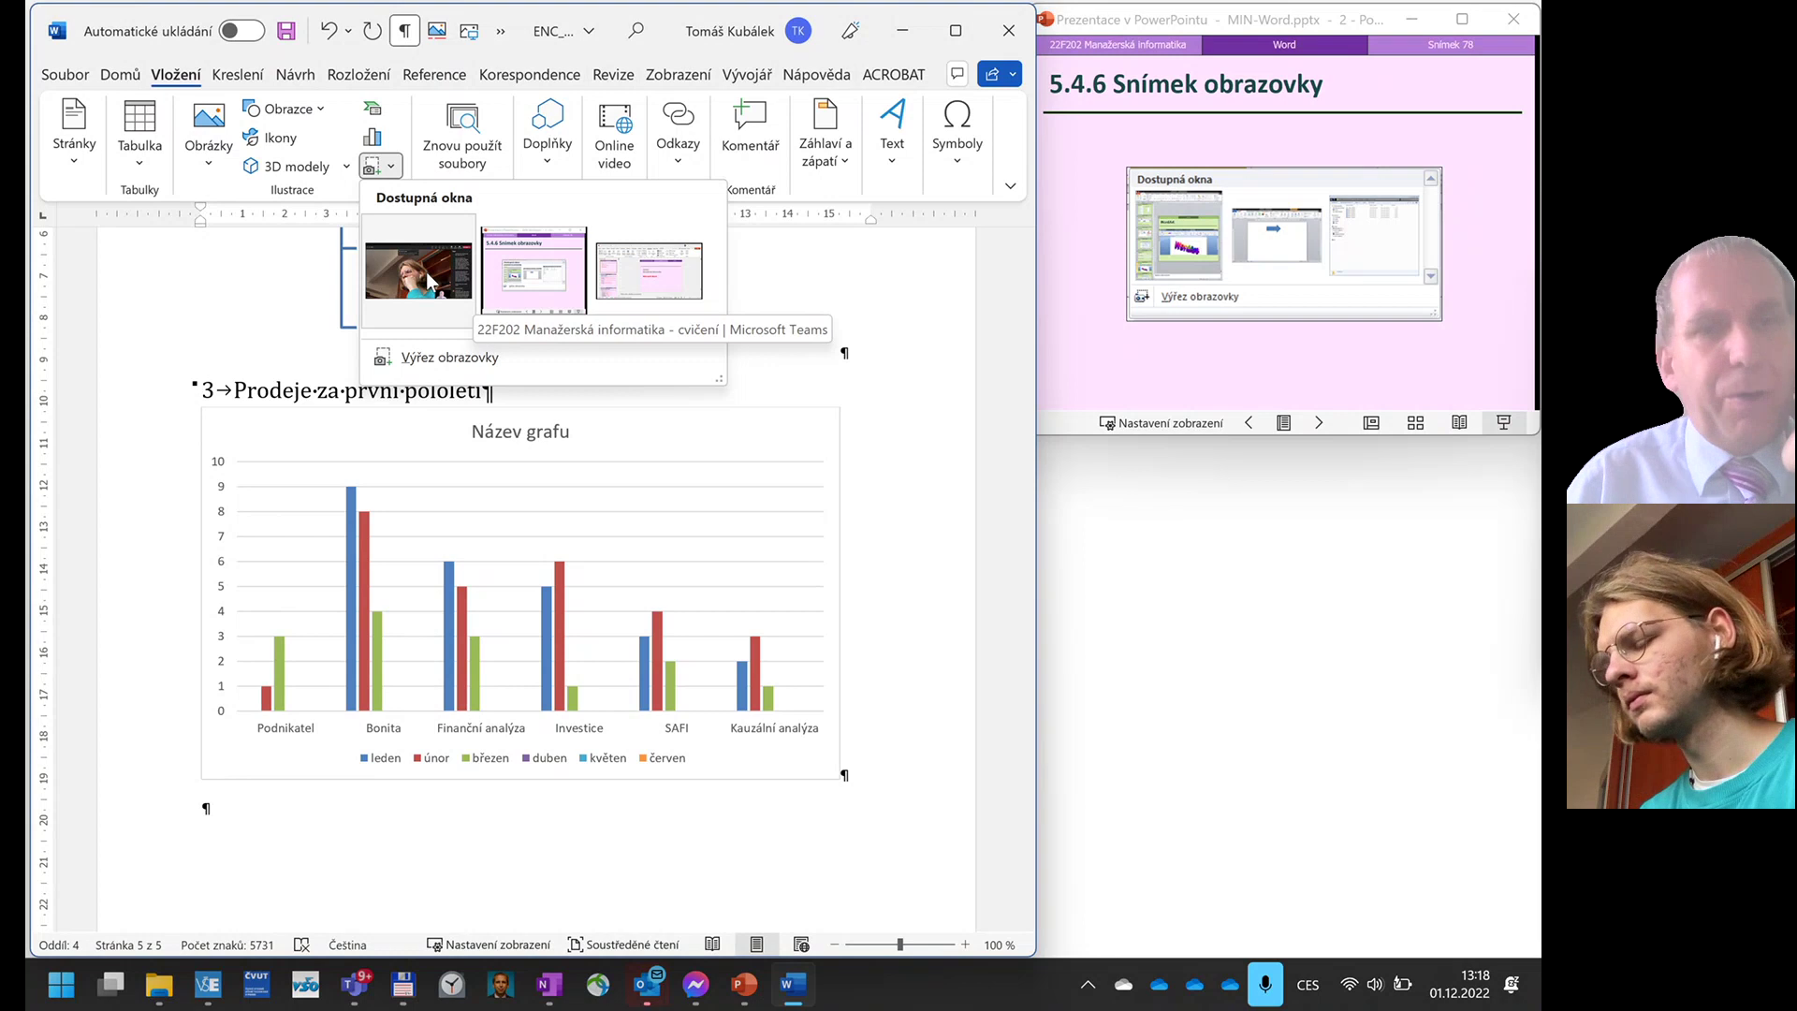
Clip the webcam area into the document as a picture, resize it, then delete it.
{"action": "left_click", "coordinate": [415, 359]}
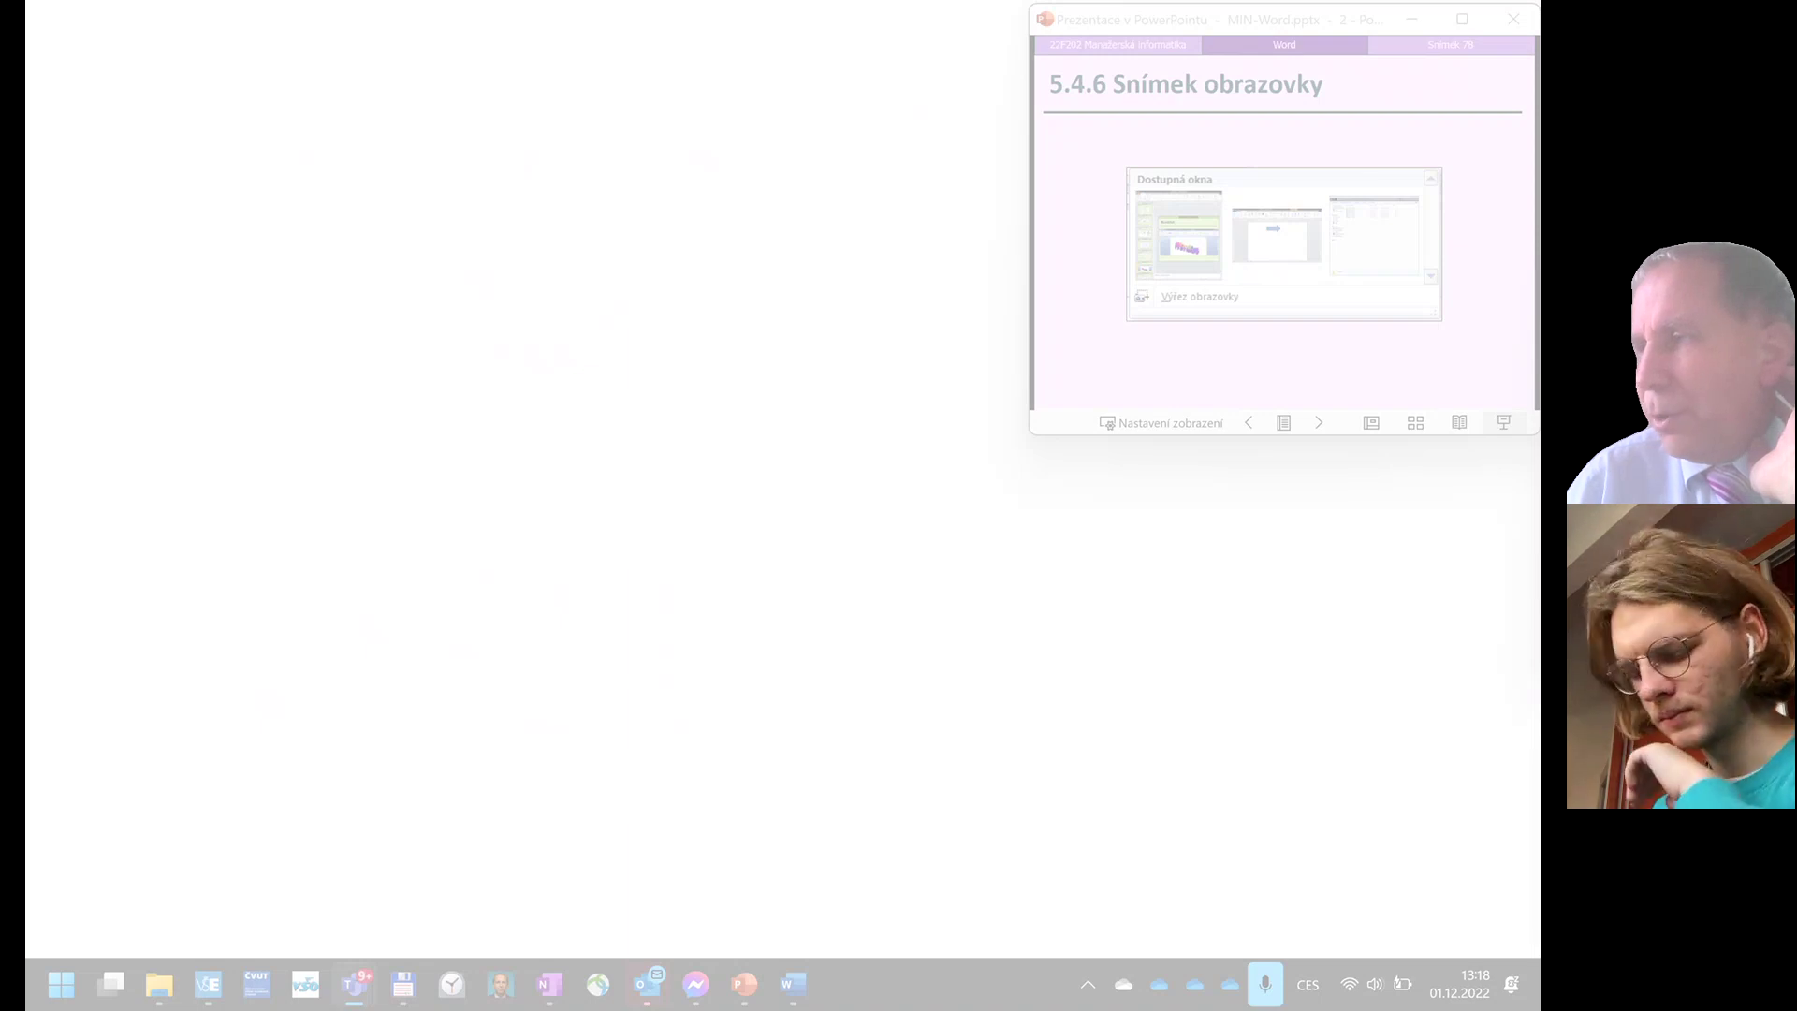
{"action": "left_click_drag", "start_coordinate": [1591, 543], "coordinate": [1788, 796]}
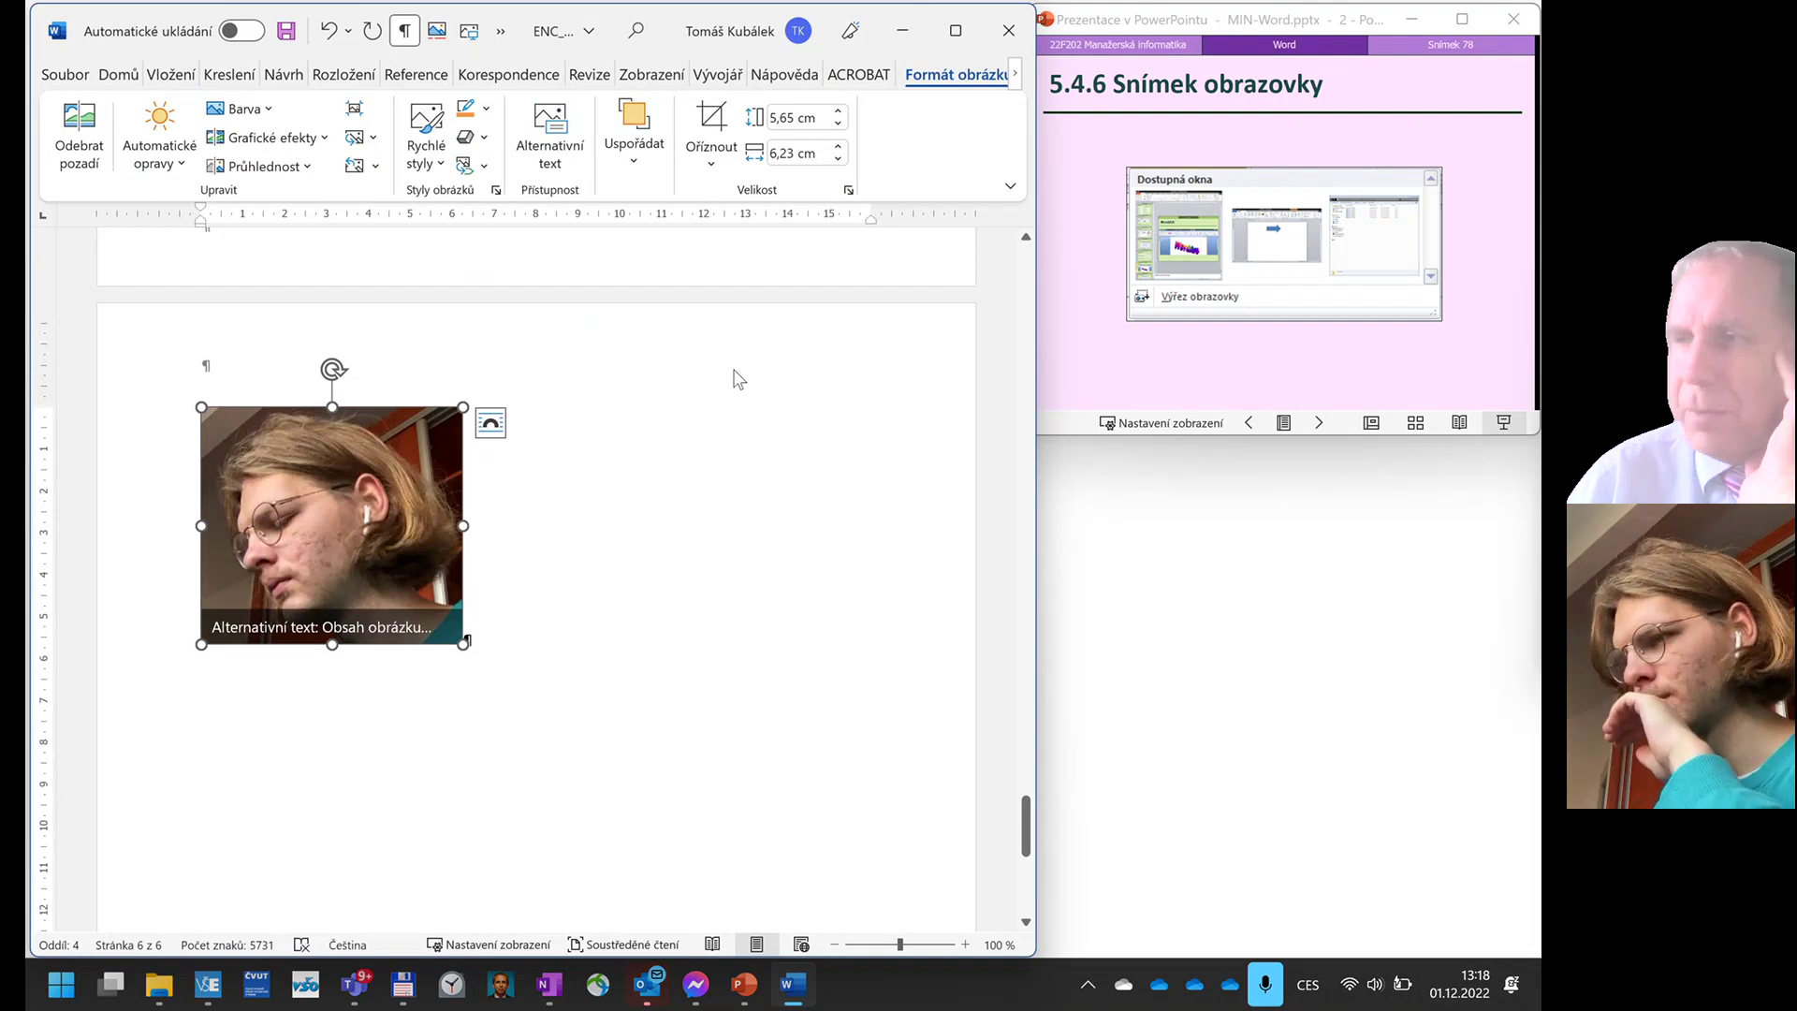
{"action": "scroll", "coordinate": [408, 443], "scroll_direction": "up", "scroll_amount": 1}
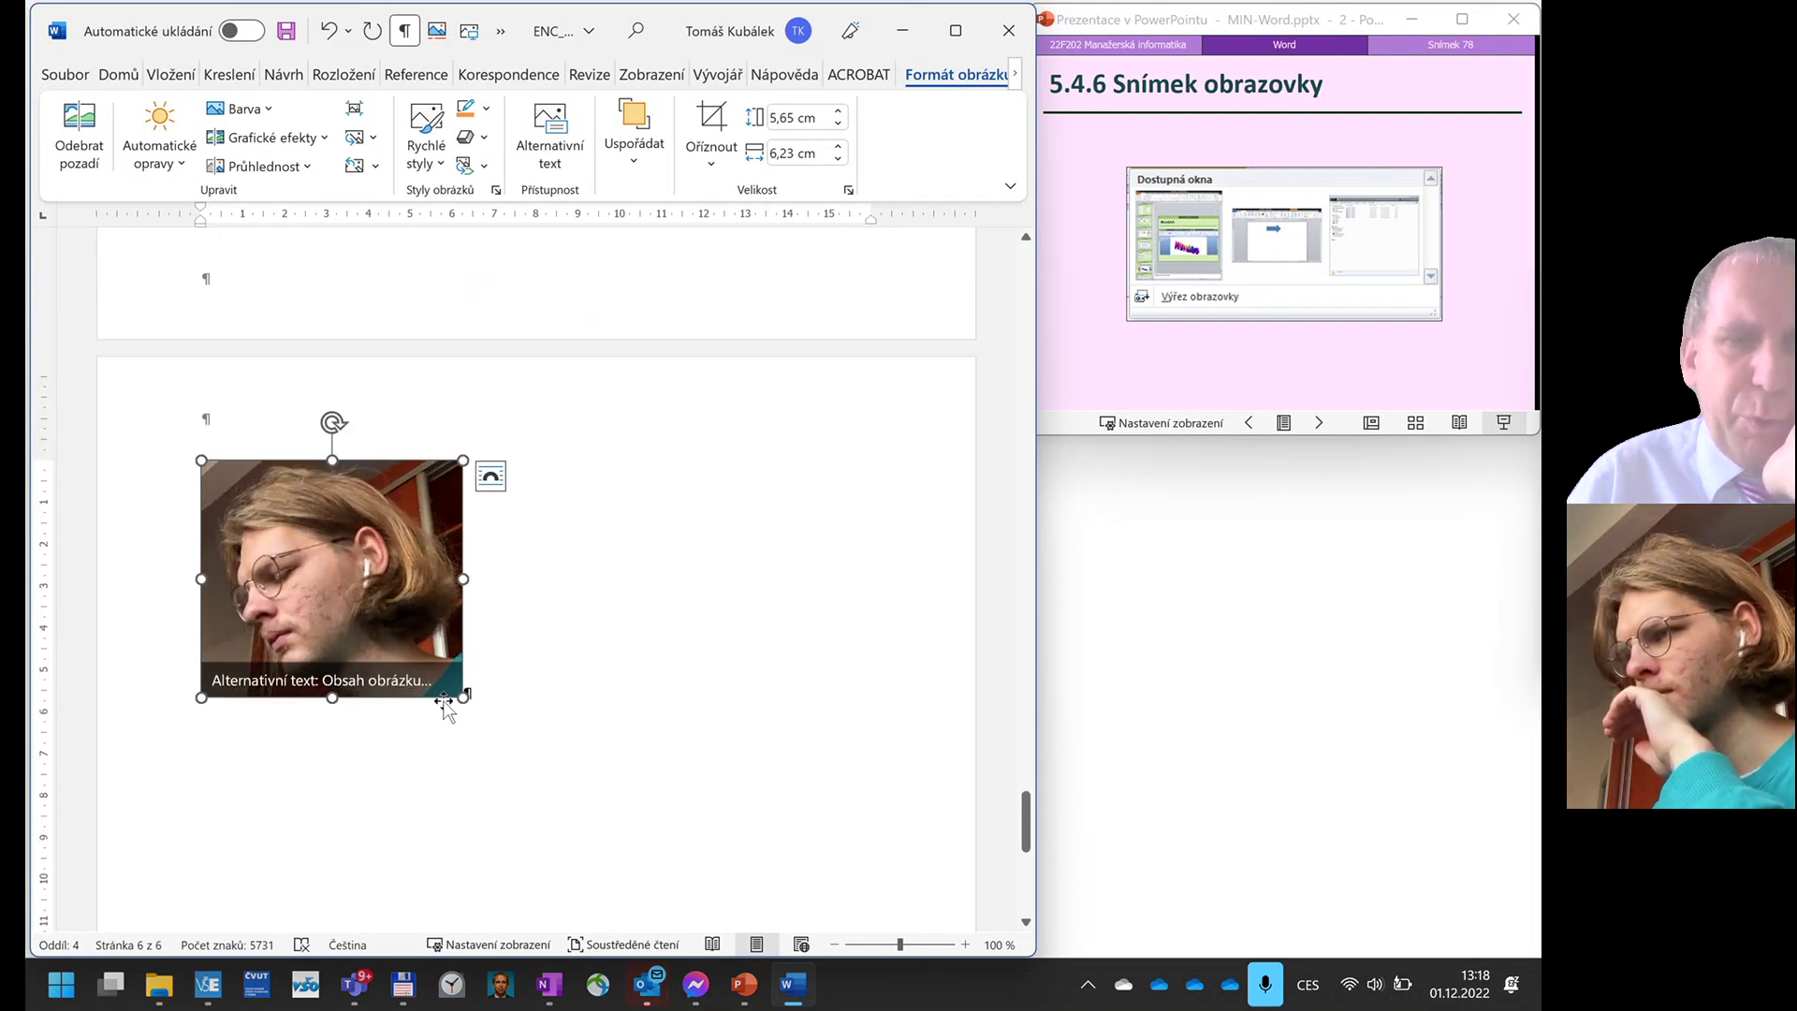
{"action": "left_click_drag", "start_coordinate": [462, 697], "coordinate": [602, 819]}
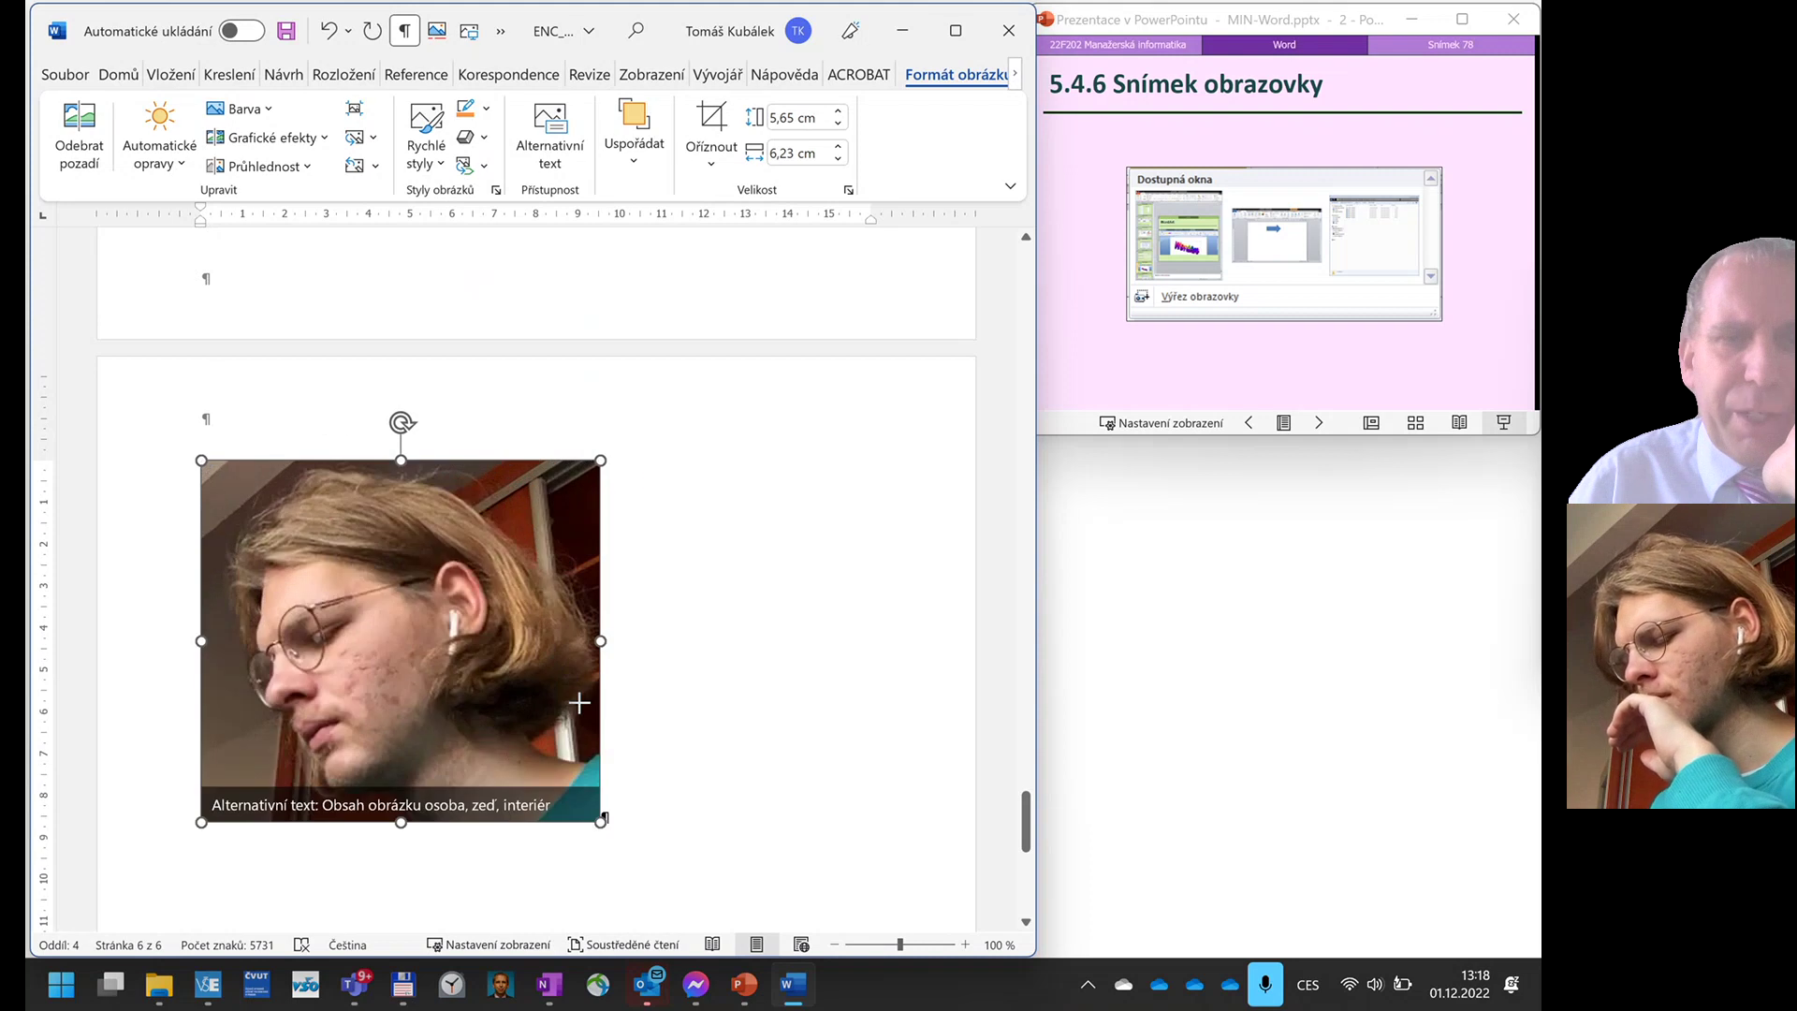
{"action": "left_click_drag", "start_coordinate": [601, 642], "coordinate": [730, 630]}
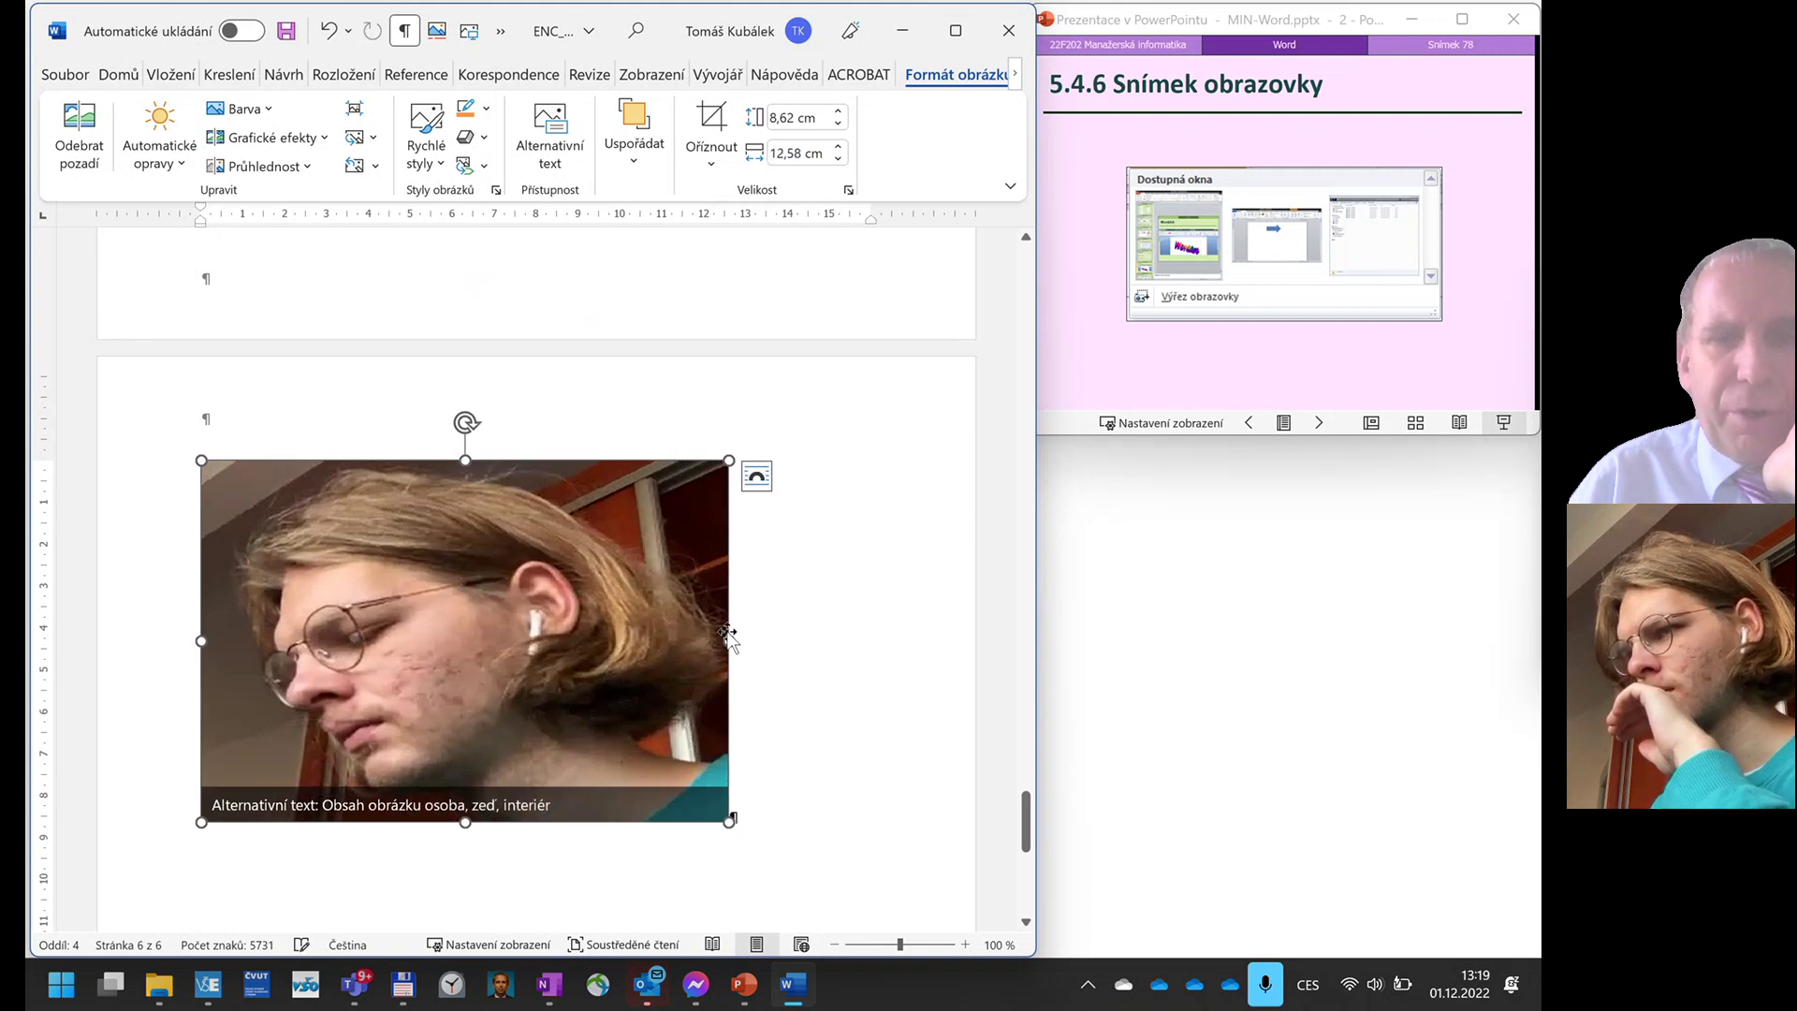
{"action": "left_click", "coordinate": [328, 31]}
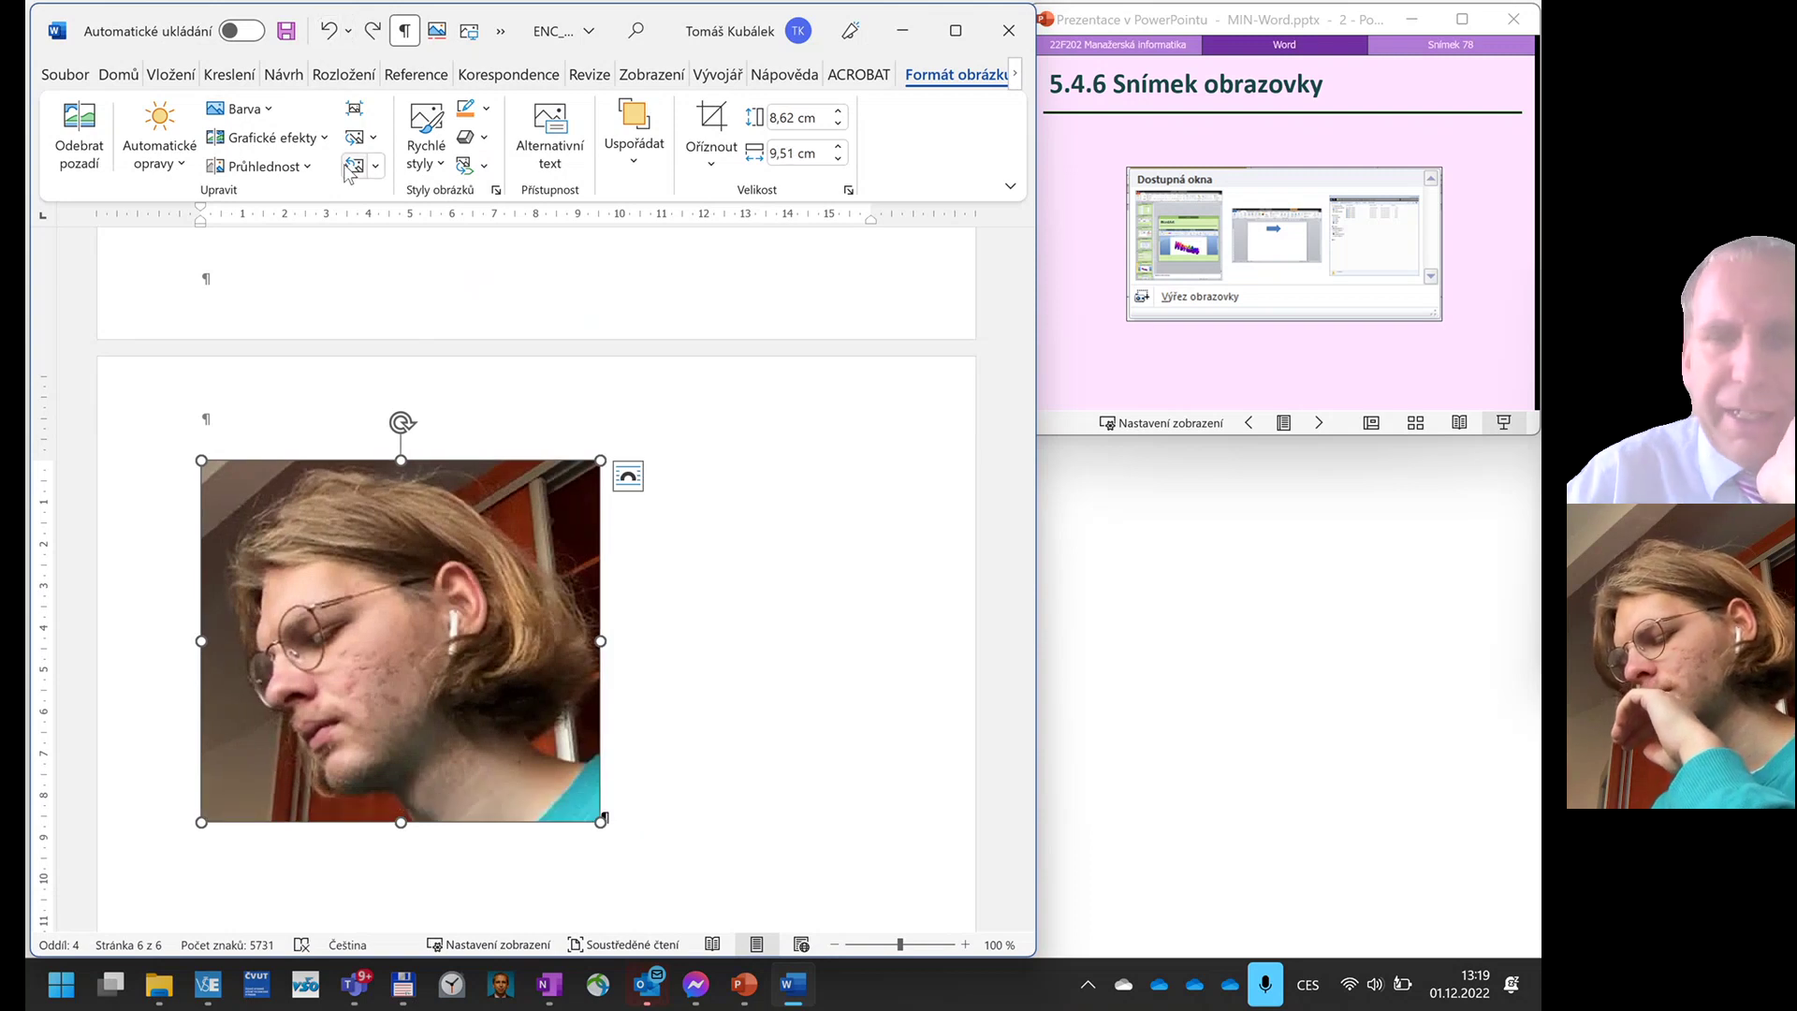
{"action": "key", "text": "Delete"}
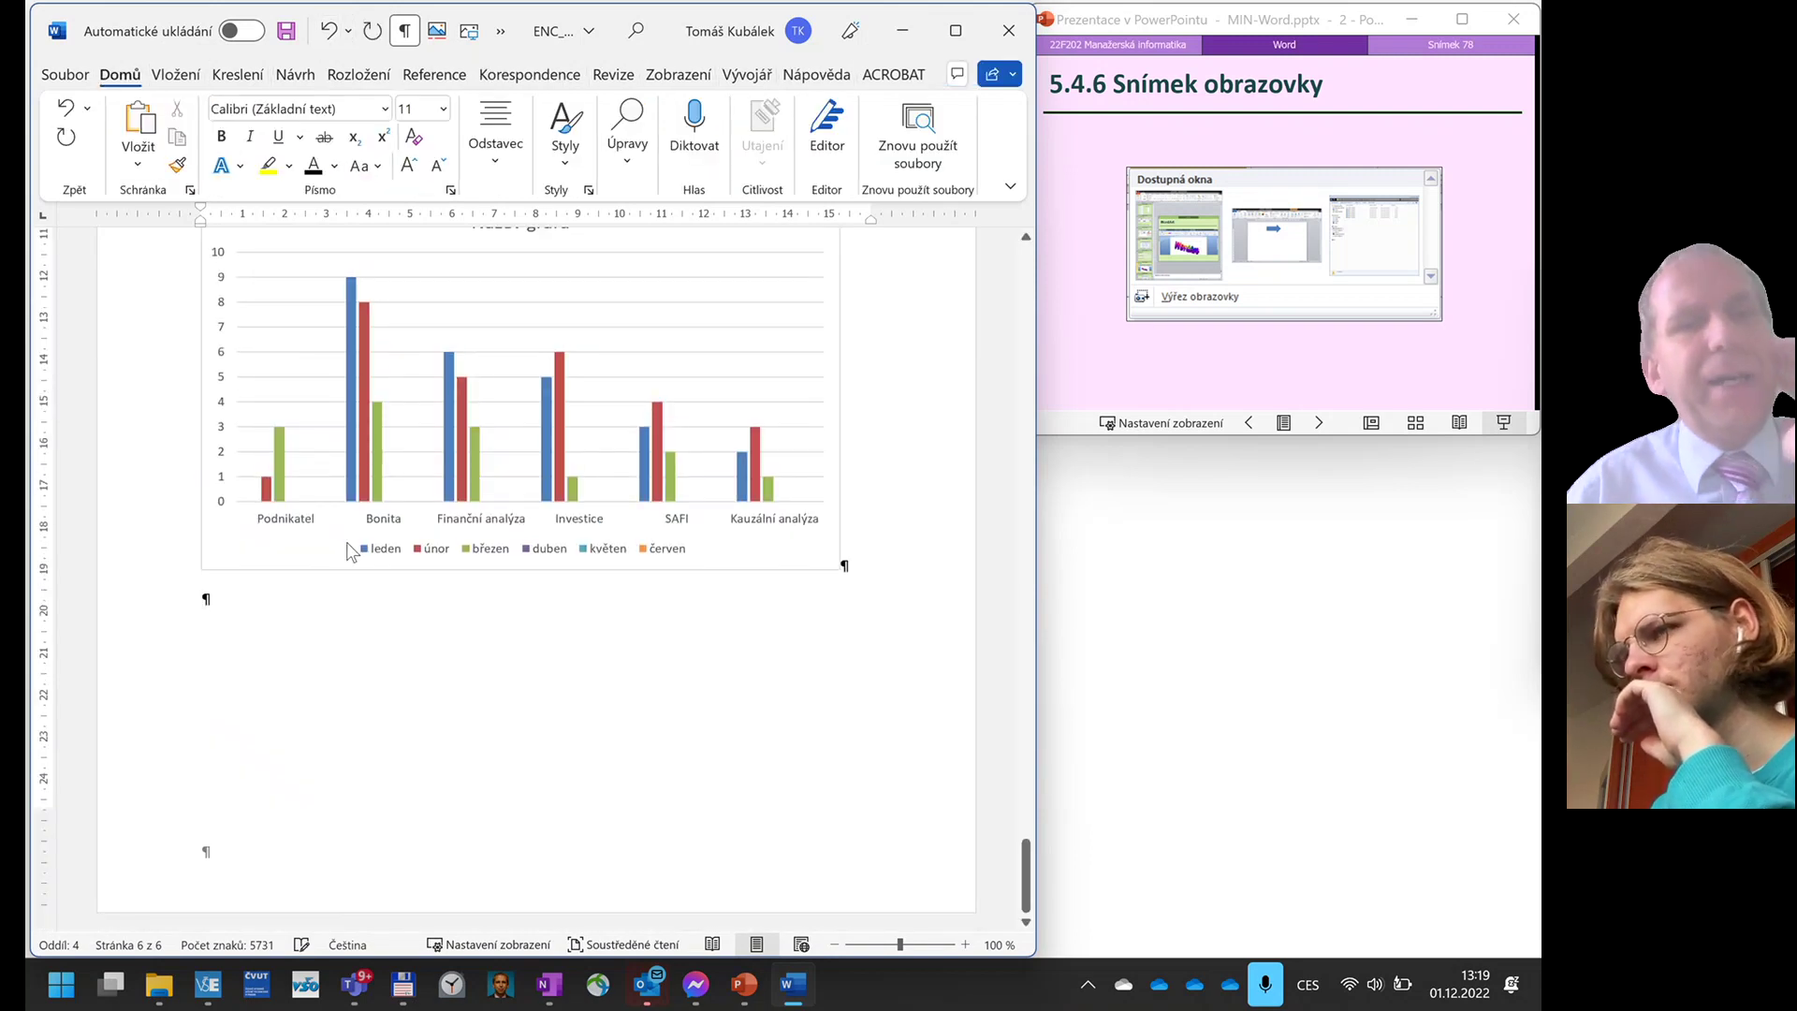
Advance the presentation four slides to 5.7.1 Záložka.
{"action": "left_click", "coordinate": [1196, 275]}
{"action": "left_click", "coordinate": [1196, 275]}
{"action": "left_click", "coordinate": [1196, 276]}
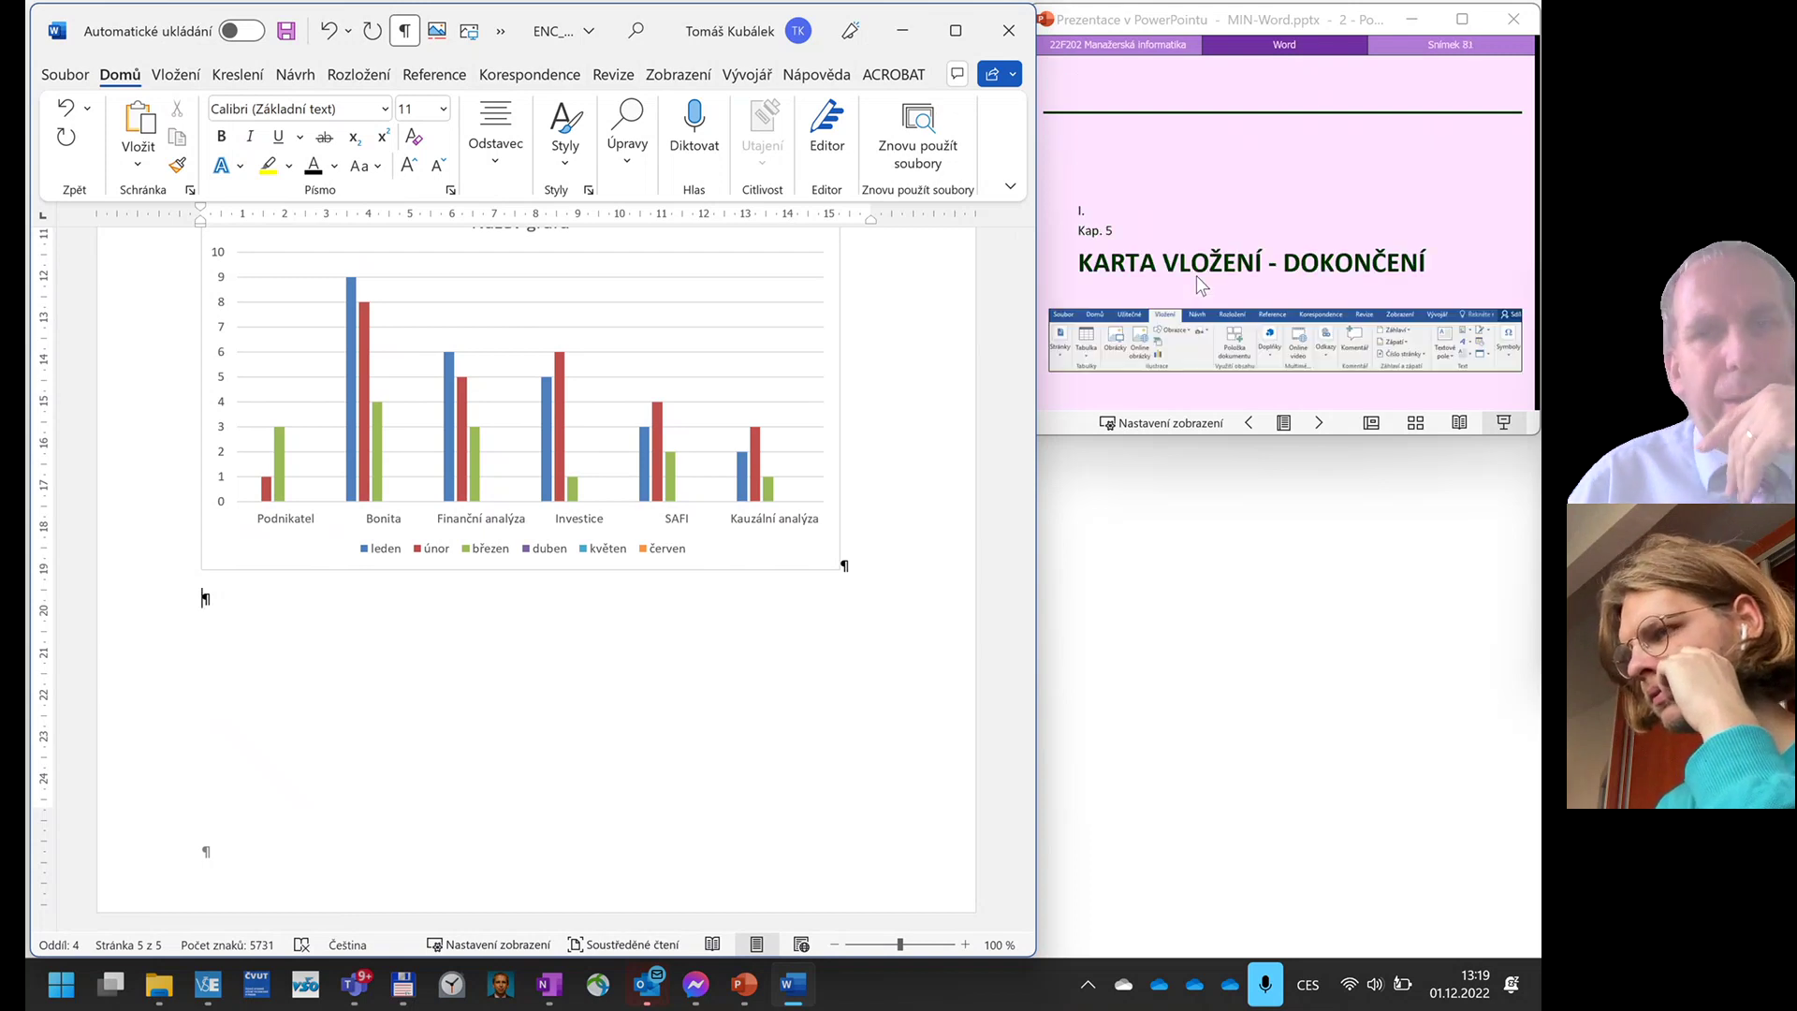
{"action": "left_click", "coordinate": [1196, 276]}
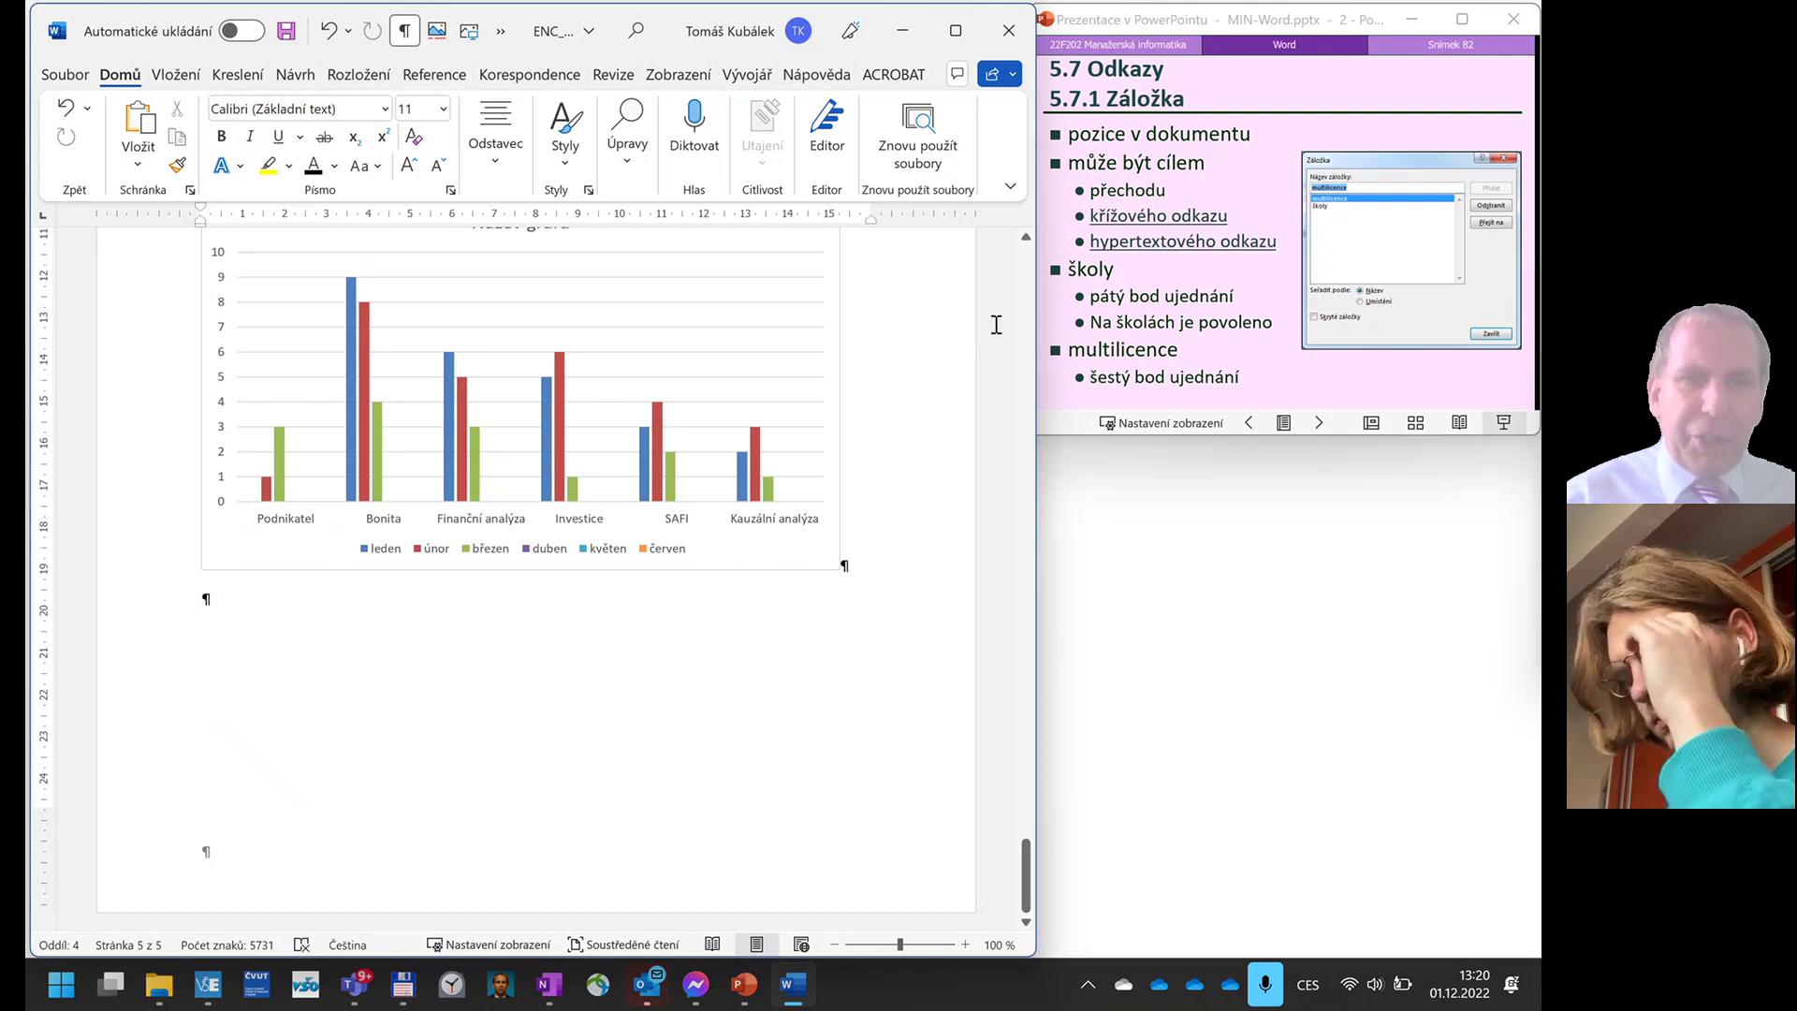
Scroll to the section 2 conditions list and select item 5 about unlimited school installations.
{"action": "scroll", "coordinate": [733, 470], "scroll_direction": "up", "scroll_amount": 3}
{"action": "scroll", "coordinate": [730, 470], "scroll_direction": "up", "scroll_amount": 10}
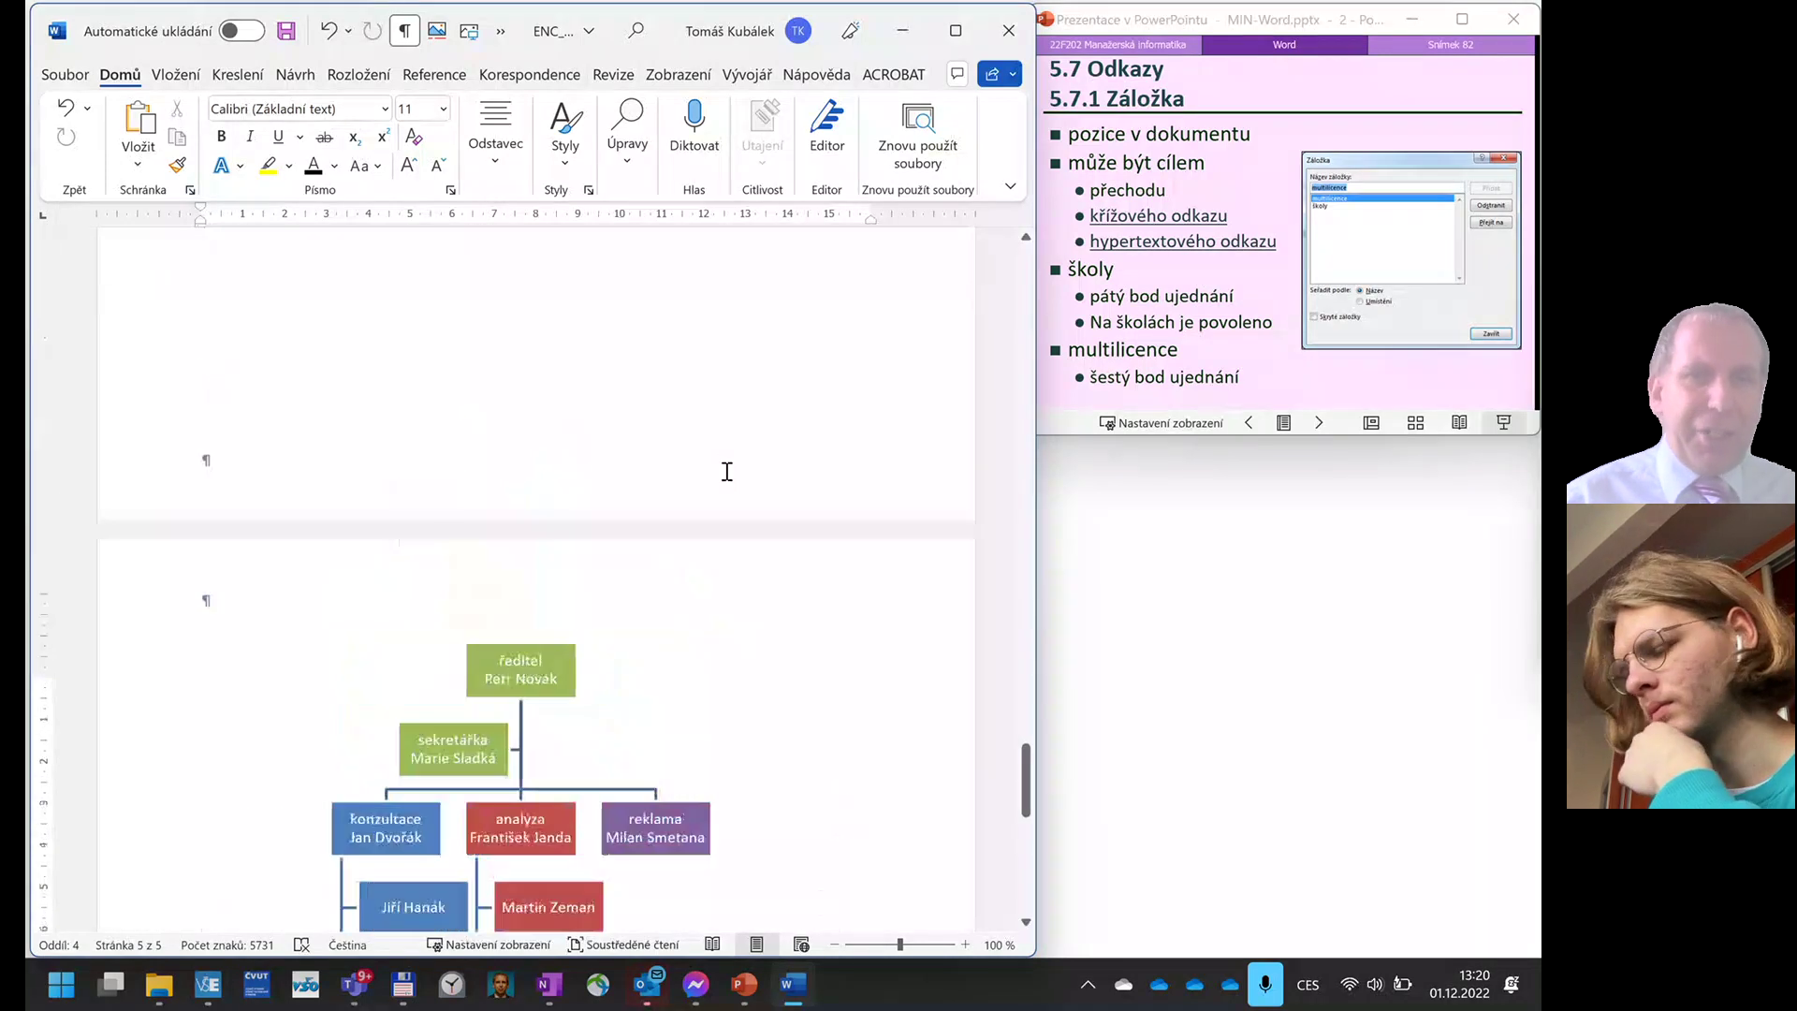
{"action": "scroll", "coordinate": [725, 470], "scroll_direction": "up", "scroll_amount": 5}
{"action": "scroll", "coordinate": [726, 470], "scroll_direction": "up", "scroll_amount": 5}
{"action": "scroll", "coordinate": [727, 473], "scroll_direction": "up", "scroll_amount": 3}
{"action": "scroll", "coordinate": [729, 480], "scroll_direction": "up", "scroll_amount": 3}
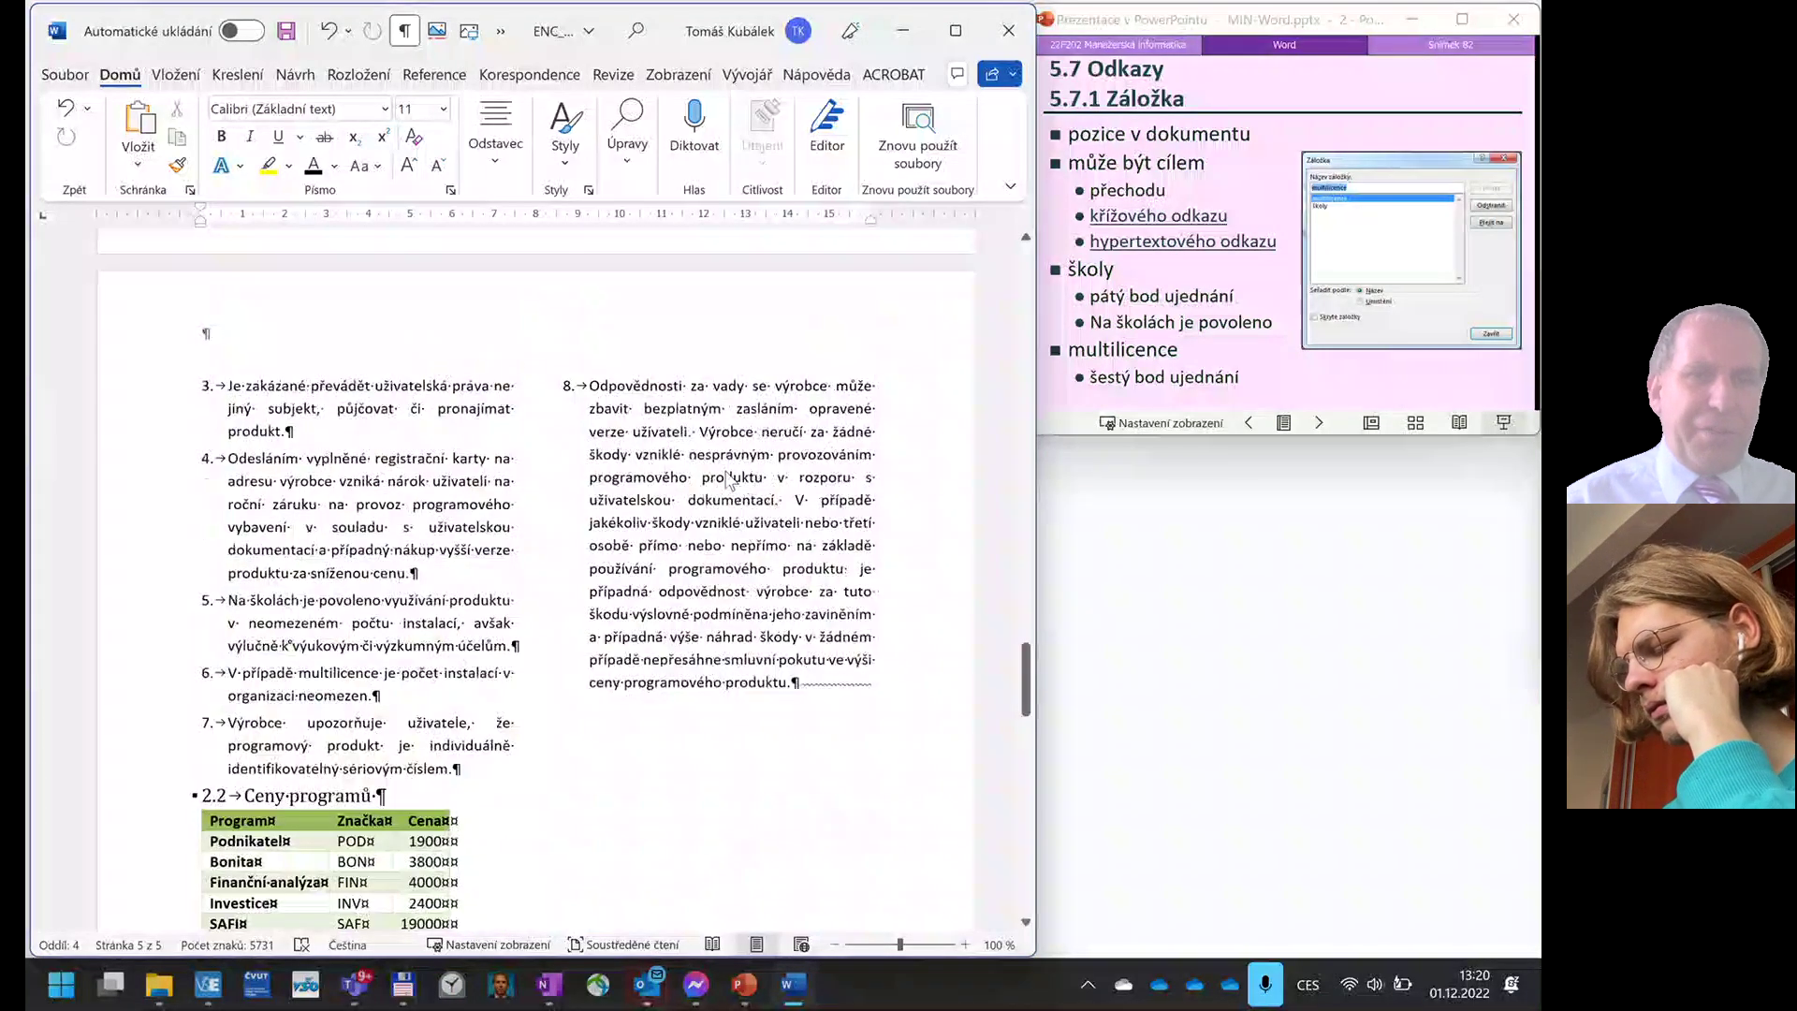
{"action": "scroll", "coordinate": [468, 417], "scroll_direction": "up", "scroll_amount": 9}
{"action": "scroll", "coordinate": [468, 426], "scroll_direction": "down", "scroll_amount": 1}
{"action": "scroll", "coordinate": [470, 431], "scroll_direction": "down", "scroll_amount": 4}
{"action": "scroll", "coordinate": [470, 438], "scroll_direction": "down", "scroll_amount": 1}
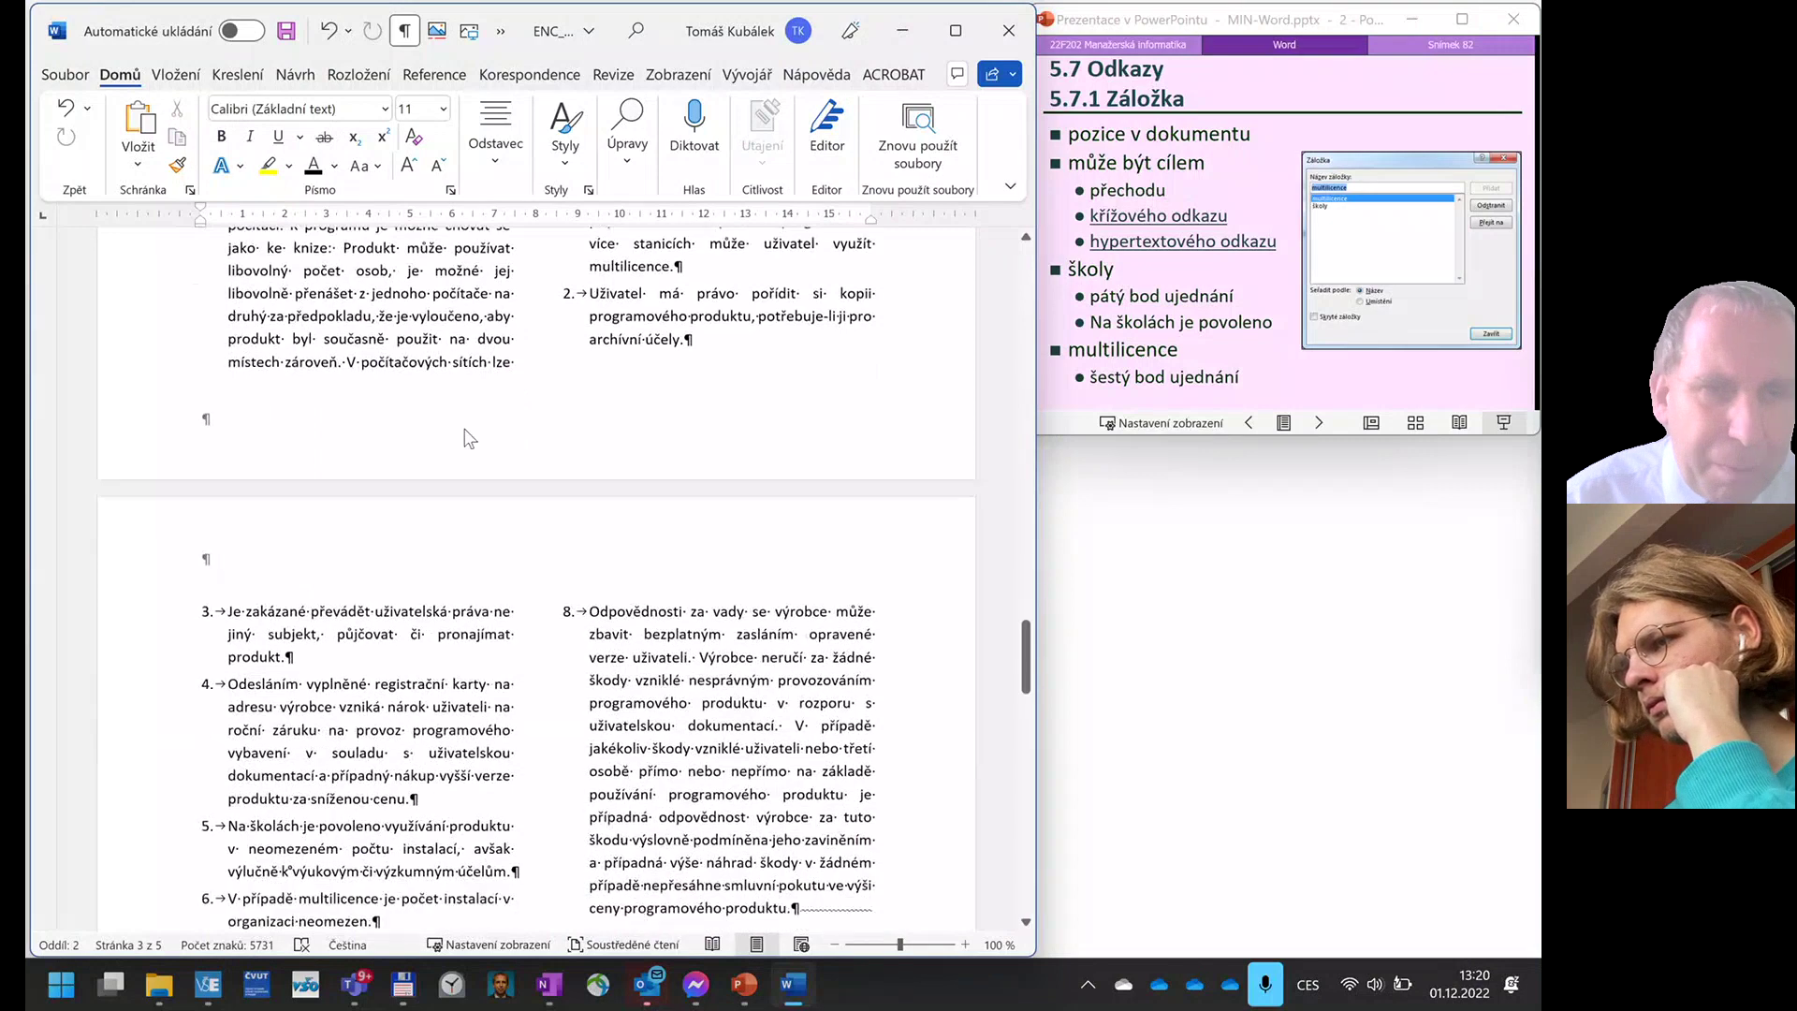
{"action": "scroll", "coordinate": [468, 433], "scroll_direction": "down", "scroll_amount": 1}
{"action": "scroll", "coordinate": [464, 426], "scroll_direction": "down", "scroll_amount": 2}
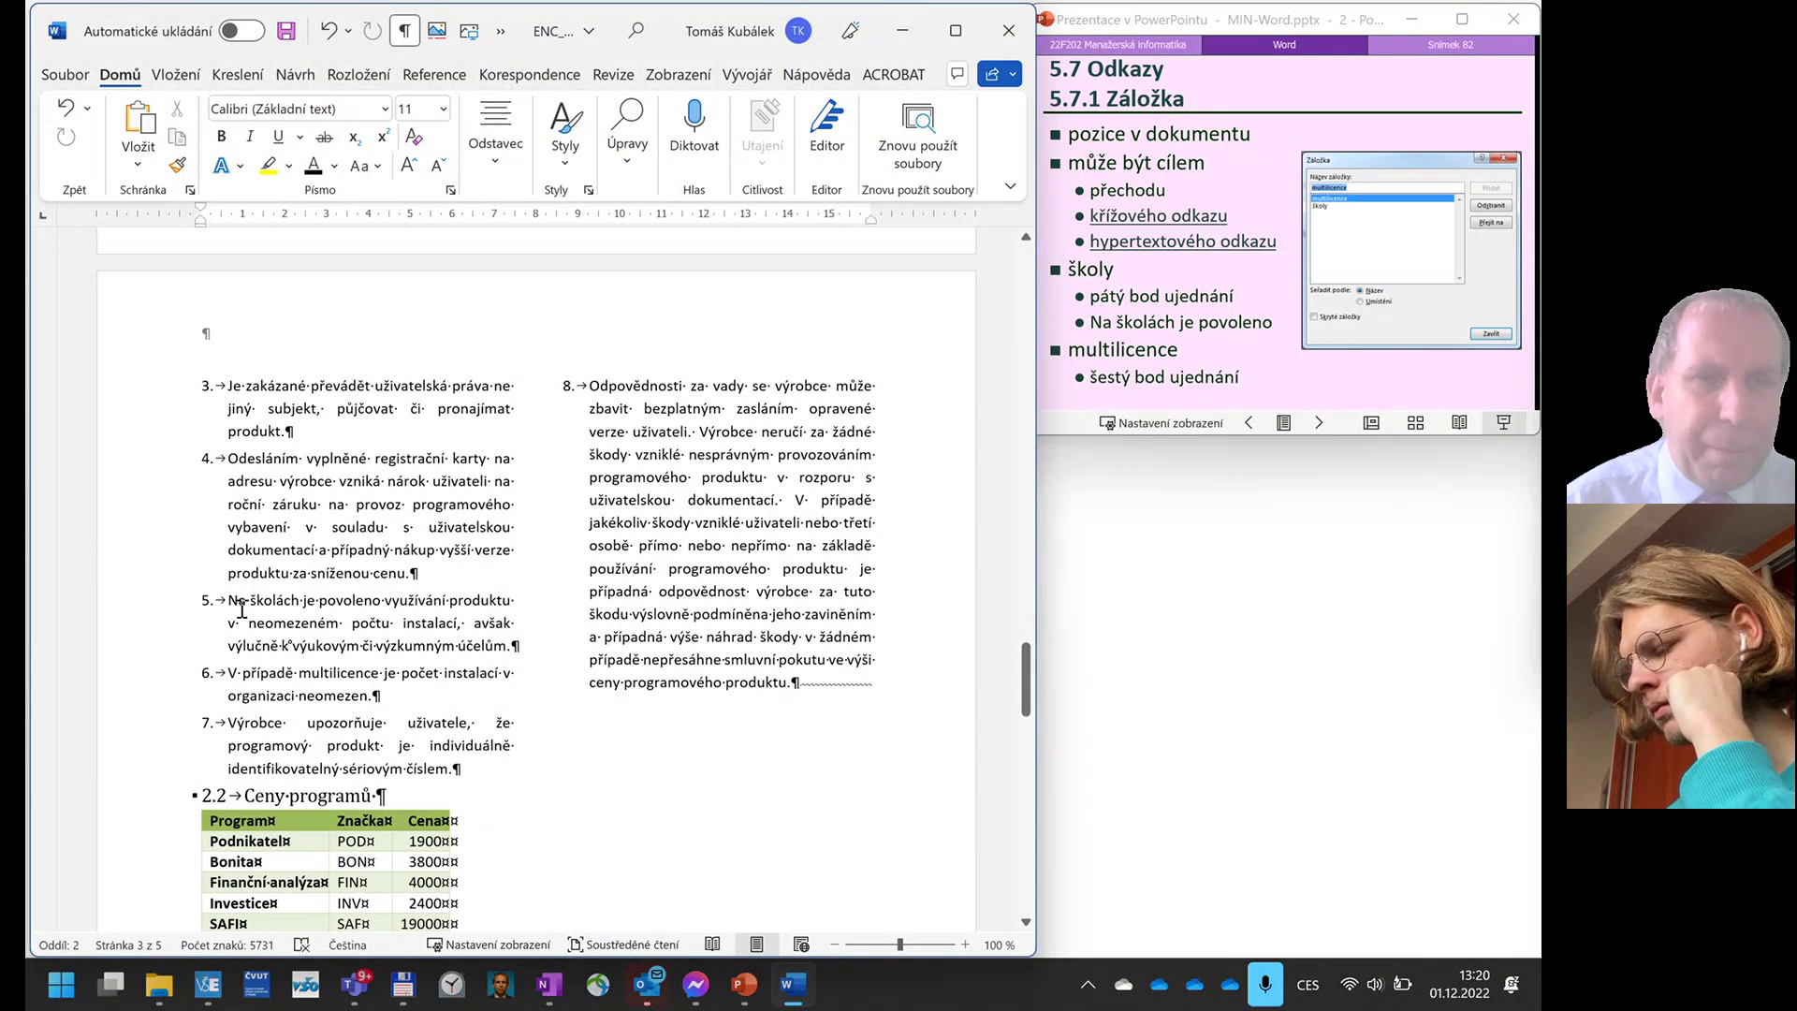
{"action": "left_click_drag", "start_coordinate": [230, 607], "coordinate": [517, 645]}
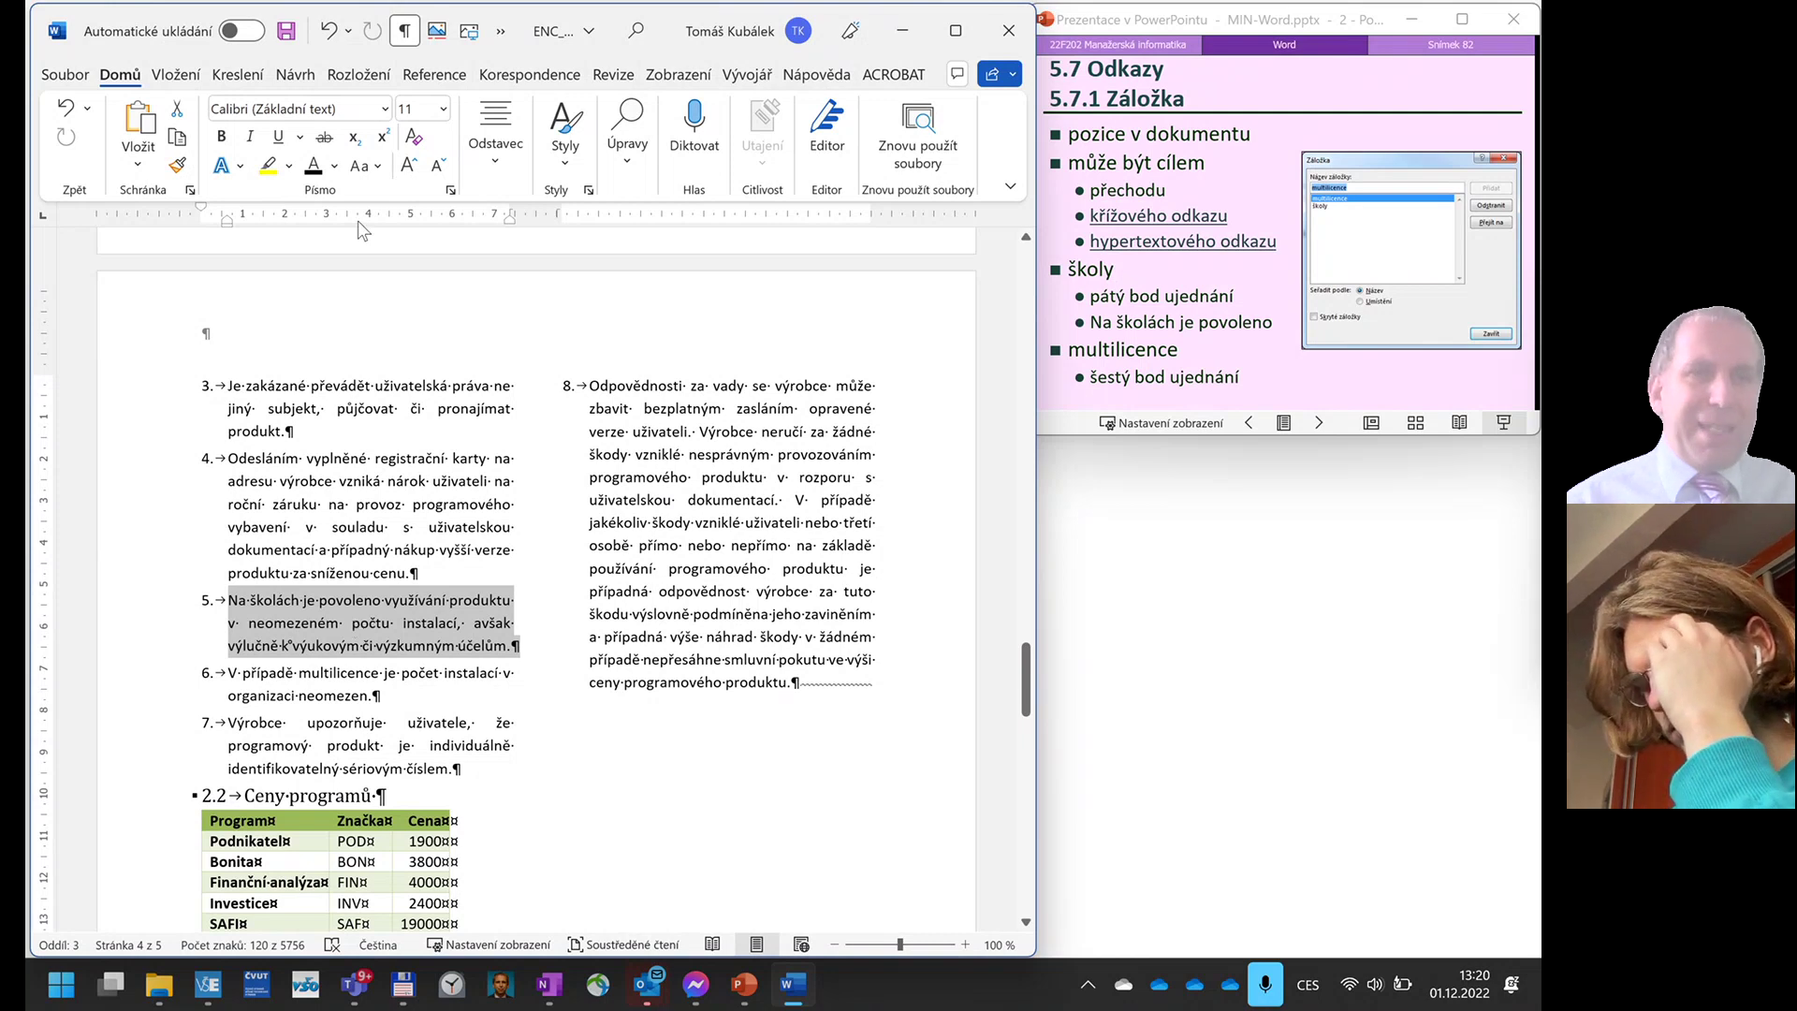
Add a bookmark named 'školy' on the selected list item 5 via Vložení > Odkazy > Záložka.
{"action": "right_click", "coordinate": [296, 611]}
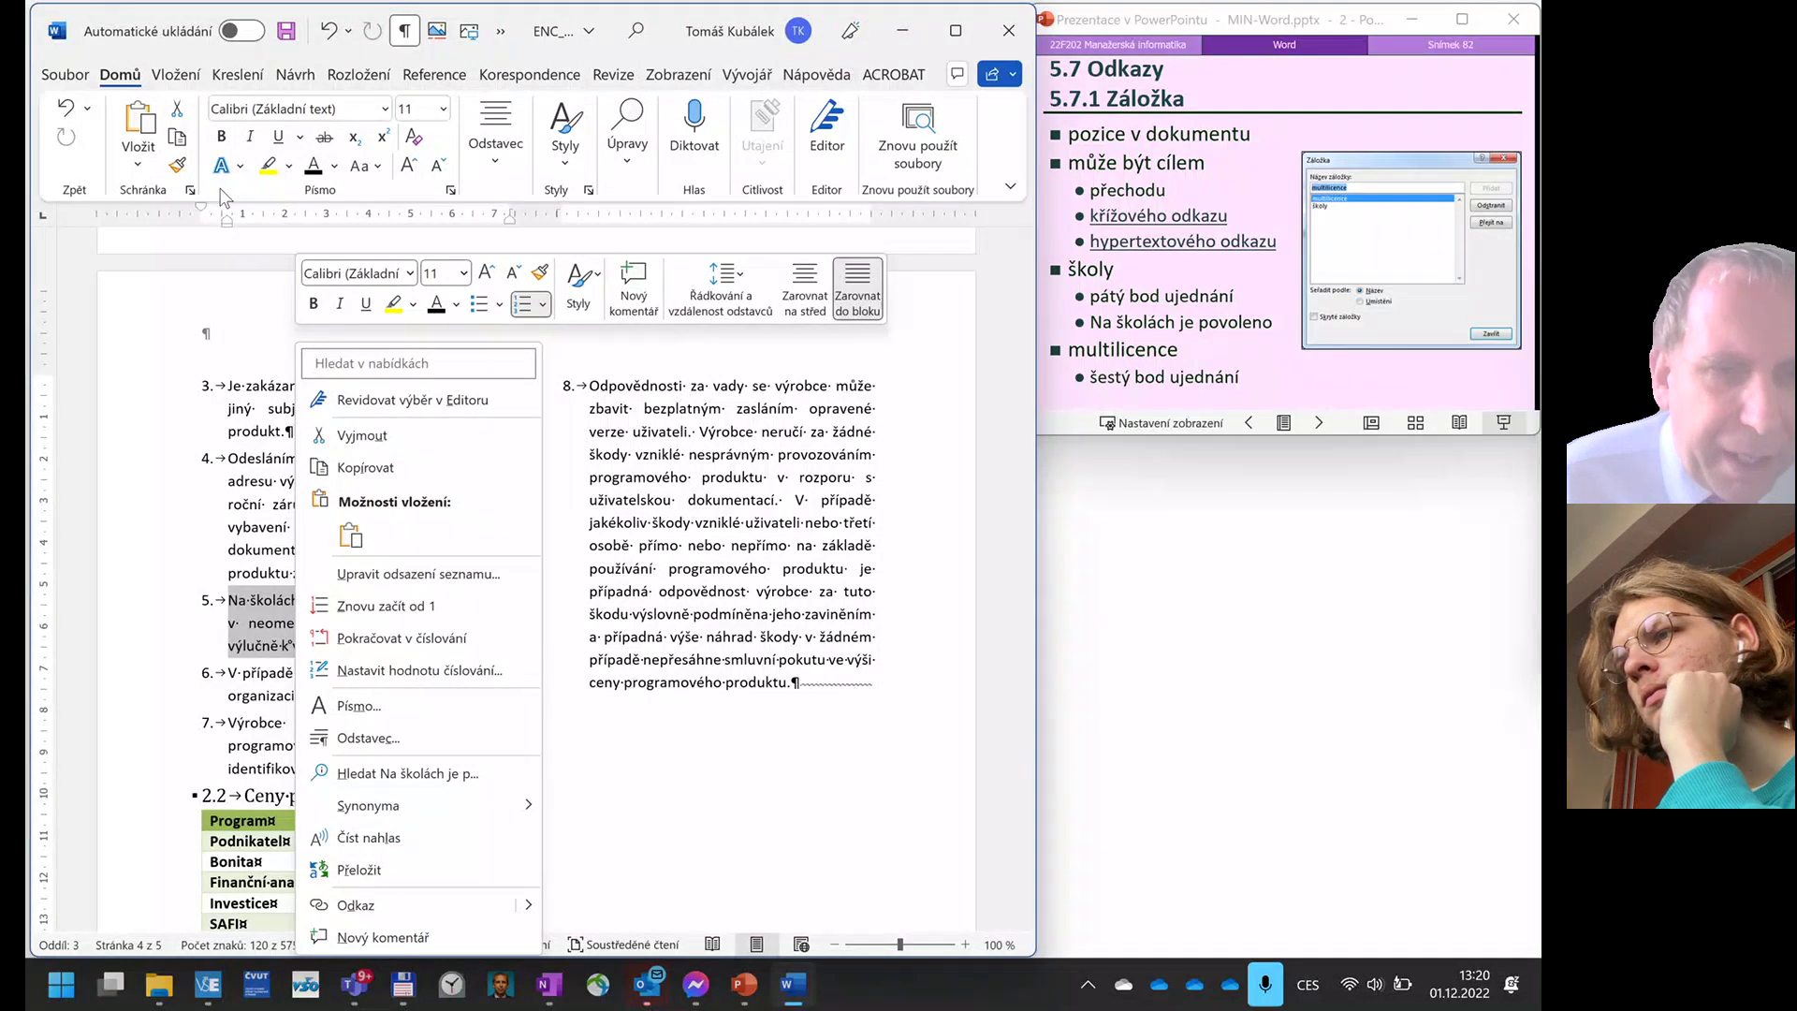
{"action": "left_click", "coordinate": [191, 82]}
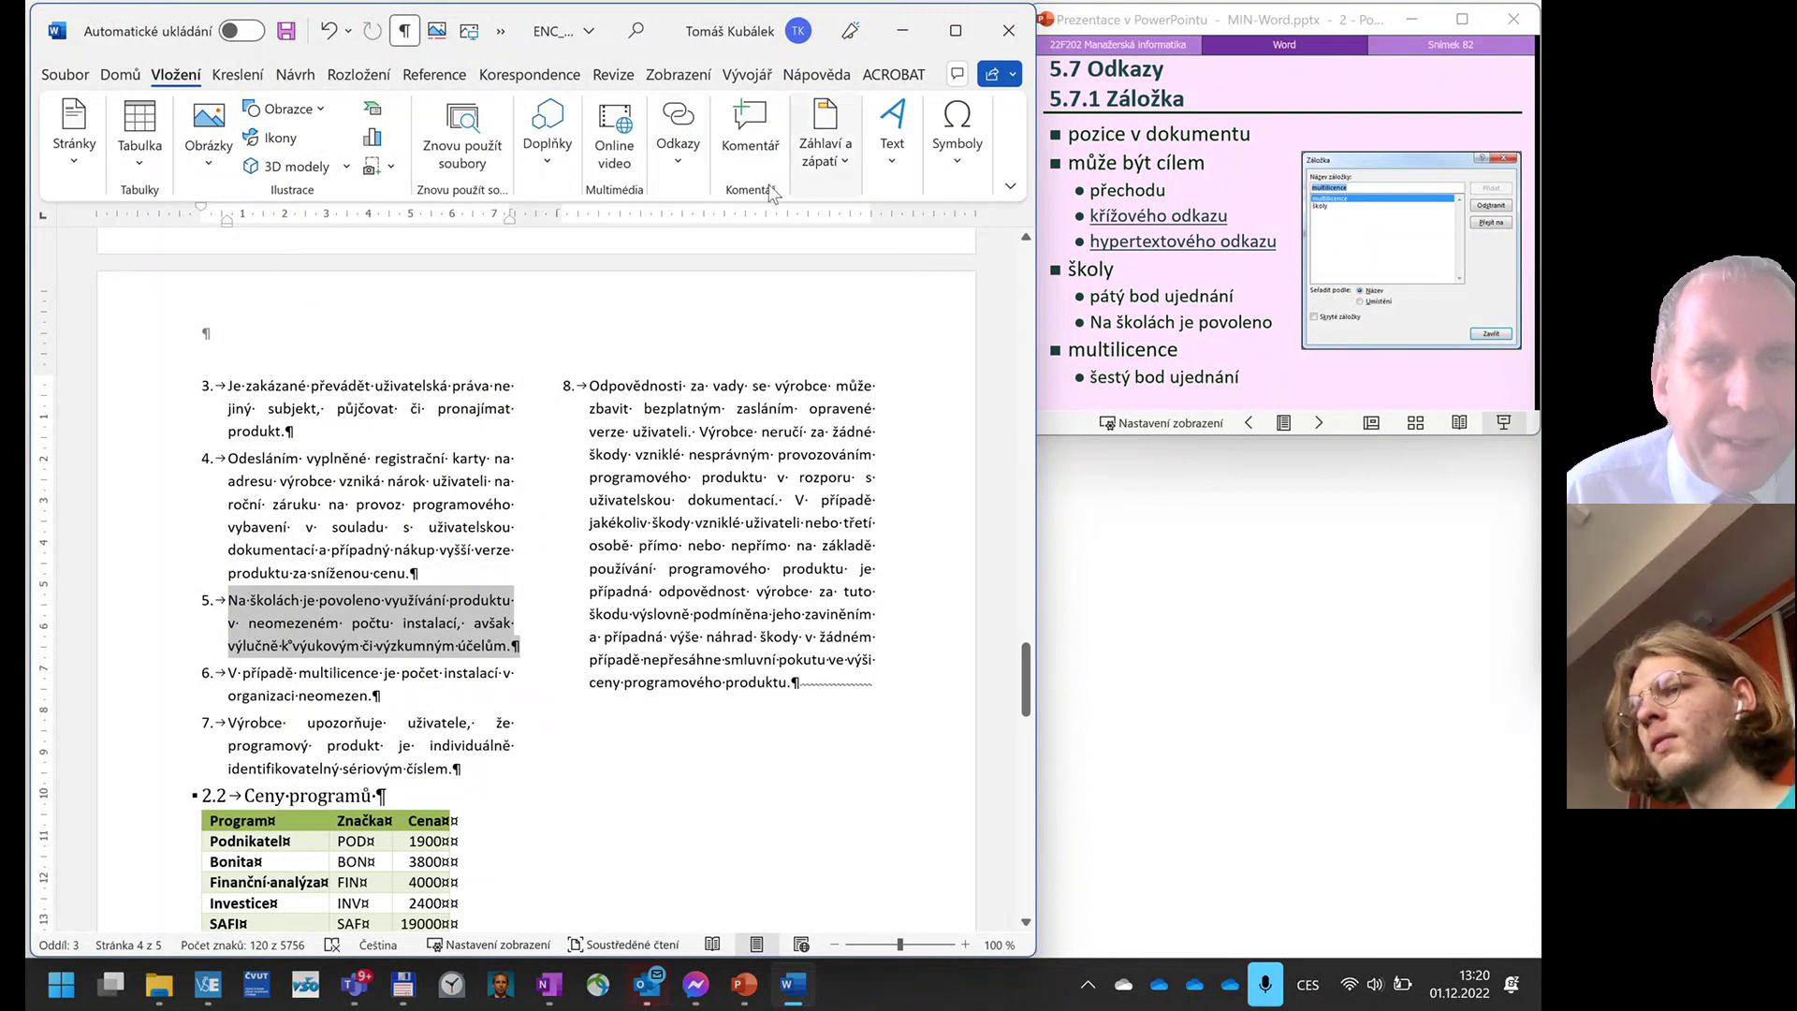
{"action": "left_click", "coordinate": [689, 165]}
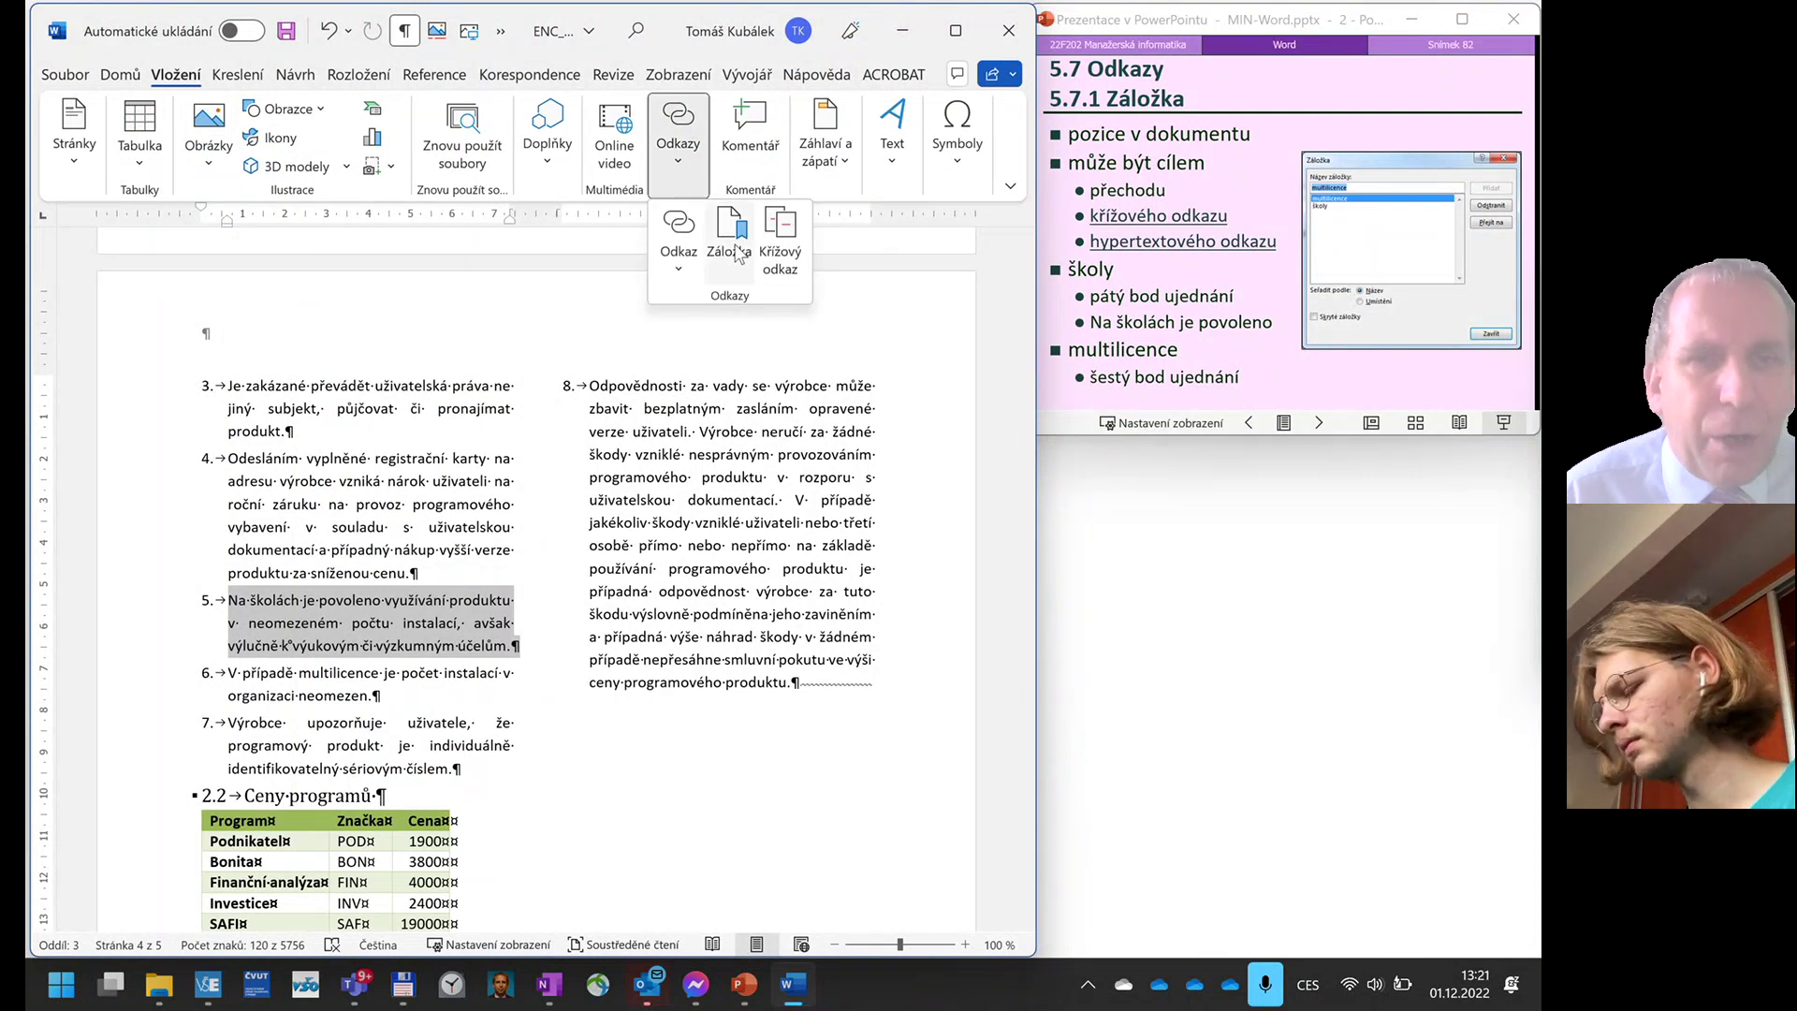
{"action": "left_click", "coordinate": [737, 253]}
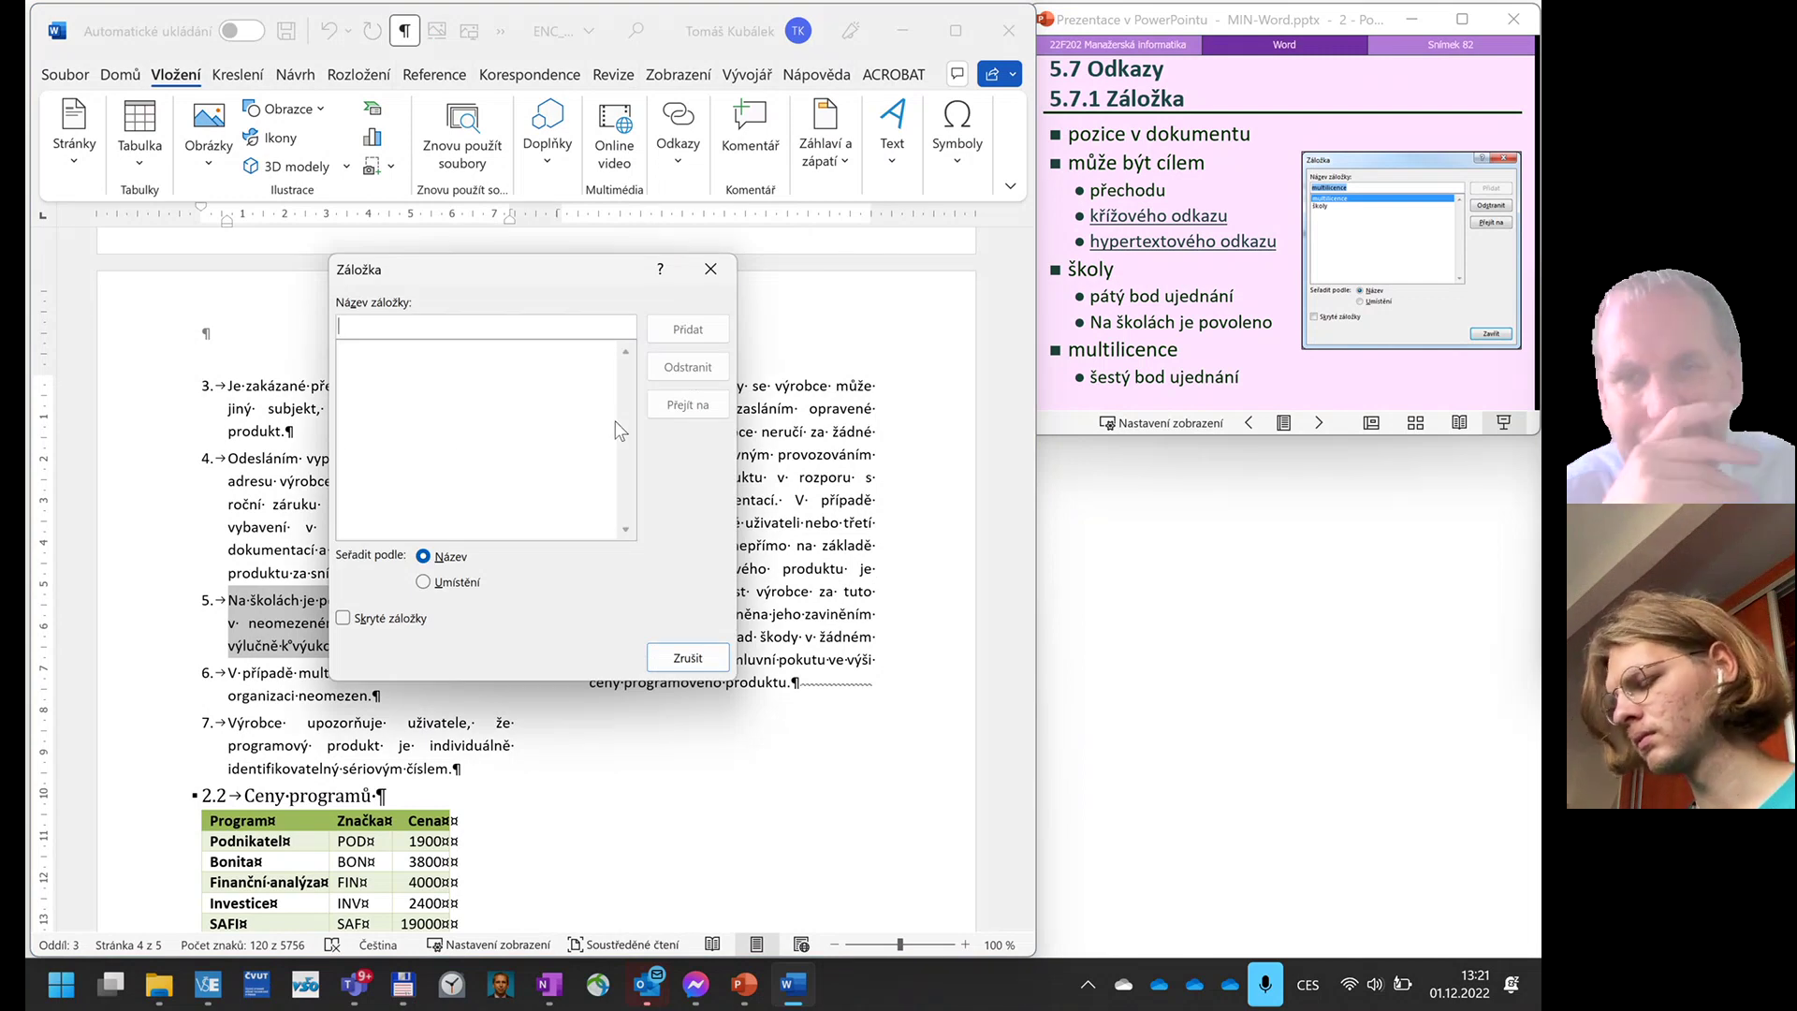
{"action": "type", "text": "školy"}
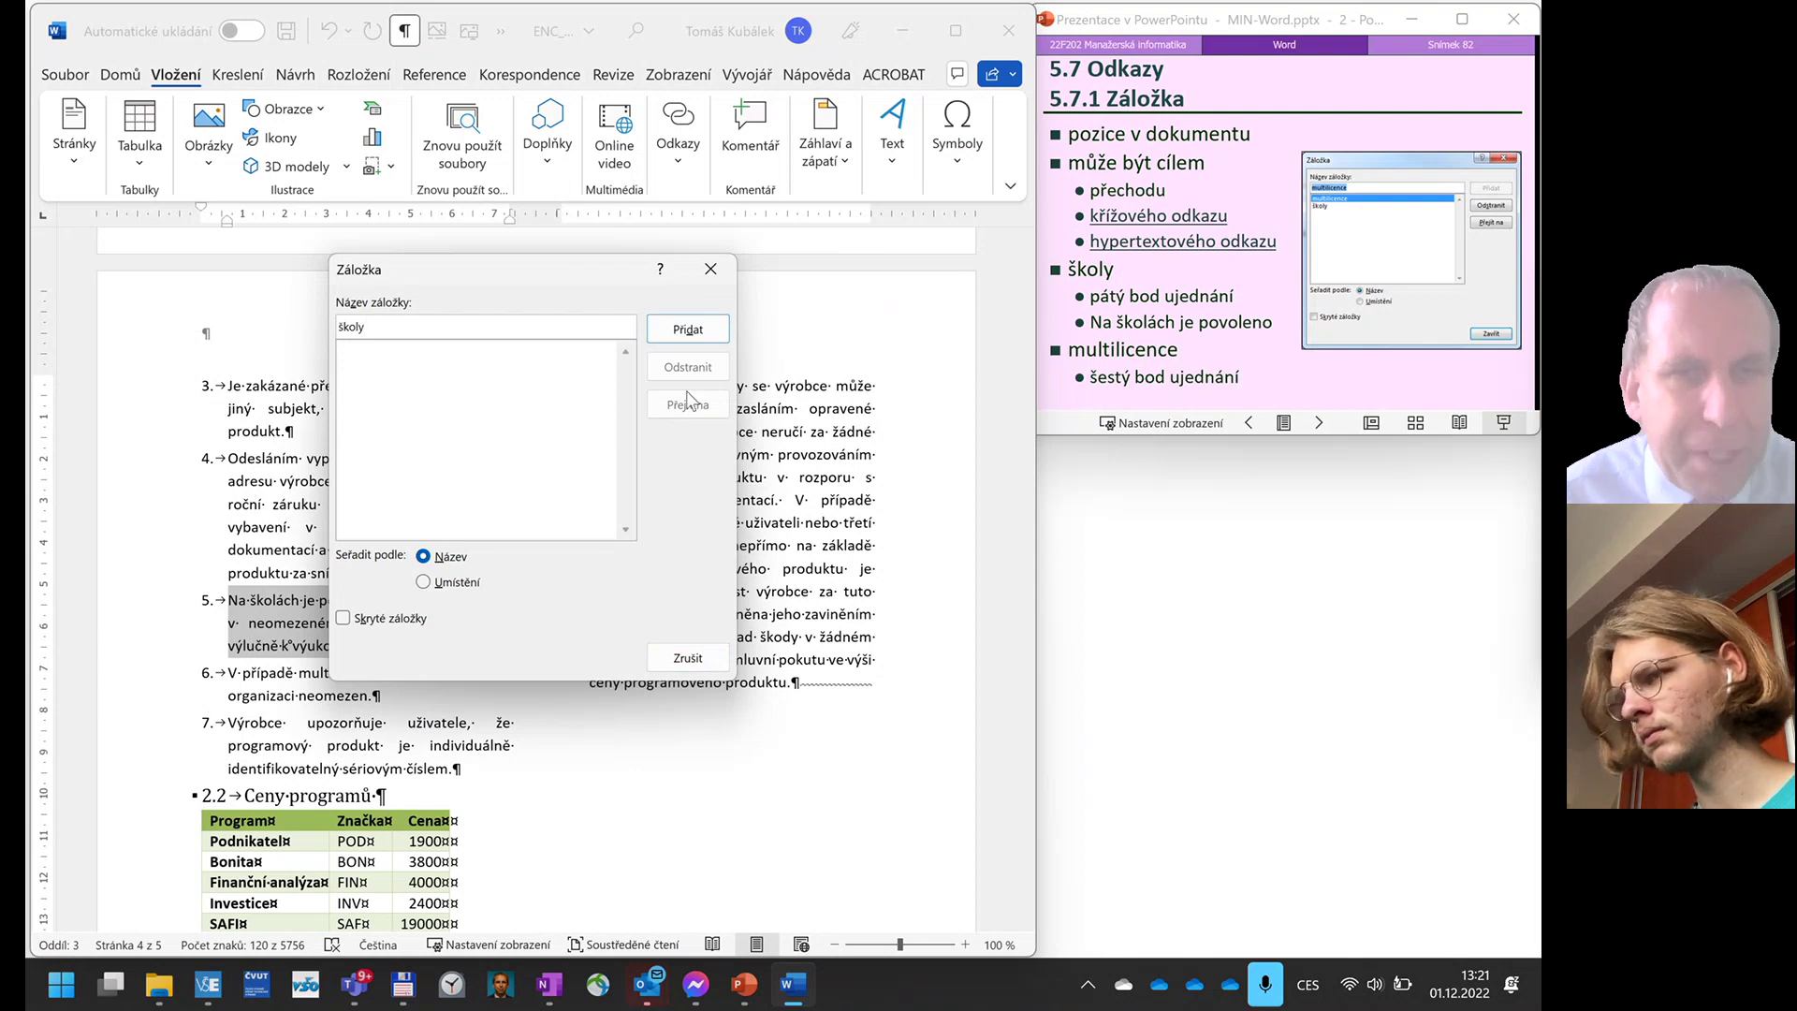
{"action": "left_click", "coordinate": [693, 341]}
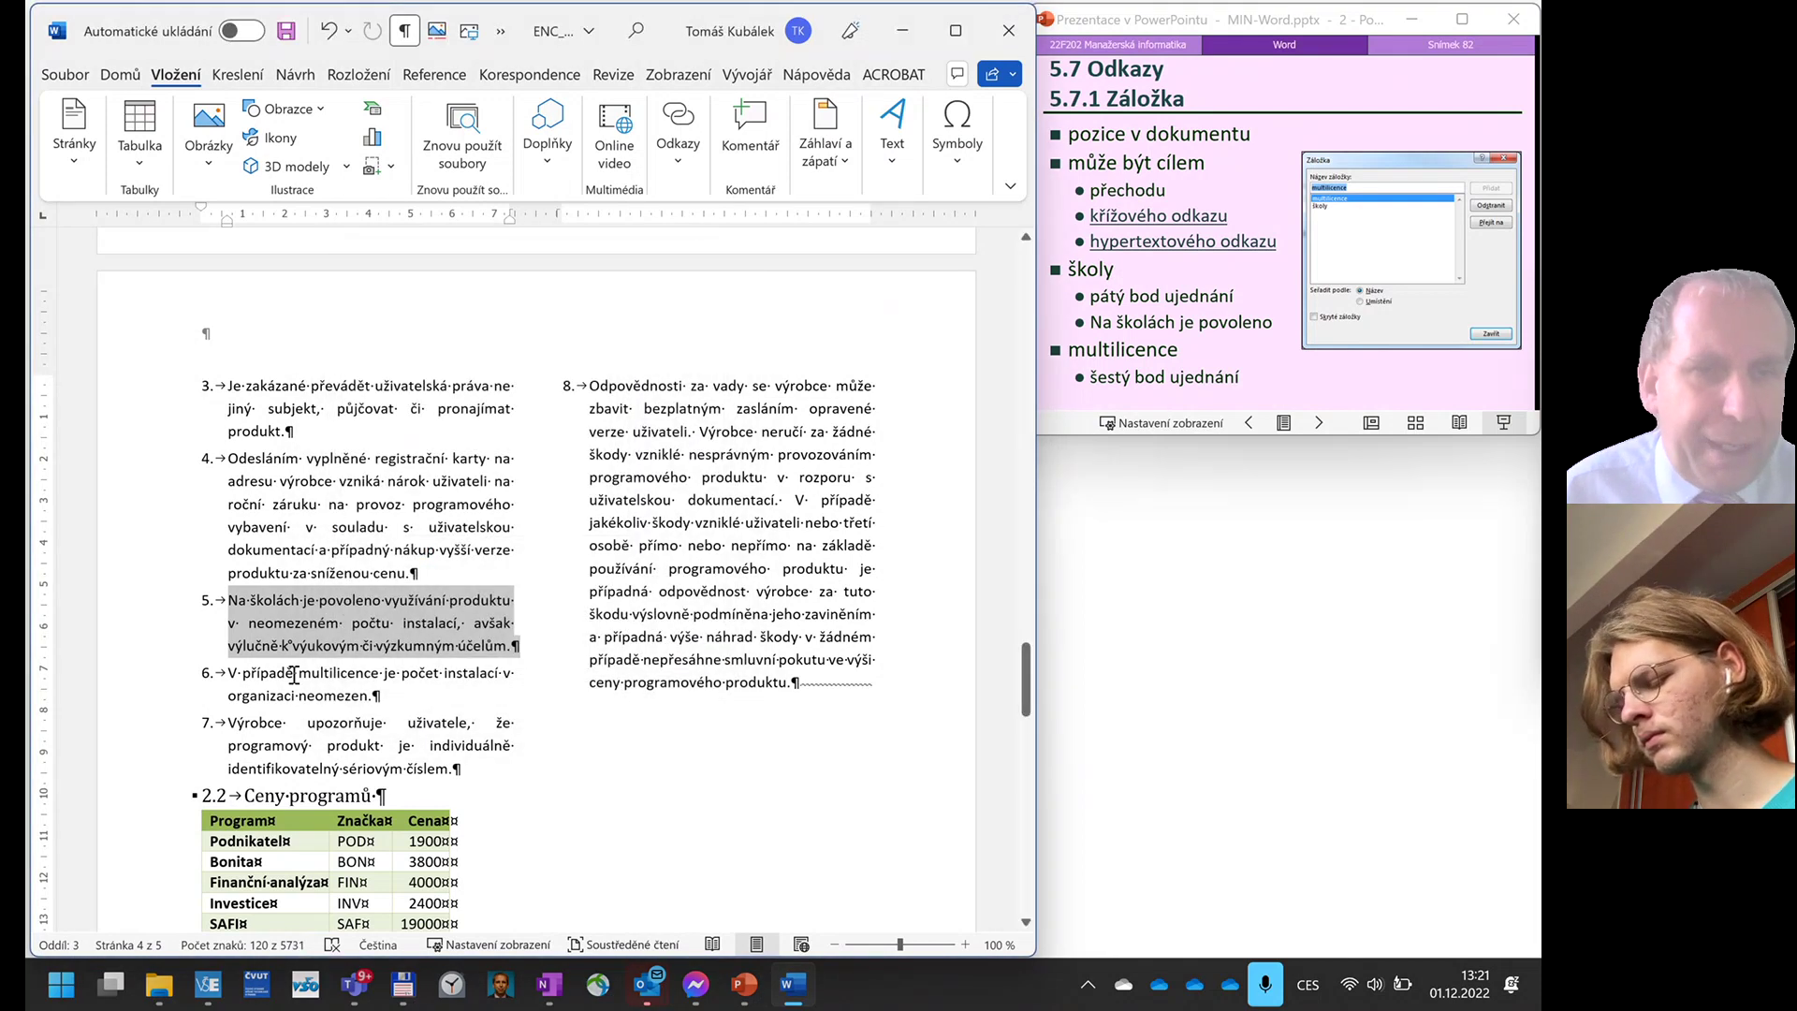
Select list item 6 and add a bookmark named 'multilicence' to it.
{"action": "left_click_drag", "start_coordinate": [233, 674], "coordinate": [342, 690]}
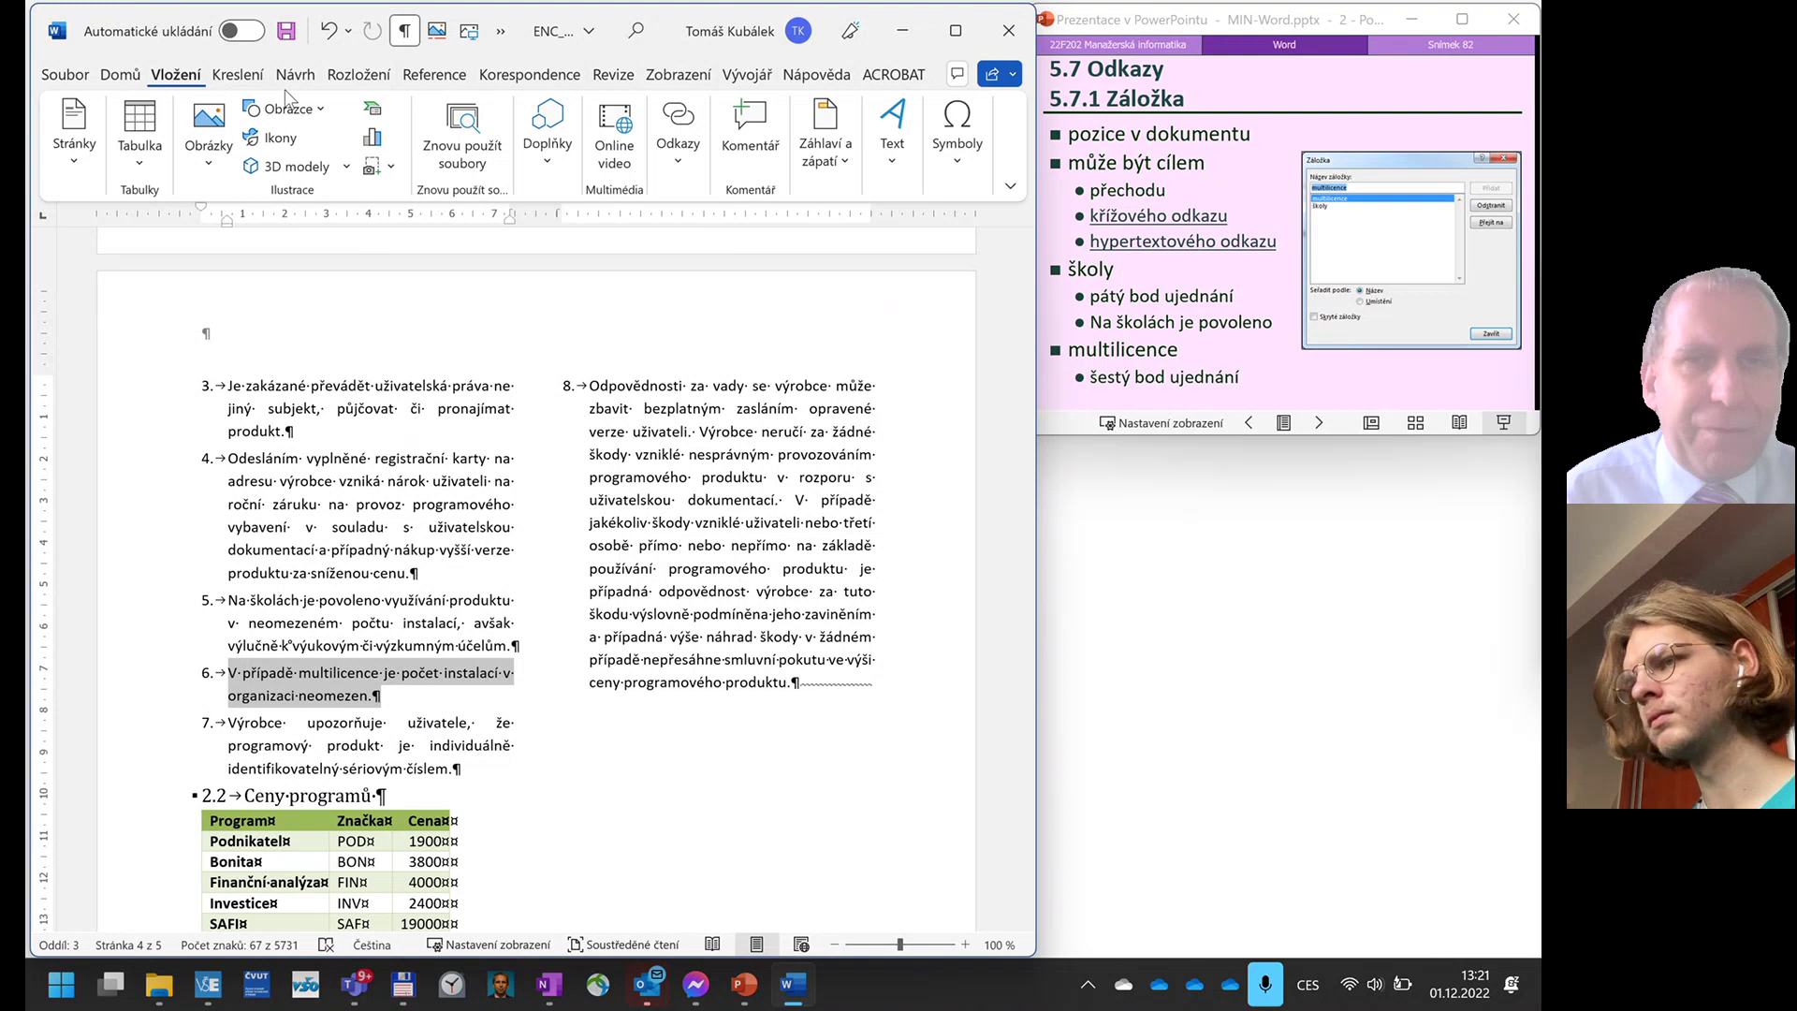
{"action": "left_click", "coordinate": [678, 136]}
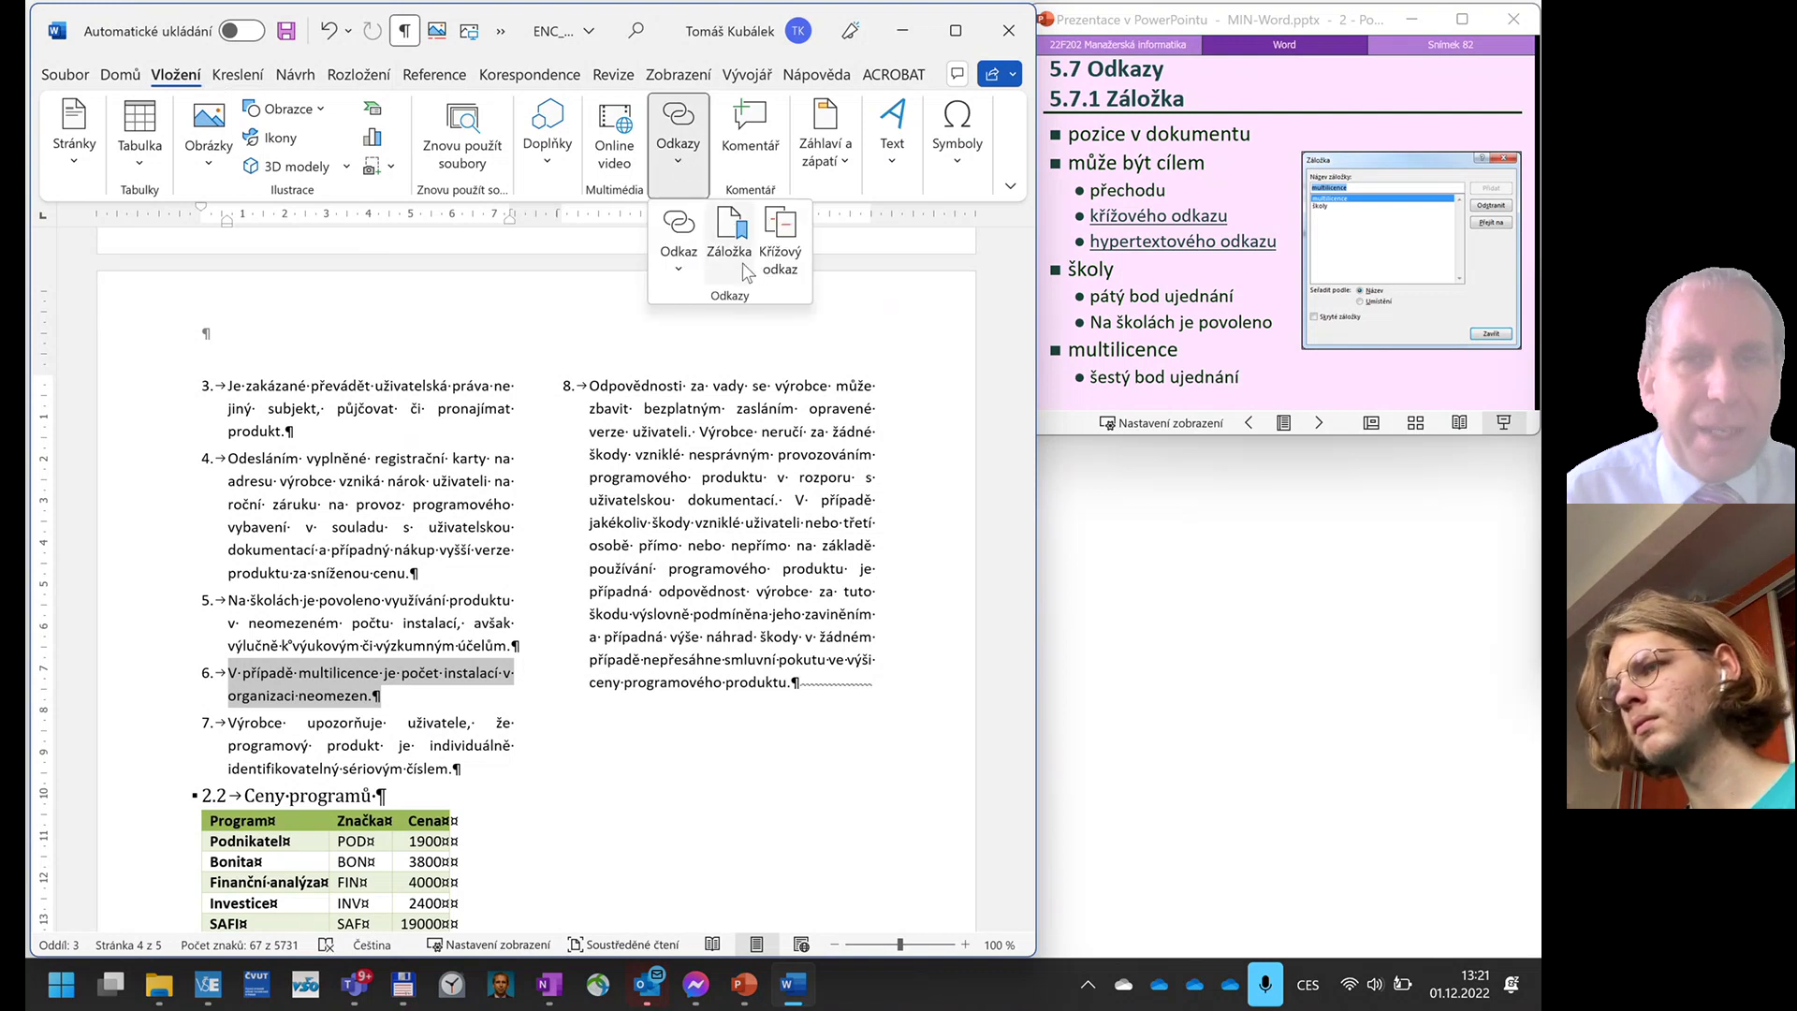
{"action": "left_click", "coordinate": [729, 245]}
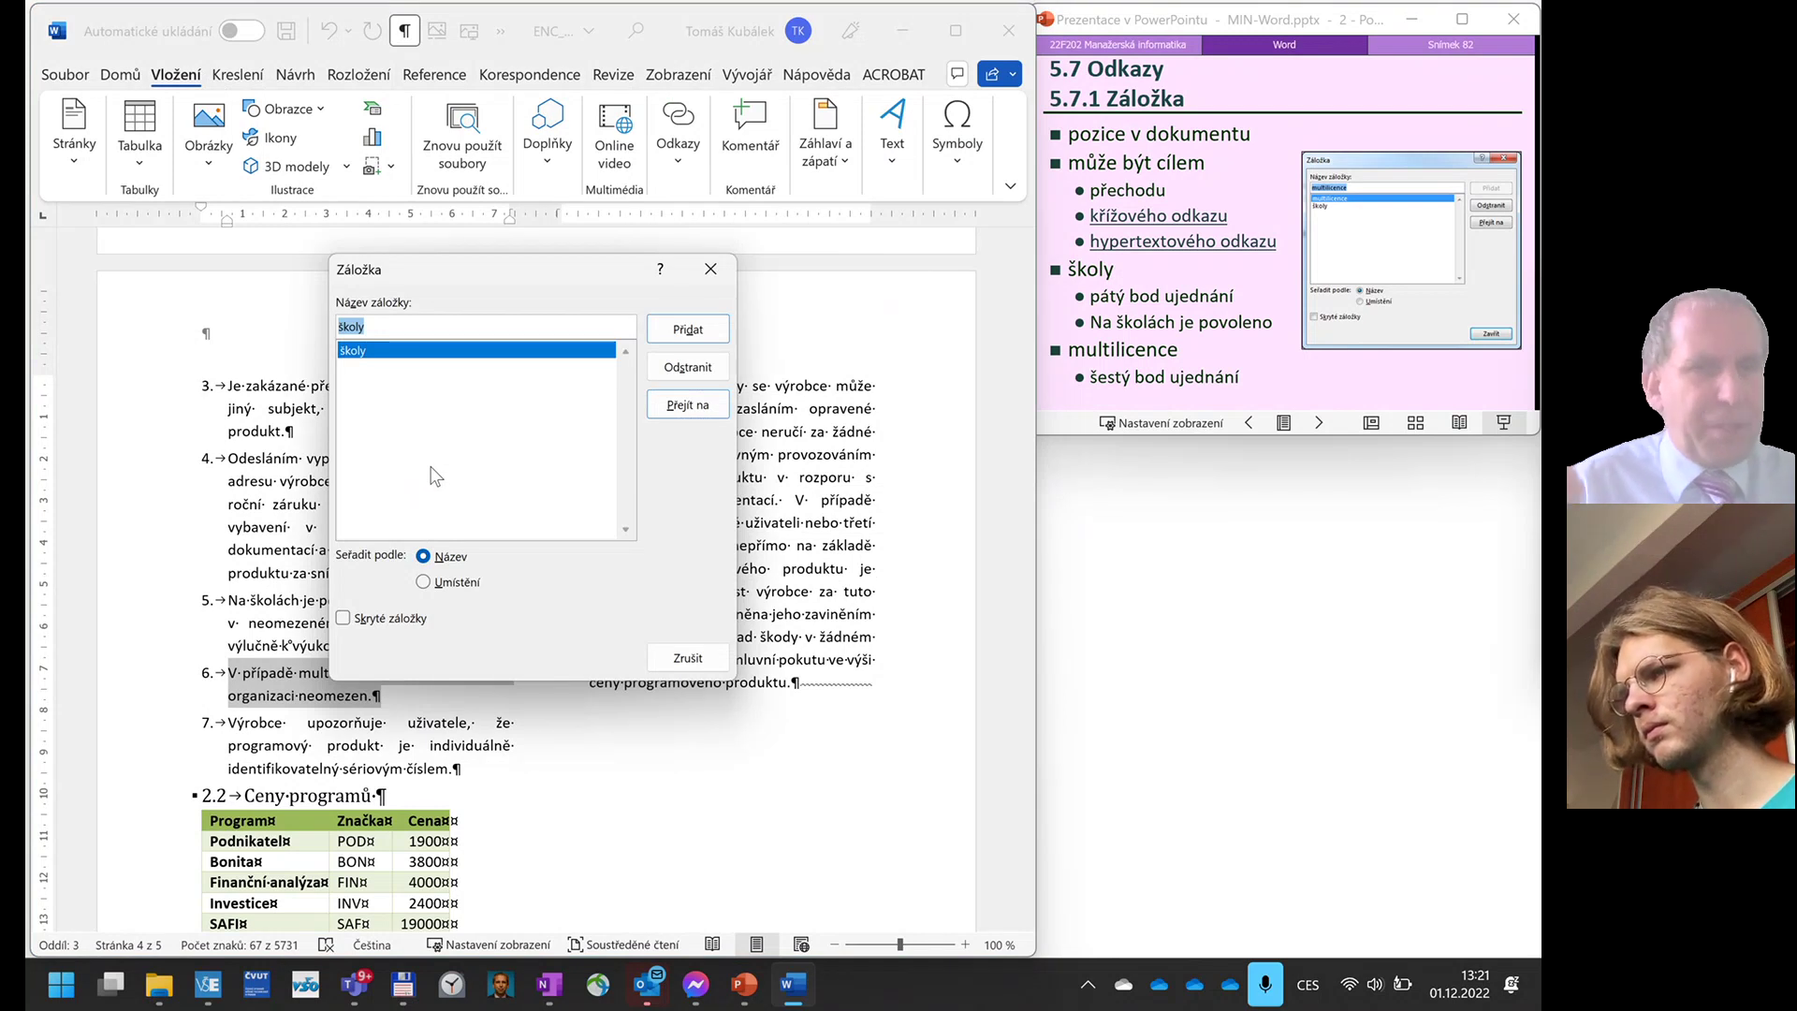
{"action": "left_click", "coordinate": [377, 328]}
{"action": "left_click_drag", "start_coordinate": [377, 328], "coordinate": [301, 329]}
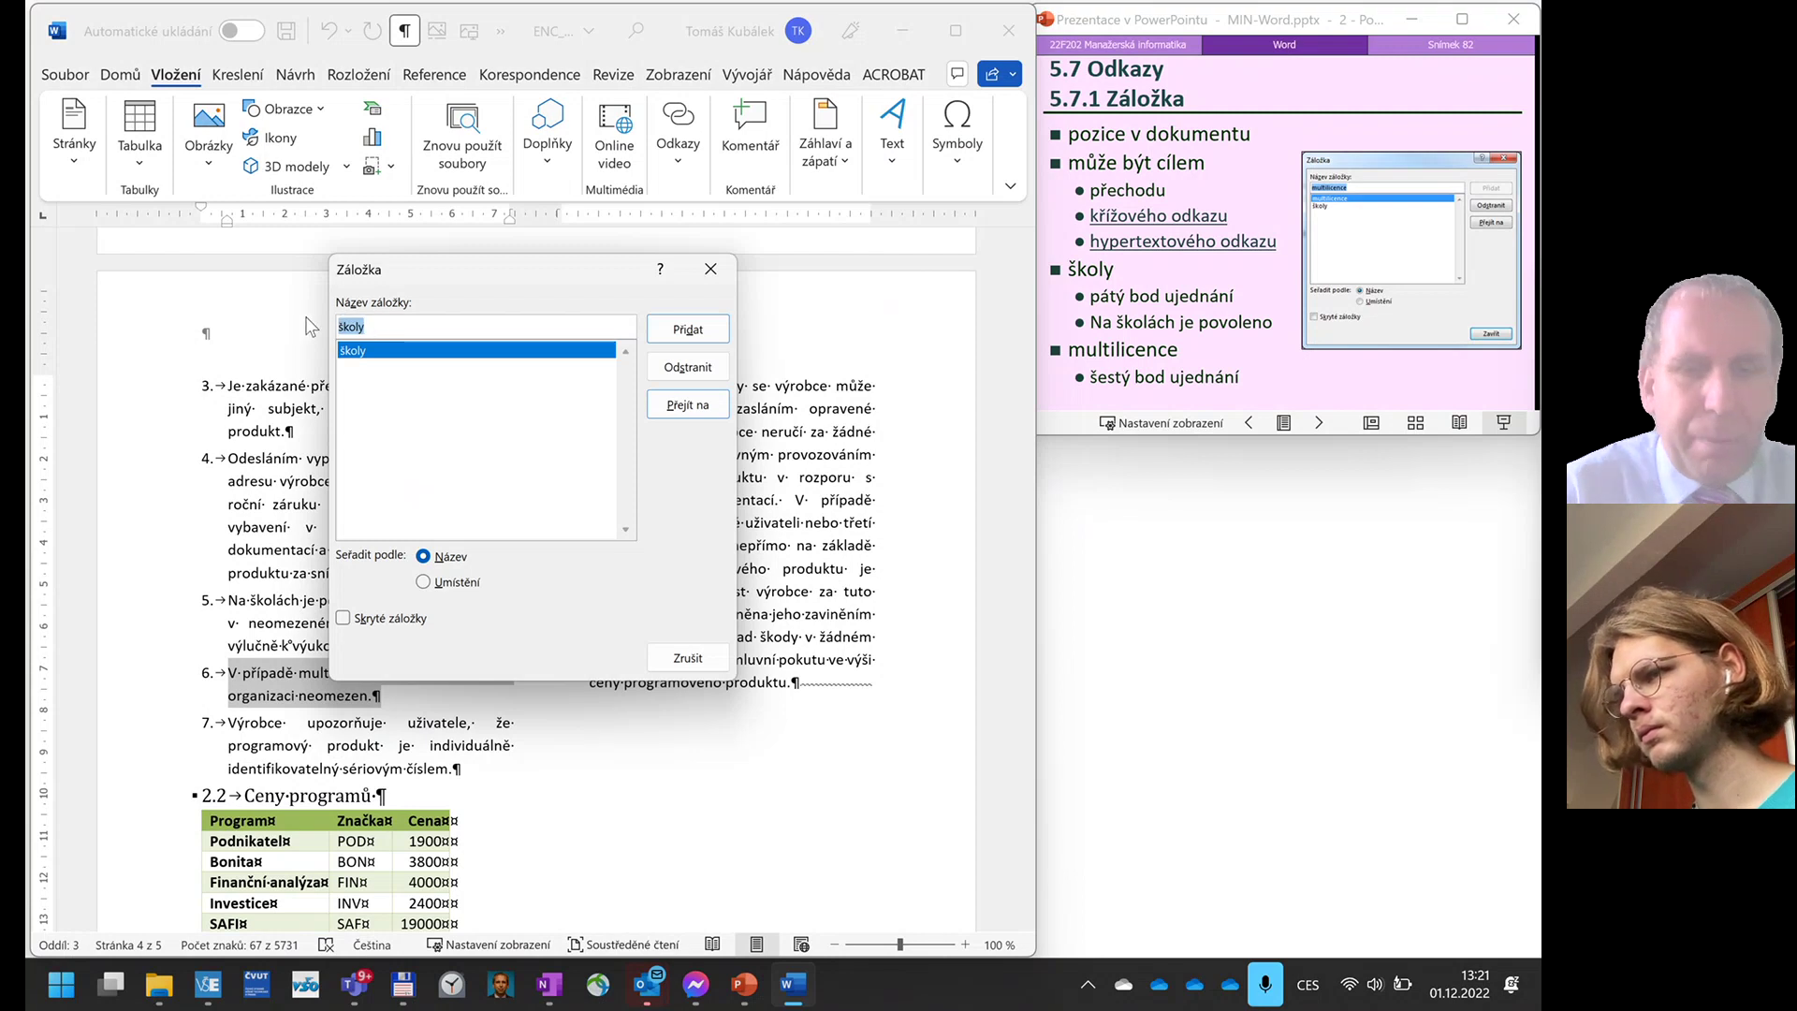
{"action": "type", "text": "multilicence"}
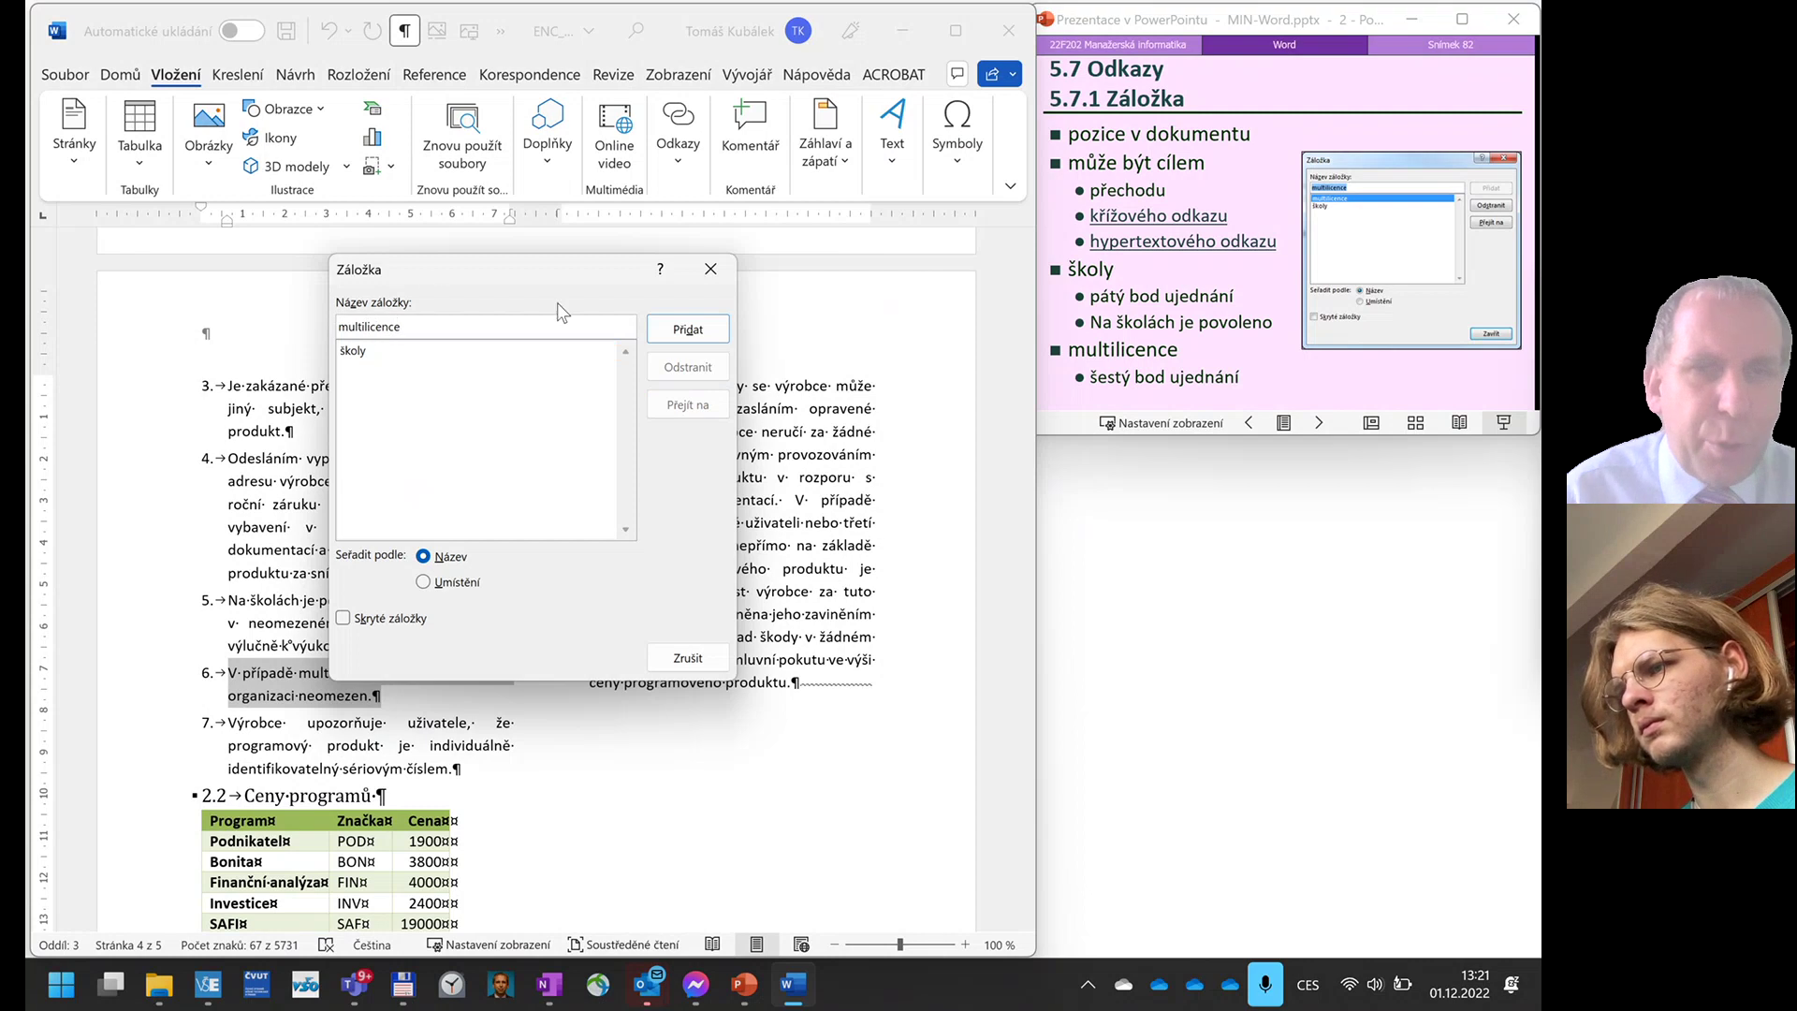
{"action": "left_click", "coordinate": [688, 329]}
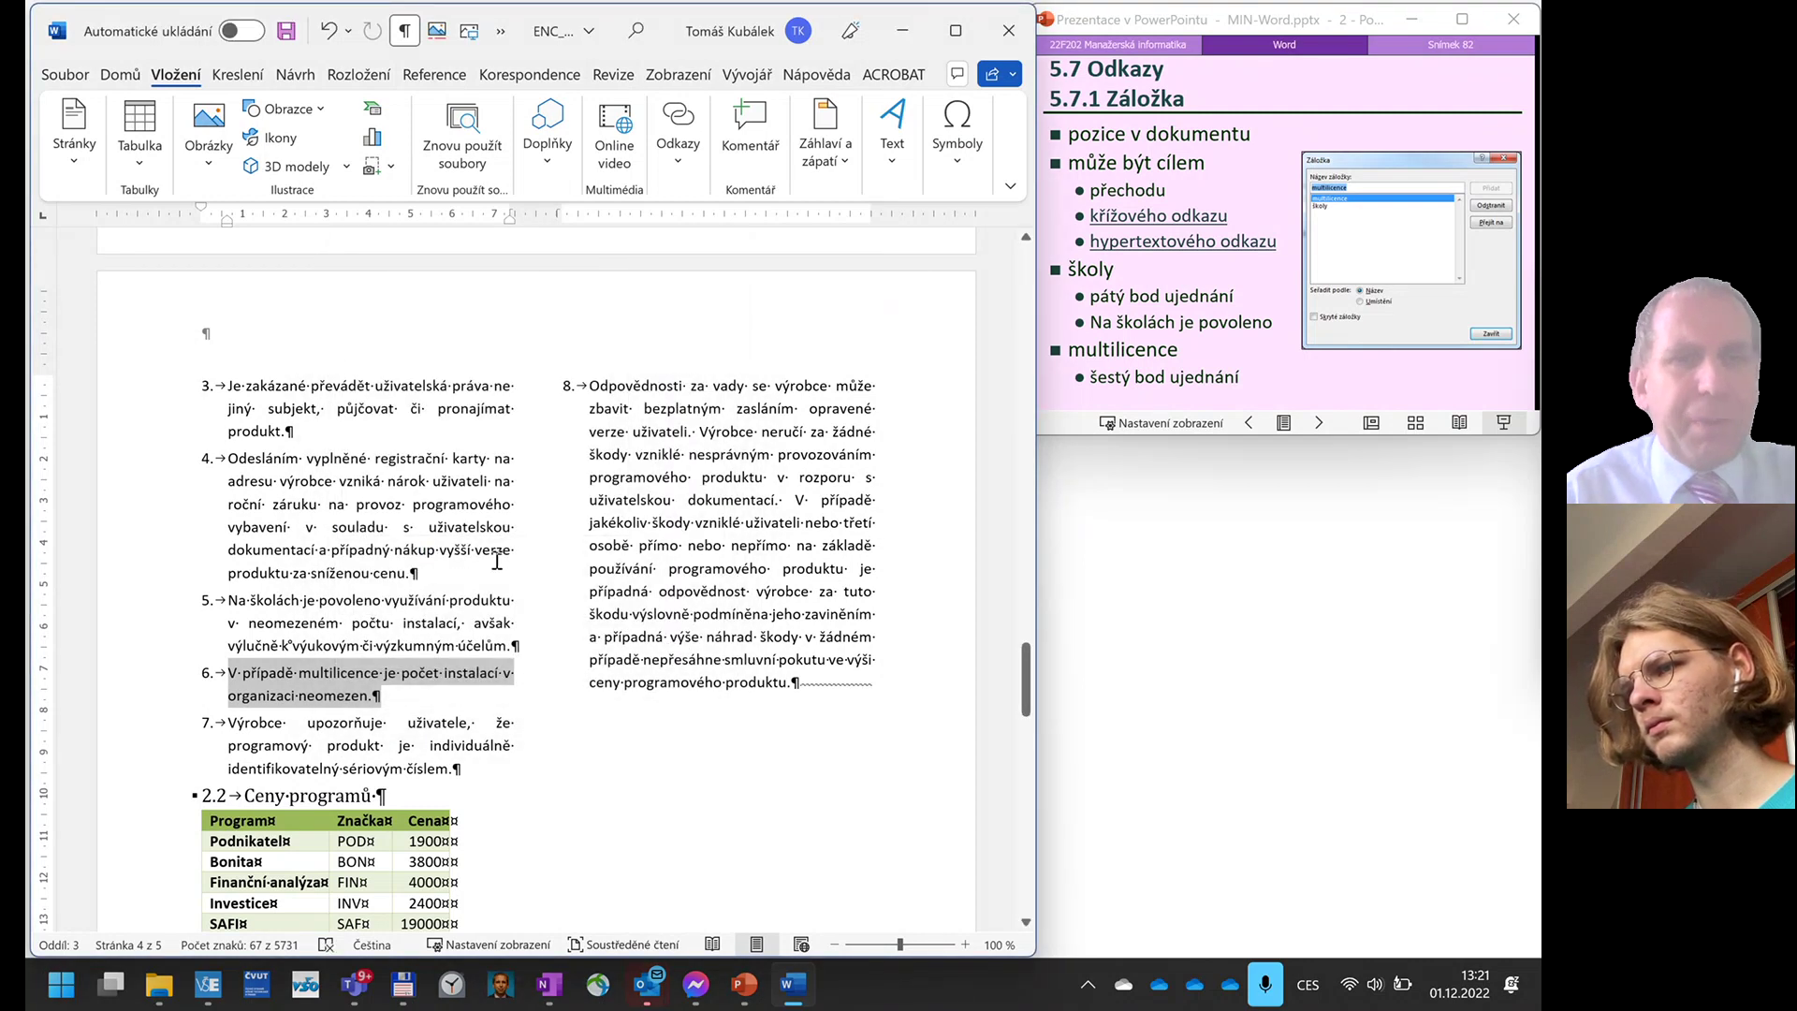
{"action": "left_click", "coordinate": [497, 560]}
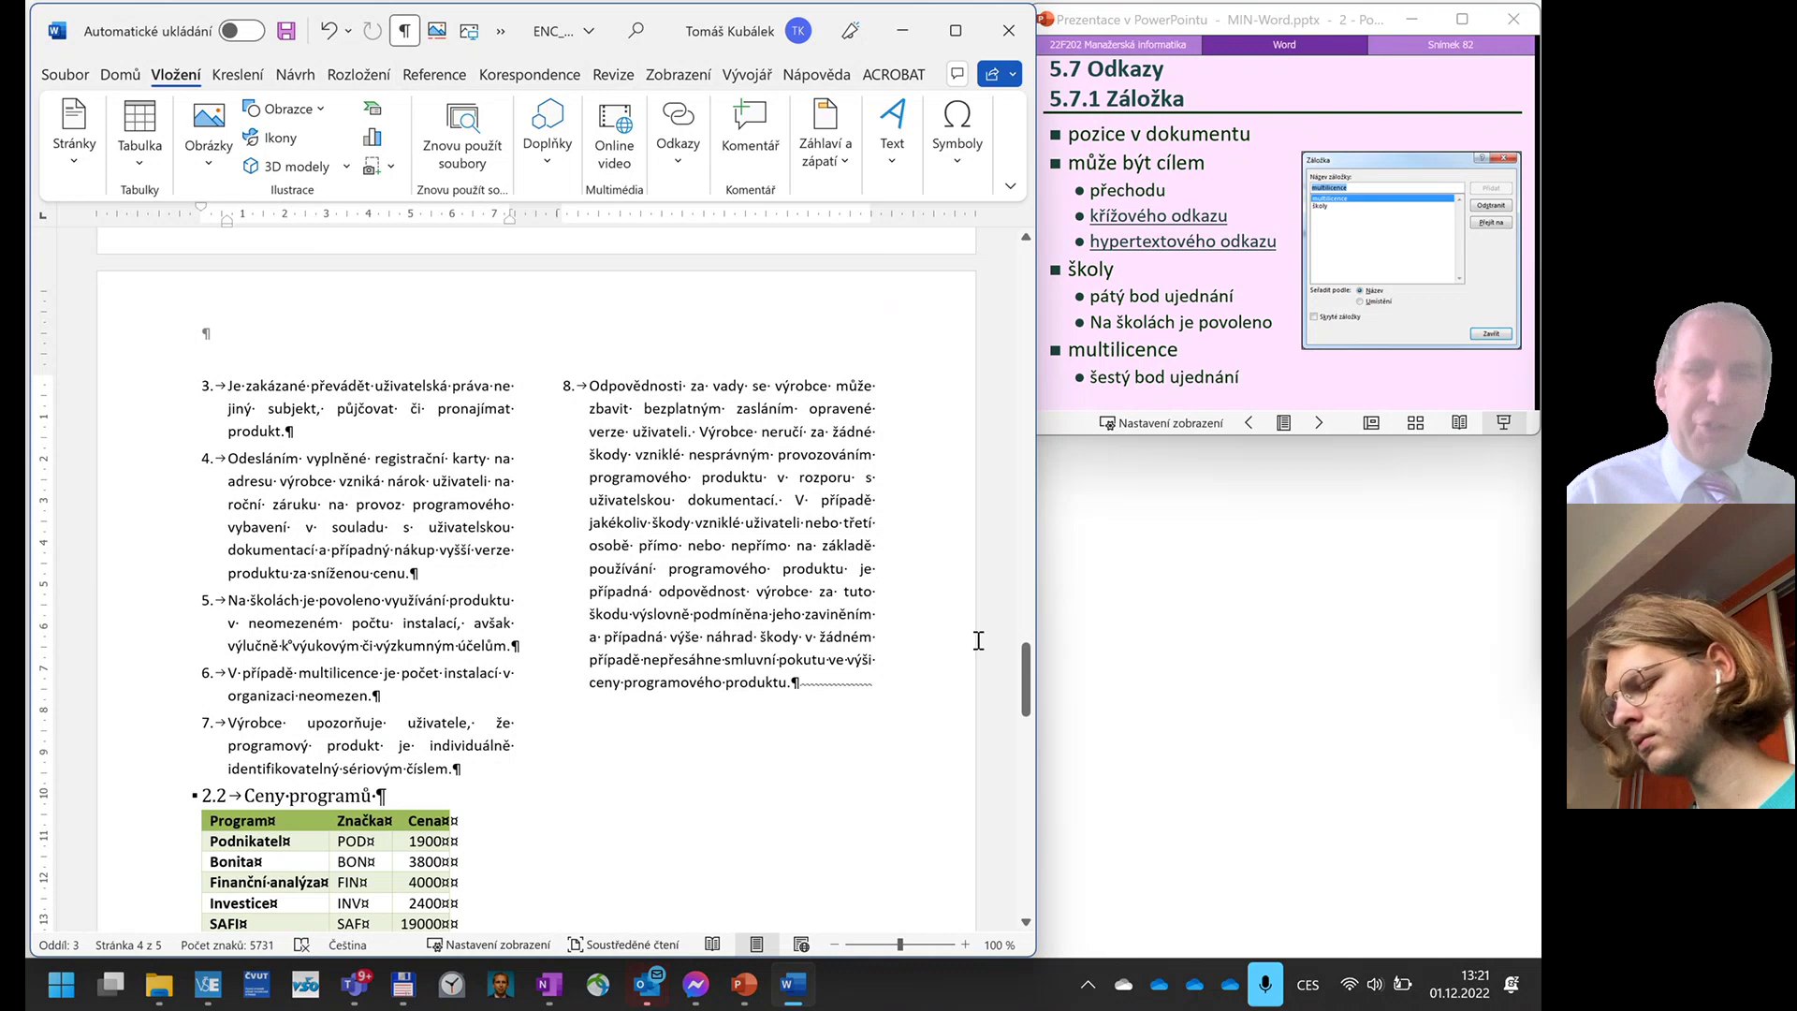
List bookmarks sorted by location, go to 'školy', and close the Záložka dialog.
{"action": "left_click_drag", "start_coordinate": [1026, 682], "coordinate": [1015, 857]}
{"action": "left_click", "coordinate": [366, 728]}
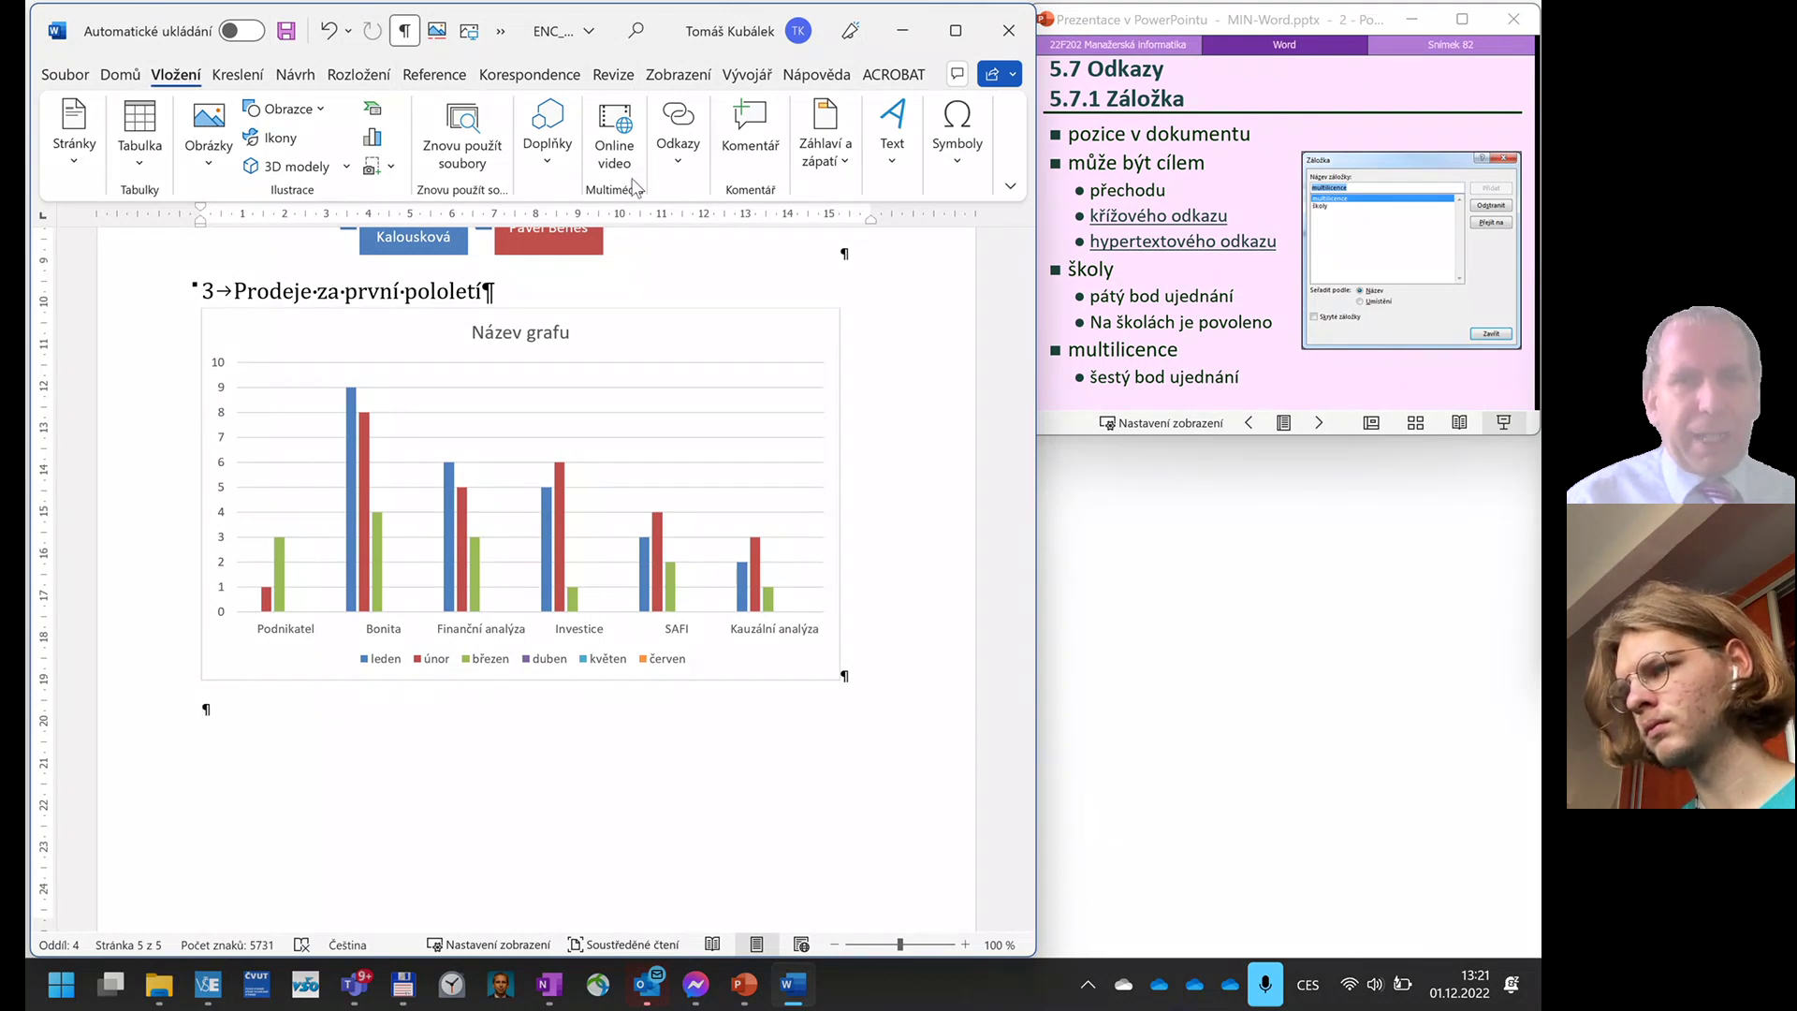
{"action": "left_click", "coordinate": [681, 155]}
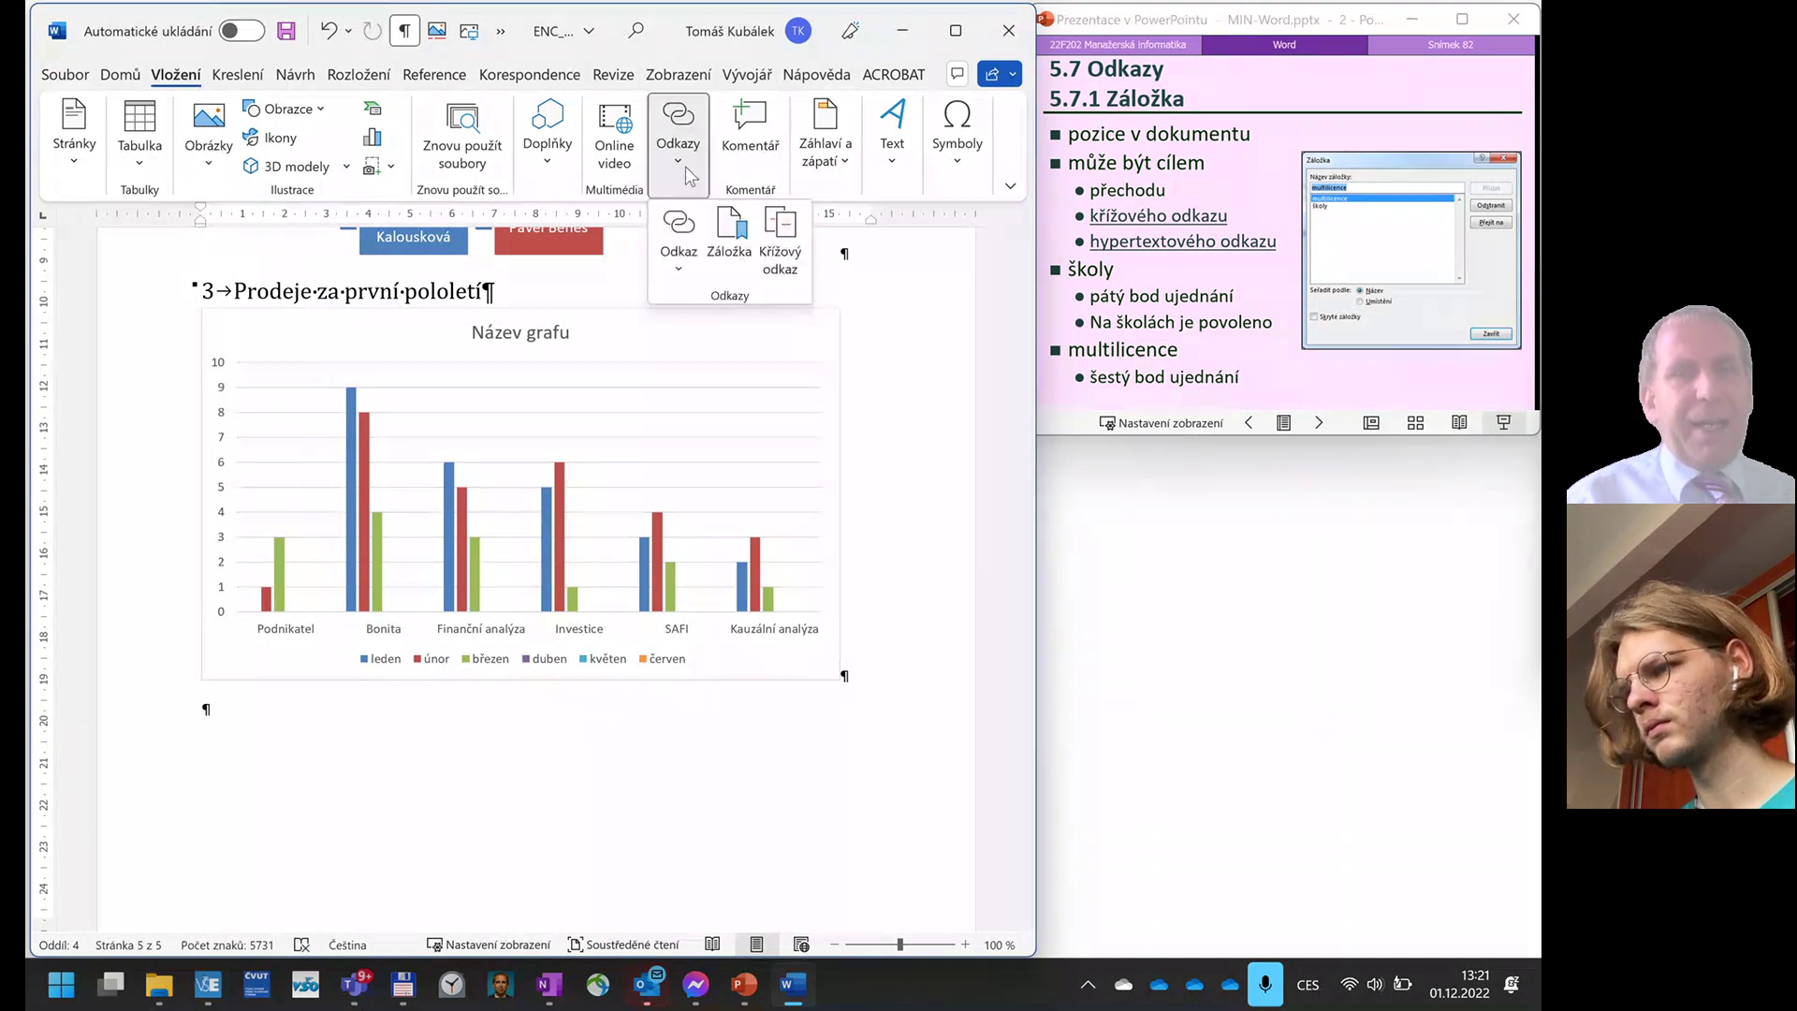
{"action": "left_click", "coordinate": [730, 239]}
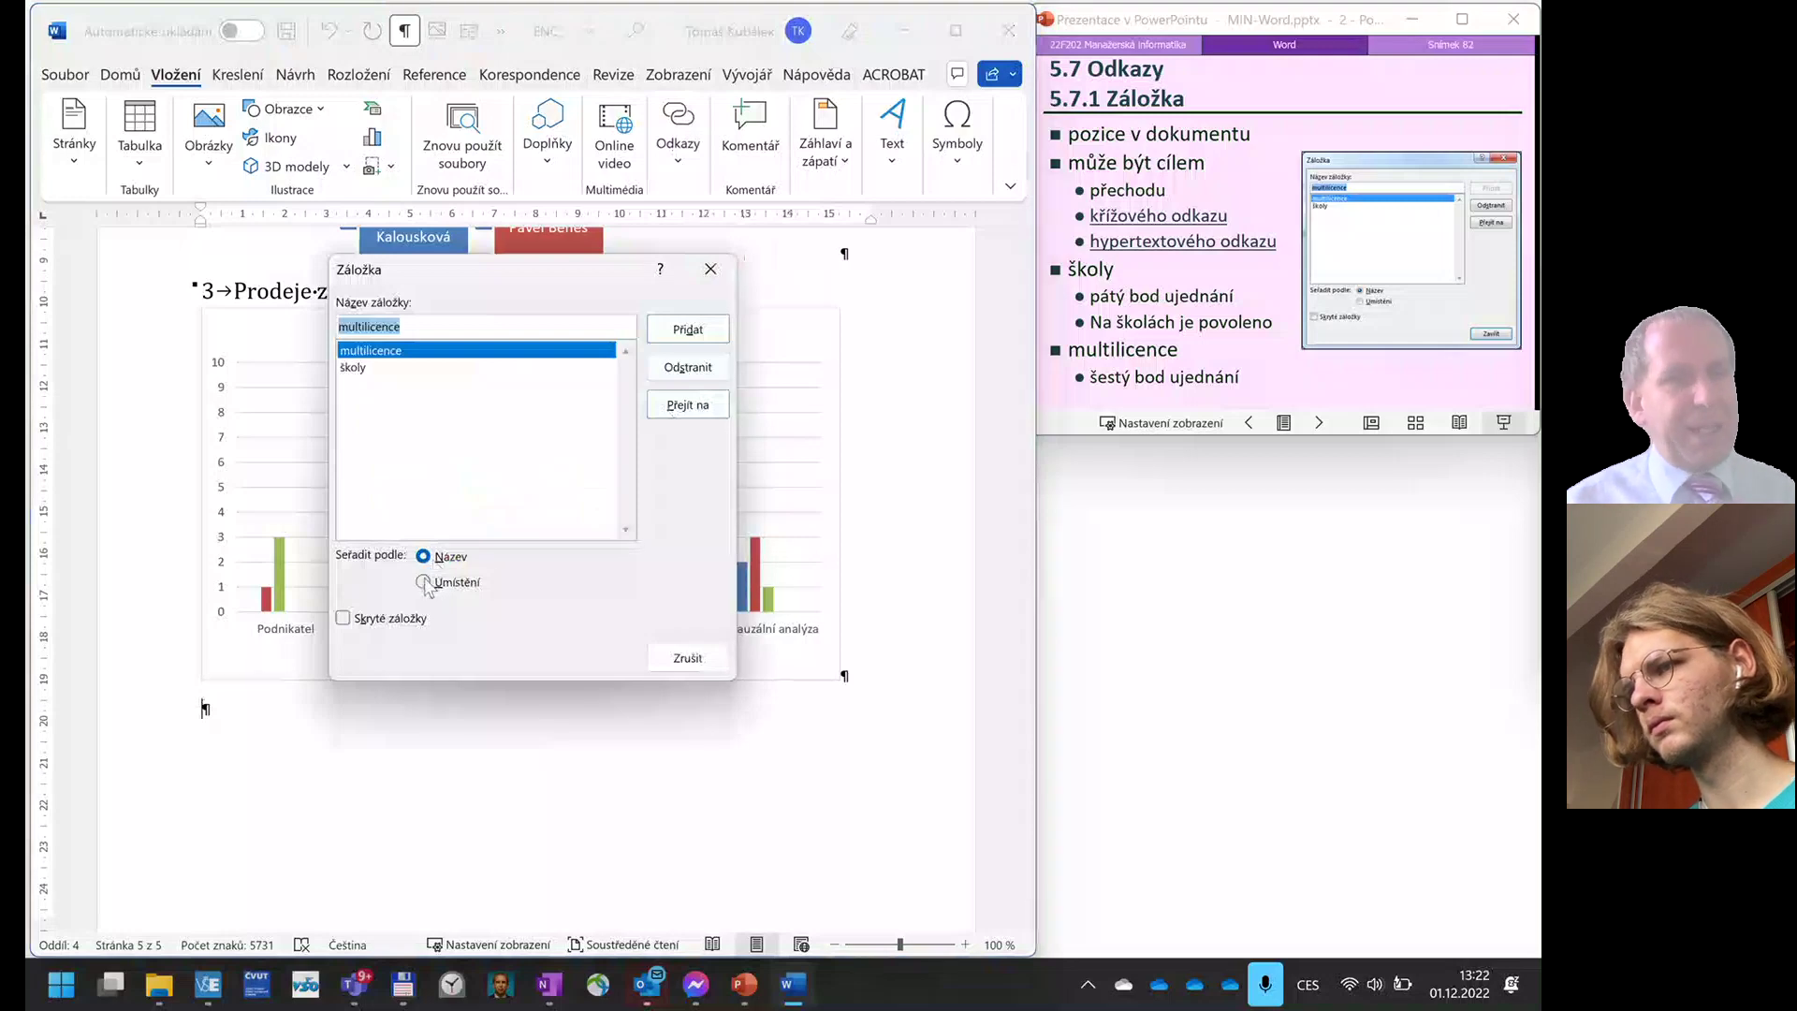
{"action": "left_click", "coordinate": [424, 582]}
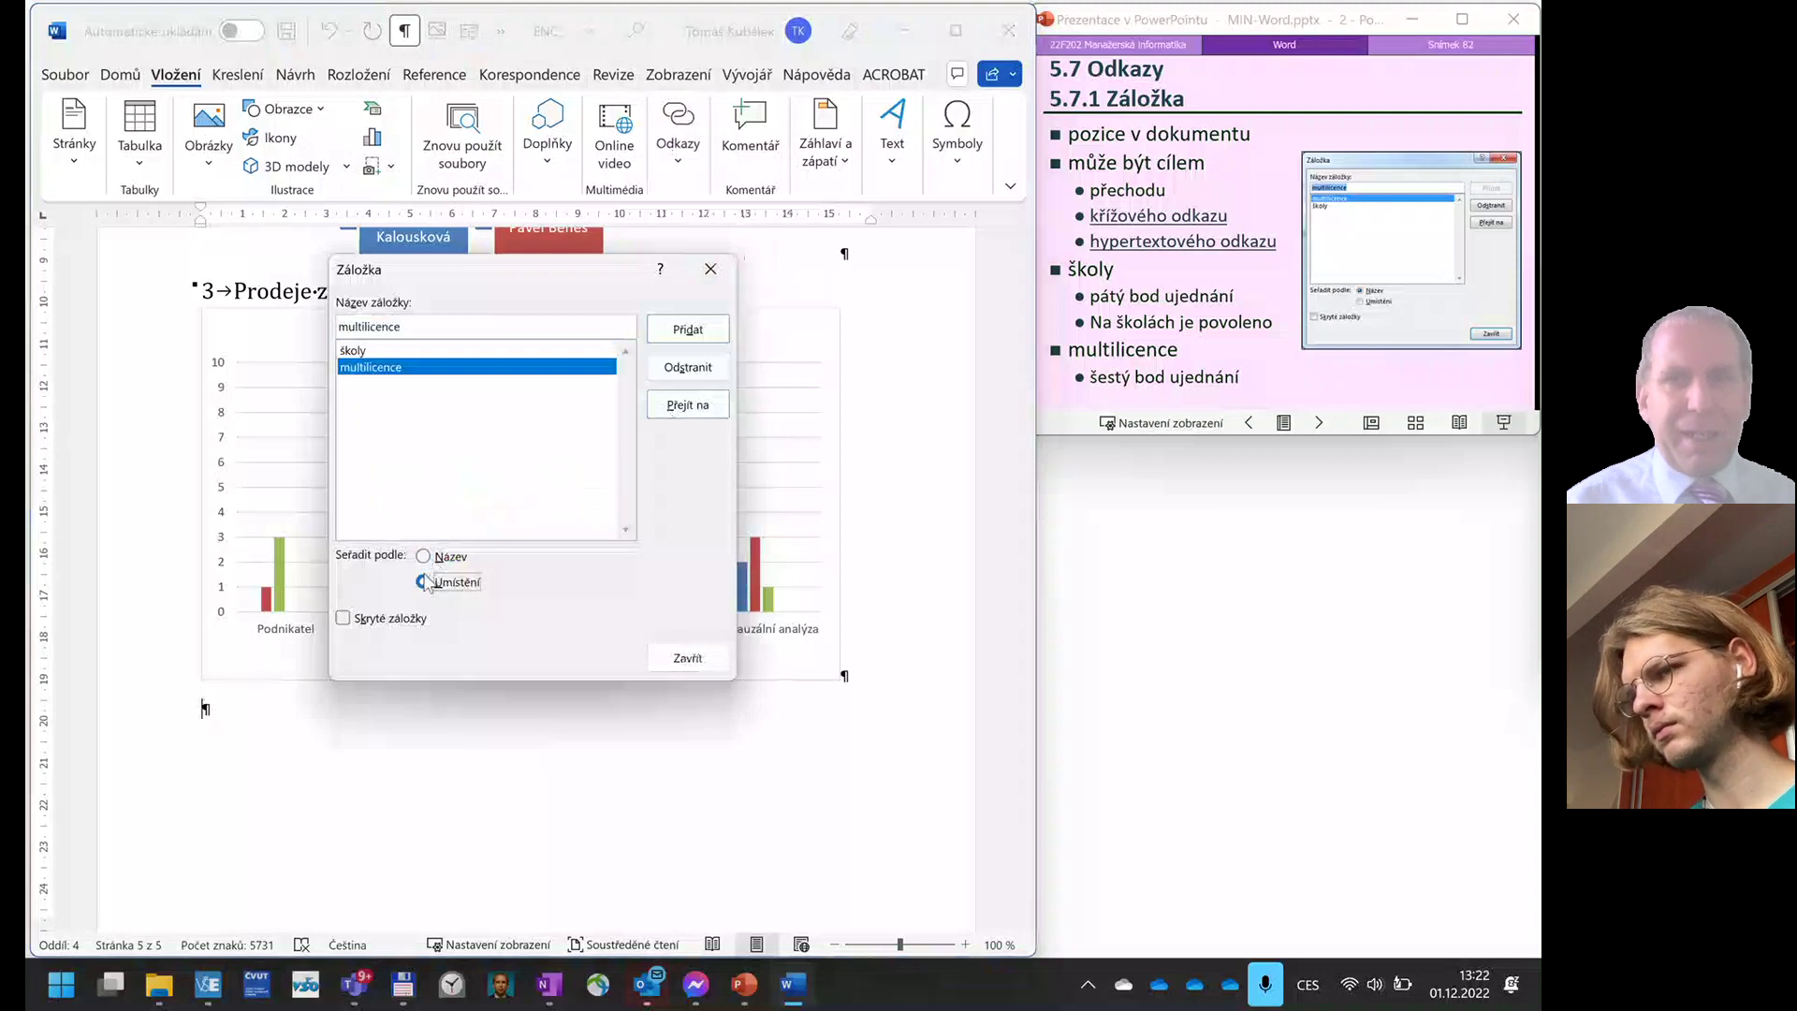
{"action": "left_click", "coordinate": [366, 351]}
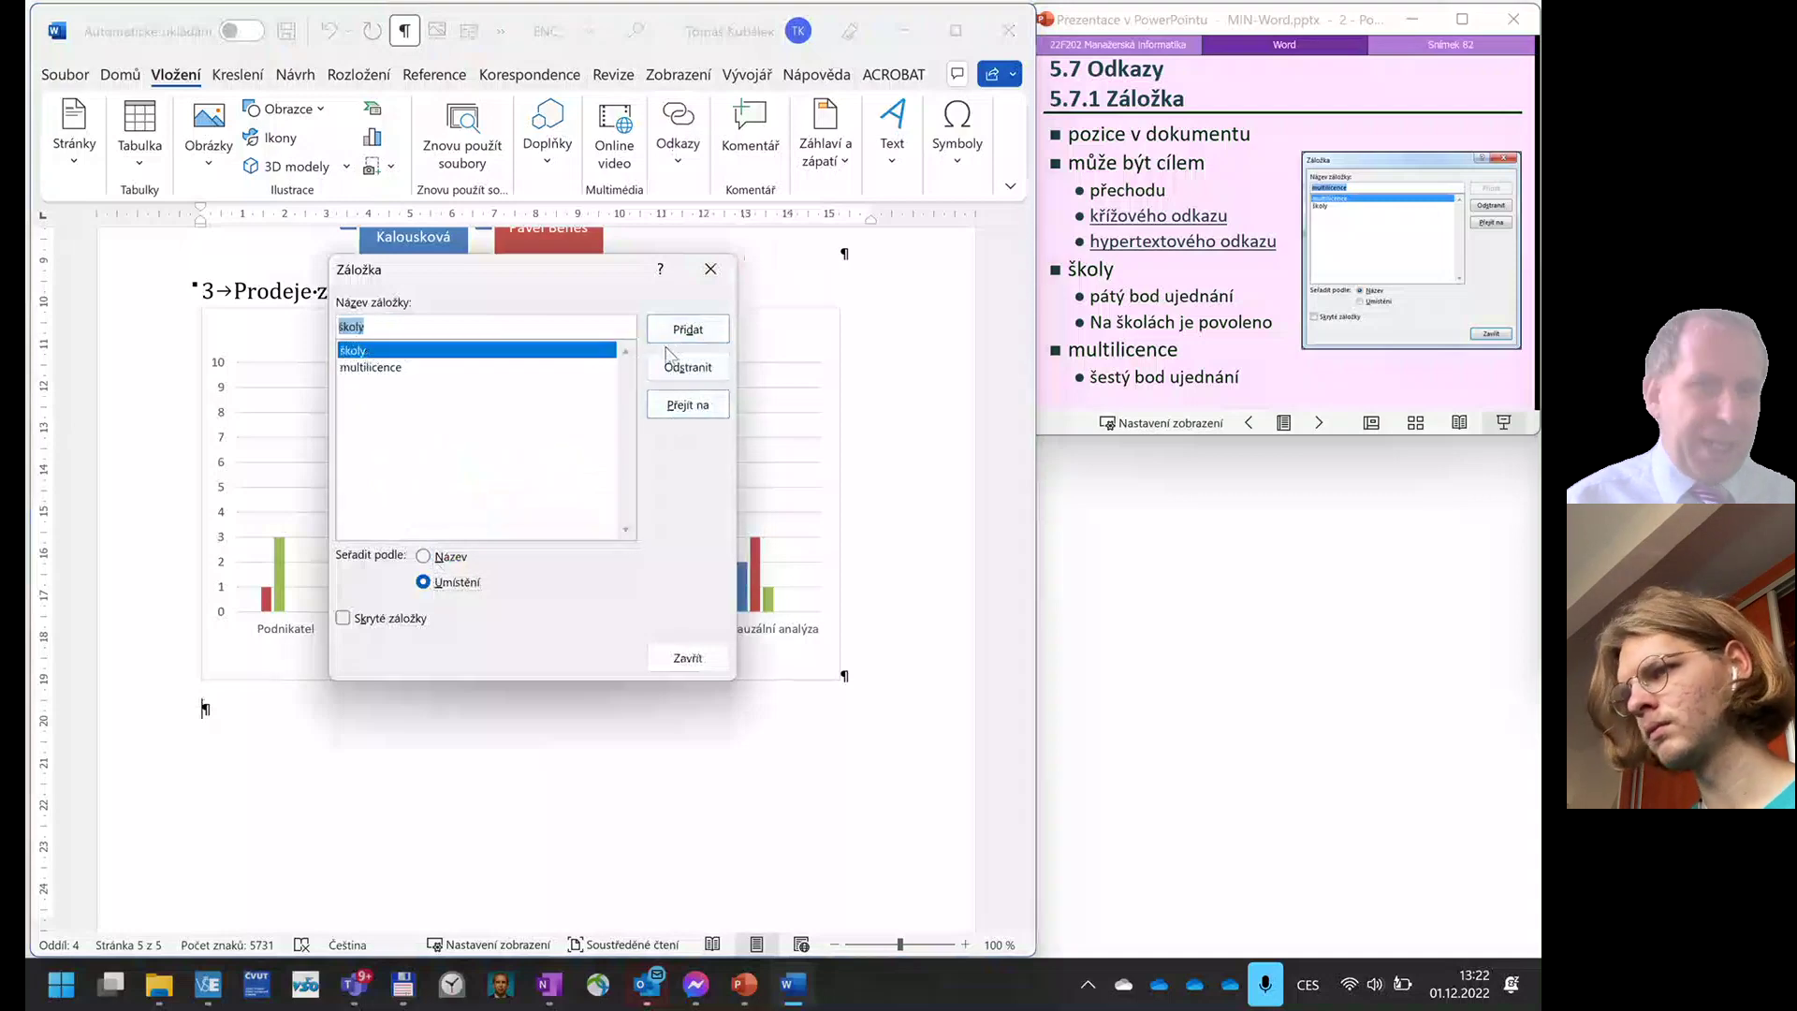
{"action": "left_click", "coordinate": [688, 410]}
{"action": "mouse_move", "coordinate": [1025, 702]}
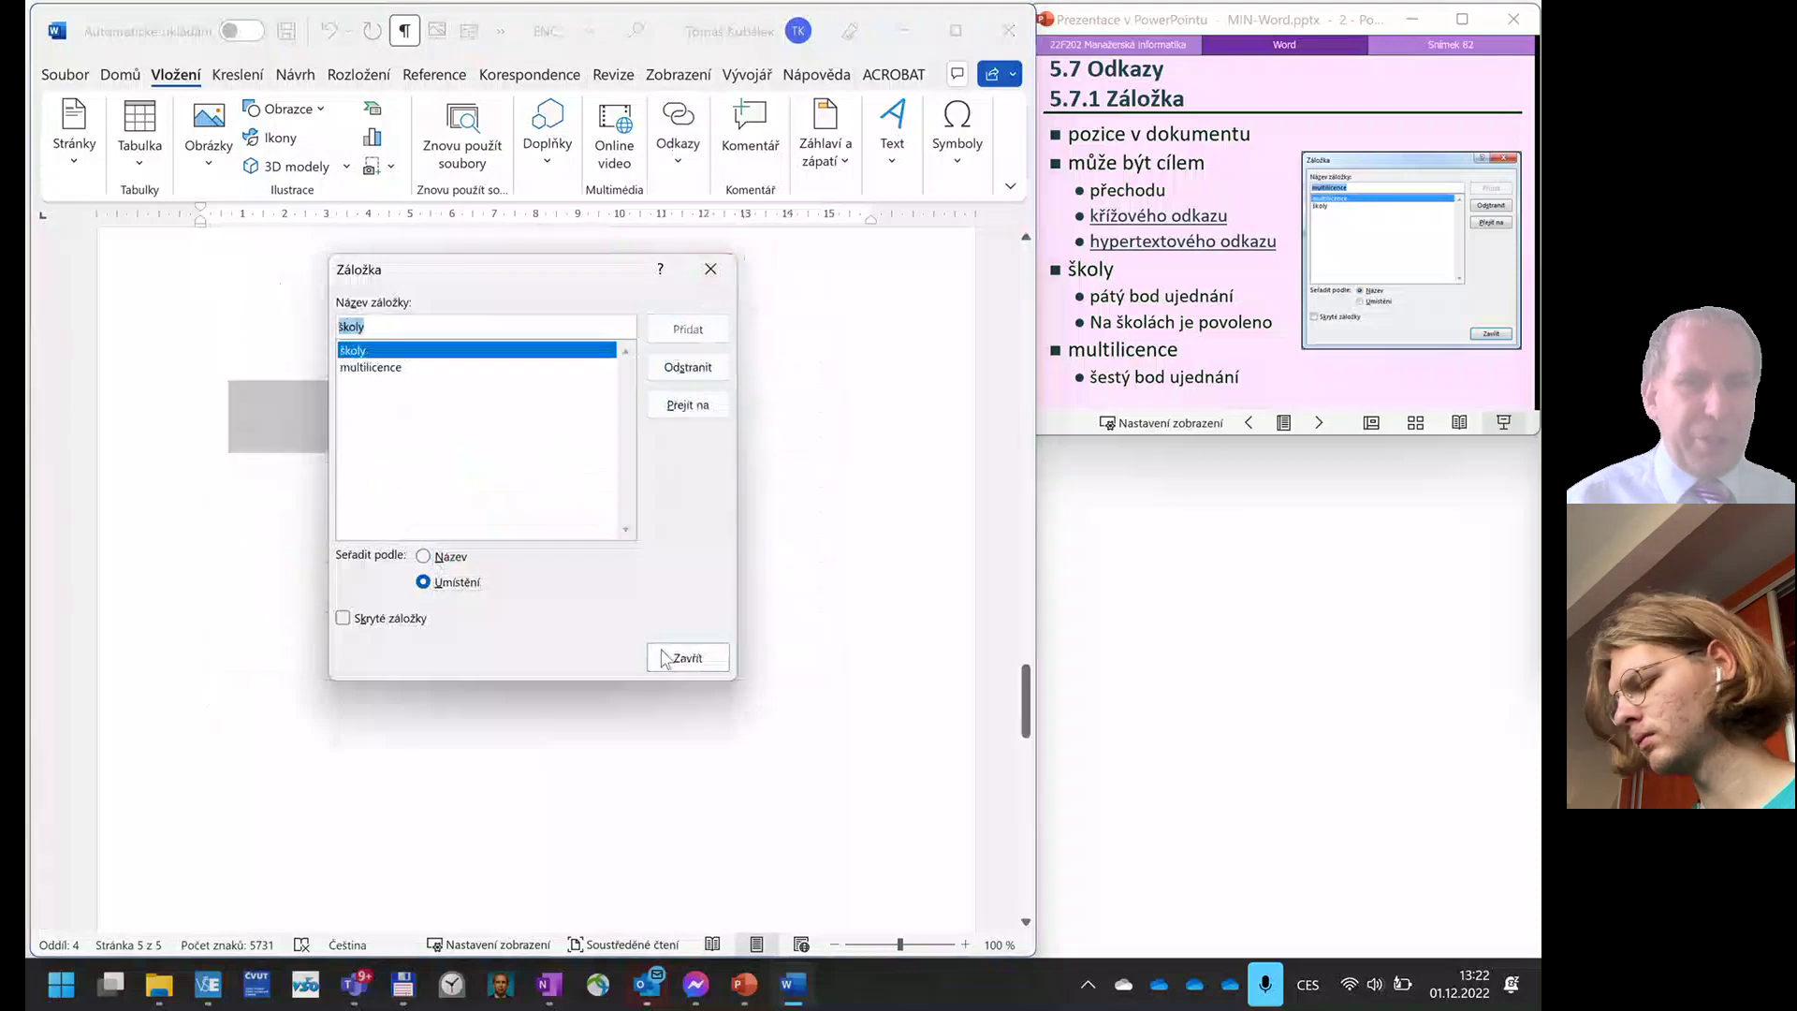
{"action": "left_click", "coordinate": [666, 658]}
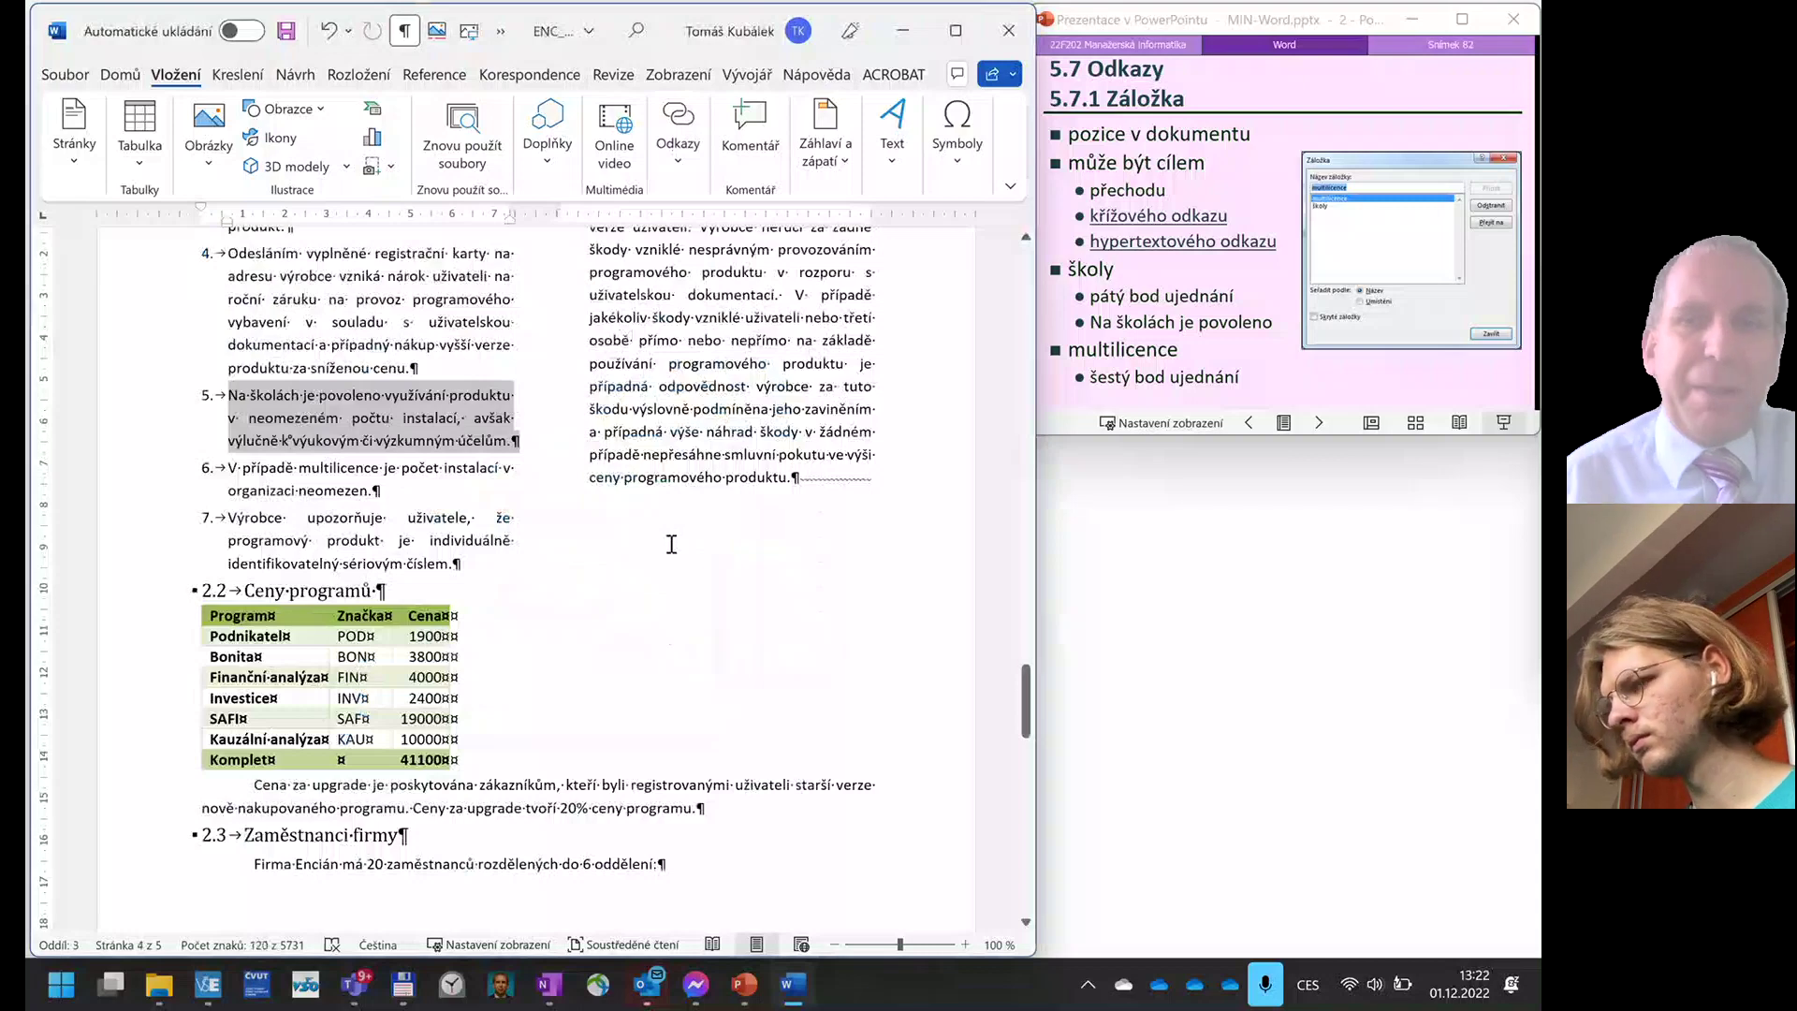
Type 'Odkazy' on a new line below the sales chart.
{"action": "left_click", "coordinate": [1193, 282]}
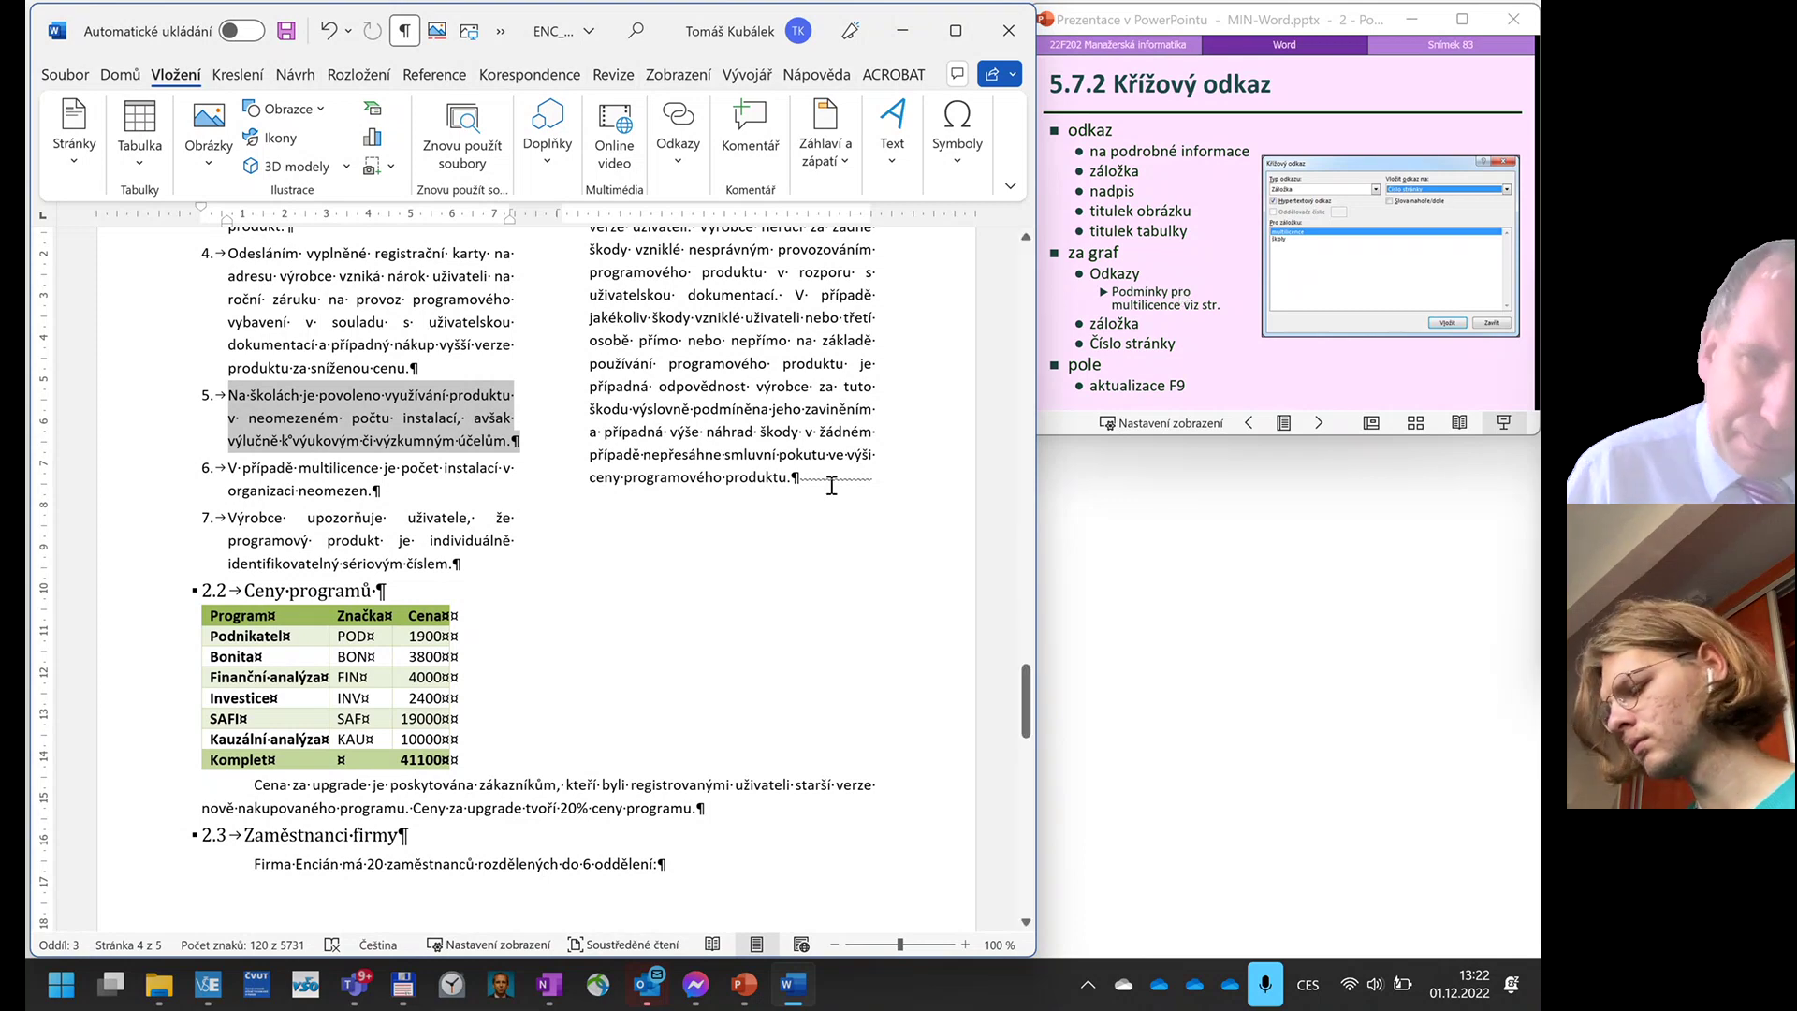
{"action": "left_click_drag", "start_coordinate": [1026, 710], "coordinate": [1027, 842]}
{"action": "scroll", "coordinate": [533, 805], "scroll_direction": "down", "scroll_amount": 2}
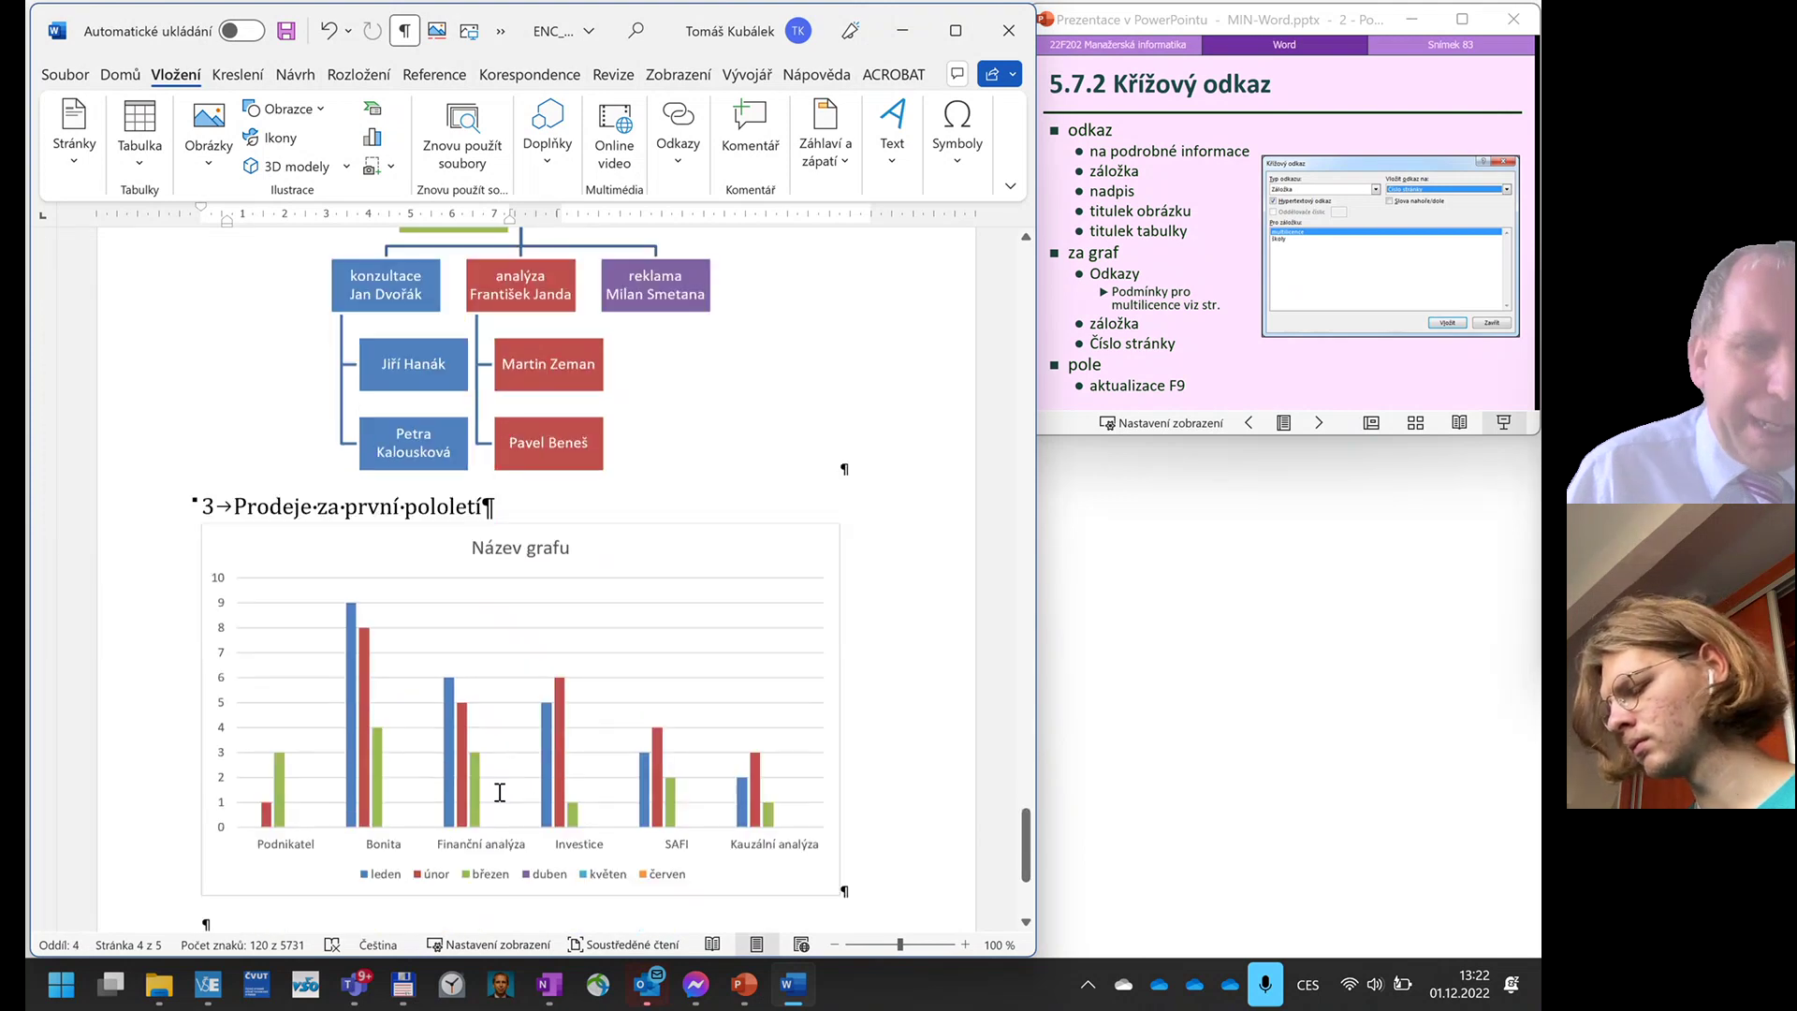
{"action": "scroll", "coordinate": [502, 790], "scroll_direction": "down", "scroll_amount": 2}
{"action": "left_click", "coordinate": [246, 781]}
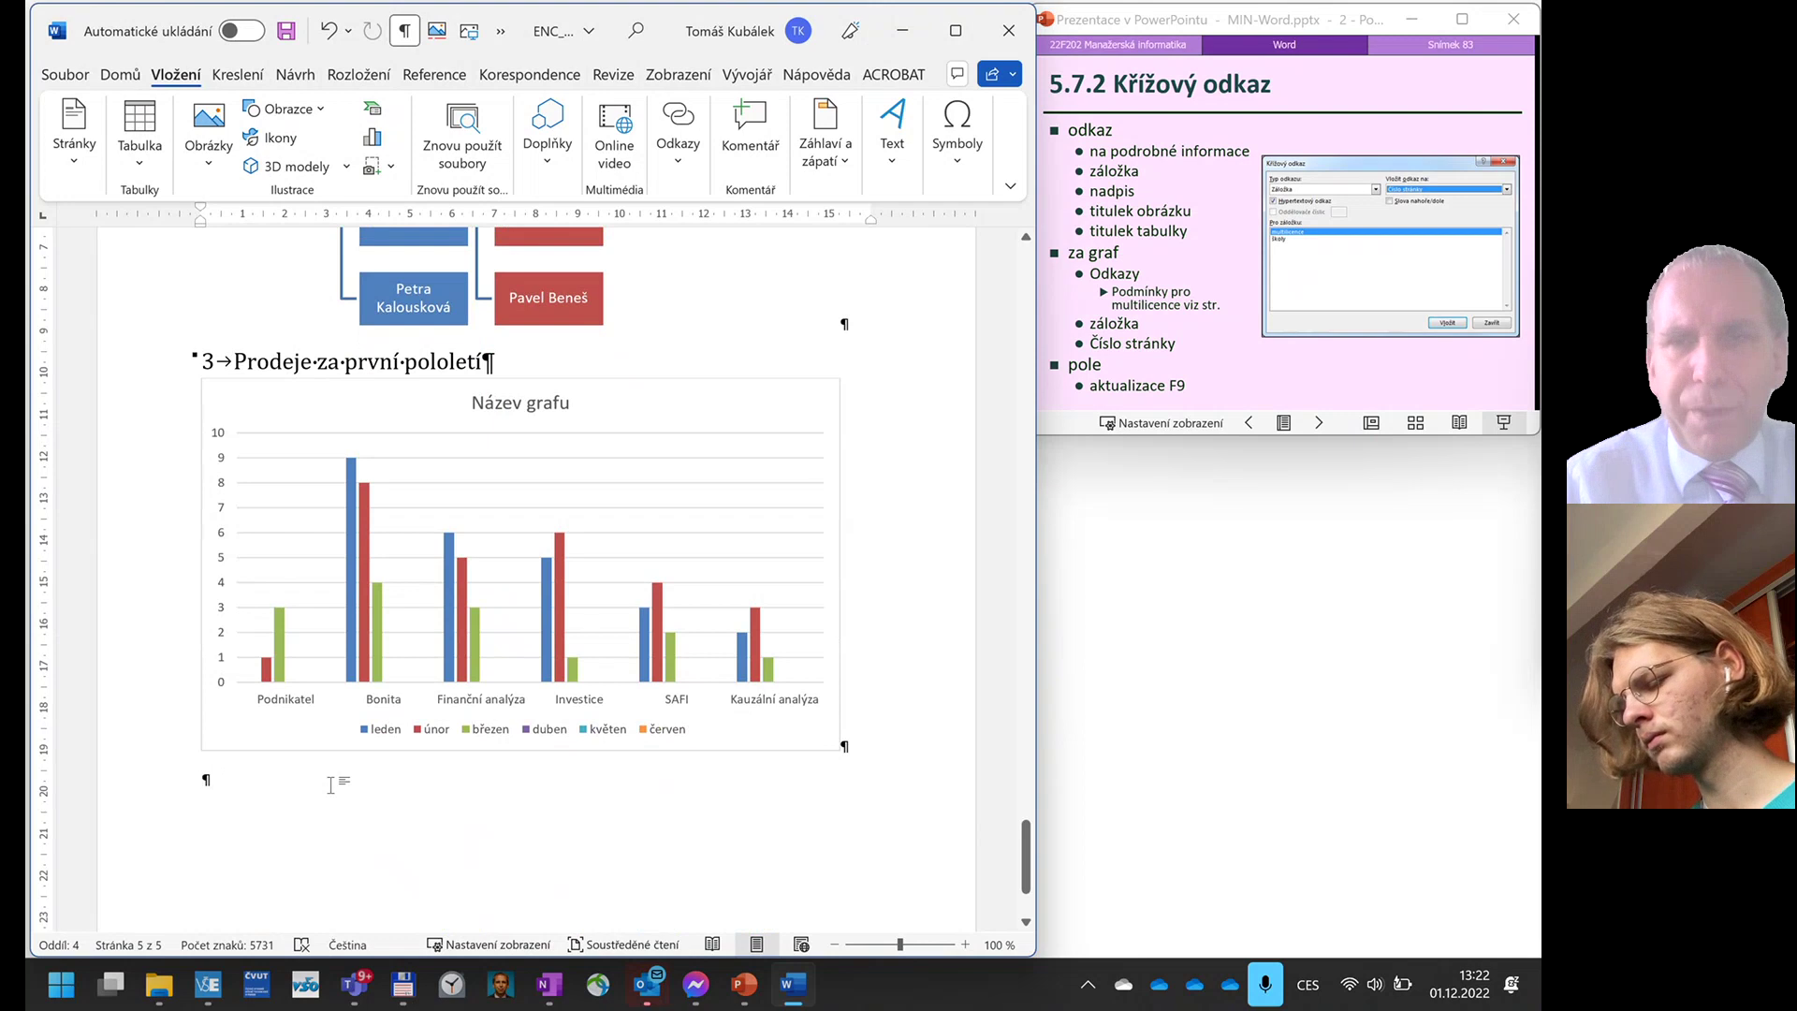
{"action": "type", "text": "O"}
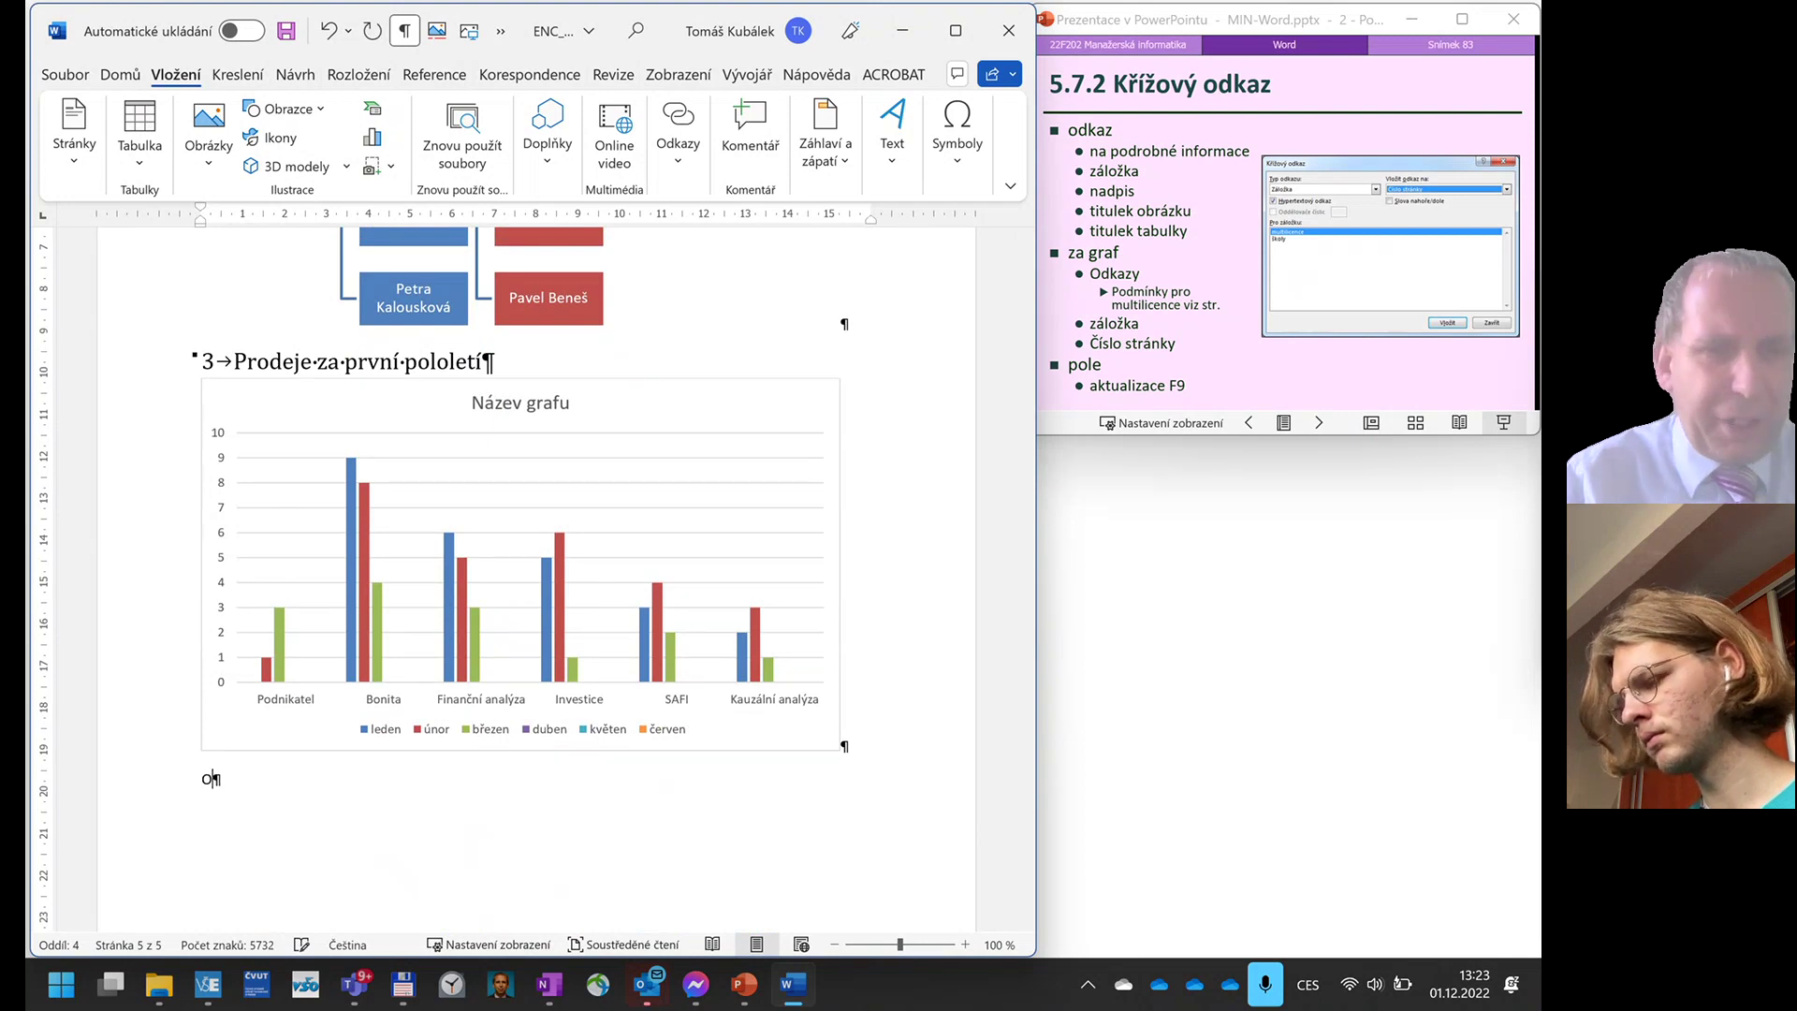
{"action": "type", "text": "dkazy"}
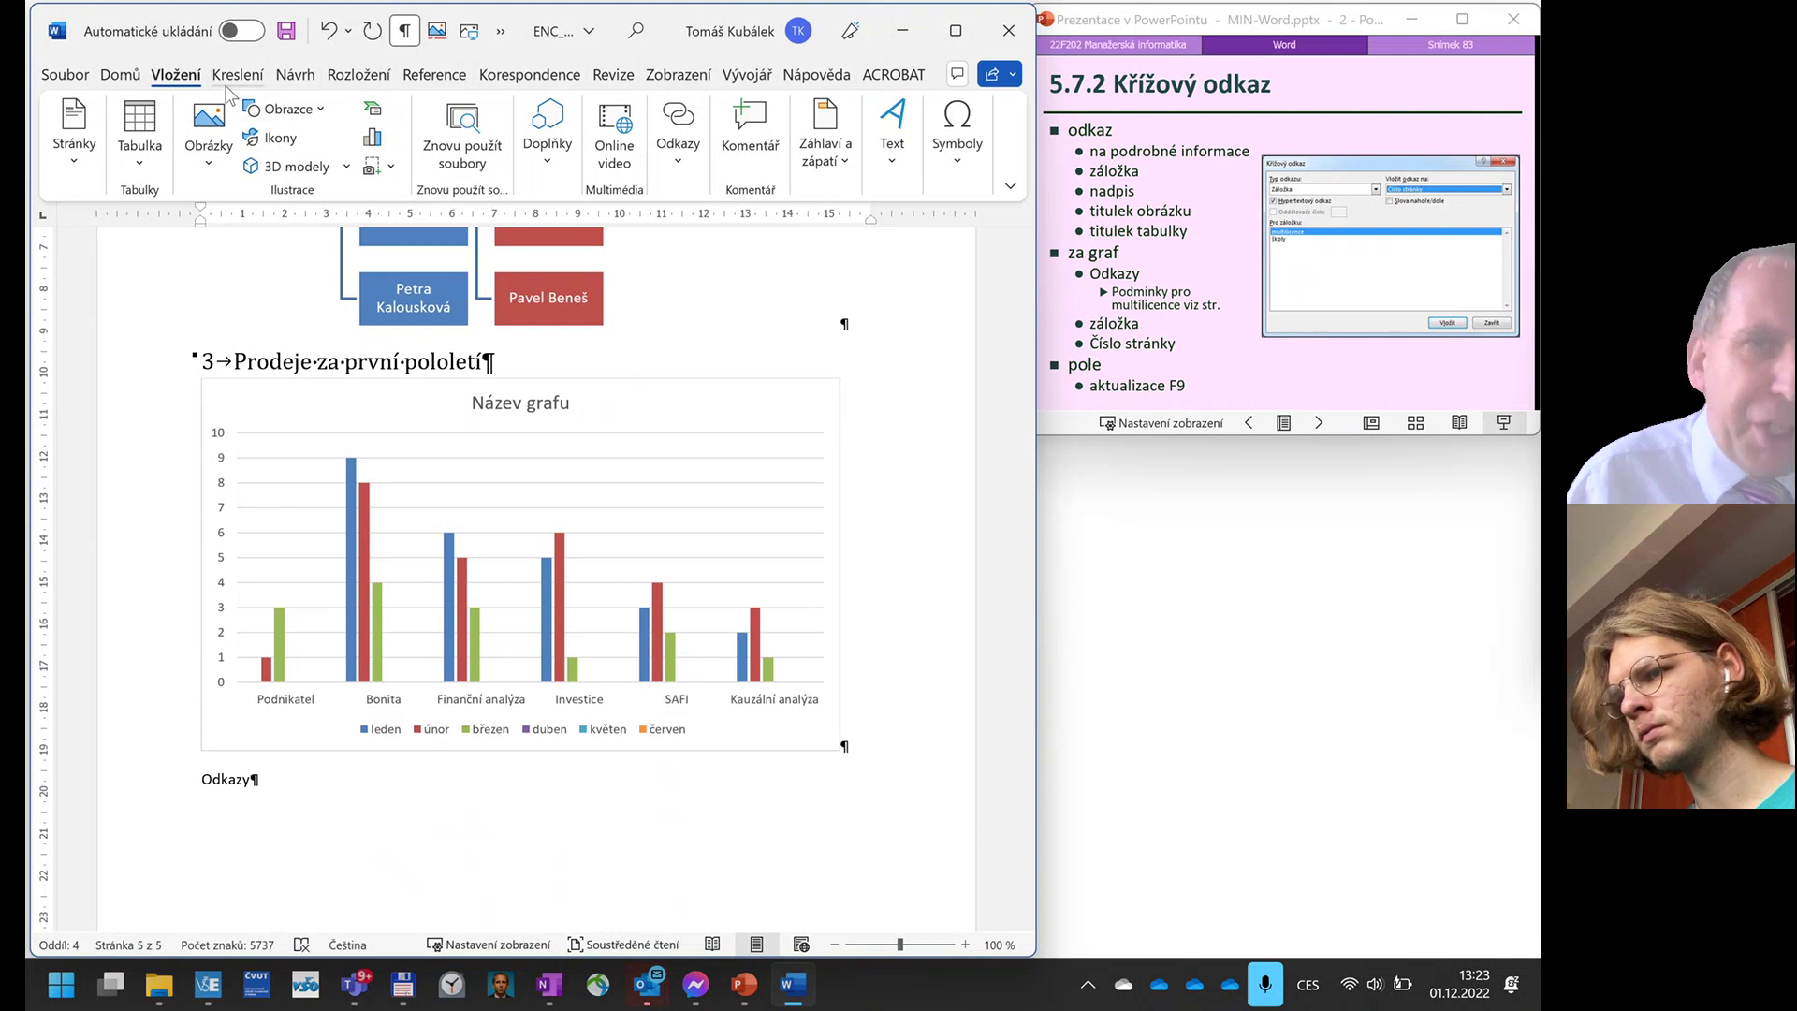
Style it as Nadpis 1 heading, then type 'Podmínky pro multilicence viz str.' below.
{"action": "left_click", "coordinate": [131, 77]}
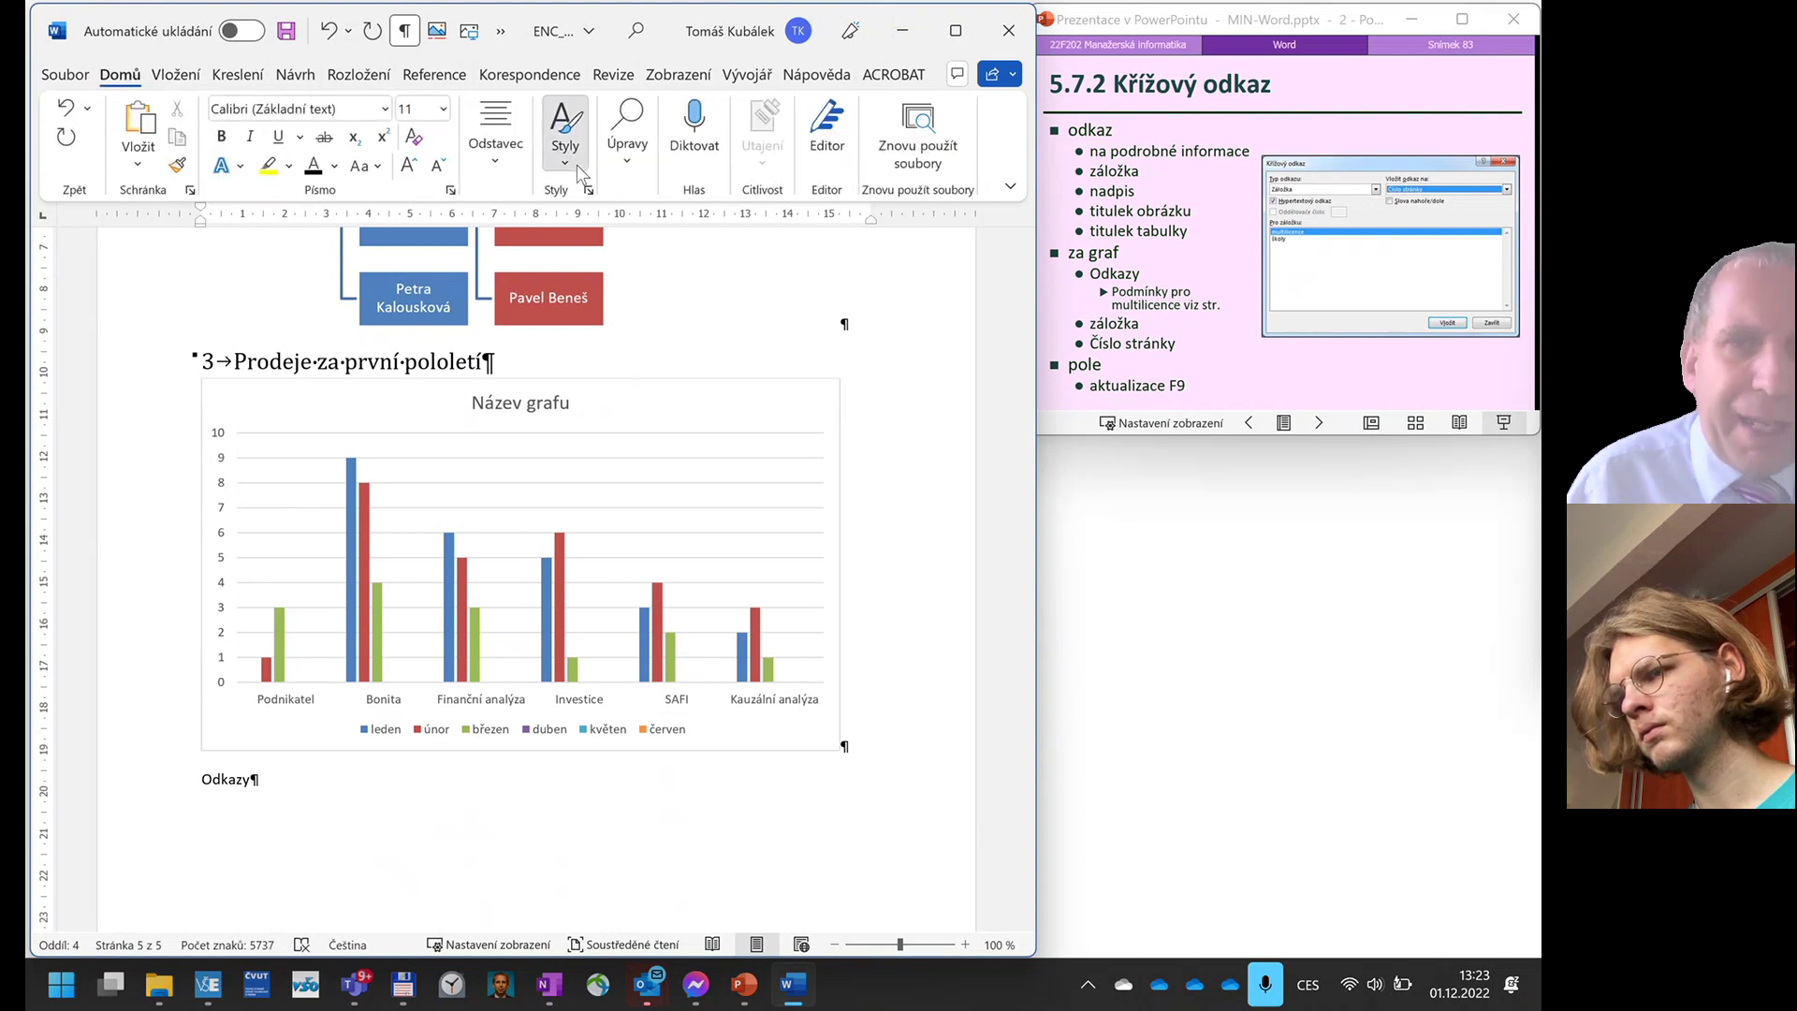
{"action": "left_click", "coordinate": [565, 135]}
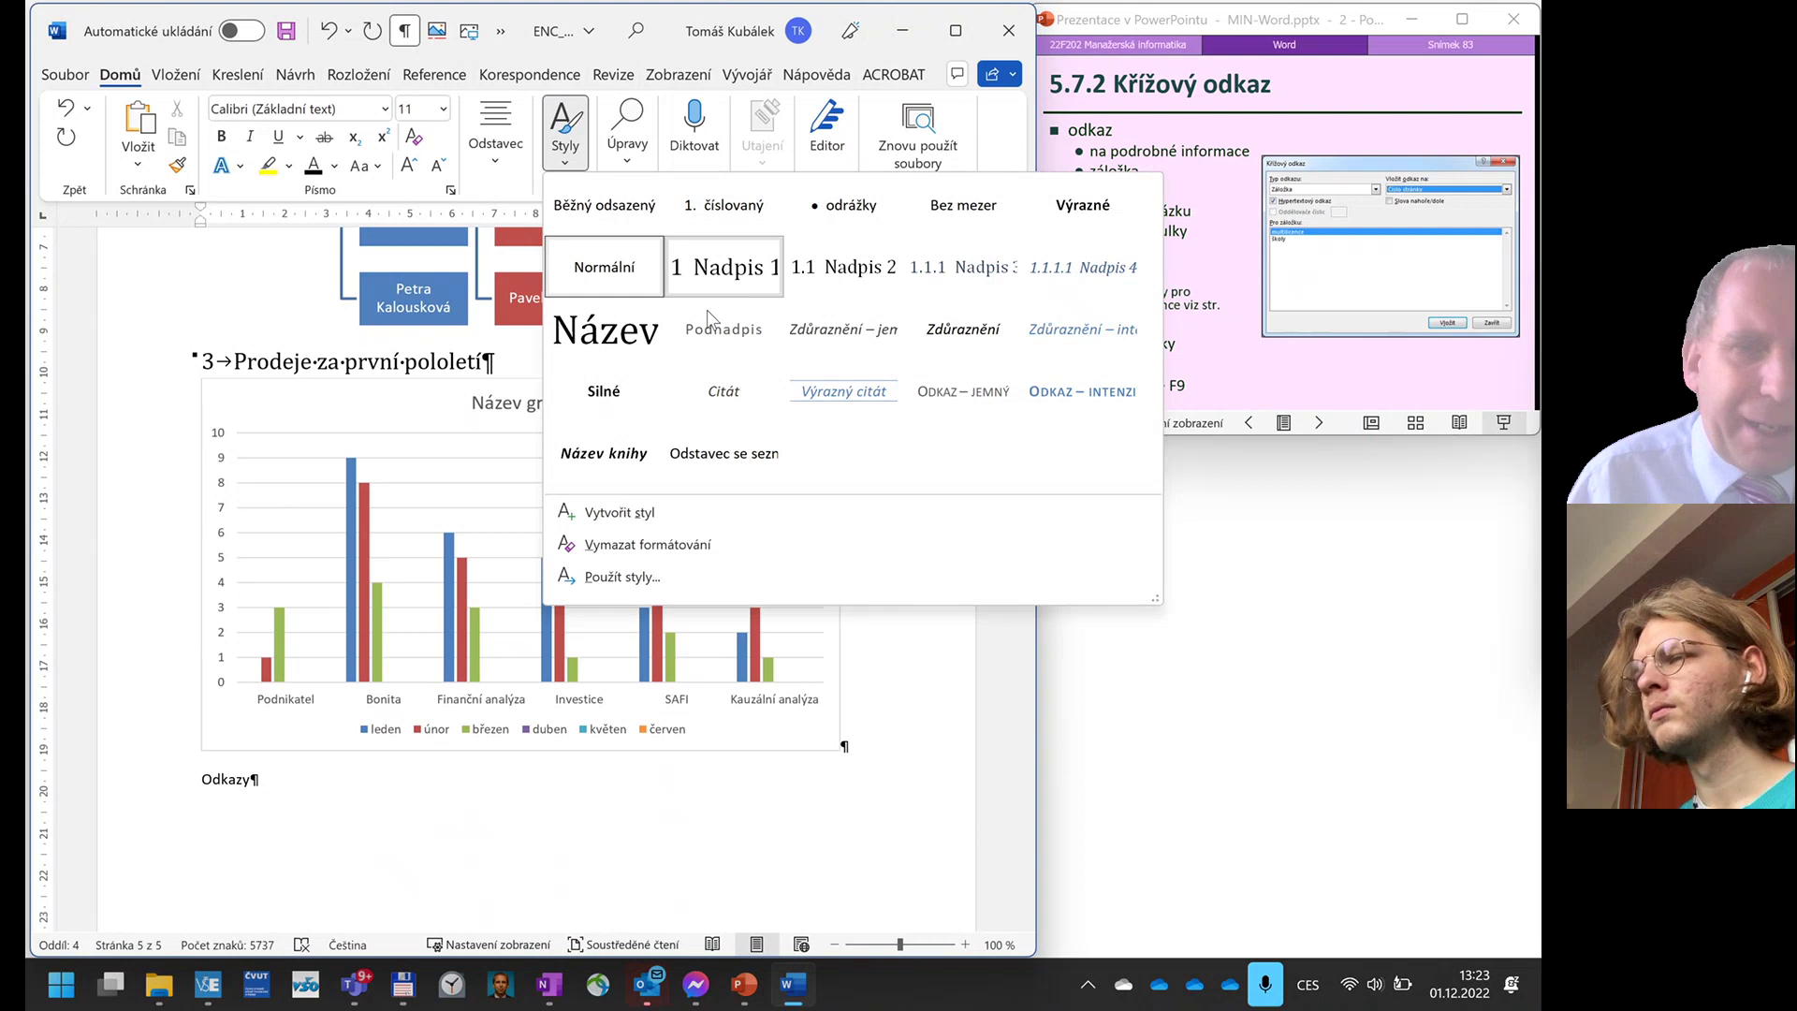
{"action": "left_click", "coordinate": [726, 269]}
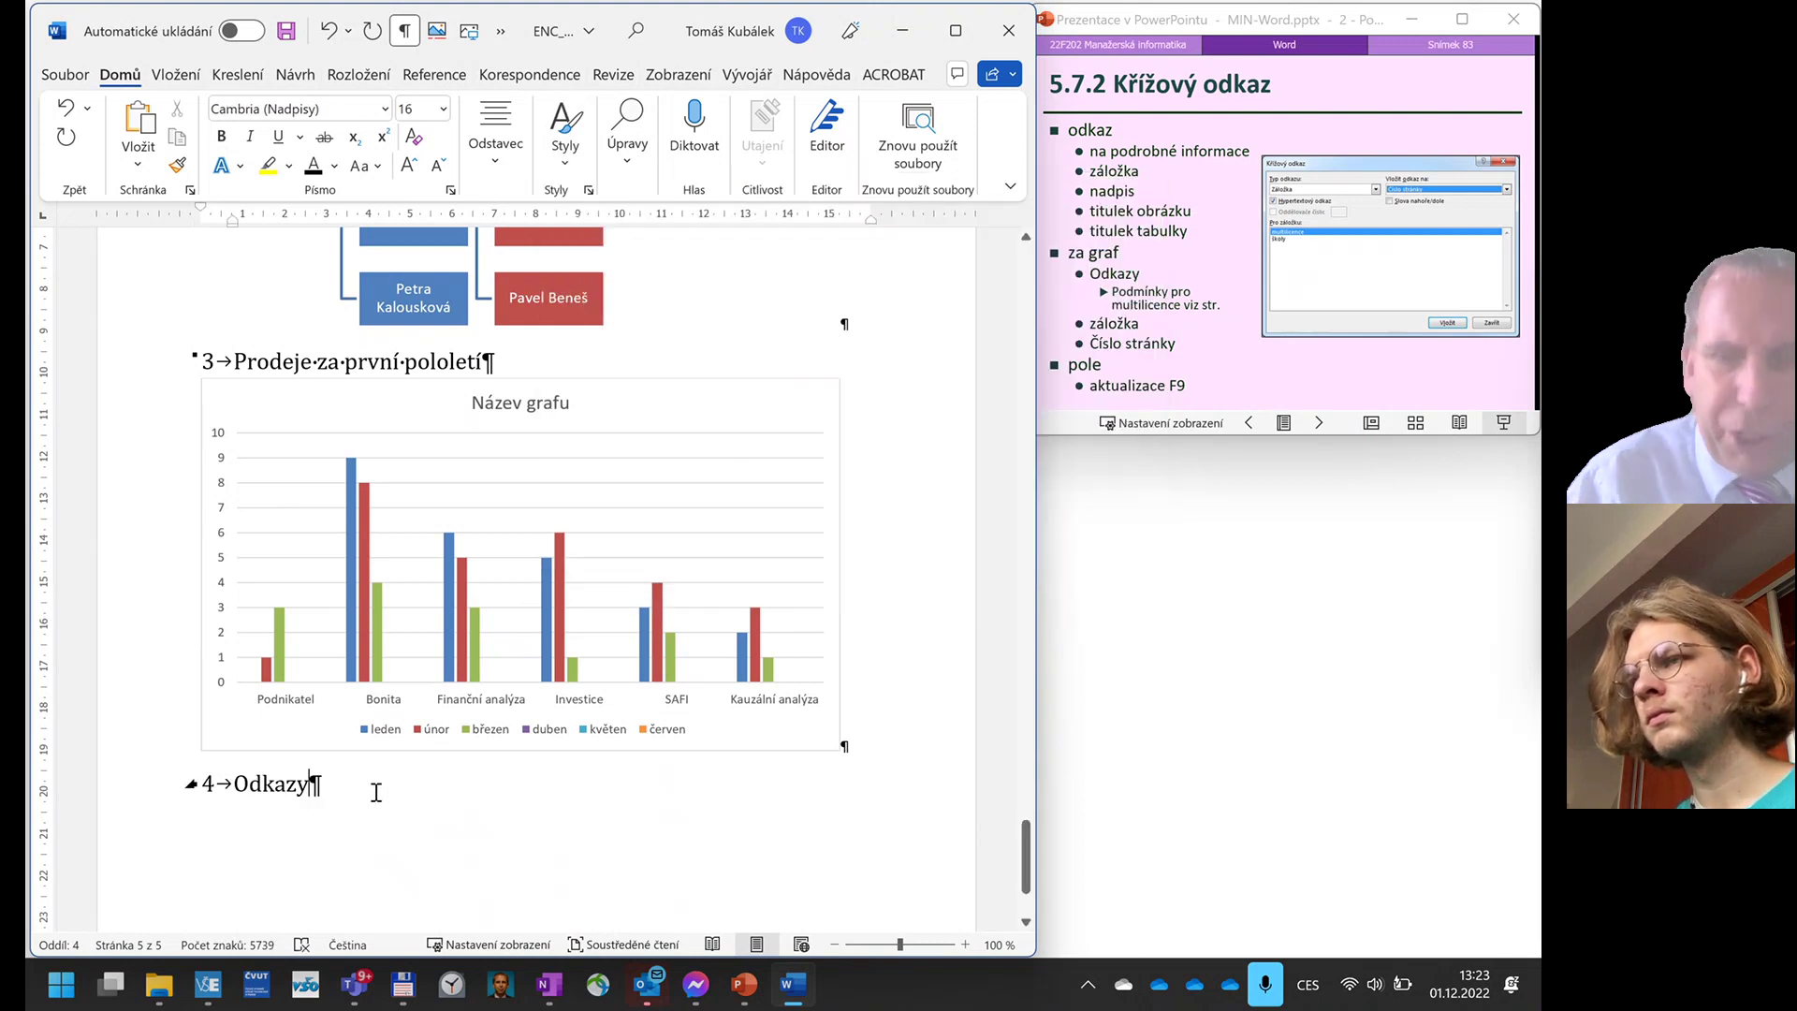
{"action": "key", "text": "Return"}
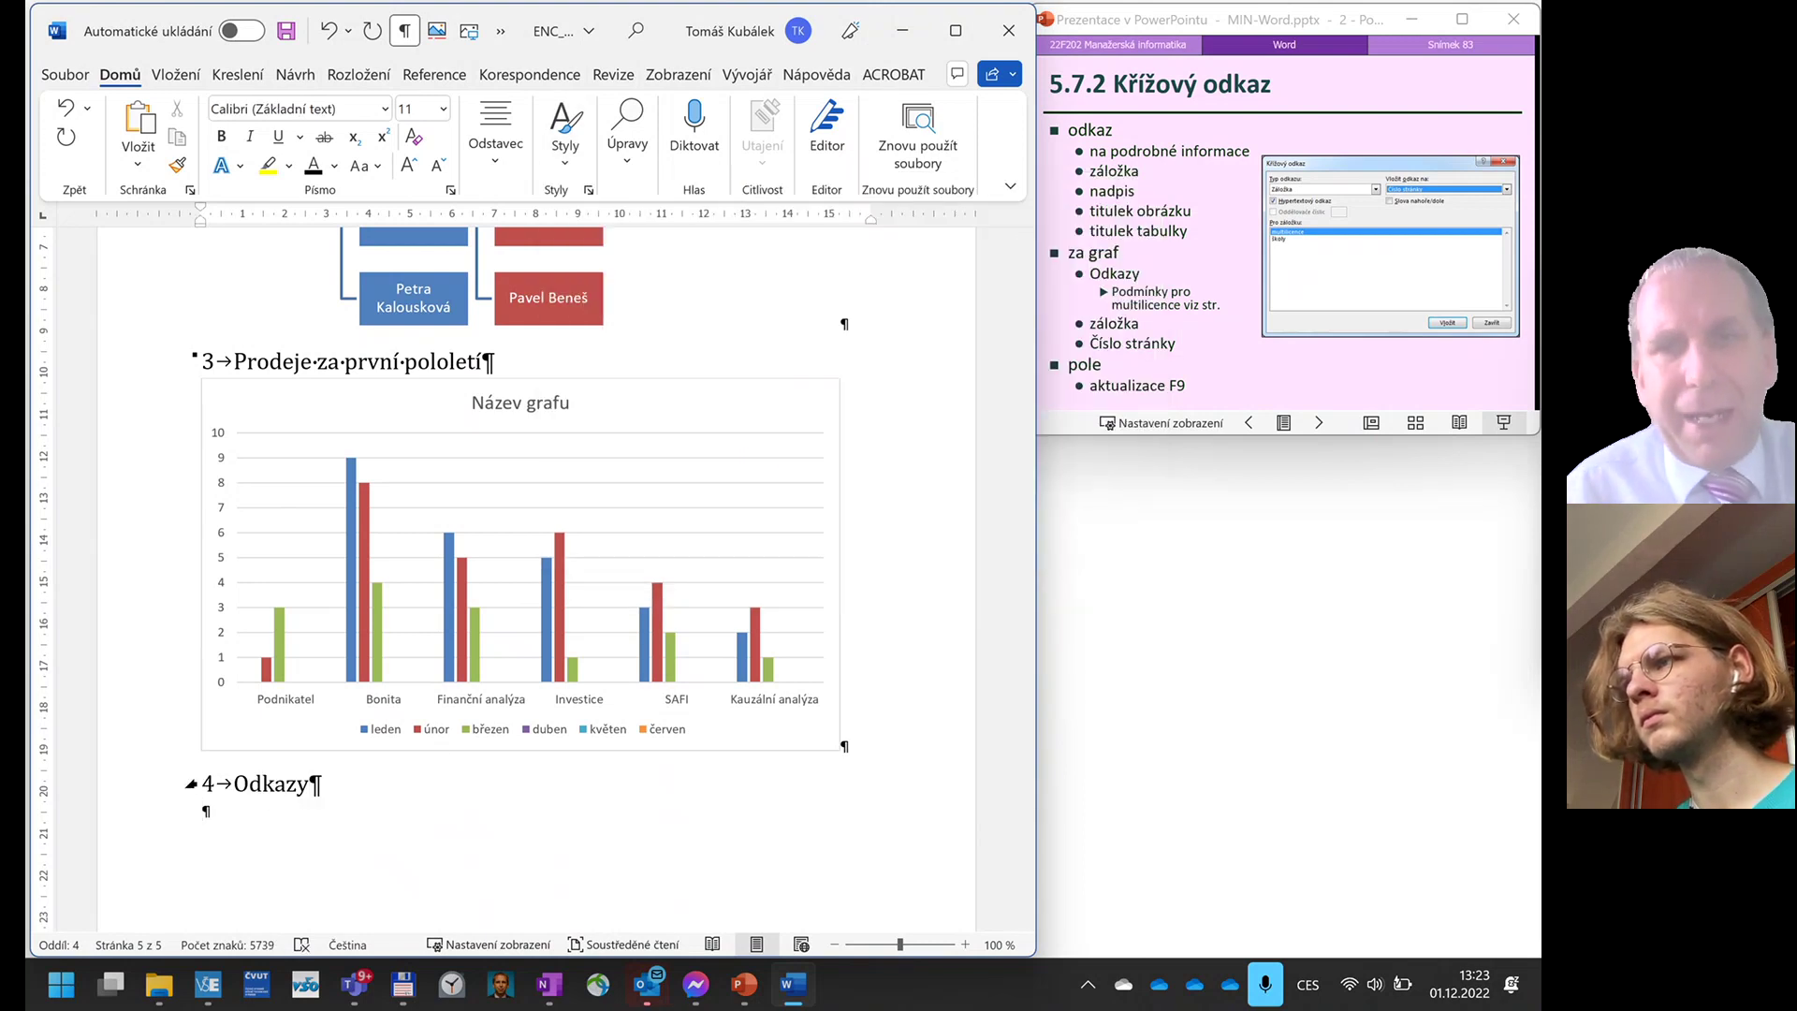
{"action": "type", "text": "Po"}
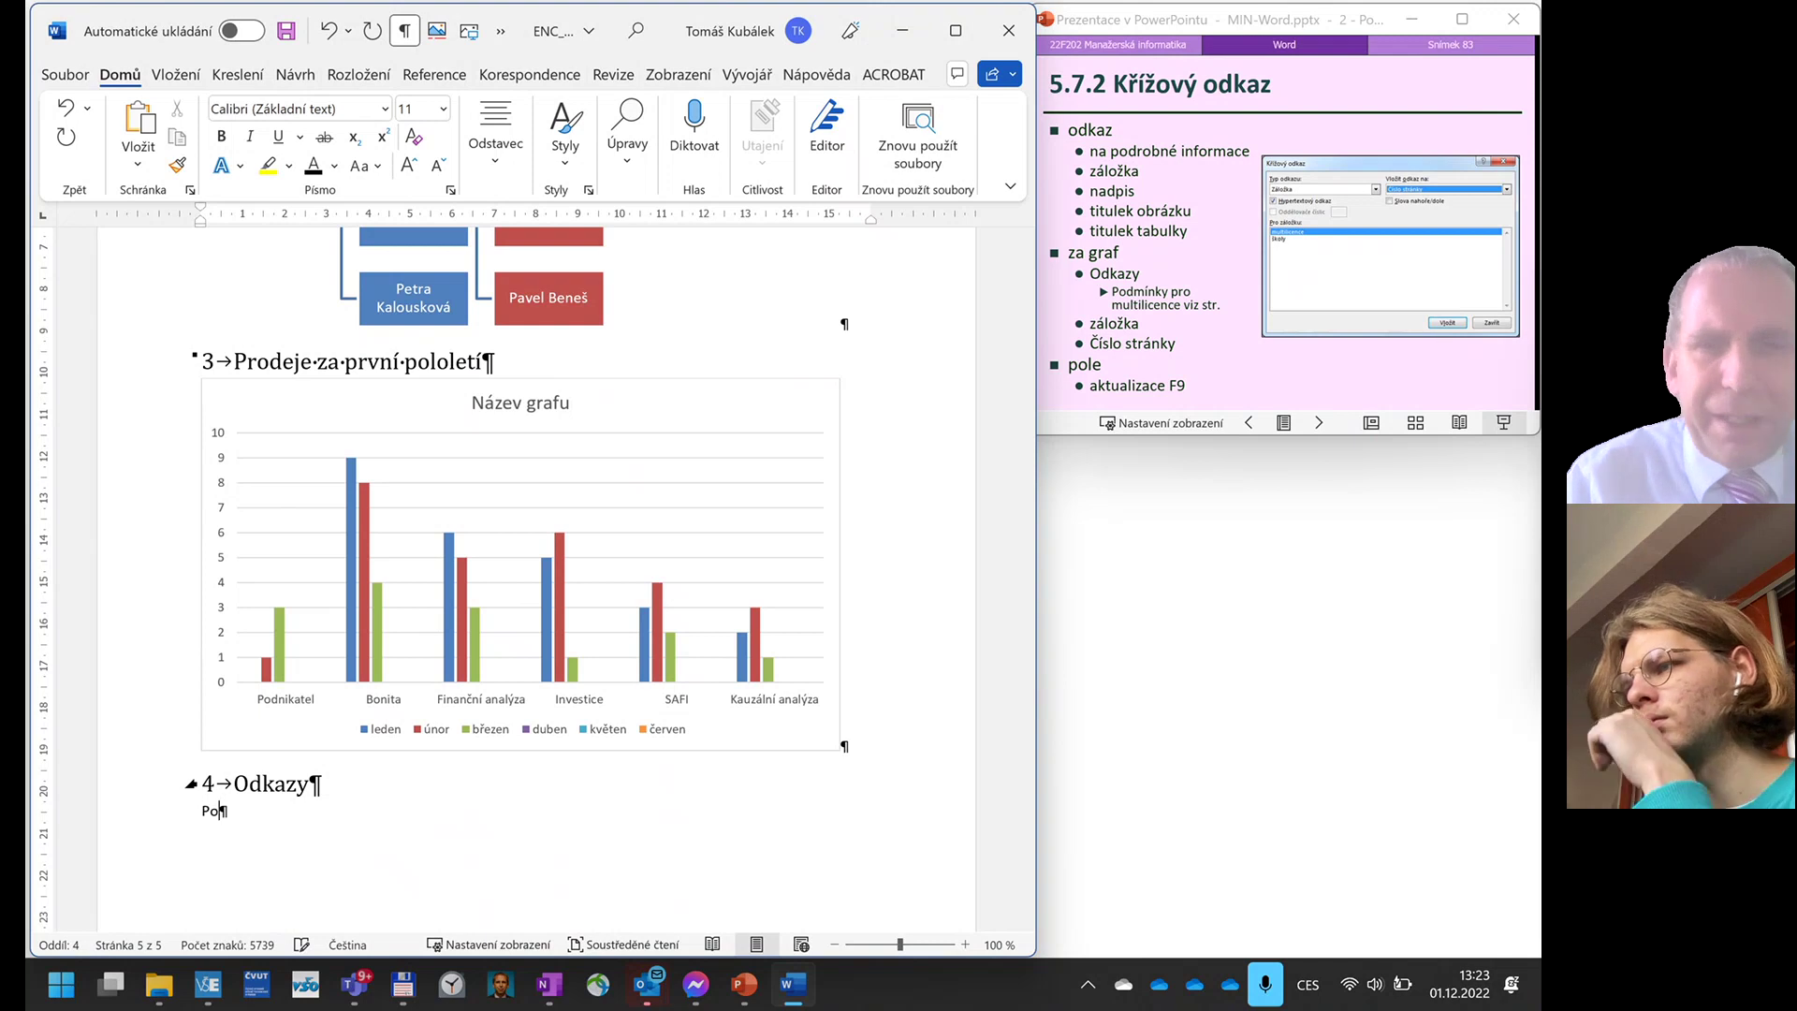
{"action": "type", "text": "dmiy p"}
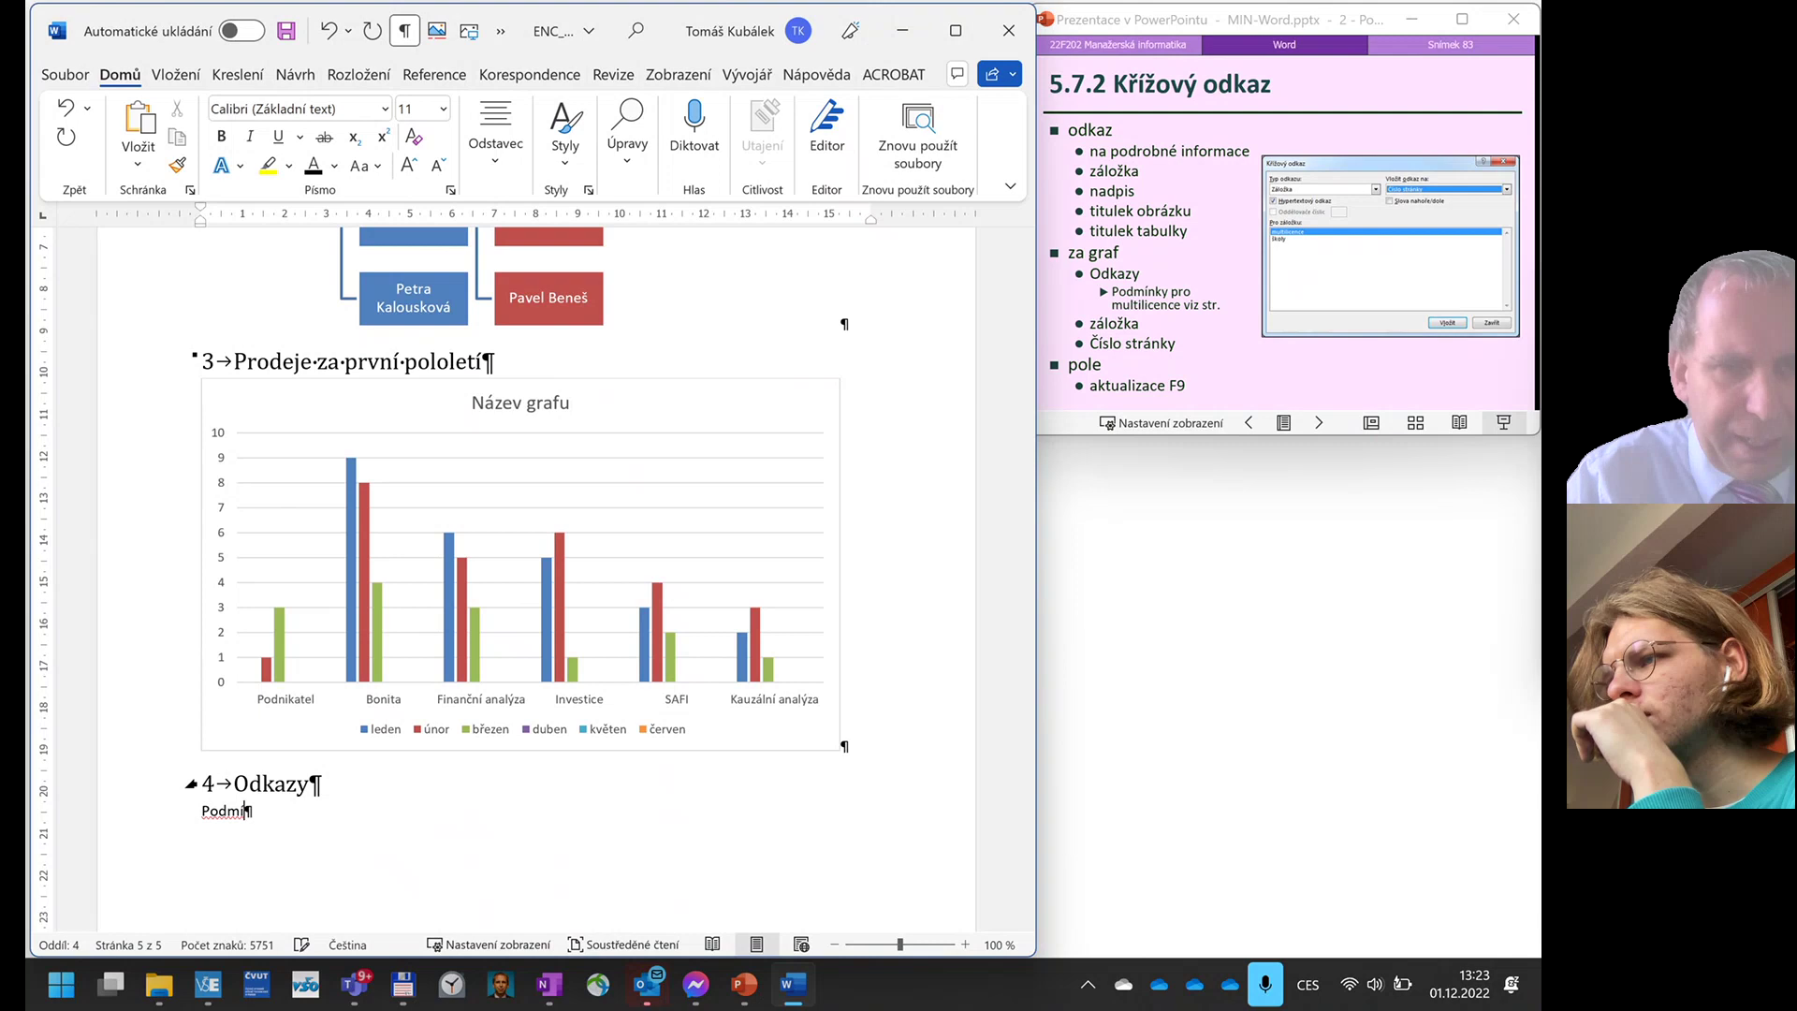
{"action": "type", "text": "nky pro multil"}
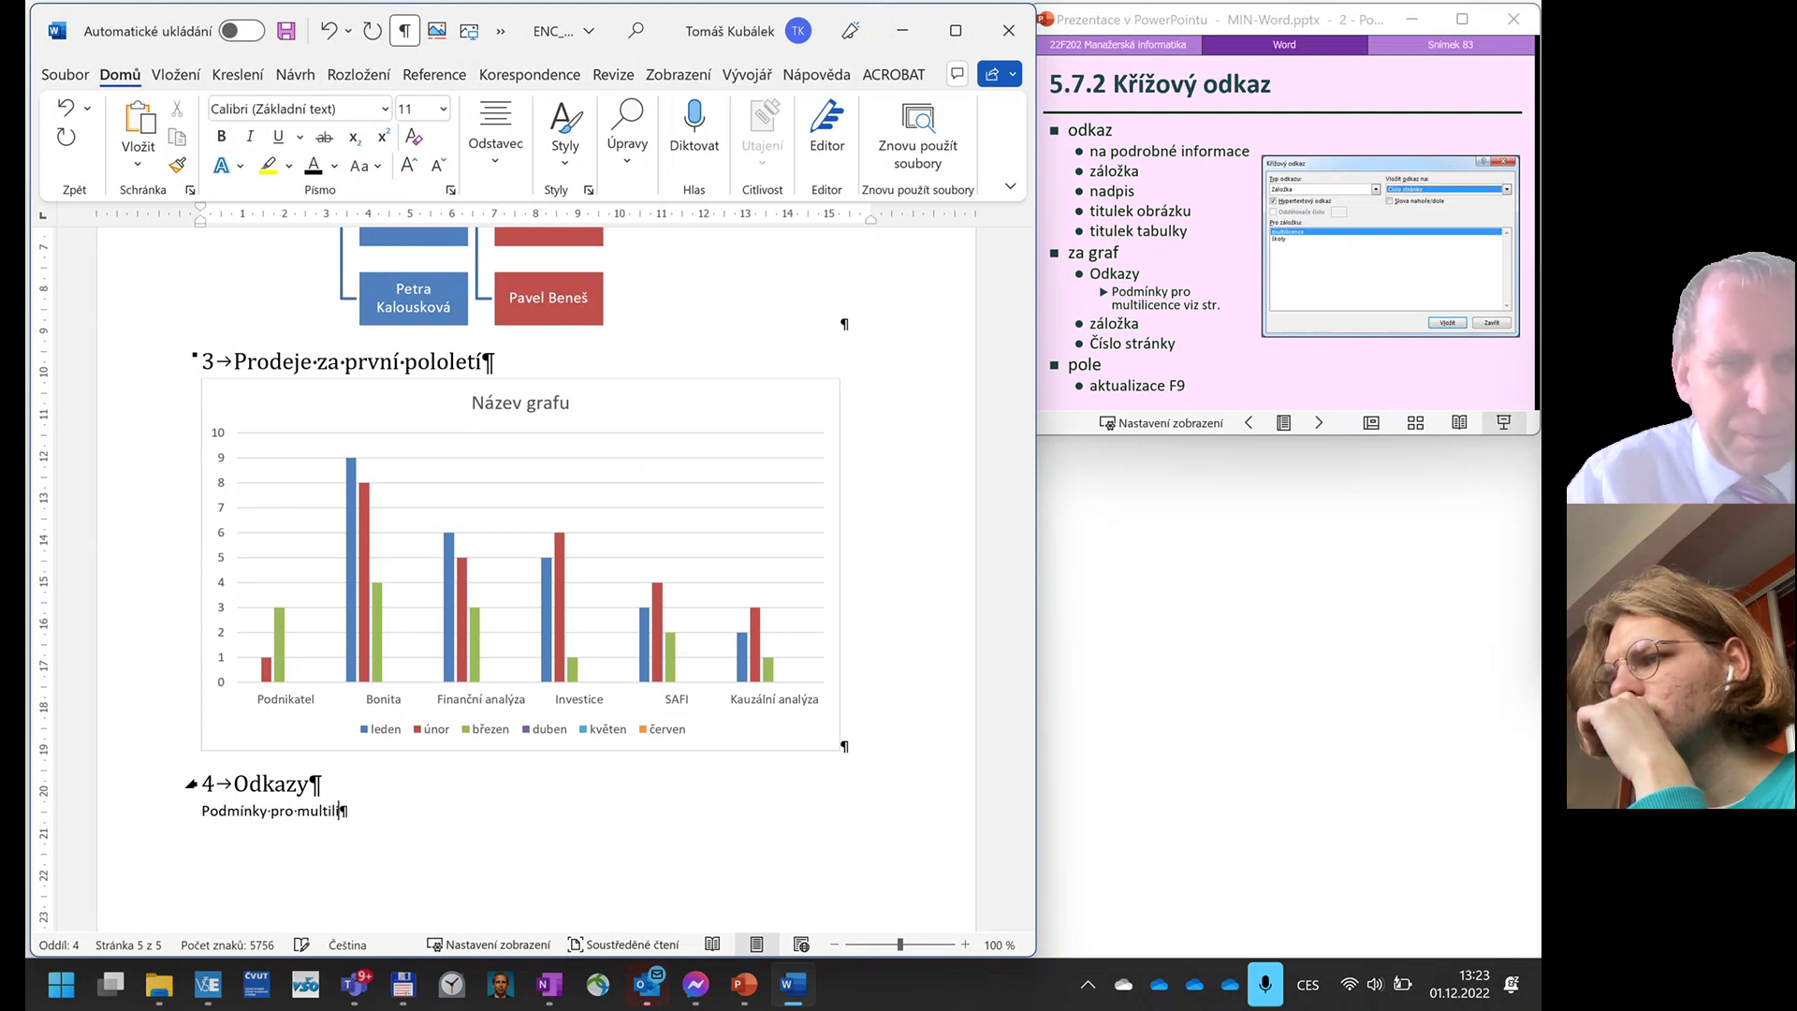
{"action": "type", "text": "icence viz"}
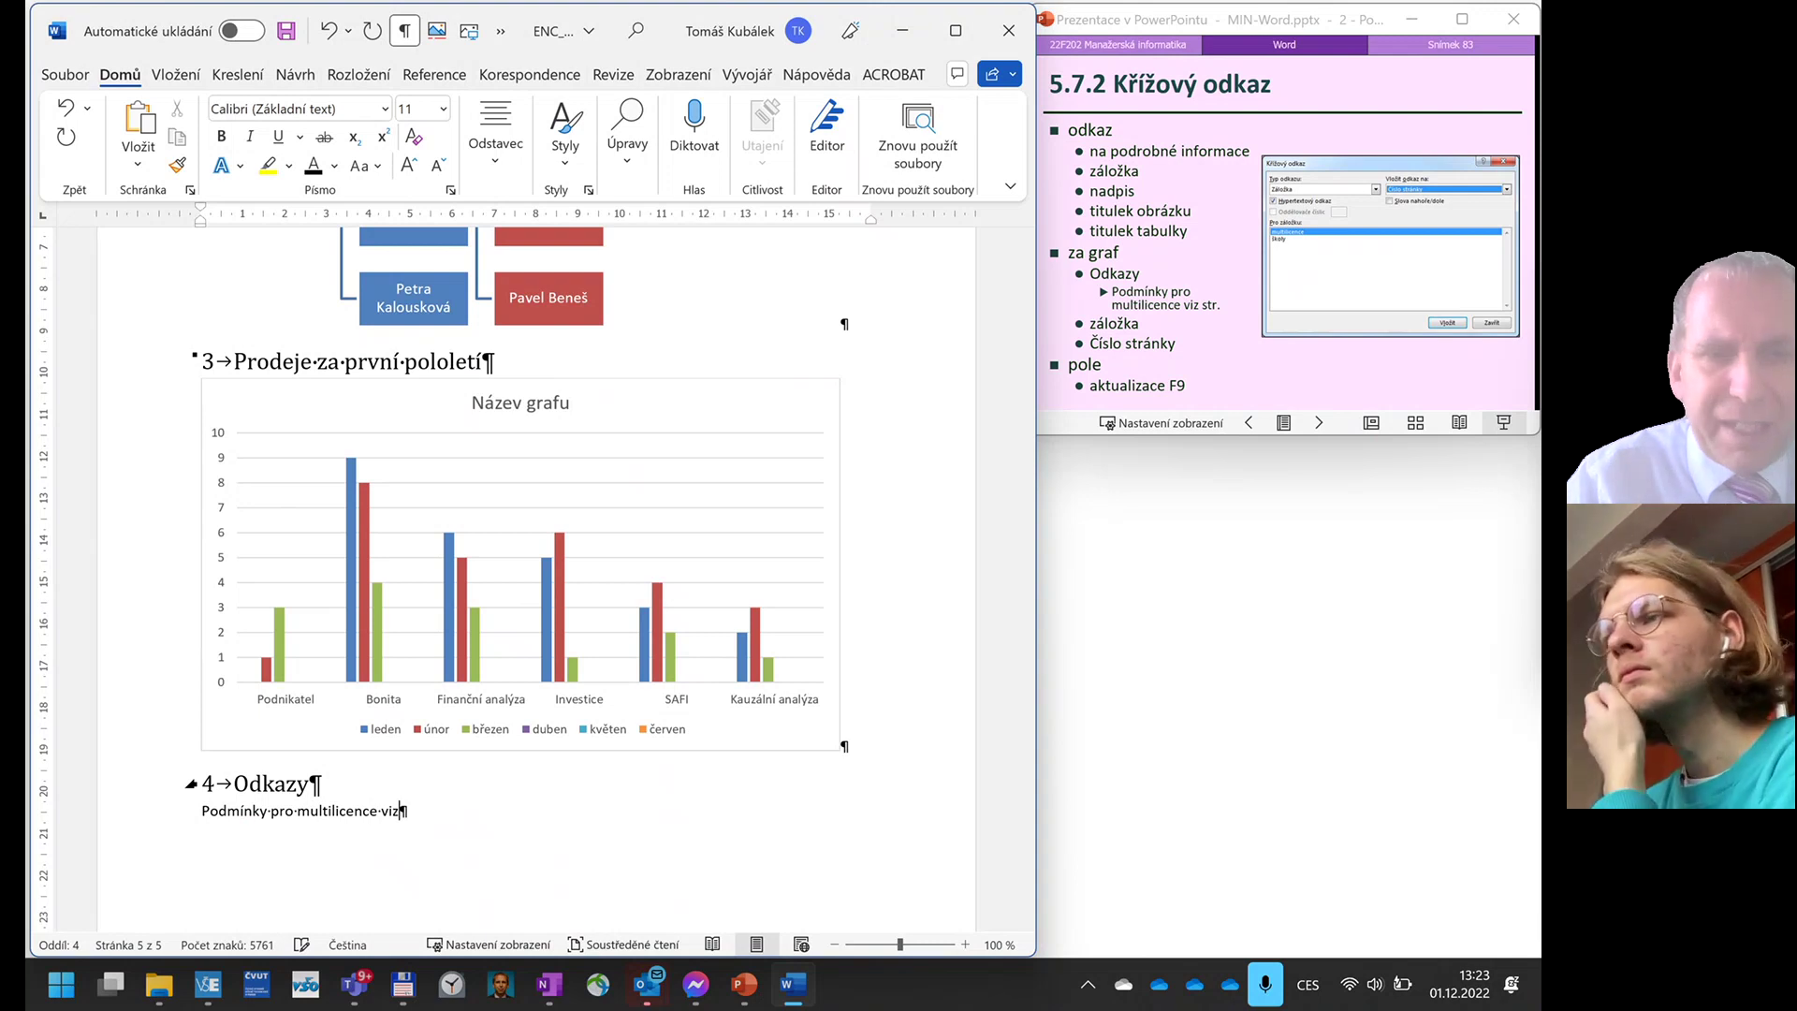
{"action": "type", "text": " str."}
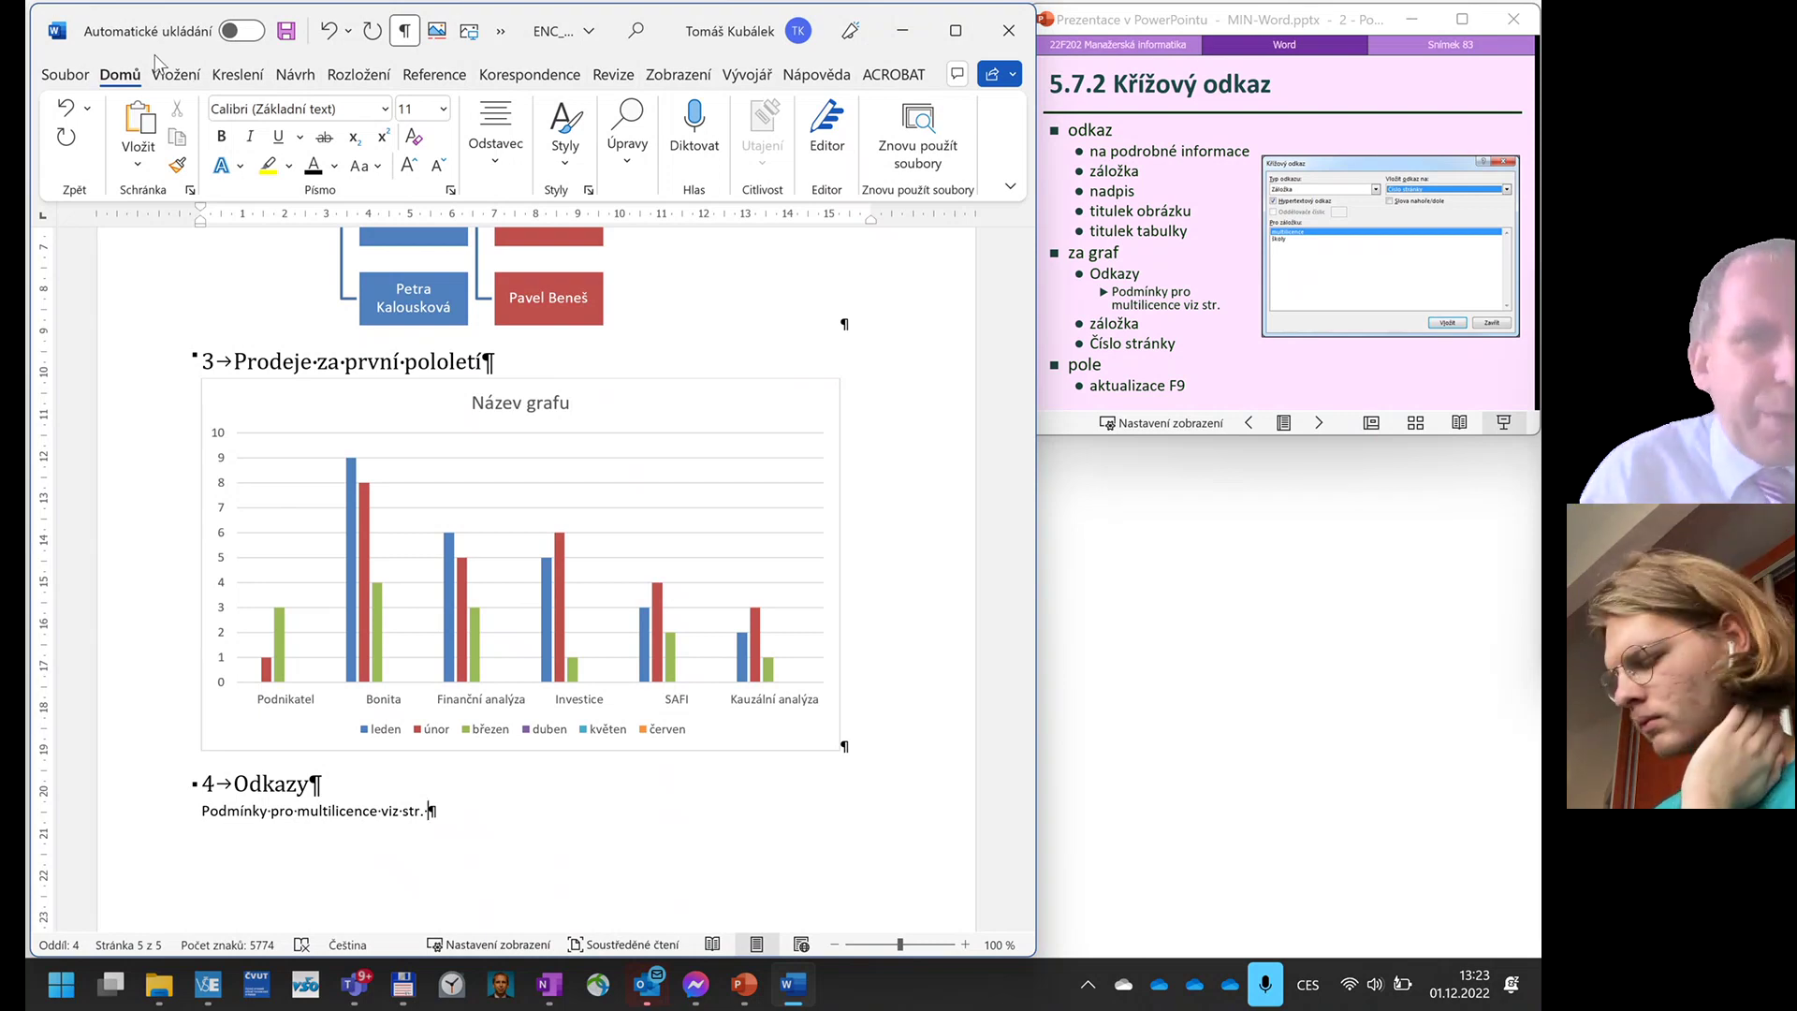
Insert a page-number cross-reference to the multilicence bookmark, showing 4.
{"action": "left_click", "coordinate": [174, 78]}
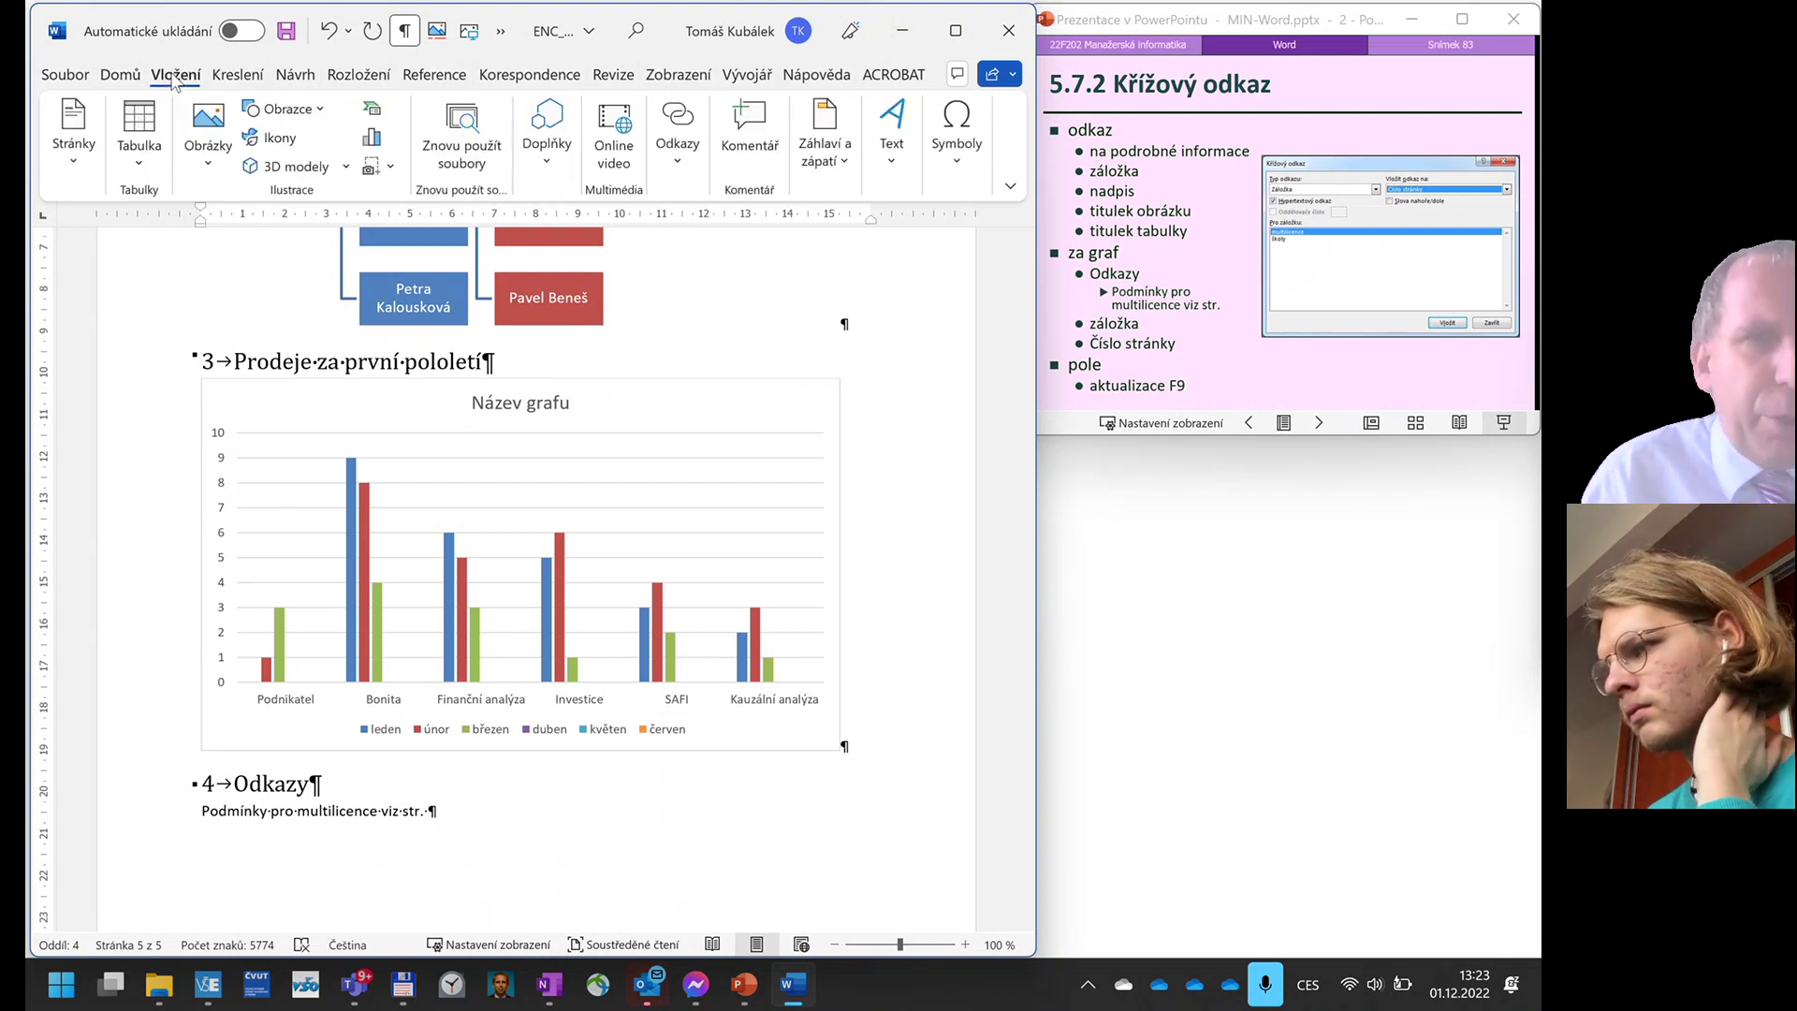
{"action": "left_click", "coordinate": [688, 148]}
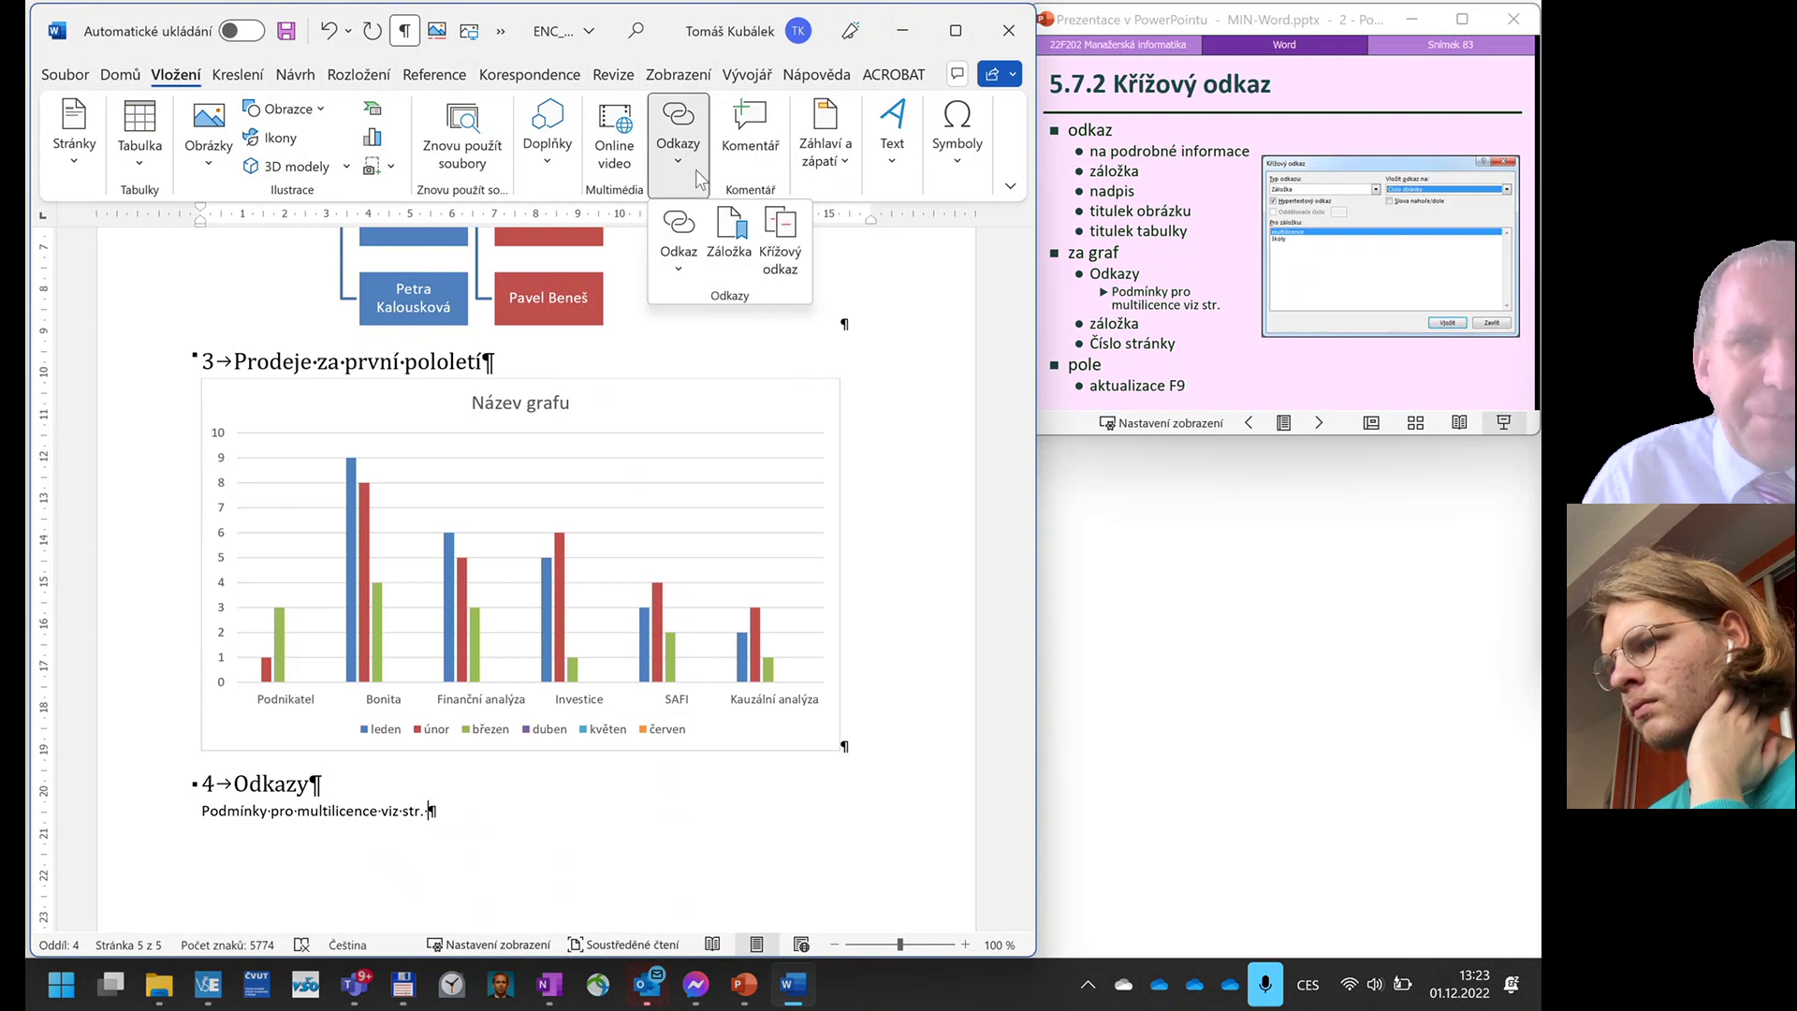
{"action": "left_click", "coordinate": [782, 251]}
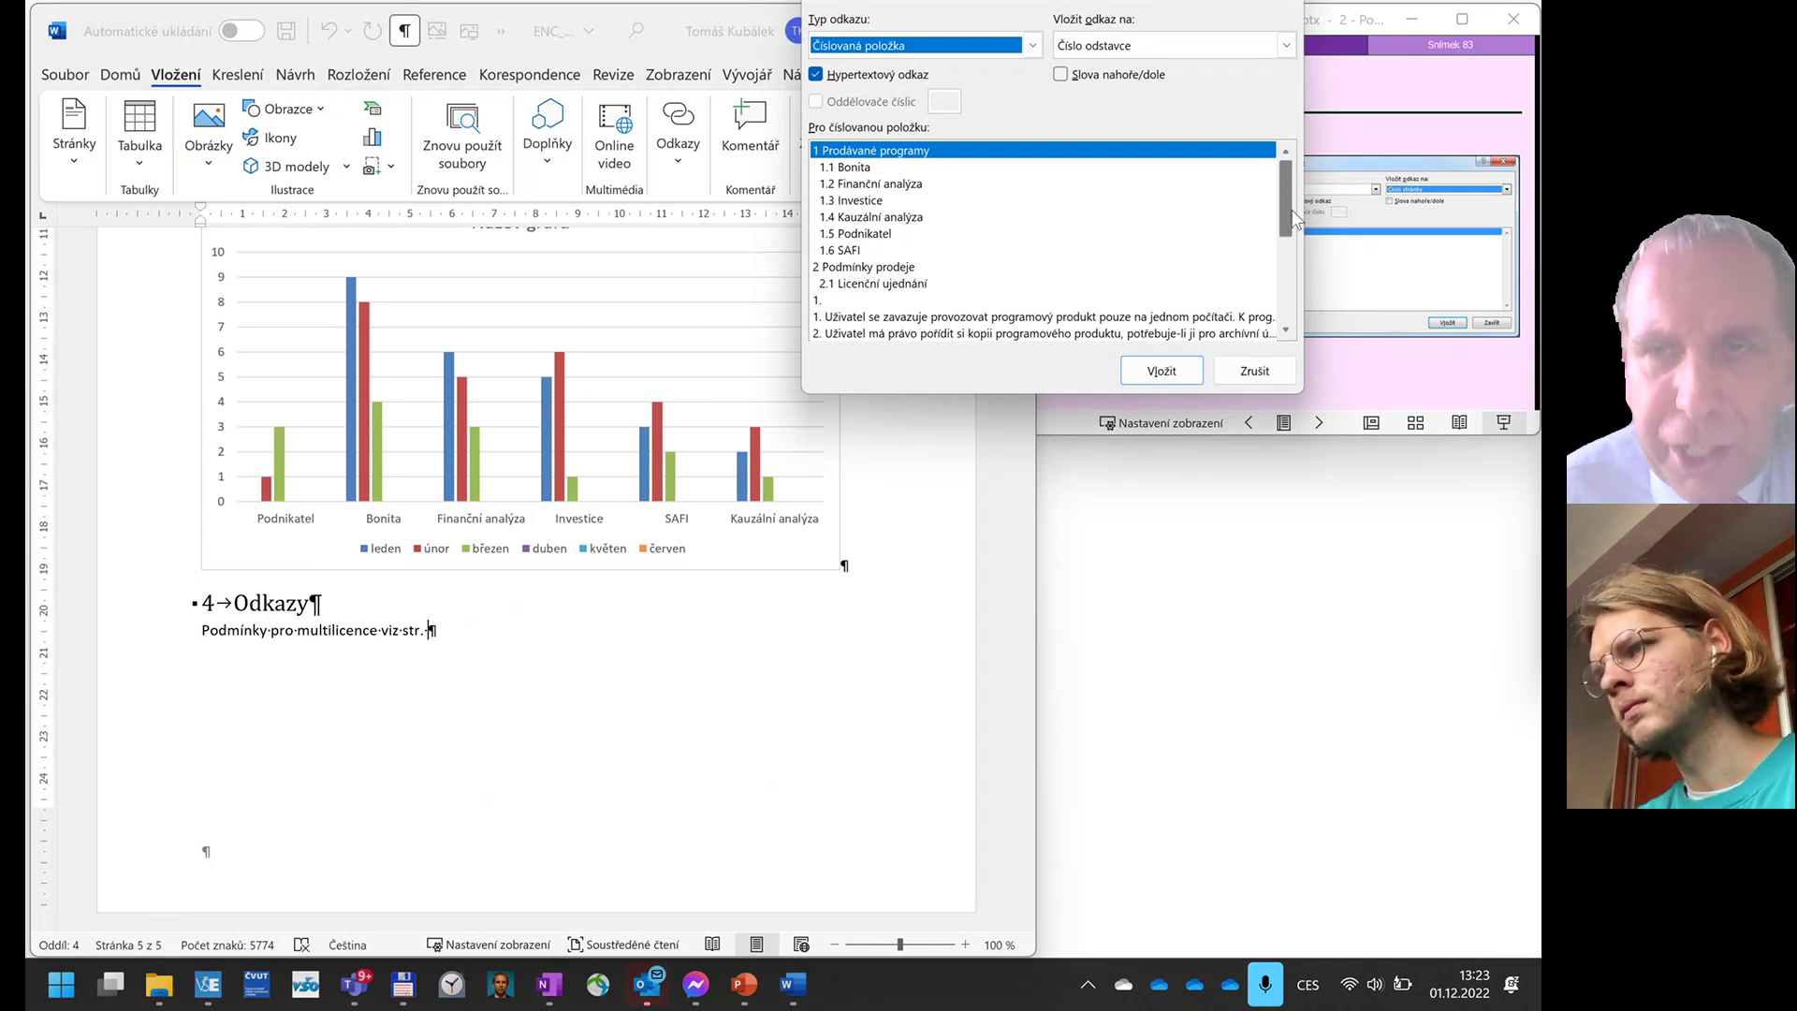
{"action": "scroll", "coordinate": [1254, 224], "scroll_direction": "down", "scroll_amount": 2}
{"action": "left_click", "coordinate": [920, 301]}
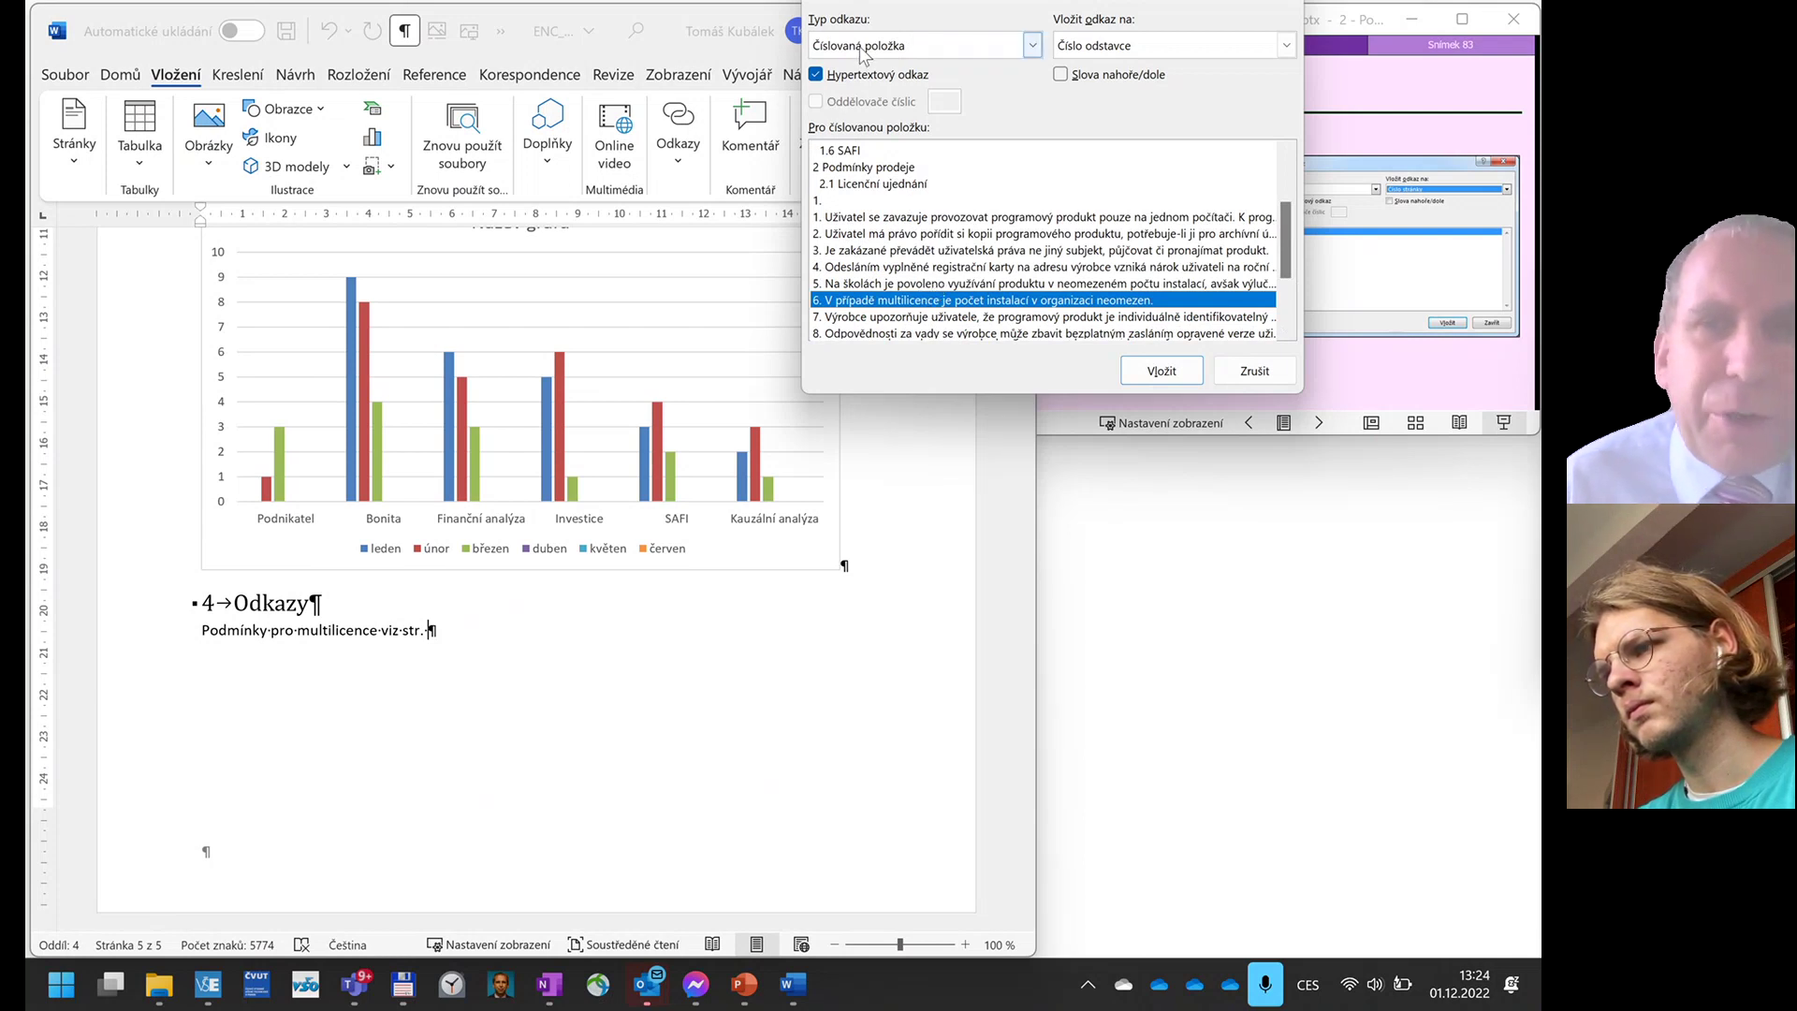
{"action": "left_click", "coordinate": [865, 49]}
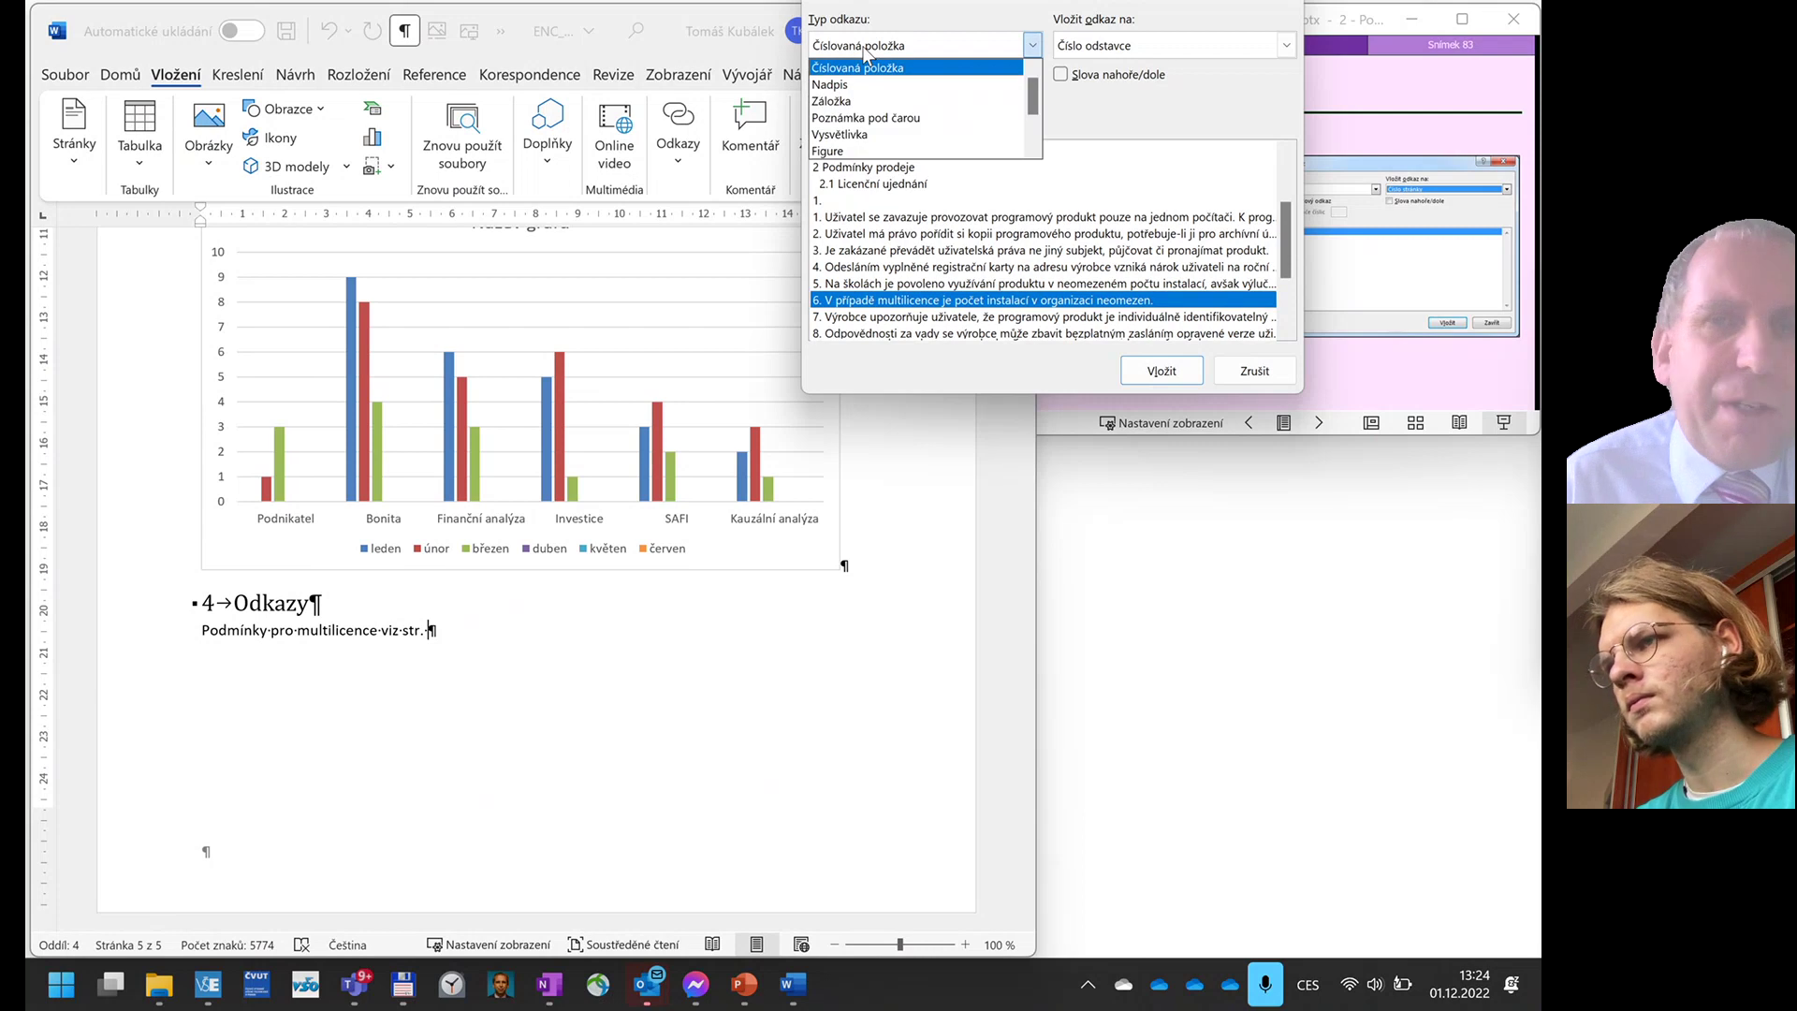
{"action": "left_click", "coordinate": [851, 102]}
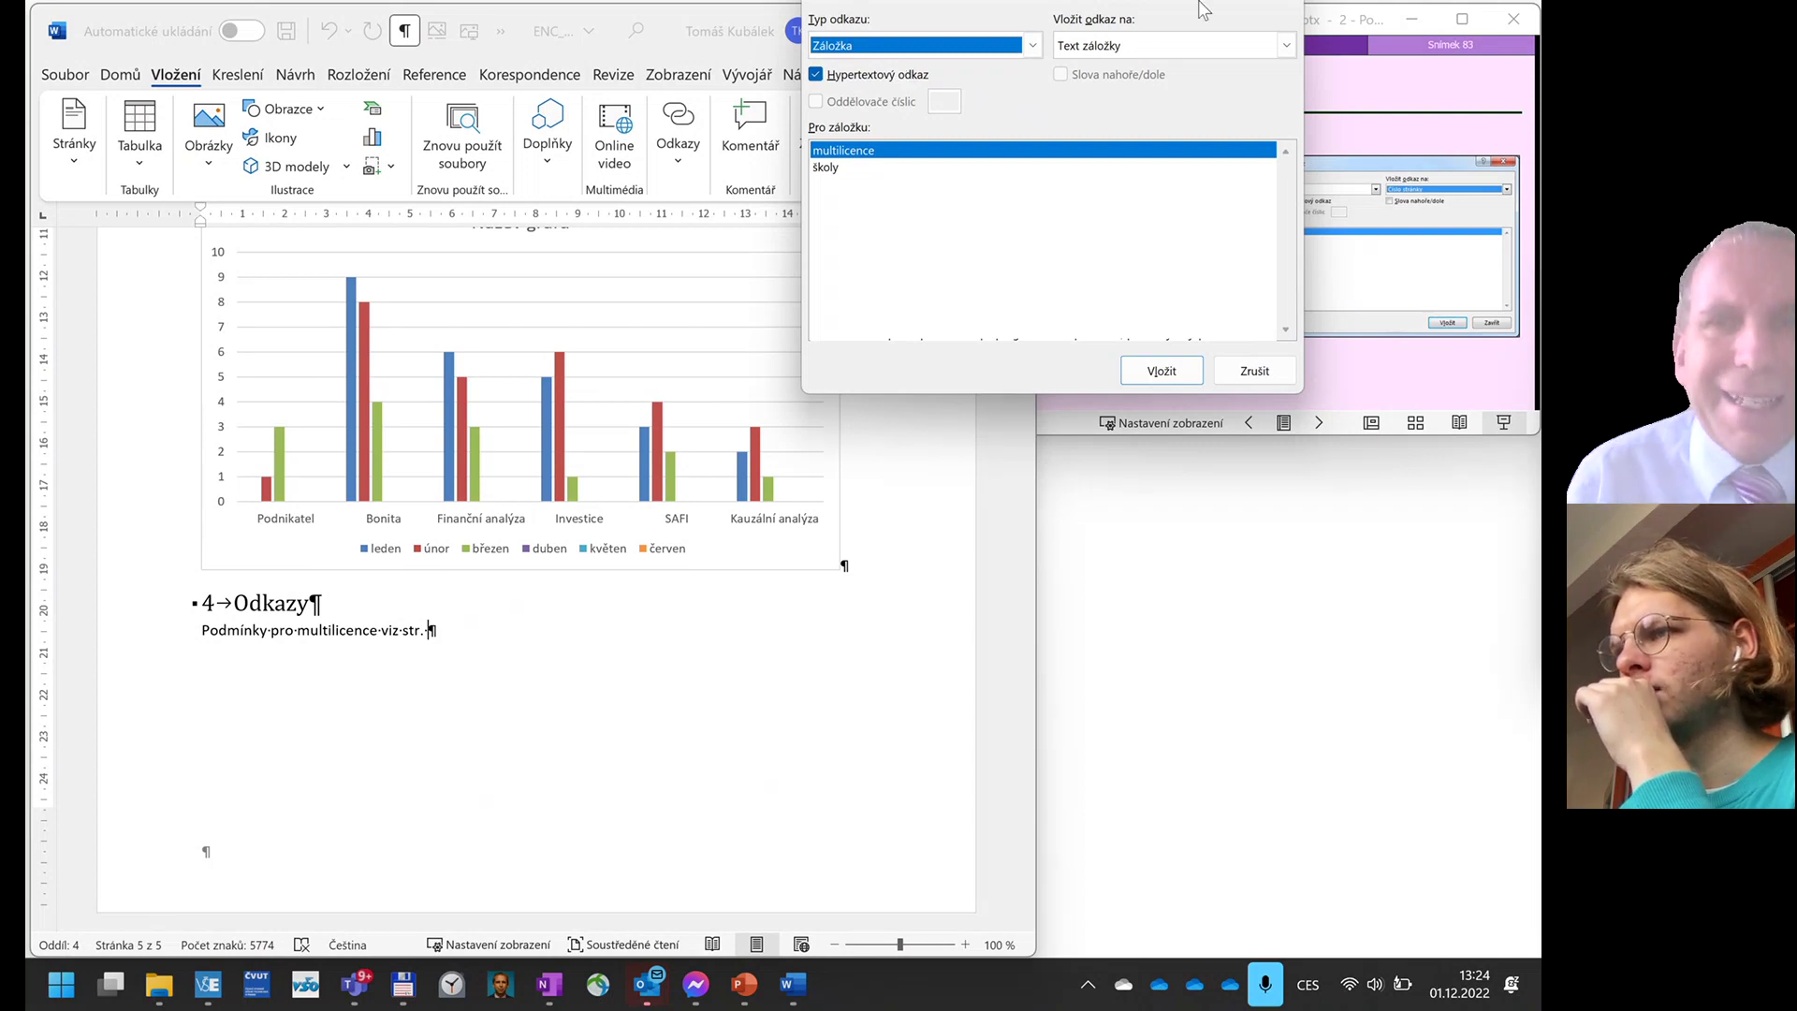
{"action": "left_click", "coordinate": [1286, 45]}
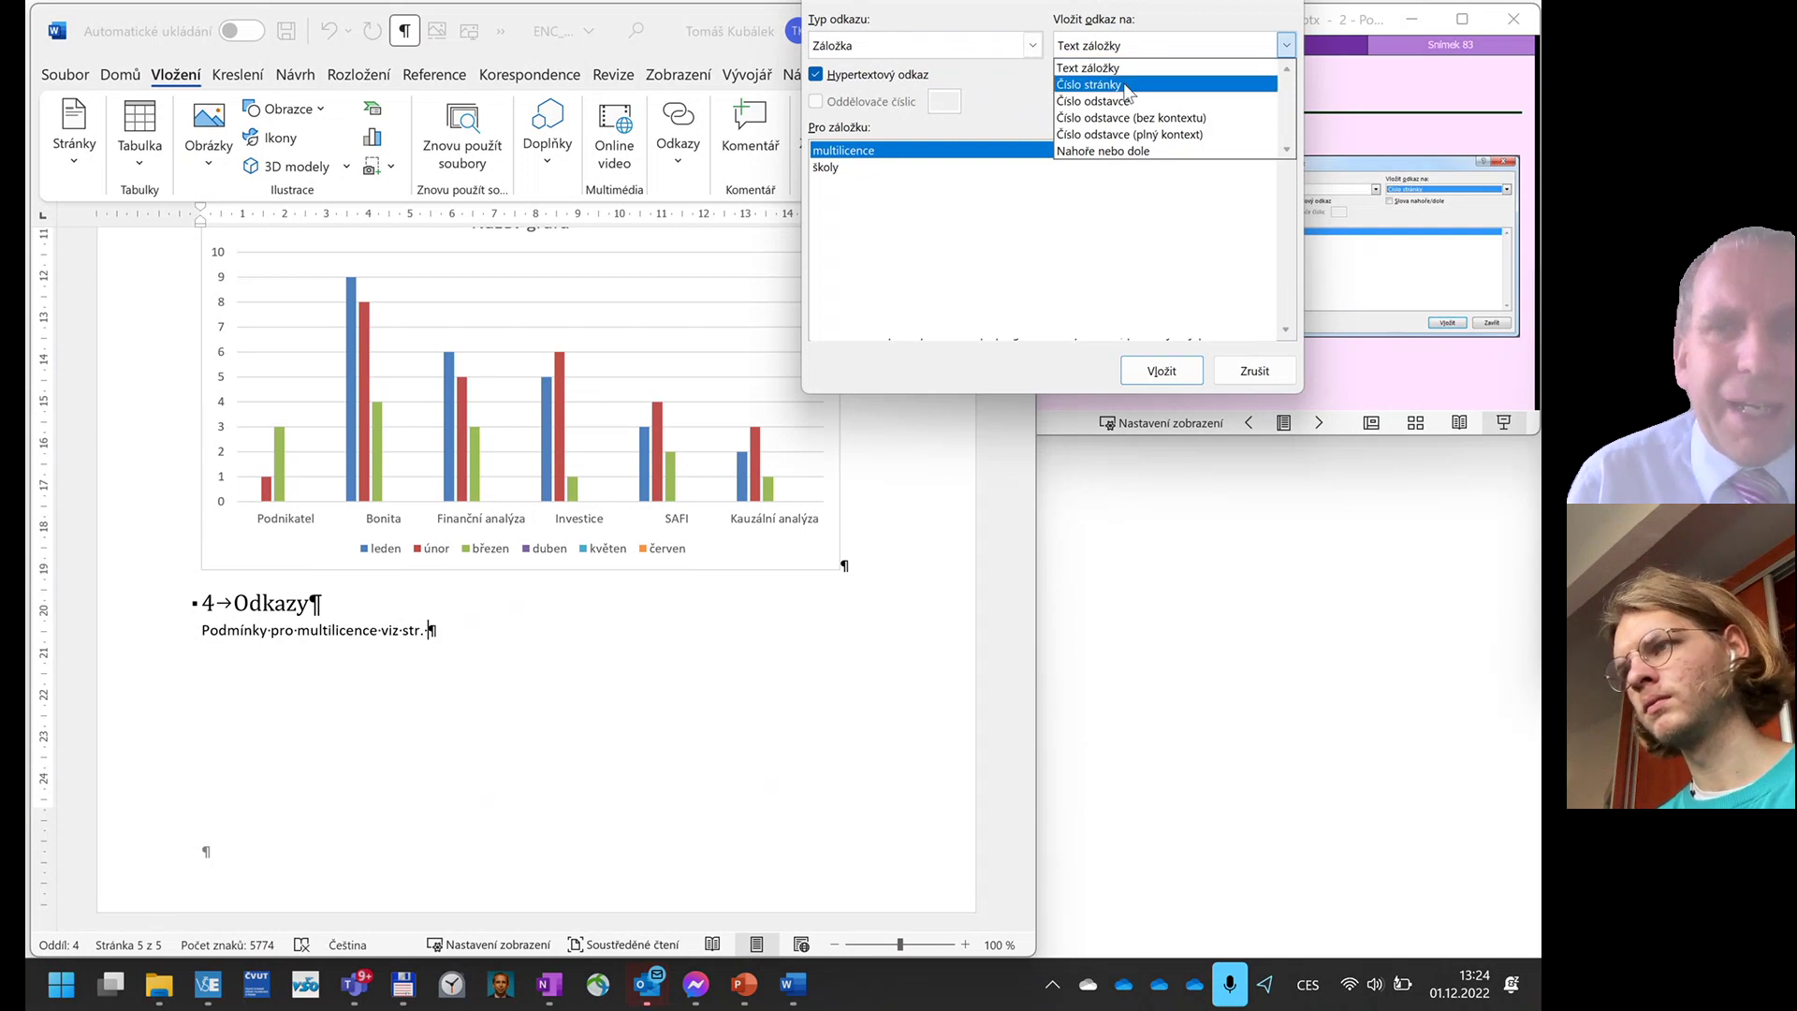
{"action": "left_click", "coordinate": [1125, 86]}
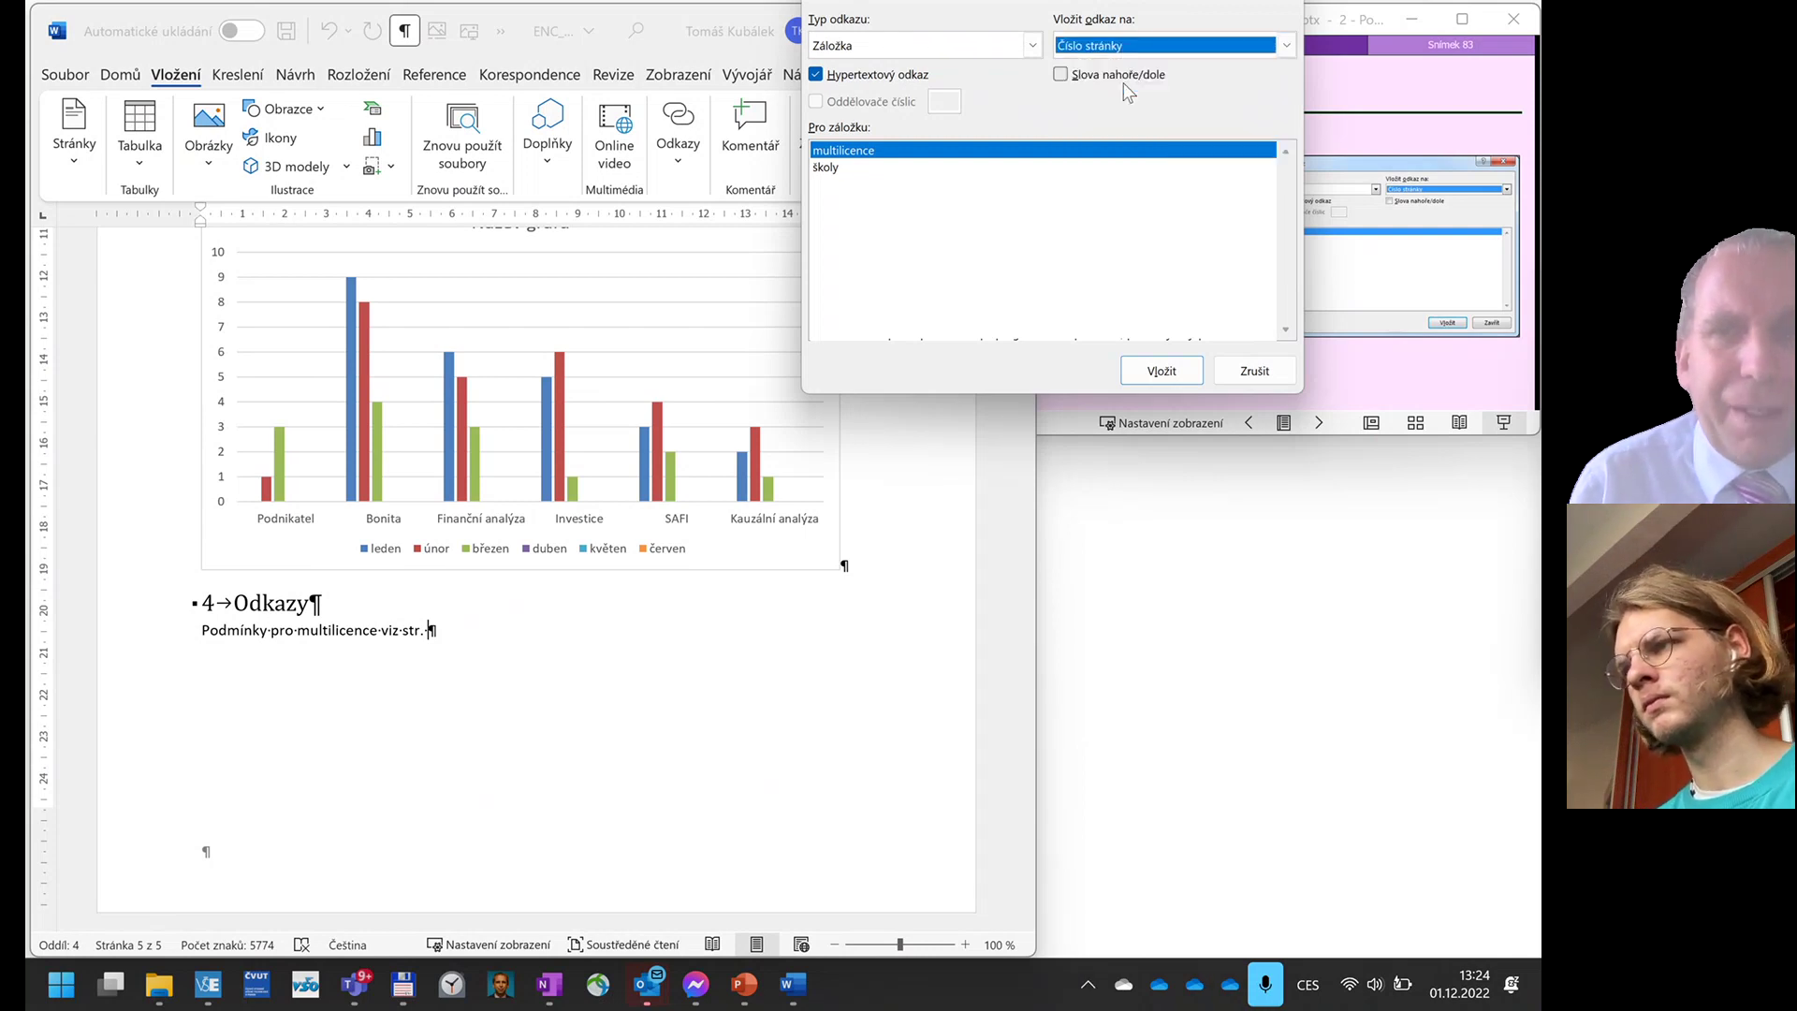
{"action": "left_click", "coordinate": [1160, 371]}
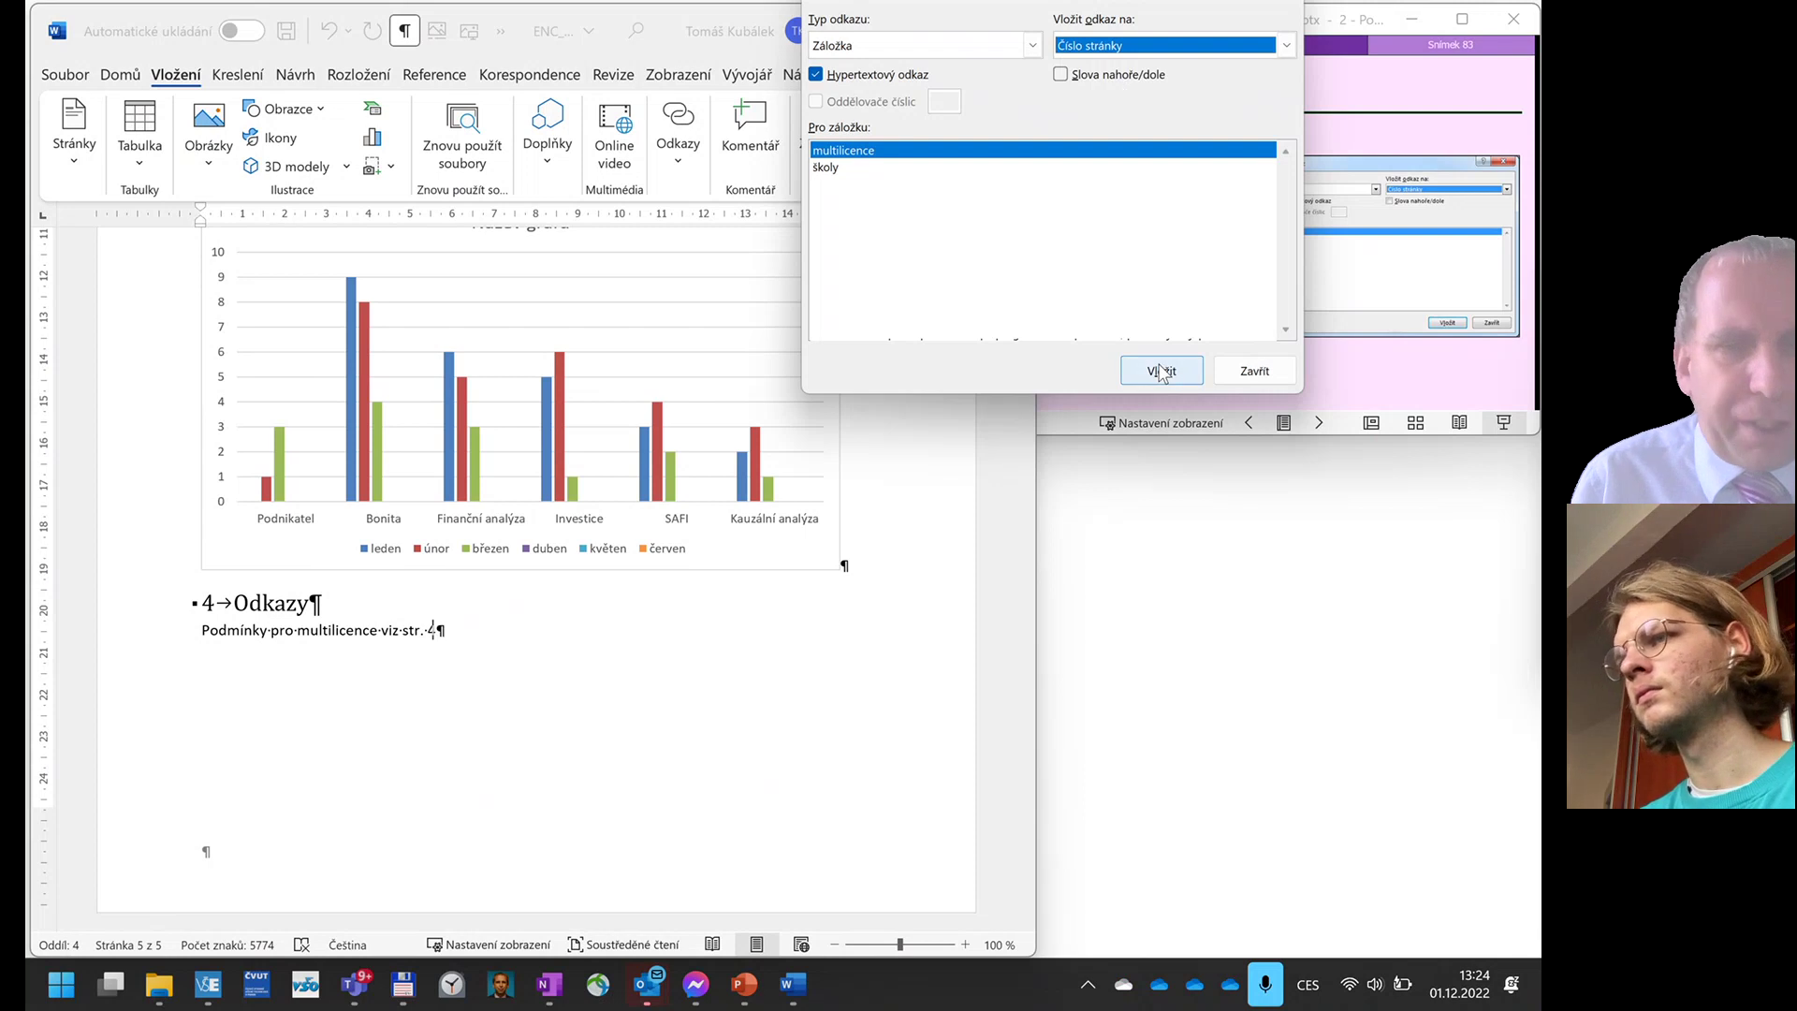
{"action": "left_click", "coordinate": [1243, 375]}
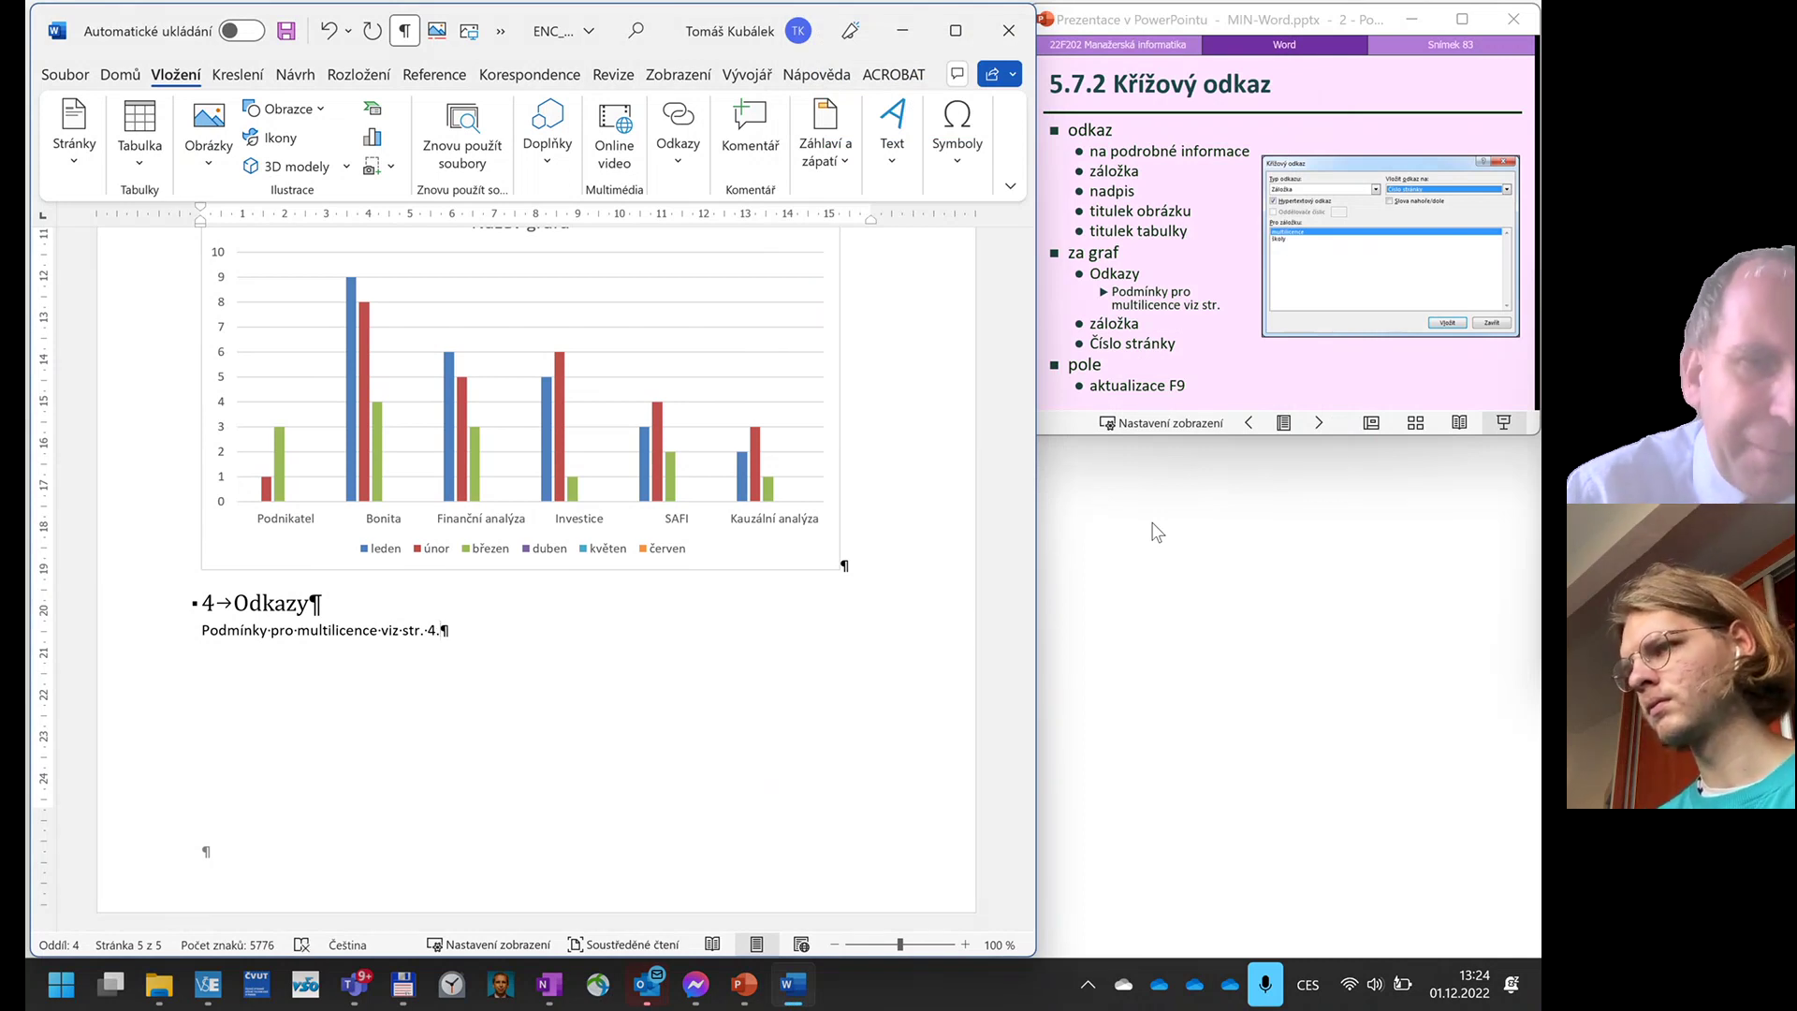
Select the page reference 4 and follow it to the multilicence item 6.
{"action": "double_click", "coordinate": [433, 629]}
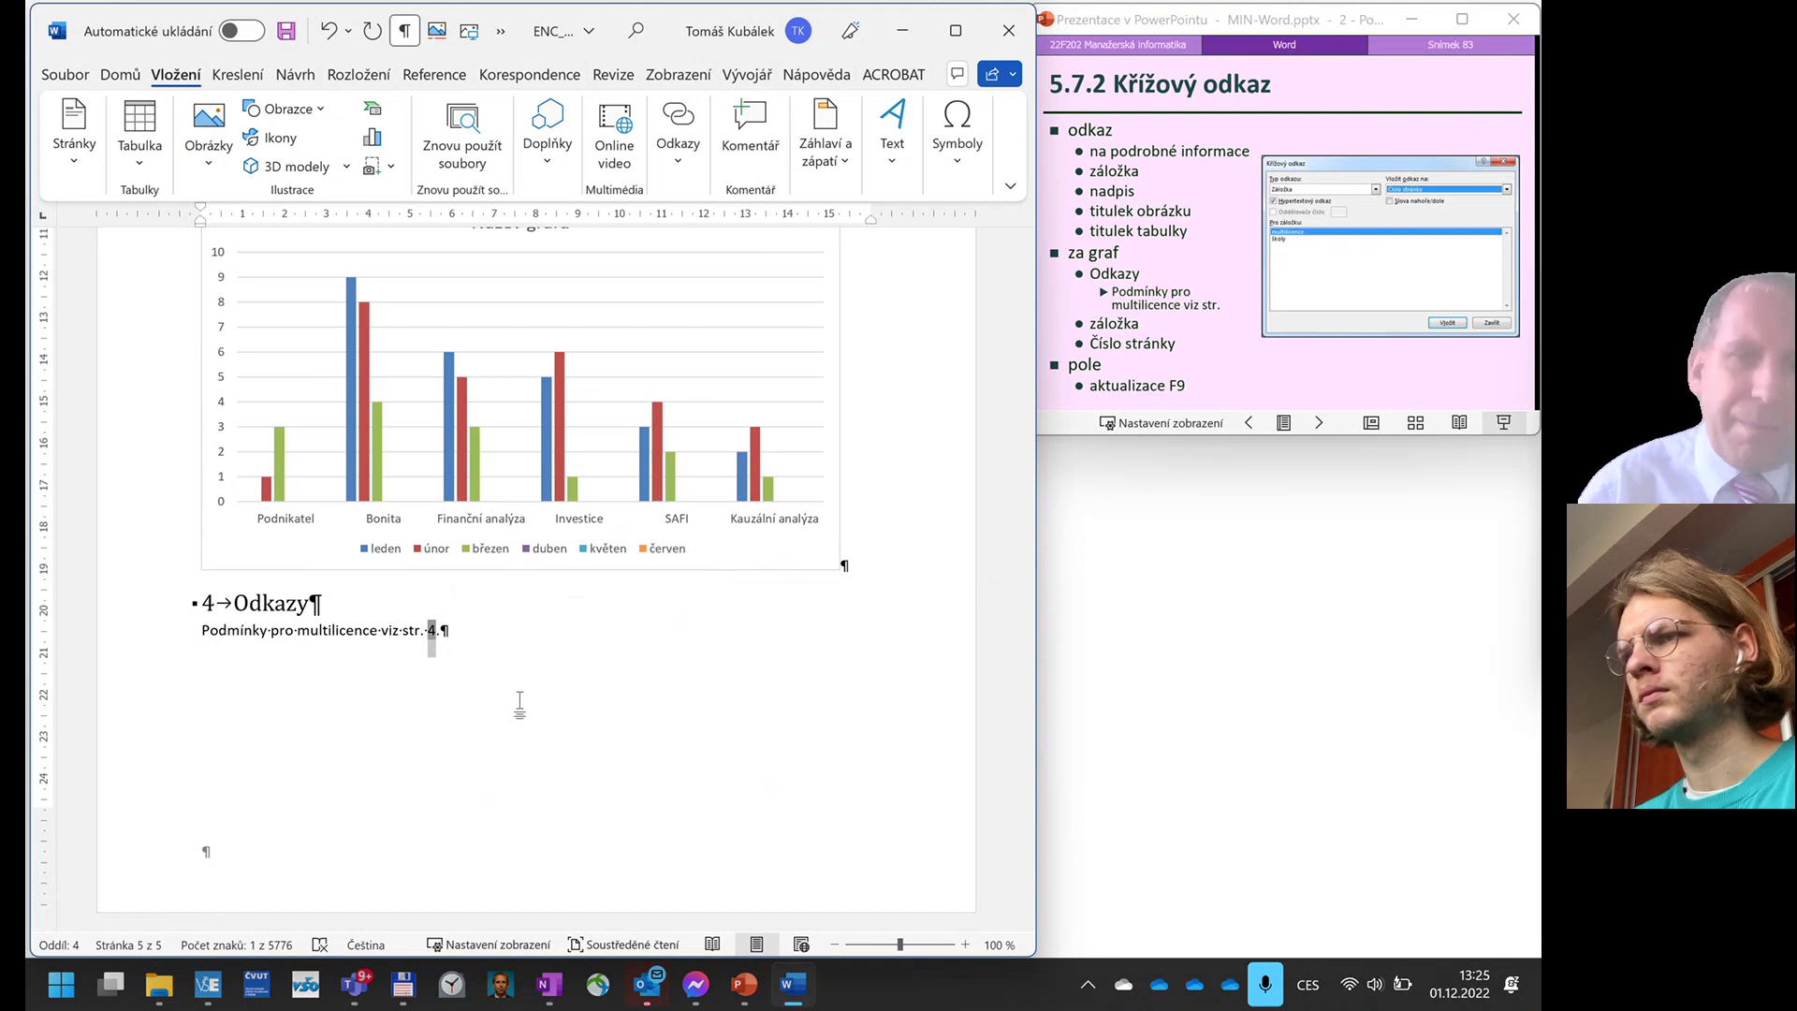
{"action": "left_click", "coordinate": [431, 630], "text": "ctrl"}
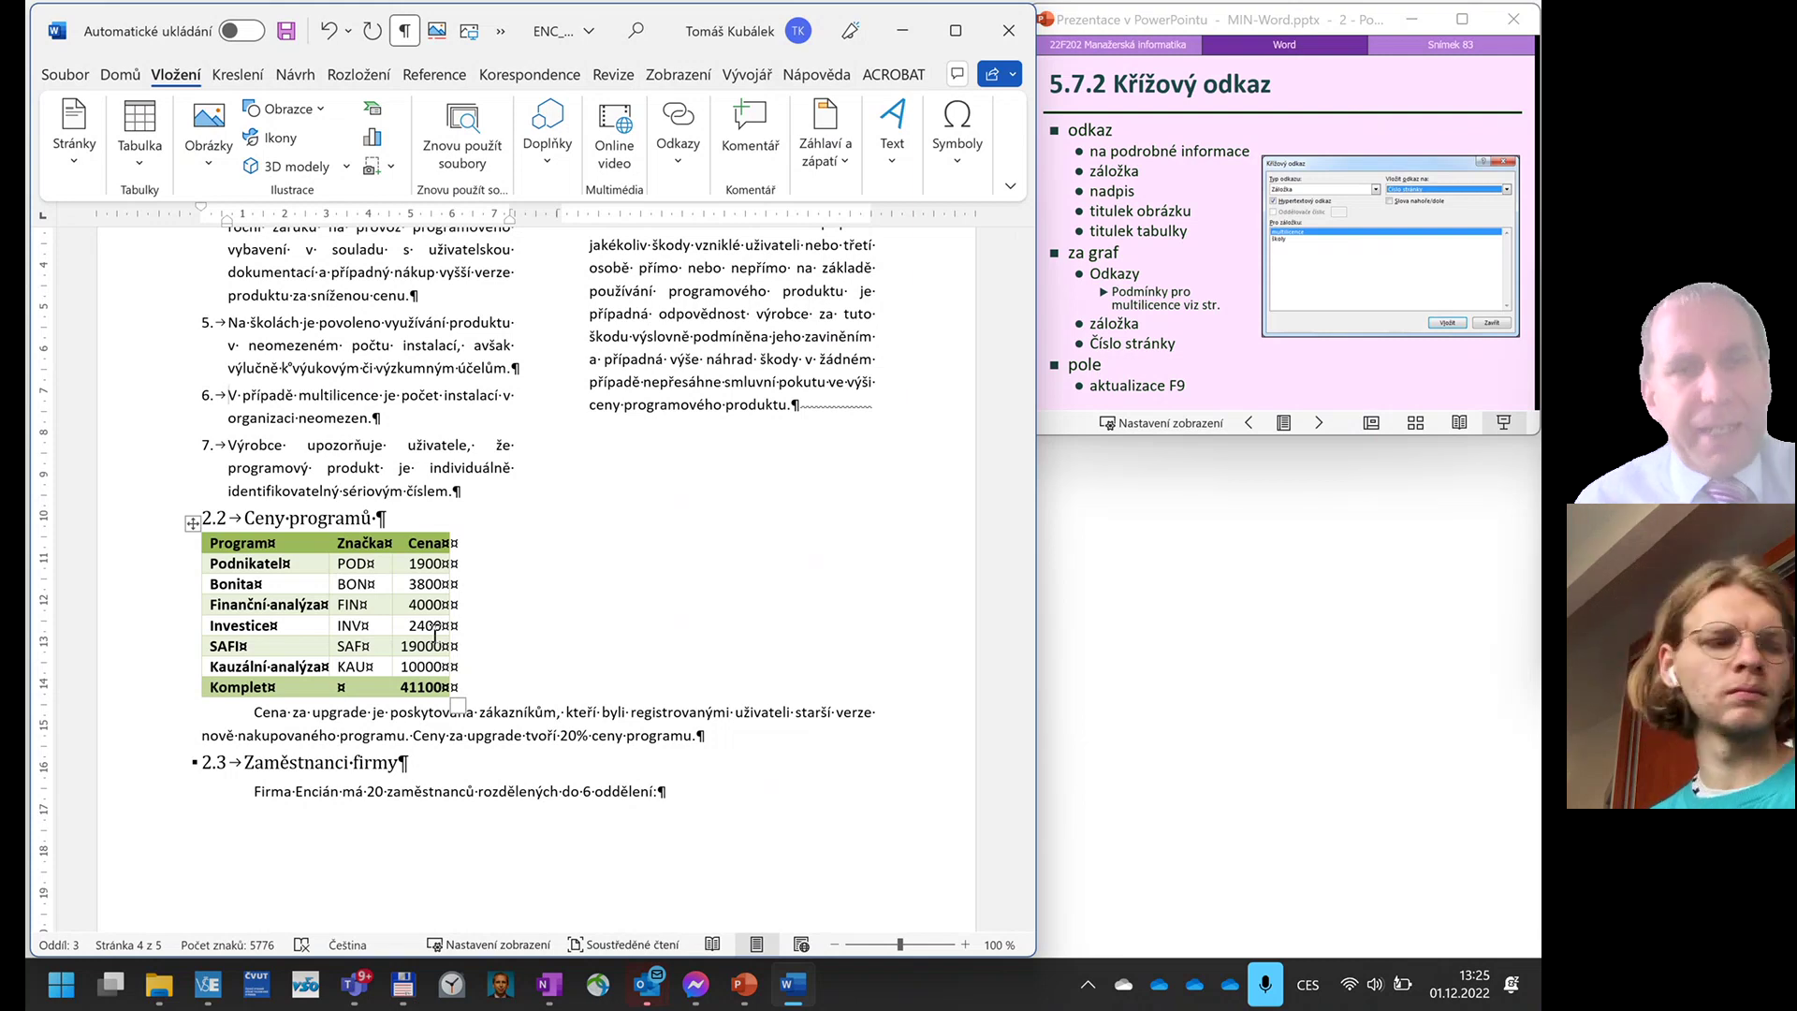
Insert a page break before 'Firma Encián vyvíjí' using Rozložení > Konce > Stránka.
{"action": "scroll", "coordinate": [403, 491], "scroll_direction": "up", "scroll_amount": 5}
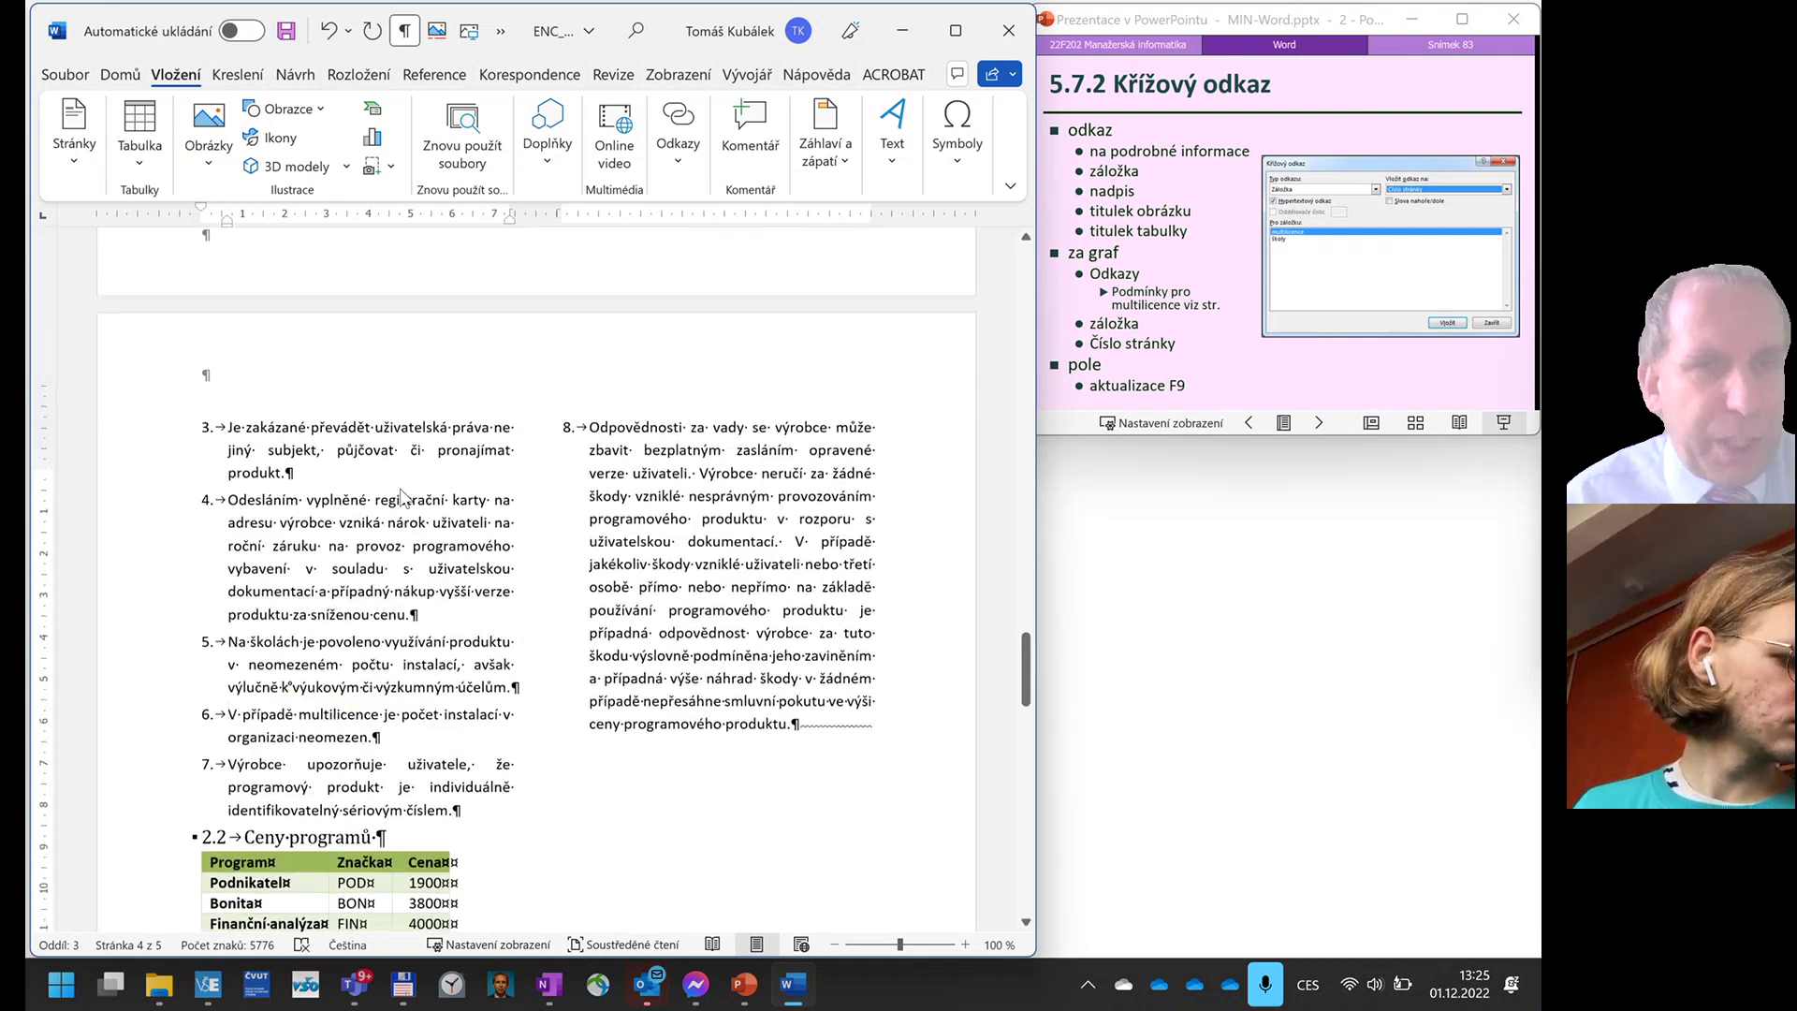
{"action": "scroll", "coordinate": [403, 491], "scroll_direction": "up", "scroll_amount": 3}
{"action": "scroll", "coordinate": [400, 487], "scroll_direction": "up", "scroll_amount": 2}
{"action": "scroll", "coordinate": [399, 485], "scroll_direction": "up", "scroll_amount": 6}
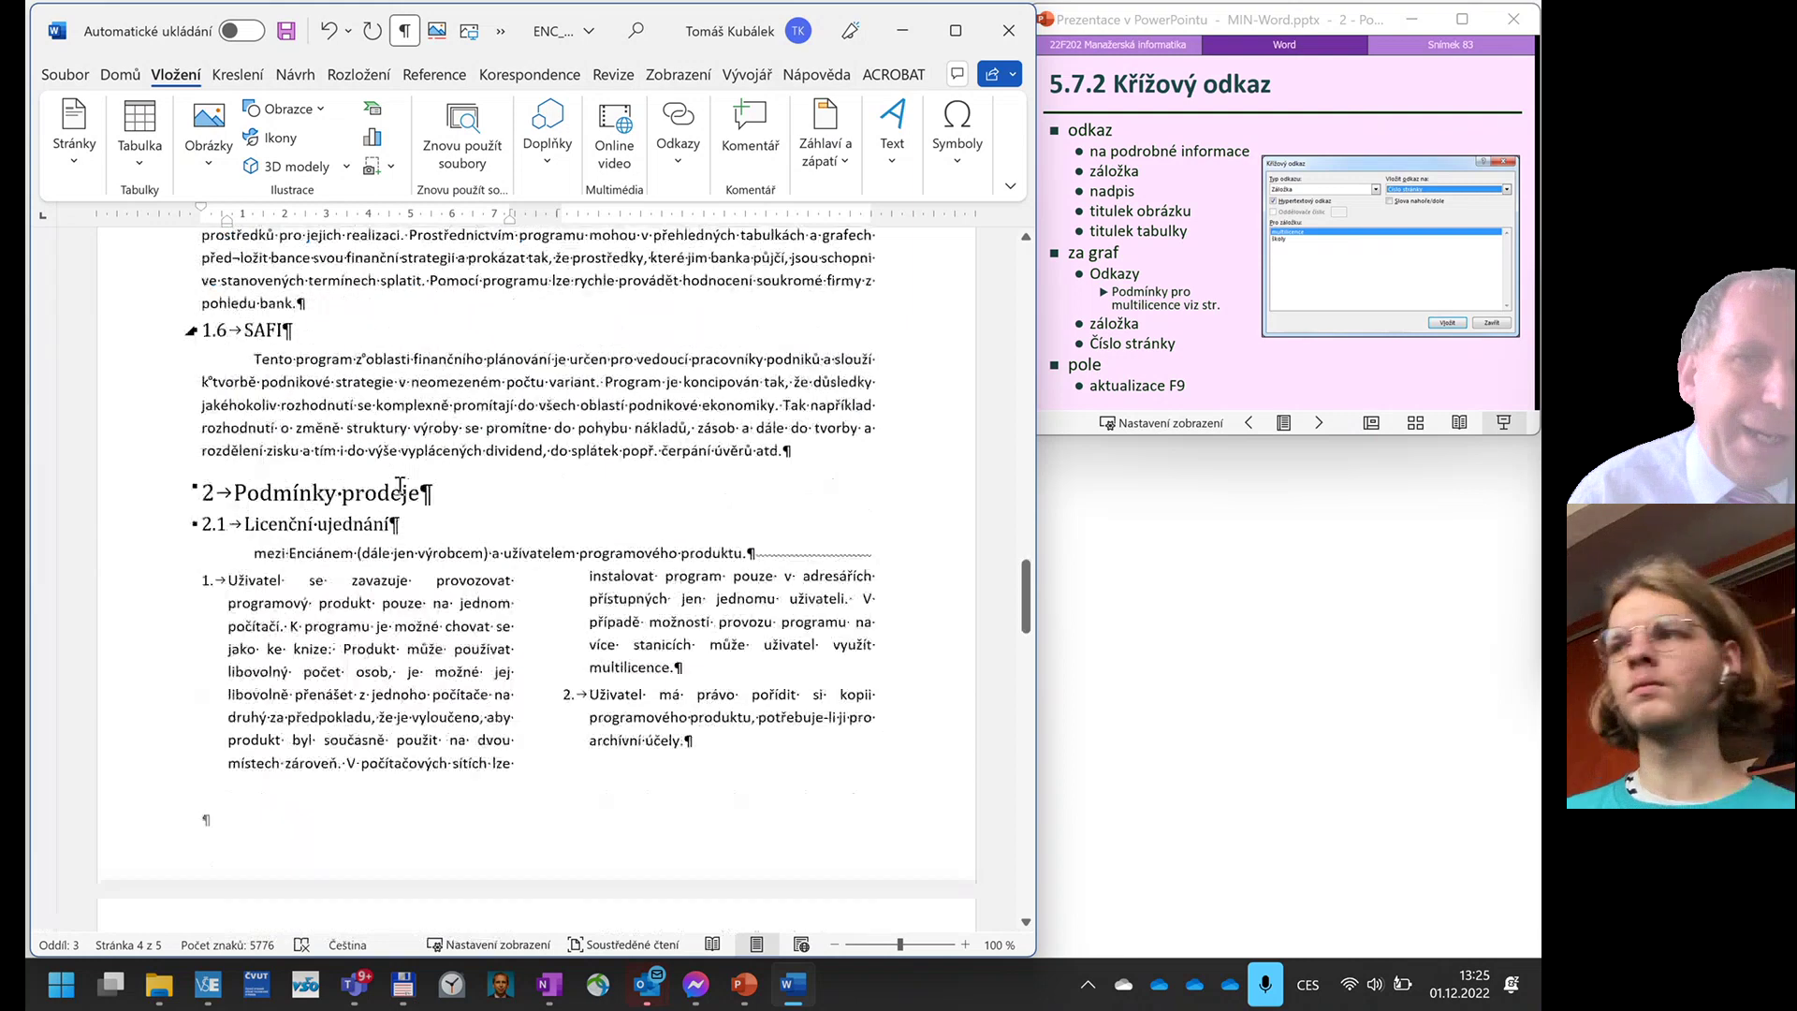
{"action": "scroll", "coordinate": [399, 485], "scroll_direction": "up", "scroll_amount": 10}
{"action": "scroll", "coordinate": [399, 485], "scroll_direction": "up", "scroll_amount": 3}
{"action": "scroll", "coordinate": [400, 485], "scroll_direction": "up", "scroll_amount": 9}
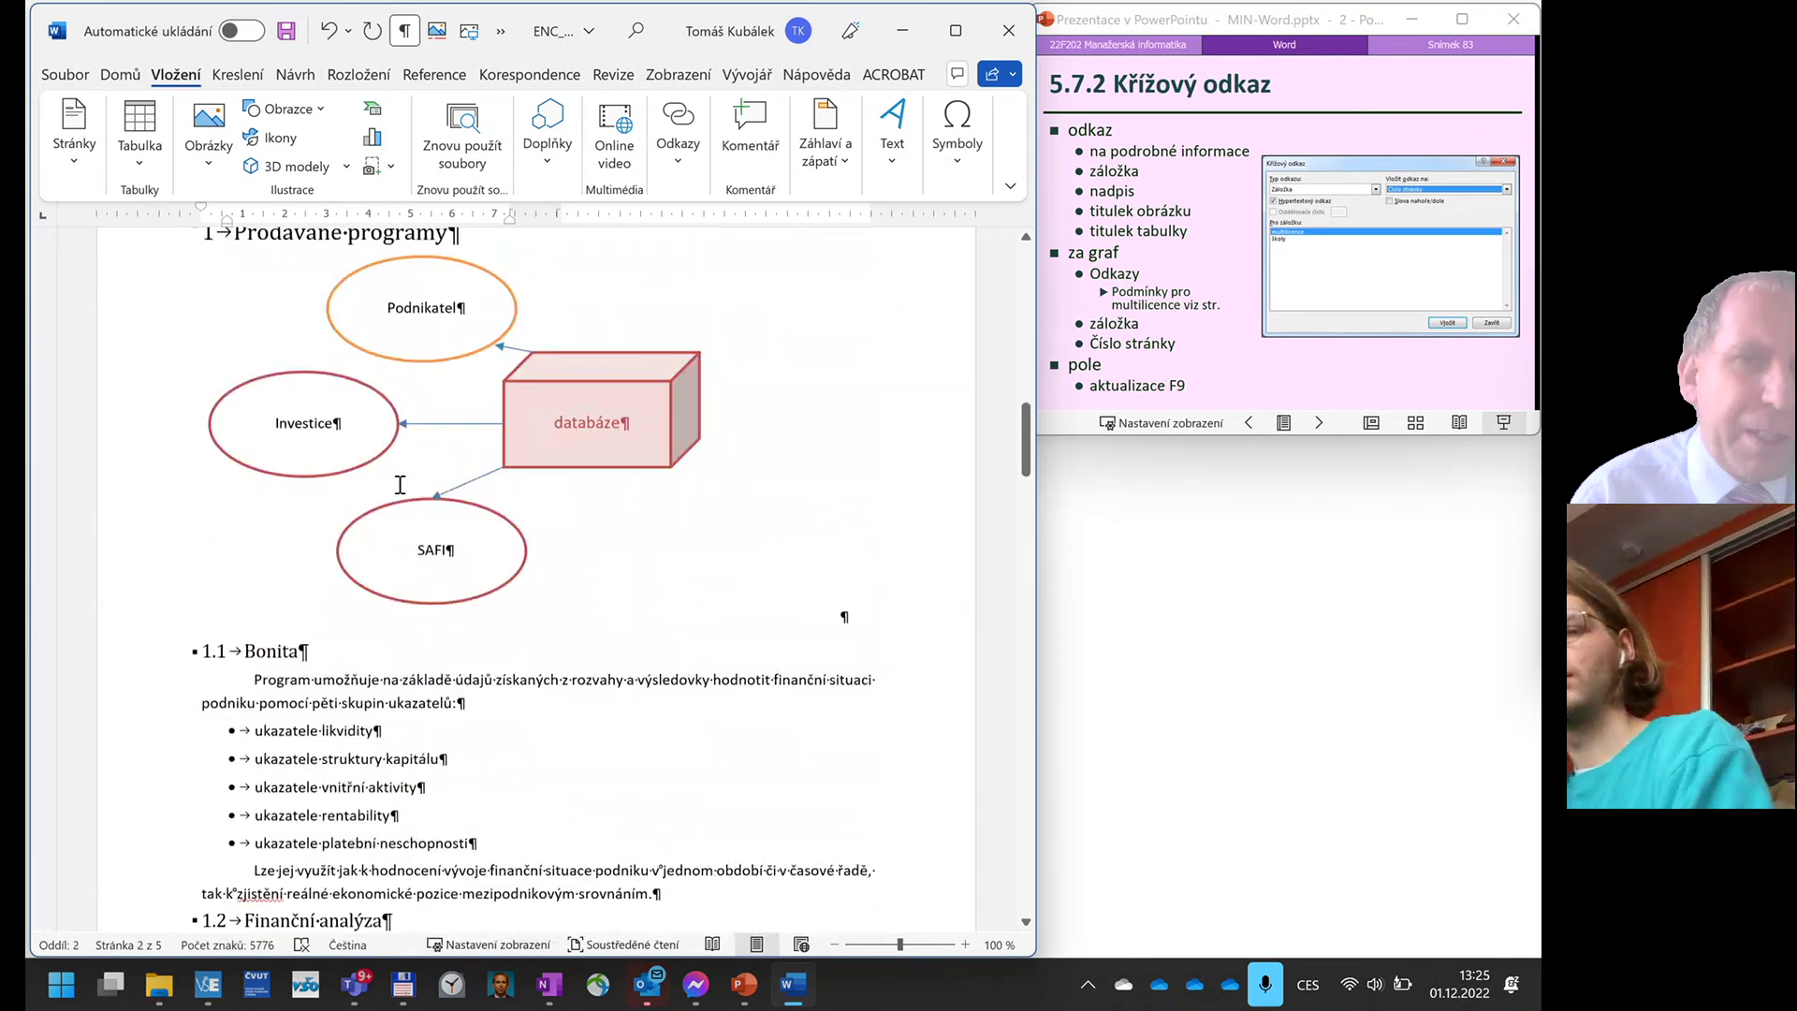
{"action": "scroll", "coordinate": [399, 485], "scroll_direction": "up", "scroll_amount": 3}
{"action": "scroll", "coordinate": [399, 484], "scroll_direction": "up", "scroll_amount": 3}
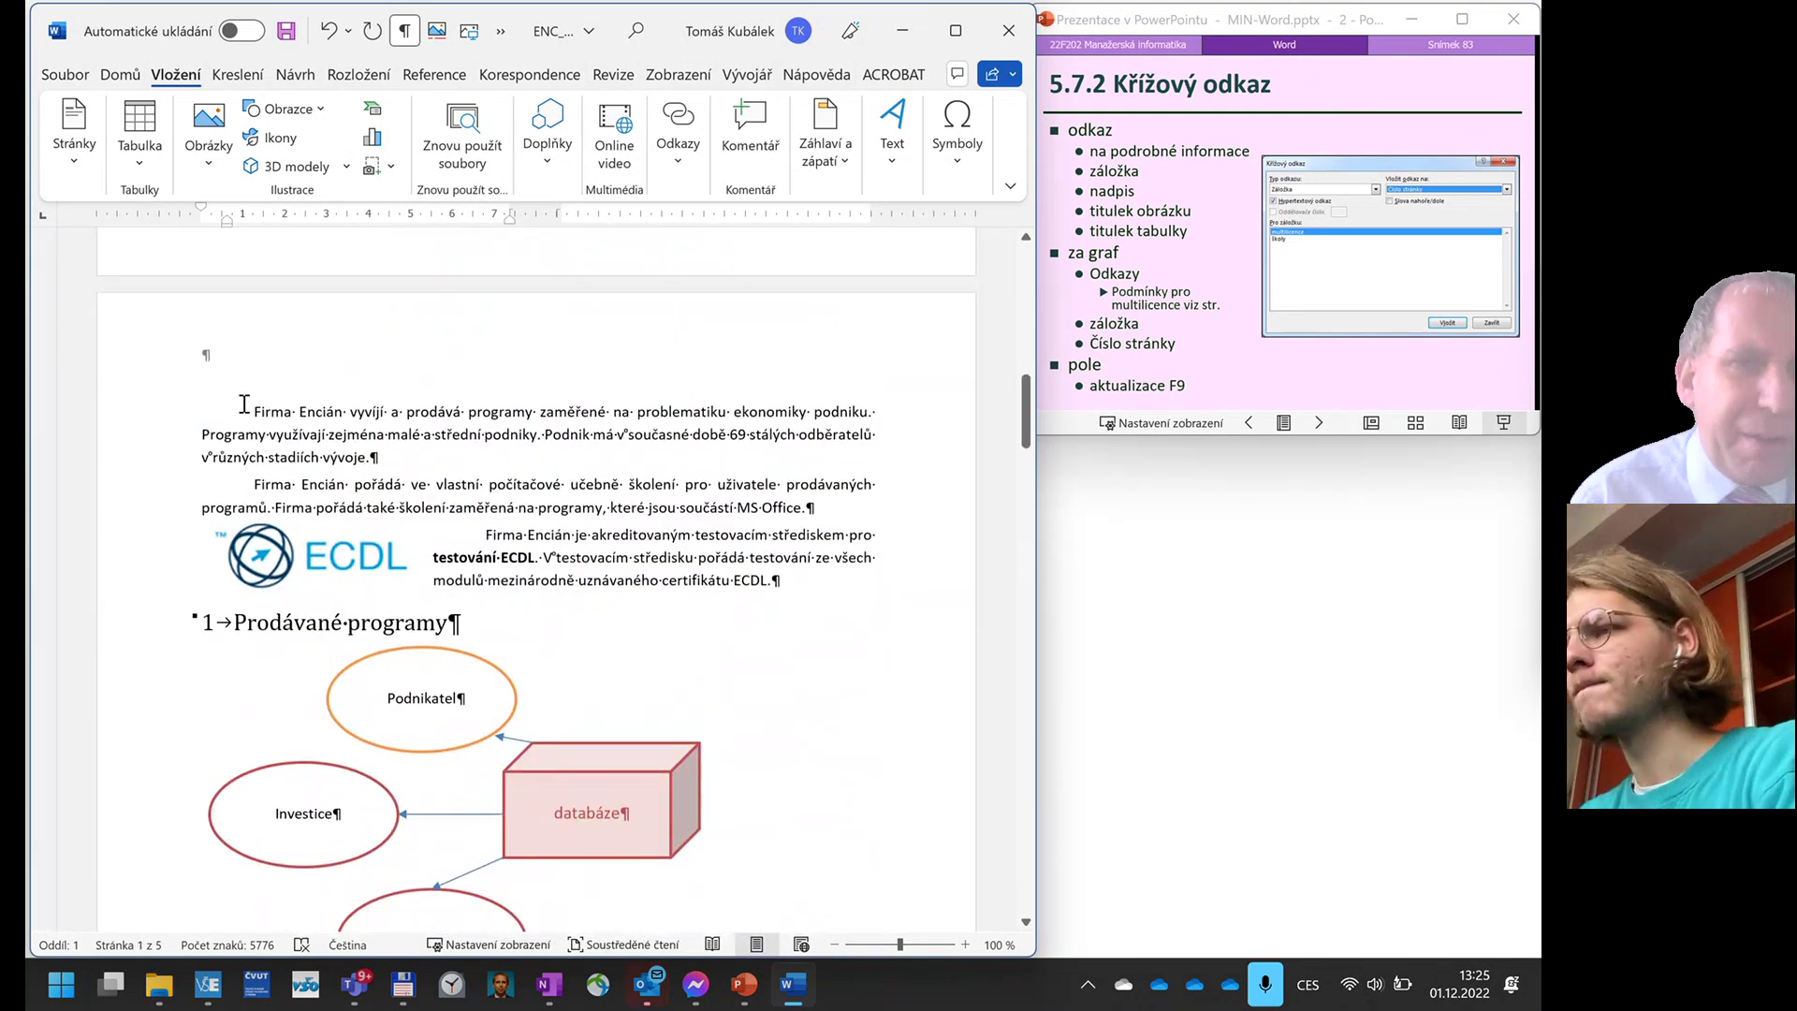
{"action": "left_click", "coordinate": [255, 404]}
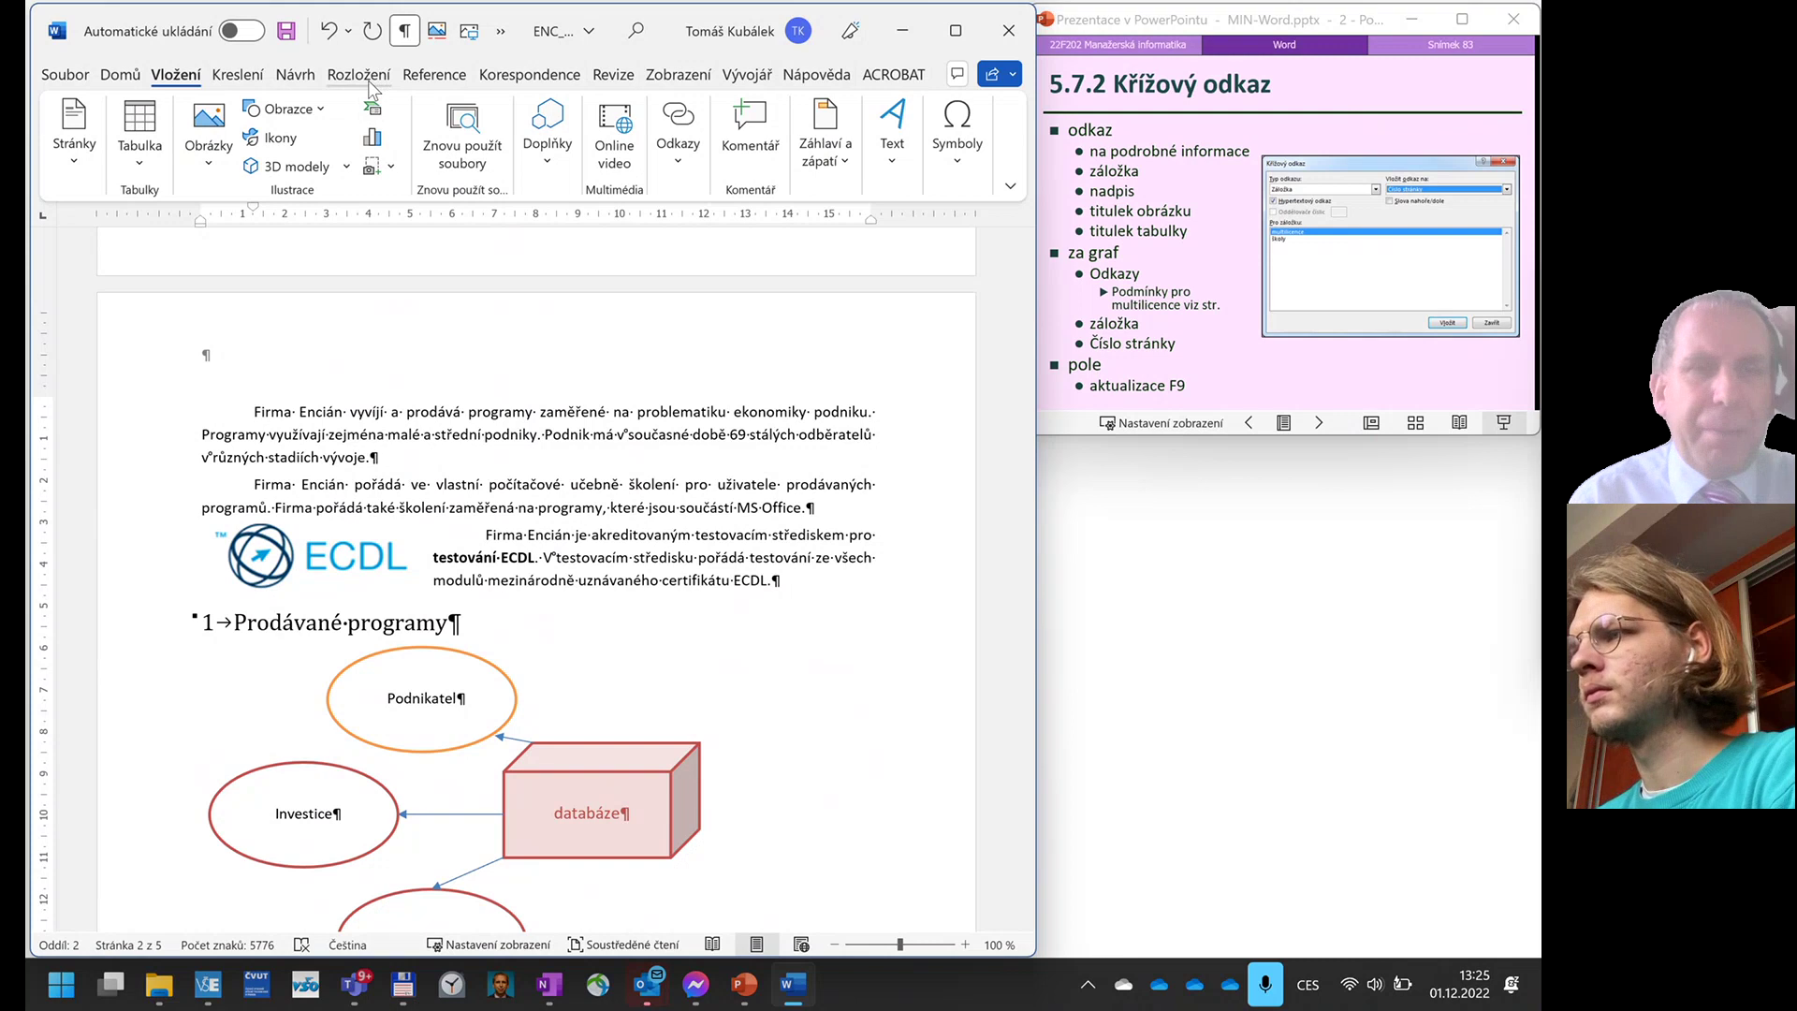
{"action": "left_click", "coordinate": [370, 75]}
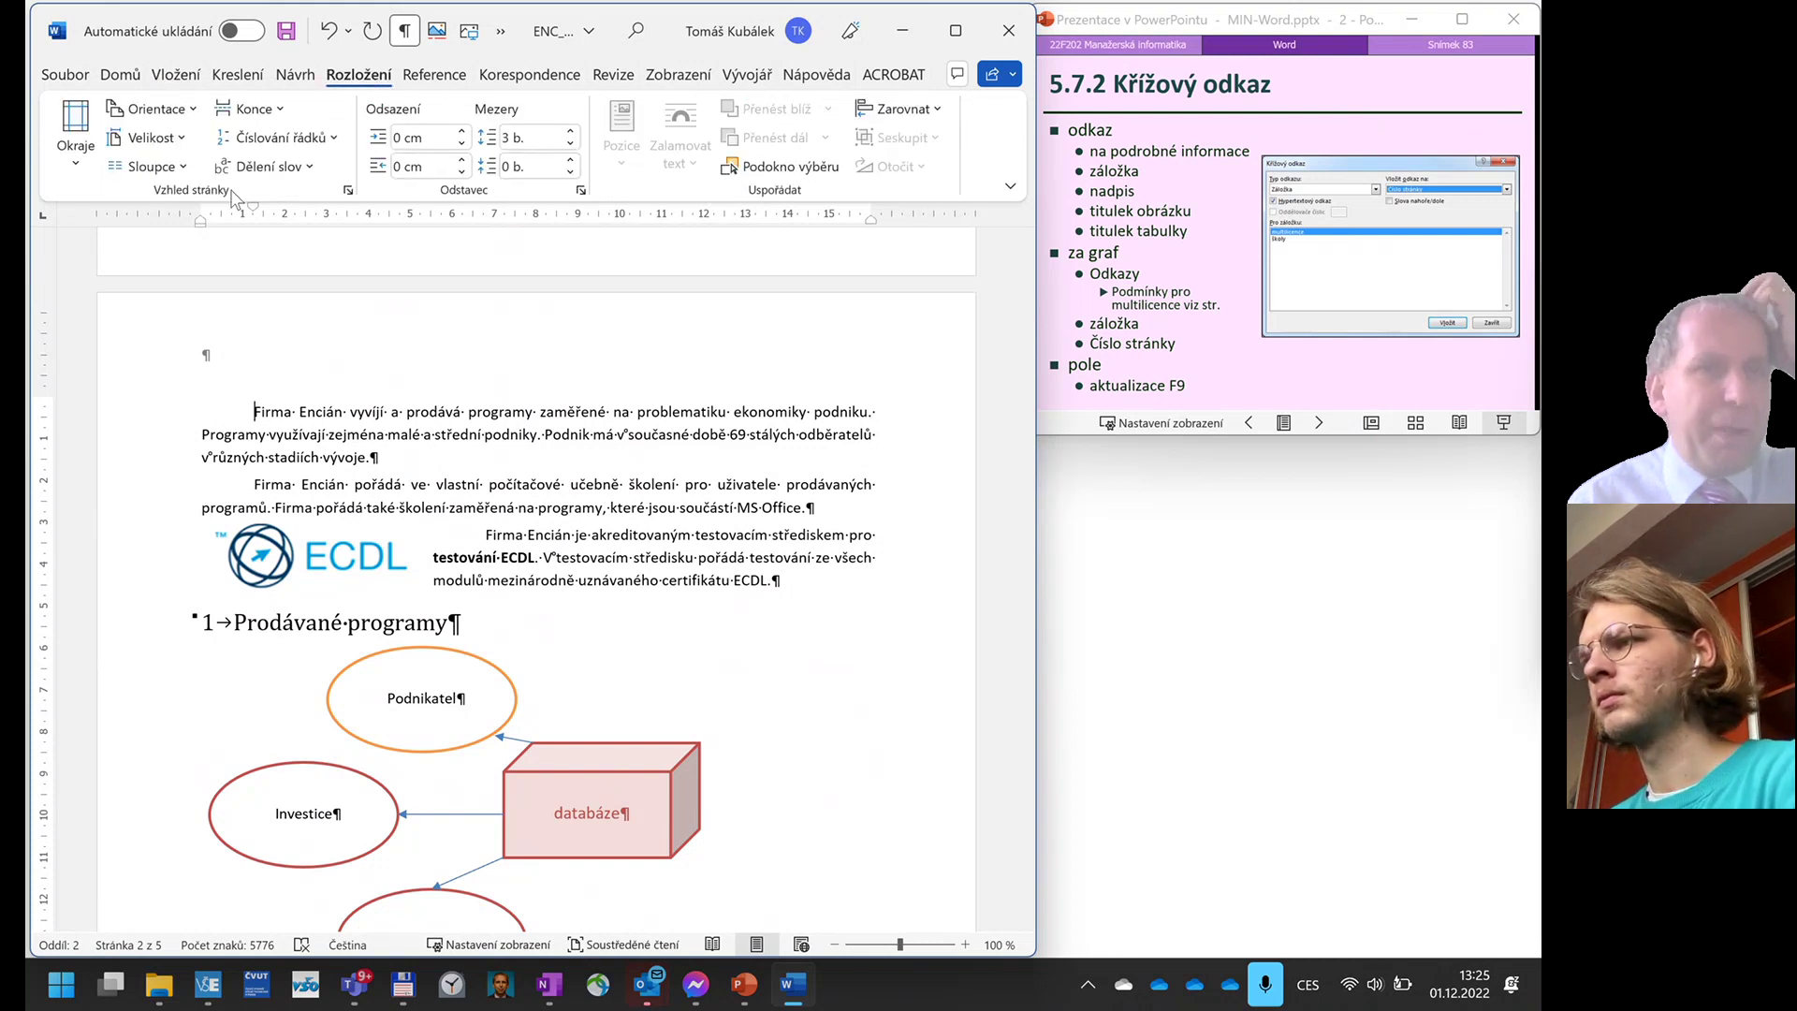
{"action": "left_click", "coordinate": [251, 109]}
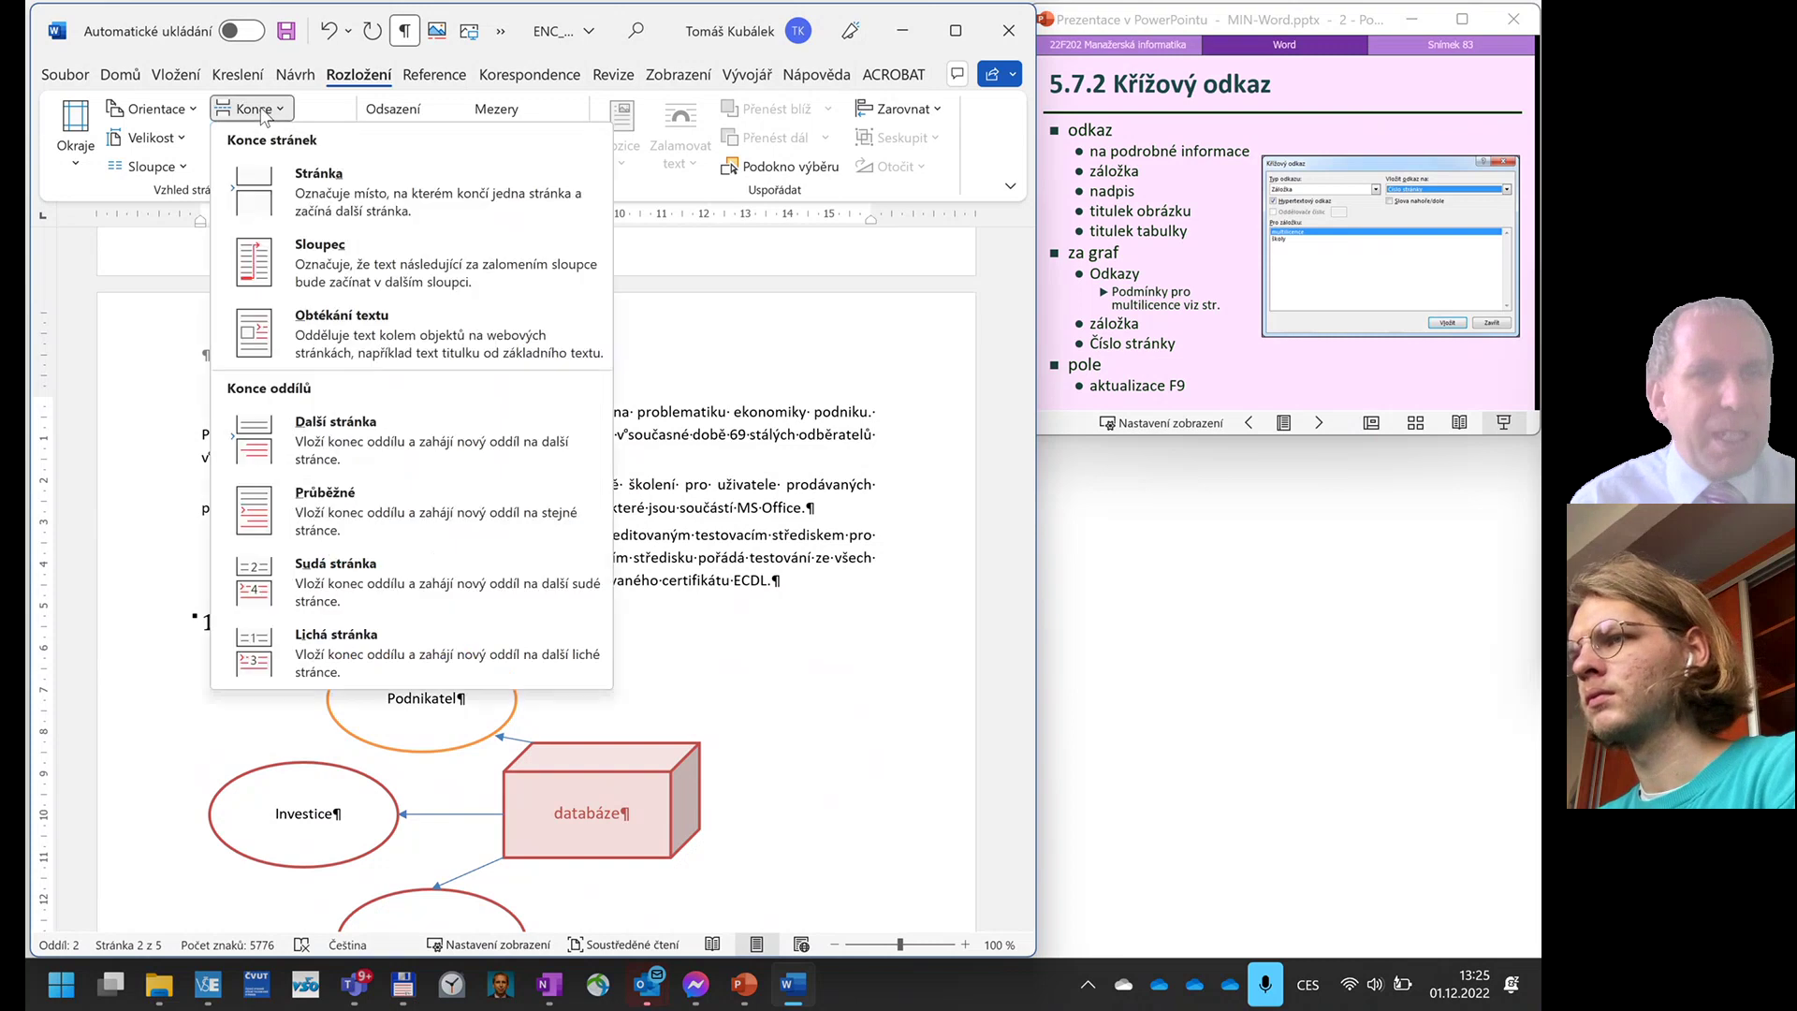
{"action": "left_click", "coordinate": [298, 196]}
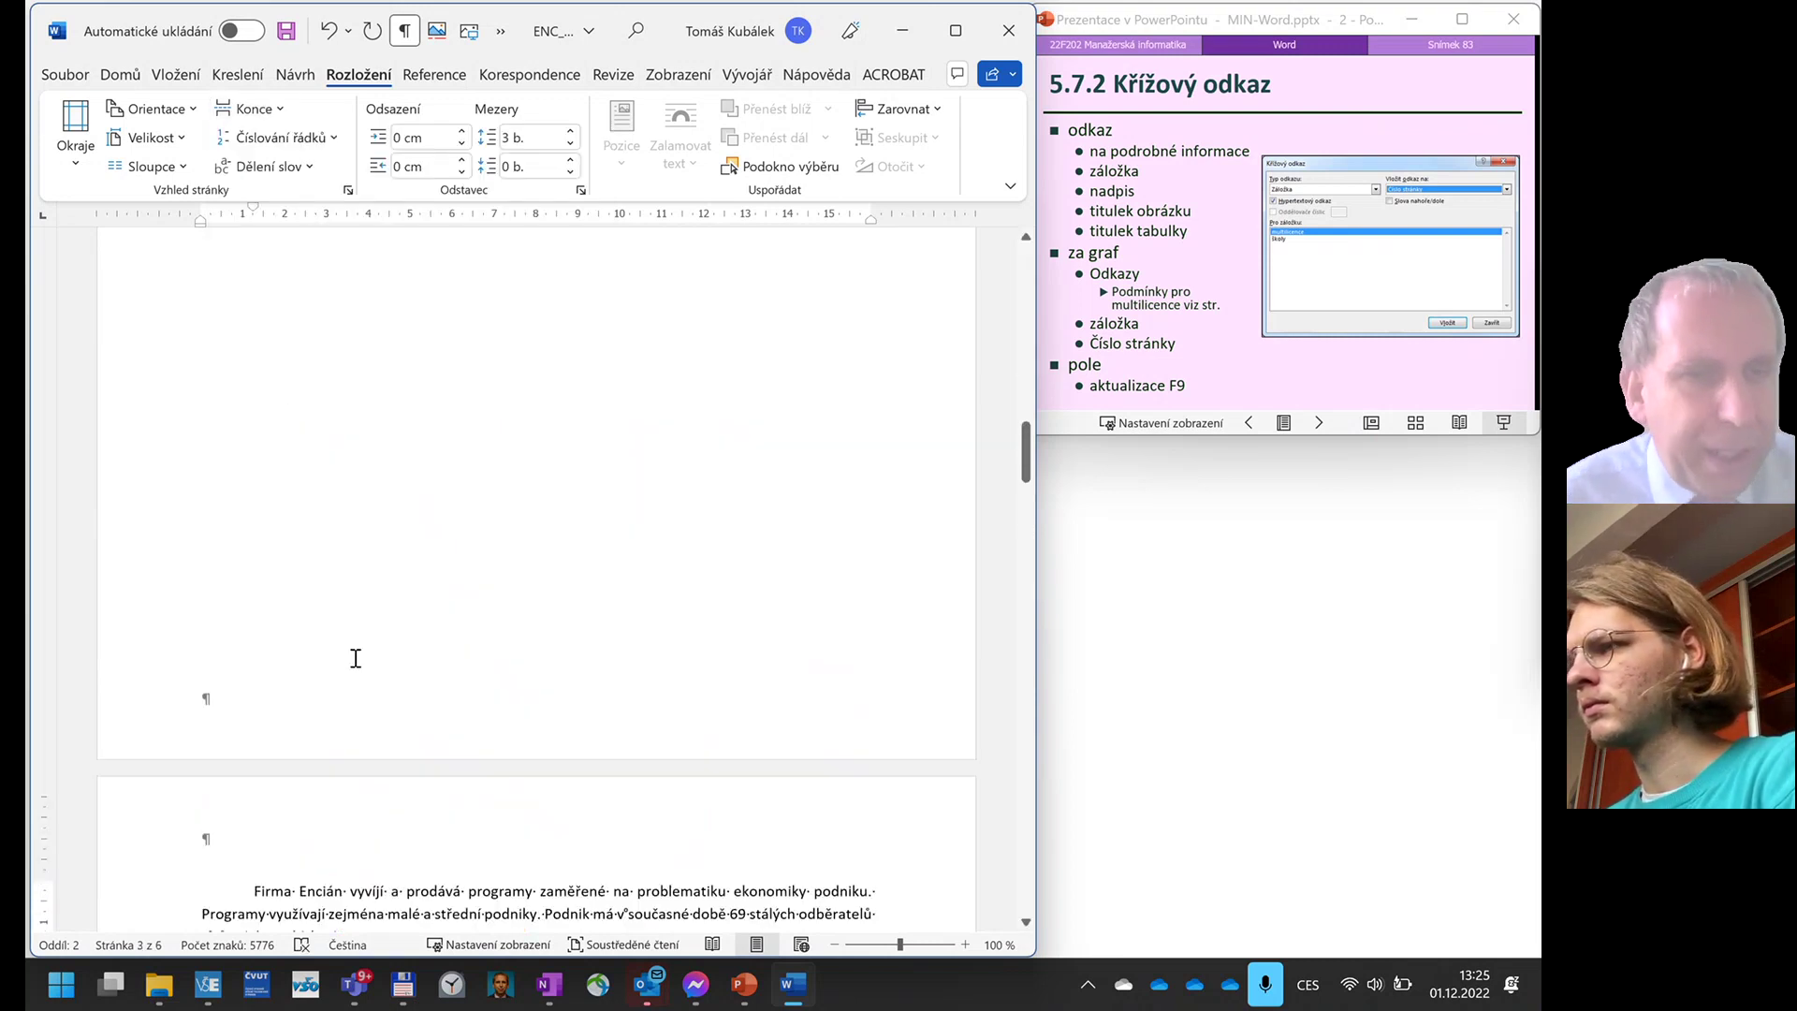
Return to the 4 Odkazy line and place the insertion point after the page reference.
{"action": "scroll", "coordinate": [365, 651], "scroll_direction": "down", "scroll_amount": 2}
{"action": "scroll", "coordinate": [370, 642], "scroll_direction": "down", "scroll_amount": 5}
{"action": "scroll", "coordinate": [375, 637], "scroll_direction": "down", "scroll_amount": 7}
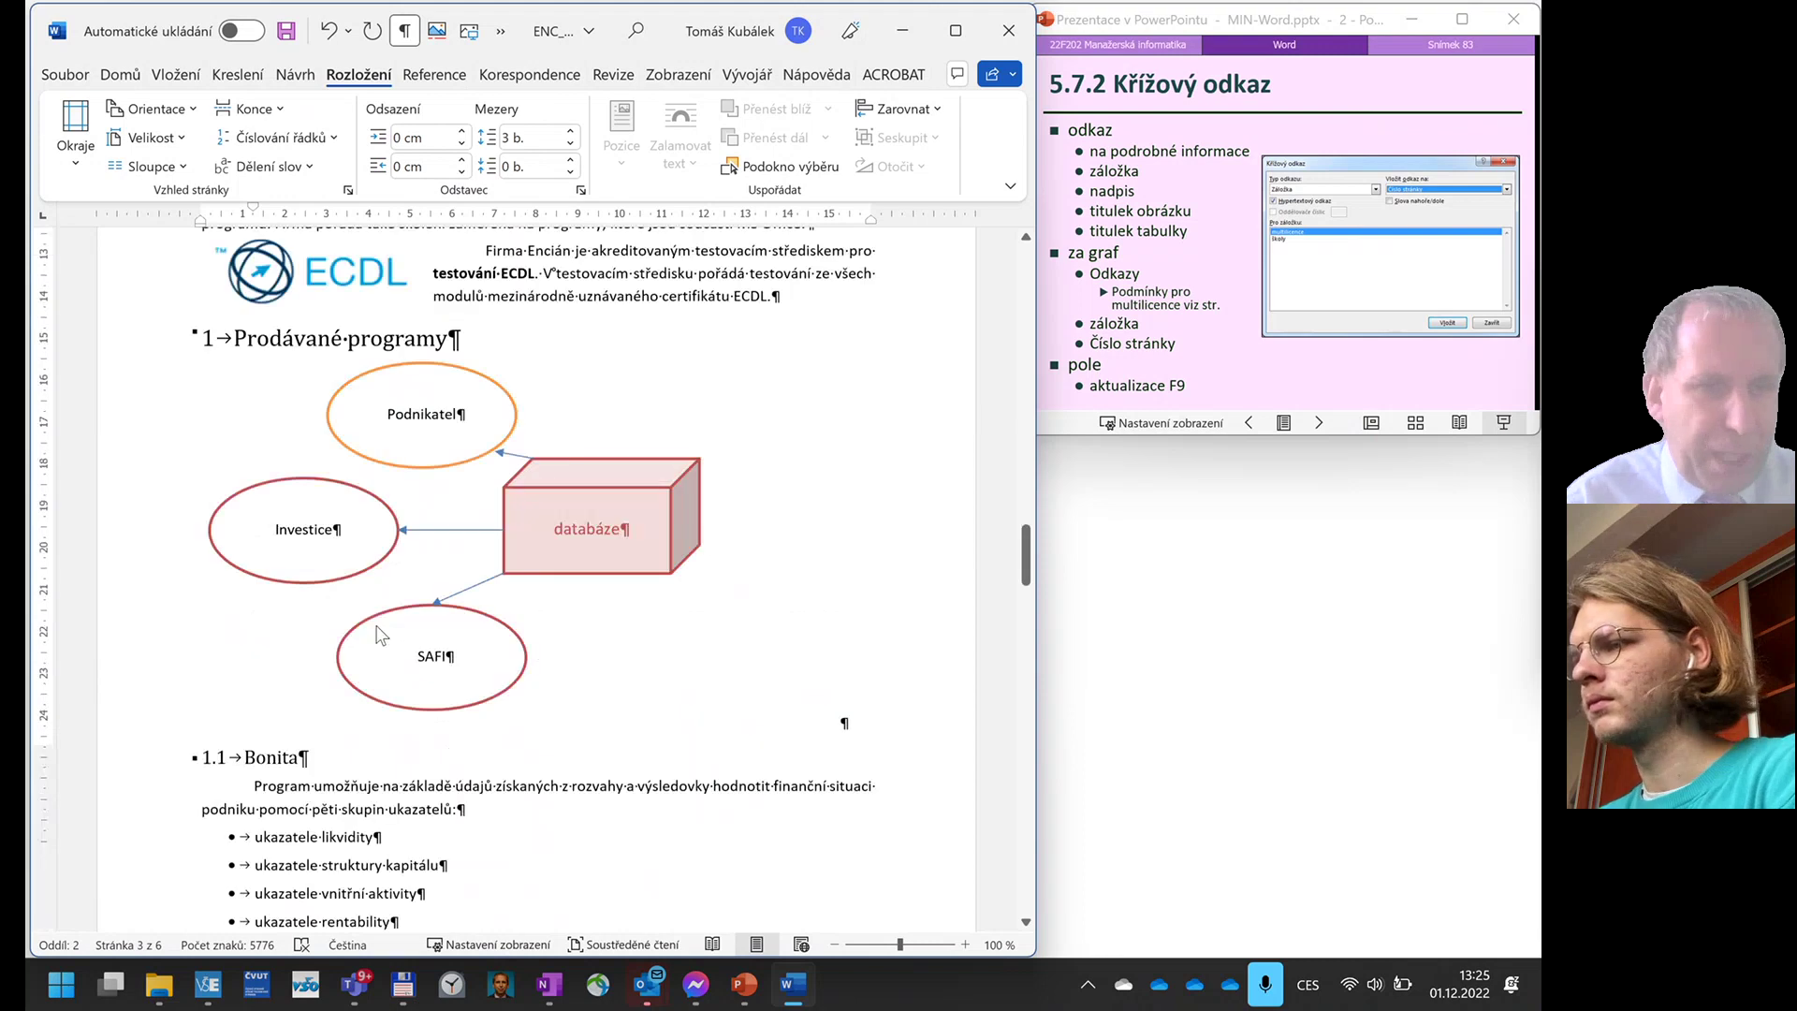
{"action": "scroll", "coordinate": [379, 637], "scroll_direction": "down", "scroll_amount": 5}
{"action": "scroll", "coordinate": [384, 609], "scroll_direction": "down", "scroll_amount": 5}
{"action": "scroll", "coordinate": [384, 609], "scroll_direction": "down", "scroll_amount": 5}
{"action": "scroll", "coordinate": [389, 599], "scroll_direction": "down", "scroll_amount": 5}
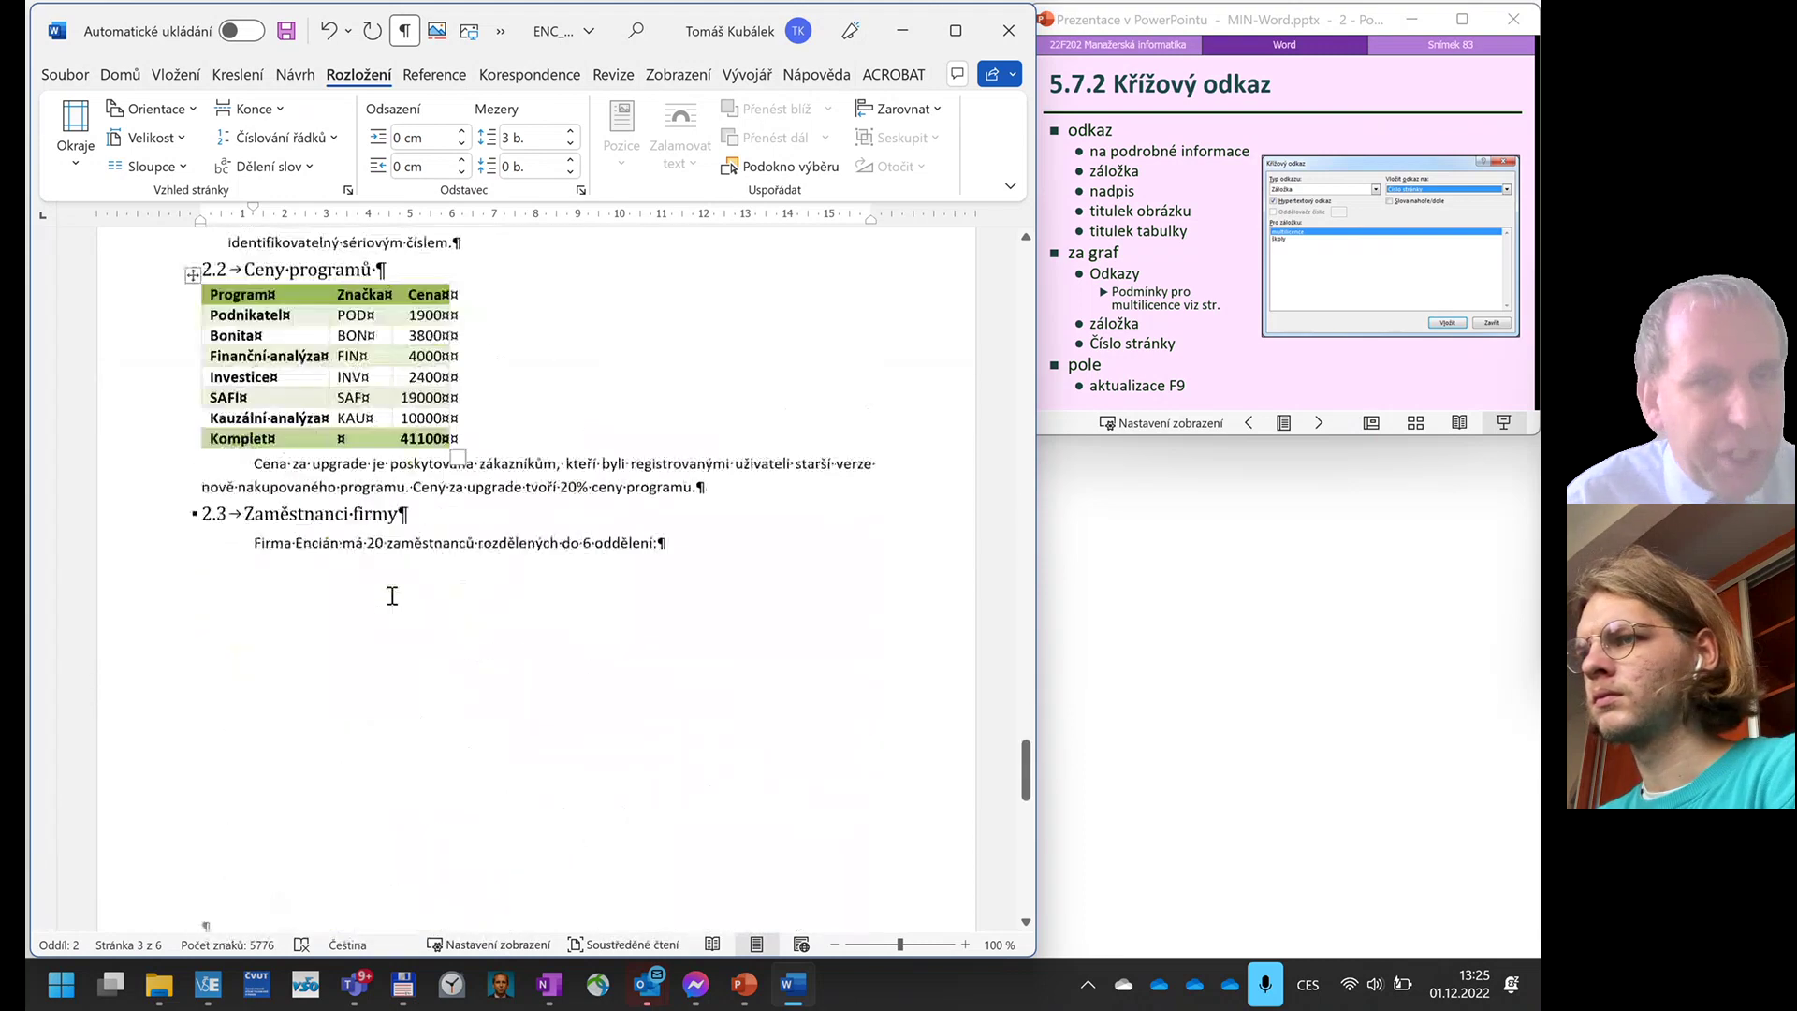
{"action": "scroll", "coordinate": [392, 596], "scroll_direction": "down", "scroll_amount": 3}
{"action": "scroll", "coordinate": [393, 595], "scroll_direction": "up", "scroll_amount": 3}
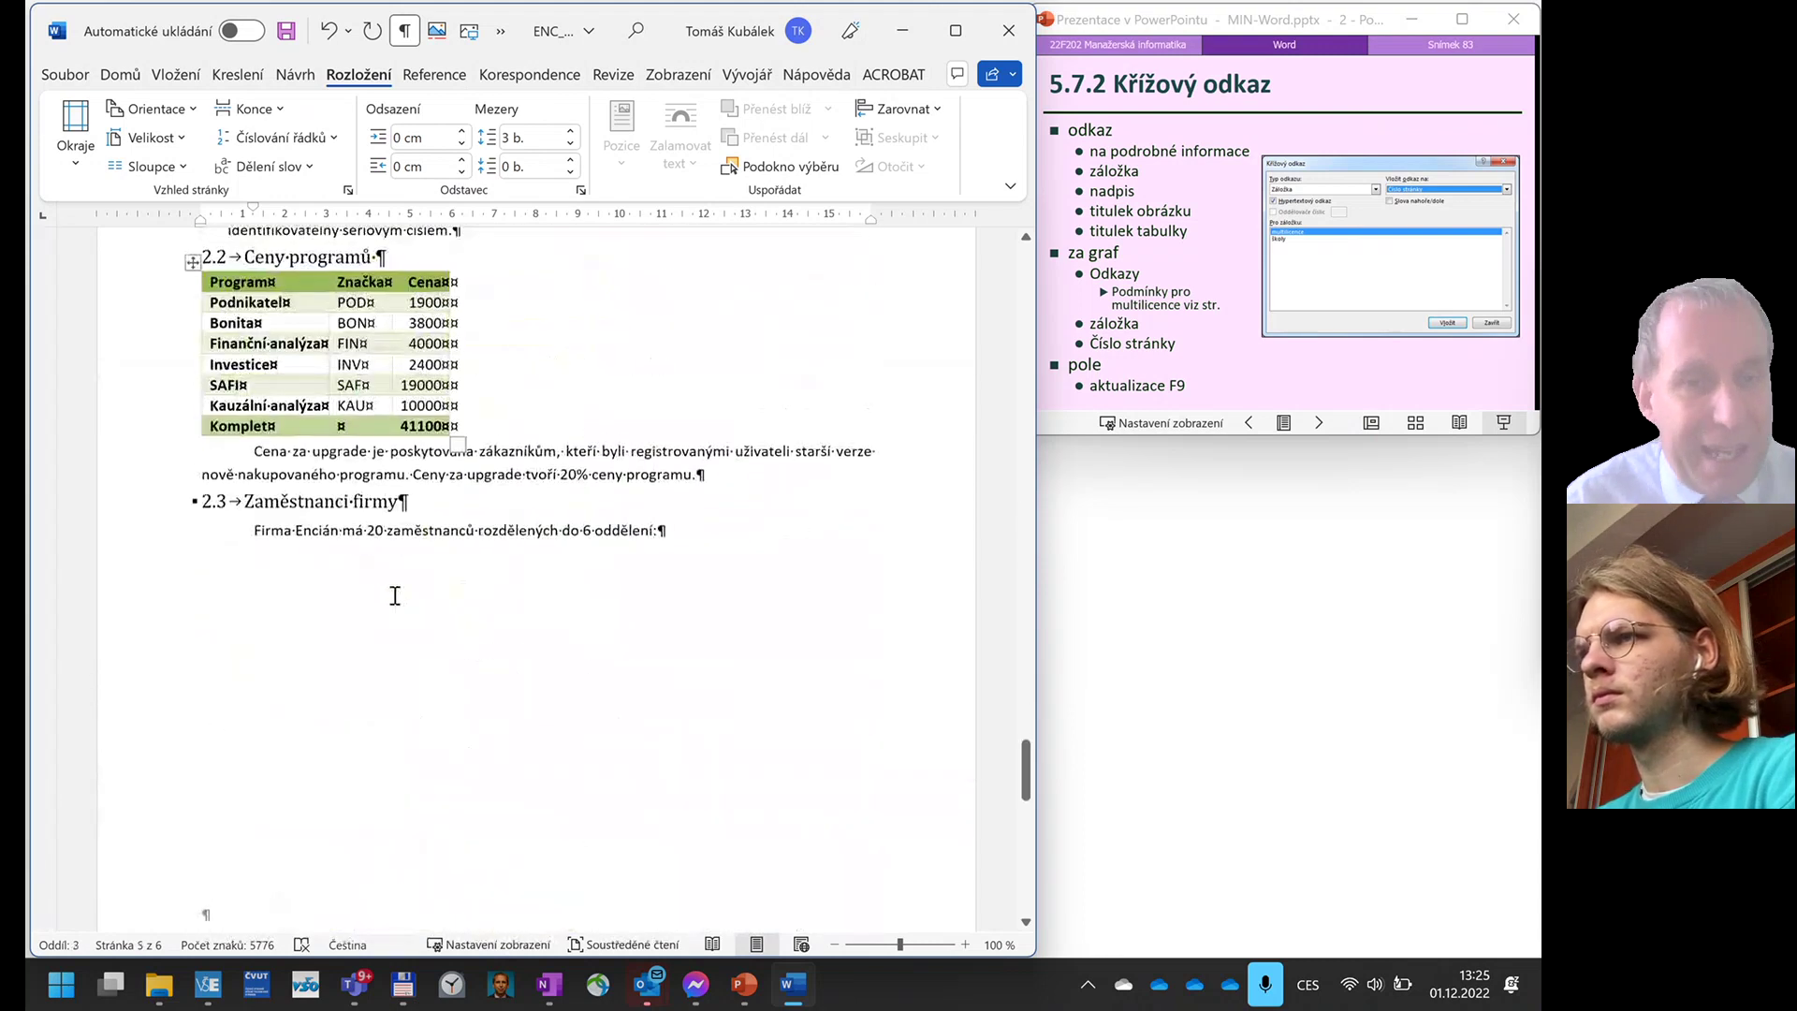
{"action": "scroll", "coordinate": [395, 595], "scroll_direction": "down", "scroll_amount": 5}
{"action": "scroll", "coordinate": [389, 593], "scroll_direction": "down", "scroll_amount": 3}
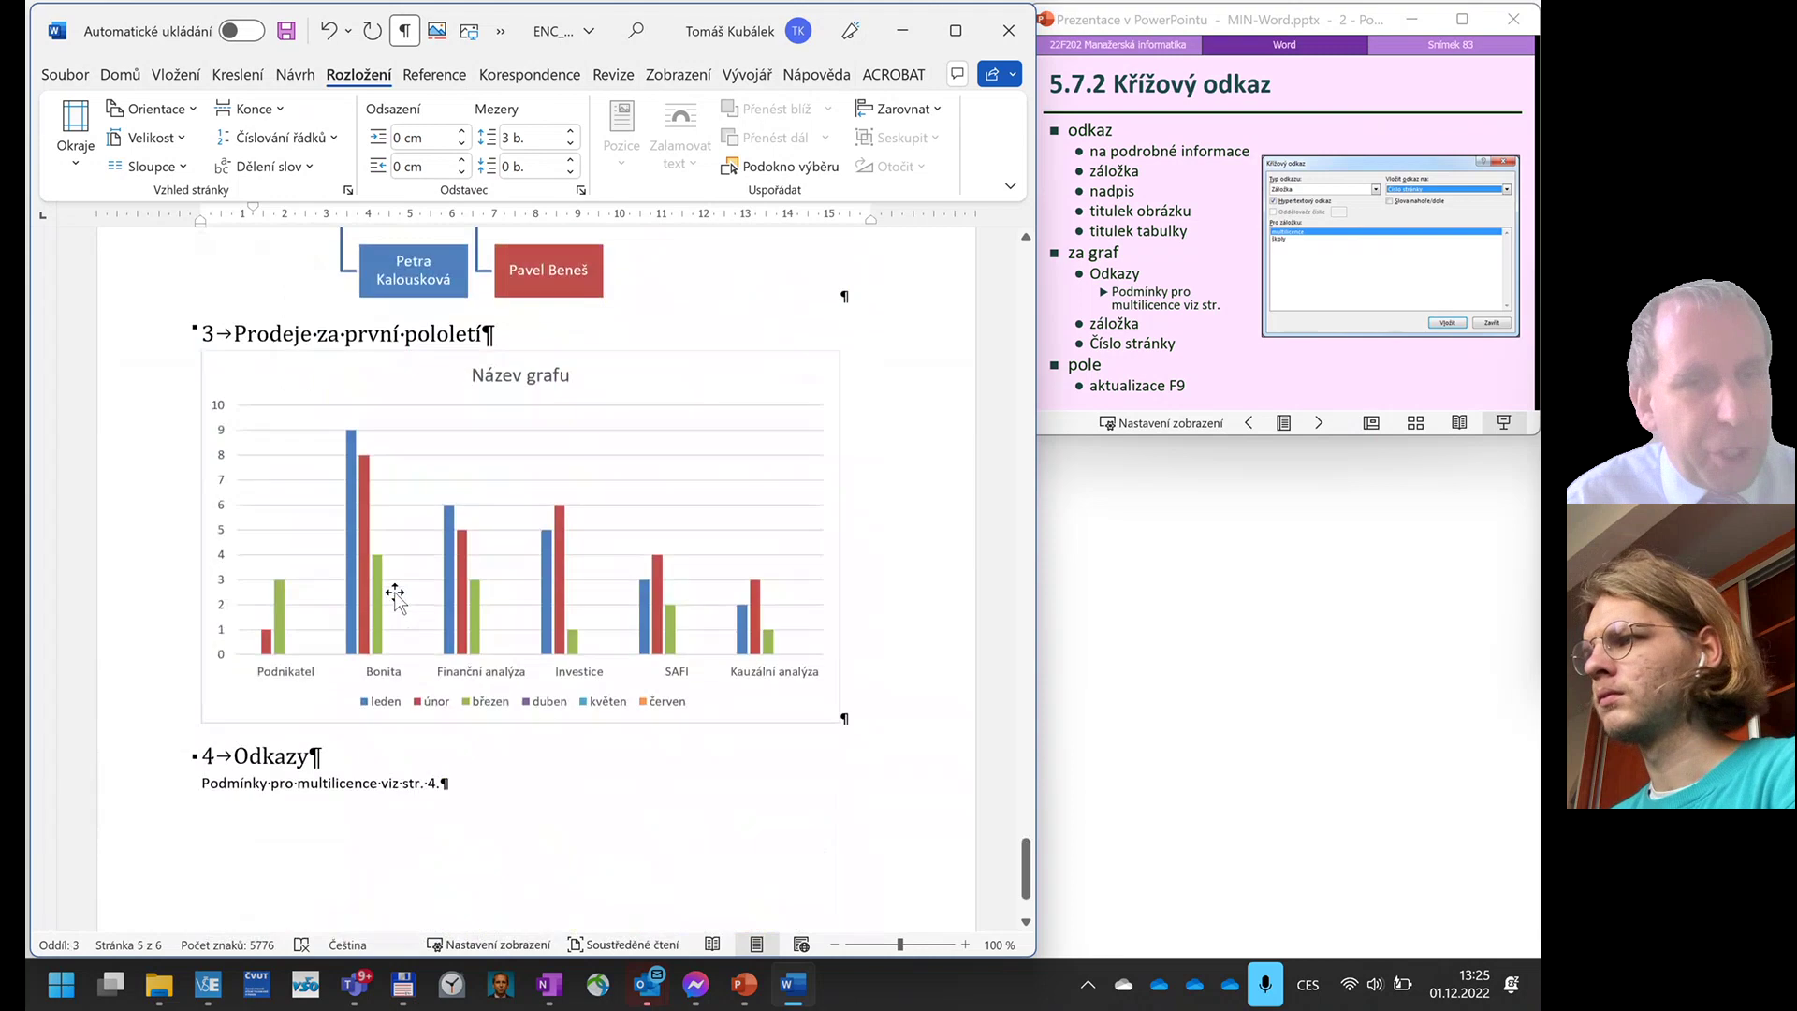
{"action": "left_click", "coordinate": [436, 782]}
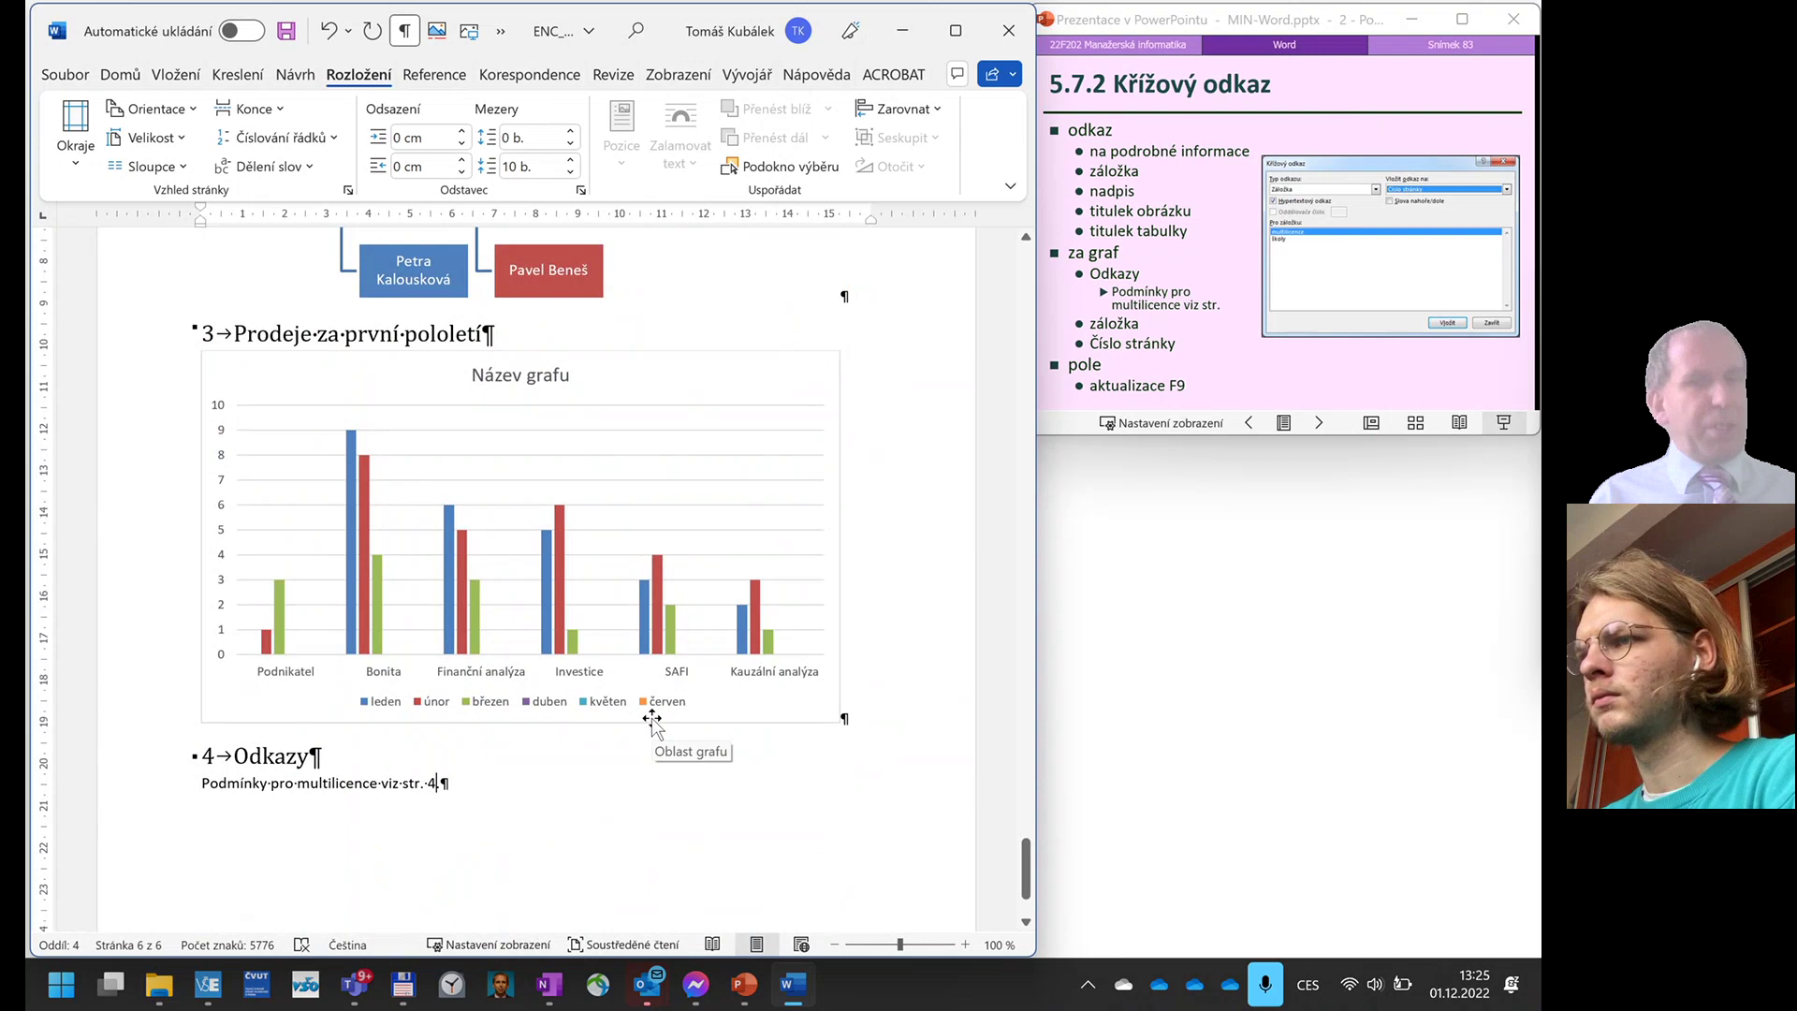
End the sentence with a period, update the field with F9, then undo the update and page break.
{"action": "type", "text": "."}
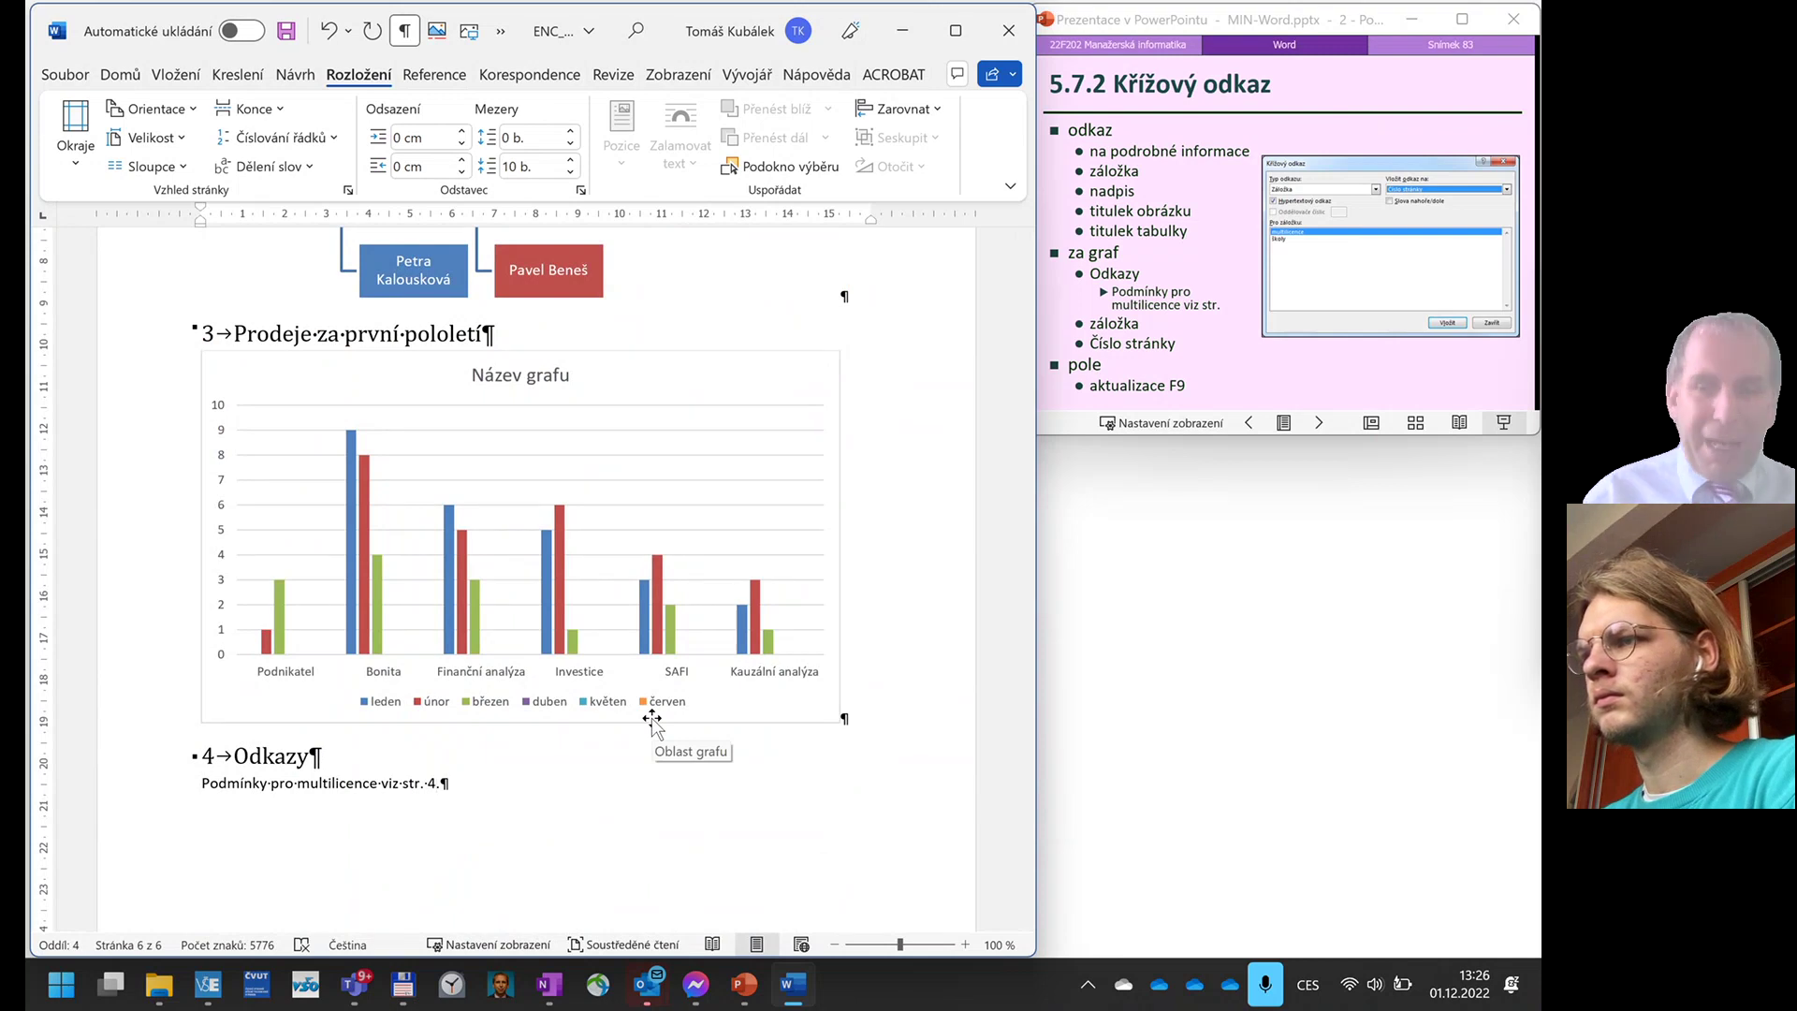
{"action": "key", "text": "shift+Left"}
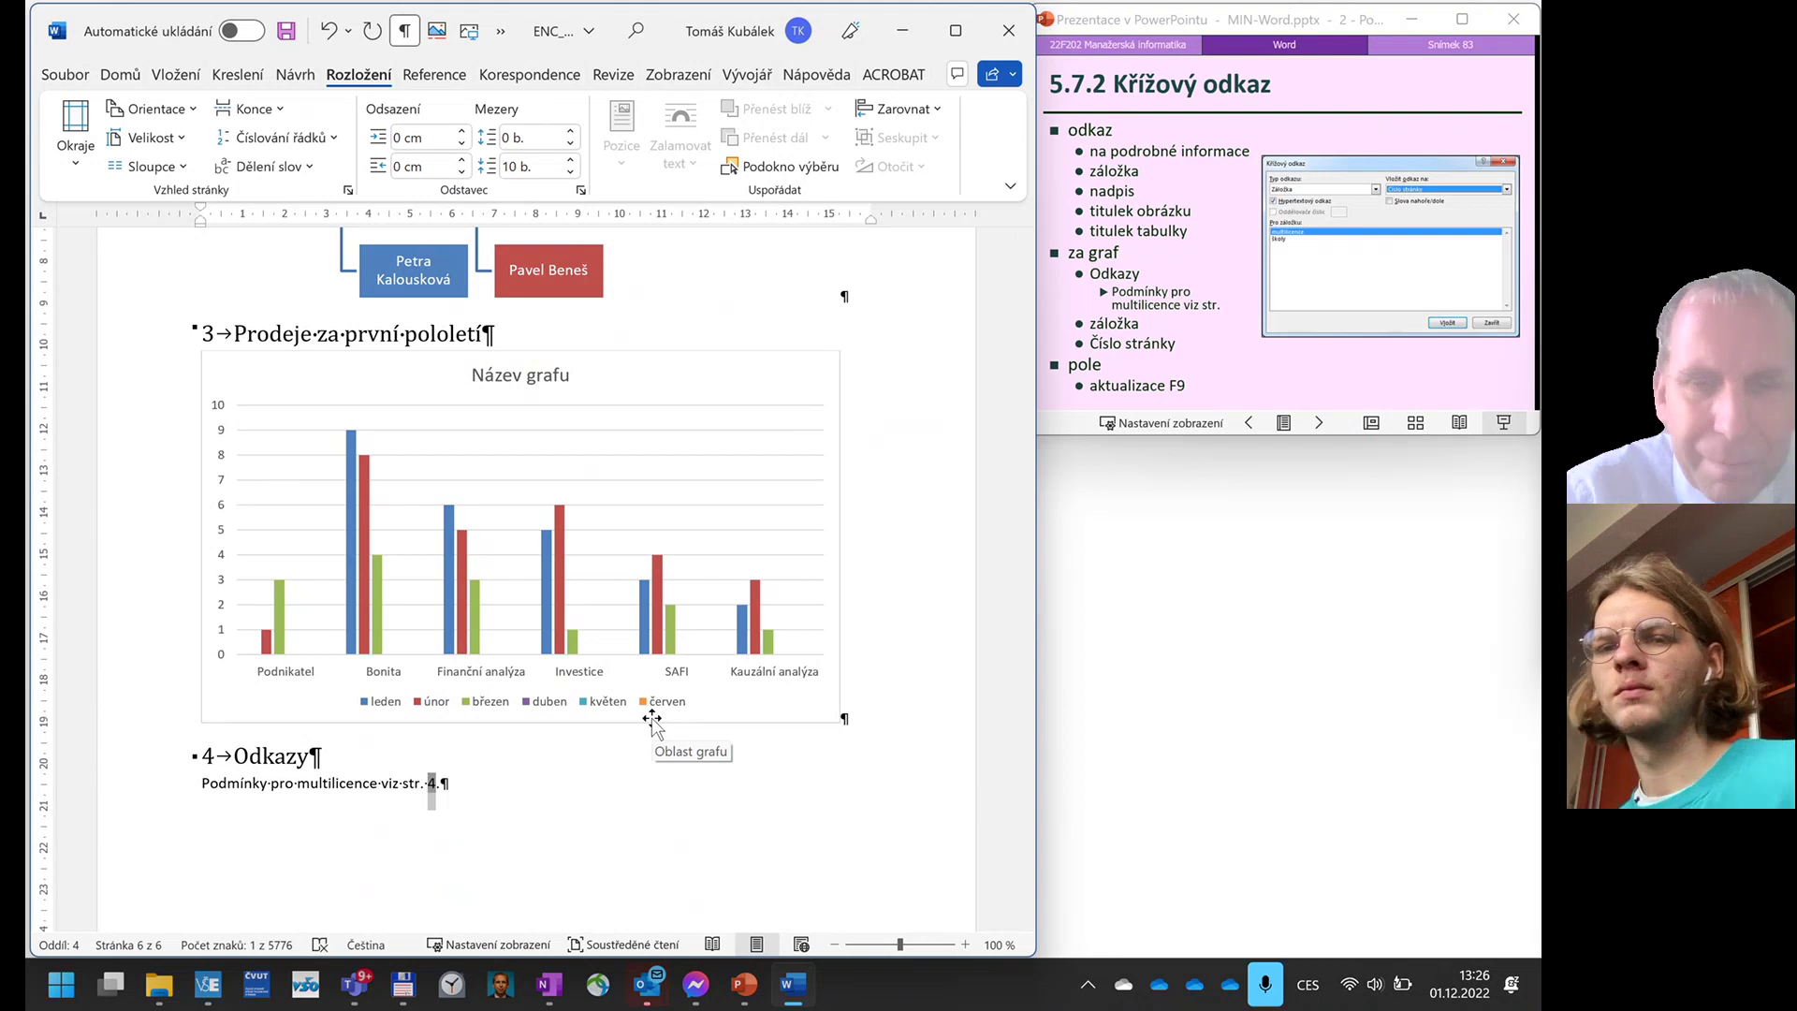
{"action": "key", "text": "F9"}
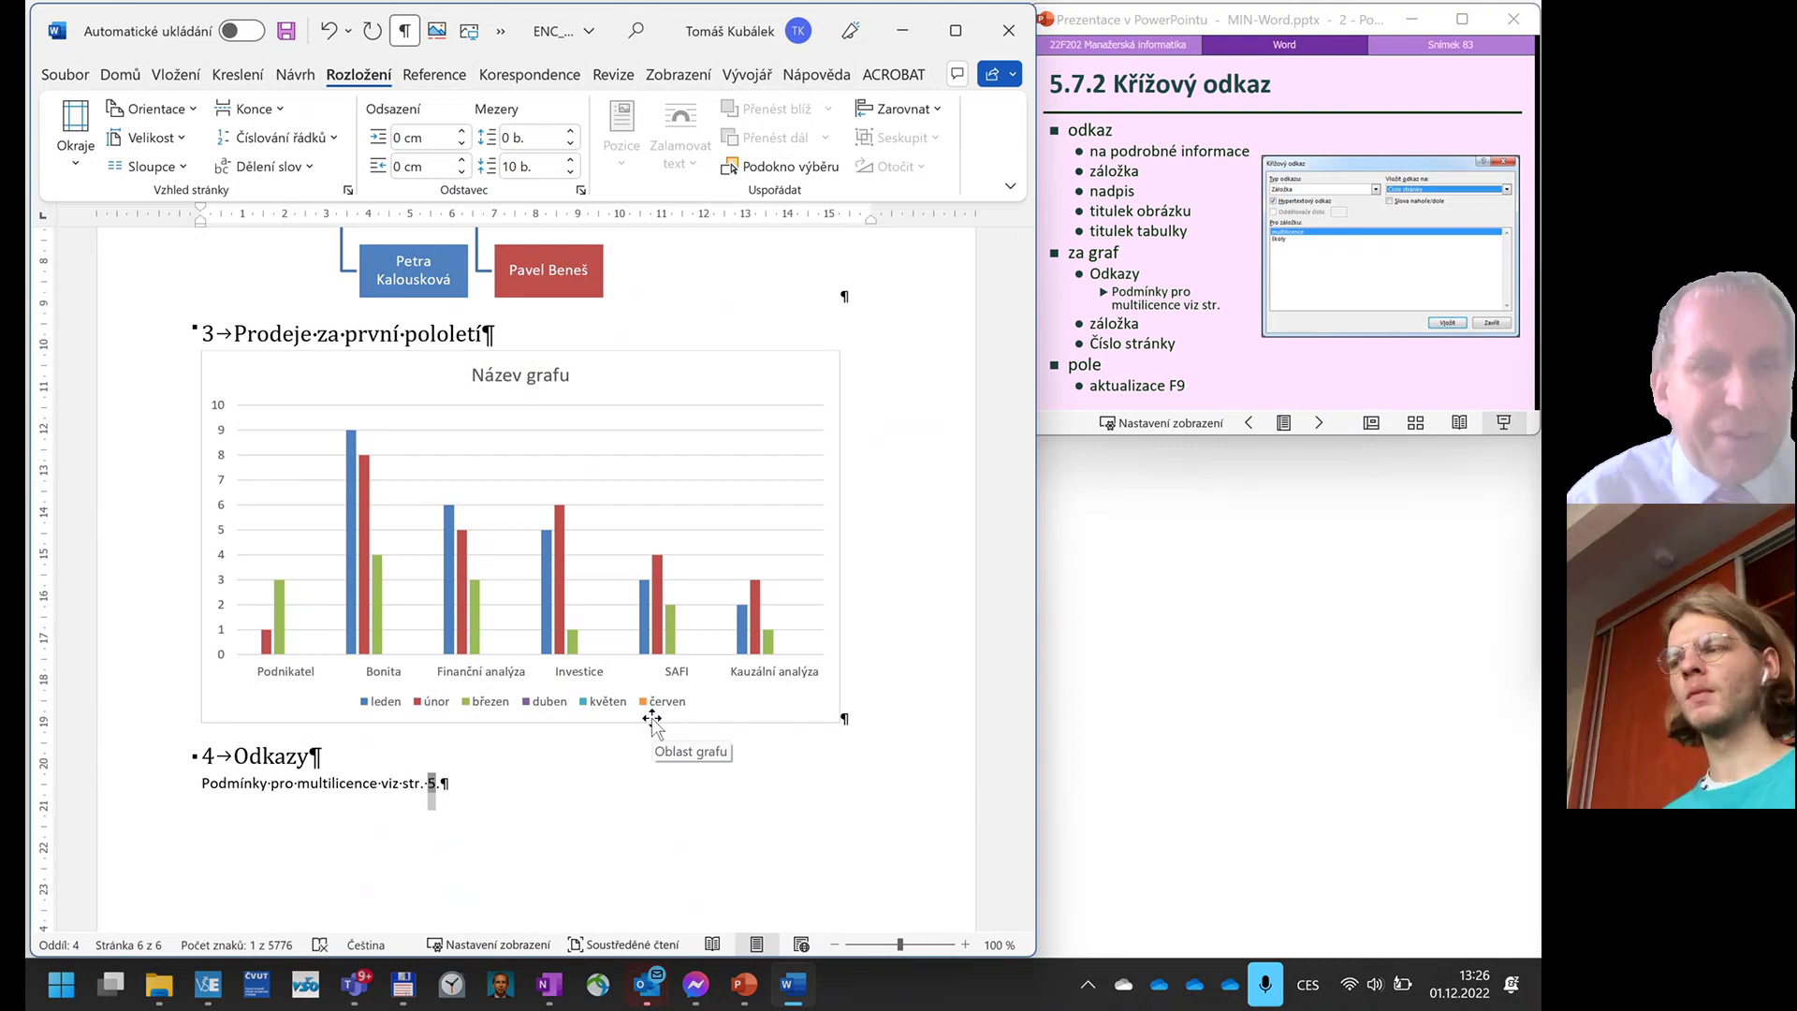
{"action": "left_click", "coordinate": [479, 783]}
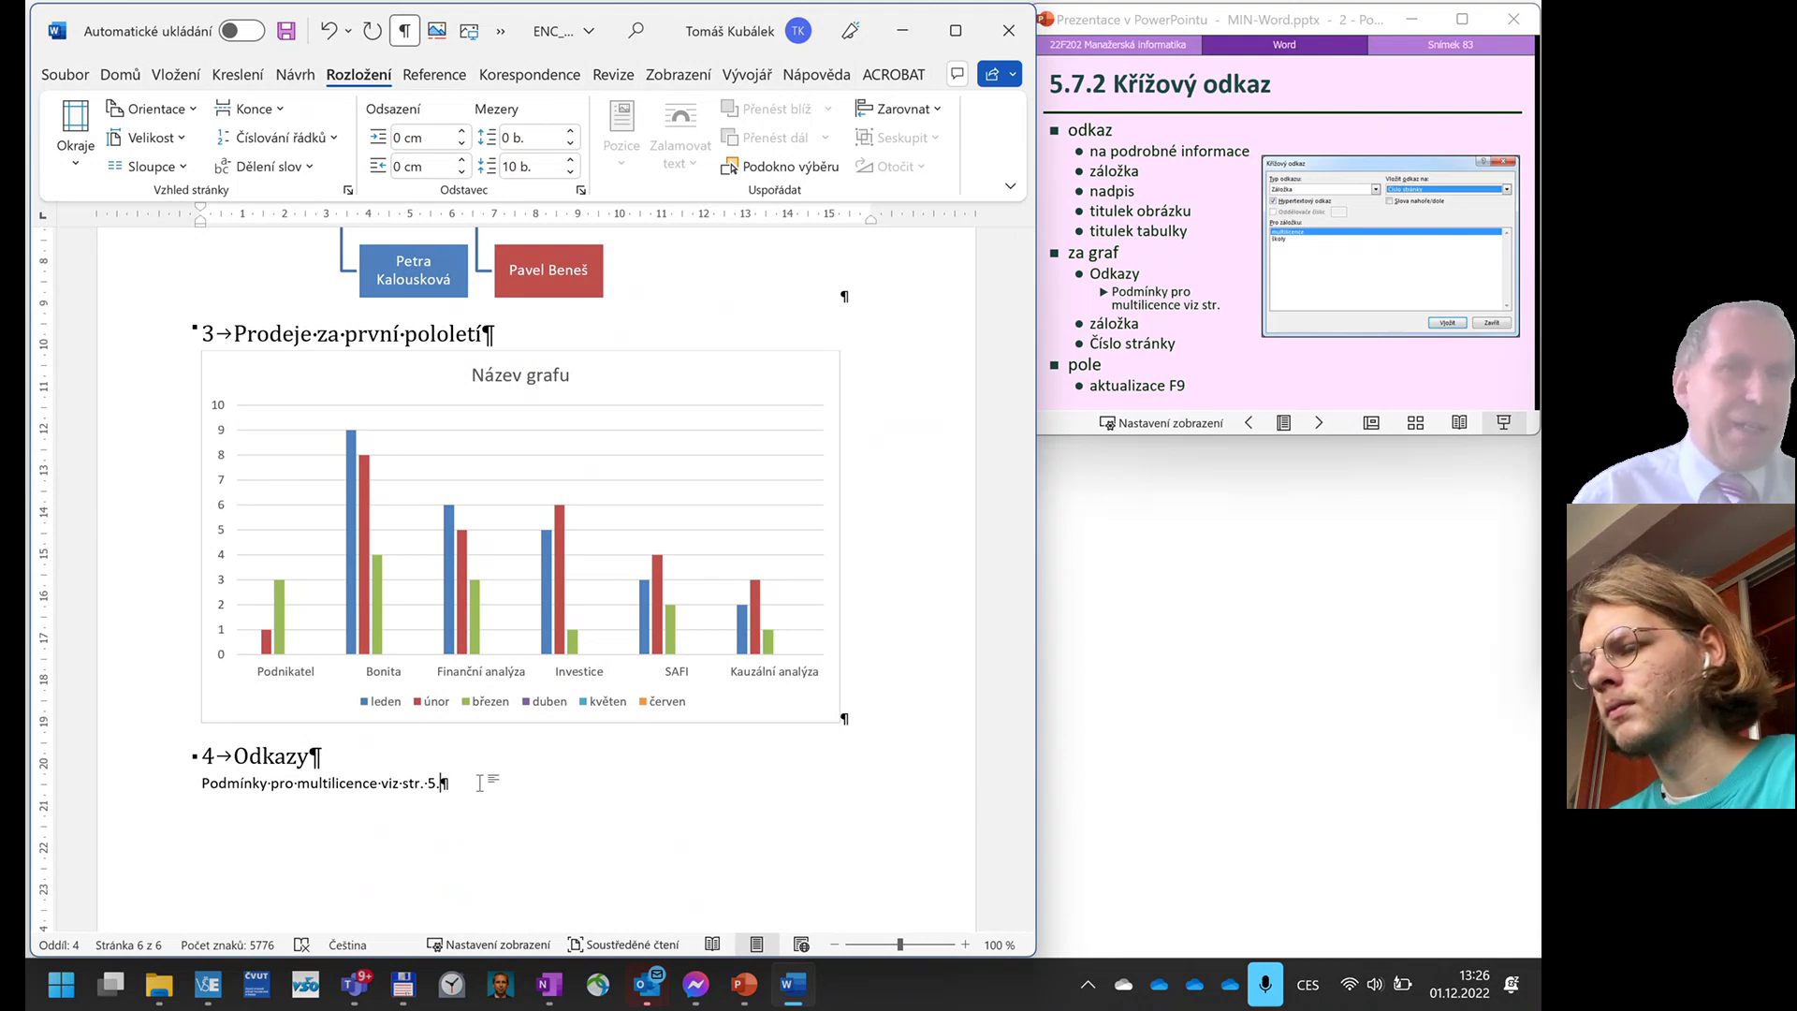
{"action": "left_click", "coordinate": [329, 36]}
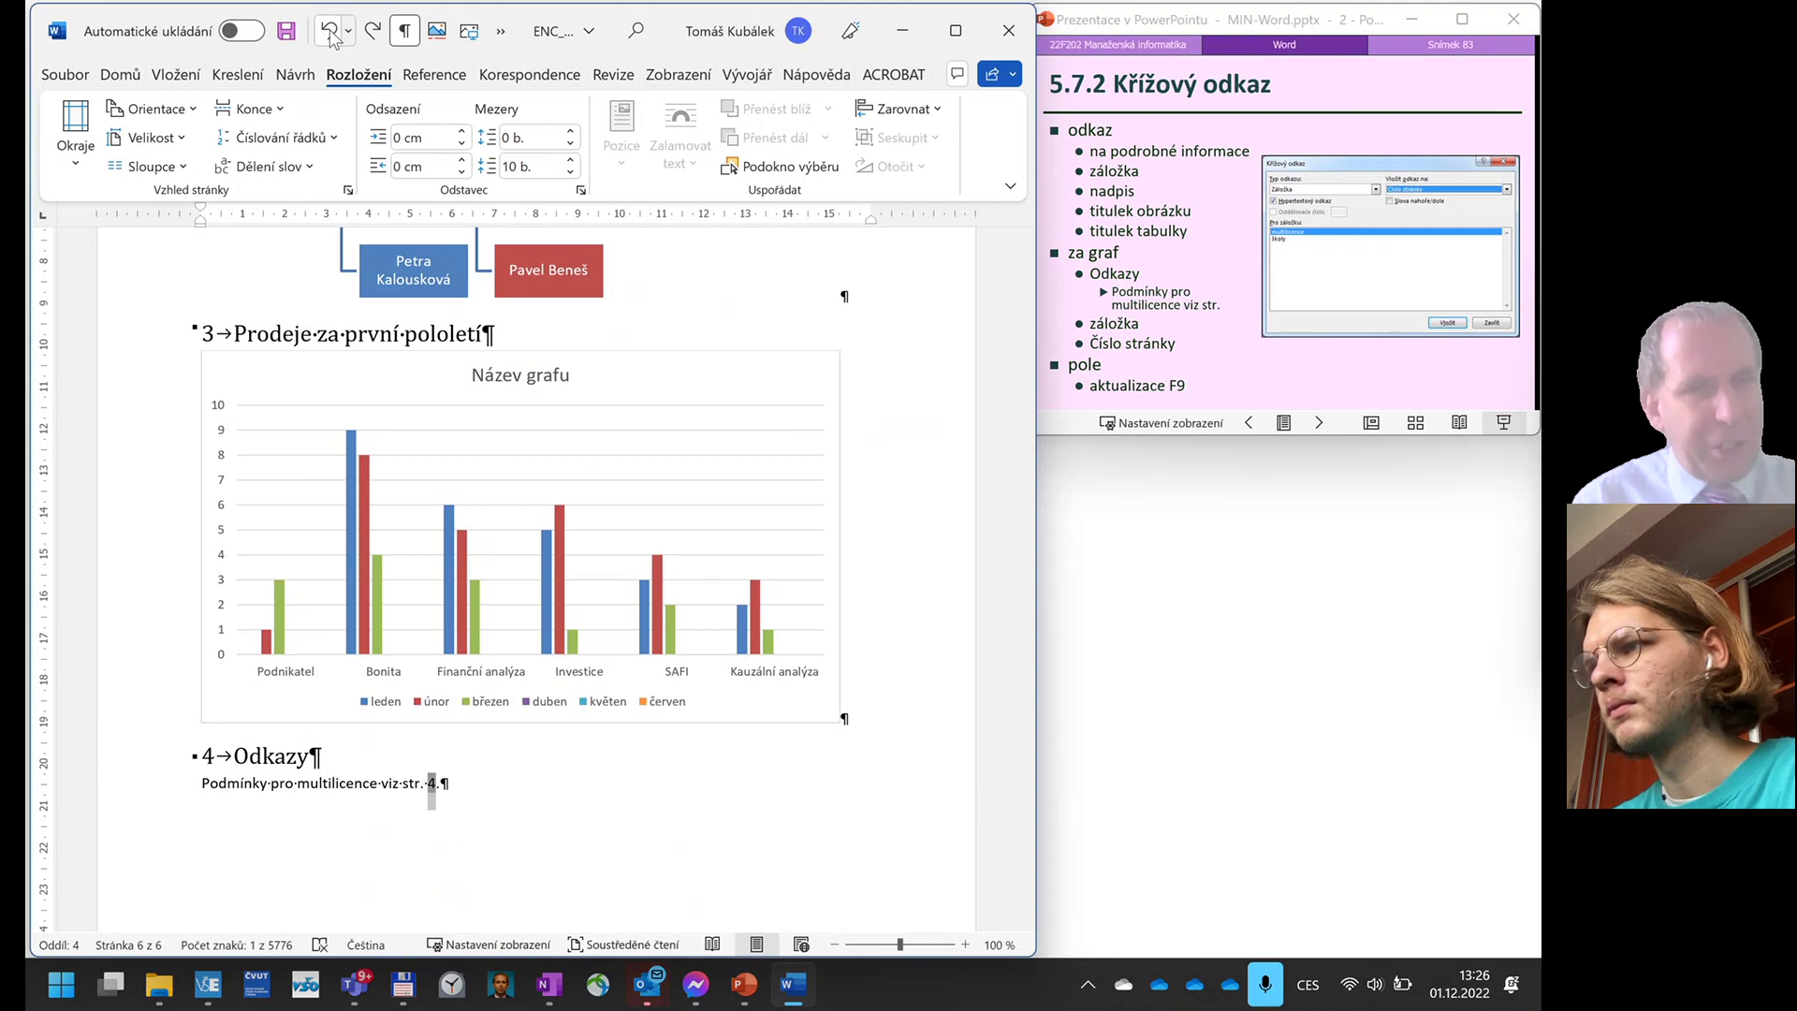
{"action": "left_click", "coordinate": [329, 35]}
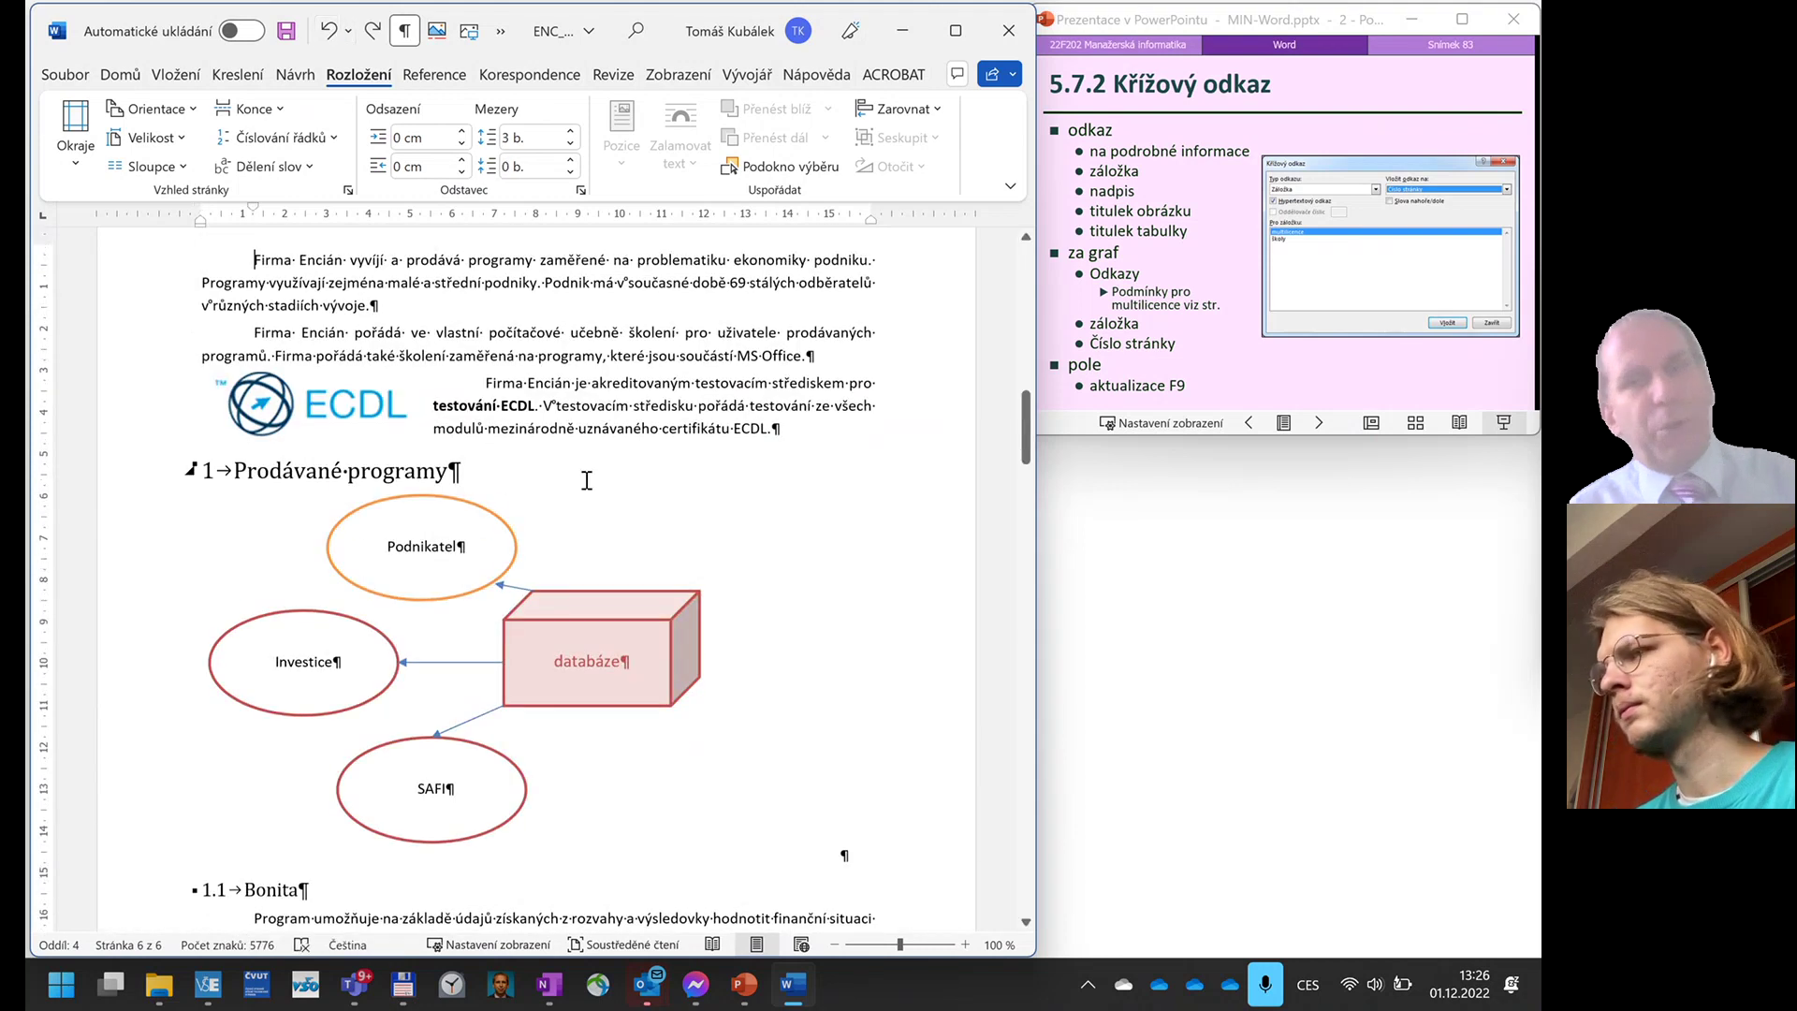
Advance the slides to the hyperlink topic and put the insertion point in the multilicence line.
{"action": "left_click", "coordinate": [1168, 171]}
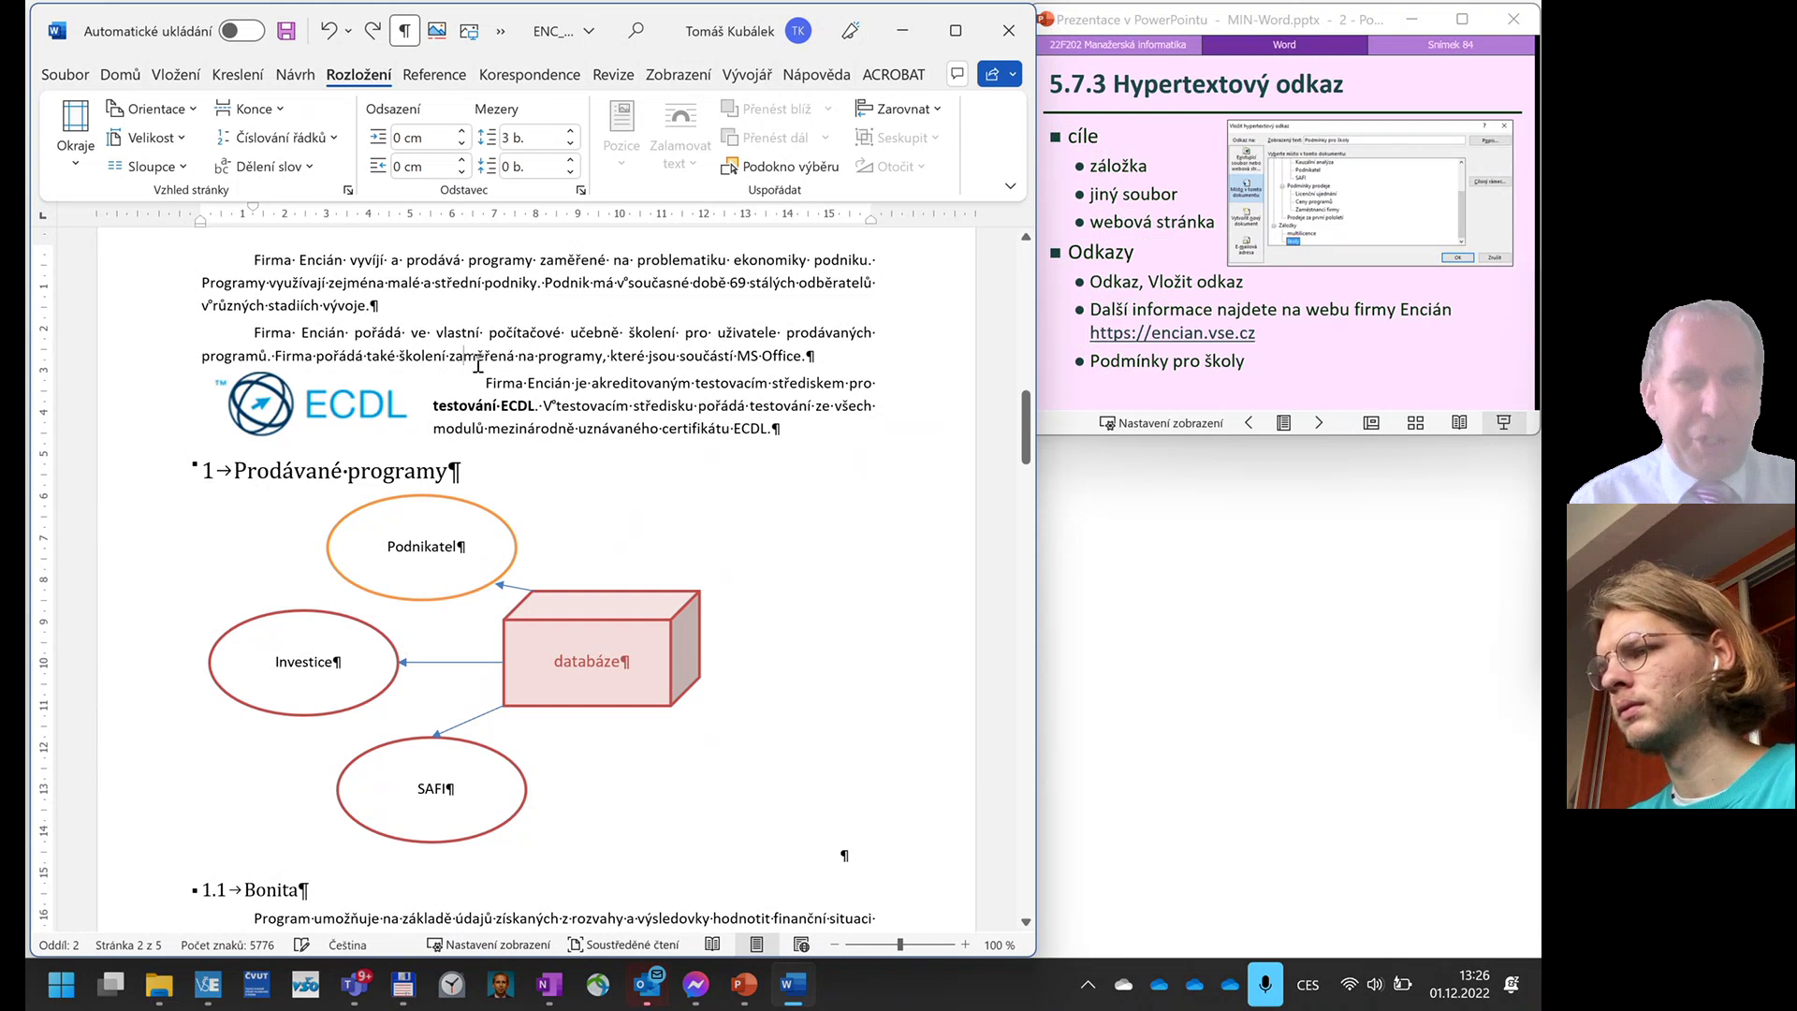
{"action": "scroll", "coordinate": [470, 363], "scroll_direction": "down", "scroll_amount": 2}
{"action": "scroll", "coordinate": [473, 367], "scroll_direction": "down", "scroll_amount": 10}
{"action": "scroll", "coordinate": [478, 372], "scroll_direction": "down", "scroll_amount": 9}
{"action": "scroll", "coordinate": [480, 373], "scroll_direction": "down", "scroll_amount": 2}
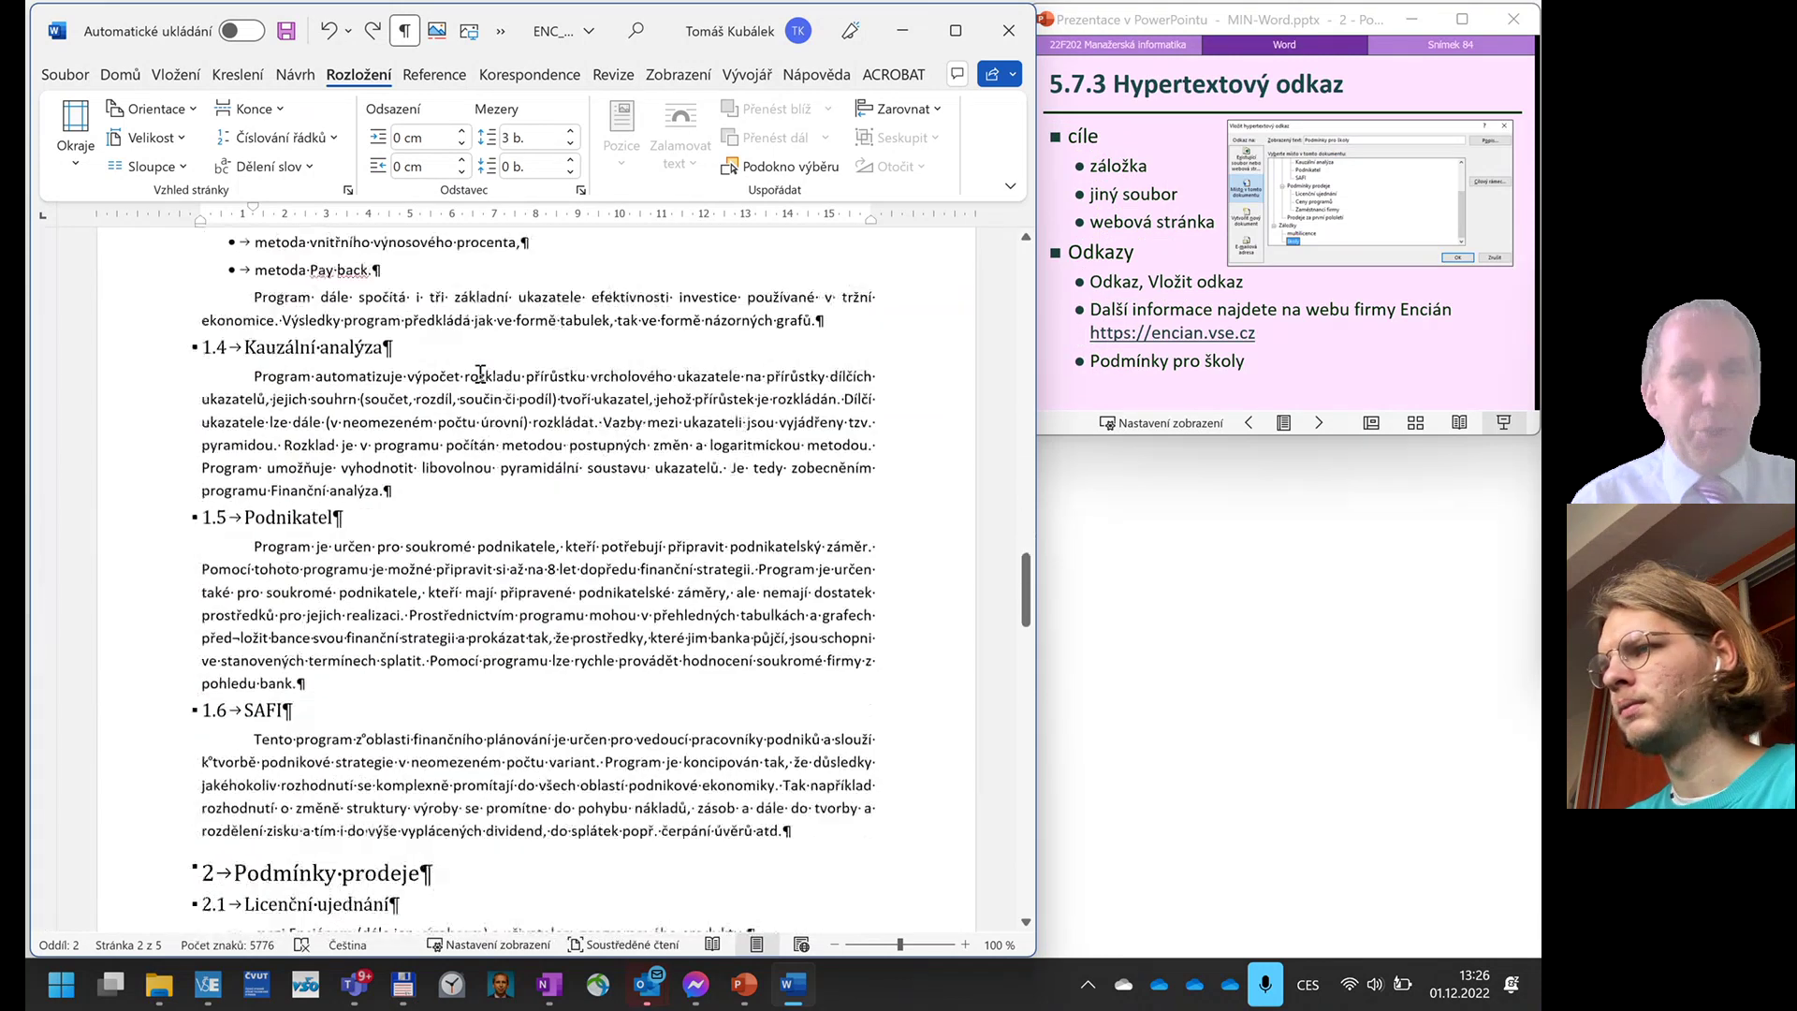
{"action": "scroll", "coordinate": [480, 373], "scroll_direction": "down", "scroll_amount": 5}
{"action": "scroll", "coordinate": [480, 374], "scroll_direction": "down", "scroll_amount": 3}
{"action": "scroll", "coordinate": [480, 373], "scroll_direction": "down", "scroll_amount": 1}
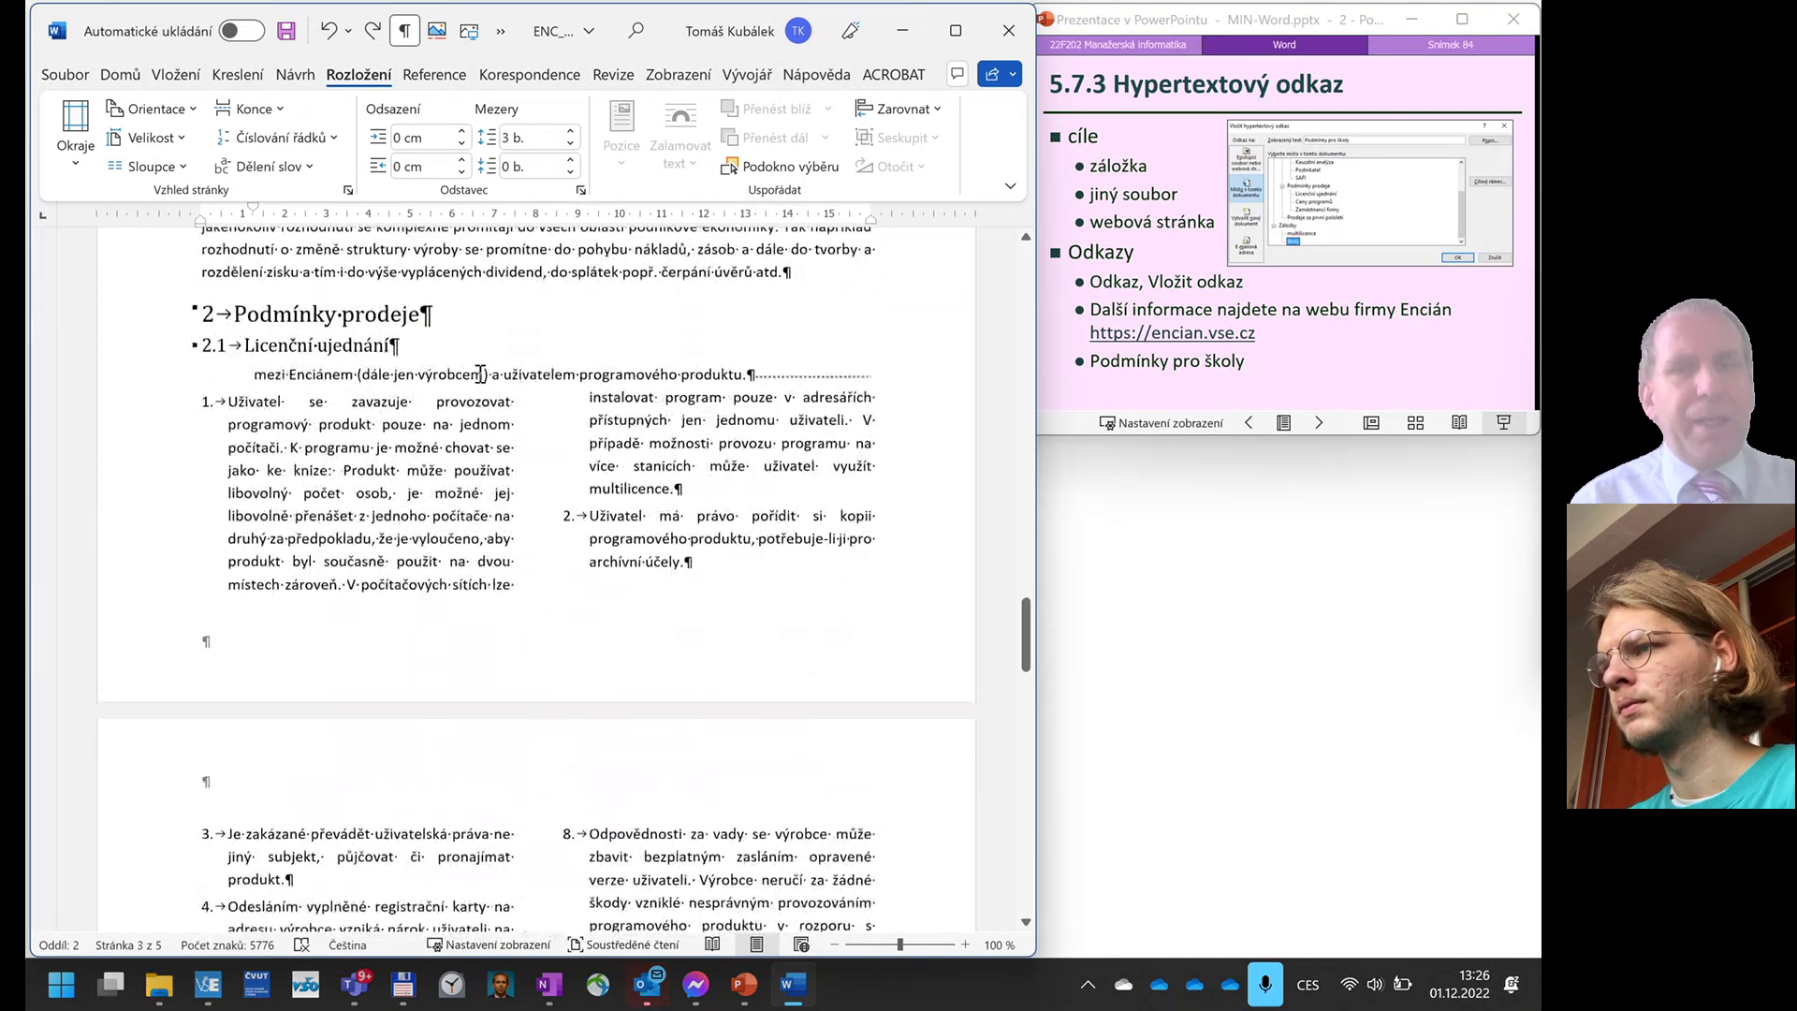
{"action": "scroll", "coordinate": [480, 374], "scroll_direction": "down", "scroll_amount": 7}
{"action": "scroll", "coordinate": [480, 373], "scroll_direction": "down", "scroll_amount": 3}
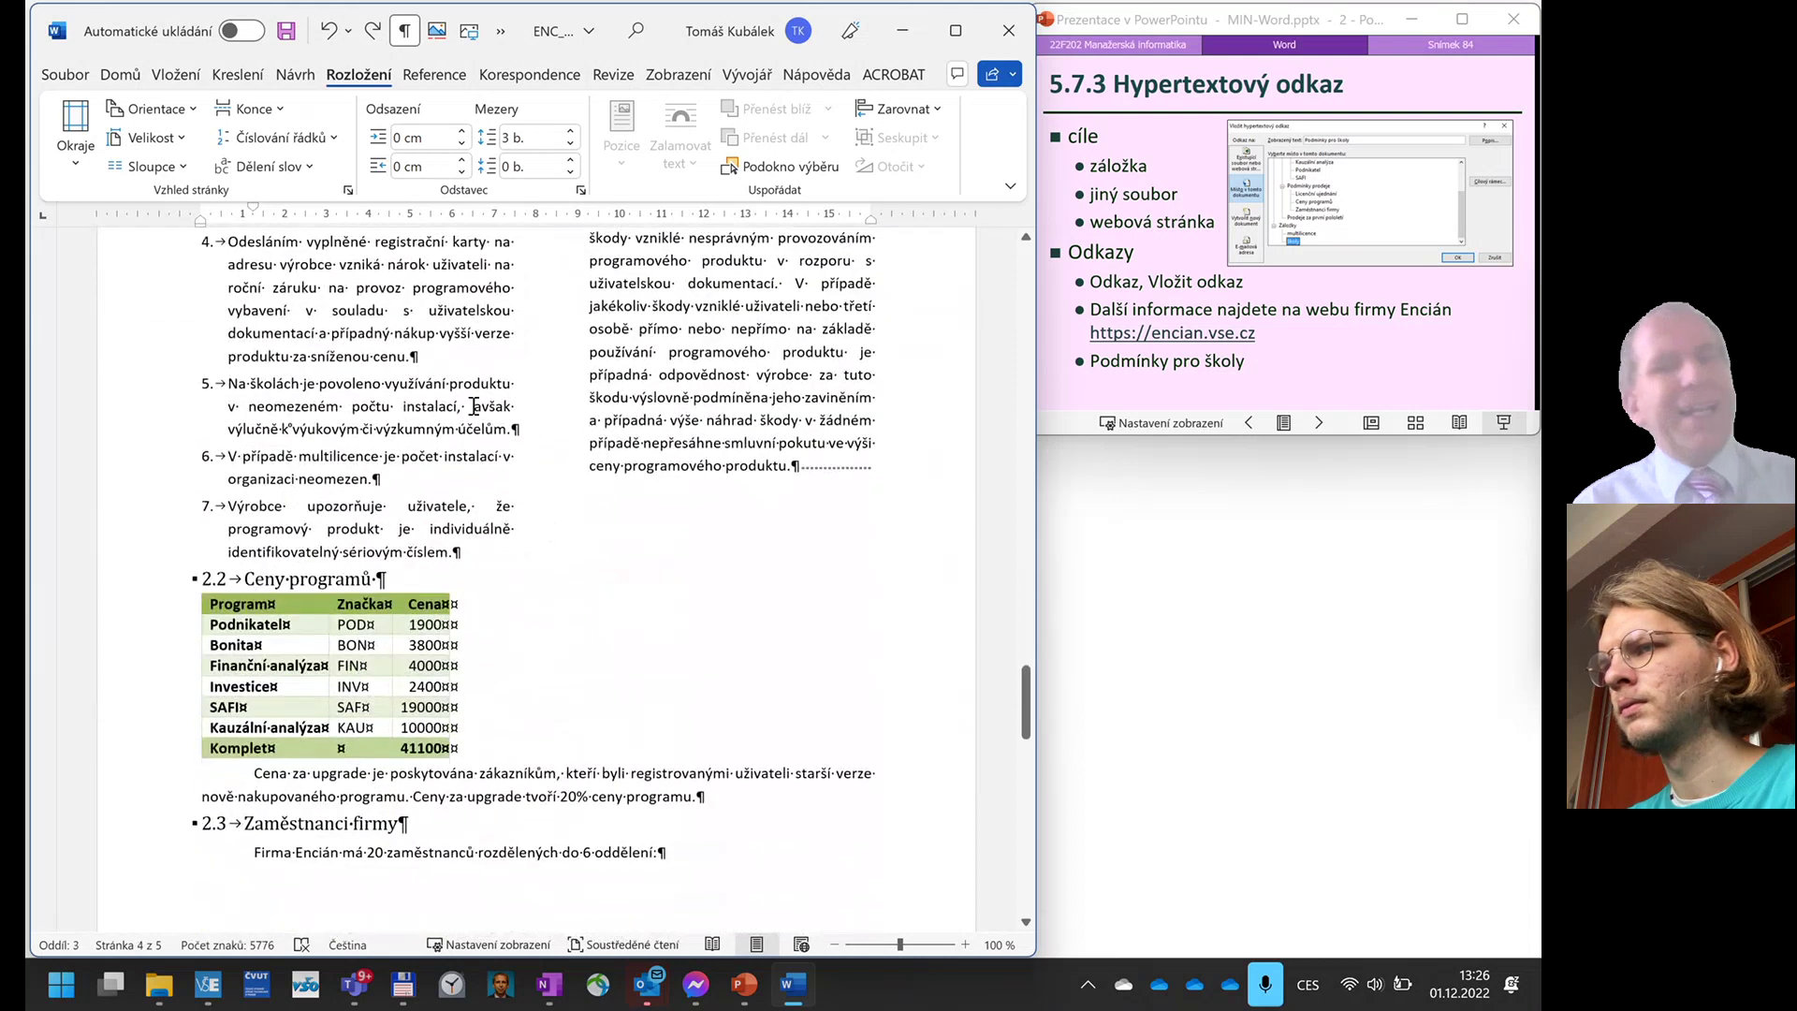
{"action": "scroll", "coordinate": [679, 842], "scroll_direction": "down", "scroll_amount": 1}
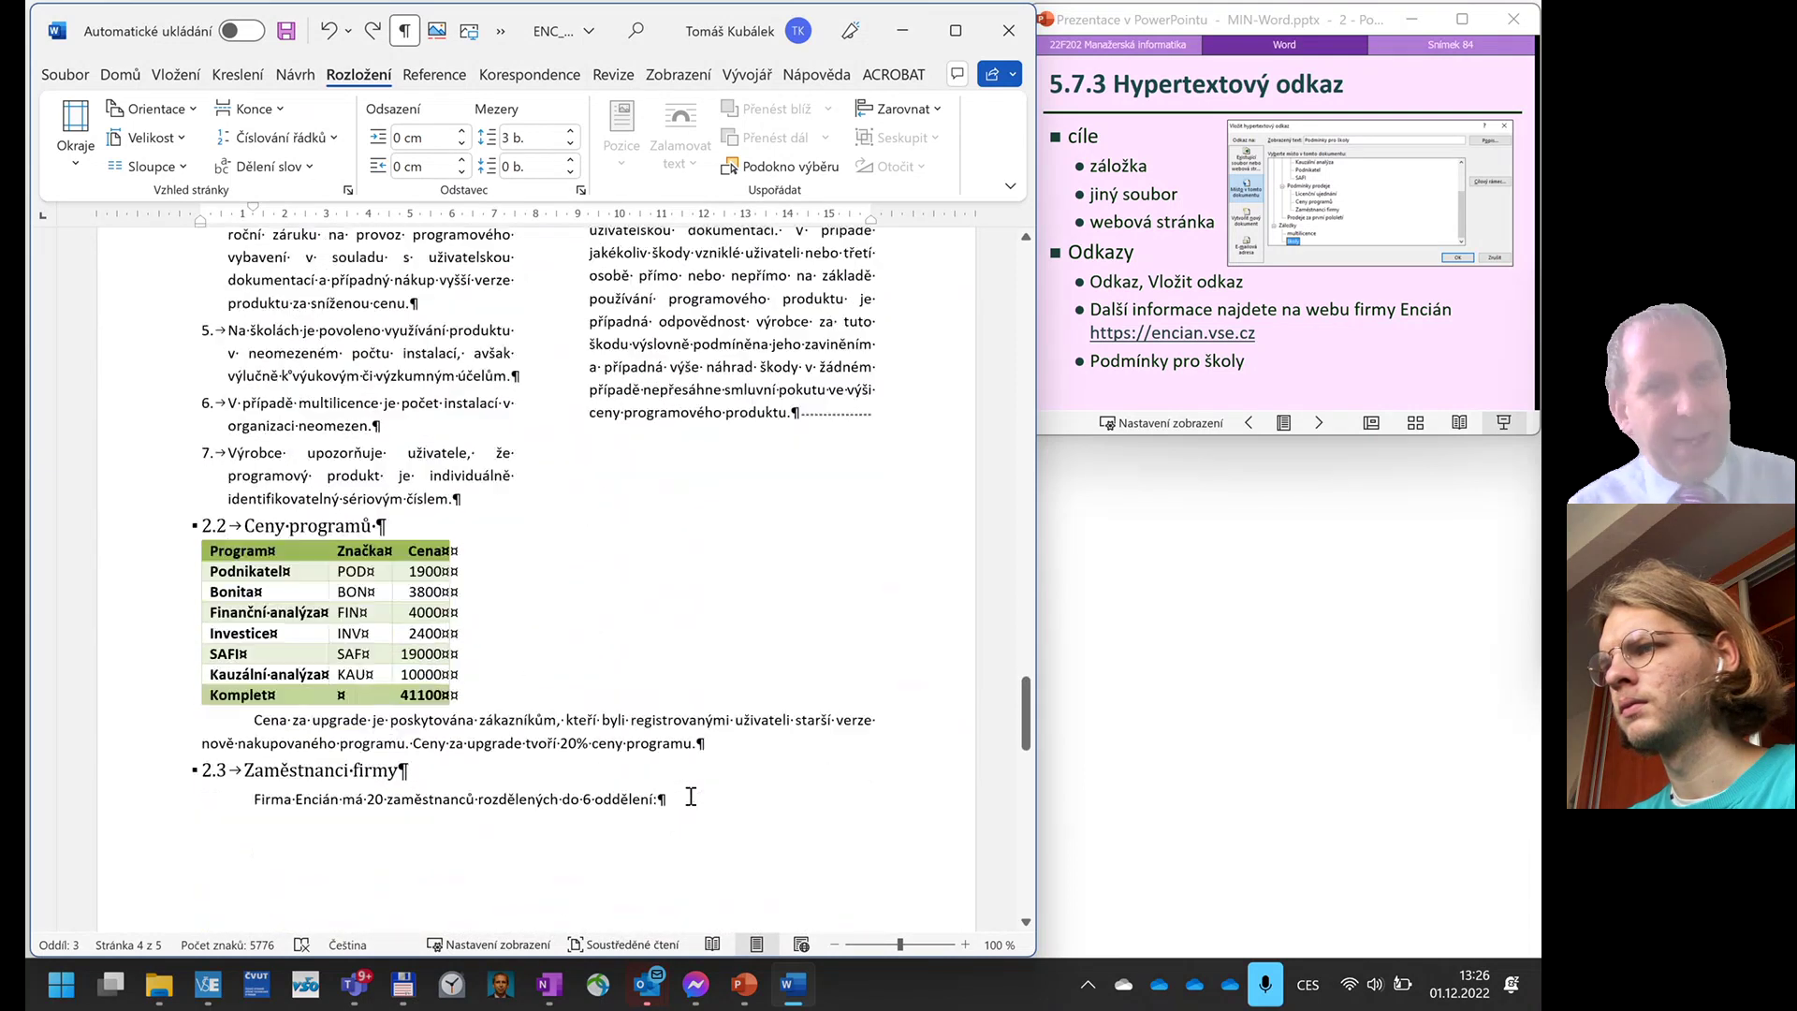
{"action": "scroll", "coordinate": [688, 805], "scroll_direction": "down", "scroll_amount": 6}
{"action": "scroll", "coordinate": [690, 791], "scroll_direction": "down", "scroll_amount": 8}
{"action": "scroll", "coordinate": [691, 781], "scroll_direction": "down", "scroll_amount": 8}
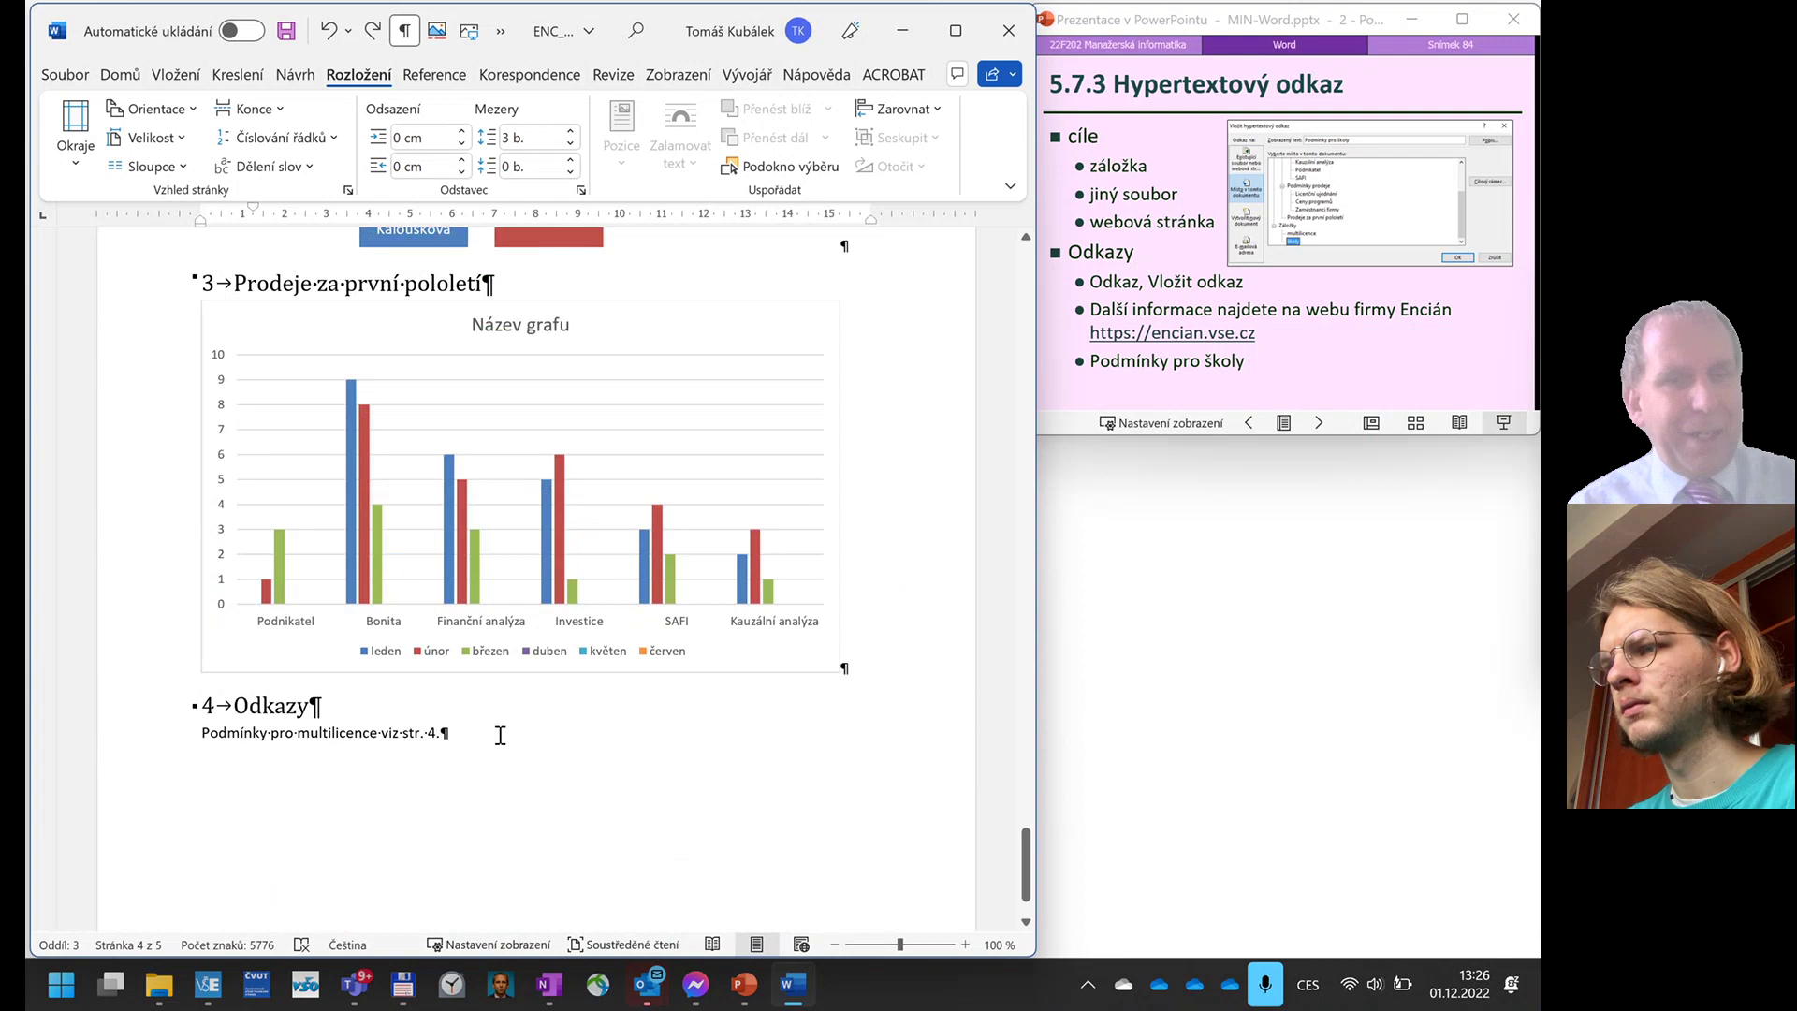
{"action": "left_click", "coordinate": [468, 732]}
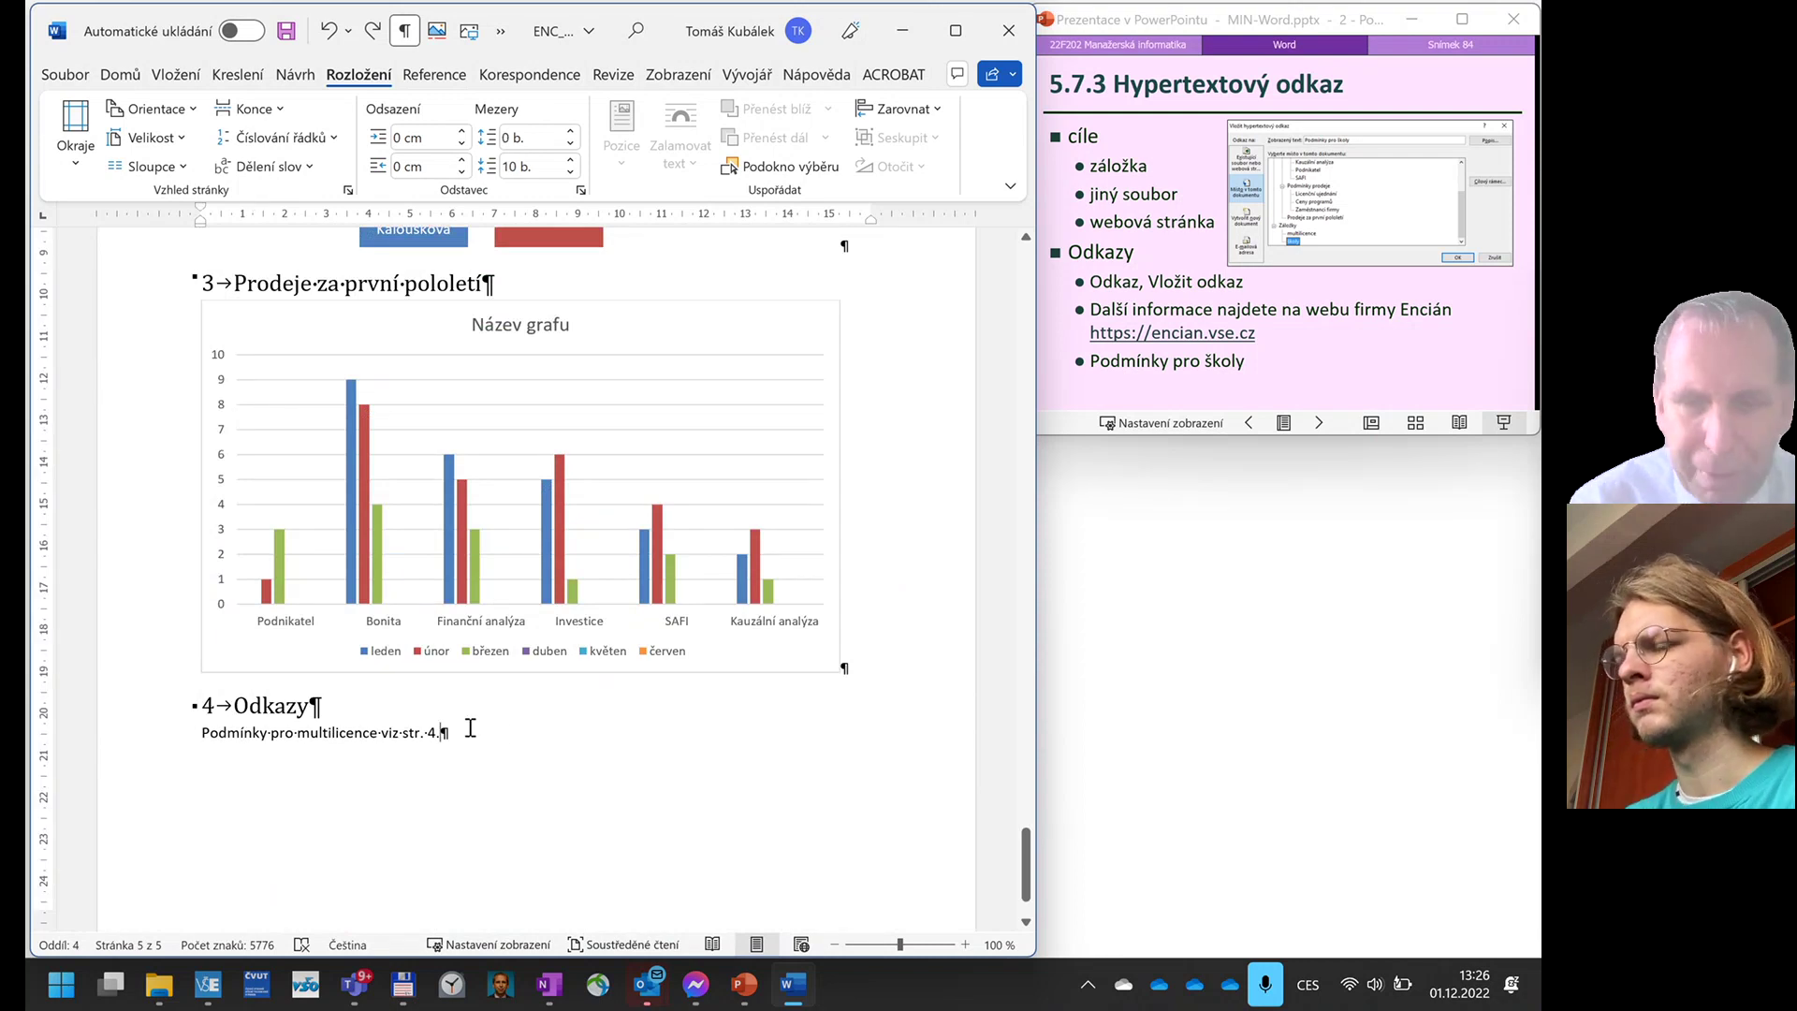
Start a new line below the multilicence sentence reading 'Další informace najdete na webu firmy Encián.'.
{"action": "key", "text": "Return"}
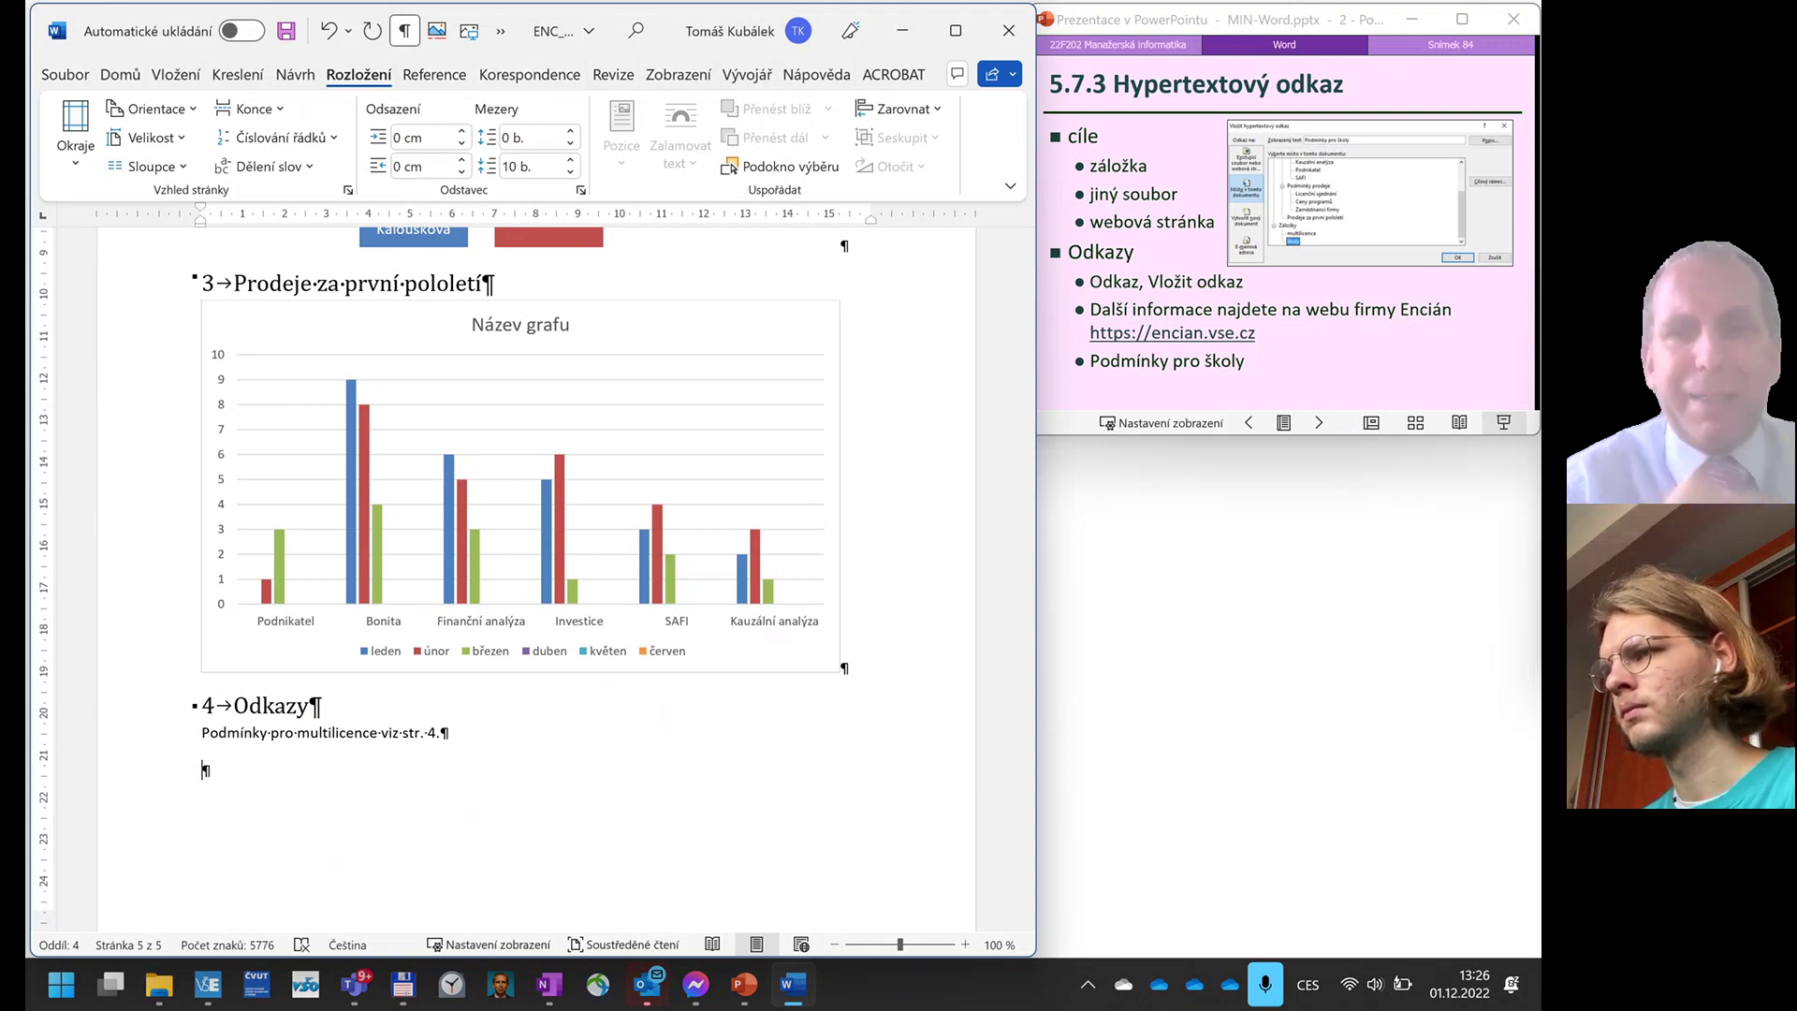
{"action": "type", "text": "pDalší inf"}
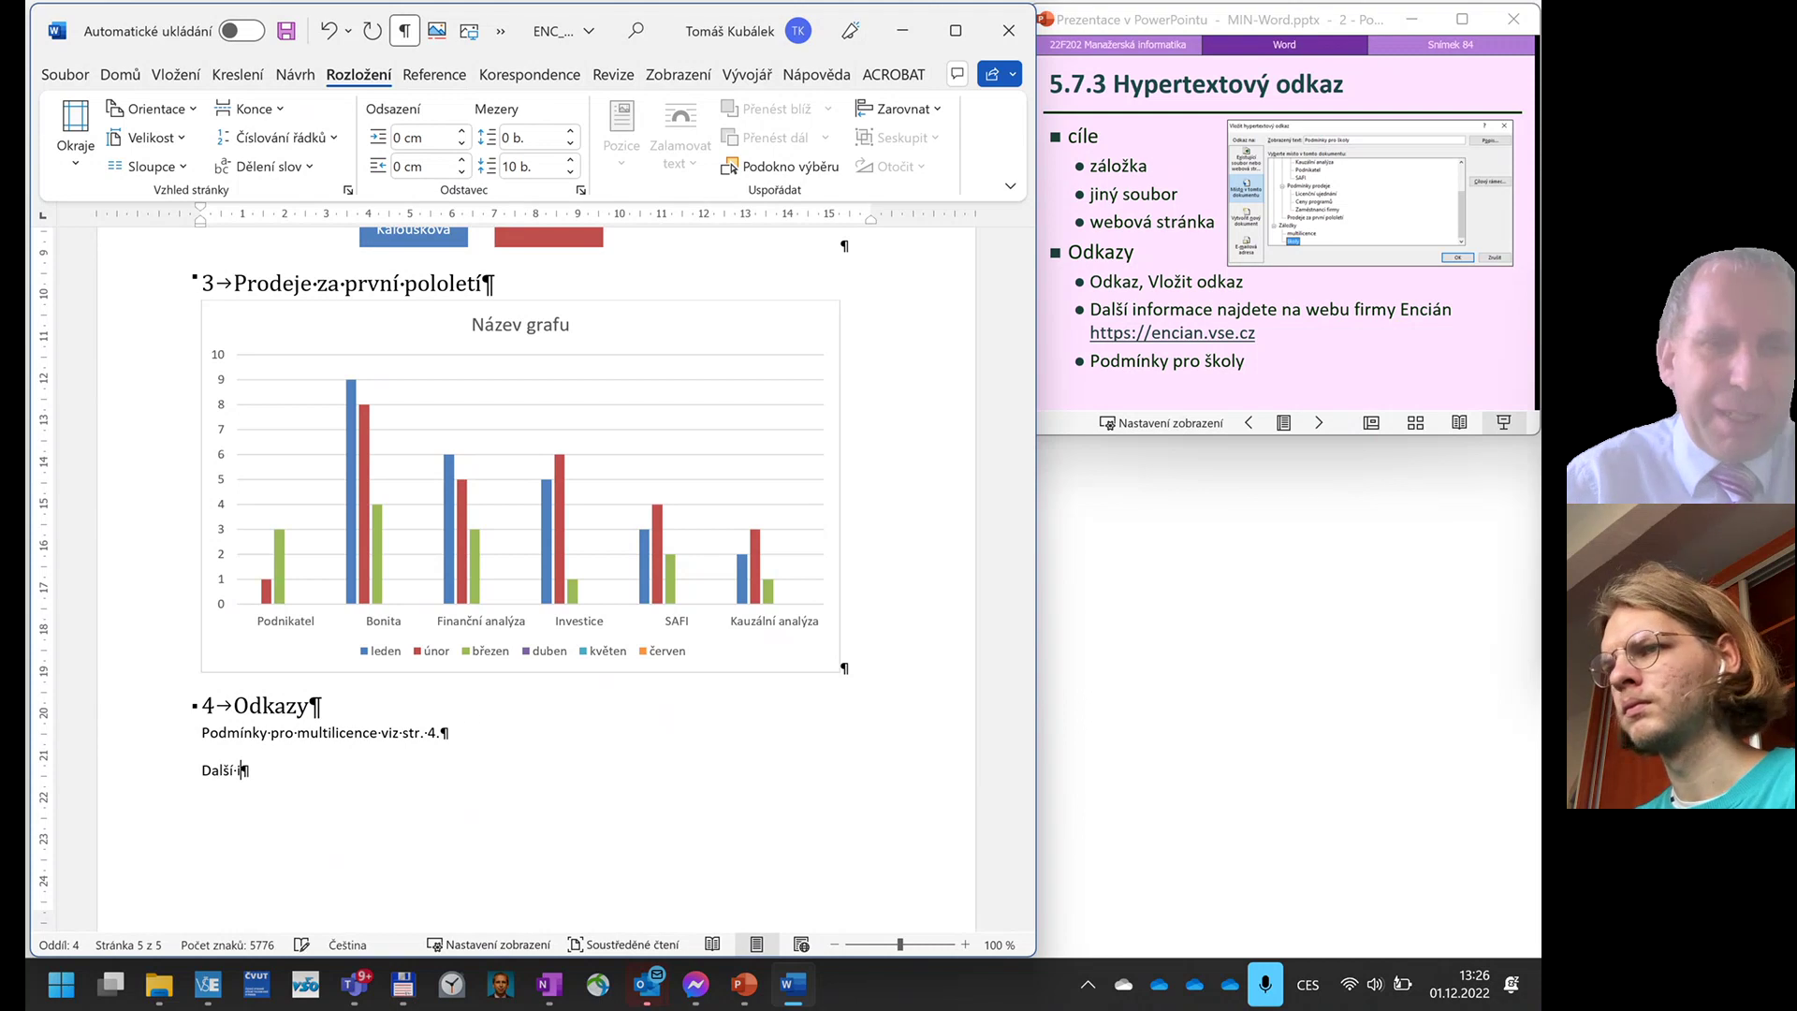
{"action": "type", "text": "ormace najd"}
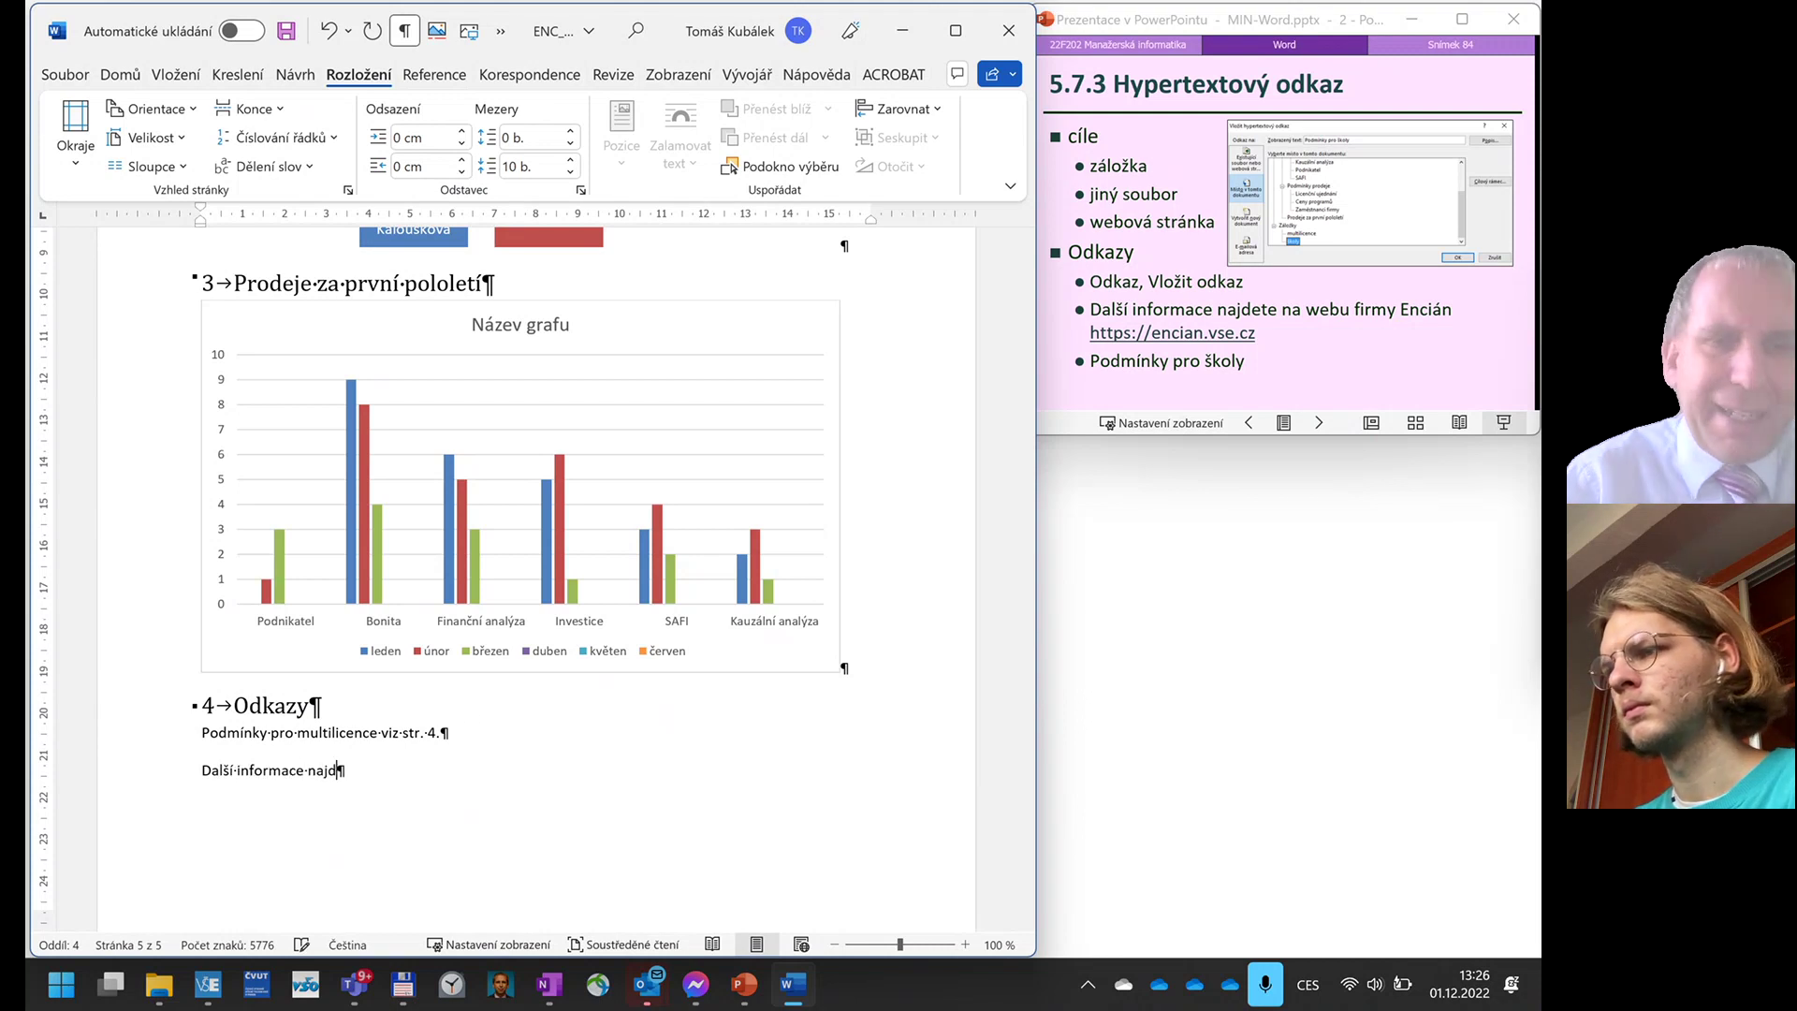
{"action": "type", "text": "ete na webu f"}
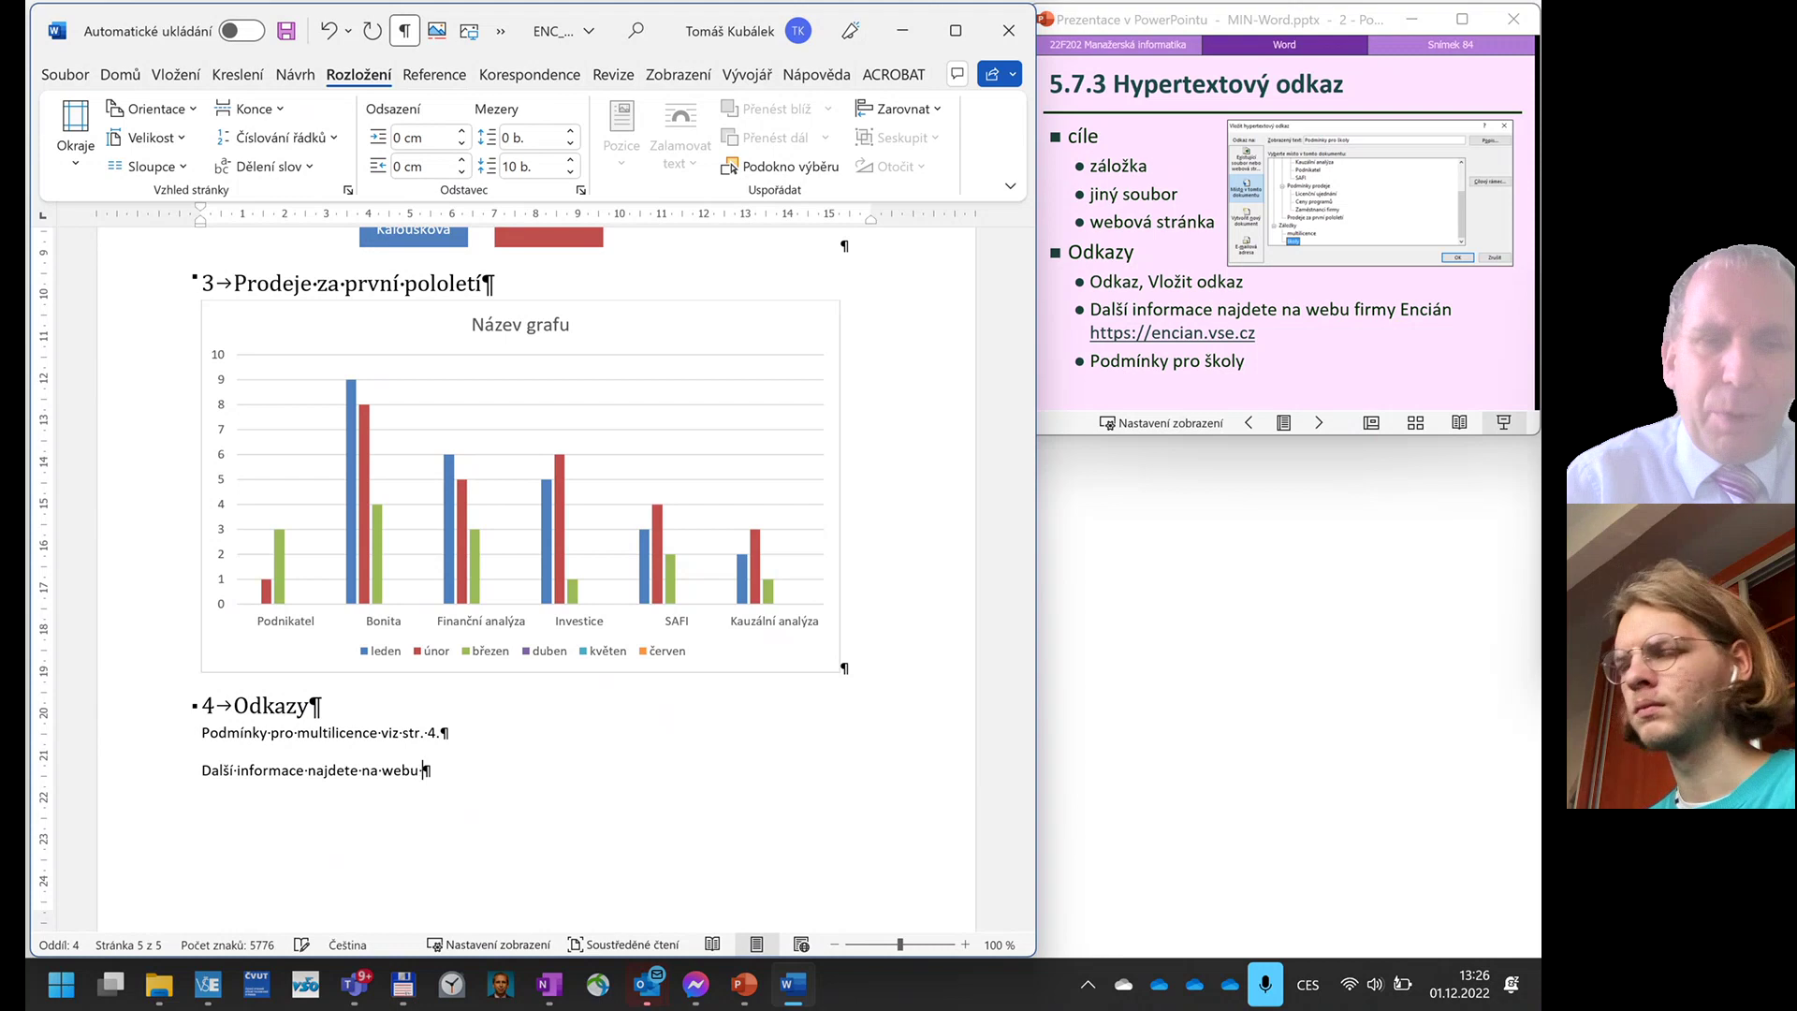
{"action": "type", "text": "irmy"}
{"action": "key", "text": "BackSpace"}
{"action": "key", "text": "BackSpace"}
{"action": "key", "text": "BackSpace"}
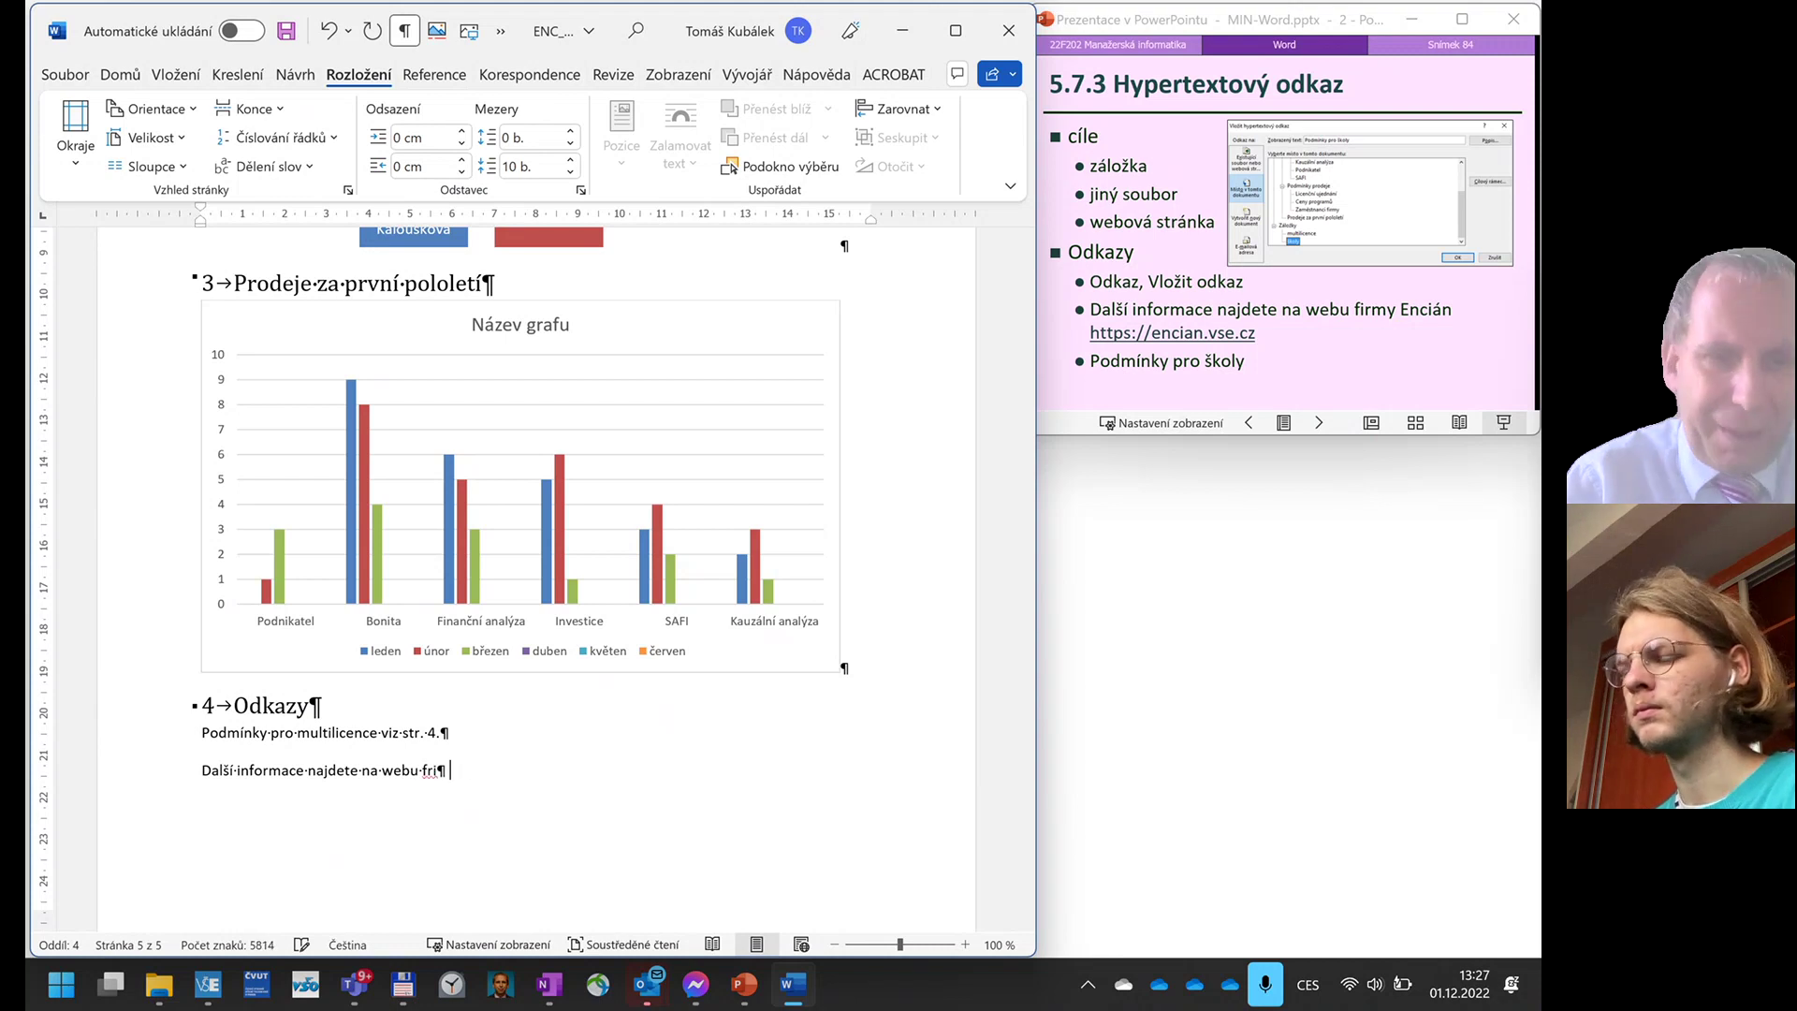
{"action": "key", "text": "BackSpace"}
{"action": "key", "text": "BackSpace"}
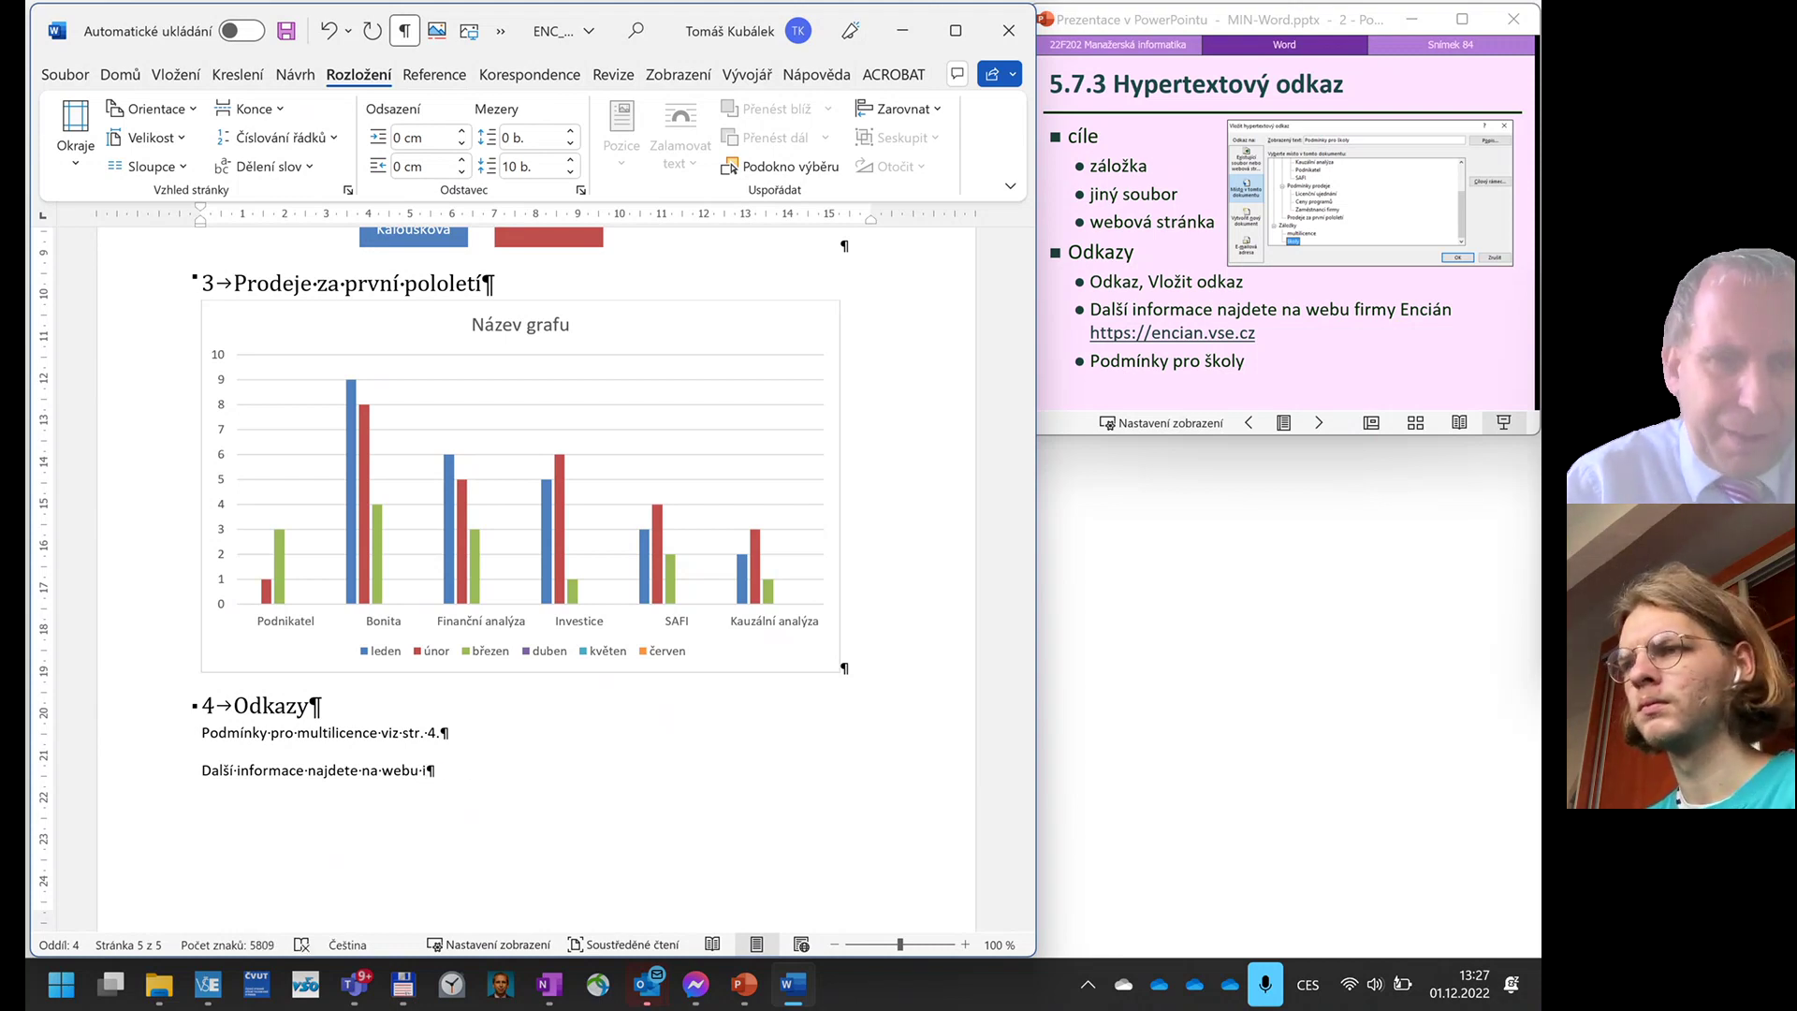
{"action": "type", "text": "firmyENc"}
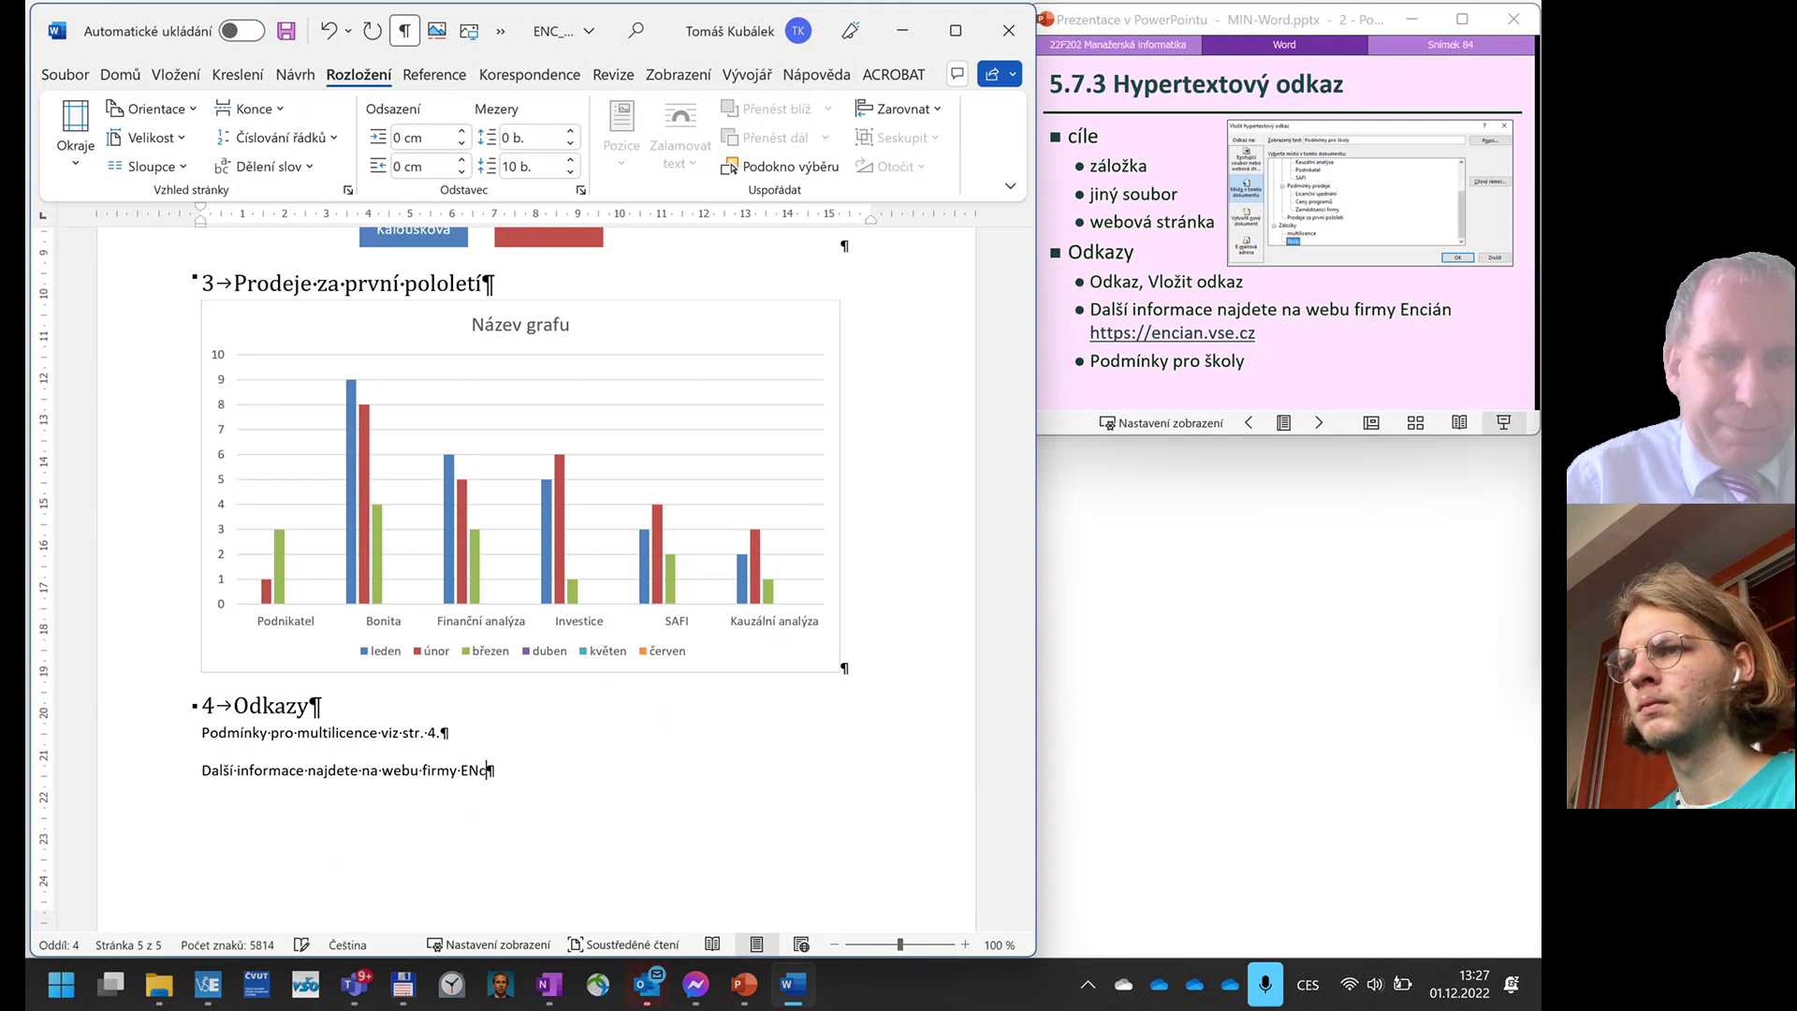
{"action": "type", "text": "."}
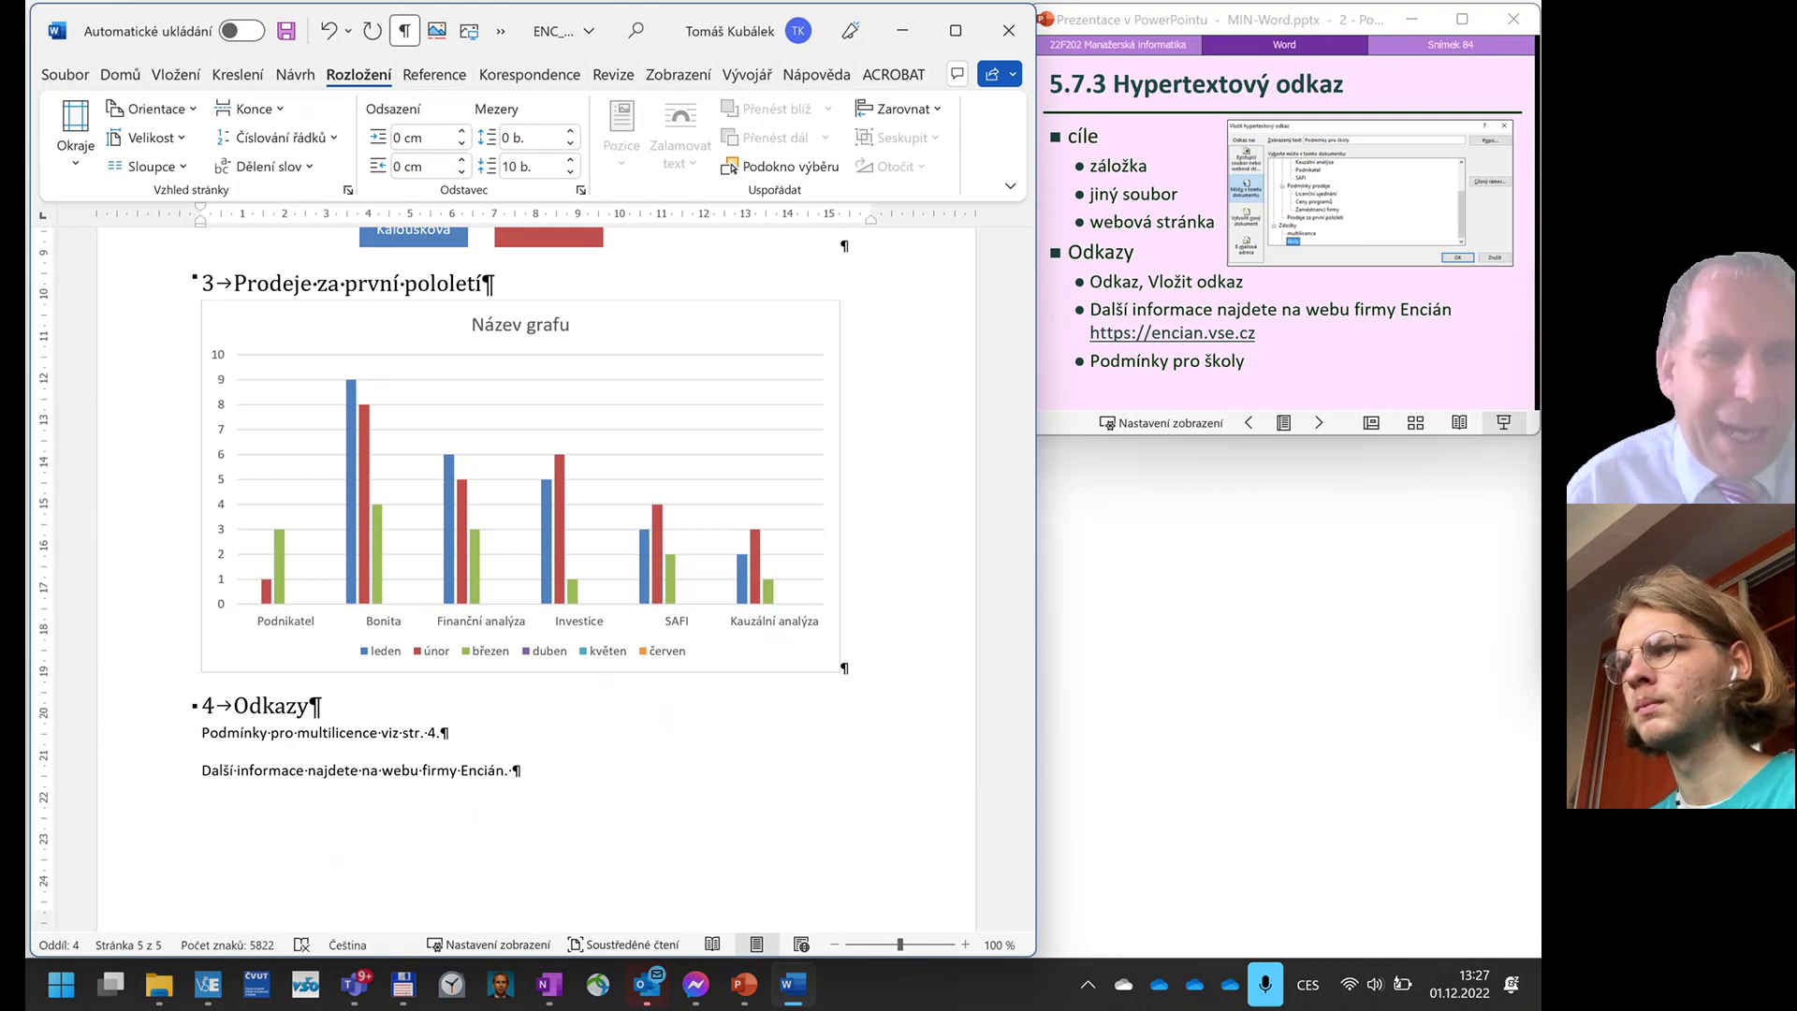
{"action": "double_click", "coordinate": [403, 769]}
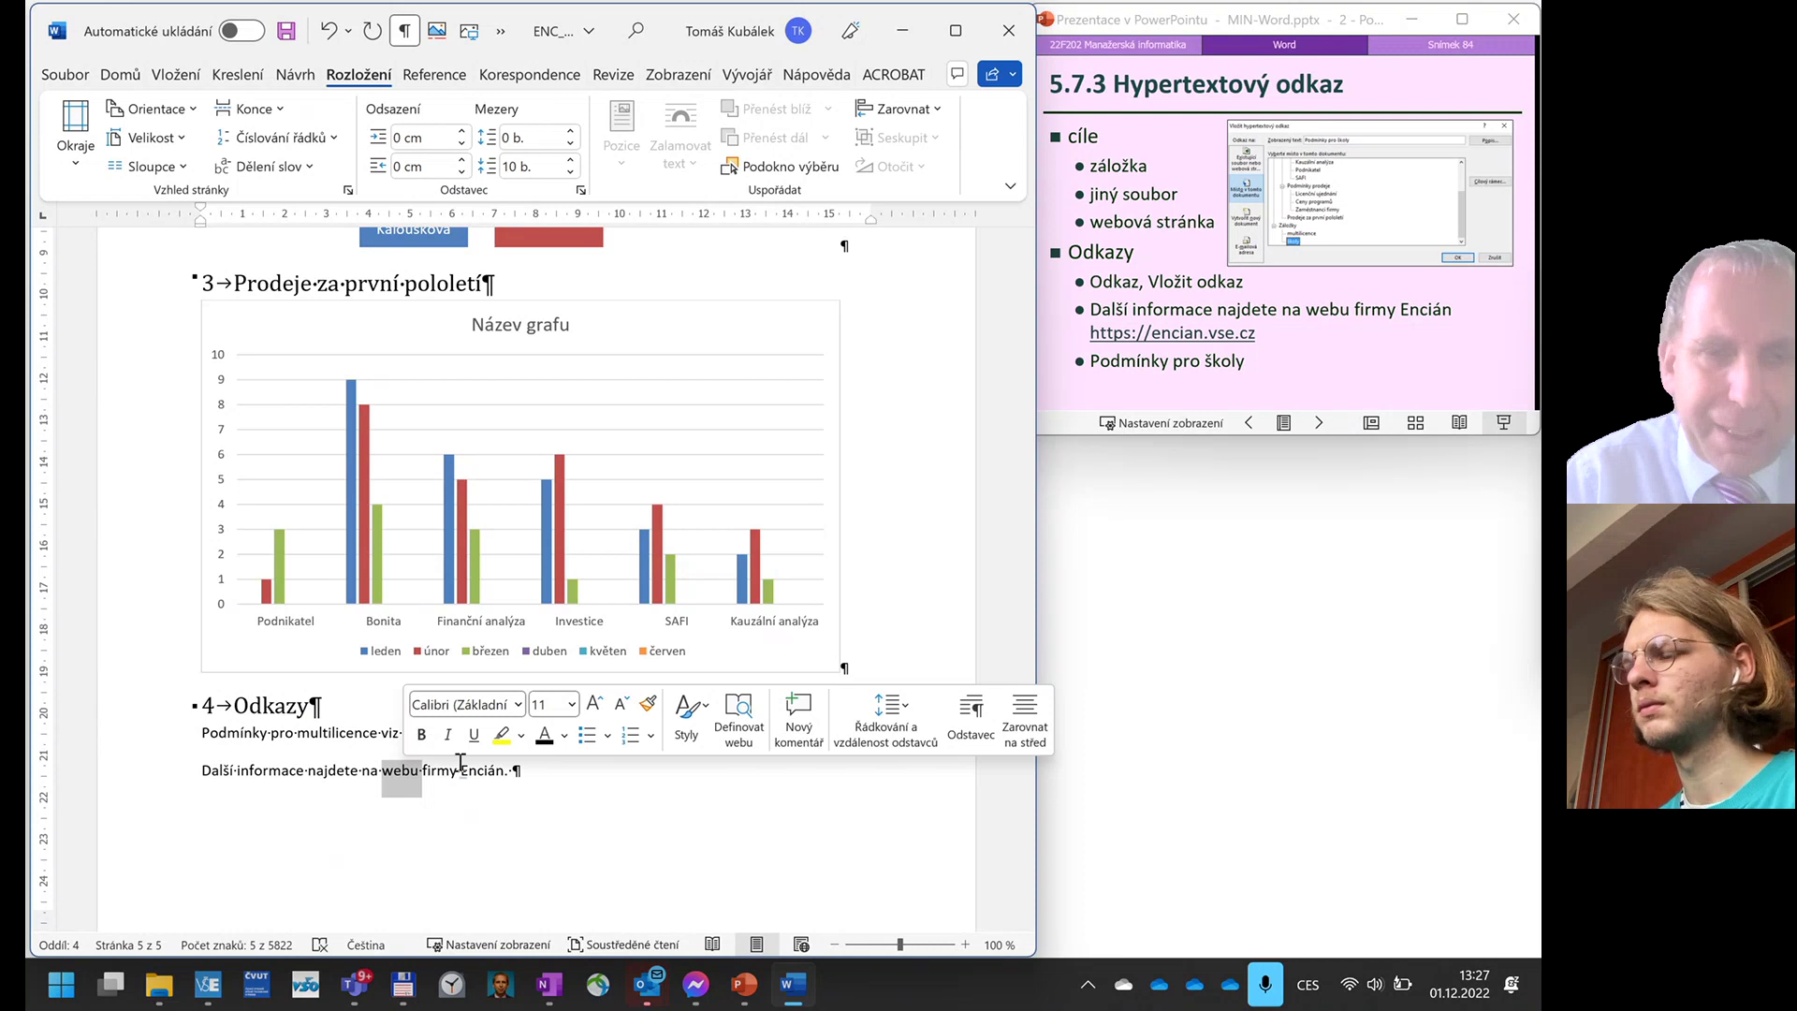
{"action": "key", "text": "ctrl+k"}
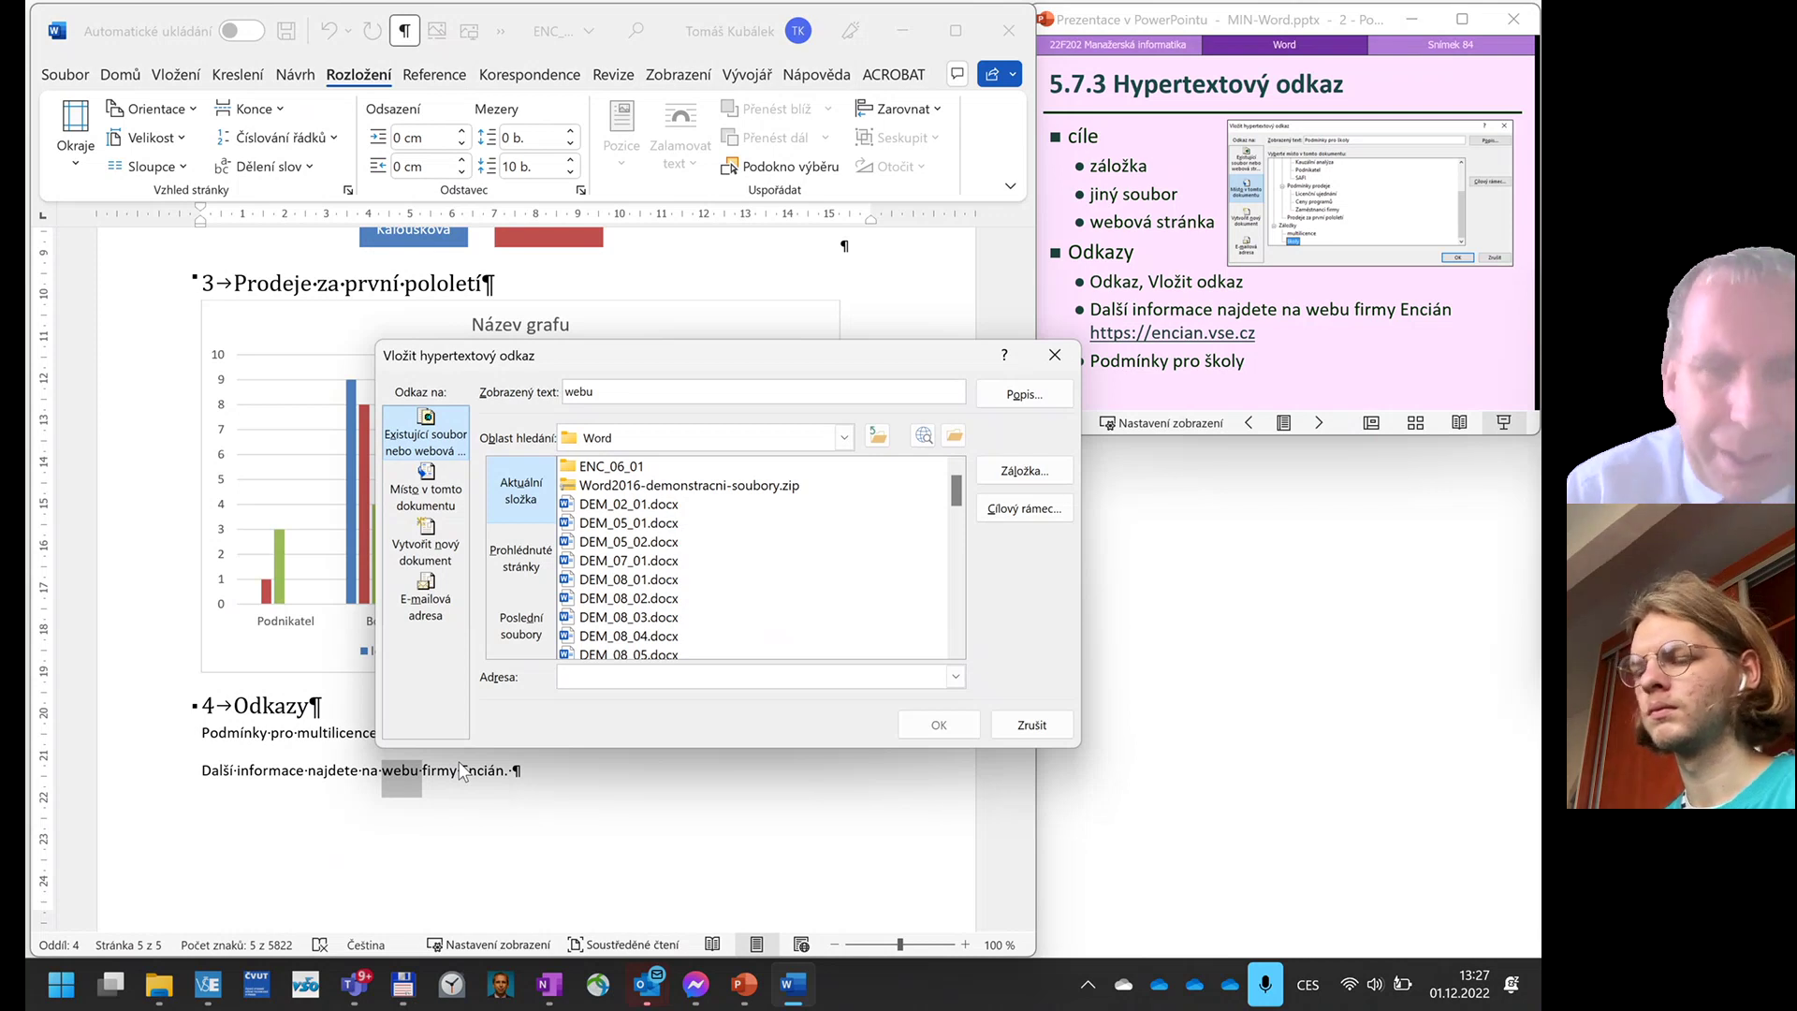
{"action": "type", "text": "https://encian.vse.cz"}
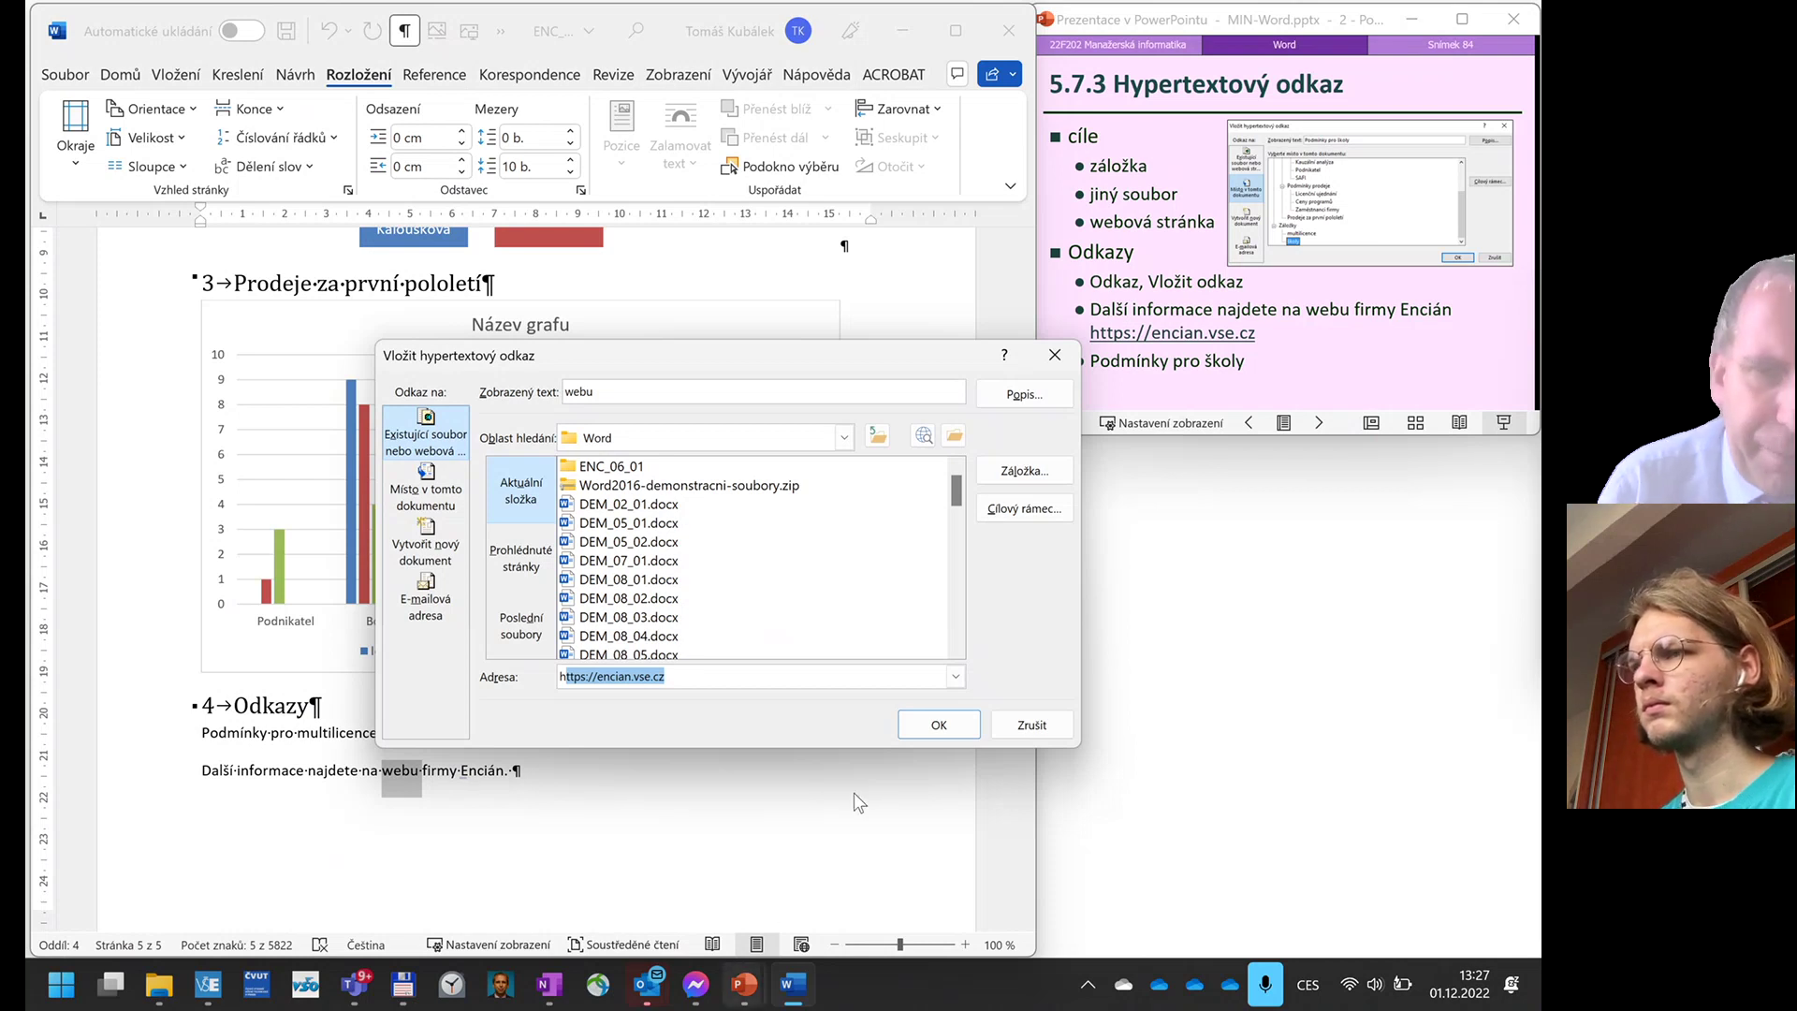
{"action": "left_click", "coordinate": [934, 725]}
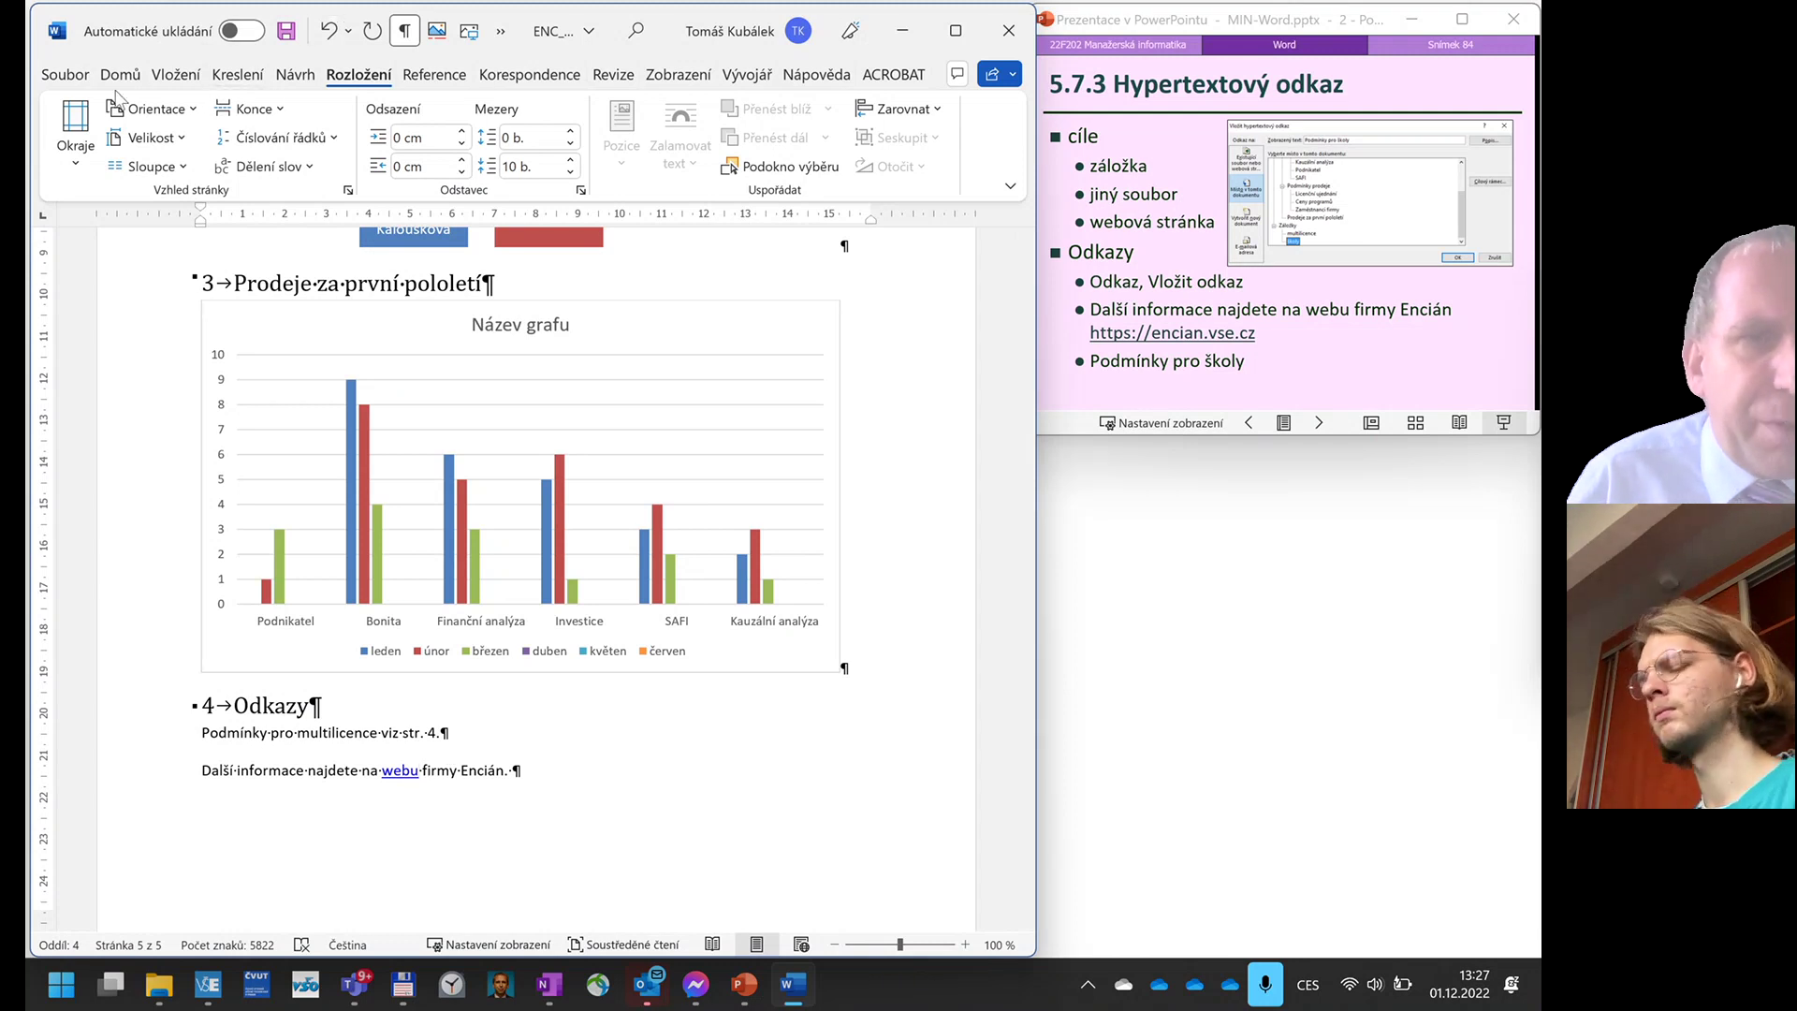
Browse the Barvy colour schemes on the Návrh tab without applying any.
{"action": "left_click", "coordinate": [293, 77]}
{"action": "left_click", "coordinate": [473, 161]}
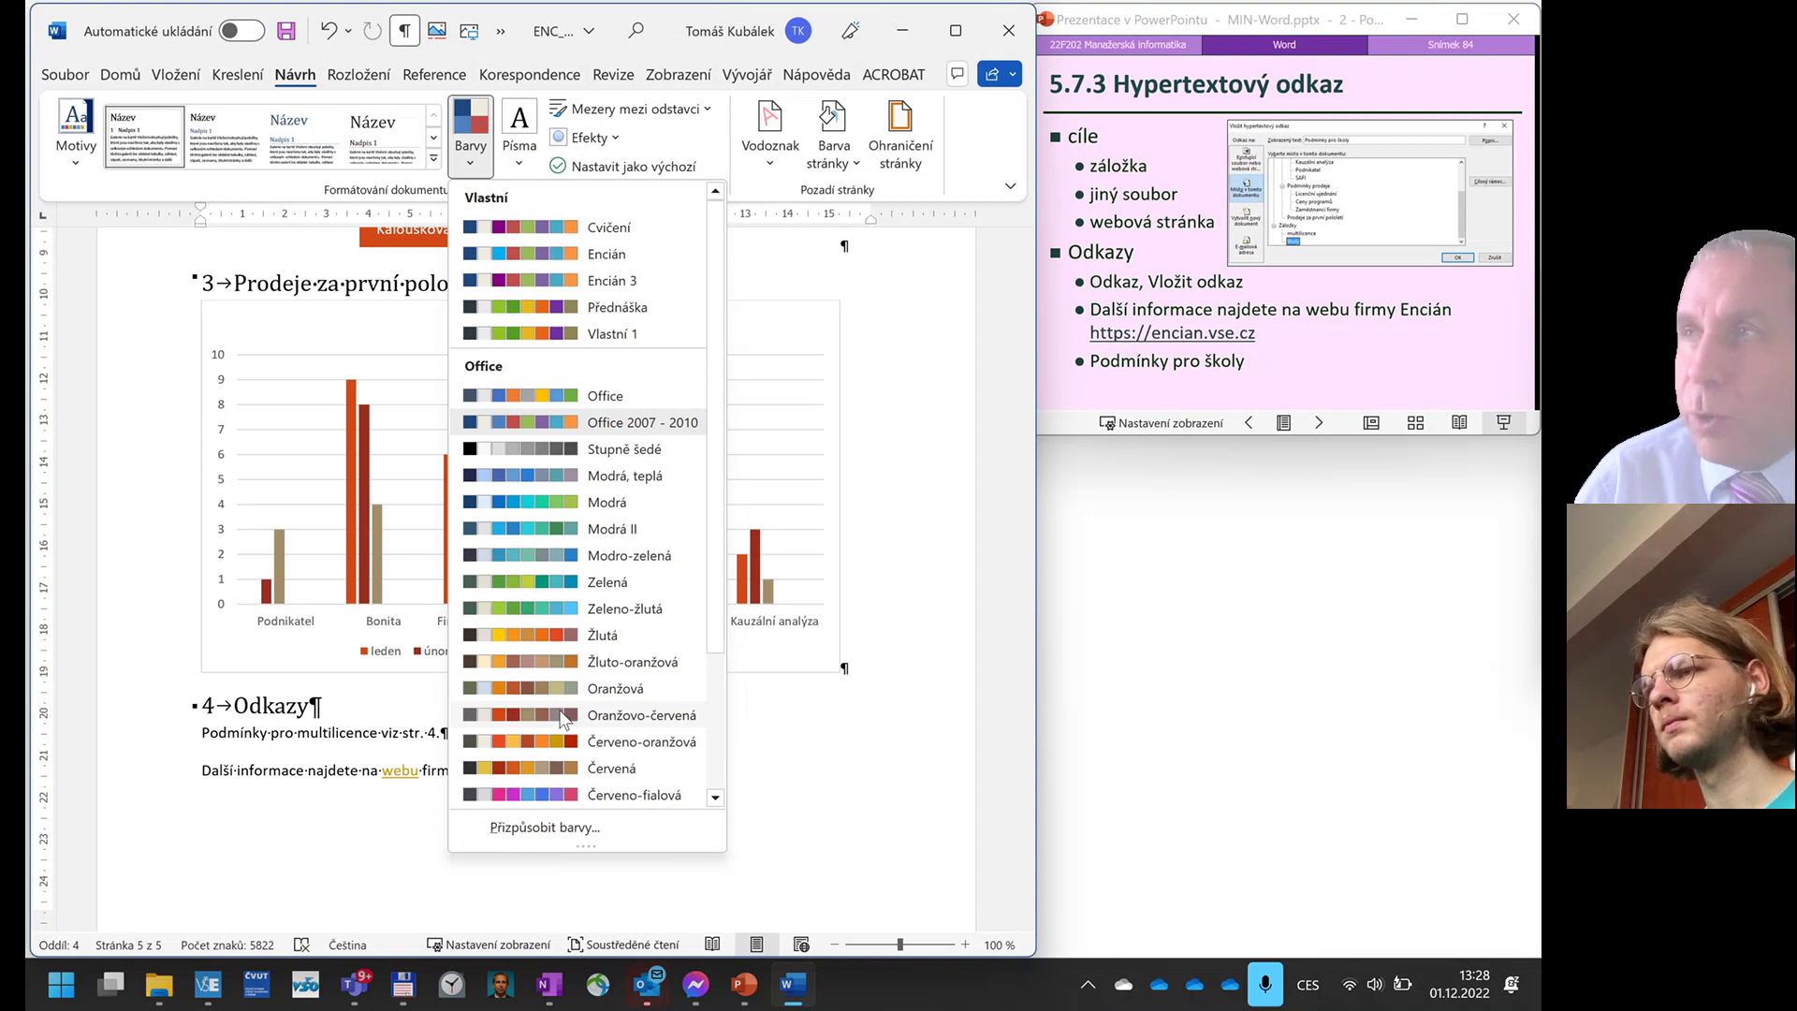
{"action": "left_click", "coordinate": [155, 382]}
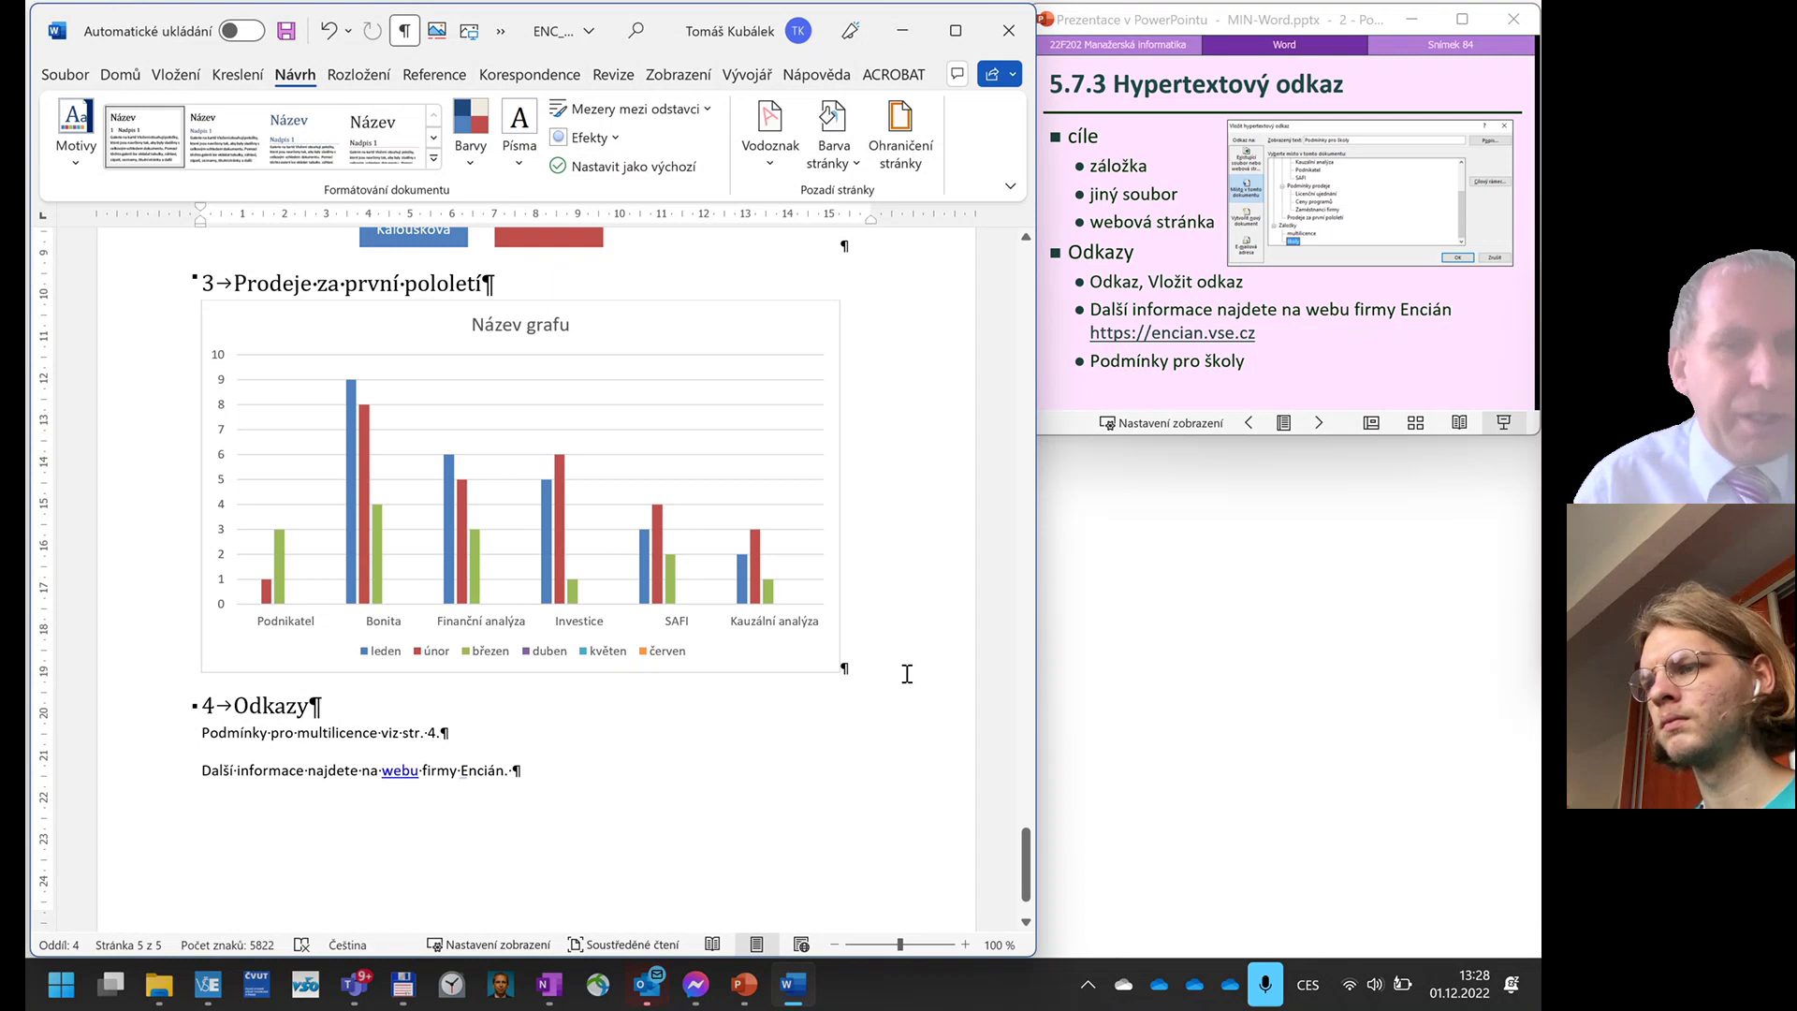
{"action": "mouse_move", "coordinate": [398, 771]}
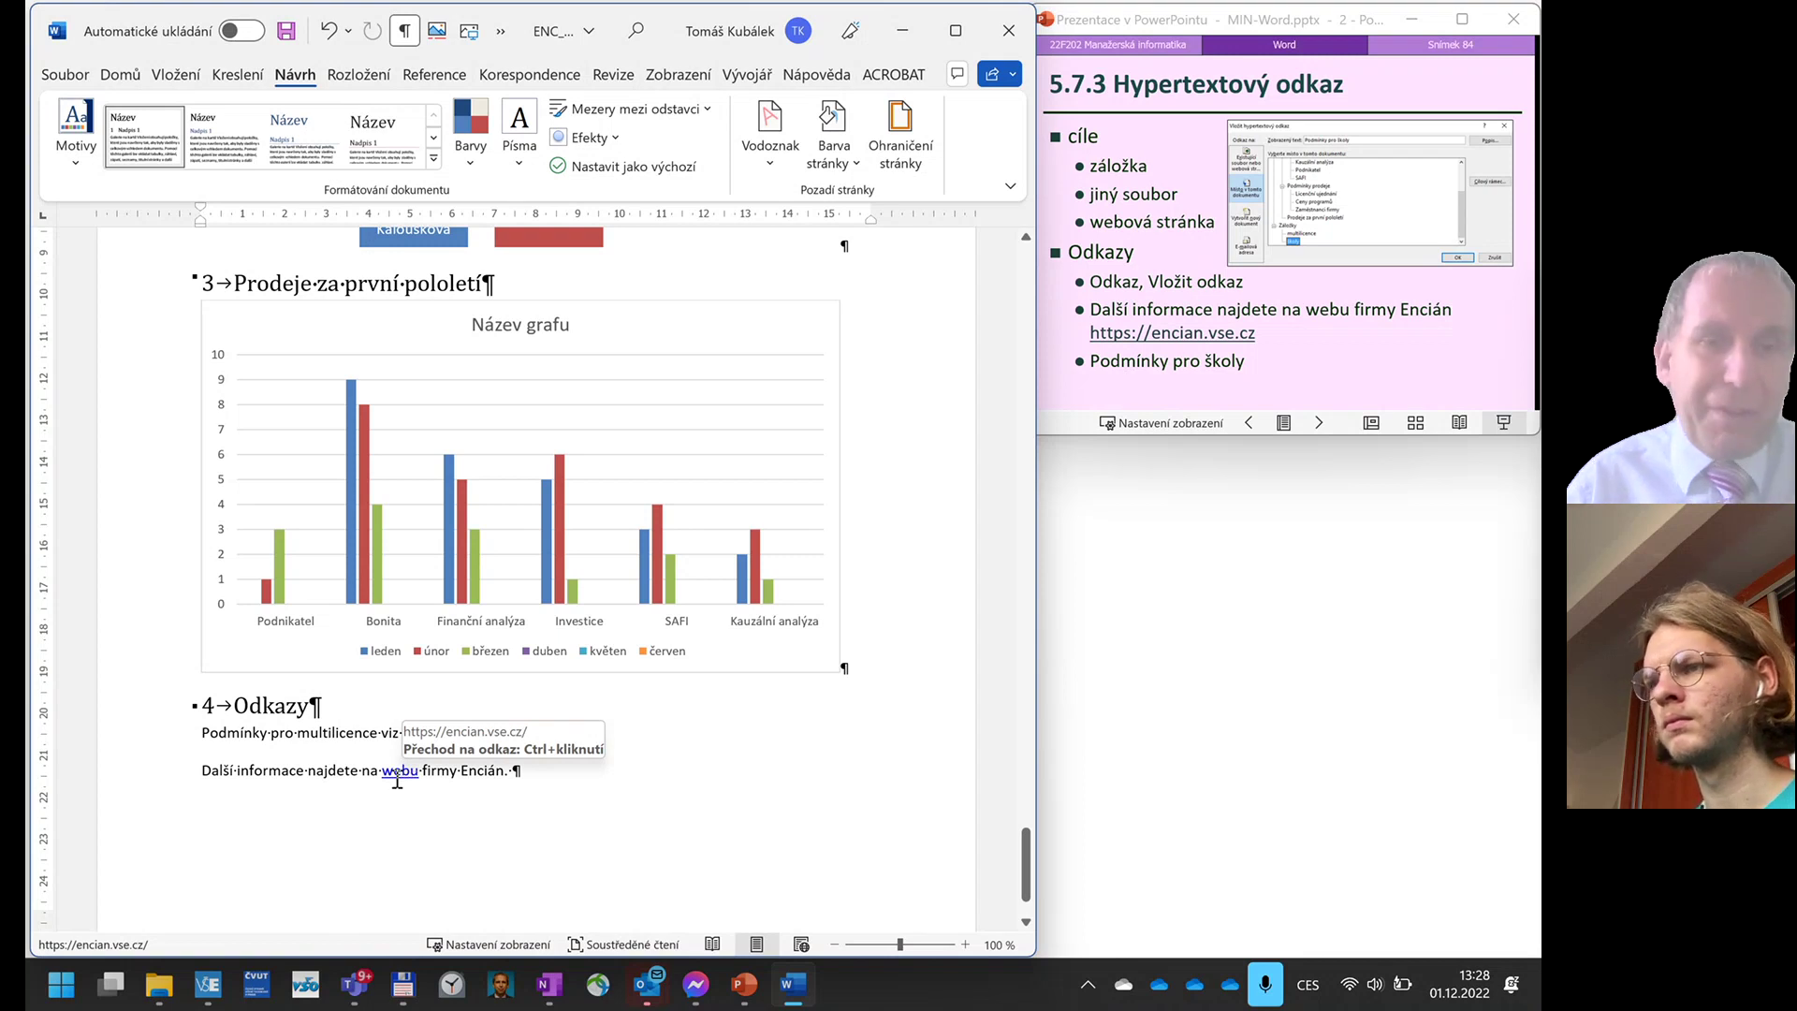
Follow the 'webu' link to the Encián site in Edge, then minimize the browser.
{"action": "left_click", "coordinate": [395, 778], "text": "ctrl"}
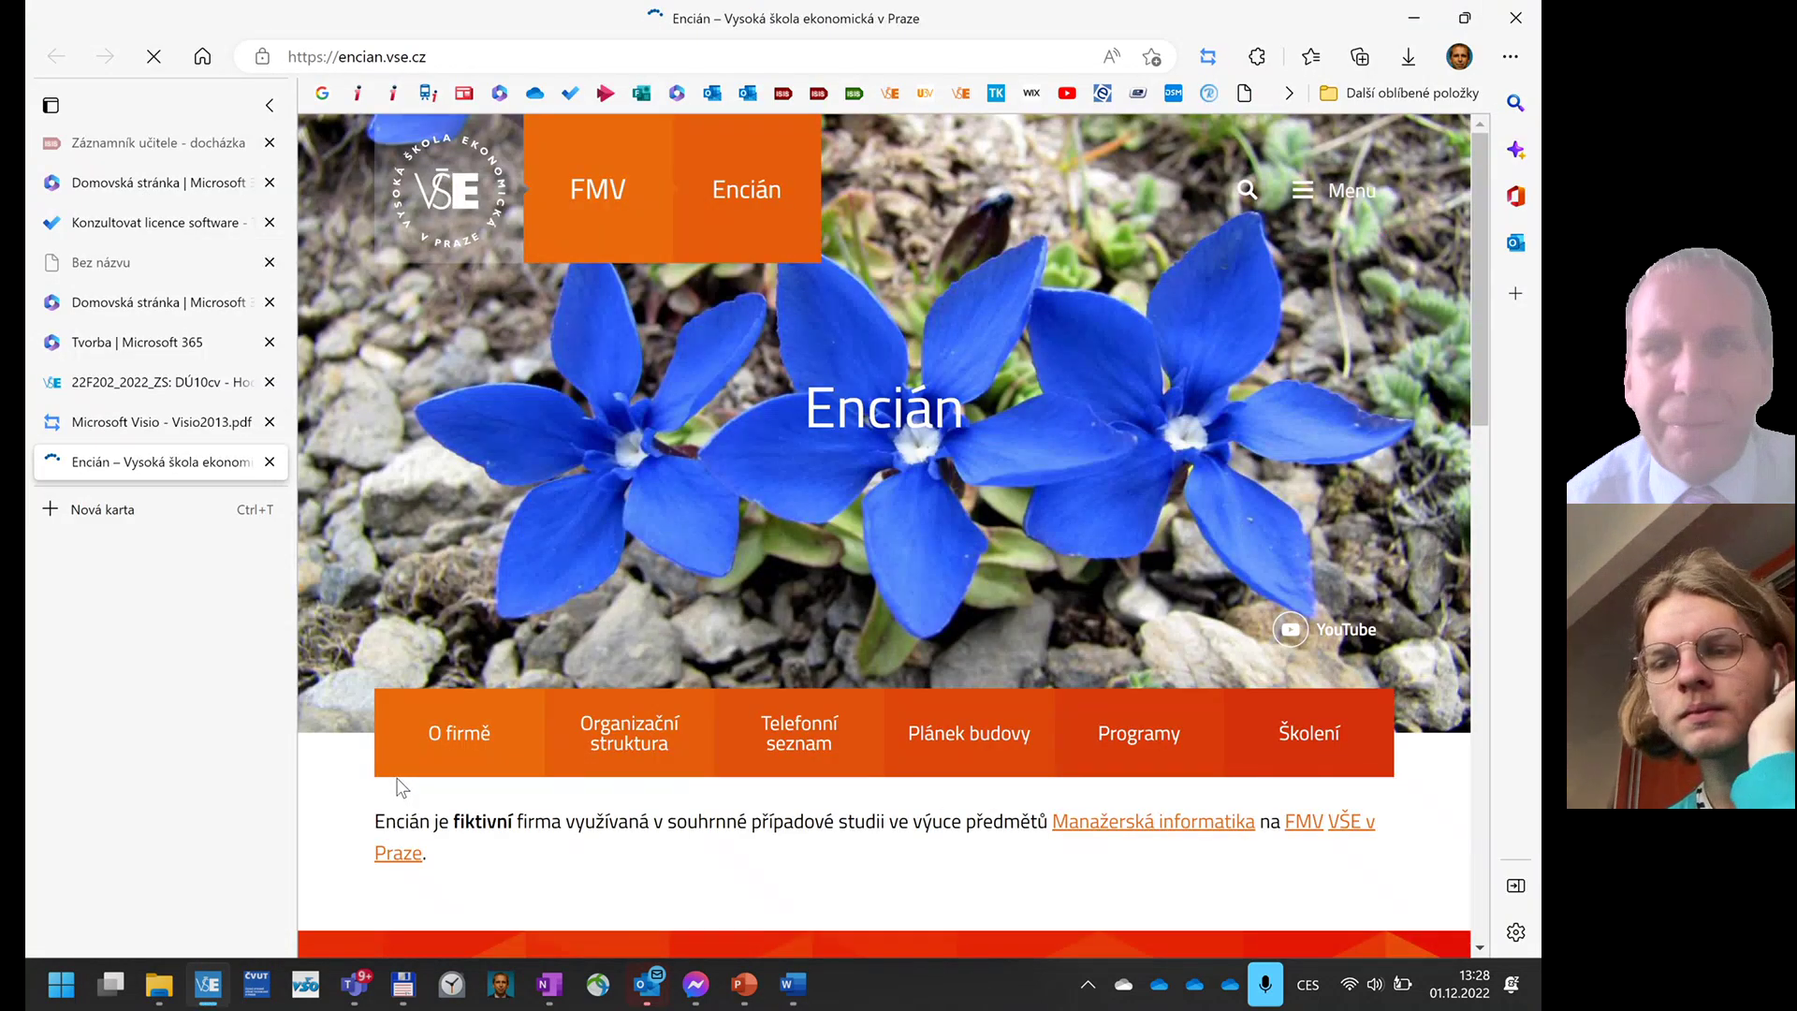
{"action": "left_click", "coordinate": [1413, 17]}
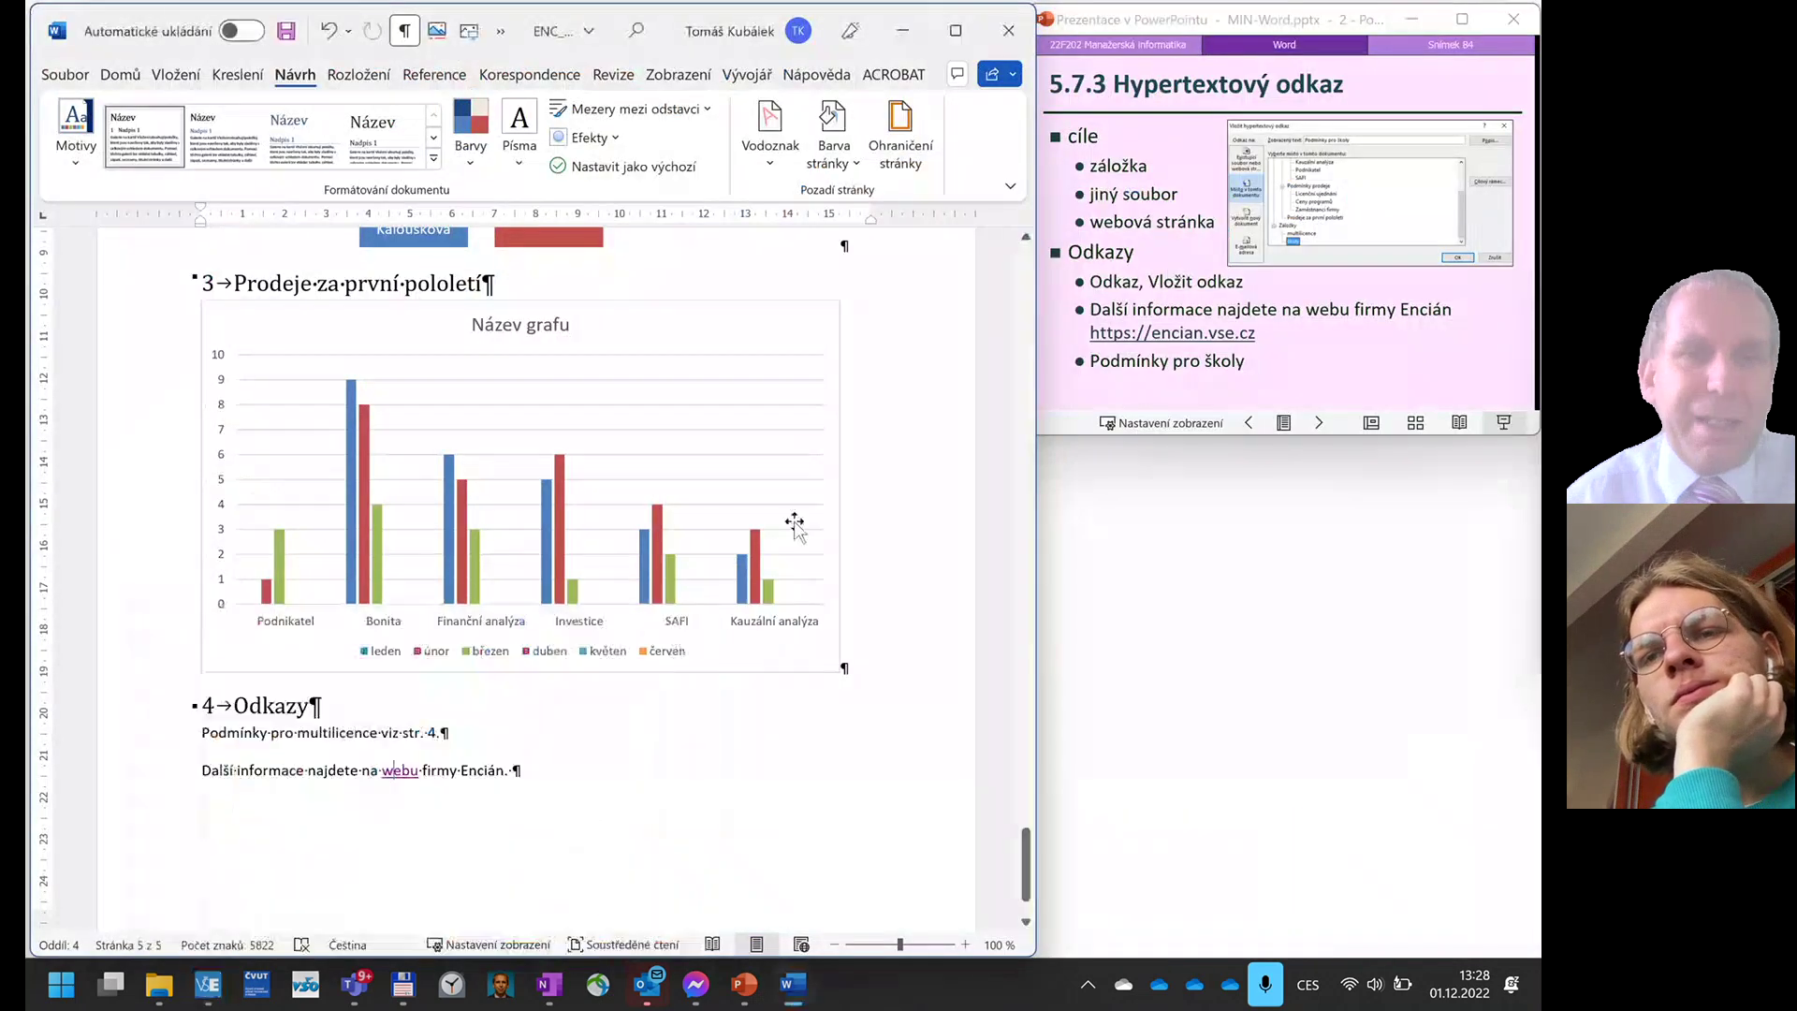
{"action": "left_click", "coordinate": [585, 770]}
{"action": "type", "text": "https://encian"}
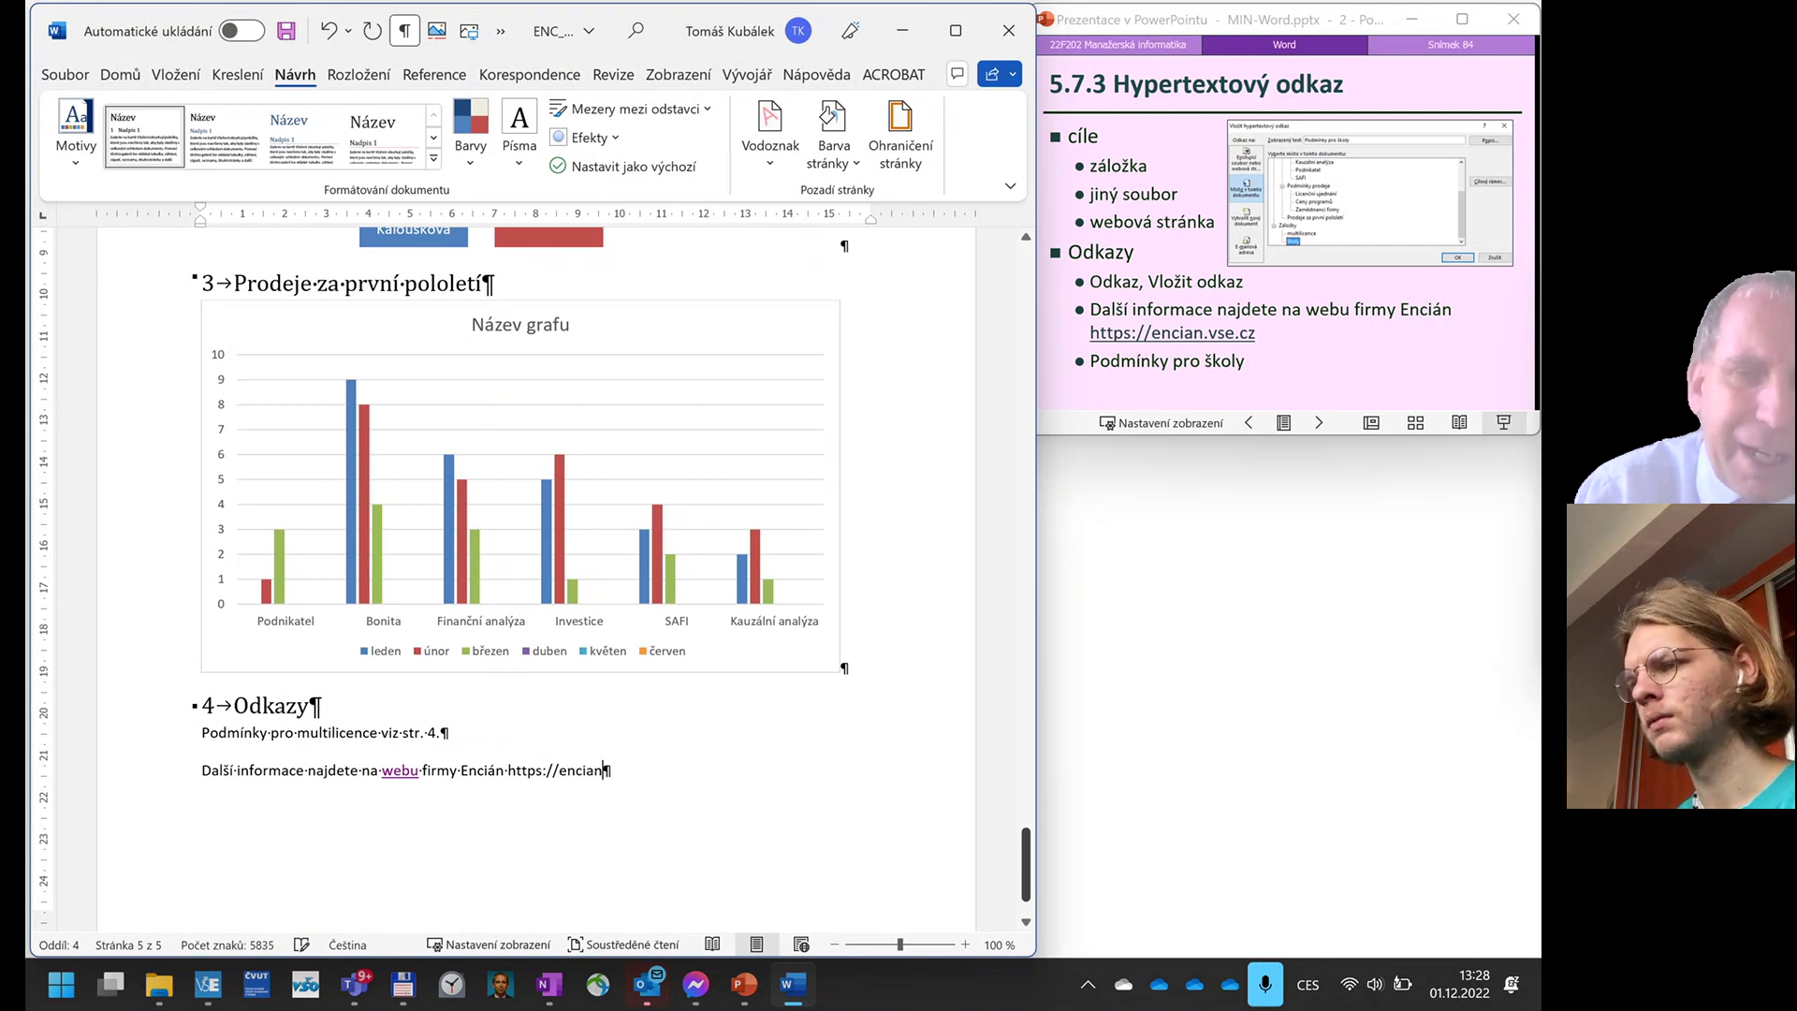
{"action": "type", "text": ".vse"}
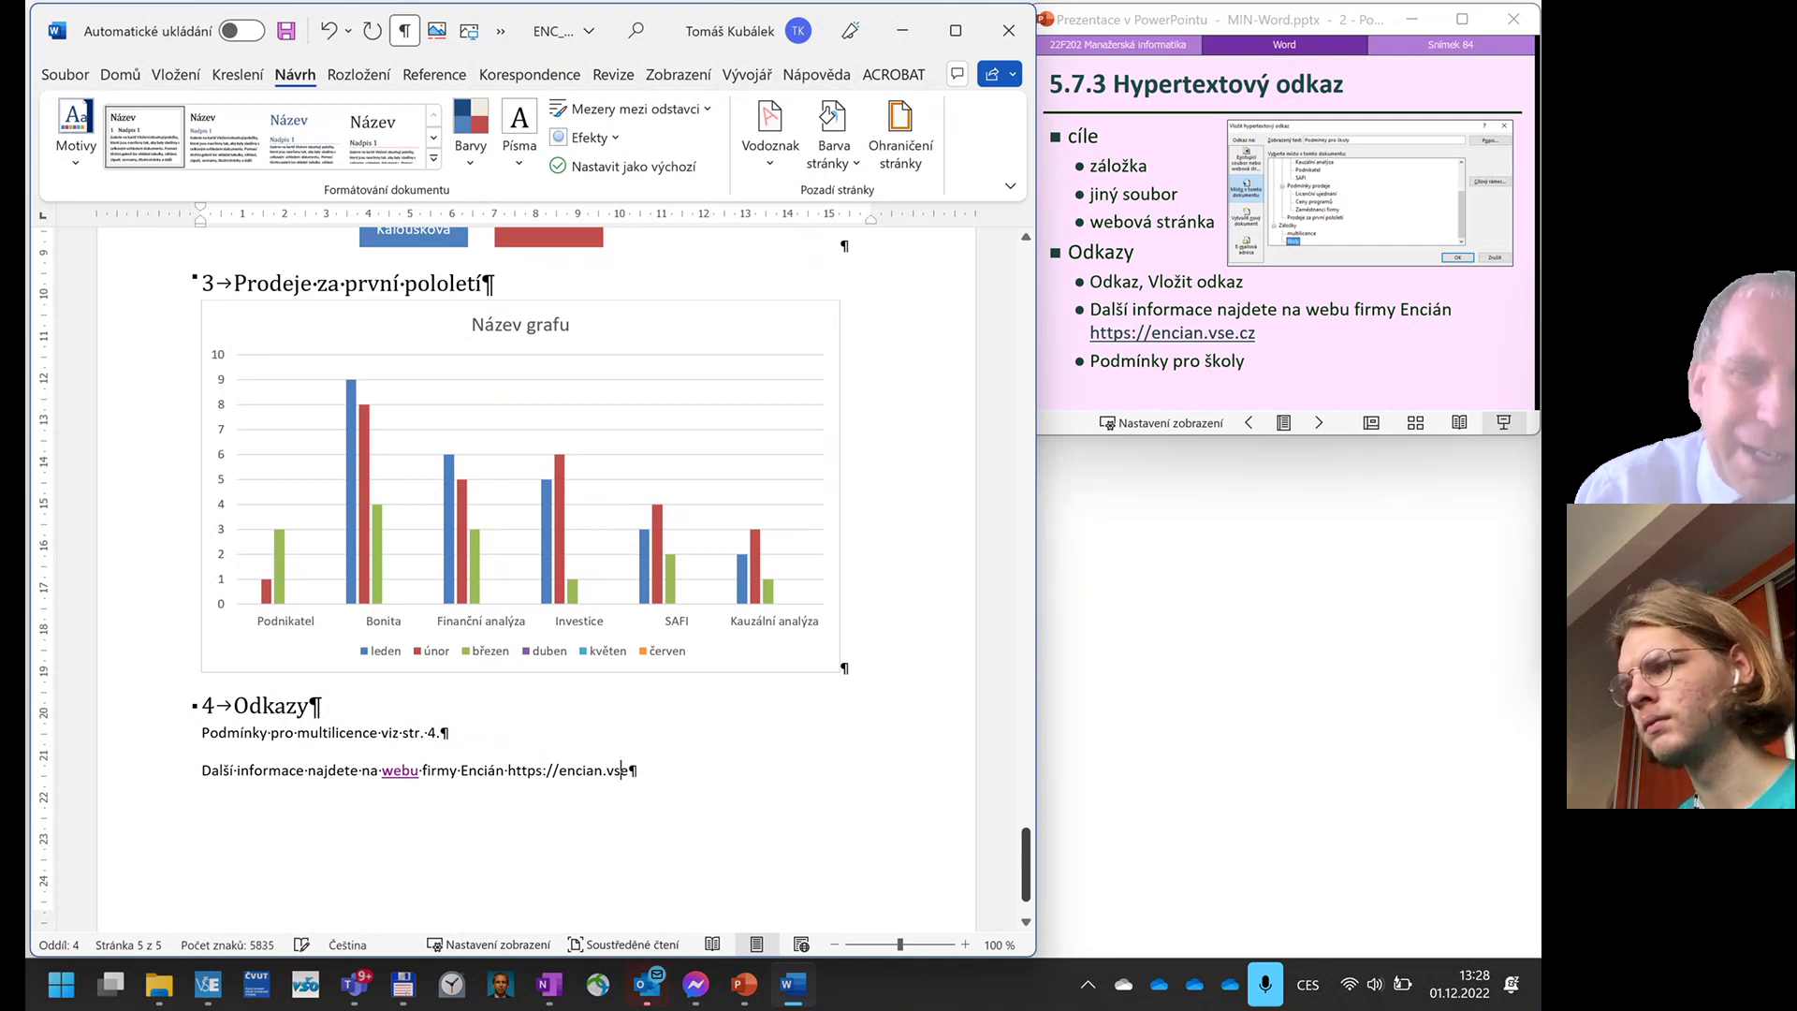
{"action": "type", "text": ".cz."}
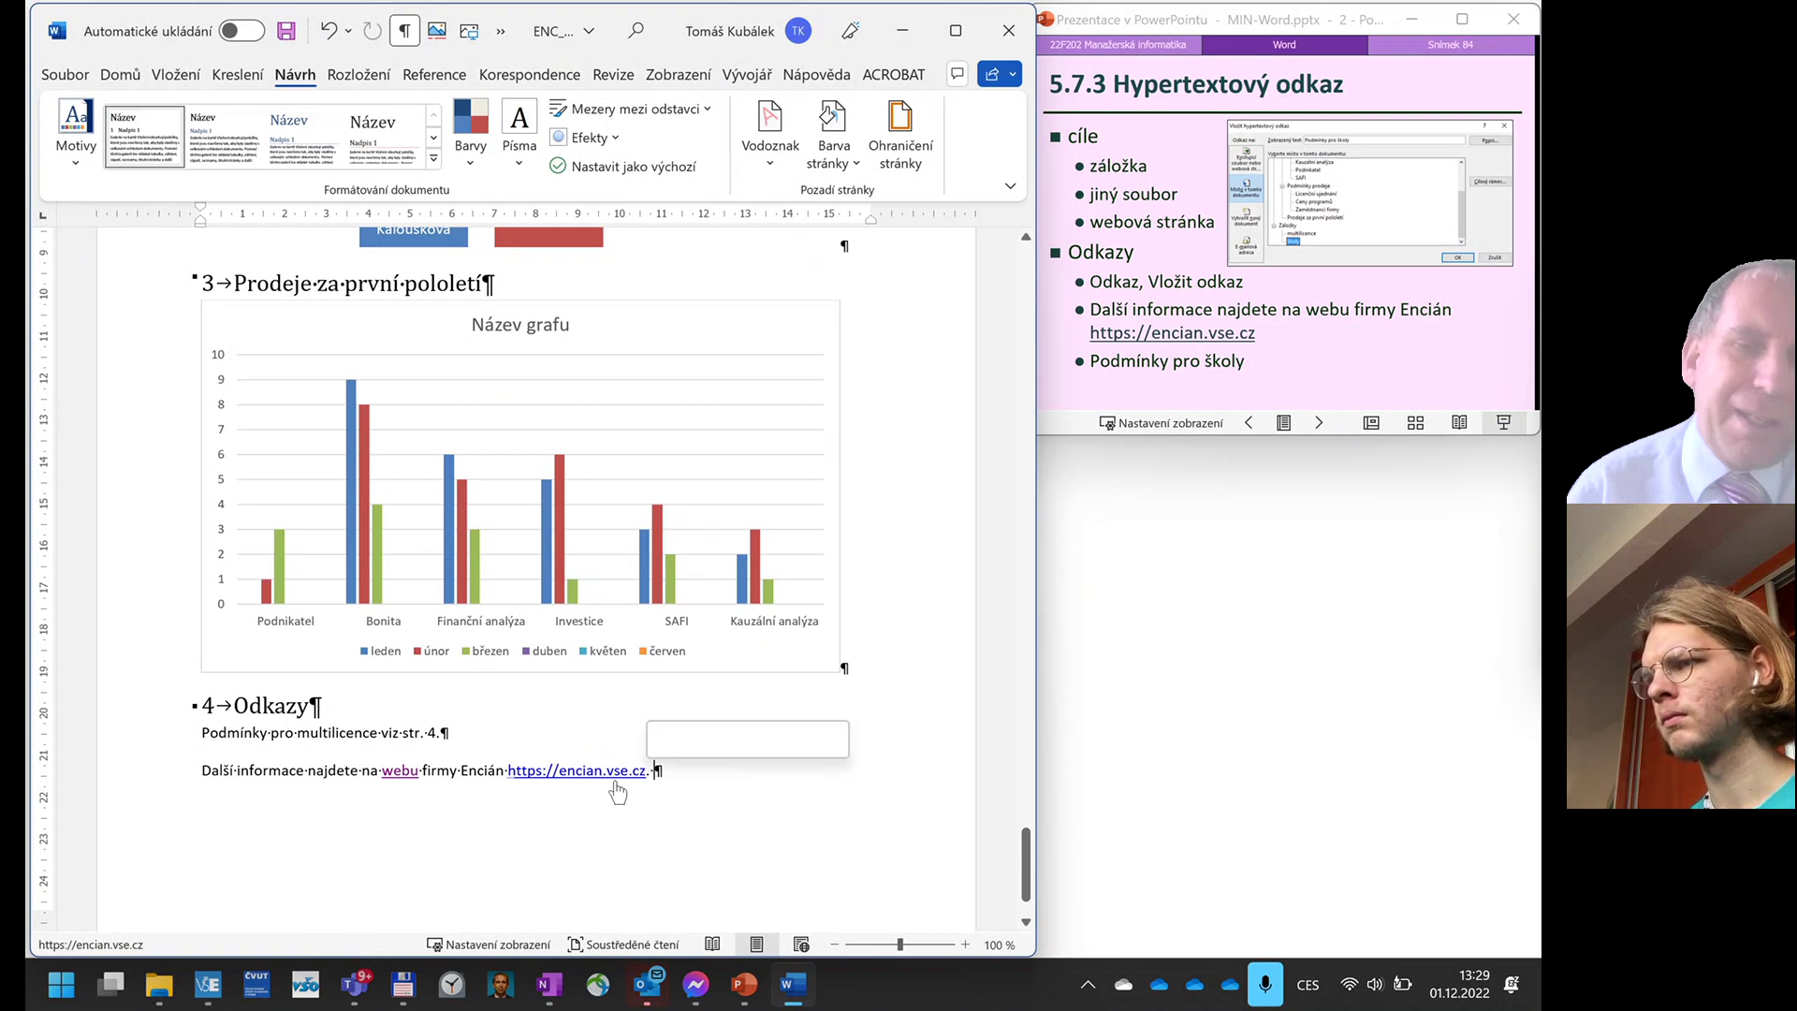
{"action": "left_click", "coordinate": [614, 770], "text": "ctrl"}
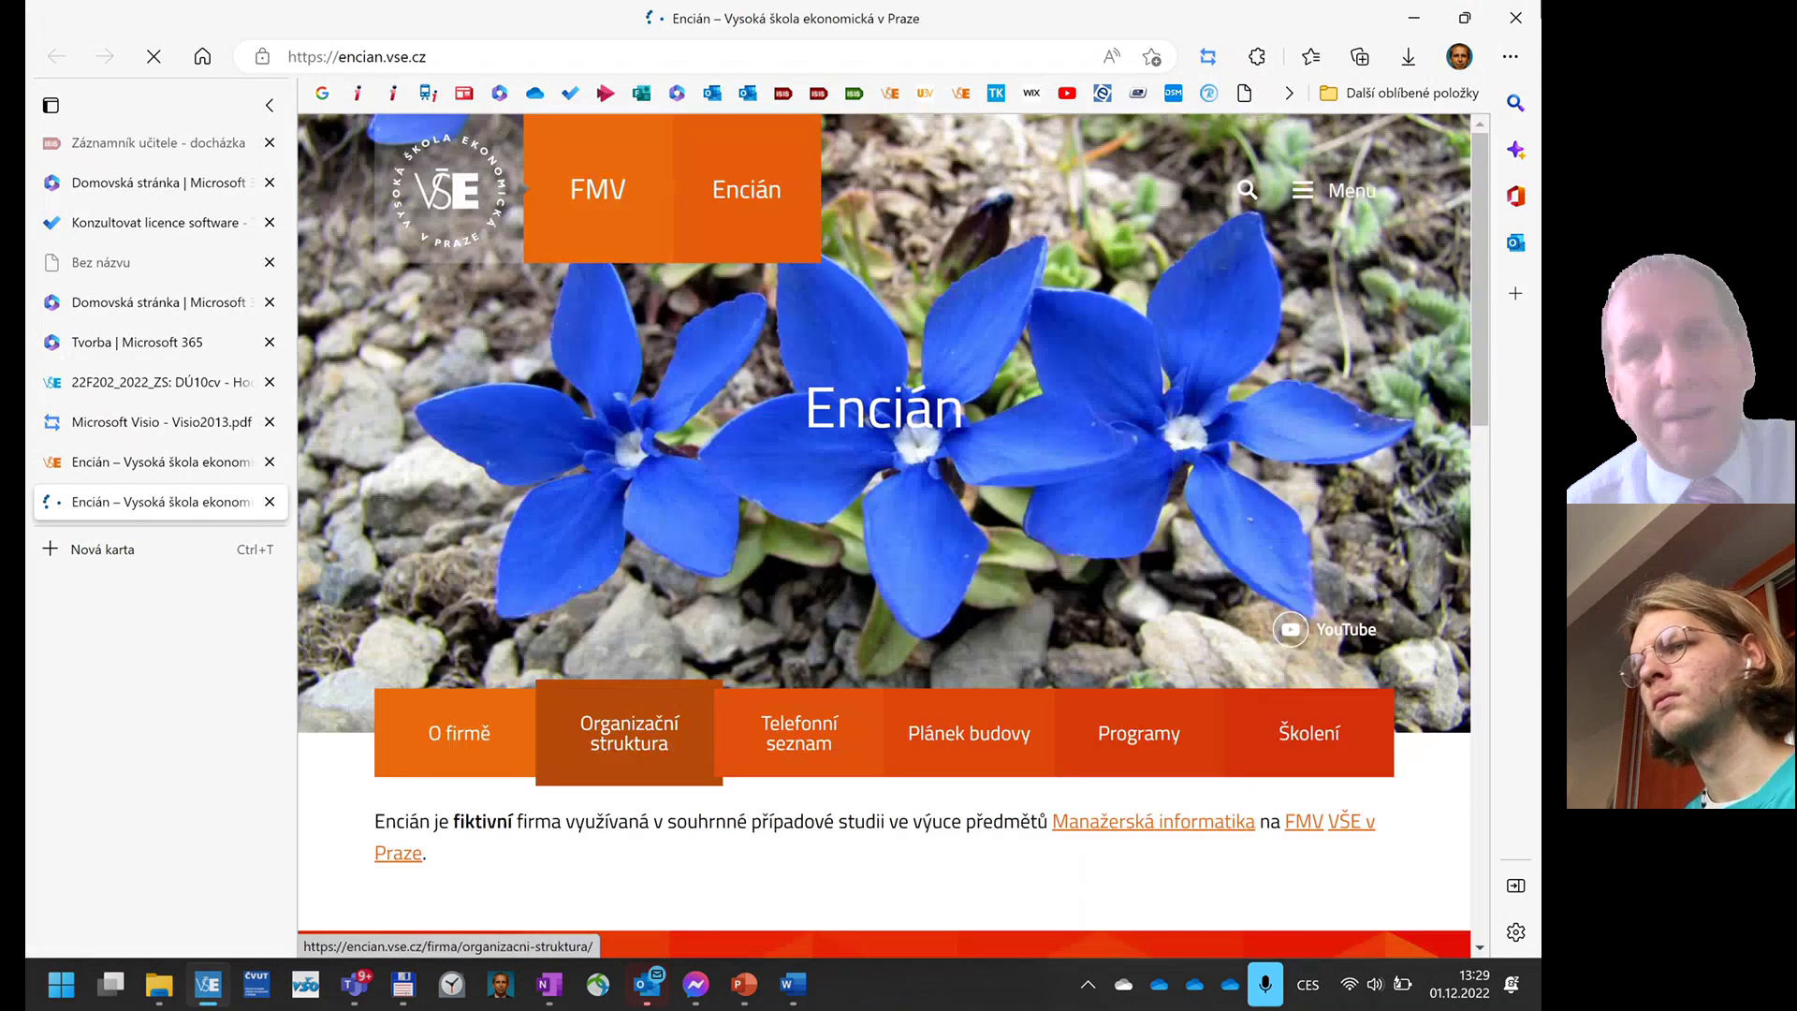
{"action": "left_click", "coordinate": [1535, 10]}
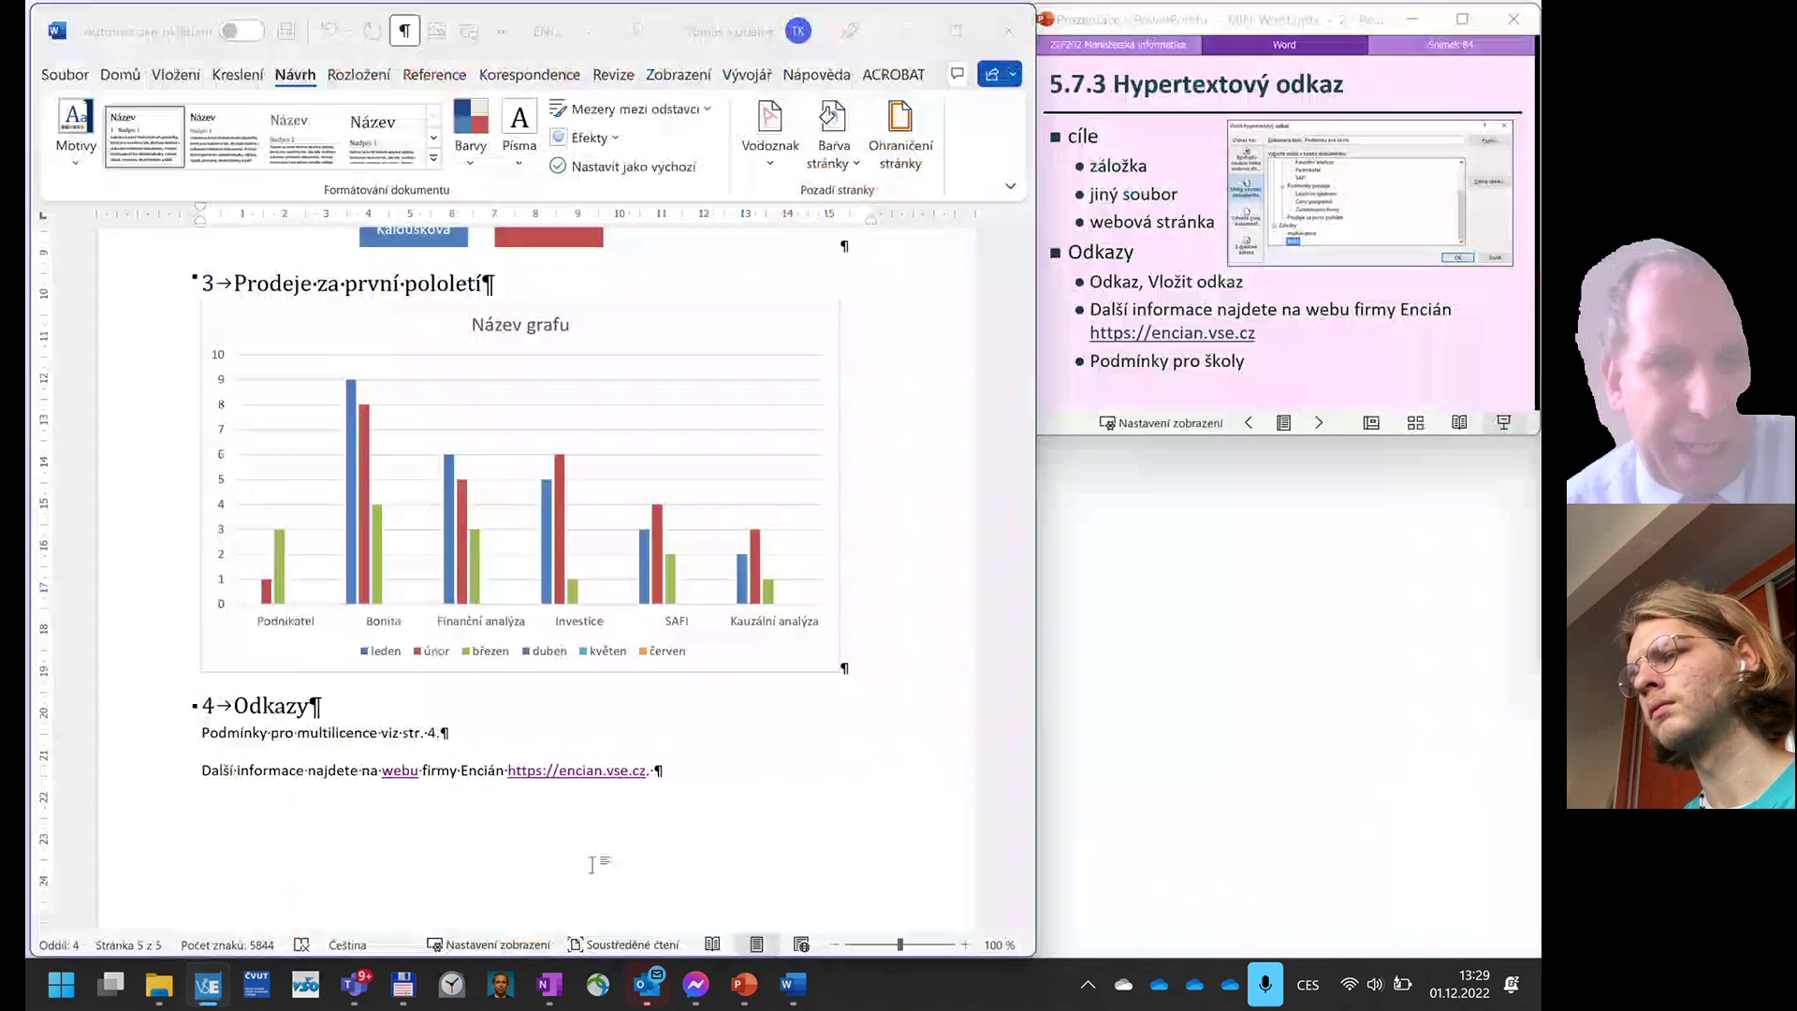
Add a new line 'Podmínky pro školy' below the web sentence.
{"action": "left_click", "coordinate": [667, 765]}
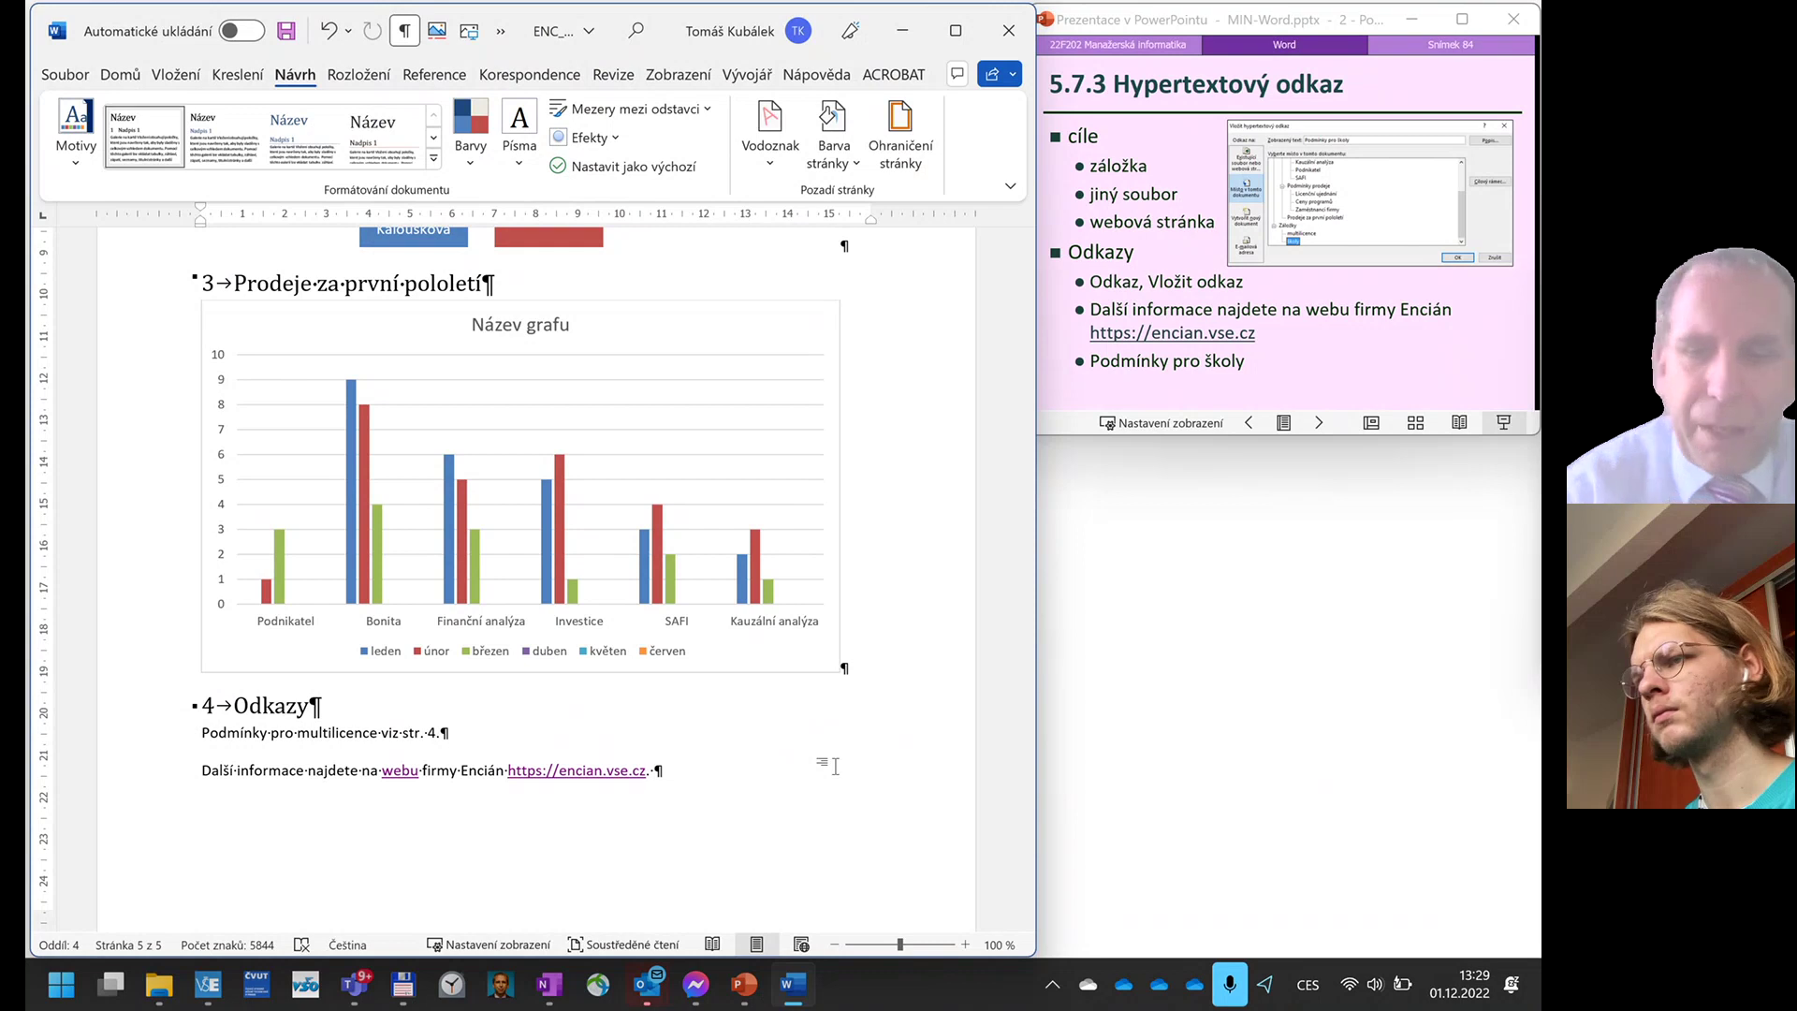
{"action": "key", "text": "Return"}
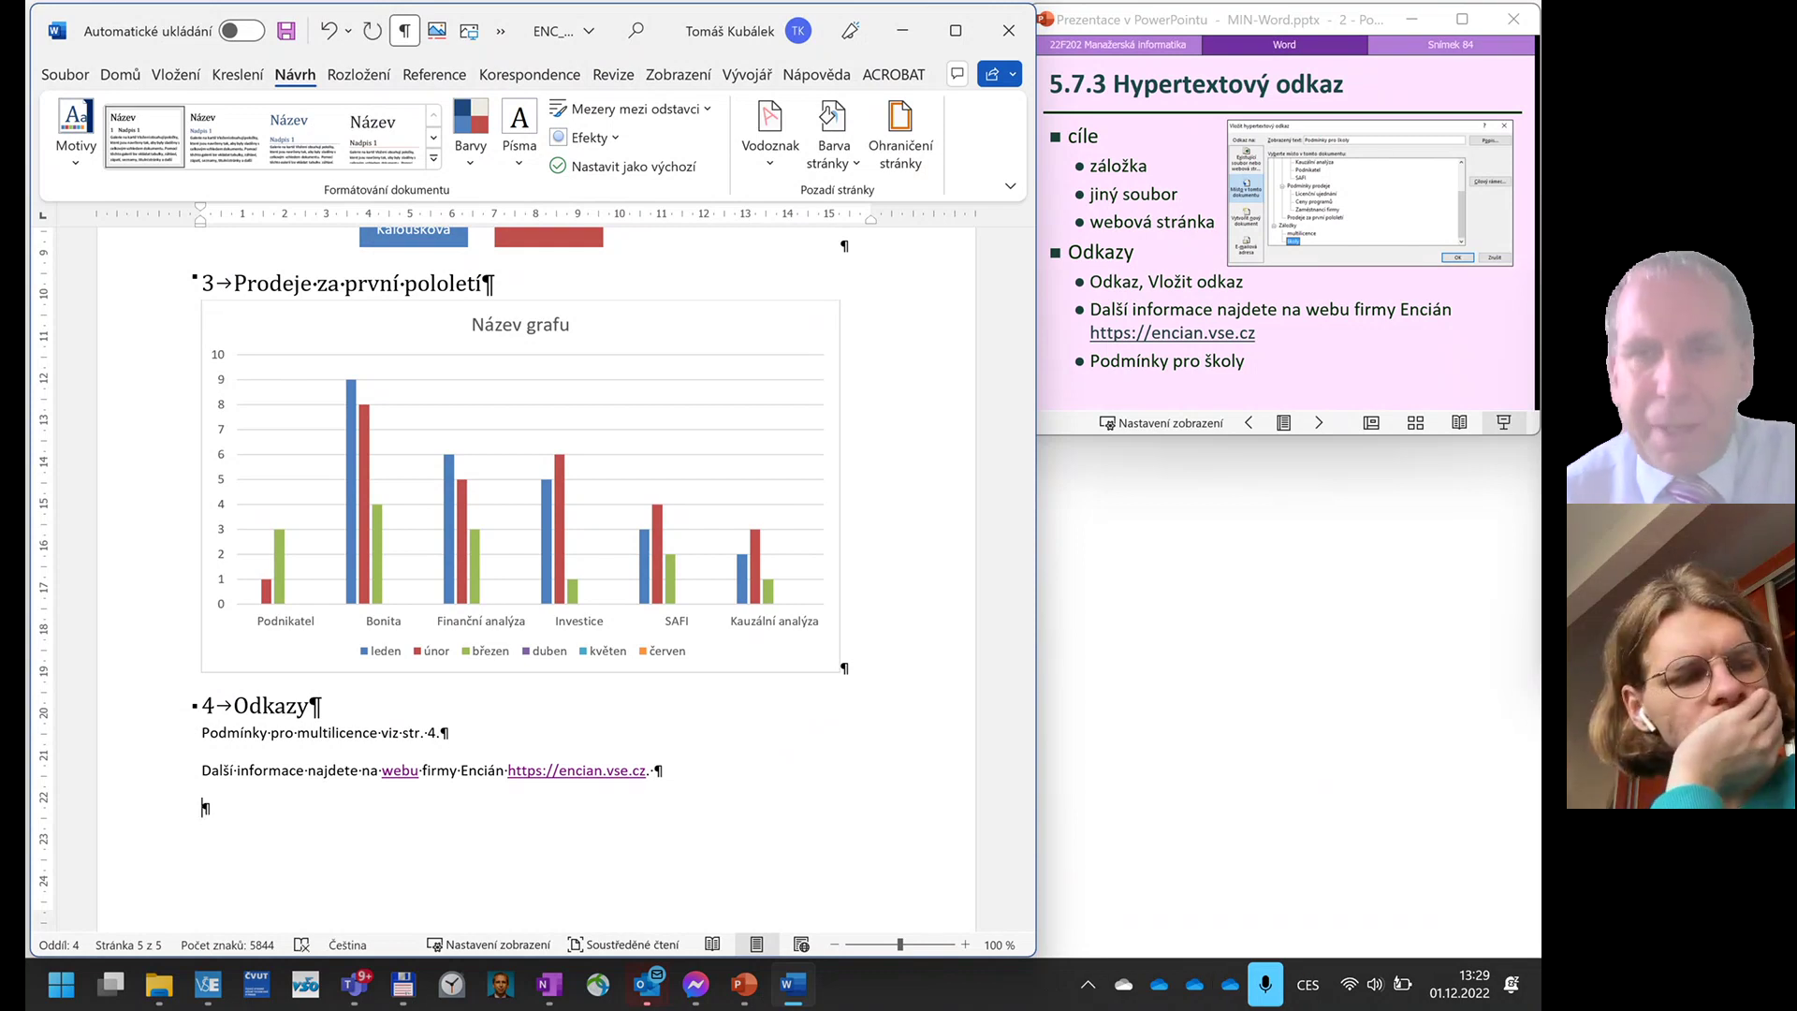
{"action": "type", "text": "Podmín"}
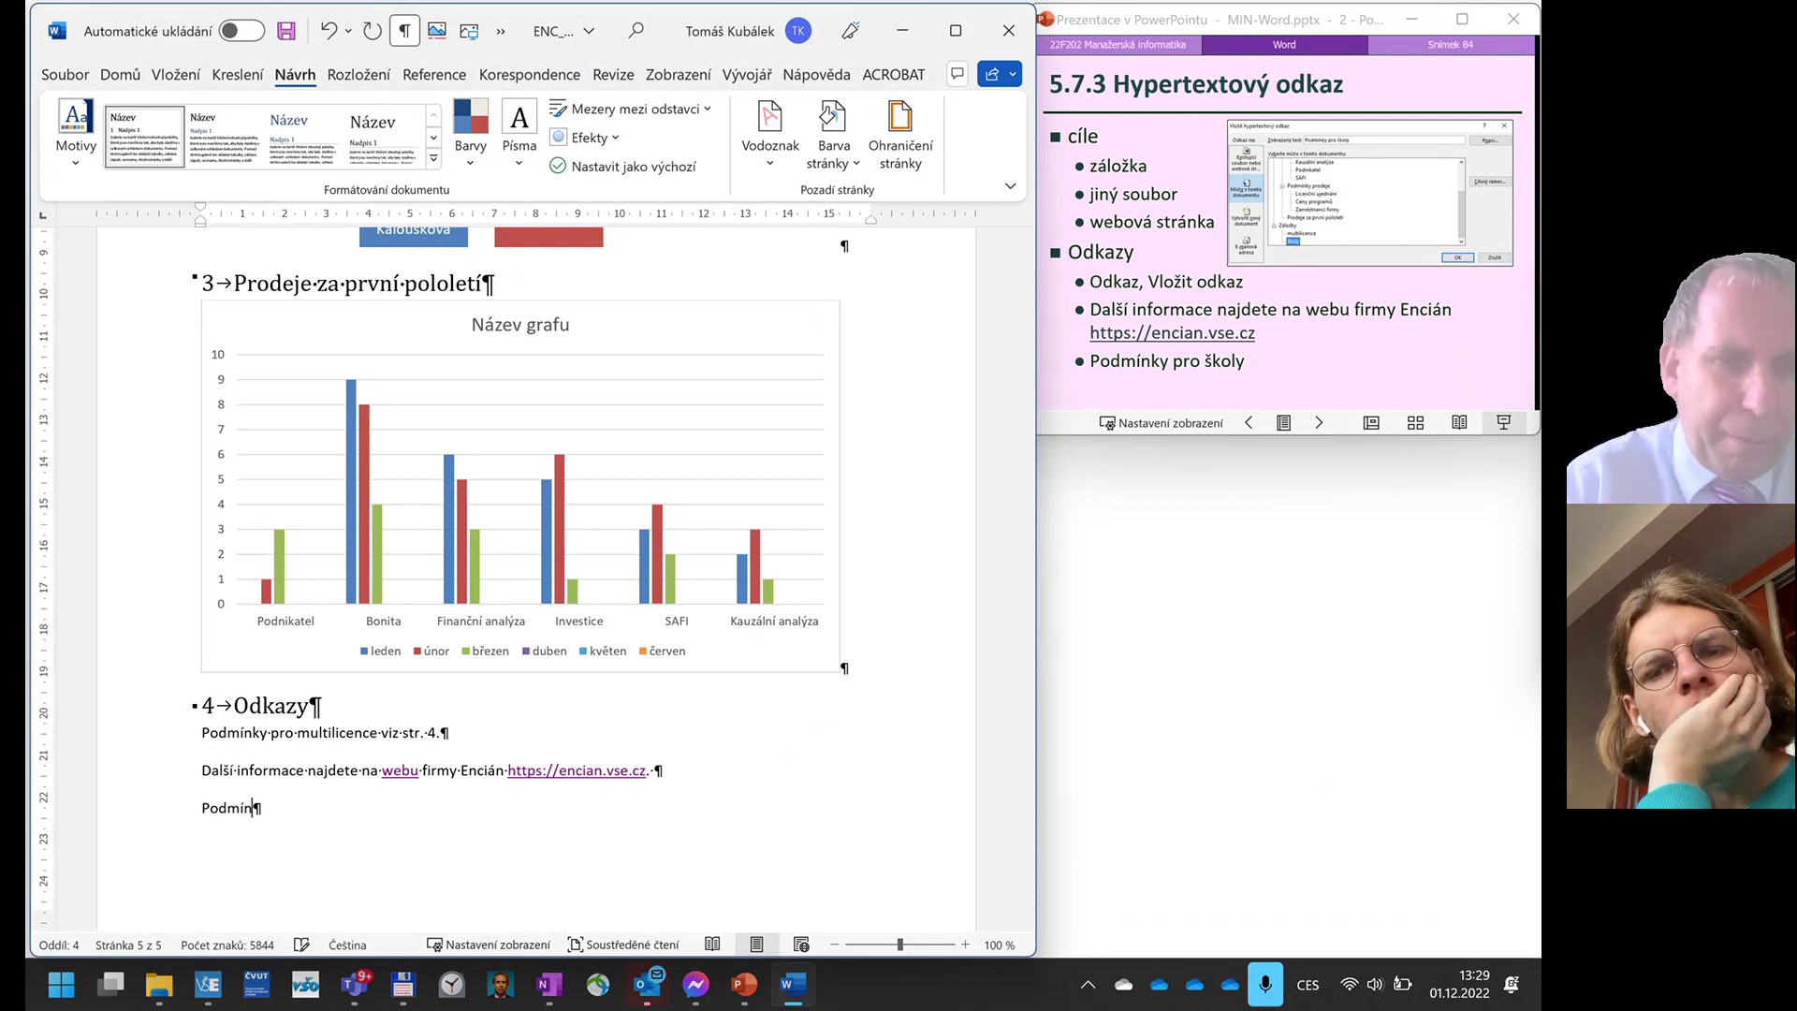
{"action": "type", "text": " škol"}
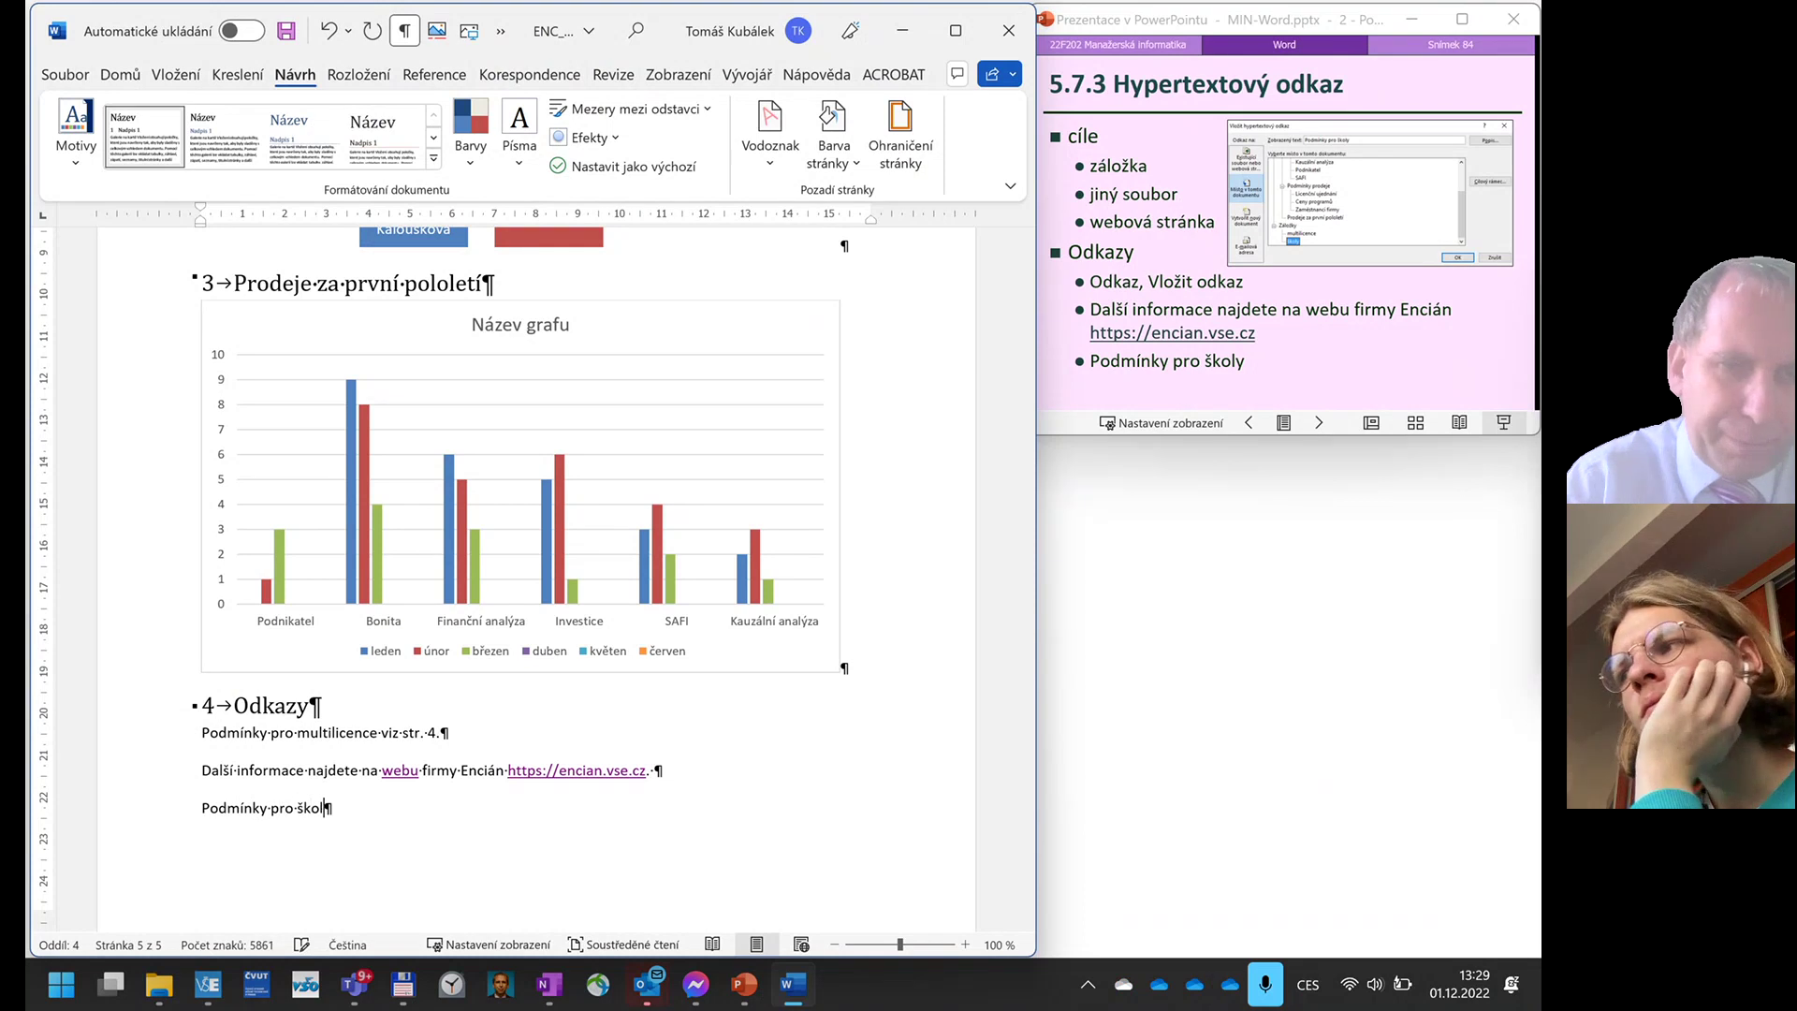
{"action": "type", "text": "y"}
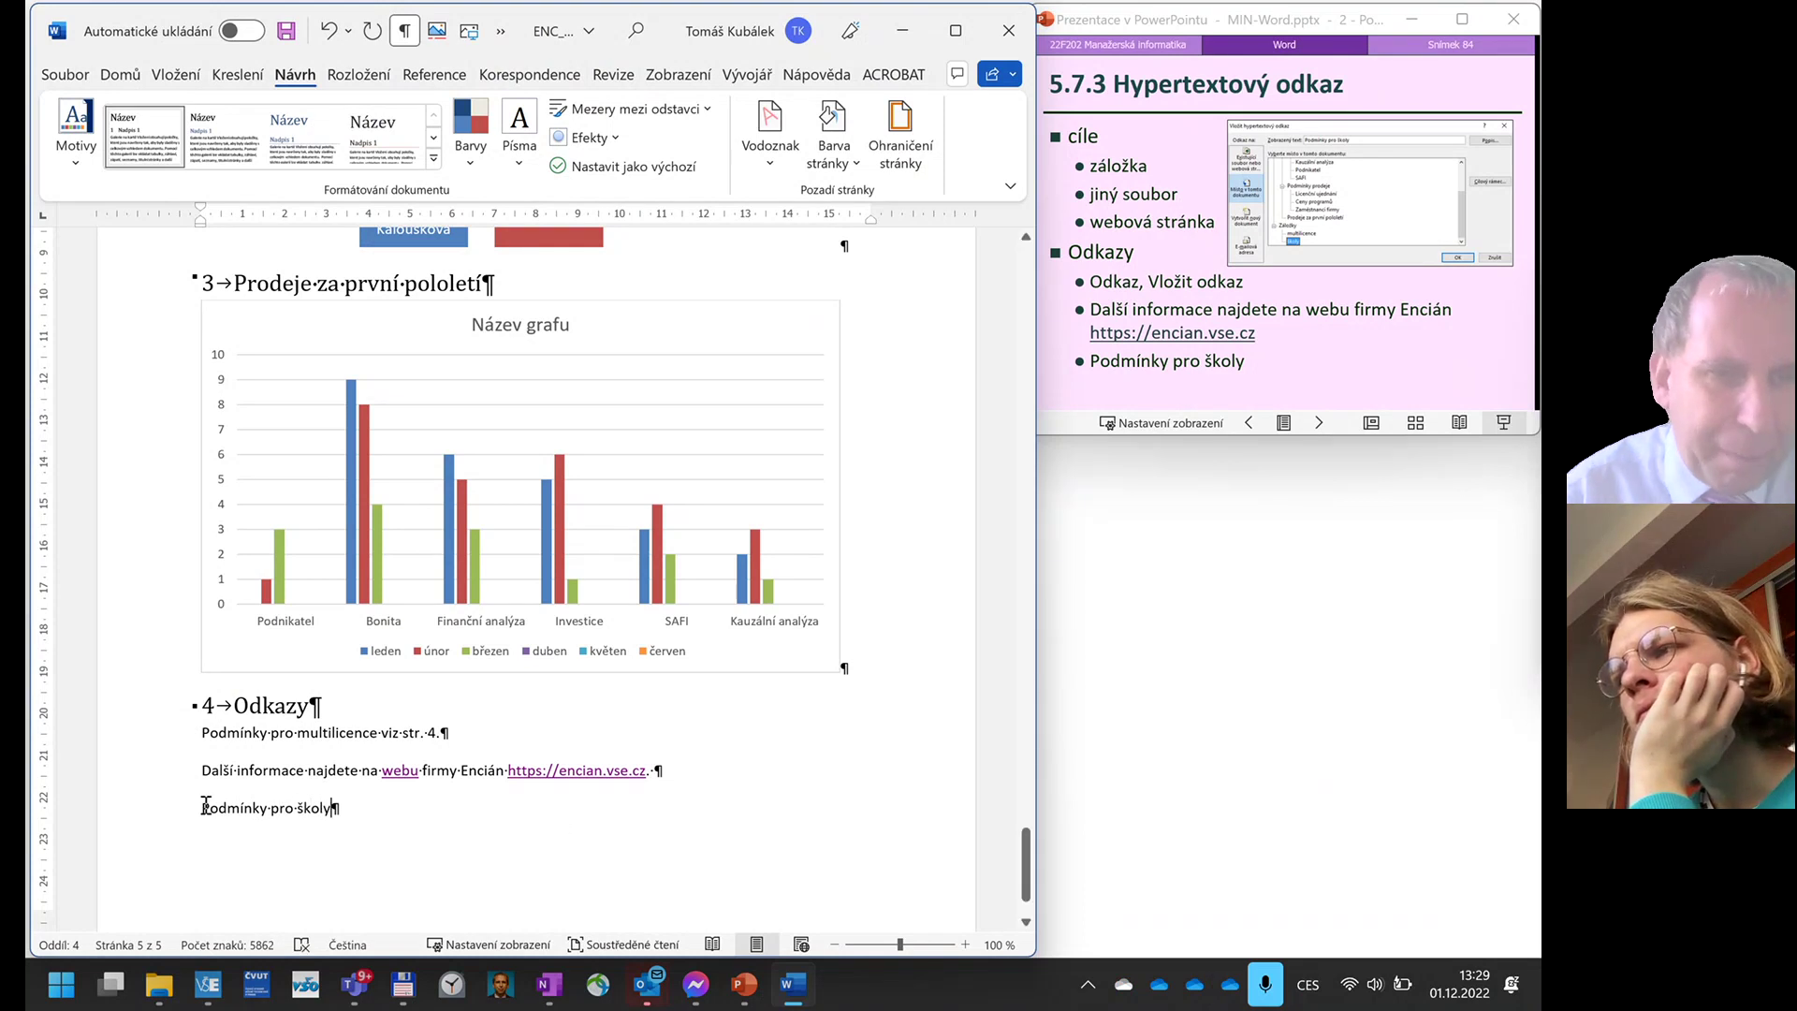
Link 'Podmínky pro školy' to the školy bookmark in this document.
{"action": "left_click_drag", "start_coordinate": [206, 803], "coordinate": [318, 805]}
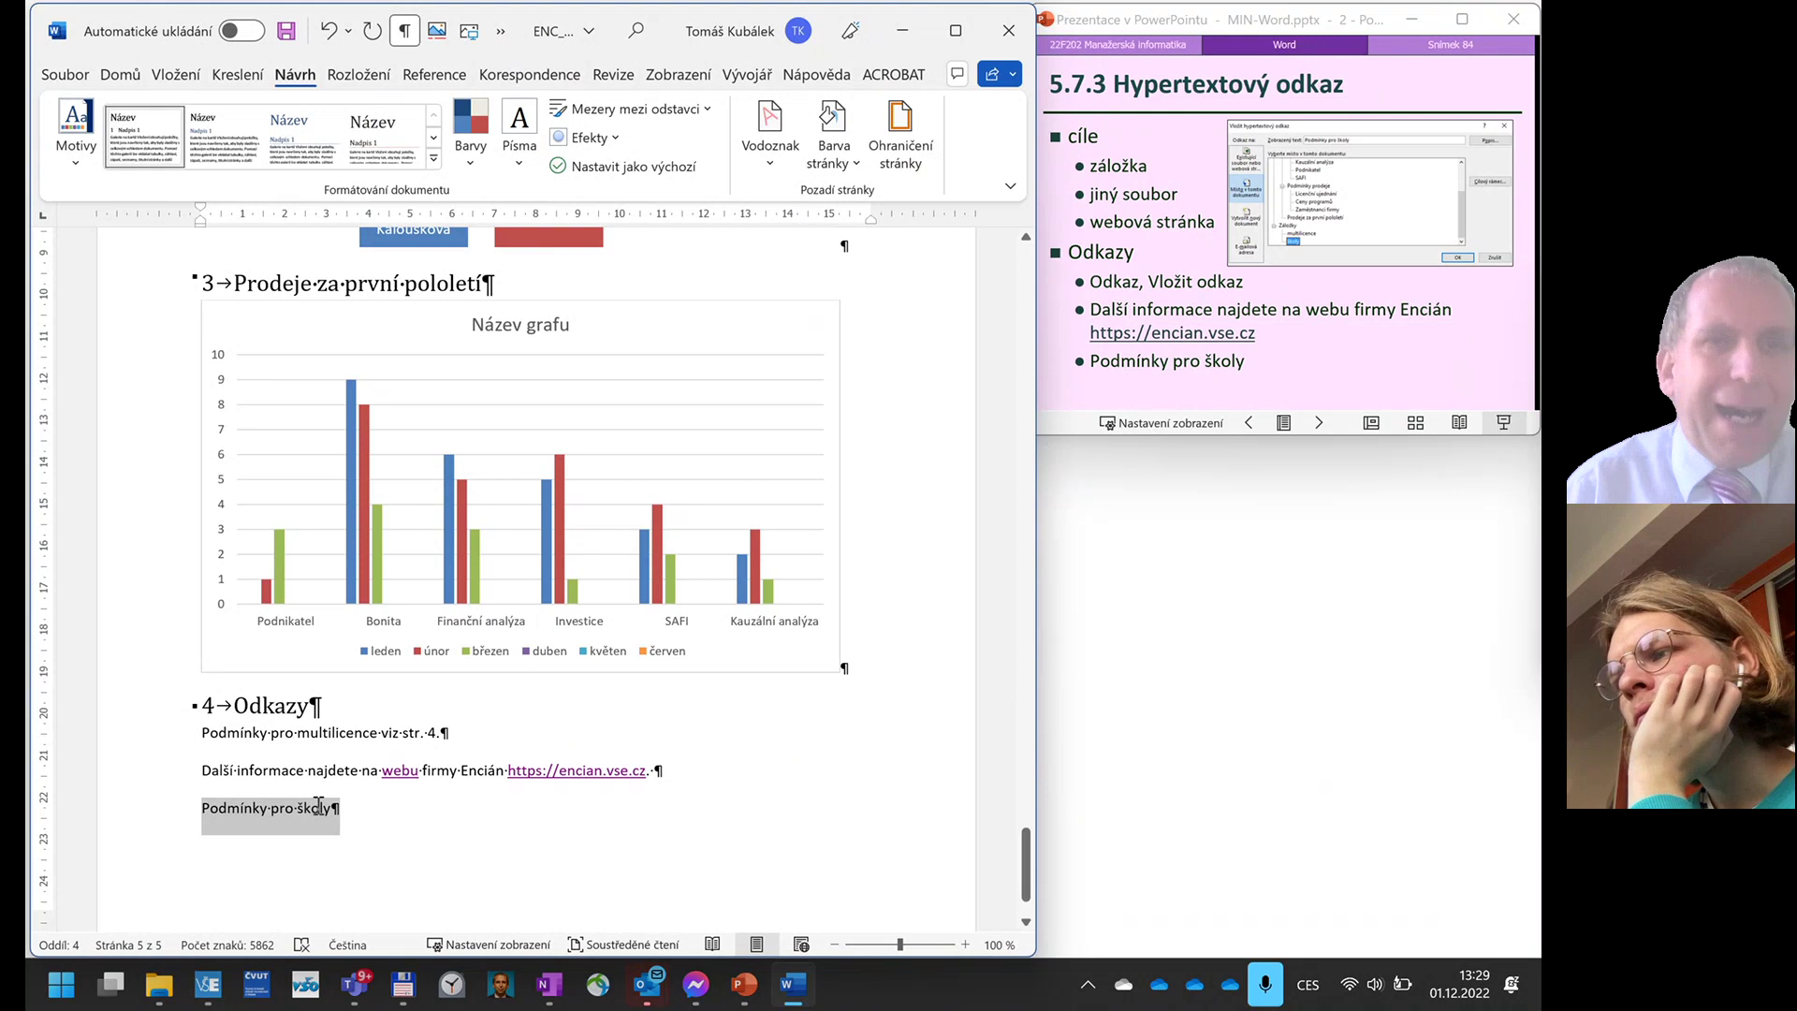
{"action": "mouse_move", "coordinate": [449, 505]}
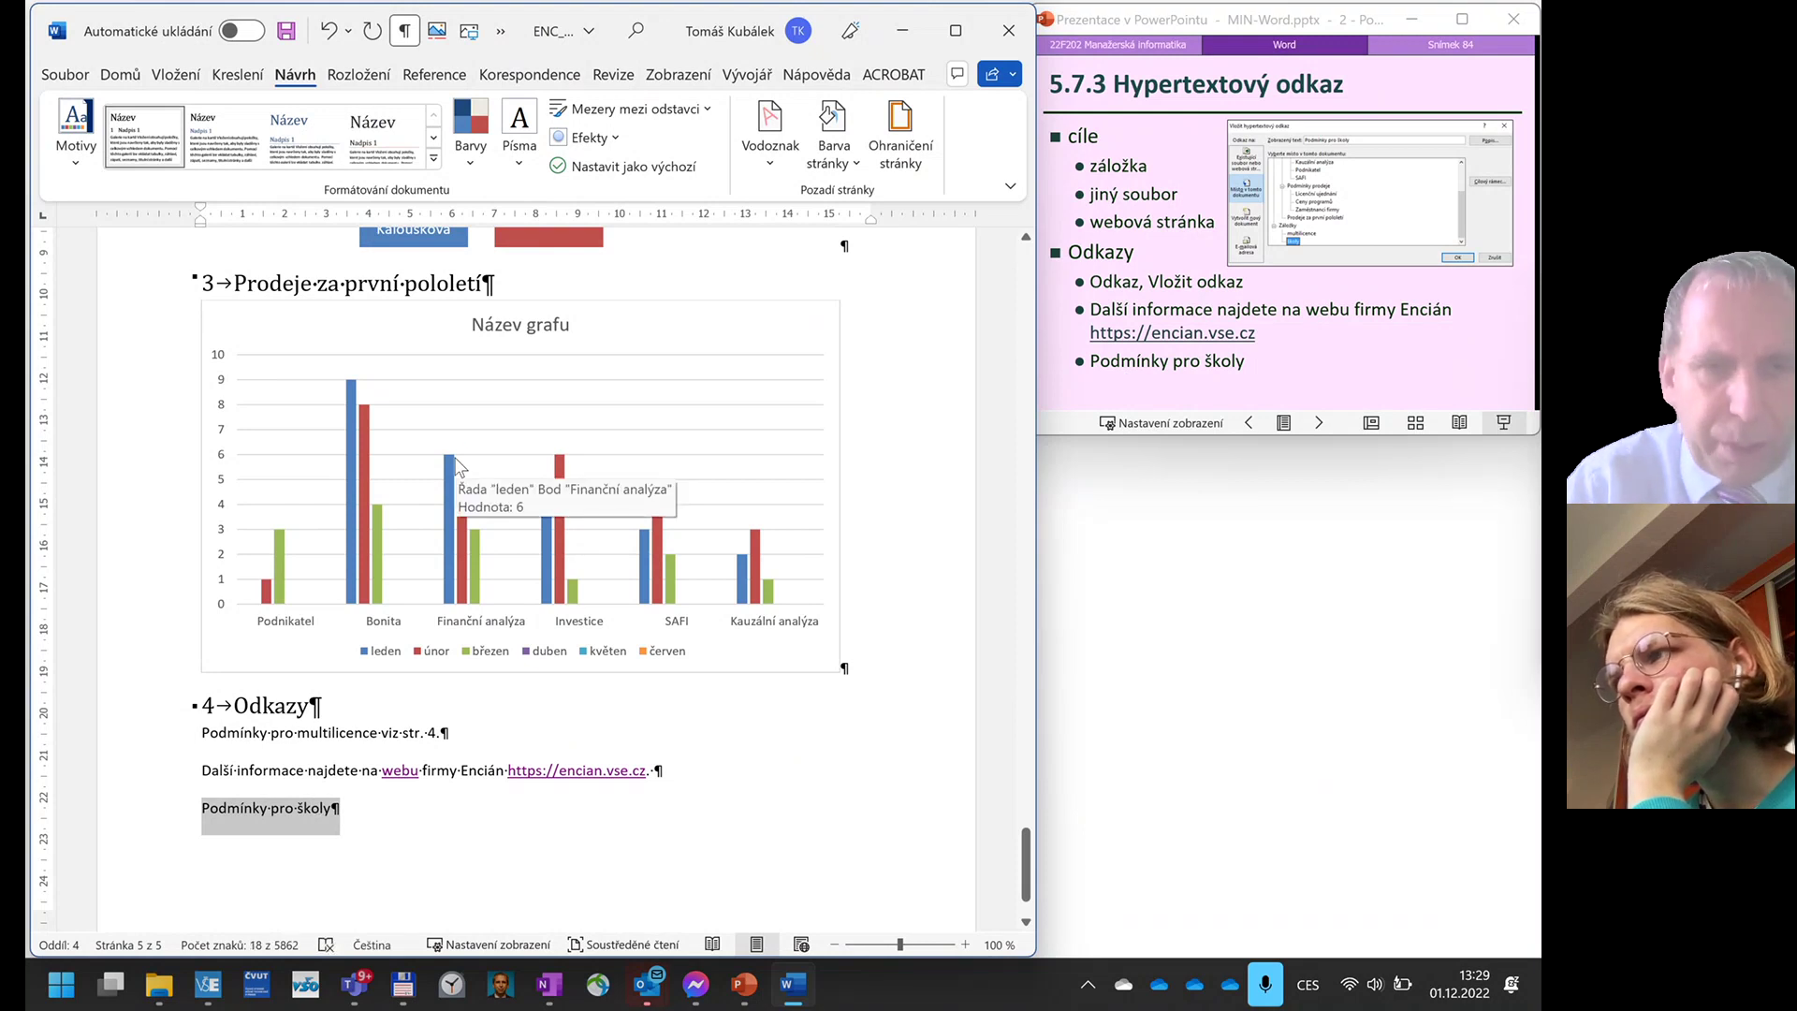
{"action": "key", "text": "ctrl+k"}
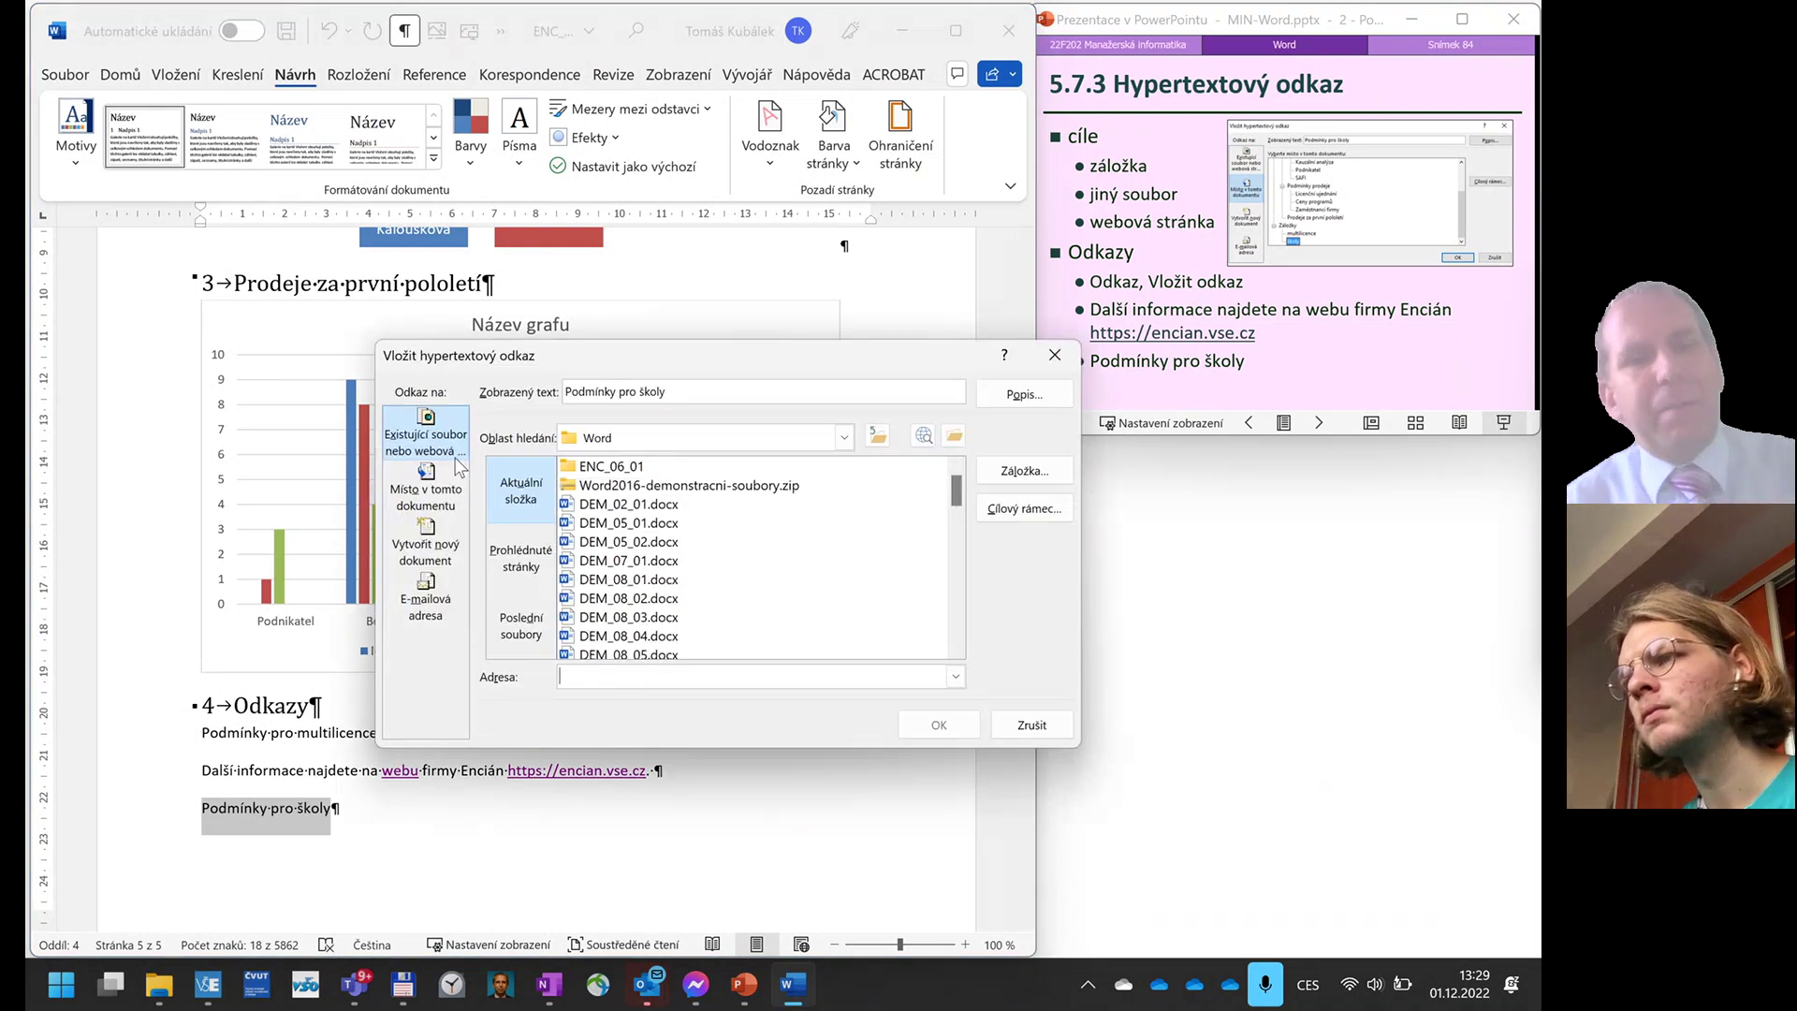
{"action": "left_click", "coordinate": [433, 503]}
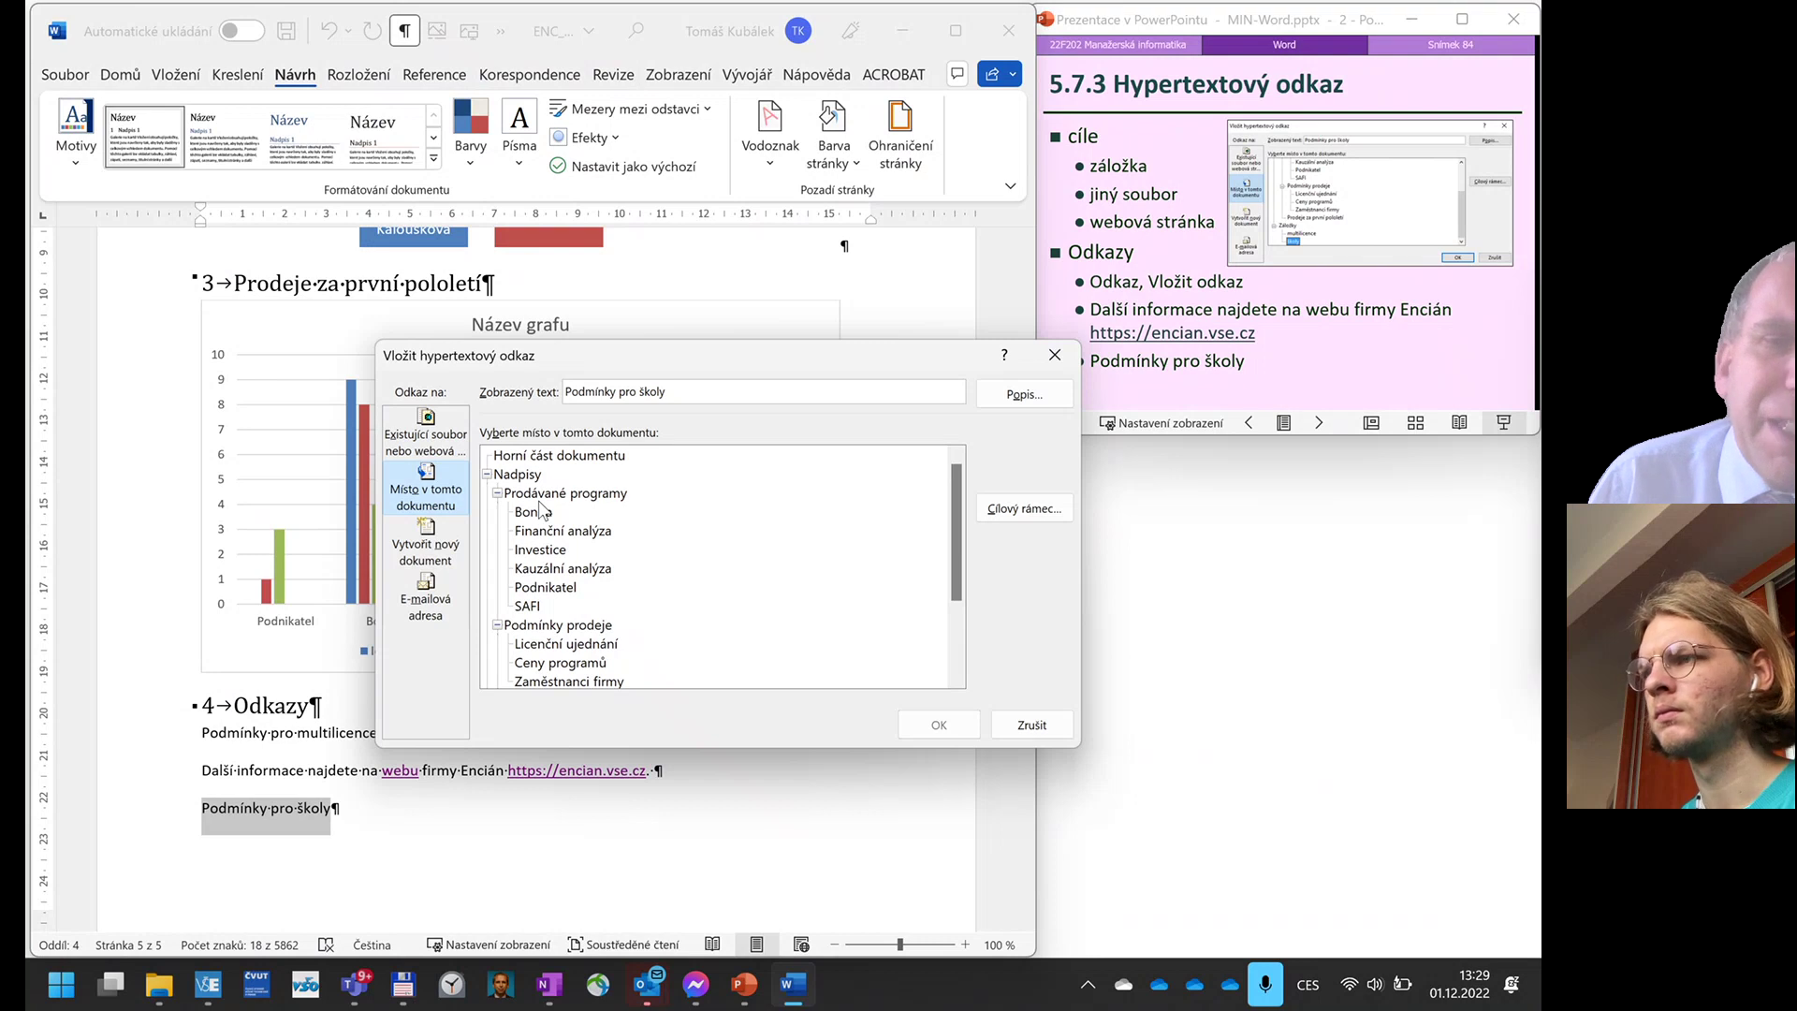
{"action": "scroll", "coordinate": [540, 508], "scroll_direction": "down", "scroll_amount": 2}
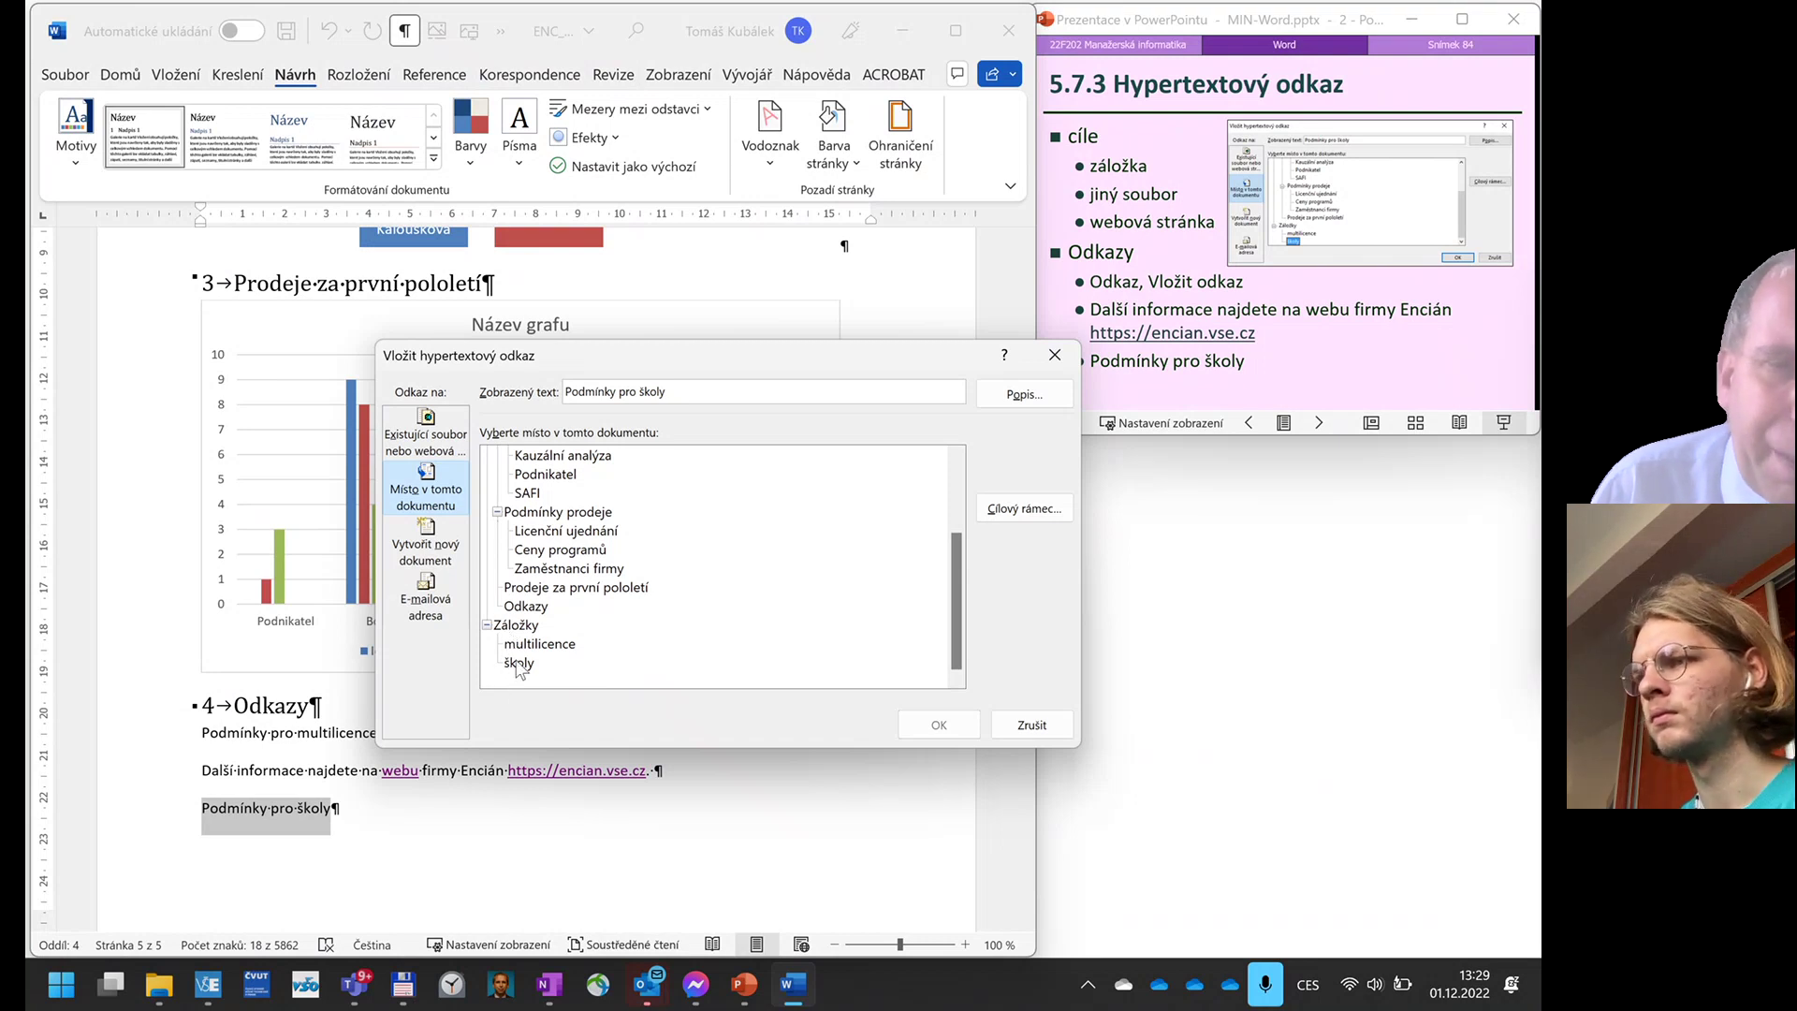
{"action": "left_click", "coordinate": [520, 664]}
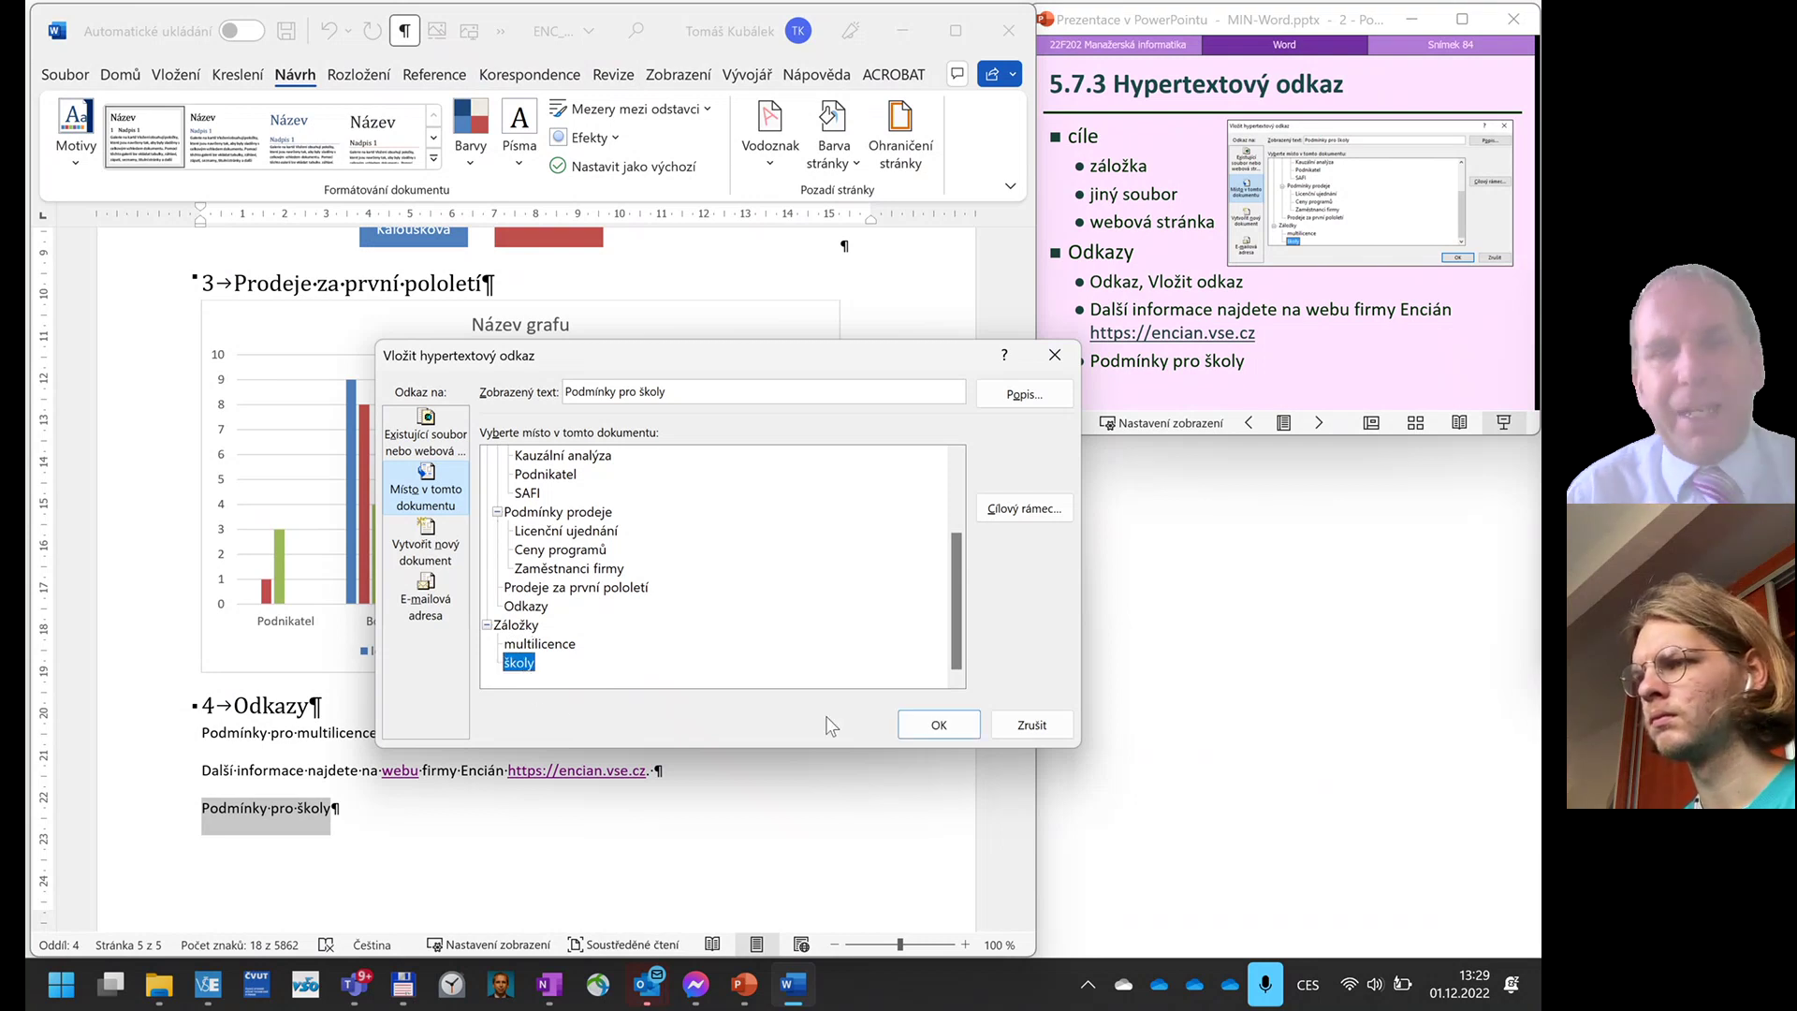
{"action": "left_click", "coordinate": [940, 730]}
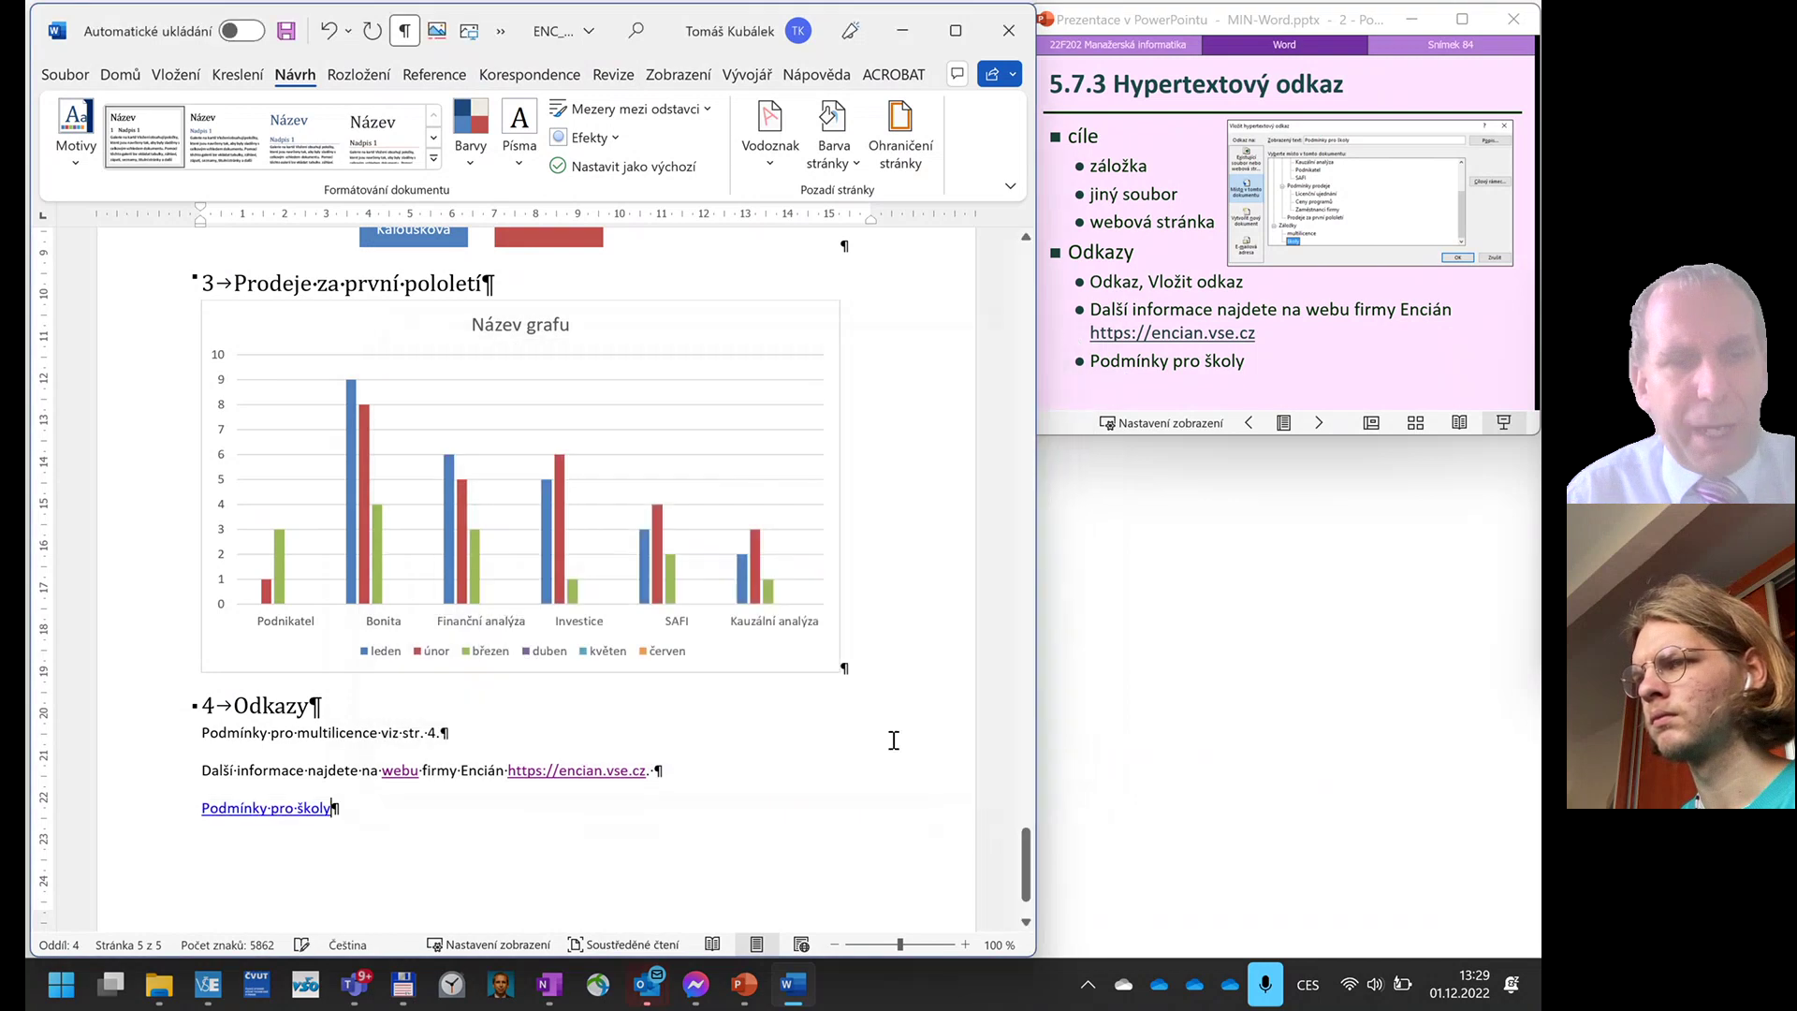
Jump via the 'Podmínky pro školy' link to item 5 on page 4 and advance slides to Záhlaví, Zápatí.
{"action": "left_click", "coordinate": [270, 809], "text": "ctrl"}
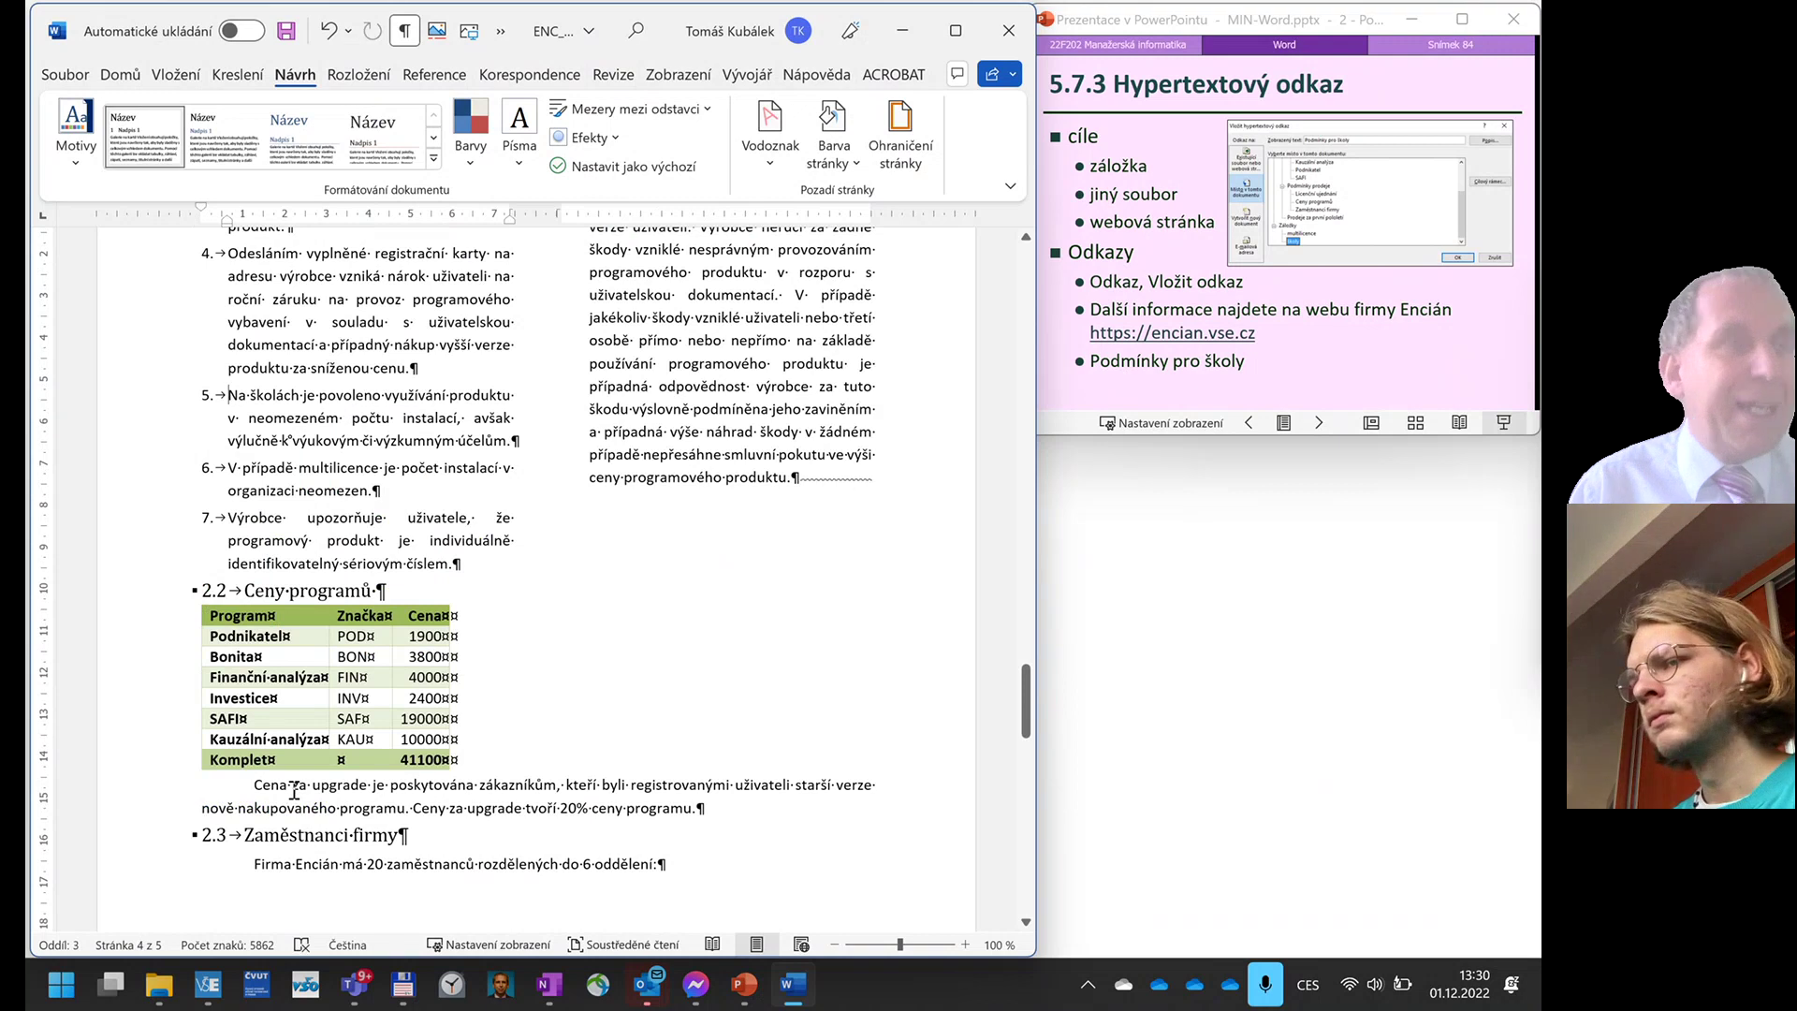
{"action": "left_click", "coordinate": [1246, 360]}
{"action": "scroll", "coordinate": [1246, 361], "scroll_direction": "up", "scroll_amount": 1}
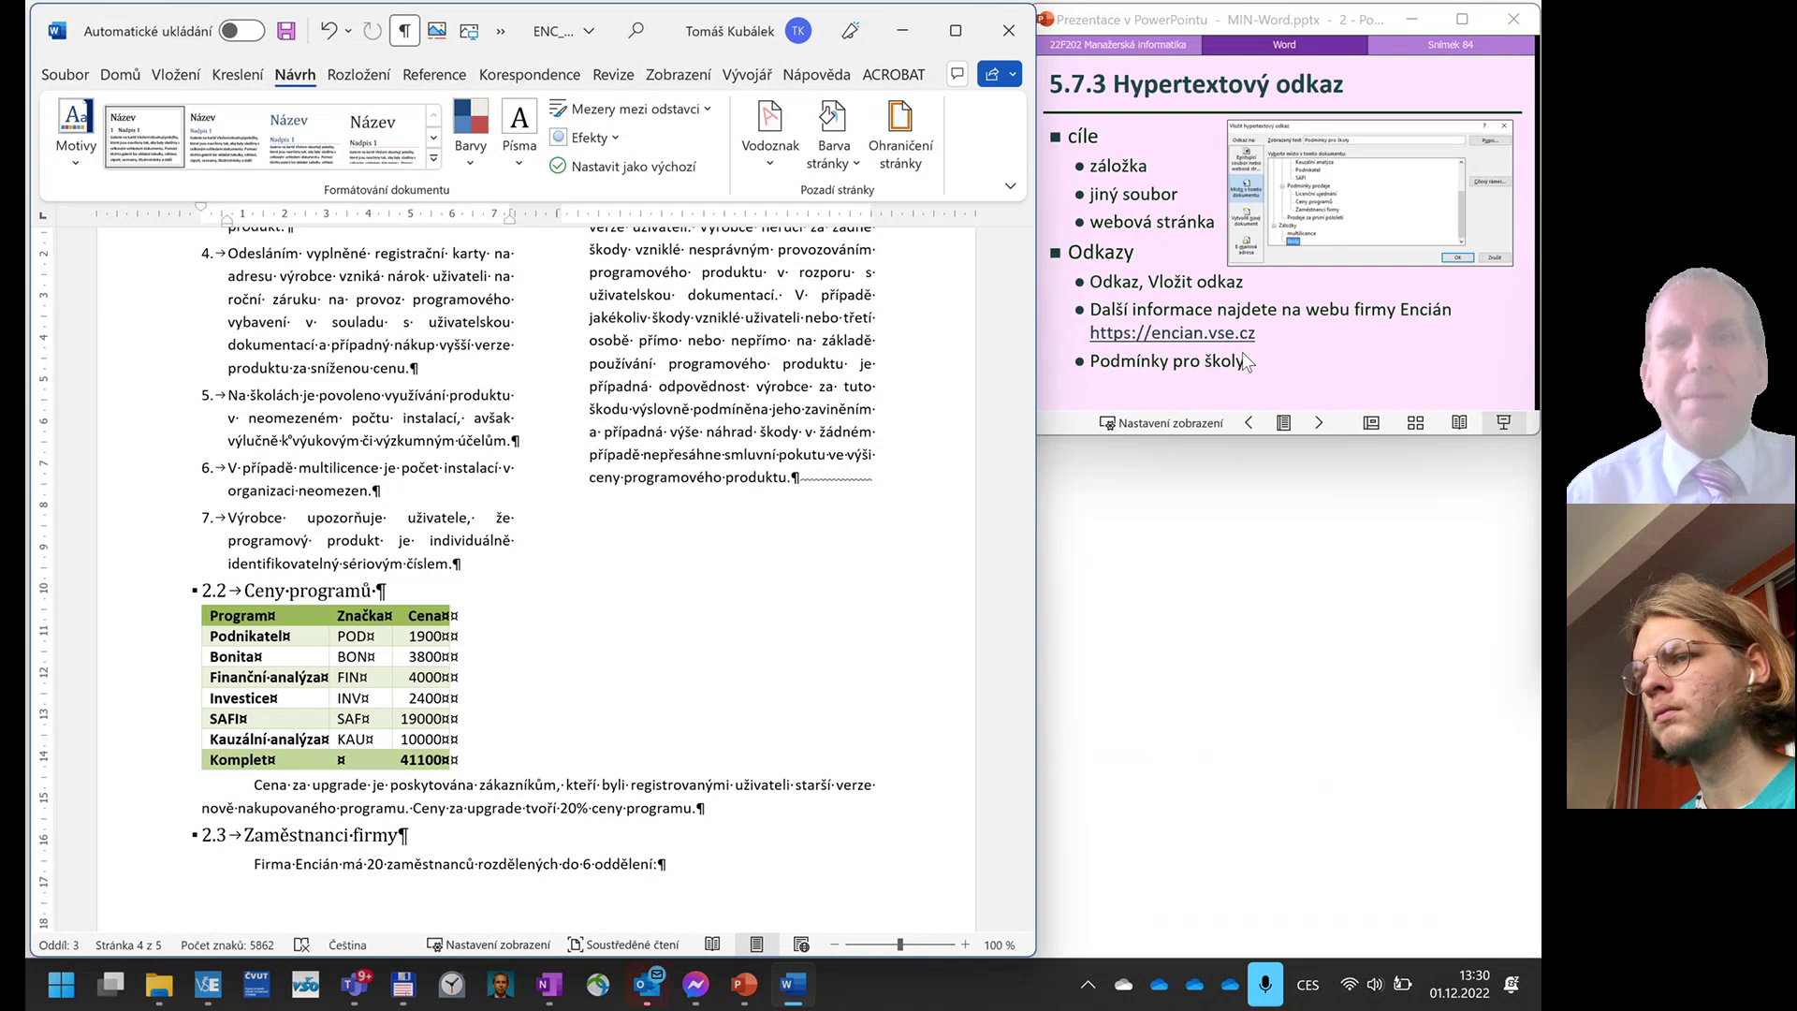
{"action": "scroll", "coordinate": [1246, 360], "scroll_direction": "up", "scroll_amount": 1}
{"action": "scroll", "coordinate": [1243, 352], "scroll_direction": "up", "scroll_amount": 1}
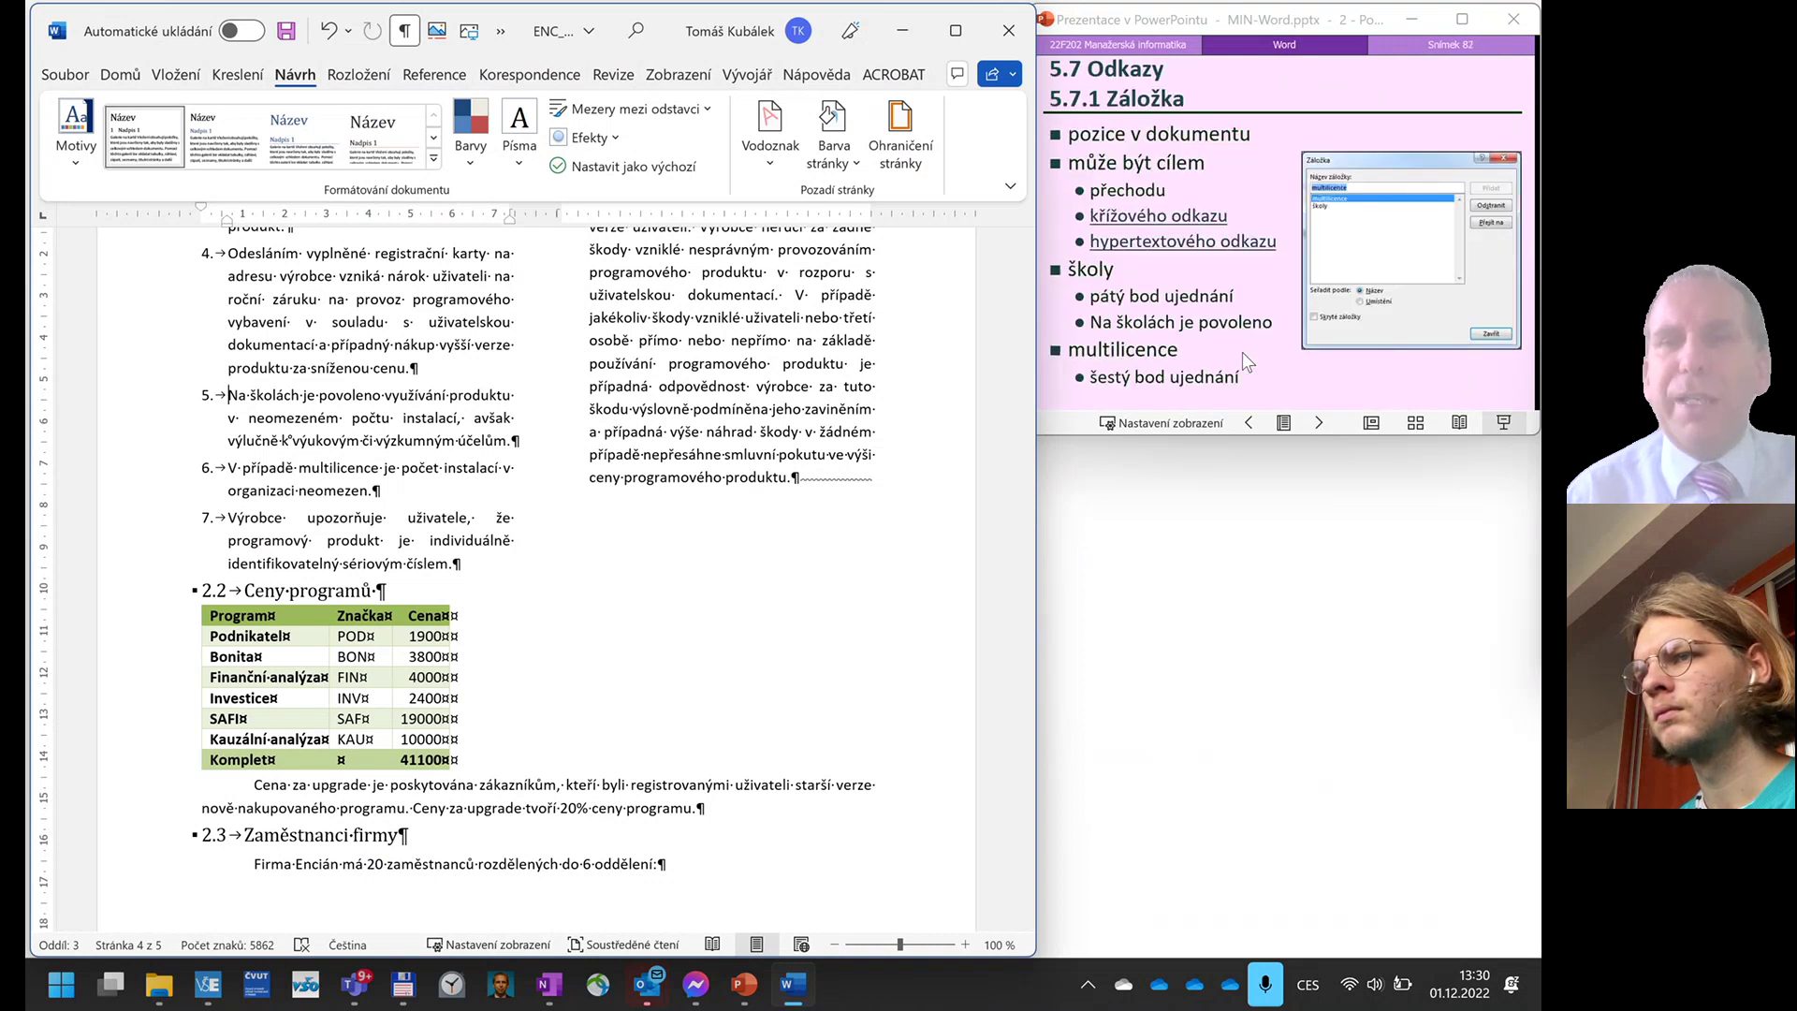
{"action": "scroll", "coordinate": [1243, 356], "scroll_direction": "down", "scroll_amount": 2}
{"action": "scroll", "coordinate": [1244, 361], "scroll_direction": "down", "scroll_amount": 1}
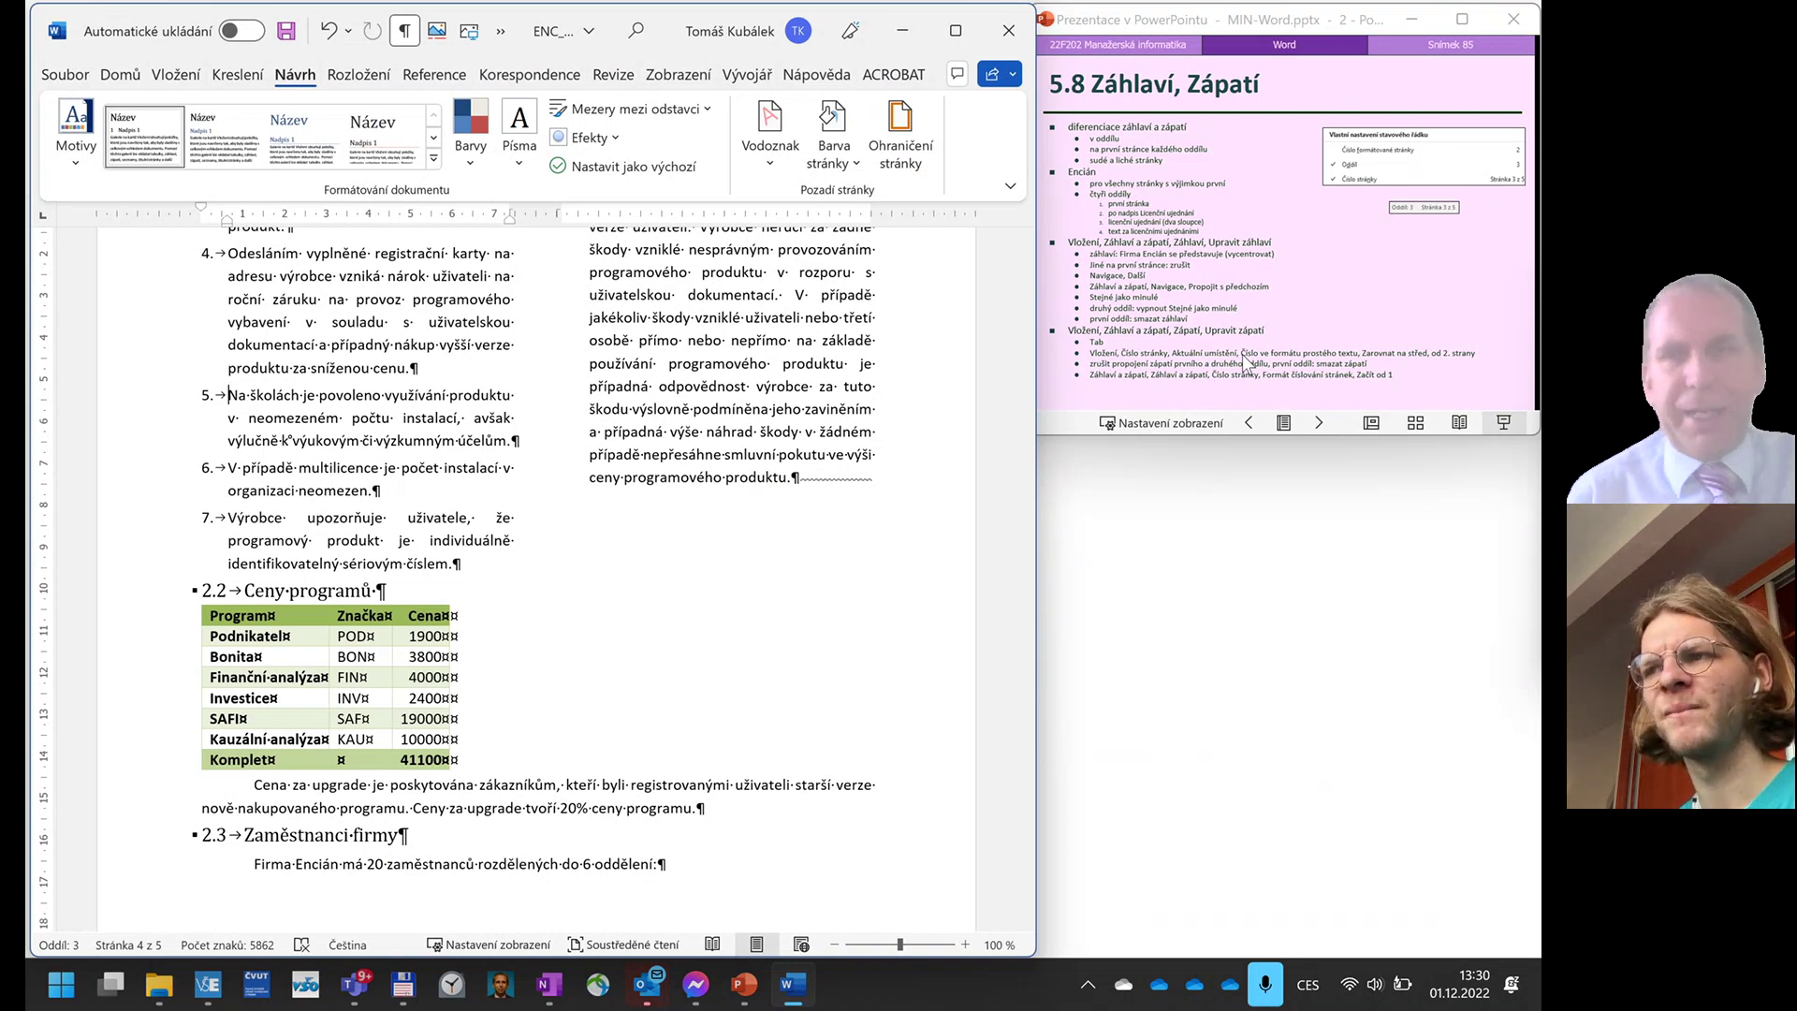
Maximize PowerPoint showing slide 85, '5.8 Záhlaví, Zápatí'.
{"action": "left_click", "coordinate": [1464, 20]}
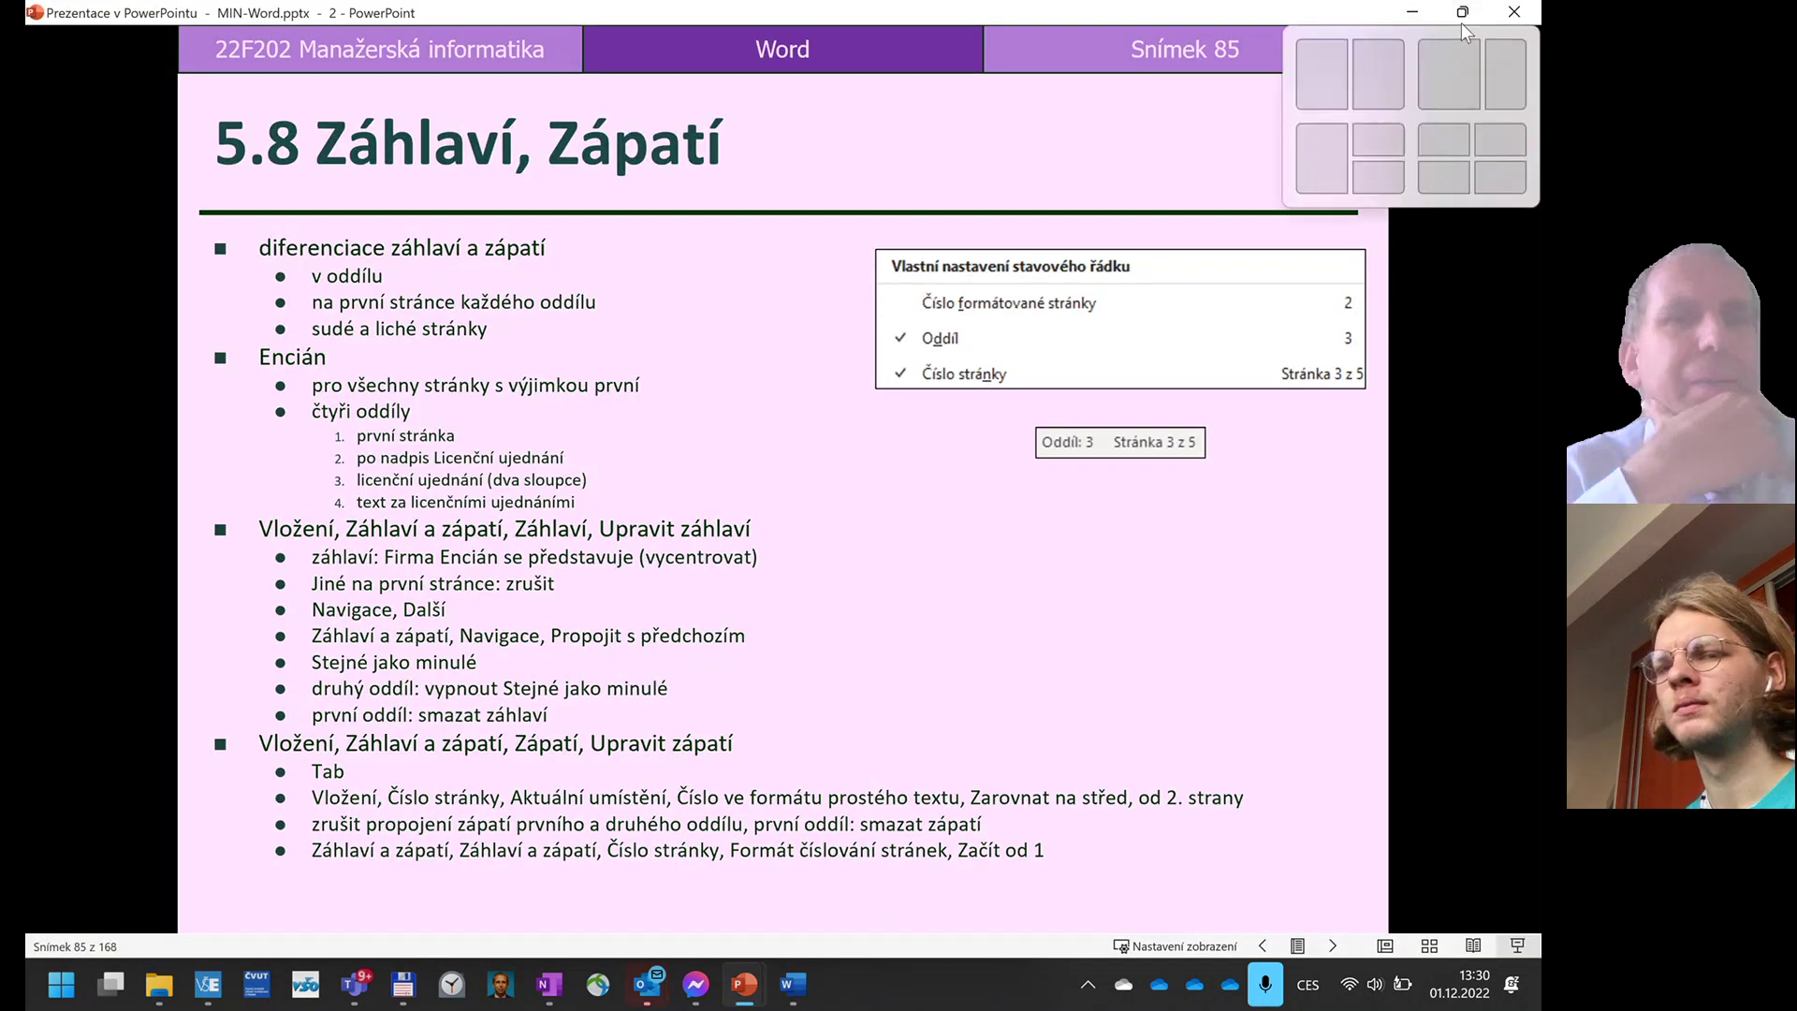
{"action": "mouse_move", "coordinate": [1462, 20]}
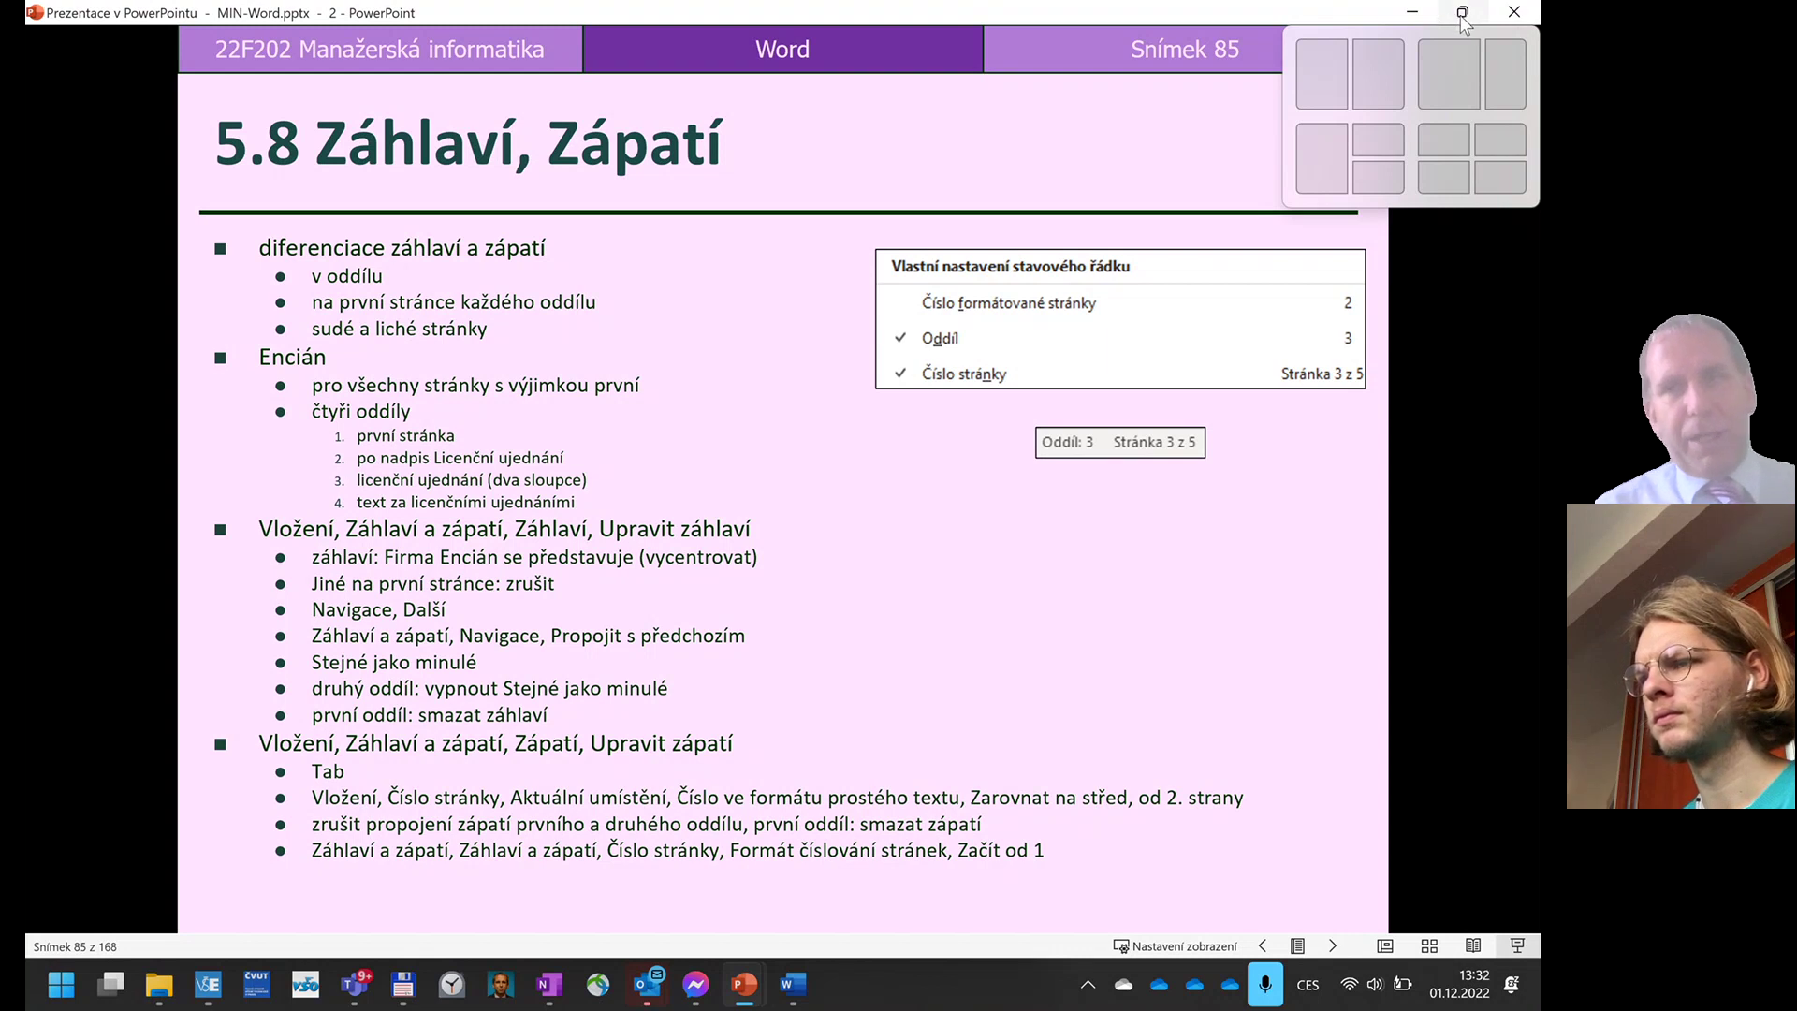
Restore PowerPoint beside Word, put the cursor in the first Firma paragraph, and show status bar options.
{"action": "left_click", "coordinate": [1465, 17]}
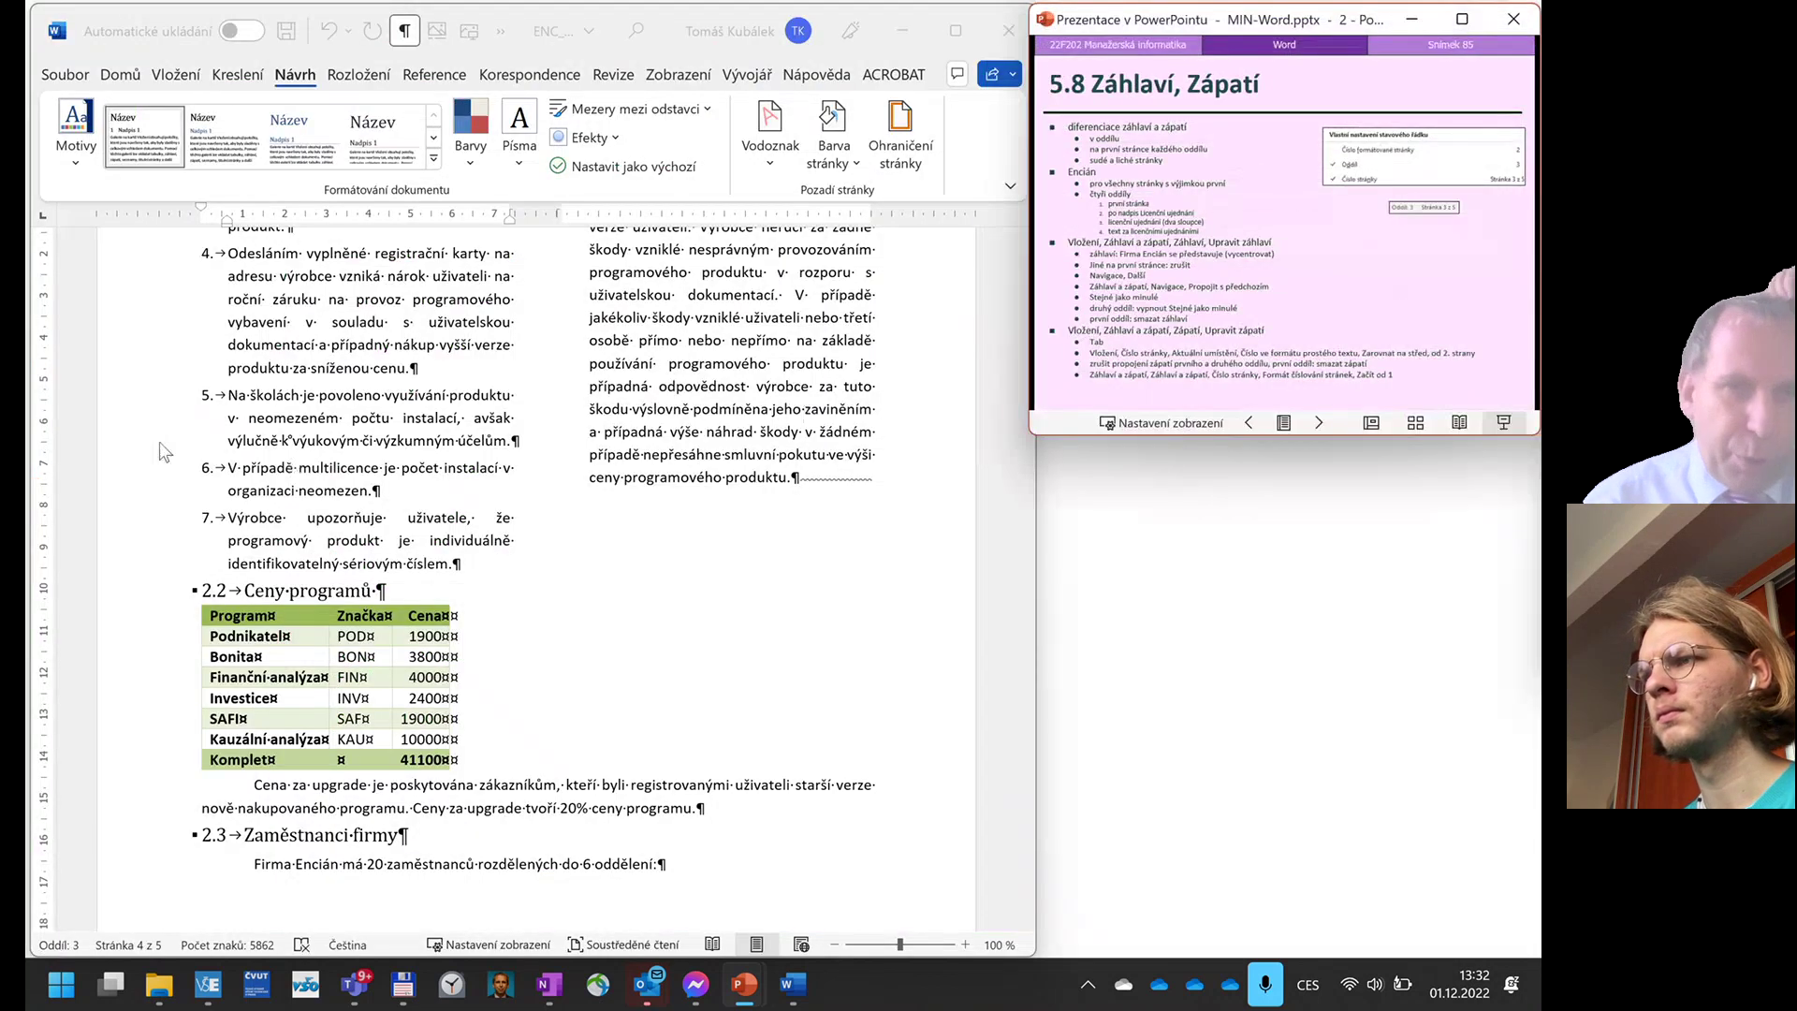
{"action": "scroll", "coordinate": [234, 401], "scroll_direction": "up", "scroll_amount": 5}
{"action": "scroll", "coordinate": [234, 400], "scroll_direction": "up", "scroll_amount": 5}
{"action": "scroll", "coordinate": [236, 397], "scroll_direction": "up", "scroll_amount": 5}
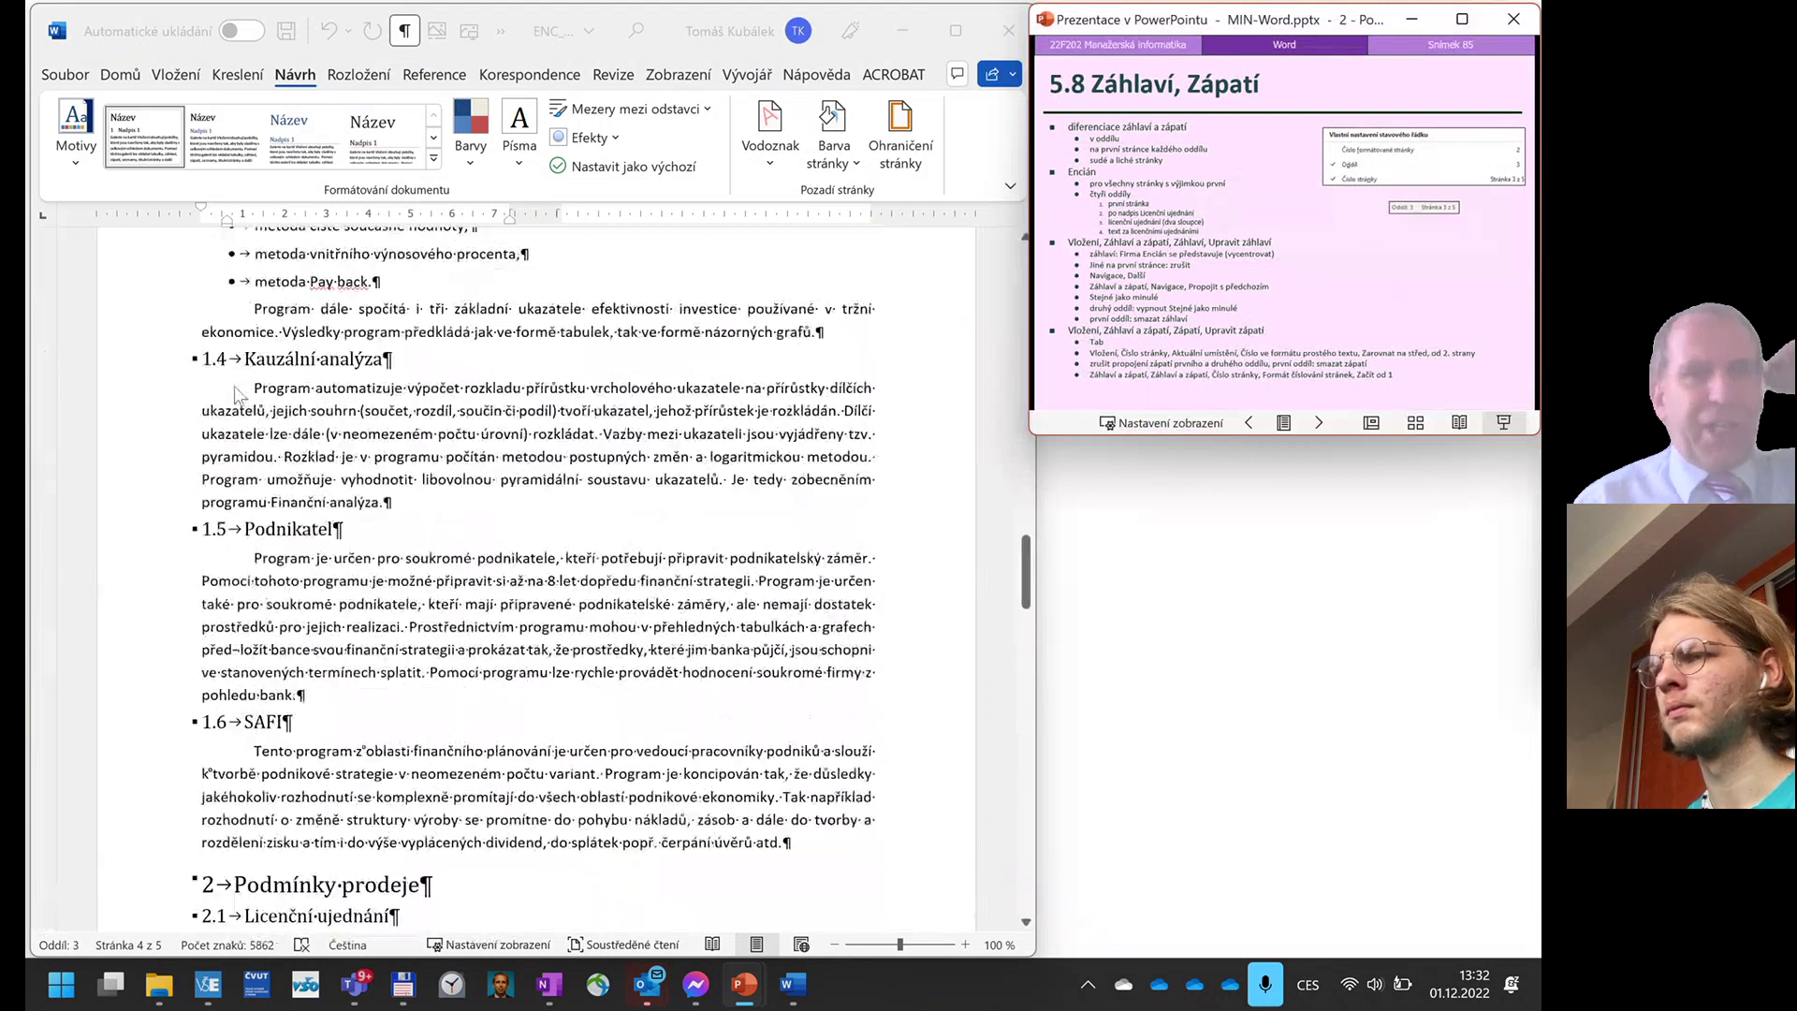
{"action": "scroll", "coordinate": [239, 393], "scroll_direction": "up", "scroll_amount": 3}
{"action": "scroll", "coordinate": [240, 393], "scroll_direction": "up", "scroll_amount": 5}
{"action": "scroll", "coordinate": [238, 392], "scroll_direction": "up", "scroll_amount": 3}
{"action": "scroll", "coordinate": [236, 391], "scroll_direction": "up", "scroll_amount": 4}
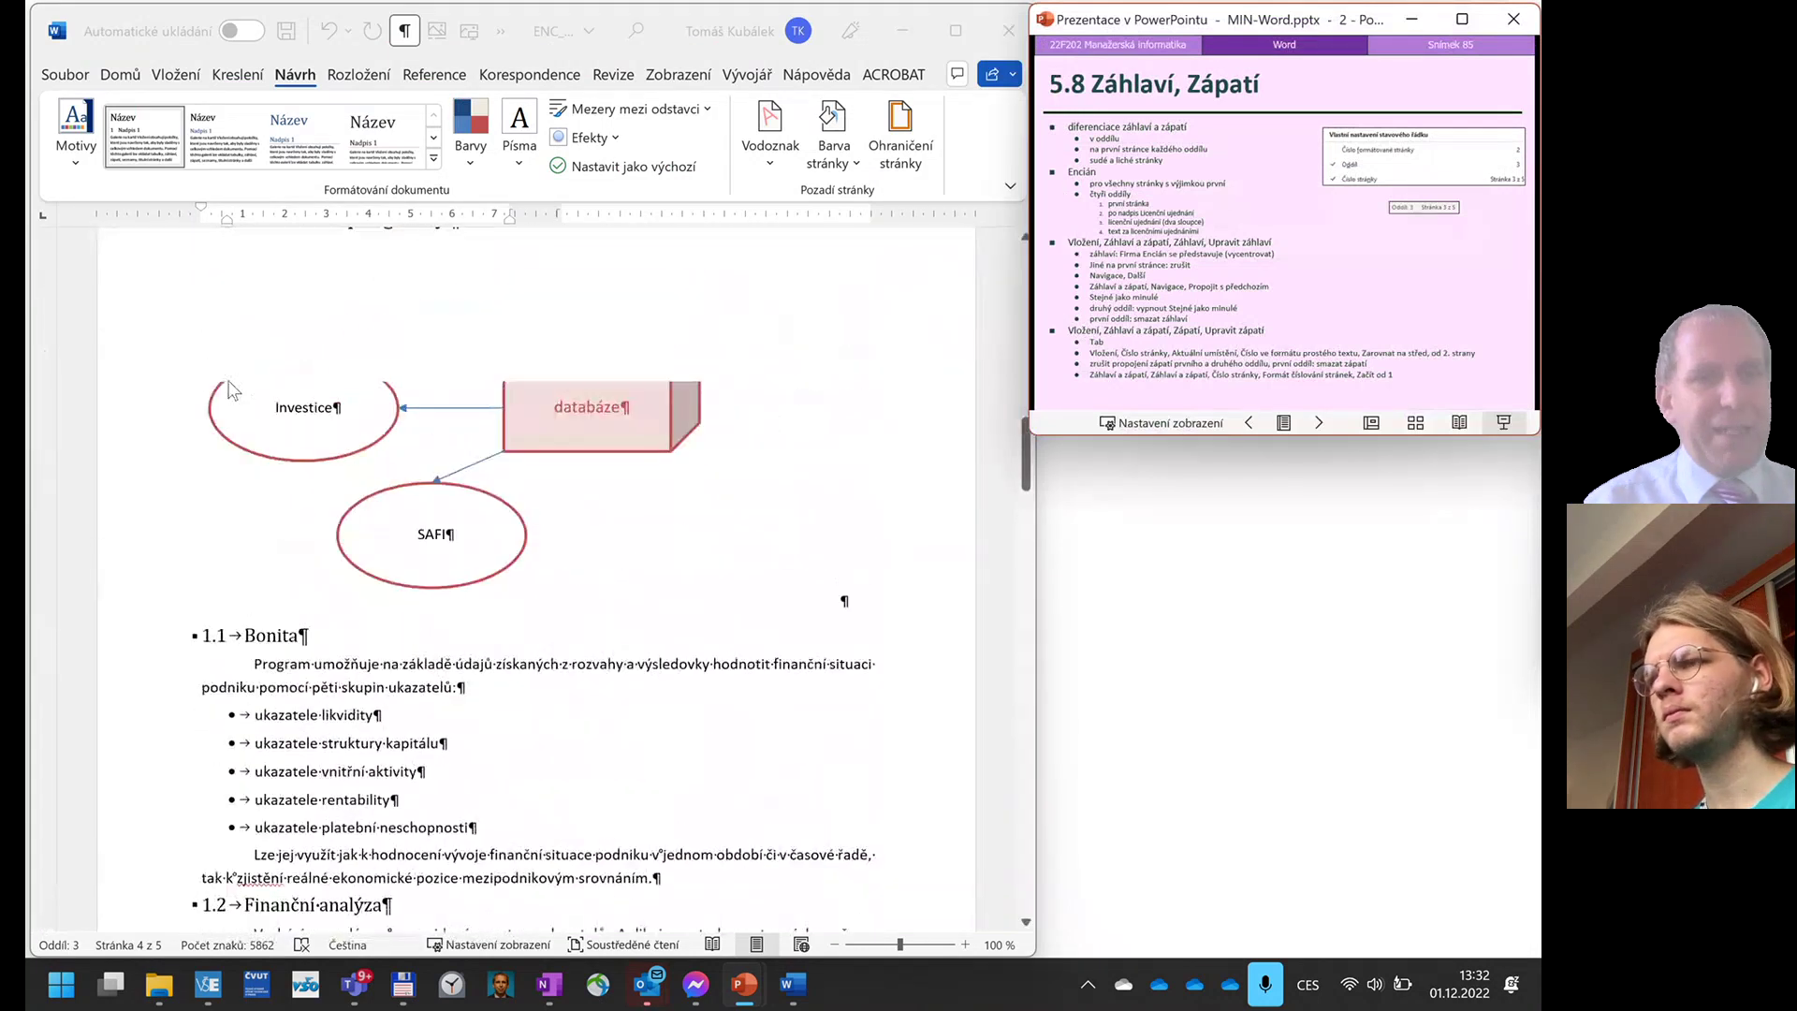
{"action": "scroll", "coordinate": [233, 391], "scroll_direction": "up", "scroll_amount": 5}
{"action": "scroll", "coordinate": [232, 391], "scroll_direction": "up", "scroll_amount": 1}
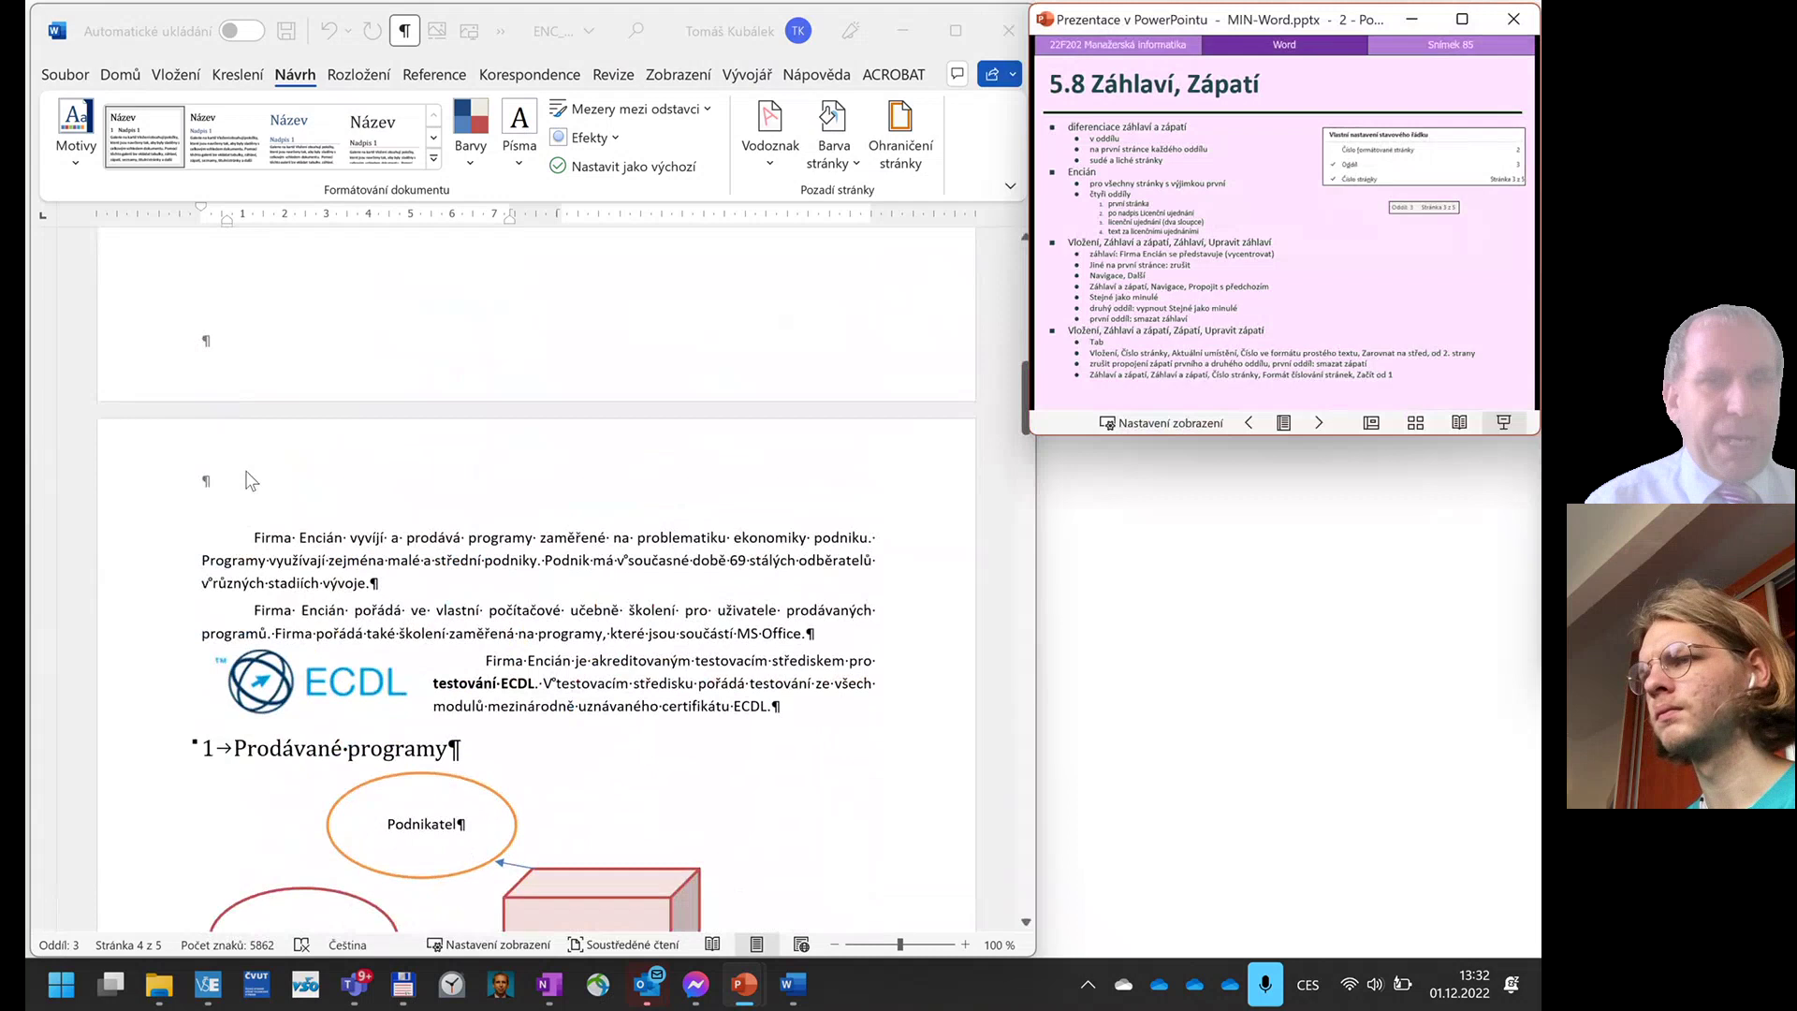
{"action": "left_click", "coordinate": [251, 540]}
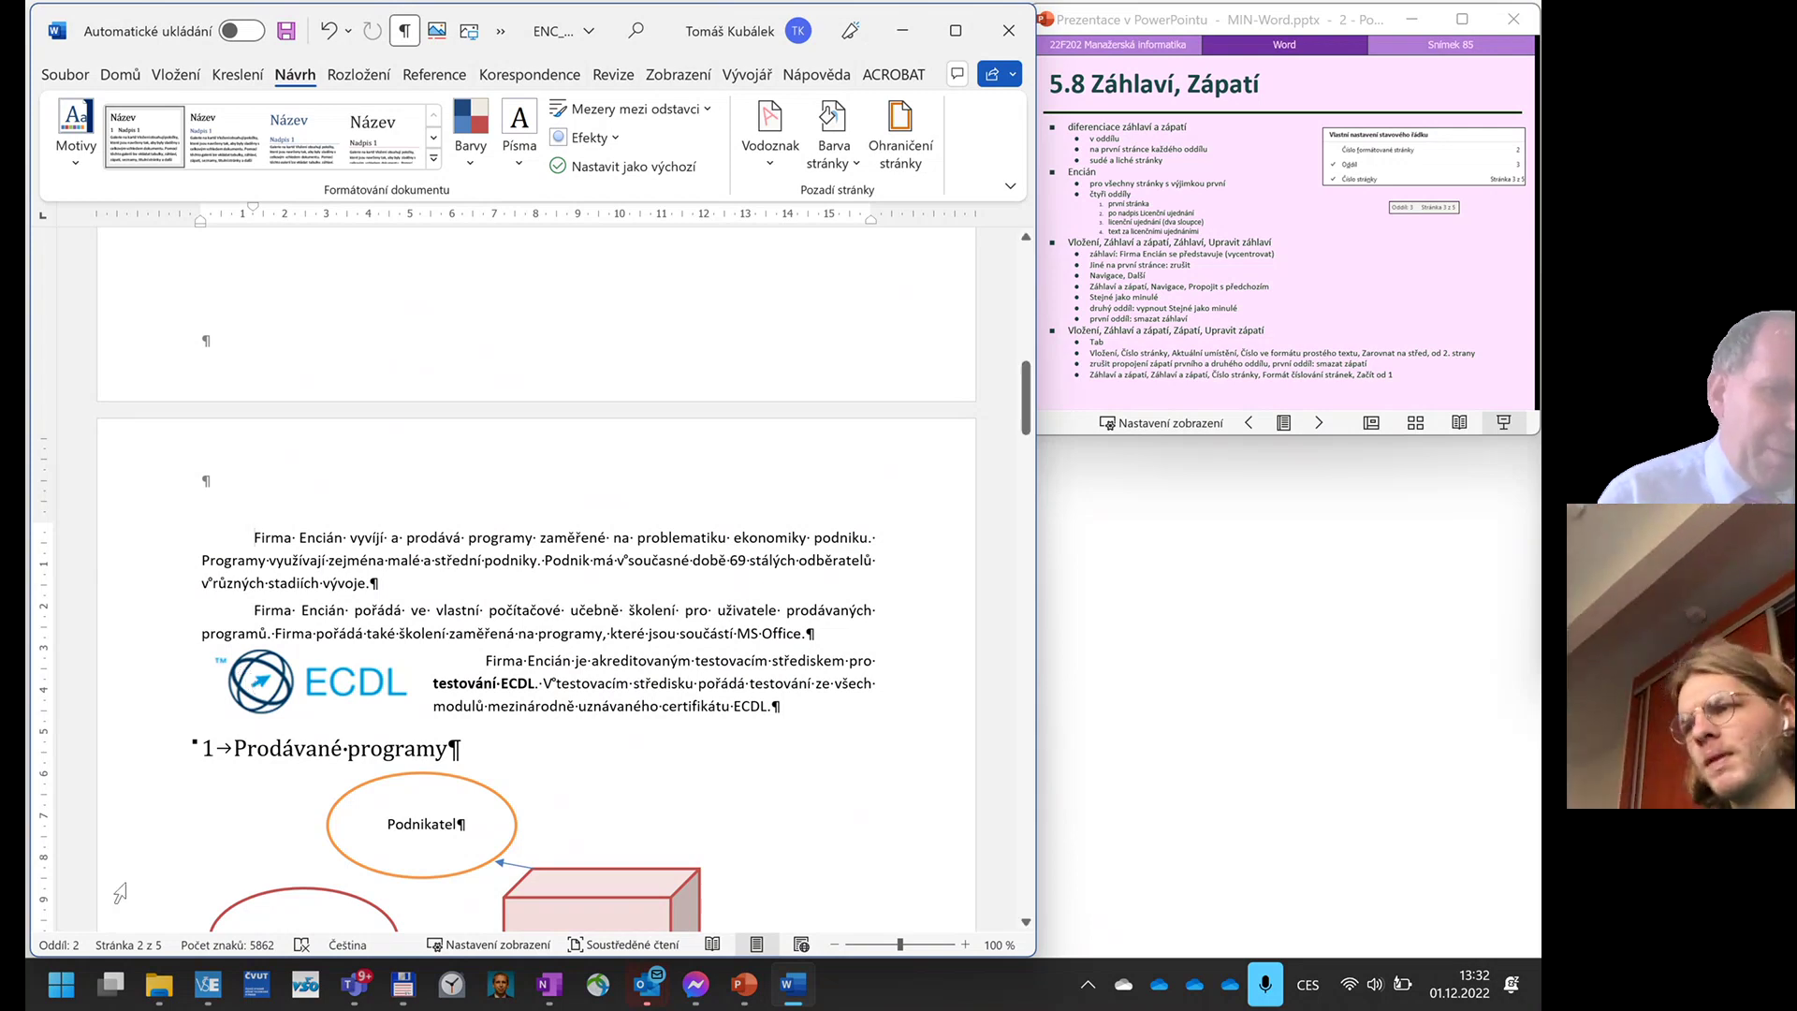
{"action": "right_click", "coordinate": [82, 951]}
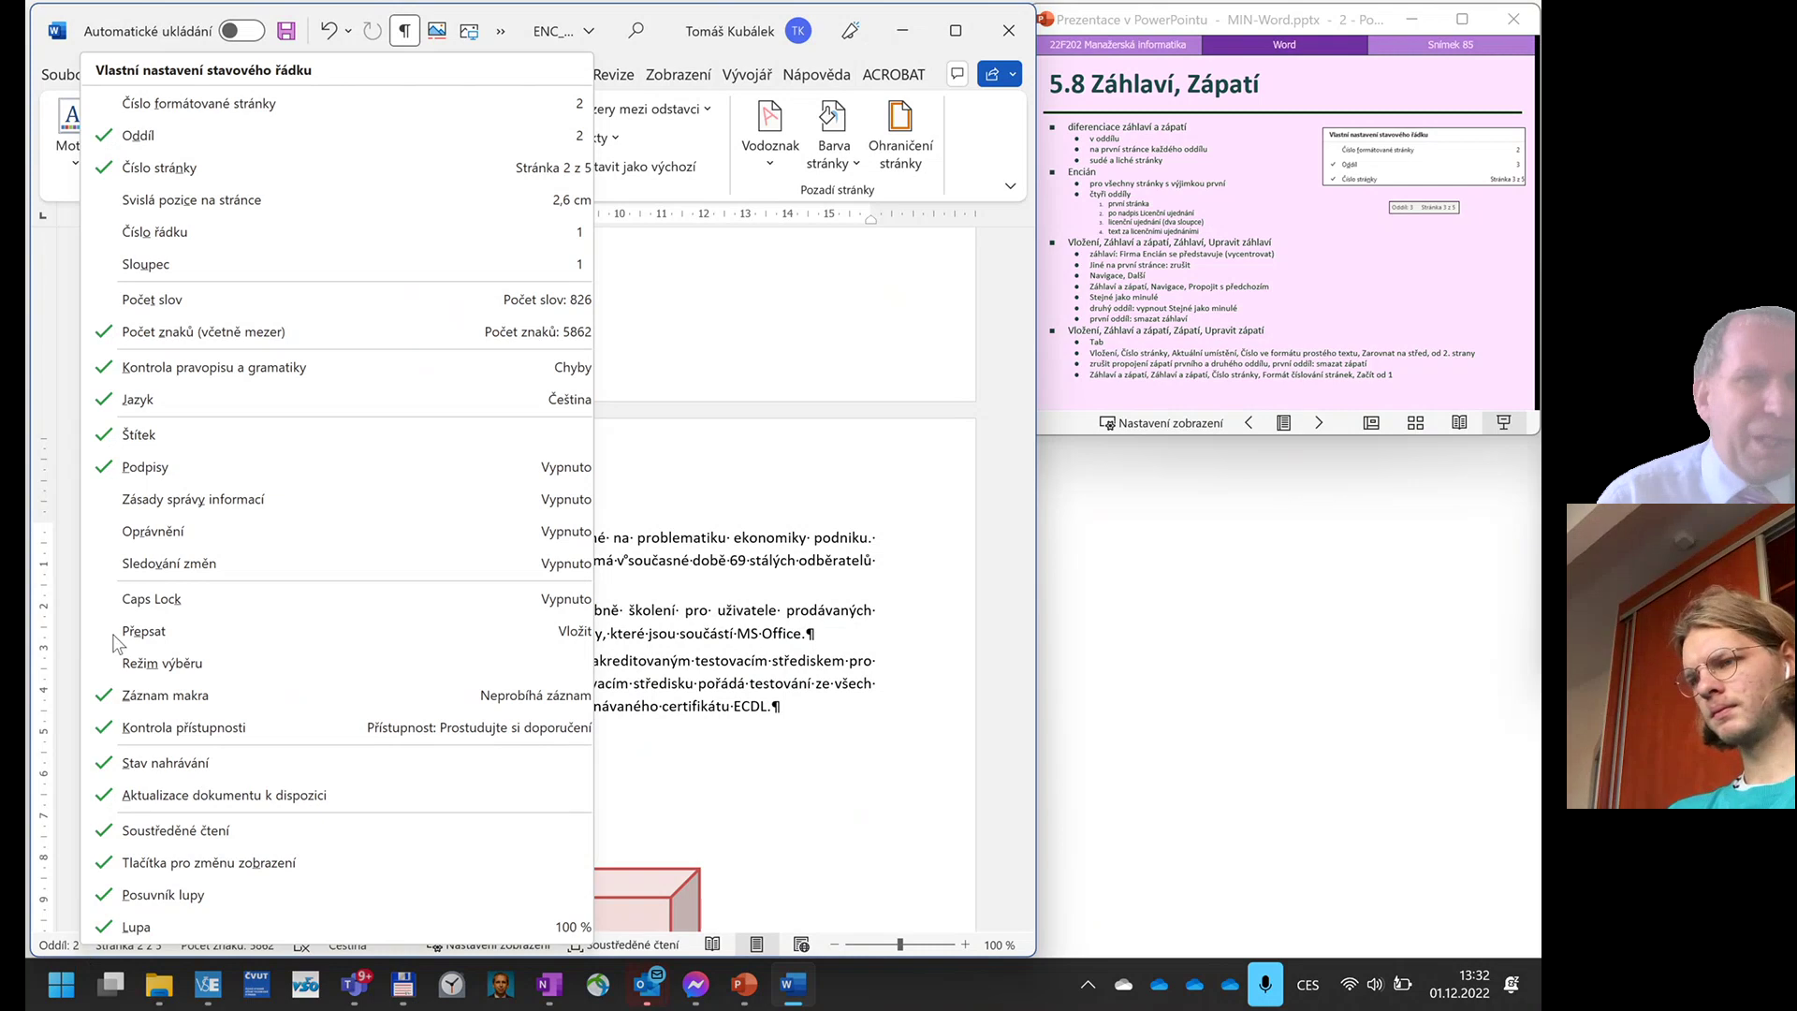
Dismiss the status bar menu so the page 2 text shows with Oddíl: 2.
{"action": "left_click", "coordinate": [695, 289]}
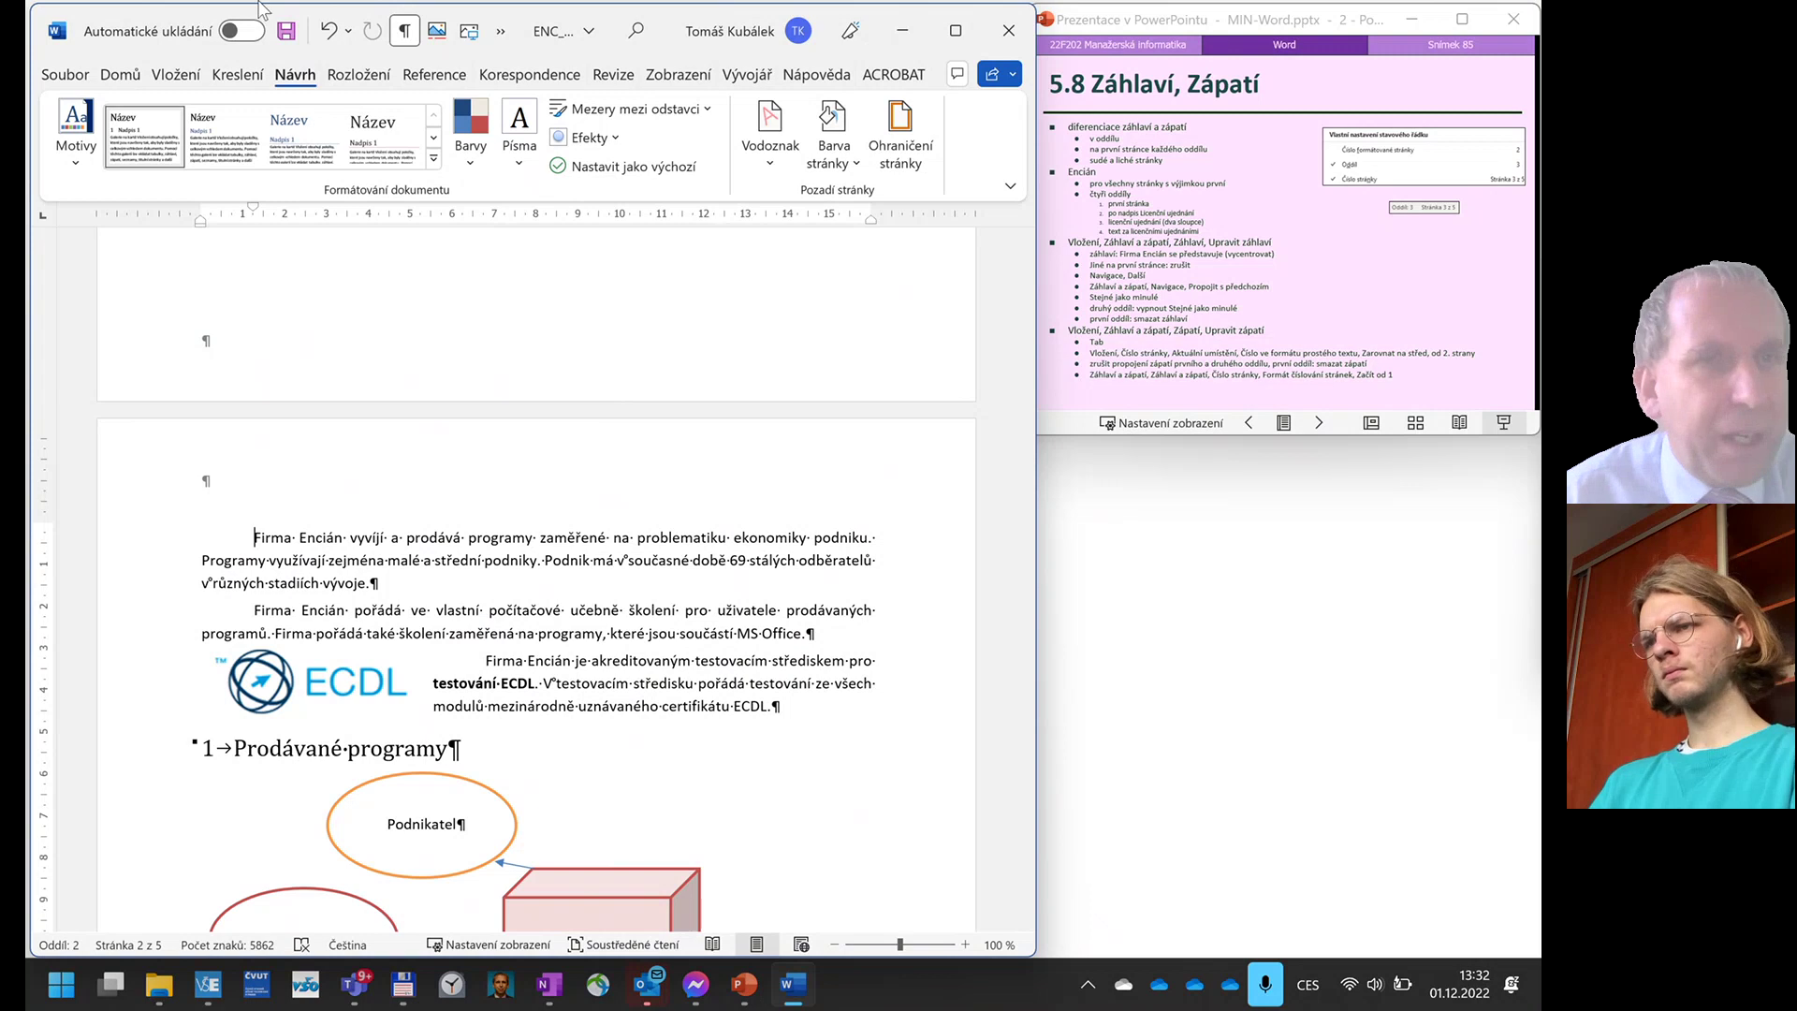
{"action": "left_click", "coordinate": [192, 79]}
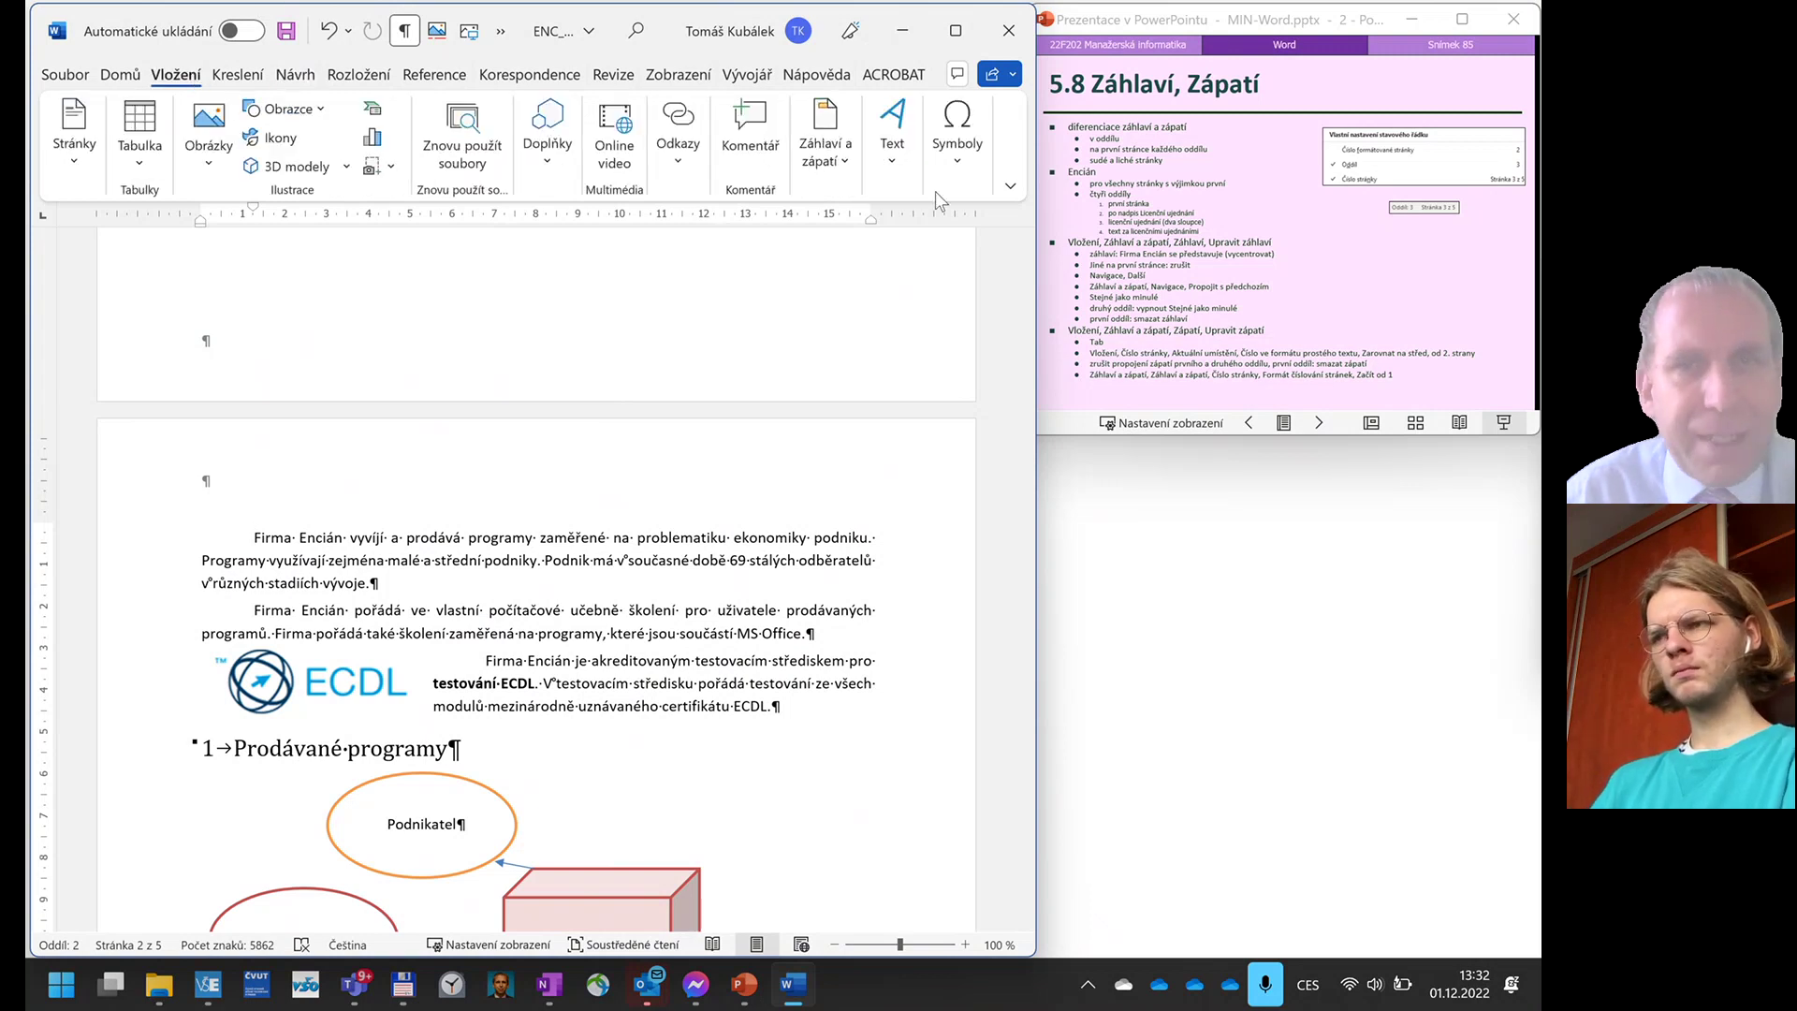
{"action": "left_click", "coordinate": [825, 154]}
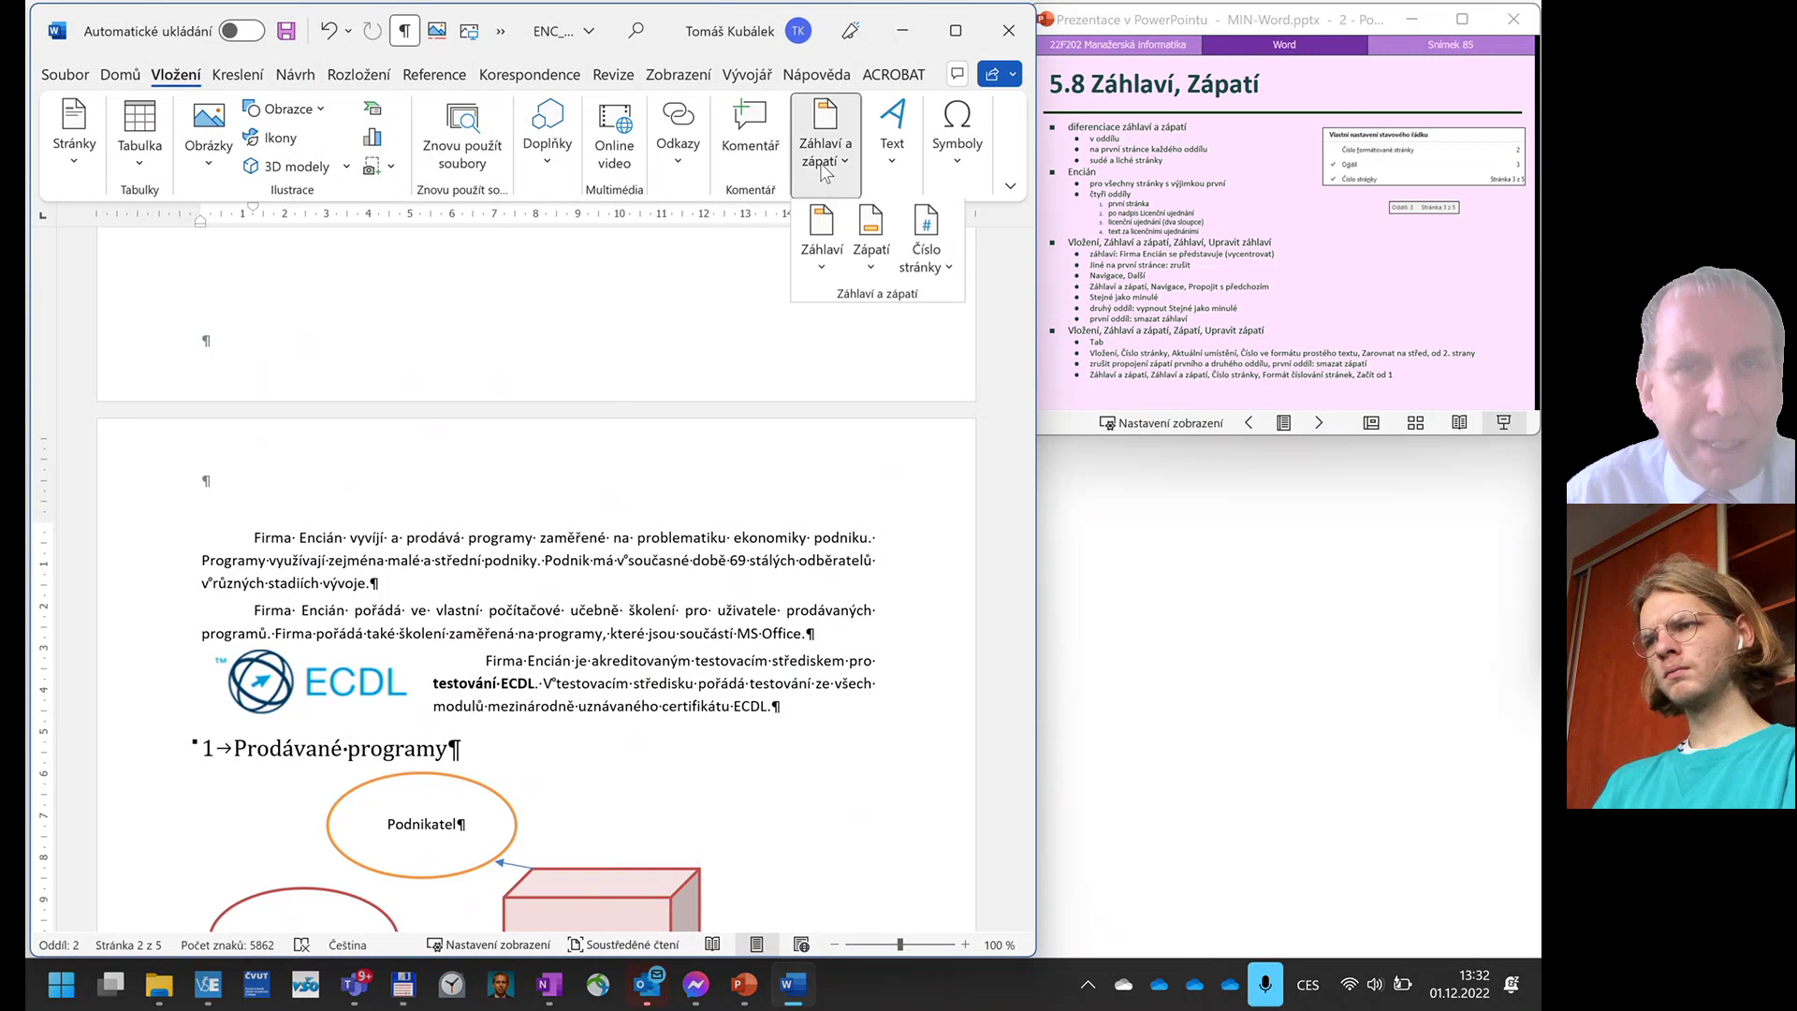
{"action": "left_click", "coordinate": [828, 267]}
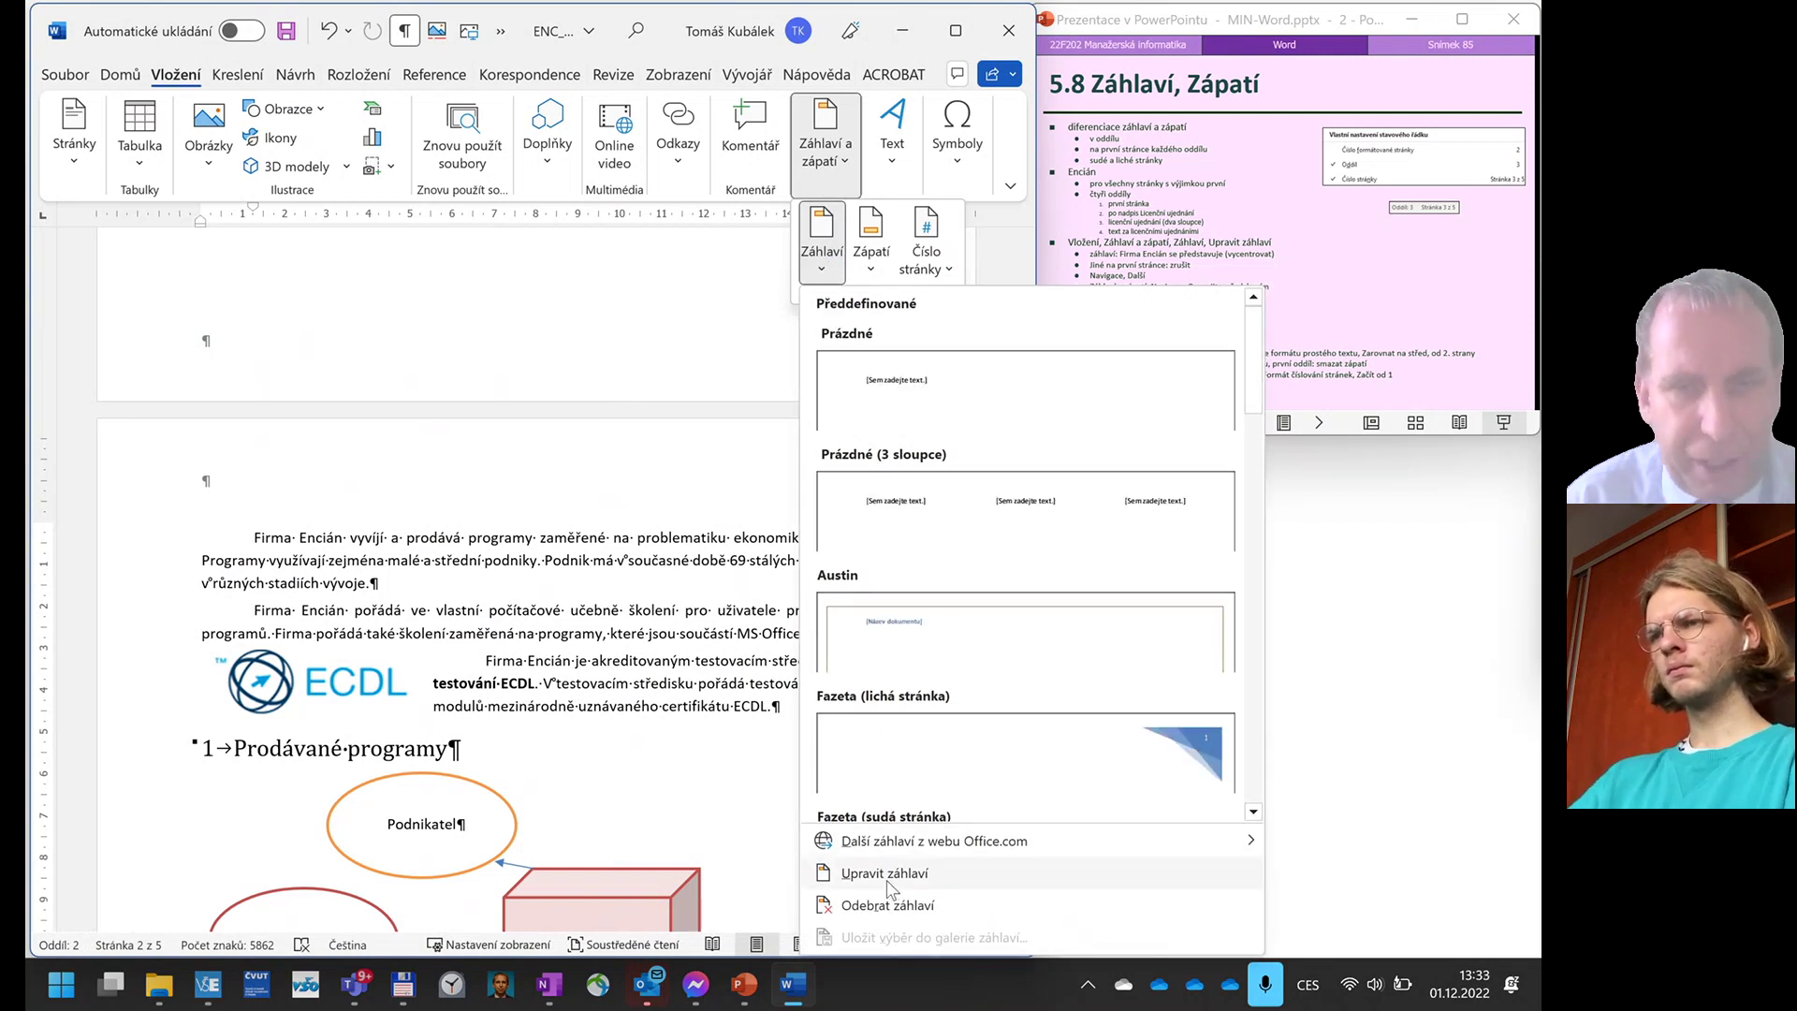
{"action": "left_click", "coordinate": [892, 881]}
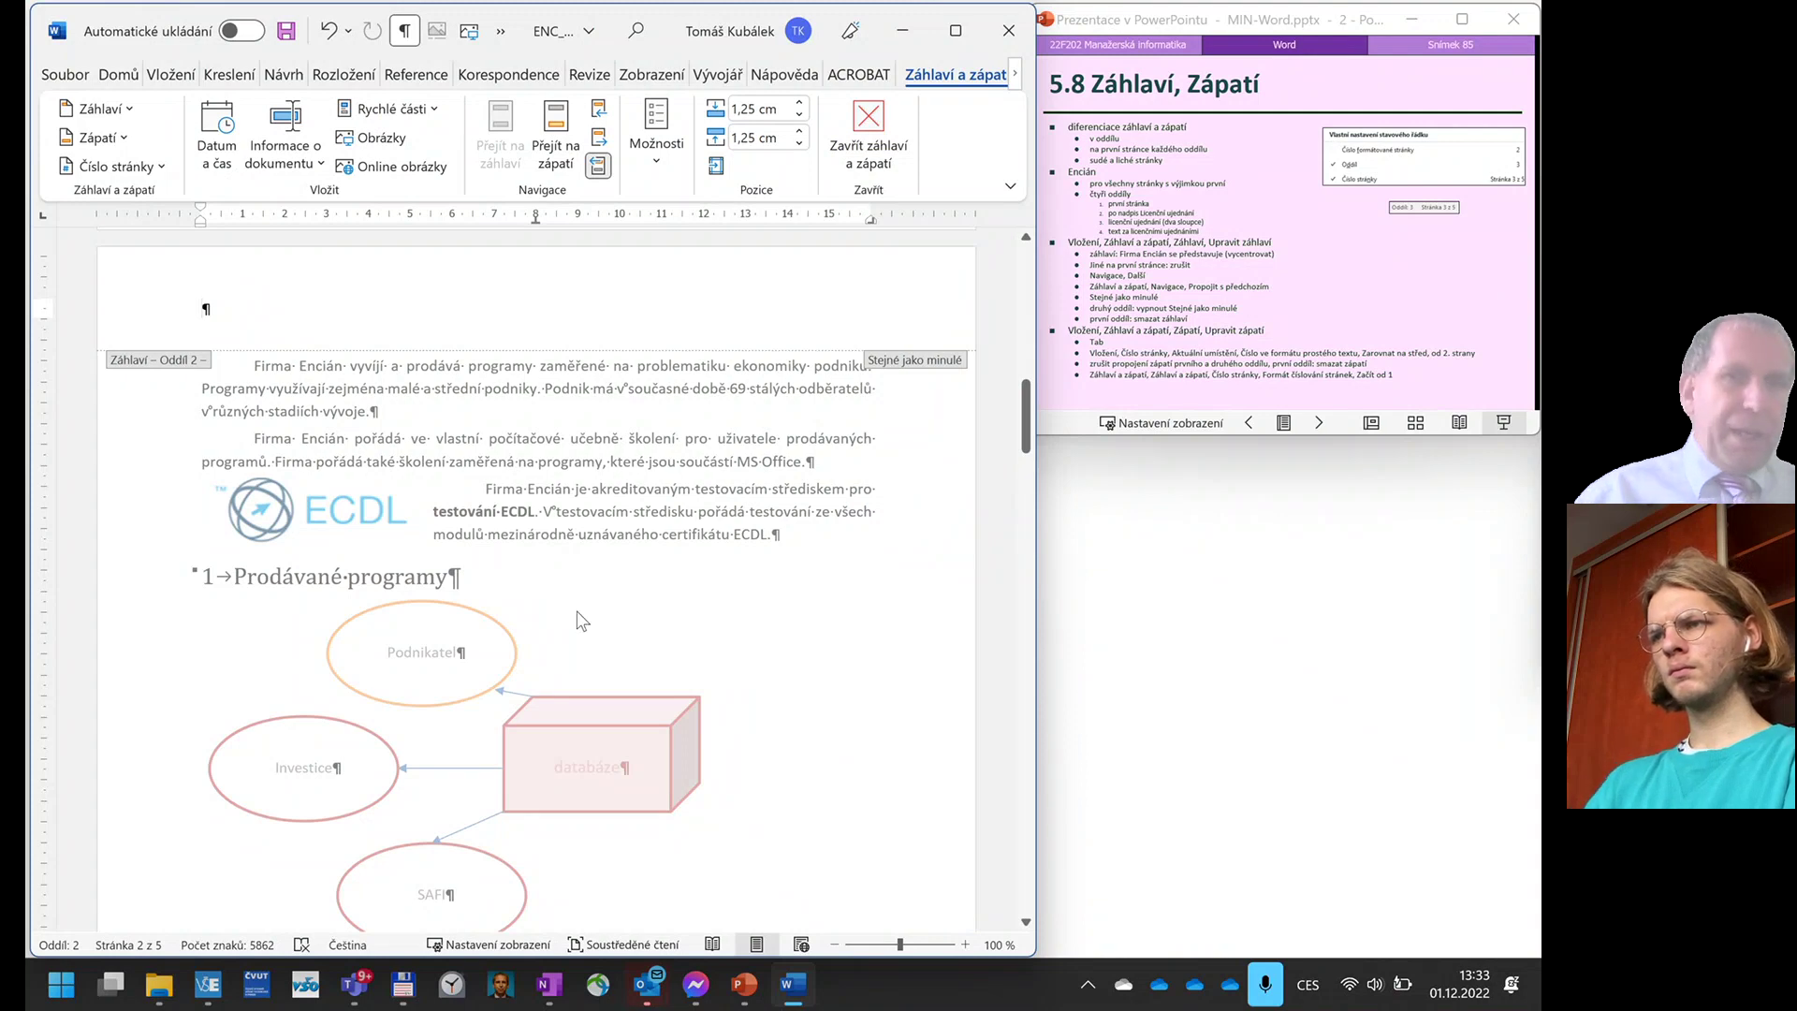
{"action": "double_click", "coordinate": [418, 376]}
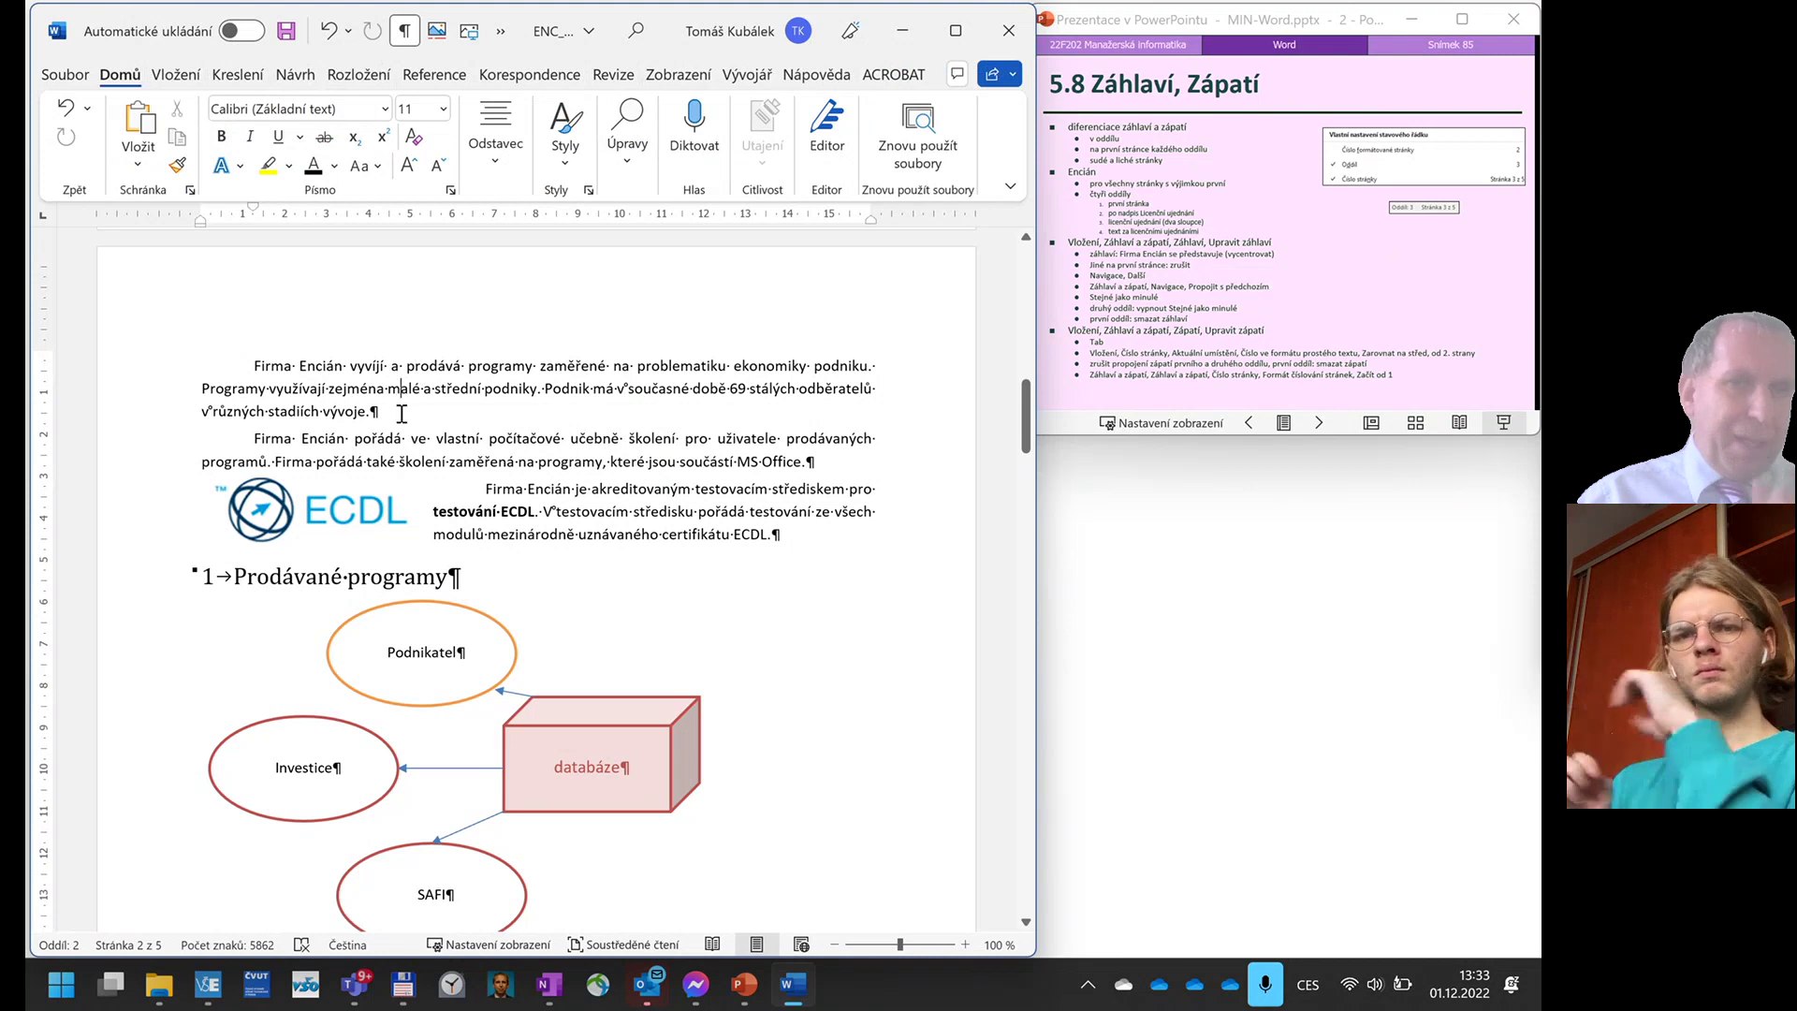
Place the cursor before 'Firma' and open the page 2 header of section 2 for editing.
{"action": "scroll", "coordinate": [330, 363], "scroll_direction": "up", "scroll_amount": 4}
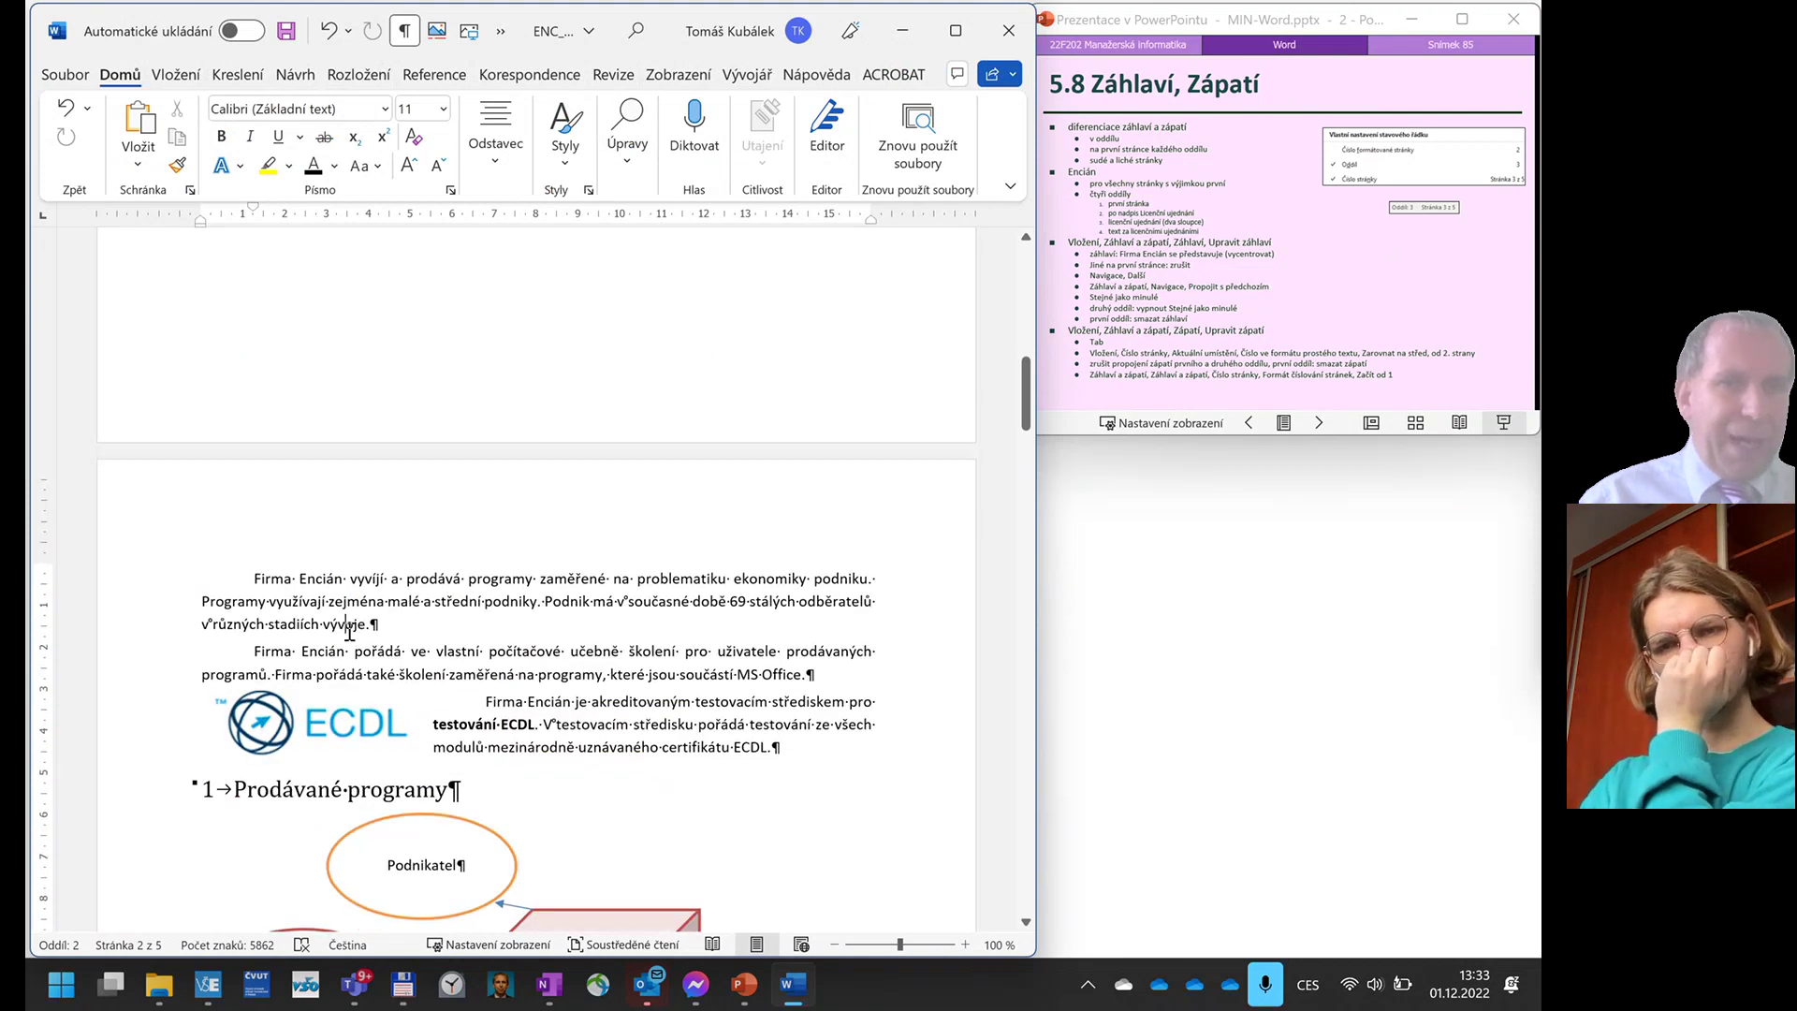
{"action": "left_click", "coordinate": [297, 530]}
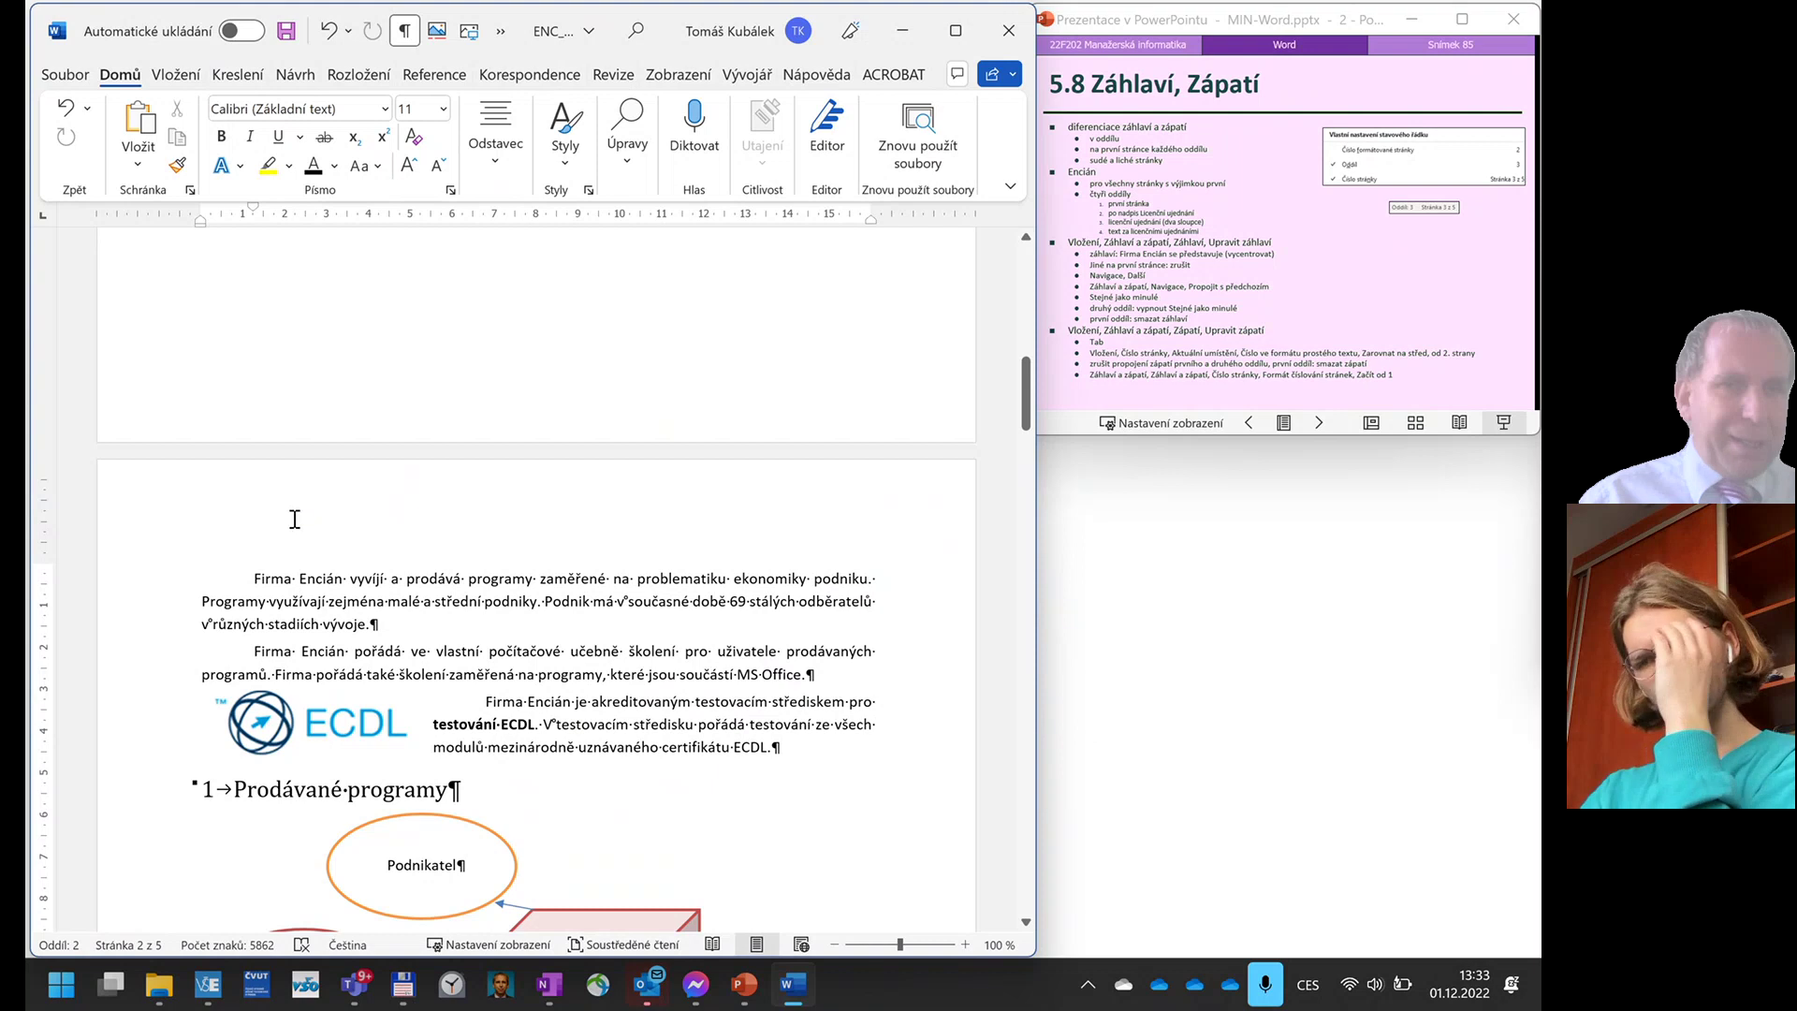
{"action": "scroll", "coordinate": [421, 530], "scroll_direction": "down", "scroll_amount": 1}
{"action": "scroll", "coordinate": [422, 530], "scroll_direction": "down", "scroll_amount": 9}
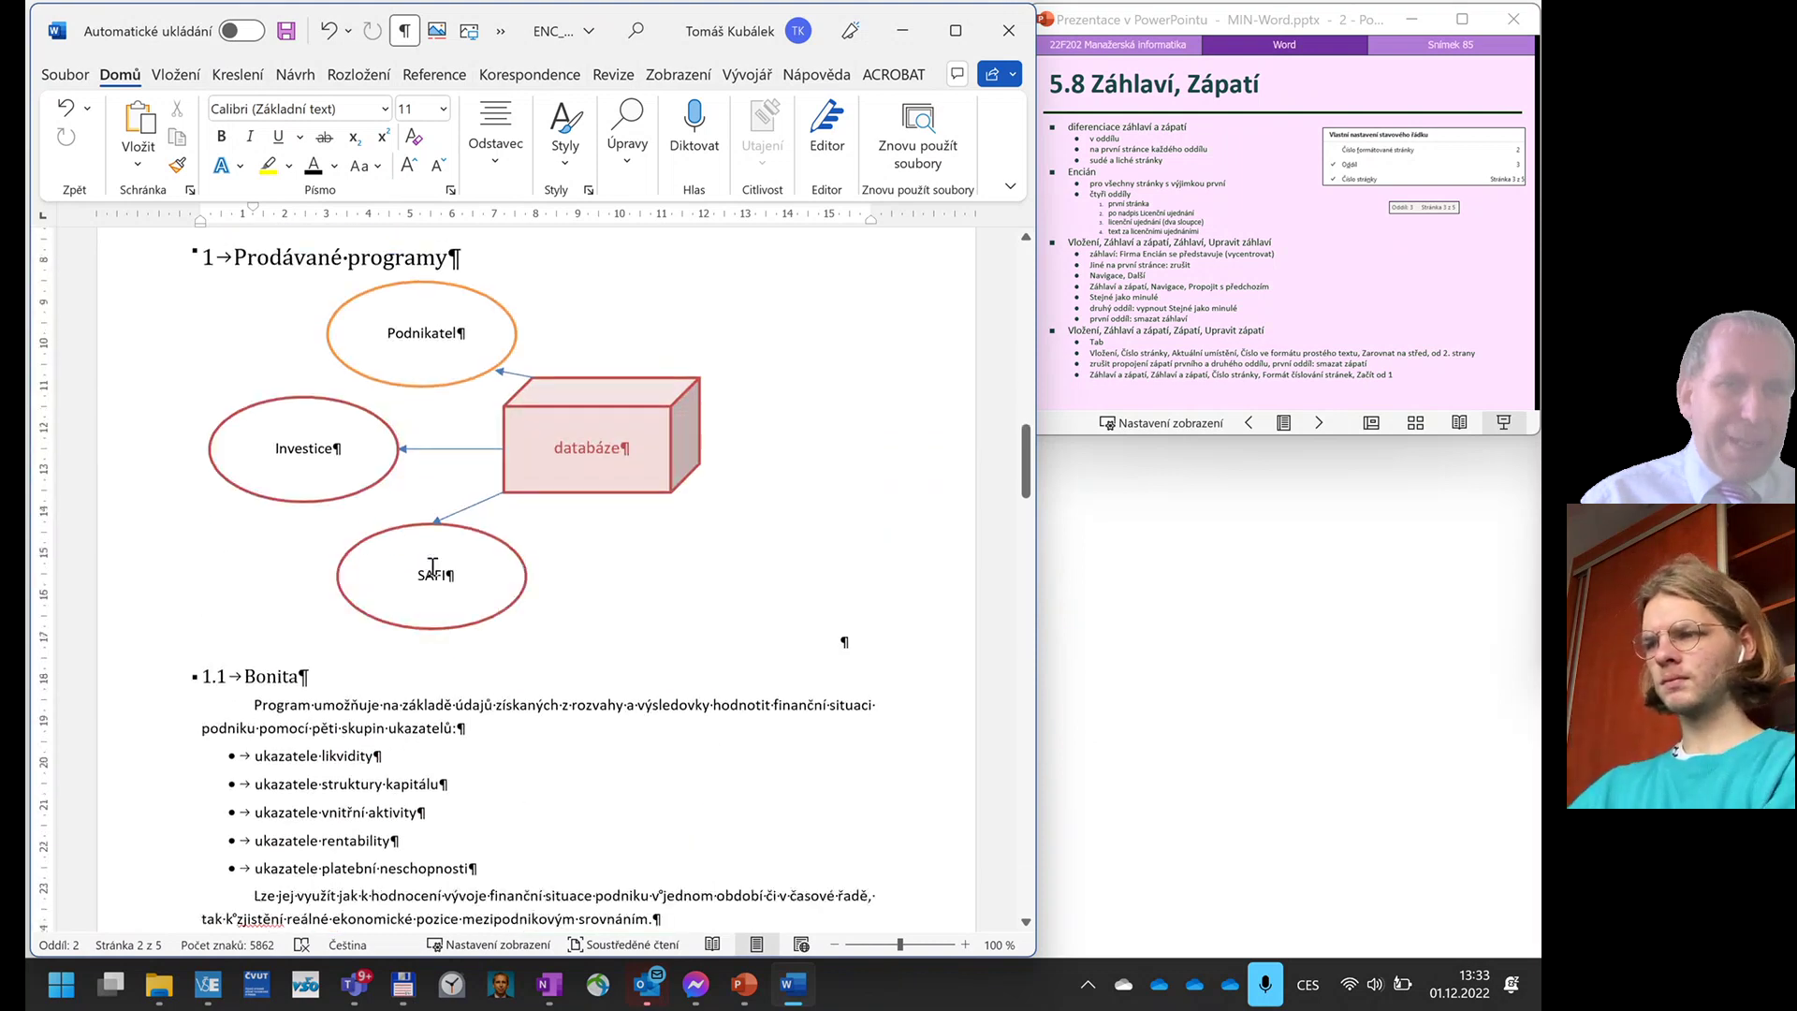
{"action": "scroll", "coordinate": [436, 592], "scroll_direction": "down", "scroll_amount": 4}
{"action": "scroll", "coordinate": [436, 591], "scroll_direction": "down", "scroll_amount": 5}
{"action": "scroll", "coordinate": [436, 591], "scroll_direction": "down", "scroll_amount": 3}
{"action": "scroll", "coordinate": [436, 590], "scroll_direction": "up", "scroll_amount": 11}
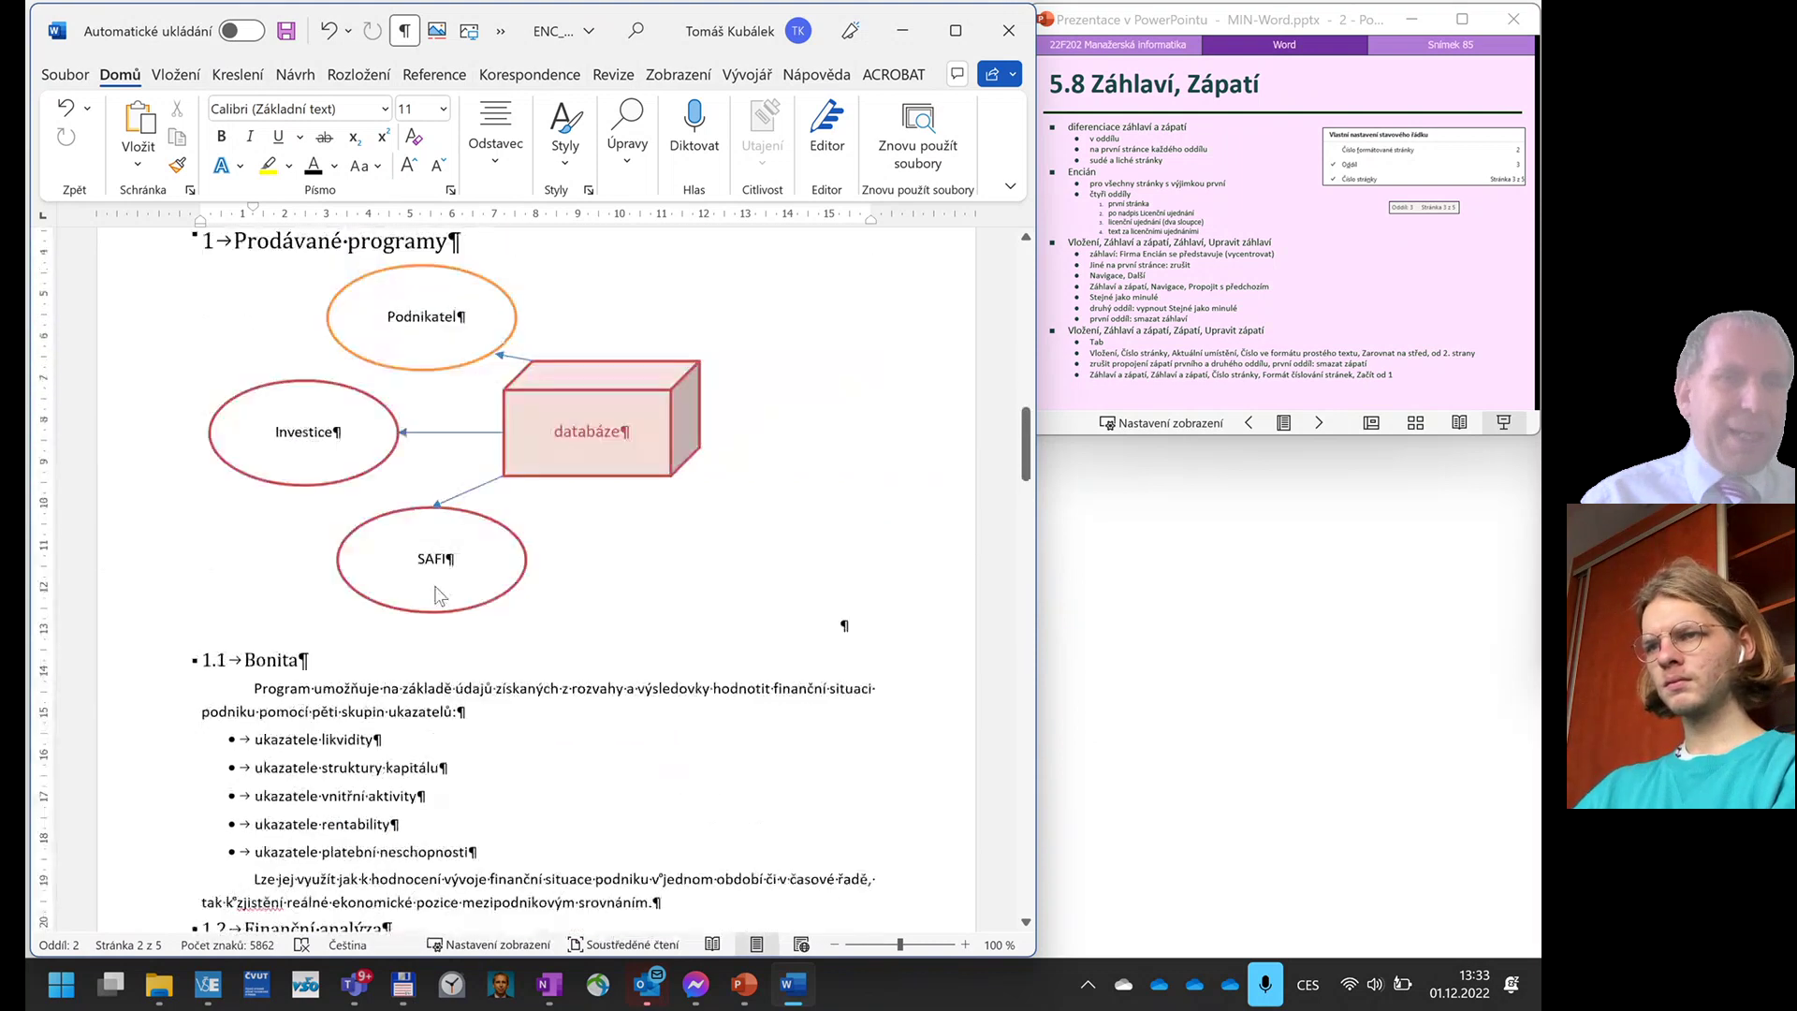
{"action": "scroll", "coordinate": [436, 587], "scroll_direction": "up", "scroll_amount": 3}
{"action": "scroll", "coordinate": [436, 586], "scroll_direction": "up", "scroll_amount": 9}
{"action": "scroll", "coordinate": [436, 587], "scroll_direction": "up", "scroll_amount": 2}
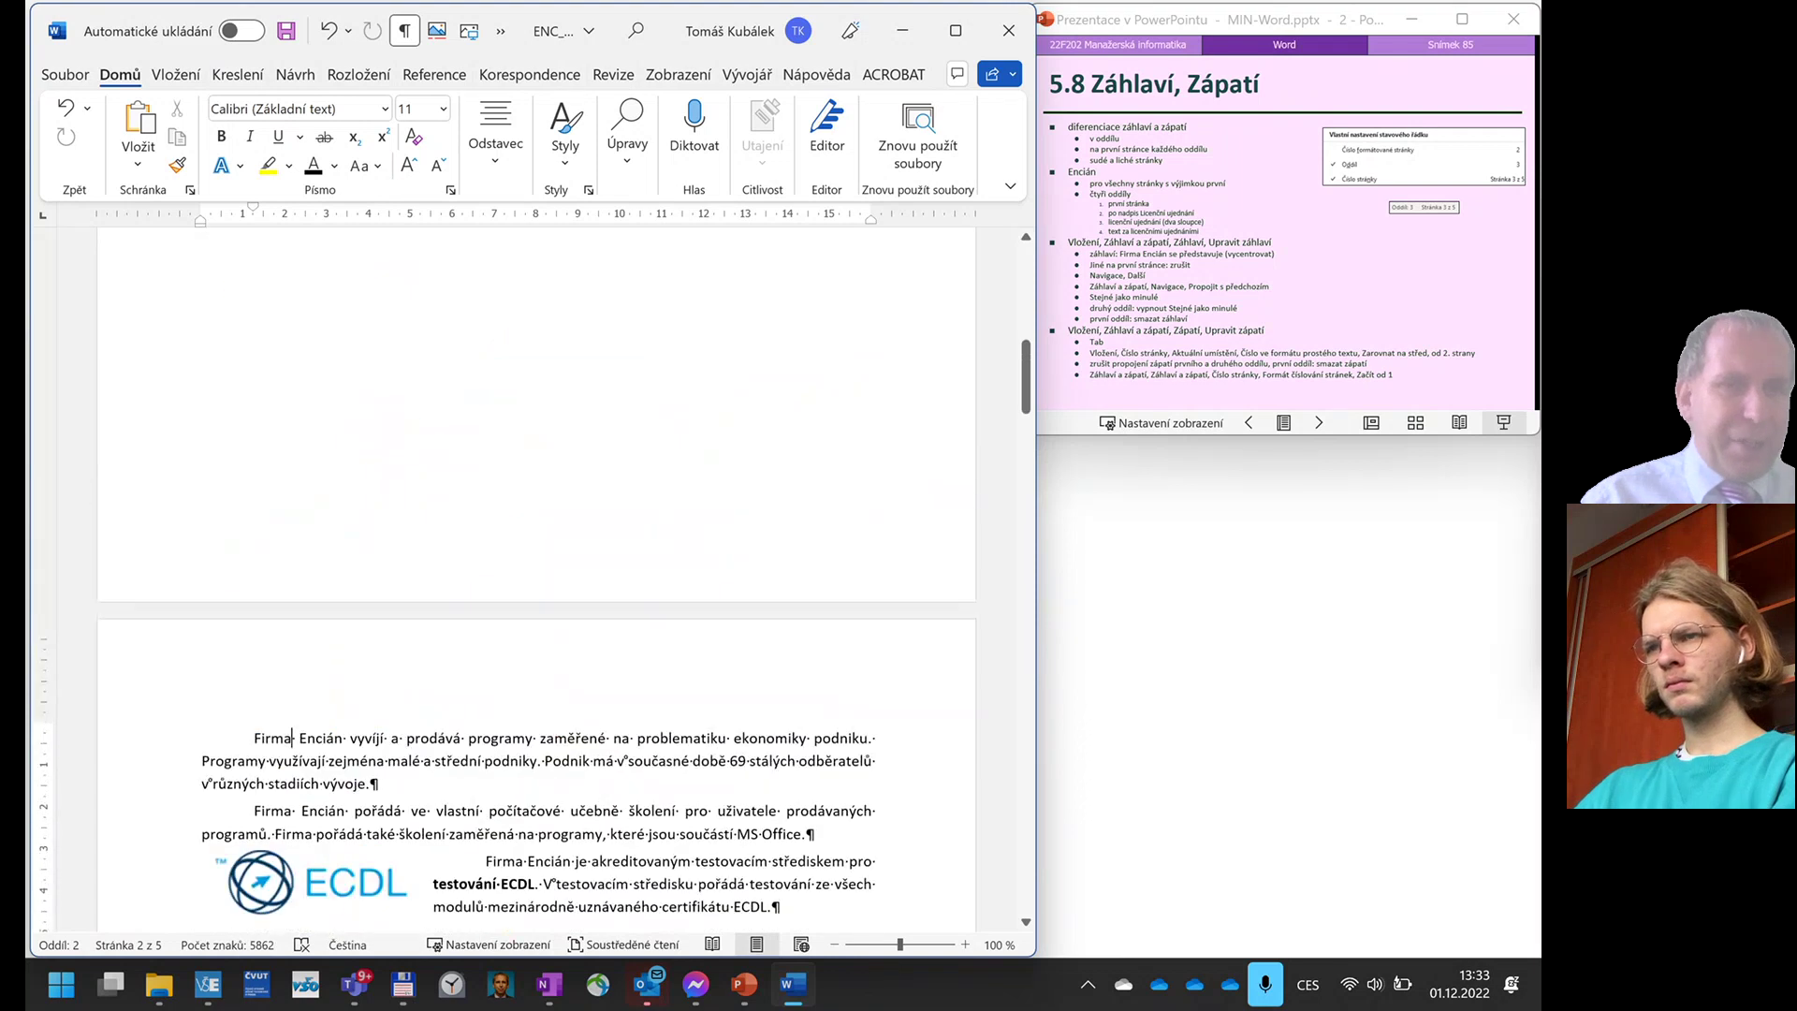
{"action": "double_click", "coordinate": [298, 685]}
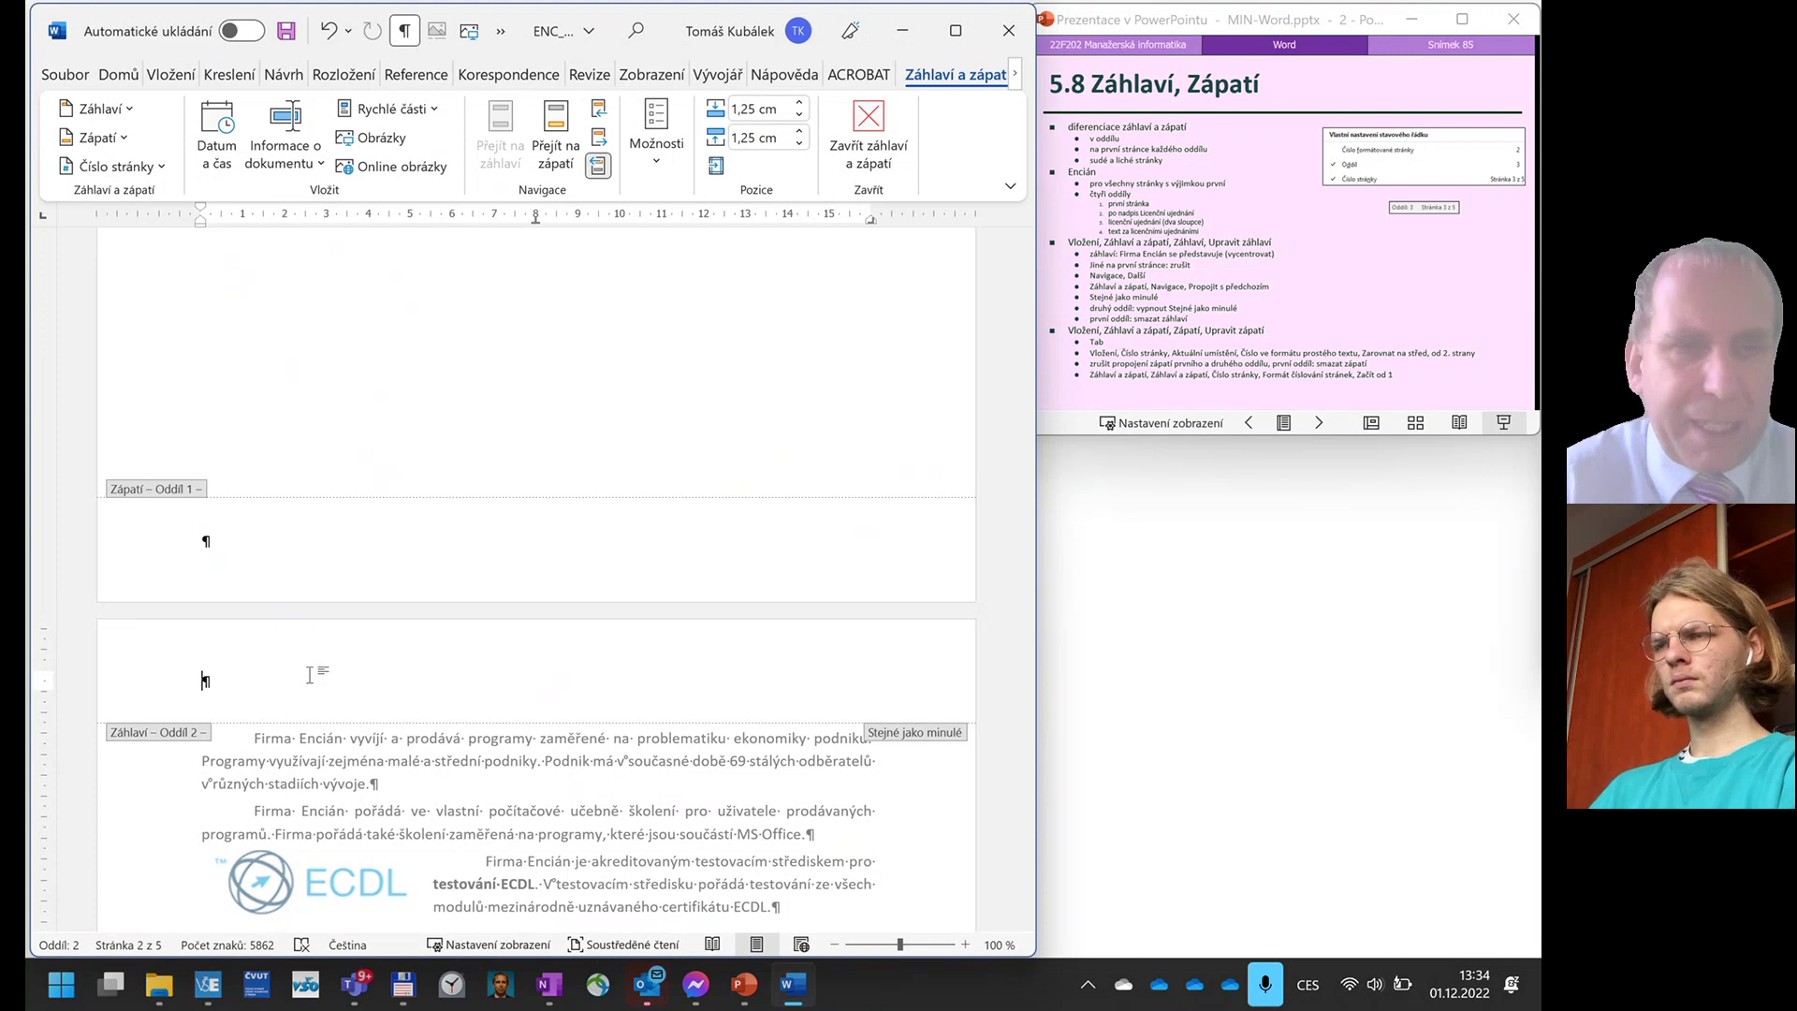
Type 'Encián se představuje' into the page 2 header and centre it.
{"action": "type", "text": "Encián"}
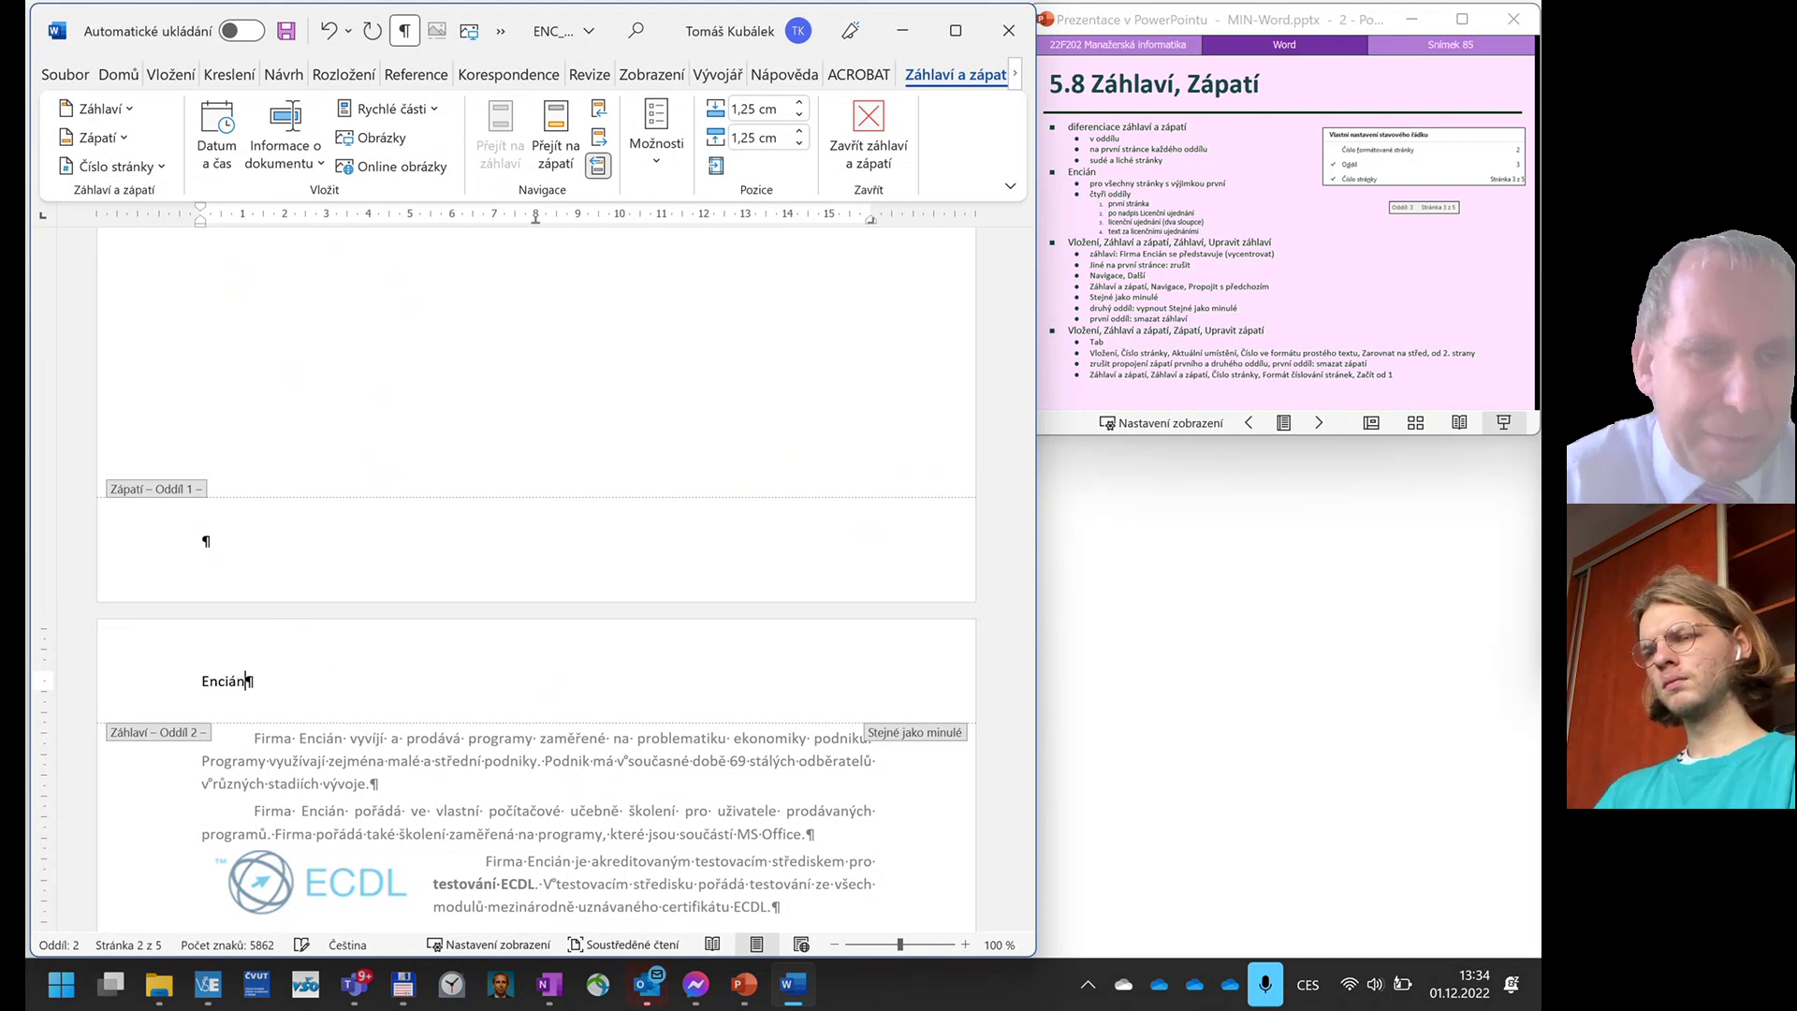
{"action": "type", "text": " se představuje"}
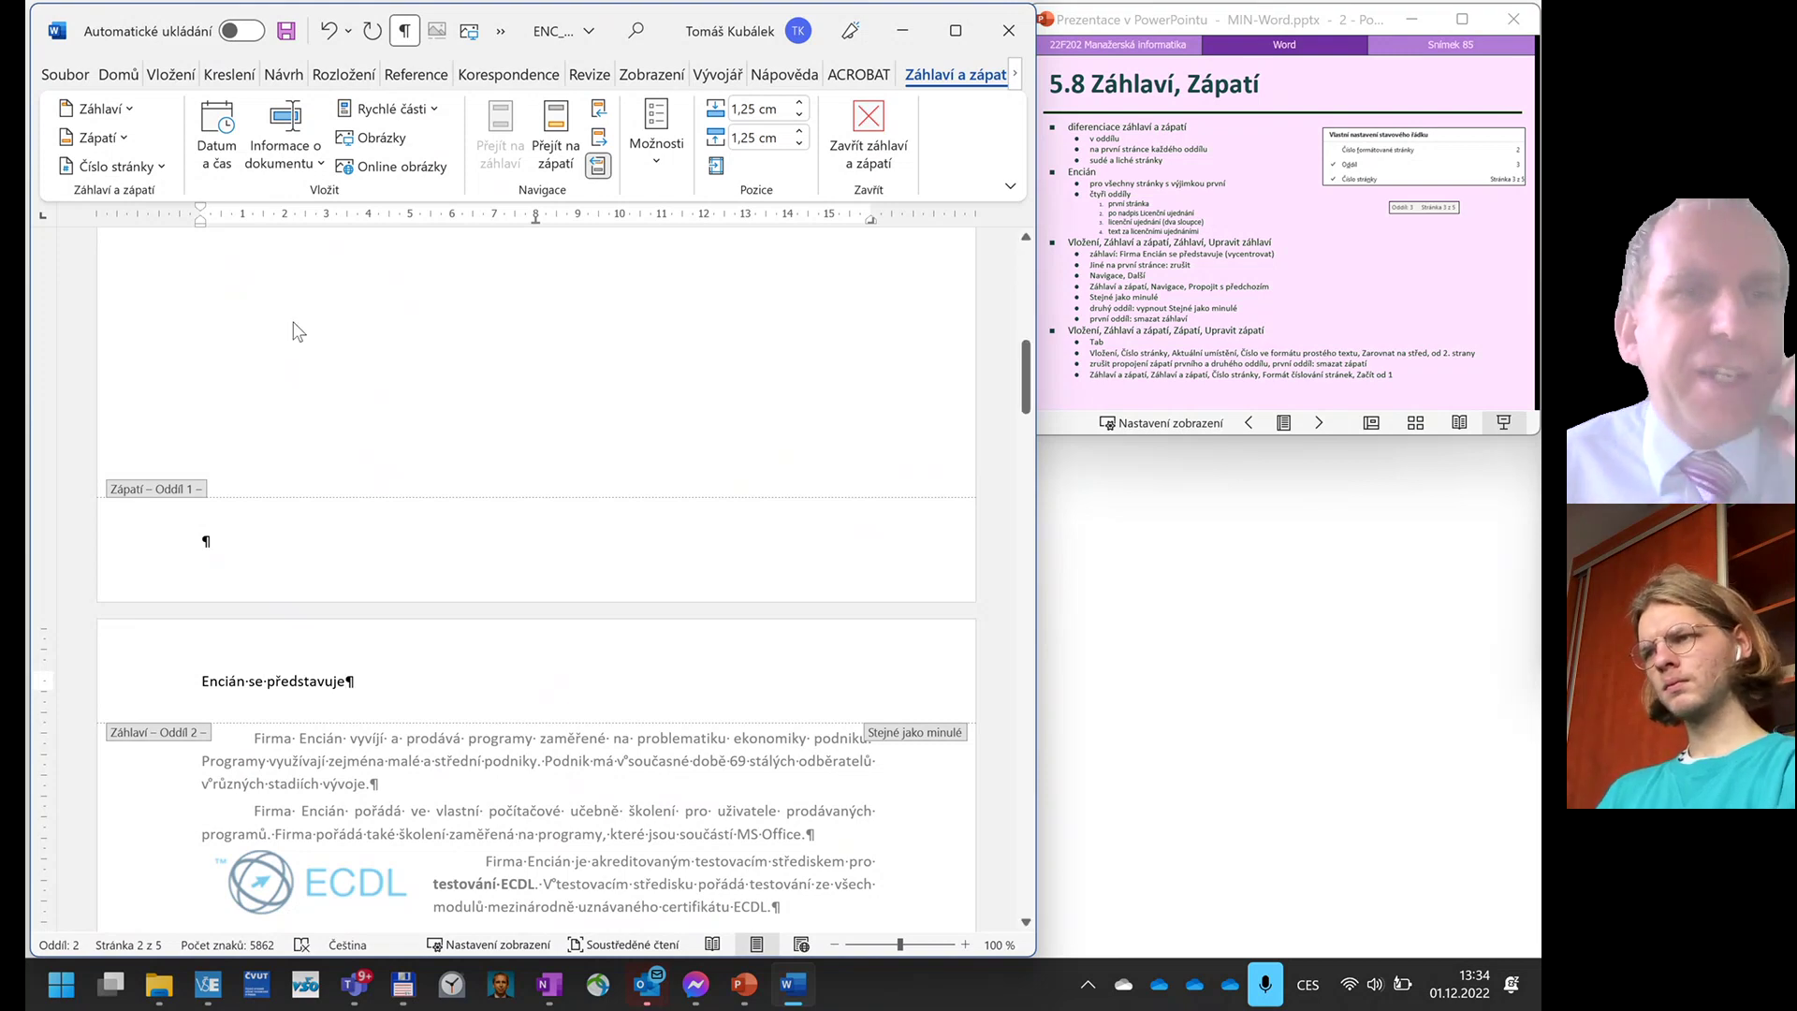
{"action": "left_click", "coordinate": [118, 74]}
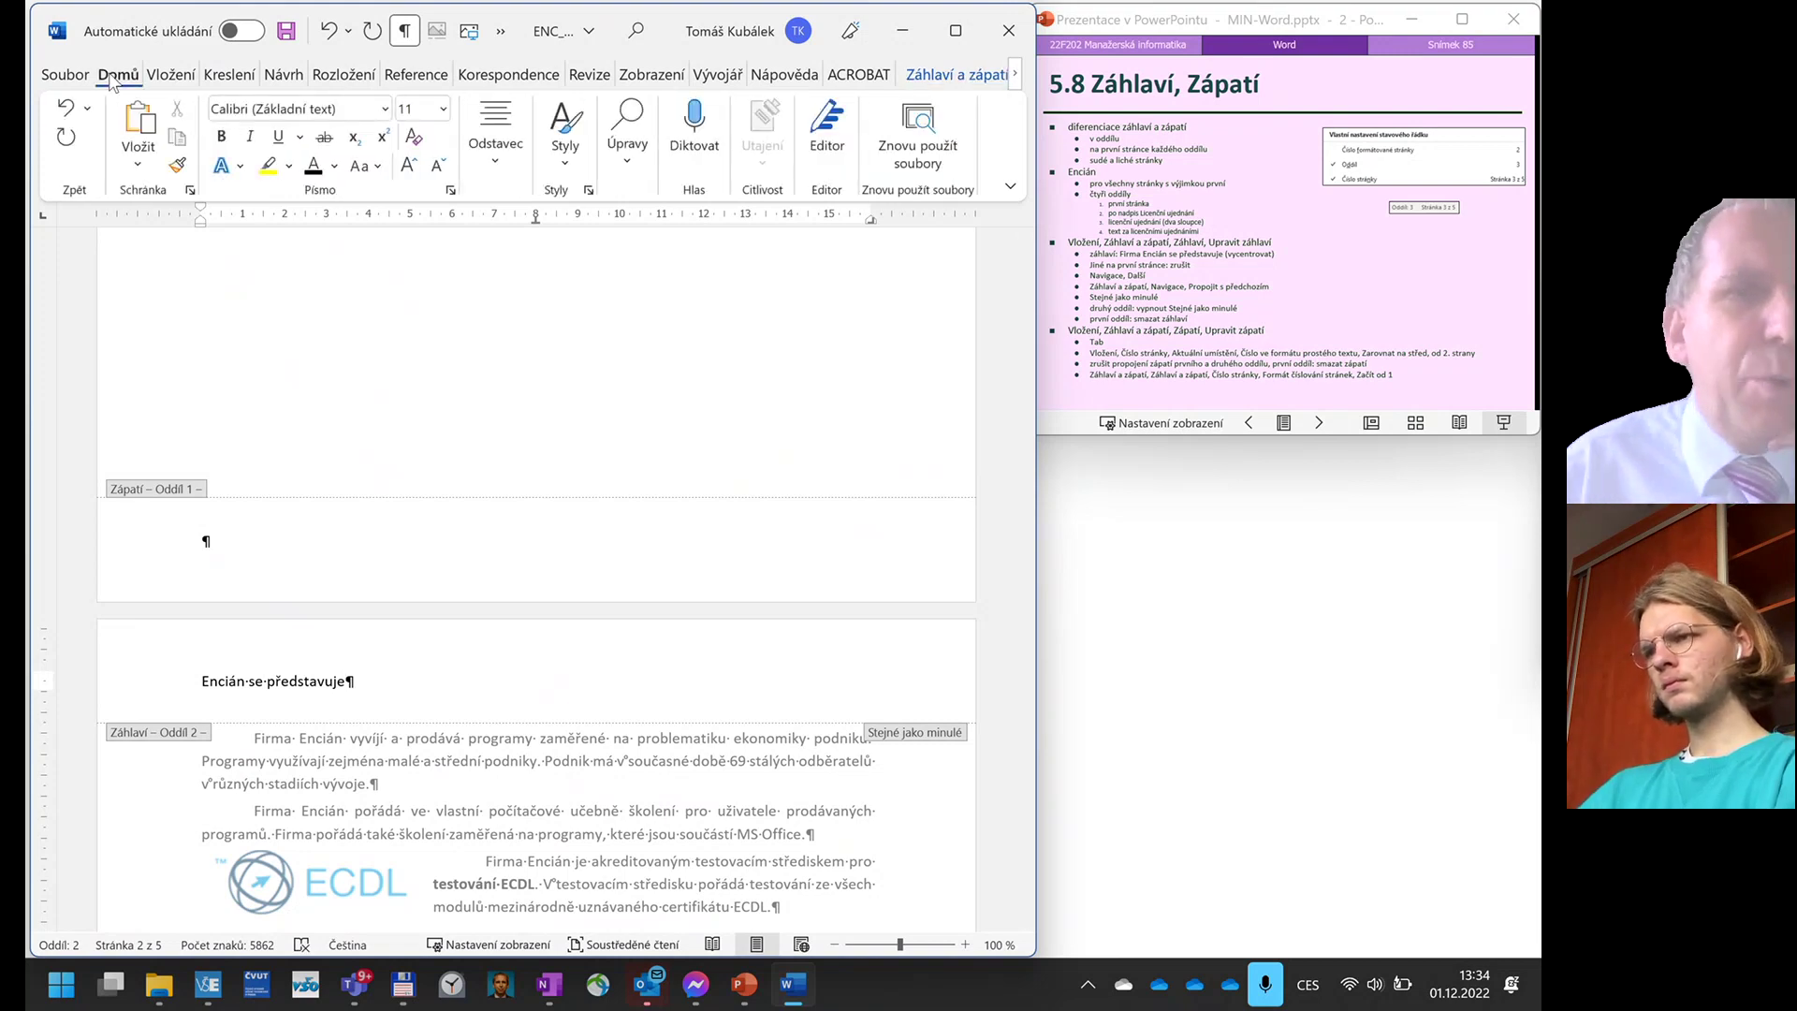
{"action": "left_click", "coordinate": [523, 168]}
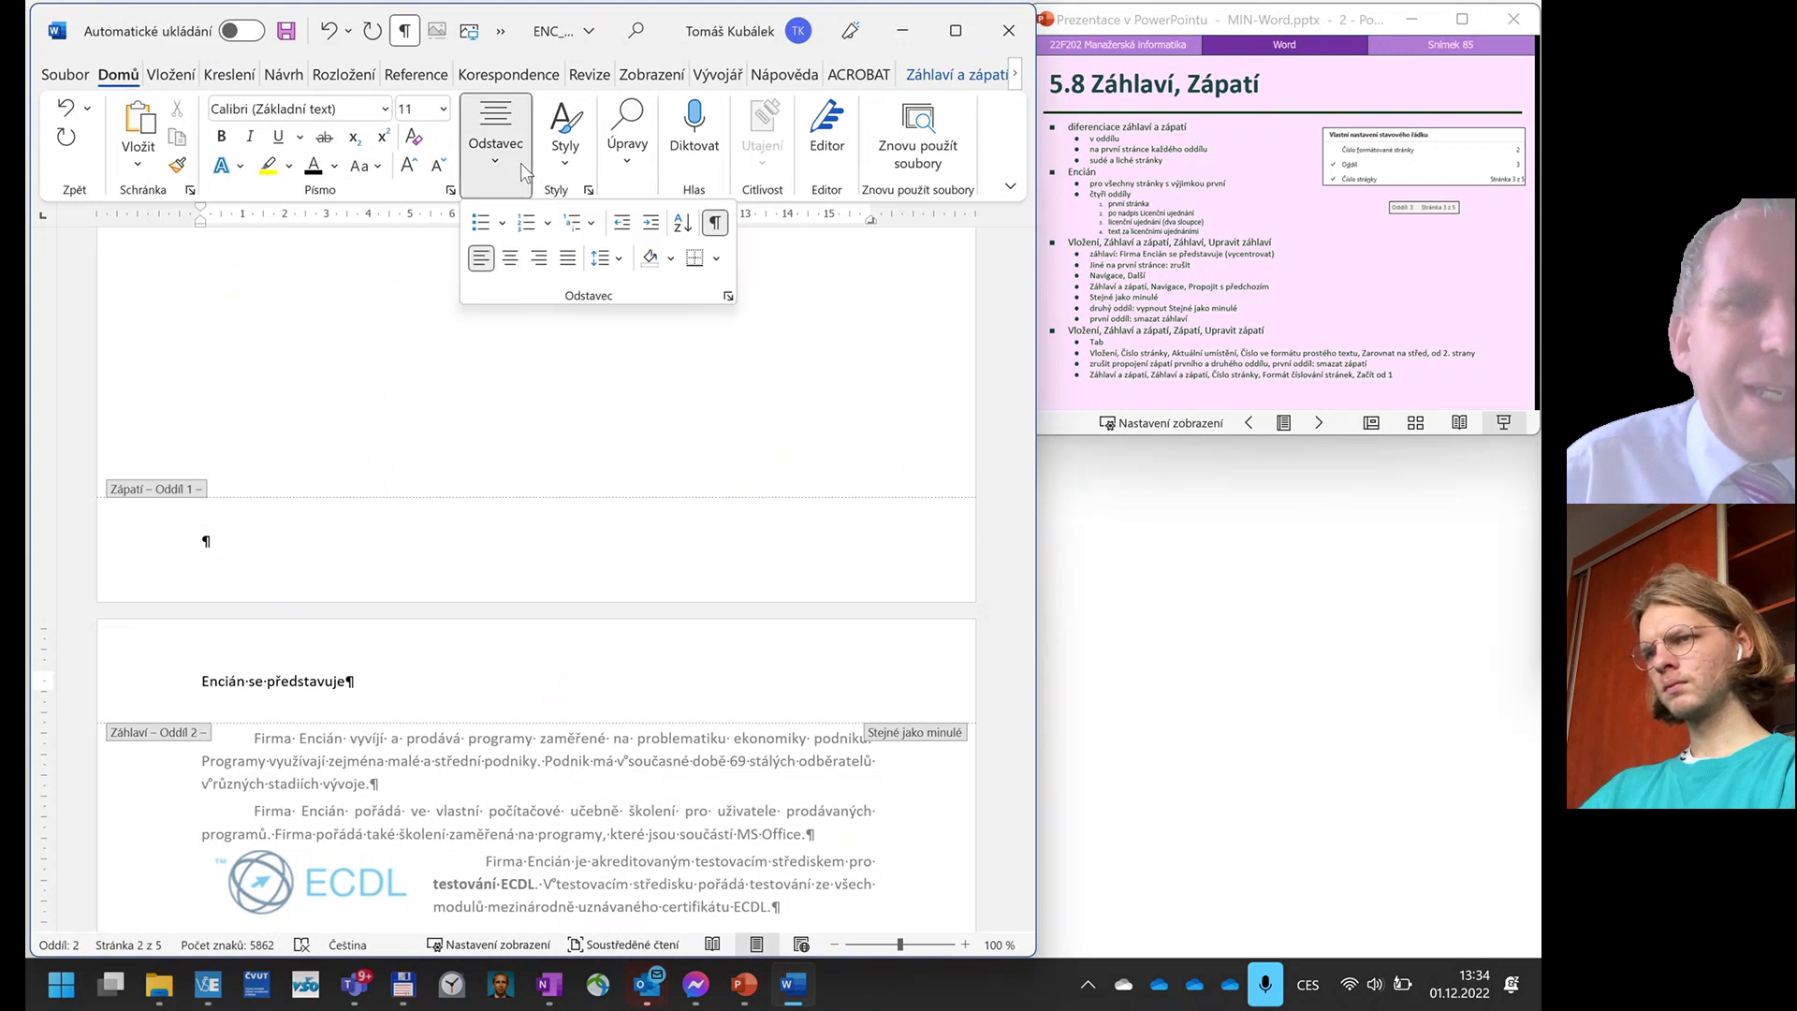
{"action": "left_click", "coordinate": [511, 259]}
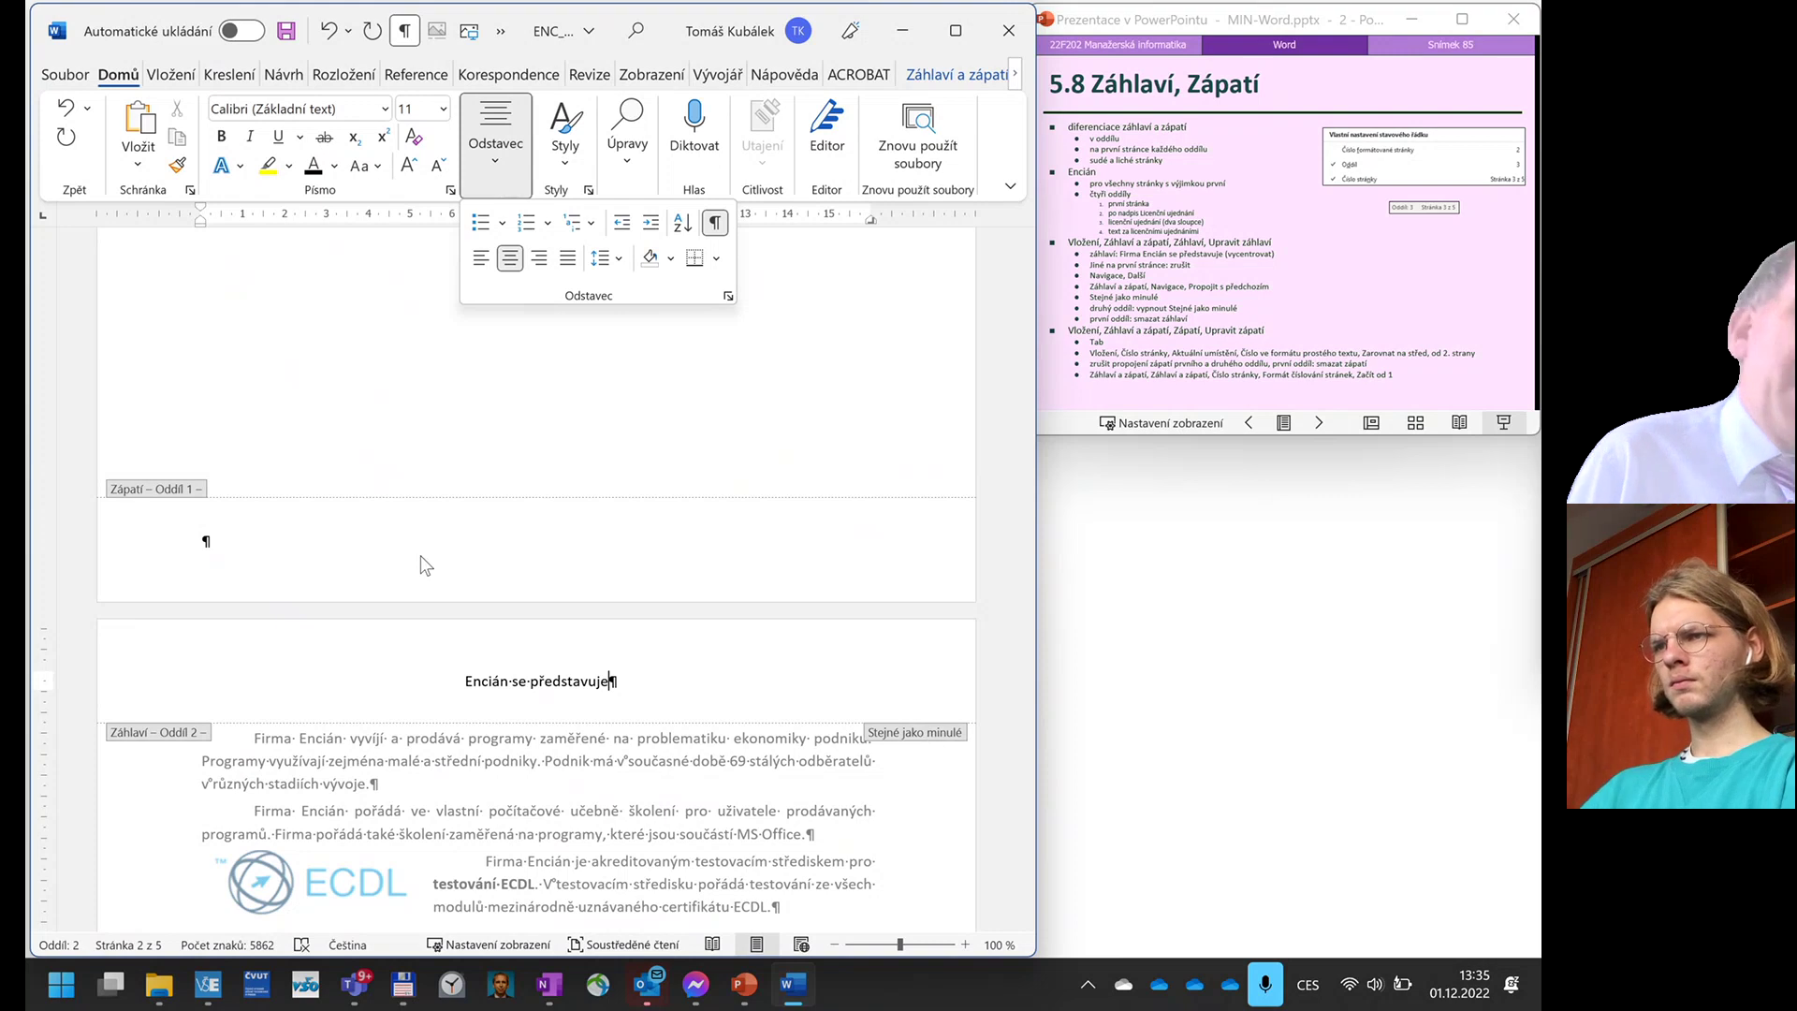
Turn off Propojit s předchozím (Link to Previous) for the section 2 header.
{"action": "scroll", "coordinate": [440, 562], "scroll_direction": "up", "scroll_amount": 3}
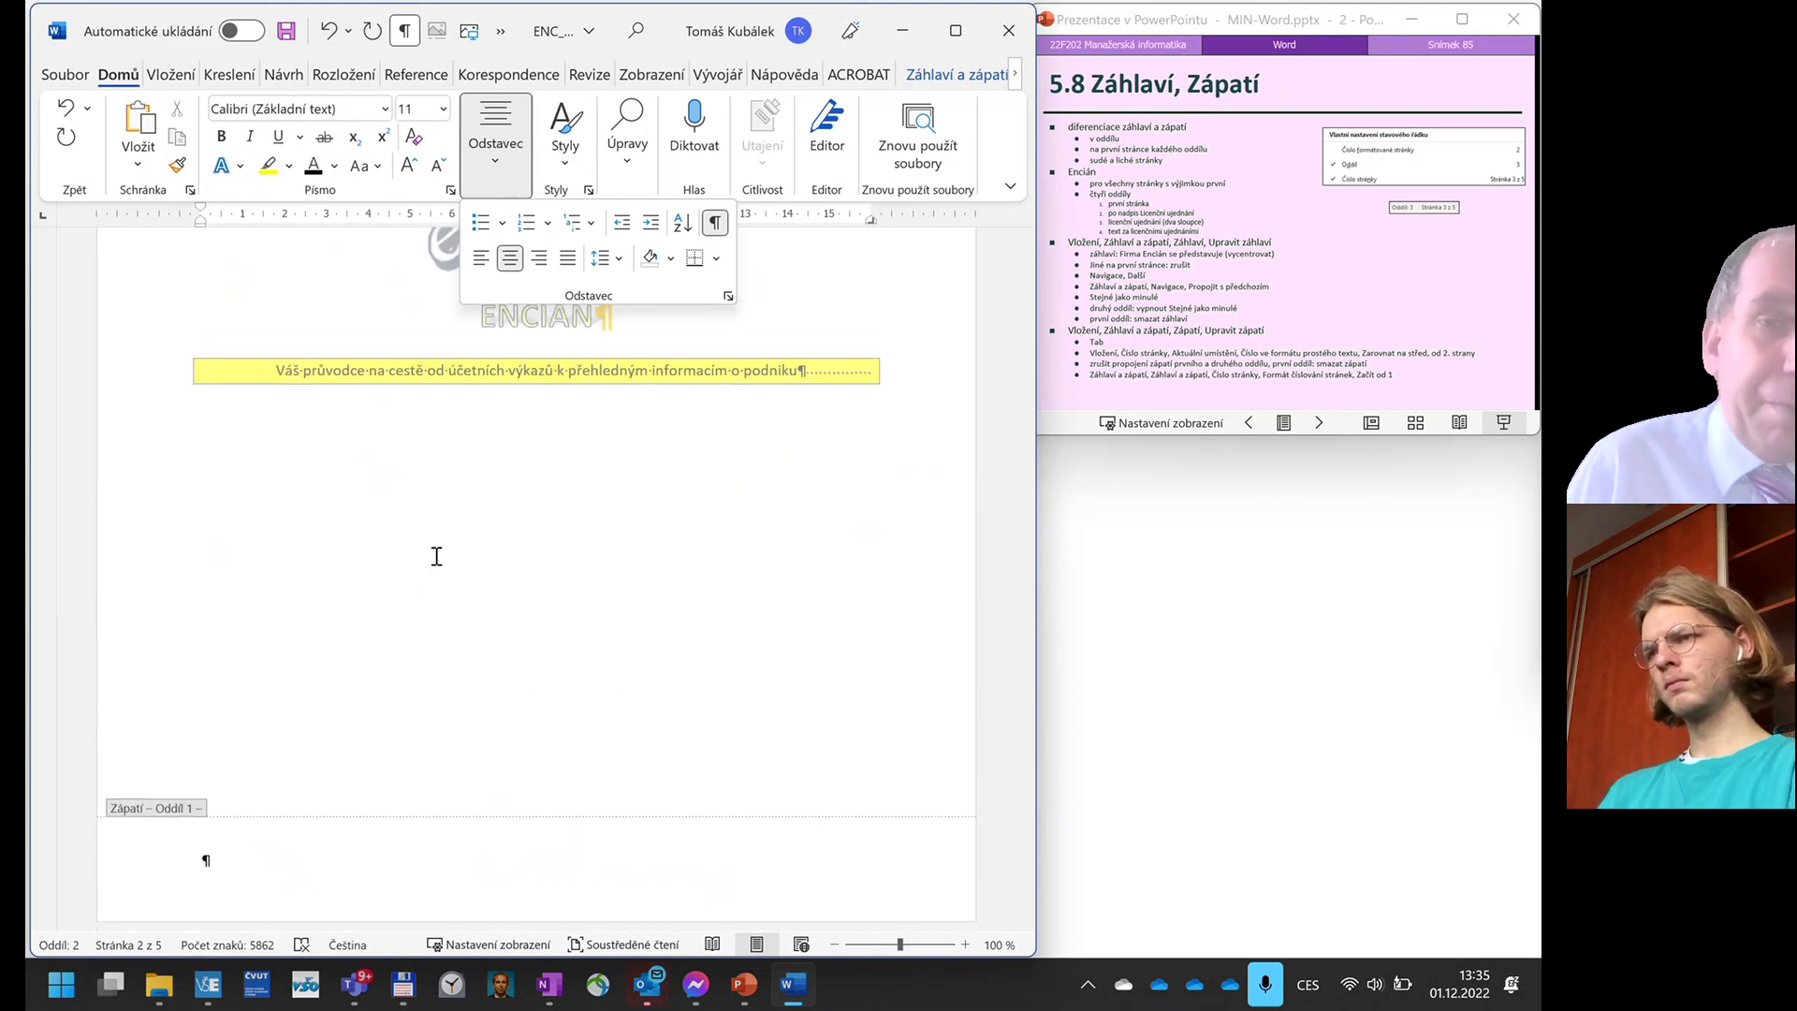
{"action": "scroll", "coordinate": [436, 558], "scroll_direction": "up", "scroll_amount": 5}
{"action": "scroll", "coordinate": [436, 556], "scroll_direction": "up", "scroll_amount": 1}
{"action": "scroll", "coordinate": [436, 556], "scroll_direction": "down", "scroll_amount": 1}
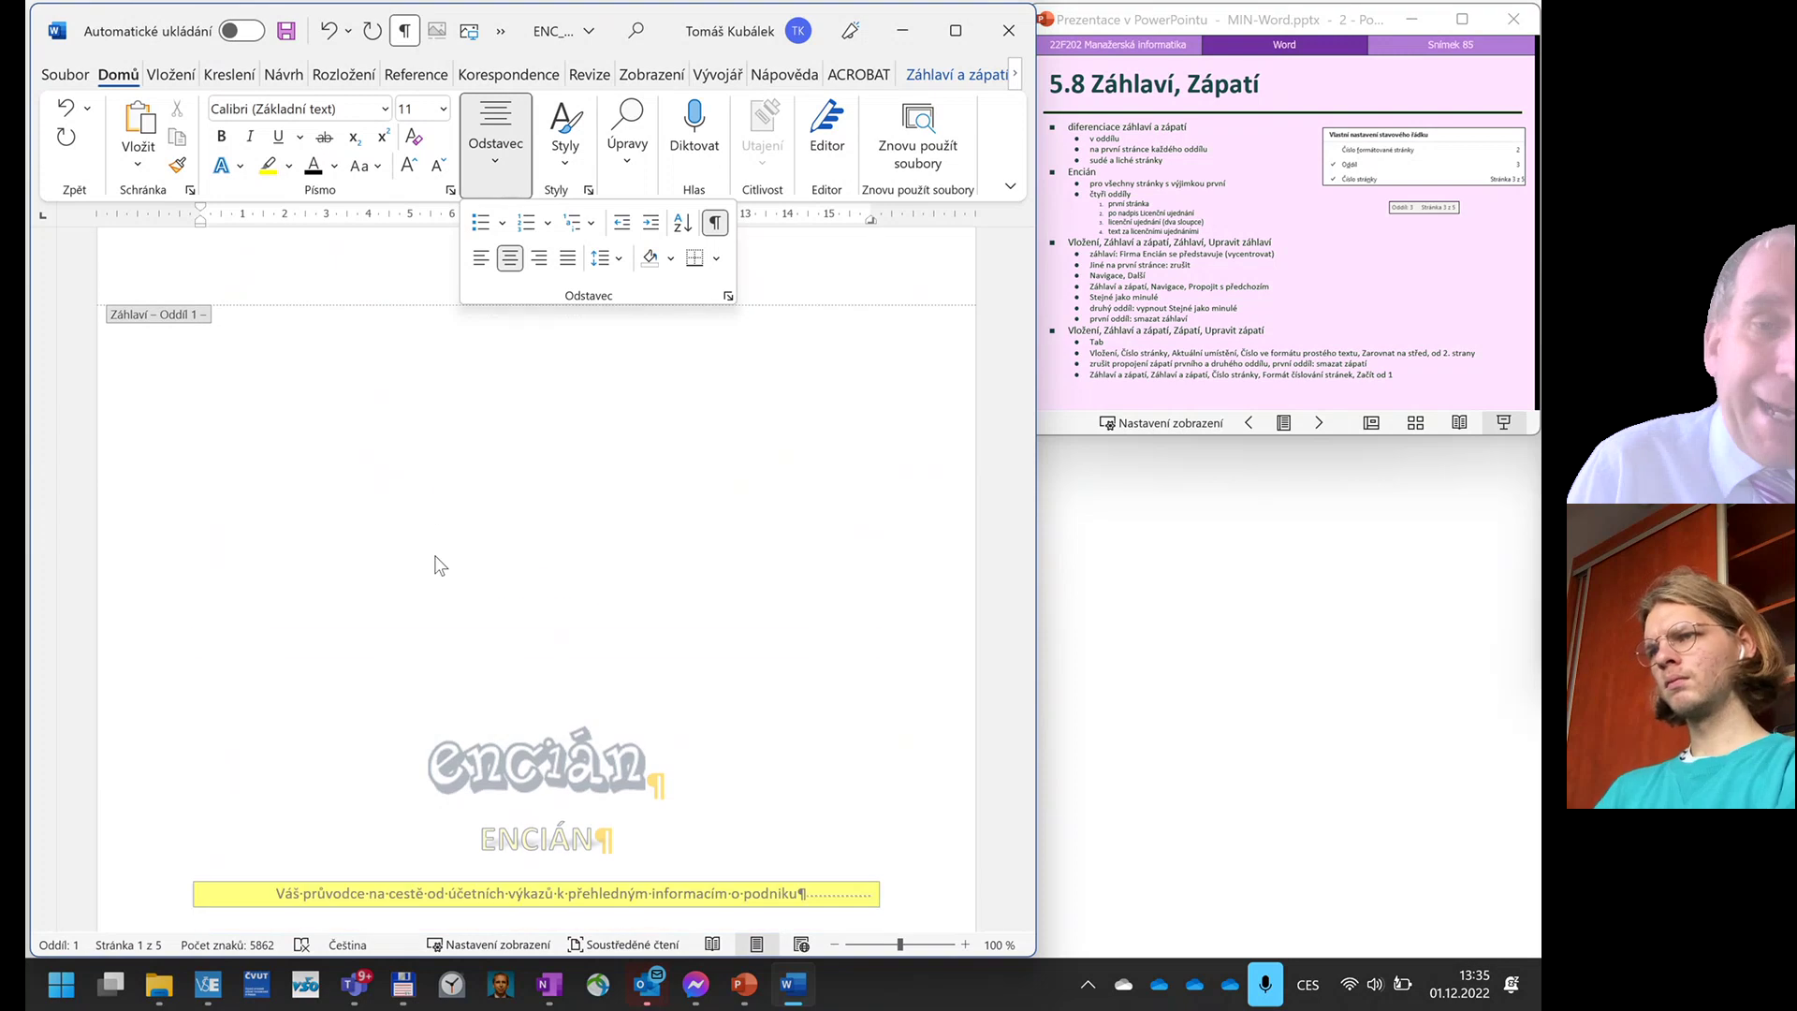
{"action": "scroll", "coordinate": [436, 558], "scroll_direction": "down", "scroll_amount": 4}
{"action": "scroll", "coordinate": [436, 562], "scroll_direction": "down", "scroll_amount": 3}
{"action": "scroll", "coordinate": [437, 562], "scroll_direction": "down", "scroll_amount": 3}
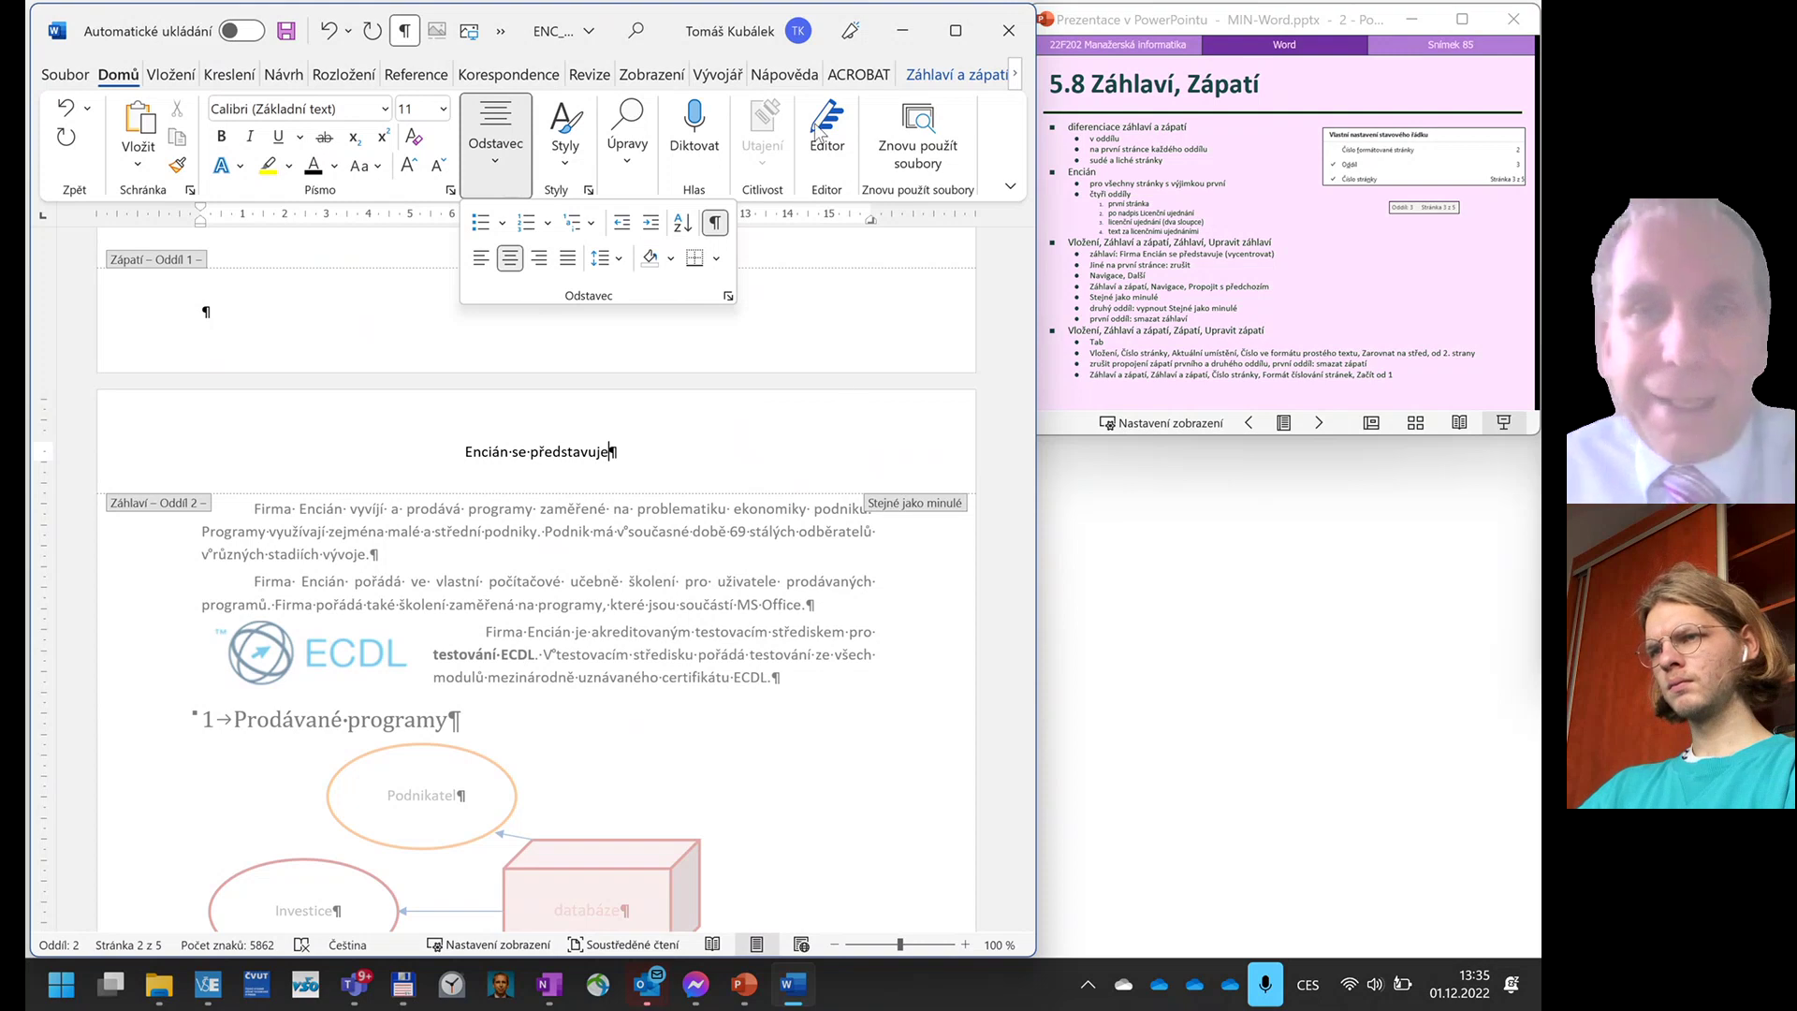
{"action": "left_click", "coordinate": [965, 76]}
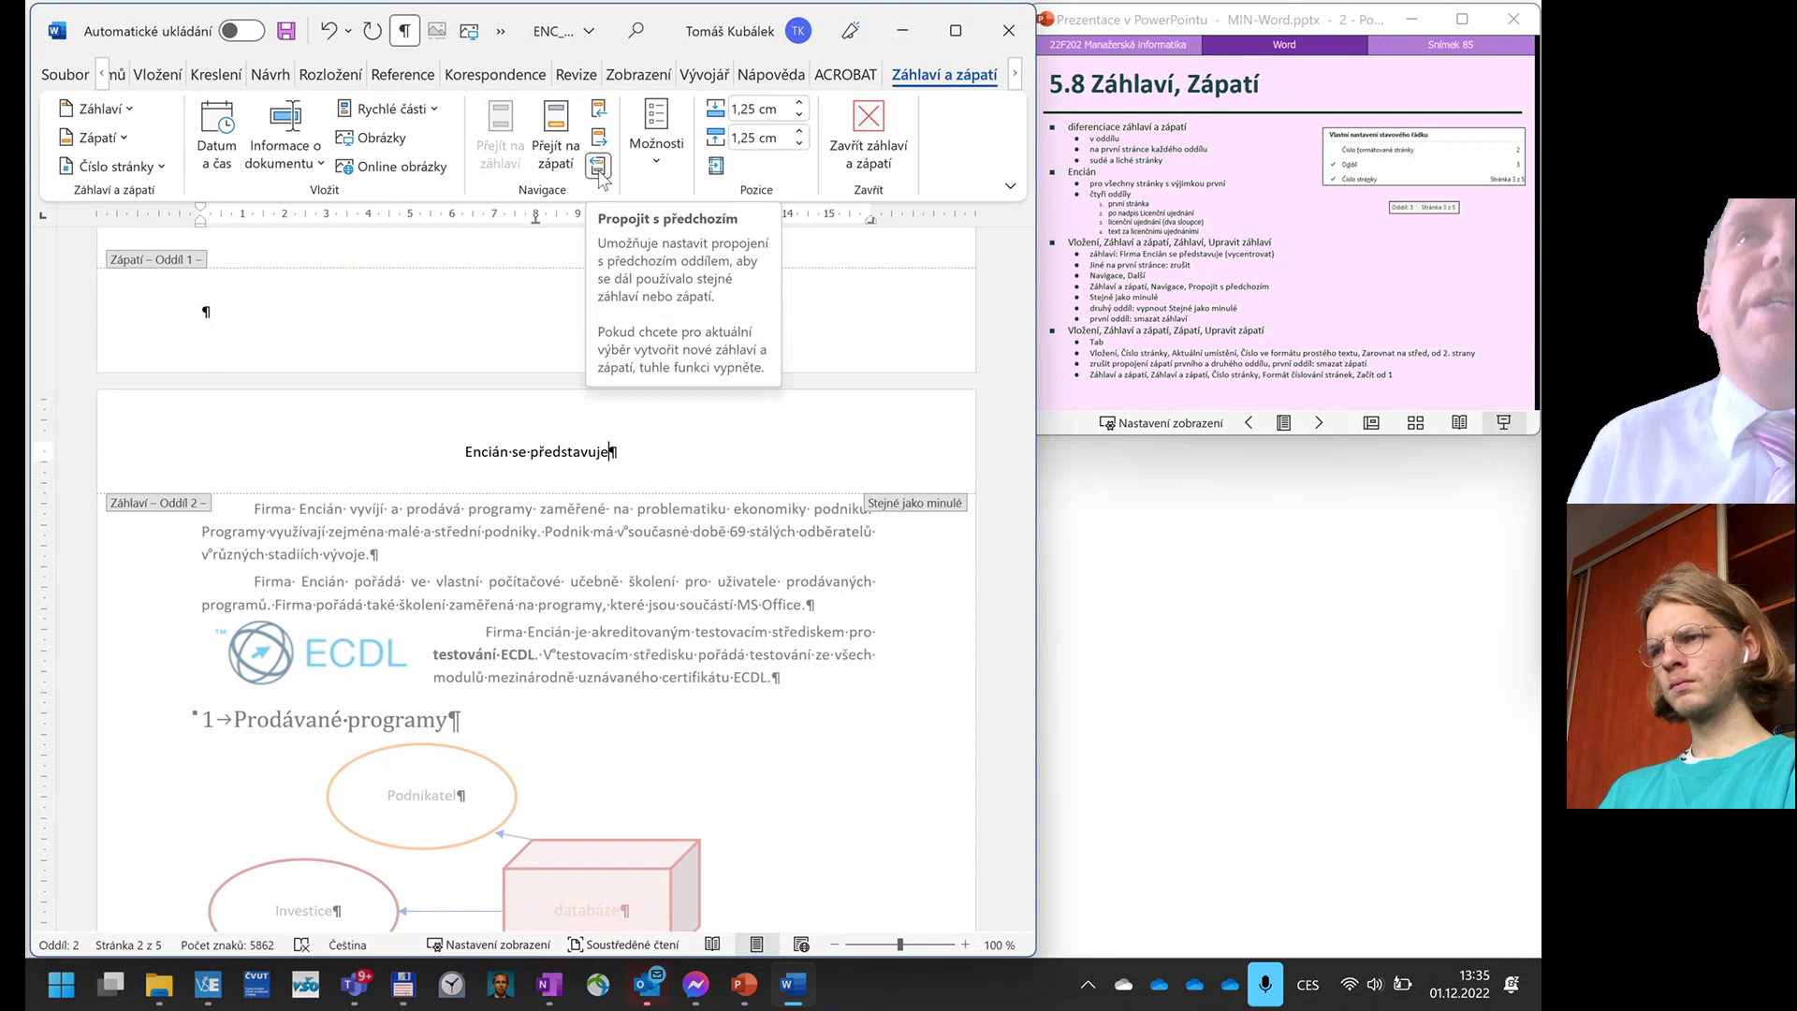
{"action": "left_click", "coordinate": [598, 167]}
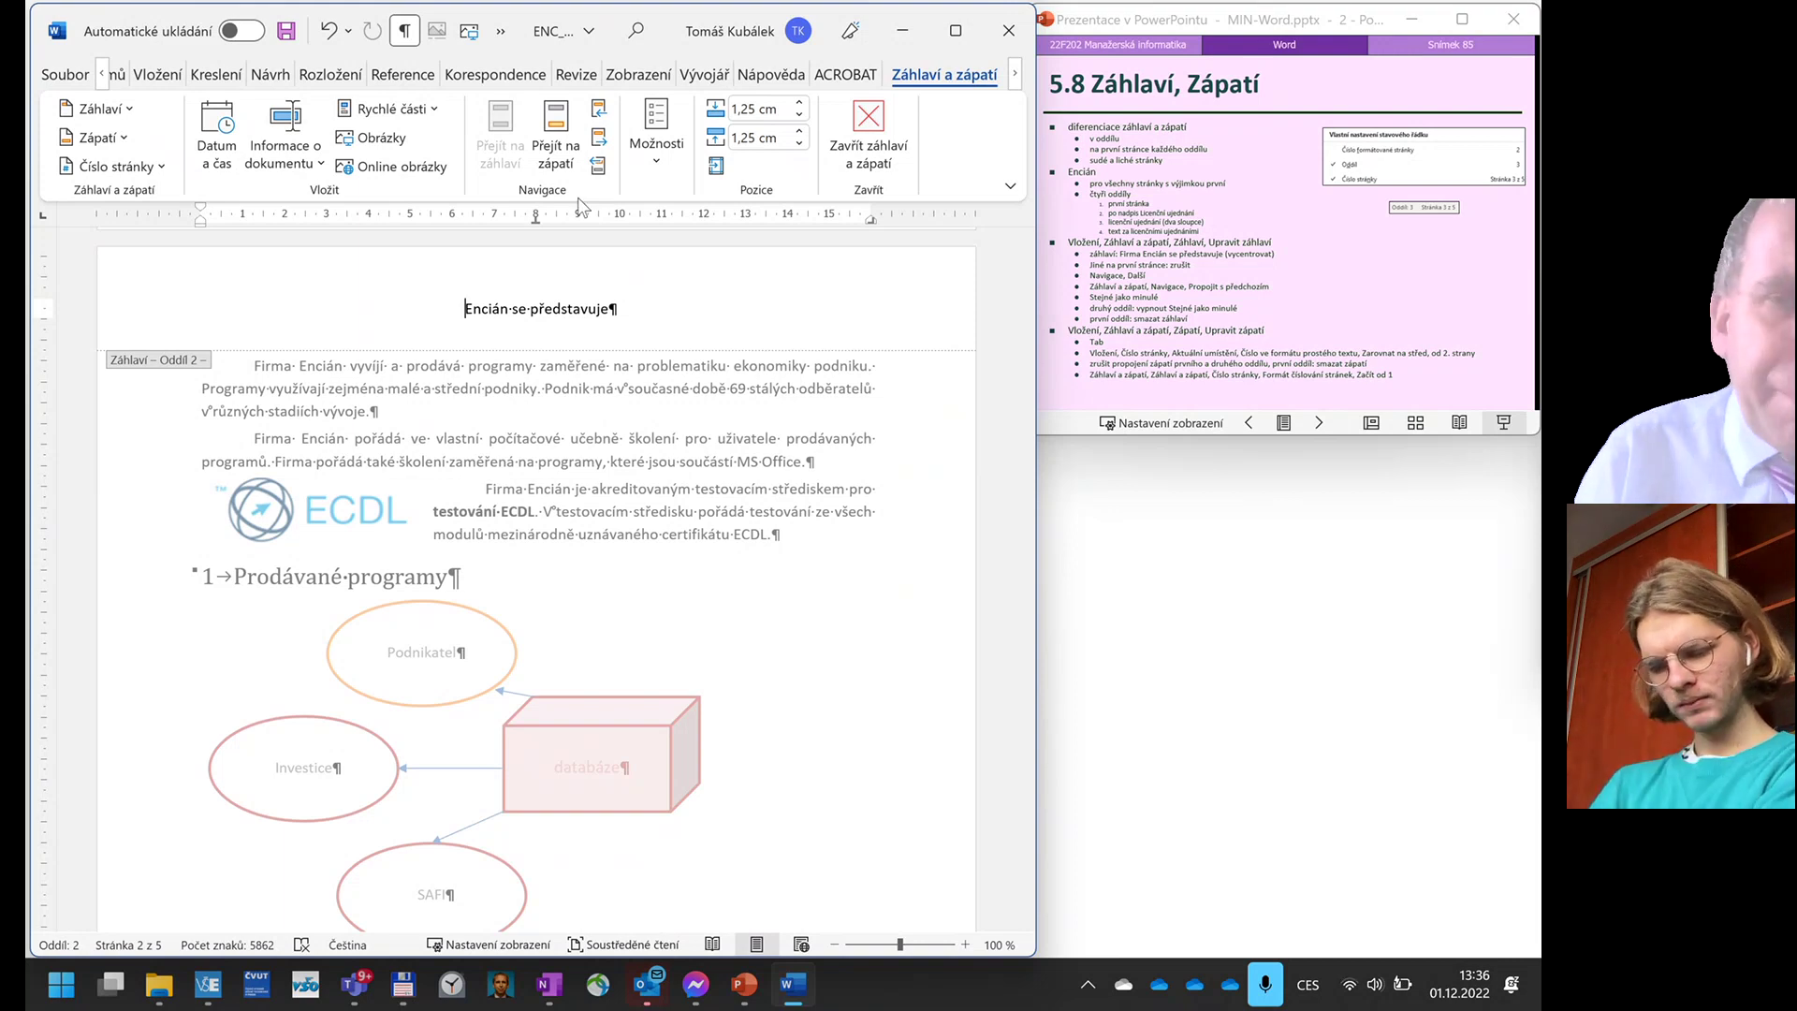
Delete 'Encián se představuje' from the page 1 header, then jump to the next section's header.
{"action": "scroll", "coordinate": [588, 188], "scroll_direction": "up", "scroll_amount": 2}
{"action": "scroll", "coordinate": [581, 192], "scroll_direction": "up", "scroll_amount": 4}
{"action": "scroll", "coordinate": [597, 440], "scroll_direction": "up", "scroll_amount": 8}
{"action": "scroll", "coordinate": [597, 440], "scroll_direction": "up", "scroll_amount": 6}
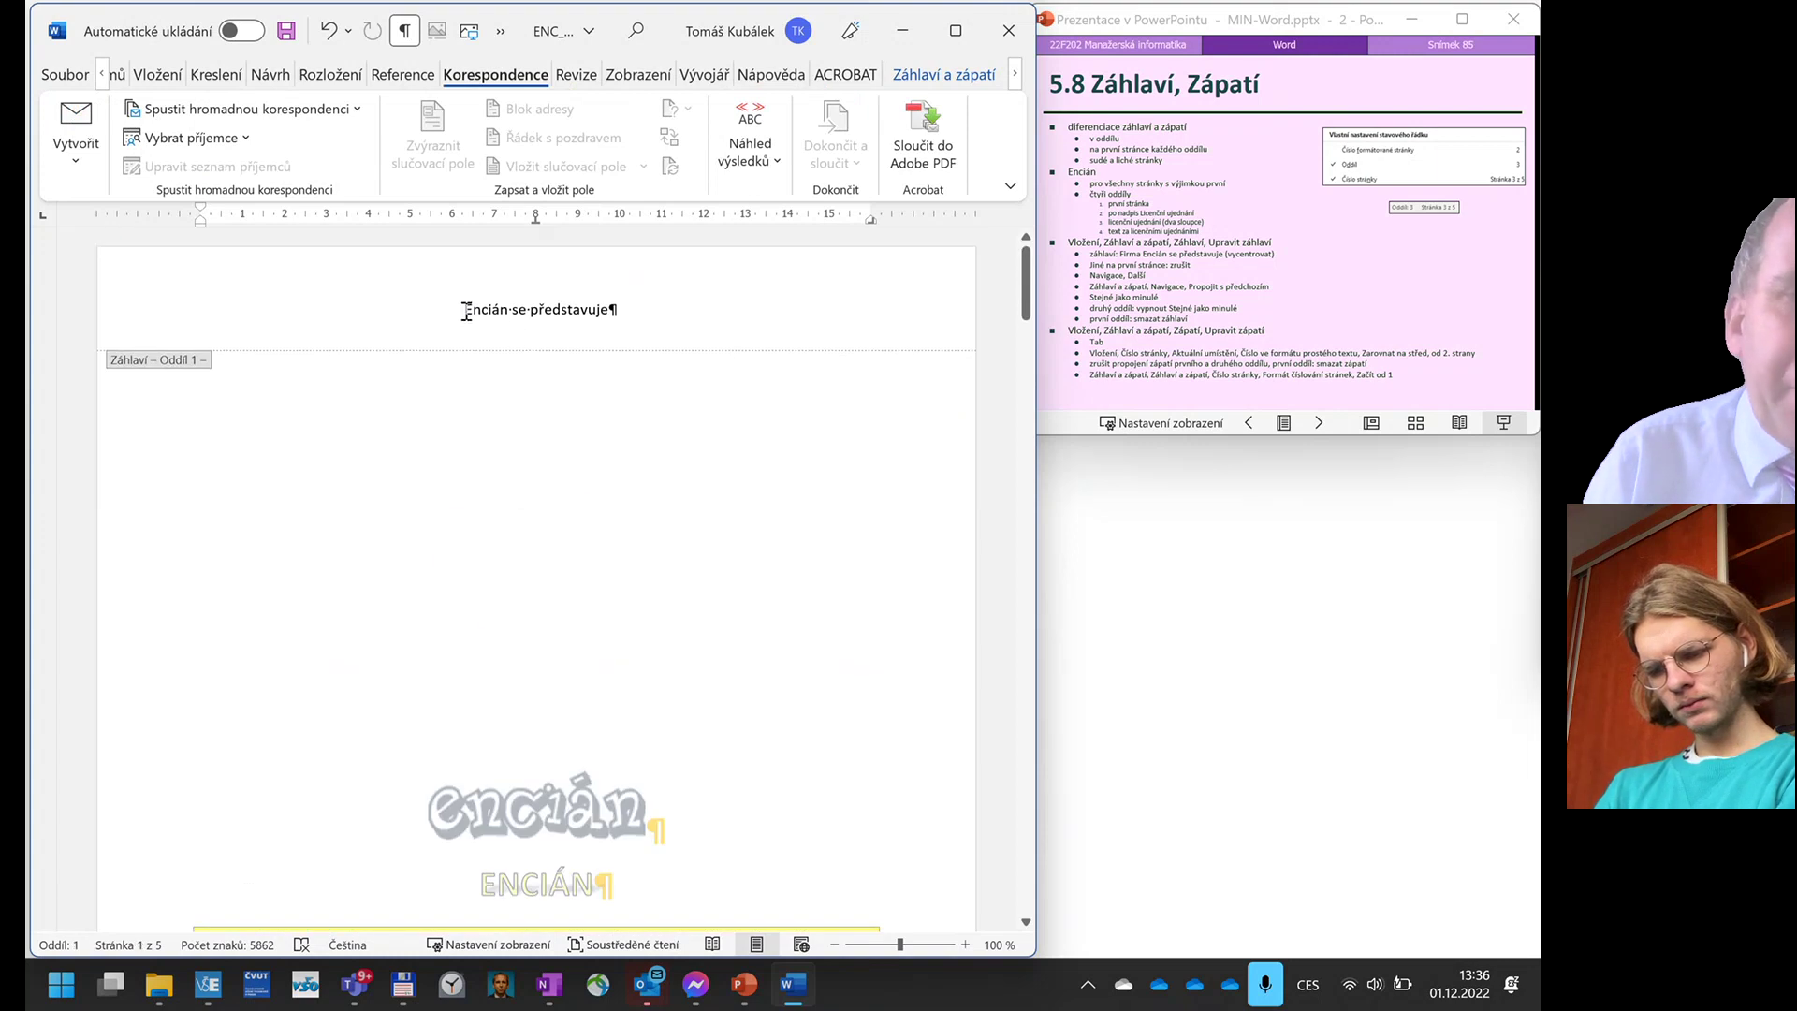
{"action": "left_click_drag", "start_coordinate": [465, 311], "coordinate": [613, 313]}
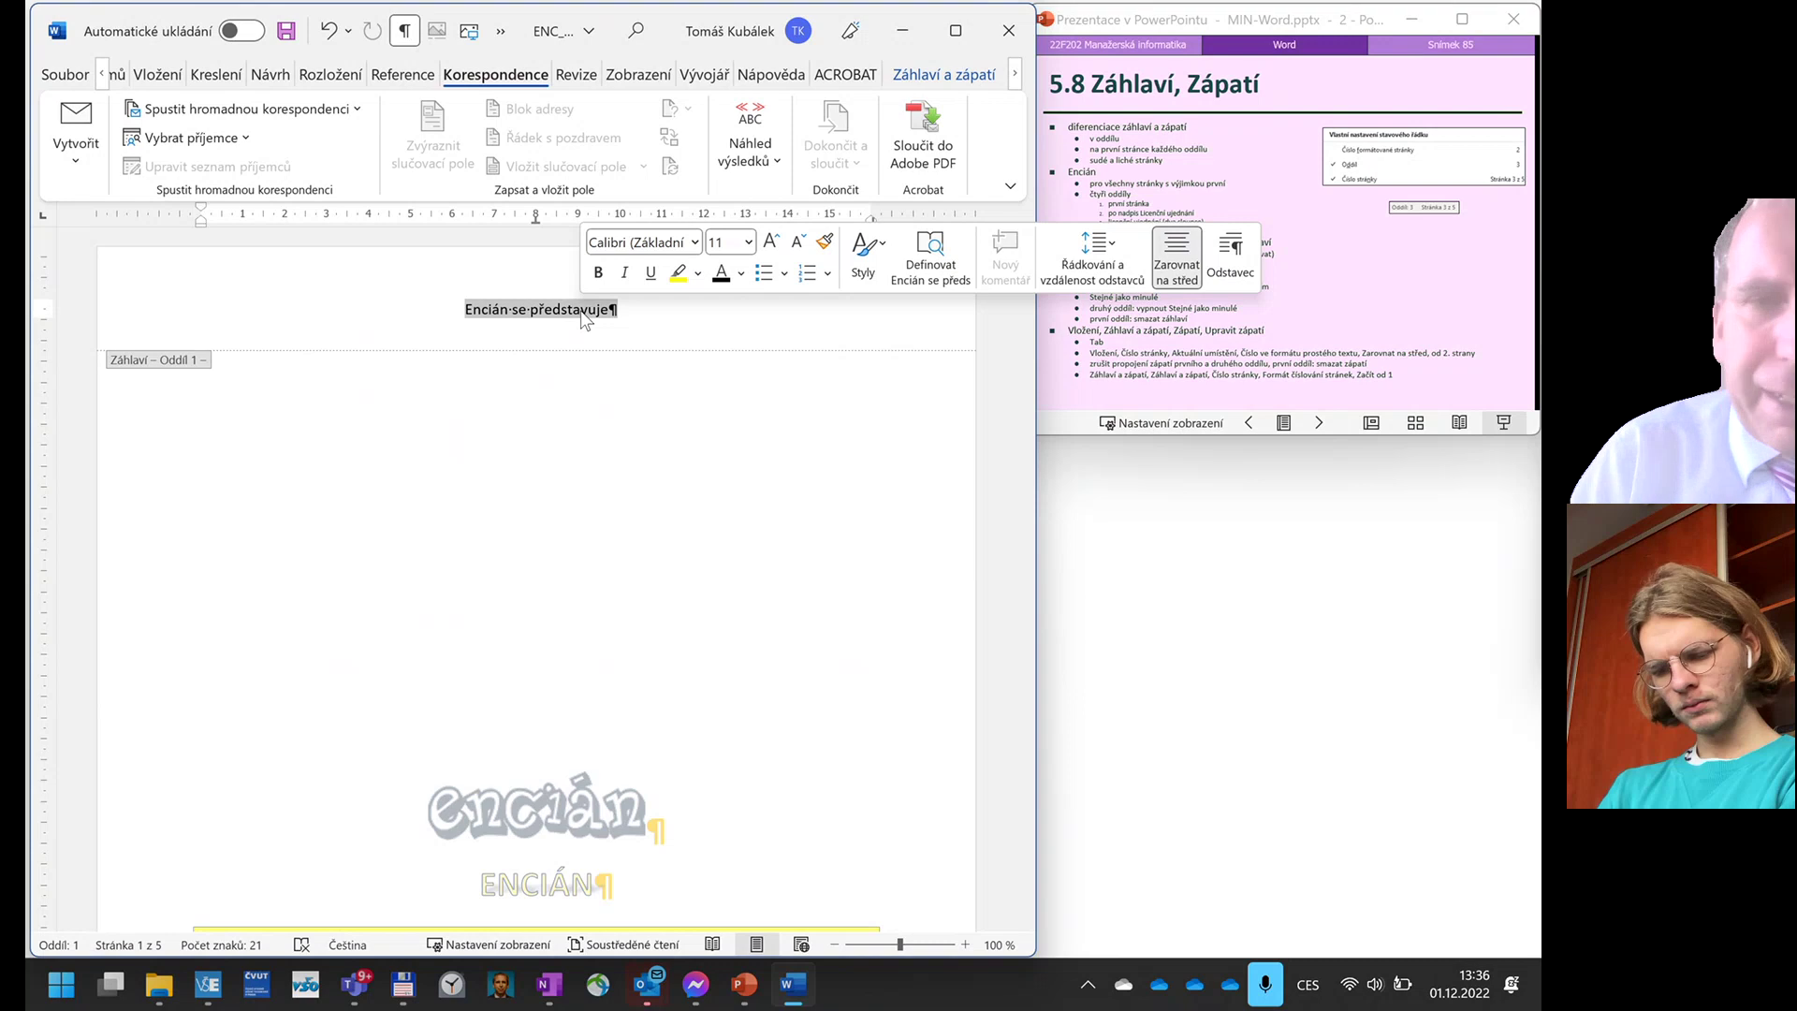
{"action": "key", "text": "Delete"}
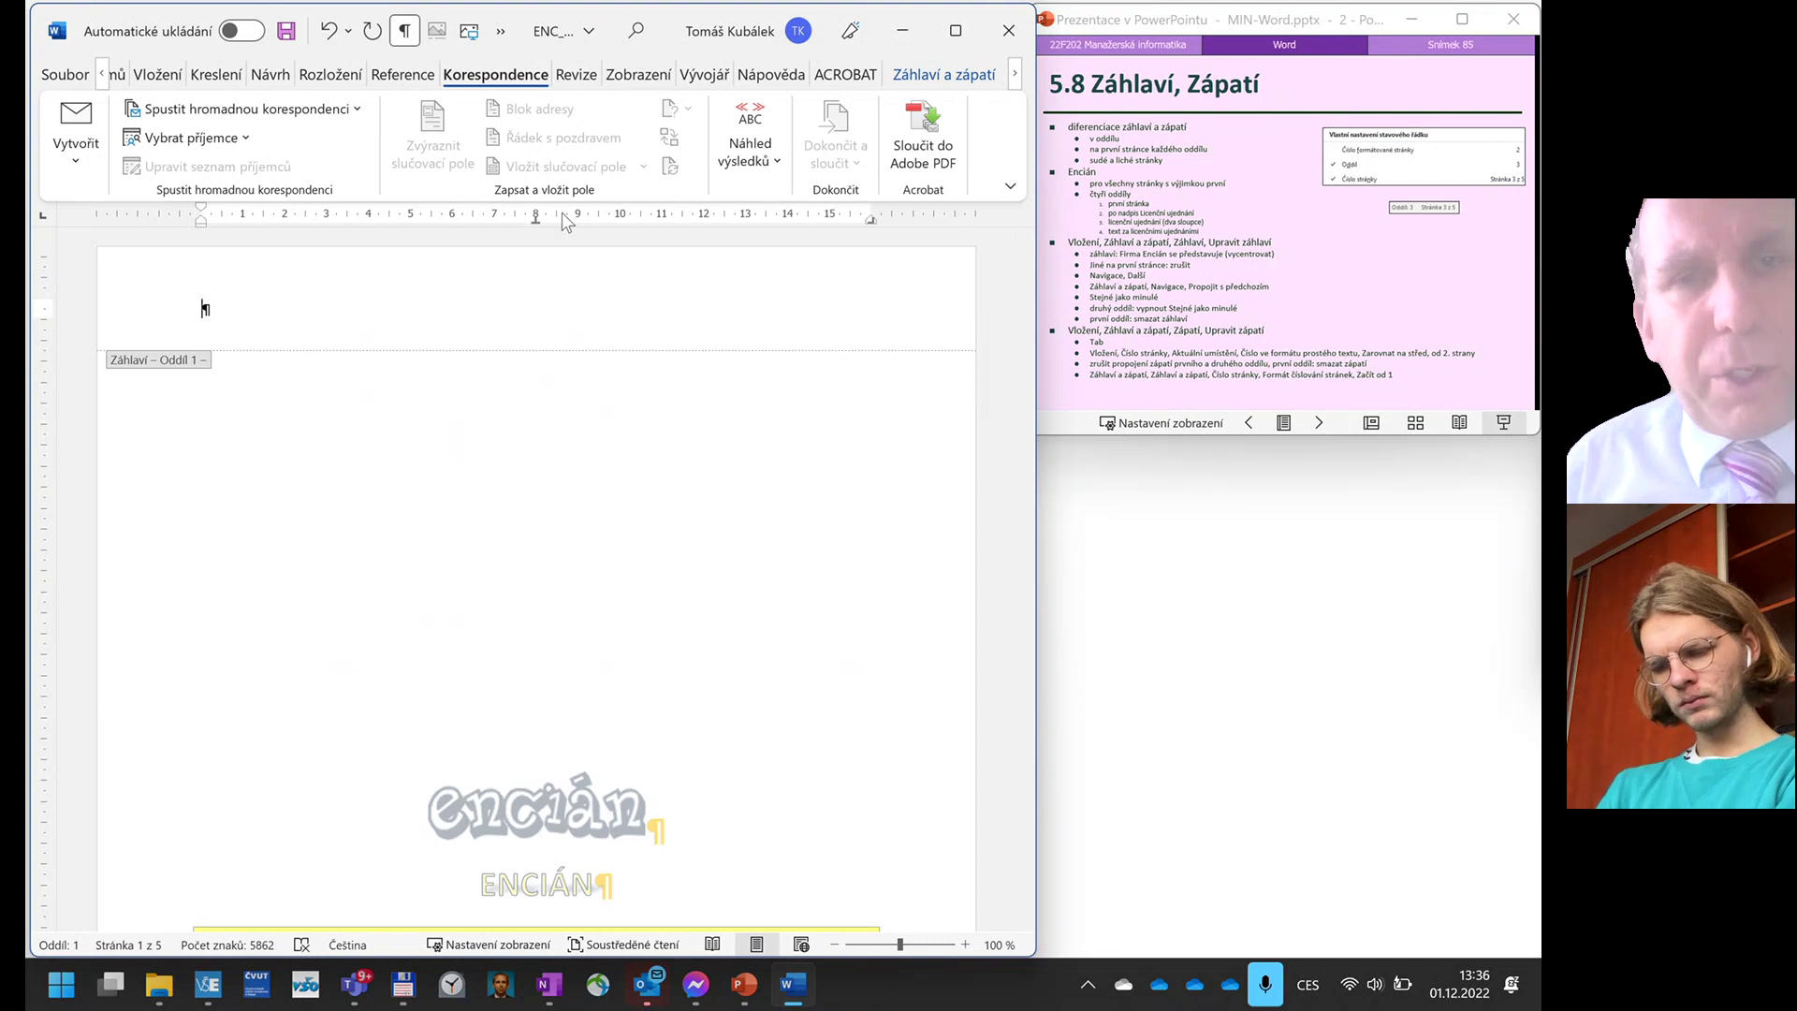
{"action": "left_click", "coordinate": [960, 78]}
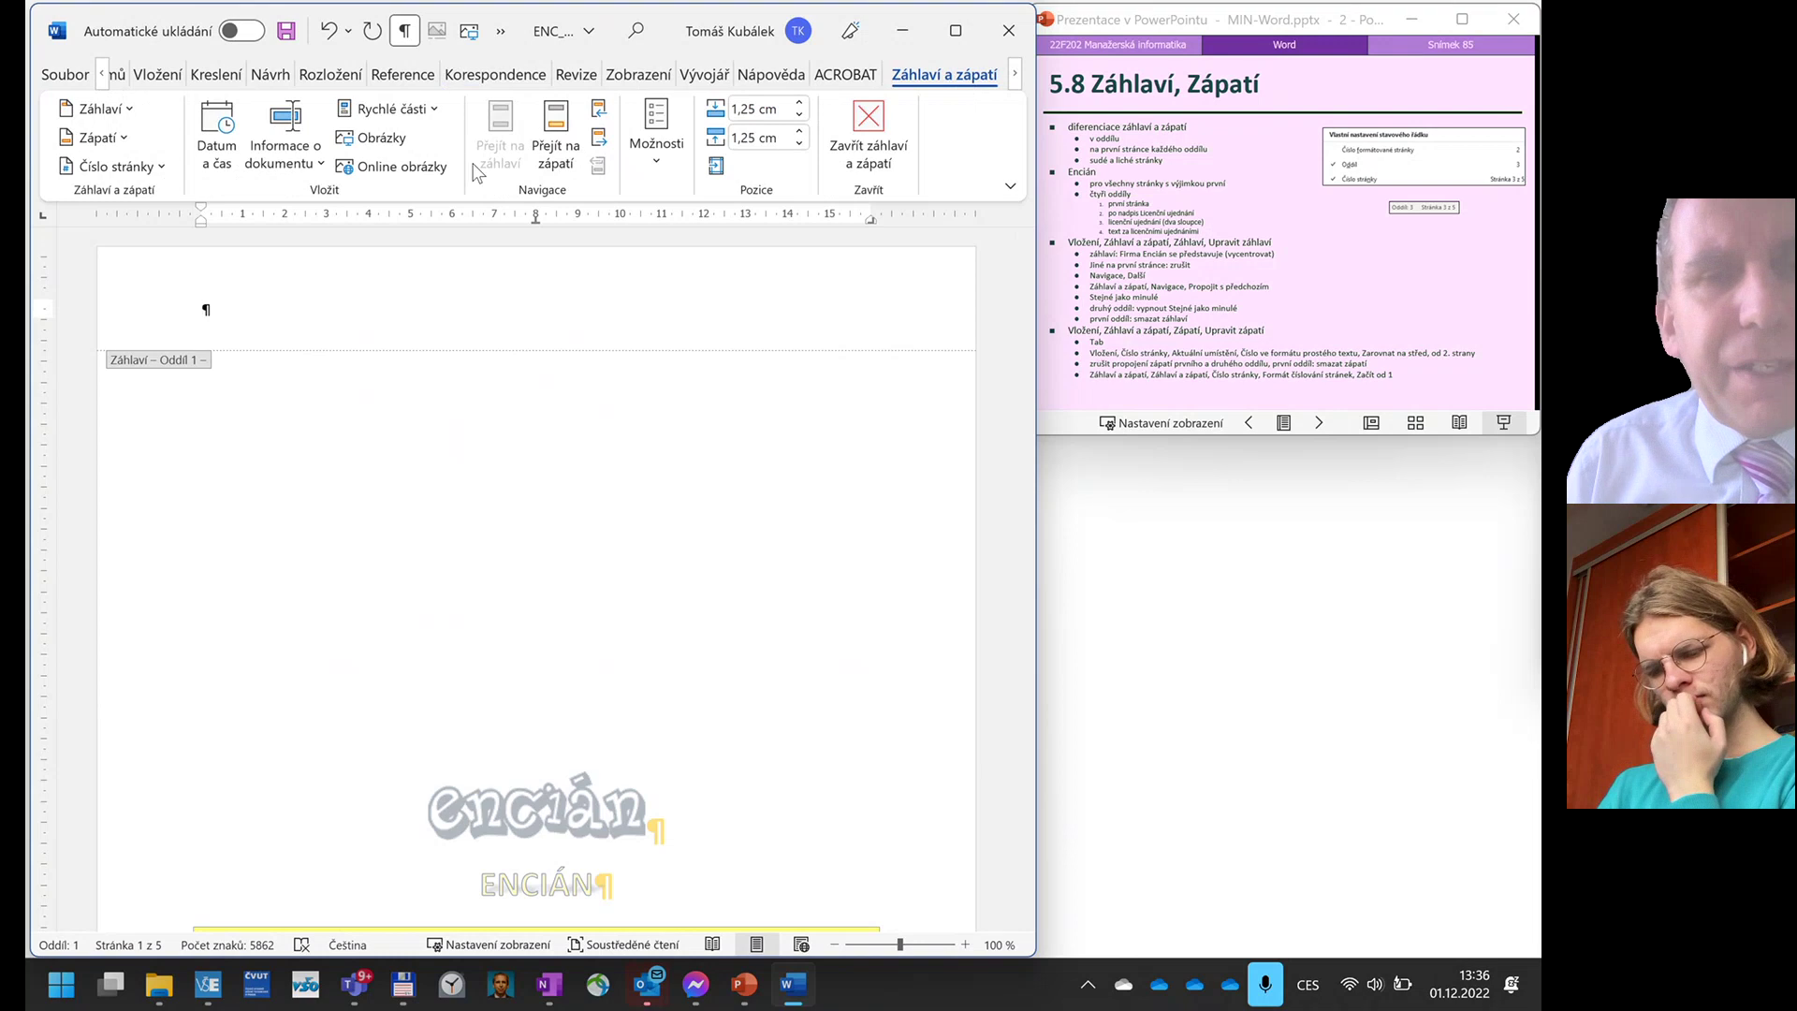
{"action": "left_click", "coordinate": [604, 150]}
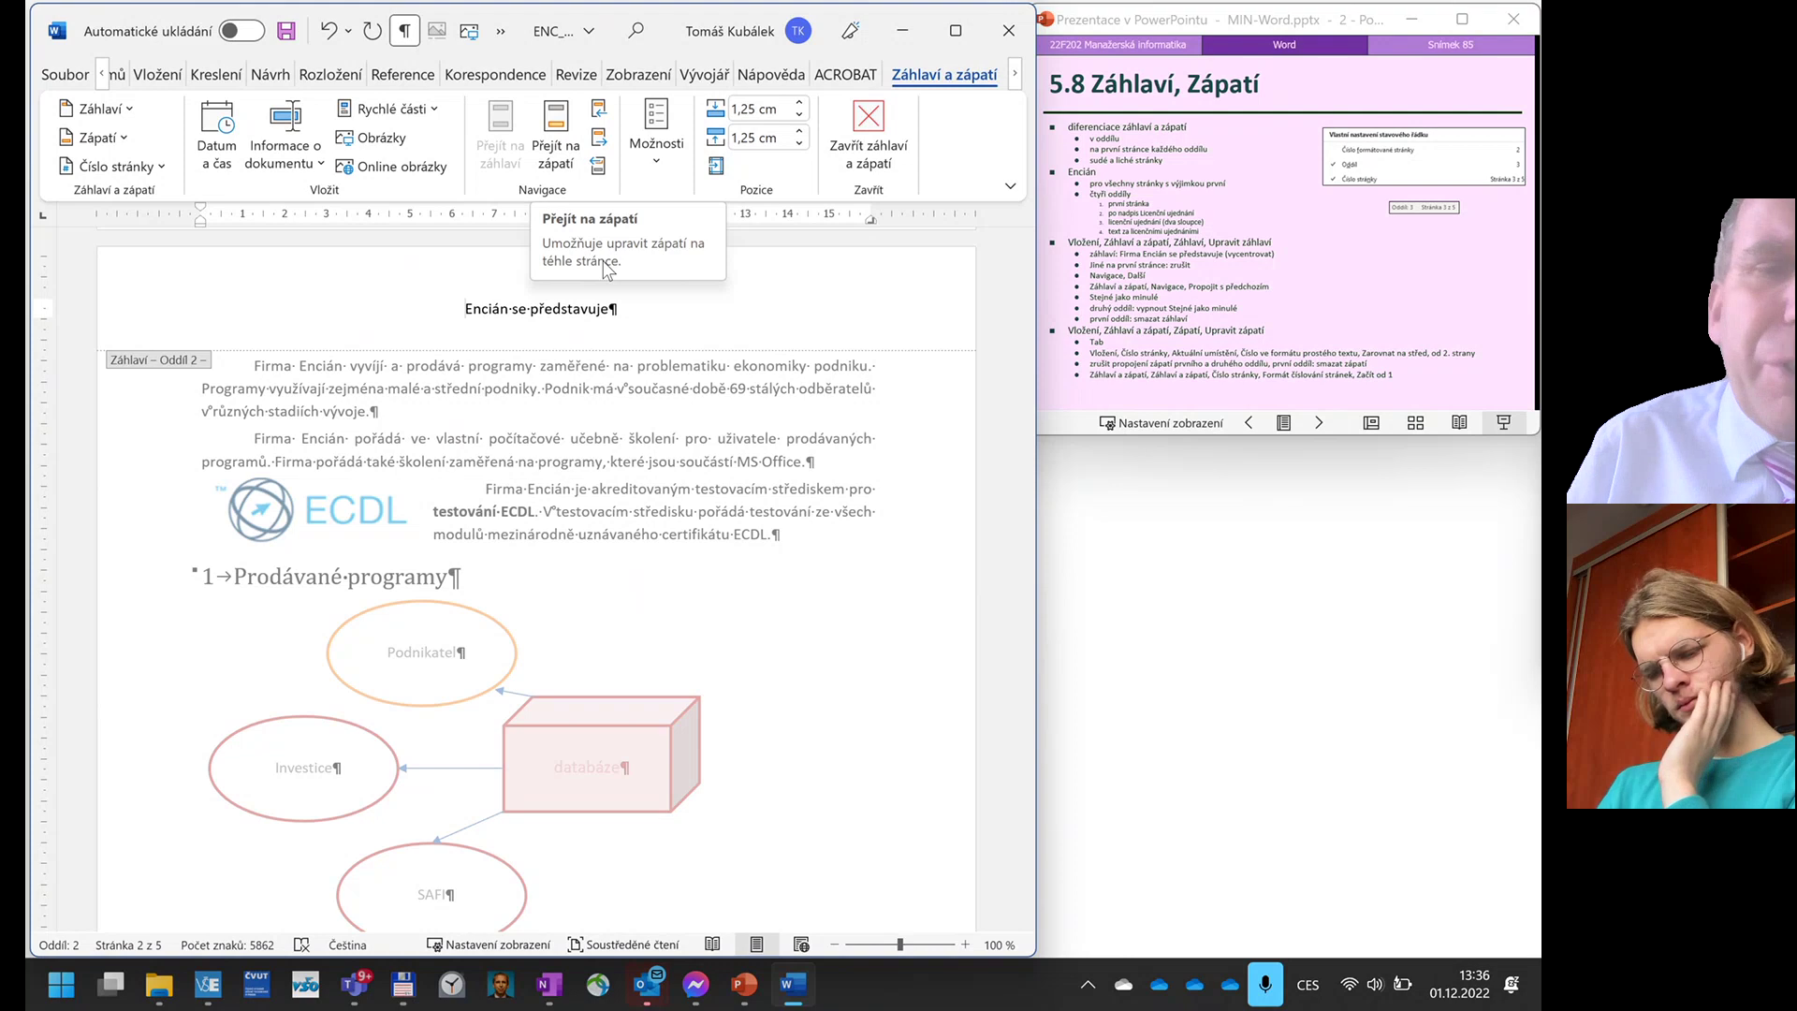
Step through the section 3 and 4 headers, back to section 2, then switch to its footer.
{"action": "left_click", "coordinate": [601, 141]}
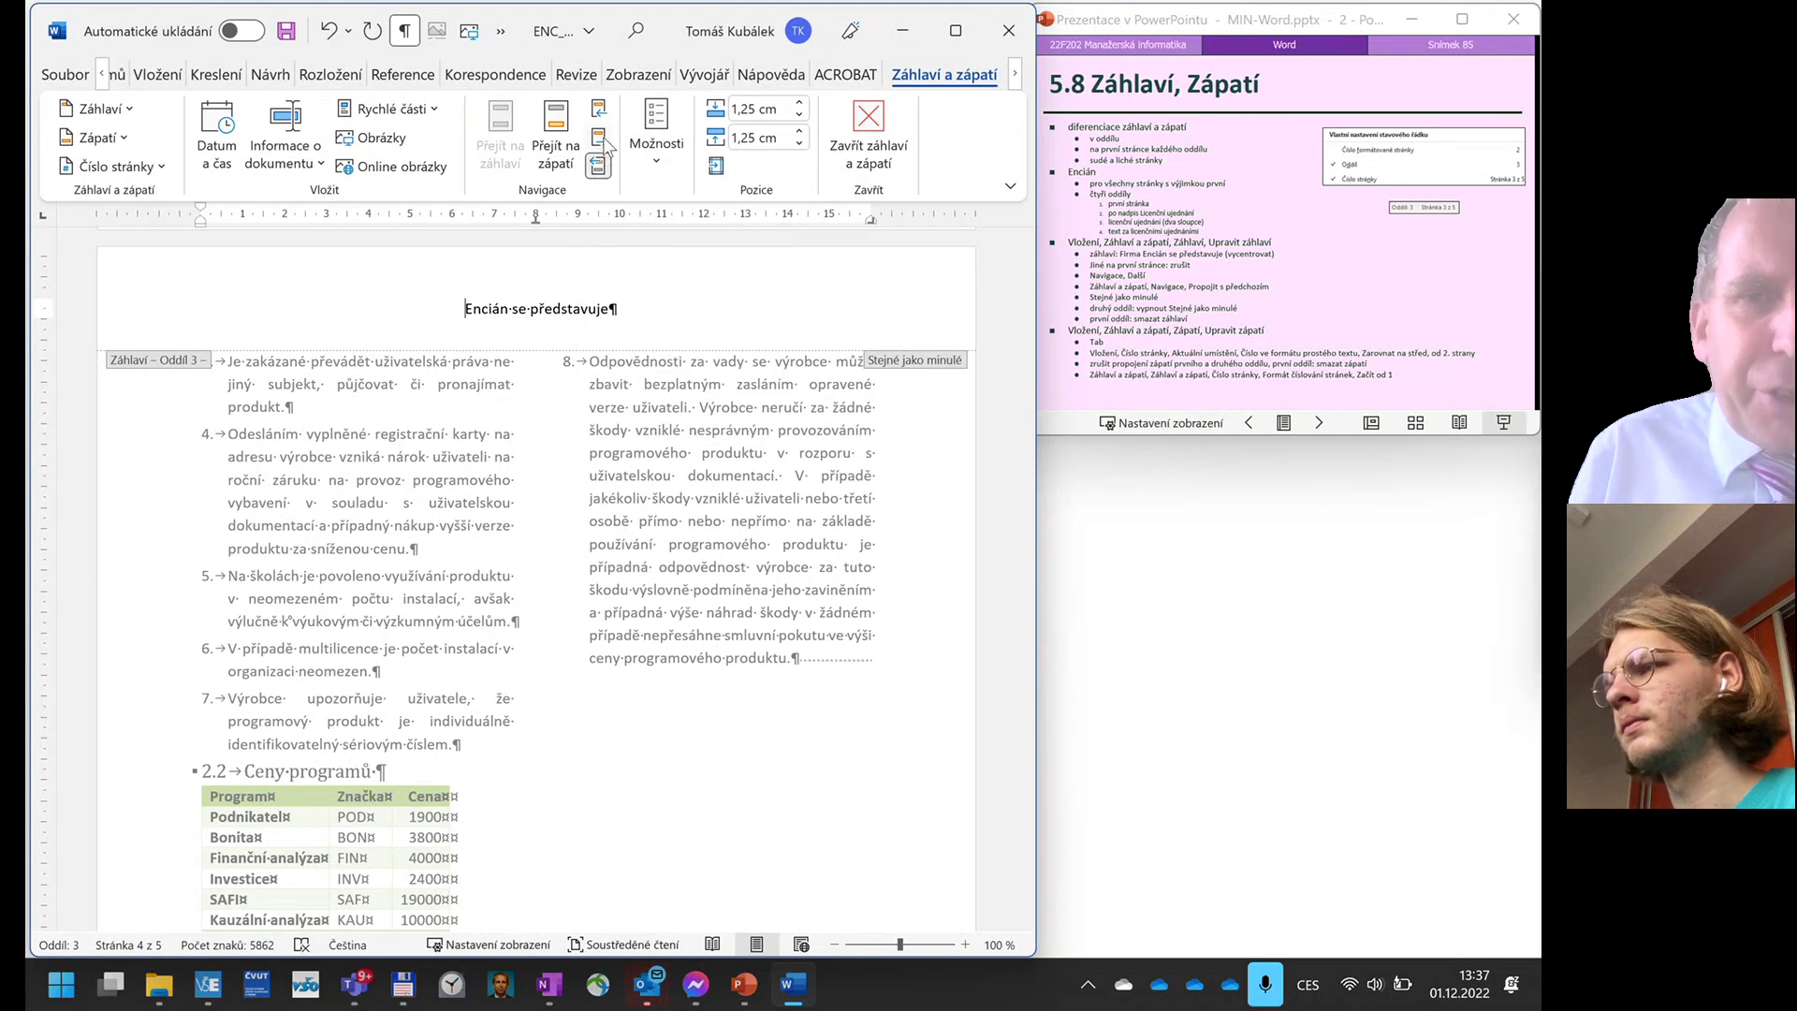
{"action": "left_click", "coordinate": [599, 138]}
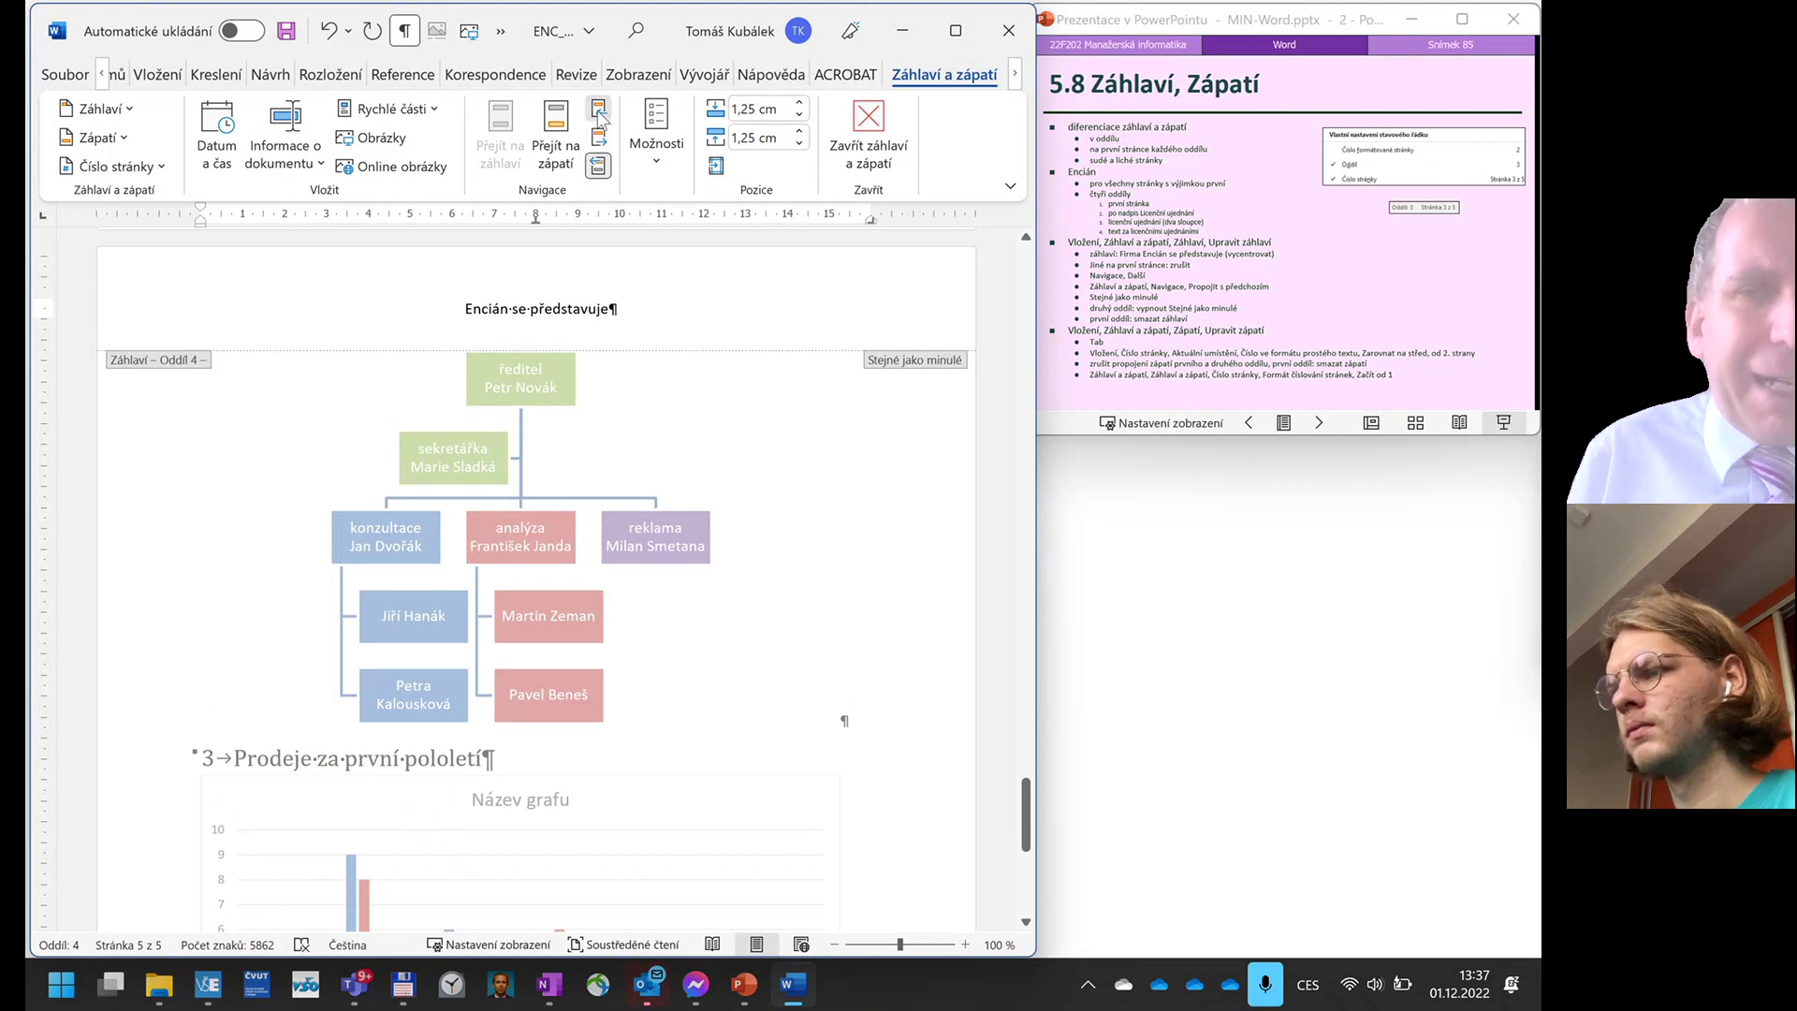
{"action": "left_click", "coordinate": [599, 111]}
{"action": "left_click", "coordinate": [599, 111]}
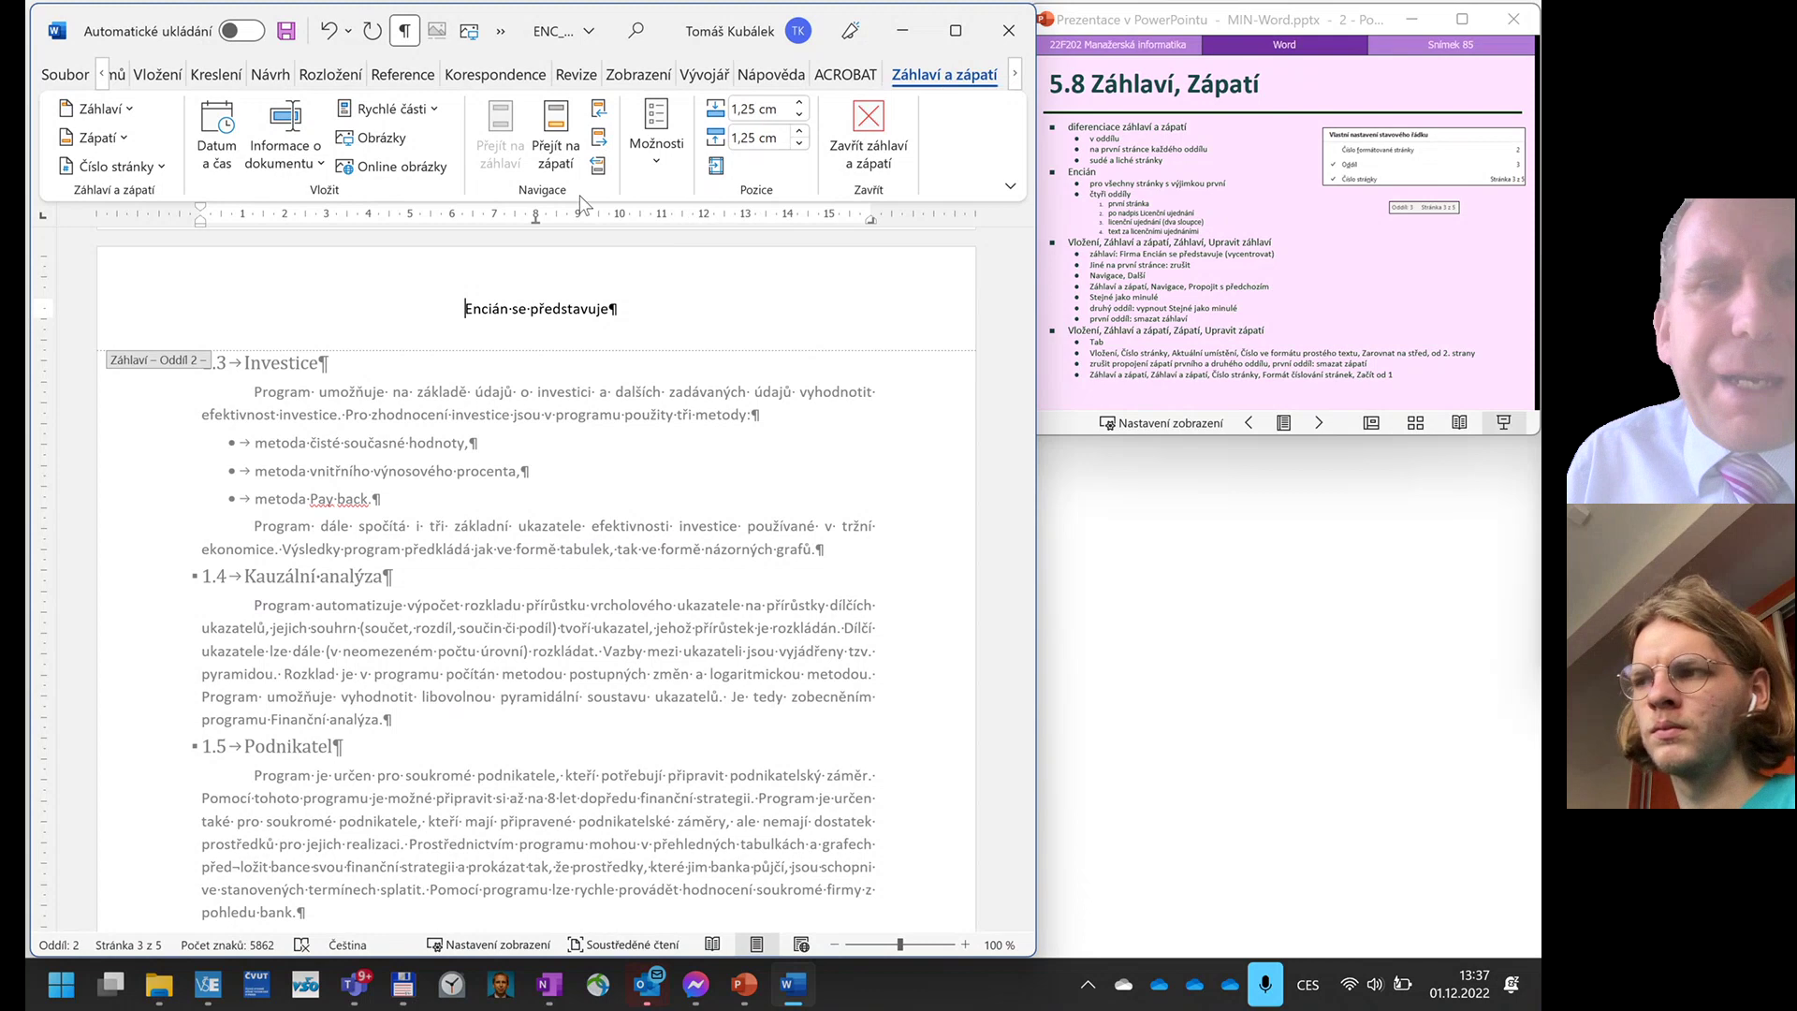
{"action": "left_click", "coordinate": [556, 136]}
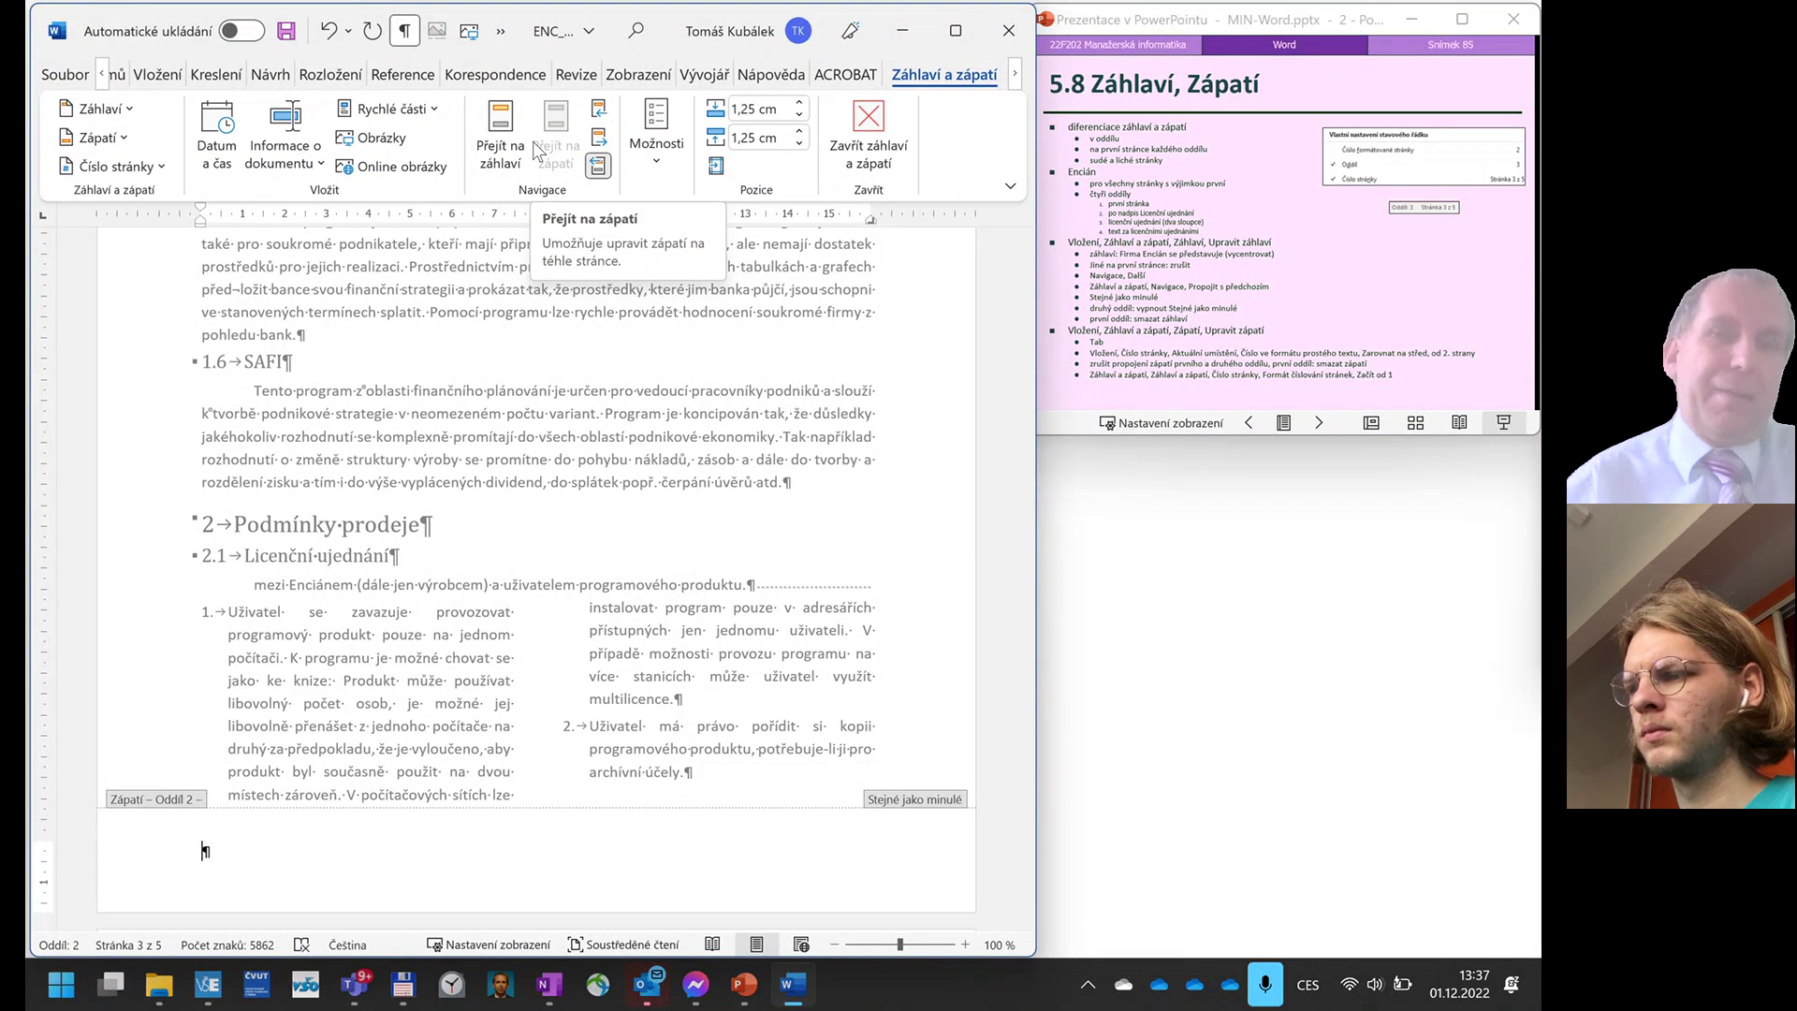
Unlink the page 3 footer from the previous section and insert a plain page number showing 3.
{"action": "left_click", "coordinate": [599, 173]}
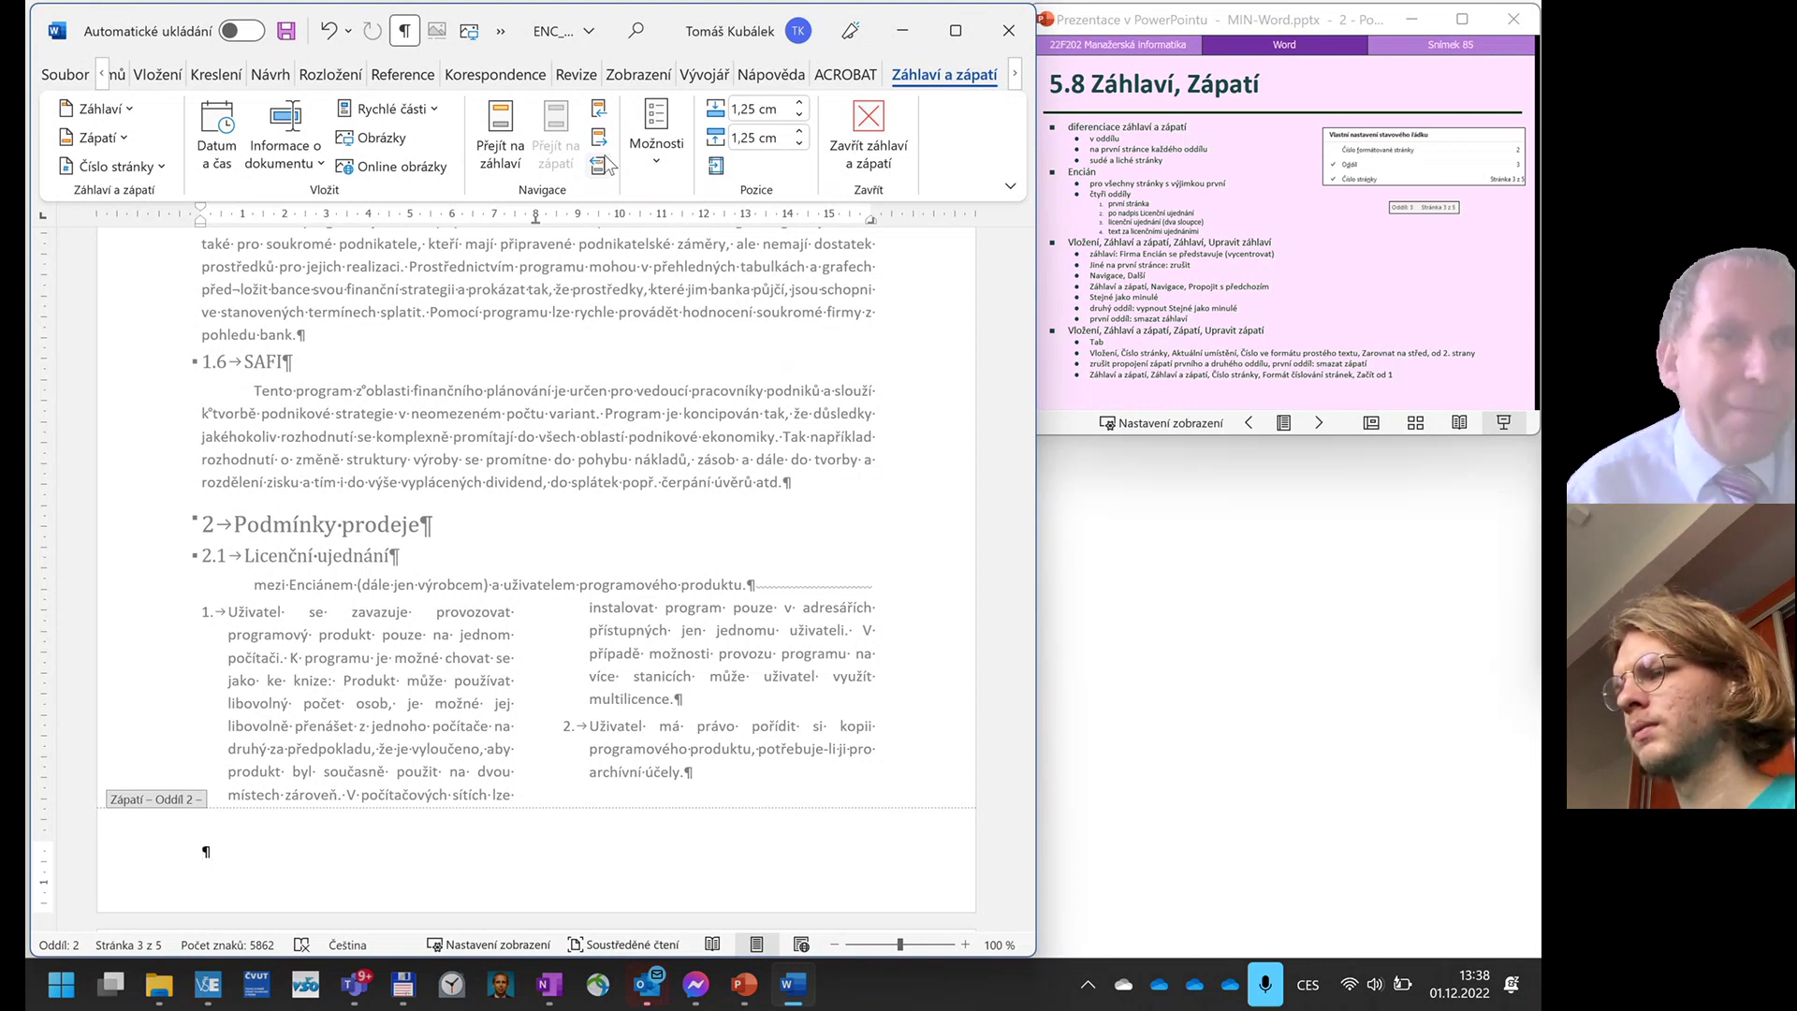
{"action": "left_click", "coordinate": [164, 171]}
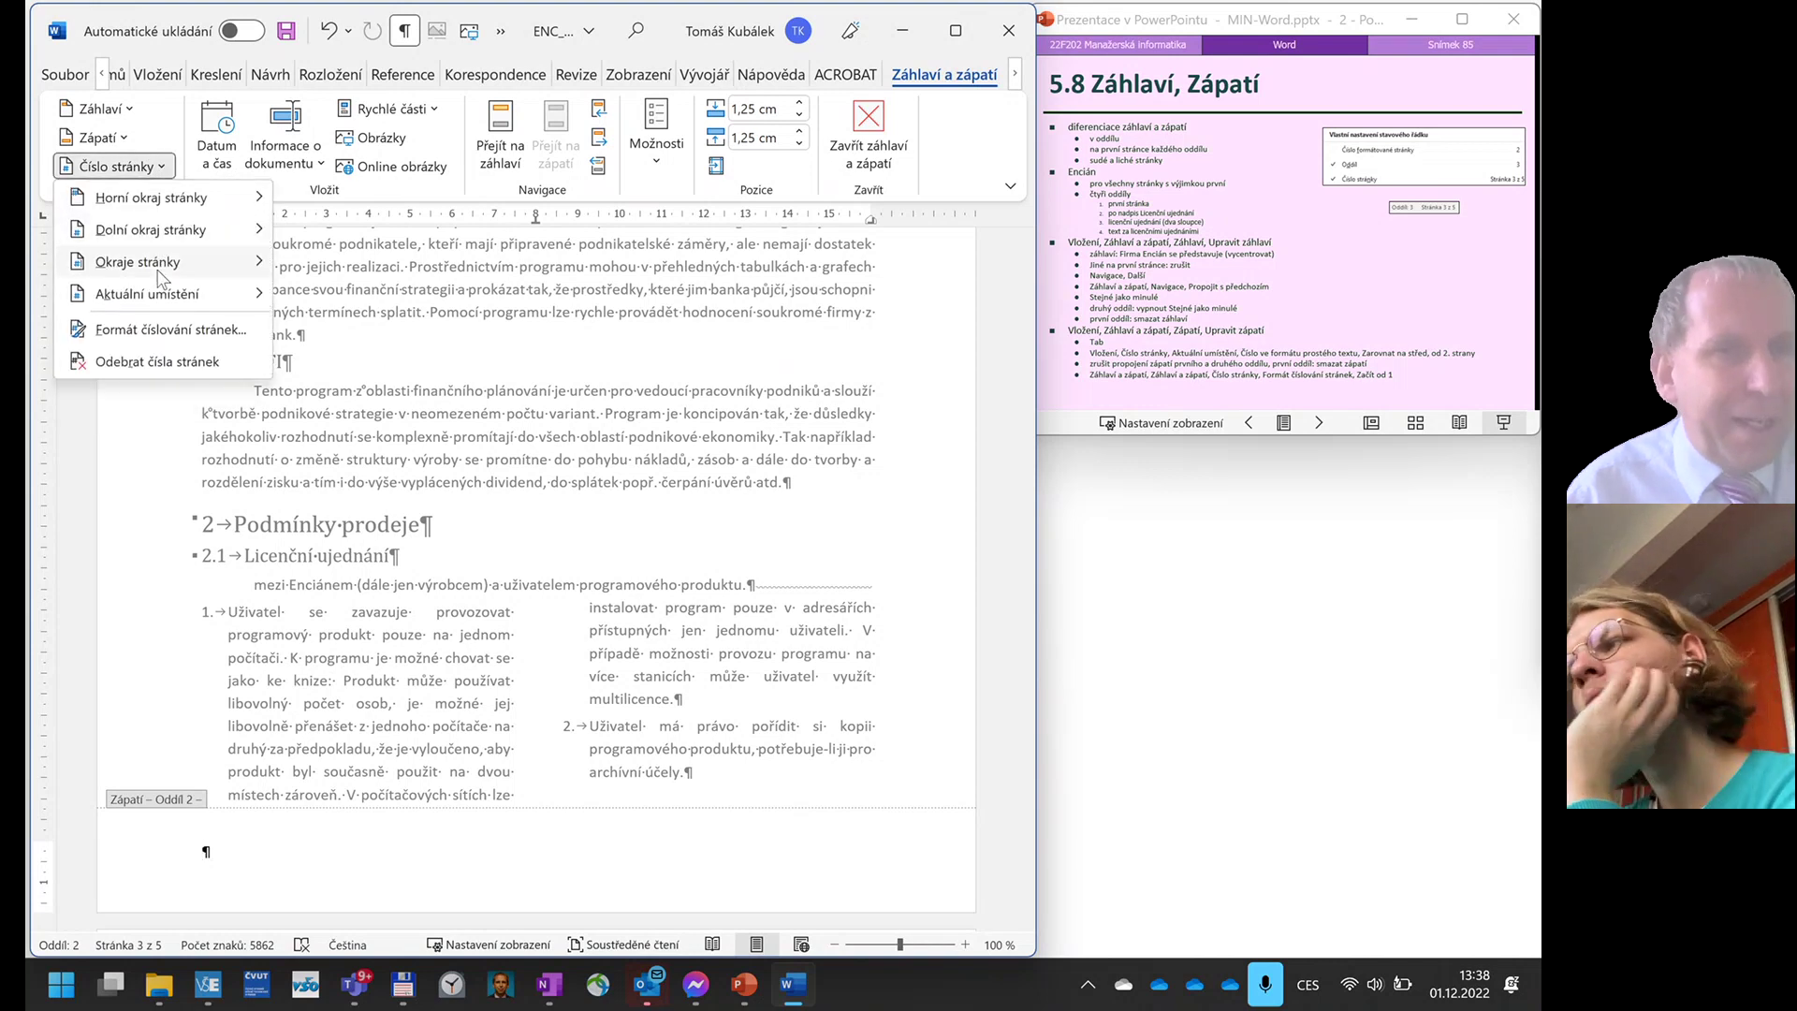
{"action": "mouse_move", "coordinate": [148, 294]}
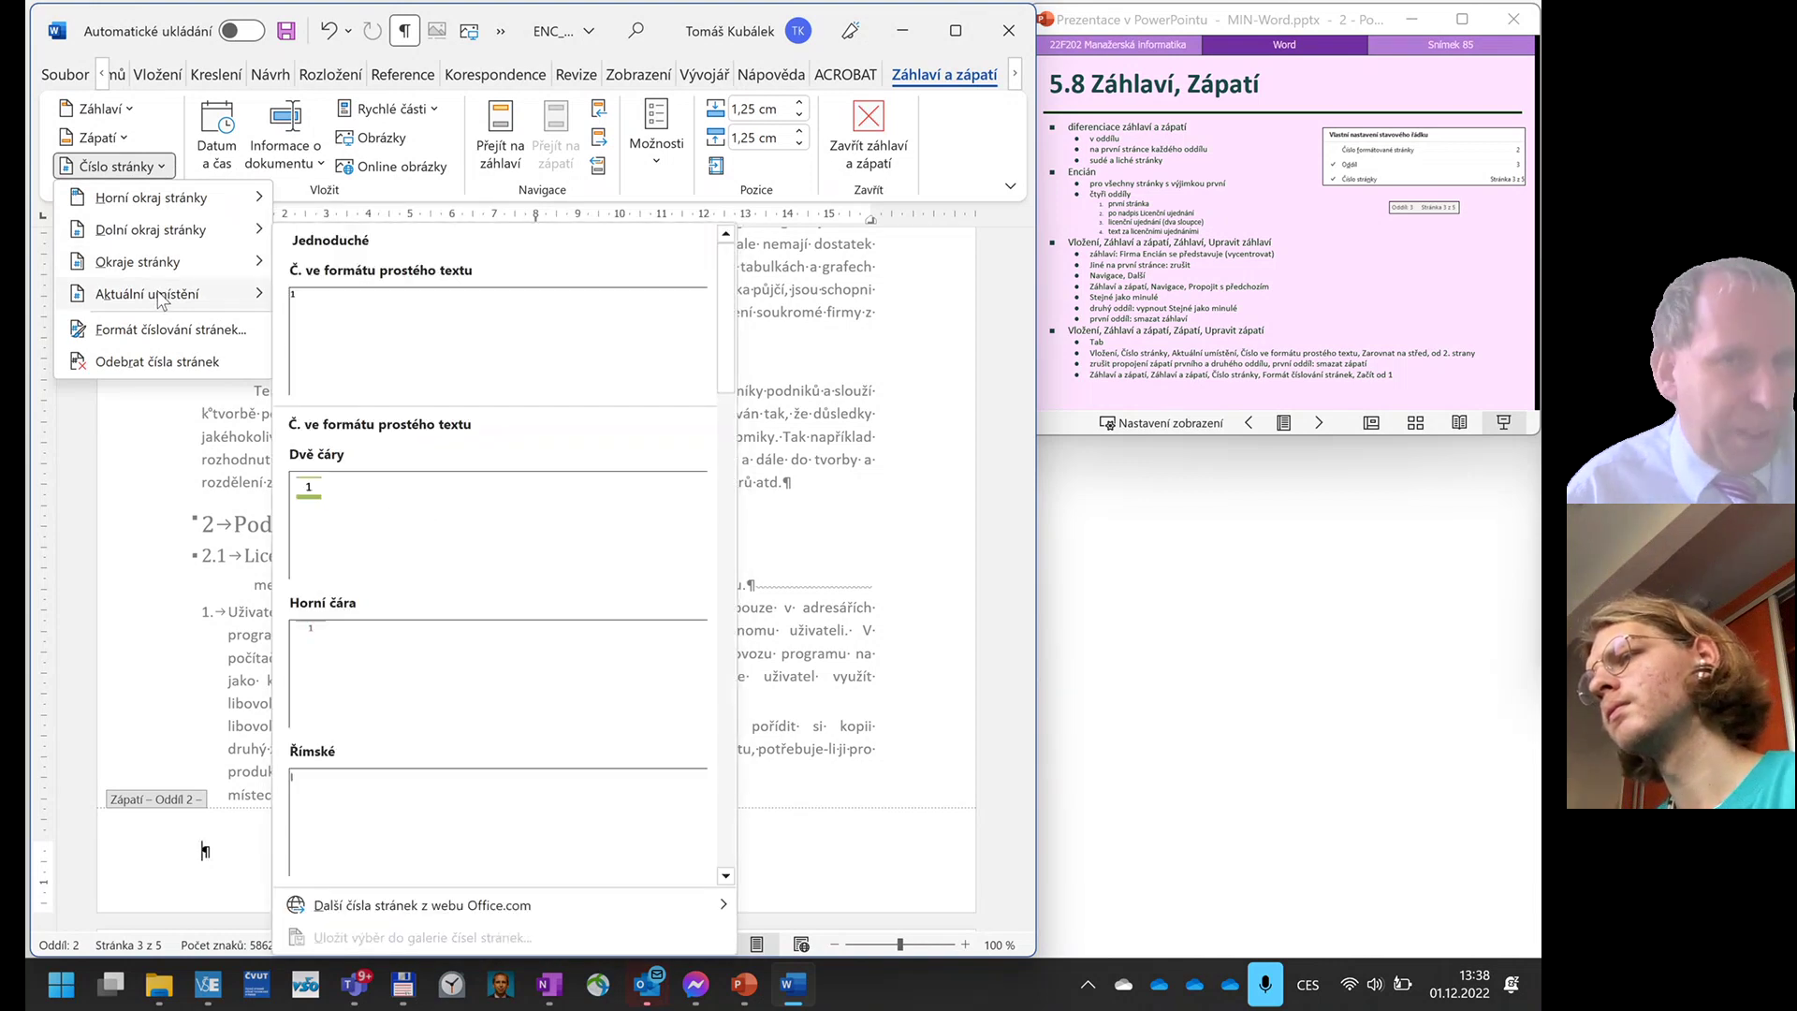
{"action": "left_click", "coordinate": [328, 309]}
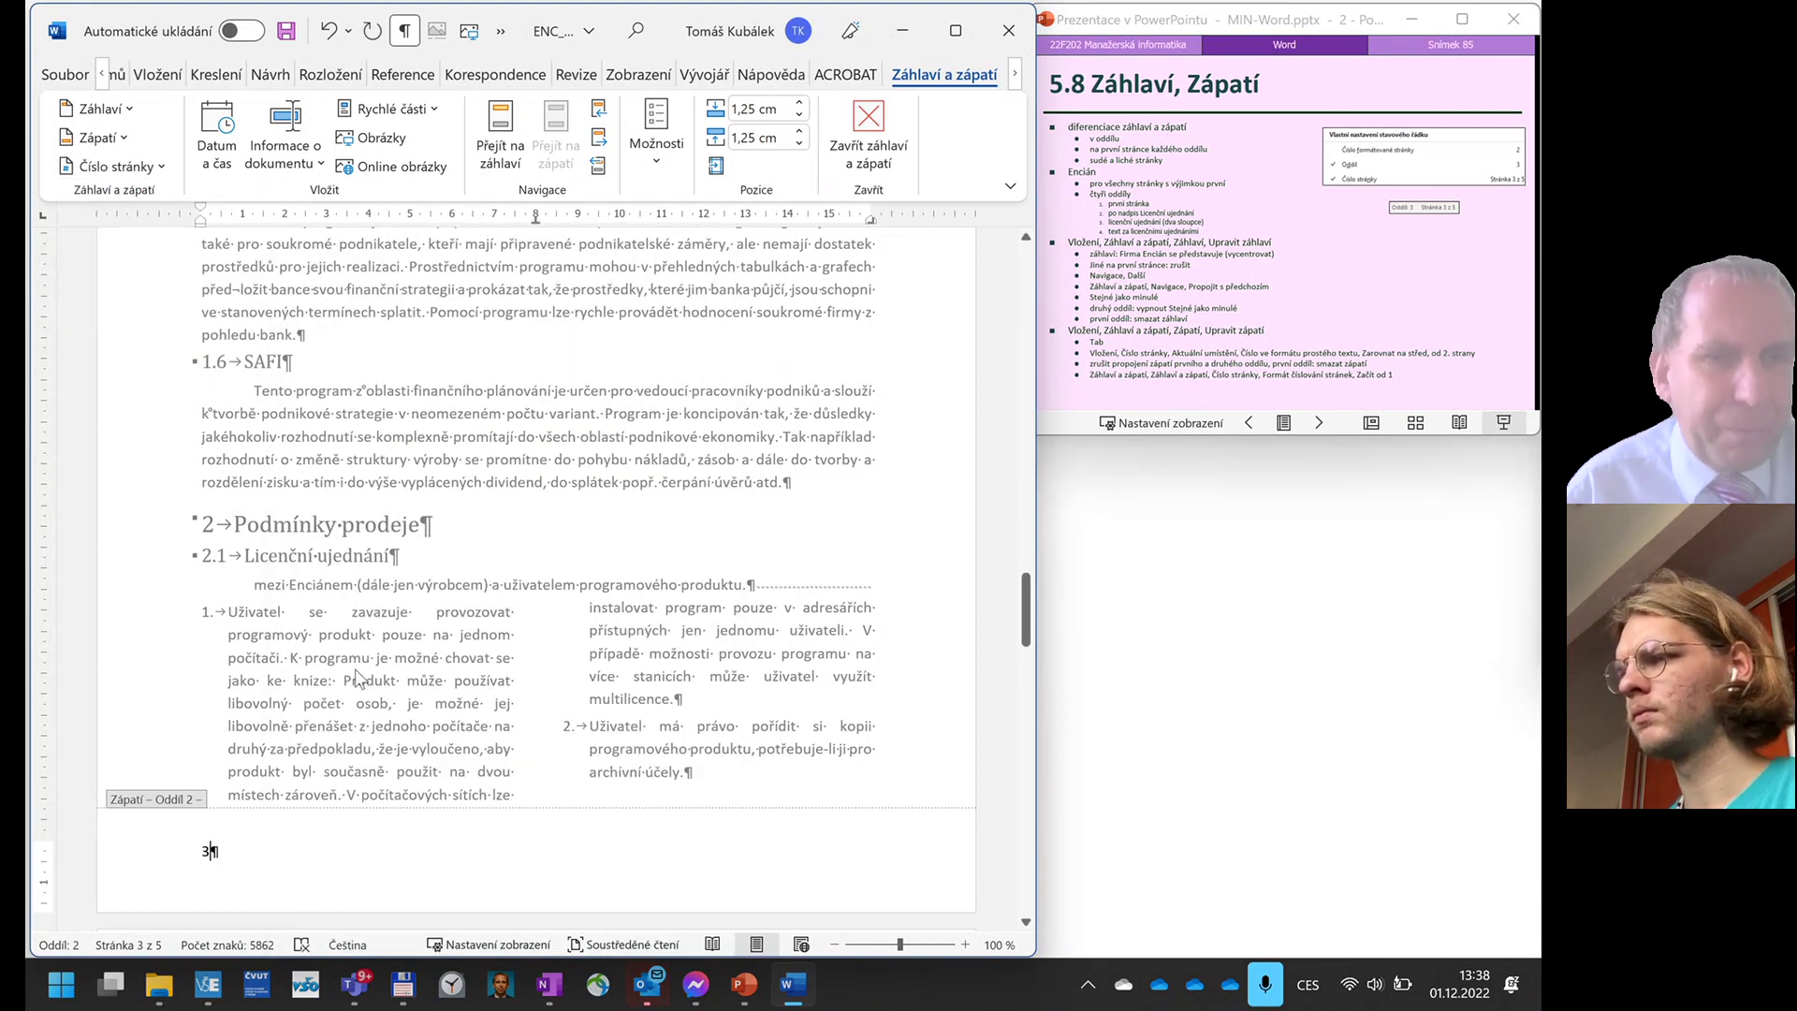
{"action": "scroll", "coordinate": [348, 673], "scroll_direction": "up", "scroll_amount": 5}
{"action": "scroll", "coordinate": [346, 670], "scroll_direction": "up", "scroll_amount": 3}
{"action": "scroll", "coordinate": [344, 665], "scroll_direction": "up", "scroll_amount": 5}
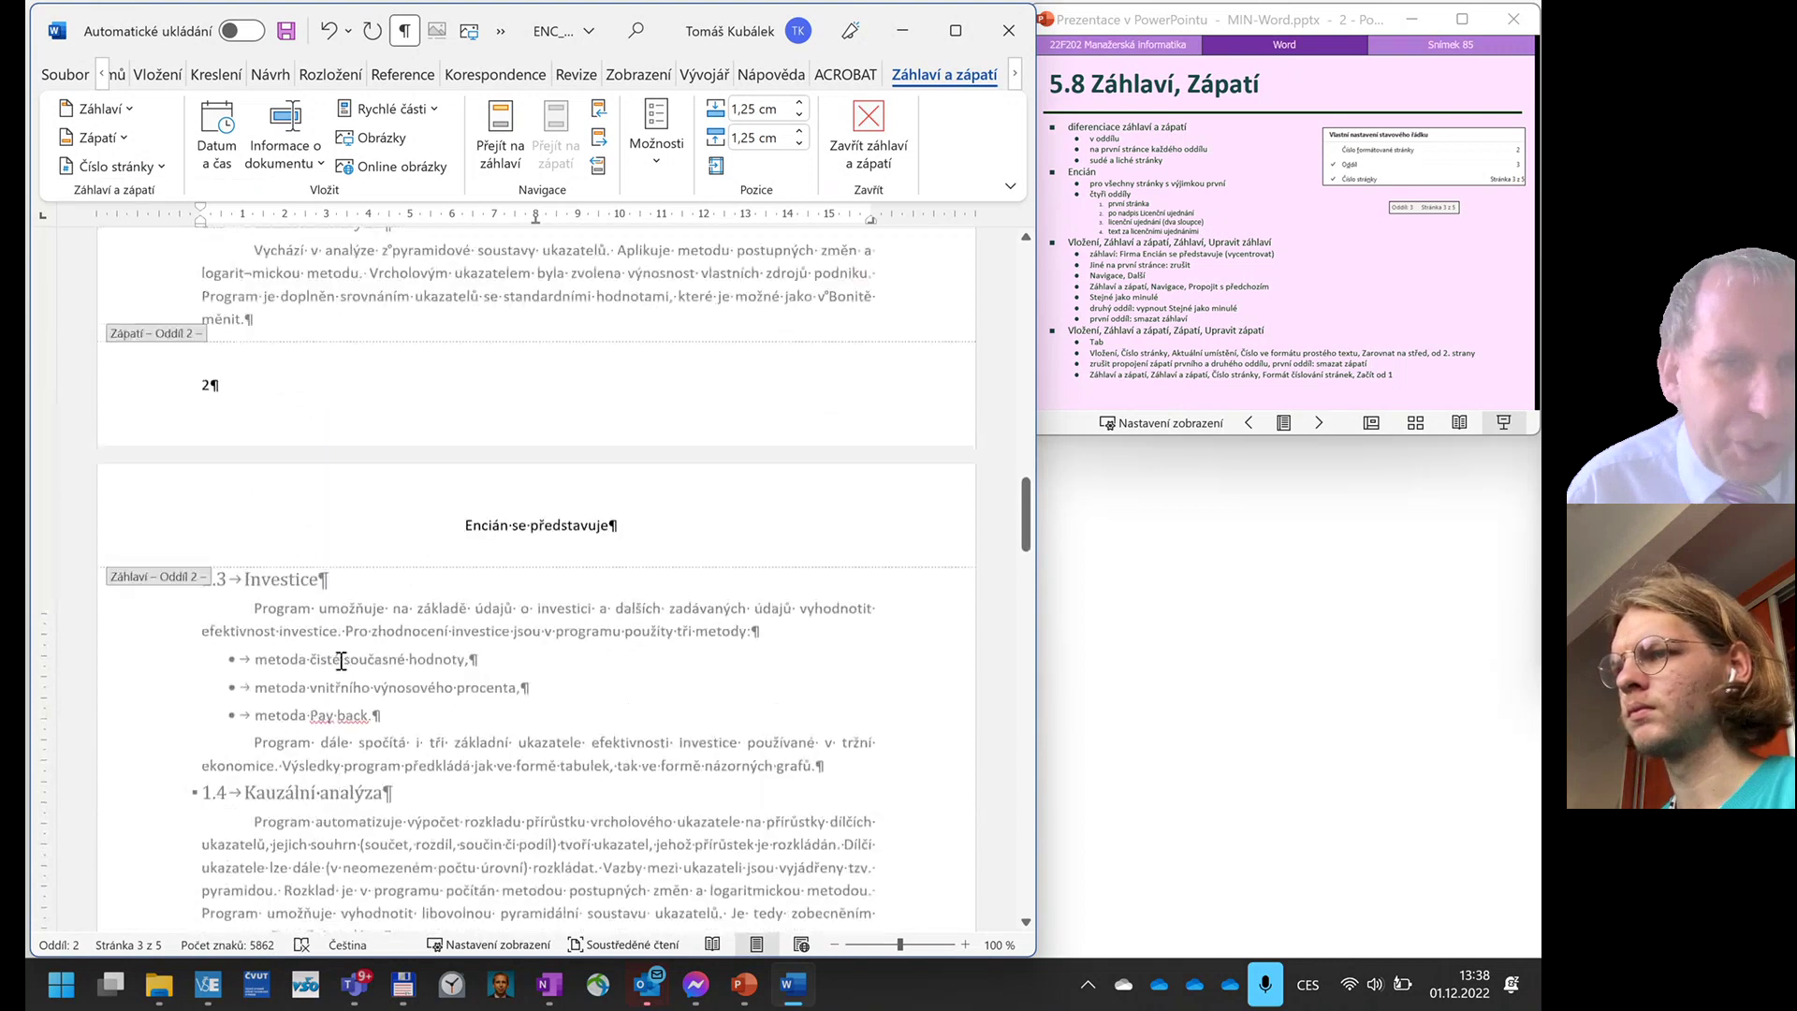
{"action": "scroll", "coordinate": [342, 661], "scroll_direction": "up", "scroll_amount": 5}
{"action": "scroll", "coordinate": [323, 626], "scroll_direction": "up", "scroll_amount": 3}
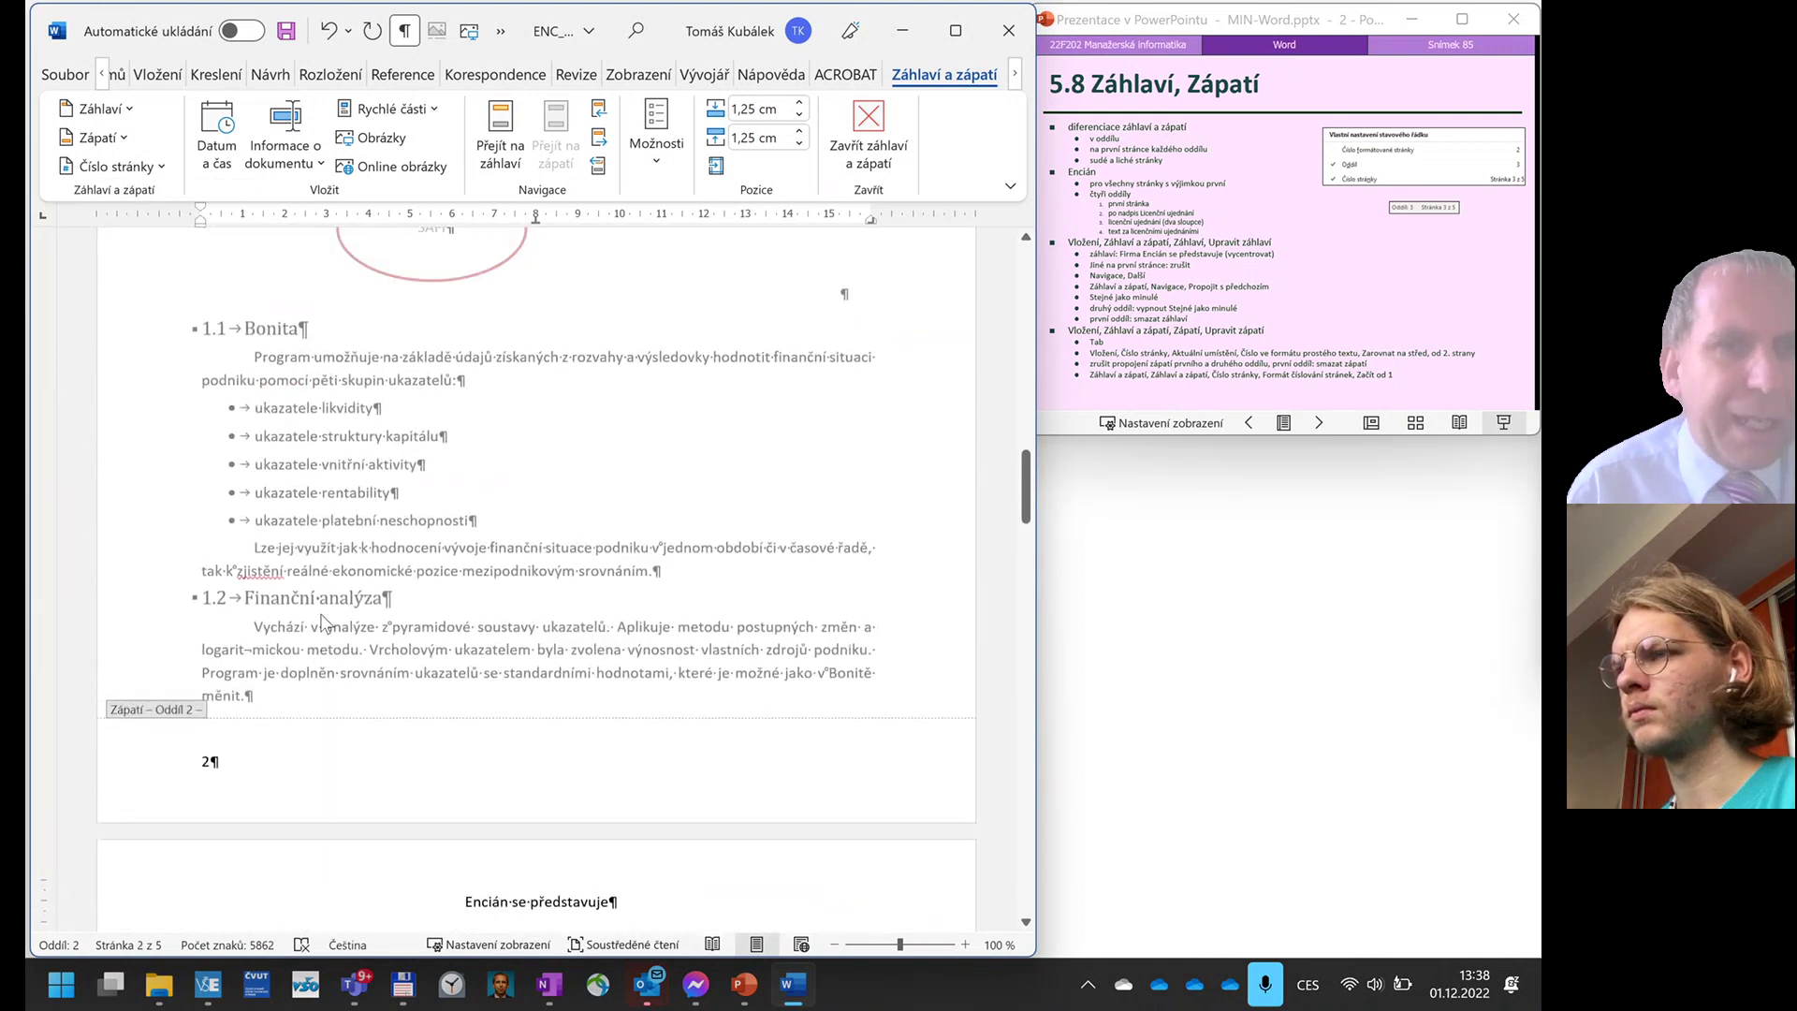
{"action": "scroll", "coordinate": [323, 622], "scroll_direction": "up", "scroll_amount": 3}
{"action": "scroll", "coordinate": [328, 603], "scroll_direction": "up", "scroll_amount": 2}
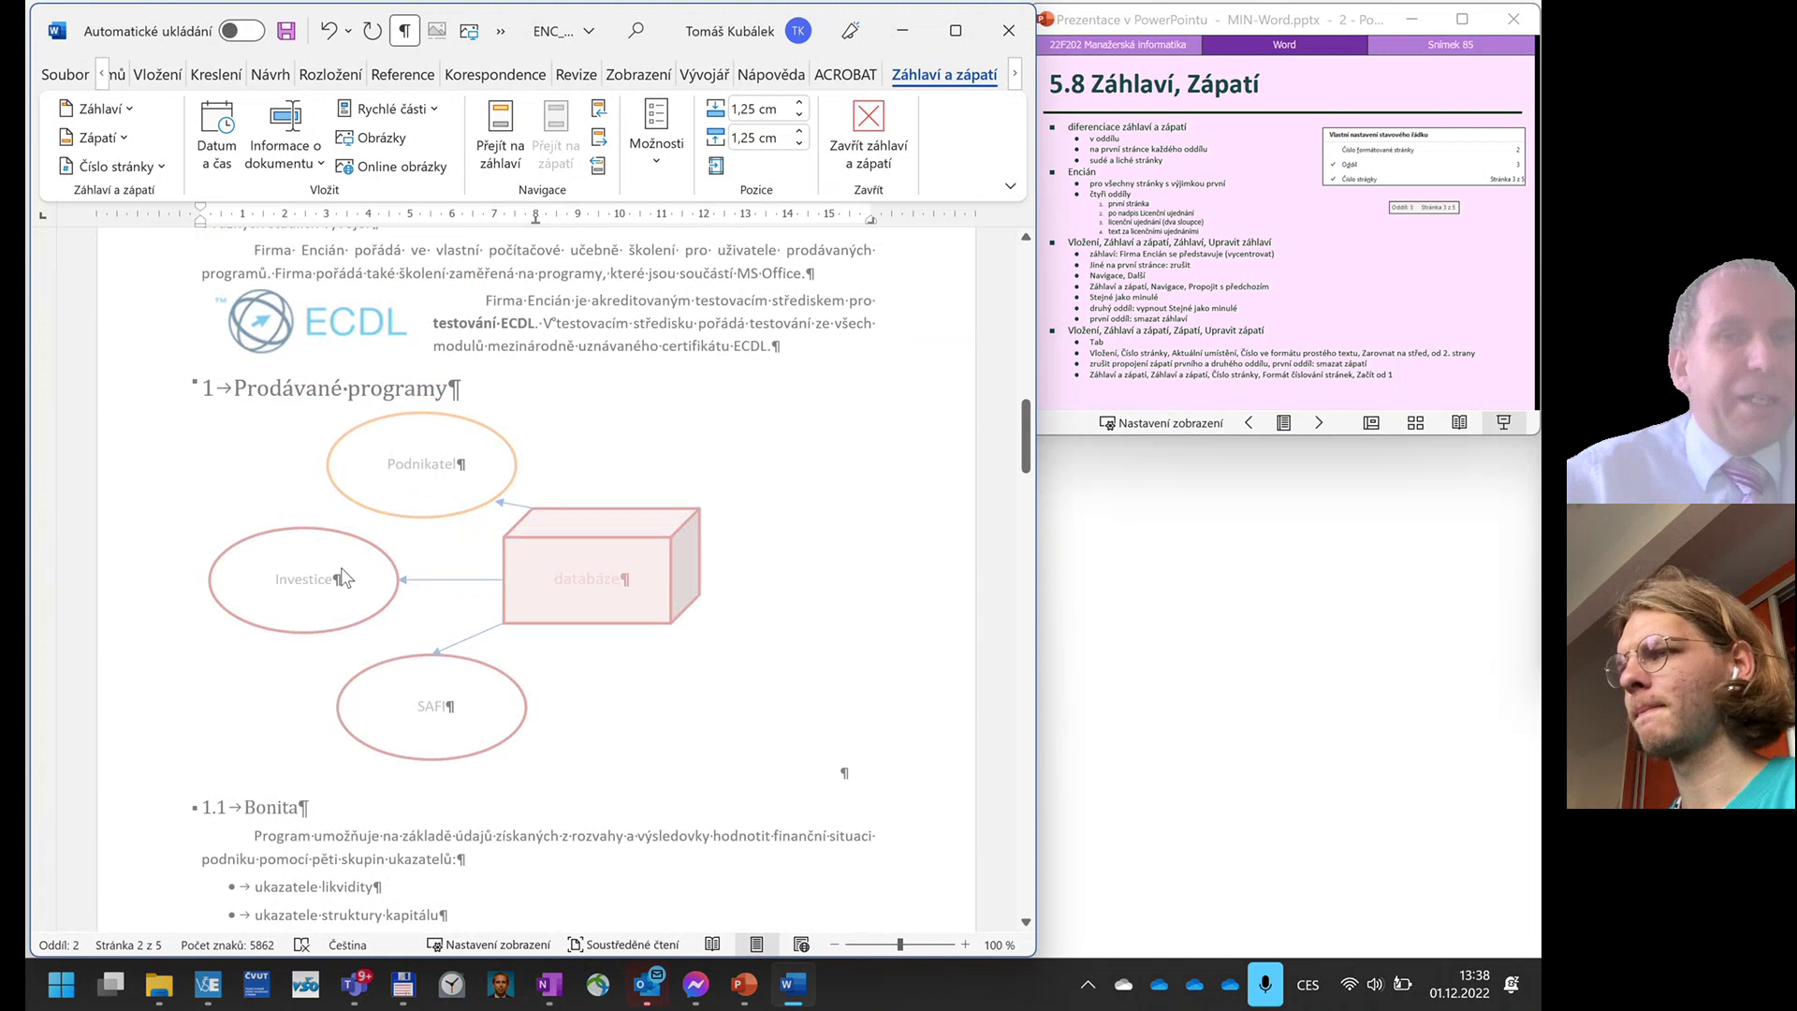
{"action": "scroll", "coordinate": [445, 608], "scroll_direction": "down", "scroll_amount": 1}
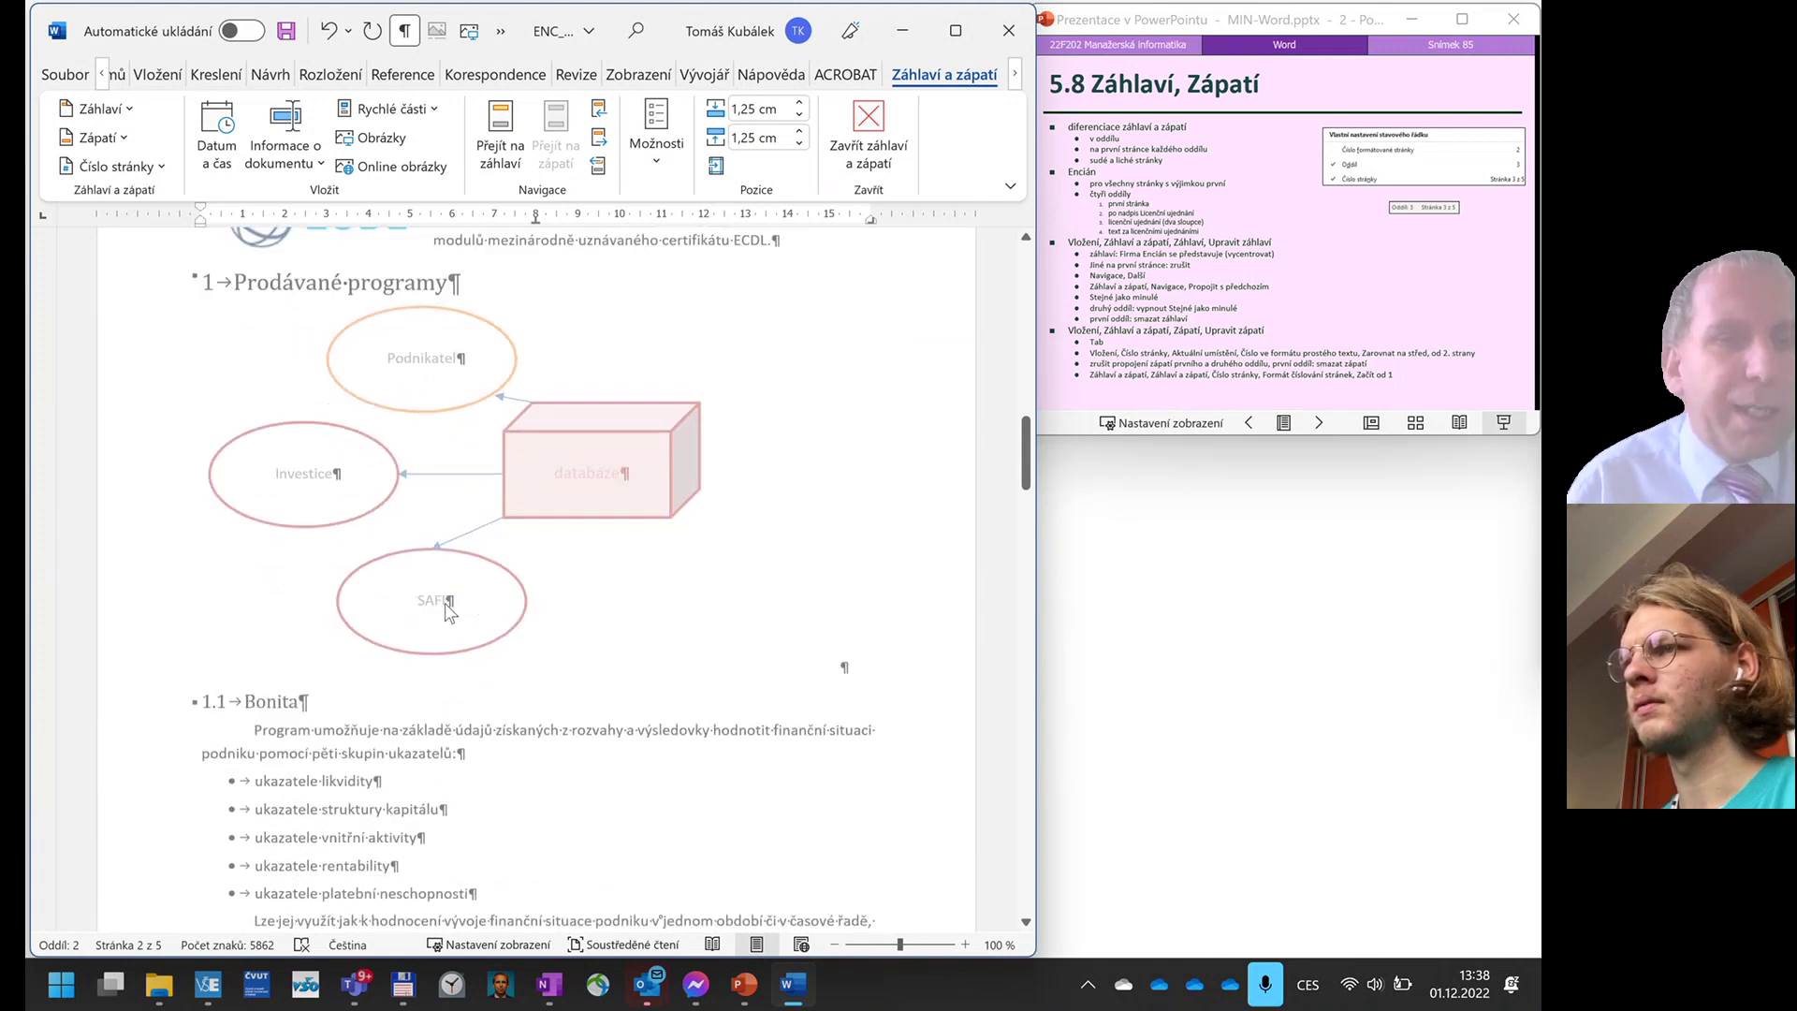
{"action": "scroll", "coordinate": [446, 603], "scroll_direction": "down", "scroll_amount": 2}
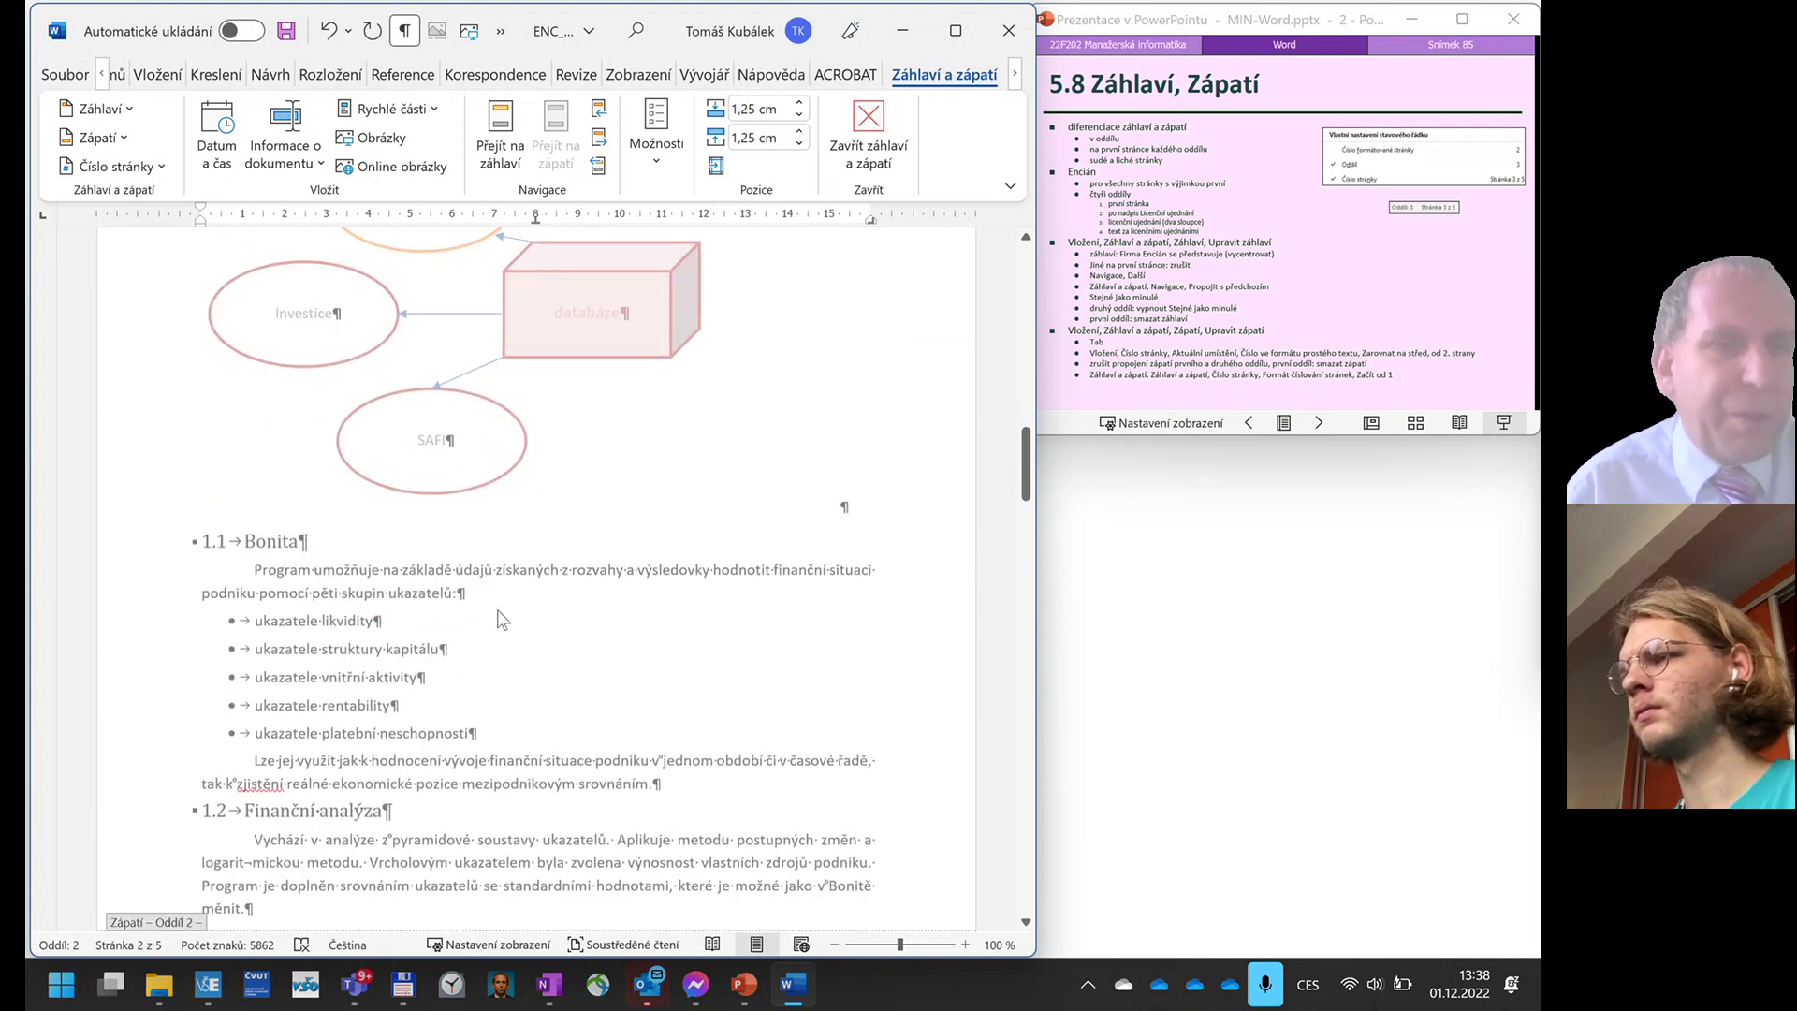
{"action": "scroll", "coordinate": [497, 609], "scroll_direction": "down", "scroll_amount": 2}
{"action": "left_click", "coordinate": [231, 816]}
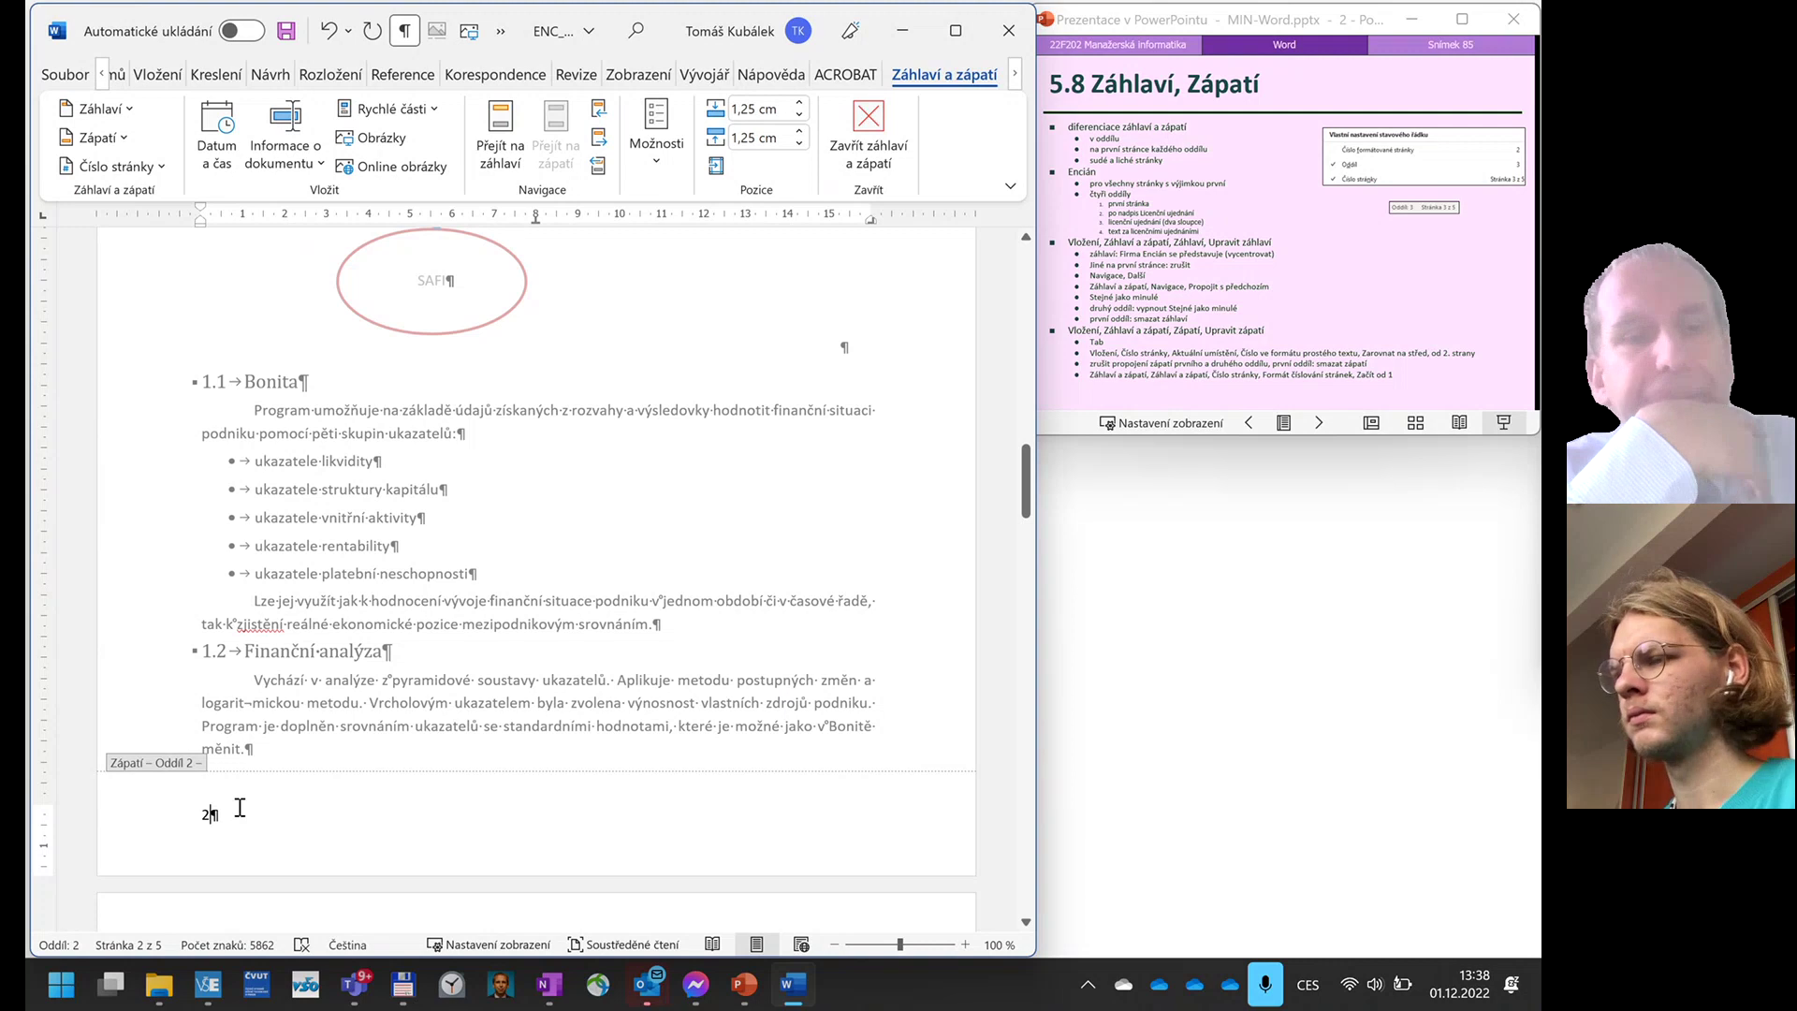
{"action": "scroll", "coordinate": [239, 810], "scroll_direction": "up", "scroll_amount": 2}
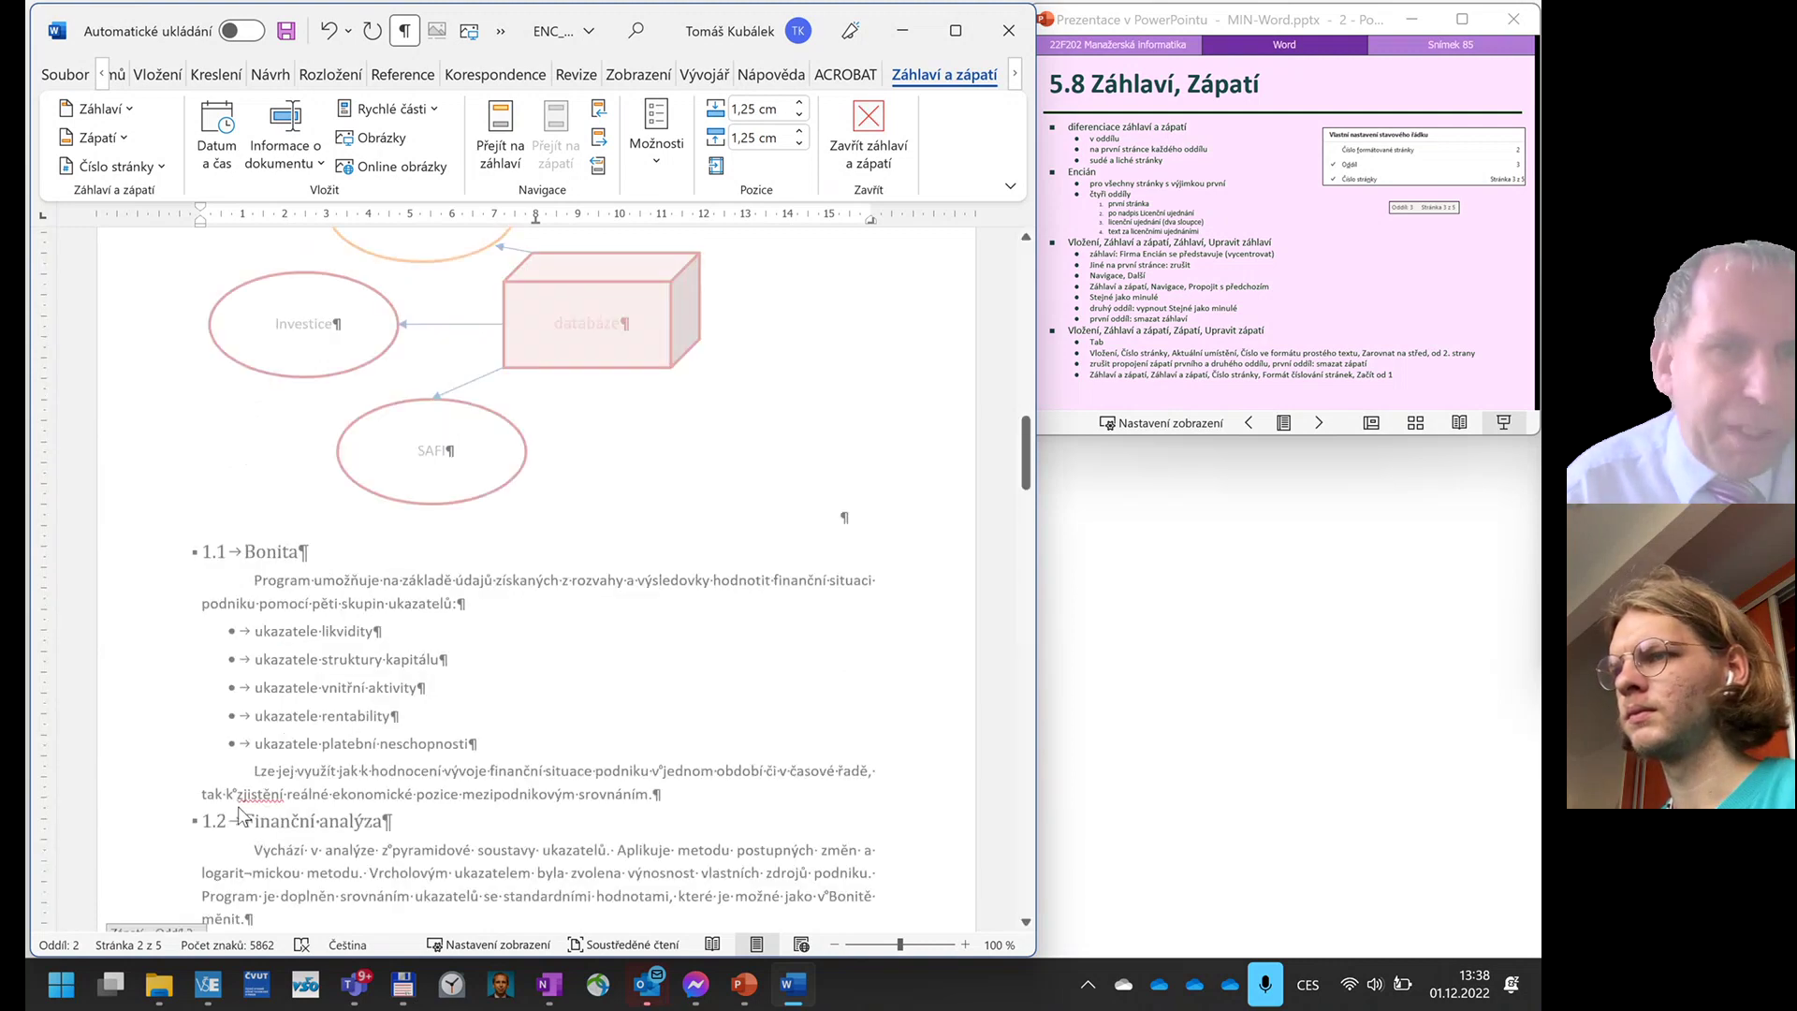
{"action": "scroll", "coordinate": [240, 811], "scroll_direction": "up", "scroll_amount": 10}
{"action": "scroll", "coordinate": [240, 810], "scroll_direction": "up", "scroll_amount": 3}
{"action": "scroll", "coordinate": [242, 807], "scroll_direction": "up", "scroll_amount": 1}
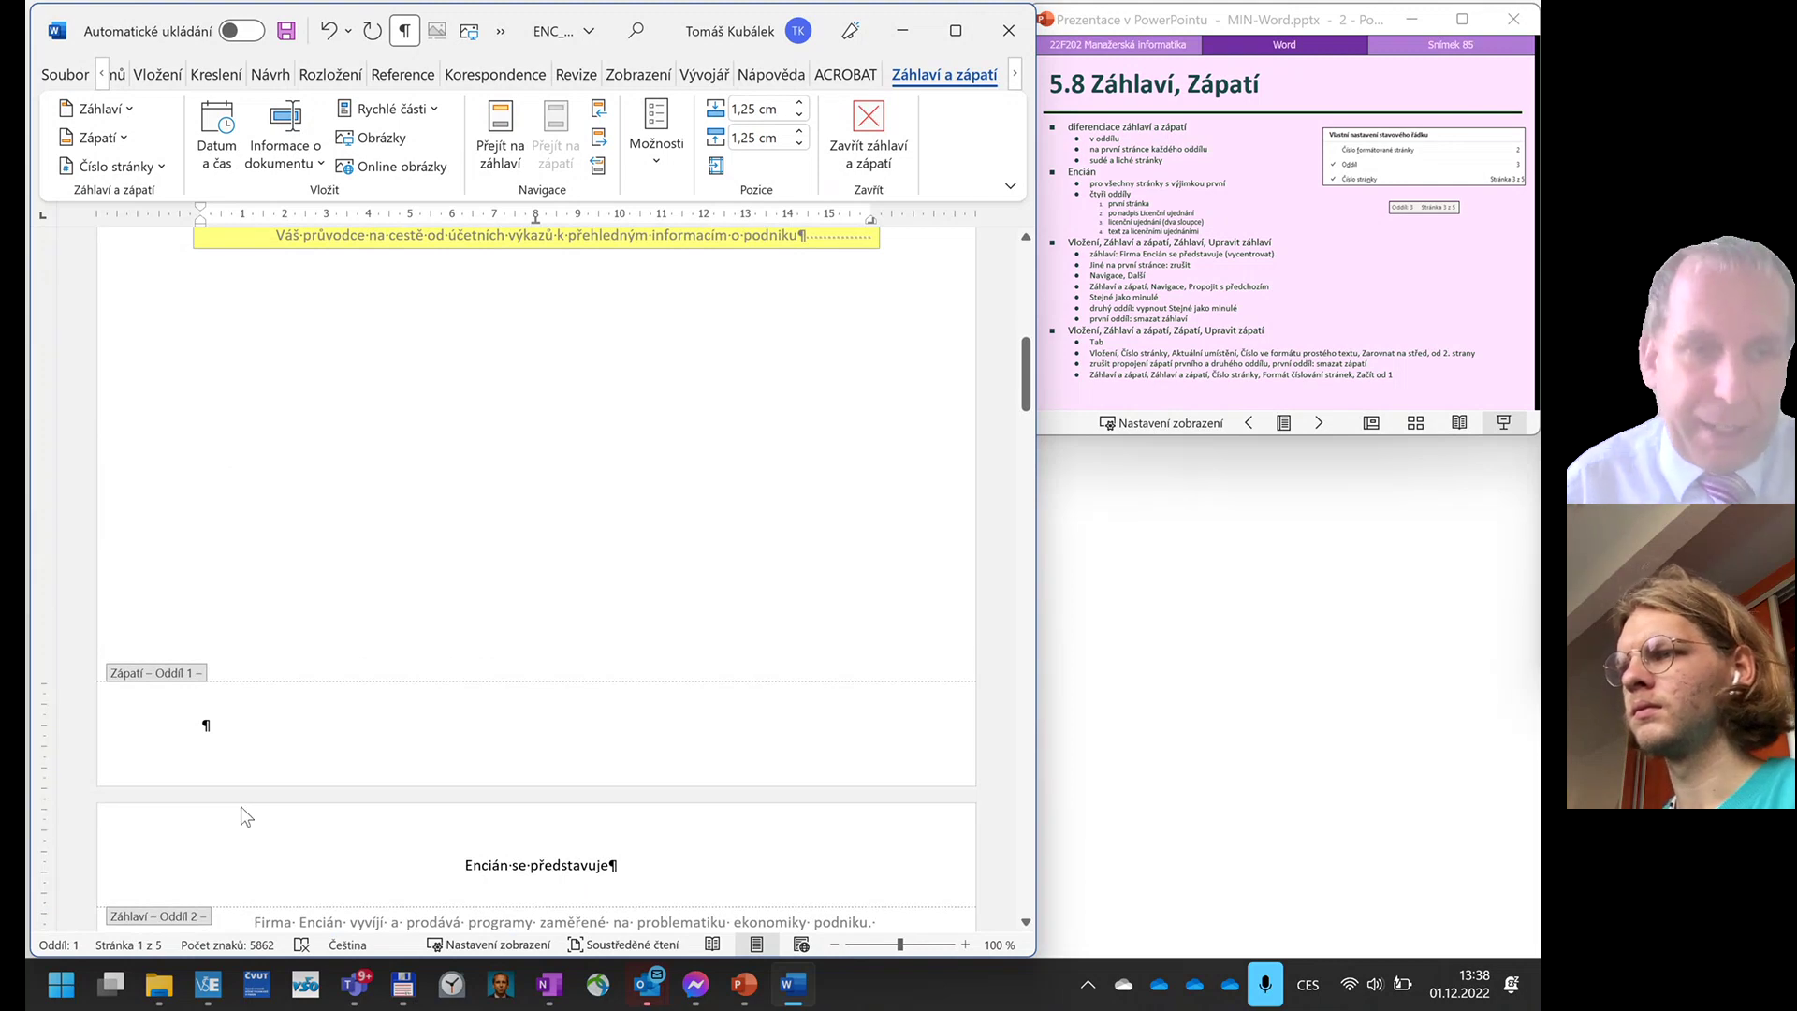
{"action": "scroll", "coordinate": [242, 807], "scroll_direction": "down", "scroll_amount": 4}
{"action": "scroll", "coordinate": [243, 815], "scroll_direction": "down", "scroll_amount": 4}
{"action": "scroll", "coordinate": [245, 819], "scroll_direction": "down", "scroll_amount": 2}
{"action": "scroll", "coordinate": [234, 749], "scroll_direction": "down", "scroll_amount": 3}
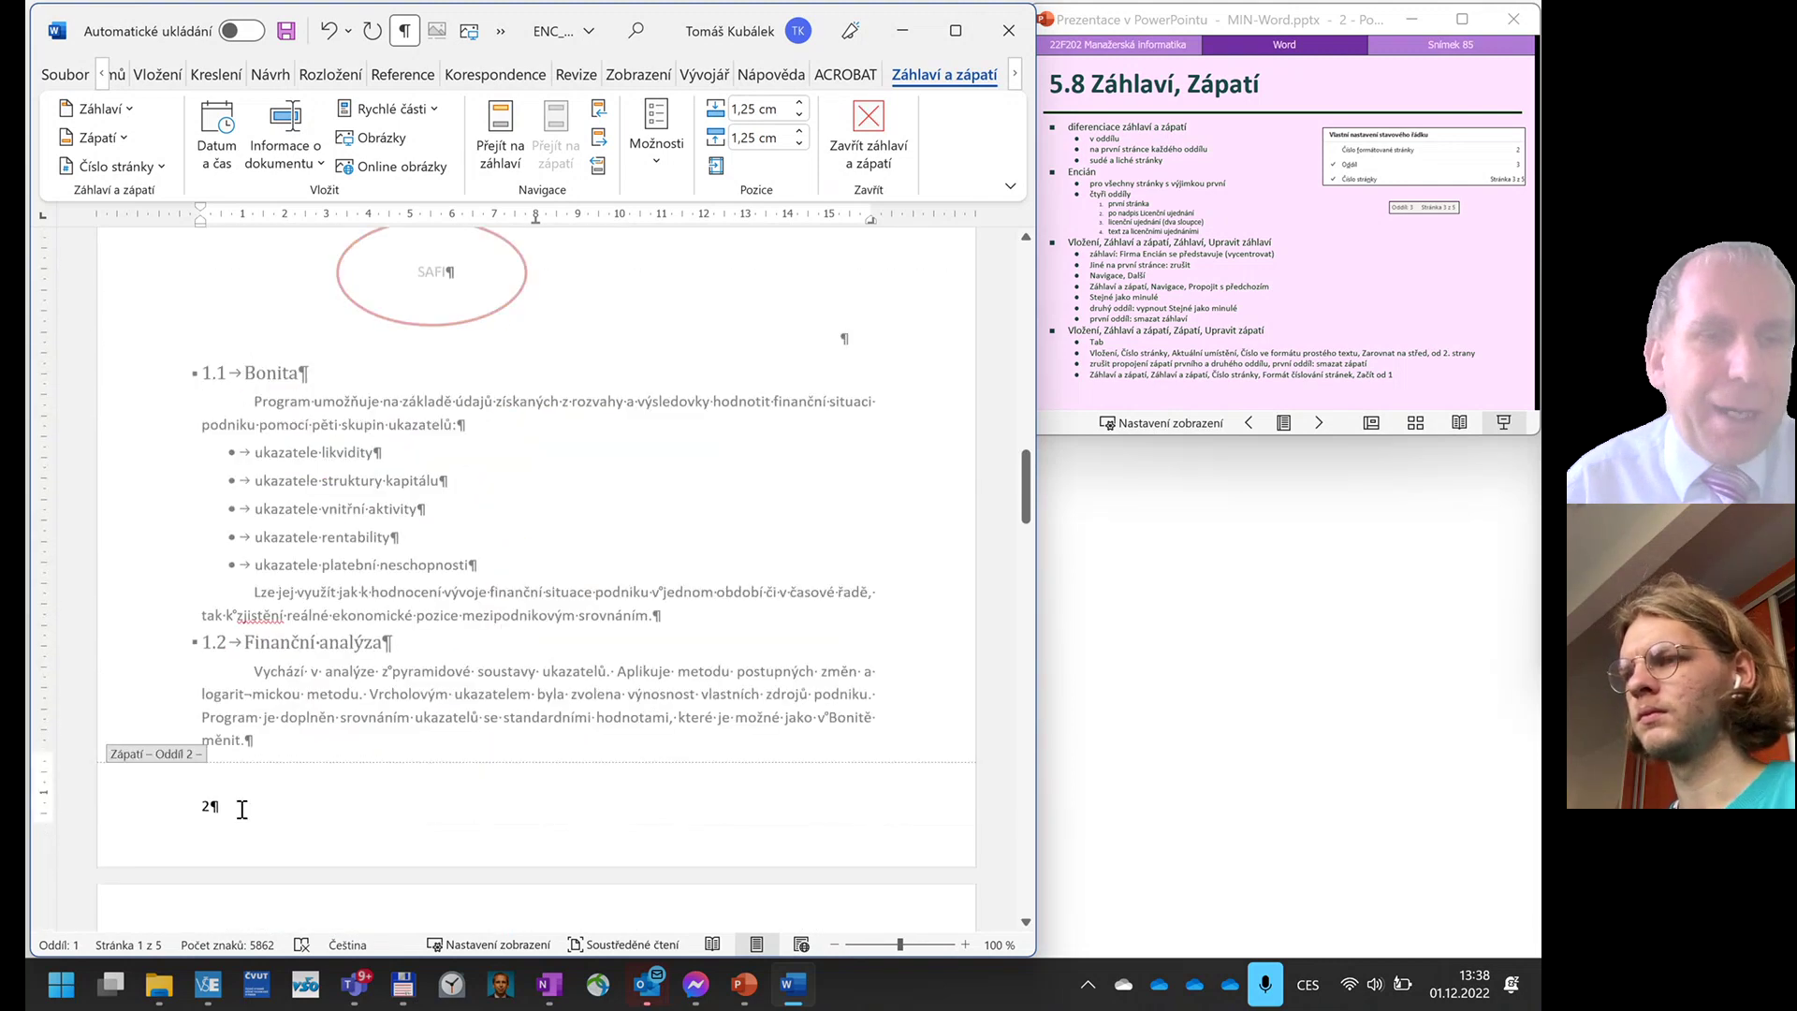
{"action": "scroll", "coordinate": [225, 693], "scroll_direction": "down", "scroll_amount": 2}
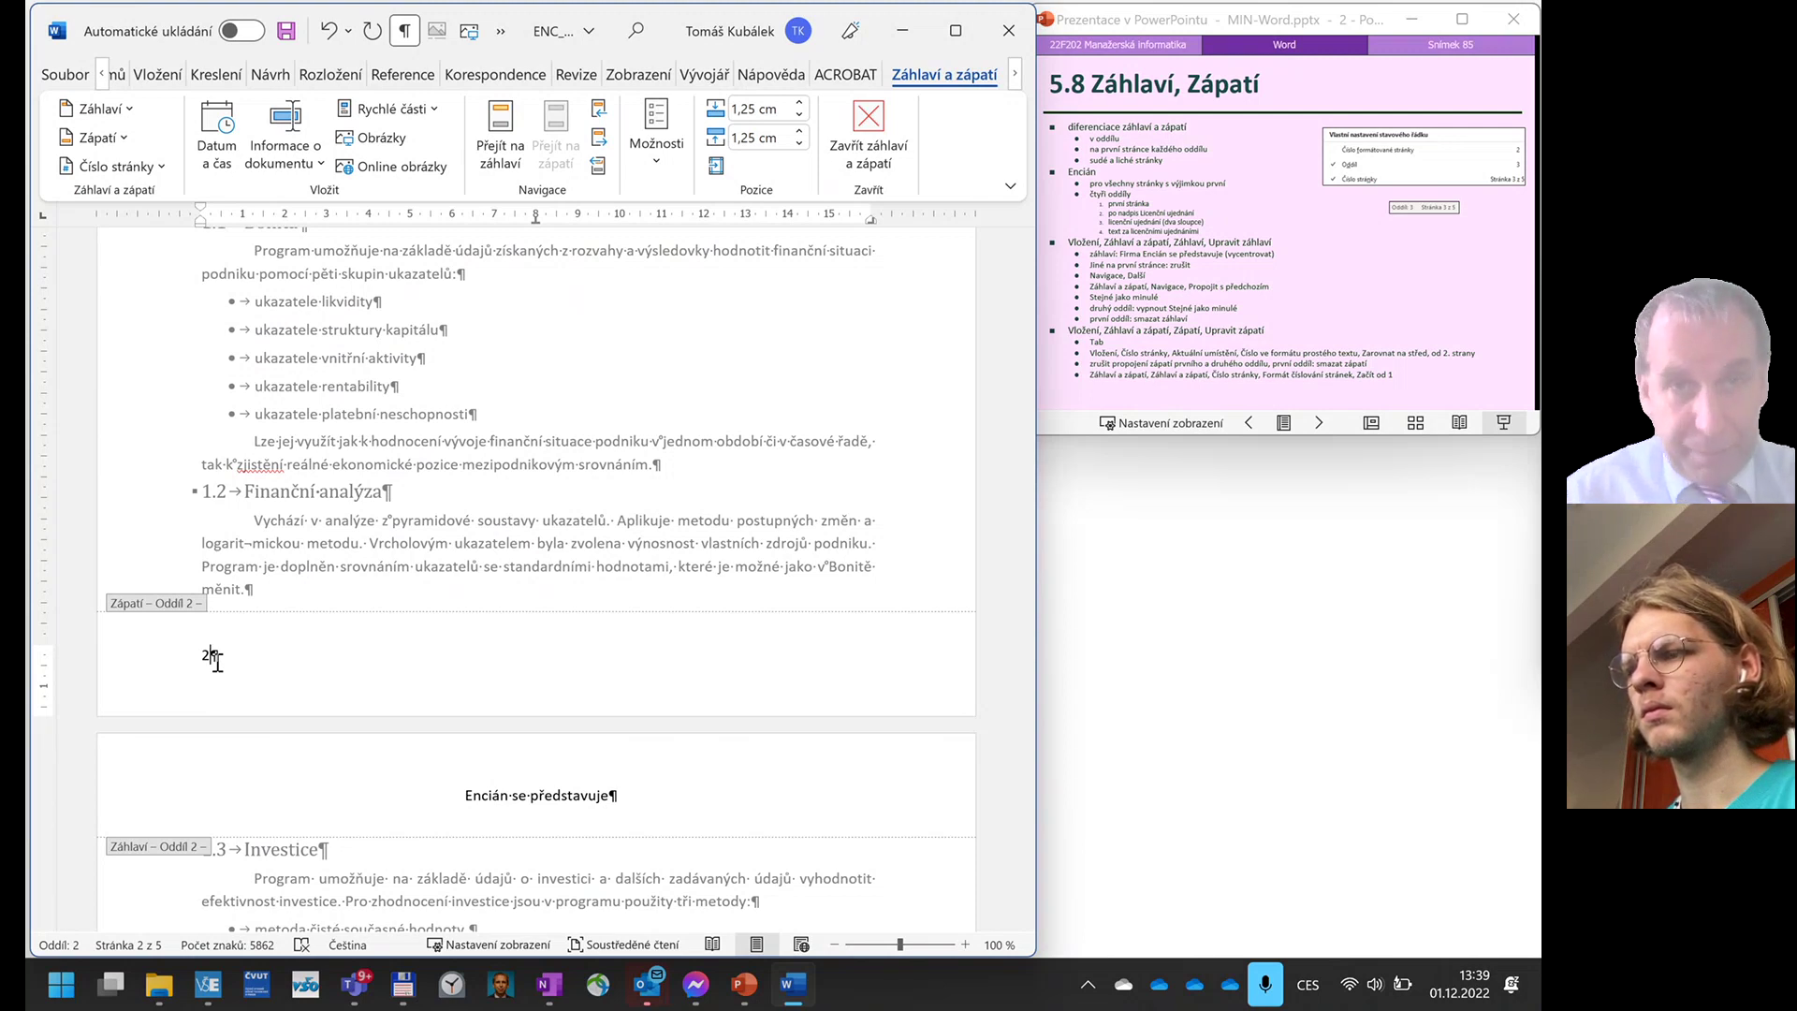
Tick Different First Page for section 2, review the pages, then untick it again.
{"action": "left_click", "coordinate": [660, 121]}
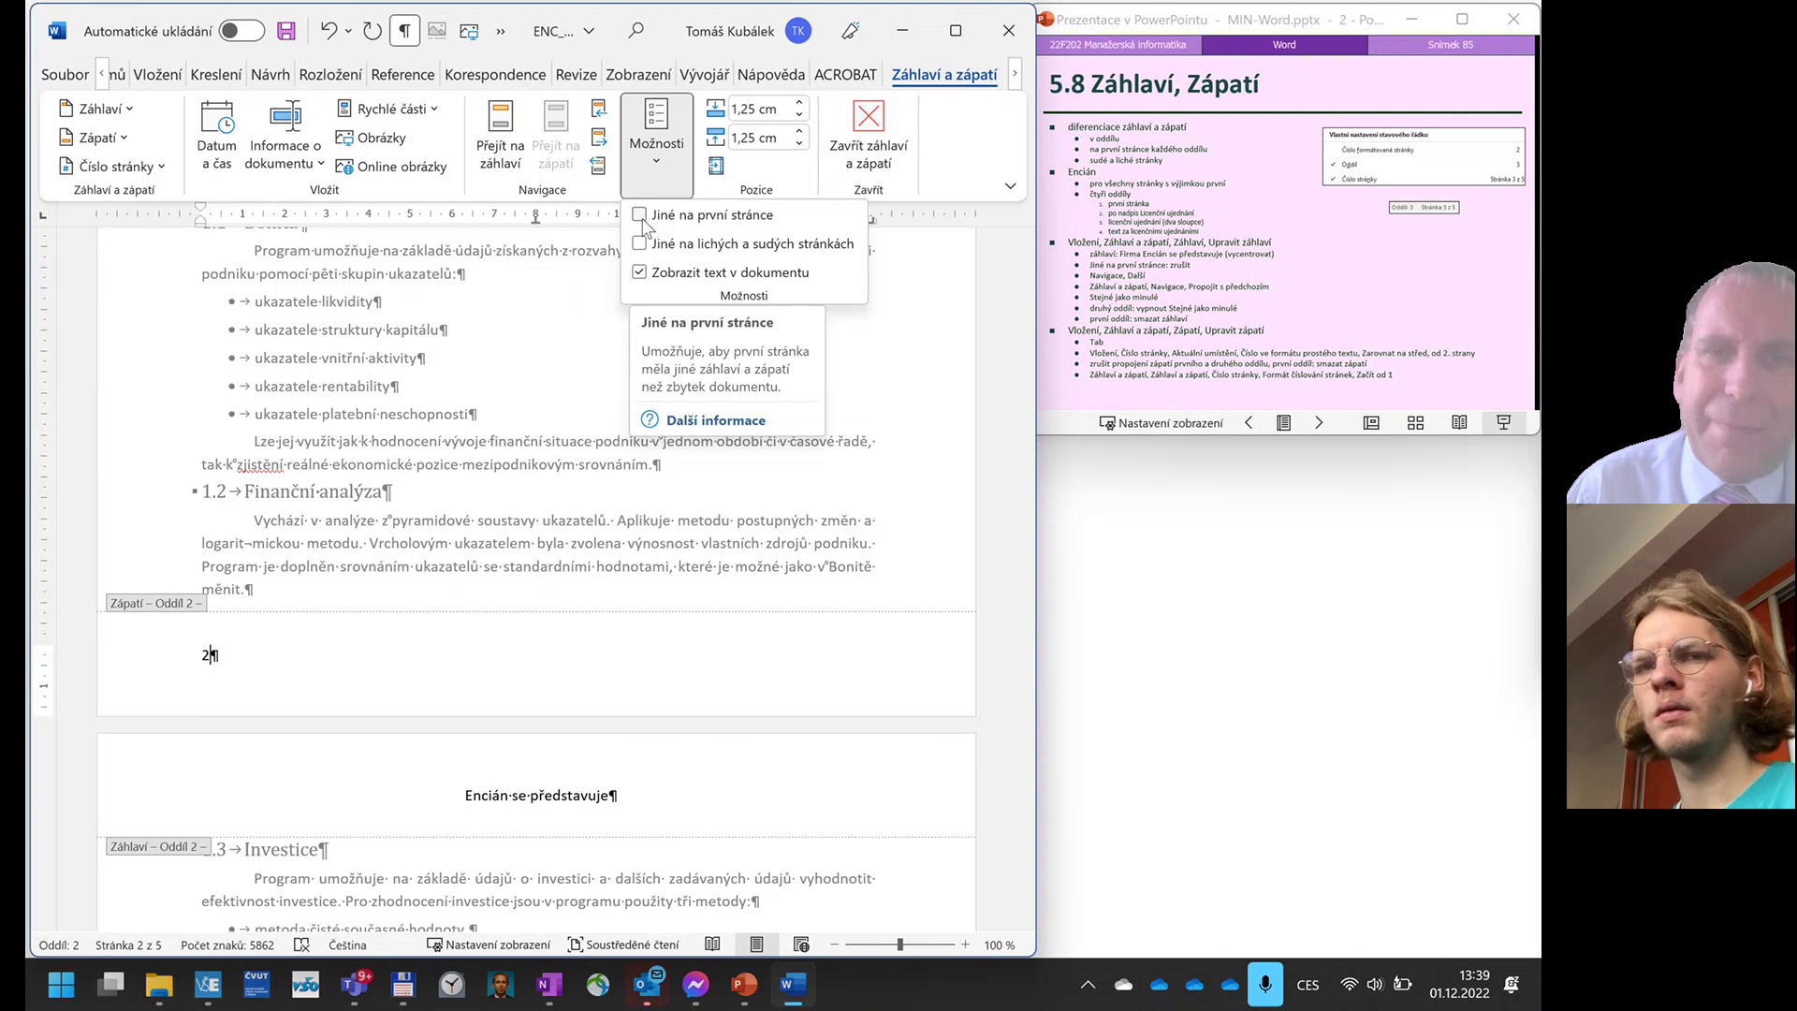
{"action": "left_click", "coordinate": [639, 215]}
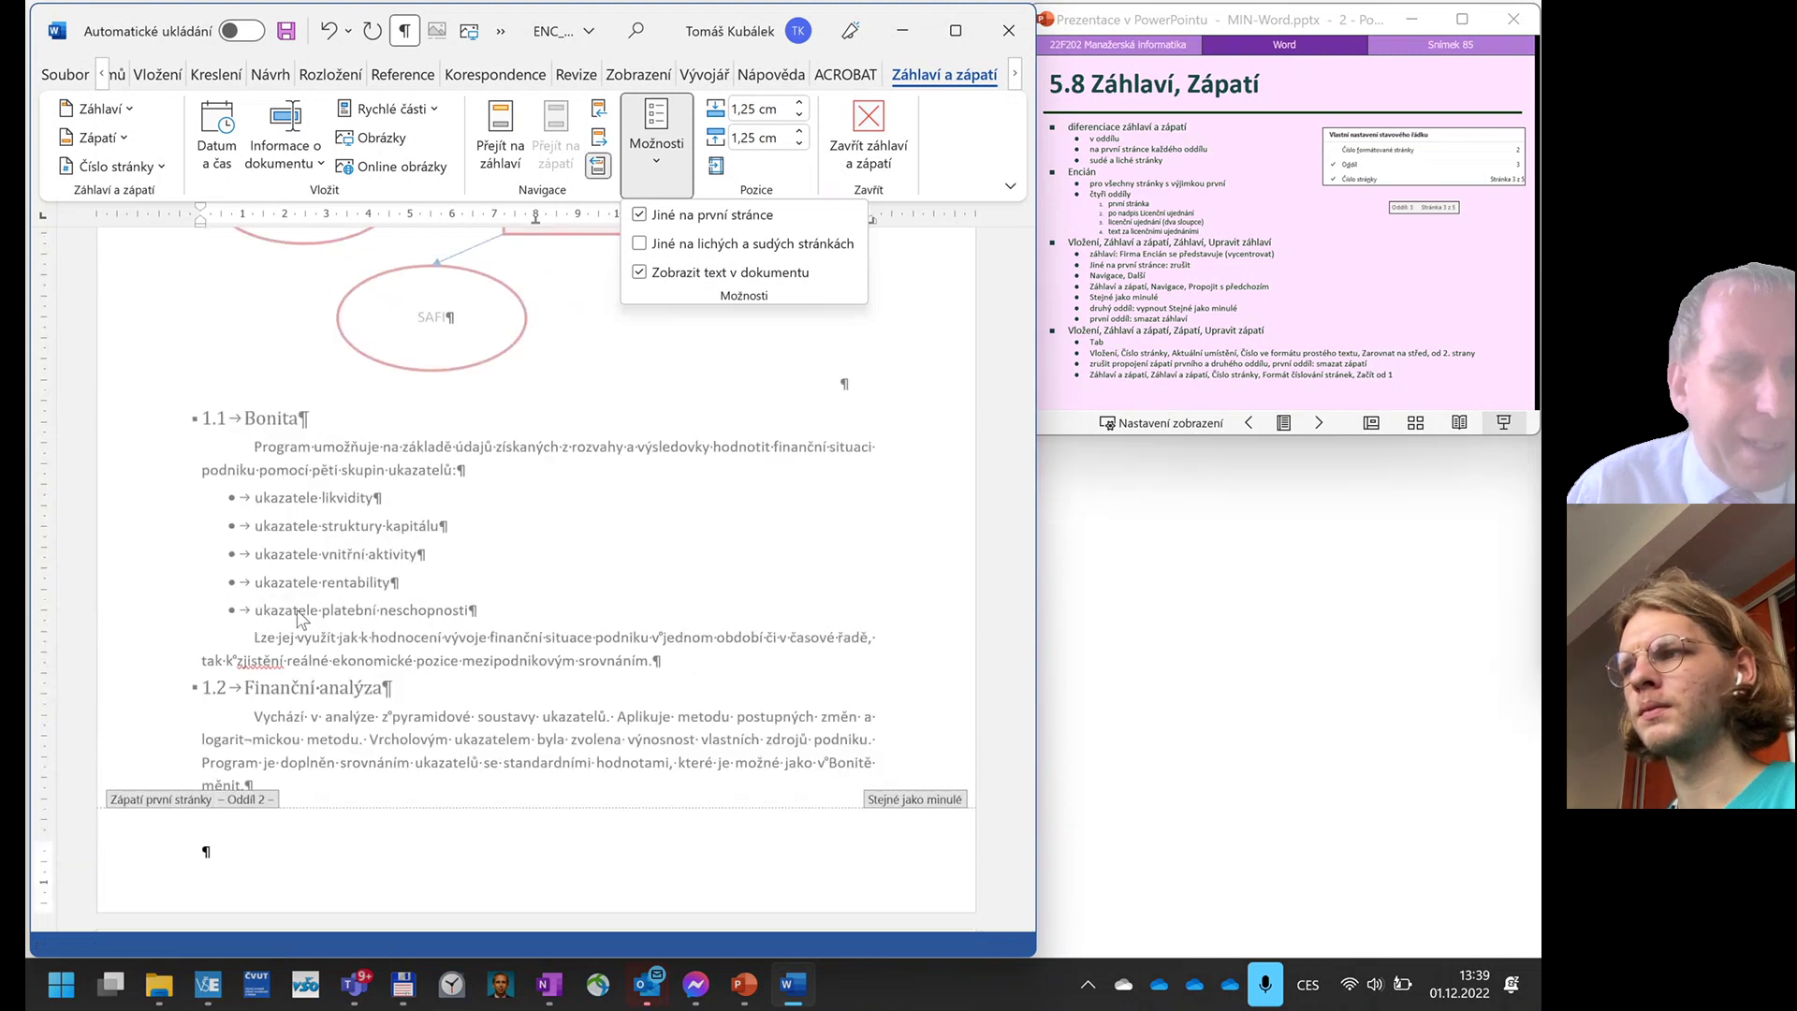
{"action": "scroll", "coordinate": [323, 594], "scroll_direction": "down", "scroll_amount": 3}
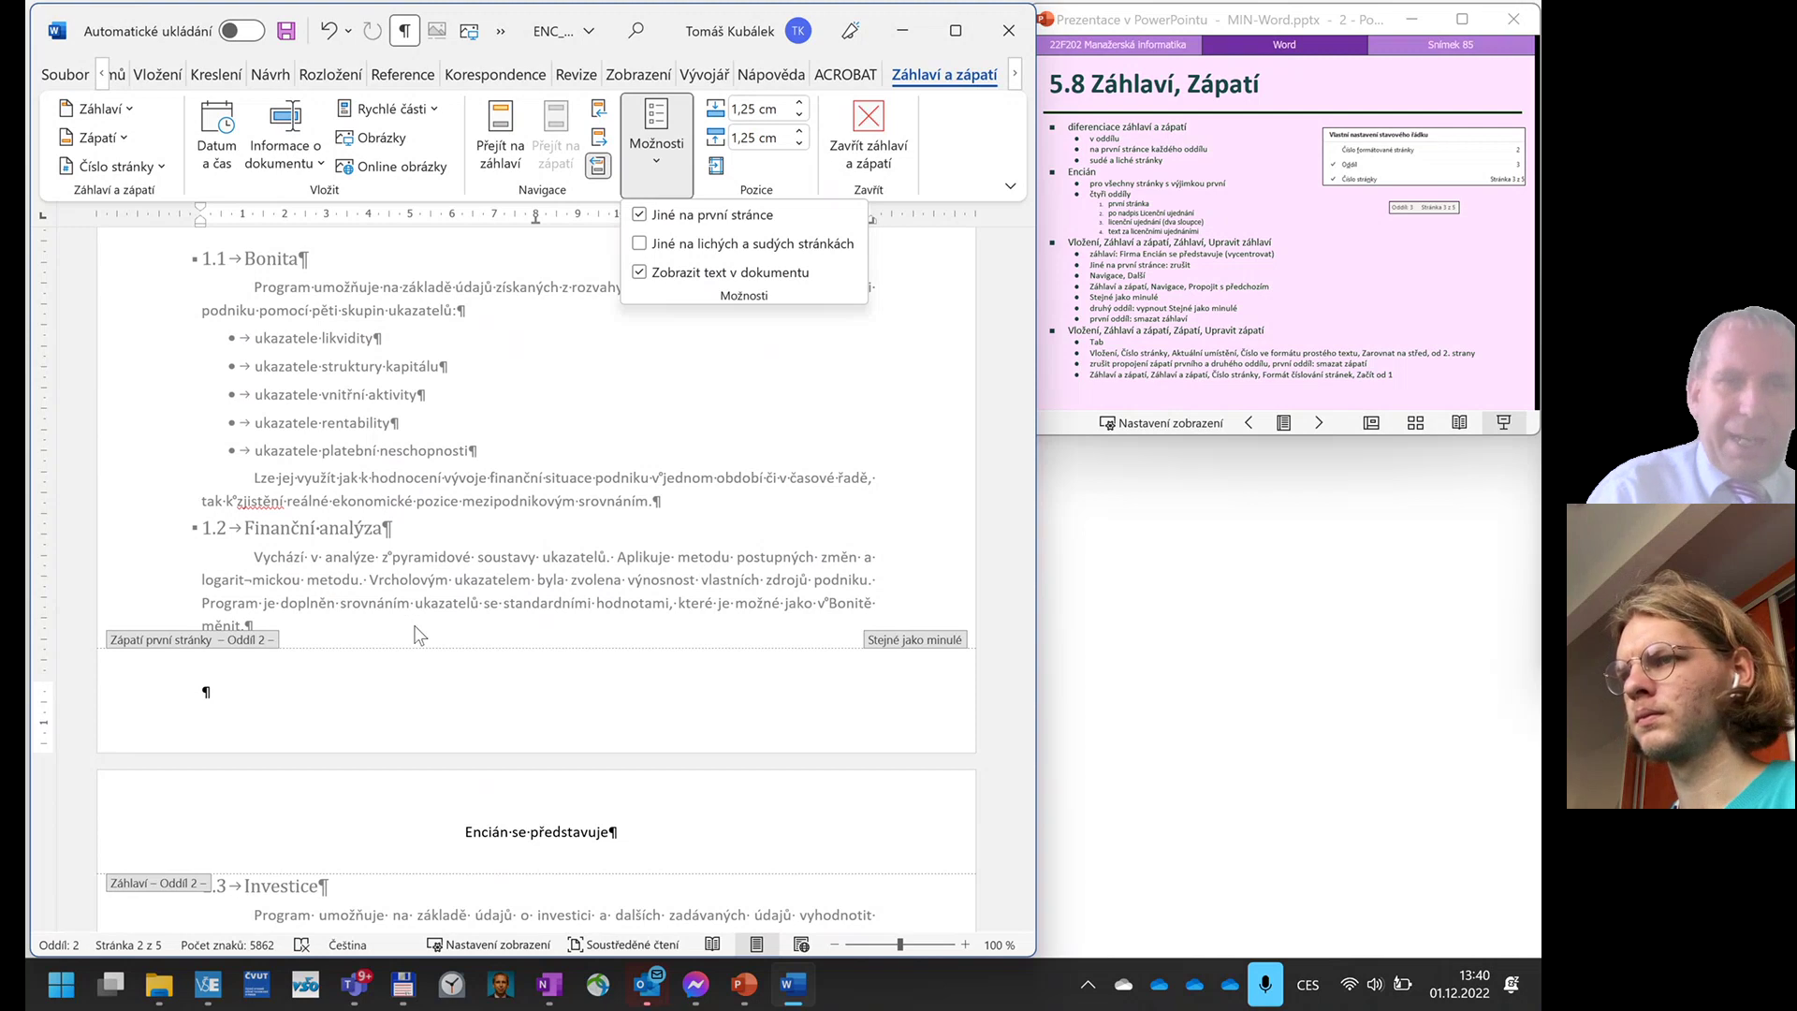
{"action": "scroll", "coordinate": [419, 635], "scroll_direction": "down", "scroll_amount": 3}
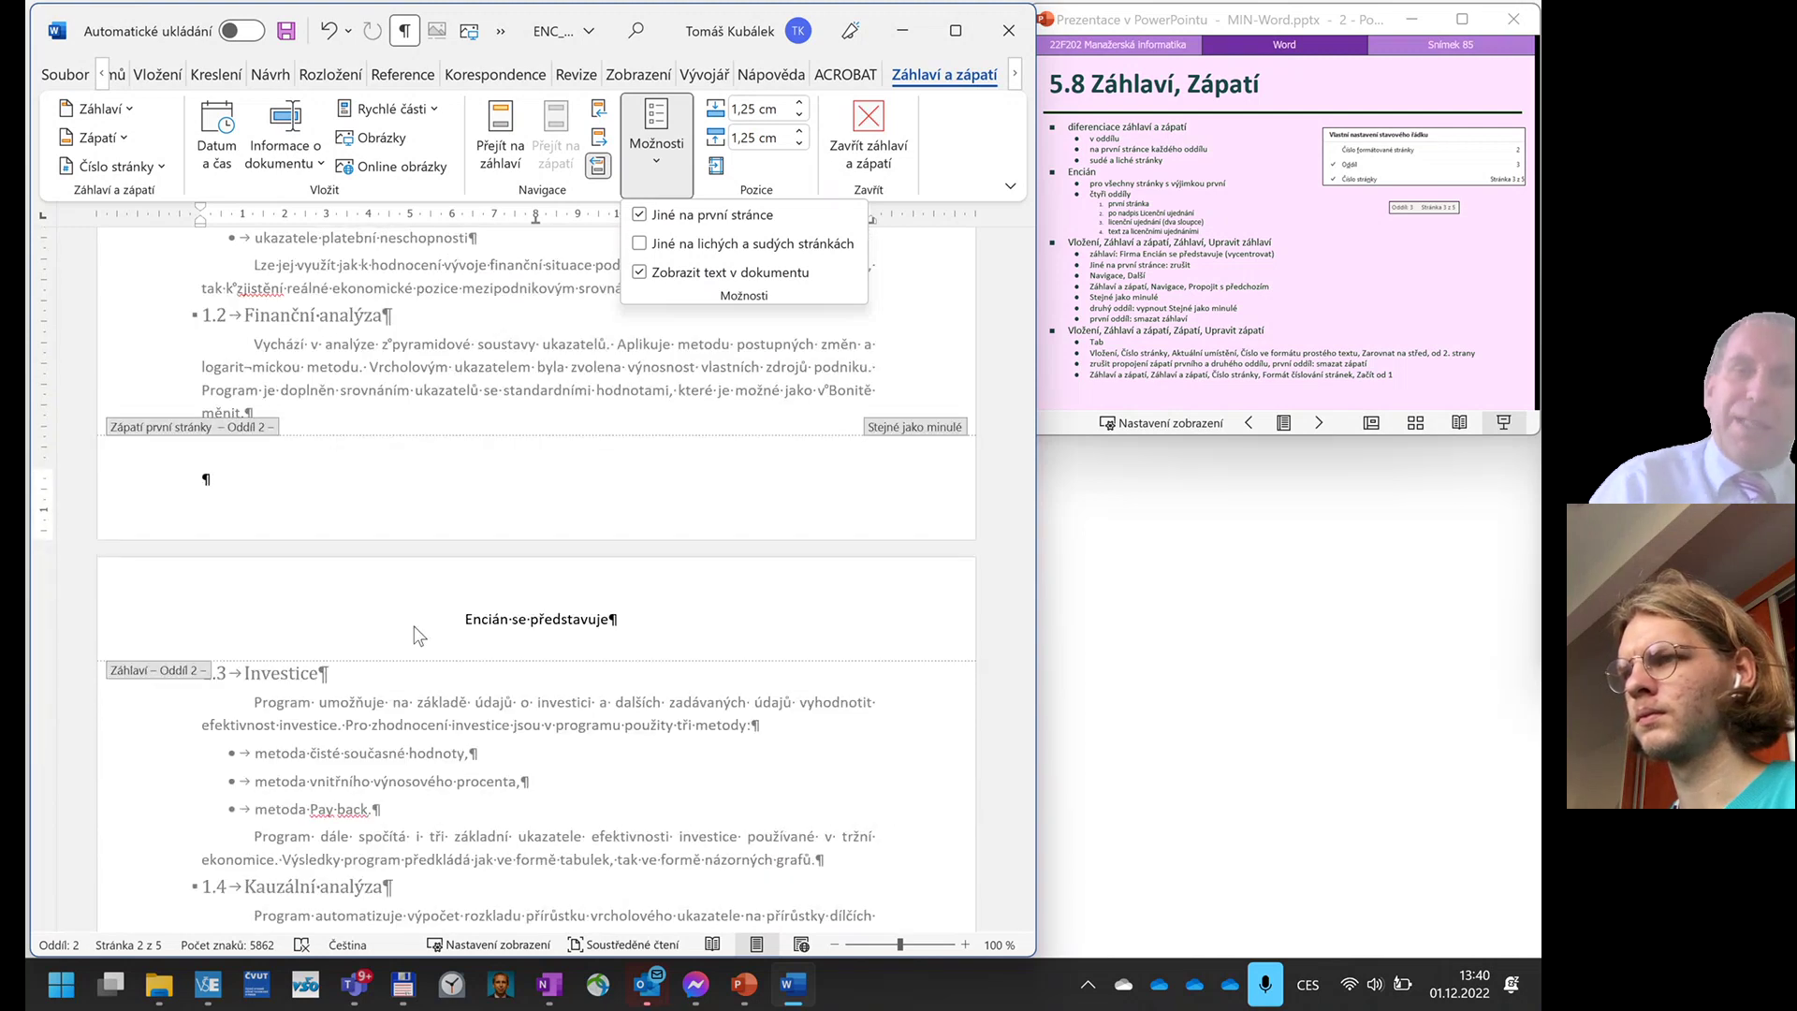
{"action": "scroll", "coordinate": [419, 635], "scroll_direction": "down", "scroll_amount": 1}
{"action": "scroll", "coordinate": [419, 635], "scroll_direction": "down", "scroll_amount": 5}
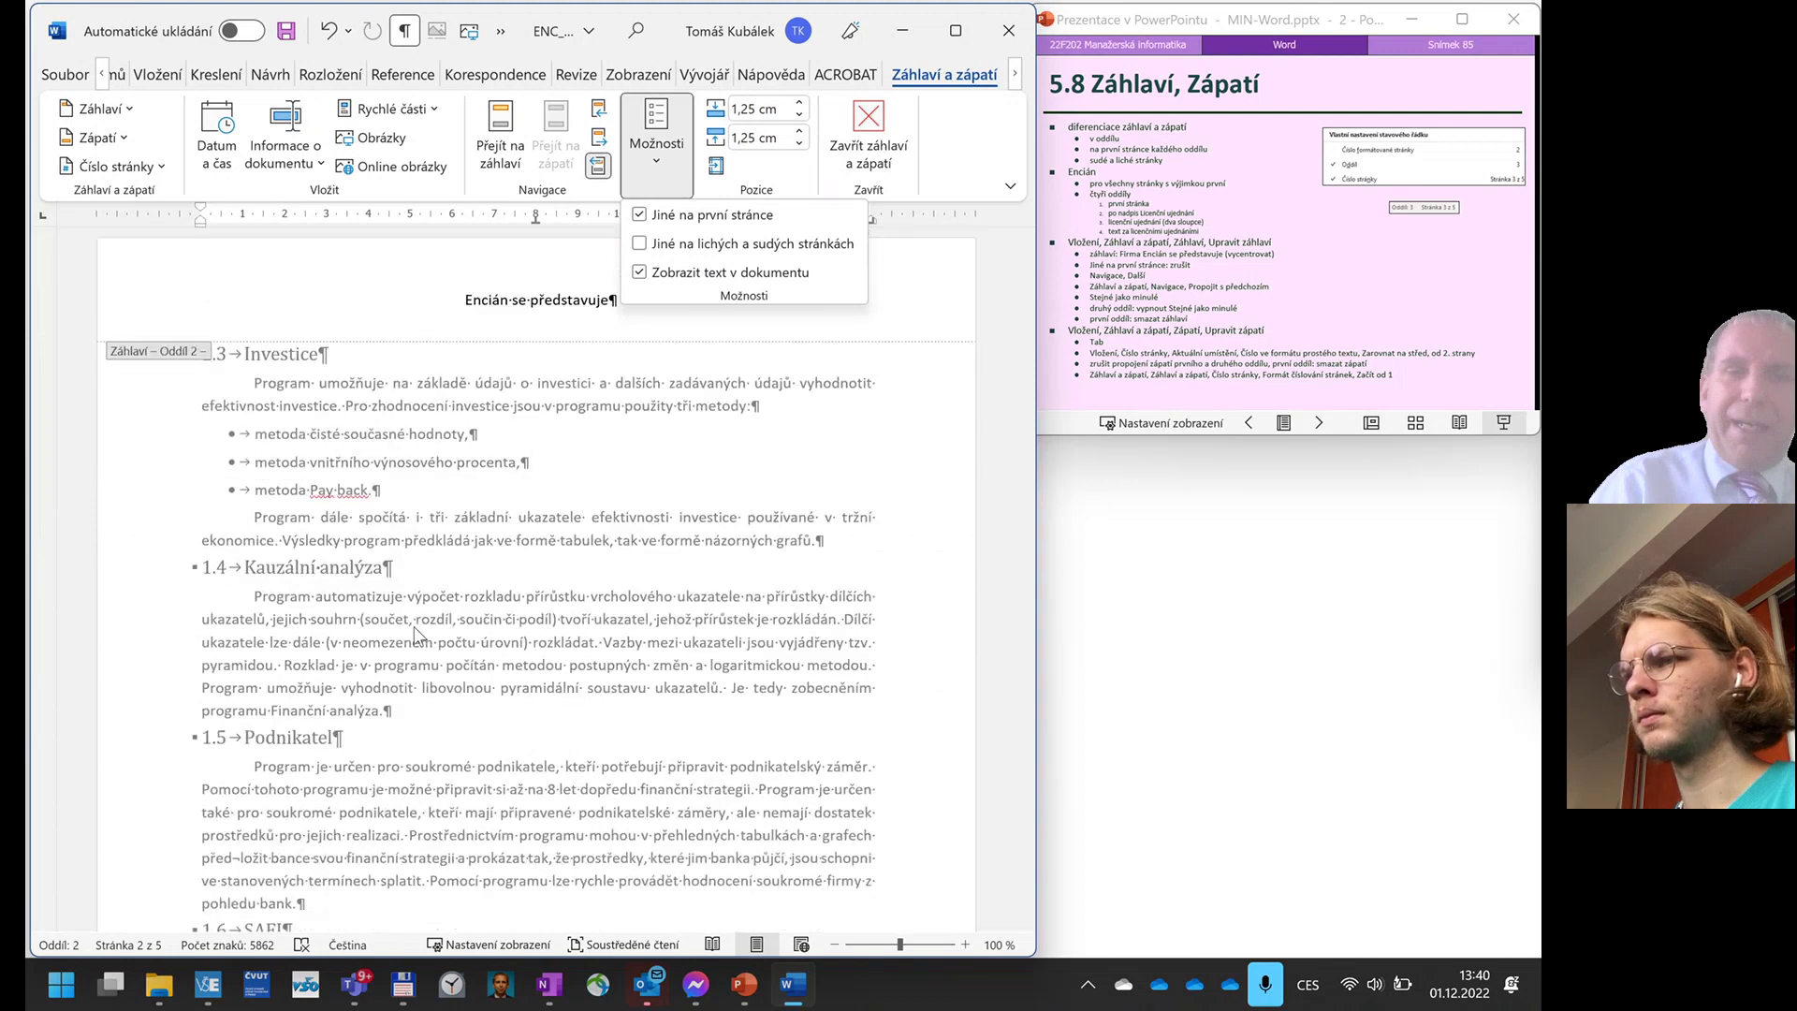
{"action": "scroll", "coordinate": [418, 636], "scroll_direction": "down", "scroll_amount": 4}
{"action": "scroll", "coordinate": [418, 636], "scroll_direction": "down", "scroll_amount": 8}
{"action": "scroll", "coordinate": [417, 627], "scroll_direction": "down", "scroll_amount": 2}
{"action": "scroll", "coordinate": [418, 627], "scroll_direction": "down", "scroll_amount": 3}
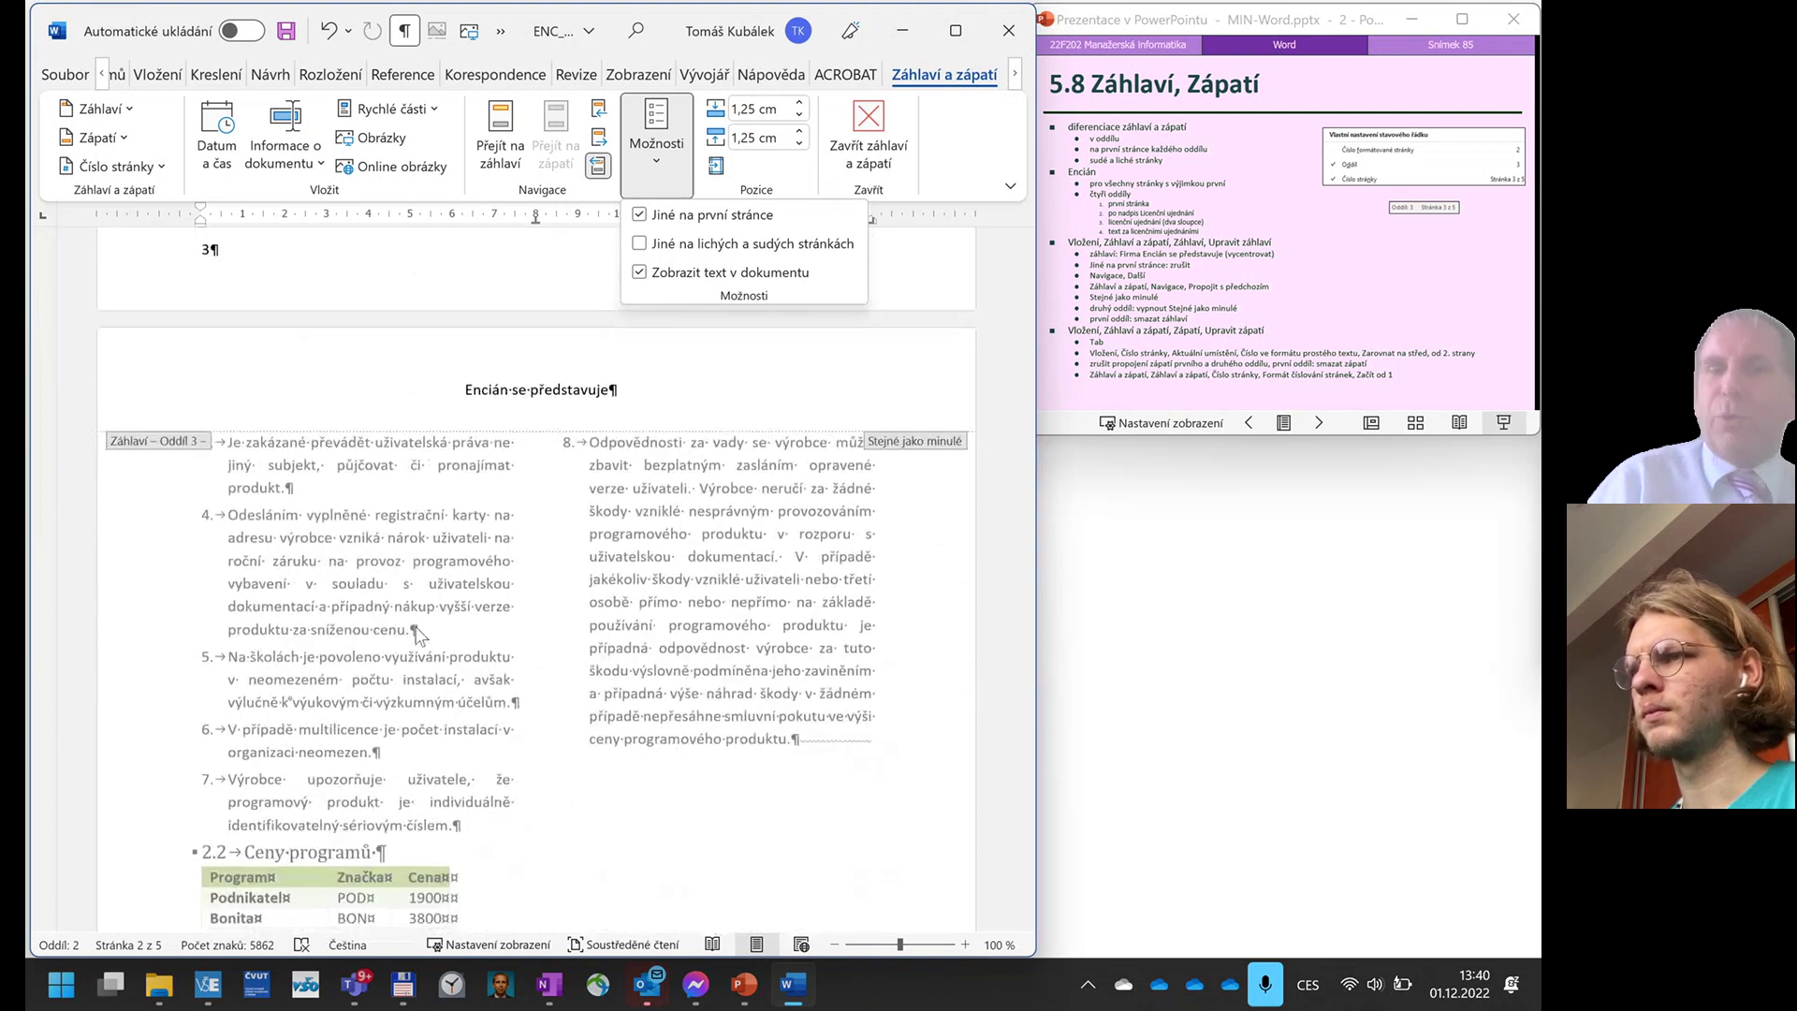
{"action": "scroll", "coordinate": [418, 627], "scroll_direction": "down", "scroll_amount": 5}
{"action": "scroll", "coordinate": [417, 627], "scroll_direction": "down", "scroll_amount": 3}
{"action": "scroll", "coordinate": [414, 626], "scroll_direction": "down", "scroll_amount": 3}
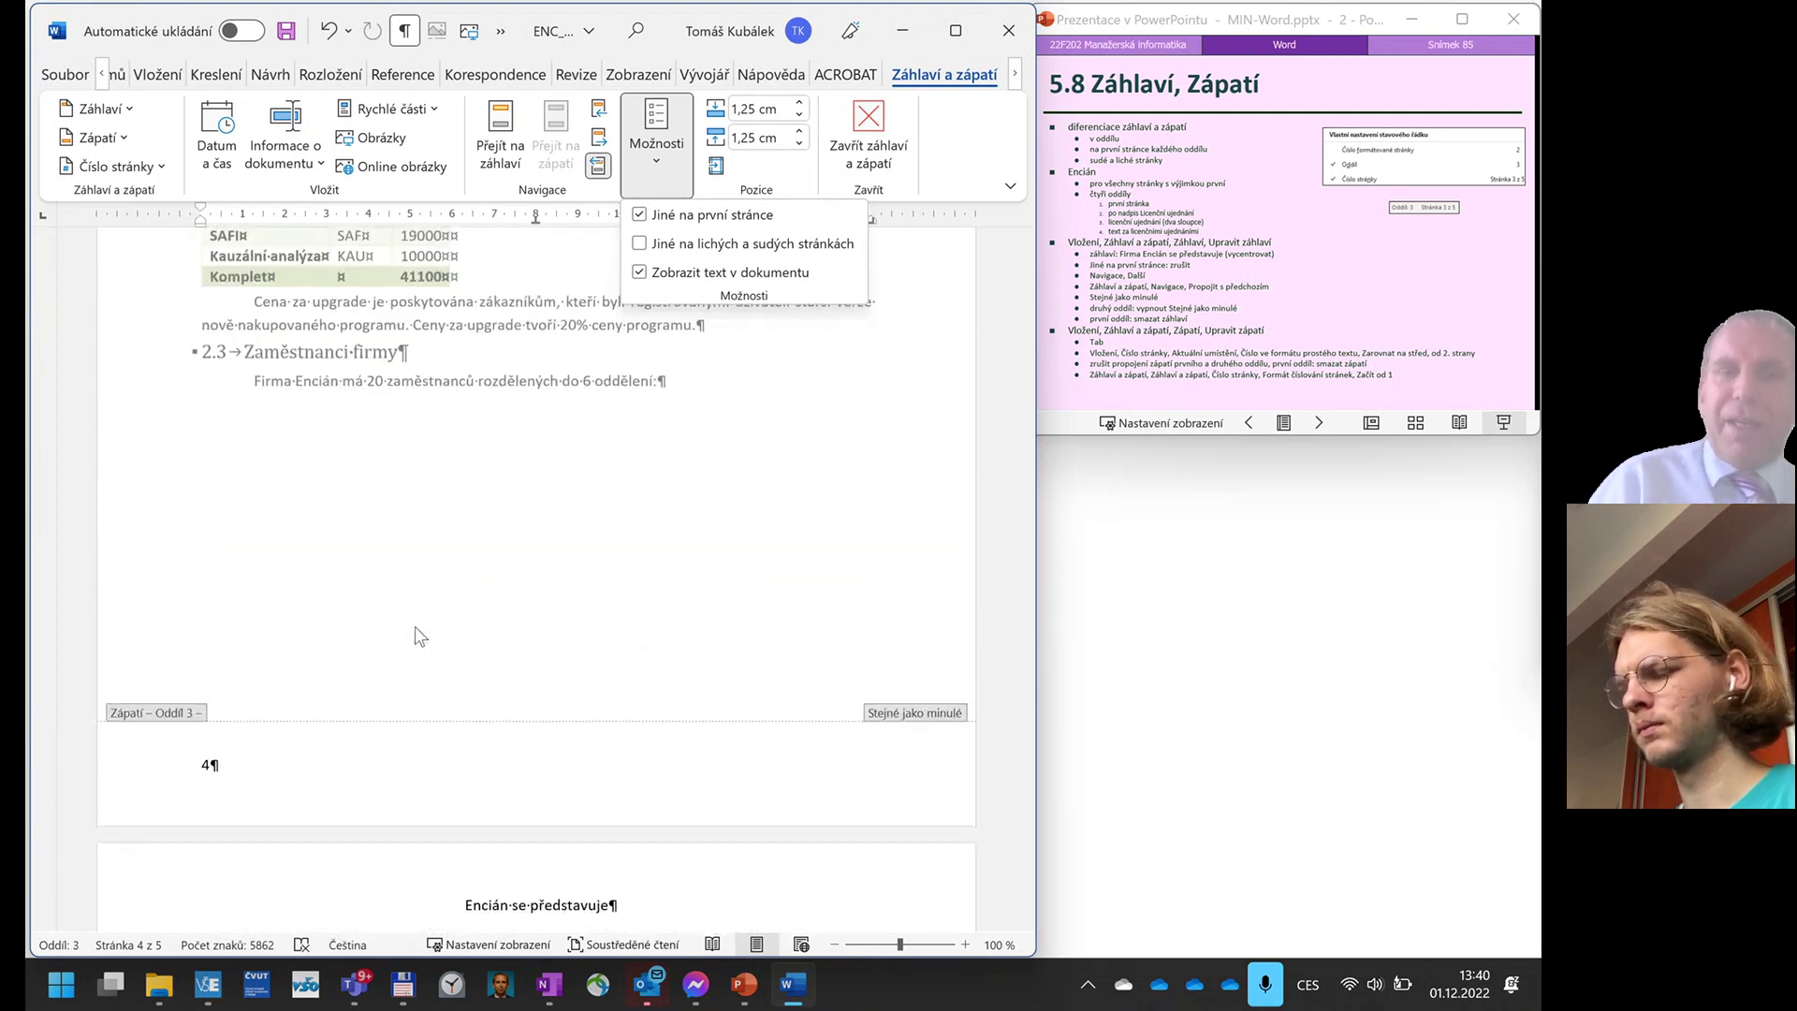
{"action": "scroll", "coordinate": [413, 626], "scroll_direction": "up", "scroll_amount": 1}
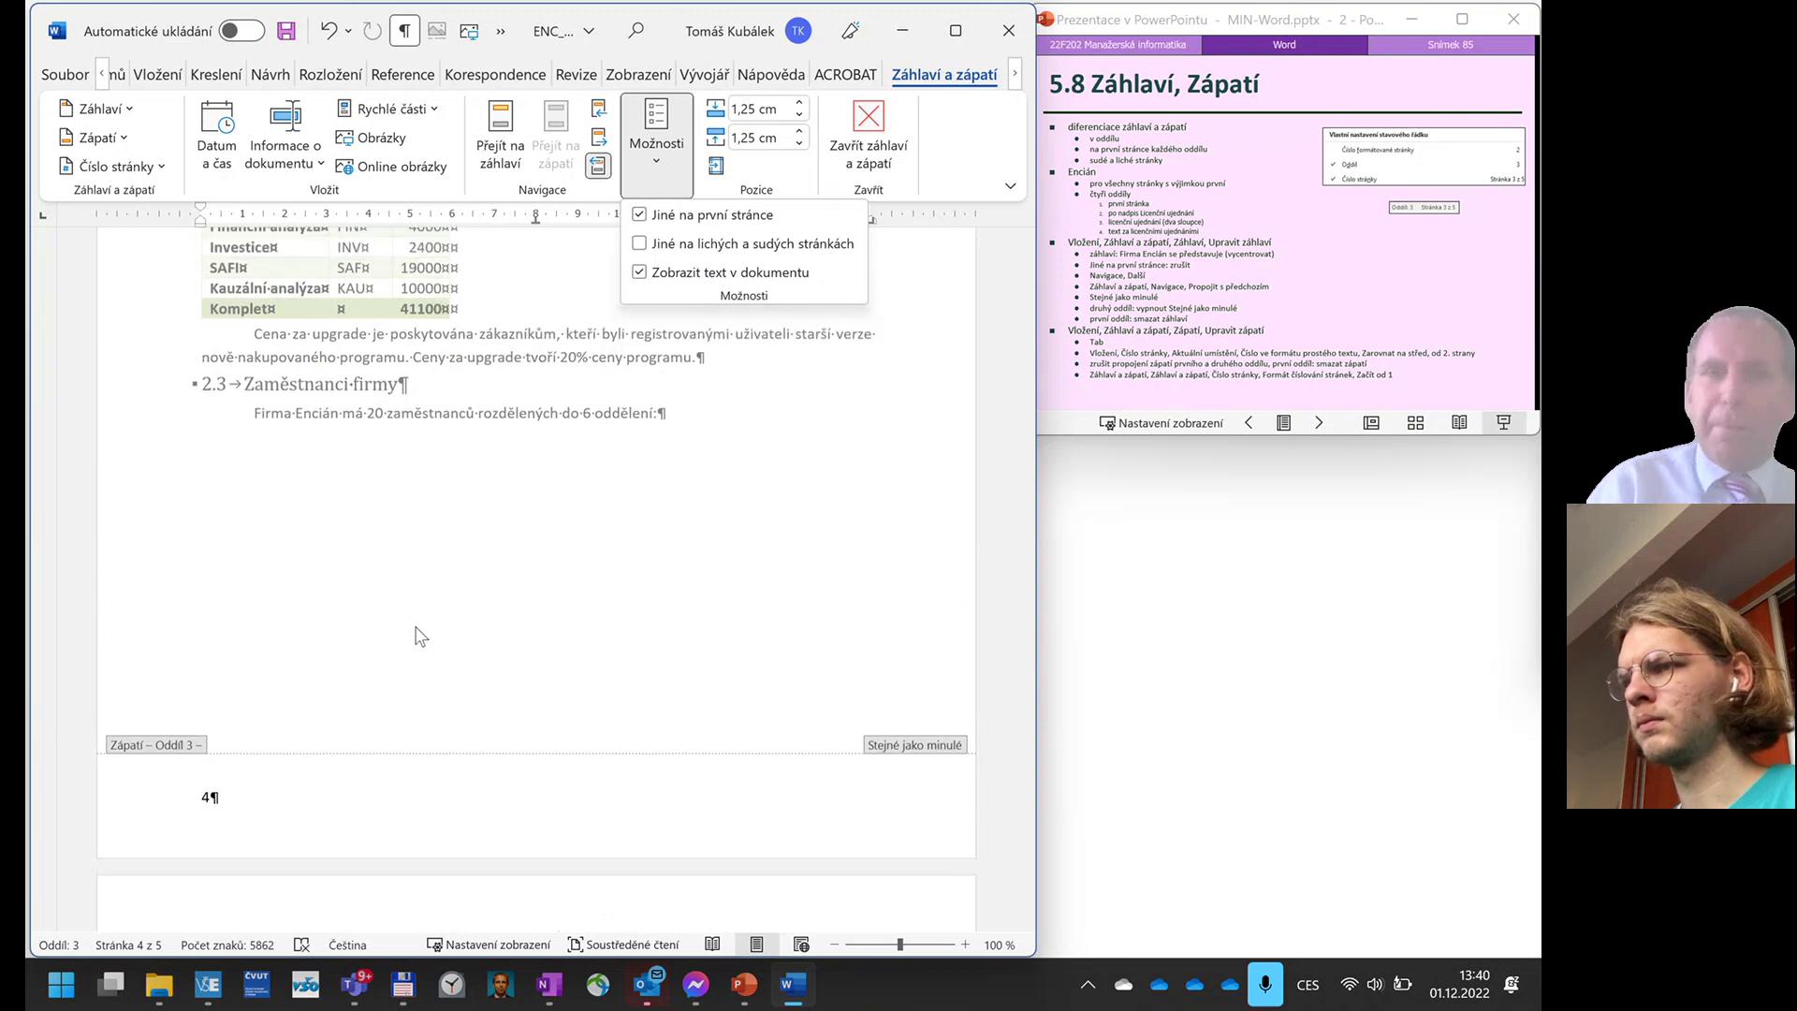
{"action": "scroll", "coordinate": [413, 626], "scroll_direction": "up", "scroll_amount": 4}
{"action": "scroll", "coordinate": [414, 627], "scroll_direction": "up", "scroll_amount": 7}
{"action": "scroll", "coordinate": [418, 626], "scroll_direction": "up", "scroll_amount": 4}
{"action": "scroll", "coordinate": [417, 626], "scroll_direction": "up", "scroll_amount": 4}
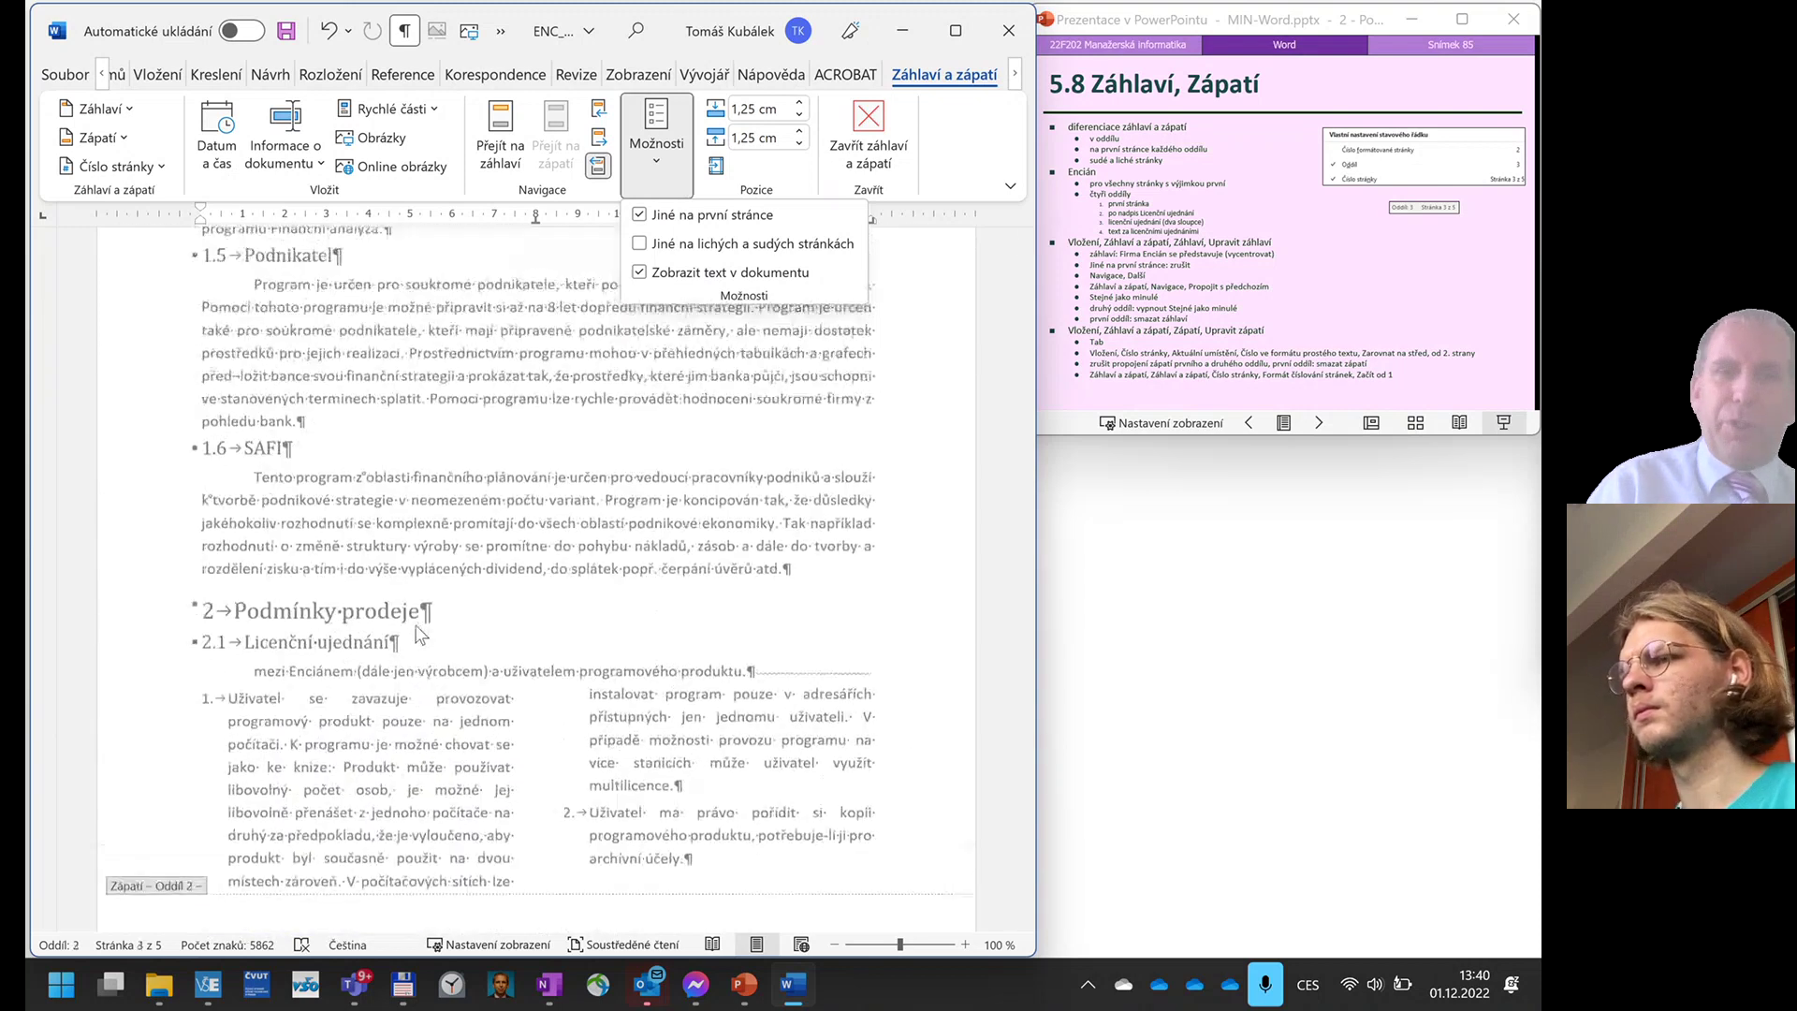
{"action": "scroll", "coordinate": [418, 631], "scroll_direction": "up", "scroll_amount": 2}
{"action": "scroll", "coordinate": [420, 634], "scroll_direction": "up", "scroll_amount": 1}
{"action": "scroll", "coordinate": [417, 636], "scroll_direction": "up", "scroll_amount": 1}
{"action": "scroll", "coordinate": [421, 634], "scroll_direction": "up", "scroll_amount": 4}
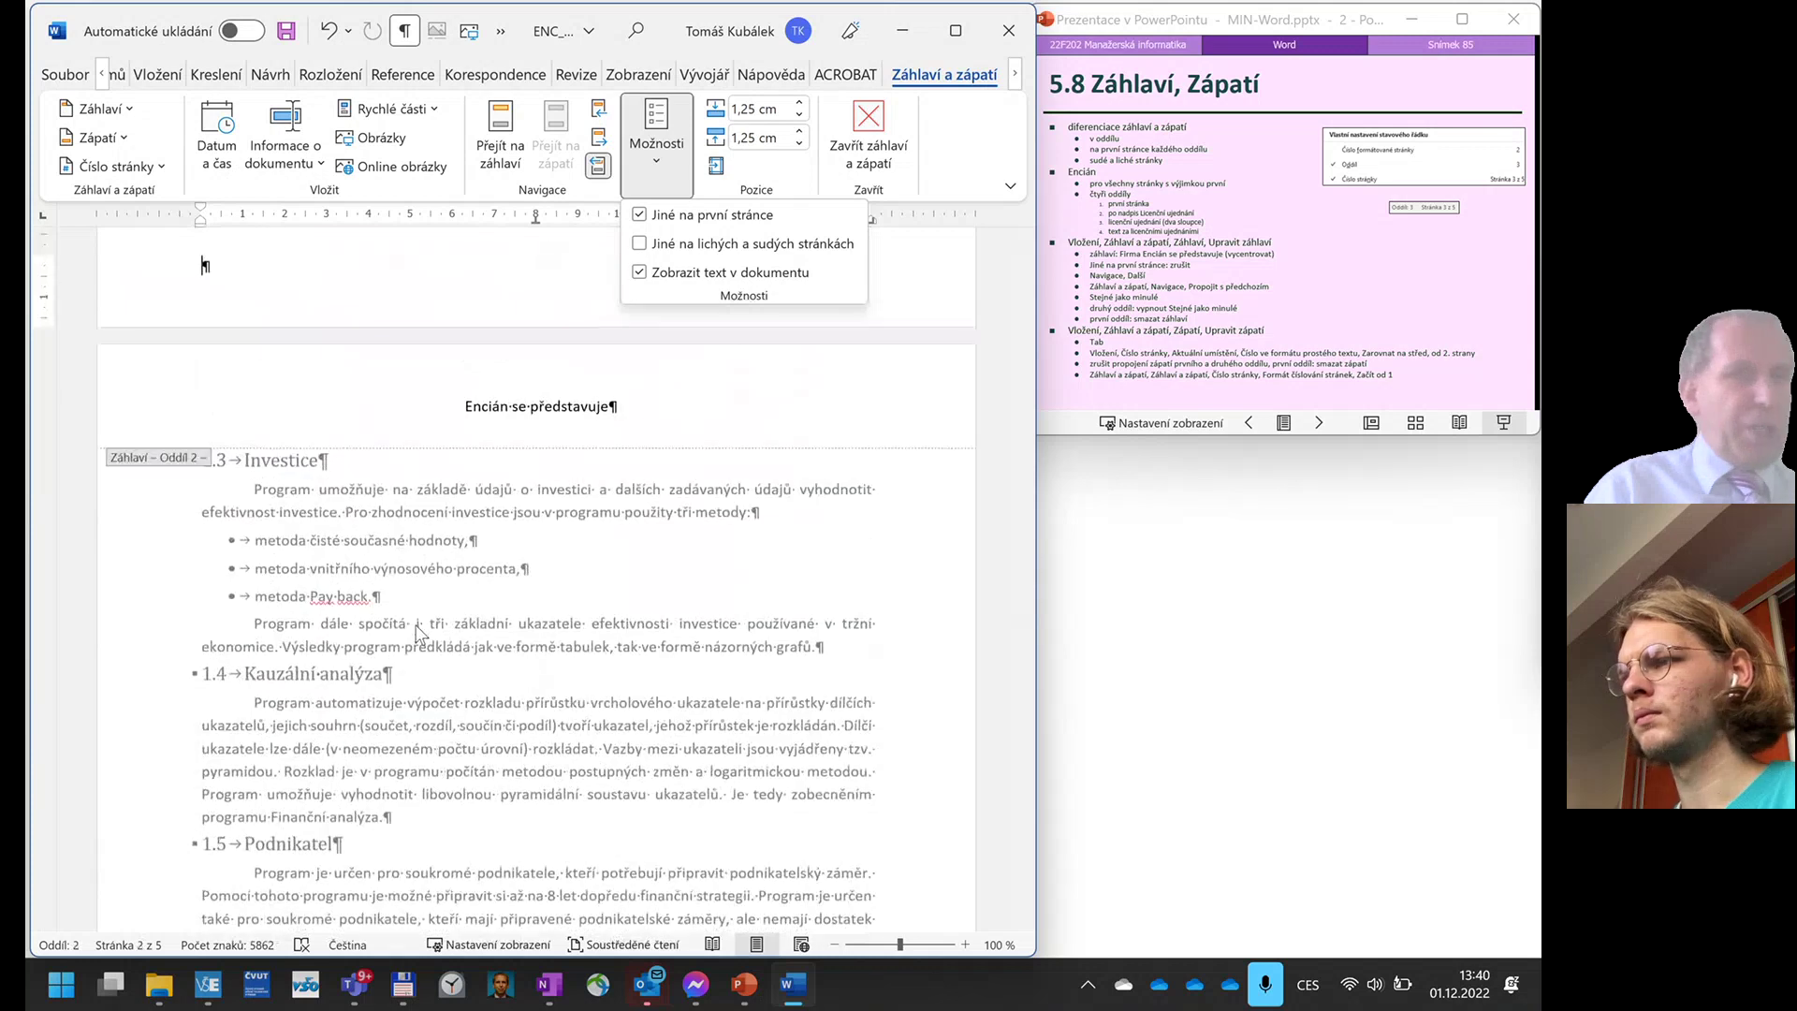
{"action": "scroll", "coordinate": [418, 632], "scroll_direction": "up", "scroll_amount": 2}
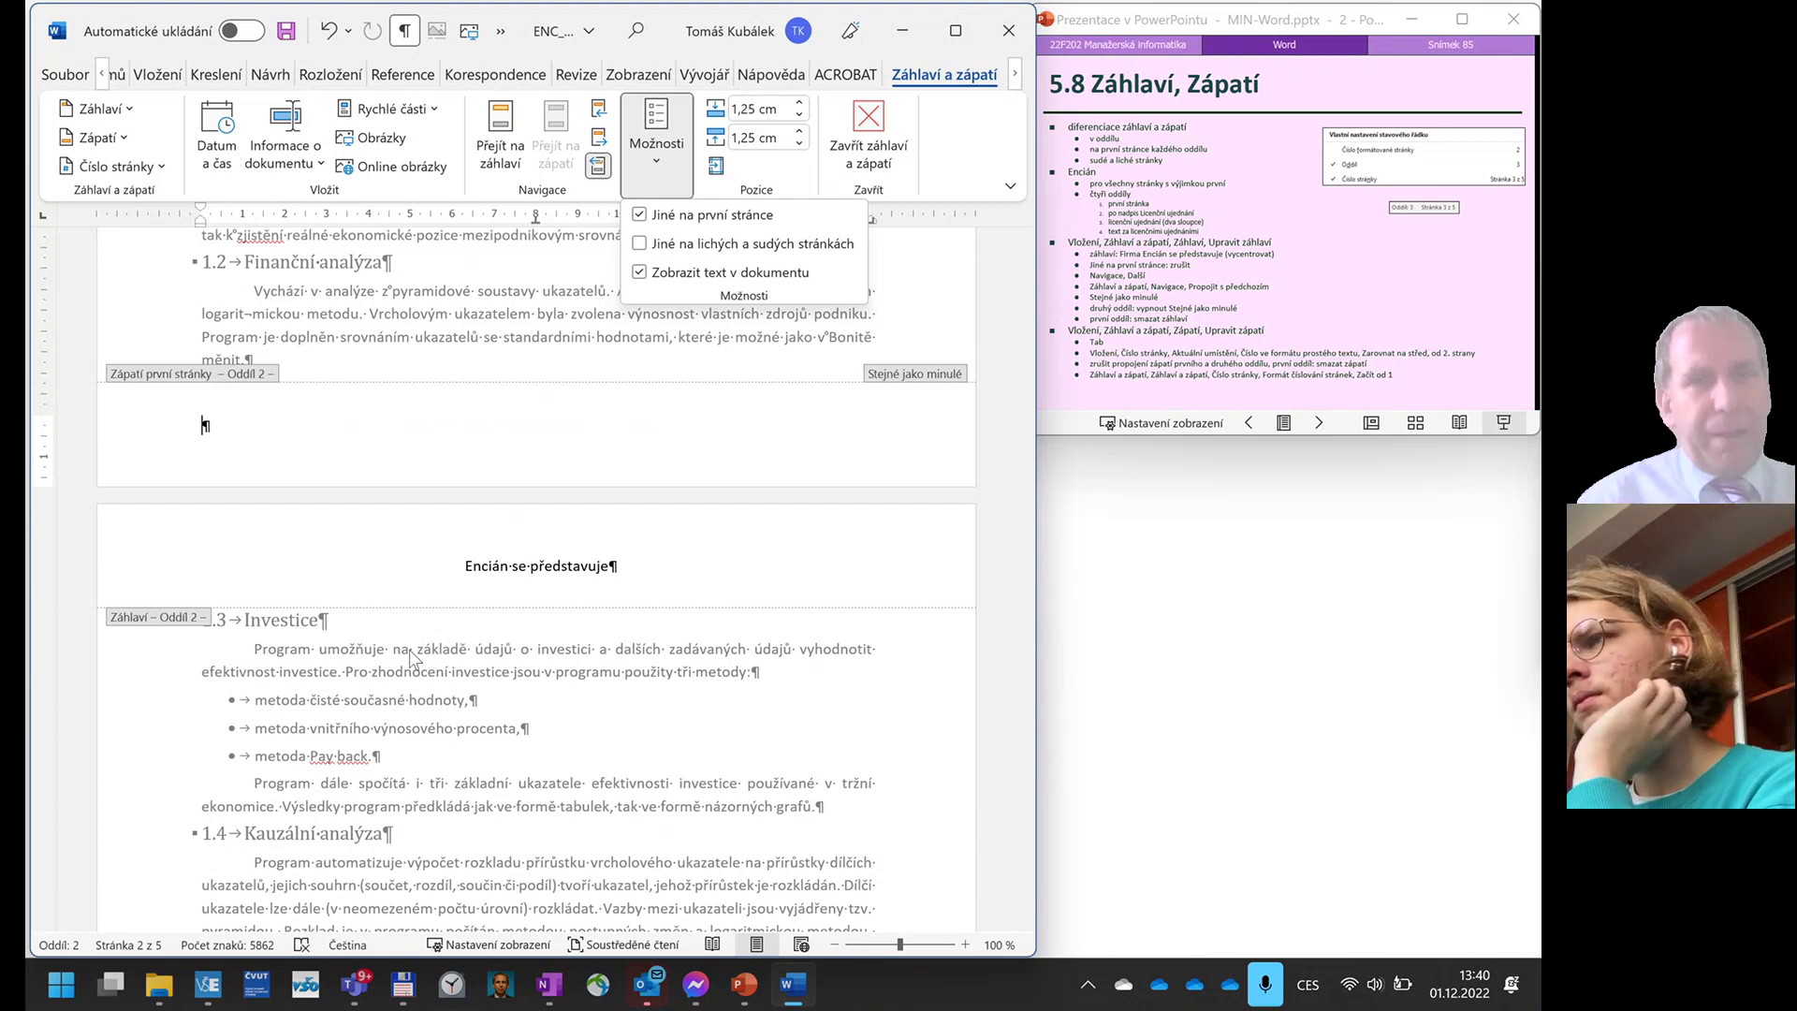
{"action": "left_click", "coordinate": [640, 216]}
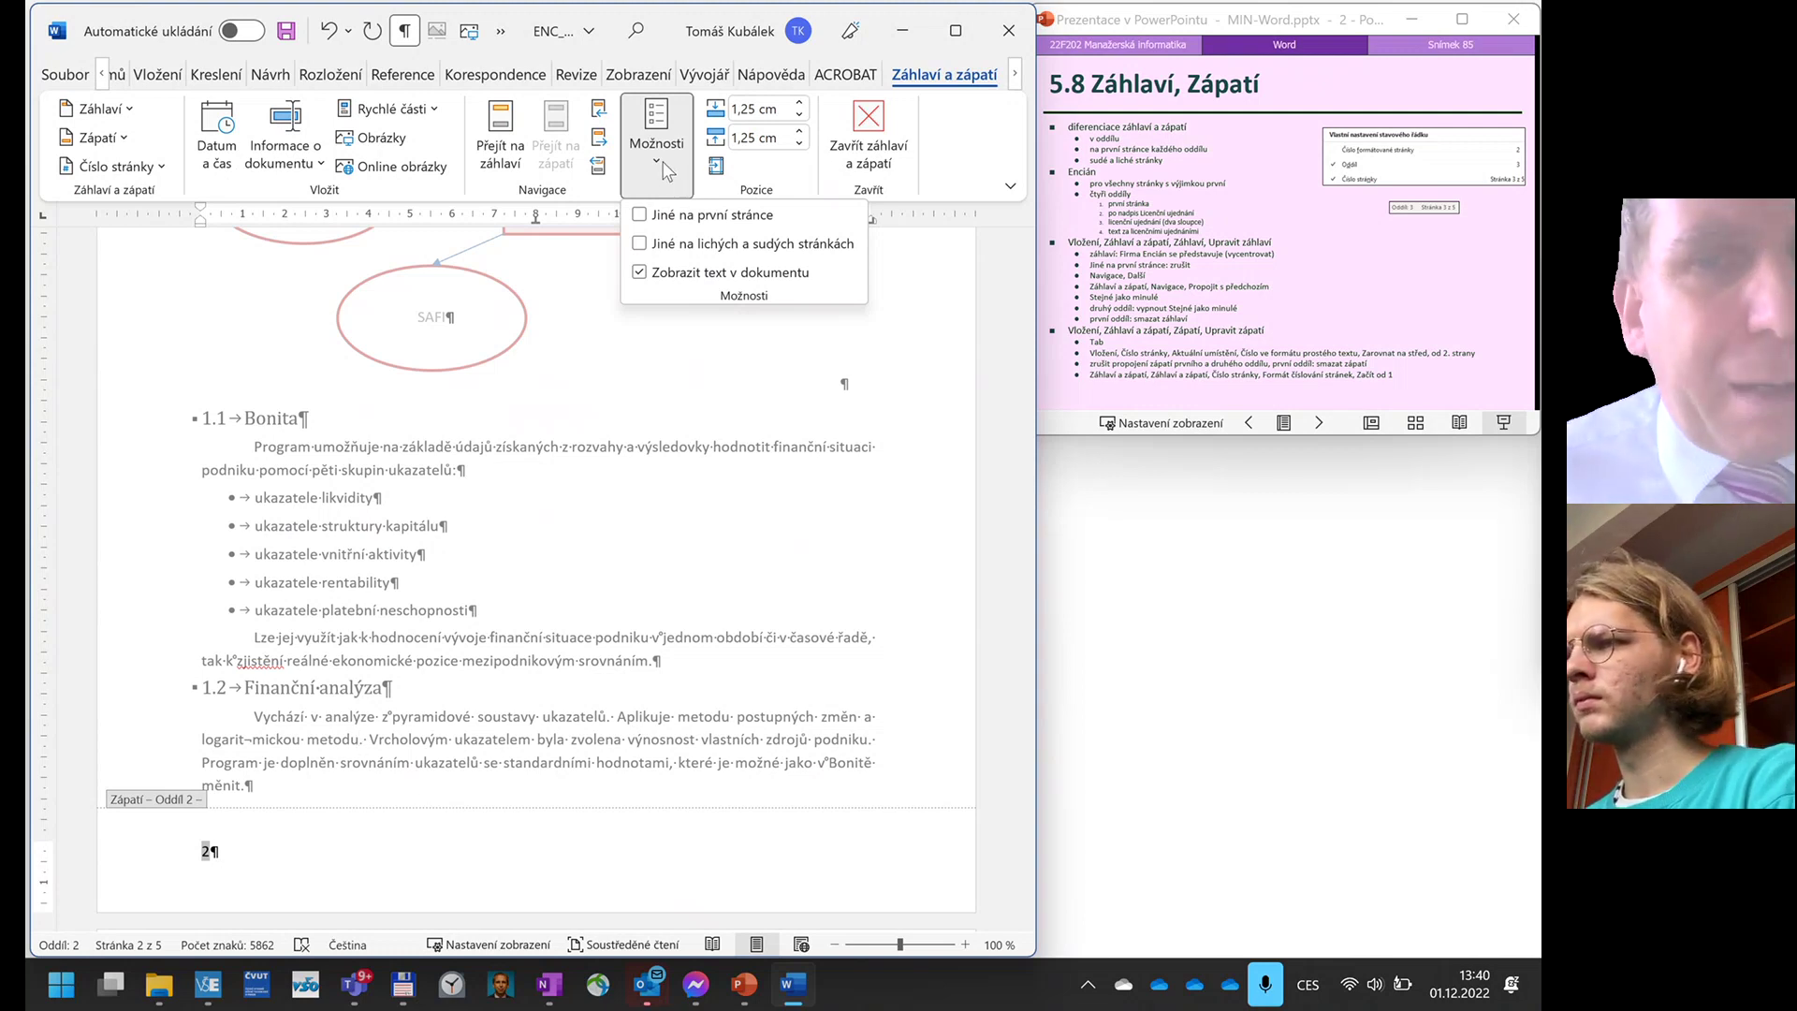
Turn on Different Odd & Even Pages for section 2 and bring up Page Number > Current Position.
{"action": "left_click", "coordinate": [638, 245]}
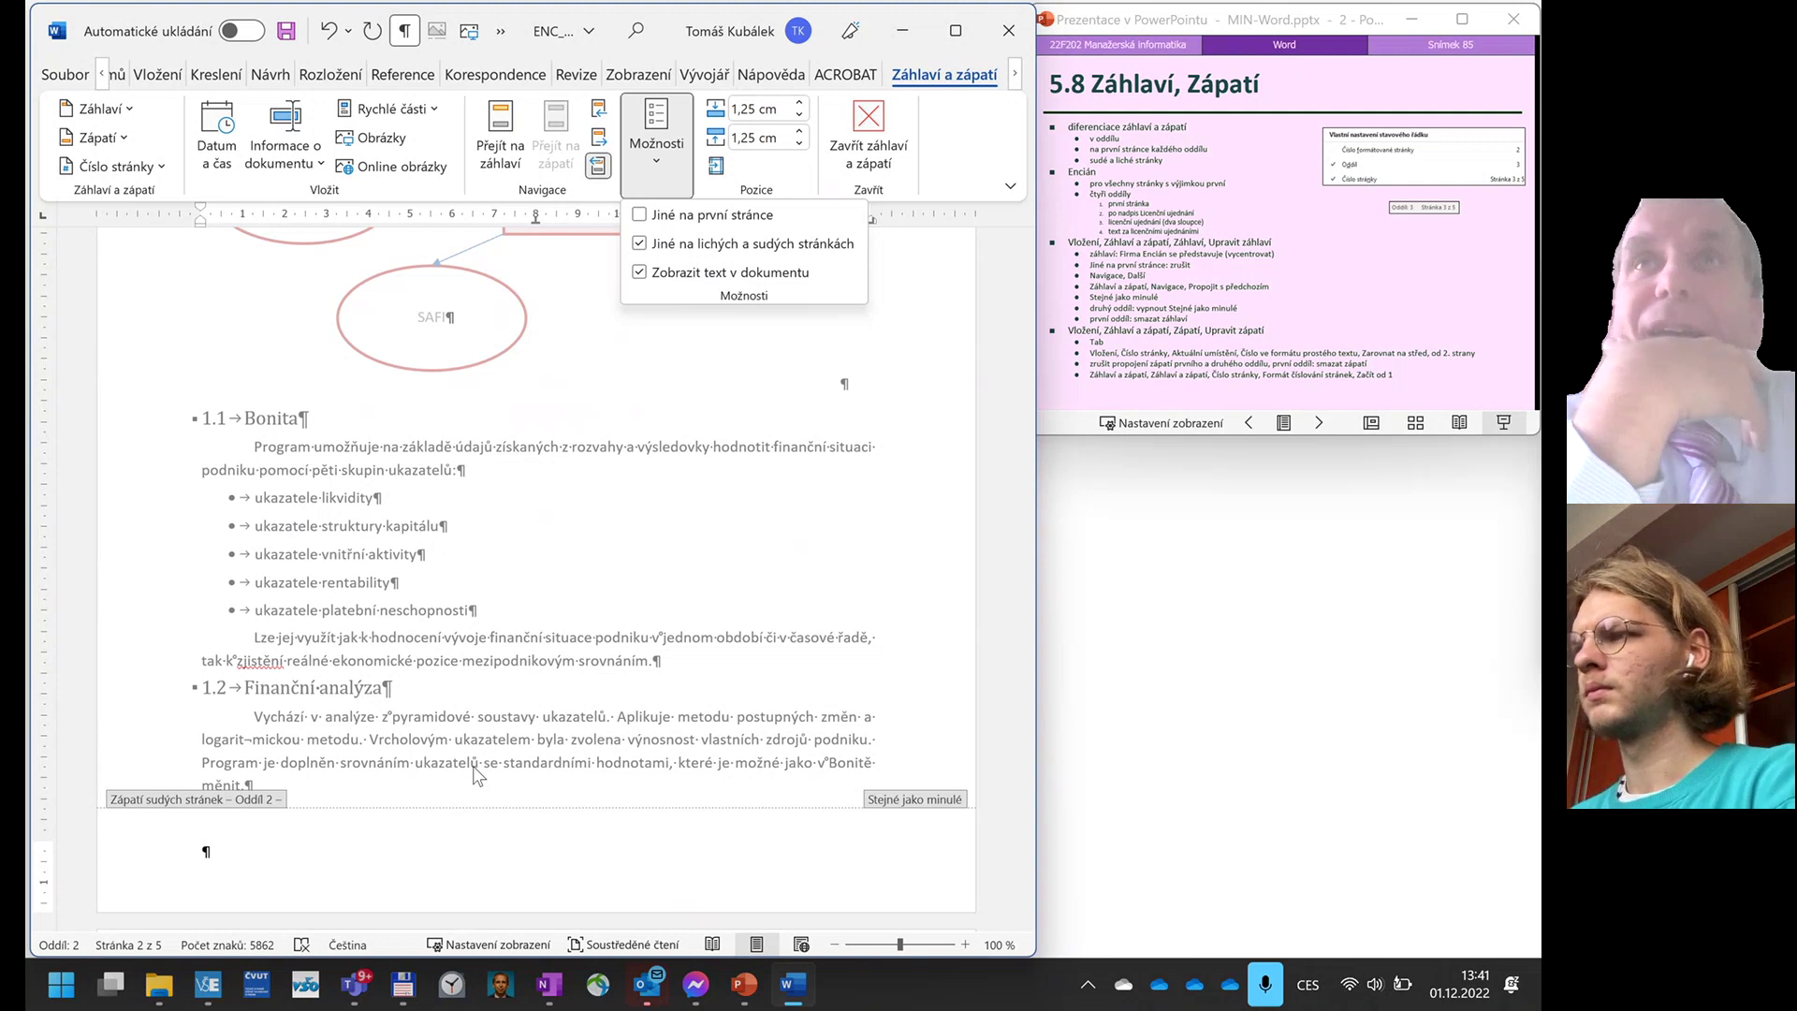
{"action": "scroll", "coordinate": [397, 752], "scroll_direction": "down", "scroll_amount": 3}
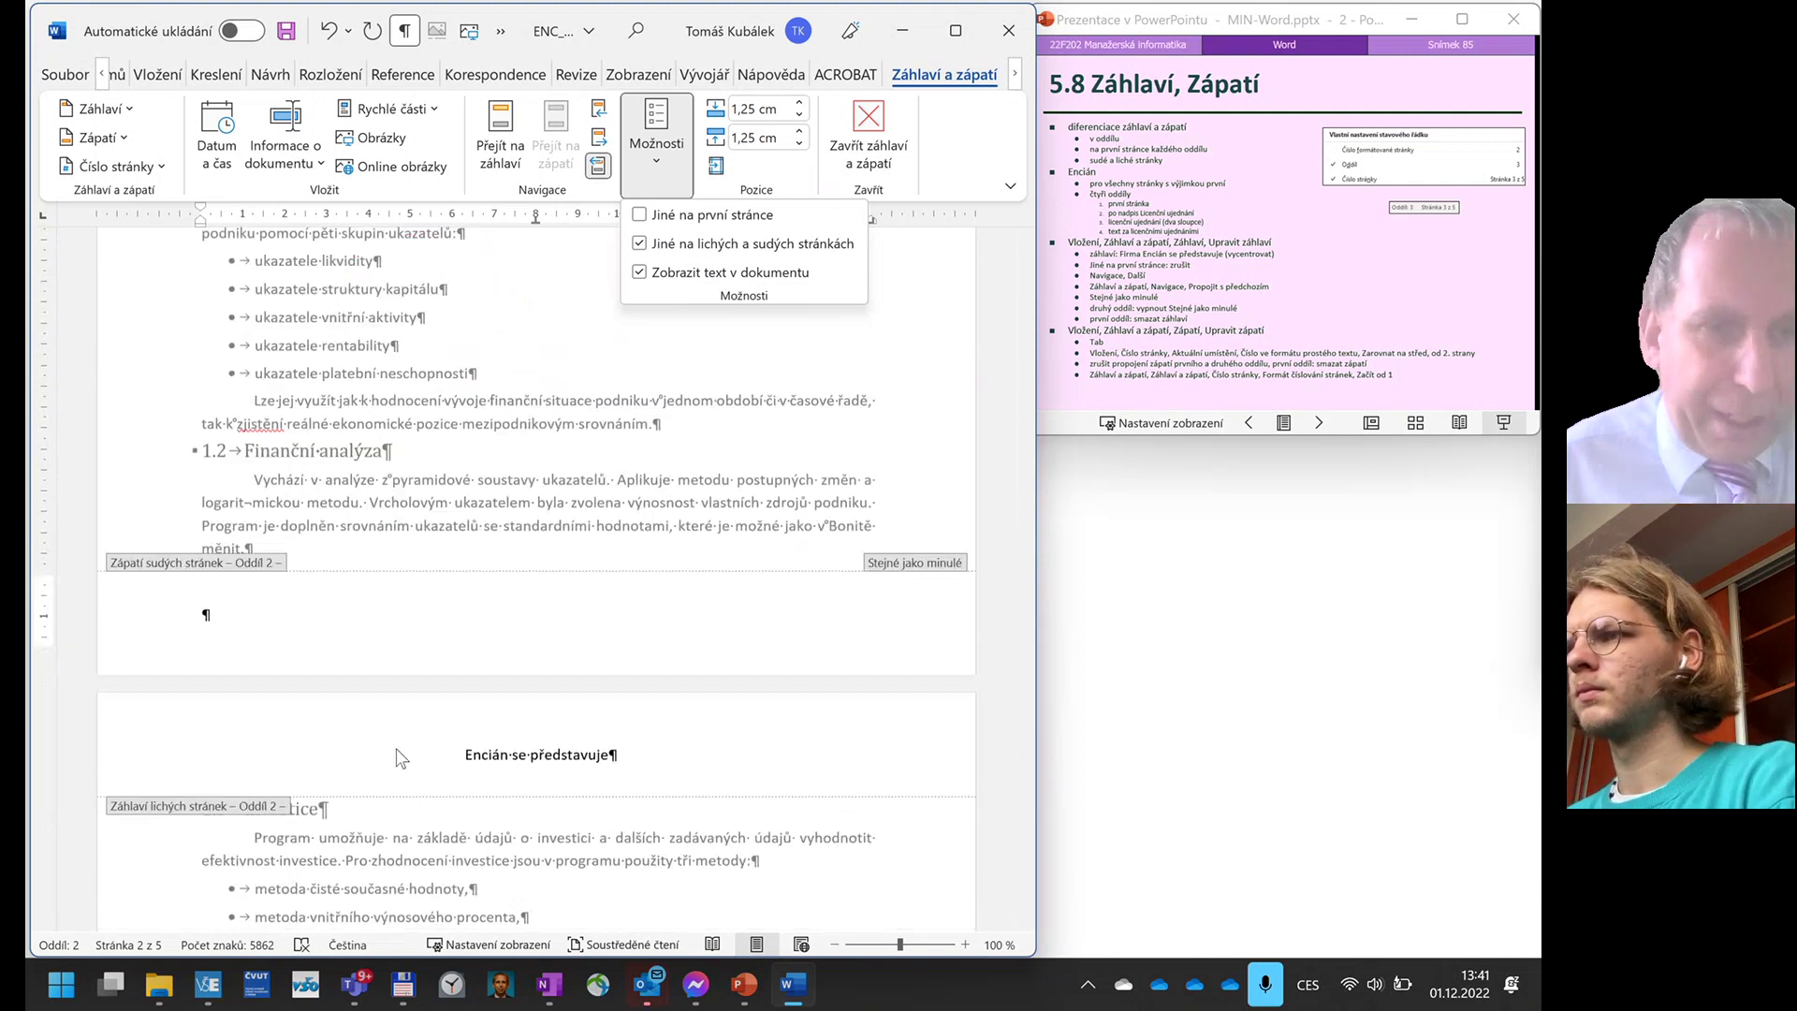
{"action": "scroll", "coordinate": [397, 751], "scroll_direction": "down", "scroll_amount": 2}
{"action": "scroll", "coordinate": [397, 752], "scroll_direction": "down", "scroll_amount": 4}
{"action": "scroll", "coordinate": [400, 757], "scroll_direction": "down", "scroll_amount": 5}
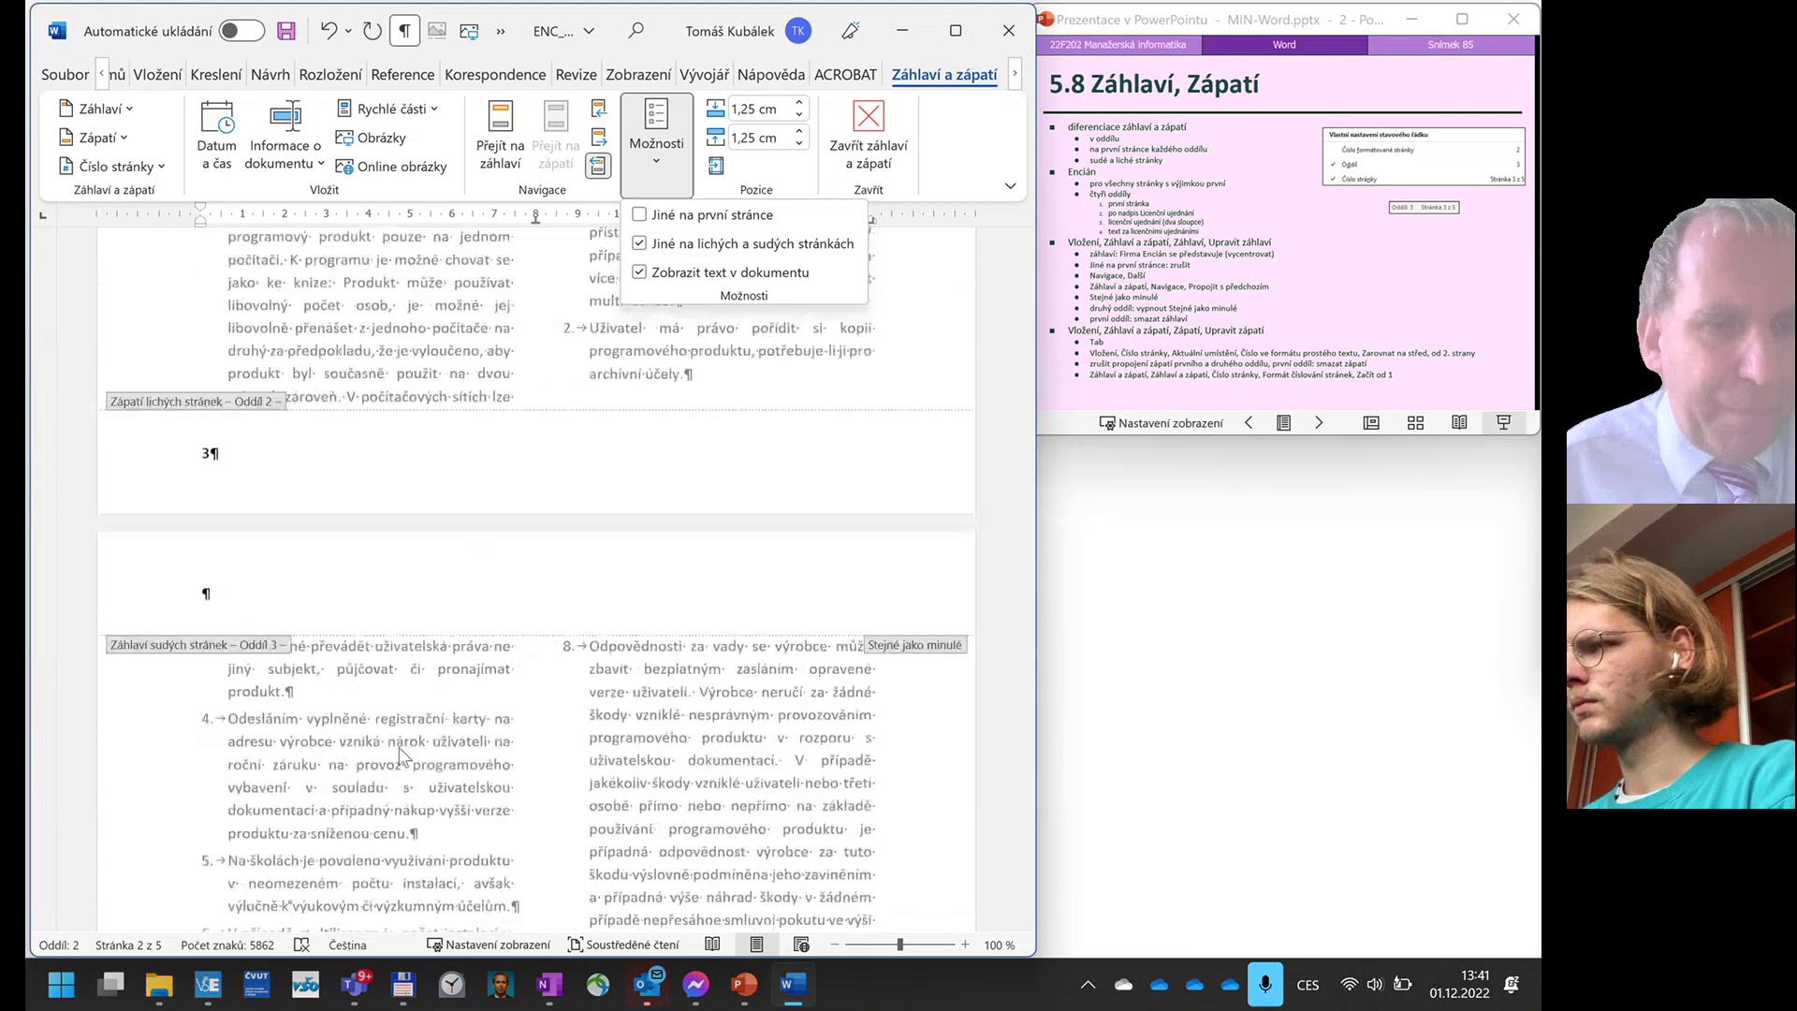
{"action": "scroll", "coordinate": [401, 754], "scroll_direction": "down", "scroll_amount": 4}
{"action": "scroll", "coordinate": [401, 748], "scroll_direction": "up", "scroll_amount": 2}
{"action": "scroll", "coordinate": [401, 748], "scroll_direction": "up", "scroll_amount": 1}
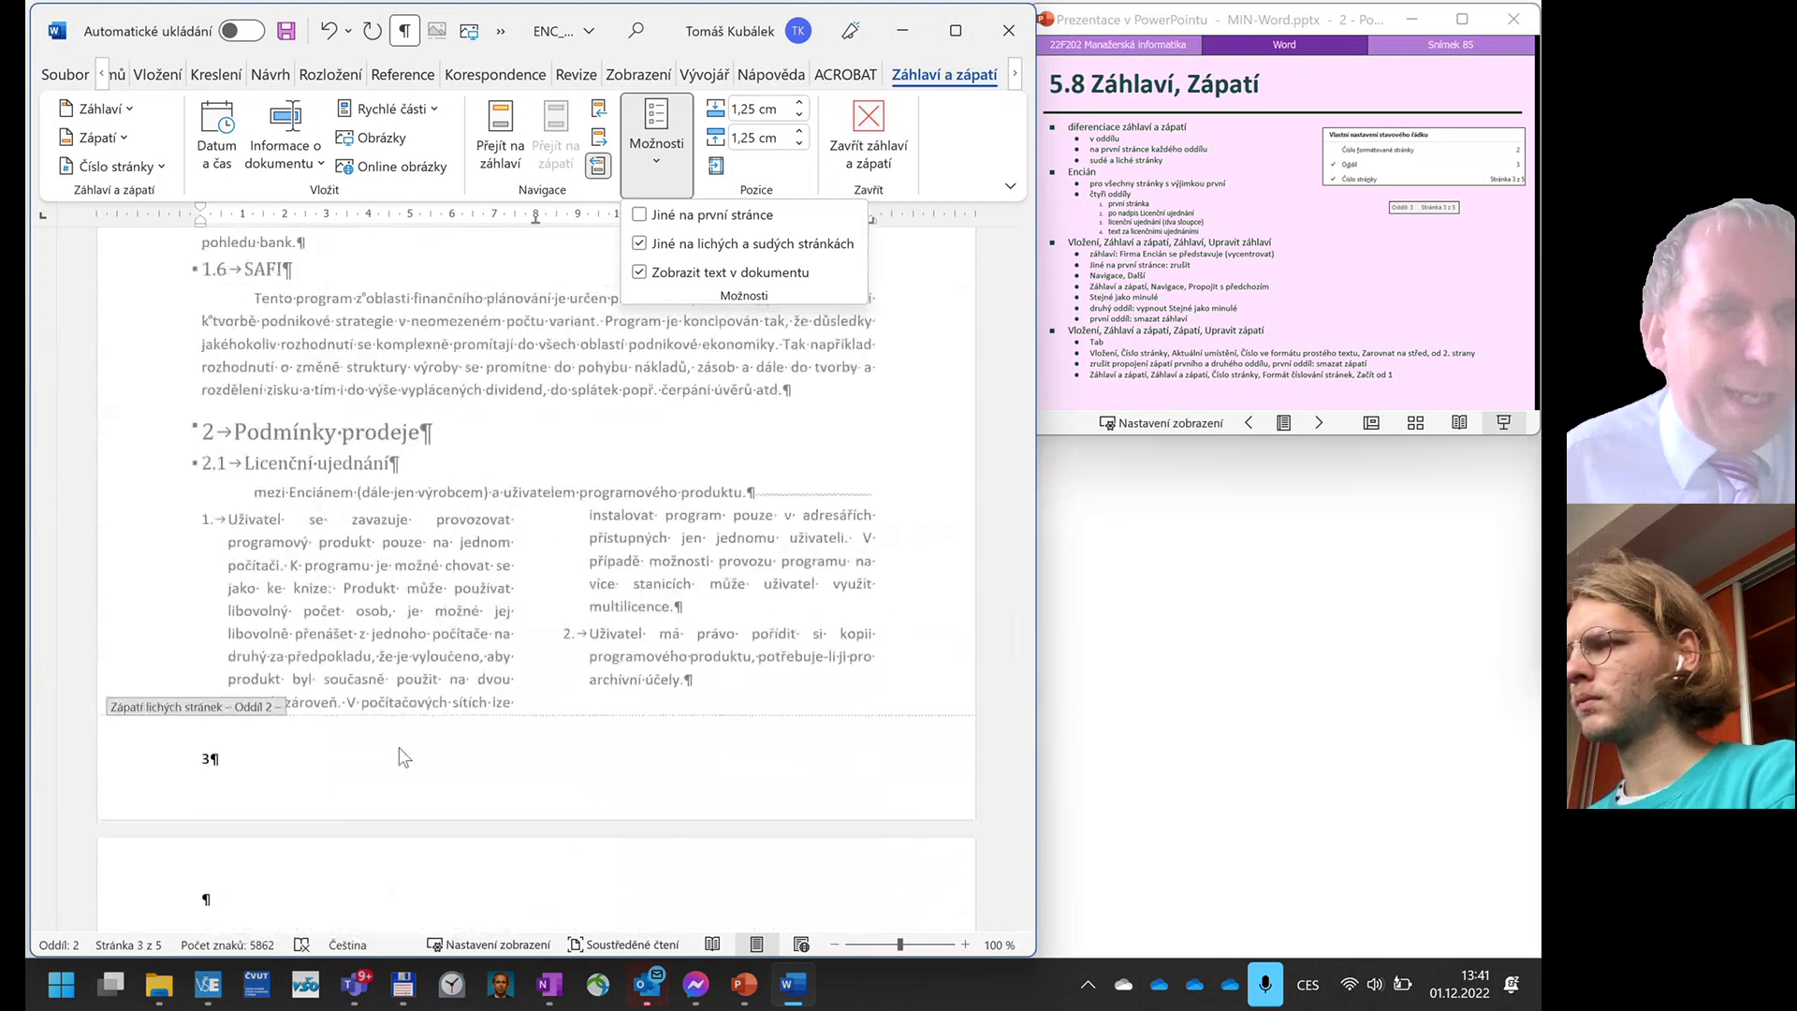
{"action": "scroll", "coordinate": [400, 748], "scroll_direction": "up", "scroll_amount": 3}
{"action": "scroll", "coordinate": [401, 747], "scroll_direction": "up", "scroll_amount": 3}
{"action": "scroll", "coordinate": [401, 748], "scroll_direction": "up", "scroll_amount": 5}
{"action": "scroll", "coordinate": [399, 747], "scroll_direction": "up", "scroll_amount": 3}
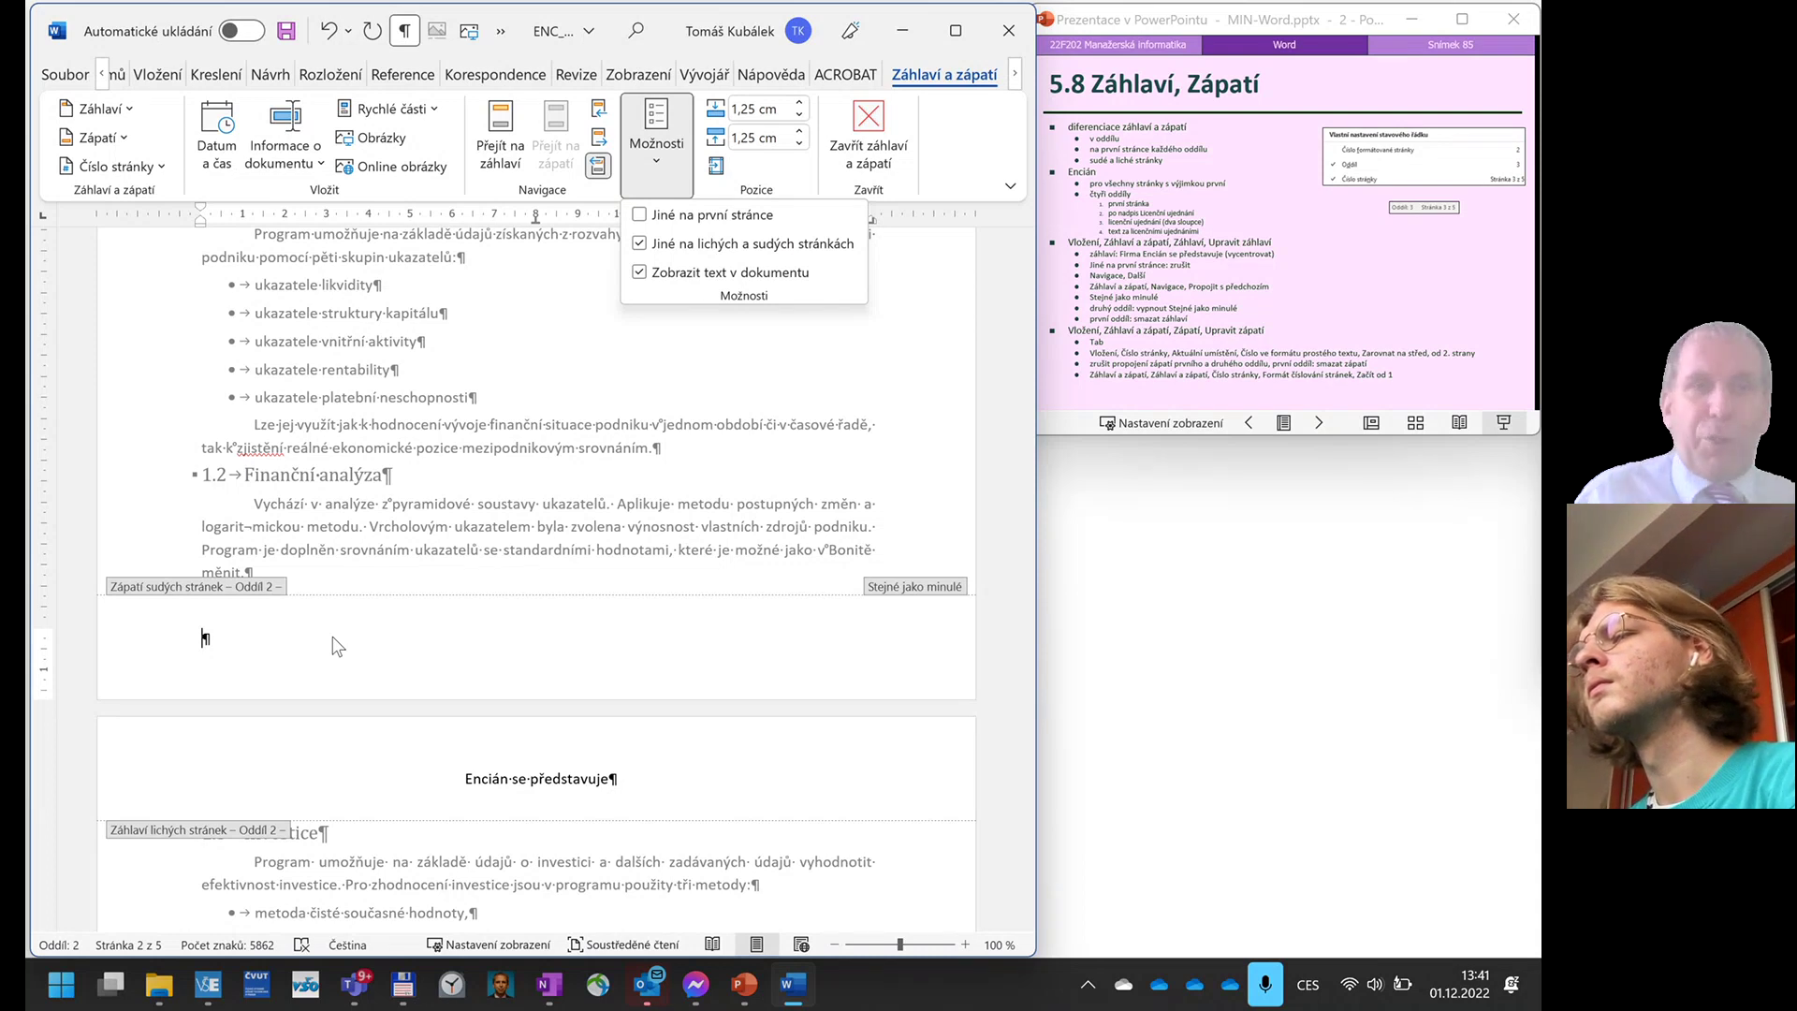
{"action": "left_click", "coordinate": [163, 168]}
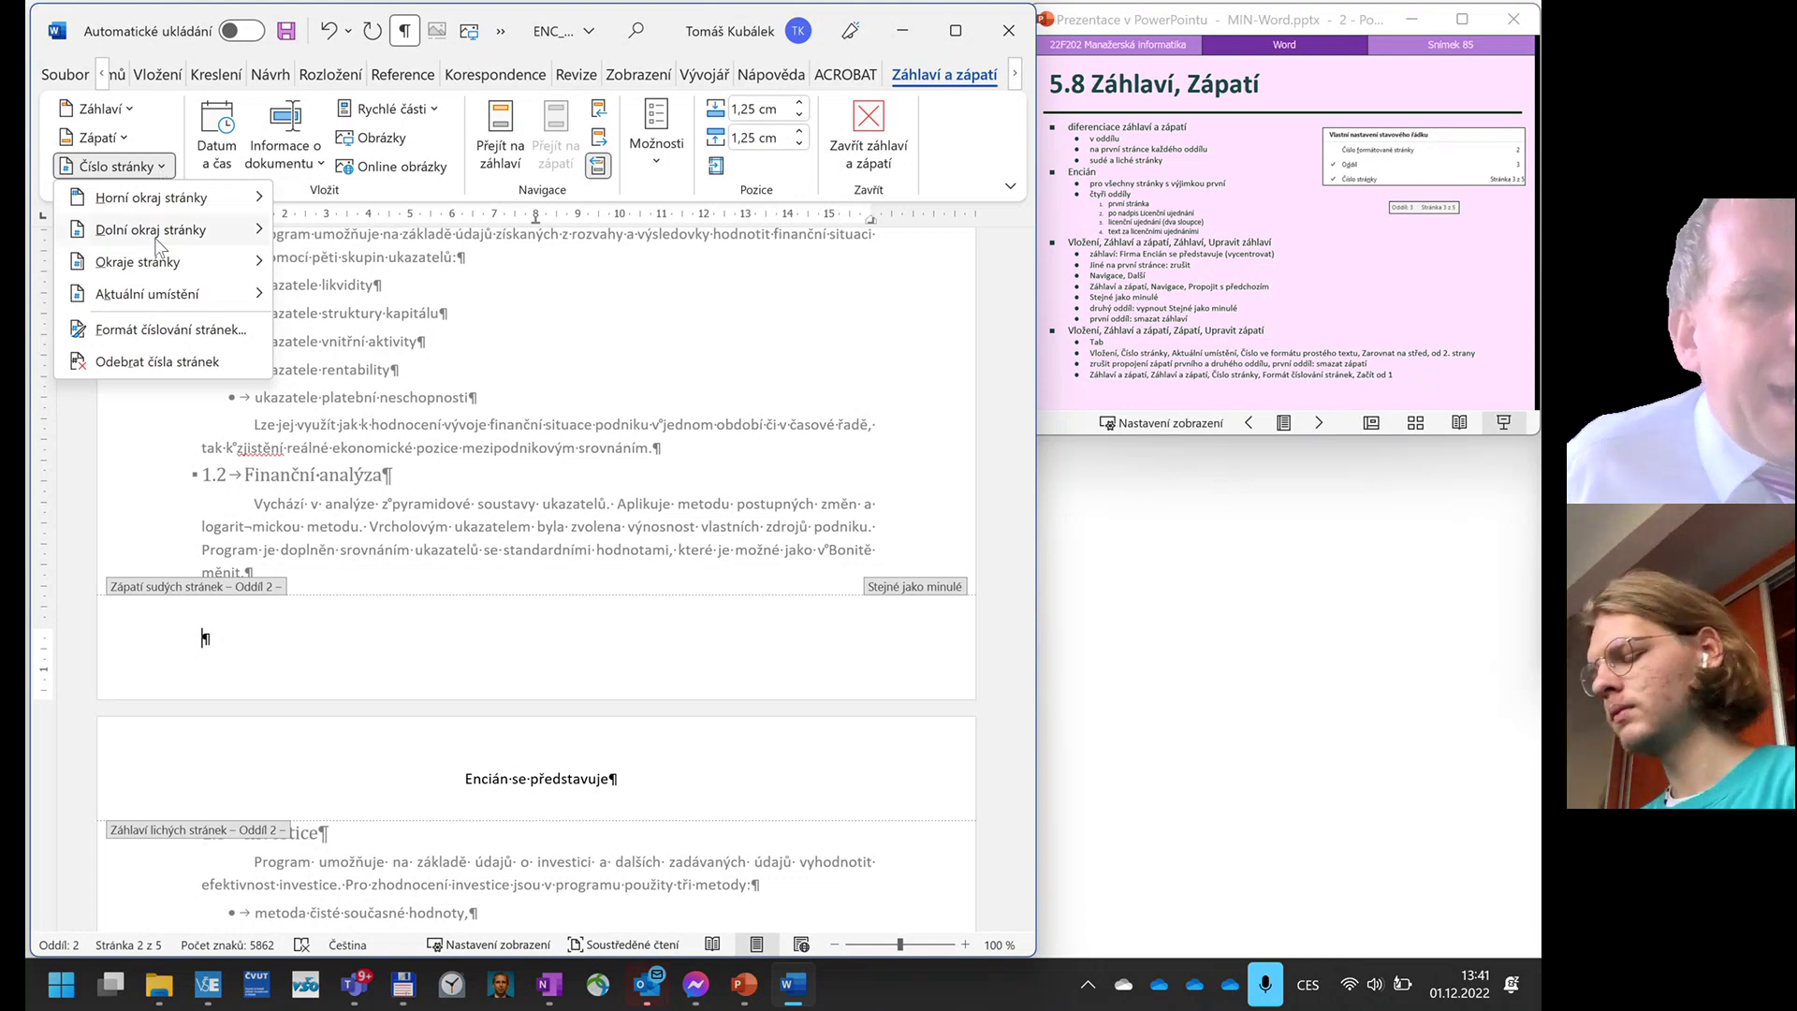
{"action": "mouse_move", "coordinate": [148, 294]}
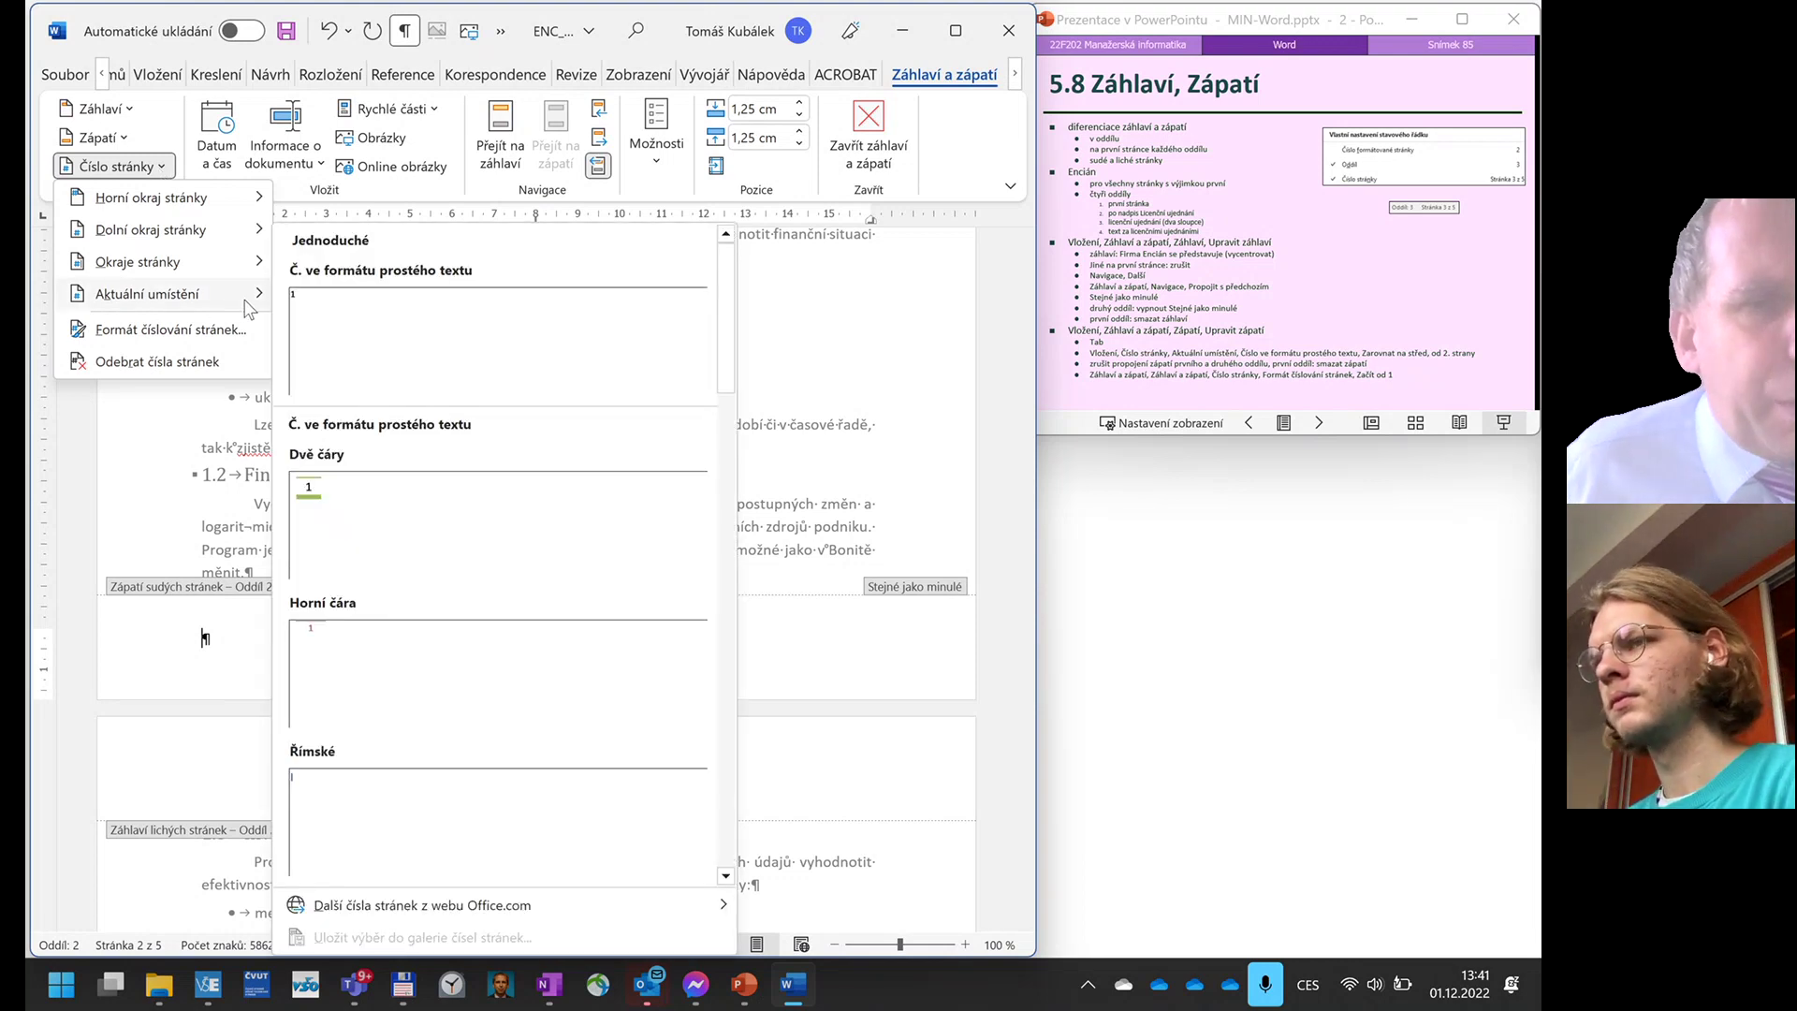
Insert a plain page number into page 2's even footer, then move into page 3's odd footer.
{"action": "left_click", "coordinate": [377, 318]}
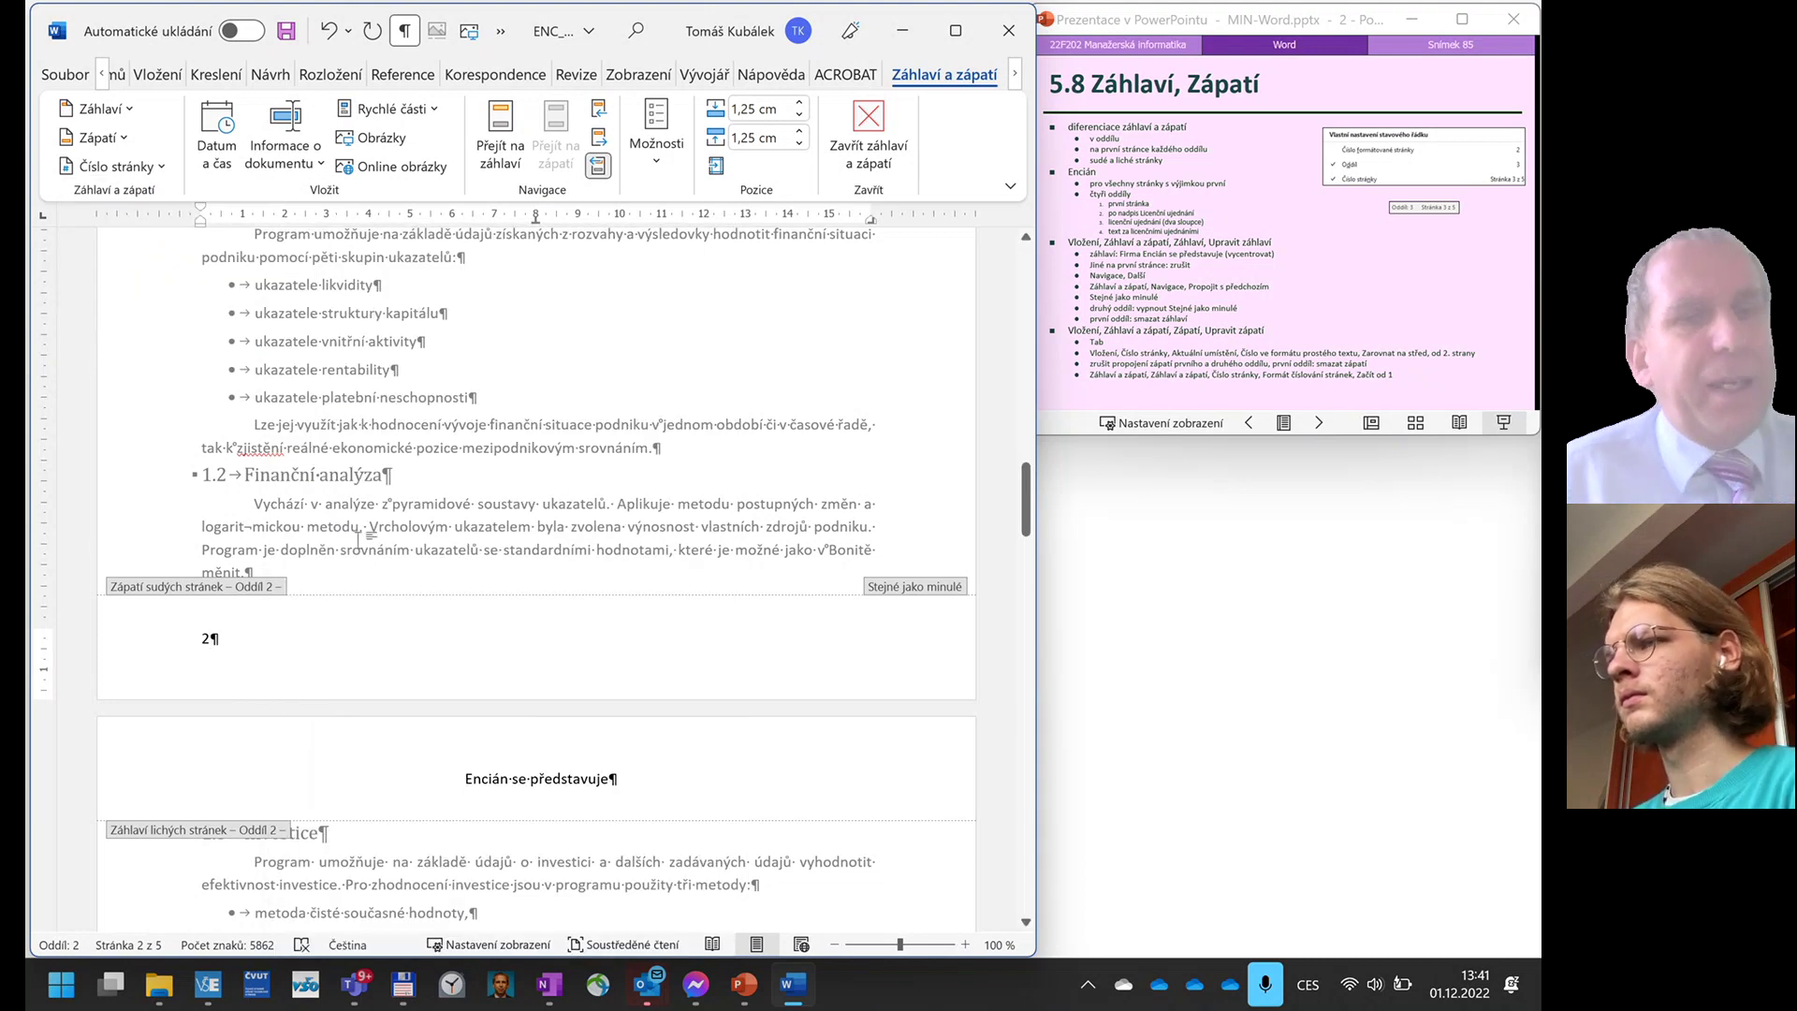
{"action": "scroll", "coordinate": [355, 524], "scroll_direction": "down", "scroll_amount": 3}
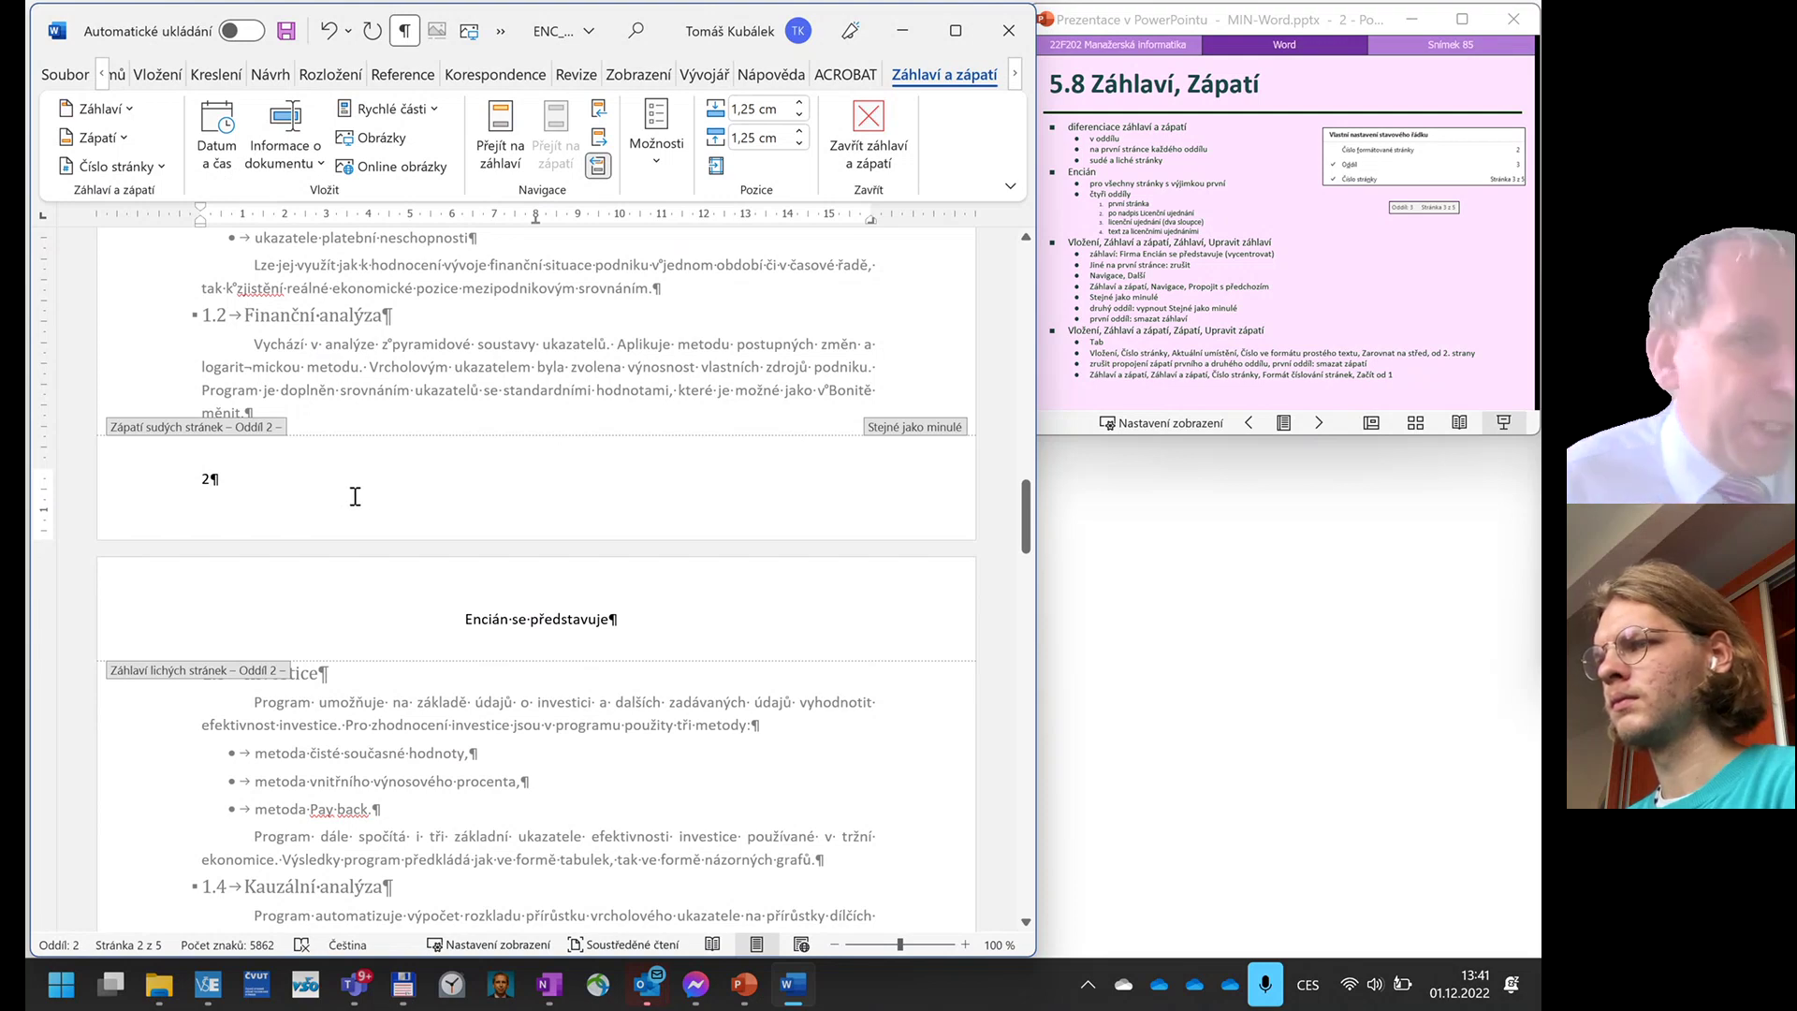
{"action": "scroll", "coordinate": [356, 496], "scroll_direction": "down", "scroll_amount": 3}
{"action": "scroll", "coordinate": [355, 496], "scroll_direction": "down", "scroll_amount": 3}
{"action": "scroll", "coordinate": [358, 500], "scroll_direction": "down", "scroll_amount": 2}
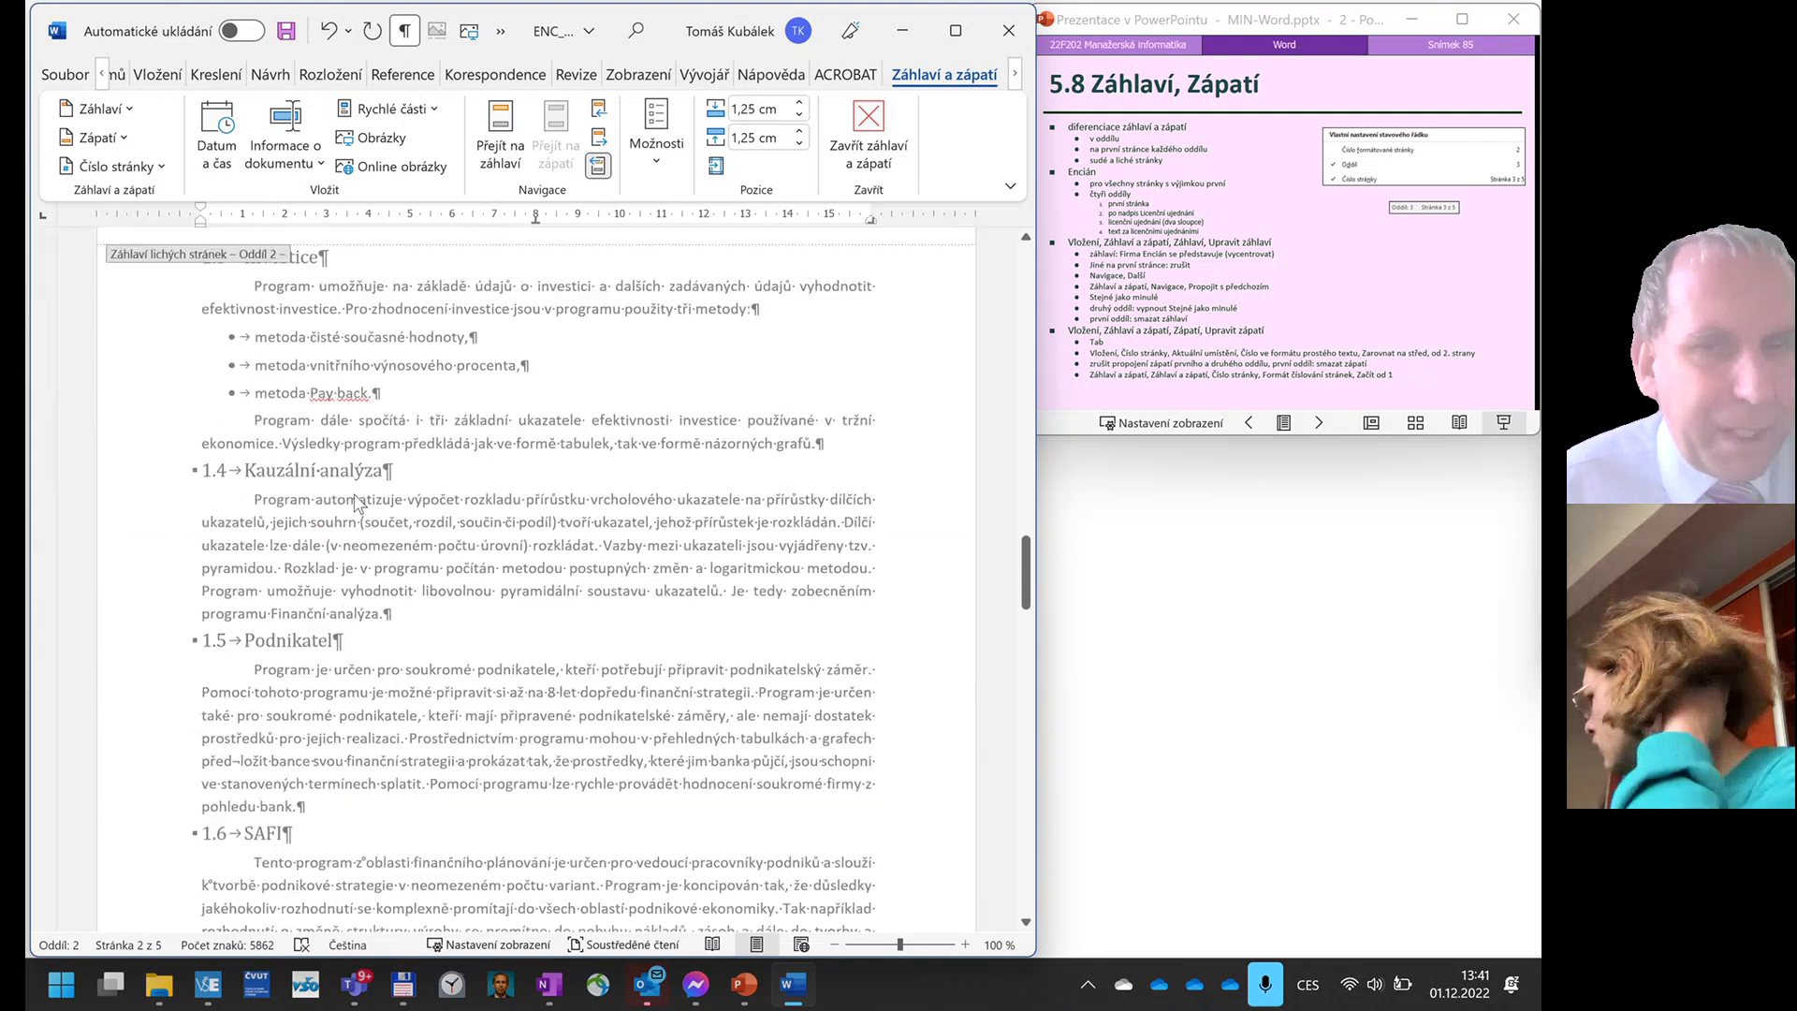
{"action": "scroll", "coordinate": [360, 503], "scroll_direction": "down", "scroll_amount": 6}
{"action": "scroll", "coordinate": [356, 504], "scroll_direction": "down", "scroll_amount": 3}
{"action": "scroll", "coordinate": [355, 503], "scroll_direction": "down", "scroll_amount": 3}
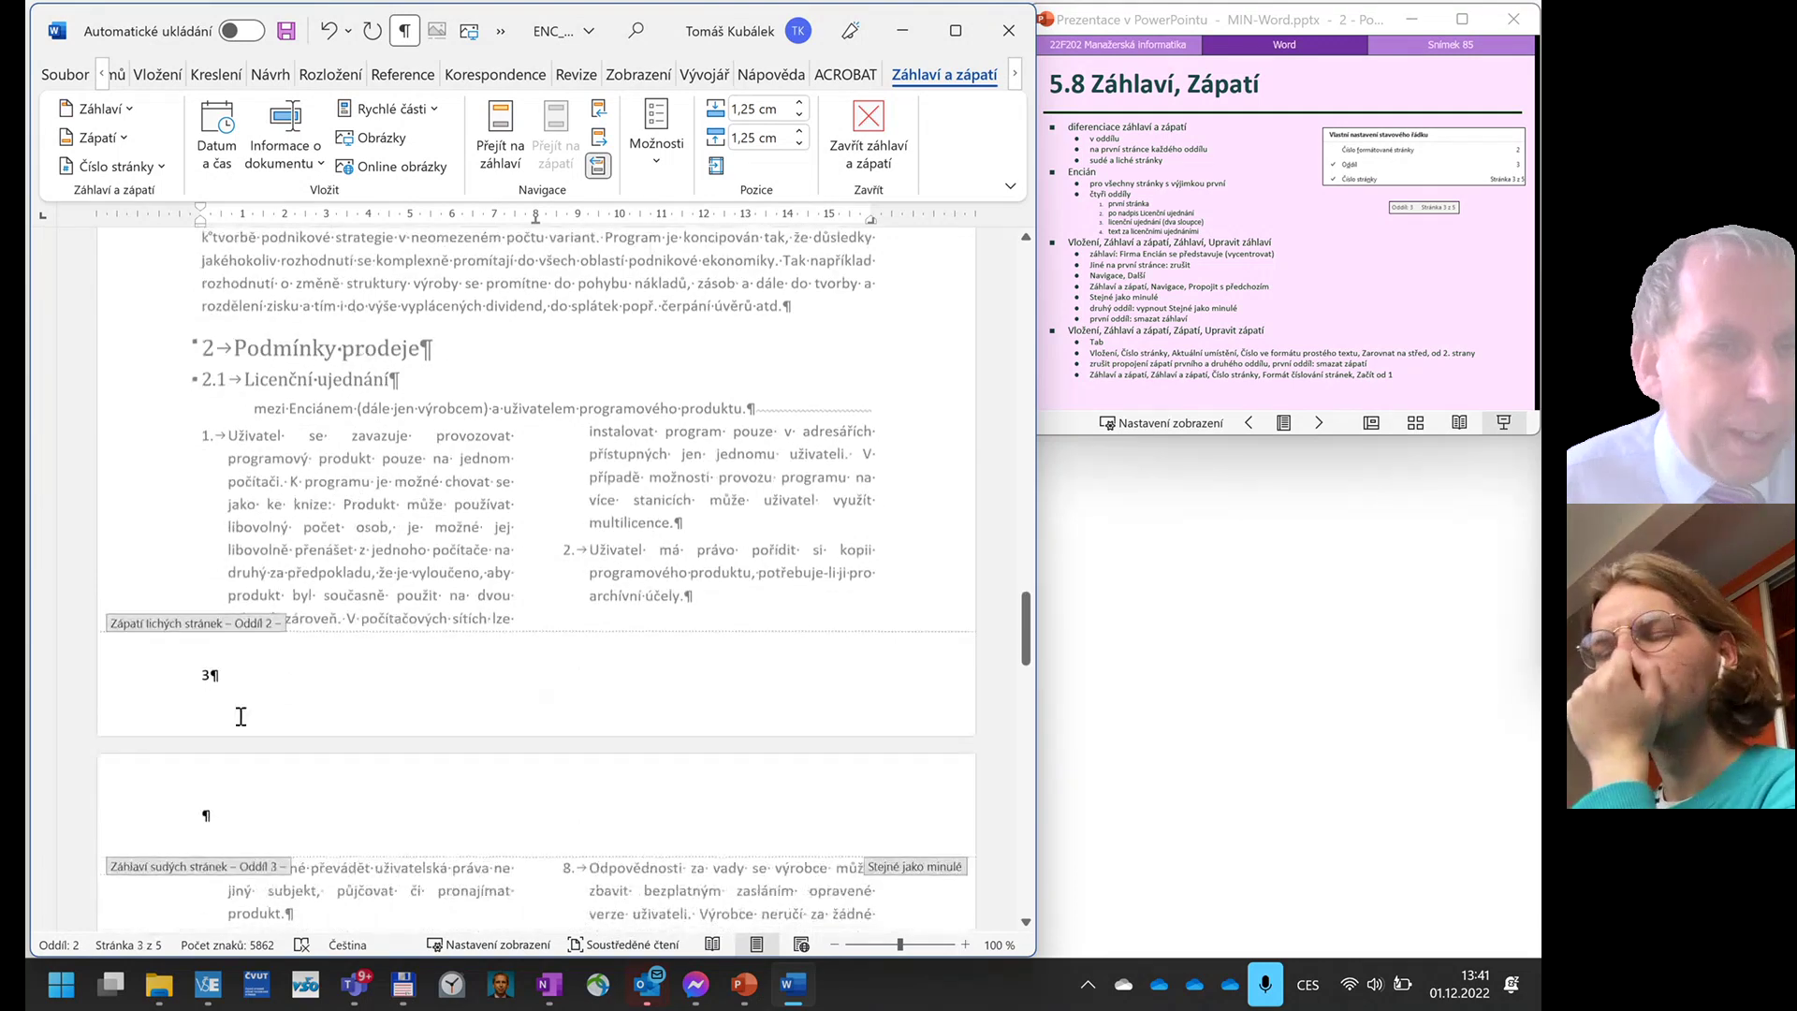
{"action": "left_click", "coordinate": [233, 672]}
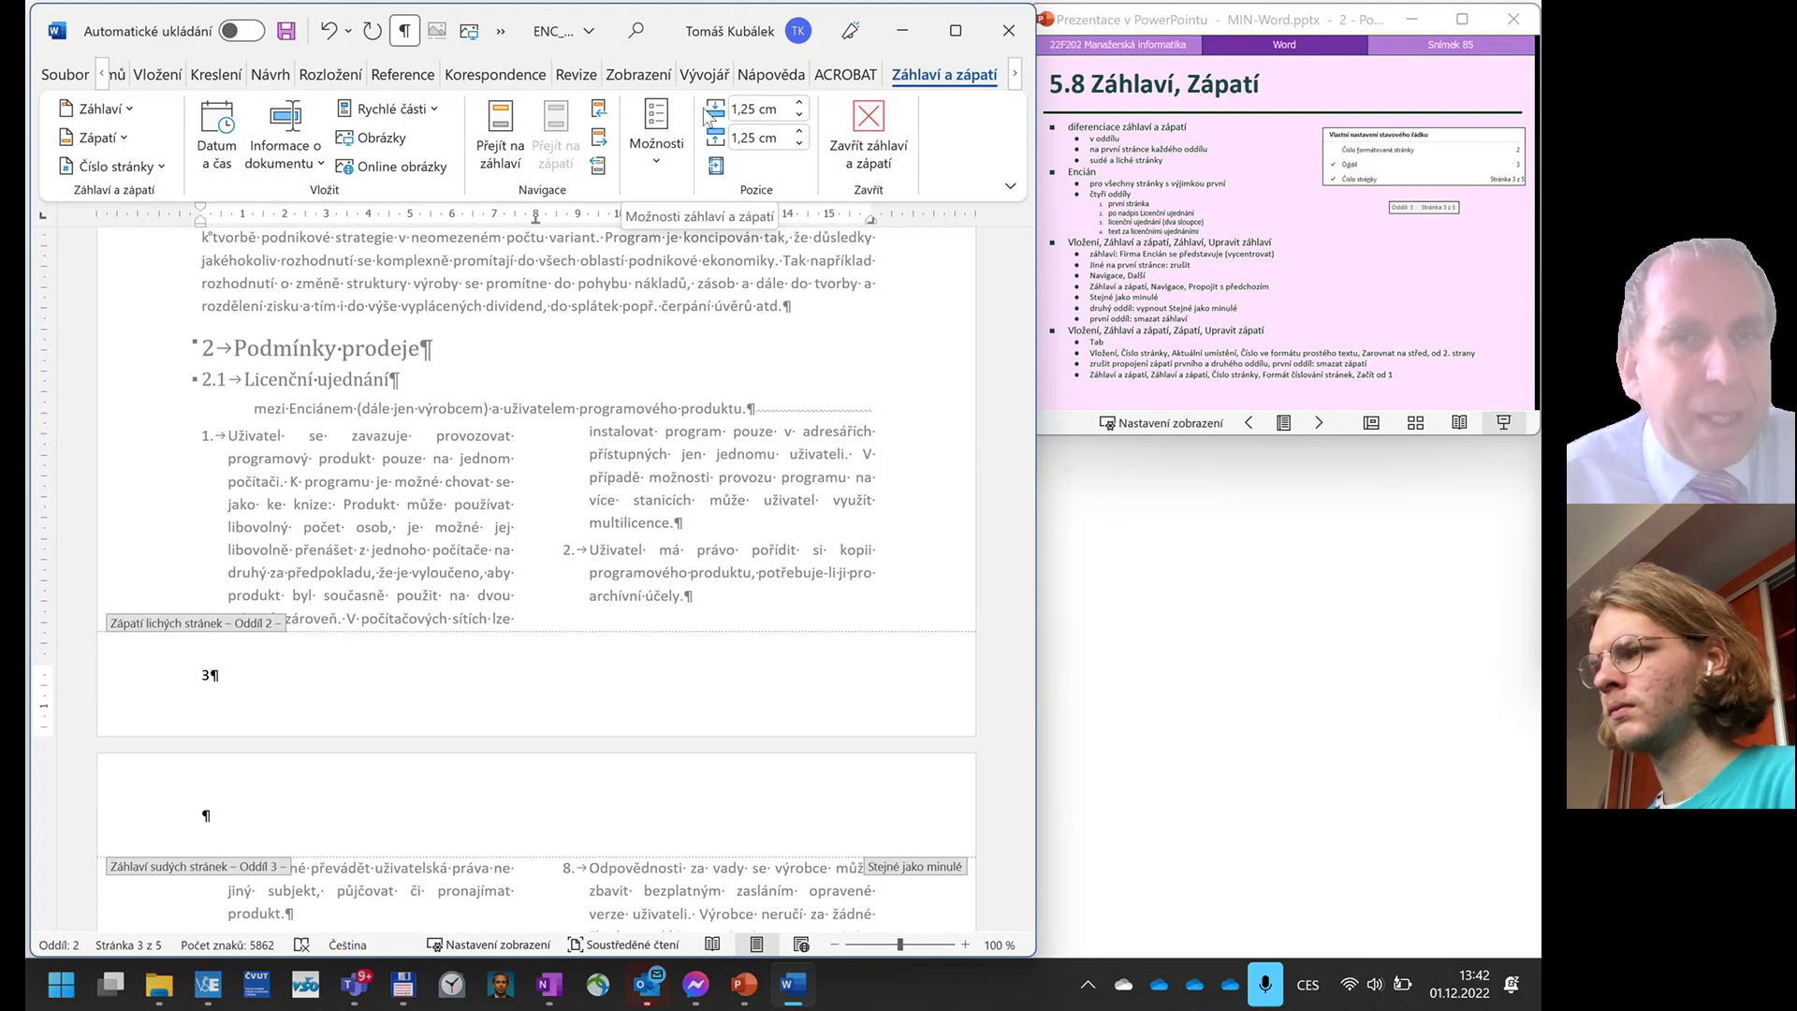
Right-align the page number 3 in the page 3 odd-page footer.
{"action": "left_click", "coordinate": [117, 74]}
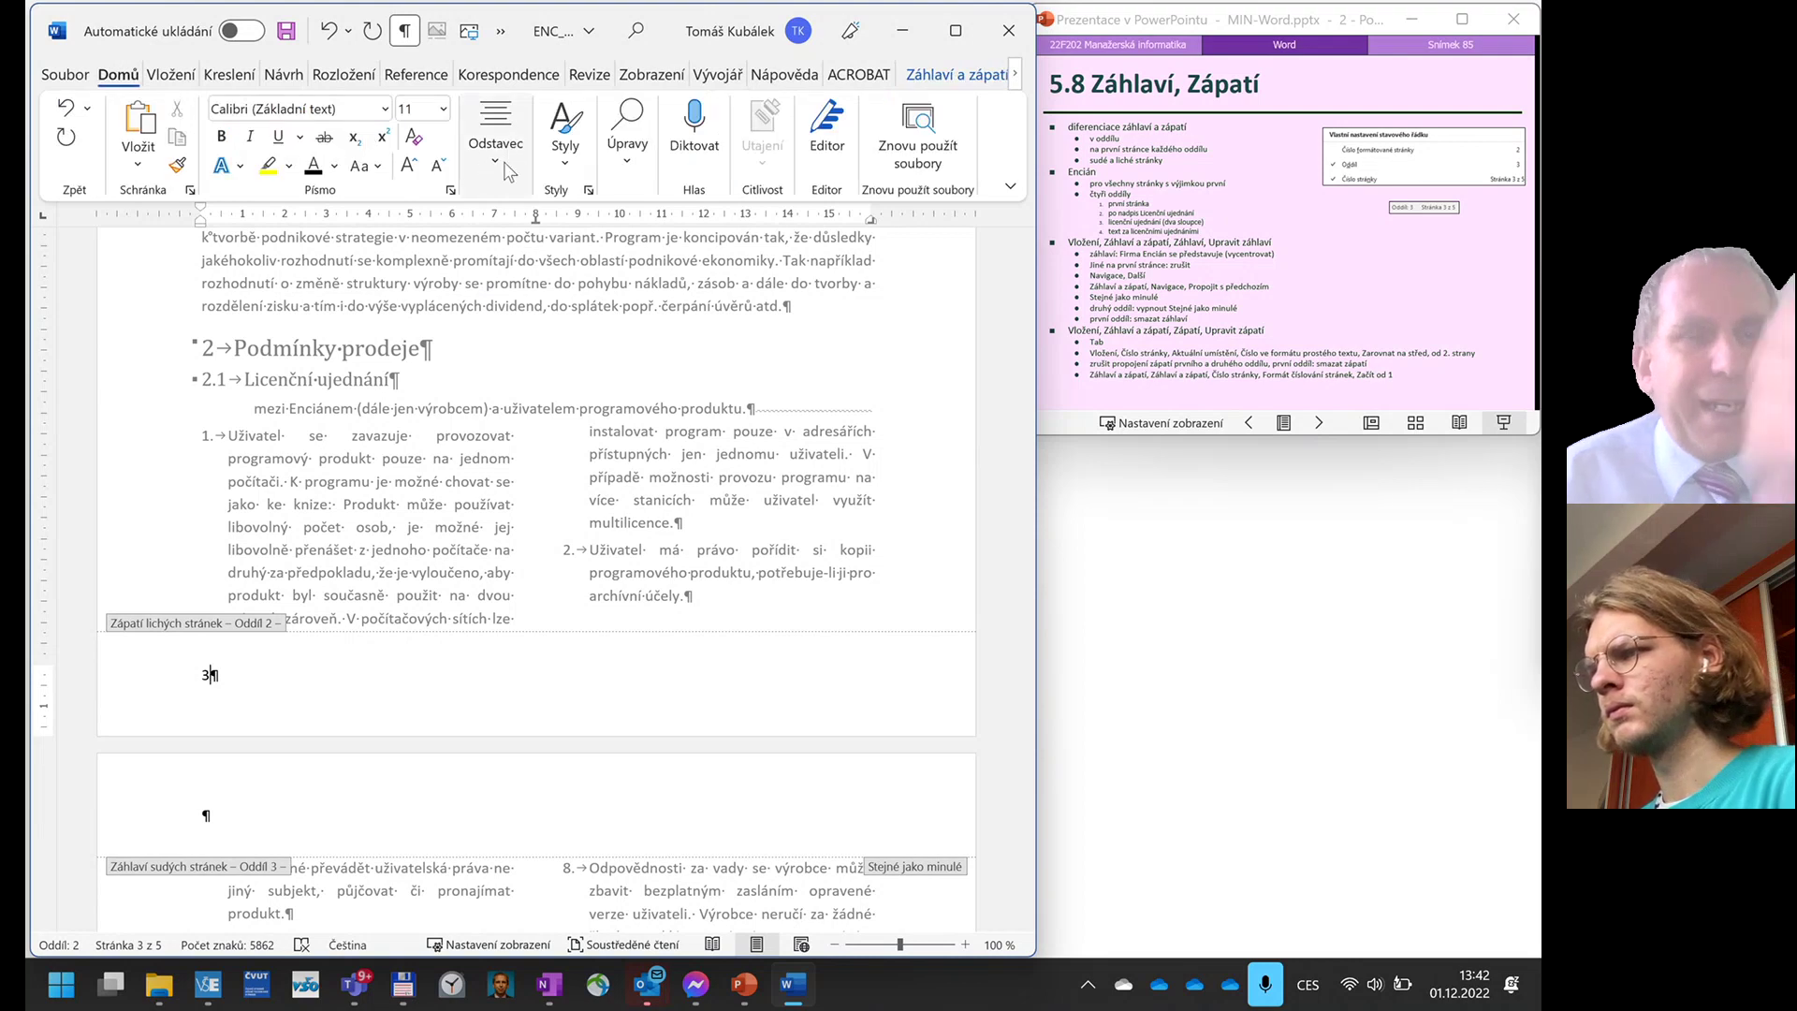
{"action": "left_click", "coordinate": [496, 150]}
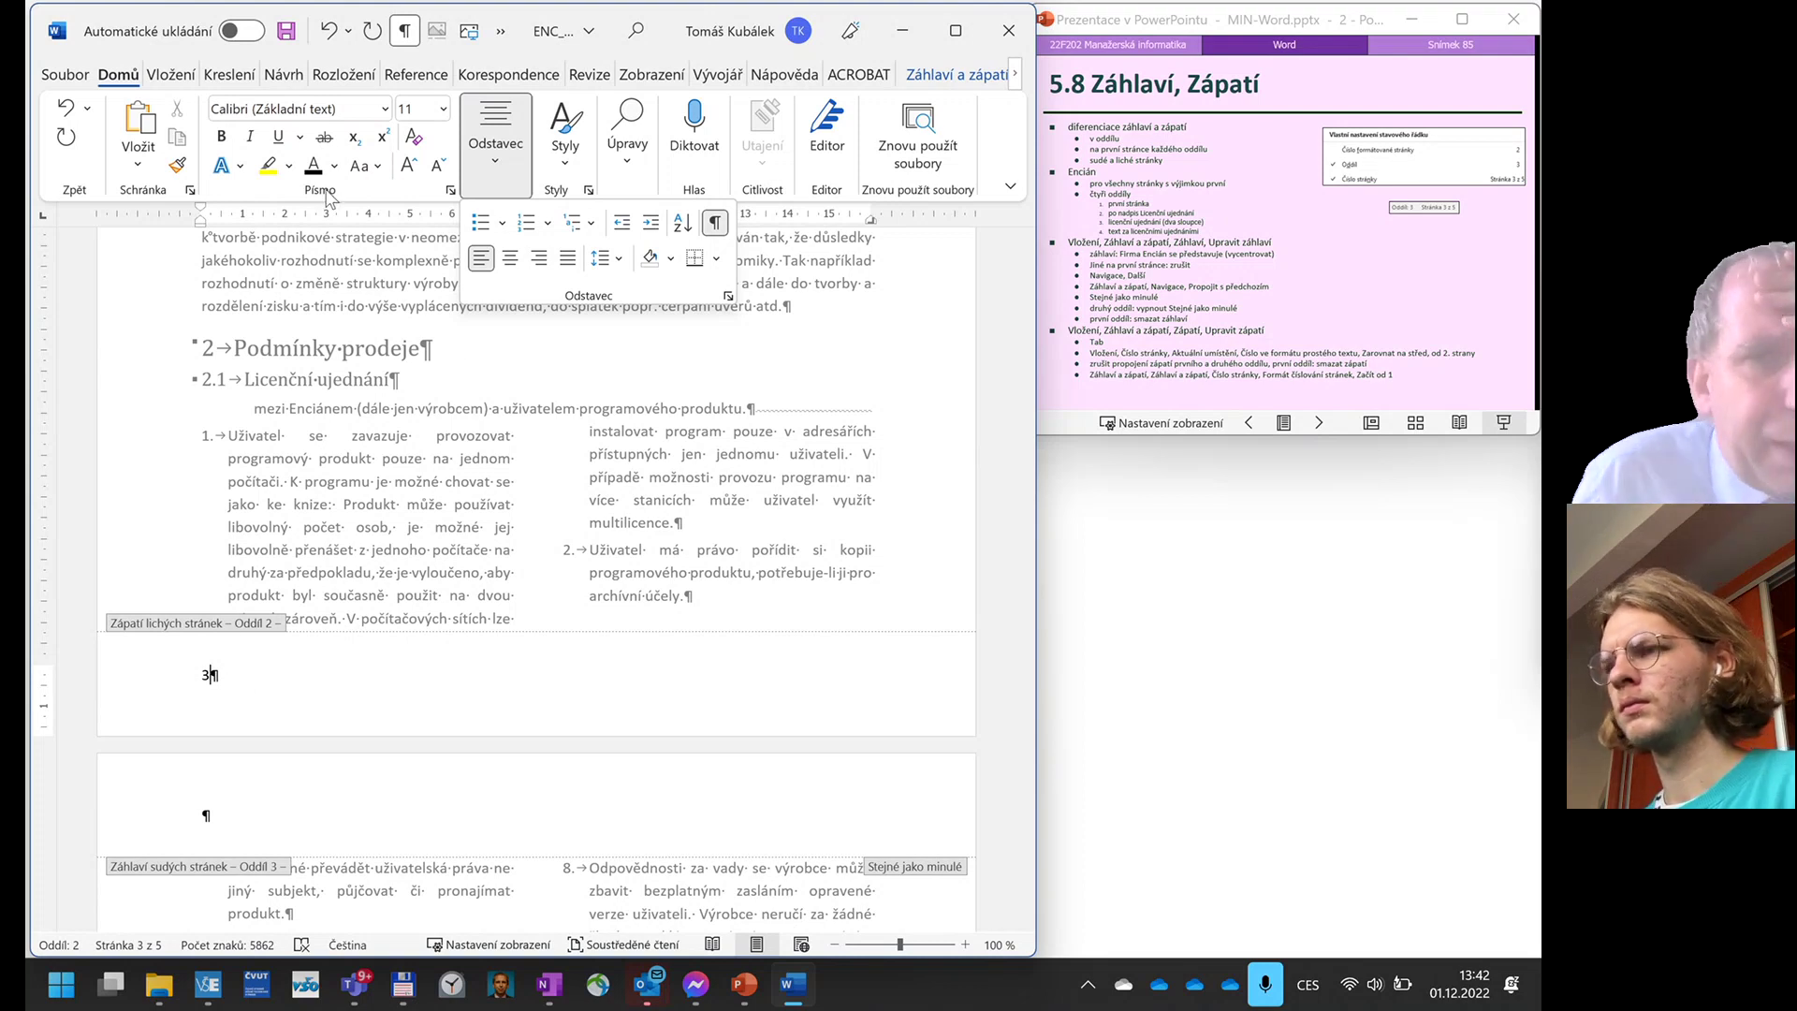
{"action": "left_click", "coordinate": [540, 259]}
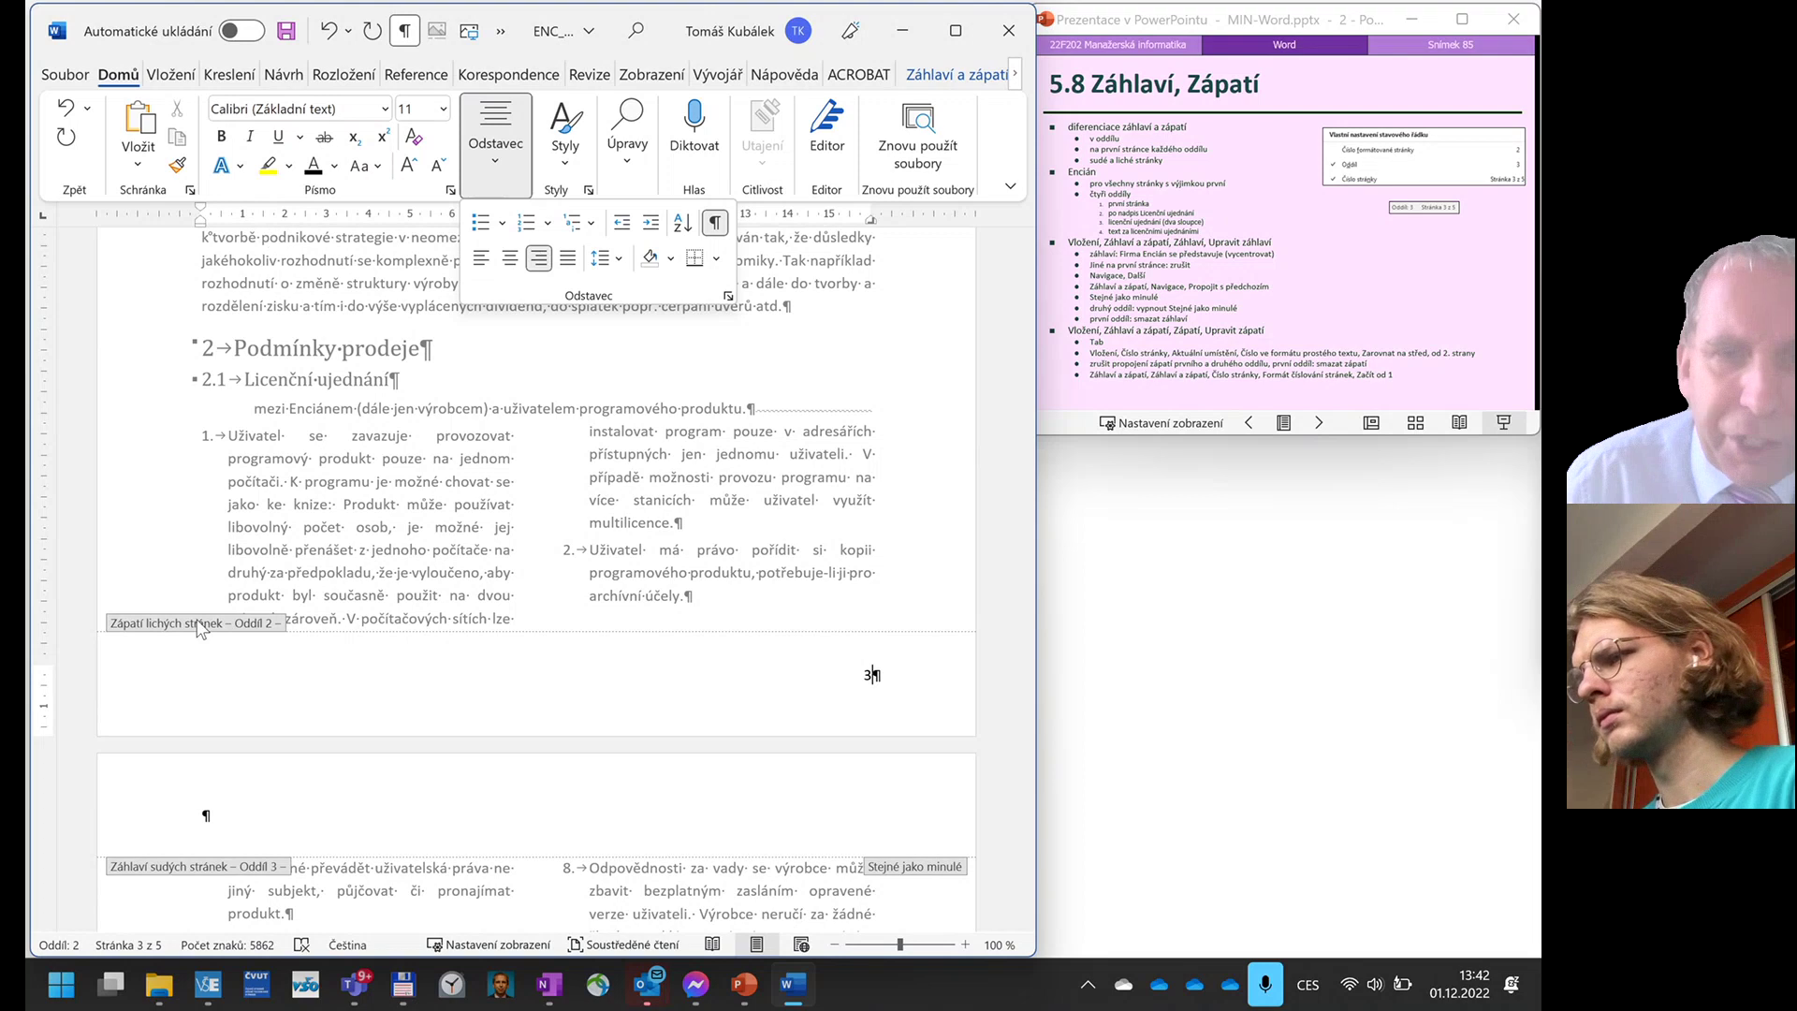
{"action": "scroll", "coordinate": [587, 602], "scroll_direction": "down", "scroll_amount": 2}
{"action": "scroll", "coordinate": [587, 602], "scroll_direction": "down", "scroll_amount": 6}
{"action": "scroll", "coordinate": [587, 599], "scroll_direction": "down", "scroll_amount": 4}
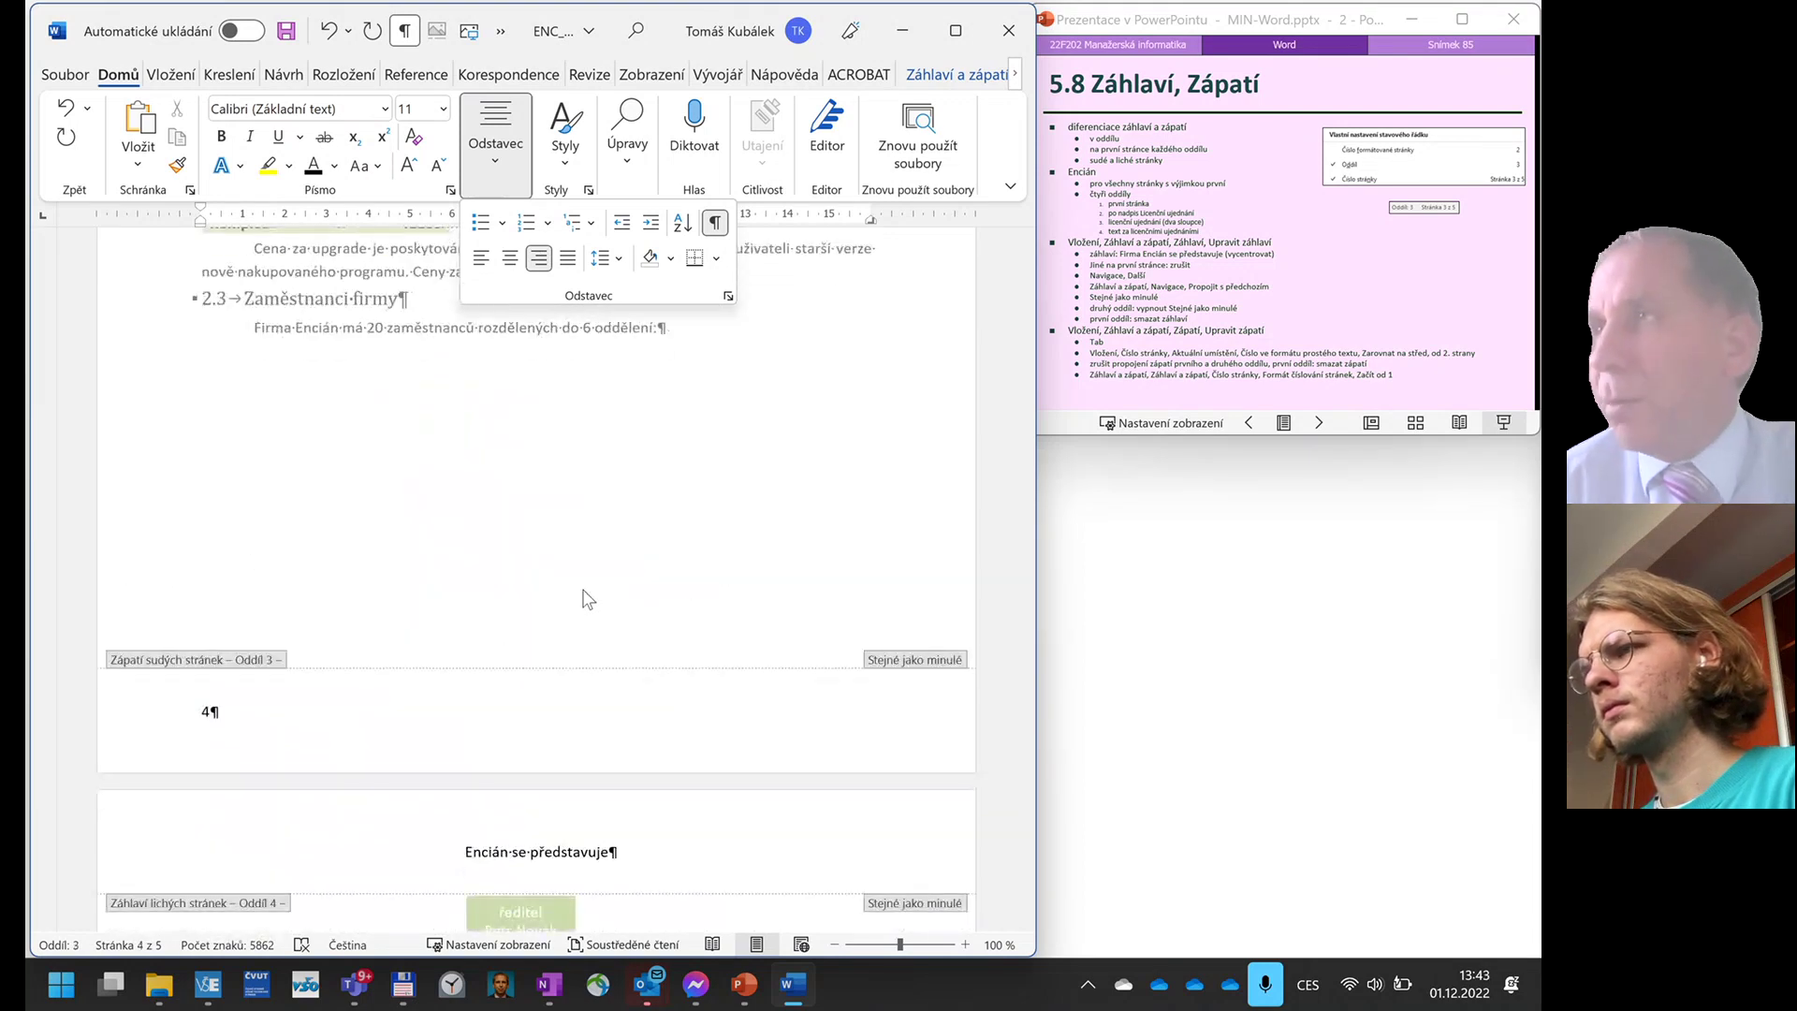
{"action": "scroll", "coordinate": [589, 592], "scroll_direction": "up", "scroll_amount": 1}
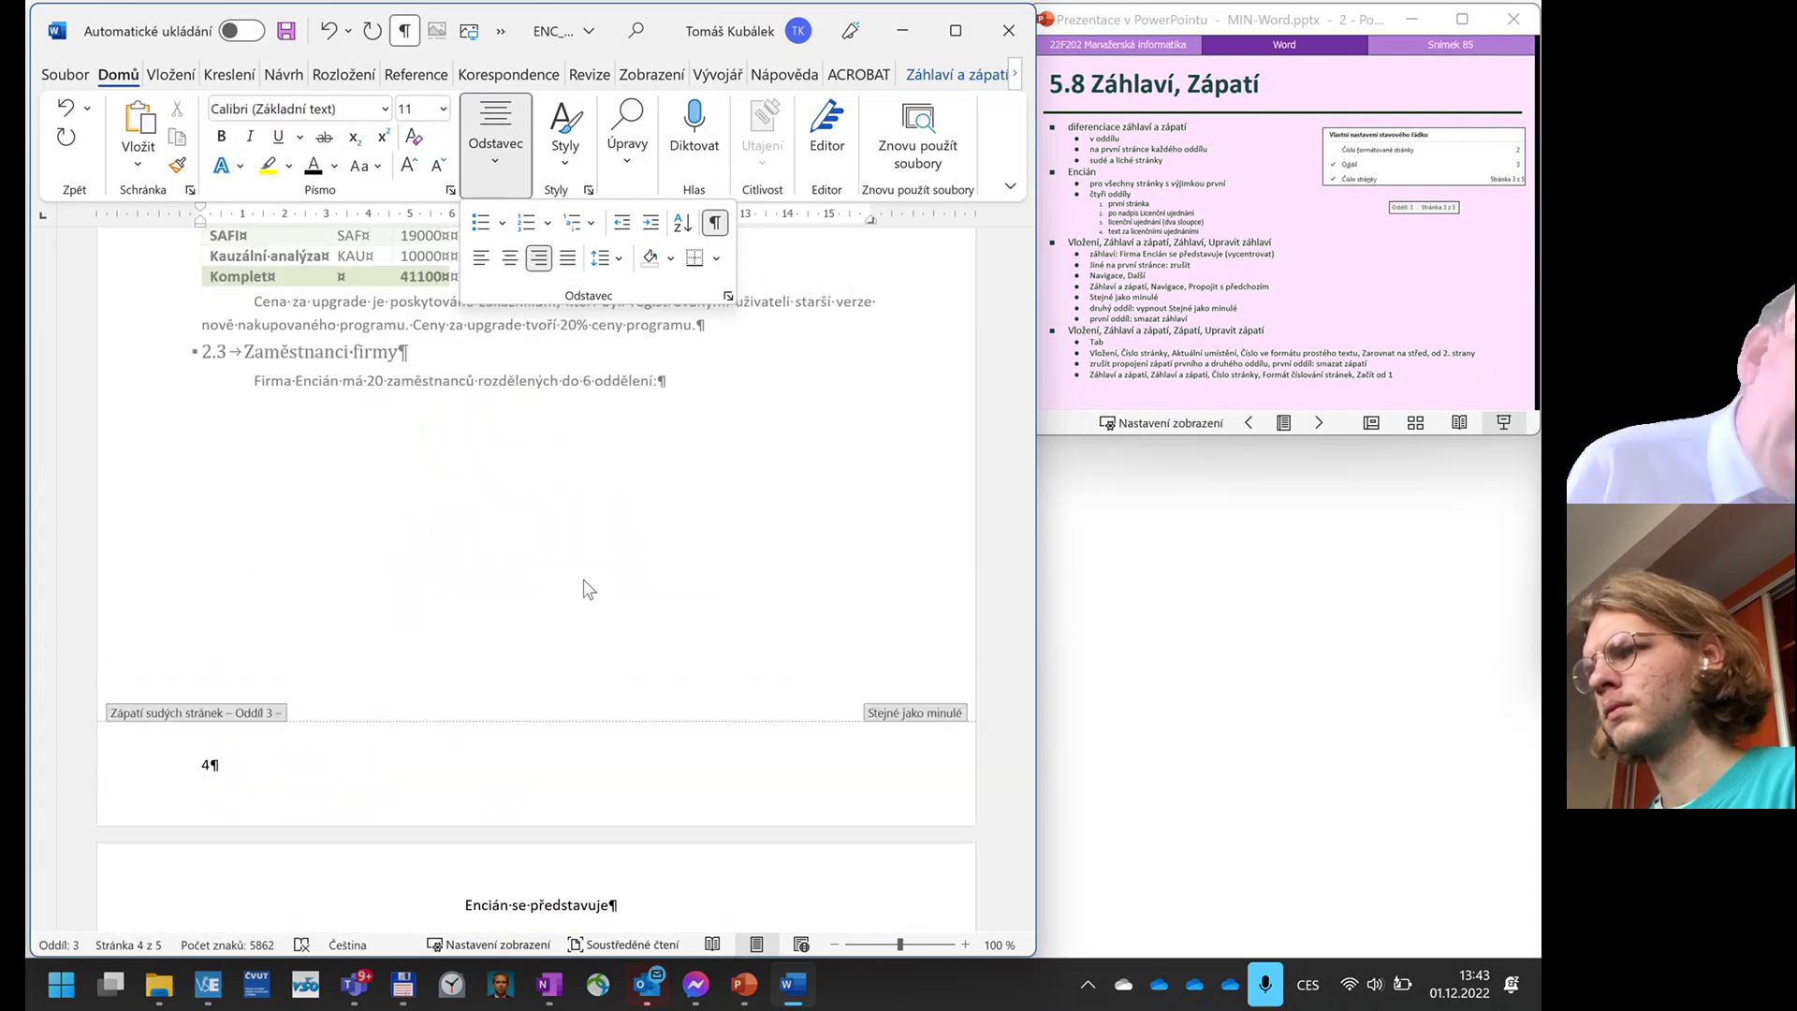
{"action": "scroll", "coordinate": [588, 589], "scroll_direction": "up", "scroll_amount": 4}
{"action": "scroll", "coordinate": [589, 589], "scroll_direction": "up", "scroll_amount": 3}
{"action": "scroll", "coordinate": [585, 580], "scroll_direction": "up", "scroll_amount": 3}
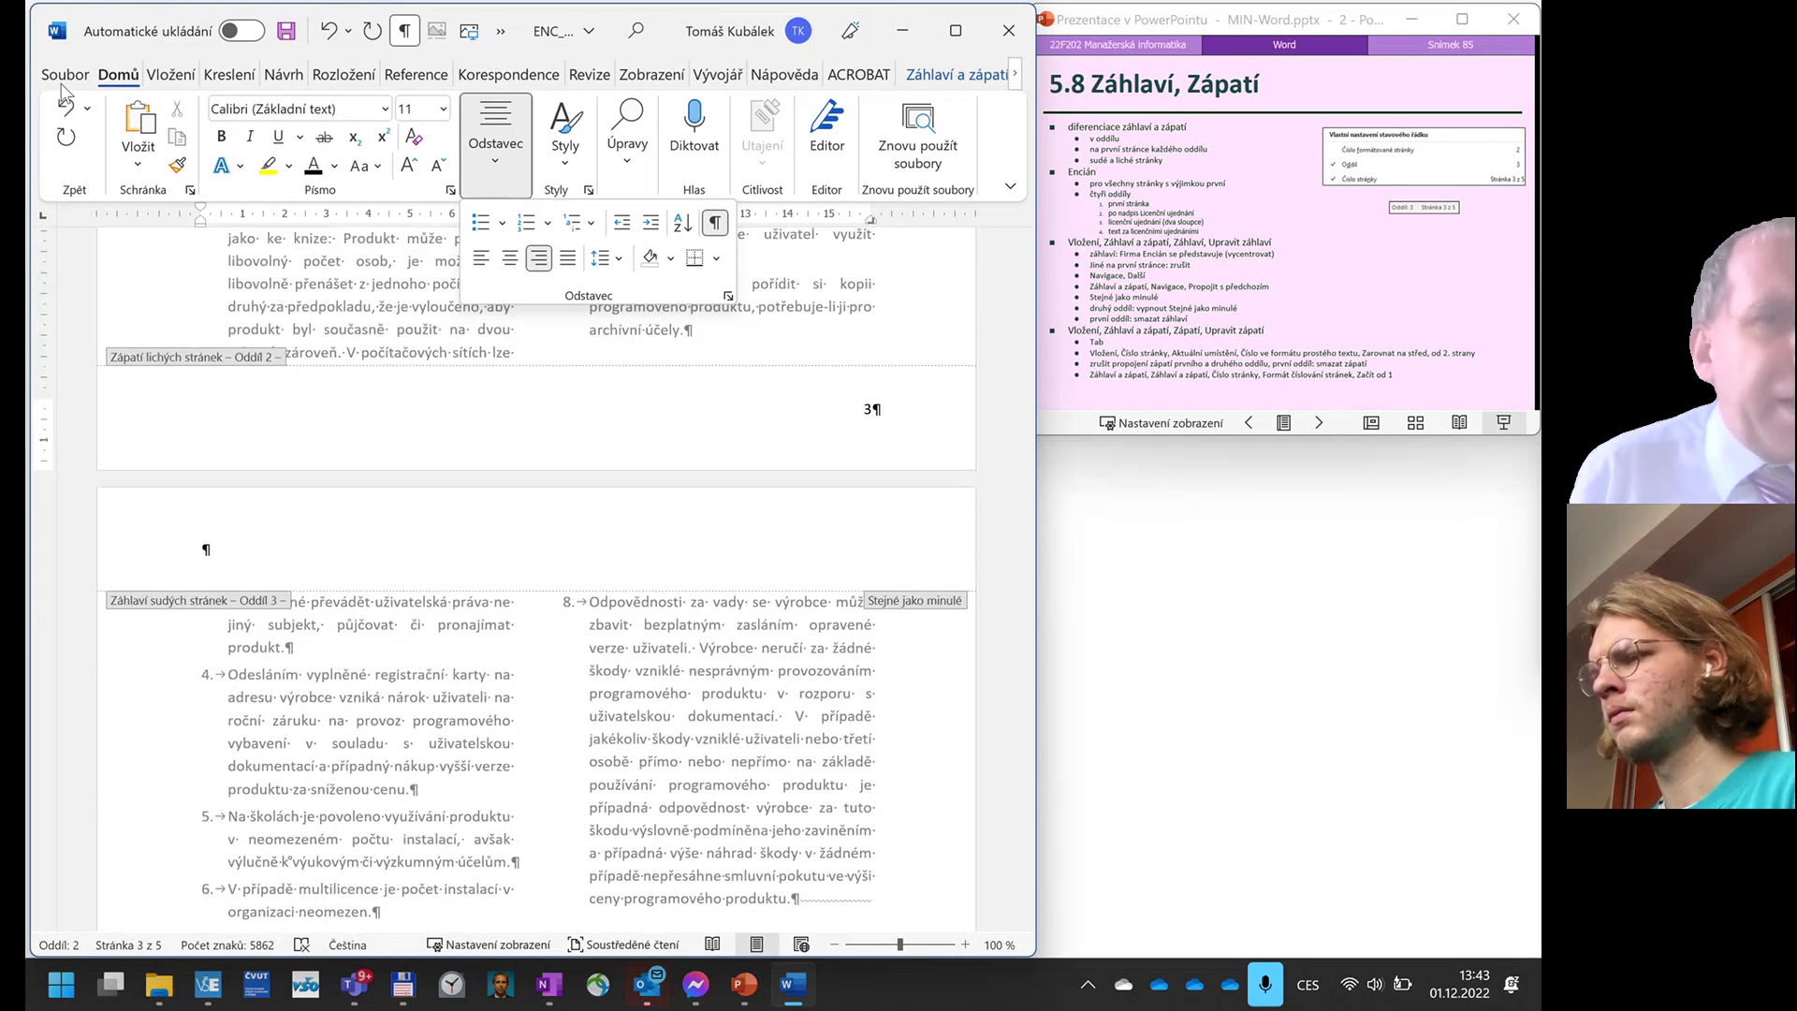
Dismiss the open menus and select the footer page number 3.
{"action": "key", "text": "Escape"}
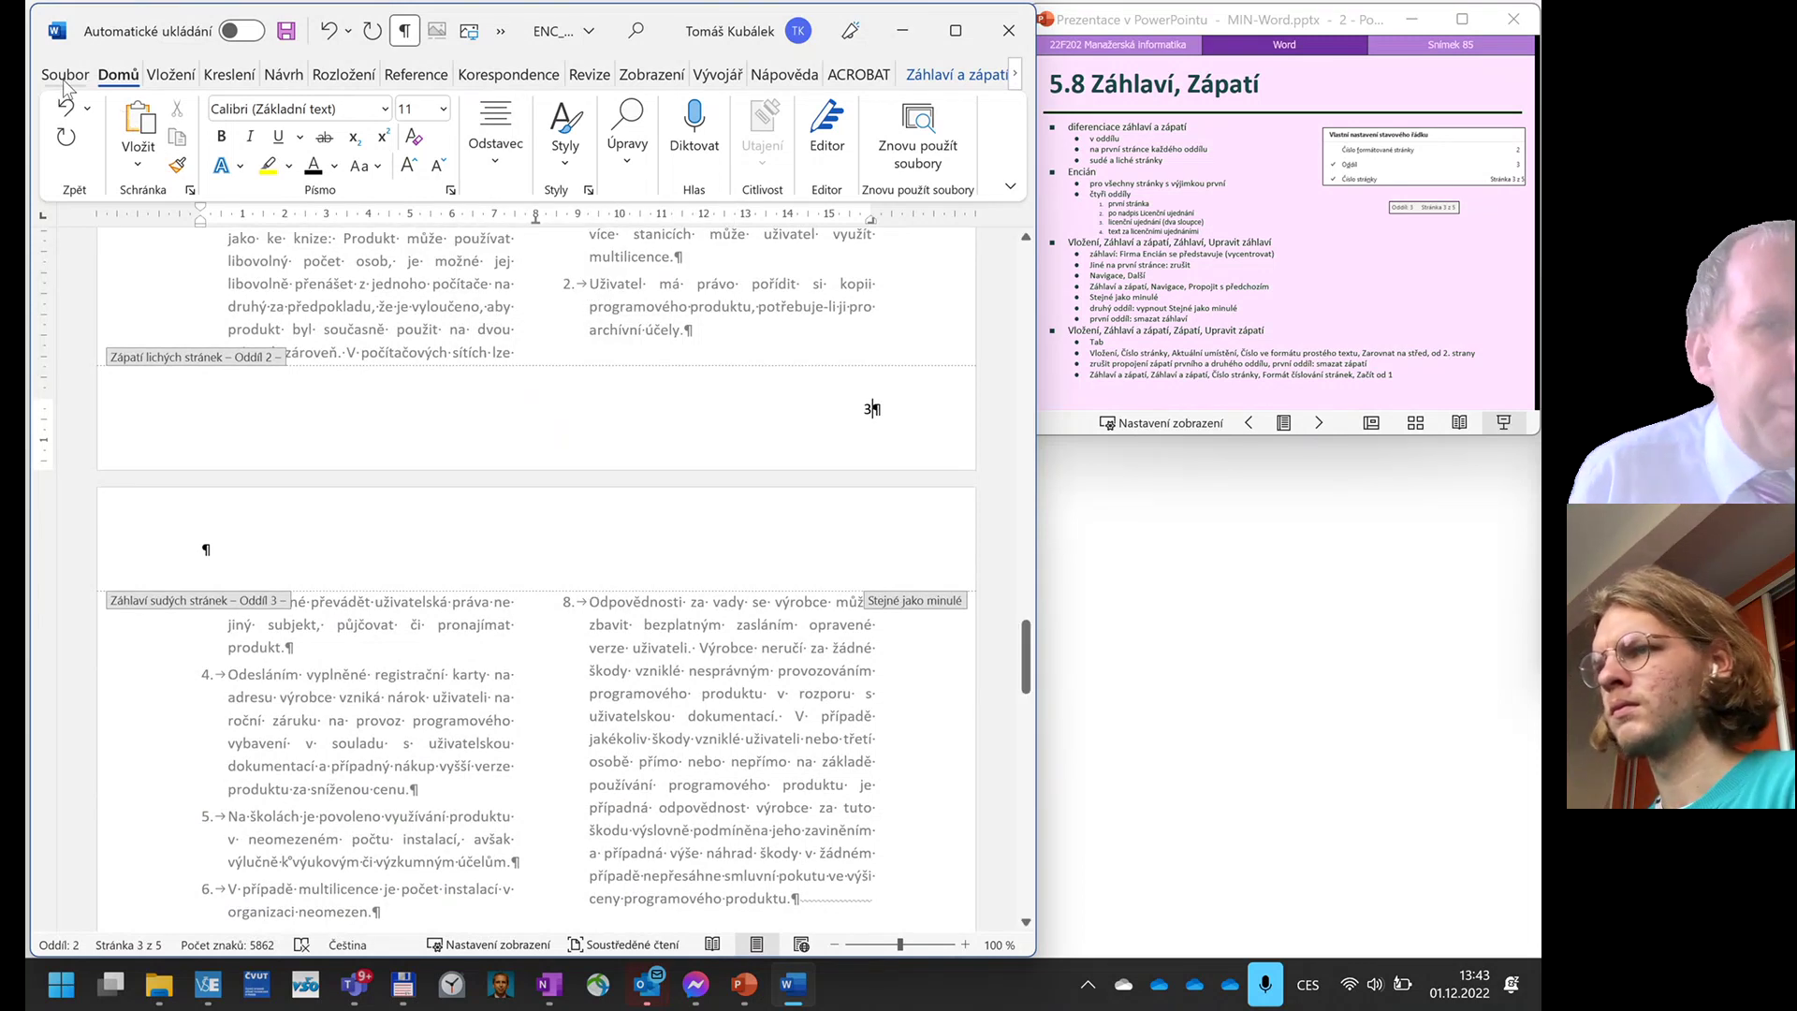
{"action": "left_click", "coordinate": [65, 78]}
{"action": "key", "text": "Escape"}
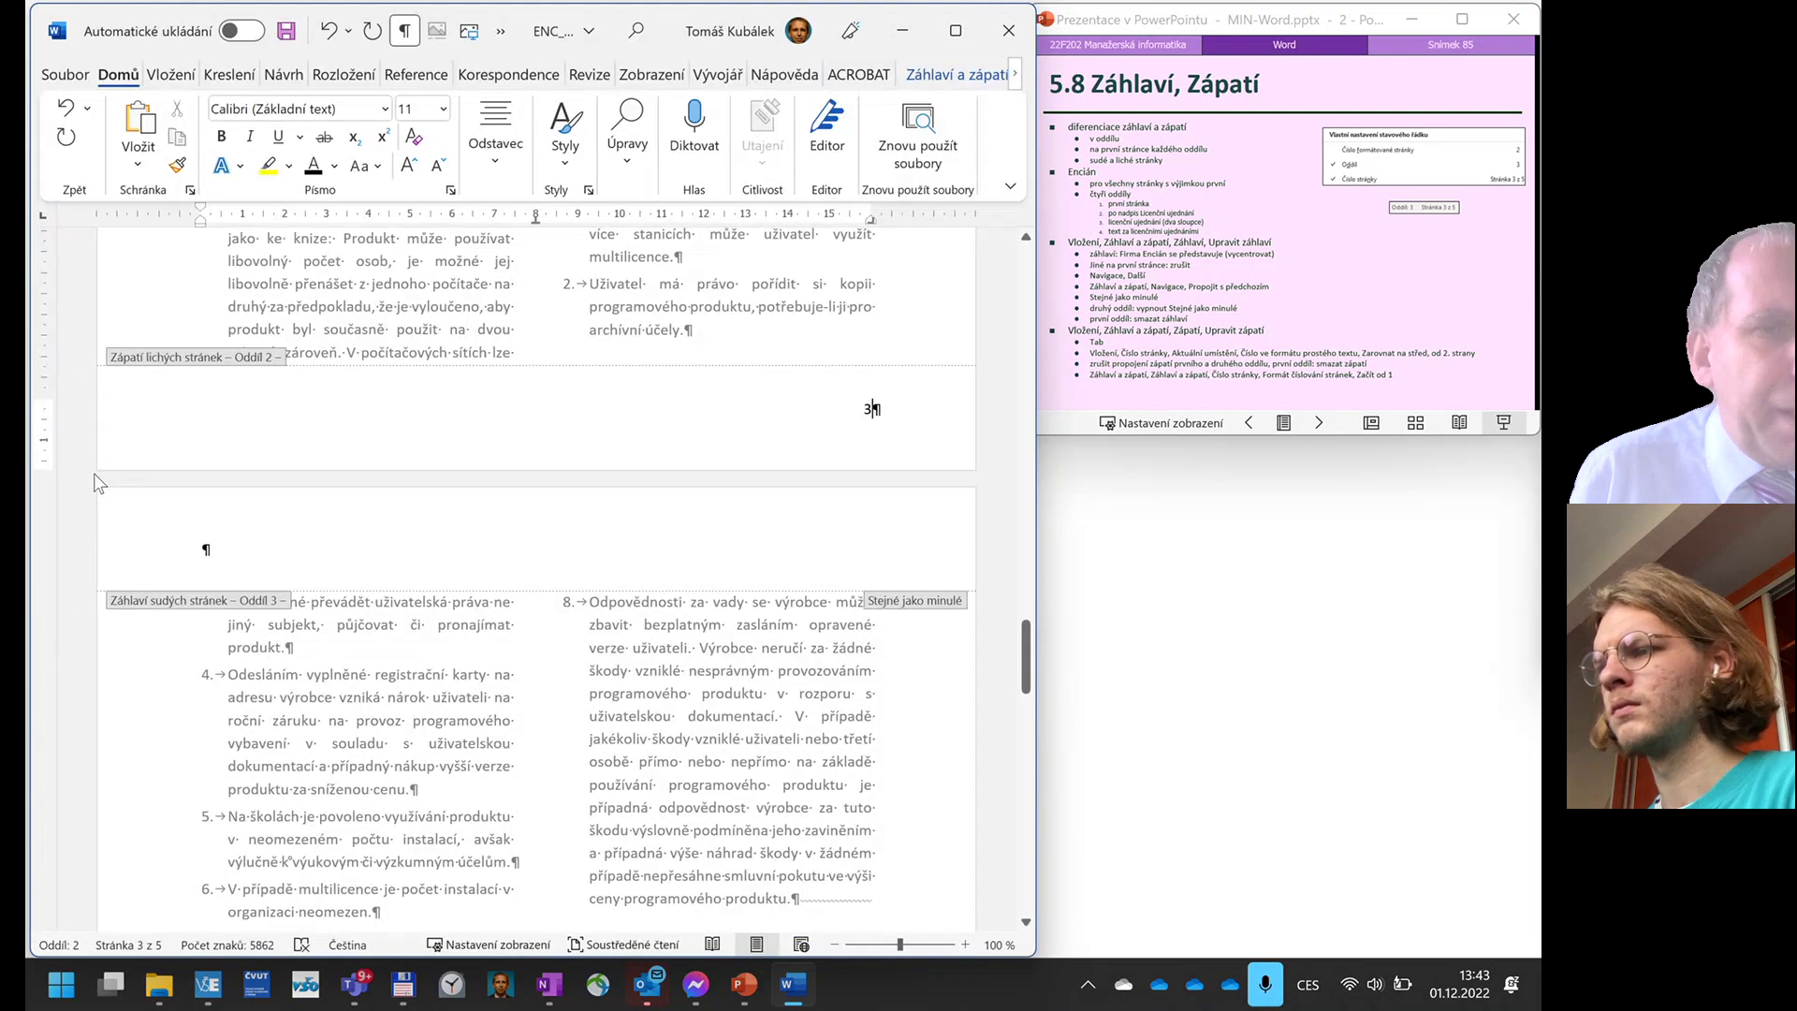
{"action": "key", "text": "shift+Left"}
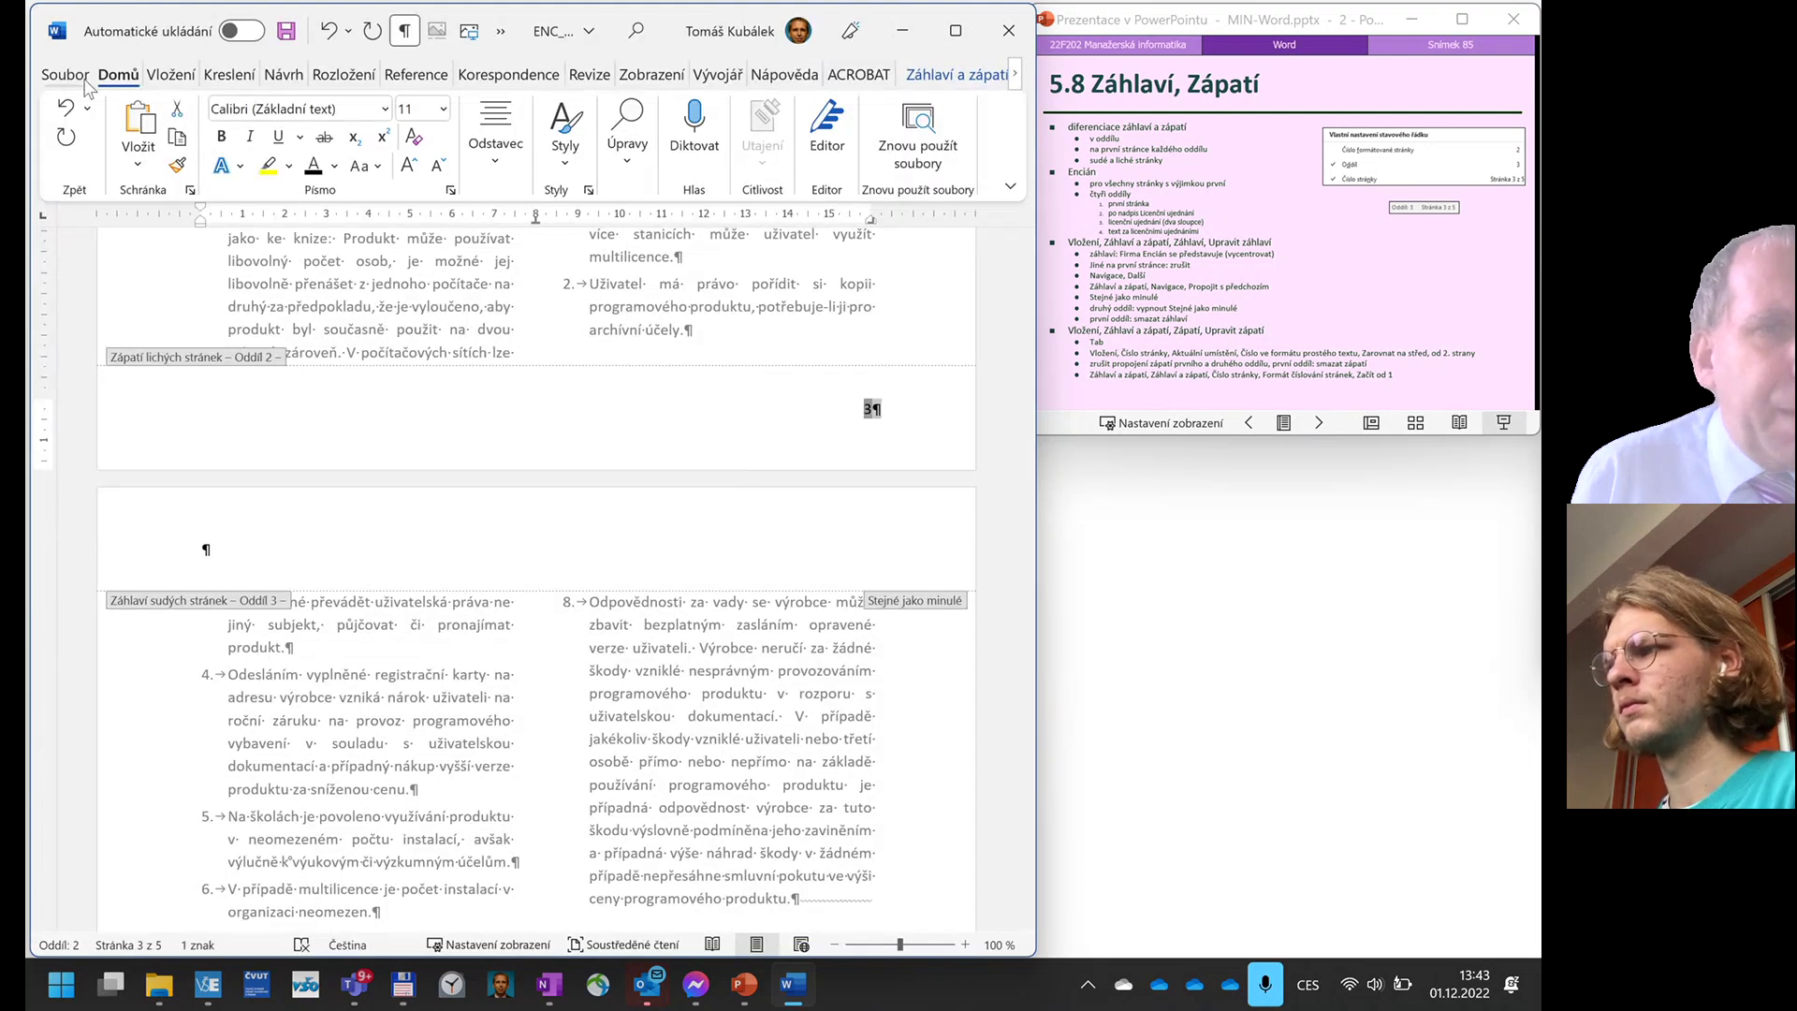
Check pages 1 through 5 of the document in the print preview.
{"action": "left_click", "coordinate": [85, 83]}
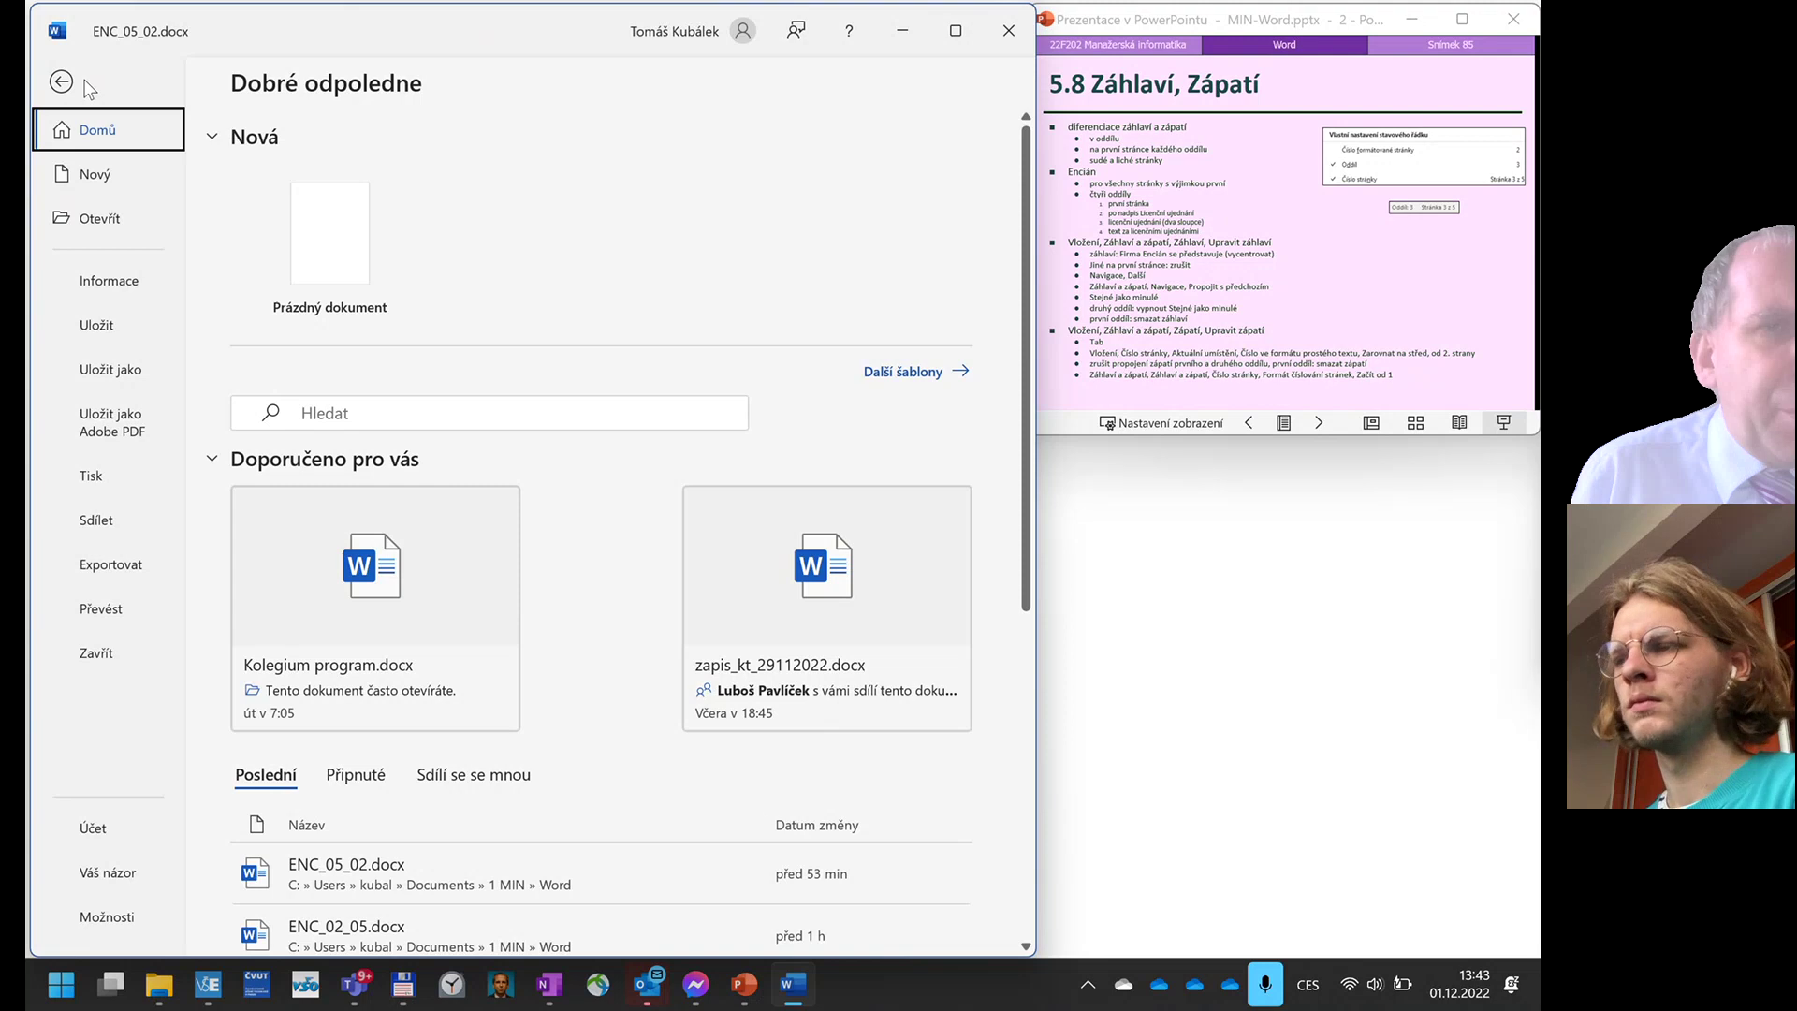
{"action": "left_click", "coordinate": [94, 477]}
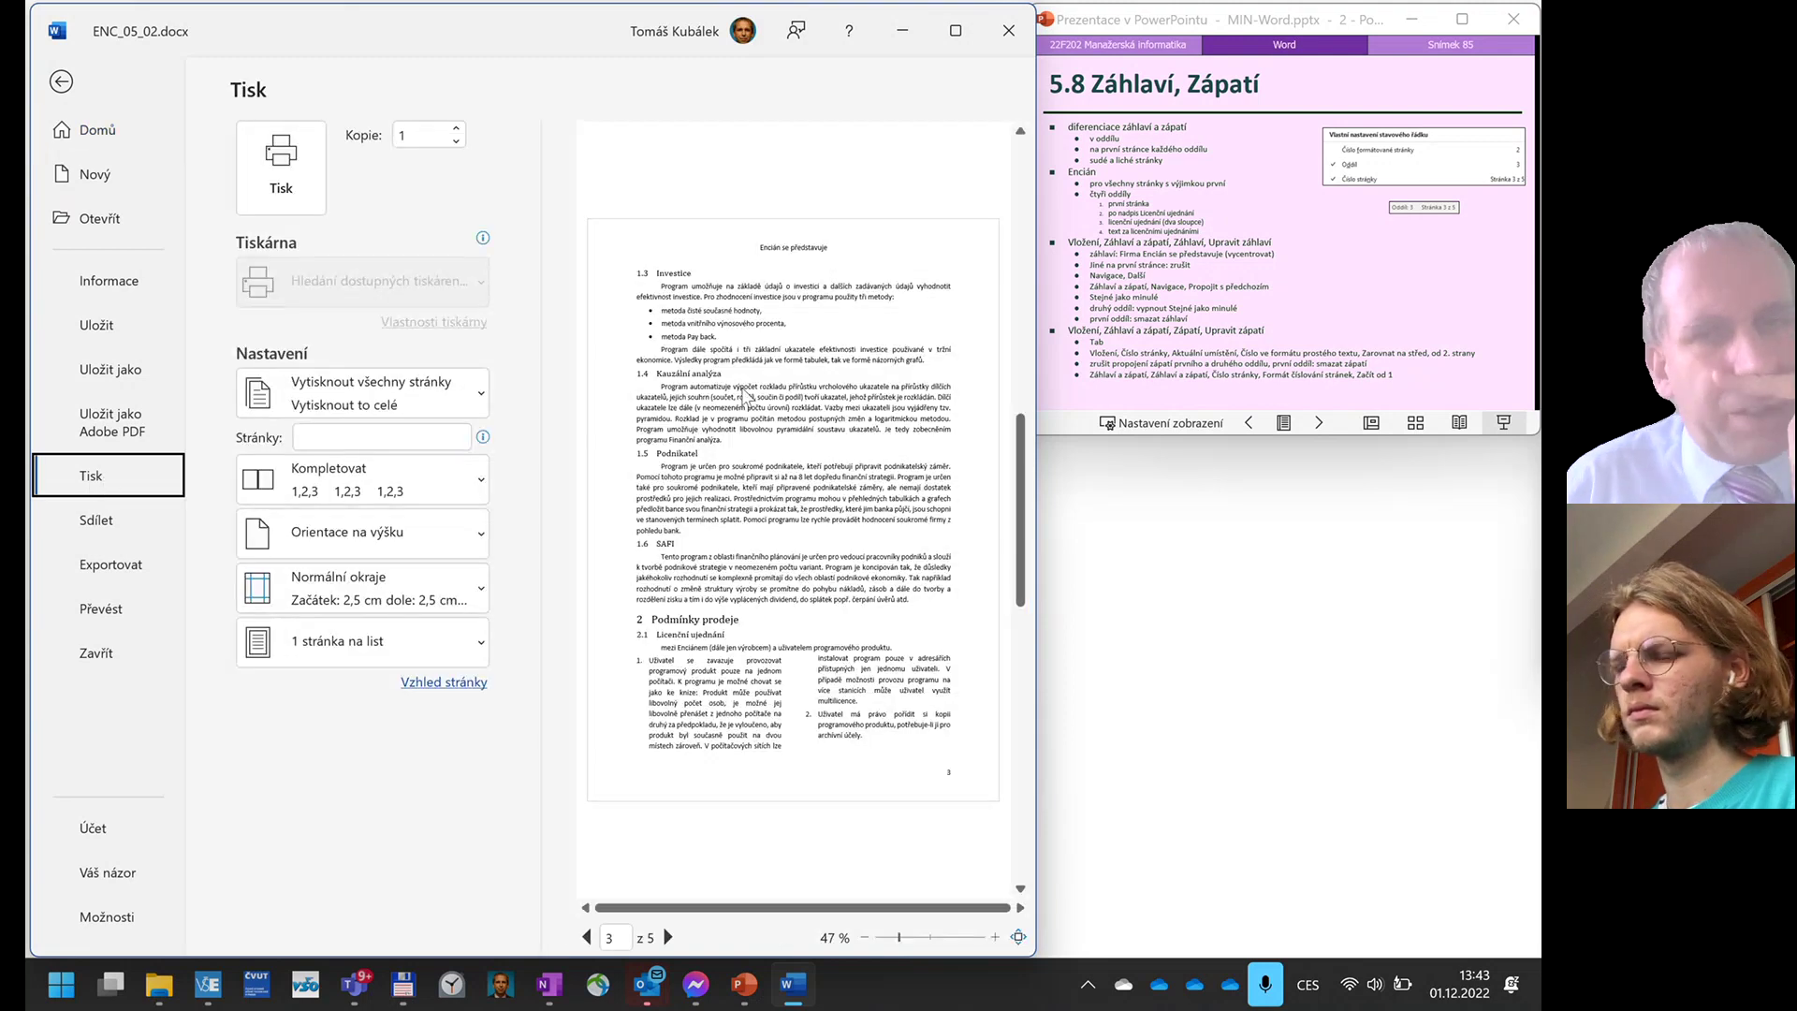
{"action": "scroll", "coordinate": [749, 397], "scroll_direction": "up", "scroll_amount": 1}
{"action": "scroll", "coordinate": [763, 401], "scroll_direction": "up", "scroll_amount": 1}
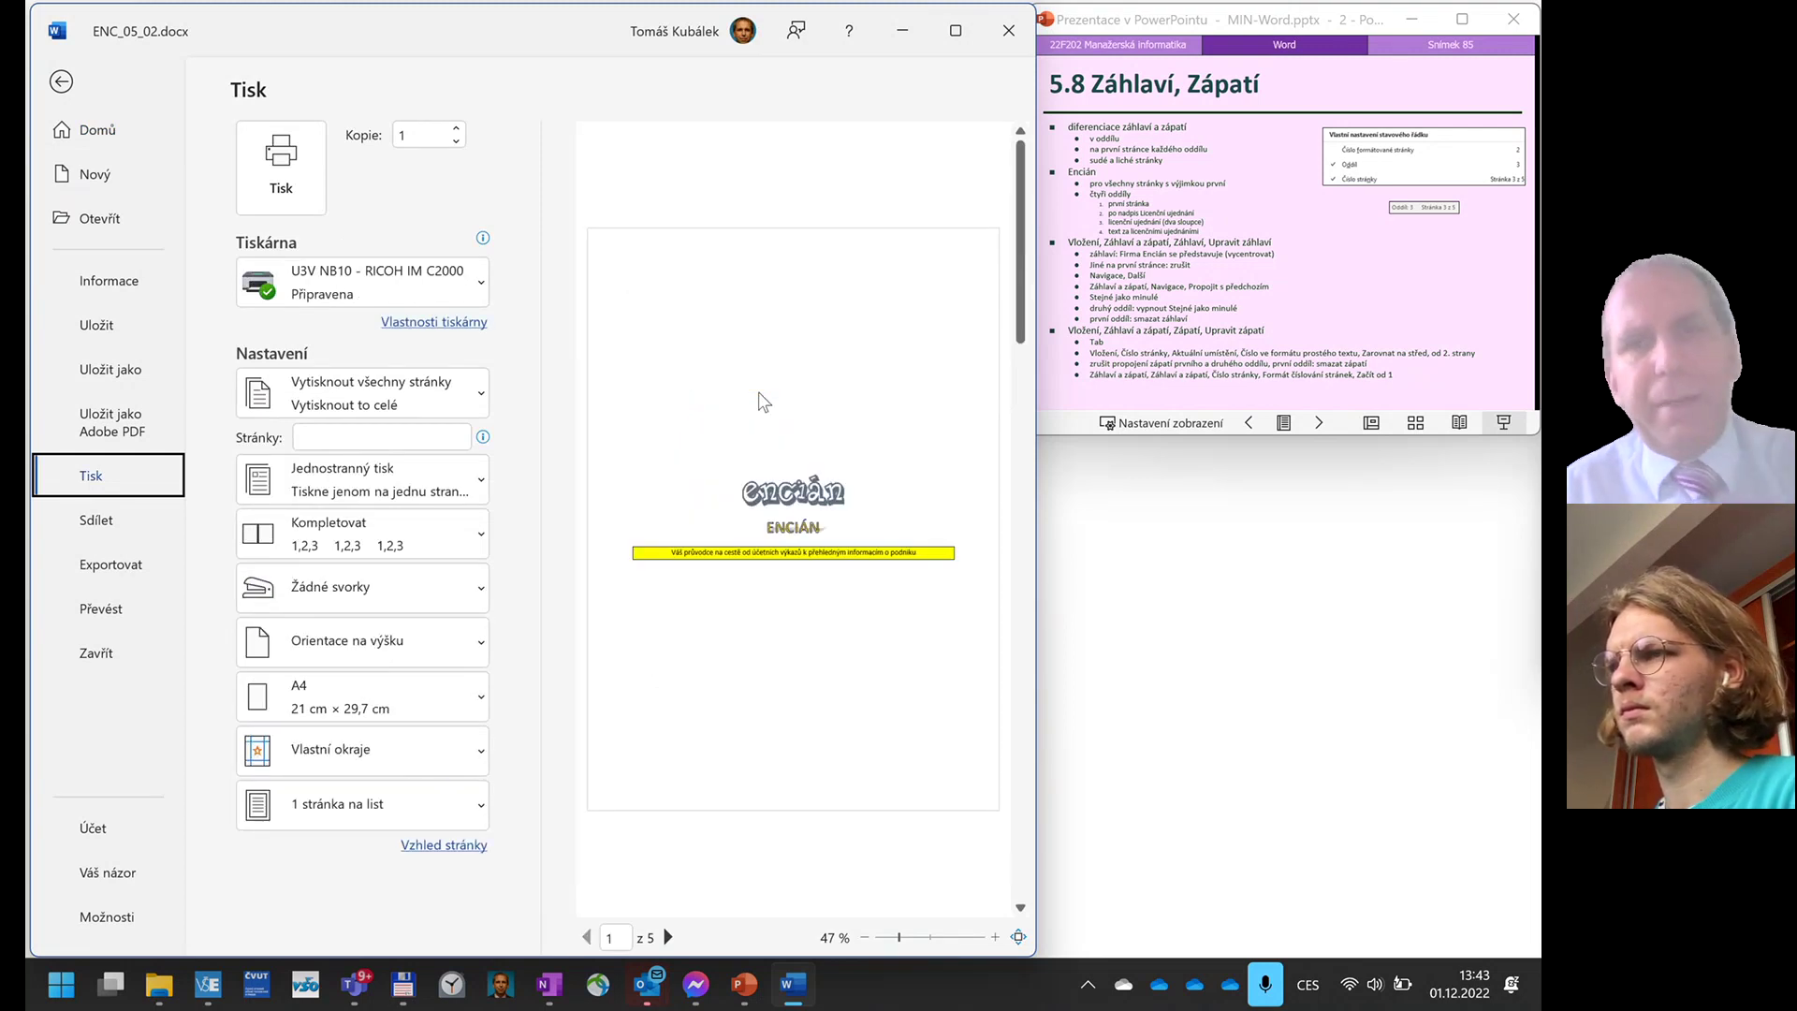
{"action": "scroll", "coordinate": [763, 401], "scroll_direction": "down", "scroll_amount": 1}
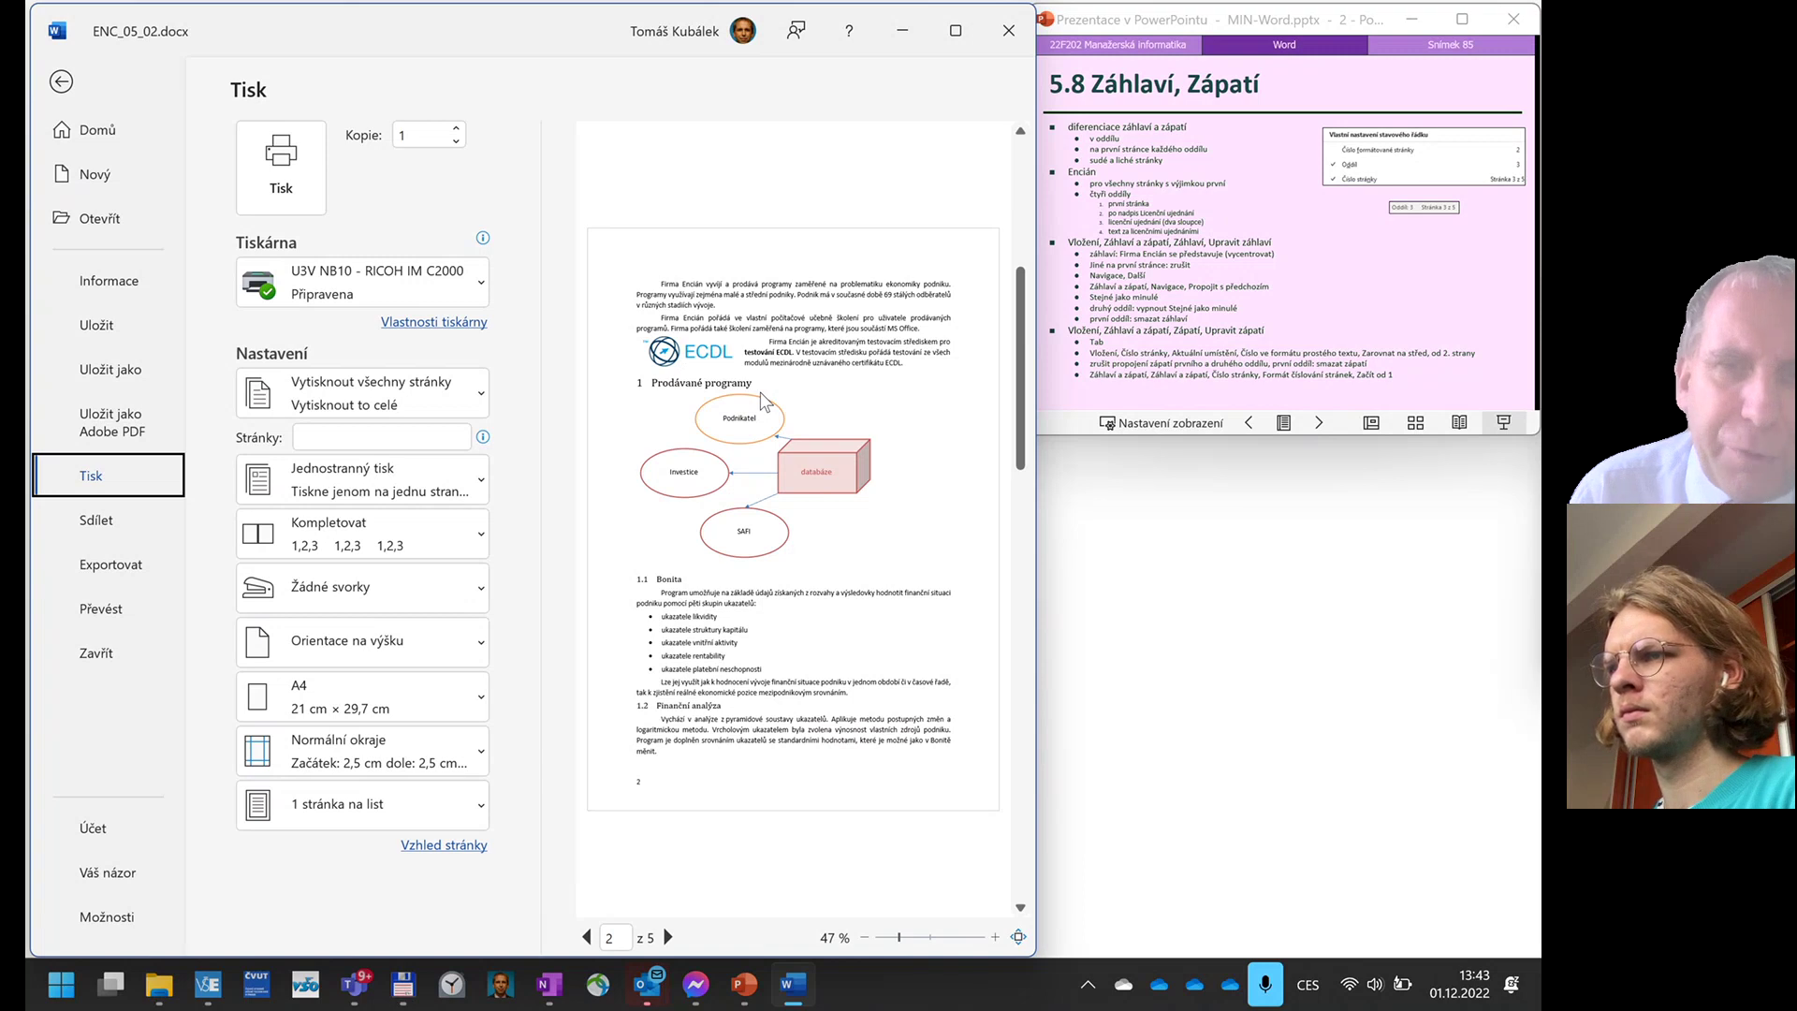
{"action": "scroll", "coordinate": [763, 400], "scroll_direction": "down", "scroll_amount": 1}
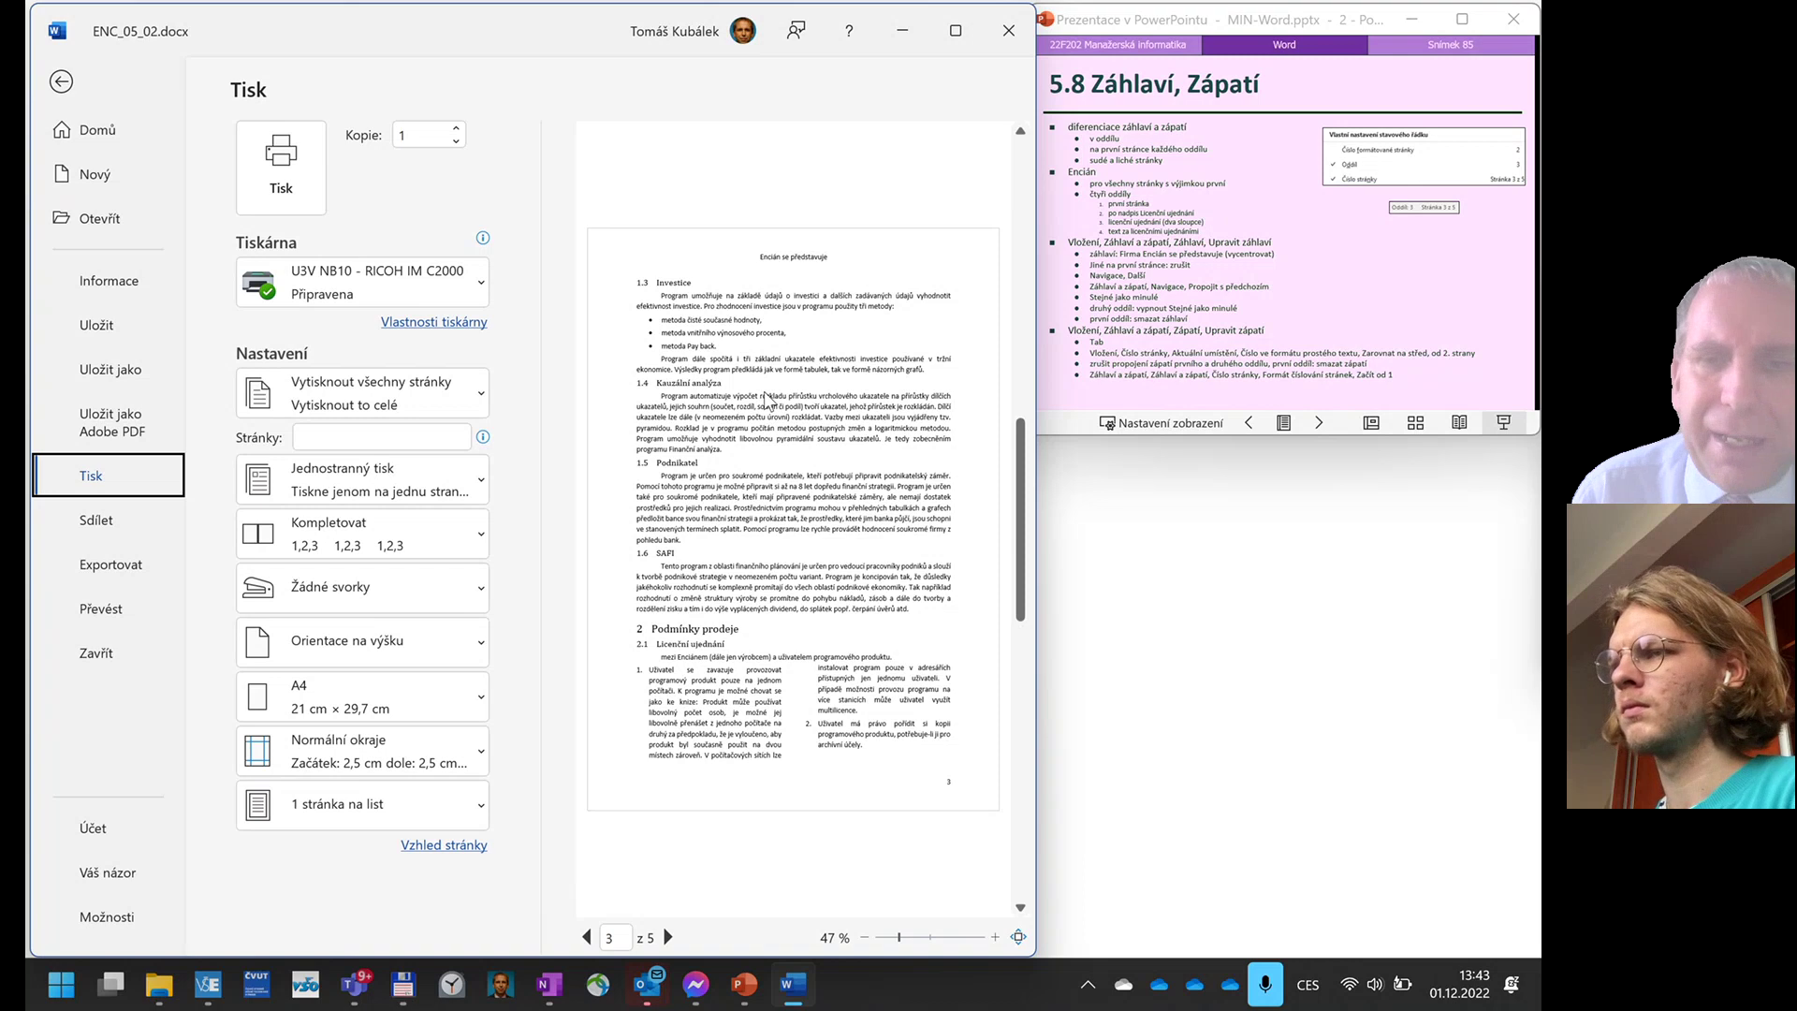
{"action": "scroll", "coordinate": [766, 401], "scroll_direction": "down", "scroll_amount": 1}
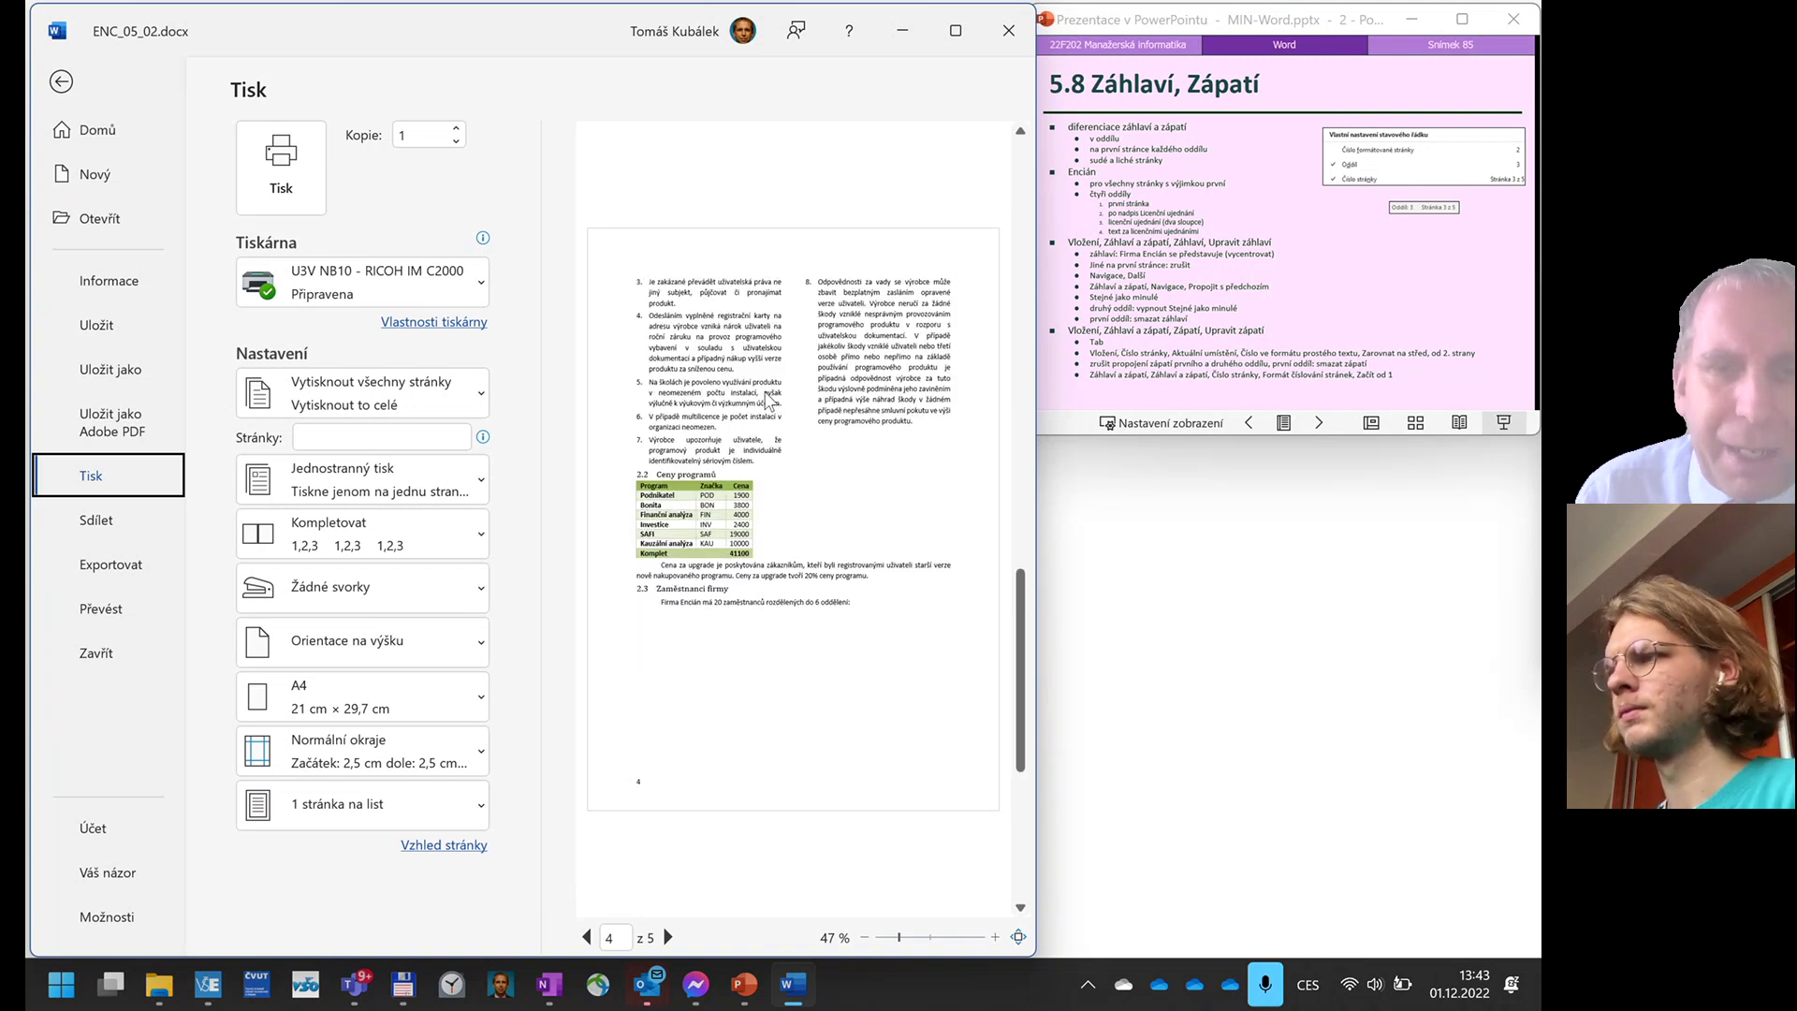
{"action": "scroll", "coordinate": [767, 401], "scroll_direction": "down", "scroll_amount": 1}
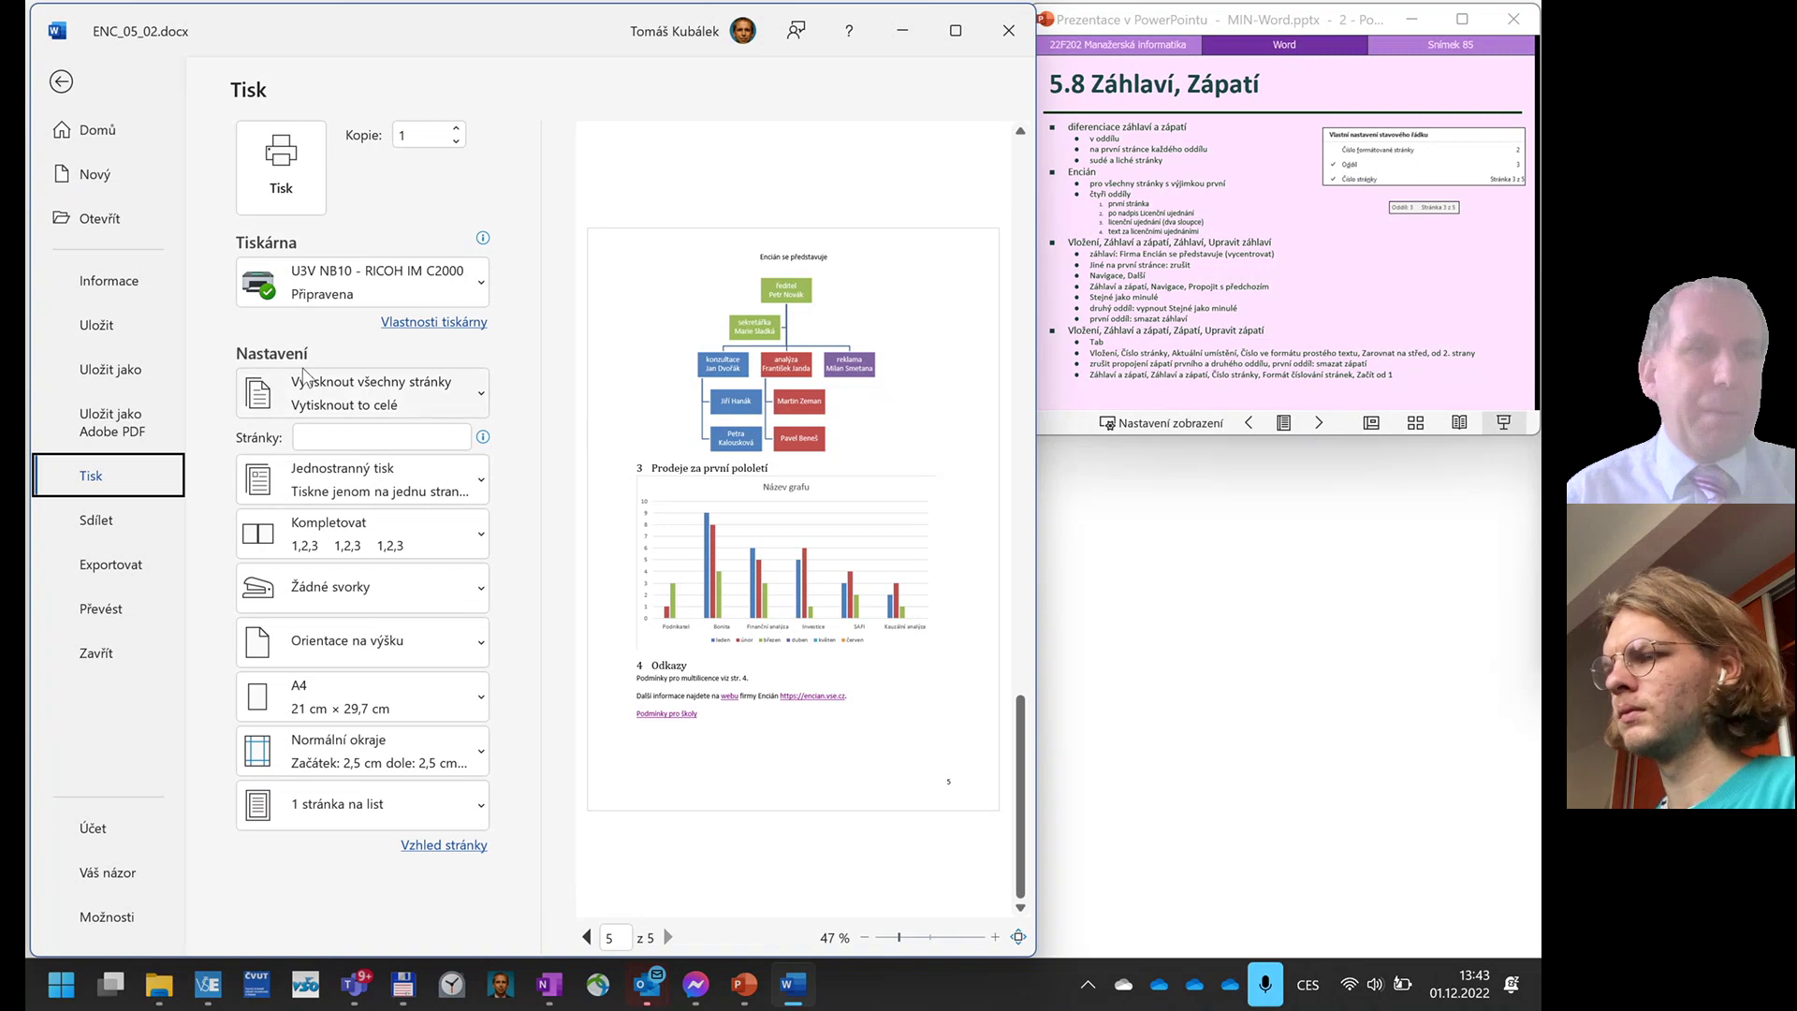
Return to the document and advance the lecture presentation two slides.
{"action": "left_click", "coordinate": [63, 84]}
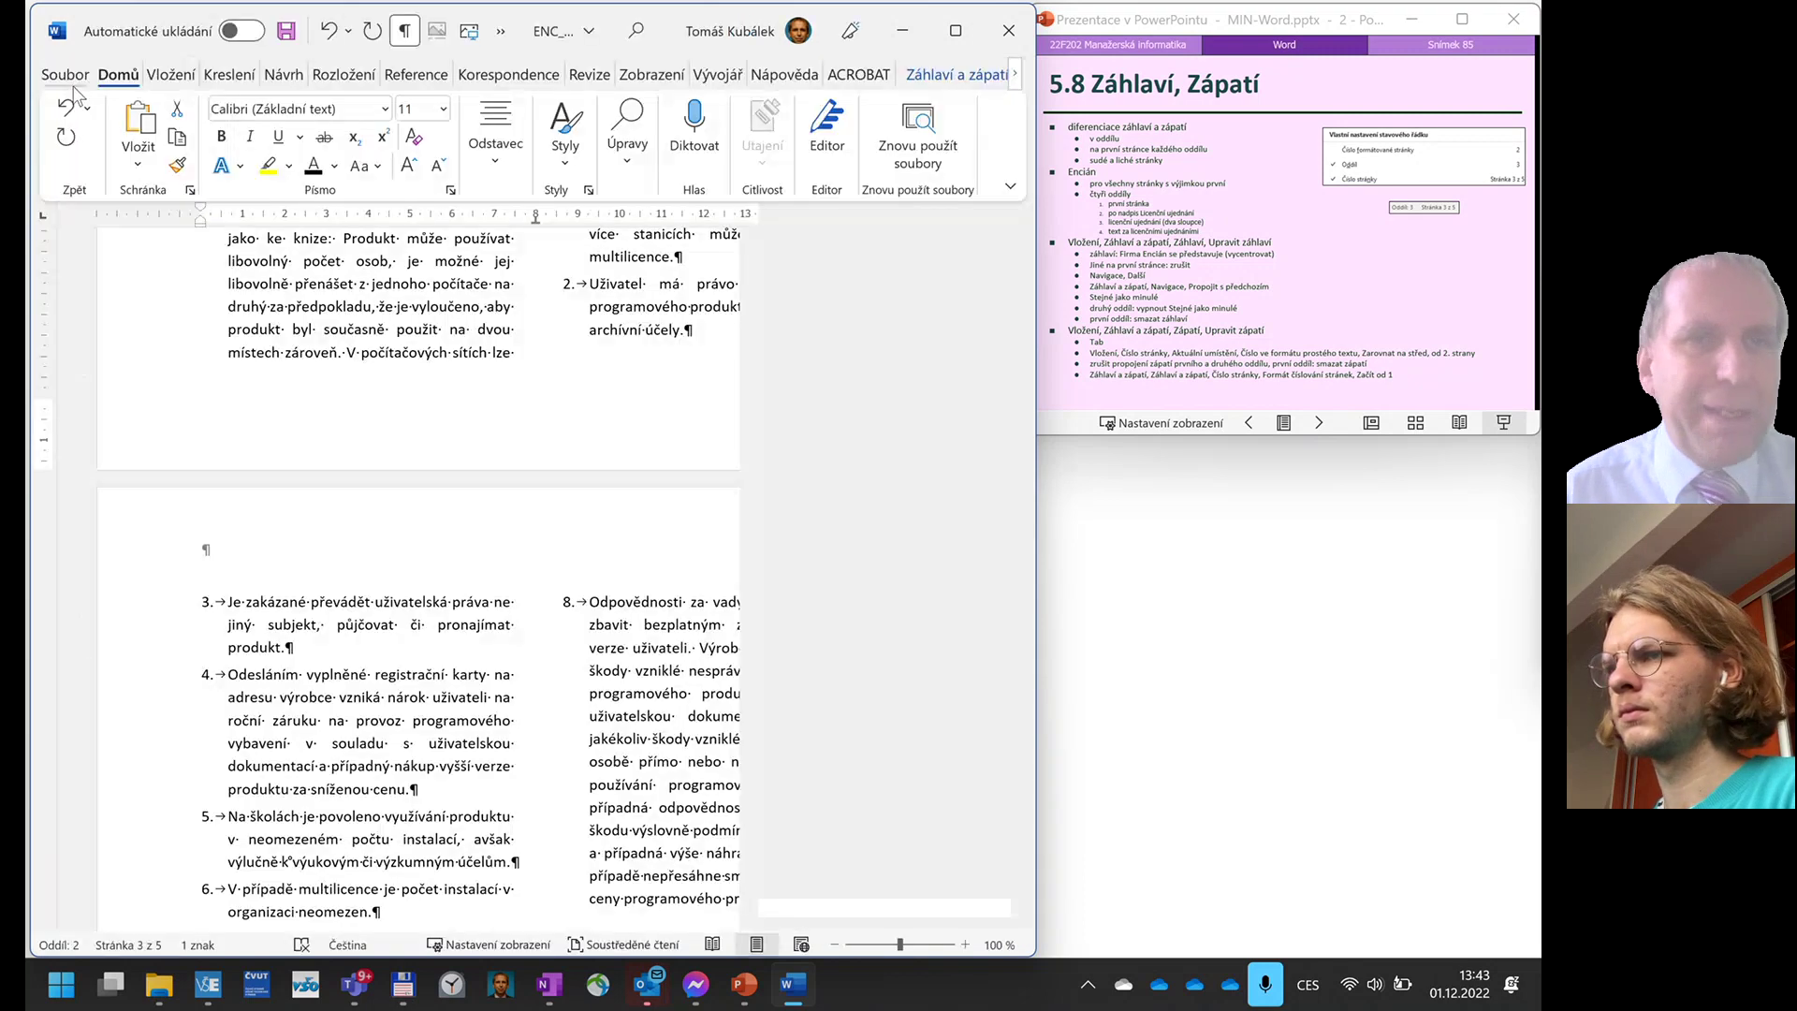
{"action": "left_click", "coordinate": [1149, 307]}
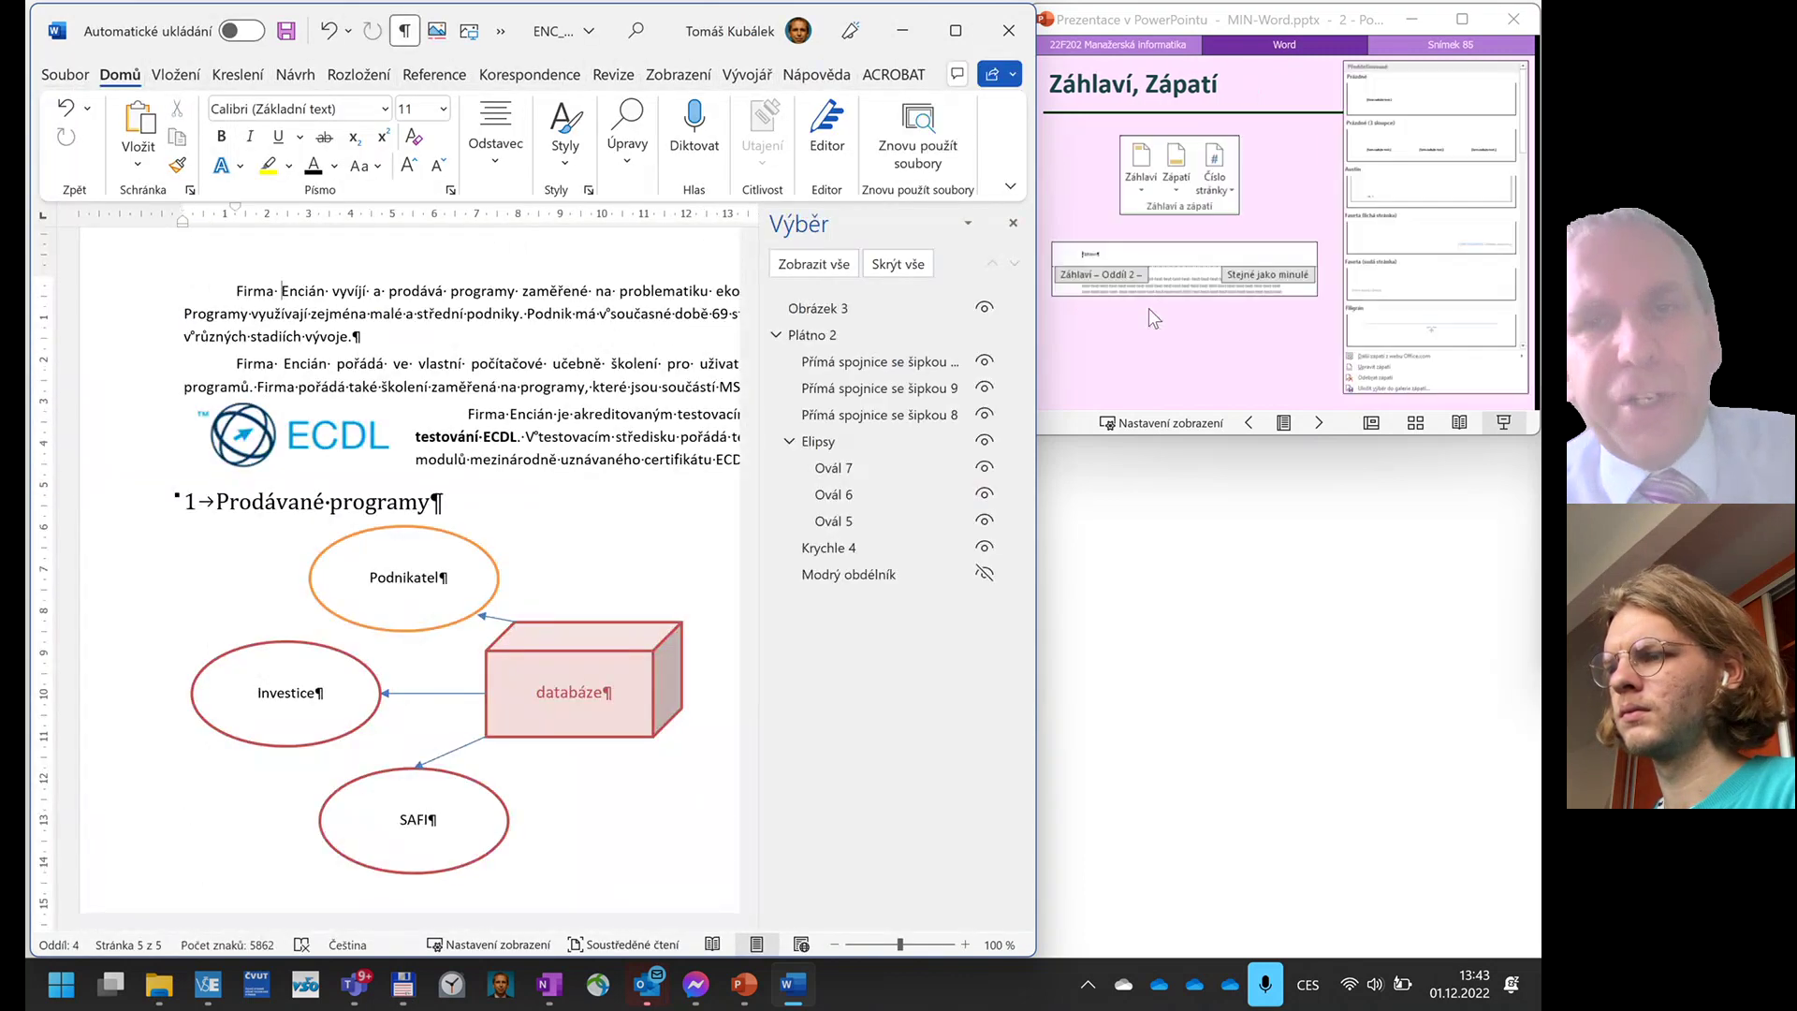
{"action": "left_click", "coordinate": [1149, 307]}
Move the lecture to the page numbering slide and close the Selection pane.
{"action": "left_click", "coordinate": [1144, 318]}
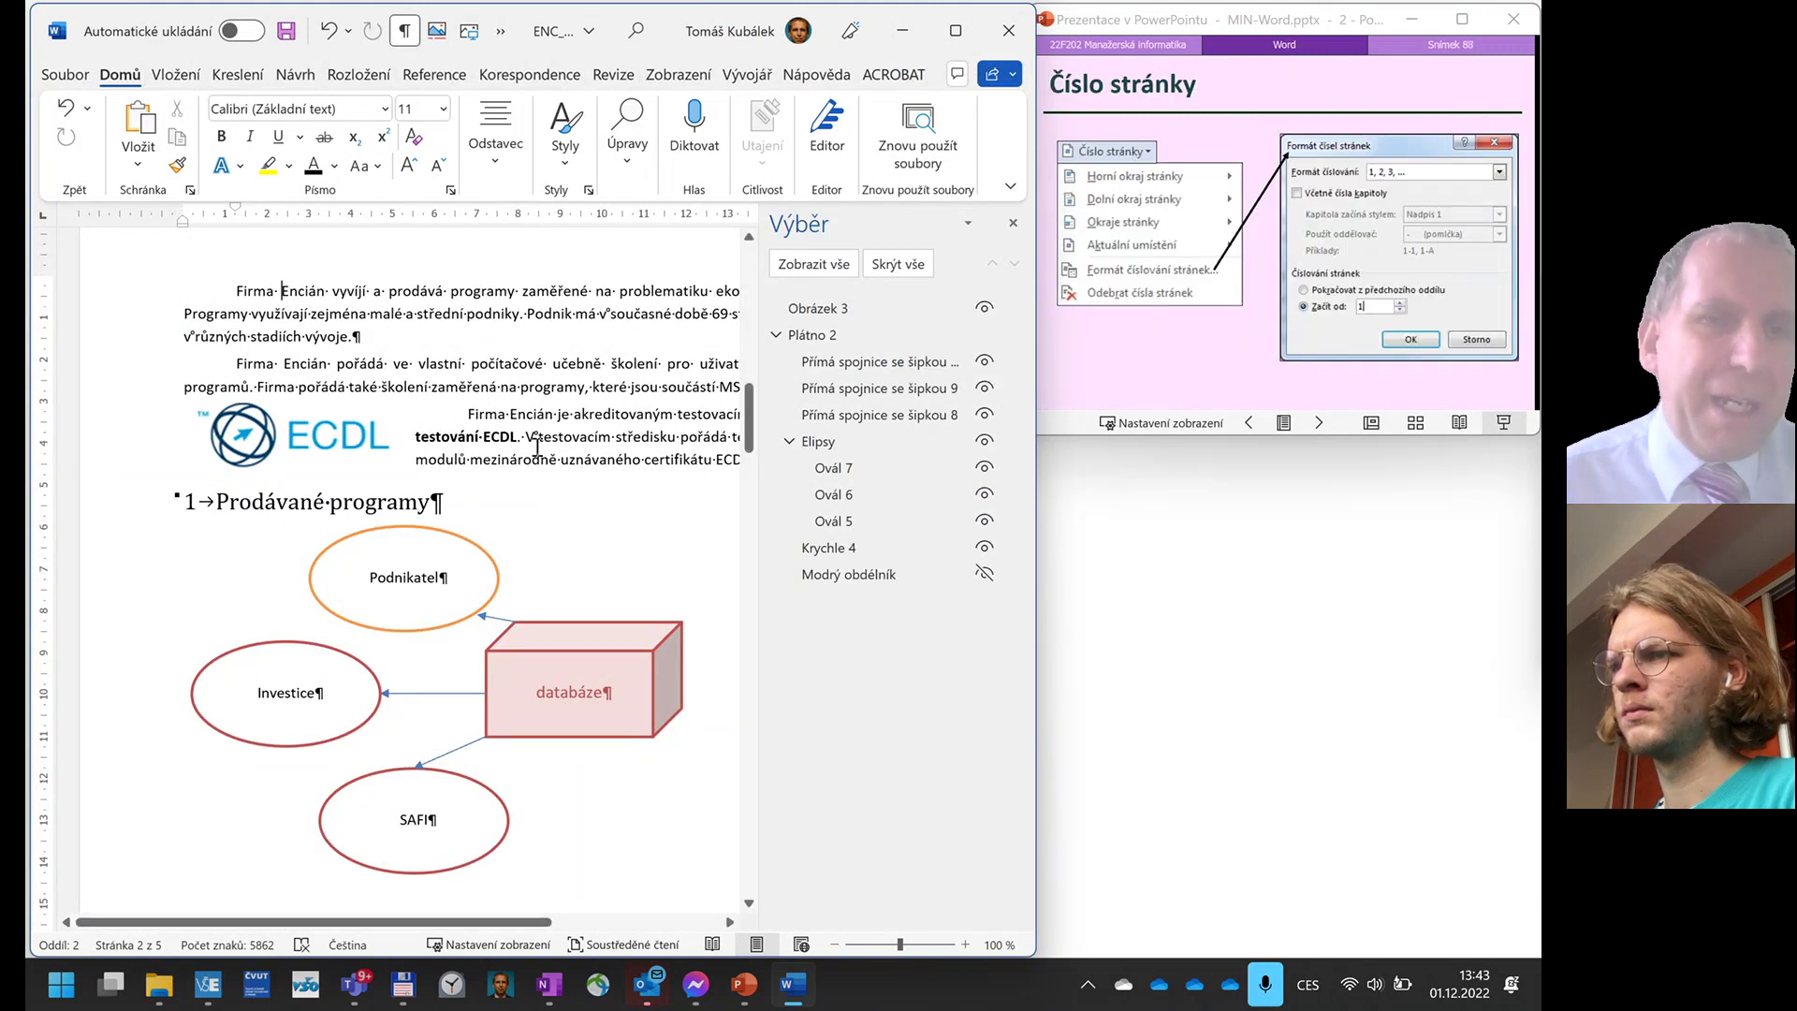
{"action": "scroll", "coordinate": [536, 448], "scroll_direction": "up", "scroll_amount": 5}
{"action": "scroll", "coordinate": [538, 446], "scroll_direction": "up", "scroll_amount": 5}
{"action": "scroll", "coordinate": [538, 446], "scroll_direction": "up", "scroll_amount": 3}
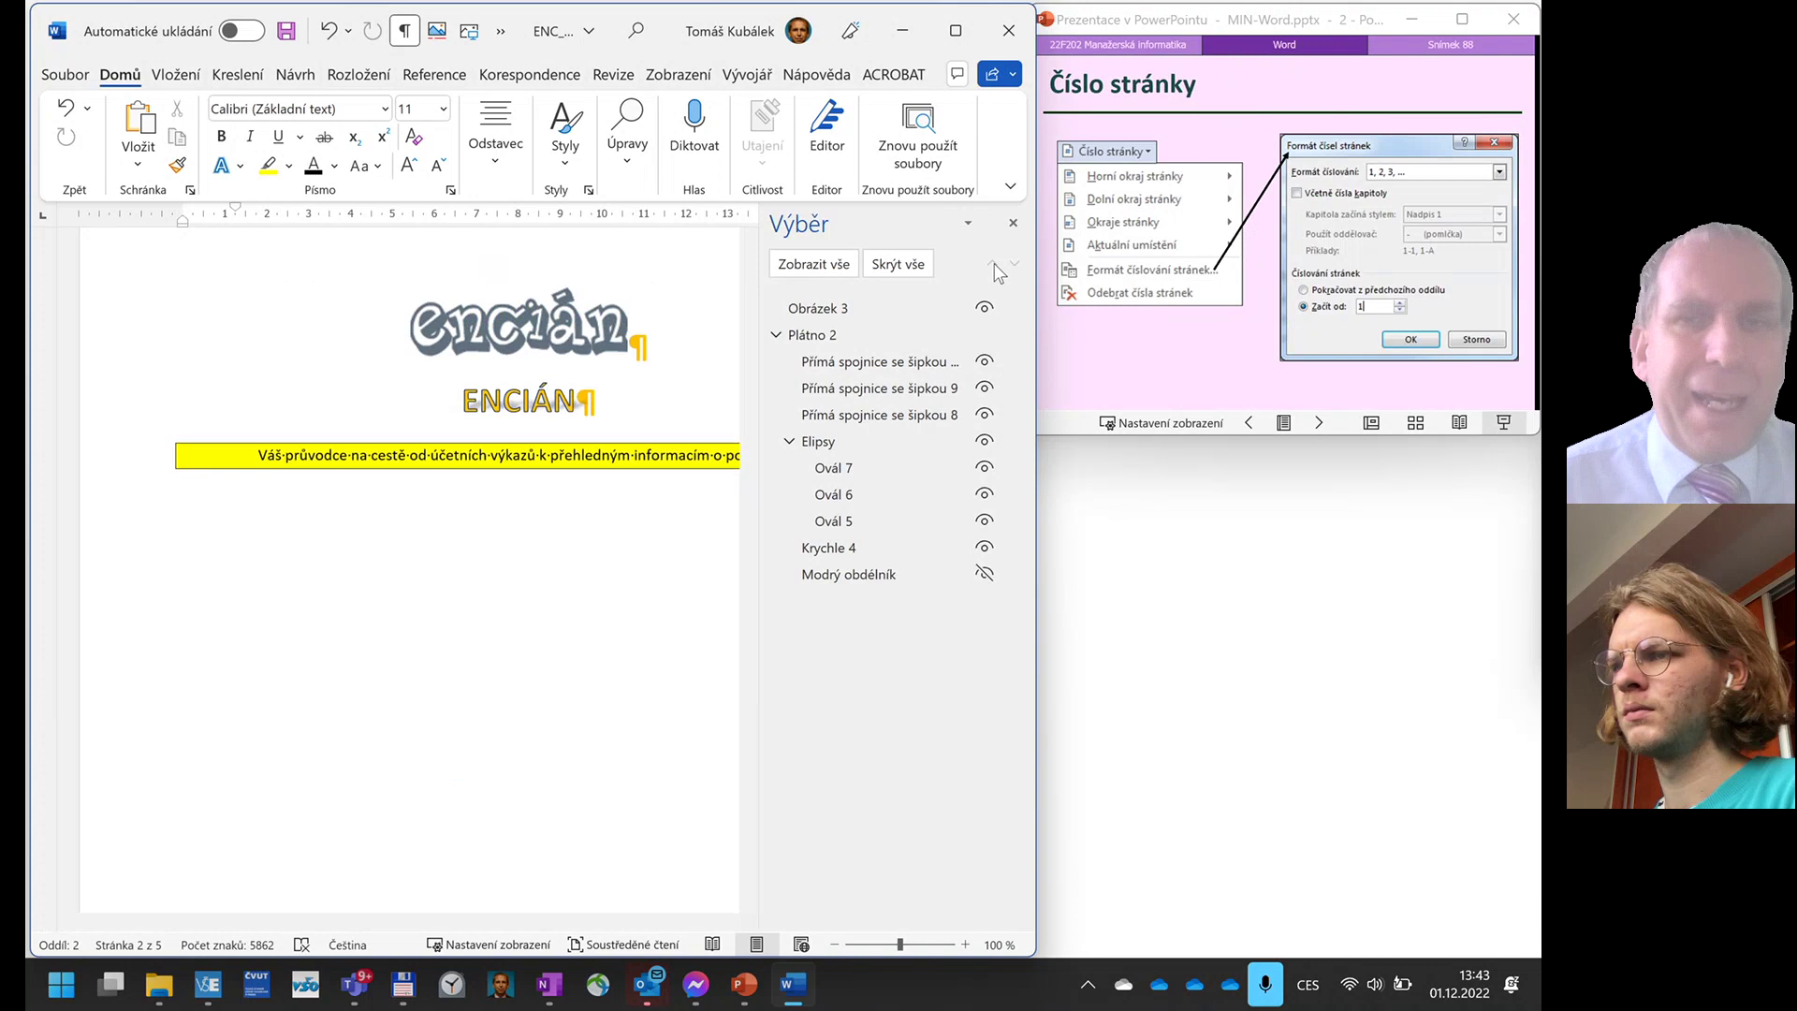
{"action": "left_click", "coordinate": [1013, 223]}
Scroll down to the bottom of page 2 to show its footer numbered 2.
{"action": "scroll", "coordinate": [560, 499], "scroll_direction": "down", "scroll_amount": 3}
{"action": "scroll", "coordinate": [560, 499], "scroll_direction": "down", "scroll_amount": 5}
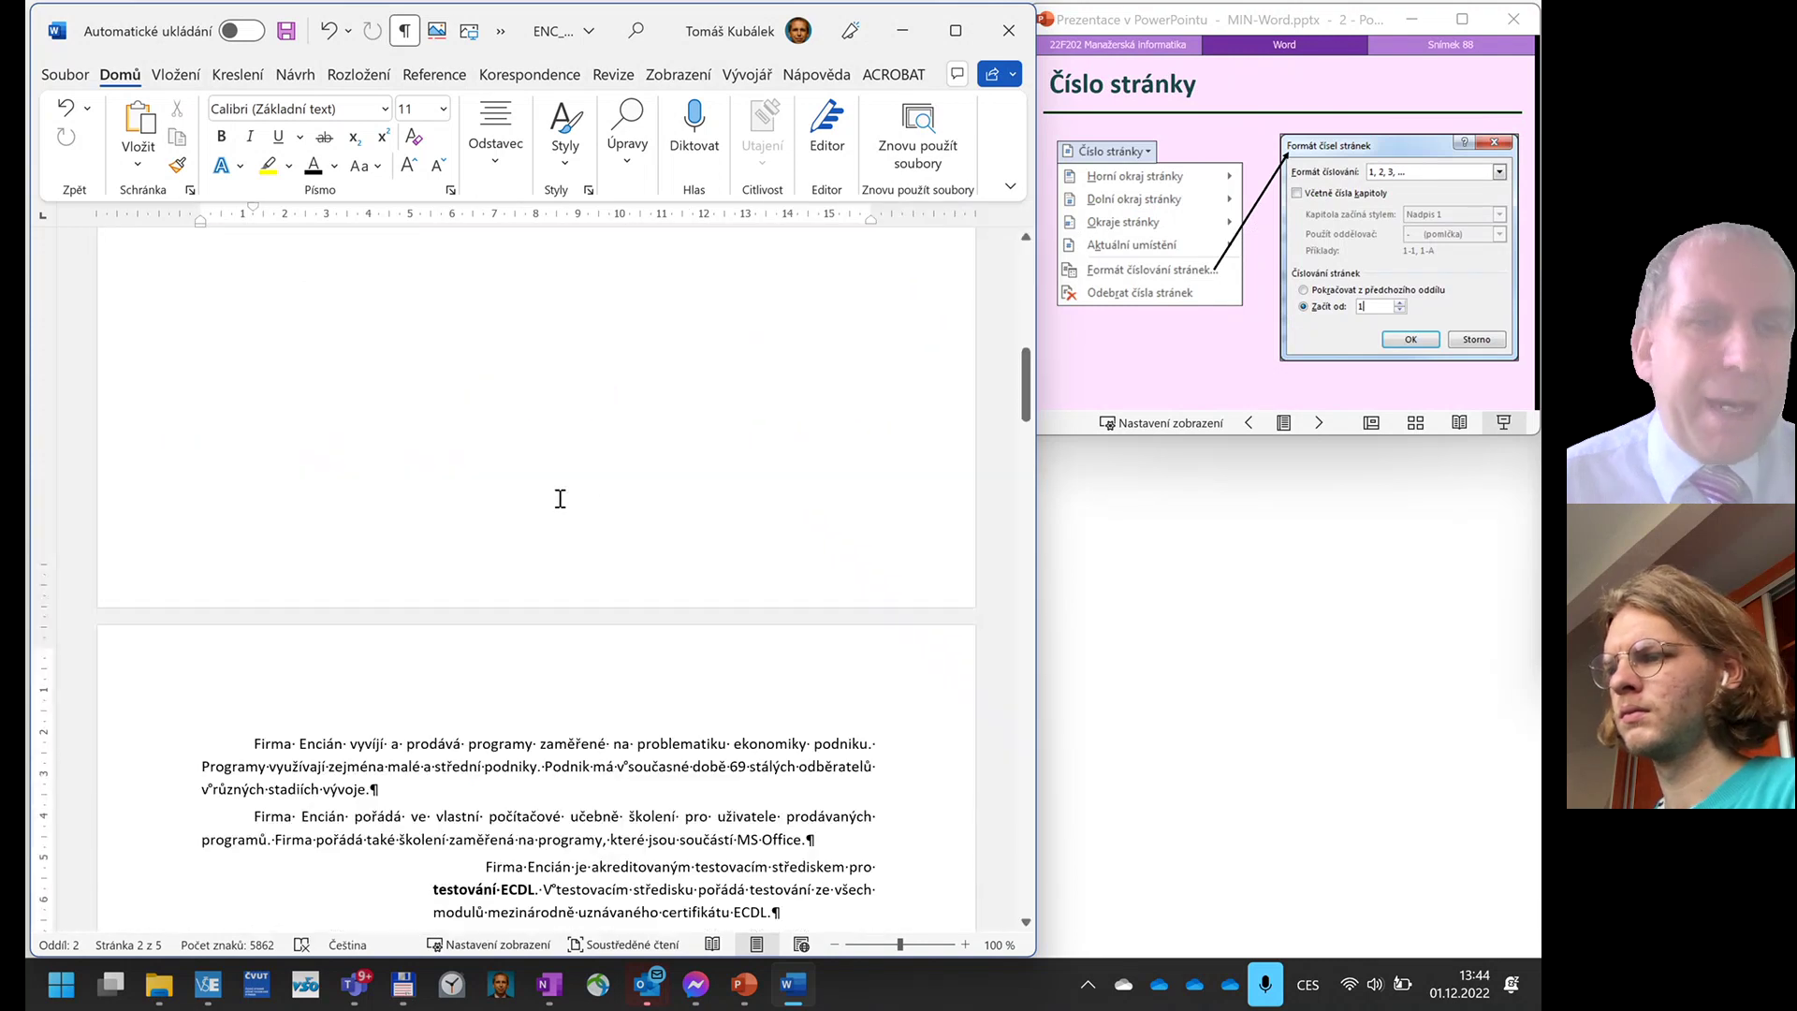
{"action": "scroll", "coordinate": [560, 499], "scroll_direction": "down", "scroll_amount": 5}
{"action": "scroll", "coordinate": [561, 504], "scroll_direction": "down", "scroll_amount": 3}
{"action": "scroll", "coordinate": [562, 504], "scroll_direction": "down", "scroll_amount": 2}
{"action": "scroll", "coordinate": [563, 508], "scroll_direction": "down", "scroll_amount": 3}
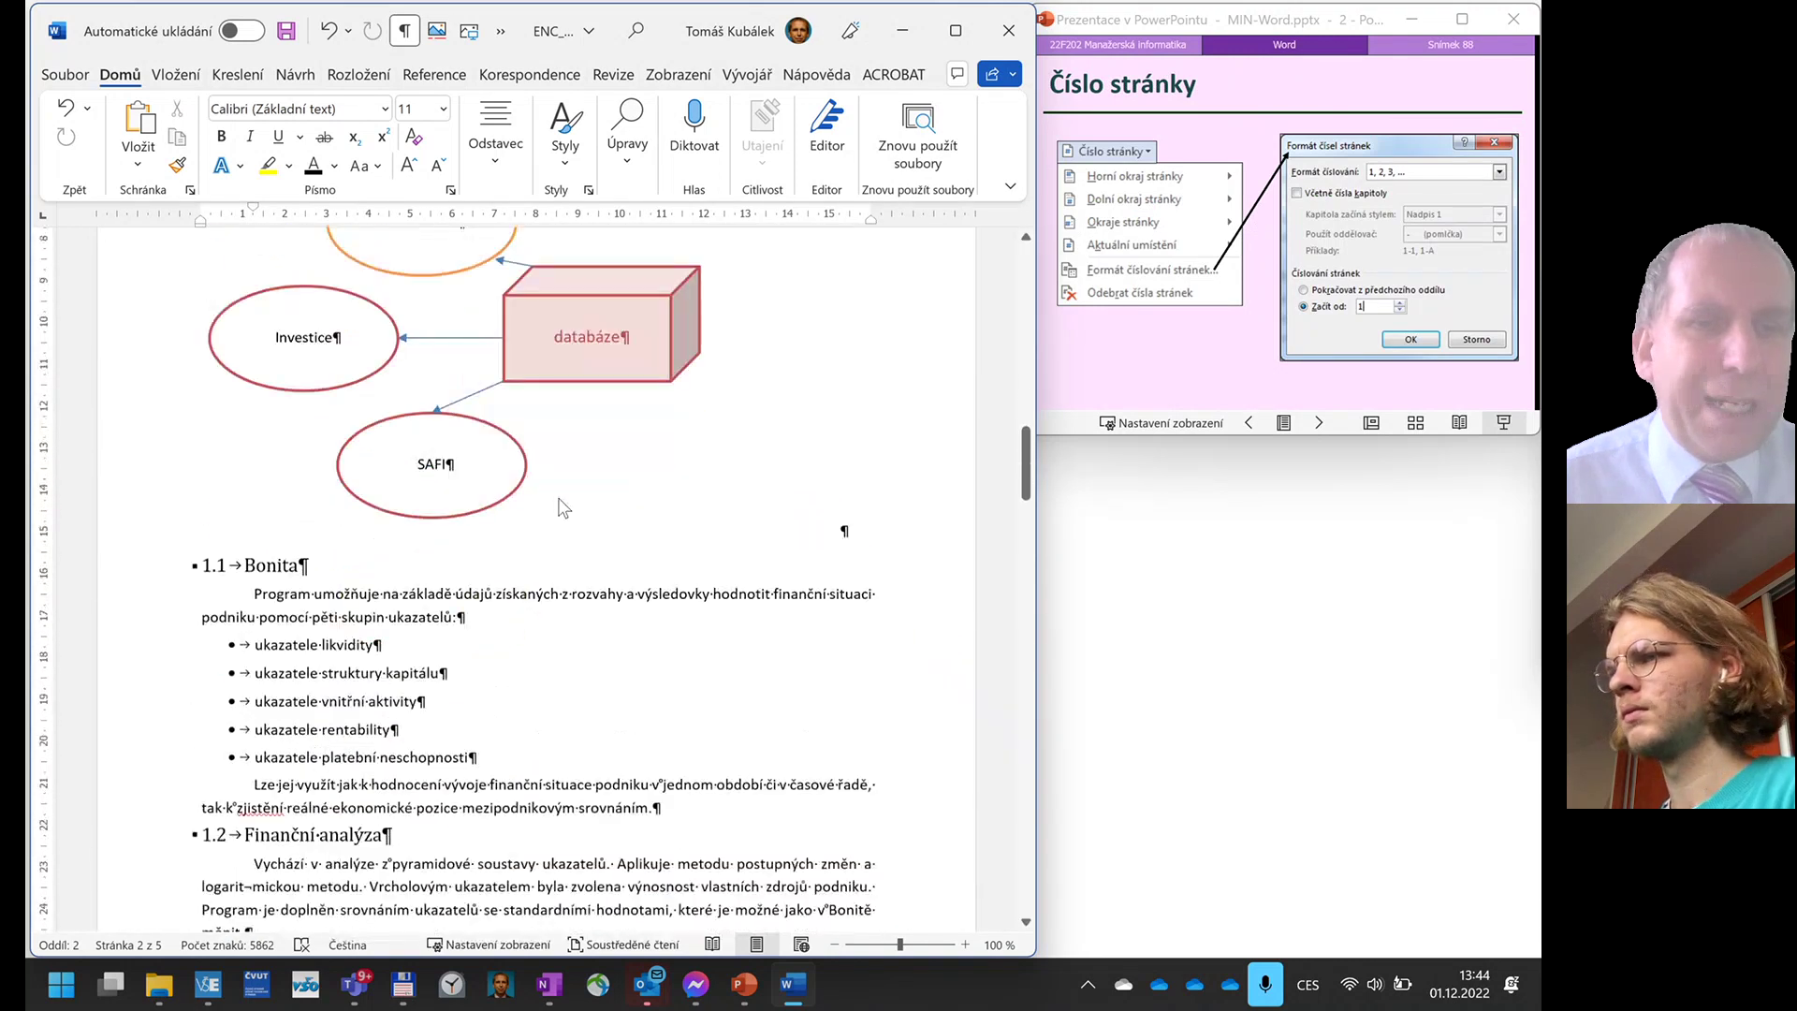
{"action": "scroll", "coordinate": [562, 504], "scroll_direction": "down", "scroll_amount": 2}
{"action": "scroll", "coordinate": [562, 500], "scroll_direction": "down", "scroll_amount": 3}
{"action": "scroll", "coordinate": [561, 500], "scroll_direction": "down", "scroll_amount": 1}
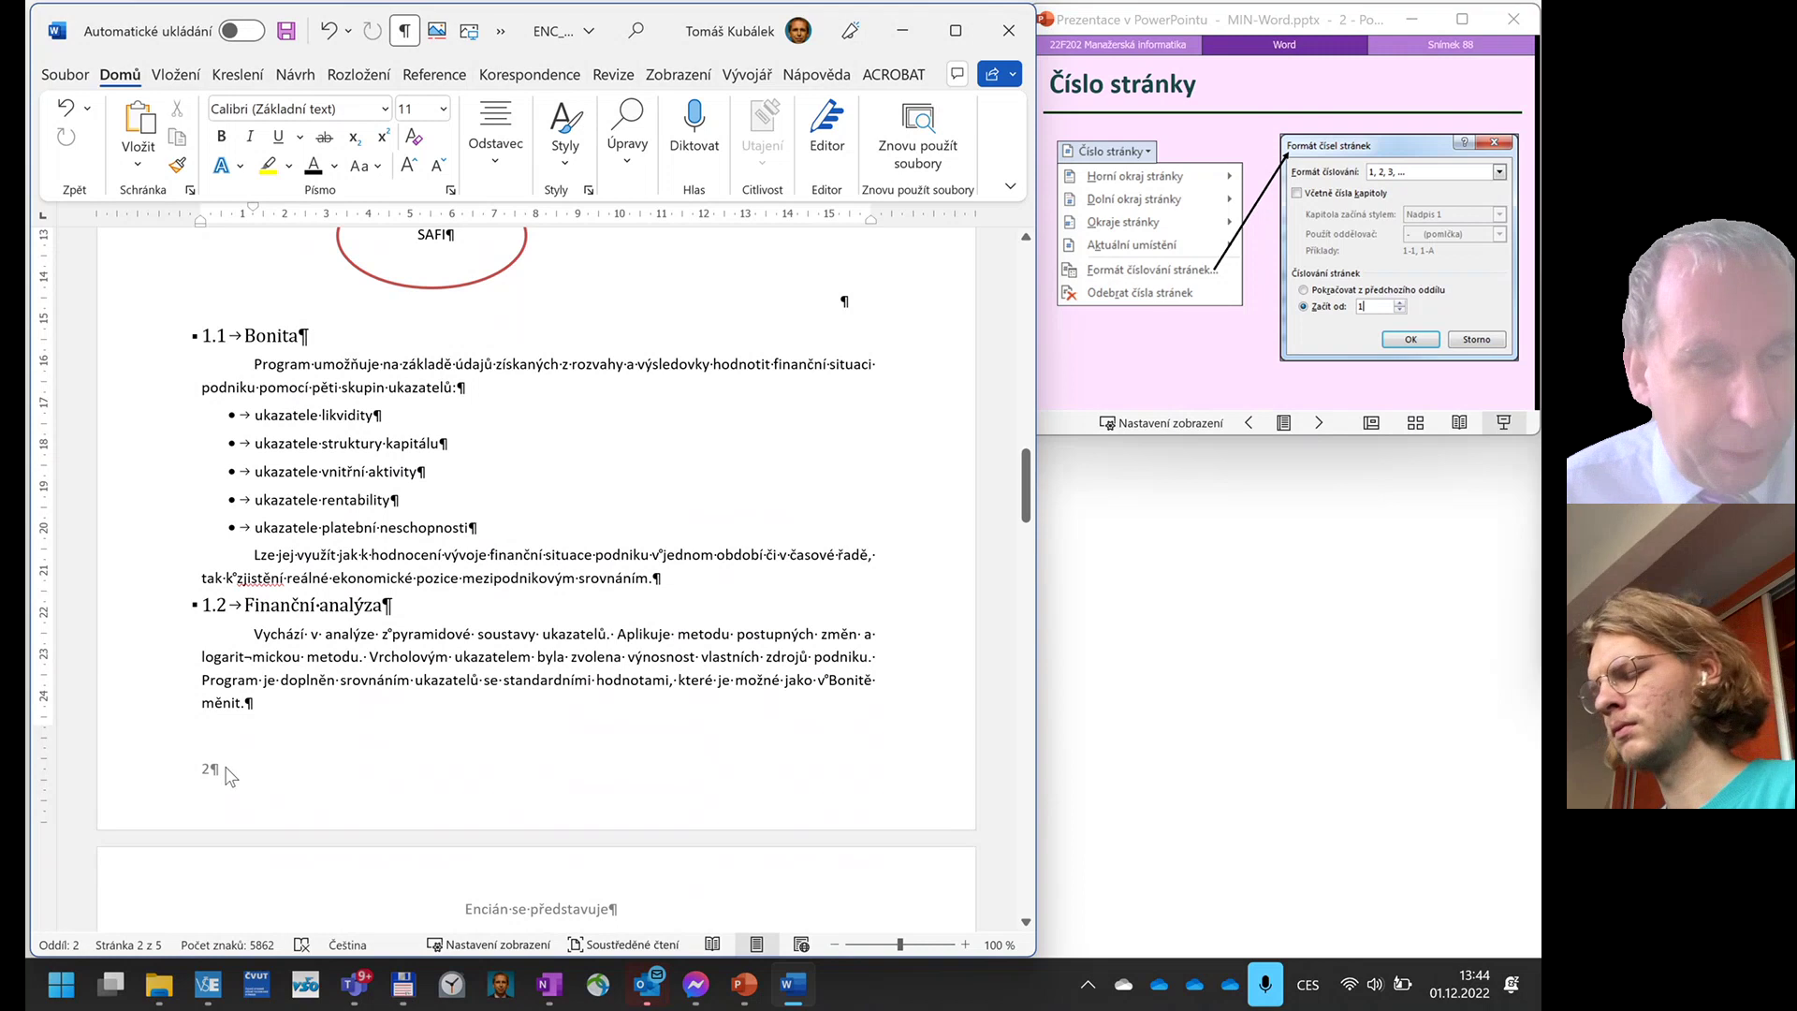
Restart the page 2 footer numbering at 1, then undo it twice to keep numbering continuous.
{"action": "double_click", "coordinate": [228, 775]}
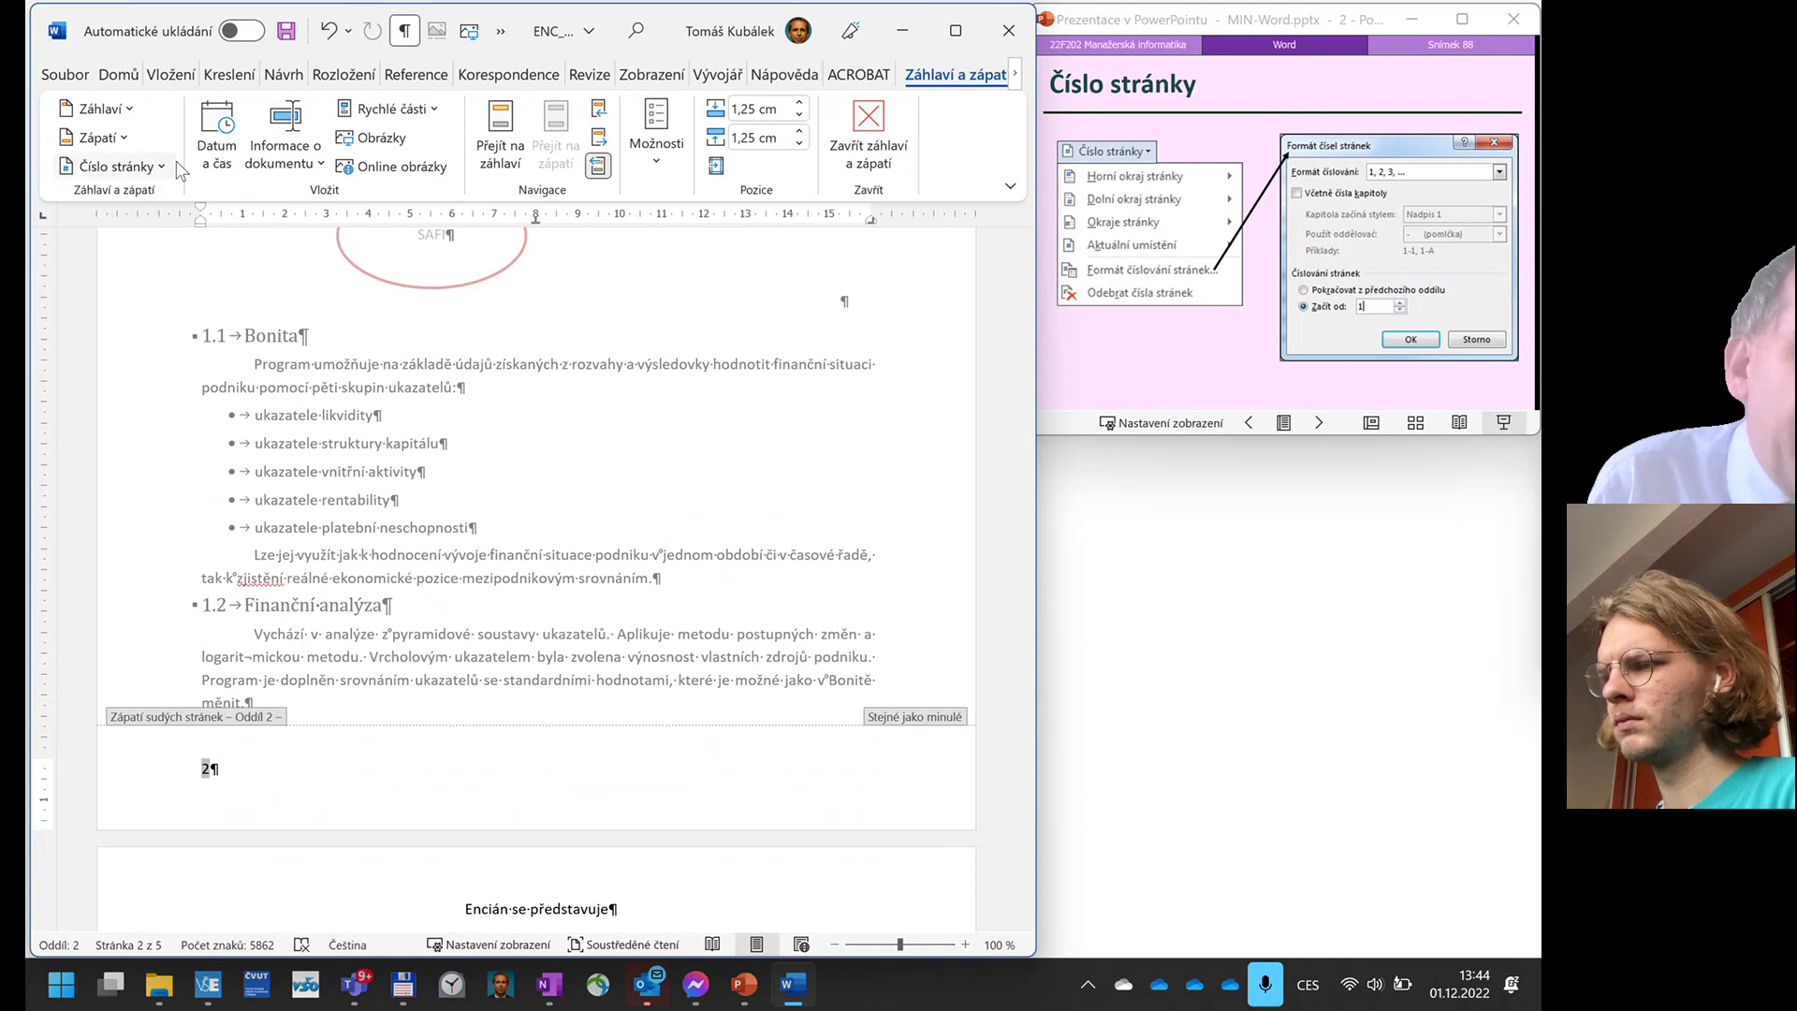
{"action": "left_click", "coordinate": [165, 167]}
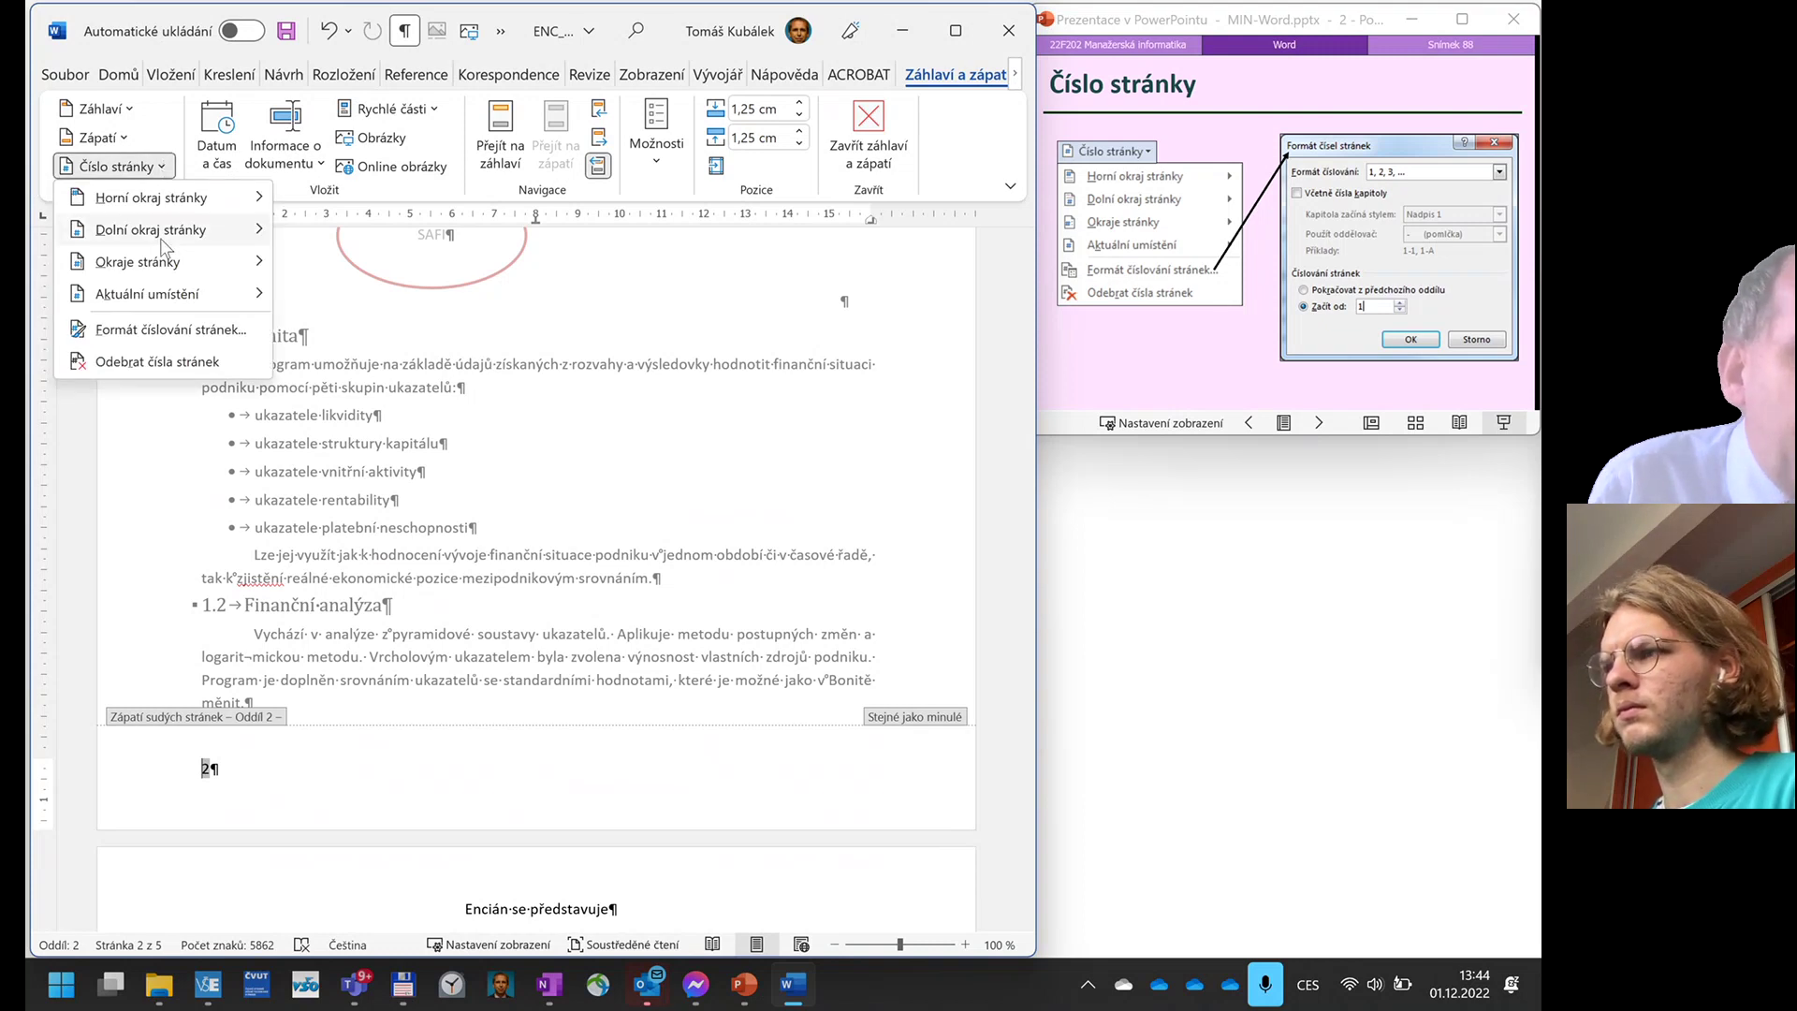
{"action": "left_click", "coordinate": [179, 330]}
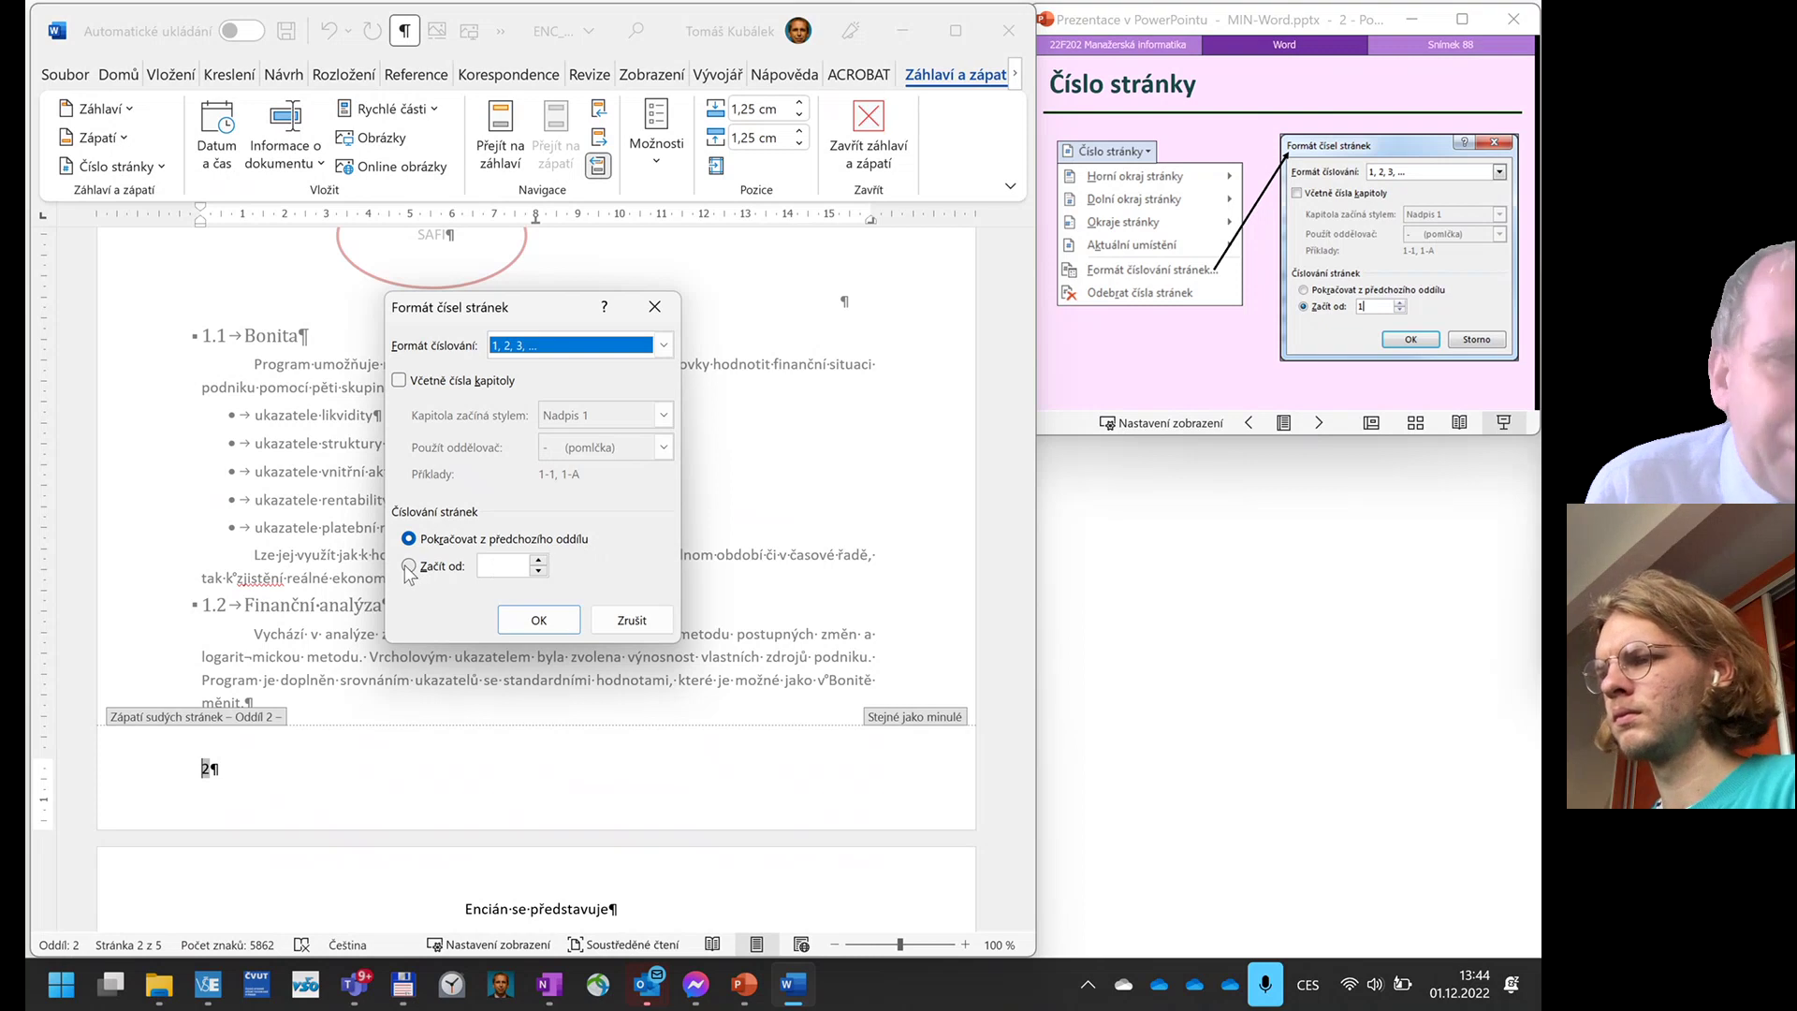
{"action": "left_click", "coordinate": [539, 560]}
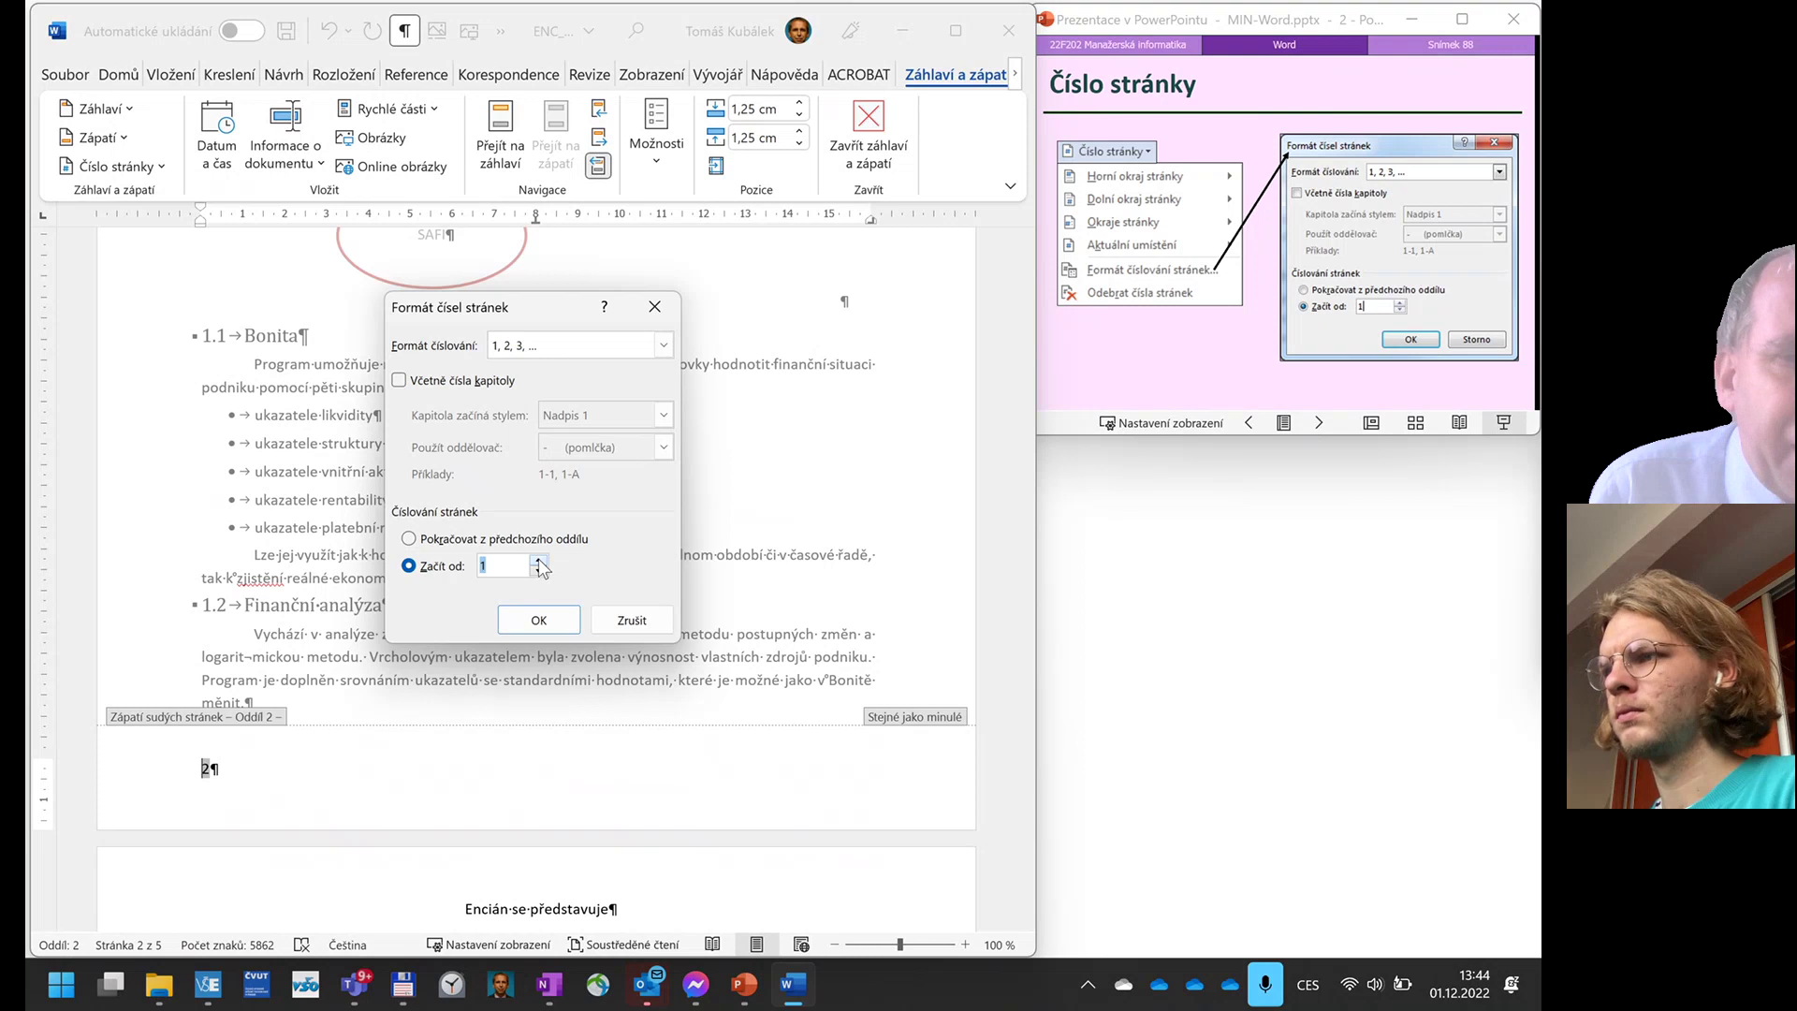
{"action": "left_click", "coordinate": [539, 620]}
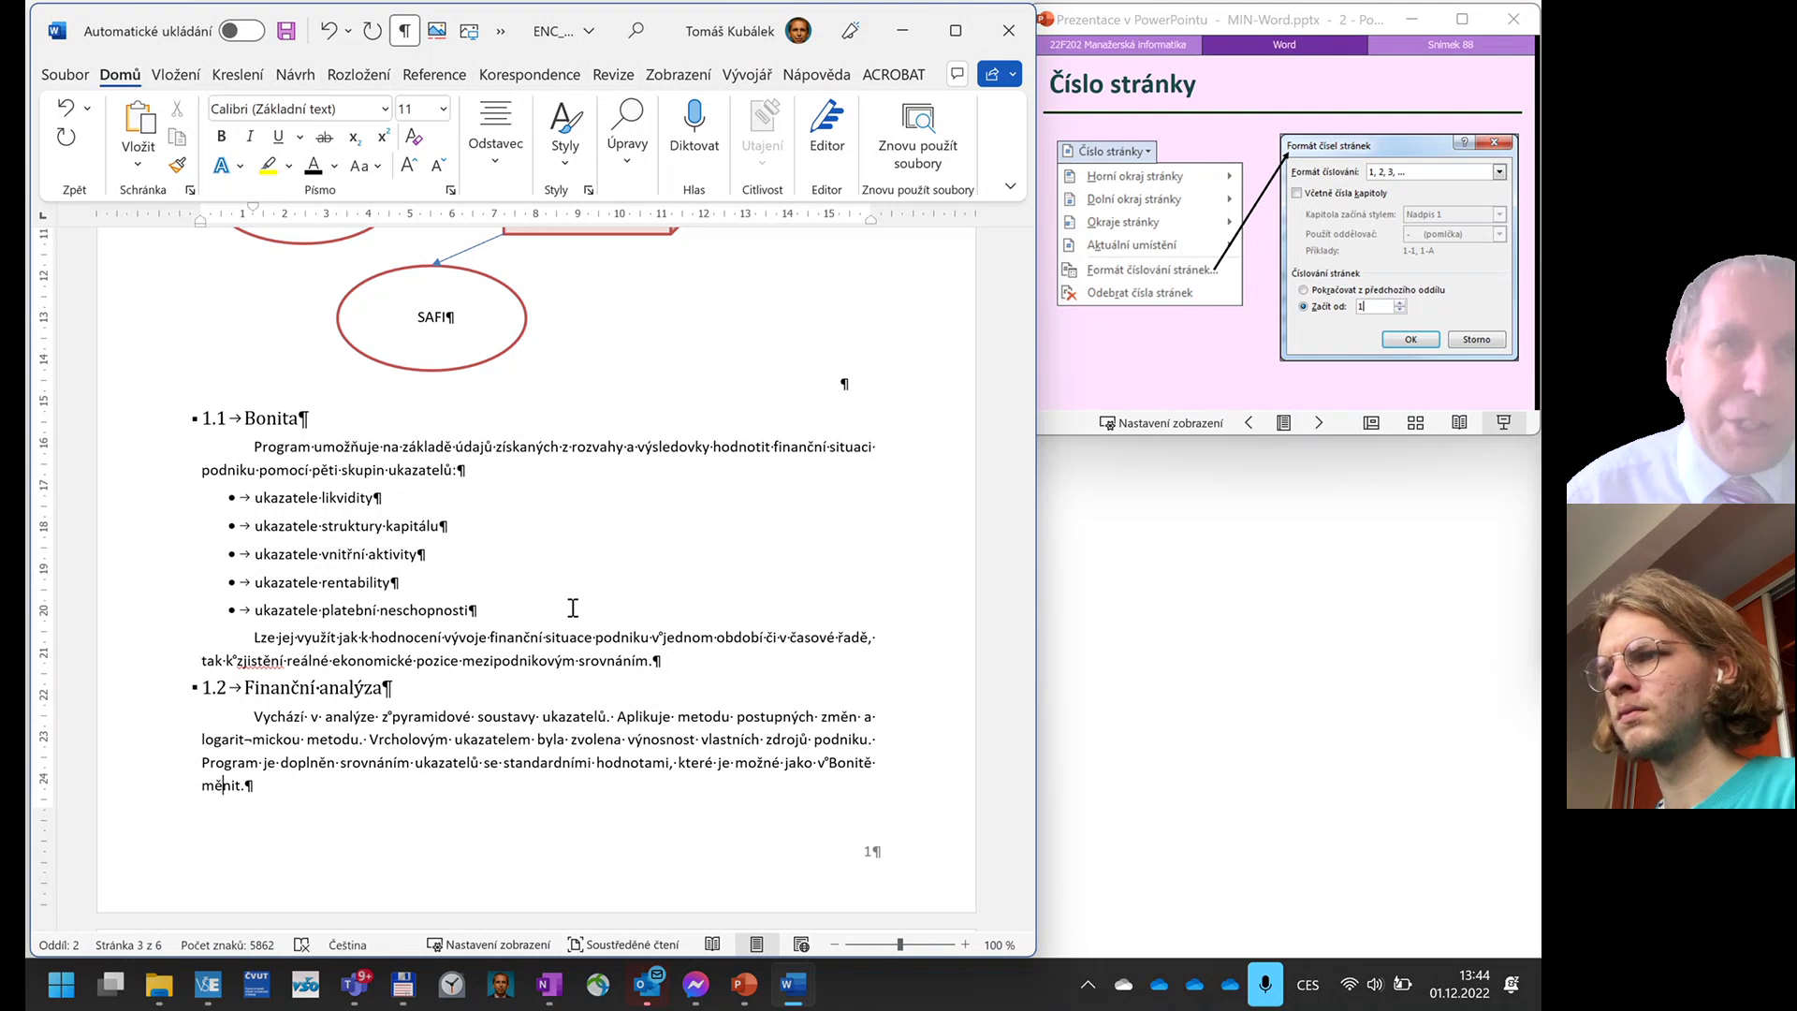
{"action": "left_click", "coordinate": [338, 42]}
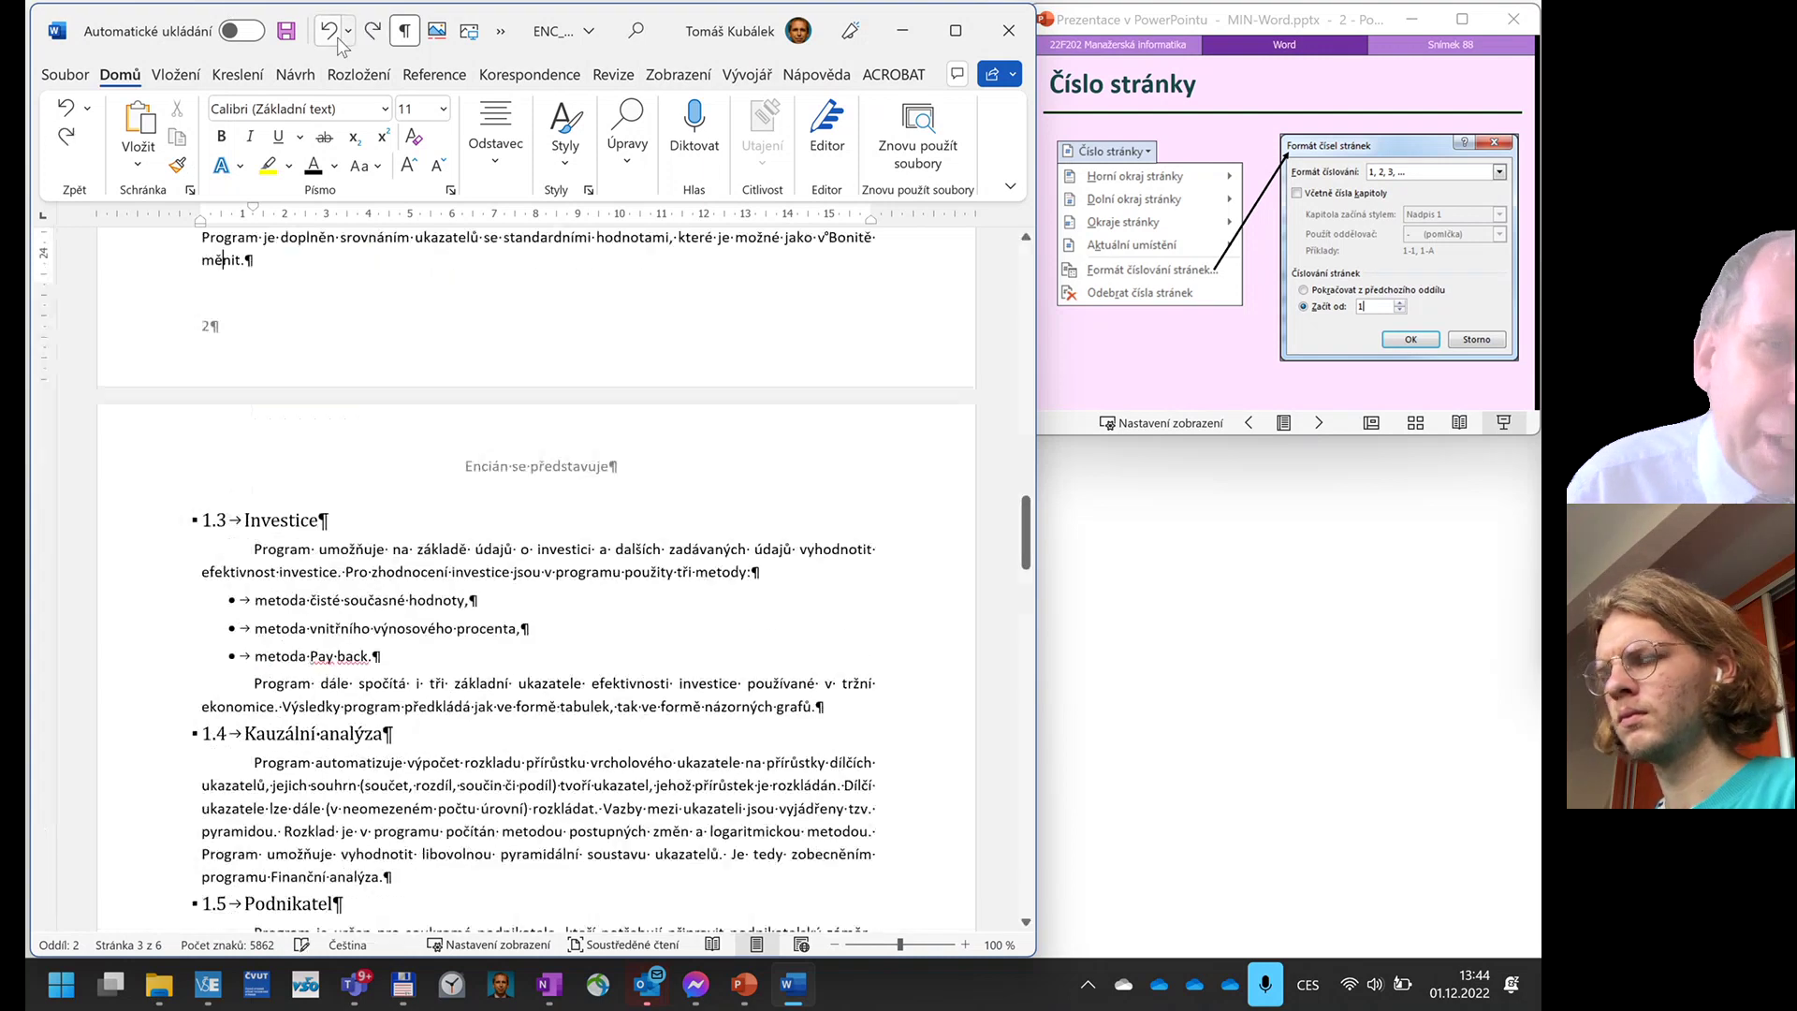
{"action": "left_click", "coordinate": [1216, 211]}
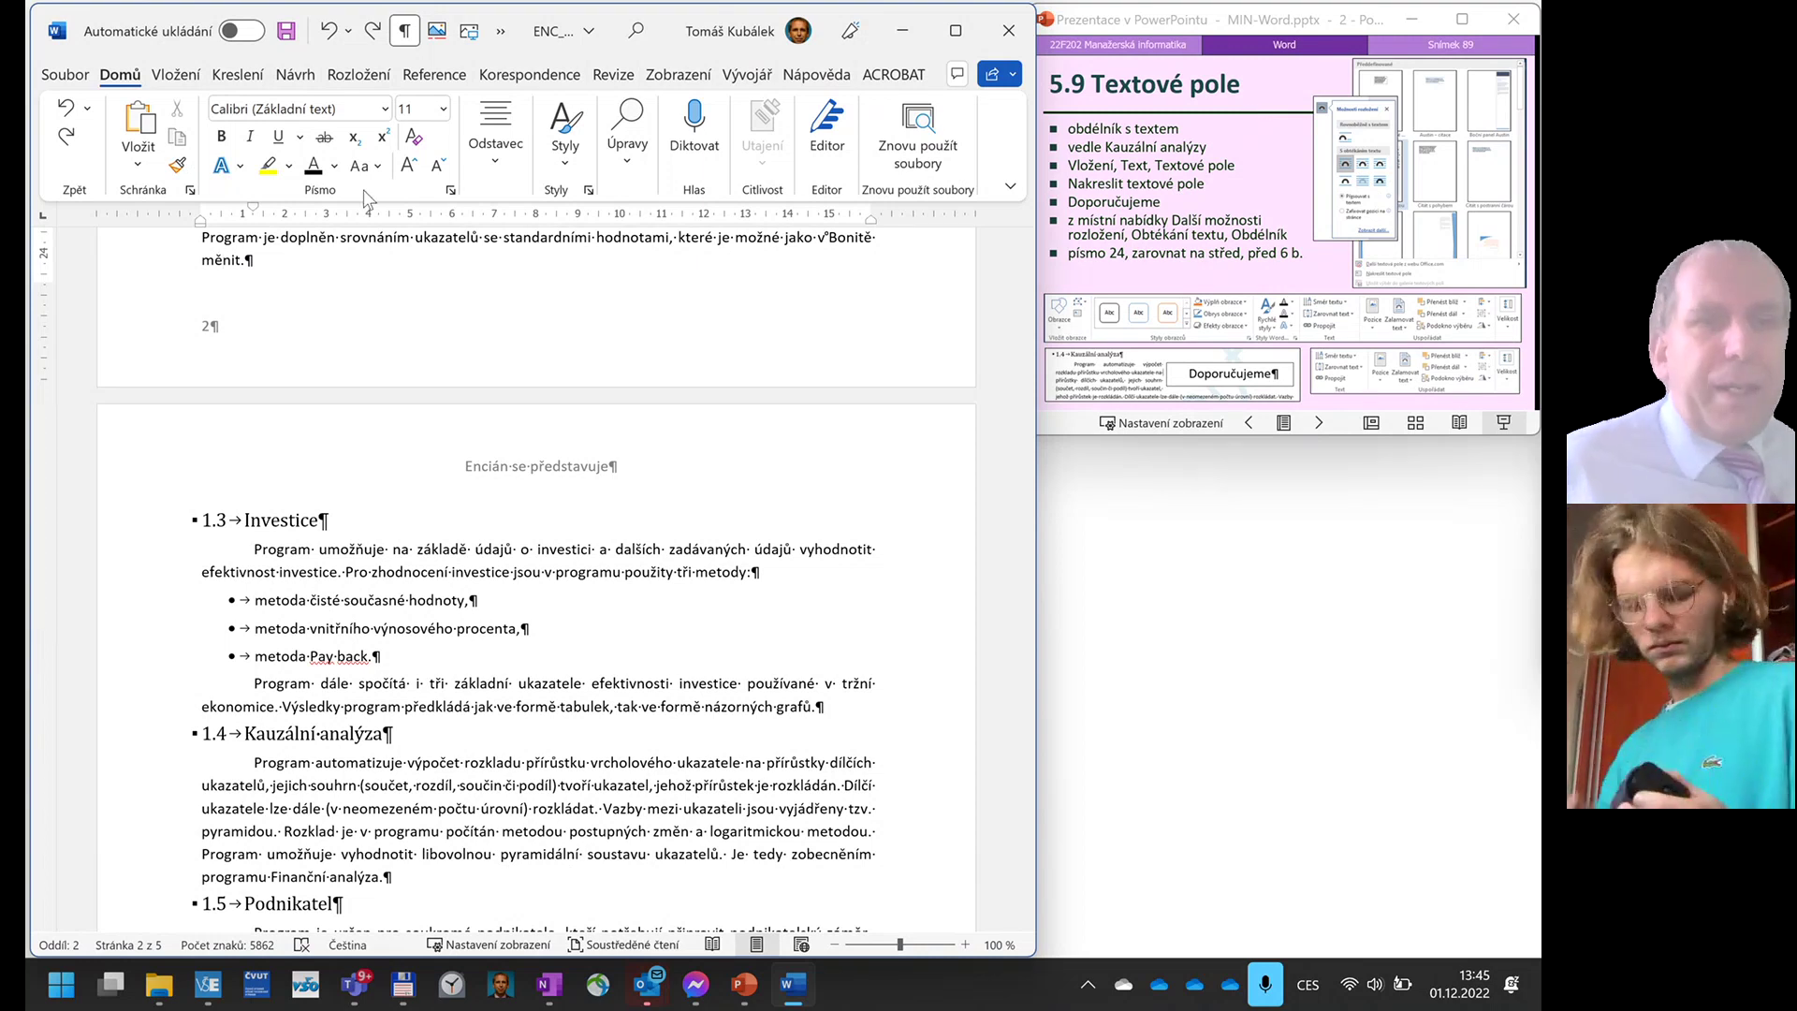
In the page 2 footer, complete 'Encián' after the tab and add 'Praha' after the next tab.
{"action": "scroll", "coordinate": [349, 314], "scroll_direction": "up", "scroll_amount": 2}
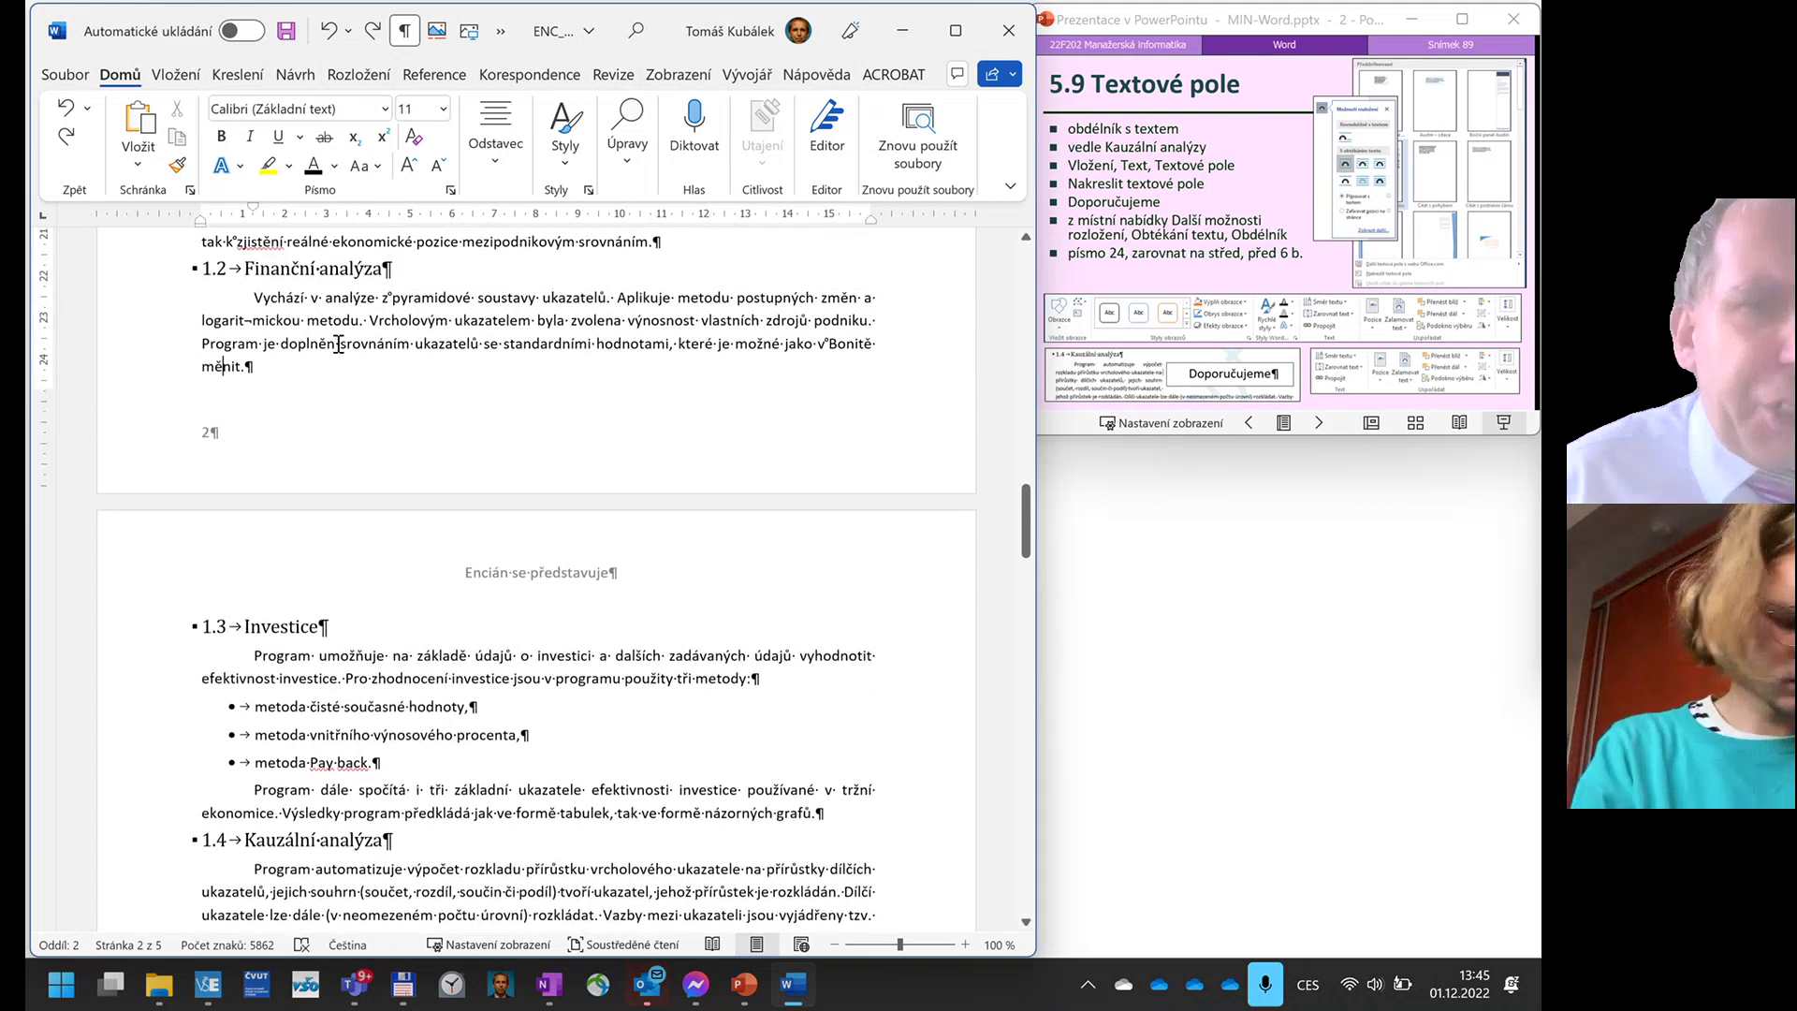
{"action": "scroll", "coordinate": [339, 342], "scroll_direction": "up", "scroll_amount": 2}
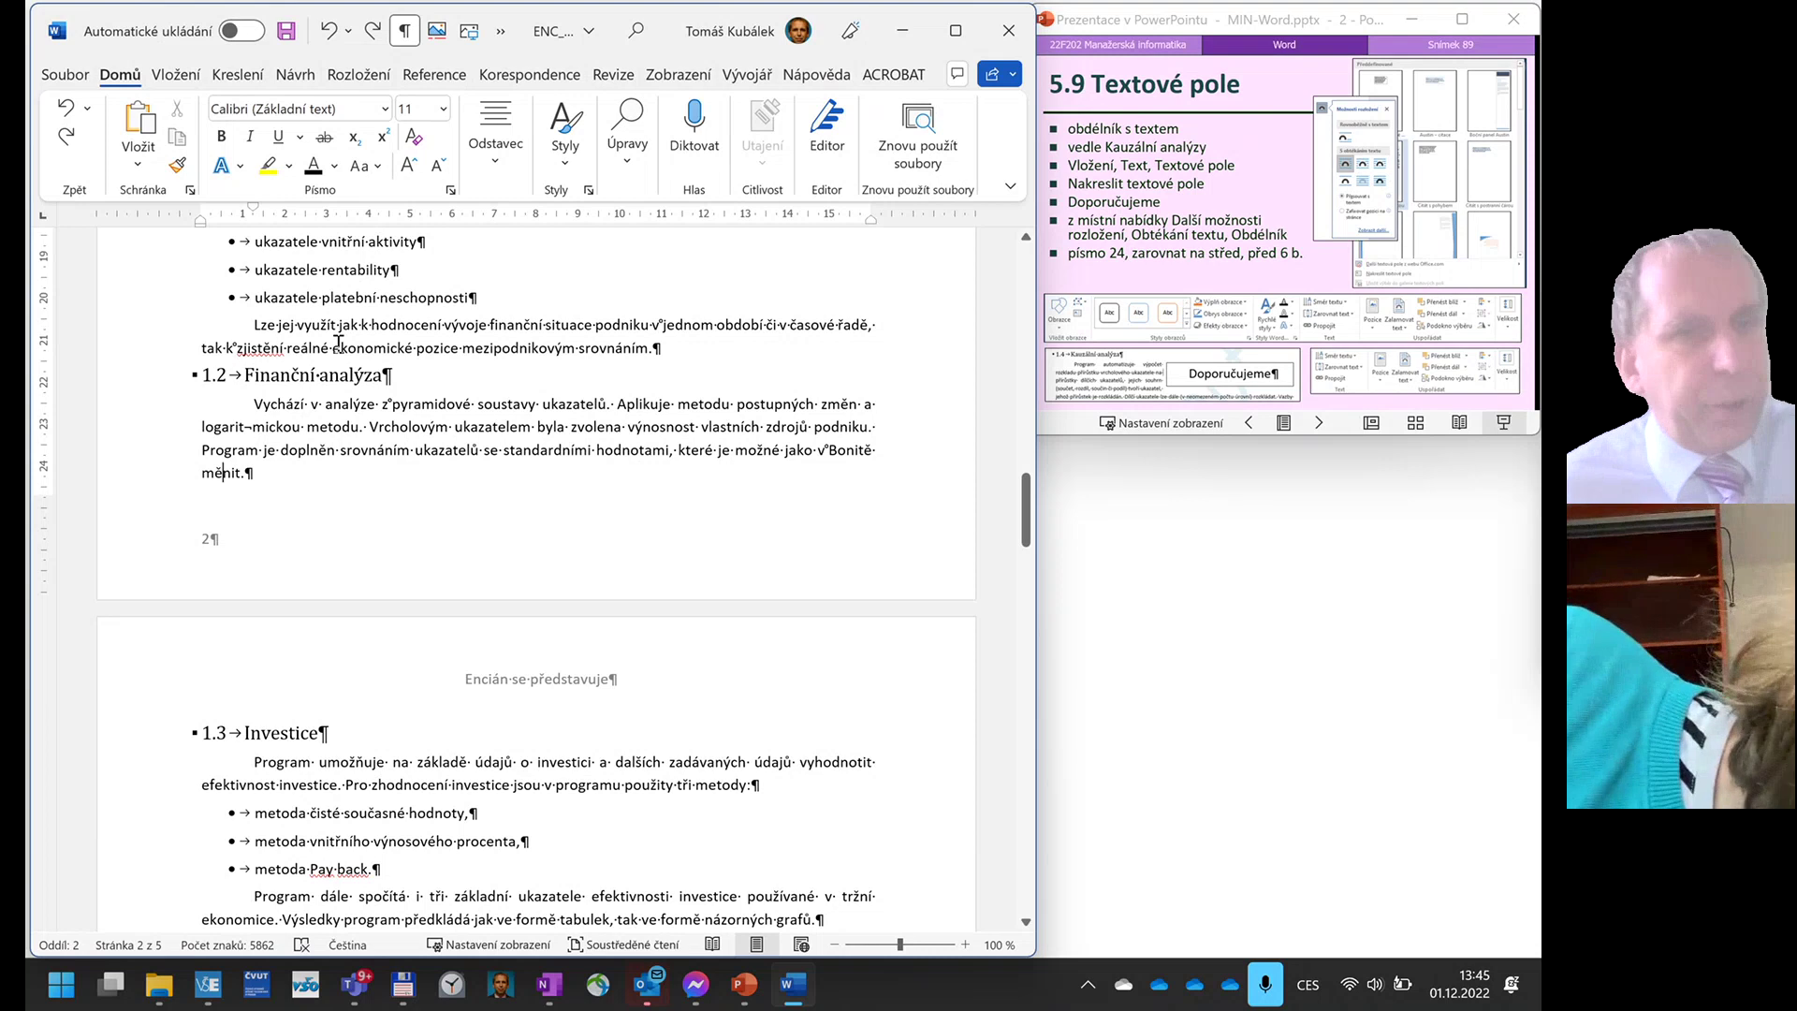
{"action": "double_click", "coordinate": [226, 547]}
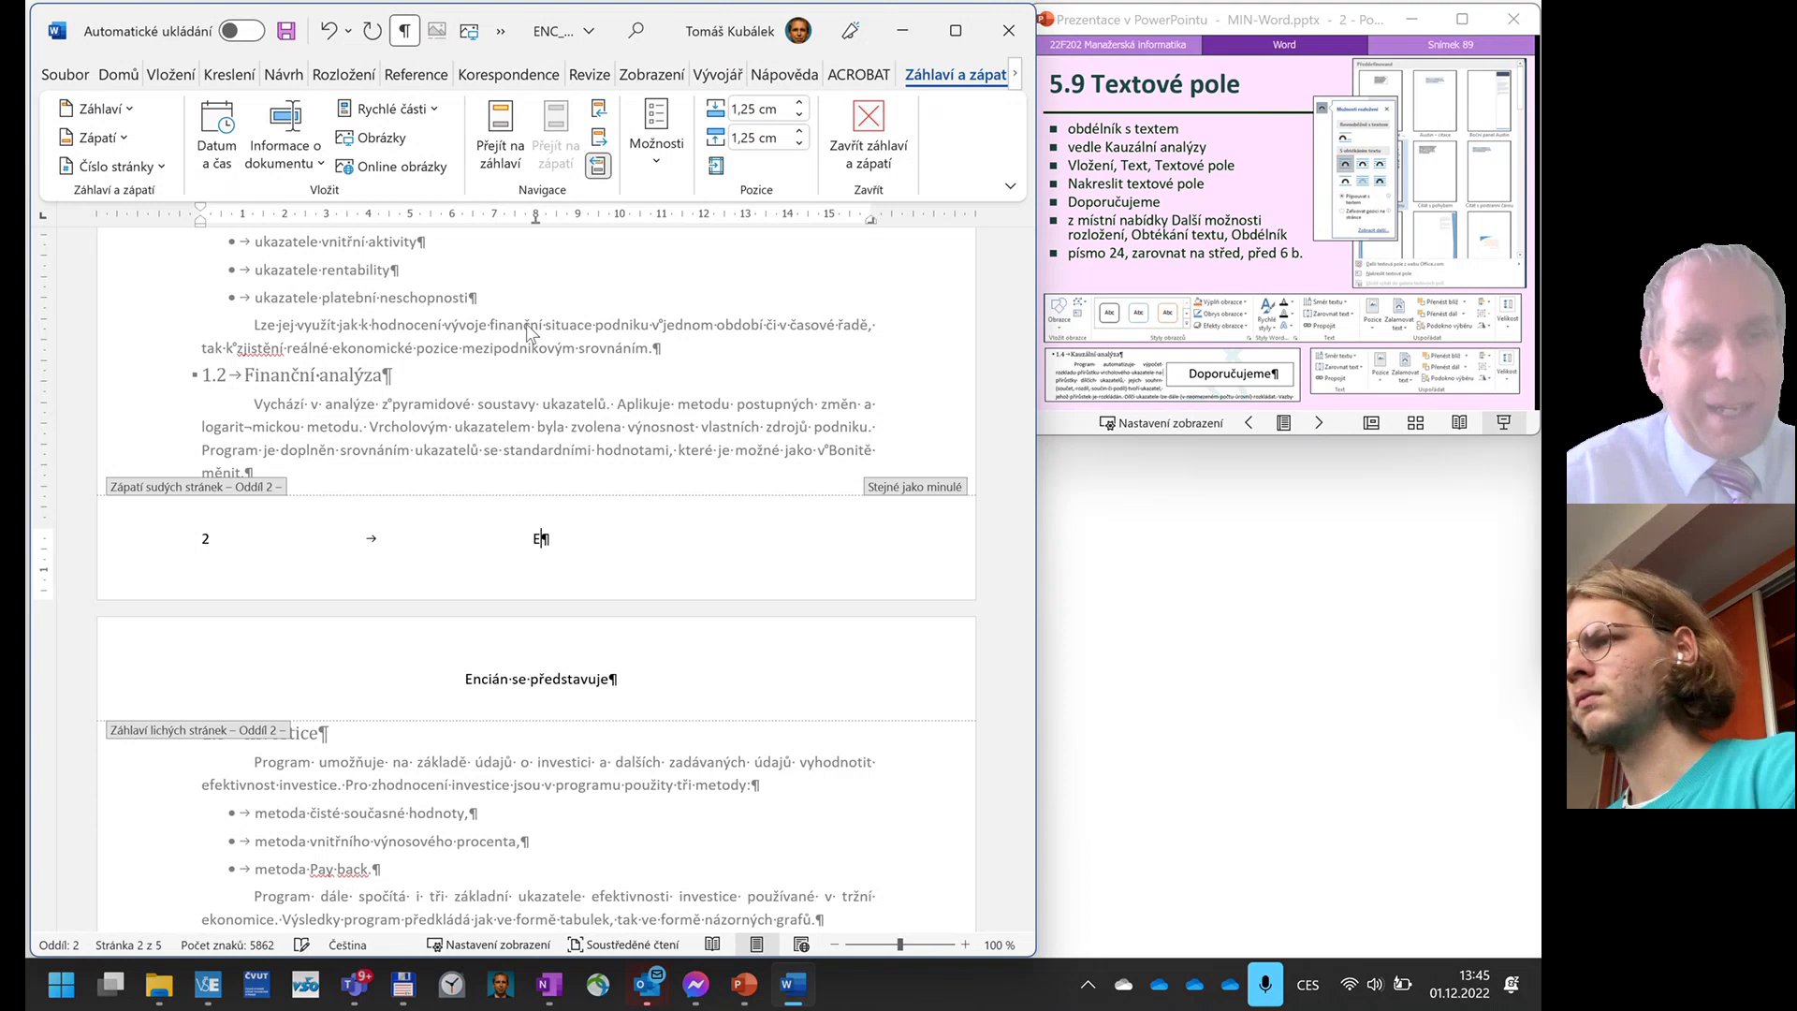
{"action": "type", "text": "cián →"}
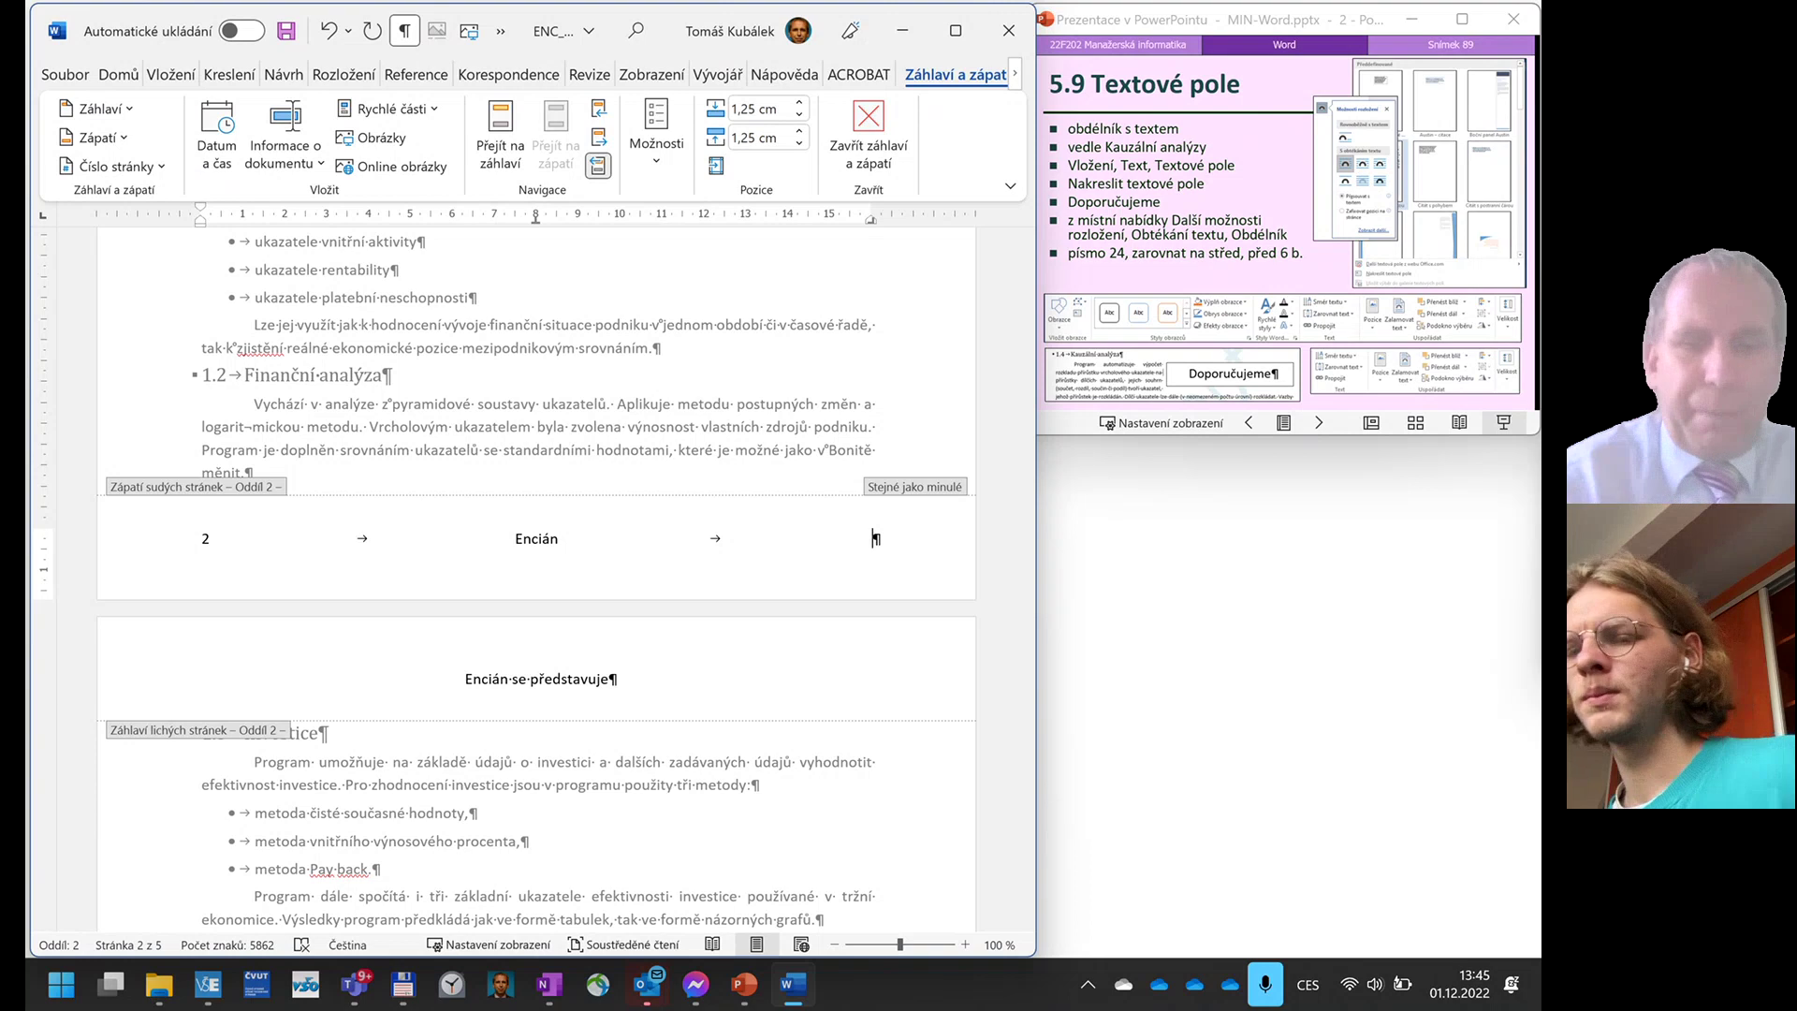
{"action": "type", "text": "Praha"}
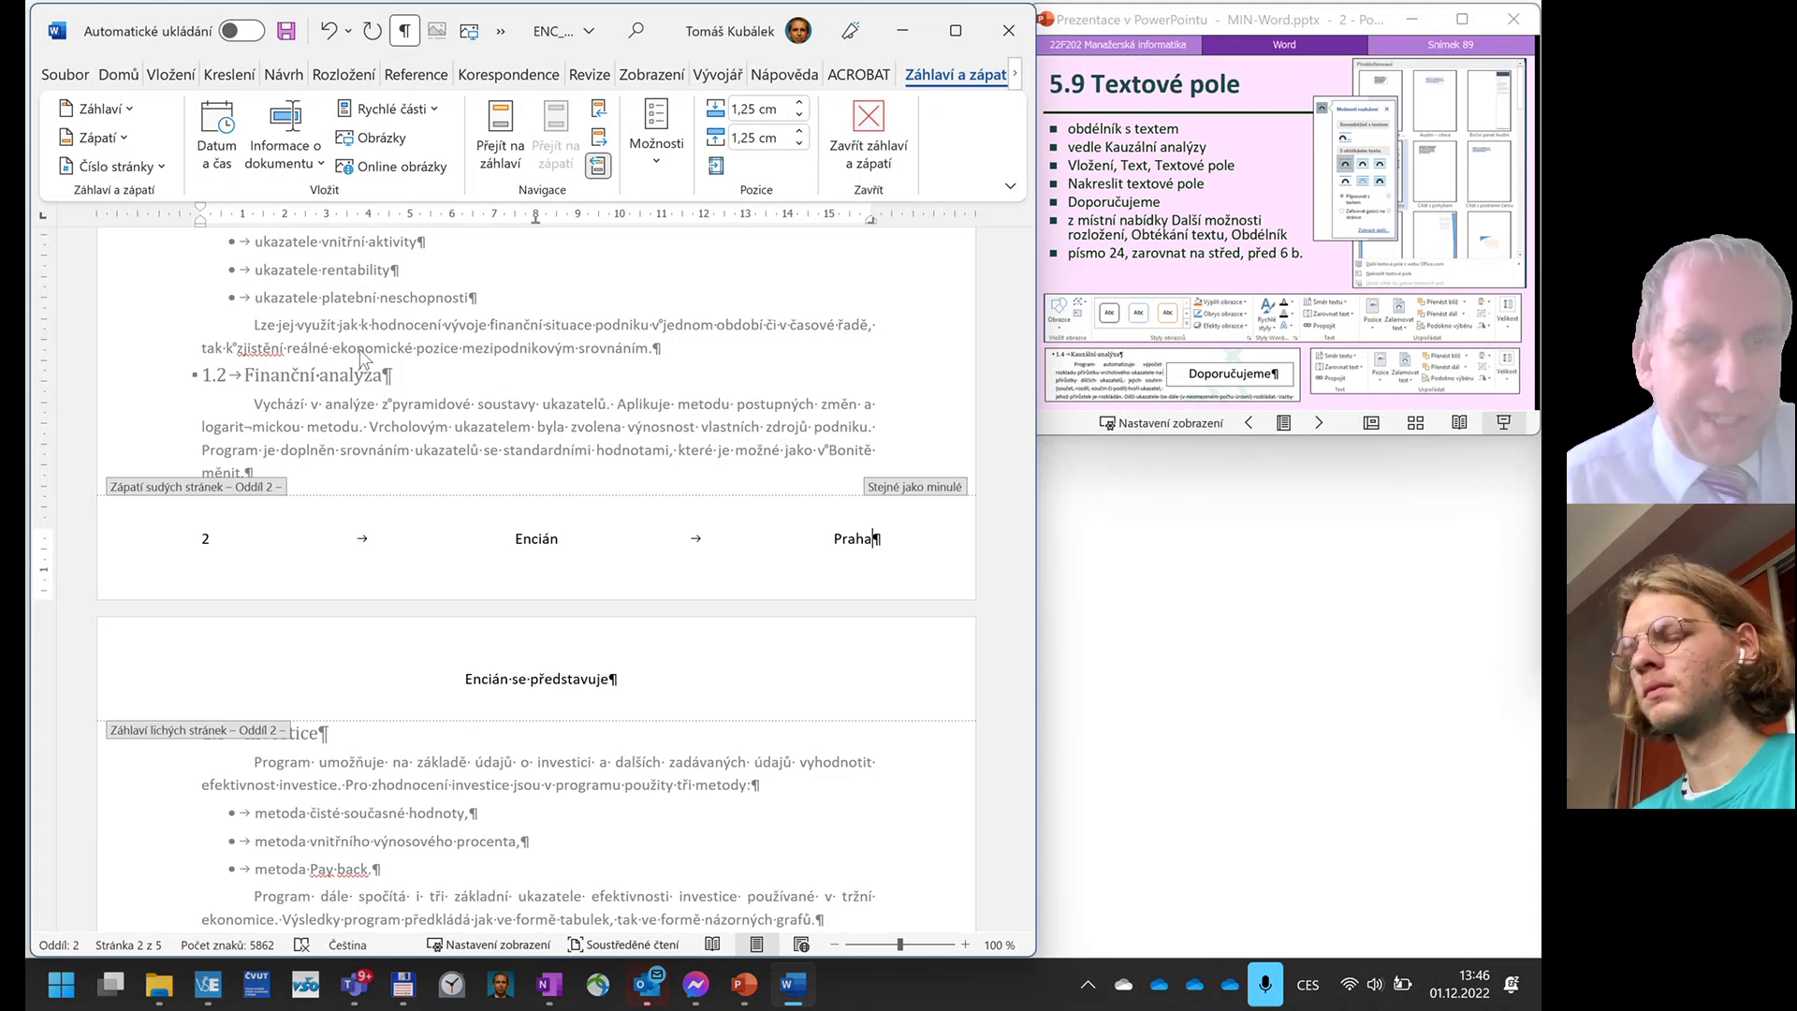
Add a top border (Horní ohraničení) to the even-page footer, then return to the body text.
{"action": "left_click", "coordinate": [119, 75]}
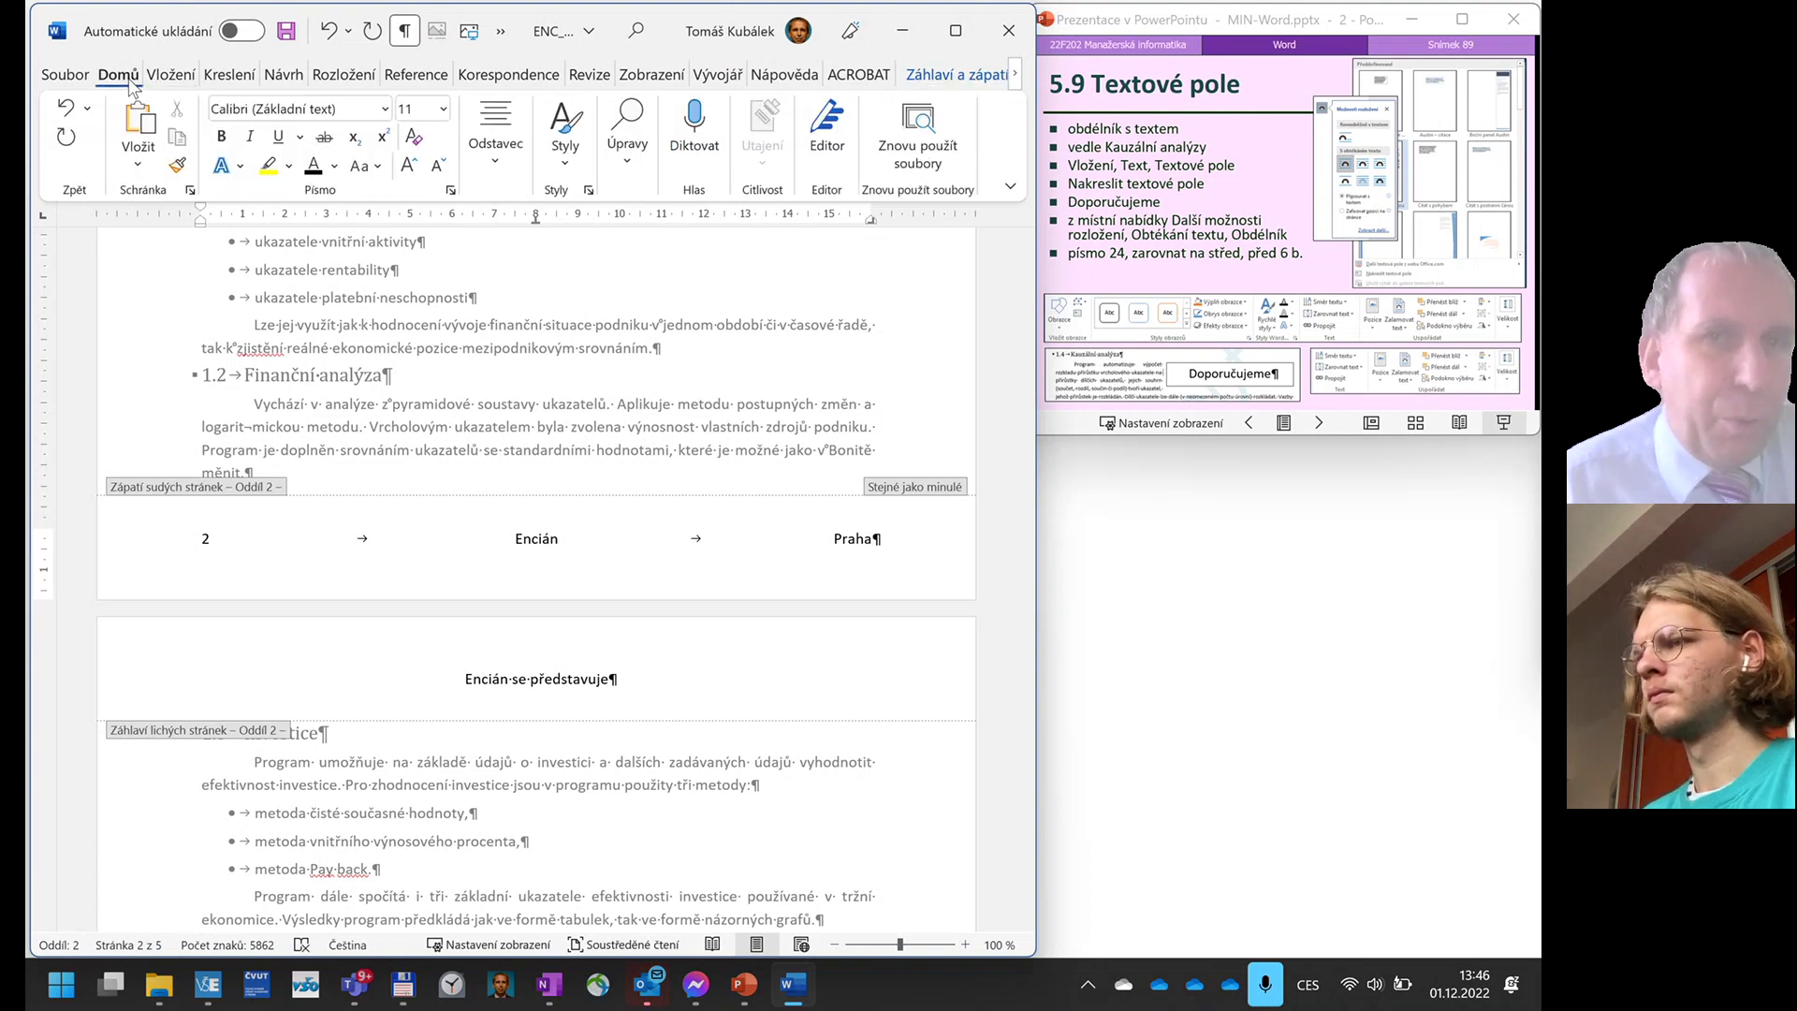
{"action": "left_click", "coordinate": [498, 165]}
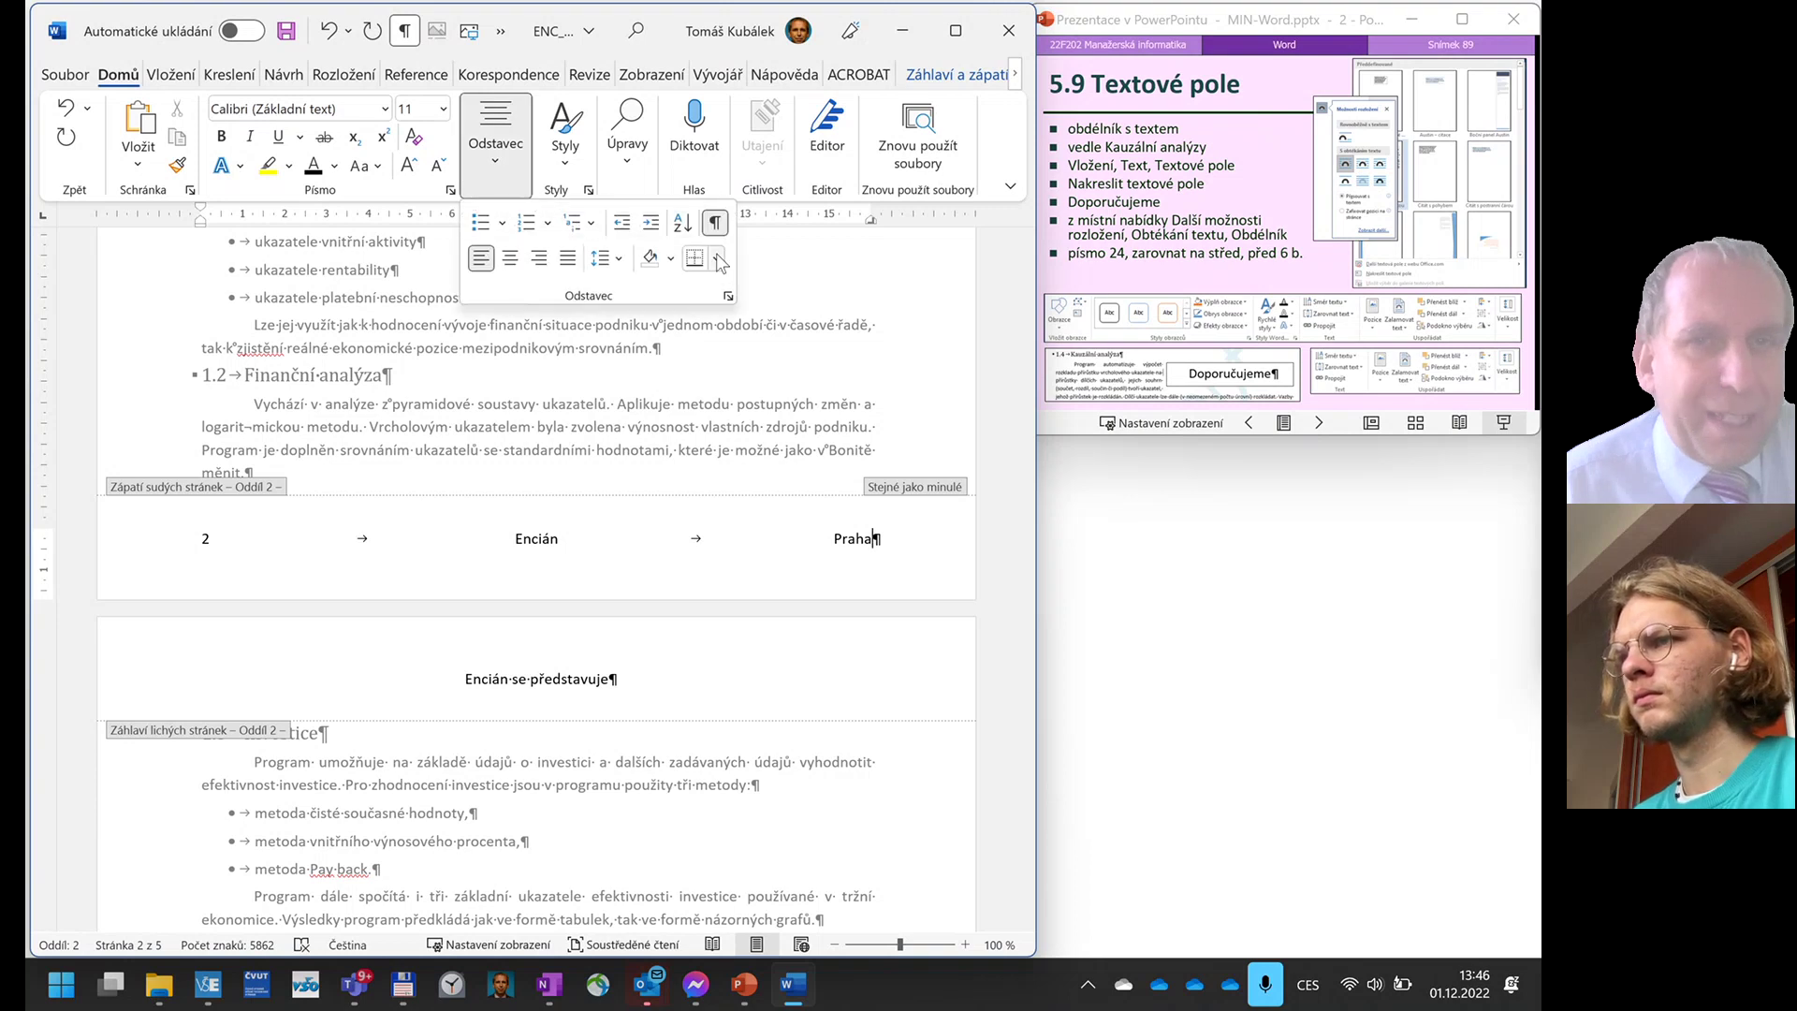
{"action": "left_click", "coordinate": [718, 260]}
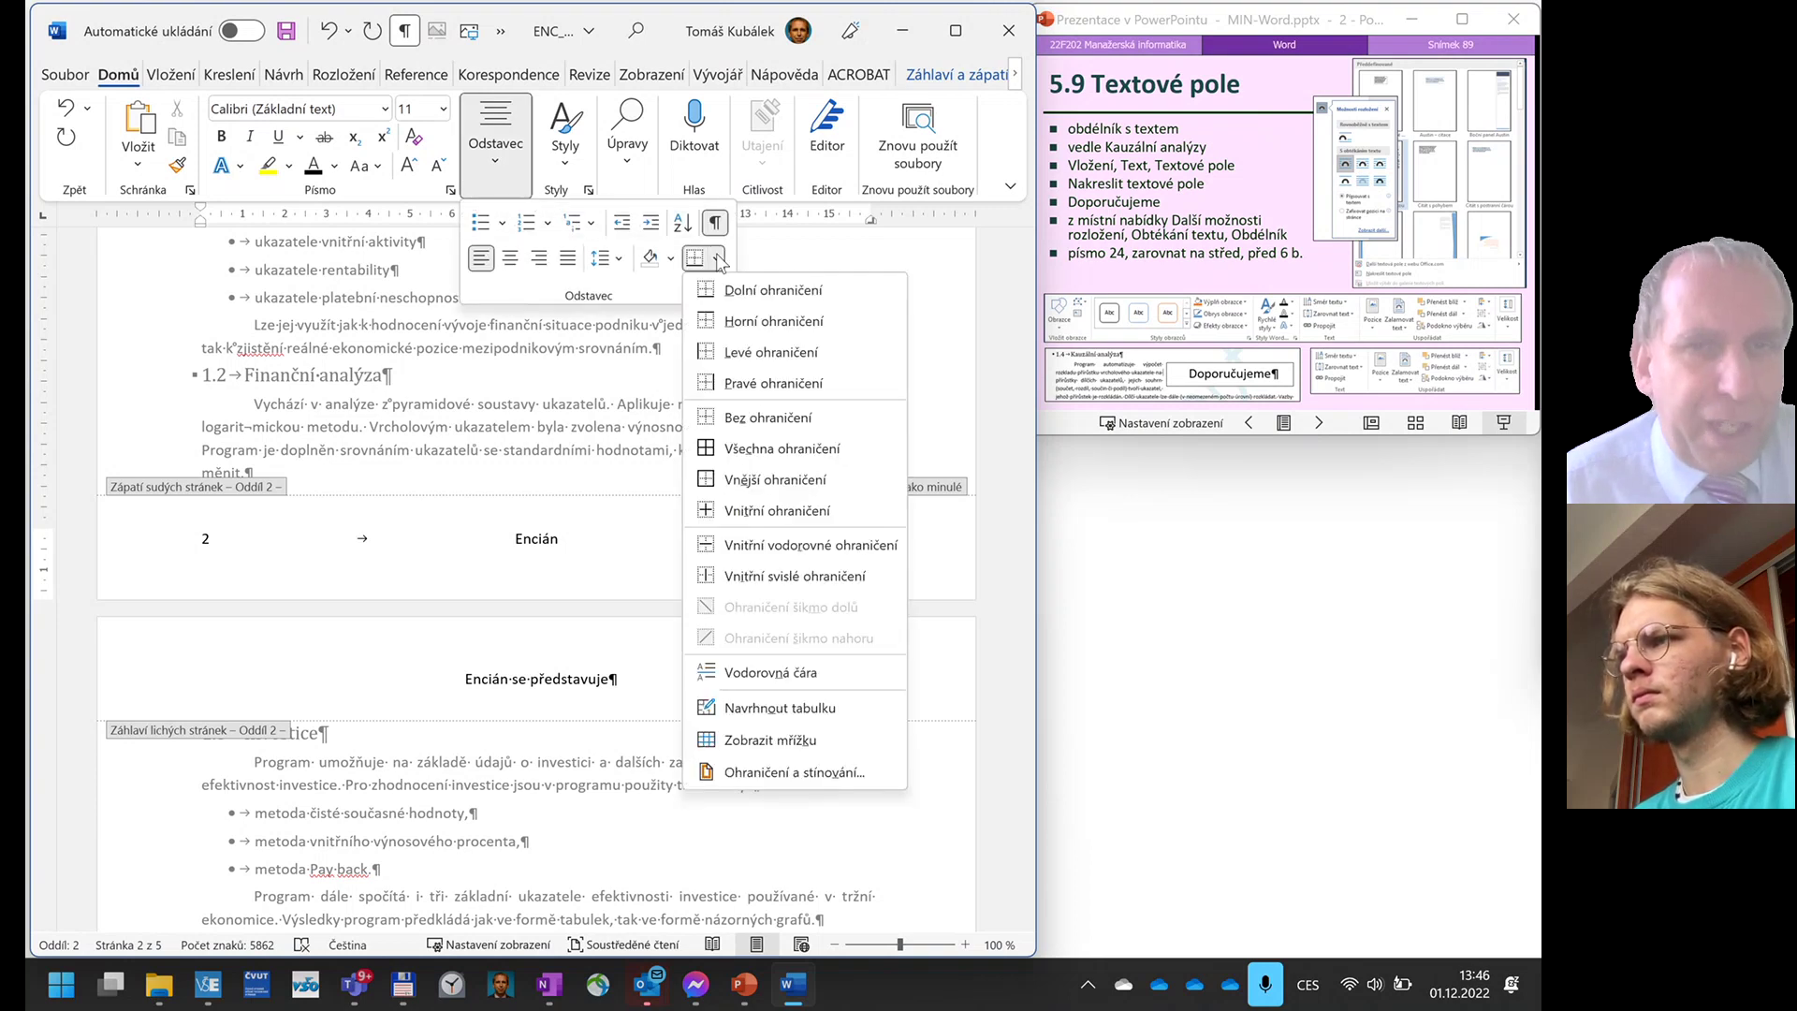
{"action": "left_click", "coordinate": [739, 321]}
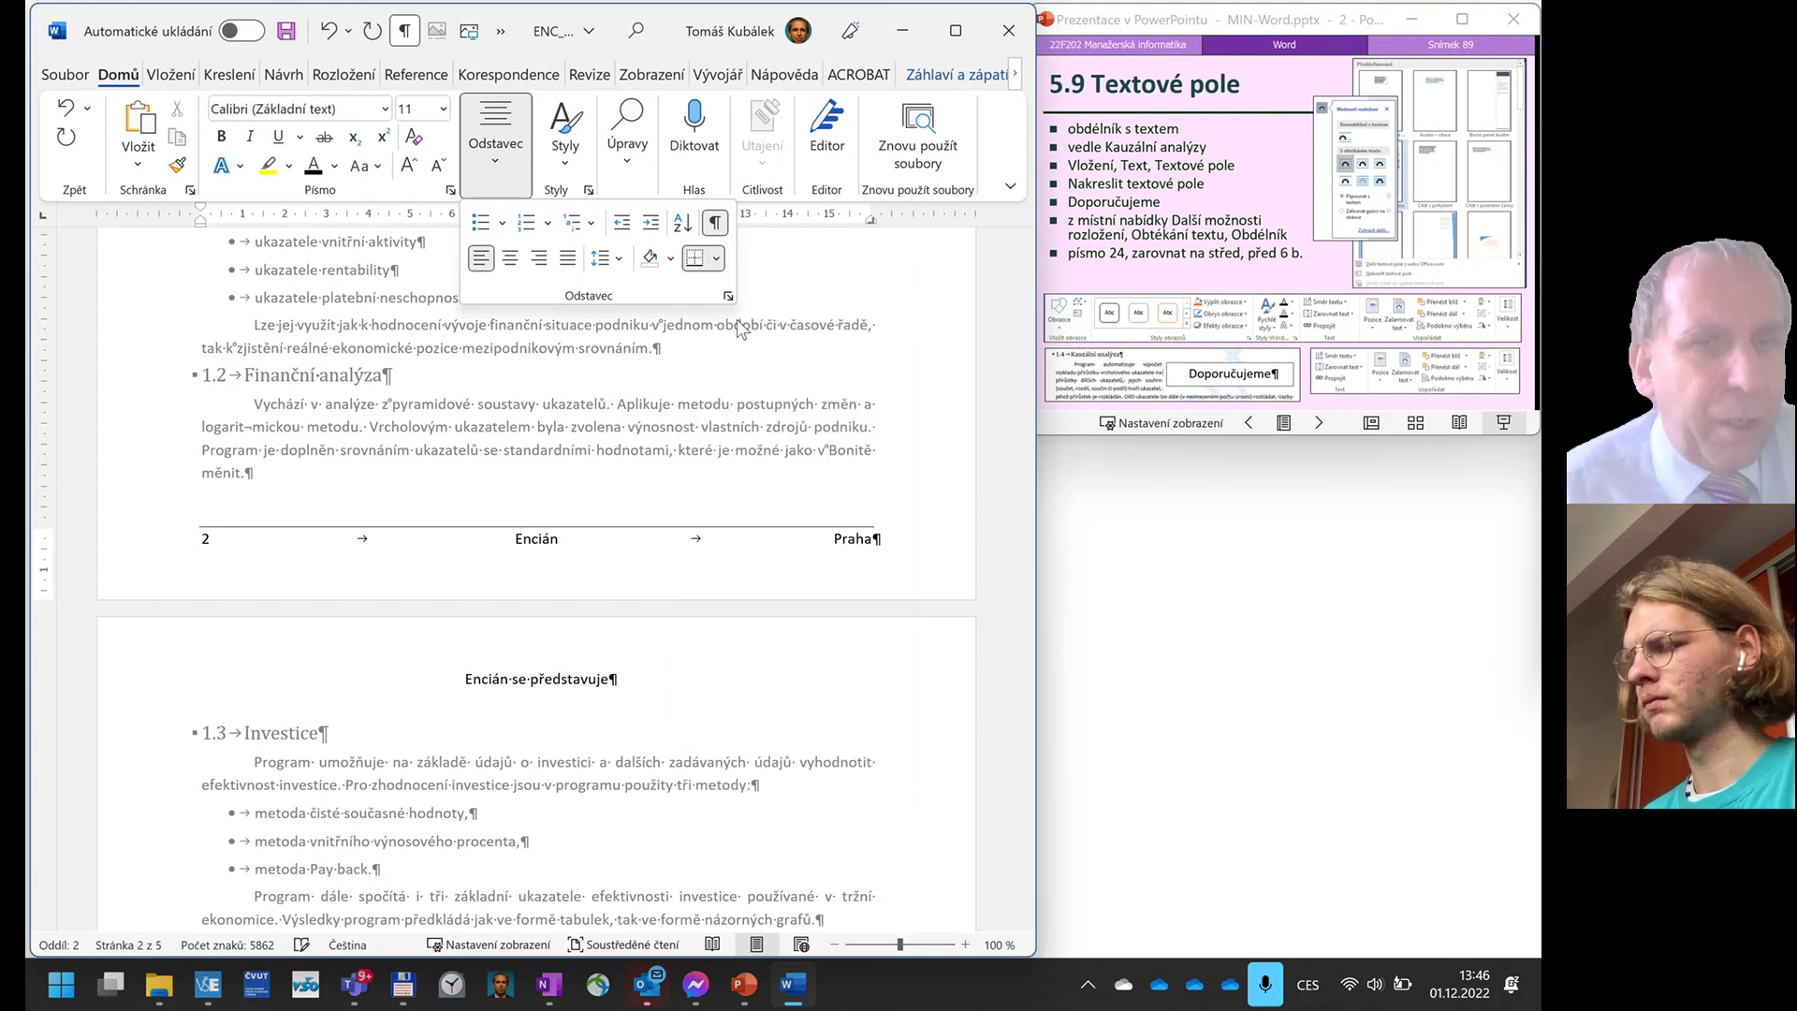
{"action": "left_click", "coordinate": [564, 426]}
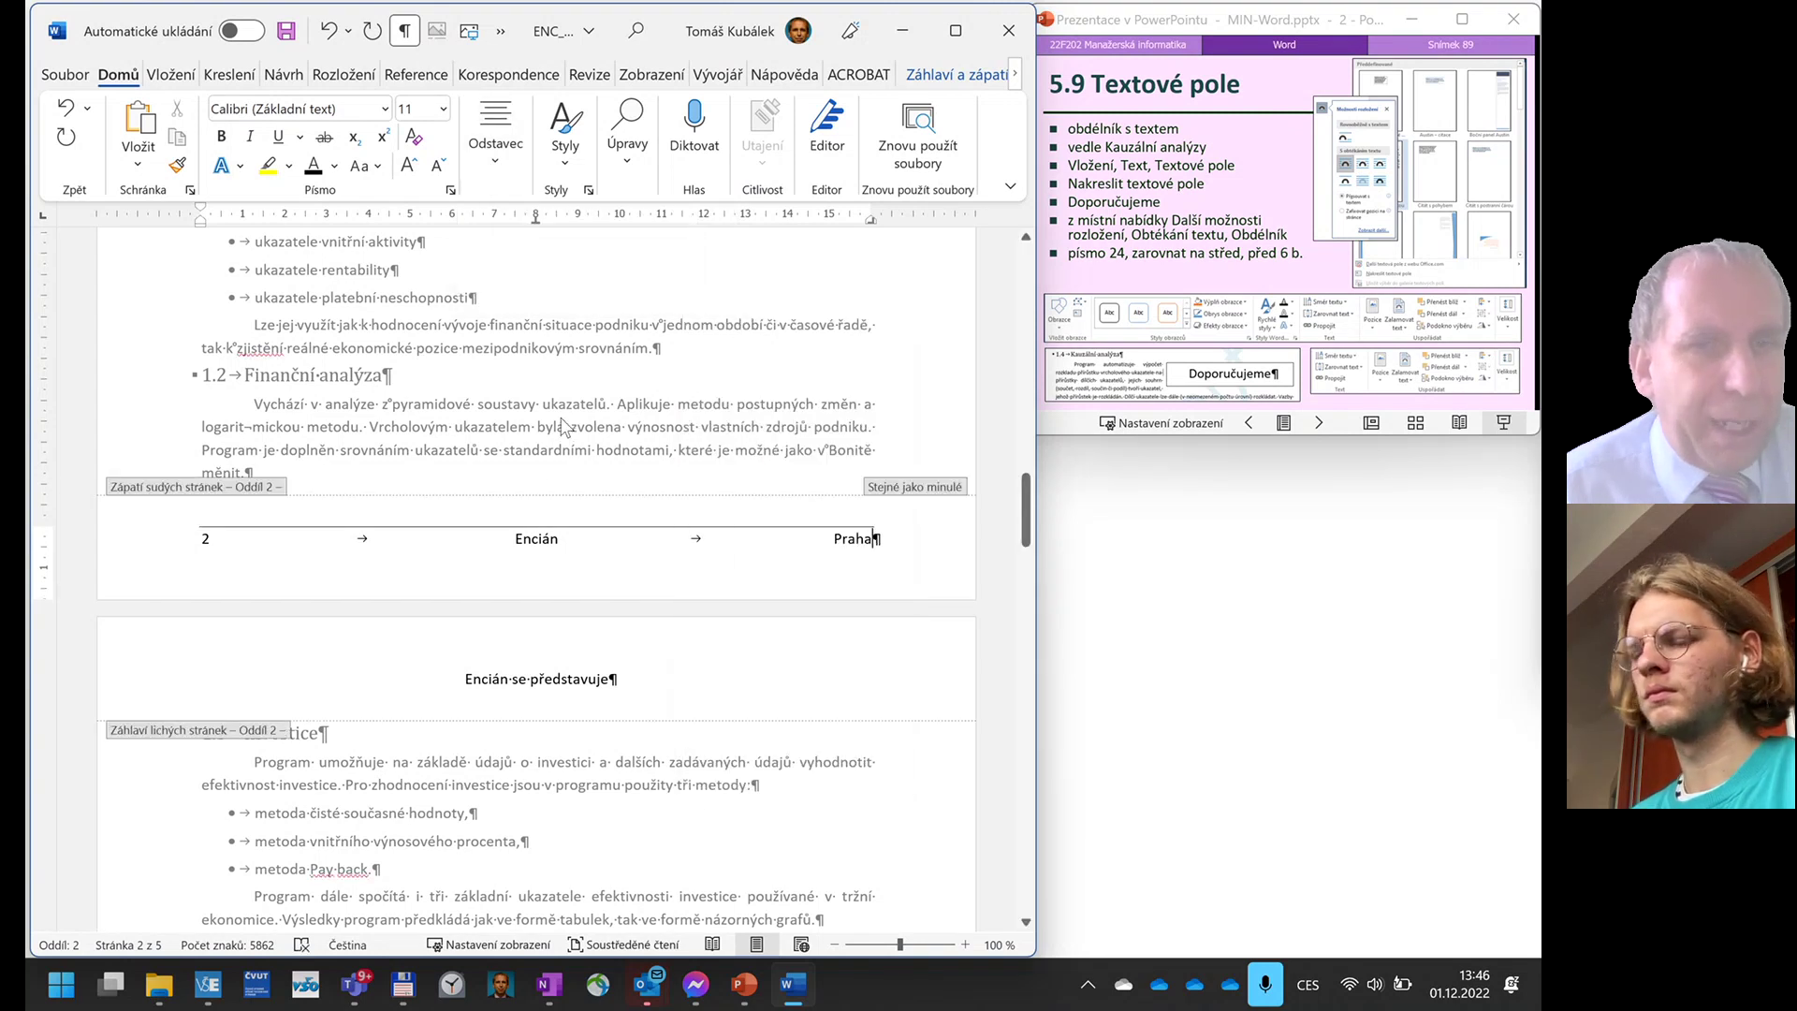
{"action": "double_click", "coordinate": [565, 426]}
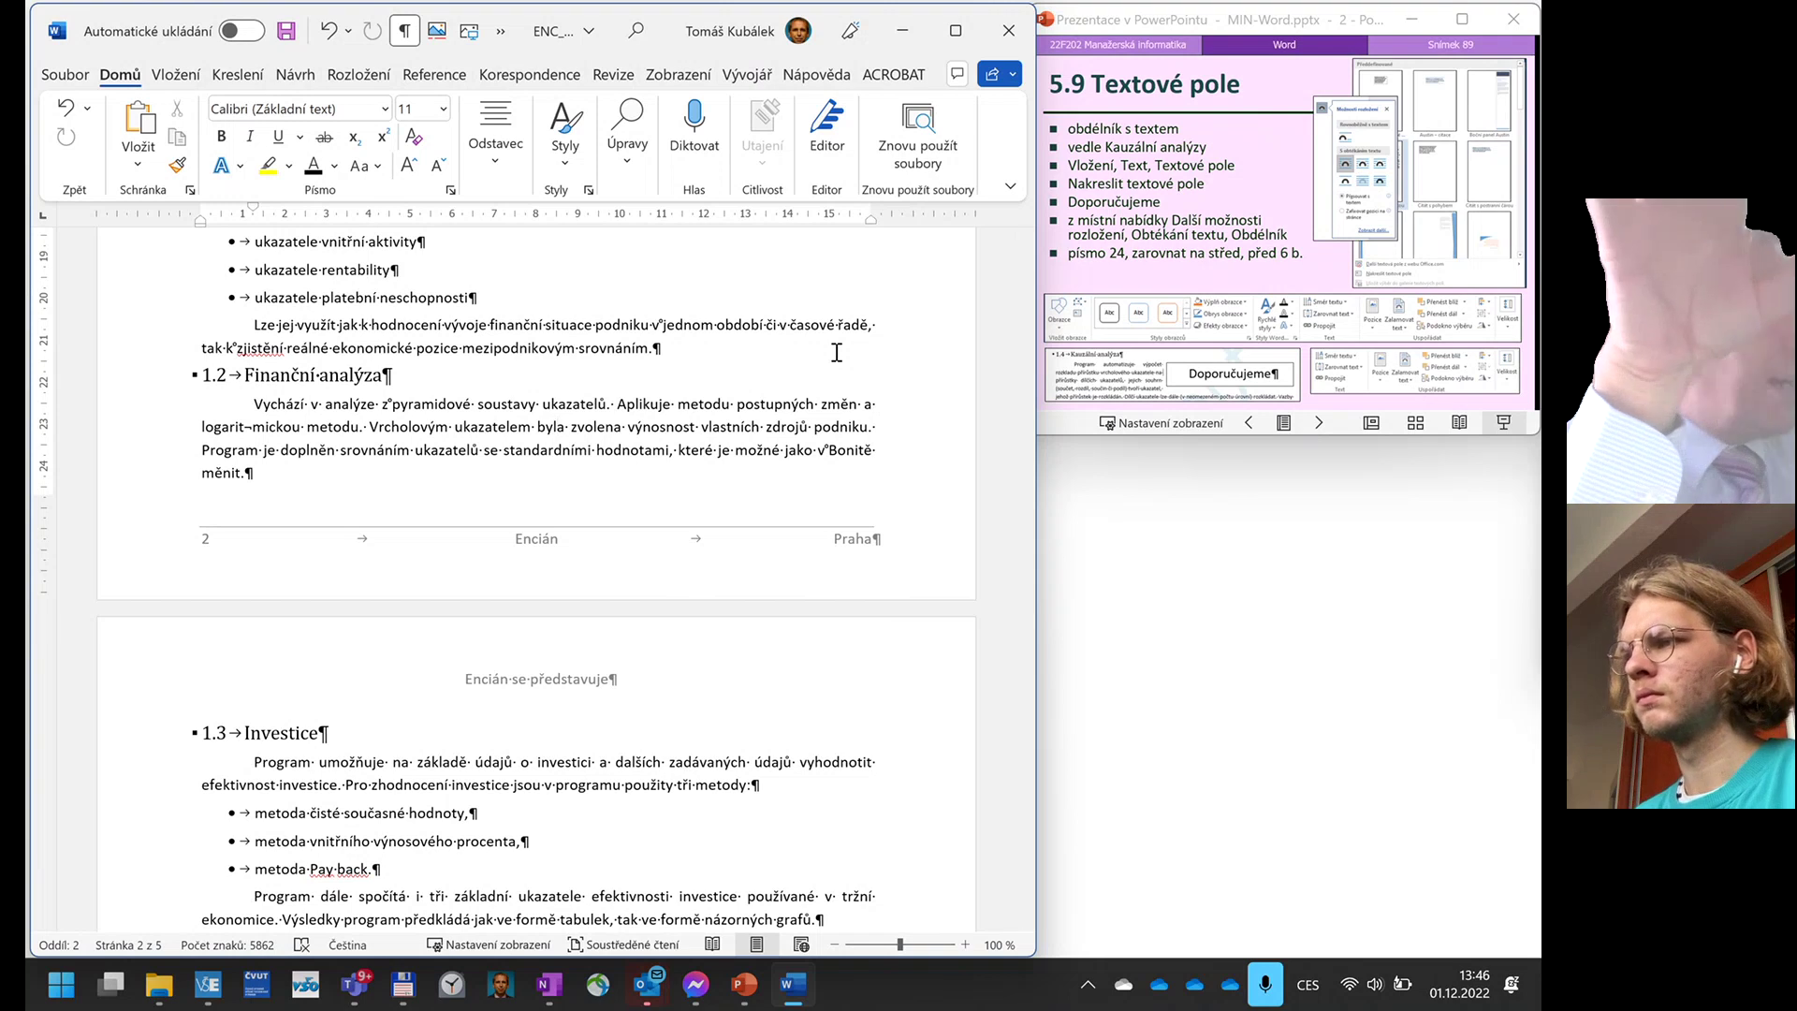
{"action": "left_click", "coordinate": [219, 989]}
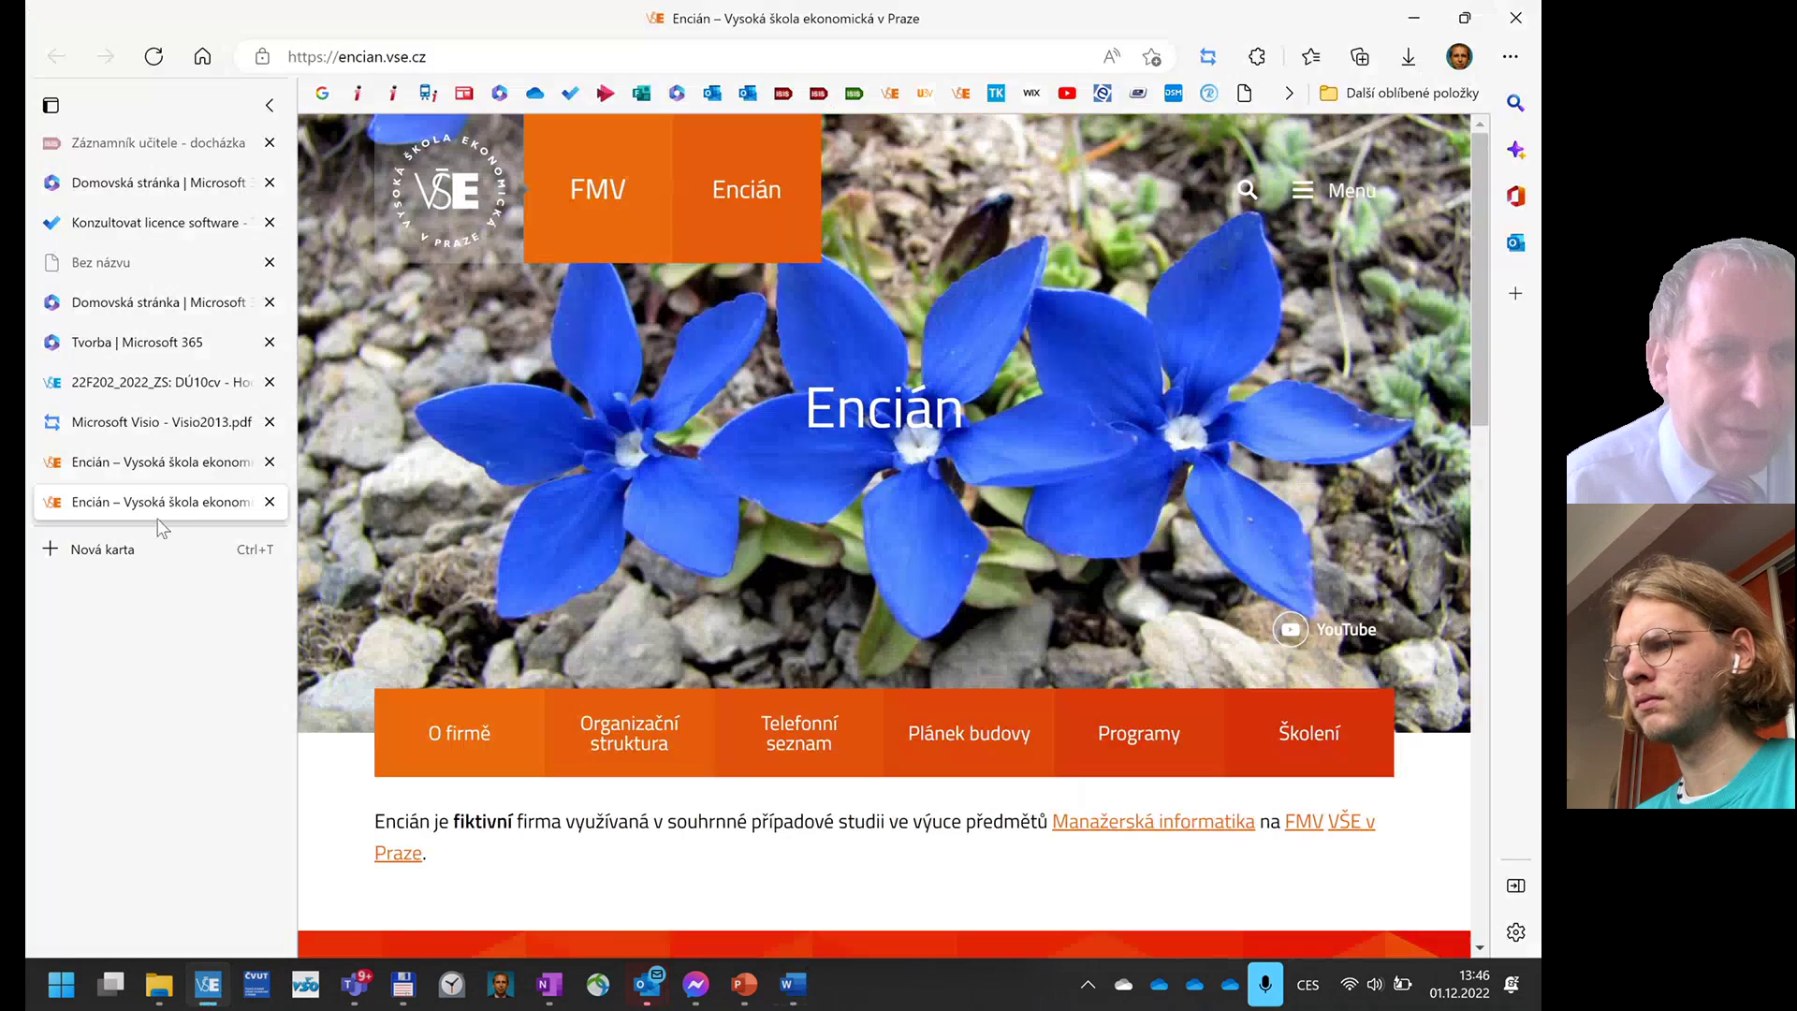
{"action": "left_click", "coordinate": [150, 422]}
{"action": "scroll", "coordinate": [779, 444], "scroll_direction": "down", "scroll_amount": 1}
{"action": "scroll", "coordinate": [777, 441], "scroll_direction": "down", "scroll_amount": 20}
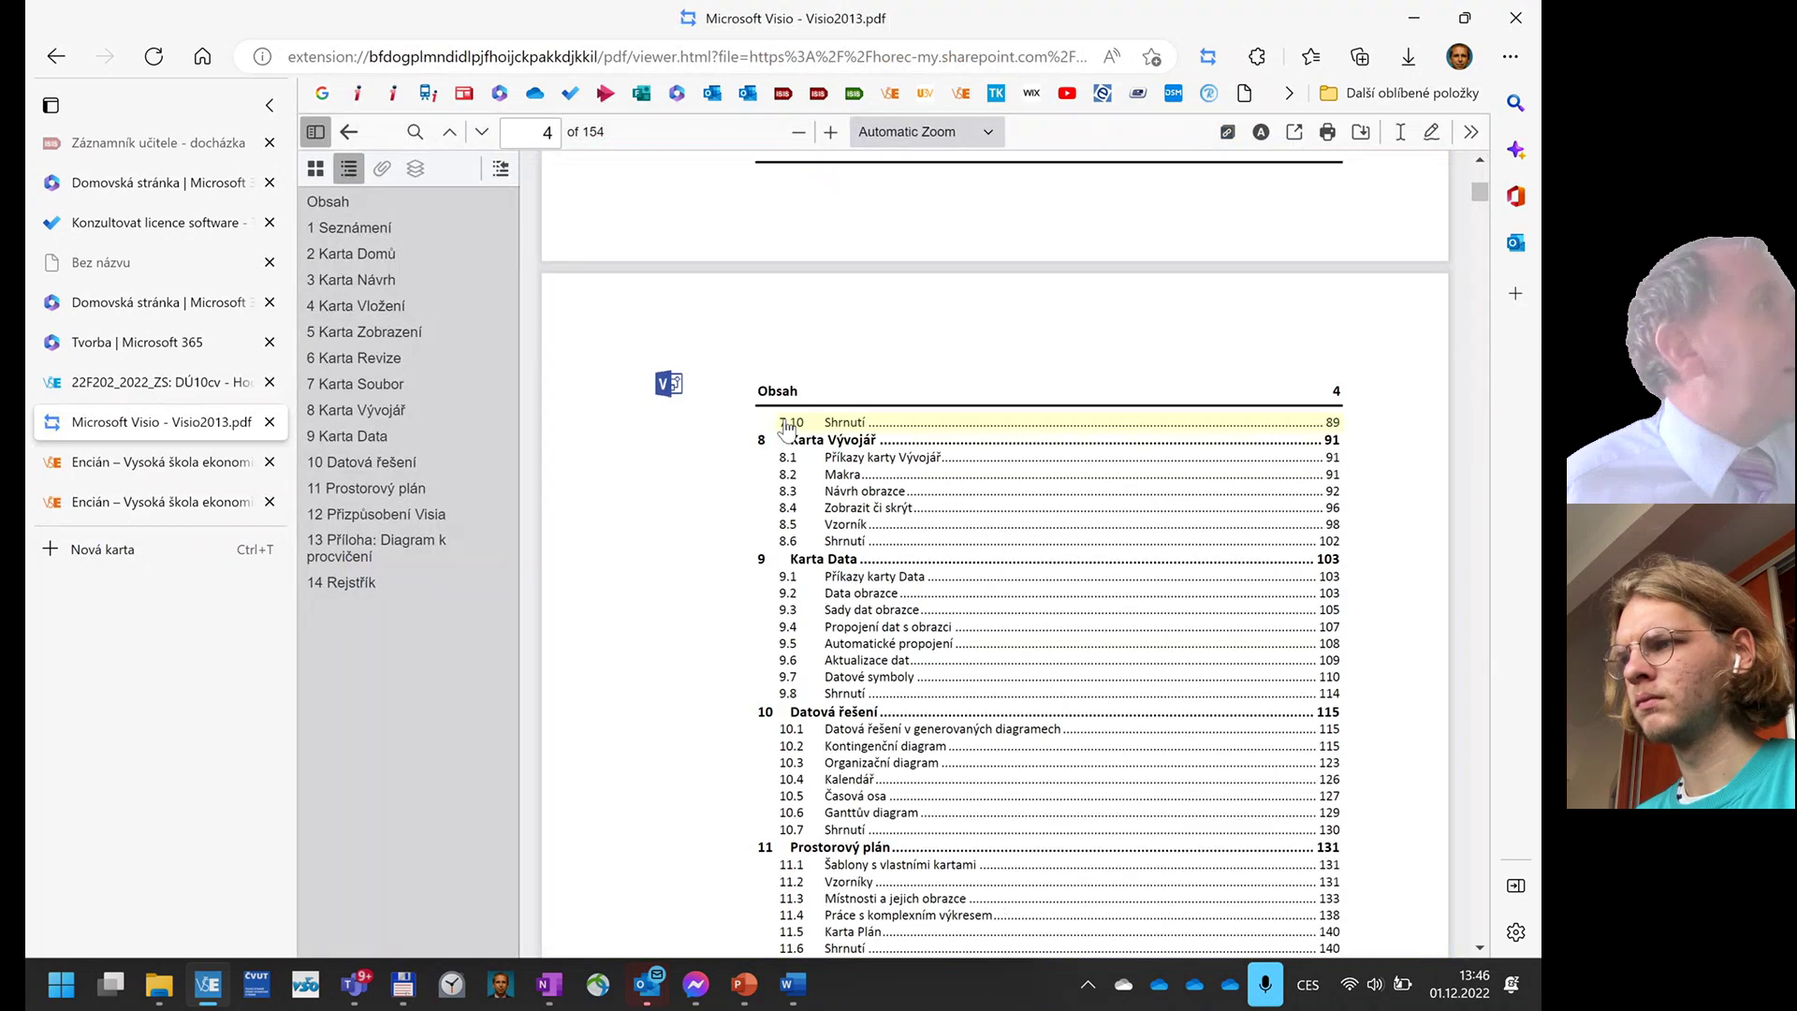
{"action": "scroll", "coordinate": [787, 429], "scroll_direction": "down", "scroll_amount": 2}
{"action": "scroll", "coordinate": [787, 432], "scroll_direction": "down", "scroll_amount": 1}
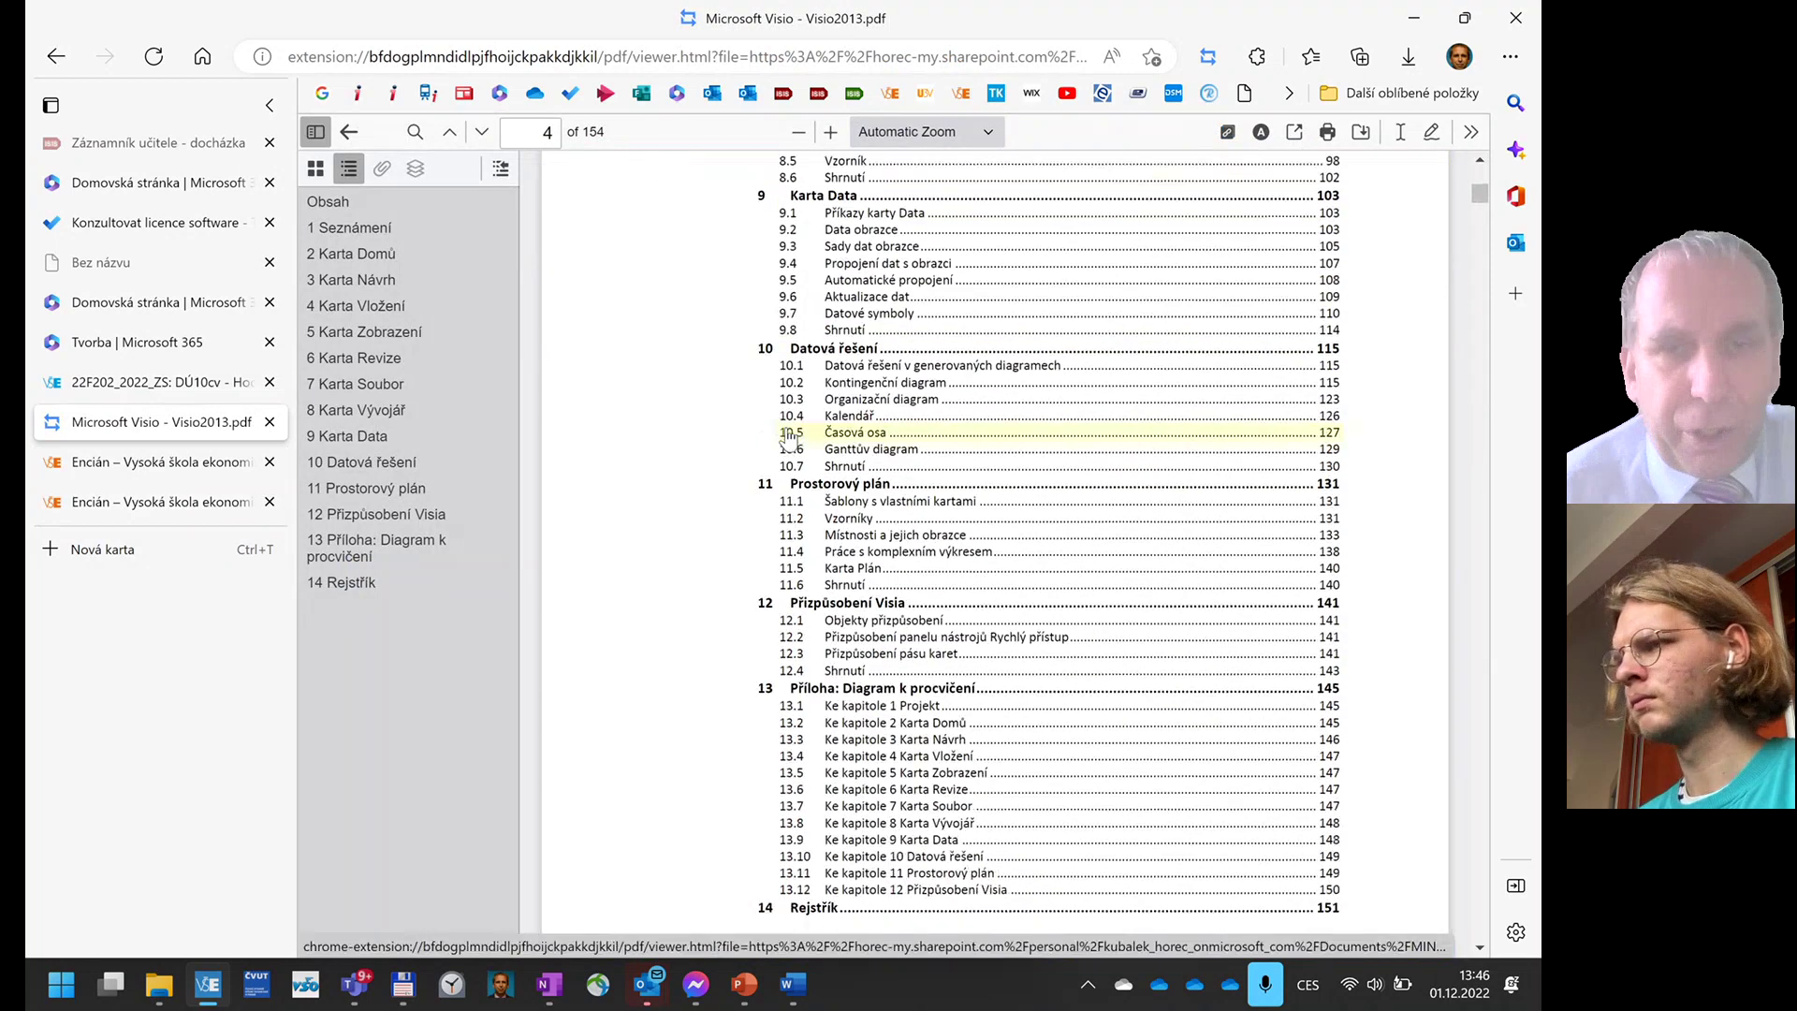
{"action": "scroll", "coordinate": [787, 440], "scroll_direction": "down", "scroll_amount": 3}
{"action": "scroll", "coordinate": [788, 448], "scroll_direction": "down", "scroll_amount": 6}
{"action": "scroll", "coordinate": [786, 447], "scroll_direction": "down", "scroll_amount": 10}
{"action": "scroll", "coordinate": [777, 421], "scroll_direction": "up", "scroll_amount": 4}
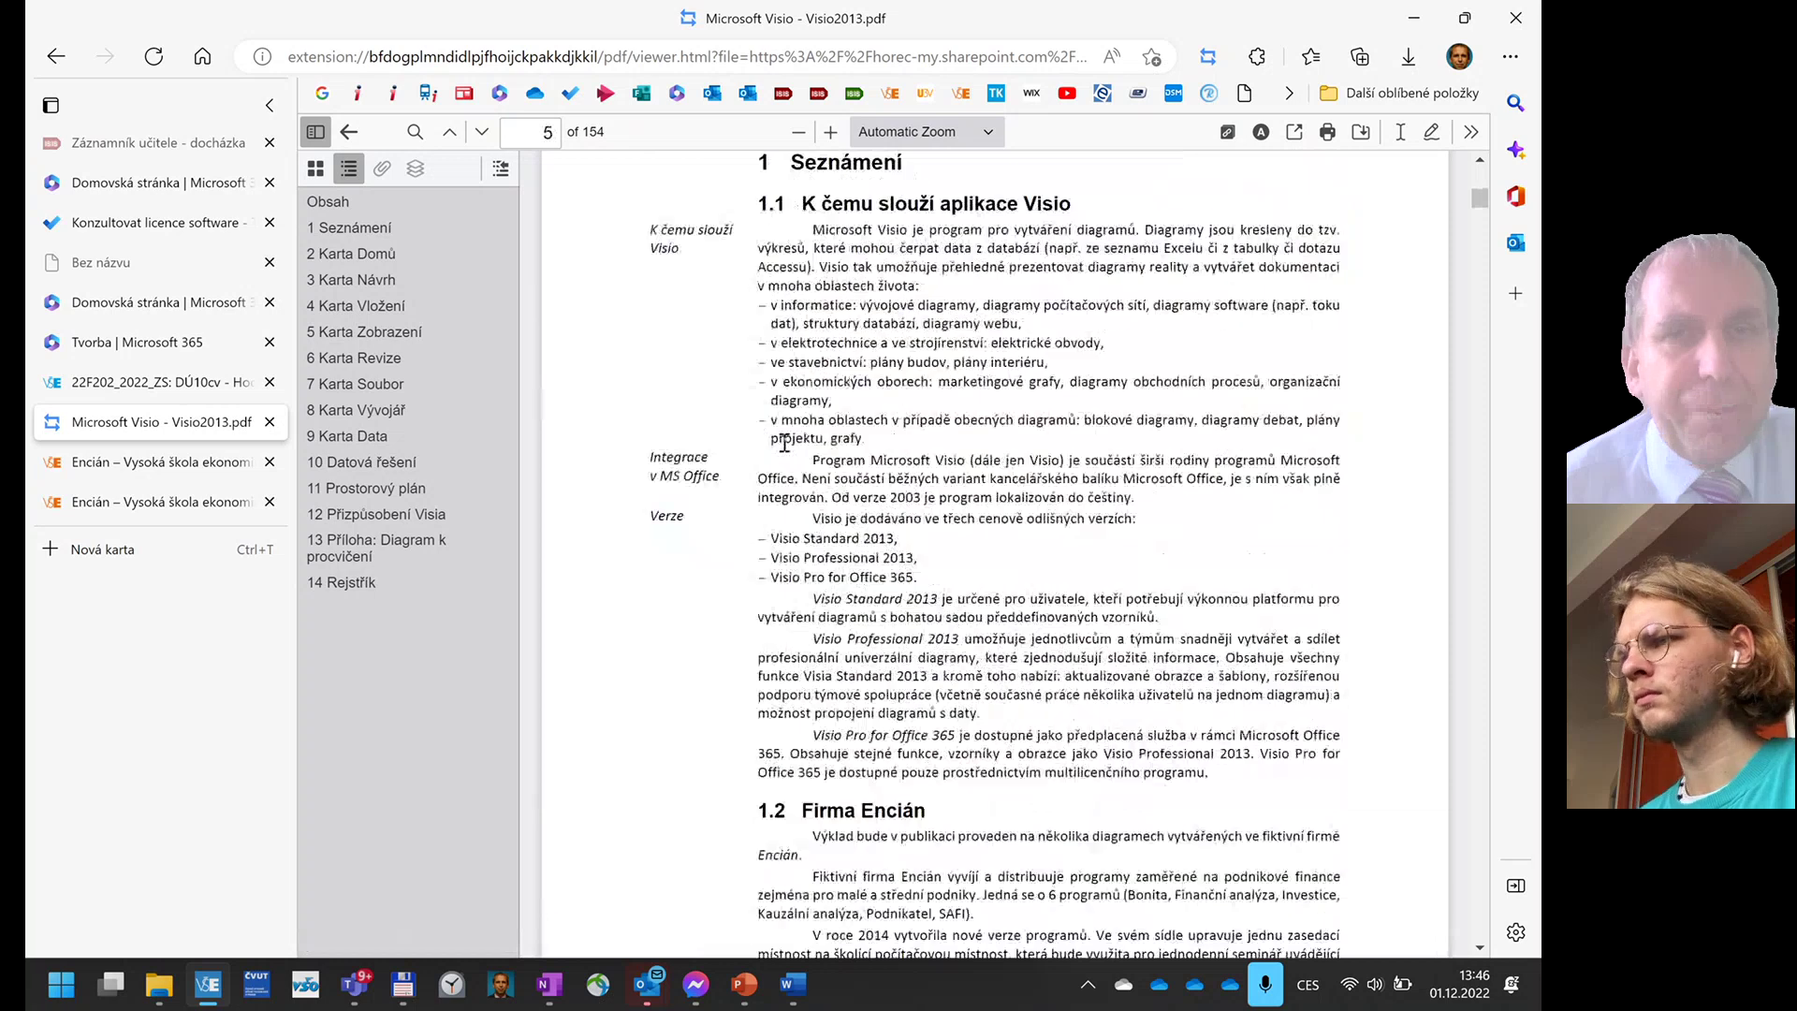
{"action": "scroll", "coordinate": [767, 393], "scroll_direction": "up", "scroll_amount": 3}
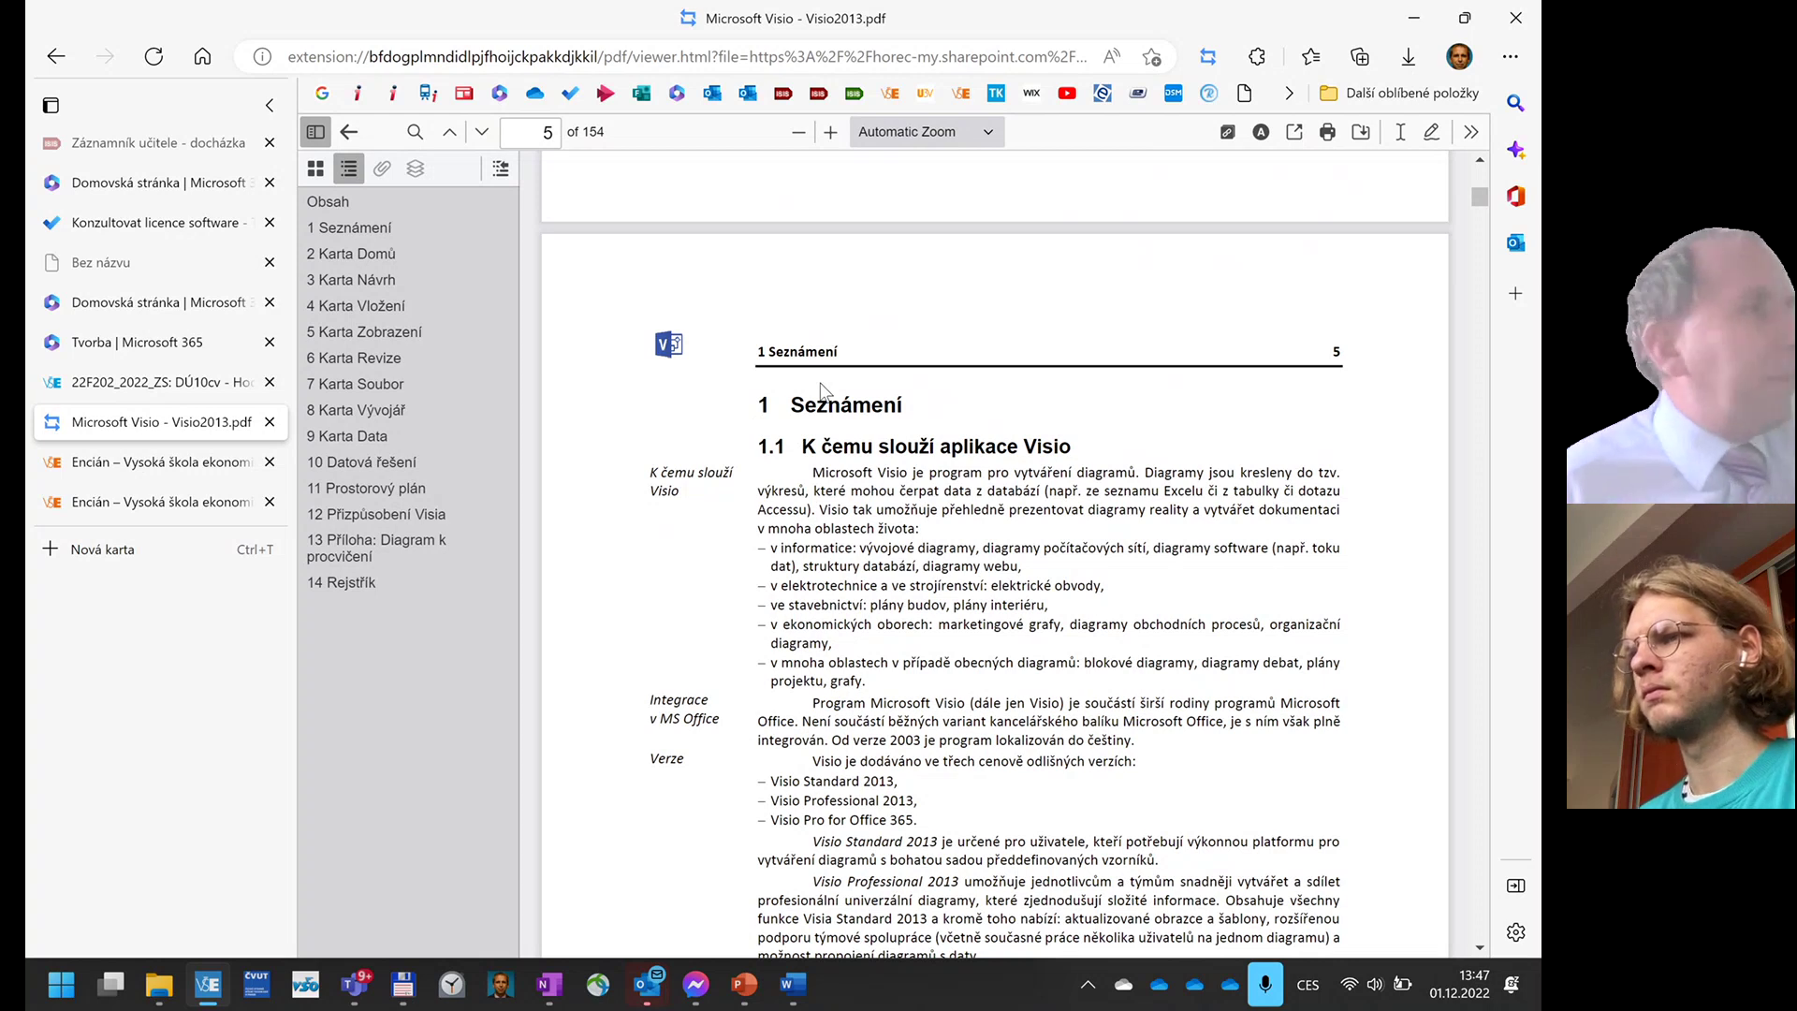
{"action": "scroll", "coordinate": [825, 388], "scroll_direction": "down", "scroll_amount": 3}
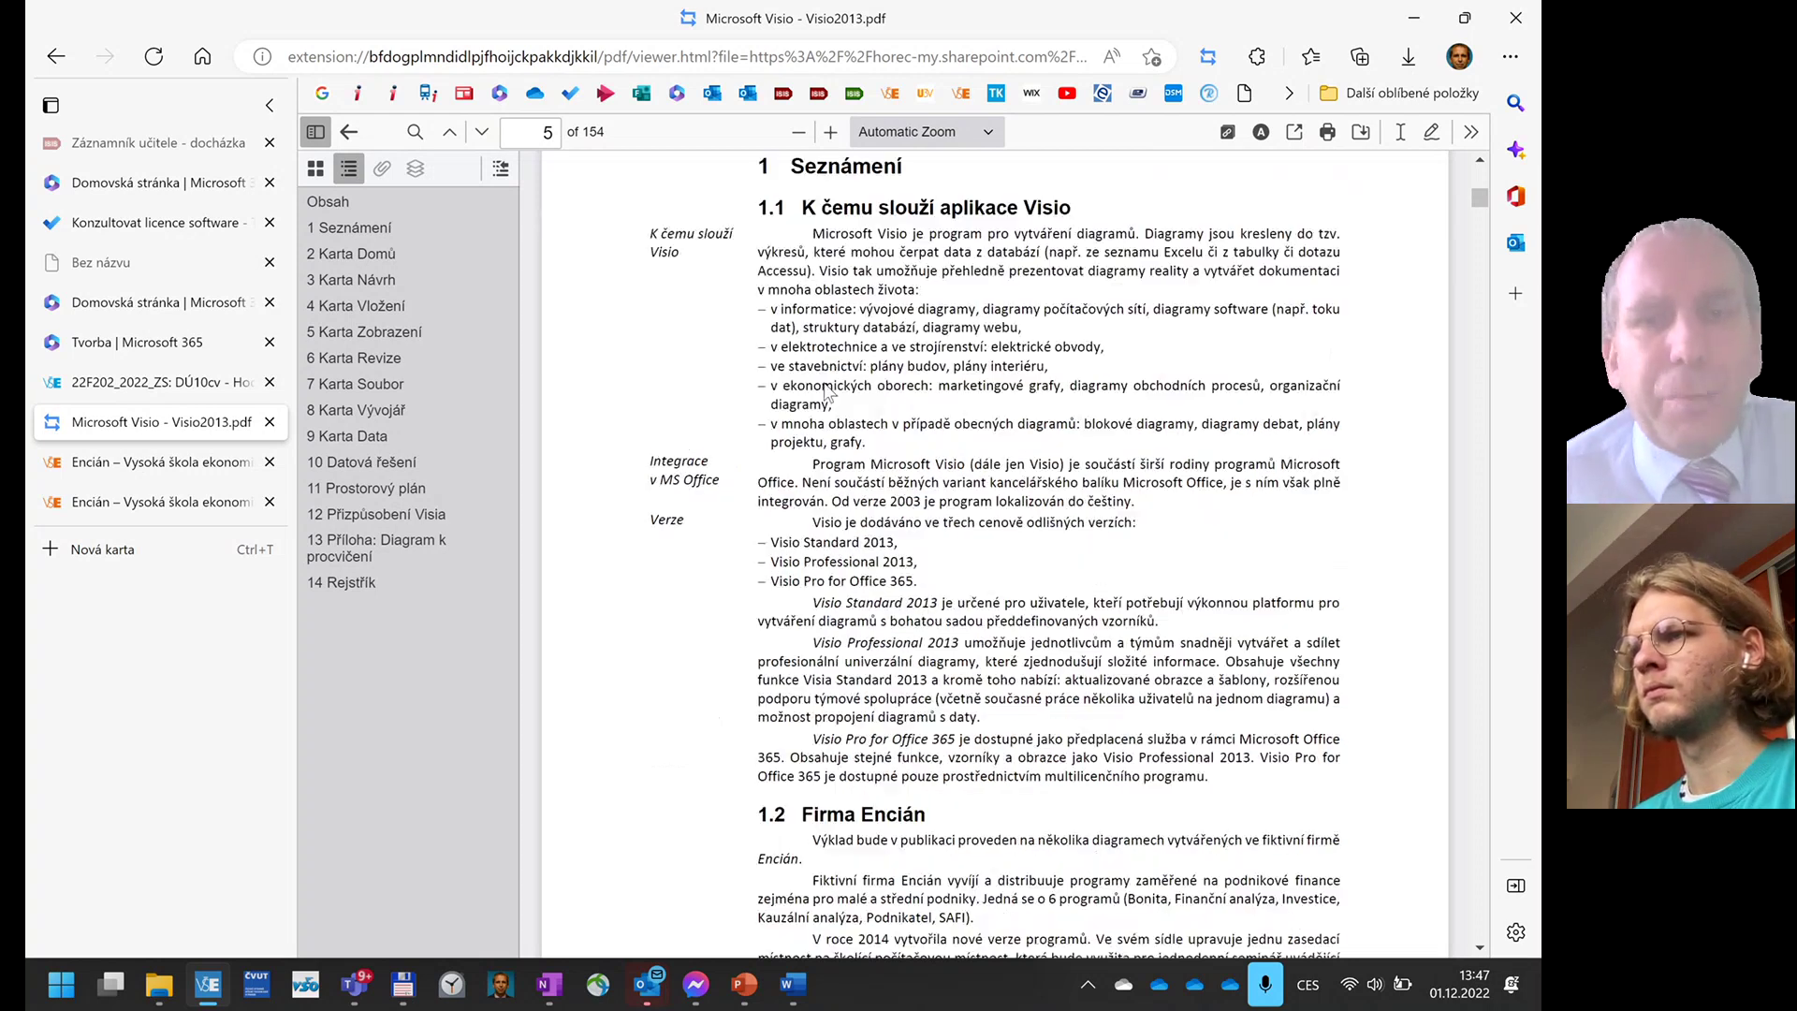
{"action": "scroll", "coordinate": [826, 384], "scroll_direction": "down", "scroll_amount": 1}
{"action": "scroll", "coordinate": [842, 412], "scroll_direction": "down", "scroll_amount": 1}
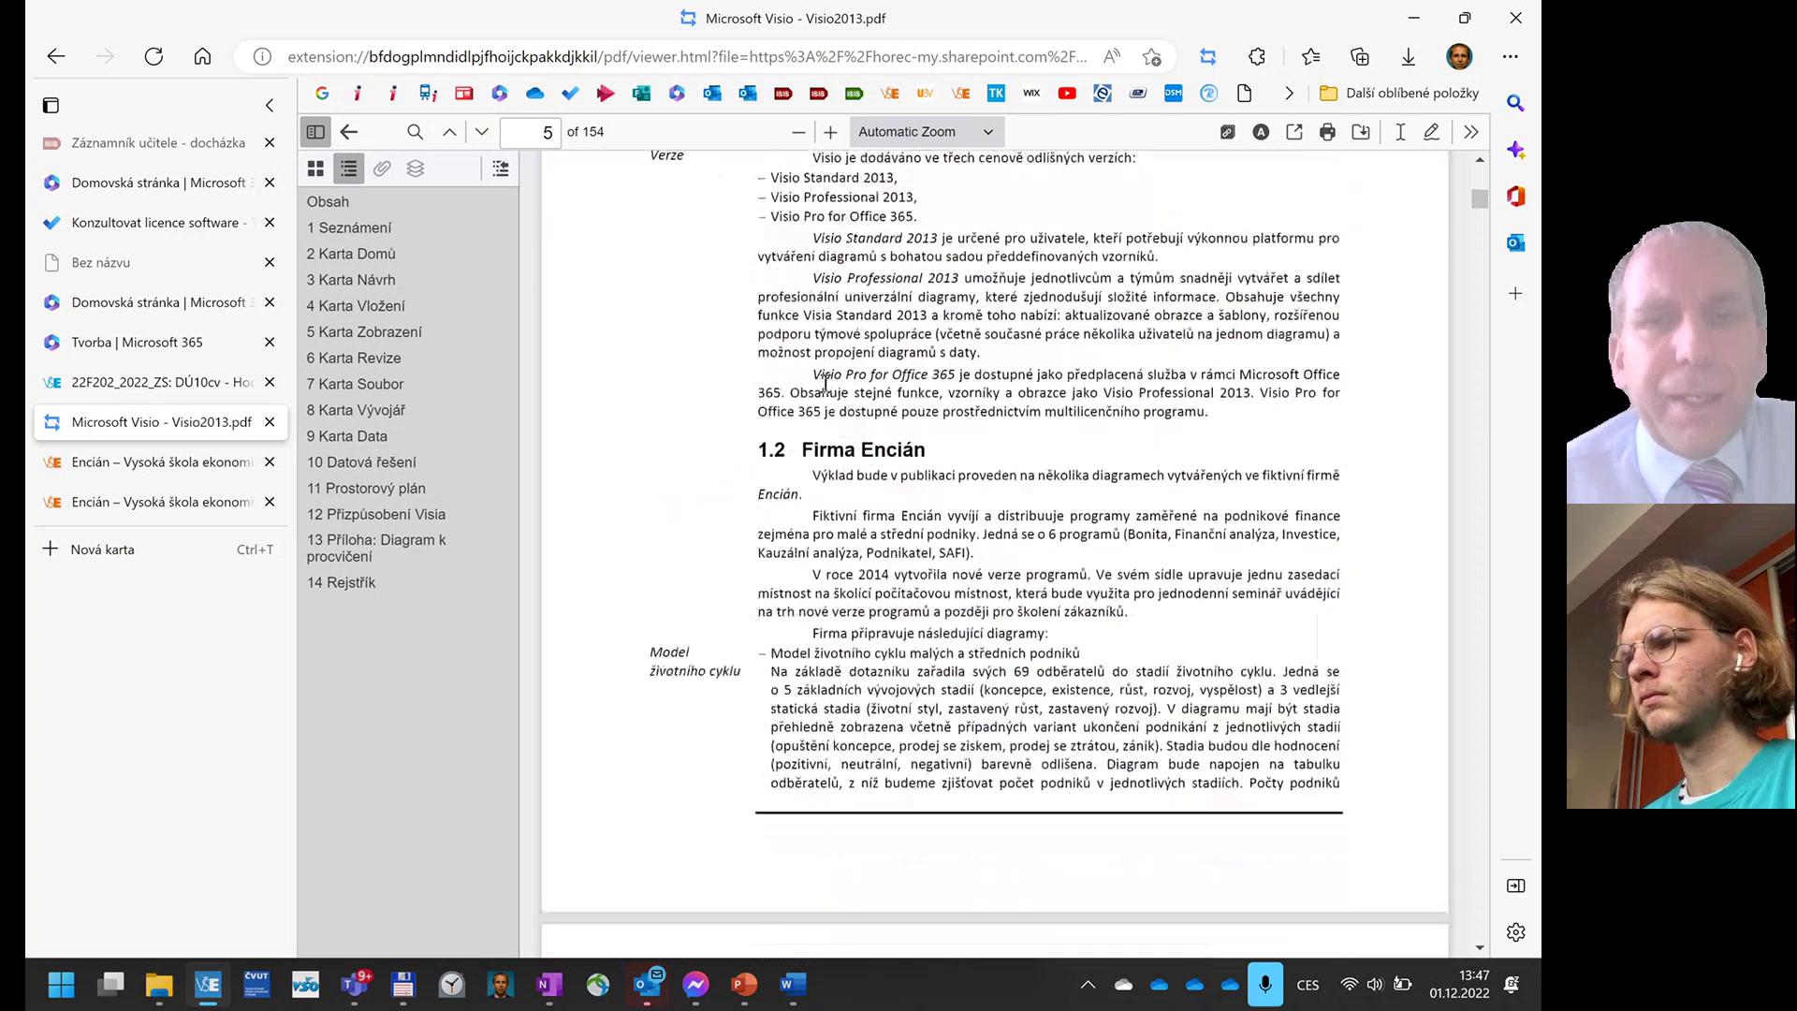
{"action": "scroll", "coordinate": [861, 449], "scroll_direction": "down", "scroll_amount": 1}
{"action": "scroll", "coordinate": [887, 489], "scroll_direction": "down", "scroll_amount": 3}
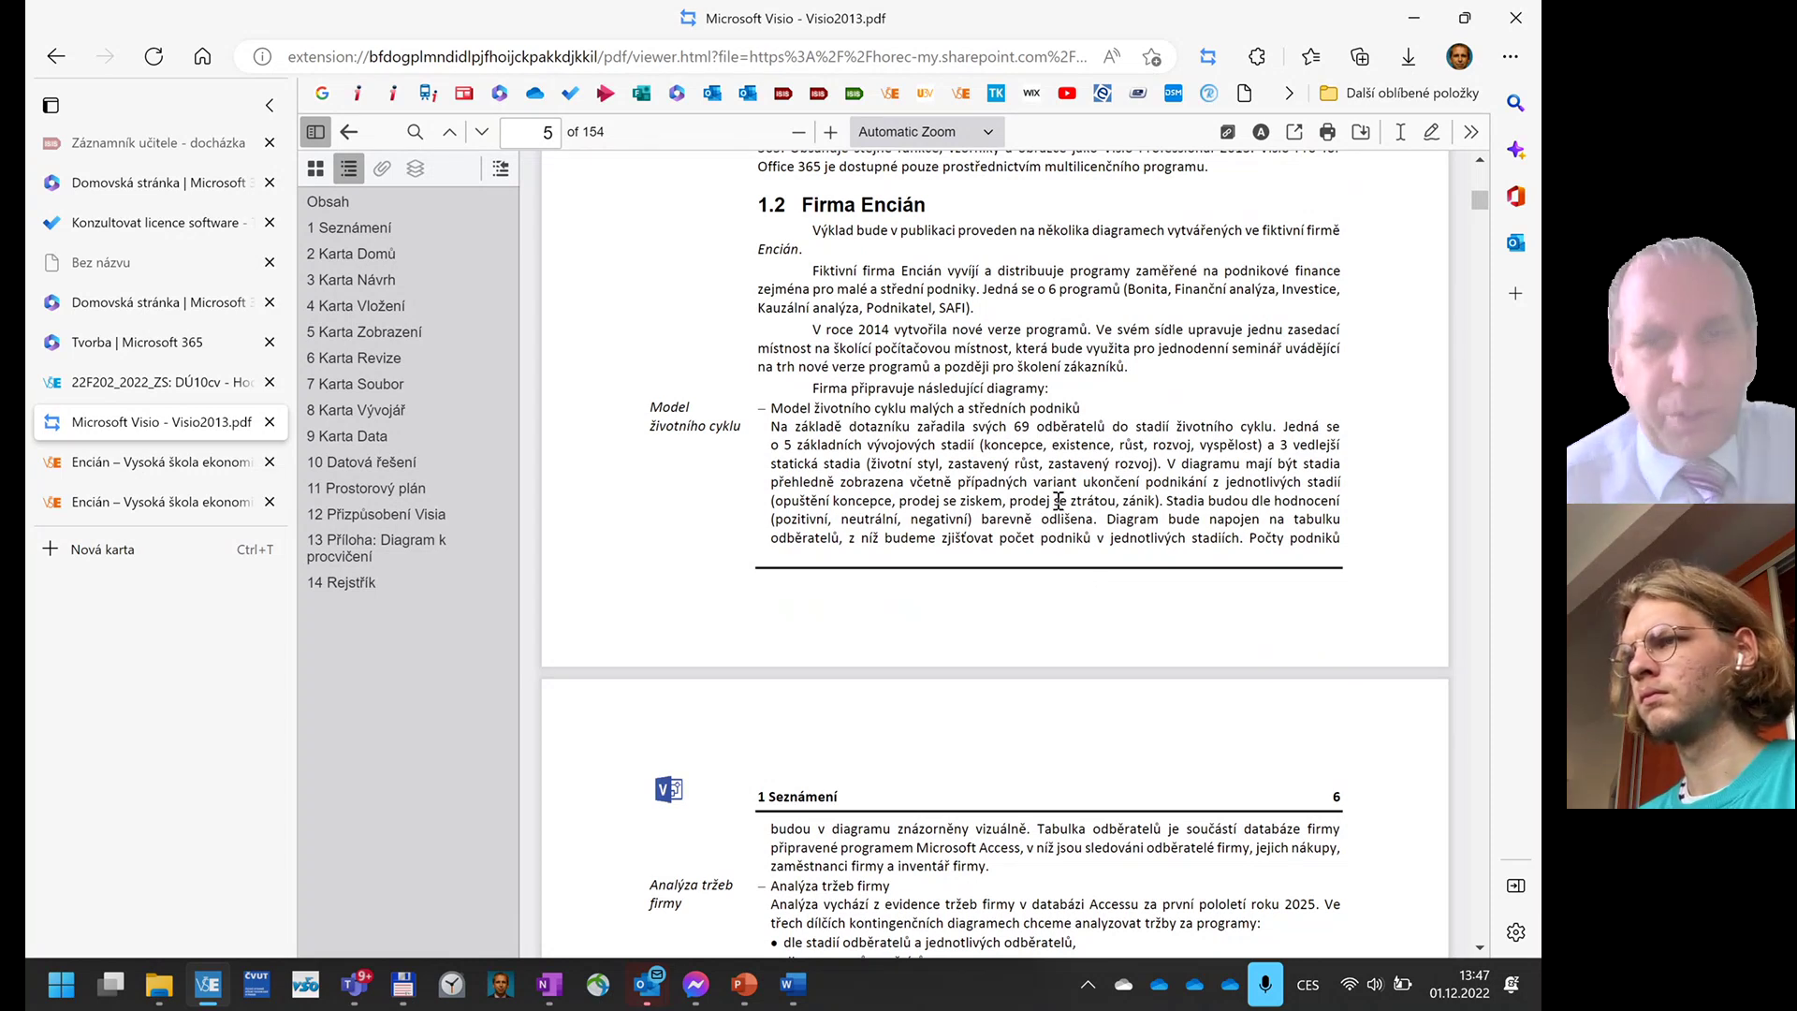
{"action": "scroll", "coordinate": [1041, 533], "scroll_direction": "up", "scroll_amount": 5}
{"action": "scroll", "coordinate": [1039, 532], "scroll_direction": "up", "scroll_amount": 5}
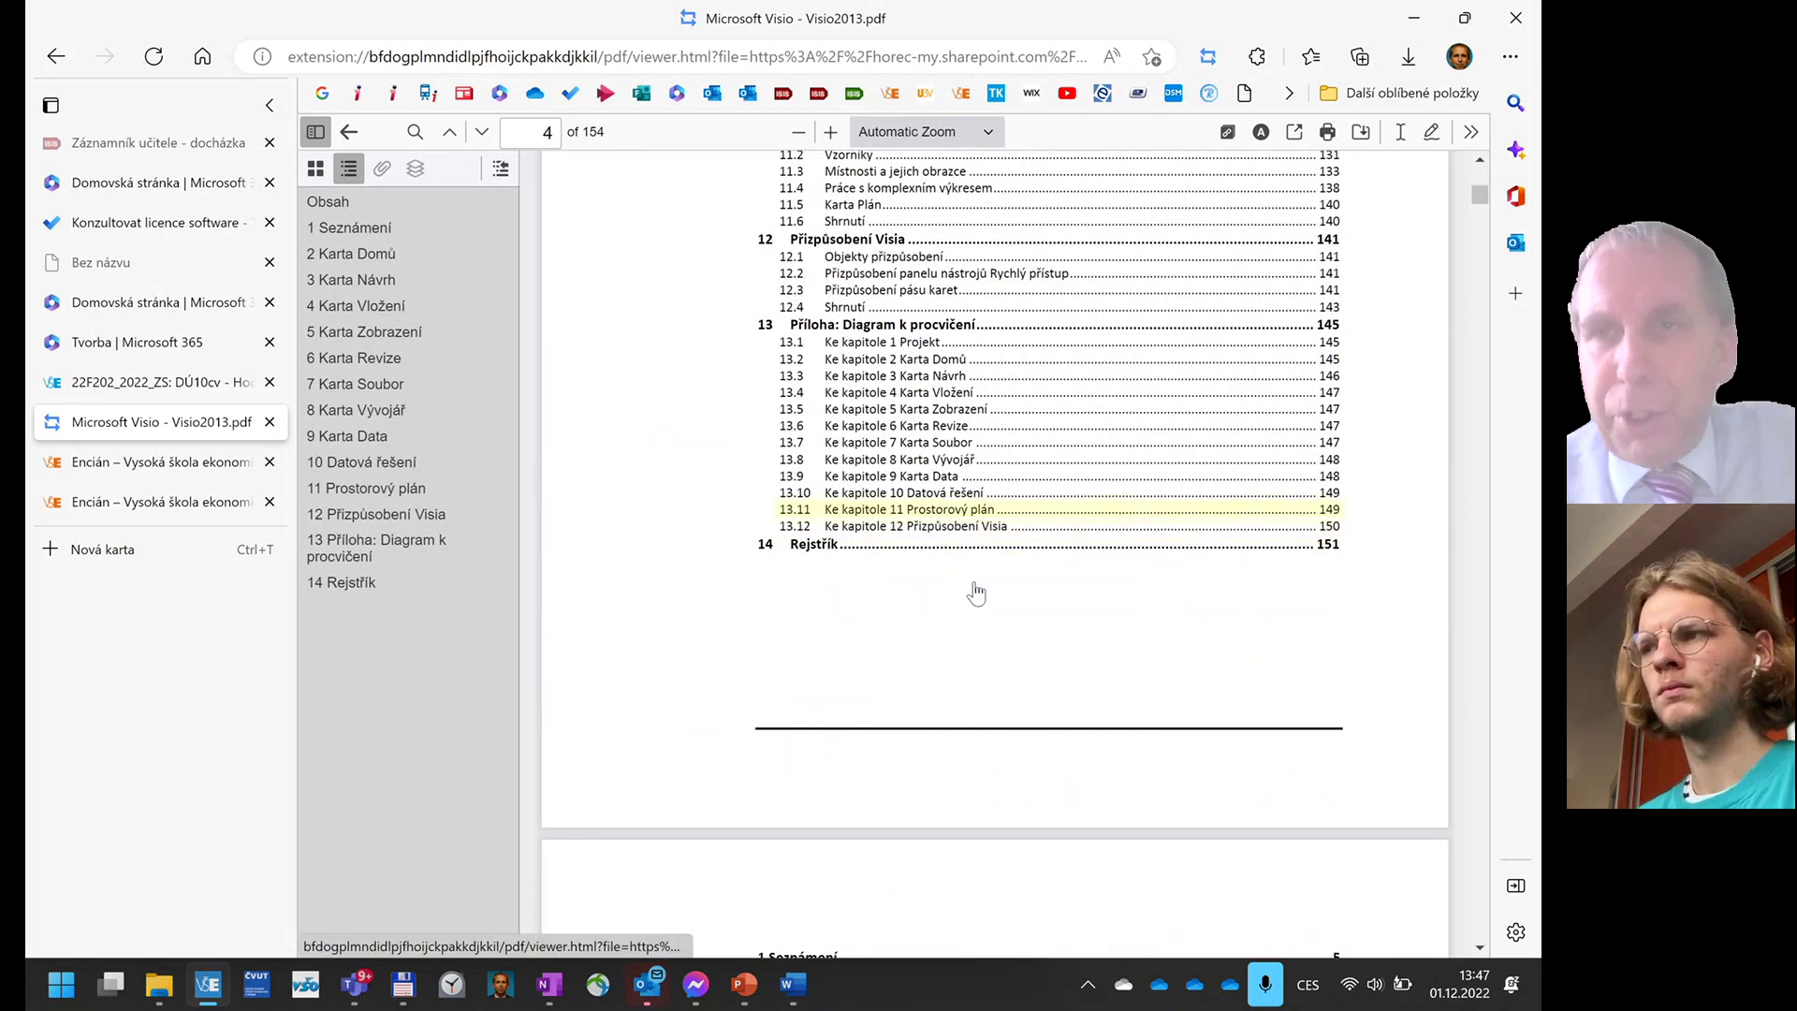
{"action": "left_click", "coordinate": [1414, 18]}
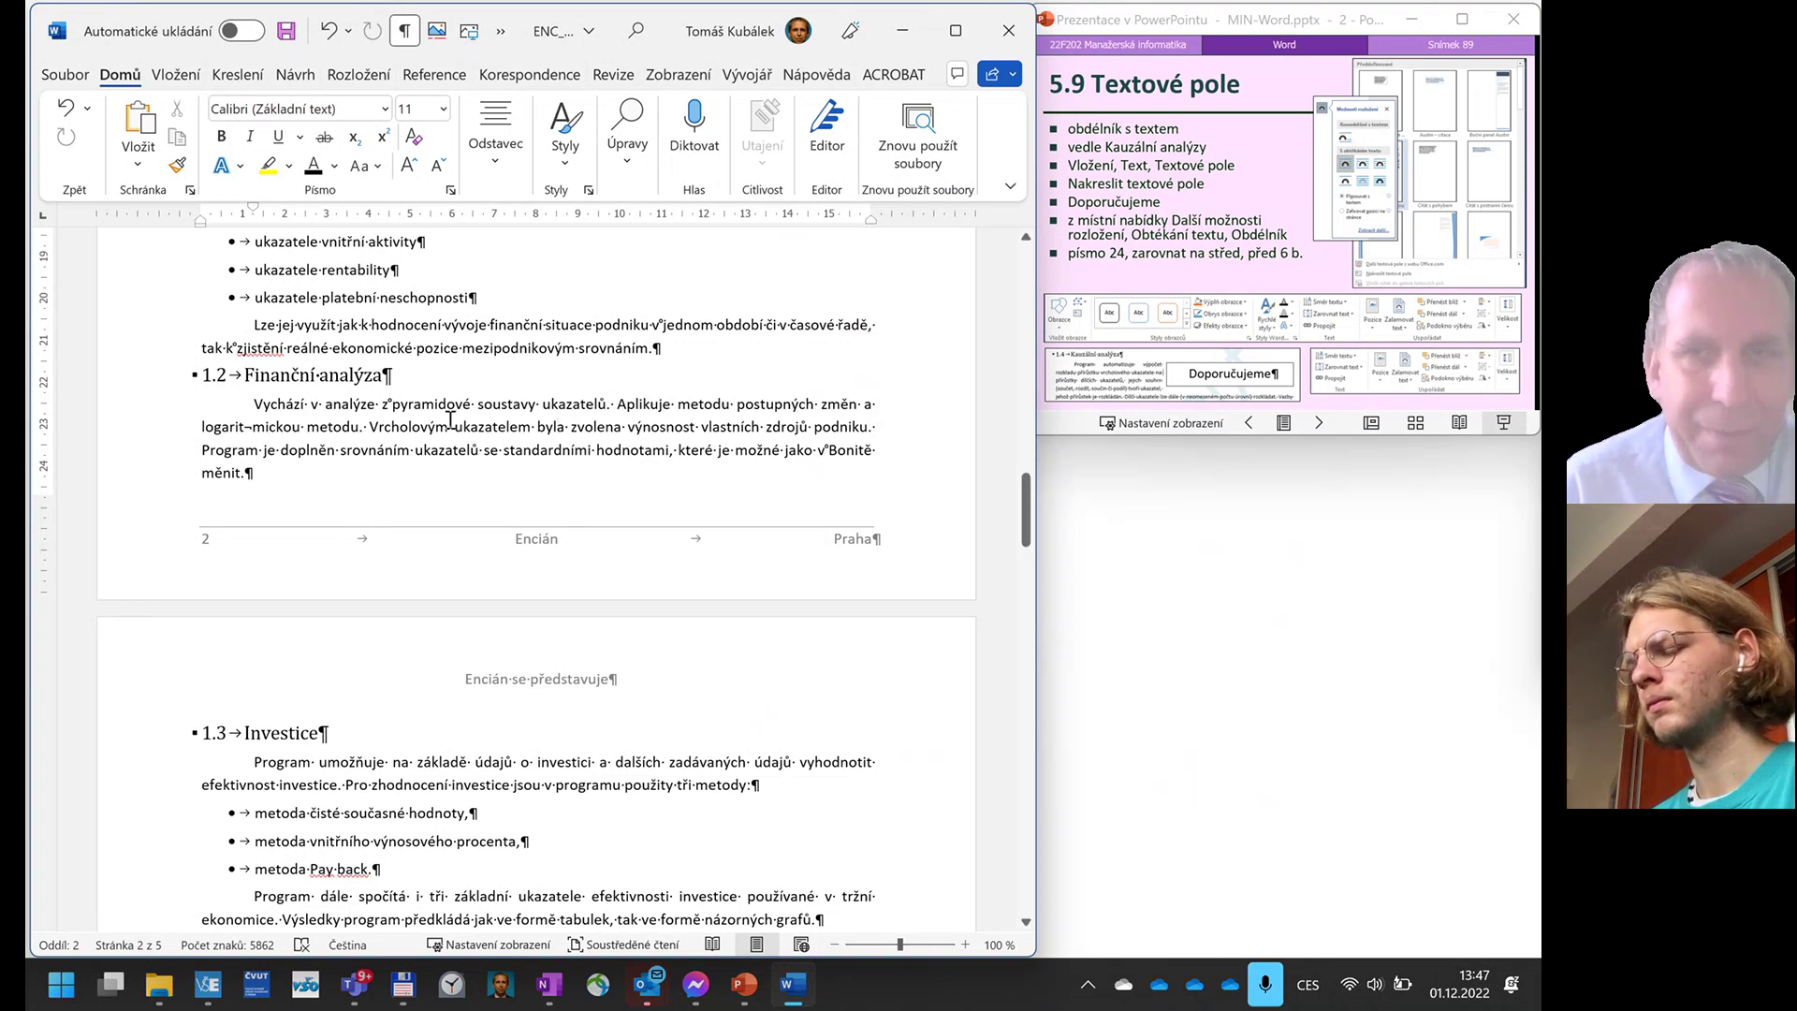
{"action": "scroll", "coordinate": [450, 415], "scroll_direction": "up", "scroll_amount": 2}
{"action": "scroll", "coordinate": [450, 415], "scroll_direction": "up", "scroll_amount": 3}
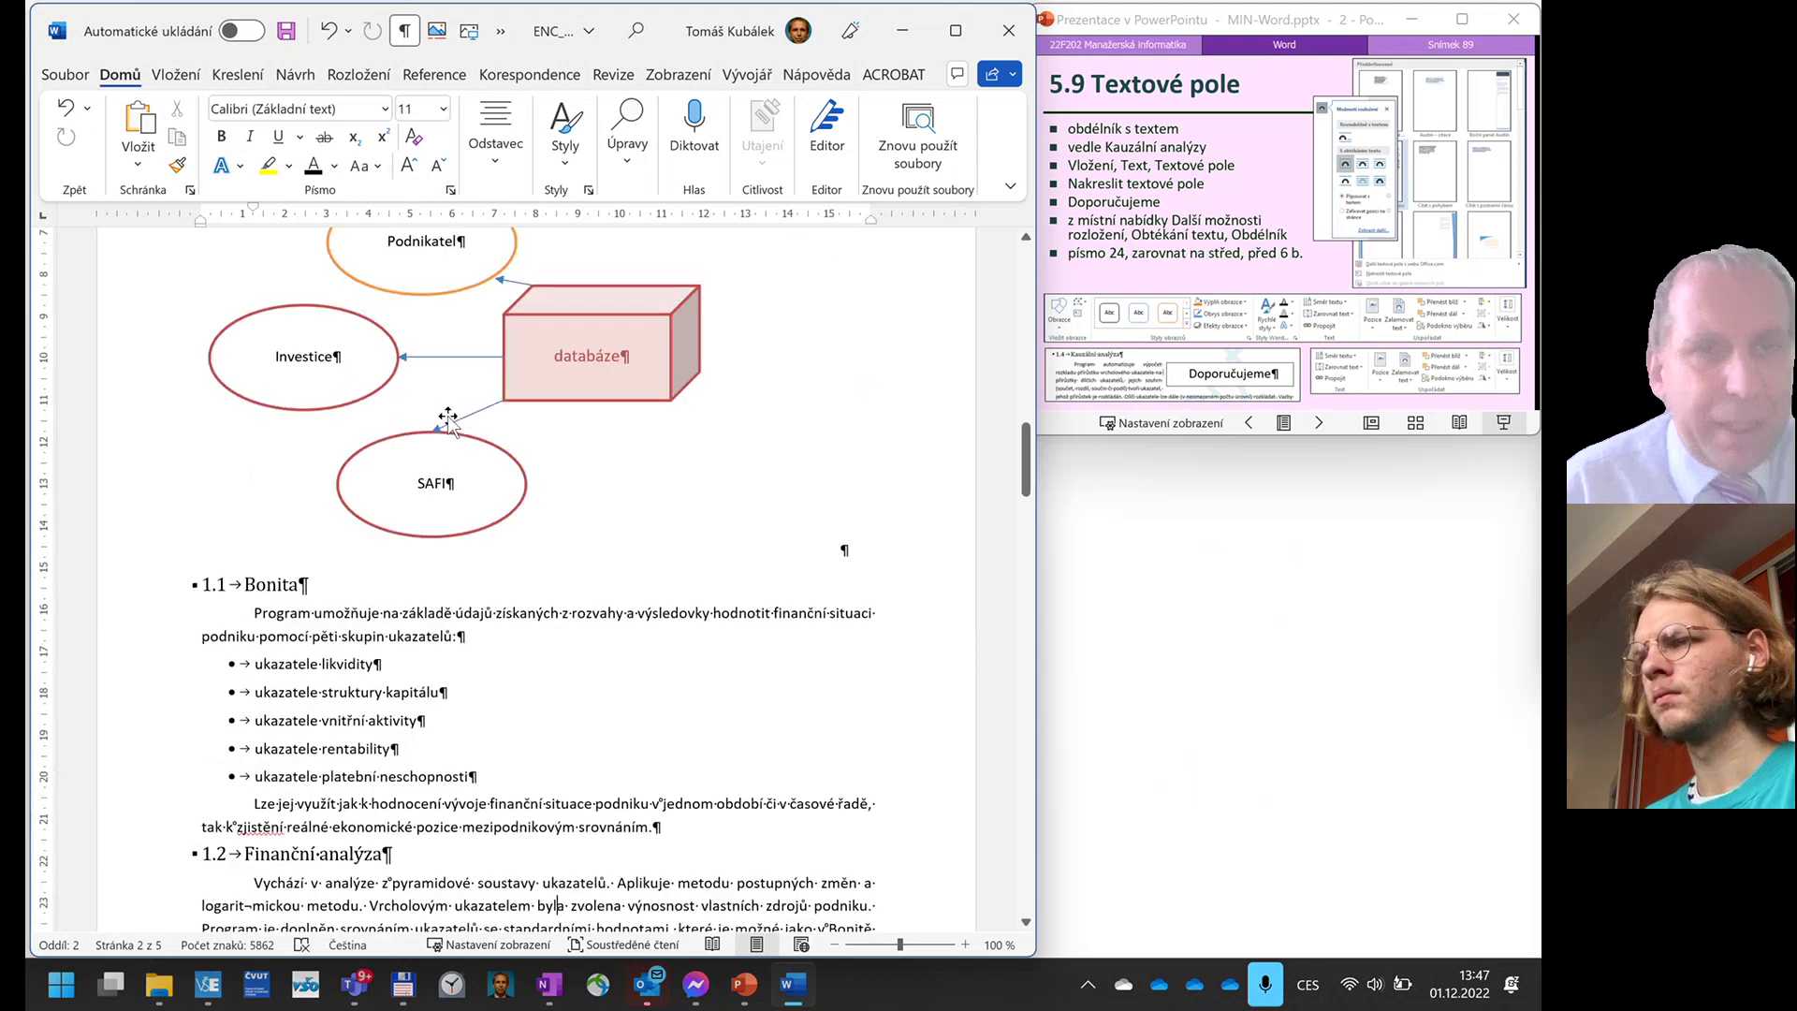
{"action": "scroll", "coordinate": [451, 415], "scroll_direction": "down", "scroll_amount": 1}
{"action": "scroll", "coordinate": [450, 416], "scroll_direction": "down", "scroll_amount": 6}
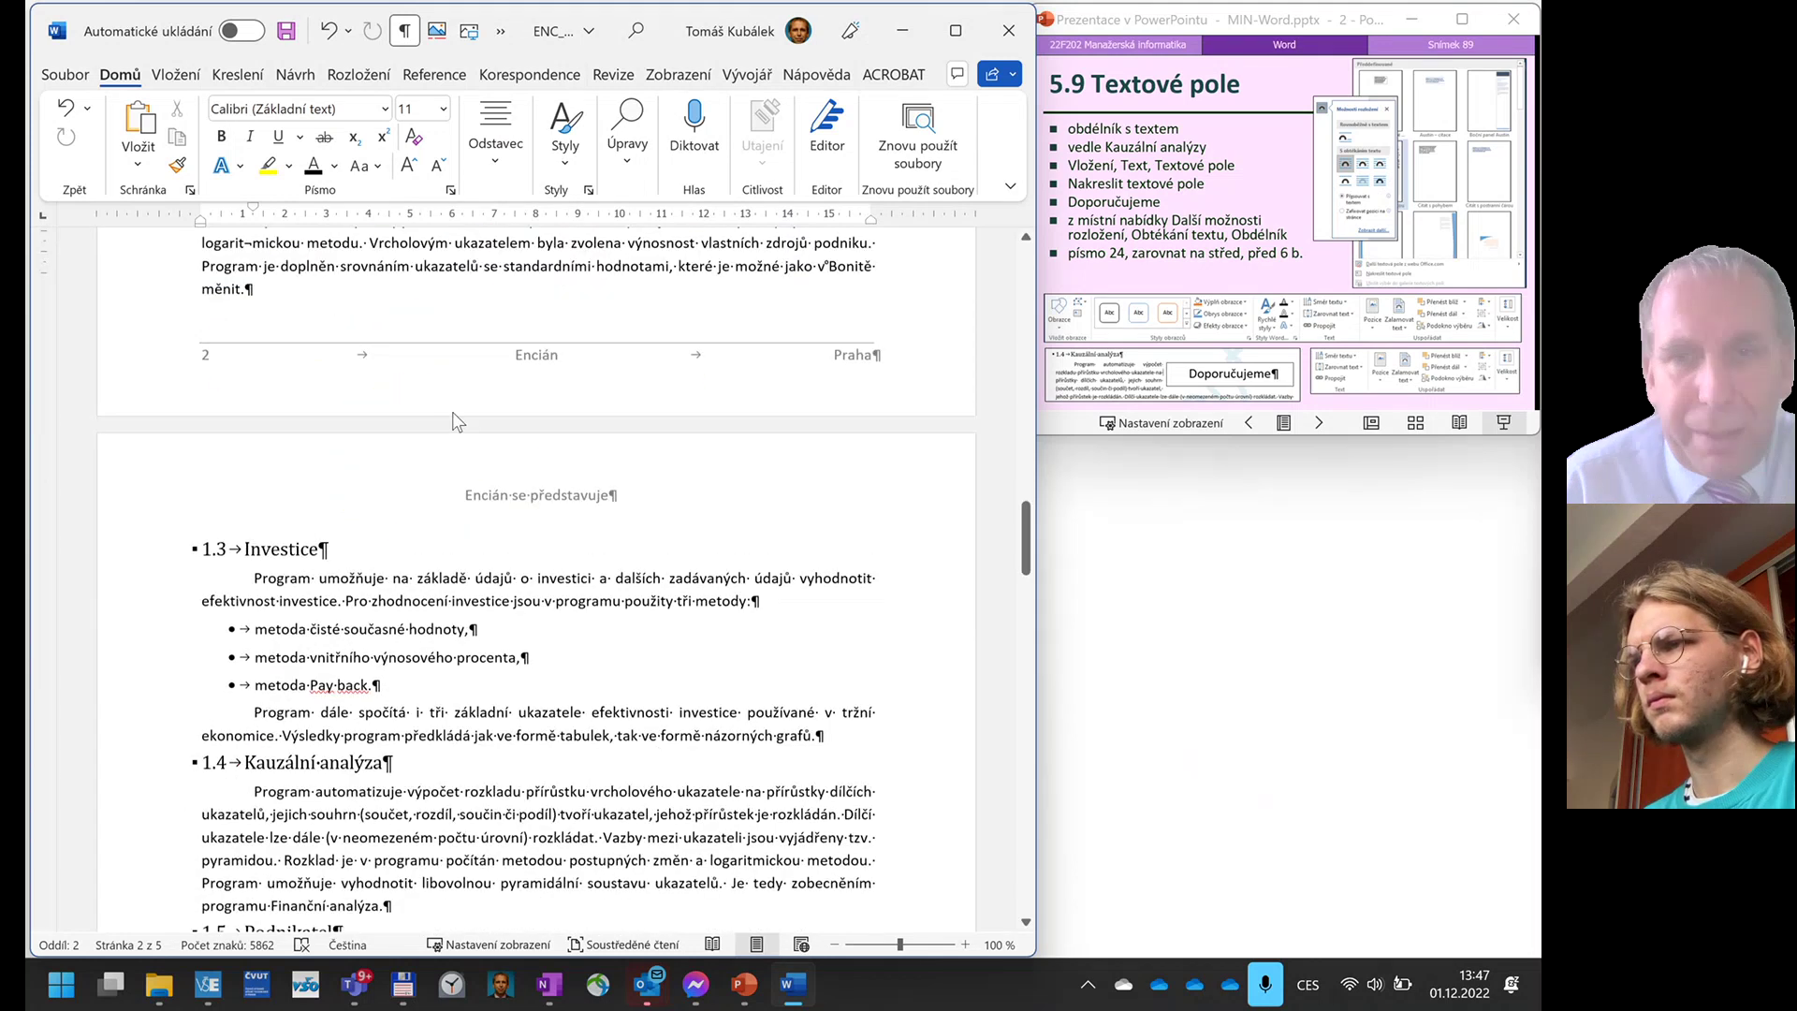
{"action": "scroll", "coordinate": [454, 422], "scroll_direction": "down", "scroll_amount": 7}
{"action": "scroll", "coordinate": [454, 415], "scroll_direction": "up", "scroll_amount": 1}
{"action": "scroll", "coordinate": [454, 417], "scroll_direction": "up", "scroll_amount": 7}
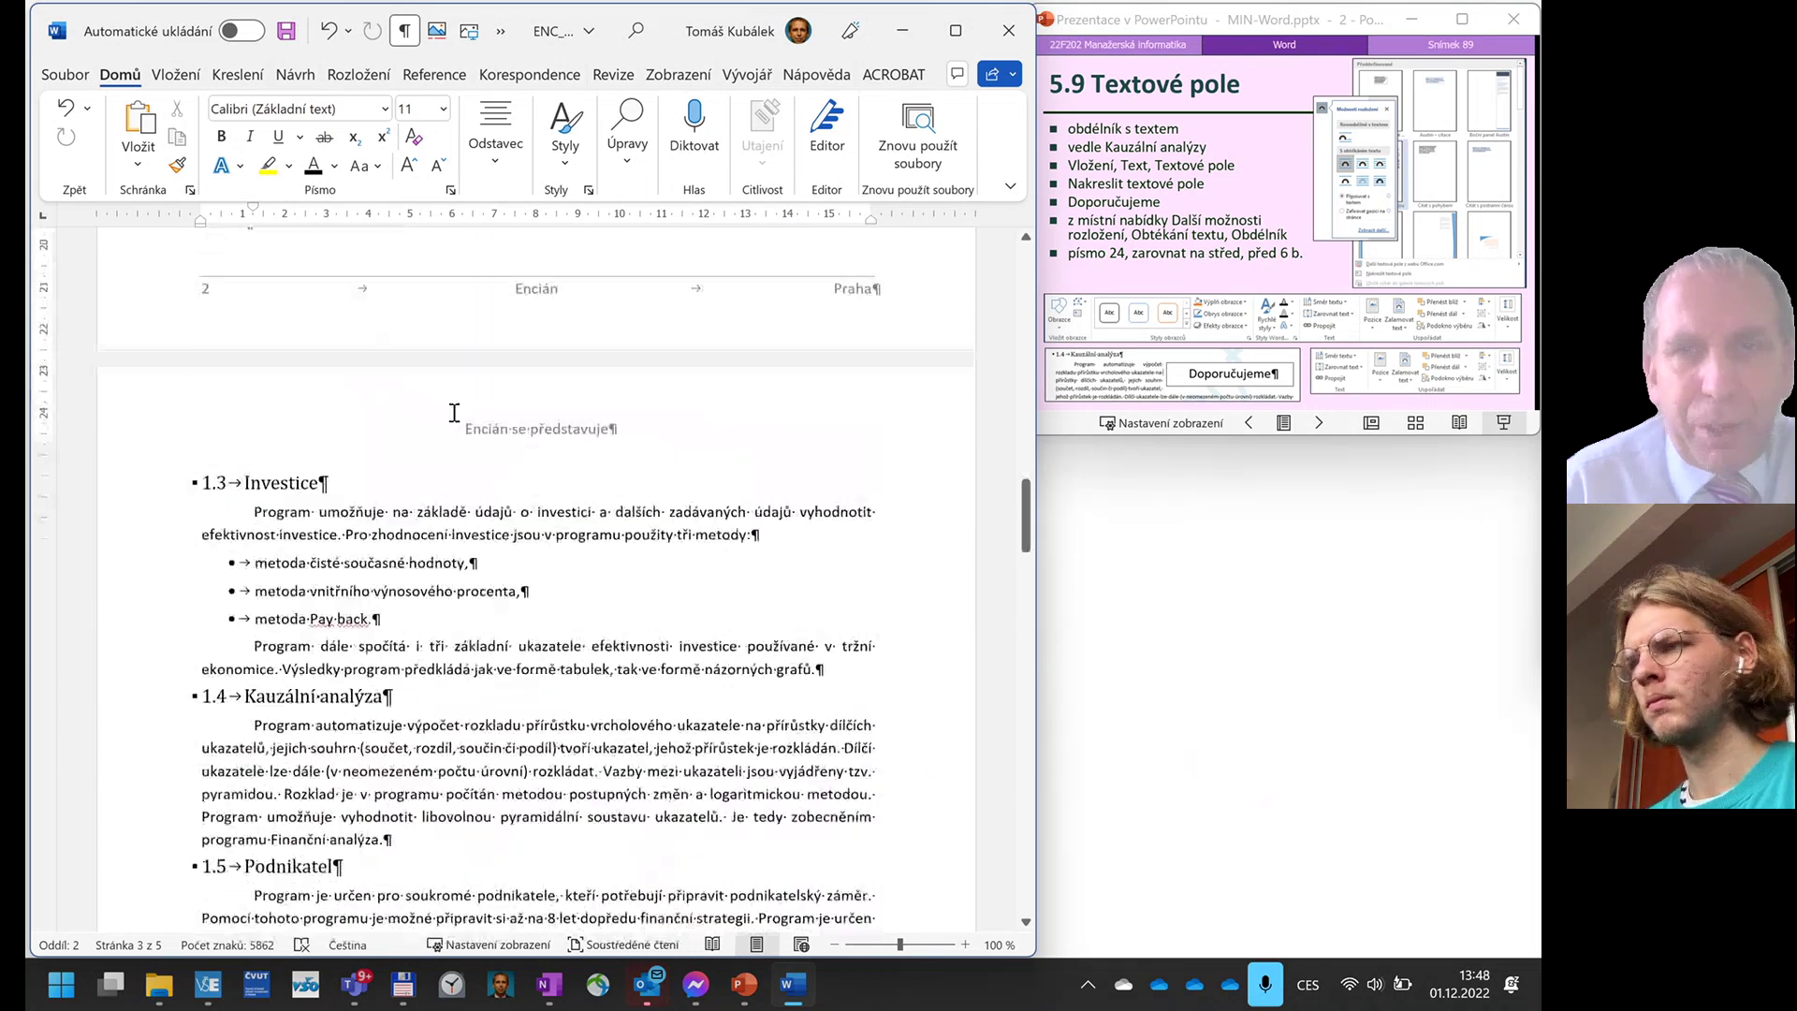
{"action": "scroll", "coordinate": [455, 419], "scroll_direction": "up", "scroll_amount": 3}
{"action": "scroll", "coordinate": [457, 421], "scroll_direction": "up", "scroll_amount": 2}
{"action": "scroll", "coordinate": [456, 421], "scroll_direction": "up", "scroll_amount": 3}
{"action": "scroll", "coordinate": [454, 414], "scroll_direction": "up", "scroll_amount": 3}
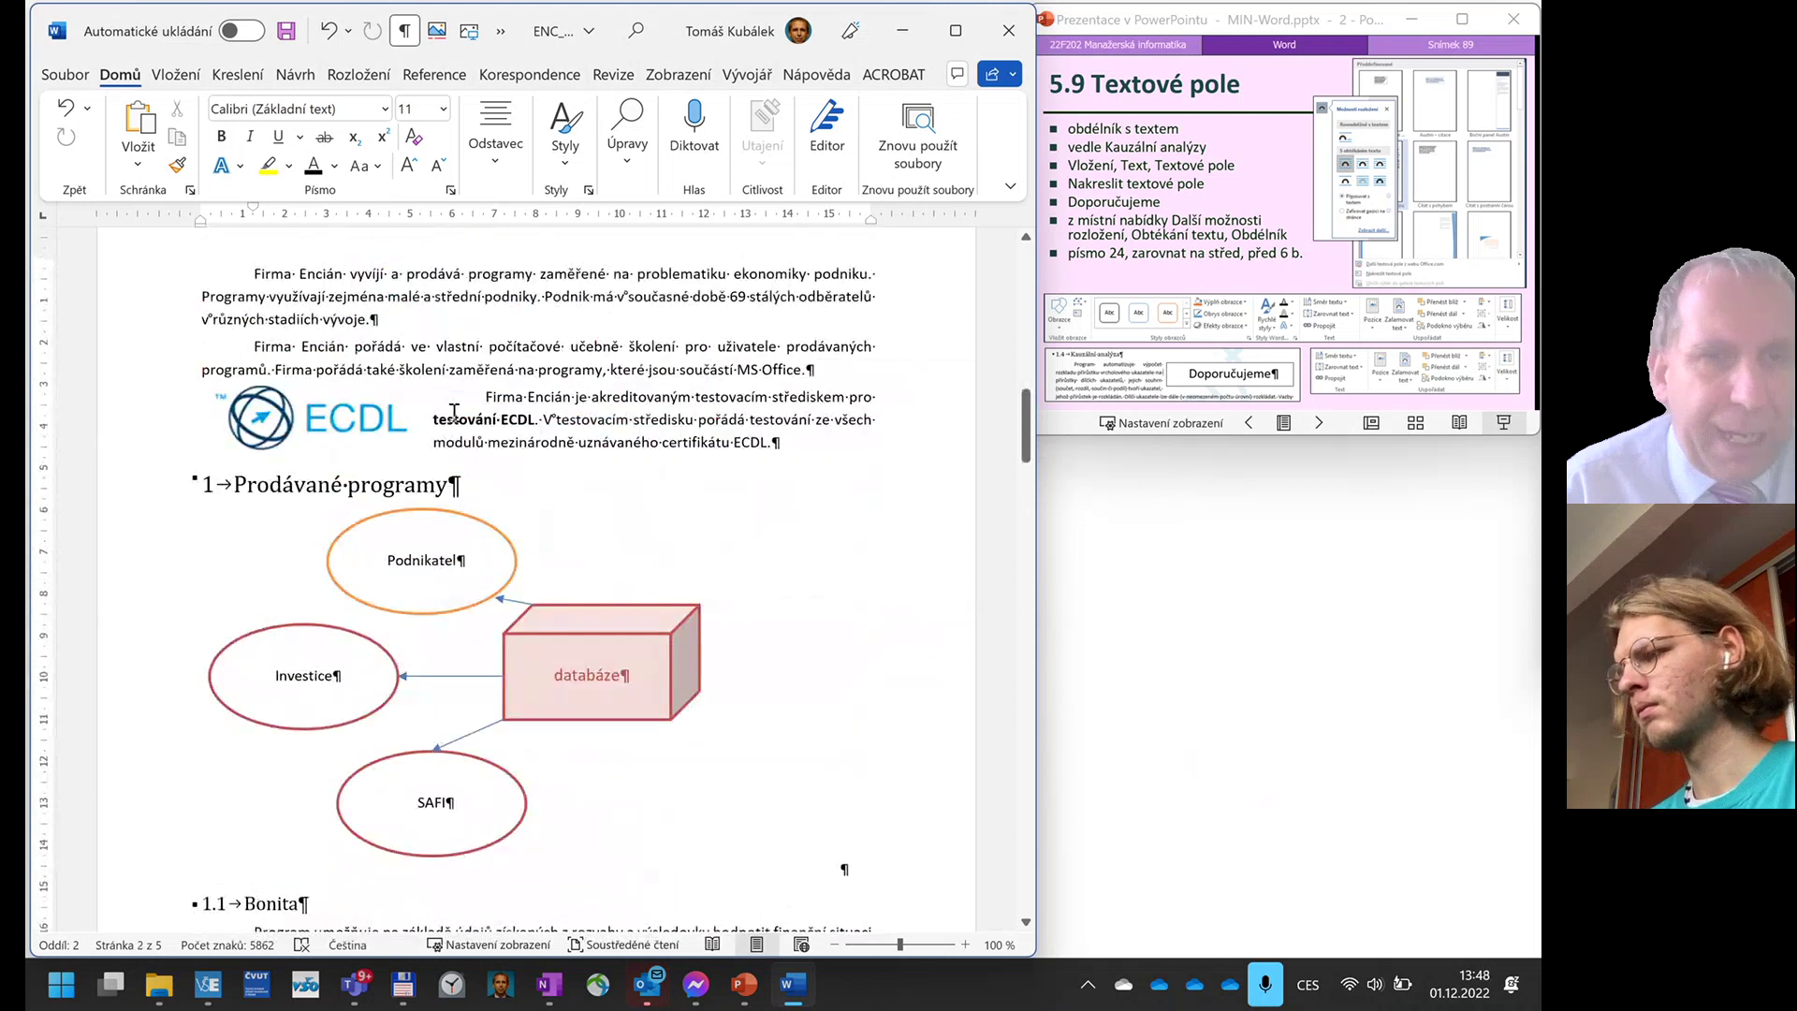
{"action": "scroll", "coordinate": [454, 411], "scroll_direction": "down", "scroll_amount": 4}
{"action": "scroll", "coordinate": [455, 416], "scroll_direction": "down", "scroll_amount": 1}
{"action": "scroll", "coordinate": [456, 419], "scroll_direction": "down", "scroll_amount": 1}
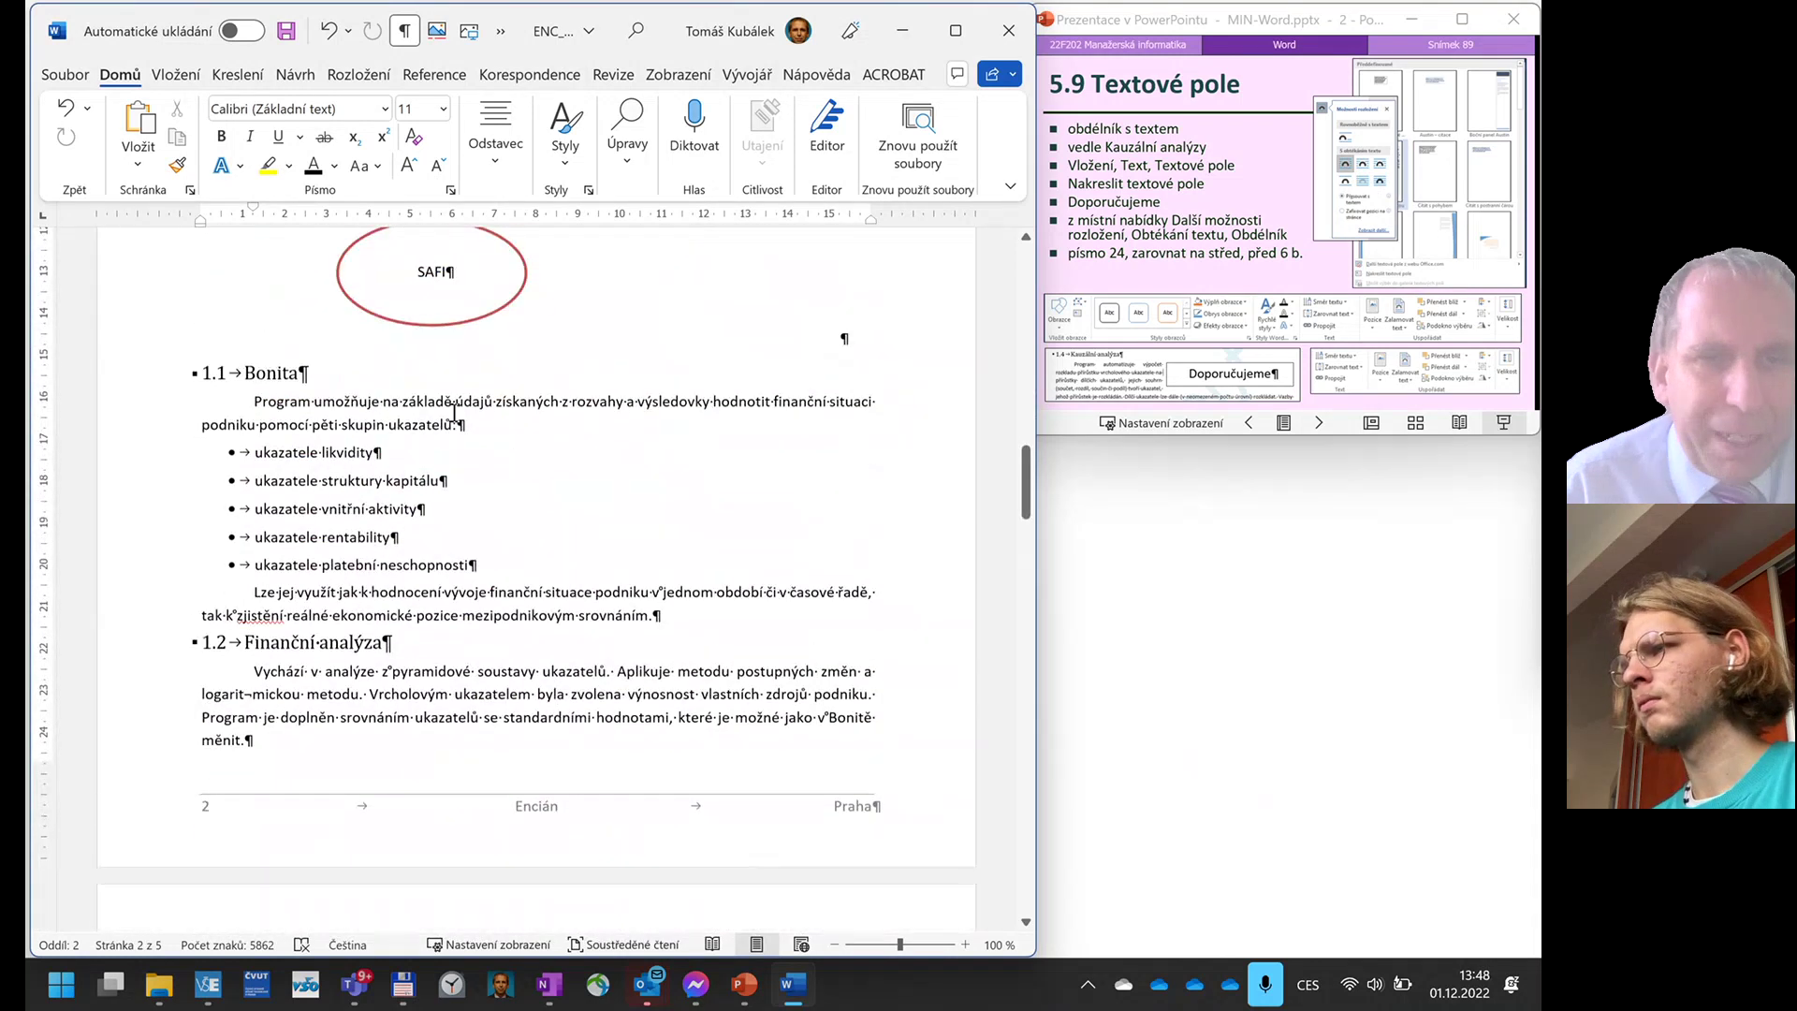
{"action": "scroll", "coordinate": [457, 421], "scroll_direction": "down", "scroll_amount": 2}
{"action": "scroll", "coordinate": [456, 421], "scroll_direction": "down", "scroll_amount": 2}
{"action": "scroll", "coordinate": [440, 416], "scroll_direction": "down", "scroll_amount": 2}
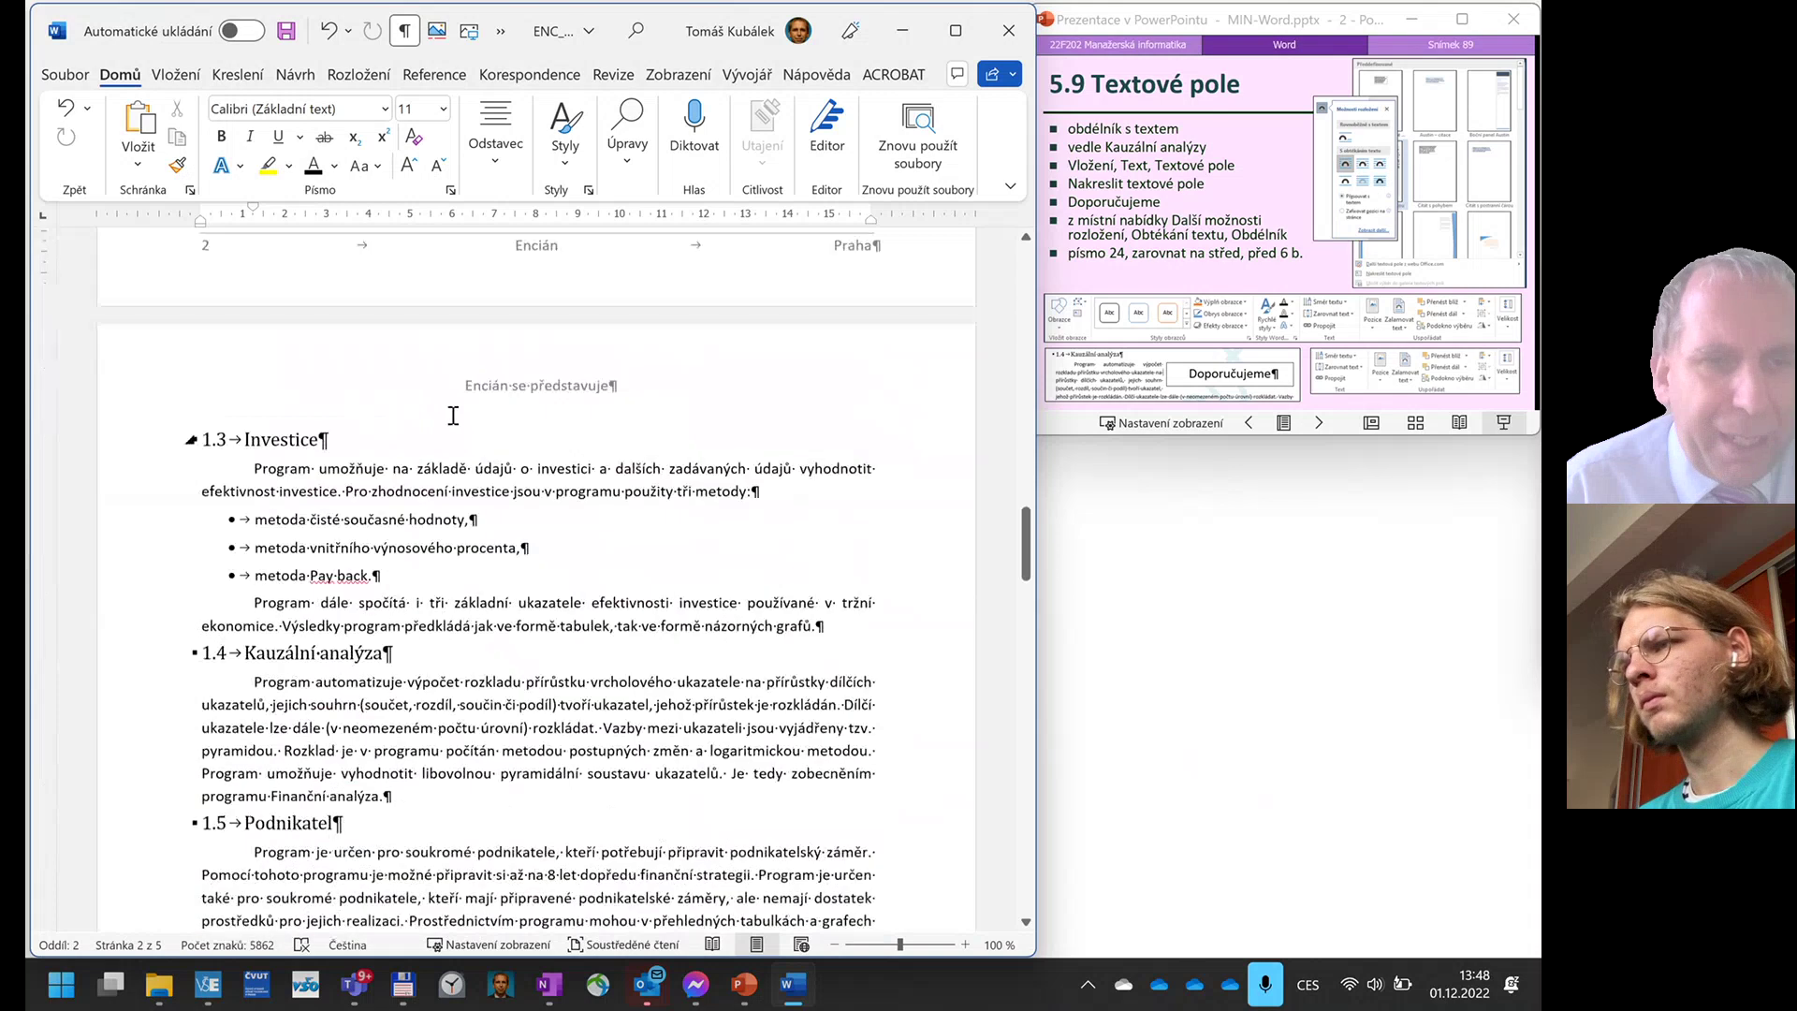
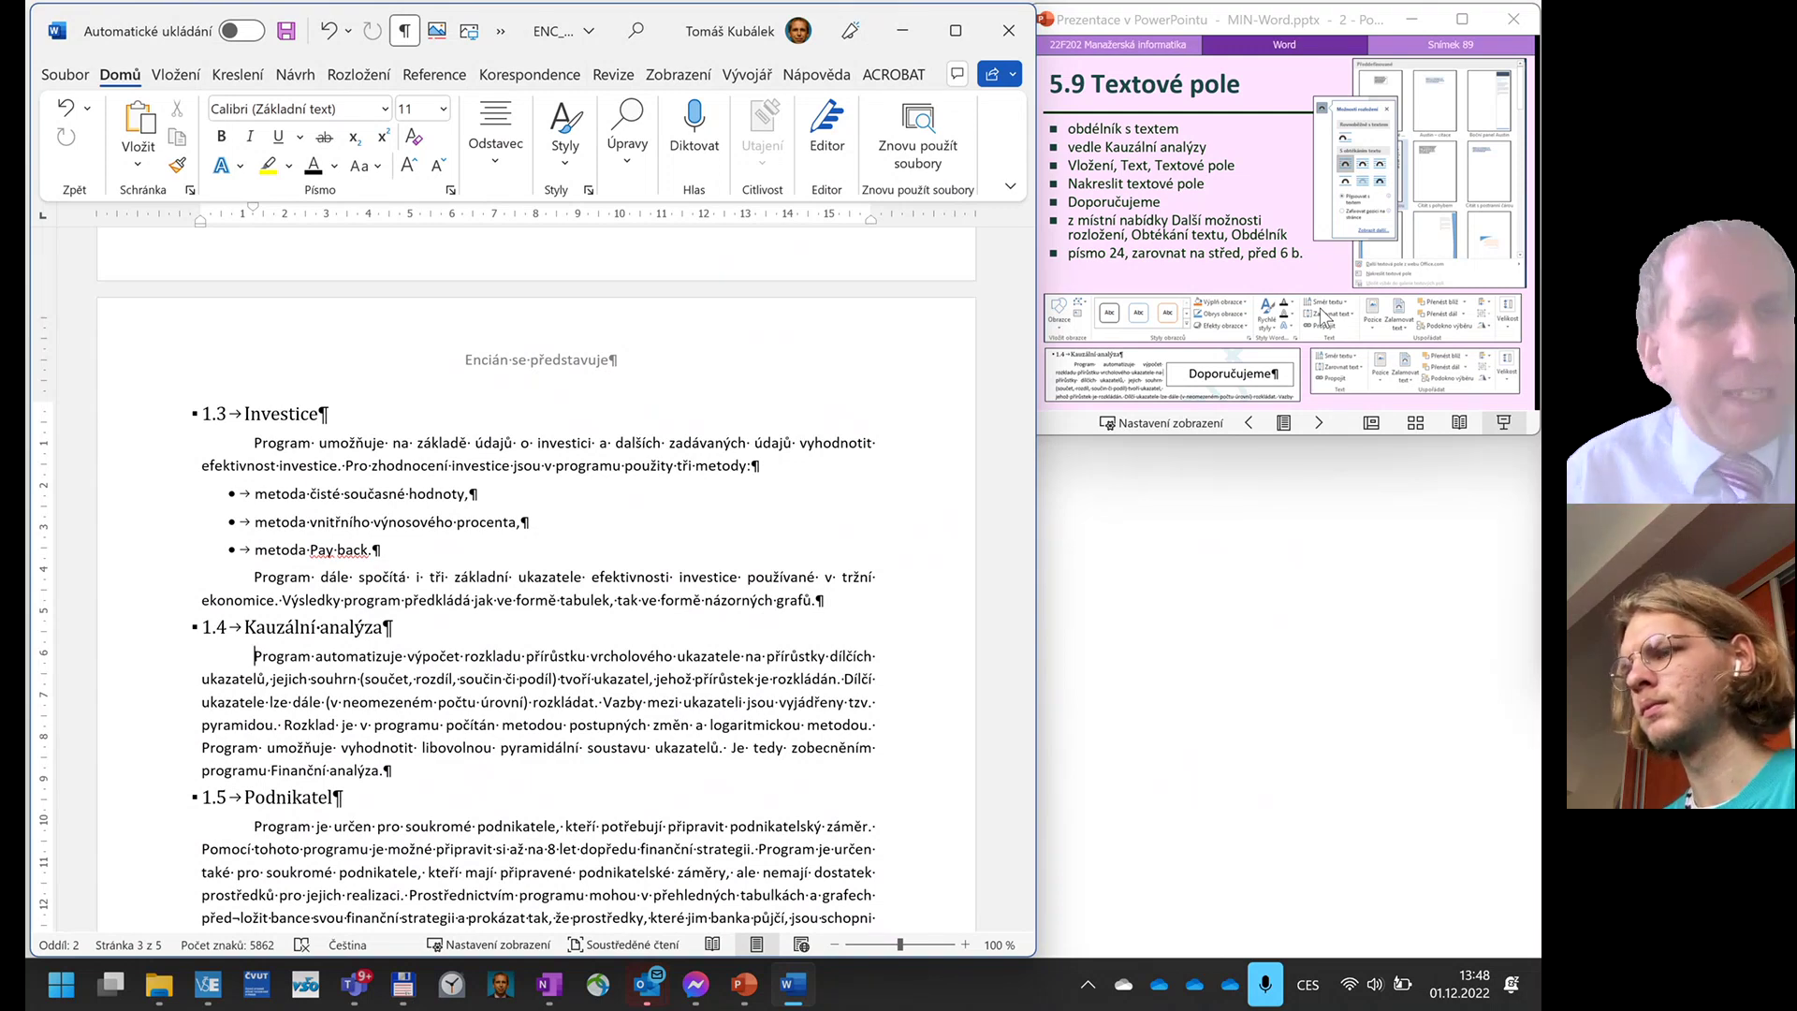
Choose Nakreslit textové pole from Vložení > Text > Textové pole to draw a free-form text box.
{"action": "left_click", "coordinate": [176, 74]}
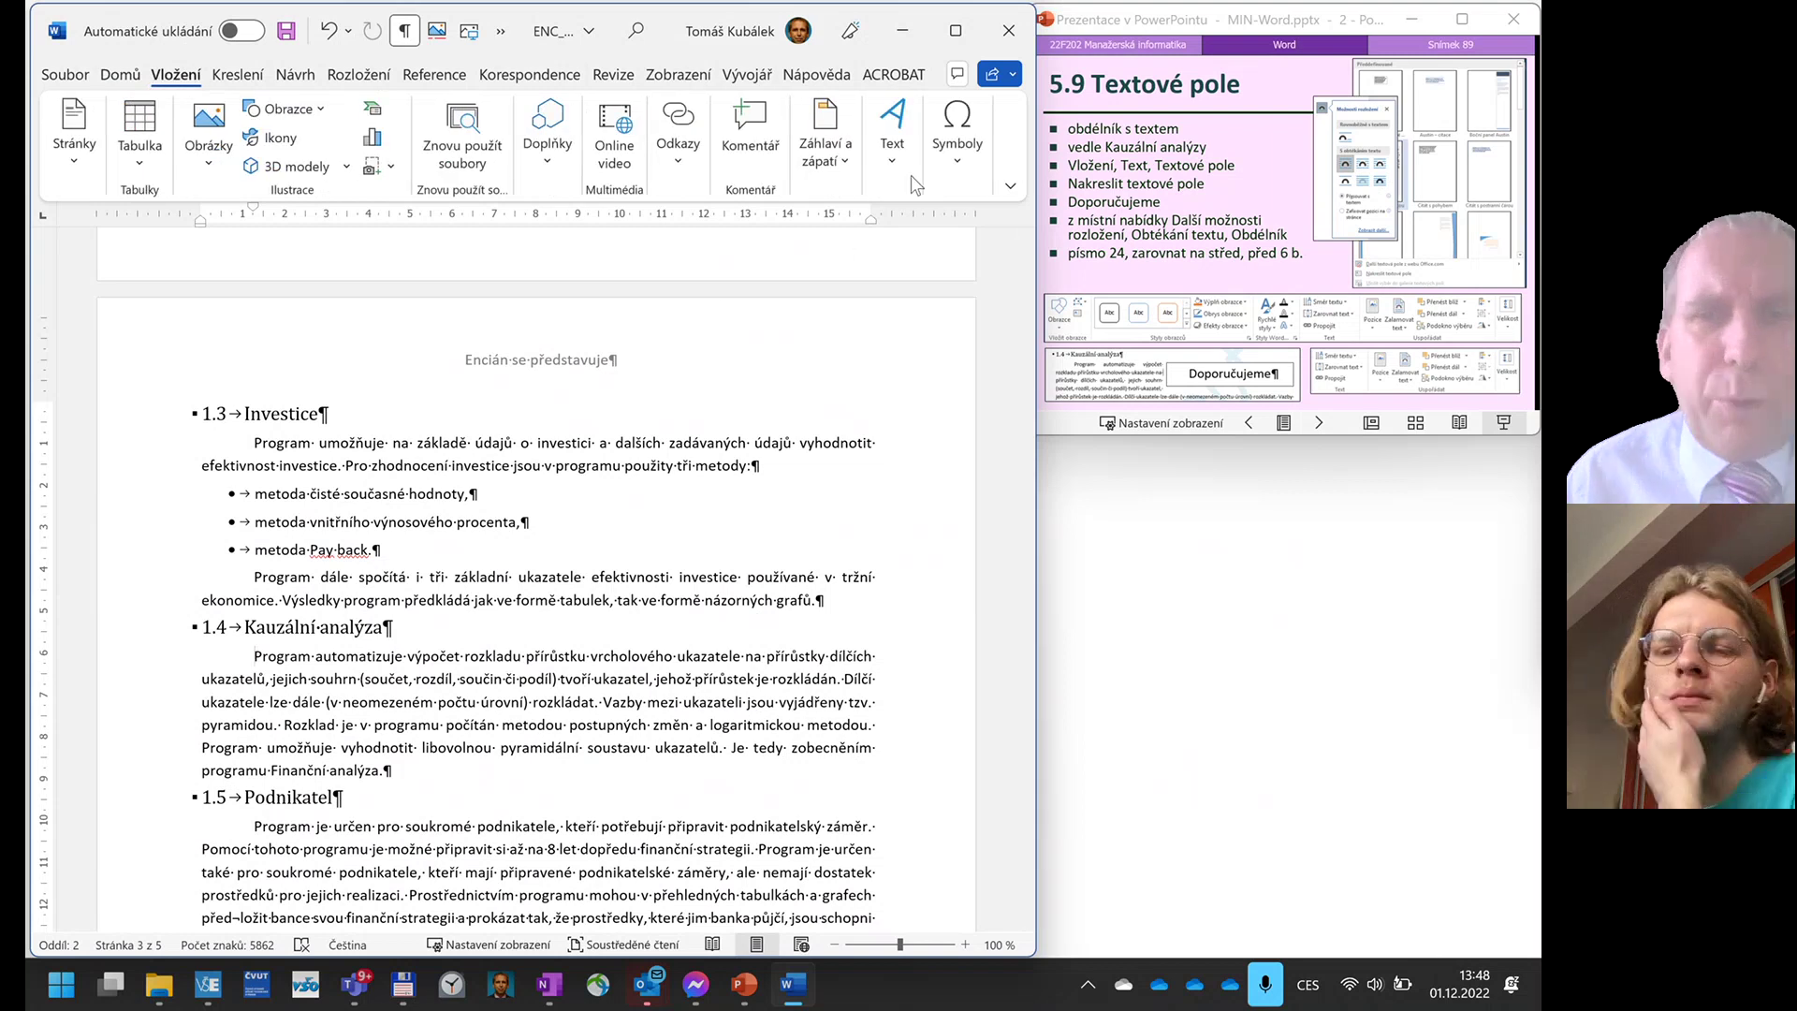
{"action": "left_click", "coordinate": [892, 159]}
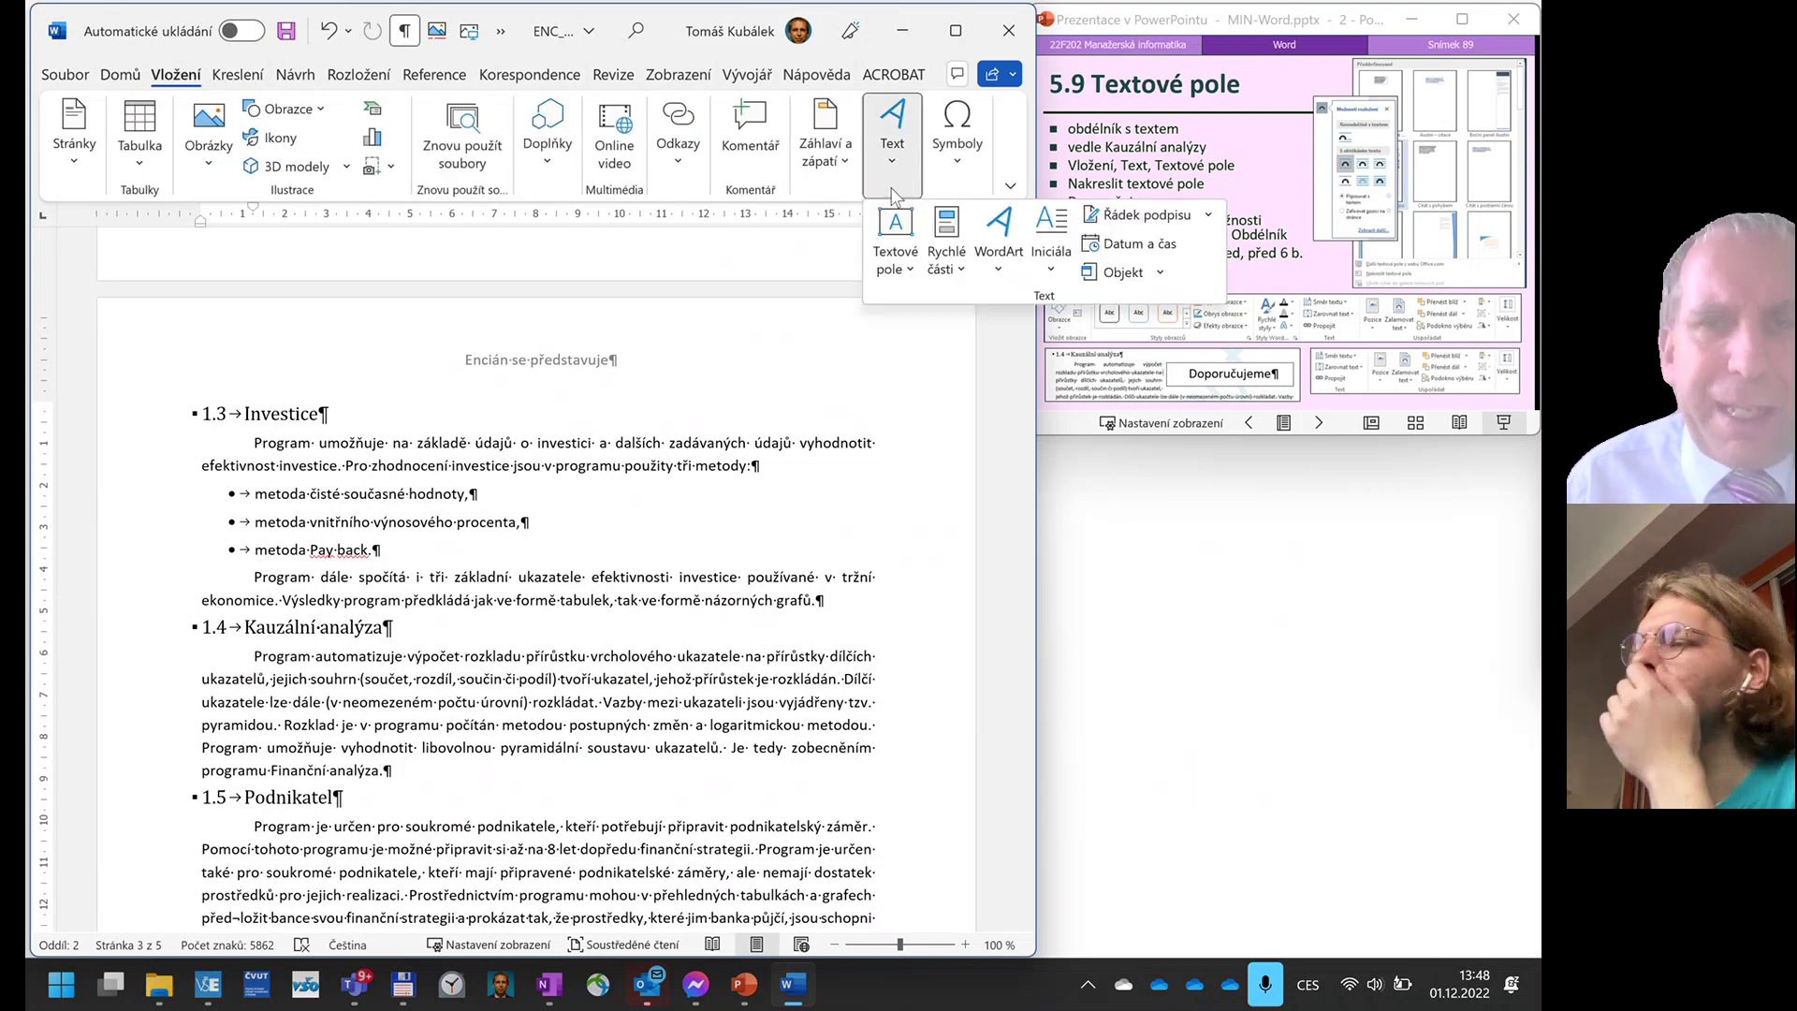
{"action": "left_click", "coordinate": [900, 270]}
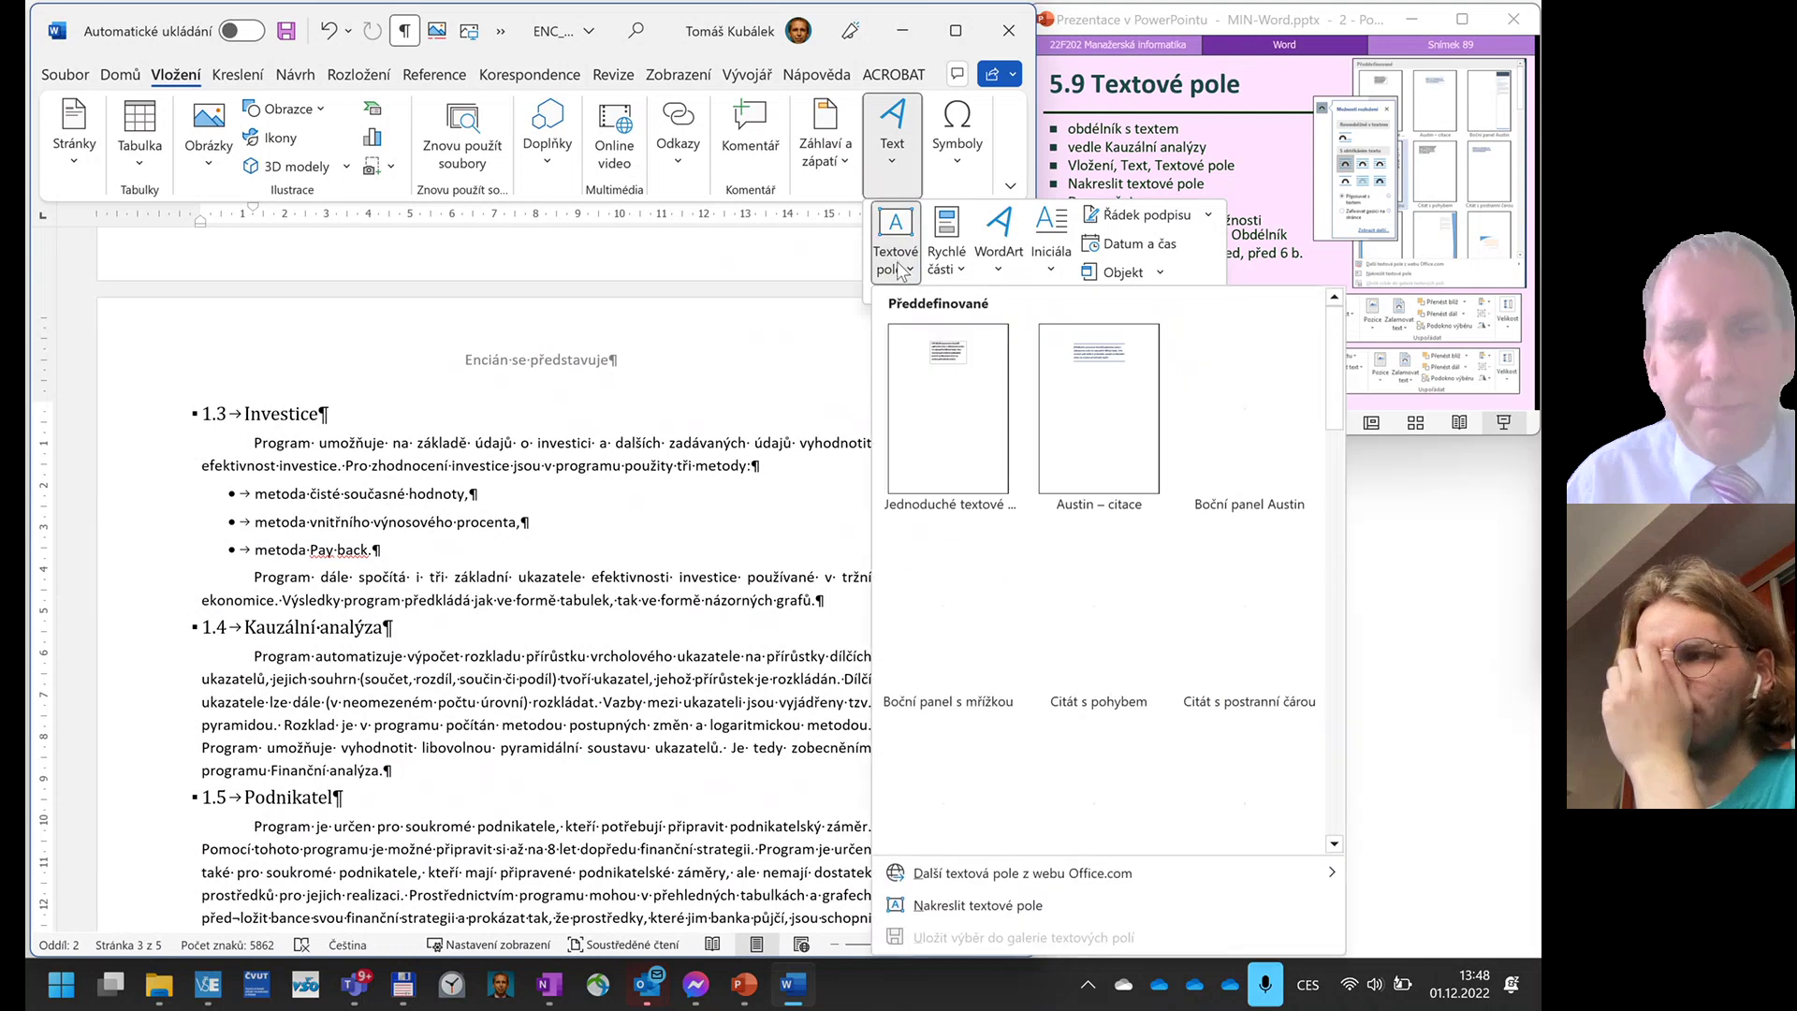
{"action": "left_click", "coordinate": [988, 907]}
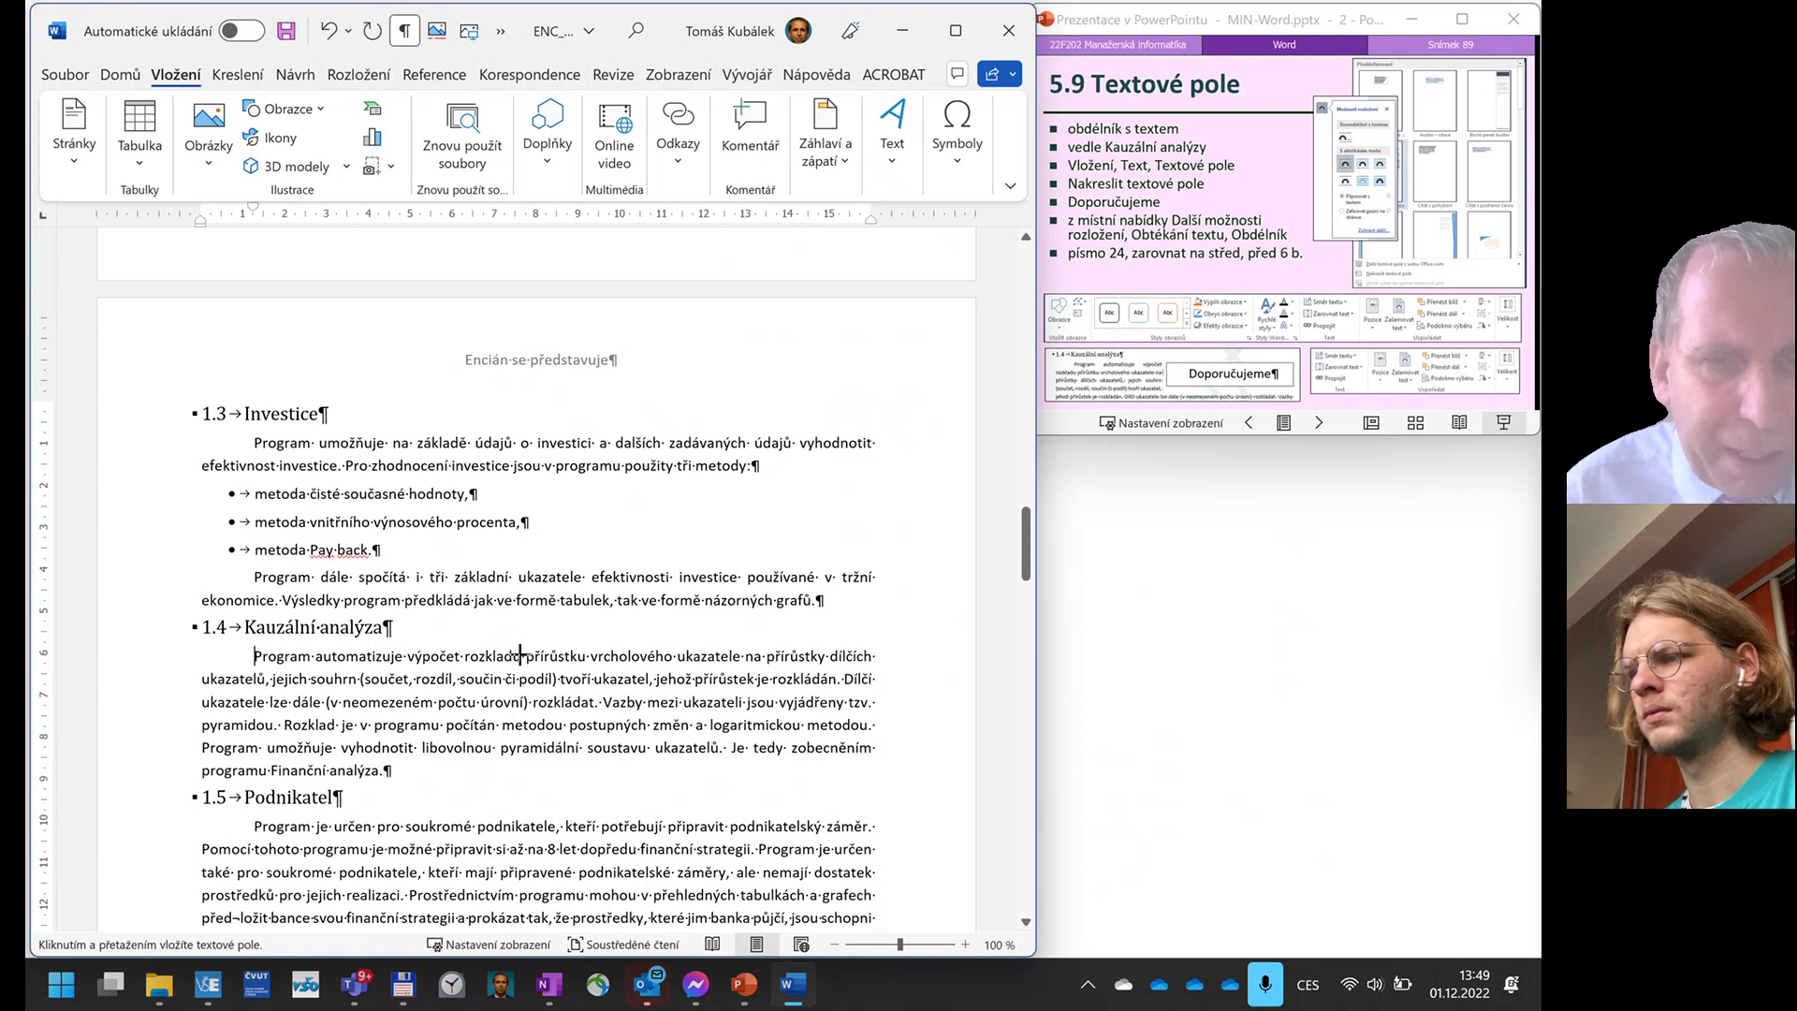
Draw a text box over the Kauzální analýza paragraph with Čtverec (Square) text wrapping.
{"action": "left_click_drag", "start_coordinate": [519, 648], "coordinate": [875, 711]}
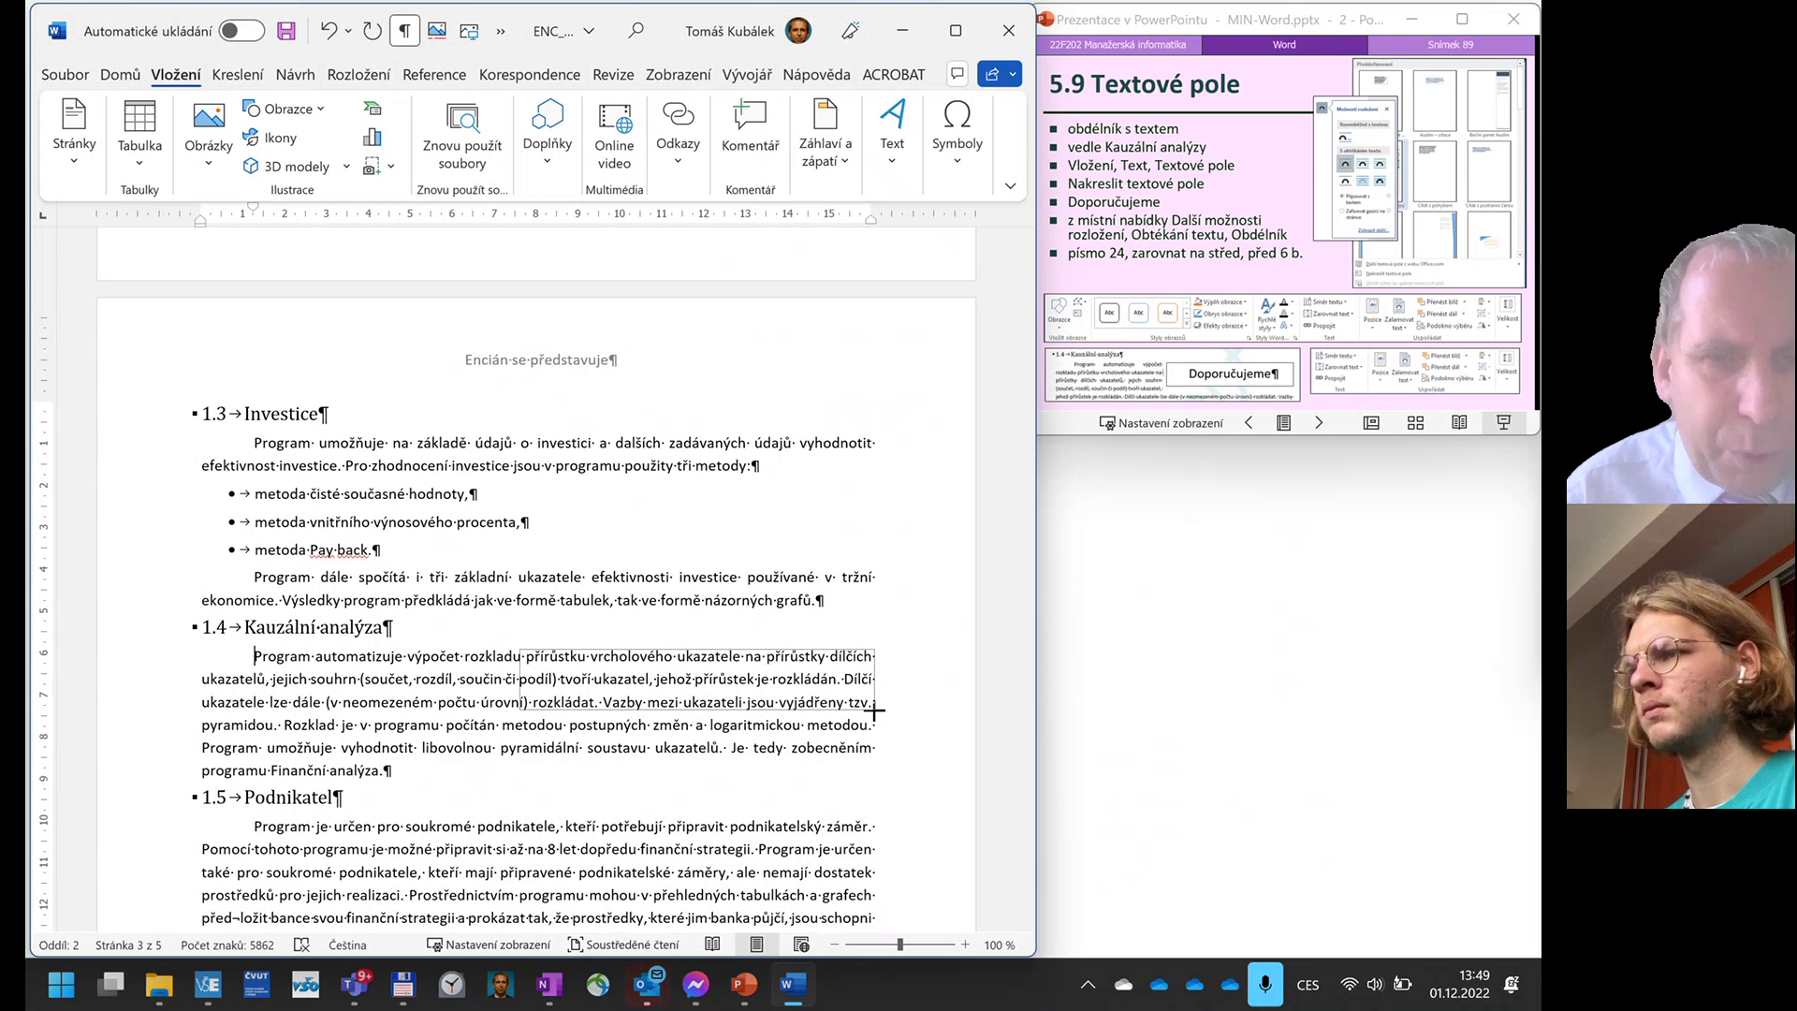
{"action": "left_click_drag", "start_coordinate": [875, 711], "coordinate": [877, 711]}
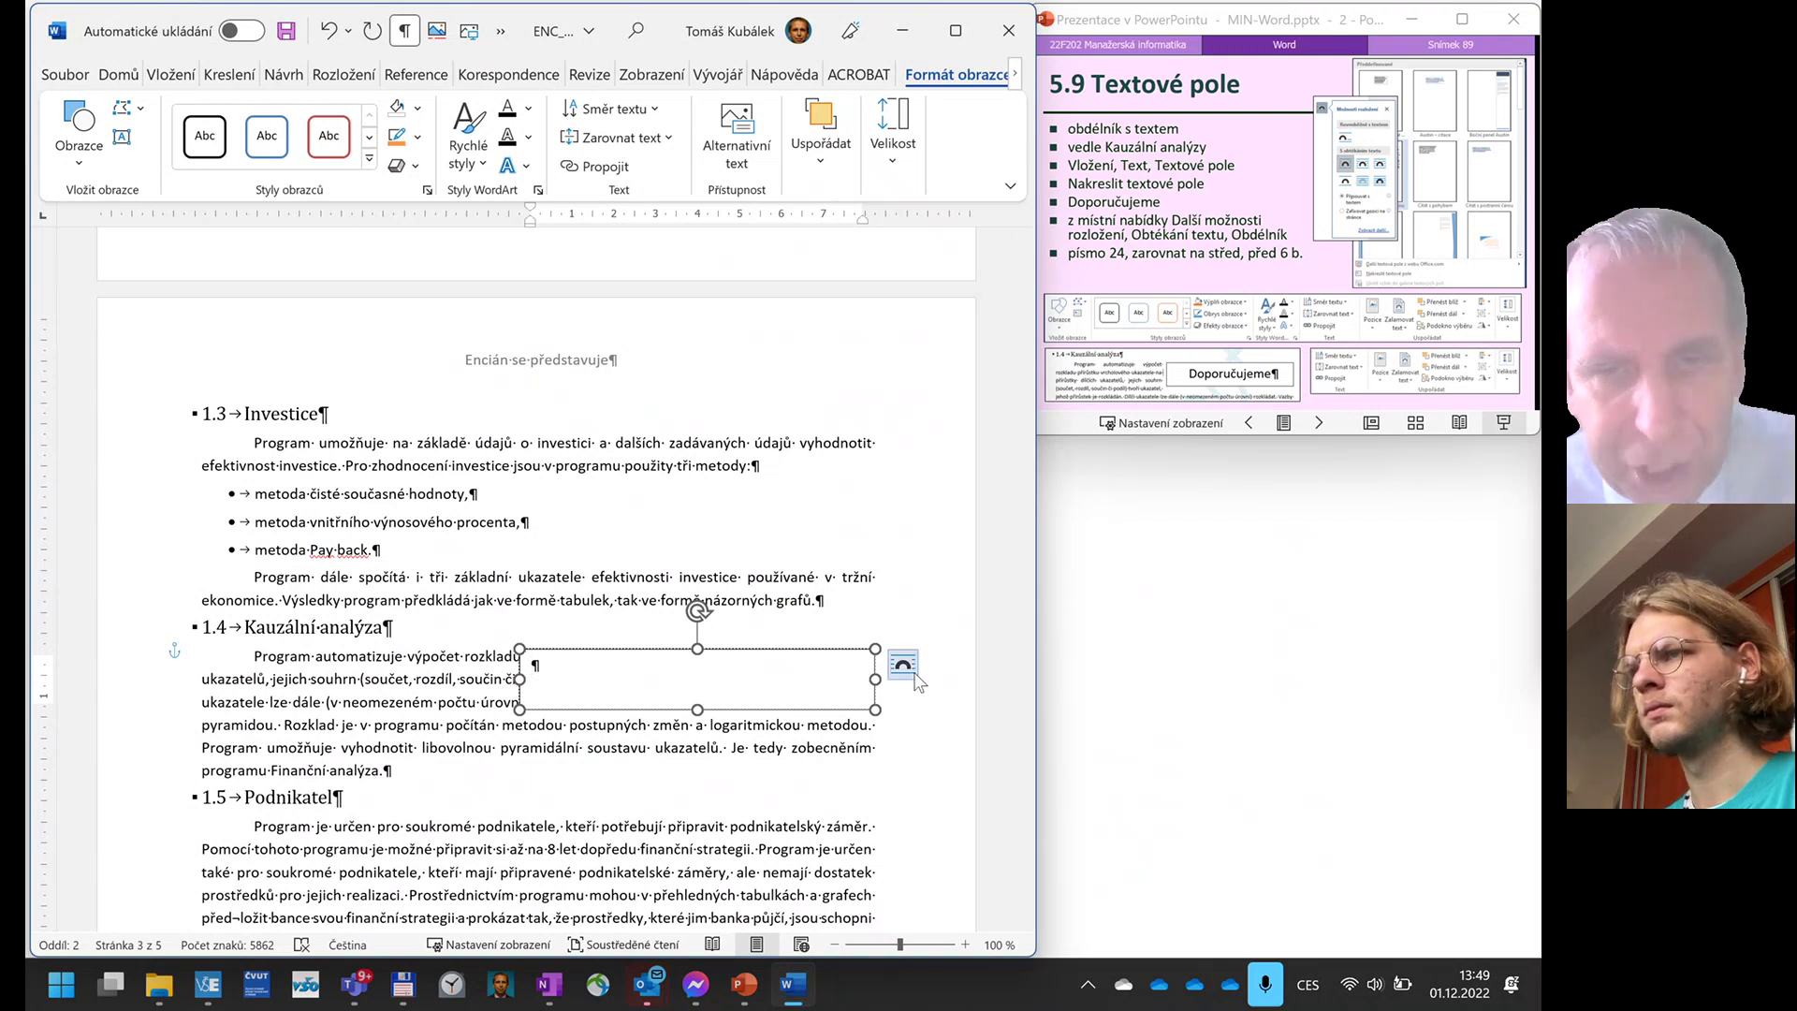
{"action": "left_click", "coordinate": [903, 665]}
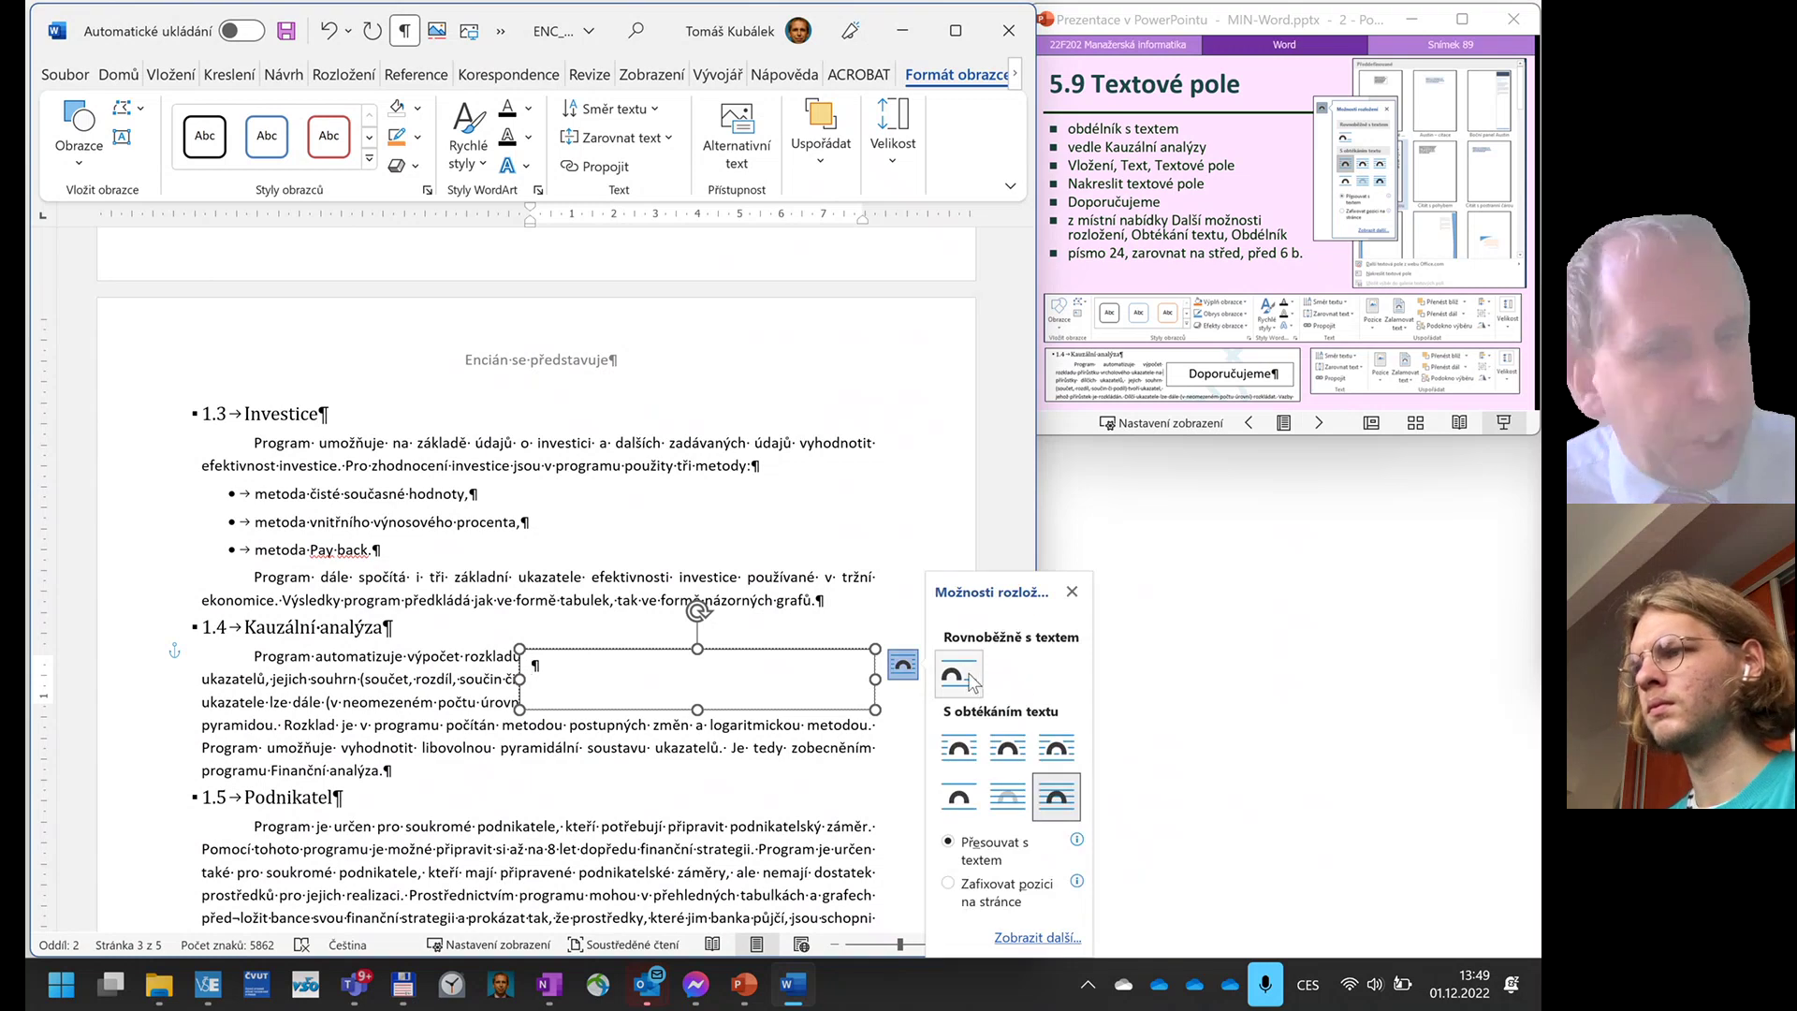
{"action": "left_click", "coordinate": [958, 674]}
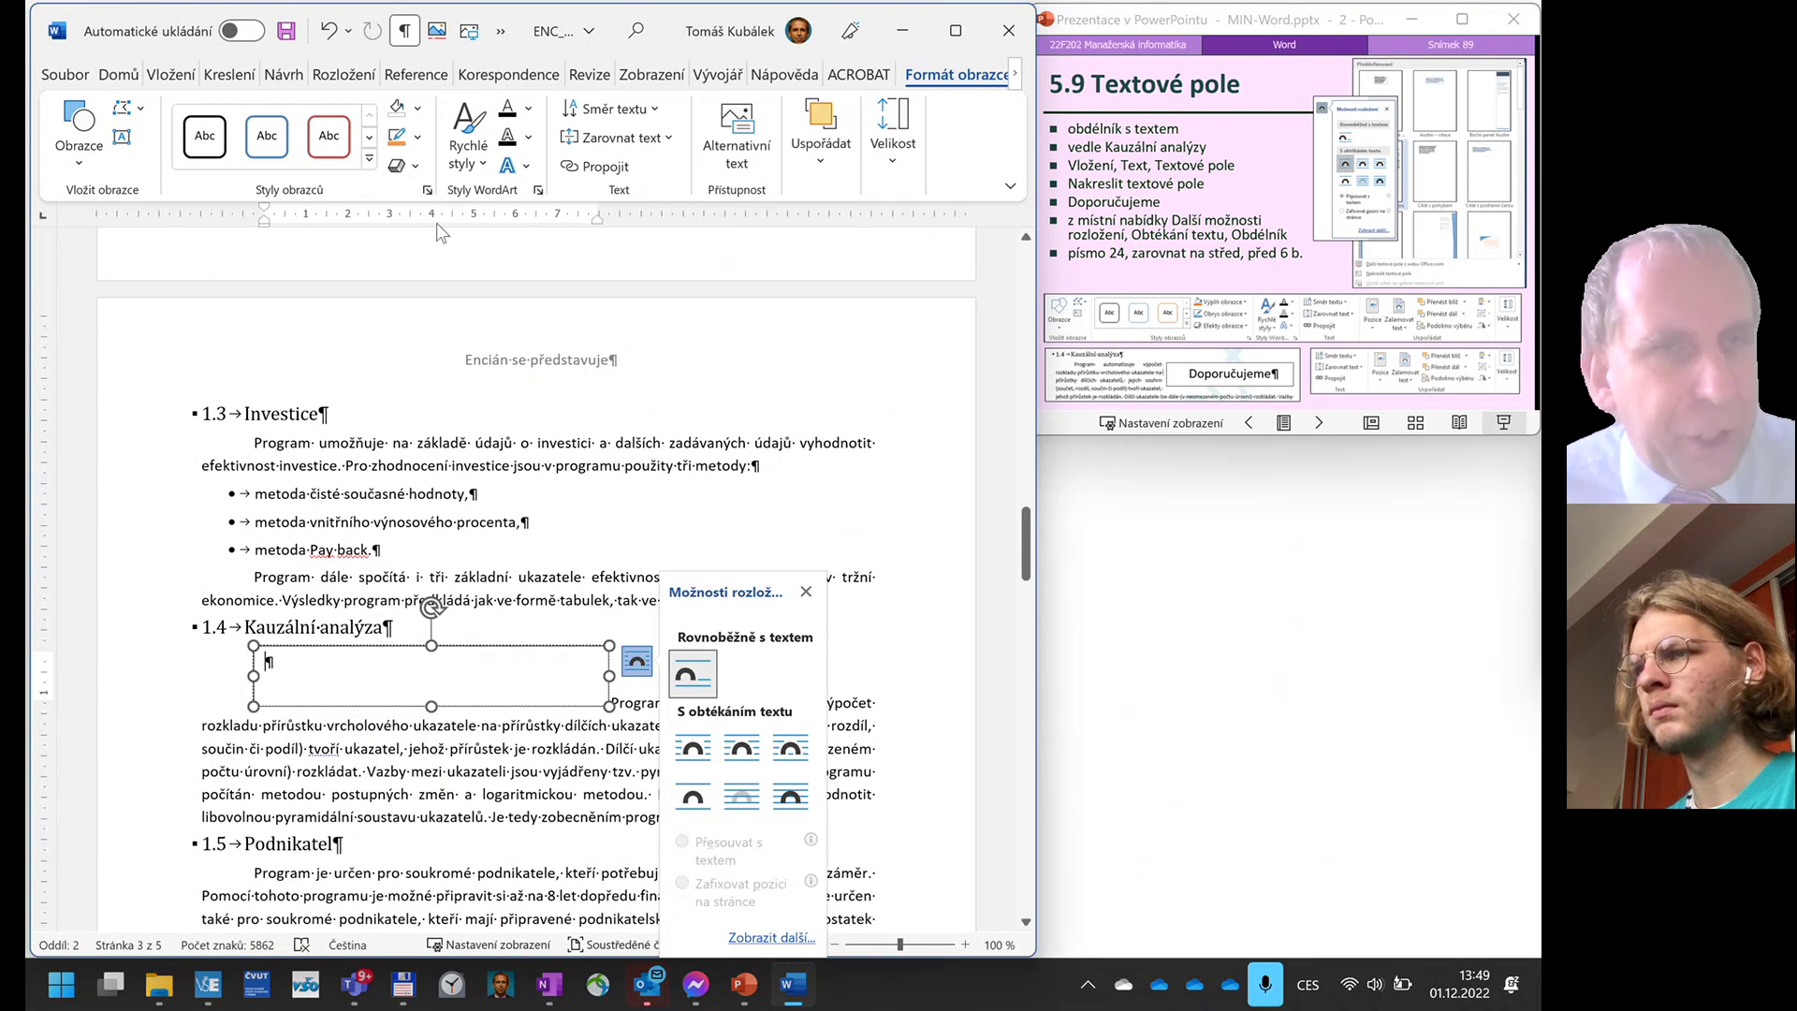
{"action": "left_click", "coordinate": [330, 34]}
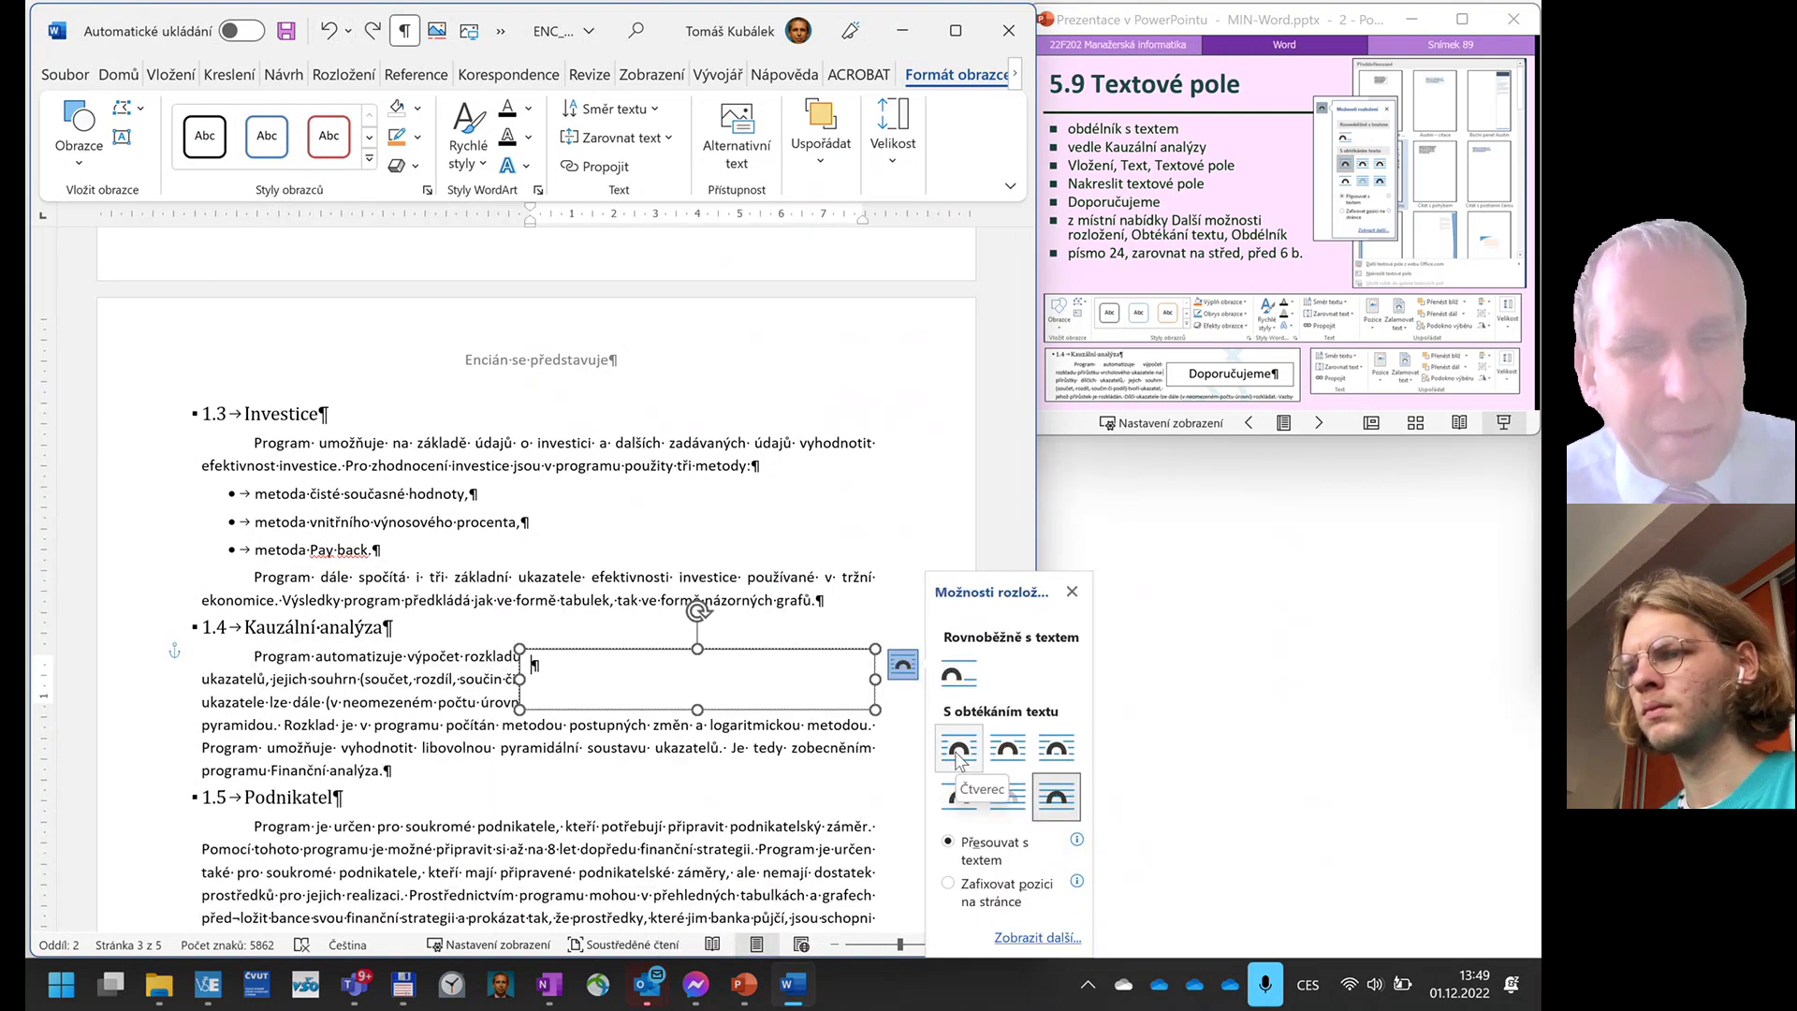
{"action": "left_click", "coordinate": [959, 749]}
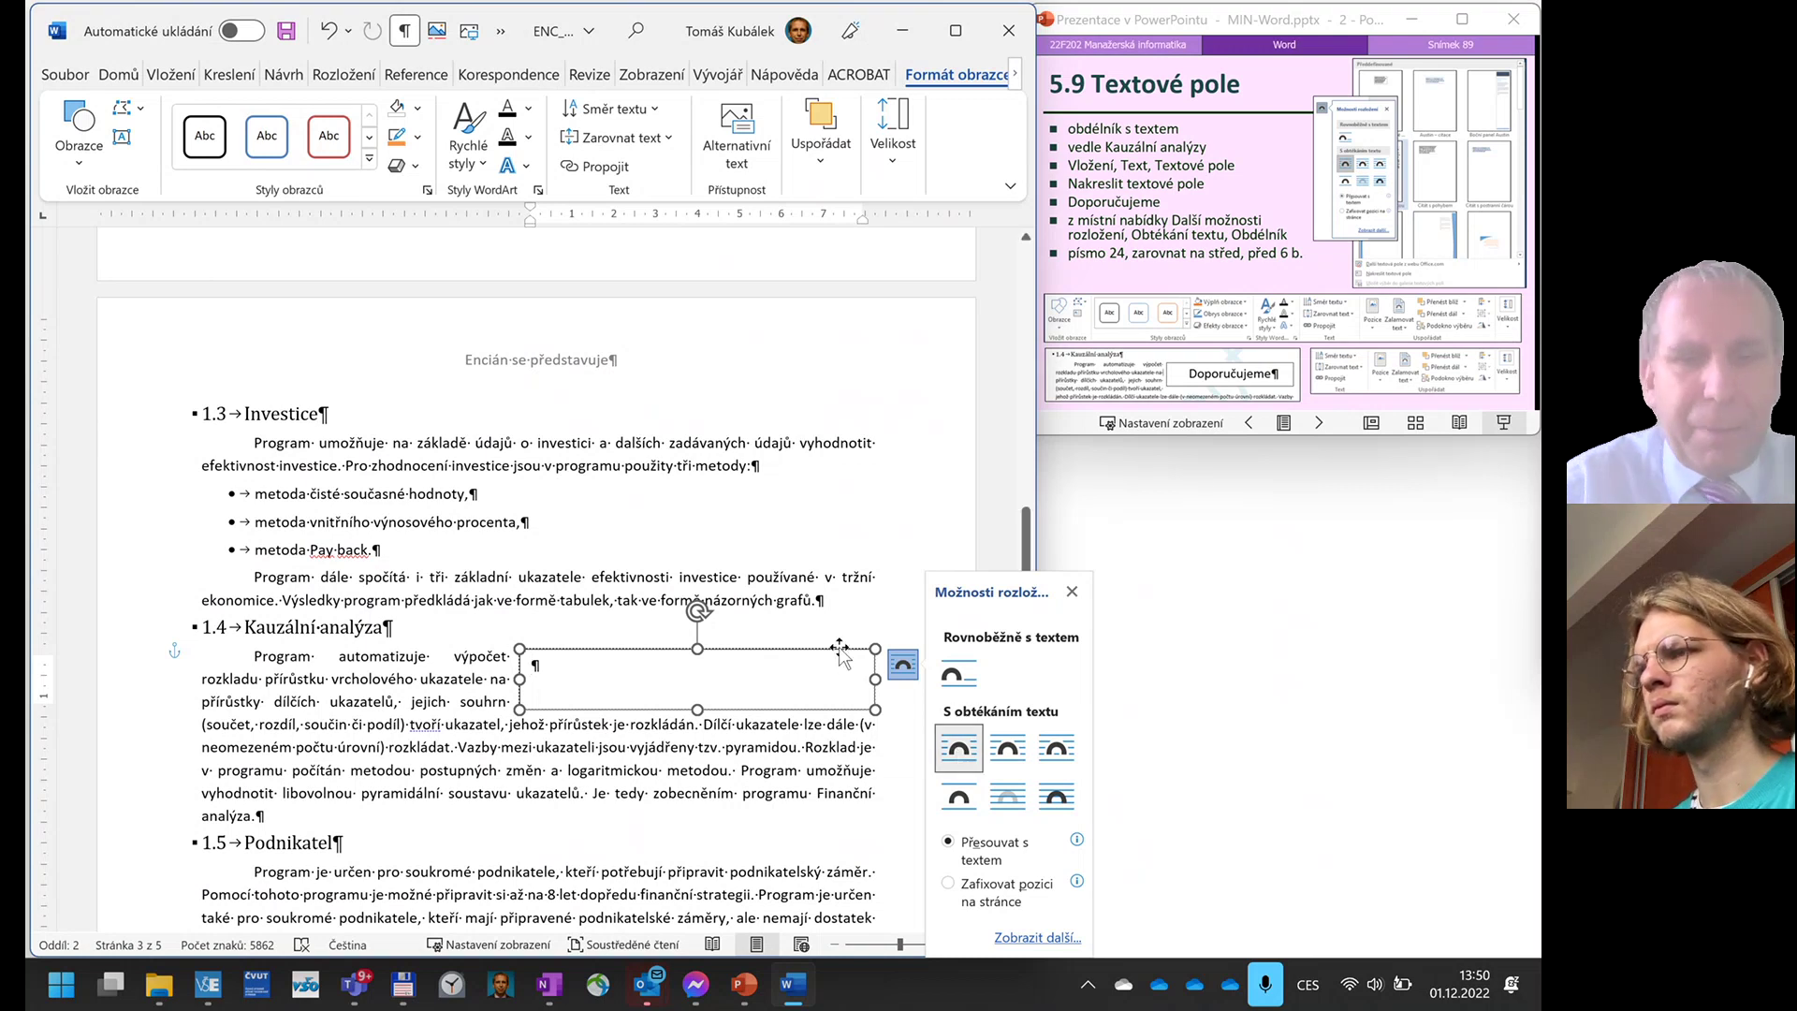
Type Doporučujeme into the text box, correcting the misspelled letter.
{"action": "type", "text": "Dopo"}
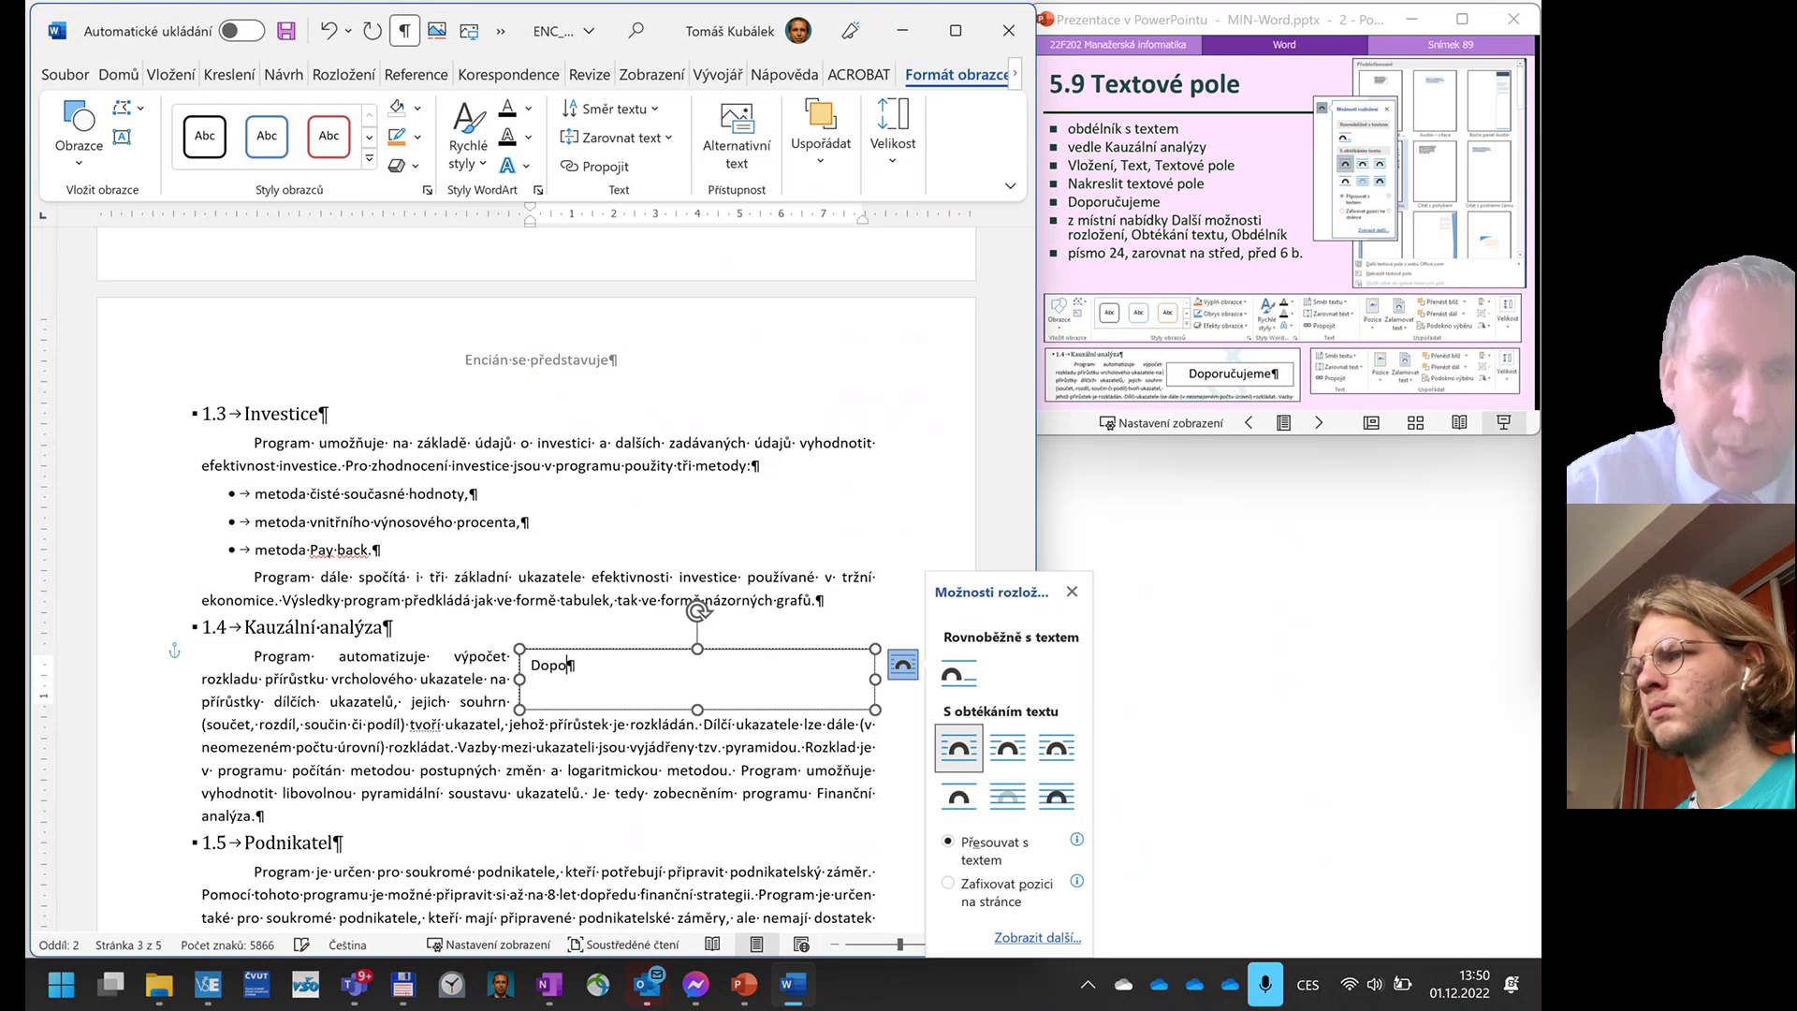
{"action": "type", "text": "roč"}
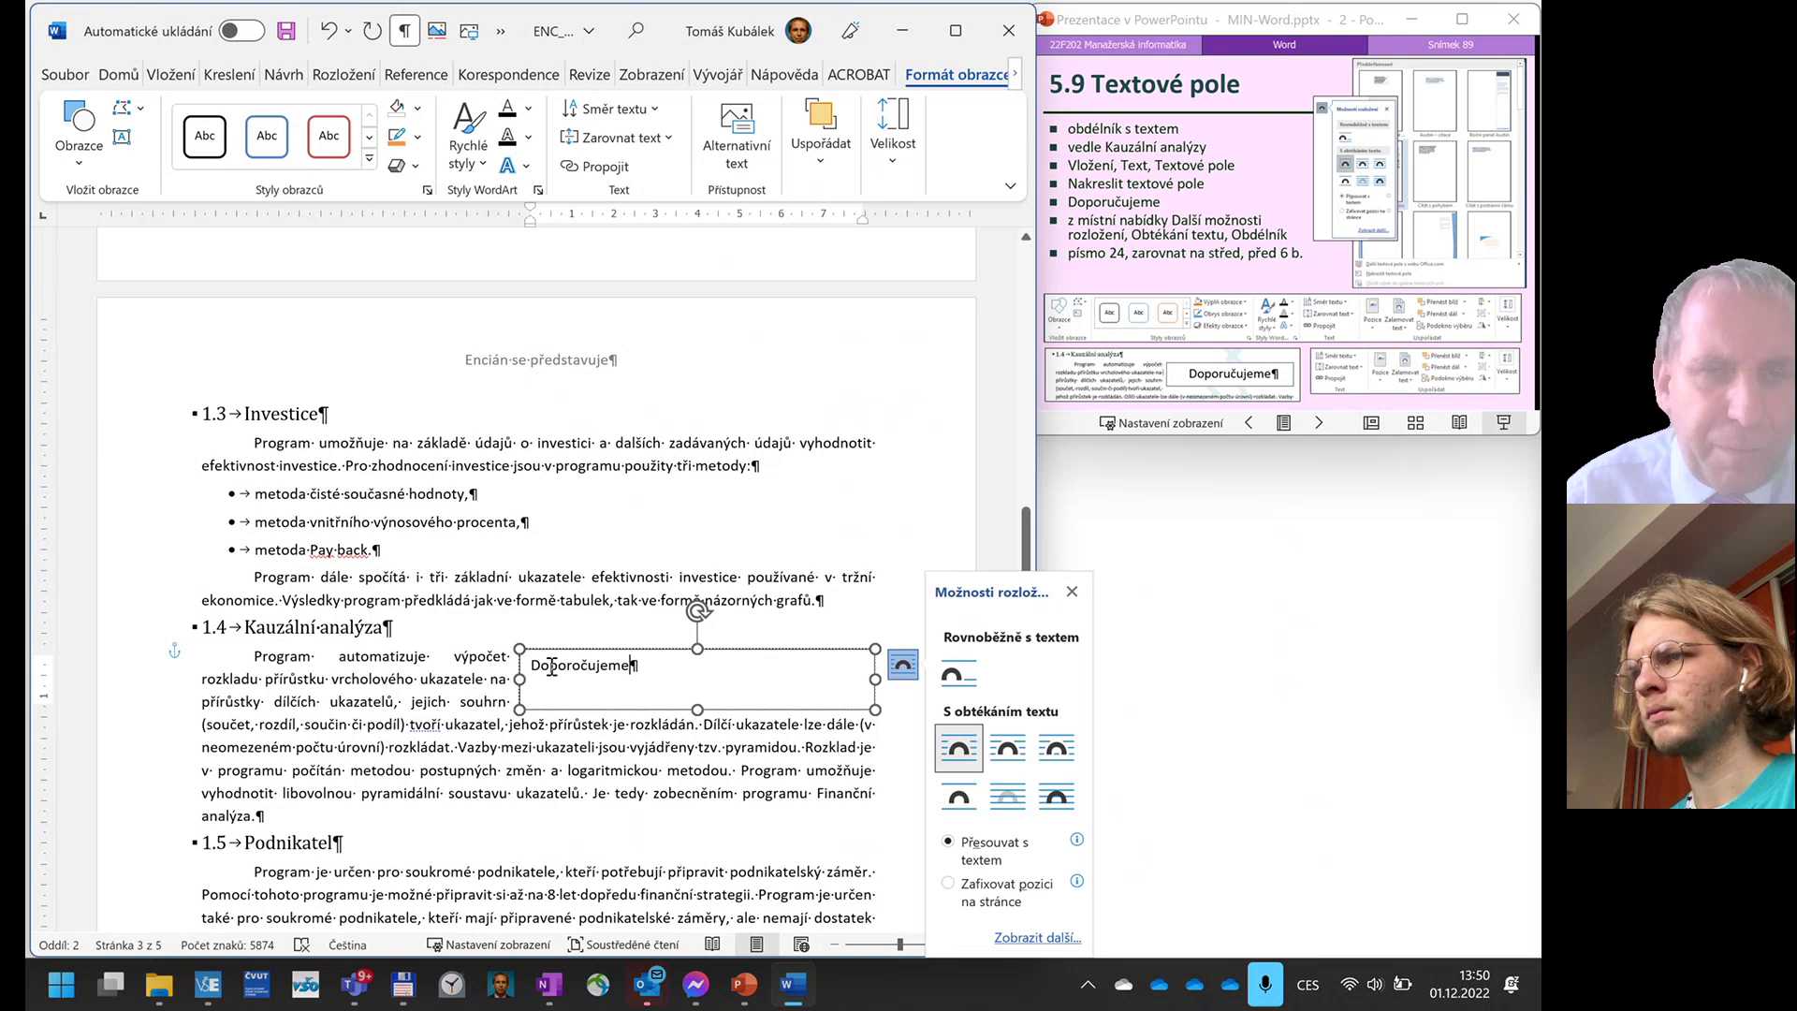
{"action": "left_click_drag", "start_coordinate": [541, 667], "coordinate": [624, 674]}
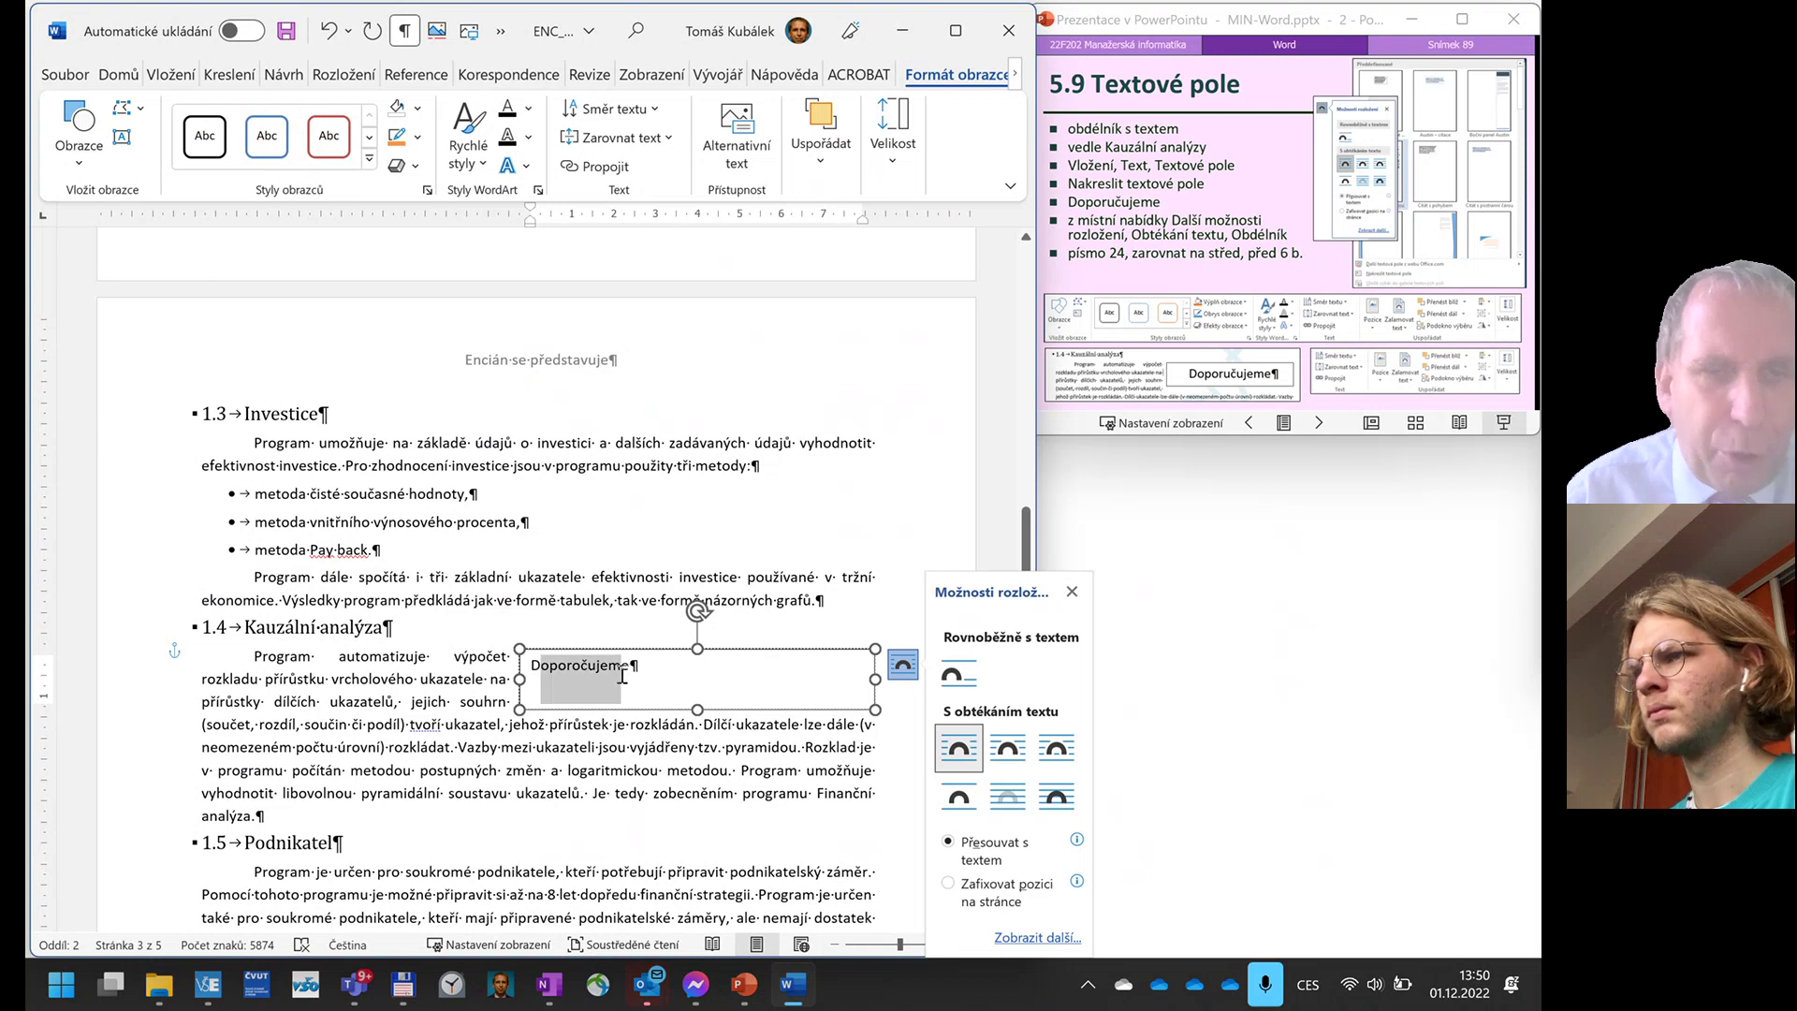
{"action": "double_click", "coordinate": [573, 666]}
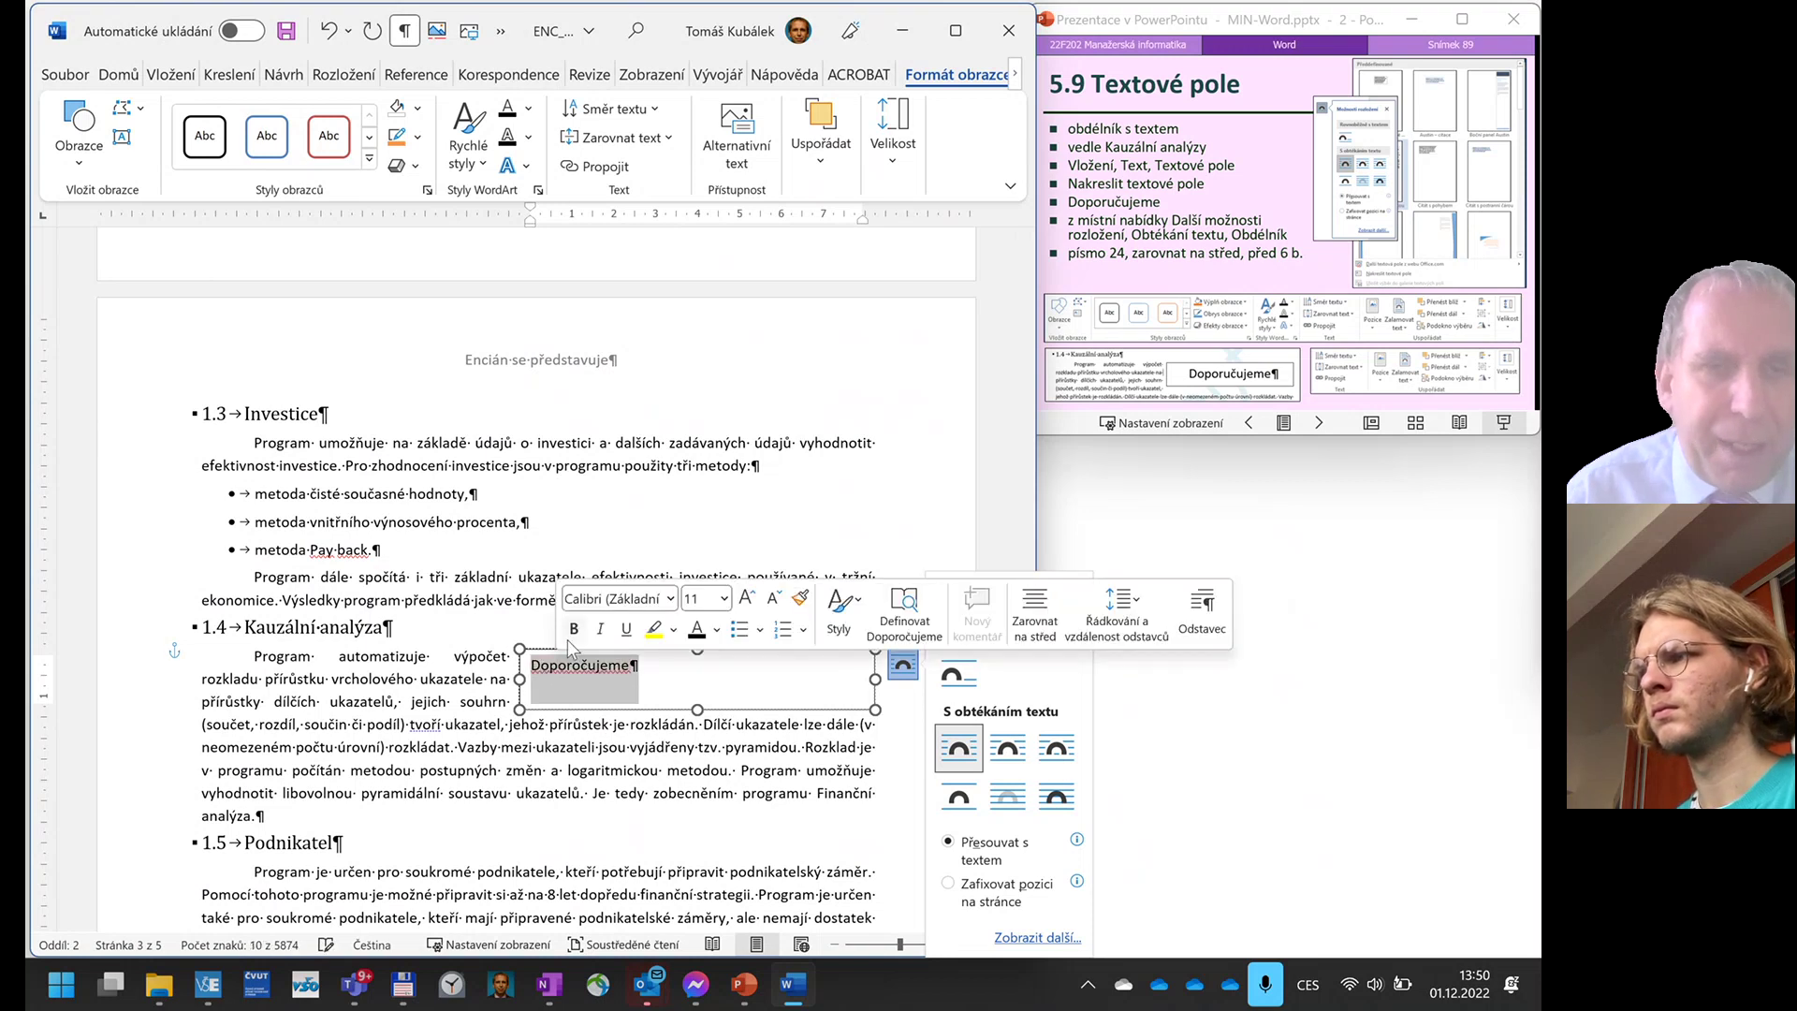
{"action": "left_click", "coordinate": [567, 666]}
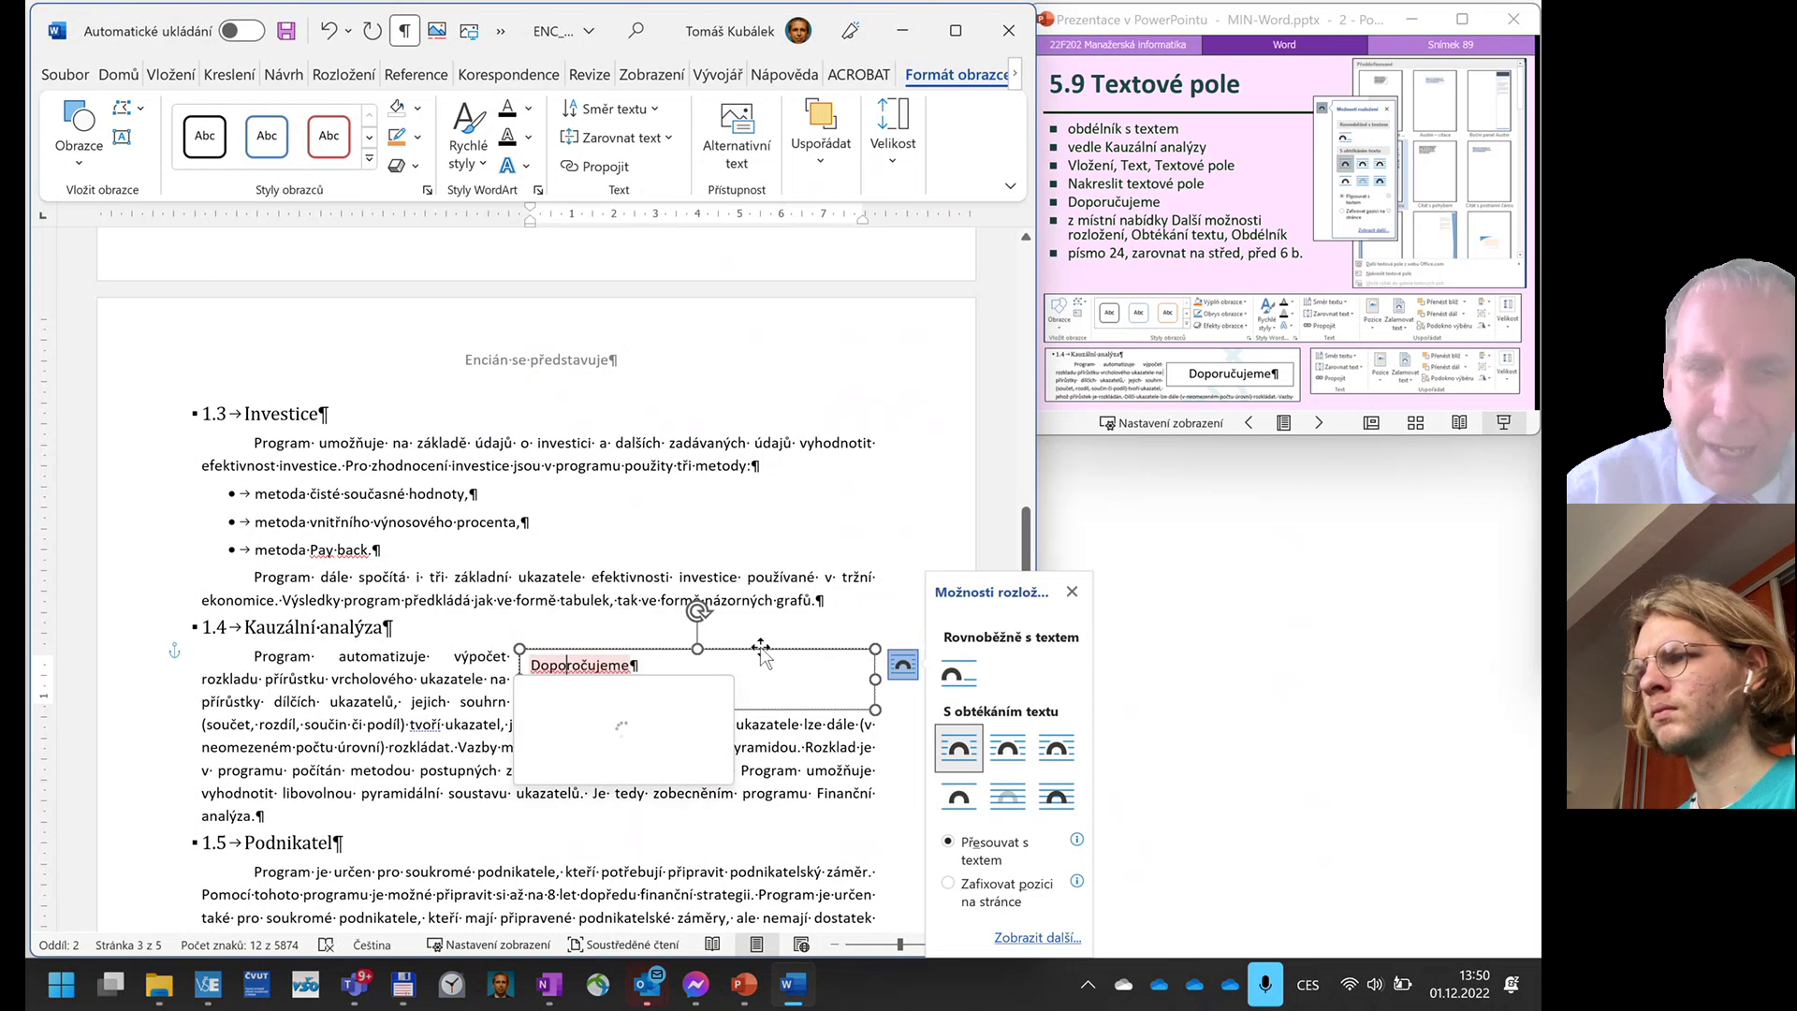
{"action": "key", "text": "Delete"}
{"action": "type", "text": "u"}
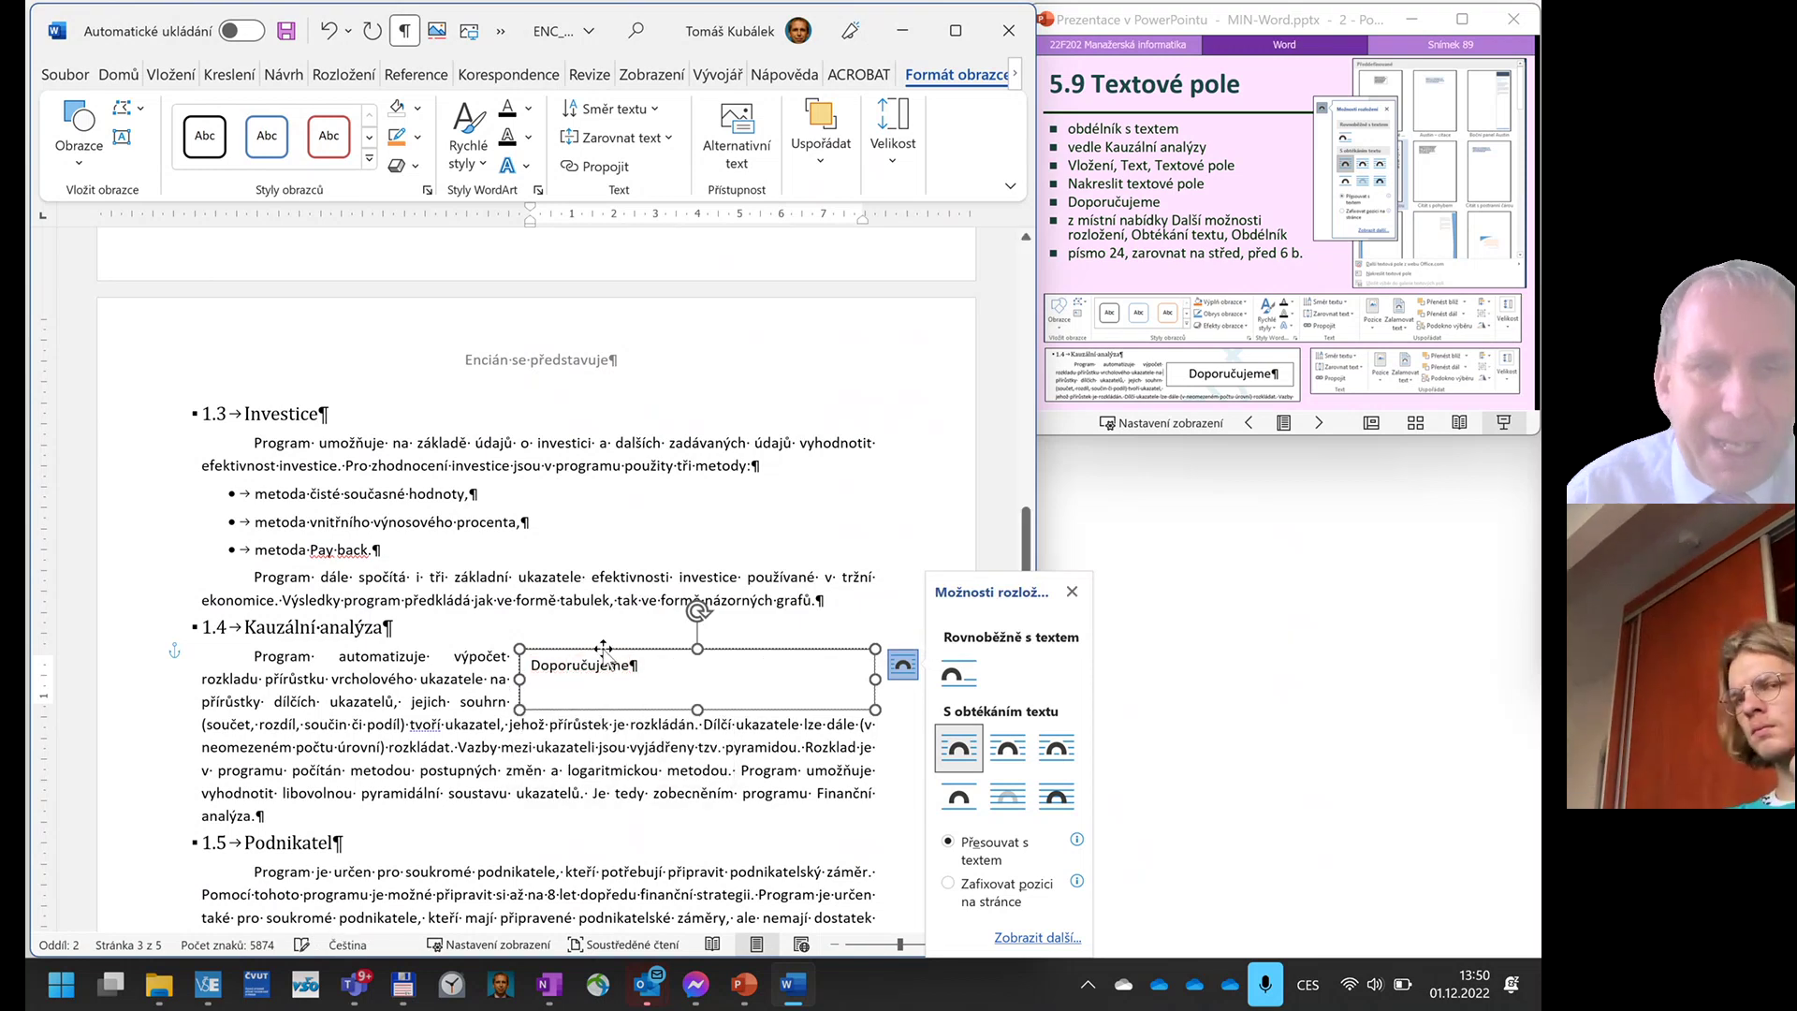
Make Doporučujeme 24-point and centred within the text box.
{"action": "triple_click", "coordinate": [566, 666]}
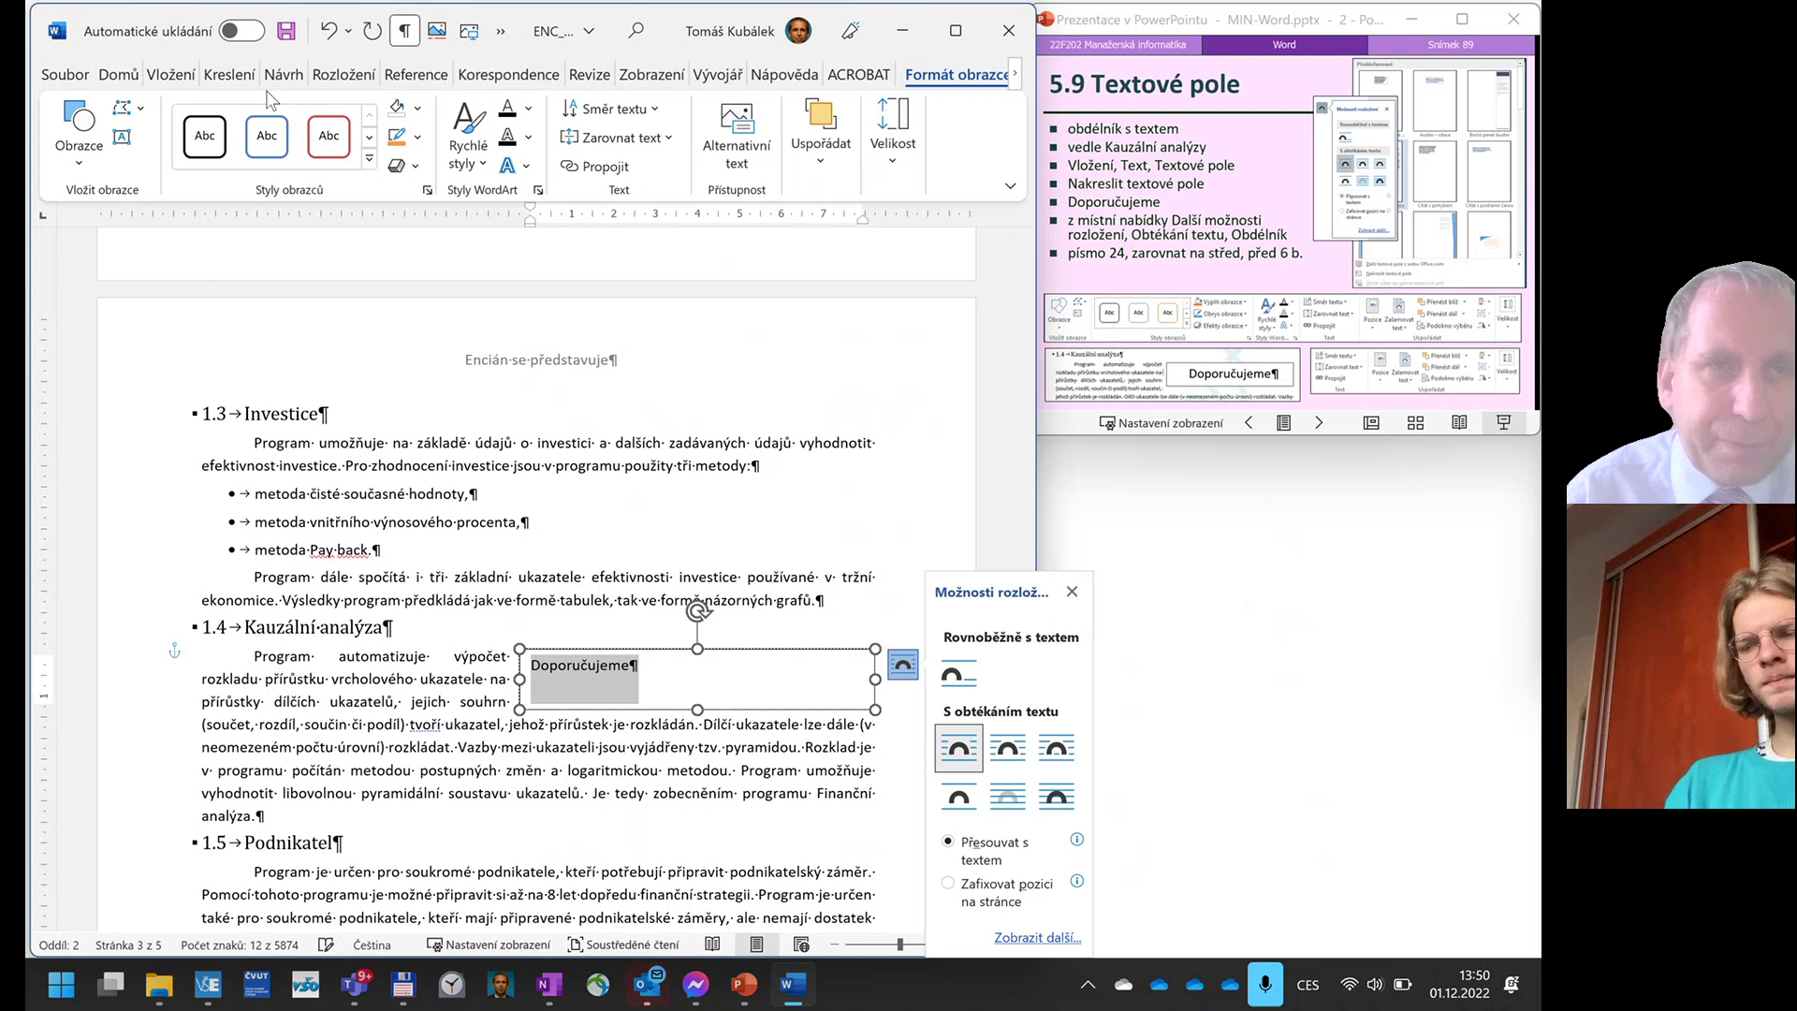
{"action": "left_click", "coordinate": [118, 75]}
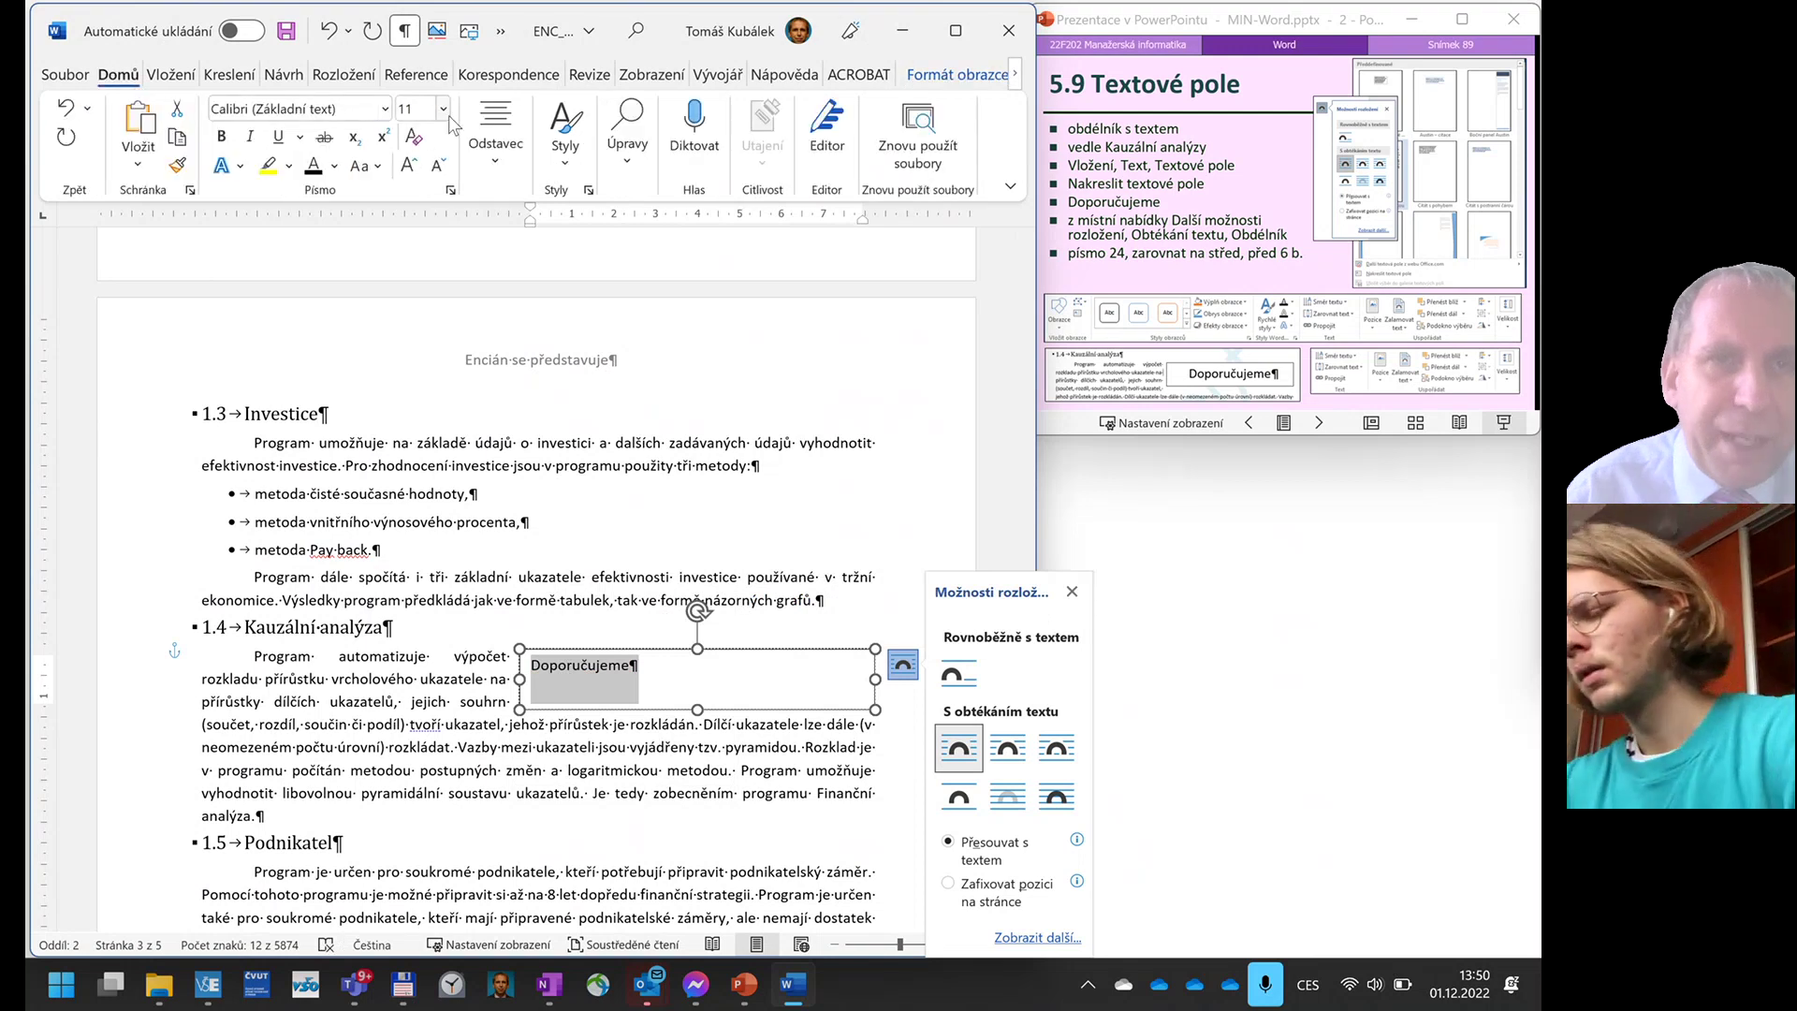
{"action": "left_click", "coordinate": [443, 108]}
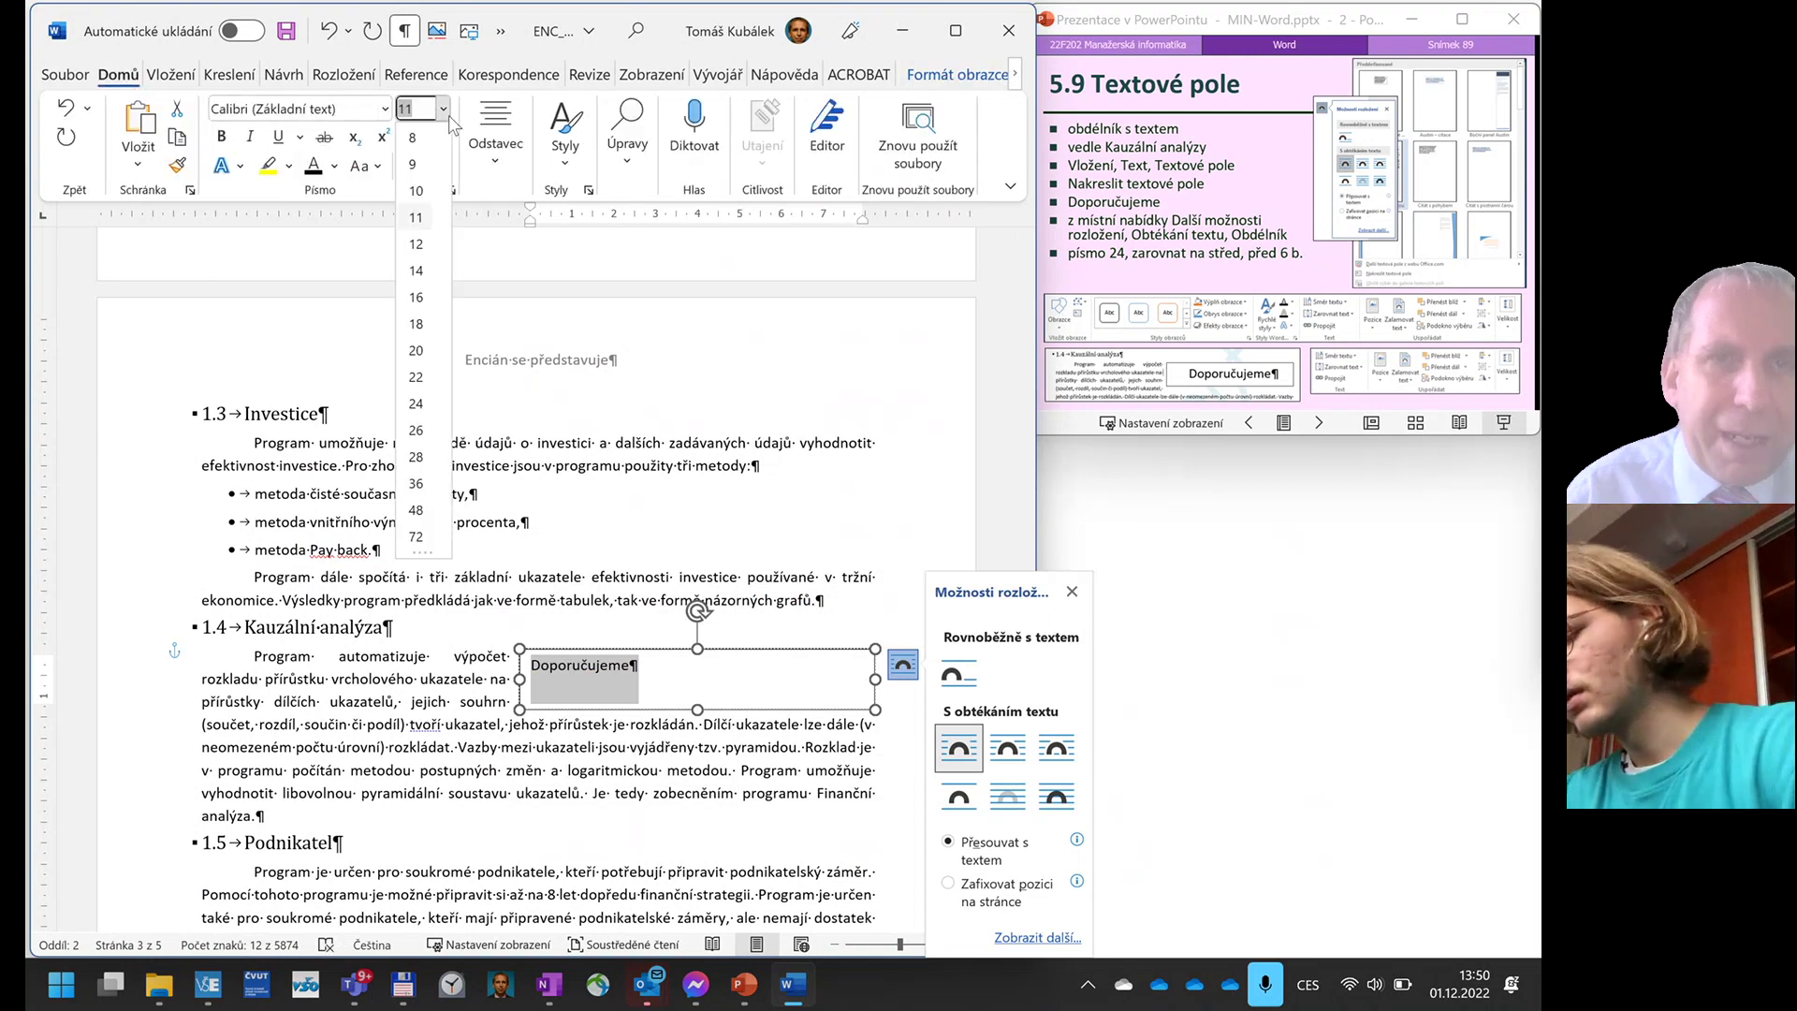
{"action": "left_click", "coordinate": [415, 402]}
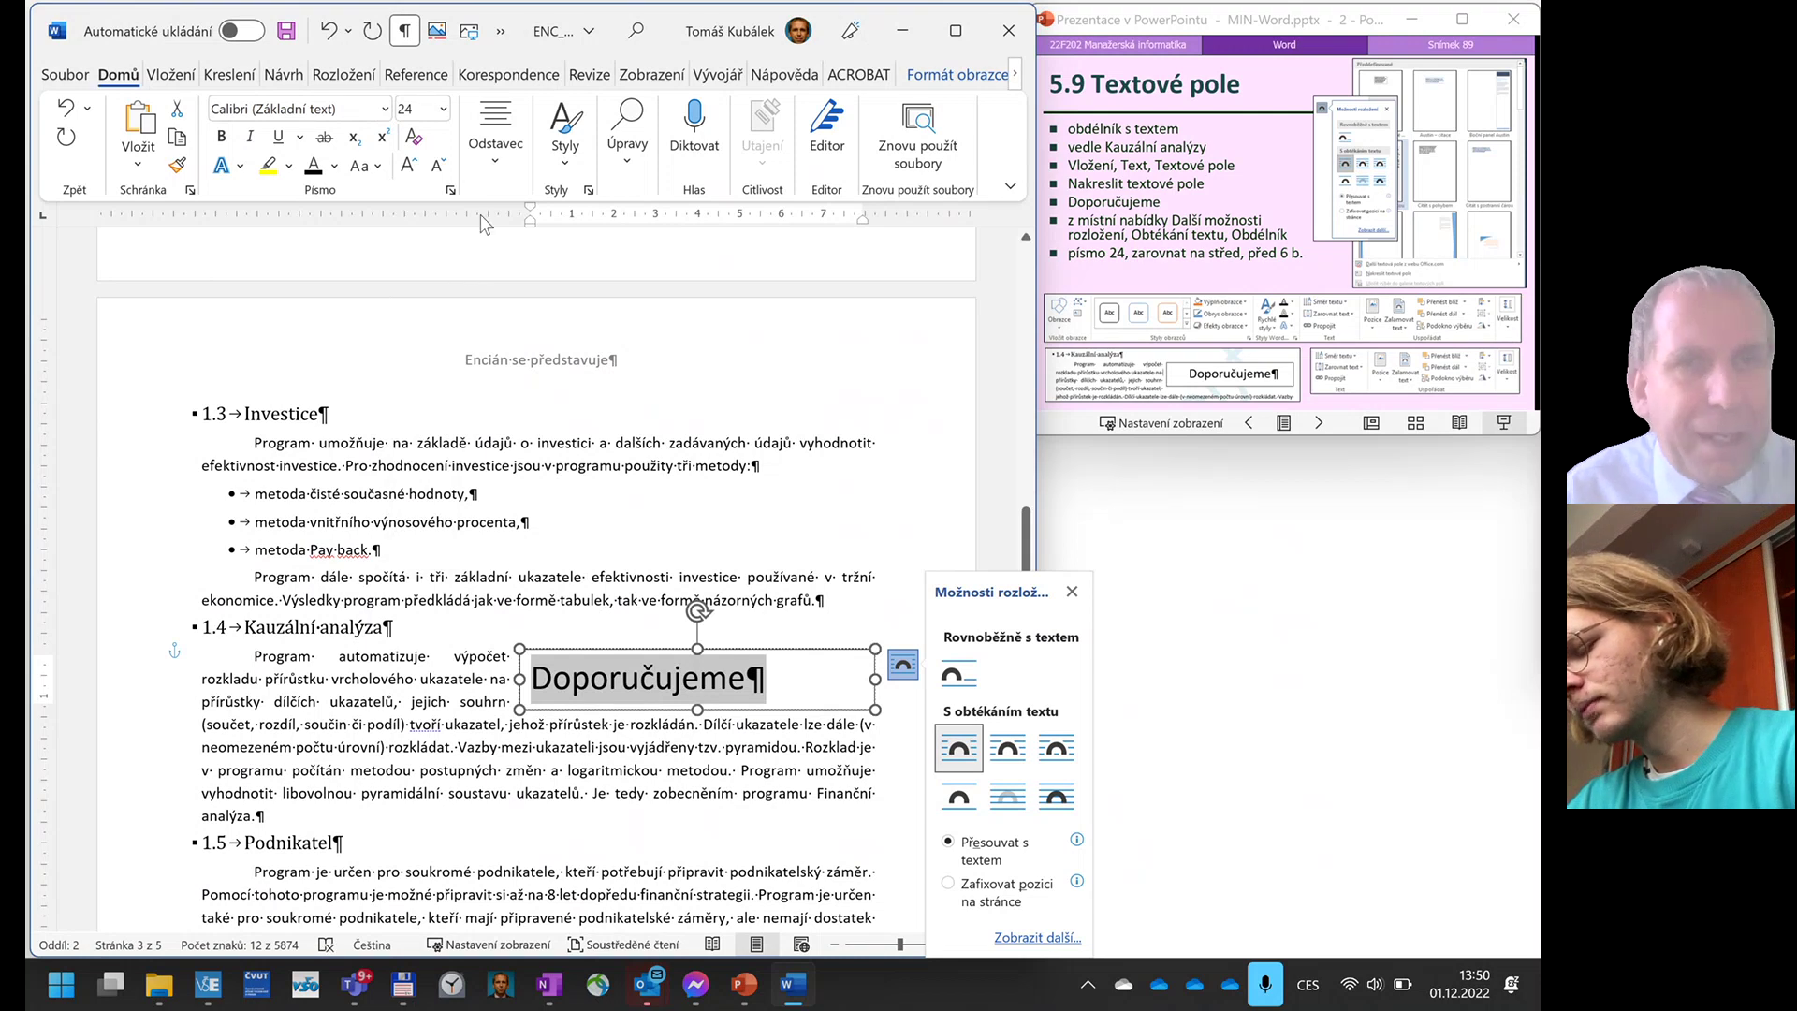
{"action": "left_click", "coordinate": [499, 154]}
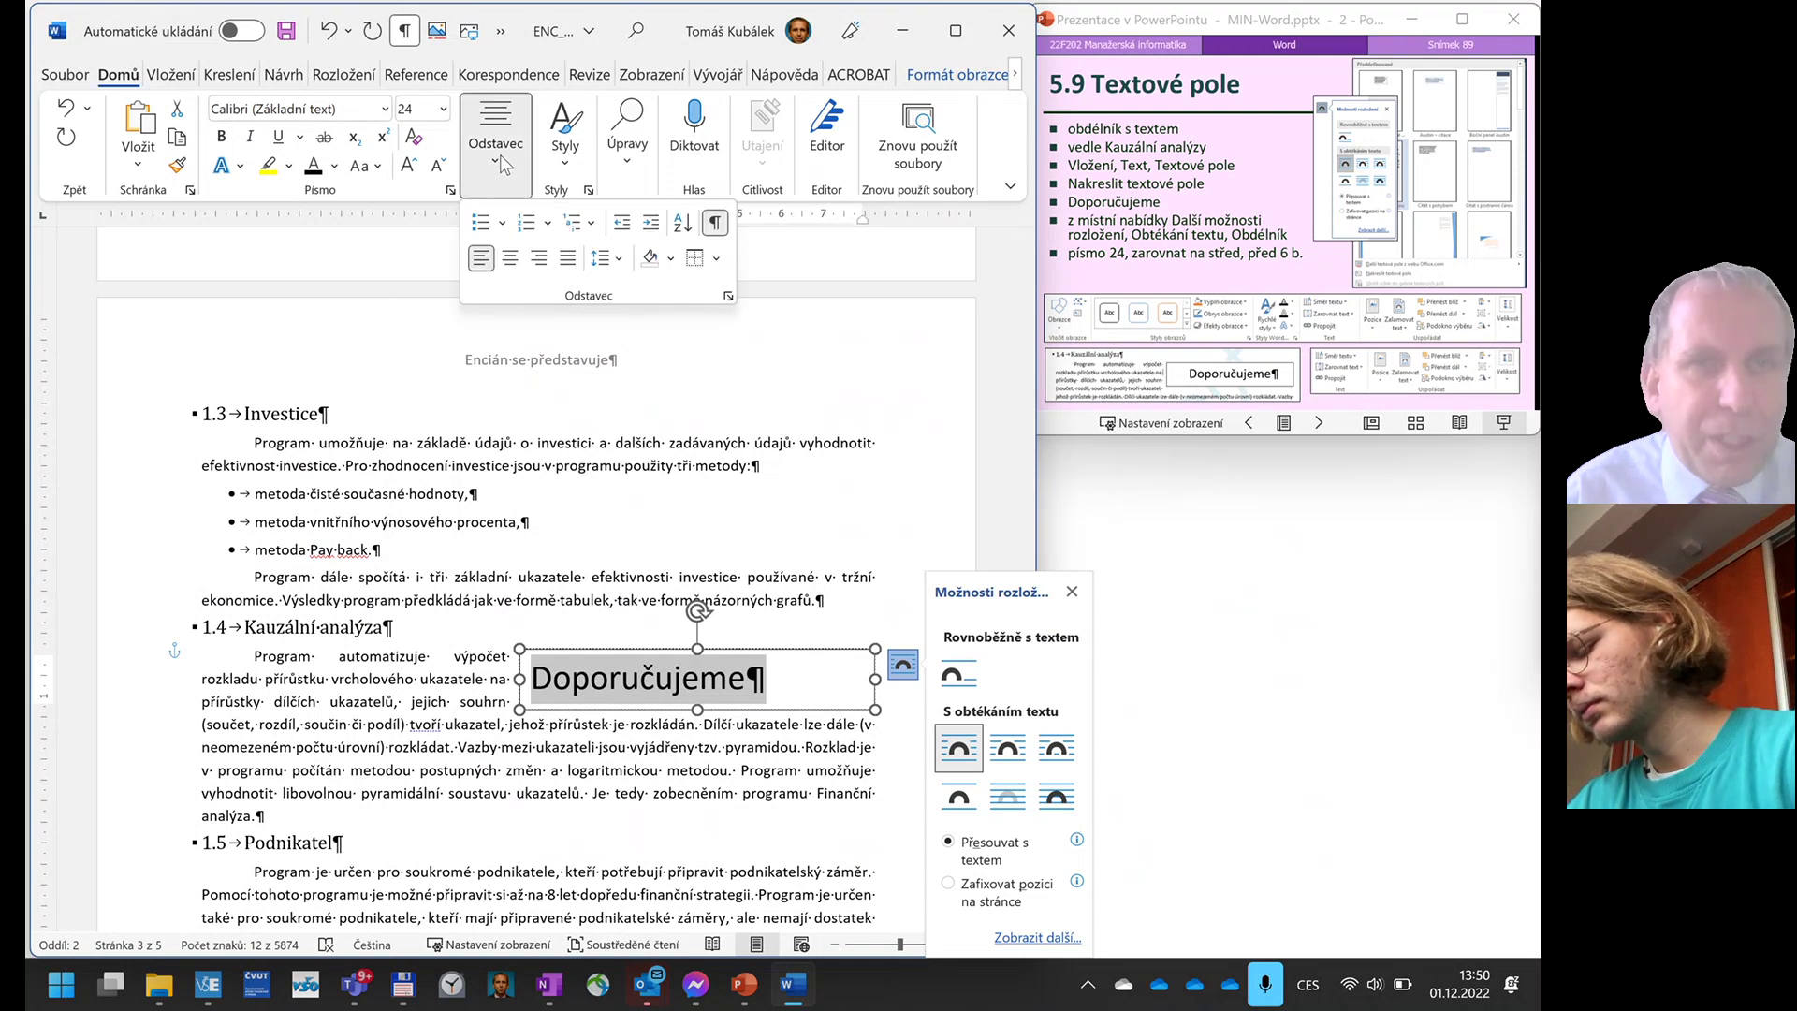
{"action": "left_click", "coordinate": [509, 257]}
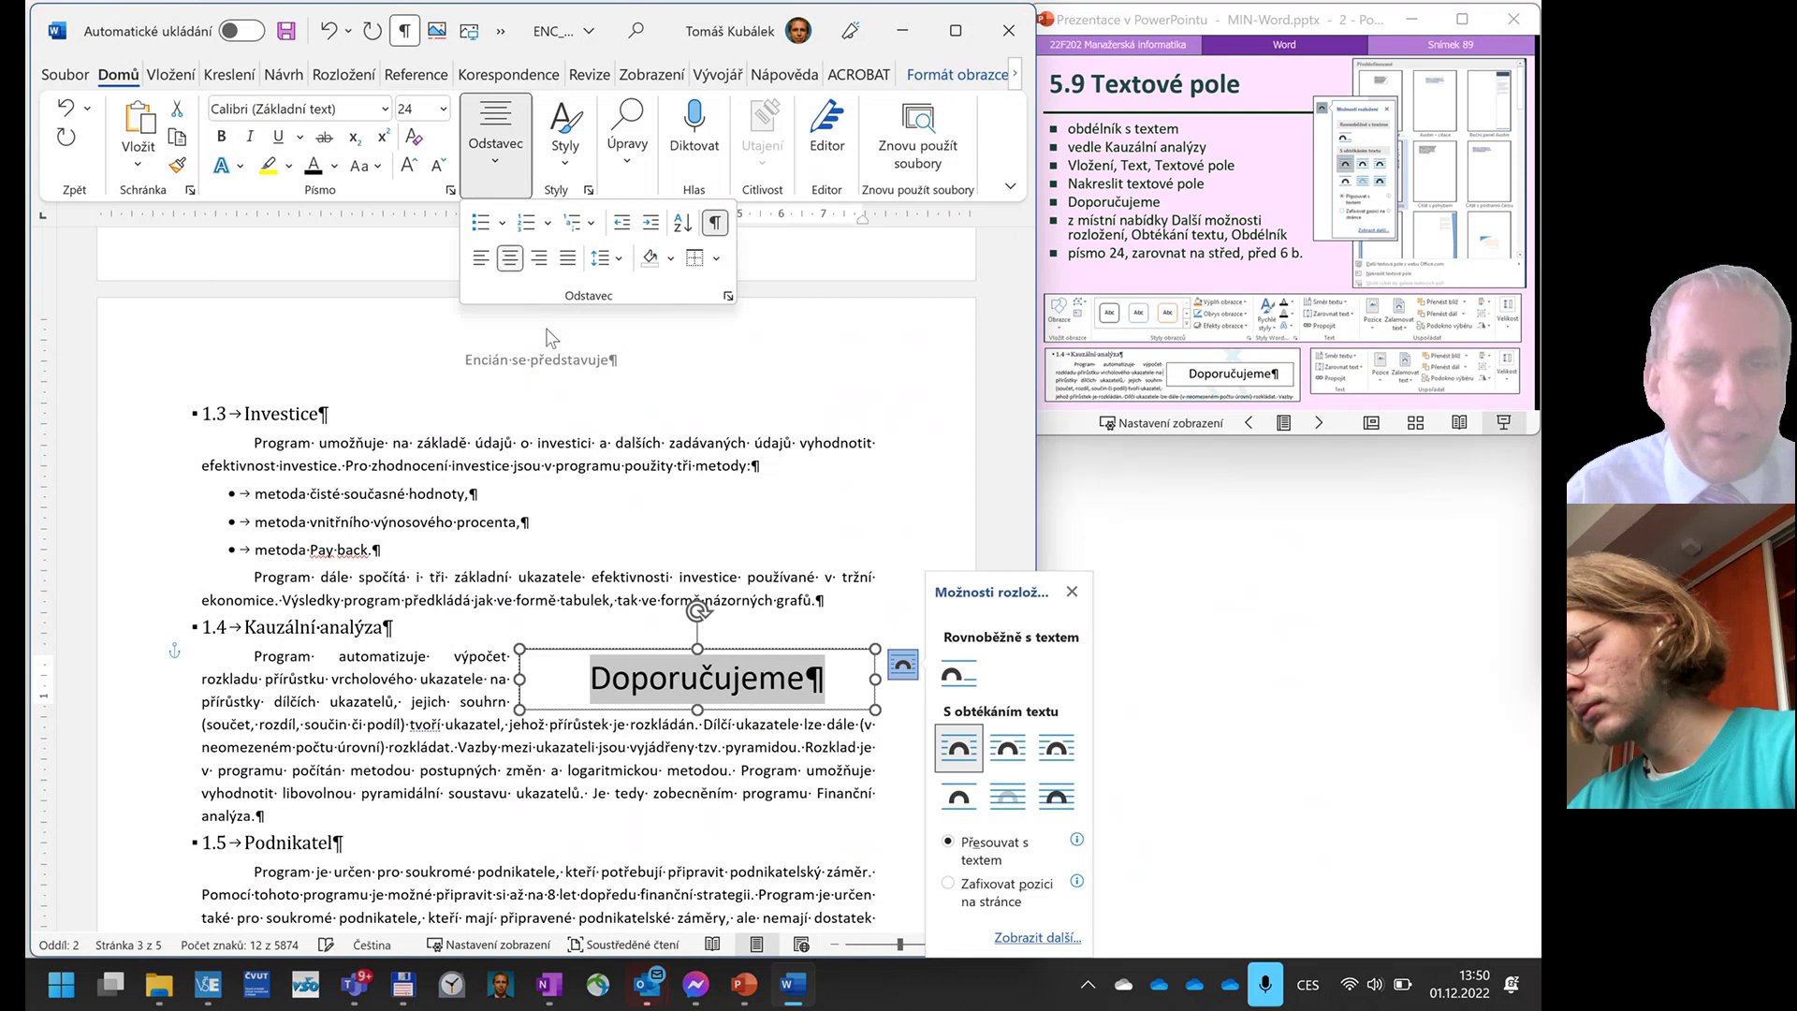
{"action": "left_click", "coordinate": [727, 606]}
{"action": "left_click", "coordinate": [816, 584]}
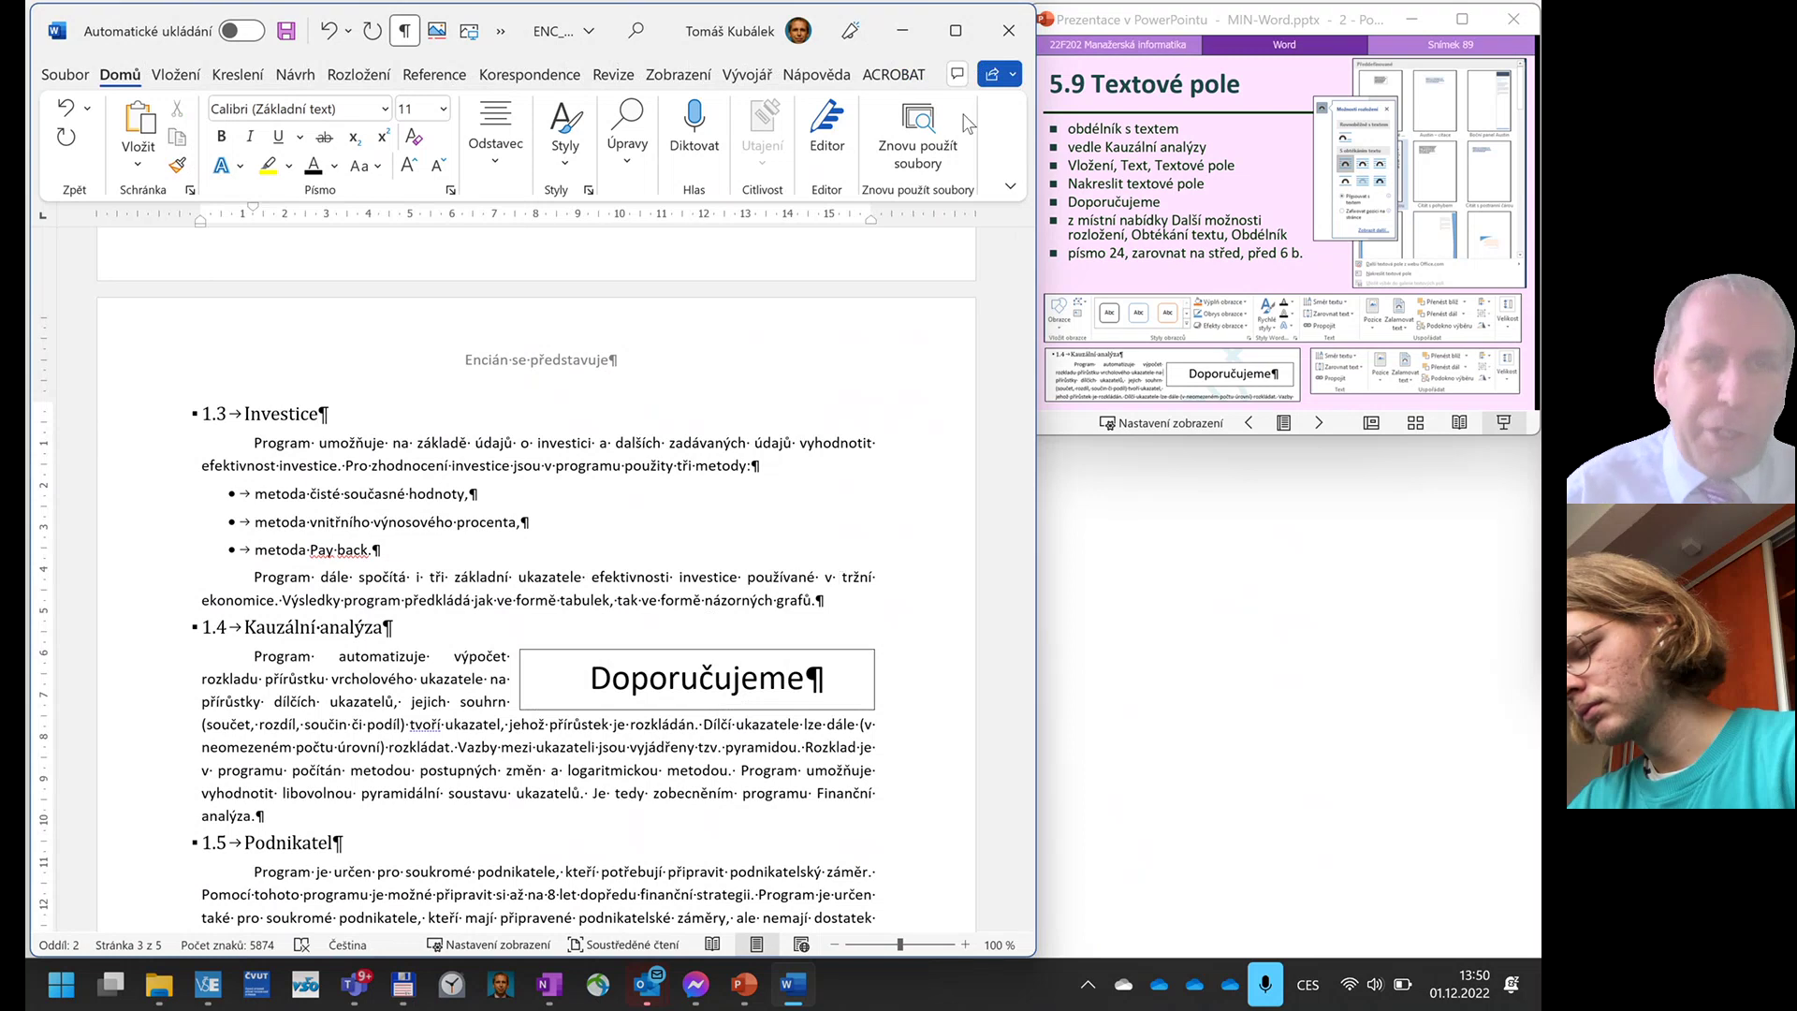
{"action": "left_click", "coordinate": [408, 33]}
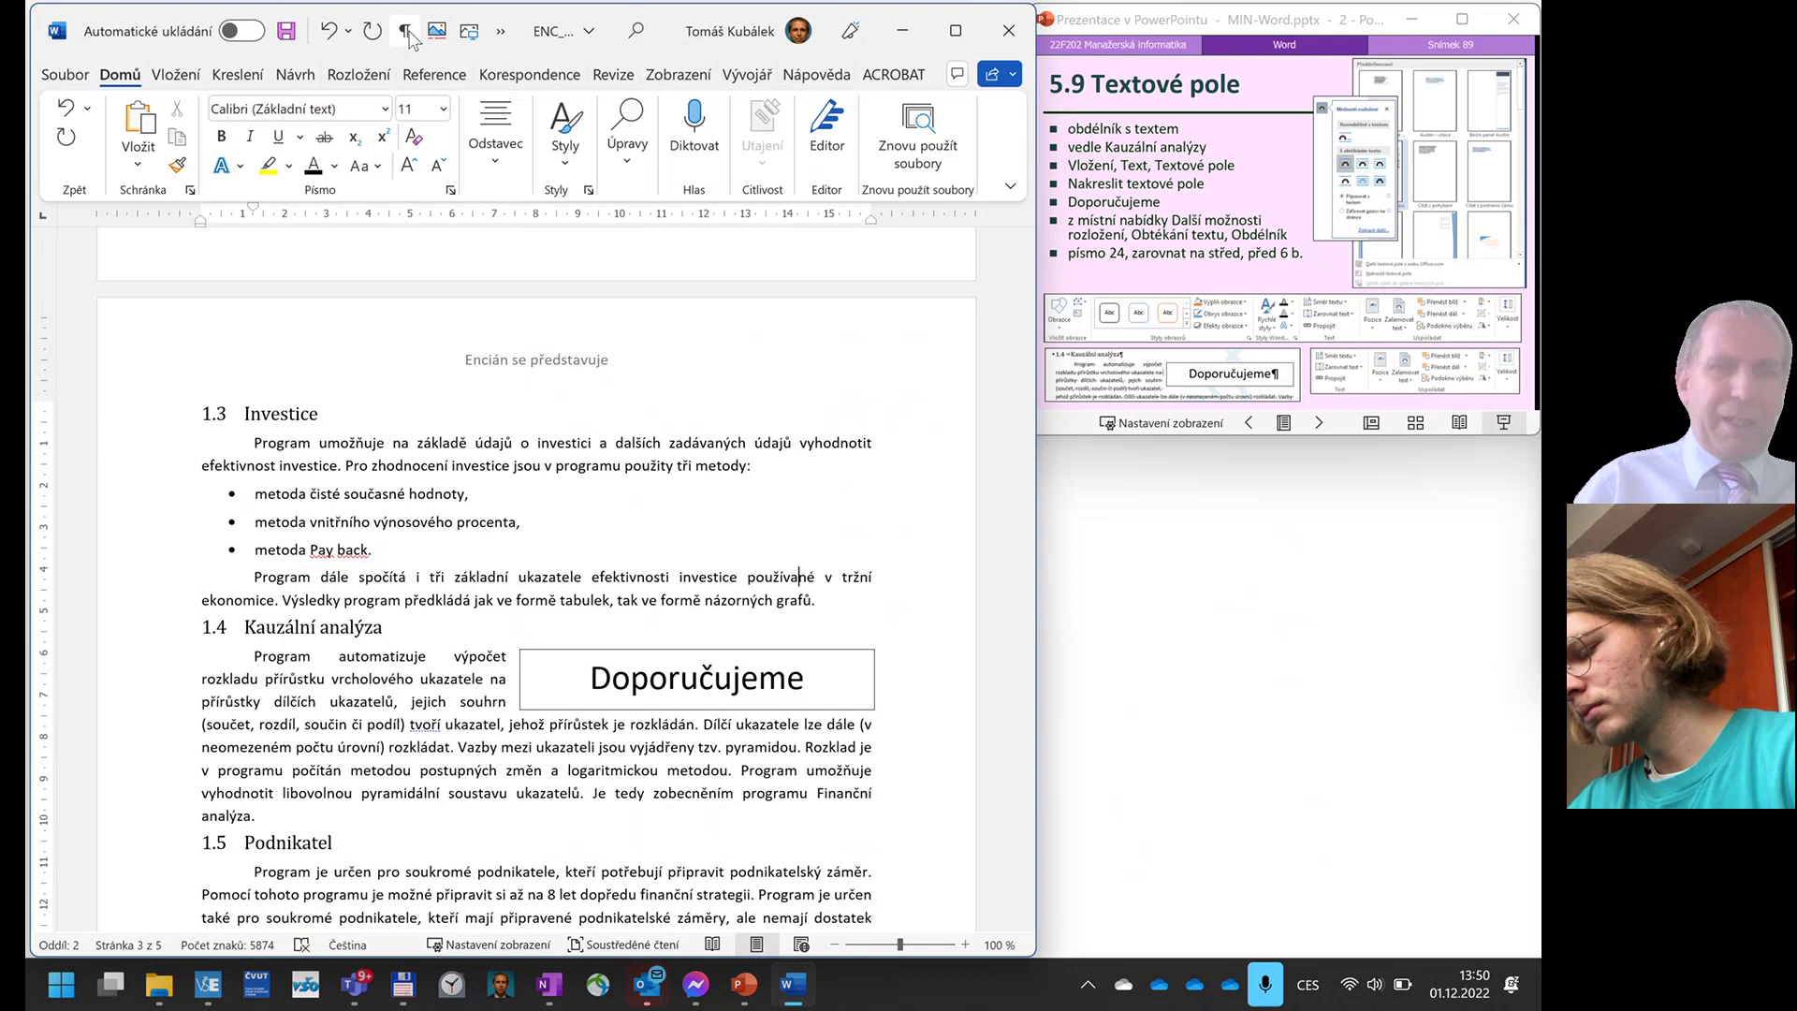
{"action": "left_click", "coordinate": [408, 33]}
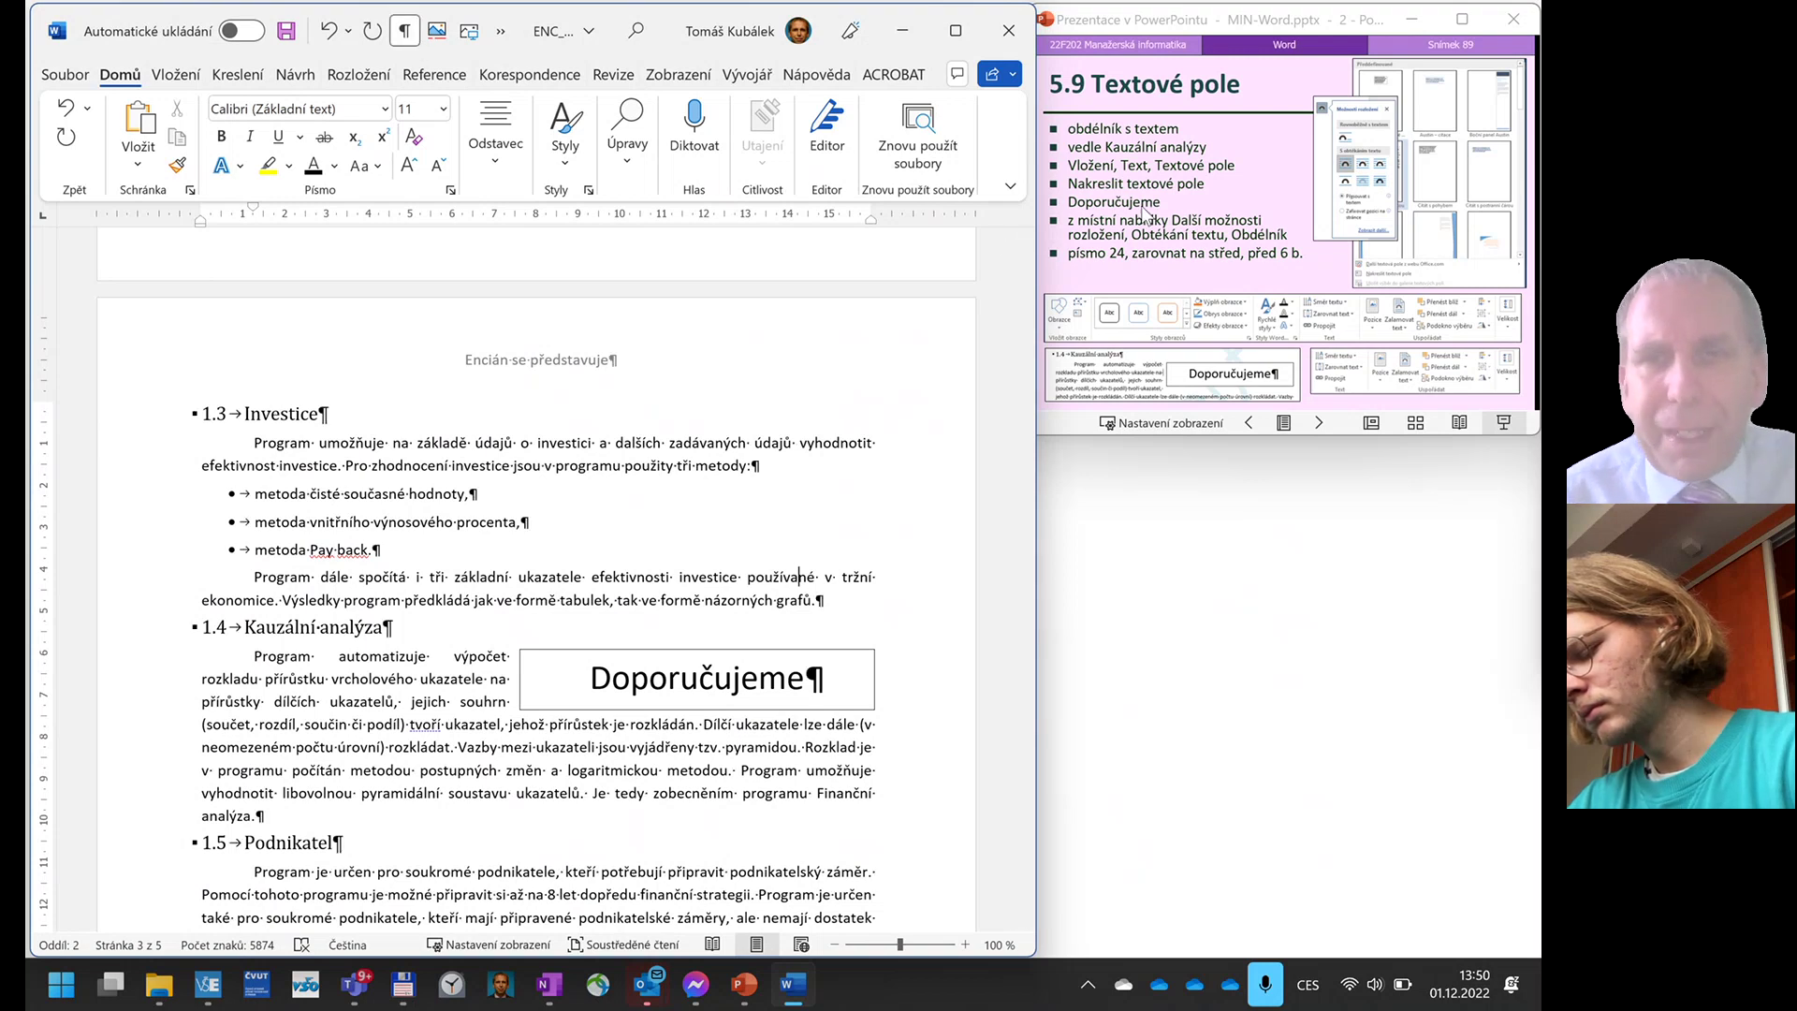
{"action": "scroll", "coordinate": [1144, 211], "scroll_direction": "down", "scroll_amount": 1}
{"action": "scroll", "coordinate": [1143, 212], "scroll_direction": "up", "scroll_amount": 1}
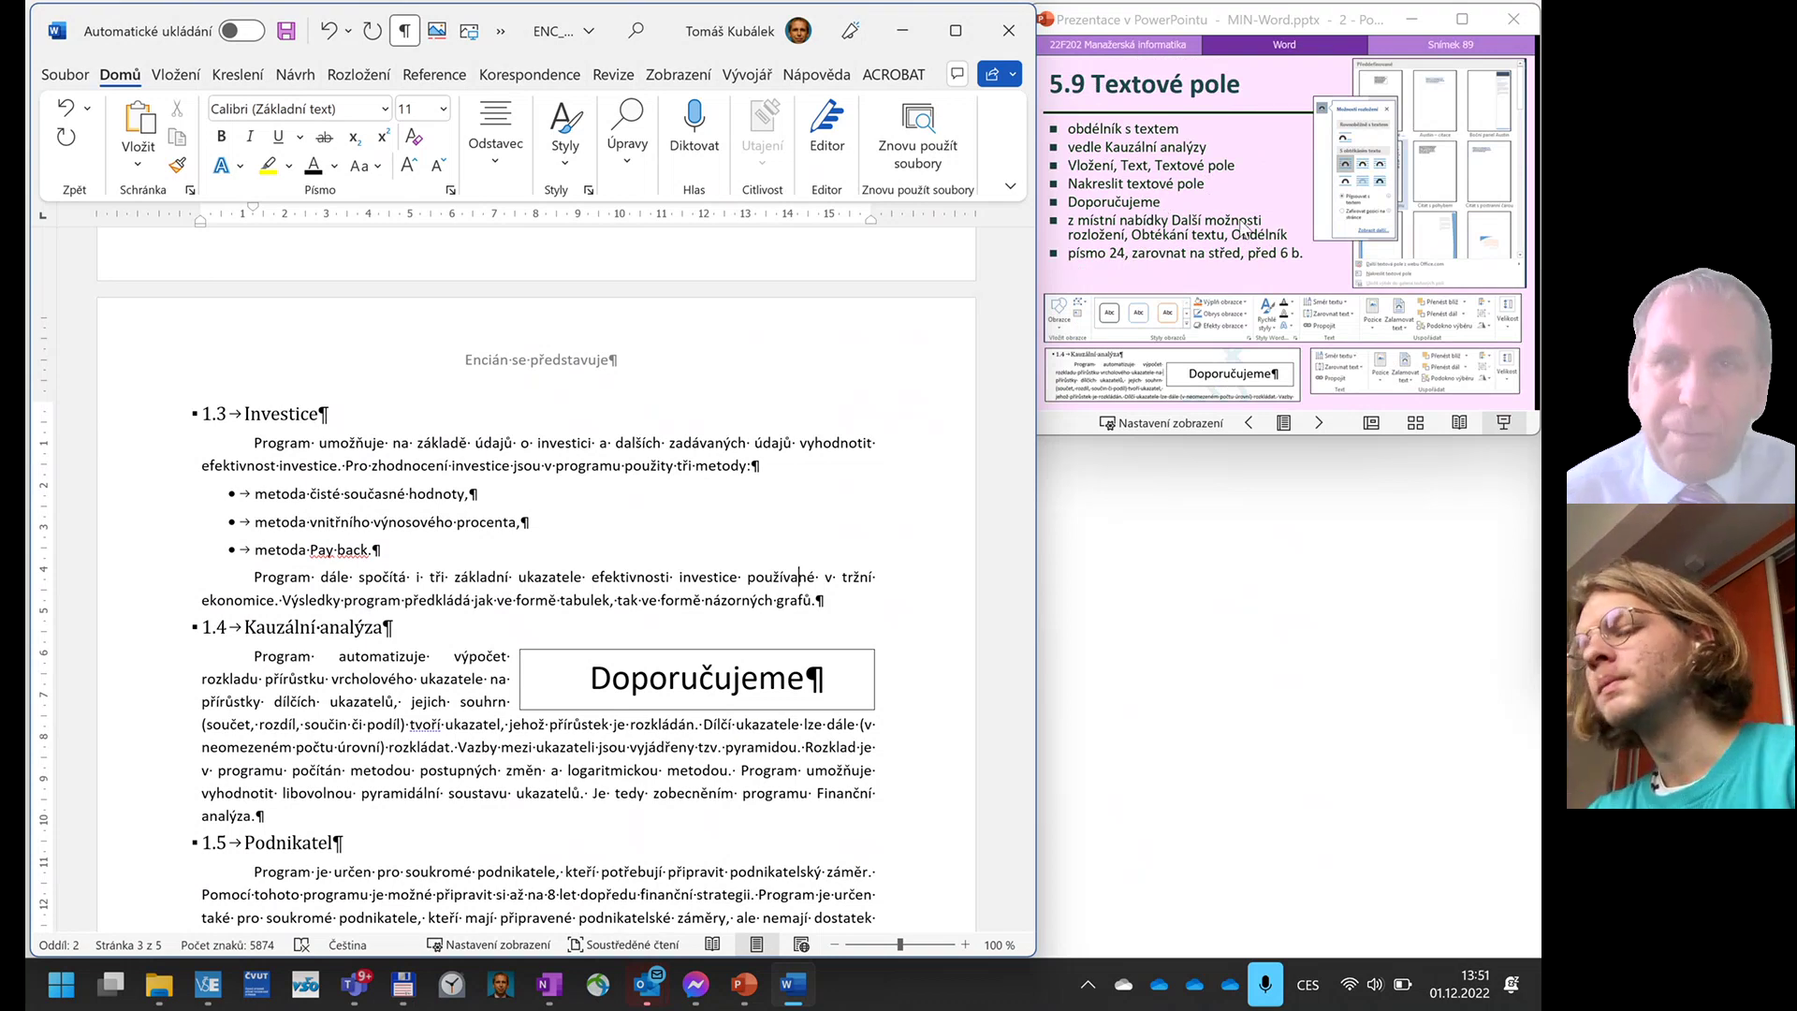
{"action": "scroll", "coordinate": [1245, 227], "scroll_direction": "down", "scroll_amount": 1}
{"action": "scroll", "coordinate": [1245, 227], "scroll_direction": "down", "scroll_amount": 1}
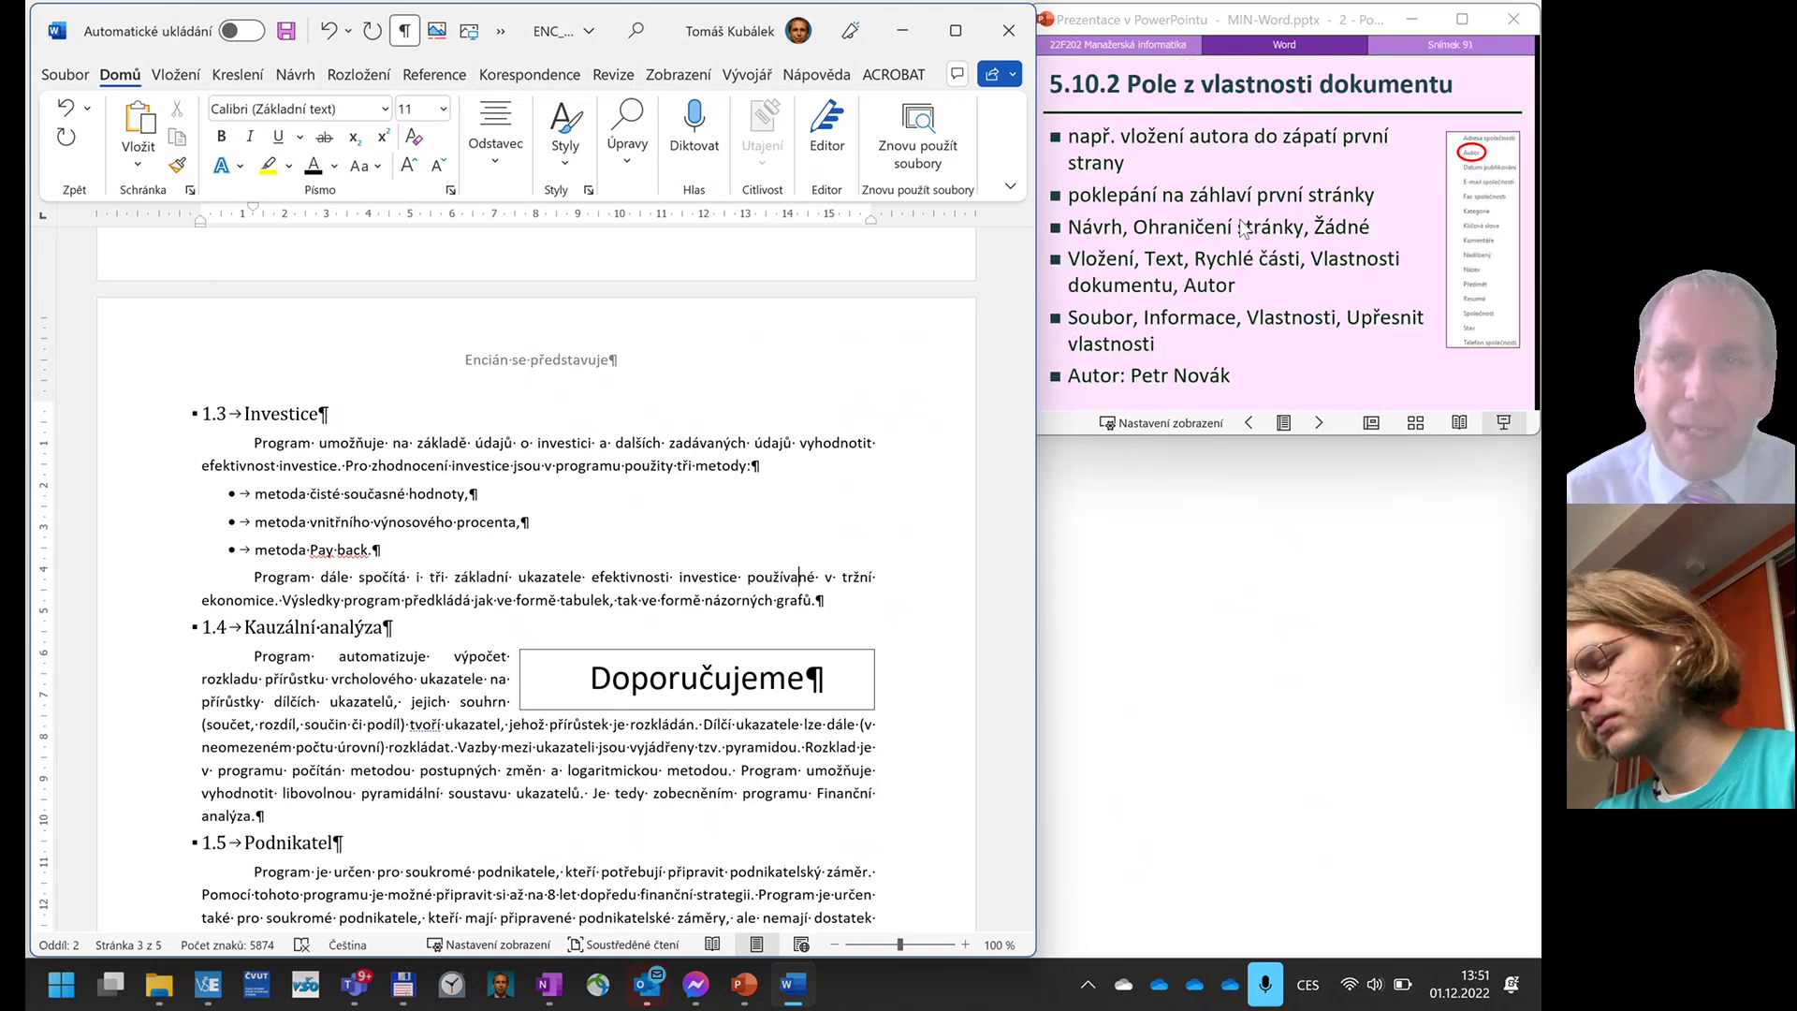
{"action": "scroll", "coordinate": [1243, 227], "scroll_direction": "up", "scroll_amount": 1}
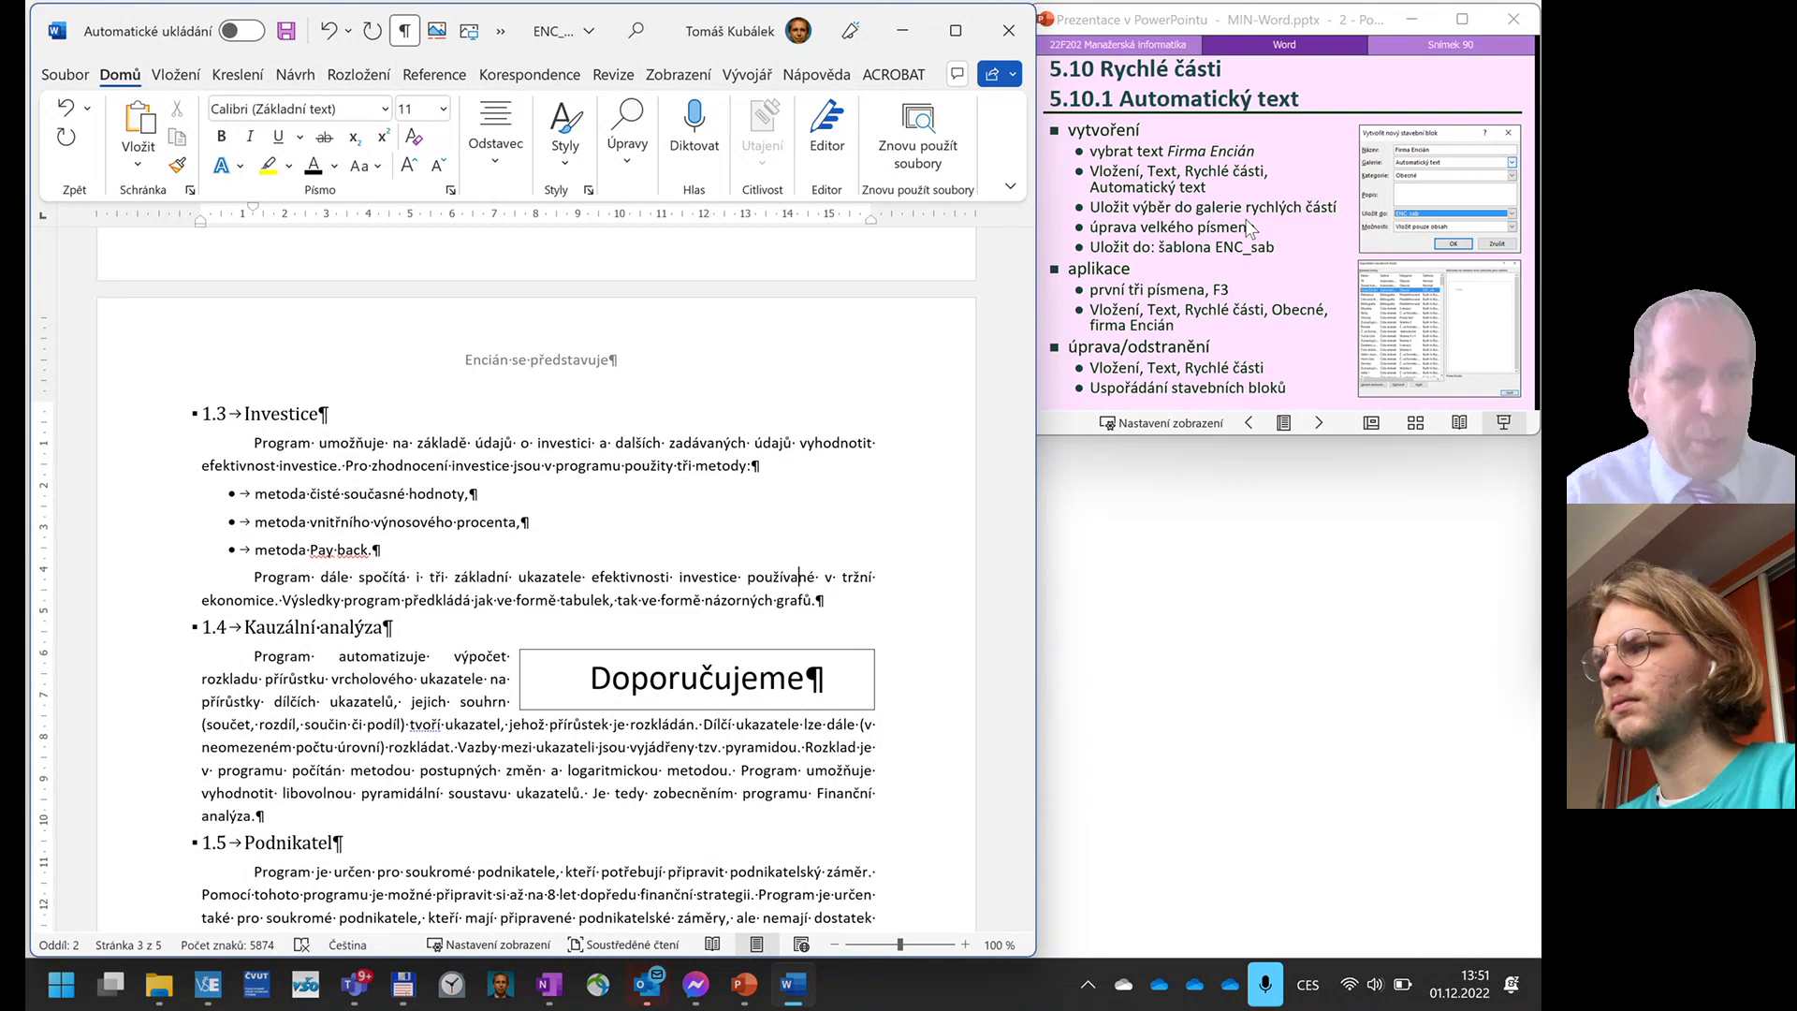
Save the company name Firma Encián as an AutoText entry via Rychlé části.
{"action": "scroll", "coordinate": [436, 406], "scroll_direction": "up", "scroll_amount": 1}
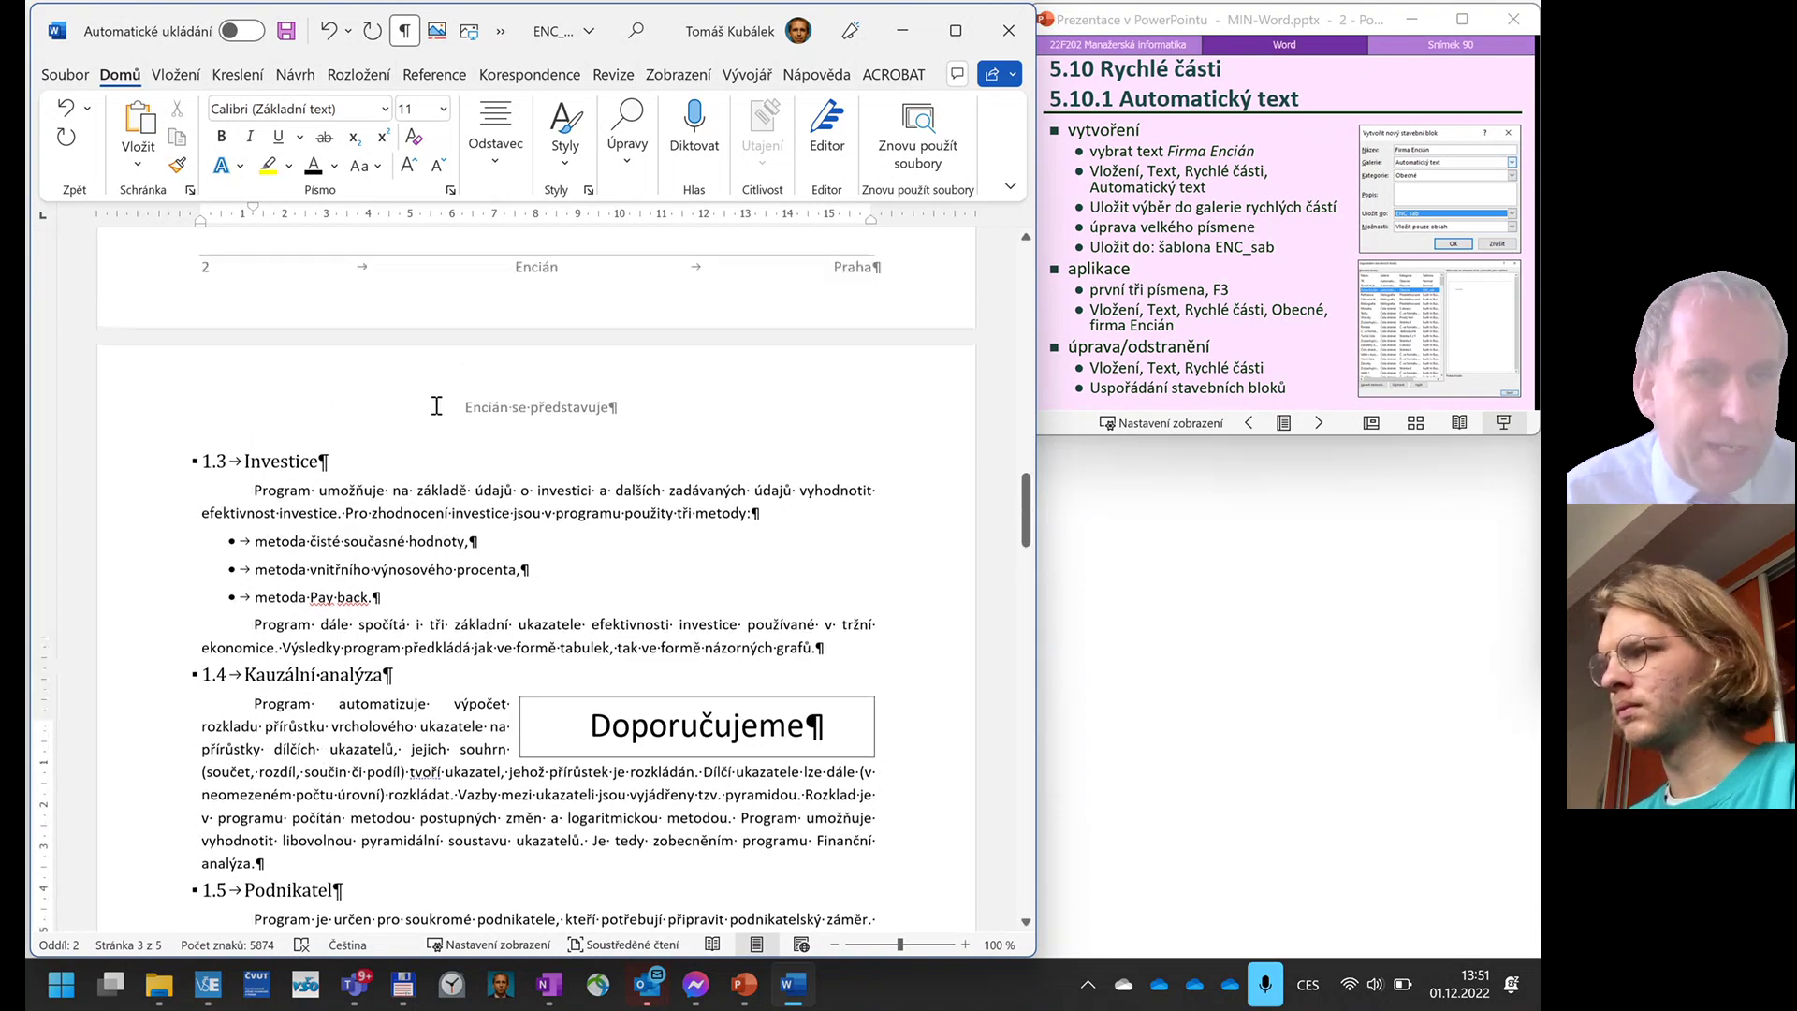
{"action": "scroll", "coordinate": [436, 405], "scroll_direction": "up", "scroll_amount": 9}
{"action": "scroll", "coordinate": [437, 405], "scroll_direction": "up", "scroll_amount": 1}
{"action": "scroll", "coordinate": [436, 405], "scroll_direction": "up", "scroll_amount": 4}
{"action": "scroll", "coordinate": [435, 405], "scroll_direction": "up", "scroll_amount": 1}
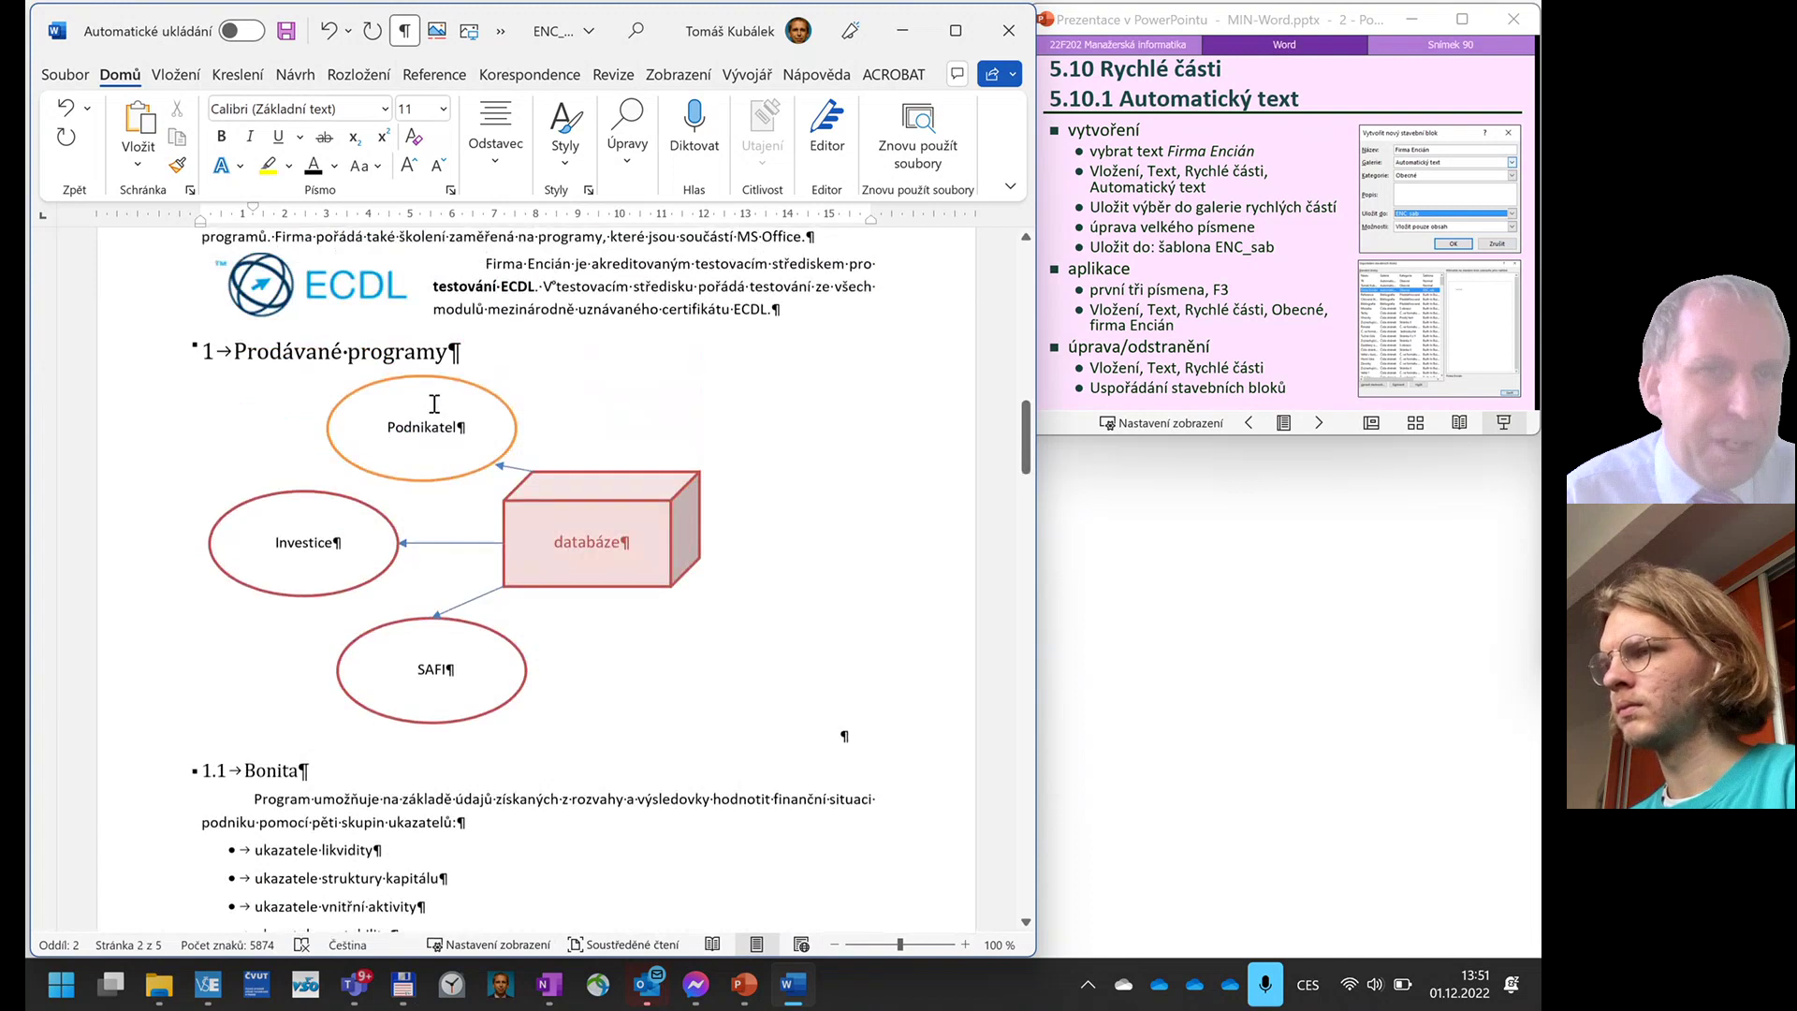
{"action": "scroll", "coordinate": [434, 403], "scroll_direction": "up", "scroll_amount": 3}
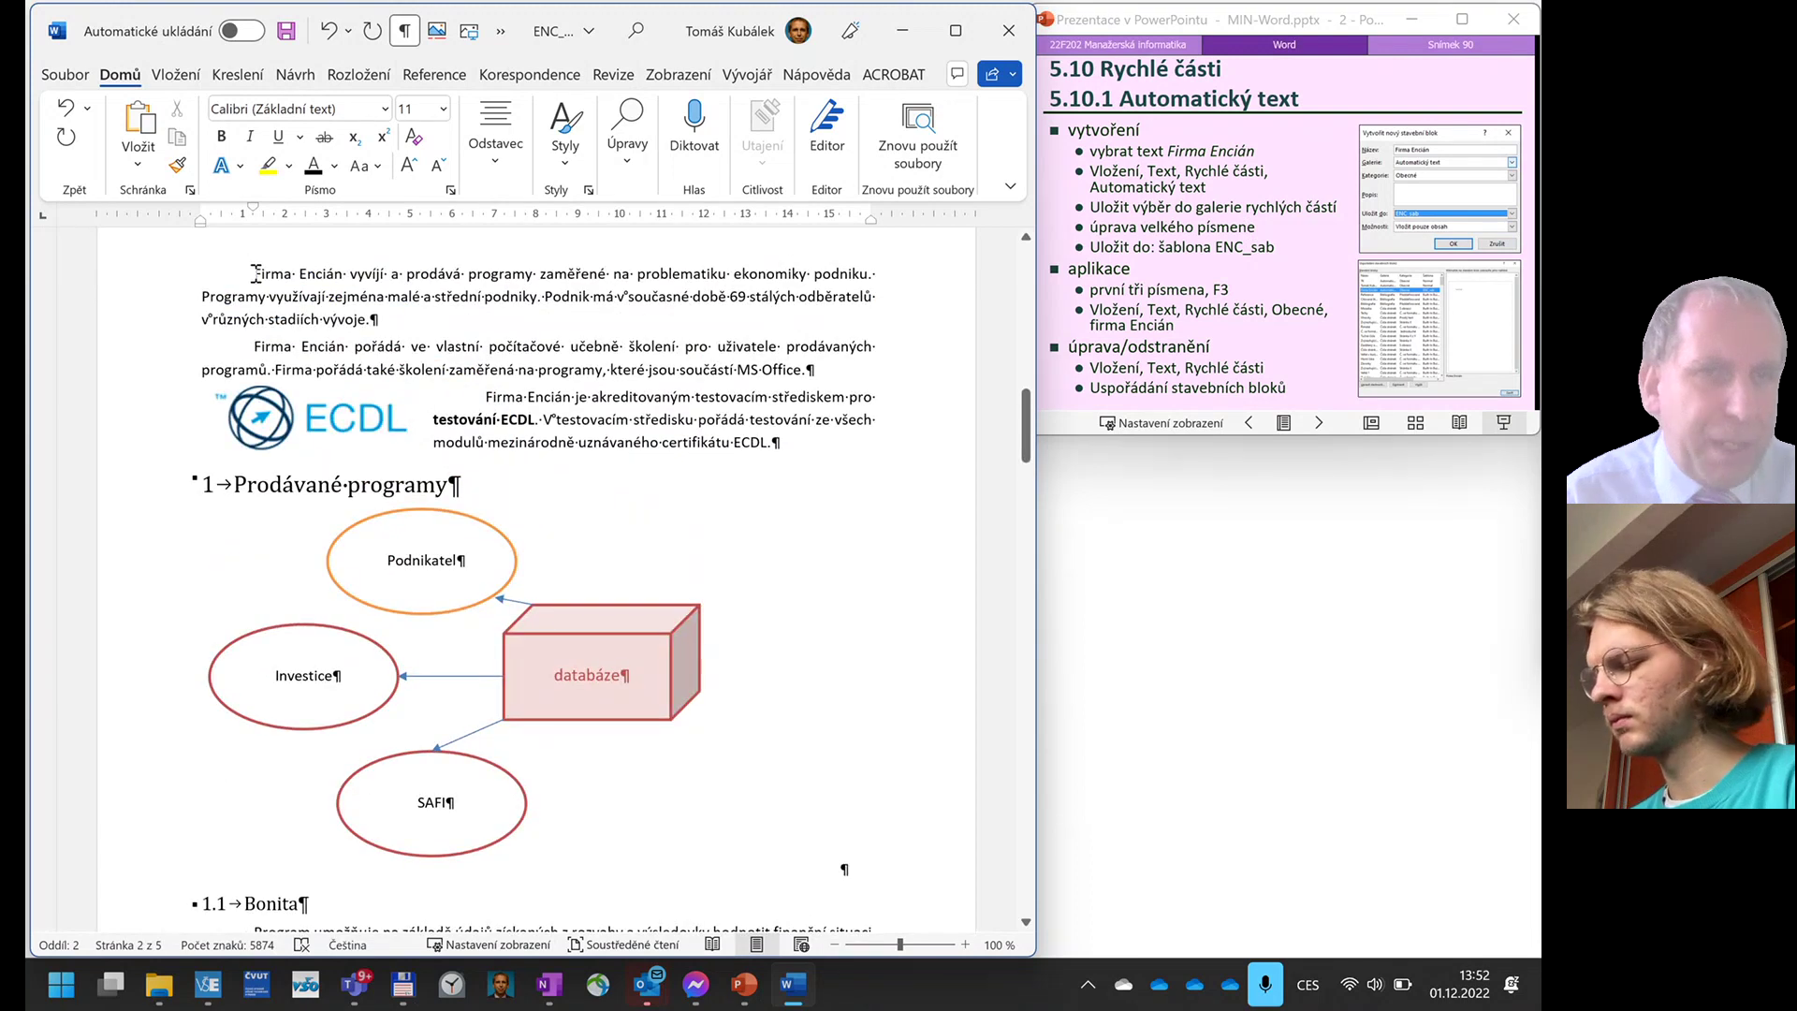
{"action": "scroll", "coordinate": [254, 274], "scroll_direction": "up", "scroll_amount": 2}
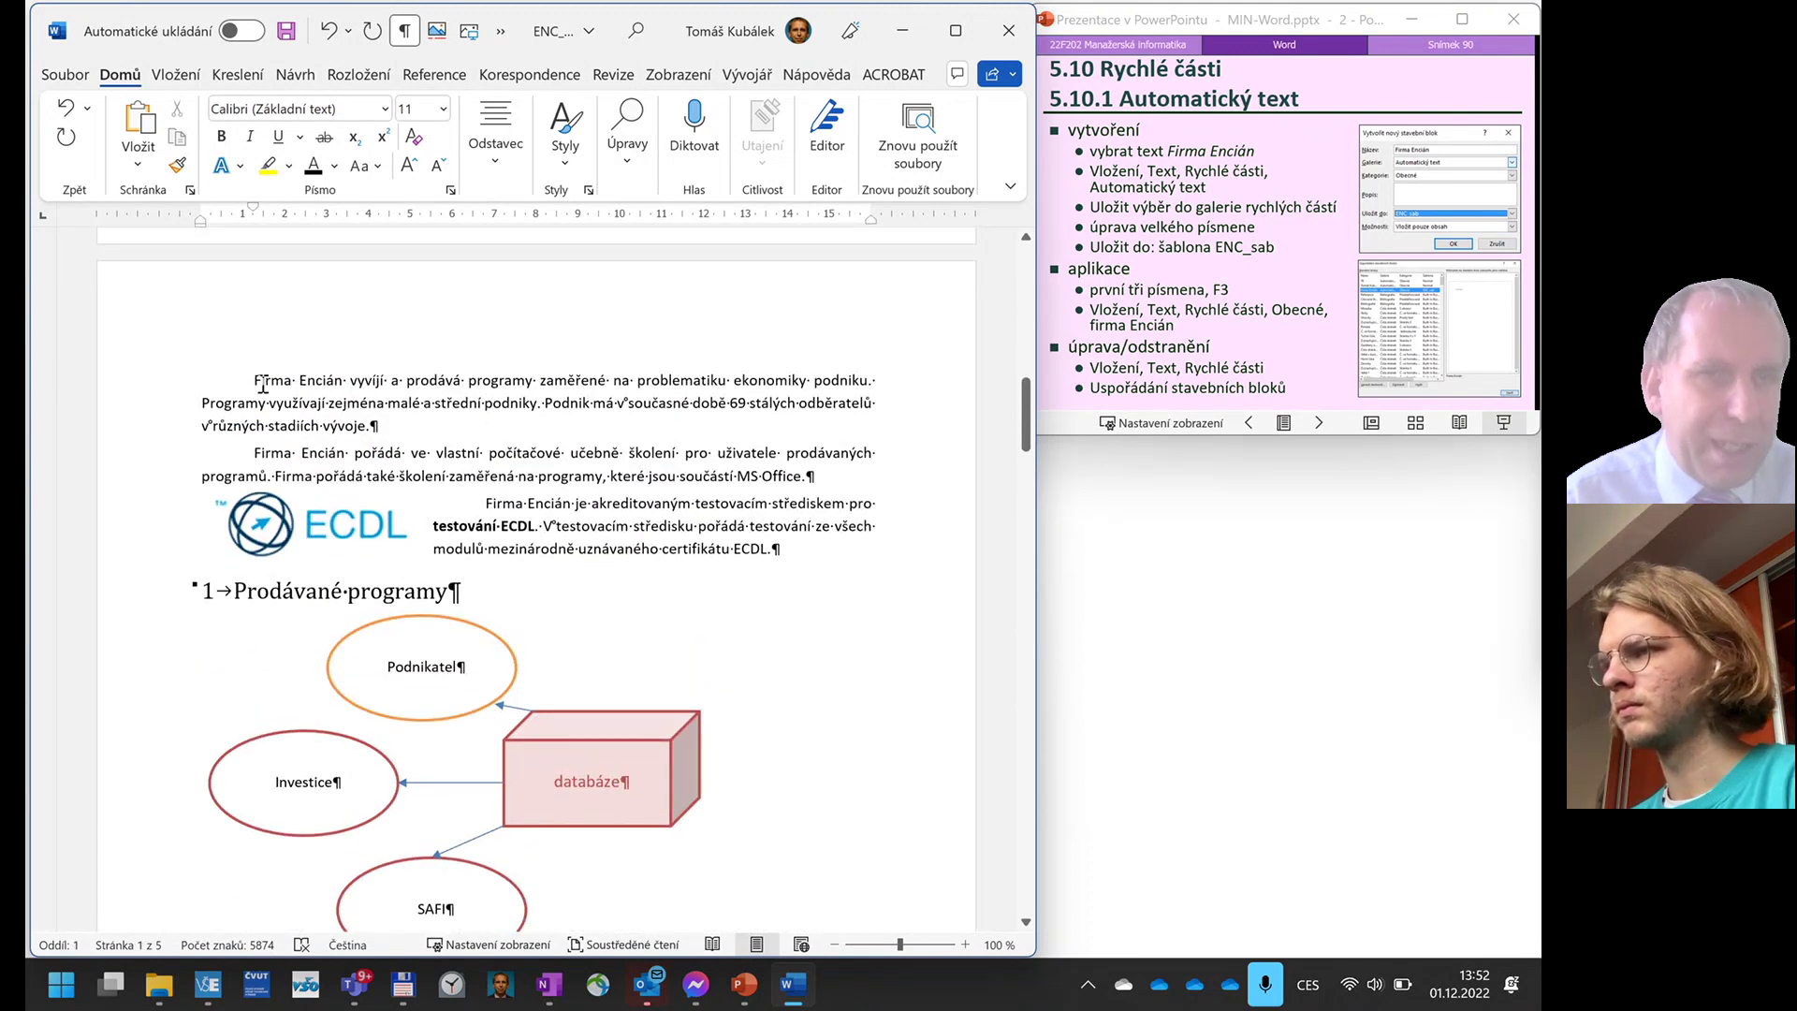
{"action": "left_click_drag", "start_coordinate": [254, 382], "coordinate": [350, 382]}
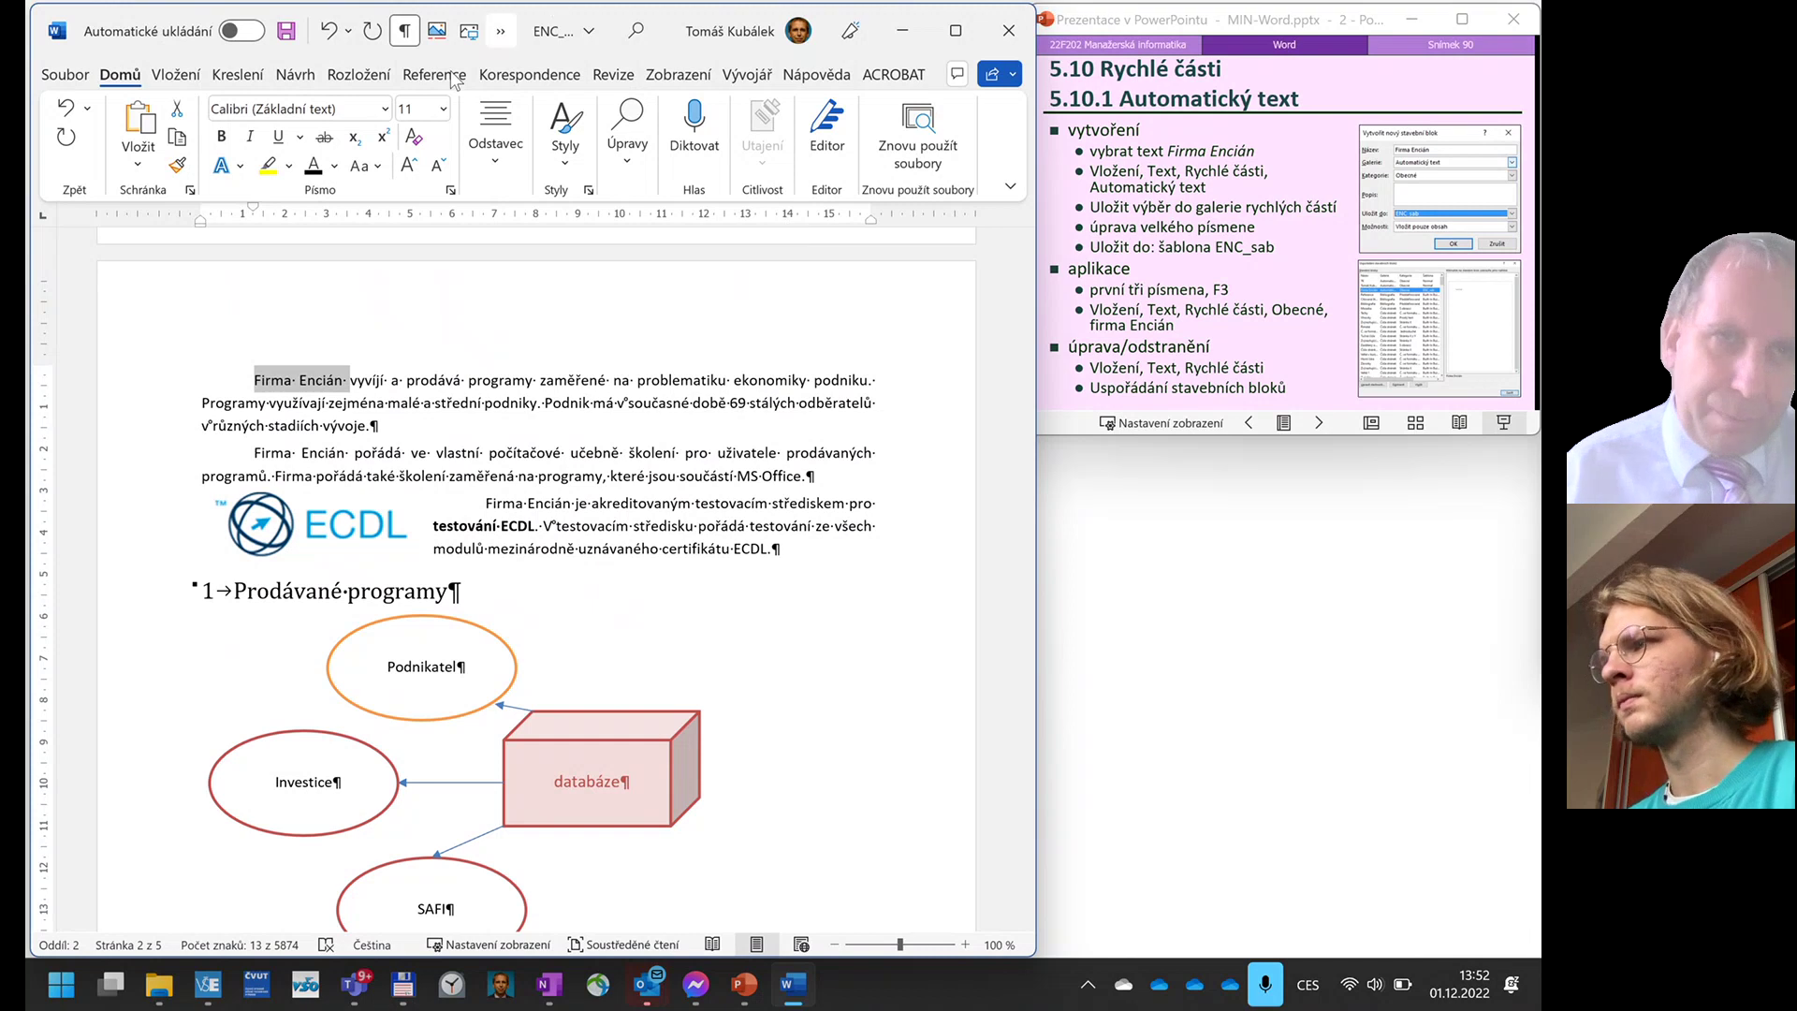
{"action": "left_click", "coordinate": [176, 75]}
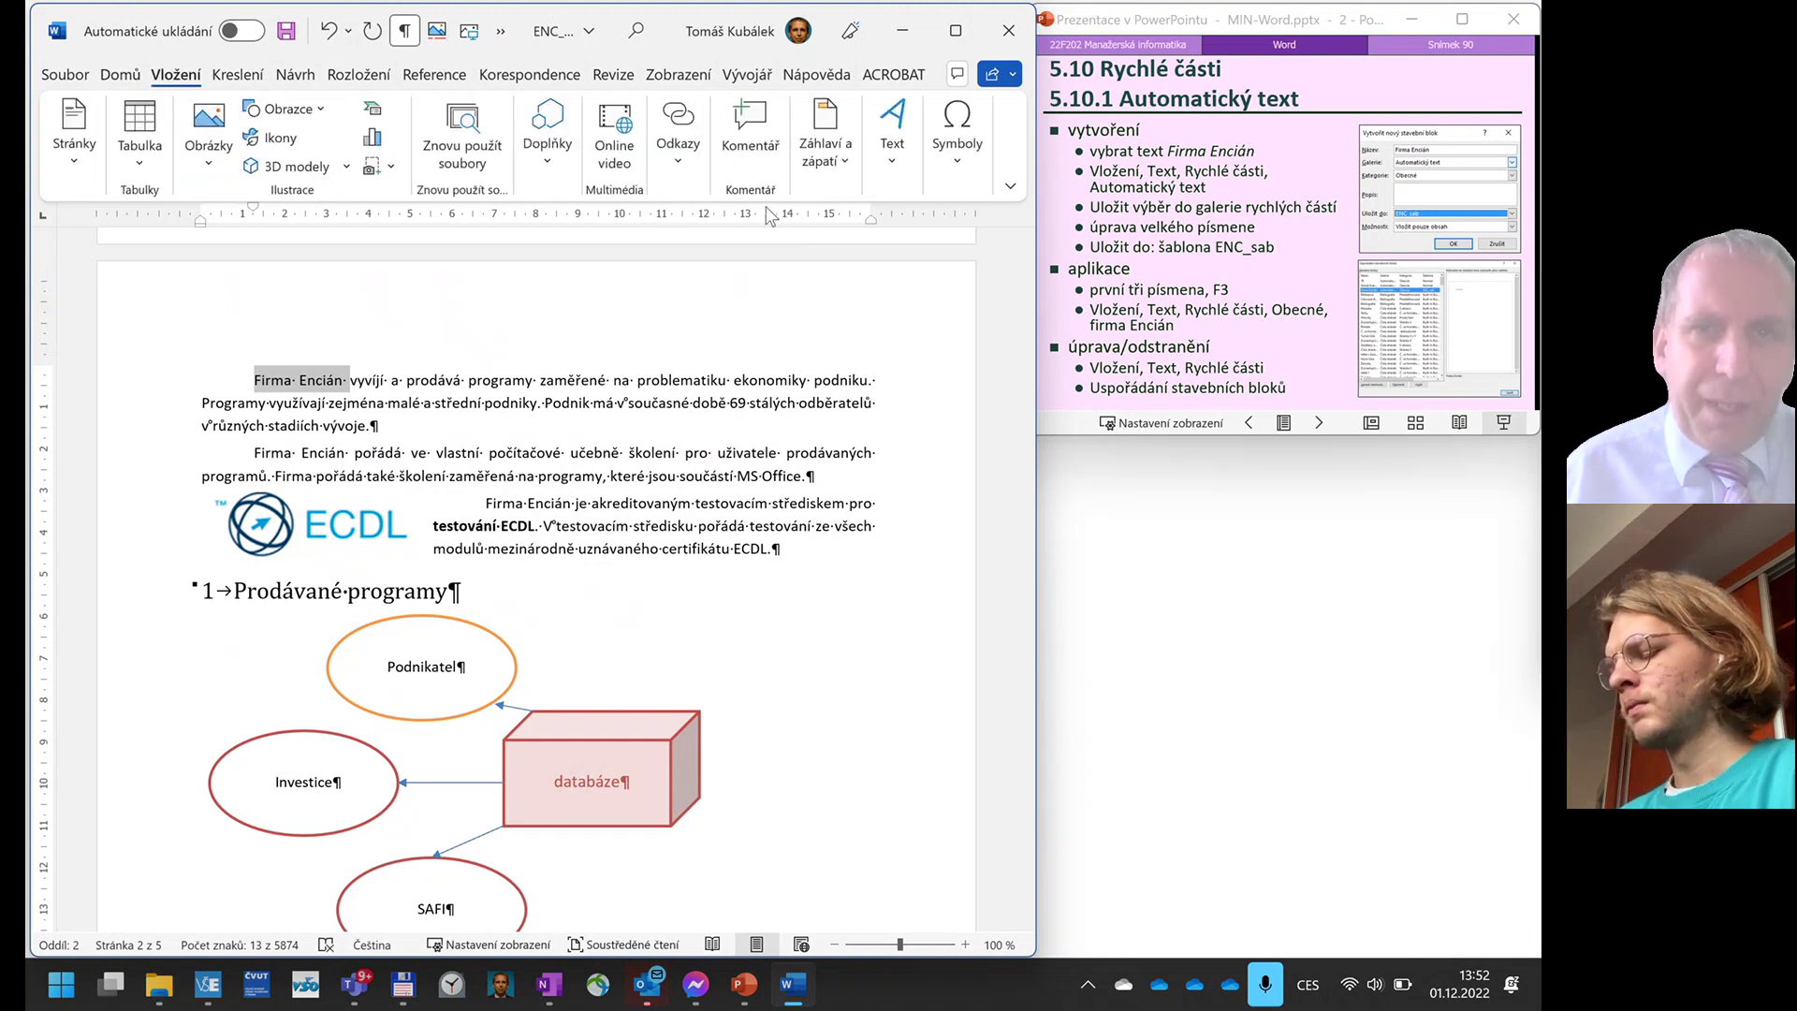
{"action": "left_click", "coordinate": [892, 140]}
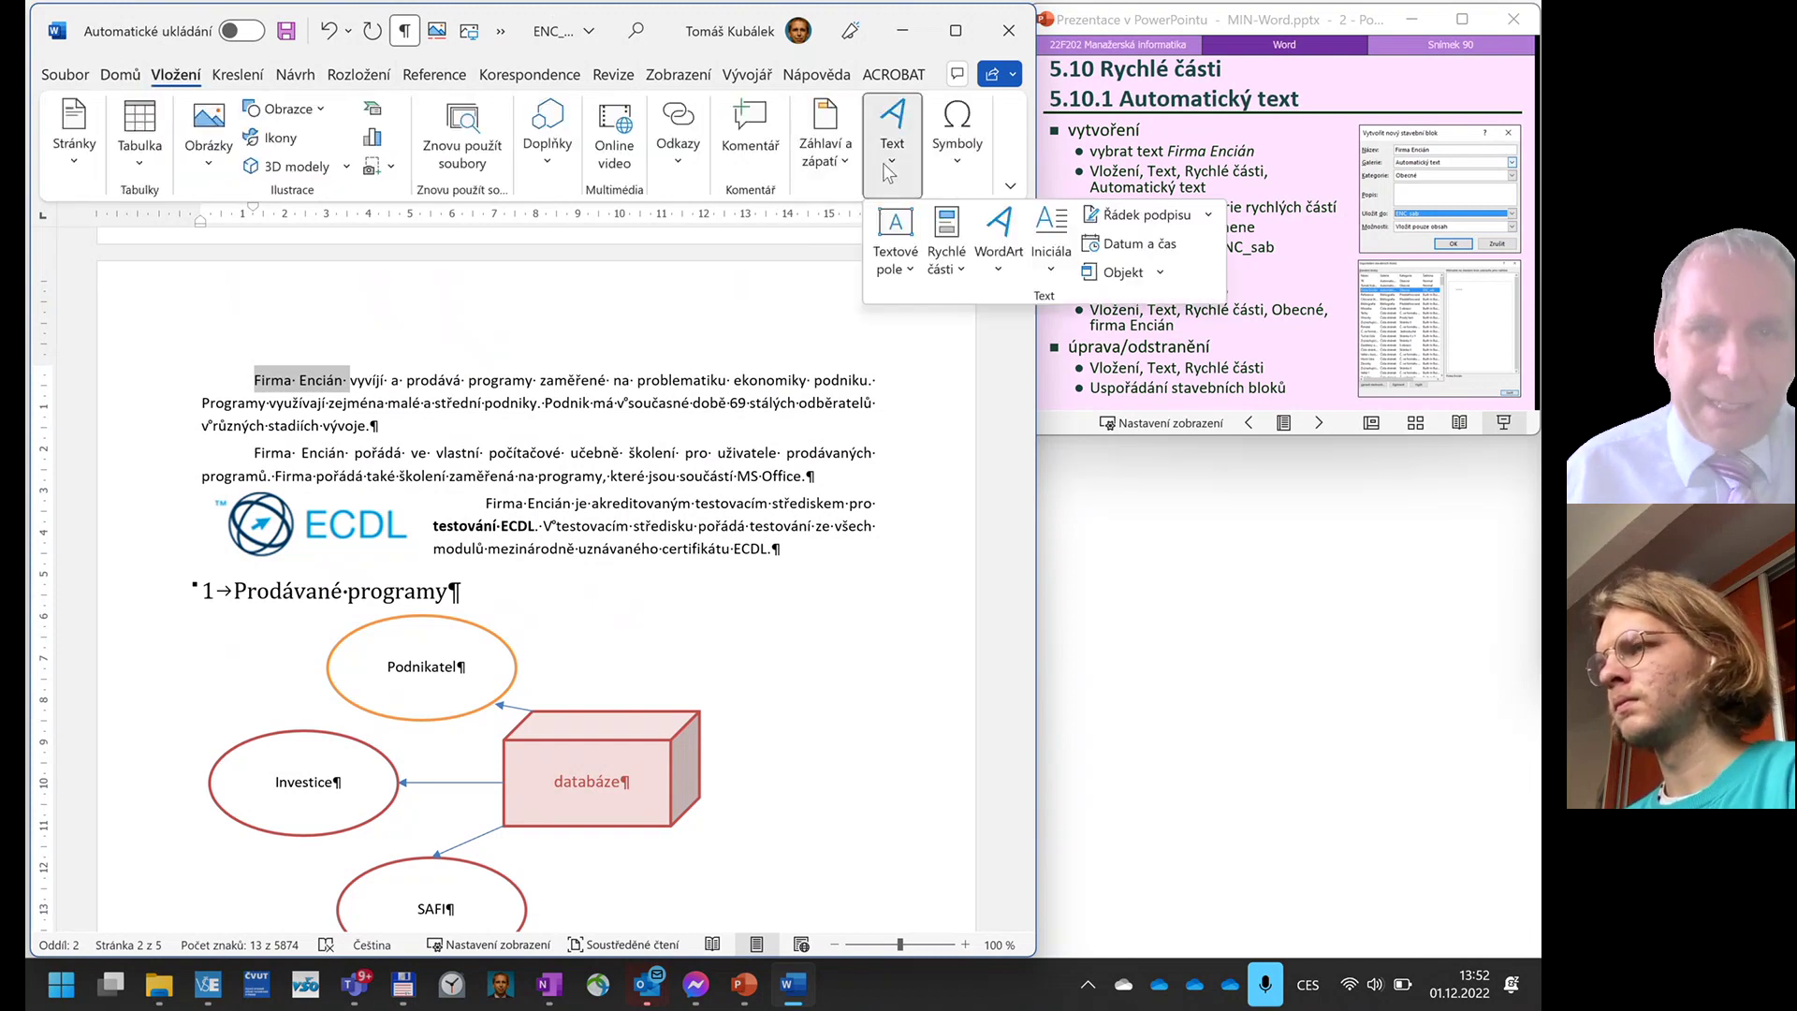
{"action": "left_click", "coordinate": [935, 264]}
{"action": "mouse_move", "coordinate": [1015, 303]}
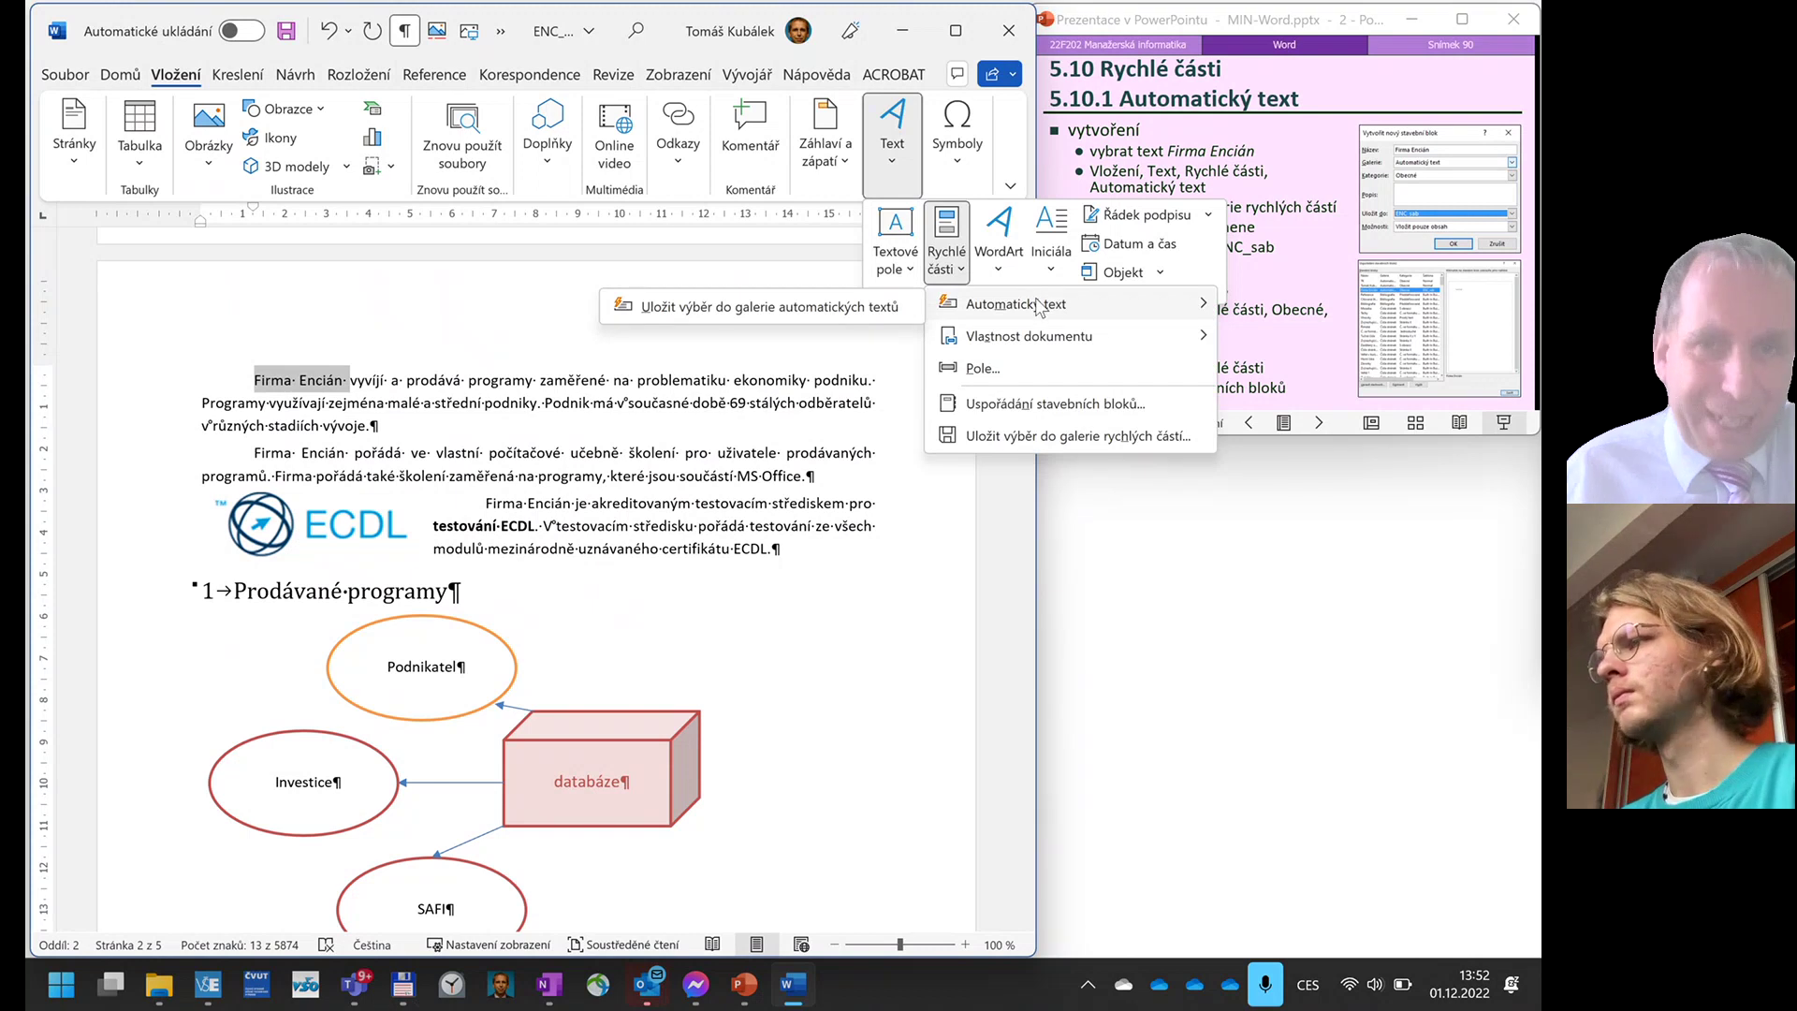
{"action": "left_click", "coordinate": [881, 309]}
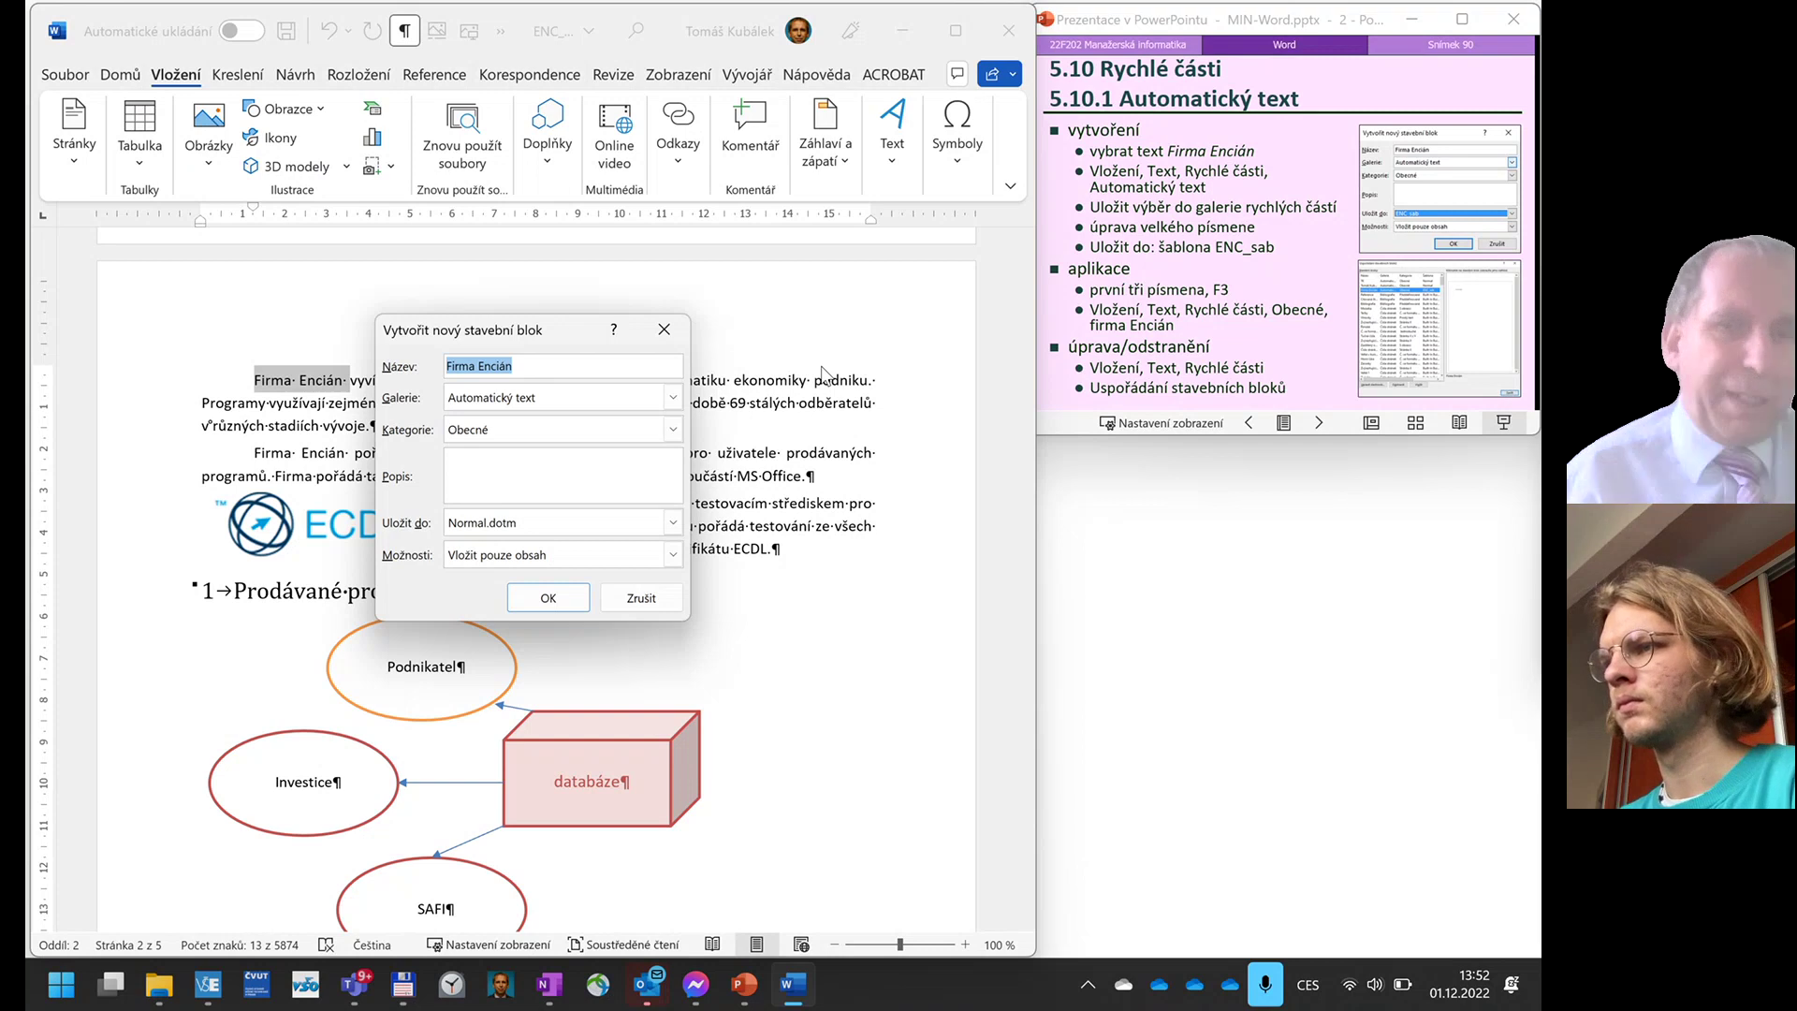
{"action": "left_click", "coordinate": [543, 595]}
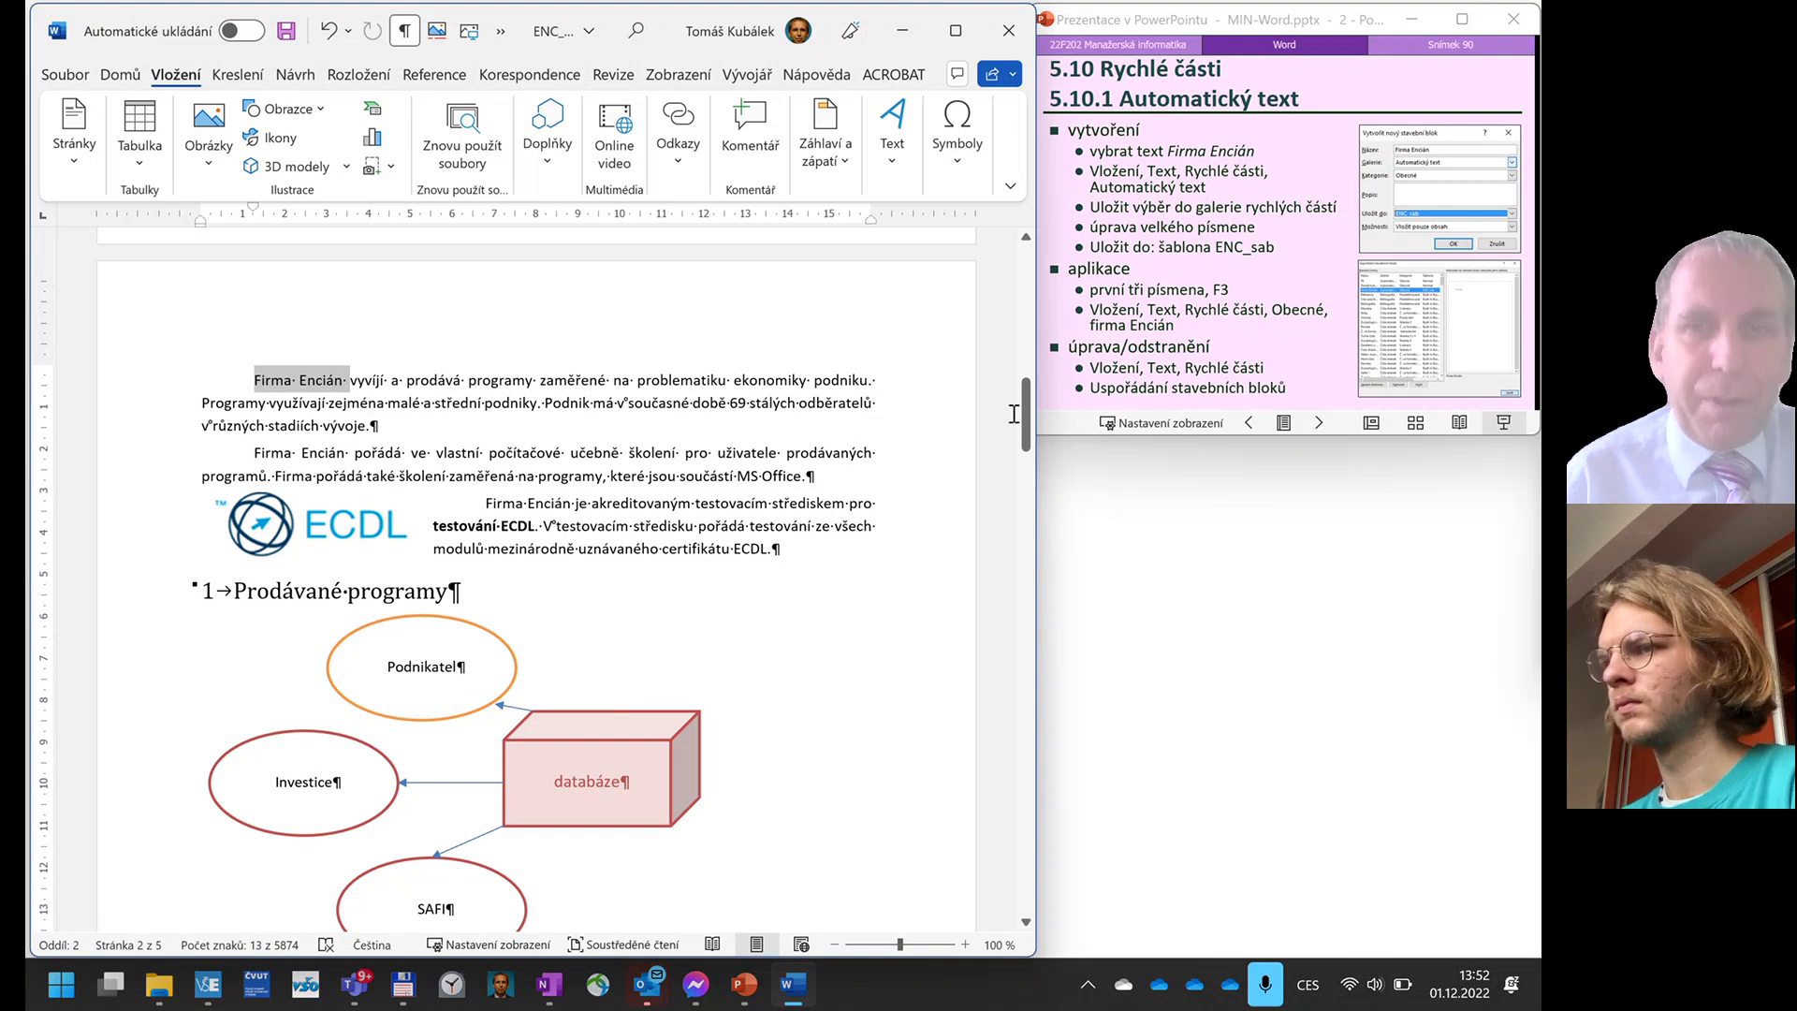
Add an empty line after Podmínky pro školy at the end of the document.
{"action": "left_click_drag", "start_coordinate": [1026, 413], "coordinate": [989, 803]}
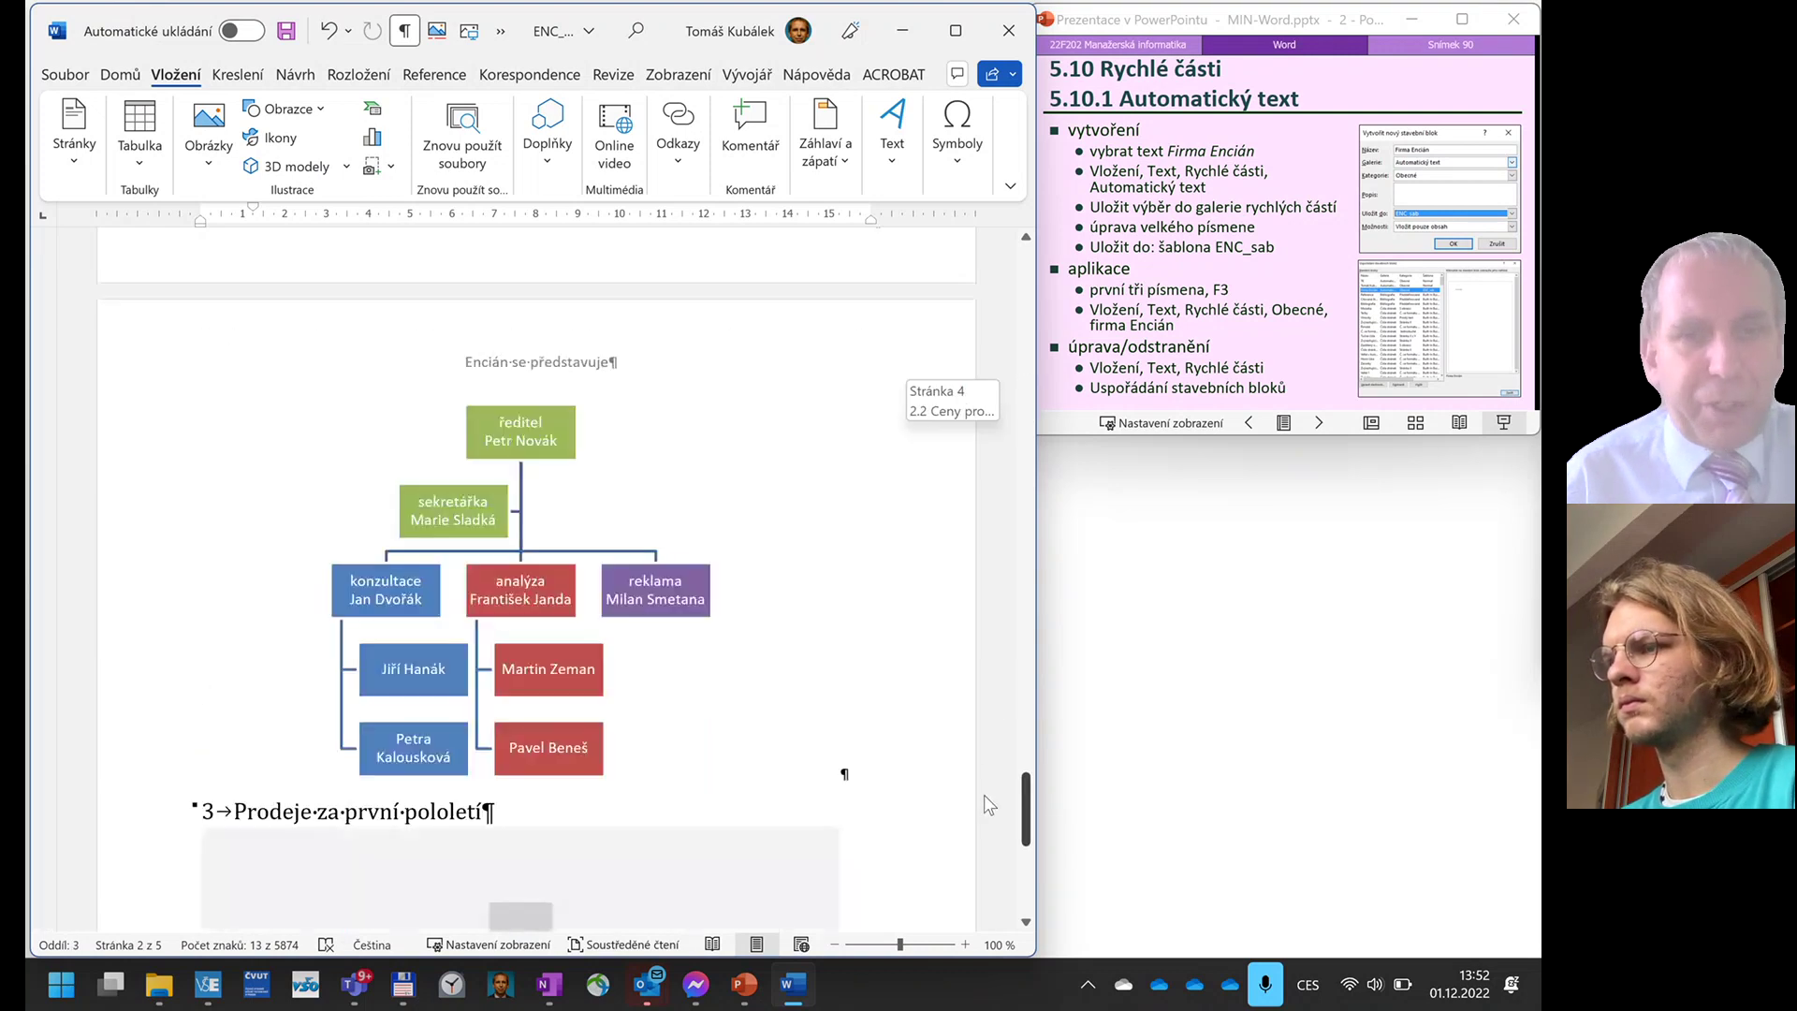
{"action": "left_click_drag", "start_coordinate": [984, 803], "coordinate": [981, 870]}
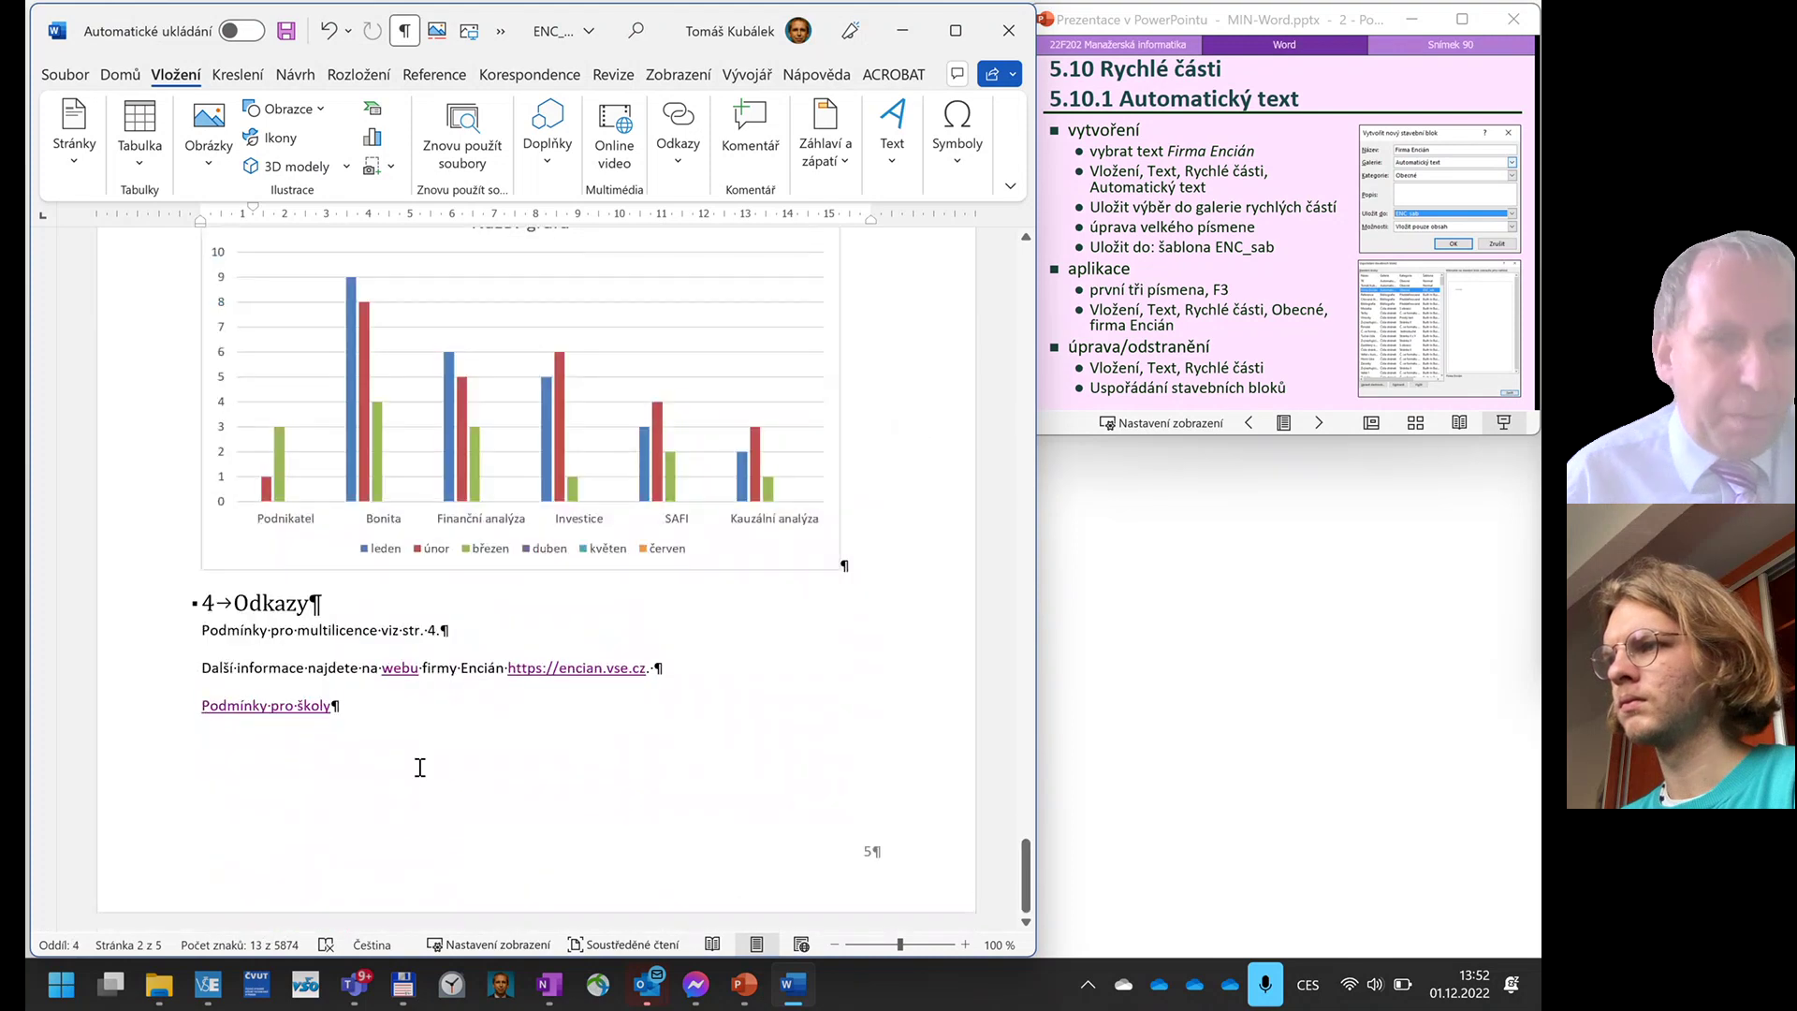
{"action": "left_click", "coordinate": [360, 714]}
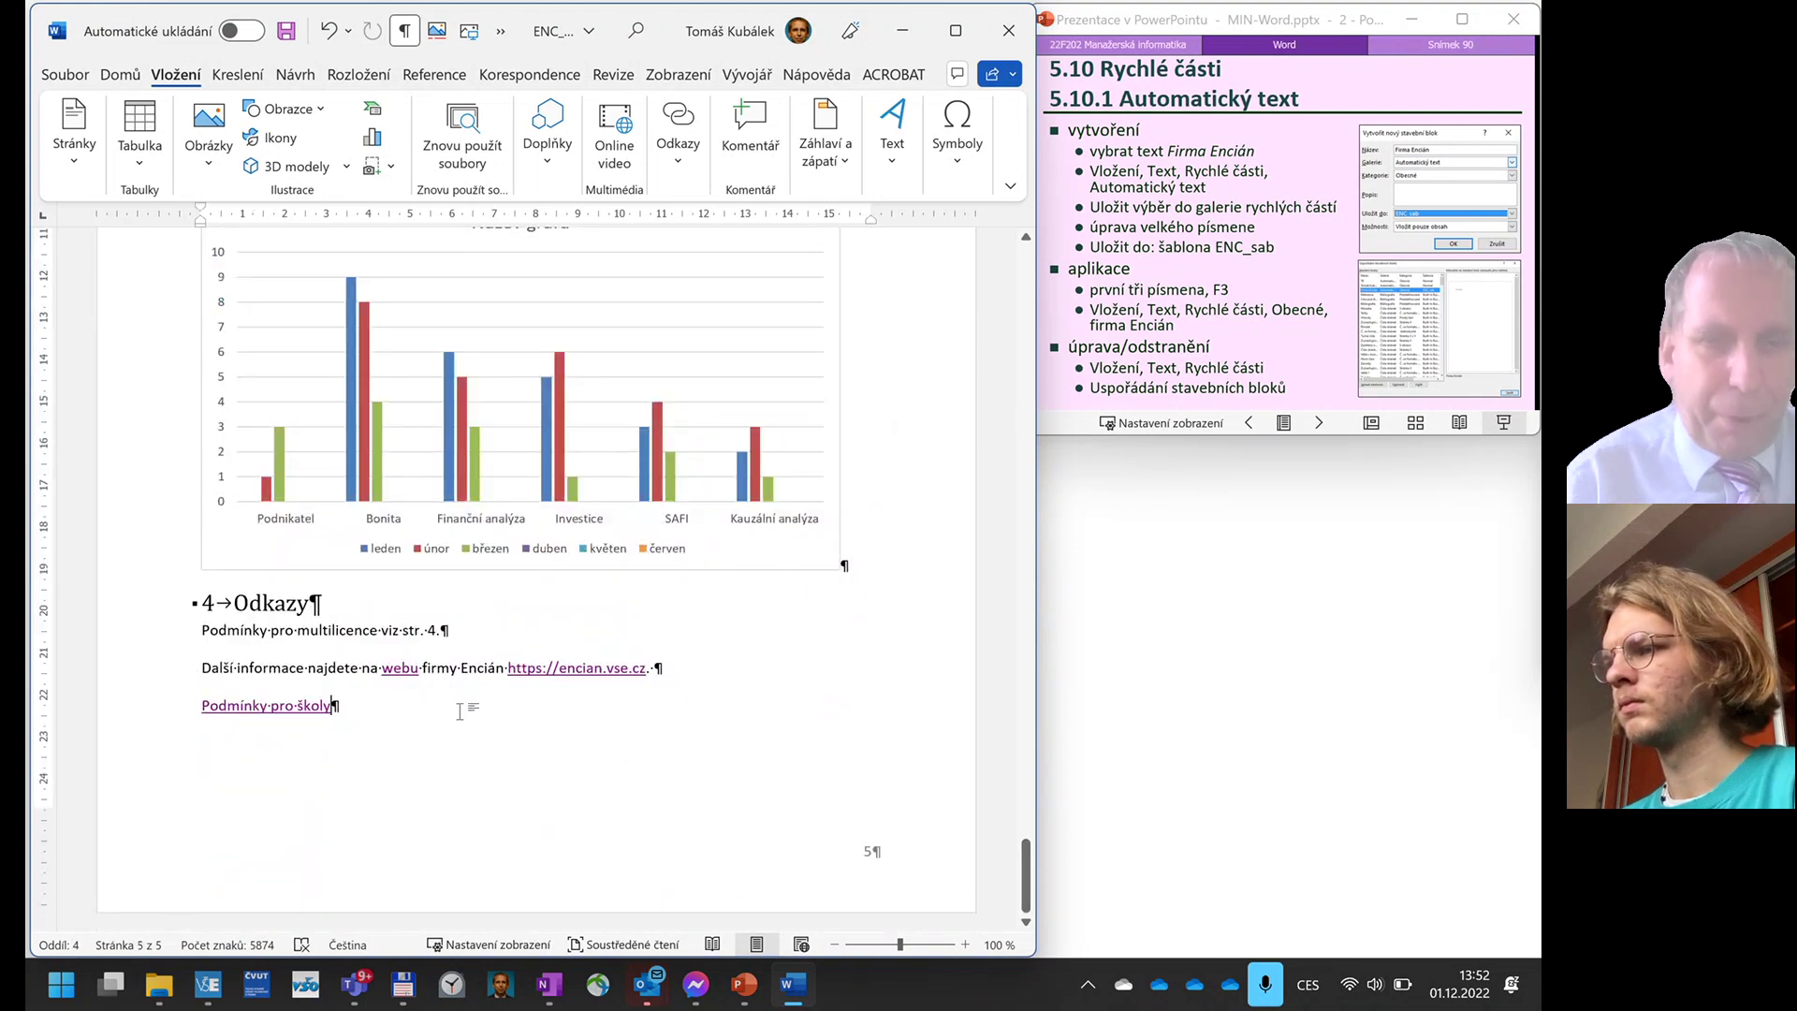
{"action": "key", "text": "Return"}
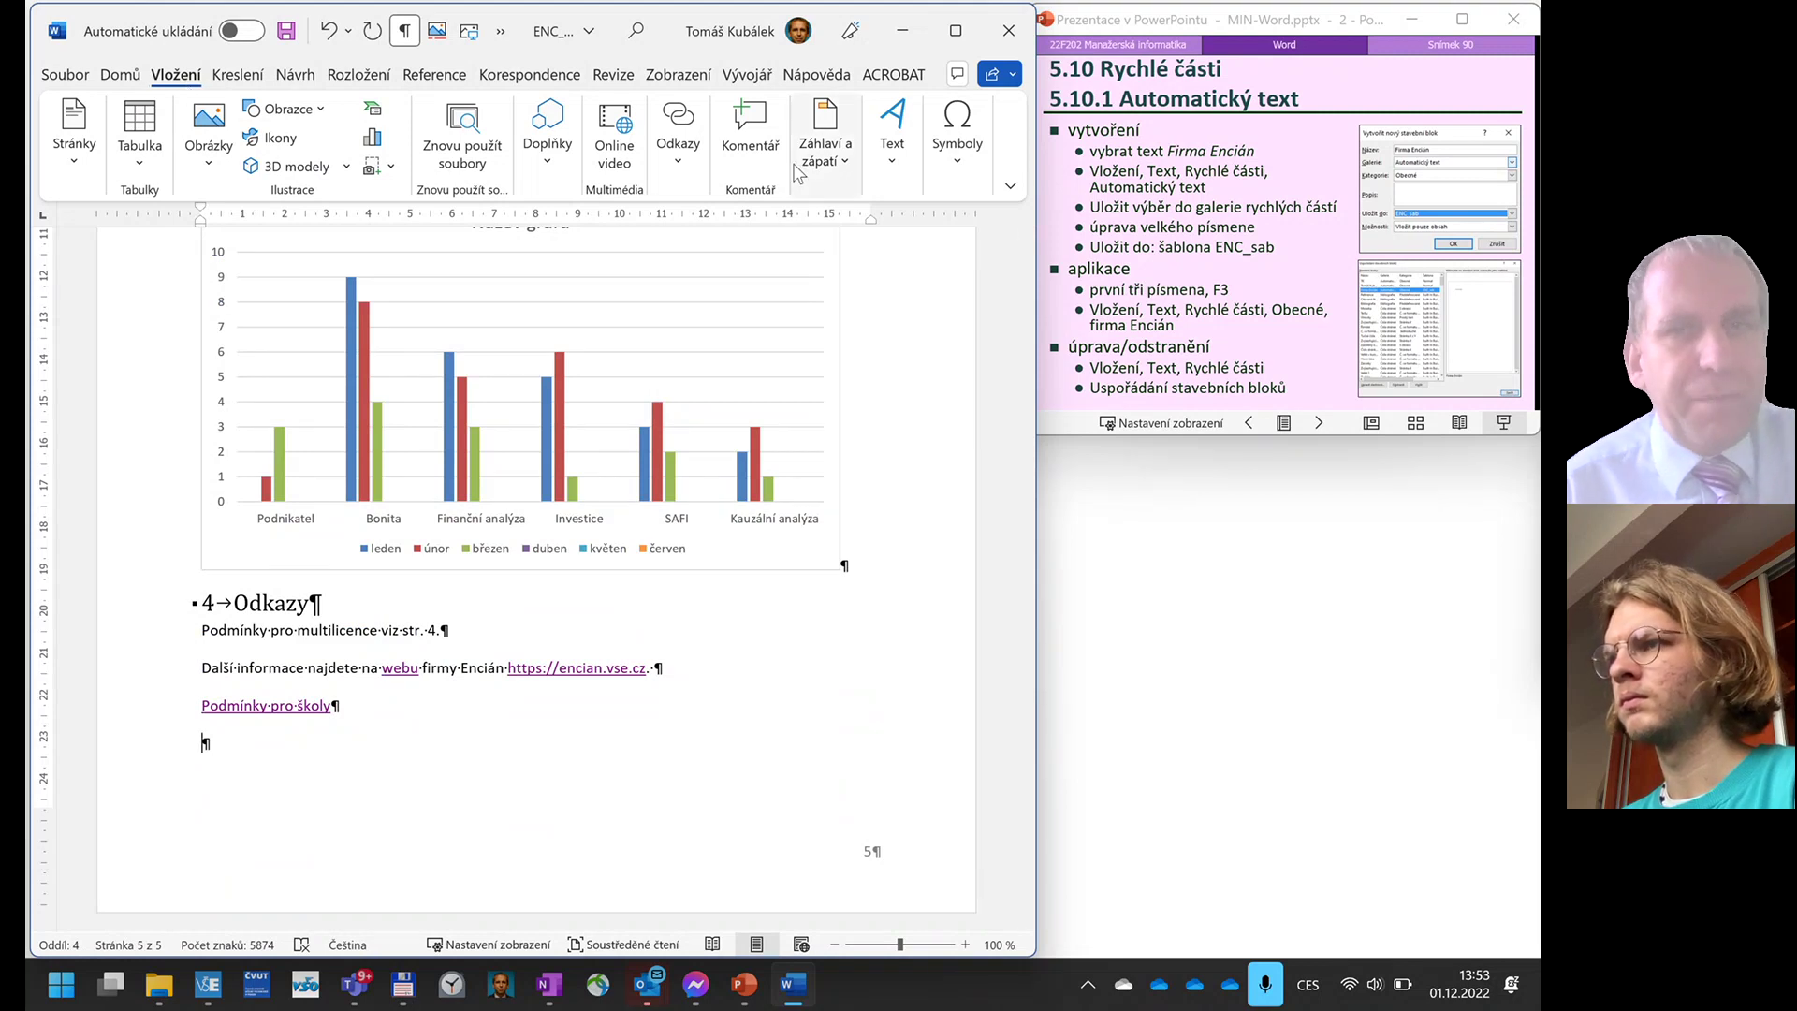
Insert the Firma Encián AutoText entry on the empty line below Podmínky pro školy.
{"action": "left_click", "coordinate": [892, 167]}
{"action": "left_click", "coordinate": [959, 266]}
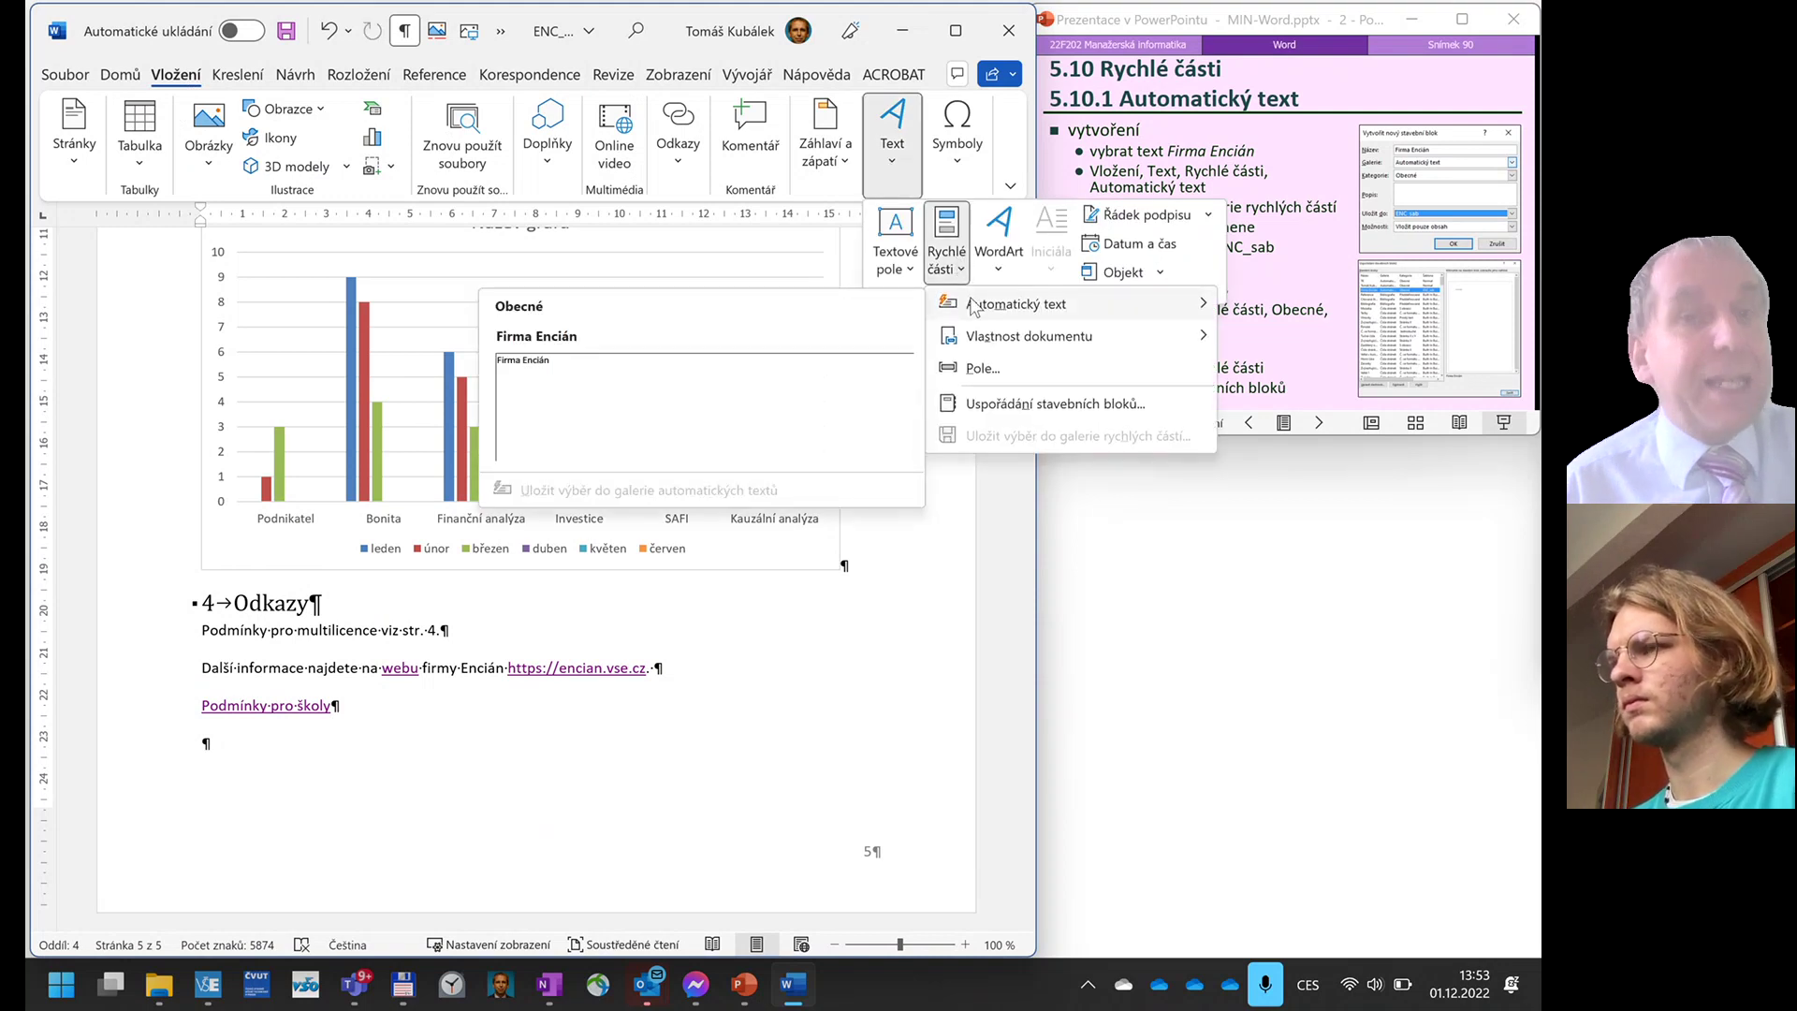
{"action": "left_click", "coordinate": [583, 350]}
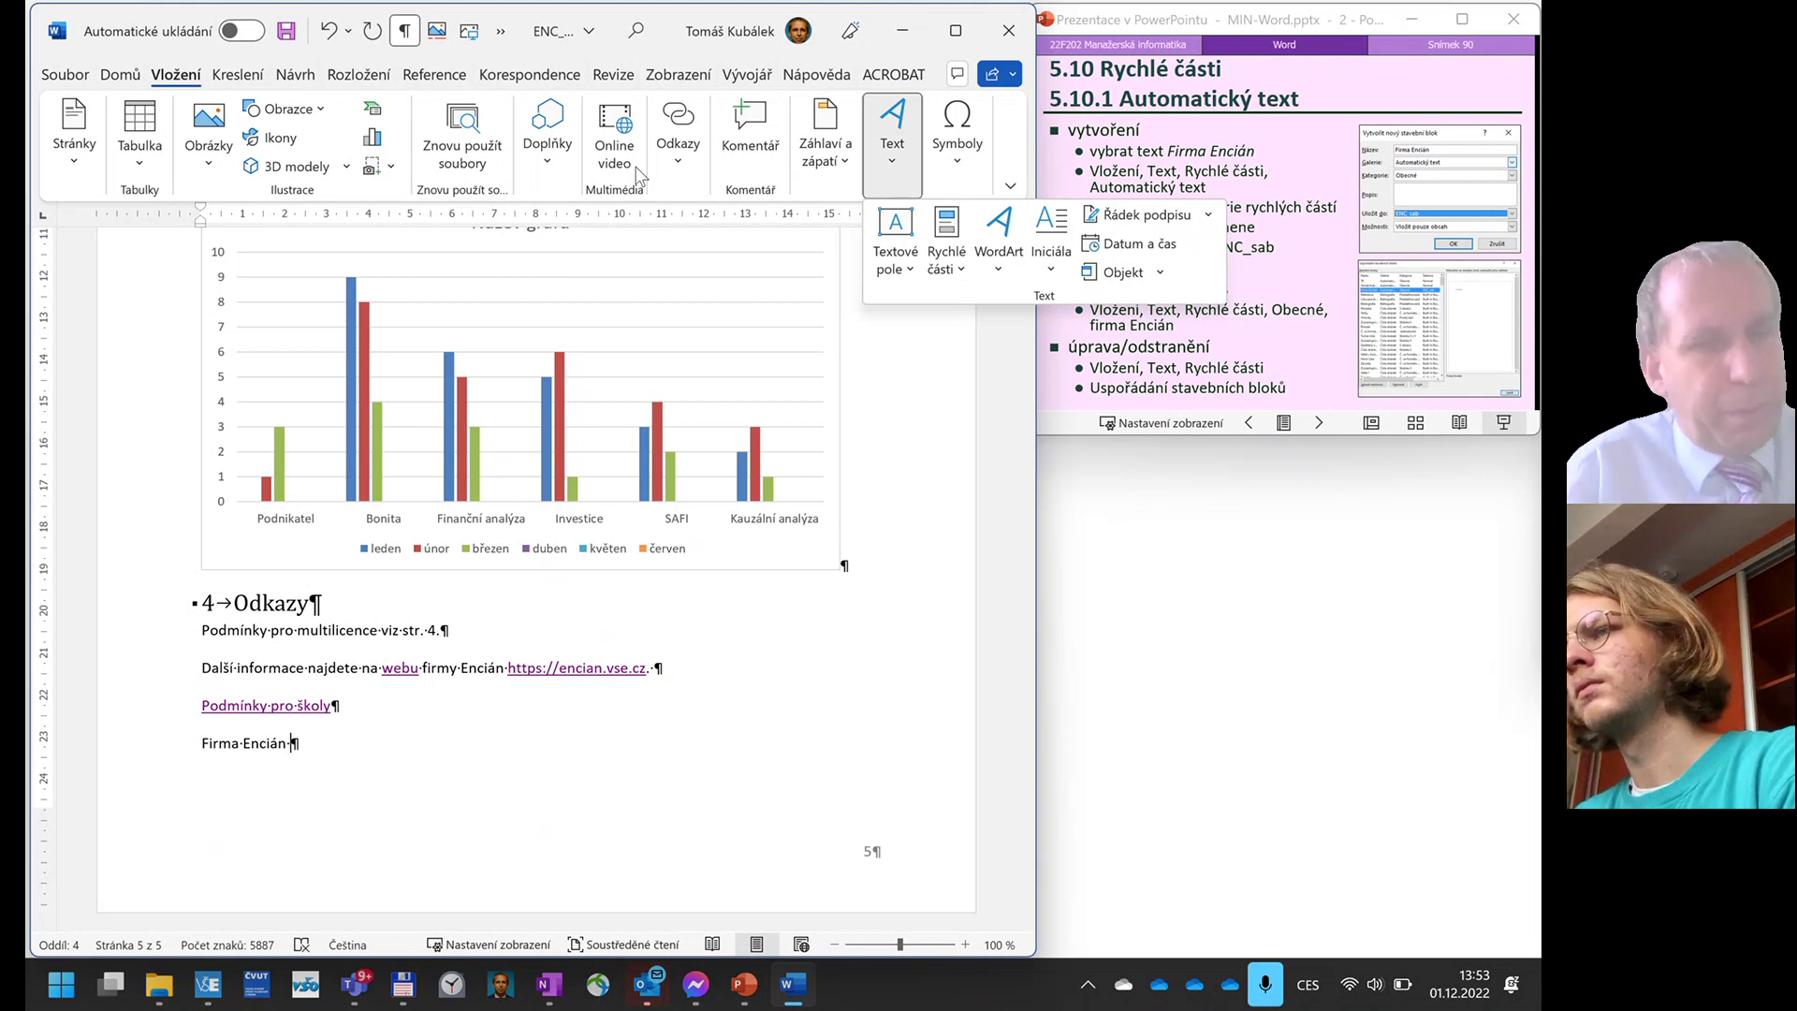
{"action": "left_click", "coordinate": [296, 740]}
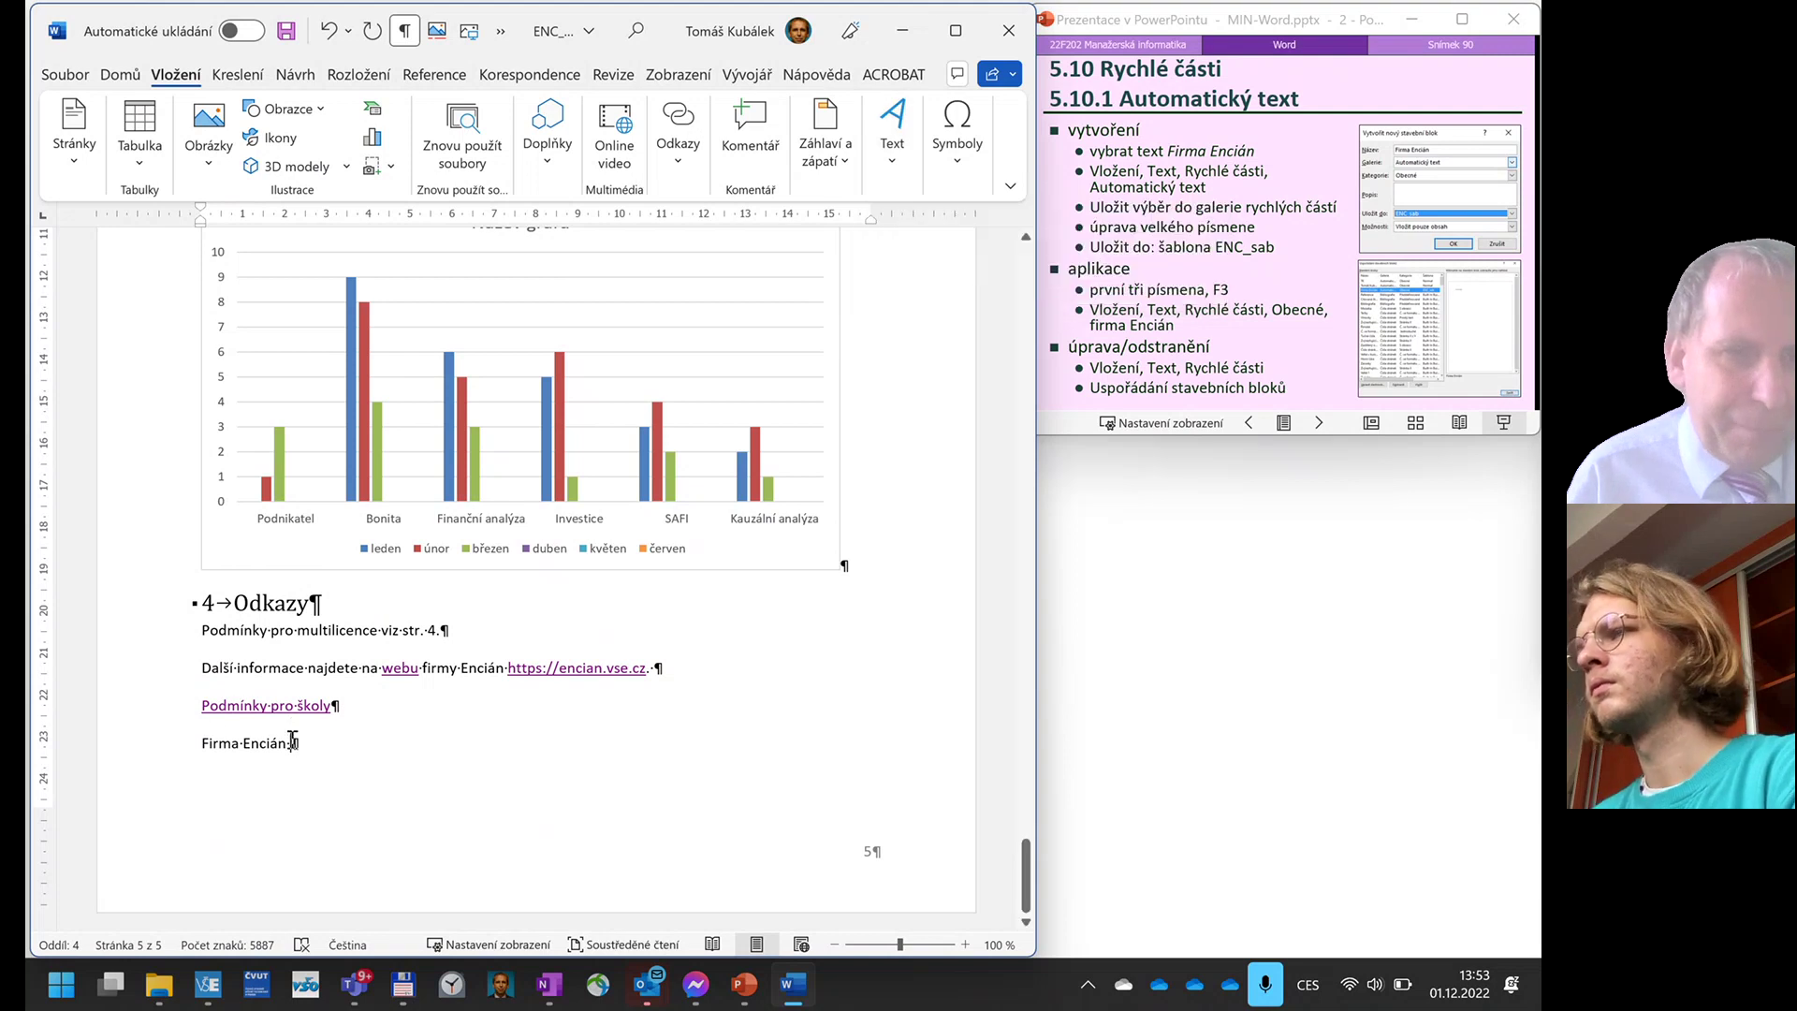
{"action": "key", "text": "BackSpace"}
{"action": "key", "text": "BackSpace"}
{"action": "key", "text": "BackSpace"}
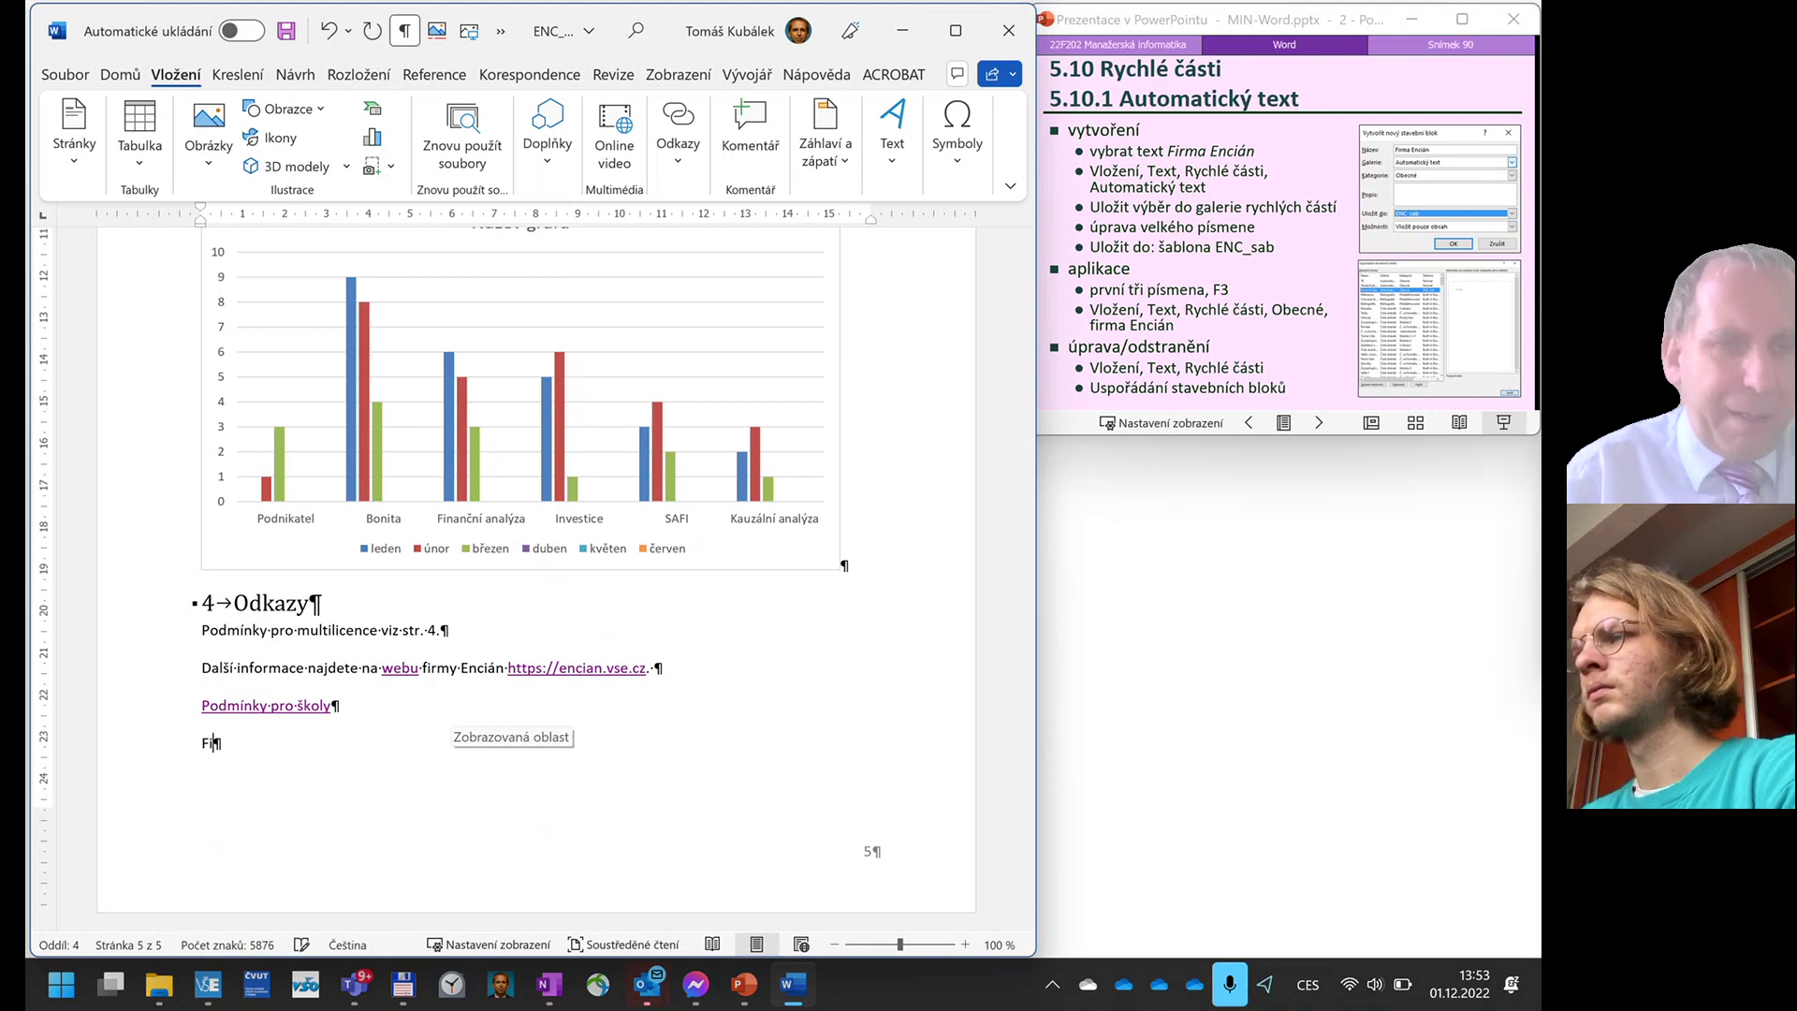
{"action": "type", "text": "rm"}
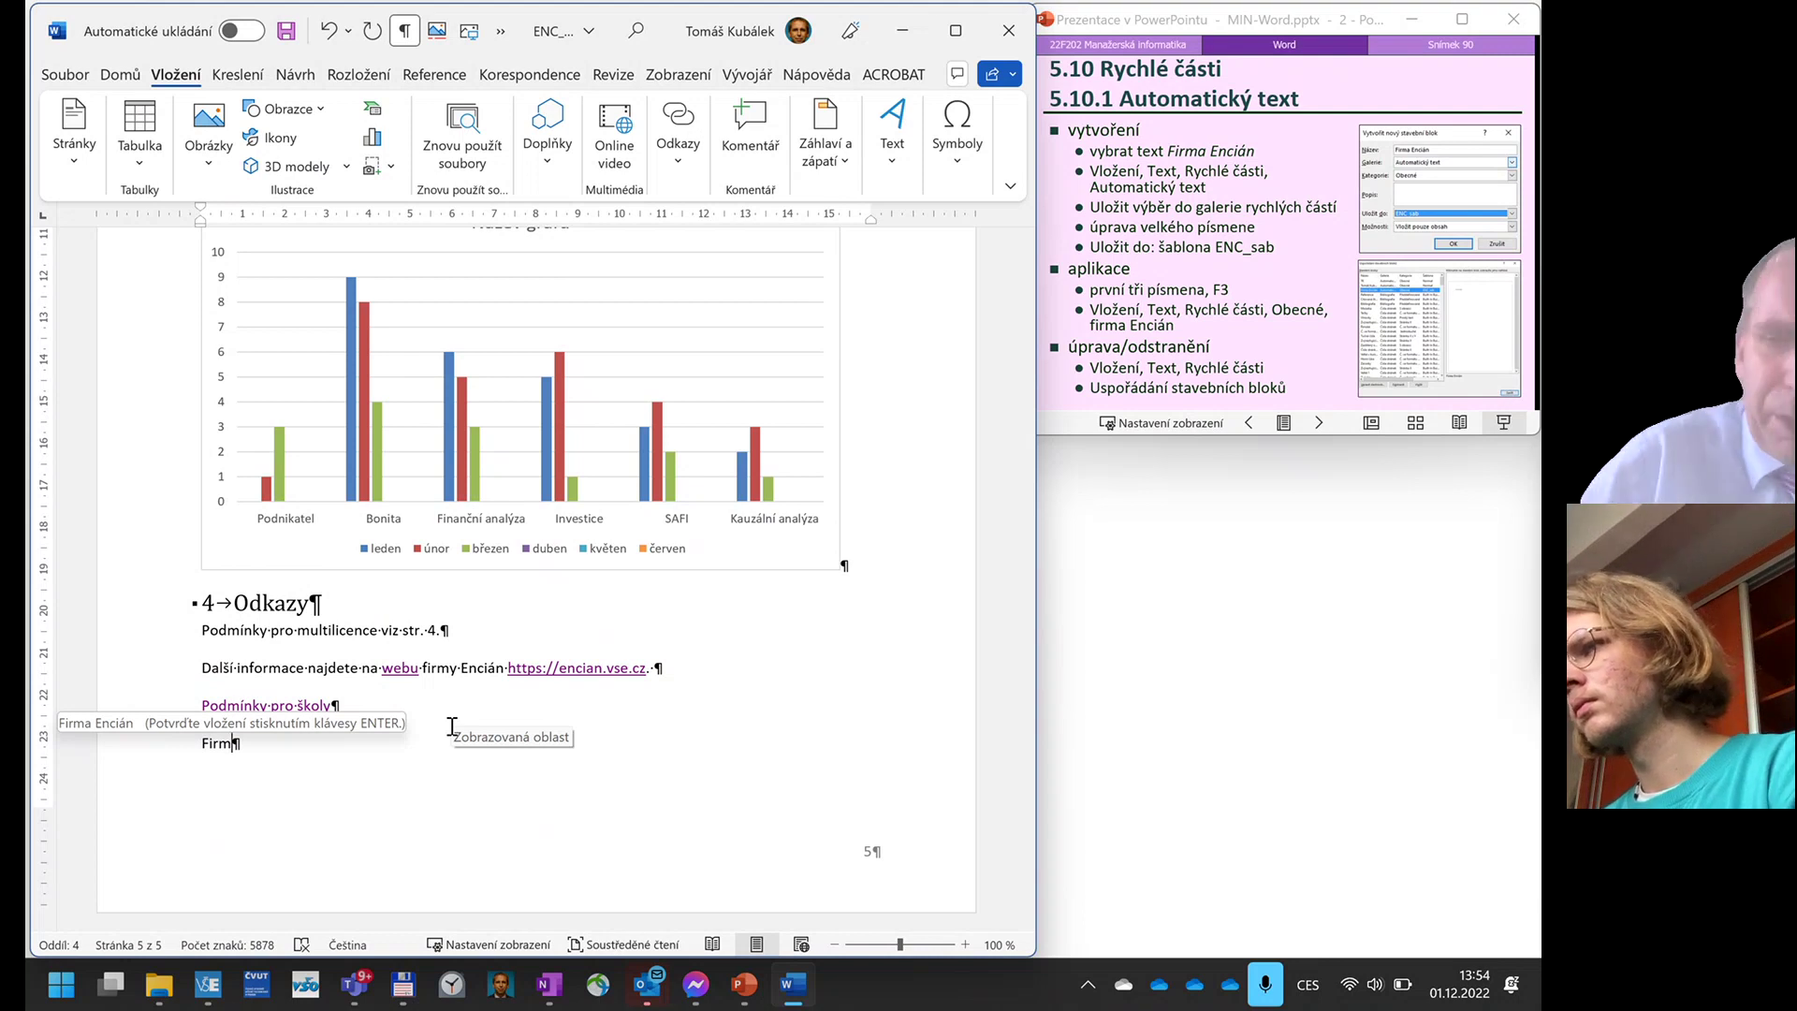
{"action": "key", "text": "Return"}
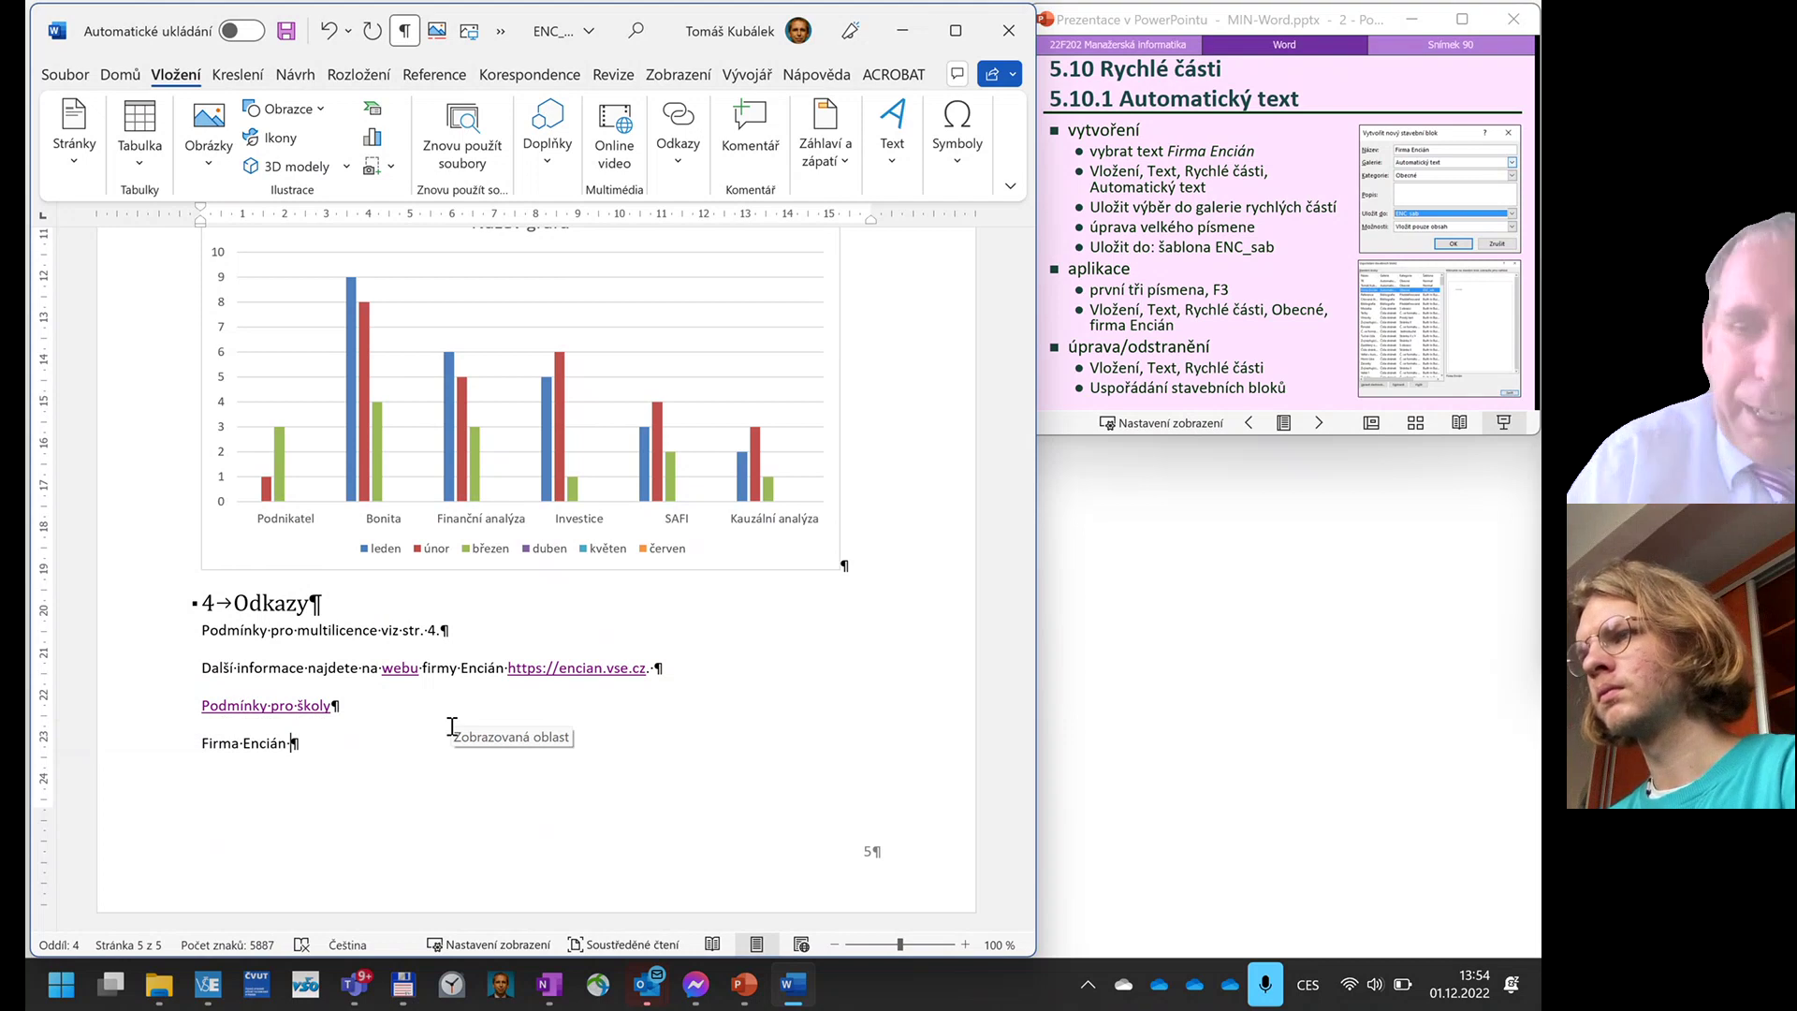
{"action": "key", "text": "BackSpace"}
{"action": "key", "text": "BackSpace"}
{"action": "key", "text": "BackSpace"}
{"action": "key", "text": "BackSpace"}
{"action": "key", "text": "BackSpace"}
{"action": "key", "text": "BackSpace"}
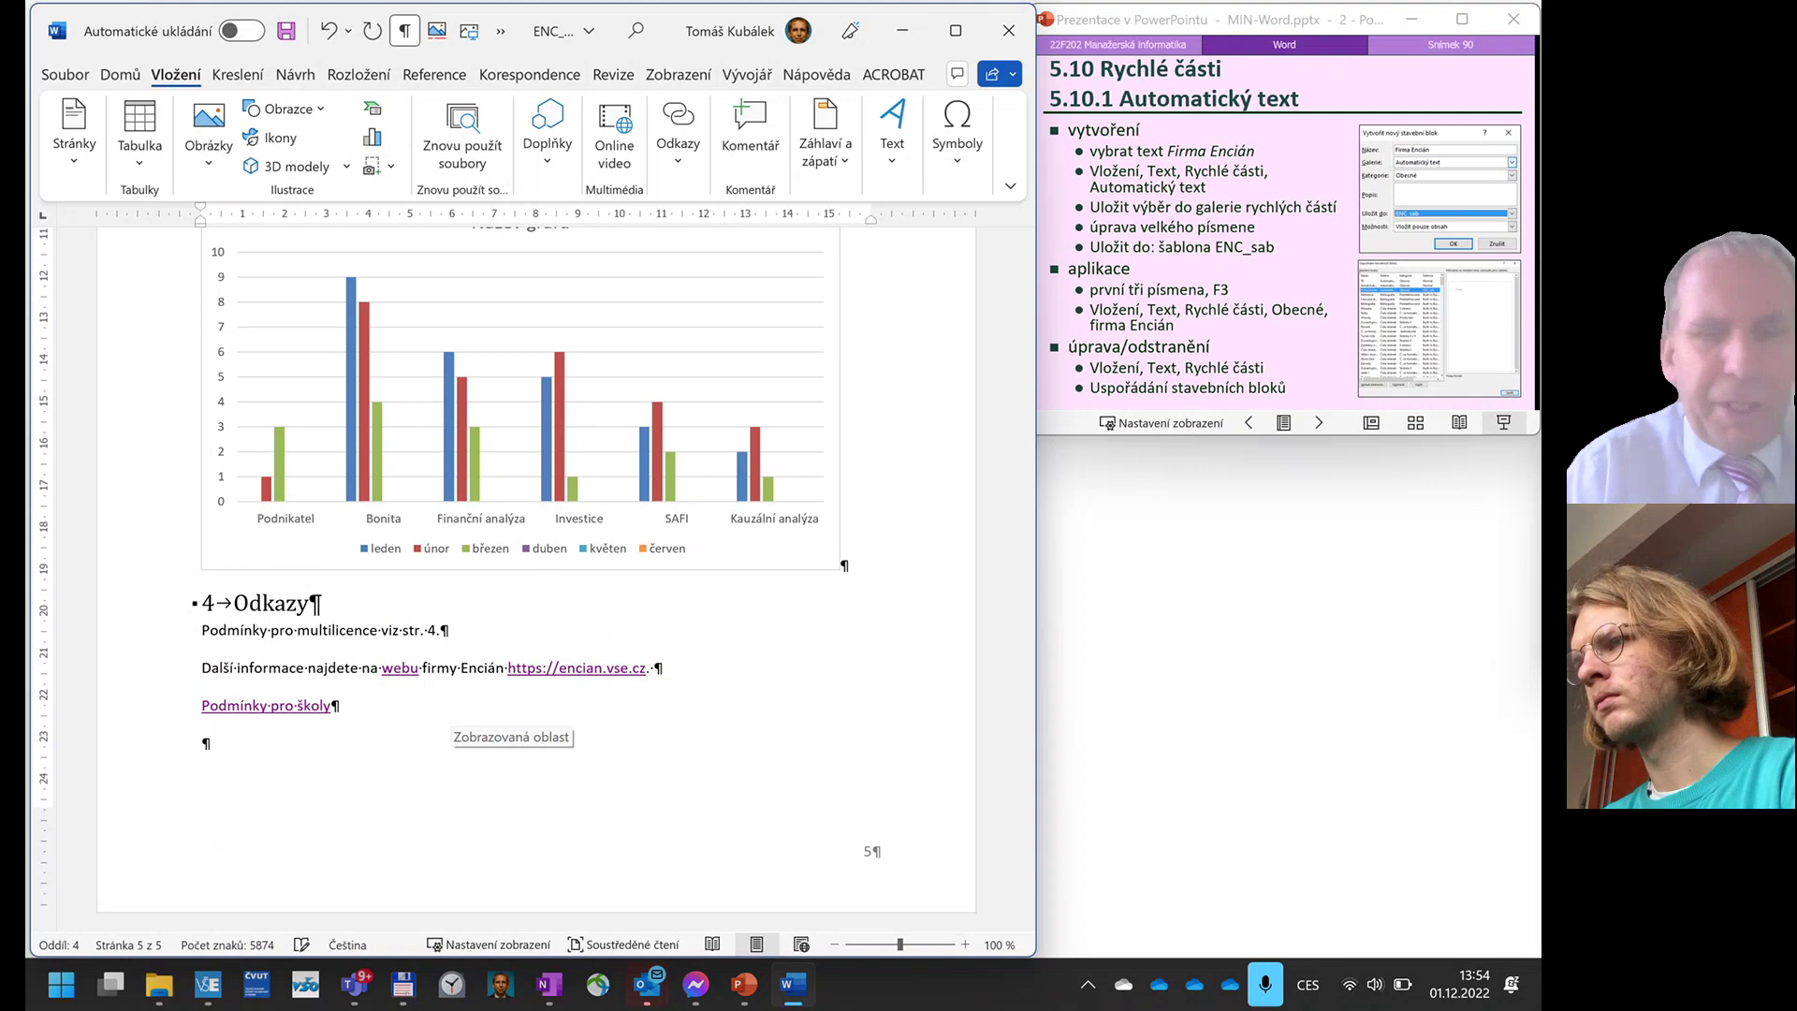
{"action": "type", "text": "Fir"}
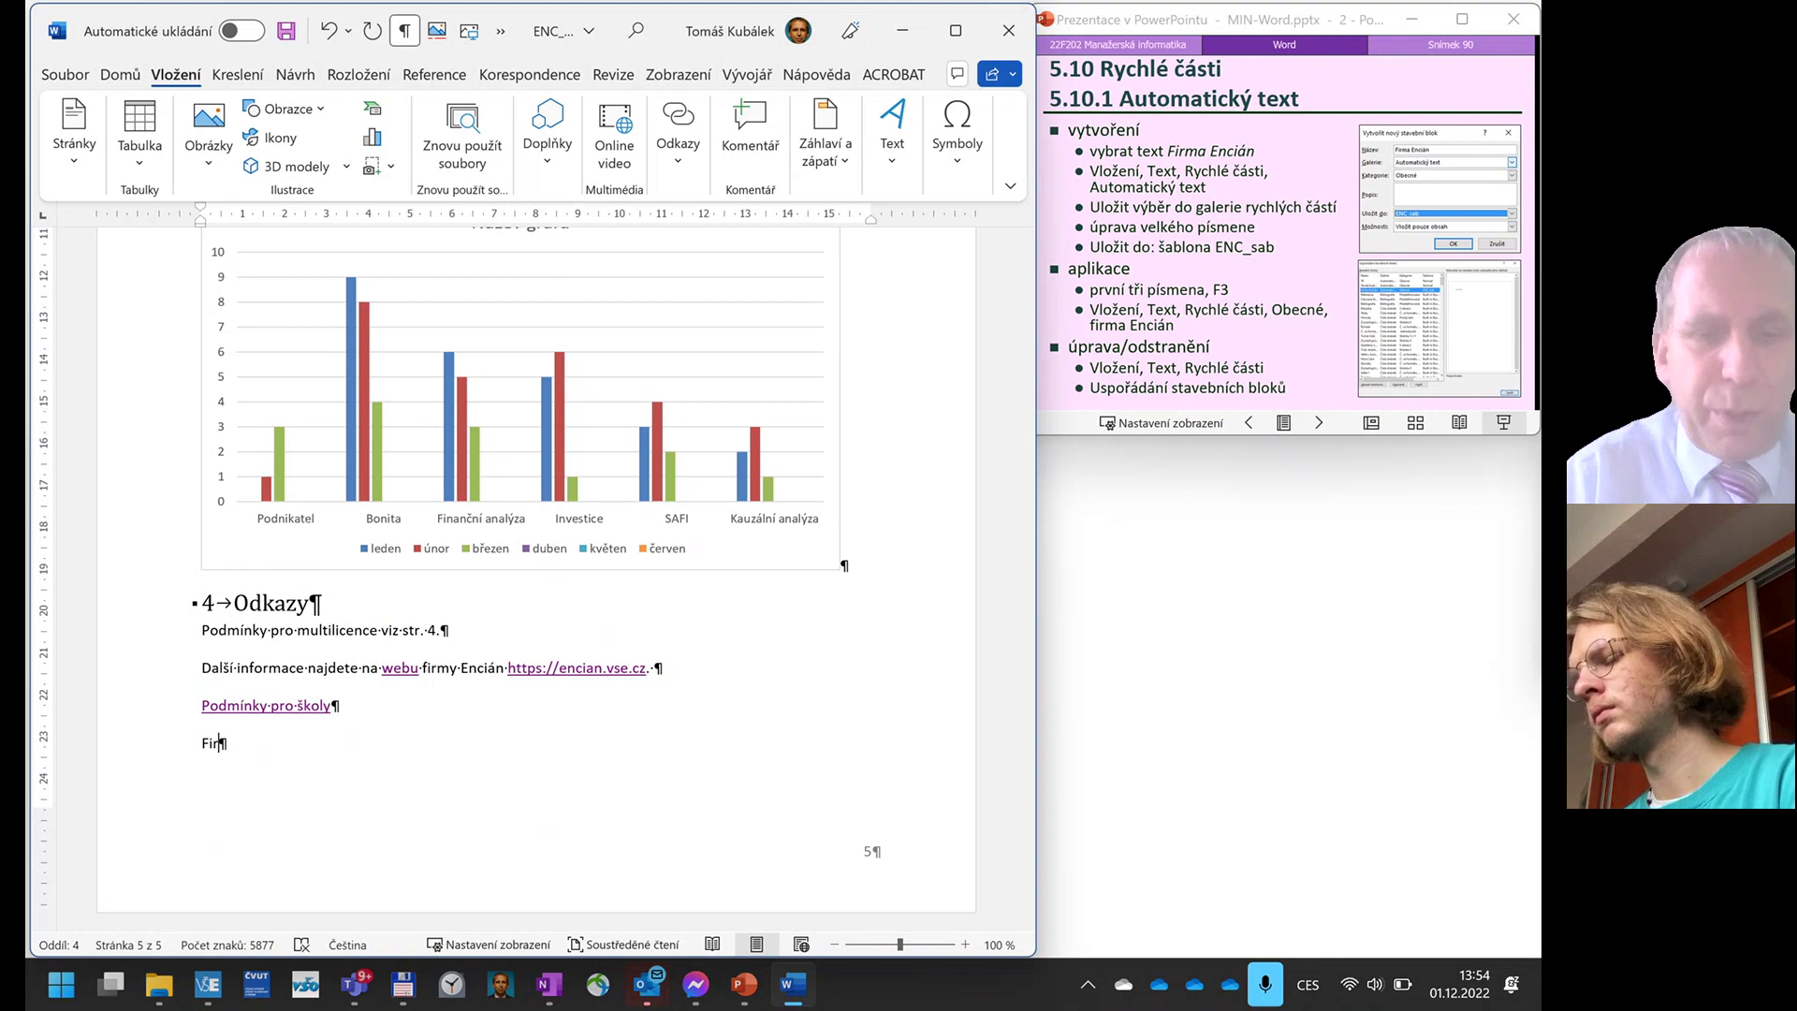
{"action": "key", "text": "F3"}
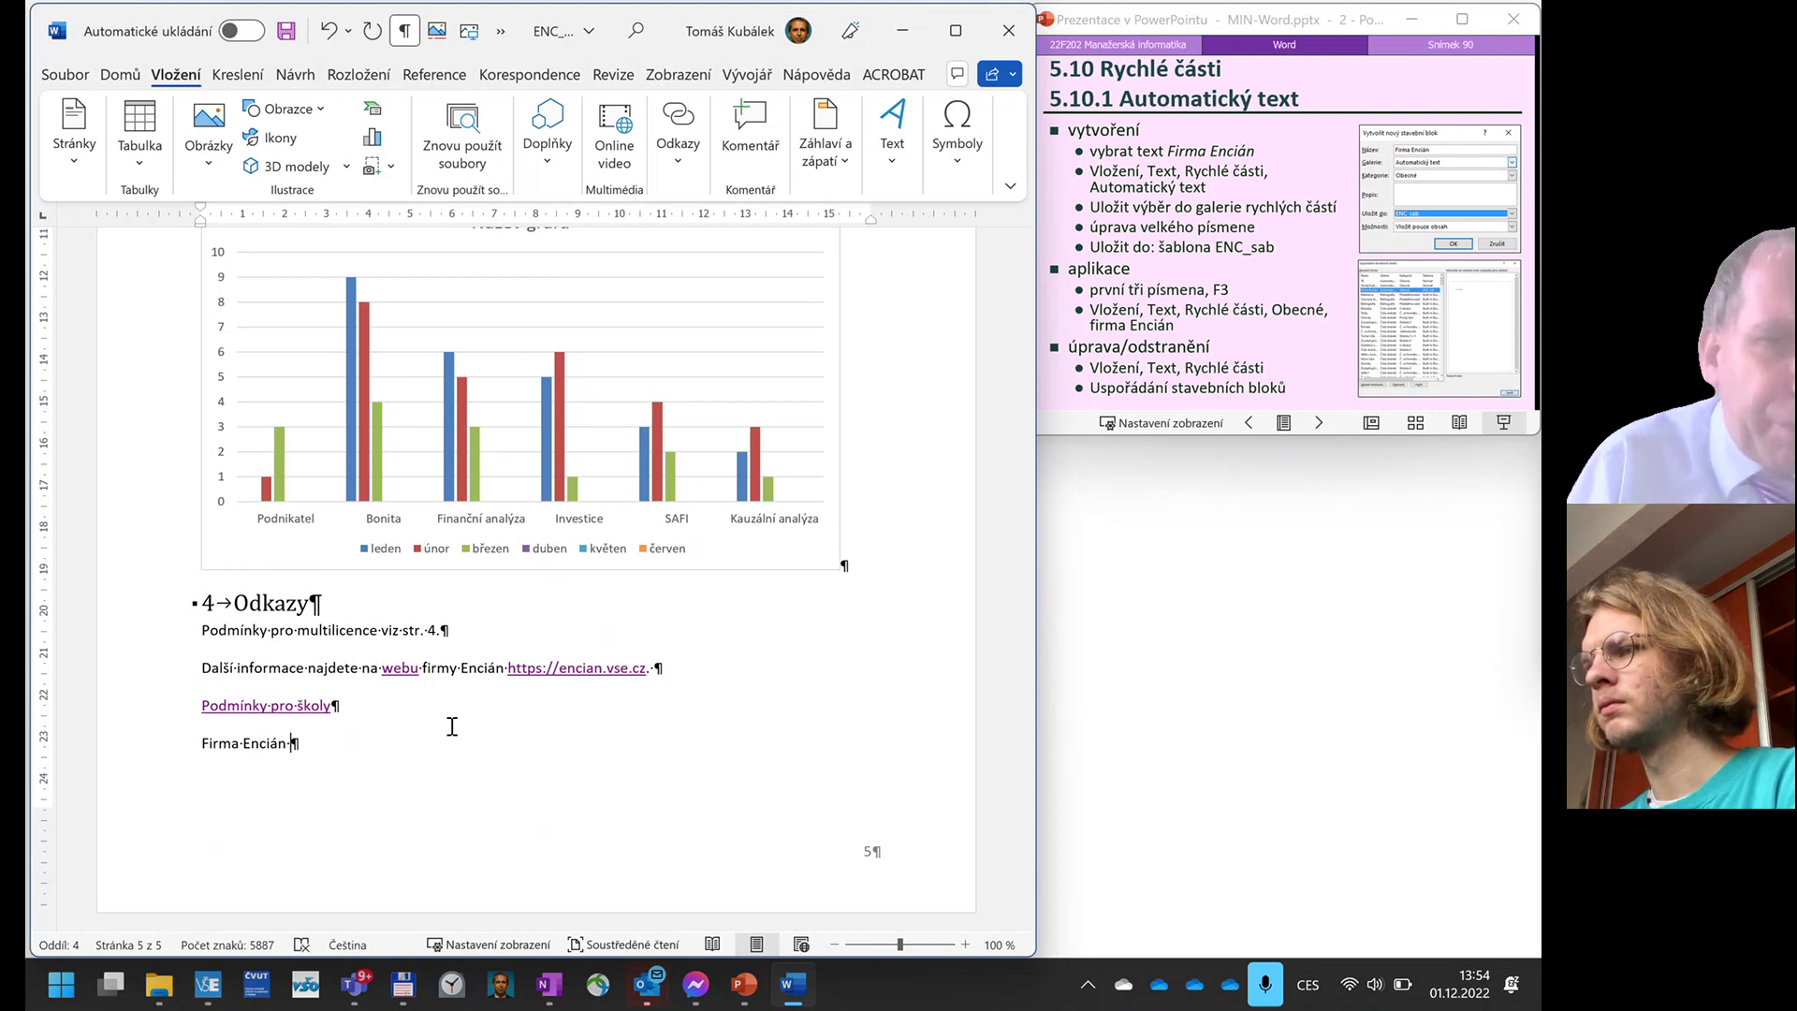
Add a page break, type S pozdravem with an empty line below, and select both lines.
{"action": "key", "text": "ctrl+Return"}
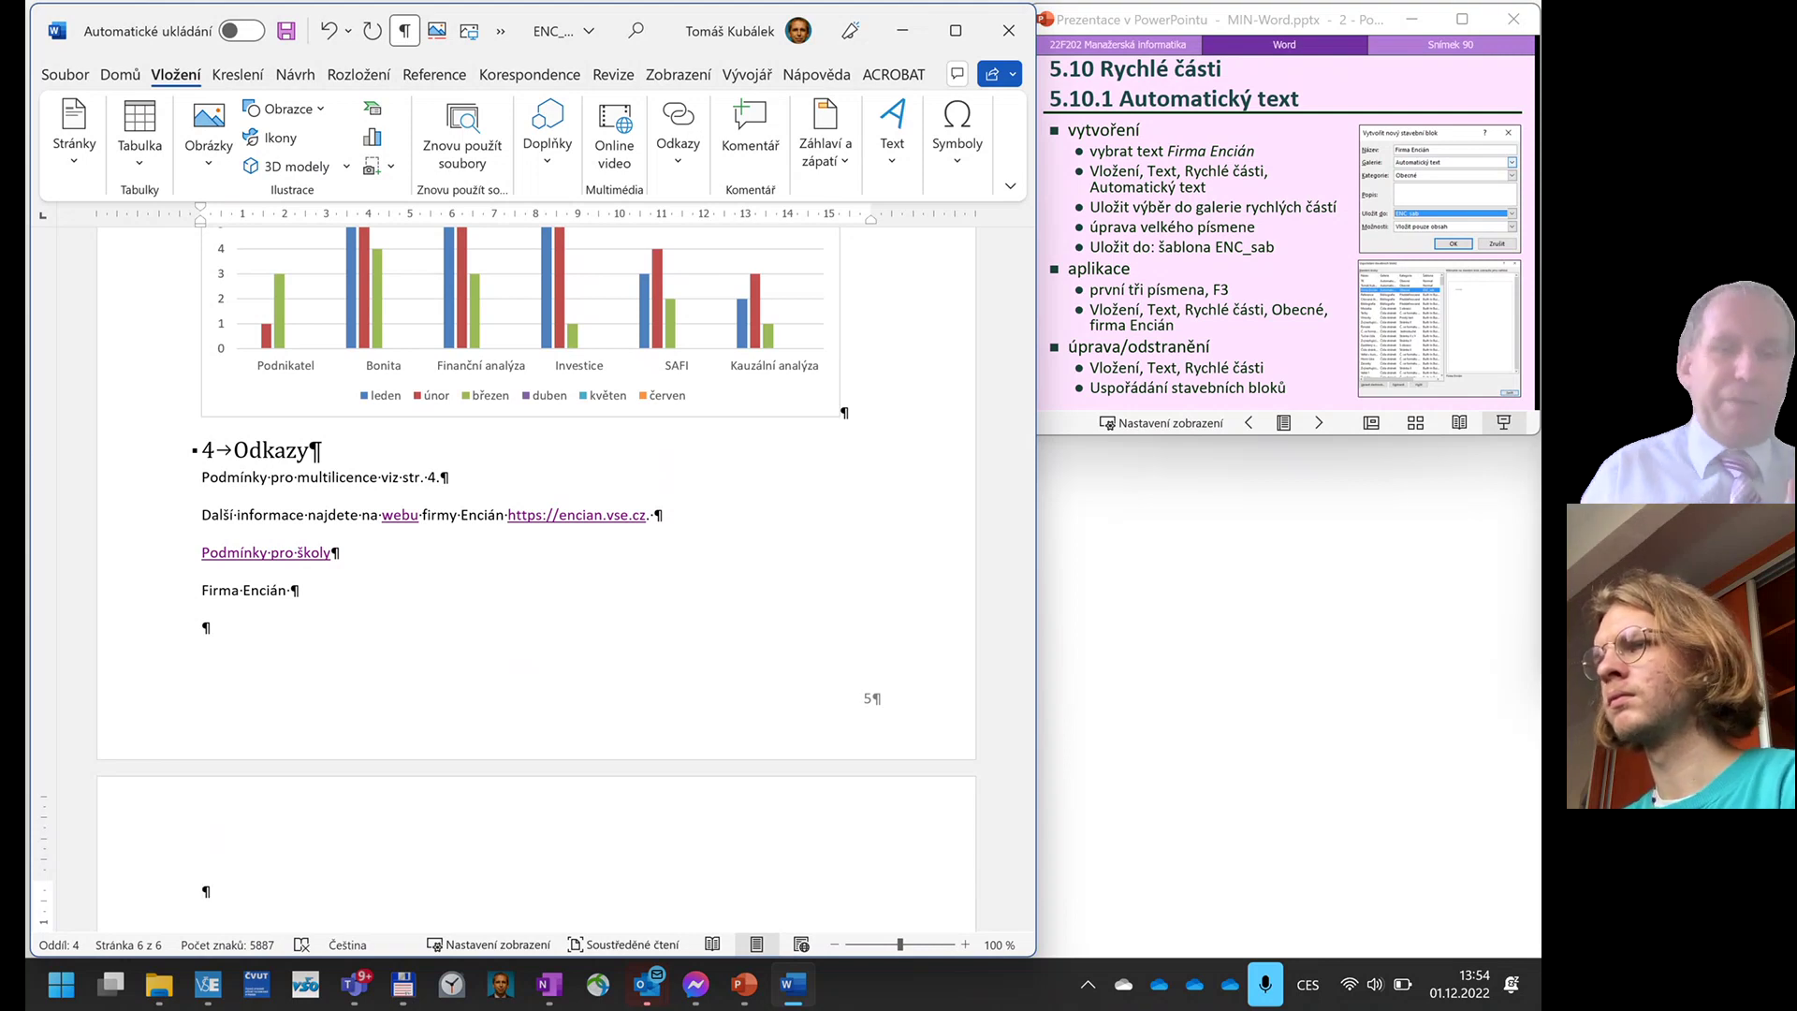
{"action": "type", "text": "S pozdravem"}
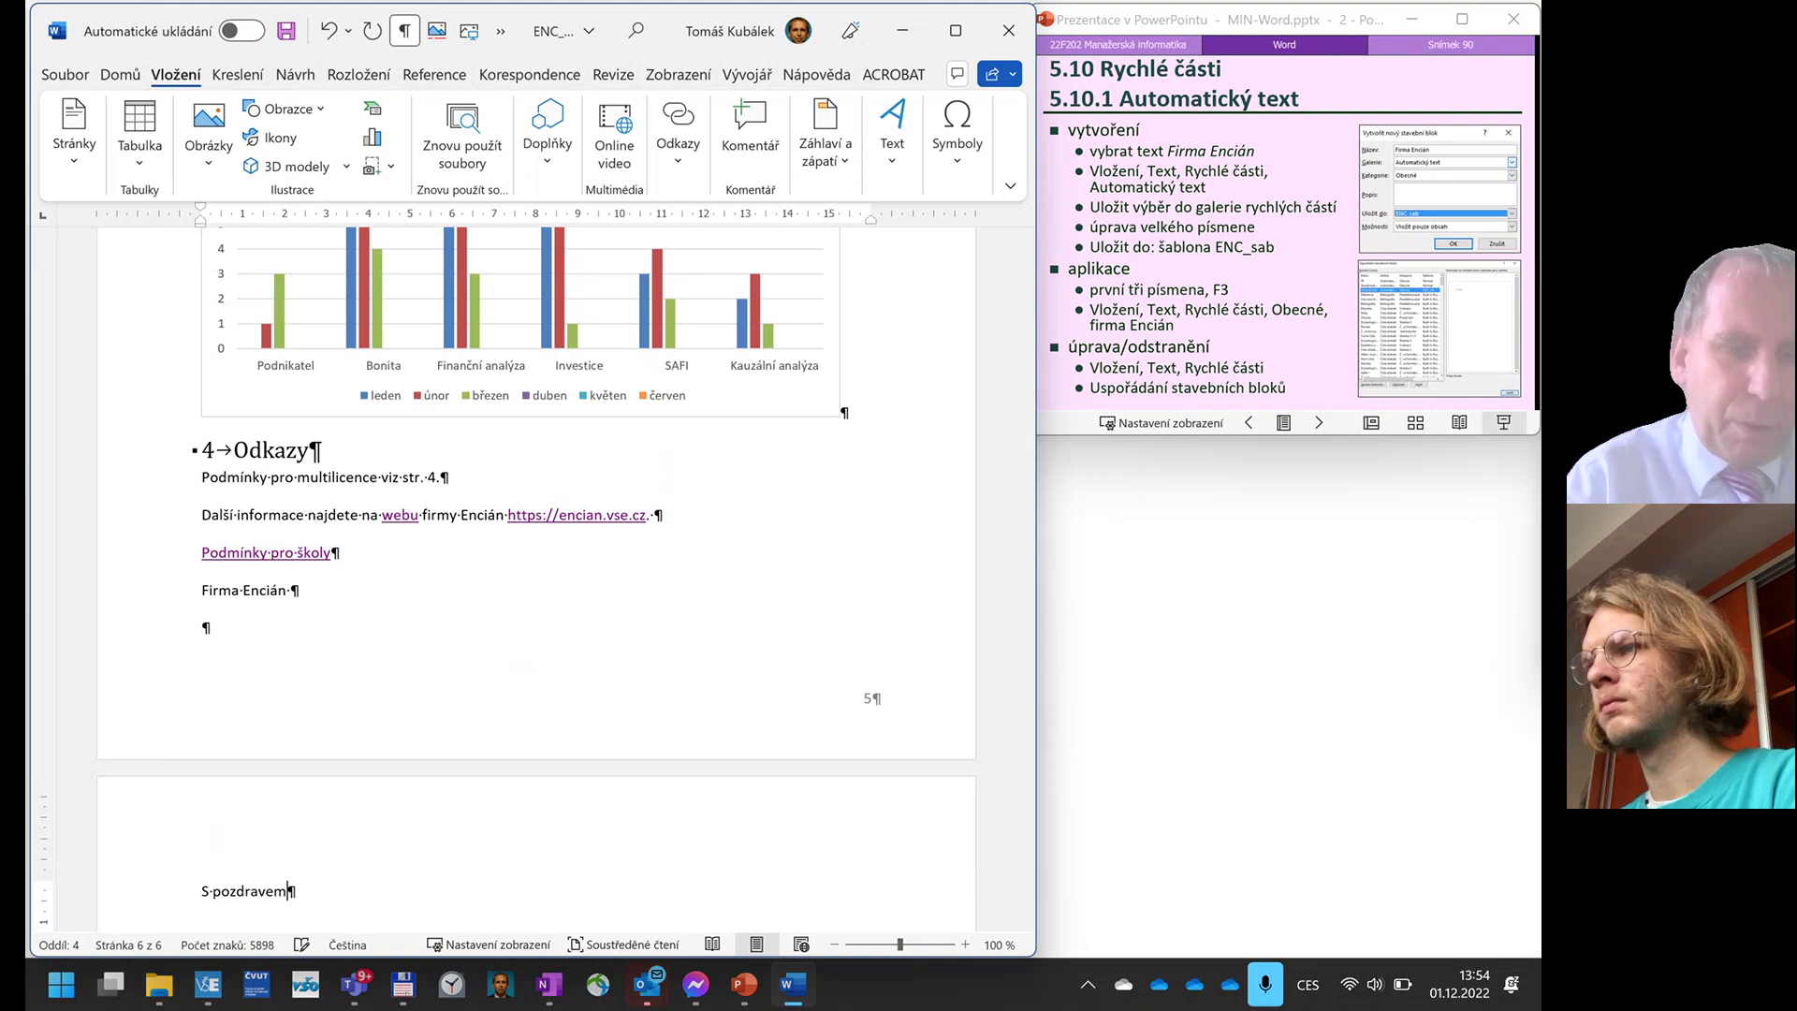
{"action": "key", "text": "Return"}
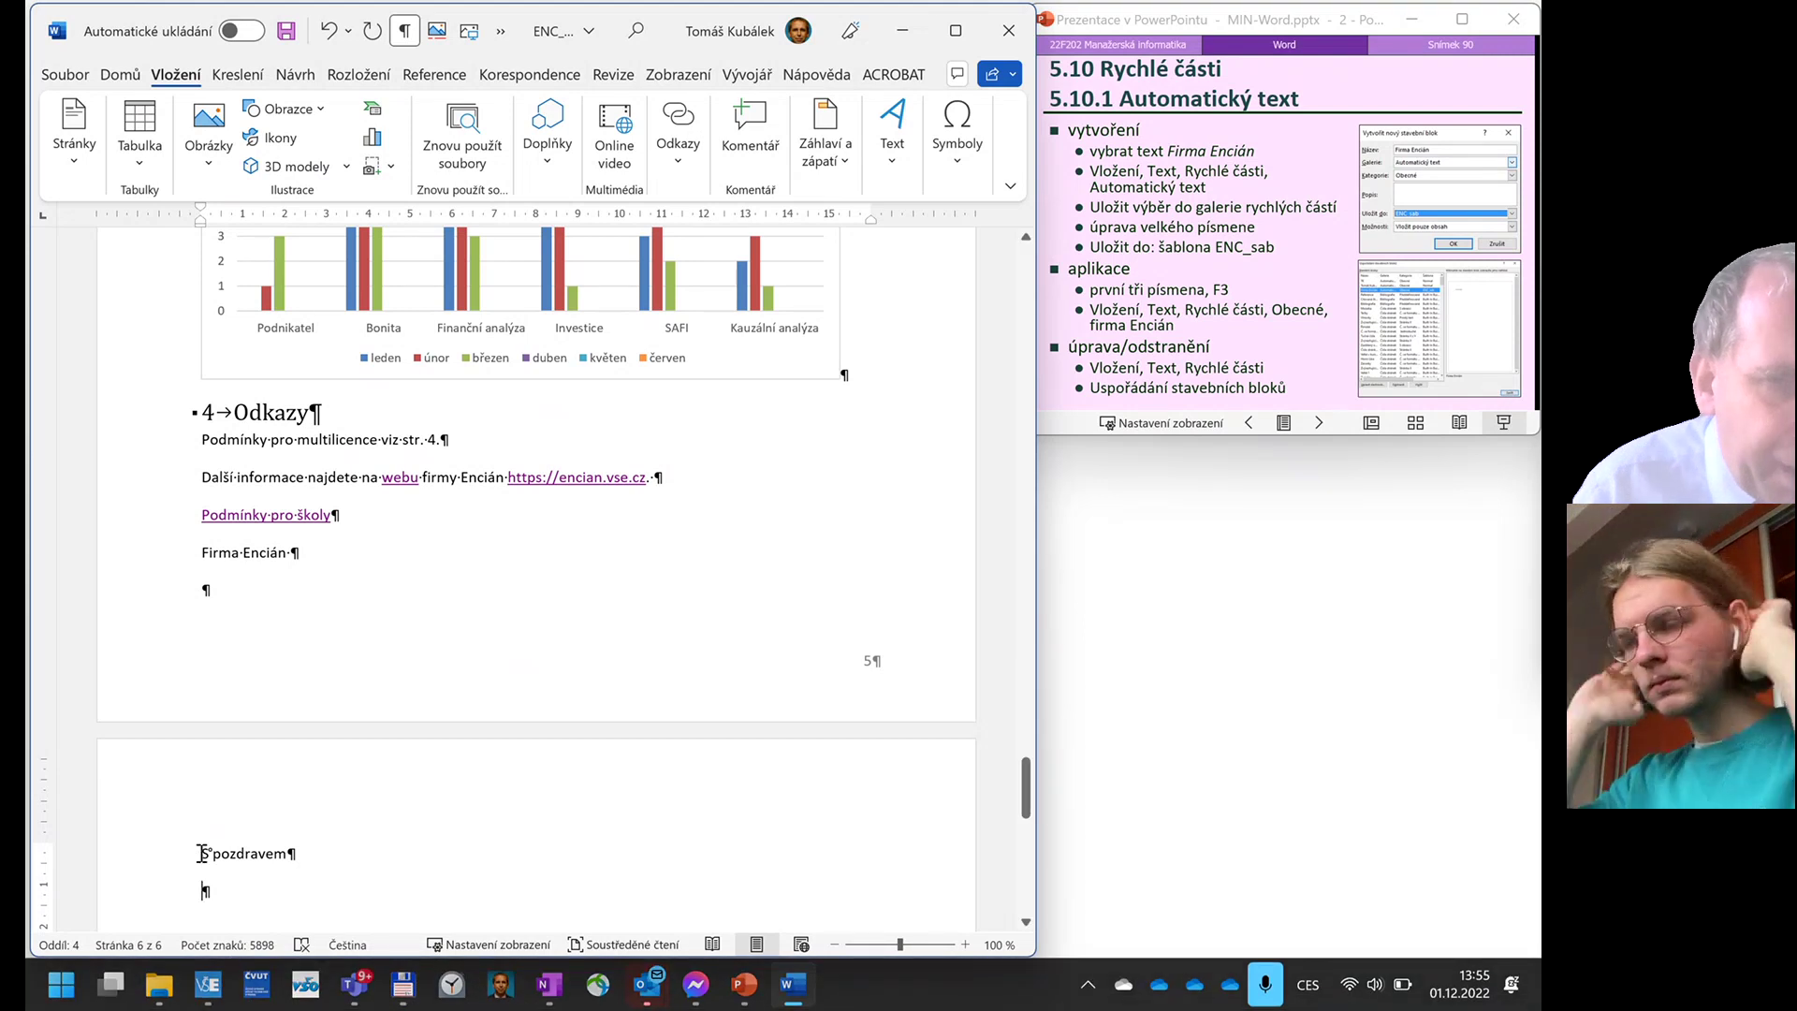
{"action": "left_click_drag", "start_coordinate": [203, 852], "coordinate": [207, 894]}
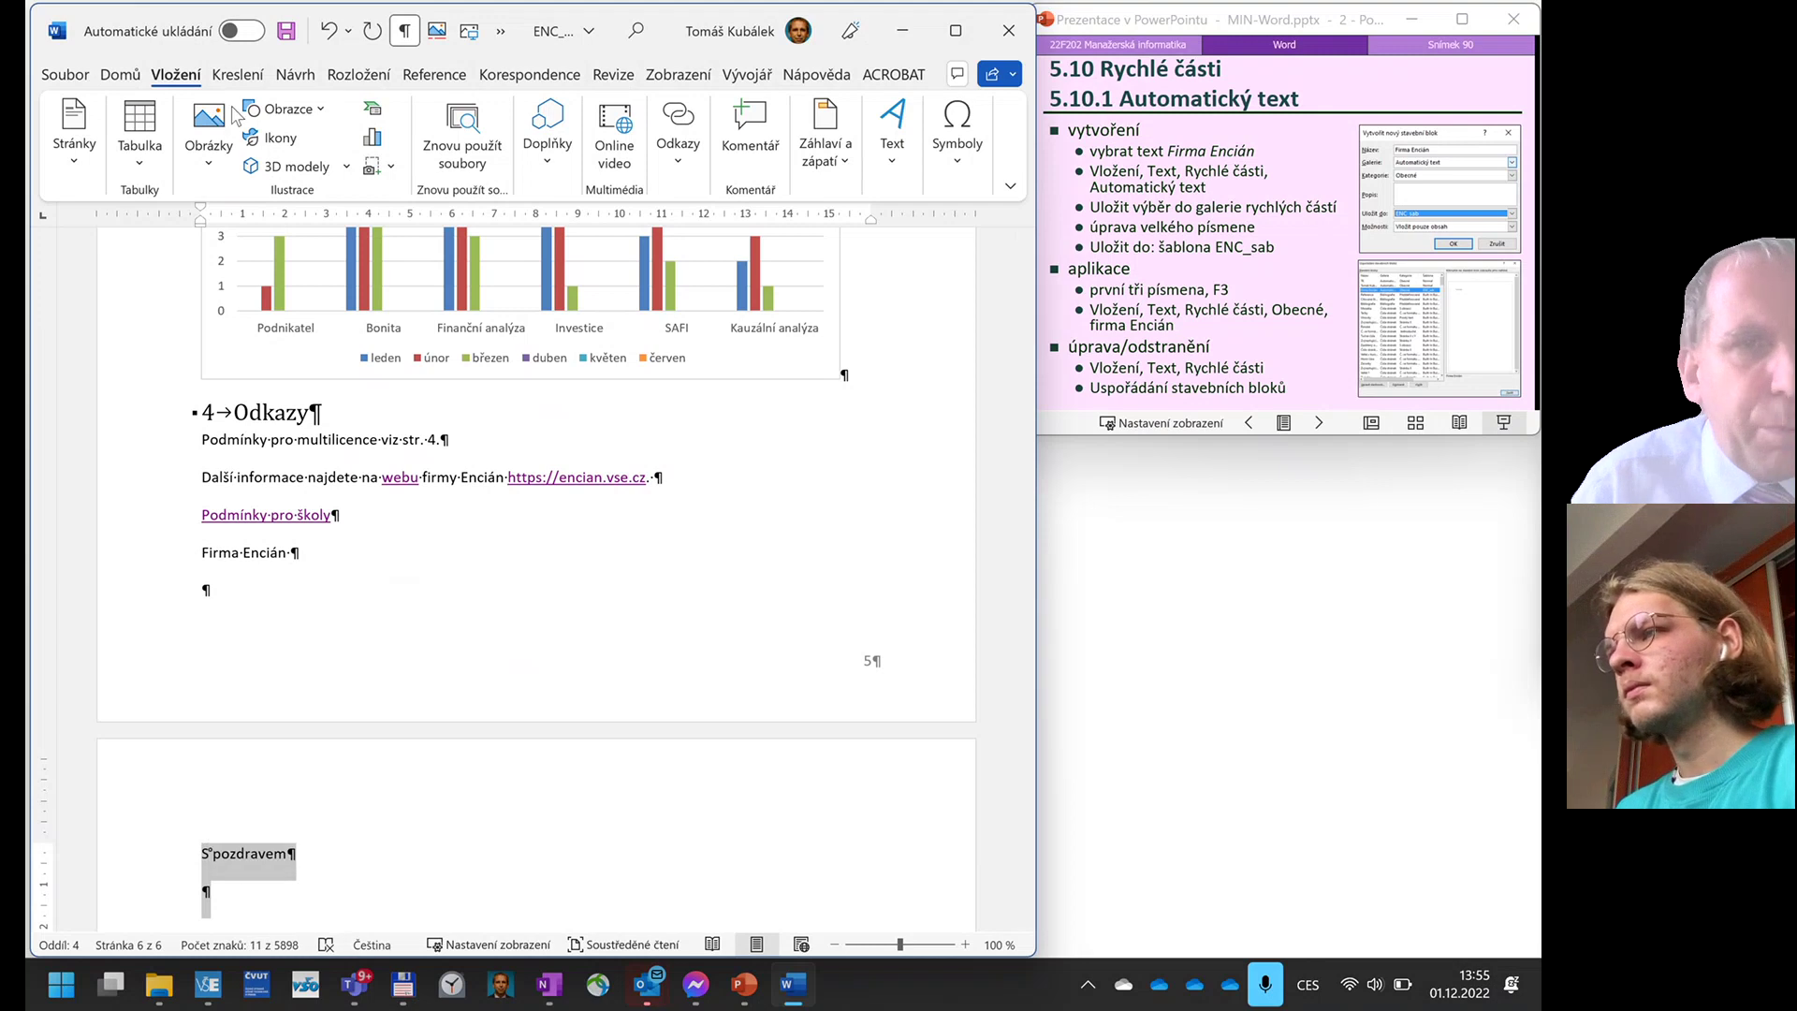
Set the Za (after) spacing of the S pozdravem paragraphs to 0 b.
{"action": "left_click", "coordinate": [131, 77]}
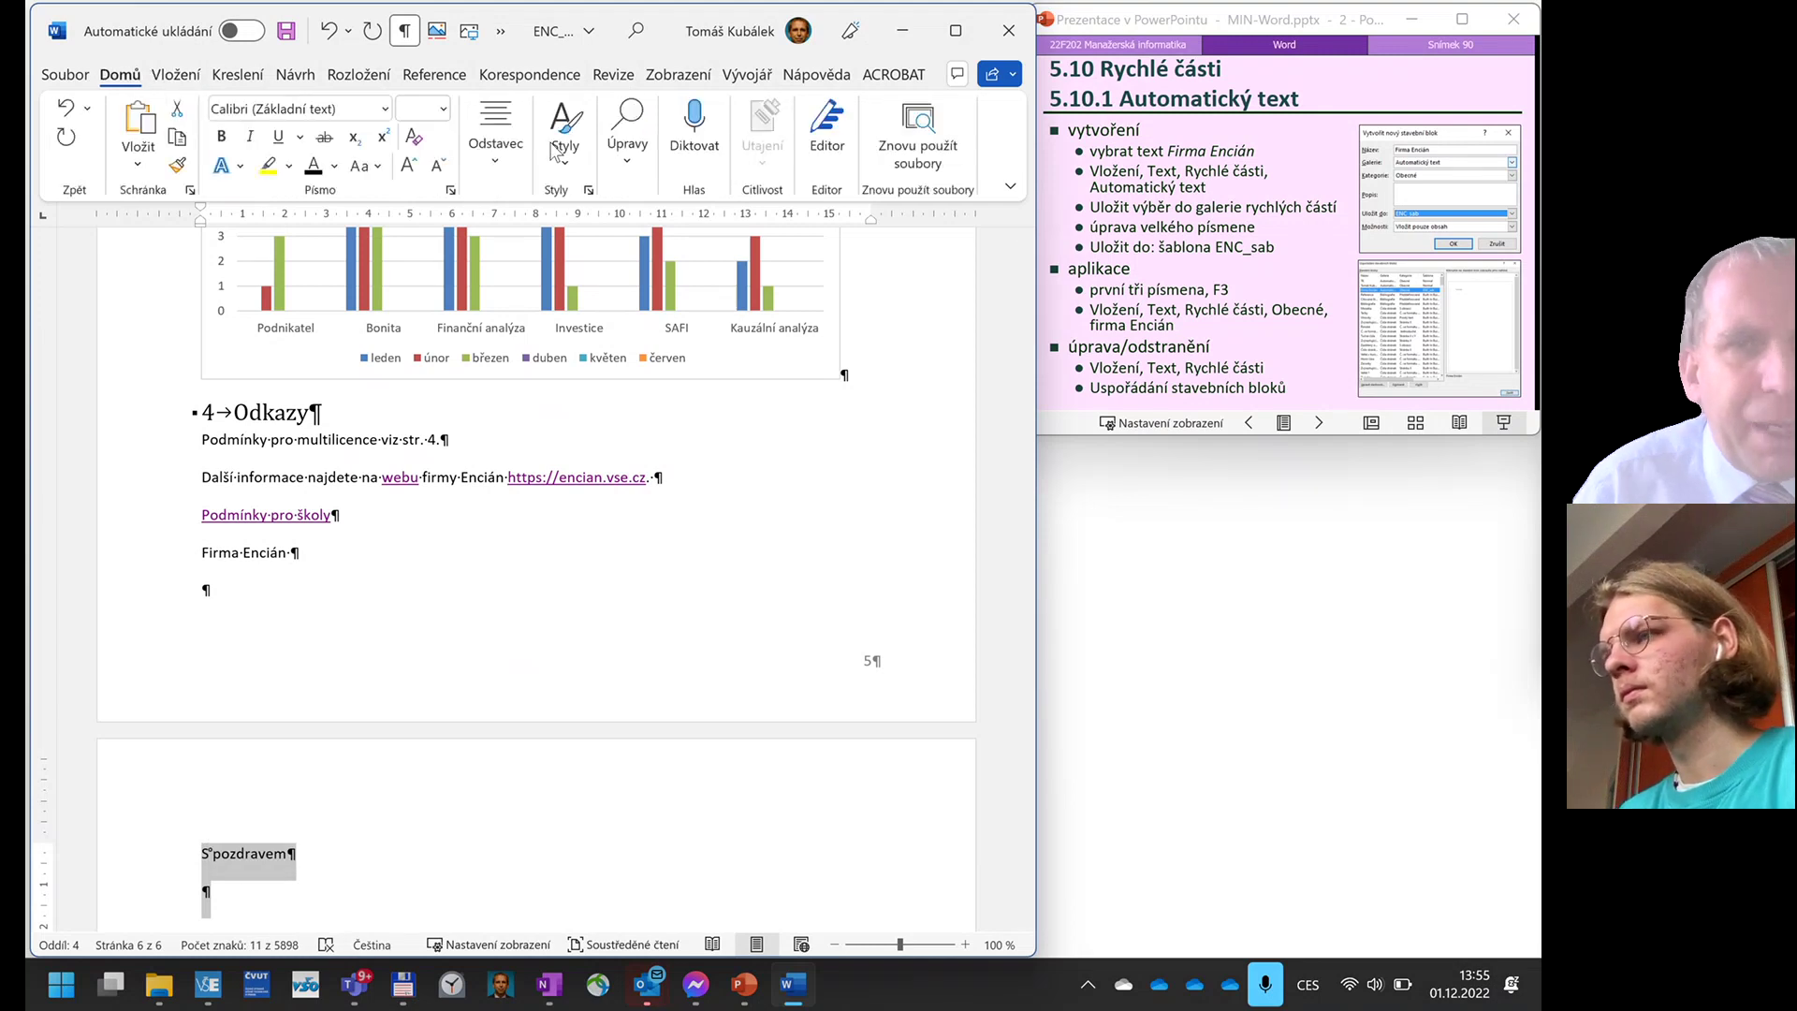
{"action": "left_click", "coordinate": [509, 164]}
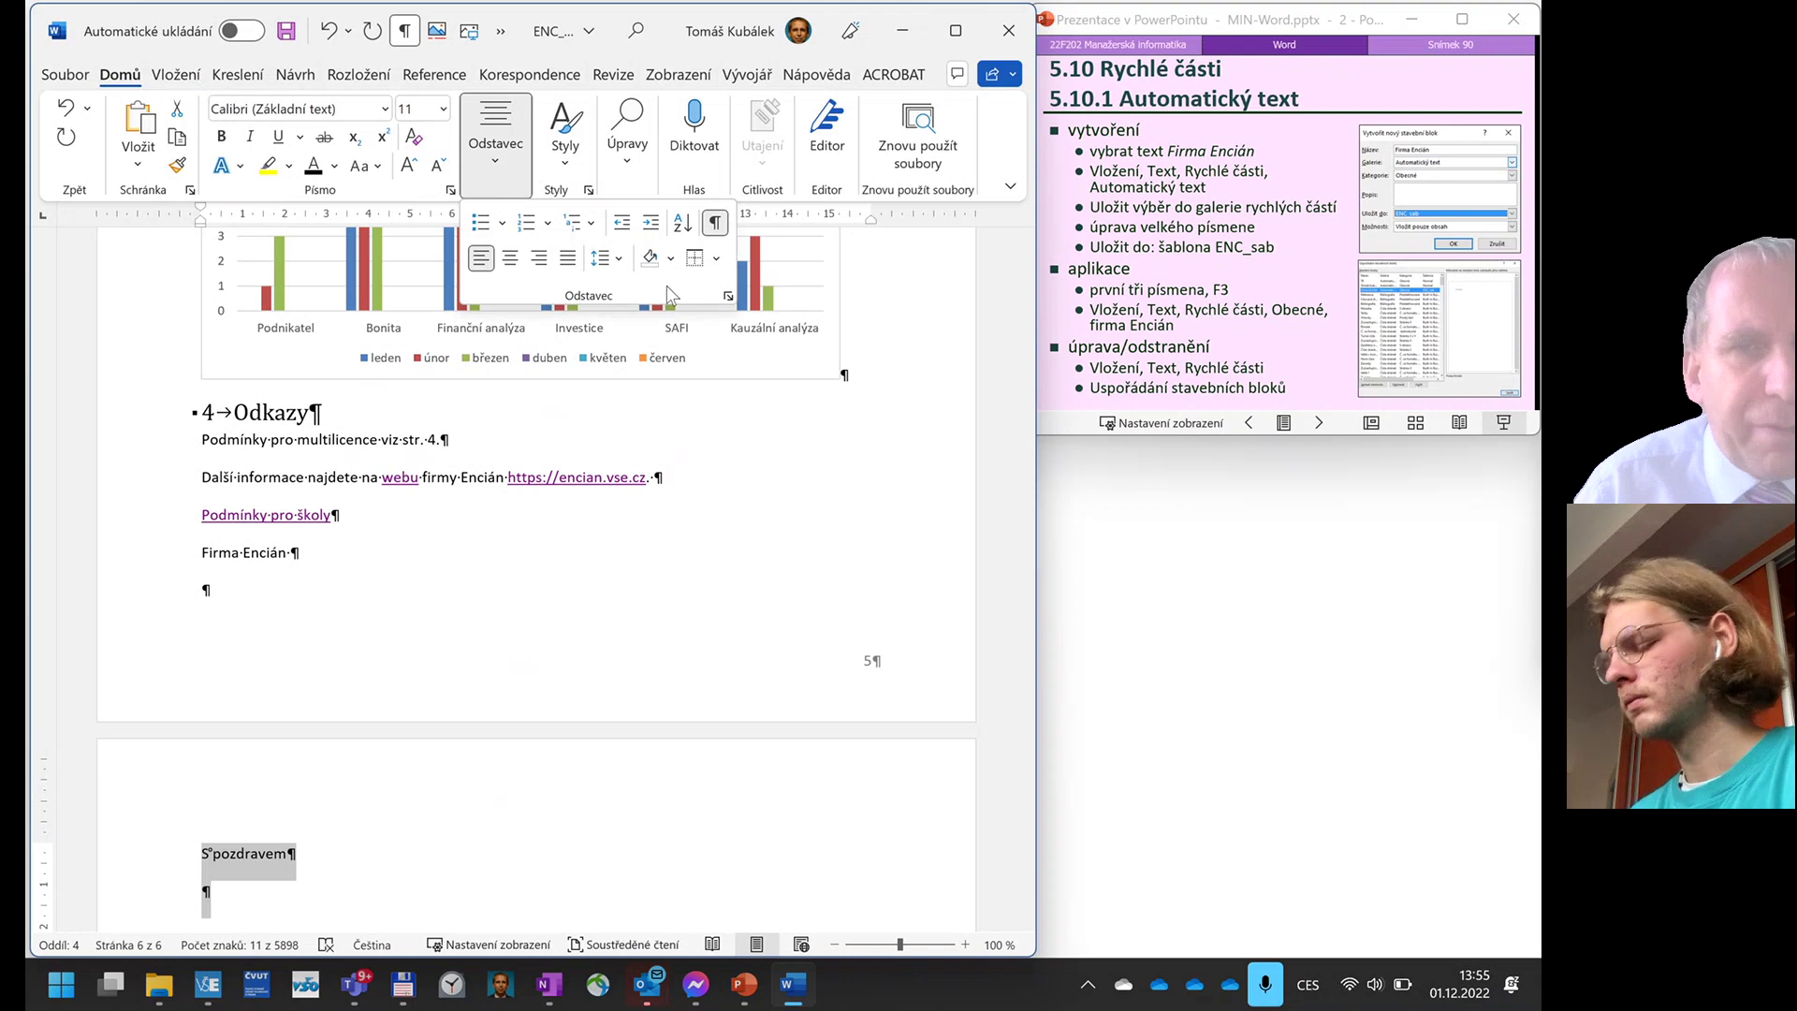
{"action": "left_click", "coordinate": [728, 296]}
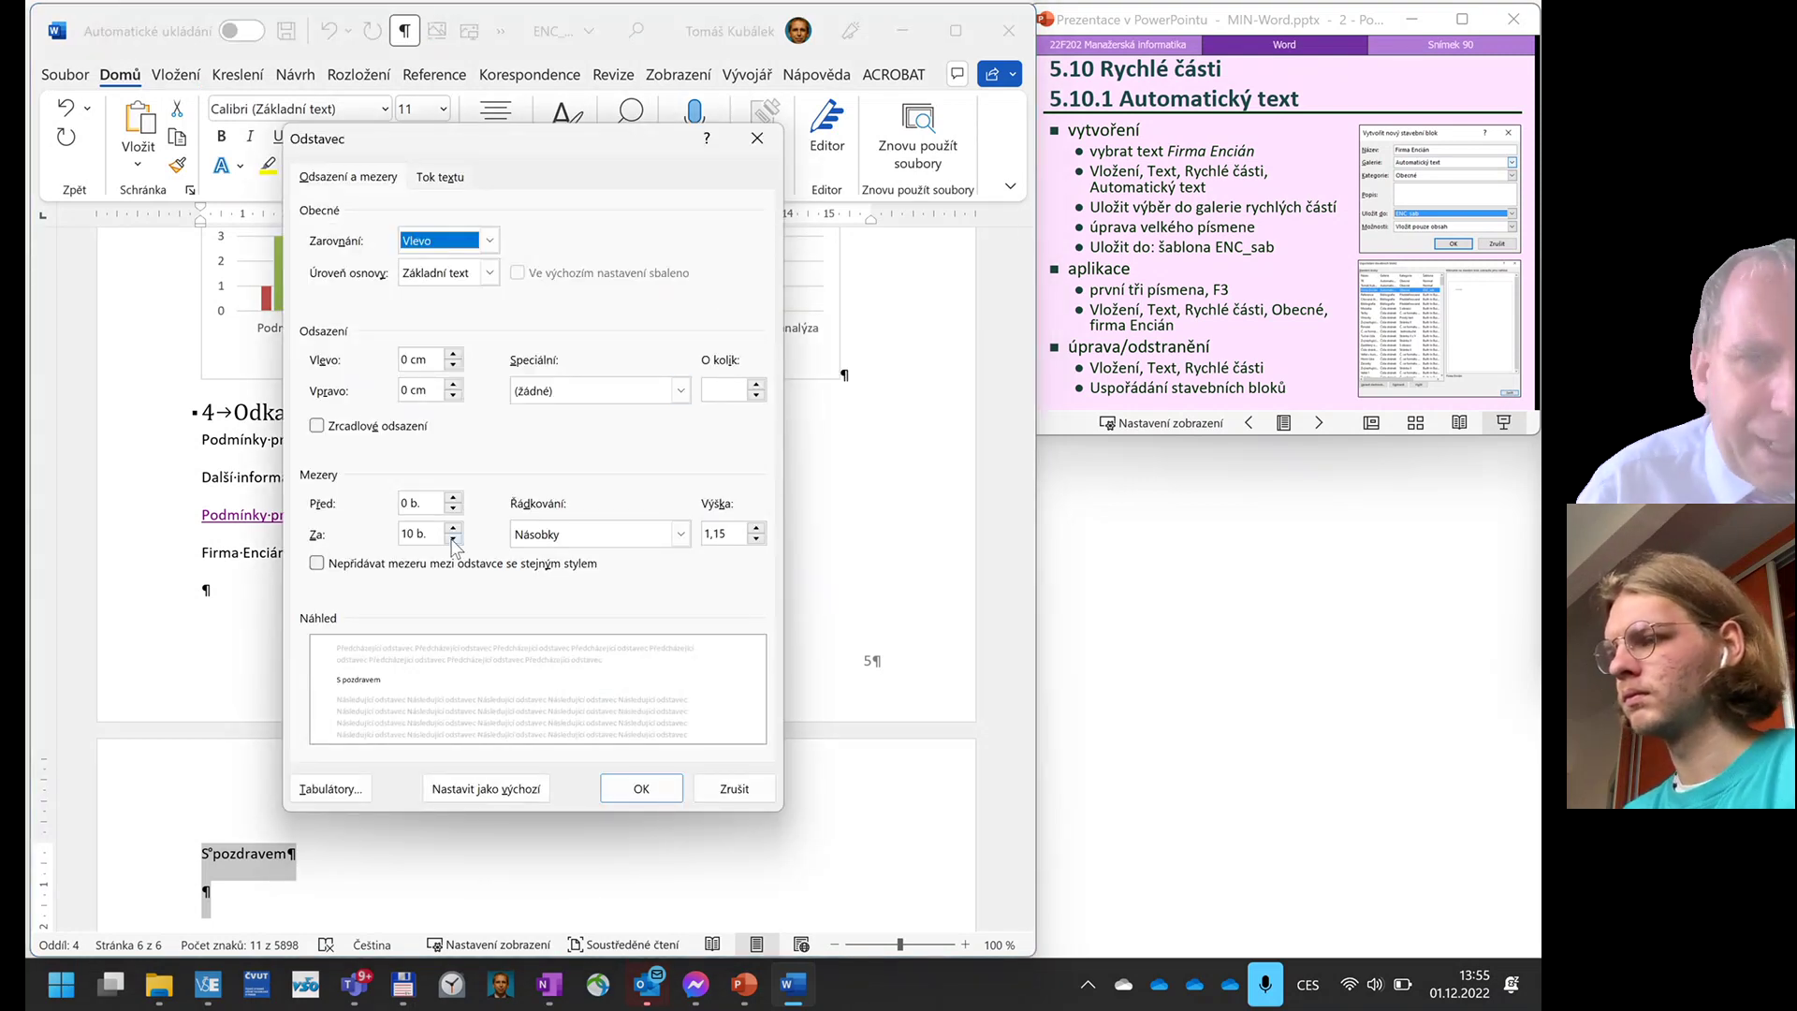
{"action": "left_click", "coordinate": [453, 539]}
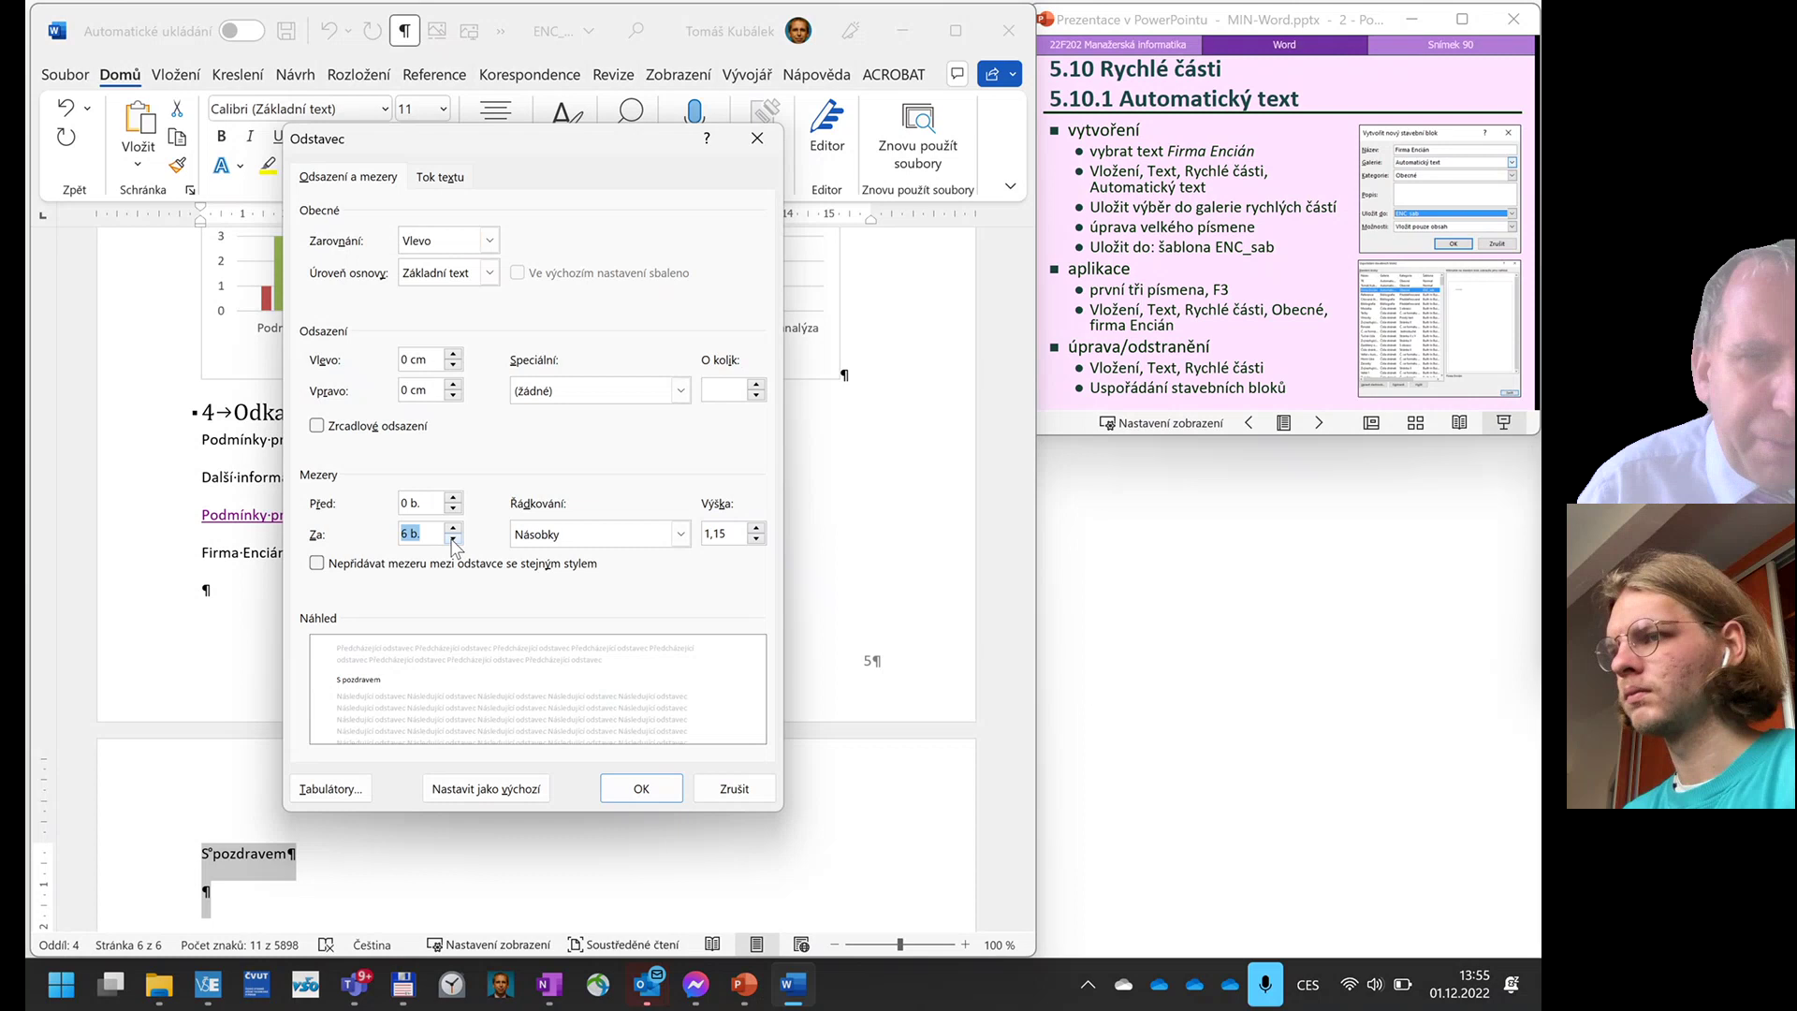
{"action": "left_click", "coordinate": [644, 788]}
{"action": "left_click", "coordinate": [216, 883]}
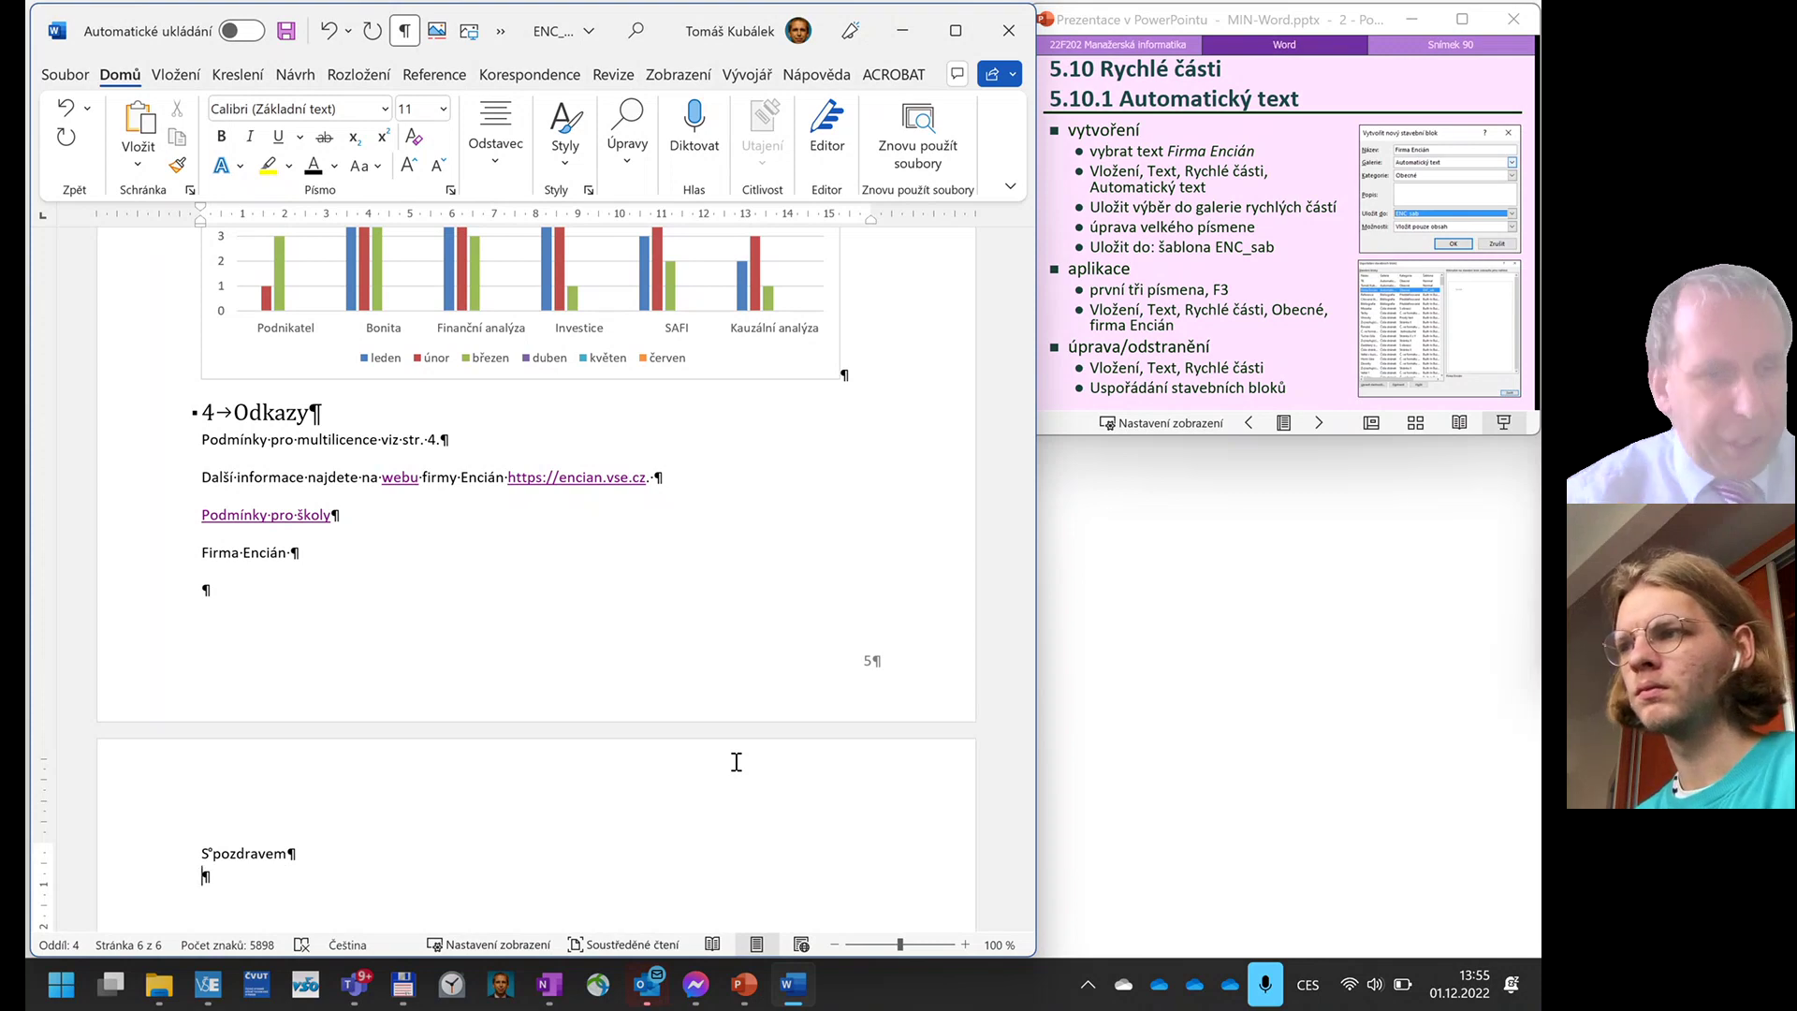
Centre the signer's name and the title ředitel on a 12 cm tab stop, then select the closing block.
{"action": "key", "text": "Tab"}
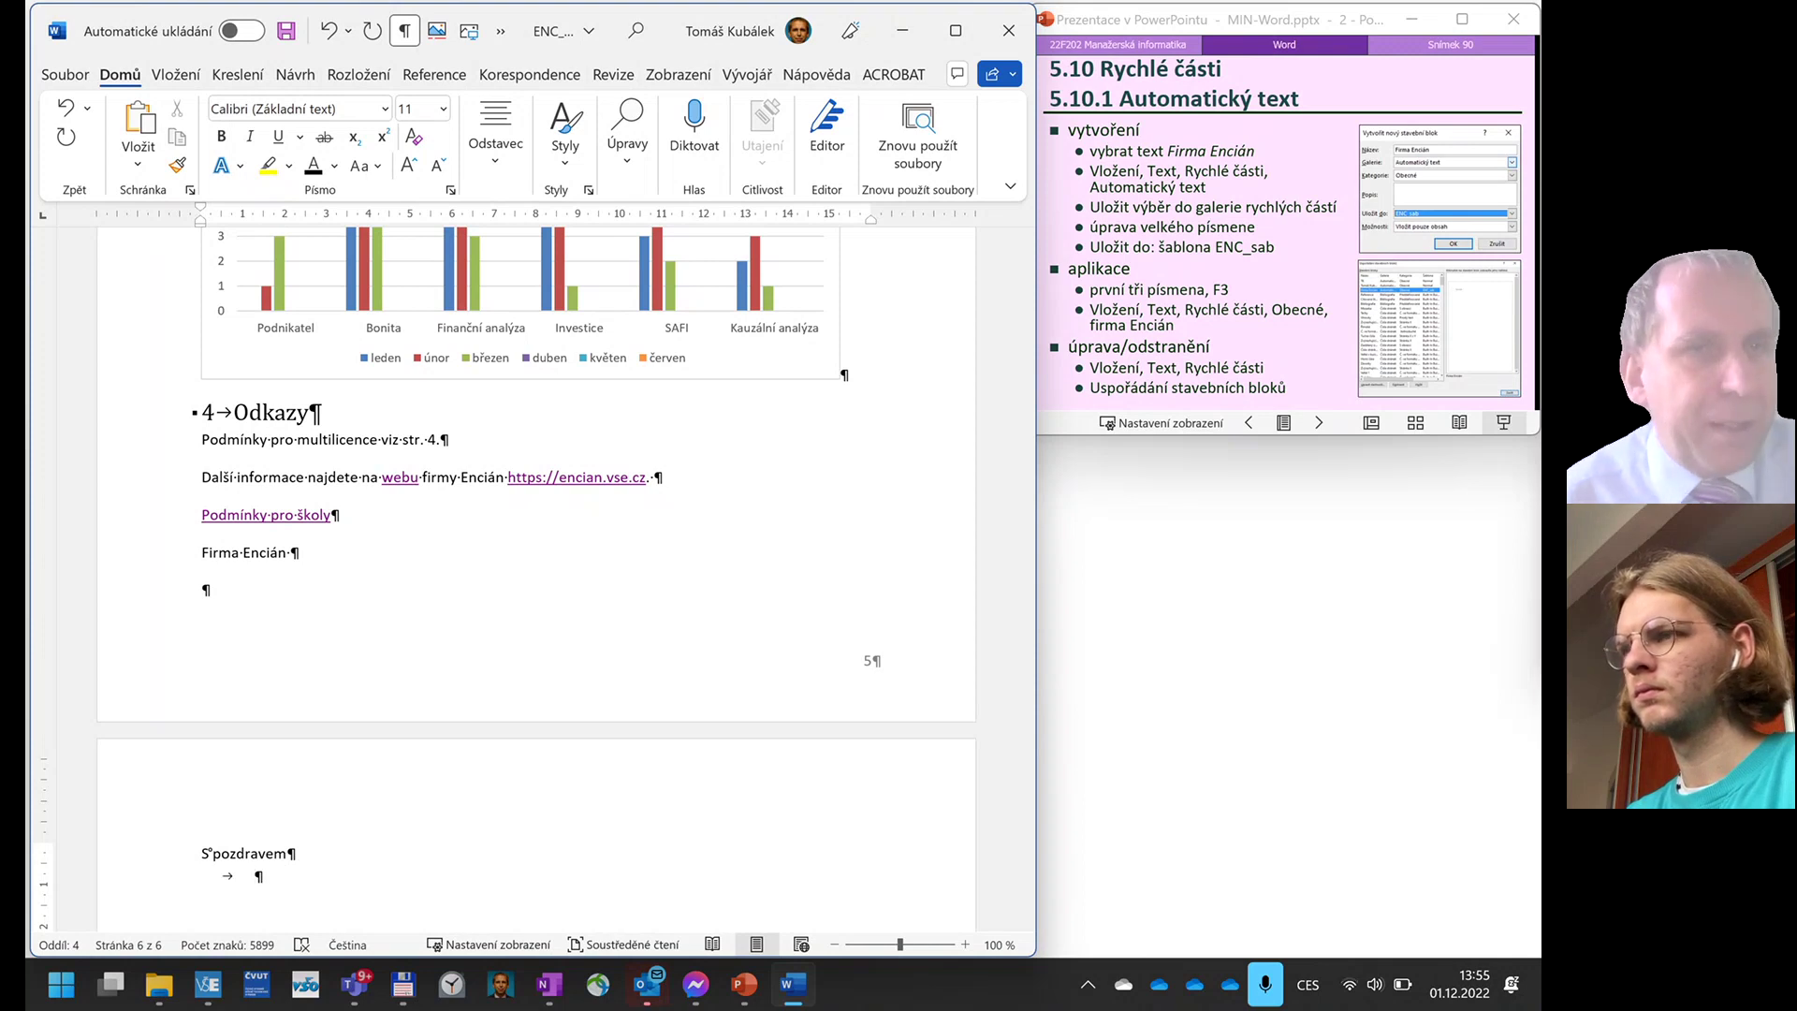
{"action": "left_click", "coordinate": [47, 219]}
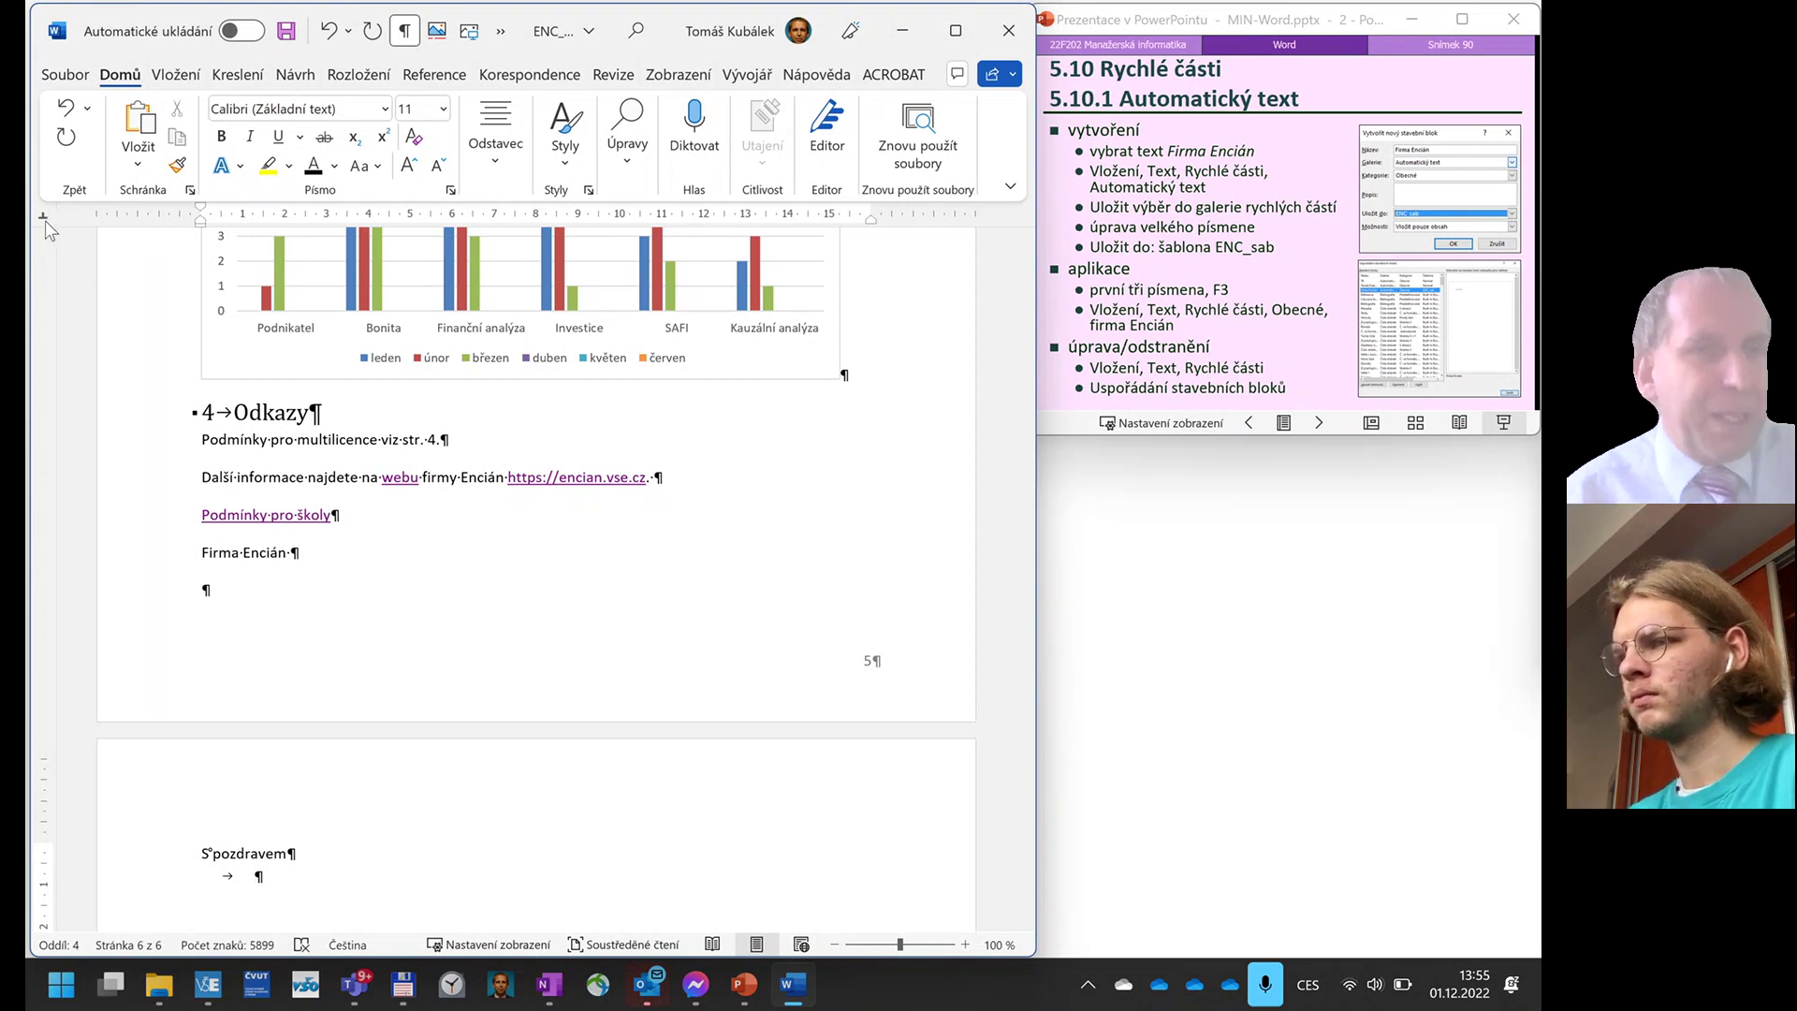
{"action": "left_click", "coordinate": [704, 217]}
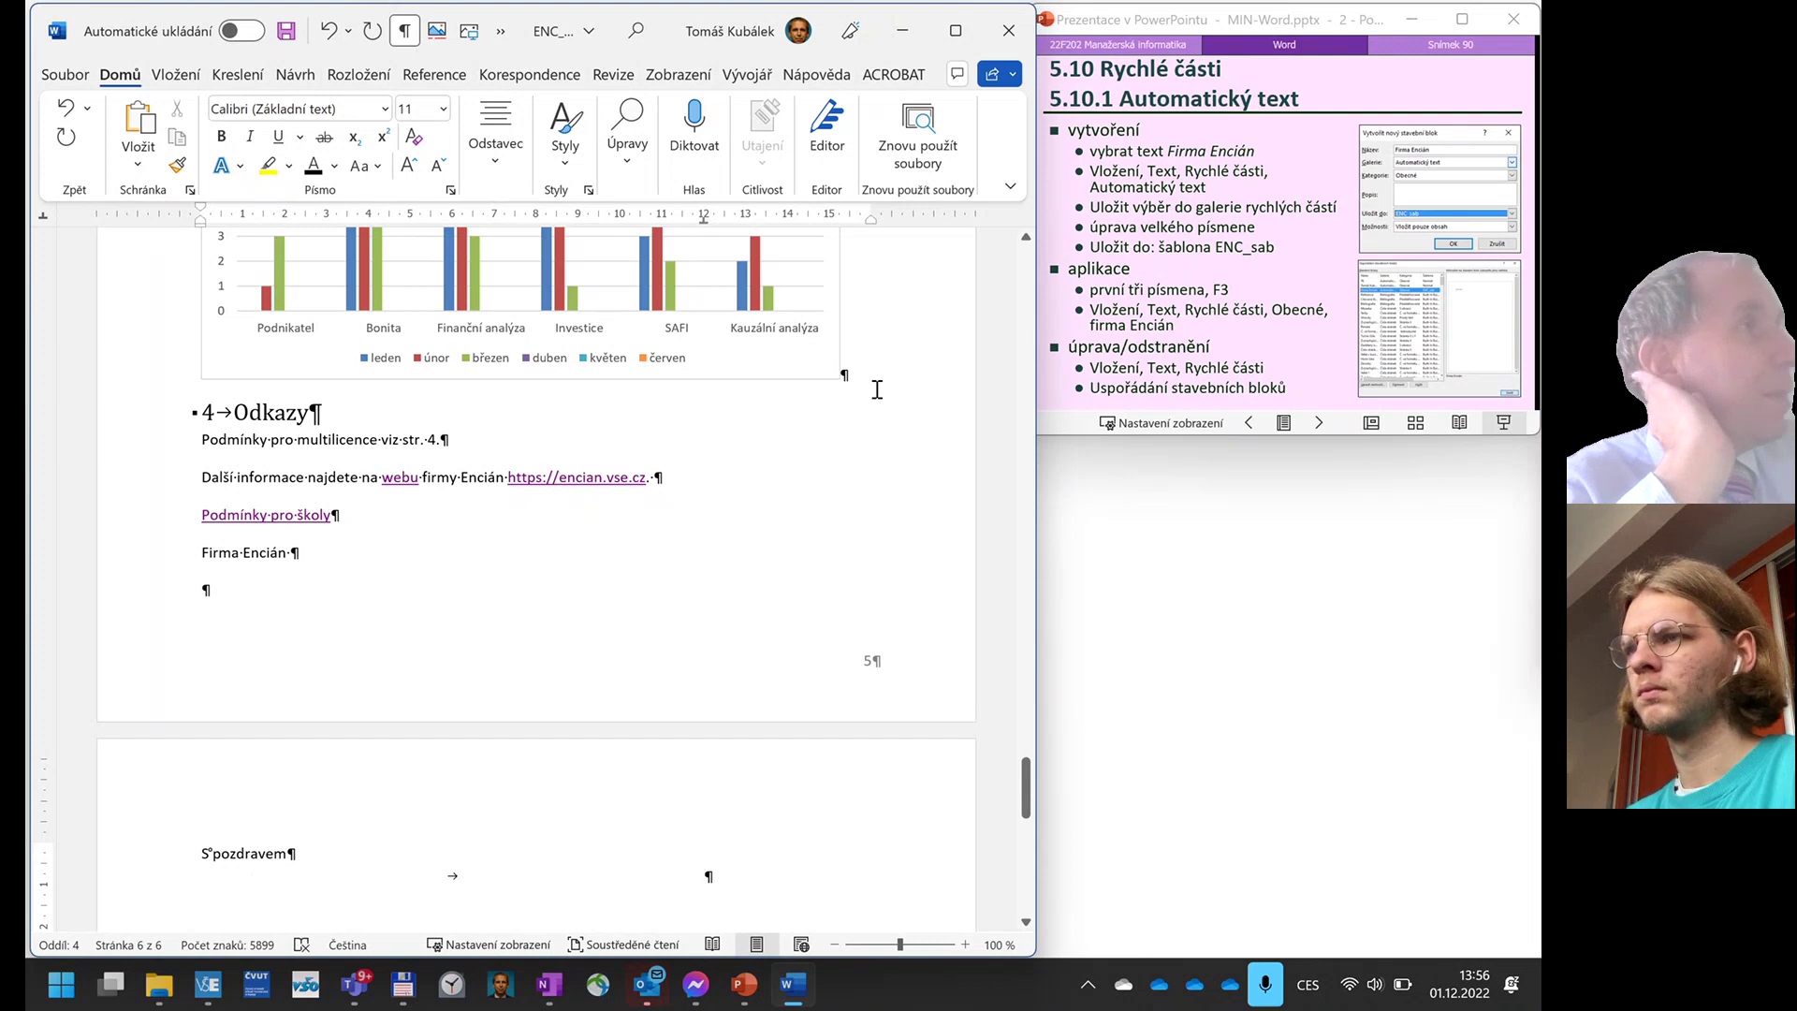
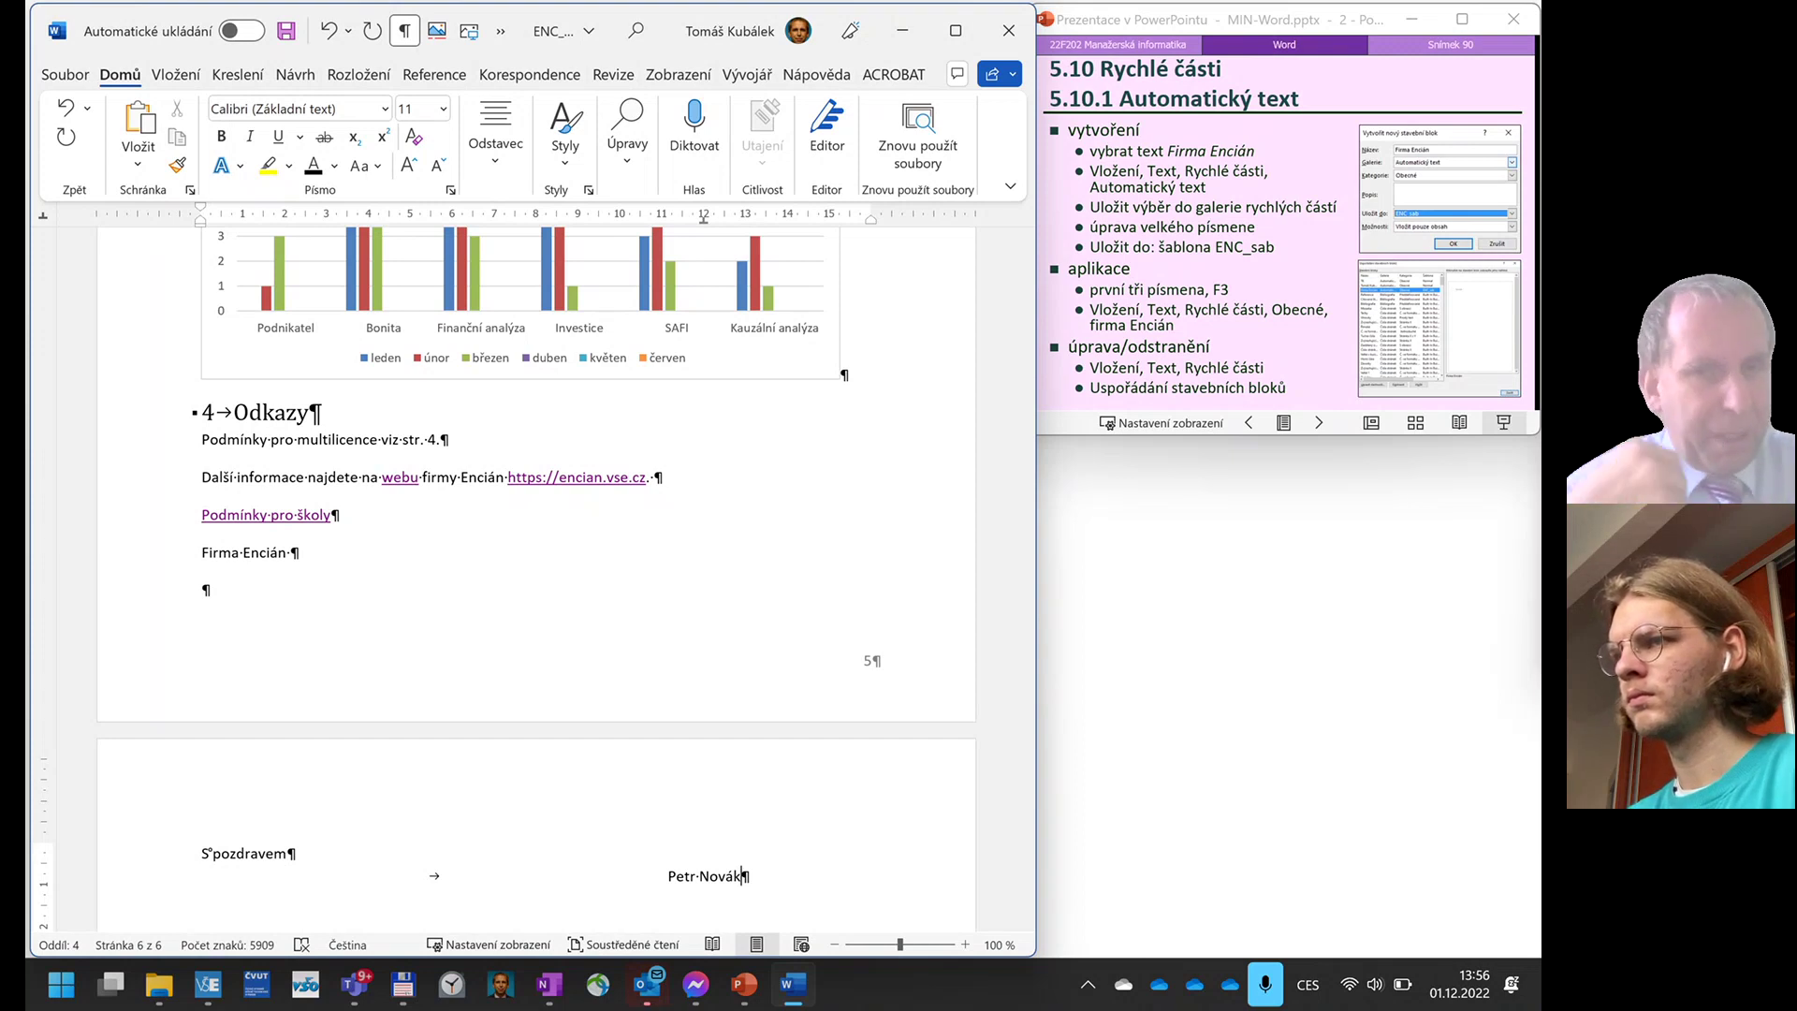
{"action": "key", "text": "Return"}
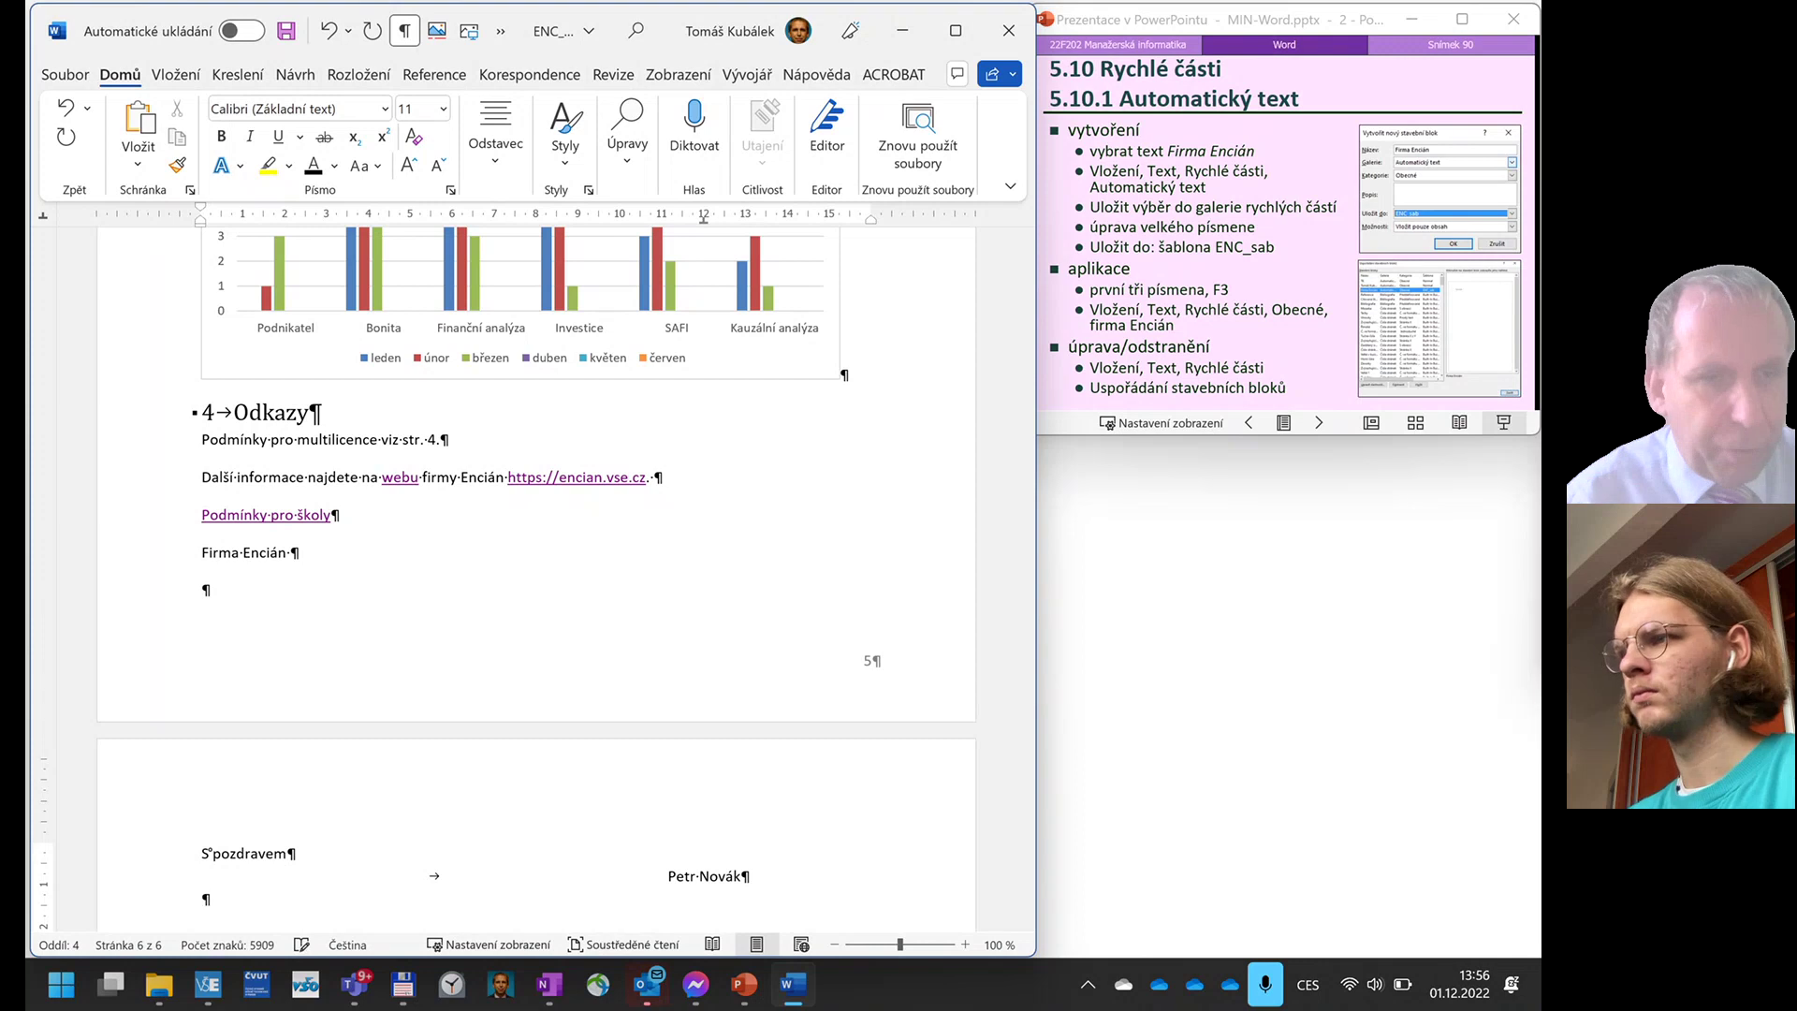
{"action": "key", "text": "Tab"}
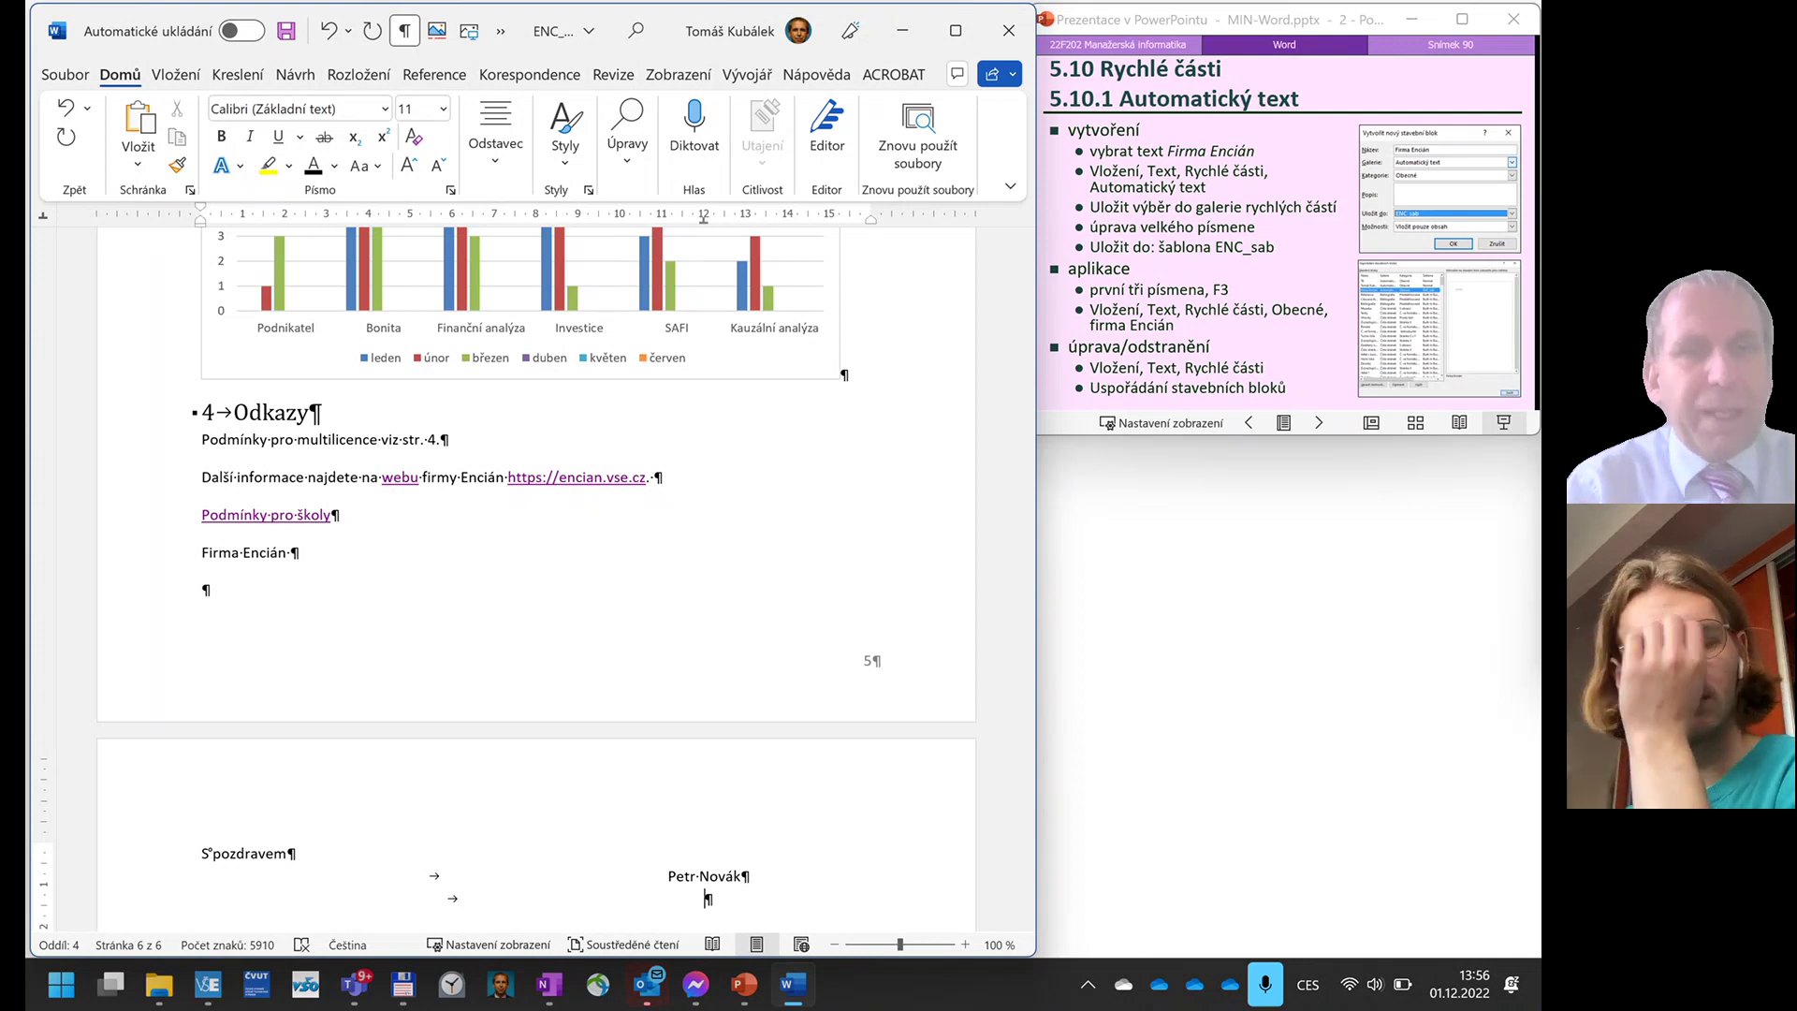
{"action": "type", "text": "ř"}
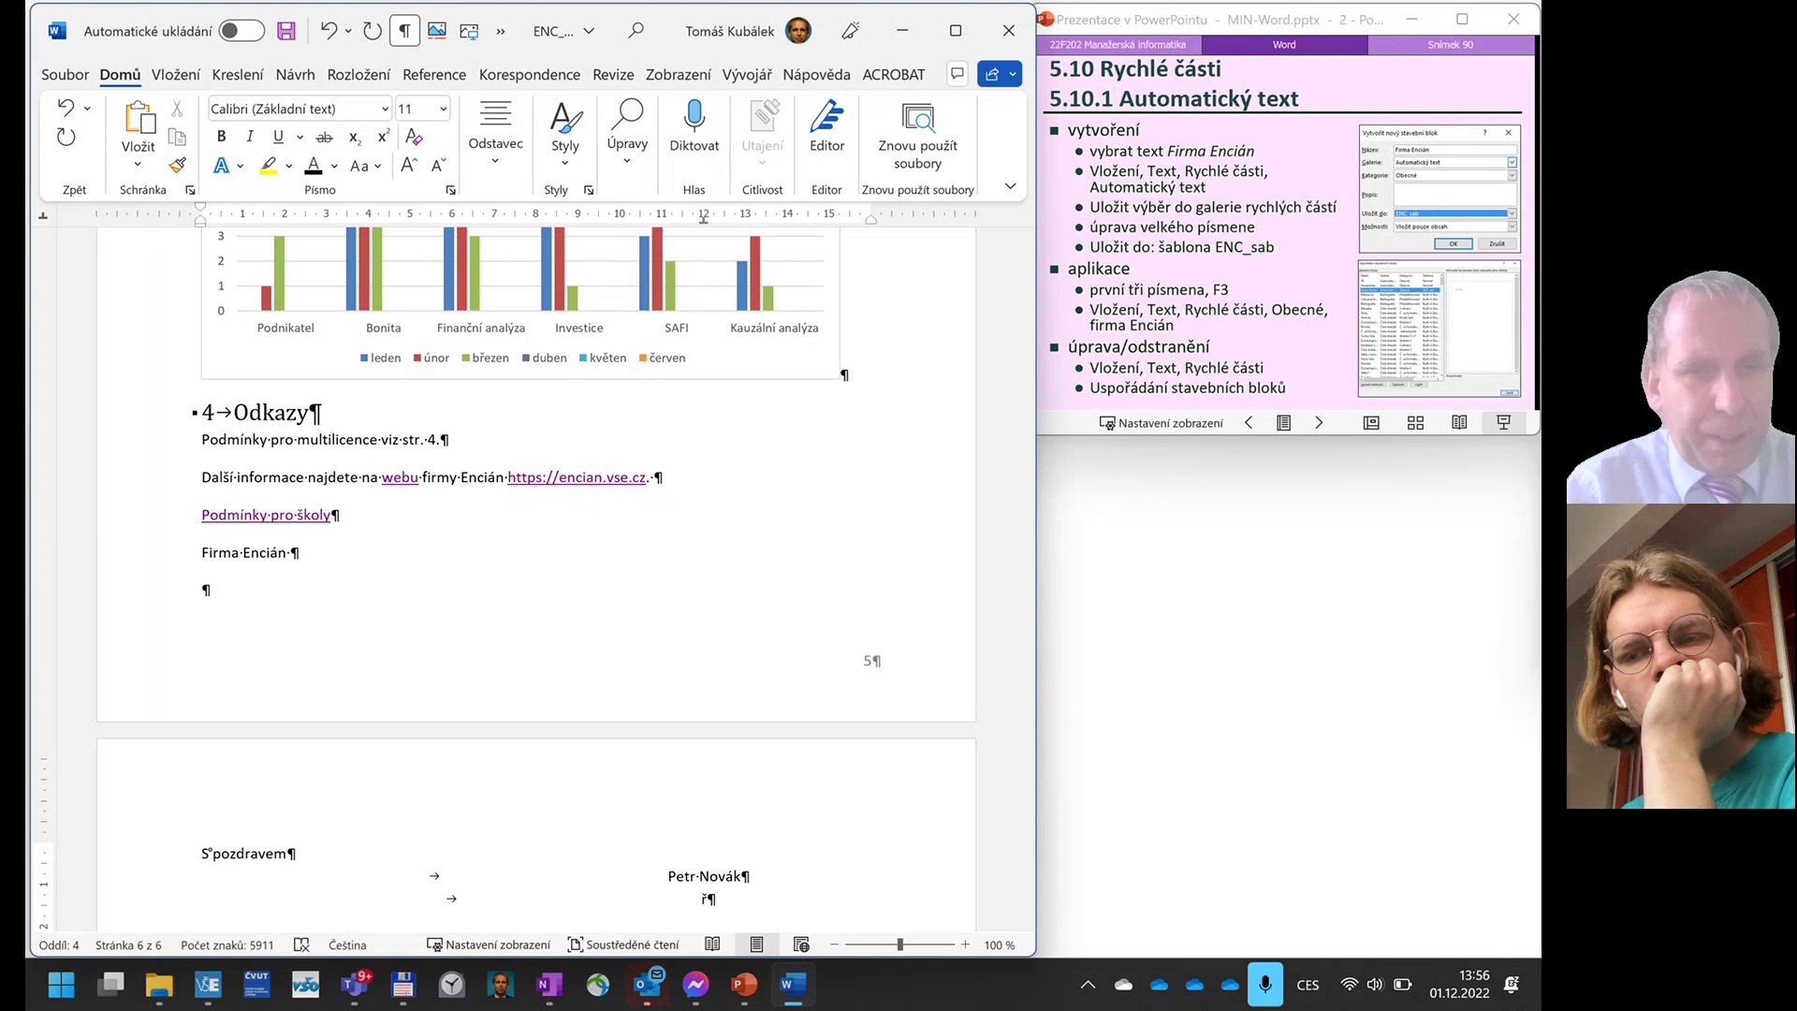
{"action": "type", "text": "editel"}
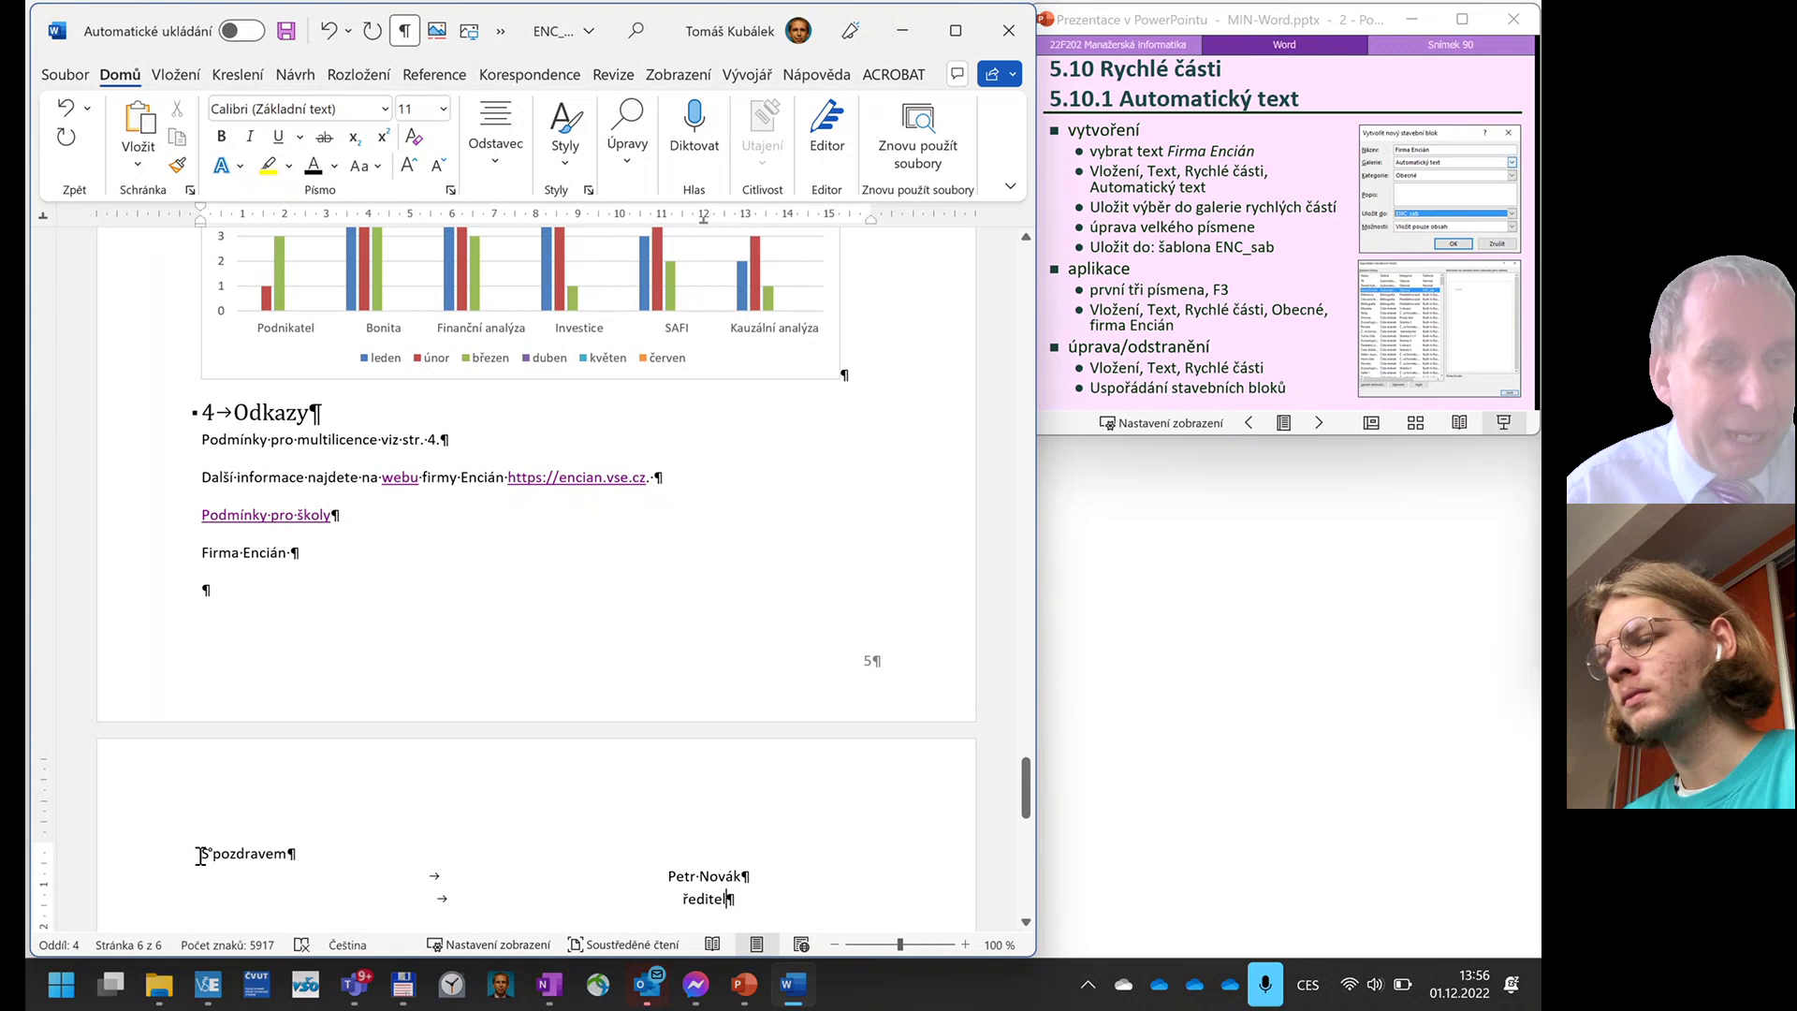
{"action": "left_click_drag", "start_coordinate": [200, 857], "coordinate": [296, 863]}
{"action": "left_click_drag", "start_coordinate": [531, 866], "coordinate": [753, 899]}
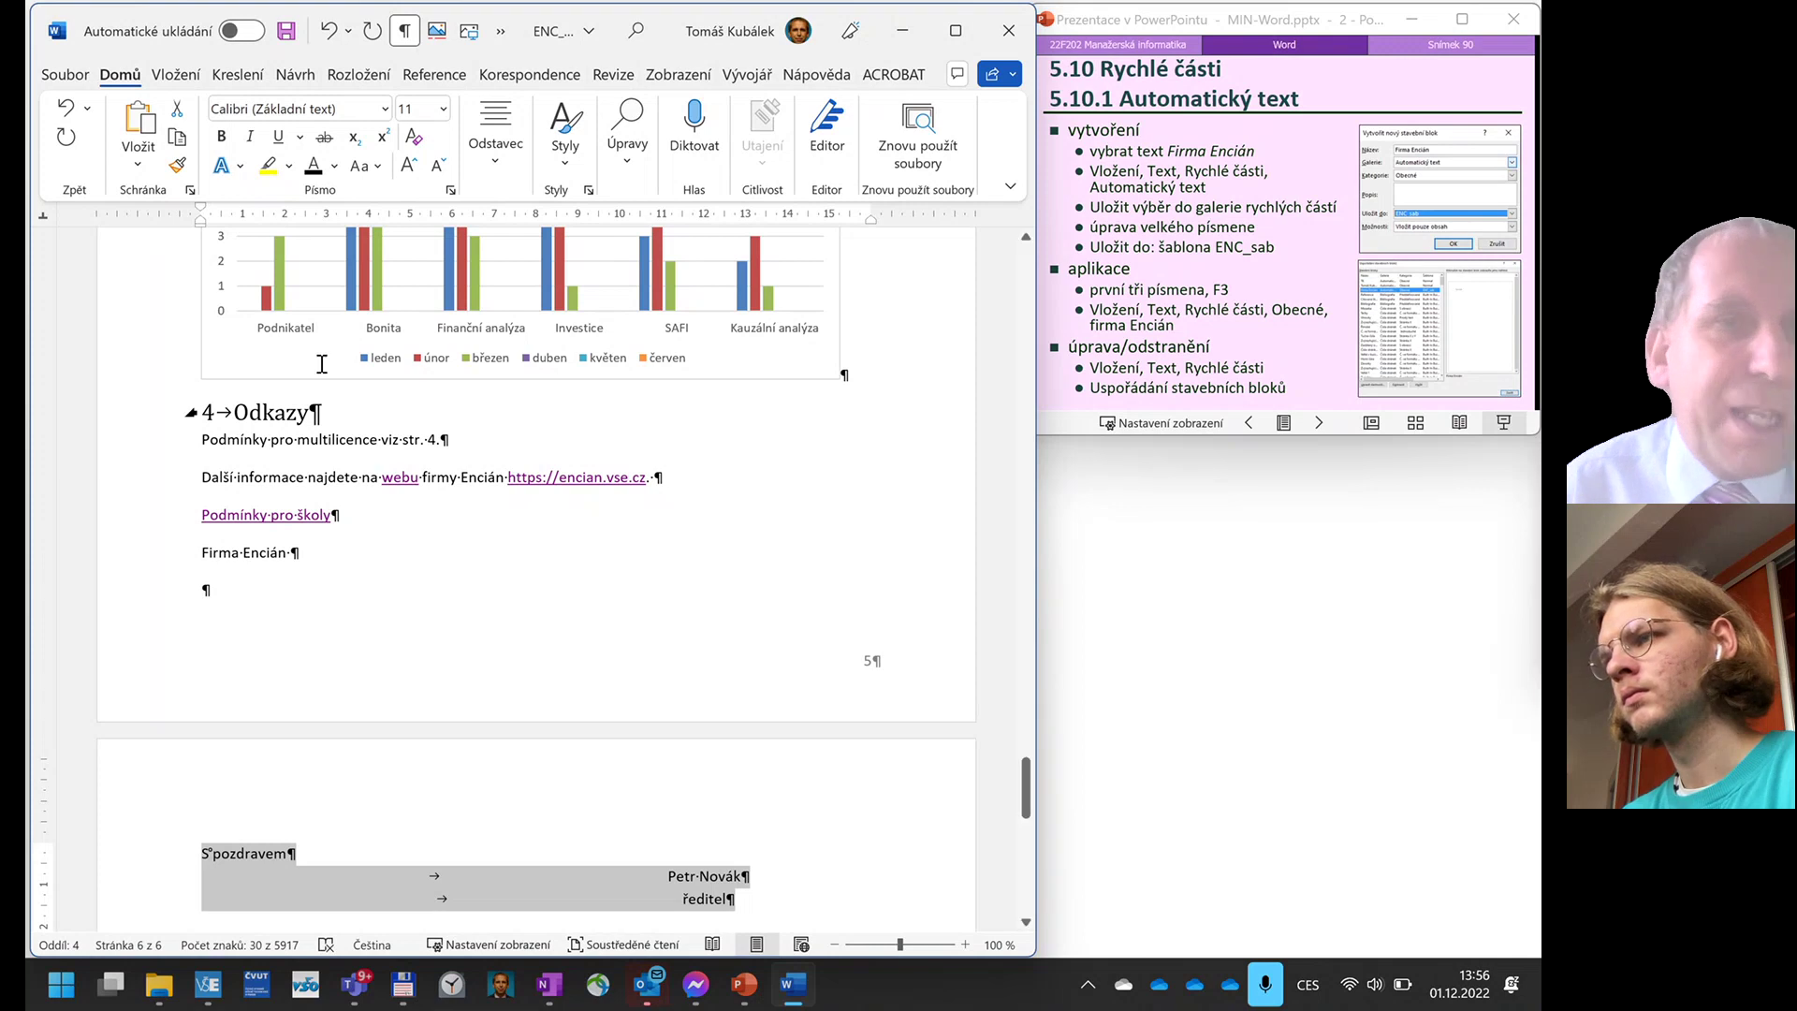
Save the signature block as the AutoText entry Pozdrav, then delete it from the document.
{"action": "left_click", "coordinate": [176, 75]}
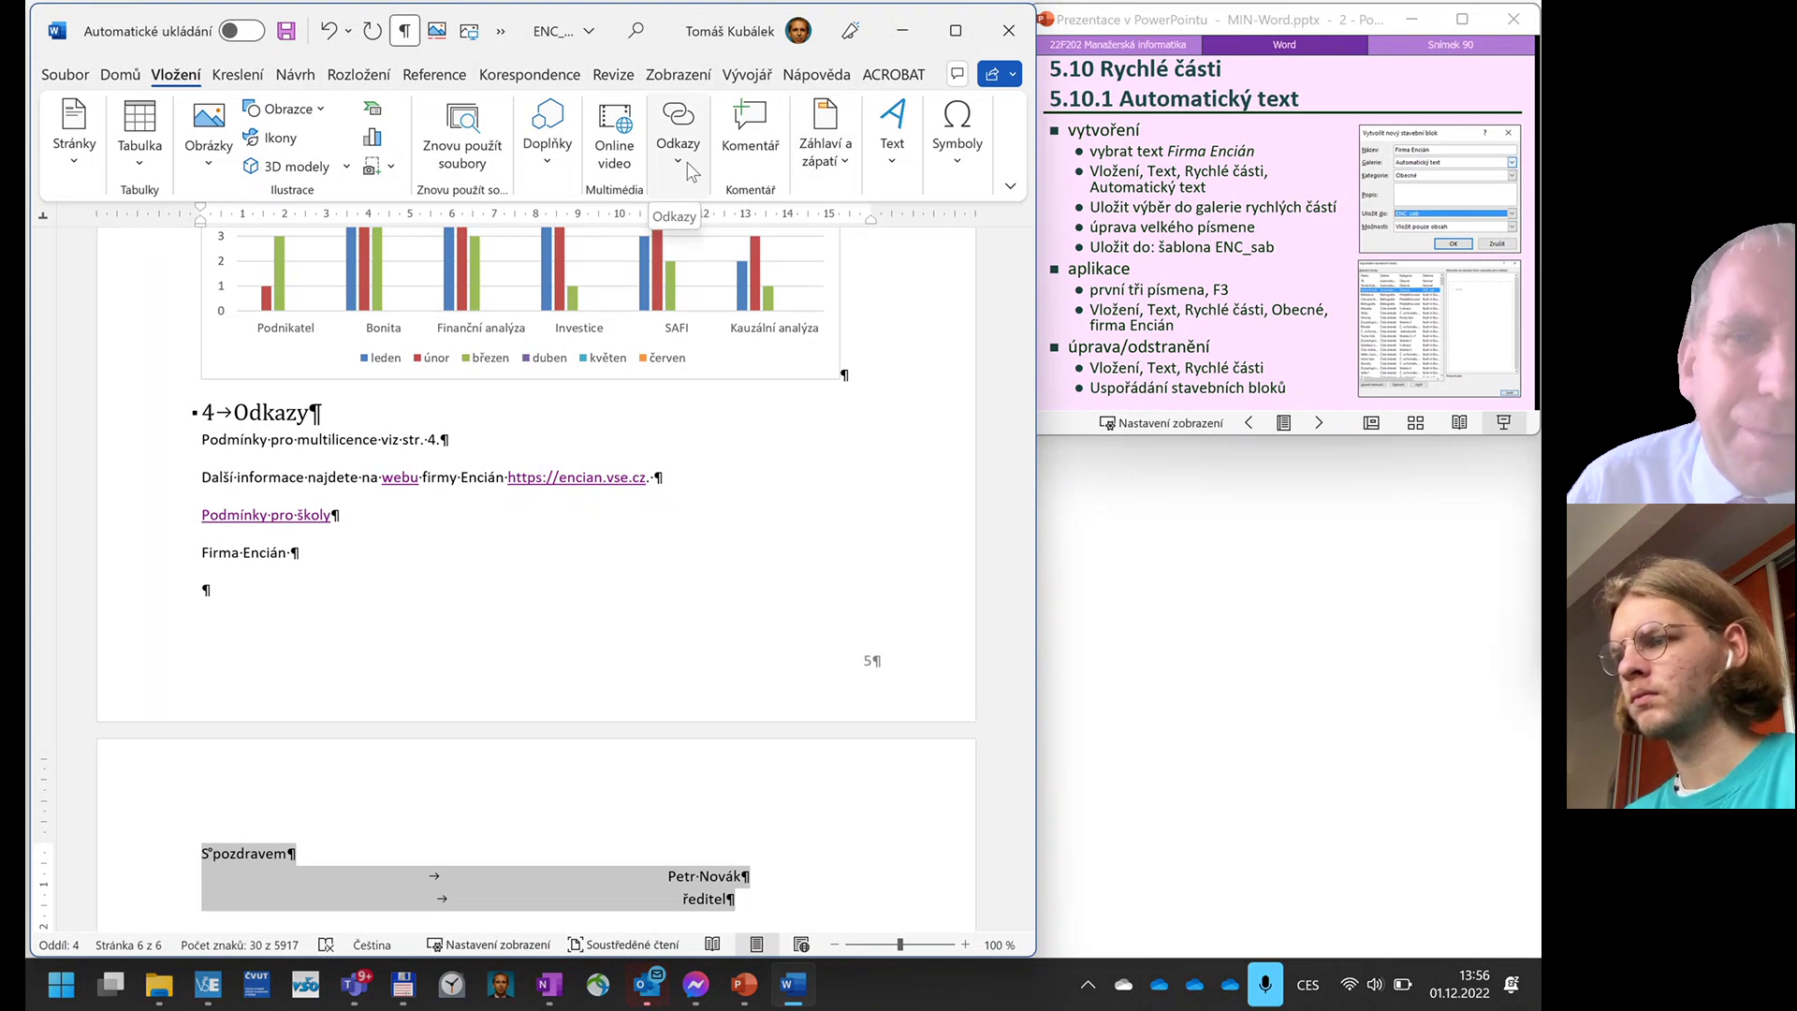
{"action": "left_click", "coordinate": [892, 131]}
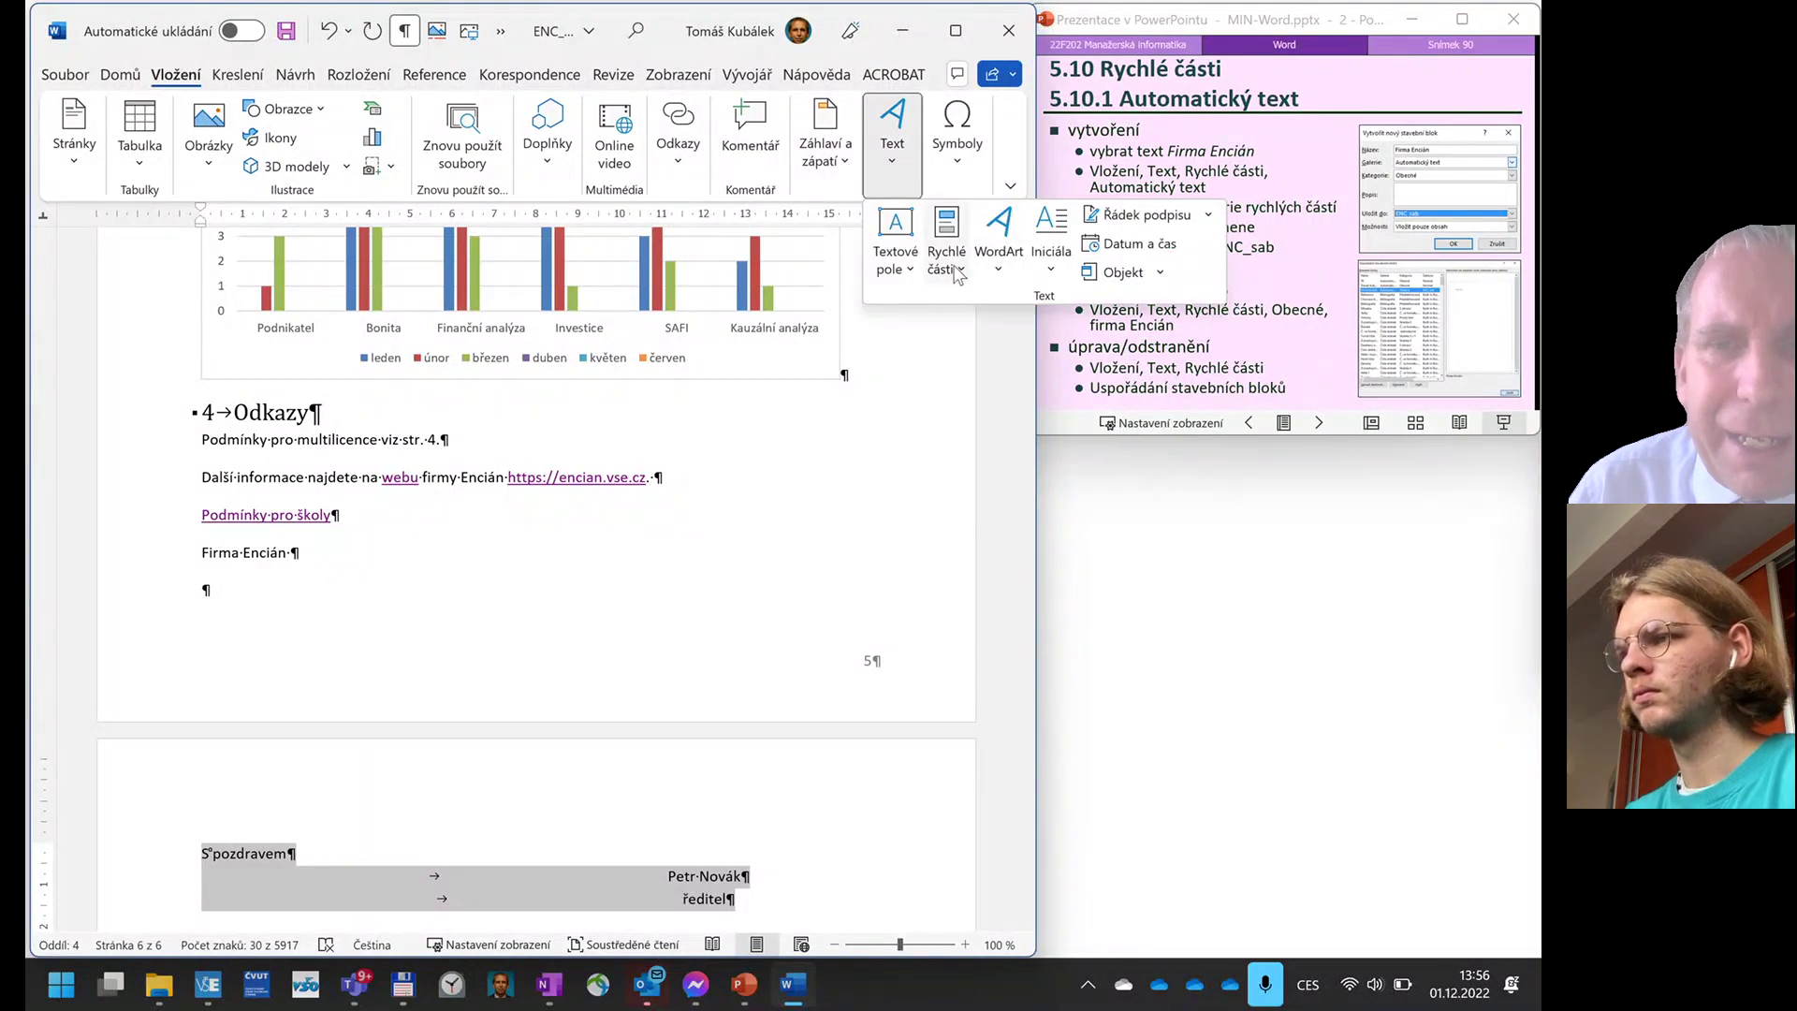
{"action": "left_click", "coordinate": [957, 271]}
{"action": "mouse_move", "coordinate": [1014, 303]}
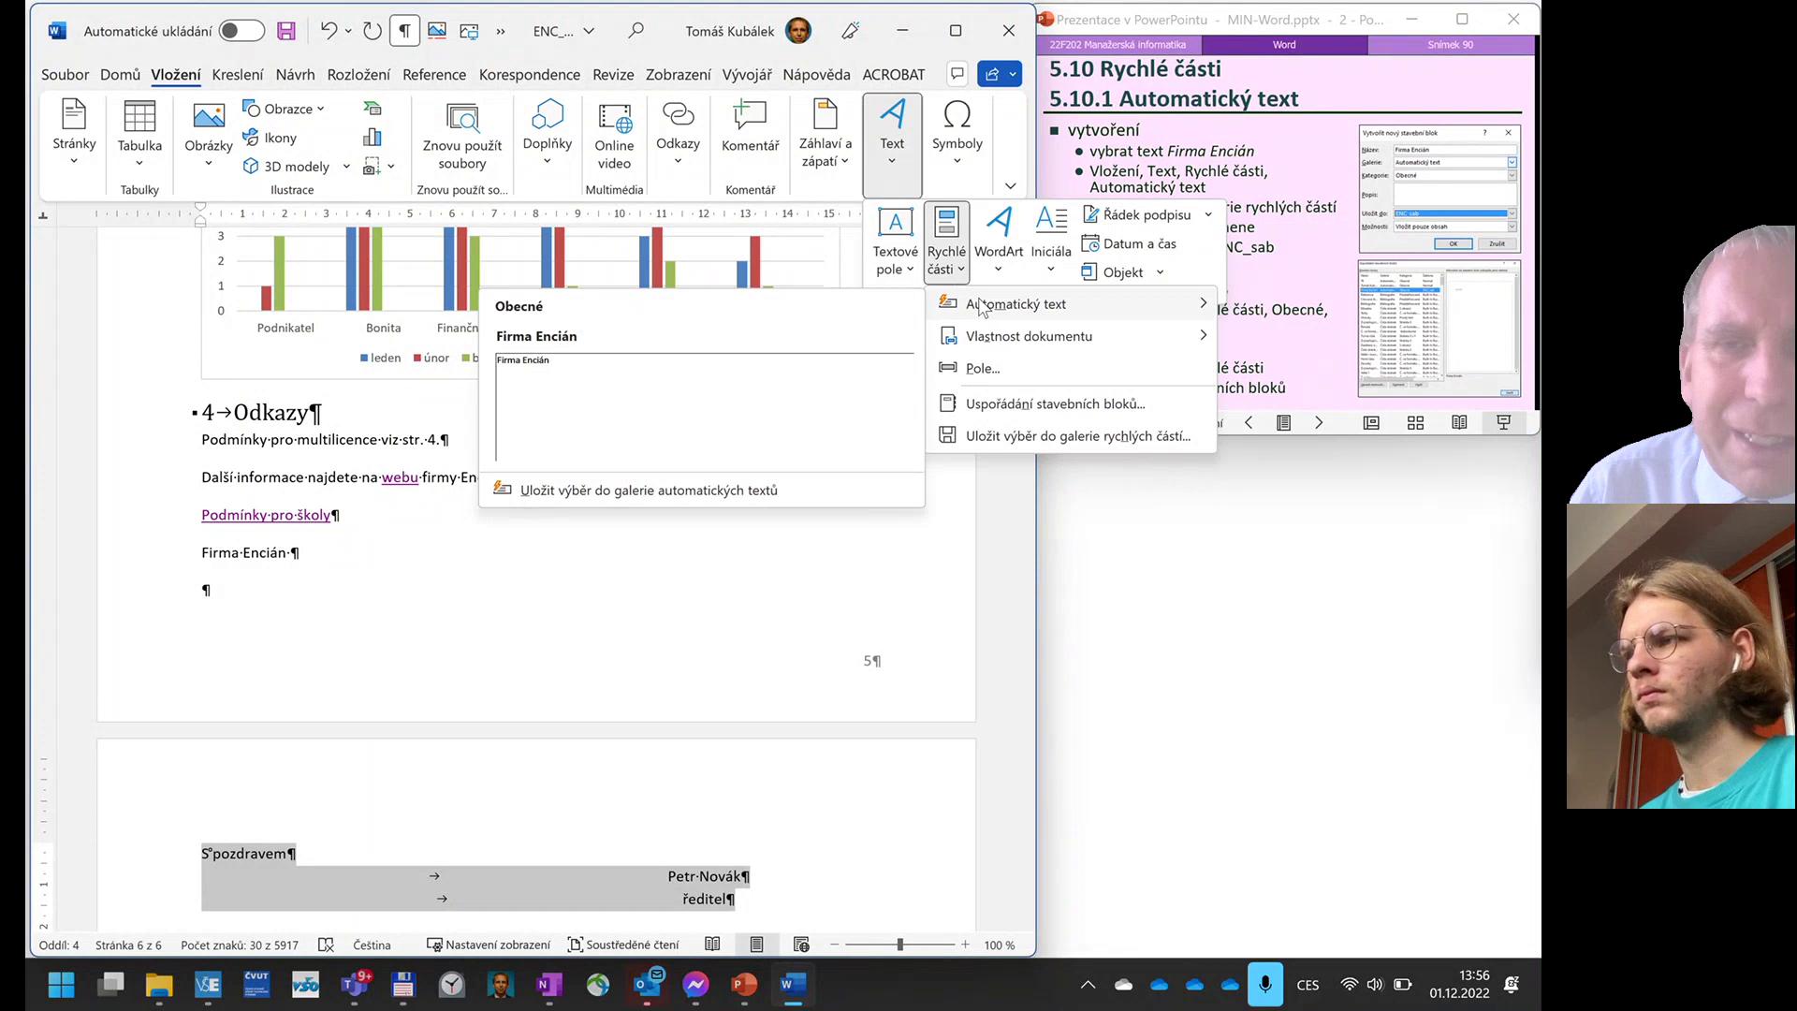
{"action": "left_click", "coordinate": [631, 491]}
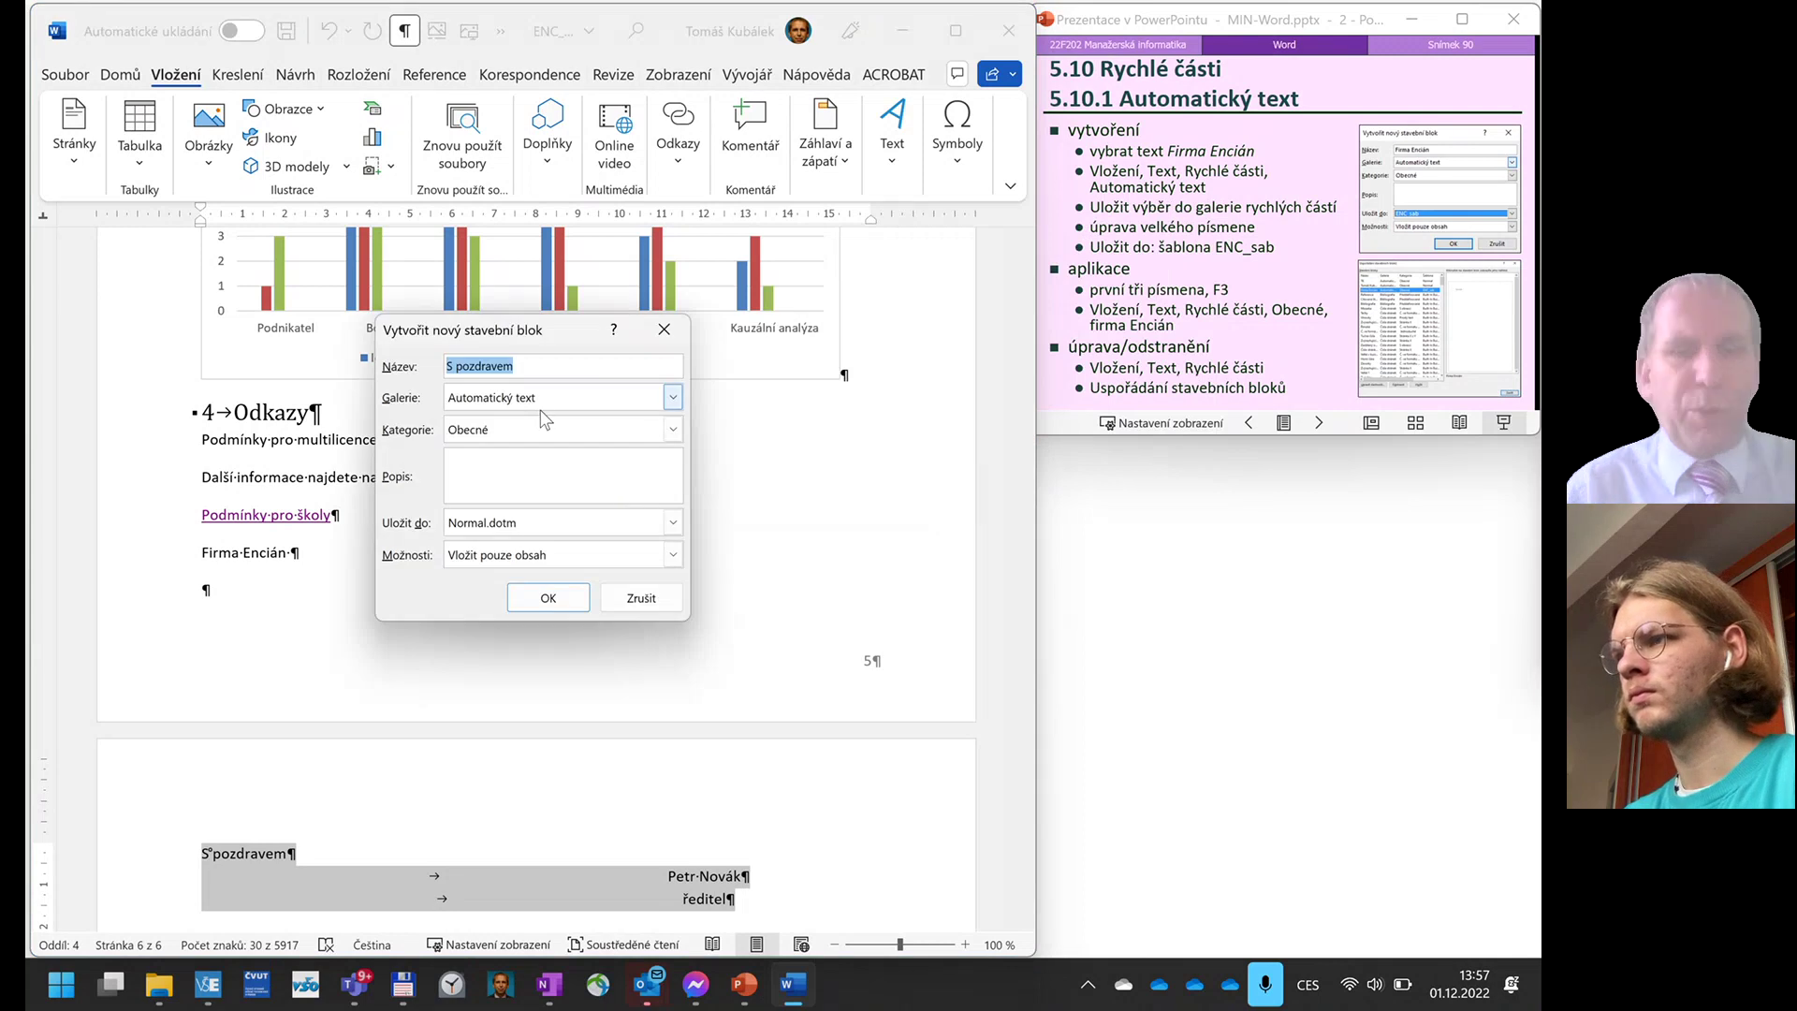
{"action": "type", "text": "P"}
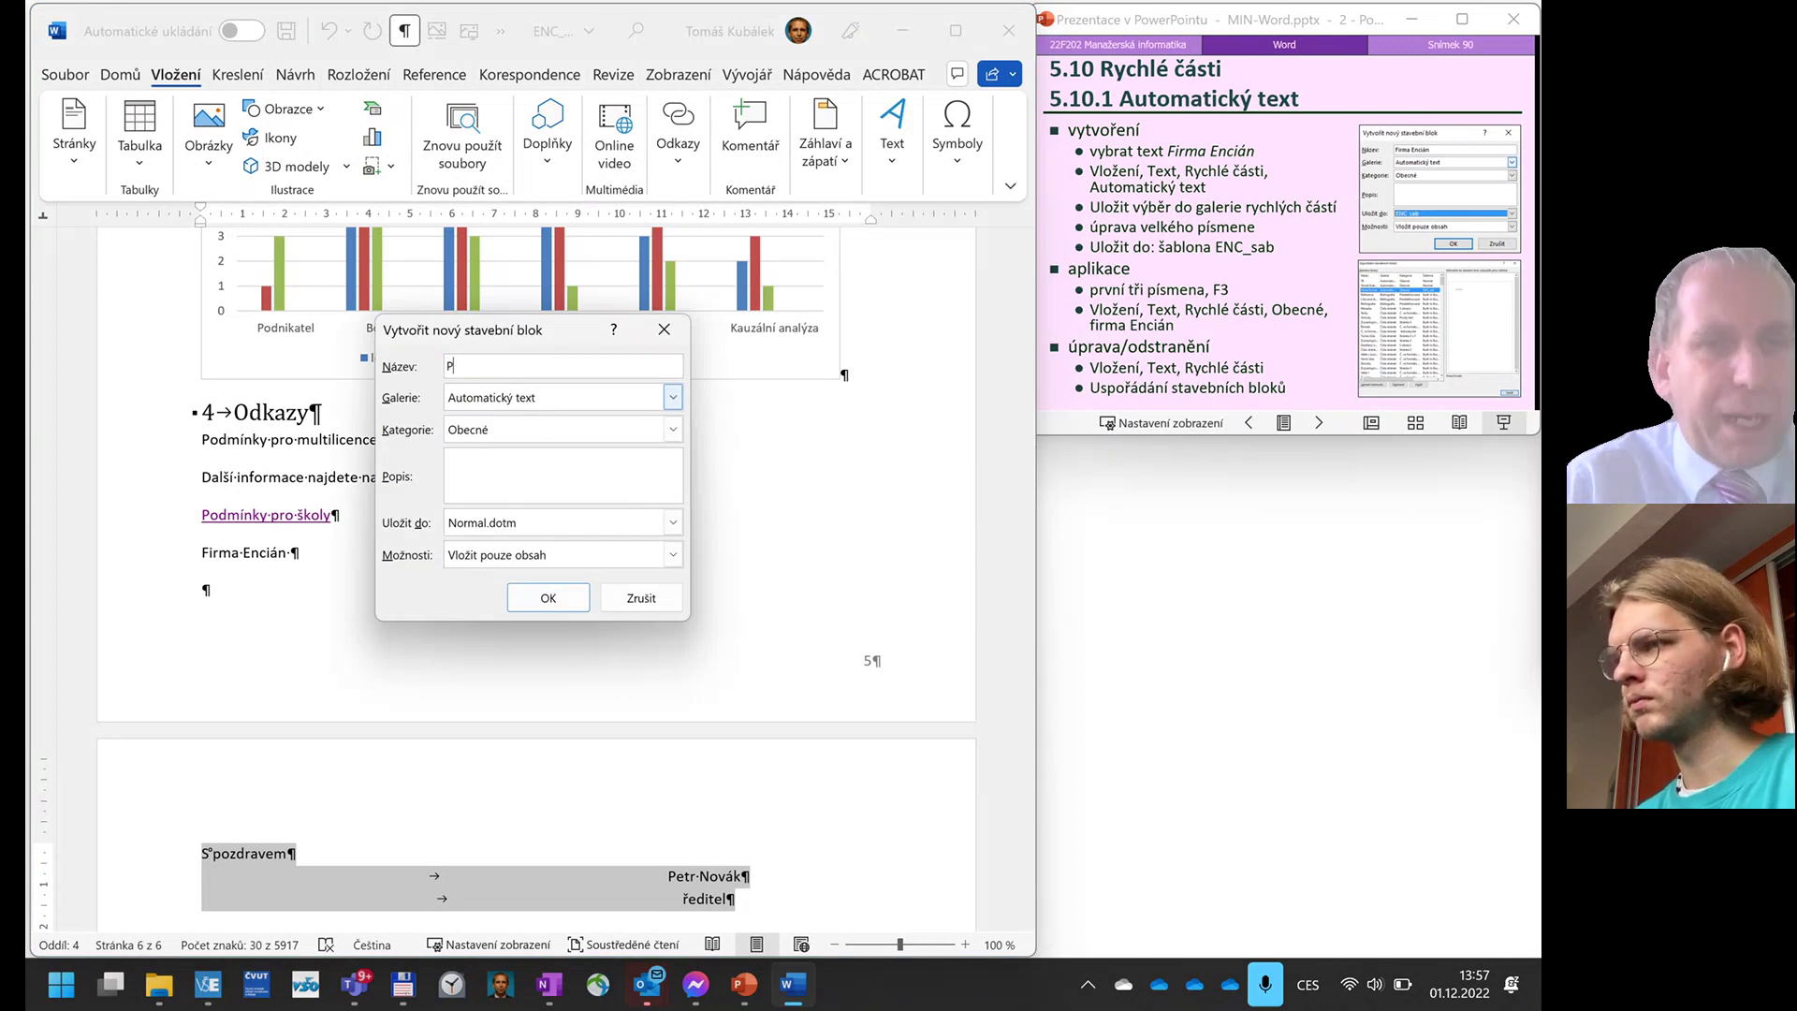
{"action": "type", "text": "ozo"}
{"action": "key", "text": "BackSpace"}
{"action": "key", "text": "BackSpace"}
{"action": "type", "text": "drav"}
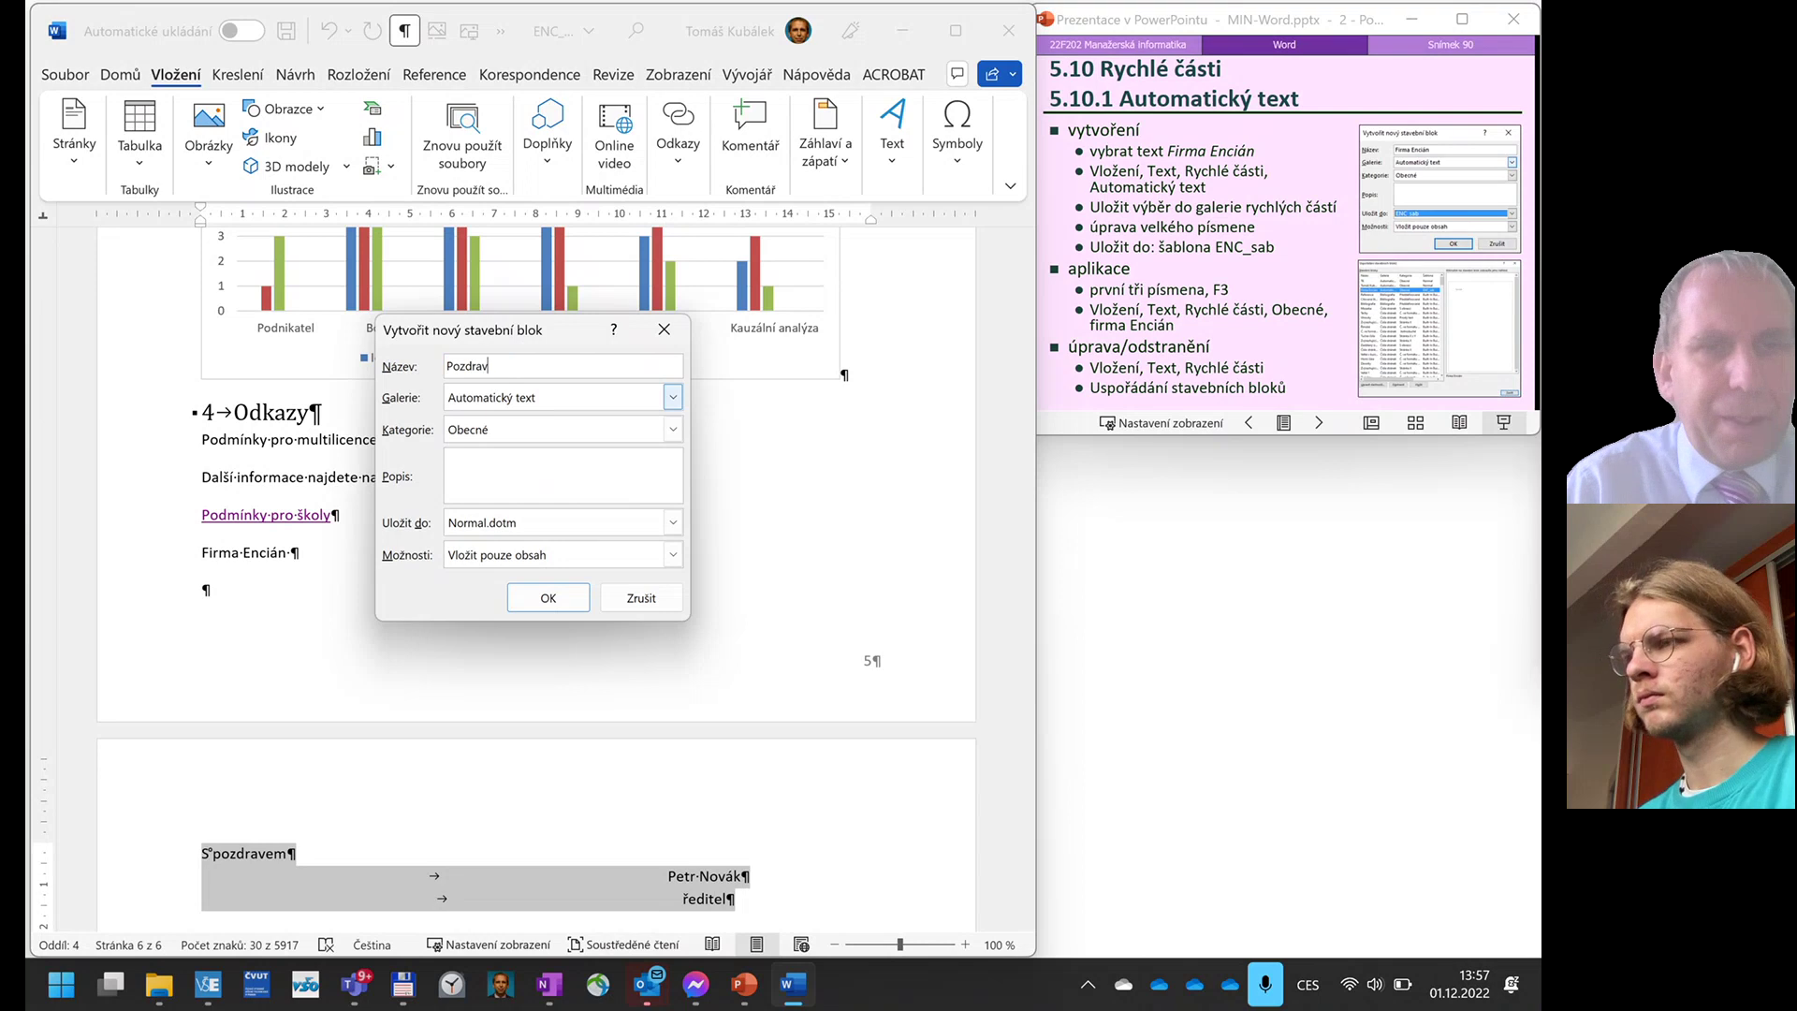
{"action": "left_click", "coordinate": [549, 597]}
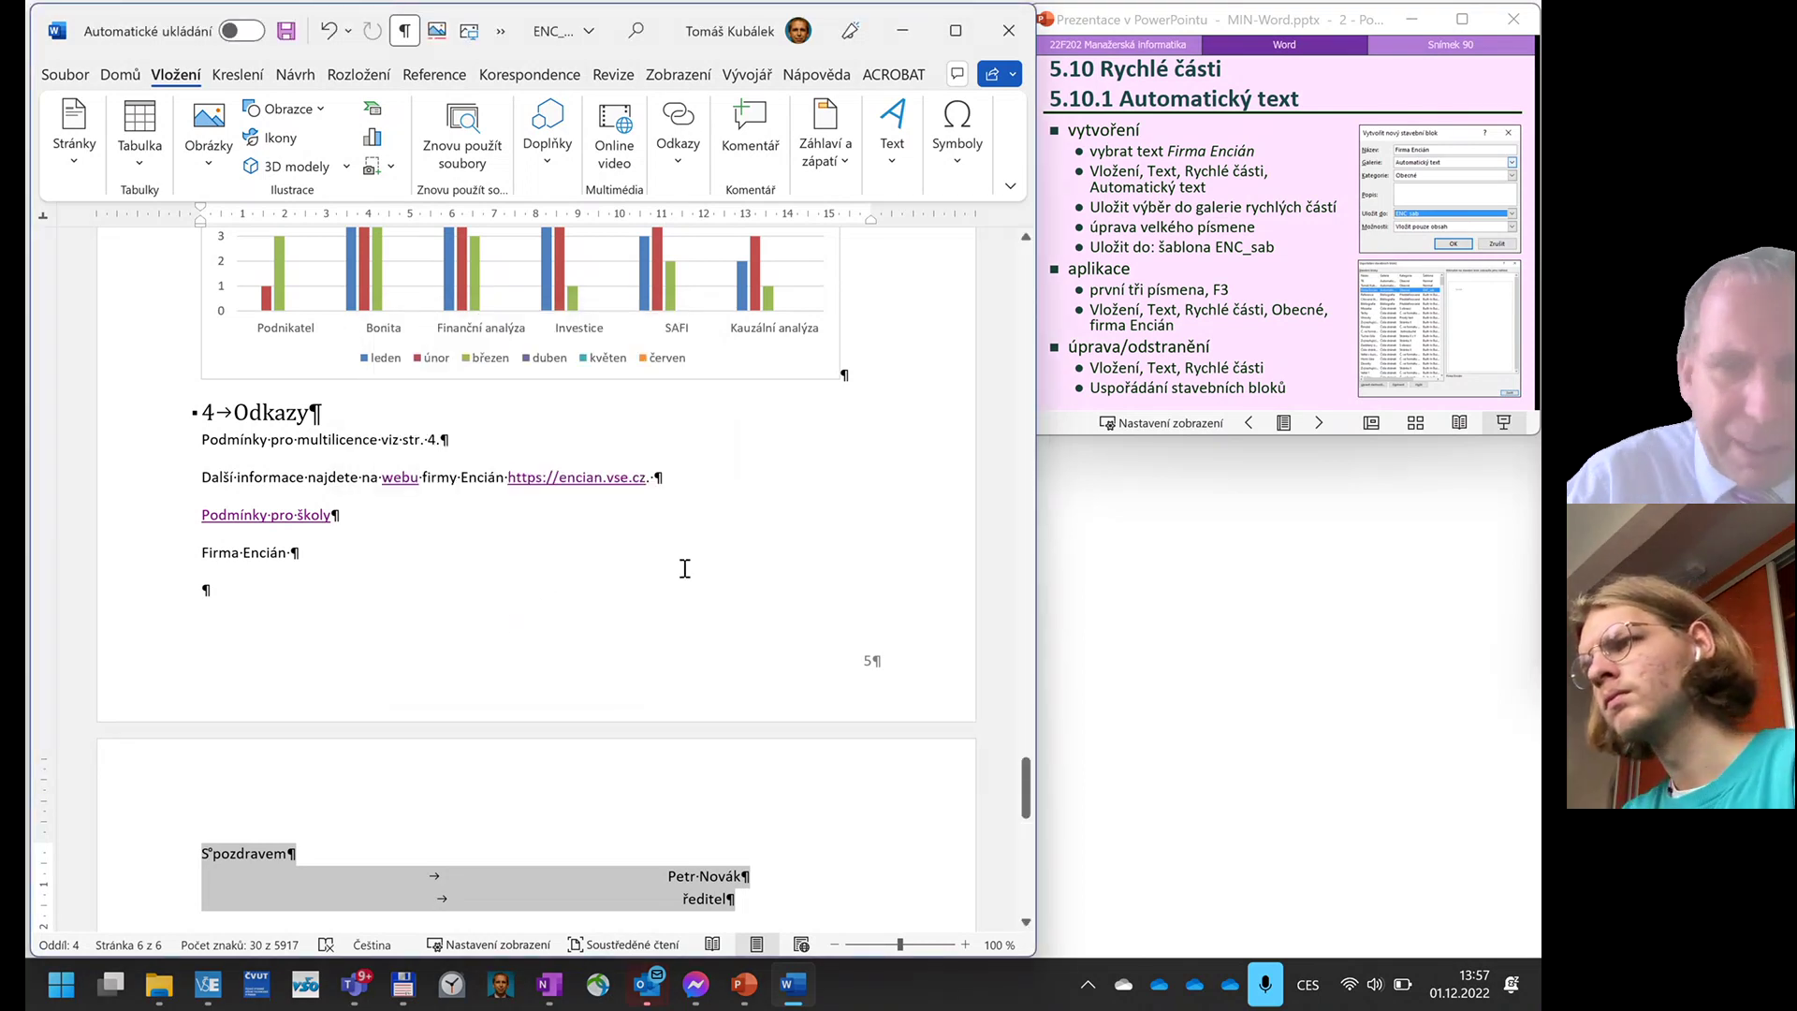
{"action": "key", "text": "Delete"}
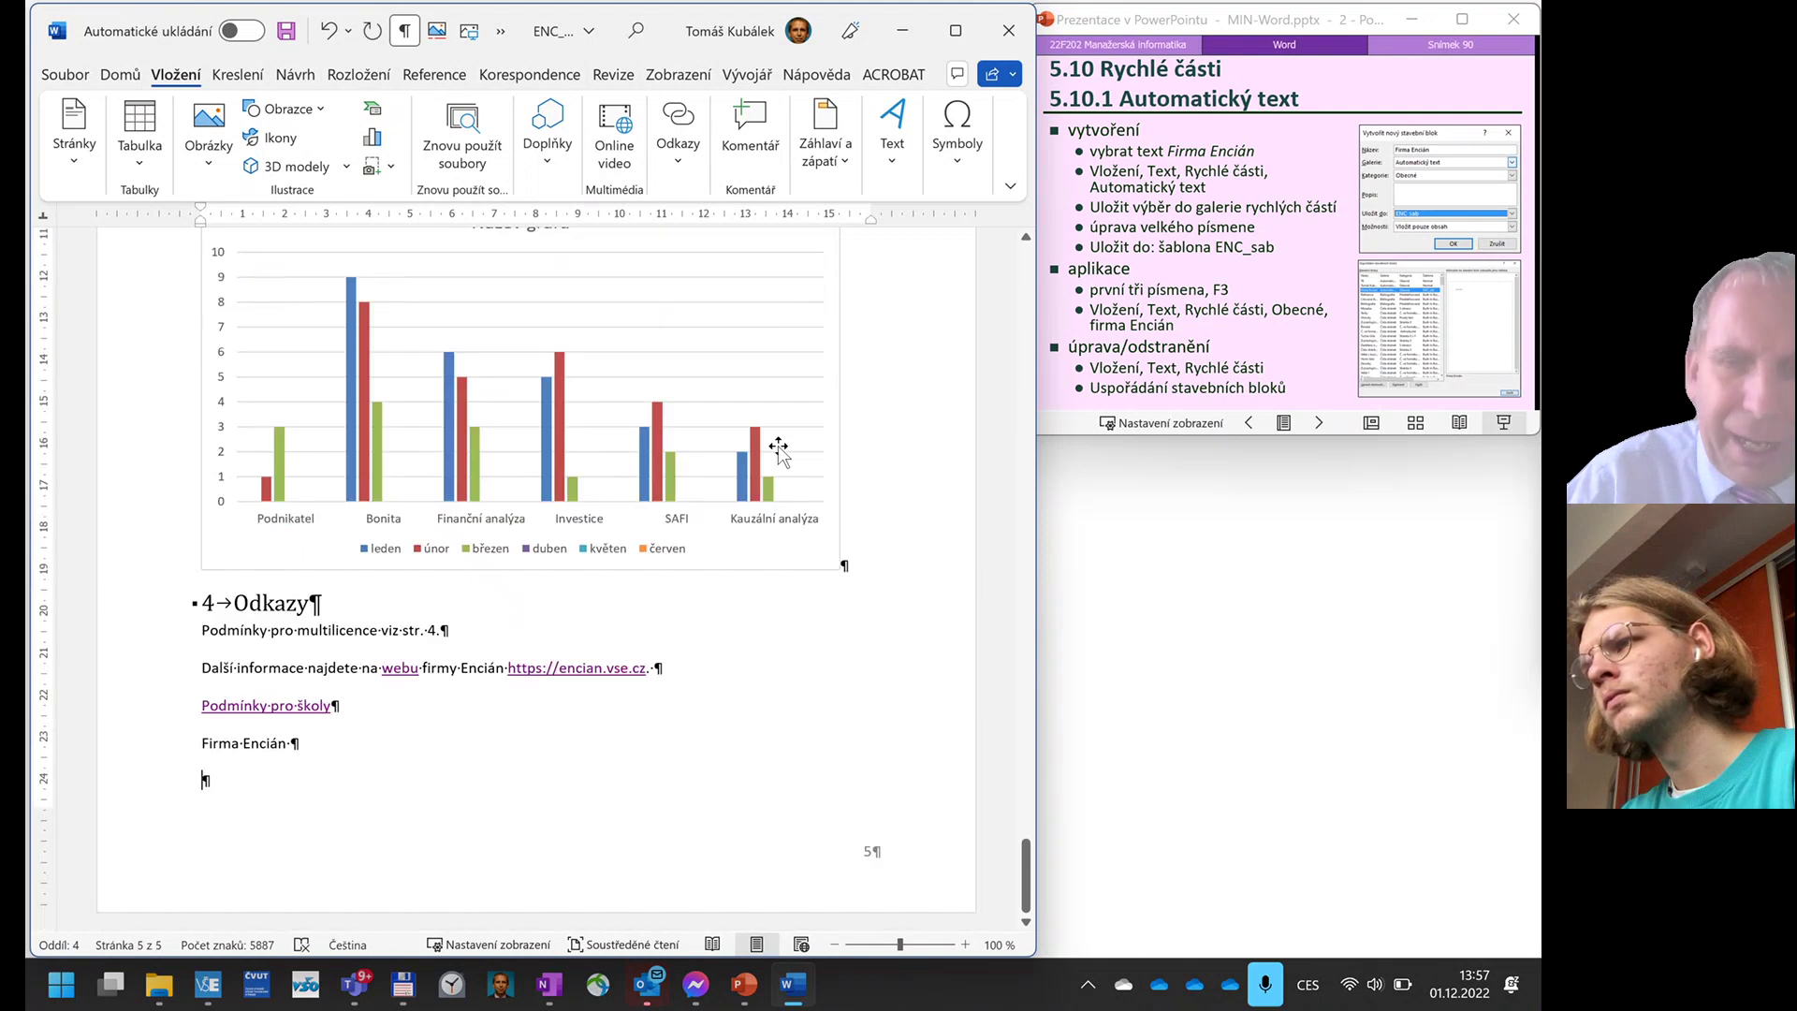
Insert the Pozdrav AutoText on the last page by typing Po and pressing F3.
{"action": "scroll", "coordinate": [778, 448], "scroll_direction": "down", "scroll_amount": 3}
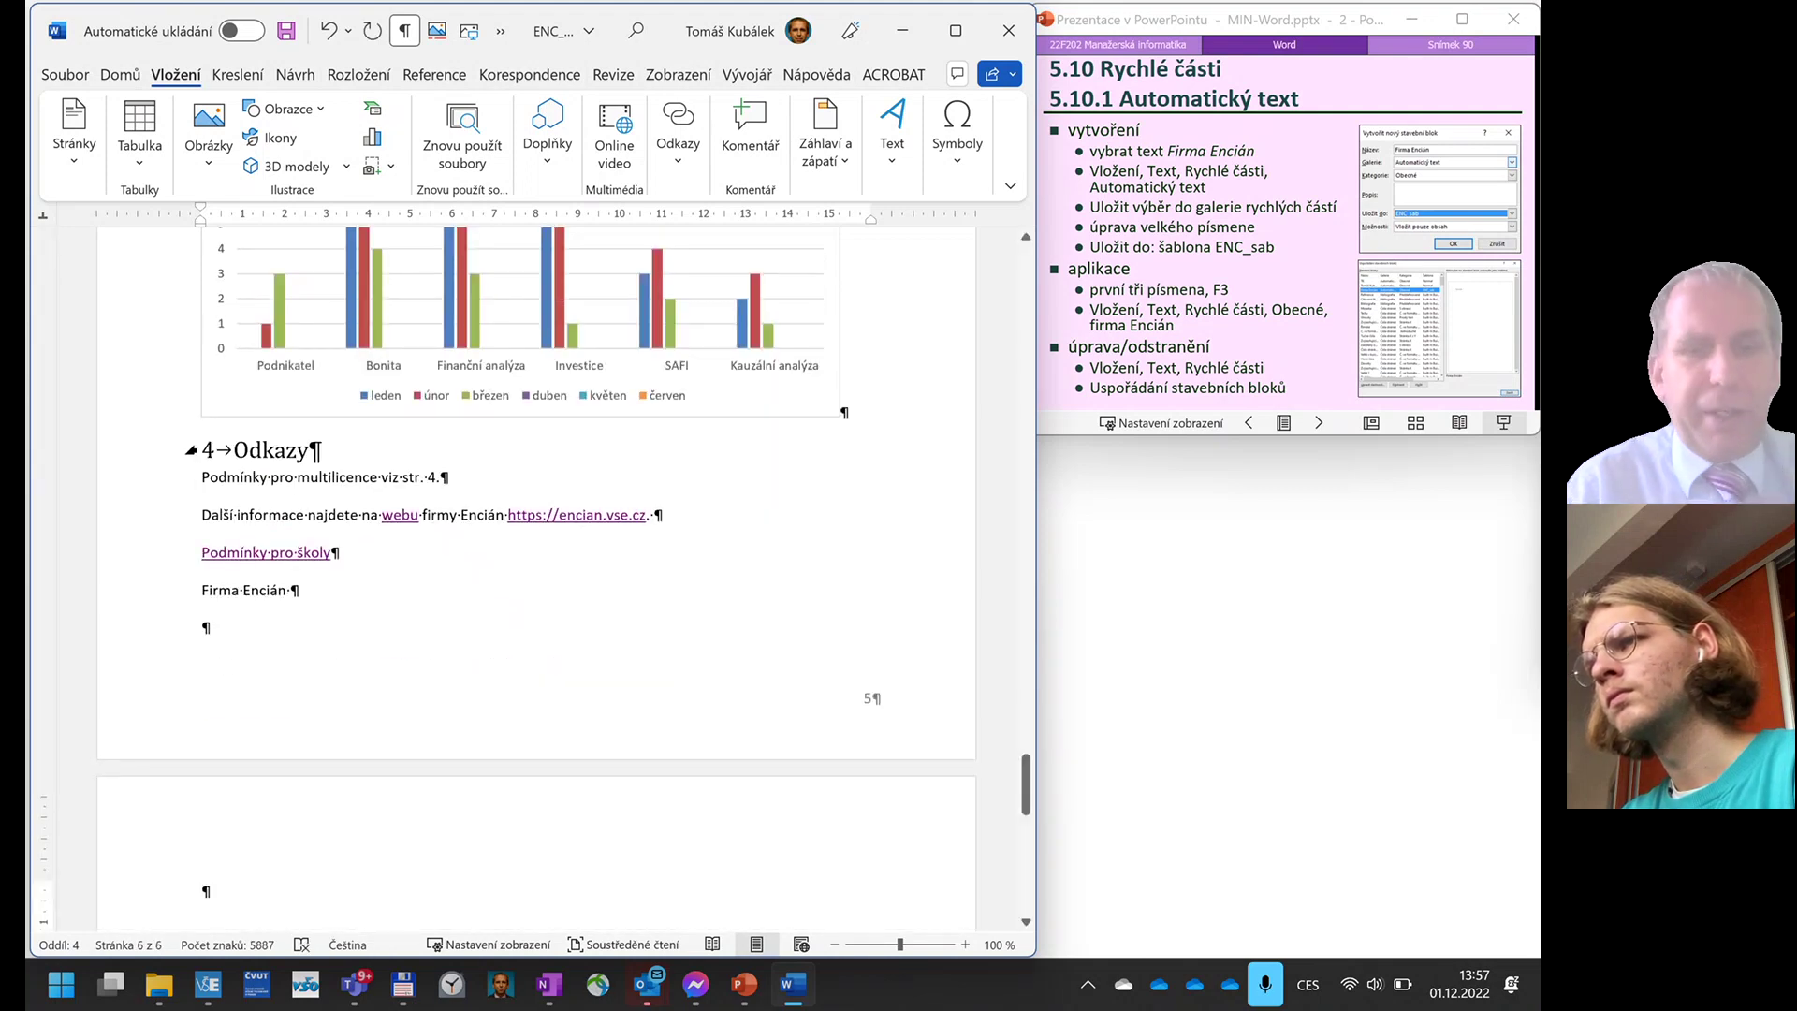
{"action": "type", "text": "Poz"}
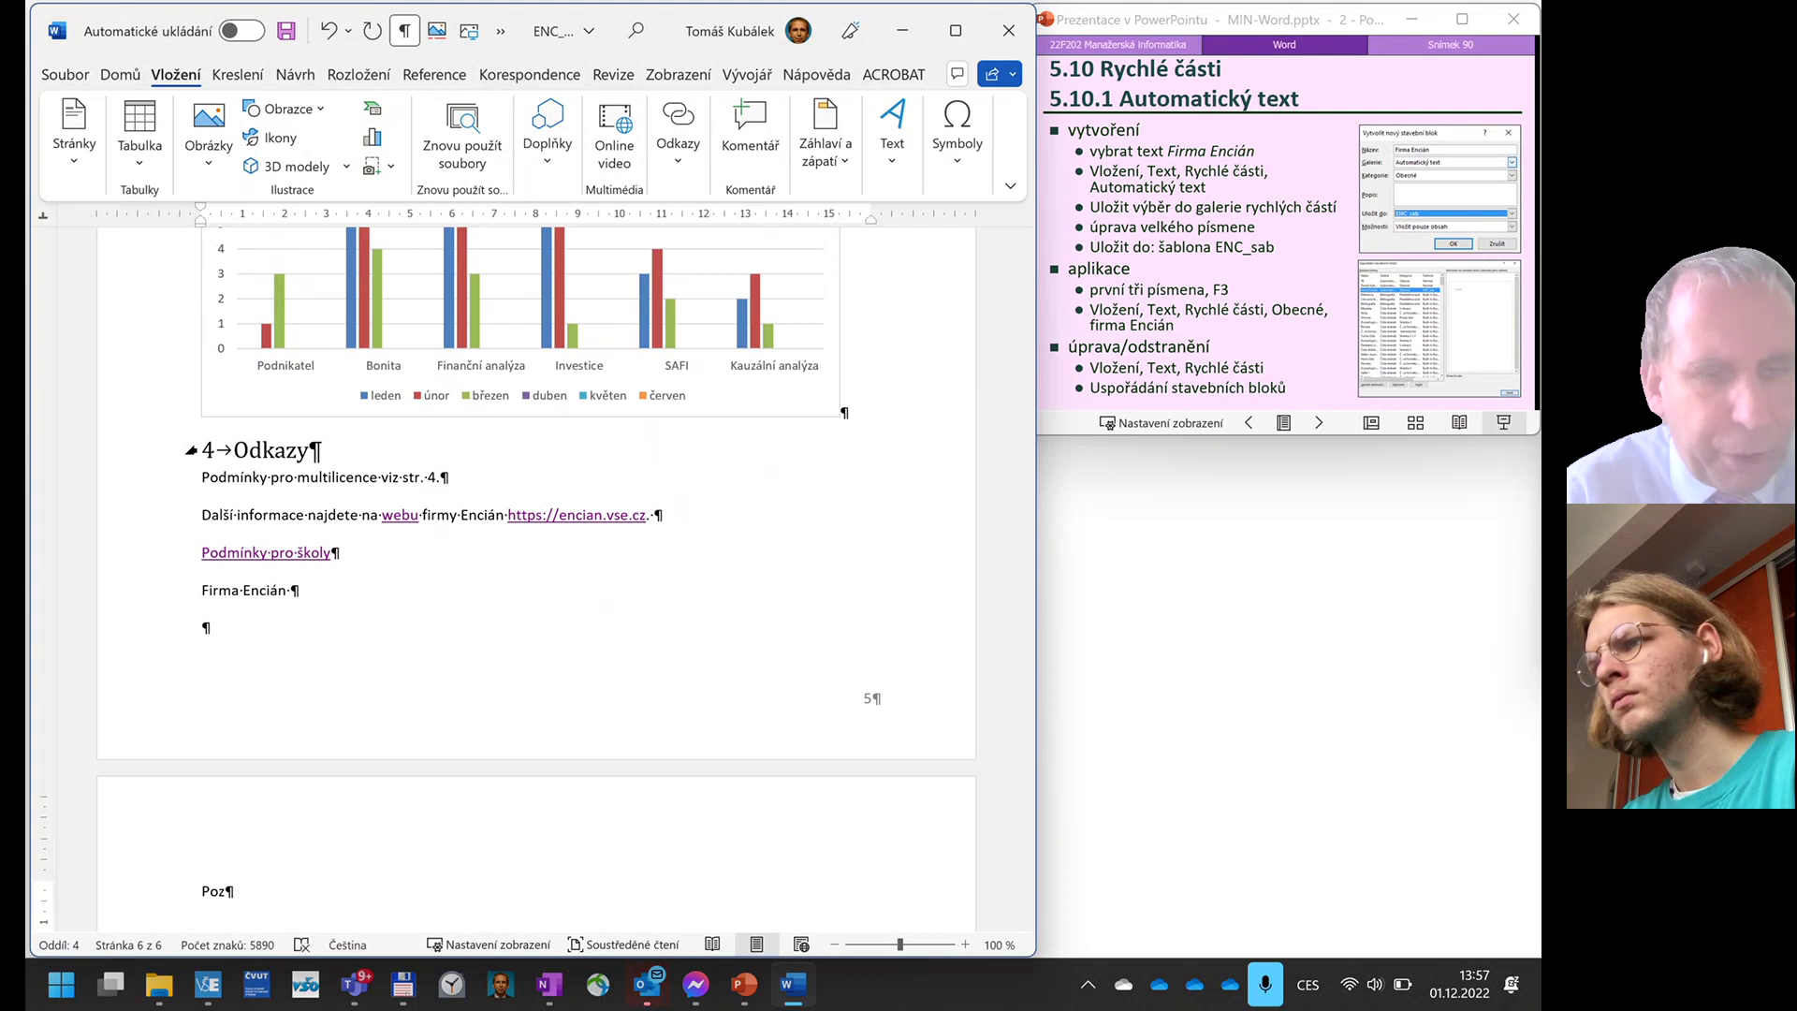
{"action": "key", "text": "F3"}
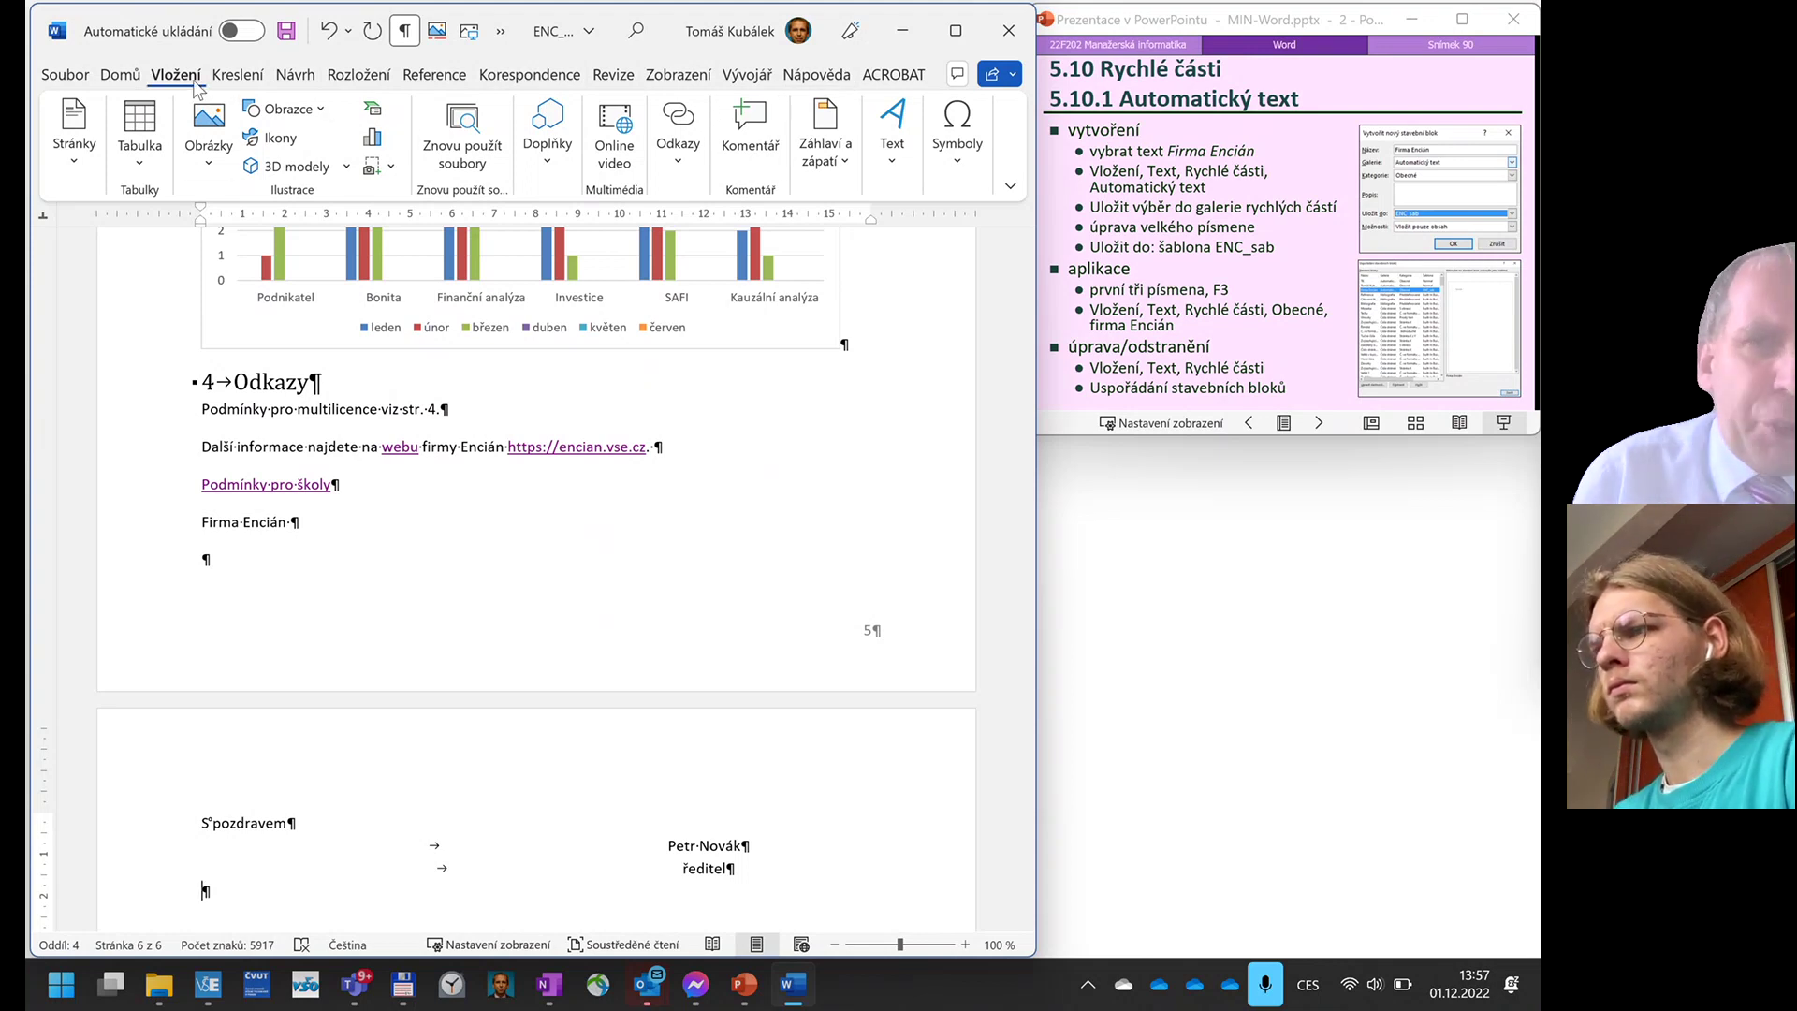
Delete the Firma Encián and Pozdrav entries in the Building Blocks Organizer, confirming each deletion.
{"action": "left_click", "coordinate": [893, 150]}
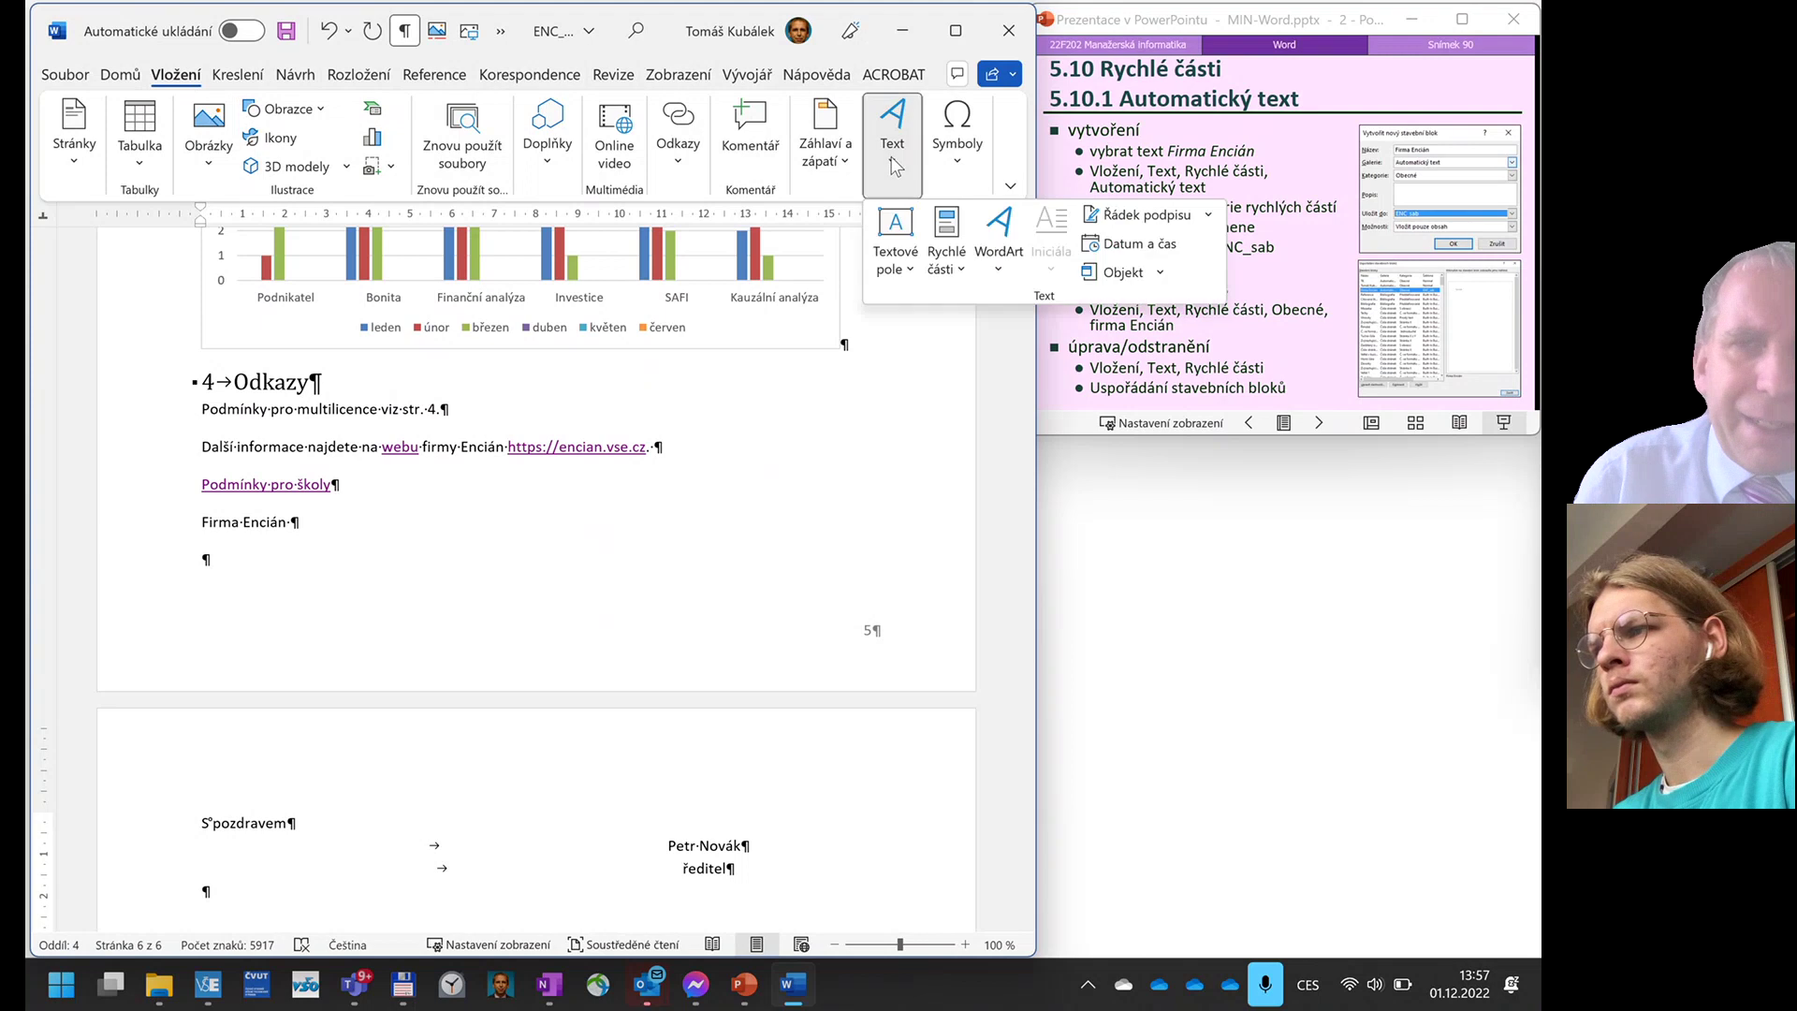
{"action": "left_click", "coordinate": [962, 272]}
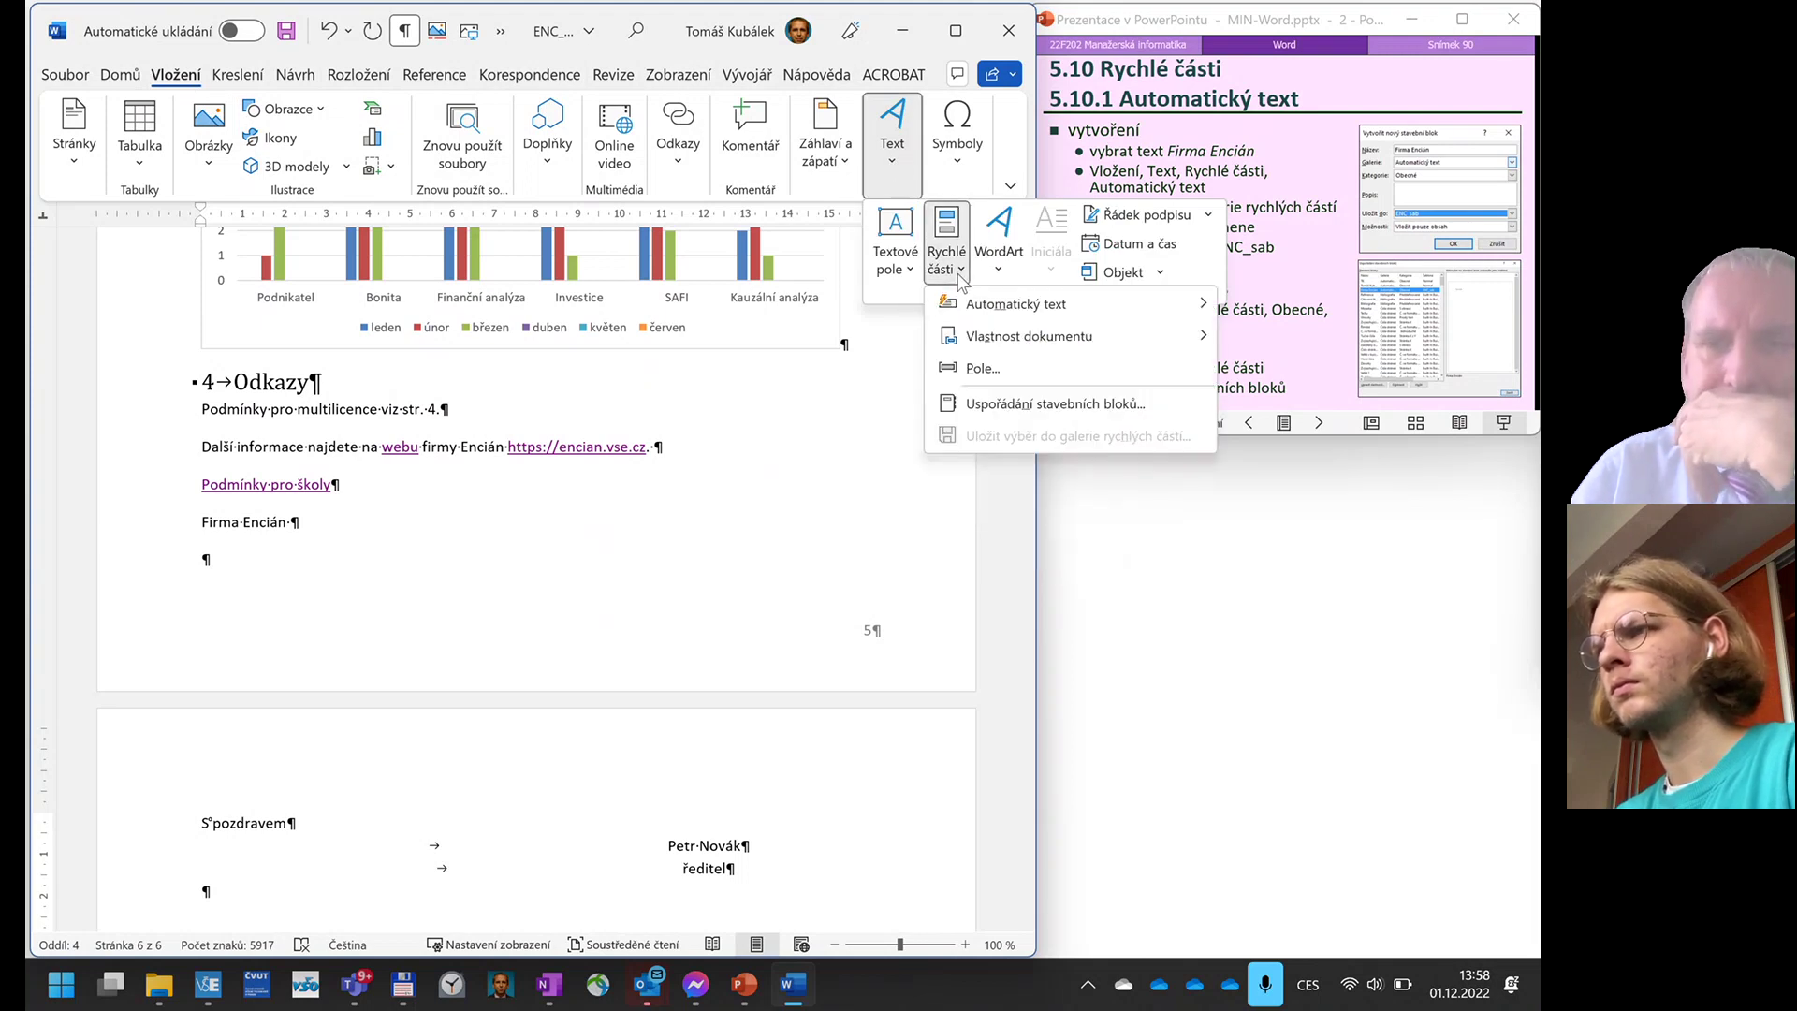
{"action": "left_click", "coordinate": [1027, 405]}
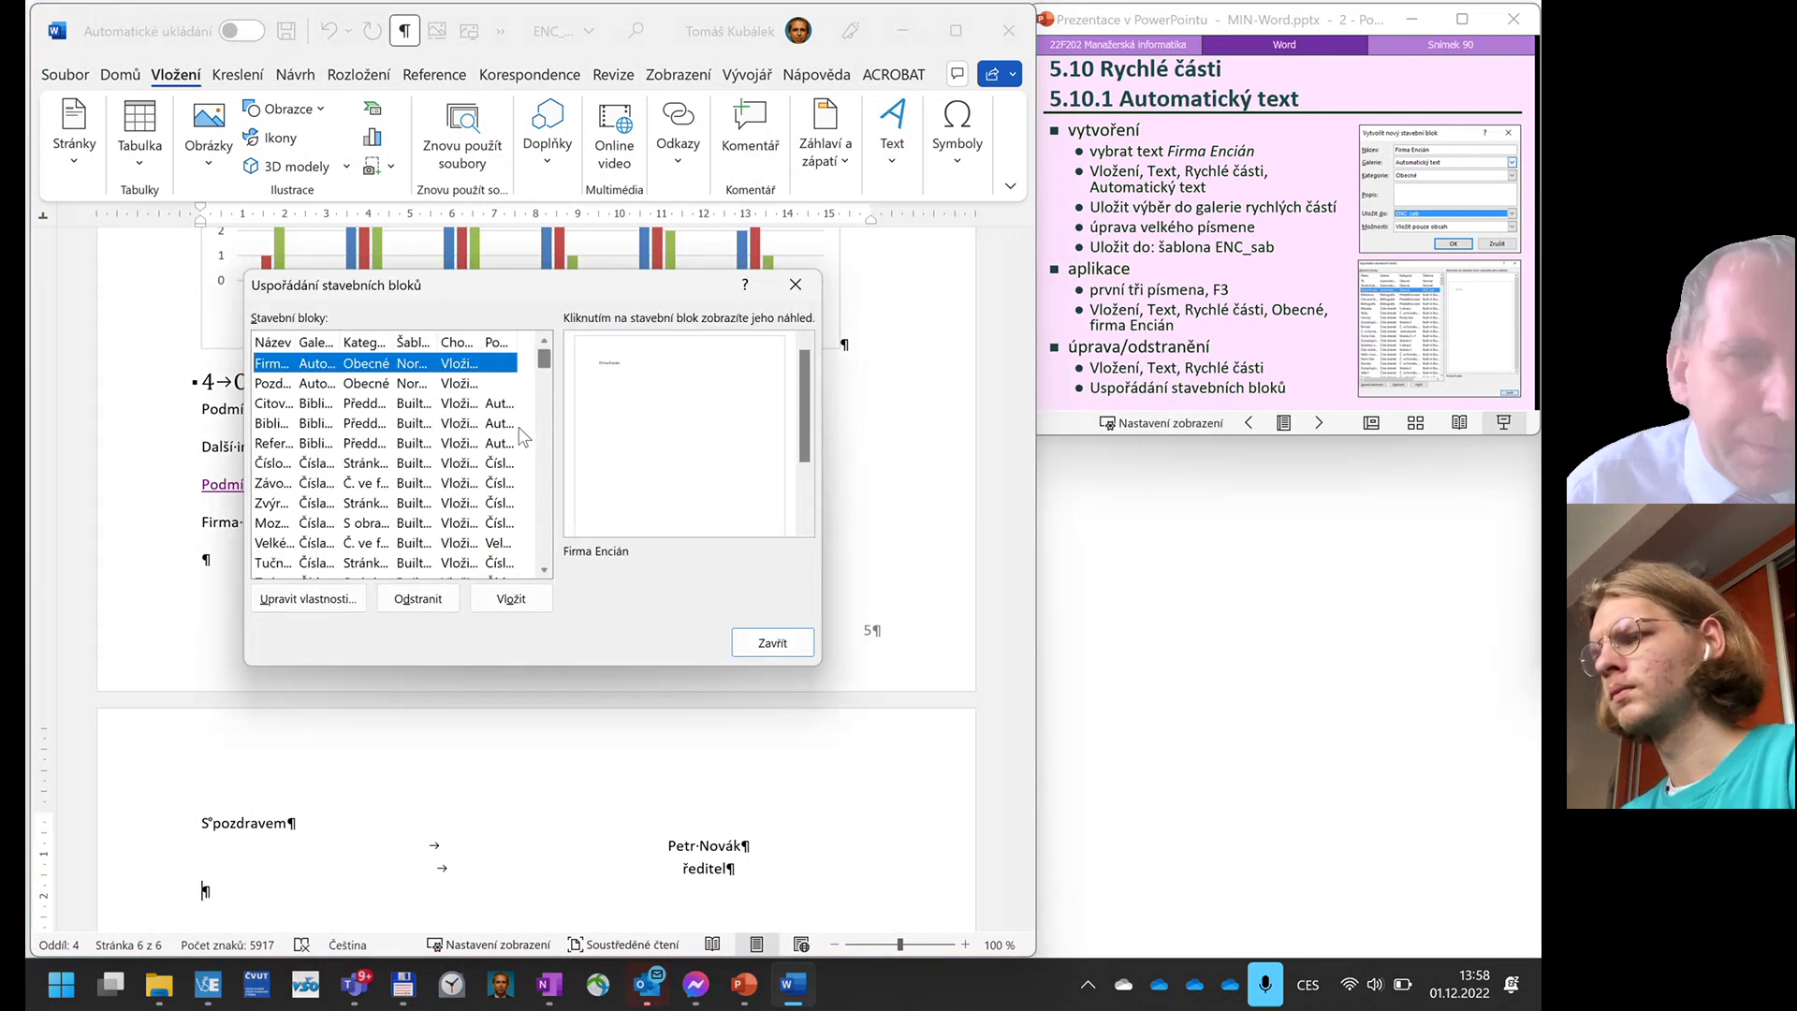
{"action": "left_click_drag", "start_coordinate": [296, 342], "coordinate": [343, 340]}
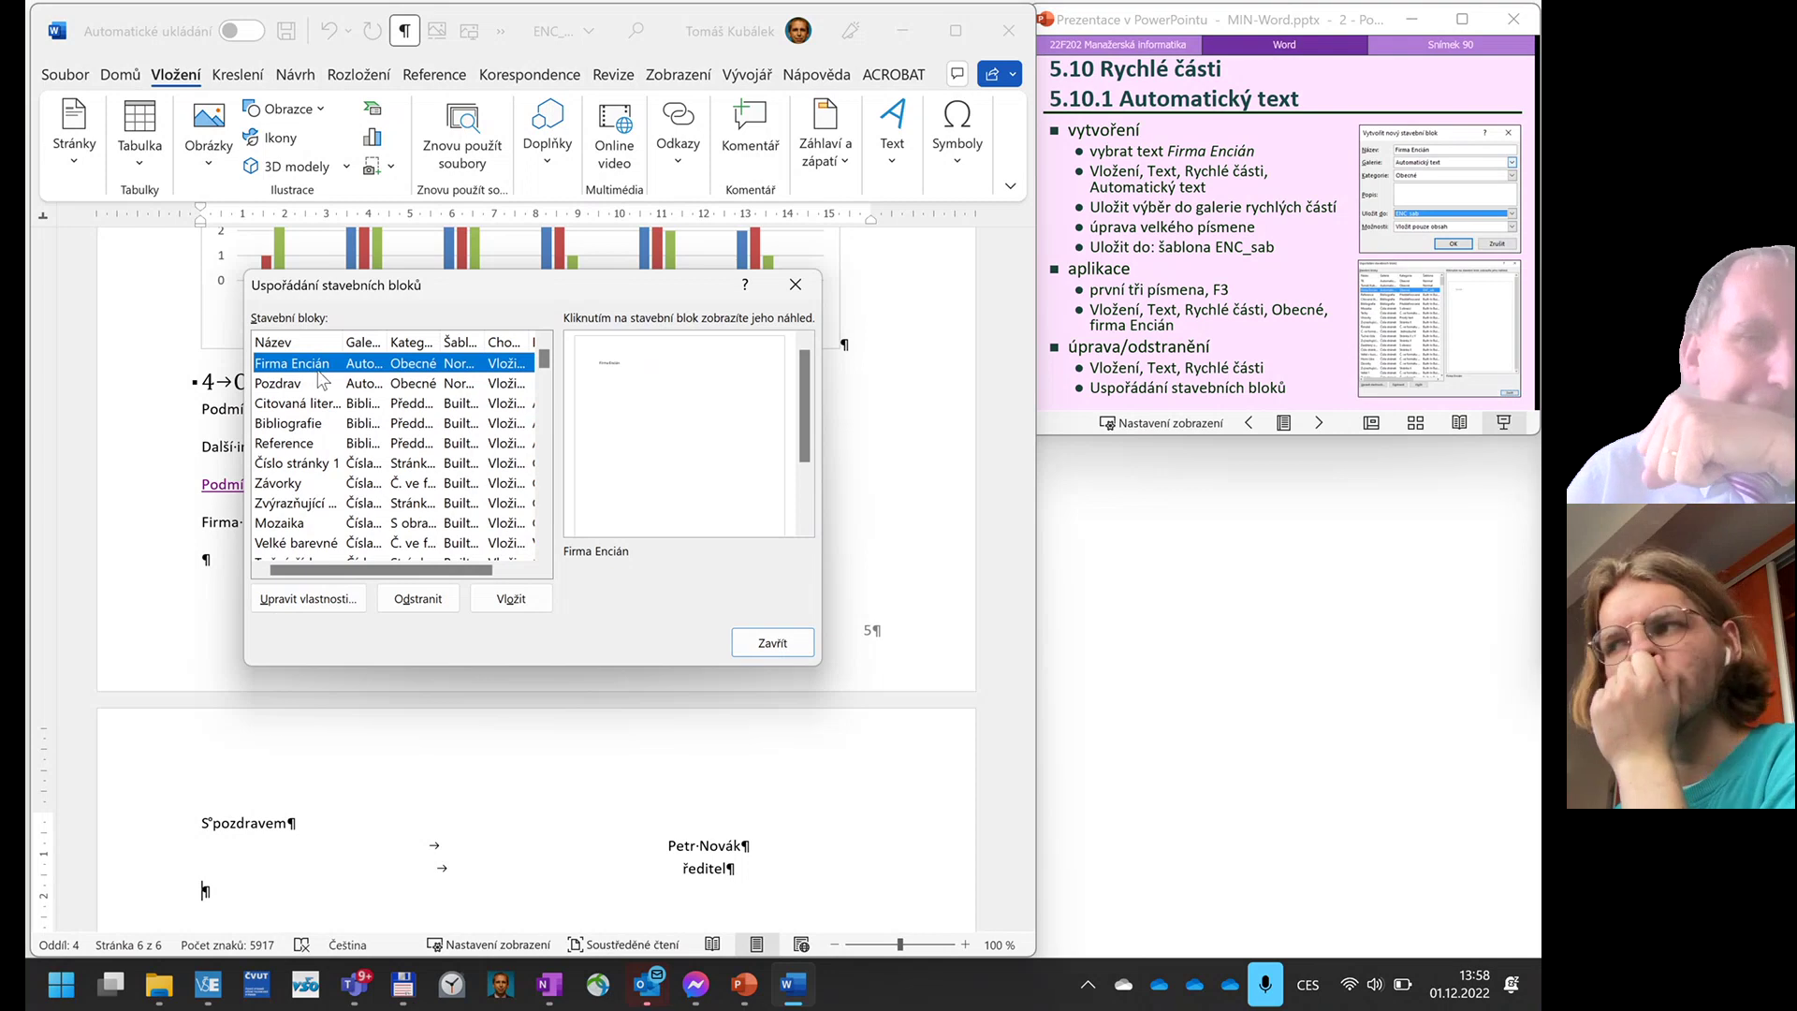
{"action": "left_click", "coordinate": [440, 604]}
{"action": "left_click", "coordinate": [718, 549]}
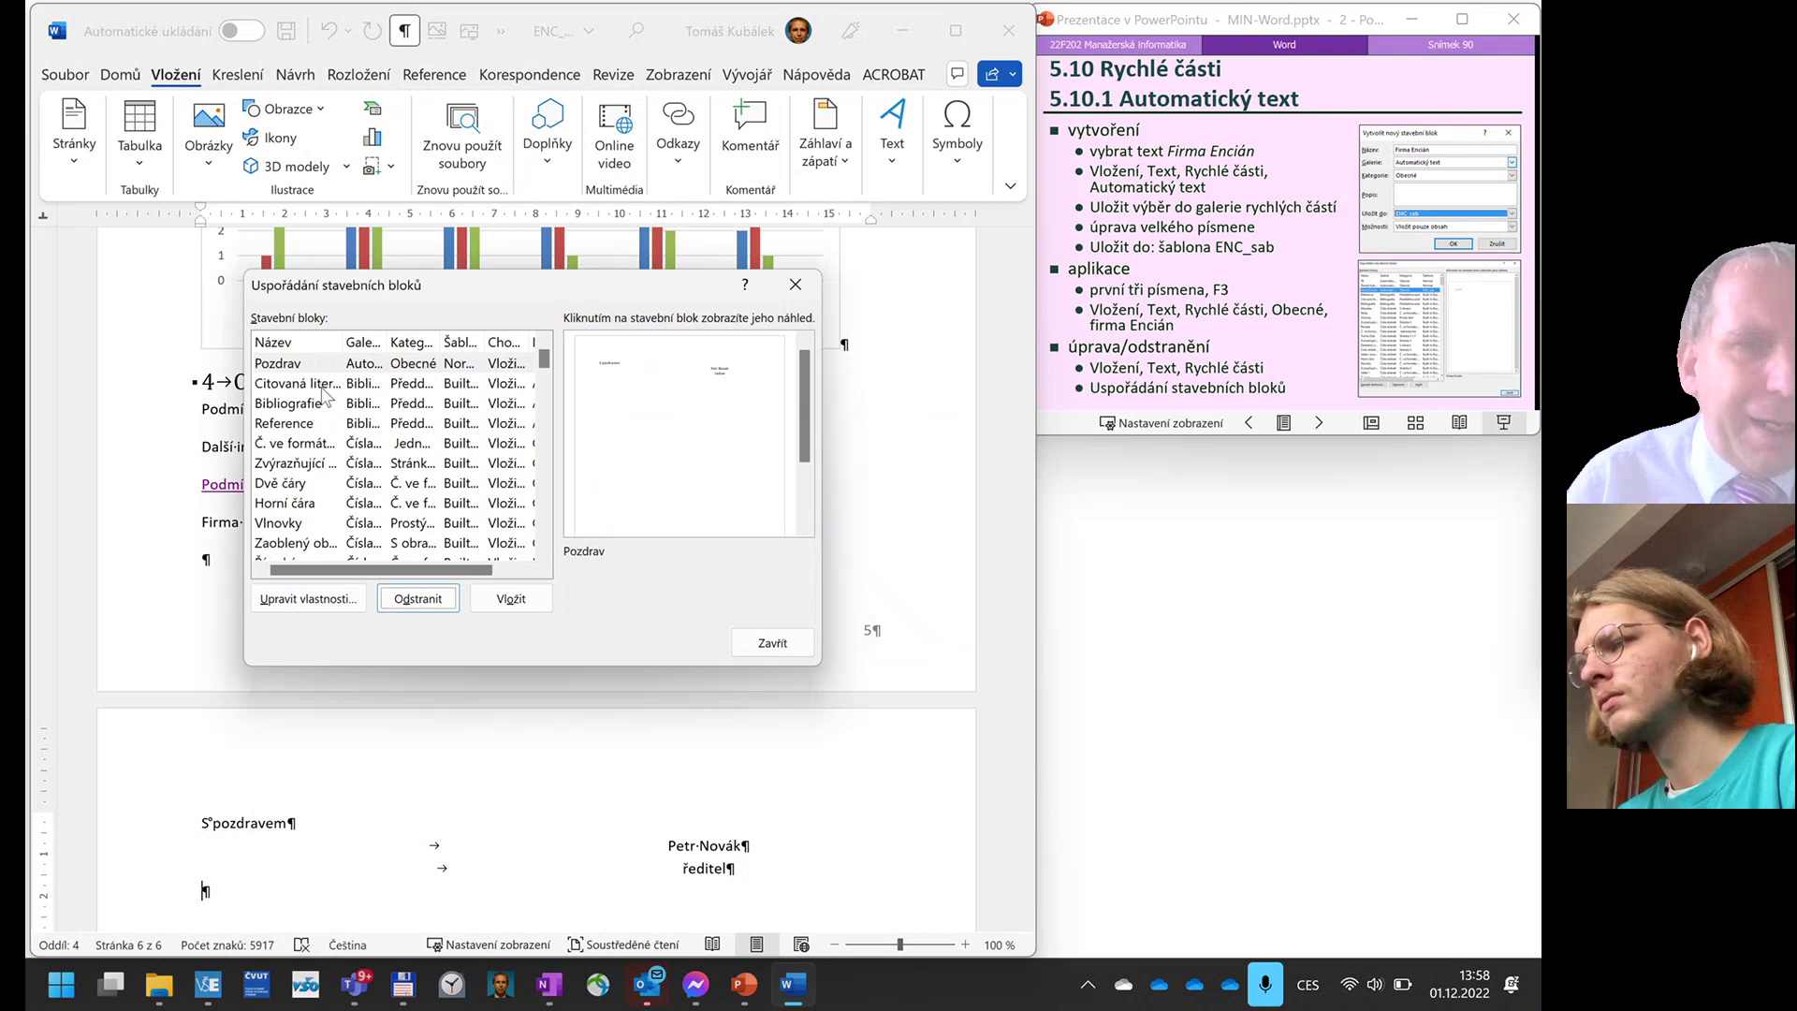
{"action": "left_click", "coordinate": [417, 600]}
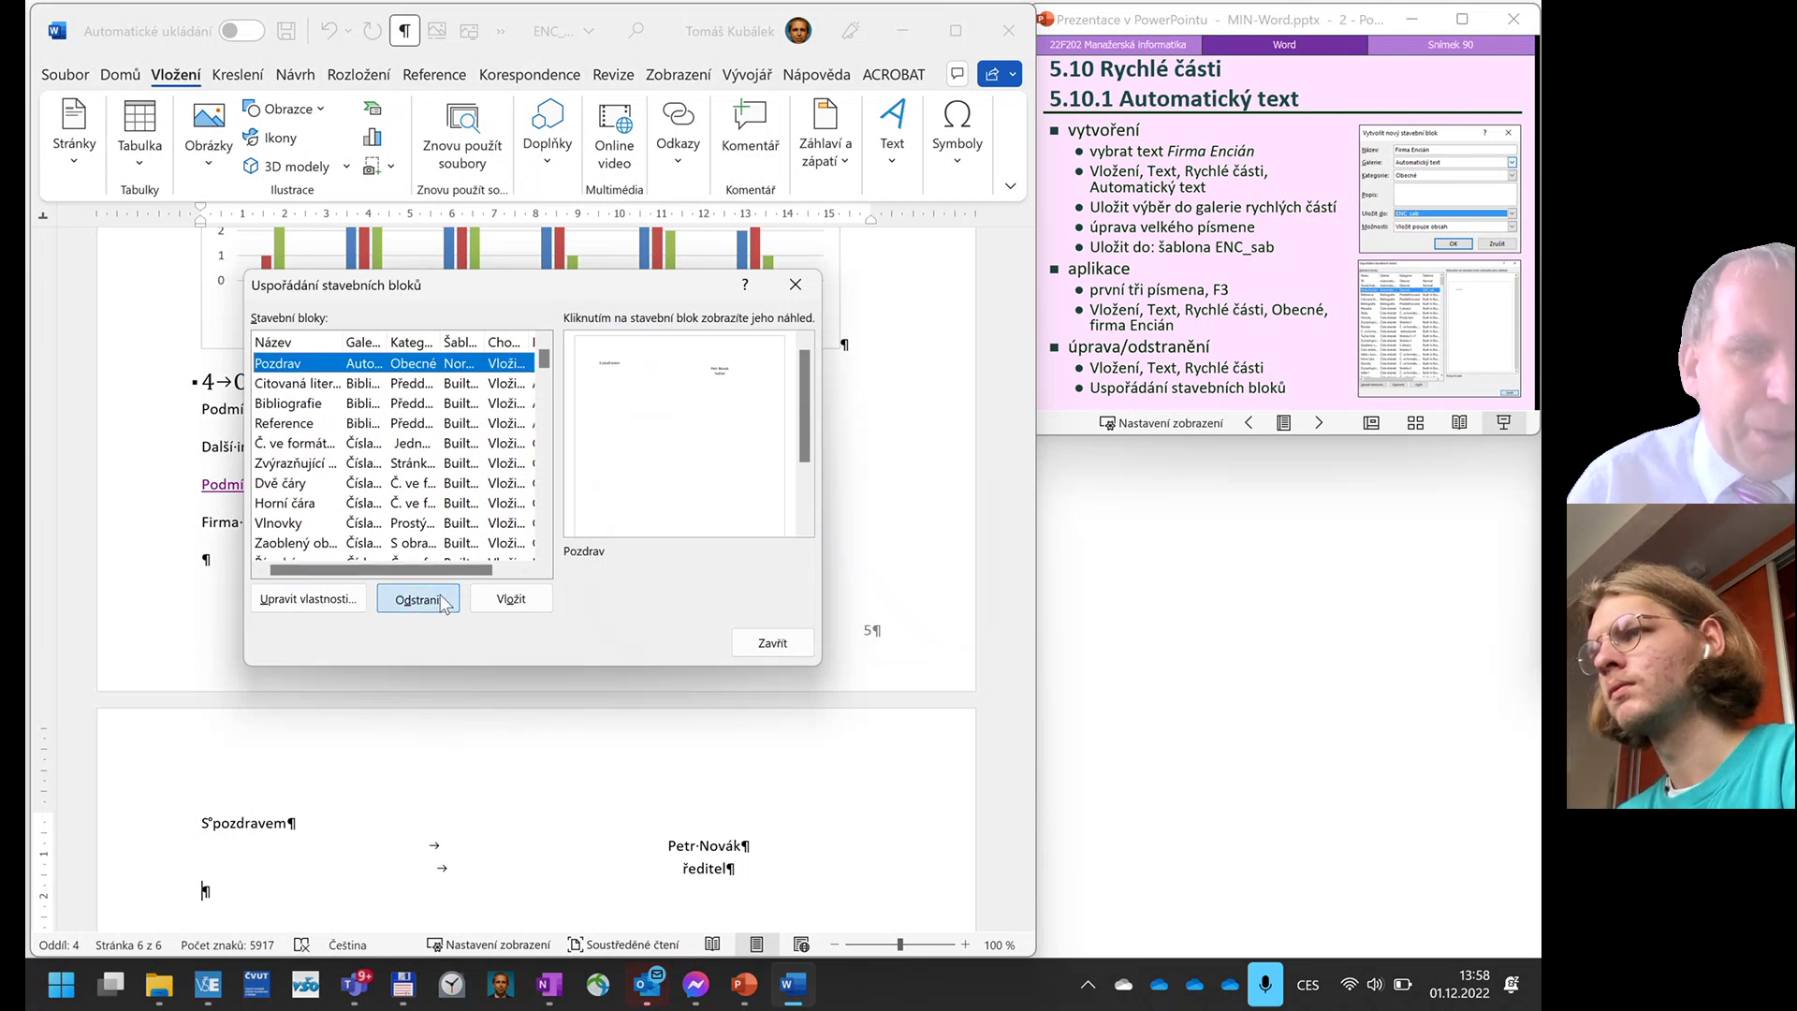
{"action": "left_click", "coordinate": [754, 556]}
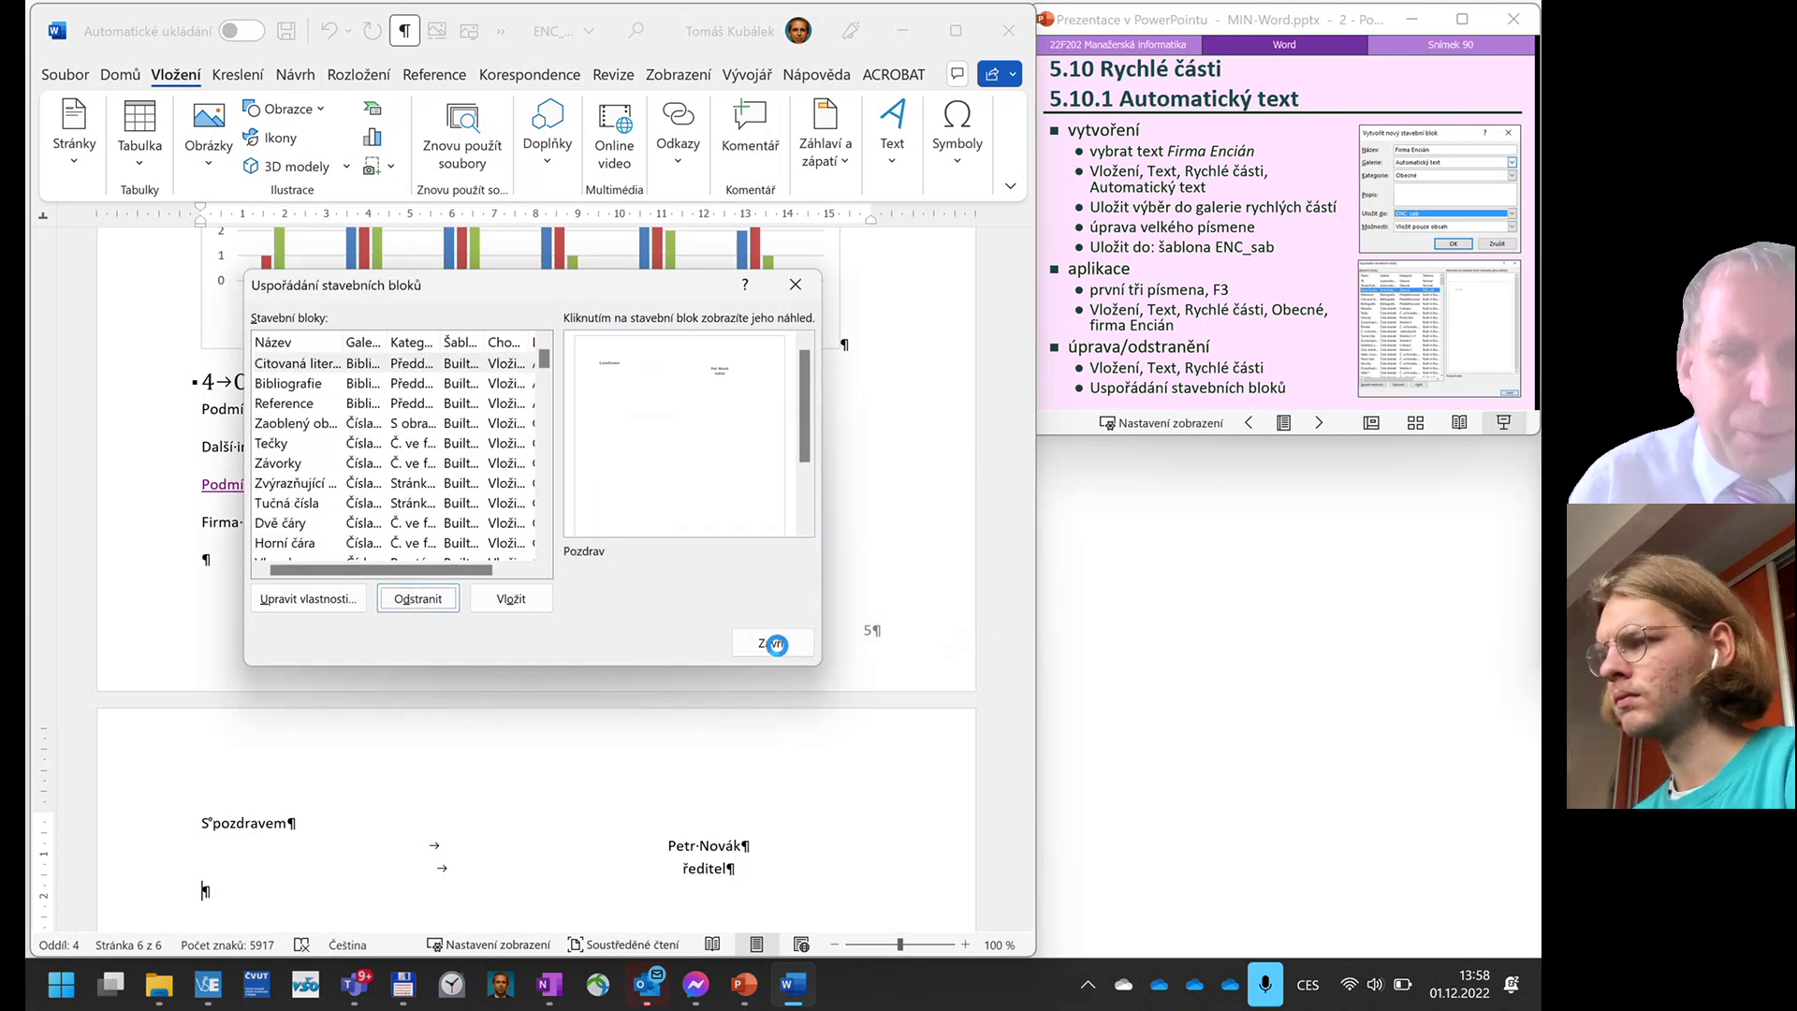
{"action": "left_click", "coordinate": [778, 650]}
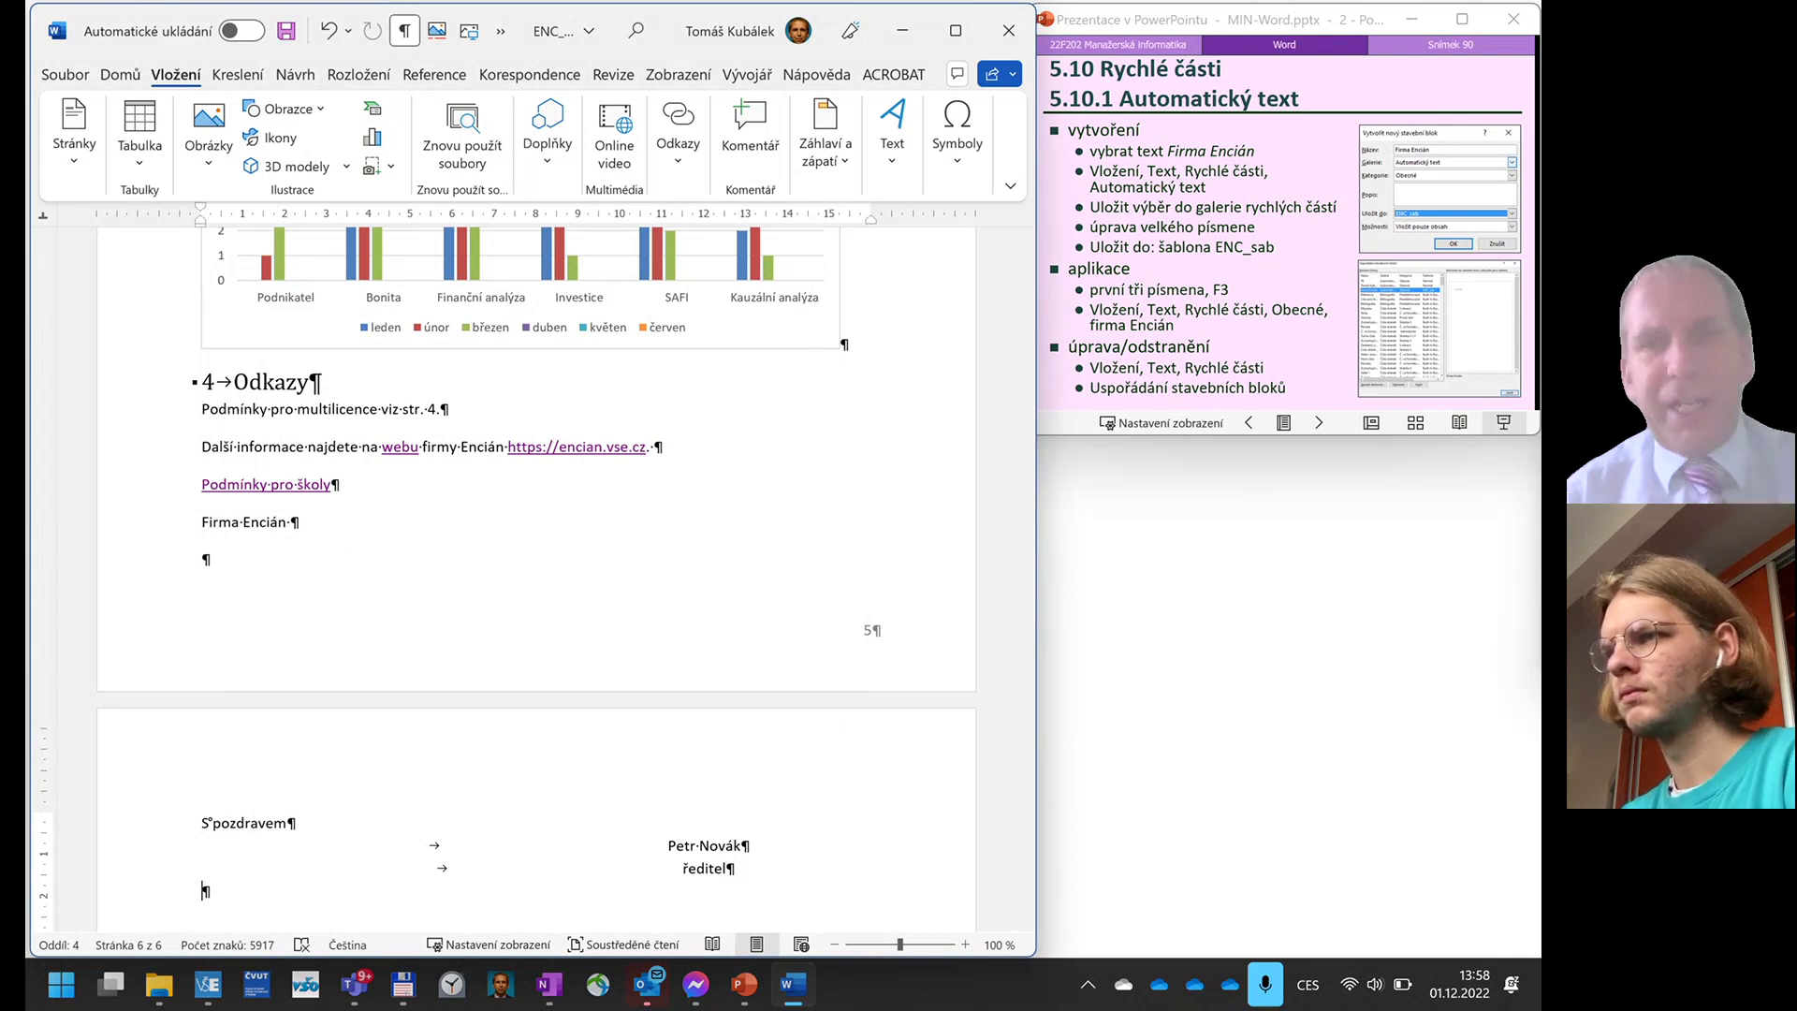
{"action": "left_click", "coordinate": [1334, 206]}
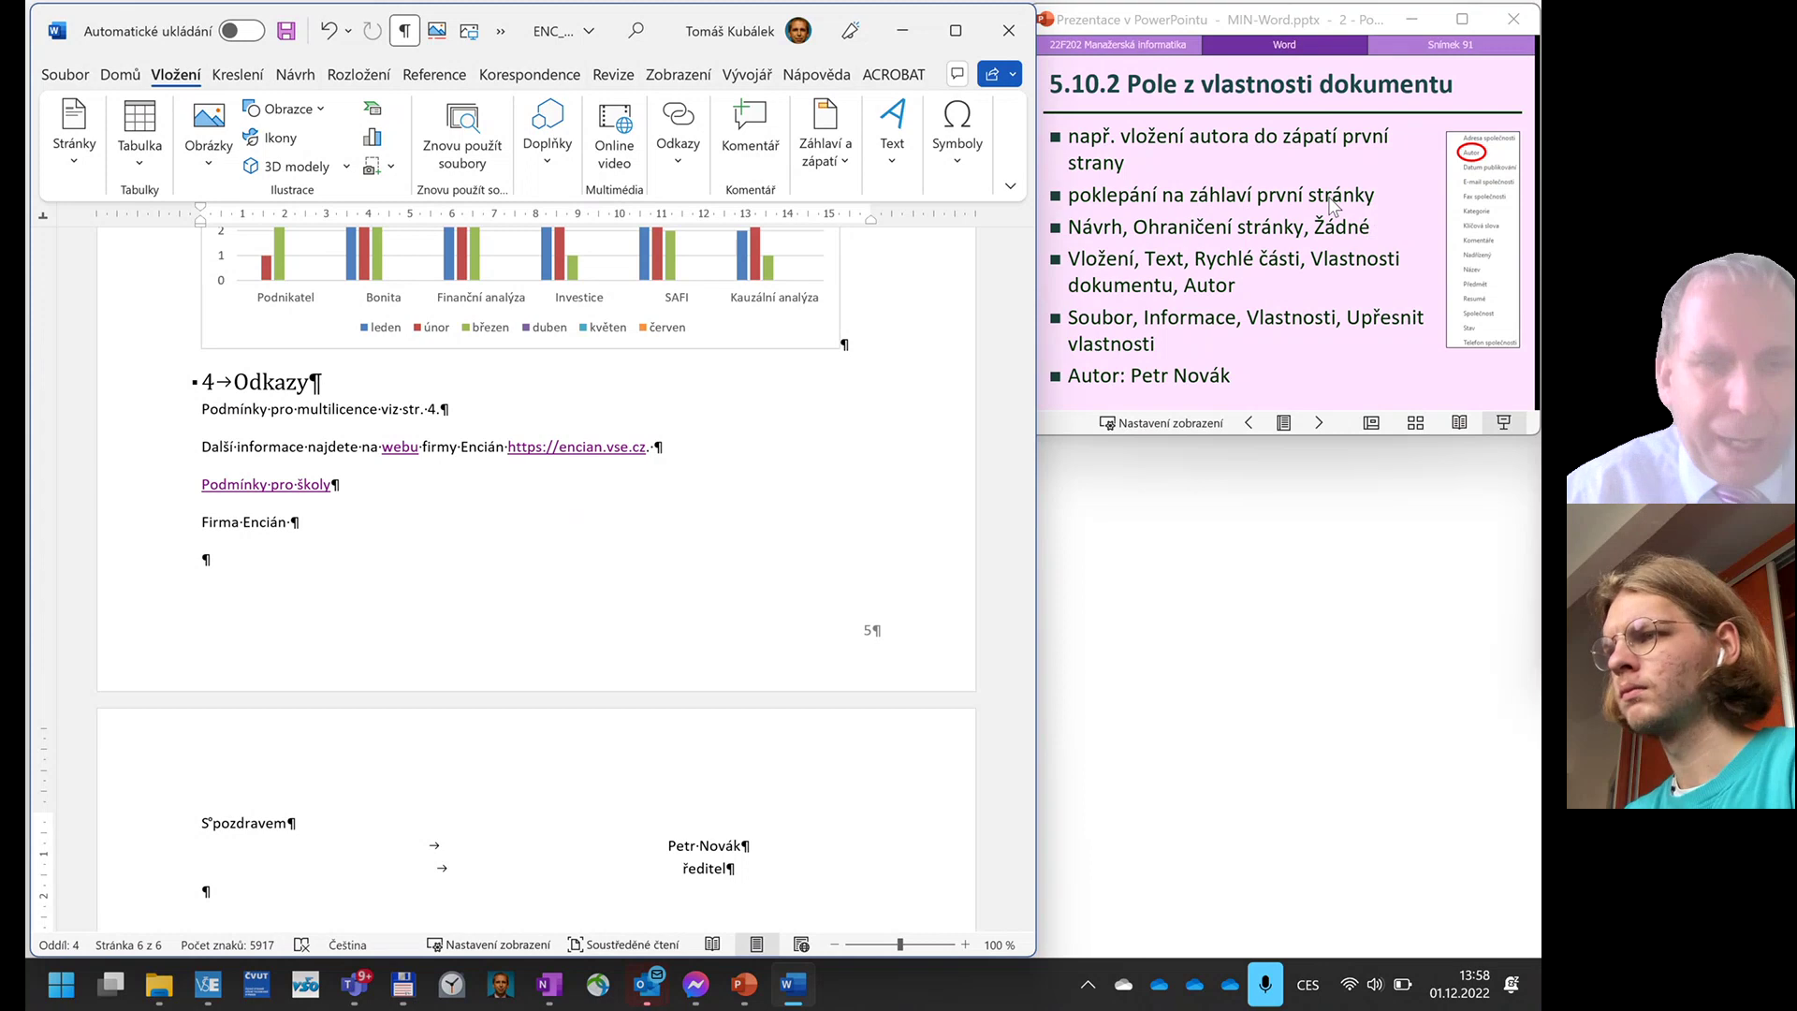
Type the line 'Autor letáku:' and insert the Author document property field after it.
{"action": "type", "text": "Autor le"}
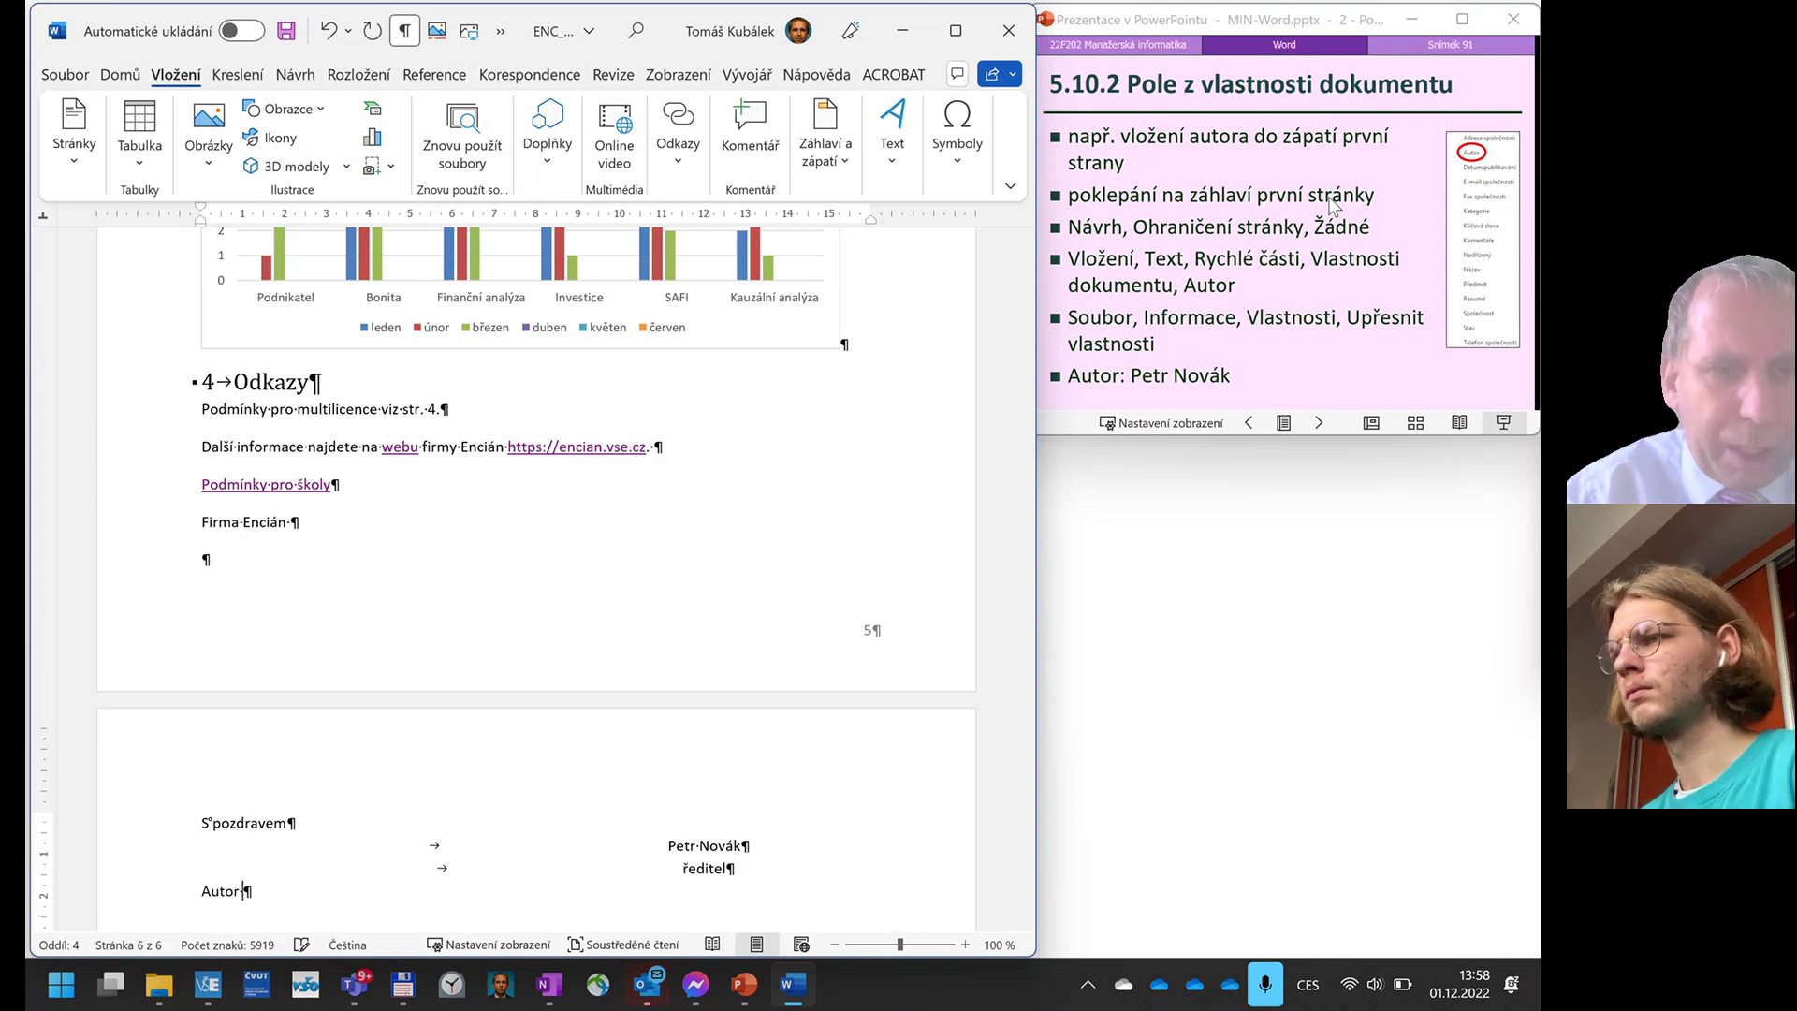
{"action": "type", "text": "k"}
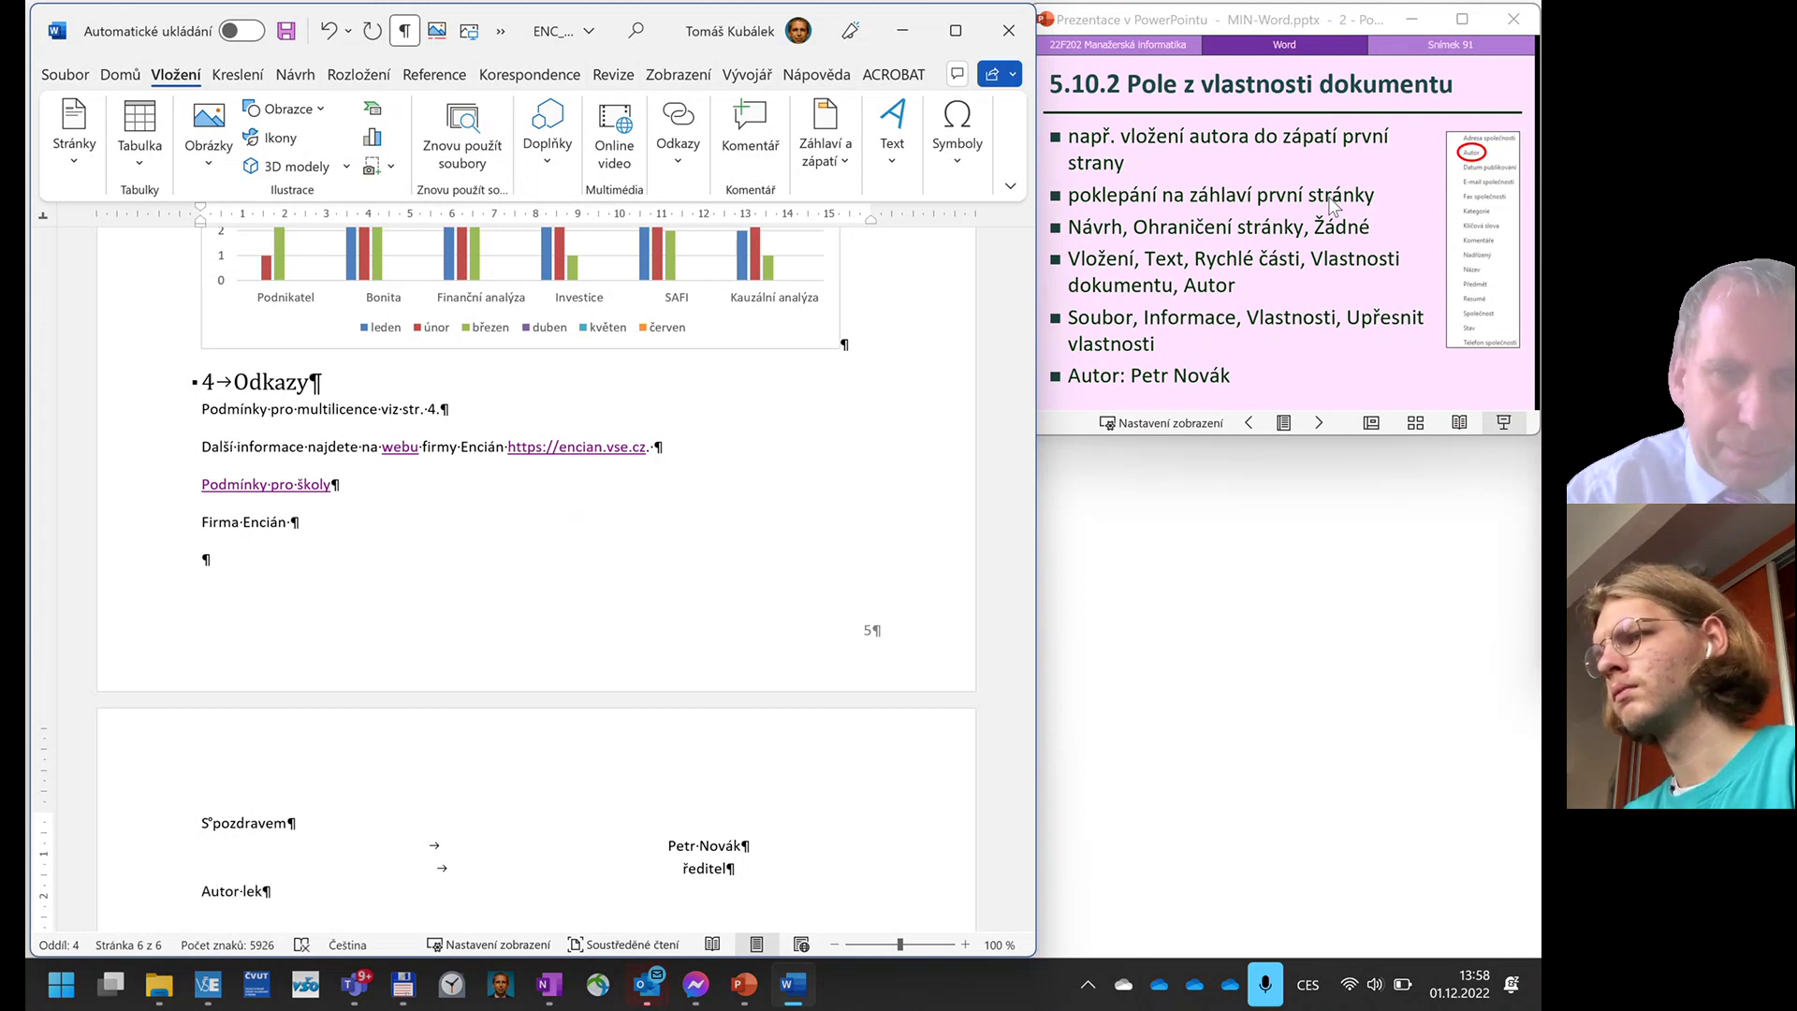
{"action": "type", "text": "ku:"}
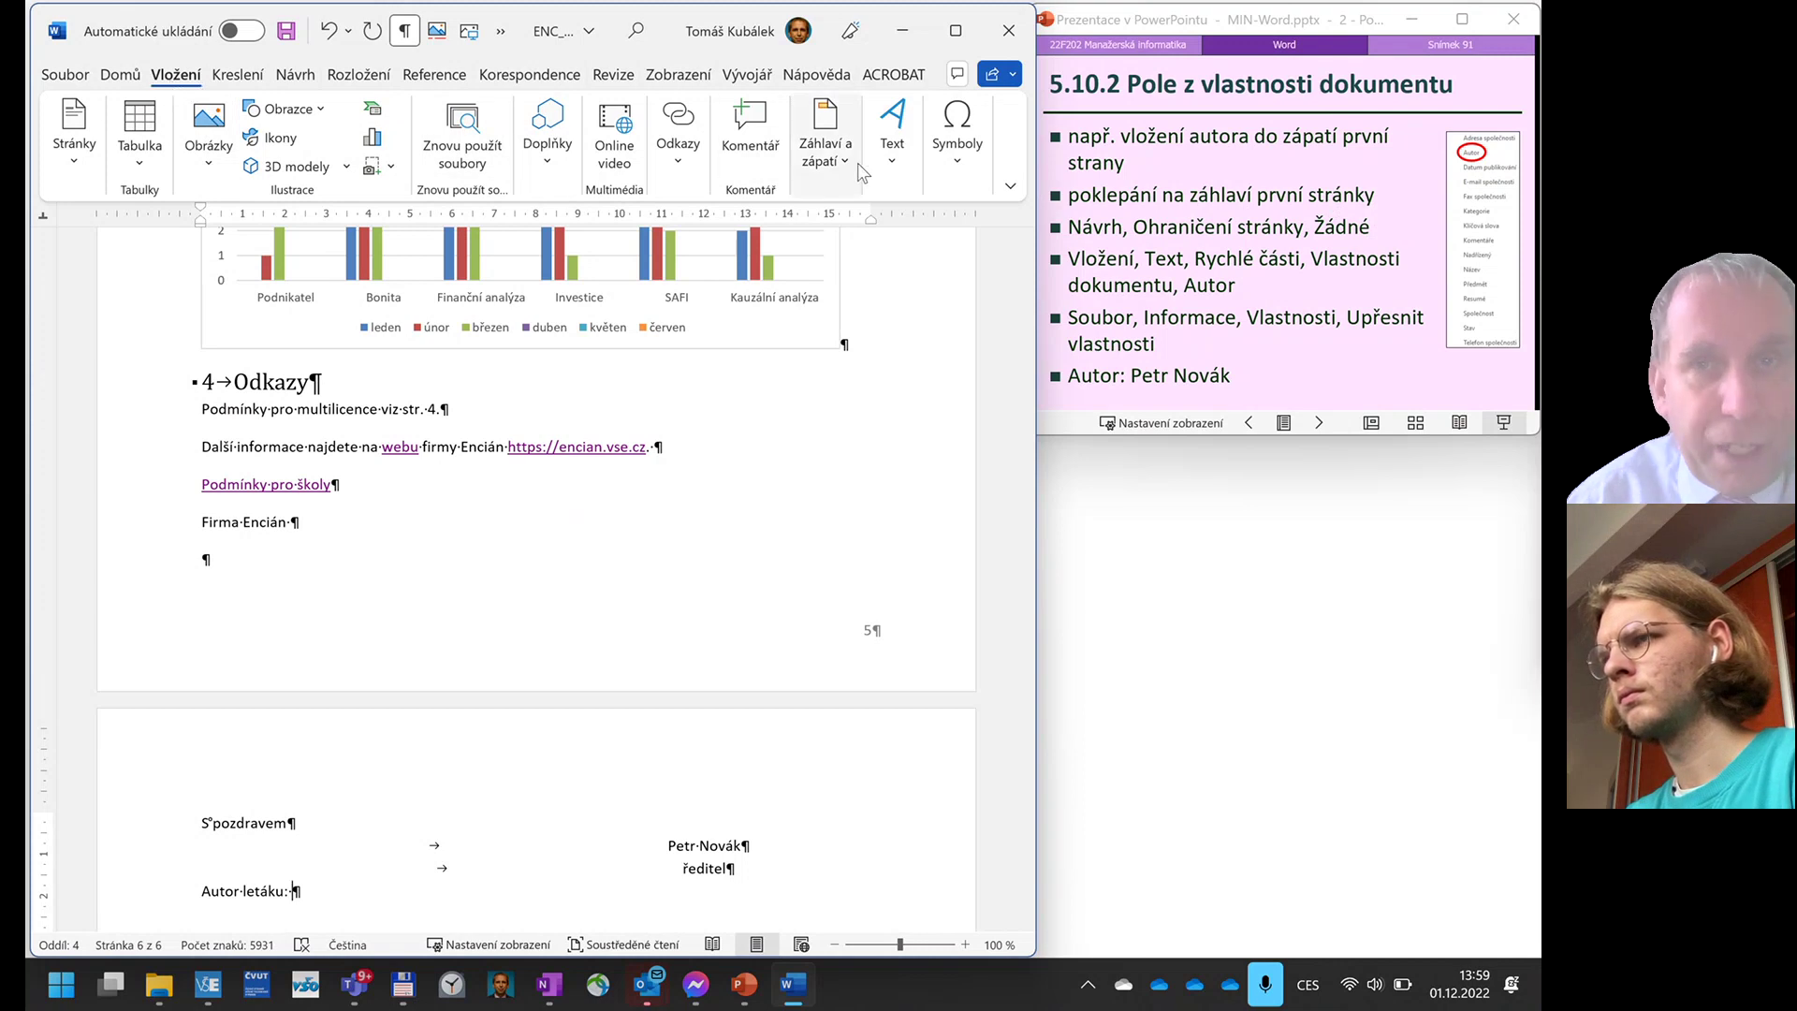
{"action": "left_click", "coordinate": [892, 135]}
{"action": "left_click", "coordinate": [945, 265]}
{"action": "mouse_move", "coordinate": [1029, 335]}
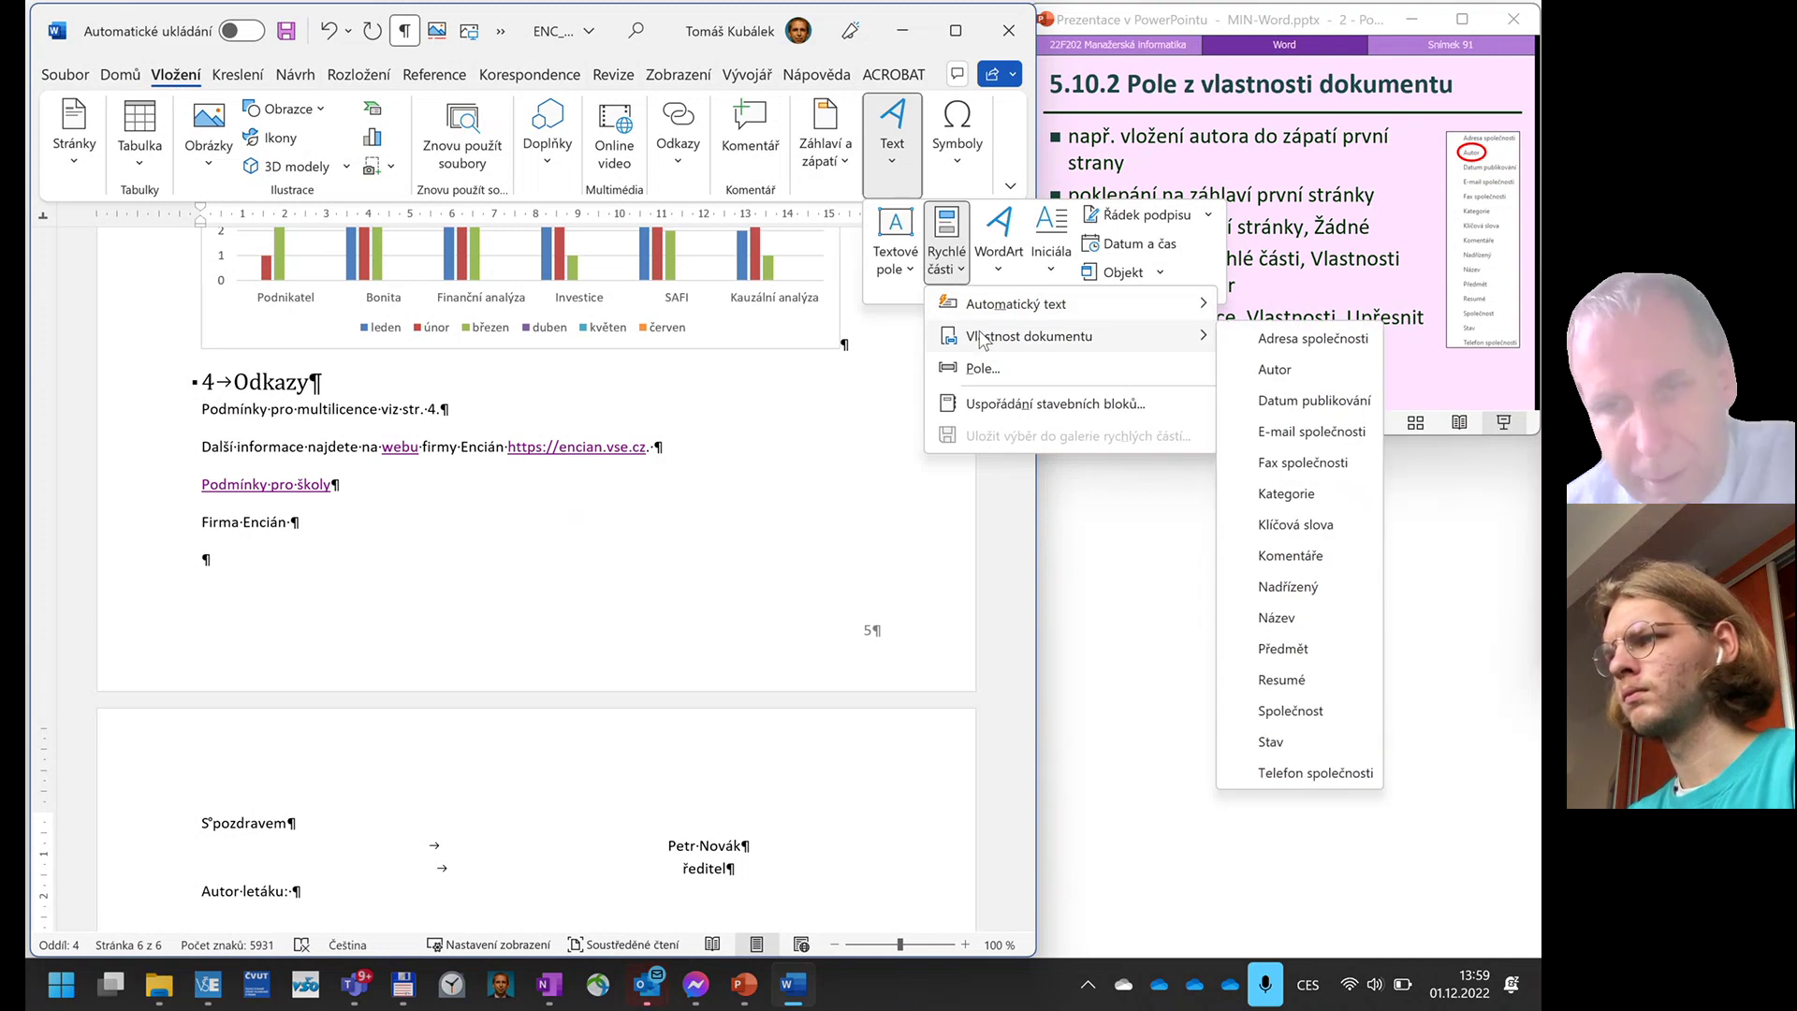
{"action": "left_click", "coordinate": [1290, 379]}
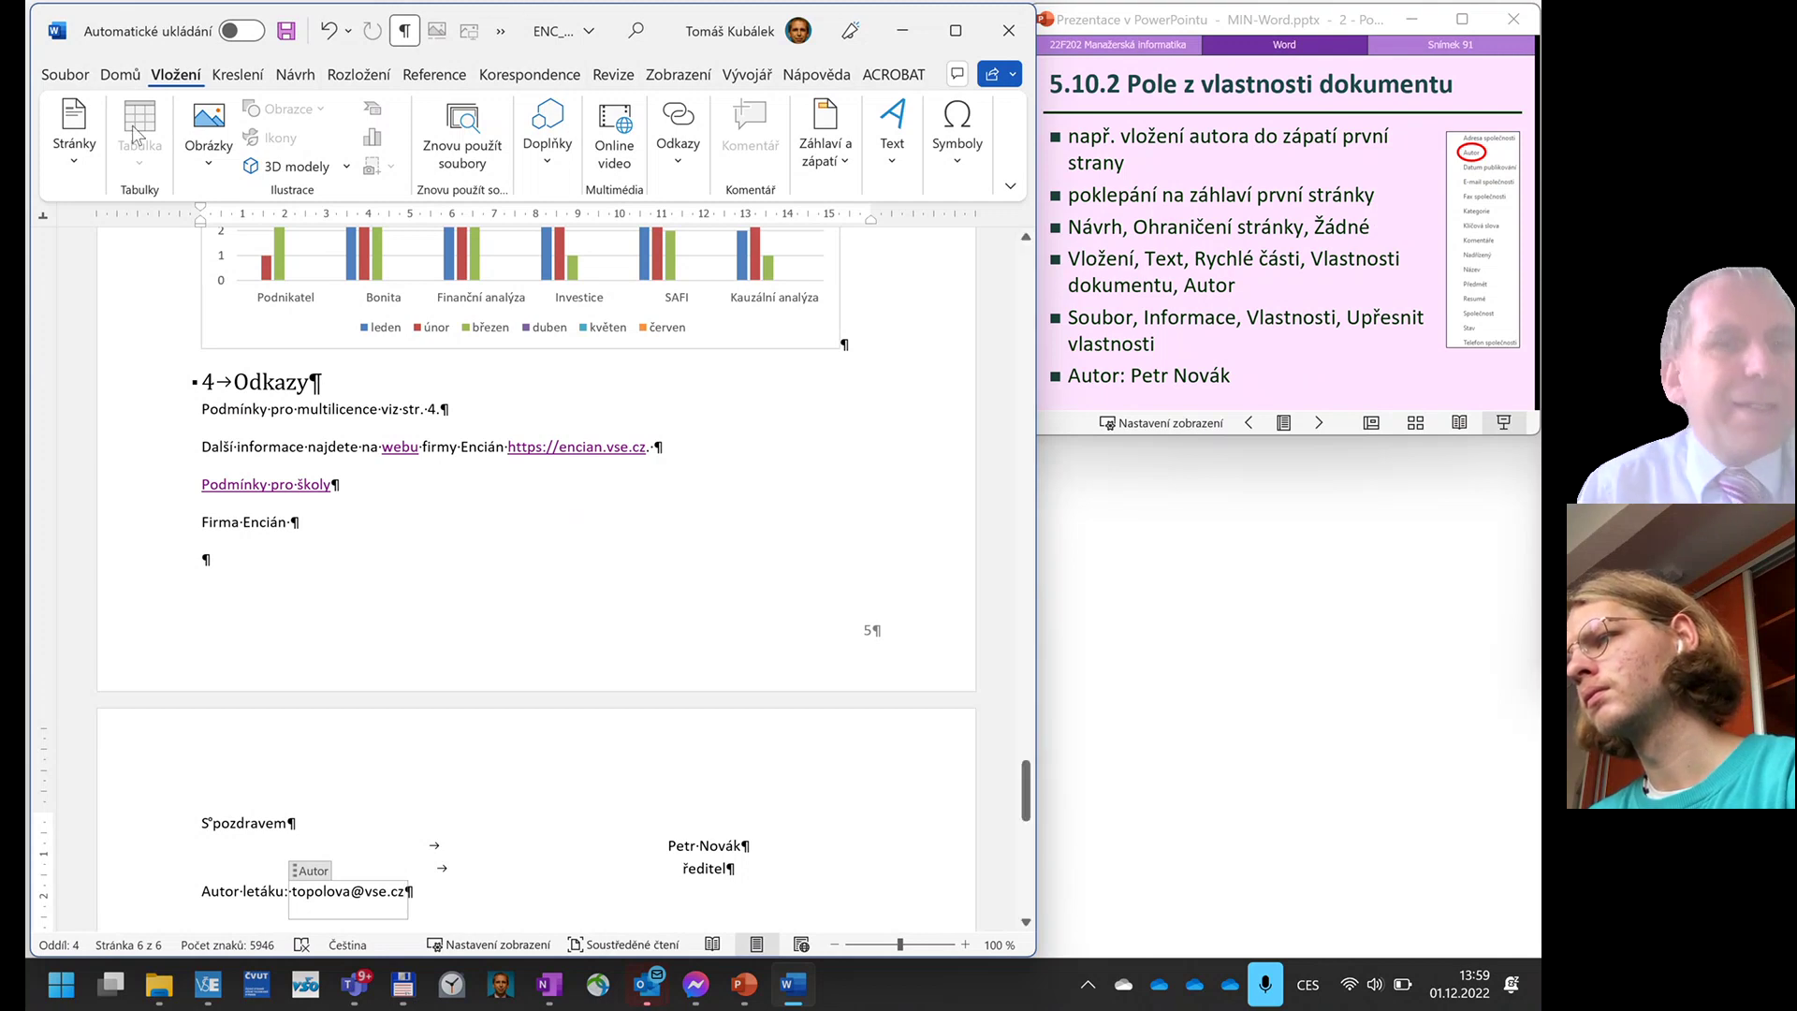
Replace the Autor value in Advanced Properties with the new author's name and return to the document.
{"action": "left_click", "coordinate": [62, 75]}
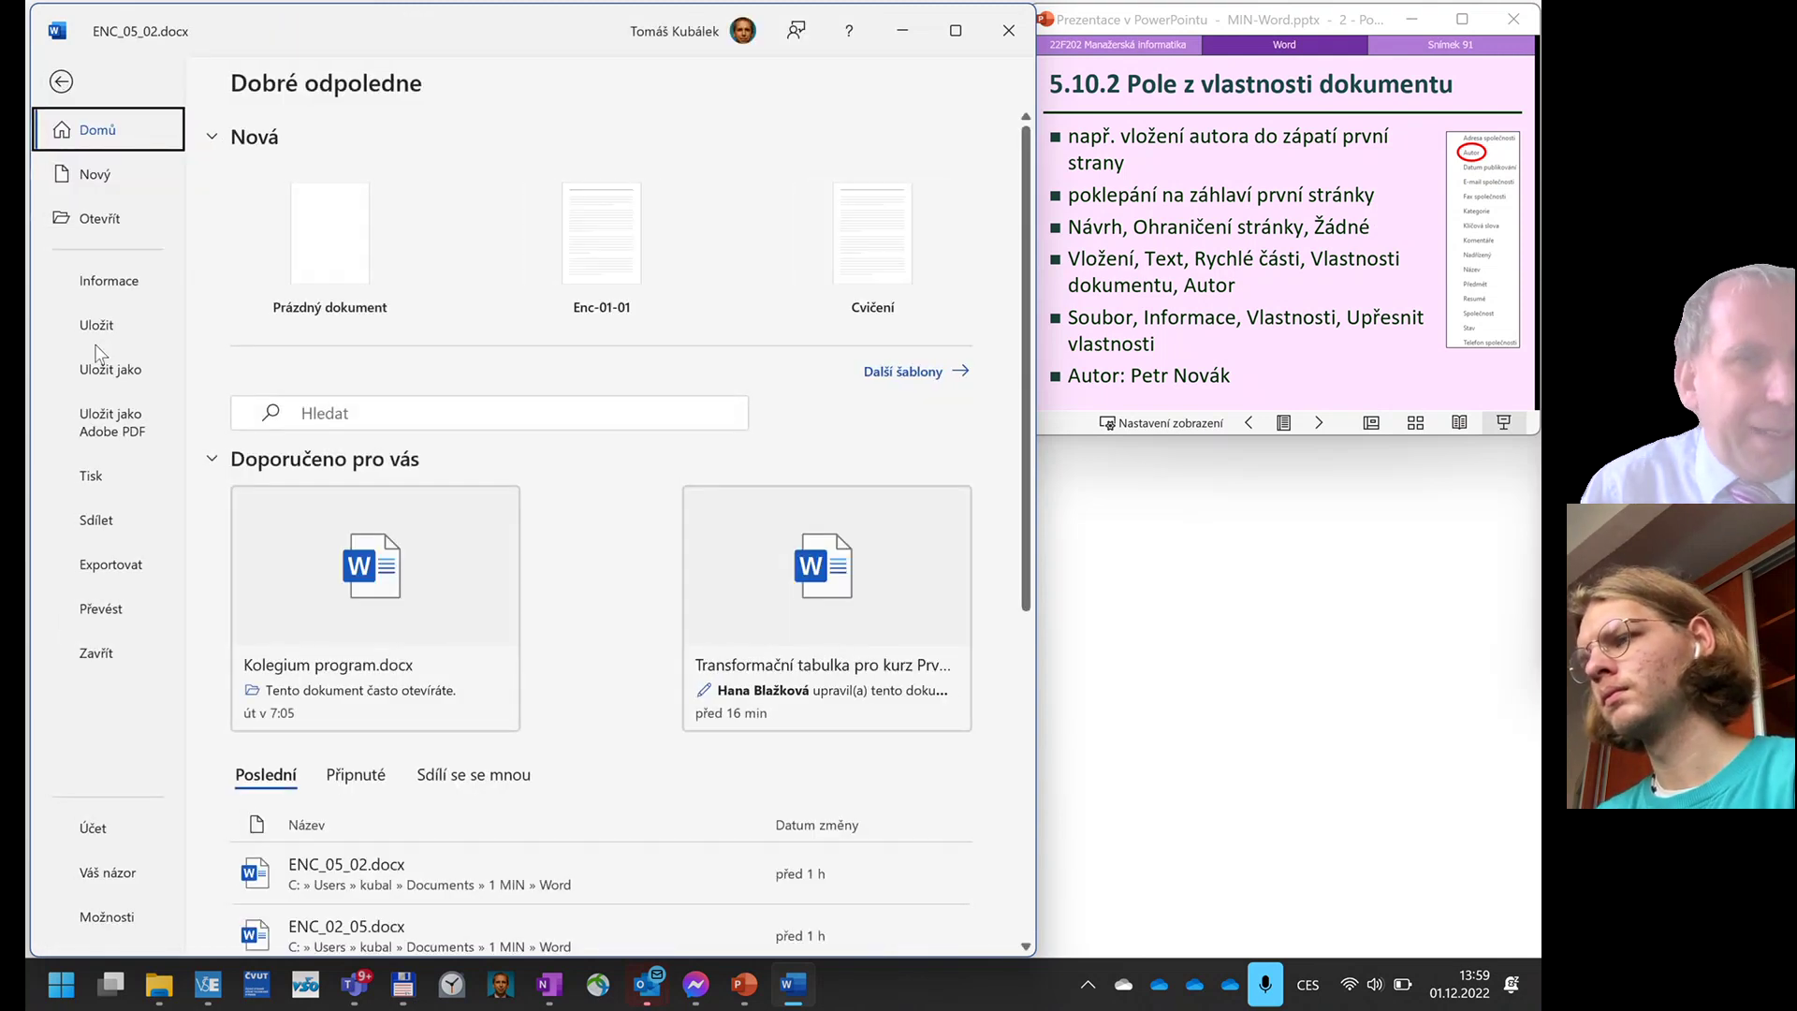
{"action": "left_click", "coordinate": [112, 282]}
{"action": "left_click", "coordinate": [729, 258]}
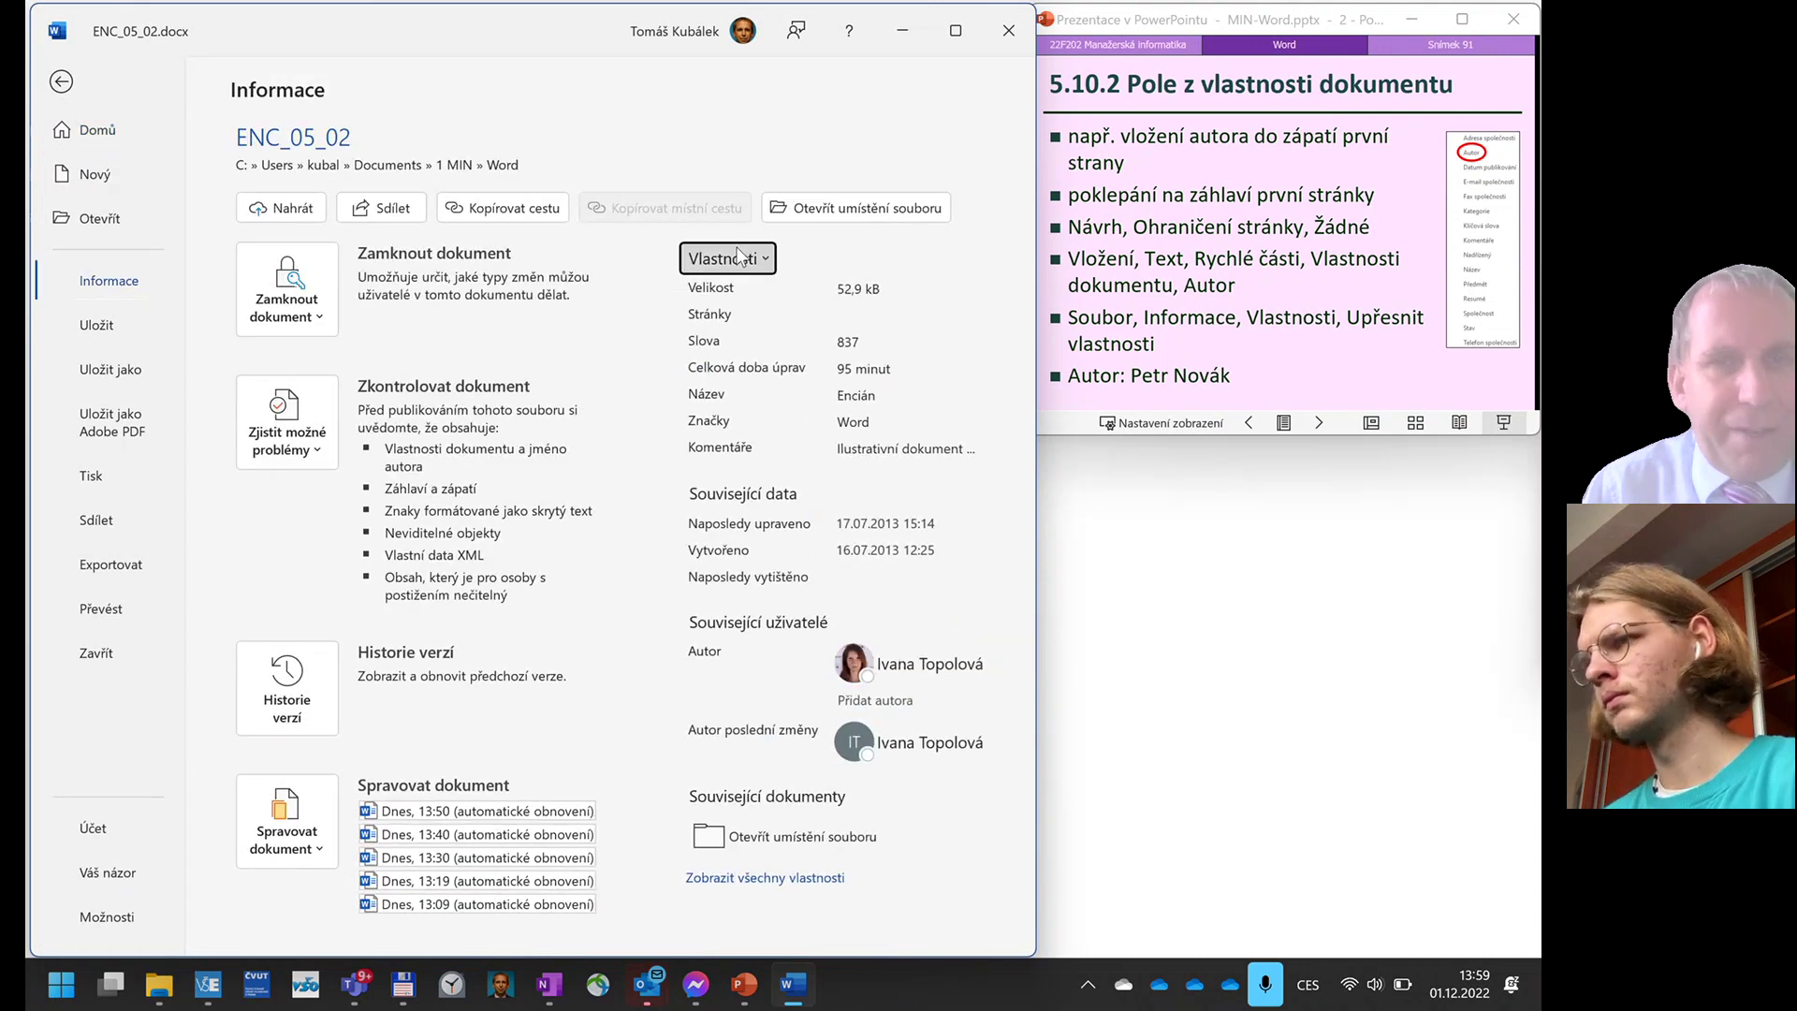
{"action": "left_click", "coordinate": [755, 303]}
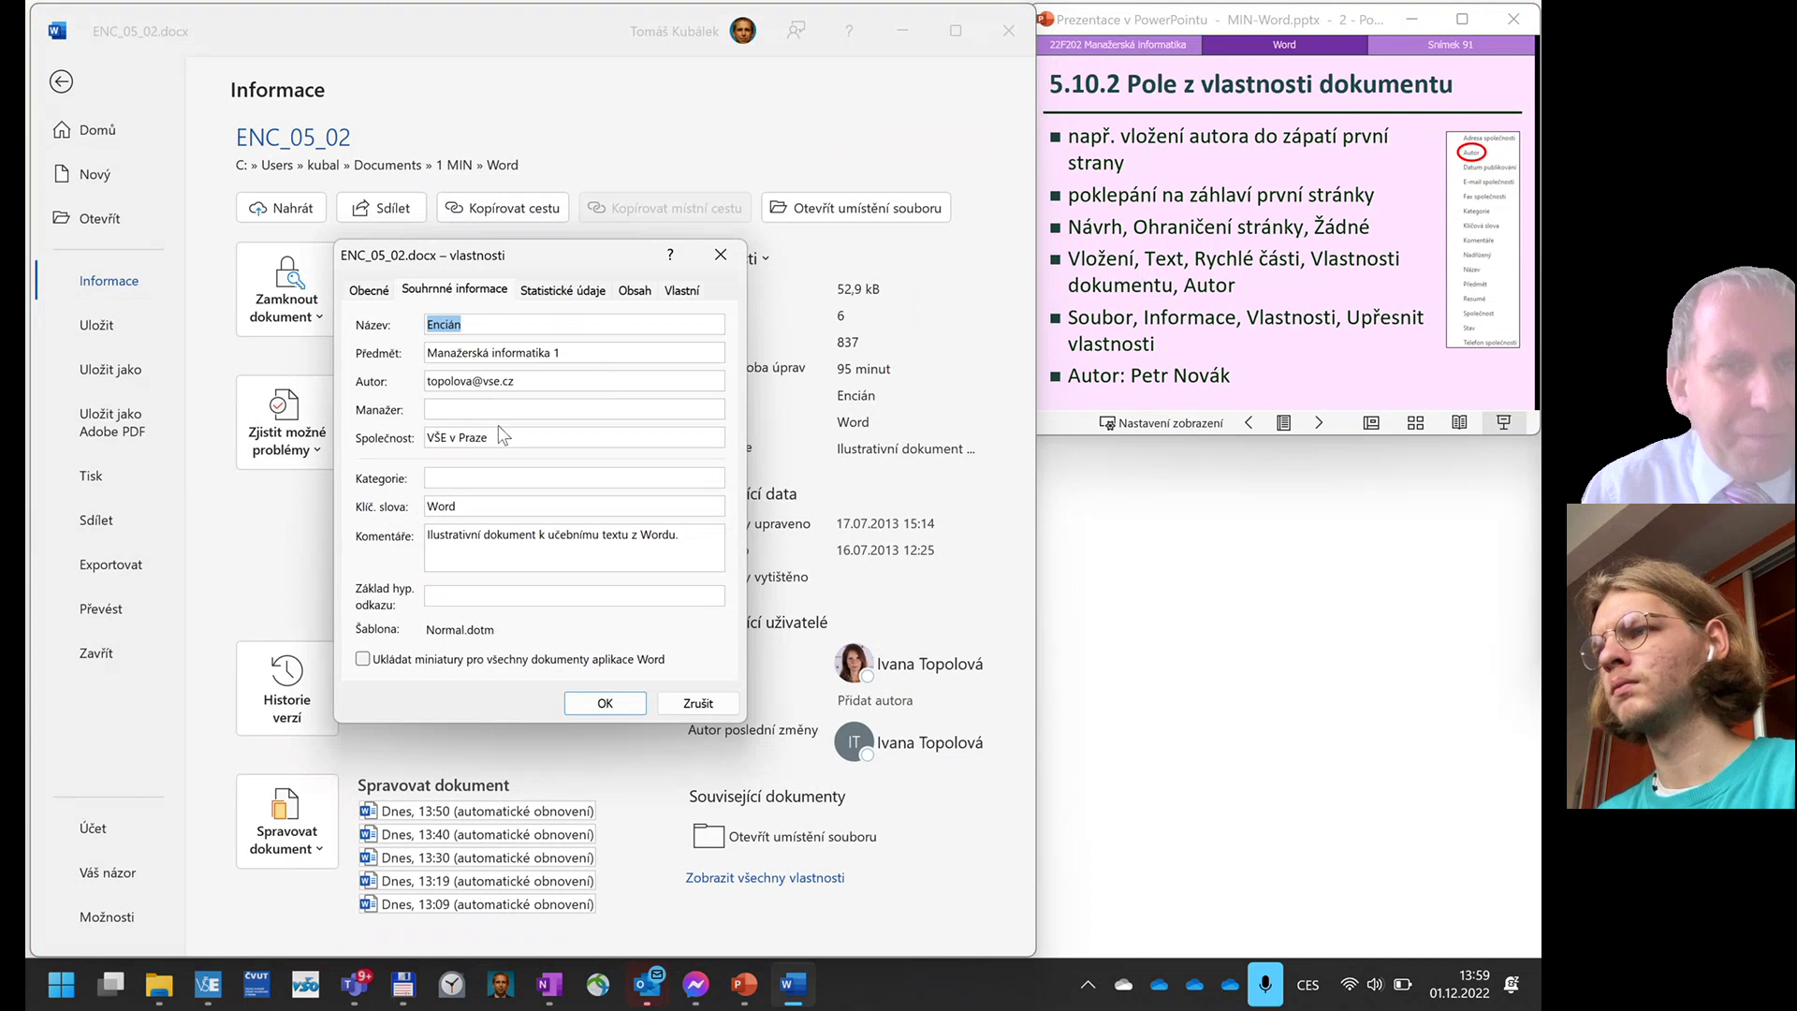
{"action": "triple_click", "coordinate": [532, 389]}
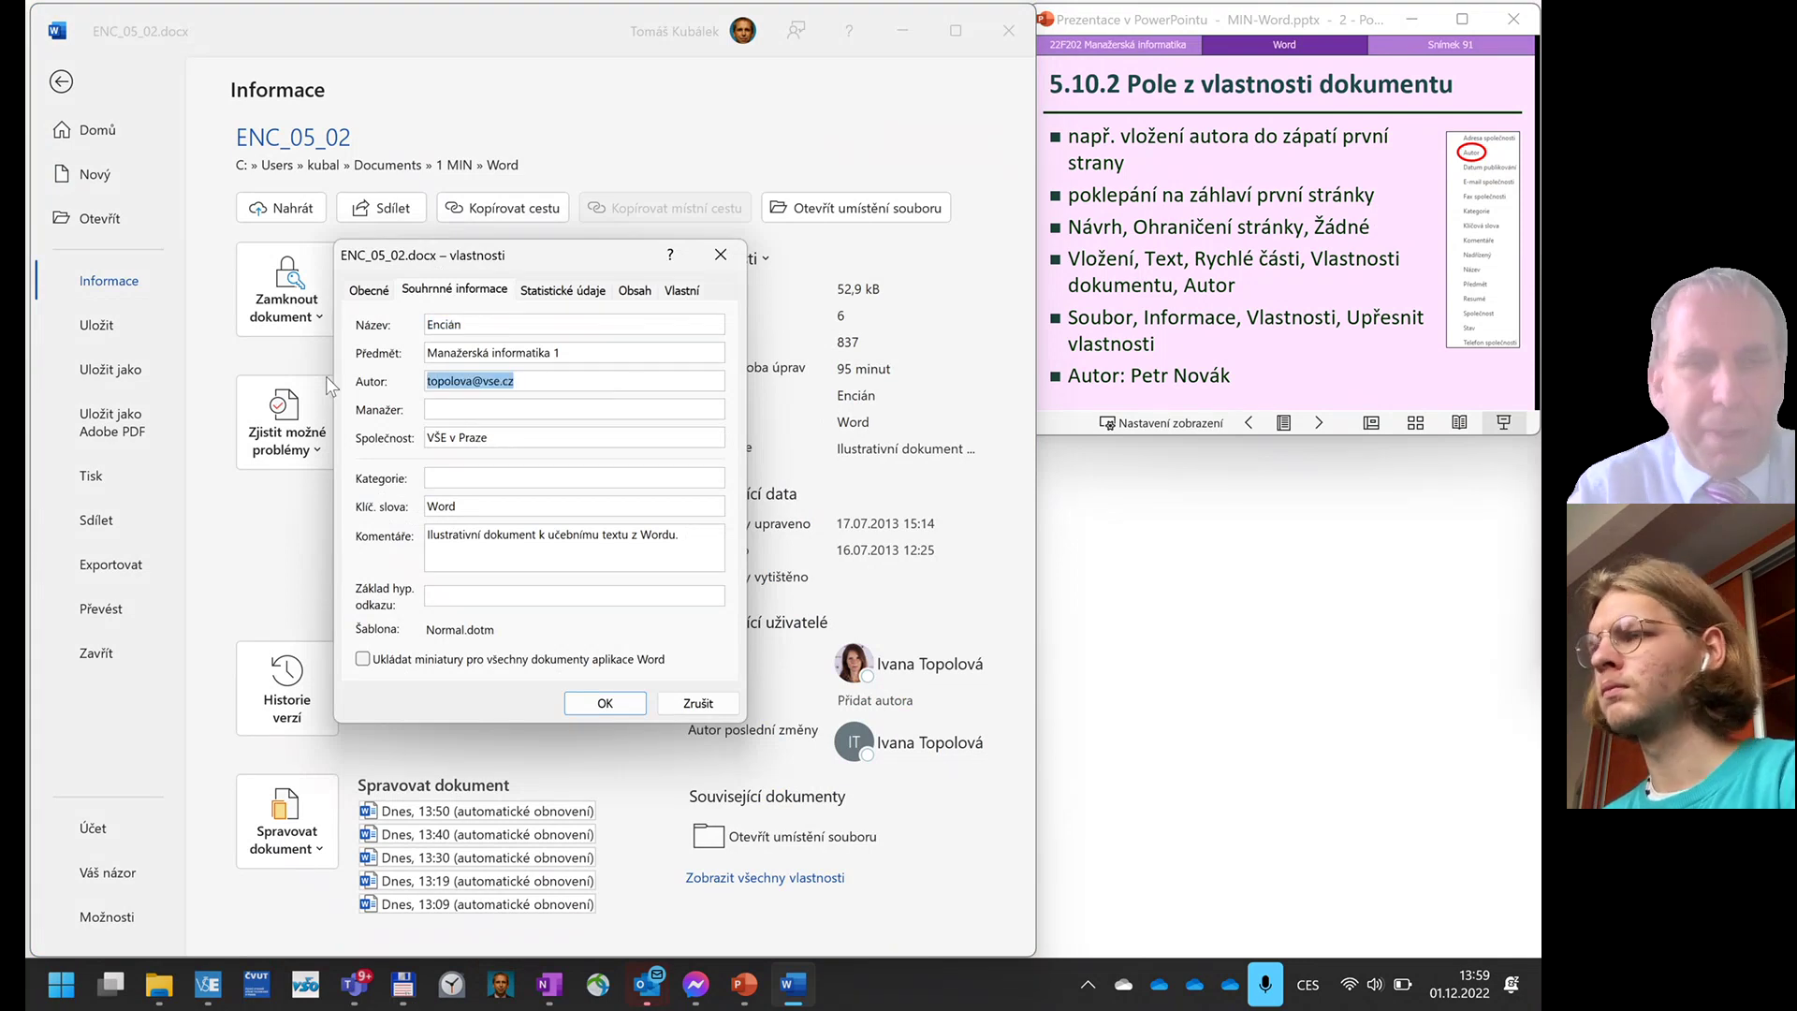
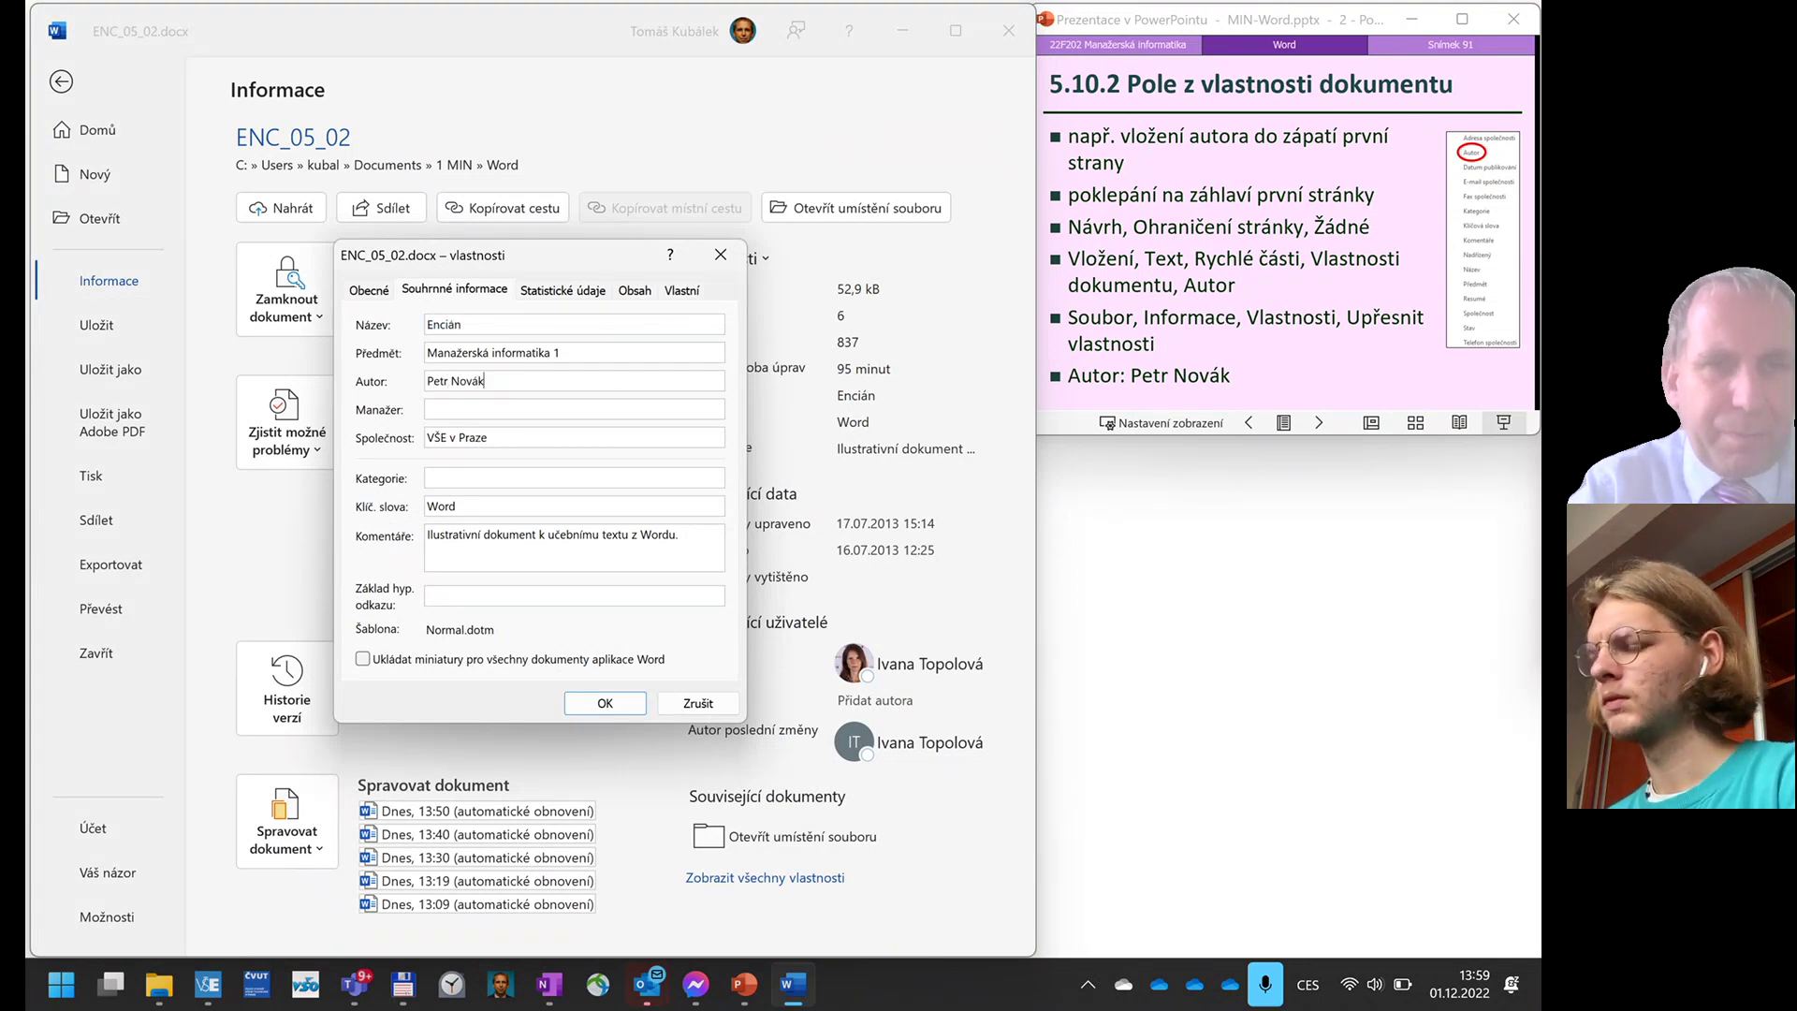
{"action": "left_click", "coordinate": [599, 705]}
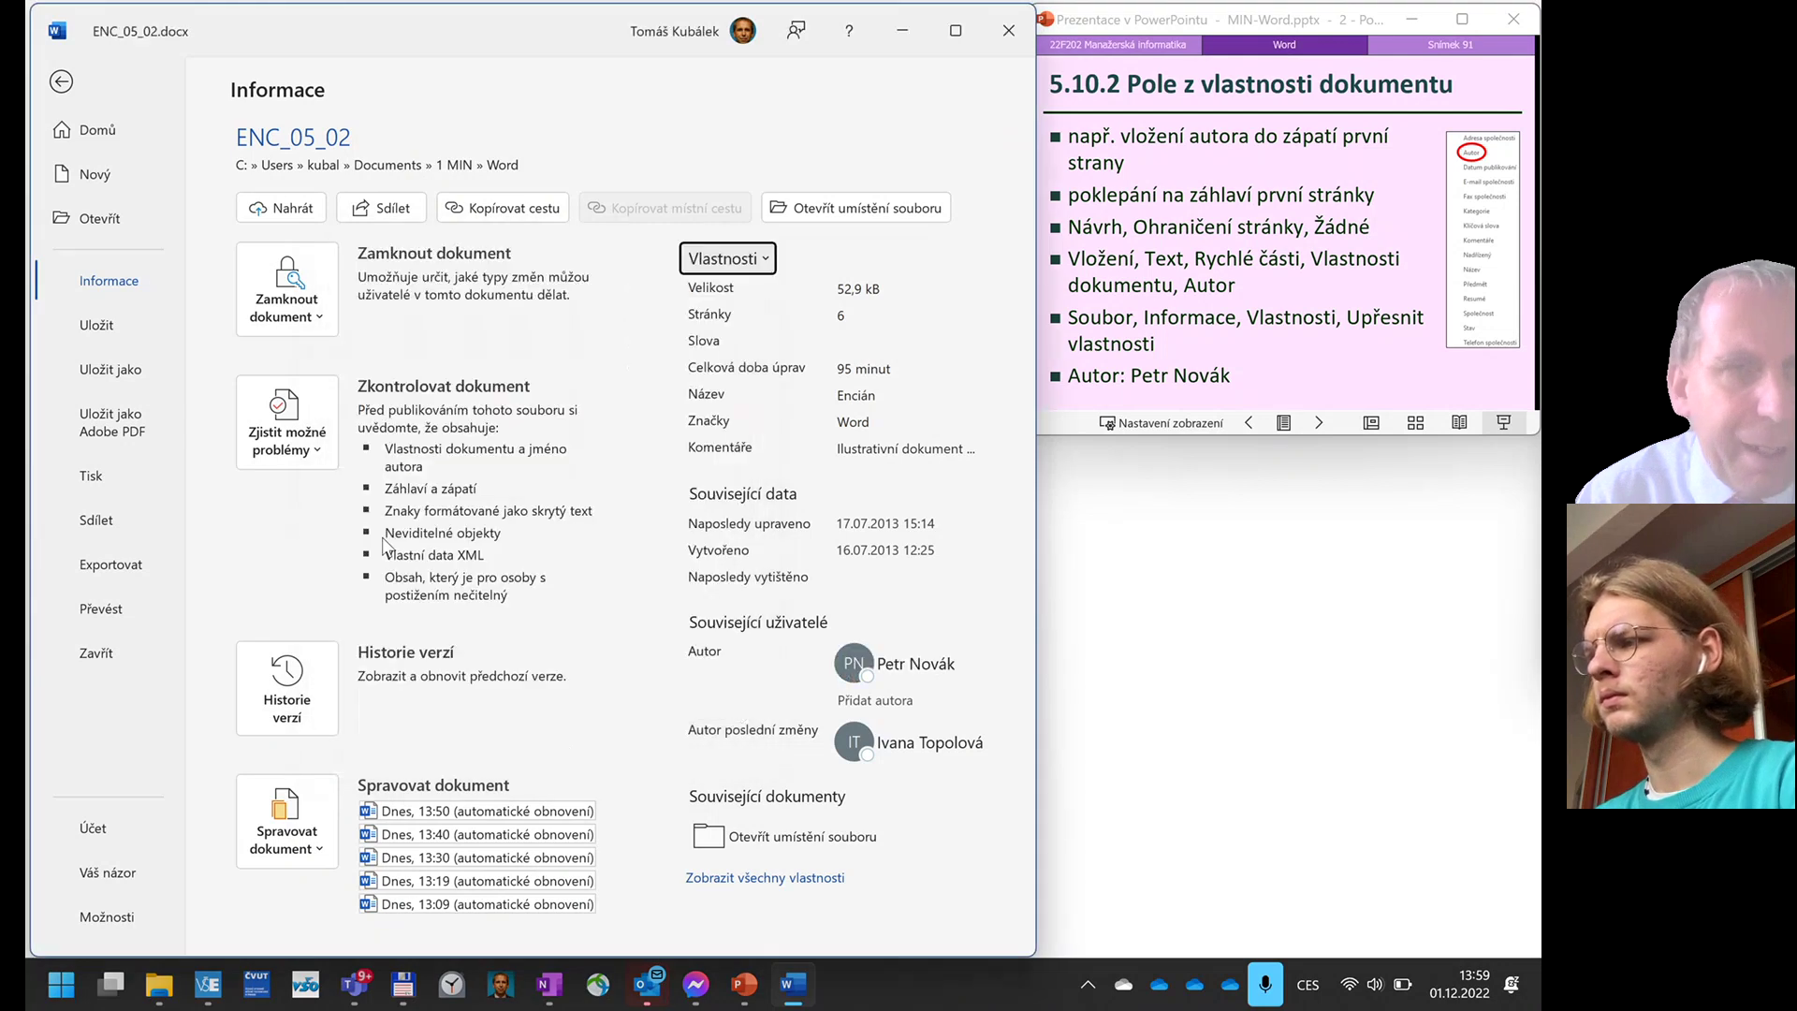
{"action": "left_click", "coordinate": [60, 82]}
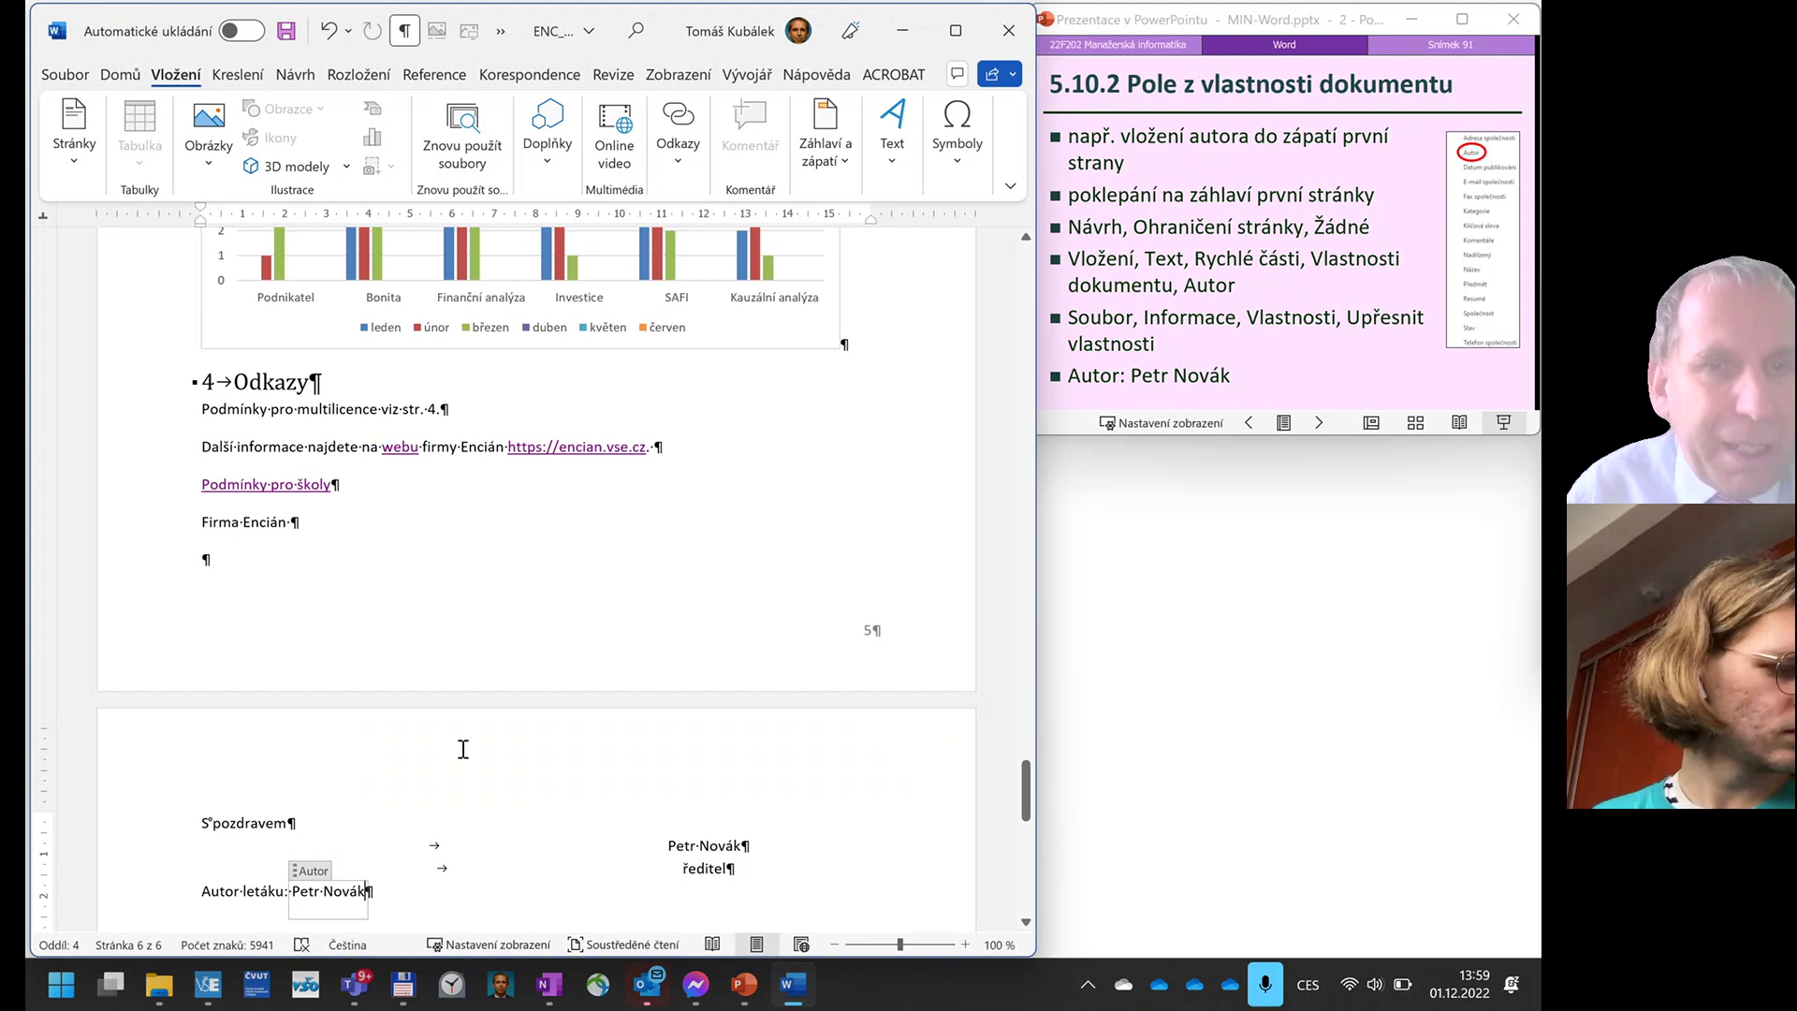
Open the footer on page 4 for editing.
{"action": "scroll", "coordinate": [421, 749], "scroll_direction": "up", "scroll_amount": 4}
{"action": "scroll", "coordinate": [469, 745], "scroll_direction": "up", "scroll_amount": 5}
{"action": "scroll", "coordinate": [469, 745], "scroll_direction": "up", "scroll_amount": 5}
{"action": "scroll", "coordinate": [469, 745], "scroll_direction": "up", "scroll_amount": 3}
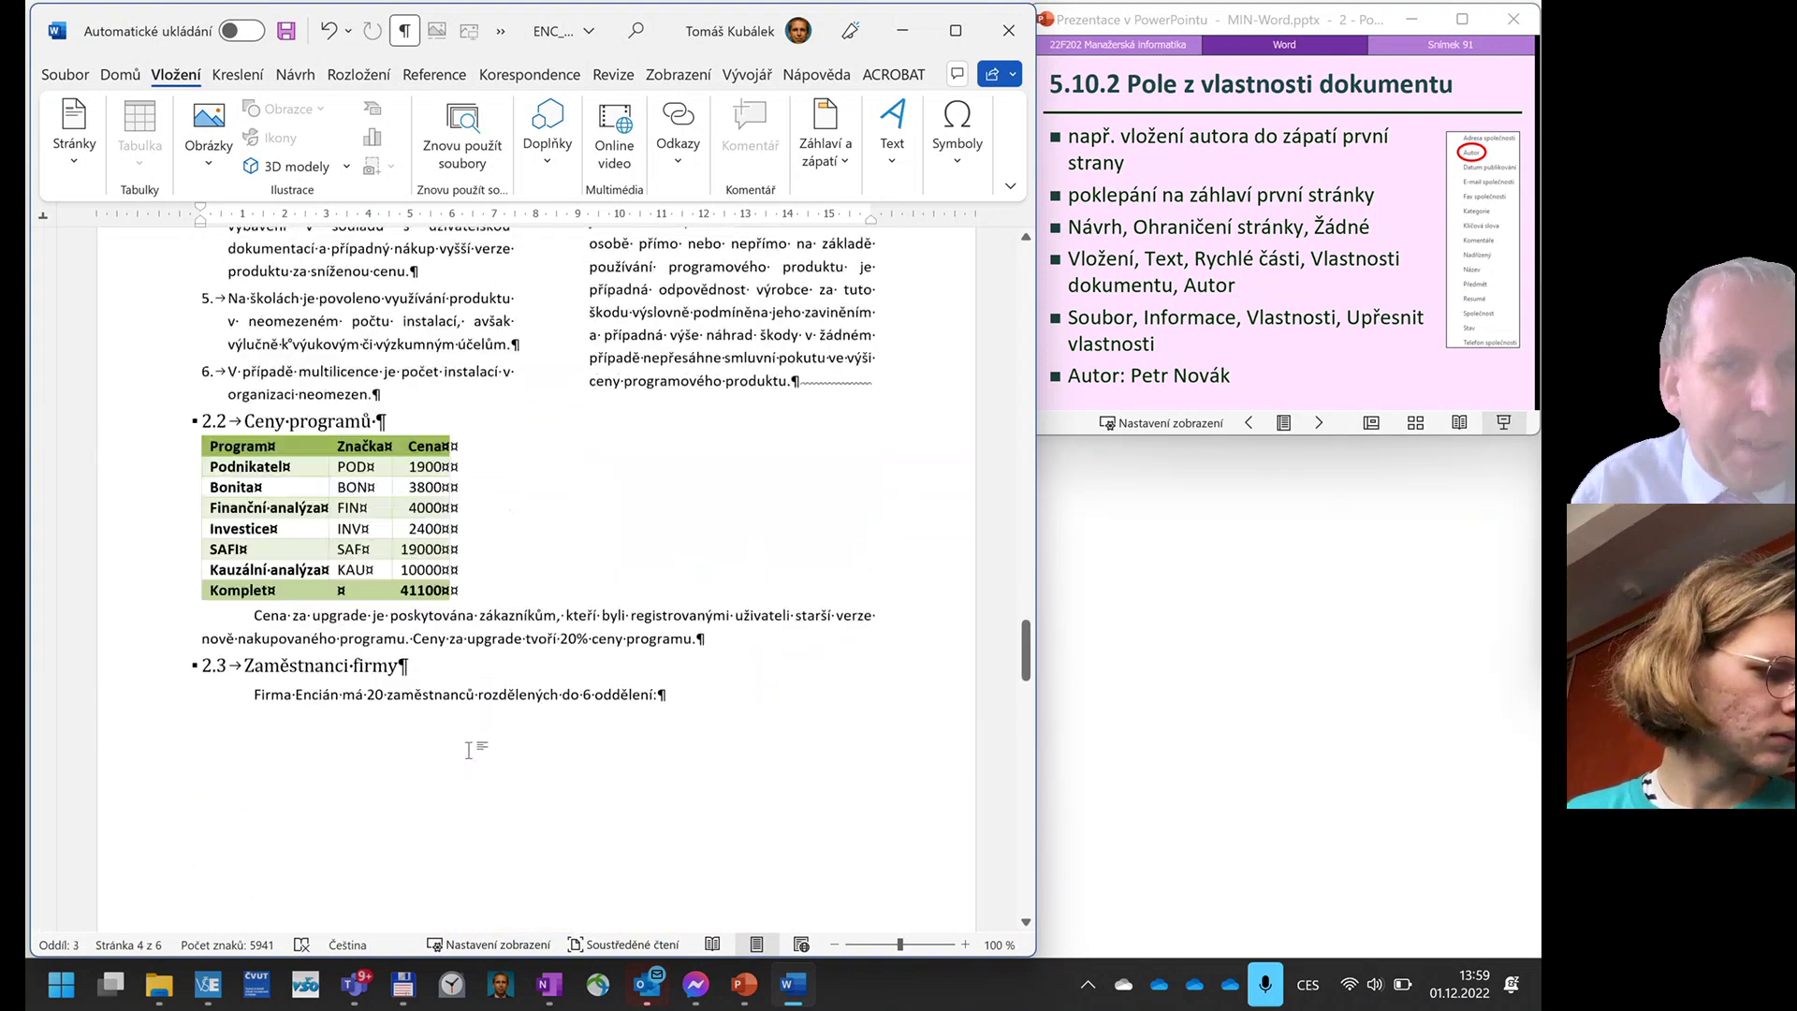
{"action": "scroll", "coordinate": [470, 753], "scroll_direction": "down", "scroll_amount": 3}
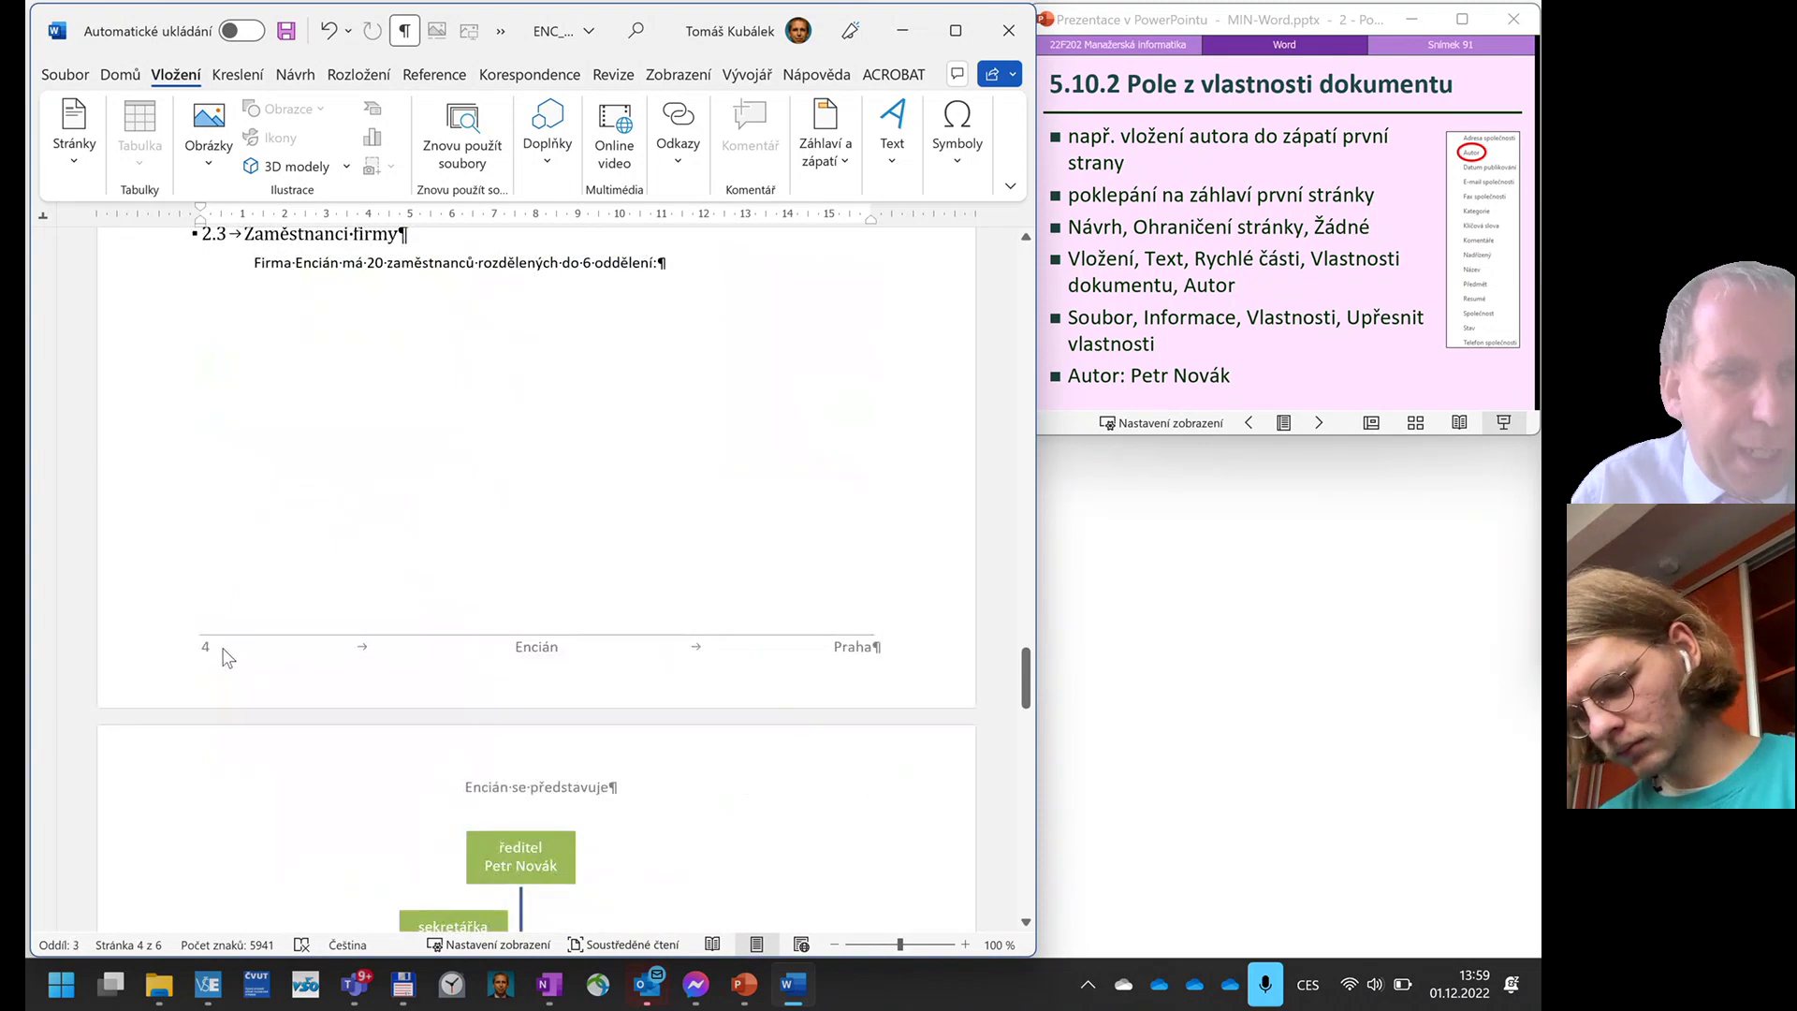
{"action": "left_click", "coordinate": [228, 658]}
{"action": "double_click", "coordinate": [226, 650]}
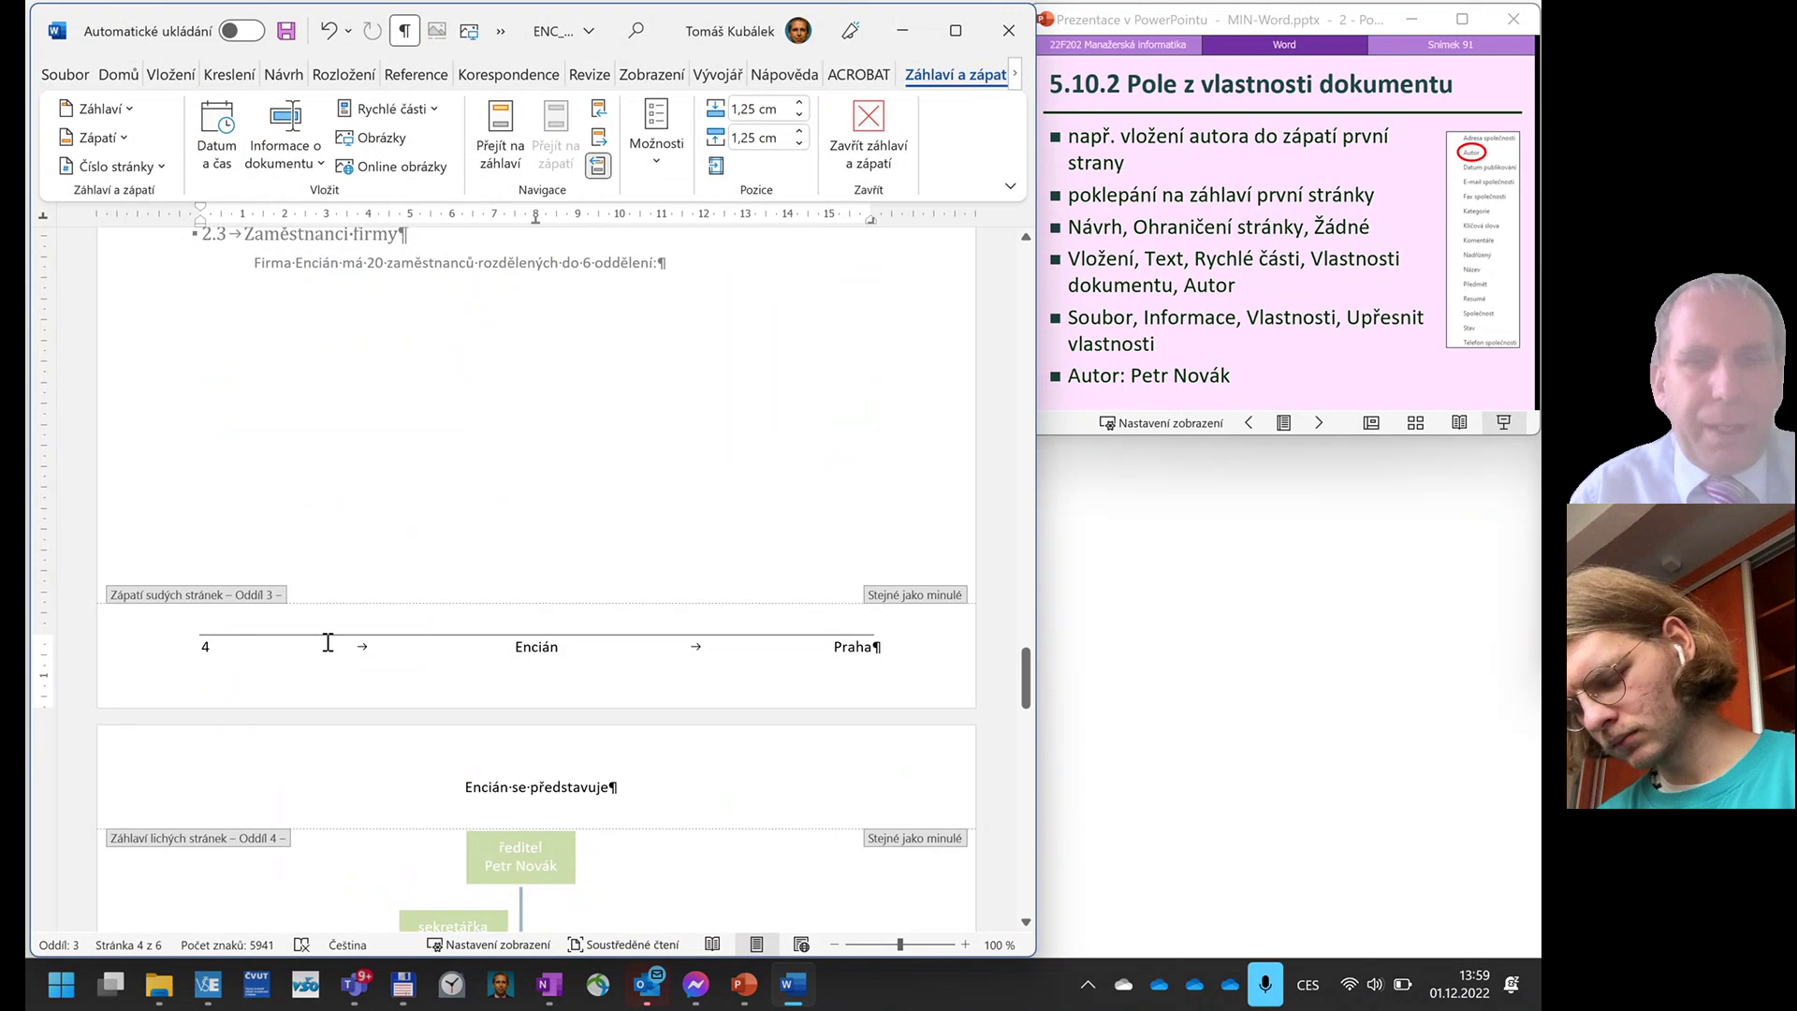
Place the insertion point right after the page number 2 in page 2's footer.
{"action": "scroll", "coordinate": [328, 644], "scroll_direction": "up", "scroll_amount": 3}
{"action": "scroll", "coordinate": [328, 644], "scroll_direction": "up", "scroll_amount": 4}
{"action": "scroll", "coordinate": [281, 683], "scroll_direction": "up", "scroll_amount": 3}
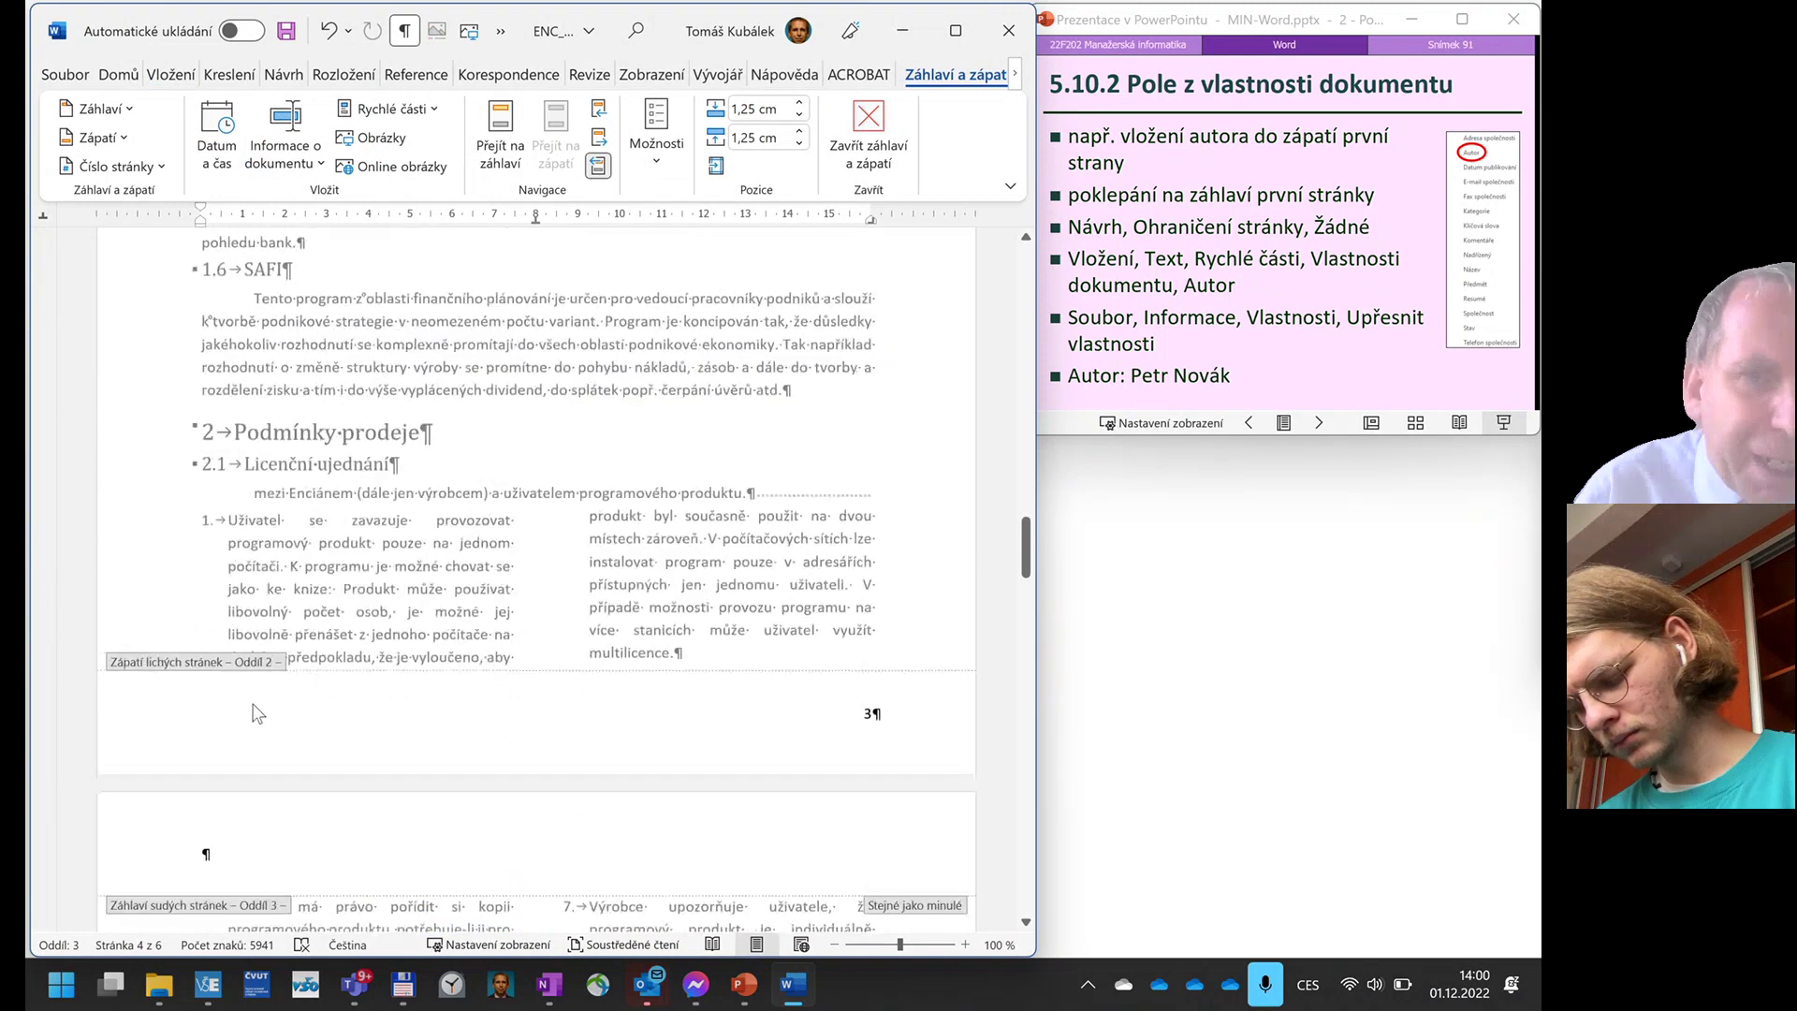
{"action": "scroll", "coordinate": [253, 712], "scroll_direction": "up", "scroll_amount": 4}
{"action": "scroll", "coordinate": [243, 730], "scroll_direction": "up", "scroll_amount": 4}
{"action": "scroll", "coordinate": [234, 758], "scroll_direction": "up", "scroll_amount": 4}
{"action": "scroll", "coordinate": [220, 796], "scroll_direction": "down", "scroll_amount": 1}
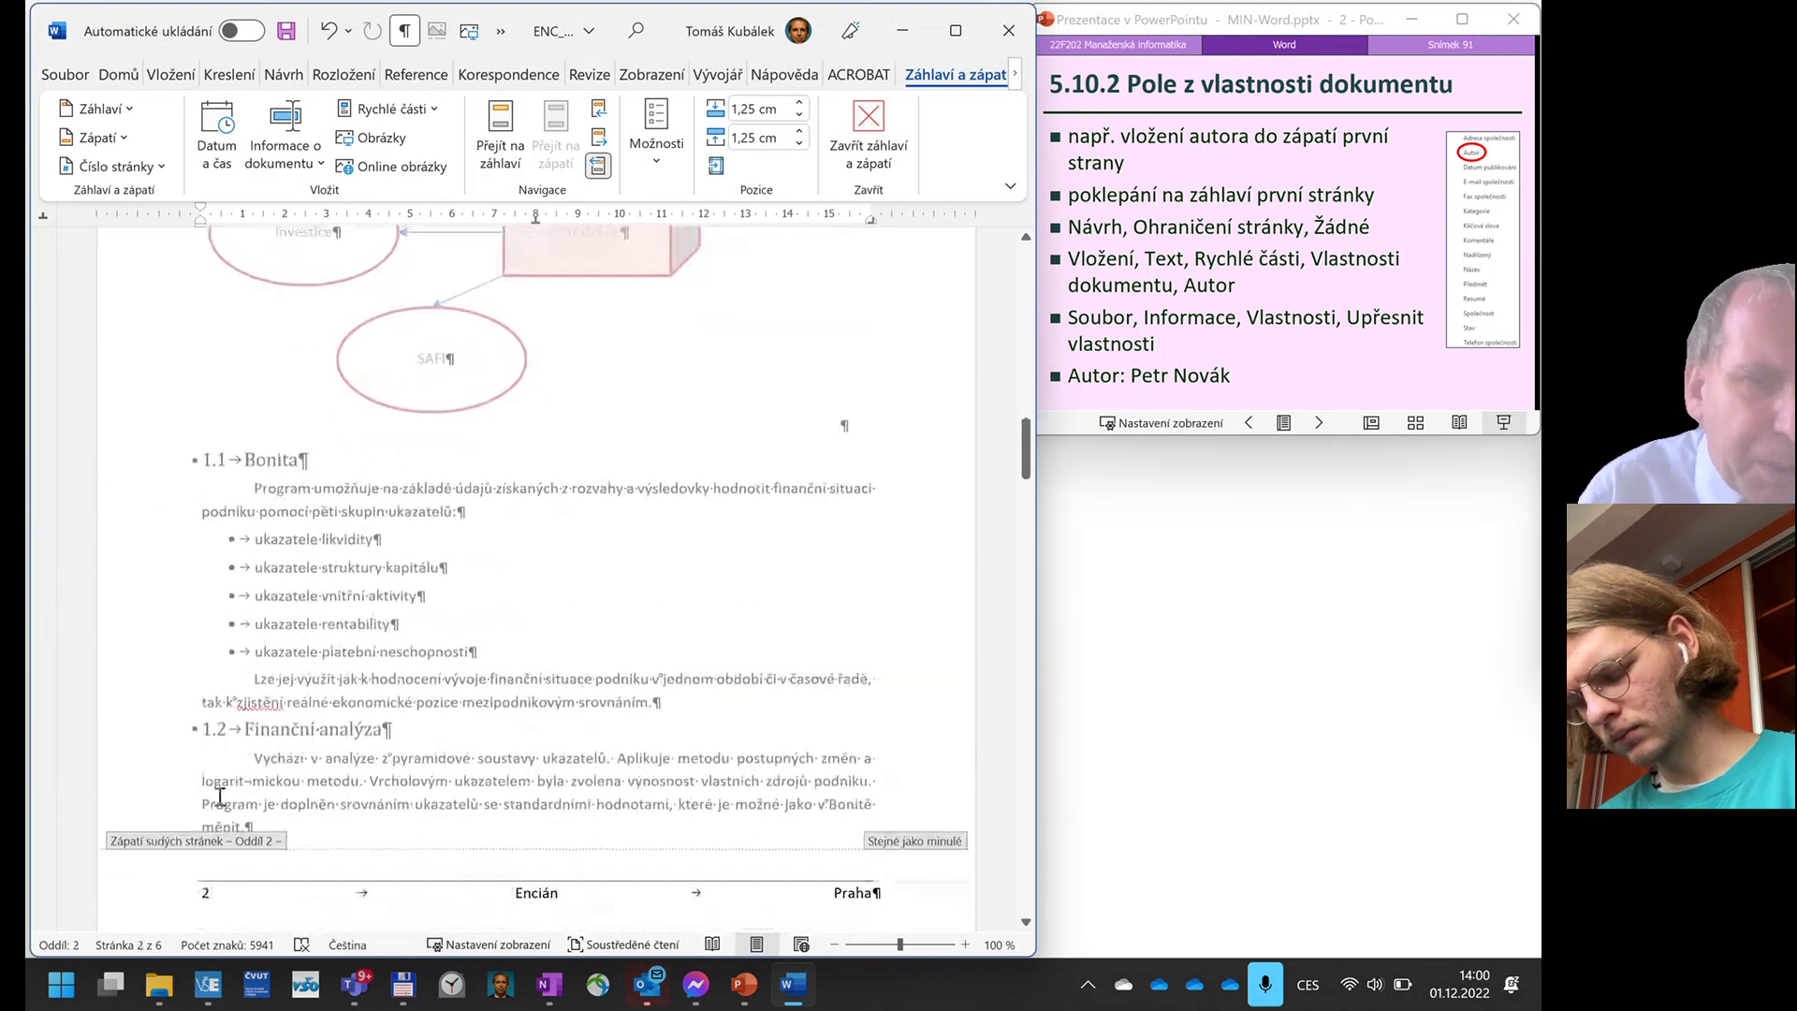
{"action": "scroll", "coordinate": [220, 796], "scroll_direction": "down", "scroll_amount": 2}
{"action": "double_click", "coordinate": [229, 734]}
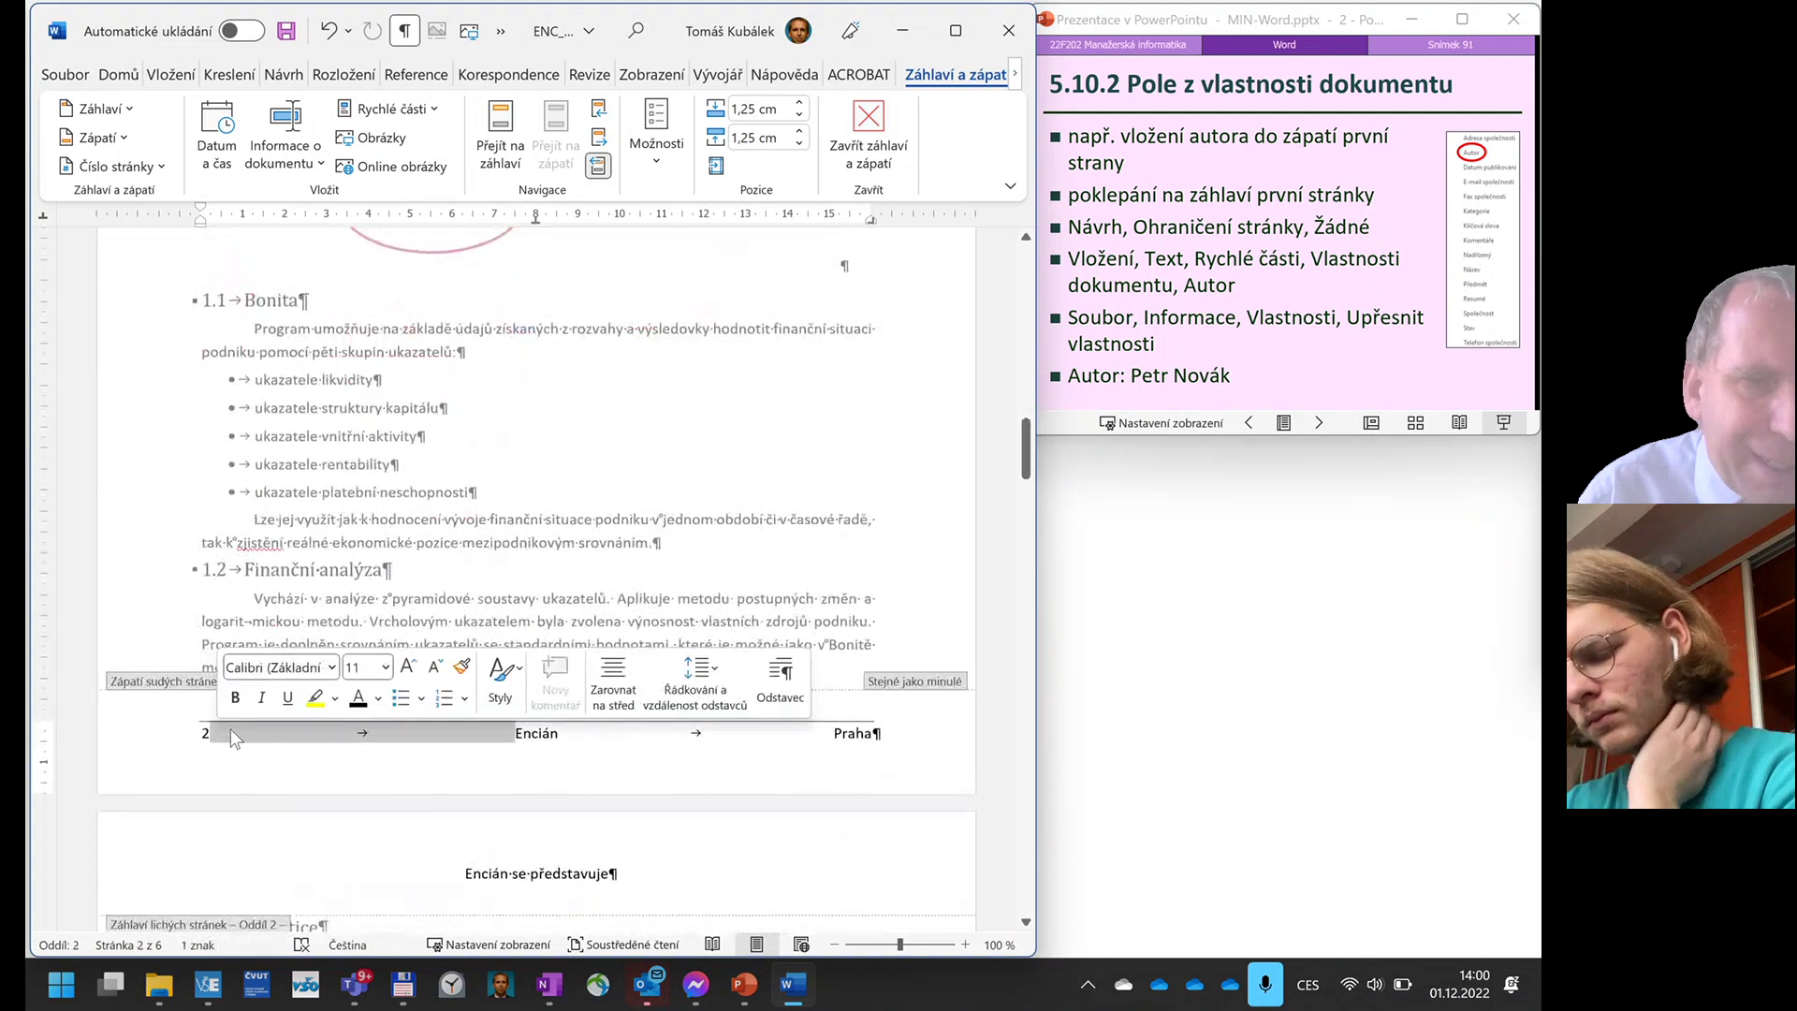
{"action": "left_click", "coordinate": [242, 734]}
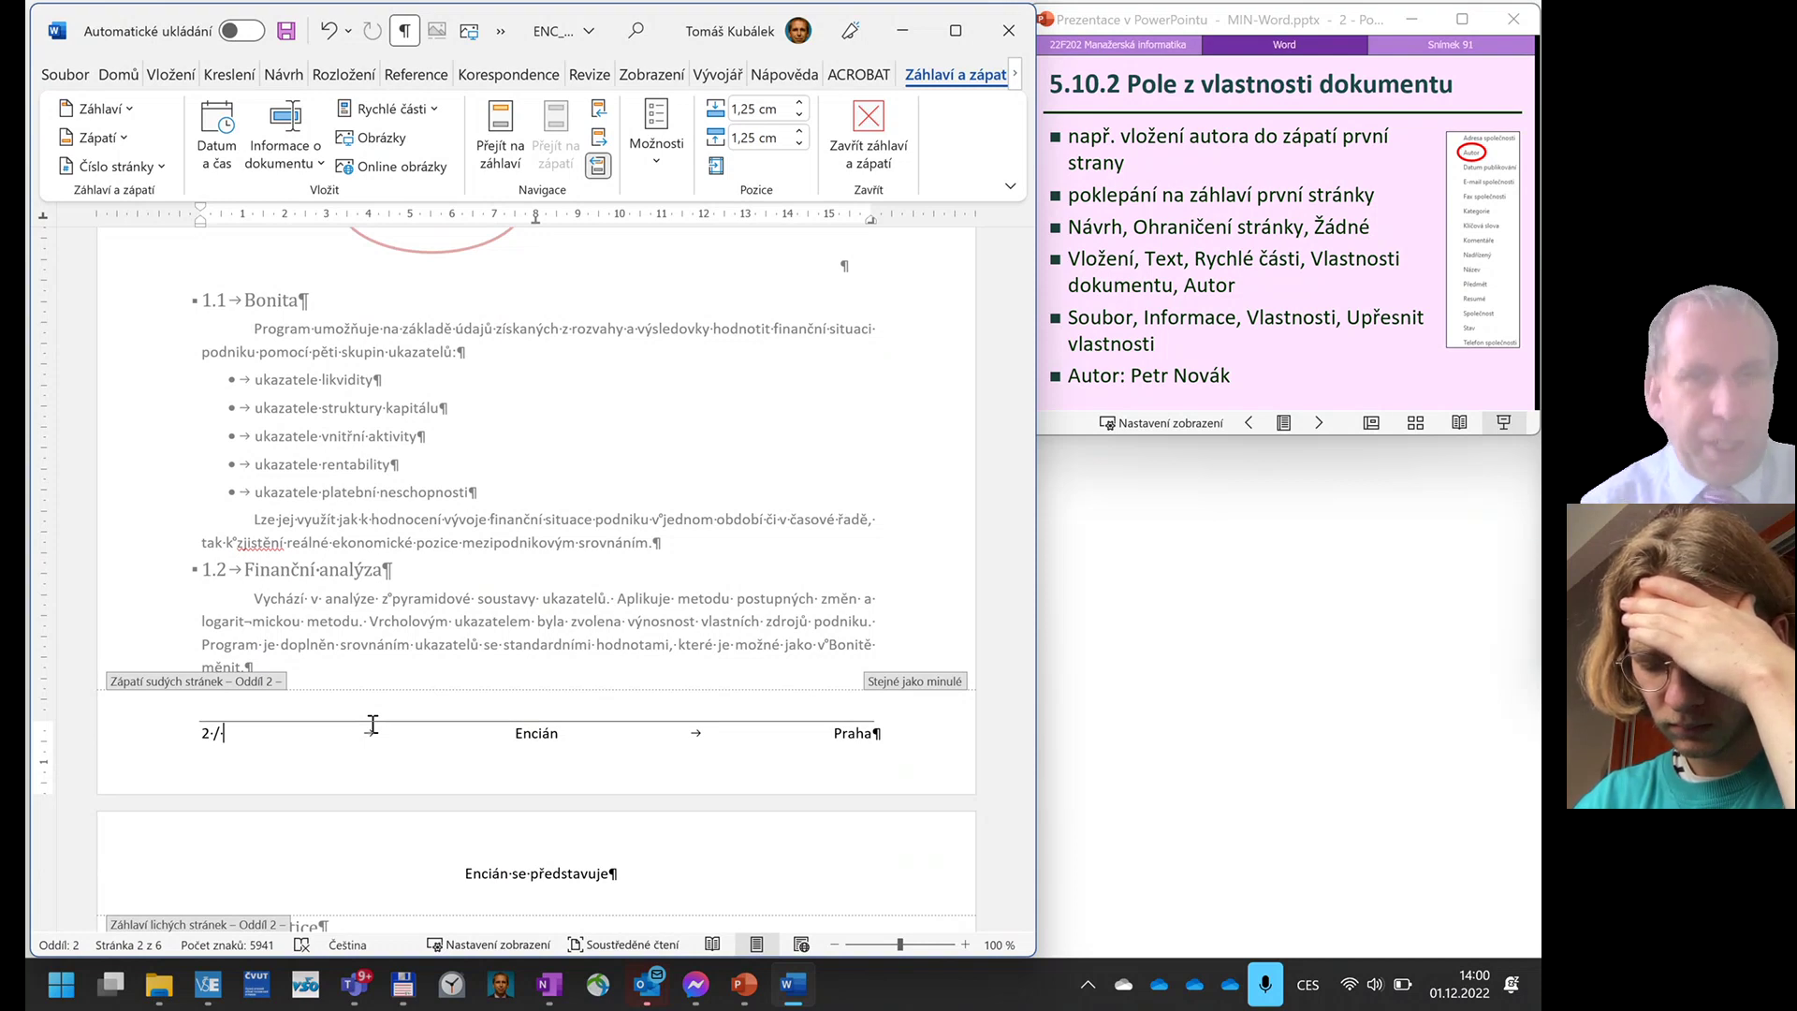
Insert a NumPages field after the page number so the footer shows the total page count.
{"action": "left_click", "coordinate": [171, 75]}
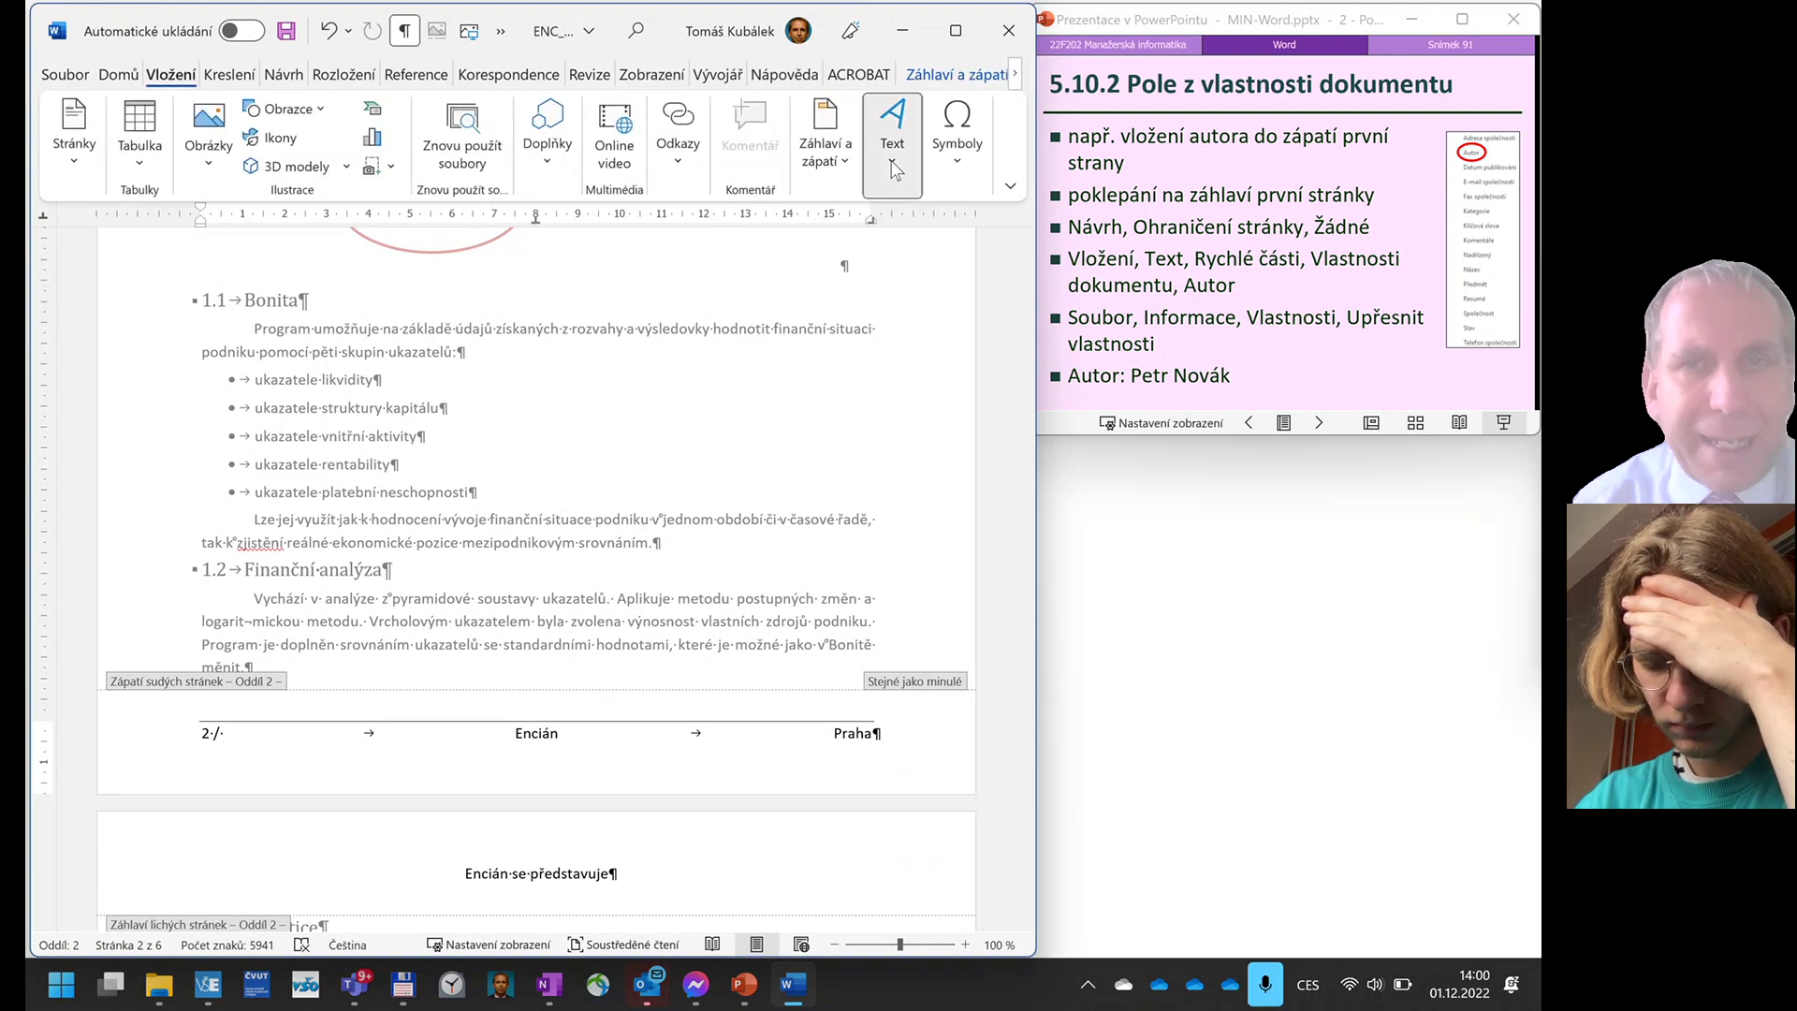
{"action": "left_click", "coordinate": [907, 192]}
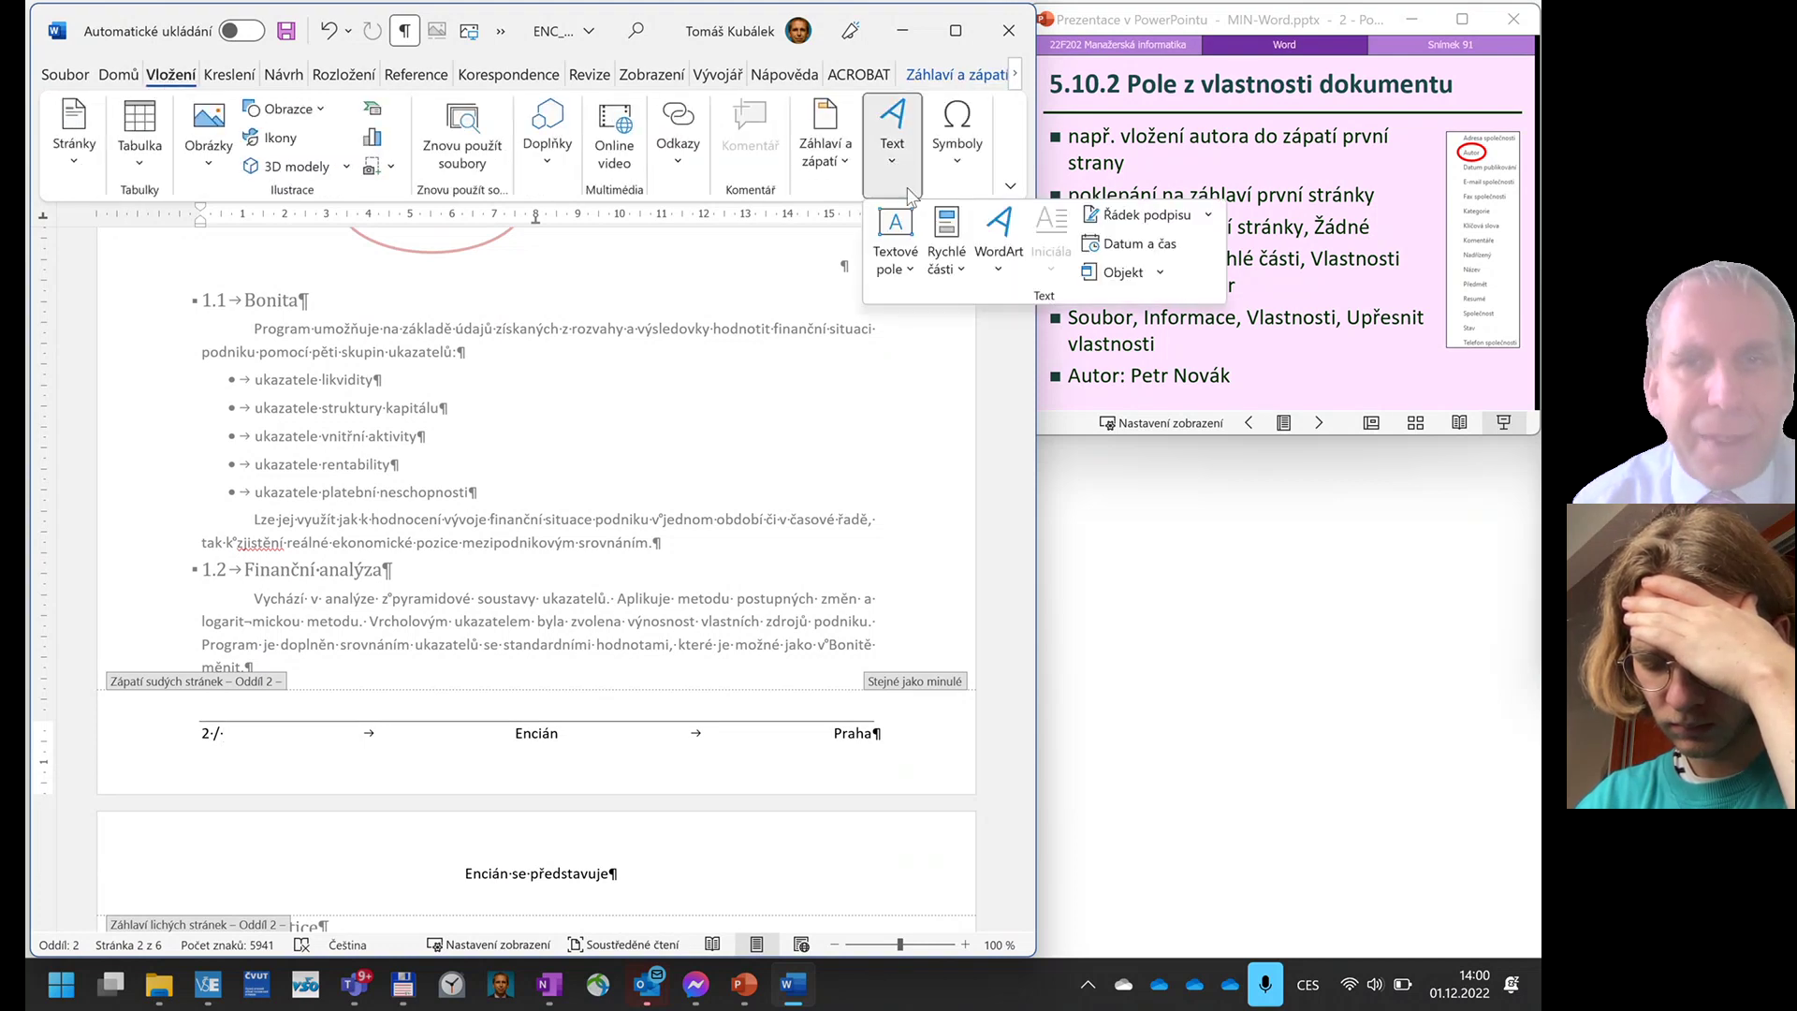
{"action": "left_click", "coordinate": [961, 271]}
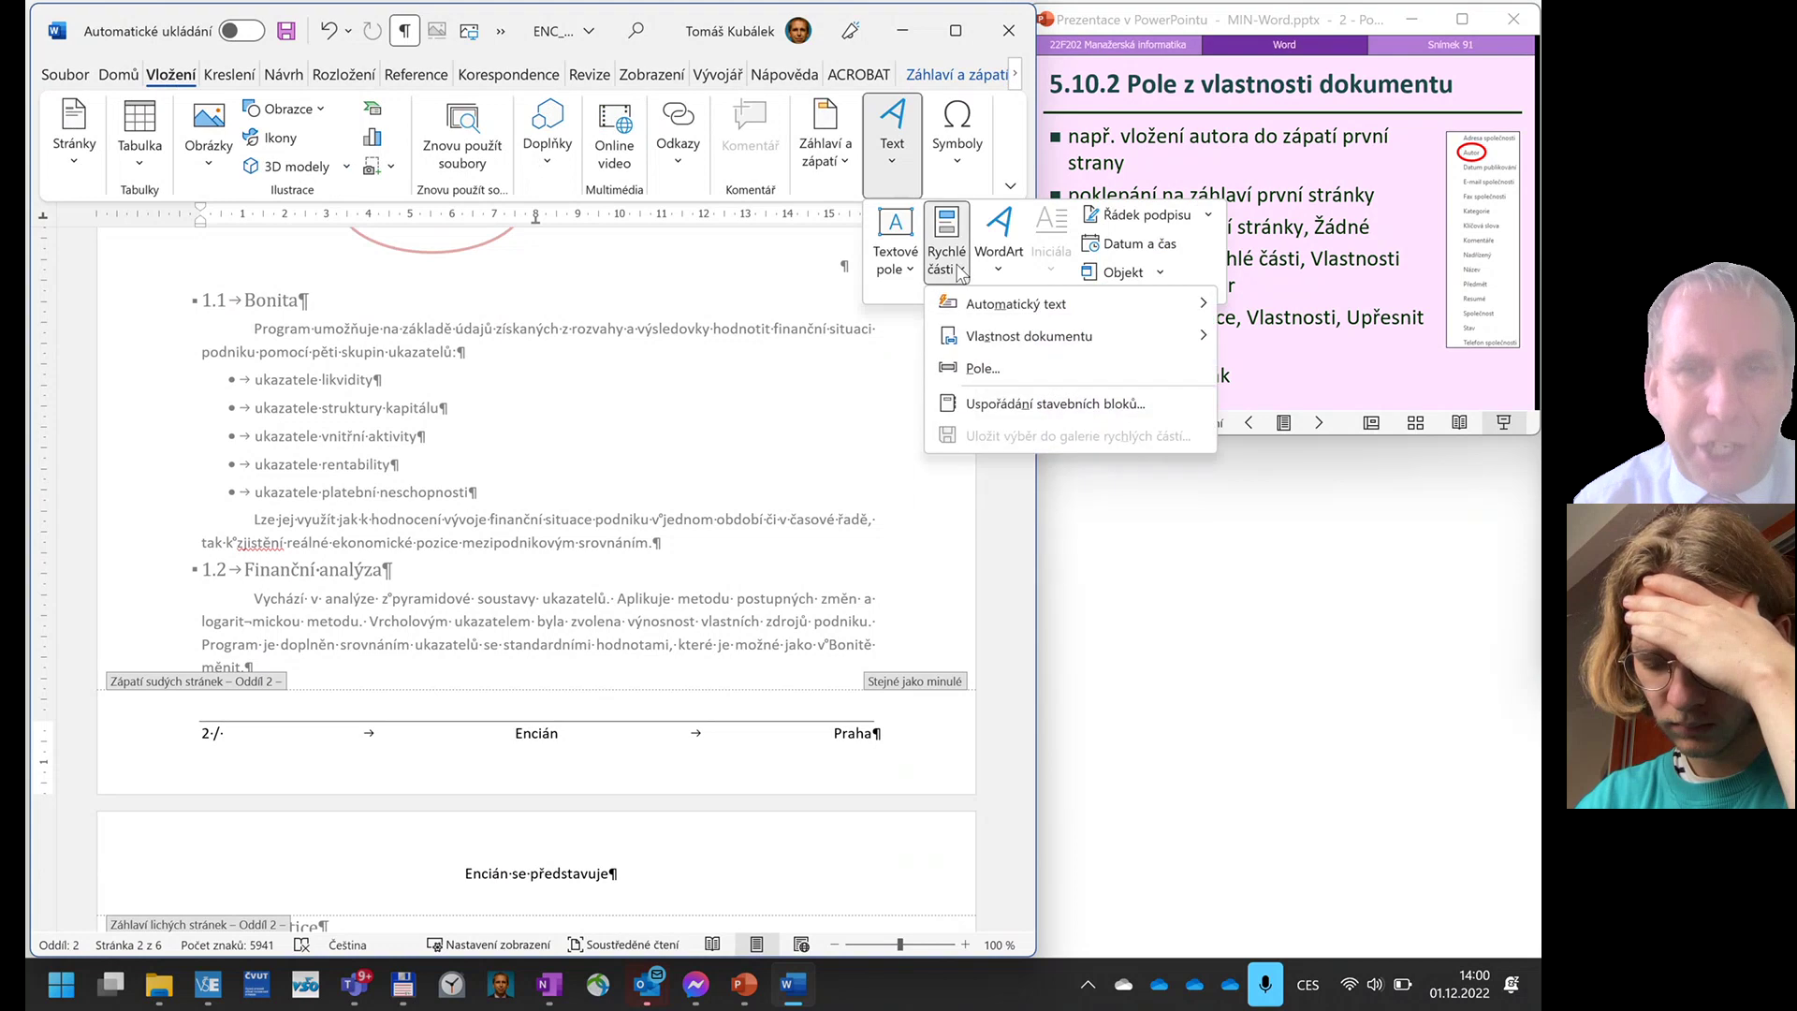
{"action": "left_click", "coordinate": [1002, 369]}
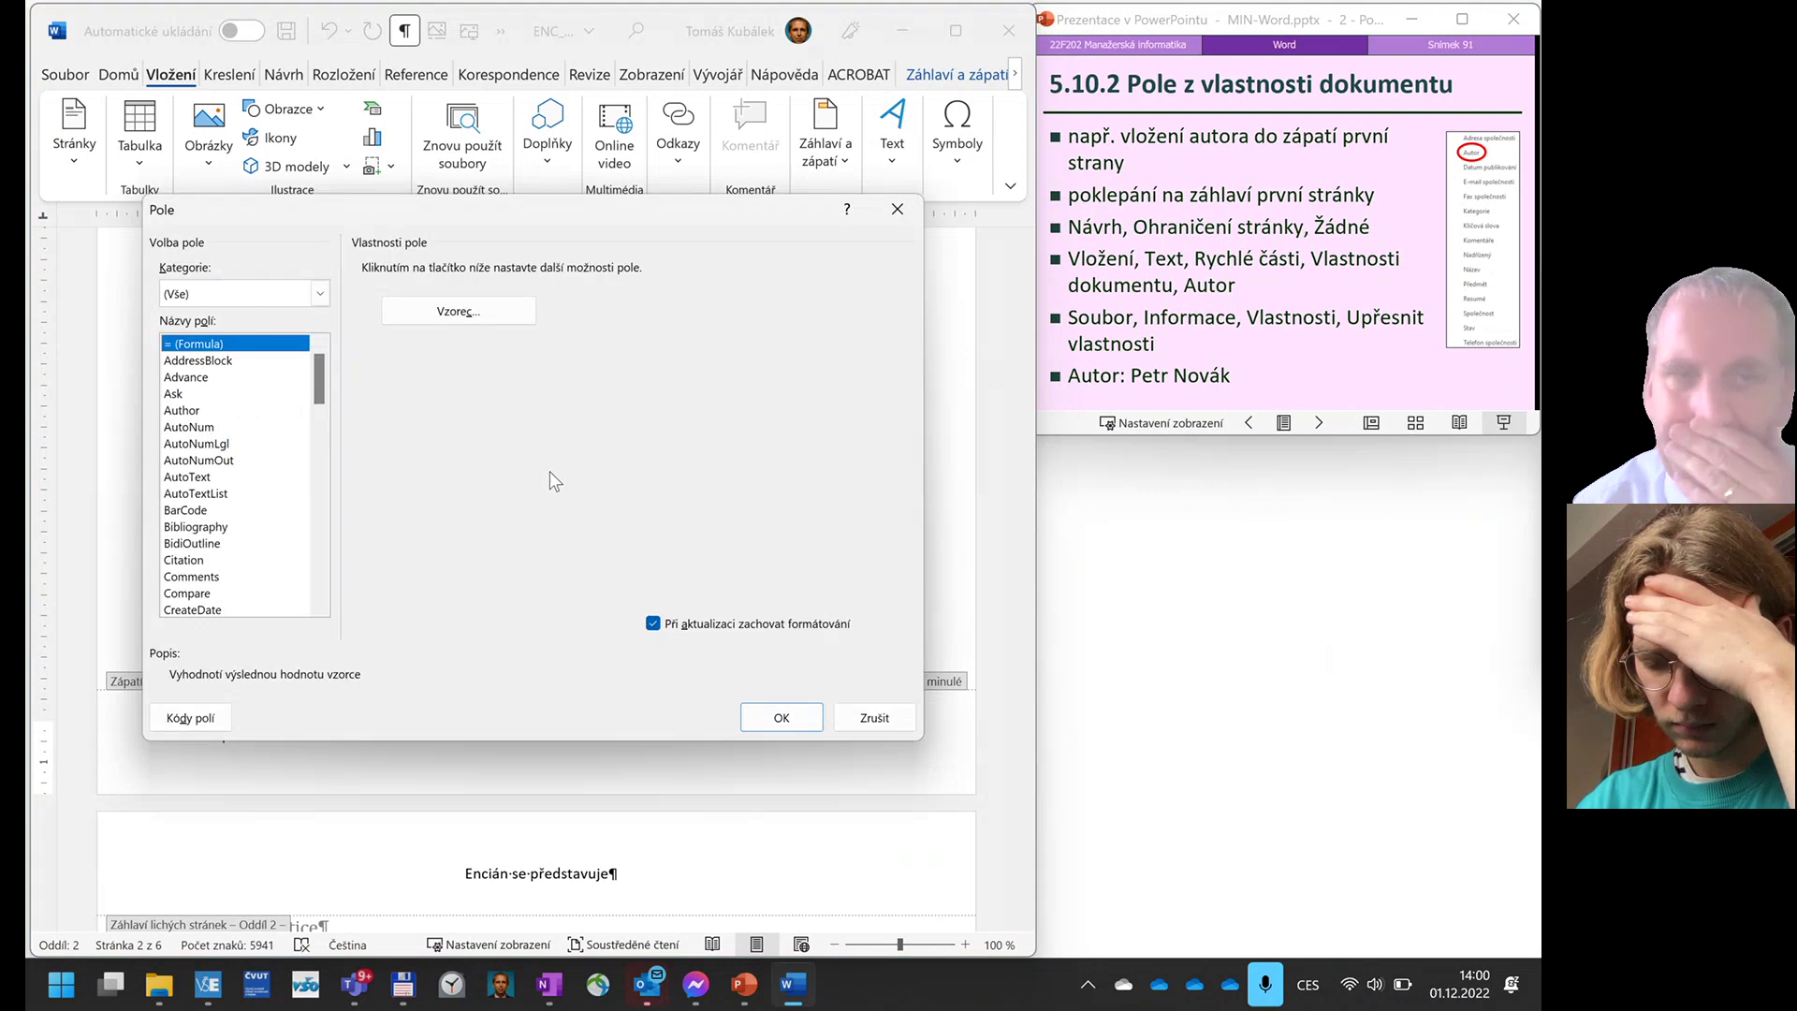
{"action": "scroll", "coordinate": [192, 483], "scroll_direction": "down", "scroll_amount": 2}
{"action": "scroll", "coordinate": [193, 479], "scroll_direction": "down", "scroll_amount": 2}
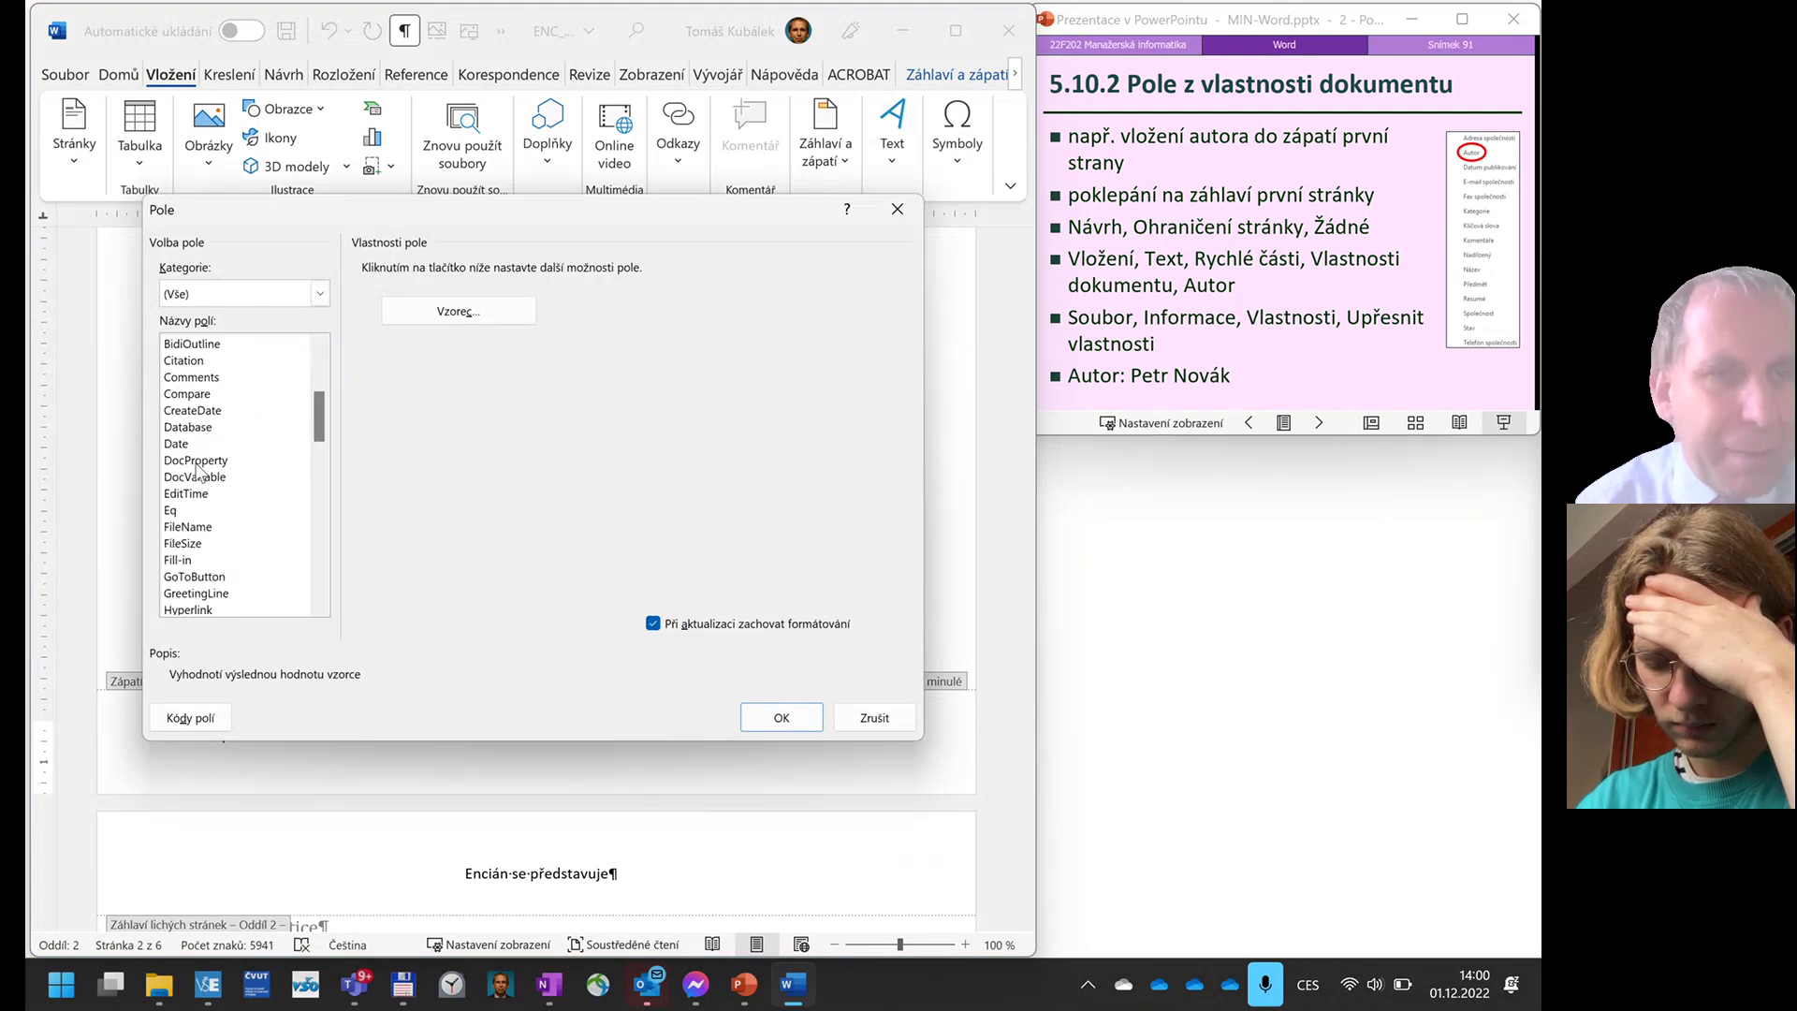
{"action": "scroll", "coordinate": [196, 475], "scroll_direction": "down", "scroll_amount": 2}
{"action": "scroll", "coordinate": [199, 472], "scroll_direction": "down", "scroll_amount": 1}
{"action": "scroll", "coordinate": [198, 473], "scroll_direction": "down", "scroll_amount": 2}
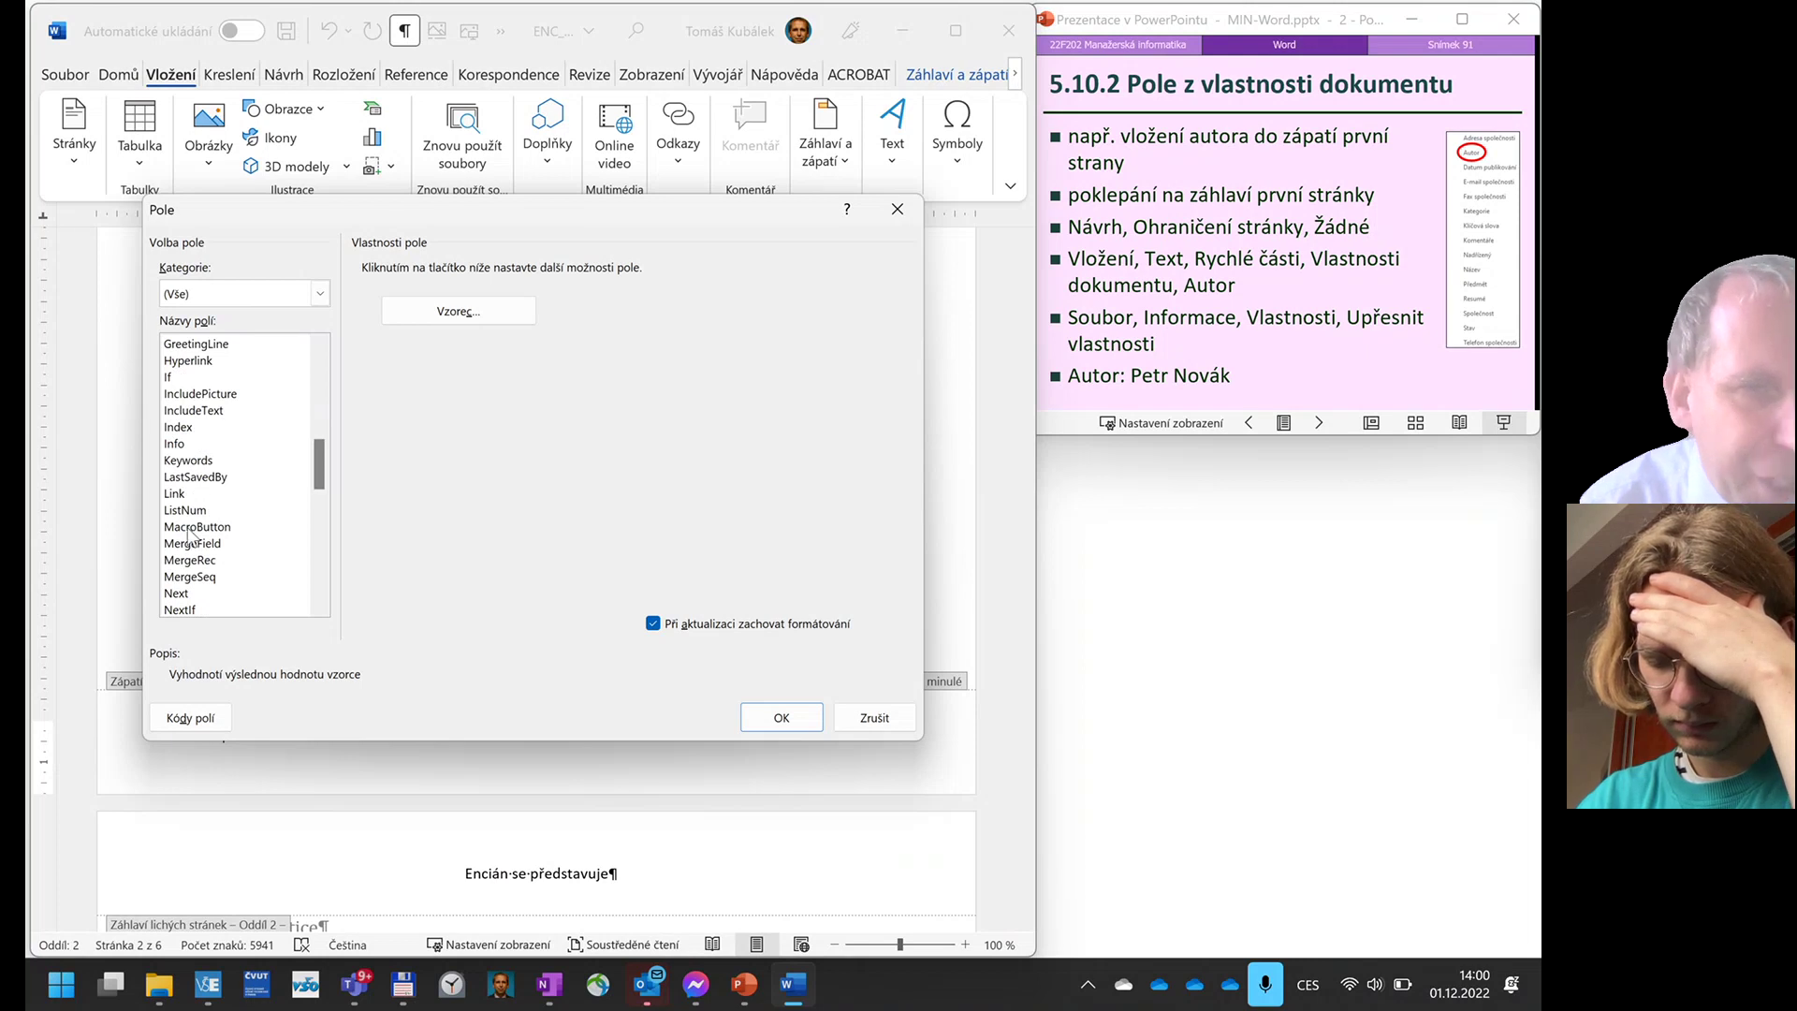
{"action": "scroll", "coordinate": [190, 538], "scroll_direction": "down", "scroll_amount": 1}
{"action": "scroll", "coordinate": [192, 547], "scroll_direction": "down", "scroll_amount": 1}
{"action": "scroll", "coordinate": [194, 557], "scroll_direction": "down", "scroll_amount": 1}
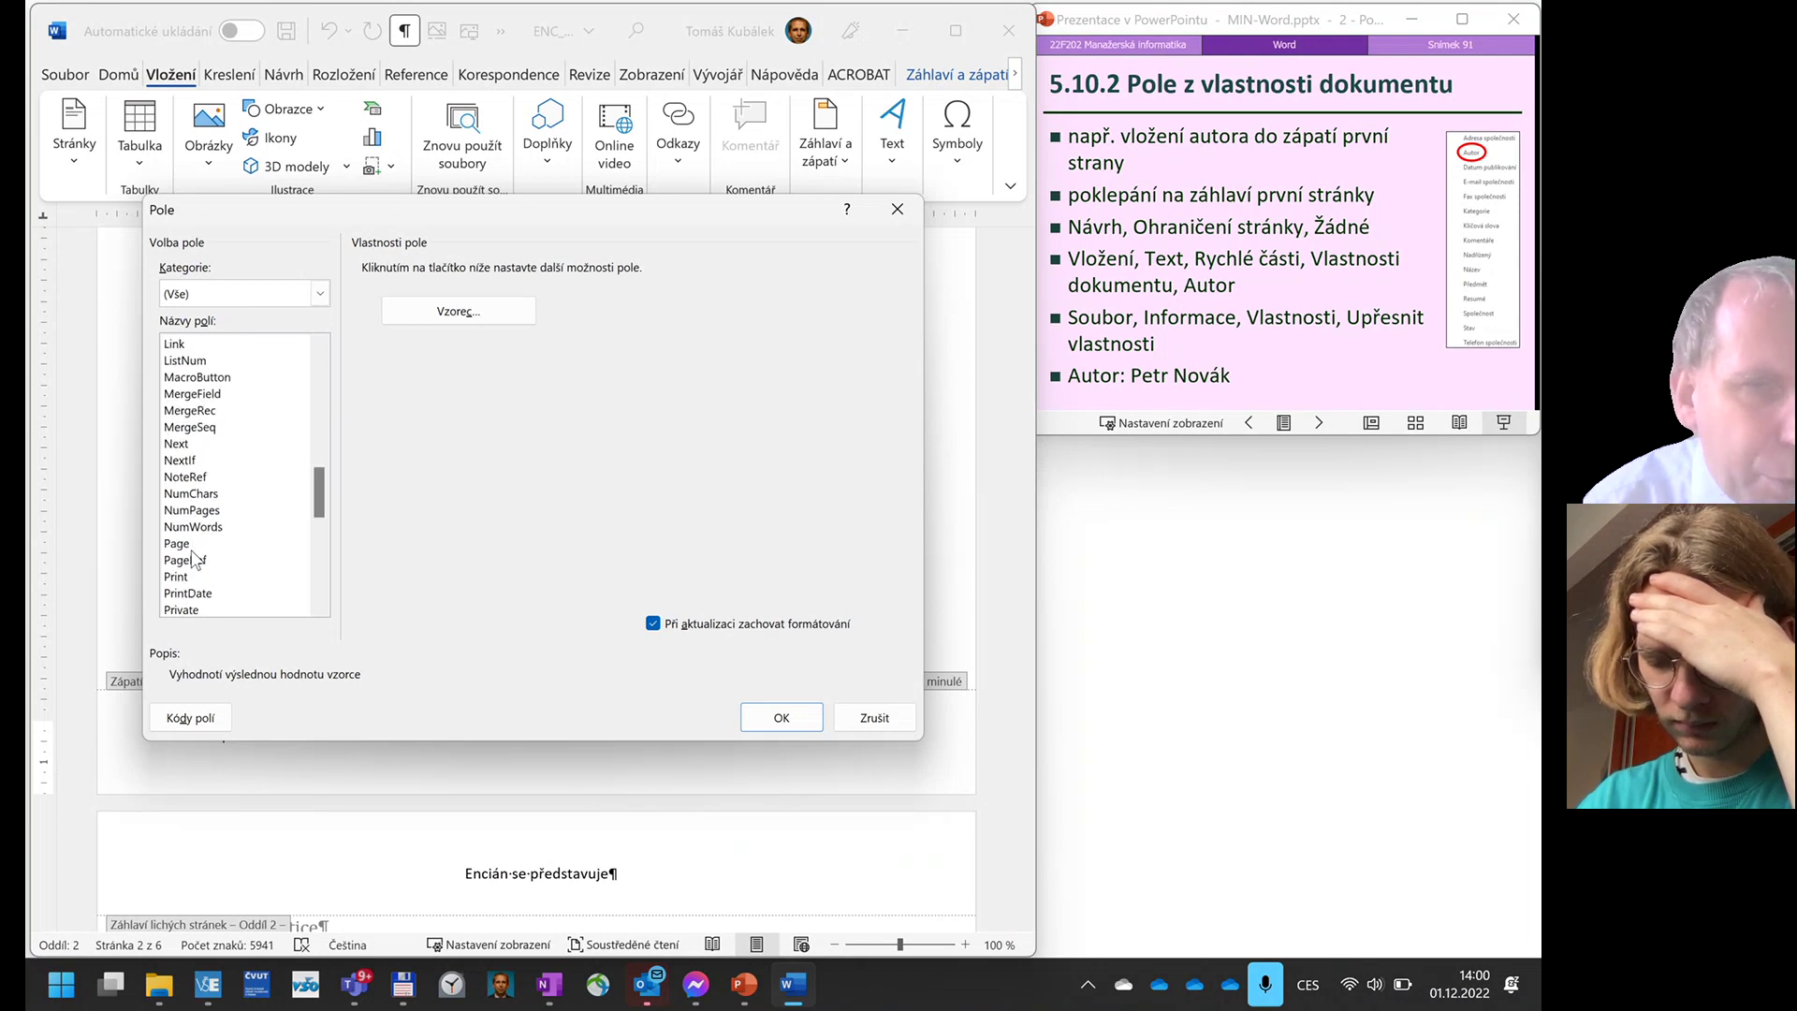
{"action": "left_click", "coordinate": [190, 511]}
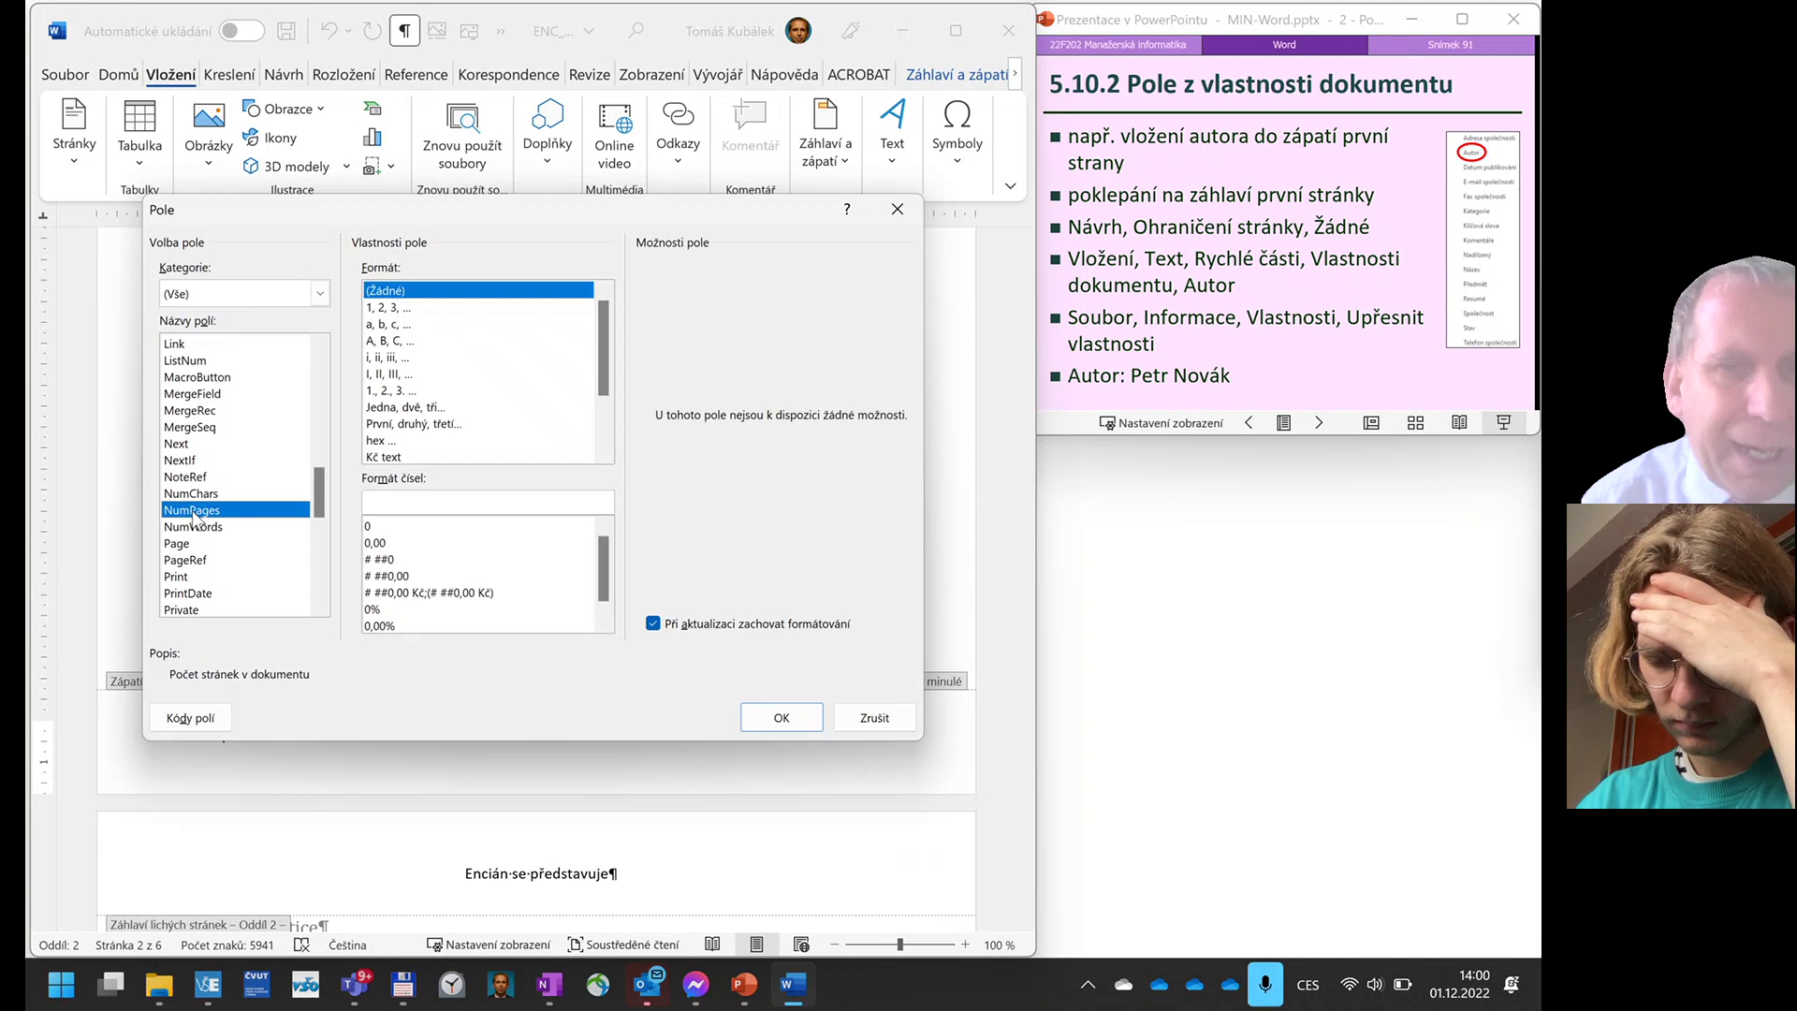
{"action": "left_click", "coordinate": [777, 716]}
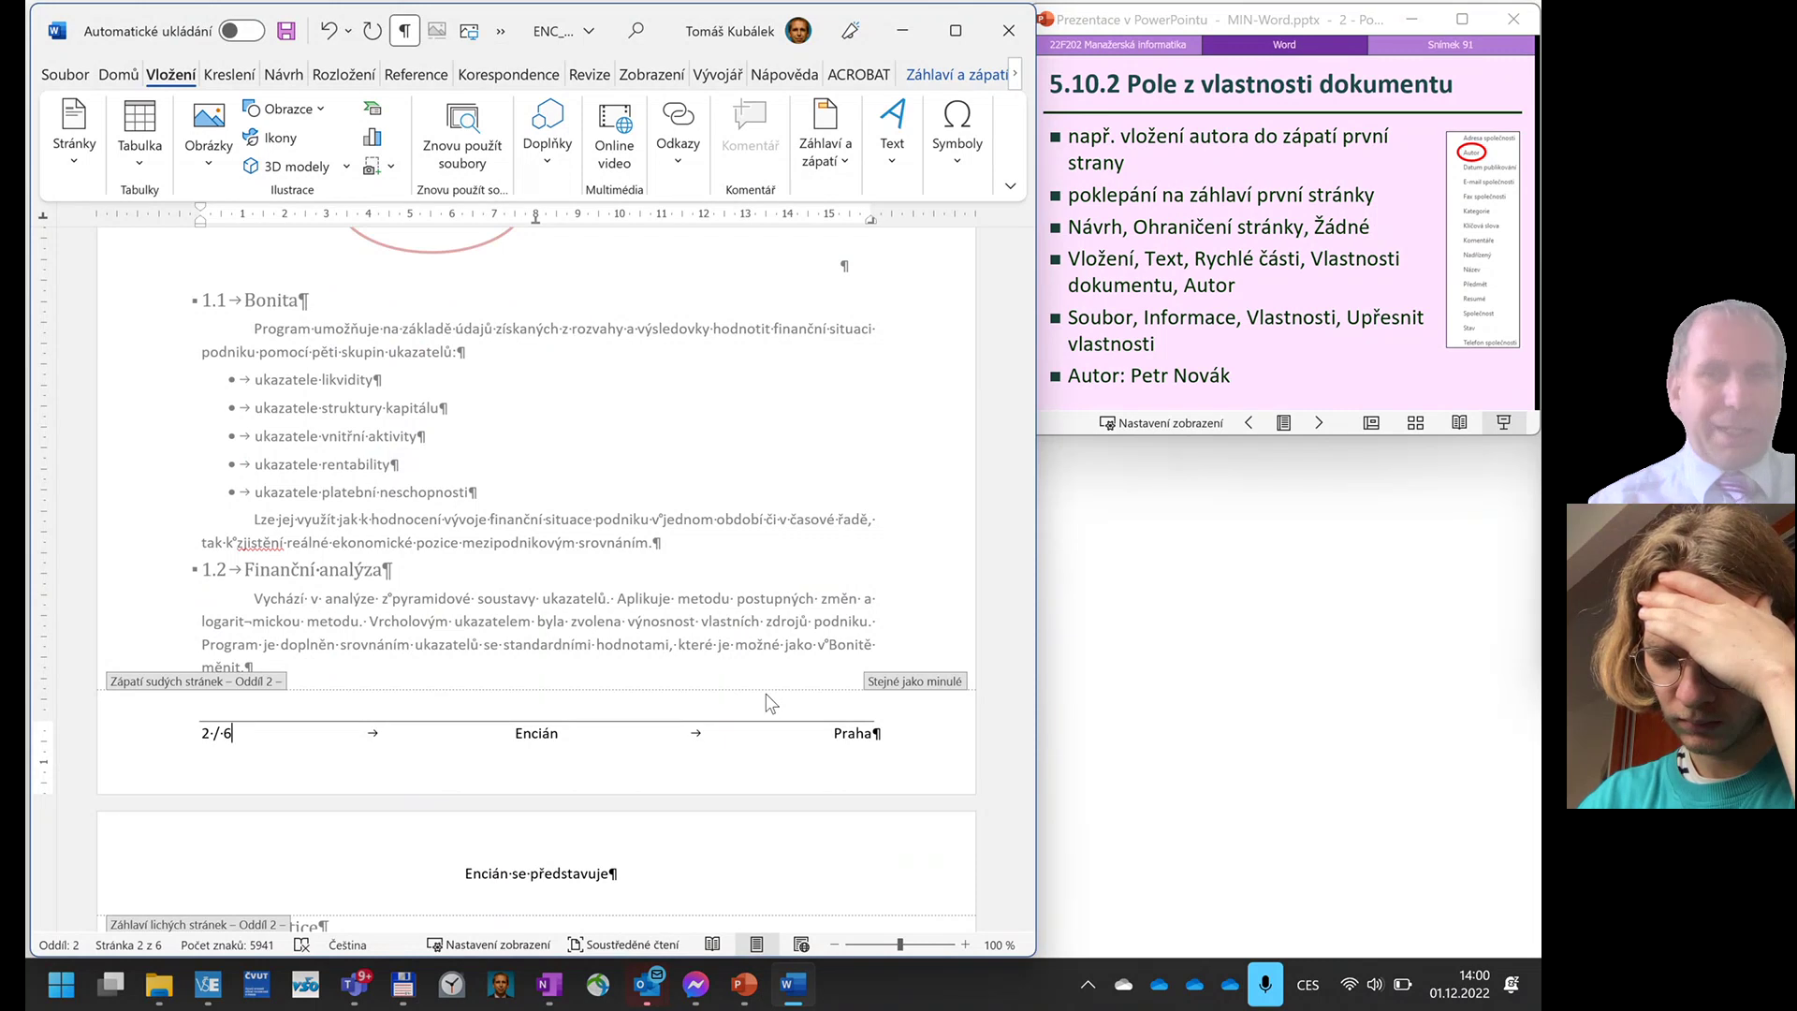
Scroll down to the last page with the closing greeting and 'Autor letáku:' line.
{"action": "scroll", "coordinate": [1201, 222], "scroll_direction": "down", "scroll_amount": 1}
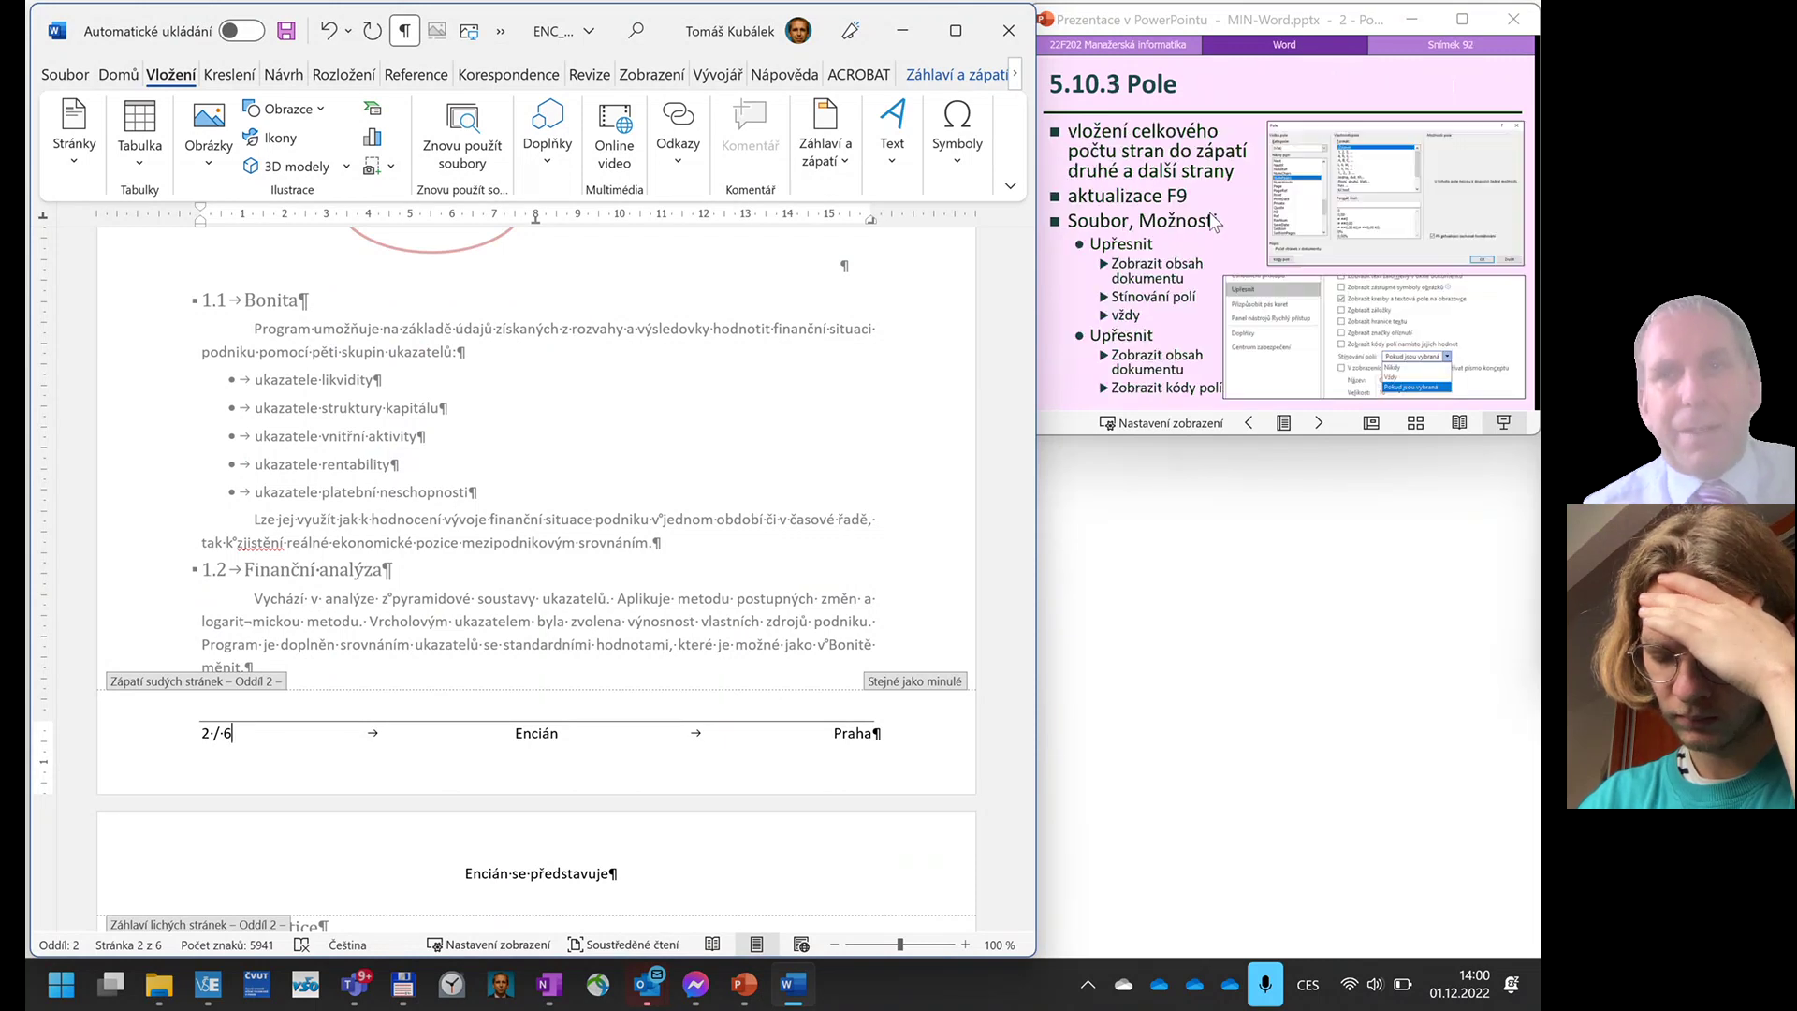
{"action": "scroll", "coordinate": [1213, 221], "scroll_direction": "down", "scroll_amount": 1}
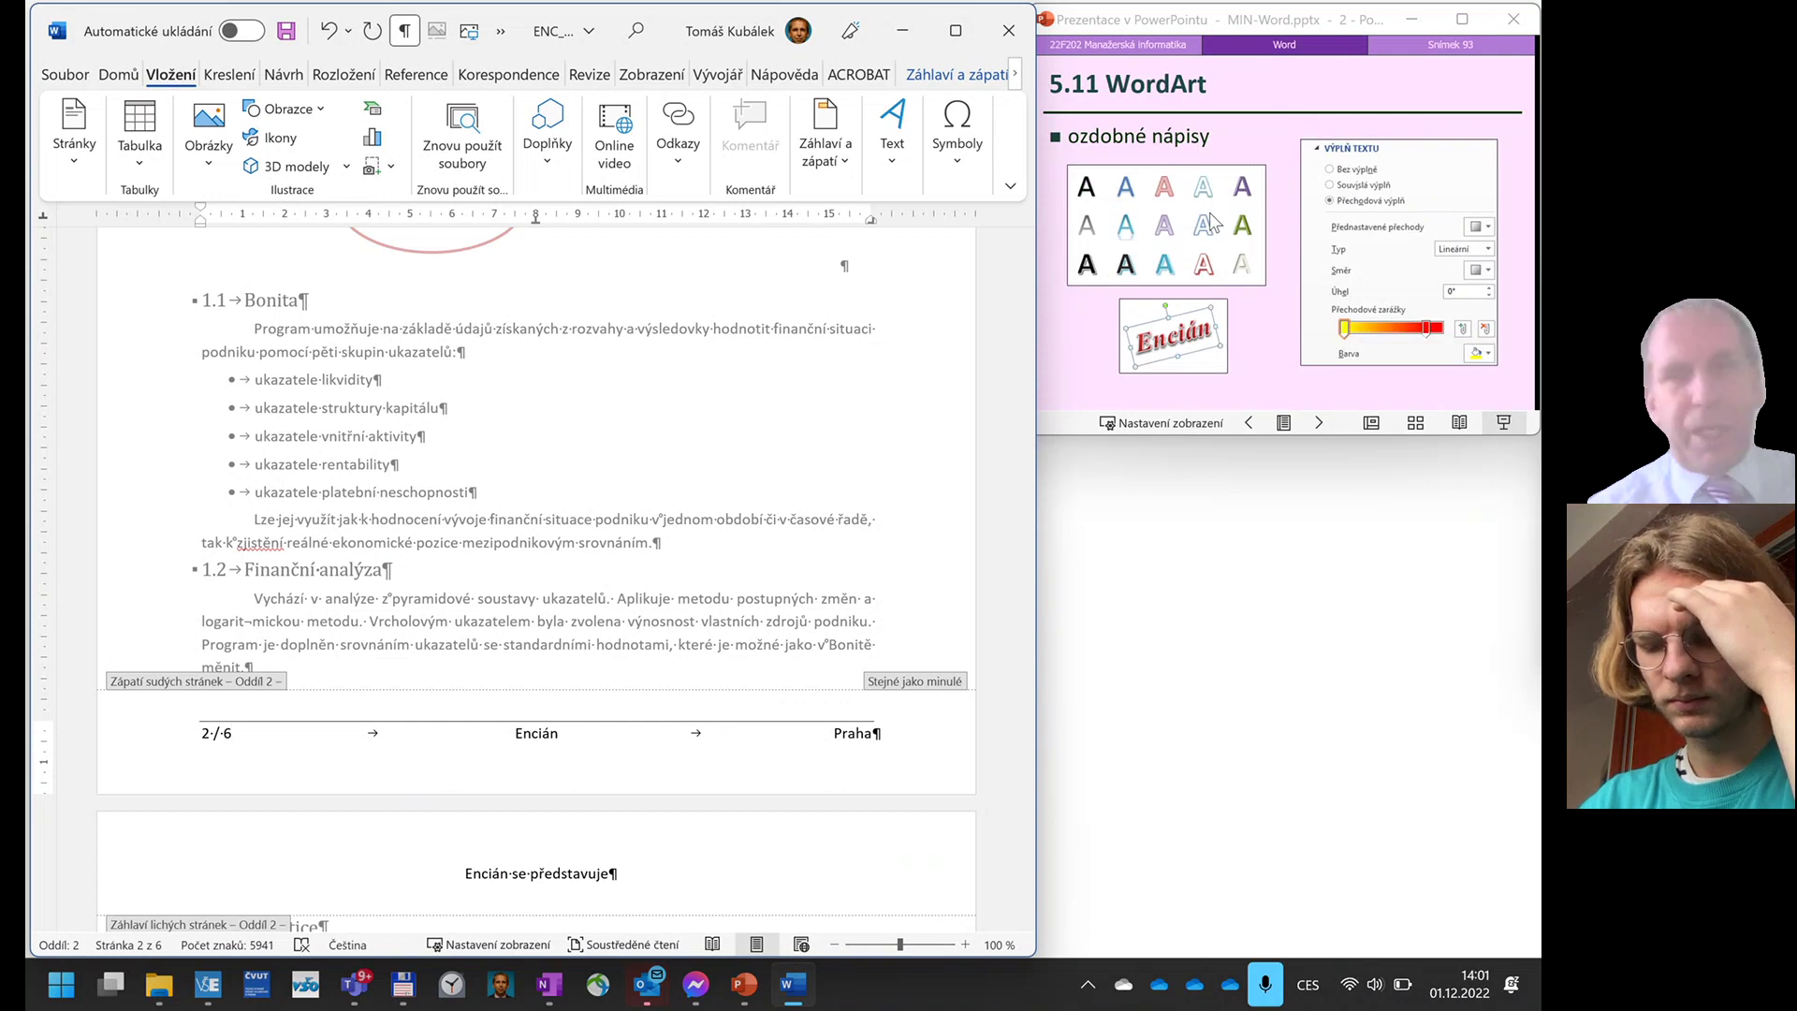
{"action": "scroll", "coordinate": [1213, 221], "scroll_direction": "down", "scroll_amount": 1}
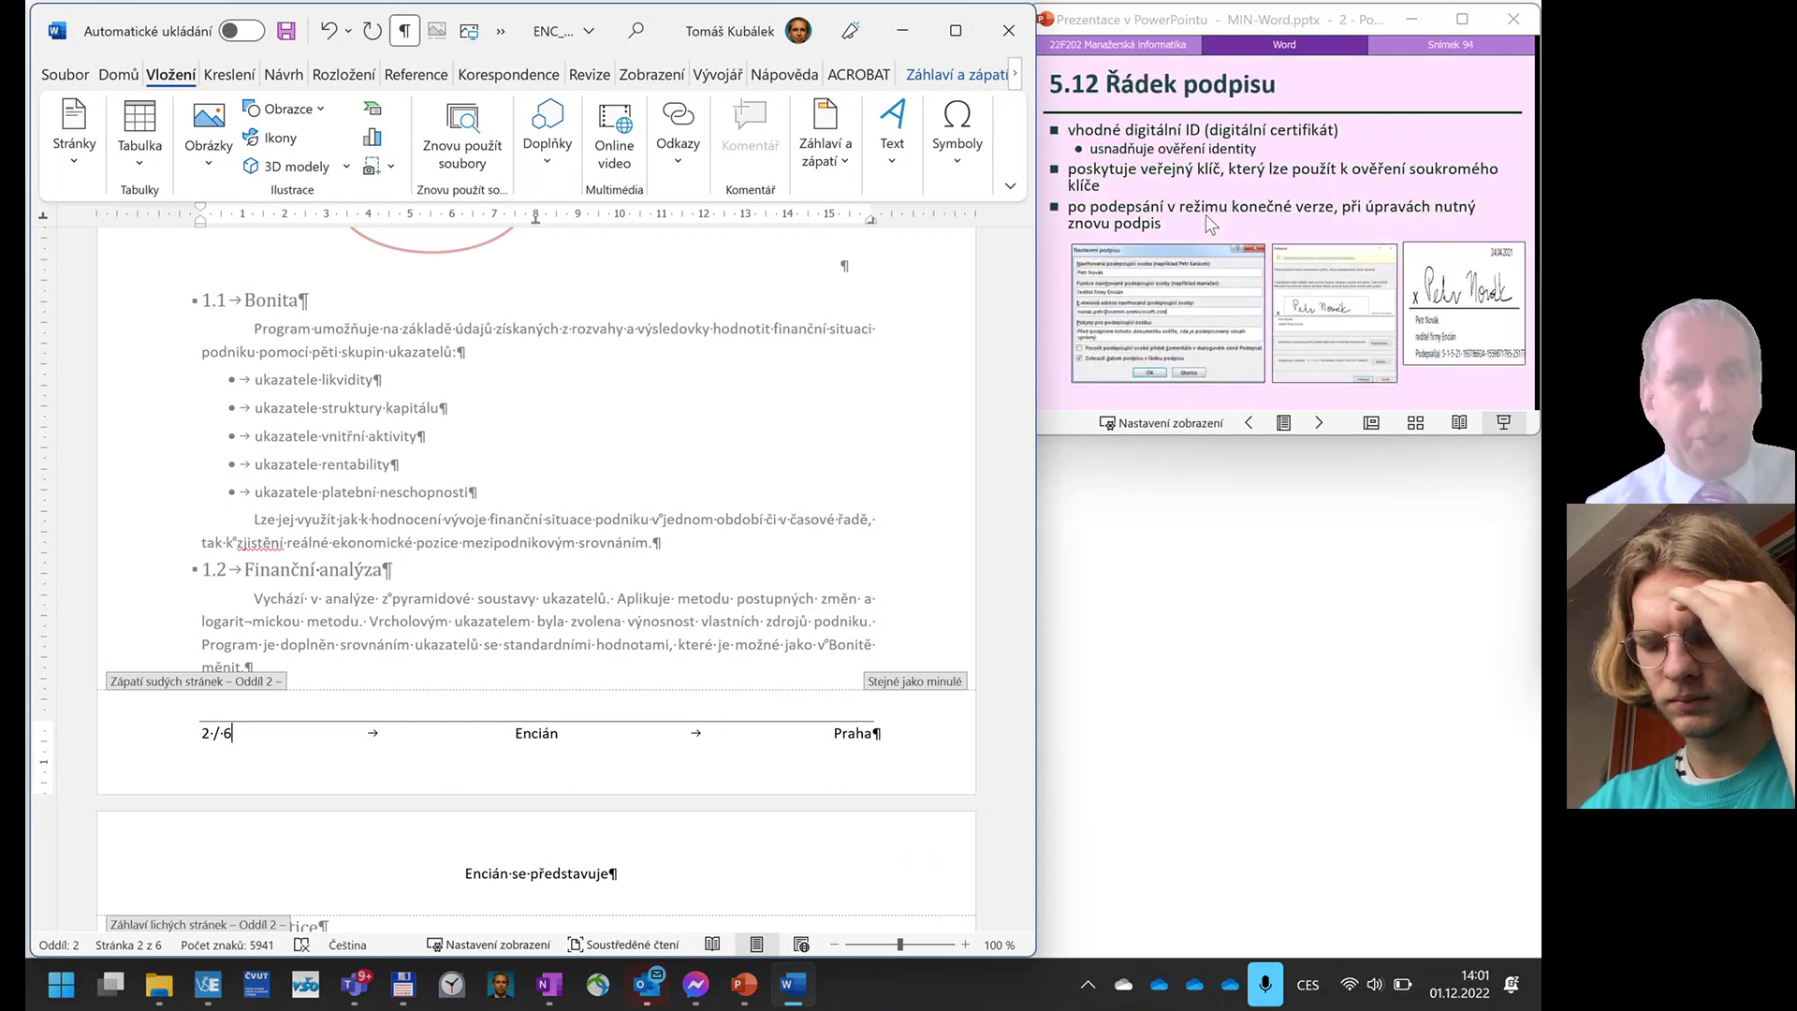
{"action": "scroll", "coordinate": [321, 614], "scroll_direction": "down", "scroll_amount": 3}
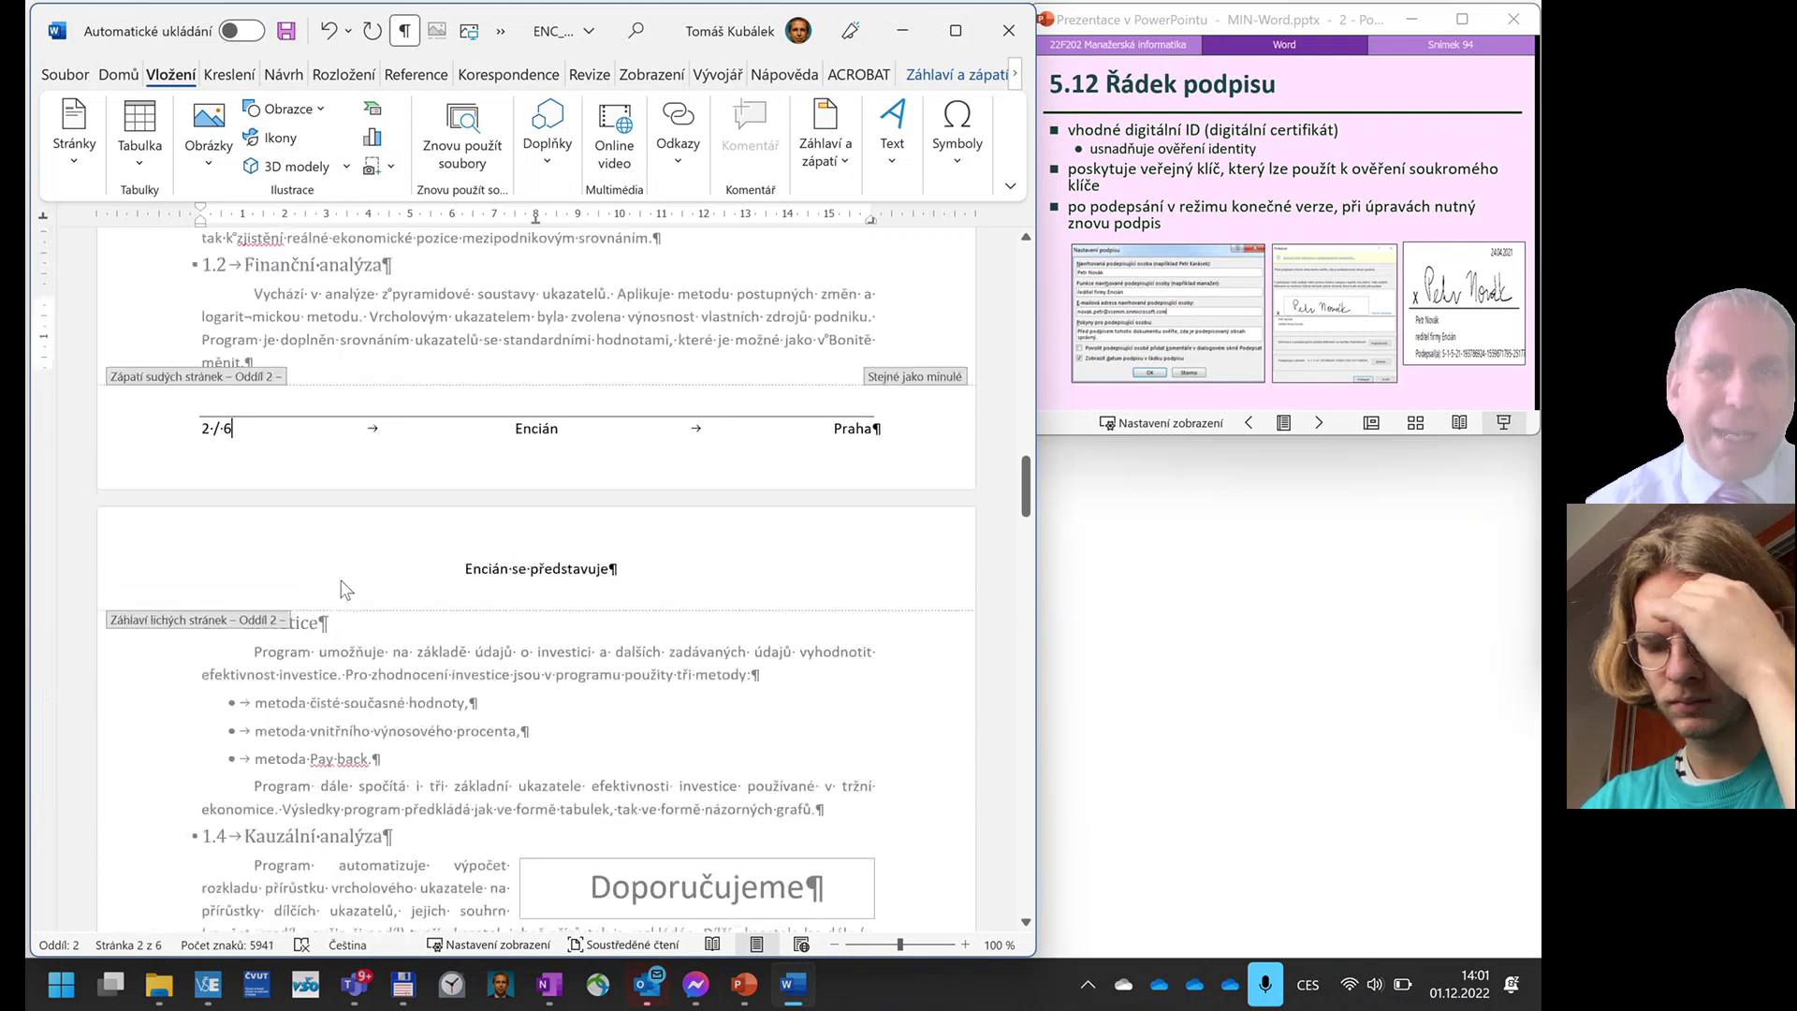
{"action": "scroll", "coordinate": [342, 588], "scroll_direction": "down", "scroll_amount": 4}
{"action": "scroll", "coordinate": [341, 587], "scroll_direction": "down", "scroll_amount": 6}
{"action": "scroll", "coordinate": [339, 582], "scroll_direction": "down", "scroll_amount": 5}
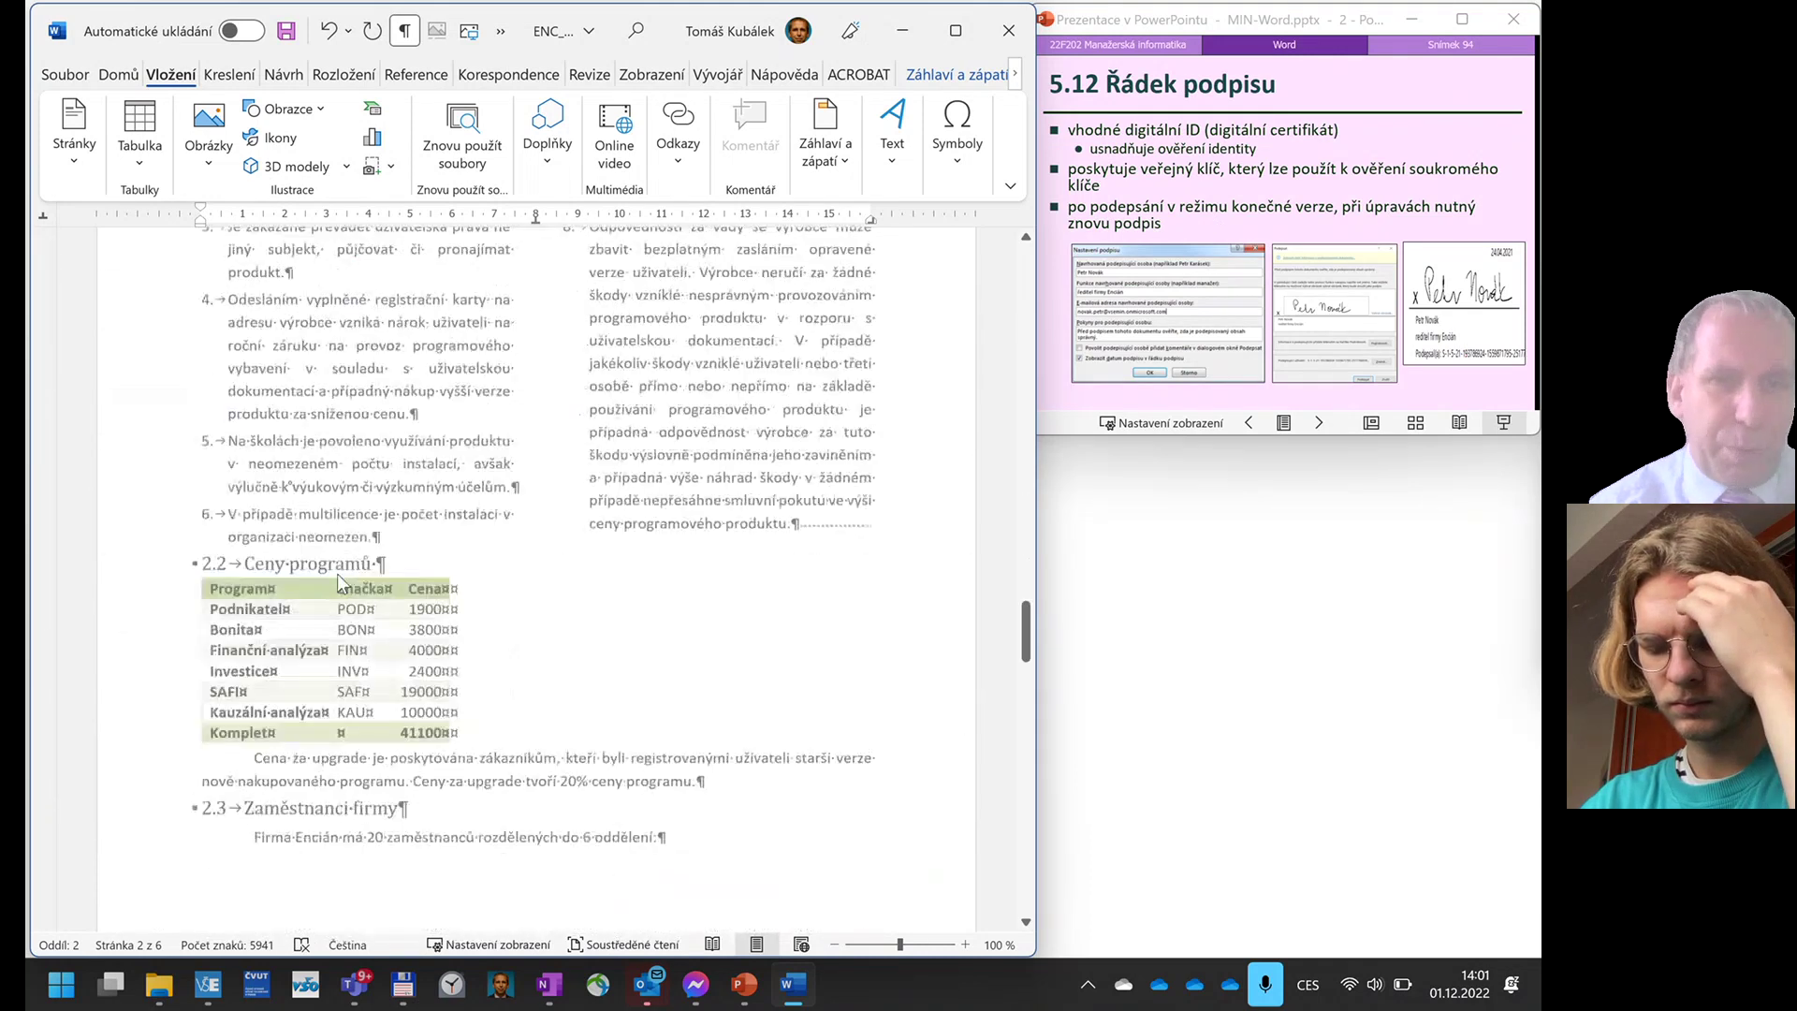
{"action": "scroll", "coordinate": [339, 580], "scroll_direction": "down", "scroll_amount": 4}
{"action": "scroll", "coordinate": [344, 580], "scroll_direction": "down", "scroll_amount": 5}
{"action": "scroll", "coordinate": [346, 574], "scroll_direction": "down", "scroll_amount": 10}
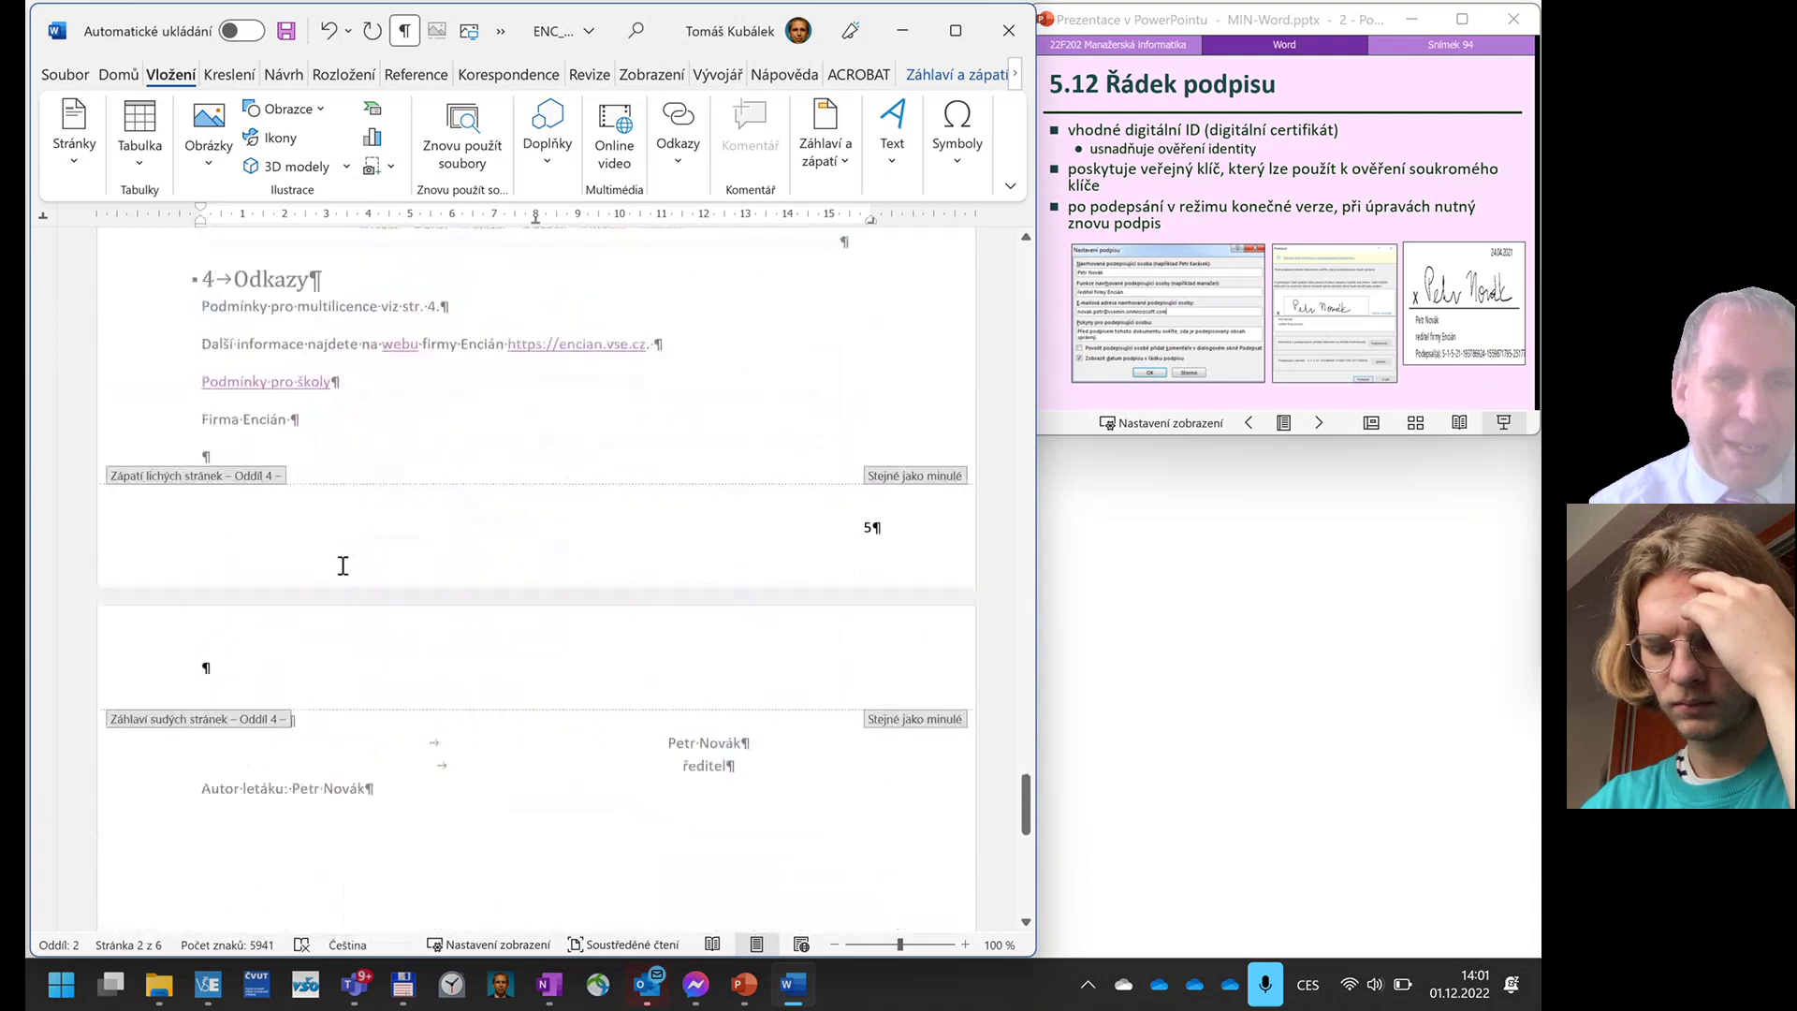
{"action": "scroll", "coordinate": [340, 574], "scroll_direction": "down", "scroll_amount": 3}
{"action": "scroll", "coordinate": [347, 562], "scroll_direction": "down", "scroll_amount": 2}
{"action": "scroll", "coordinate": [381, 476], "scroll_direction": "down", "scroll_amount": 1}
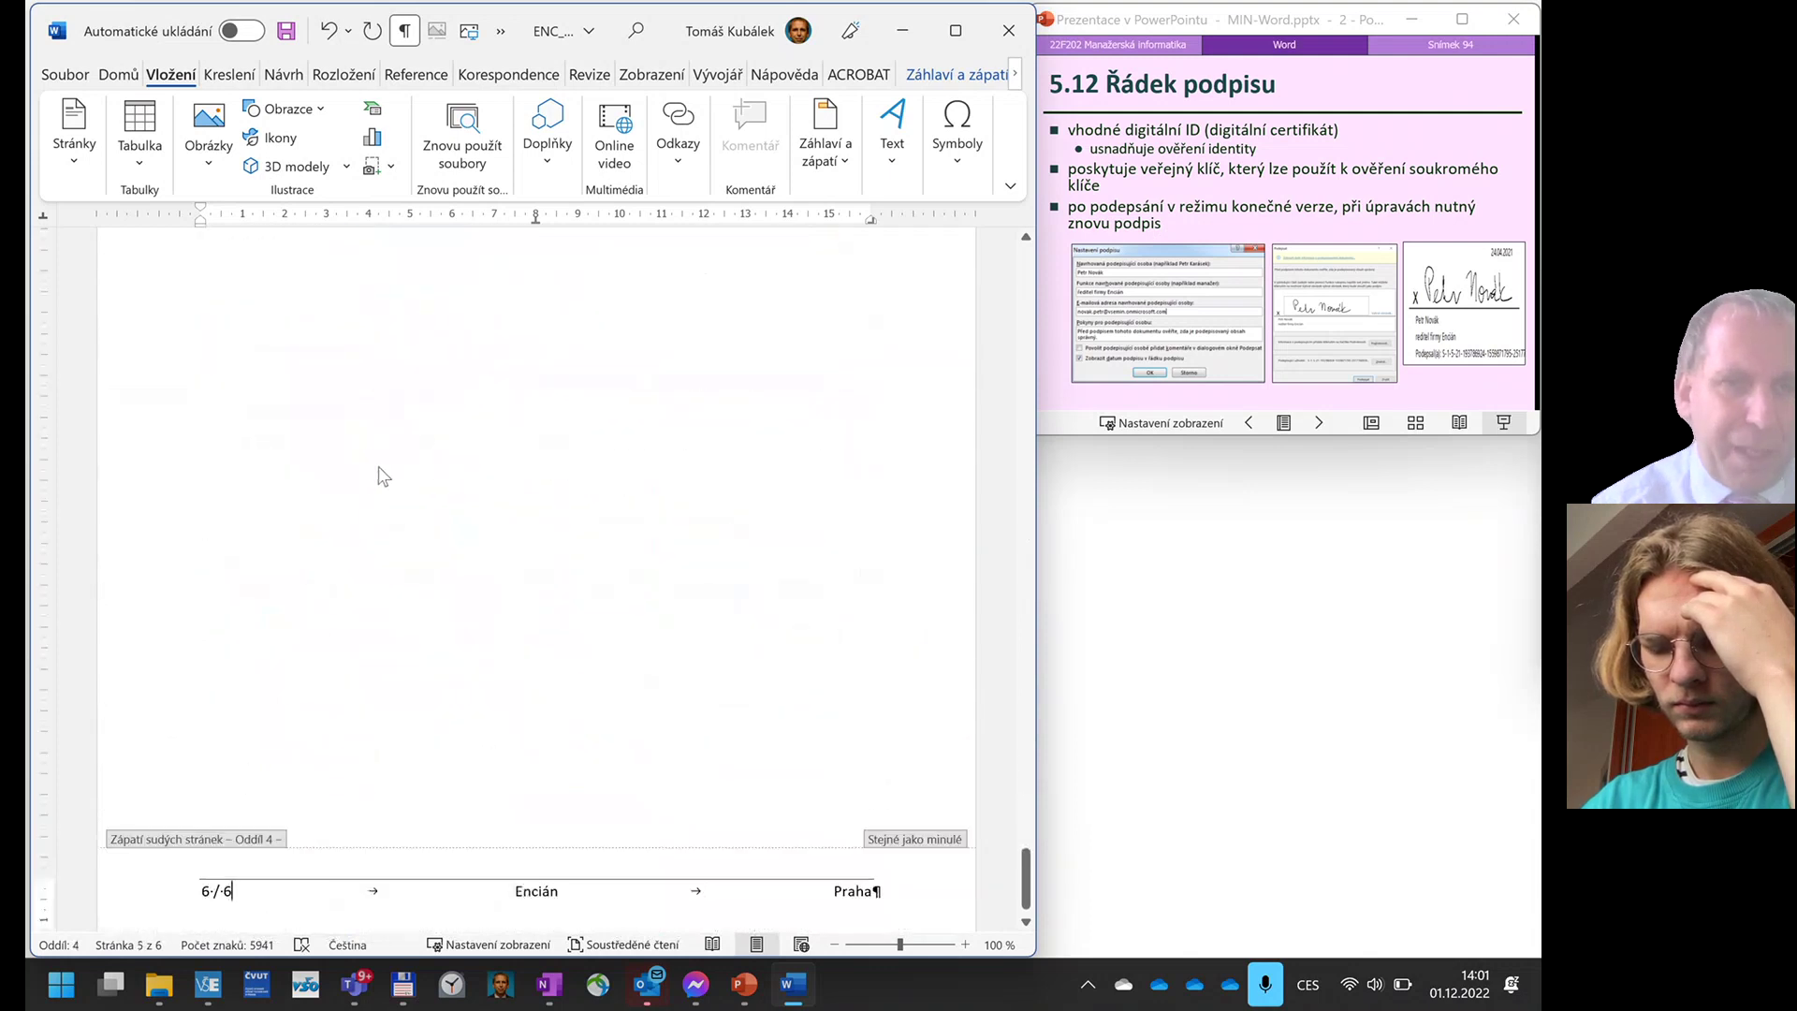
Leave the header and add a signature line with the signer's name and title 'ředitel'.
{"action": "scroll", "coordinate": [393, 646], "scroll_direction": "up", "scroll_amount": 15}
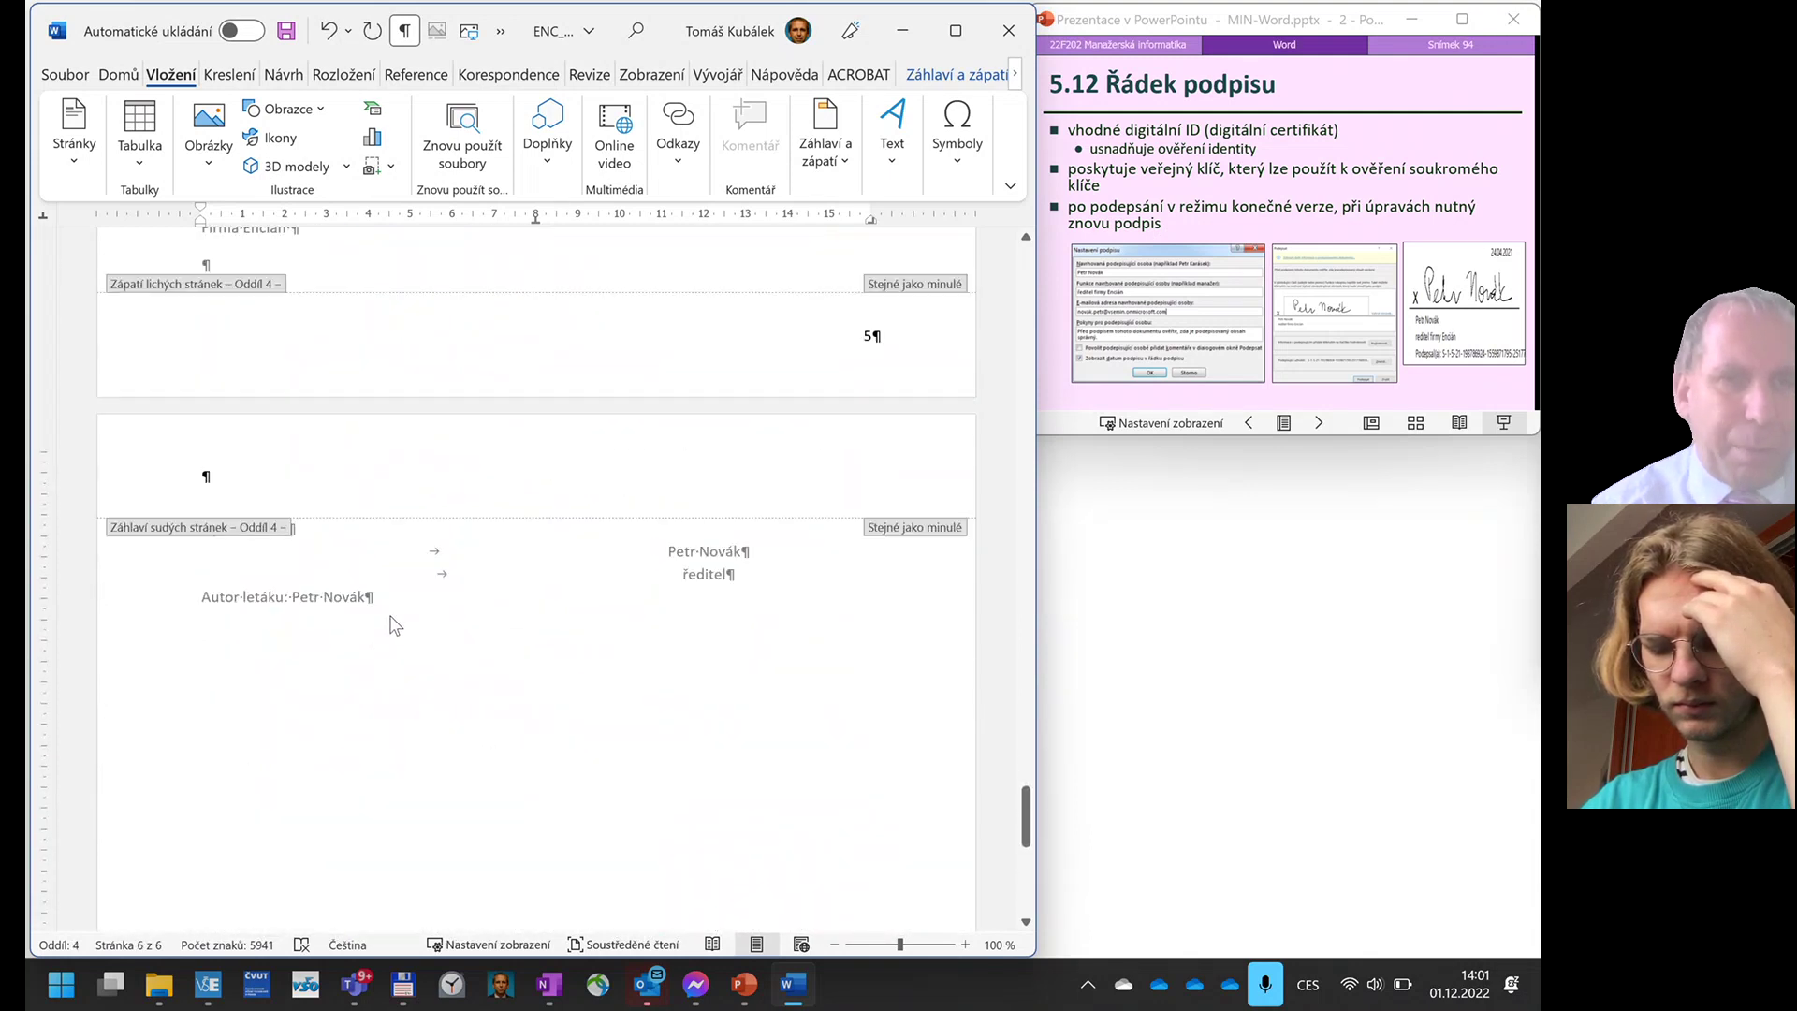
{"action": "double_click", "coordinate": [373, 596]}
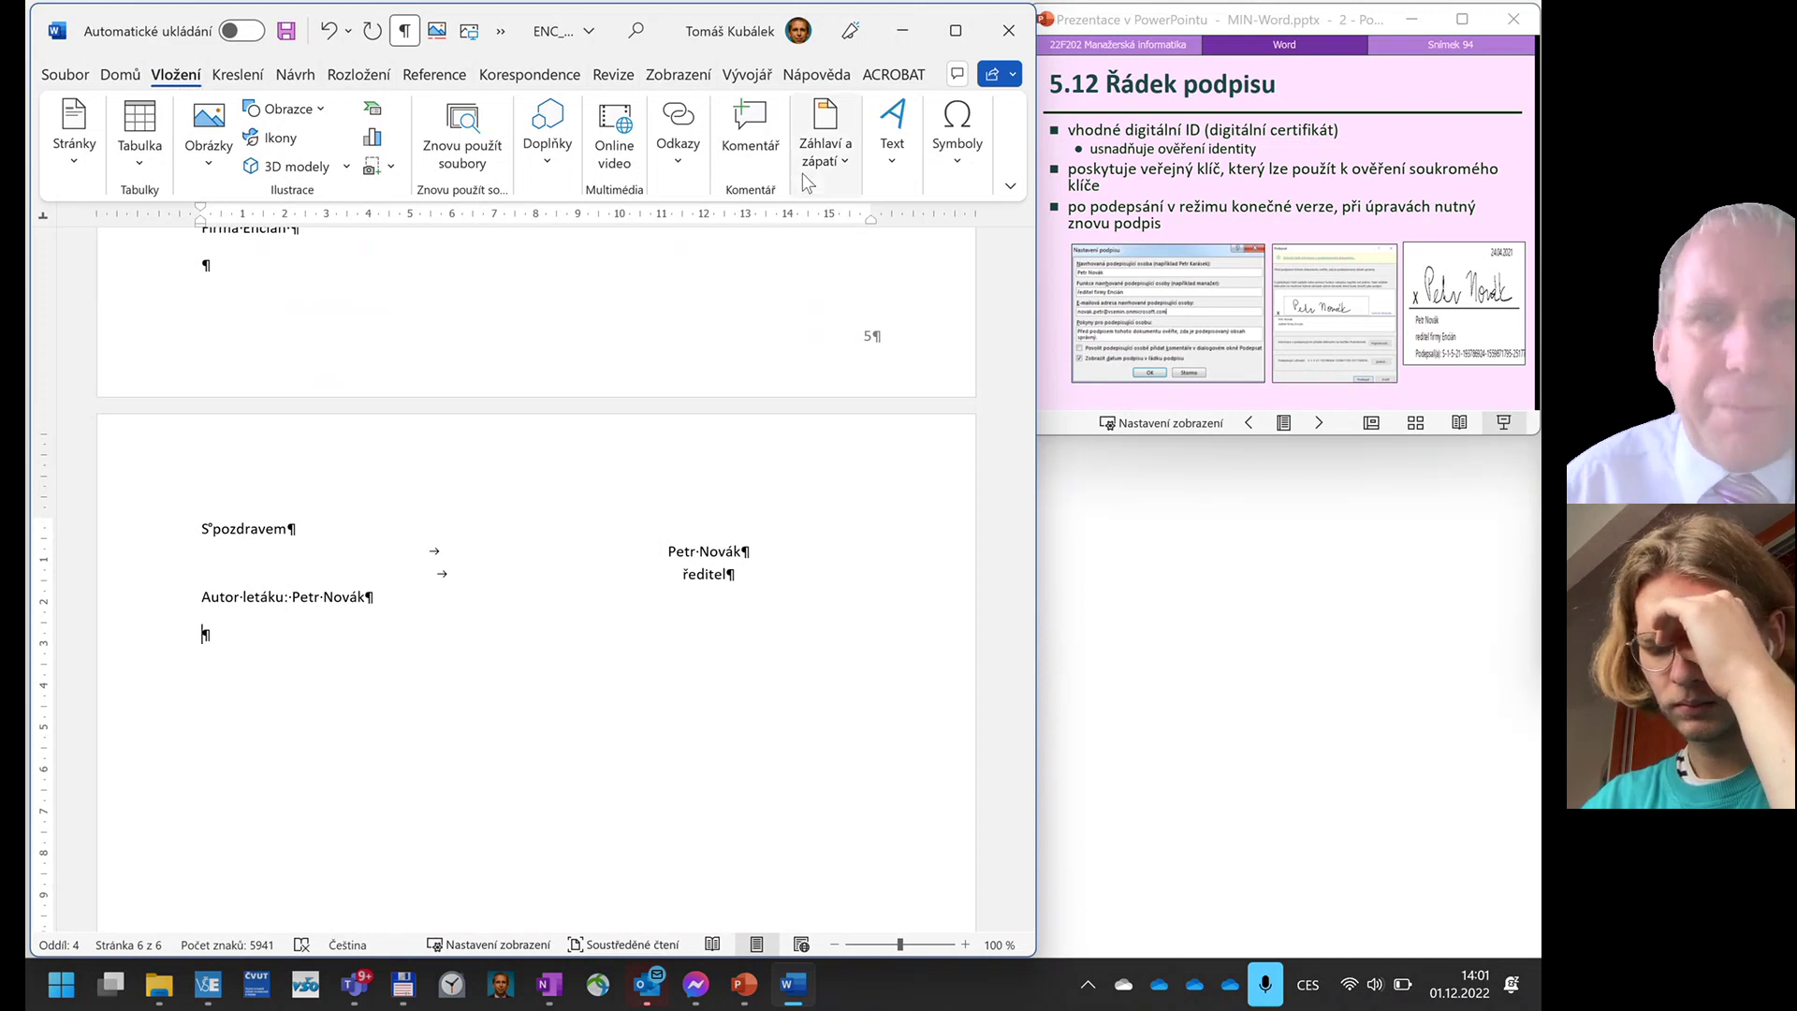
{"action": "left_click", "coordinate": [824, 154]}
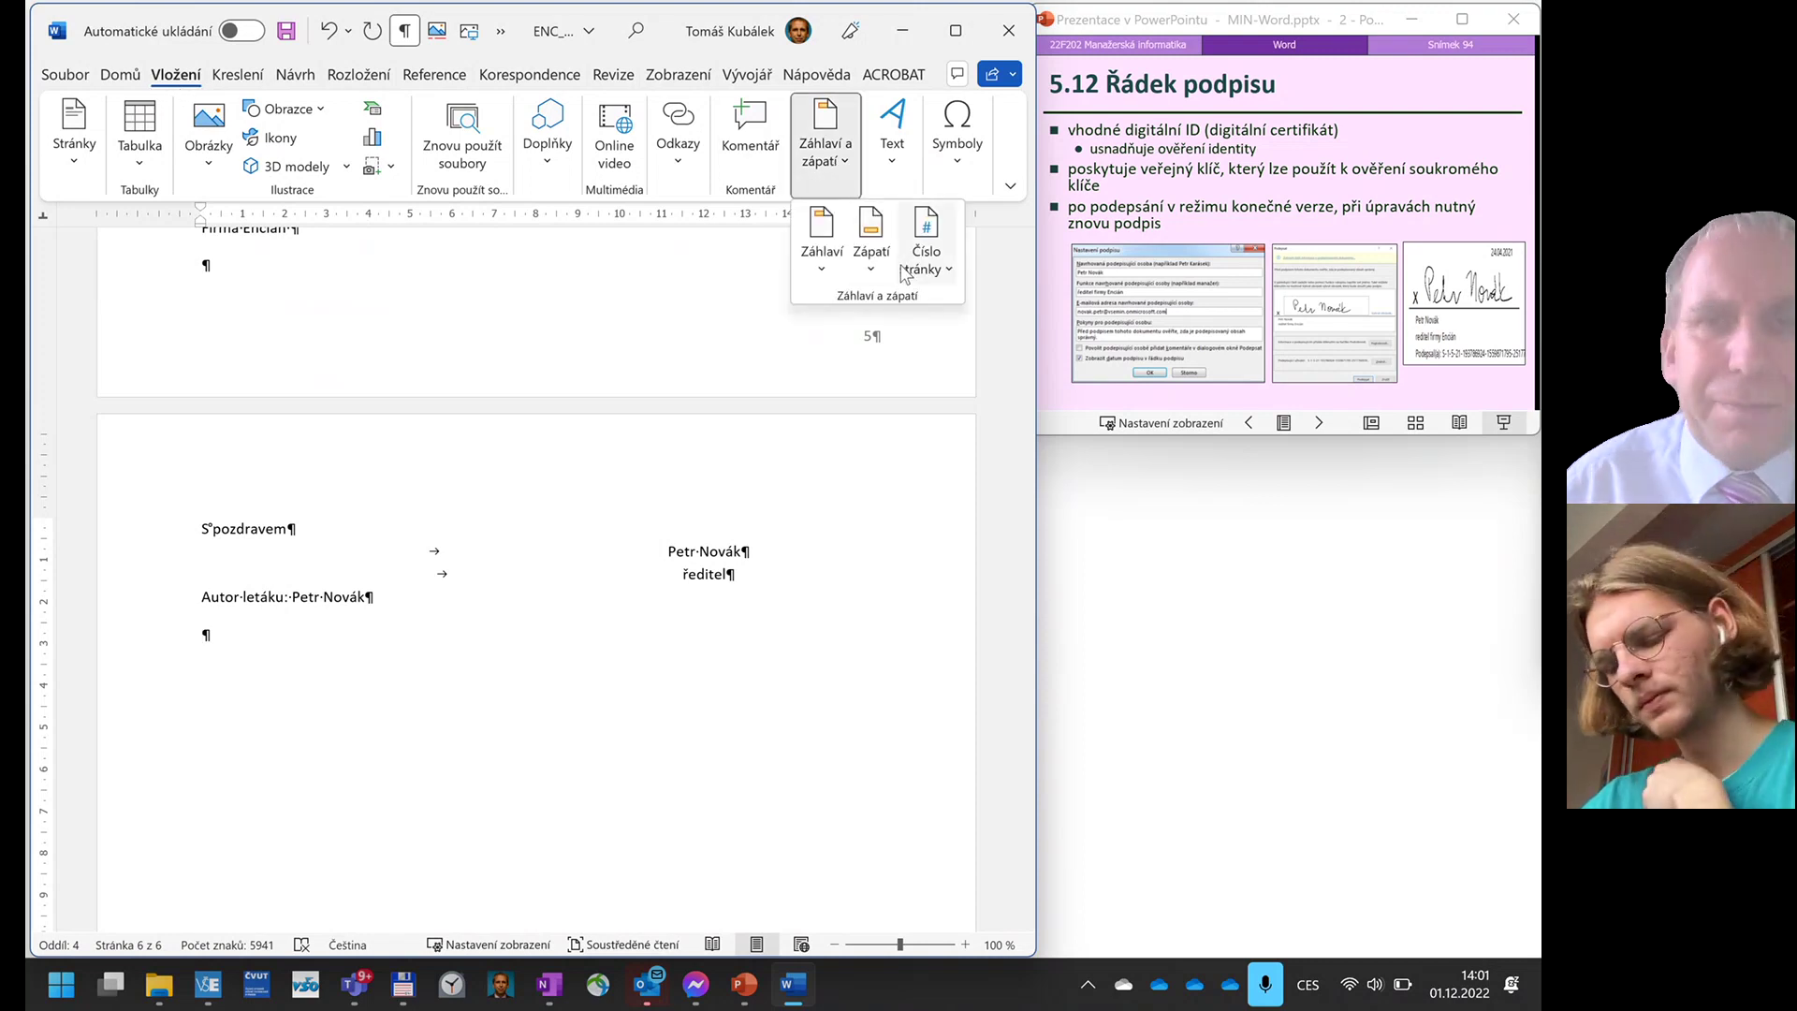
{"action": "left_click", "coordinate": [895, 155]}
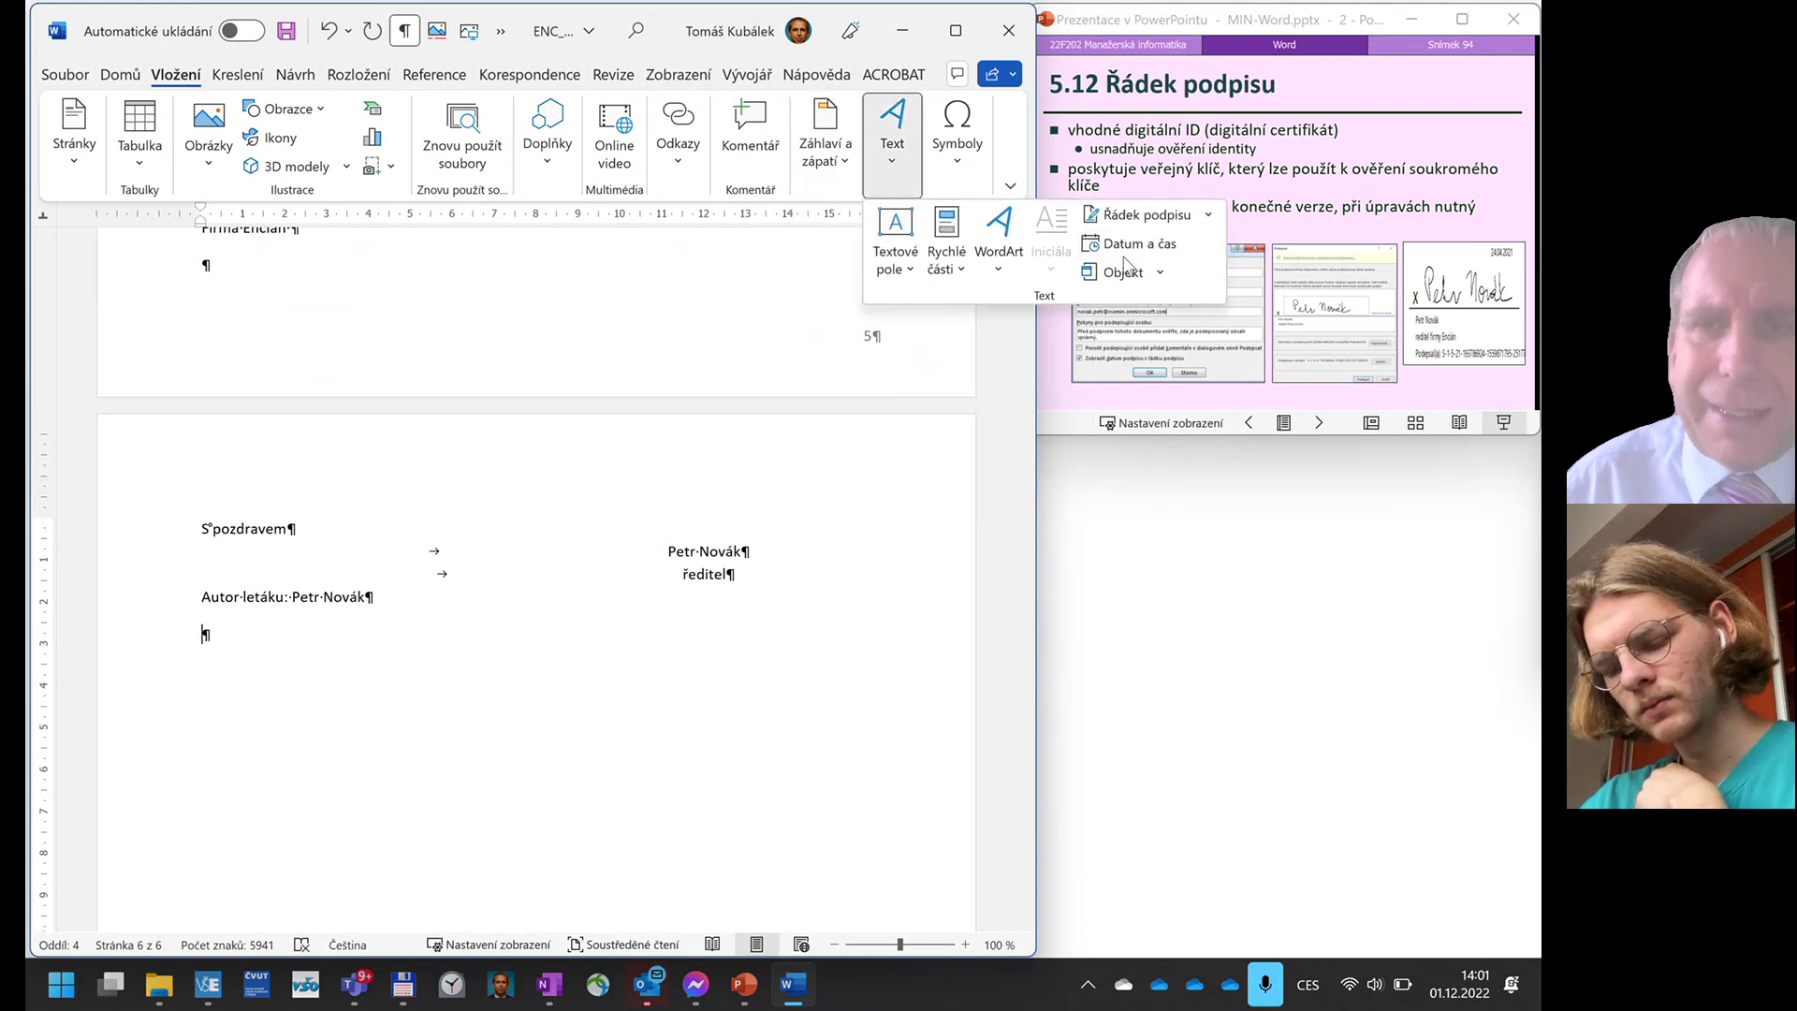
{"action": "left_click", "coordinate": [1145, 217]}
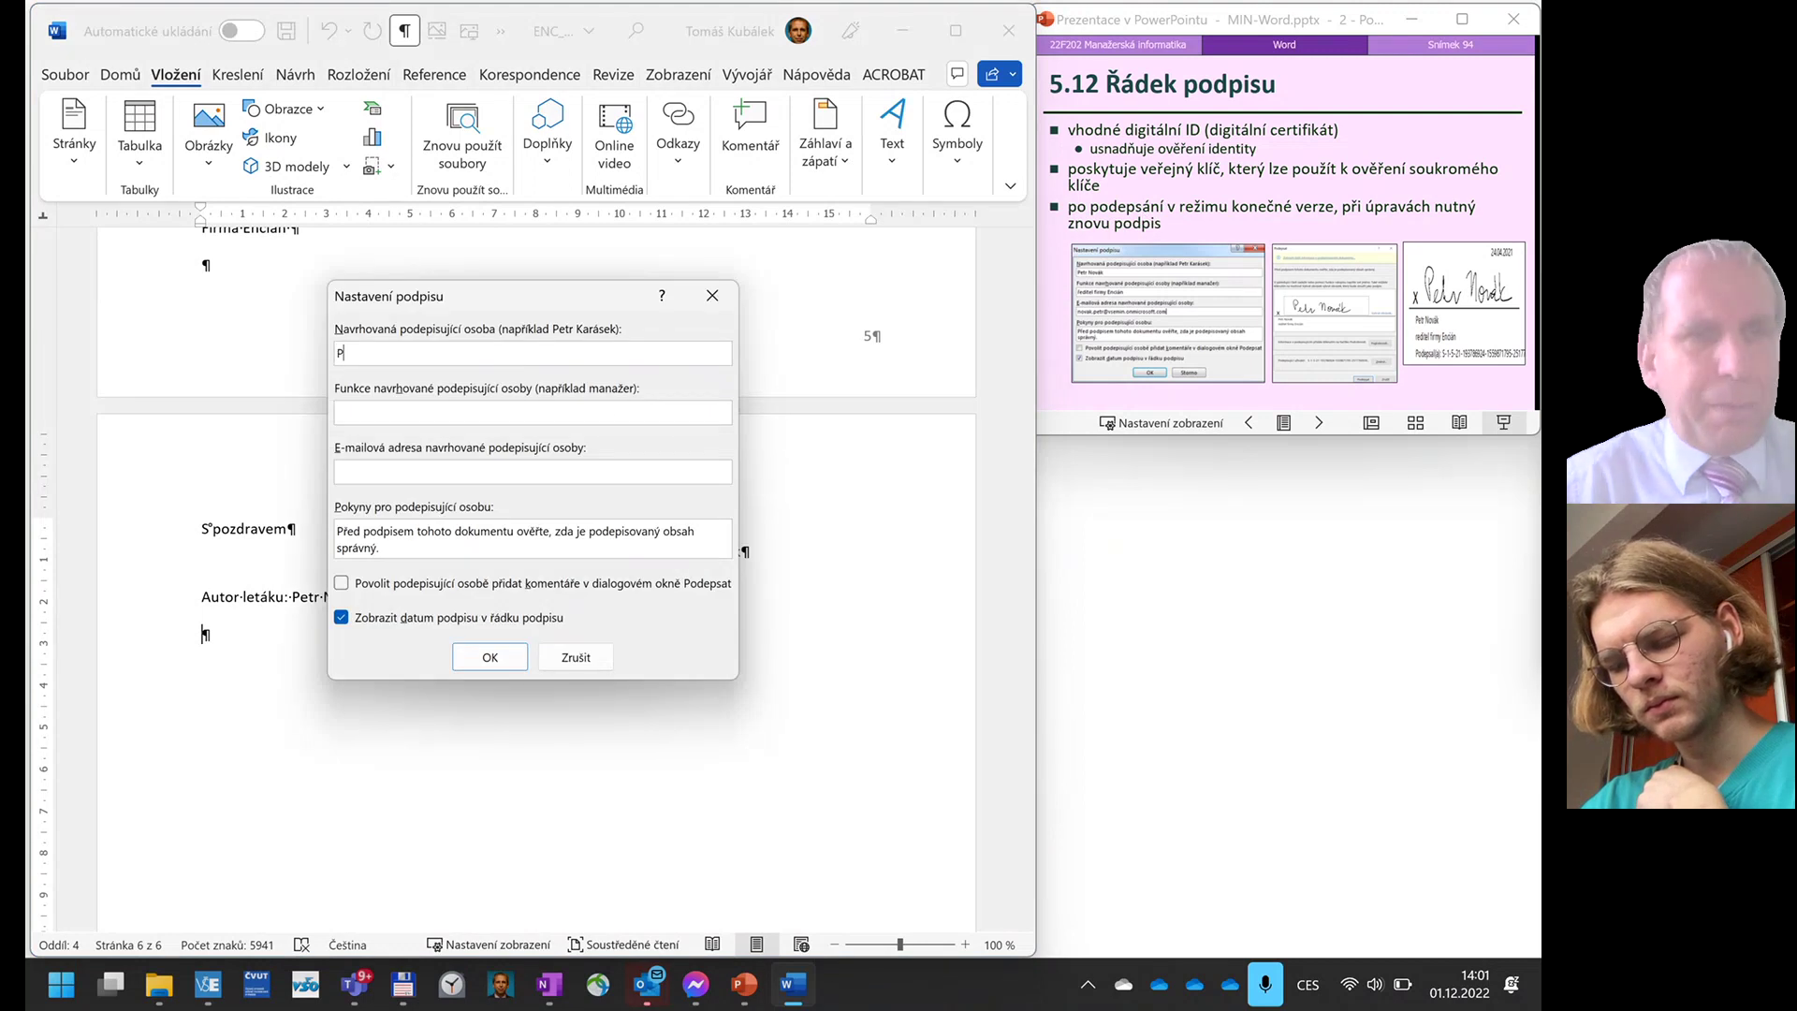
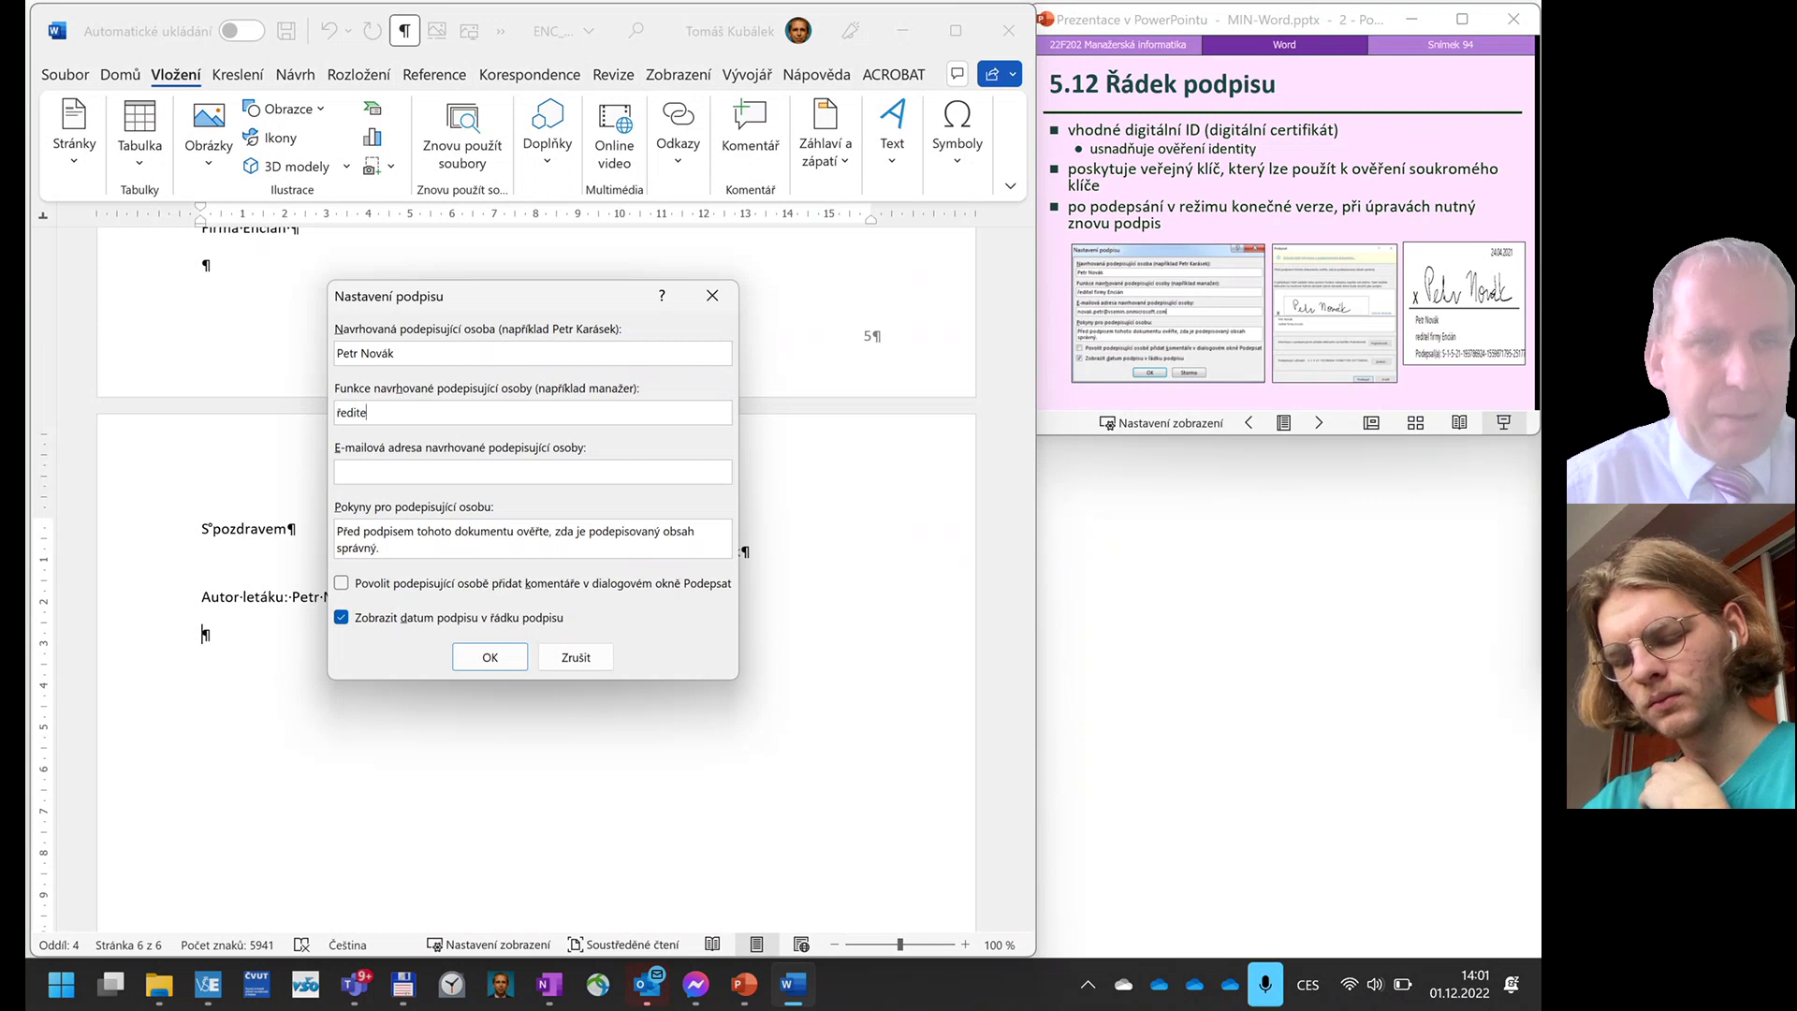
{"action": "left_click", "coordinate": [478, 659]}
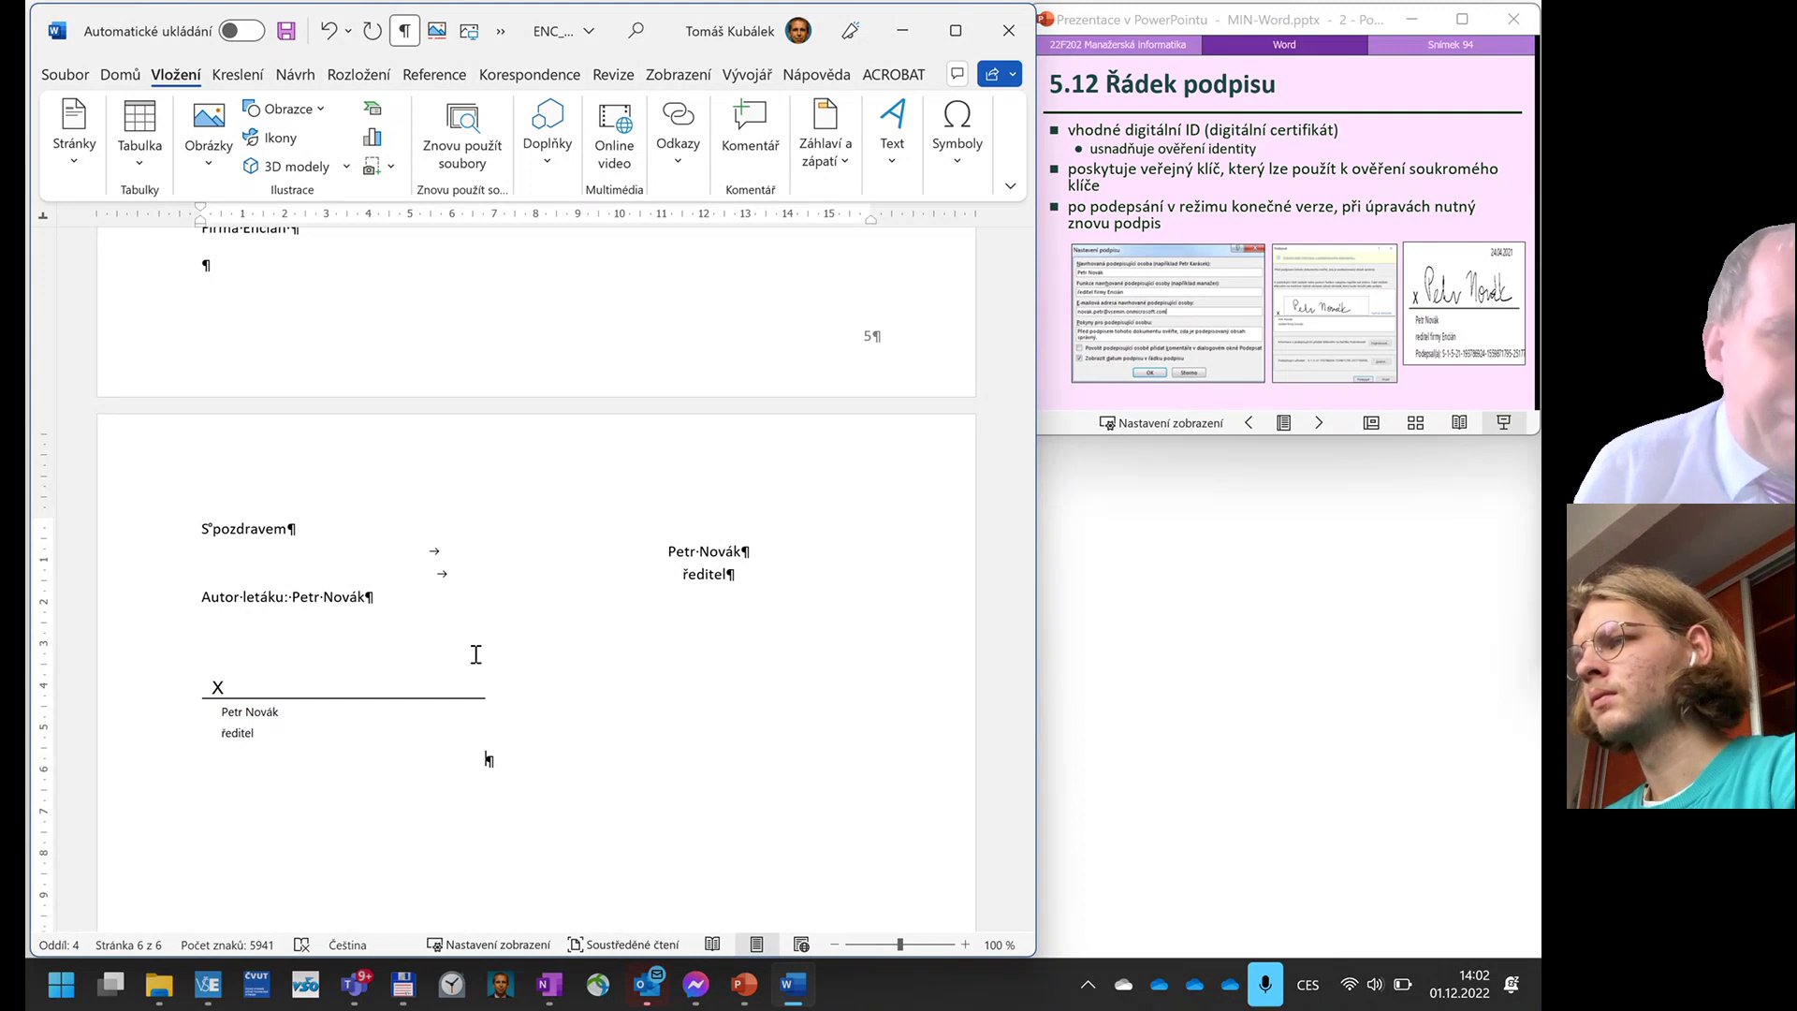
Sign the signature line with a handwritten signature, accepting the unverifiable certificate warning.
{"action": "double_click", "coordinate": [296, 674]}
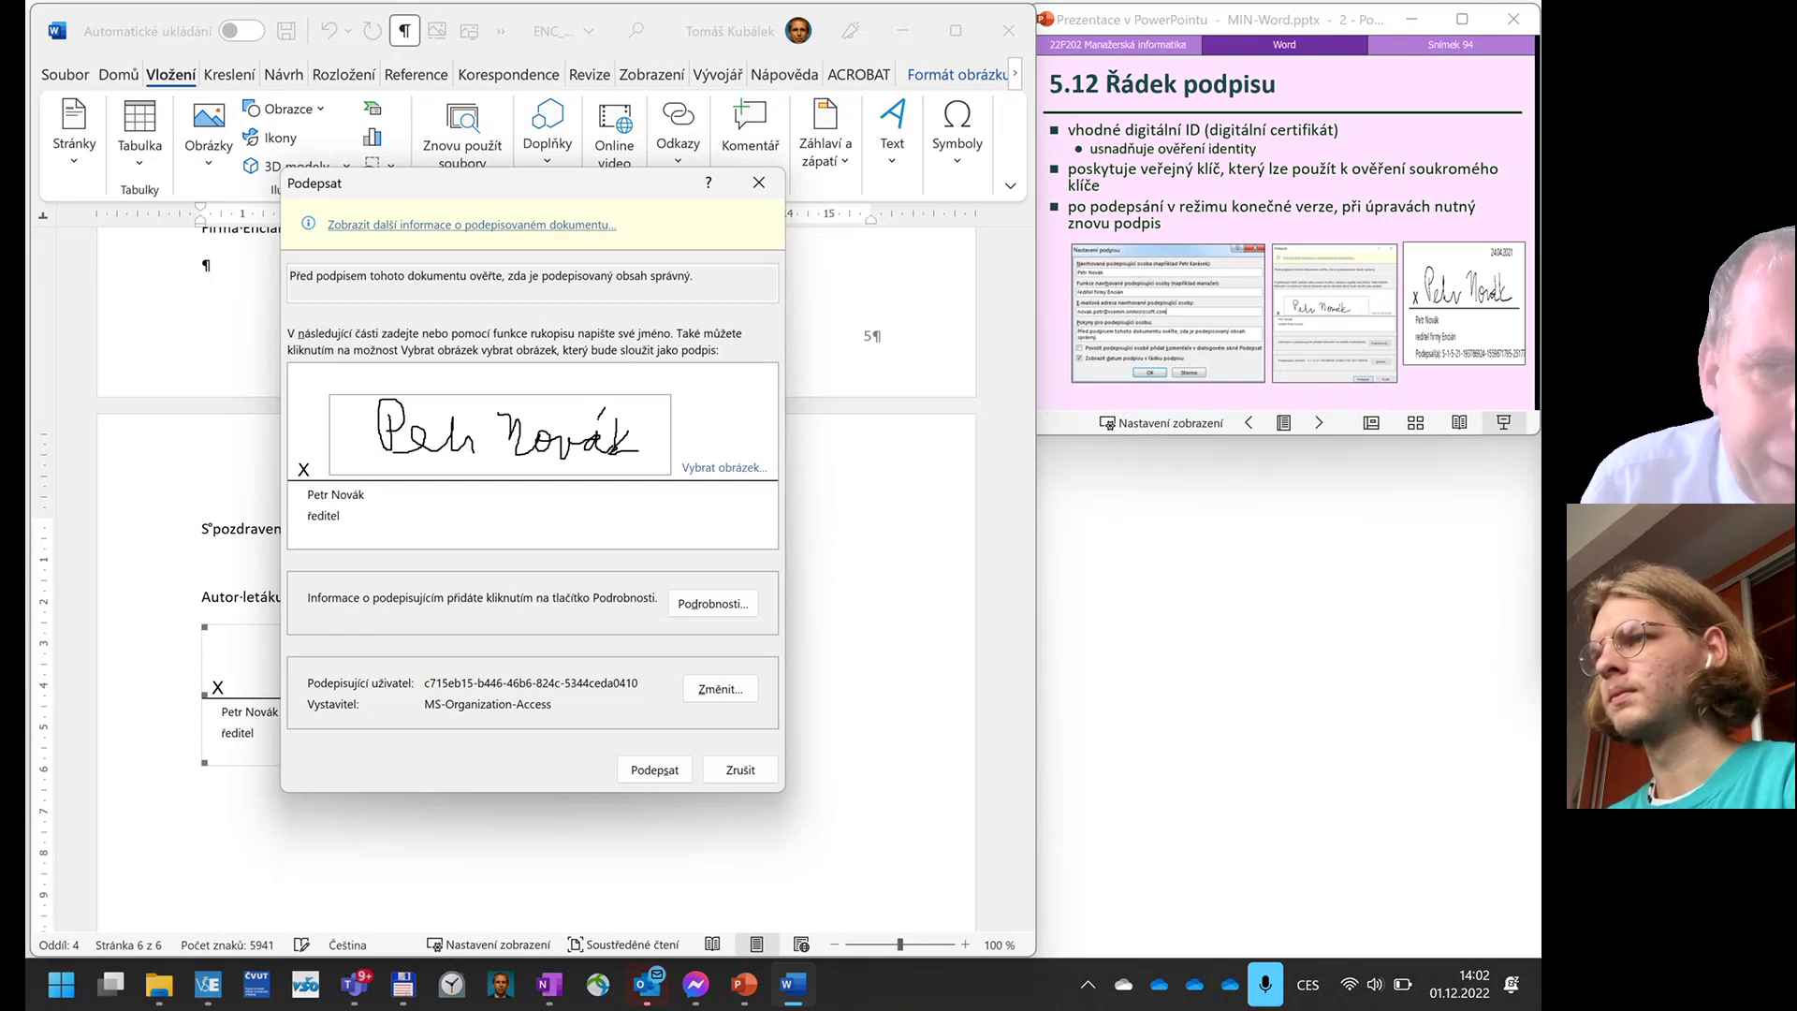
{"action": "left_click", "coordinate": [654, 770]}
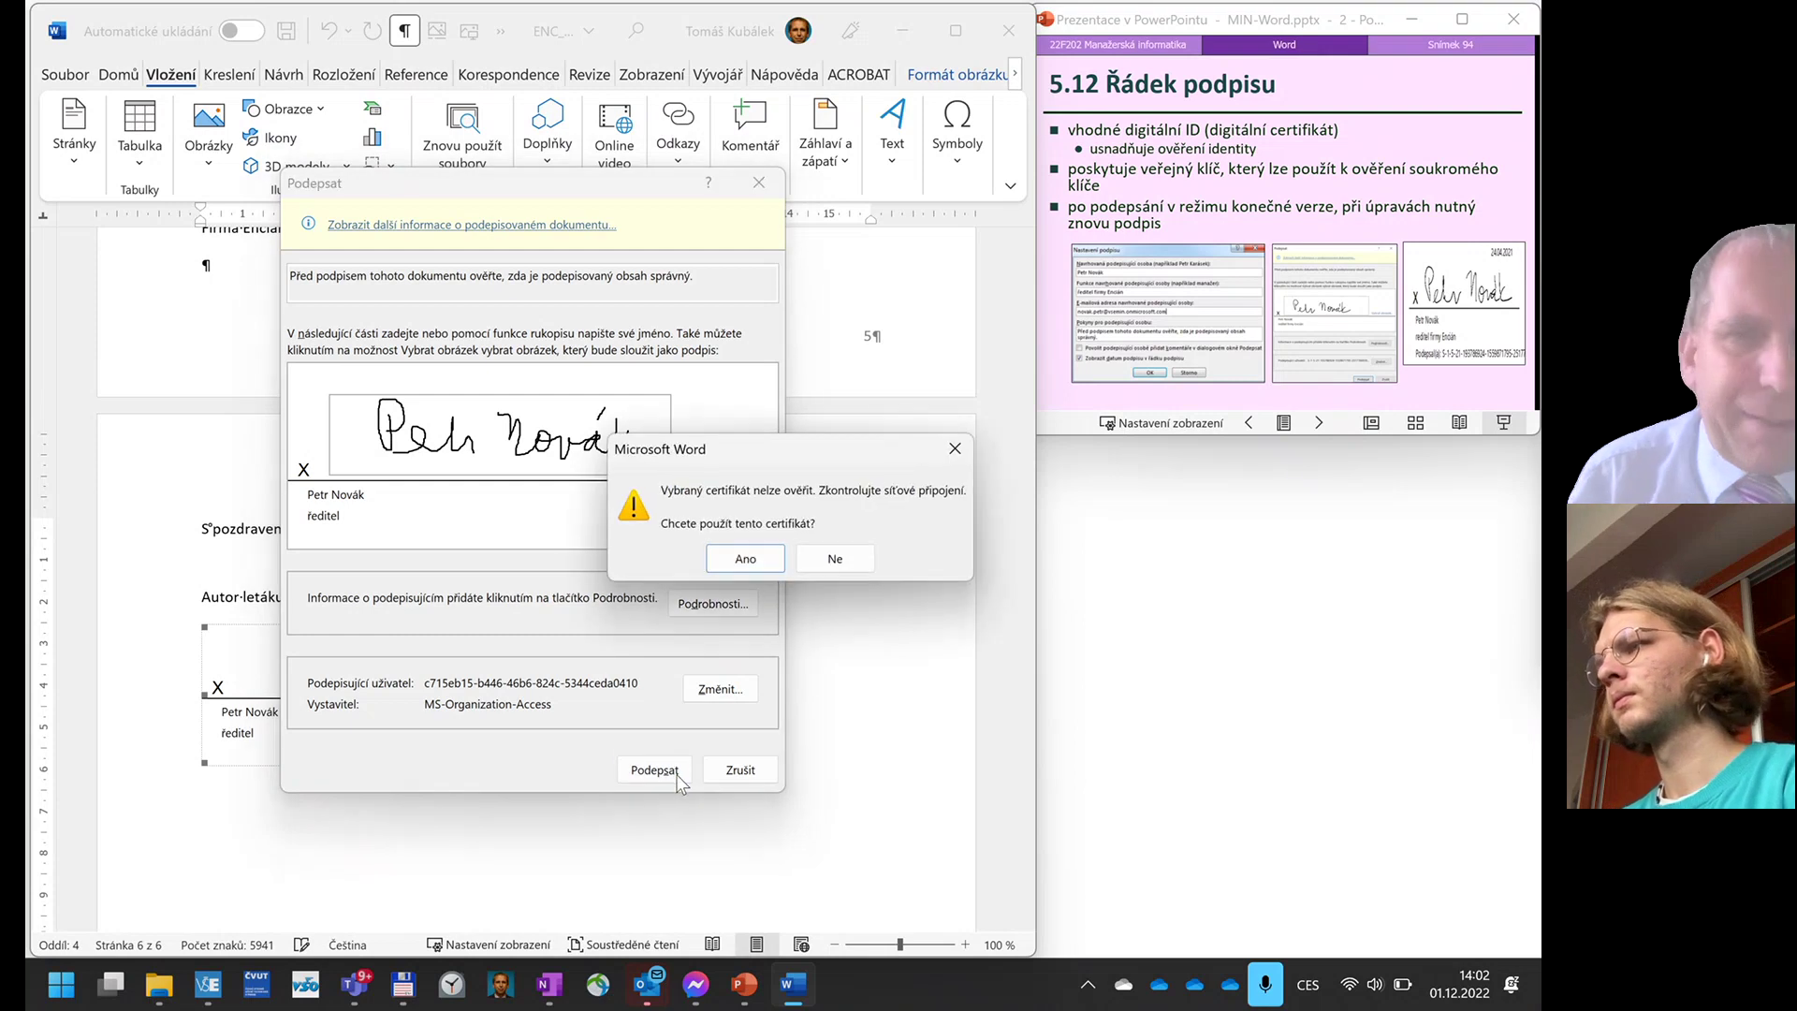
{"action": "left_click", "coordinate": [745, 559]}
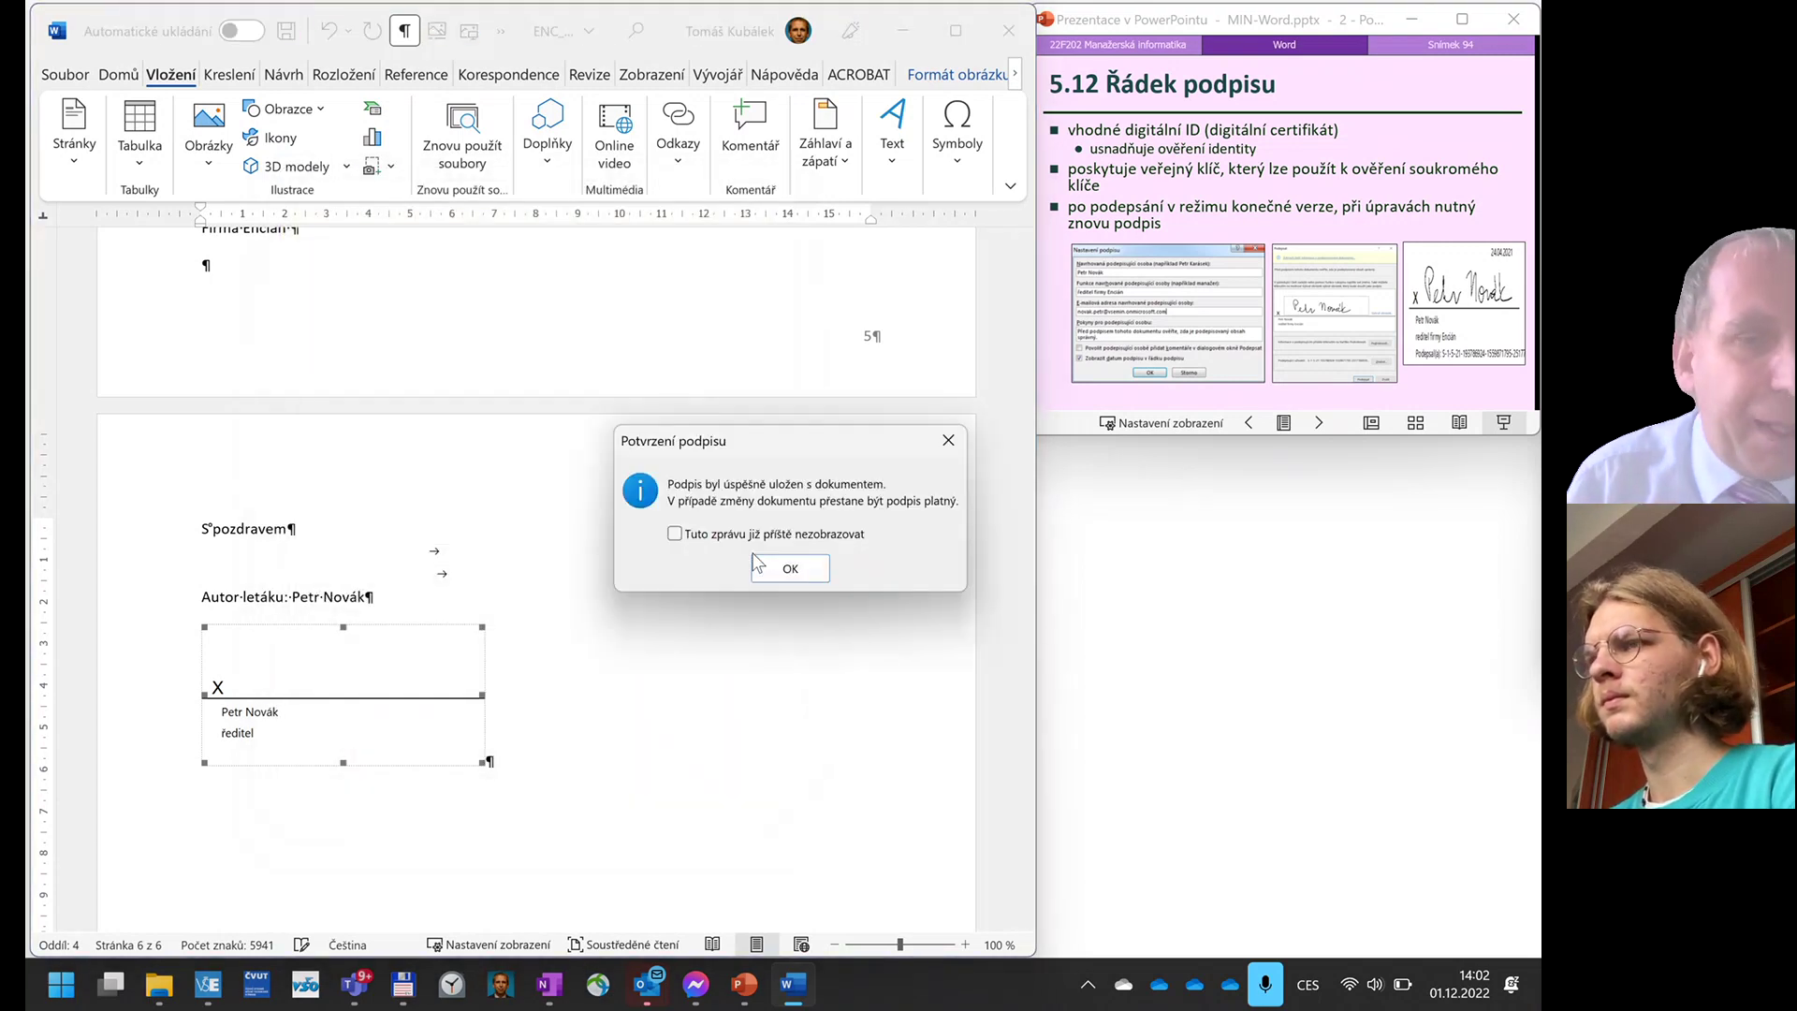
{"action": "left_click", "coordinate": [791, 570]}
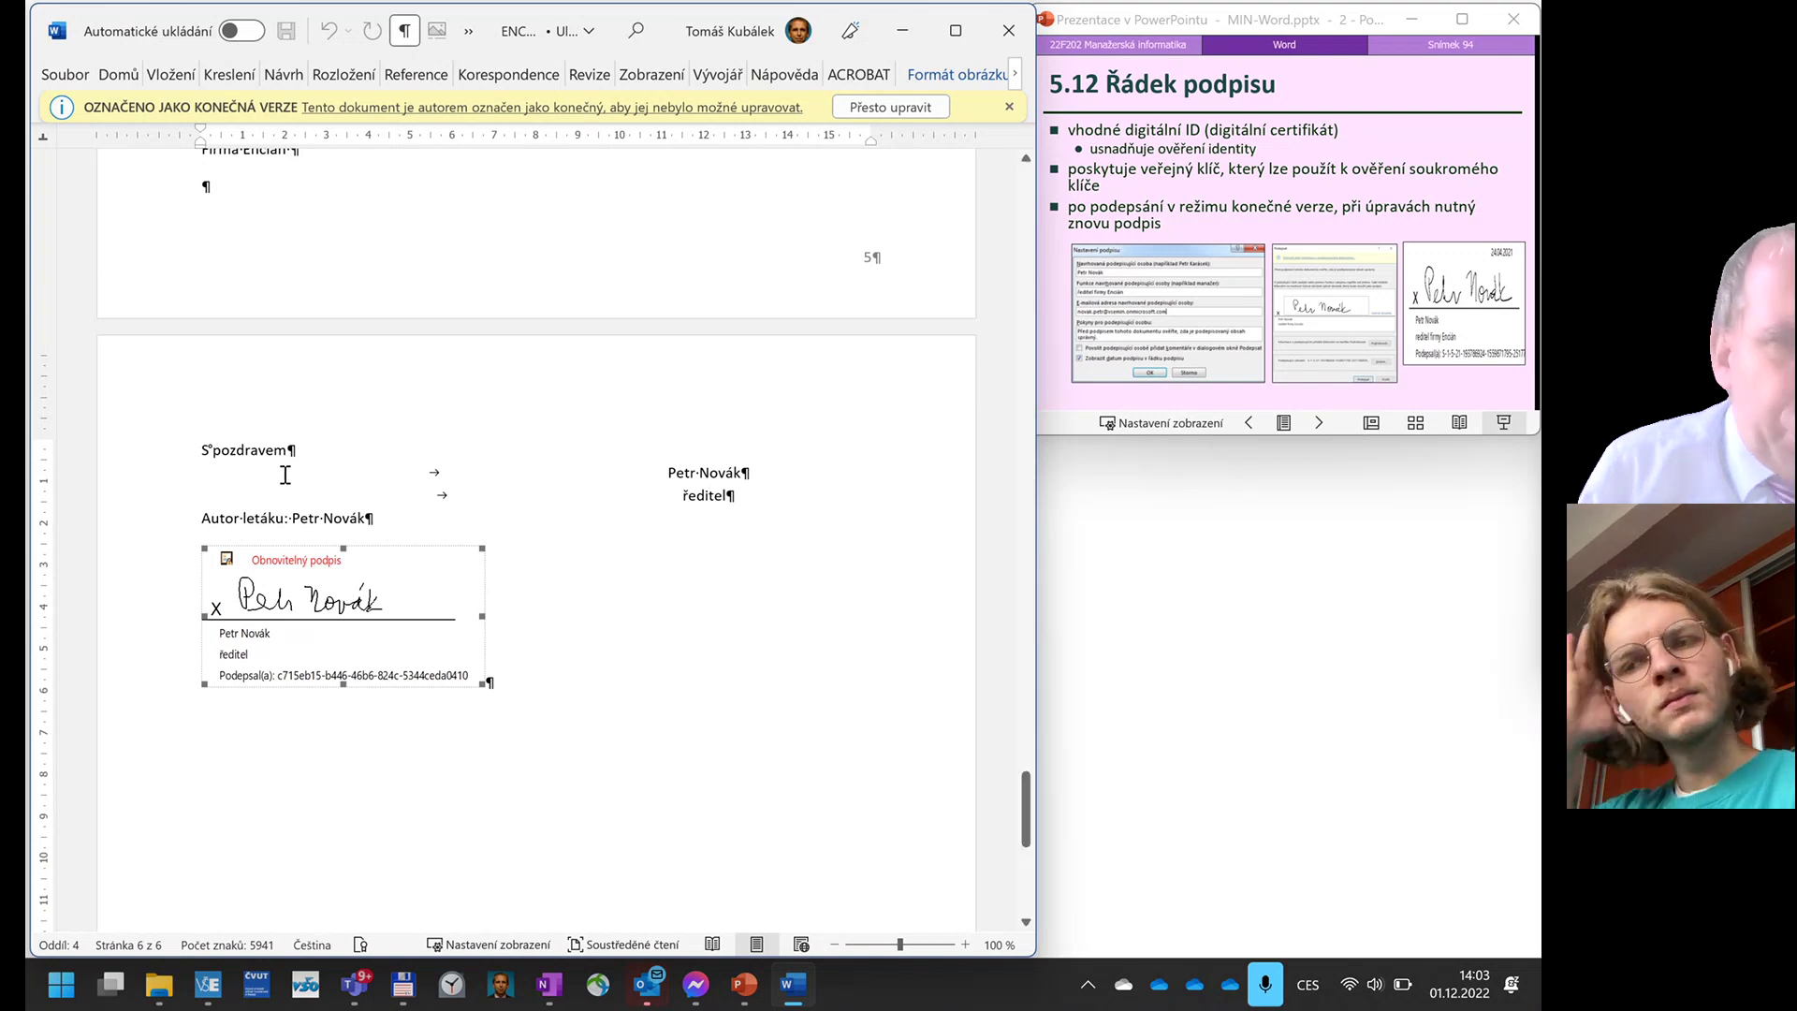
Attempt an edit in the author line, choose Přesto upravit, remove the signature, and select the blank line.
{"action": "left_click", "coordinate": [293, 519]}
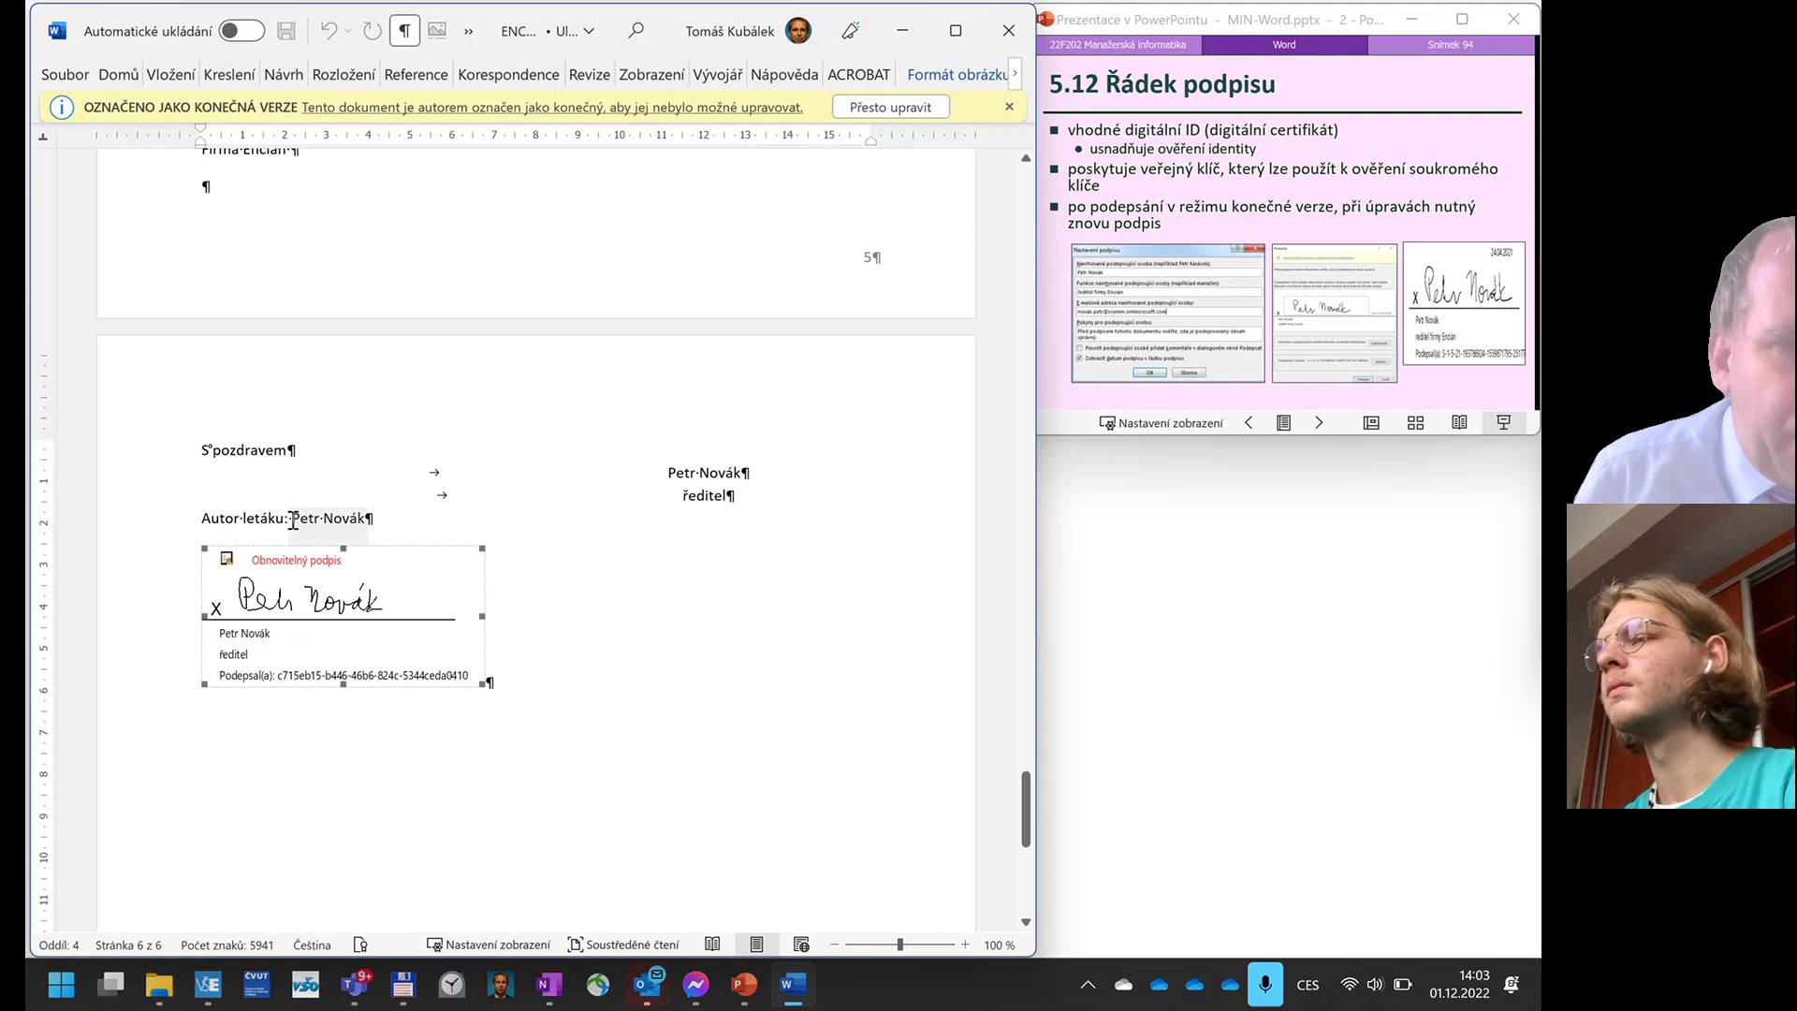
{"action": "left_click", "coordinate": [293, 519]}
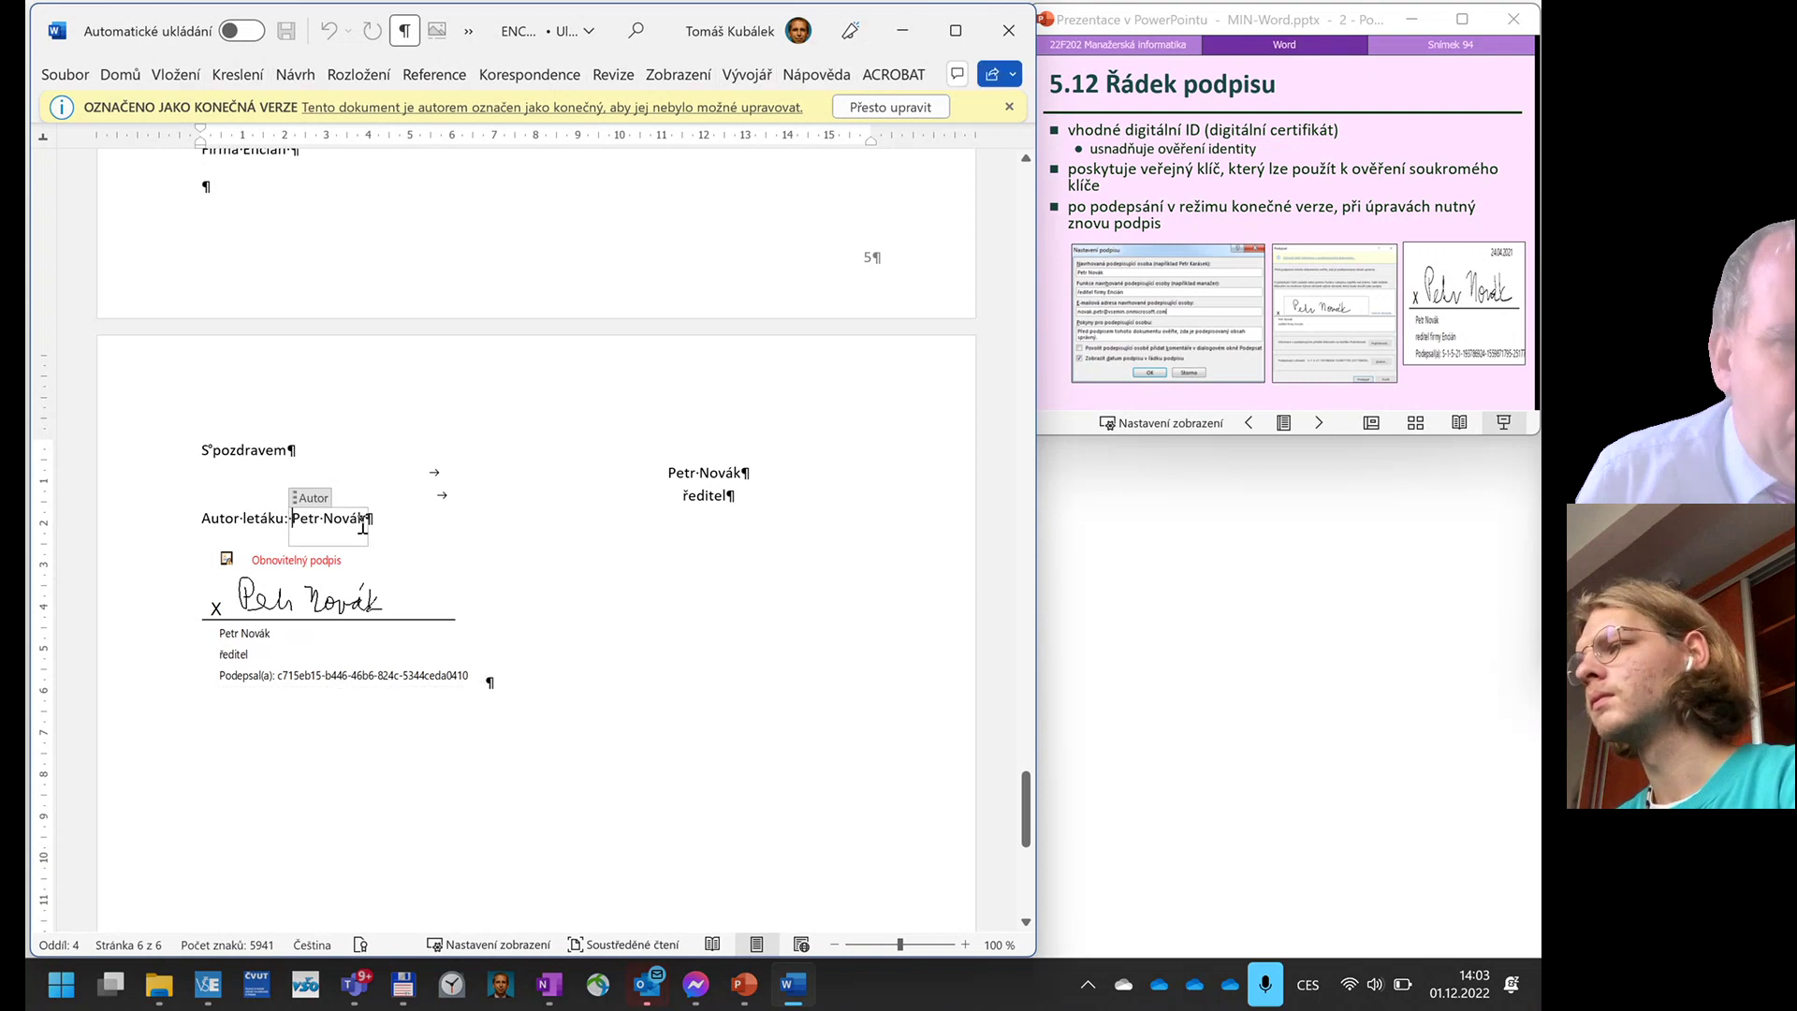
{"action": "left_click", "coordinate": [245, 518]}
{"action": "key", "text": "Delete"}
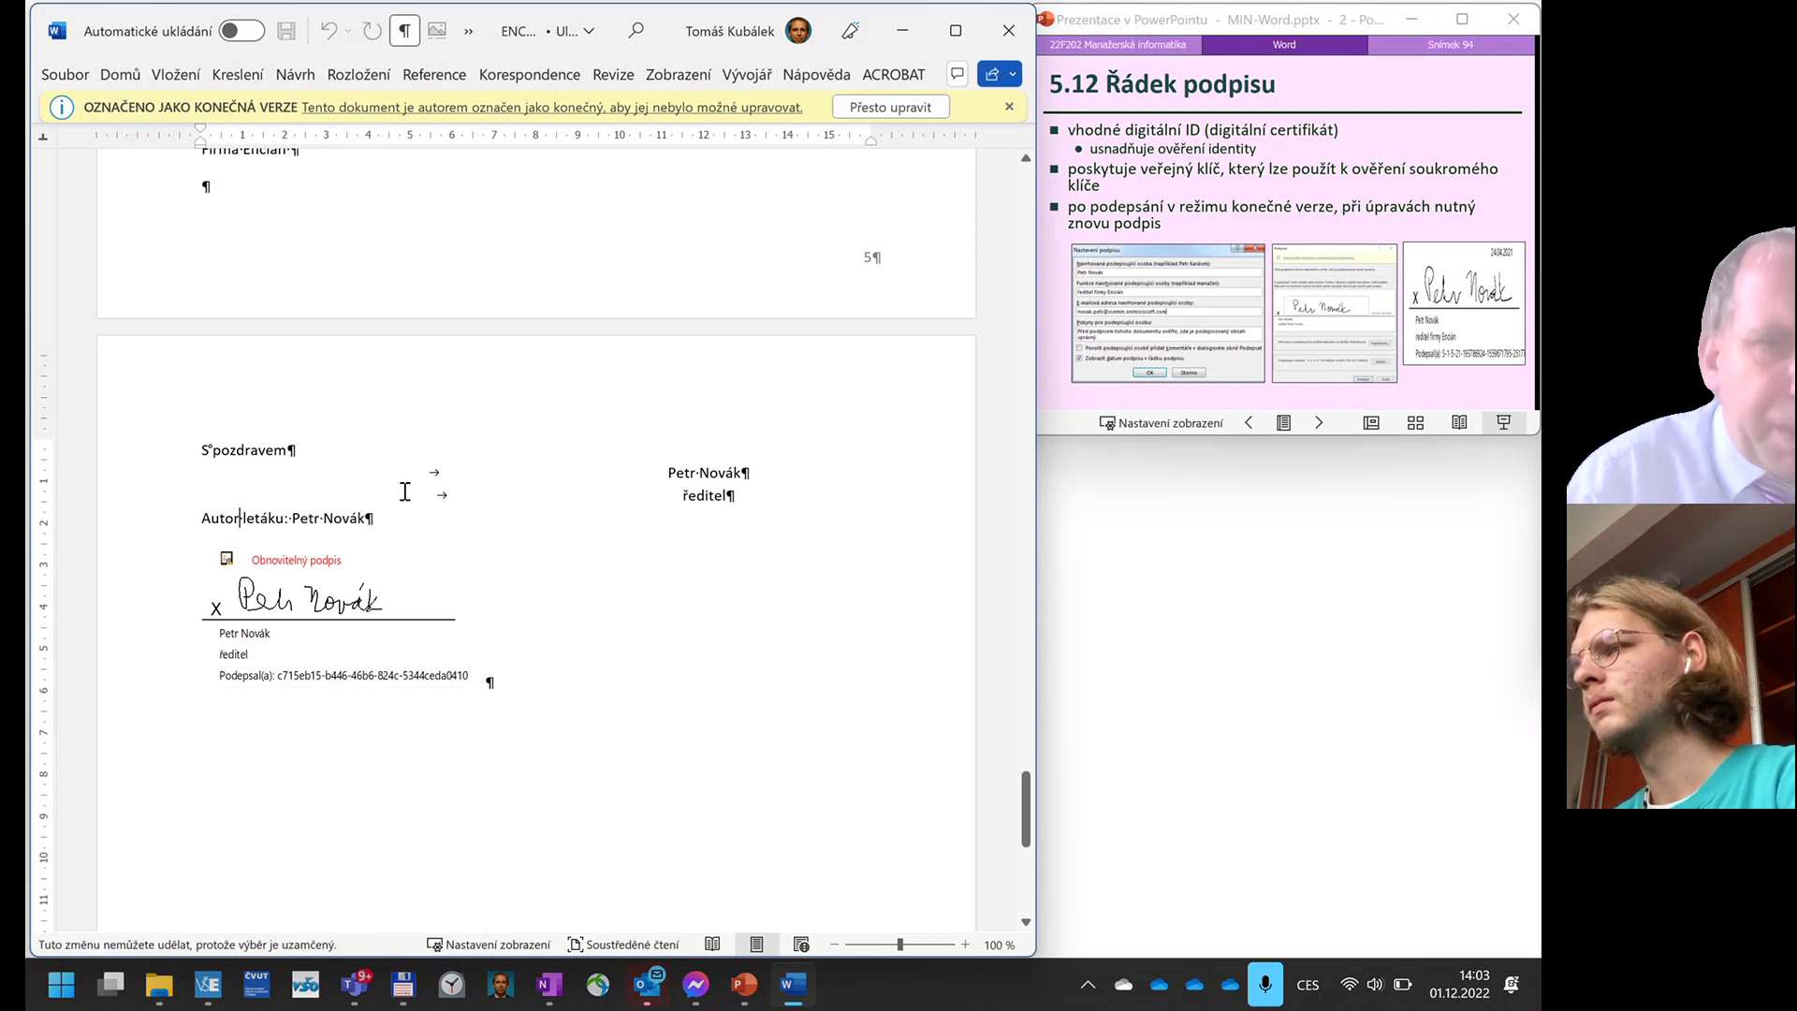
{"action": "left_click", "coordinate": [872, 108]}
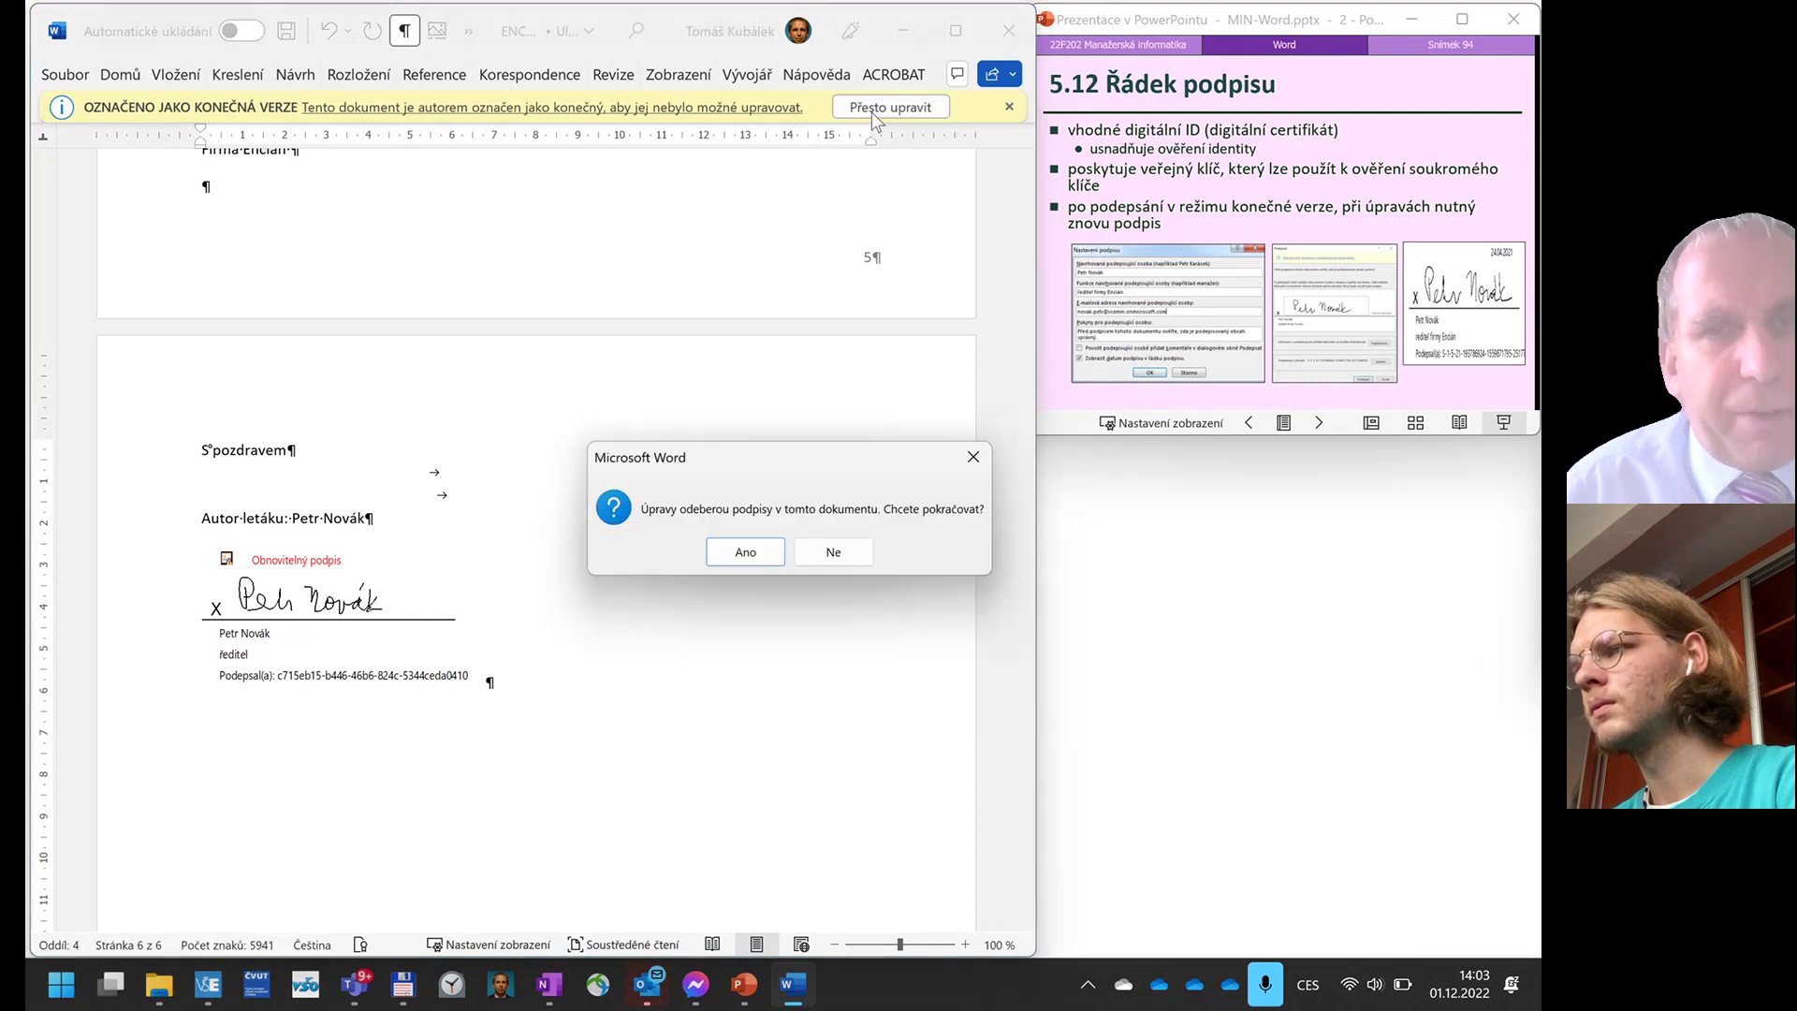
{"action": "left_click", "coordinate": [741, 554]}
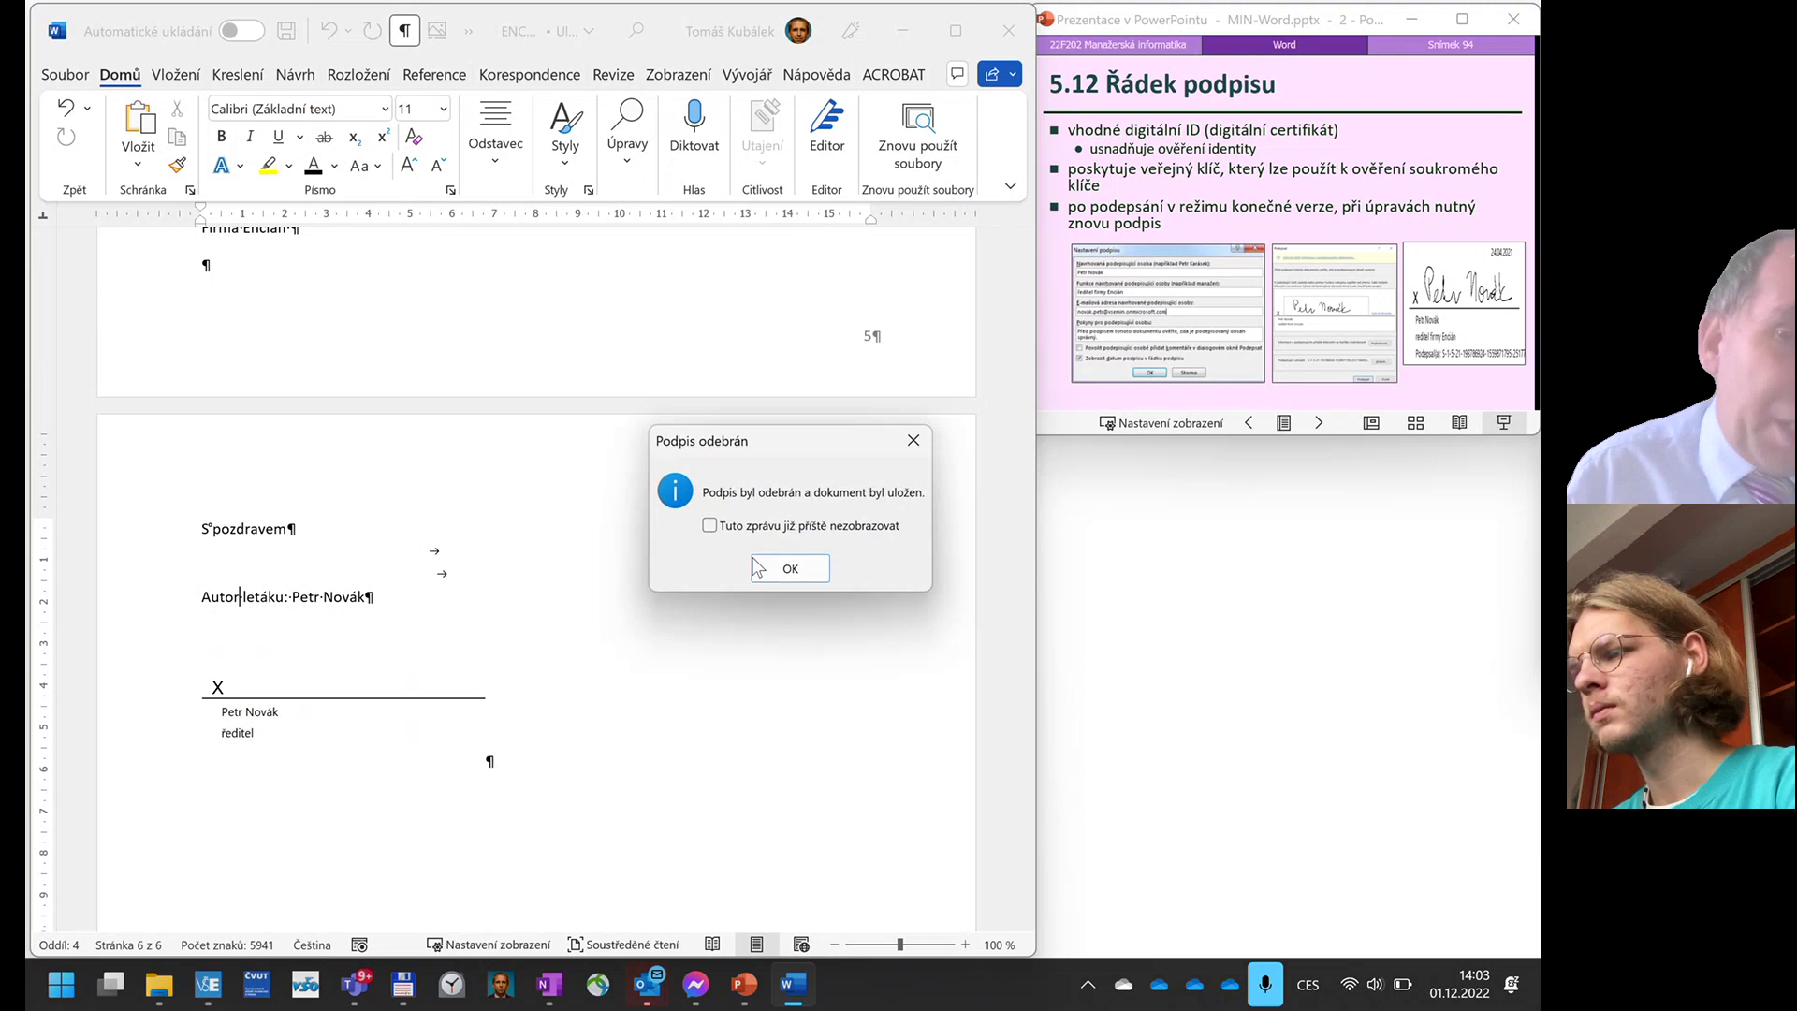
{"action": "left_click", "coordinate": [791, 564]}
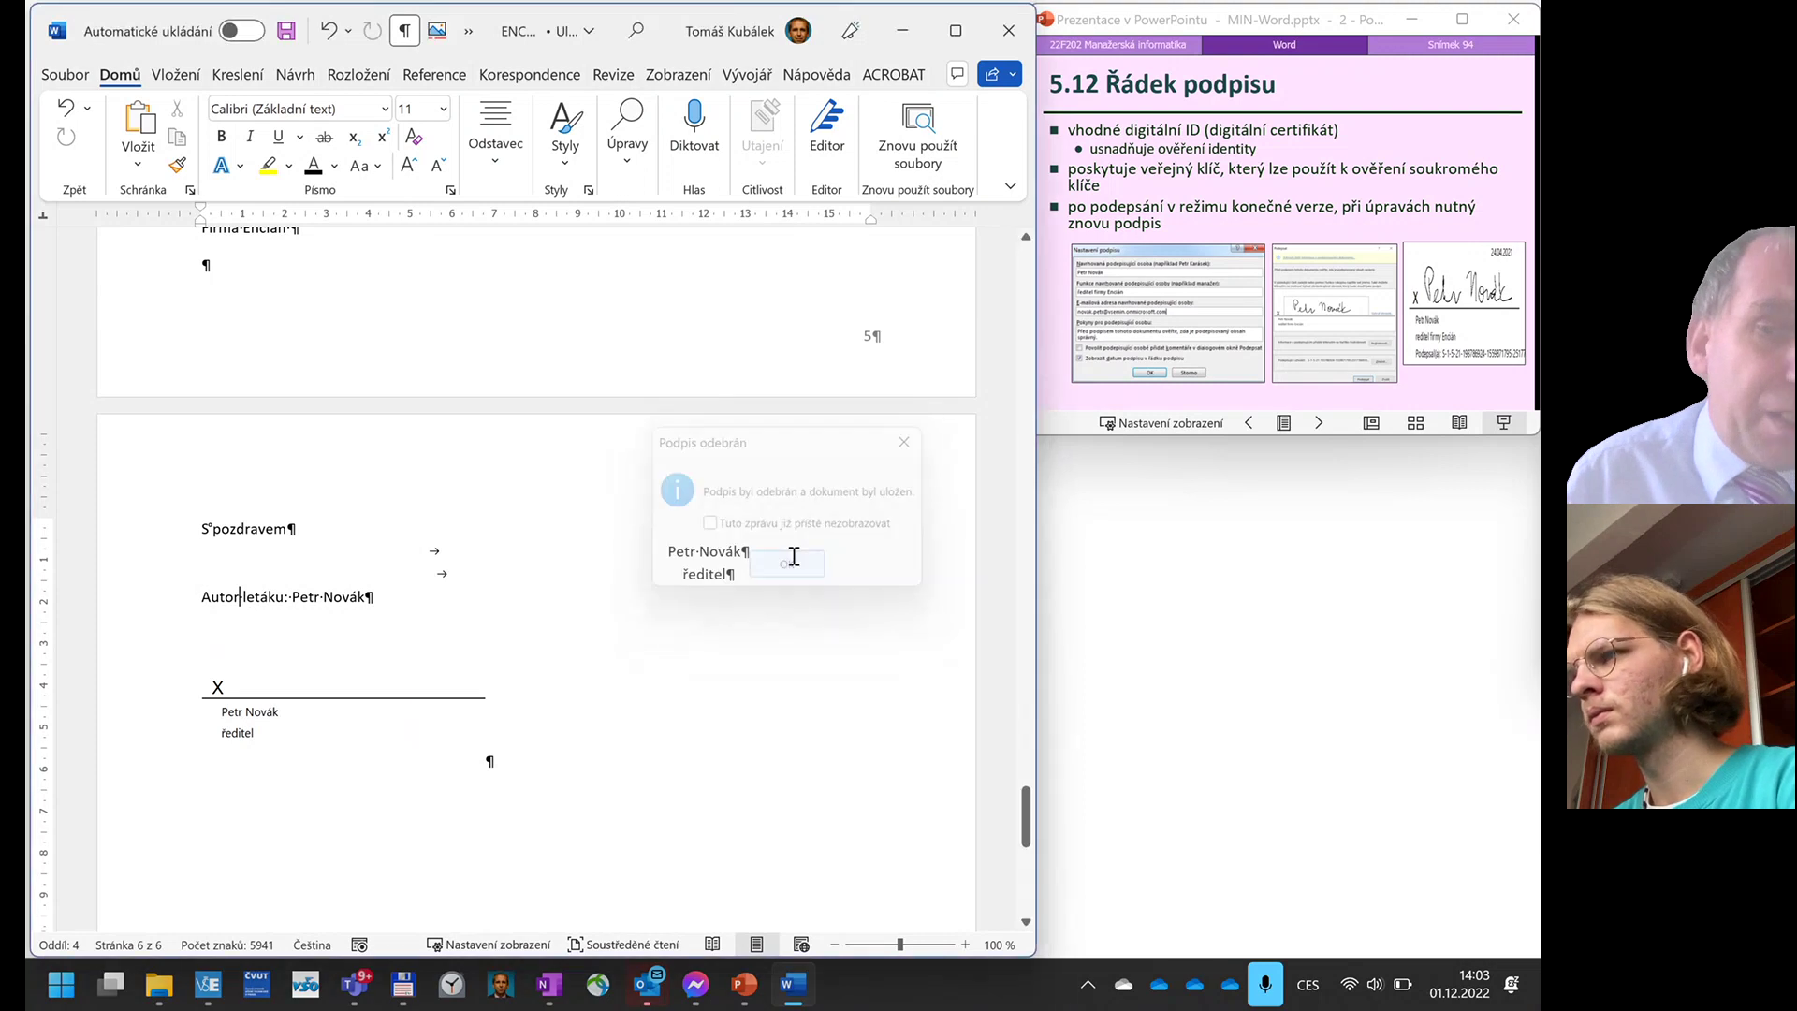
{"action": "left_click", "coordinate": [277, 686]}
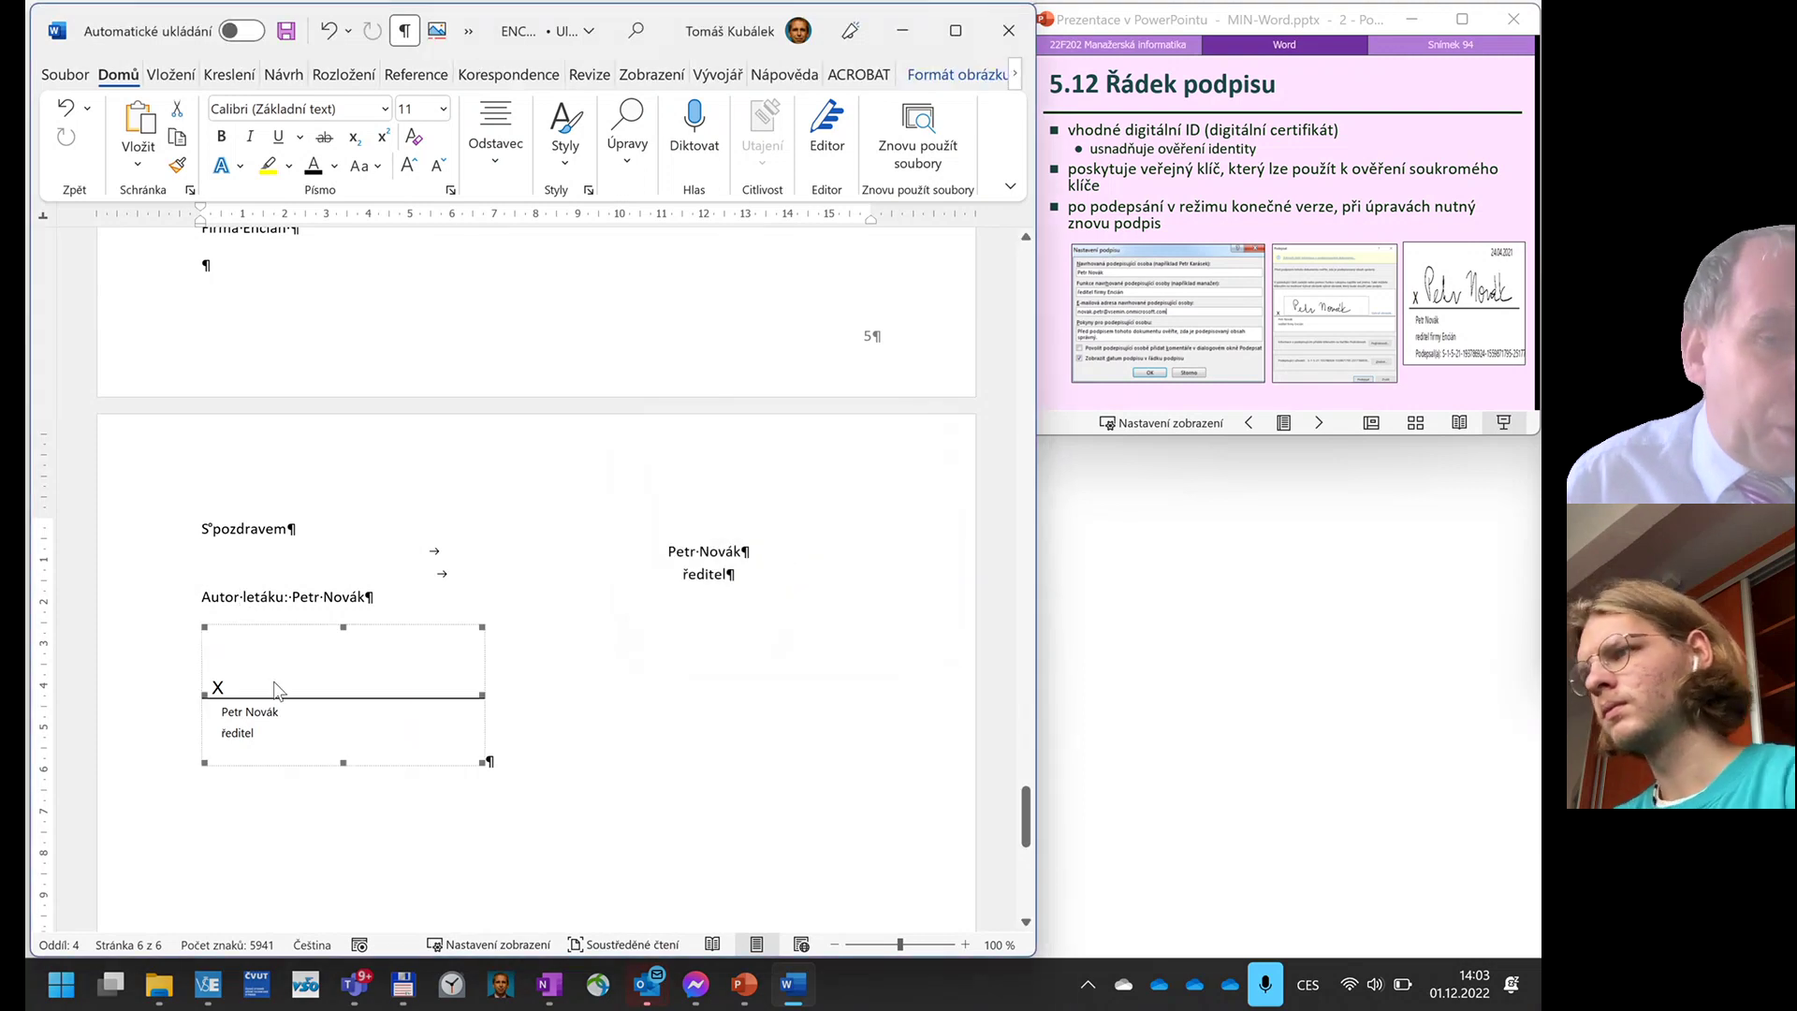
Sign the line again using a signature image from file, then remove the signature via Přesto upravit.
{"action": "double_click", "coordinate": [379, 677]}
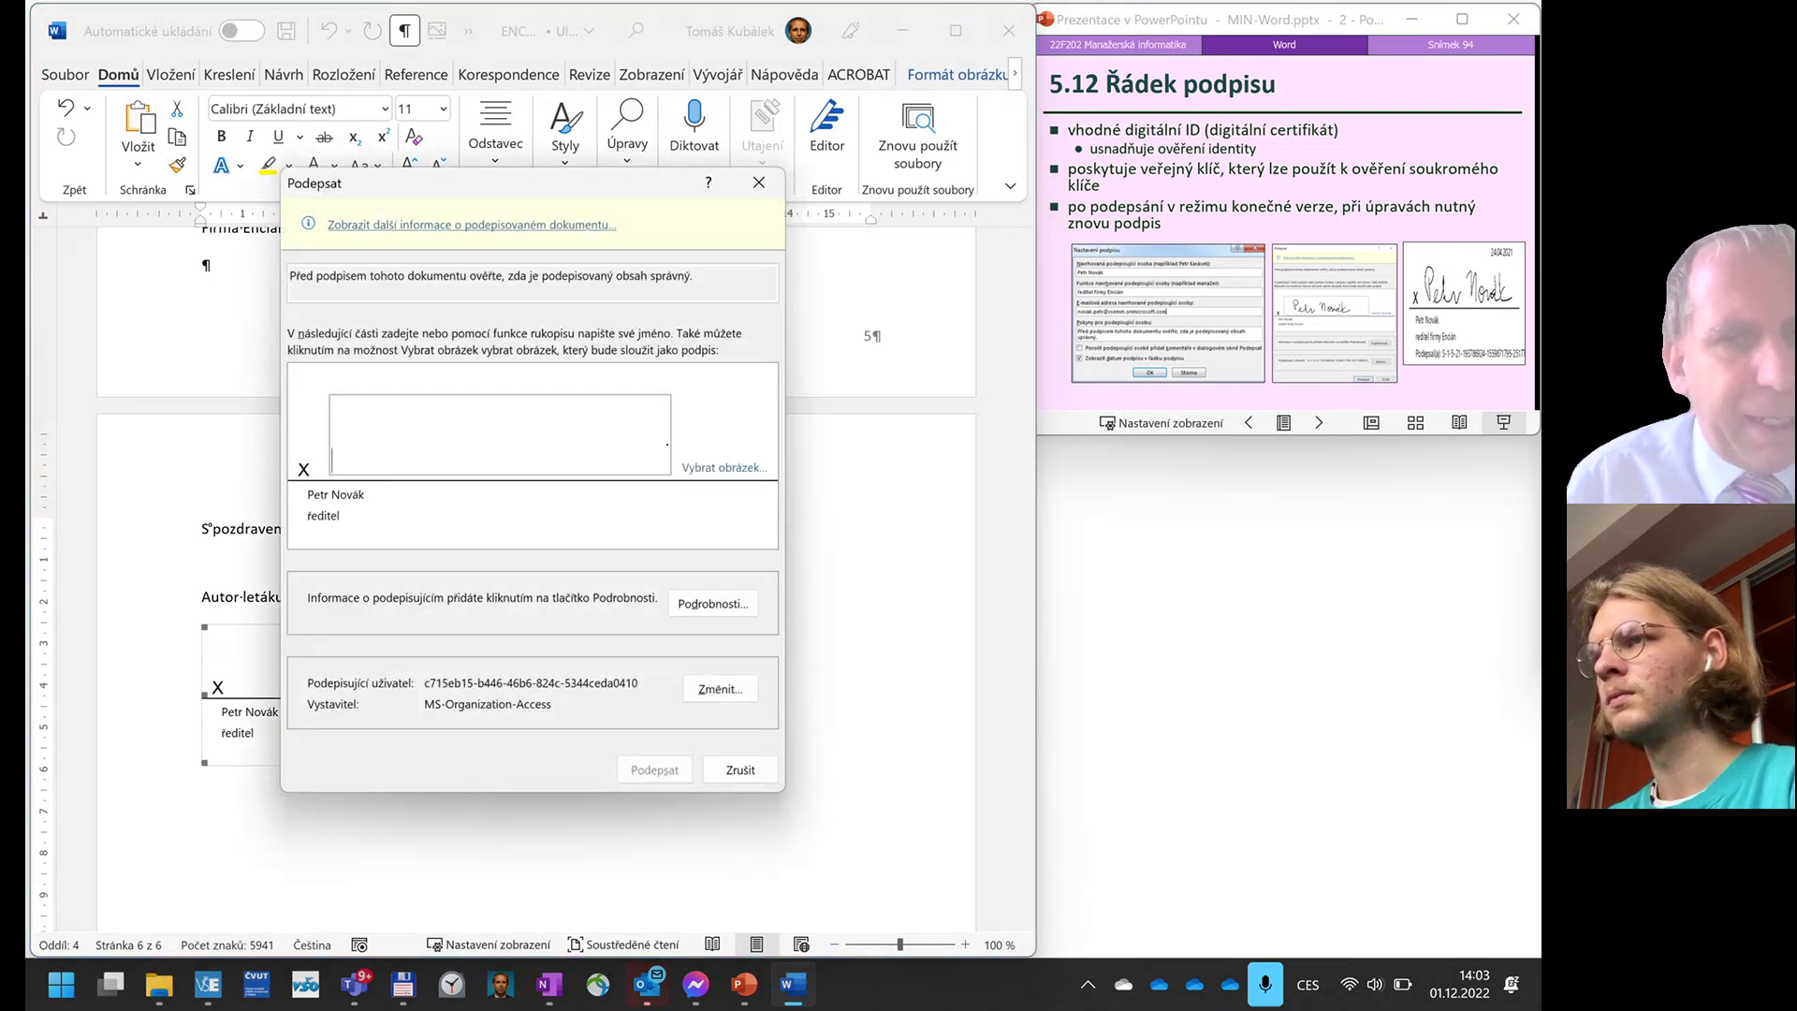
{"action": "left_click", "coordinate": [724, 470]}
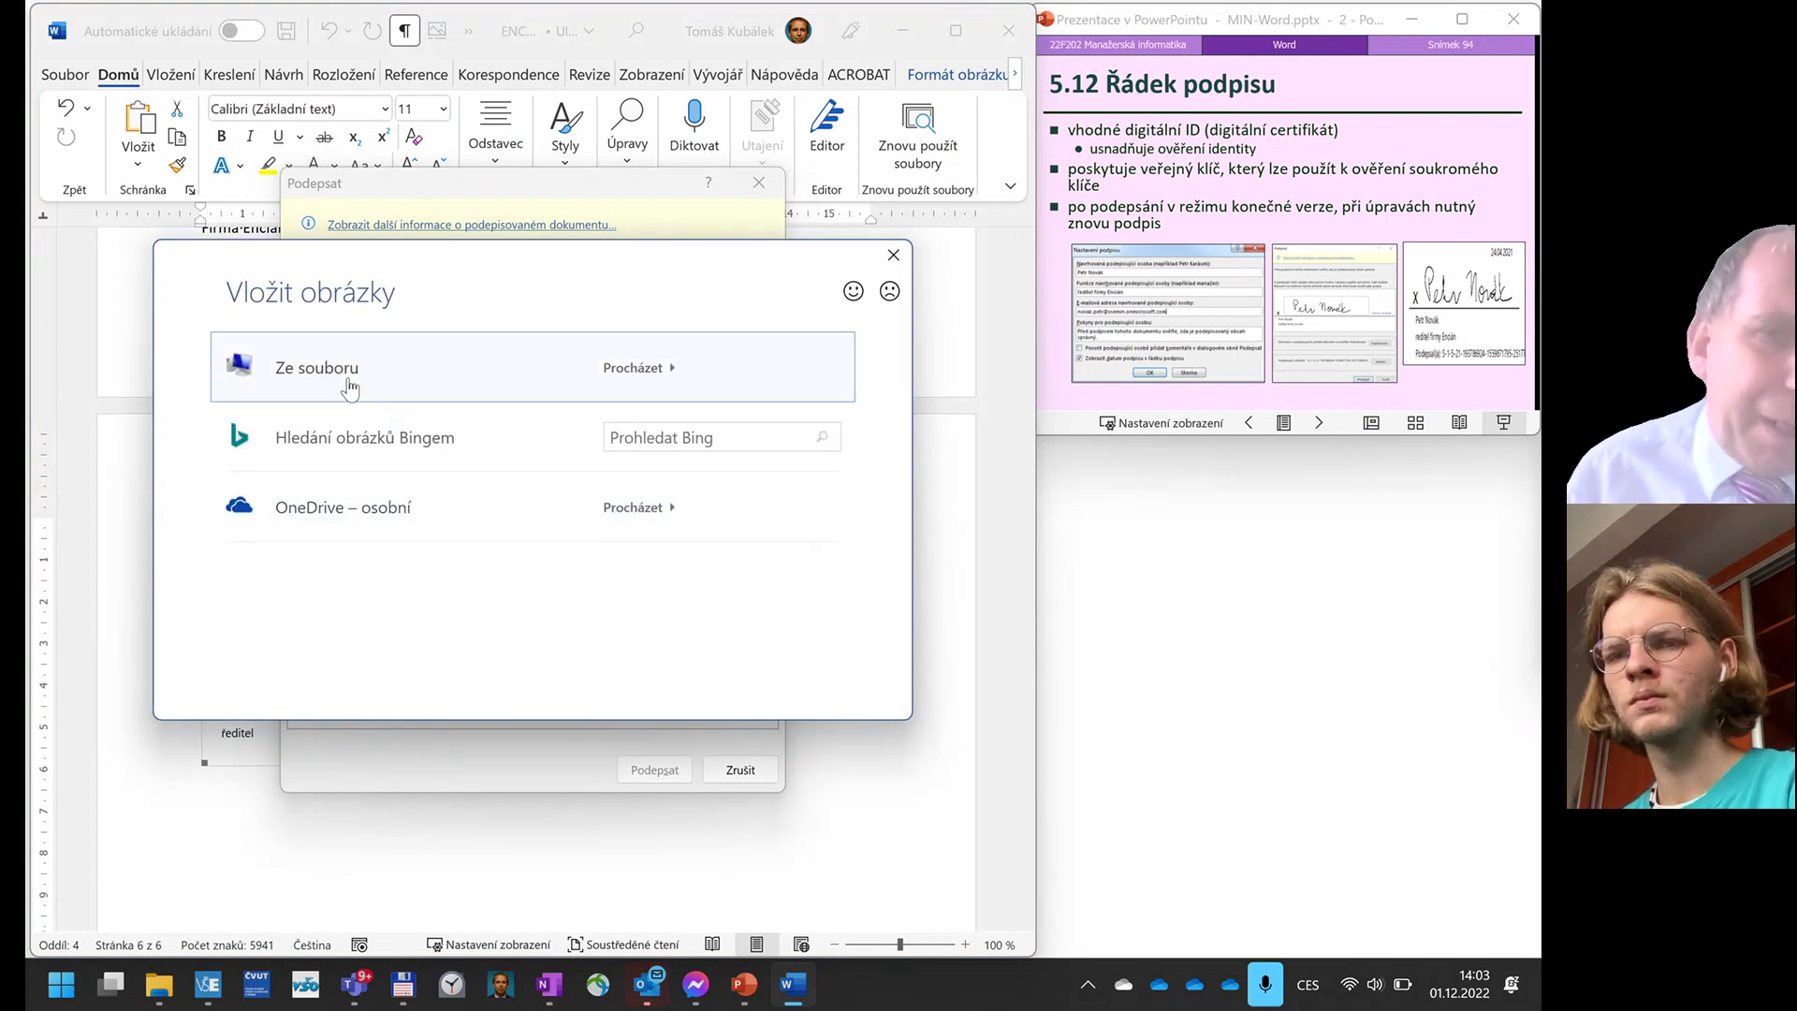
{"action": "left_click", "coordinate": [461, 363]}
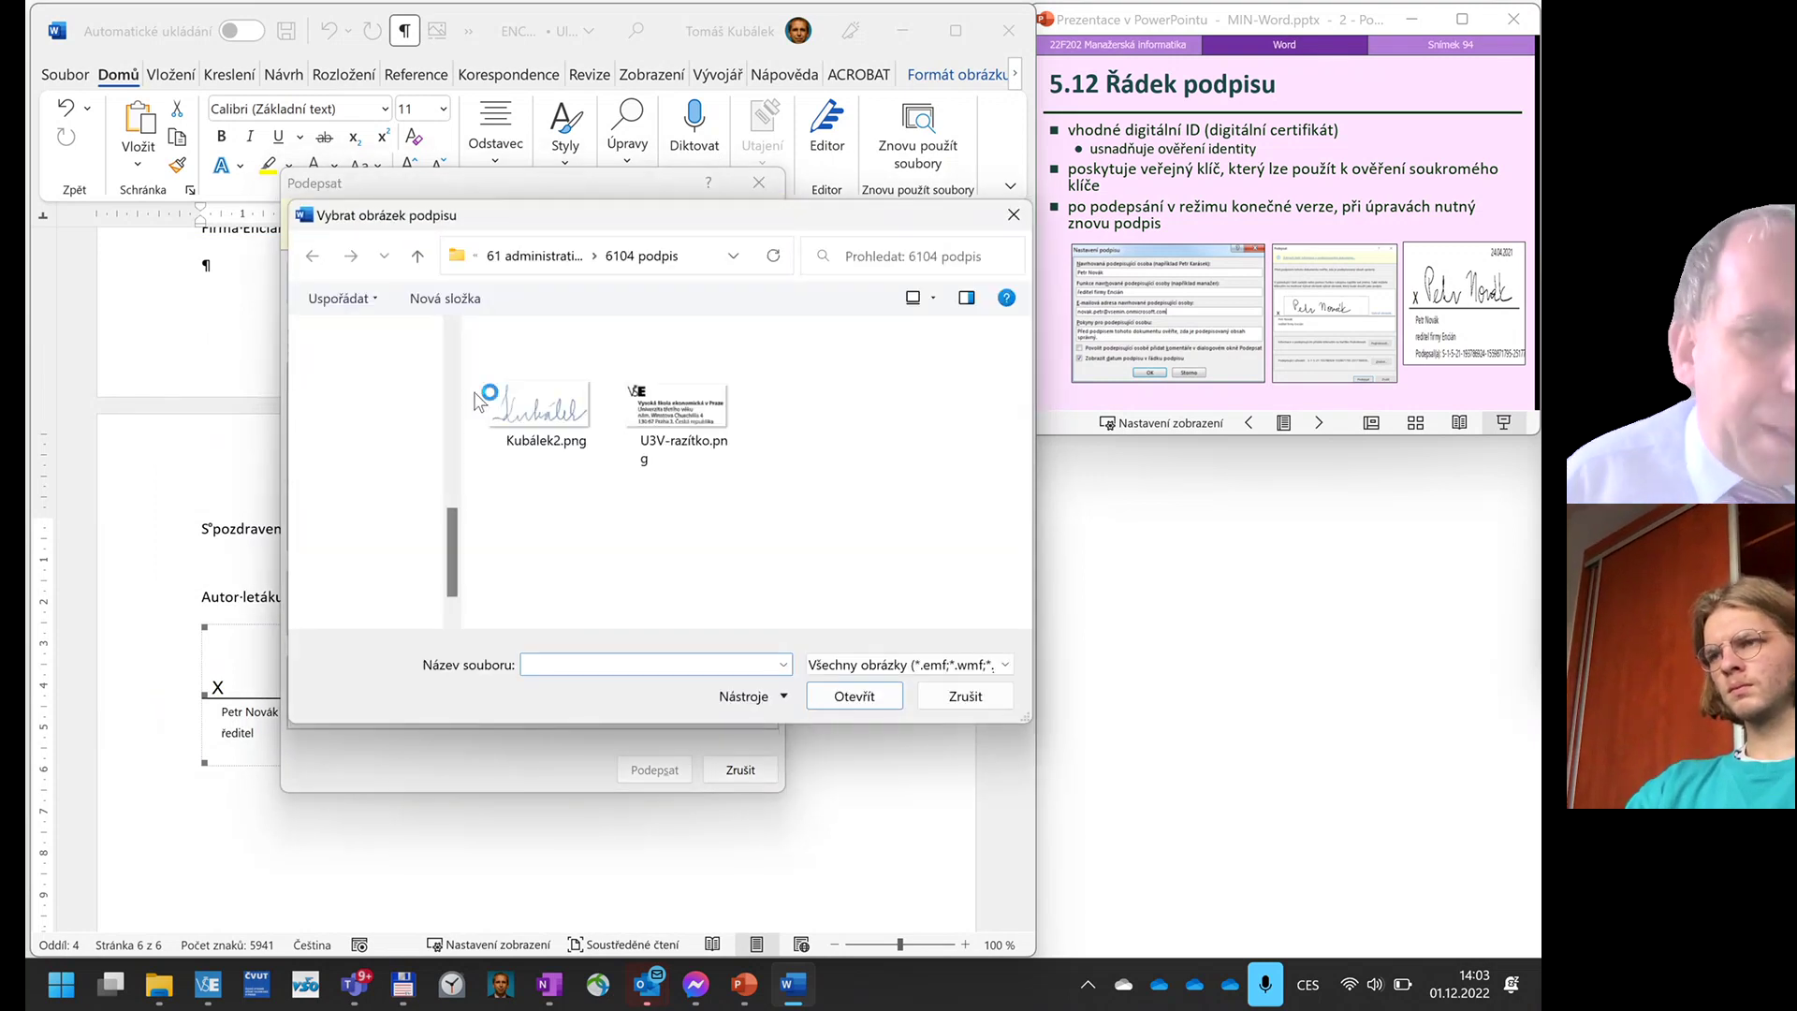
{"action": "left_click", "coordinate": [544, 420]}
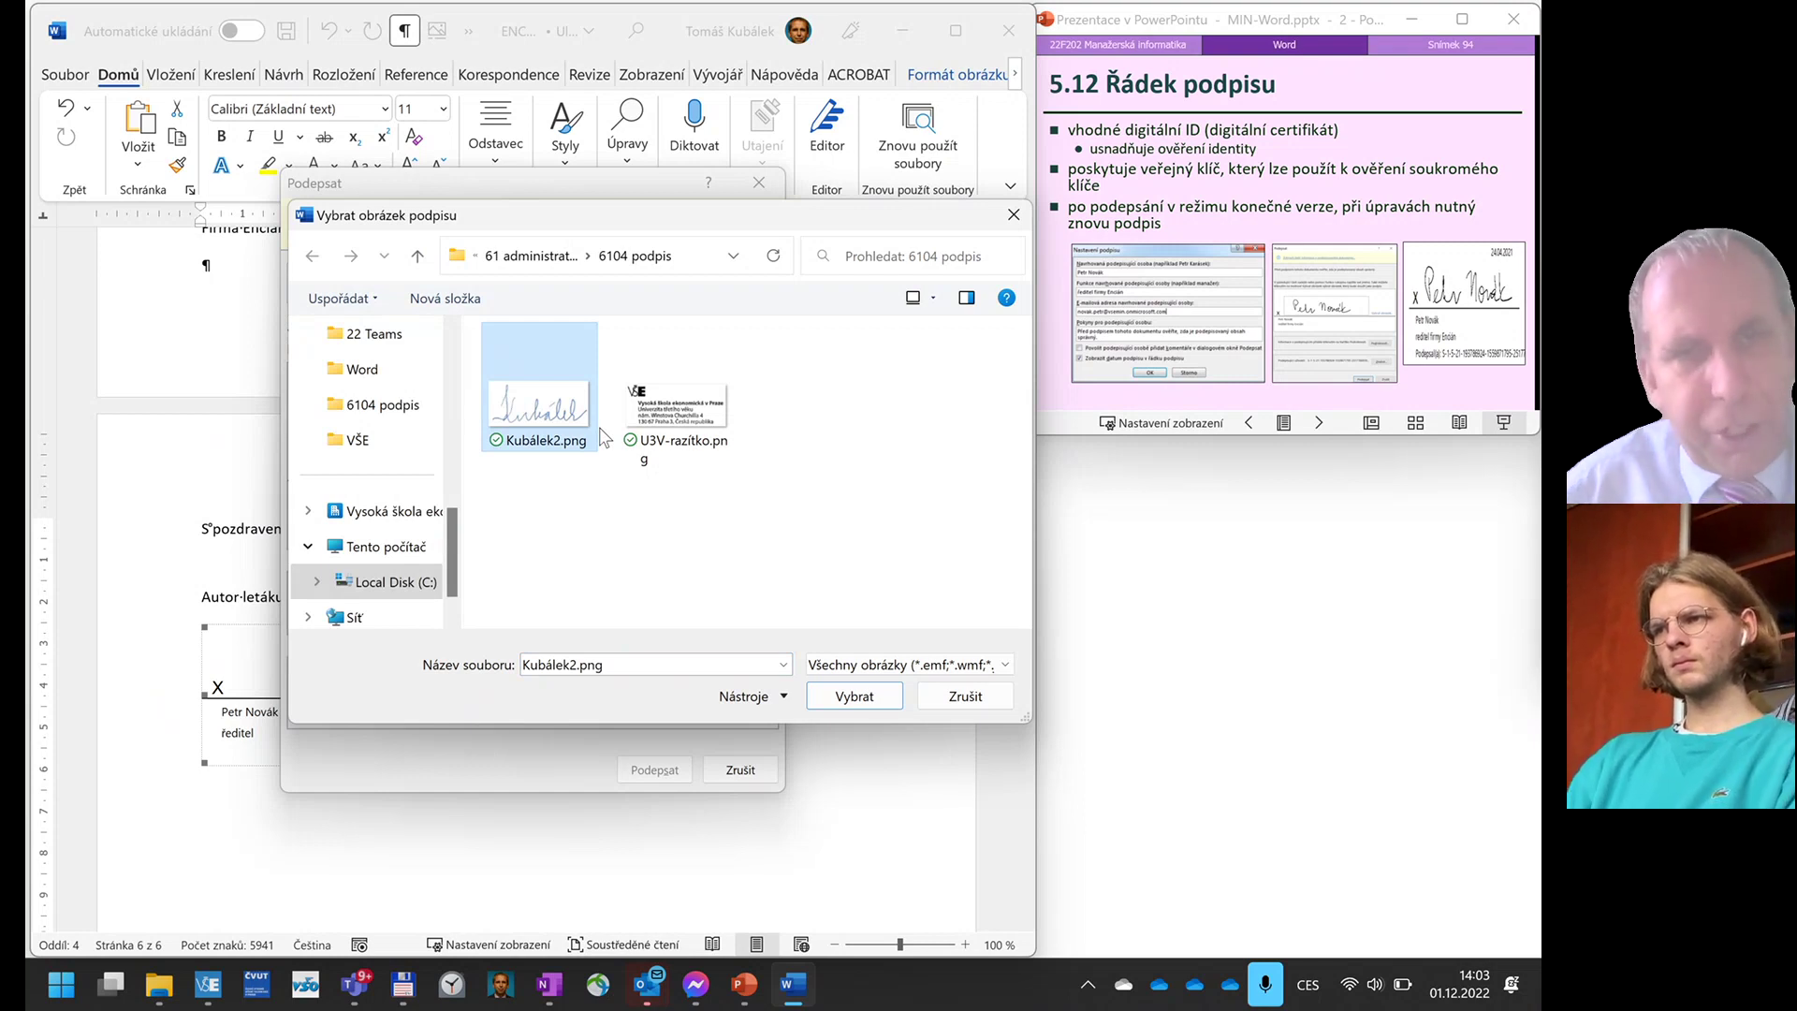
{"action": "left_click", "coordinate": [873, 697]}
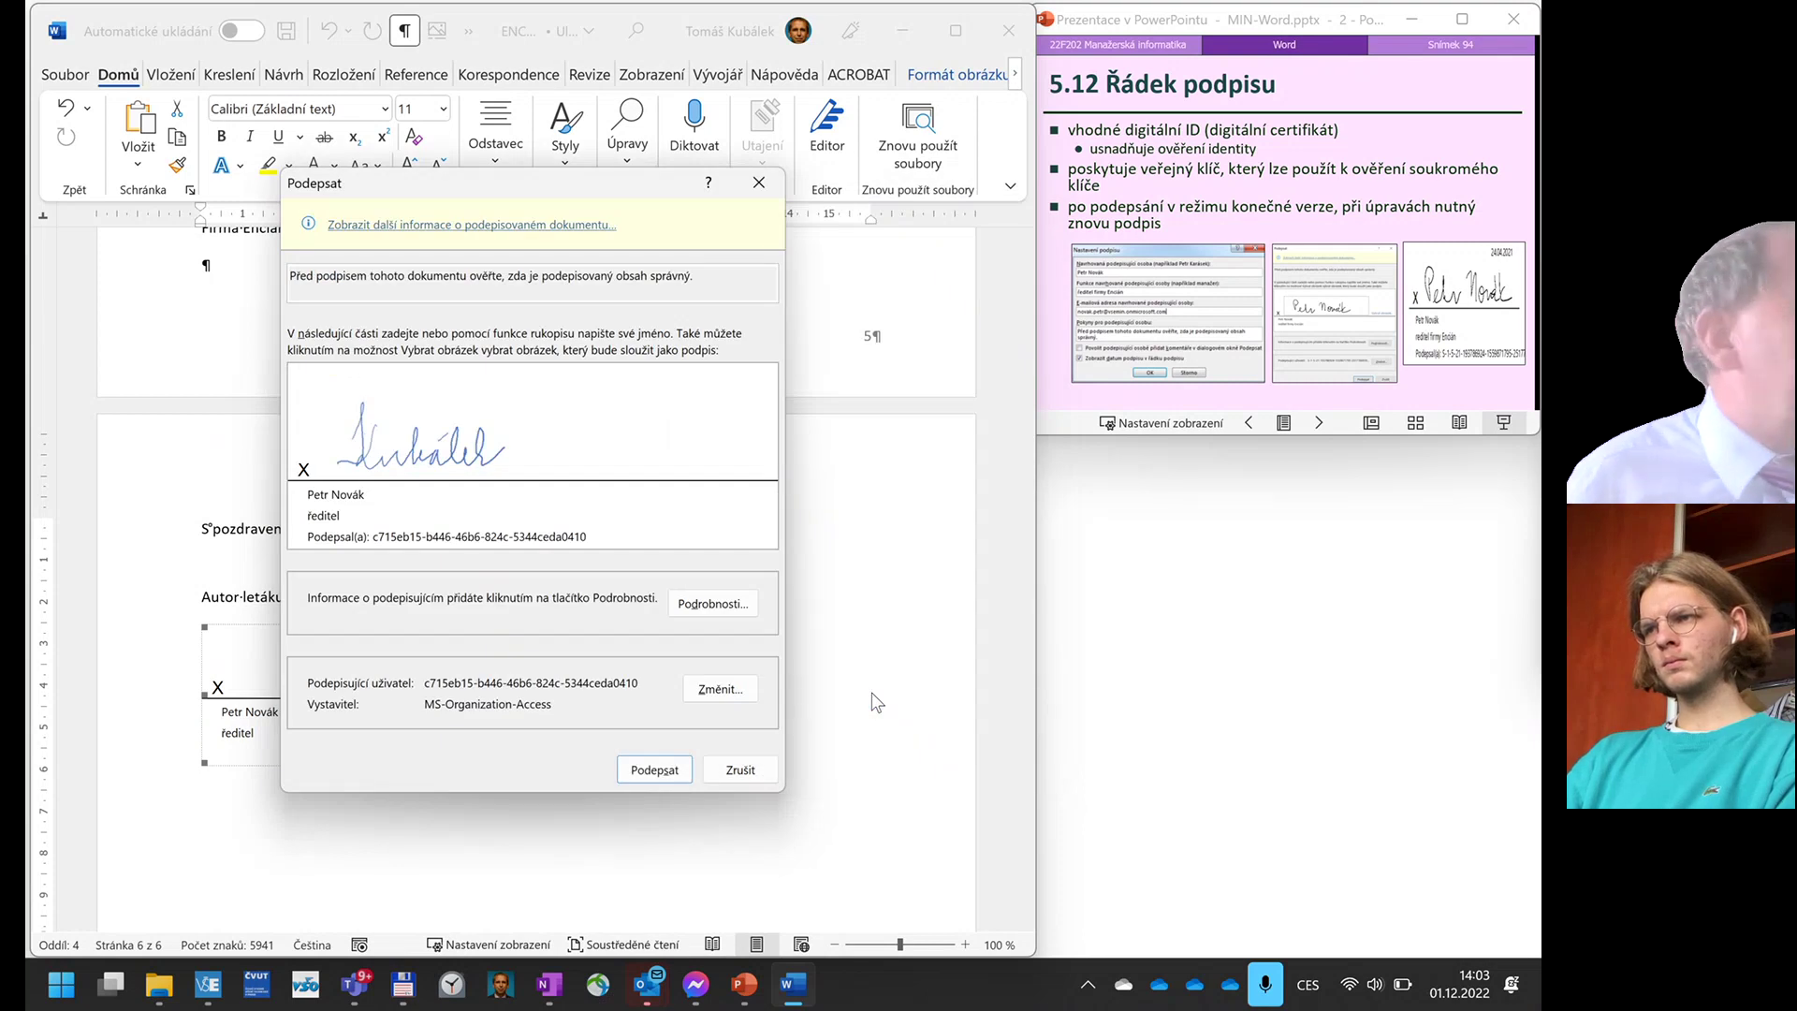
{"action": "left_click", "coordinate": [659, 772]}
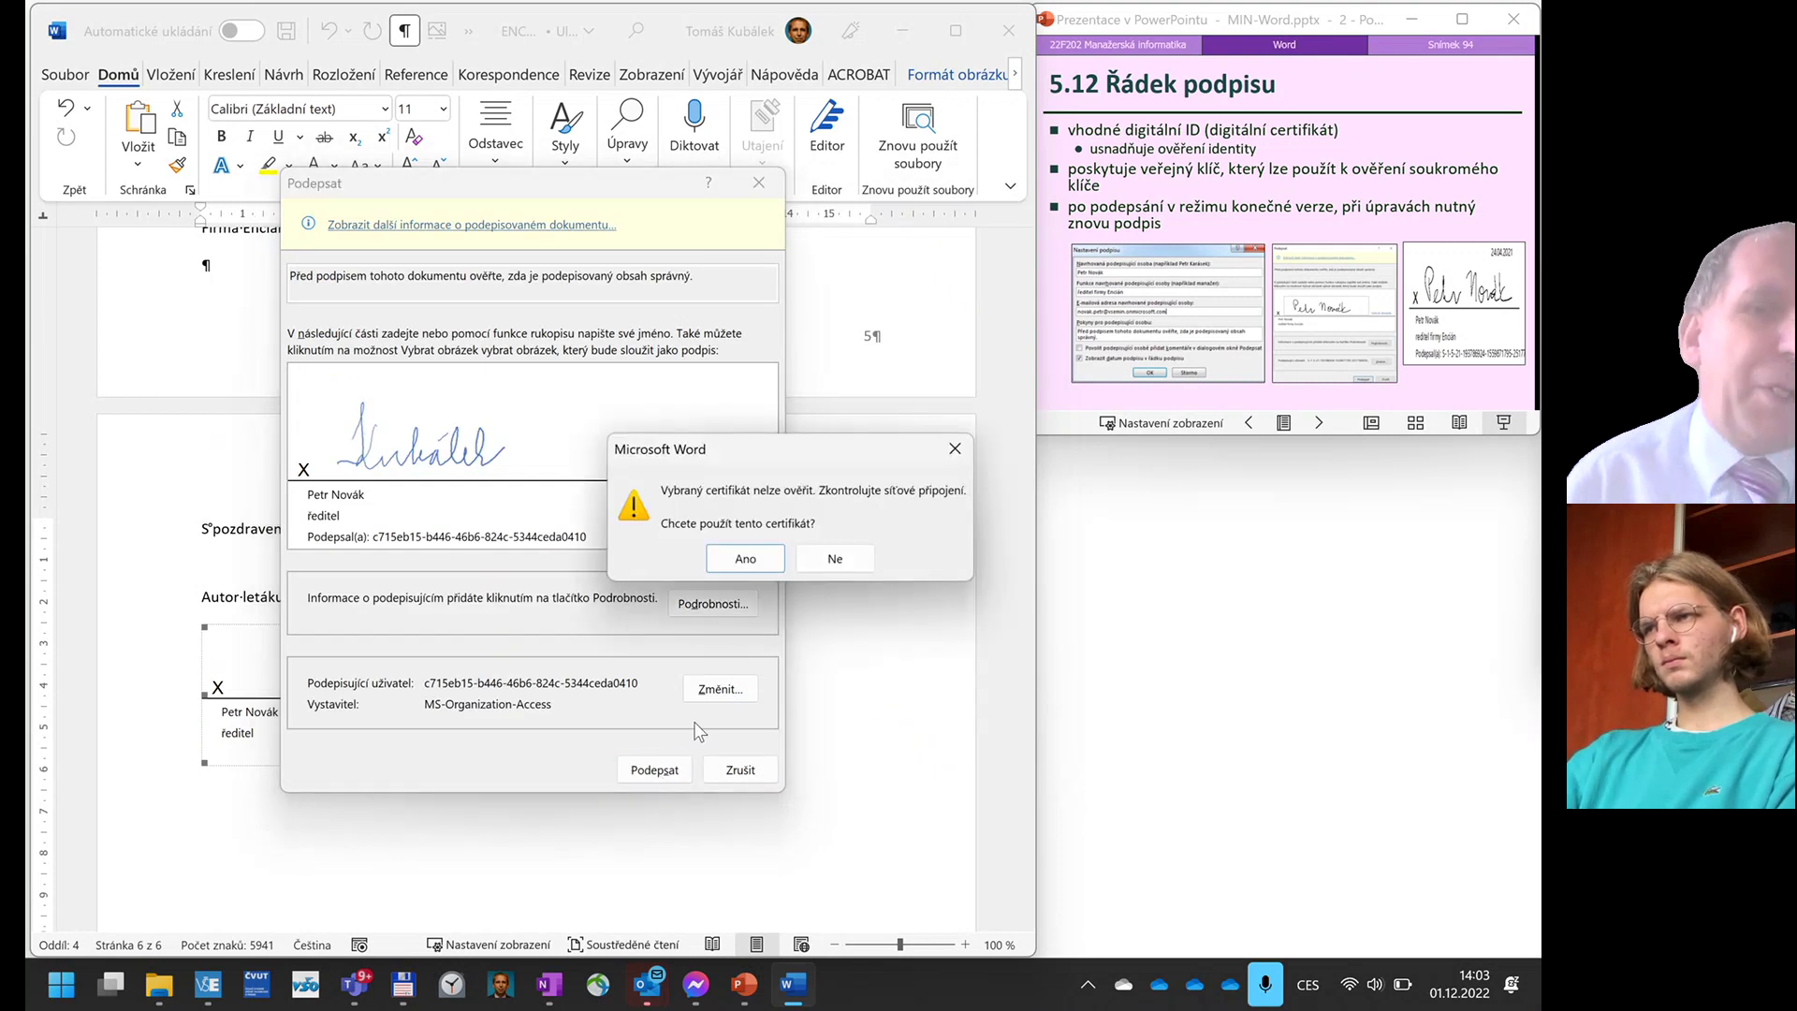
{"action": "left_click", "coordinate": [744, 562]}
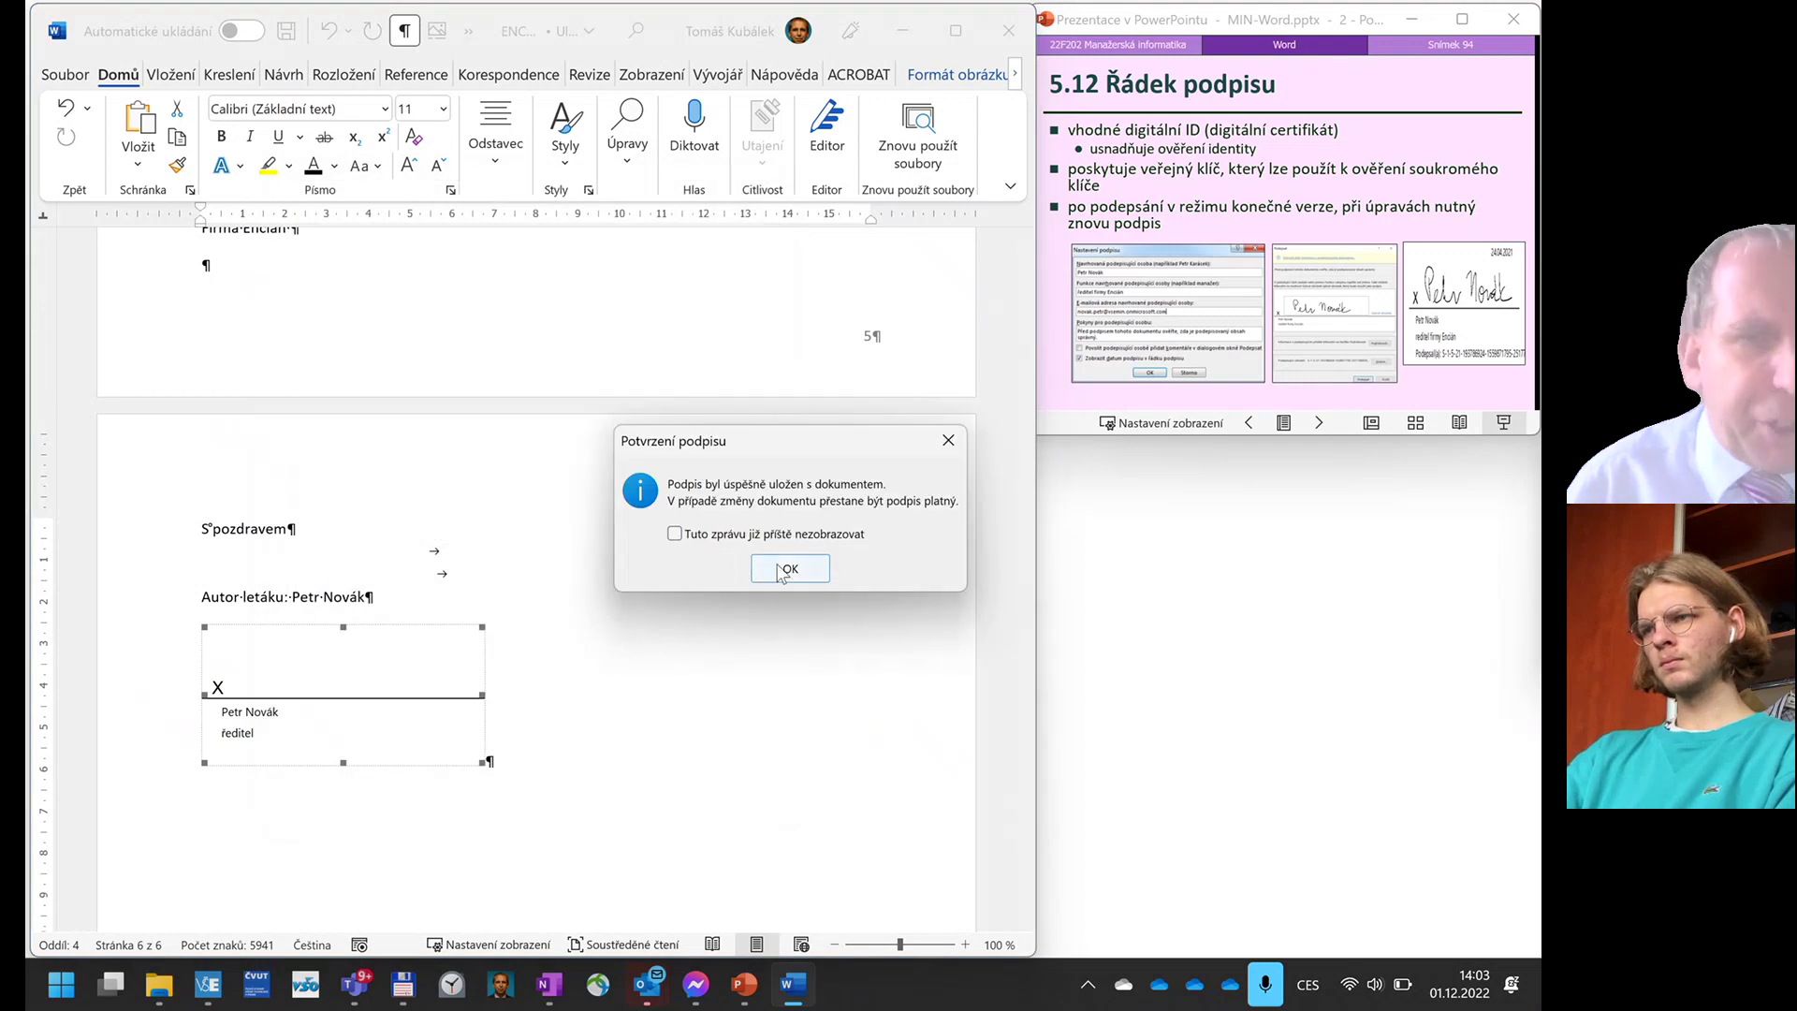
{"action": "left_click", "coordinate": [789, 569]}
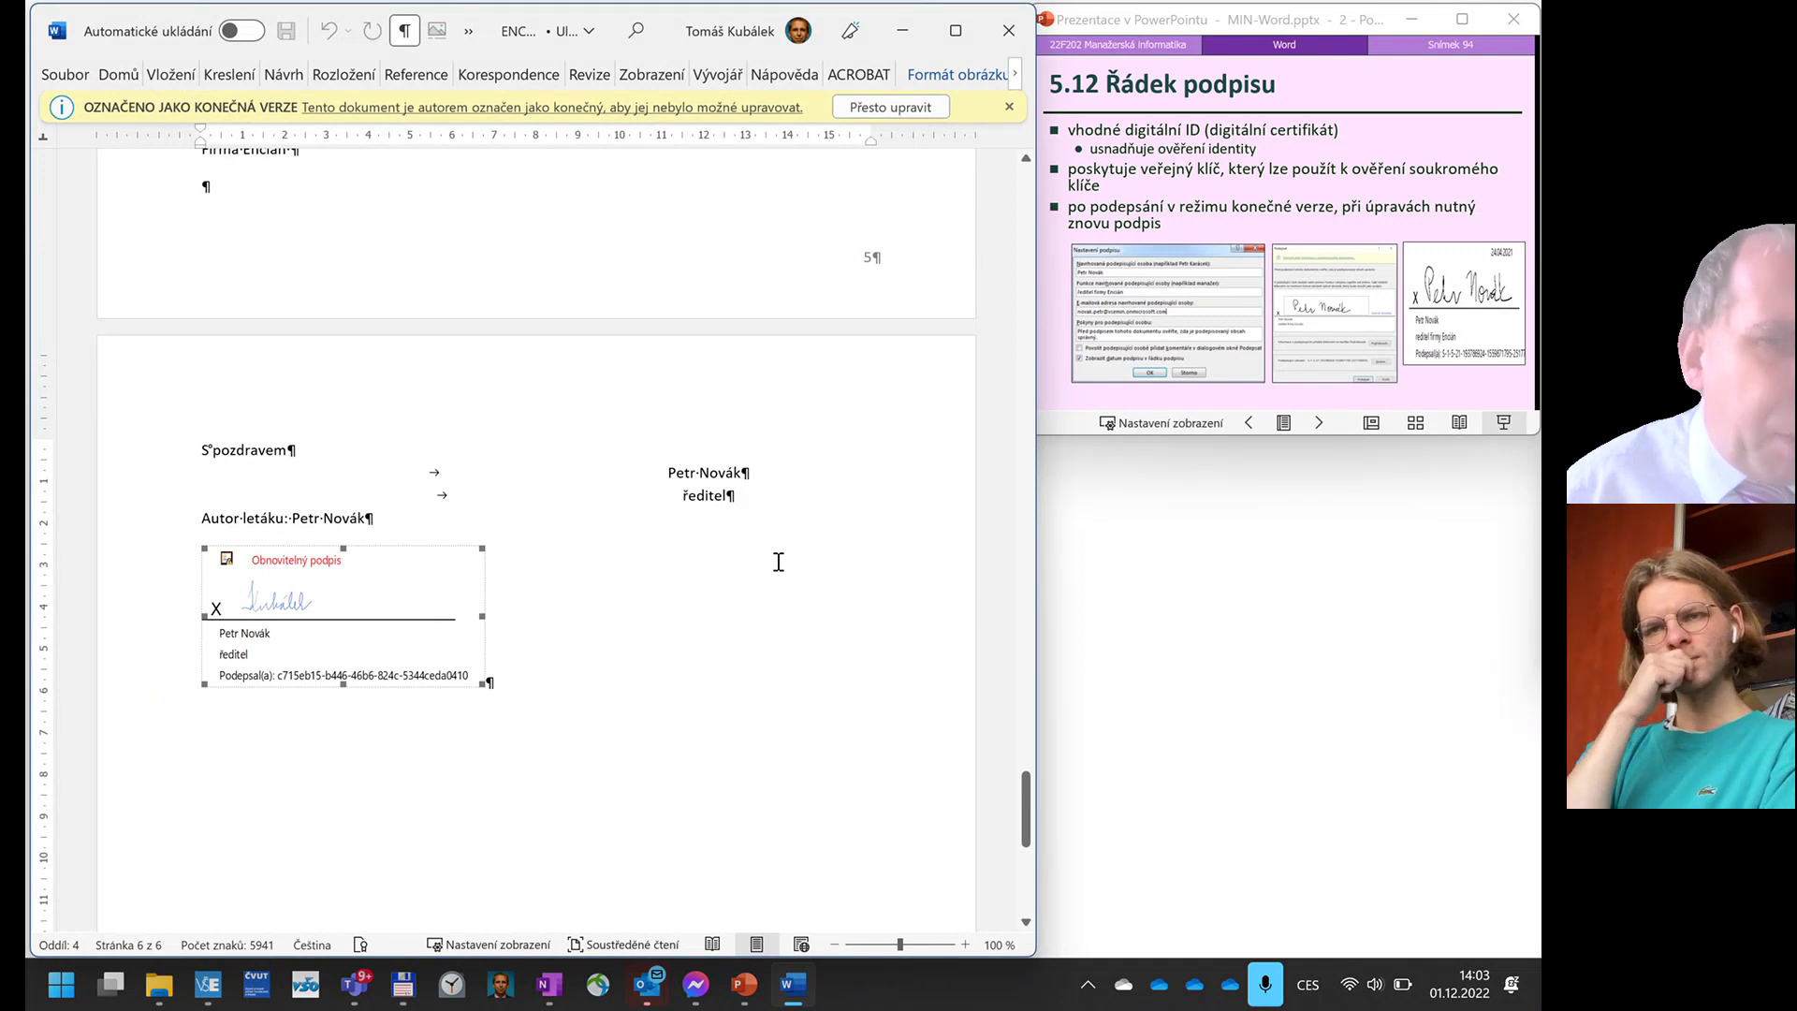
{"action": "left_click", "coordinate": [894, 106]}
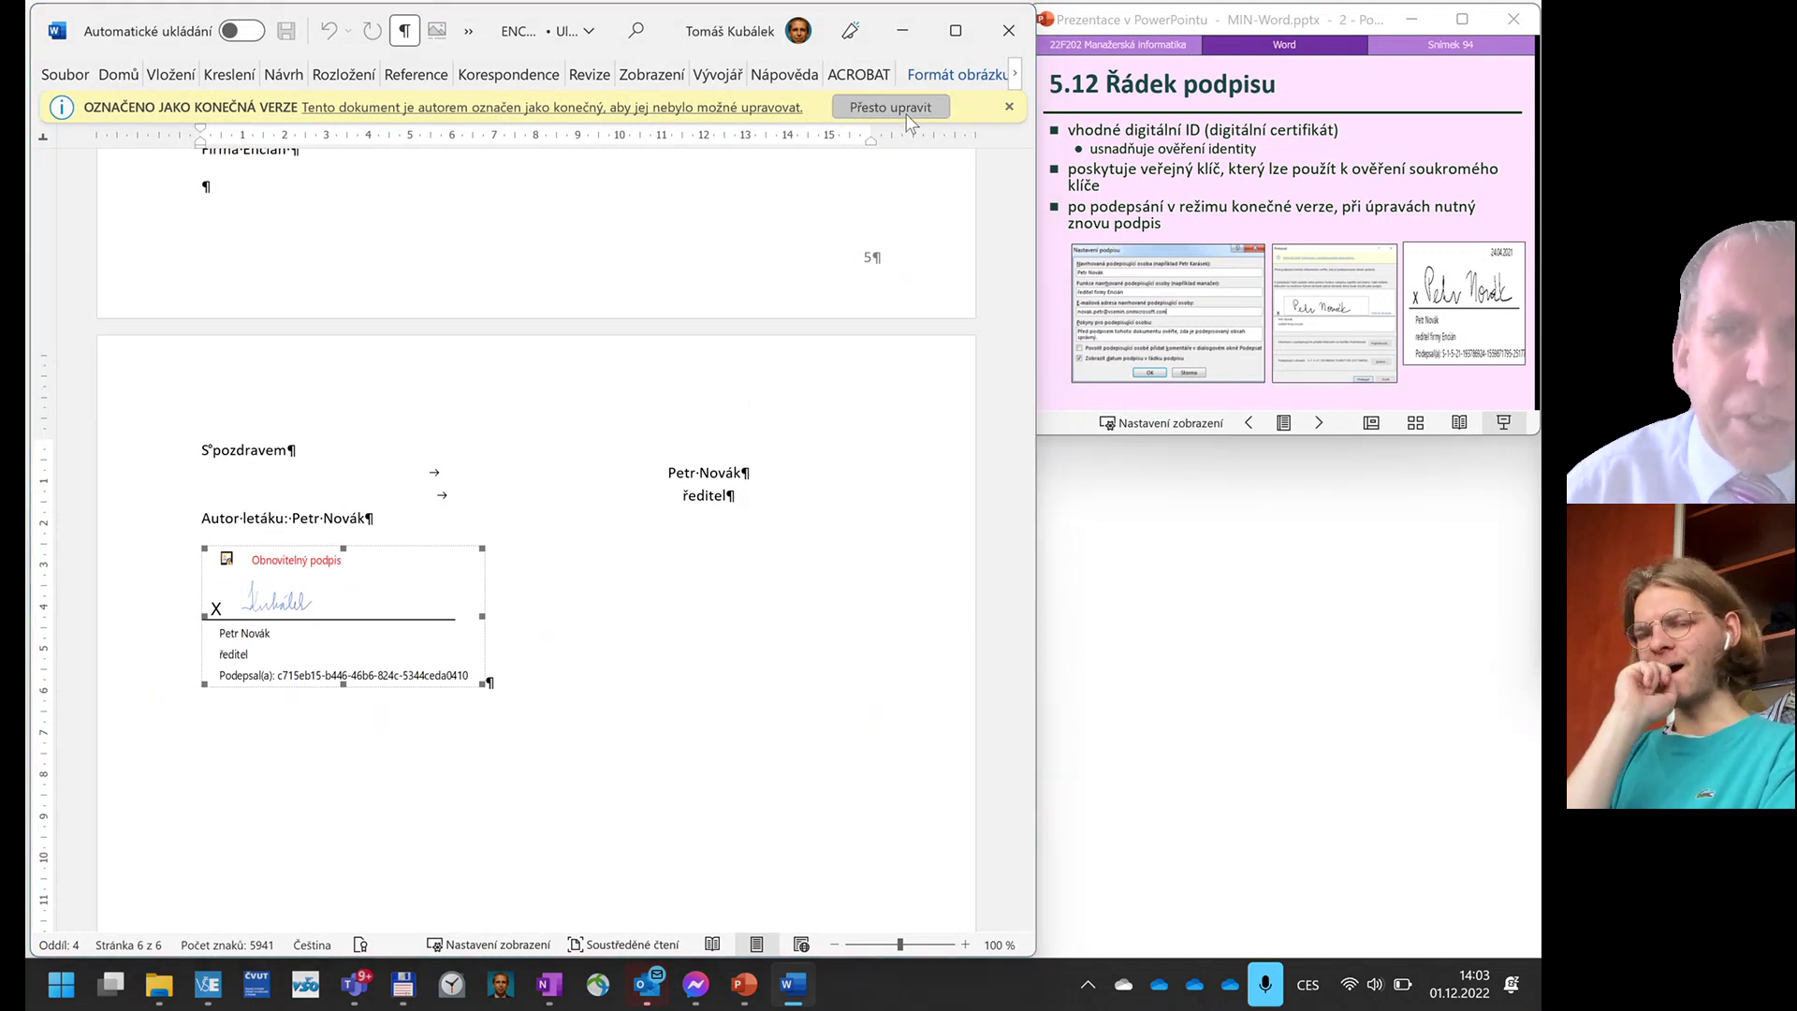
{"action": "left_click", "coordinate": [753, 559]}
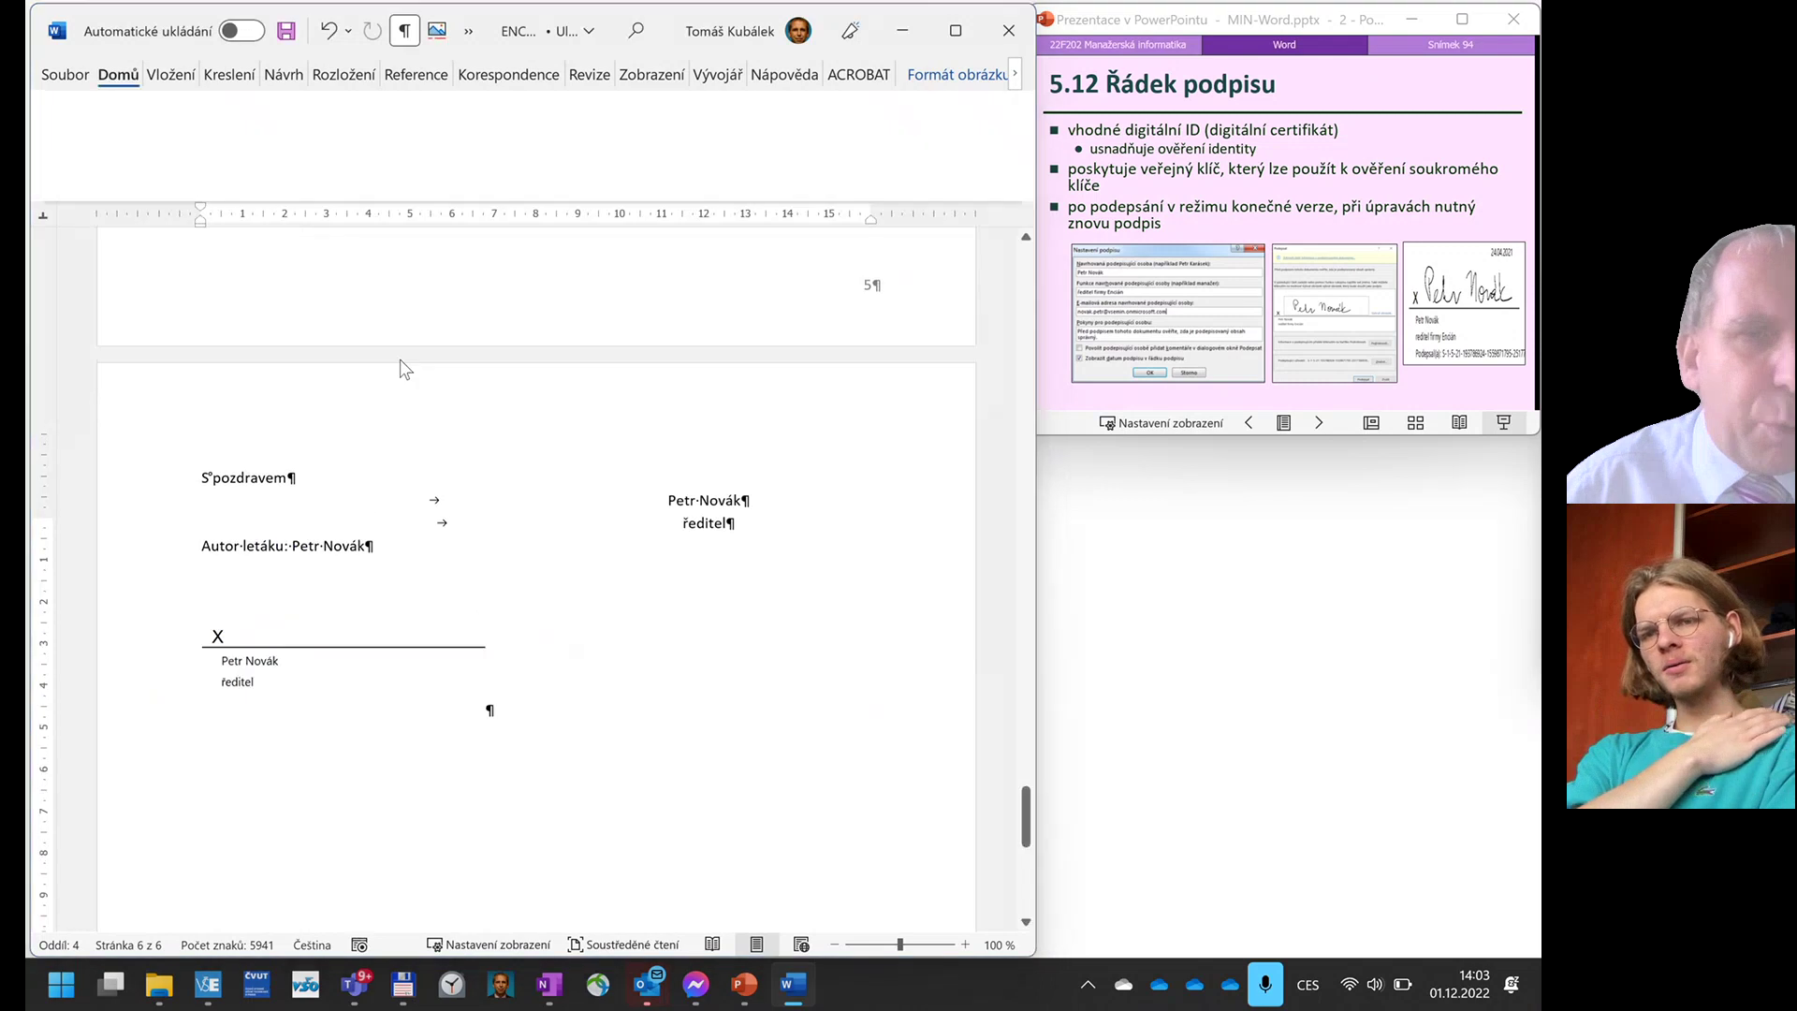
Sign the signature line using the U3V-razítko.png stamp image, accepting the certificate warning.
{"action": "left_click", "coordinate": [776, 565]}
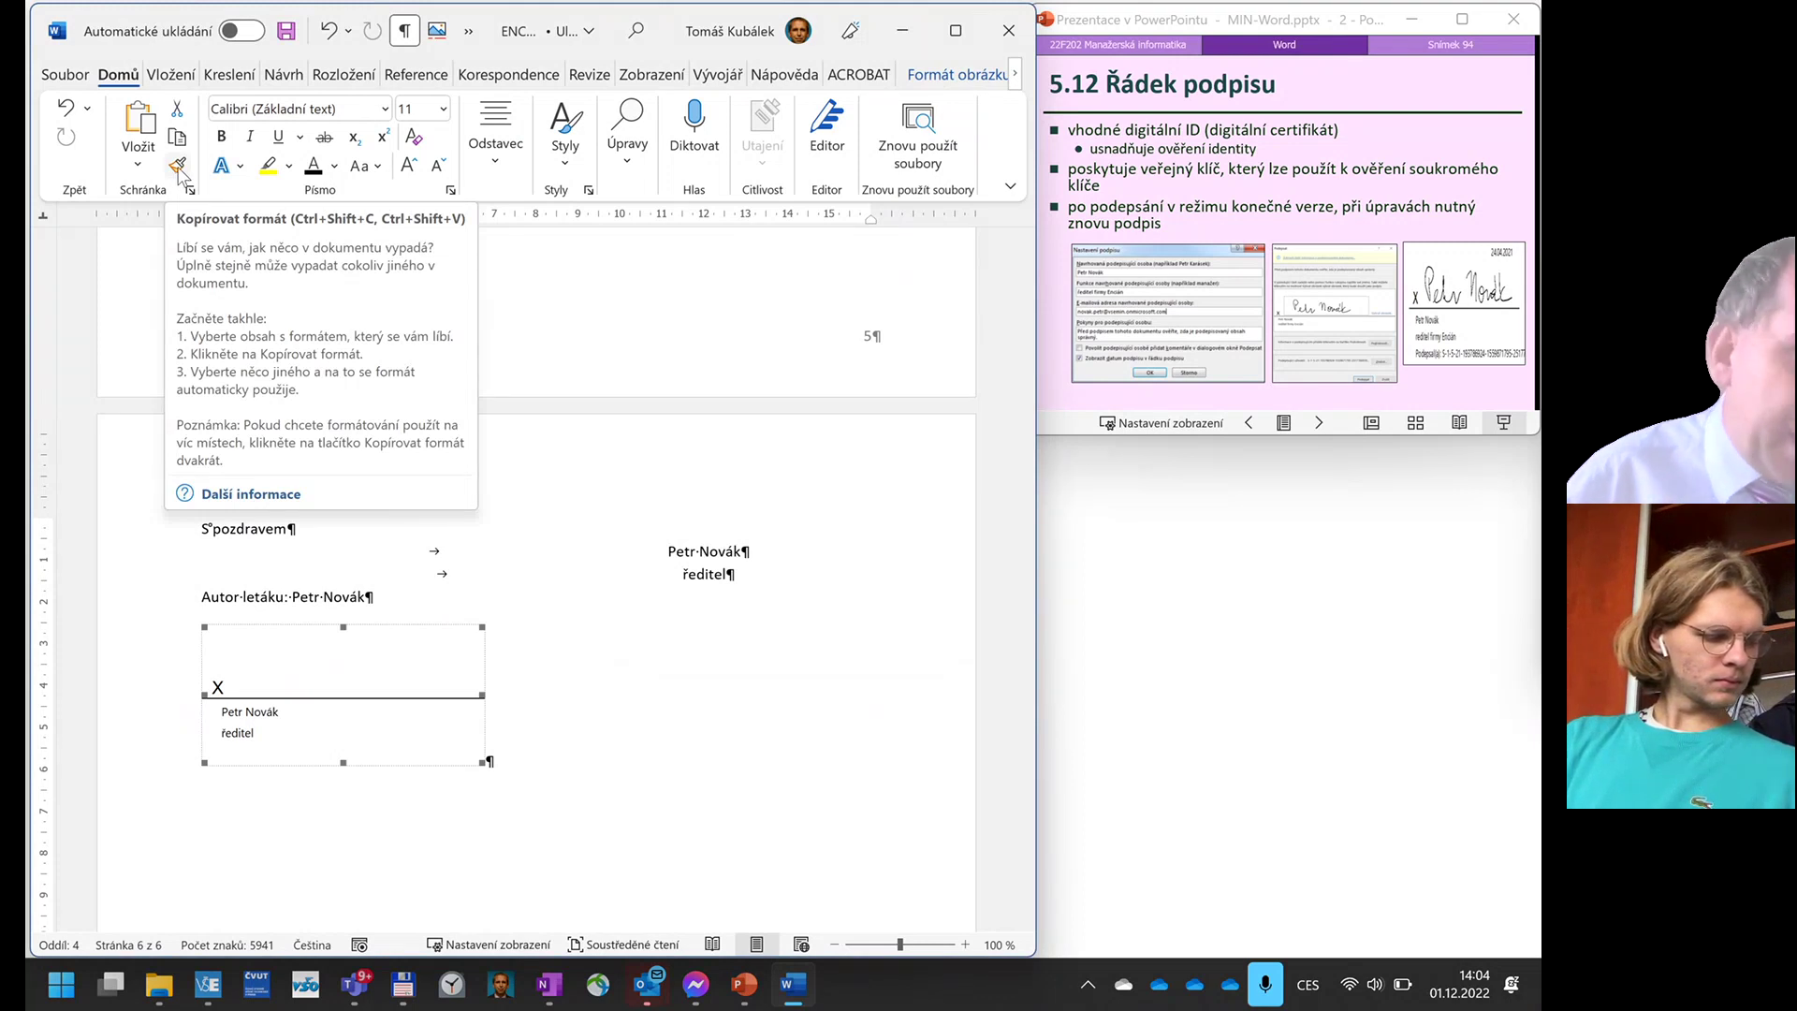
{"action": "left_click", "coordinate": [171, 73]}
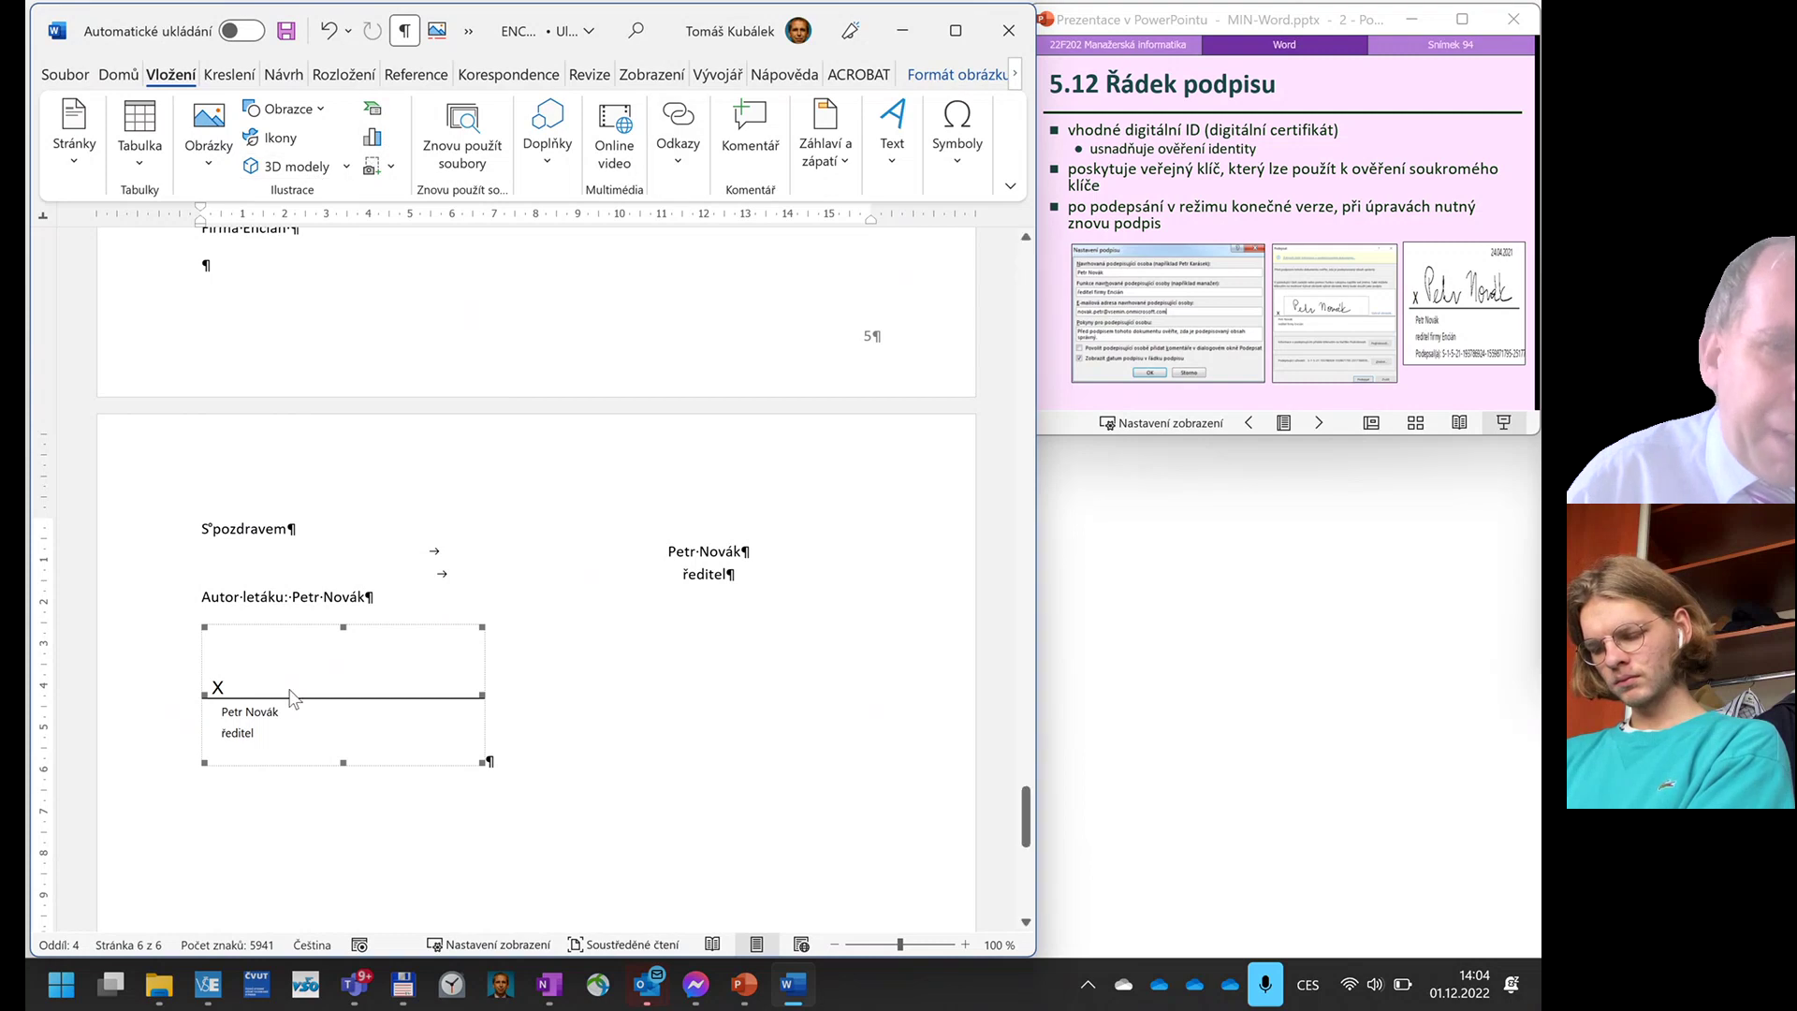
{"action": "double_click", "coordinate": [322, 659]}
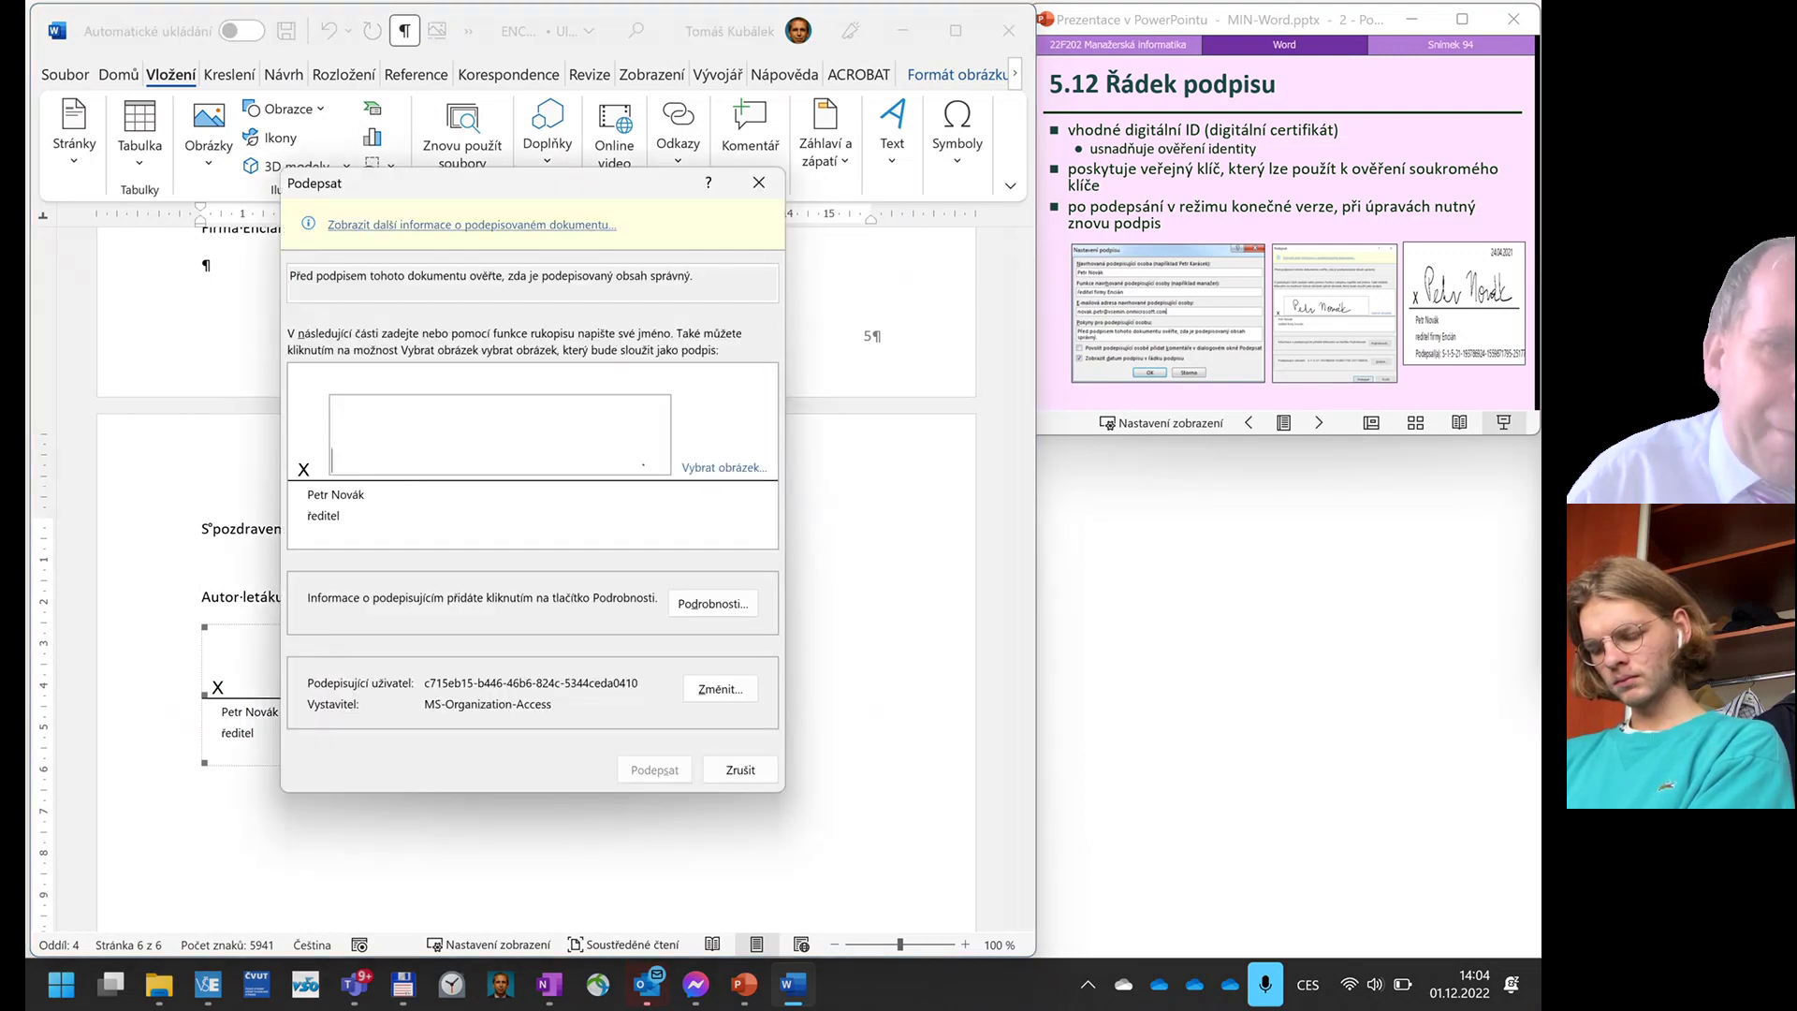
{"action": "left_click", "coordinate": [722, 467]}
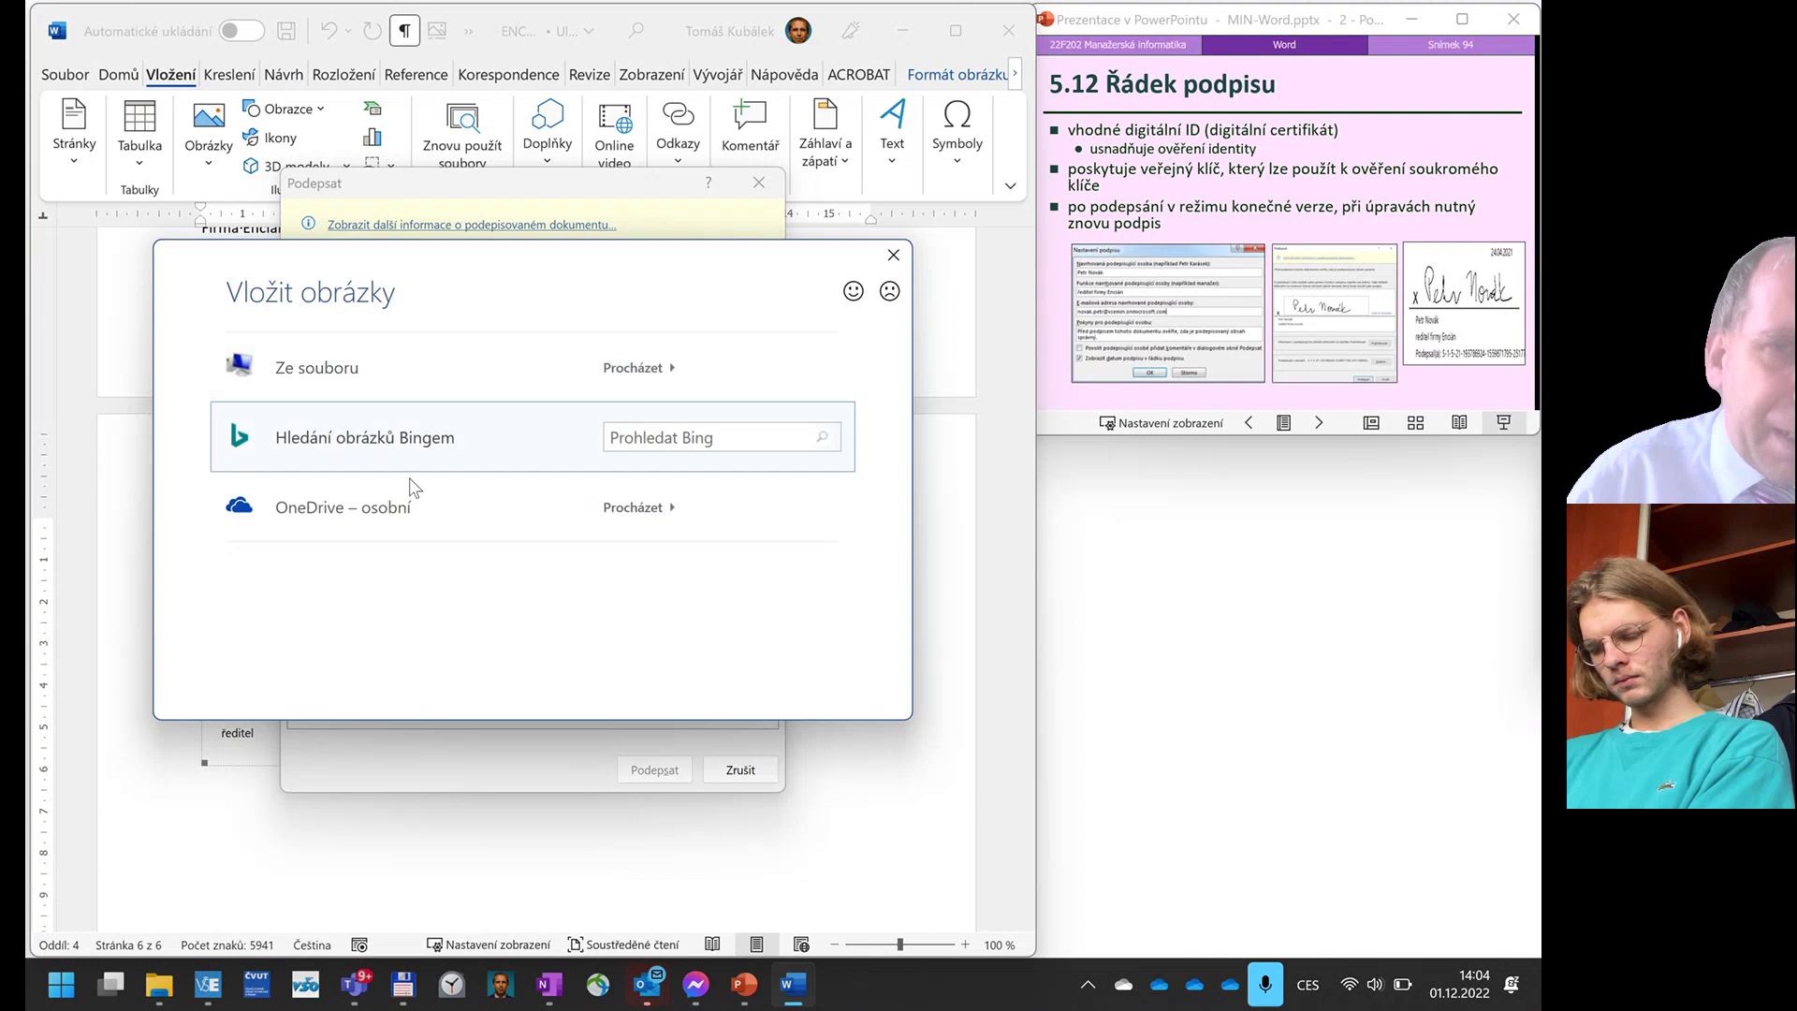
{"action": "left_click", "coordinate": [366, 371]}
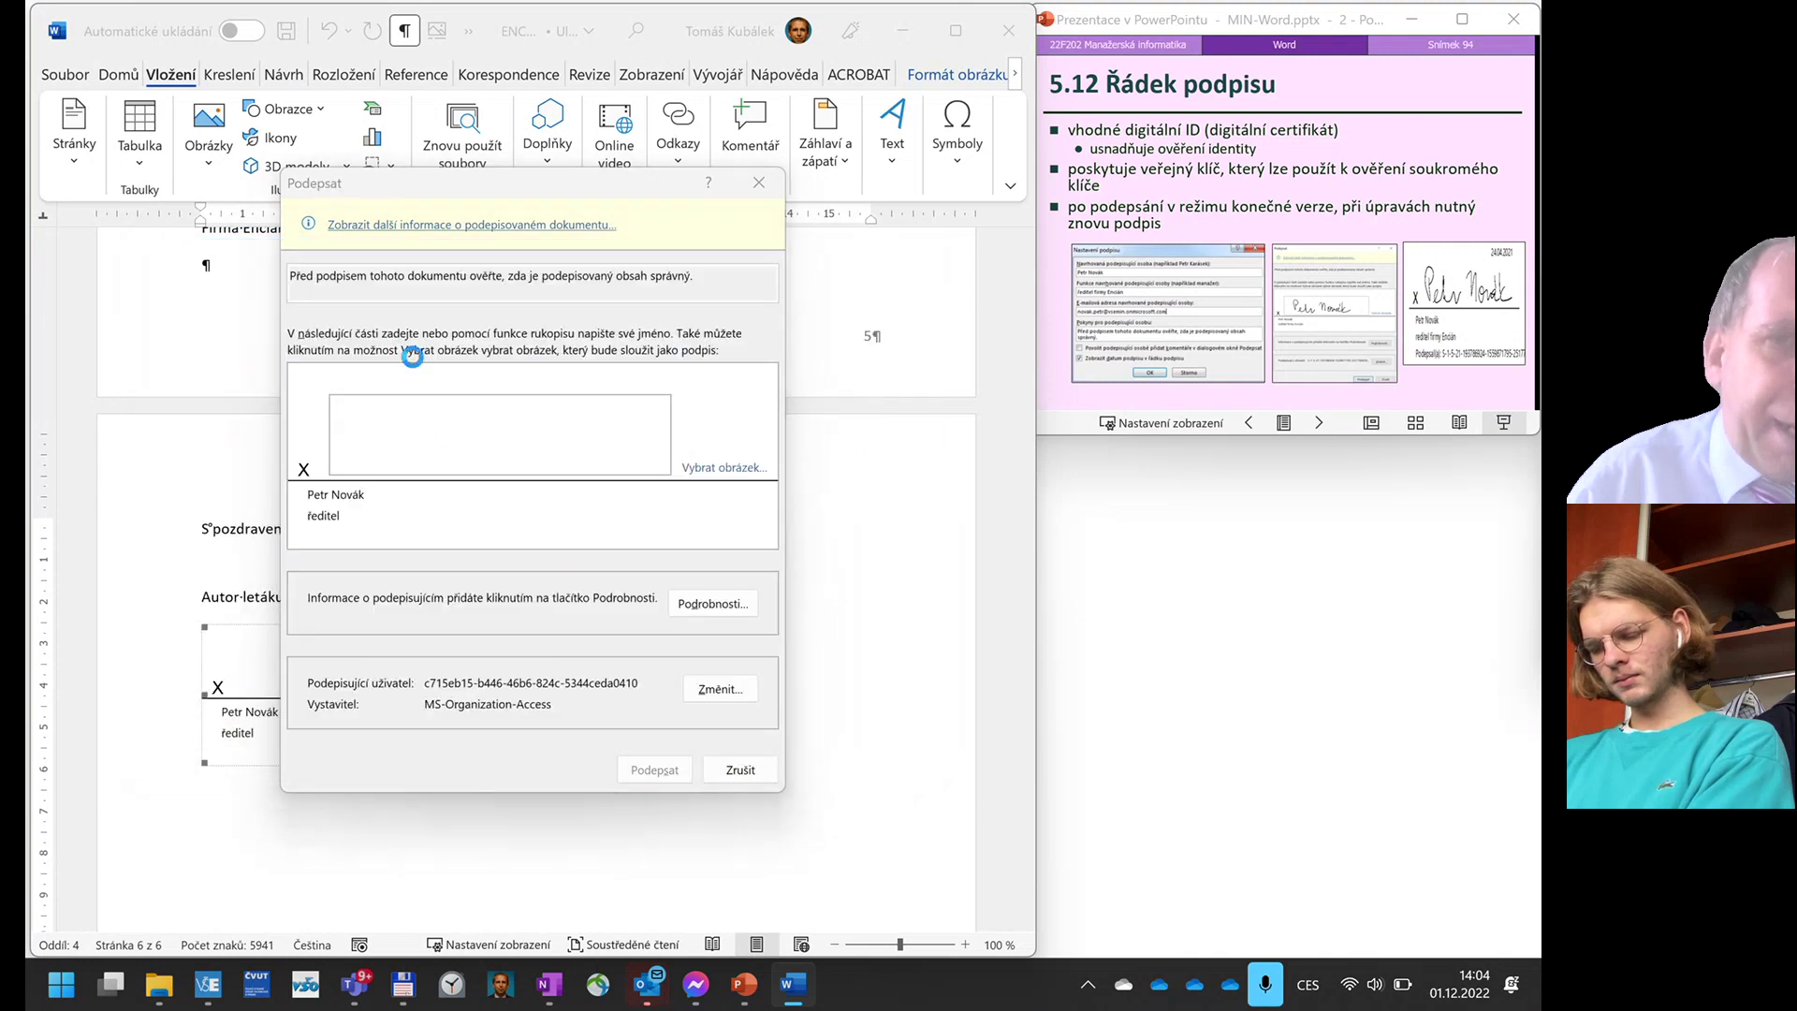
{"action": "left_click", "coordinate": [676, 403]}
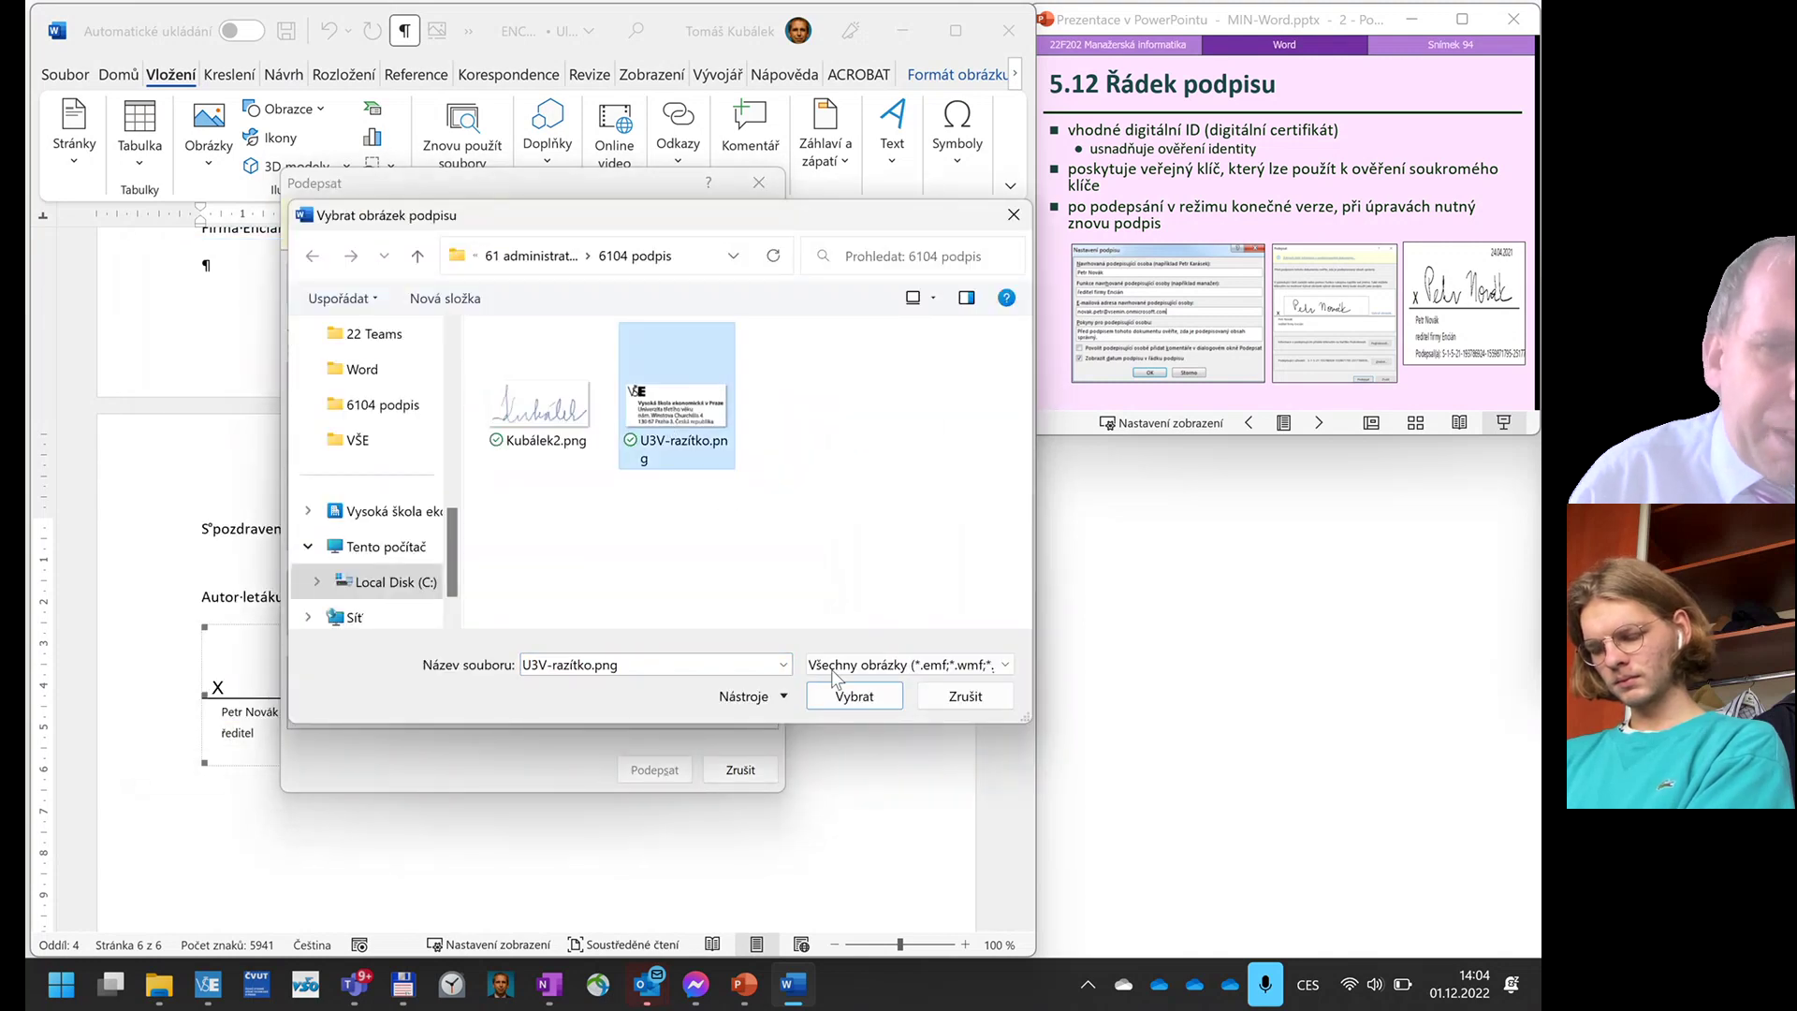
{"action": "left_click", "coordinate": [850, 693]}
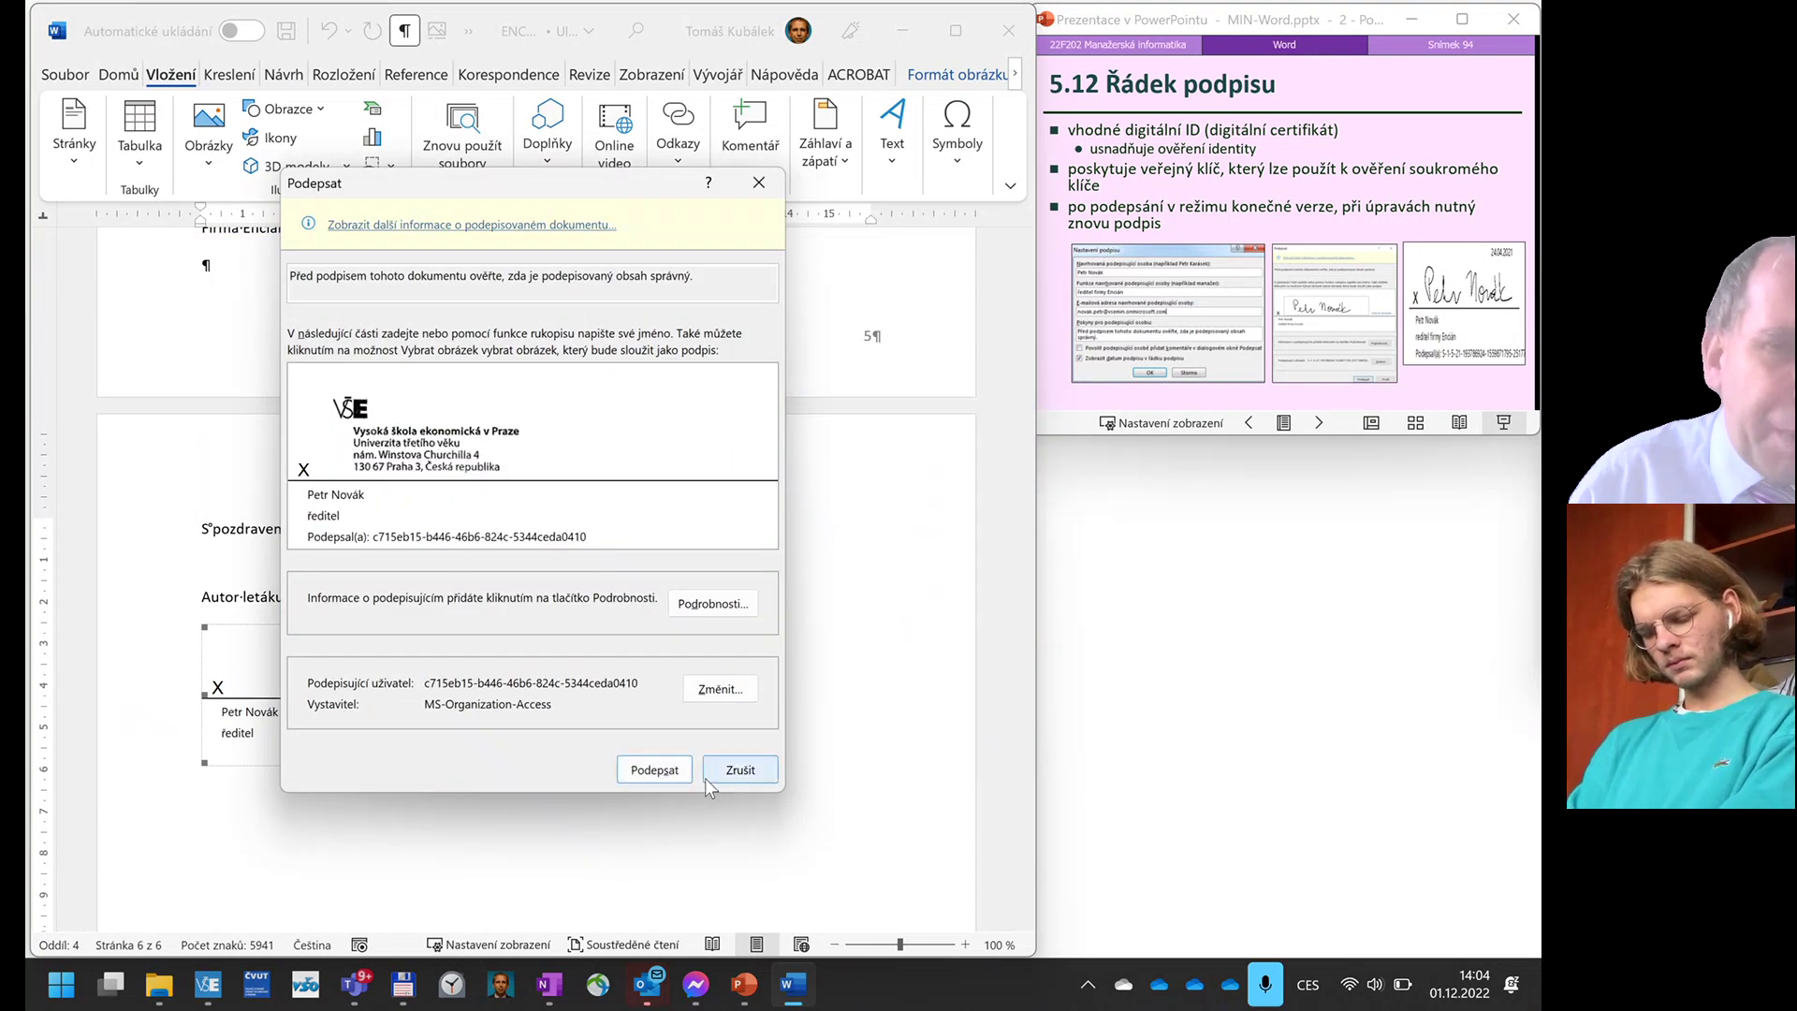
{"action": "left_click", "coordinate": [653, 771]}
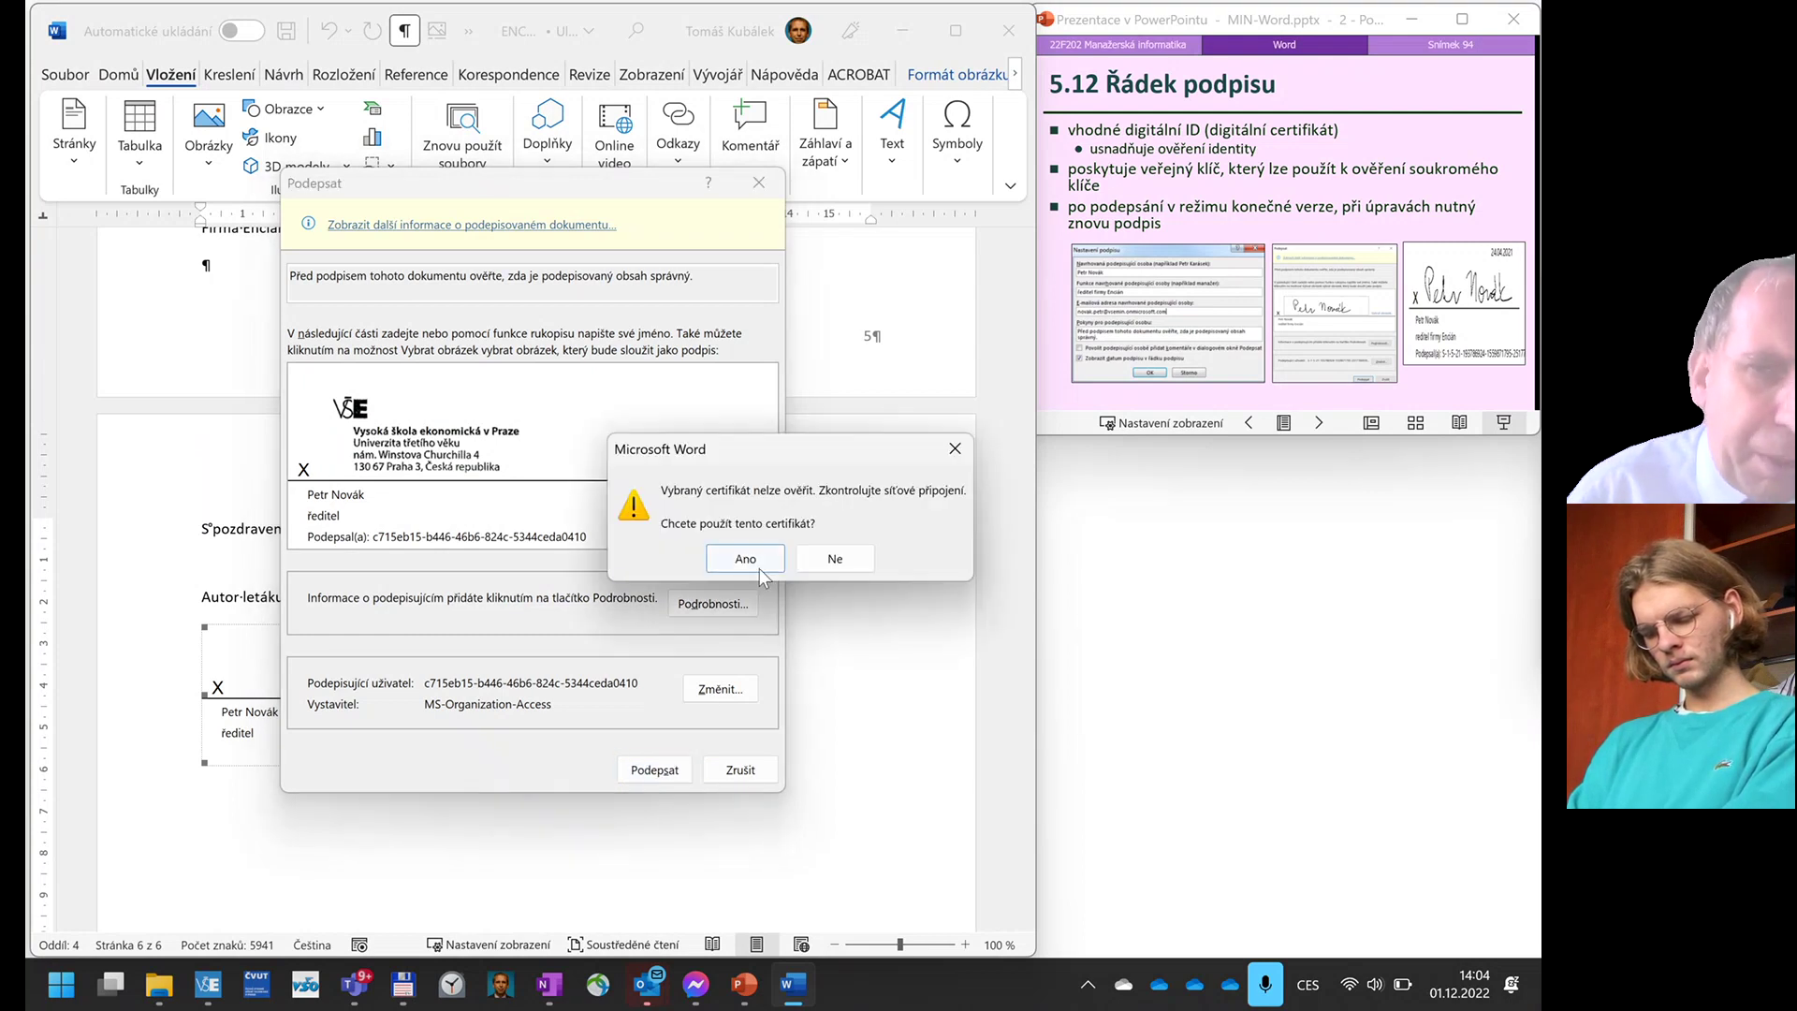
{"action": "left_click", "coordinate": [760, 566]}
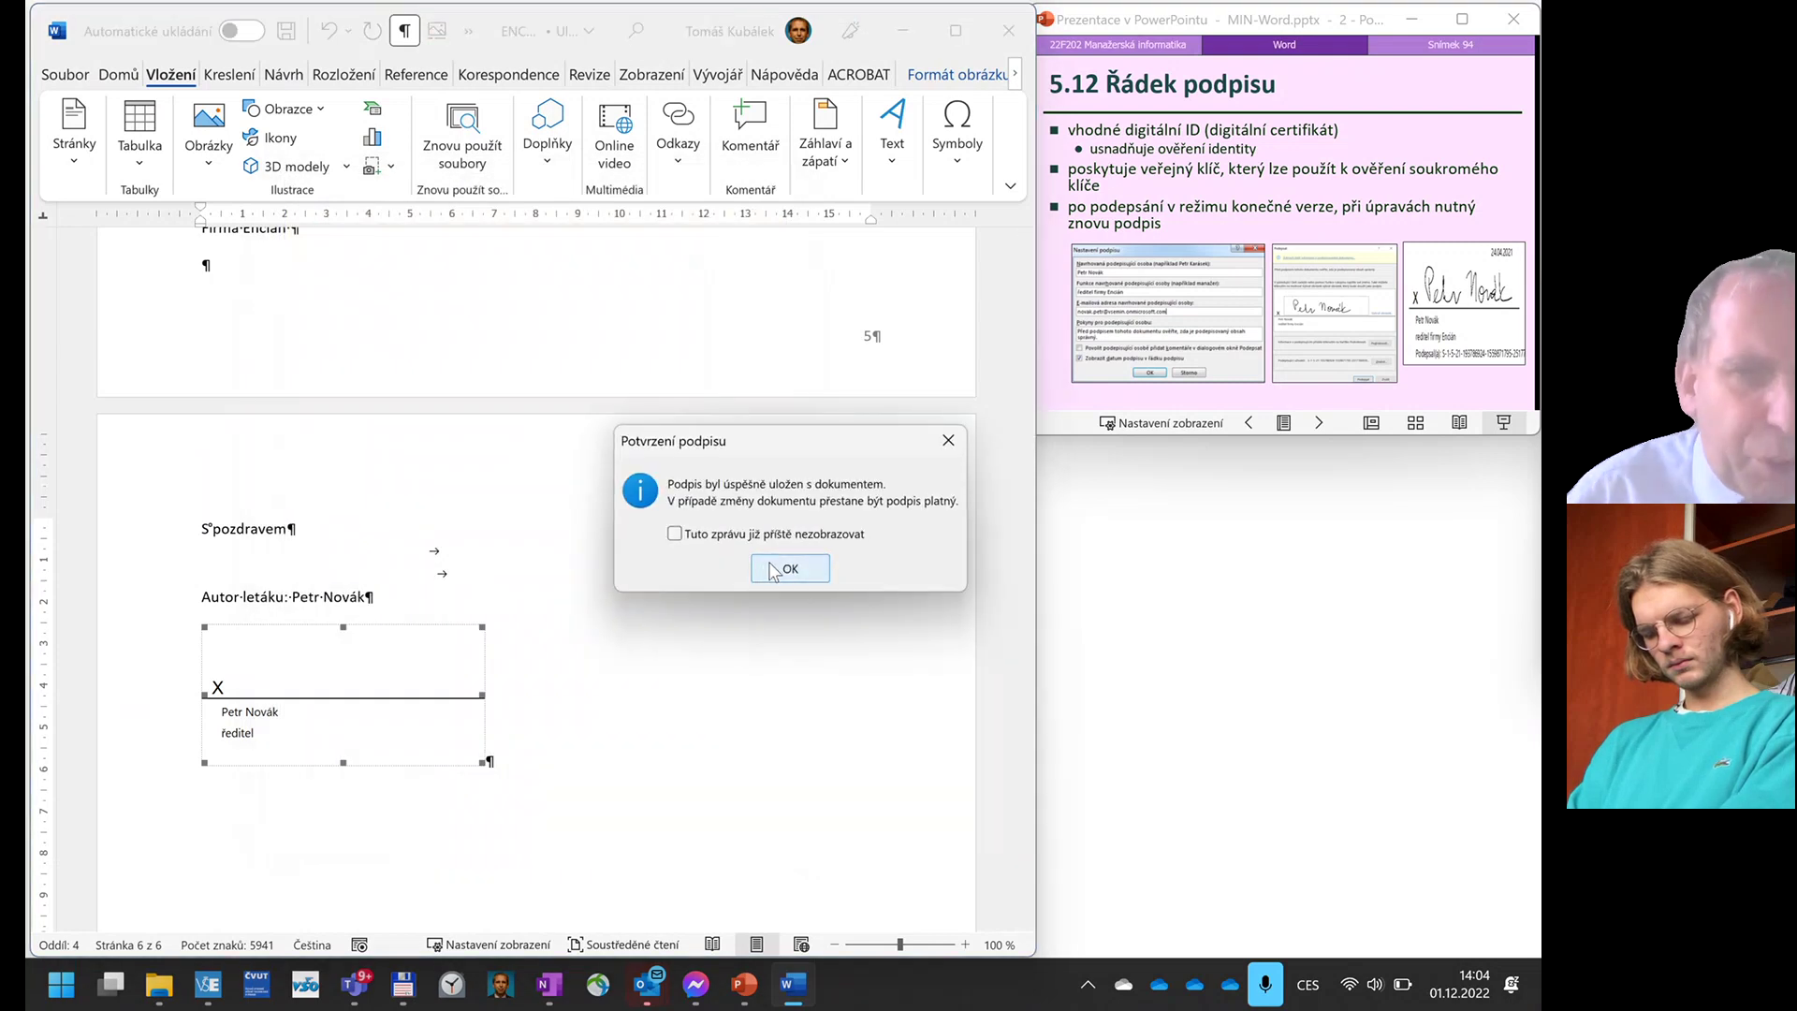
{"action": "left_click", "coordinate": [773, 570]}
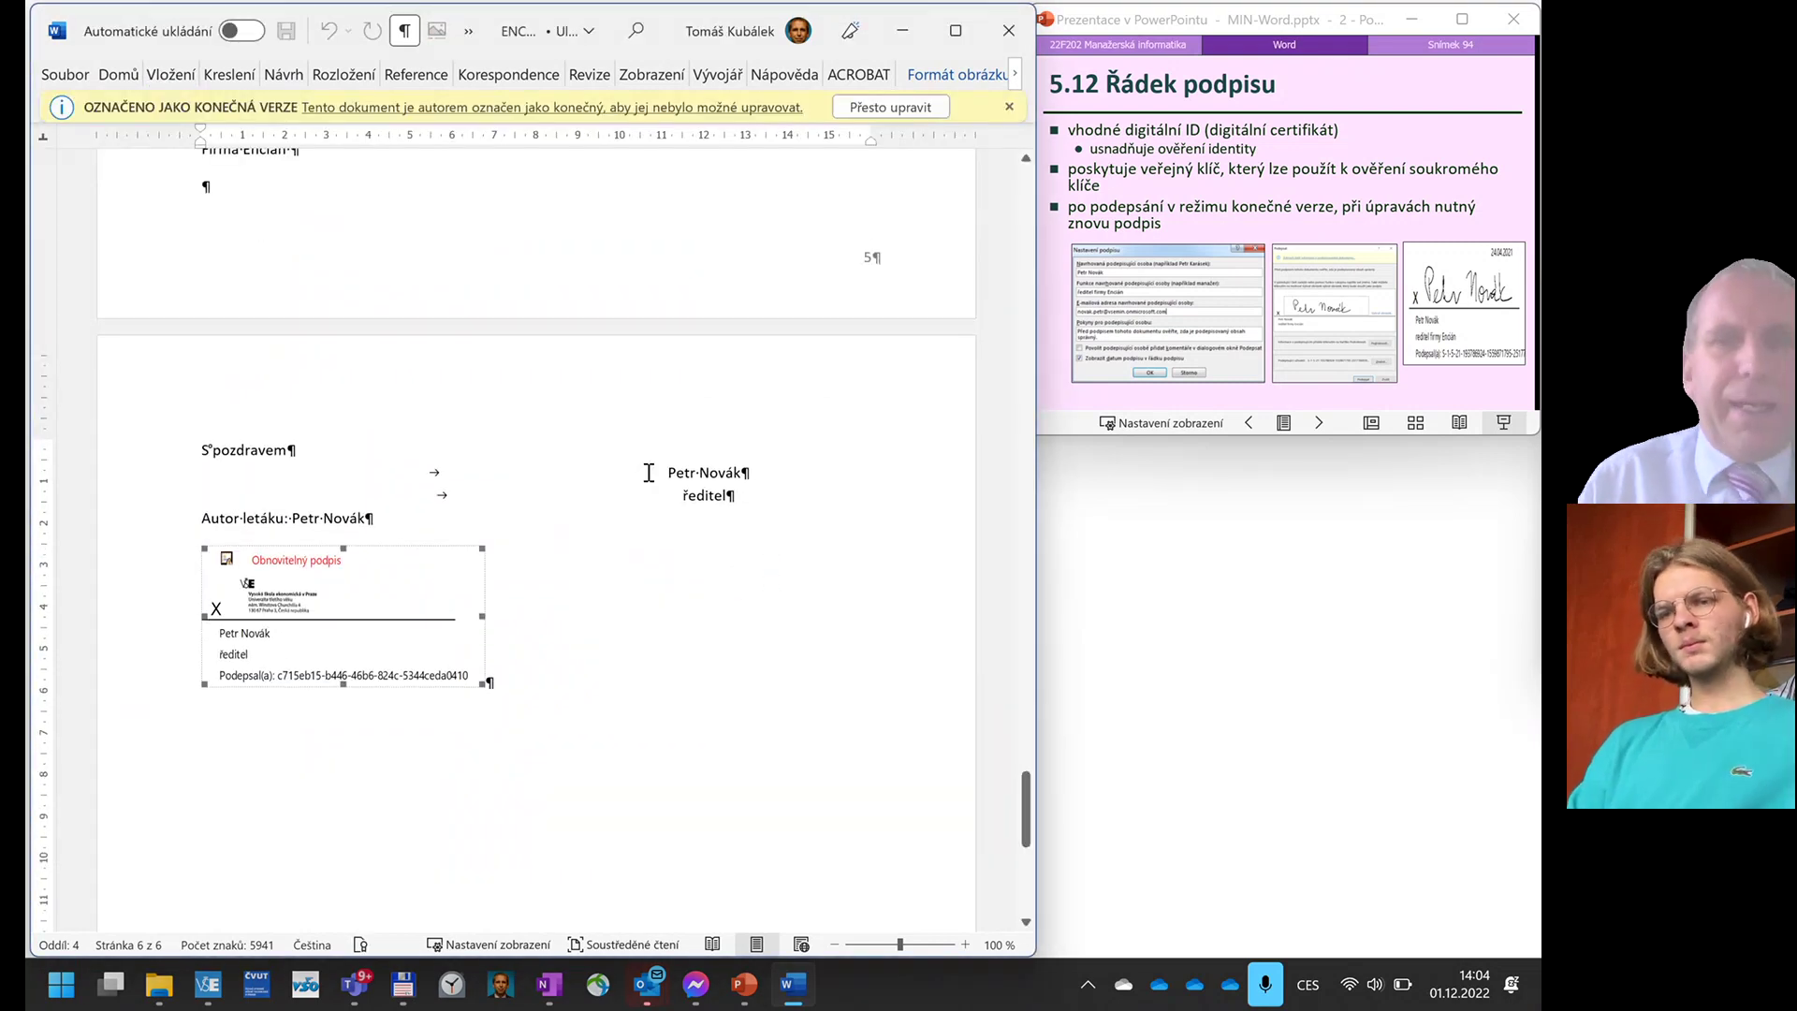
Remove the stamp signature via Přesto upravit and Ano, then deselect the signature line.
{"action": "left_click", "coordinate": [883, 109]}
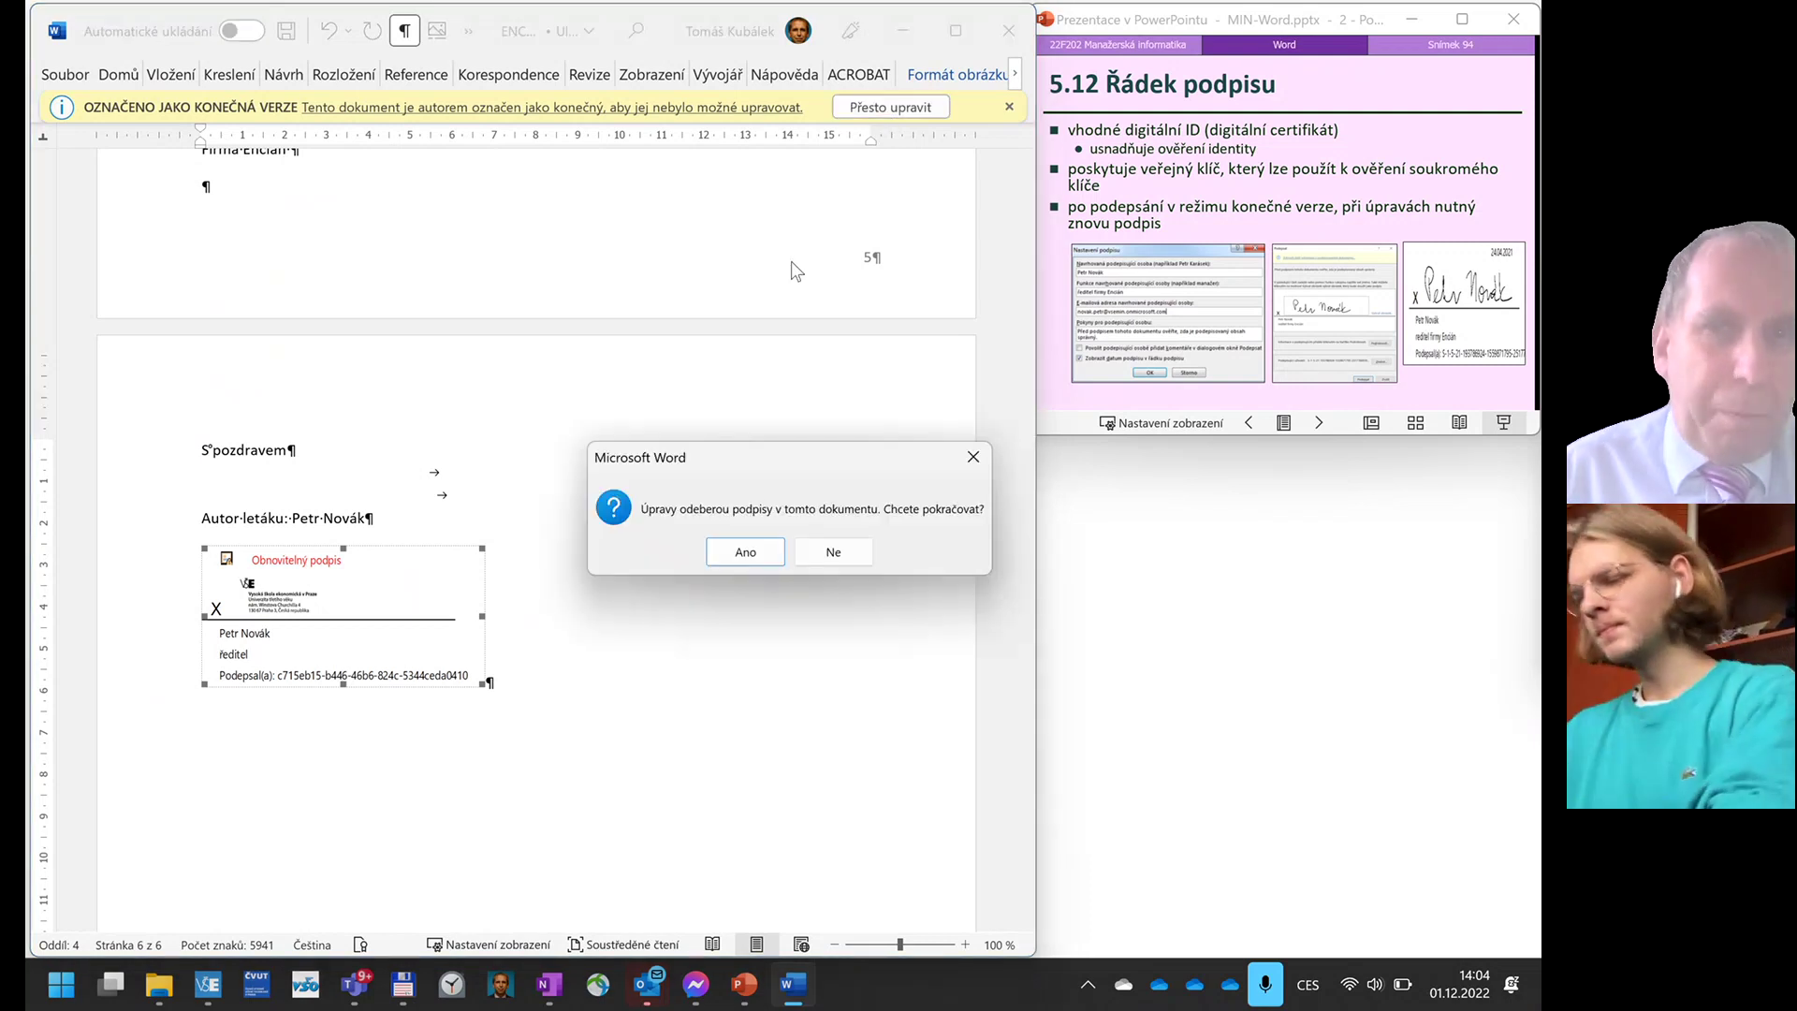
{"action": "left_click", "coordinate": [740, 551]}
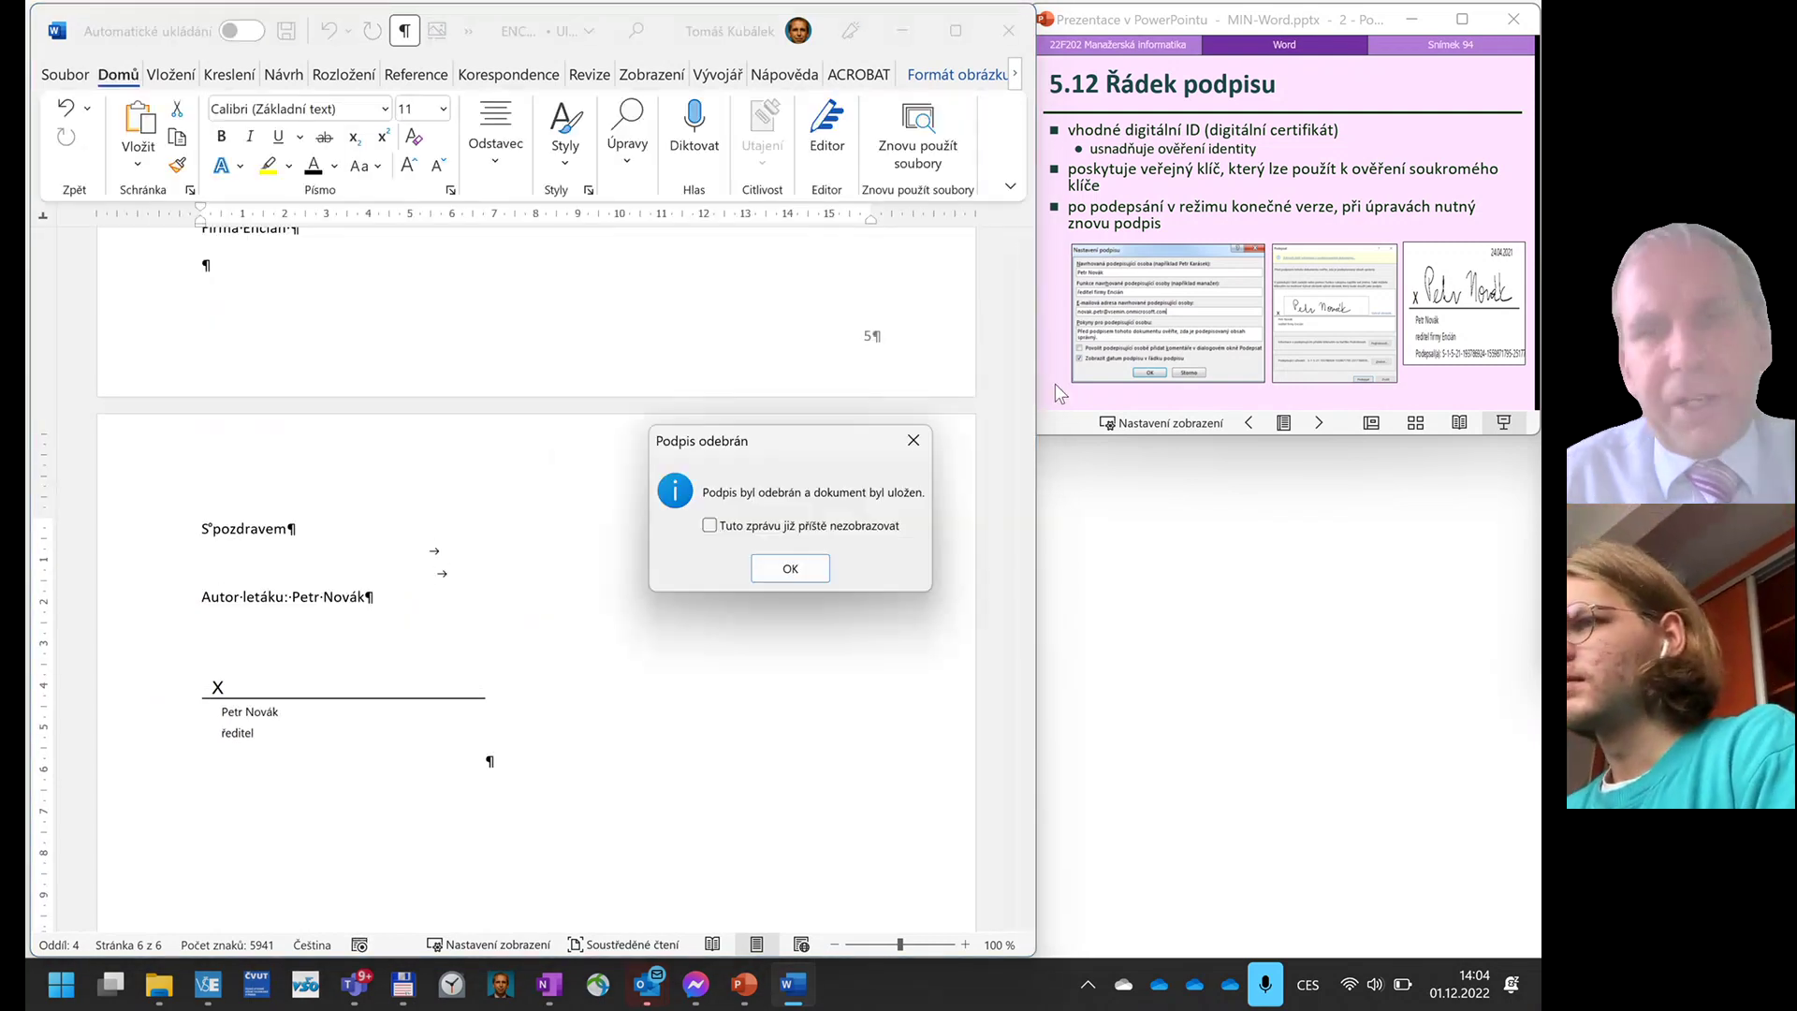
{"action": "key", "text": "Return"}
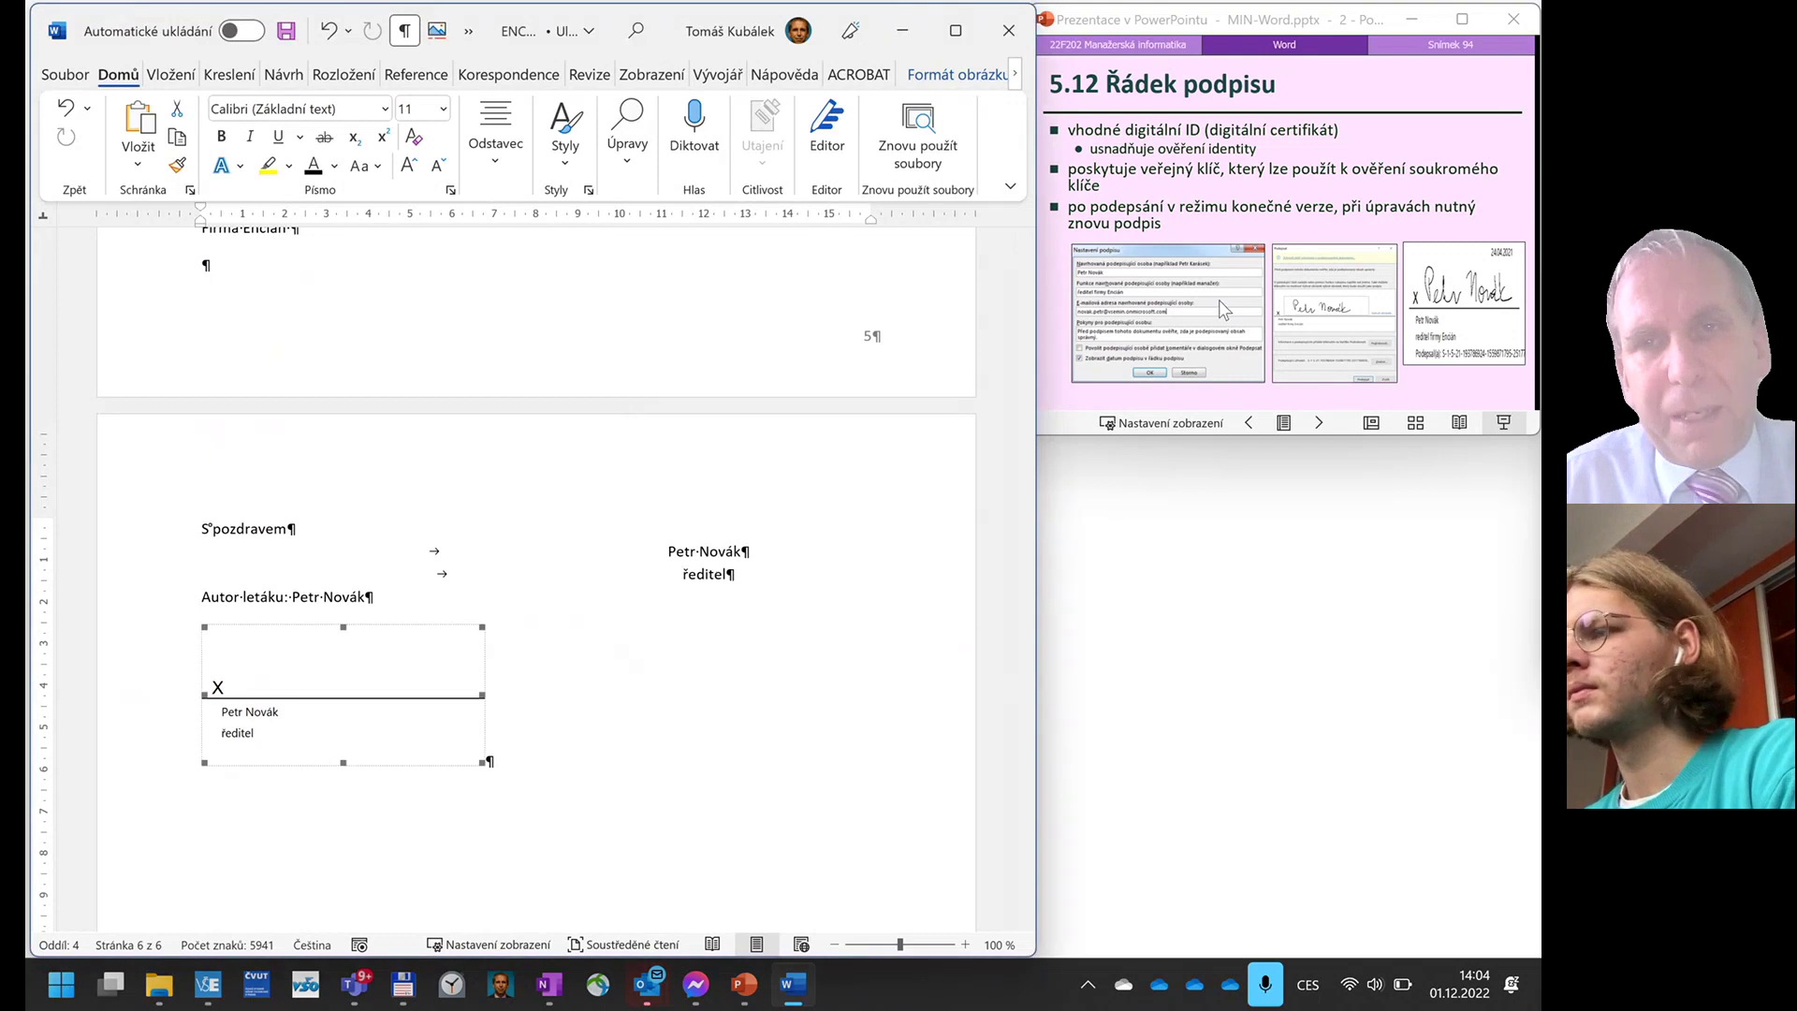
{"action": "left_click", "coordinate": [1221, 309]}
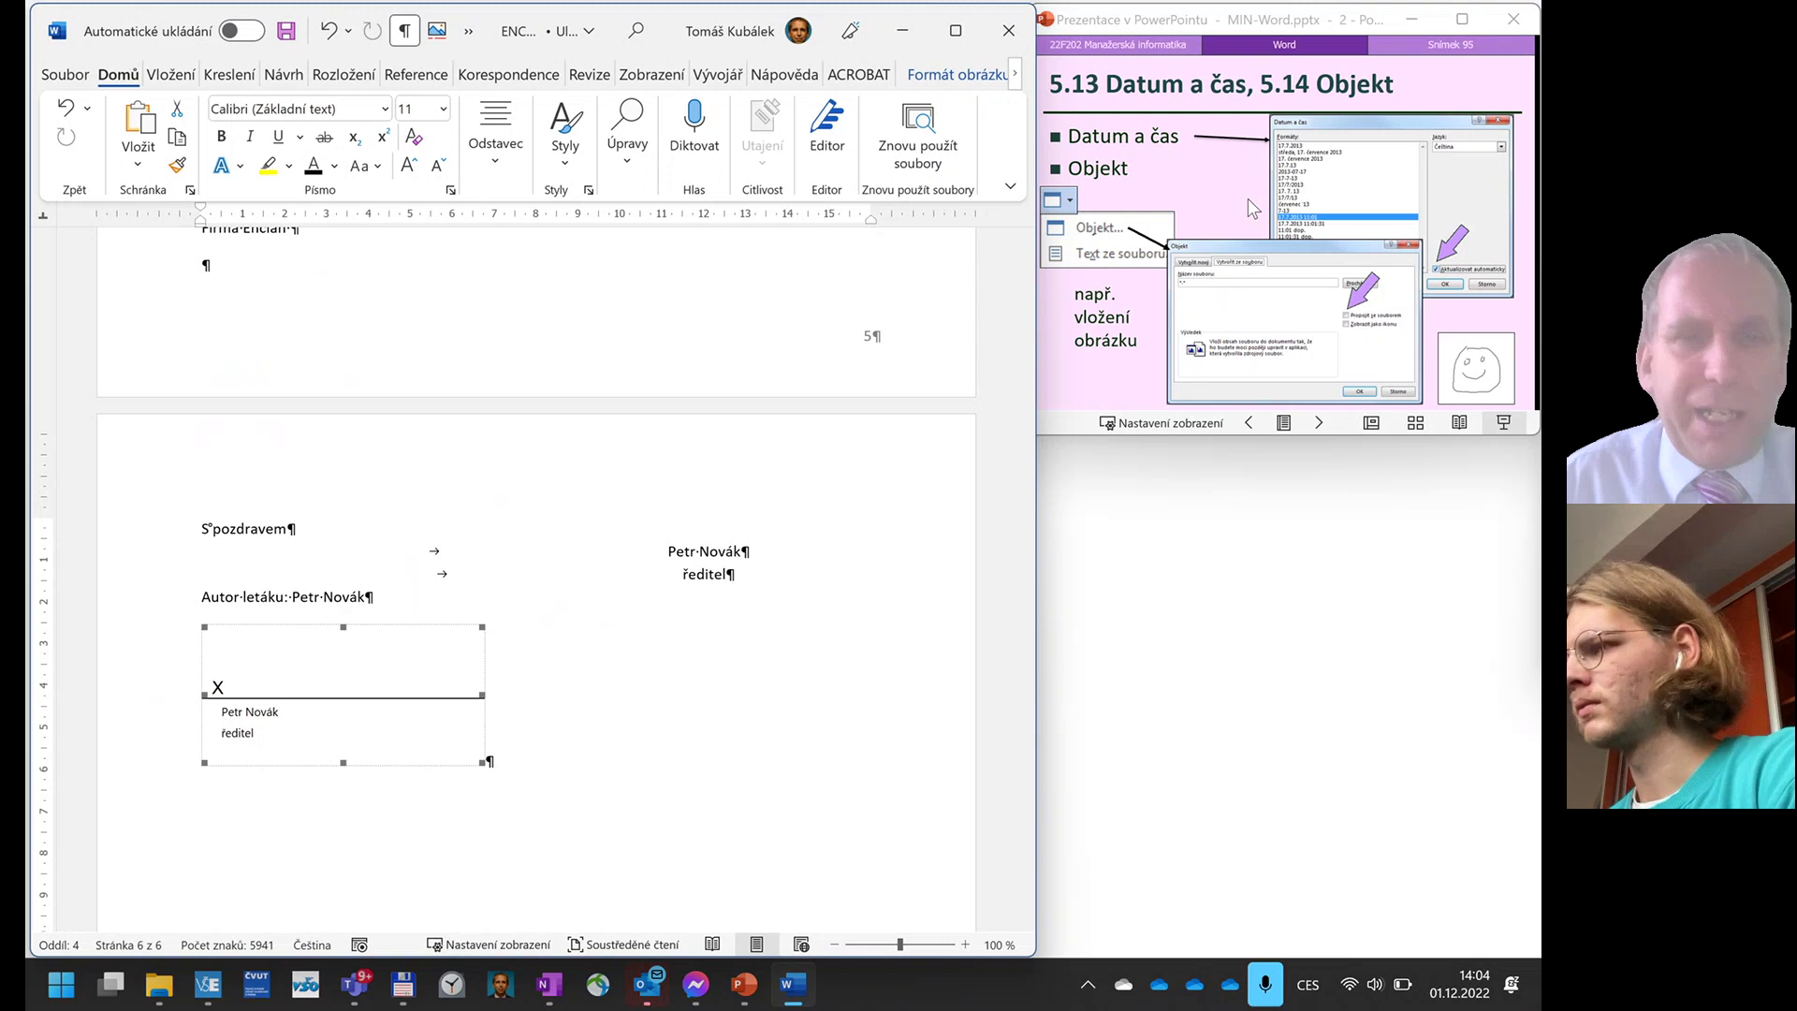
{"action": "left_click", "coordinate": [515, 752]}
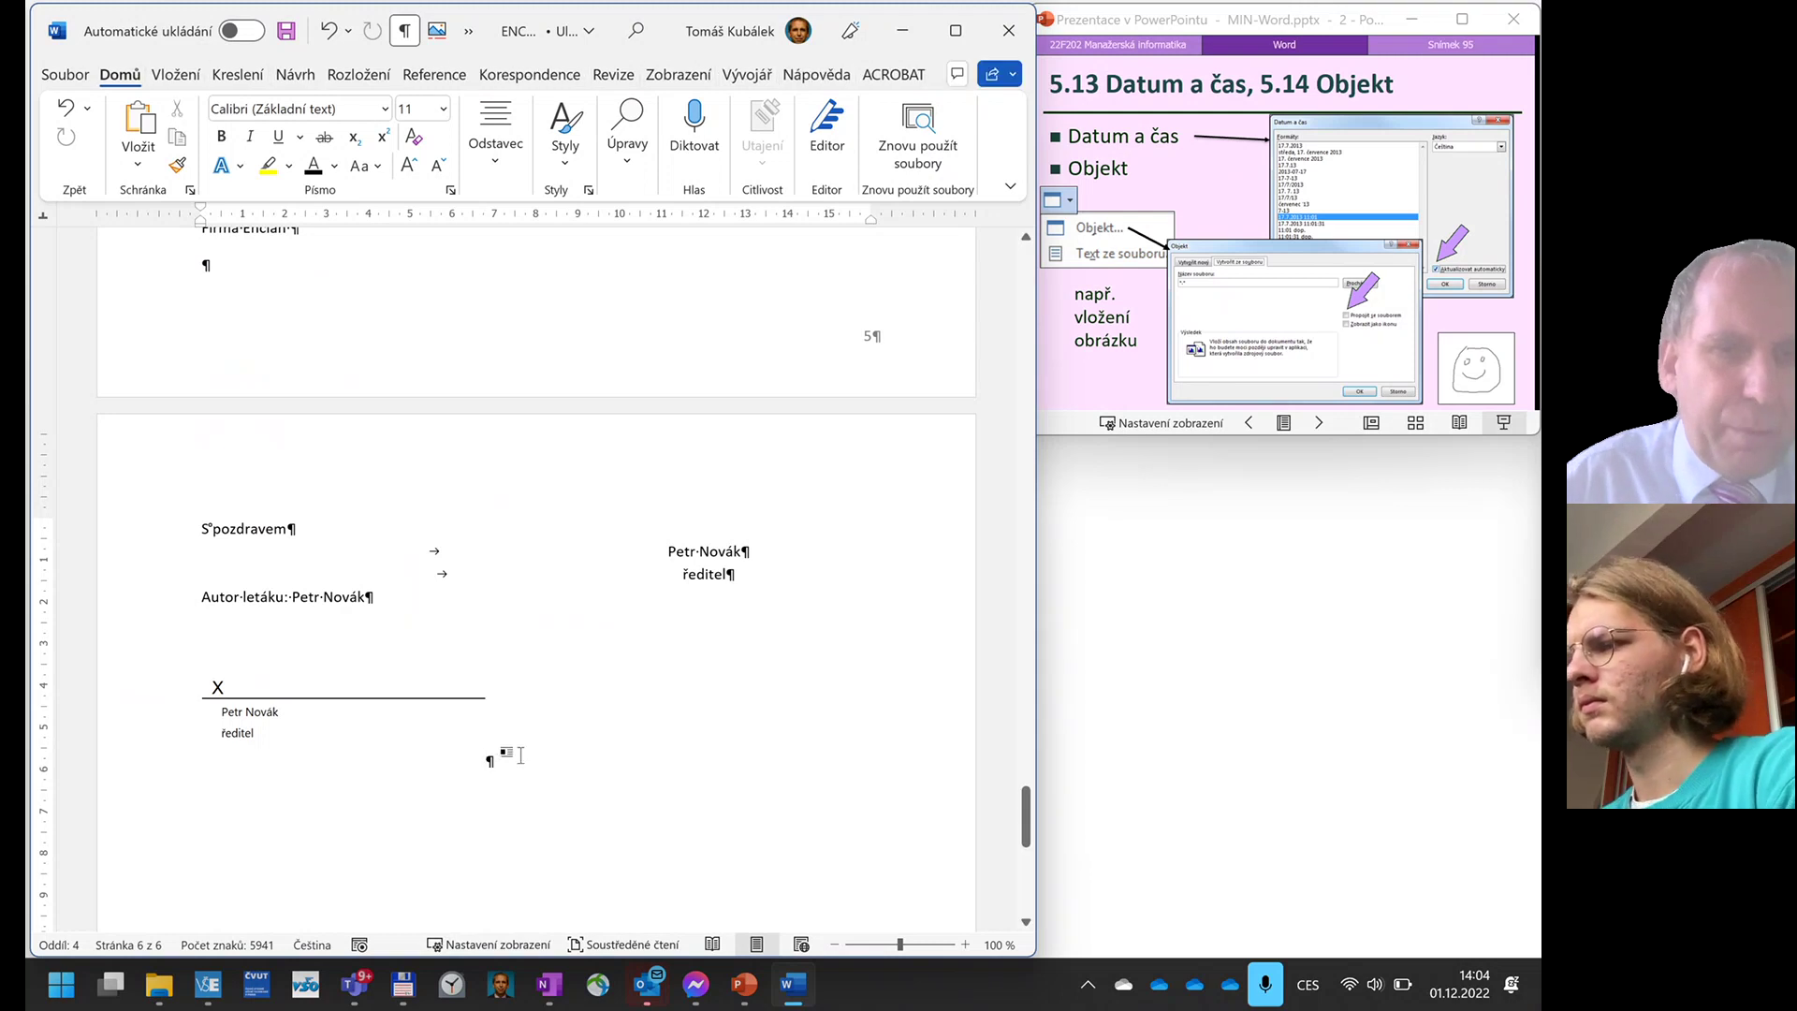
Insert a seconds-precision date and time field after 'Vytištěno:' and refresh it to 01.12.2022 14:05:24.
{"action": "key", "text": "Return"}
{"action": "type", "text": "Vytištěno:"}
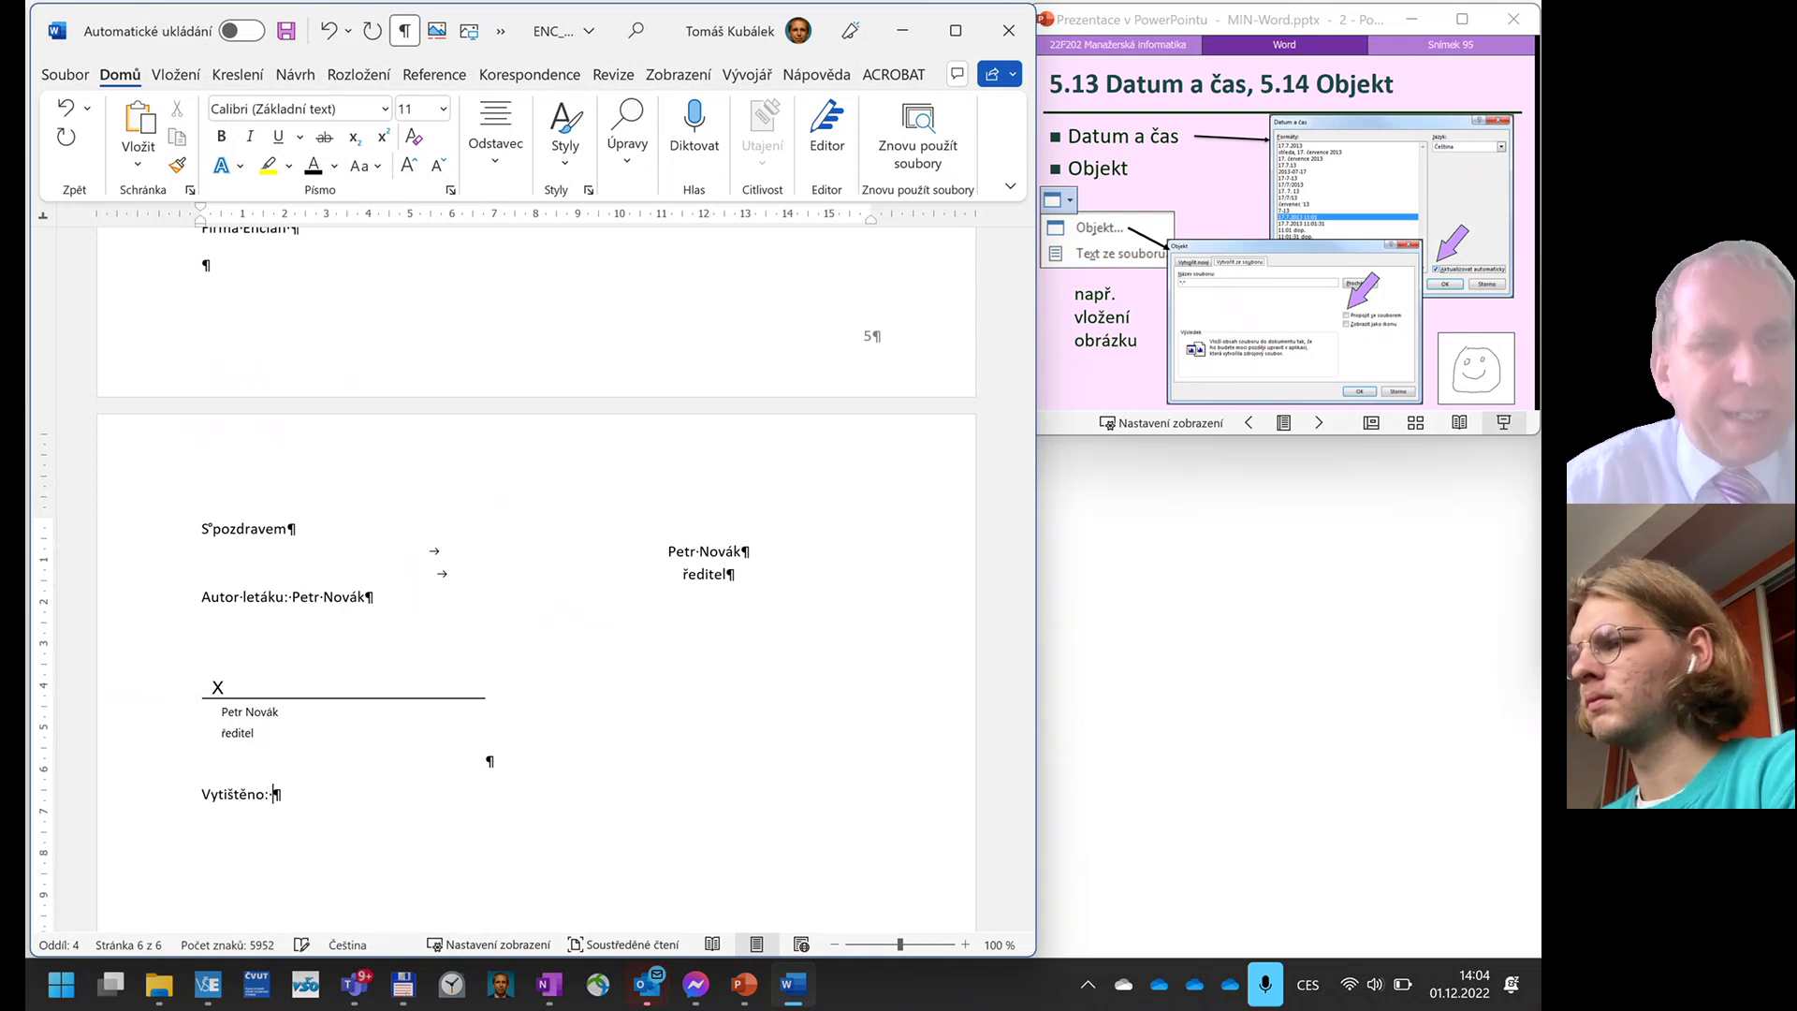
{"action": "left_click", "coordinate": [176, 81]}
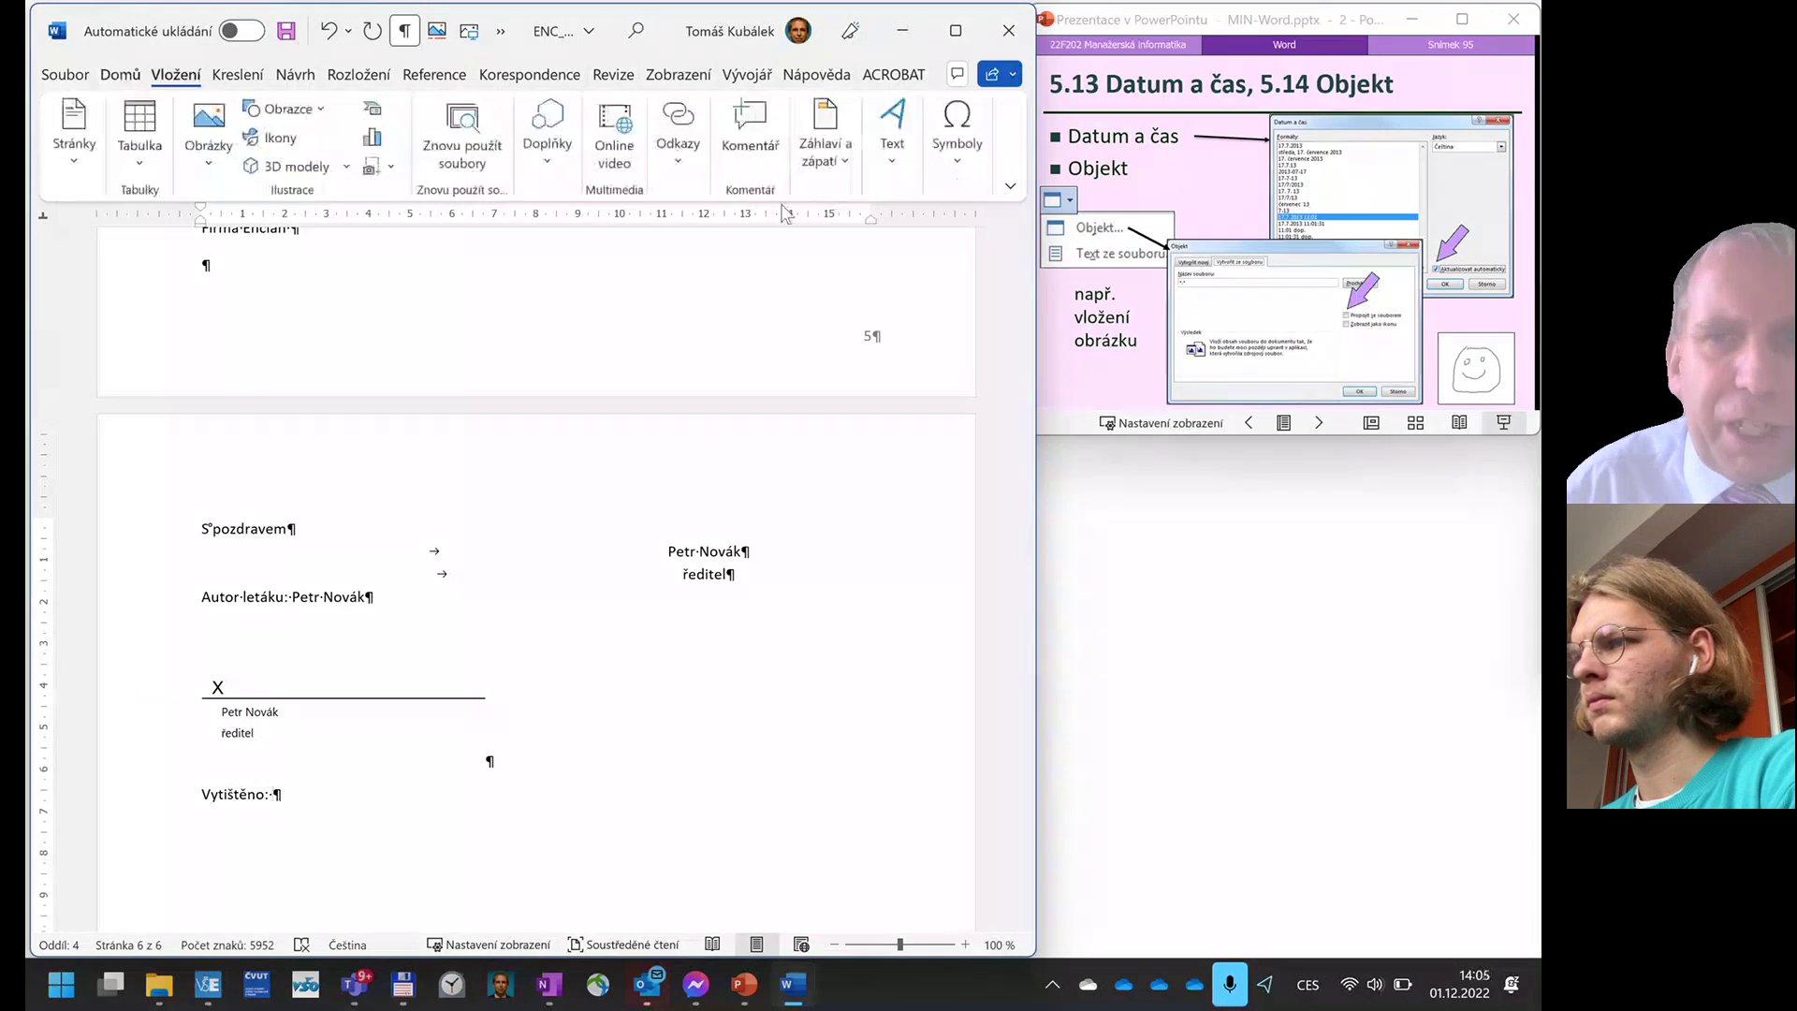
{"action": "left_click", "coordinate": [895, 159]}
{"action": "left_click", "coordinate": [1109, 249]}
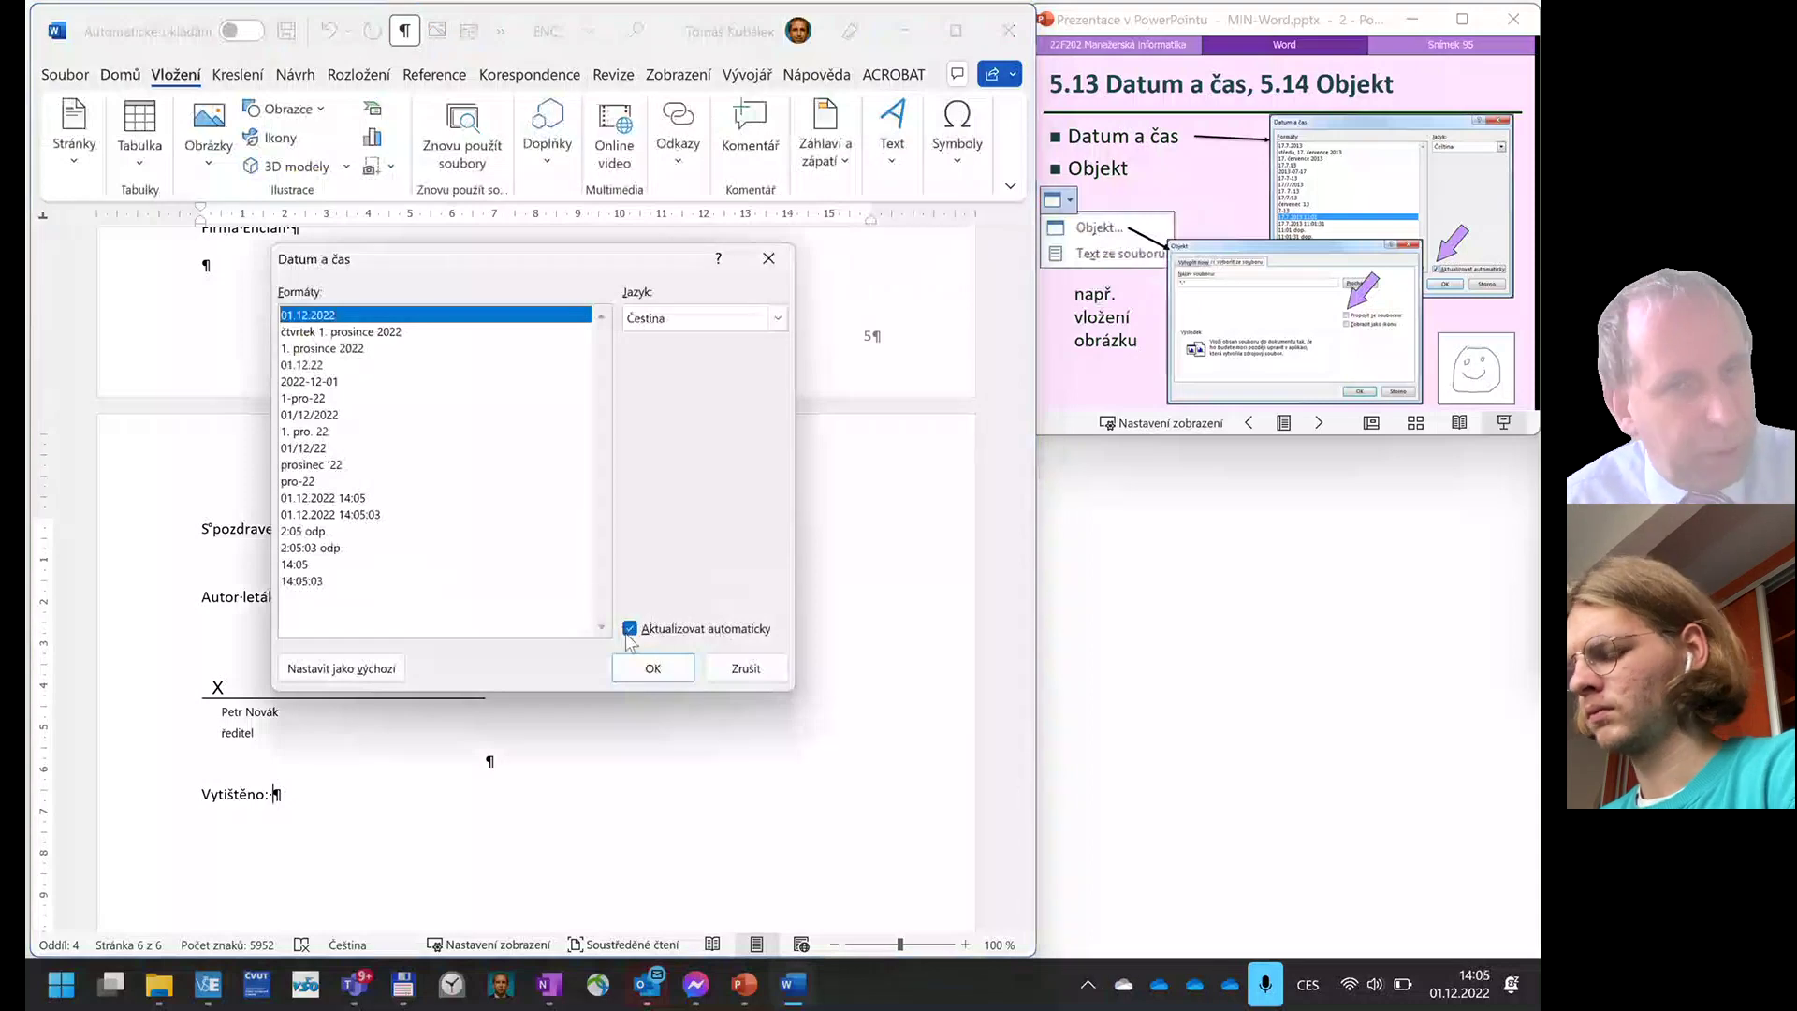
{"action": "left_click", "coordinate": [332, 516]}
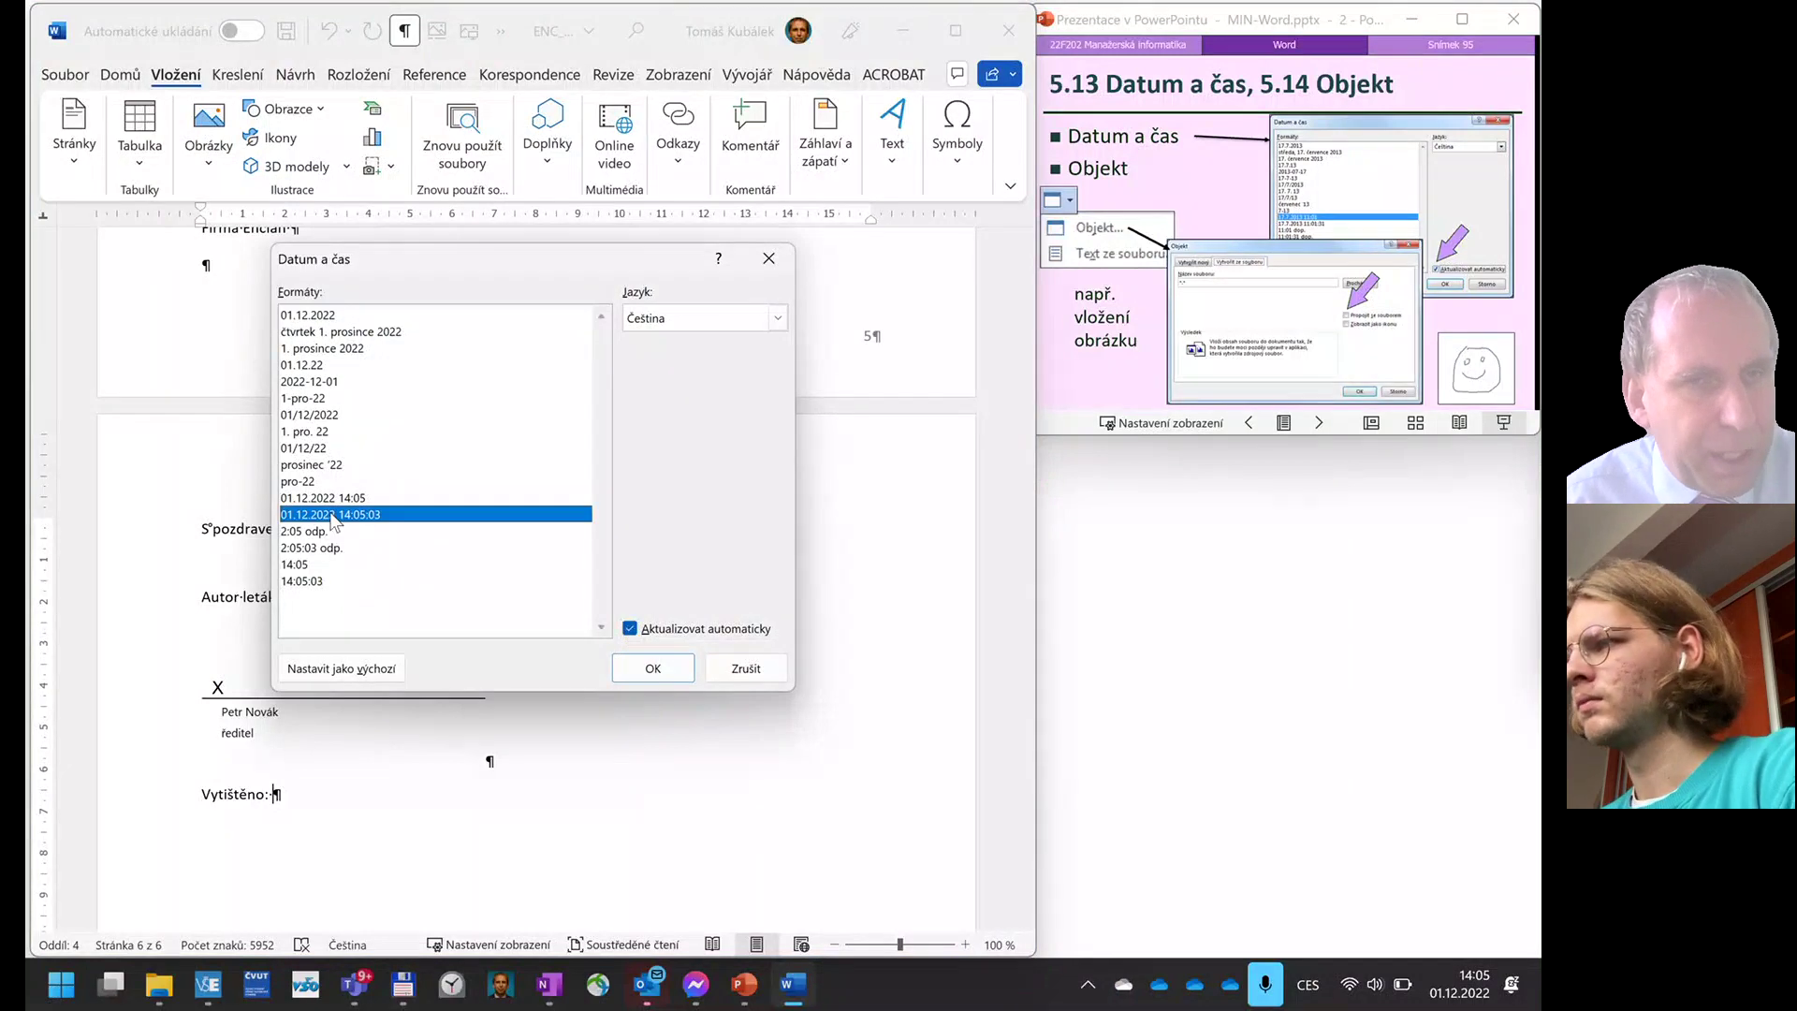
{"action": "left_click", "coordinate": [653, 668]}
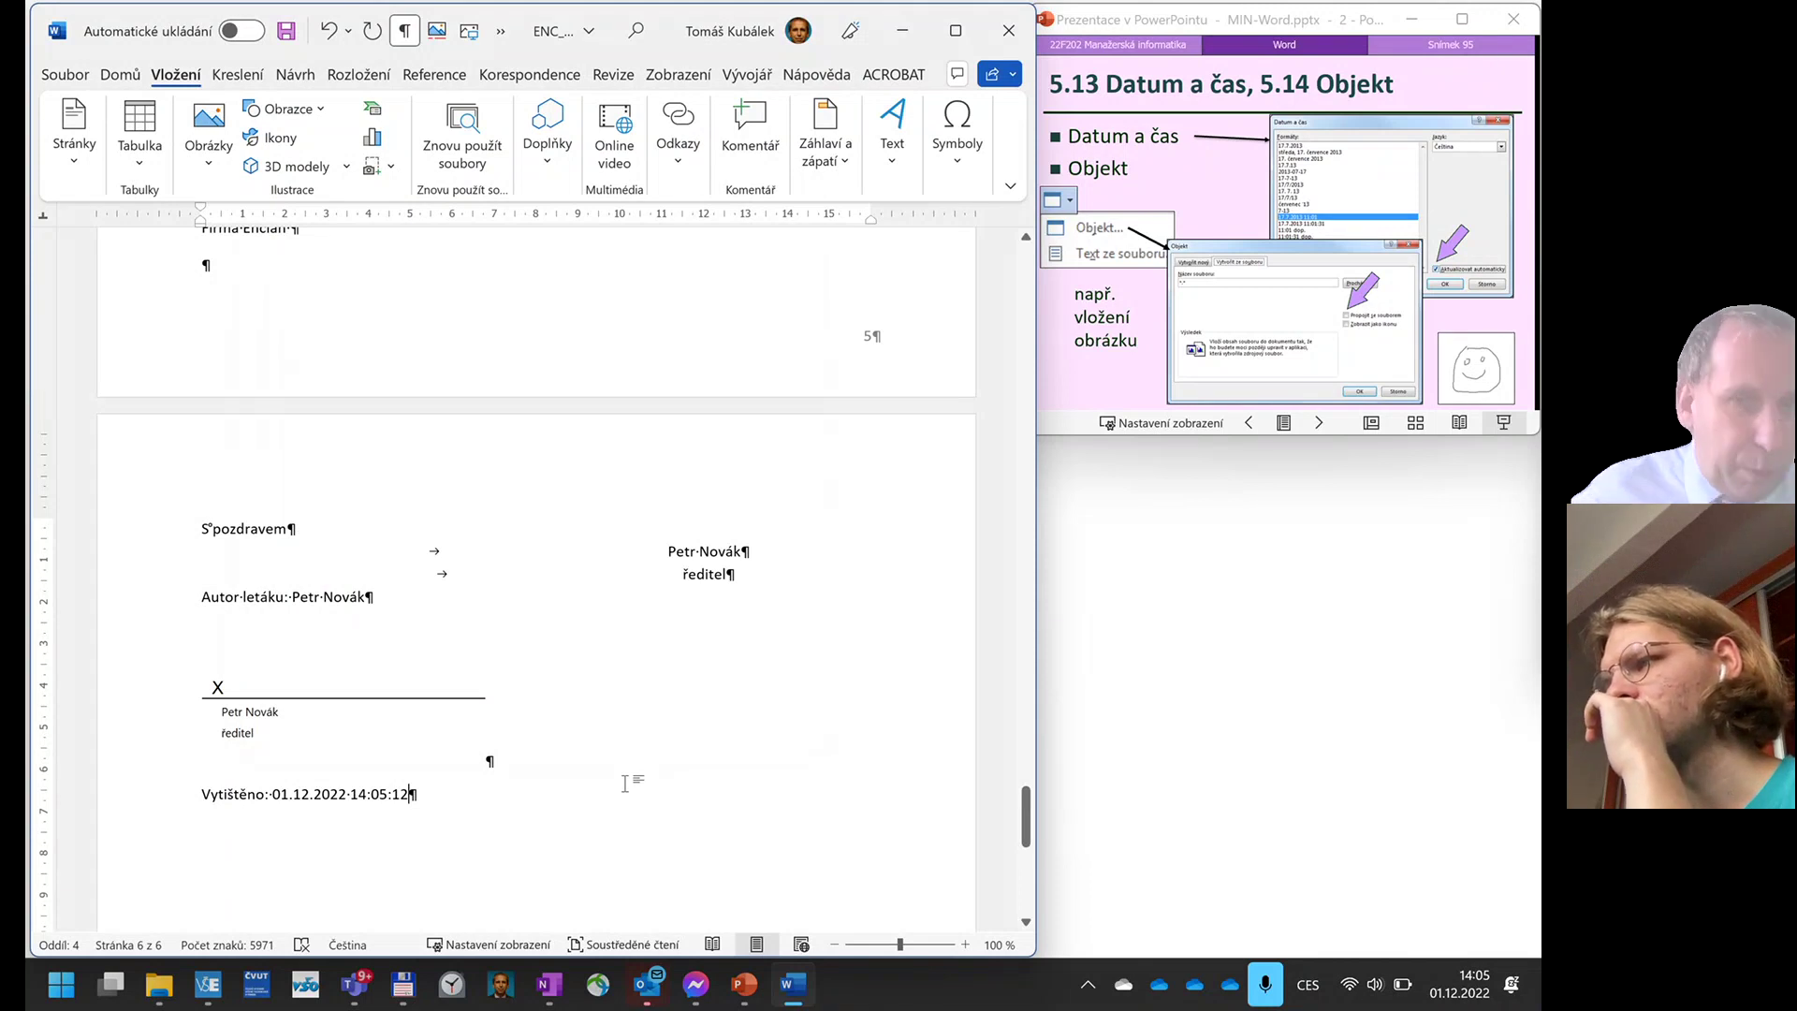
{"action": "left_click", "coordinate": [379, 794]}
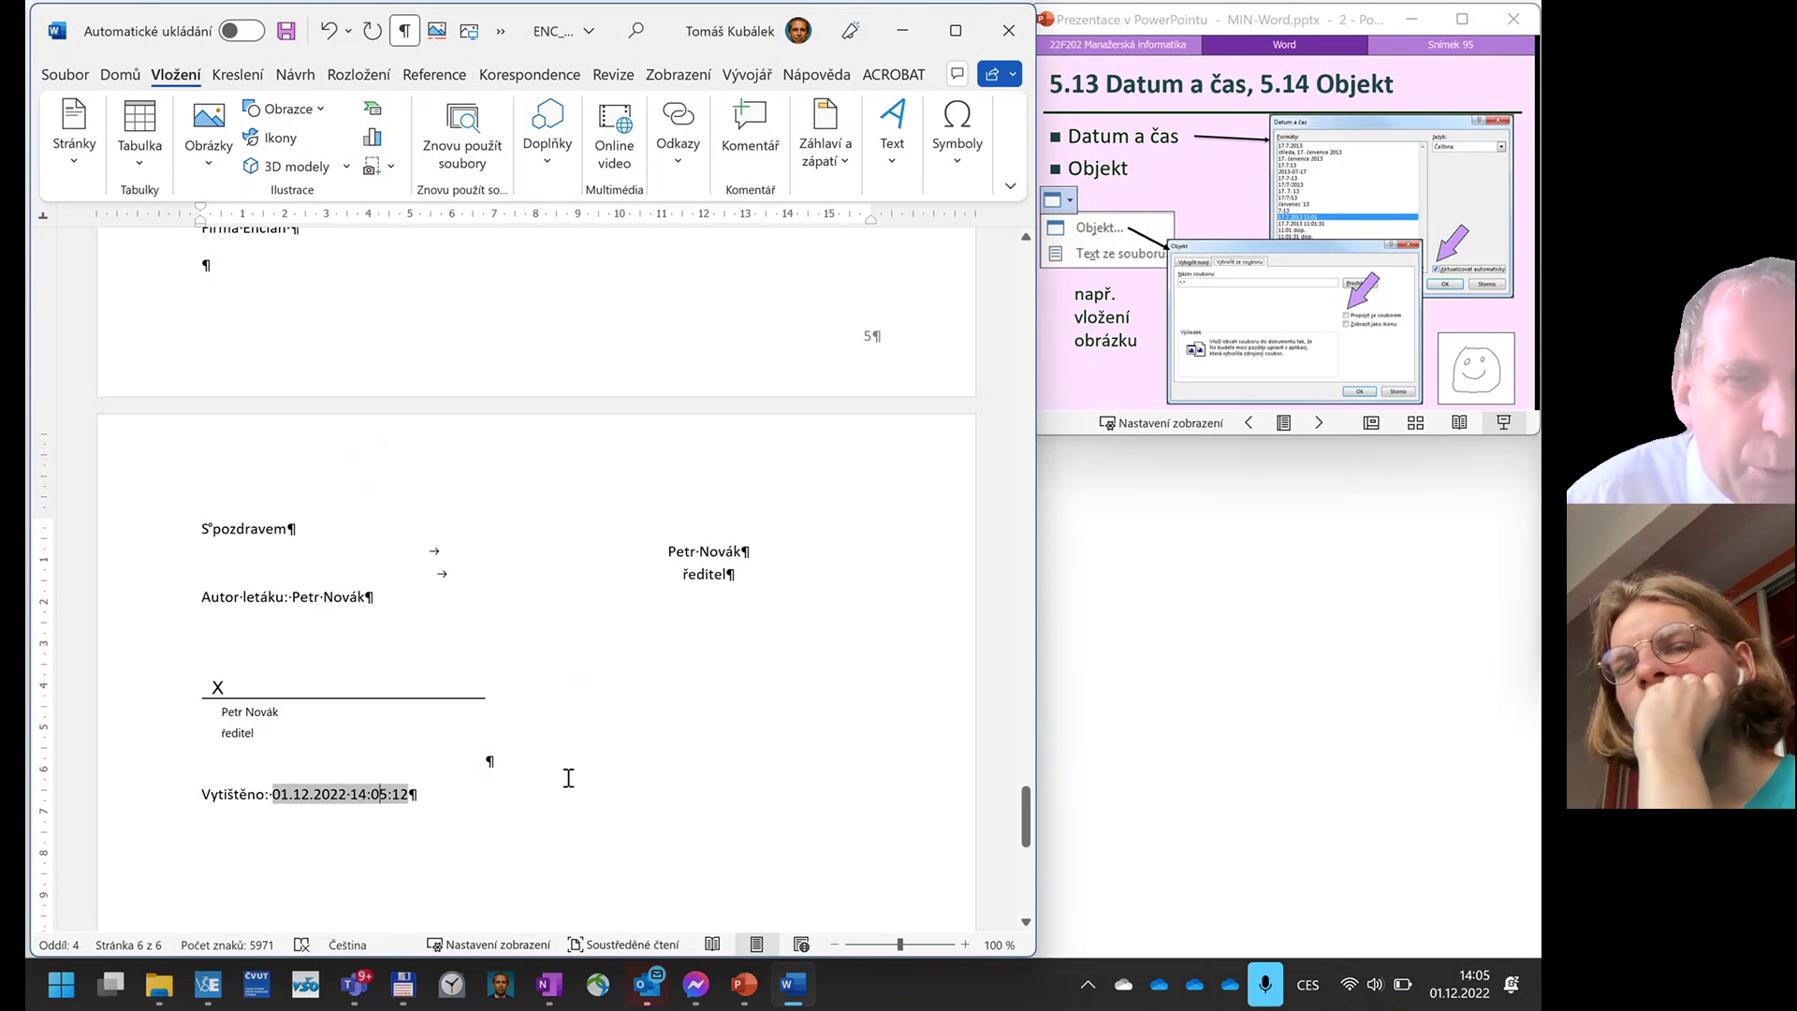
{"action": "key", "text": "F9"}
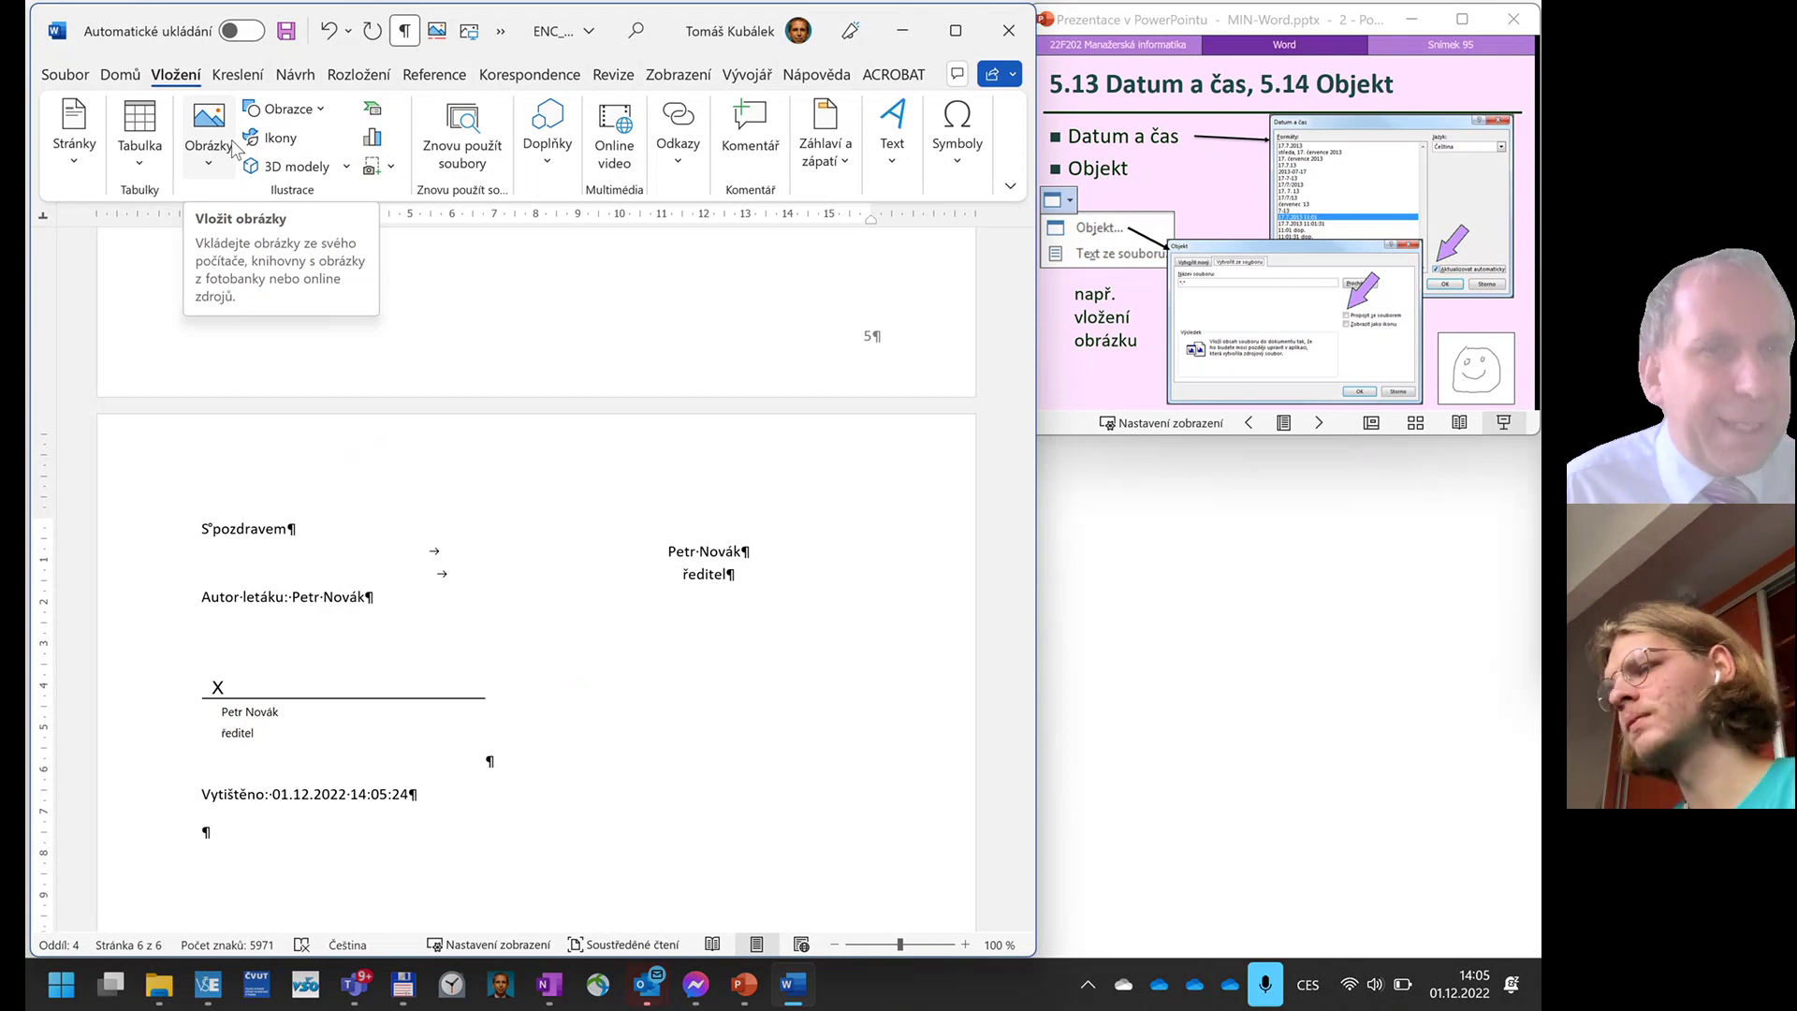
Embed a new Excel worksheet object in the document.
{"action": "left_click", "coordinate": [894, 155]}
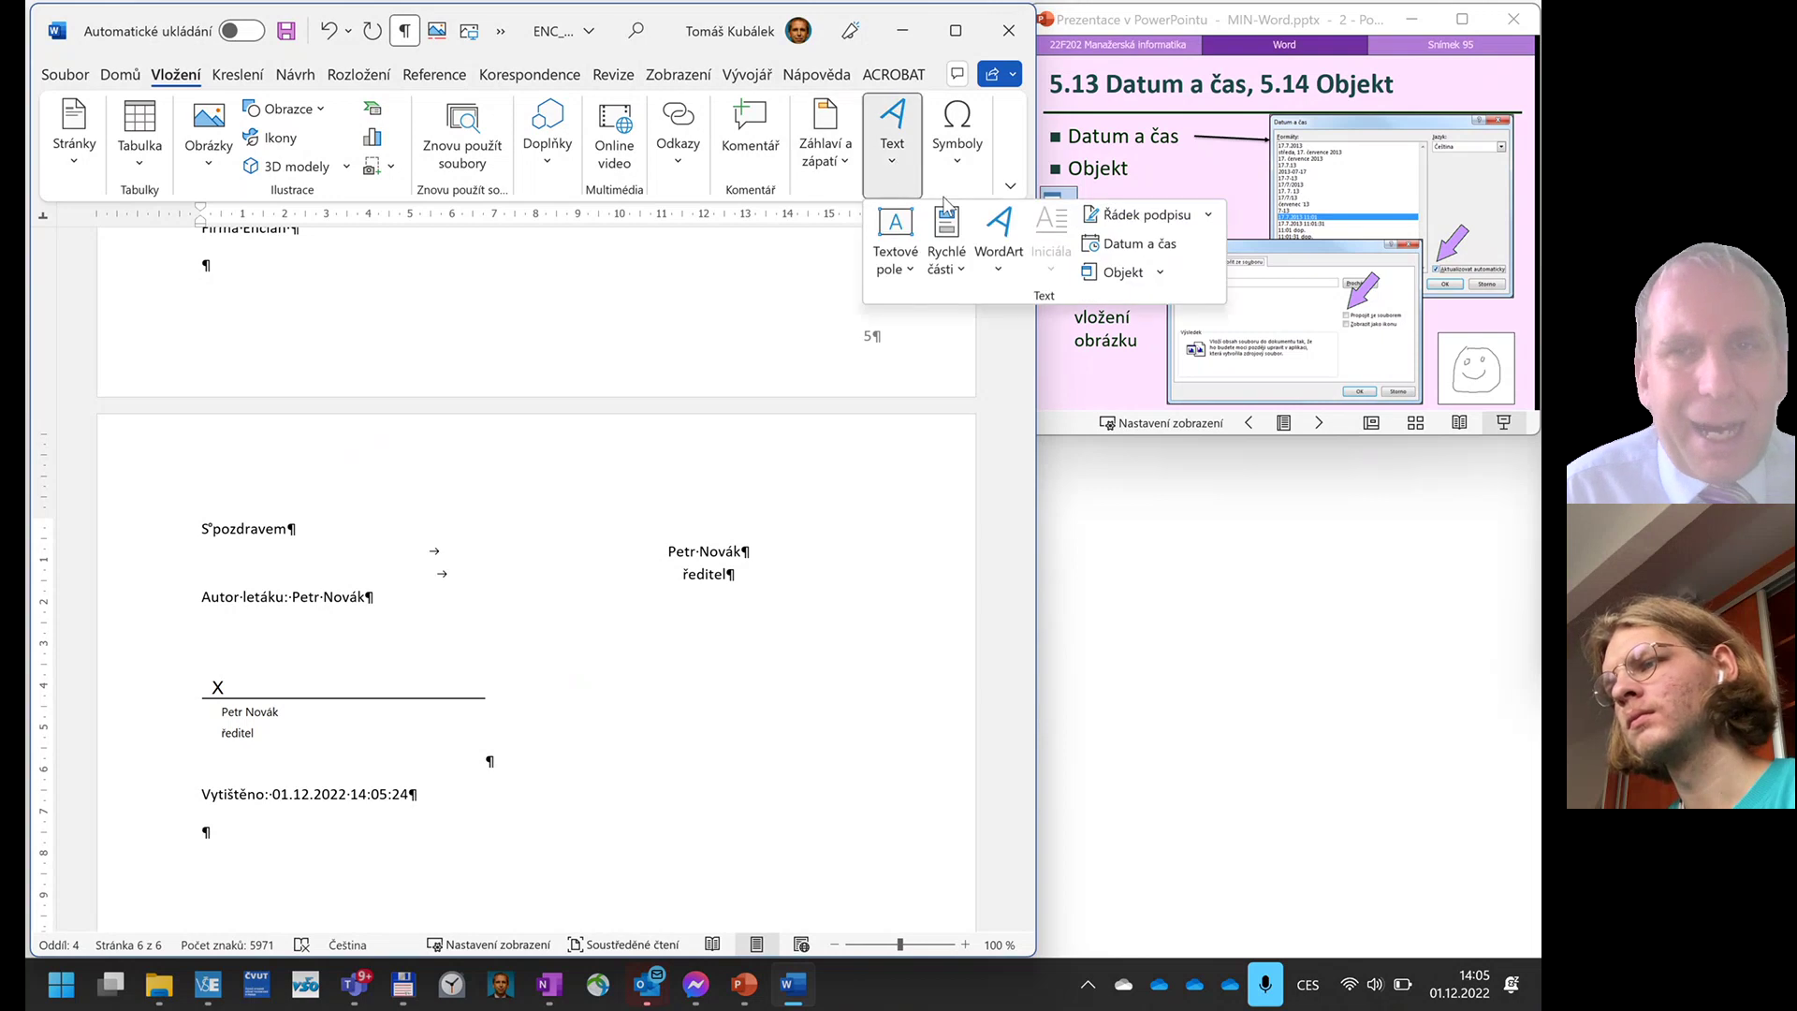
{"action": "left_click", "coordinate": [1123, 273]}
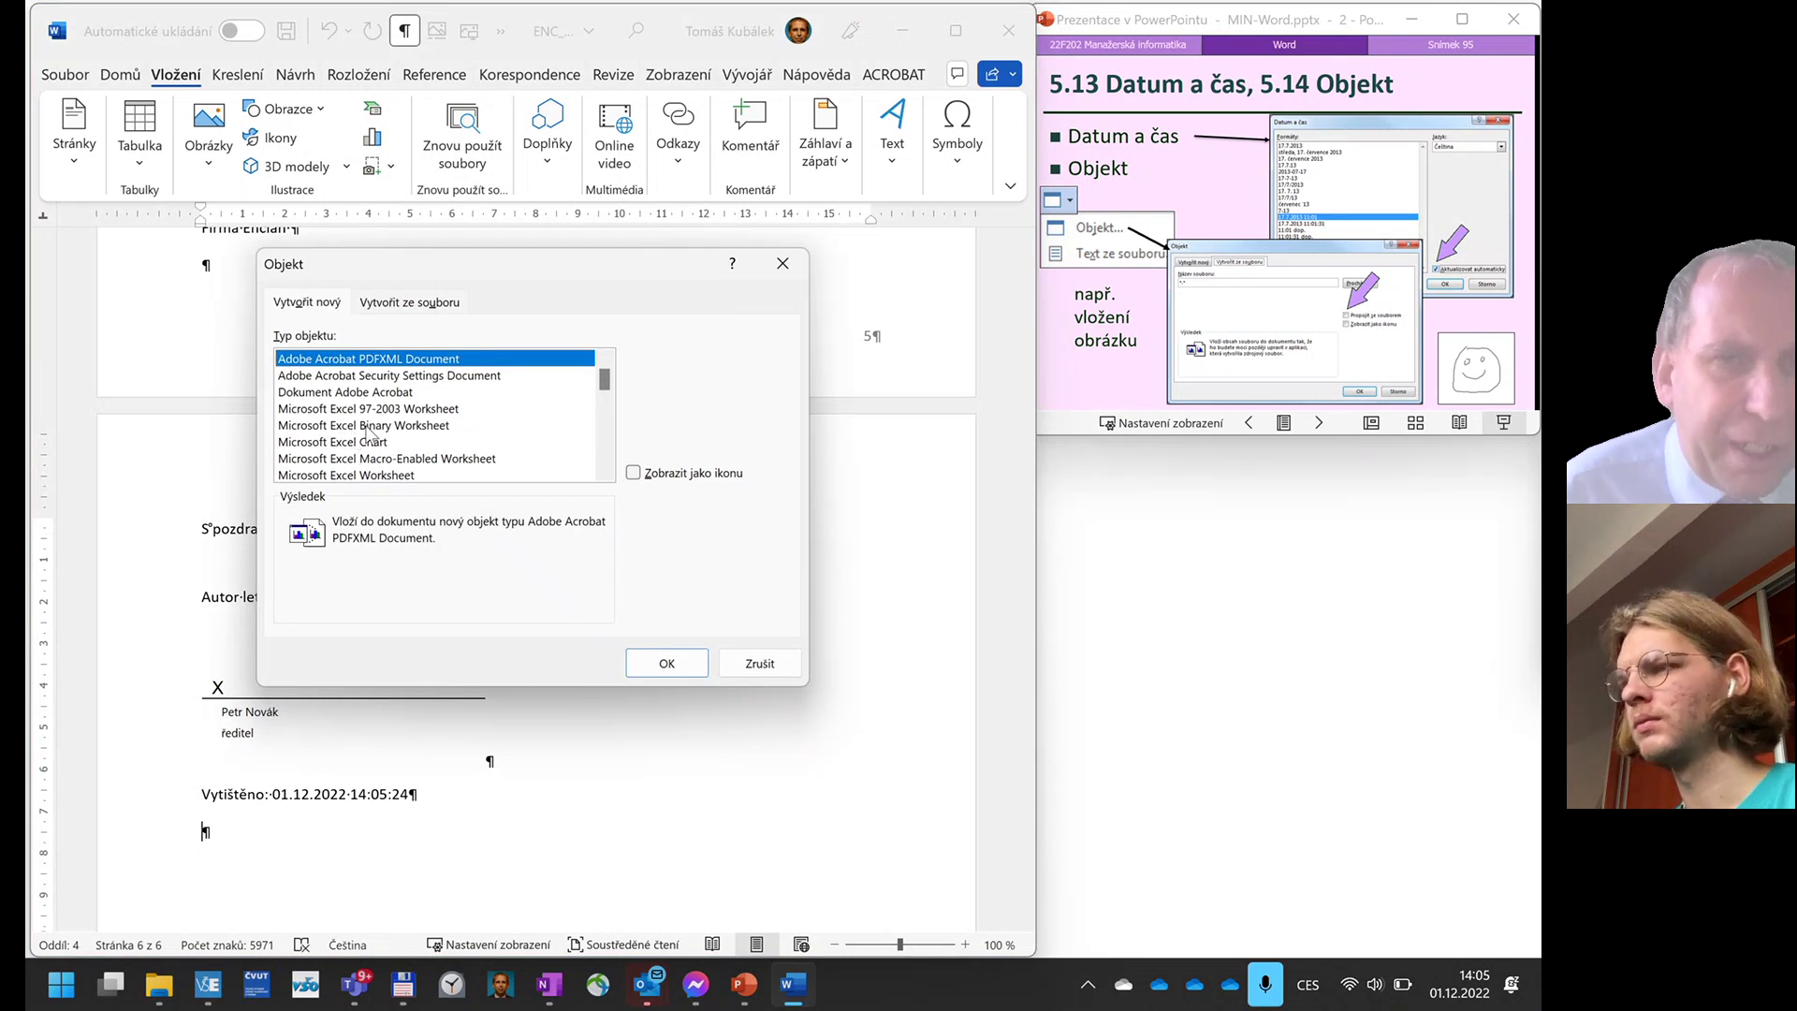
{"action": "left_click", "coordinate": [332, 428]}
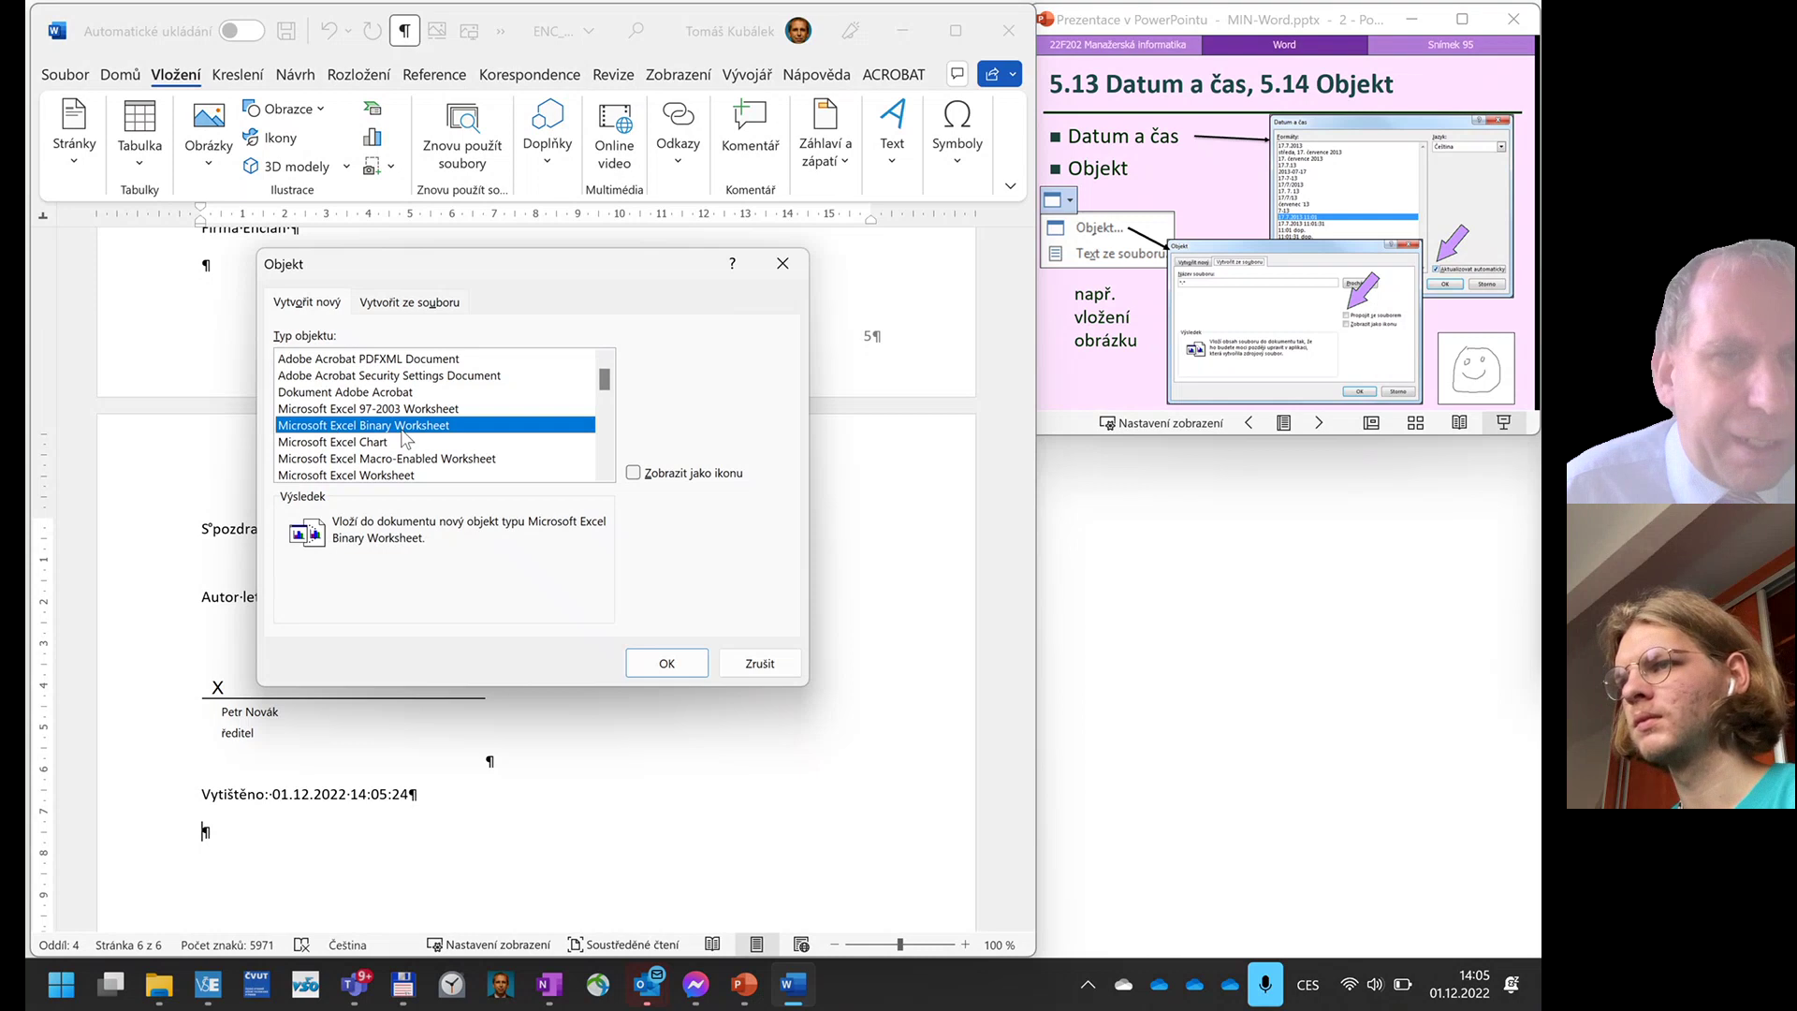
{"action": "left_click", "coordinate": [666, 663]}
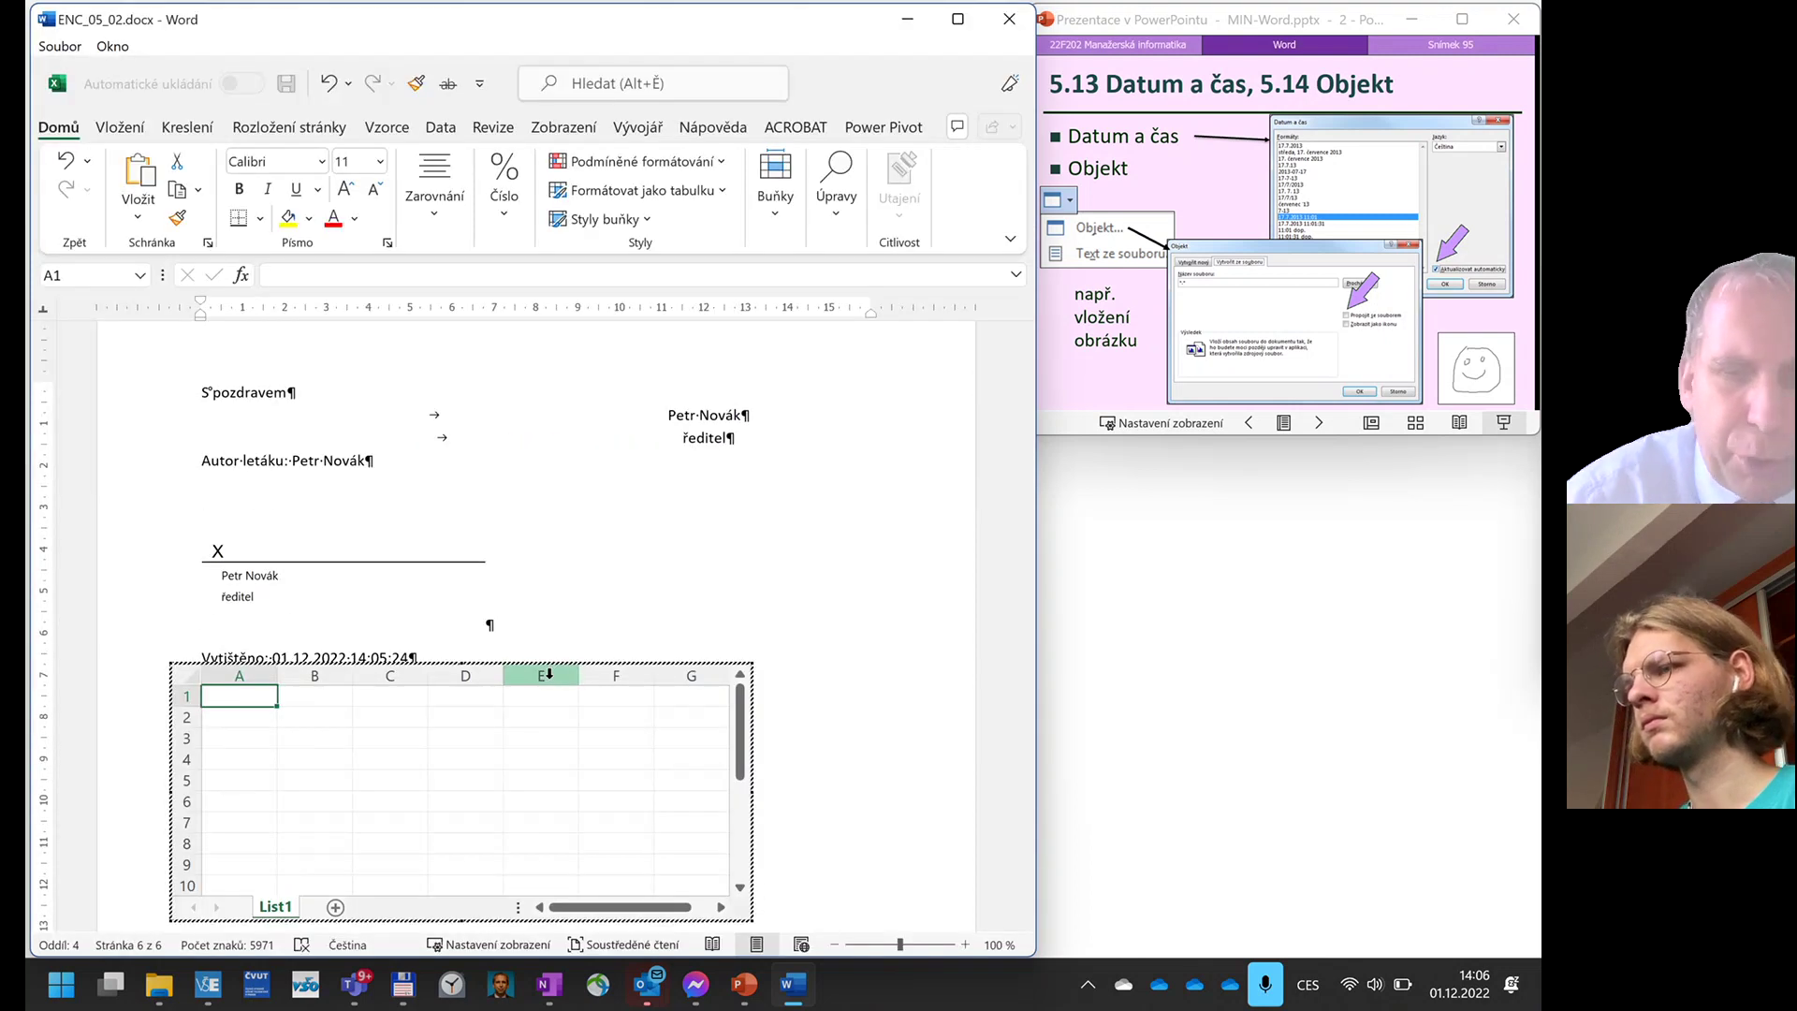
Enter Praha 1400 and Brno 350 in the sheet, correcting the Brno value.
{"action": "type", "text": "Praha"}
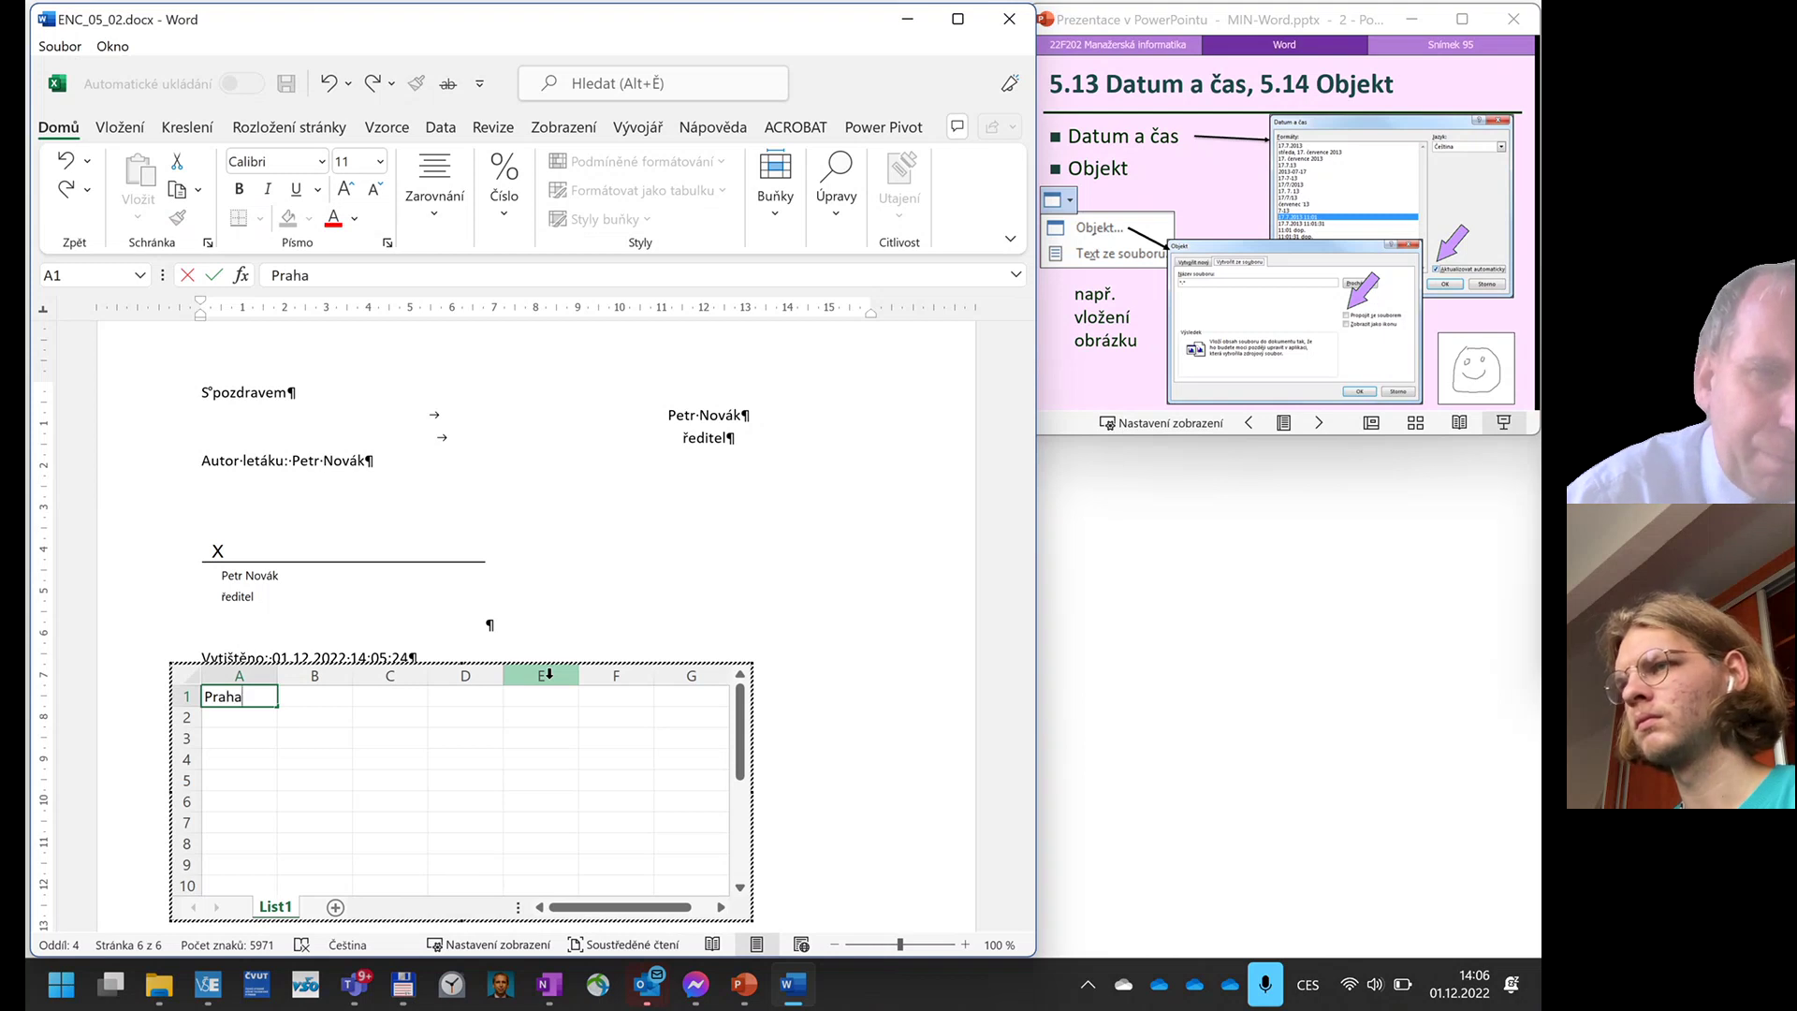
{"action": "key", "text": "Tab"}
{"action": "type", "text": "+4"}
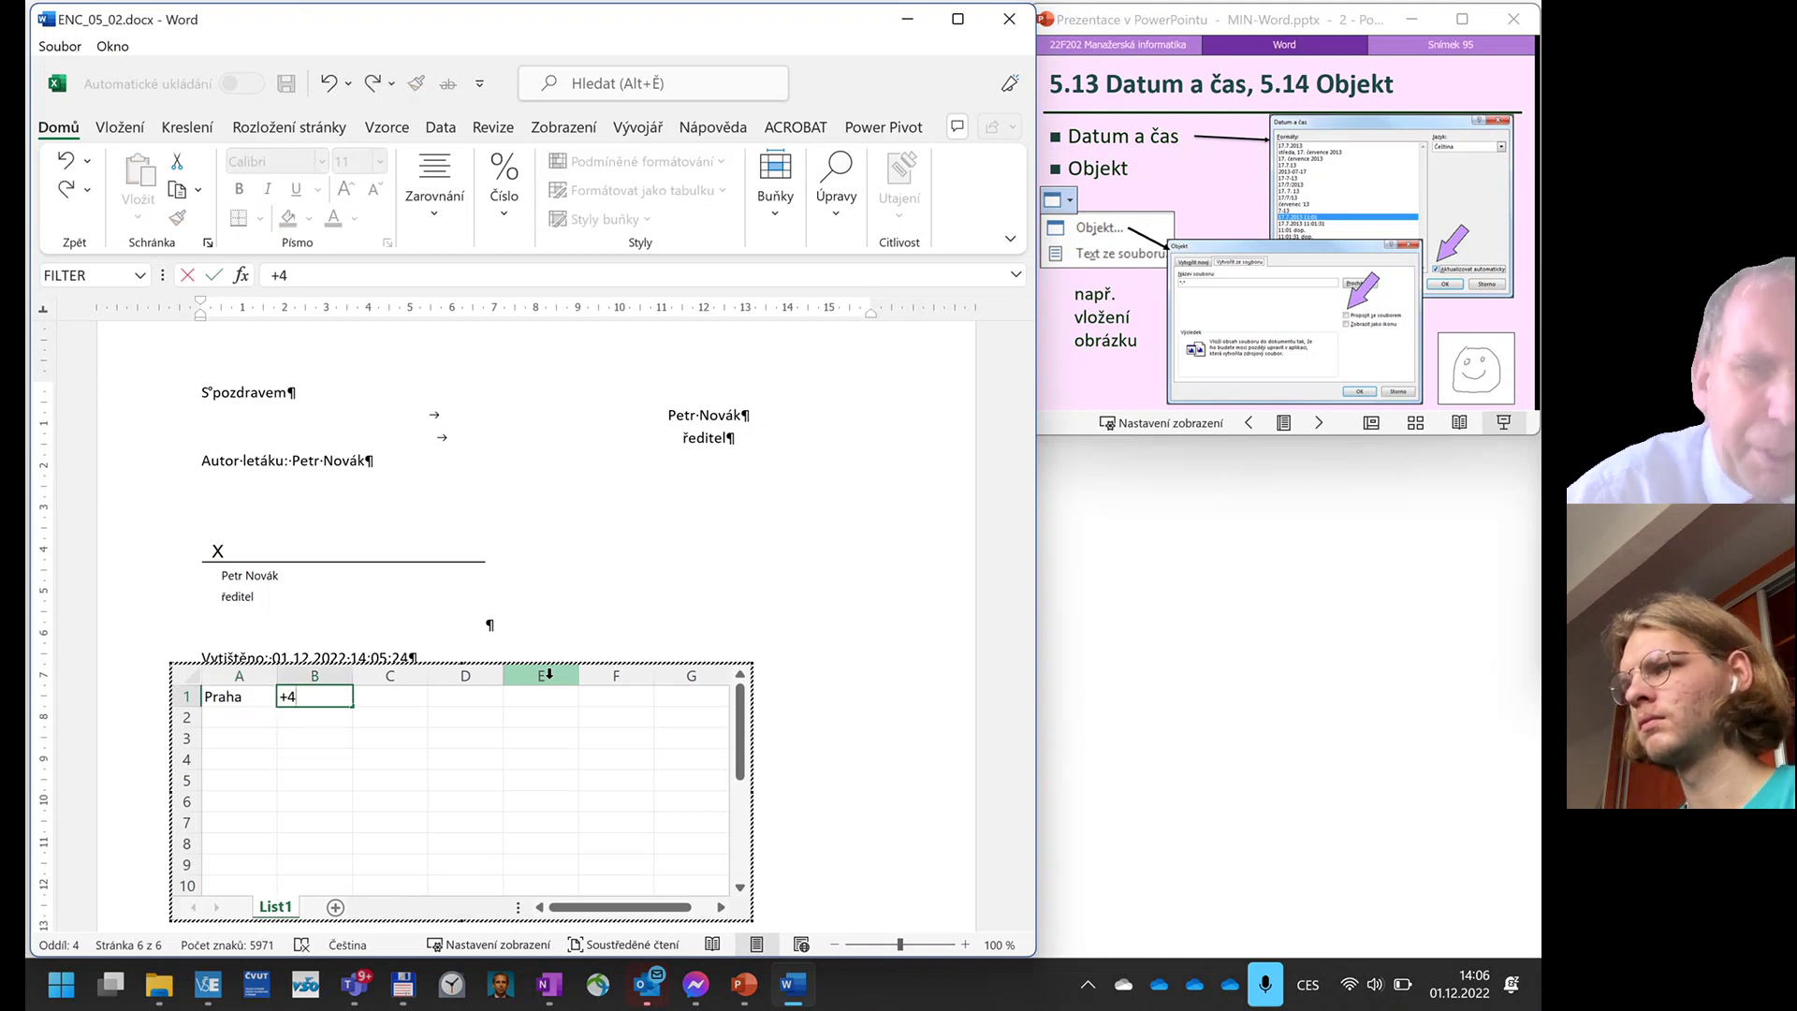
{"action": "type", "text": "1400"}
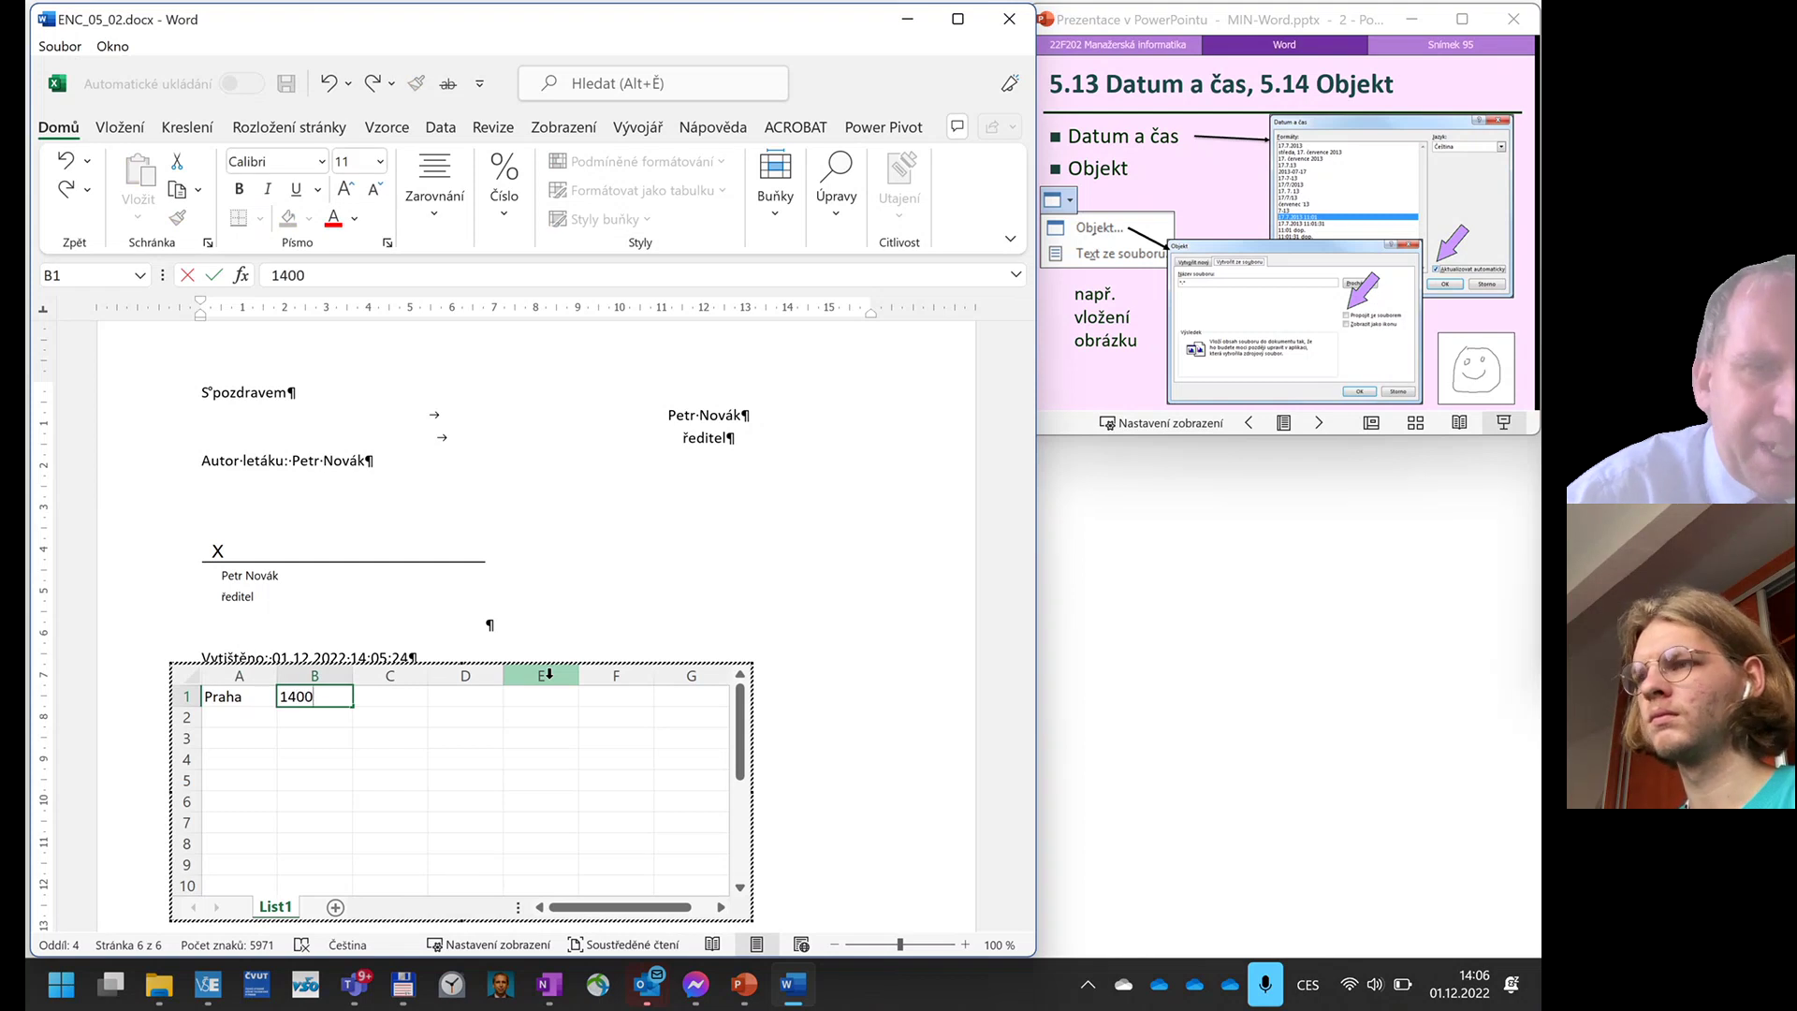
{"action": "key", "text": "Return"}
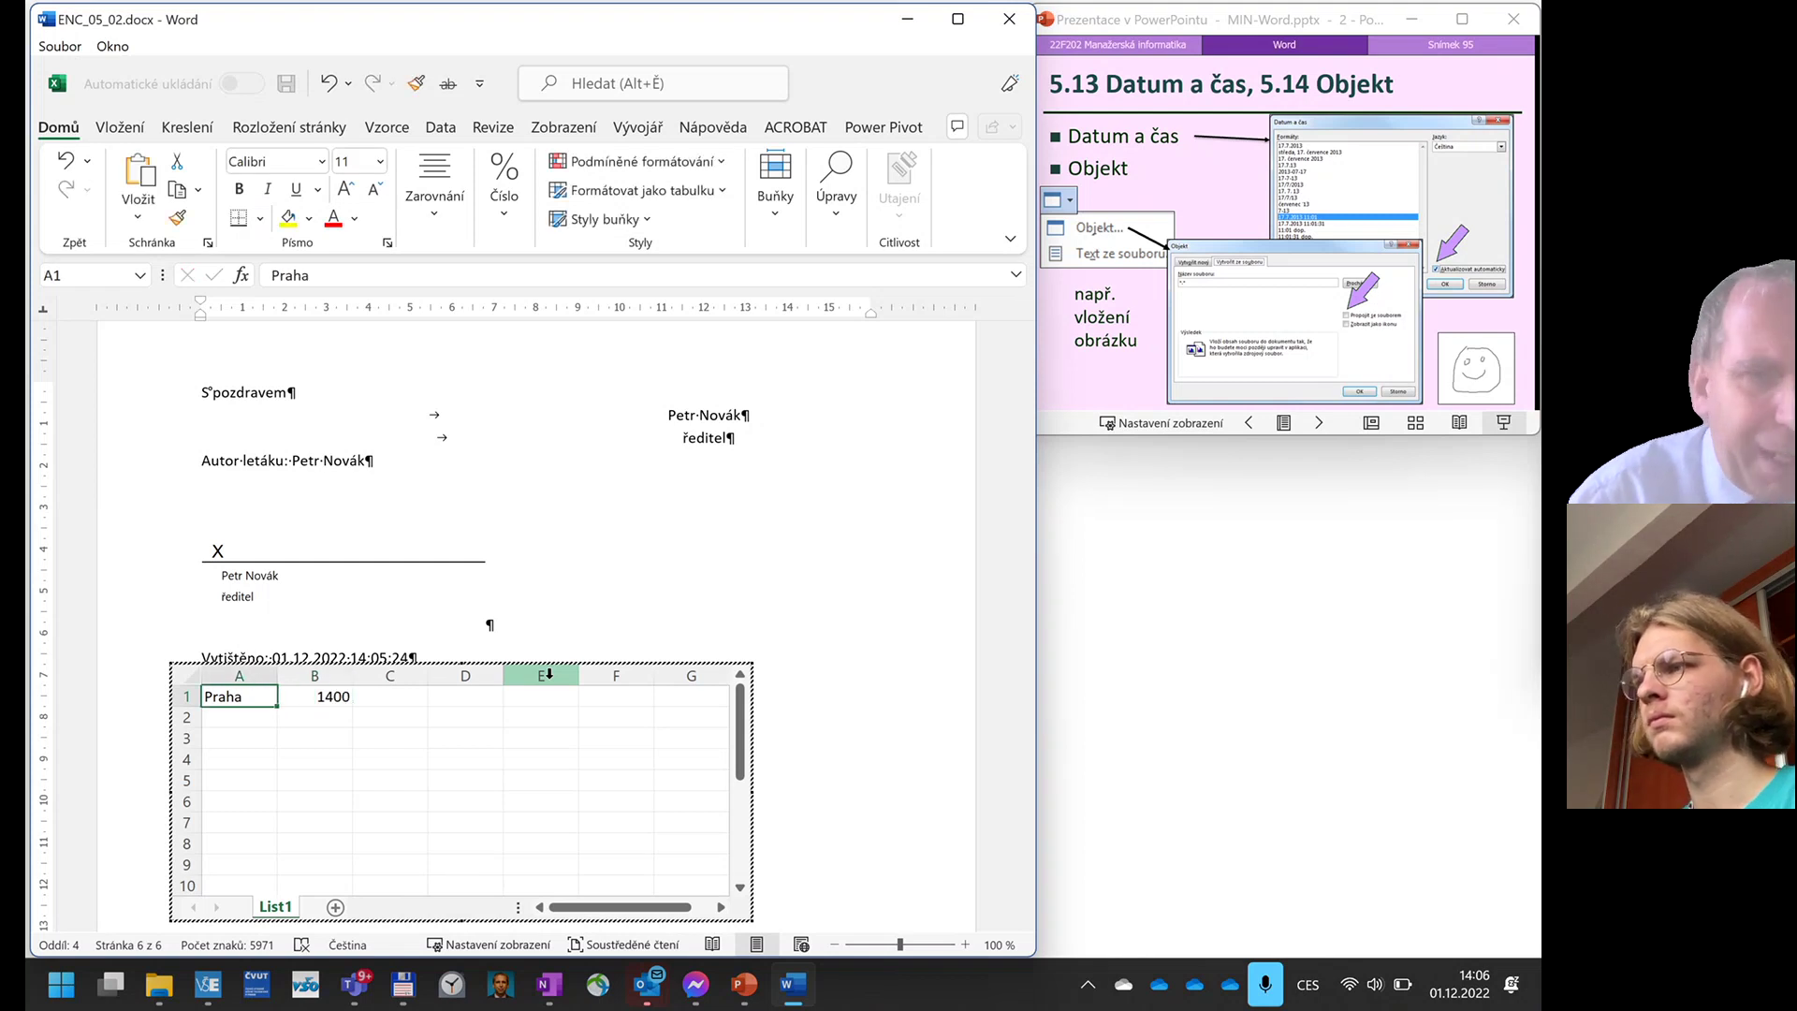
{"action": "type", "text": "Brno"}
{"action": "key", "text": "Tab"}
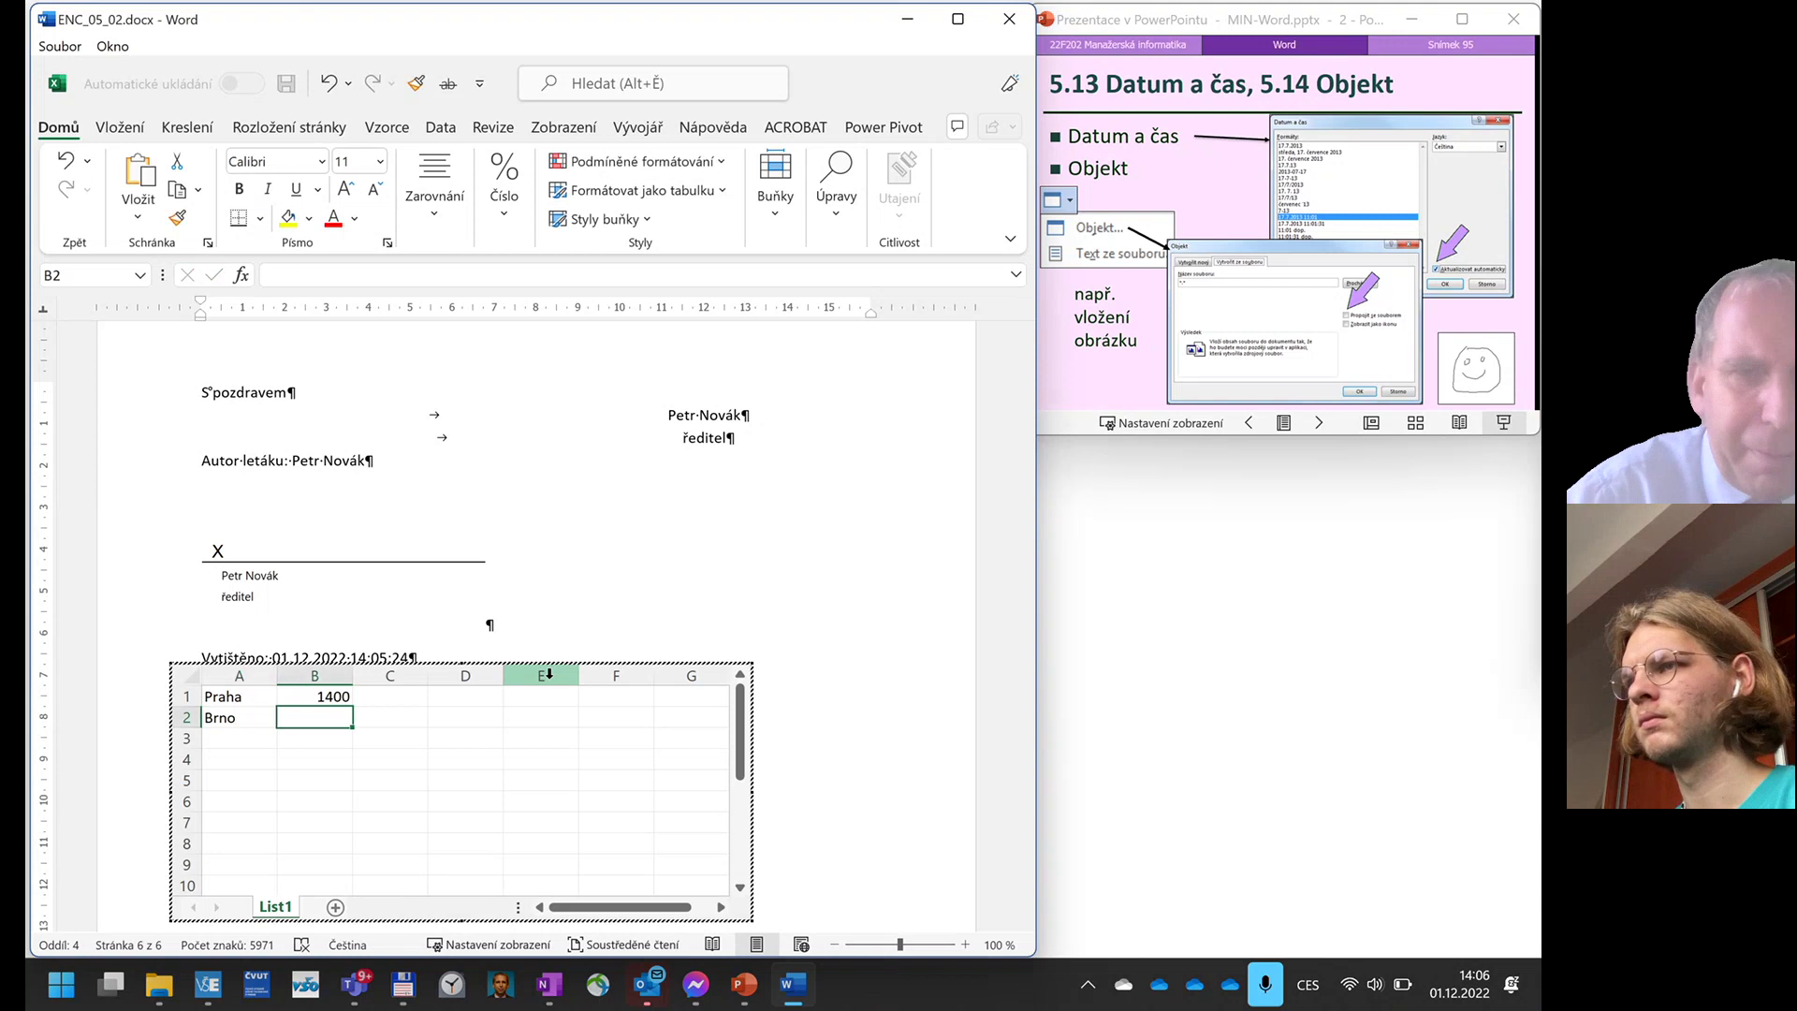
{"action": "type", "text": "35é"}
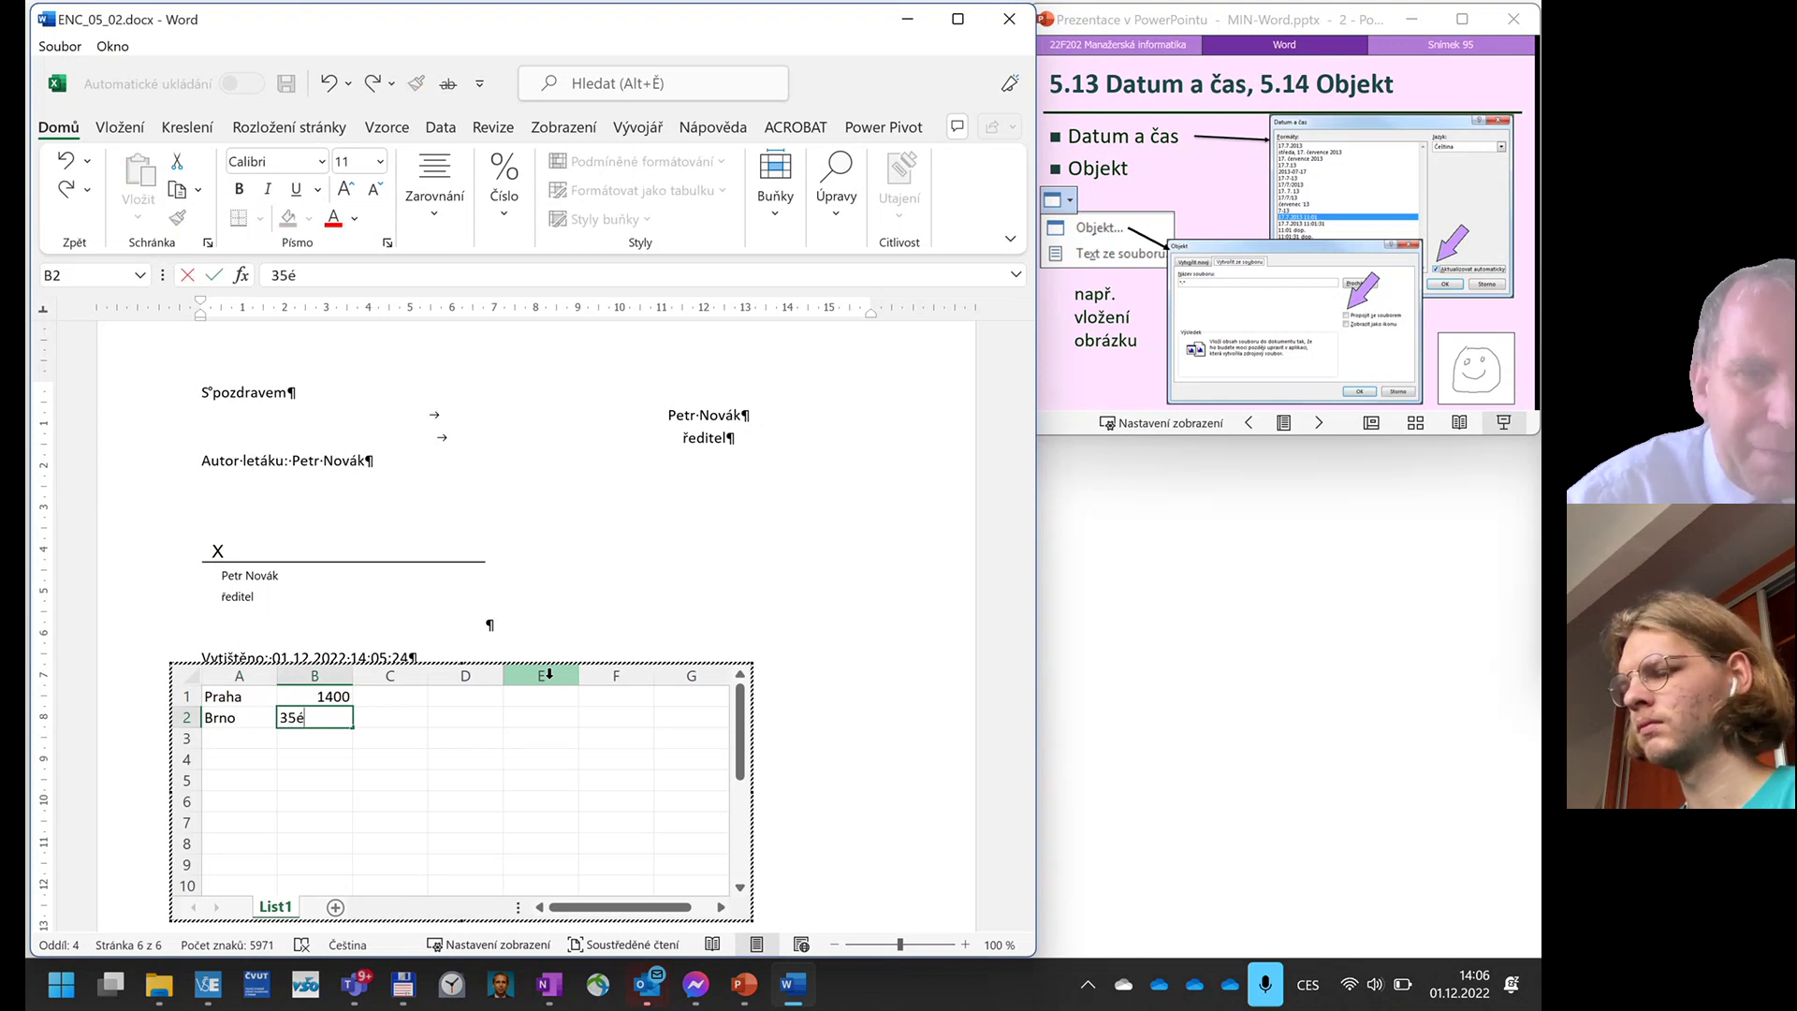
{"action": "key", "text": "Return"}
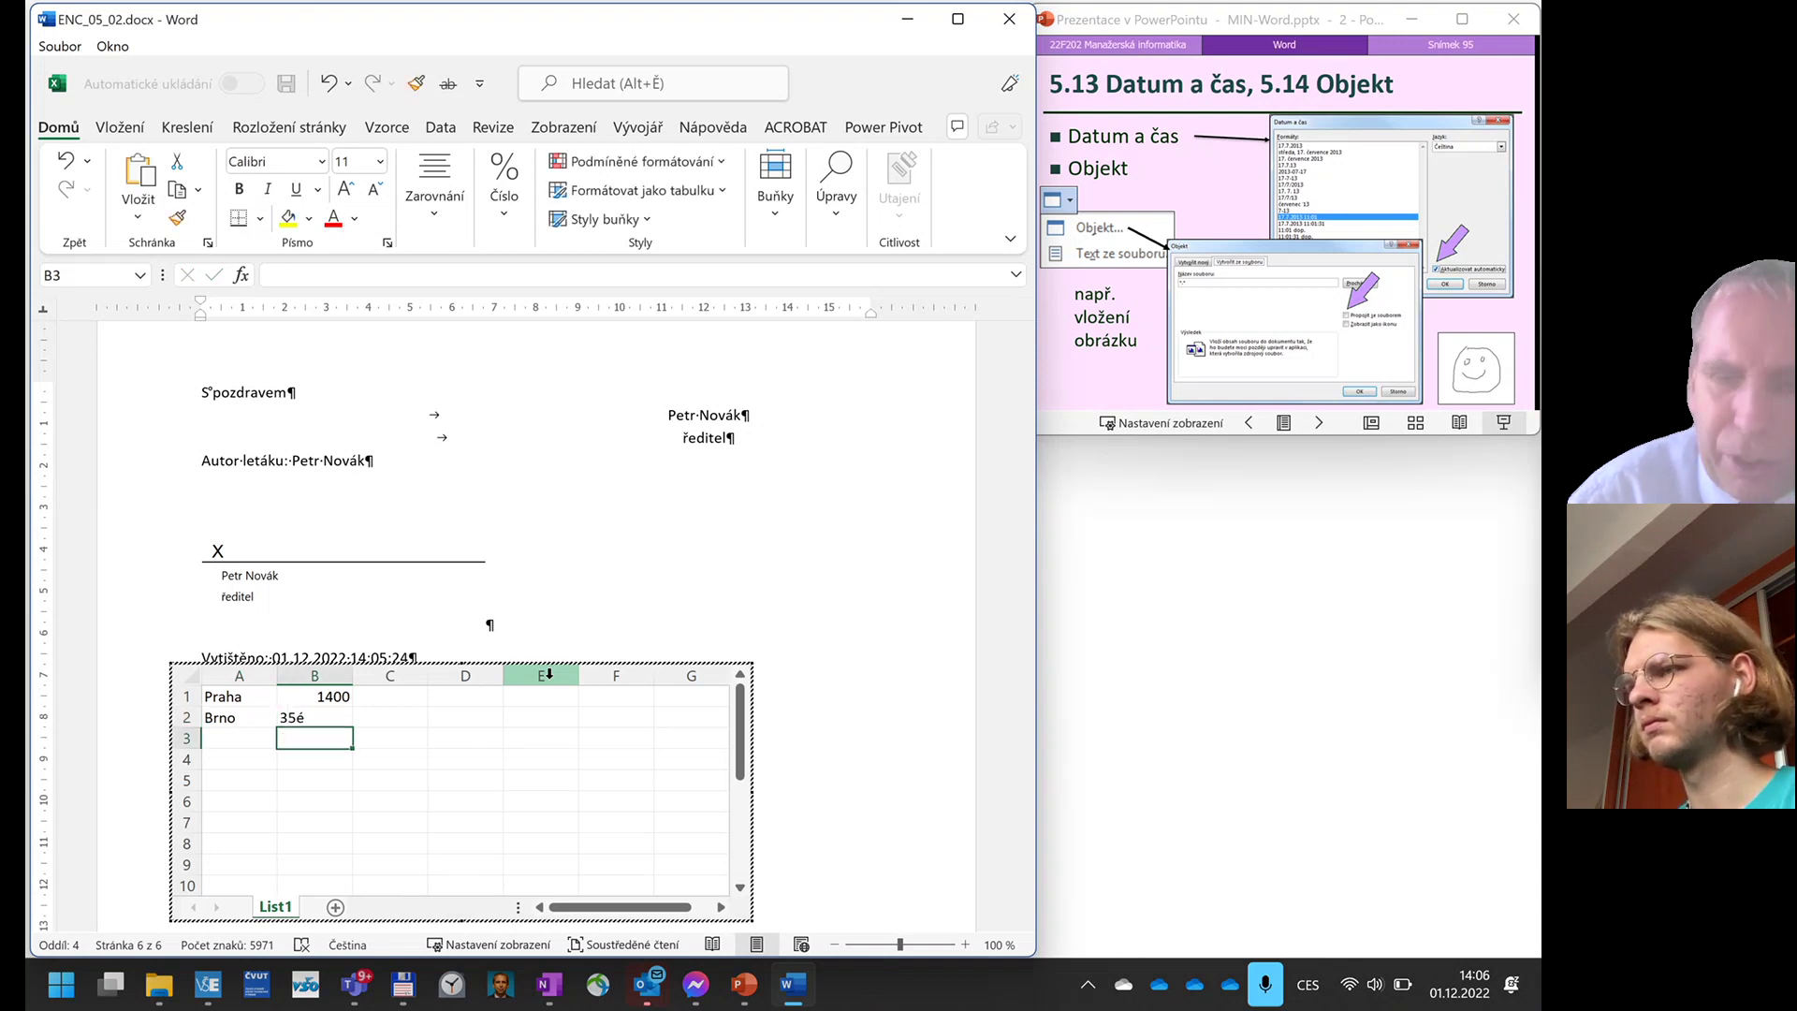
{"action": "key", "text": "Up"}
{"action": "type", "text": "3"}
{"action": "key", "text": "Return"}
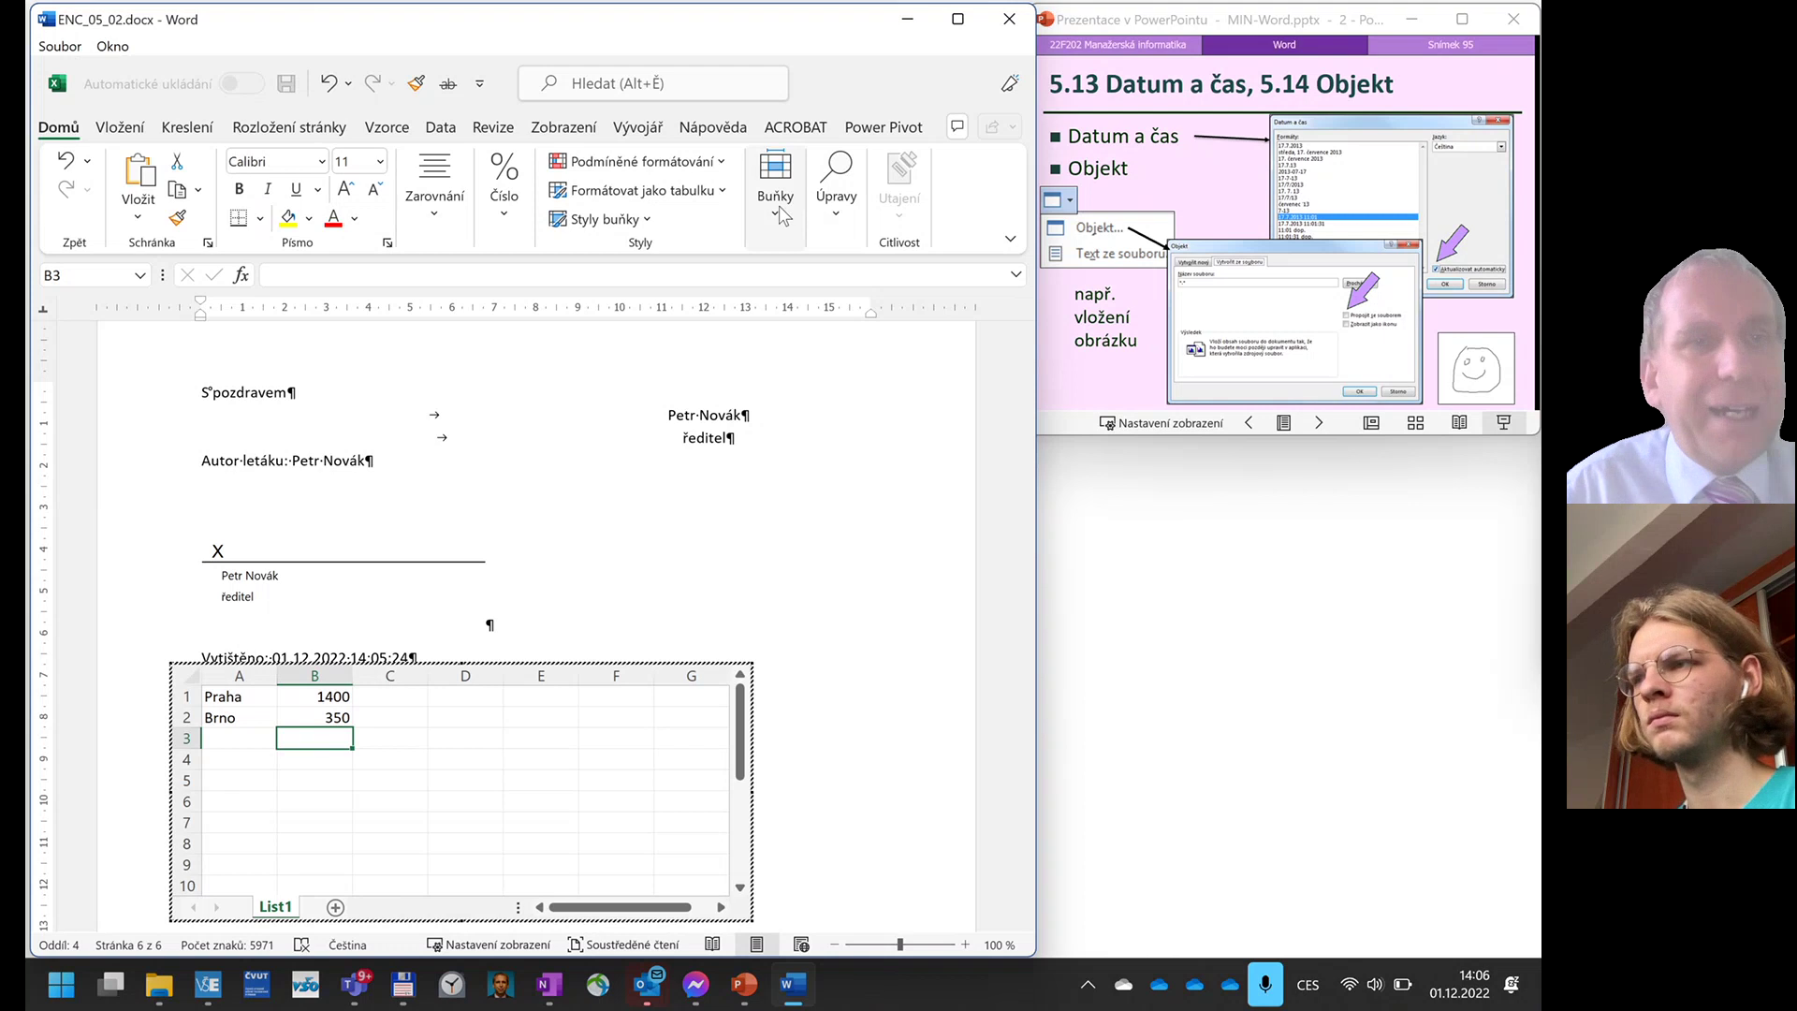
Total the values with AutoSum in B3 to get 1750.
{"action": "left_click", "coordinate": [843, 225]}
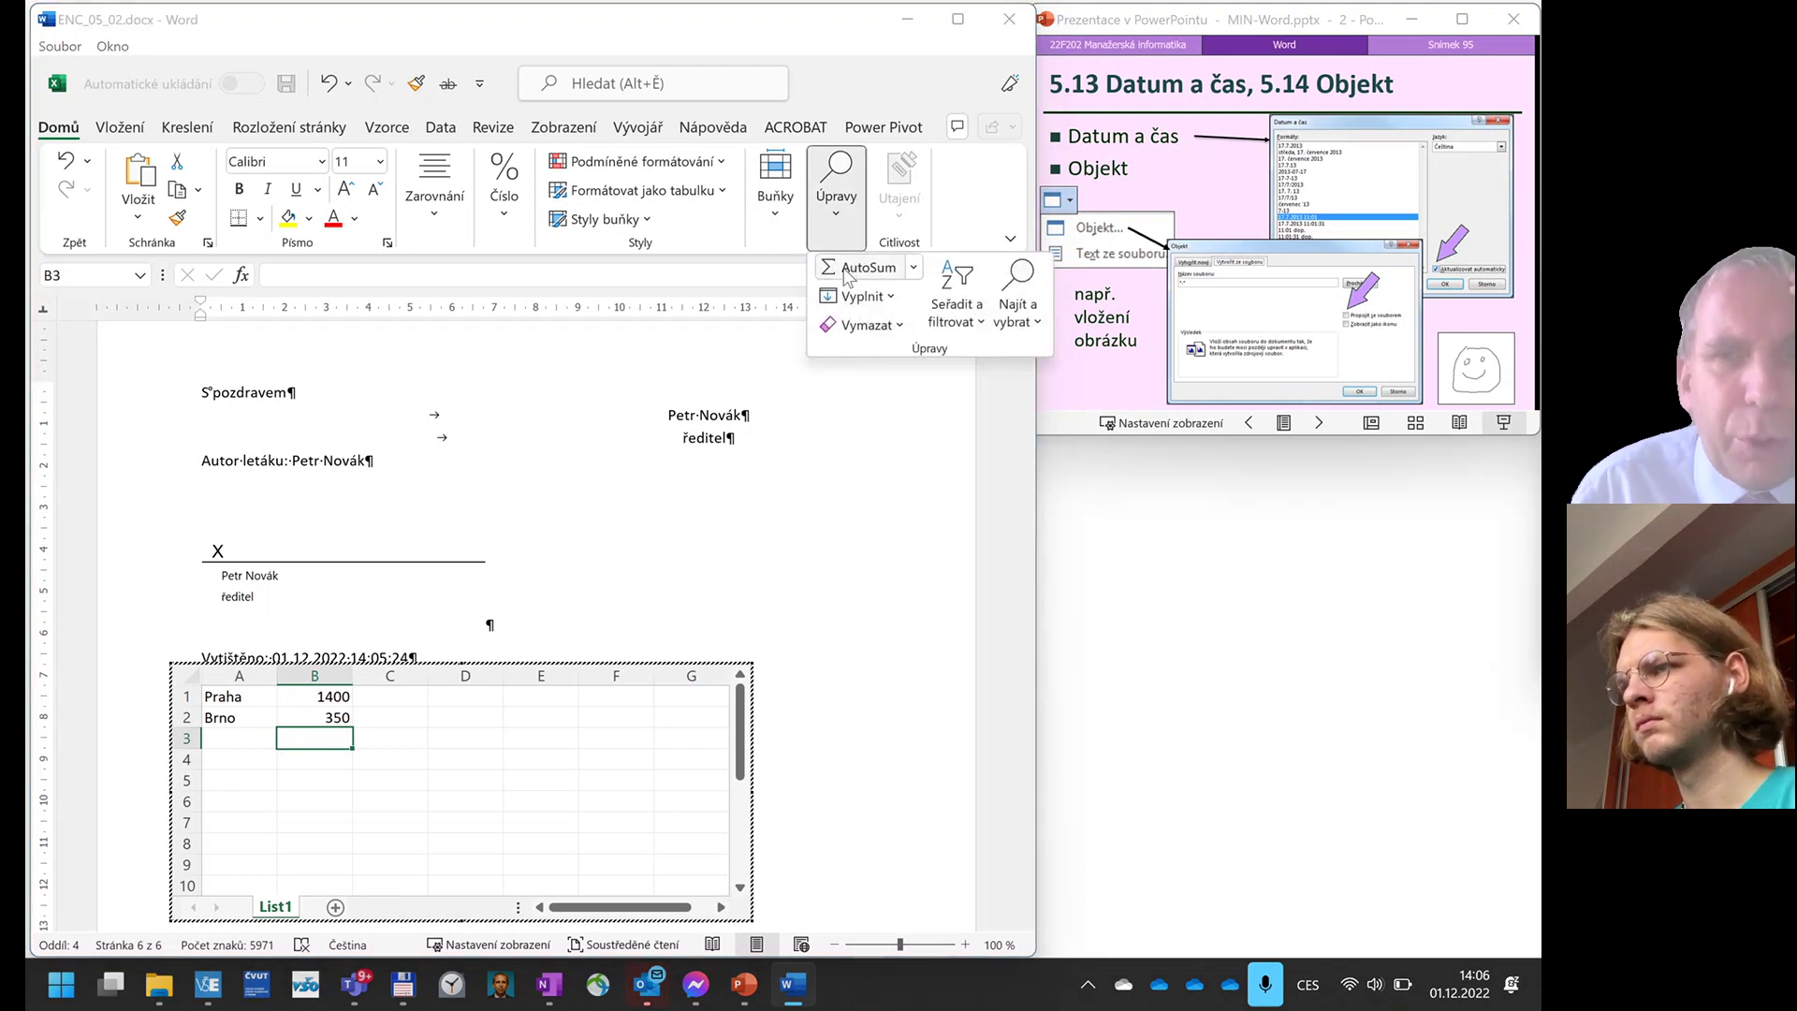
{"action": "left_click", "coordinate": [851, 269]}
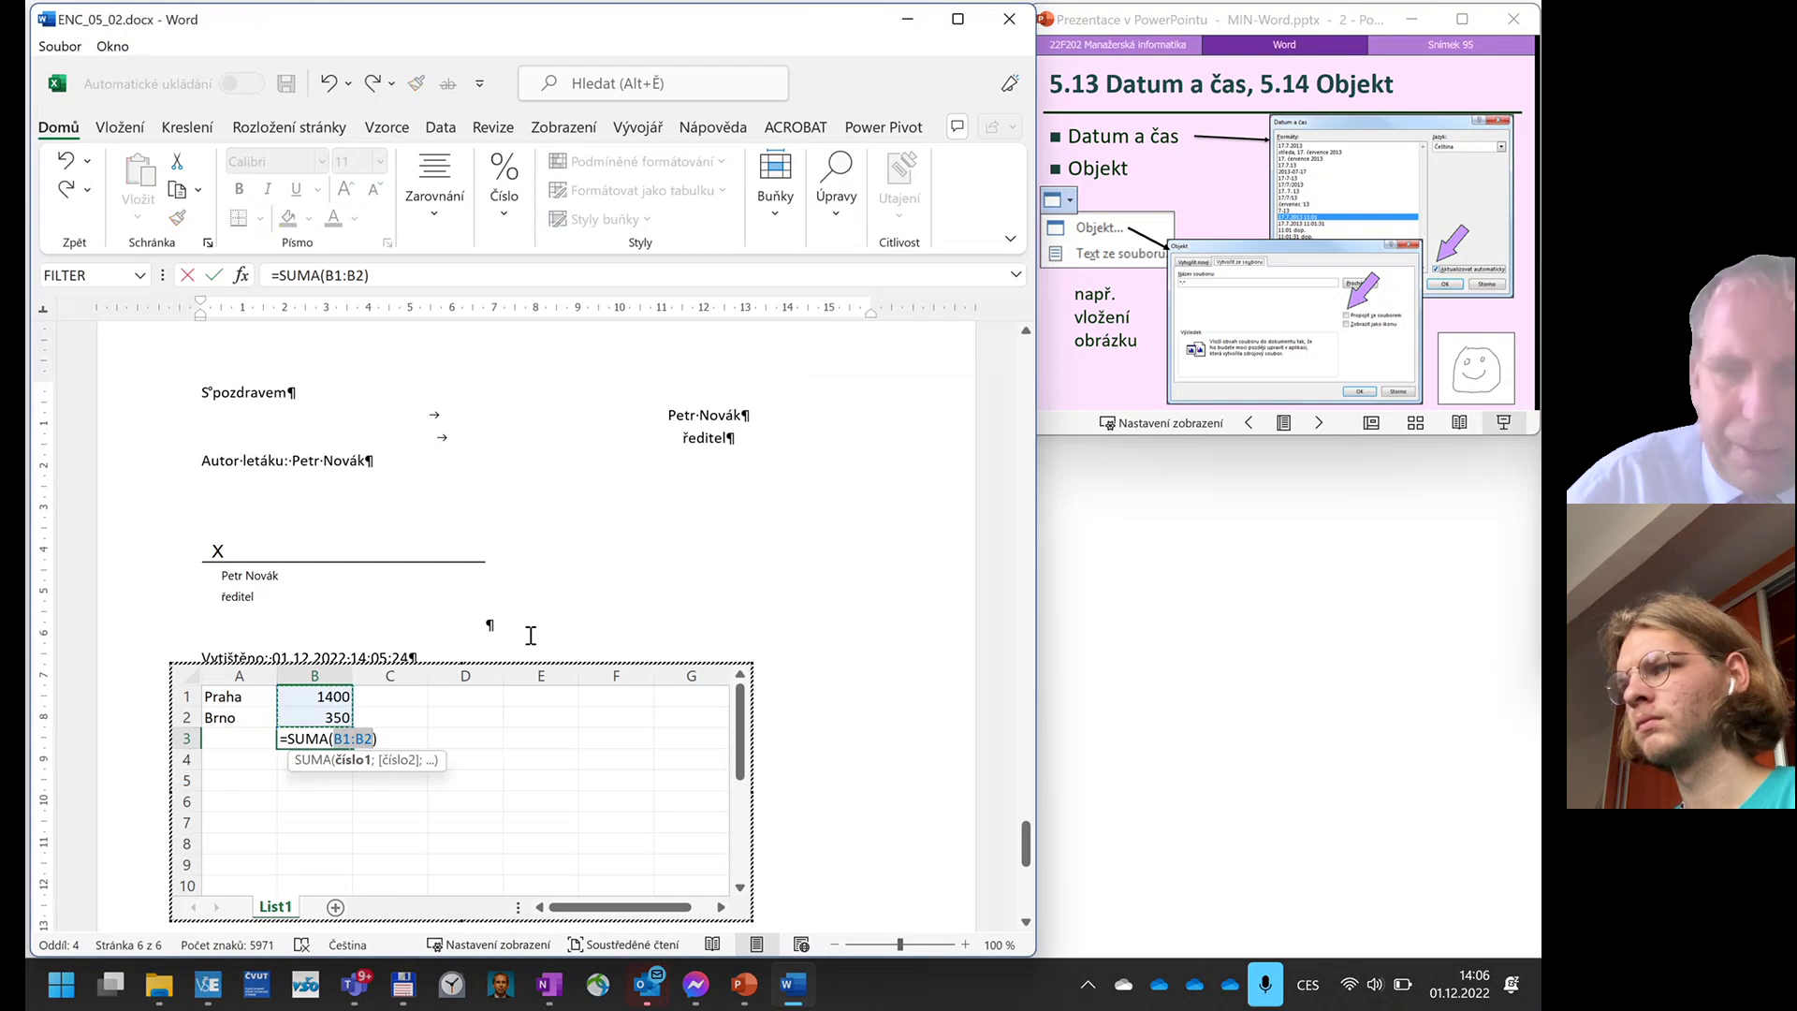
{"action": "key", "text": "Return"}
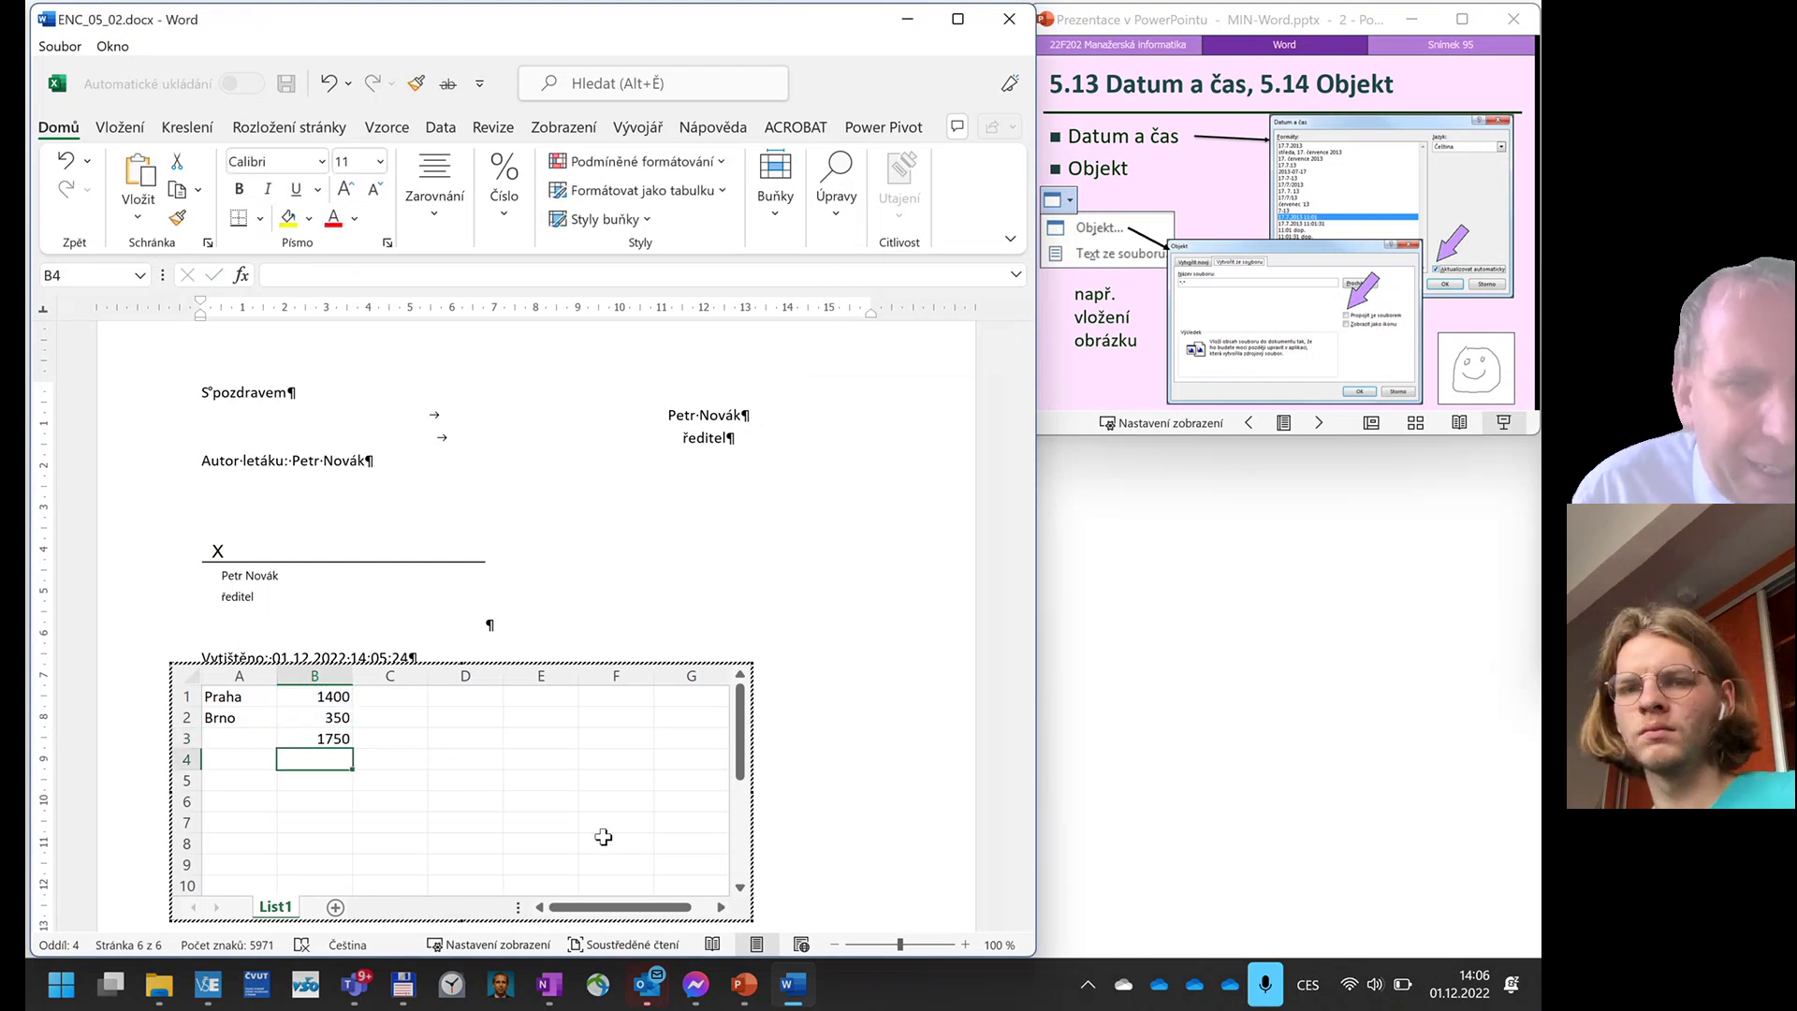
{"action": "scroll", "coordinate": [838, 639], "scroll_direction": "down", "scroll_amount": 2}
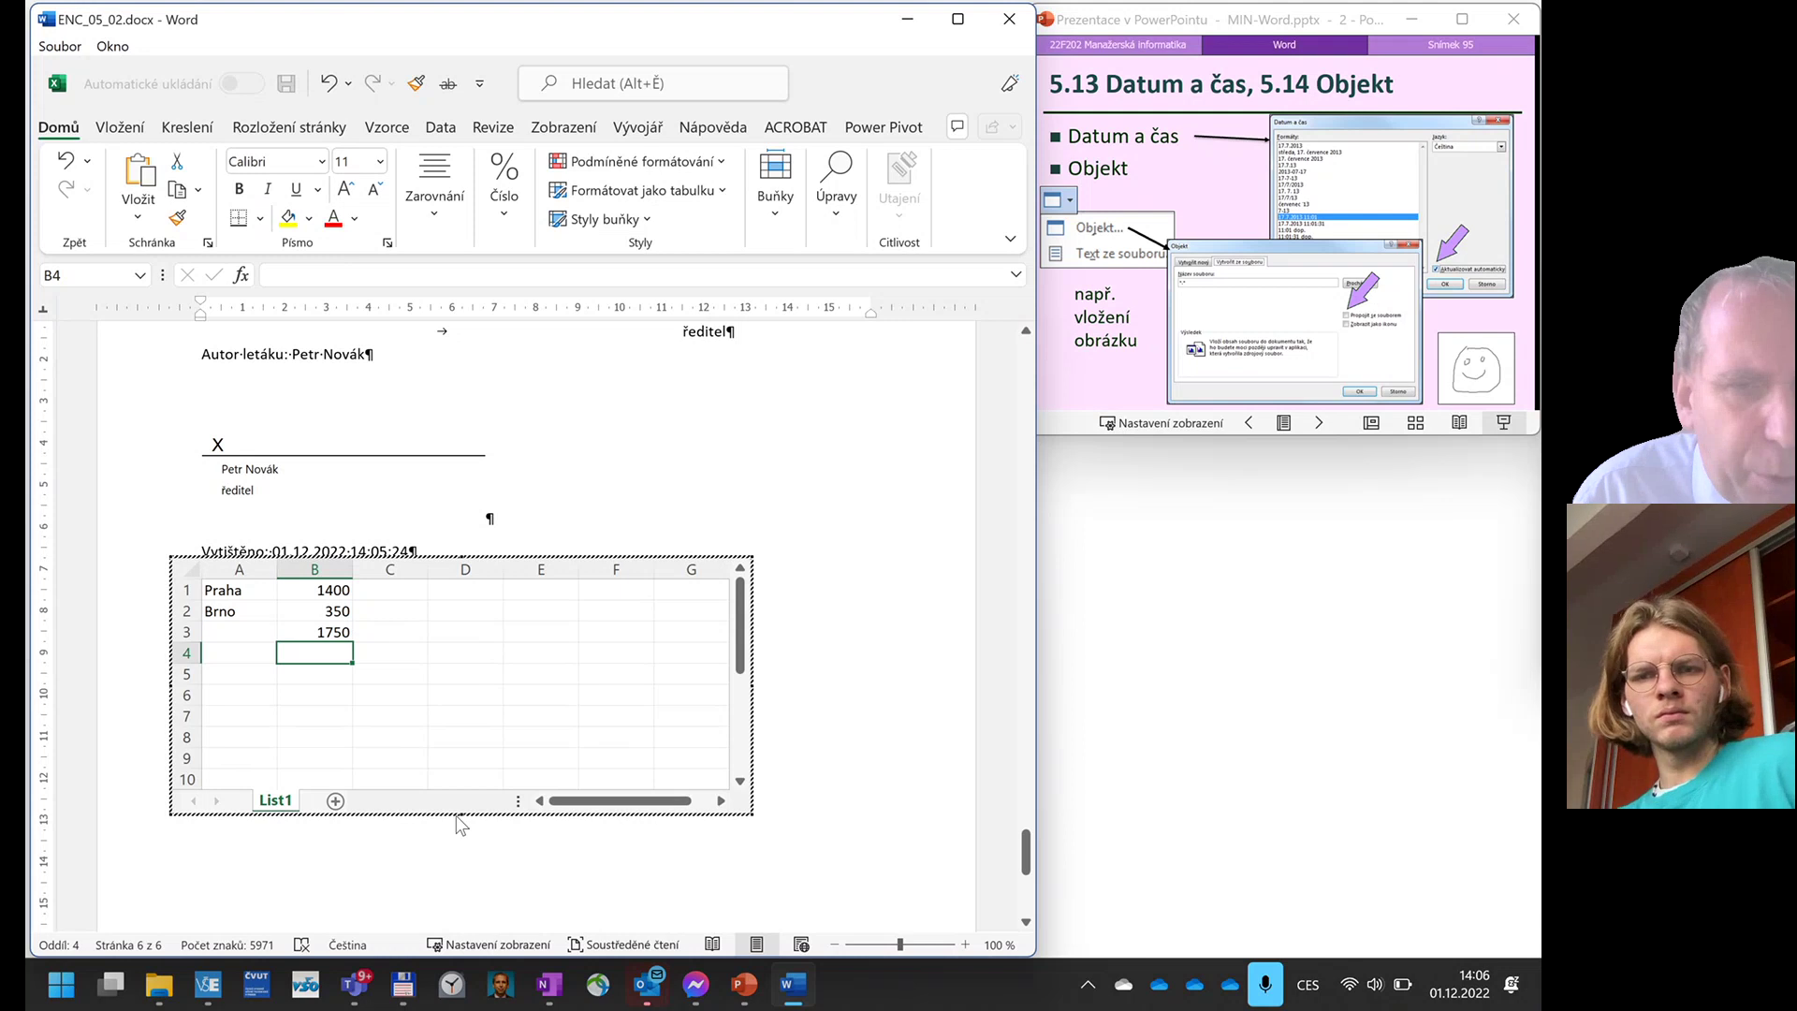
Crop the embedded sheet's height and width to show only the Praha and Brno rows.
{"action": "left_click_drag", "start_coordinate": [462, 815], "coordinate": [459, 649]}
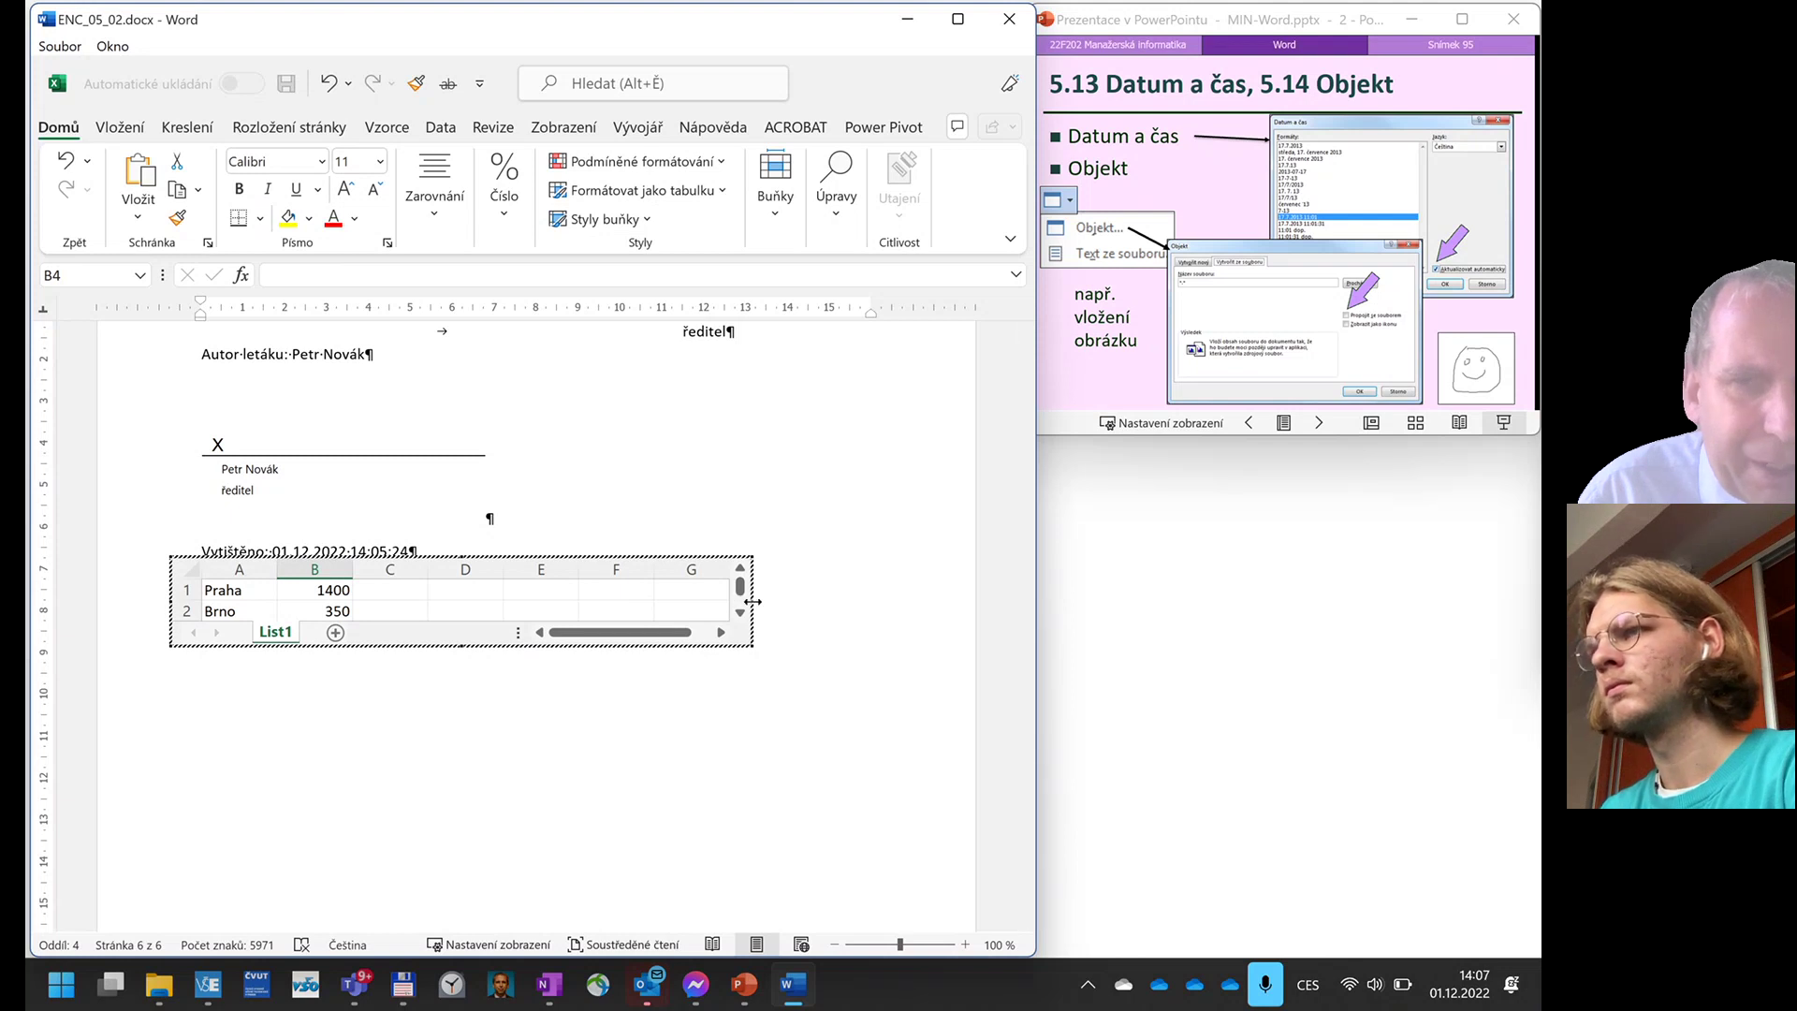
{"action": "left_click_drag", "start_coordinate": [753, 601], "coordinate": [403, 616]}
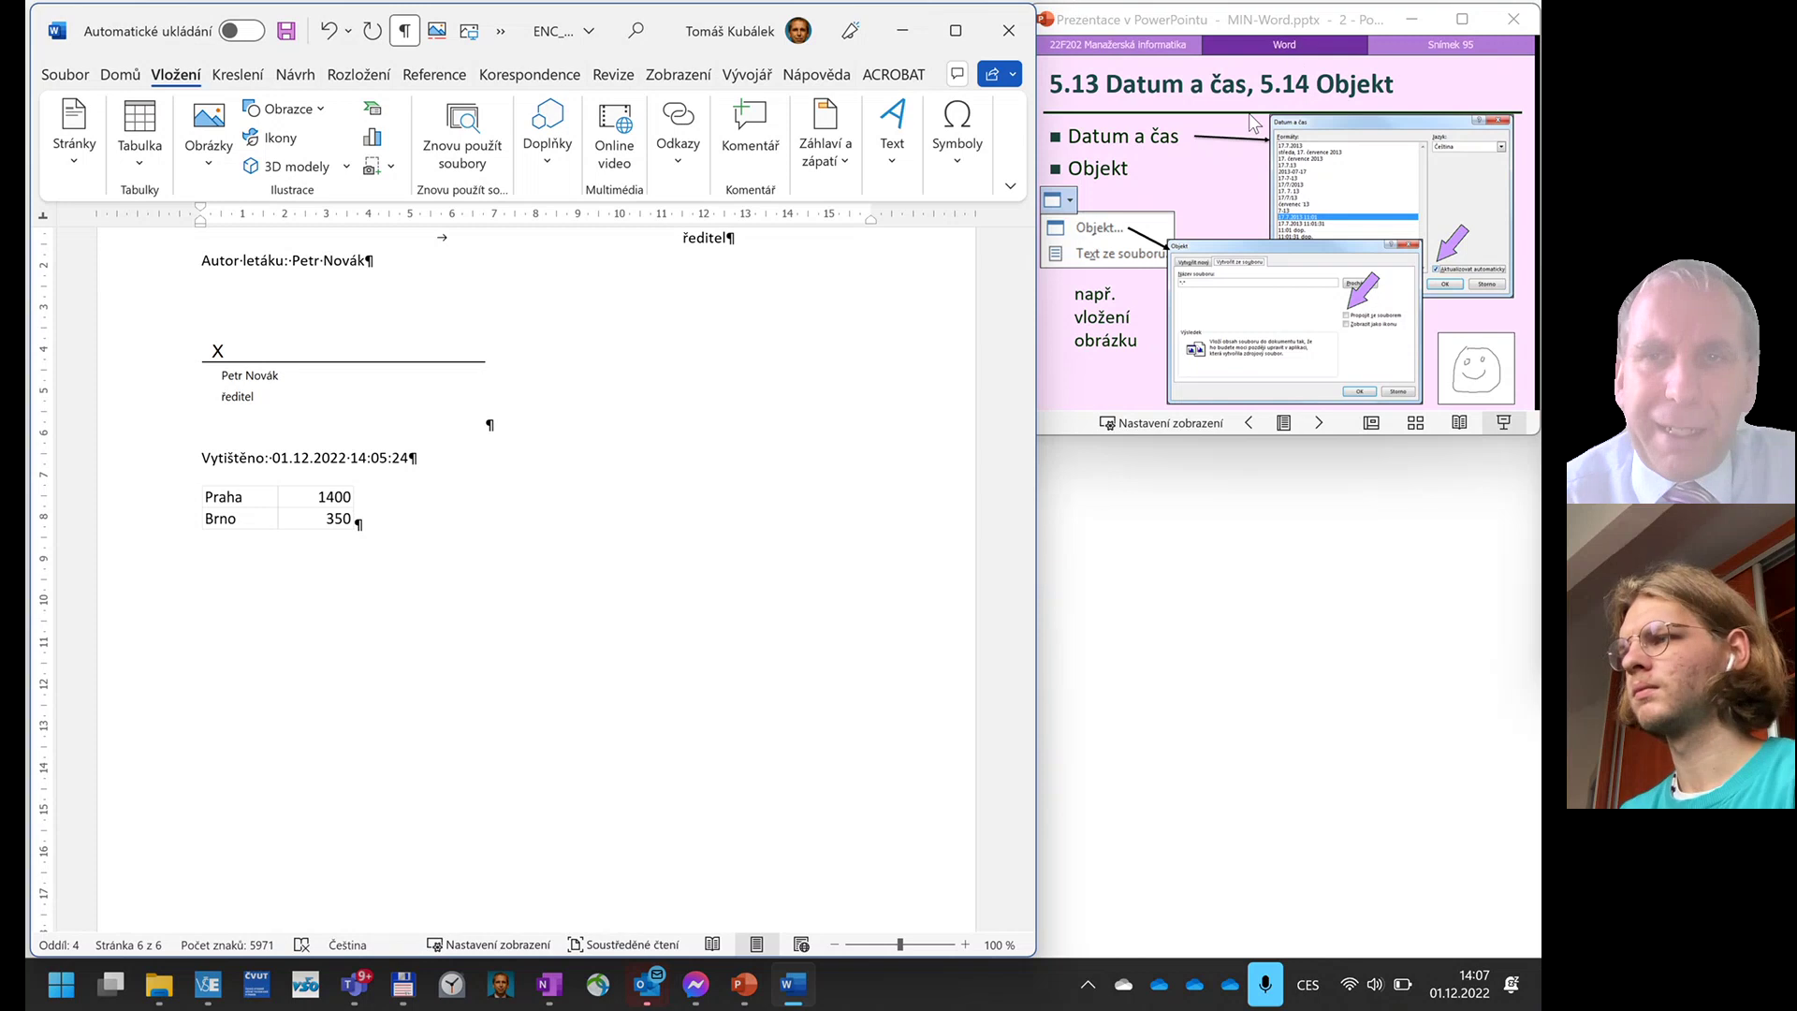
{"action": "left_click", "coordinate": [1247, 148]}
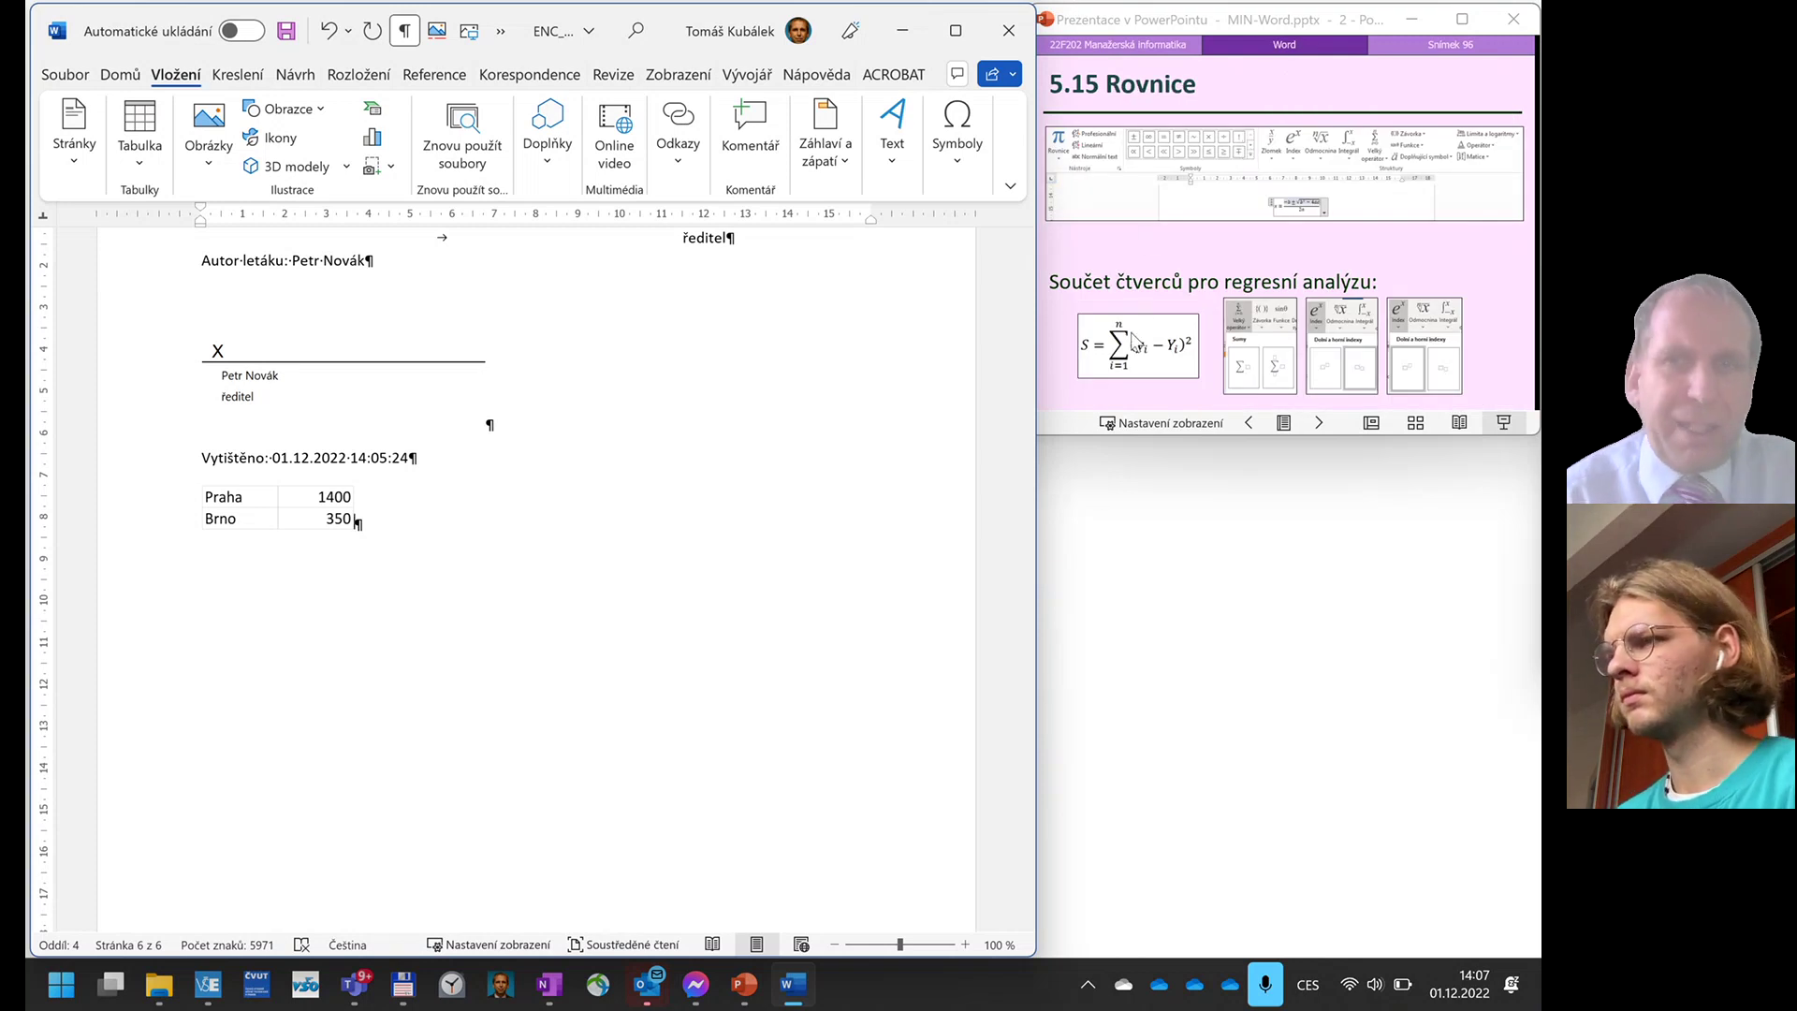
Insert the predefined quadratic formula equation on a new line below the table.
{"action": "left_click", "coordinate": [1105, 313]}
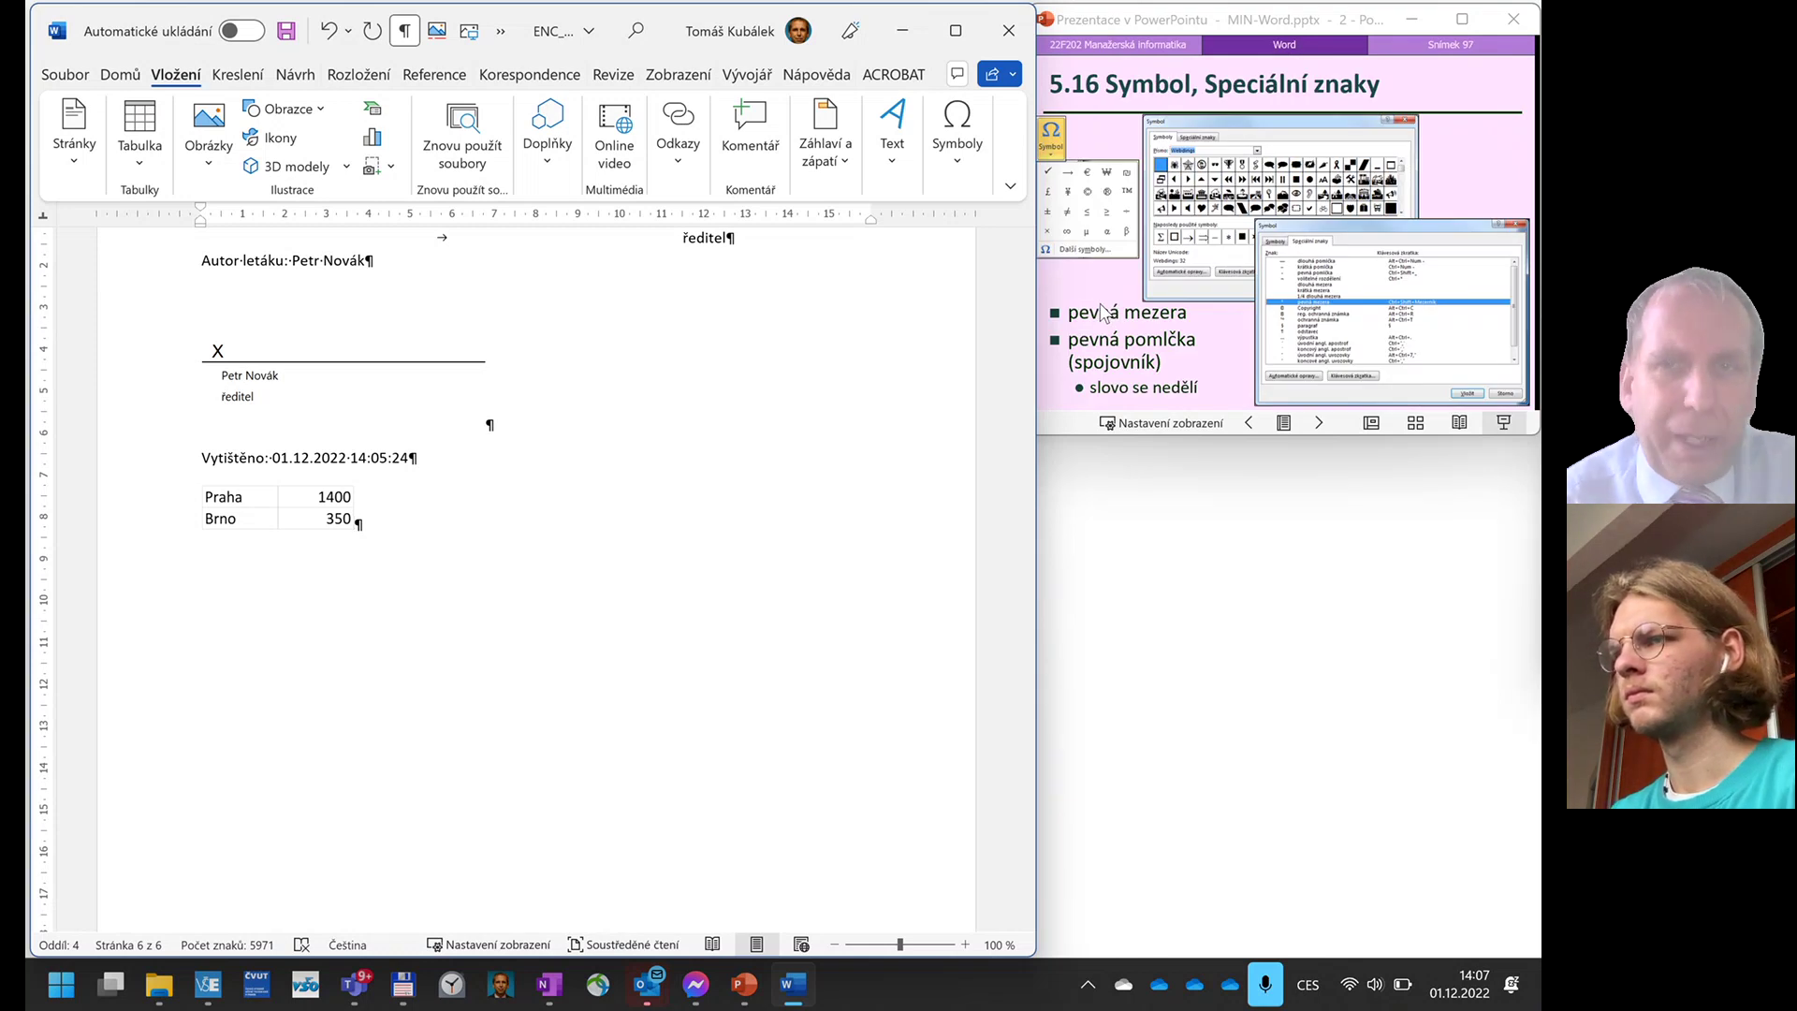
{"action": "scroll", "coordinate": [1104, 313], "scroll_direction": "up", "scroll_amount": 1}
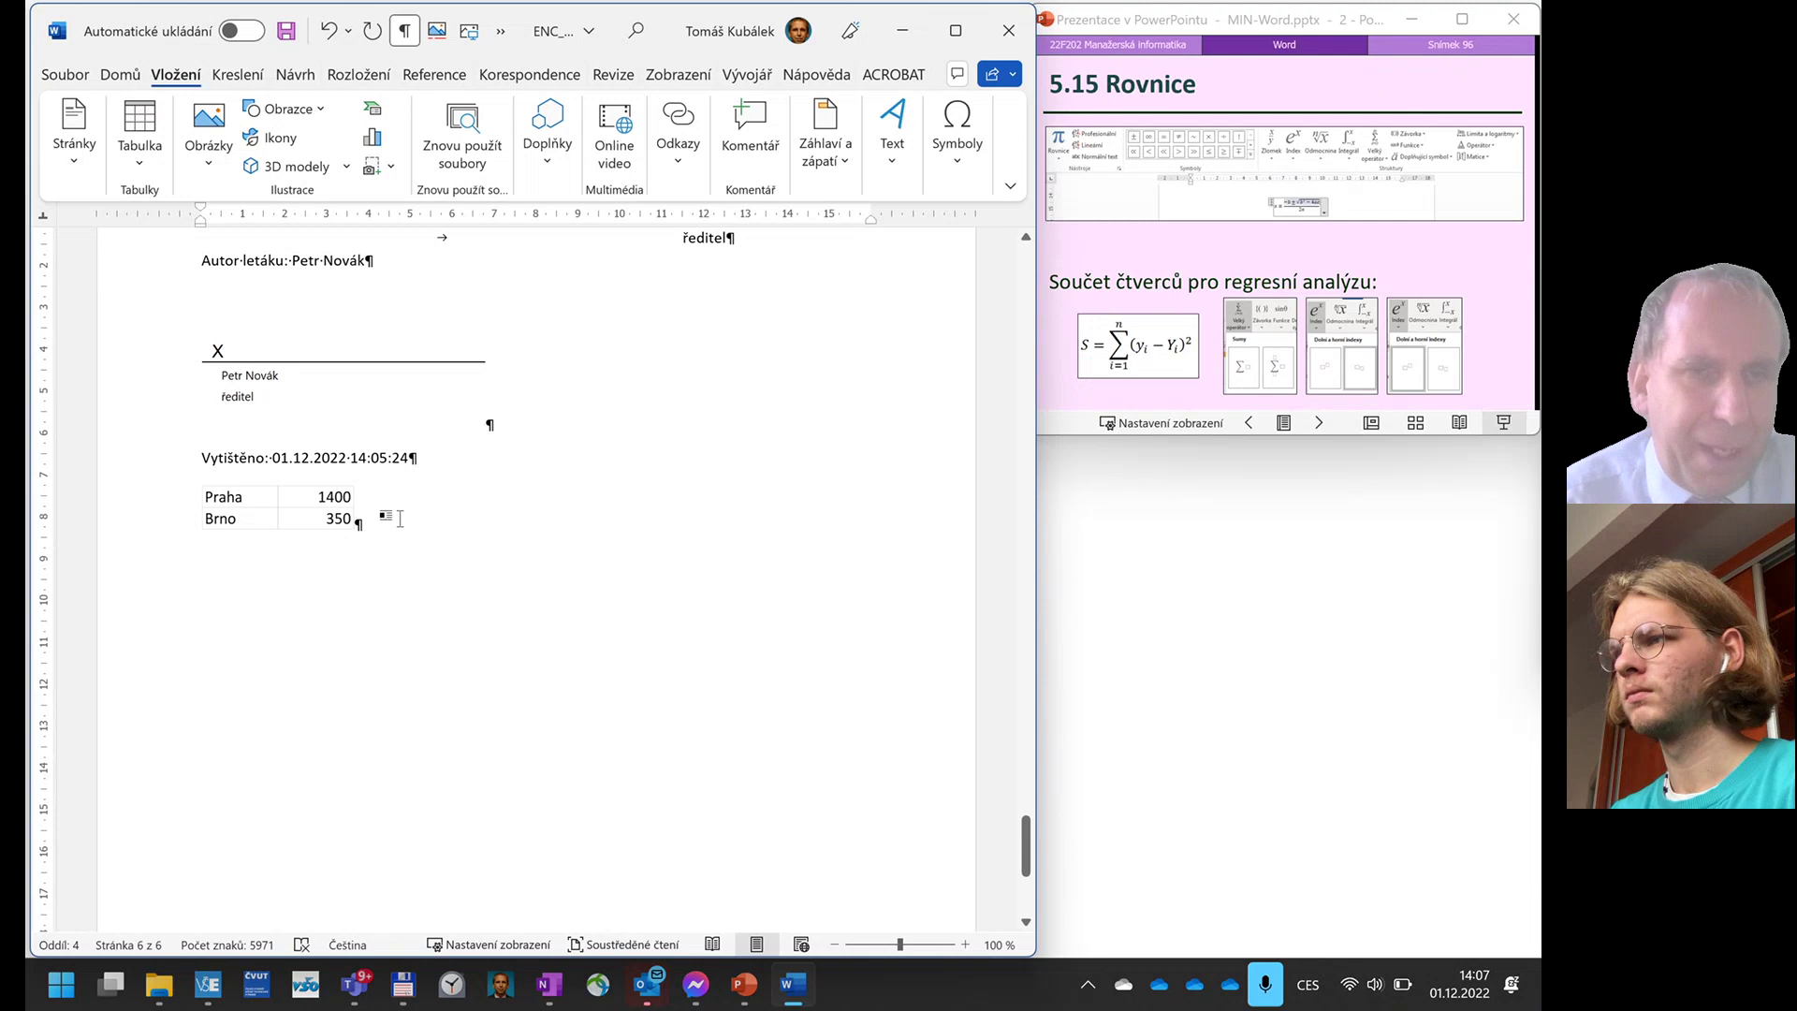
{"action": "double_click", "coordinate": [204, 556]}
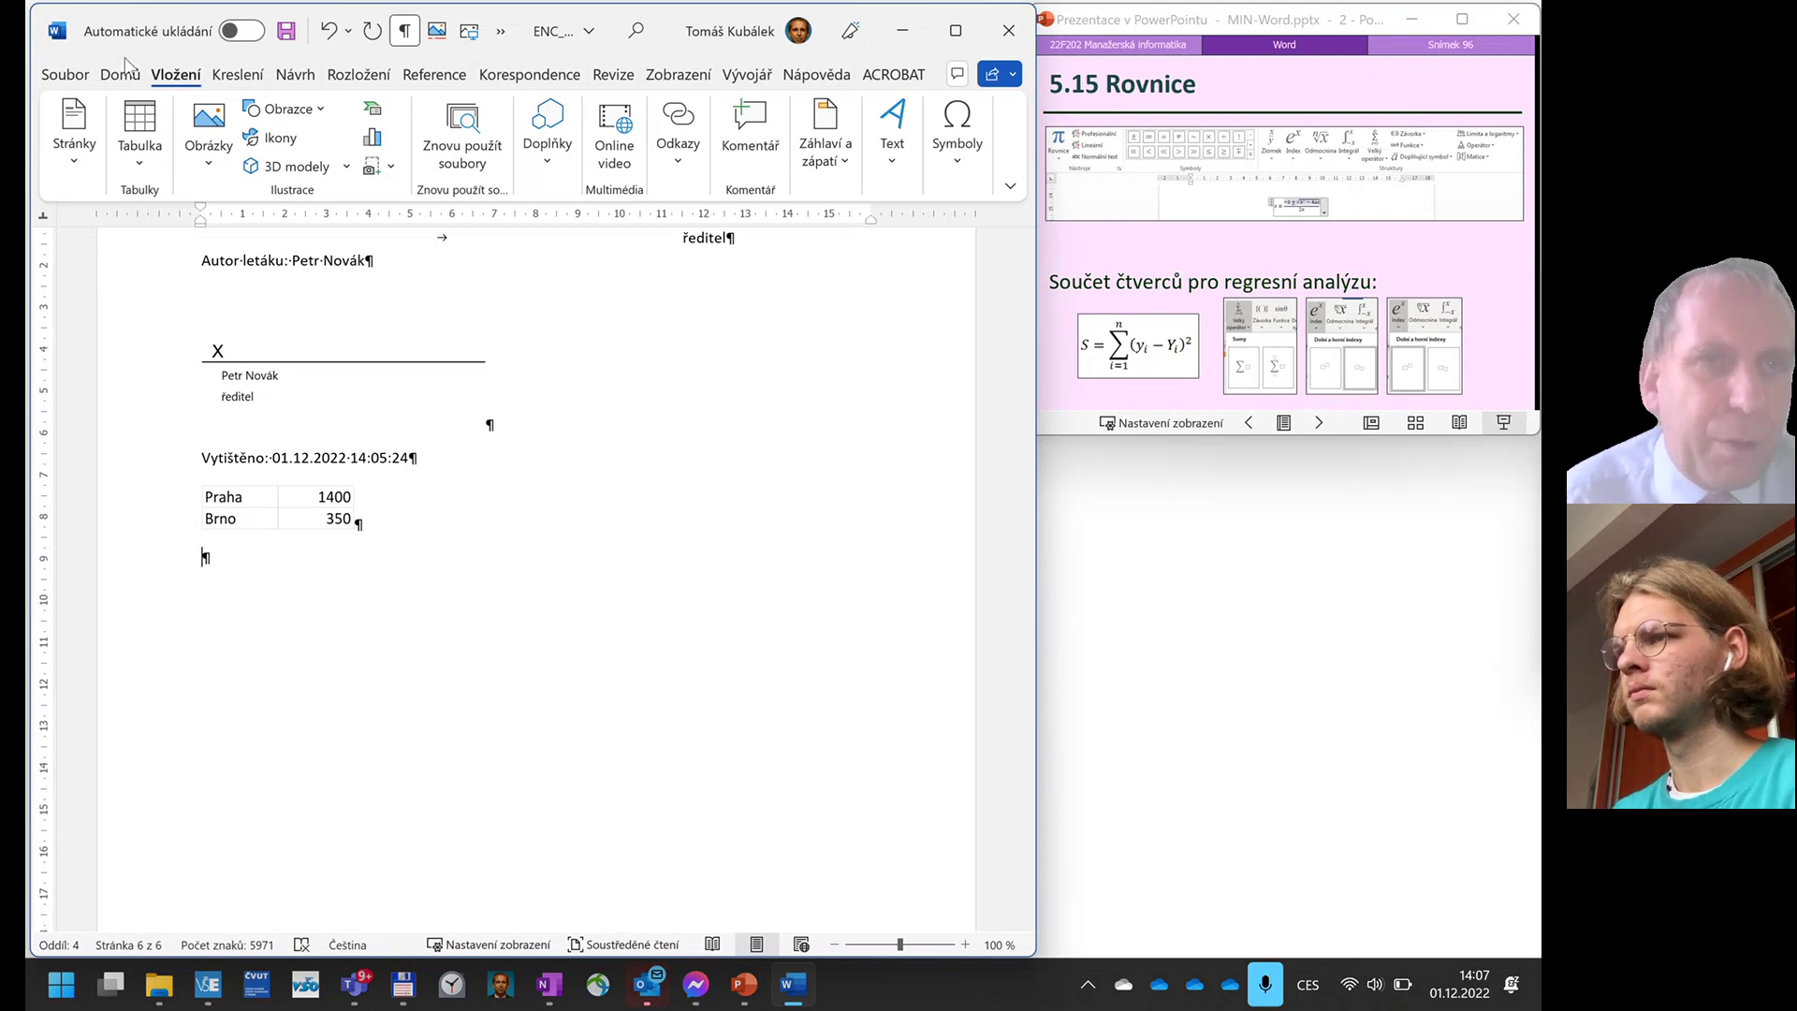
{"action": "left_click", "coordinate": [960, 178]}
{"action": "left_click", "coordinate": [971, 234]}
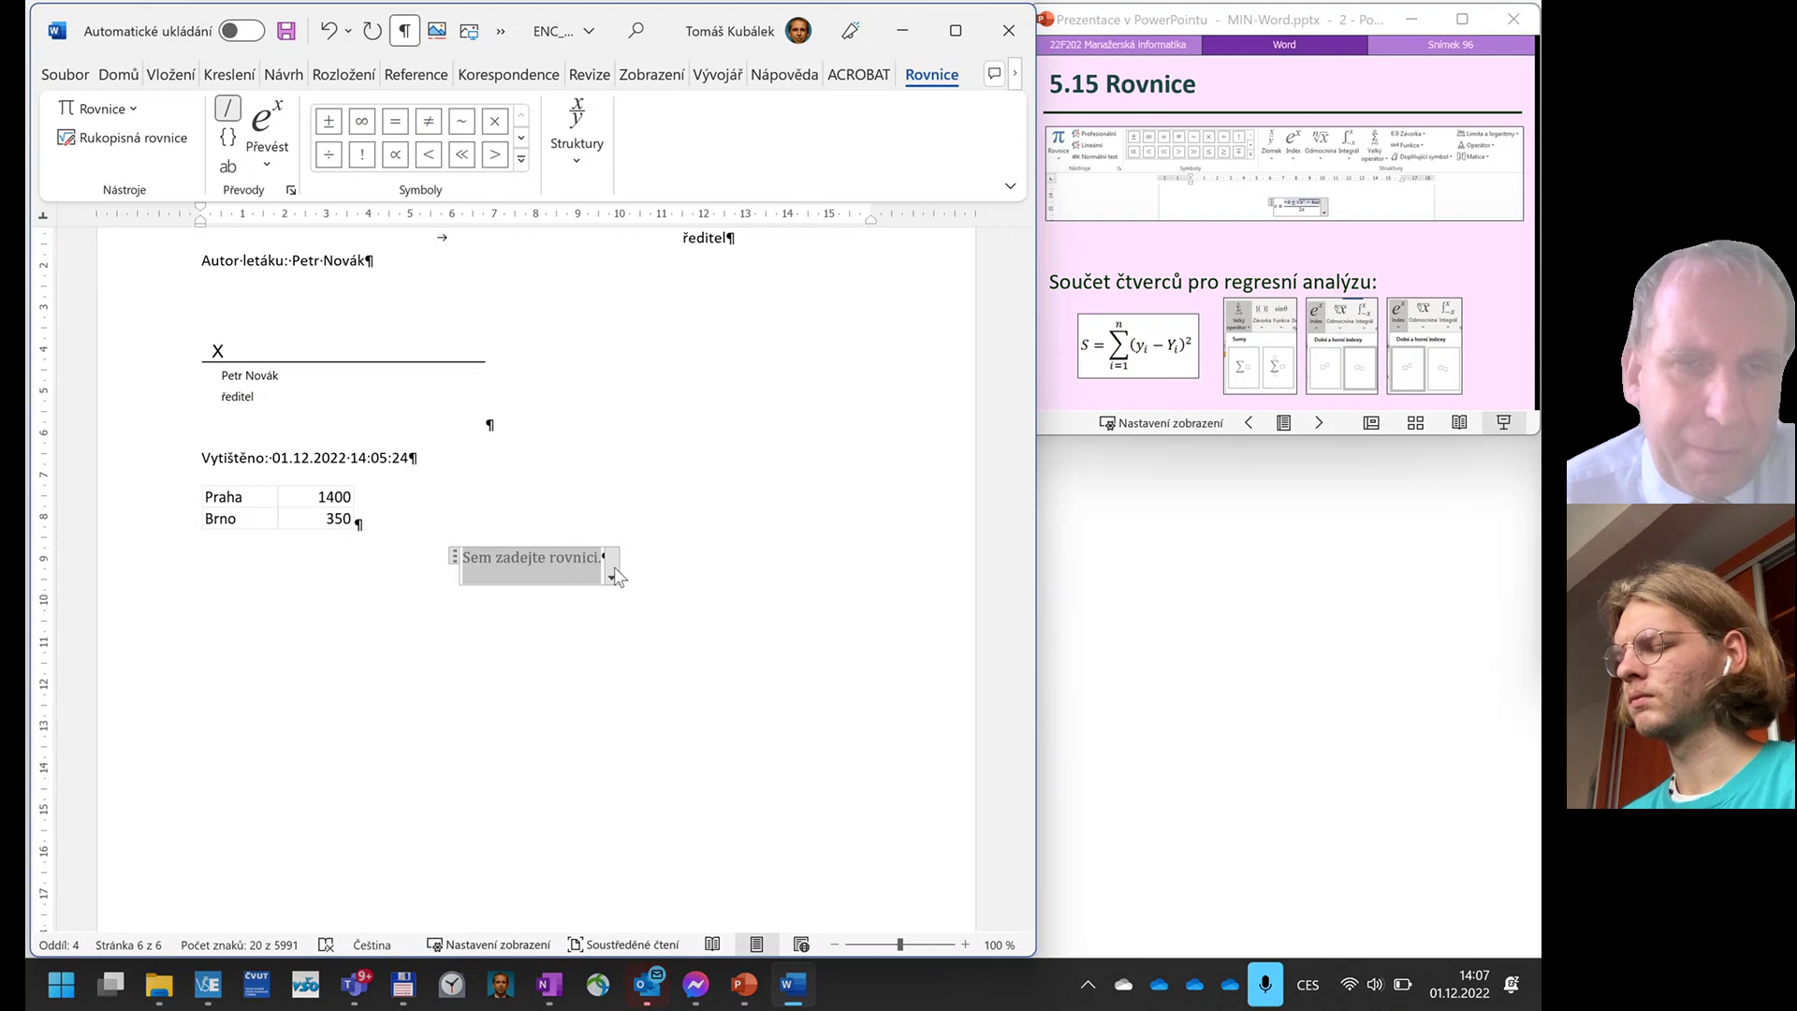
{"action": "key", "text": "Delete"}
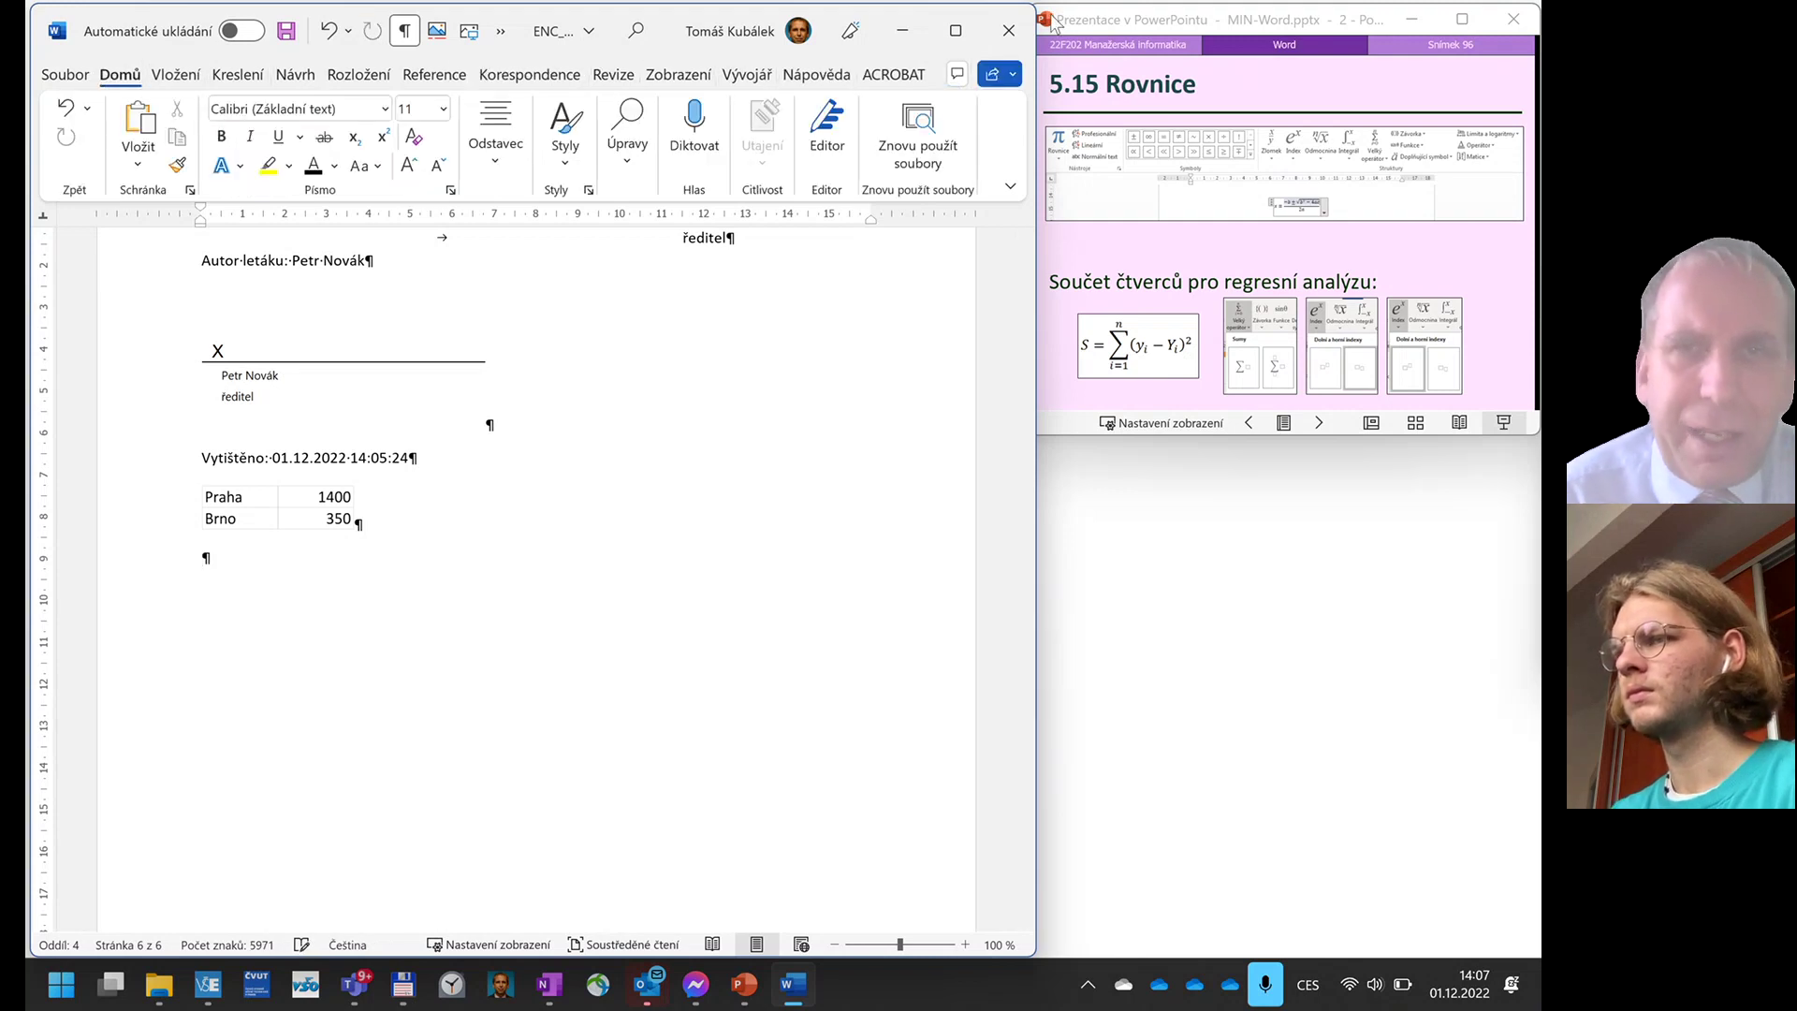
{"action": "left_click", "coordinate": [176, 74]}
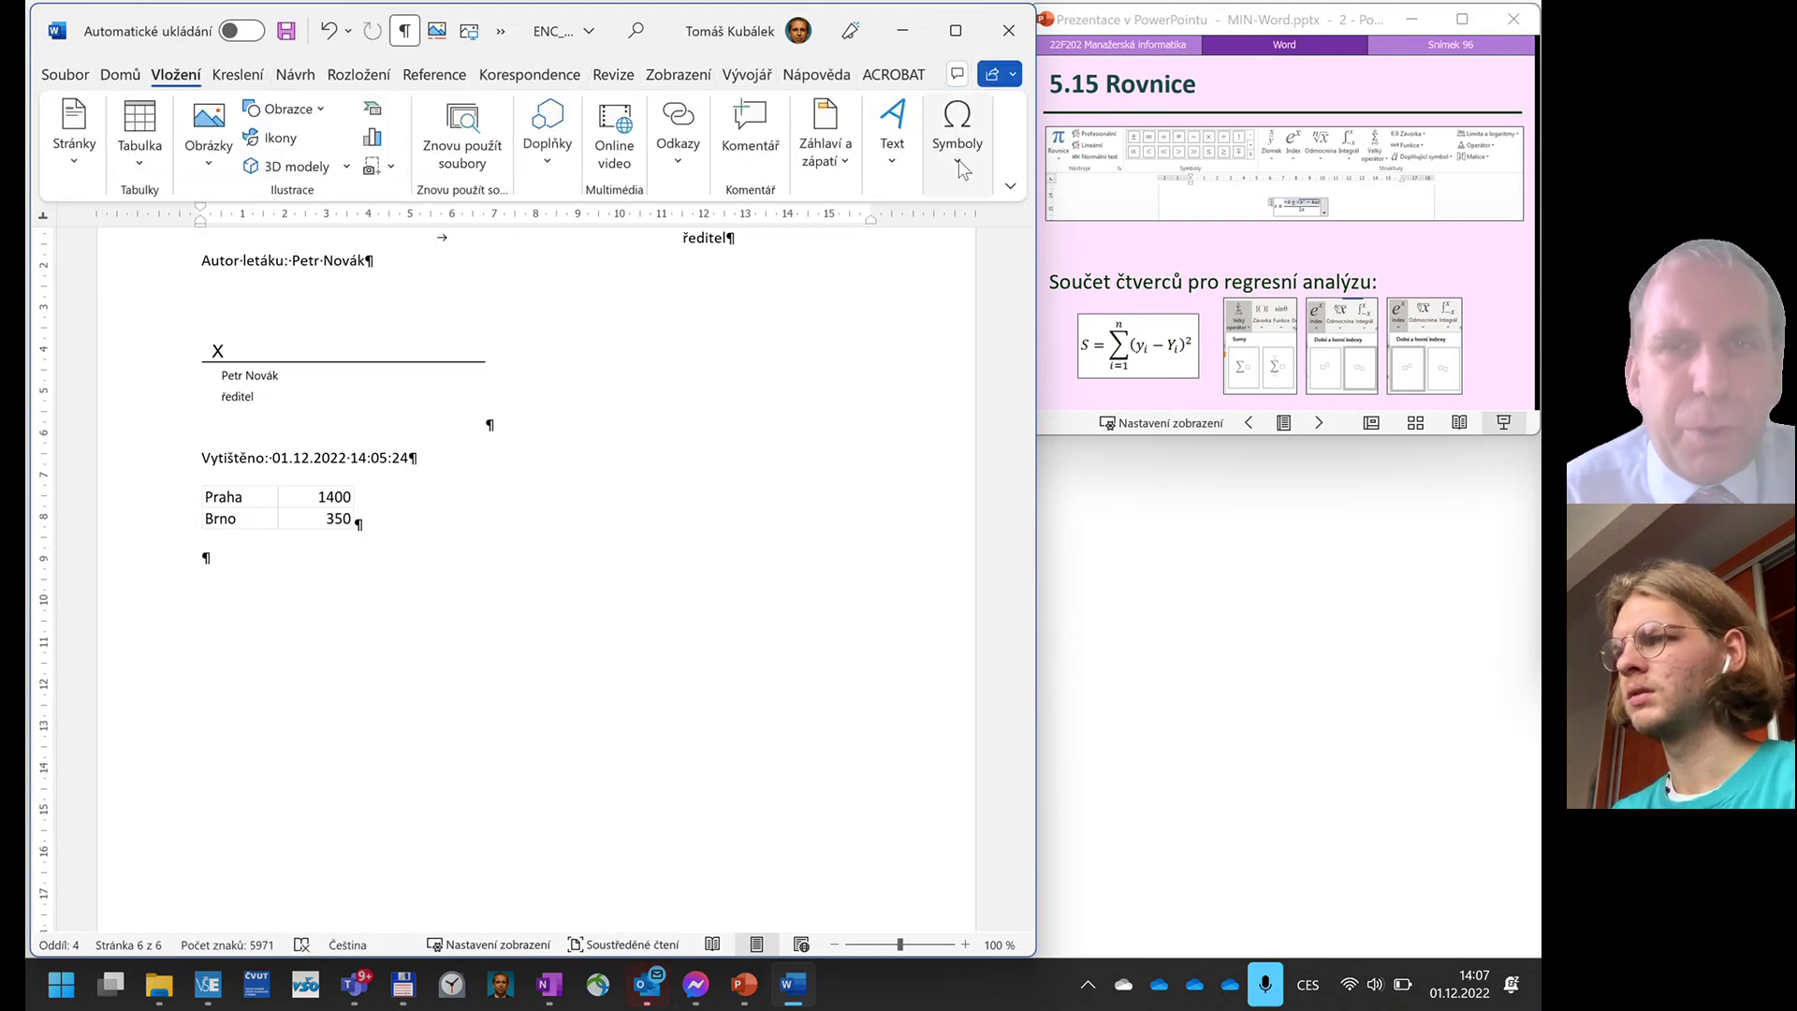
{"action": "left_click", "coordinate": [955, 168]}
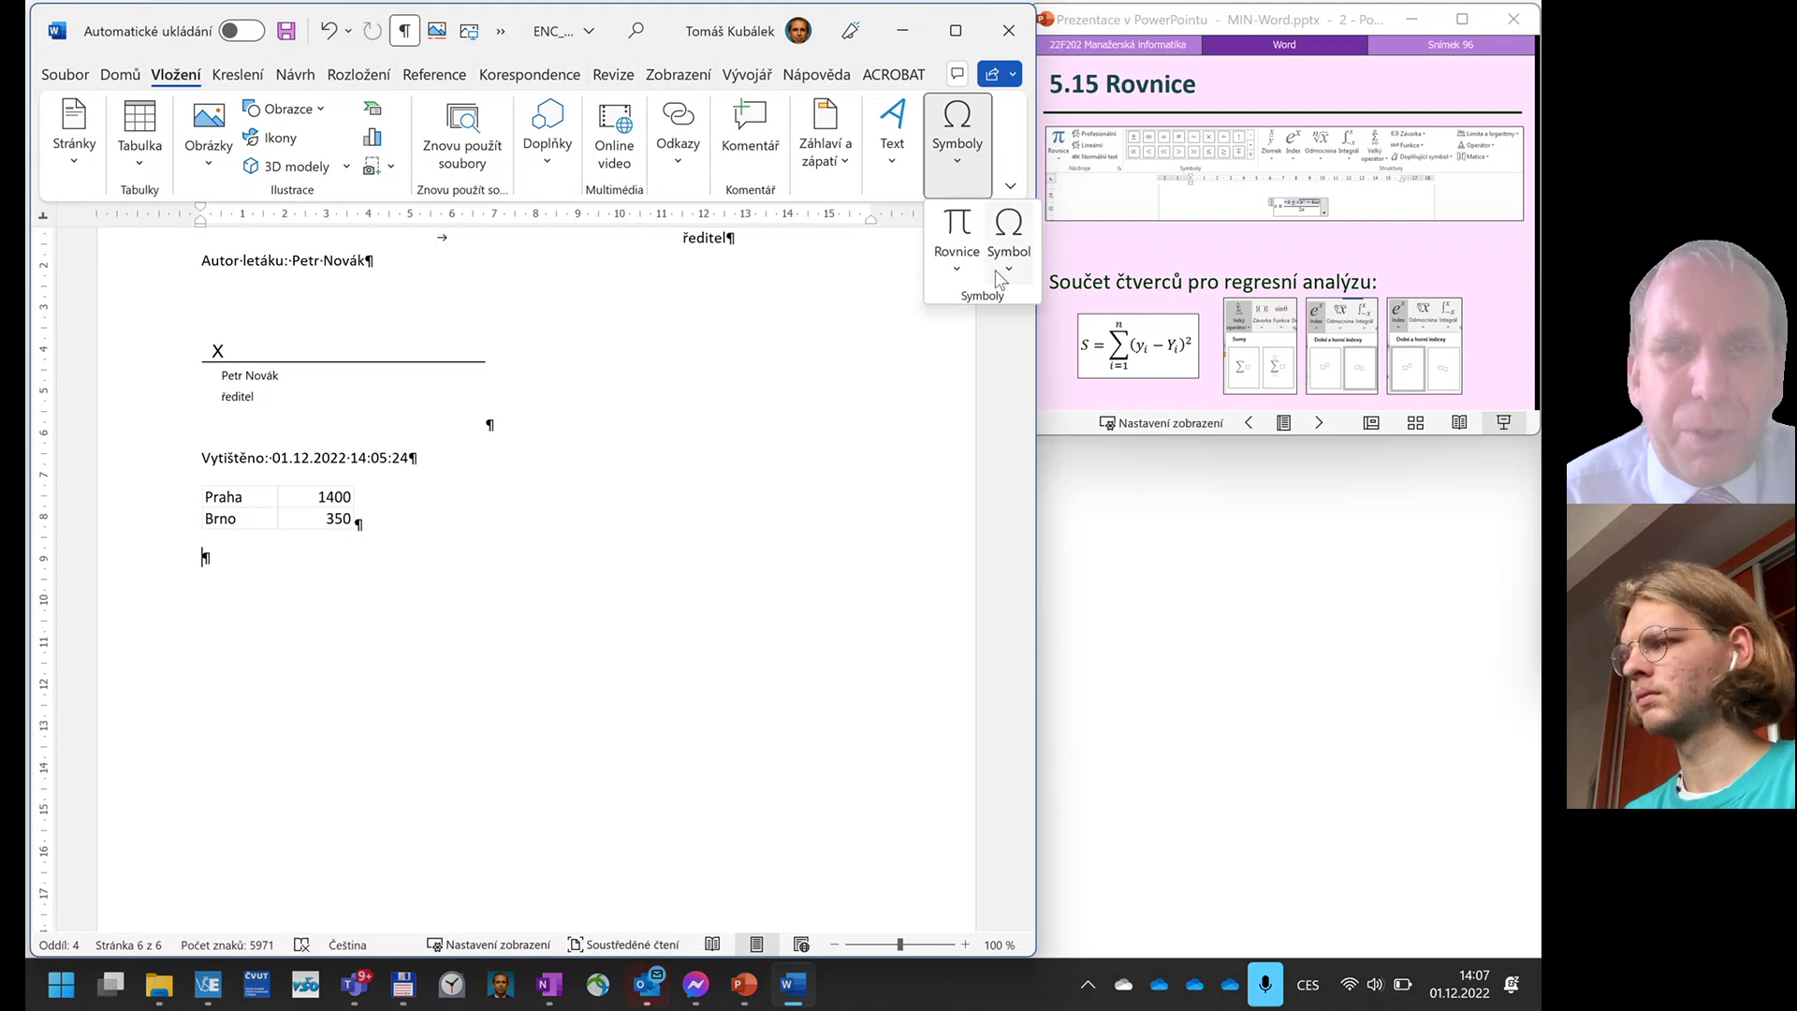
{"action": "left_click", "coordinate": [956, 271]}
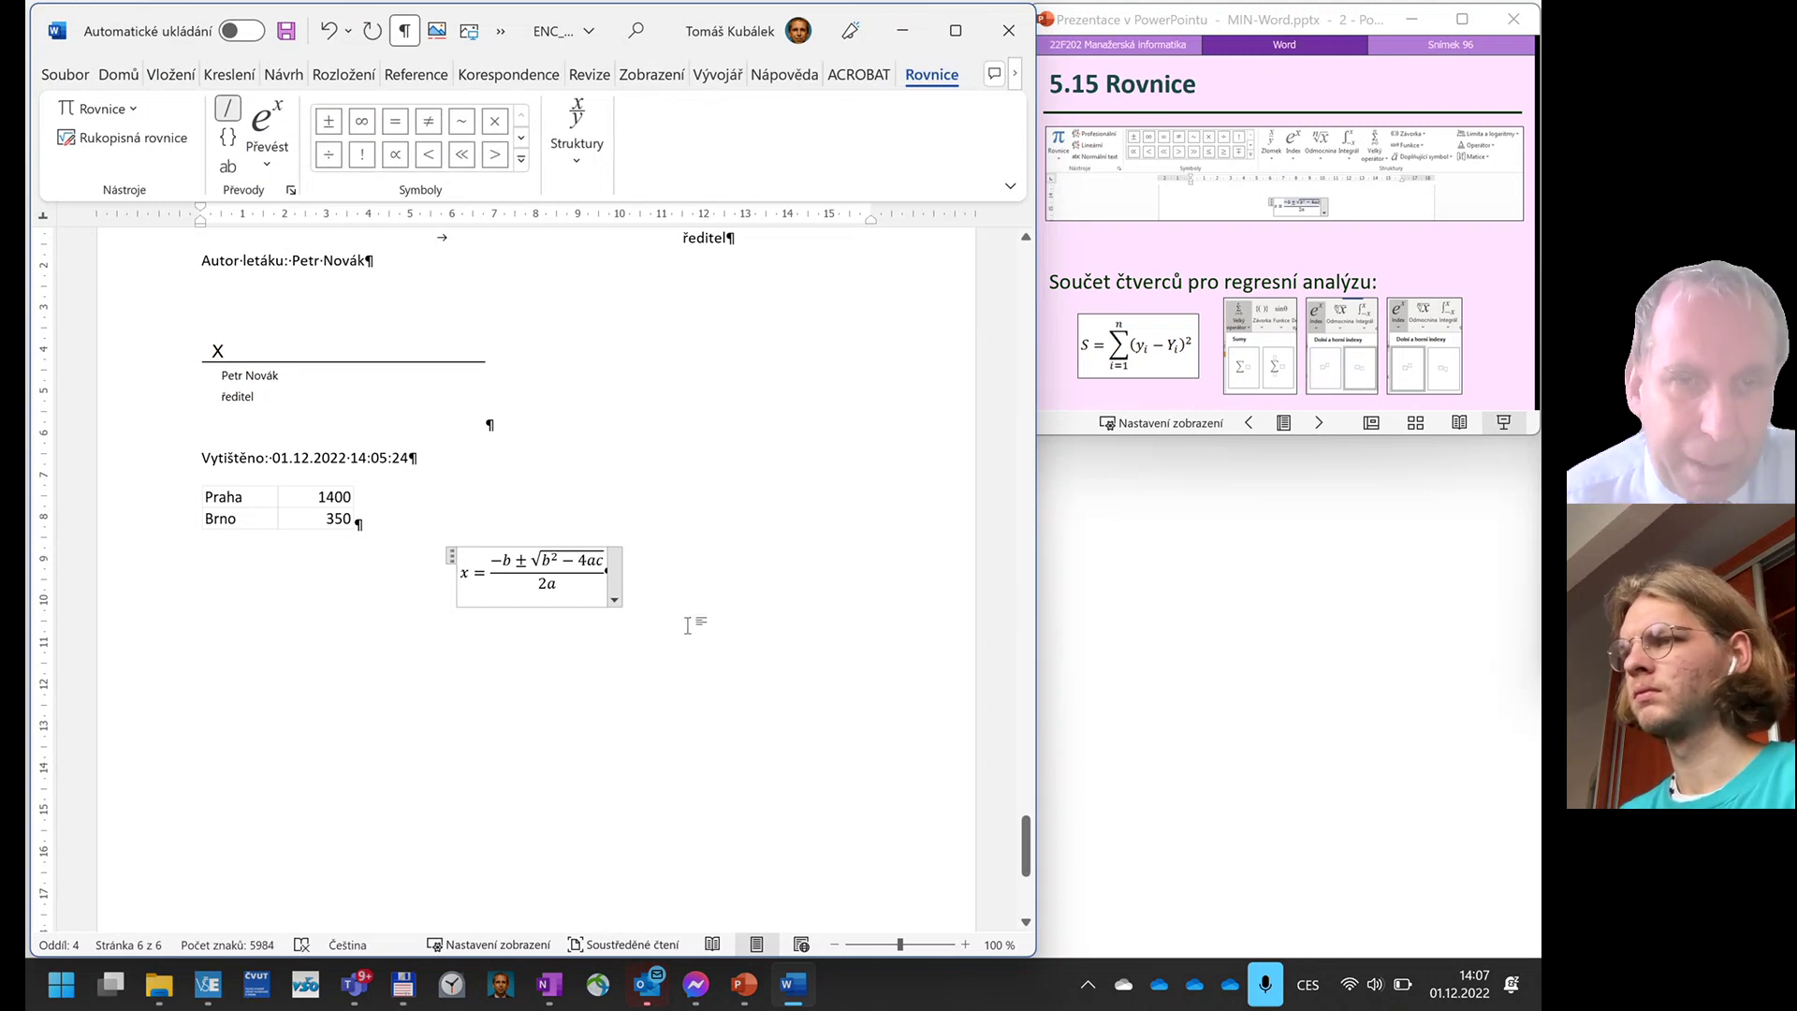
{"action": "left_click", "coordinate": [651, 607]}
Add a new equation 'S =' followed by a summation with limits i=1 to n.
{"action": "double_click", "coordinate": [202, 613]}
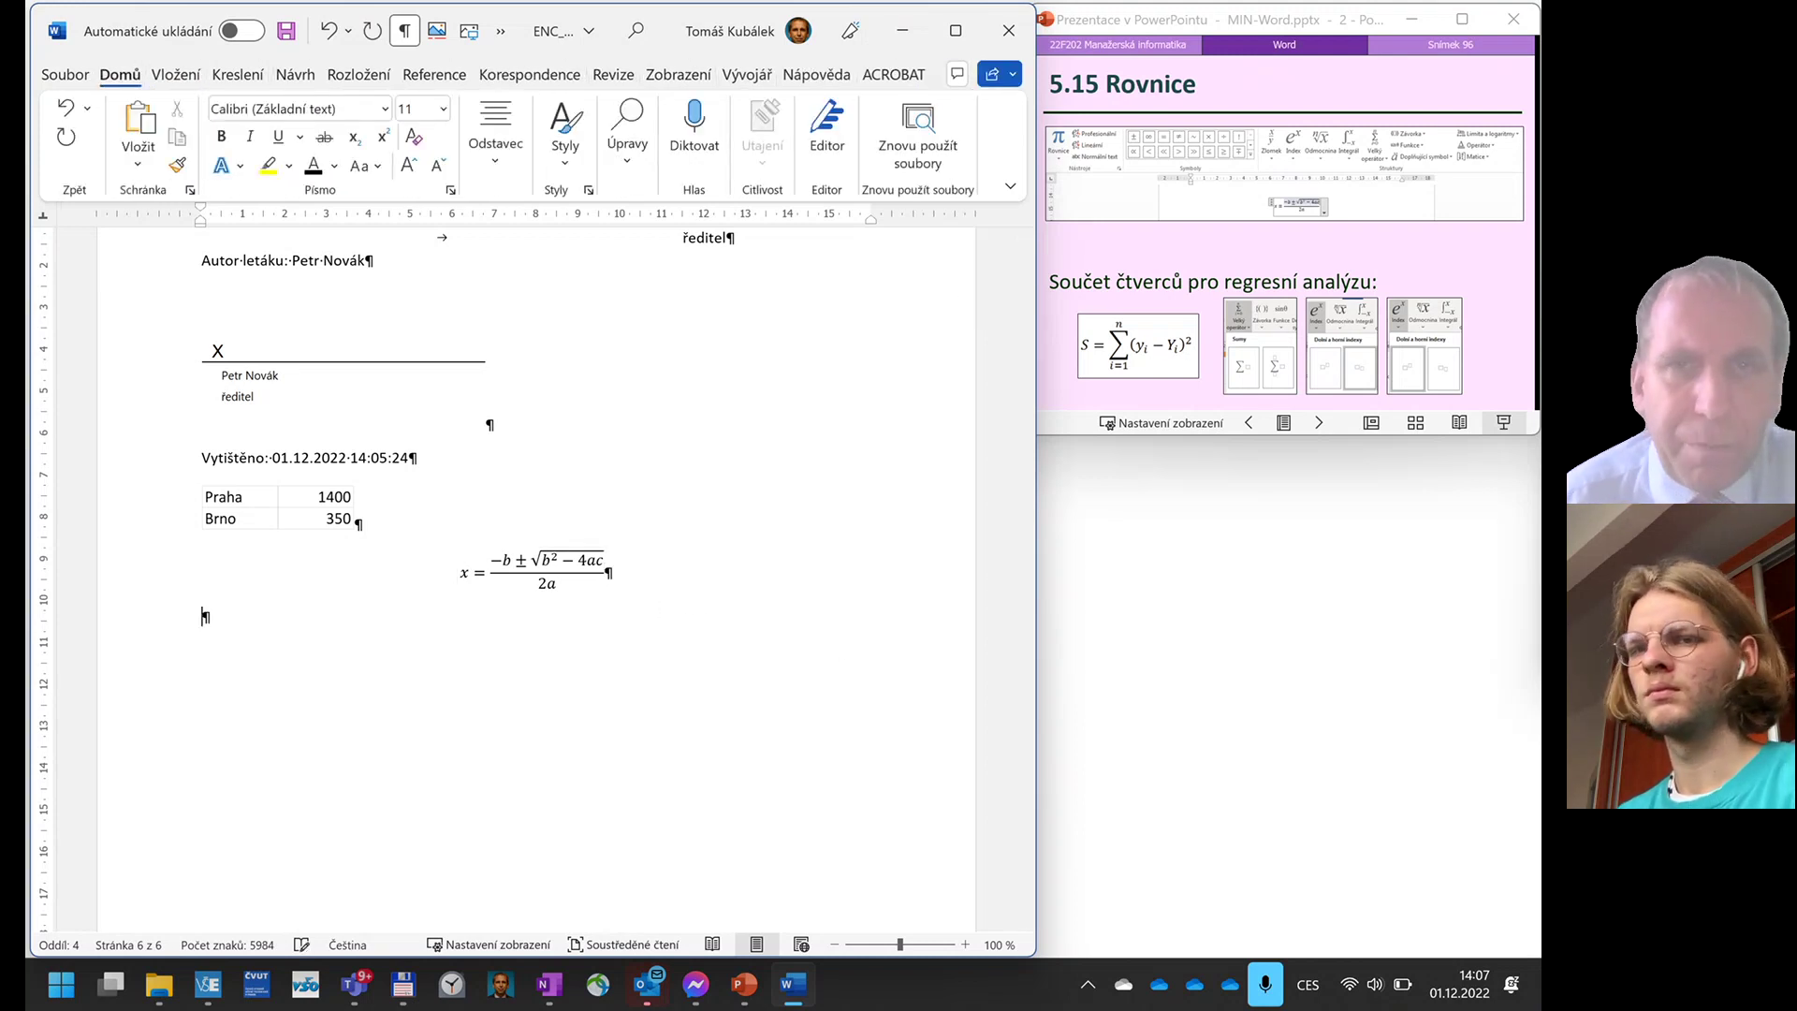
{"action": "left_click", "coordinate": [176, 75]}
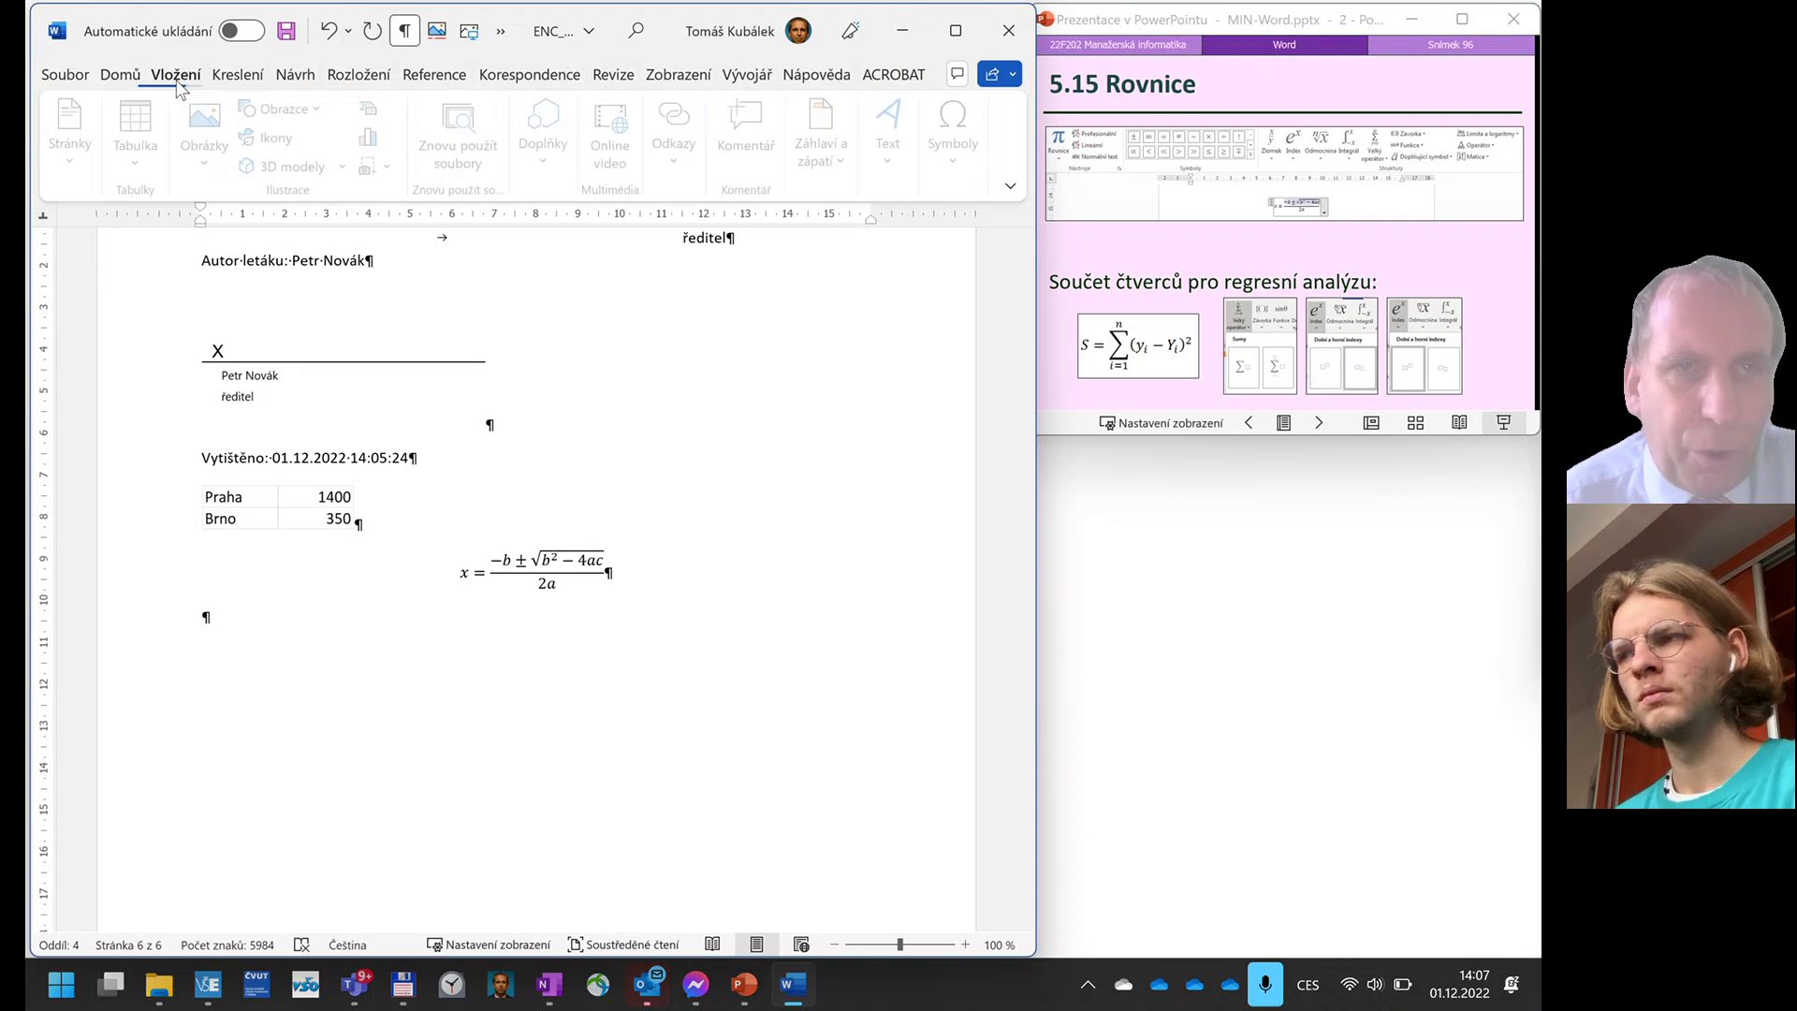
{"action": "left_click", "coordinate": [956, 135]}
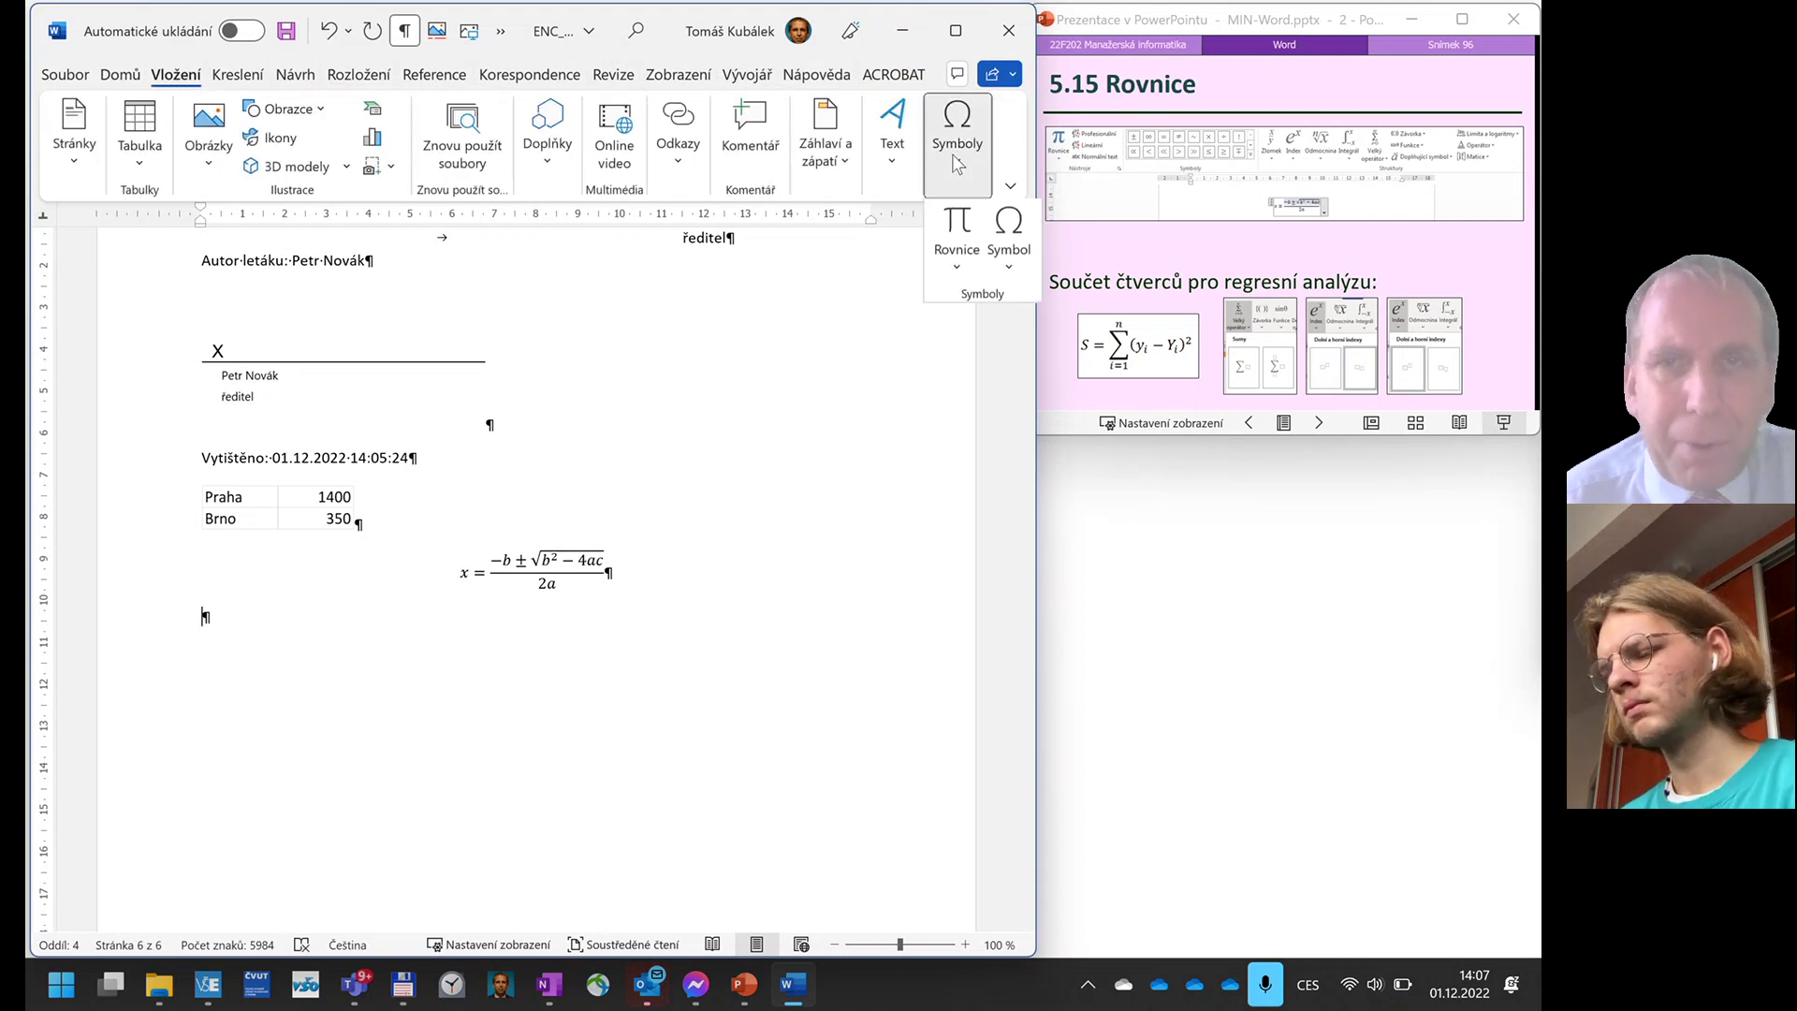
{"action": "left_click", "coordinate": [972, 275]}
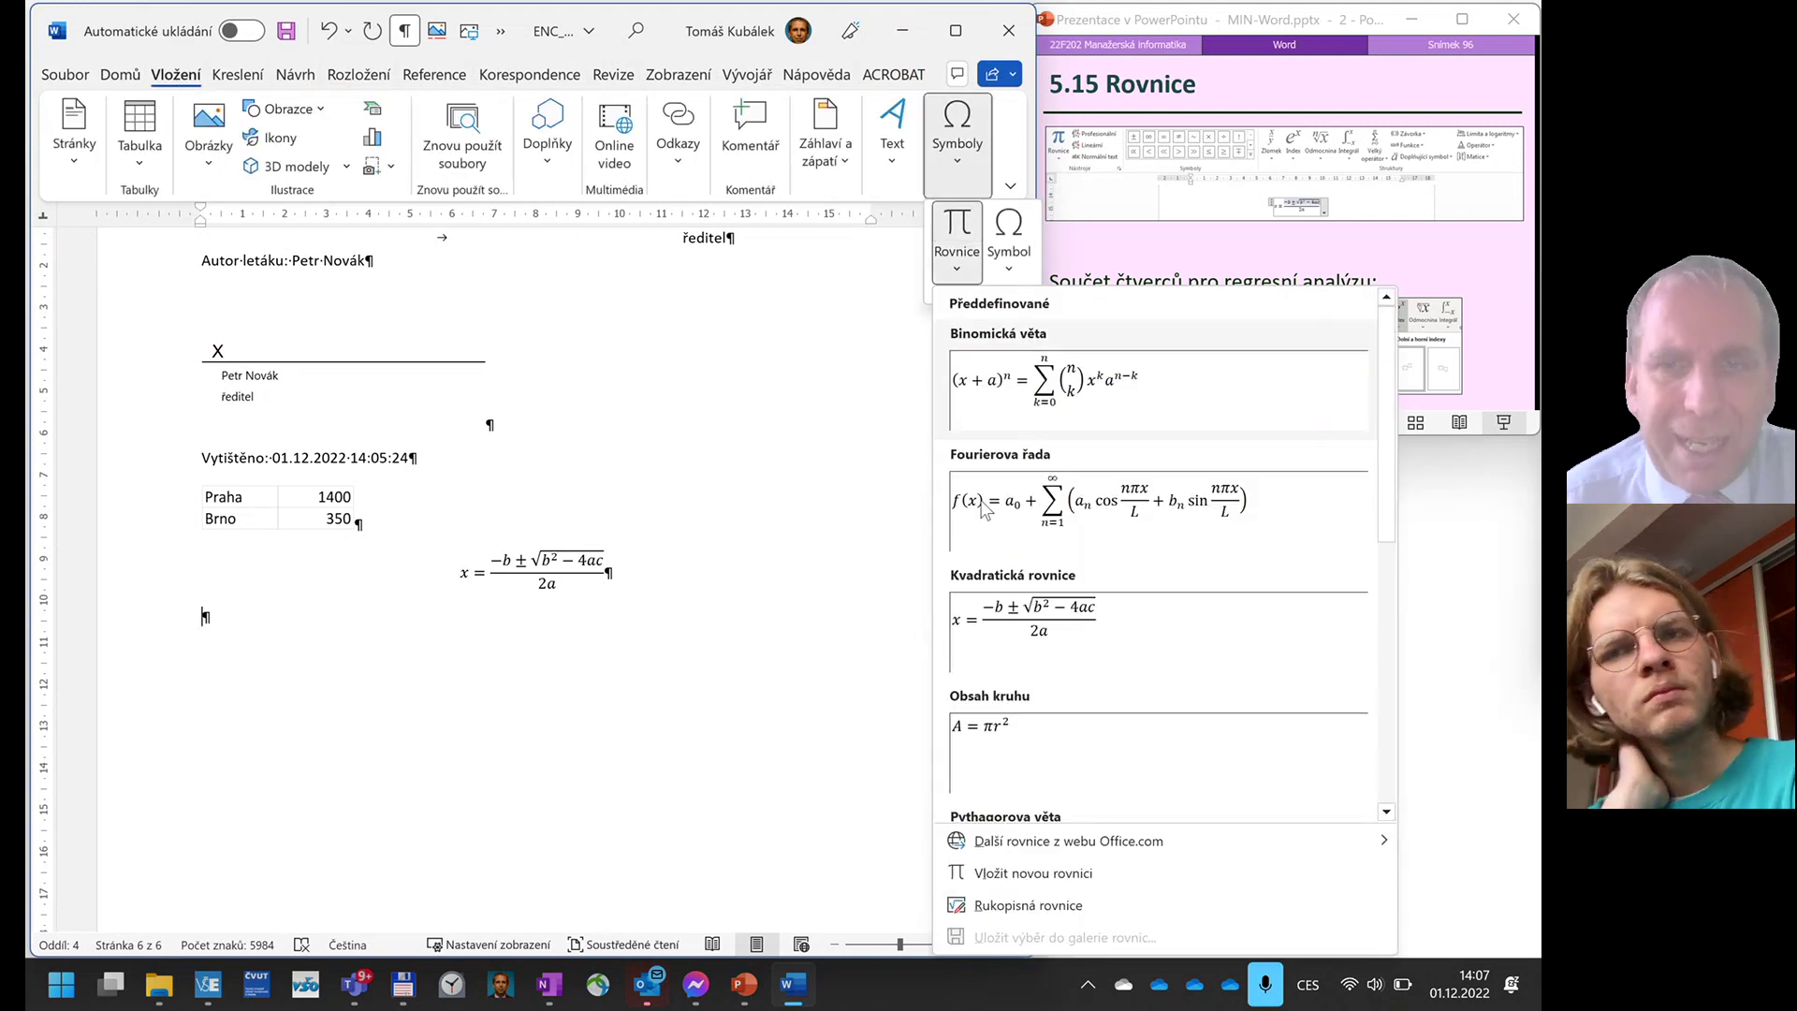
{"action": "left_click", "coordinate": [1029, 873]}
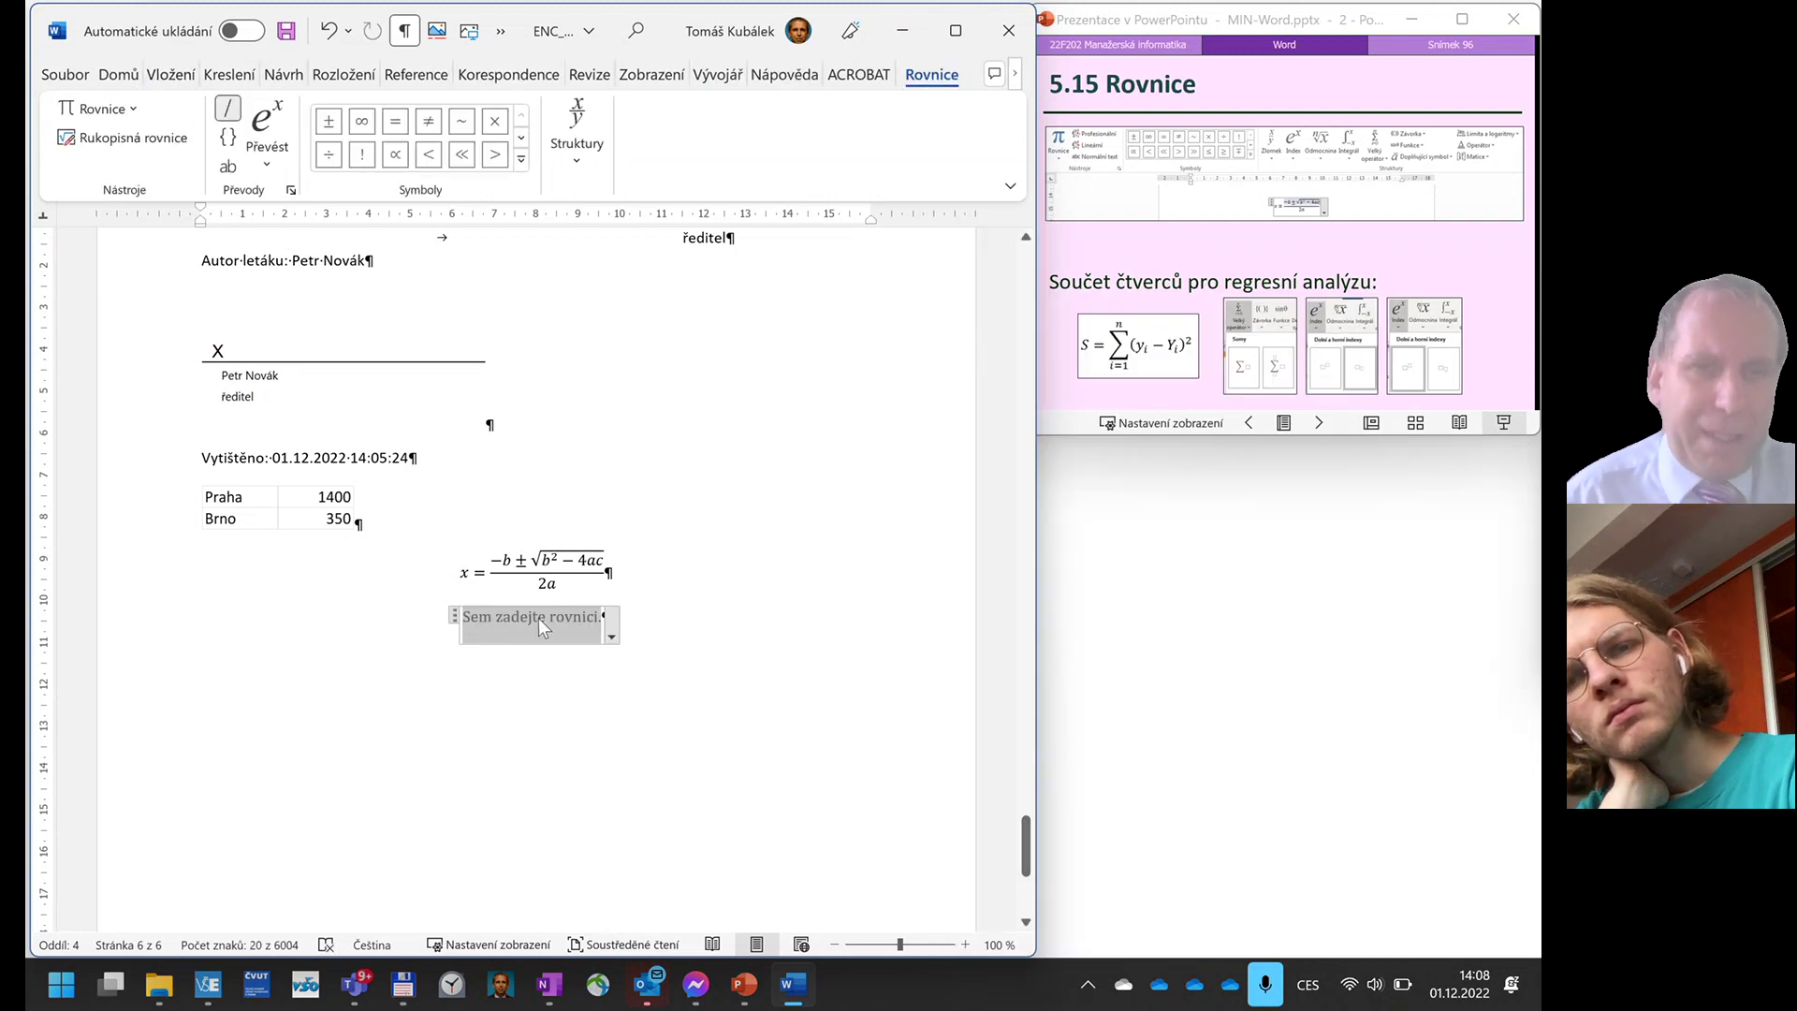
{"action": "type", "text": "S "}
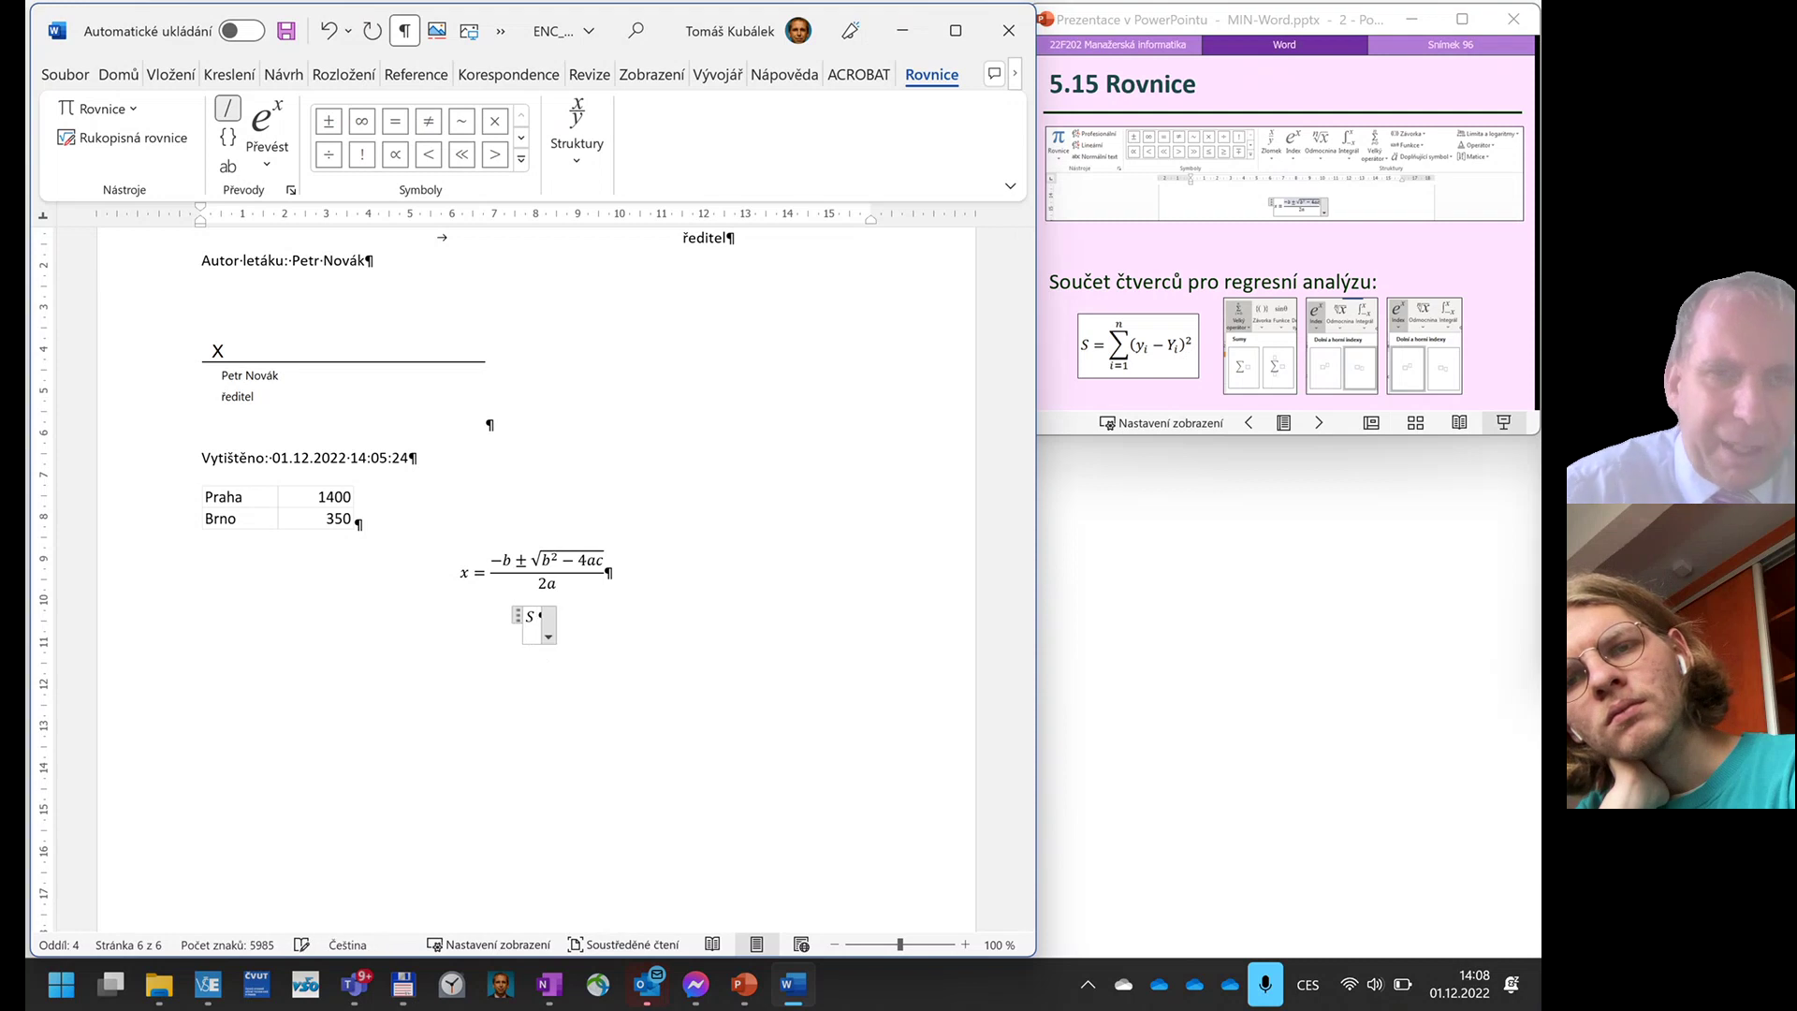
{"action": "type", "text": "="}
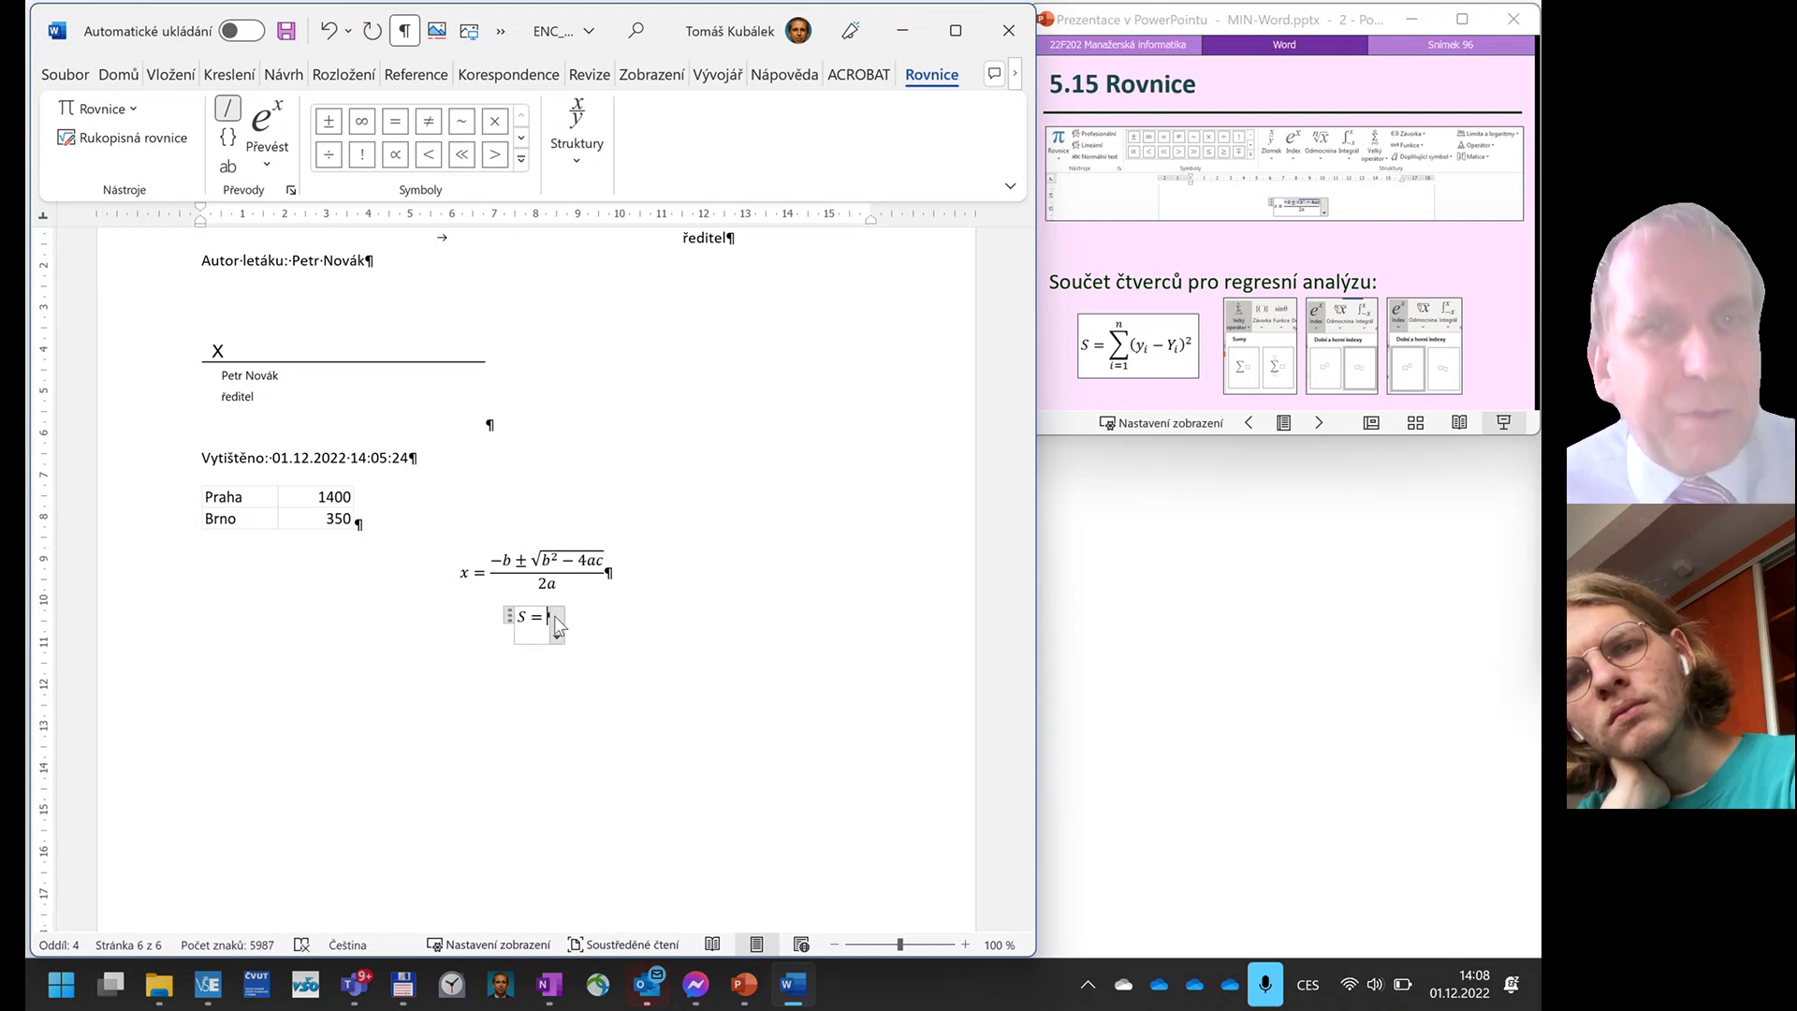
{"action": "left_click", "coordinate": [957, 35]}
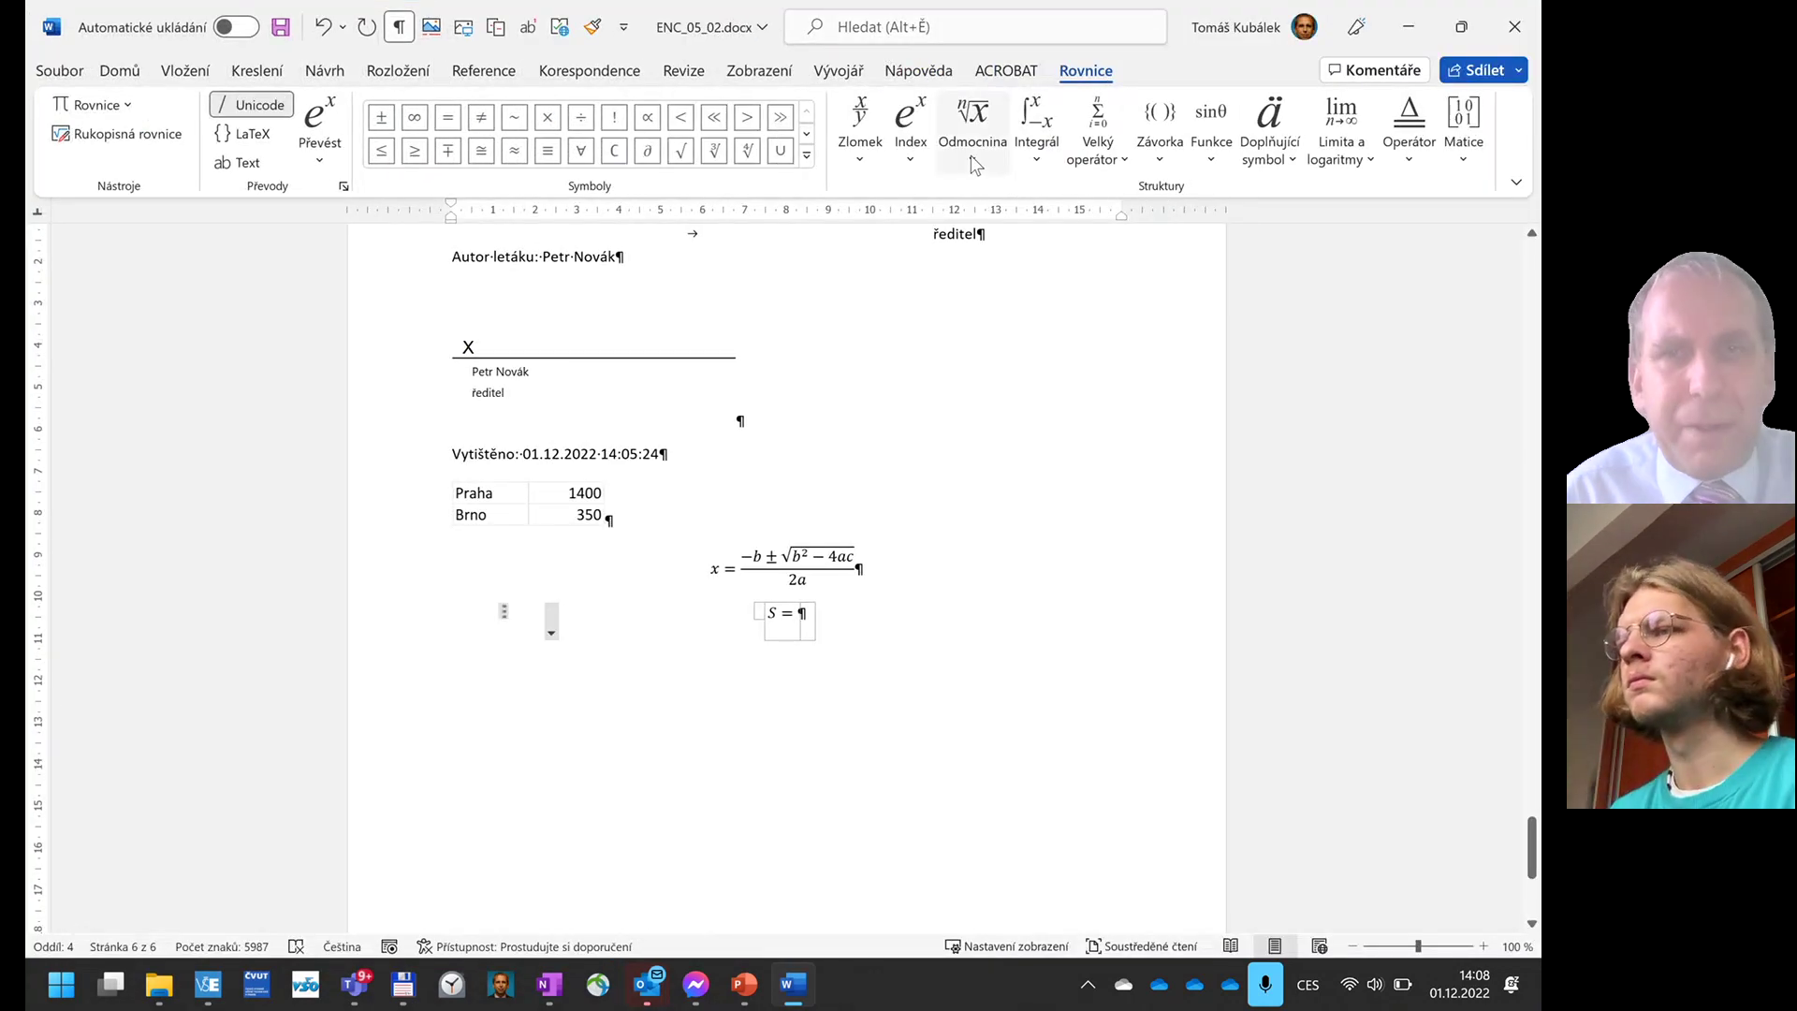
{"action": "left_click", "coordinate": [1114, 169]}
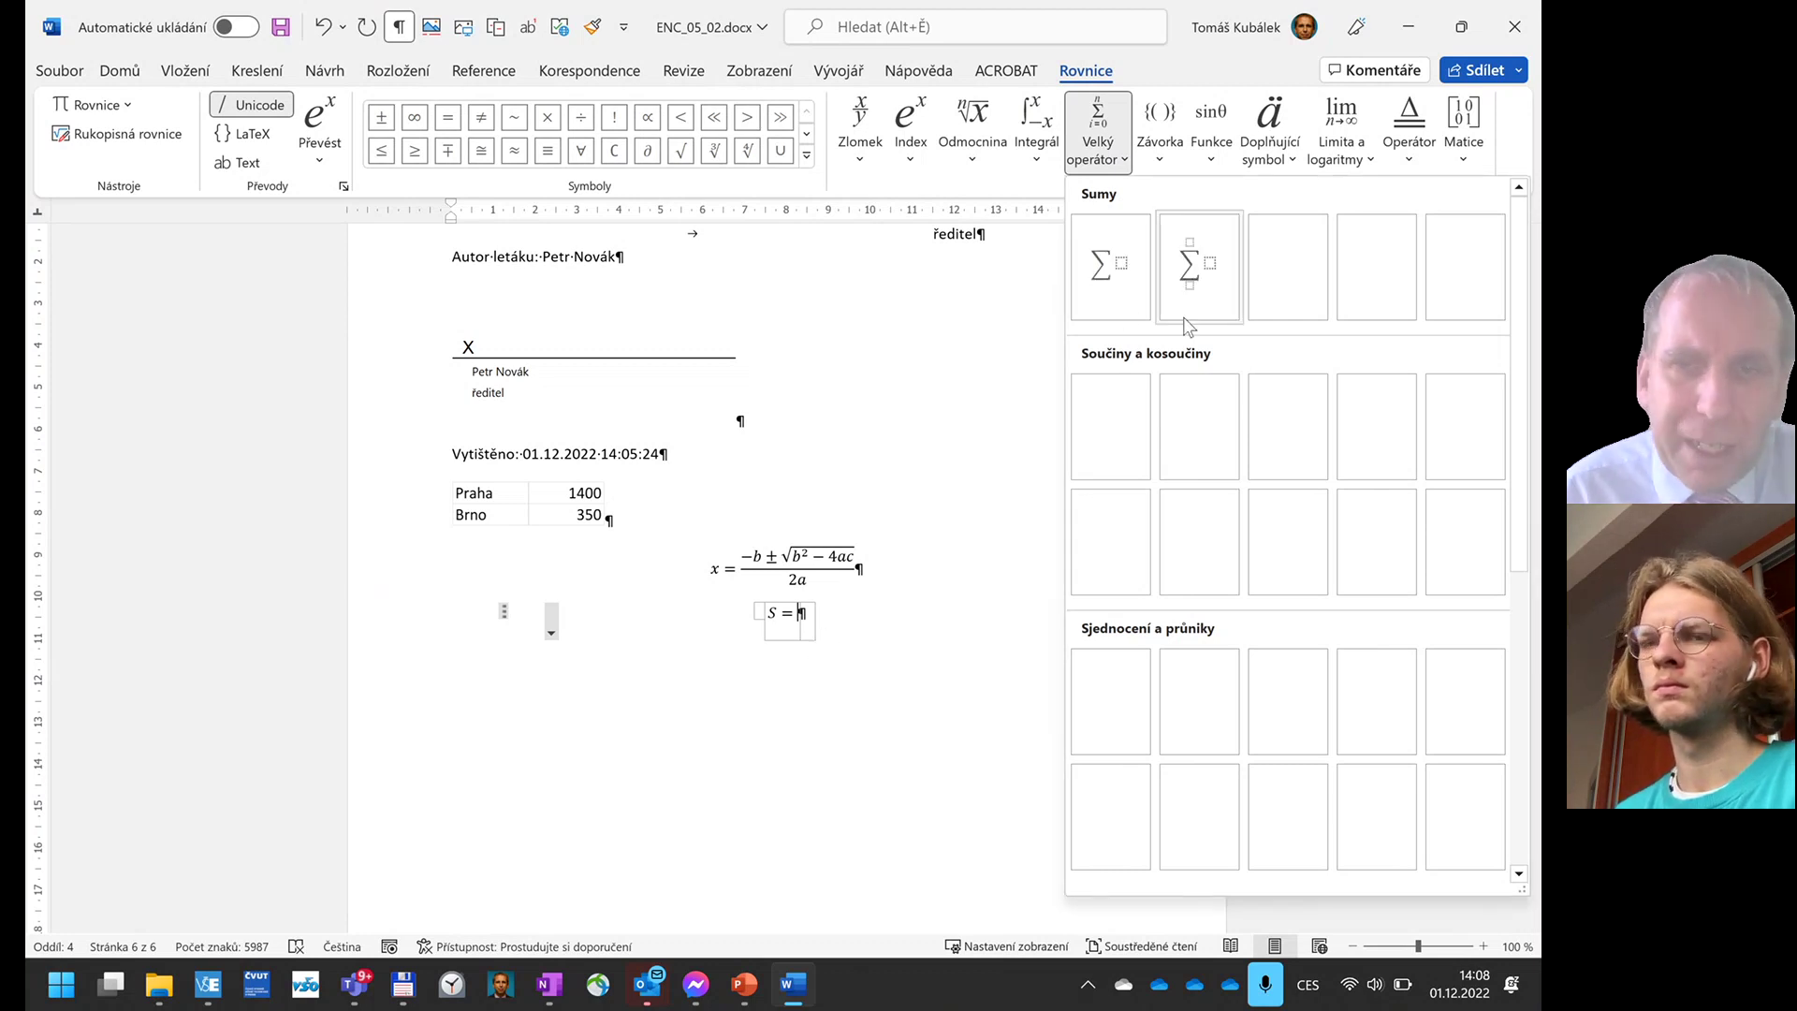
{"action": "left_click", "coordinate": [1189, 308]}
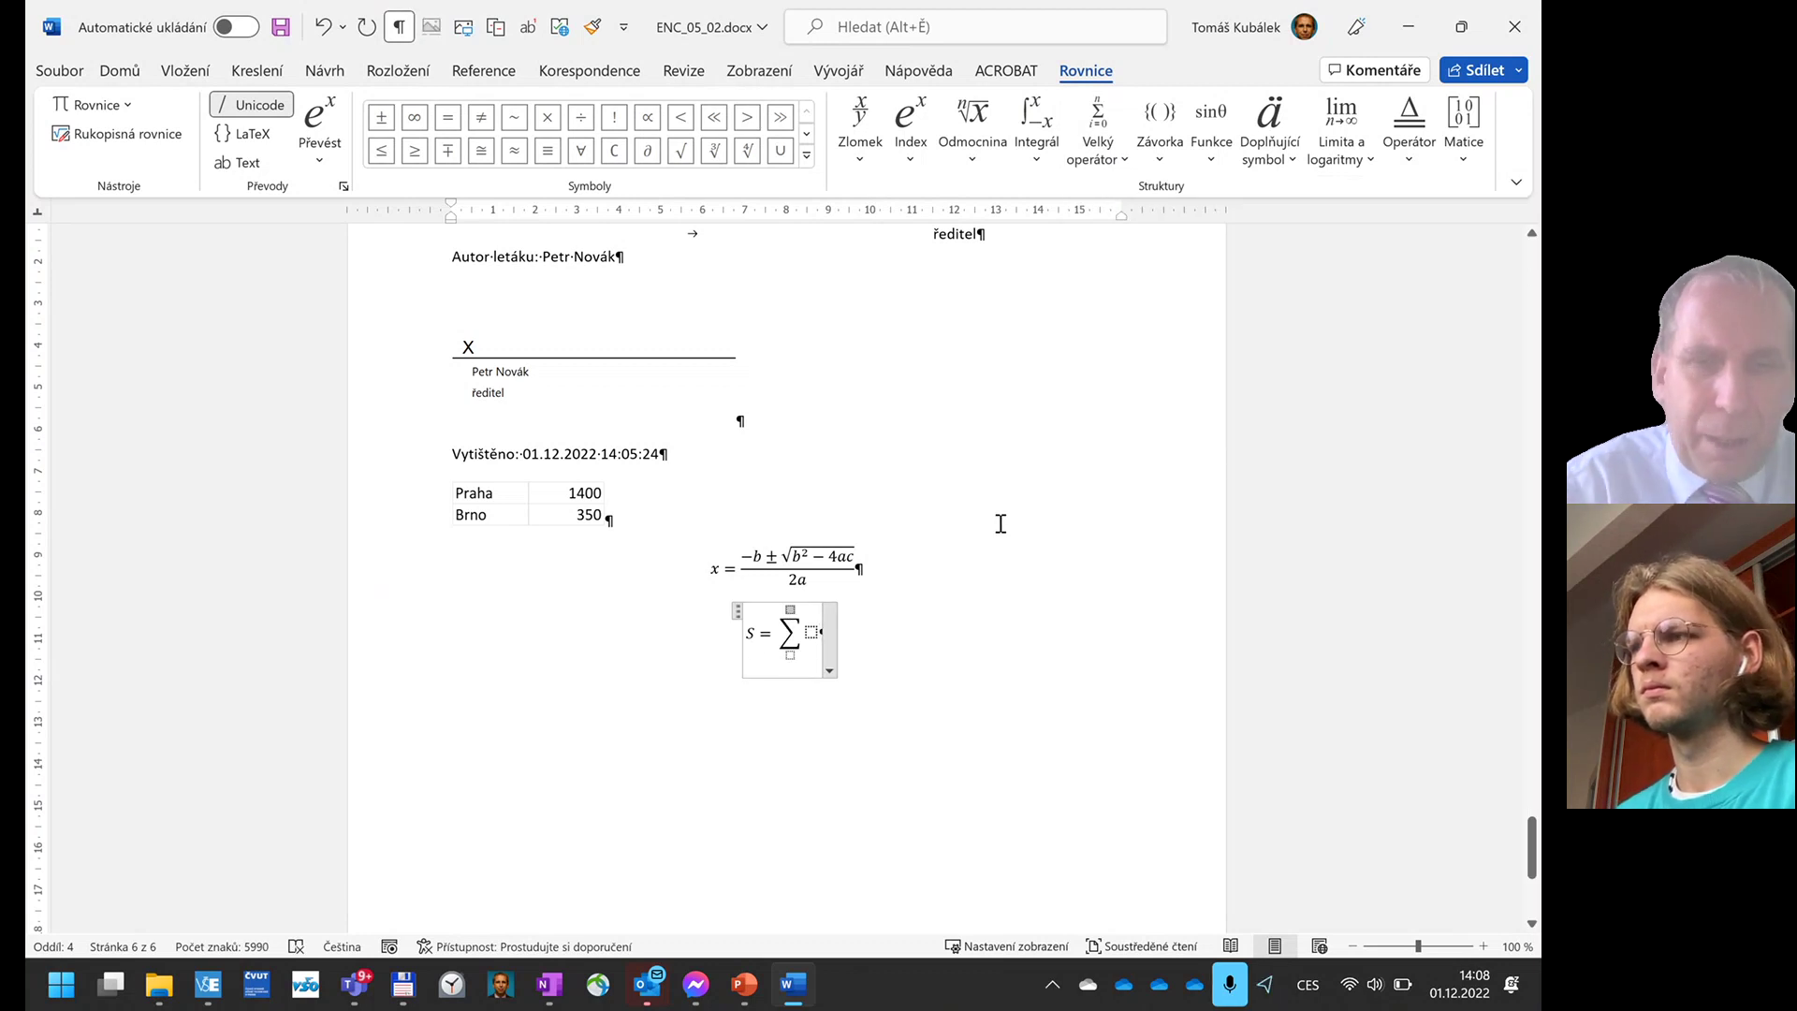
{"action": "type", "text": "n"}
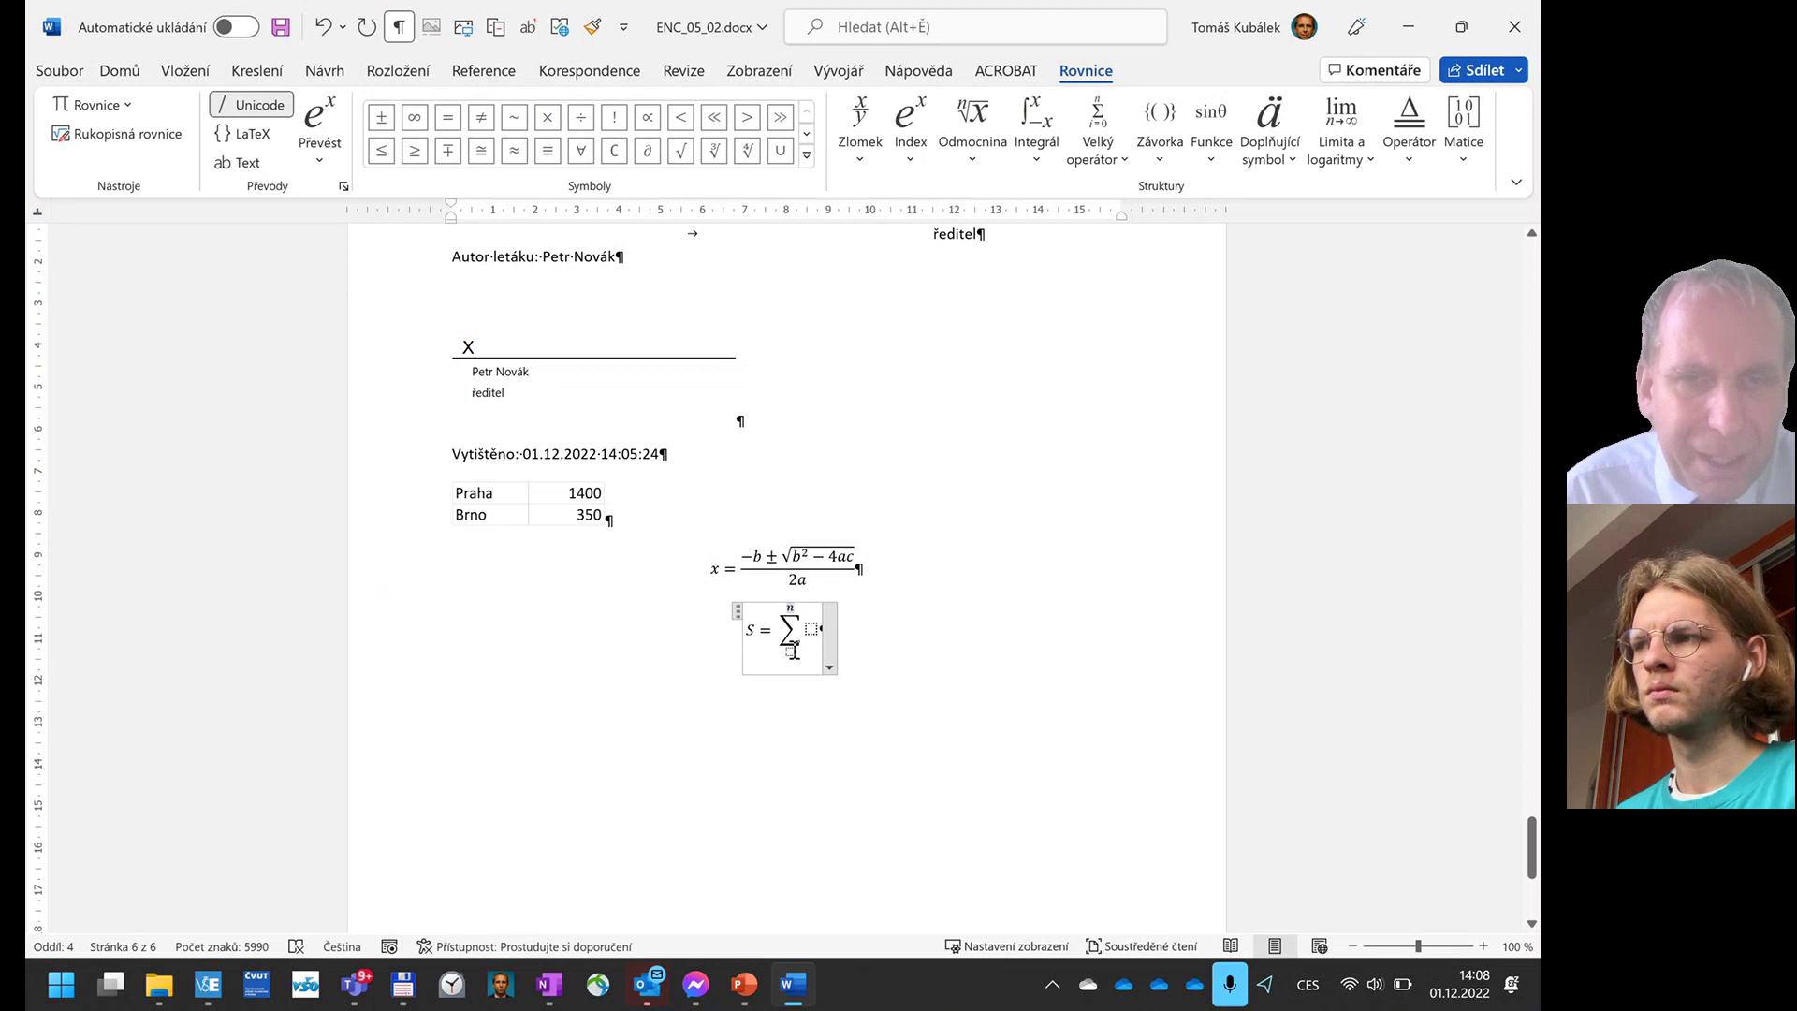
{"action": "type", "text": "="}
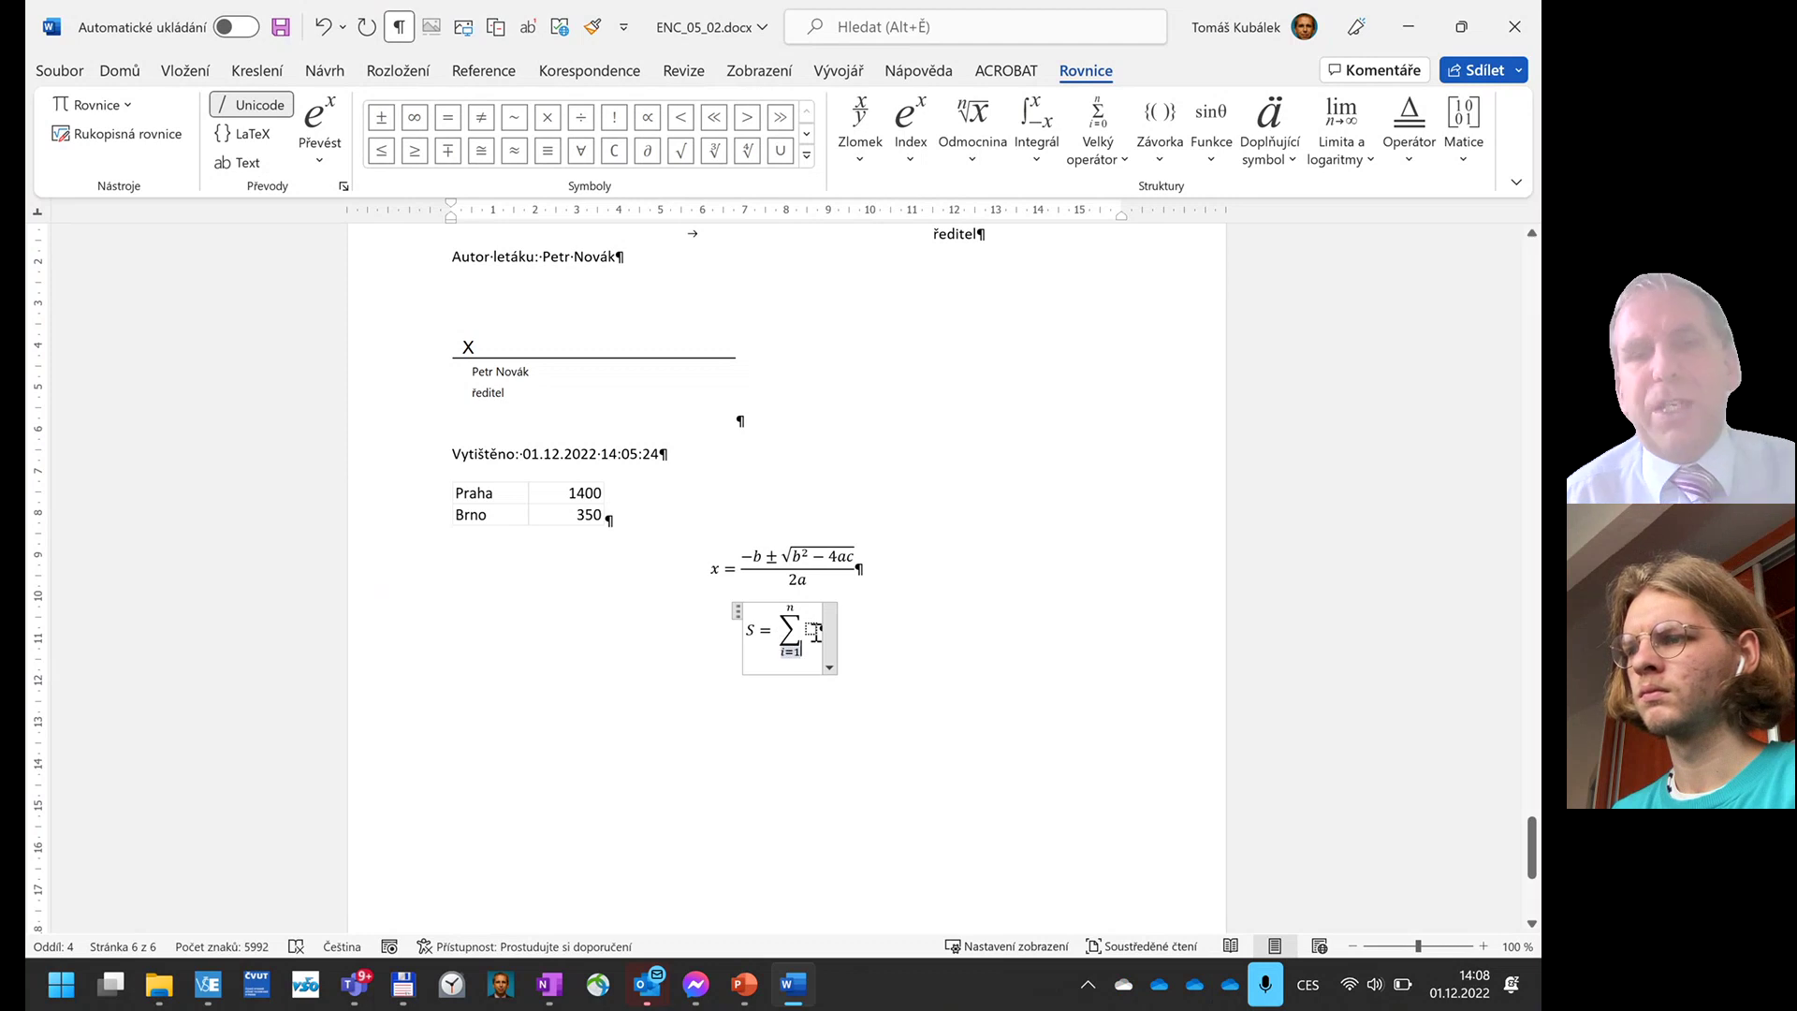
{"action": "left_click", "coordinate": [878, 632]}
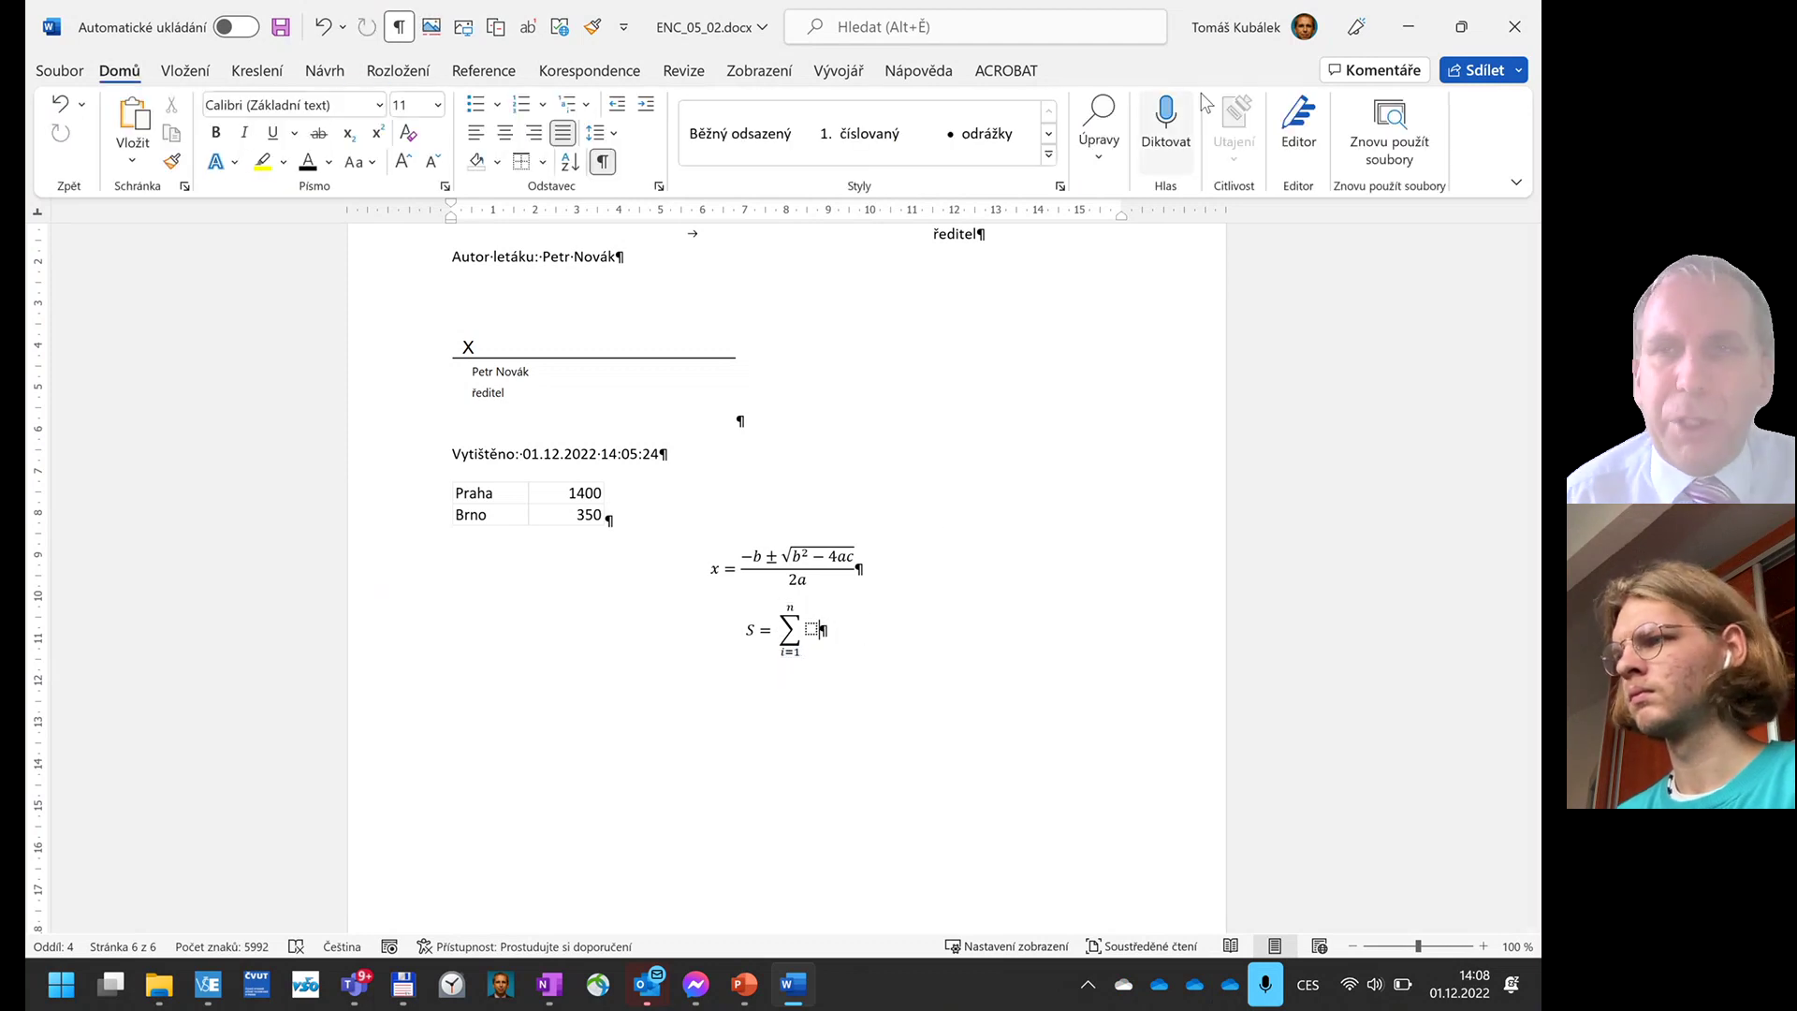
Restore the Word window and insert the Wingdings smiley face from More Symbols below the equation.
{"action": "left_click", "coordinate": [1461, 27]}
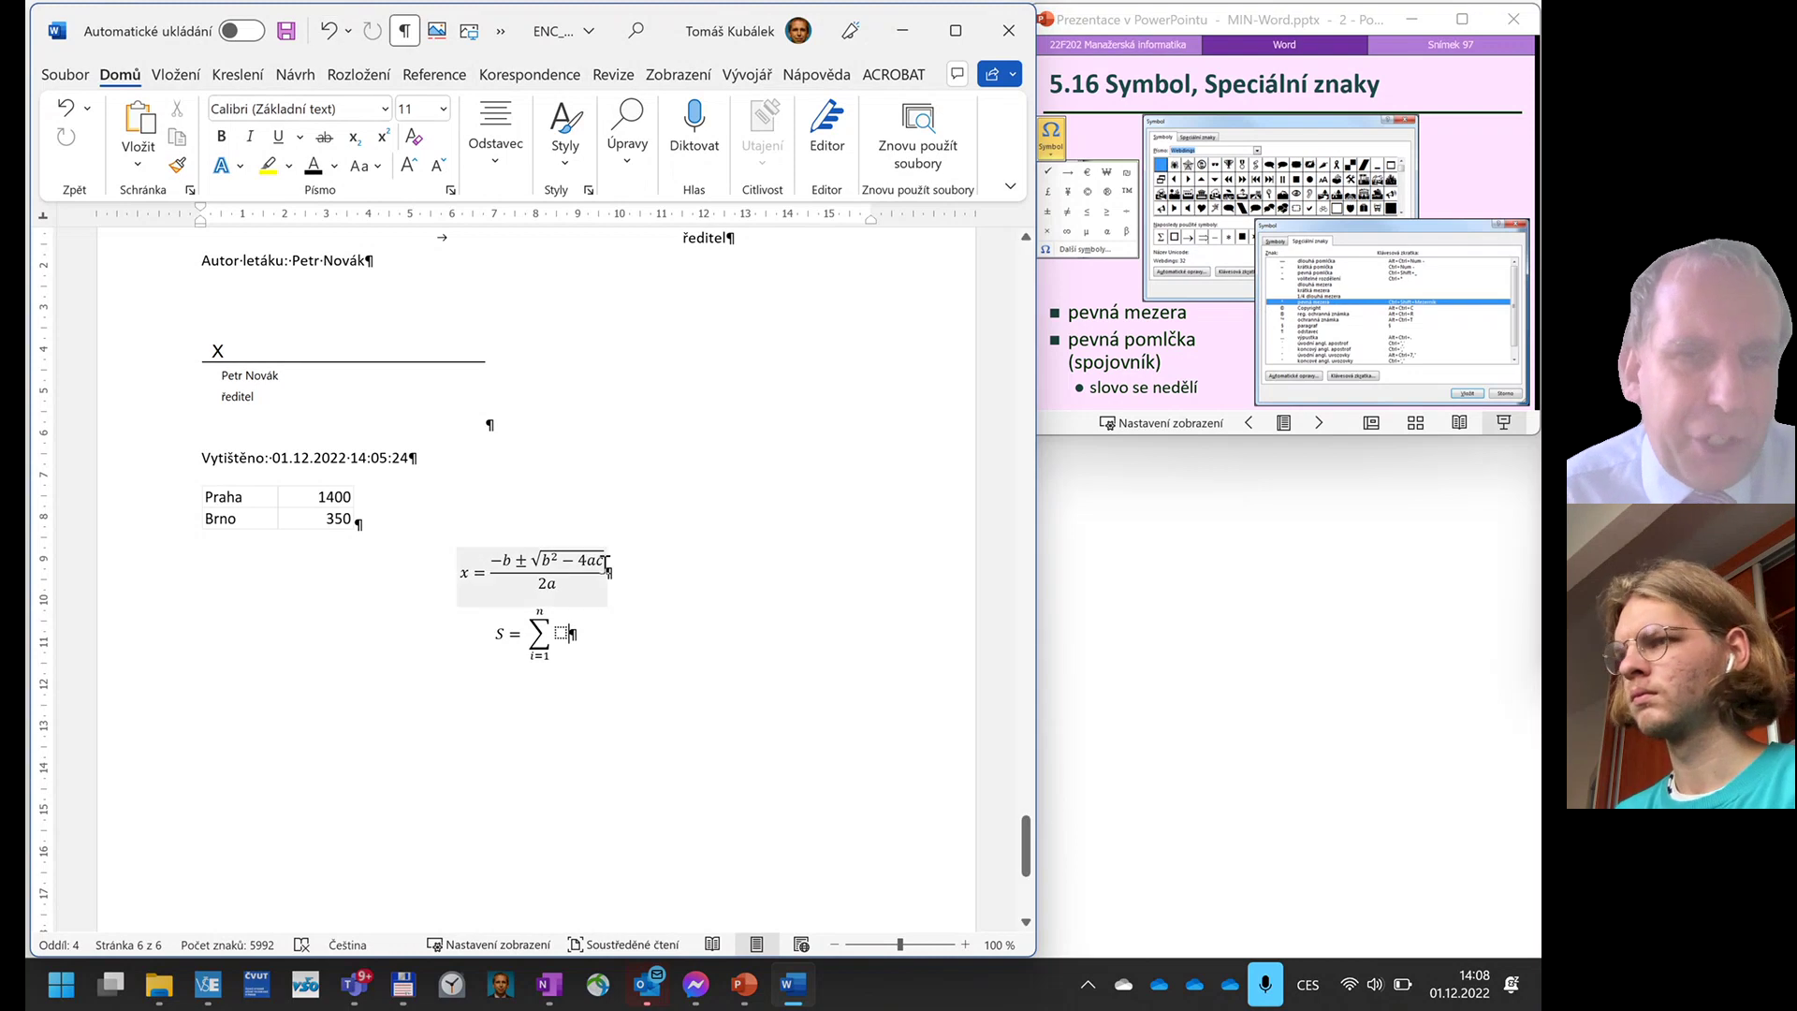
{"action": "key", "text": "ctrl+z"}
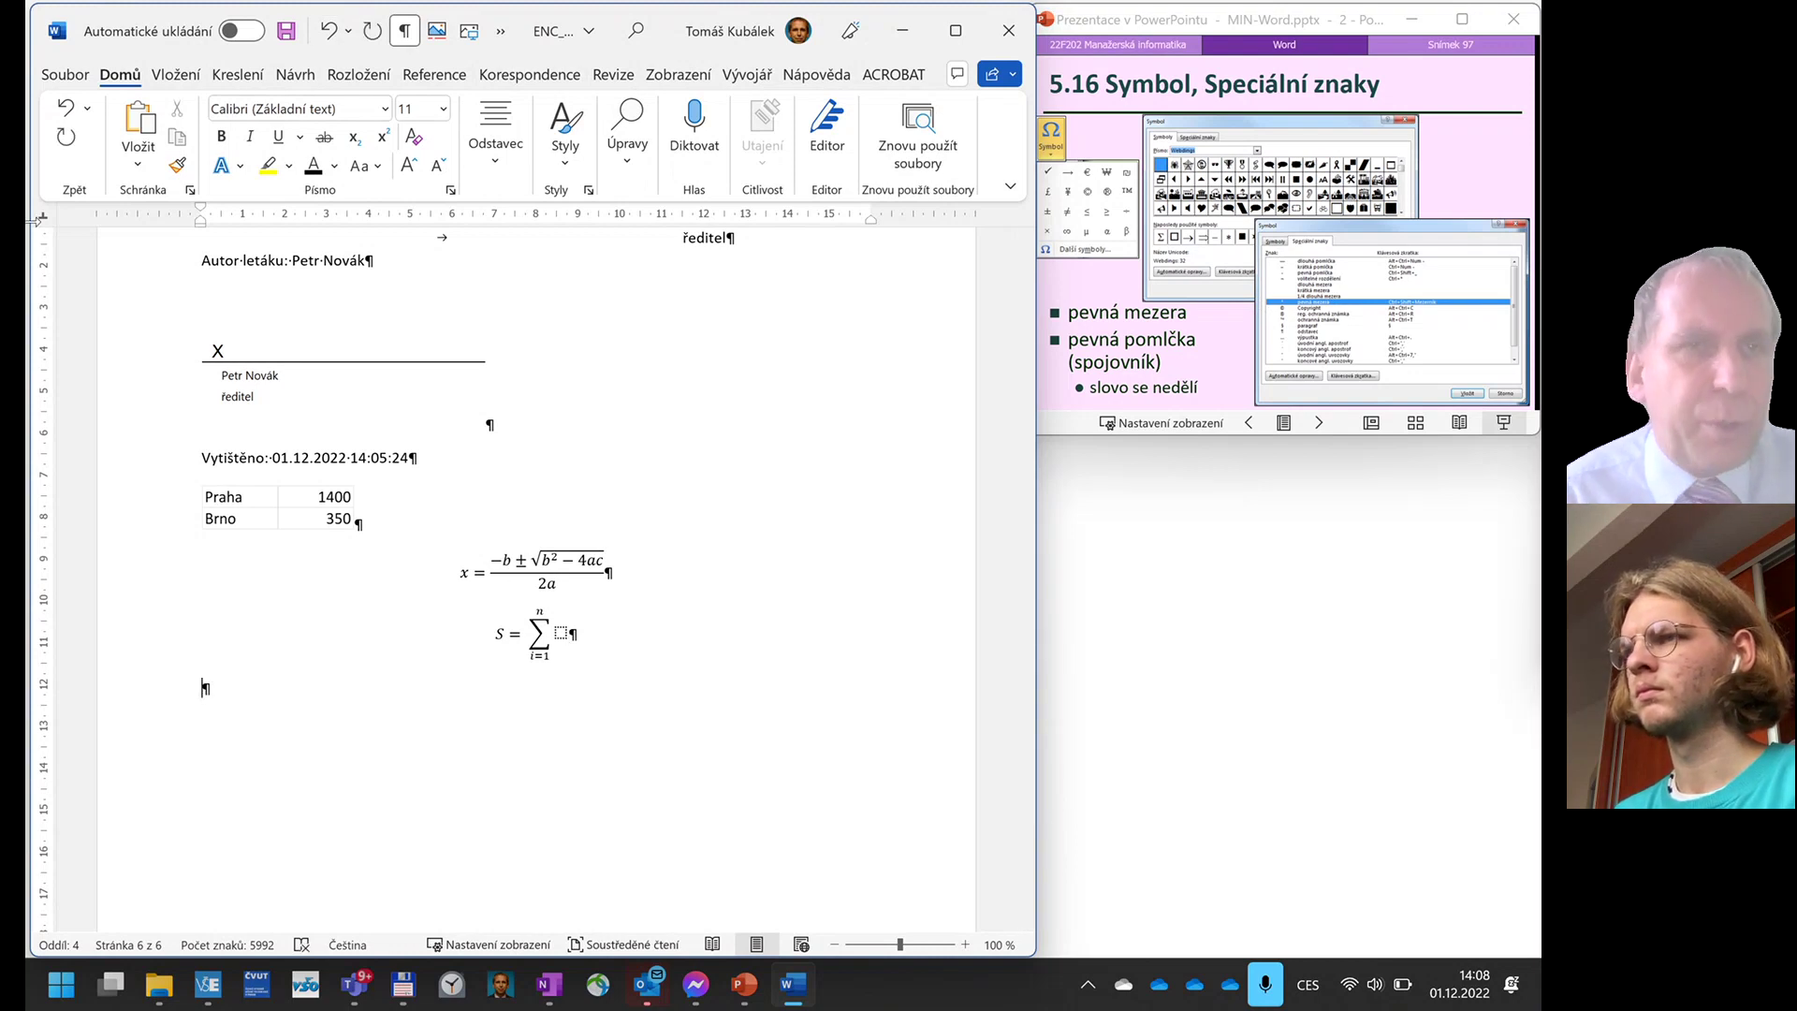
{"action": "left_click", "coordinate": [176, 74]}
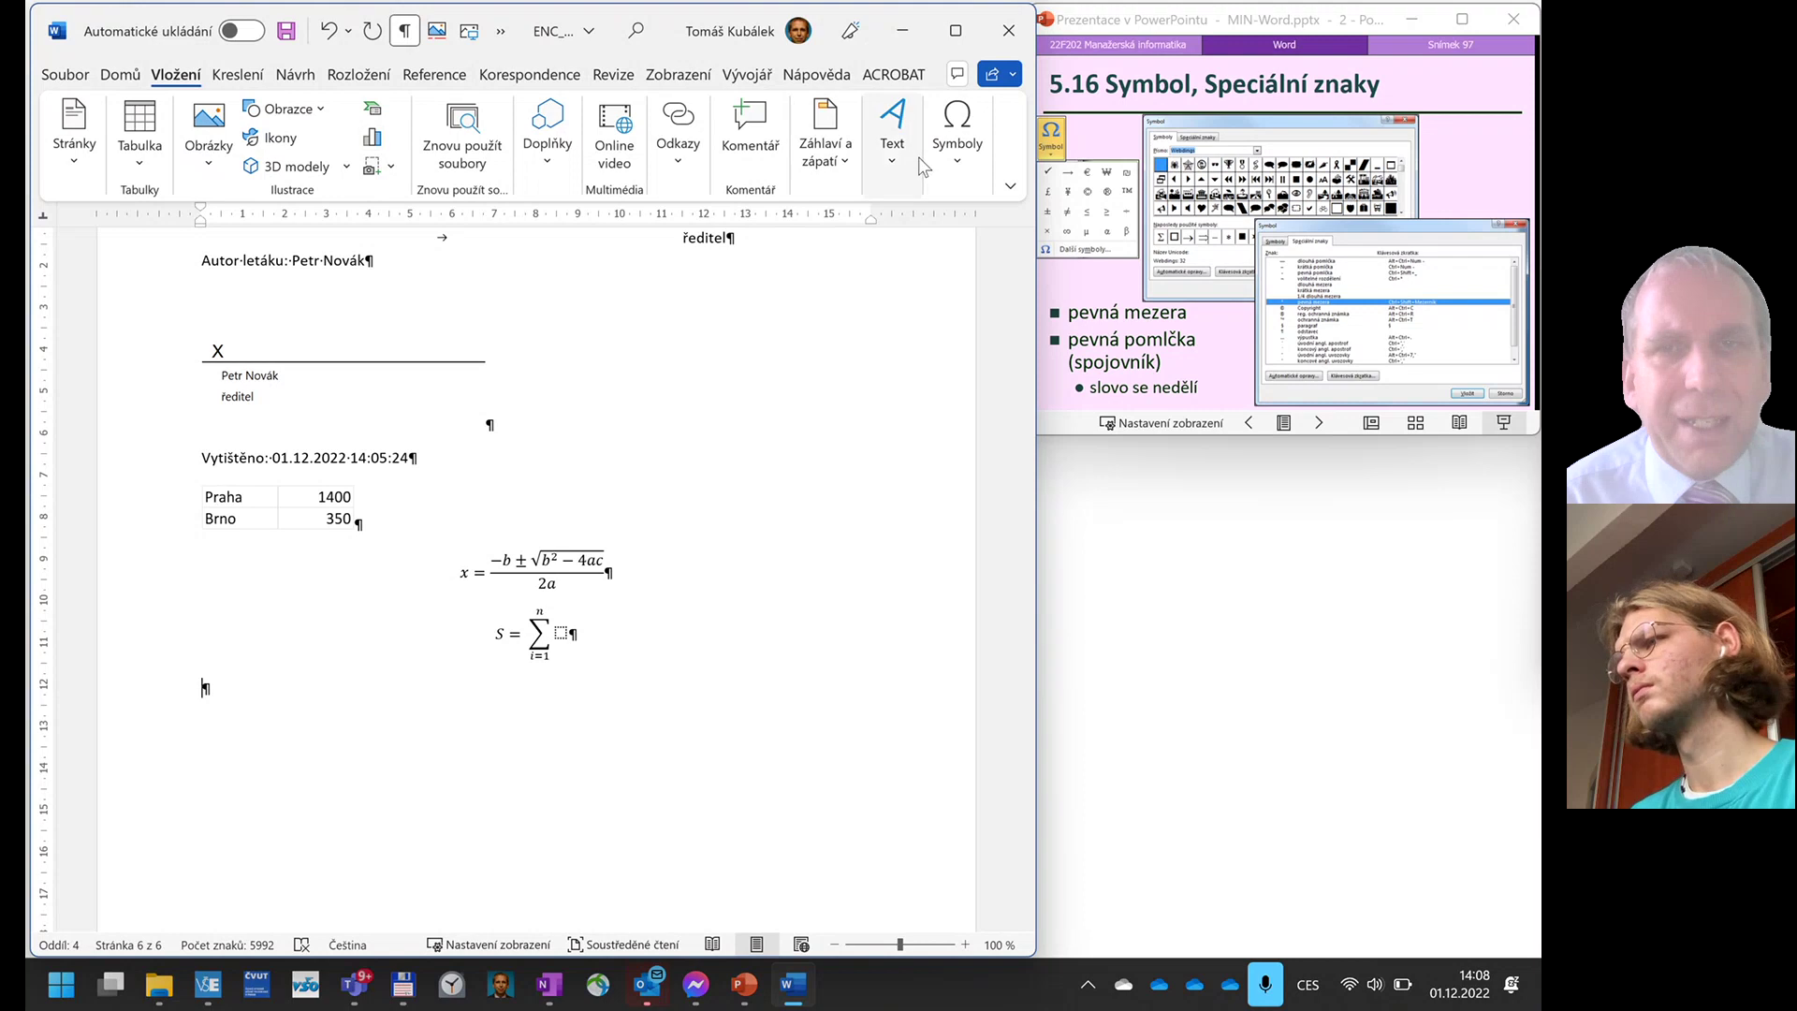
{"action": "left_click", "coordinate": [957, 141]}
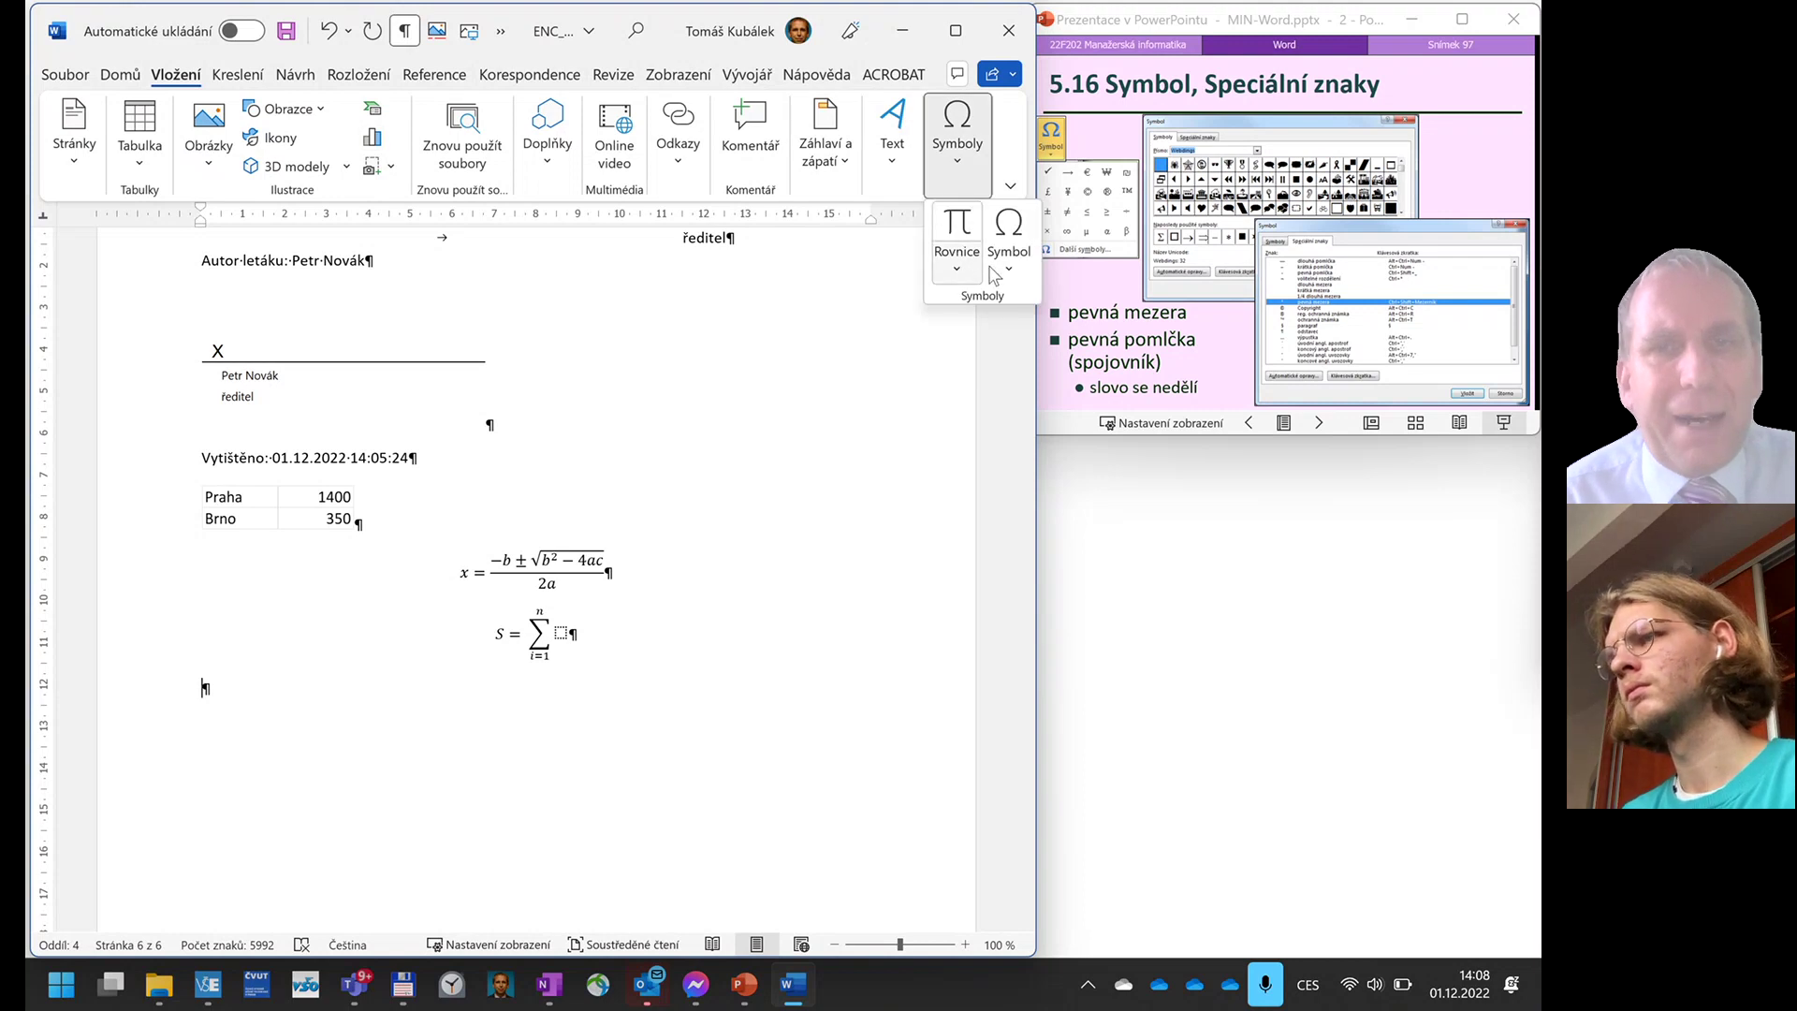
{"action": "left_click", "coordinate": [1005, 270]}
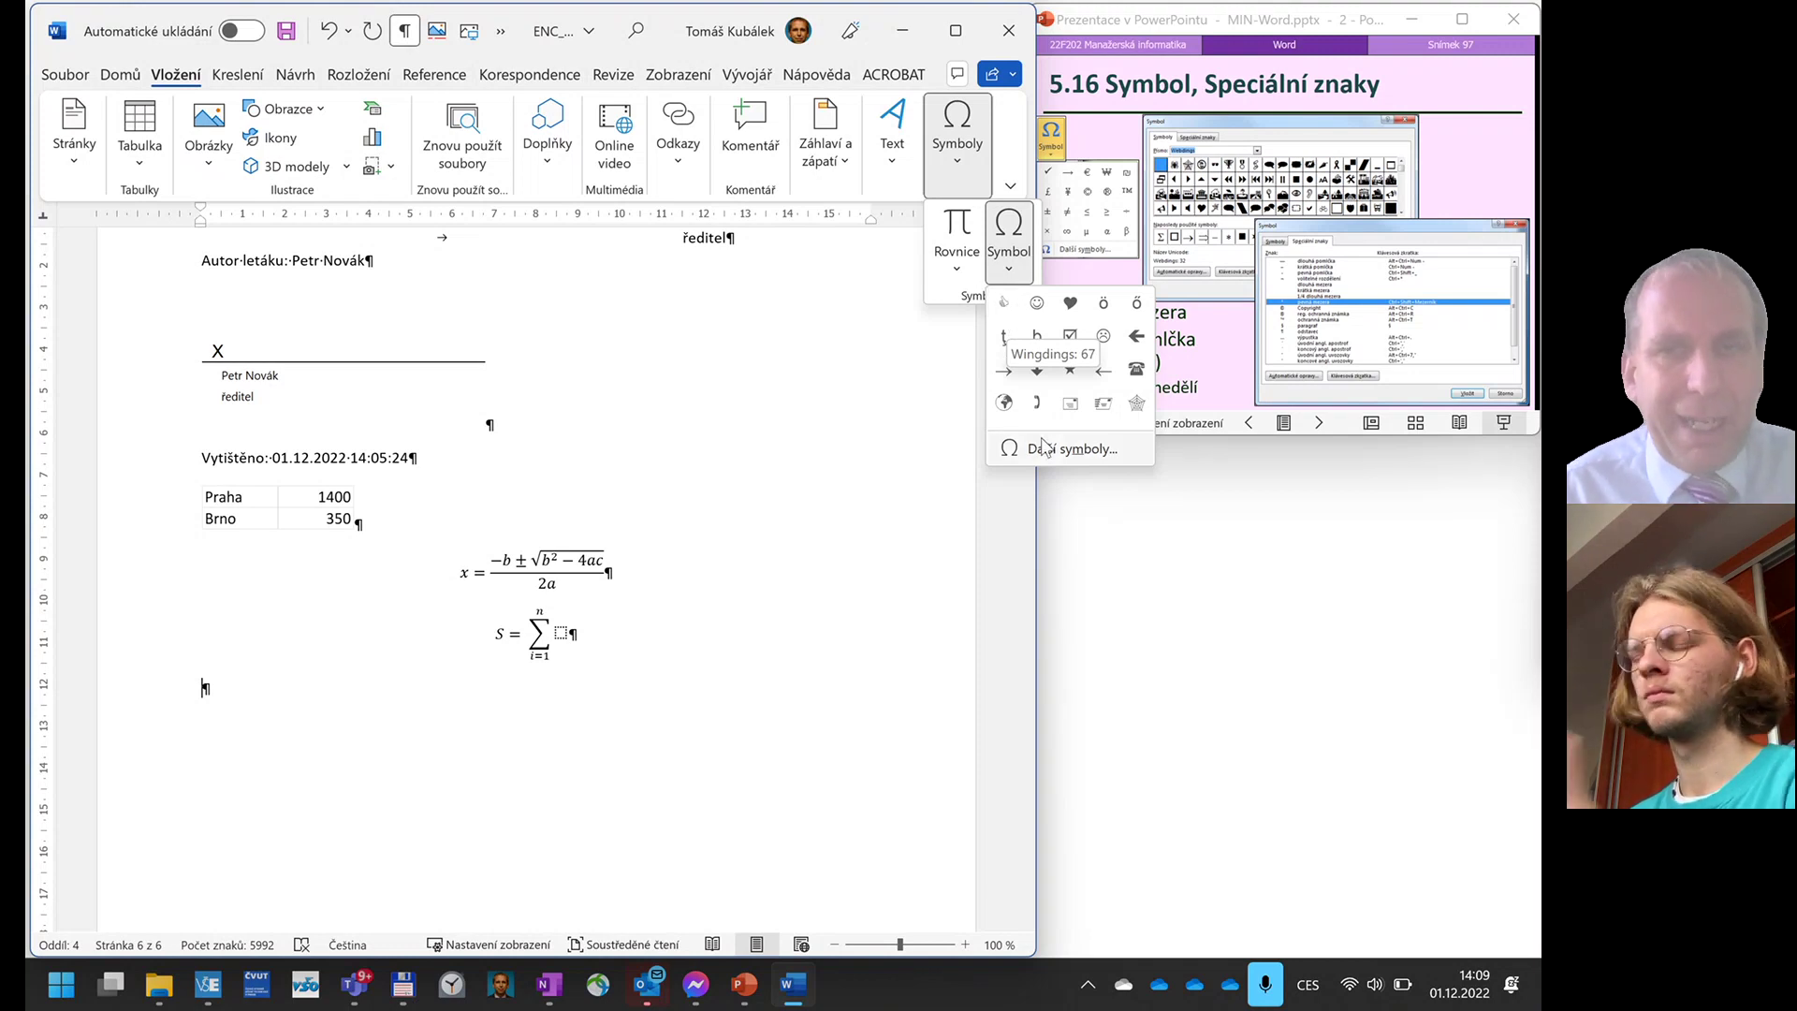
{"action": "key", "text": "Escape"}
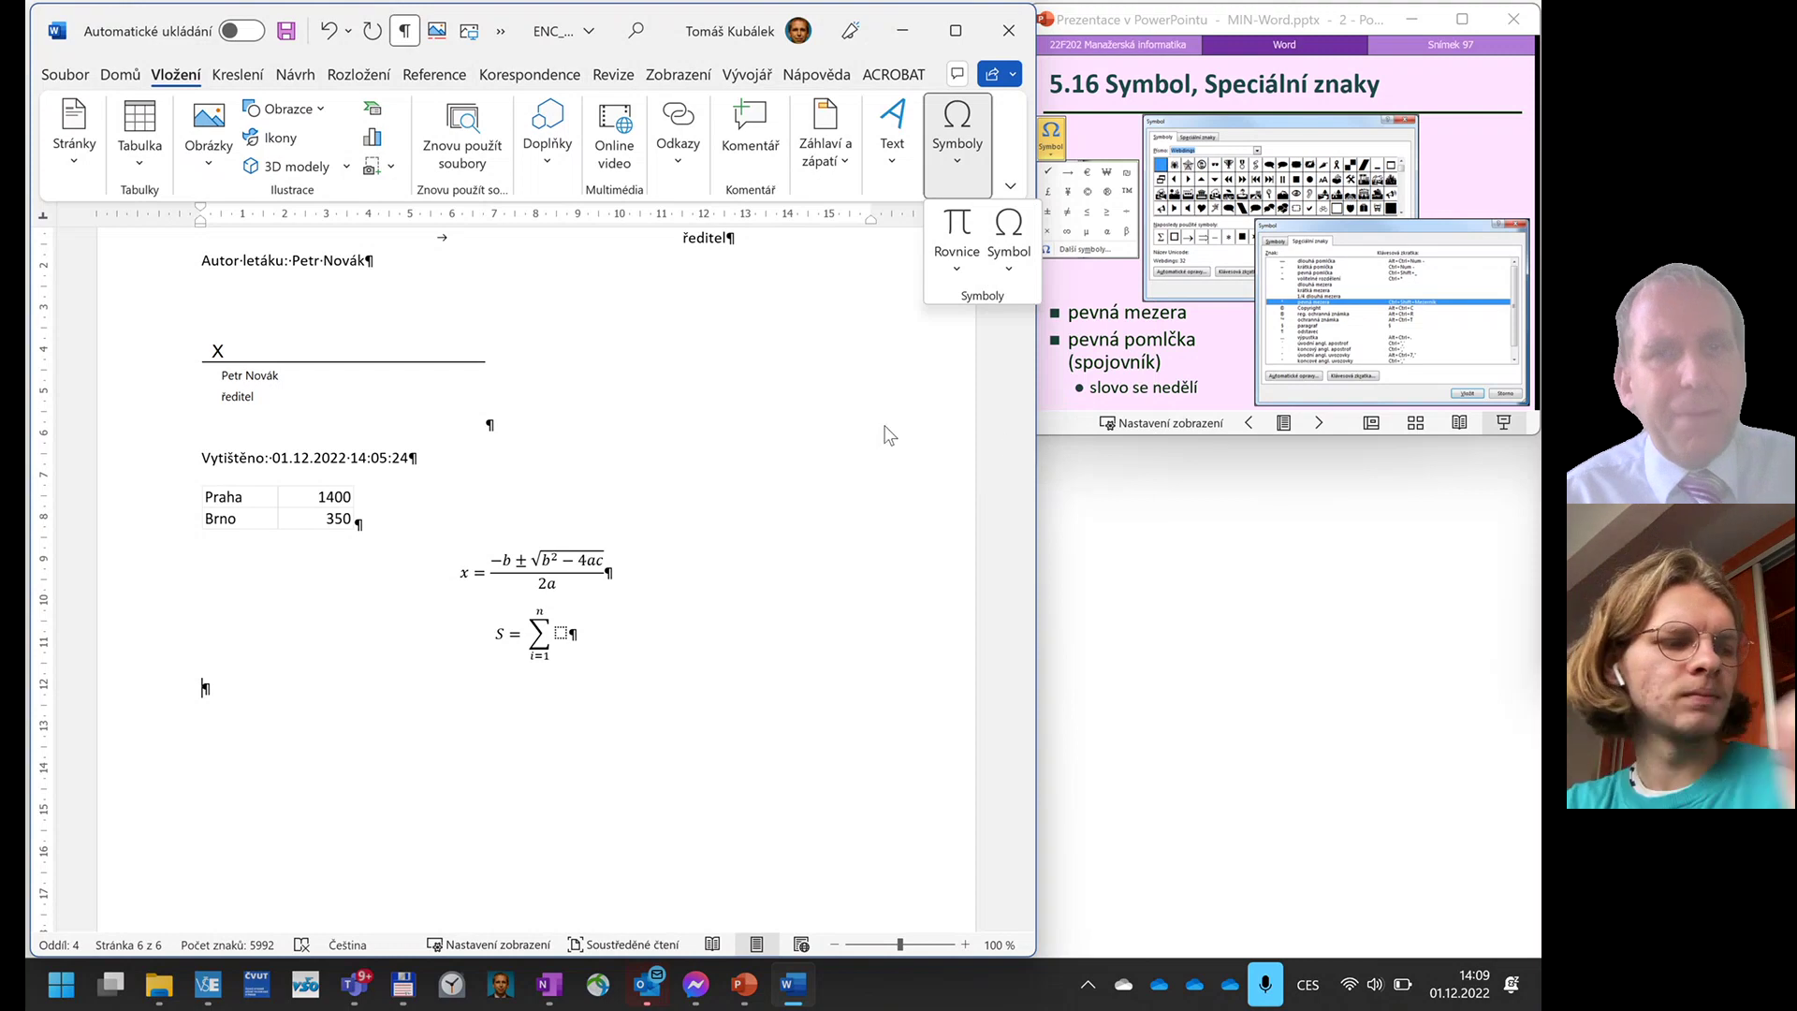
{"action": "key", "text": "u"}
{"action": "key", "text": "m"}
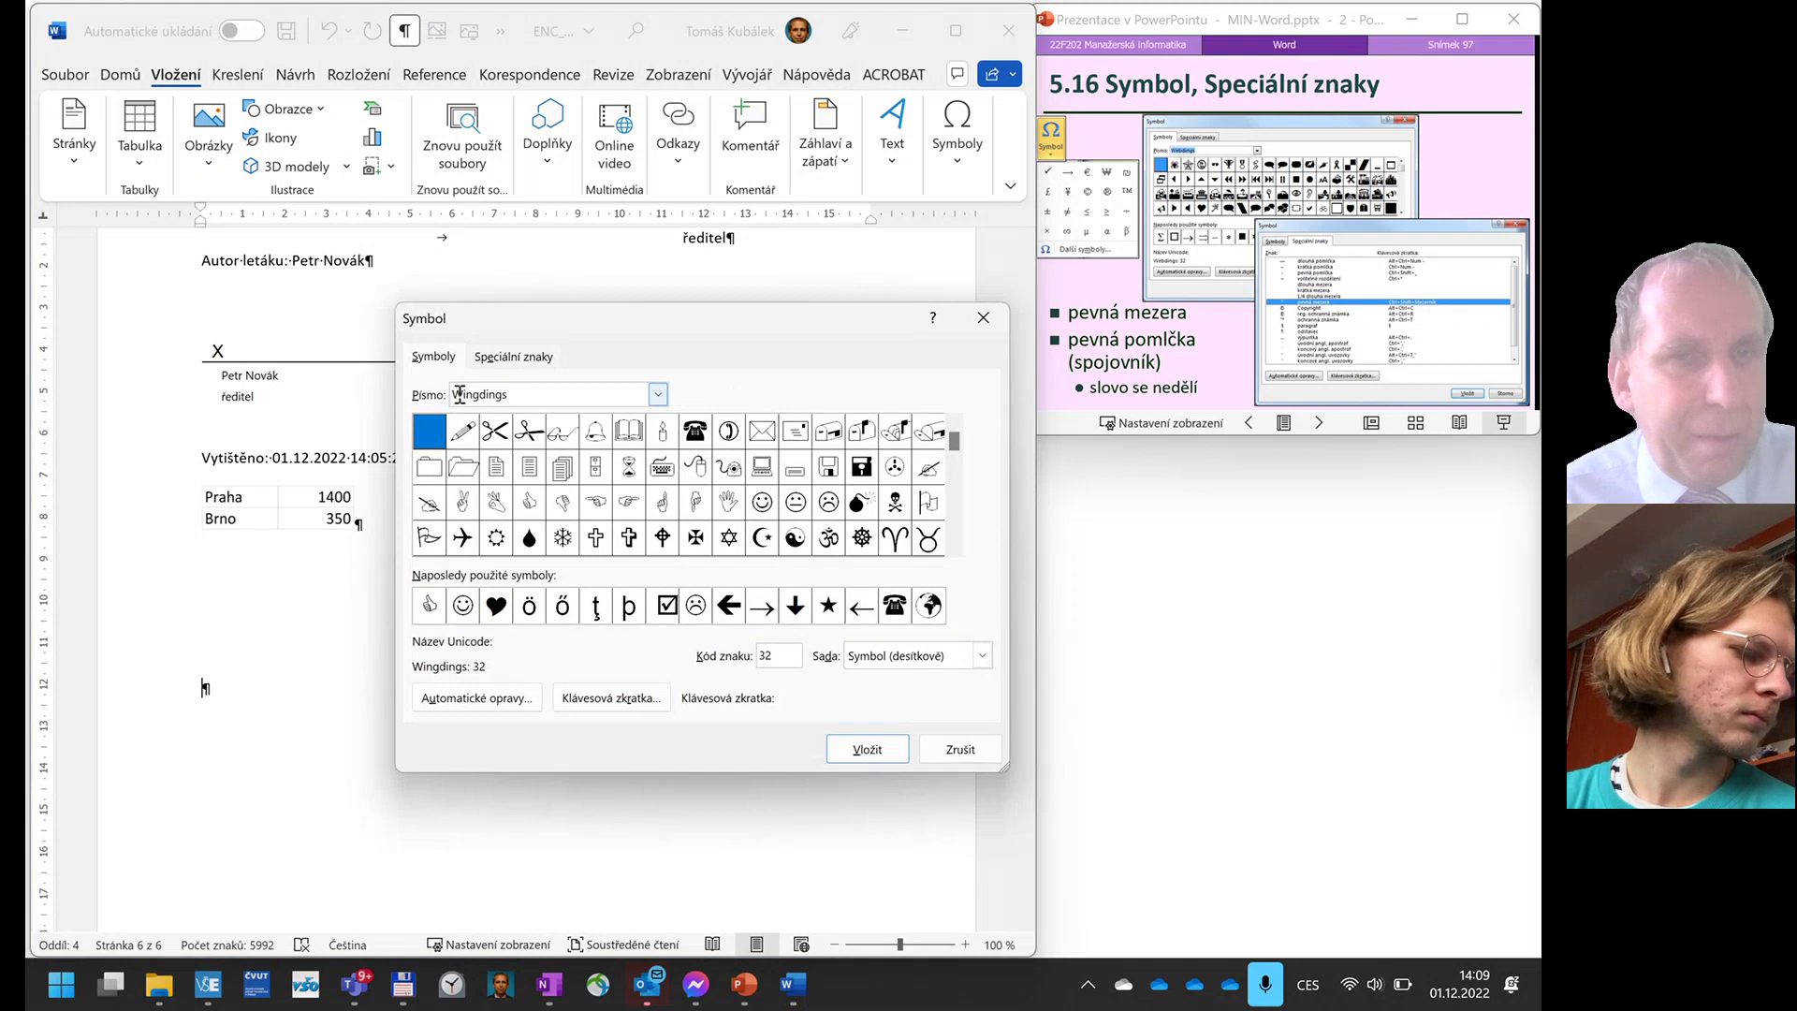
{"action": "left_click", "coordinate": [763, 506]}
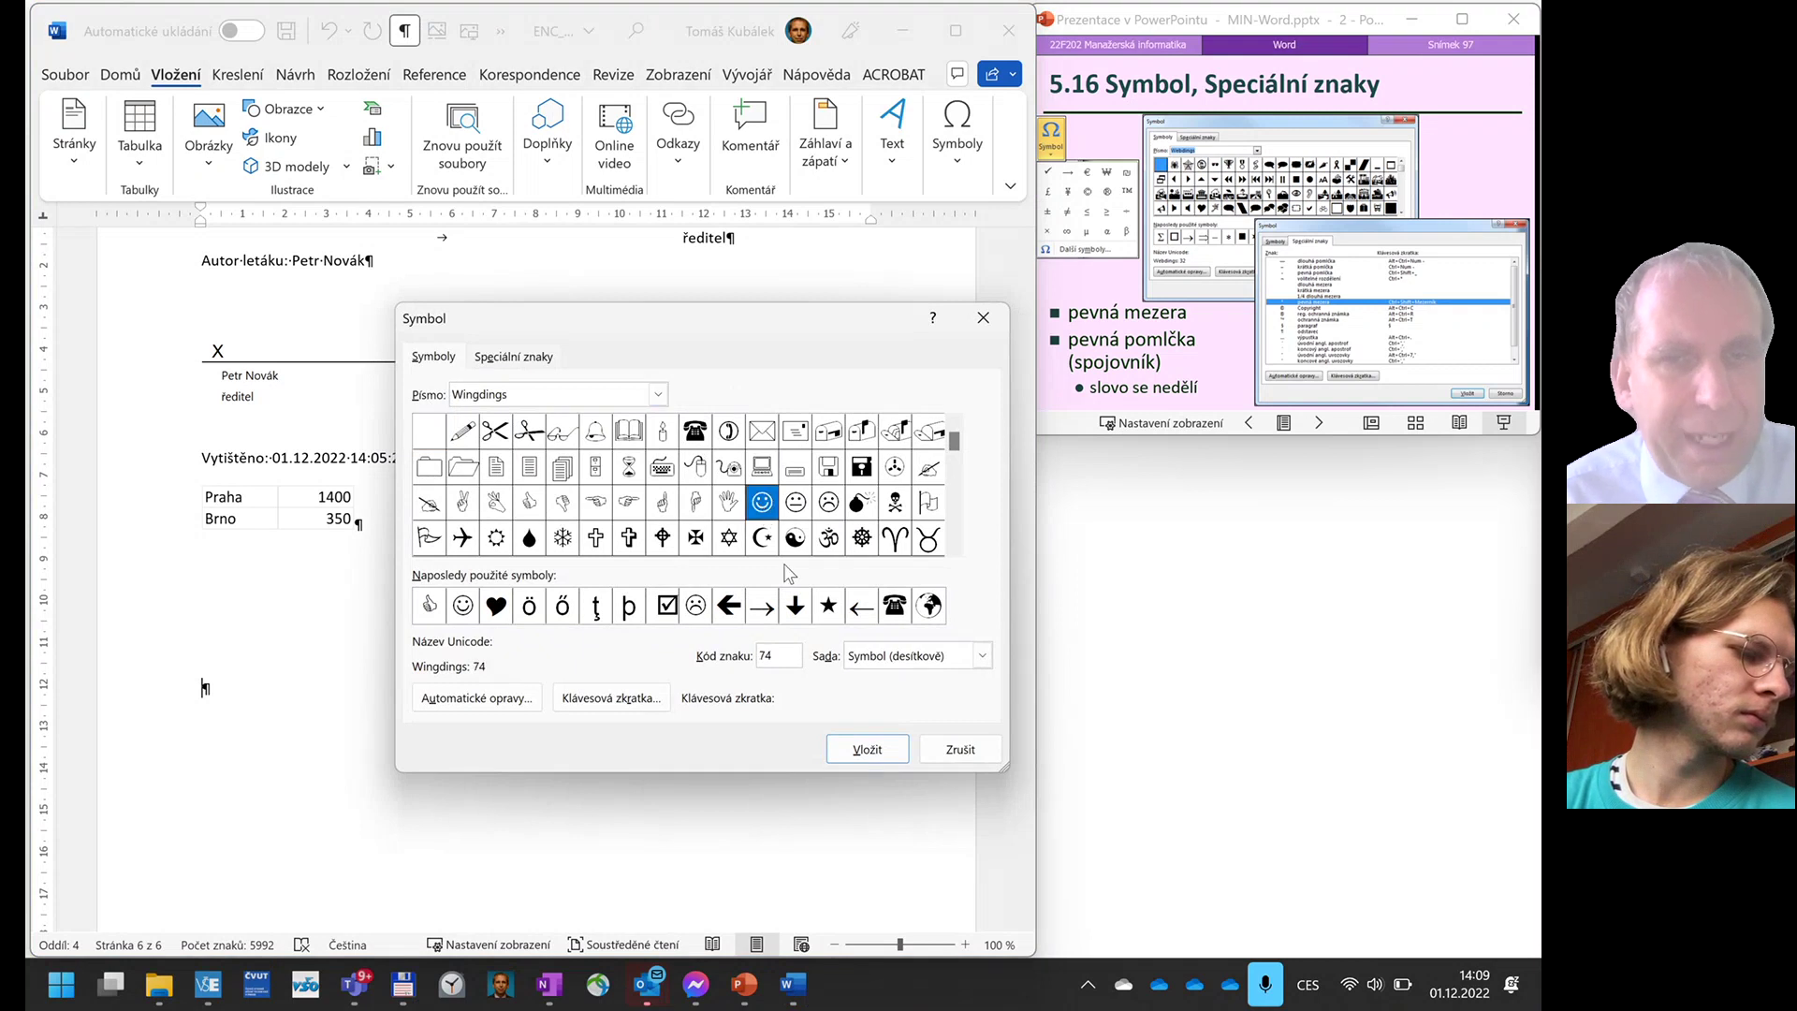
{"action": "left_click", "coordinate": [866, 749]}
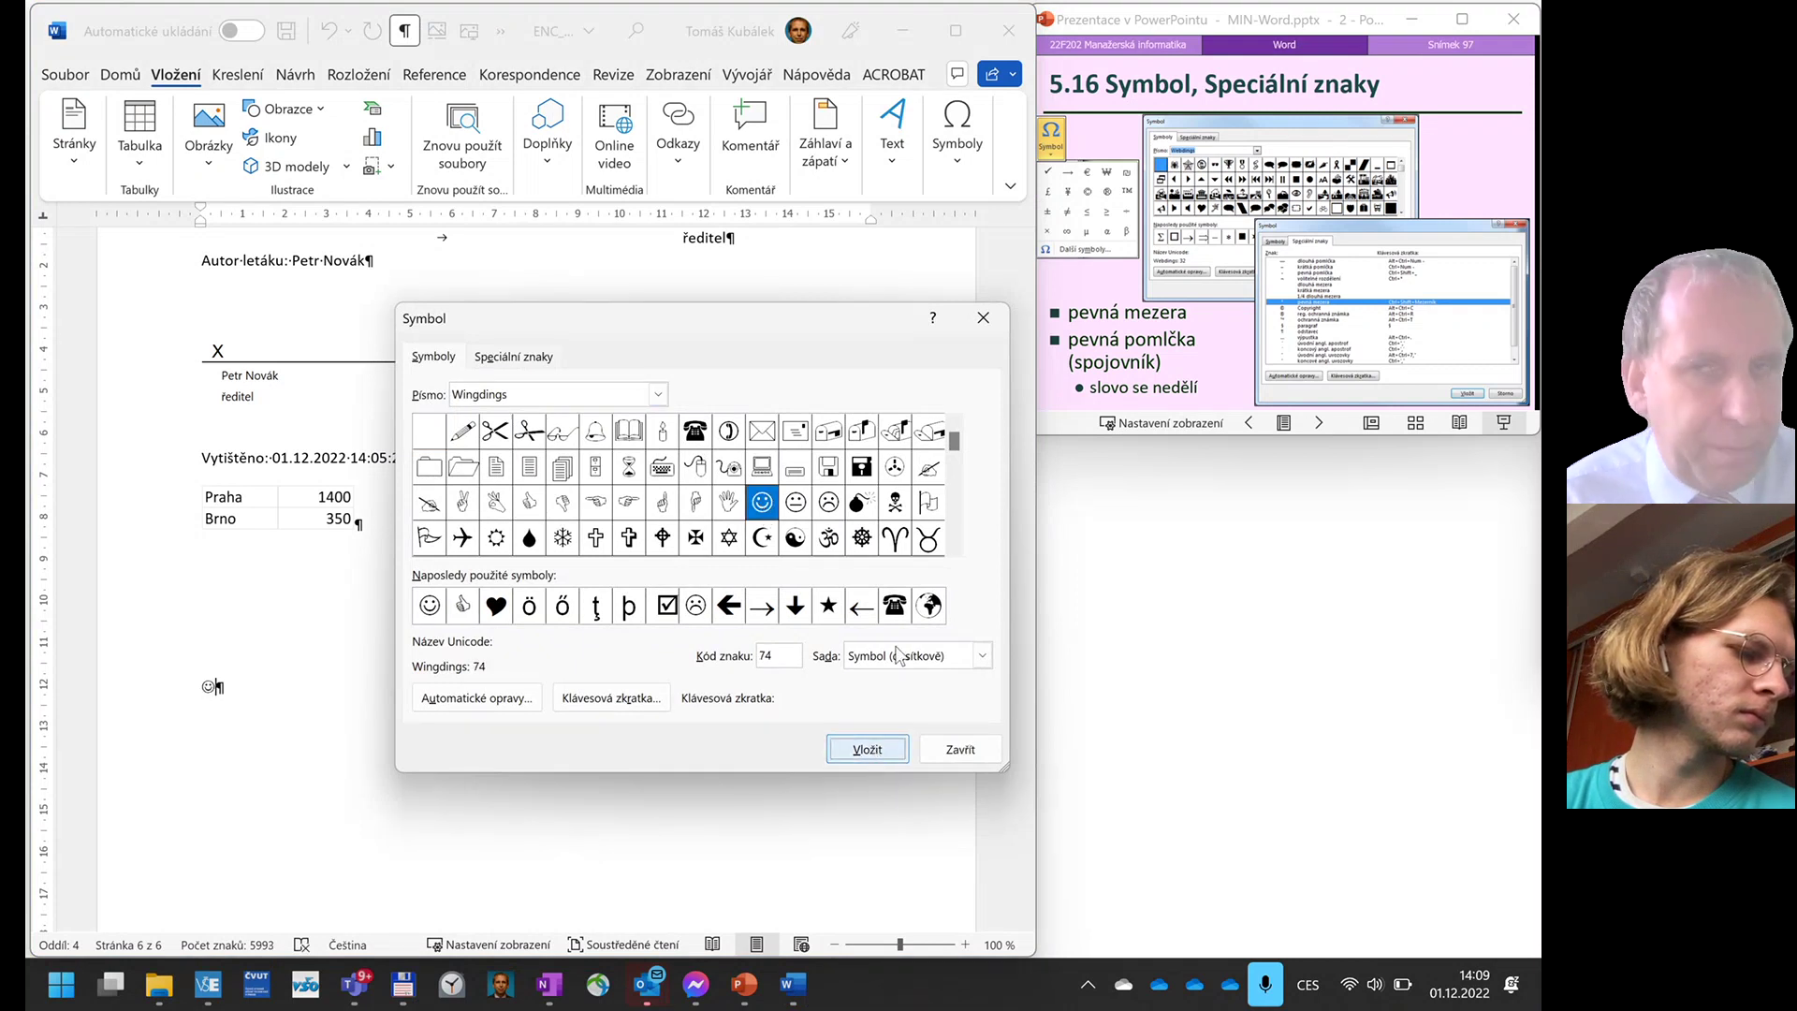
{"action": "left_click", "coordinate": [983, 318]}
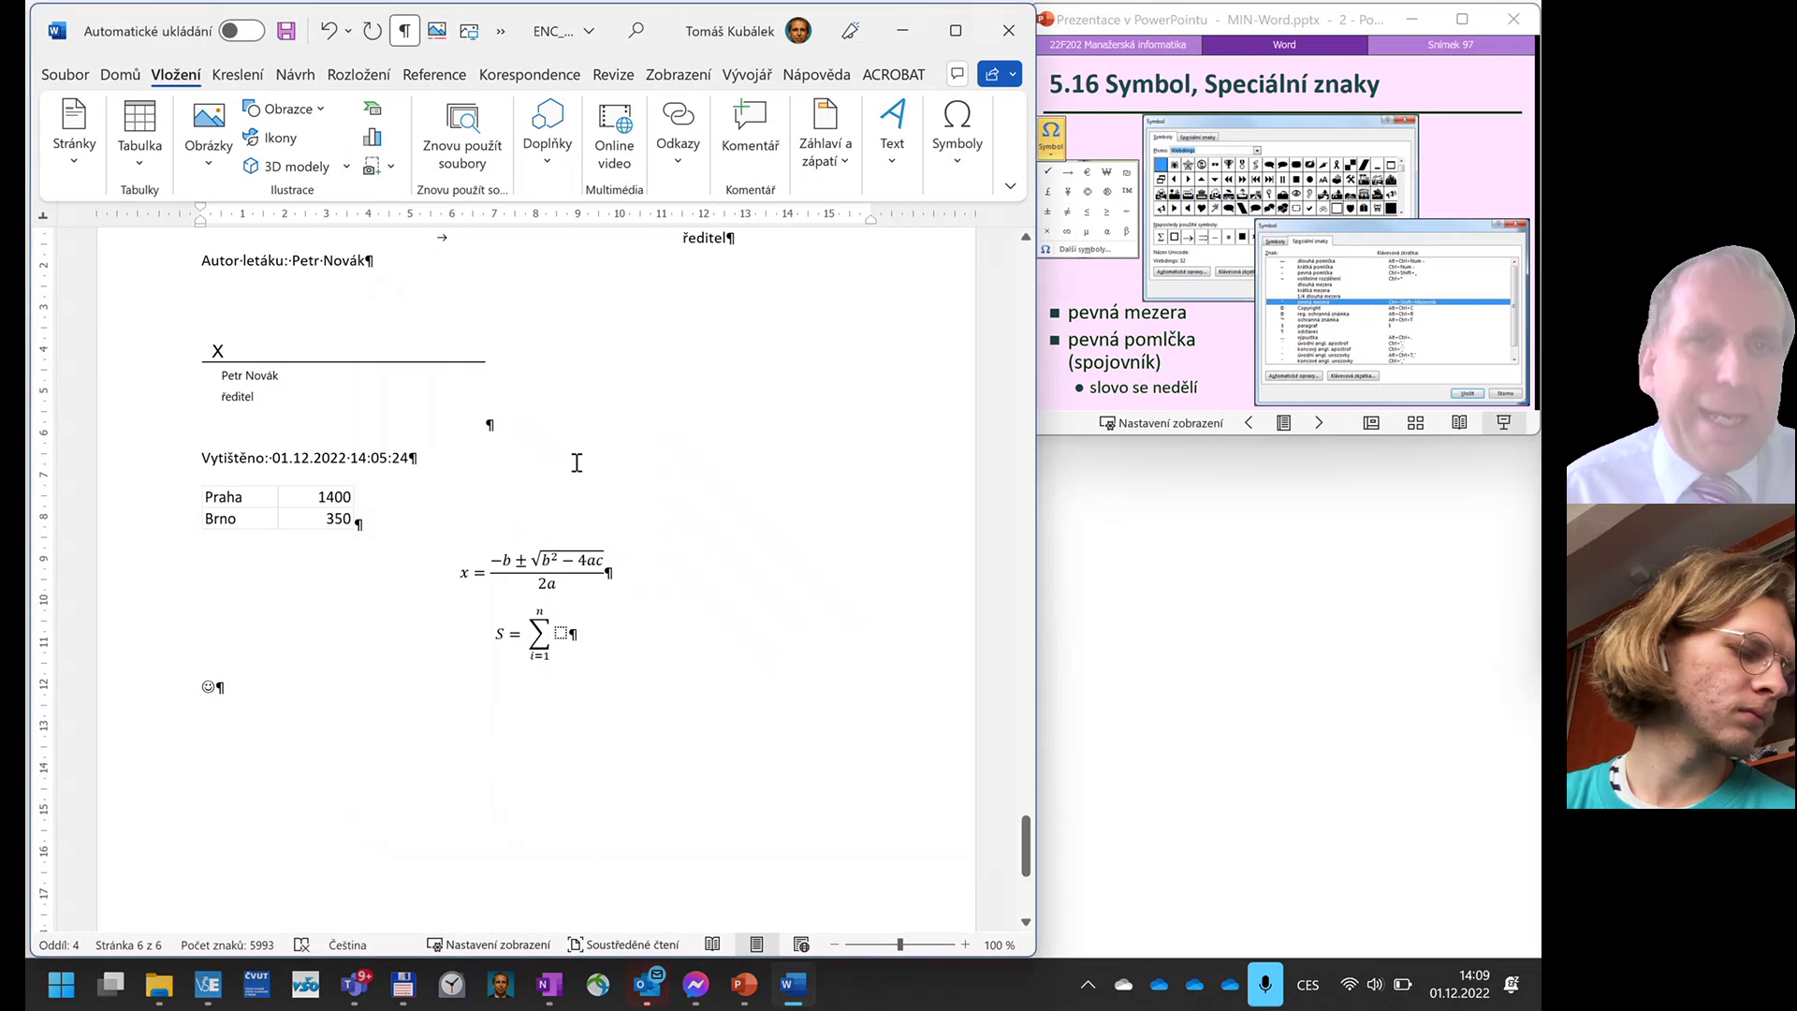
Delete the normal space between 's' and 'uživatelskou' in licence point 8.
{"action": "scroll", "coordinate": [560, 463], "scroll_direction": "up", "scroll_amount": 3}
{"action": "scroll", "coordinate": [560, 461], "scroll_direction": "up", "scroll_amount": 3}
{"action": "scroll", "coordinate": [559, 462], "scroll_direction": "up", "scroll_amount": 2}
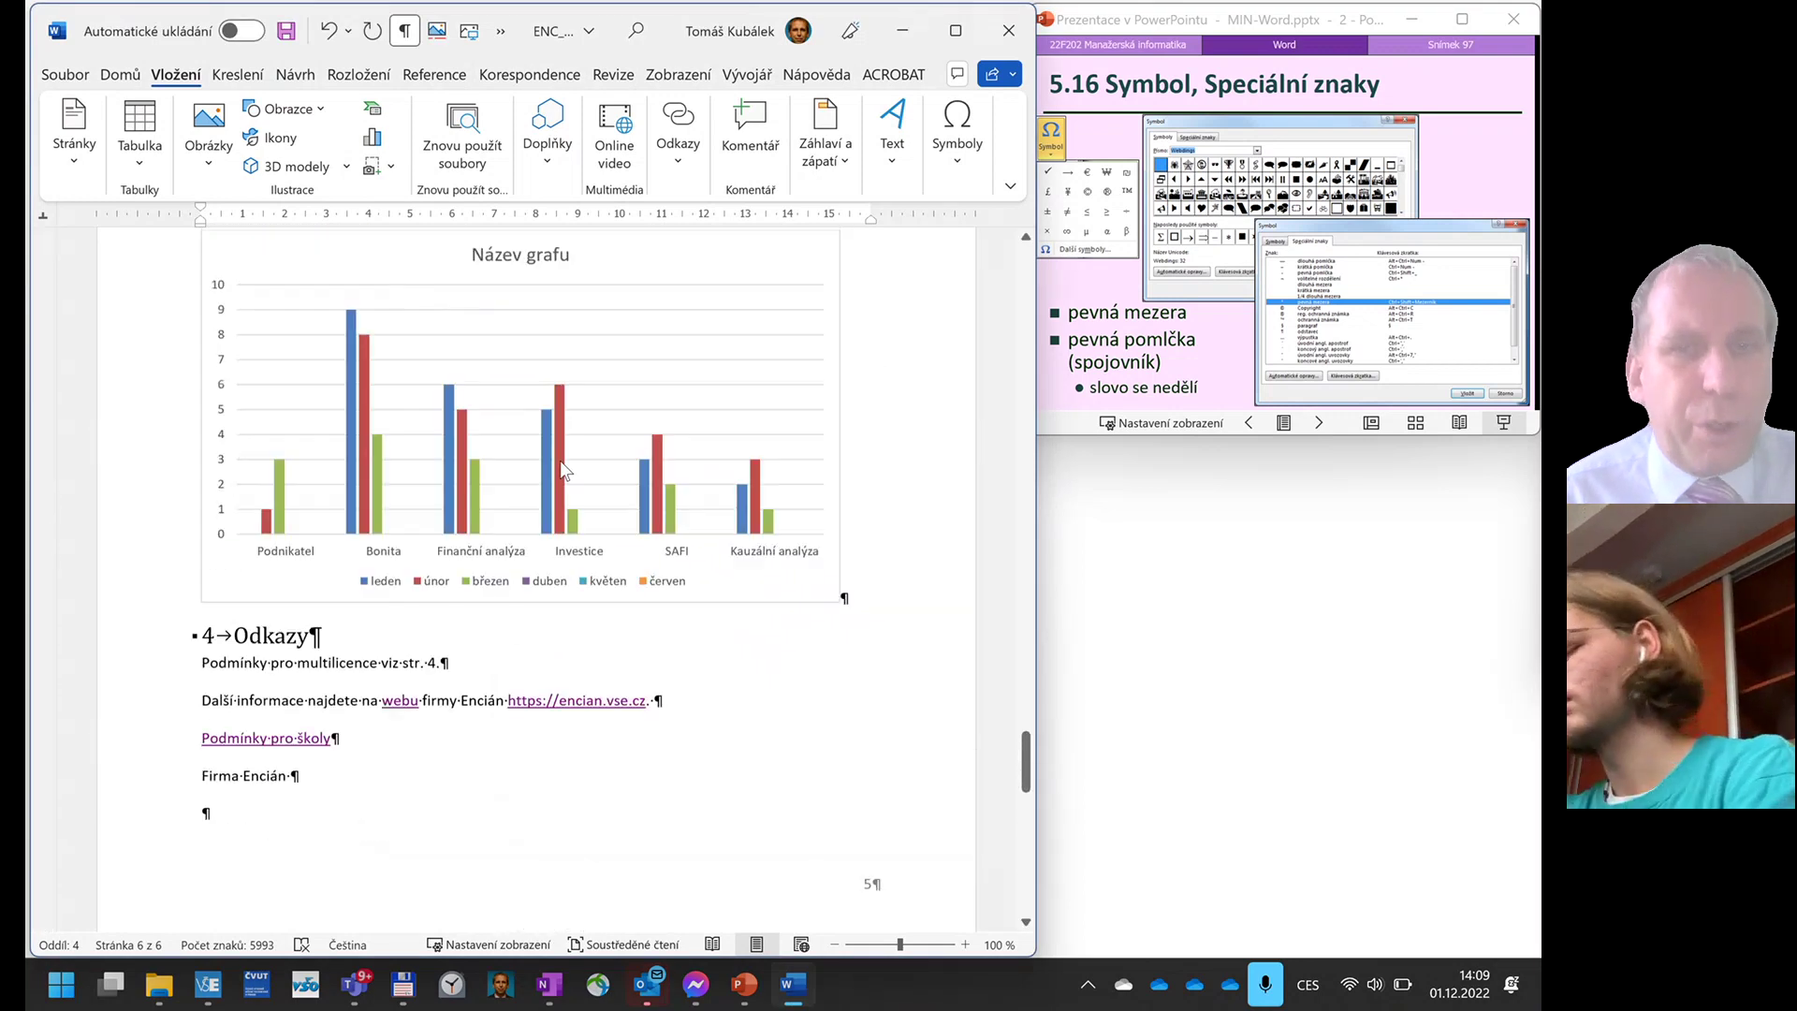
{"action": "scroll", "coordinate": [560, 461], "scroll_direction": "up", "scroll_amount": 5}
{"action": "scroll", "coordinate": [560, 461], "scroll_direction": "up", "scroll_amount": 3}
{"action": "scroll", "coordinate": [559, 461], "scroll_direction": "up", "scroll_amount": 5}
{"action": "scroll", "coordinate": [559, 462], "scroll_direction": "up", "scroll_amount": 5}
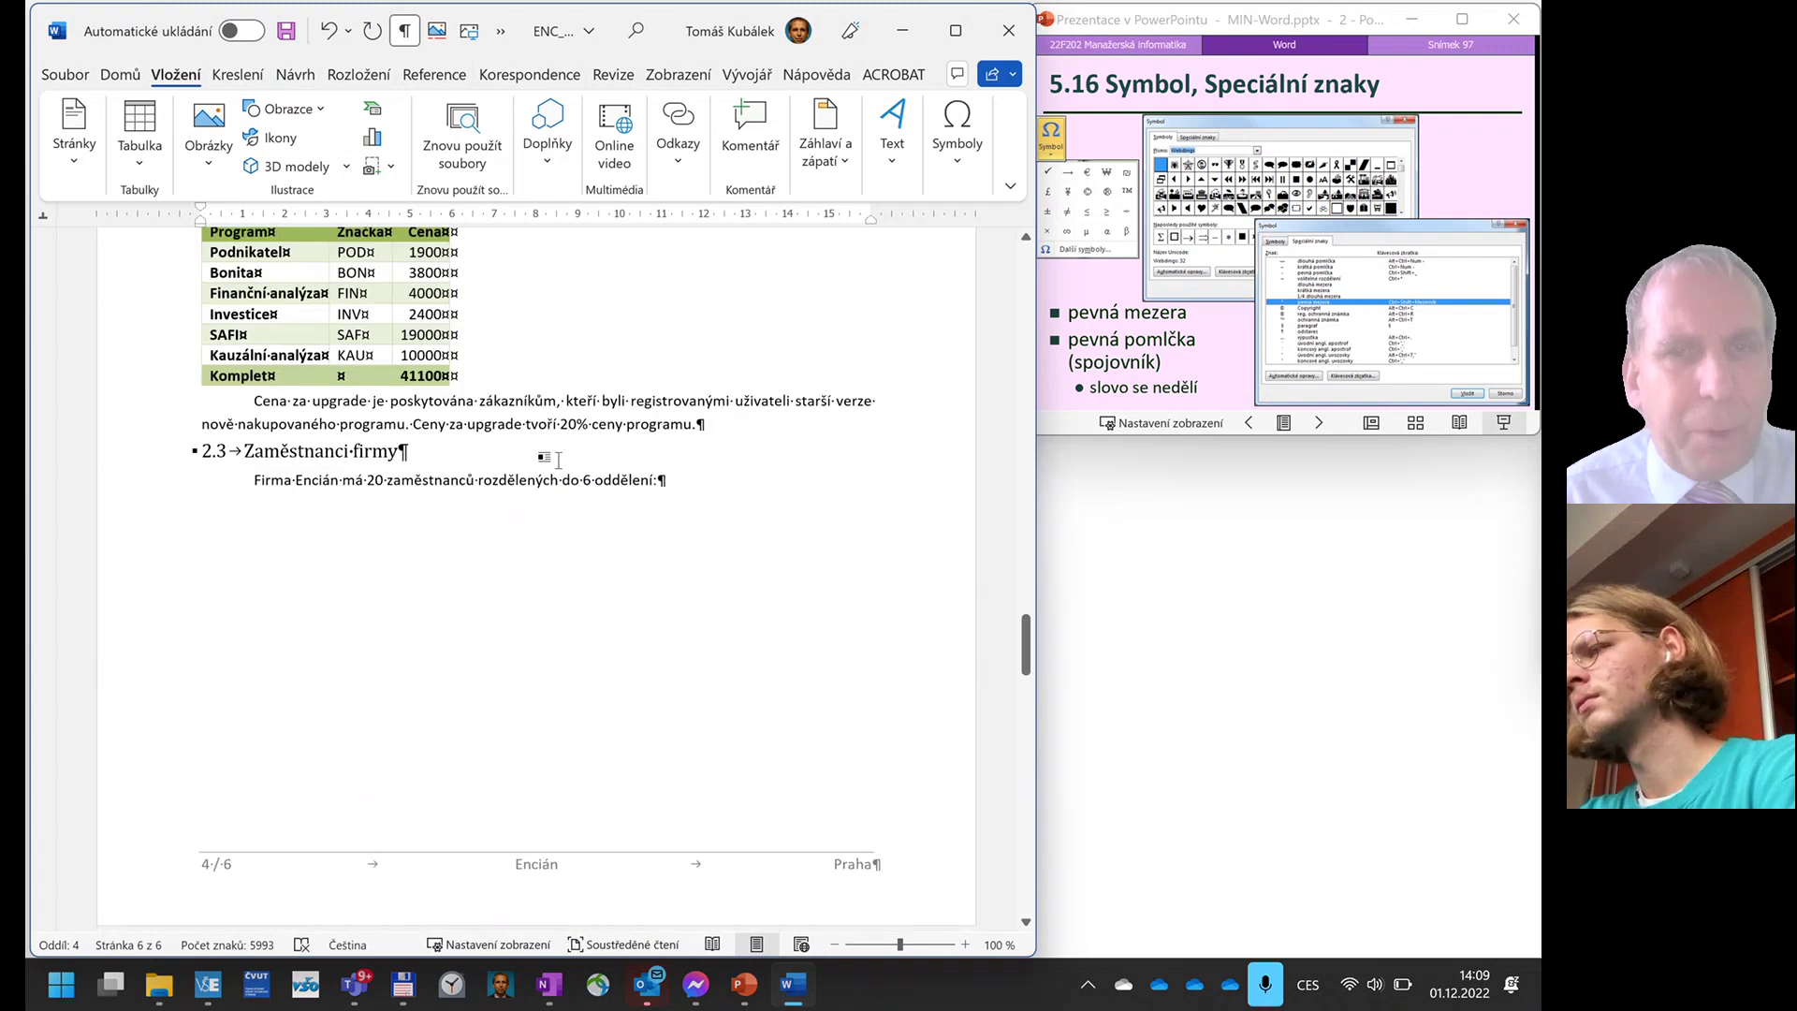
{"action": "scroll", "coordinate": [558, 462], "scroll_direction": "up", "scroll_amount": 5}
{"action": "scroll", "coordinate": [560, 462], "scroll_direction": "up", "scroll_amount": 5}
{"action": "left_click", "coordinate": [596, 438]}
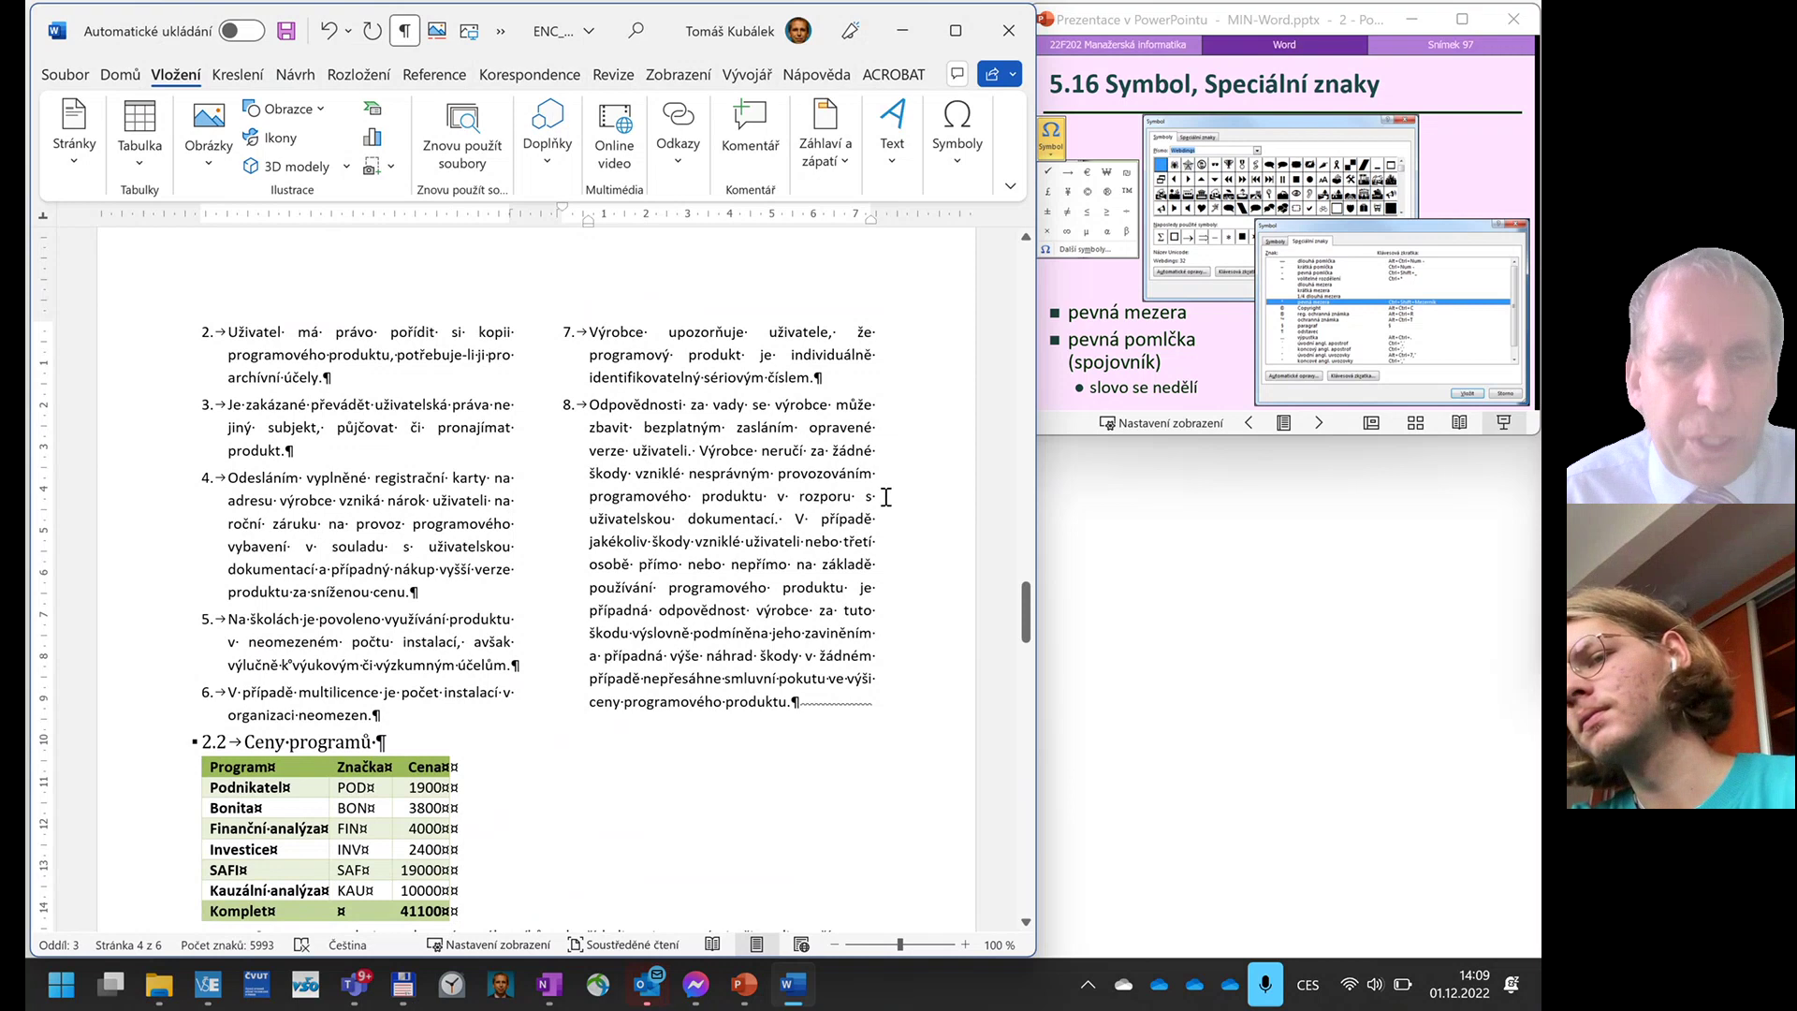
{"action": "key", "text": "BackSpace"}
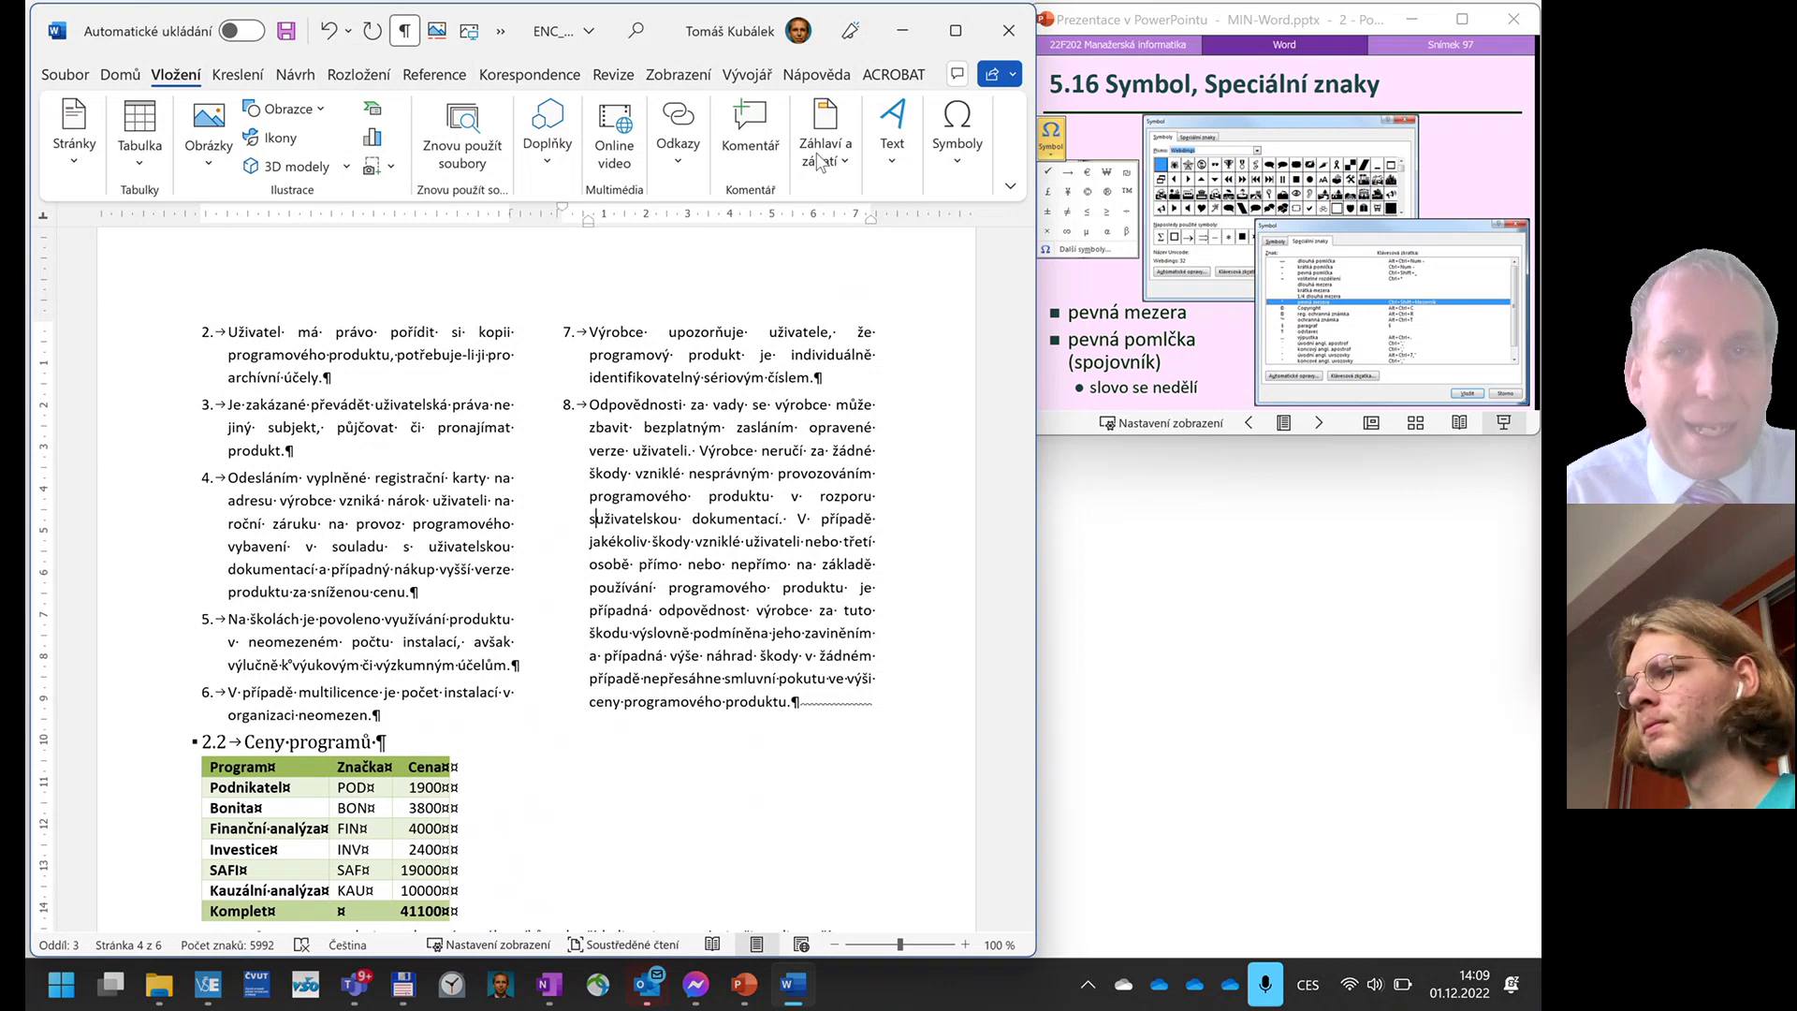
Insert a Nonbreaking Space special character in its place.
{"action": "left_click", "coordinate": [957, 140]}
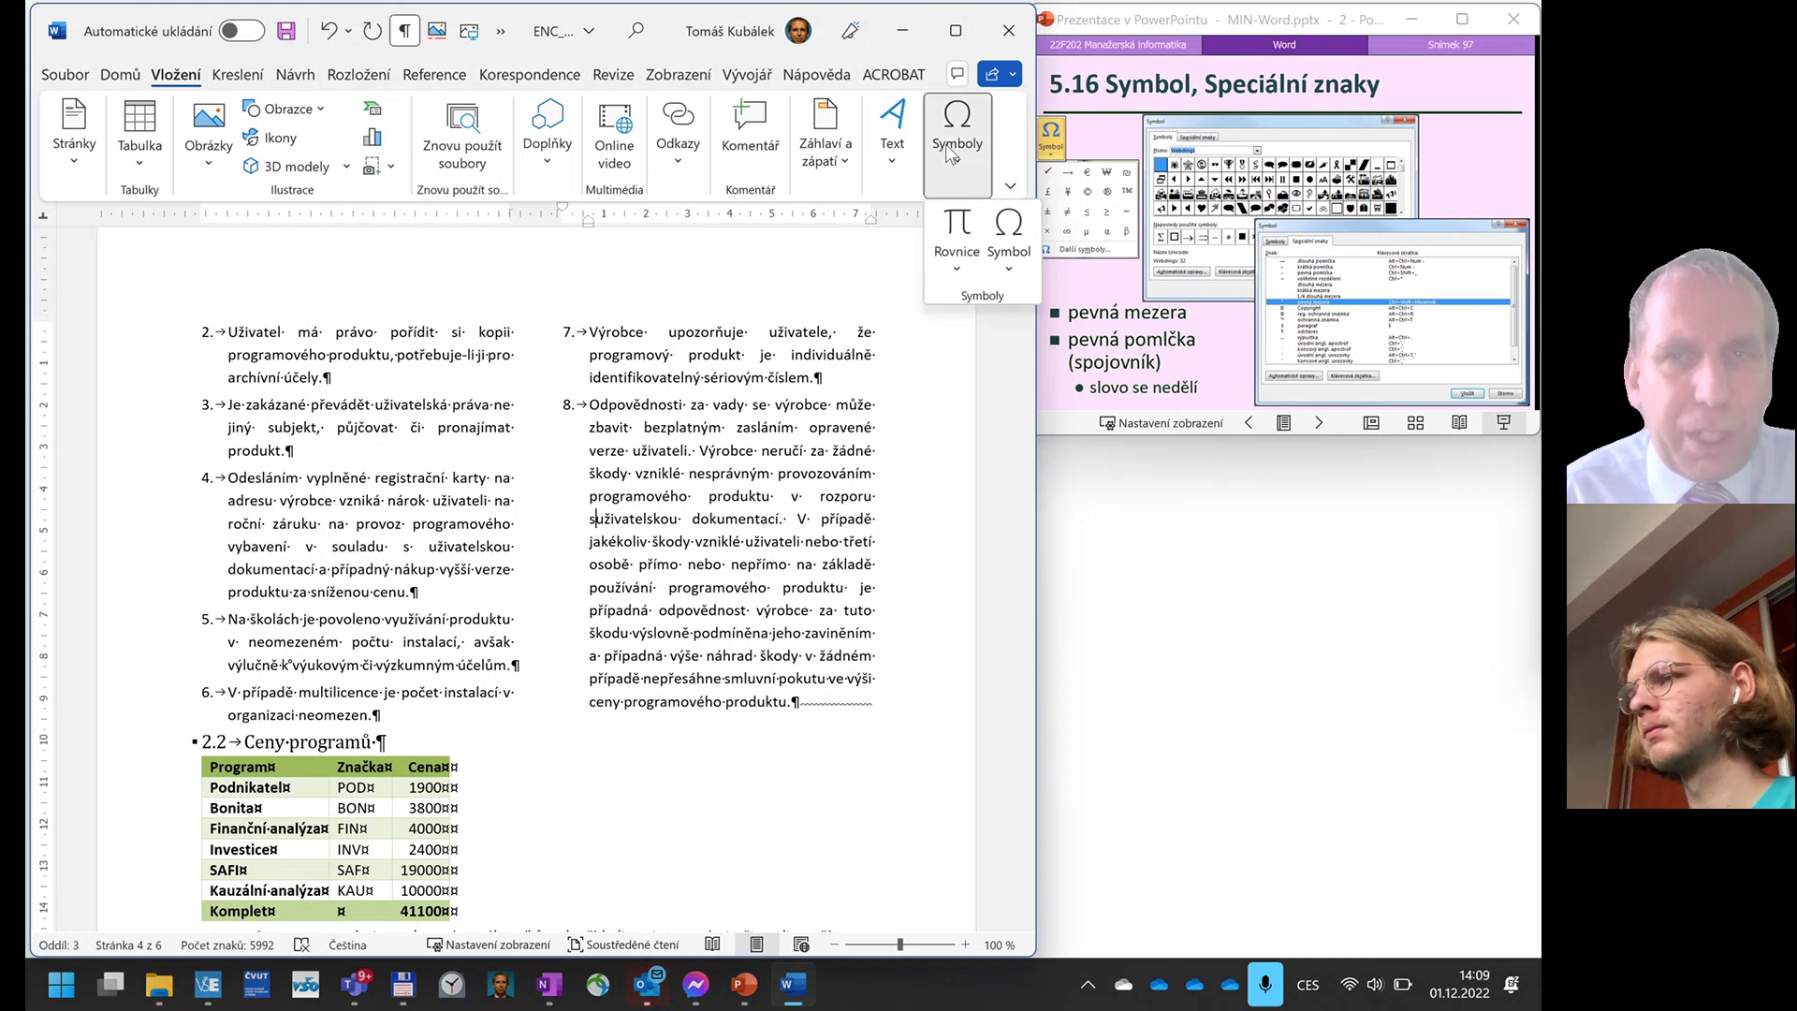
{"action": "left_click", "coordinate": [1009, 244]}
{"action": "left_click", "coordinate": [1047, 445]}
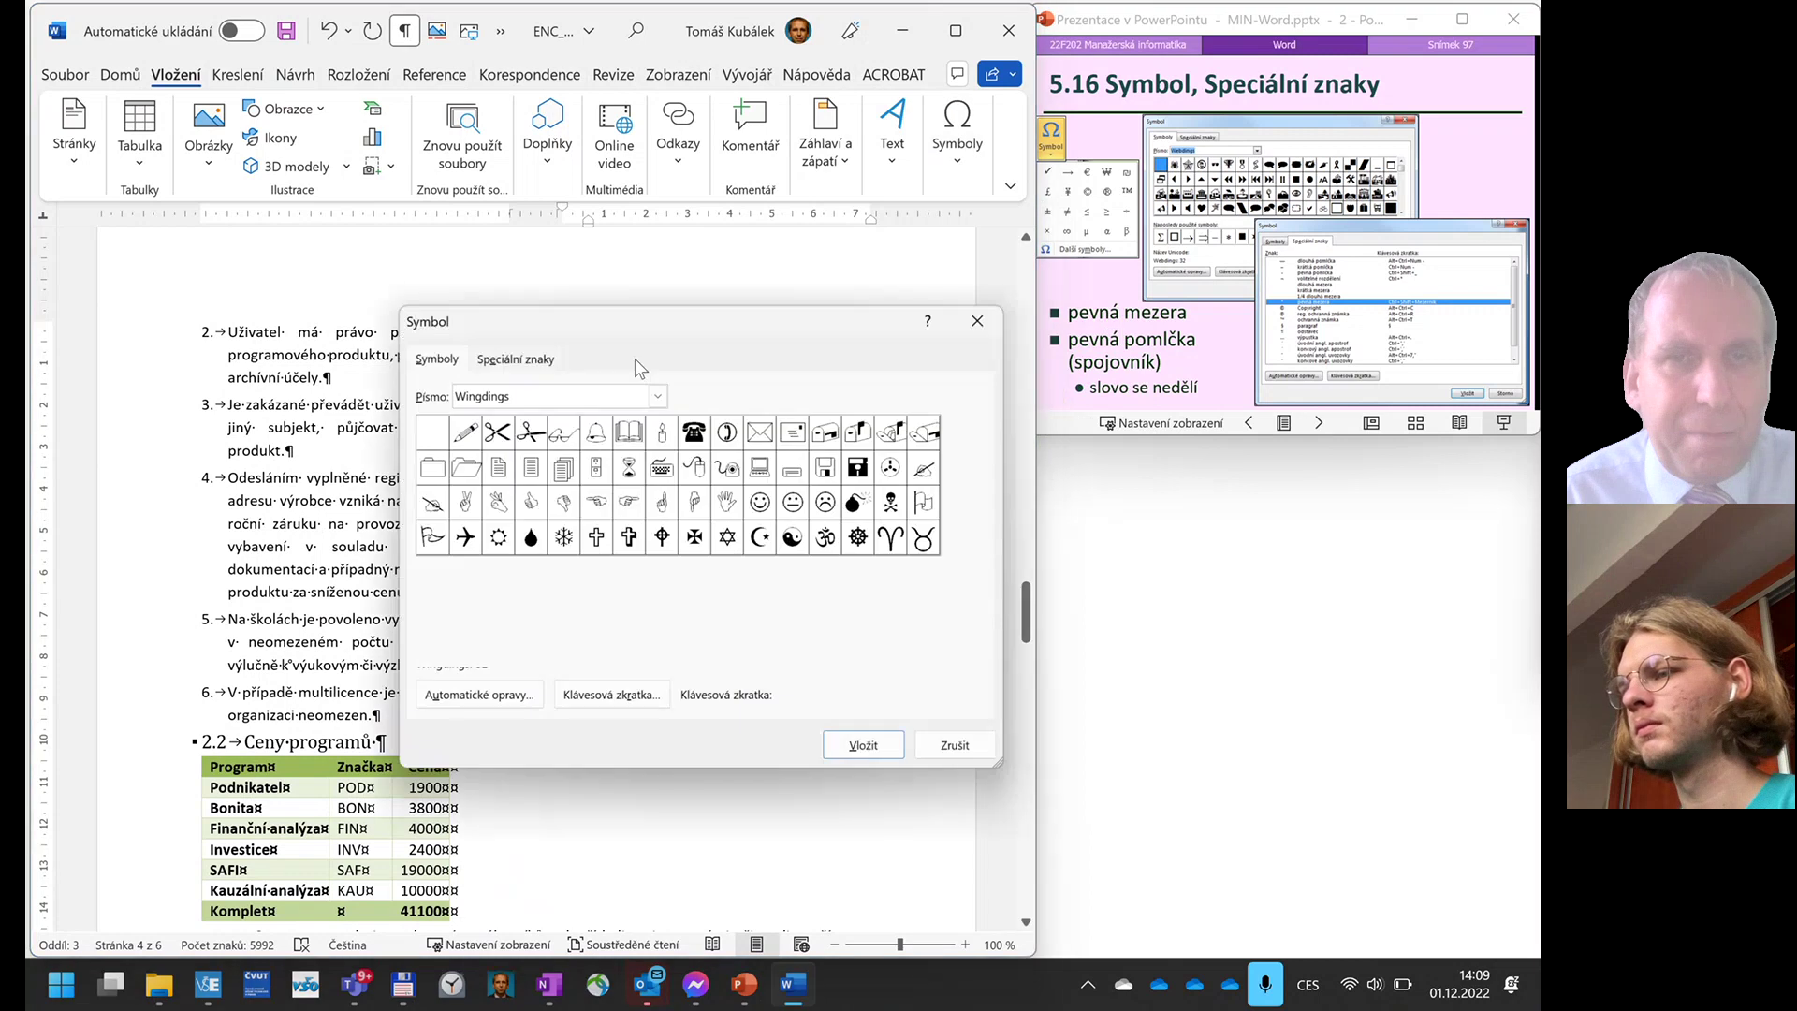
{"action": "left_click", "coordinate": [515, 362]}
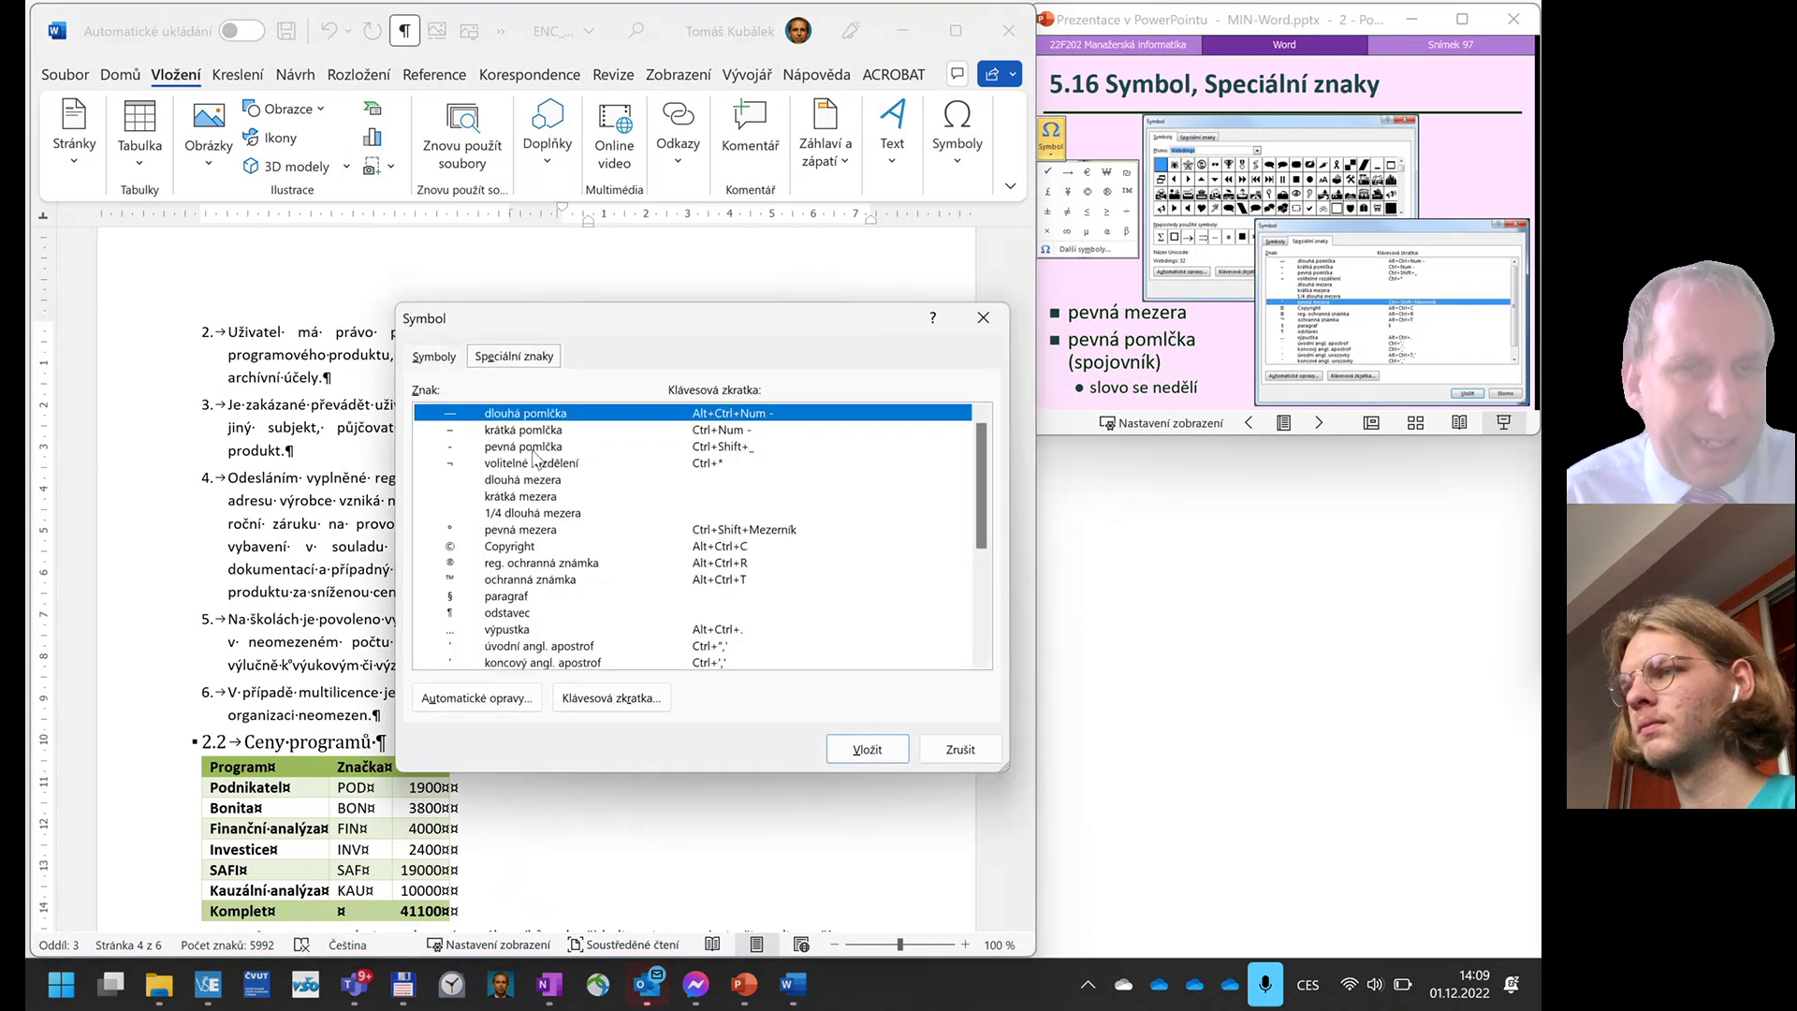
{"action": "left_click", "coordinate": [514, 531]}
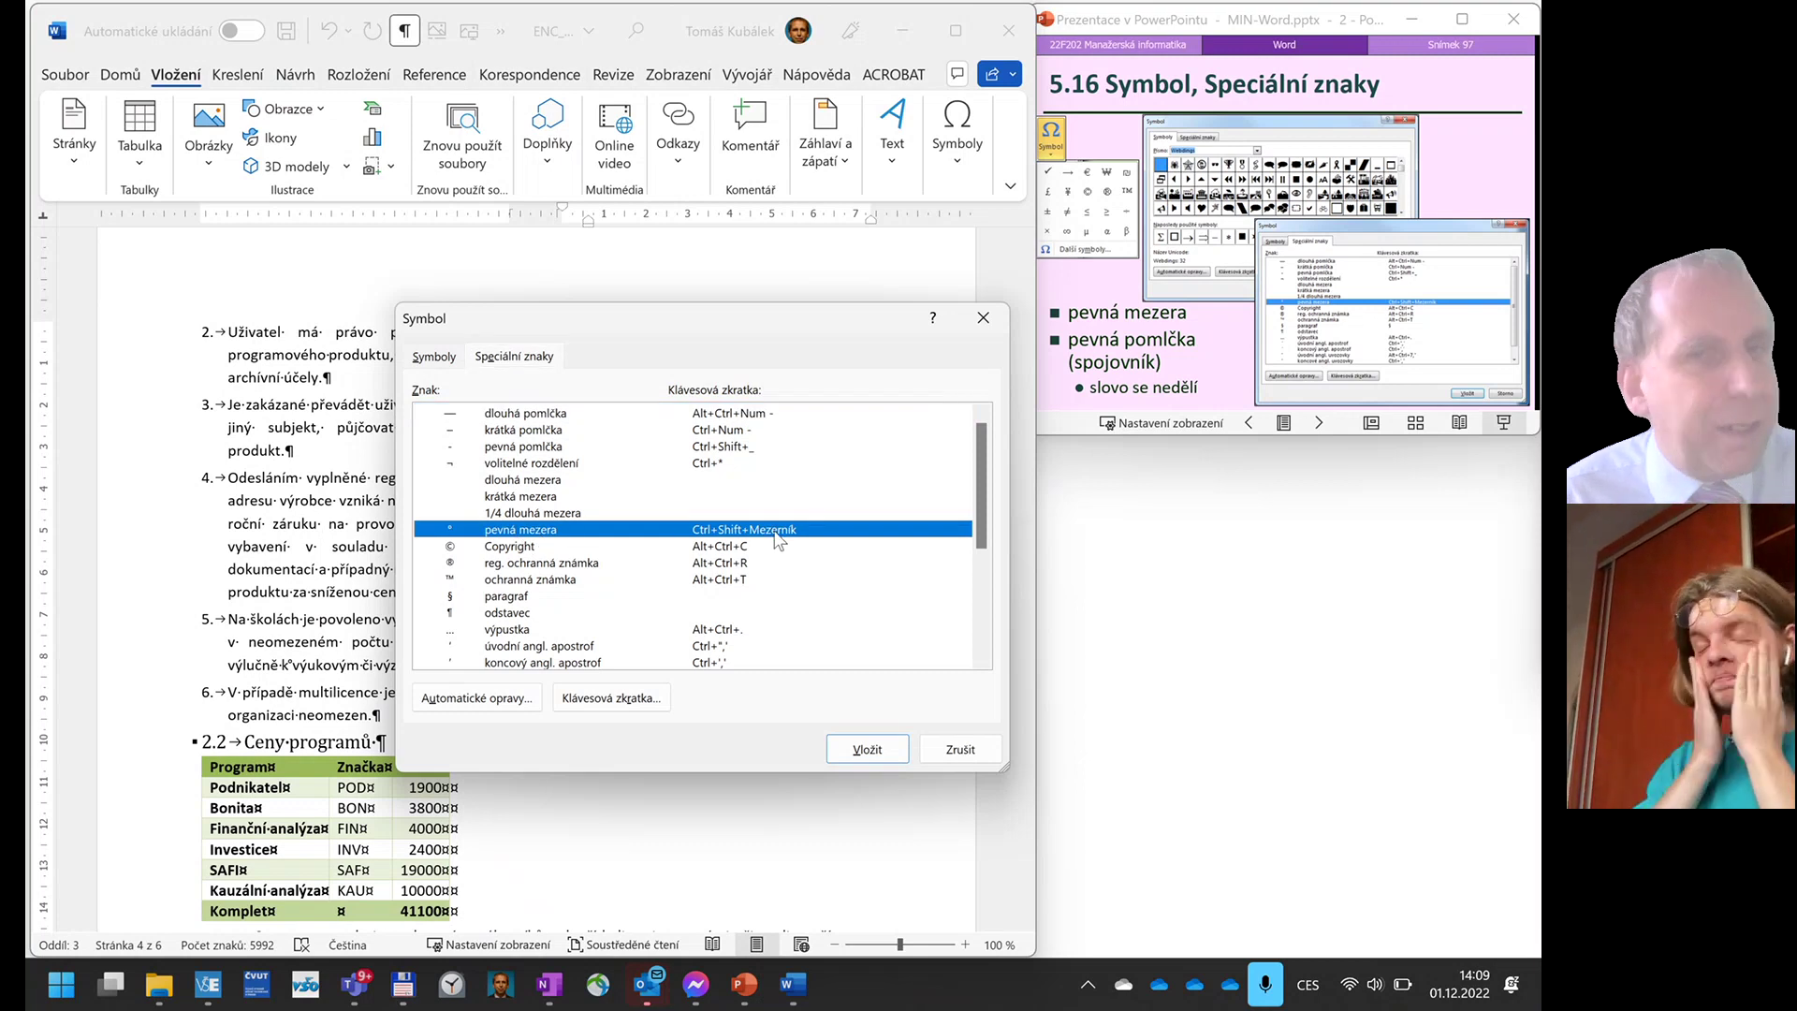
{"action": "left_click", "coordinate": [866, 748]}
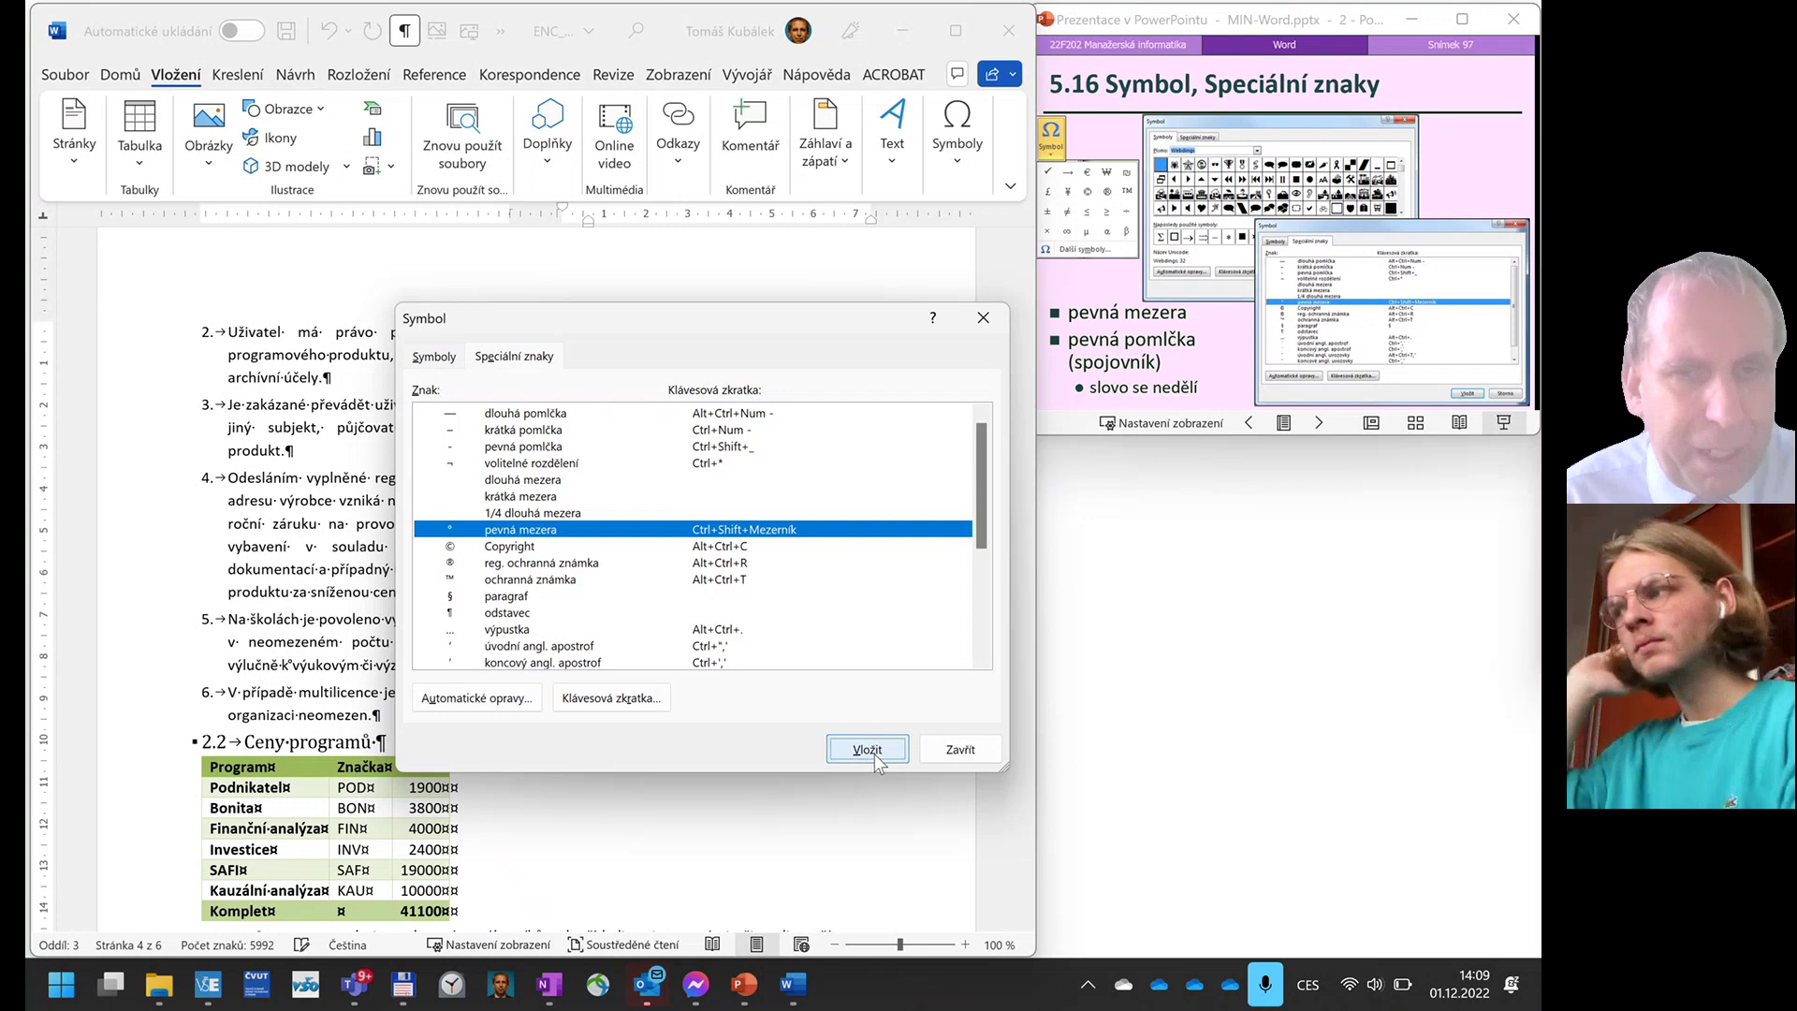
{"action": "left_click", "coordinate": [973, 755]}
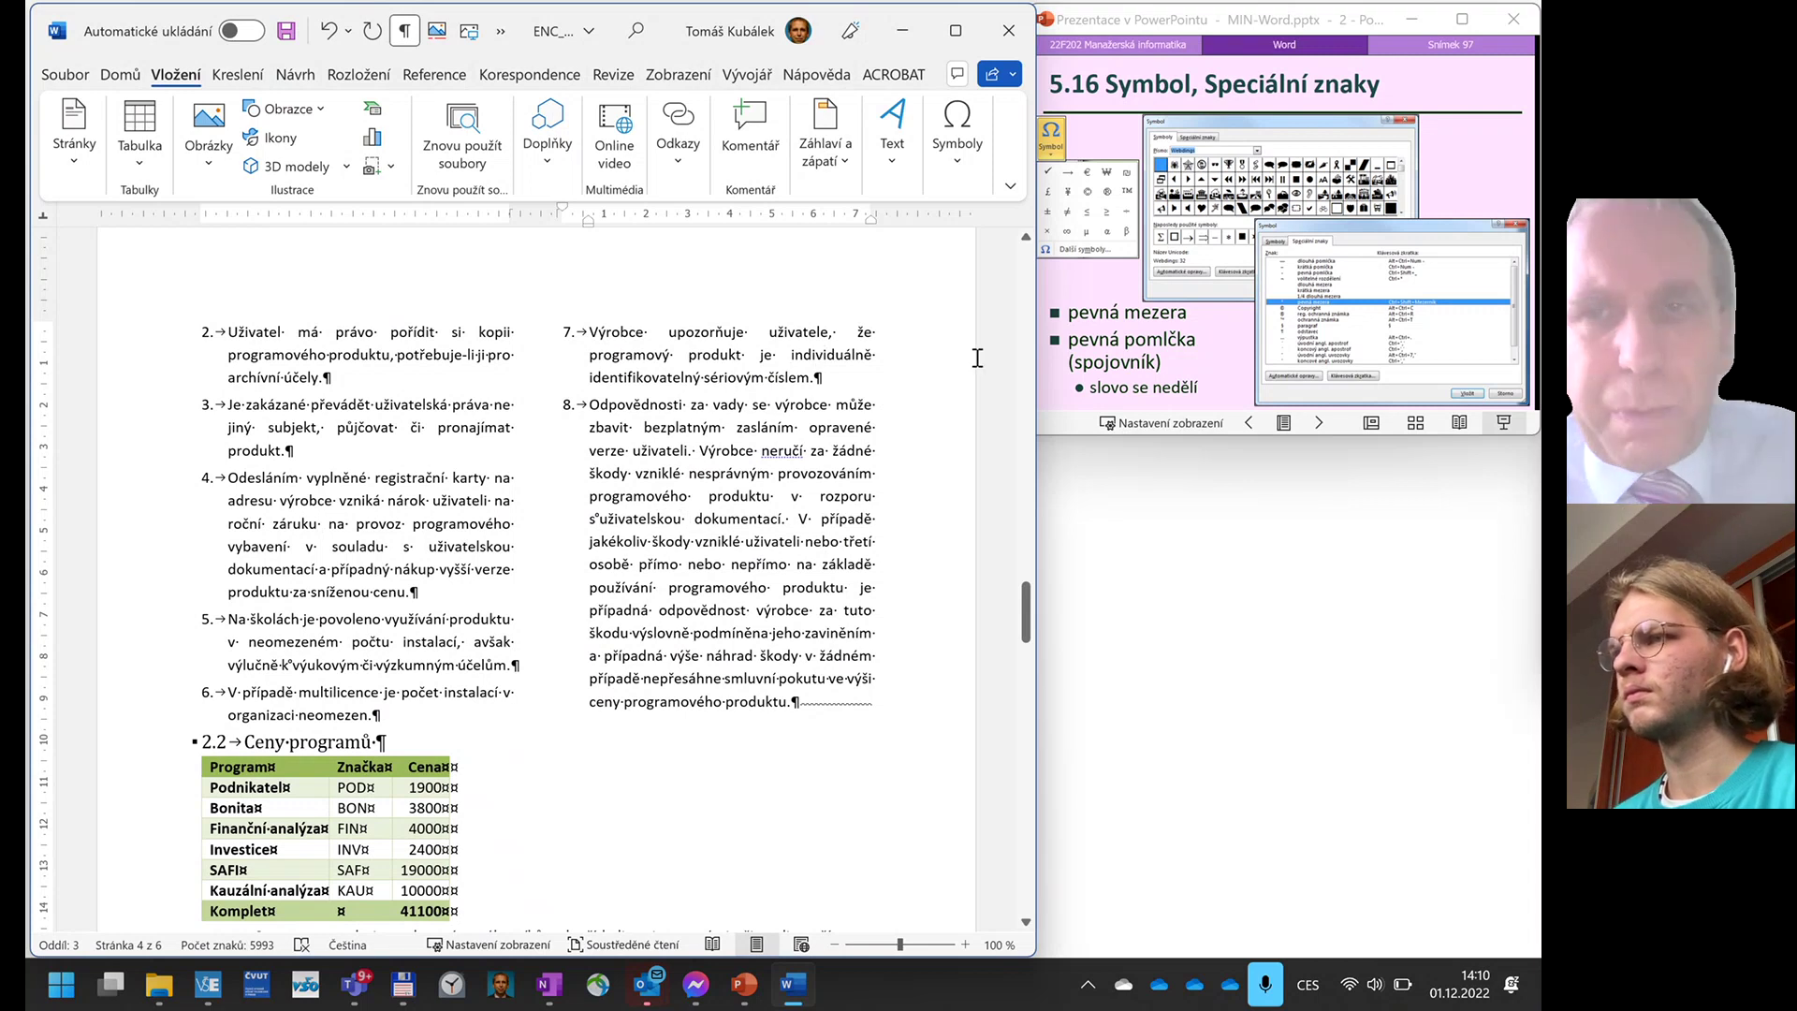
{"action": "left_click", "coordinate": [1112, 339]}
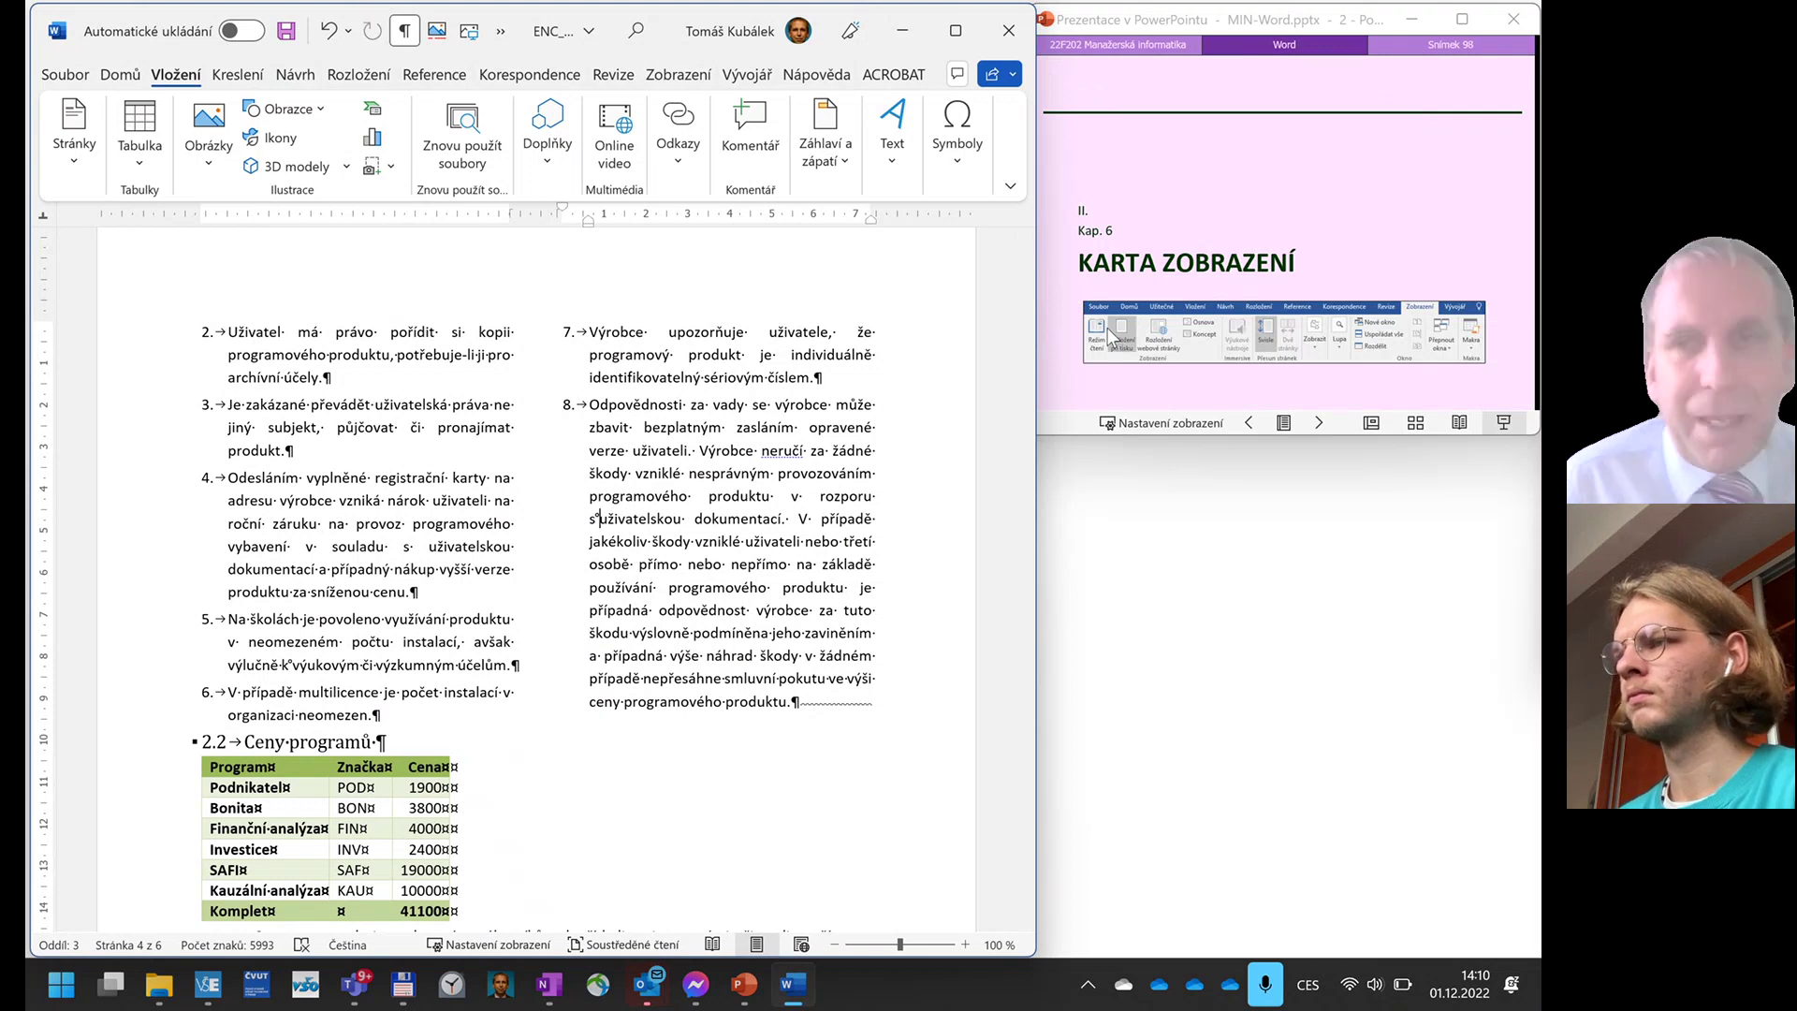
Step the presentation forward to the Karta Reference slide, then back to 7.1 Obsah.
{"action": "left_click", "coordinate": [1112, 339]}
{"action": "left_click", "coordinate": [1112, 339]}
{"action": "left_click", "coordinate": [1111, 338]}
{"action": "left_click", "coordinate": [1111, 337]}
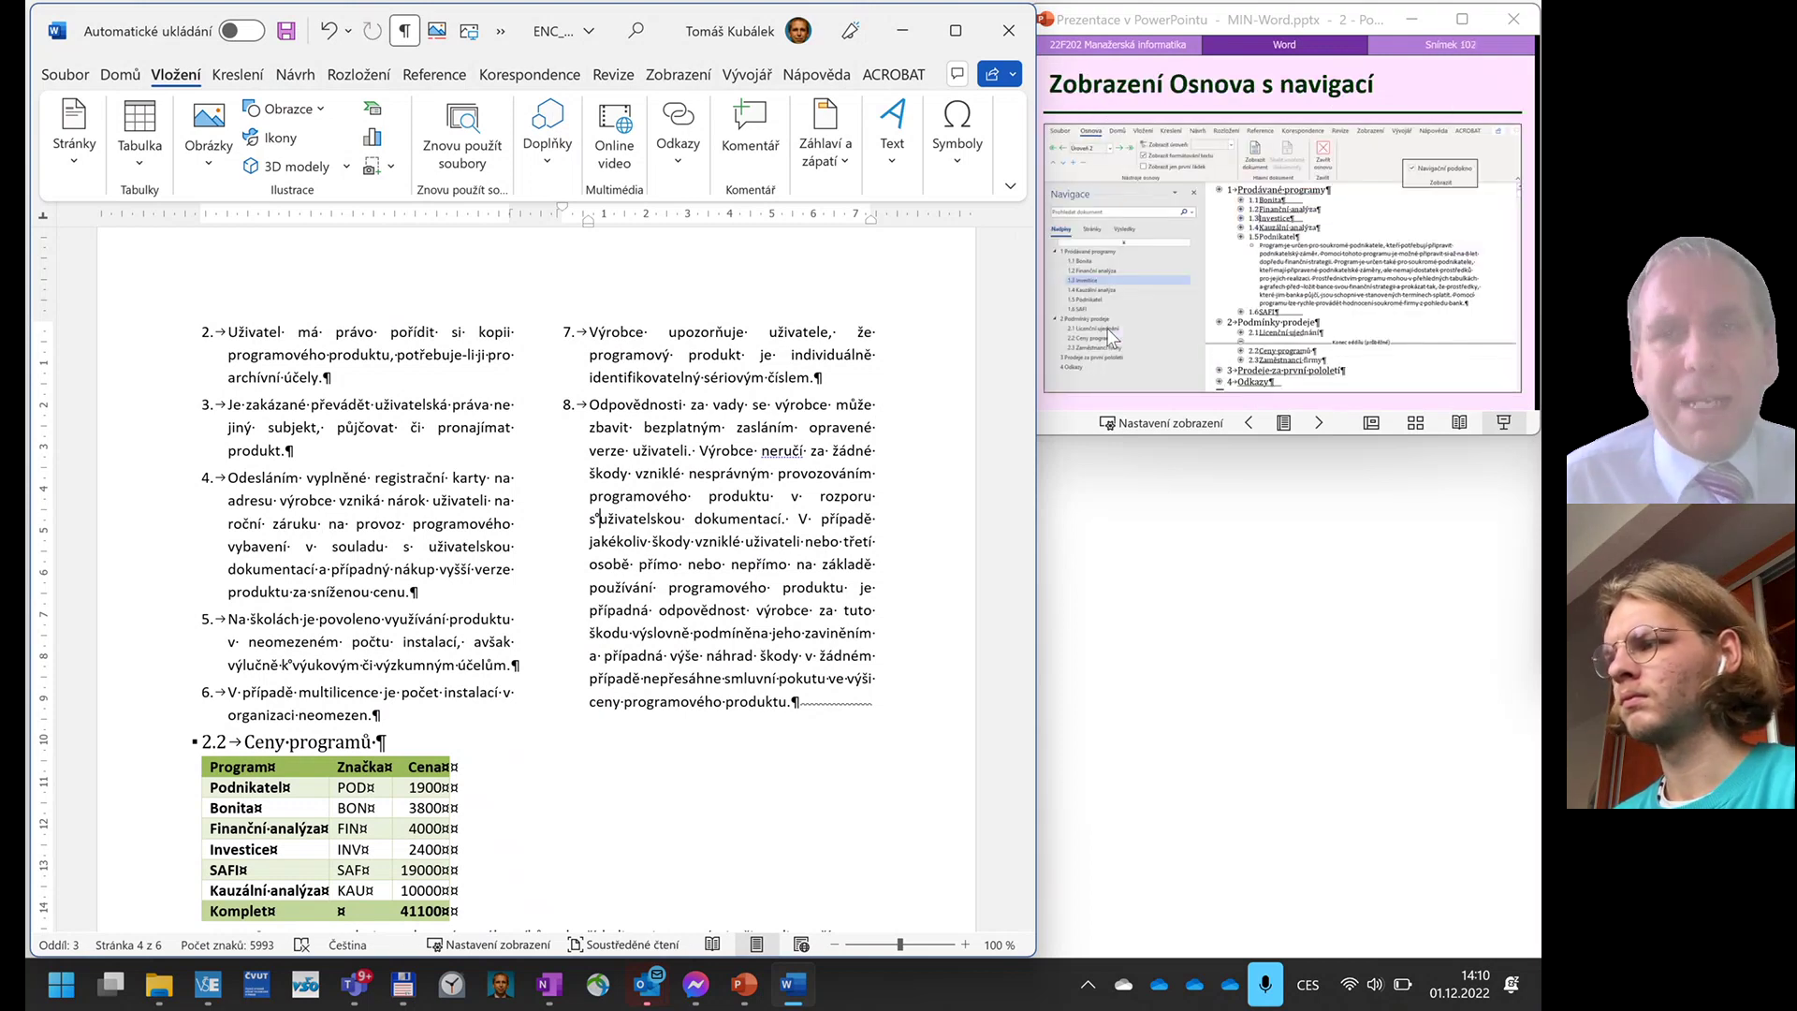
{"action": "left_click", "coordinate": [1111, 337]}
{"action": "left_click", "coordinate": [1111, 338]}
{"action": "left_click", "coordinate": [1111, 338]}
{"action": "left_click", "coordinate": [1111, 338]}
{"action": "left_click", "coordinate": [1111, 337]}
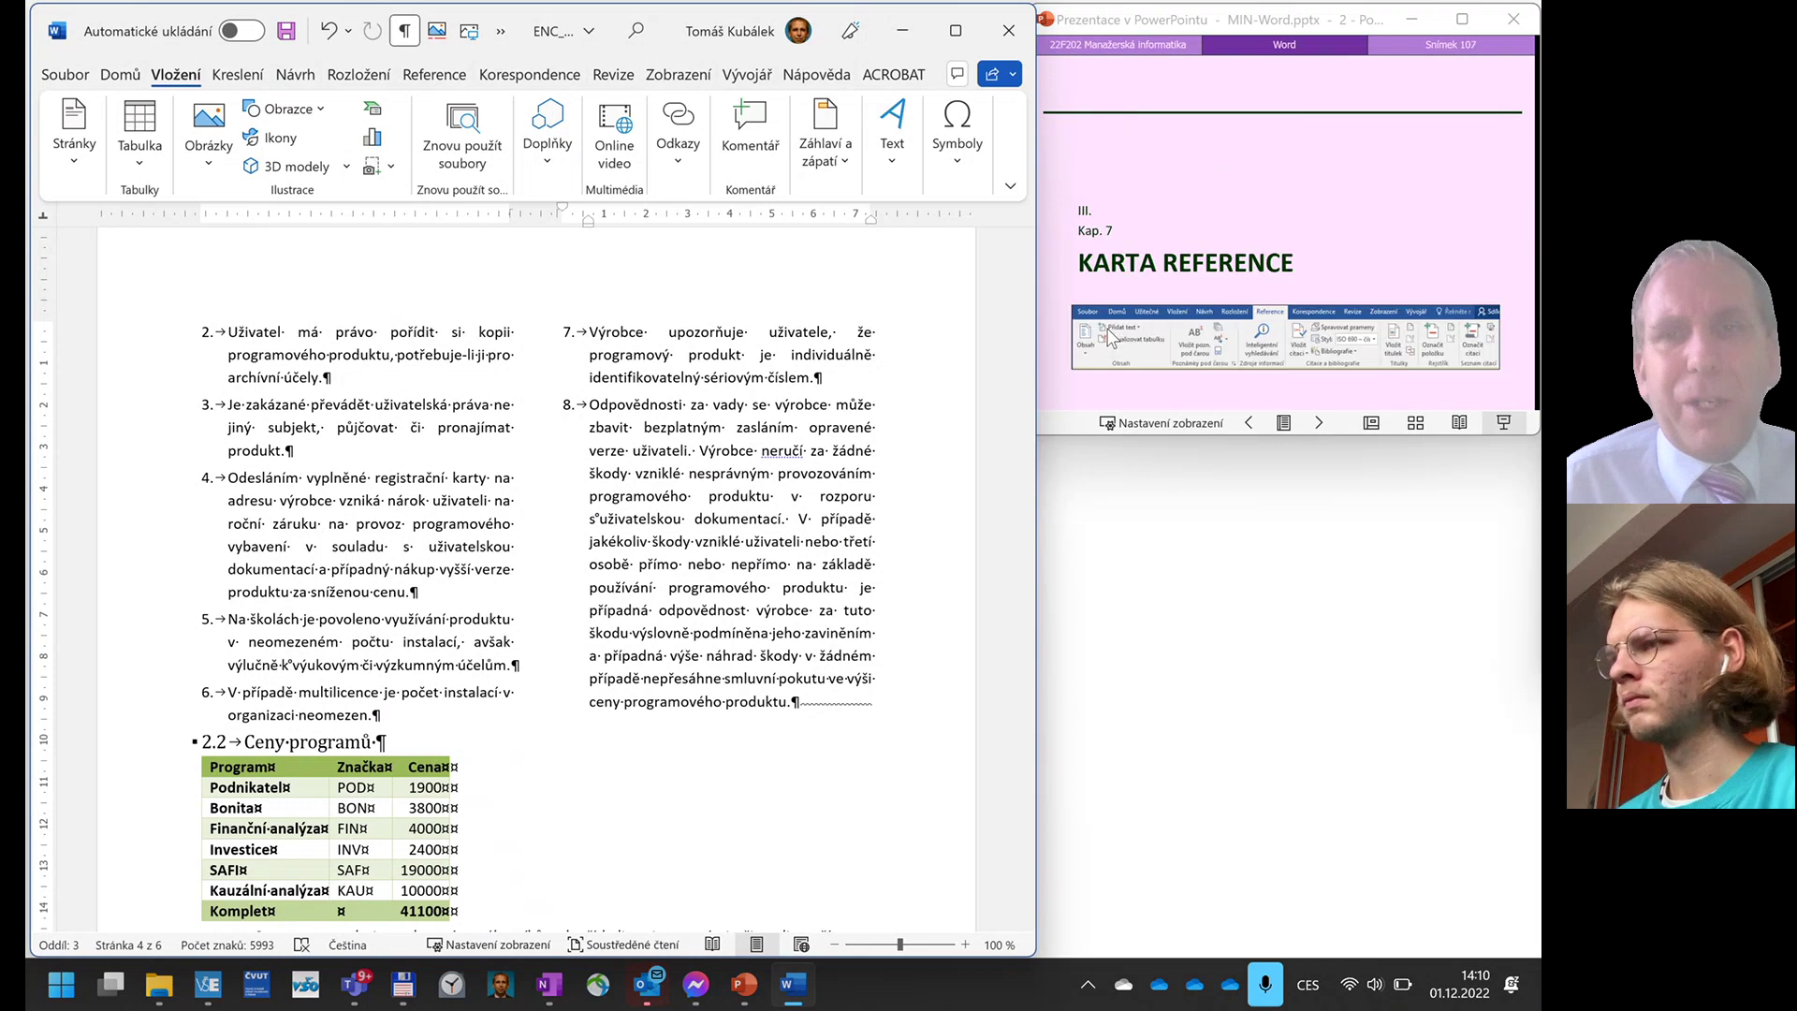
{"action": "left_click", "coordinate": [1111, 338]}
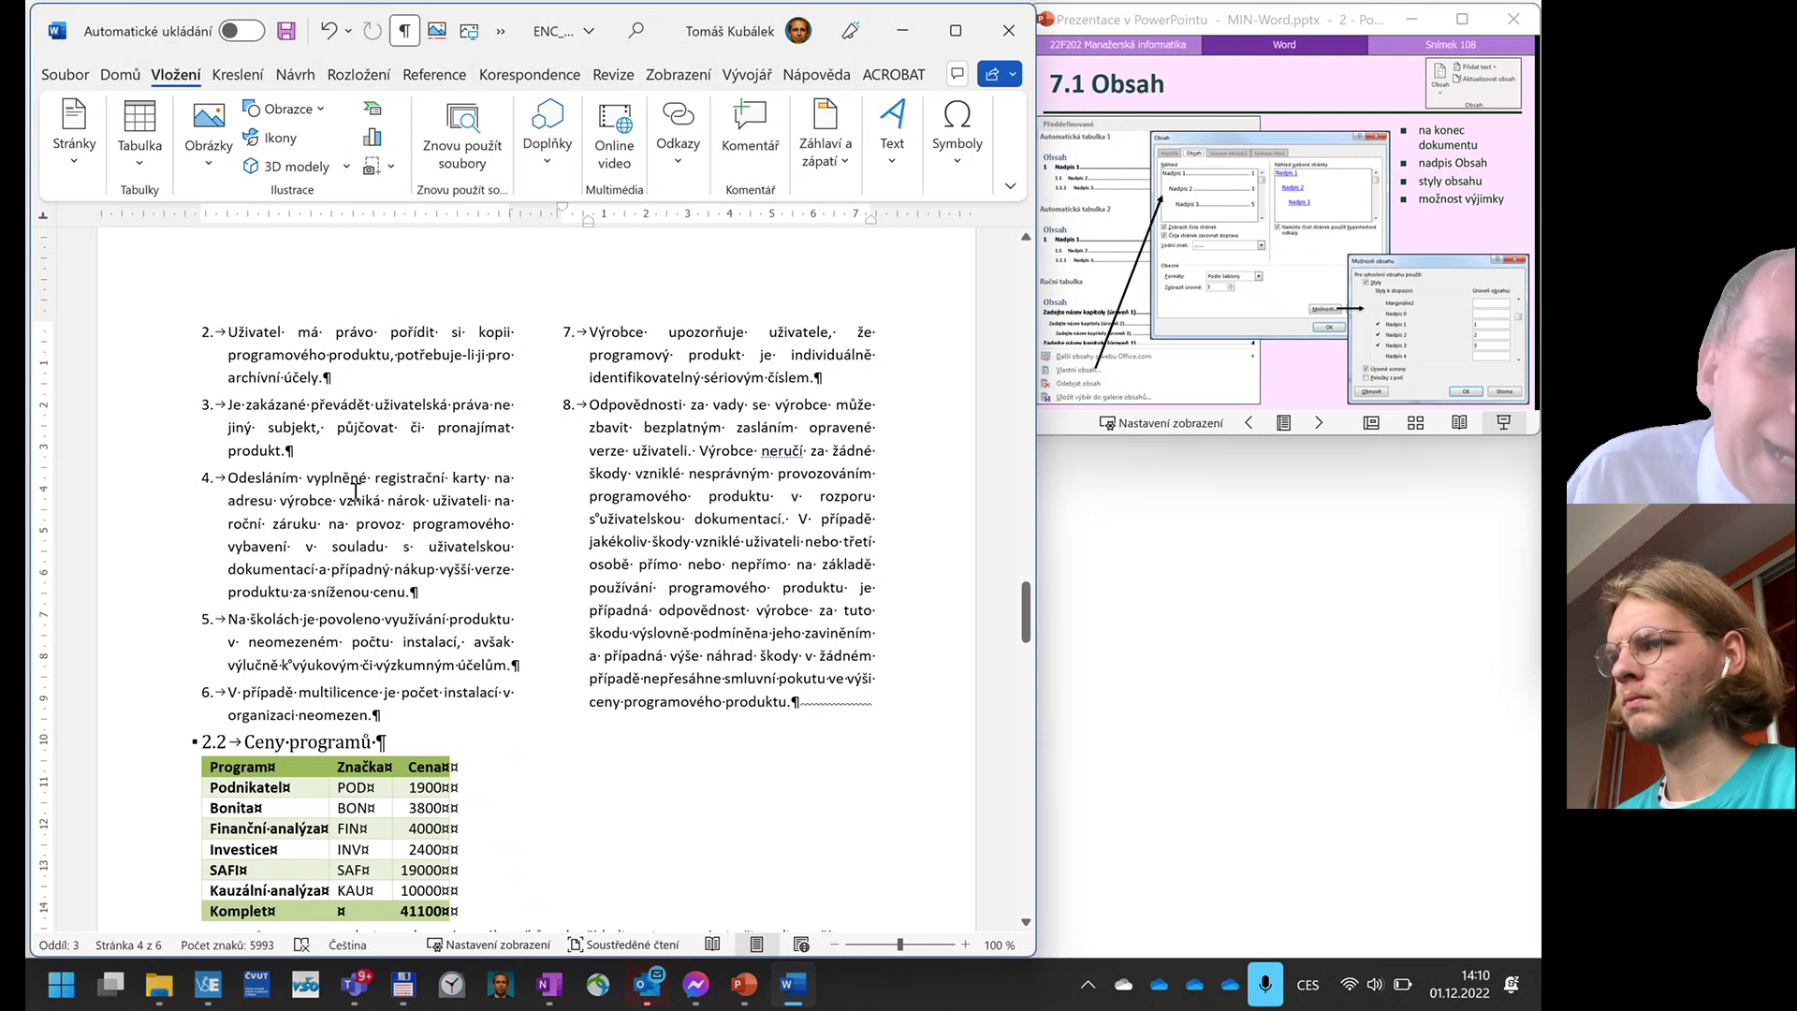
{"action": "key", "text": "Right"}
{"action": "key", "text": "Left"}
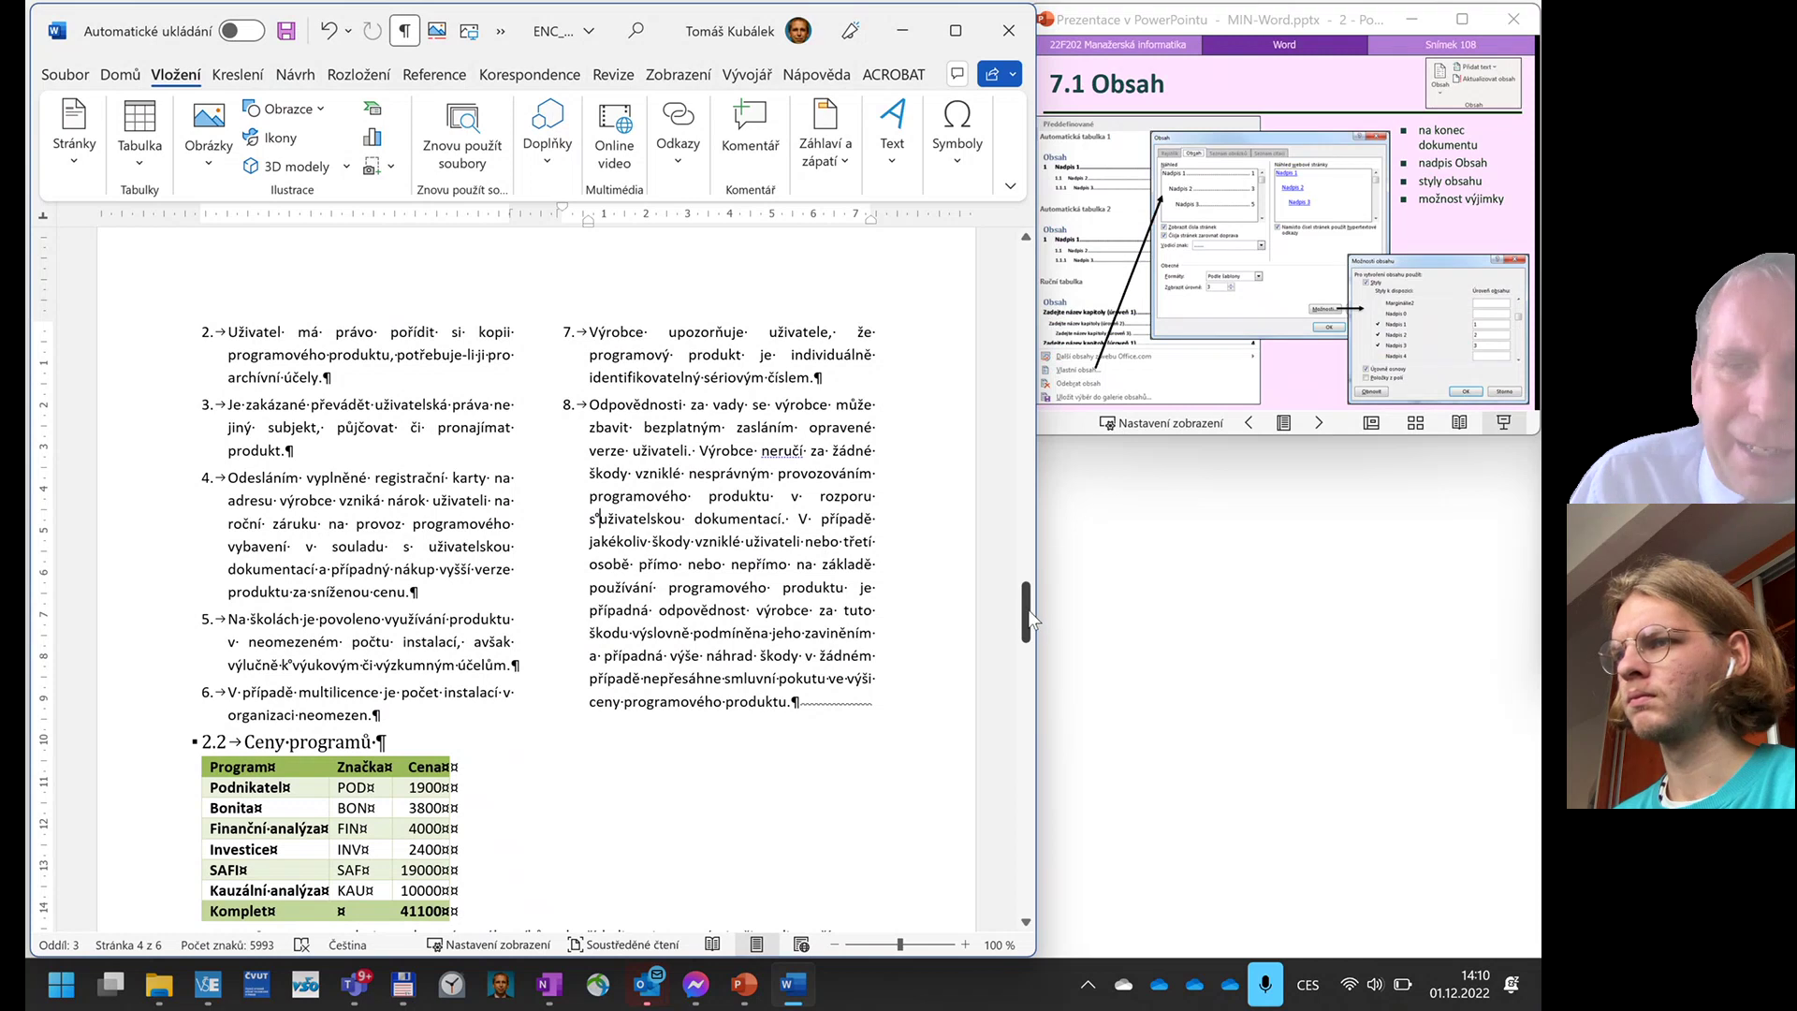
Place the cursor on the empty line below the smiley with the Reference tools shown.
{"action": "left_click_drag", "start_coordinate": [1030, 611], "coordinate": [976, 848]}
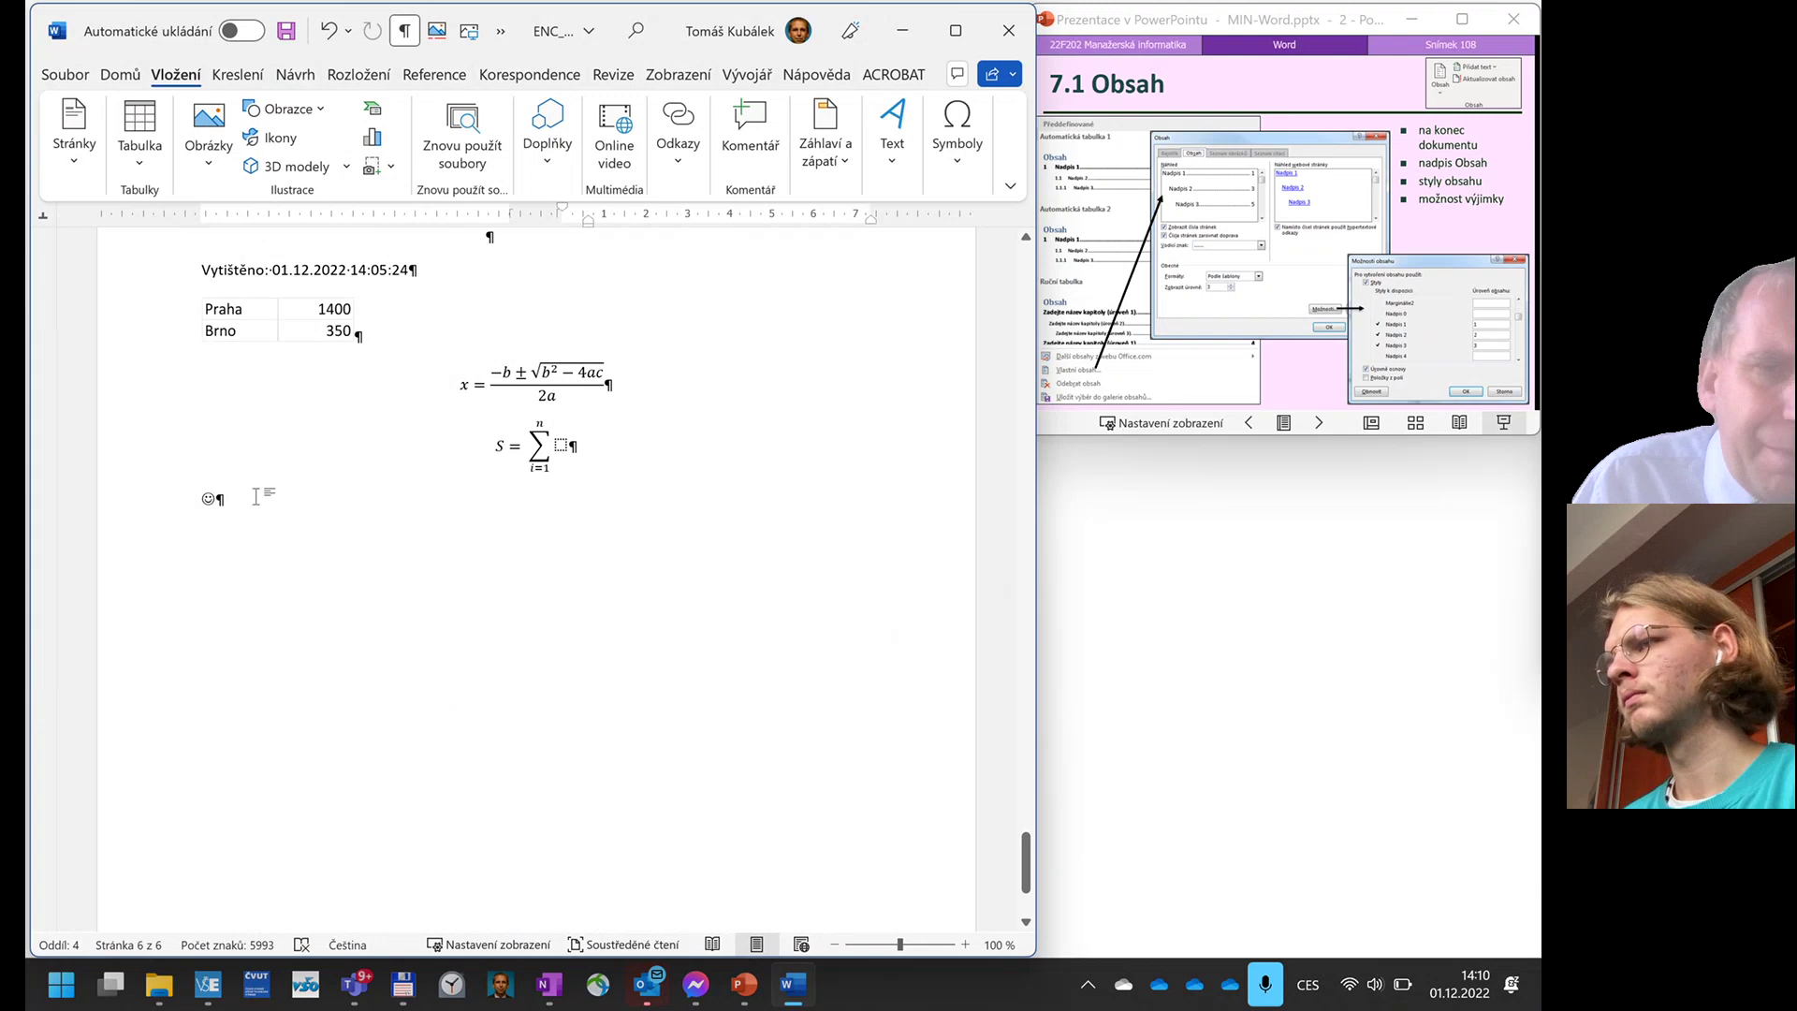
{"action": "left_click", "coordinate": [256, 496]}
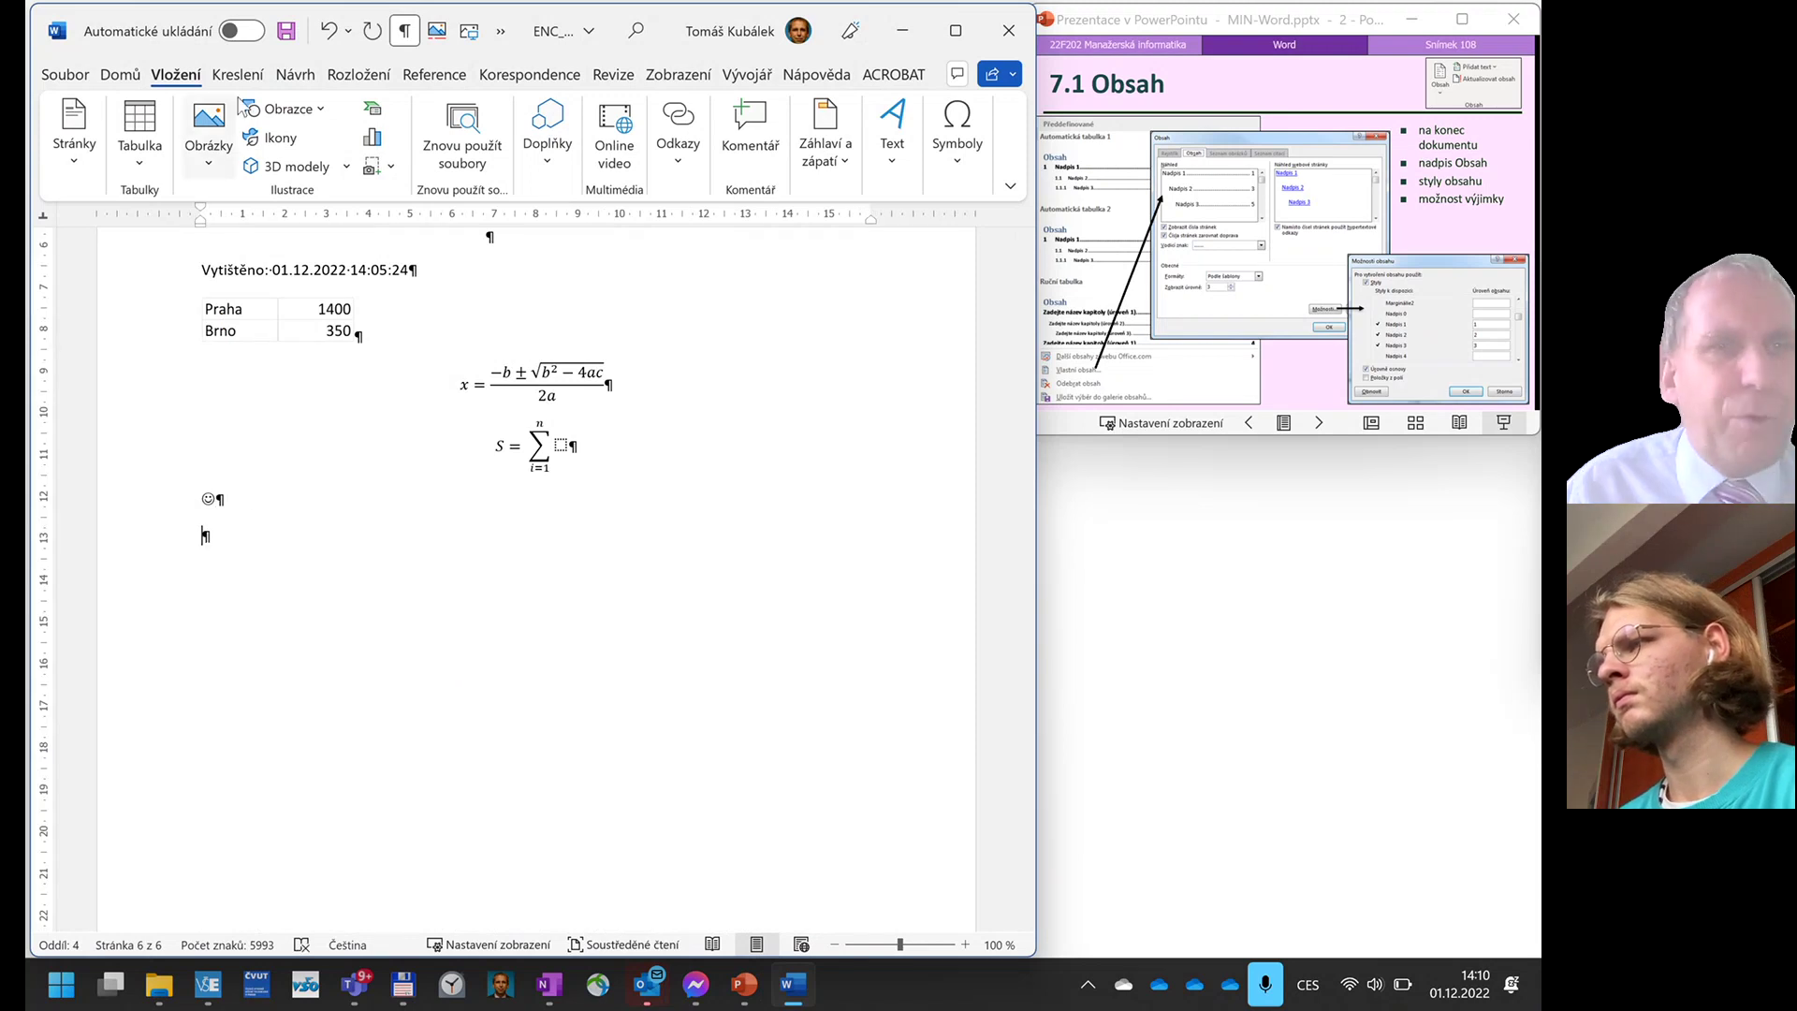
{"action": "left_click", "coordinate": [426, 74]}
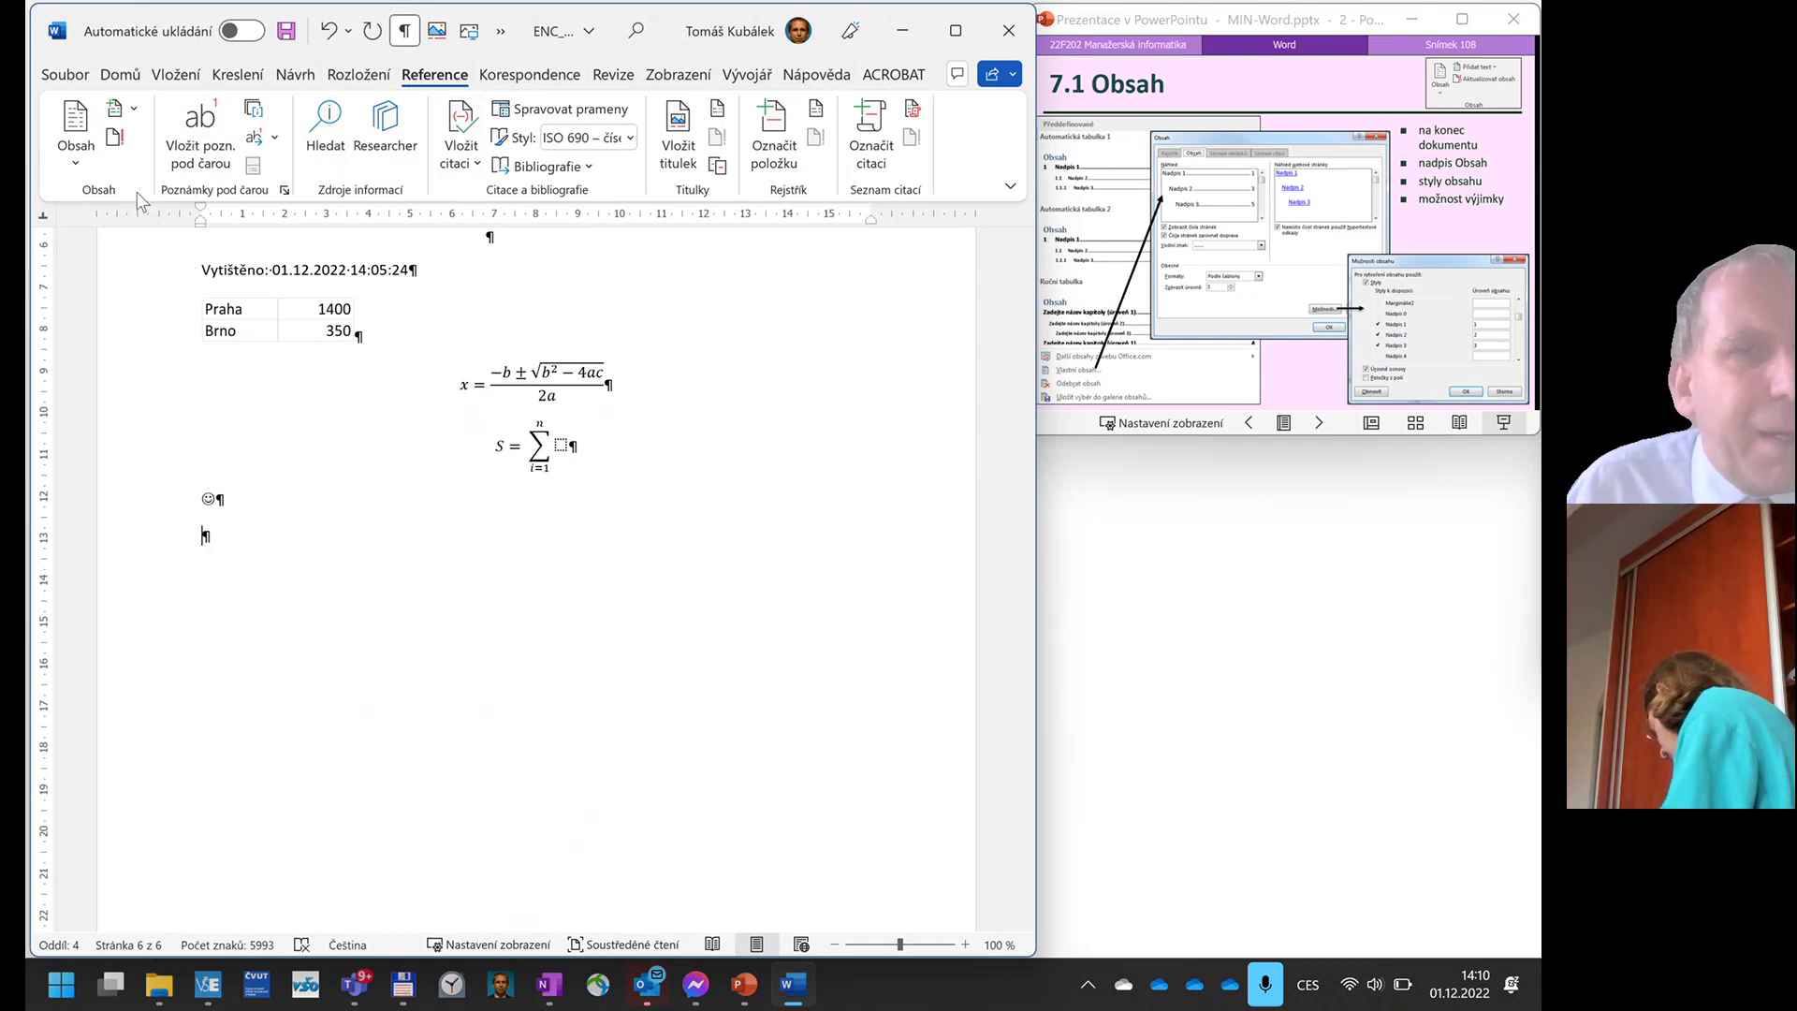
Insert a custom table of contents with 4 levels, right-aligned page numbers and dot leaders.
{"action": "left_click", "coordinate": [75, 164]}
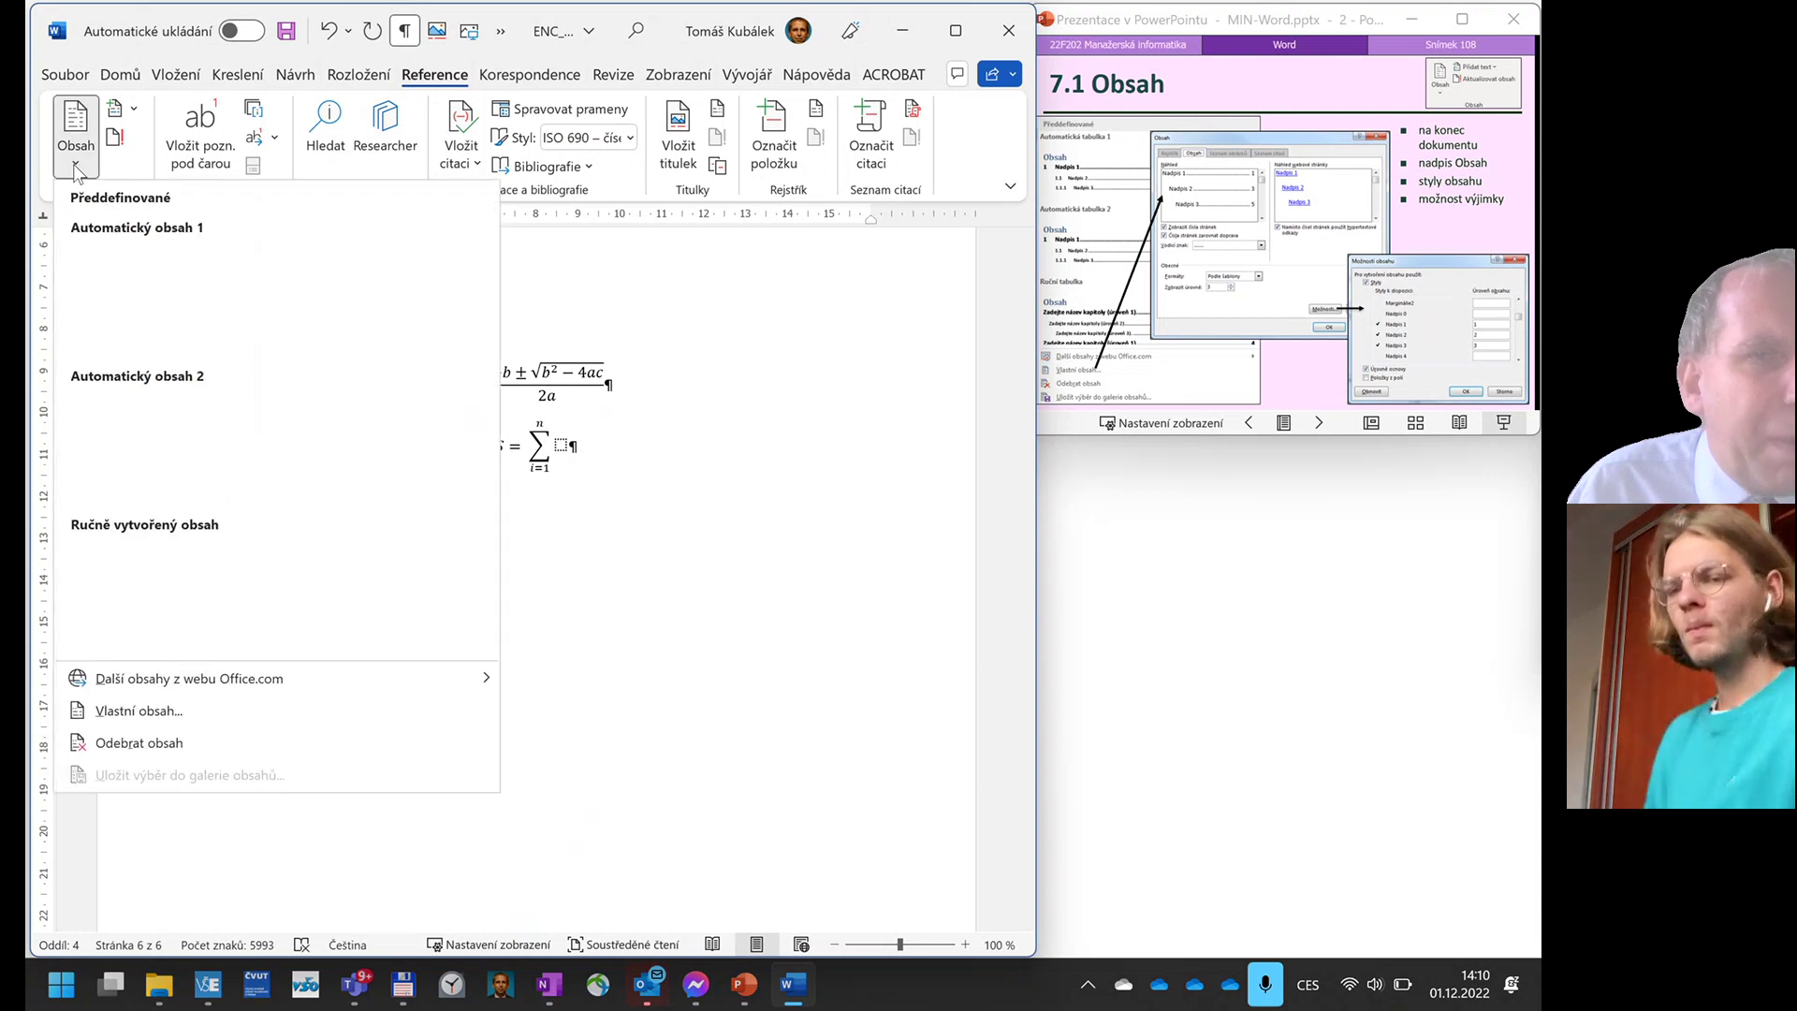
{"action": "left_click", "coordinate": [129, 713]}
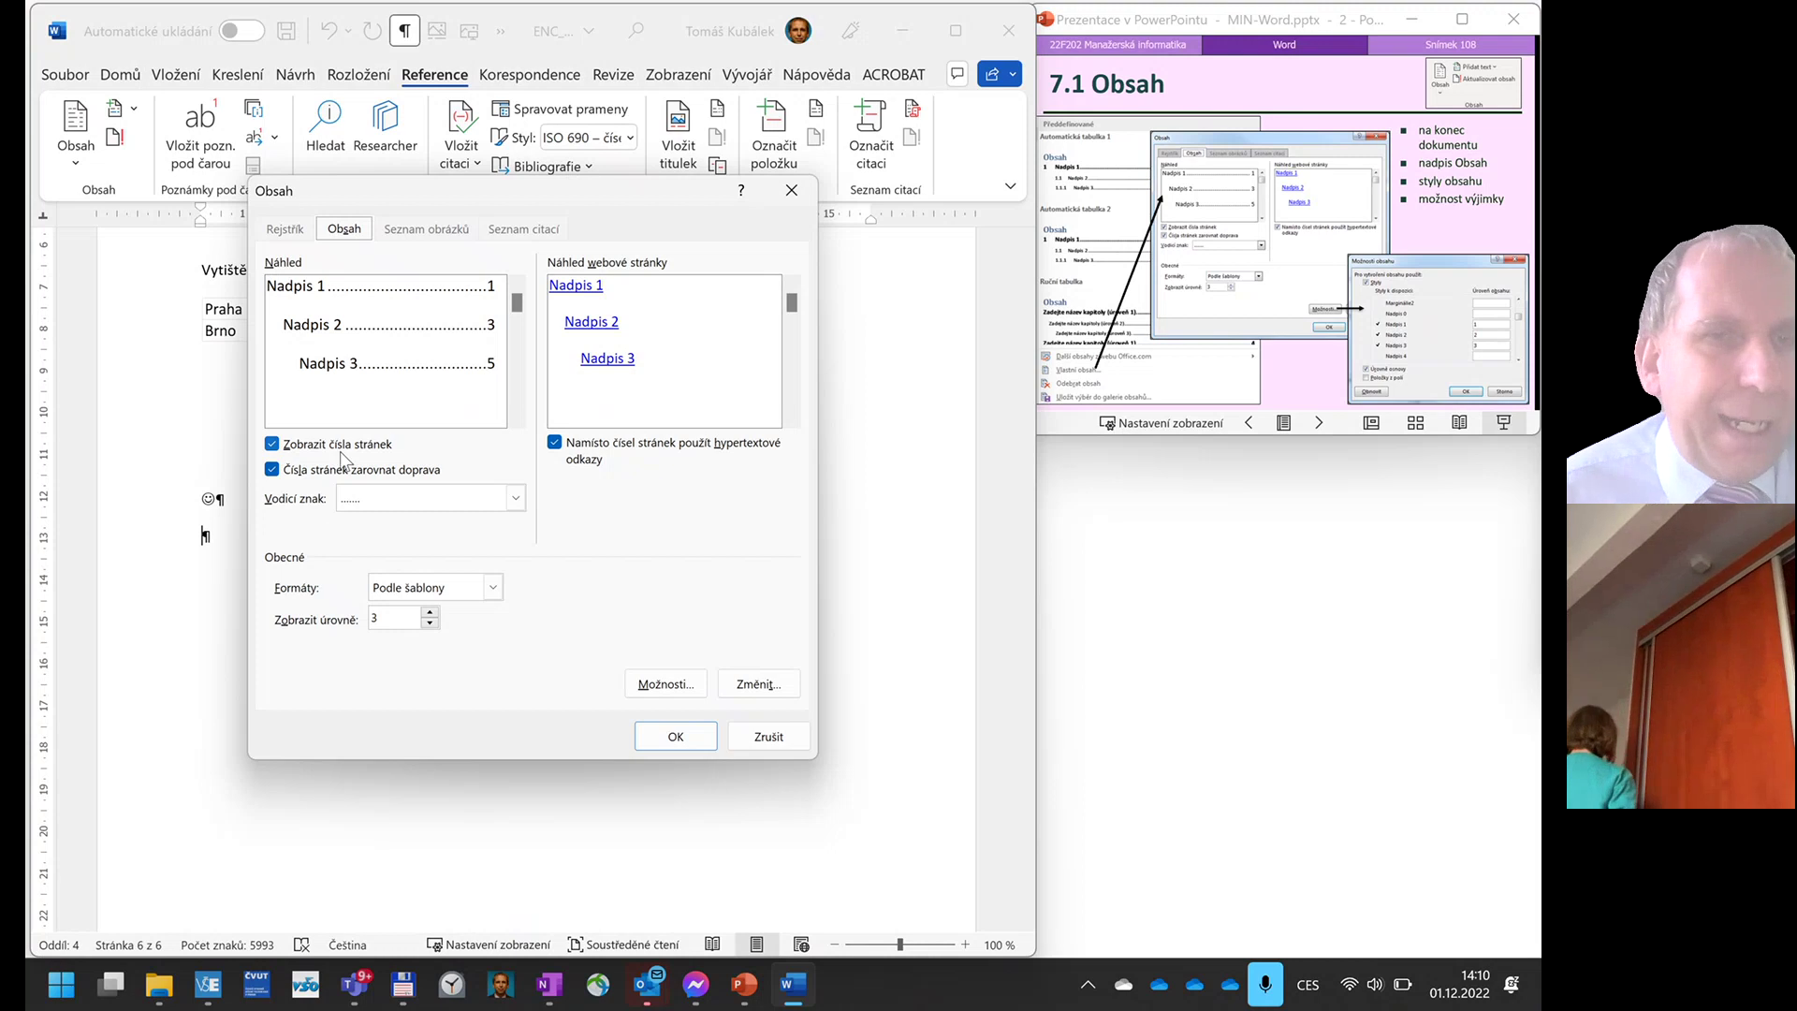
{"action": "left_click", "coordinate": [286, 446]}
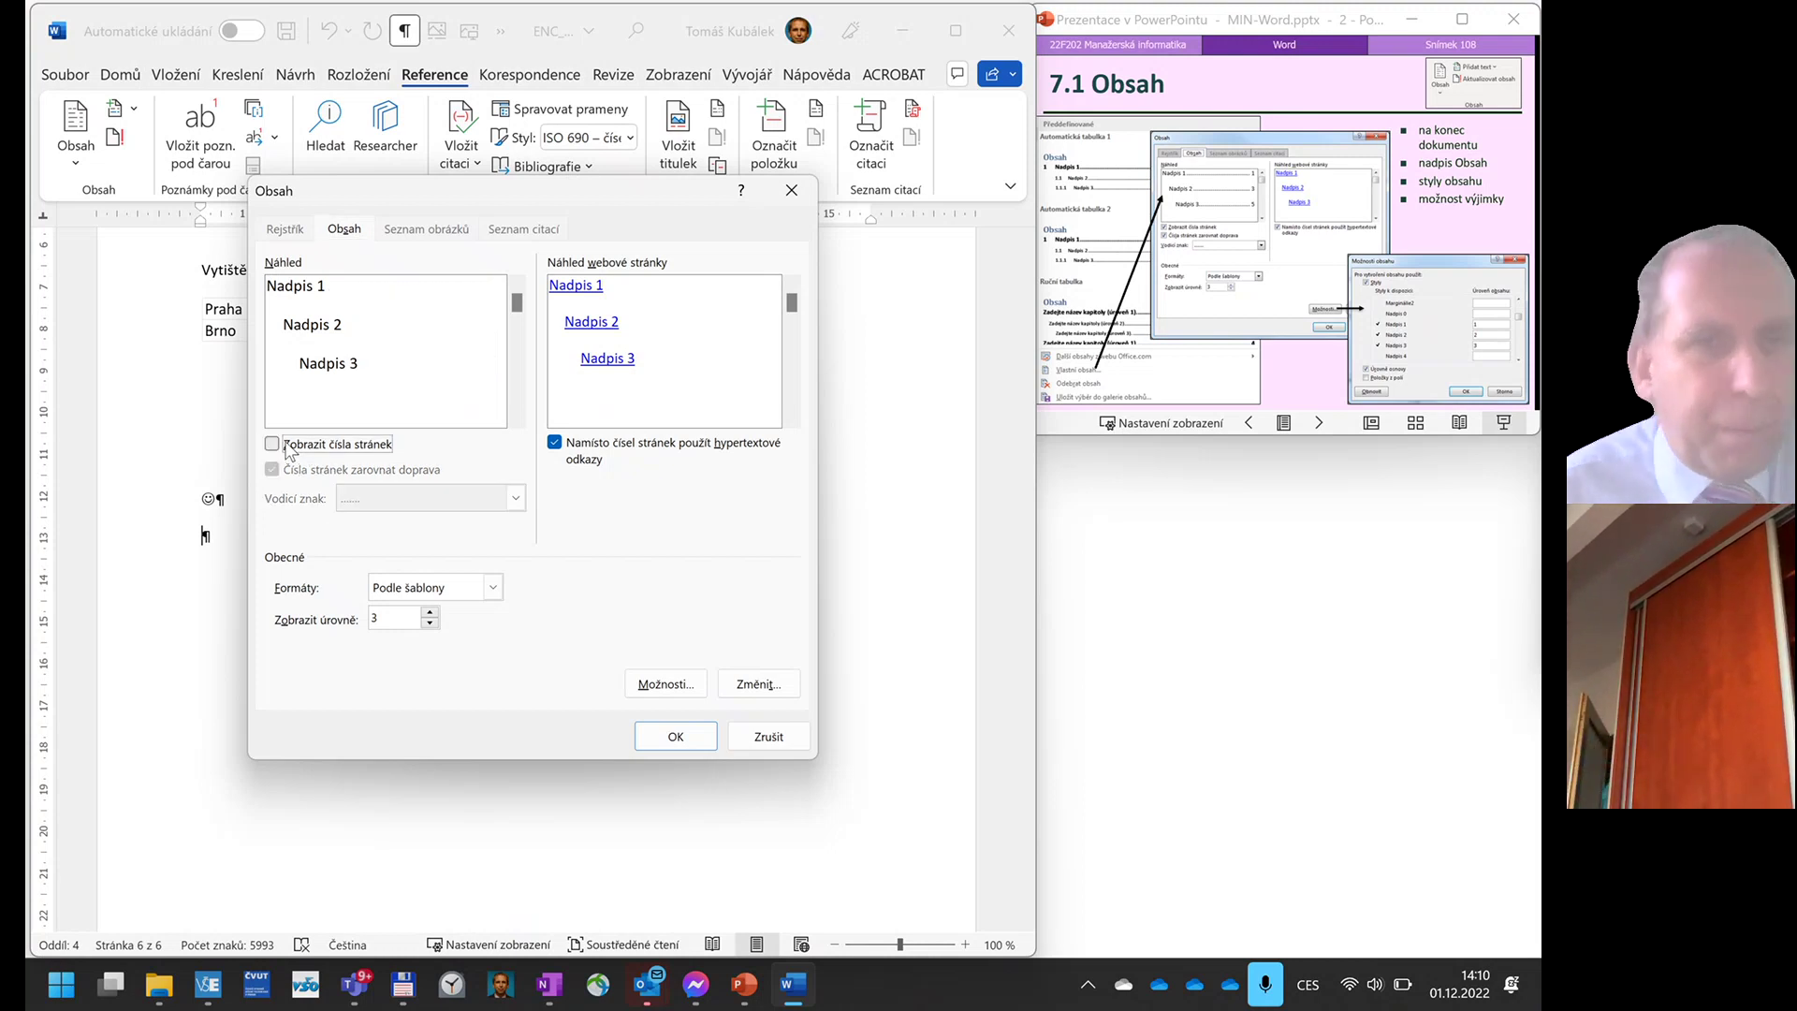
{"action": "left_click", "coordinate": [286, 446]}
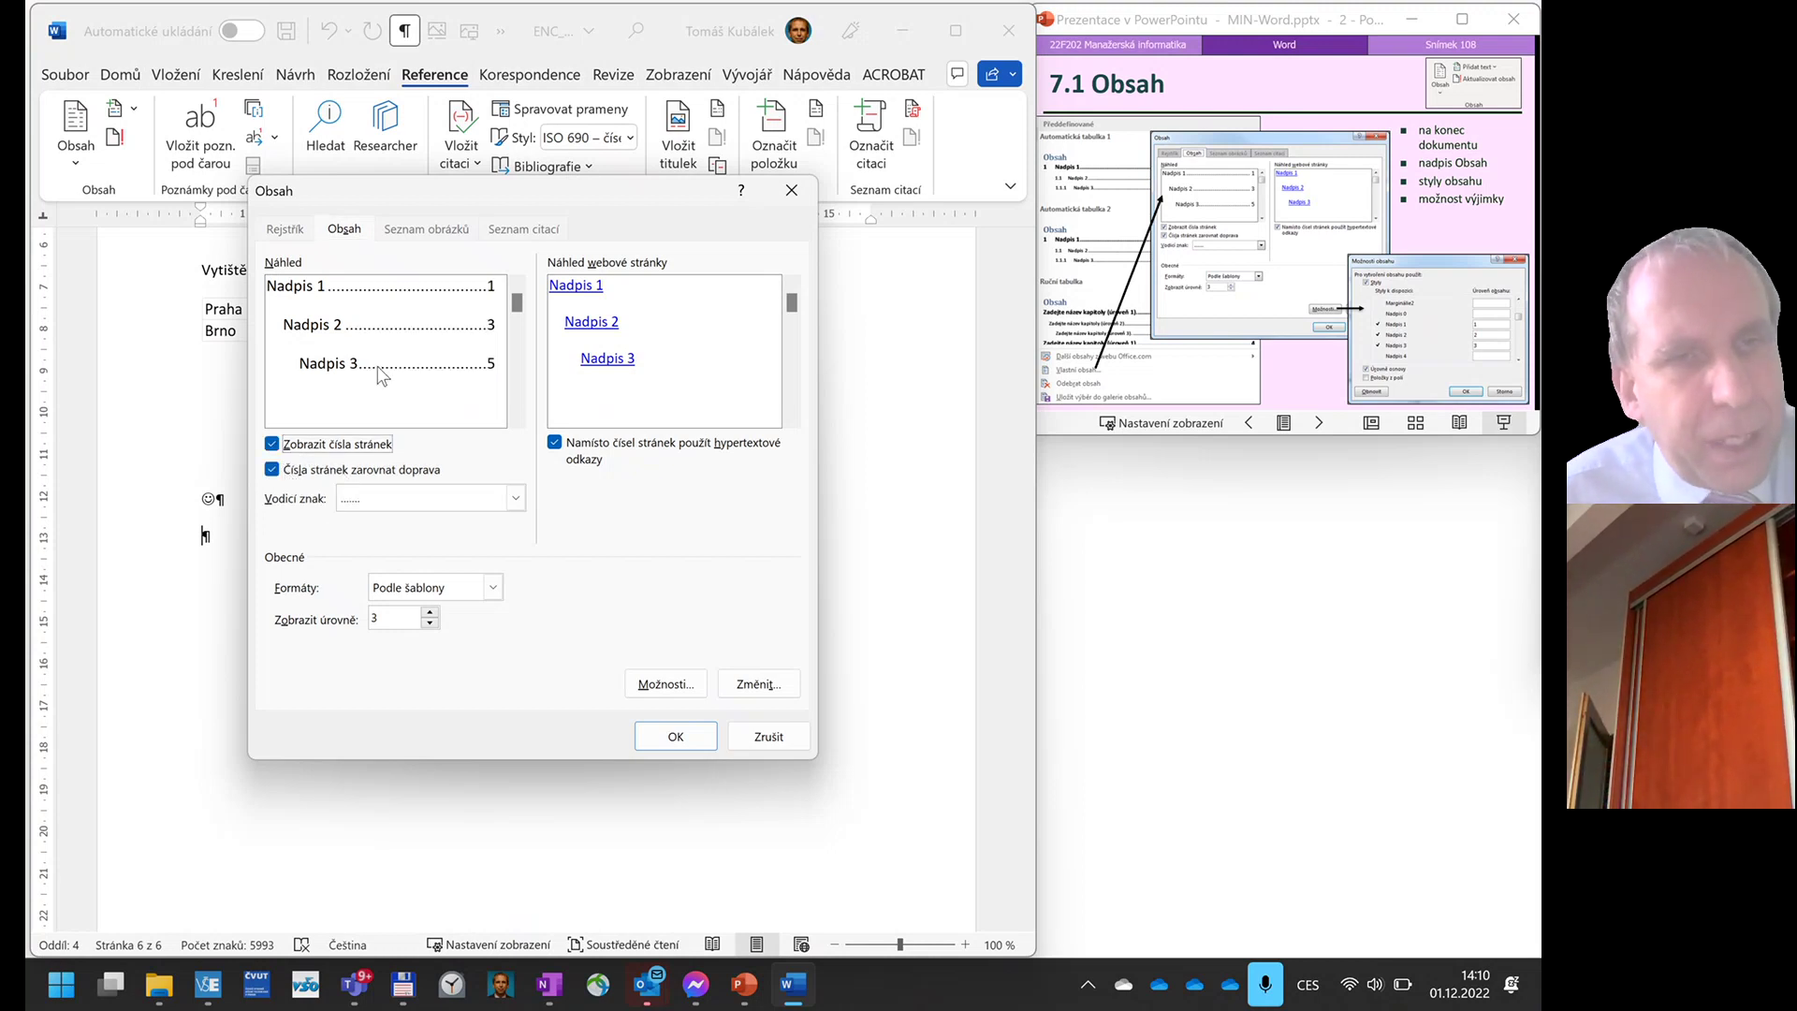
{"action": "left_click", "coordinate": [272, 471]}
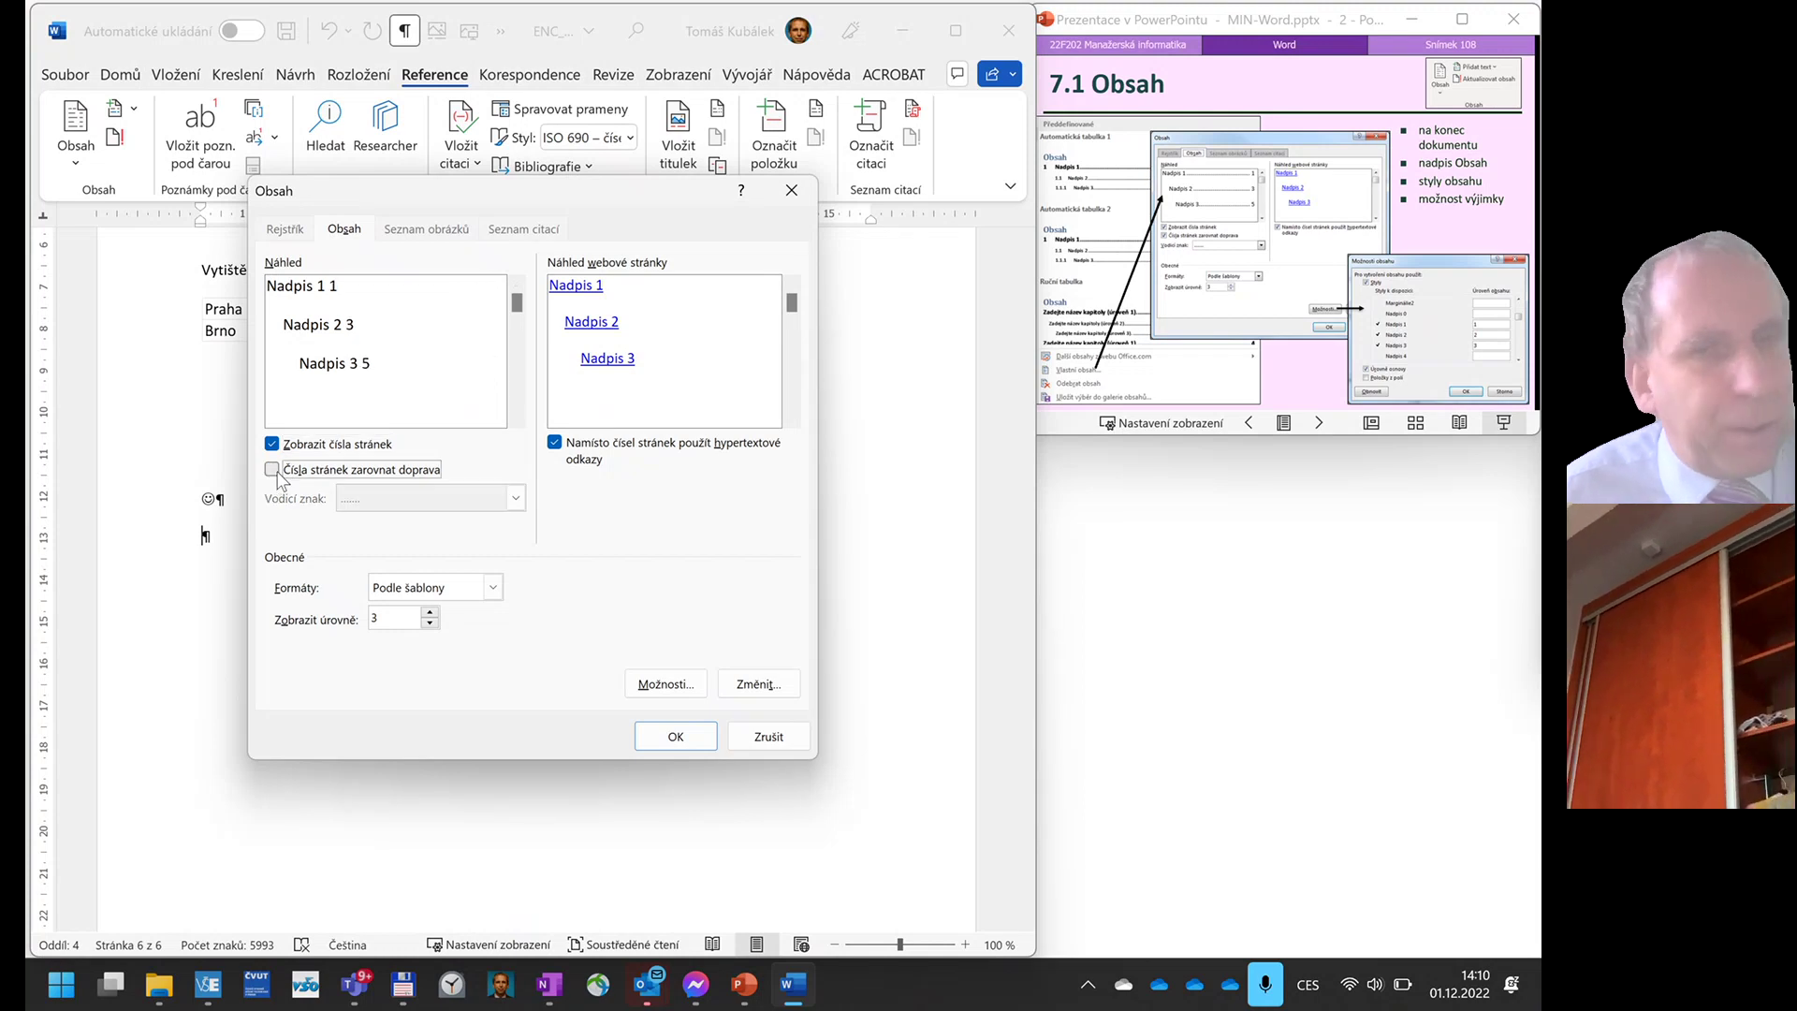
{"action": "left_click", "coordinate": [273, 470]}
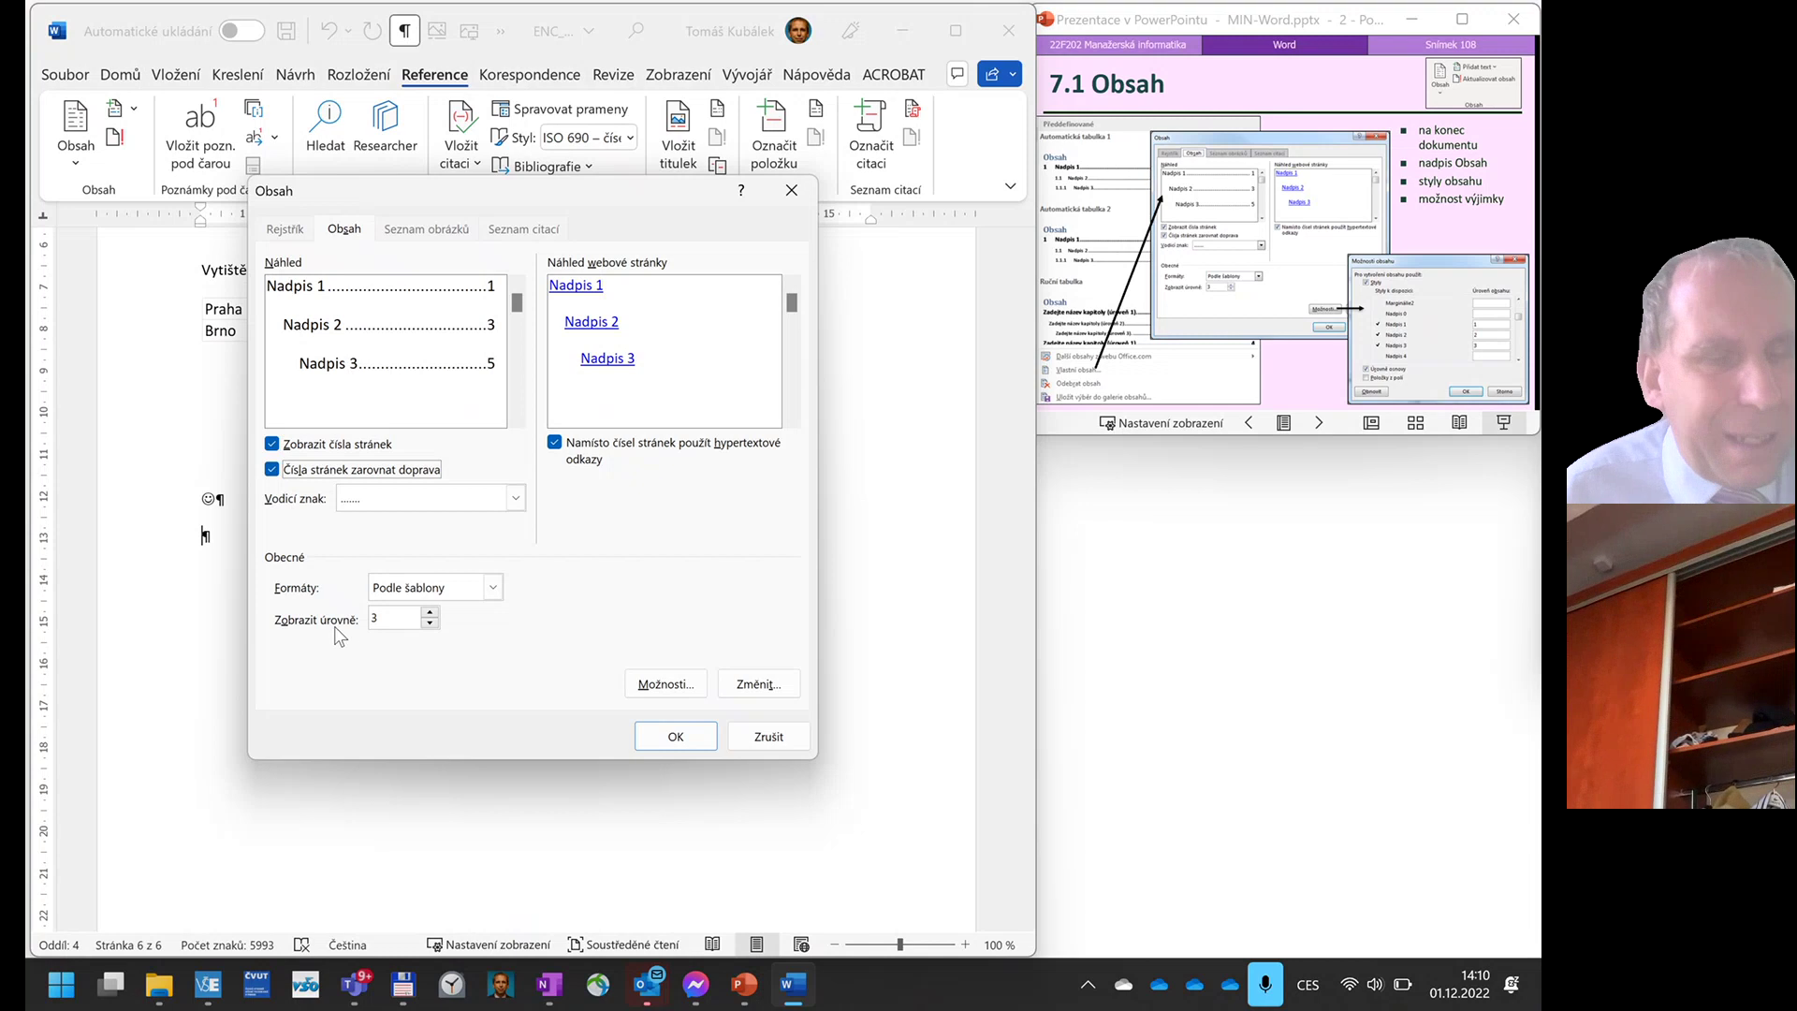
{"action": "left_click", "coordinate": [431, 613]}
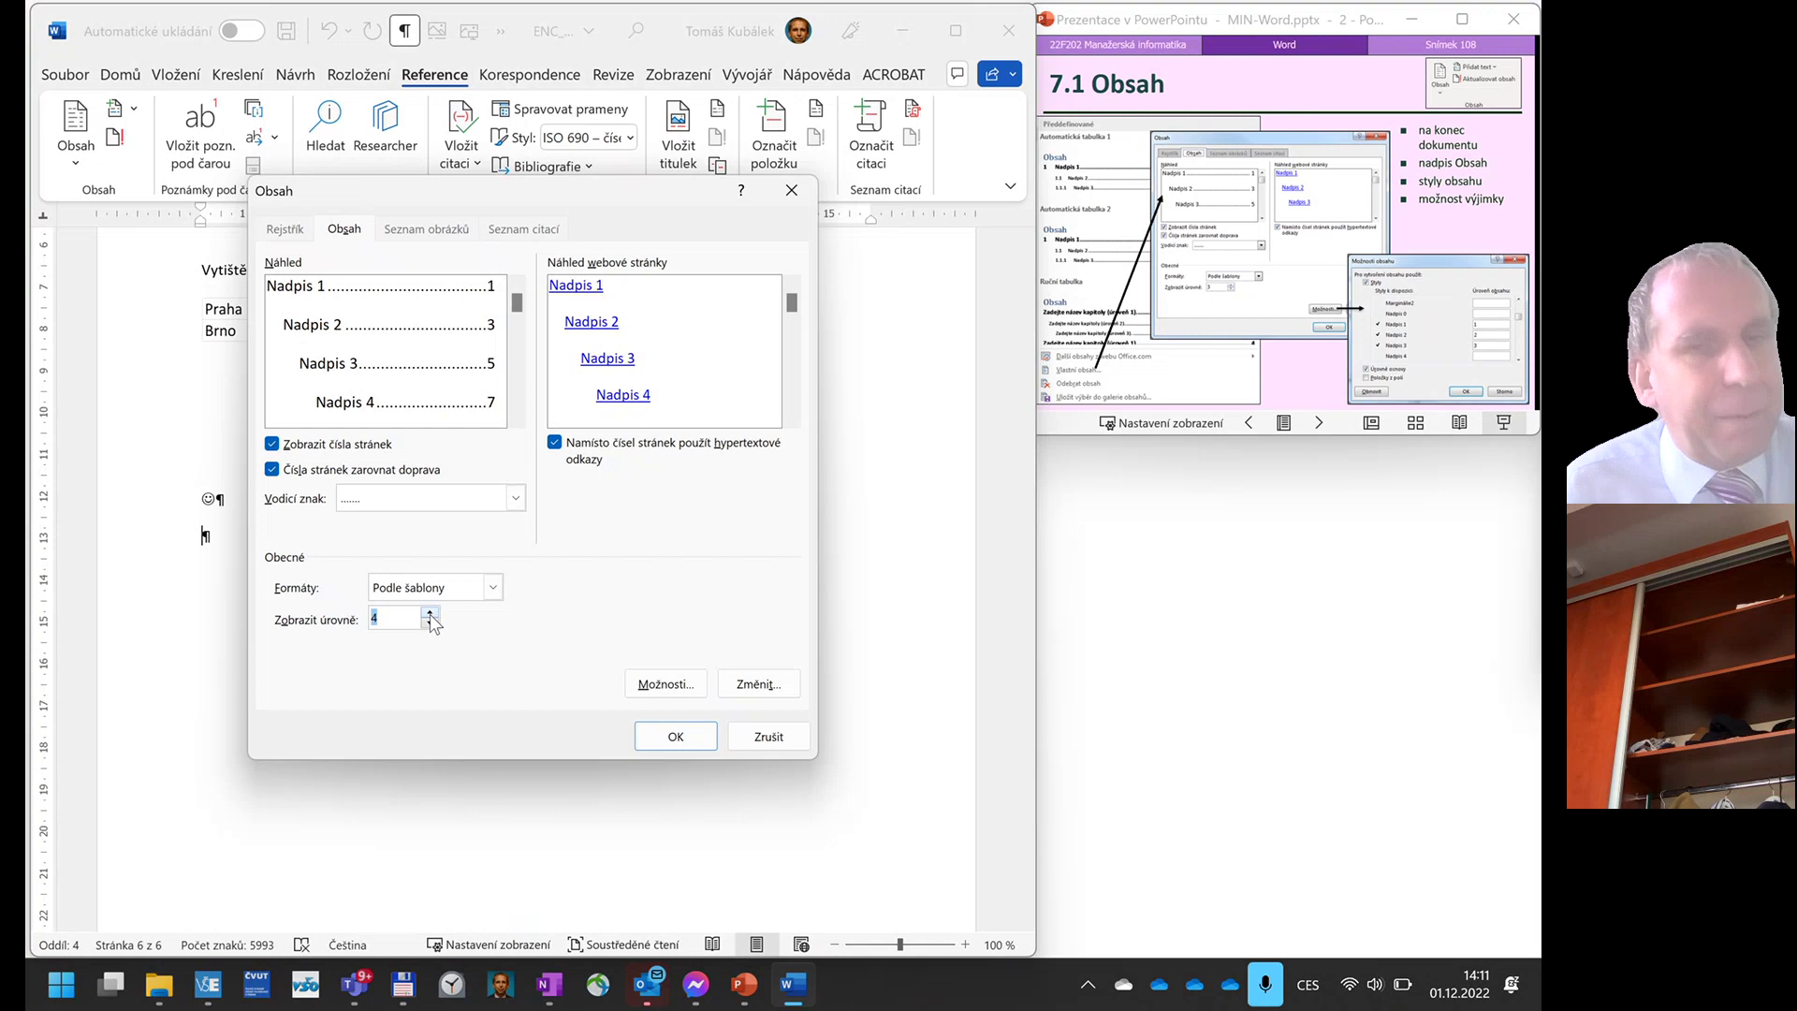
{"action": "left_click", "coordinate": [667, 686]}
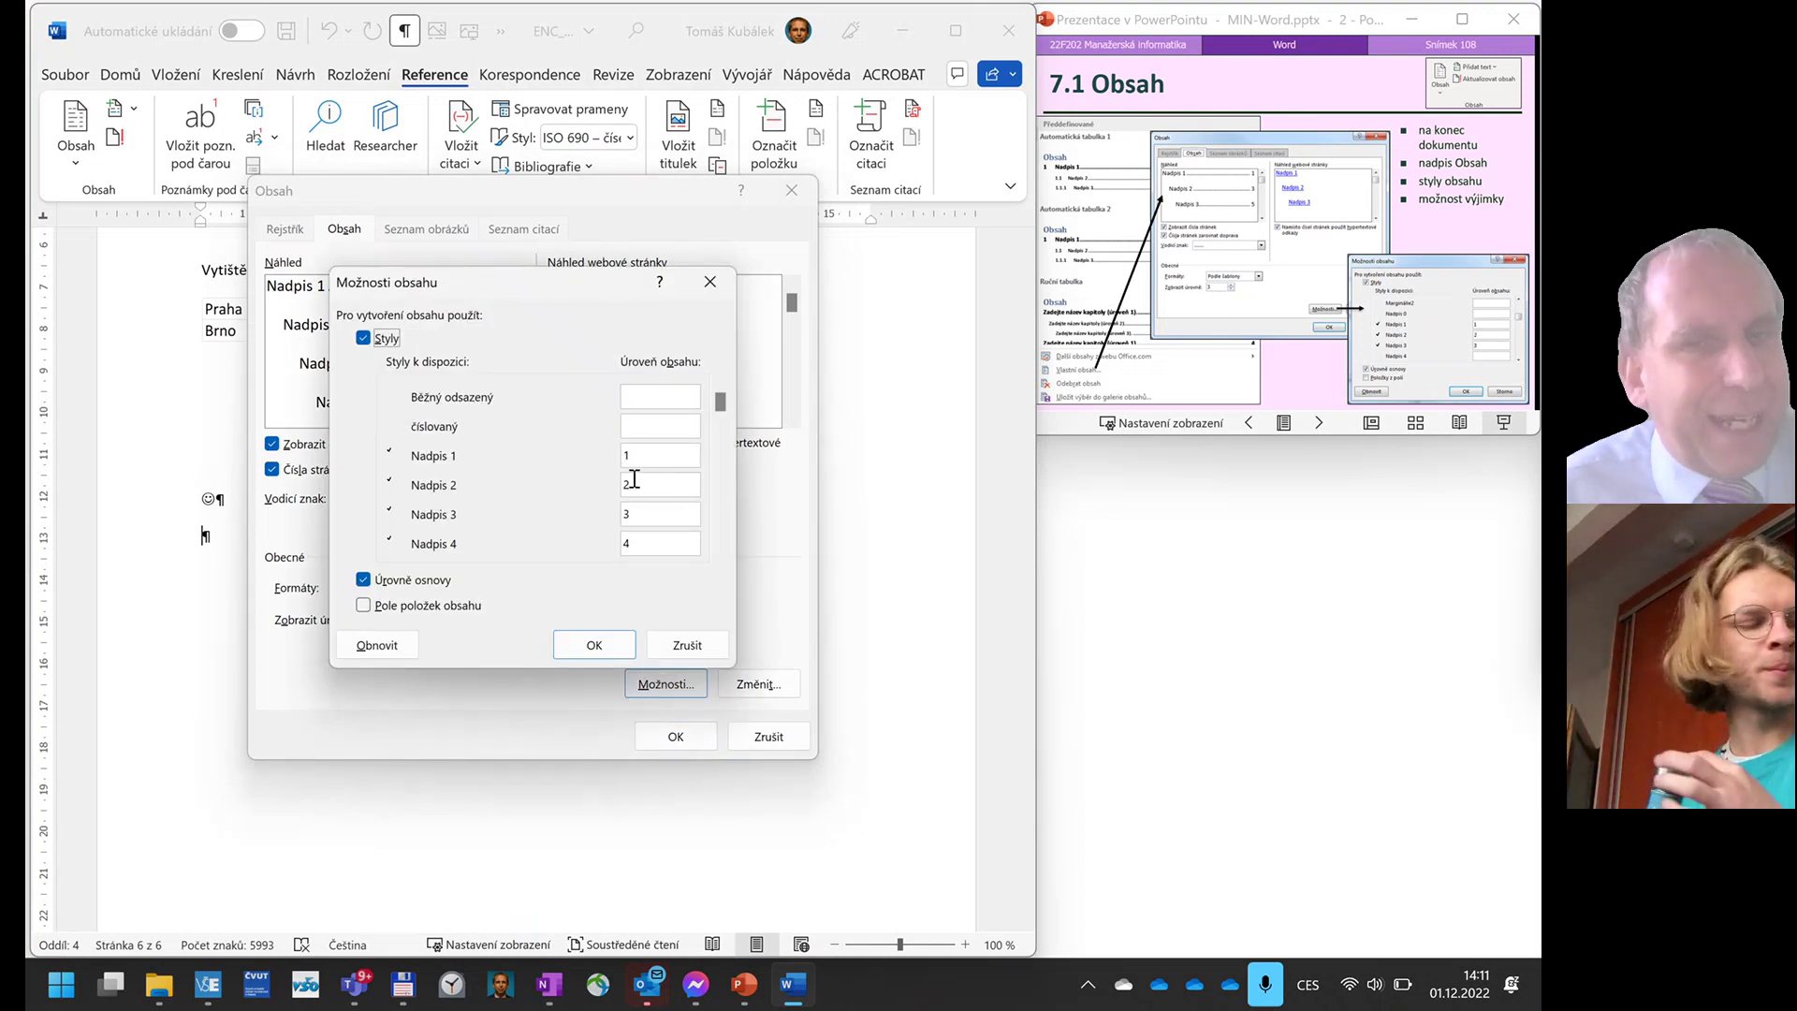
{"action": "left_click", "coordinate": [595, 646]}
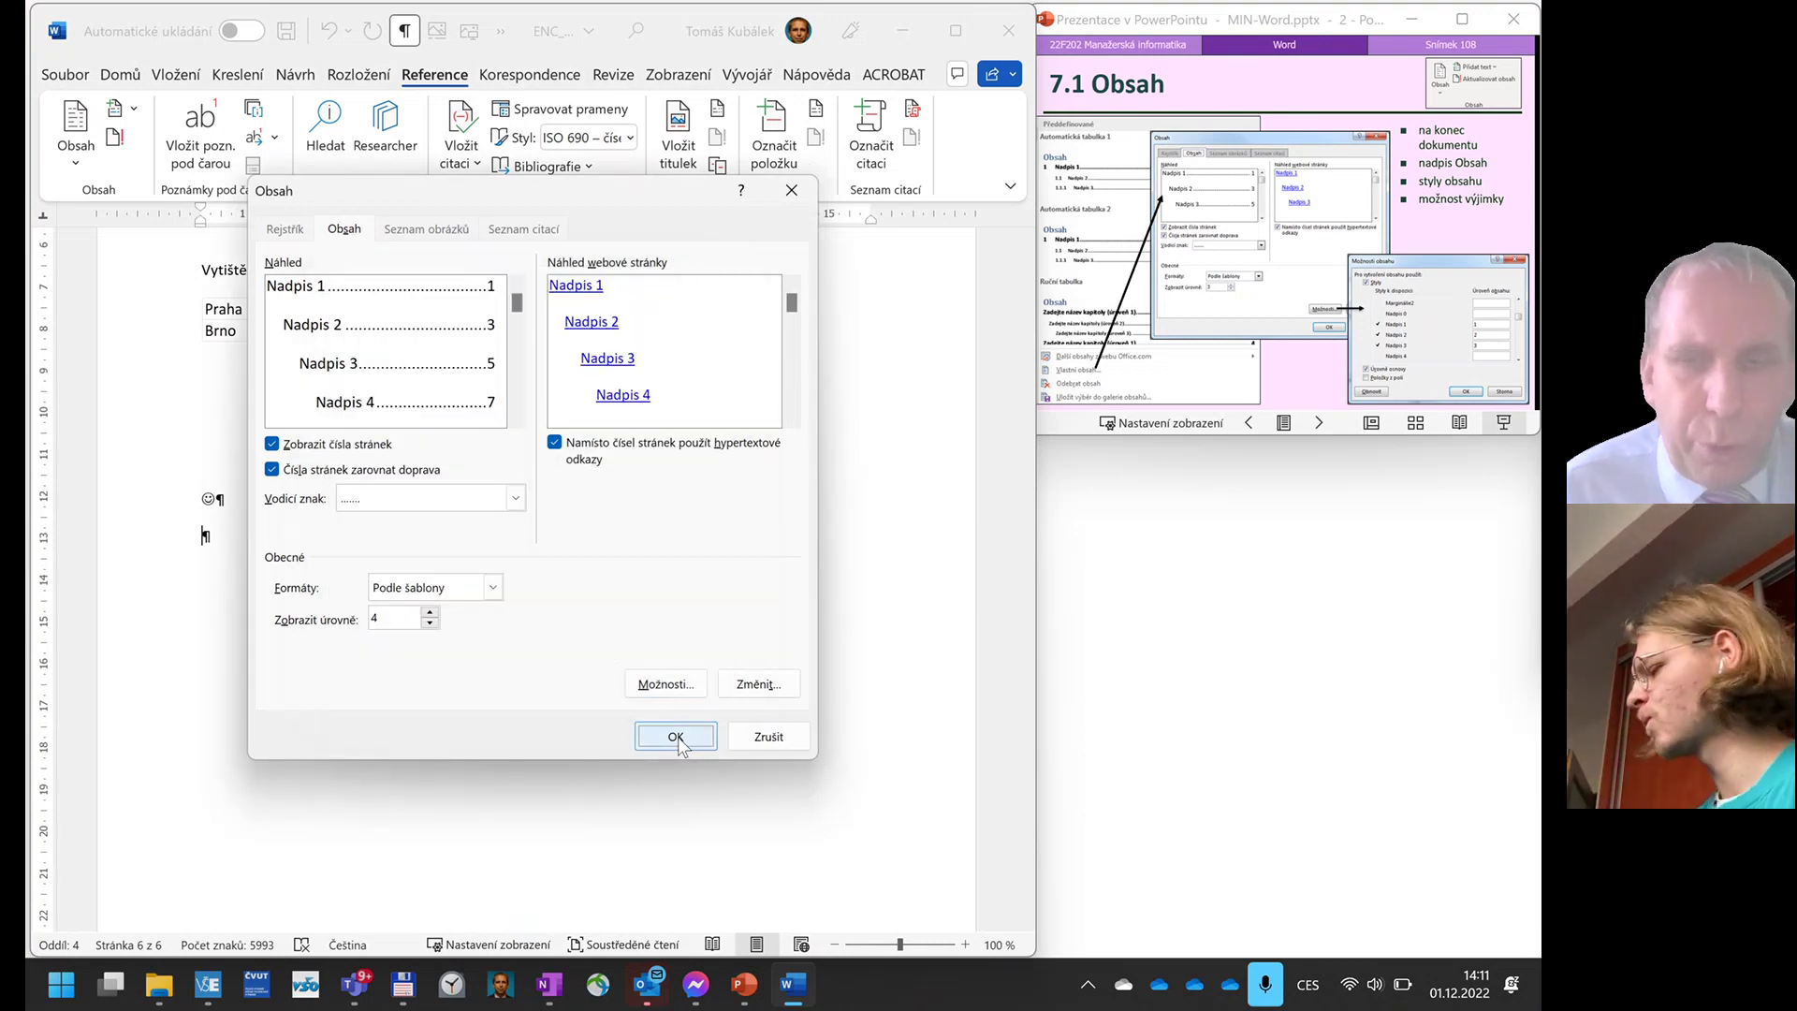
{"action": "left_click", "coordinate": [676, 737]}
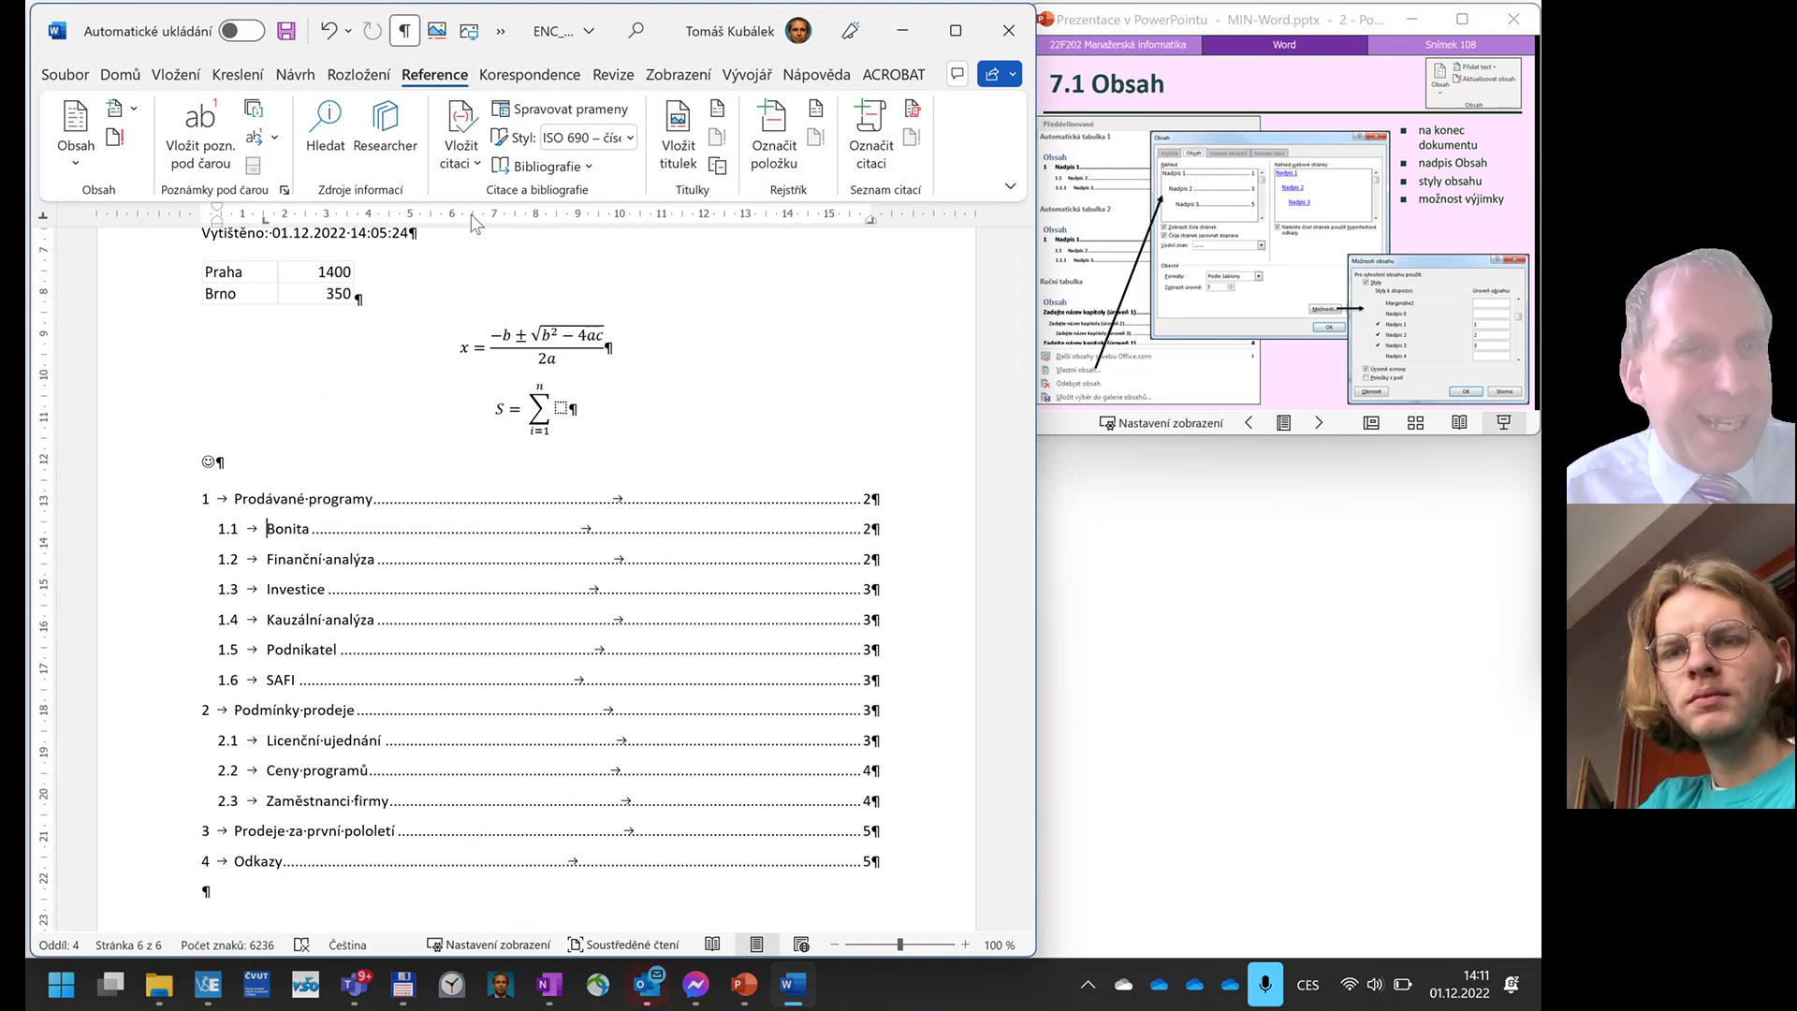
{"action": "left_click", "coordinate": [119, 81]}
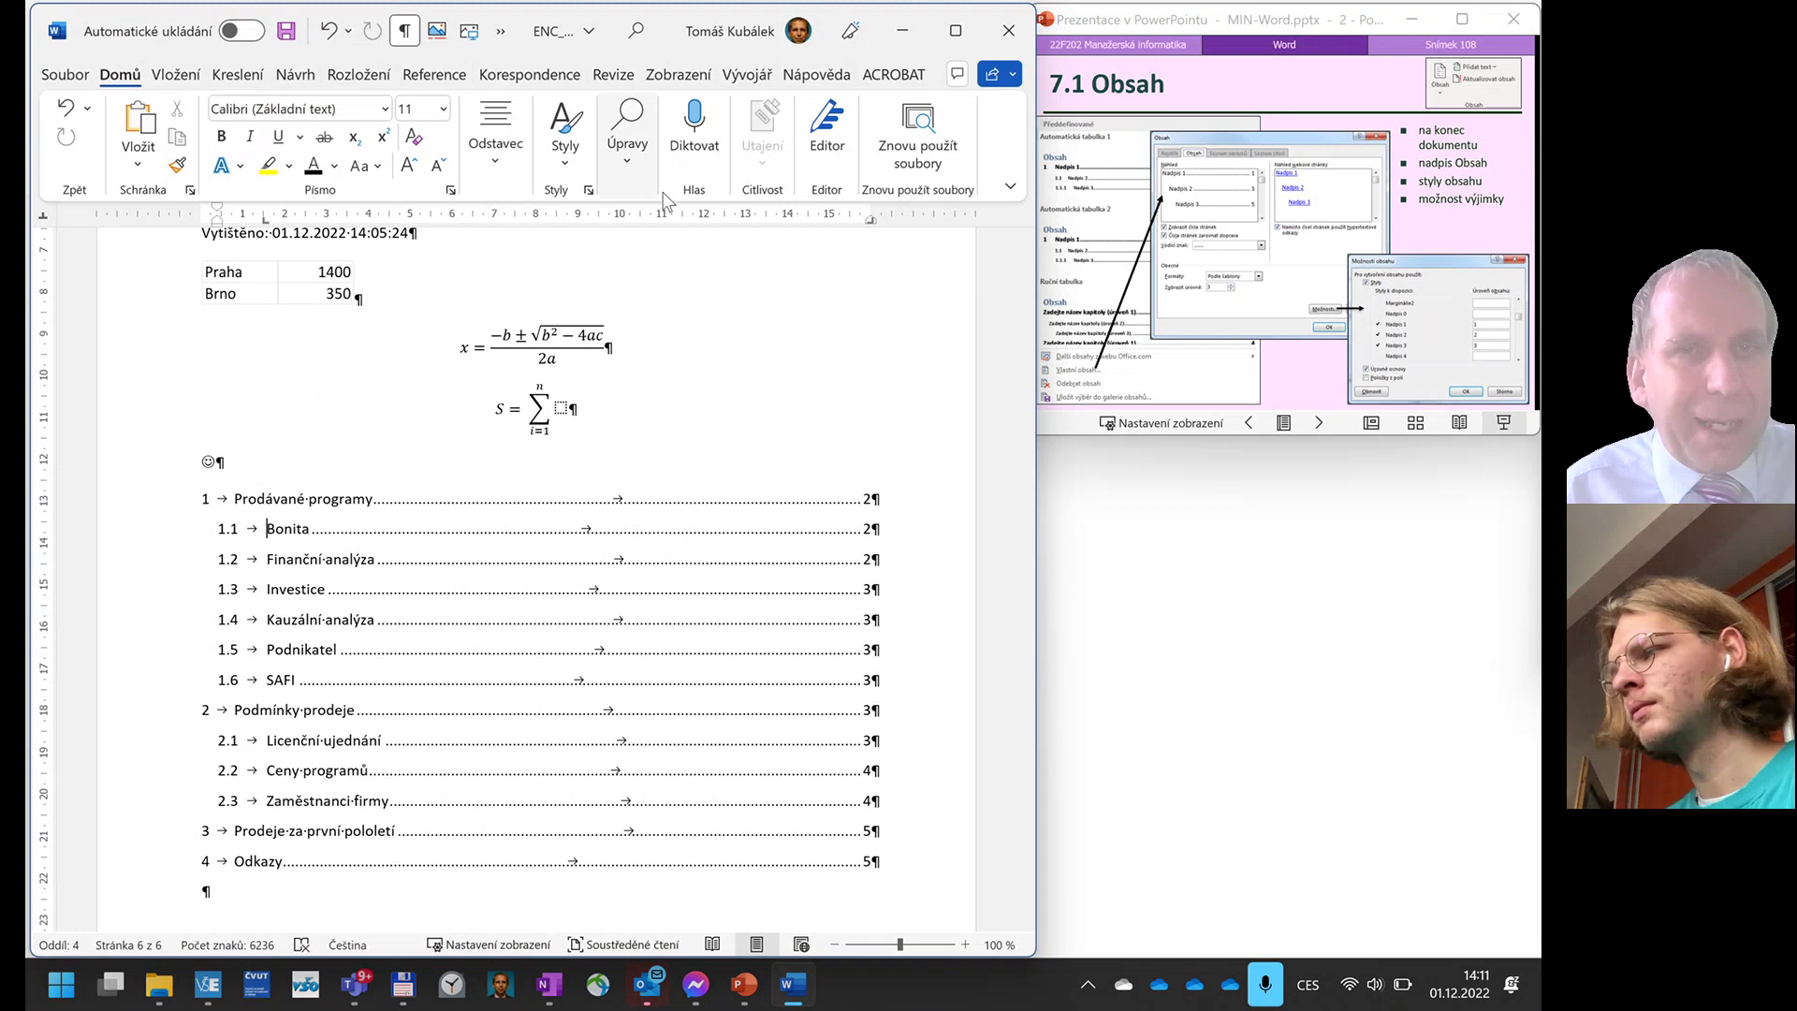
Open the Styles pane and review the Obsah 2 style in its Modify dialog.
{"action": "left_click", "coordinate": [589, 191]}
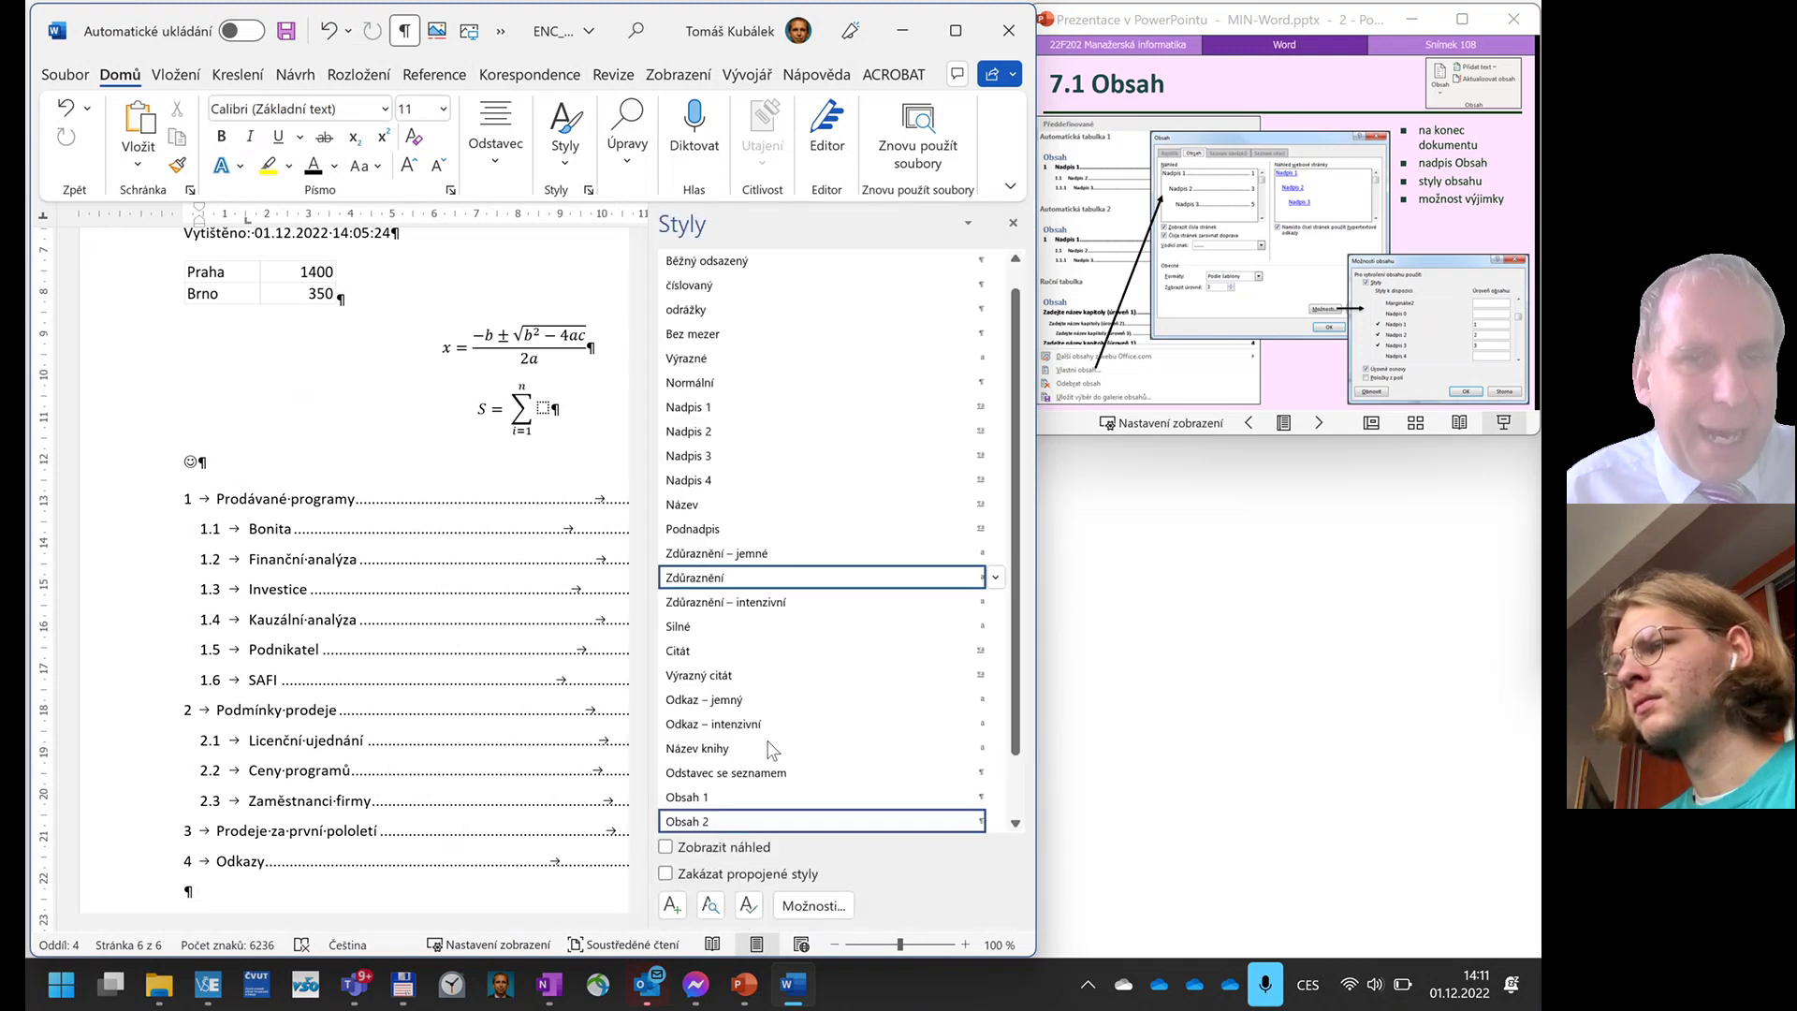
{"action": "right_click", "coordinate": [697, 824]}
{"action": "left_click", "coordinate": [807, 657]}
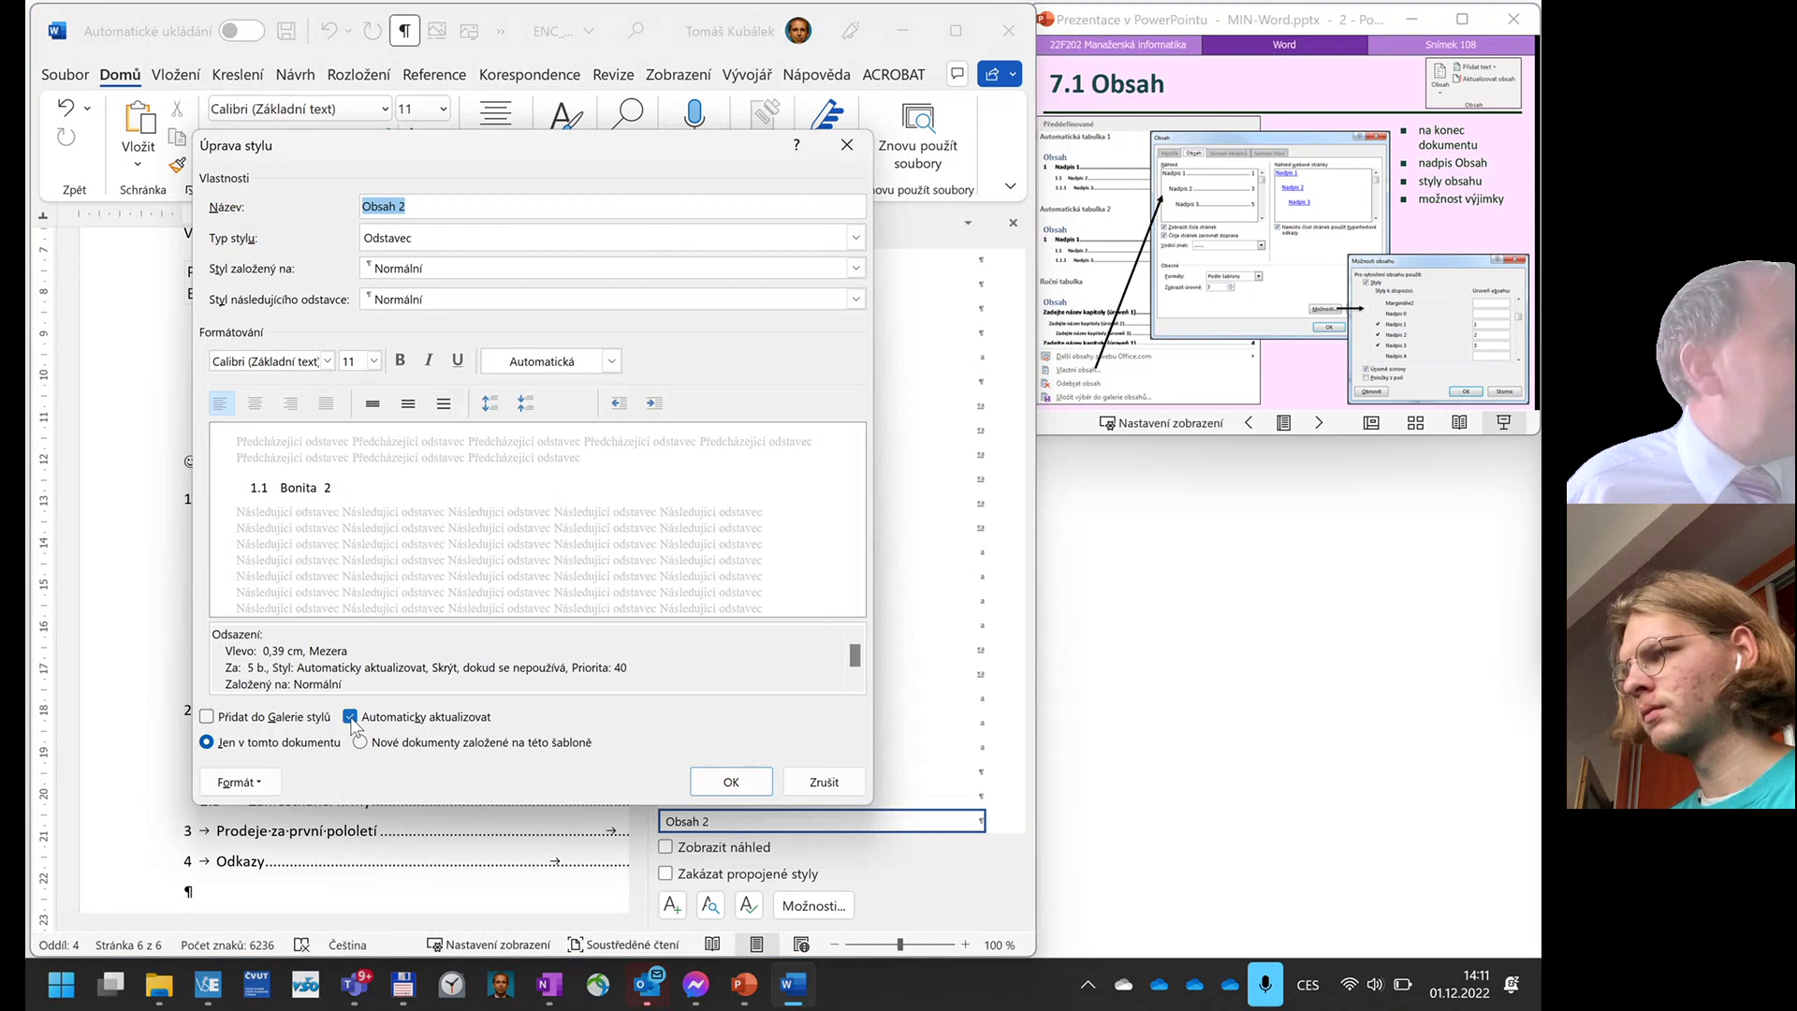
{"action": "left_click", "coordinate": [838, 778]}
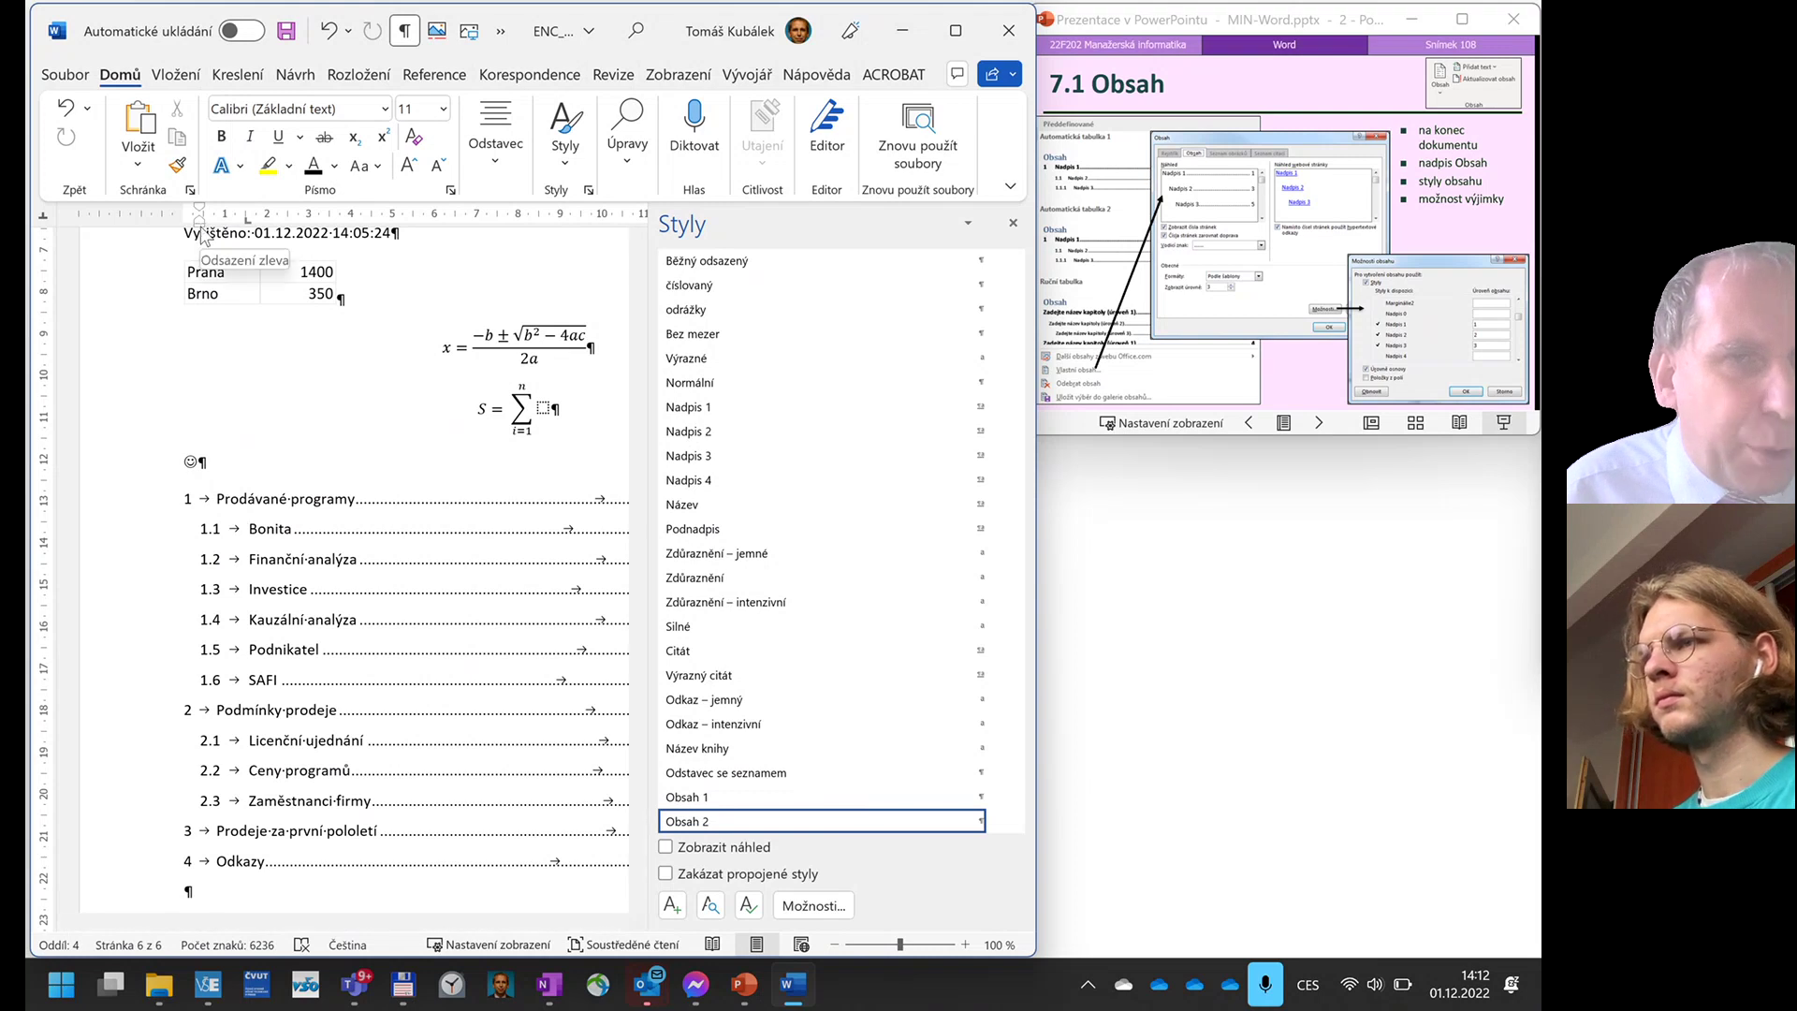
Adjust the 1.1 Bonita entry's left indent so all level-2 numbers sit against their titles.
{"action": "left_click_drag", "start_coordinate": [199, 234], "coordinate": [230, 236]}
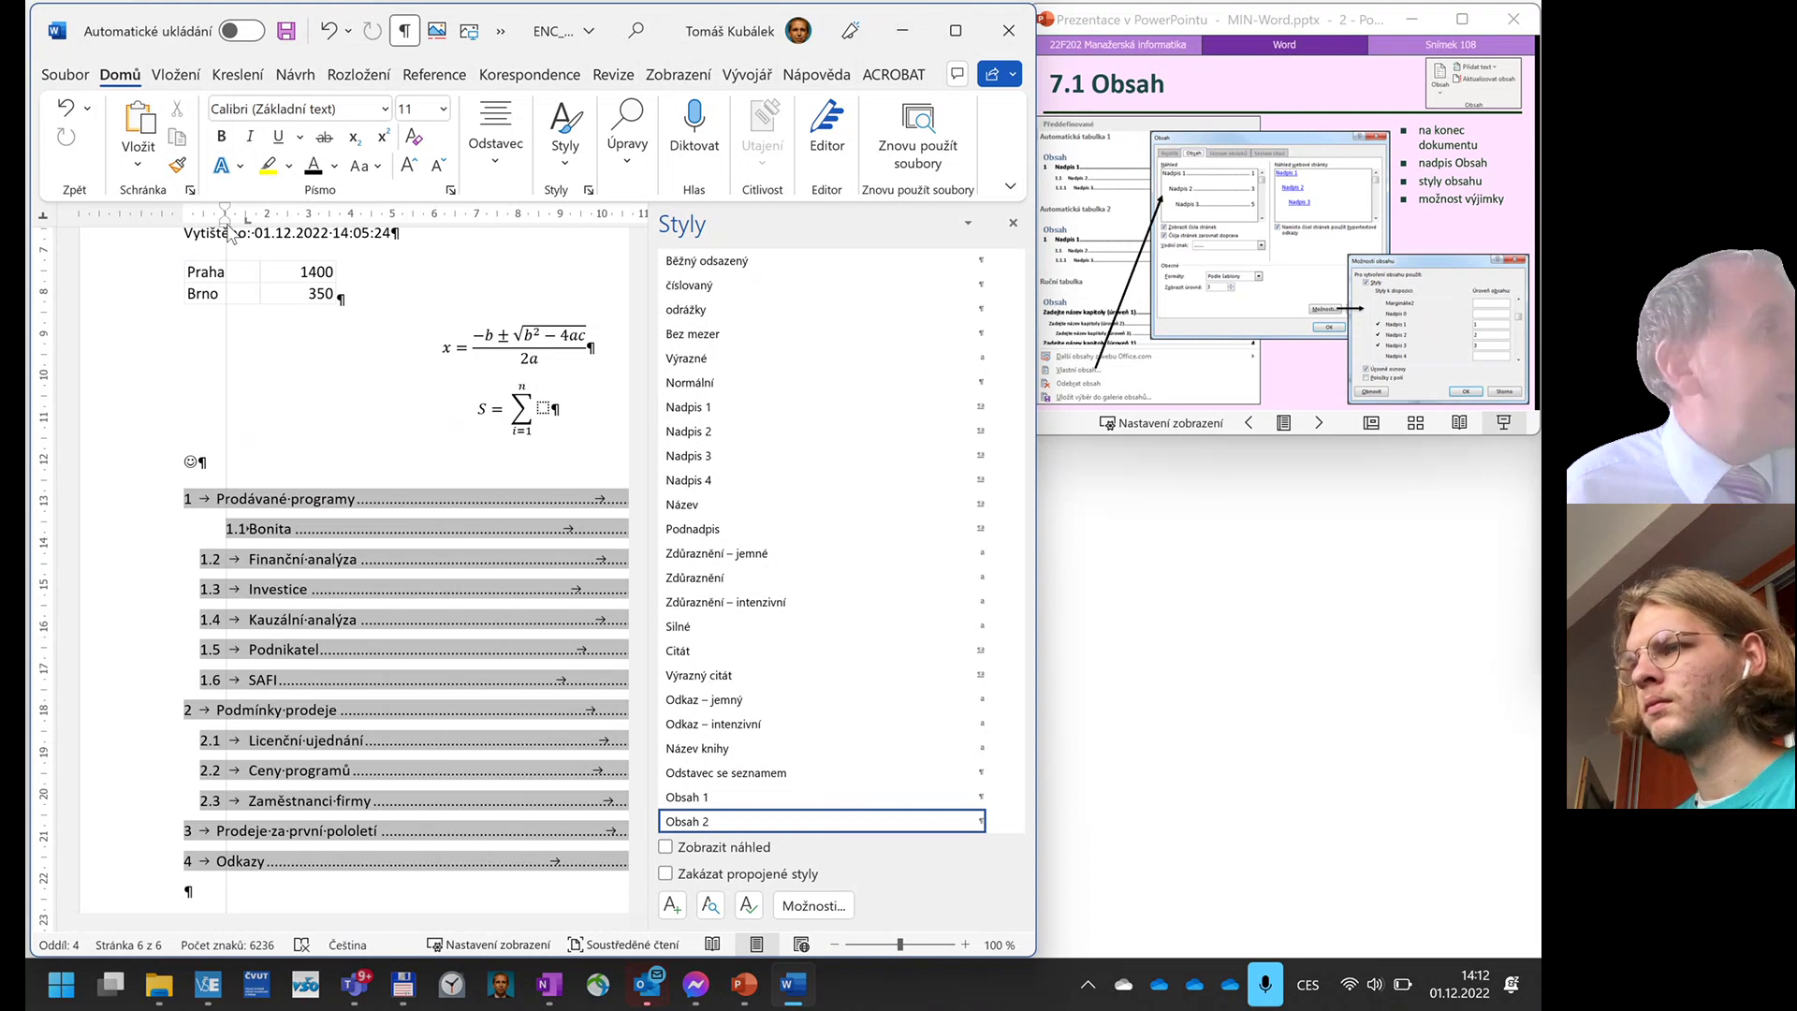
{"action": "left_click_drag", "start_coordinate": [230, 236], "coordinate": [220, 234]}
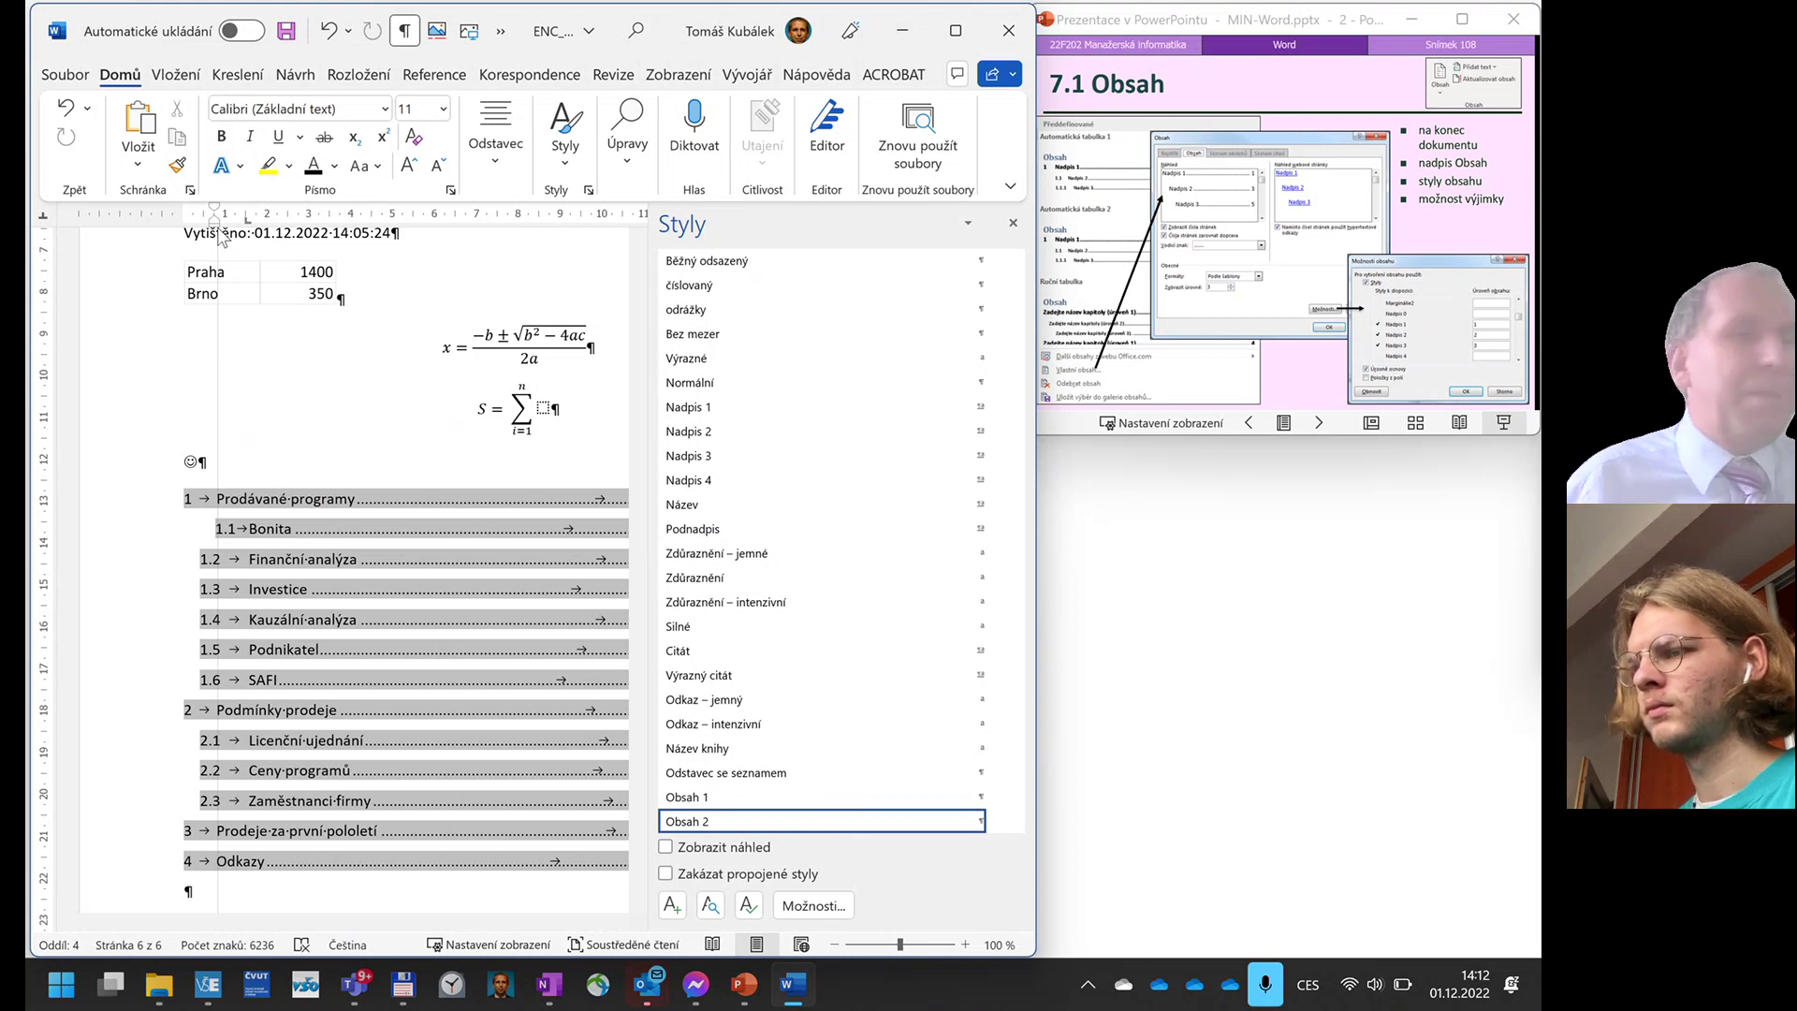
{"action": "left_click_drag", "start_coordinate": [221, 234], "coordinate": [222, 235]}
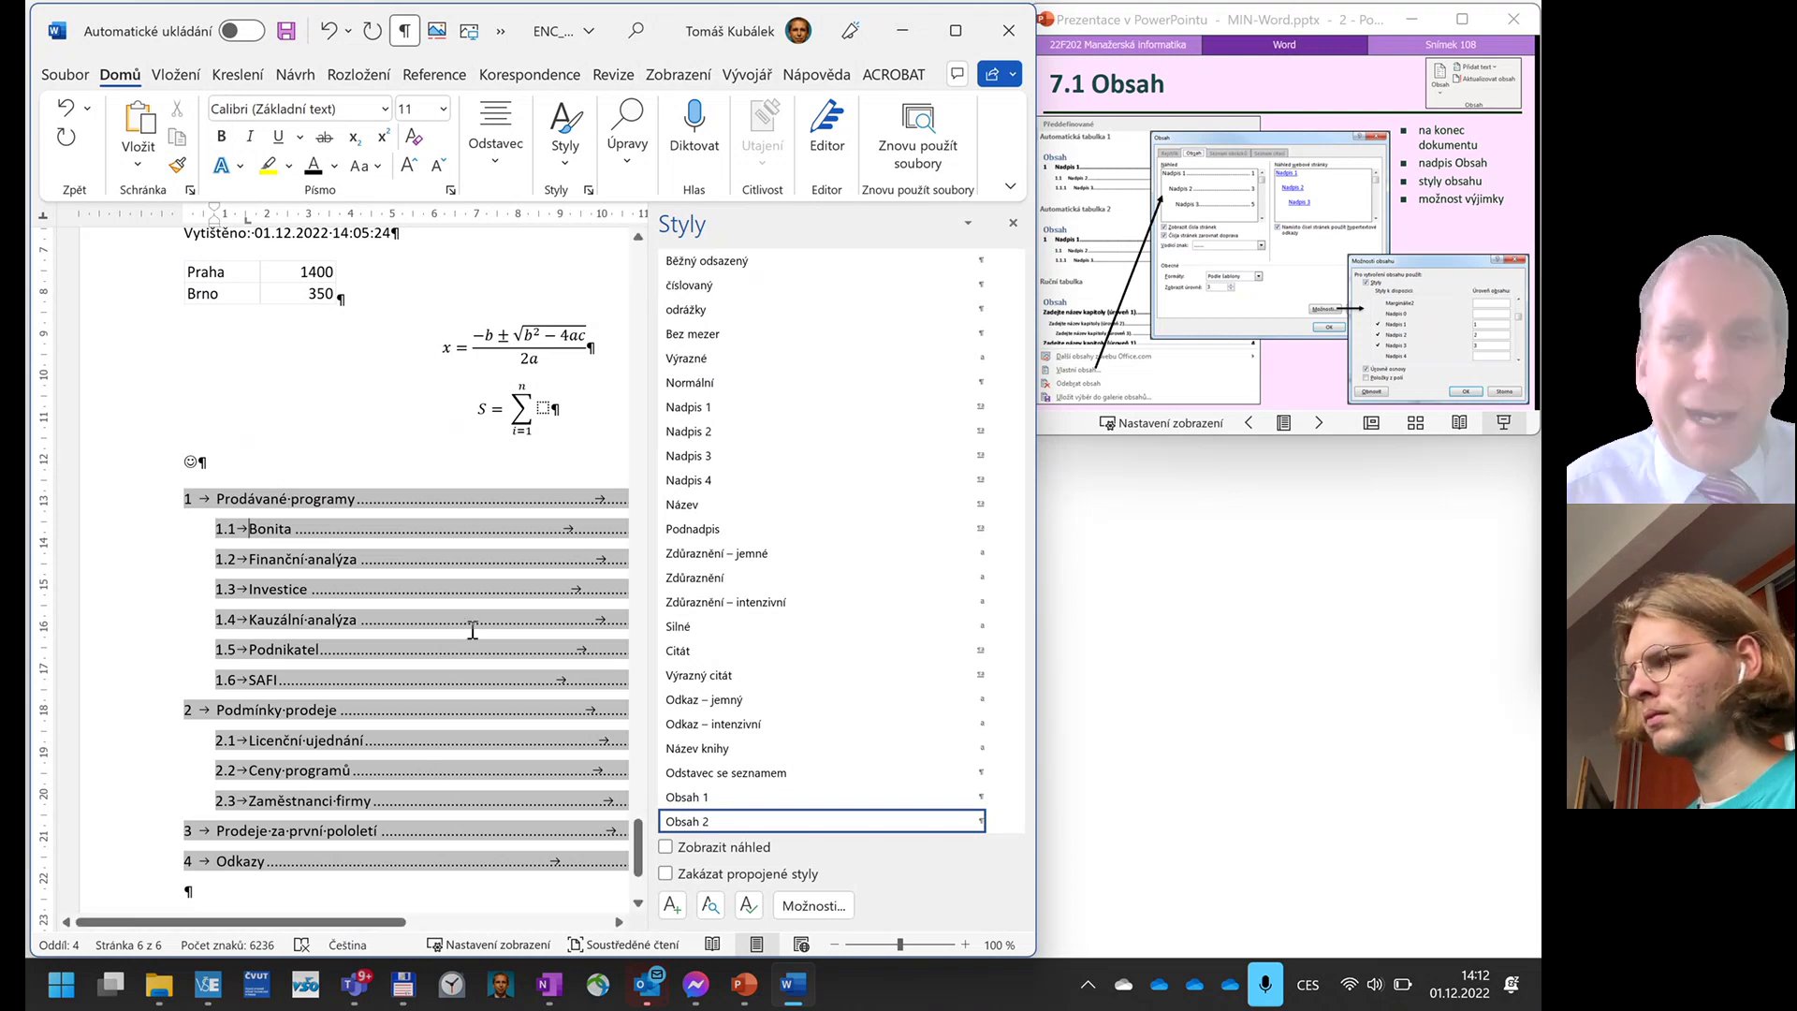
{"action": "left_click", "coordinate": [1135, 297]}
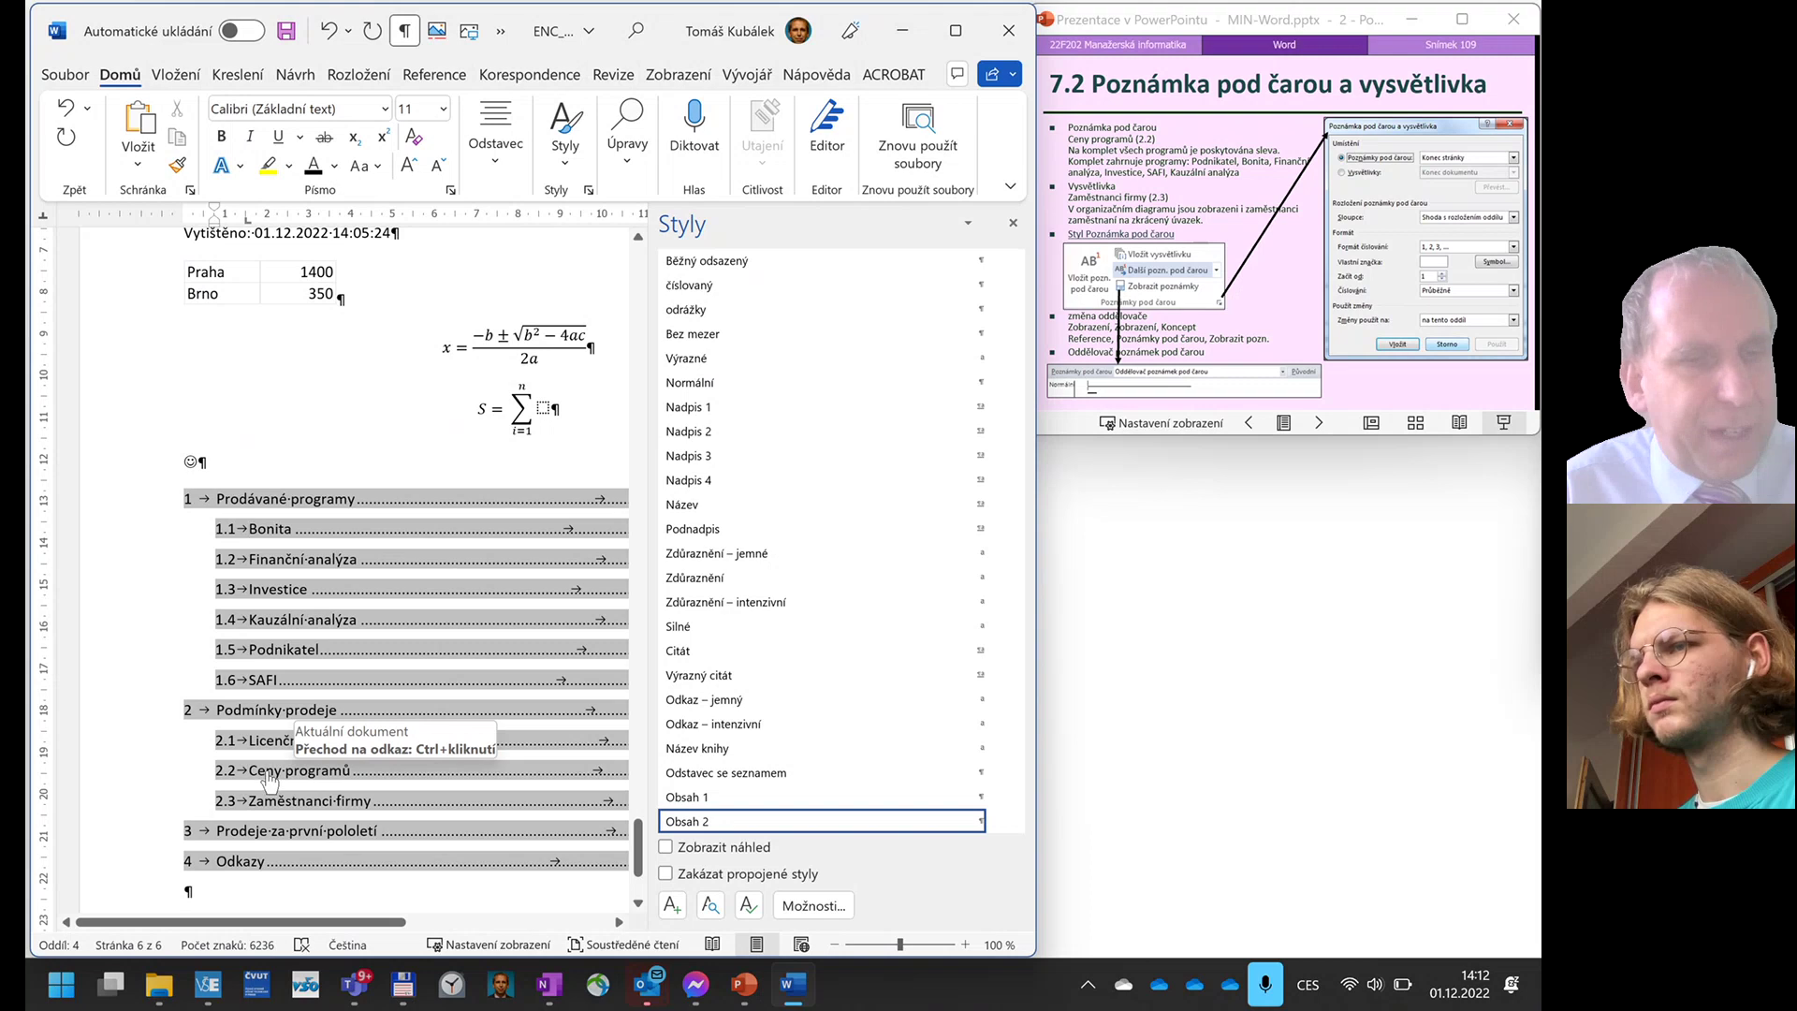
Jump to the 2.2 Ceny programů heading, remove its trailing space, and insert footnote 1 there.
{"action": "left_click", "coordinate": [281, 777], "text": "ctrl"}
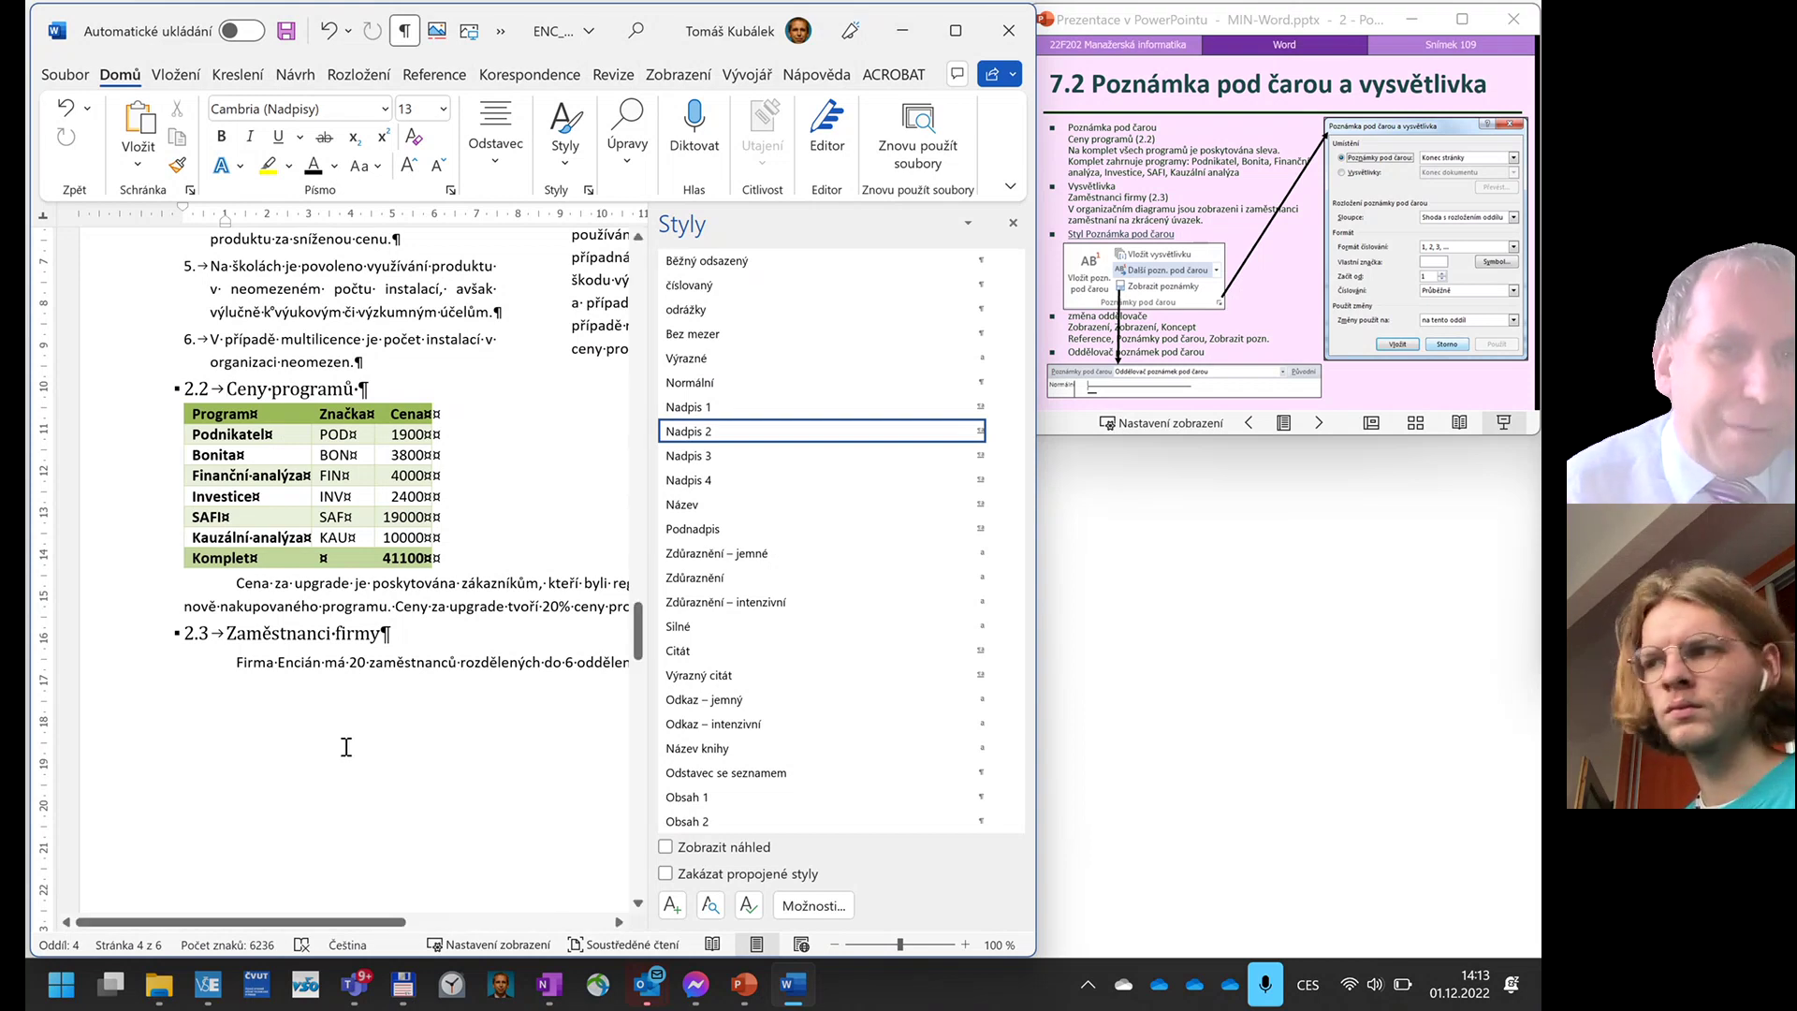
{"action": "mouse_move", "coordinate": [281, 390]}
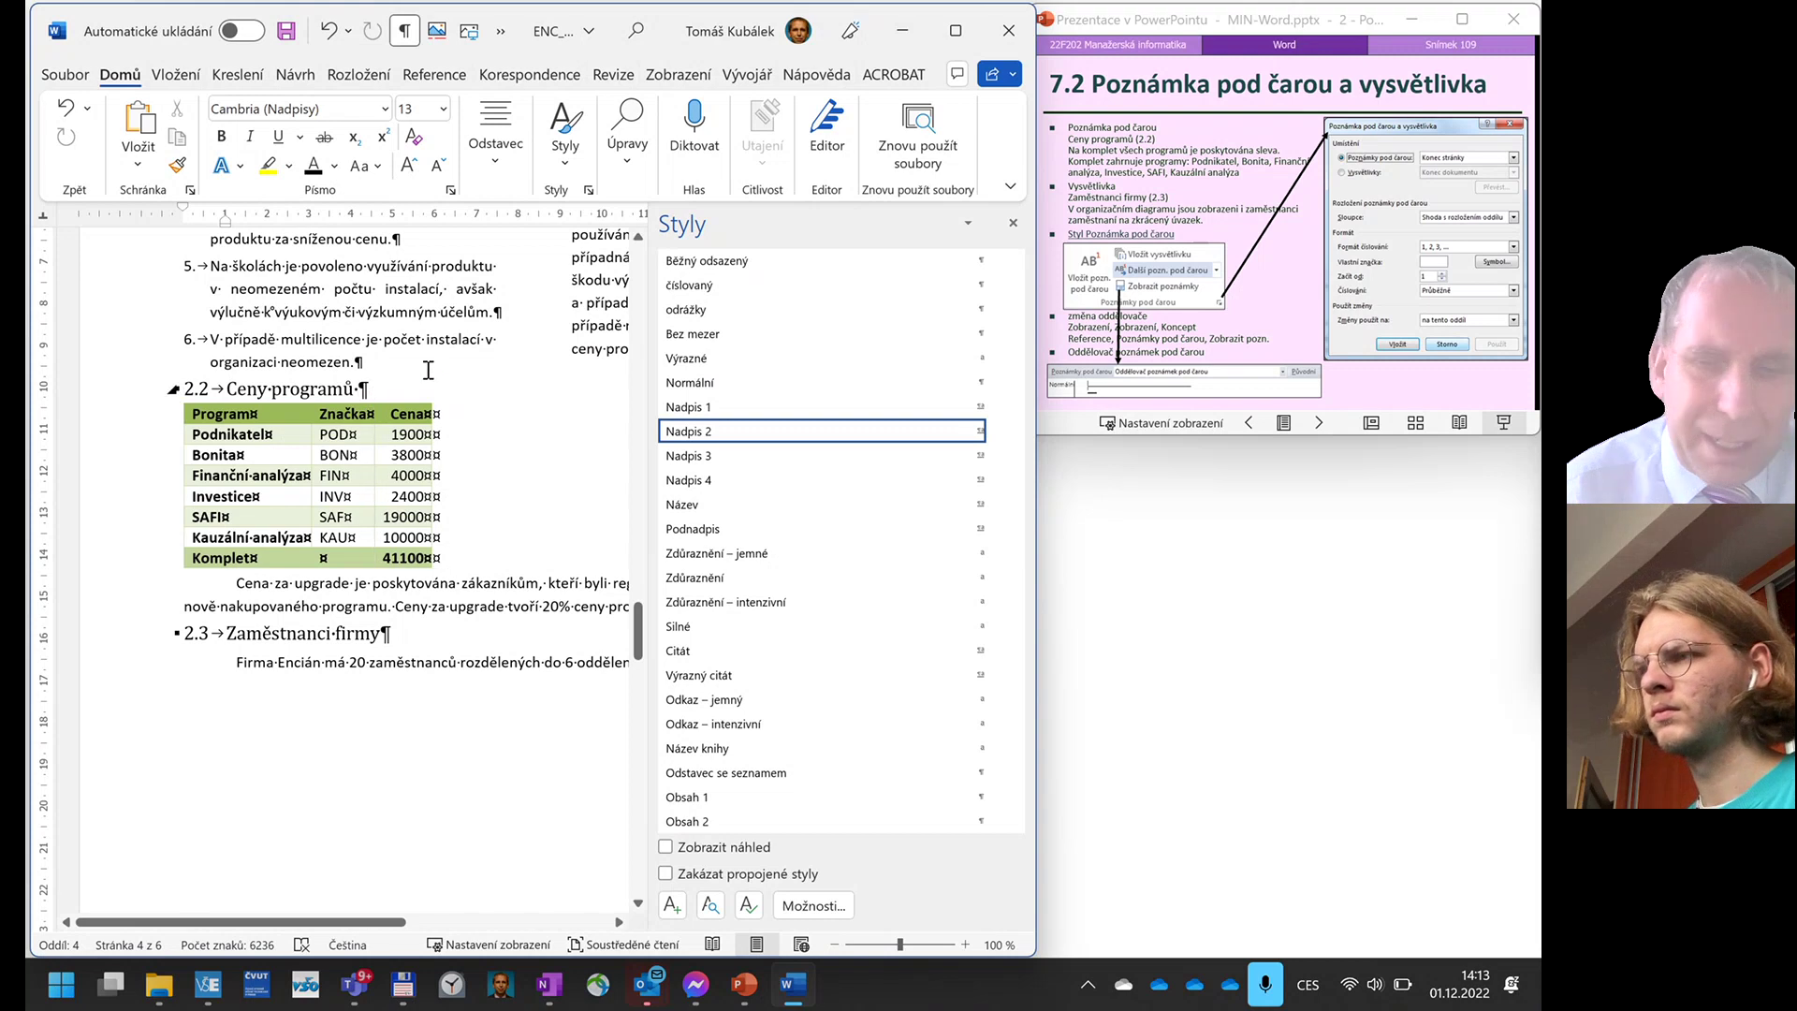
{"action": "key", "text": "BackSpace"}
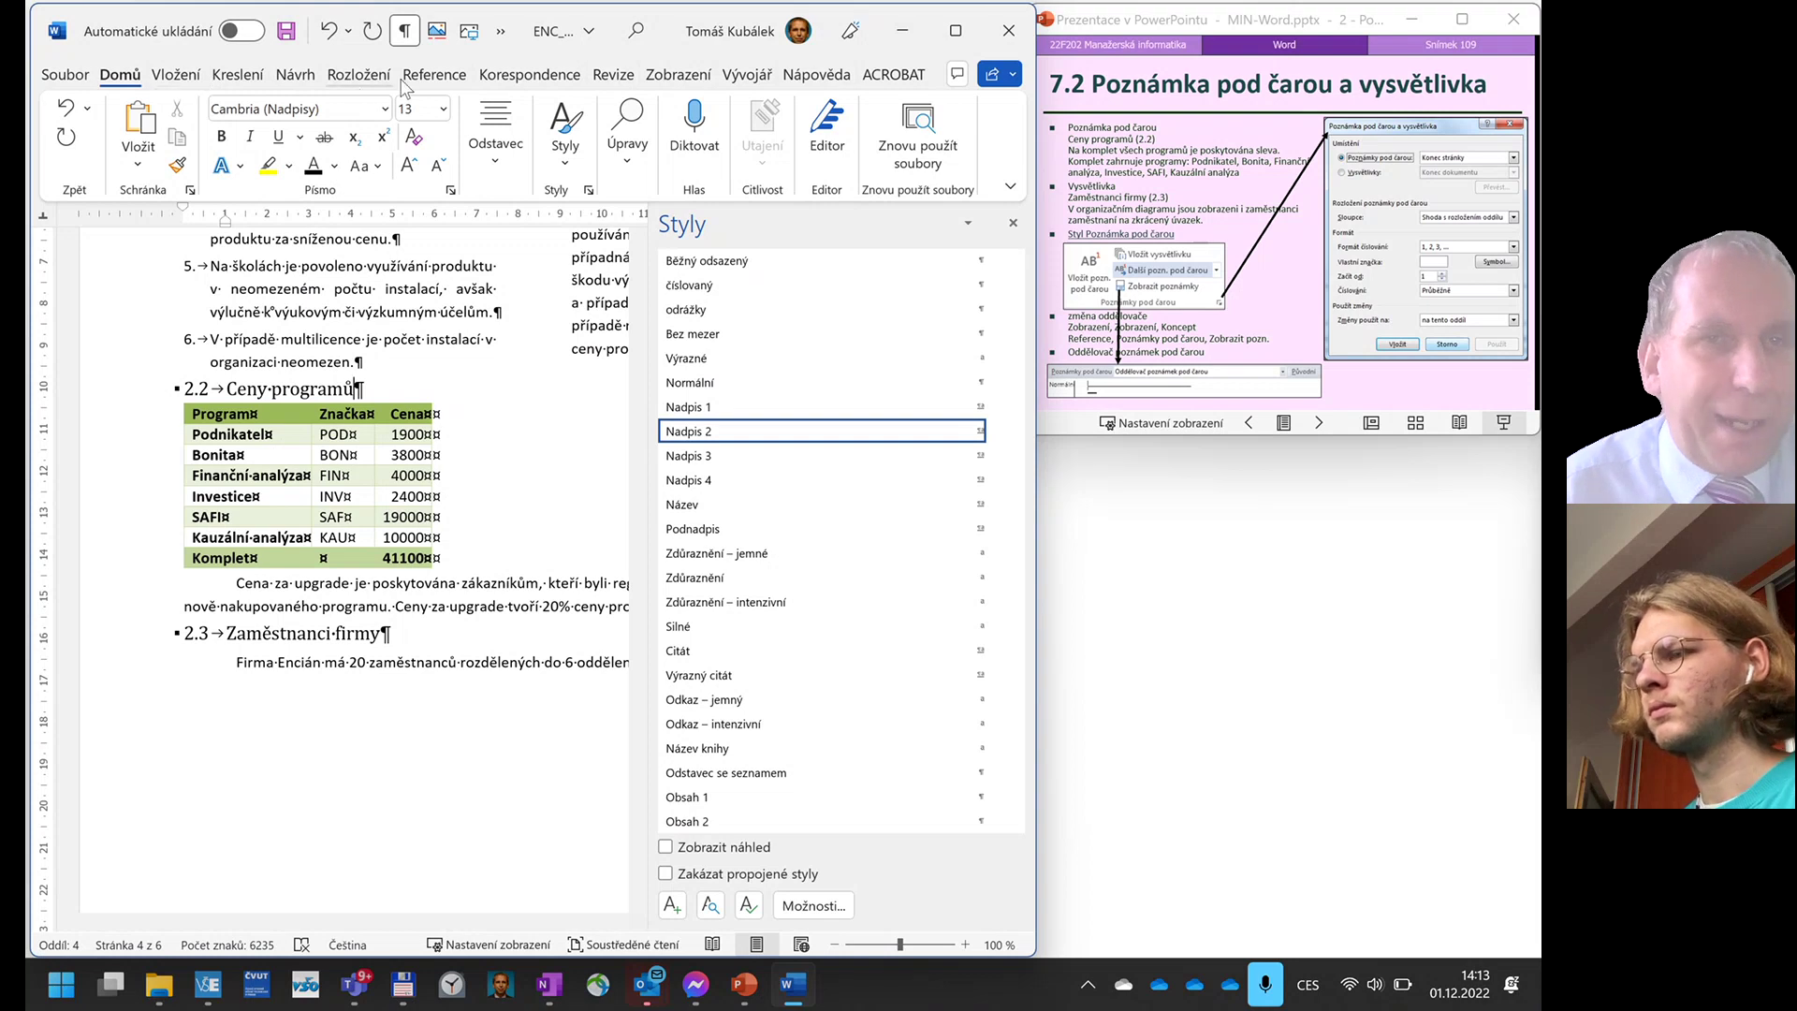
{"action": "left_click", "coordinate": [440, 79]}
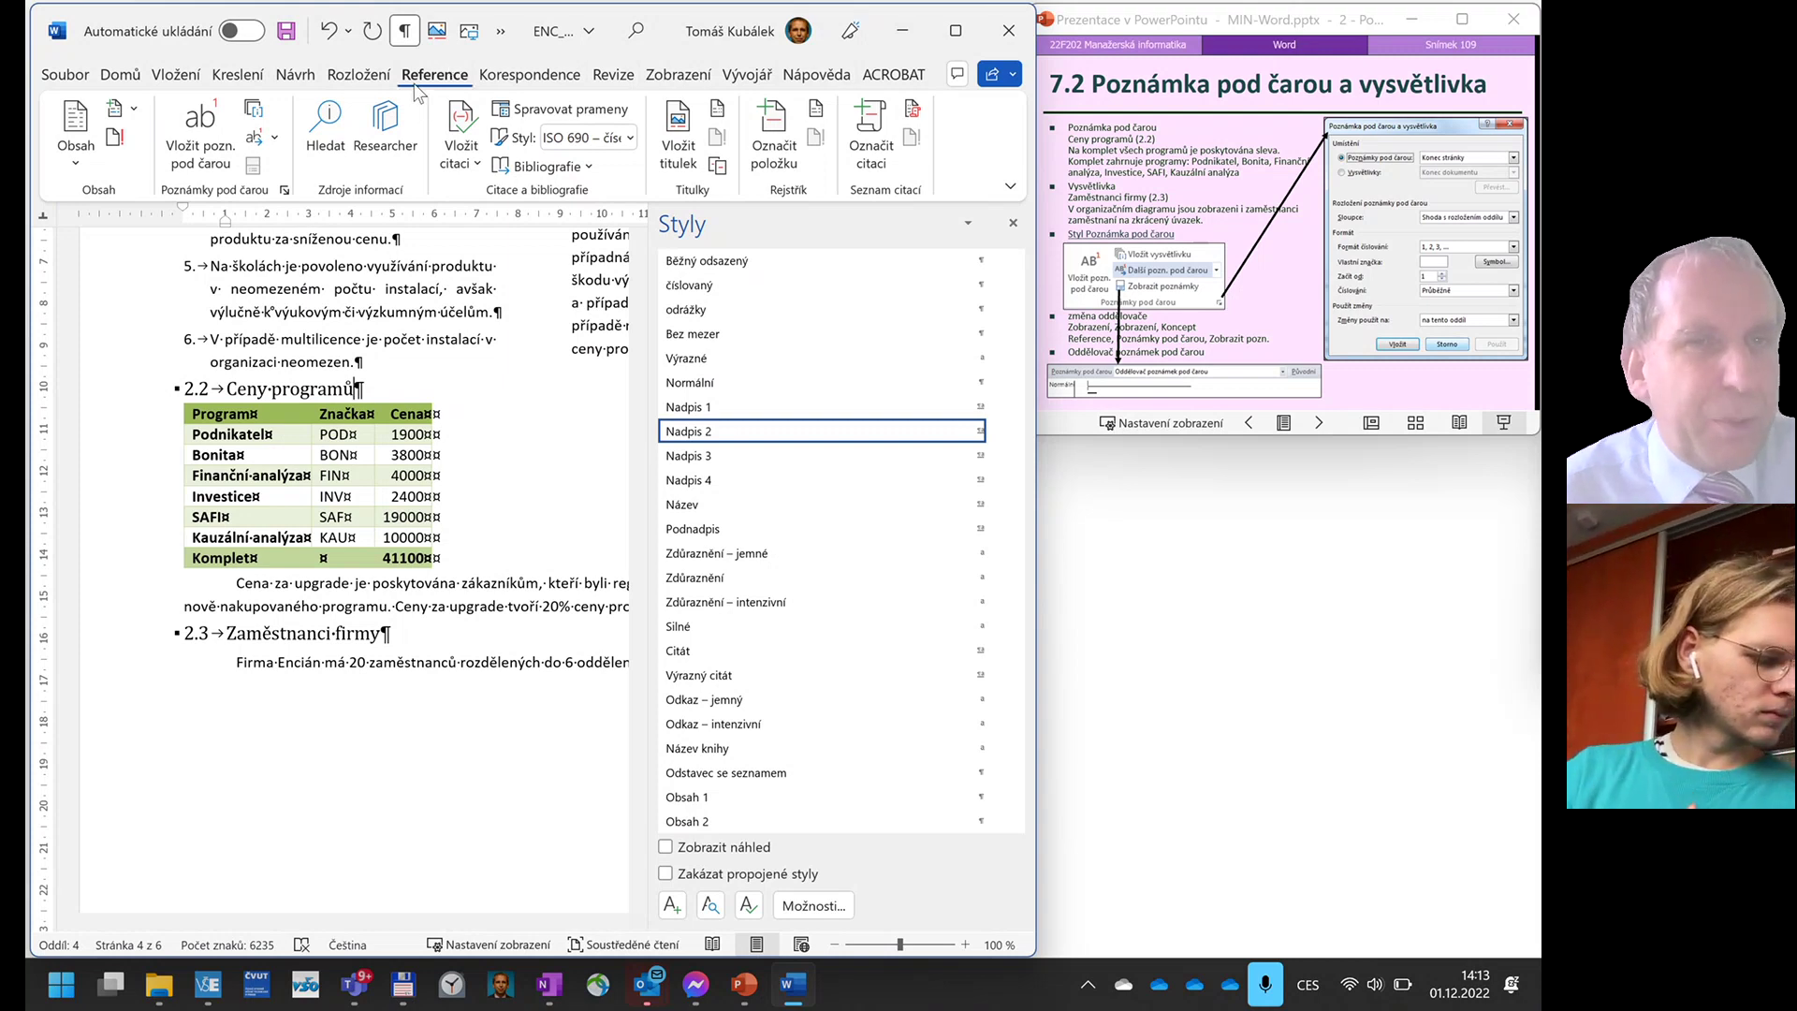
{"action": "left_click", "coordinate": [203, 150]}
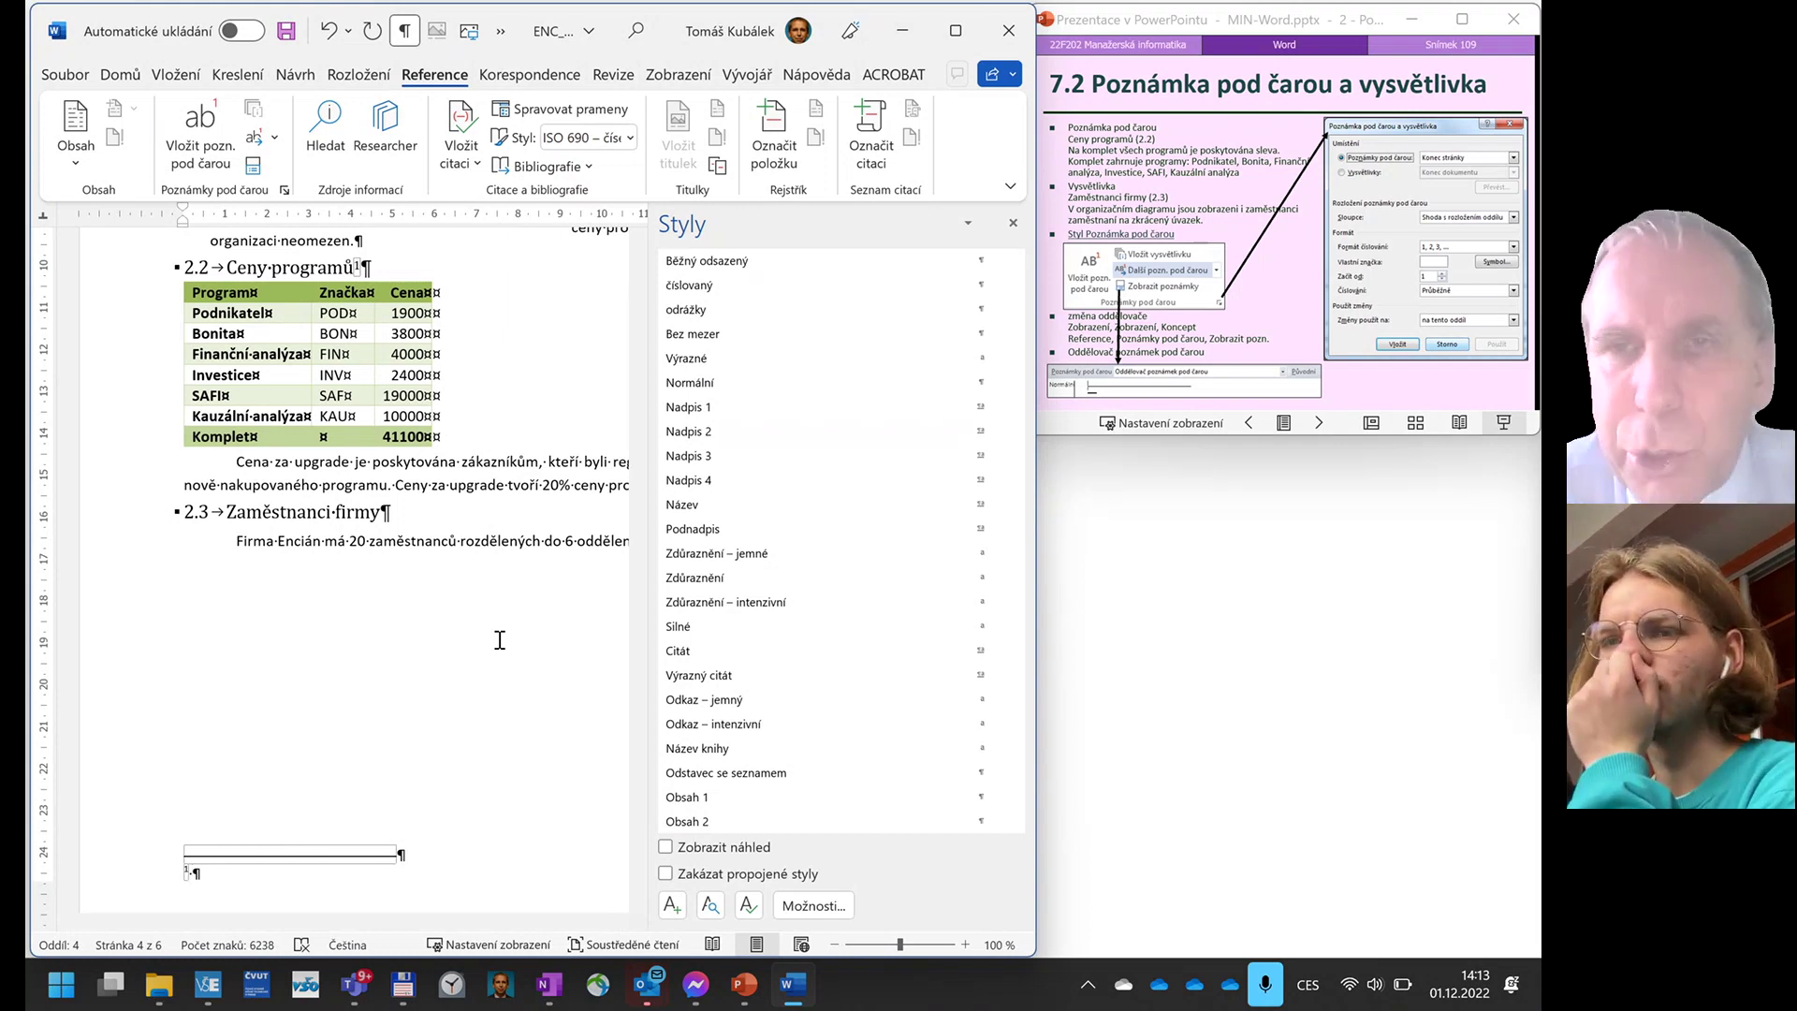
Type footnote text listing Komplet's programs: Podnikatel, Bonita, Finanční analýza, Investice, SAFI, Kauzální analýza.
{"action": "type", "text": "Na"}
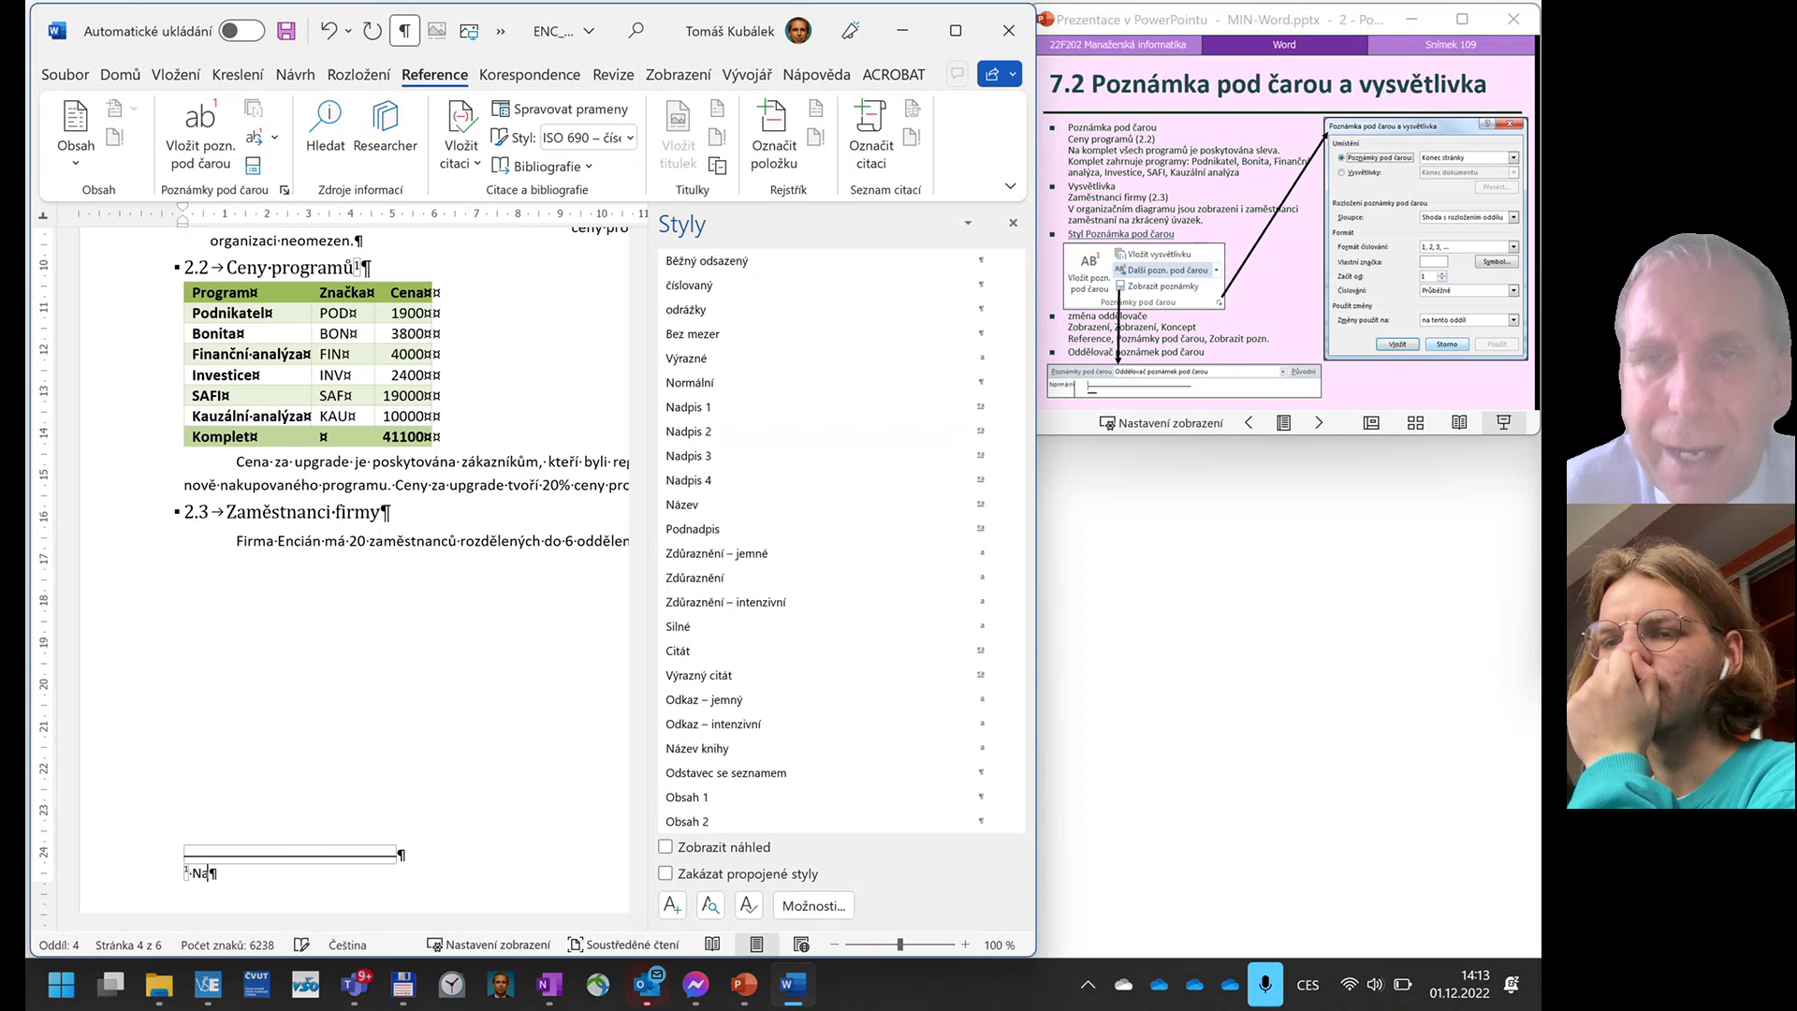
{"action": "type", "text": " komplet vše"}
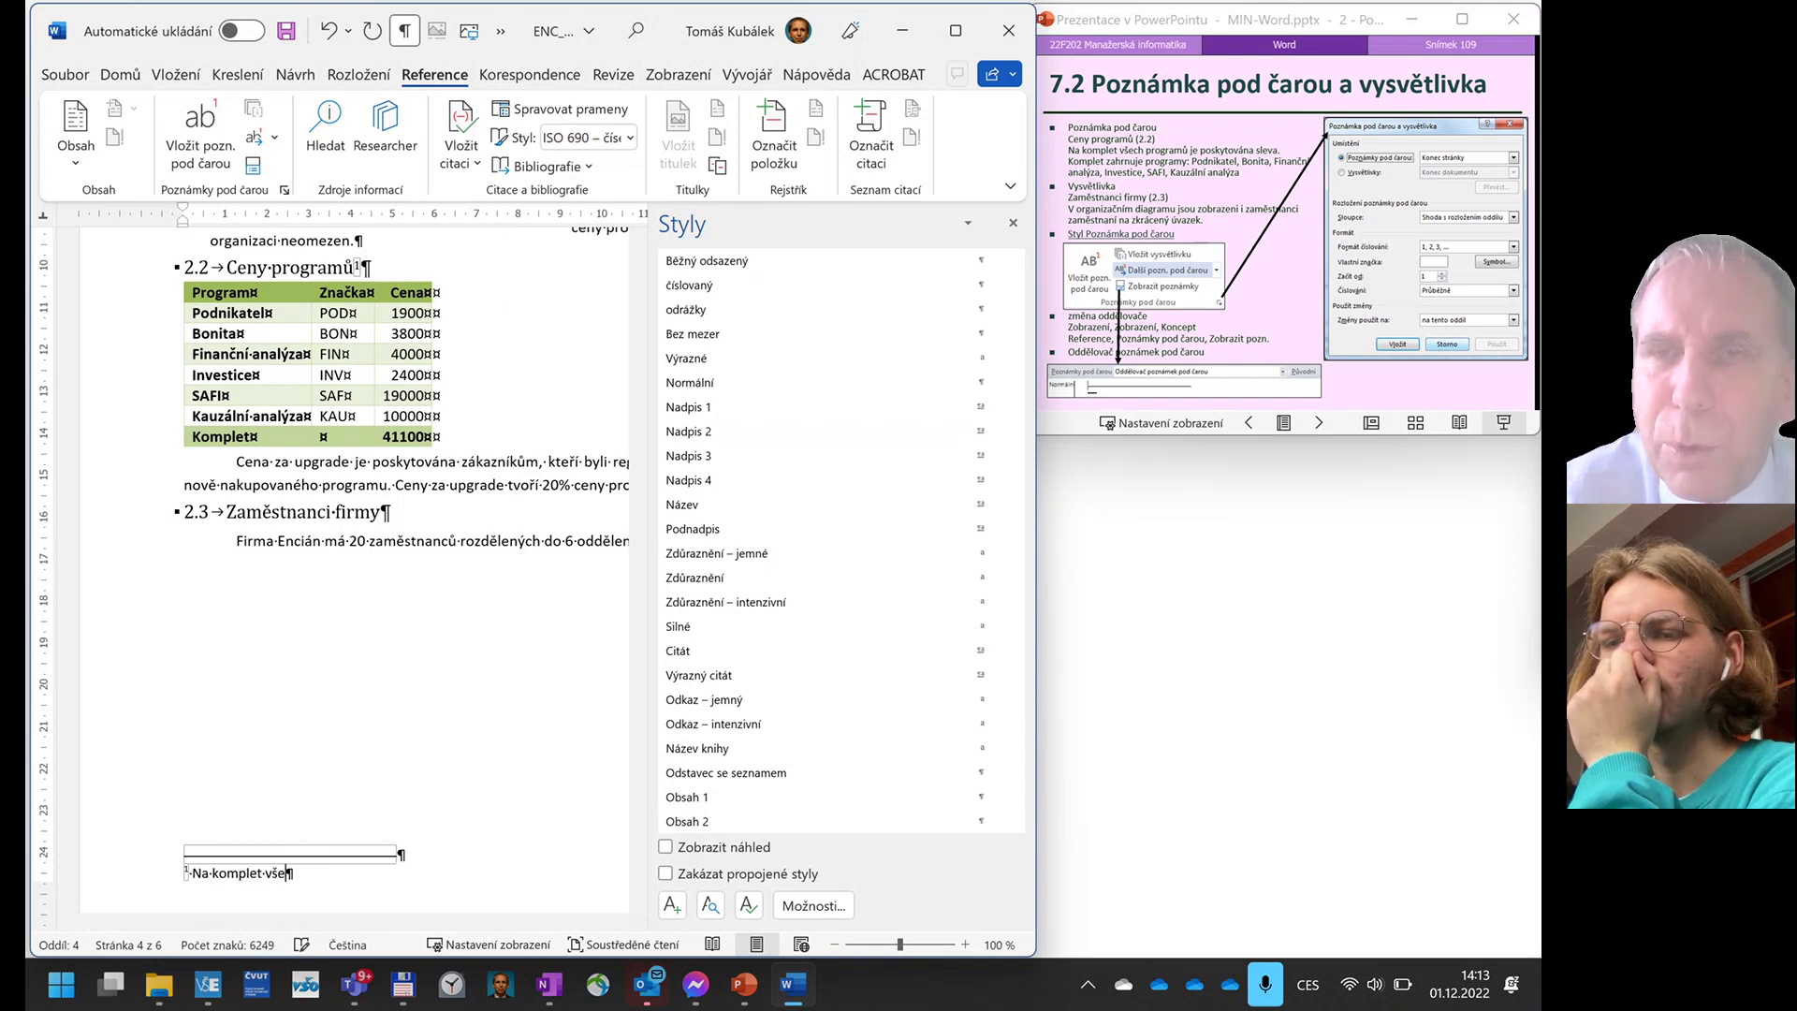
{"action": "type", "text": "ch programů je po"}
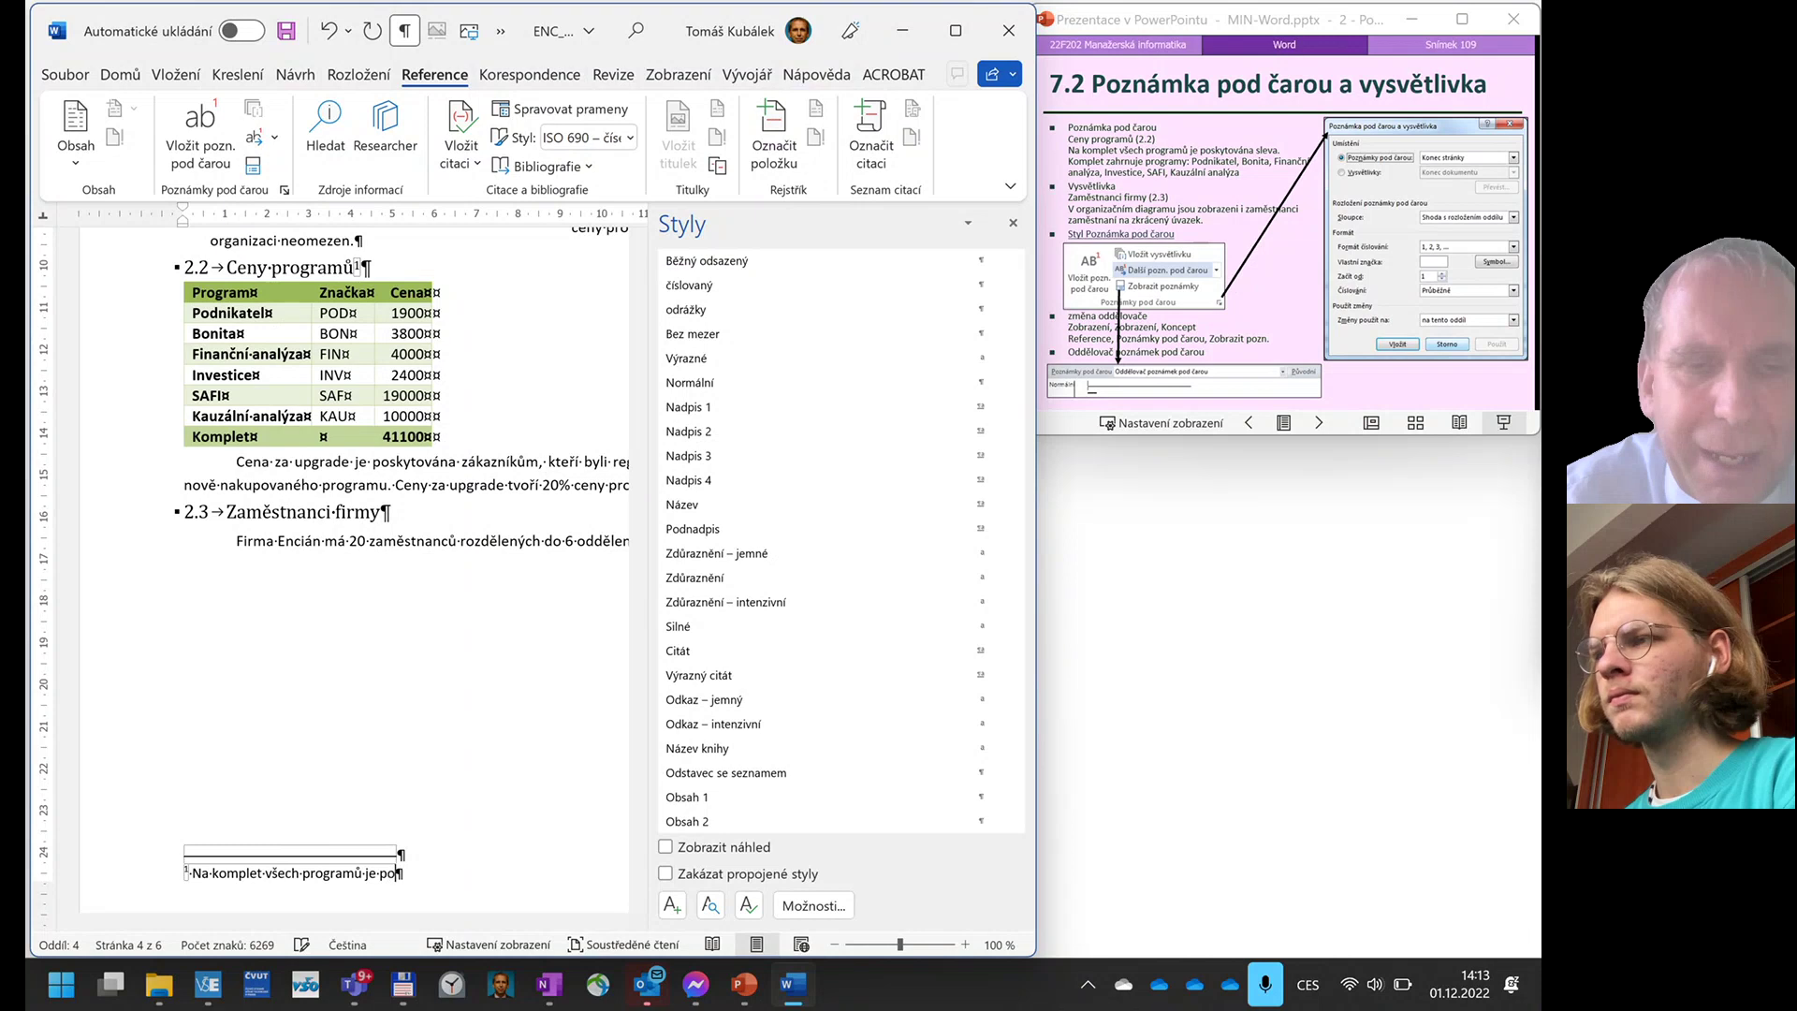
{"action": "type", "text": " s"}
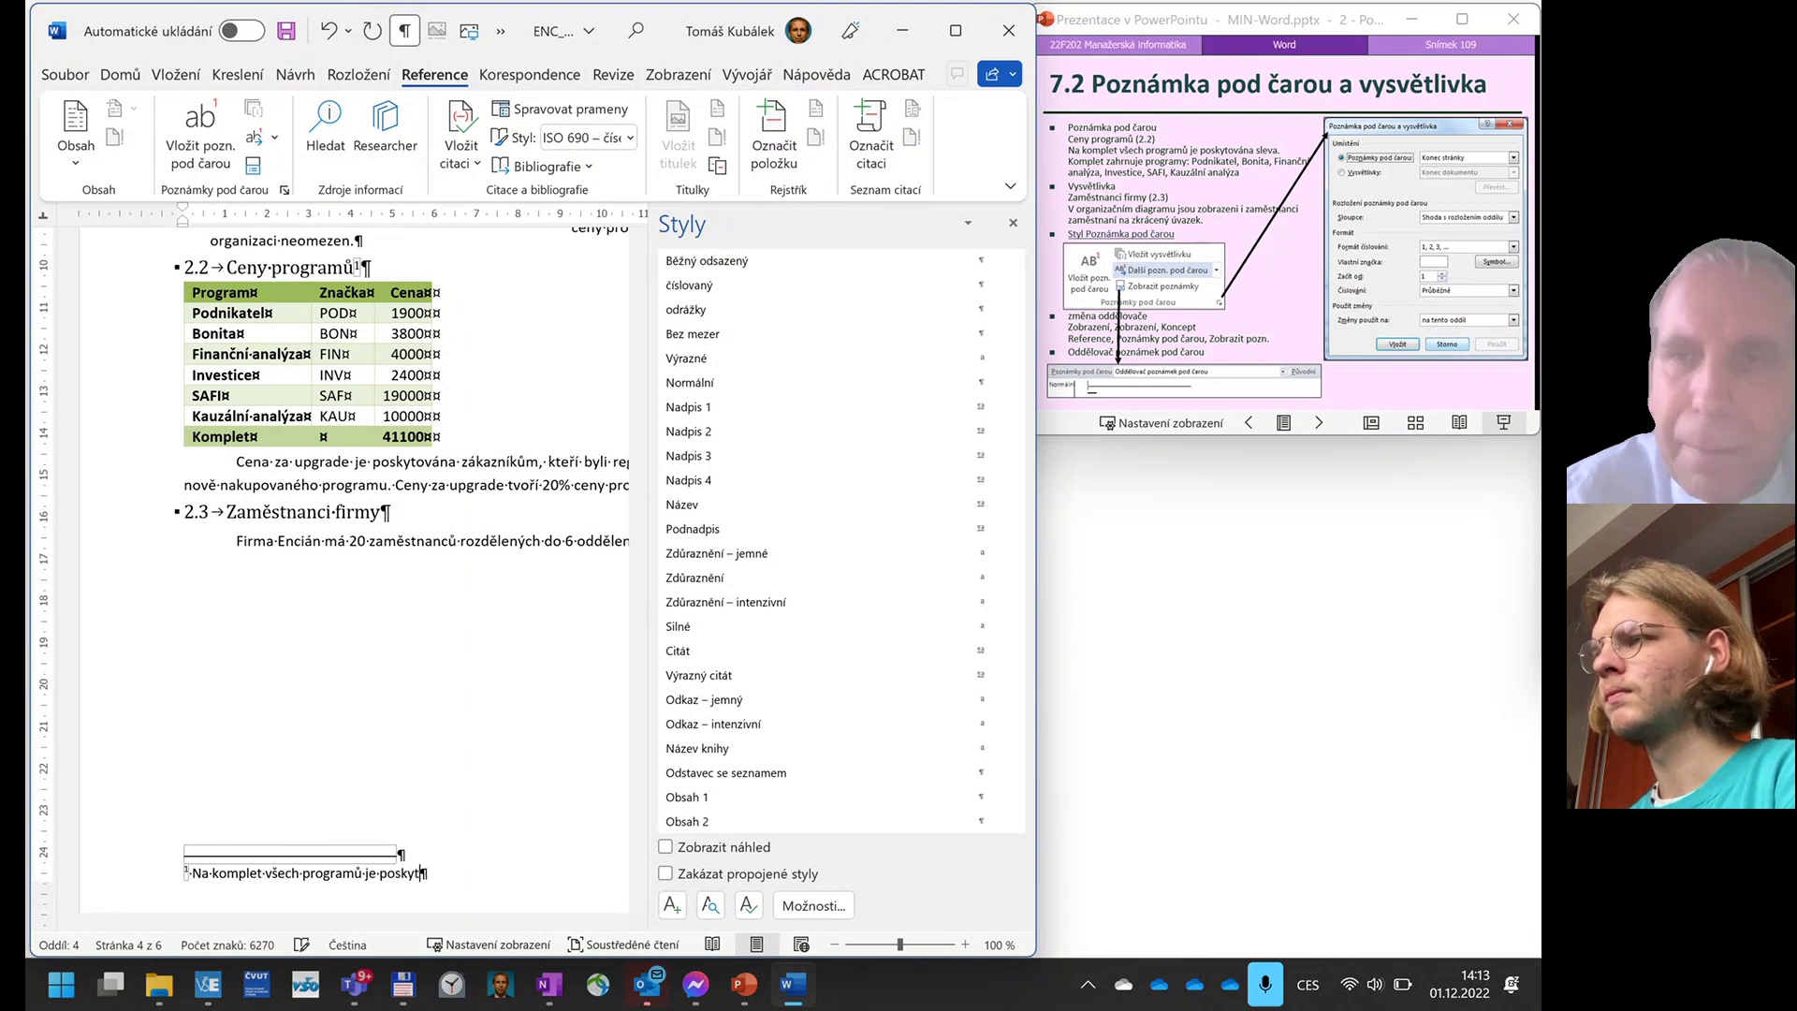
{"action": "type", "text": " sleva"}
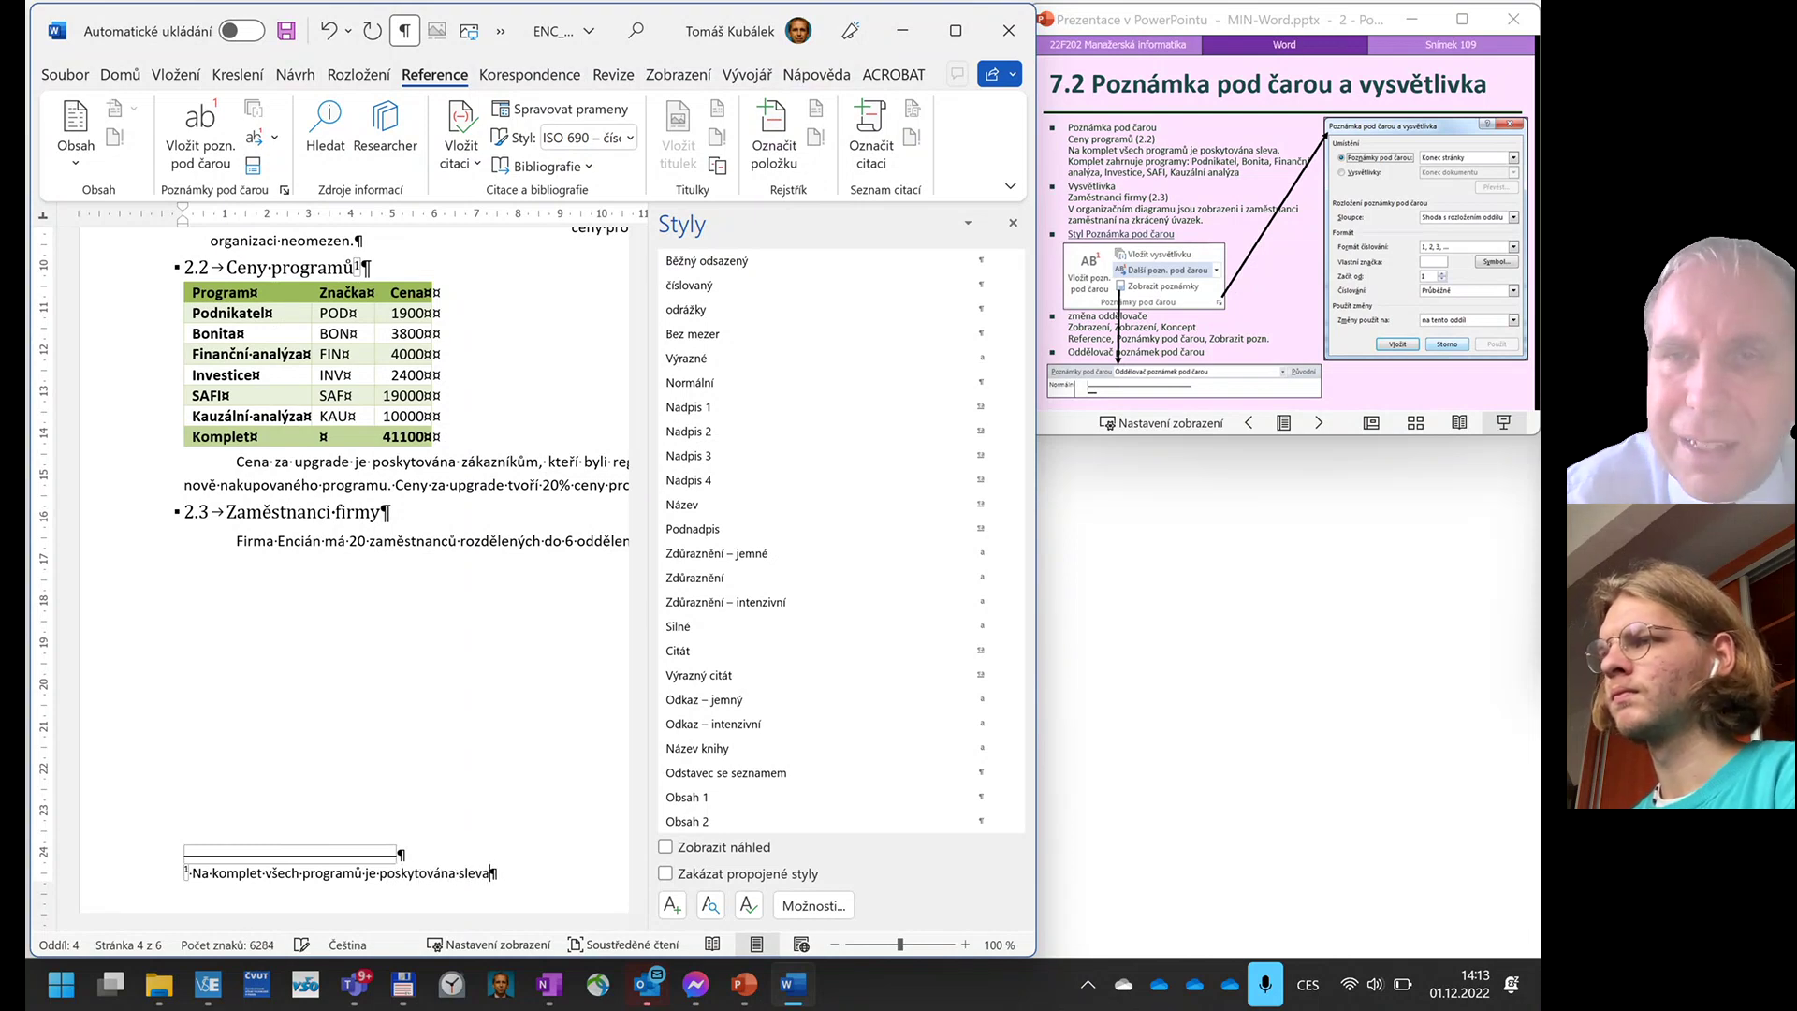
{"action": "type", "text": ". Komplet"}
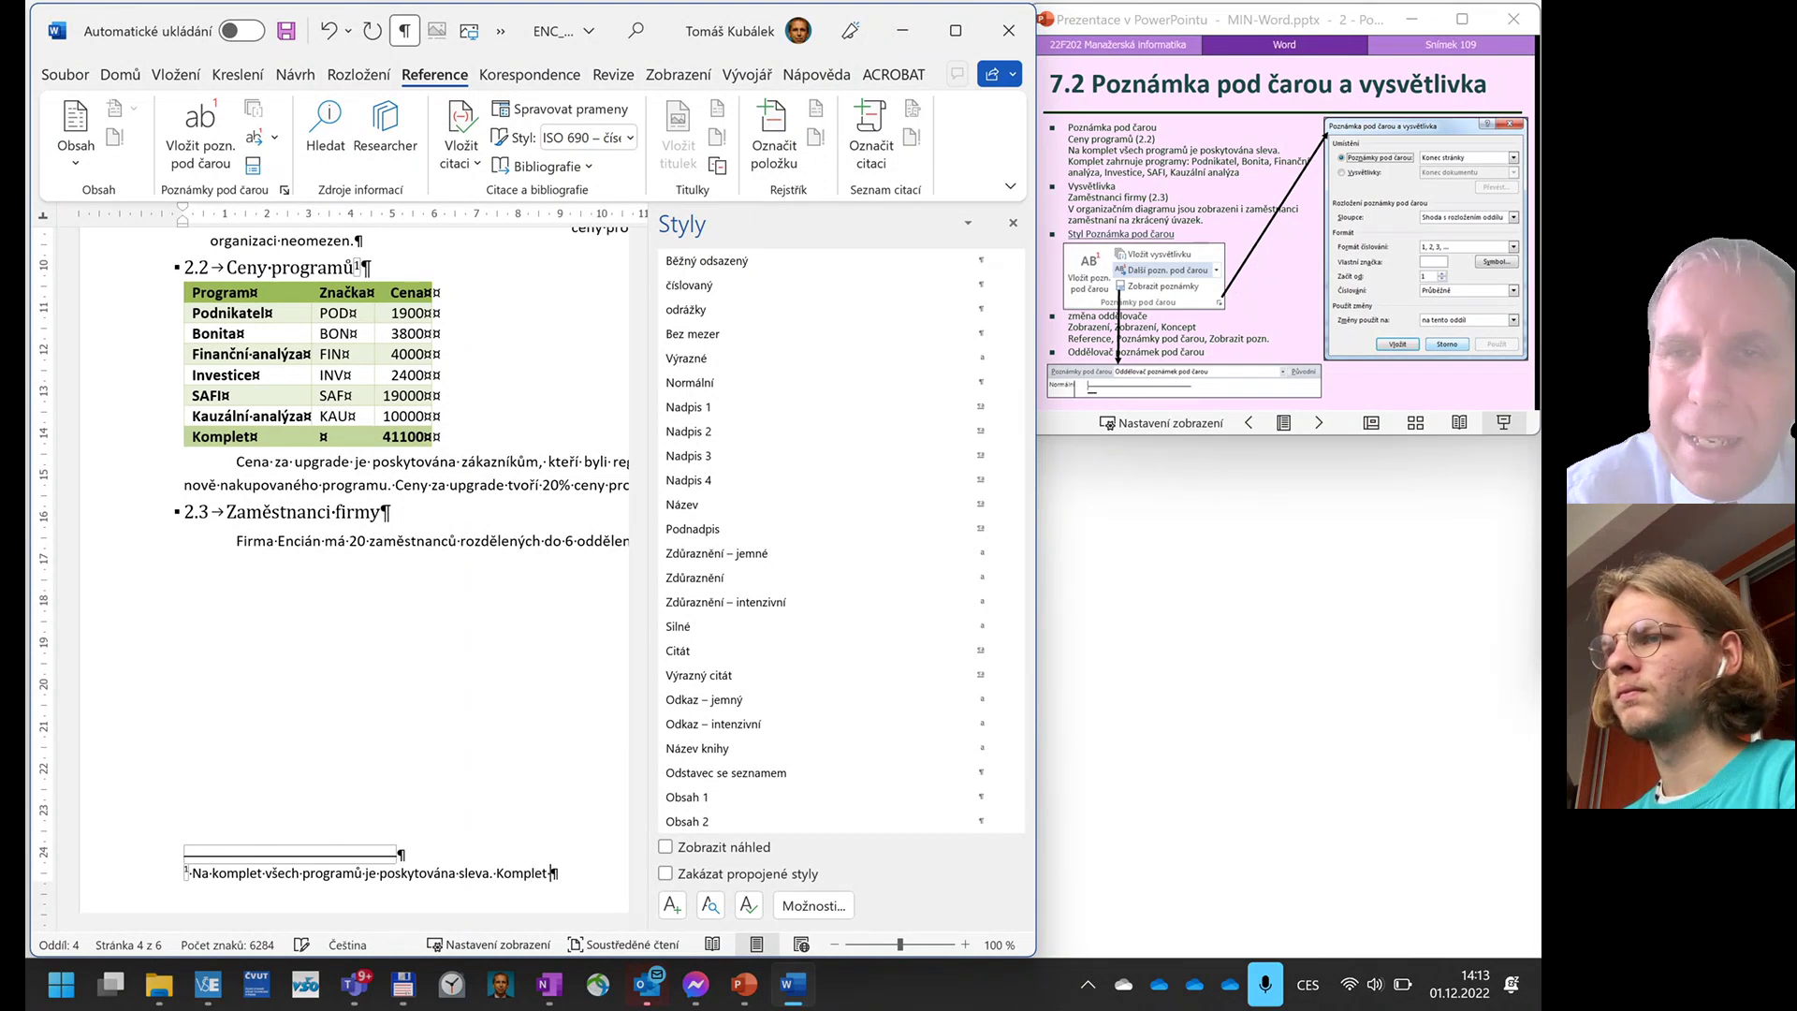
{"action": "type", "text": "je p"}
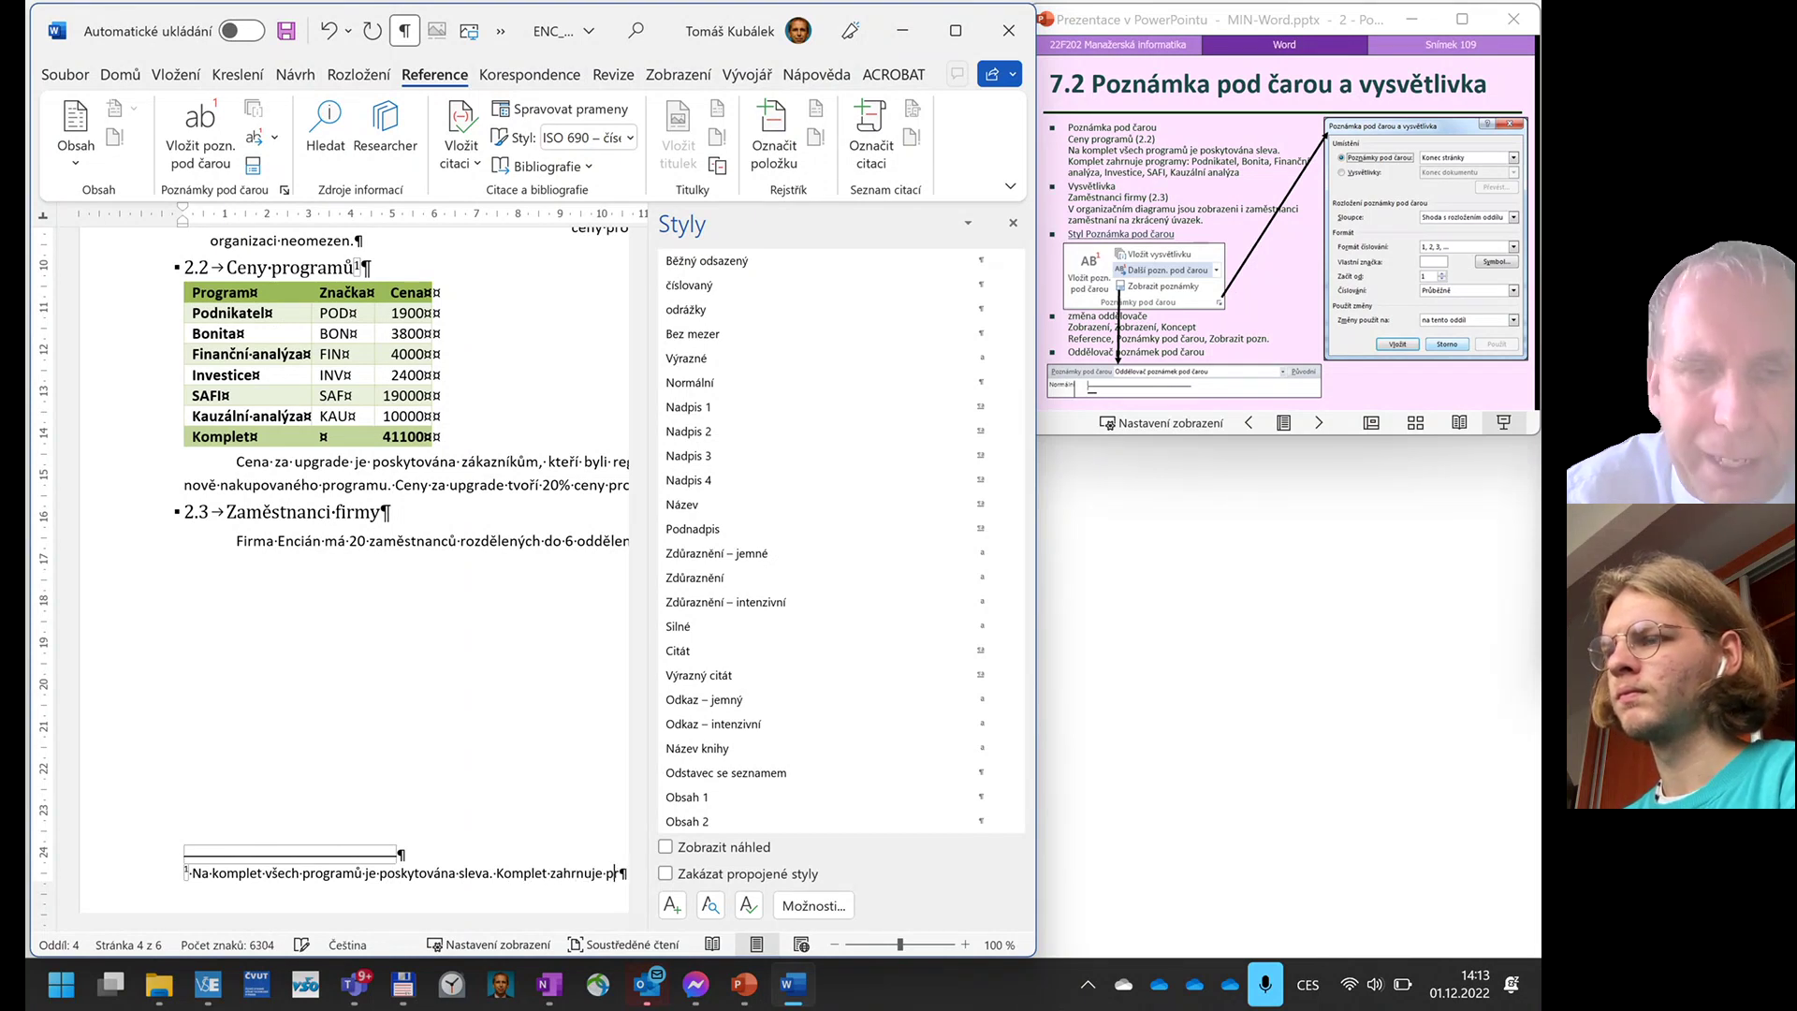
{"action": "type", "text": "rogramy:"}
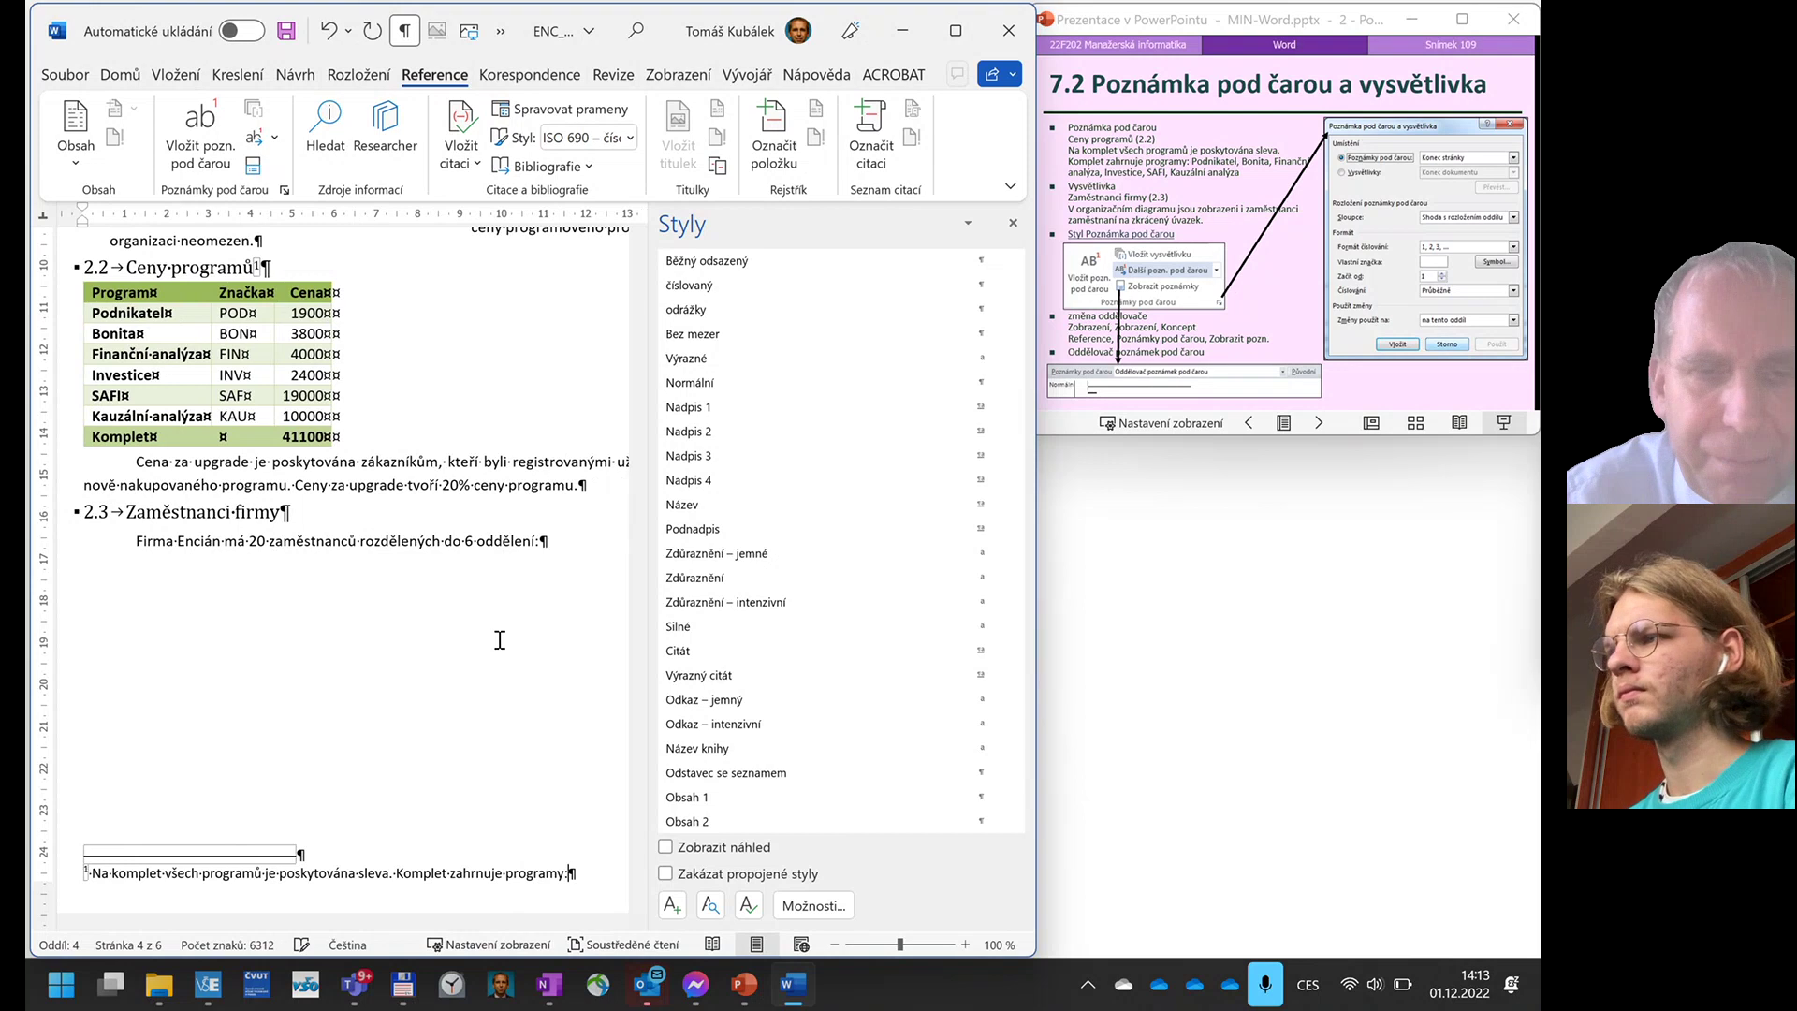
{"action": "type", "text": " Po"}
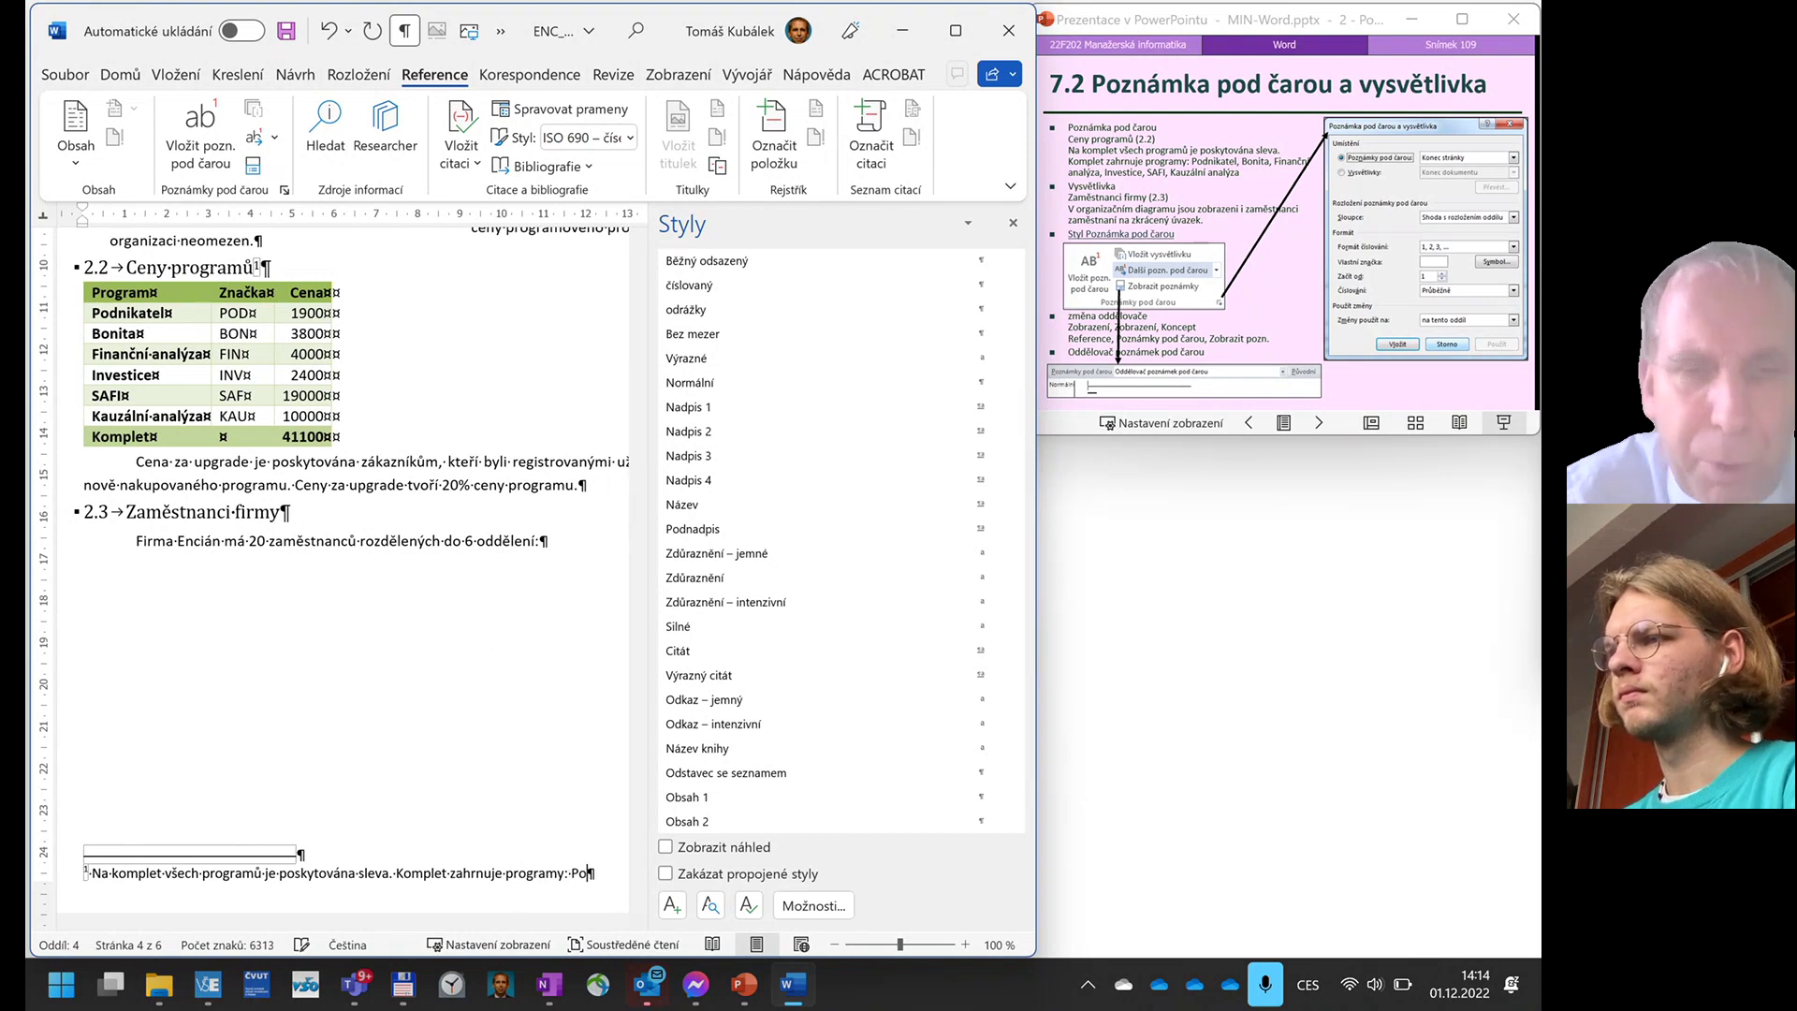
{"action": "type", "text": "dnikatel, Bonita,"}
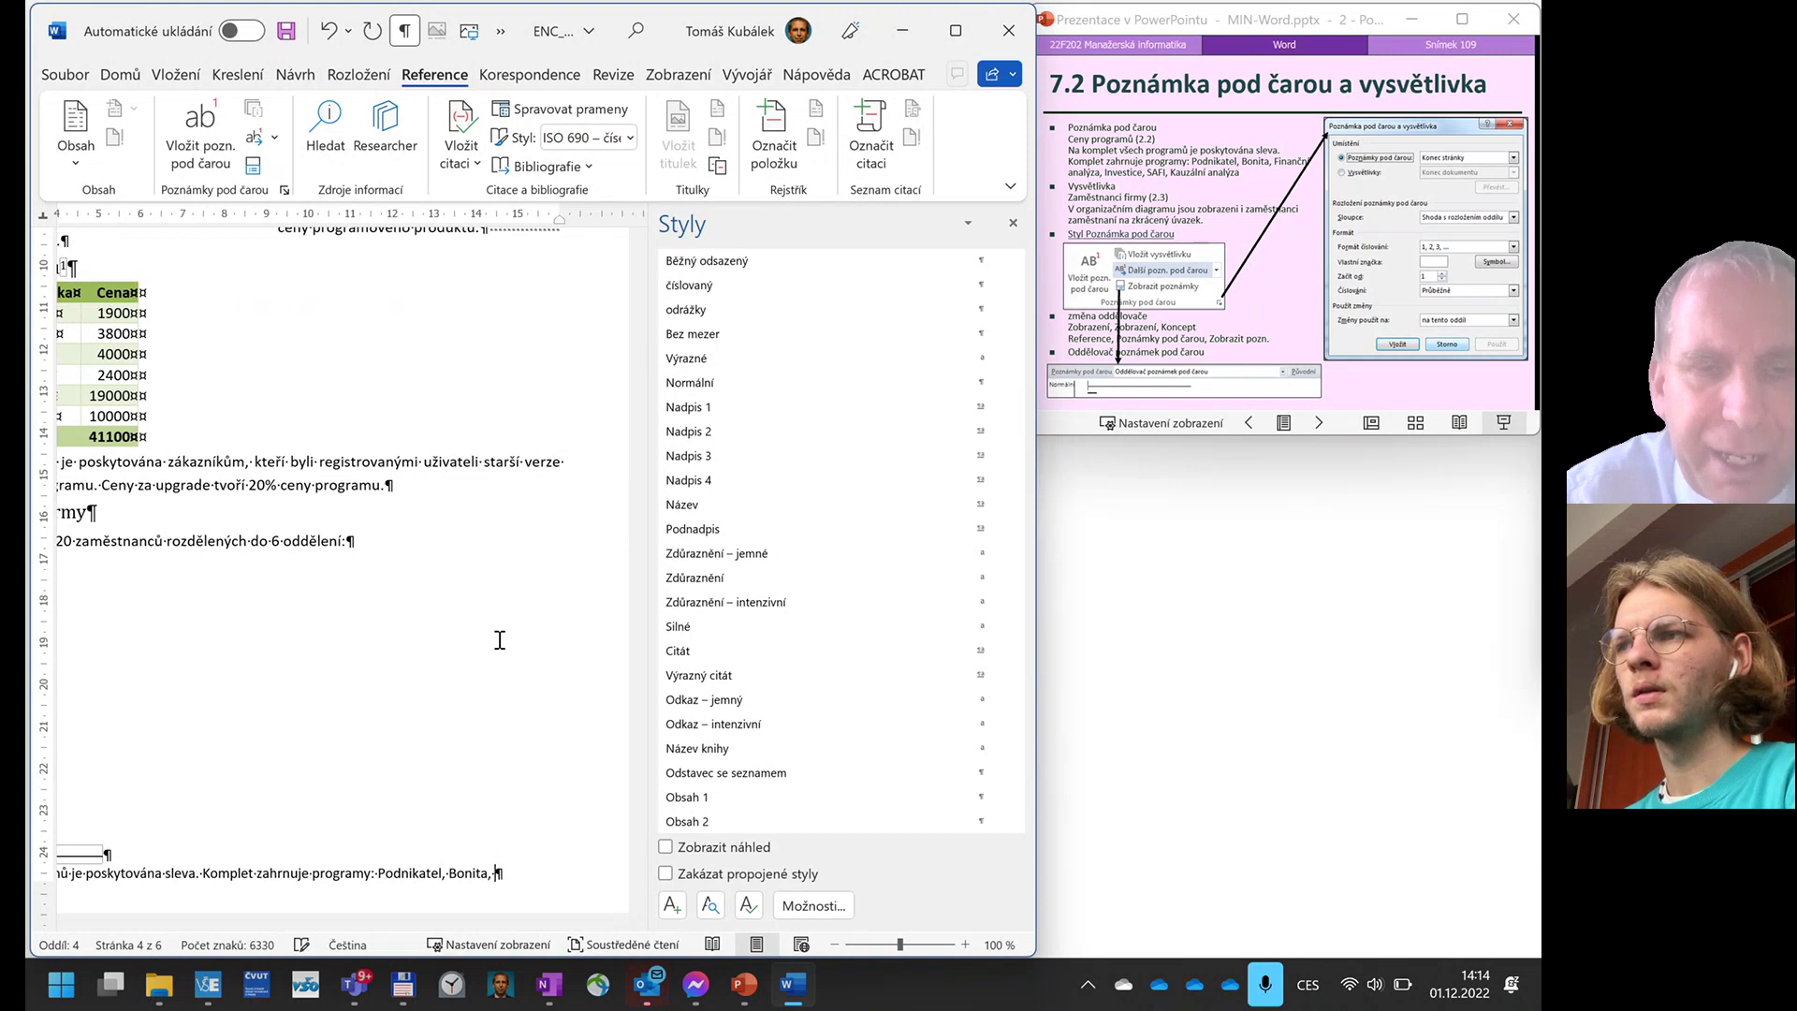
{"action": "type", "text": "Finanční a"}
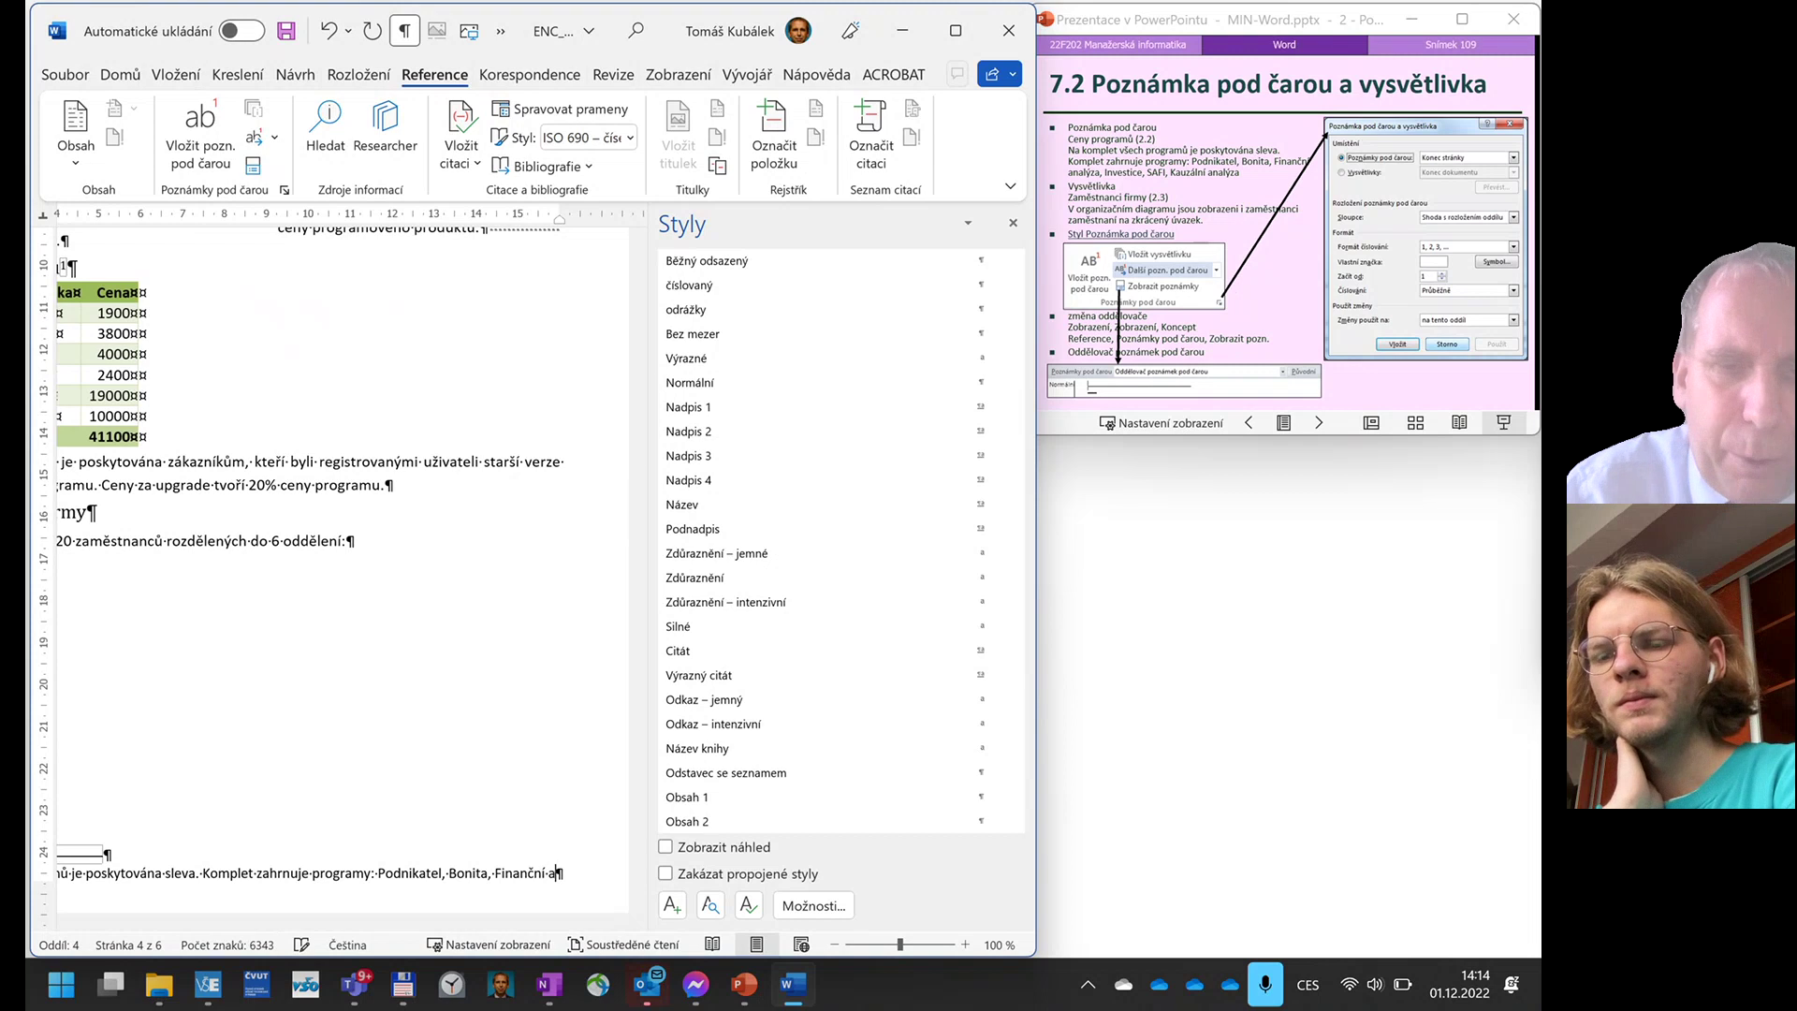
{"action": "type", "text": "naly"}
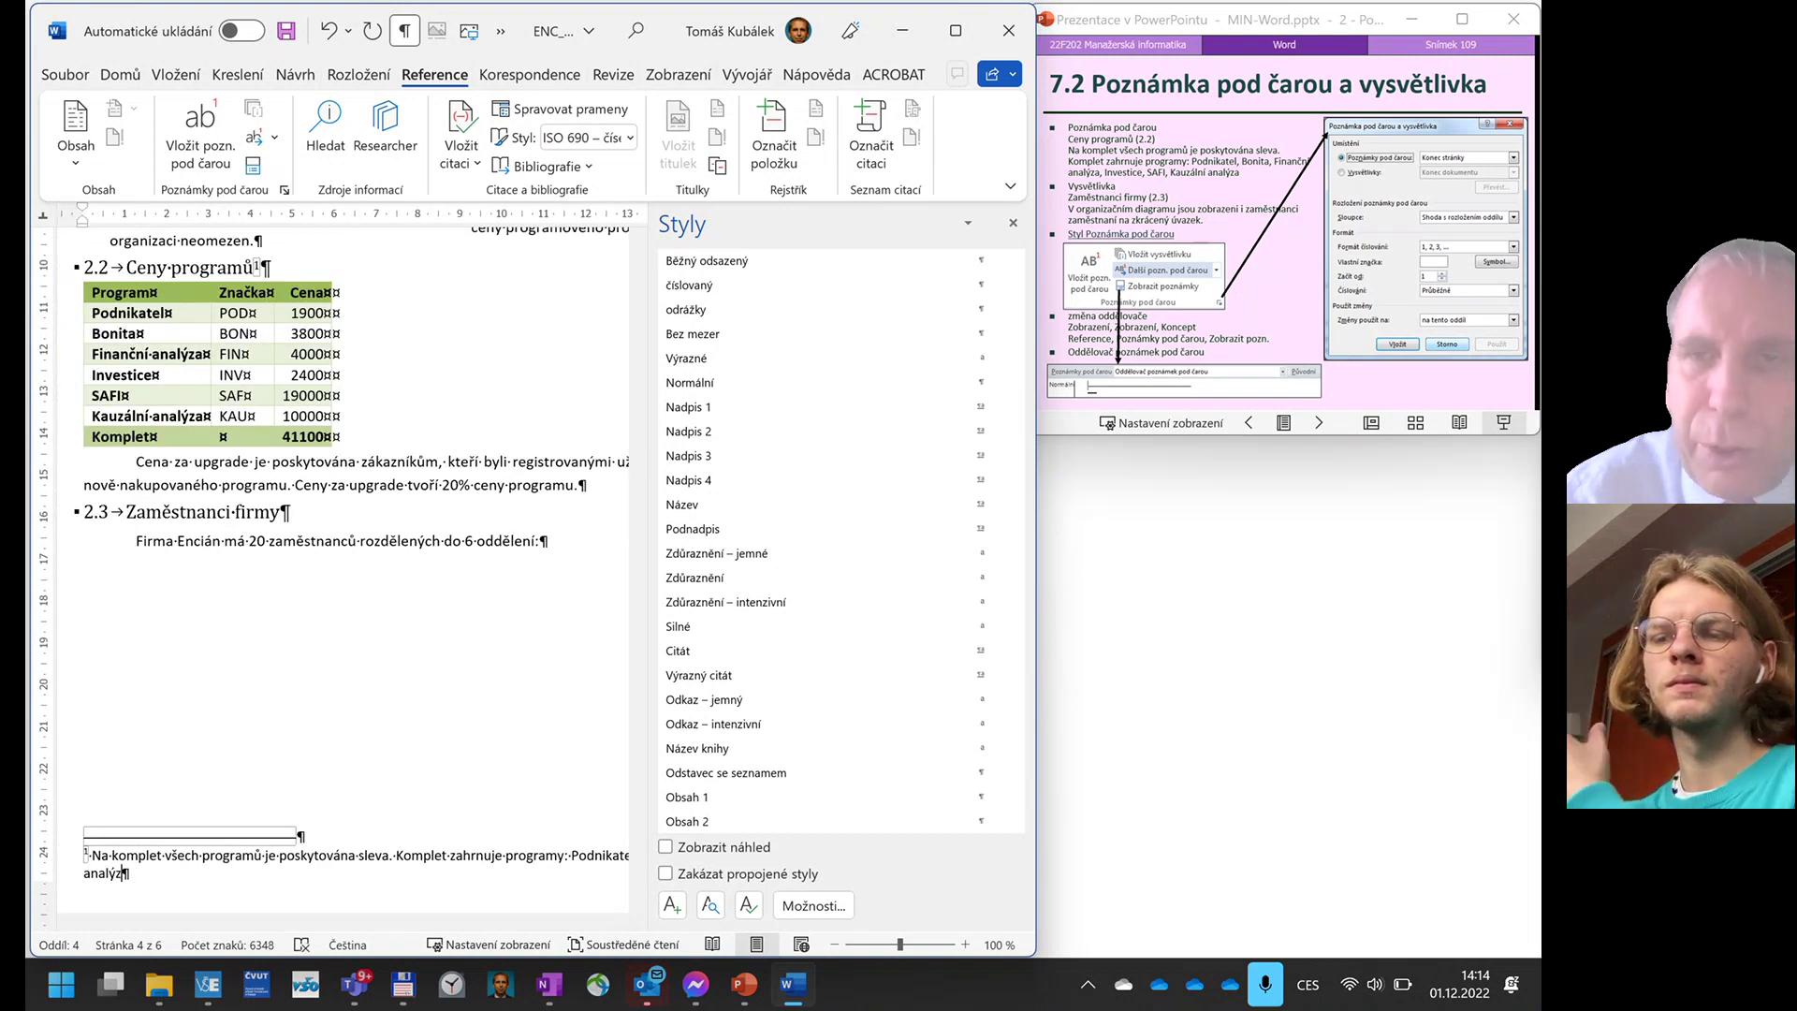
{"action": "type", "text": "a, Investi"}
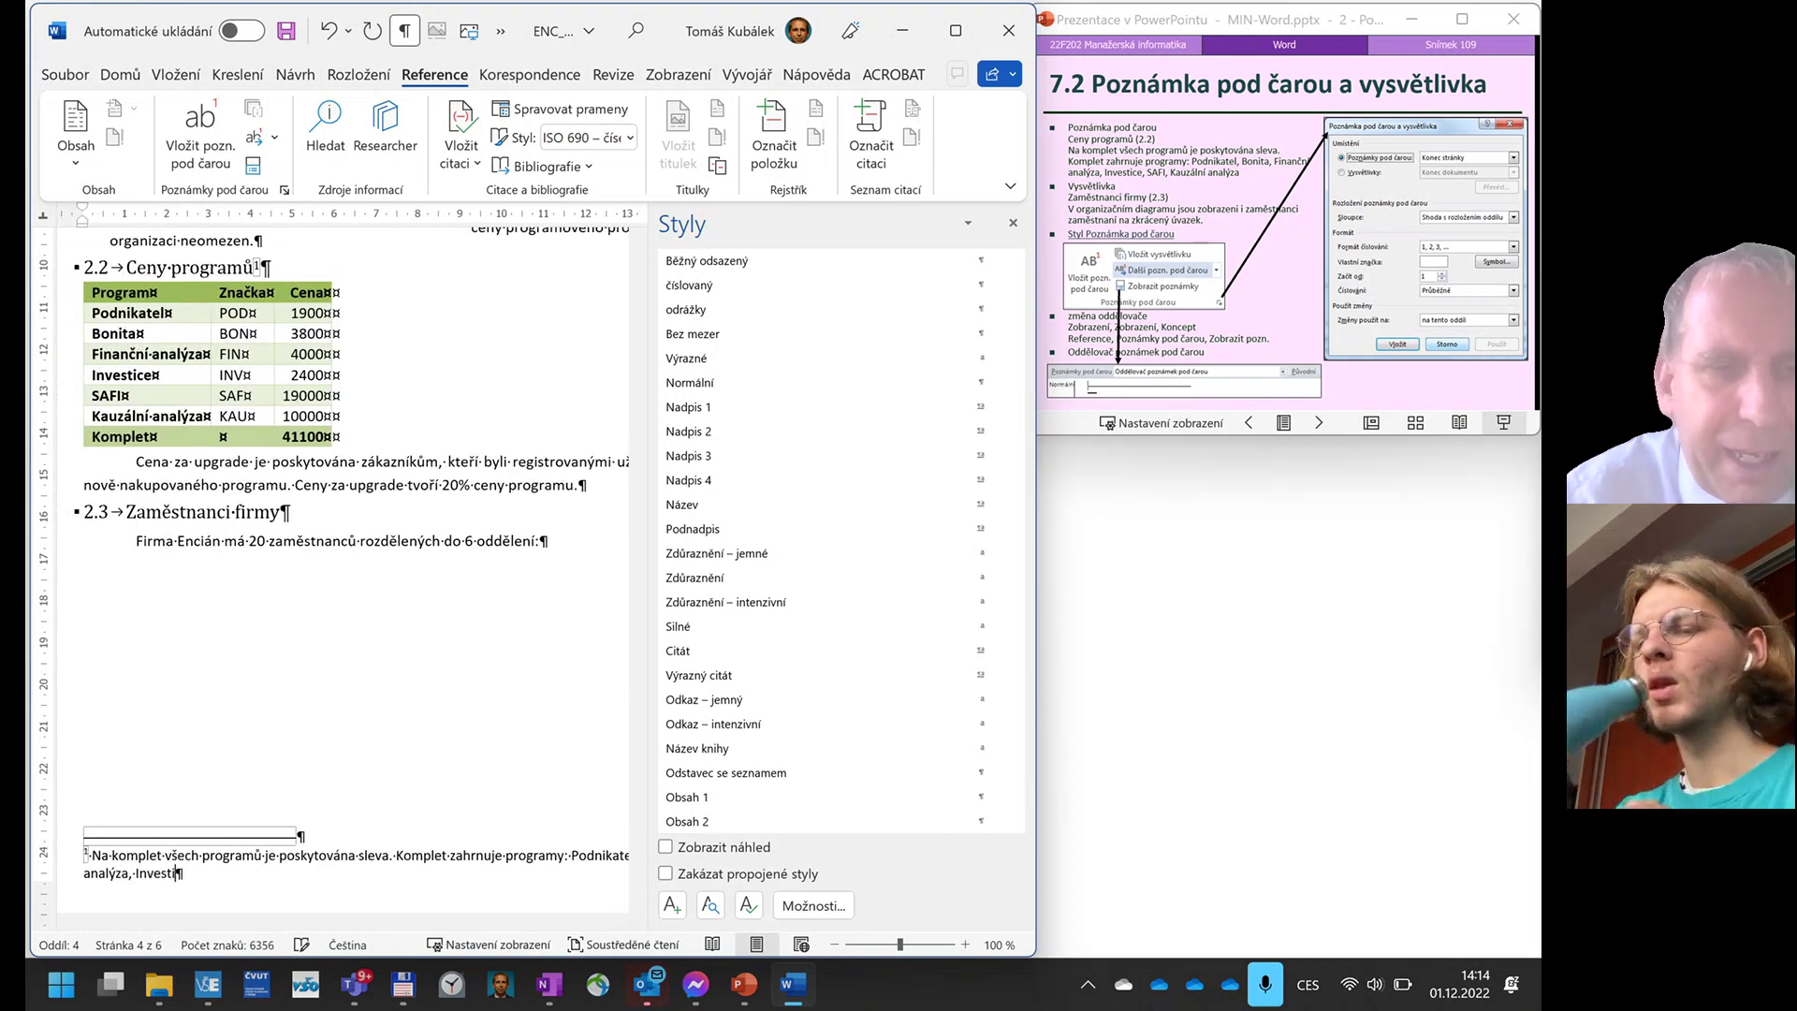
{"action": "type", "text": "ce, SAF"}
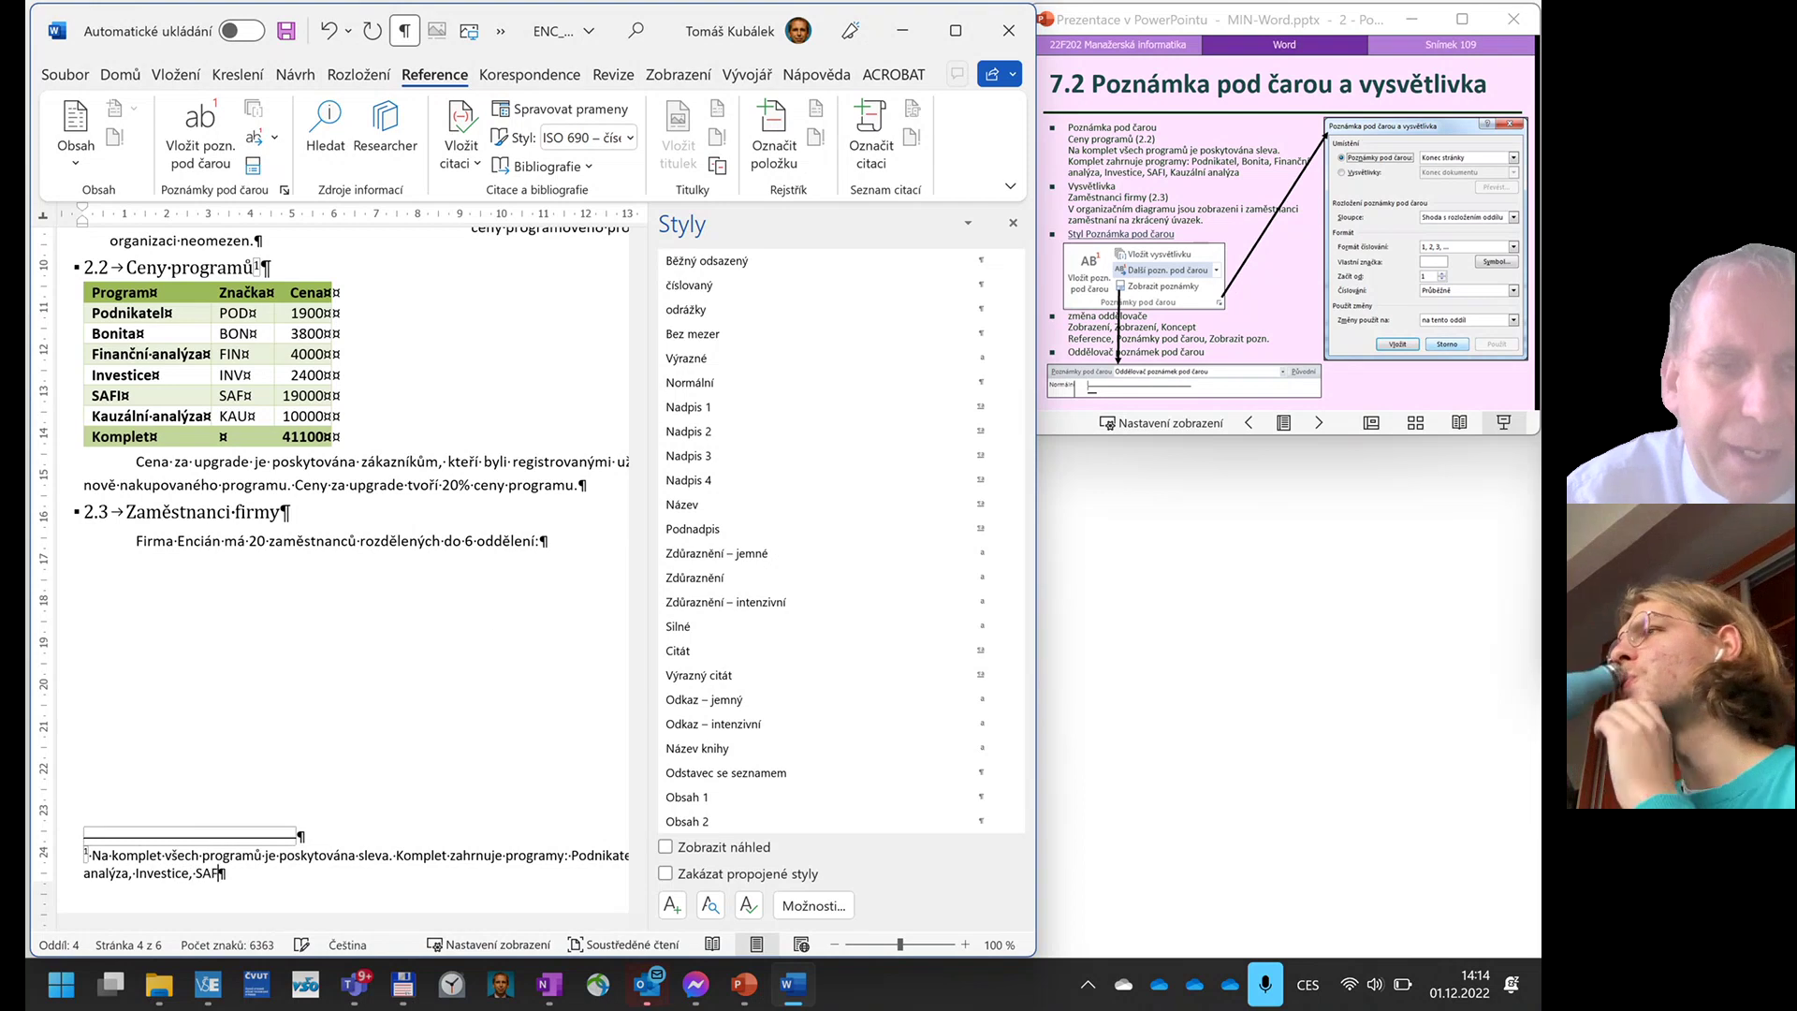
{"action": "type", "text": "I,Kau"}
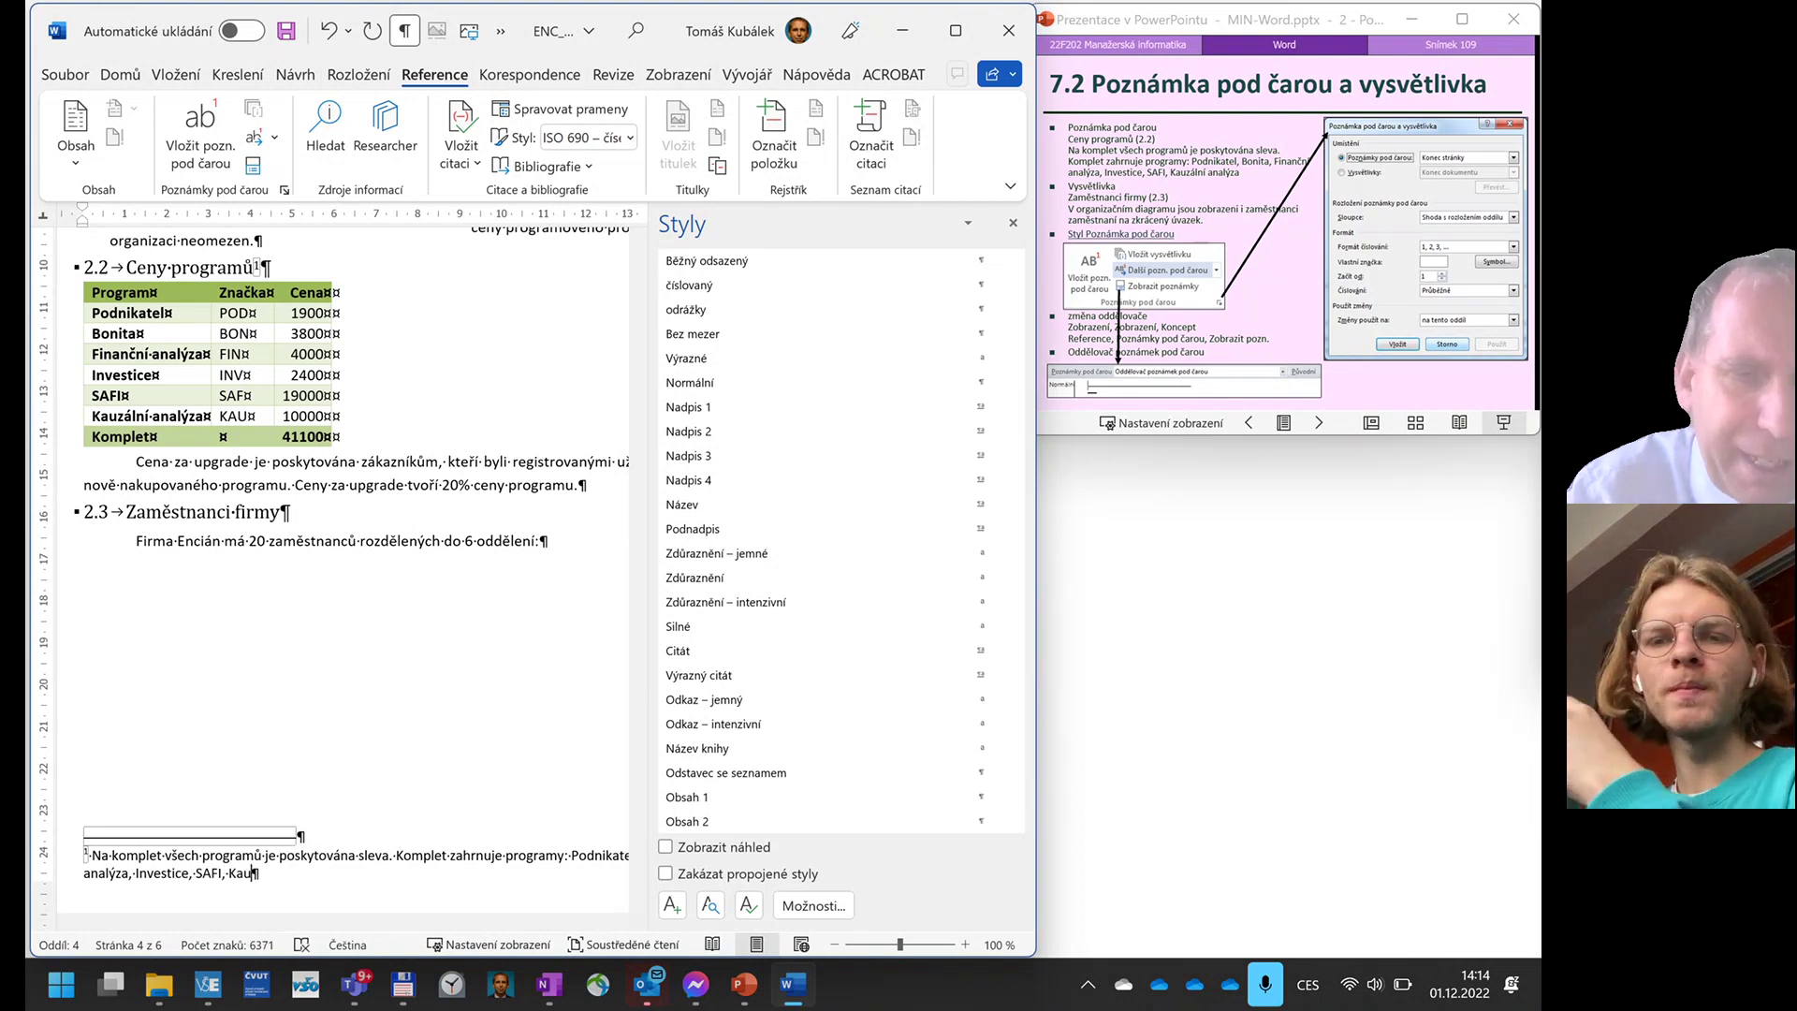
{"action": "type", "text": "zální an"}
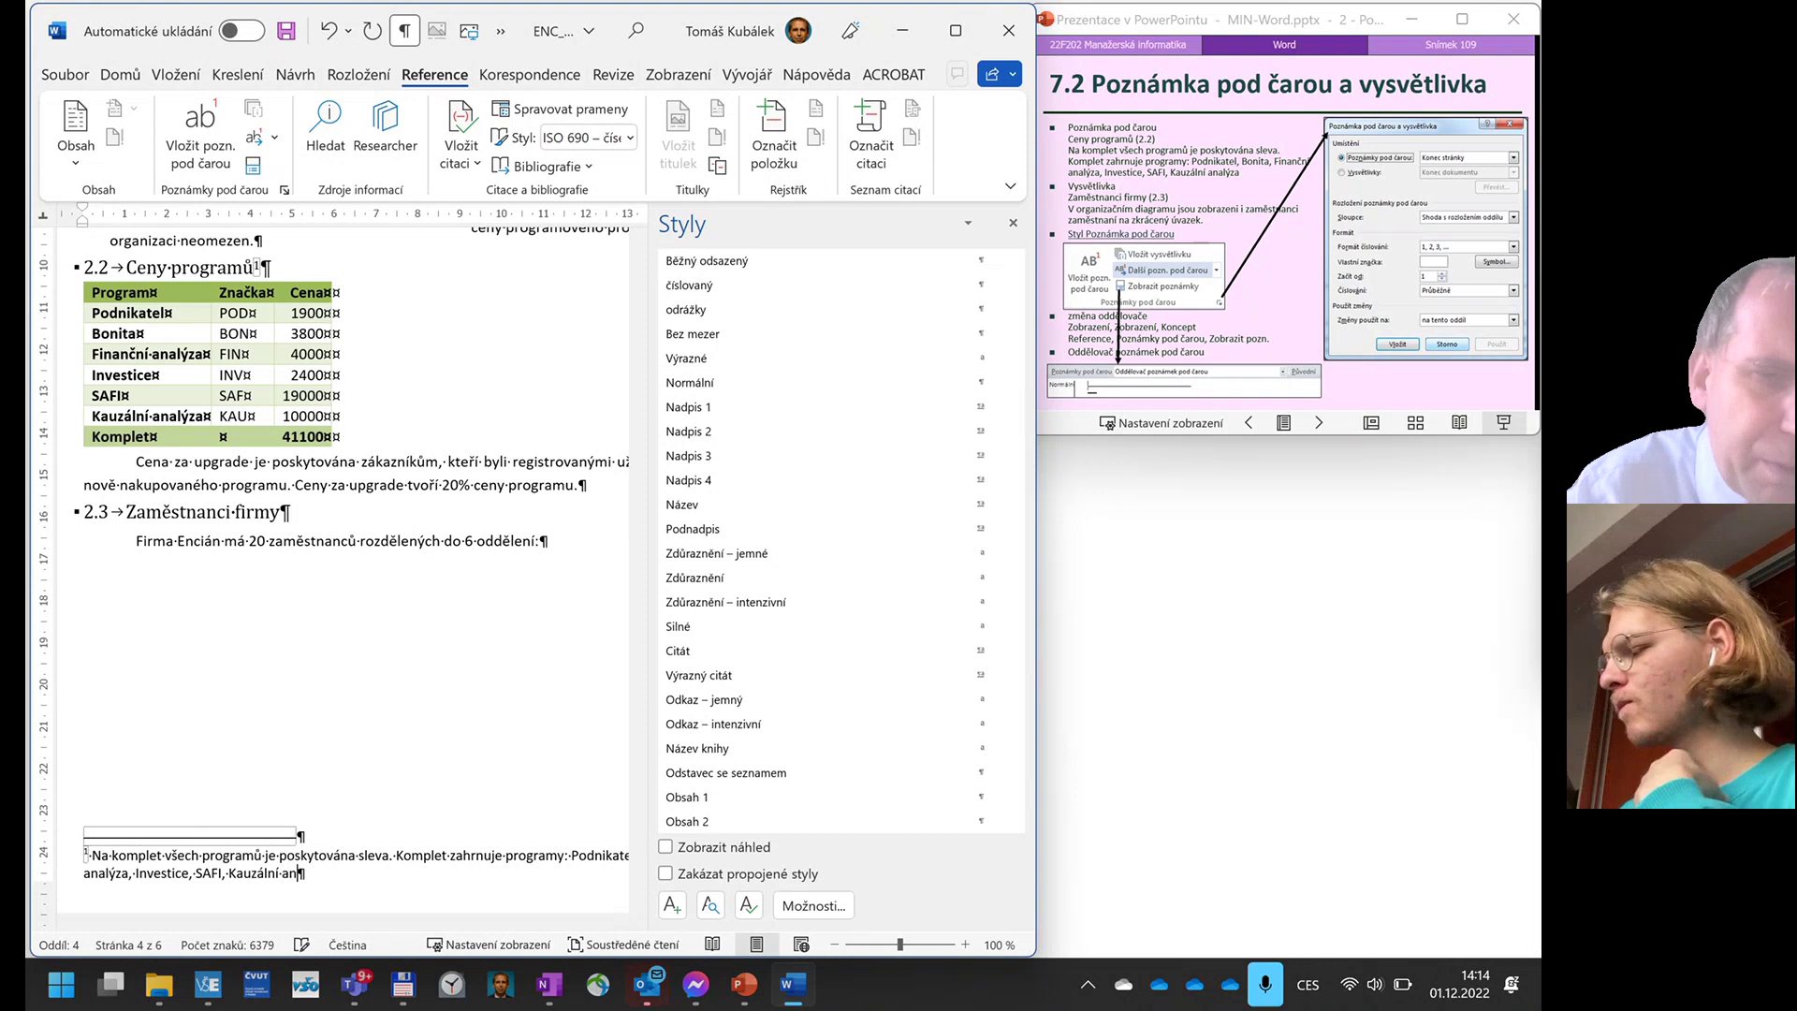
{"action": "type", "text": "a."}
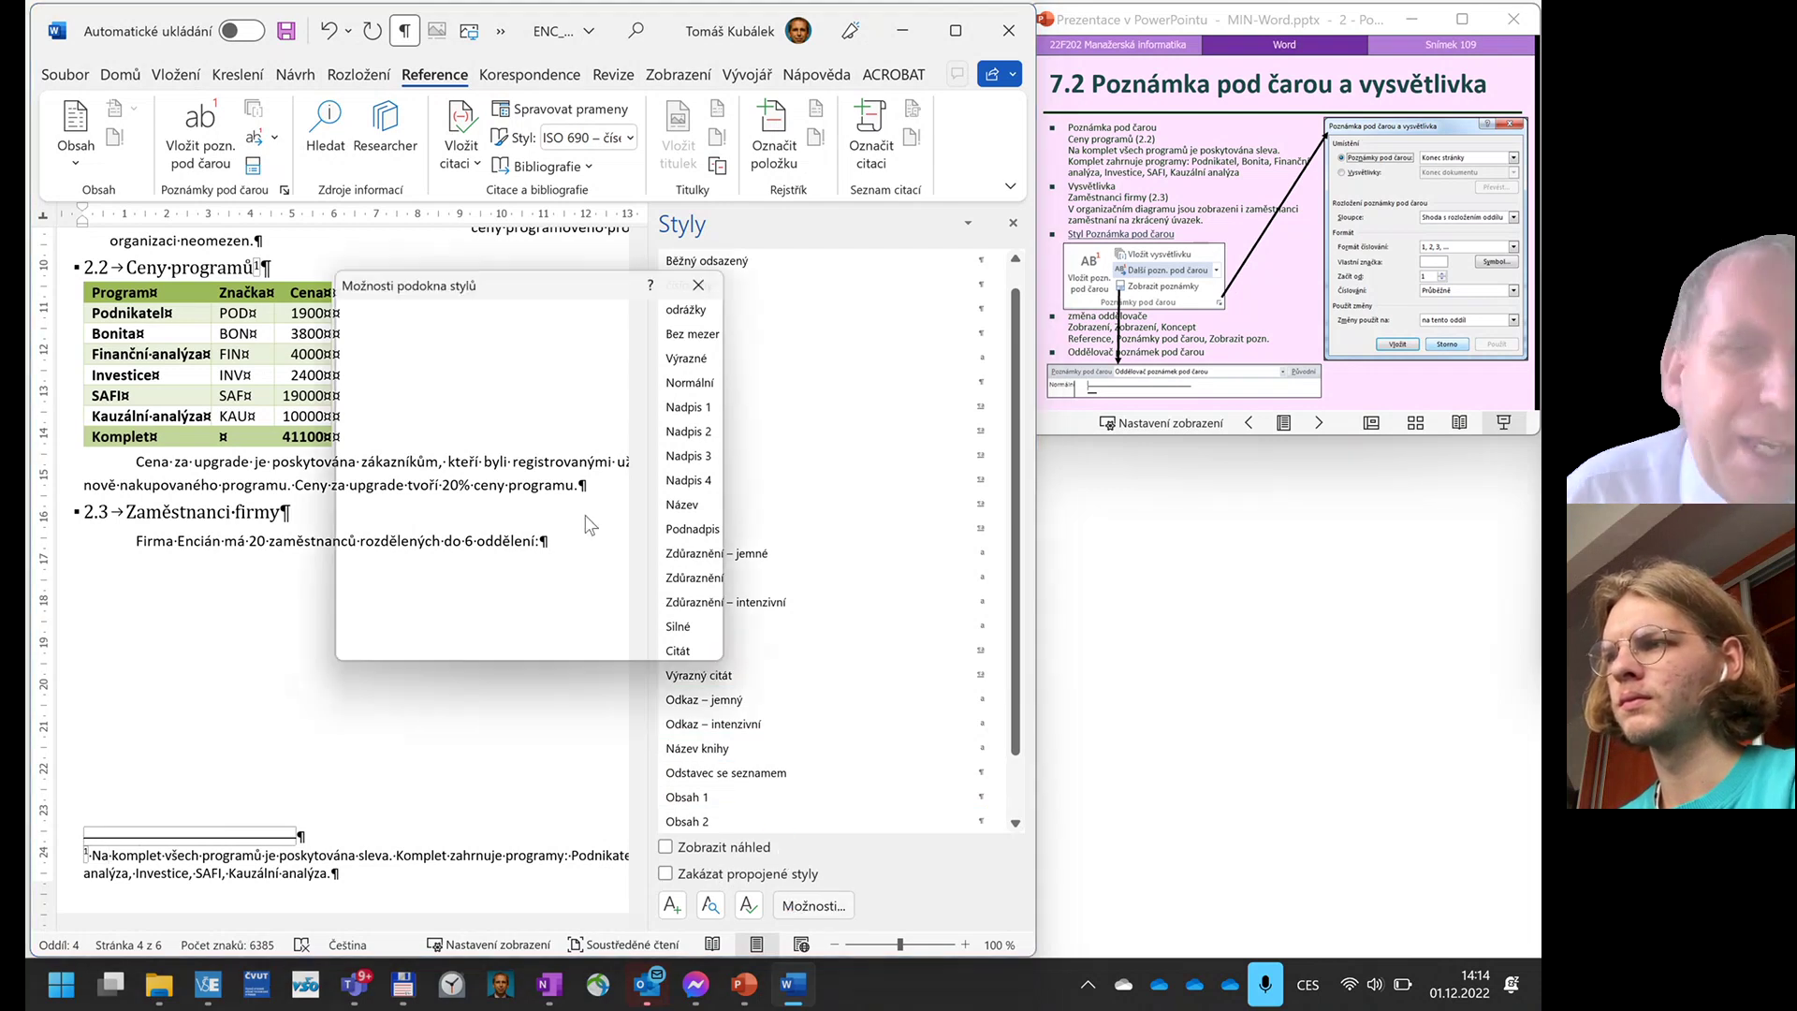
Set the Styles pane to list all styles (Všechny styly).
{"action": "left_click", "coordinate": [719, 335]}
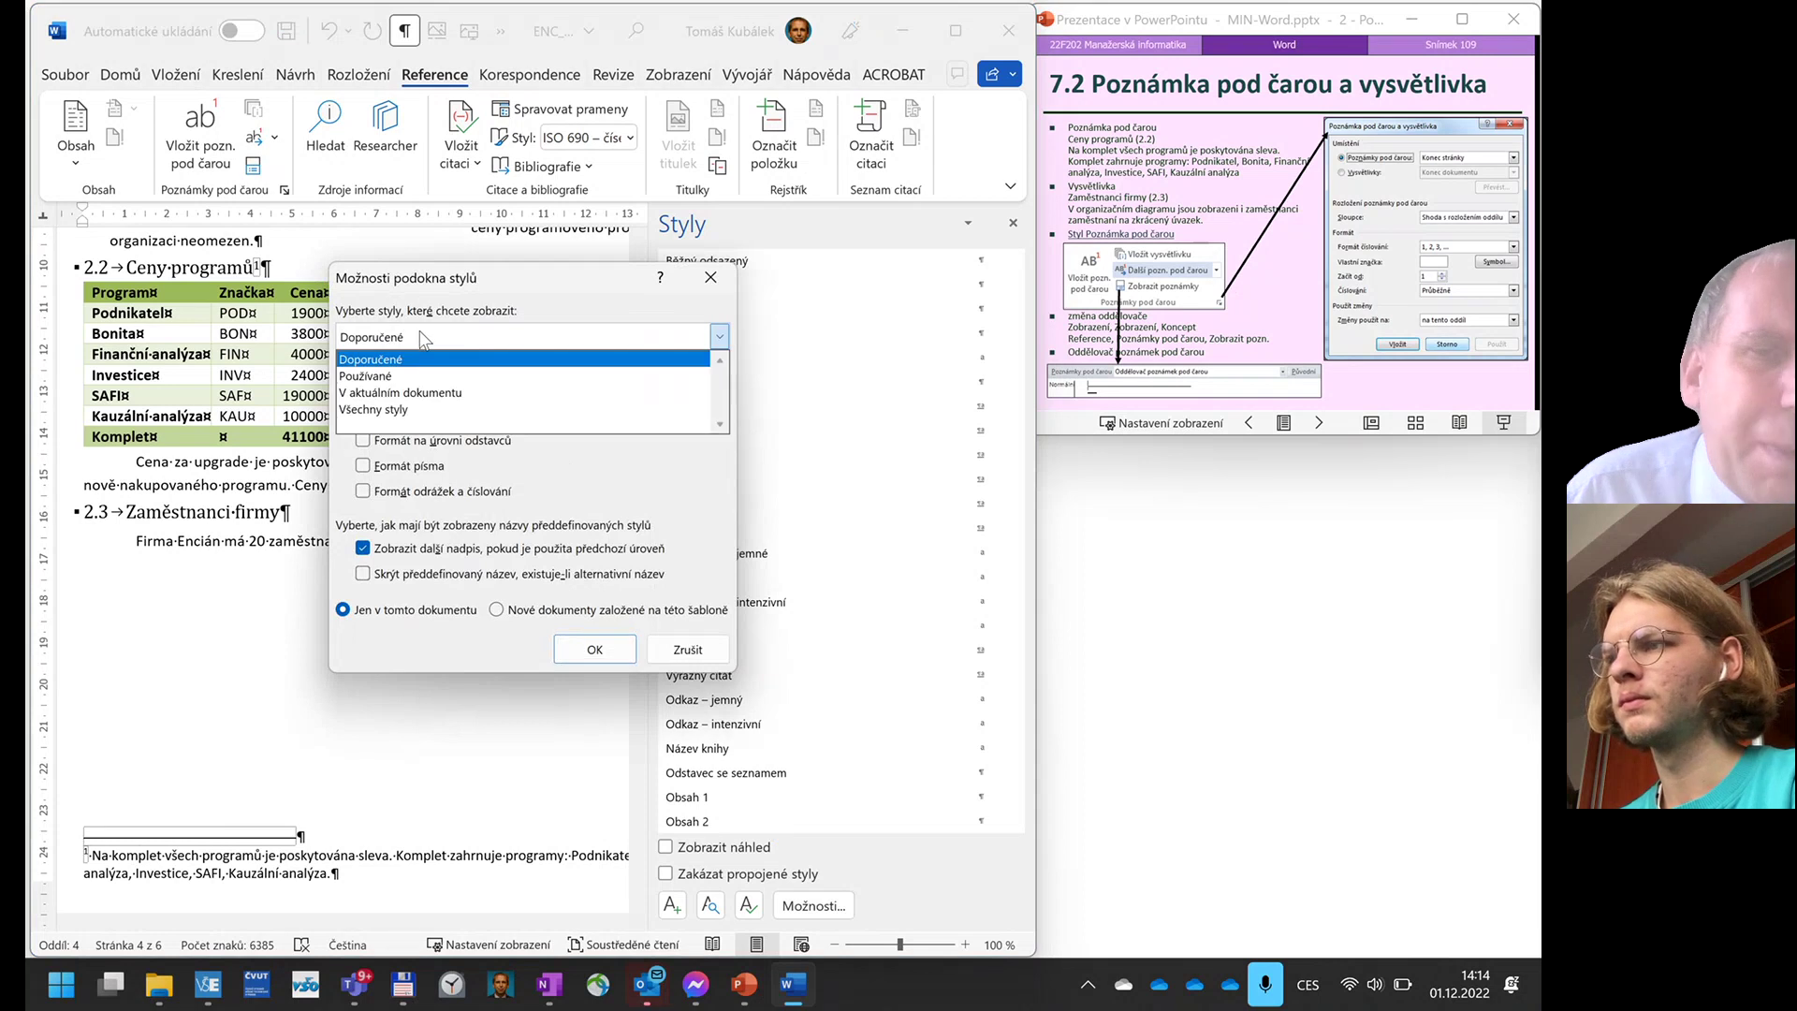
{"action": "left_click", "coordinate": [407, 411]}
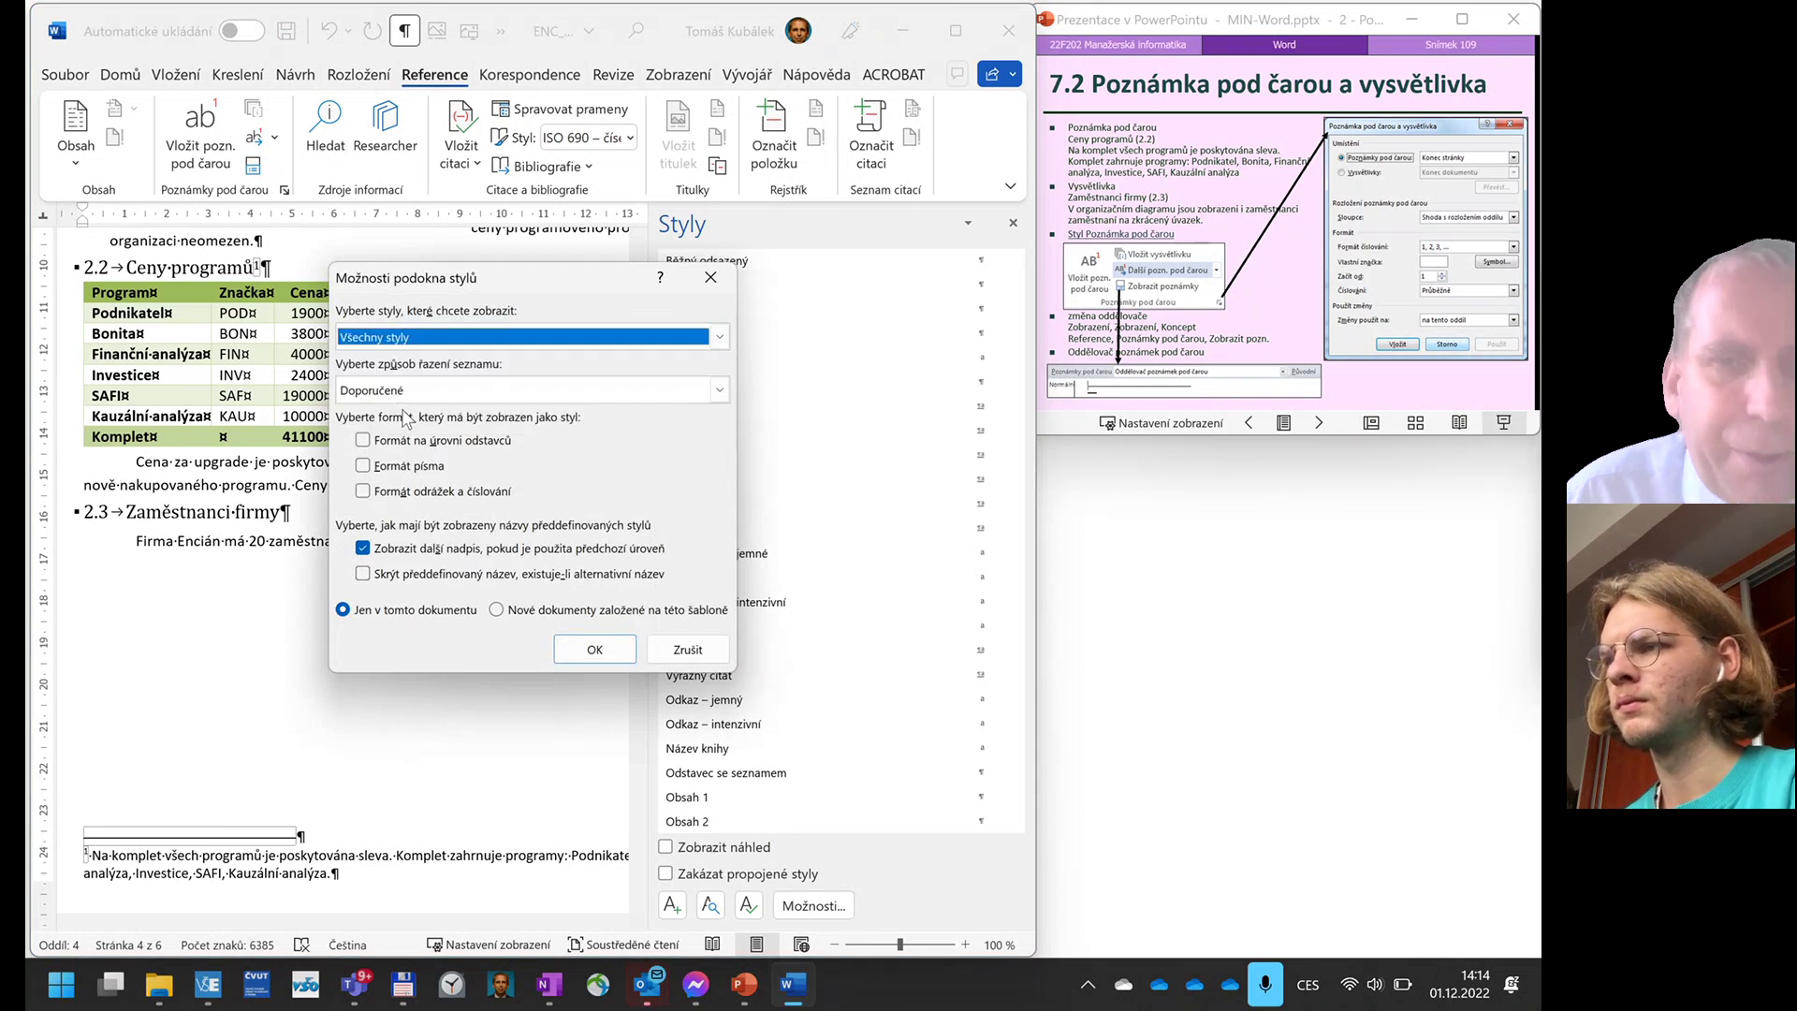
{"action": "left_click", "coordinate": [610, 653]}
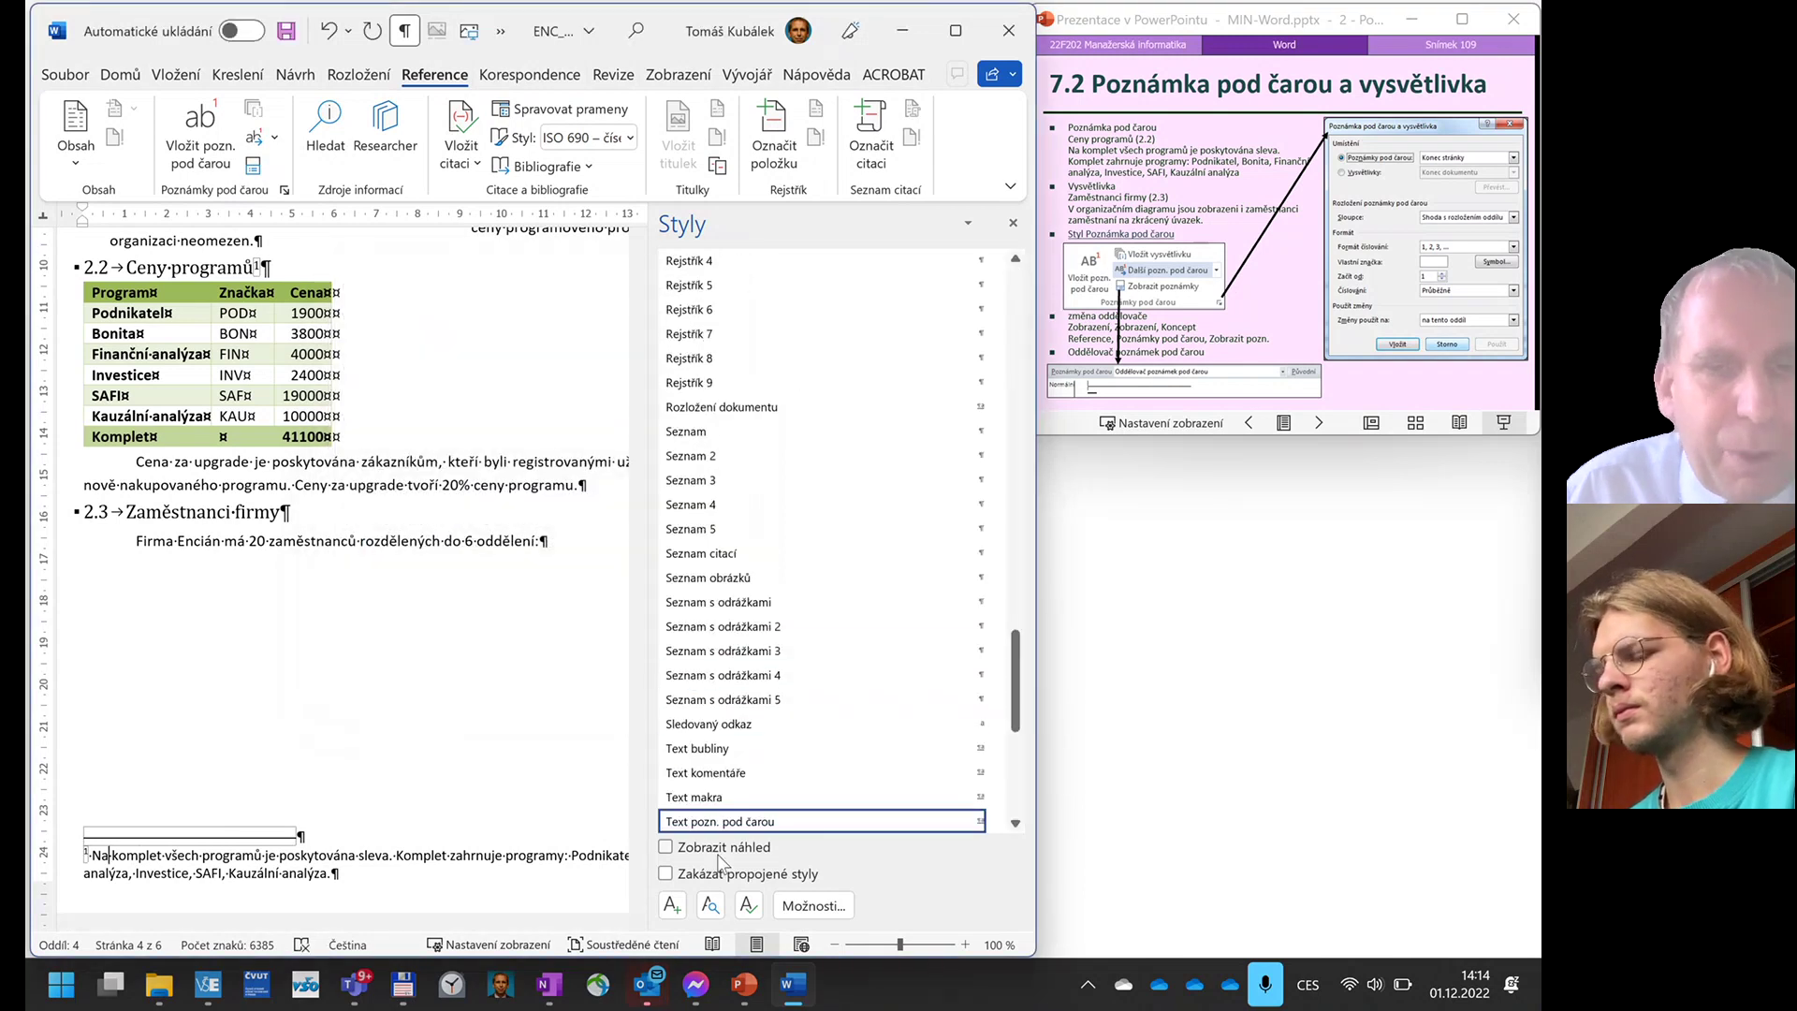
{"action": "mouse_move", "coordinate": [719, 821]}
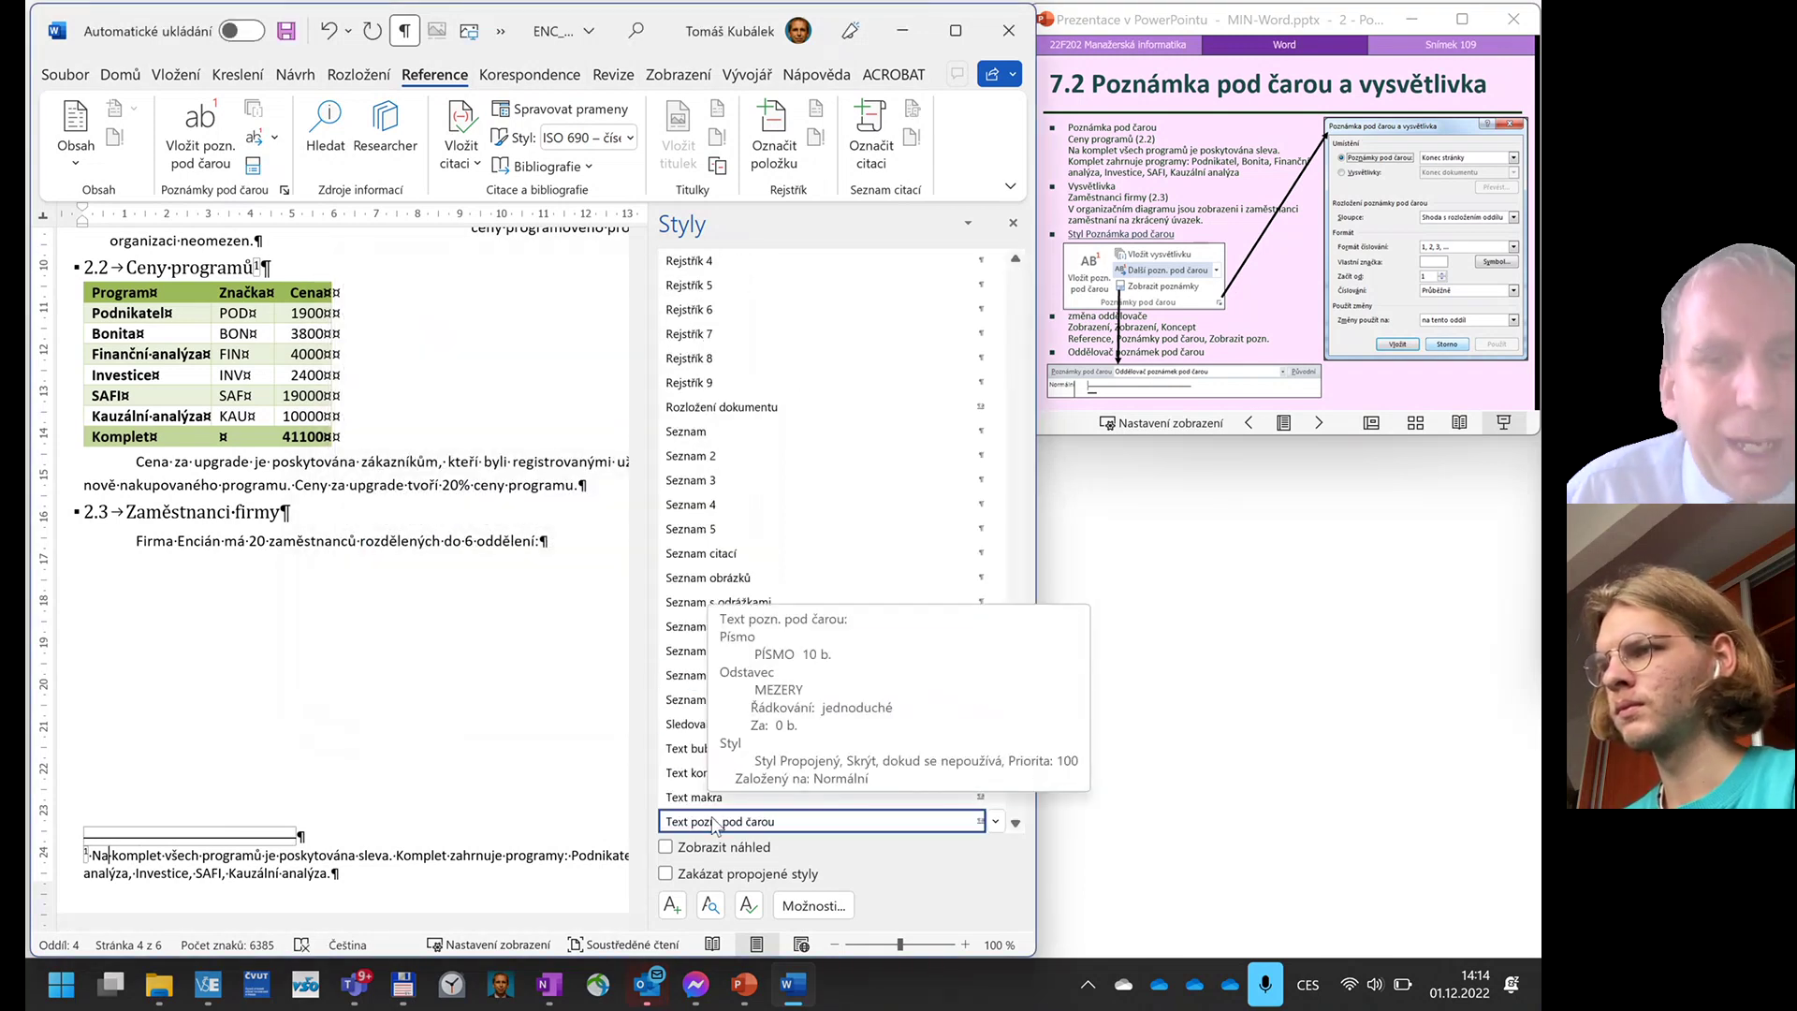
Modify the Text pozn. pod čarou style to update automatically.
{"action": "right_click", "coordinate": [714, 827]}
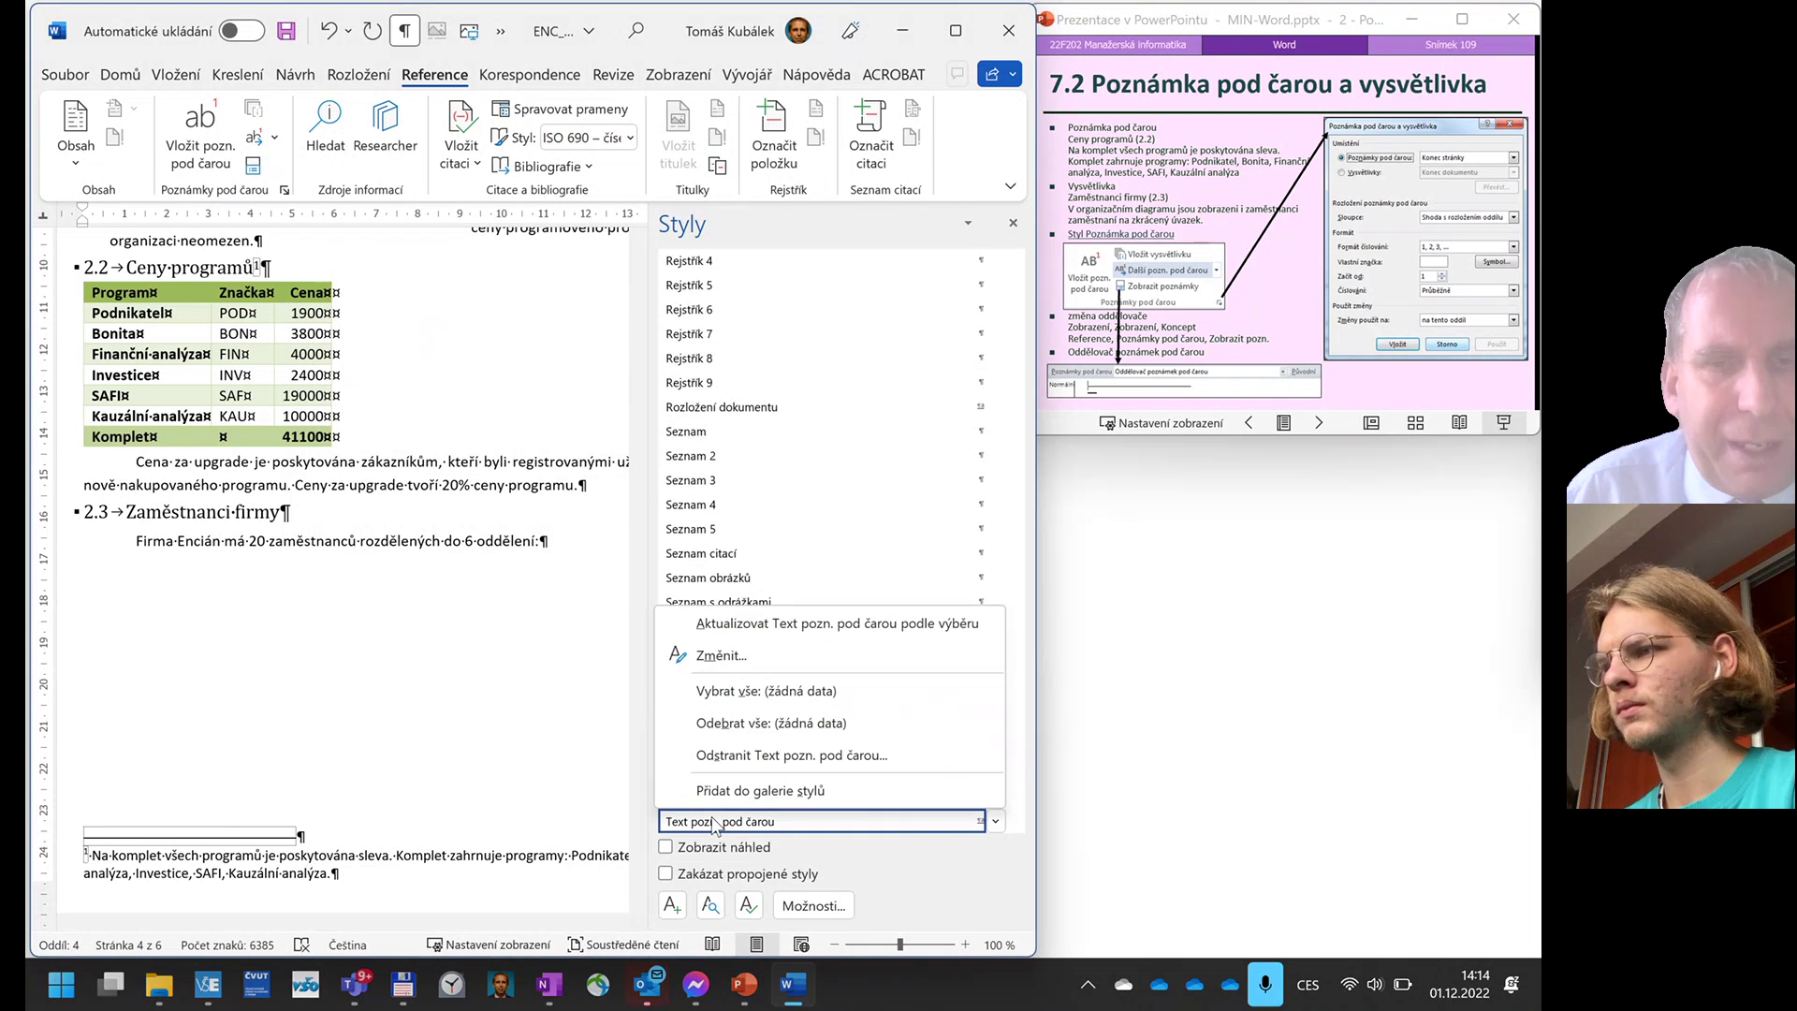
{"action": "left_click", "coordinate": [748, 658]}
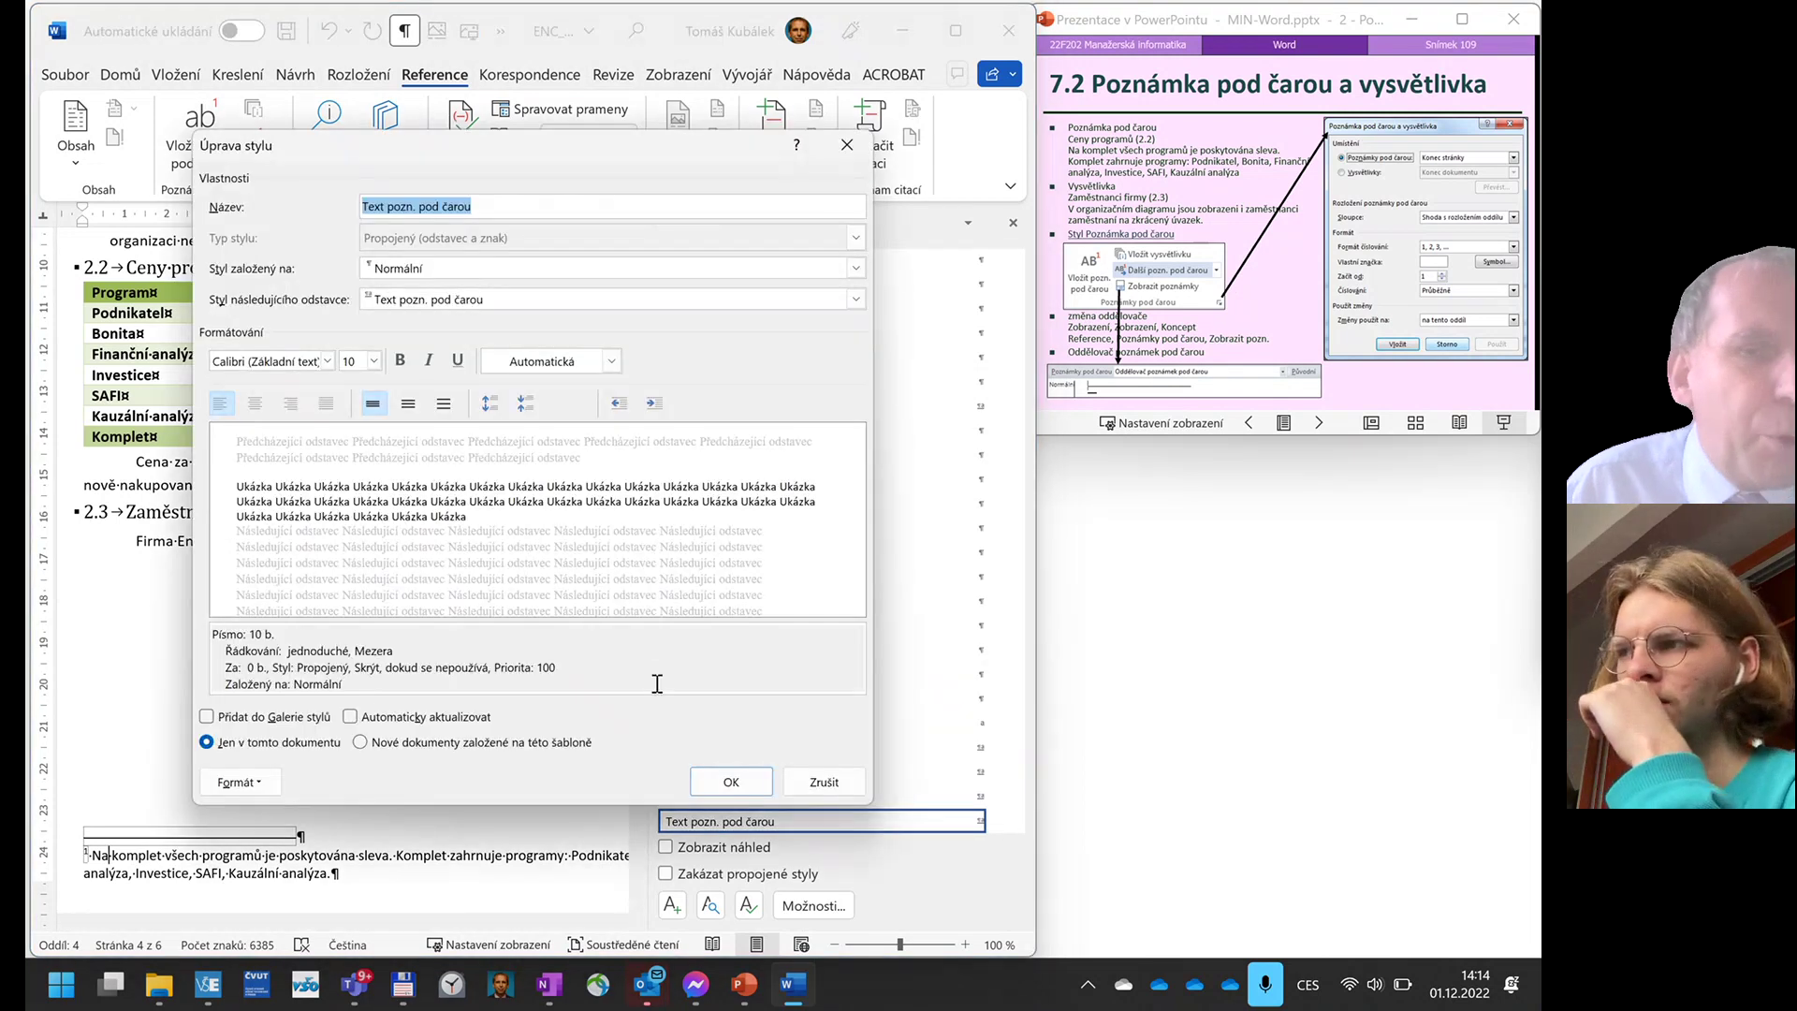
{"action": "left_click", "coordinate": [350, 717]}
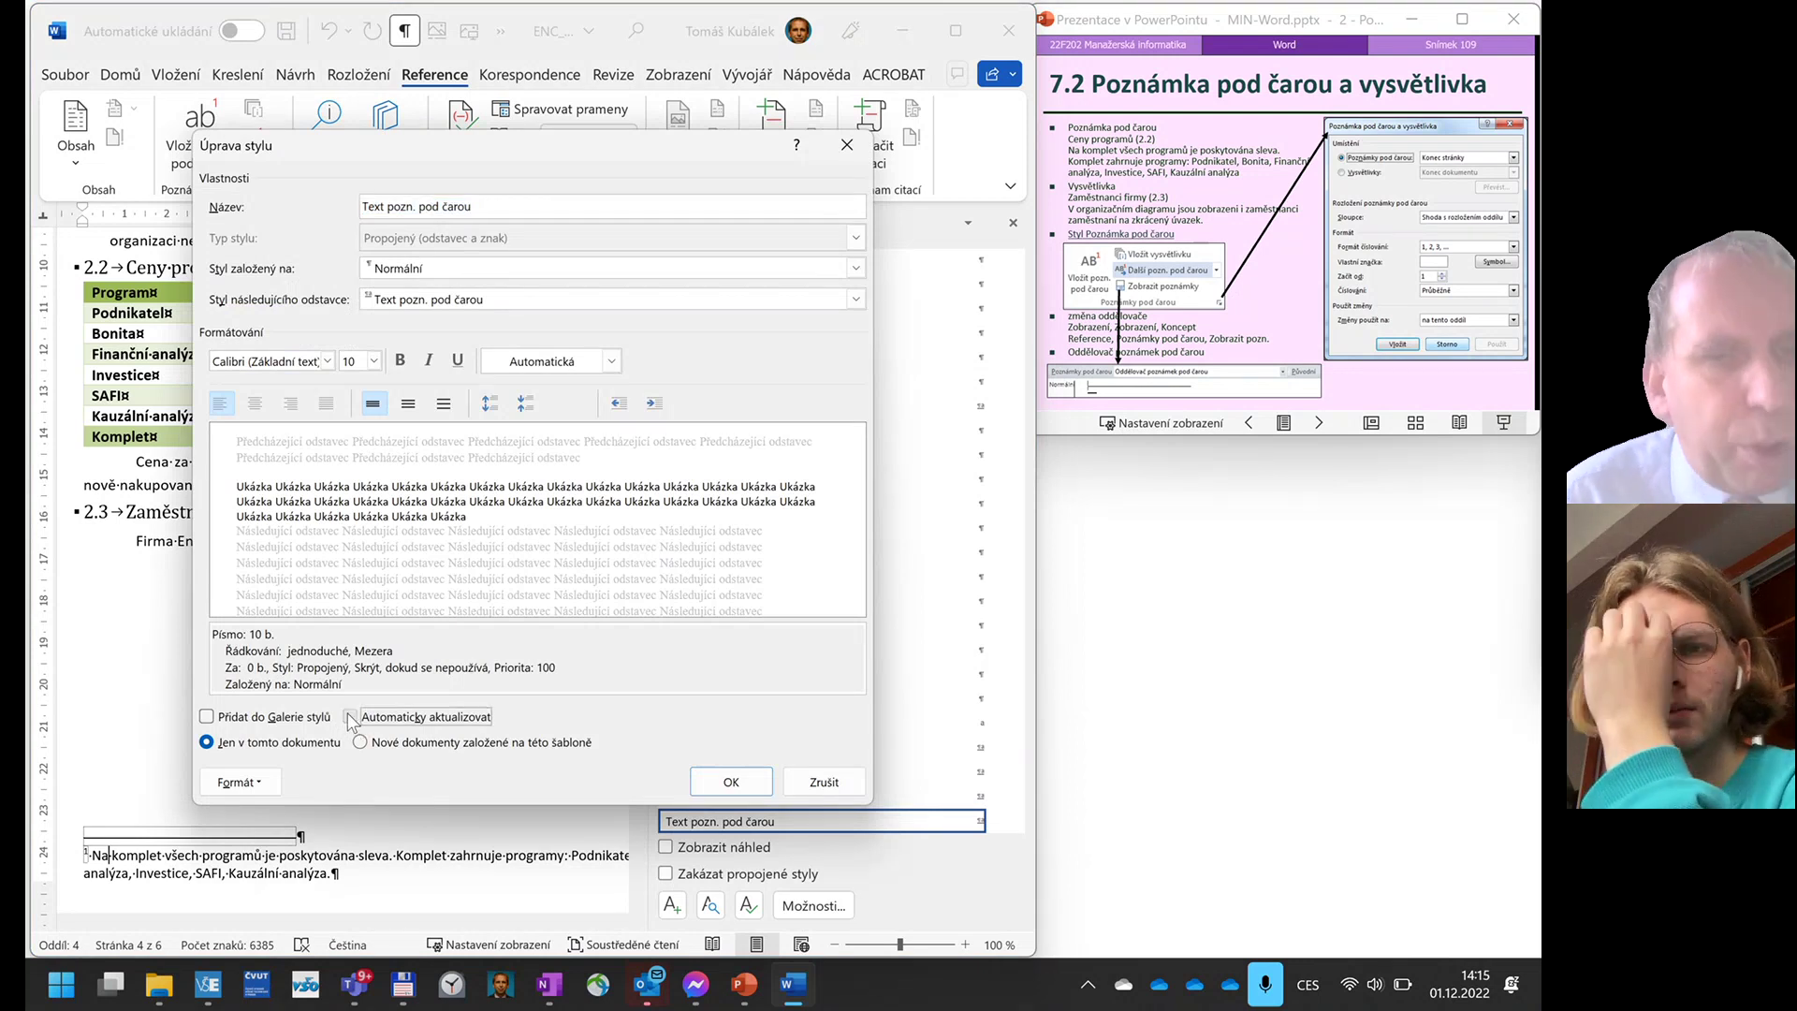
{"action": "left_click", "coordinate": [730, 783]}
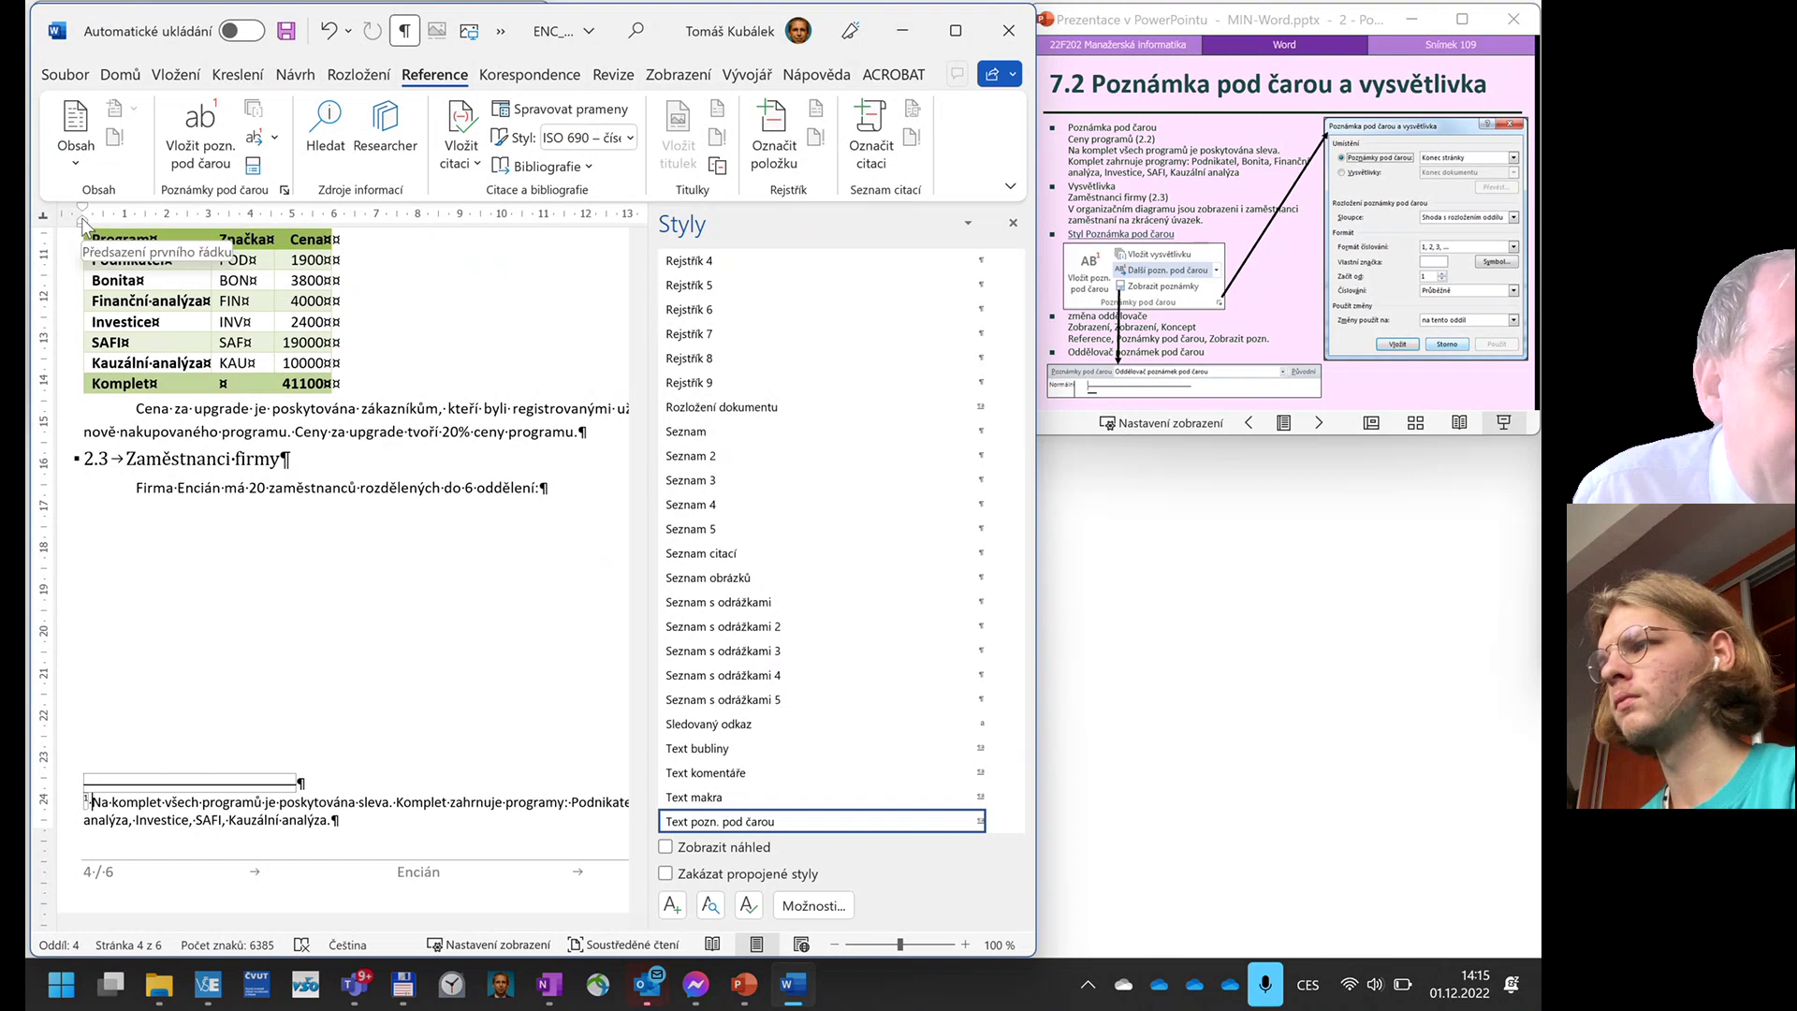
Give footnote 1 a hanging indent with a tab between its number and text.
{"action": "left_click_drag", "start_coordinate": [82, 223], "coordinate": [107, 221]}
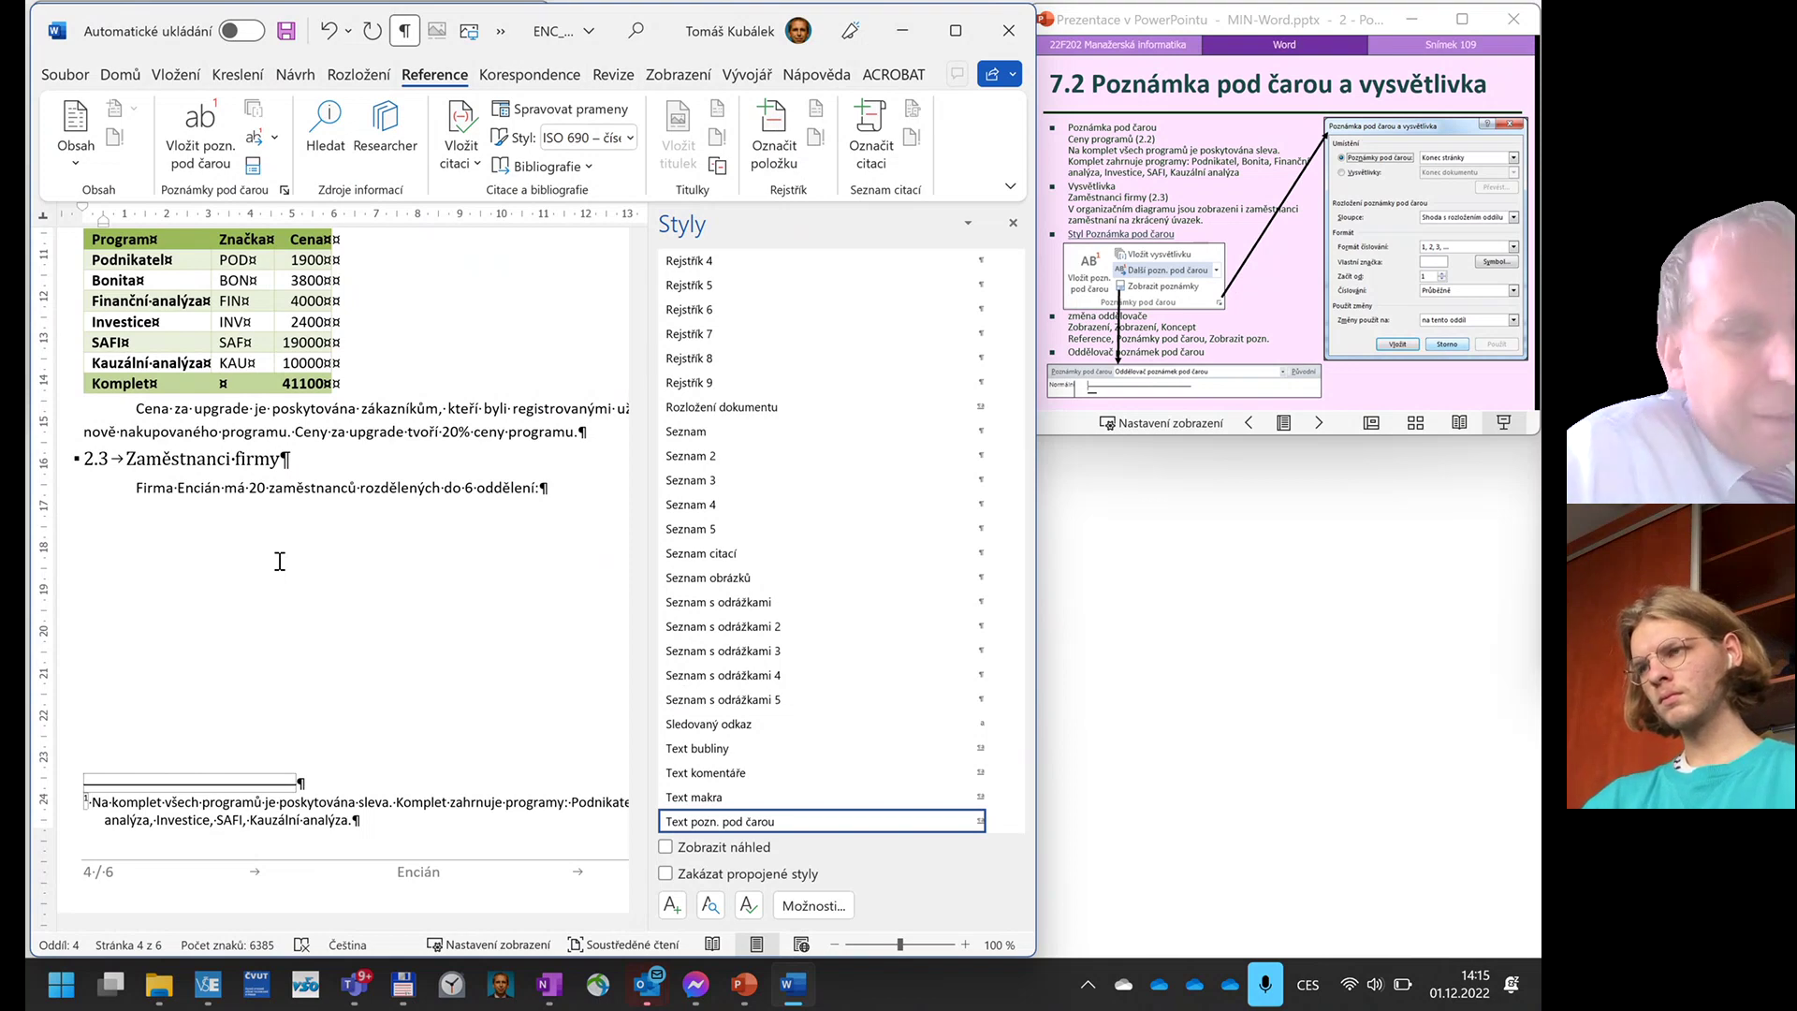
{"action": "key", "text": "Tab"}
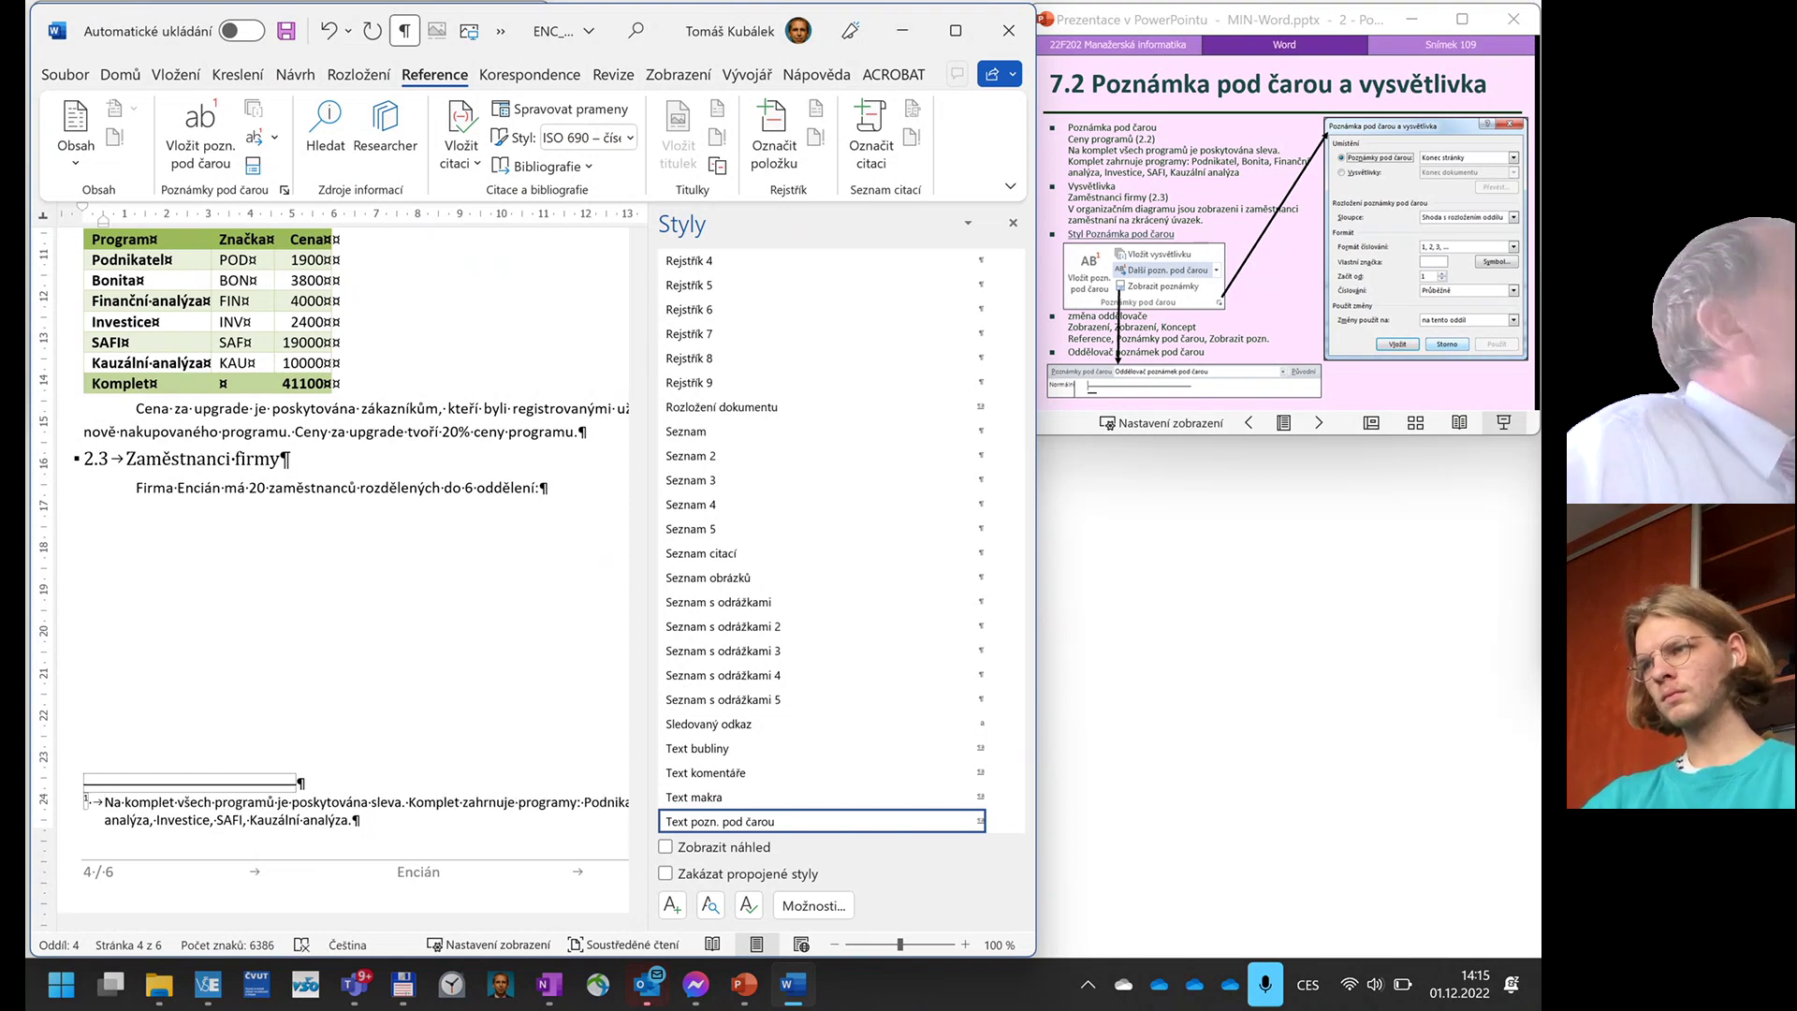